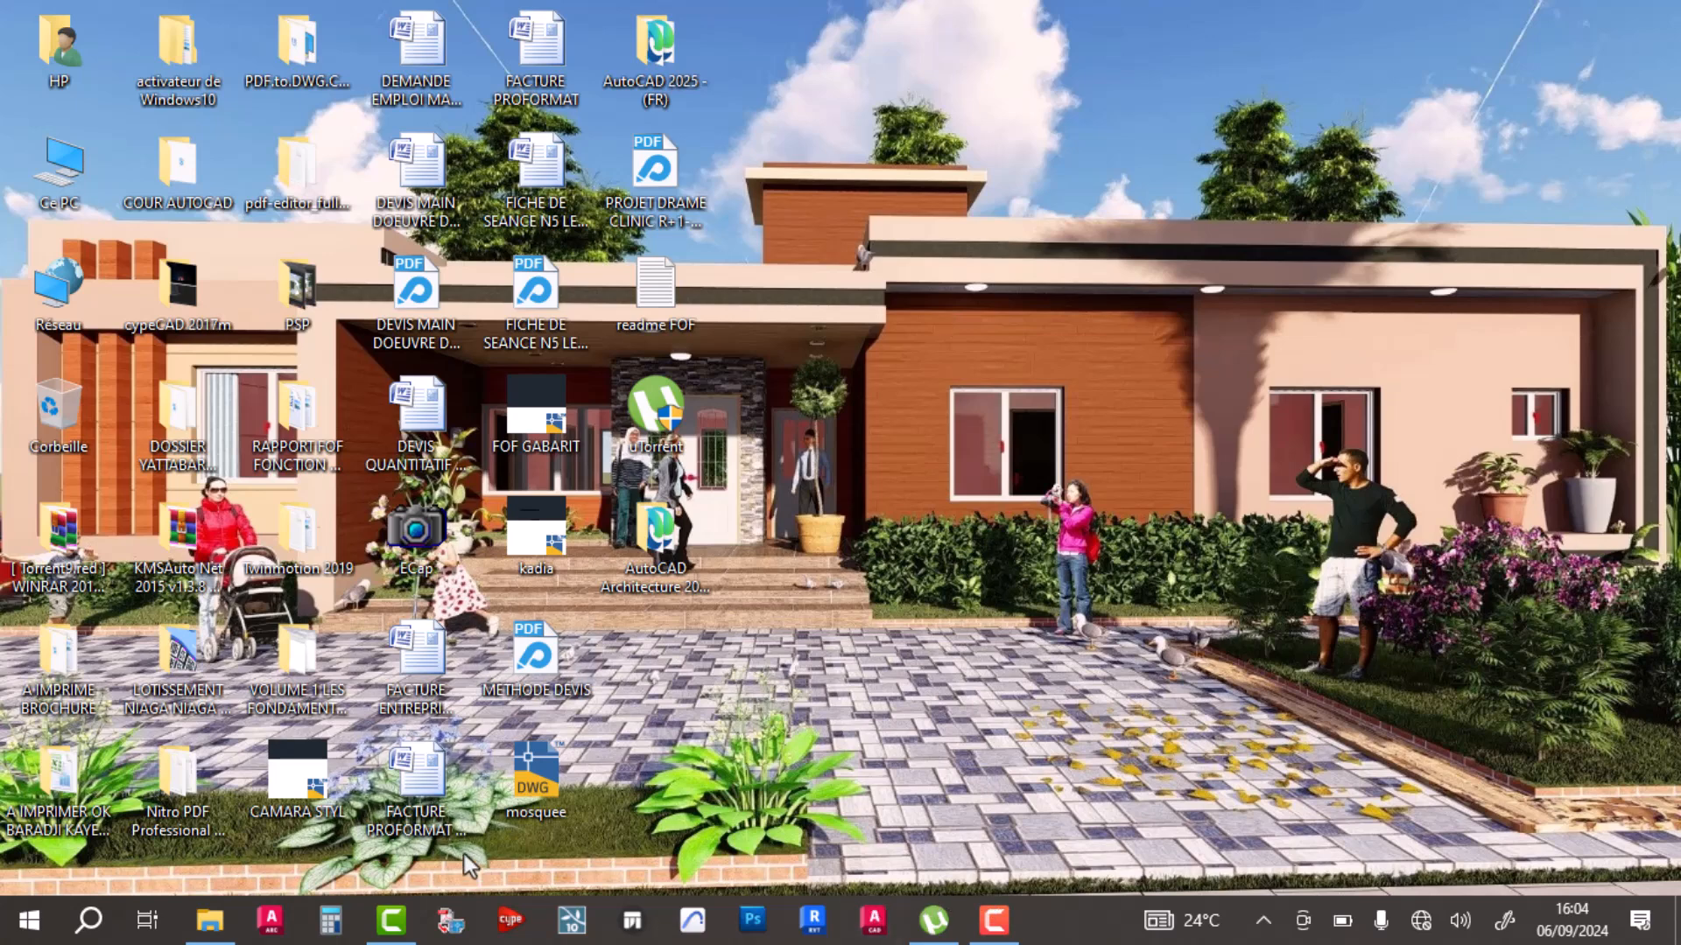
Step: Switch to File Explorer, check the DOSSIER ARCHICAD 27 ET REVIT 25 folder and return to its parent folder
{"action": "left_click", "coordinate": [211, 937]}
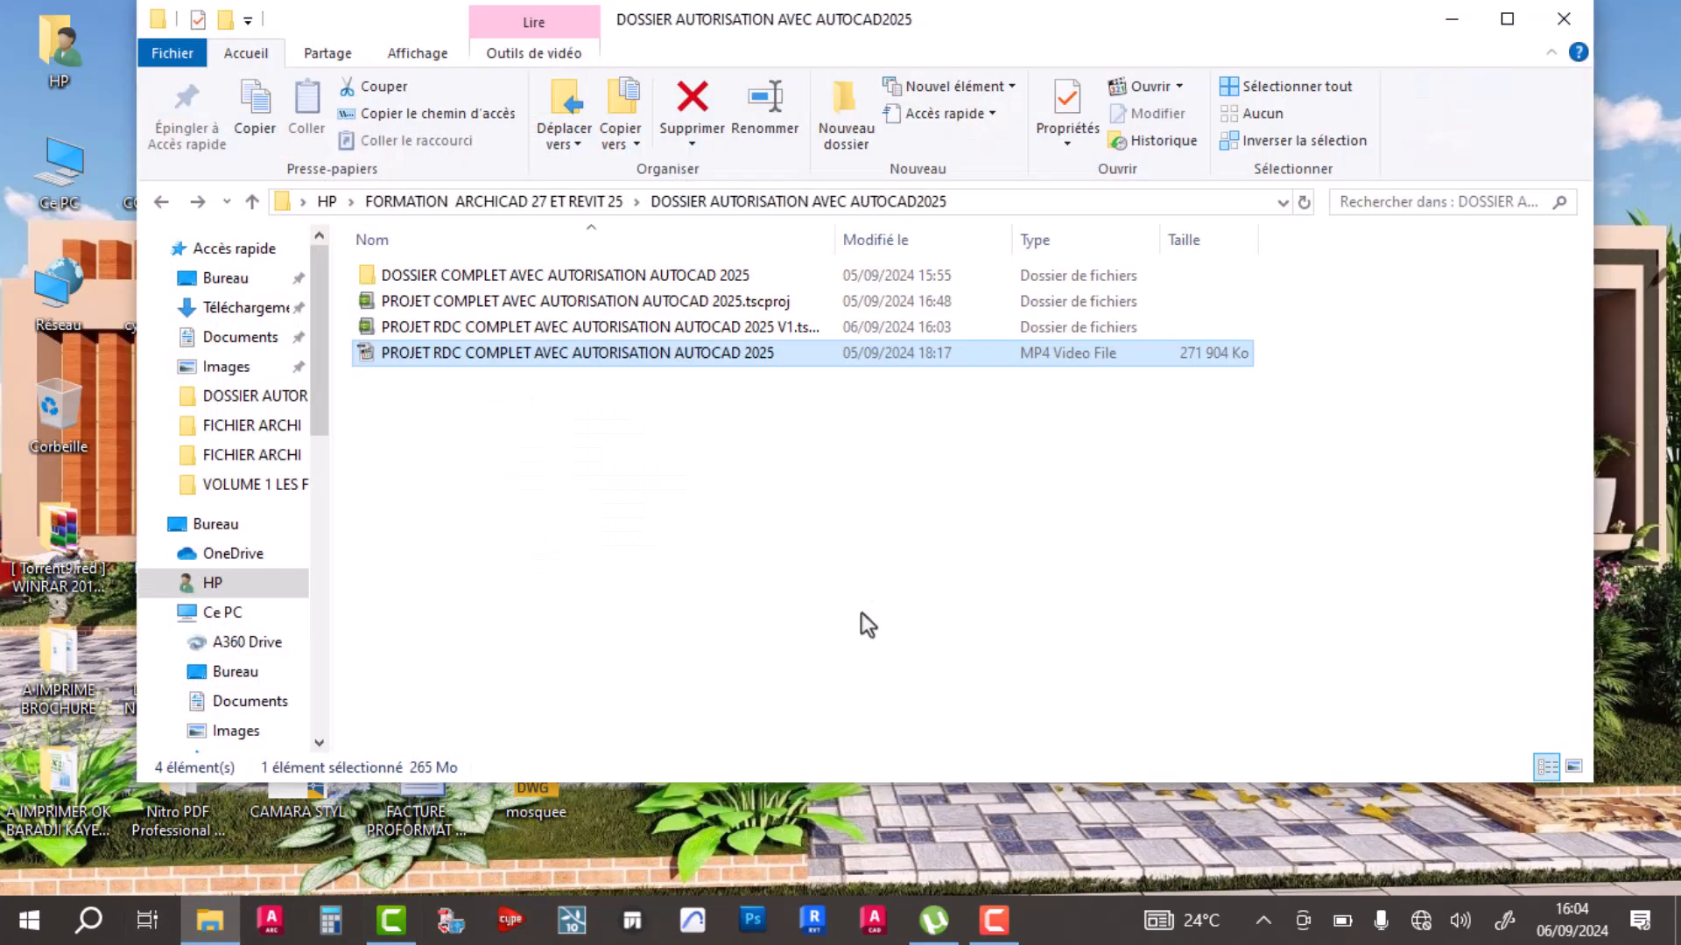
{"action": "left_click", "coordinate": [553, 206]}
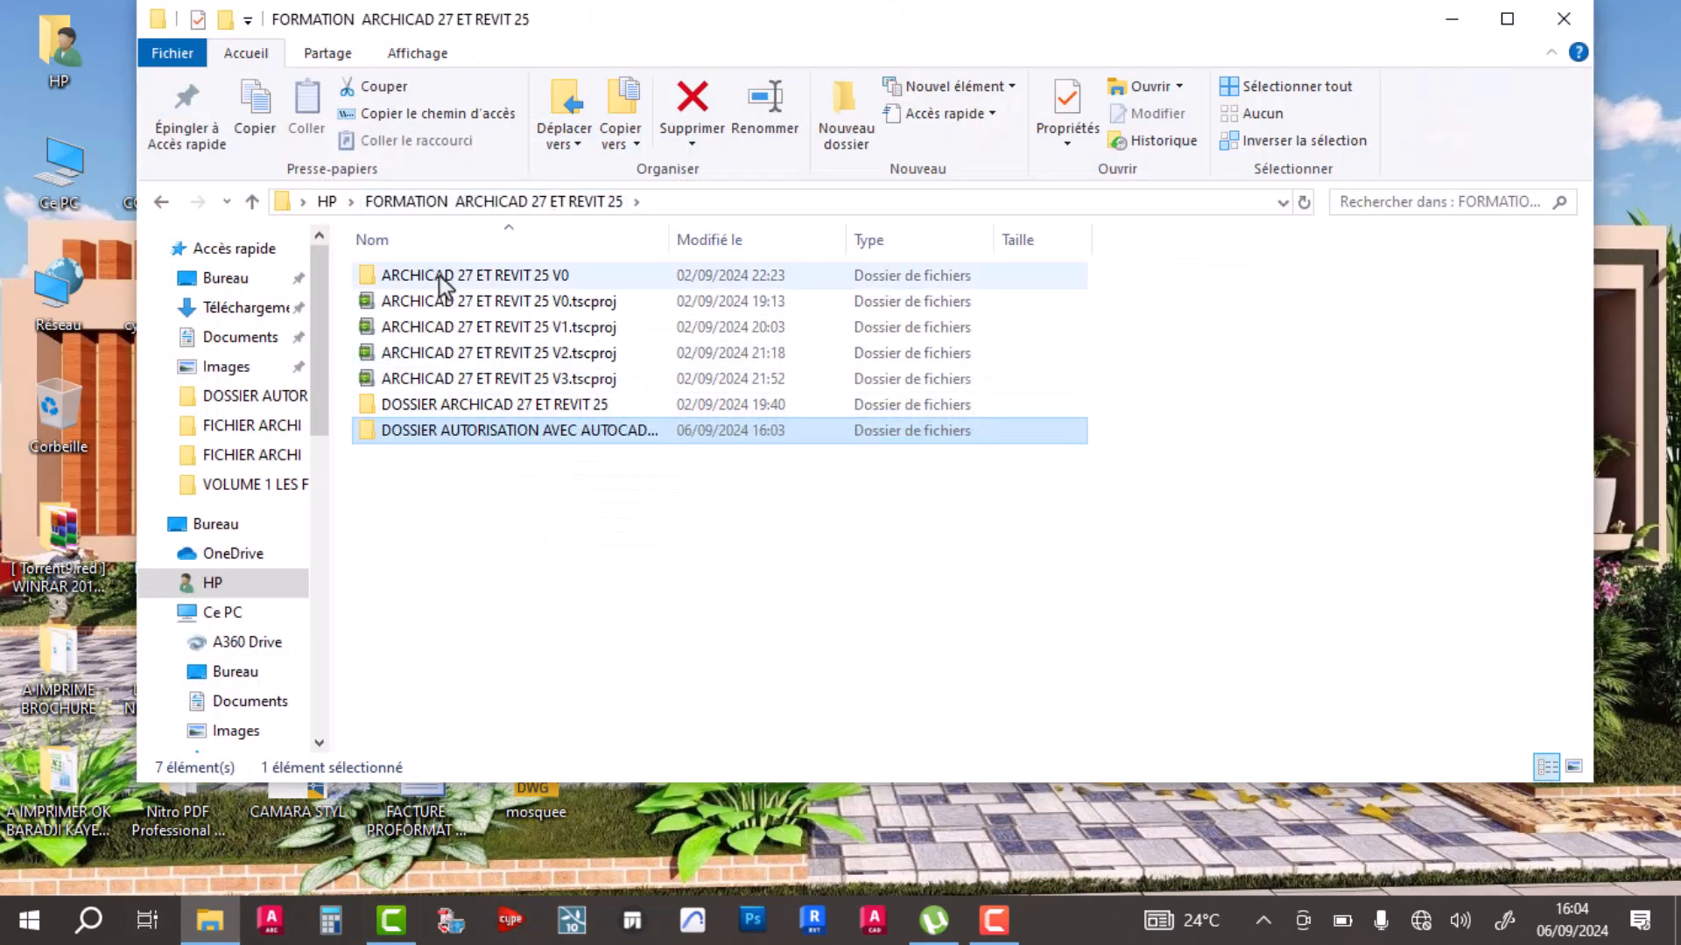
{"action": "double_click", "coordinate": [507, 403]}
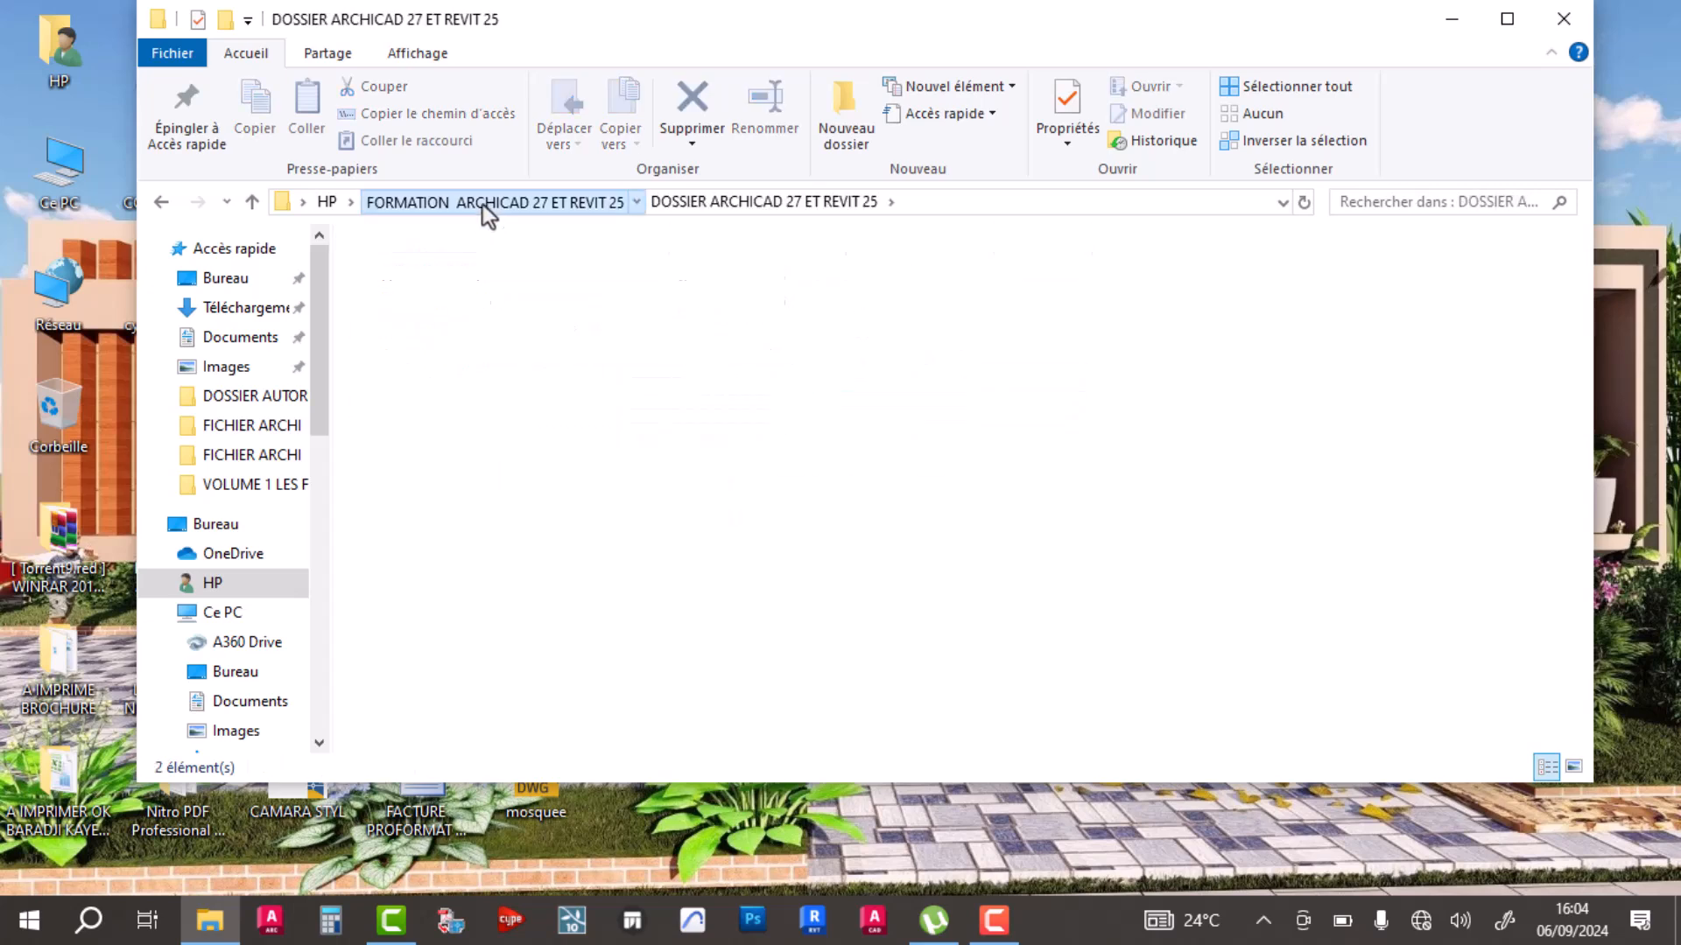
{"action": "left_click", "coordinate": [481, 203]}
{"action": "left_click", "coordinate": [408, 206]}
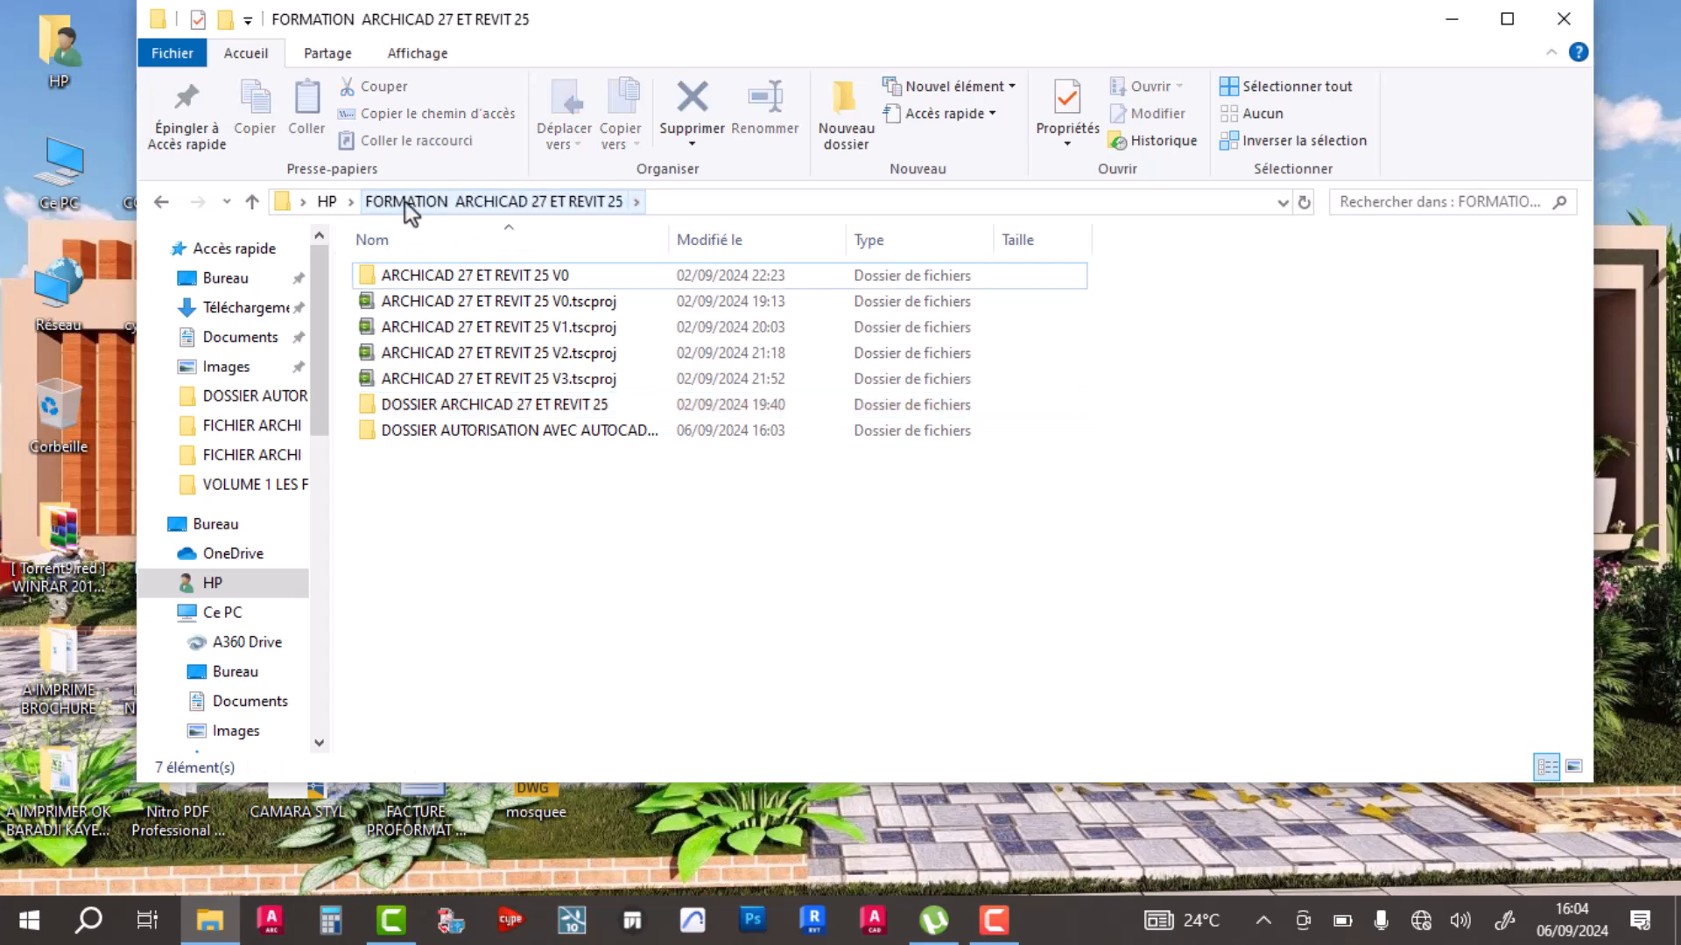
Step: Browse to the FICHIER DWG folder of the AutoCAD 2025 authorisation project, select the DWG file and widen the name column
{"action": "double_click", "coordinate": [465, 429]}
{"action": "left_click", "coordinate": [448, 280]}
{"action": "double_click", "coordinate": [450, 285]}
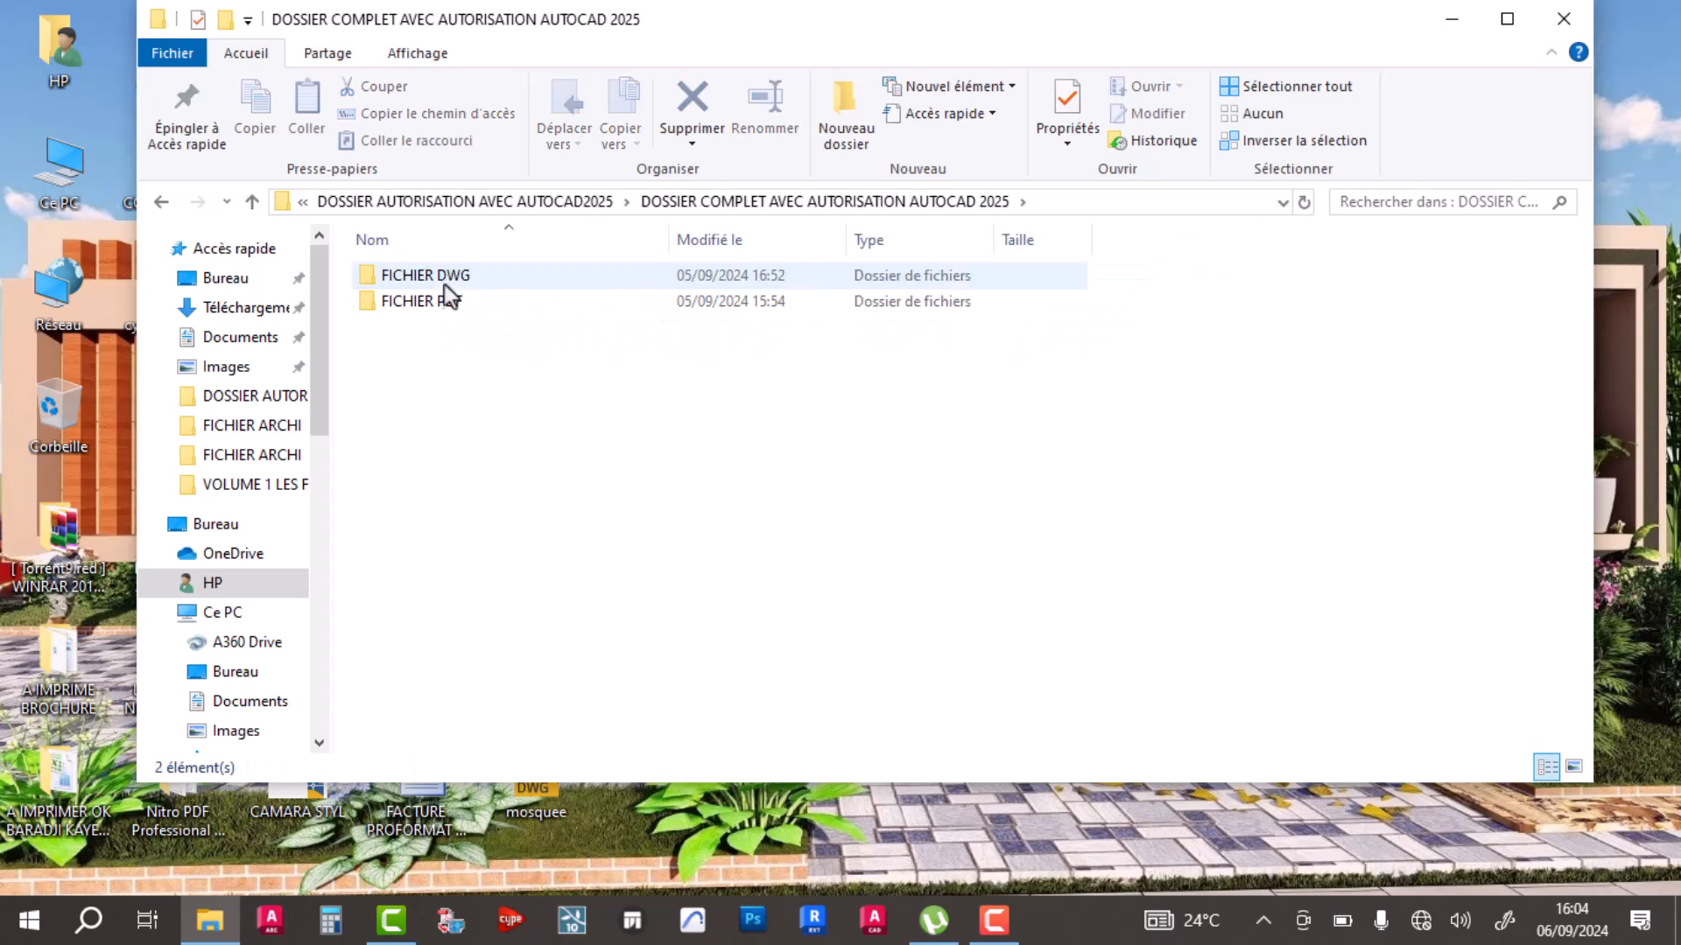
{"action": "left_click", "coordinate": [465, 273]}
{"action": "double_click", "coordinate": [465, 274]}
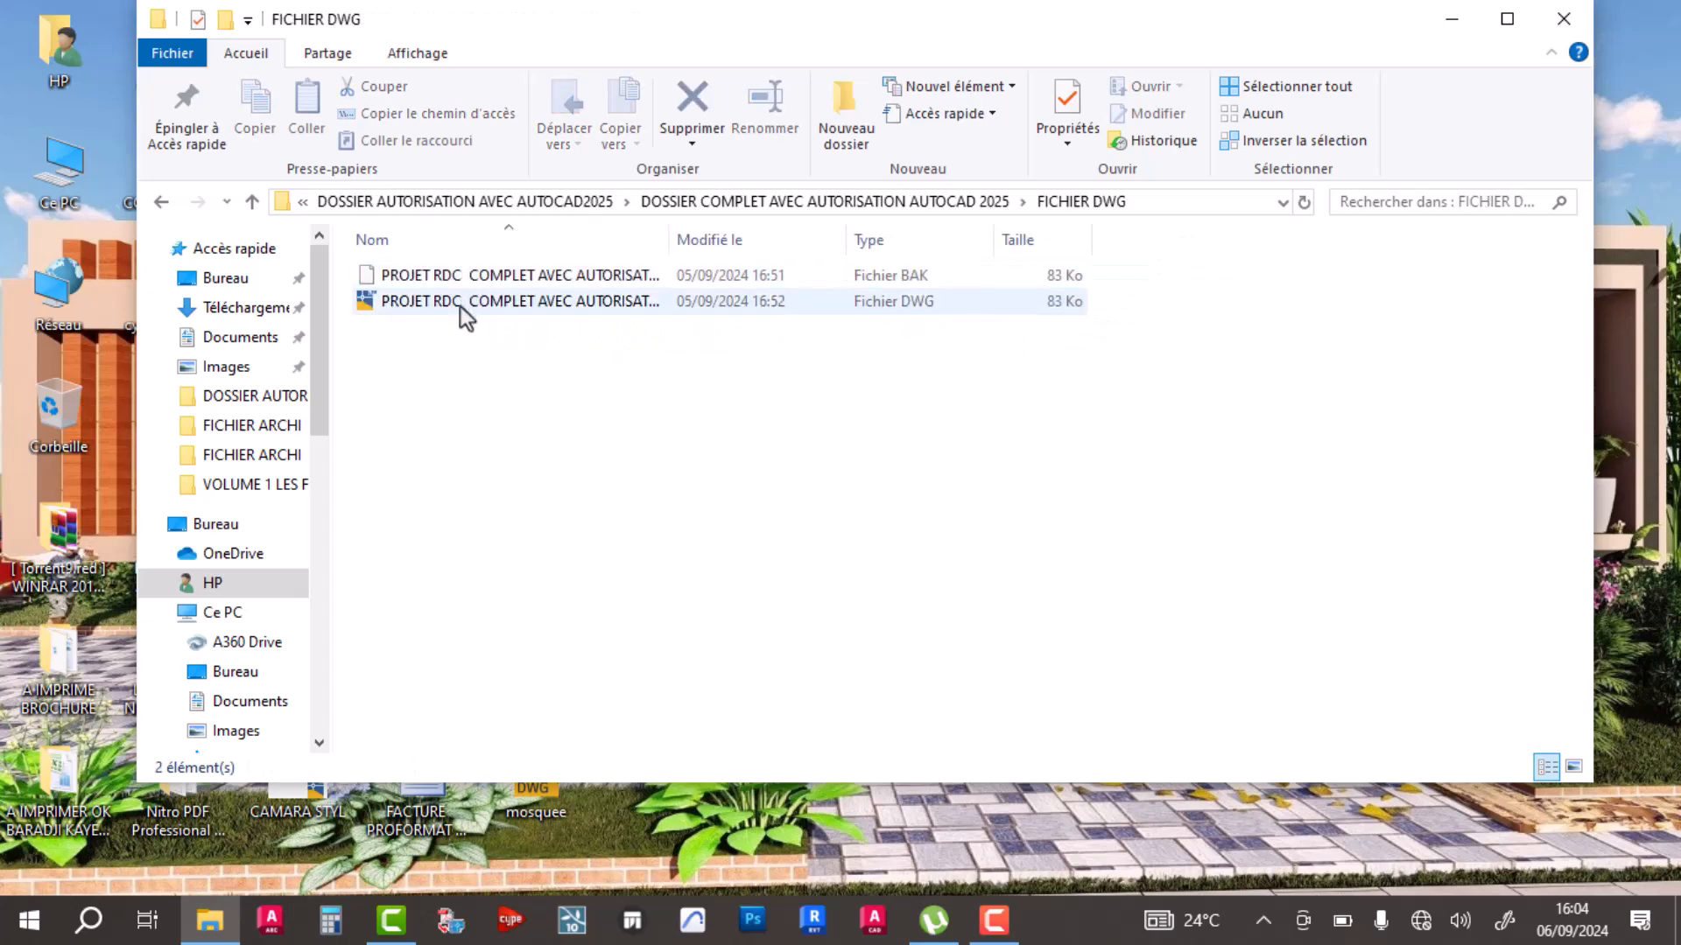
{"action": "left_click", "coordinate": [460, 304]}
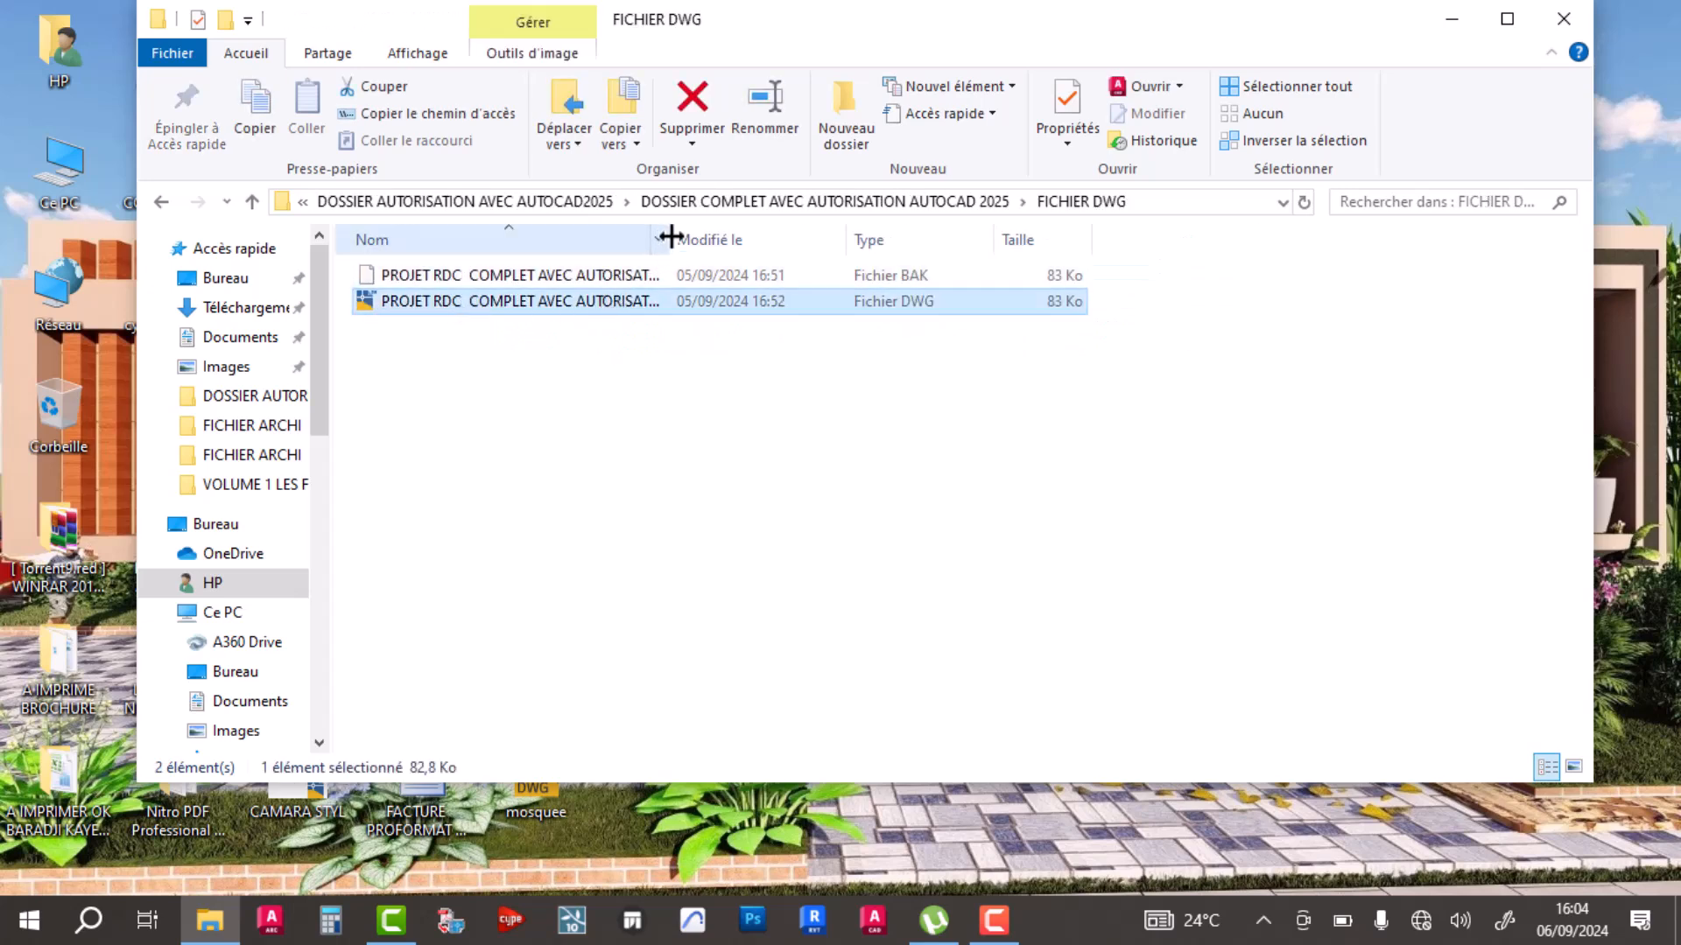
{"action": "left_click_drag", "start_coordinate": [668, 235], "coordinate": [760, 237]}
Step: Launch AutoCAD 2025 and minimize the File Explorer window while it loads
{"action": "left_click", "coordinate": [873, 919]}
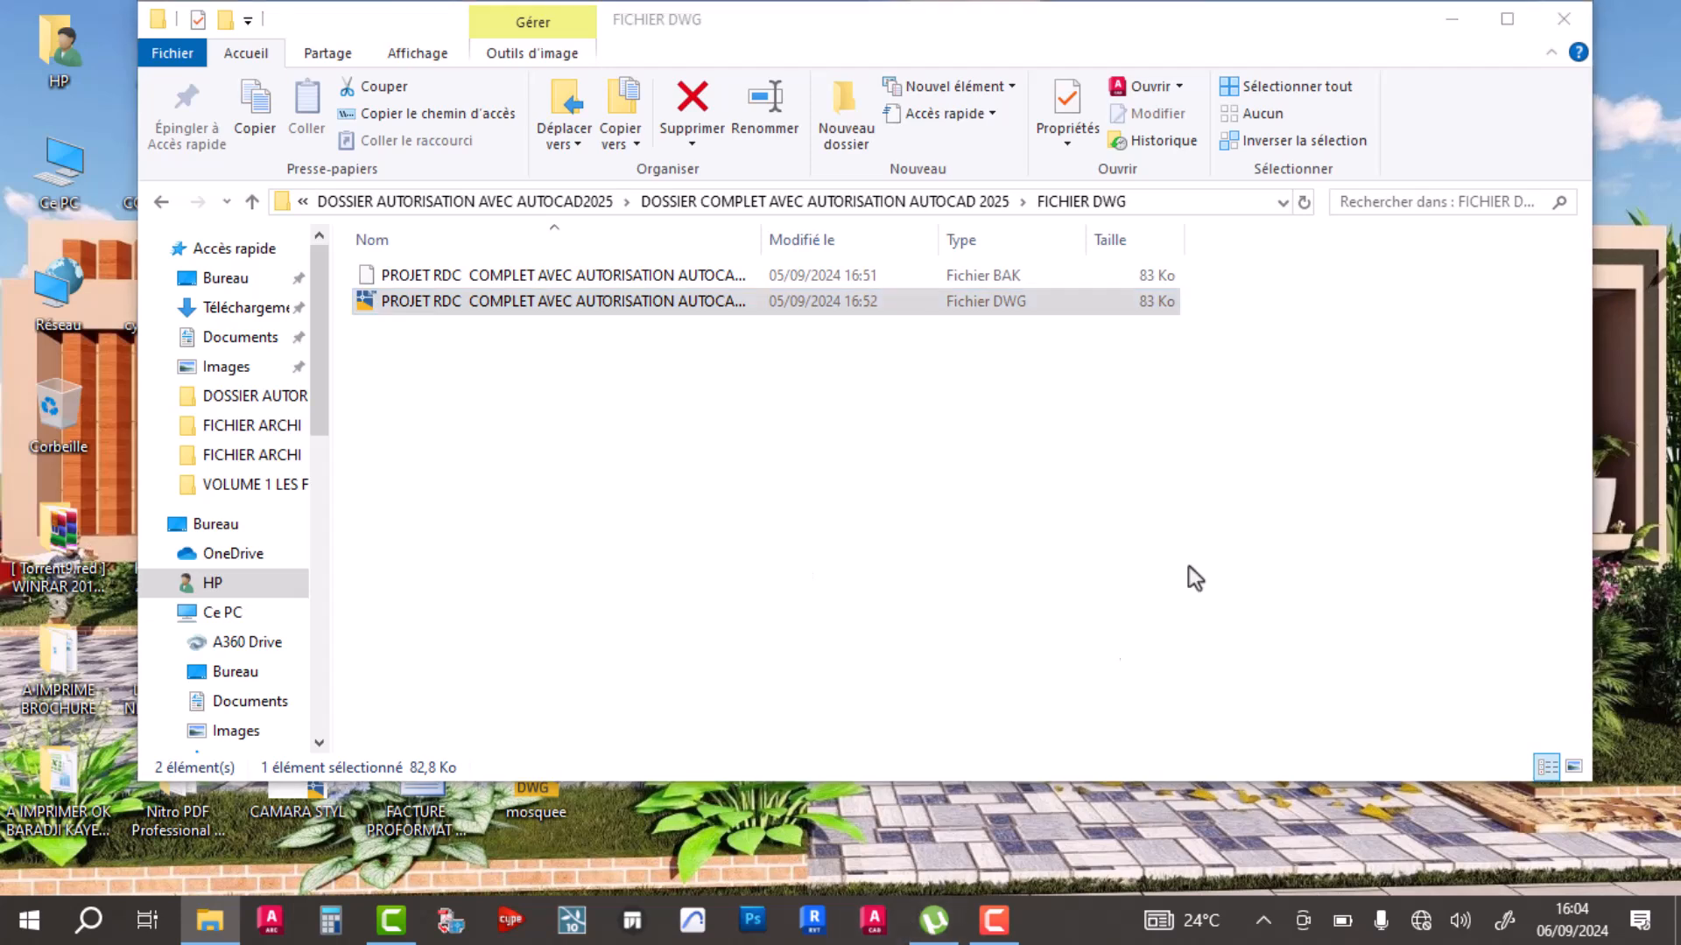
{"action": "left_click", "coordinate": [1453, 19]}
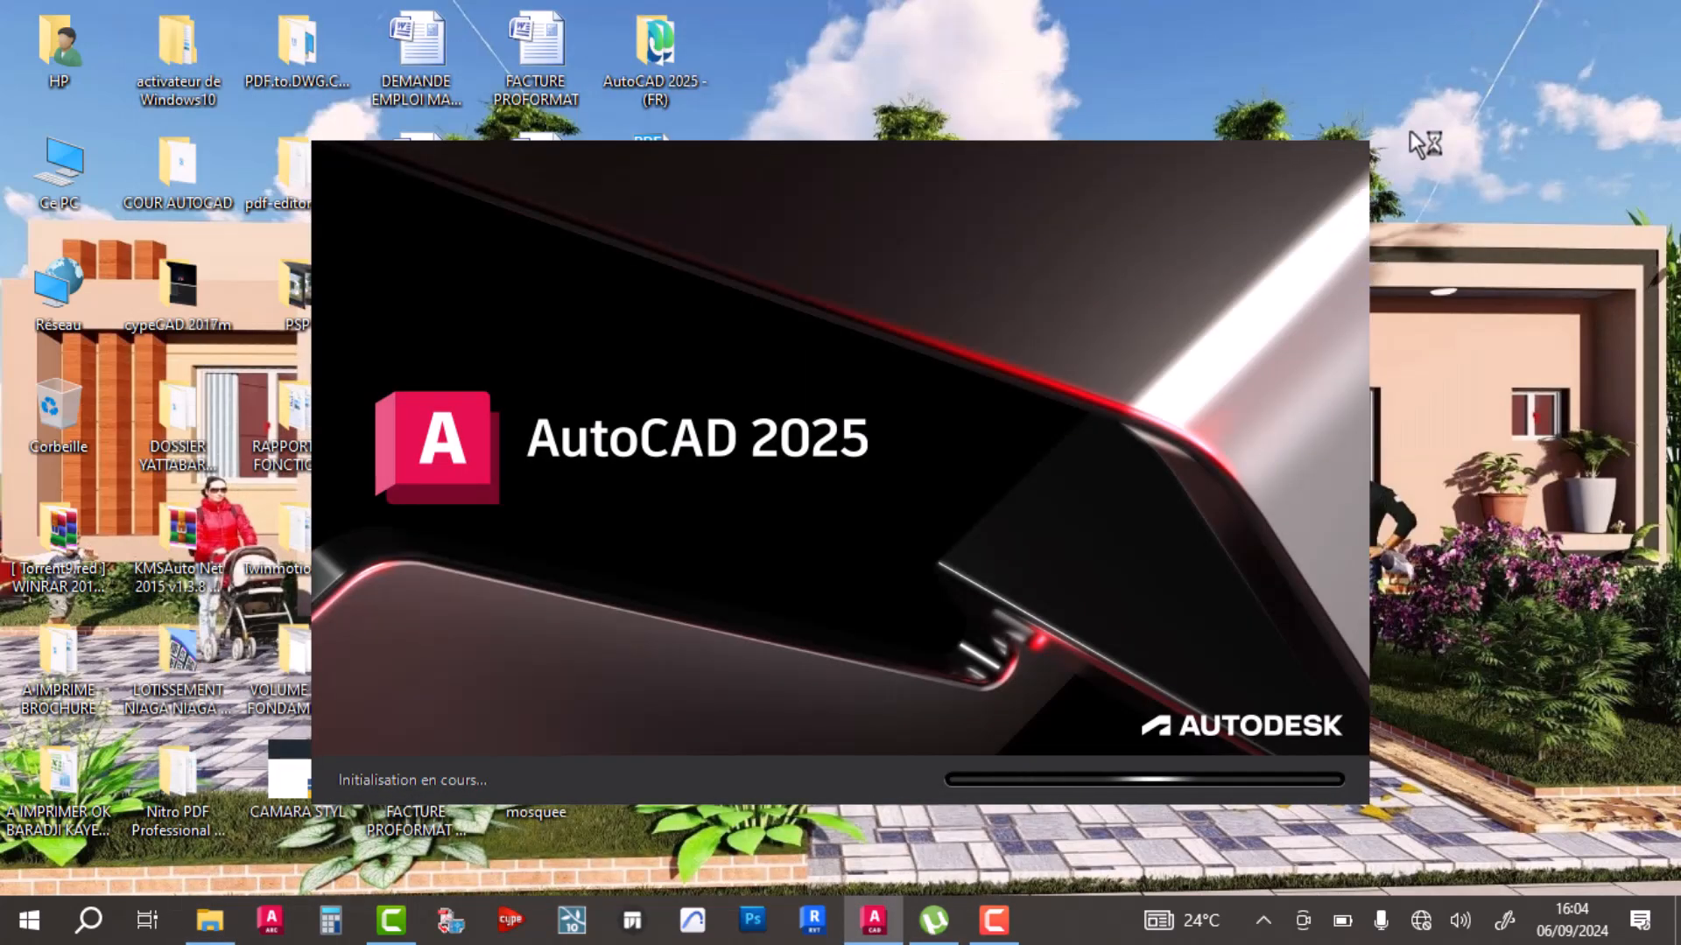
{"action": "right_click", "coordinate": [1393, 76]}
{"action": "left_click", "coordinate": [1520, 151]}
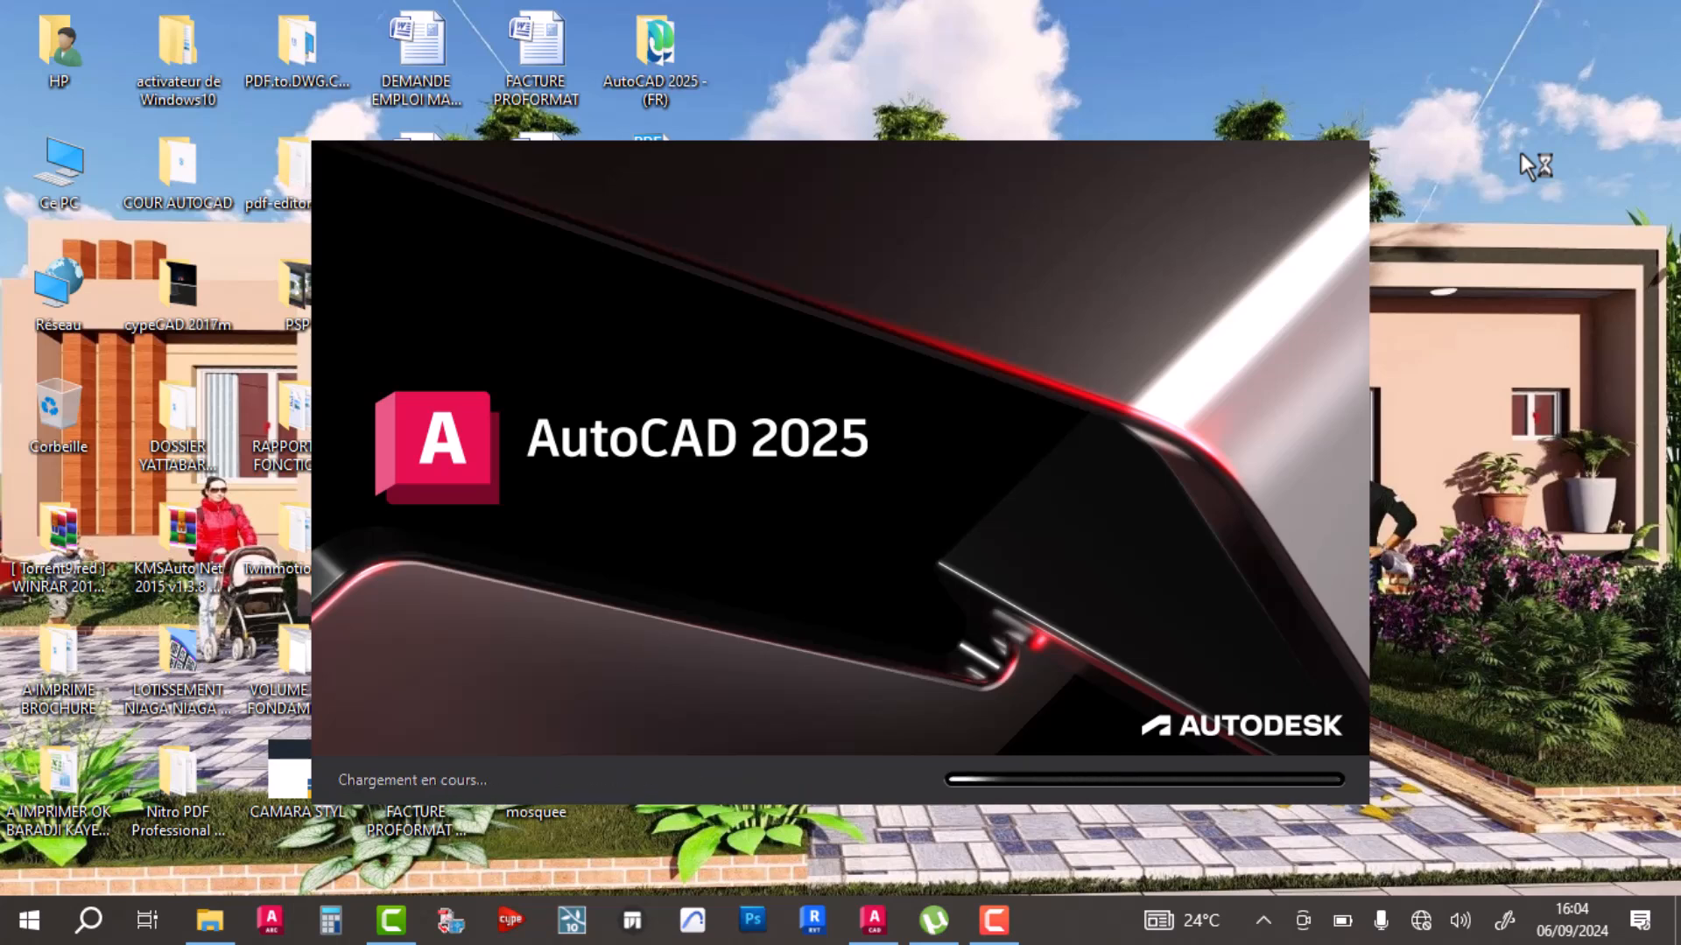
{"action": "right_click", "coordinate": [1537, 222]}
{"action": "left_click", "coordinate": [1530, 287]}
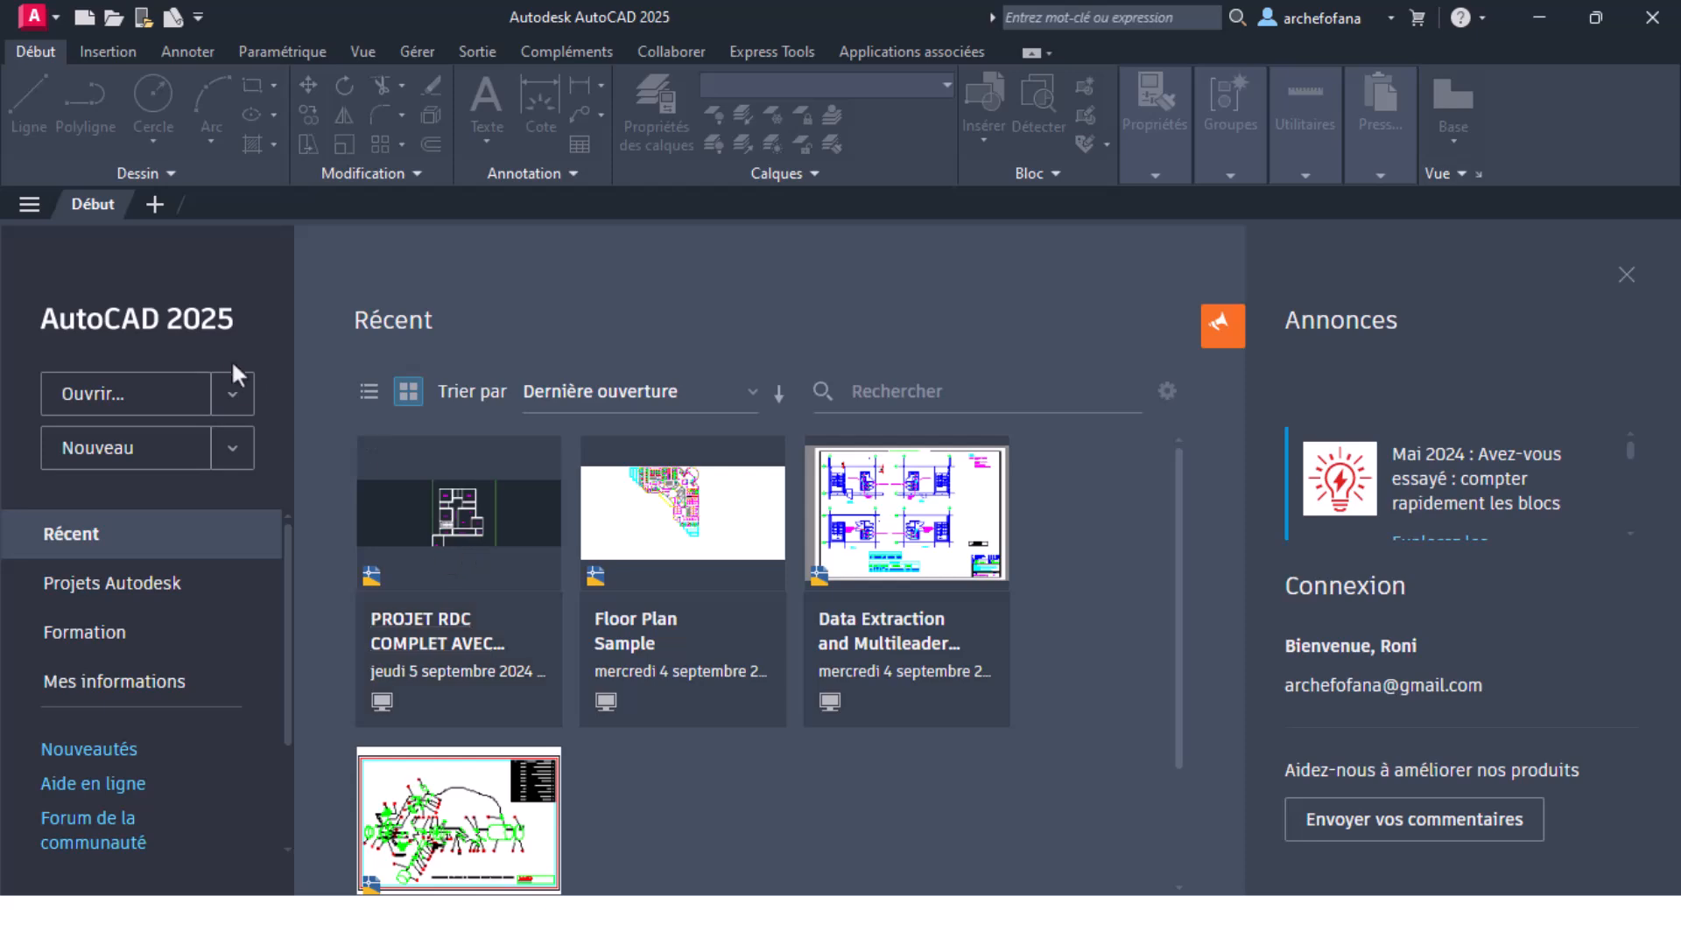
{"action": "left_click", "coordinate": [234, 399]}
{"action": "left_click", "coordinate": [136, 435]}
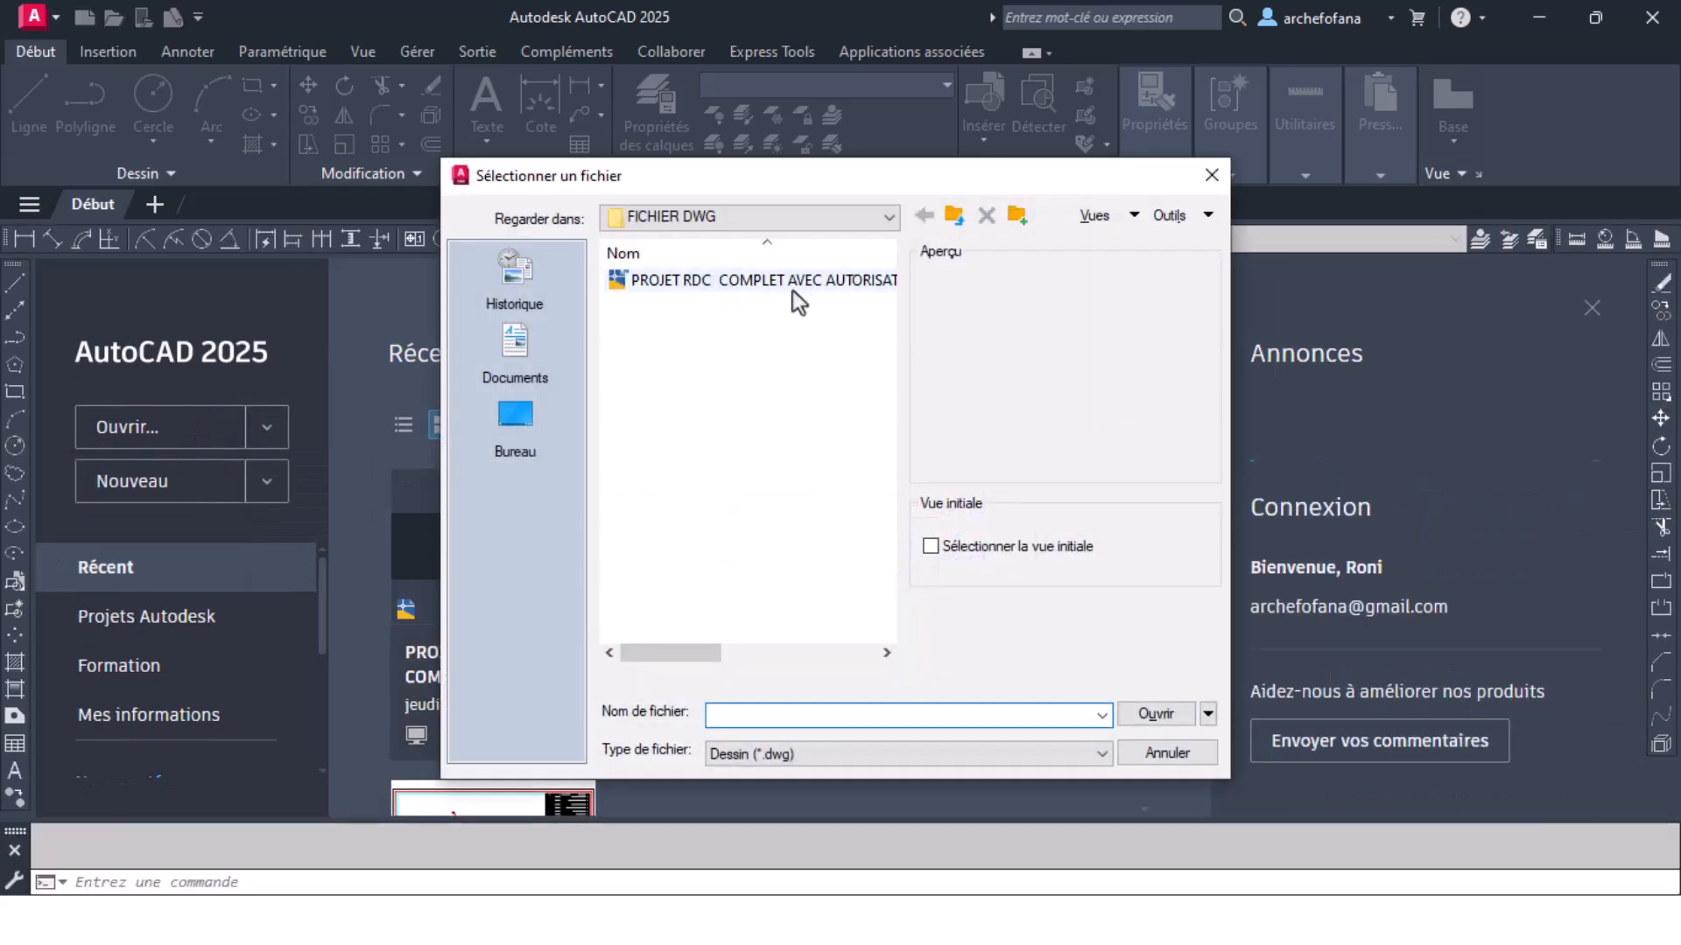
{"action": "left_click", "coordinate": [1214, 179]}
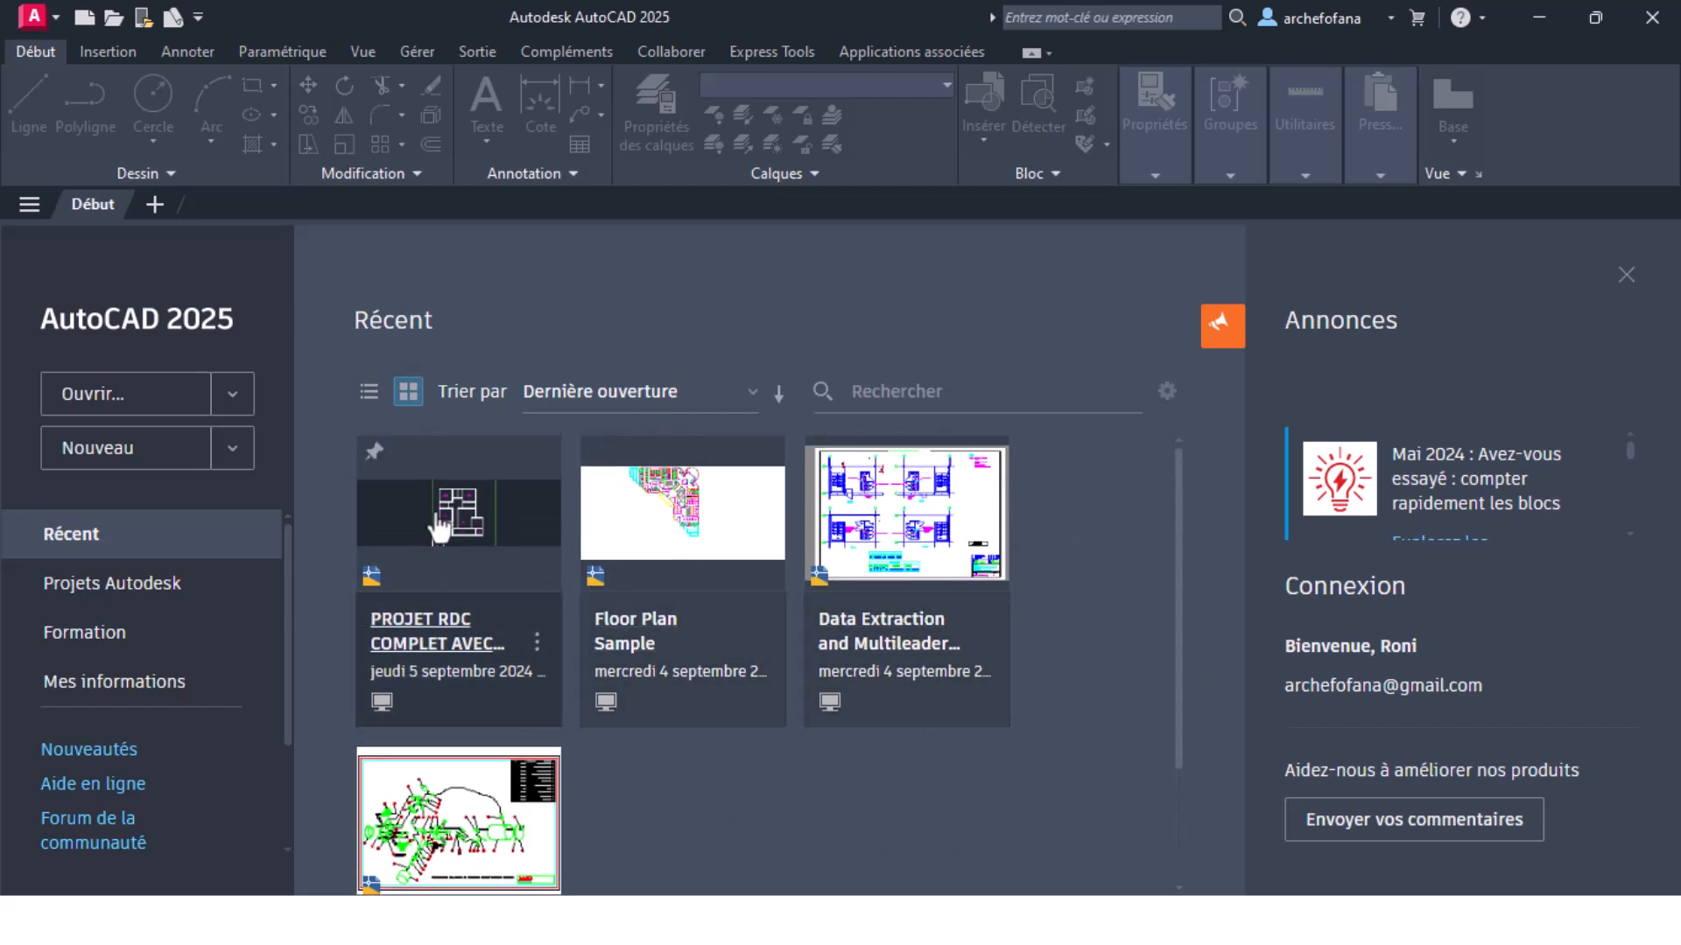
Step: Open the recent drawing PROJET RDC COMPLET AVEC AUTORISATION AUTOCAD 2025.dwg and save it
{"action": "left_click", "coordinate": [471, 520]}
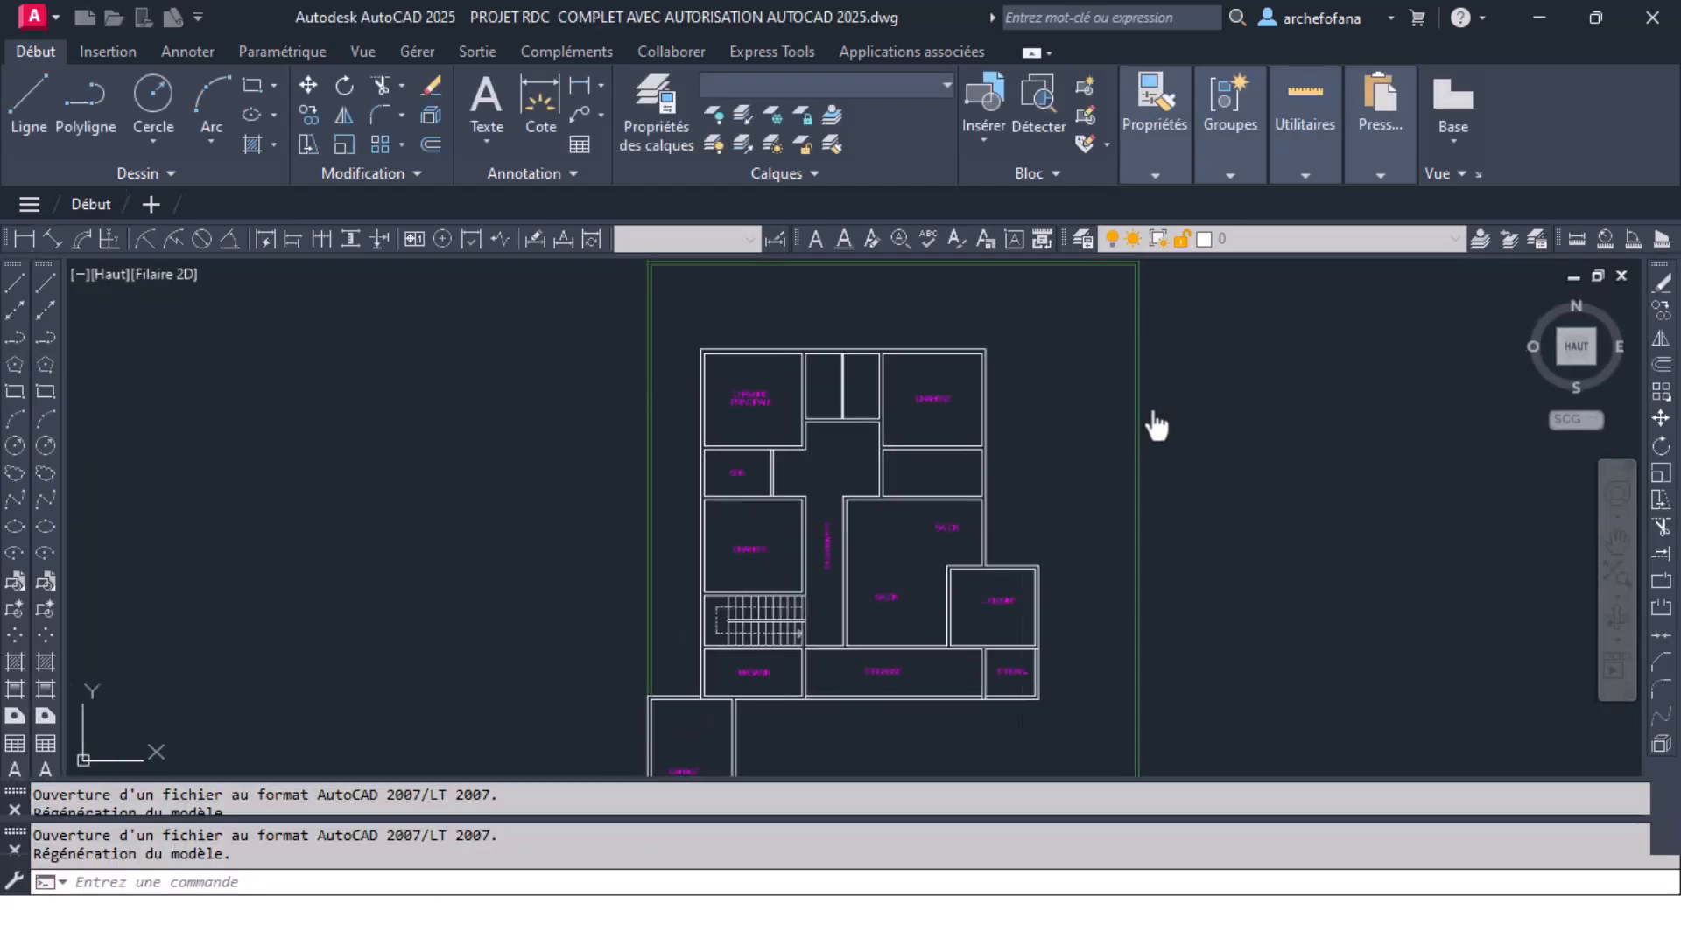
{"action": "scroll", "coordinate": [893, 446], "scroll_direction": "down", "scroll_amount": 4}
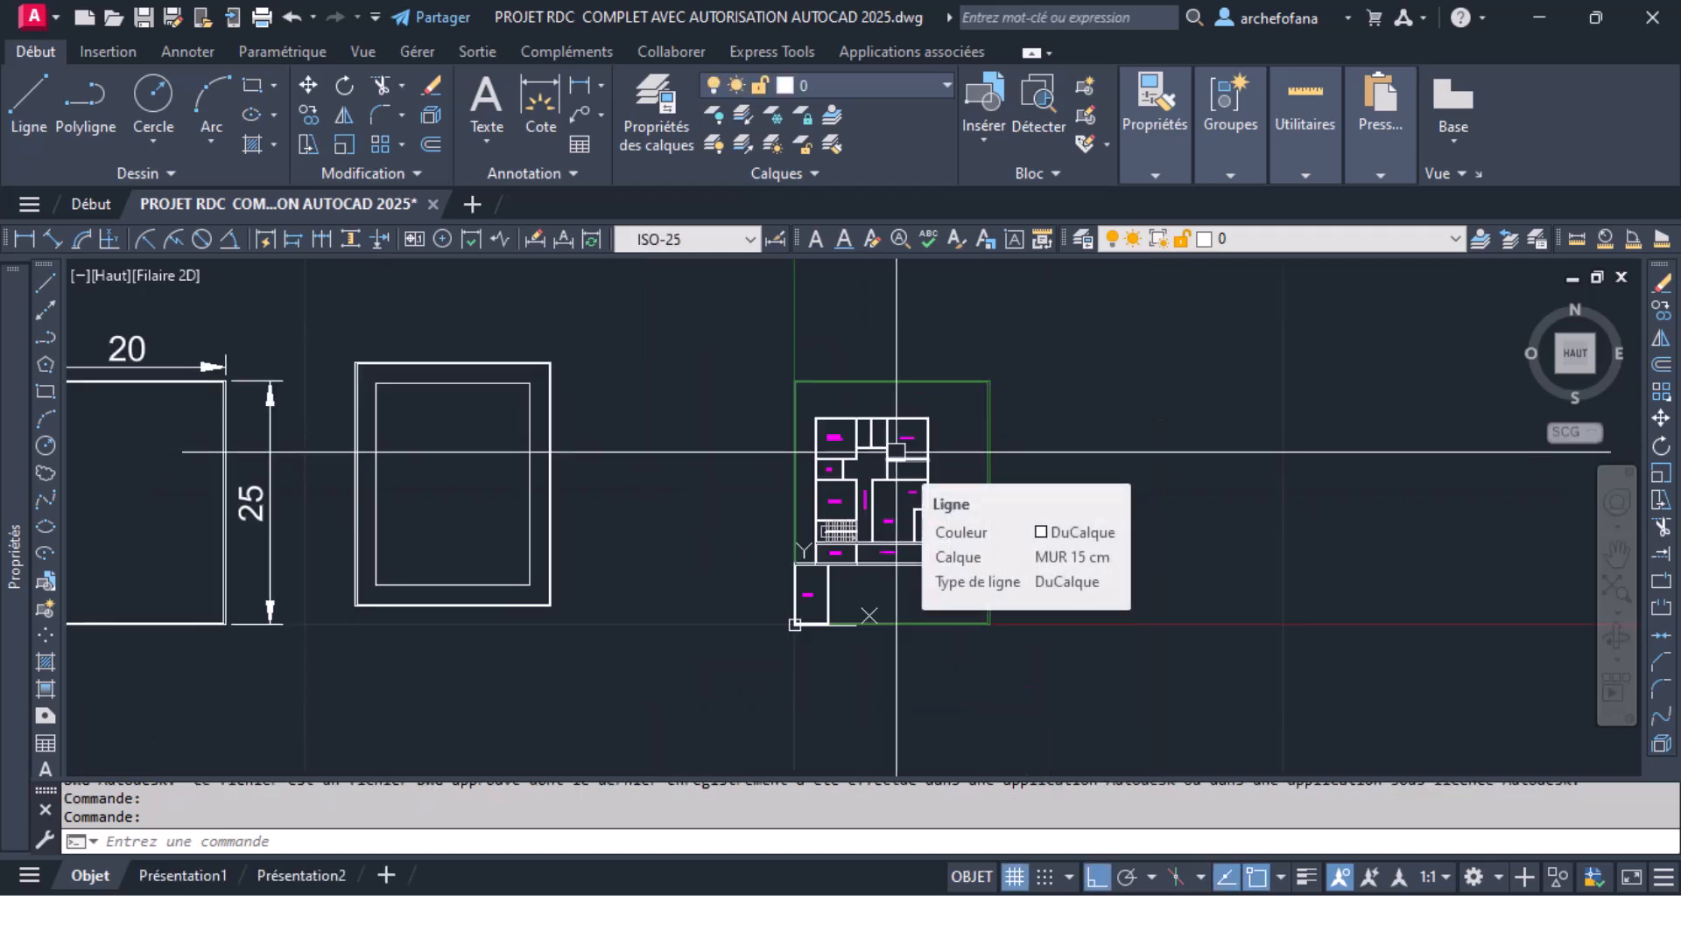
{"action": "scroll", "coordinate": [938, 455], "scroll_direction": "down", "scroll_amount": 3}
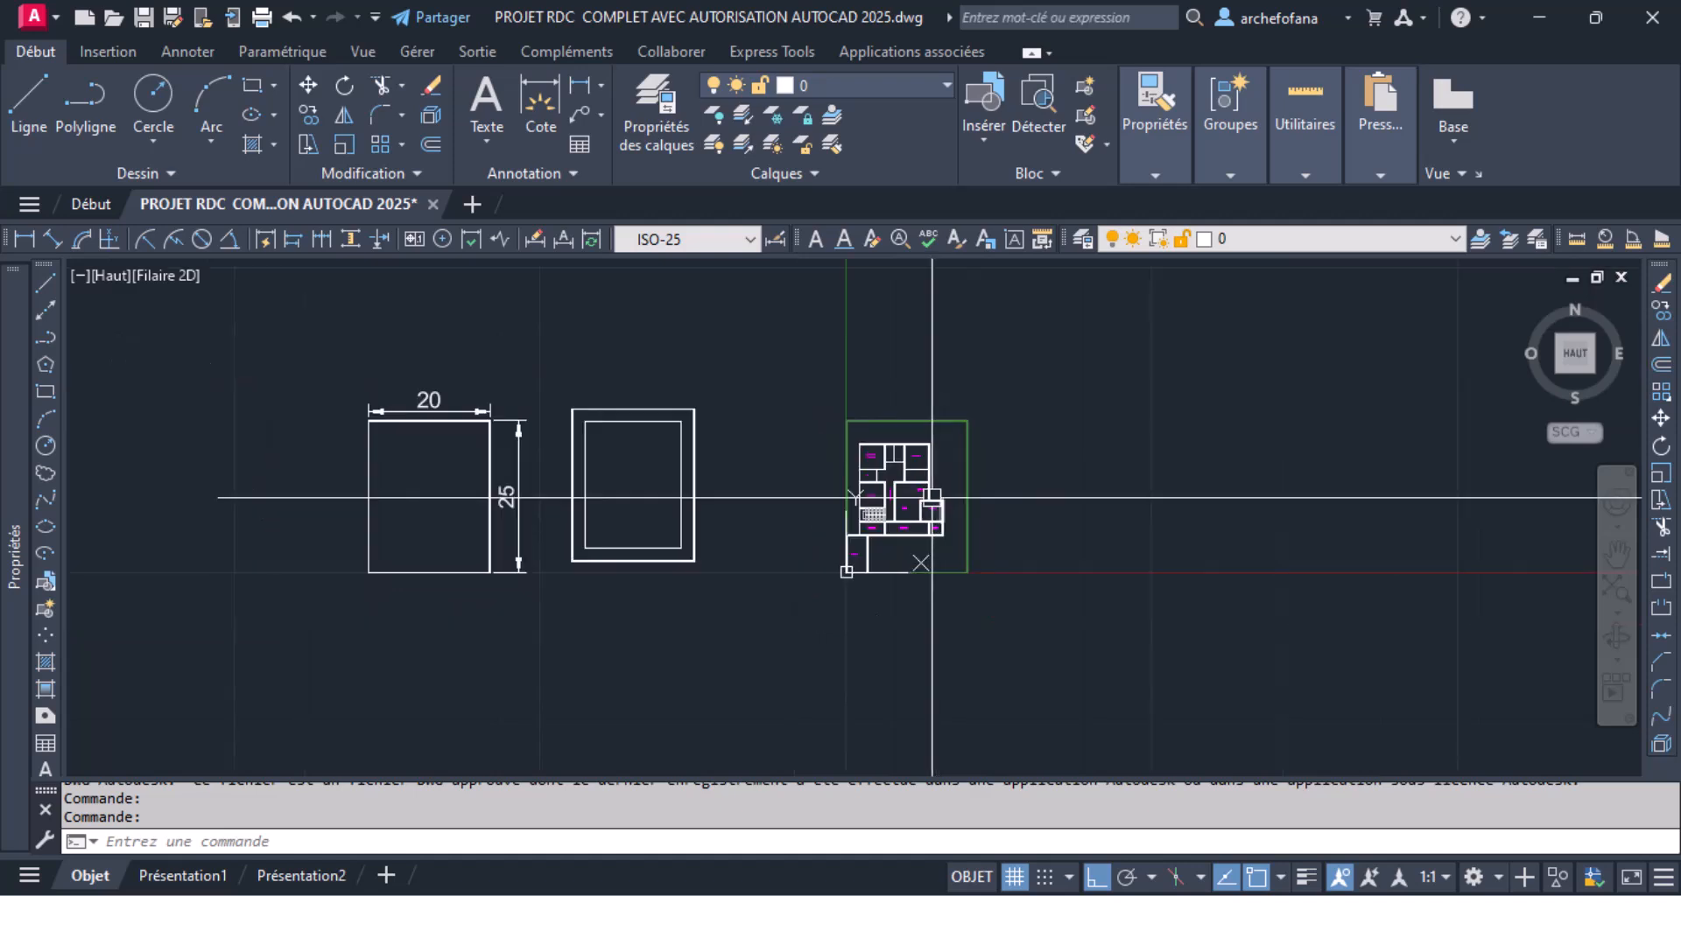
{"action": "key", "text": "ctrl+s"}
Step: Examine the ground-floor plan's rooms and staircase, and the other drawings placed around the plan
{"action": "scroll", "coordinate": [922, 493], "scroll_direction": "up", "scroll_amount": 10}
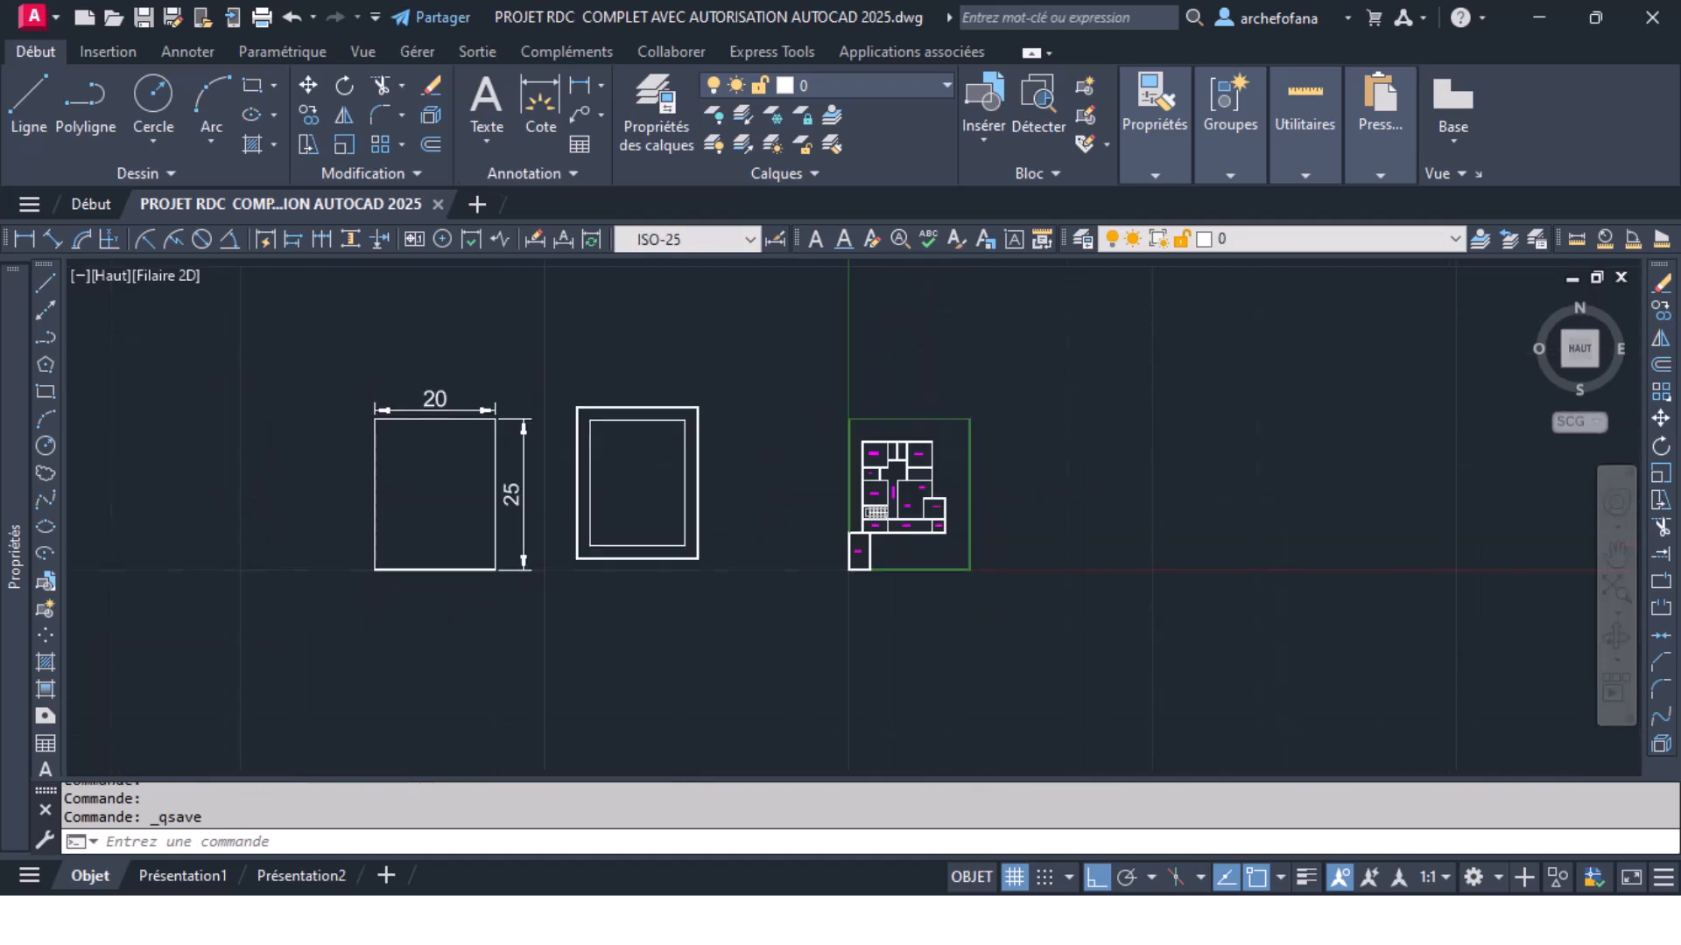
{"action": "scroll", "coordinate": [891, 346], "scroll_direction": "down", "scroll_amount": 5}
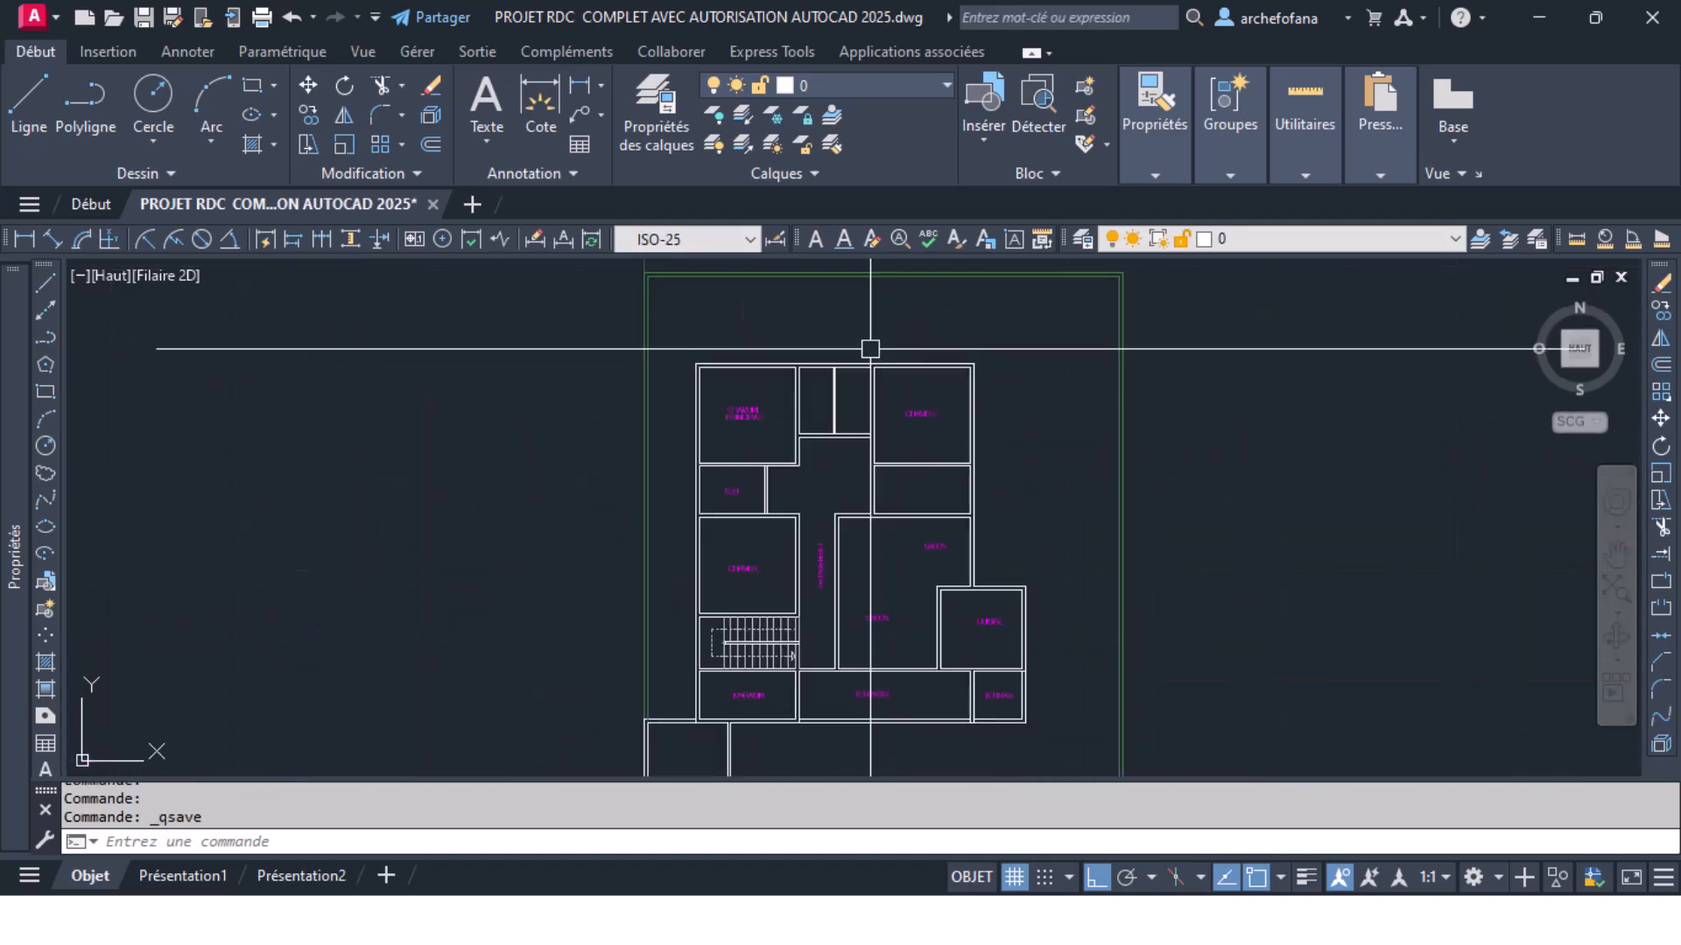
{"action": "middle_click_drag", "start_coordinate": [841, 648], "coordinate": [764, 575]}
{"action": "scroll", "coordinate": [744, 569], "scroll_direction": "up", "scroll_amount": 5}
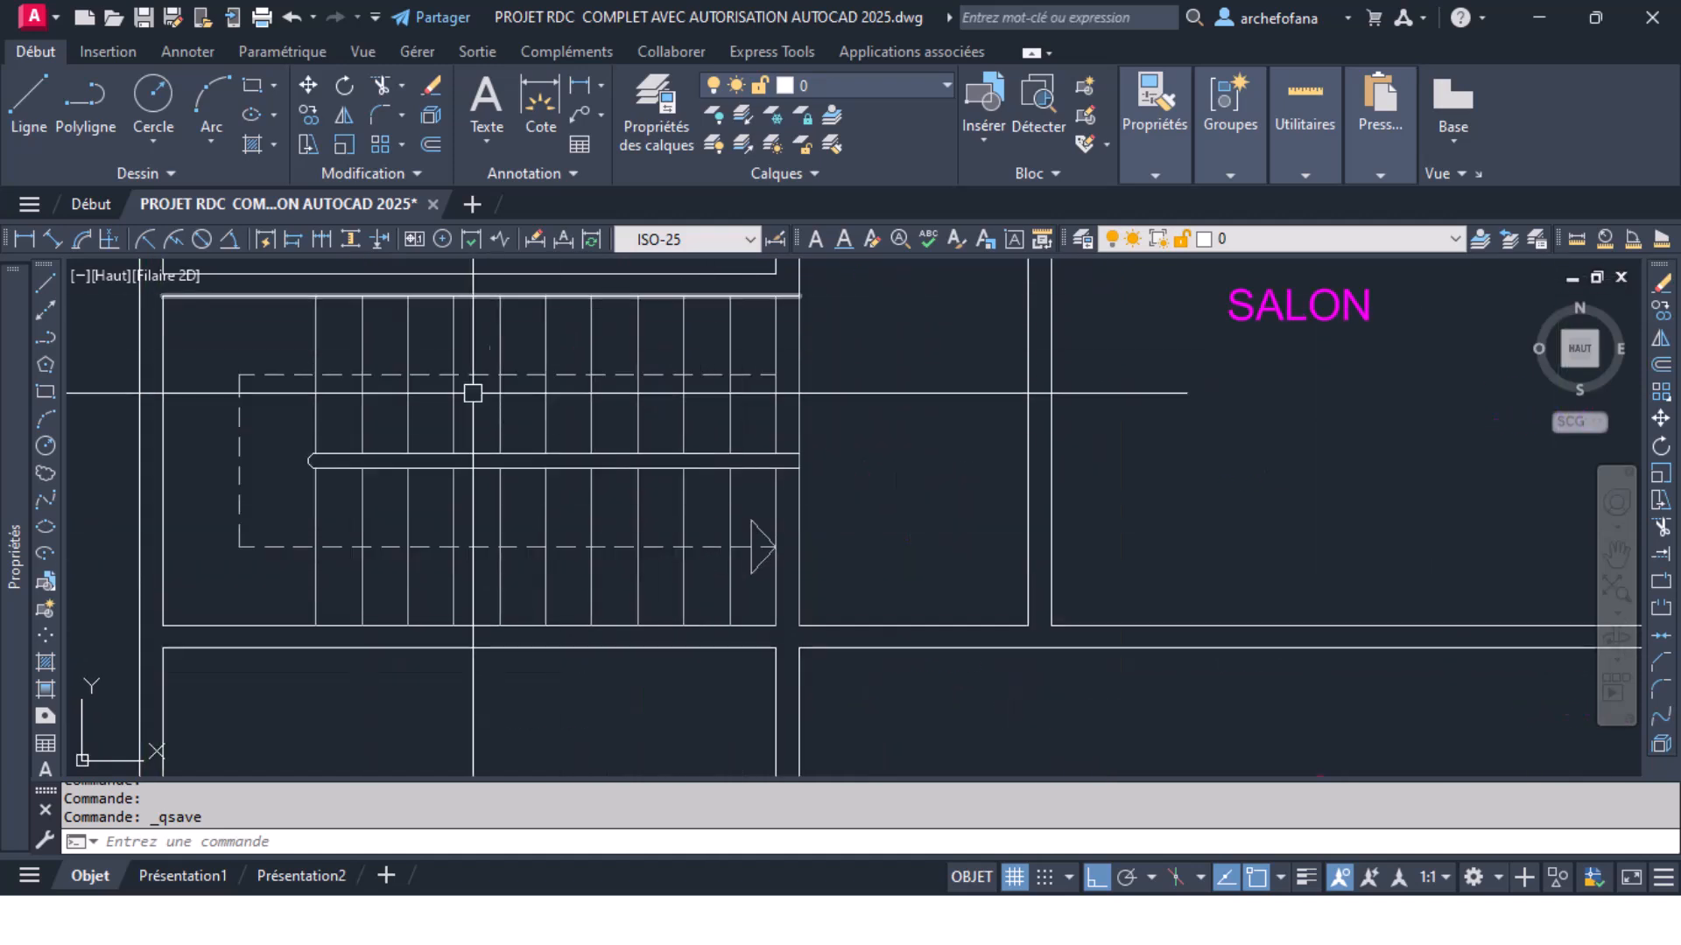
{"action": "middle_click_drag", "start_coordinate": [499, 352], "coordinate": [476, 450]}
{"action": "scroll", "coordinate": [482, 441], "scroll_direction": "down", "scroll_amount": 2}
{"action": "scroll", "coordinate": [876, 534], "scroll_direction": "down", "scroll_amount": 6}
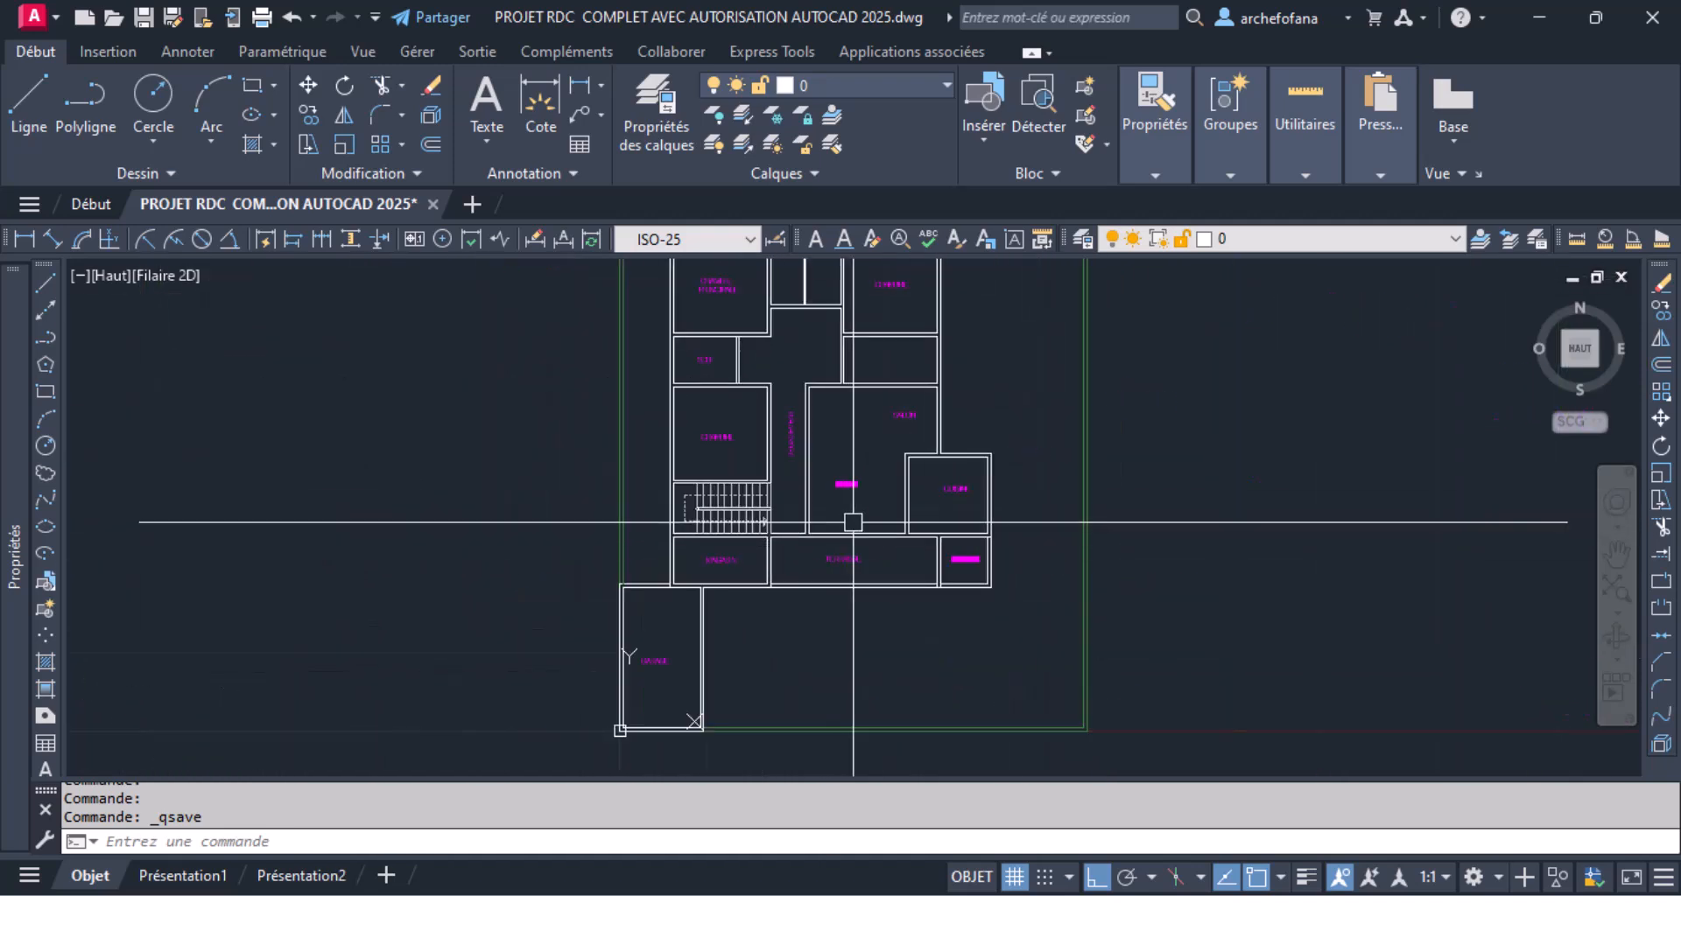
{"action": "scroll", "coordinate": [888, 354], "scroll_direction": "down", "scroll_amount": 2}
{"action": "middle_click_drag", "start_coordinate": [887, 354], "coordinate": [855, 484]}
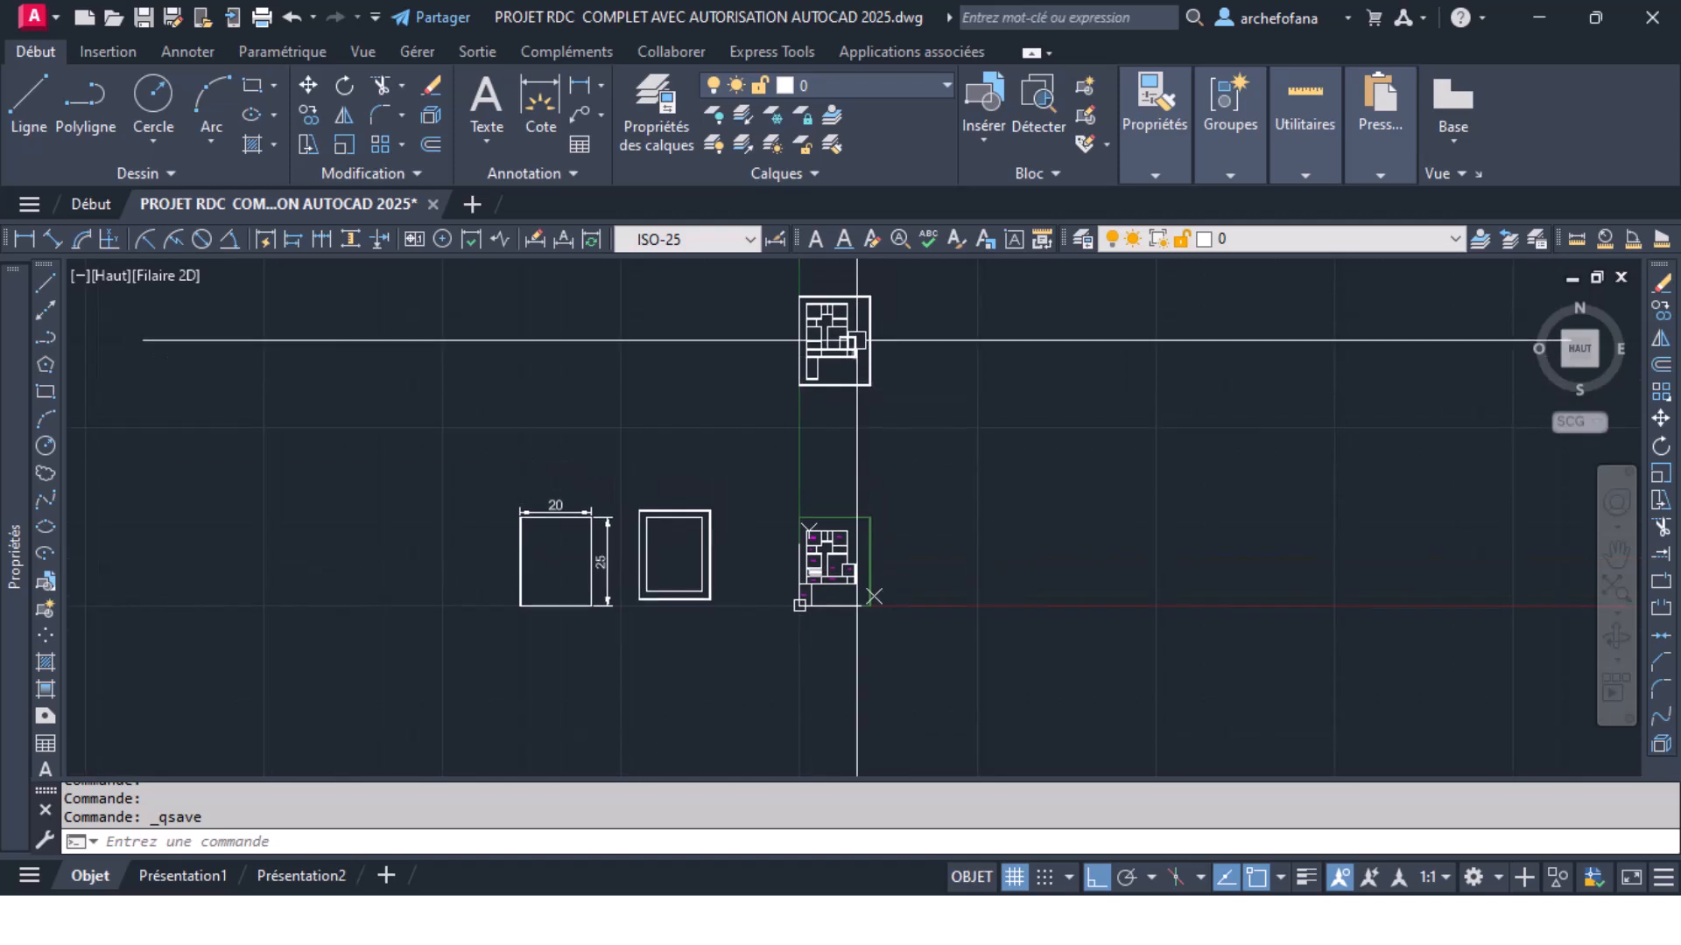
Step: Inspect the walls around the magasin, terraces and garage at the front of the plan
{"action": "scroll", "coordinate": [824, 610], "scroll_direction": "up", "scroll_amount": 4}
{"action": "scroll", "coordinate": [836, 564], "scroll_direction": "up", "scroll_amount": 3}
{"action": "scroll", "coordinate": [701, 613], "scroll_direction": "up", "scroll_amount": 3}
{"action": "scroll", "coordinate": [701, 519], "scroll_direction": "up", "scroll_amount": 2}
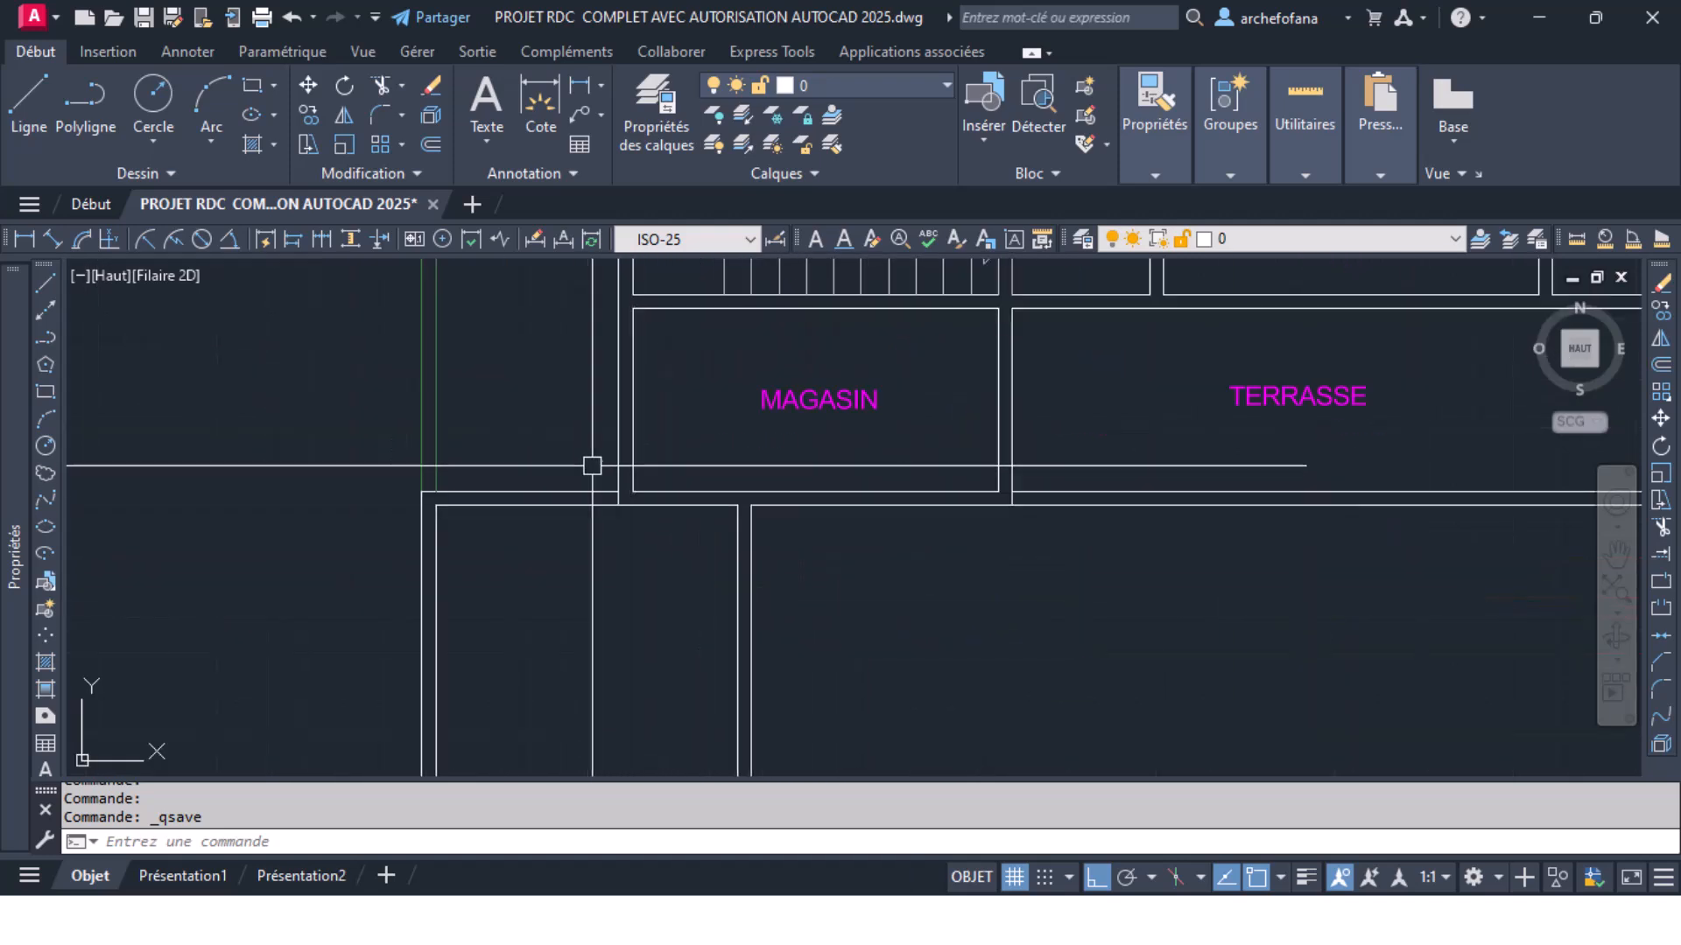
{"action": "left_click", "coordinate": [569, 443]}
{"action": "left_click", "coordinate": [528, 464]}
{"action": "scroll", "coordinate": [589, 507], "scroll_direction": "down", "scroll_amount": 3}
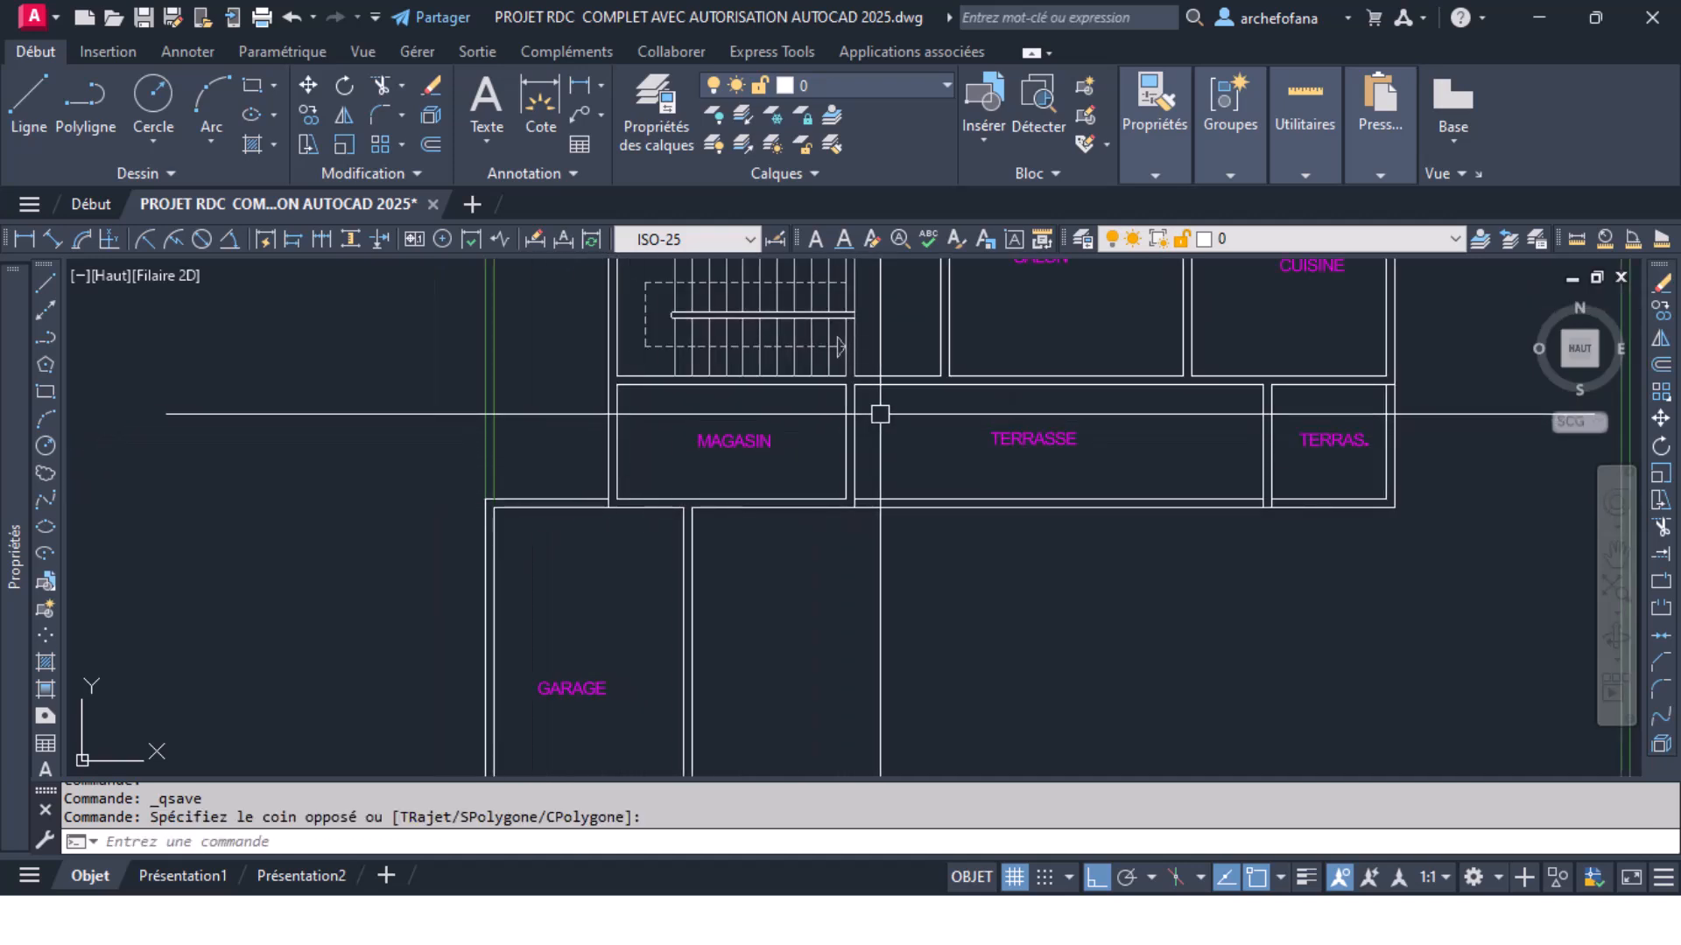
{"action": "scroll", "coordinate": [880, 415], "scroll_direction": "down", "scroll_amount": 5}
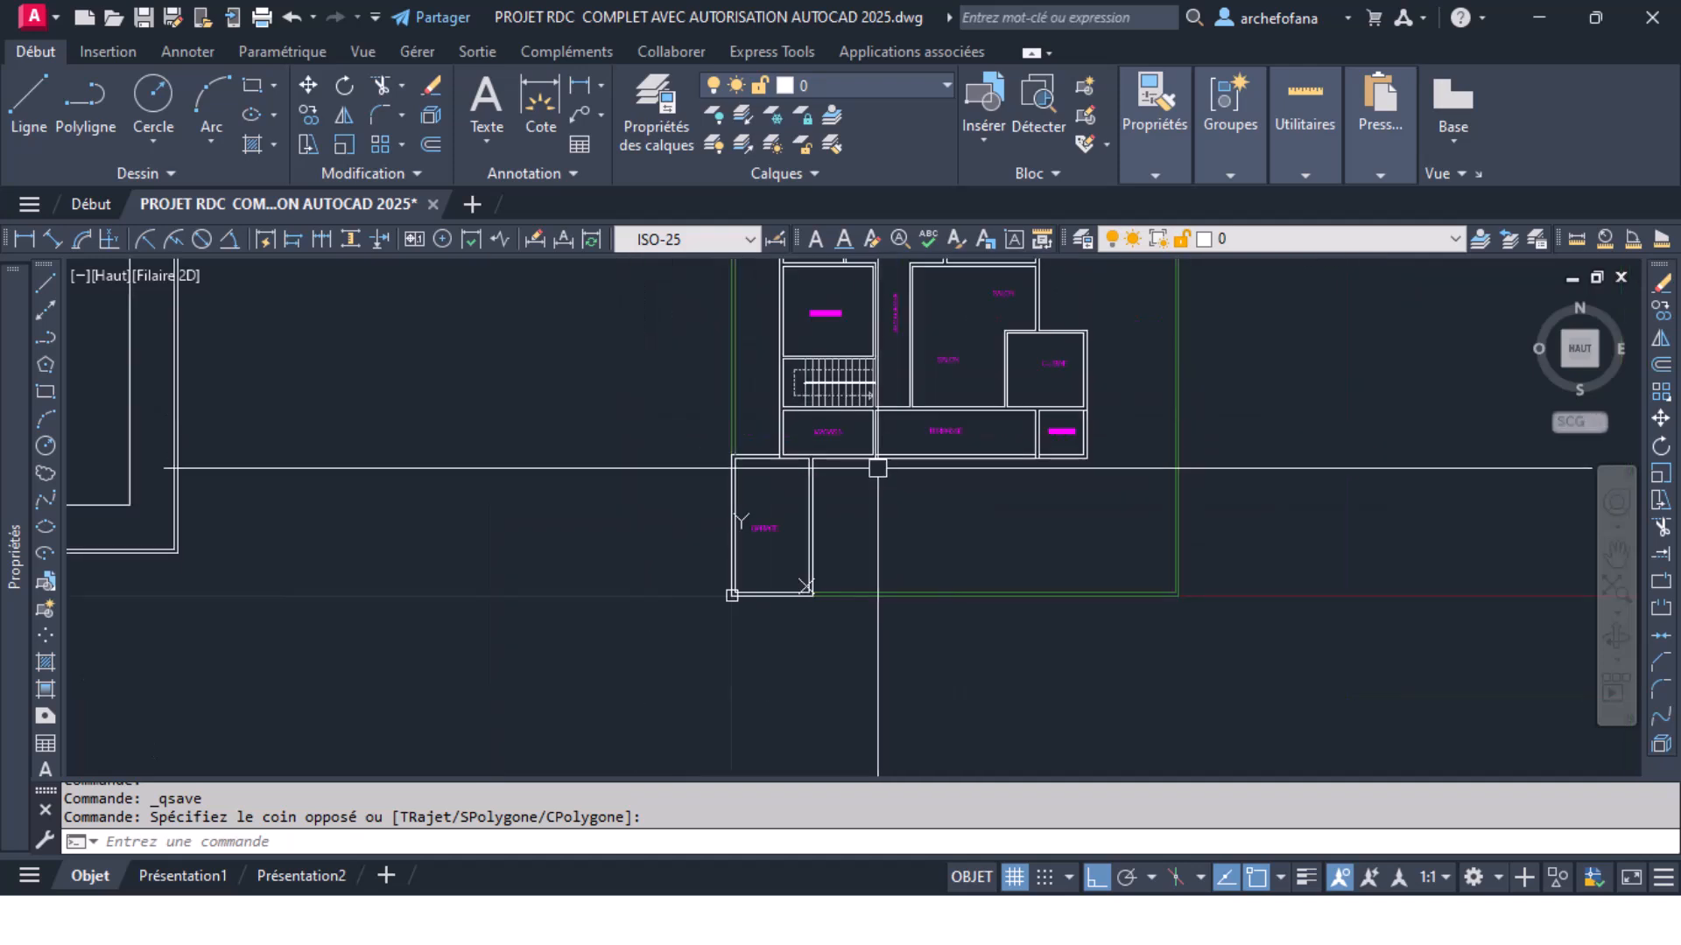
Step: Copy the whole labelled ground-floor plan with its boundary wall to the empty area up and left of it, with ortho mode off
{"action": "left_click", "coordinate": [752, 339]}
{"action": "left_click", "coordinate": [1007, 593]}
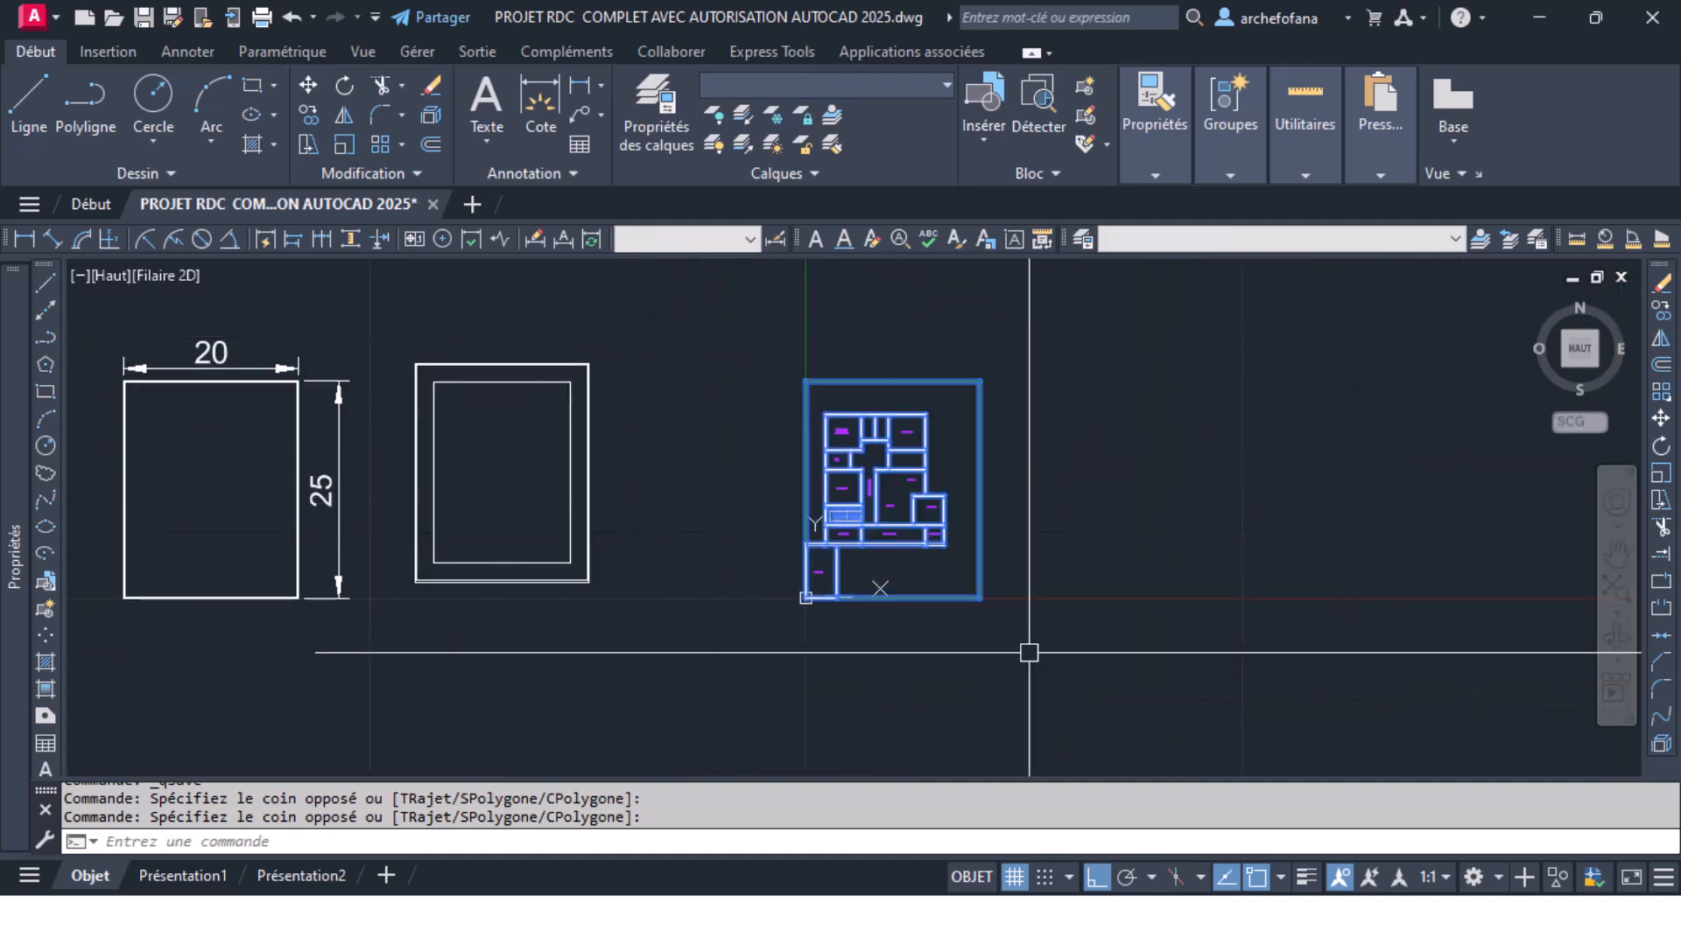
{"action": "left_click", "coordinate": [310, 111]}
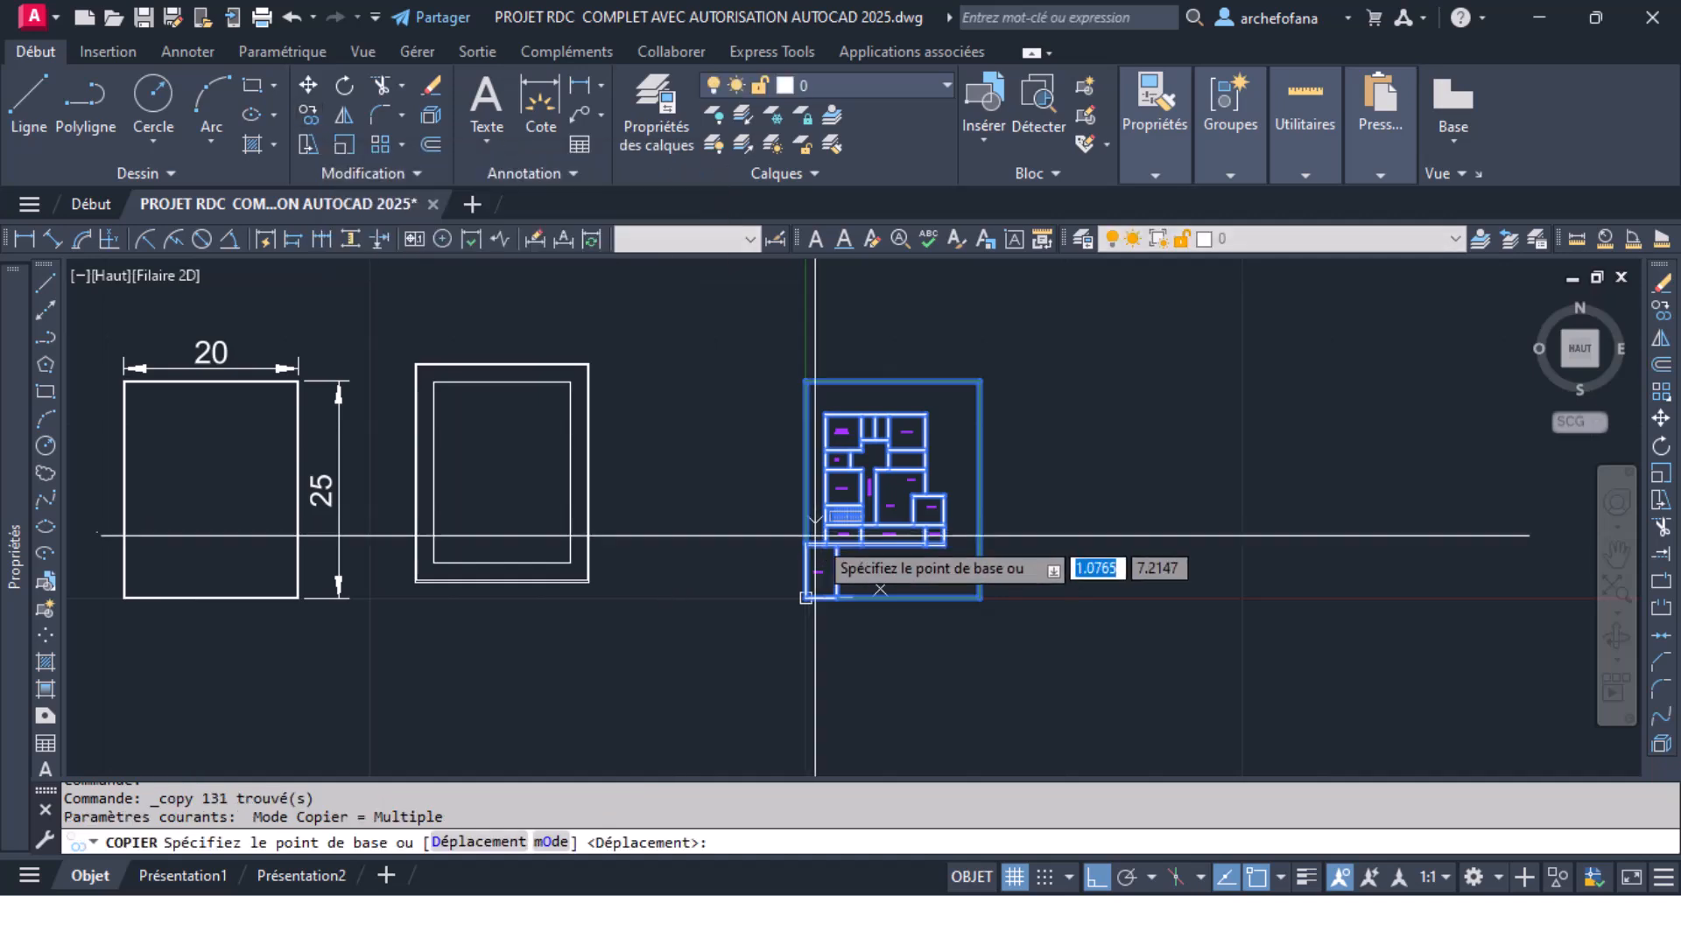
{"action": "left_click", "coordinate": [873, 558]}
{"action": "scroll", "coordinate": [872, 558], "scroll_direction": "down", "scroll_amount": 5}
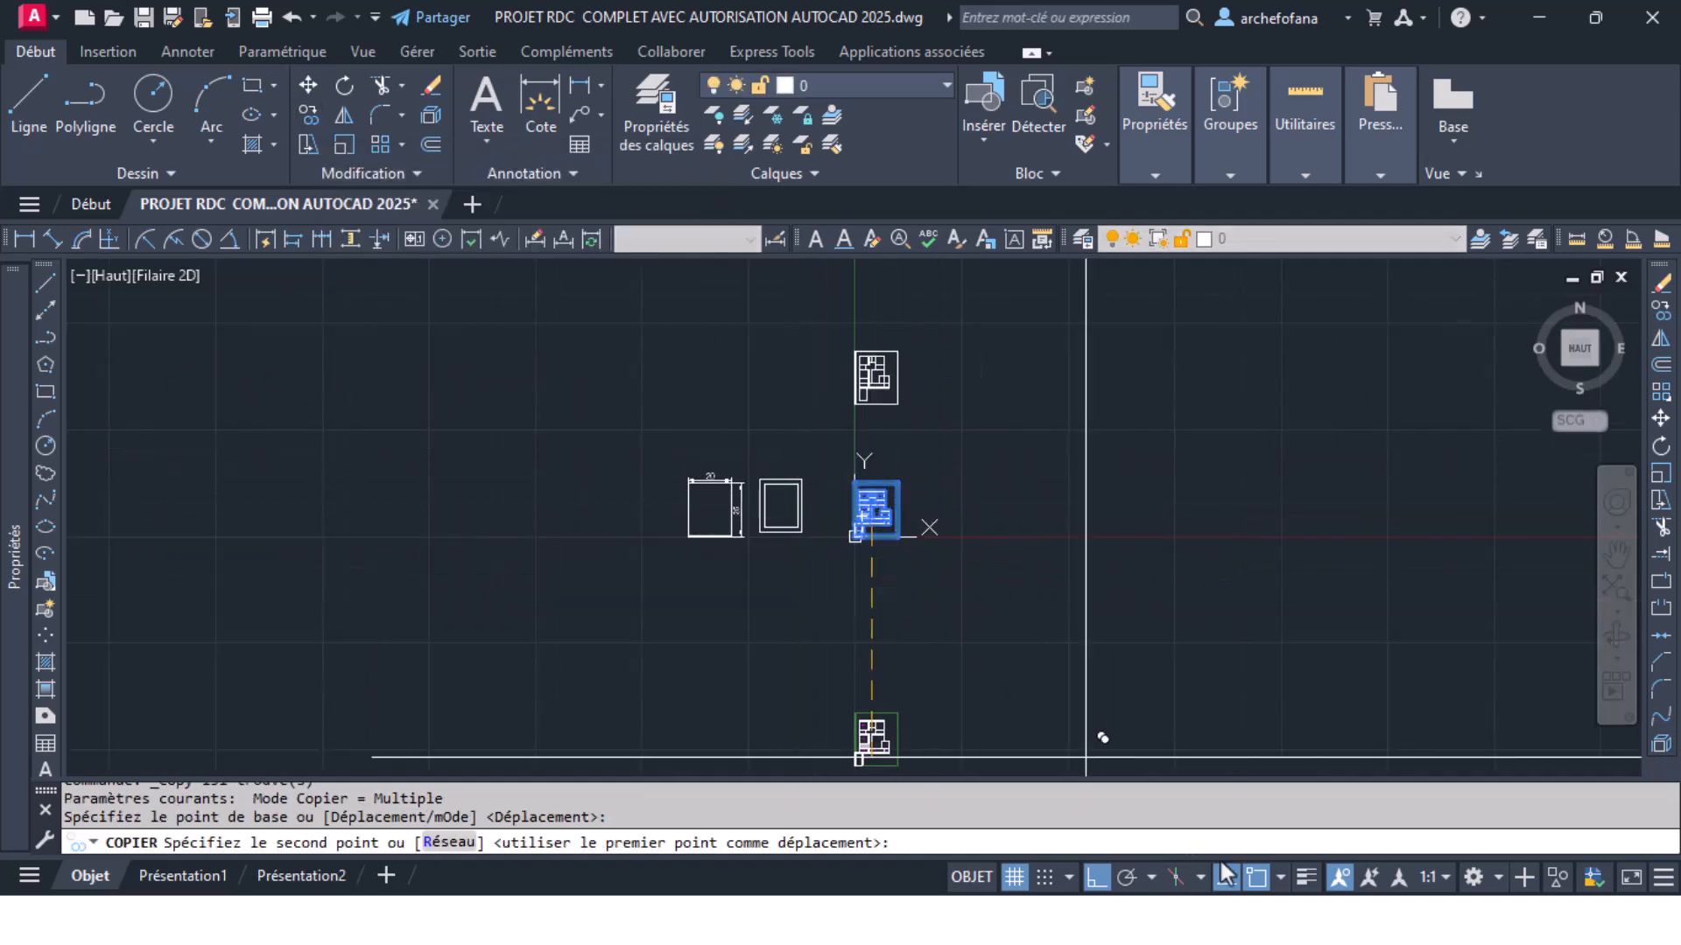
{"action": "left_click", "coordinate": [1096, 878]}
{"action": "scroll", "coordinate": [788, 421], "scroll_direction": "up", "scroll_amount": 5}
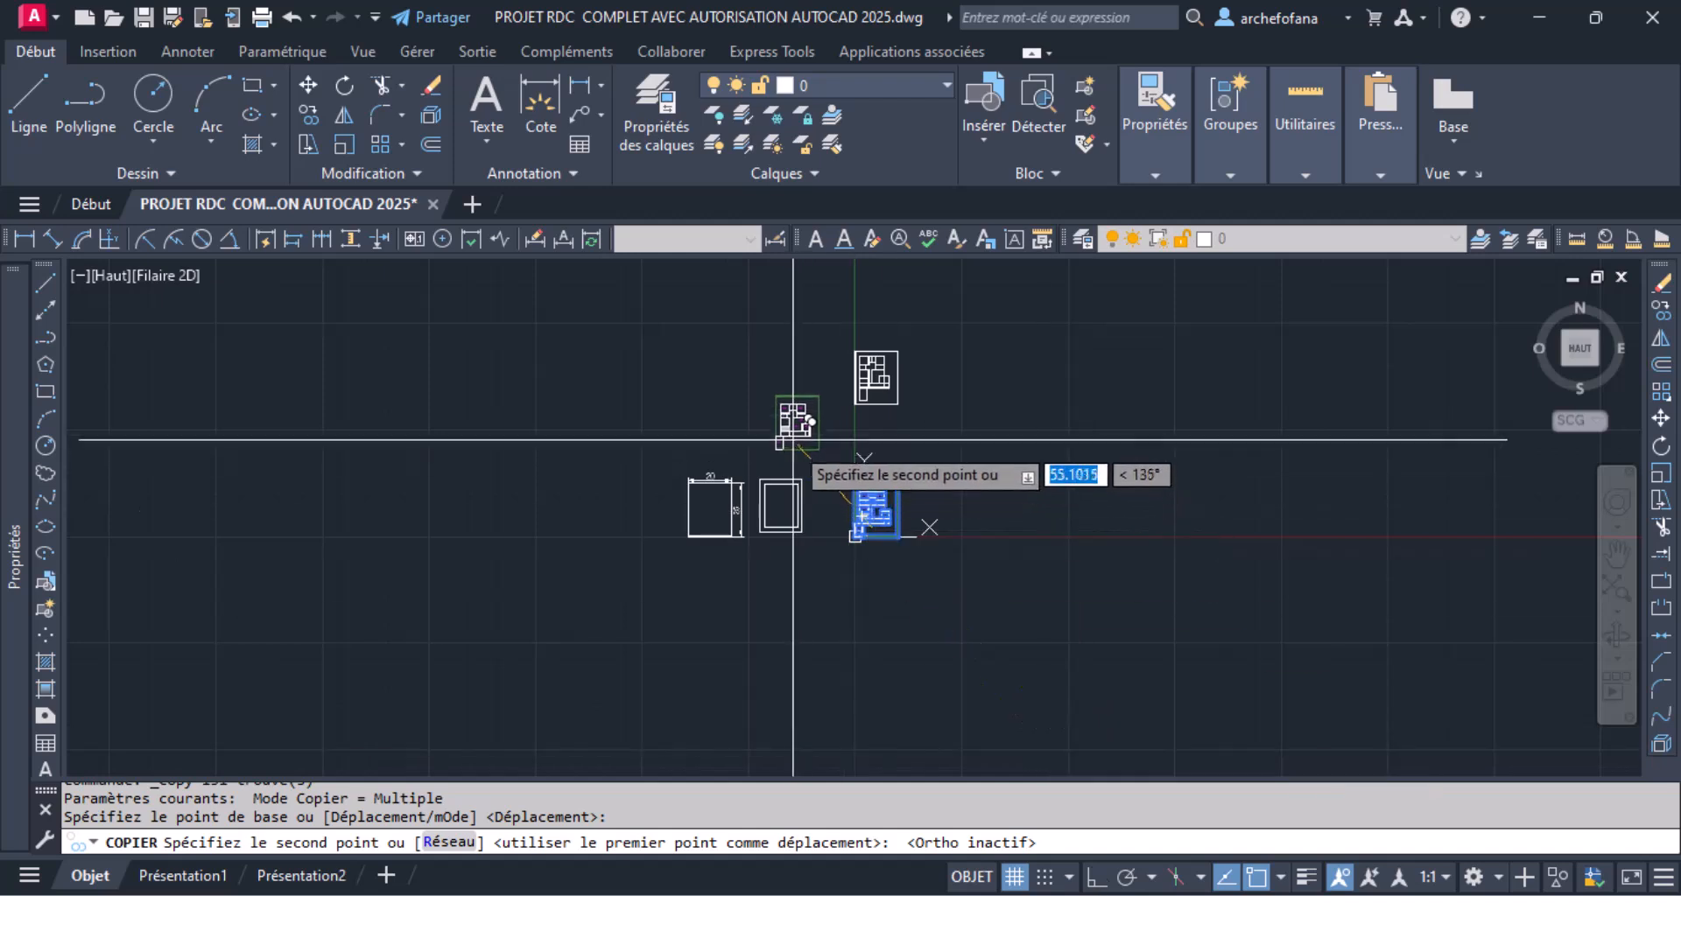
{"action": "middle_click_drag", "start_coordinate": [809, 398], "coordinate": [799, 548]}
{"action": "left_click", "coordinate": [793, 461]}
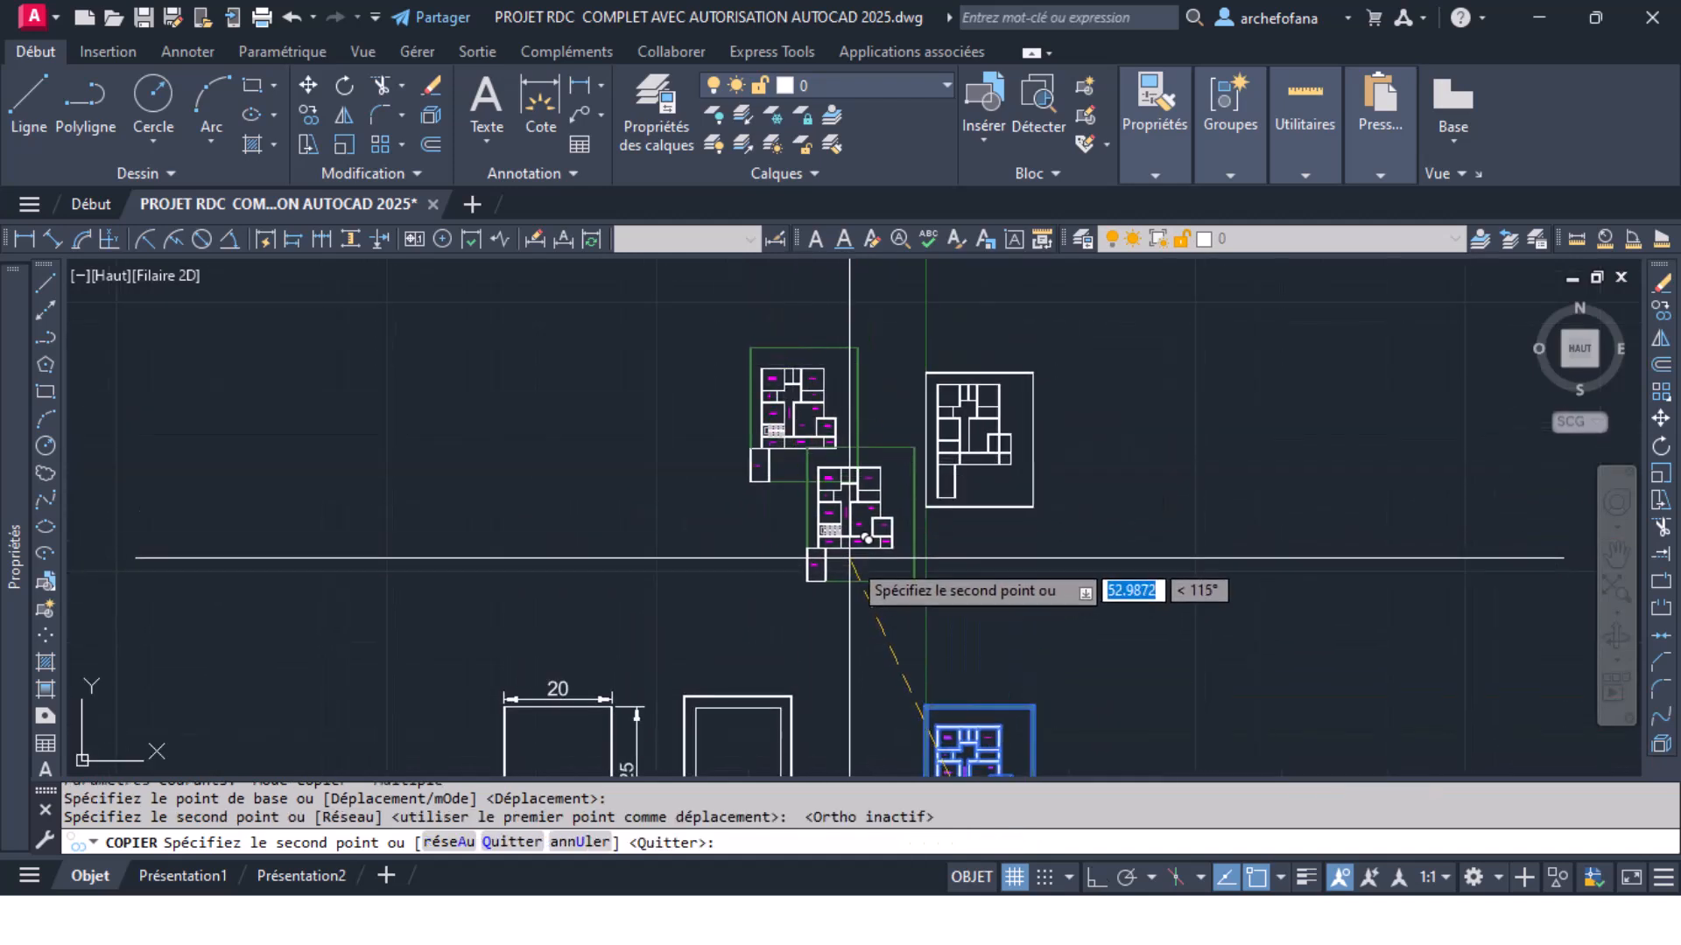
{"action": "key", "text": "Return"}
Step: Examine the original ground-floor plan's bedrooms, bathroom, salon, kitchen, magasin and terraces
{"action": "middle_click_drag", "start_coordinate": [930, 643], "coordinate": [741, 457]}
{"action": "scroll", "coordinate": [916, 658], "scroll_direction": "up", "scroll_amount": 4}
{"action": "scroll", "coordinate": [843, 410], "scroll_direction": "up", "scroll_amount": 2}
{"action": "scroll", "coordinate": [742, 457], "scroll_direction": "up", "scroll_amount": 2}
{"action": "middle_click_drag", "start_coordinate": [885, 399], "coordinate": [954, 583]}
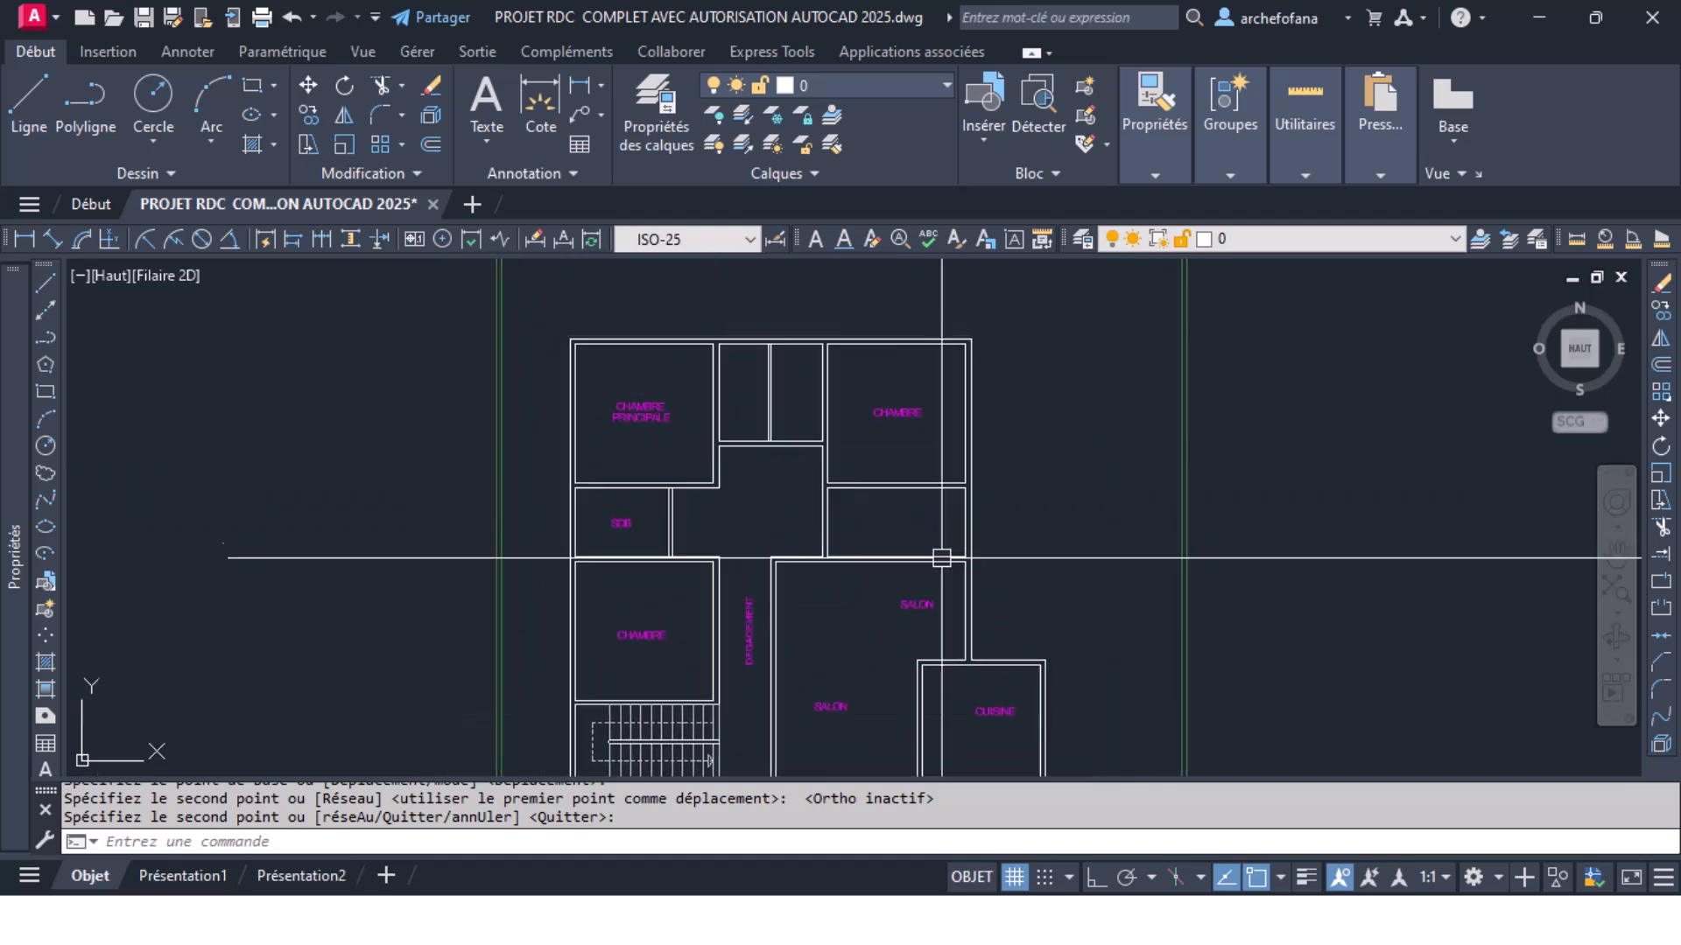
{"action": "scroll", "coordinate": [816, 344], "scroll_direction": "up", "scroll_amount": 2}
{"action": "scroll", "coordinate": [903, 444], "scroll_direction": "down", "scroll_amount": 4}
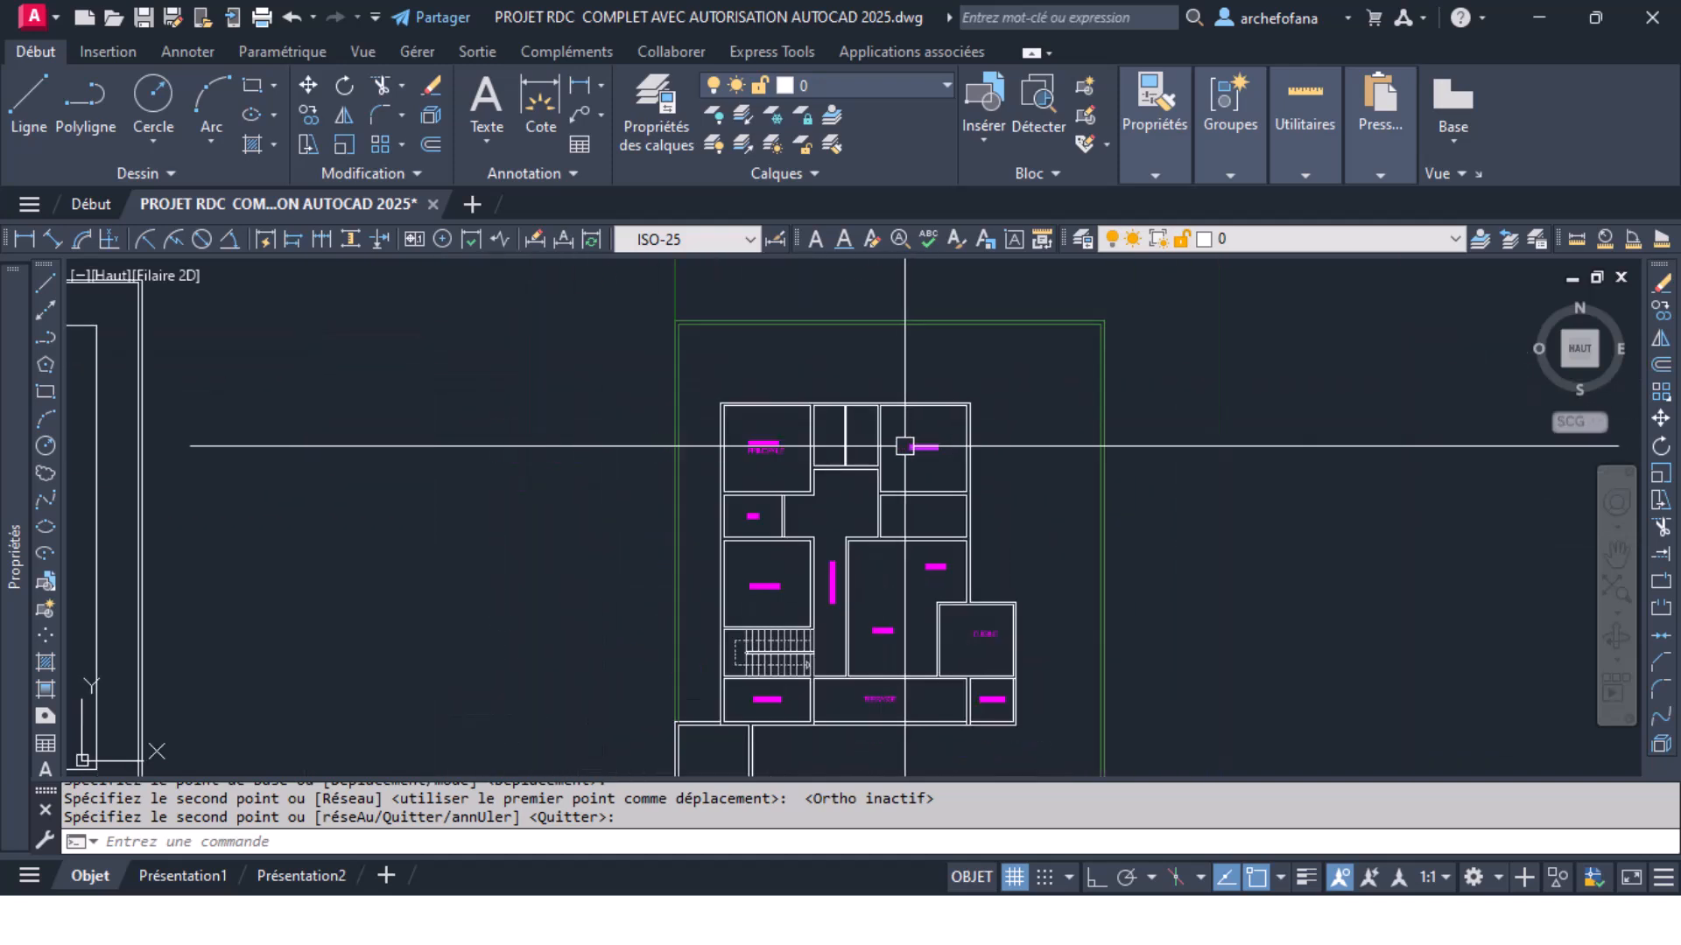
{"action": "scroll", "coordinate": [902, 442], "scroll_direction": "down", "scroll_amount": 5}
{"action": "scroll", "coordinate": [769, 450], "scroll_direction": "up", "scroll_amount": 8}
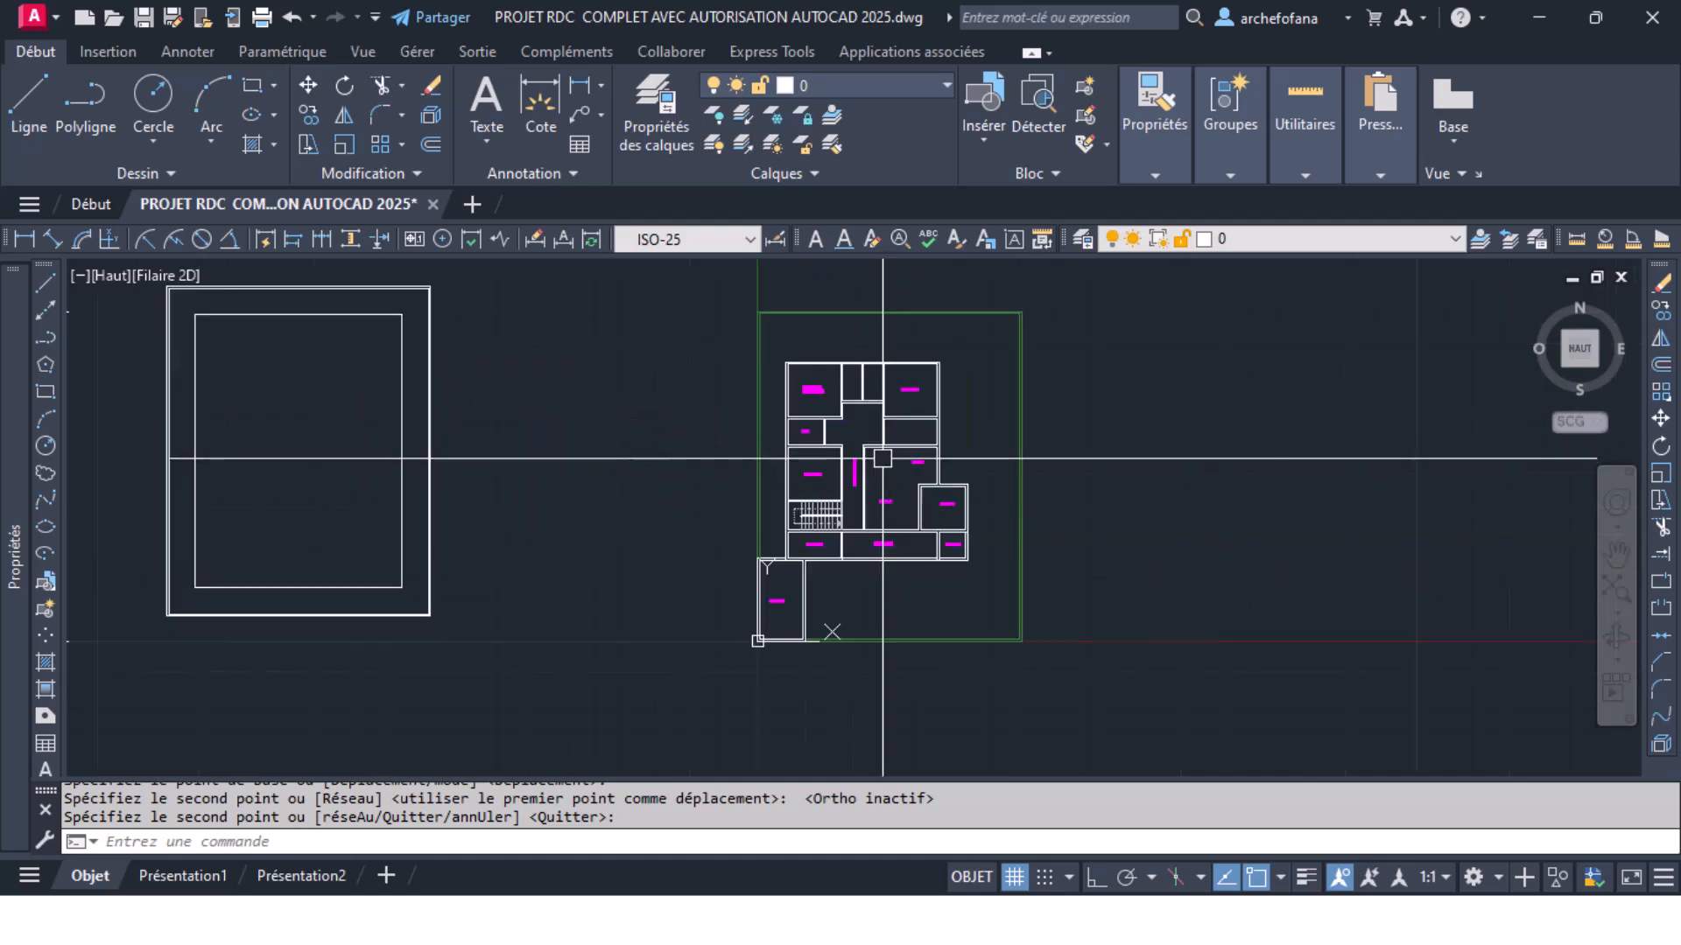
{"action": "middle_click_drag", "start_coordinate": [878, 440], "coordinate": [829, 579]}
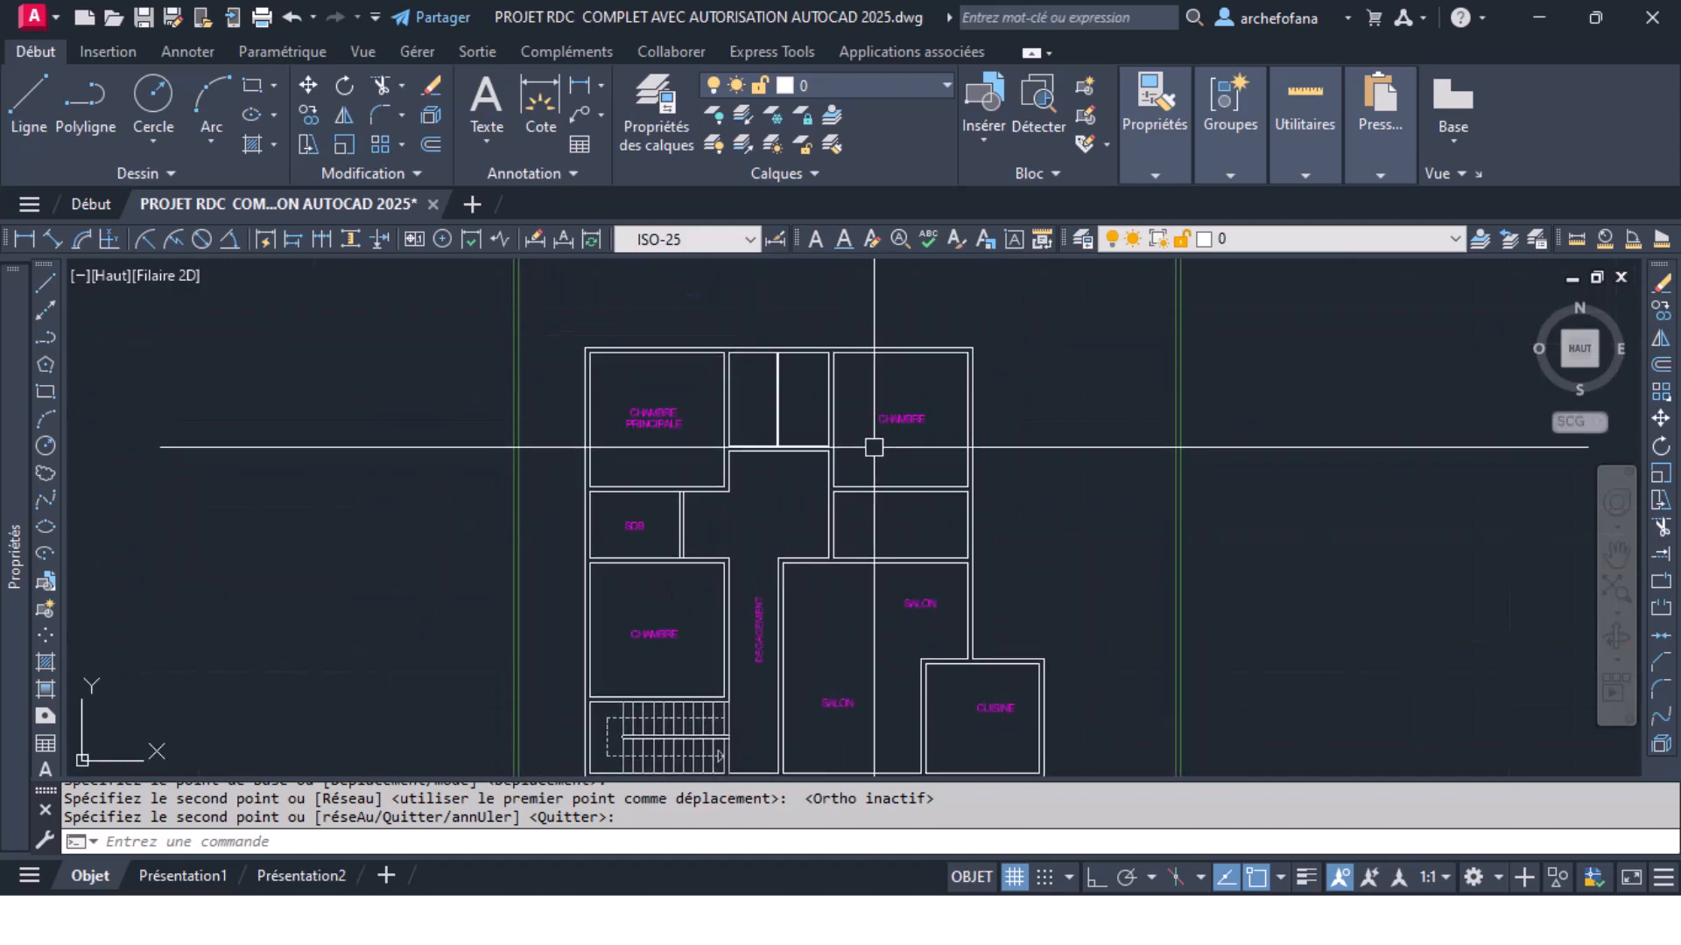
{"action": "scroll", "coordinate": [858, 492], "scroll_direction": "down", "scroll_amount": 4}
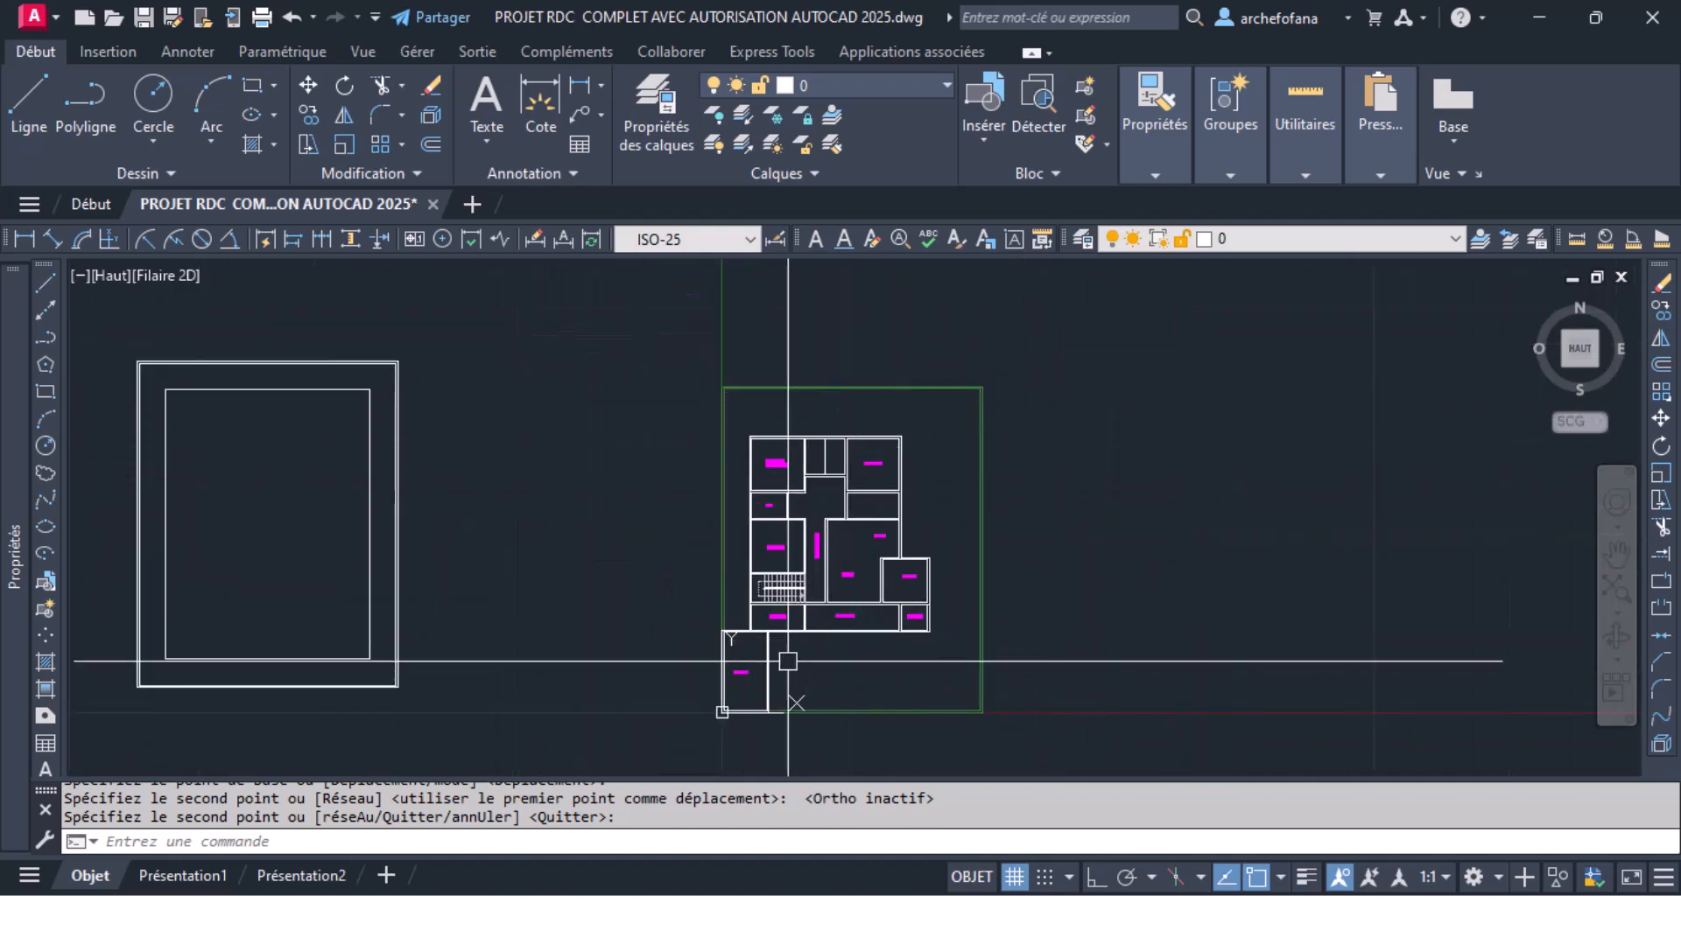
{"action": "scroll", "coordinate": [855, 620], "scroll_direction": "up", "scroll_amount": 6}
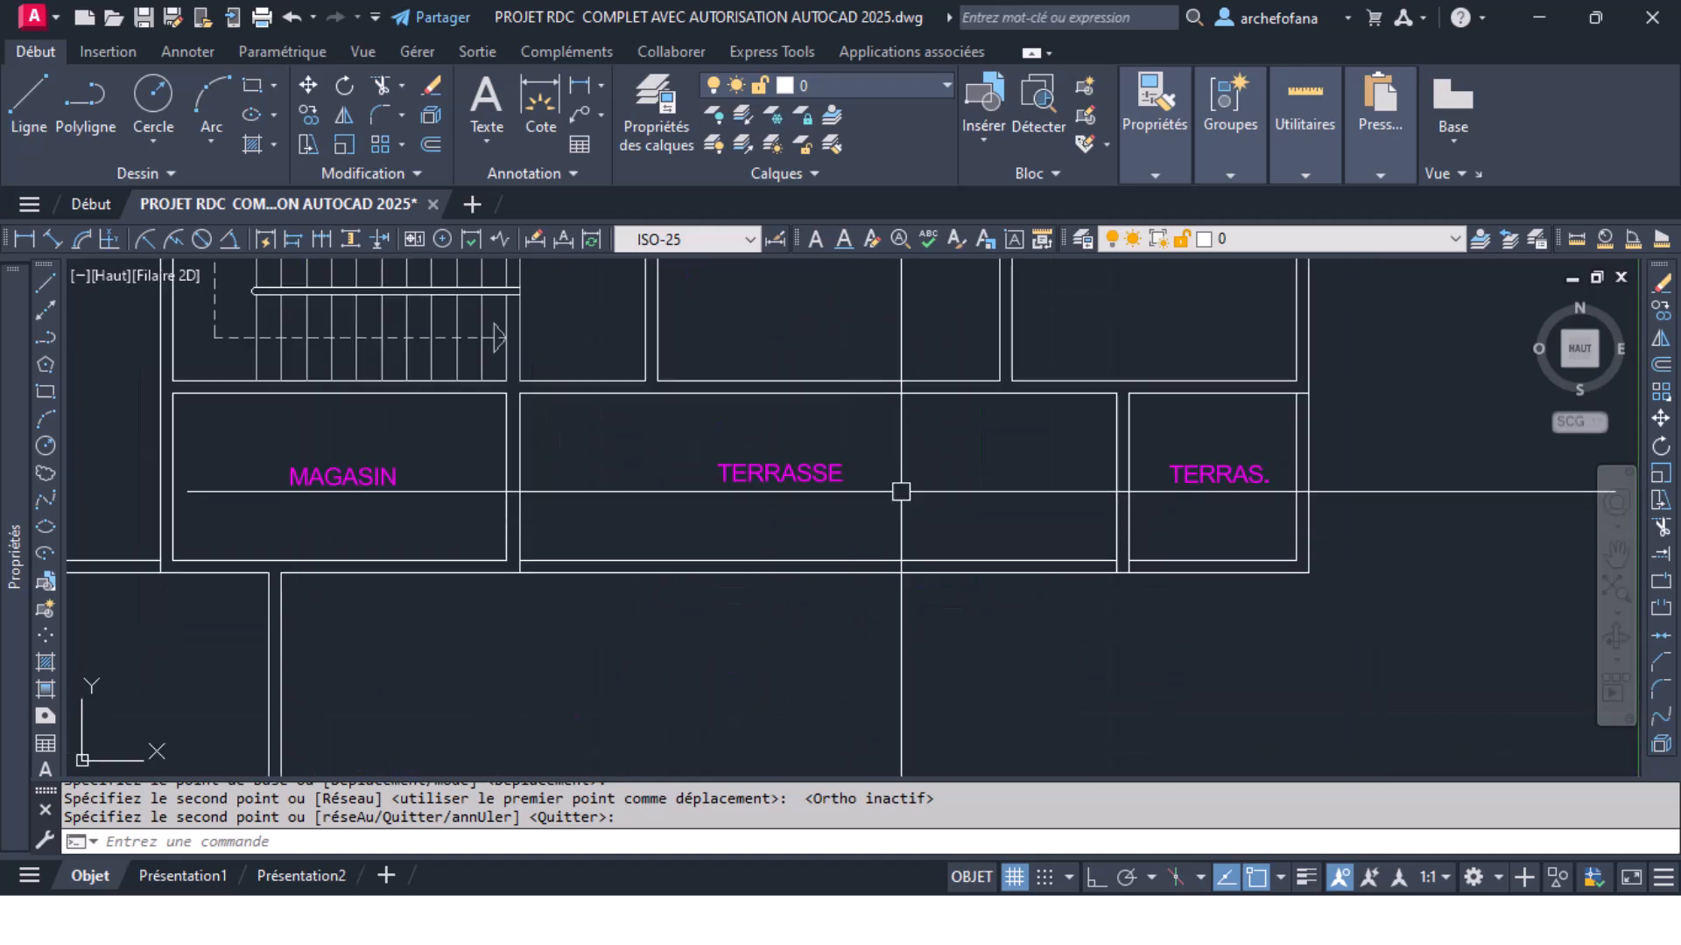
Step: Examine the original plan's magasin, terraces and garage, its upper rooms, and how the house sits inside the boundary wall
{"action": "key", "text": "Return"}
{"action": "left_click", "coordinate": [781, 474]}
{"action": "left_click_drag", "start_coordinate": [822, 481], "coordinate": [830, 486]}
{"action": "scroll", "coordinate": [829, 483], "scroll_direction": "down", "scroll_amount": 10}
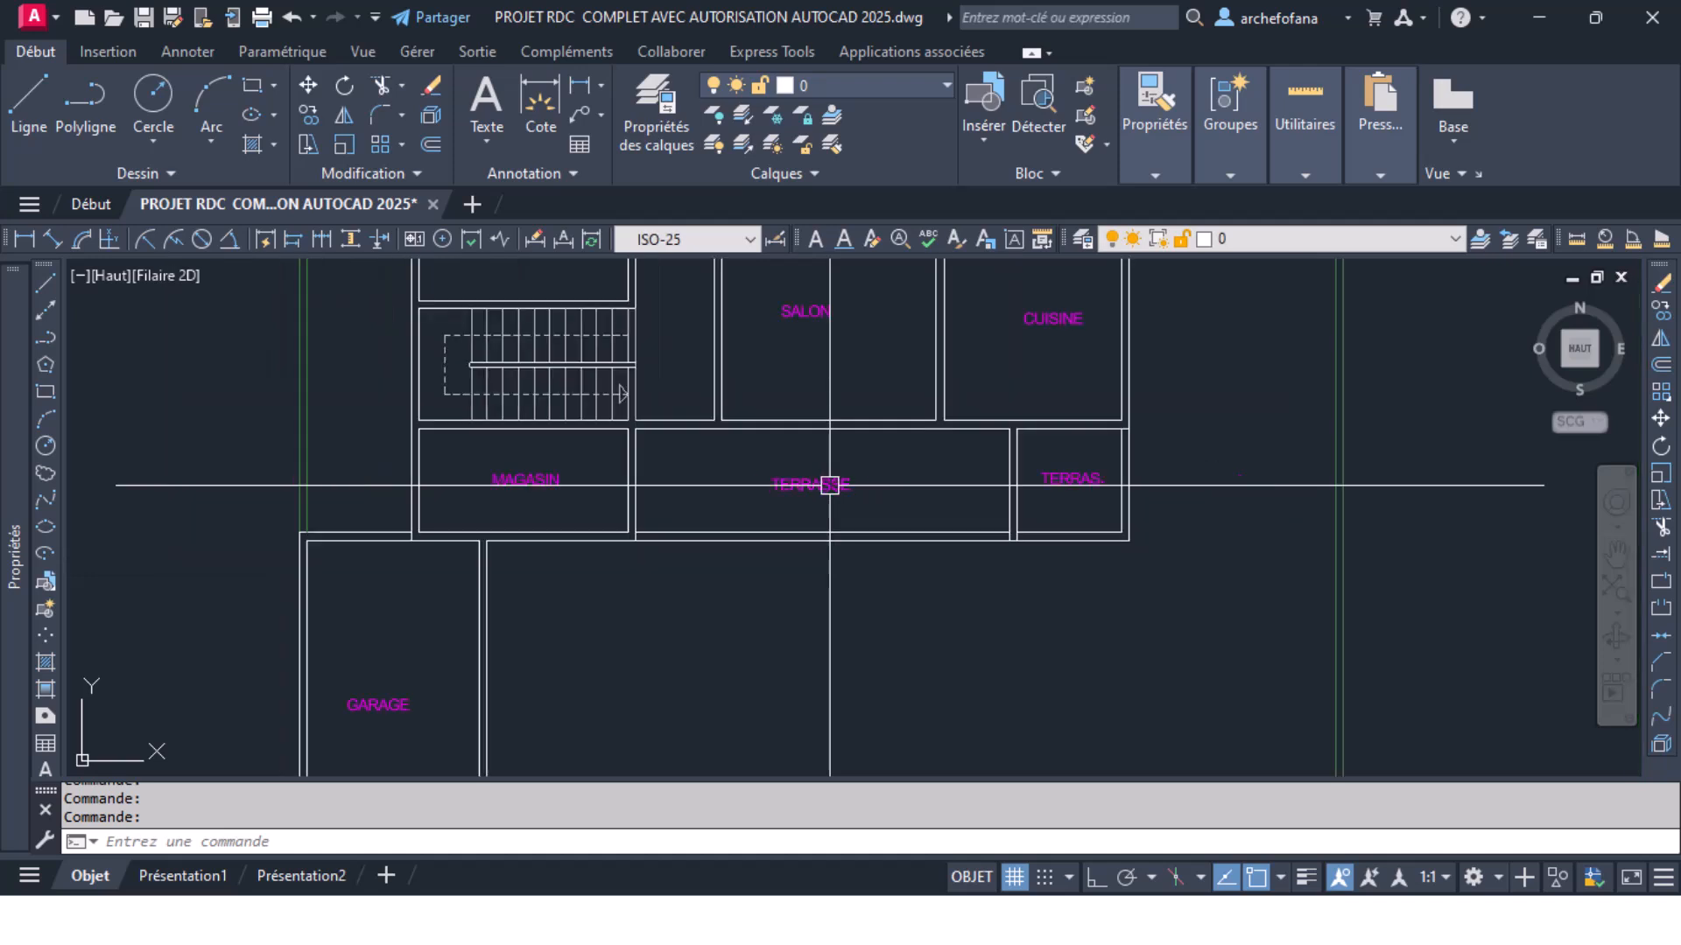
{"action": "scroll", "coordinate": [670, 378], "scroll_direction": "up", "scroll_amount": 8}
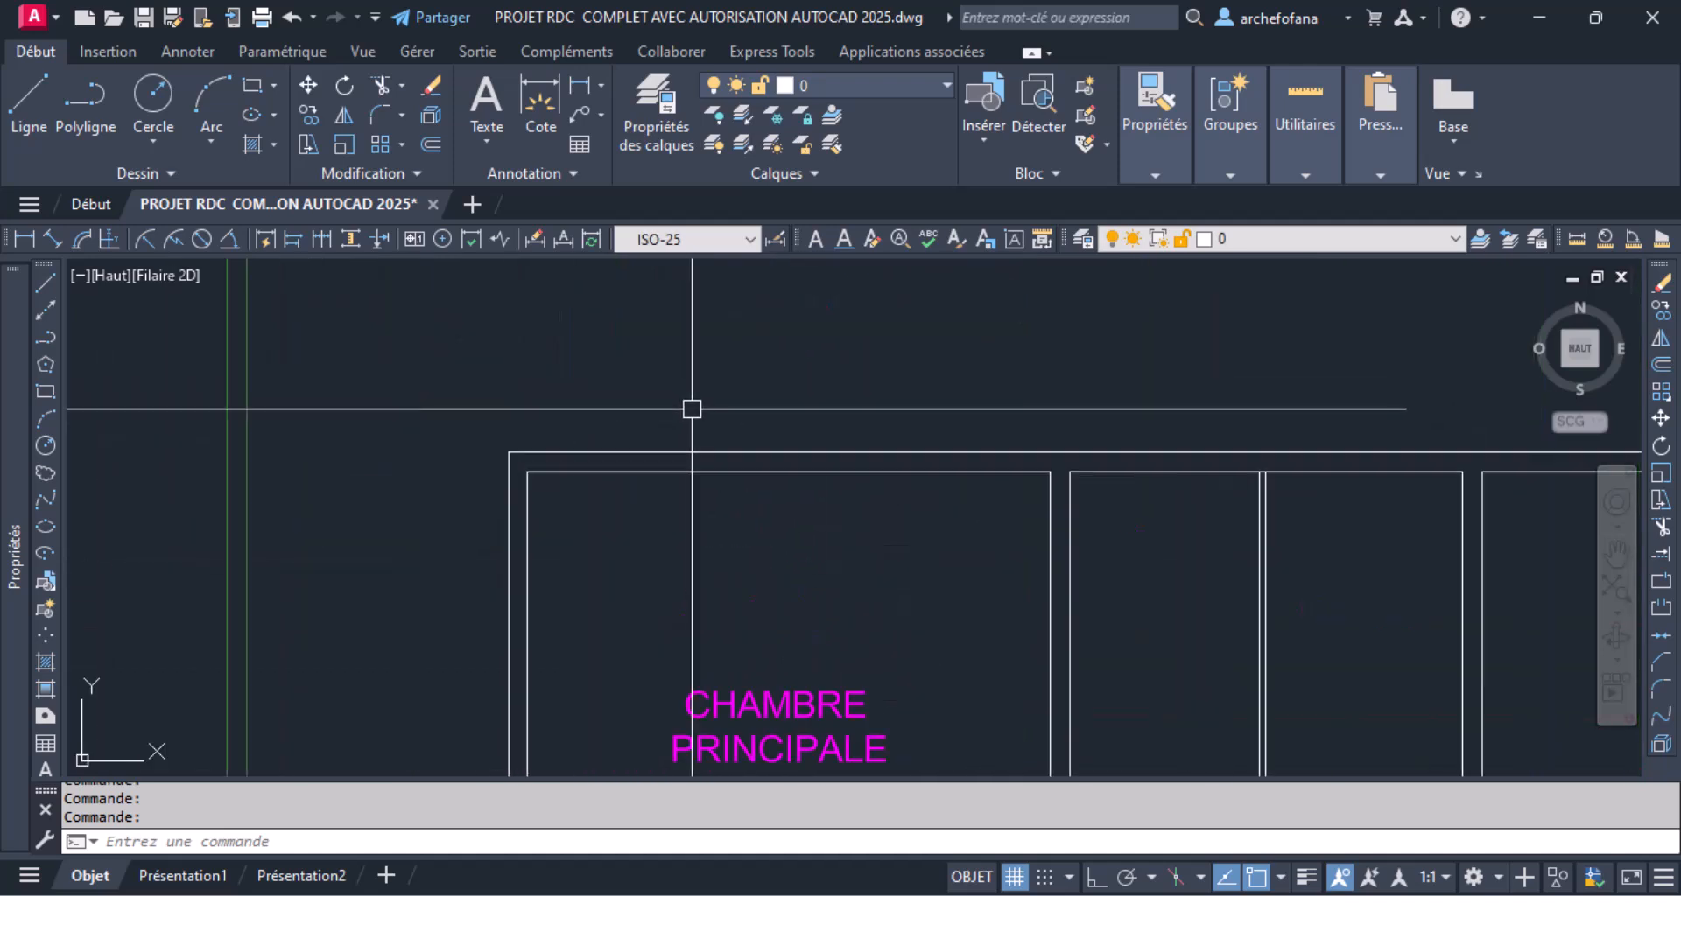
{"action": "scroll", "coordinate": [724, 377], "scroll_direction": "down", "scroll_amount": 5}
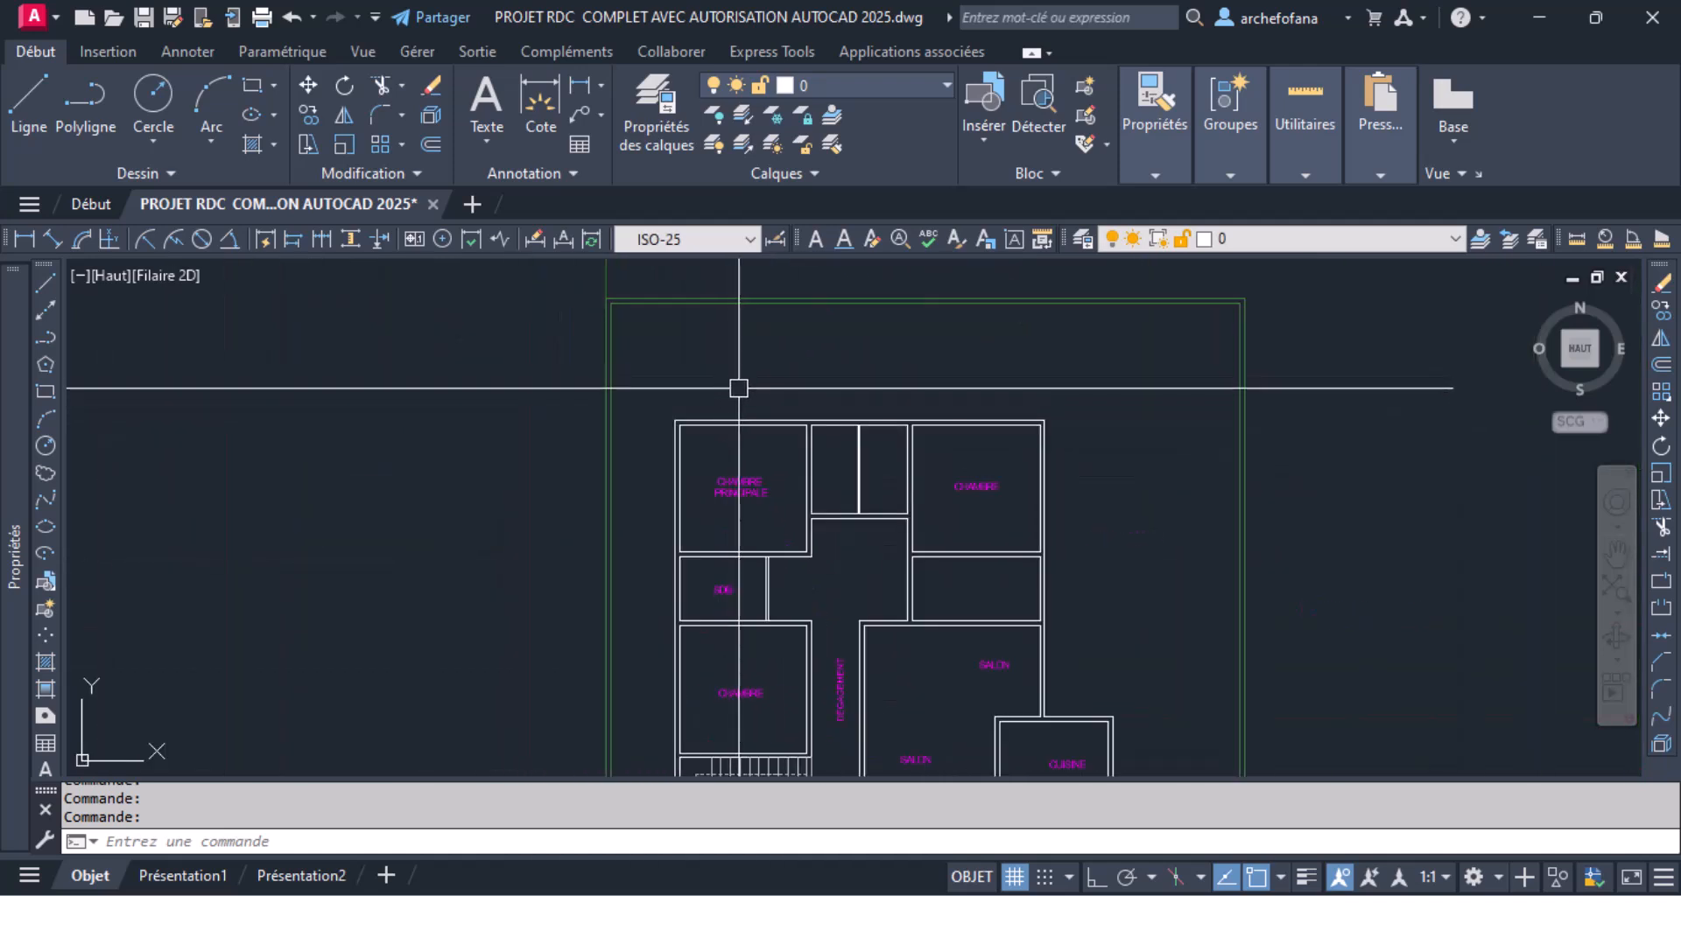
{"action": "scroll", "coordinate": [738, 388], "scroll_direction": "down", "scroll_amount": 5}
{"action": "scroll", "coordinate": [874, 612], "scroll_direction": "up", "scroll_amount": 2}
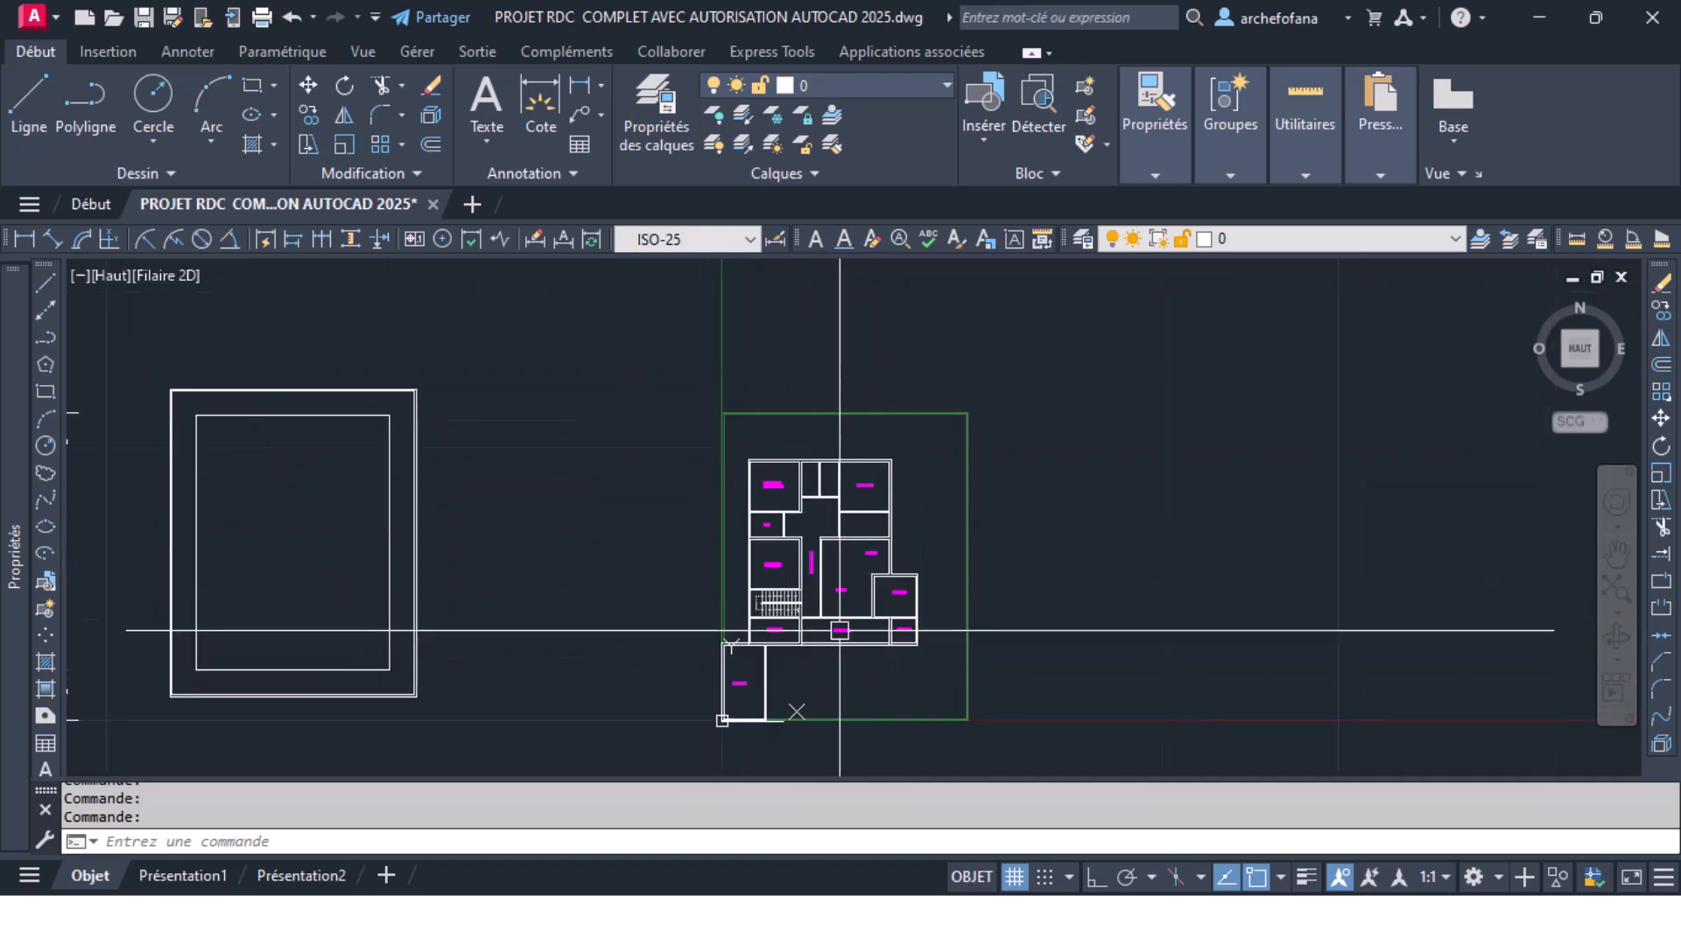
{"action": "scroll", "coordinate": [823, 656], "scroll_direction": "up", "scroll_amount": 5}
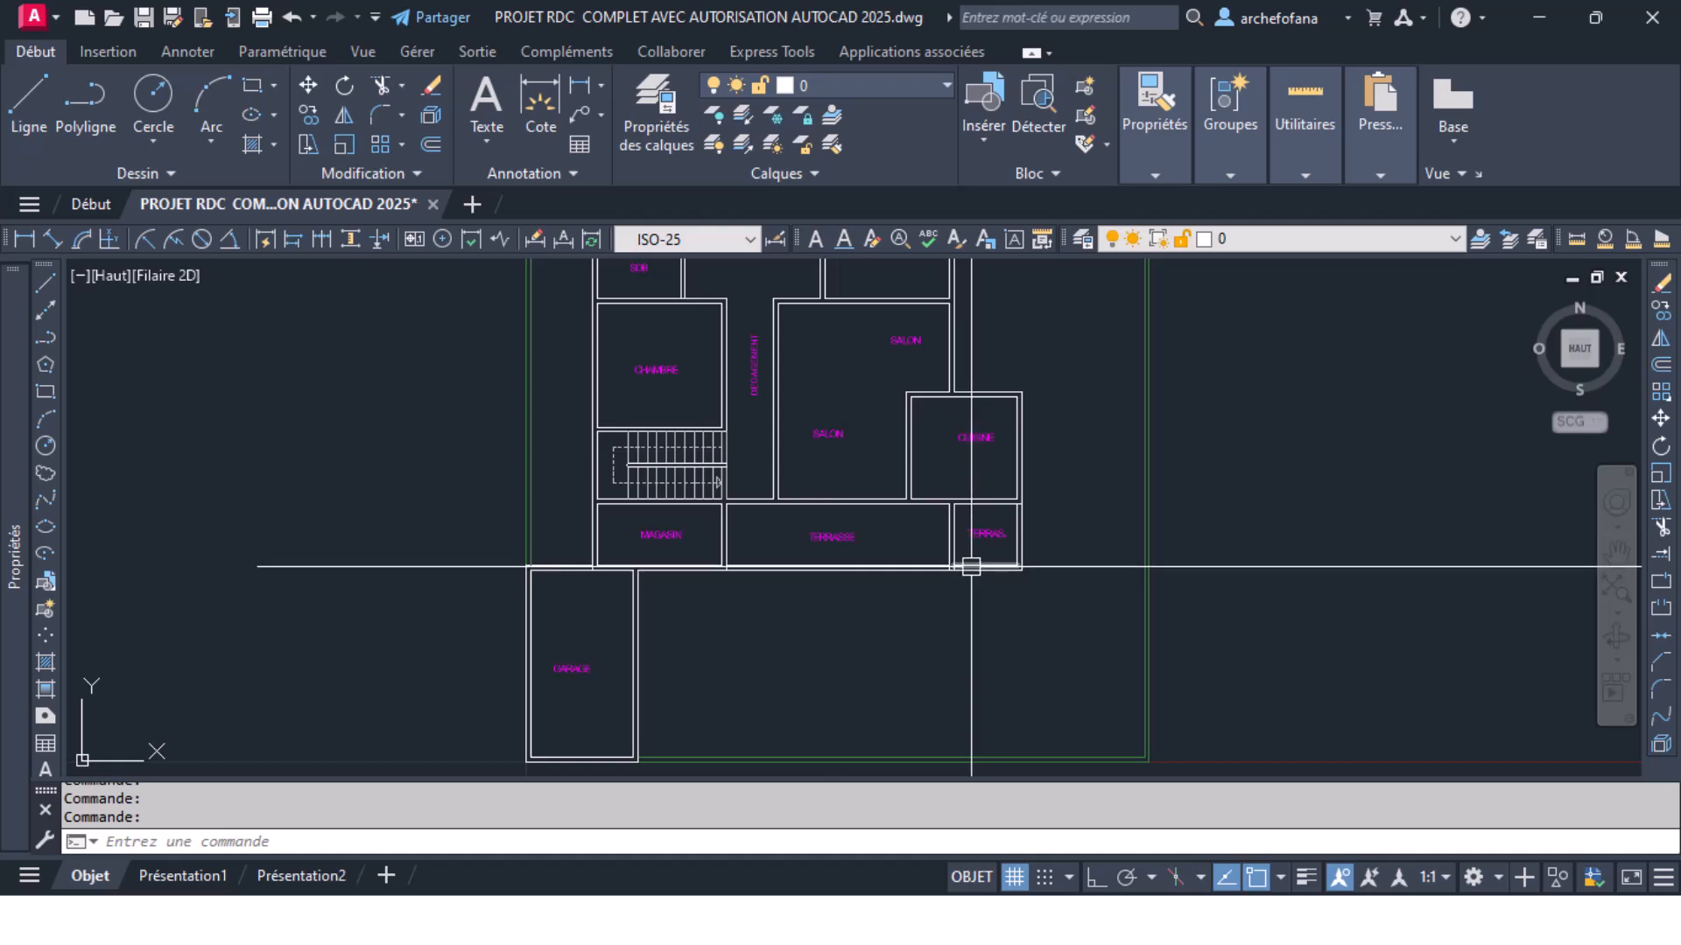
{"action": "scroll", "coordinate": [932, 478], "scroll_direction": "down", "scroll_amount": 2}
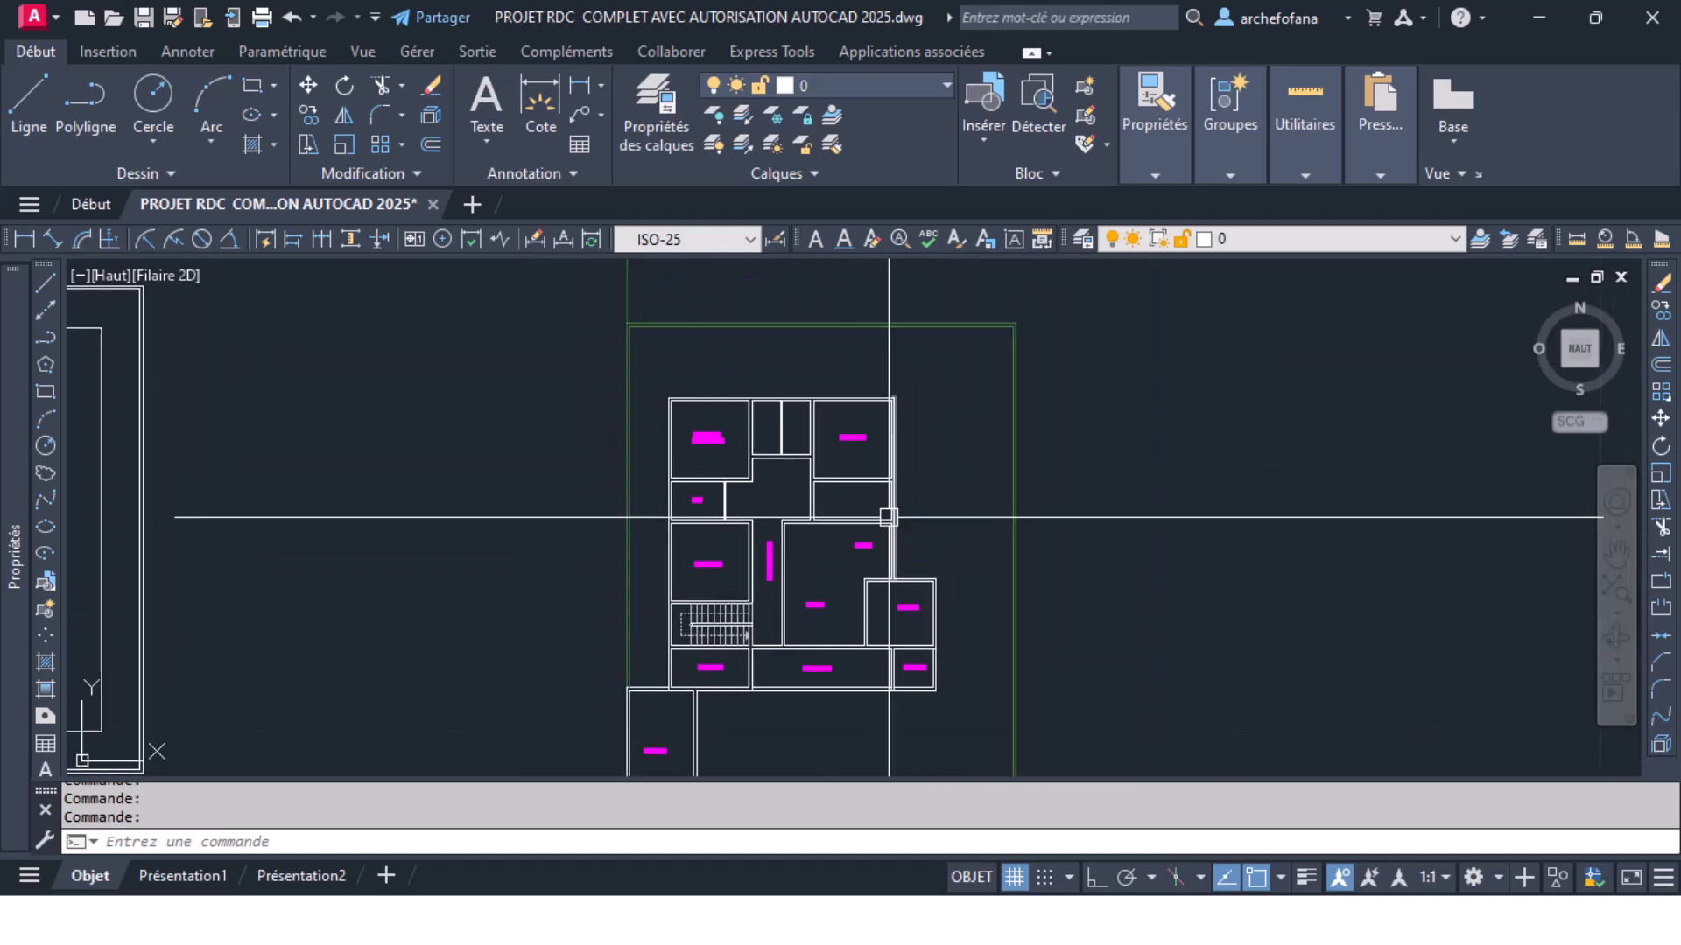
Step: Copy the labelled house plan, without its boundary wall, horizontally about 32.8 units to the right, with ortho mode on
{"action": "middle_click_drag", "start_coordinate": [798, 563], "coordinate": [736, 477]}
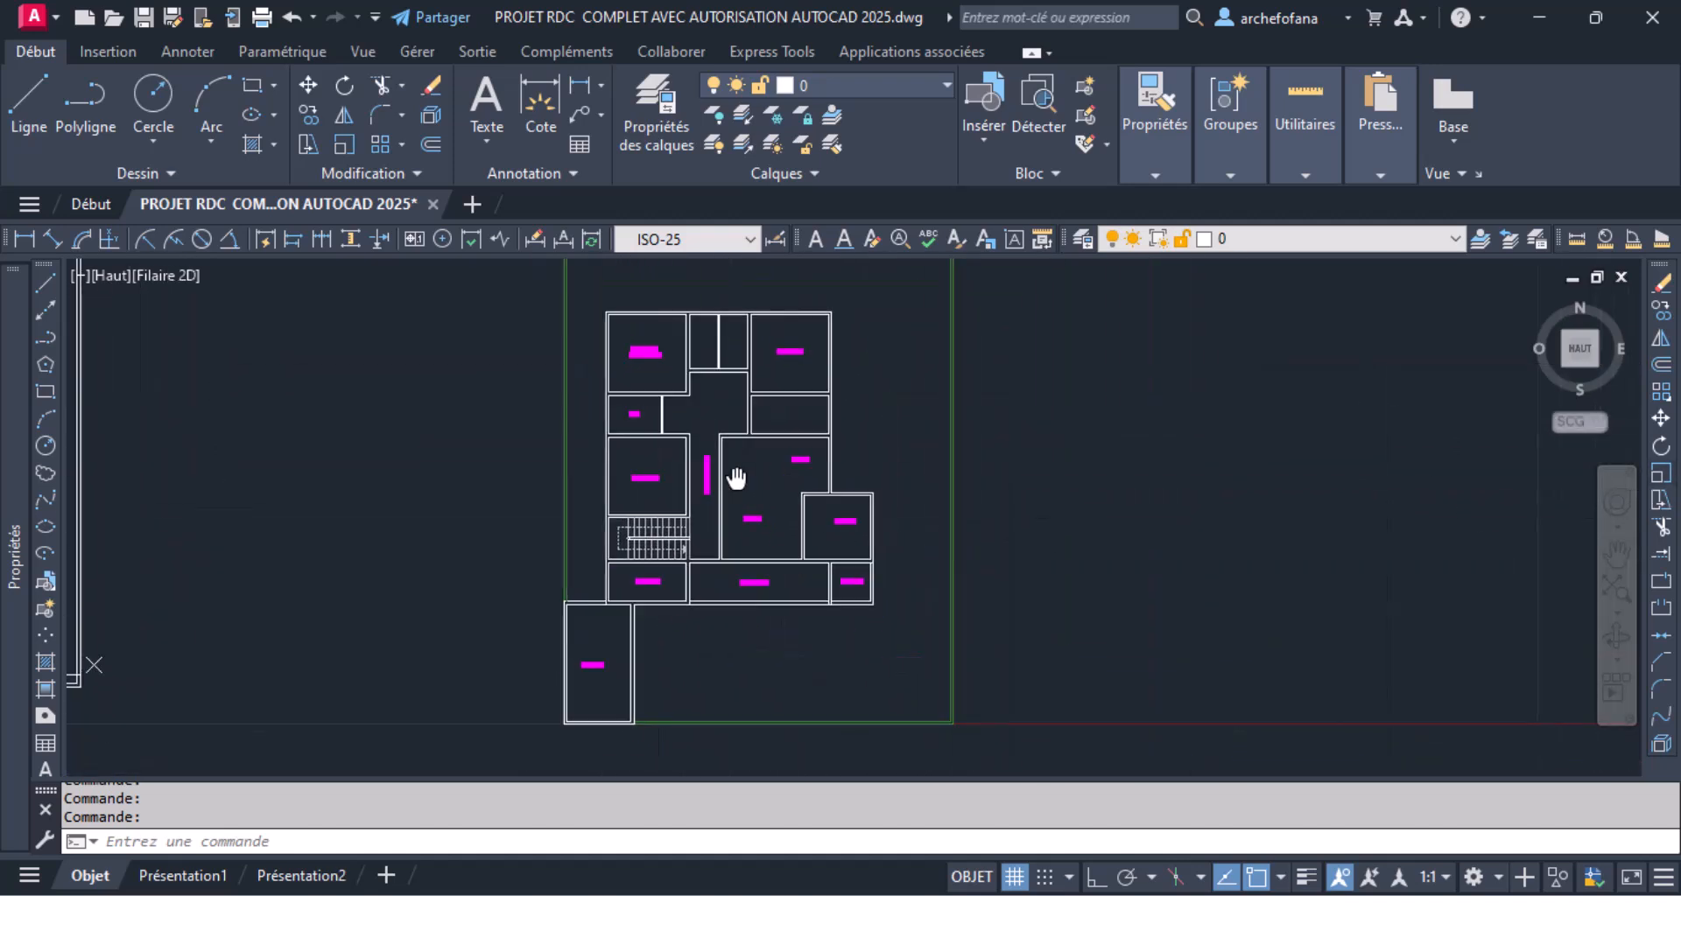
{"action": "left_click", "coordinate": [497, 275]}
{"action": "left_click", "coordinate": [951, 724]}
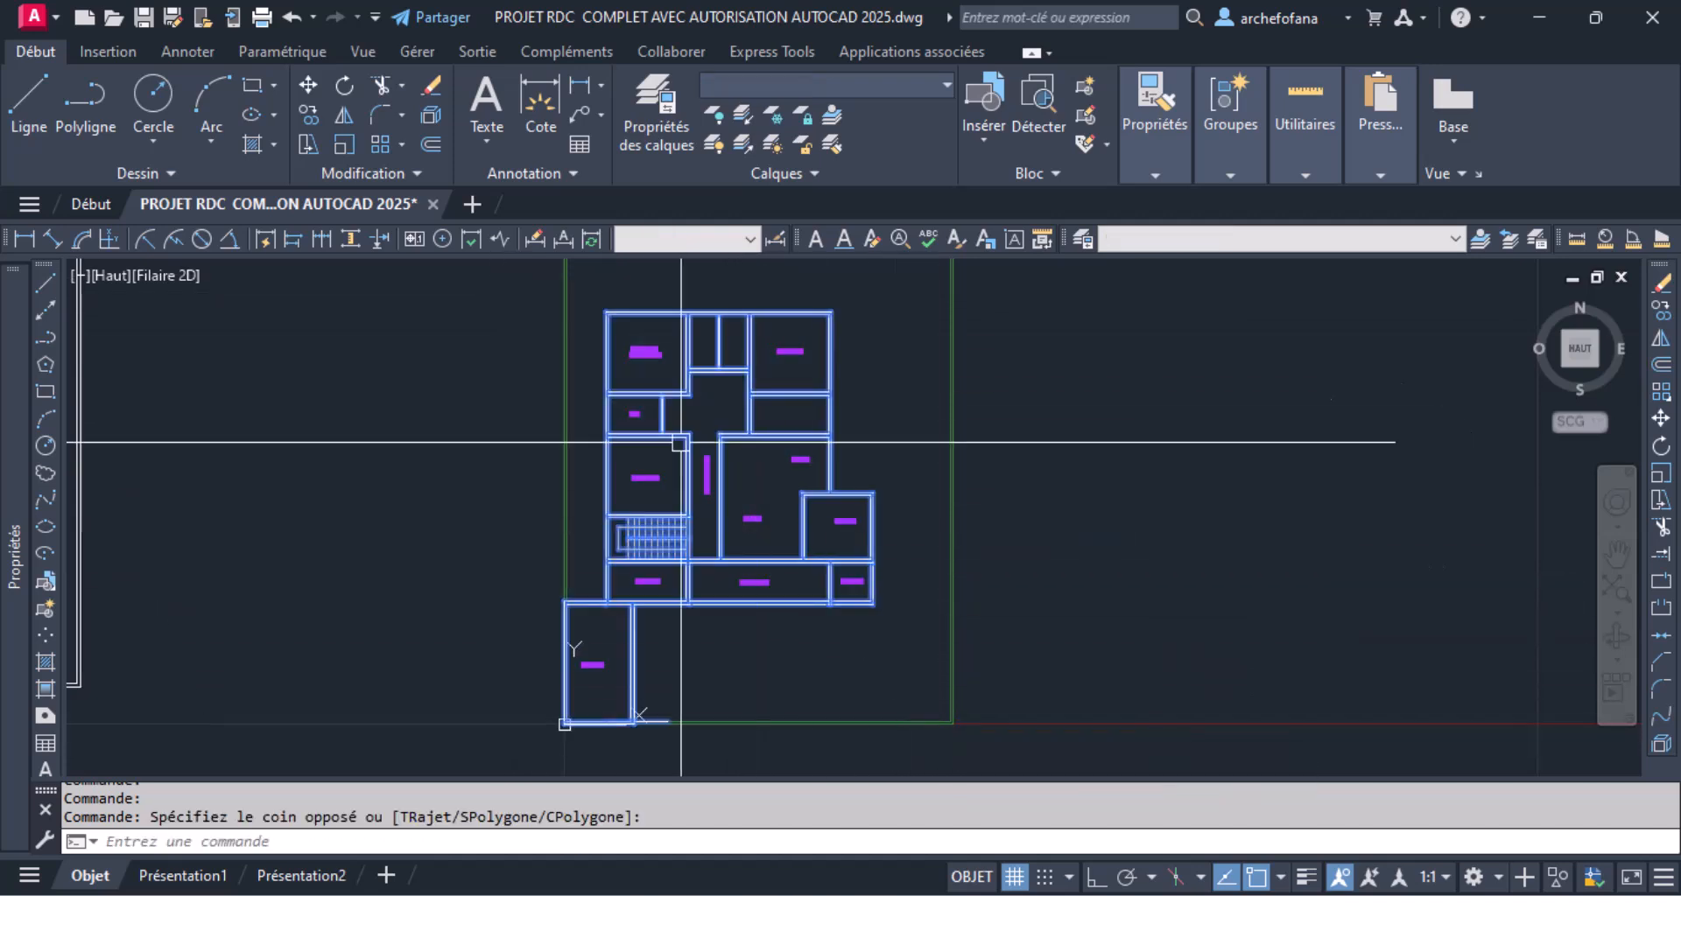
{"action": "left_click", "coordinate": [762, 486]}
{"action": "middle_click_drag", "start_coordinate": [1320, 496], "coordinate": [706, 462]}
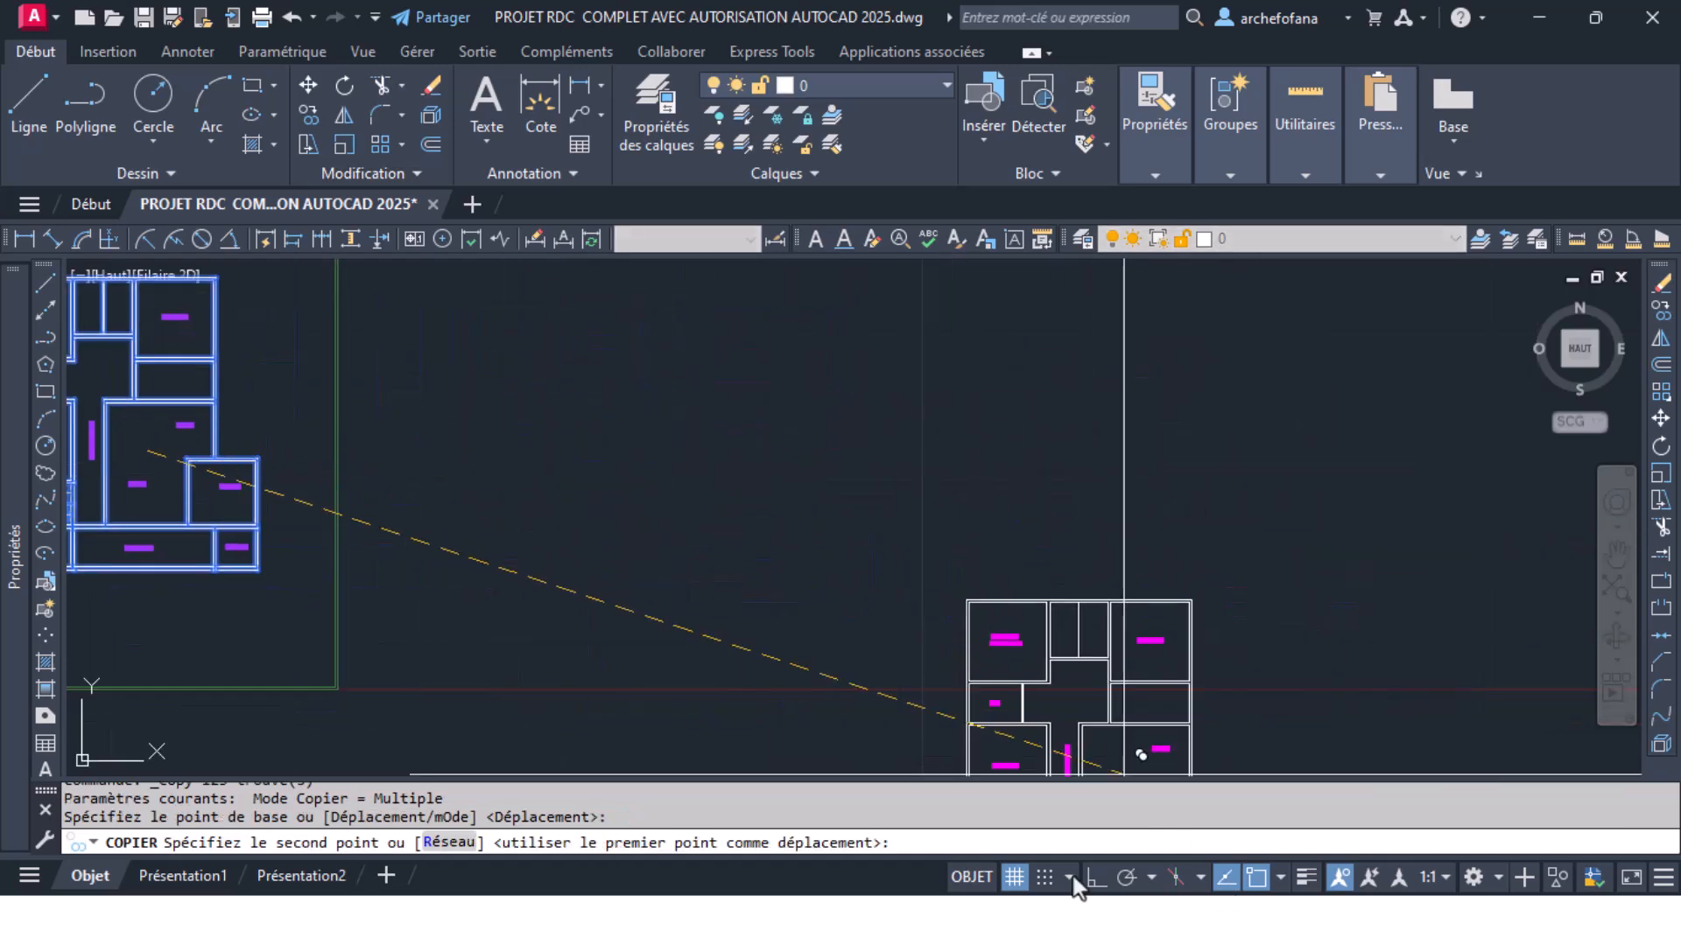
{"action": "left_click", "coordinate": [1096, 878]}
{"action": "left_click", "coordinate": [803, 416]}
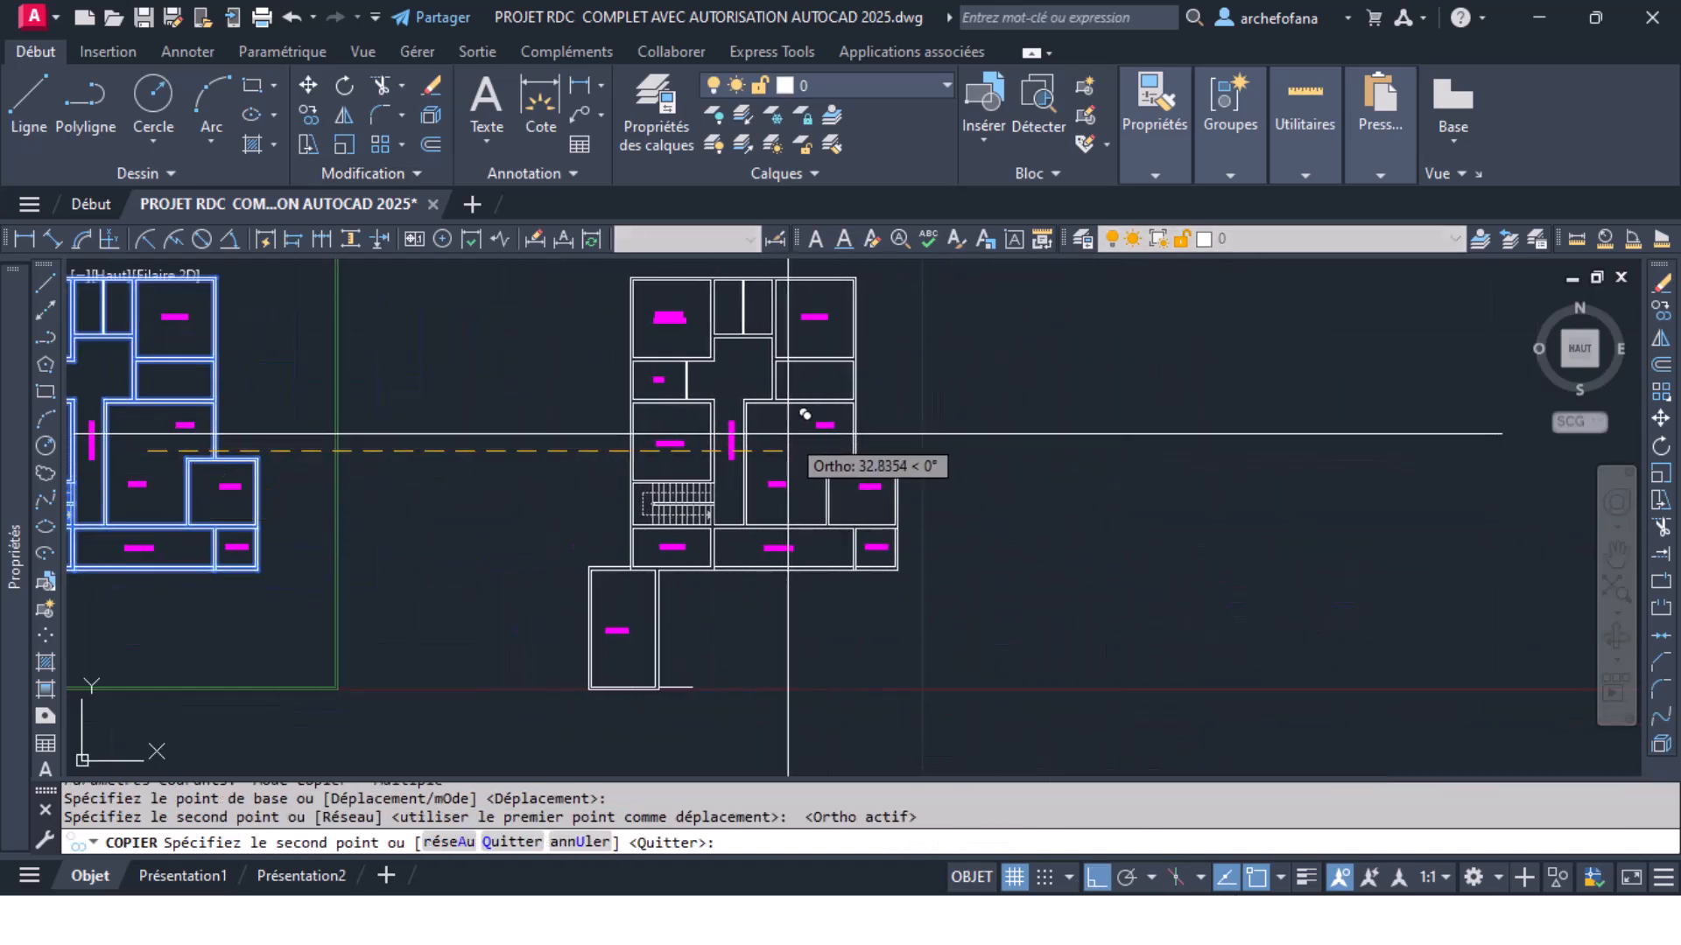
{"action": "key", "text": "Return"}
Step: Delete the short leftover wall line beside the lower right corner of the copied plan's garage
{"action": "left_click", "coordinate": [710, 663]}
{"action": "left_click", "coordinate": [688, 717]}
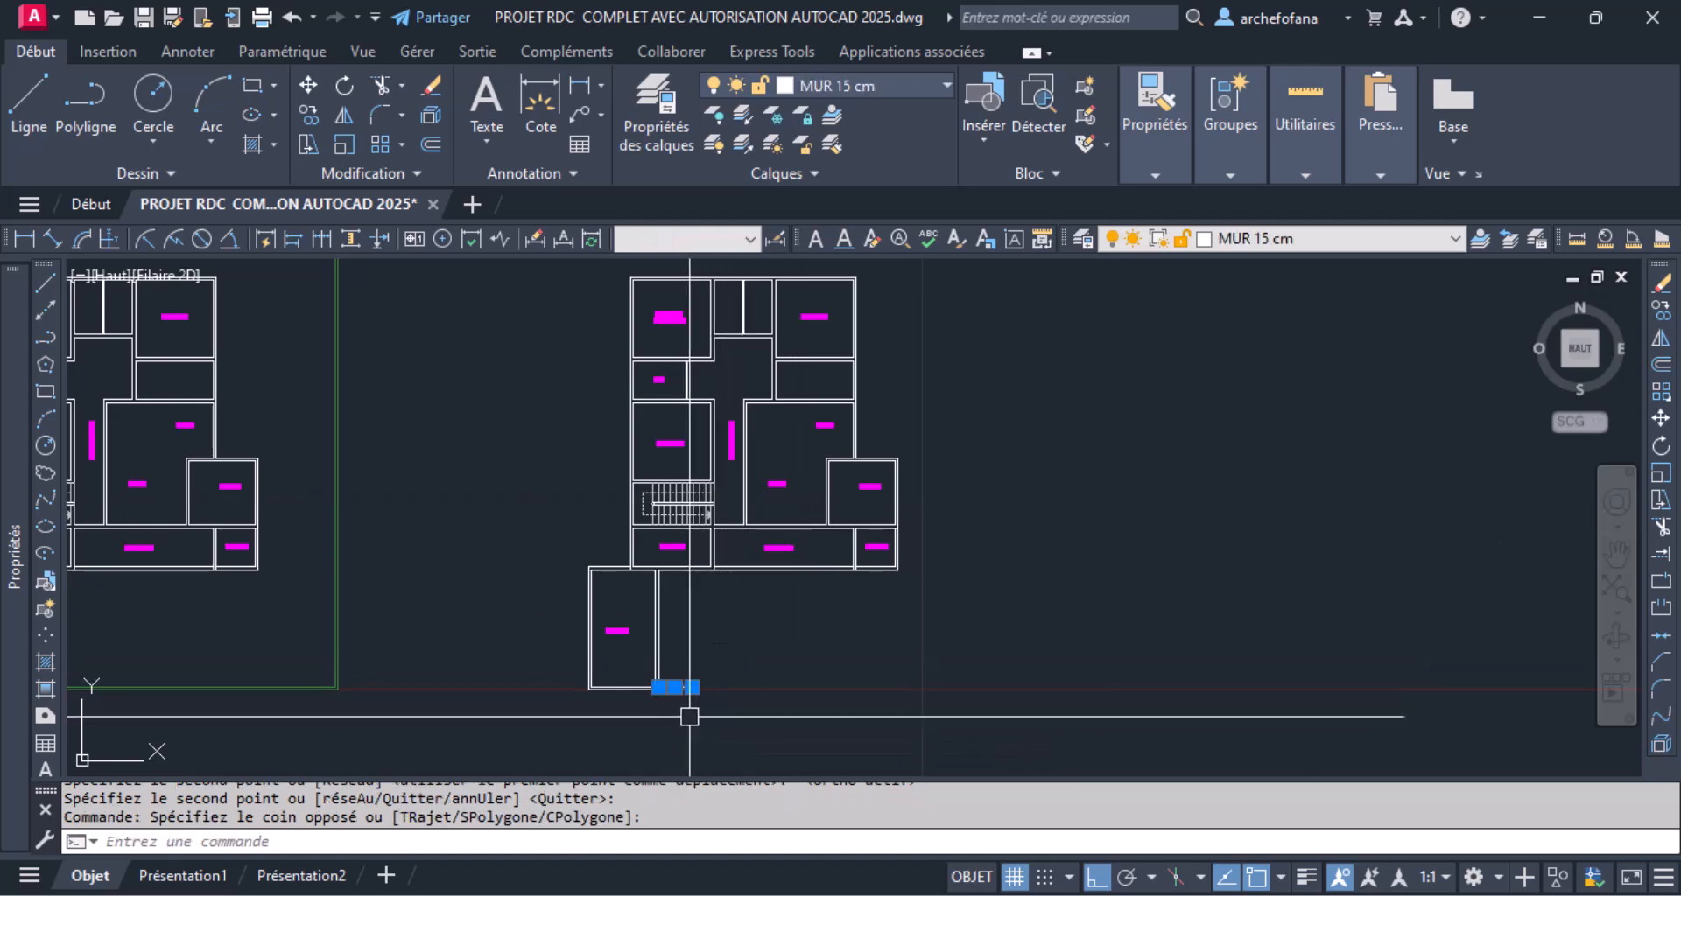
{"action": "key", "text": "Delete"}
Step: Draw a horizontal line about 13.5 units long from the copied plan's upper left outer corner along its top wall, past the right corner
{"action": "mouse_move", "coordinate": [720, 450]}
{"action": "middle_mouse_down"}
{"action": "mouse_move", "coordinate": [746, 584]}
{"action": "mouse_move", "coordinate": [746, 565]}
{"action": "middle_mouse_up"}
{"action": "scroll", "coordinate": [665, 378], "scroll_direction": "up", "scroll_amount": 8}
{"action": "scroll", "coordinate": [657, 376], "scroll_direction": "down", "scroll_amount": 4}
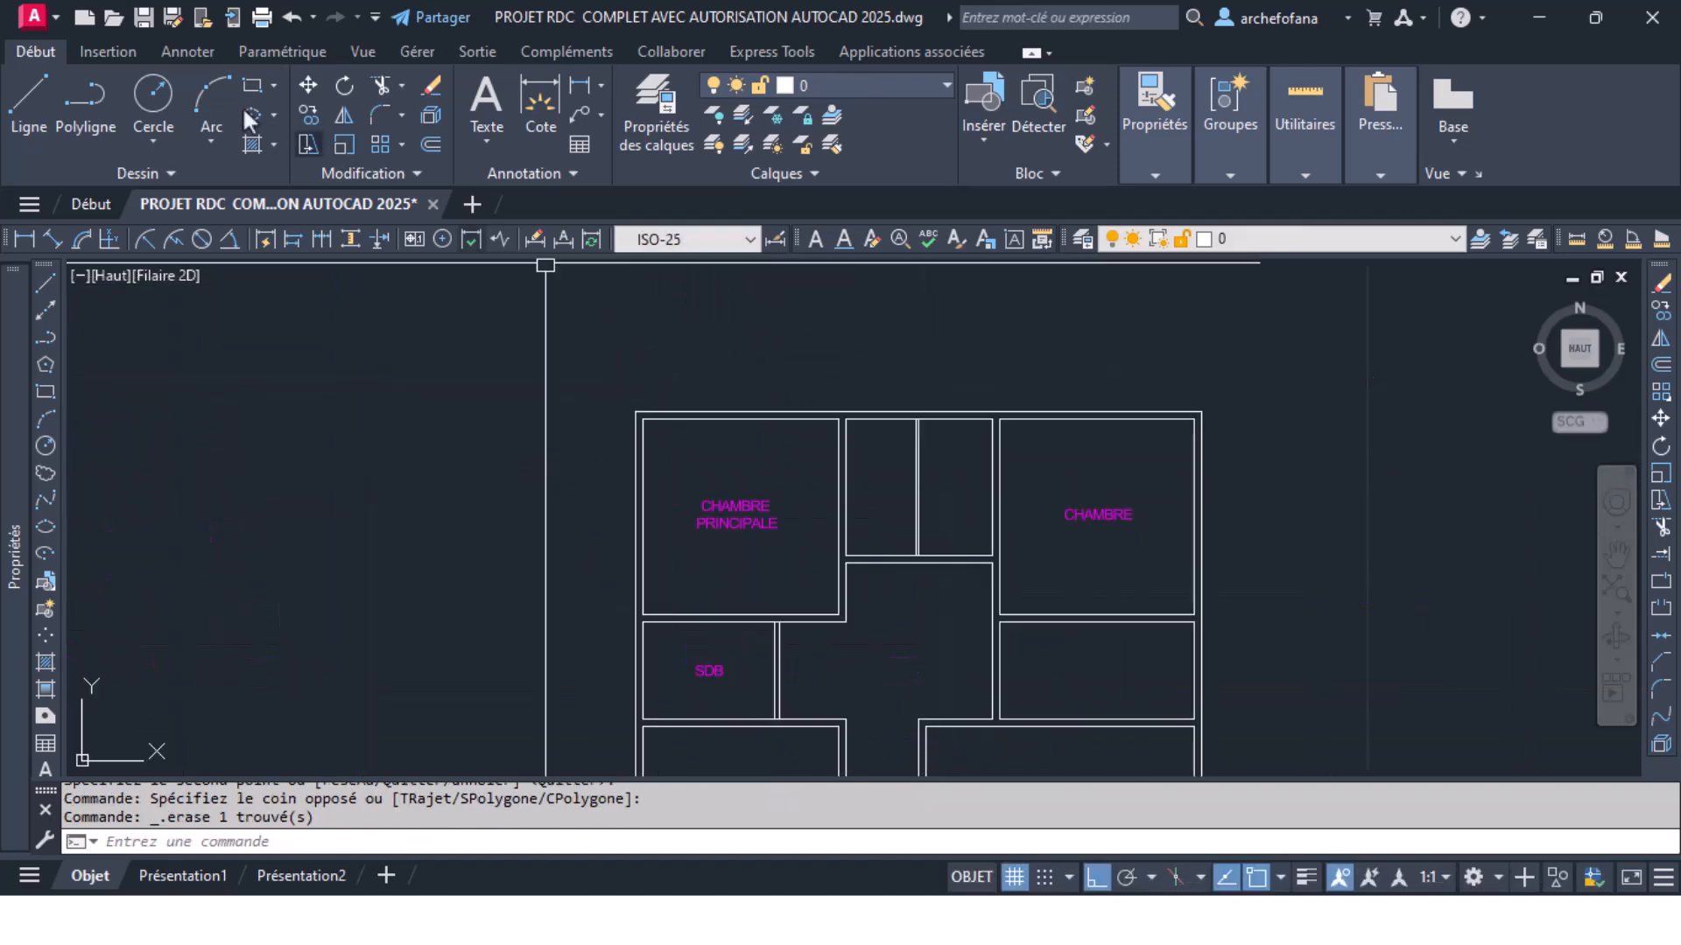
{"action": "left_click", "coordinate": [31, 113]}
{"action": "scroll", "coordinate": [613, 455], "scroll_direction": "up", "scroll_amount": 5}
{"action": "left_click", "coordinate": [499, 478]}
{"action": "scroll", "coordinate": [544, 478], "scroll_direction": "down", "scroll_amount": 8}
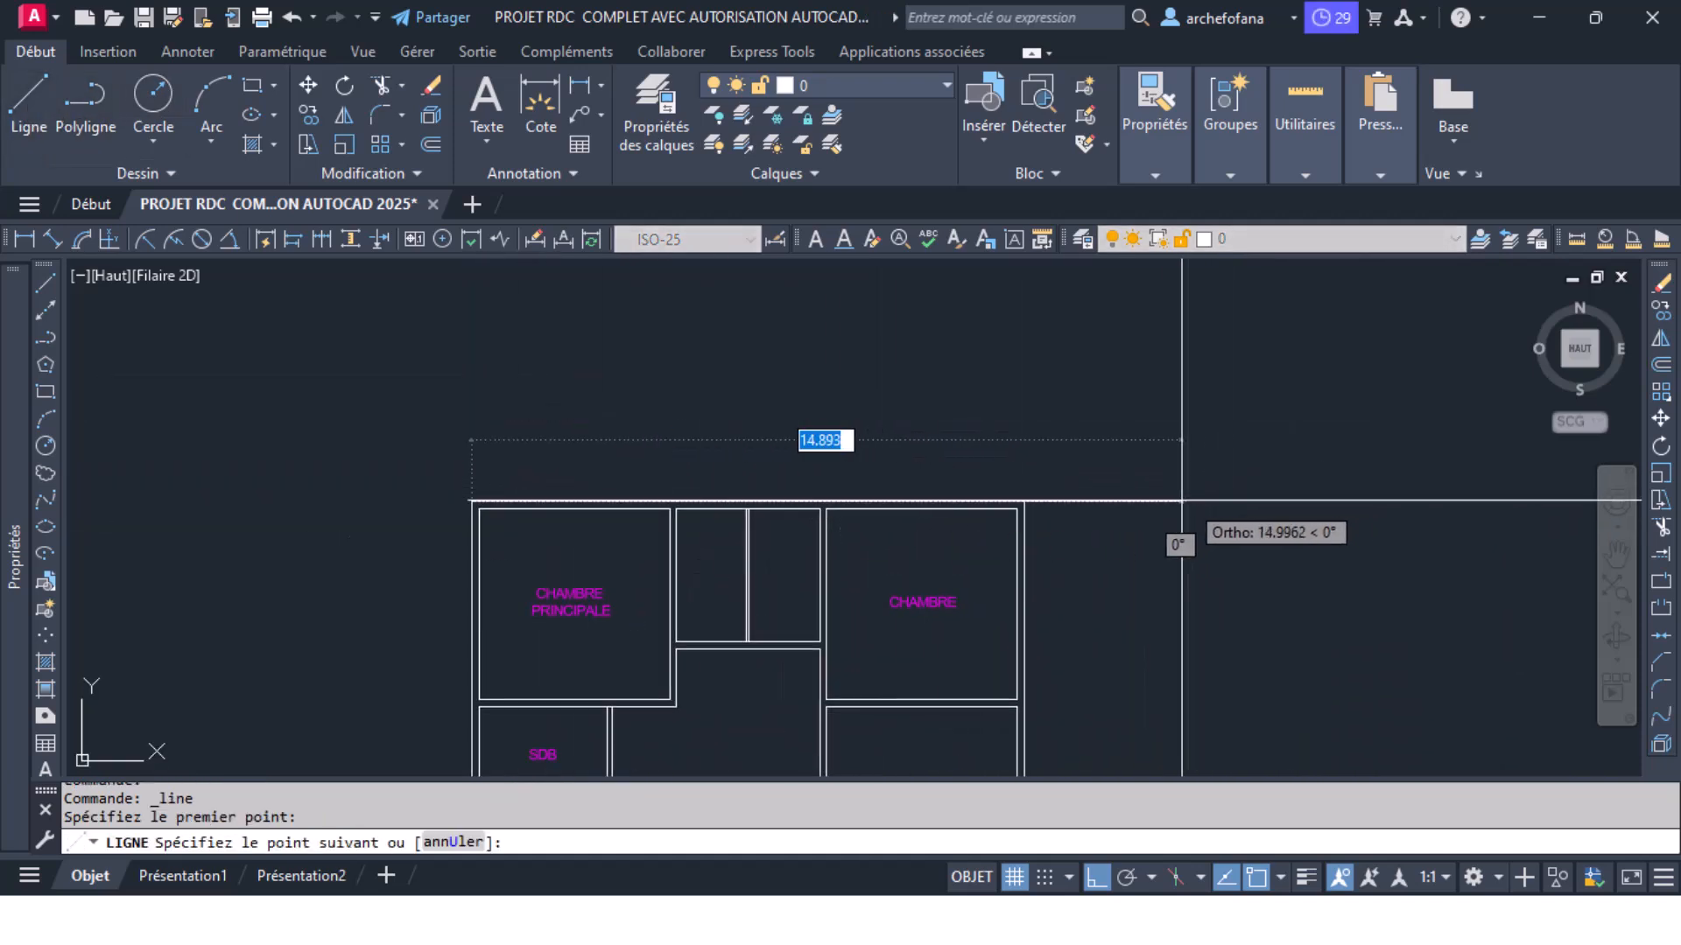
{"action": "left_click", "coordinate": [1111, 500]}
{"action": "key", "text": "Return"}
Step: Stretch the left end of the new line about 3.2 units beyond the plan's left outer wall
{"action": "left_click", "coordinate": [1130, 406]}
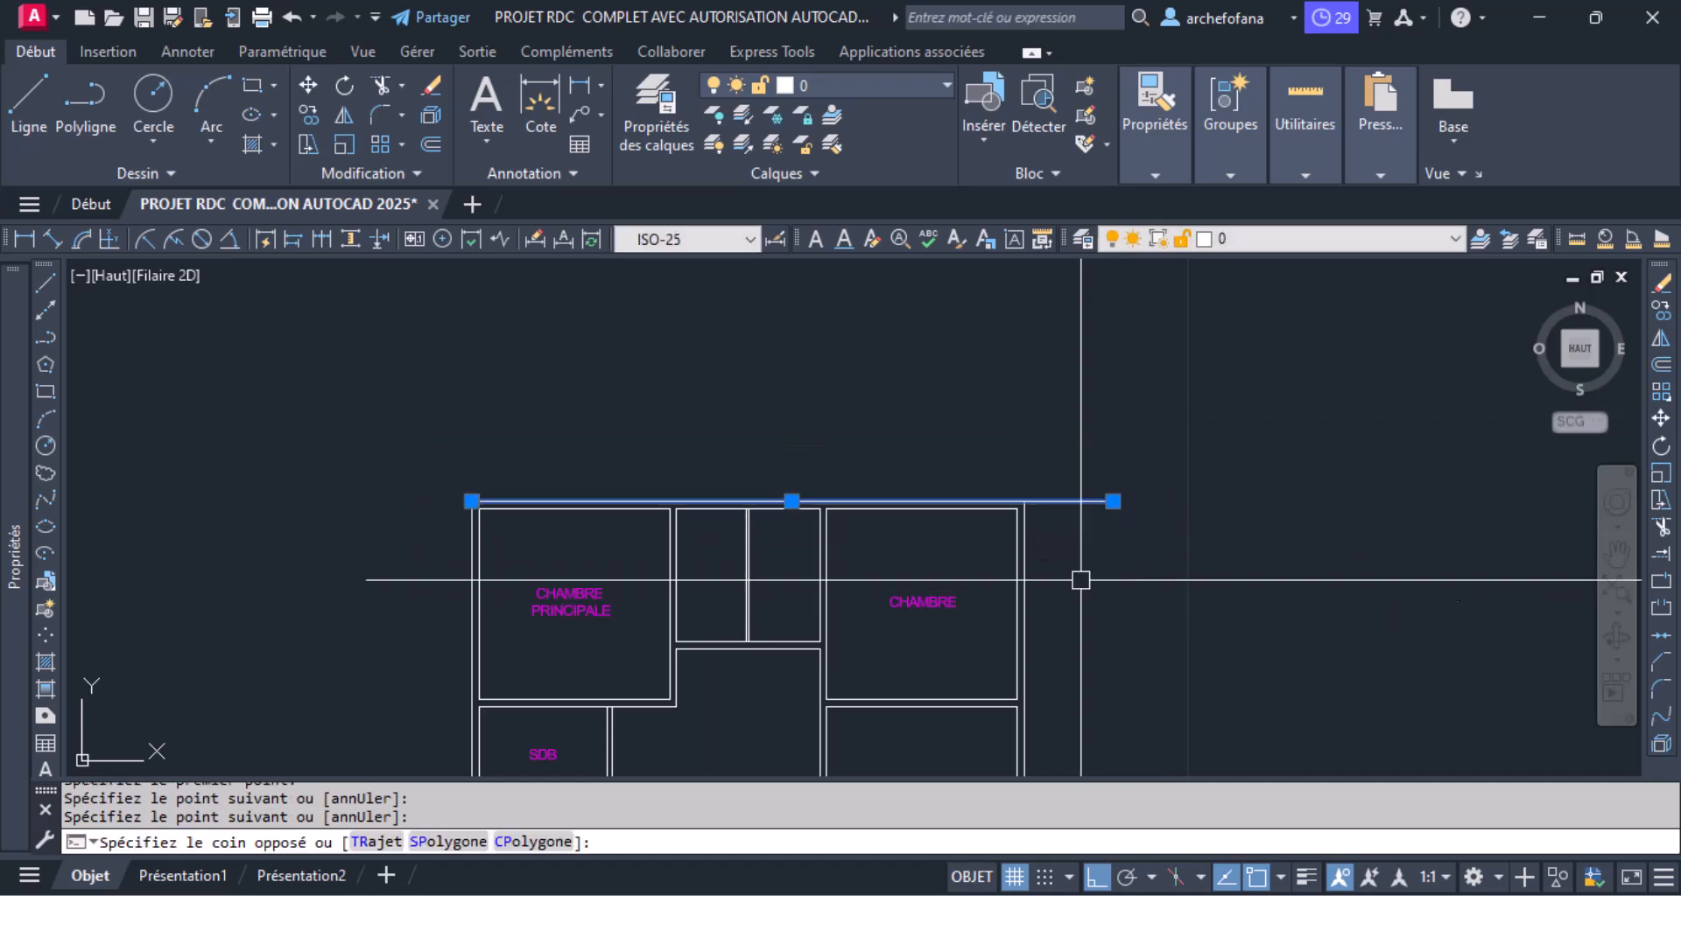
{"action": "left_click", "coordinate": [1098, 560]}
{"action": "left_click", "coordinate": [471, 502]}
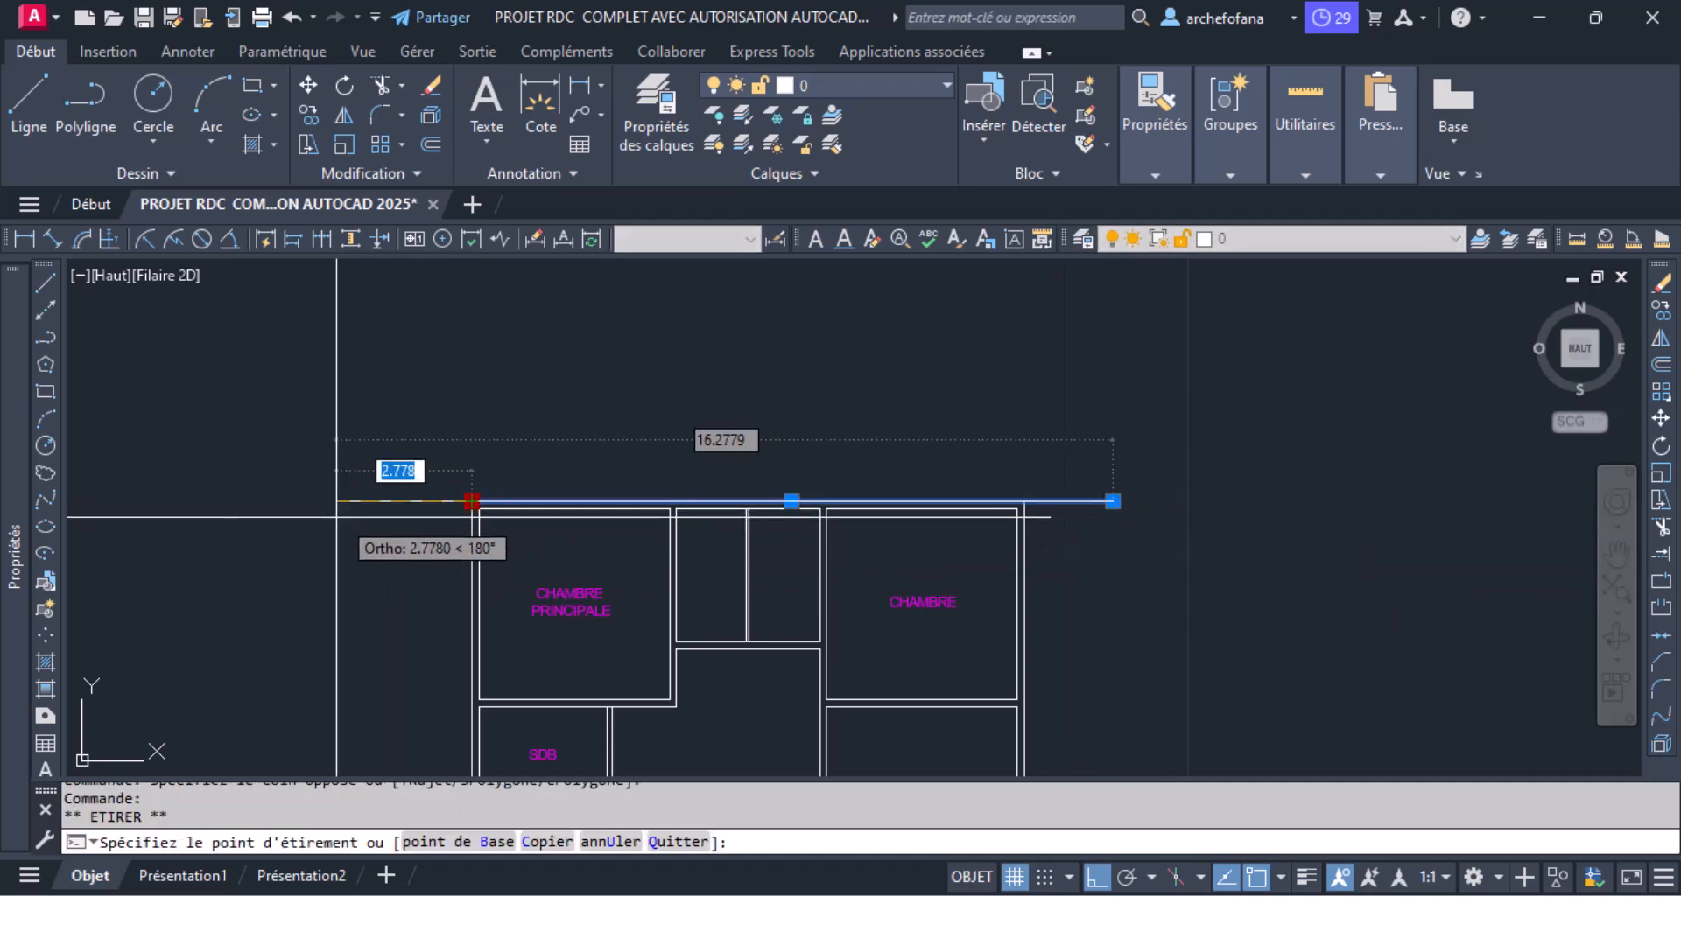
{"action": "middle_click_drag", "start_coordinate": [310, 516], "coordinate": [364, 308]}
{"action": "scroll", "coordinate": [365, 356], "scroll_direction": "down", "scroll_amount": 4}
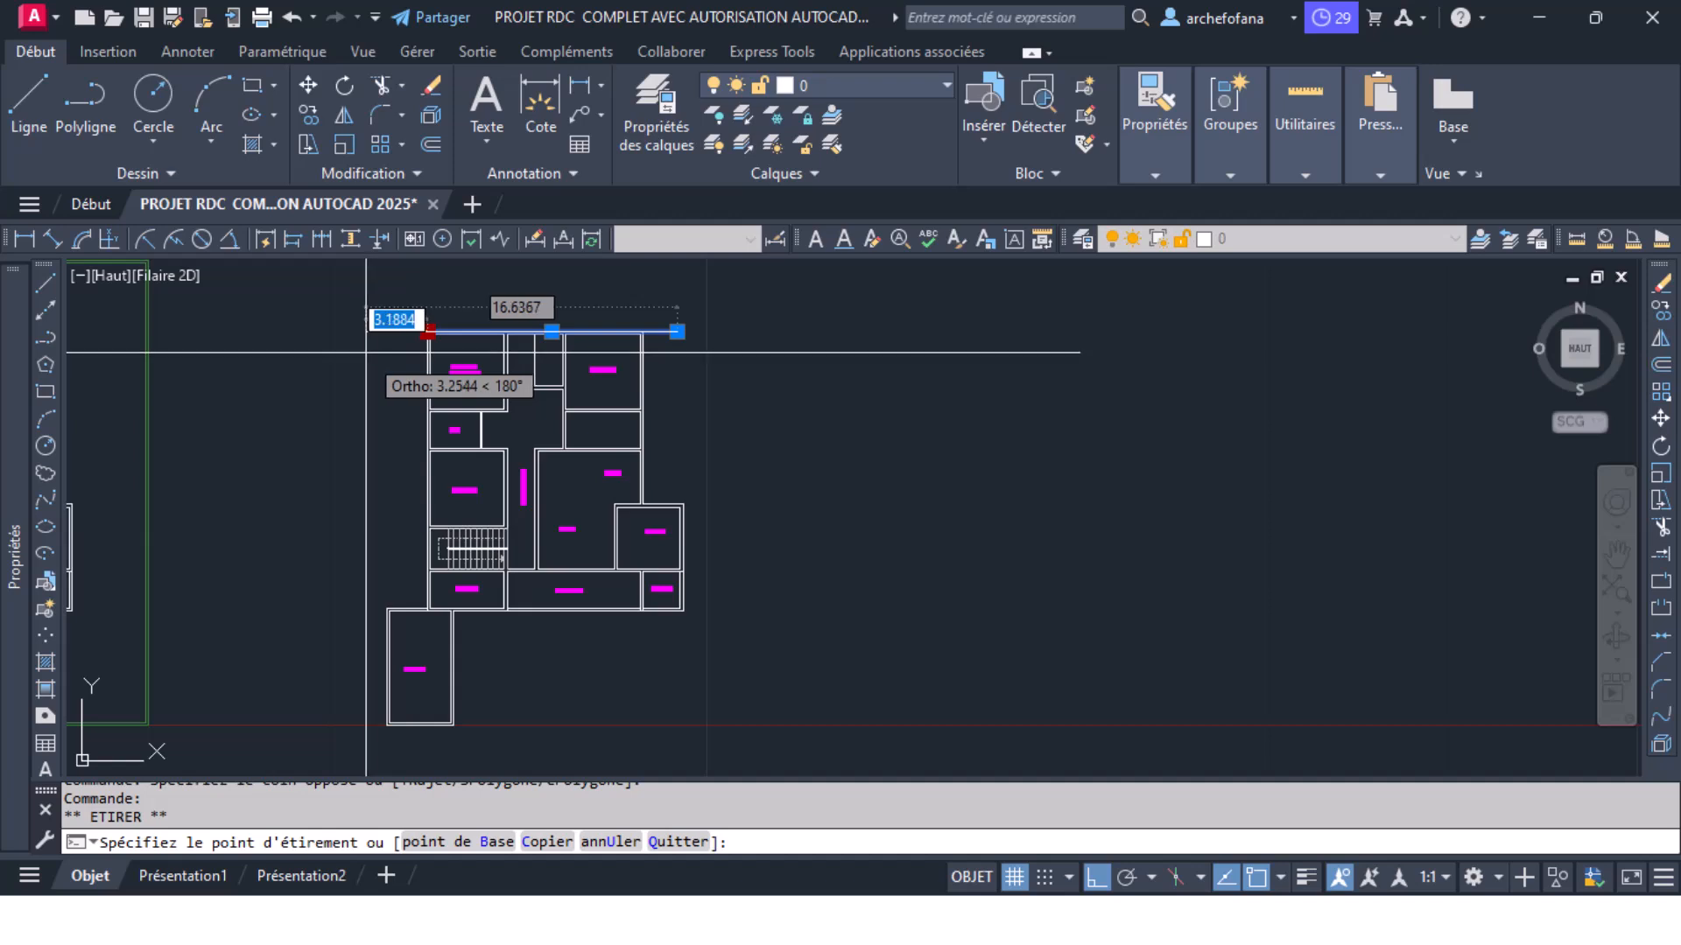
{"action": "left_click", "coordinate": [369, 353]}
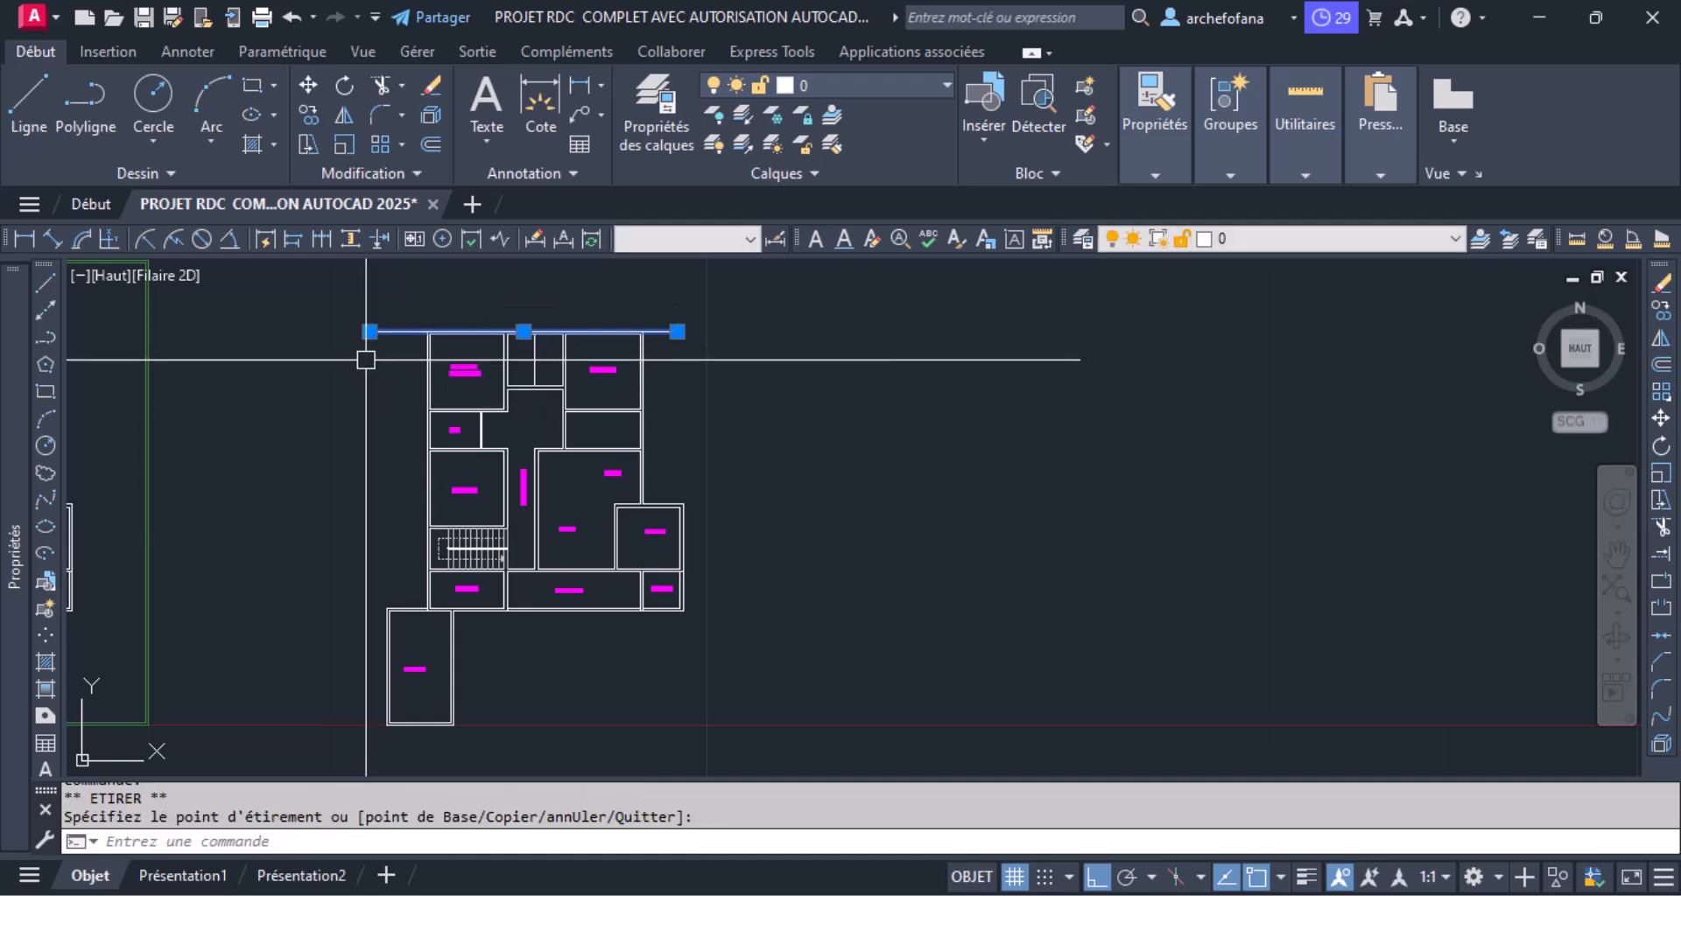
Step: Give the extended line the AXES linetype and put it on the AXE DE FONDATION layer
{"action": "scroll", "coordinate": [368, 324], "scroll_direction": "up", "scroll_amount": 5}
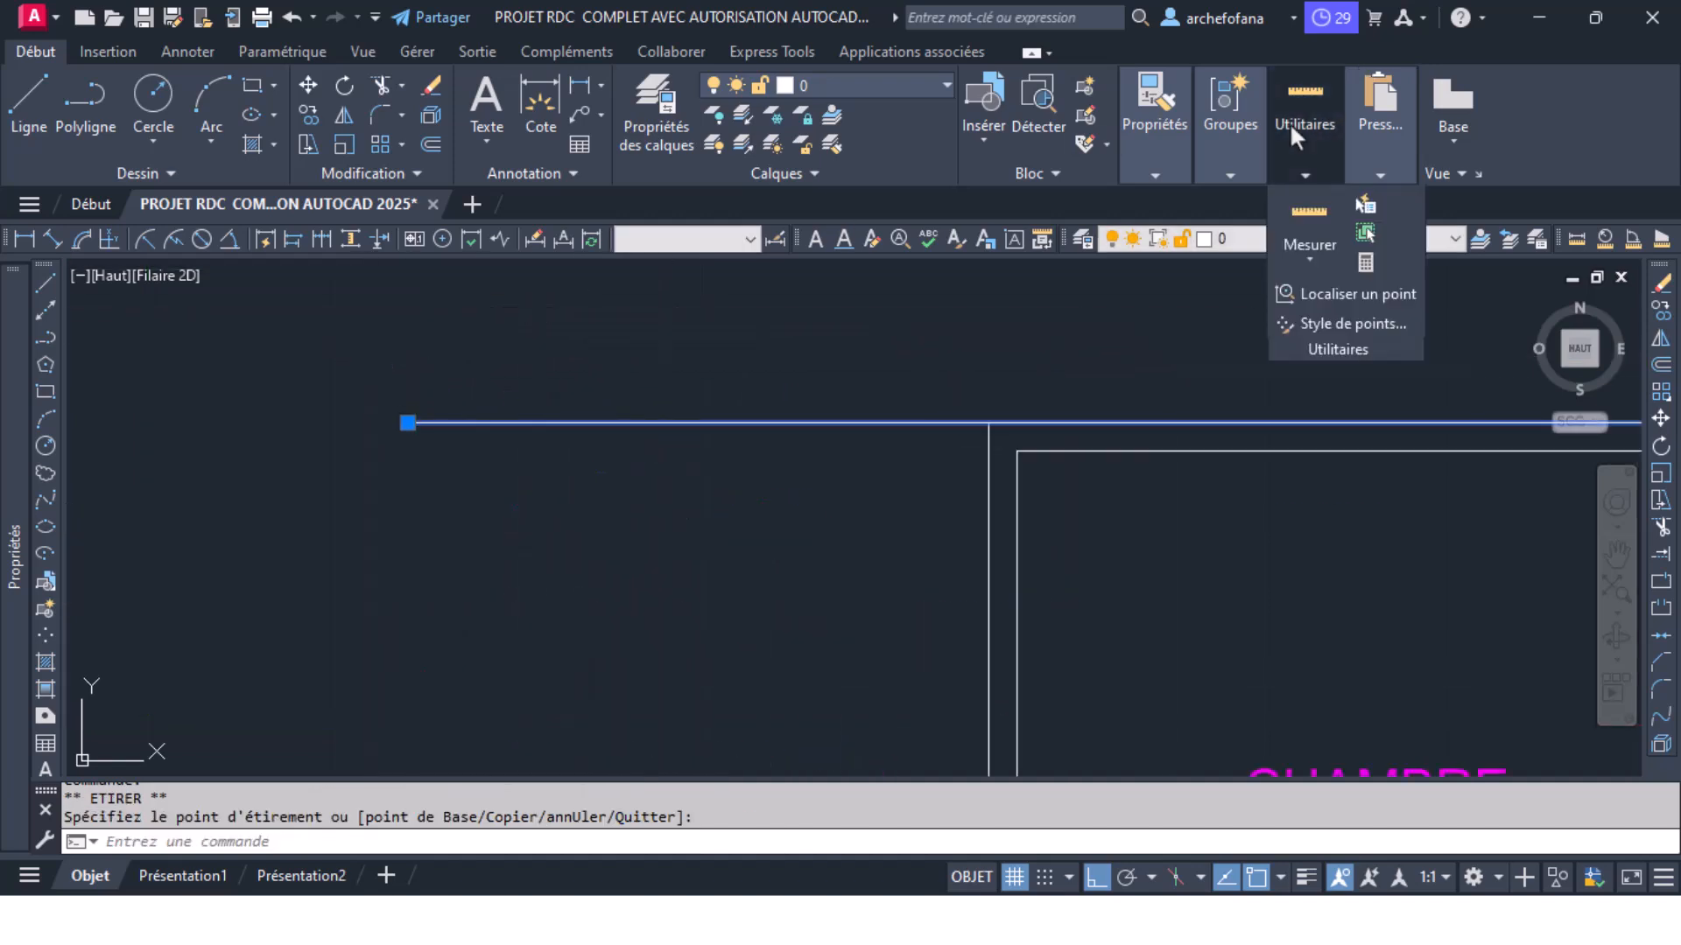
{"action": "mouse_move", "coordinate": [1140, 154]}
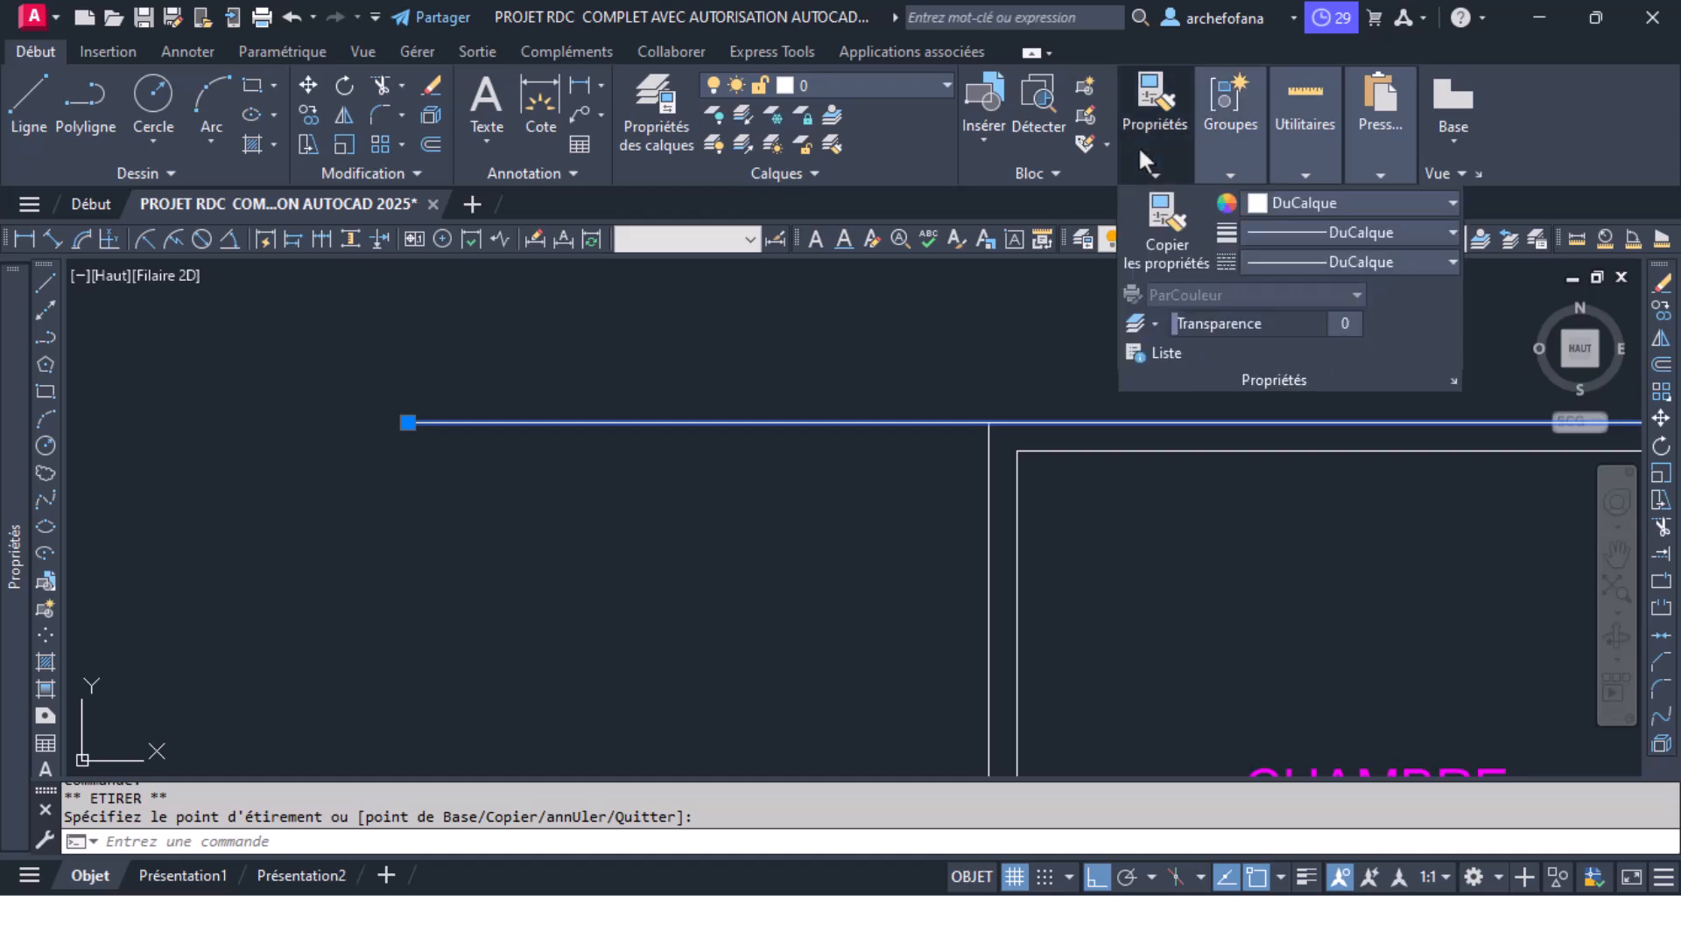
{"action": "left_click", "coordinate": [1351, 261]}
{"action": "left_click", "coordinate": [1333, 343]}
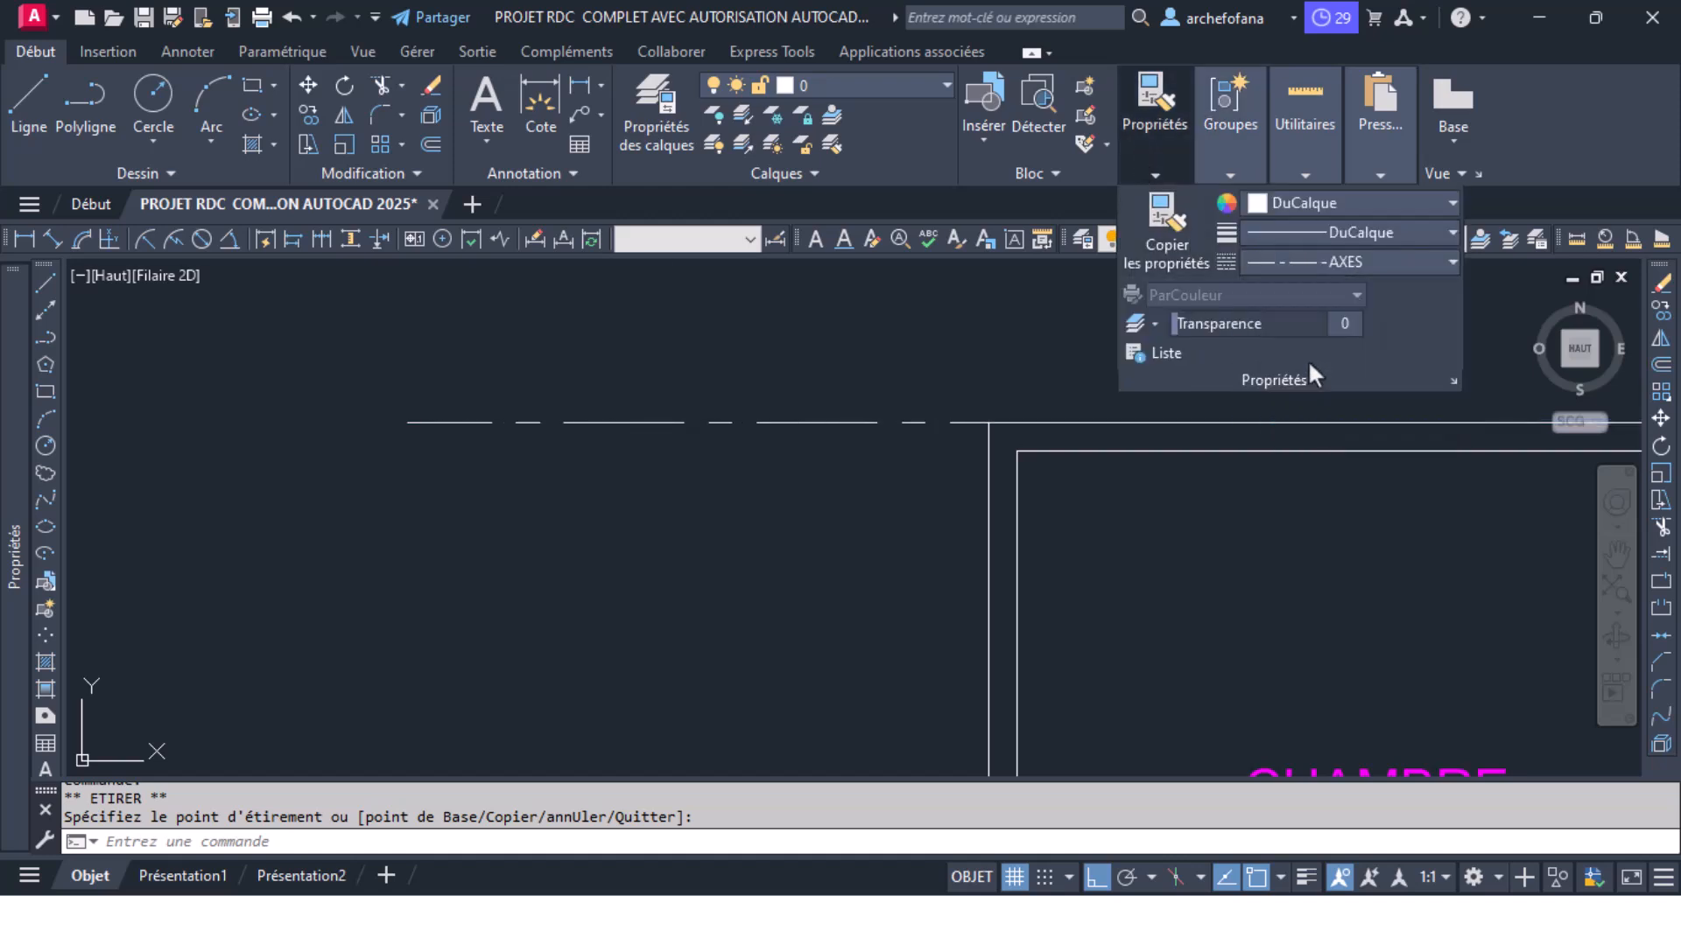
{"action": "left_click", "coordinate": [1287, 201]}
{"action": "left_click", "coordinate": [1287, 201]}
{"action": "left_click", "coordinate": [835, 85]}
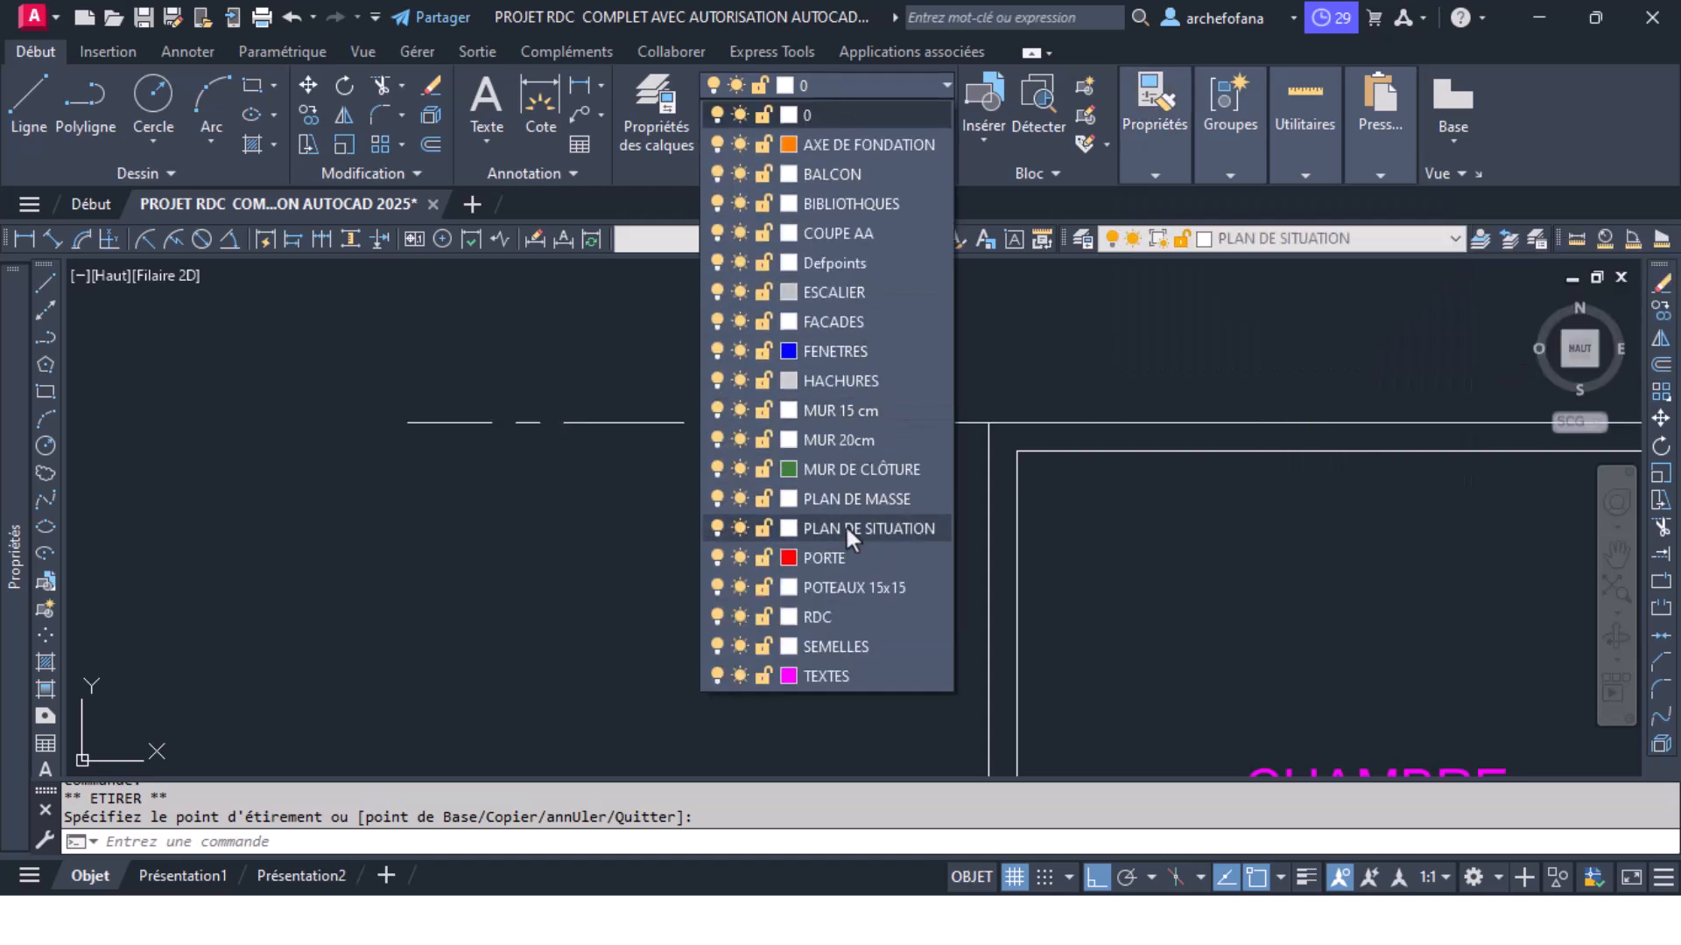
{"action": "left_click", "coordinate": [834, 145]}
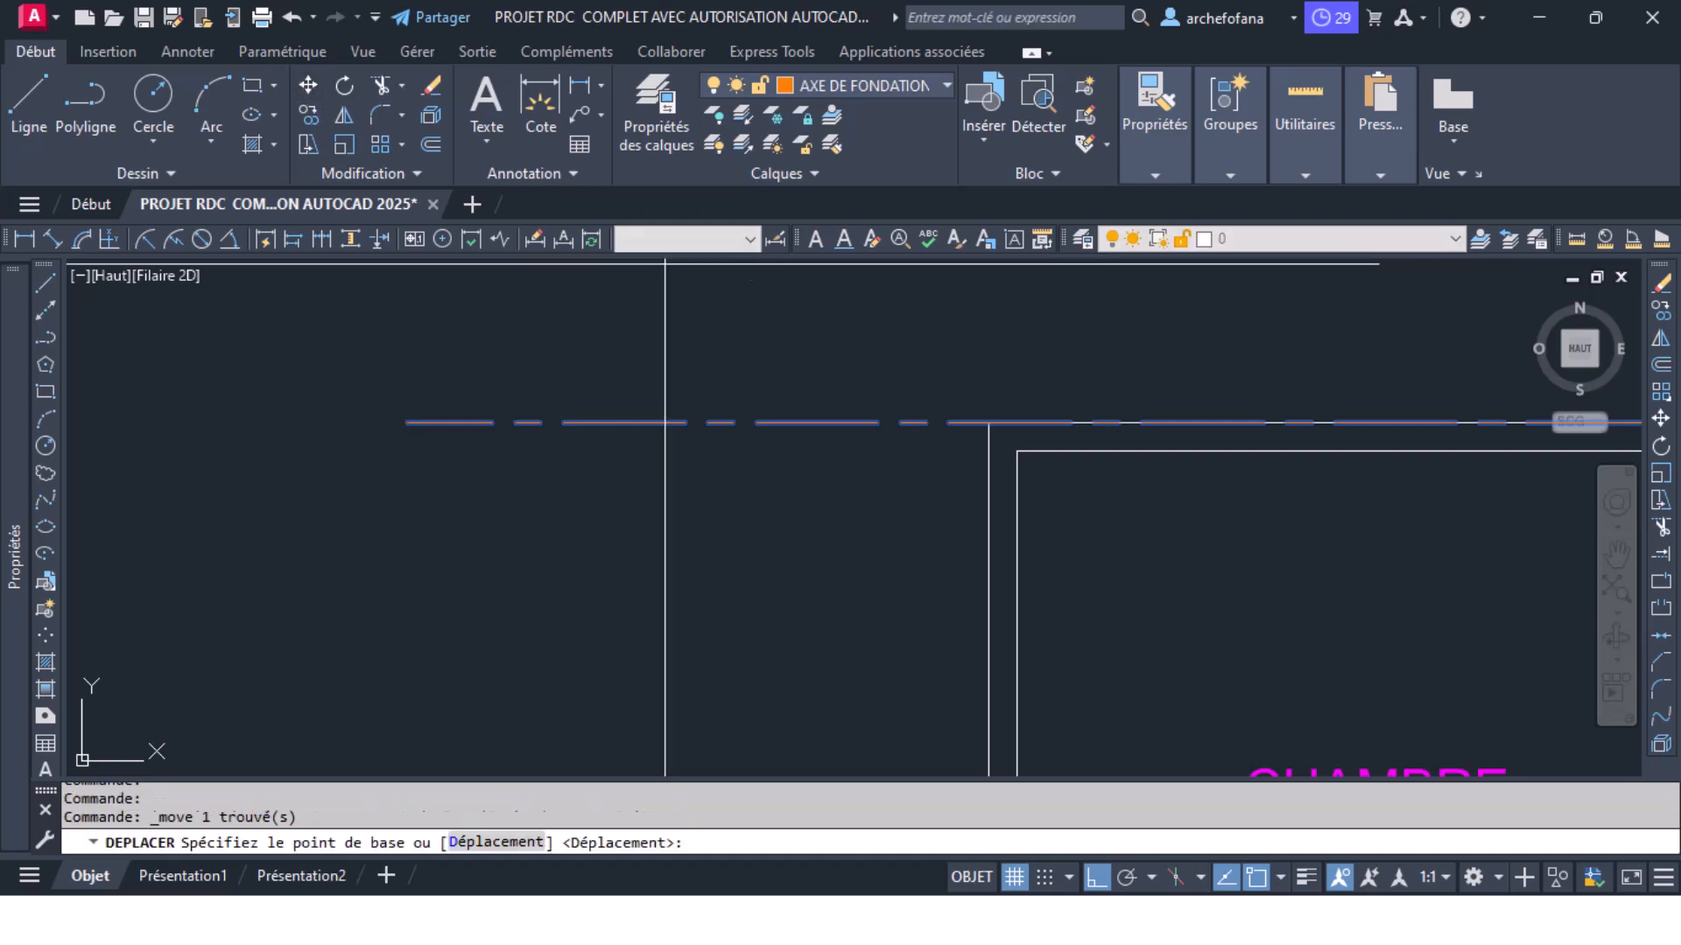
Step: Move the axis line straight down .075 to the centre of the top outer wall
{"action": "scroll", "coordinate": [1044, 458], "scroll_direction": "up", "scroll_amount": 4}
{"action": "left_click", "coordinate": [900, 372]}
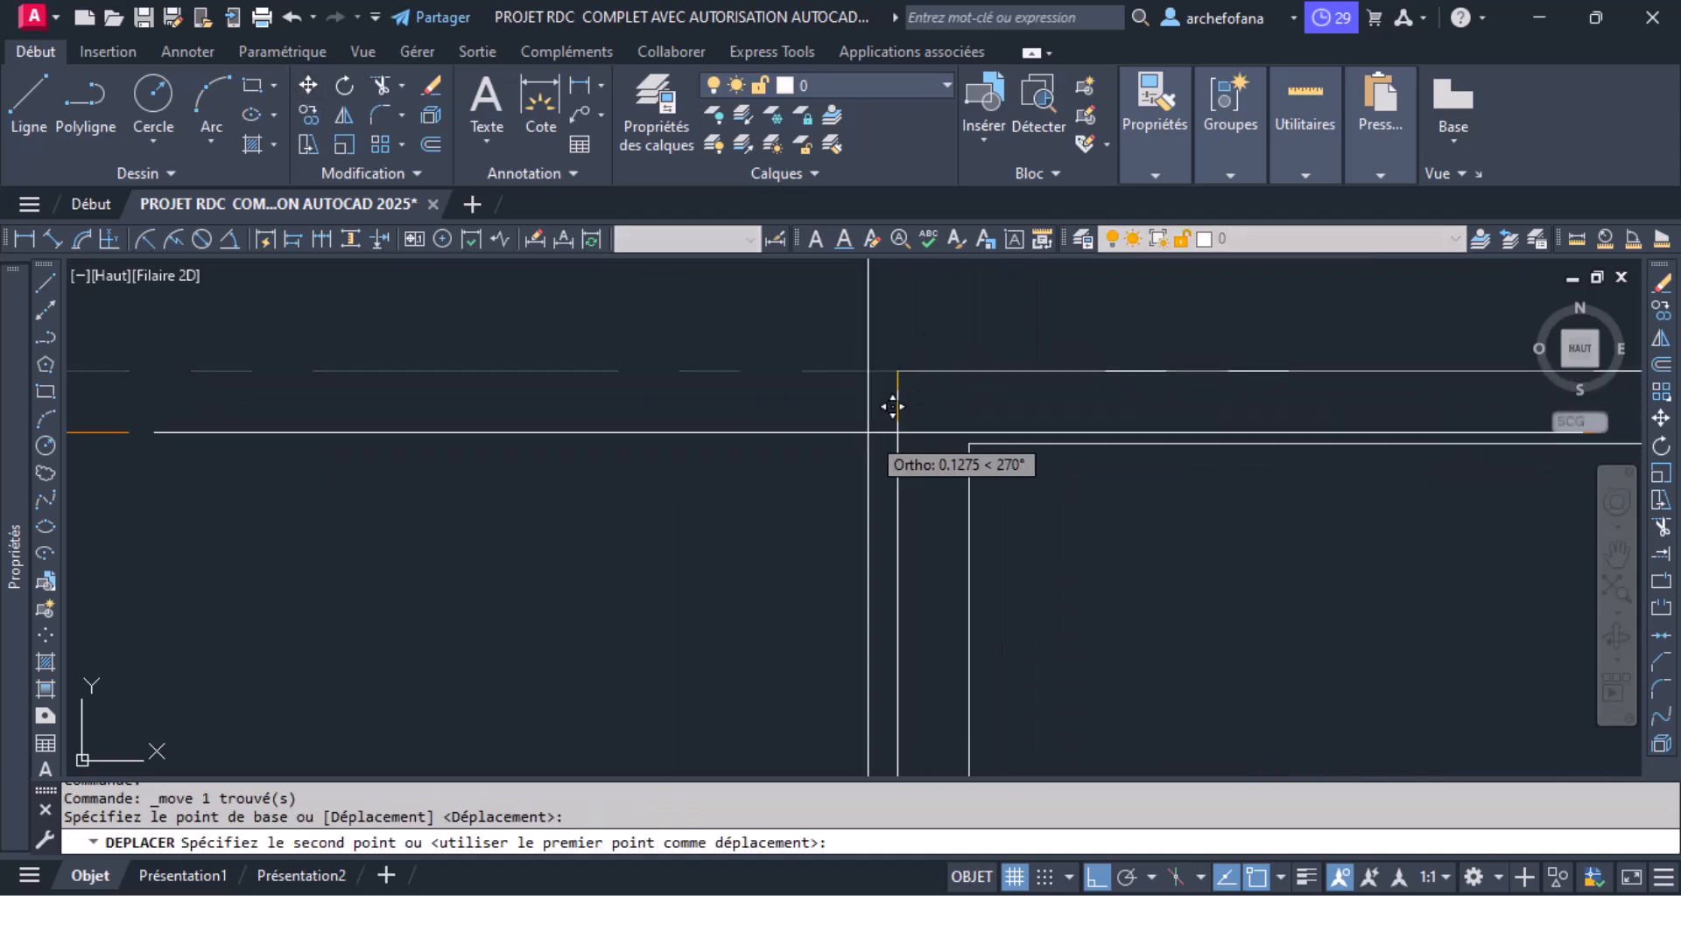
{"action": "type", "text": ".0"}
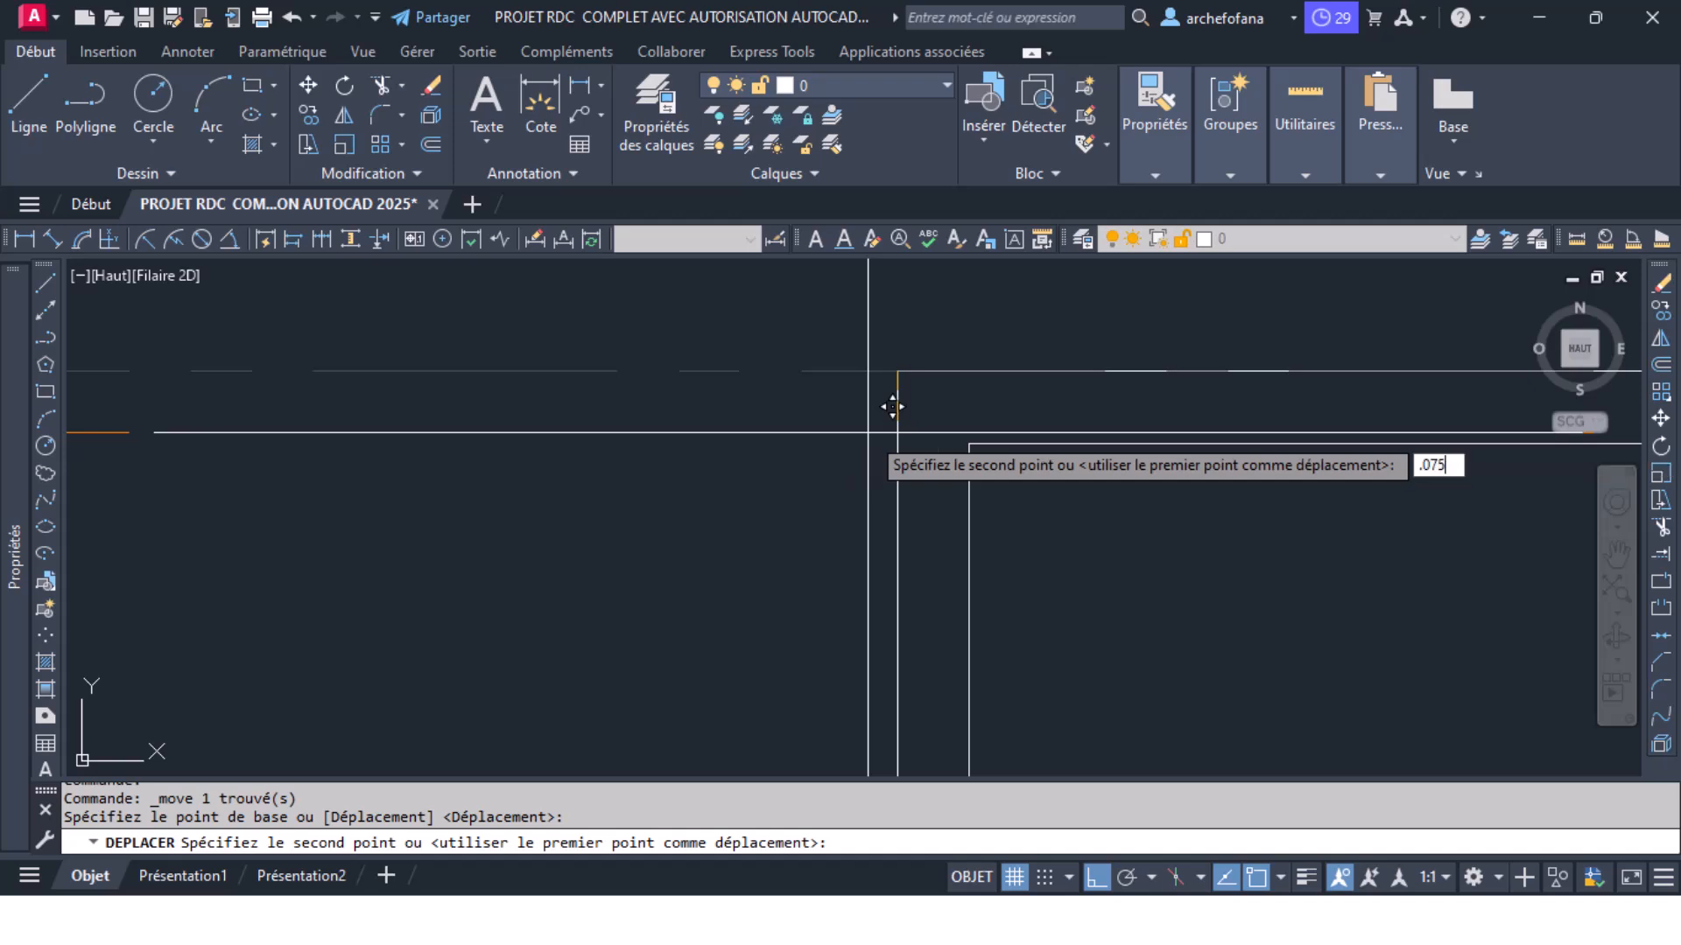
{"action": "type", "text": "75"}
{"action": "key", "text": "Return"}
Step: Draw a small circle centred on the left end of the axis line as its bubble
{"action": "scroll", "coordinate": [787, 345], "scroll_direction": "down", "scroll_amount": 3}
{"action": "left_click", "coordinate": [131, 92]}
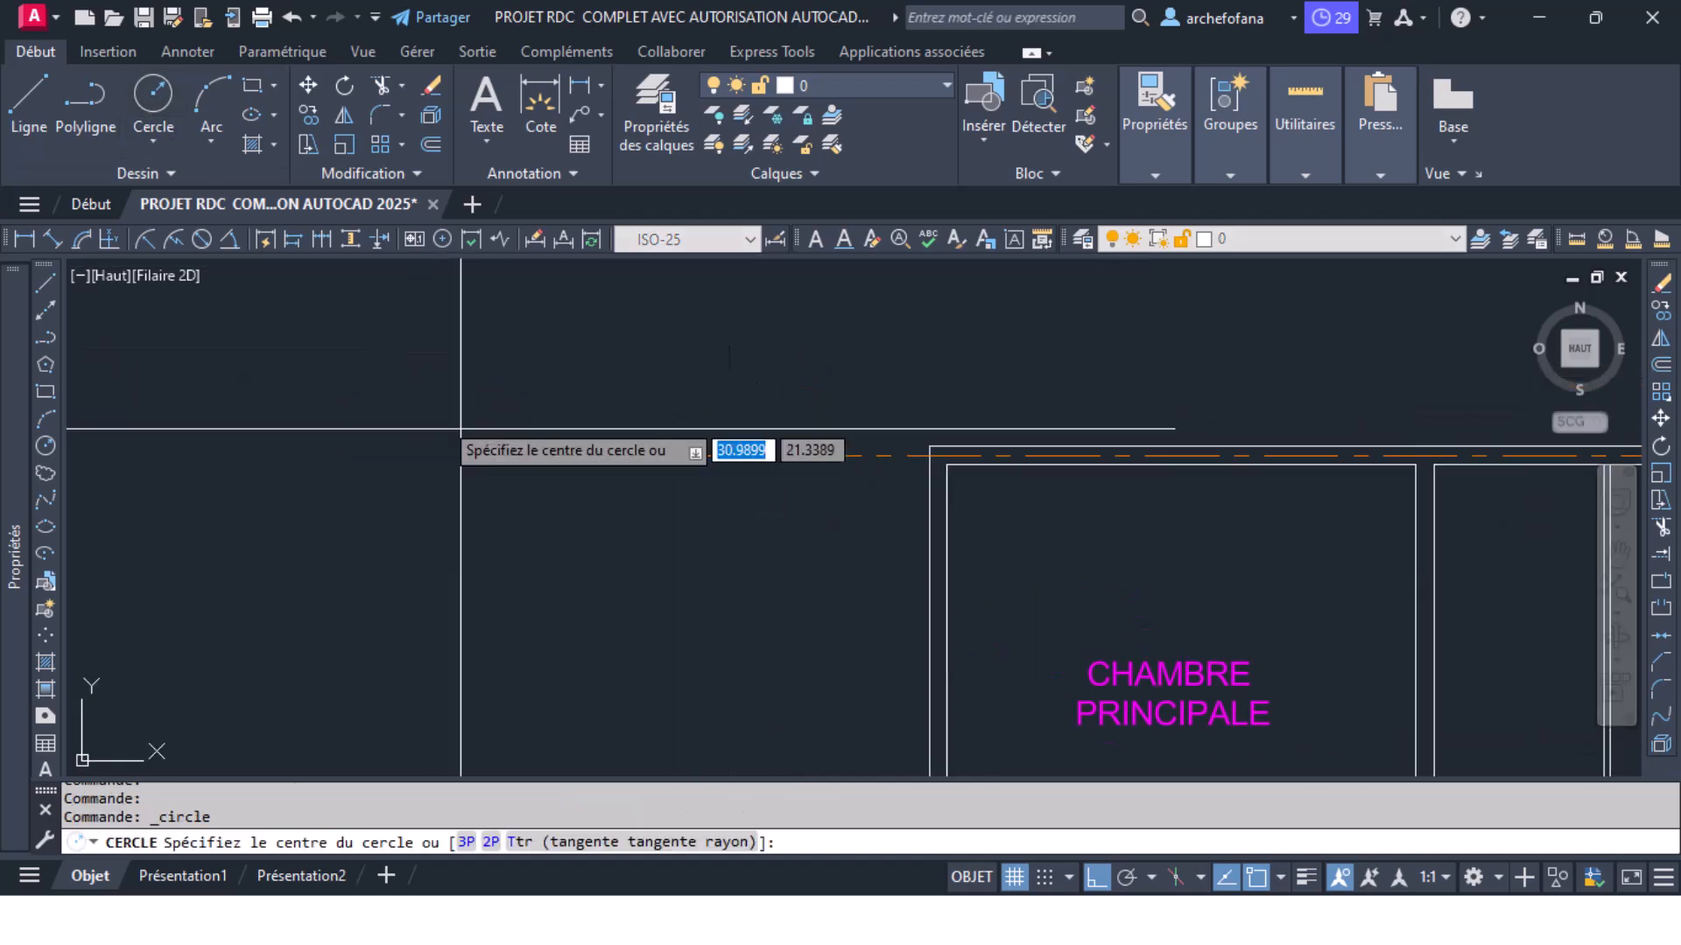
{"action": "scroll", "coordinate": [555, 477], "scroll_direction": "up", "scroll_amount": 2}
{"action": "left_click", "coordinate": [690, 358]}
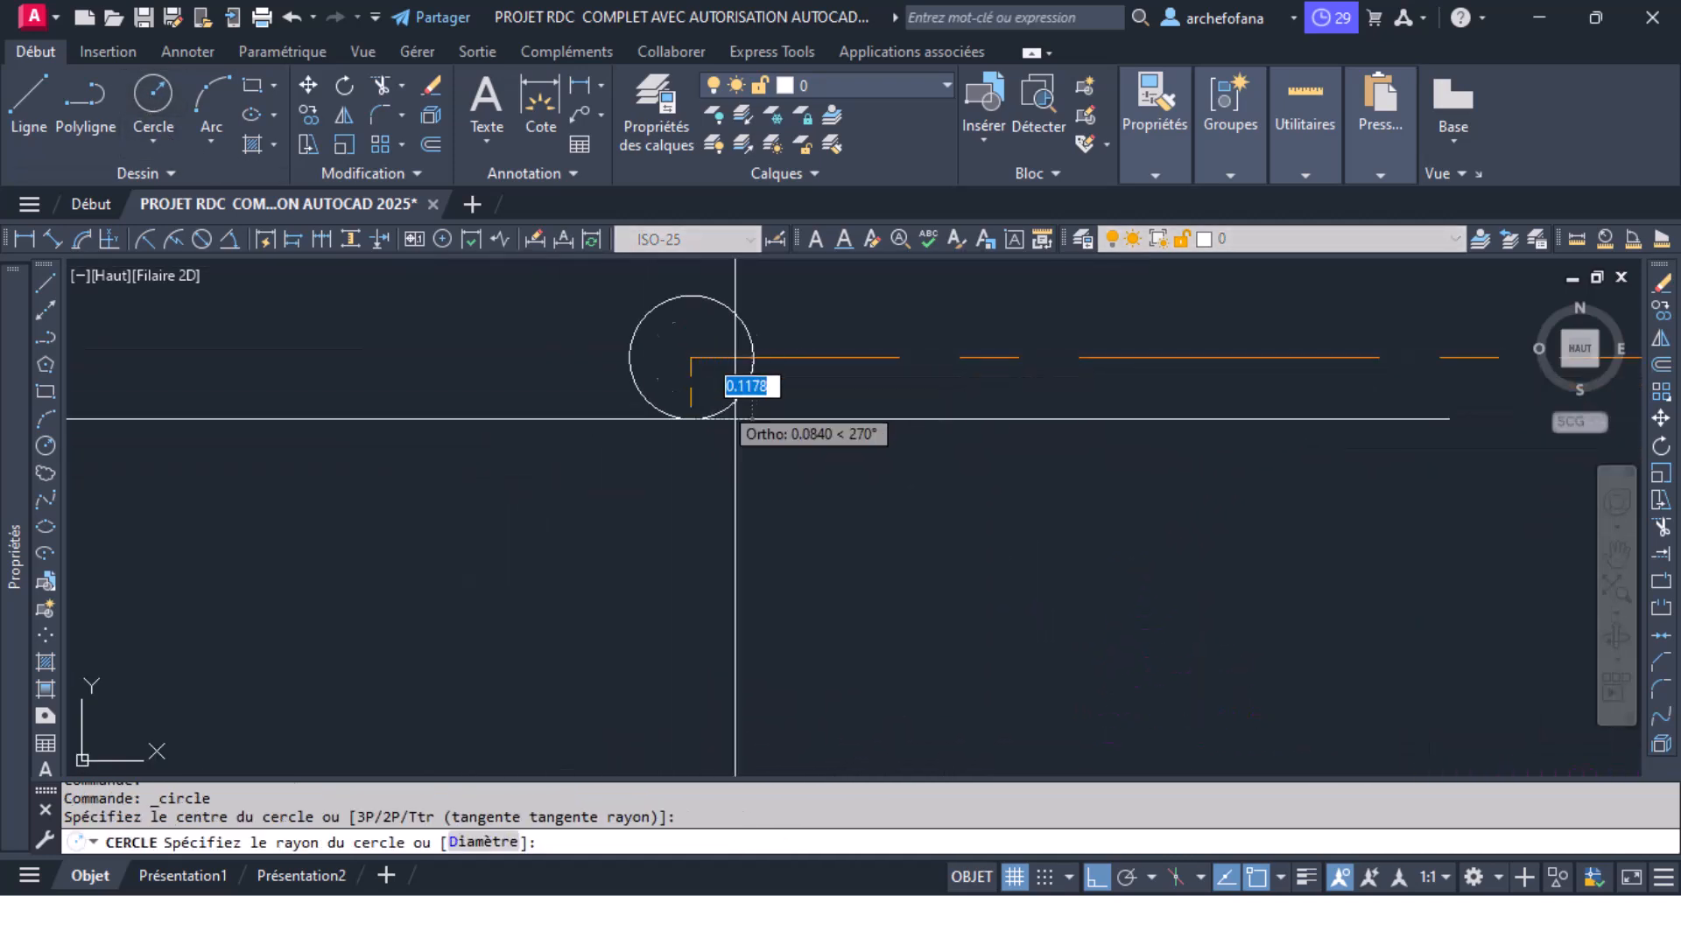
{"action": "left_click", "coordinate": [683, 440]}
Step: Add the multiline text "1" with a height of 0.2 inside the axis circle
{"action": "scroll", "coordinate": [721, 464], "scroll_direction": "down", "scroll_amount": 4}
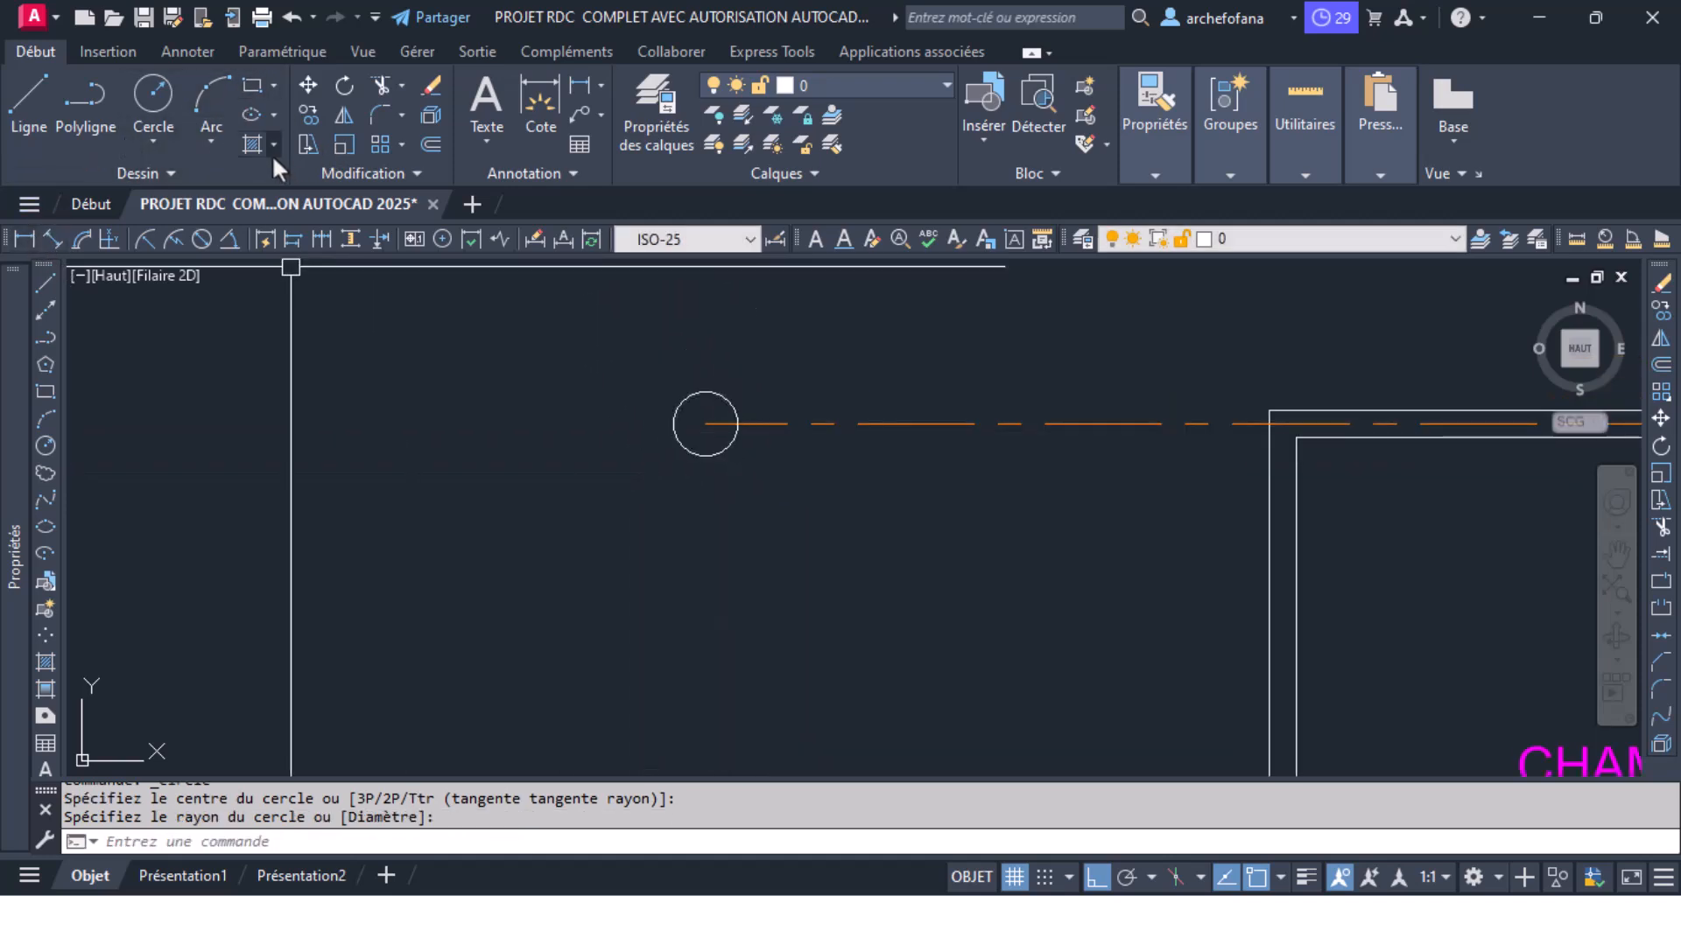
{"action": "left_click", "coordinate": [486, 101]}
{"action": "scroll", "coordinate": [739, 438], "scroll_direction": "up", "scroll_amount": 3}
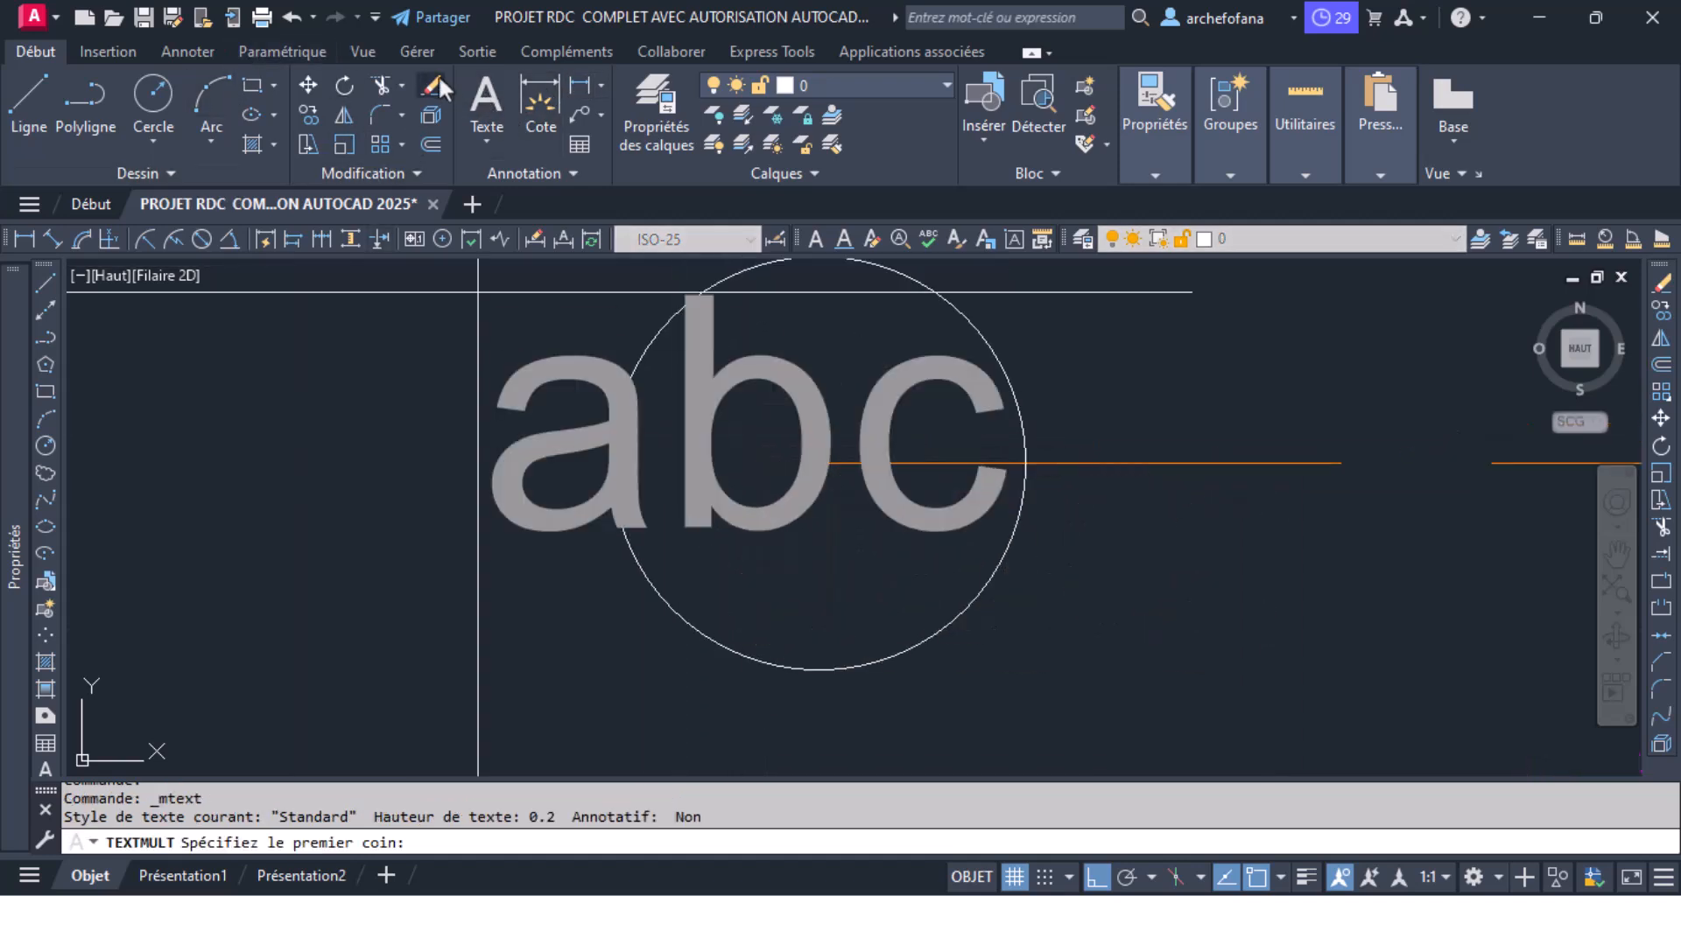
{"action": "left_click", "coordinate": [184, 52]}
{"action": "left_click", "coordinate": [299, 145]}
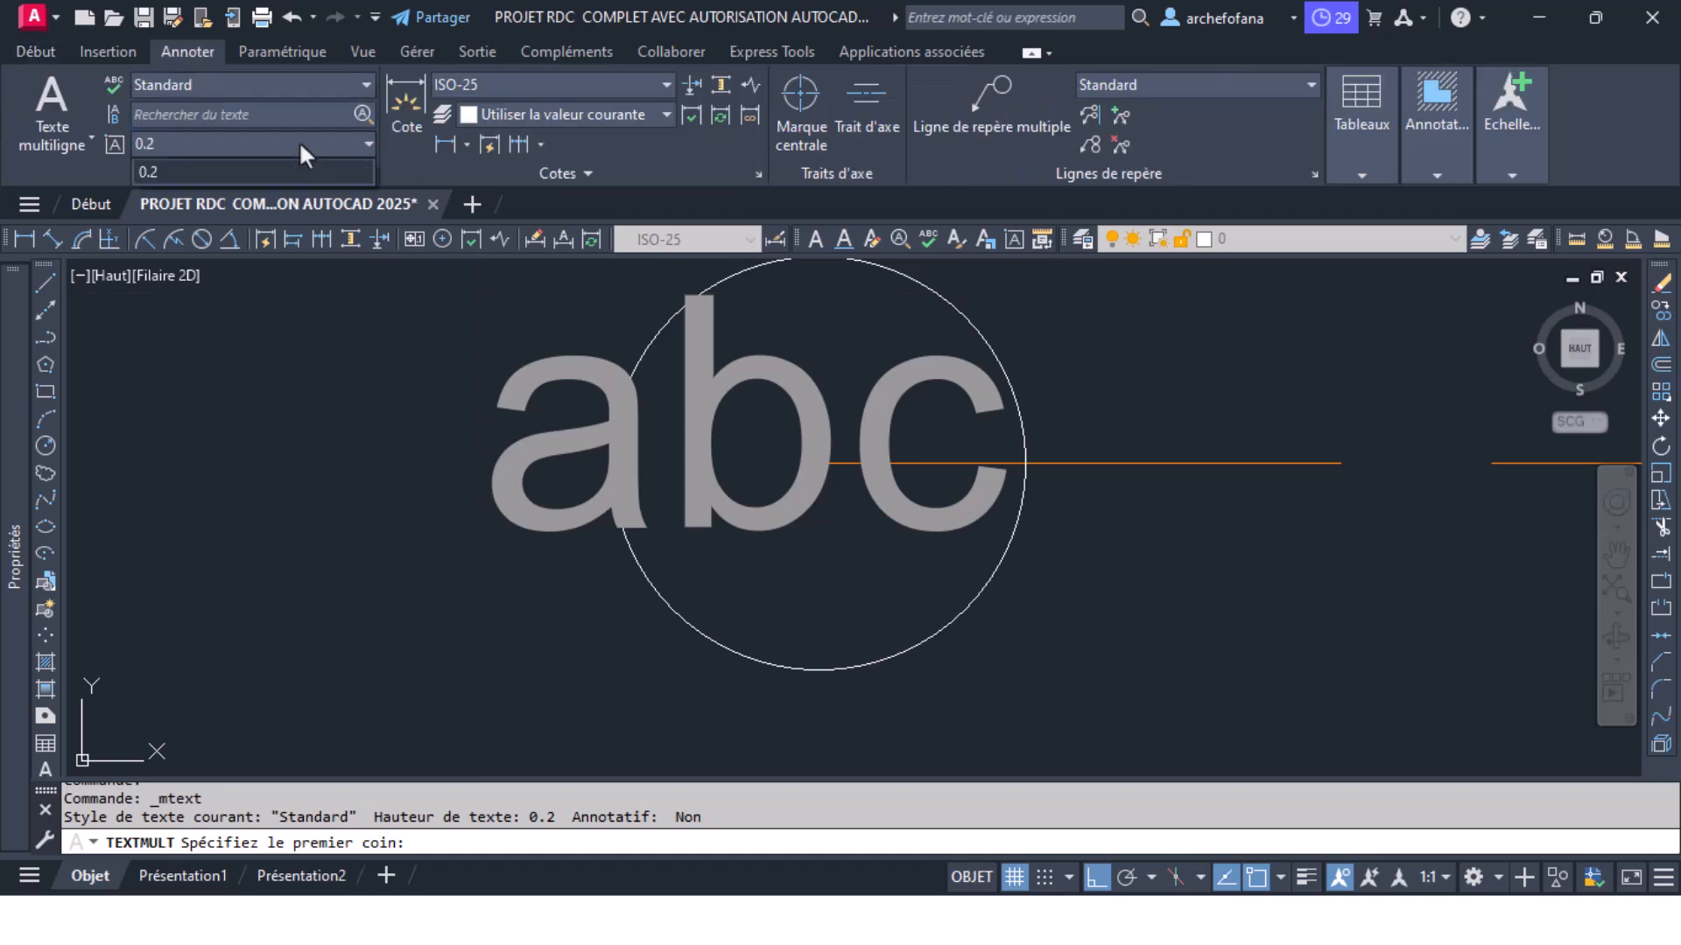
{"action": "left_click", "coordinate": [299, 145]}
{"action": "left_click", "coordinate": [717, 412]}
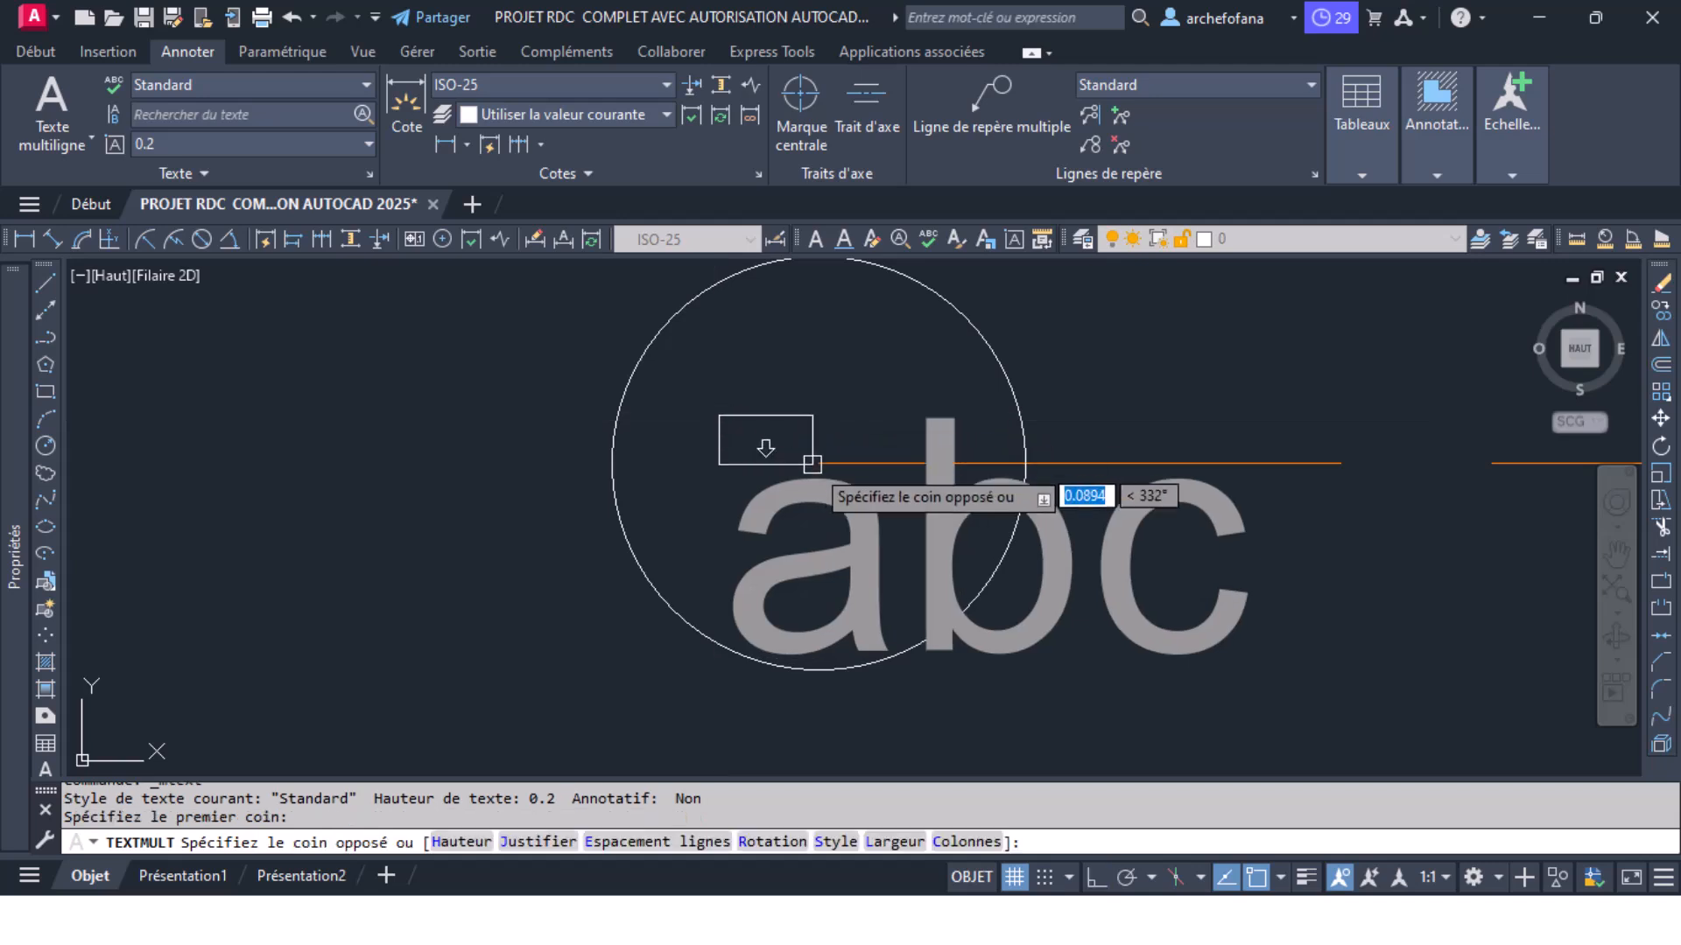
{"action": "left_click", "coordinate": [884, 480]}
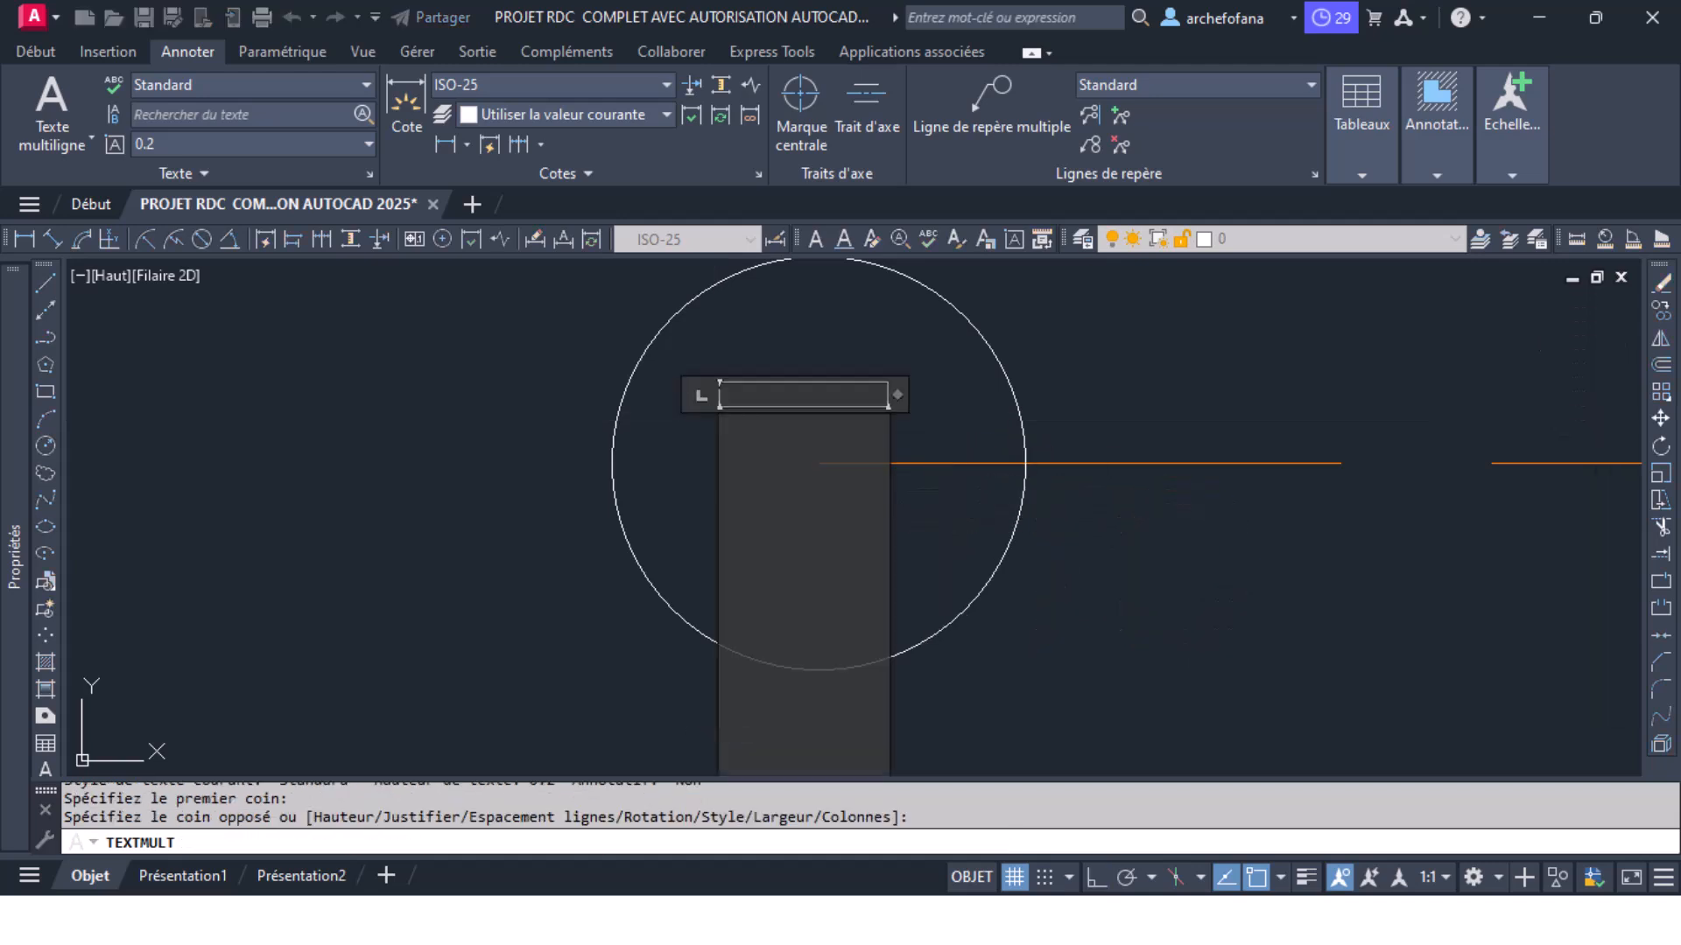
{"action": "type", "text": "1"}
{"action": "scroll", "coordinate": [933, 490], "scroll_direction": "down", "scroll_amount": 3}
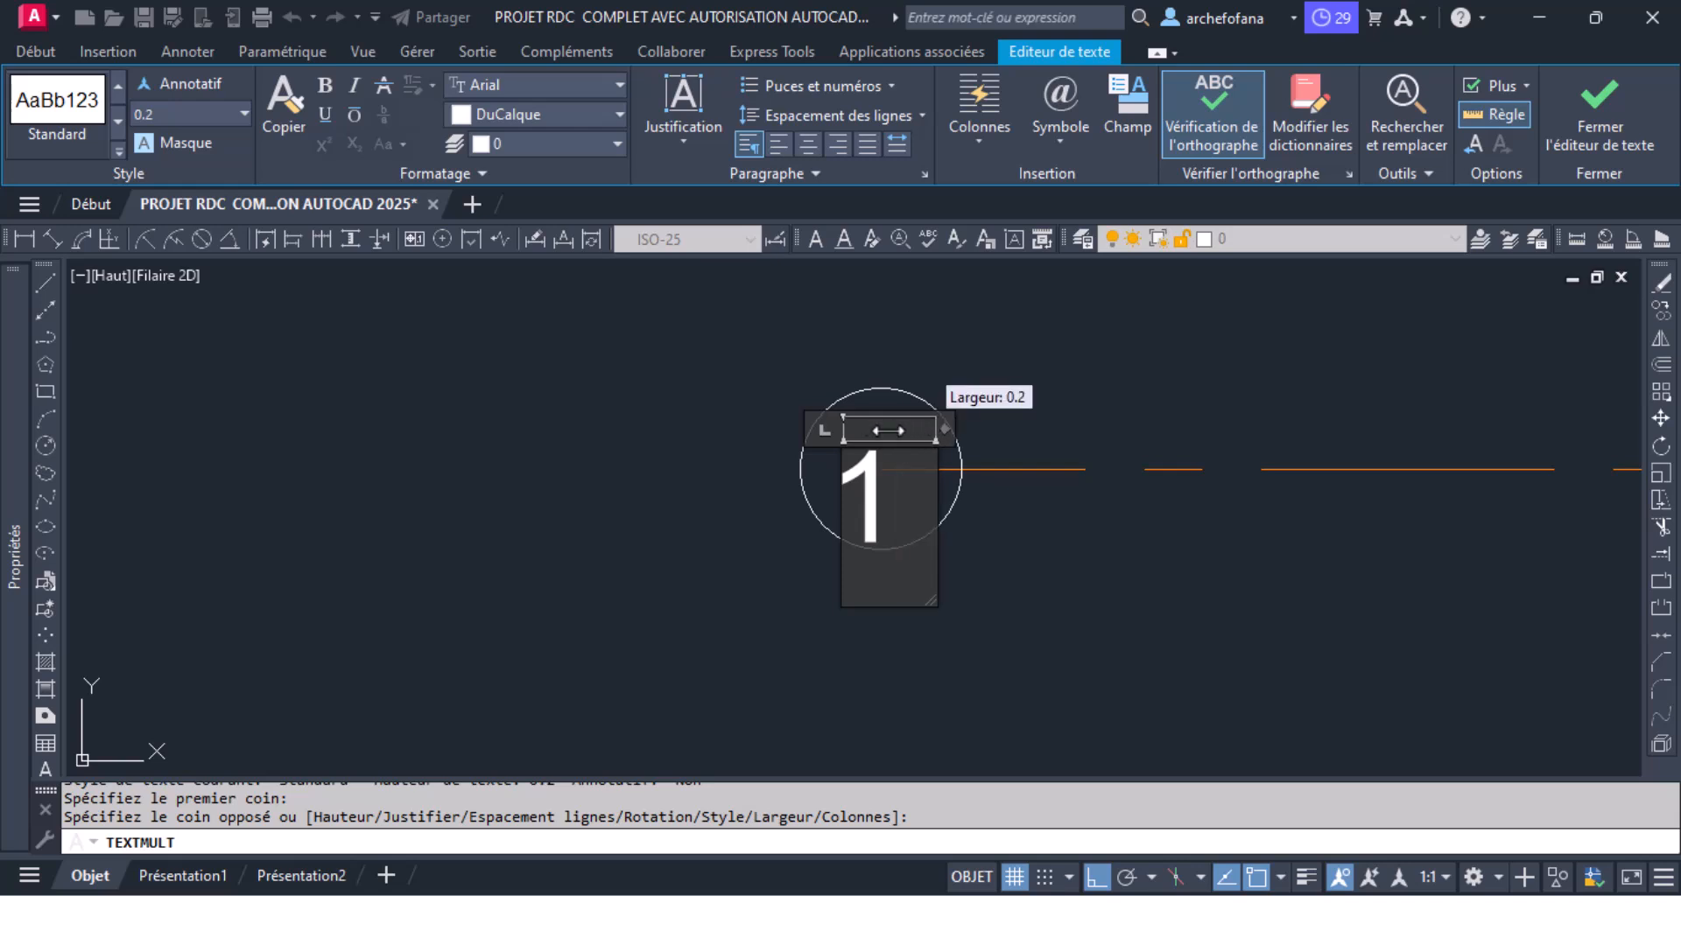
{"action": "left_click", "coordinate": [1078, 573]}
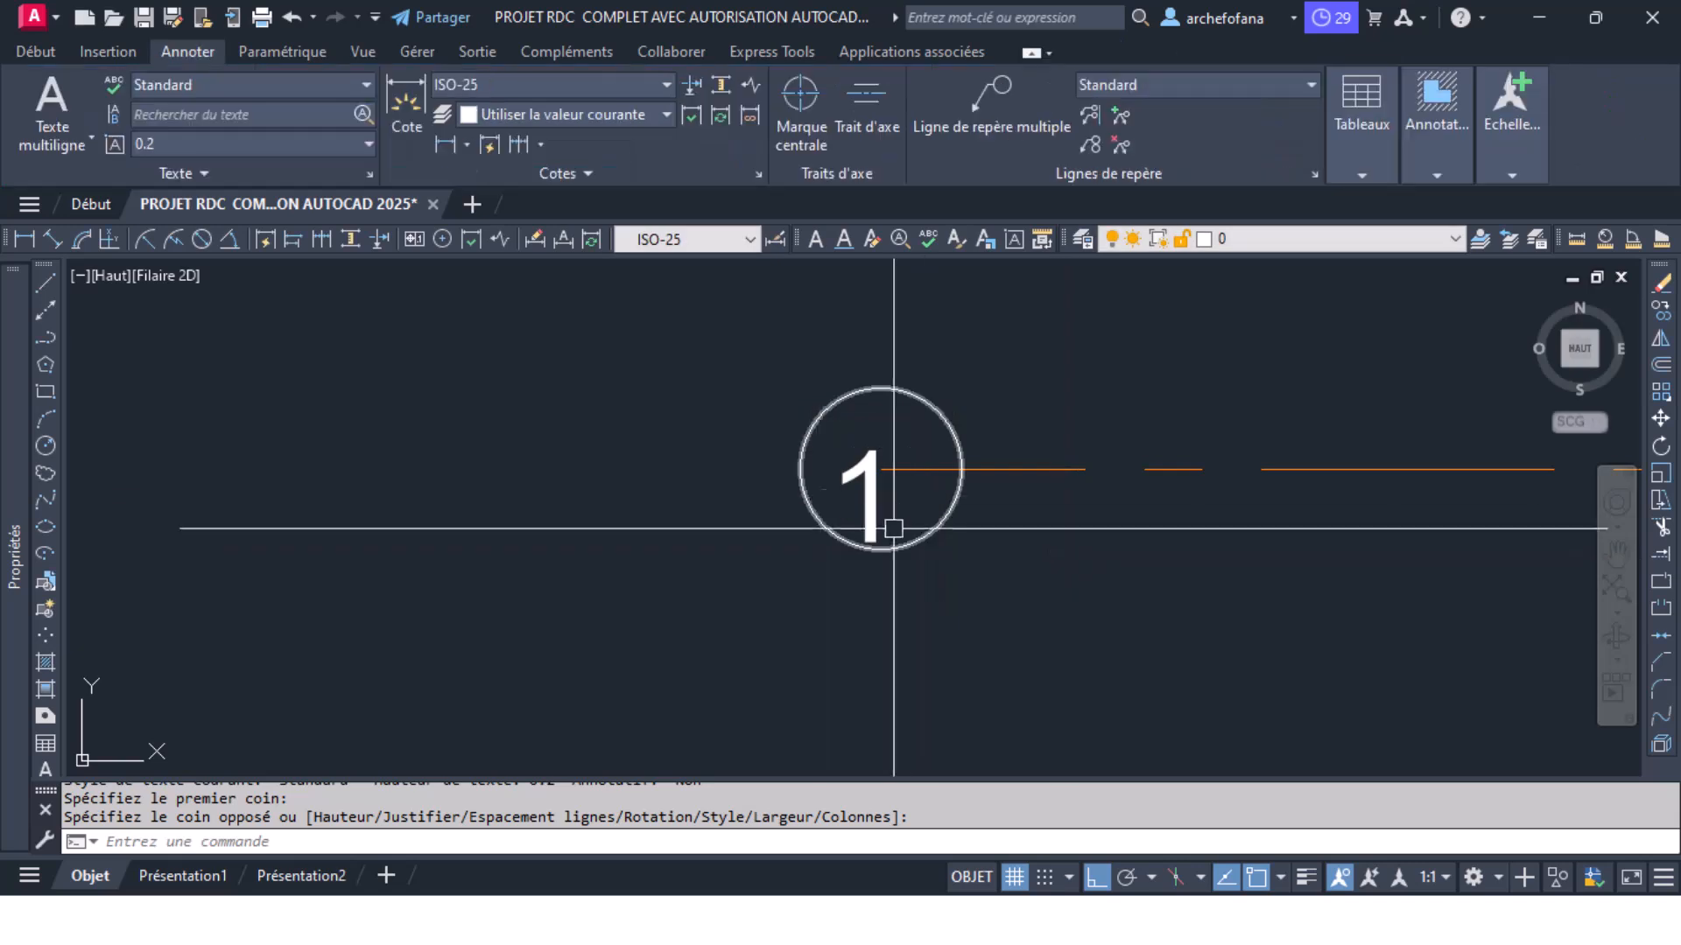
Step: Move the number 1 up and left to the middle of the axis circle
{"action": "left_click", "coordinate": [869, 499]}
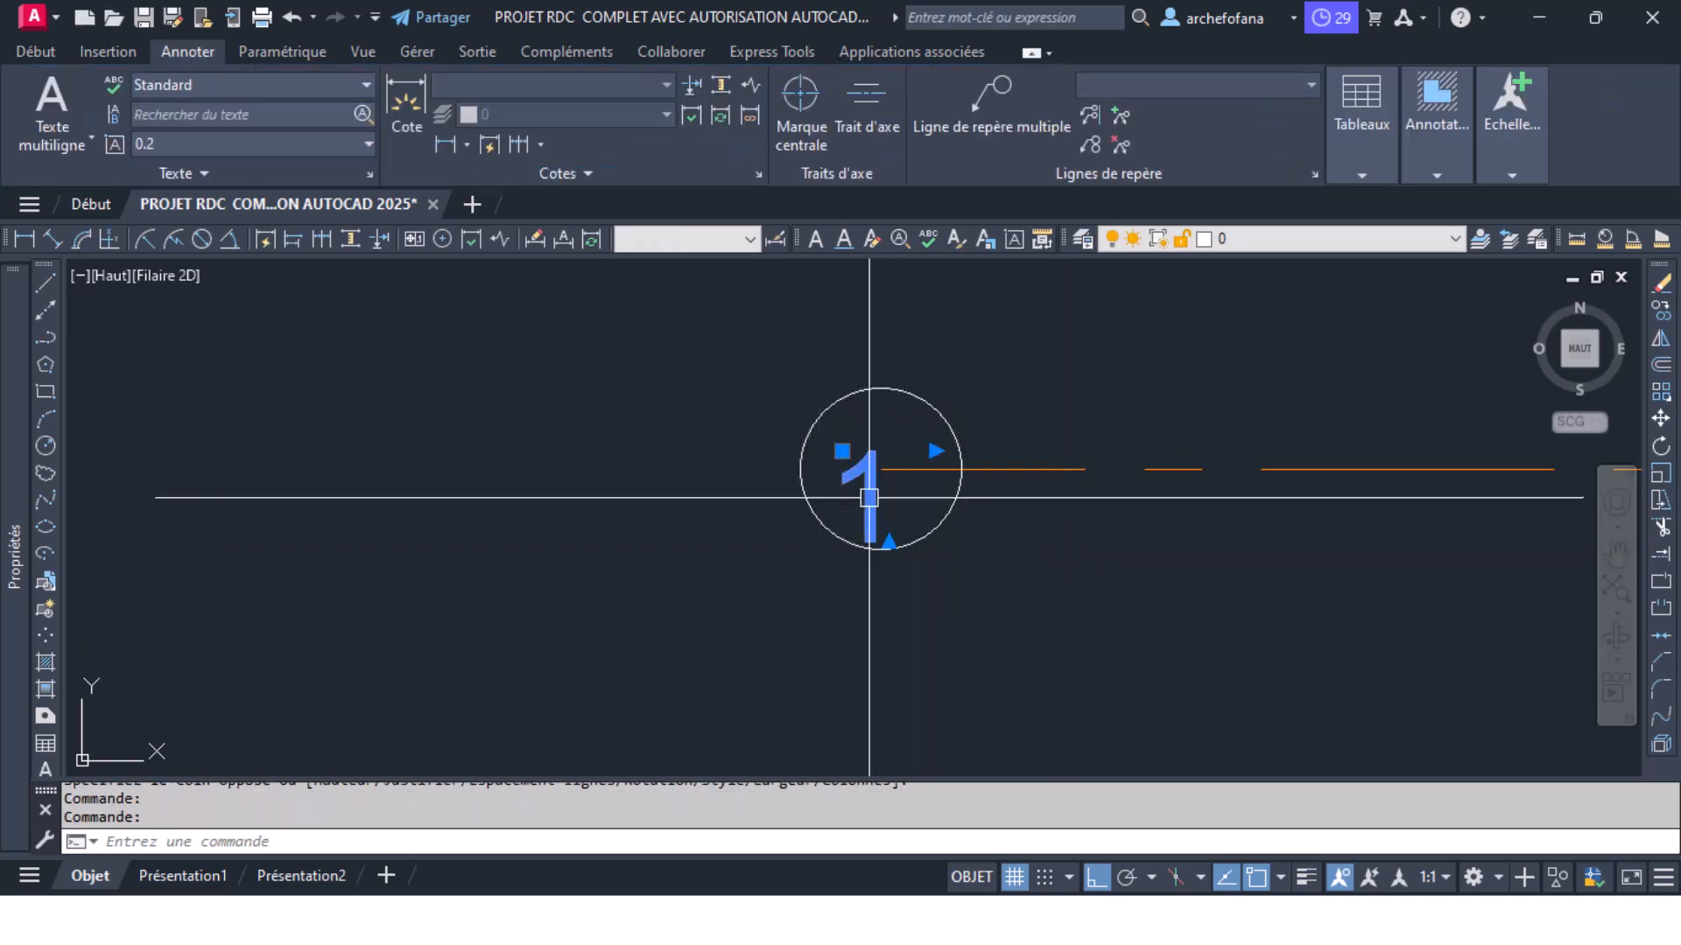
{"action": "left_click_drag", "start_coordinate": [880, 469], "coordinate": [878, 469]}
{"action": "scroll", "coordinate": [885, 406], "scroll_direction": "down", "scroll_amount": 4}
{"action": "middle_click_drag", "start_coordinate": [1025, 427], "coordinate": [702, 429]}
{"action": "scroll", "coordinate": [643, 430], "scroll_direction": "up", "scroll_amount": 4}
{"action": "middle_click_drag", "start_coordinate": [492, 415], "coordinate": [542, 411]}
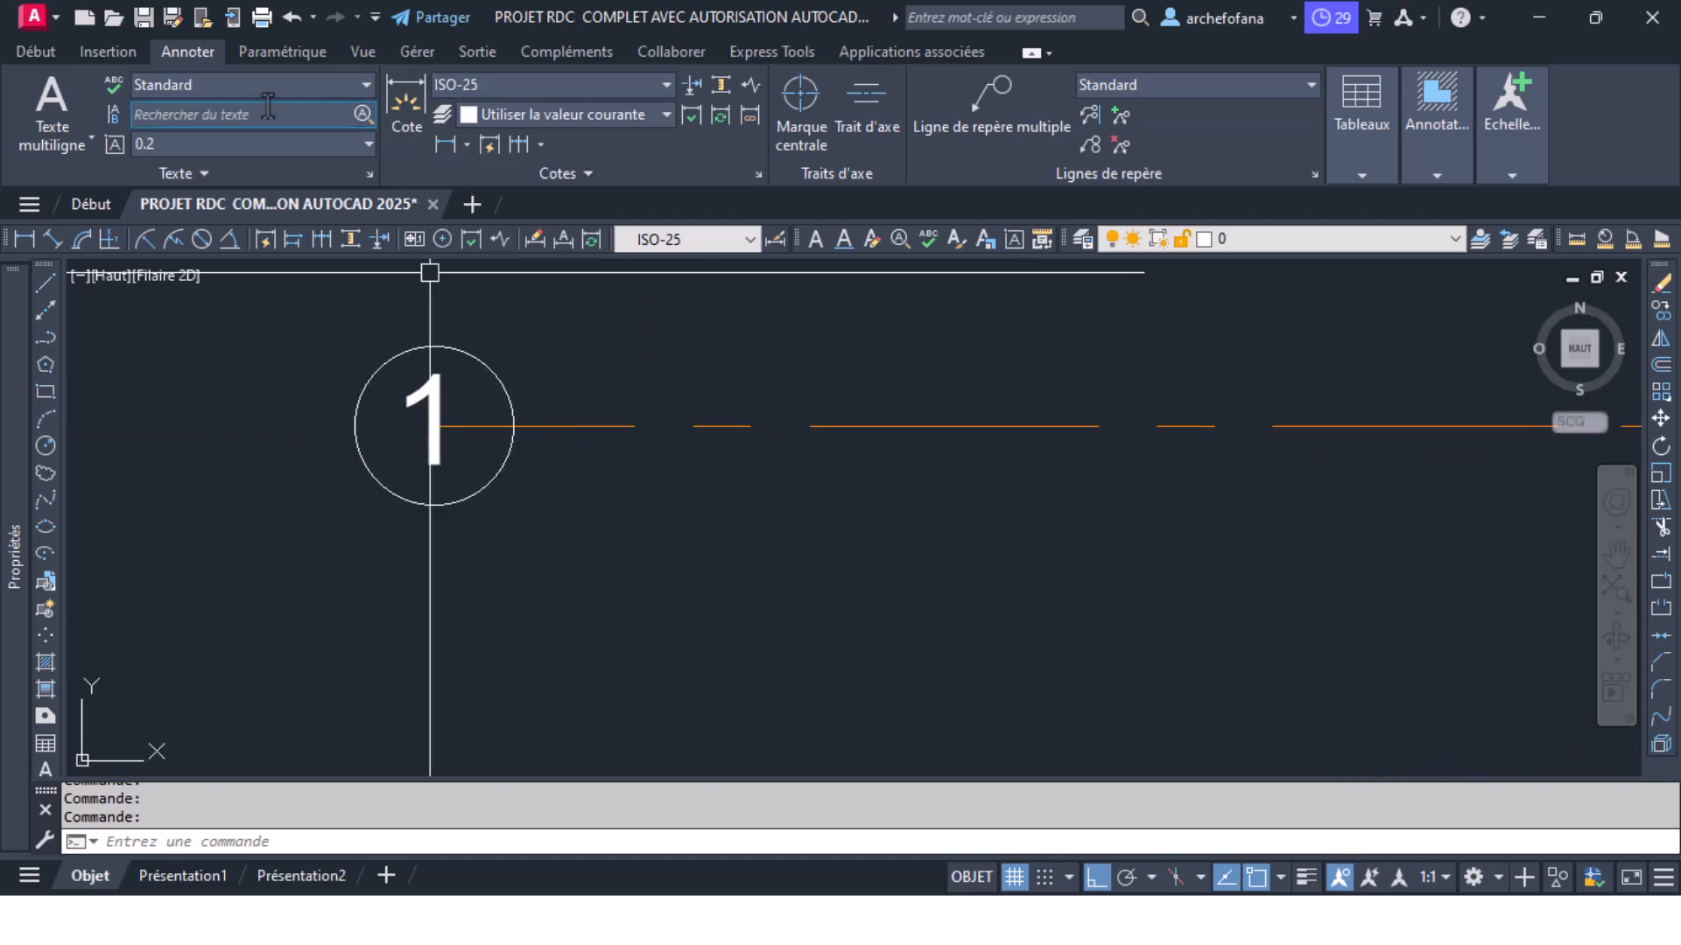
Step: Trim away the part of the axis line that runs inside the numbered circle
{"action": "left_click", "coordinate": [68, 54]}
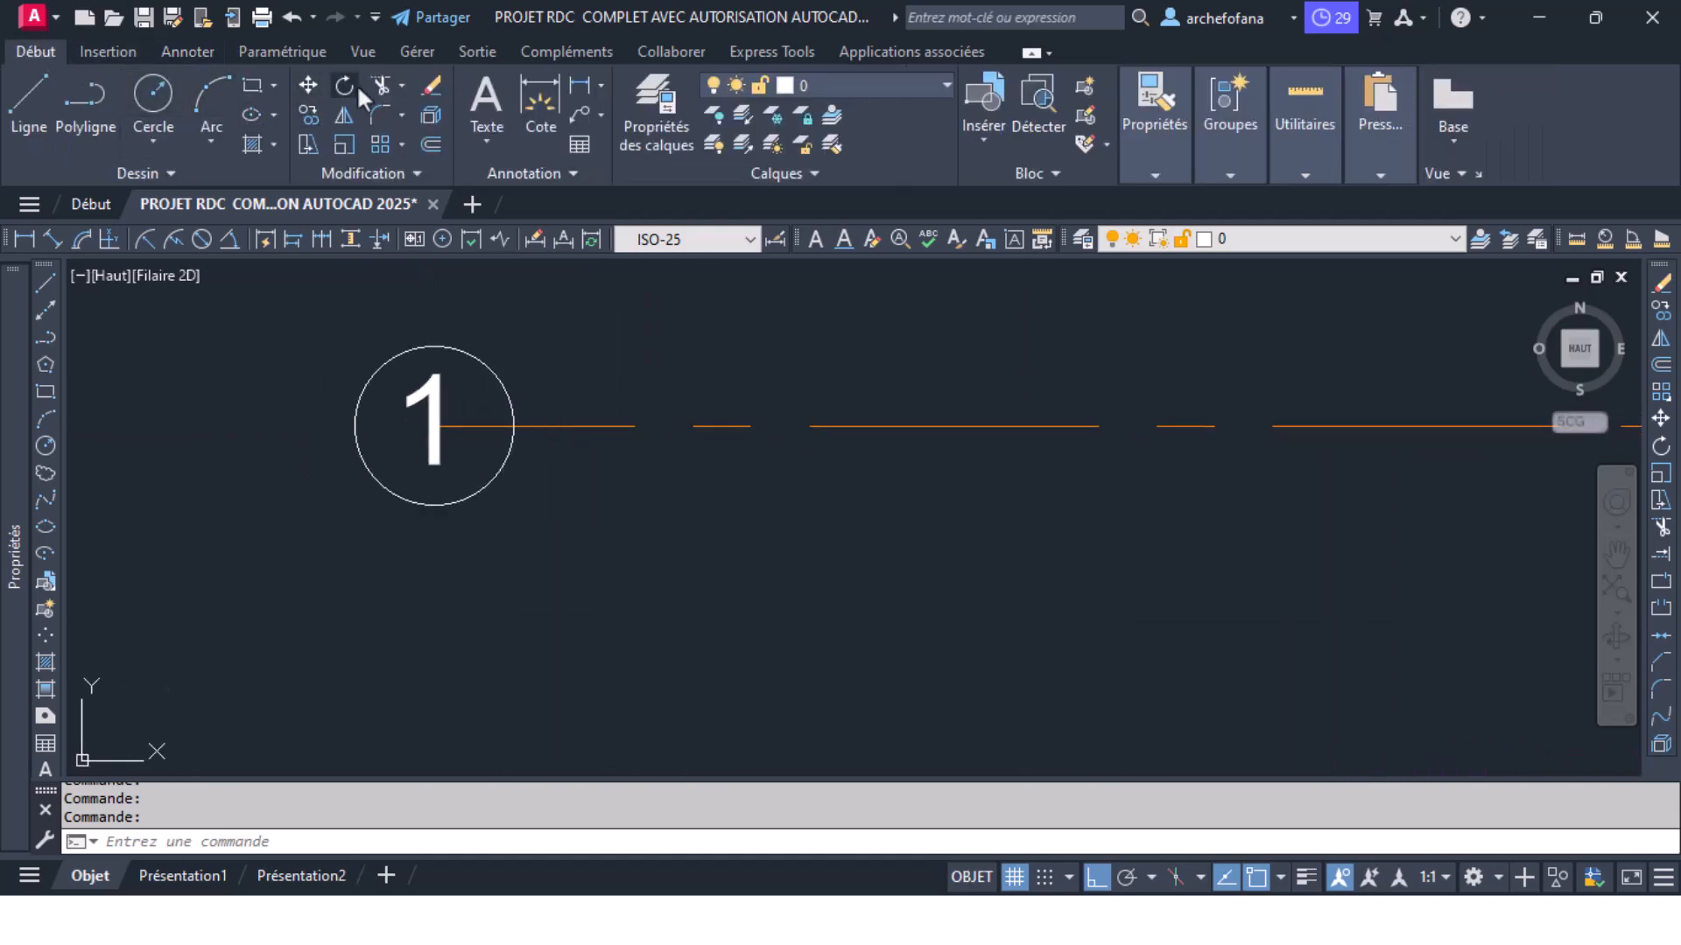
{"action": "type", "text": "tr"}
{"action": "key", "text": "Return"}
{"action": "left_click", "coordinate": [481, 427]}
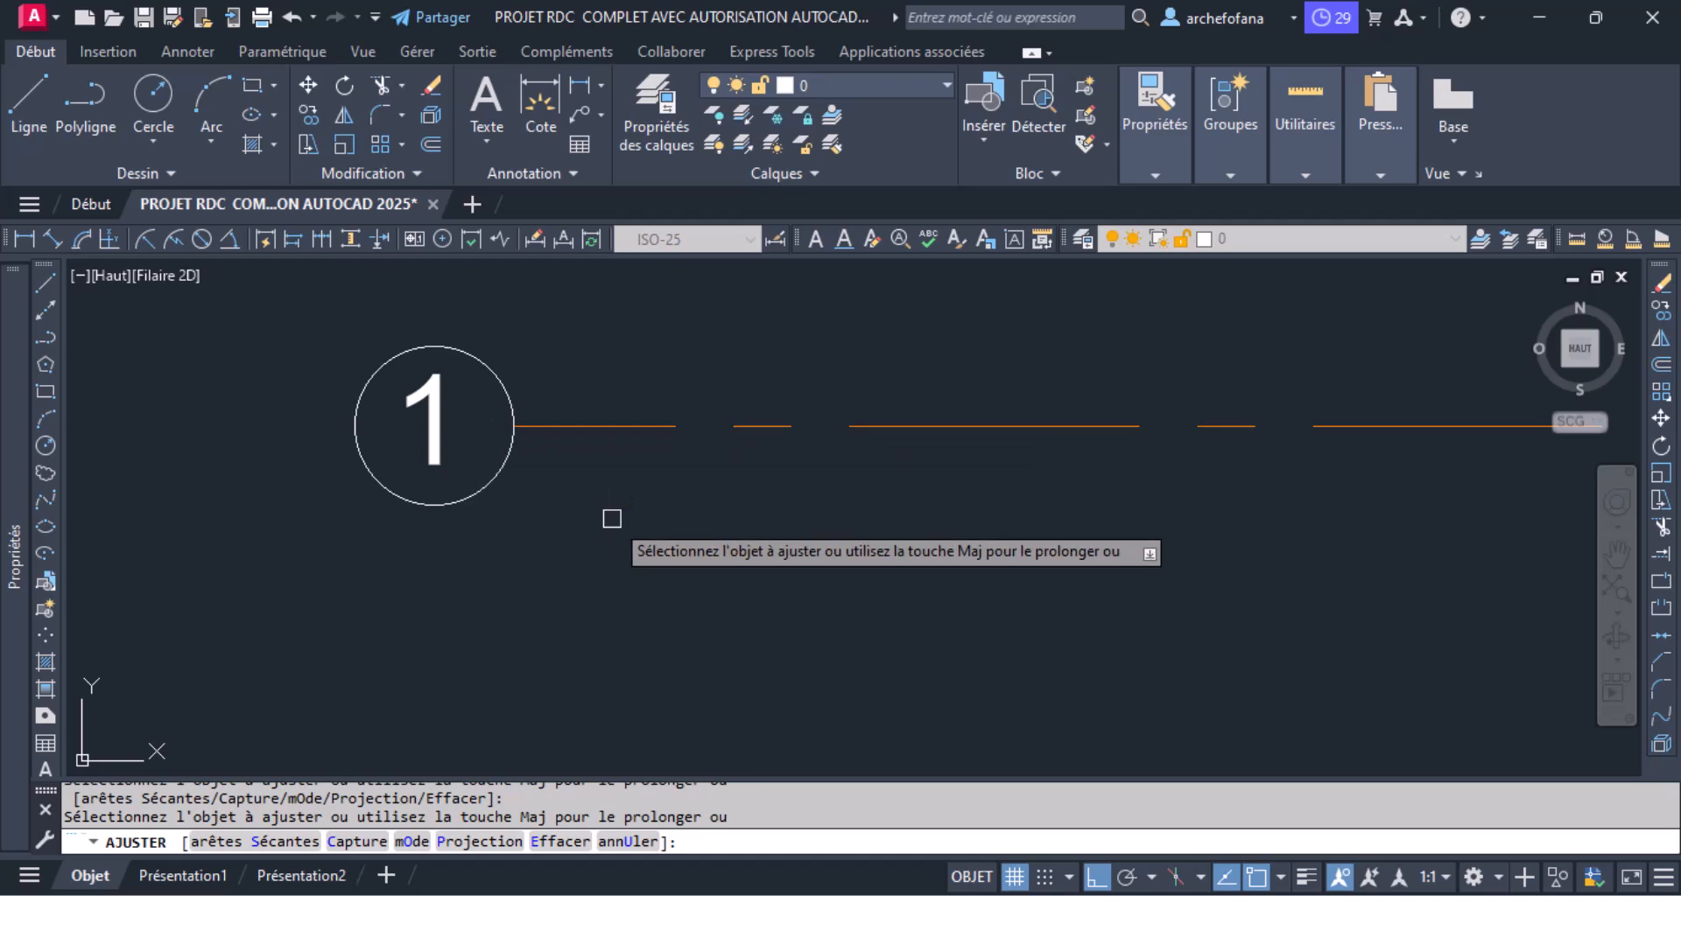
Step: Copy the top axis line with its numbered bubble straight down onto the wall between CHAMBRE PRINCIPALE and SDB
{"action": "scroll", "coordinate": [612, 518], "scroll_direction": "down", "scroll_amount": 3}
{"action": "left_click", "coordinate": [455, 394]}
{"action": "left_click", "coordinate": [617, 586]}
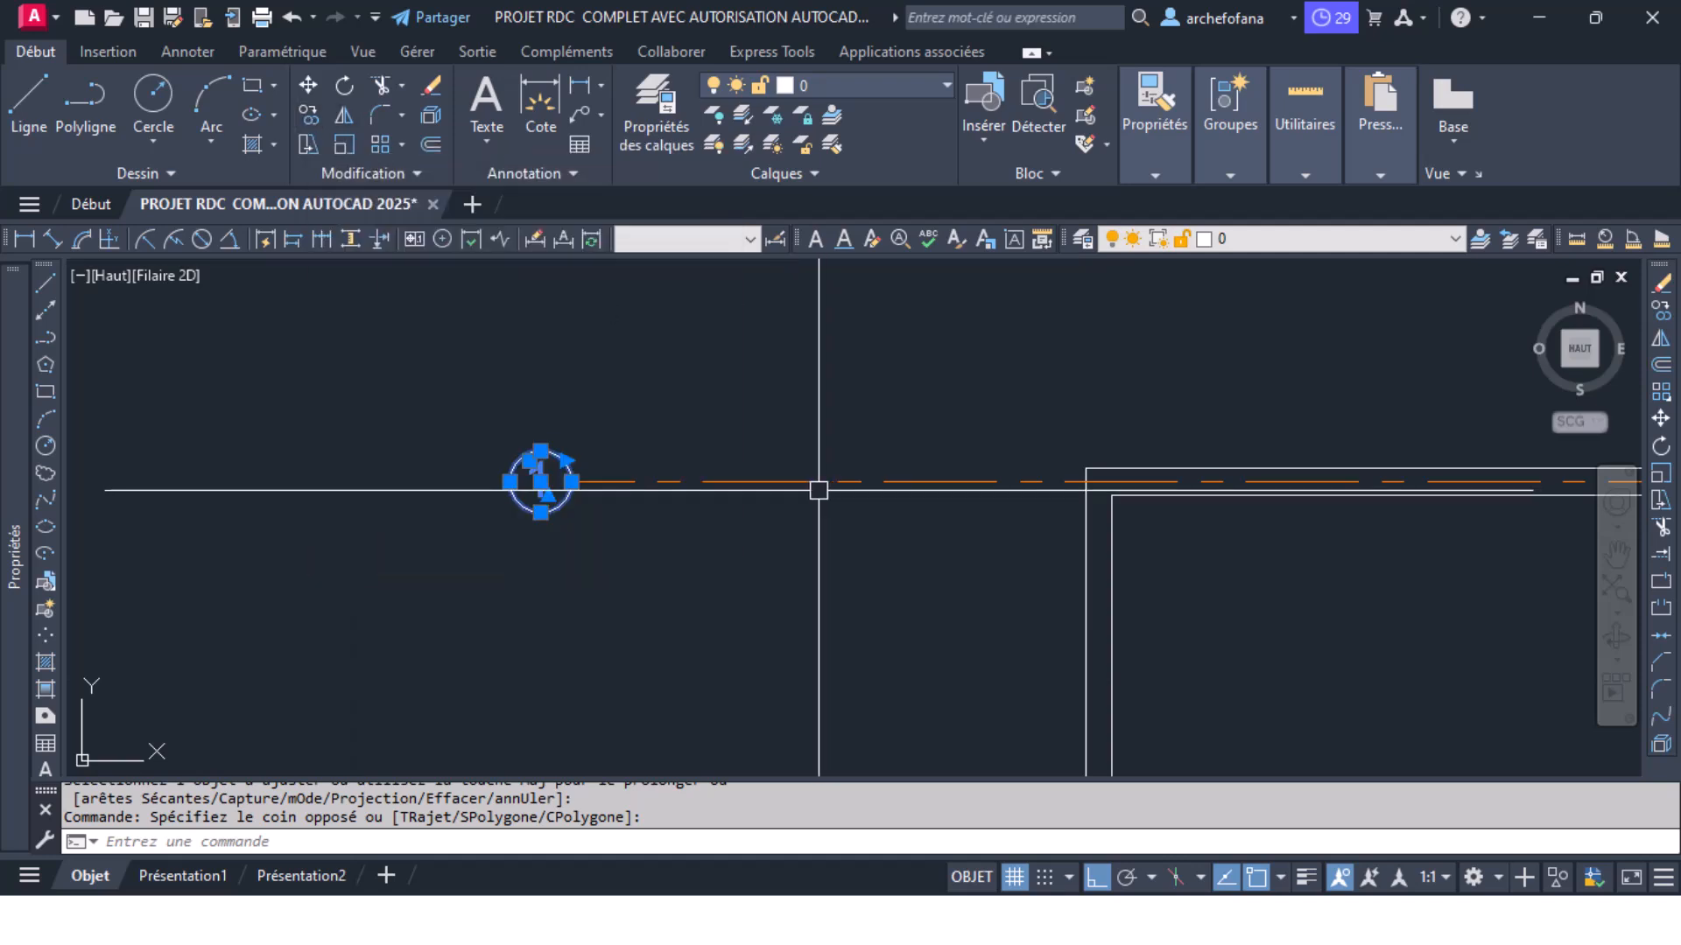
{"action": "left_click", "coordinate": [587, 519]}
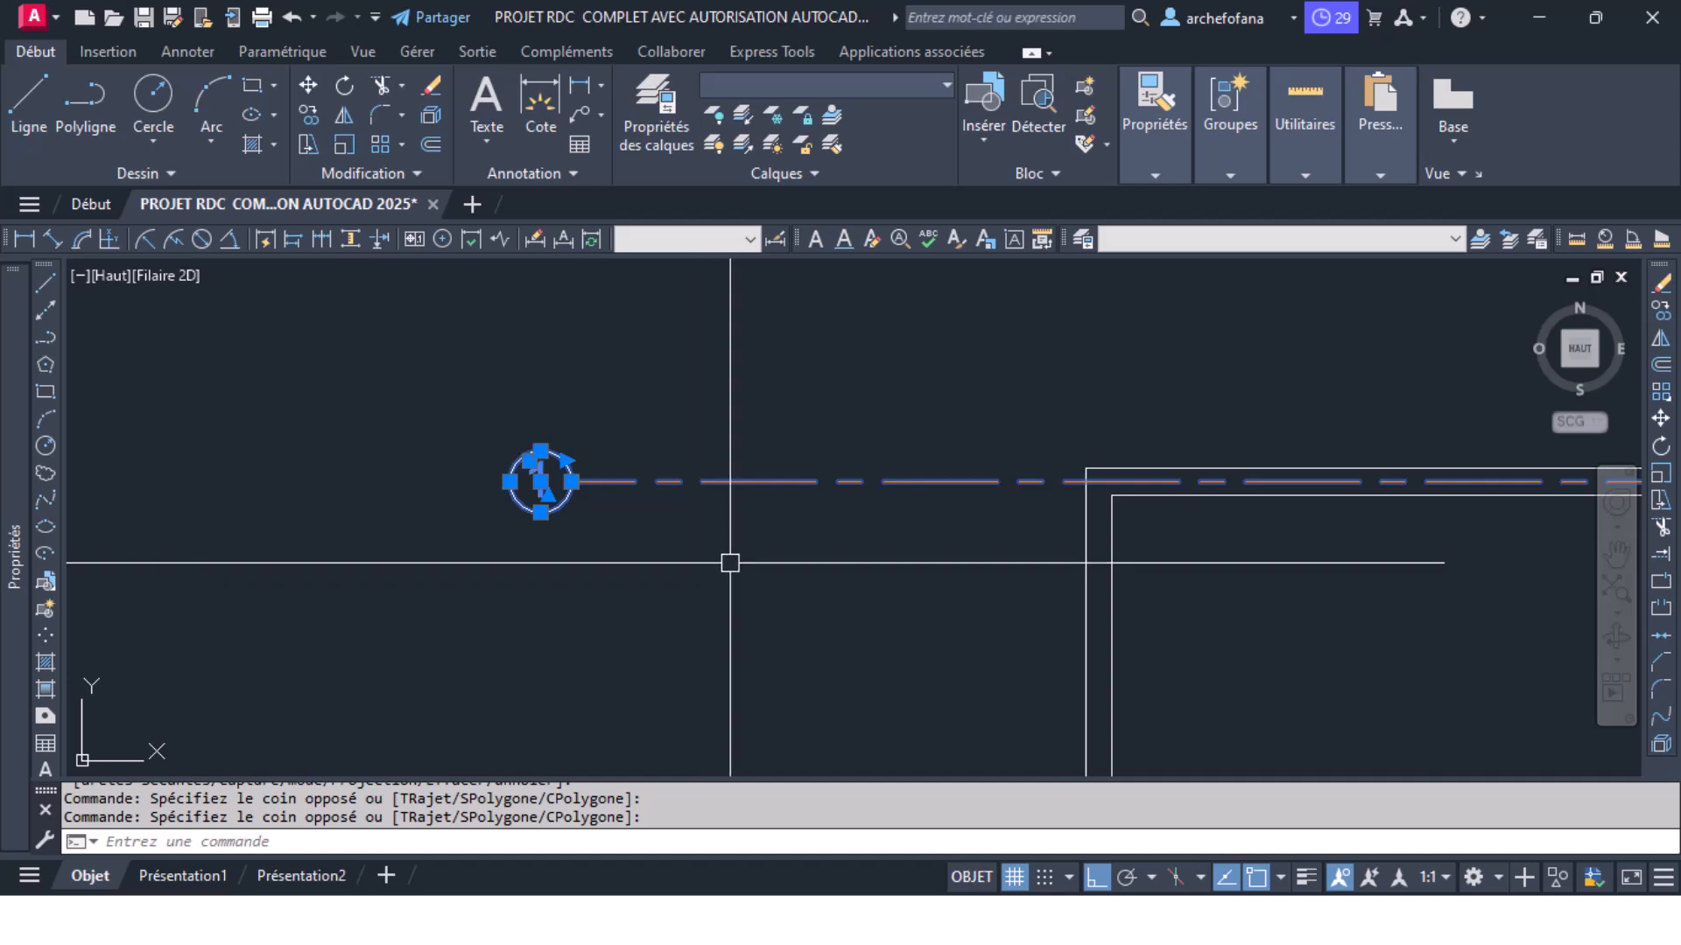
{"action": "left_click", "coordinate": [309, 112]}
{"action": "scroll", "coordinate": [1172, 510], "scroll_direction": "up", "scroll_amount": 6}
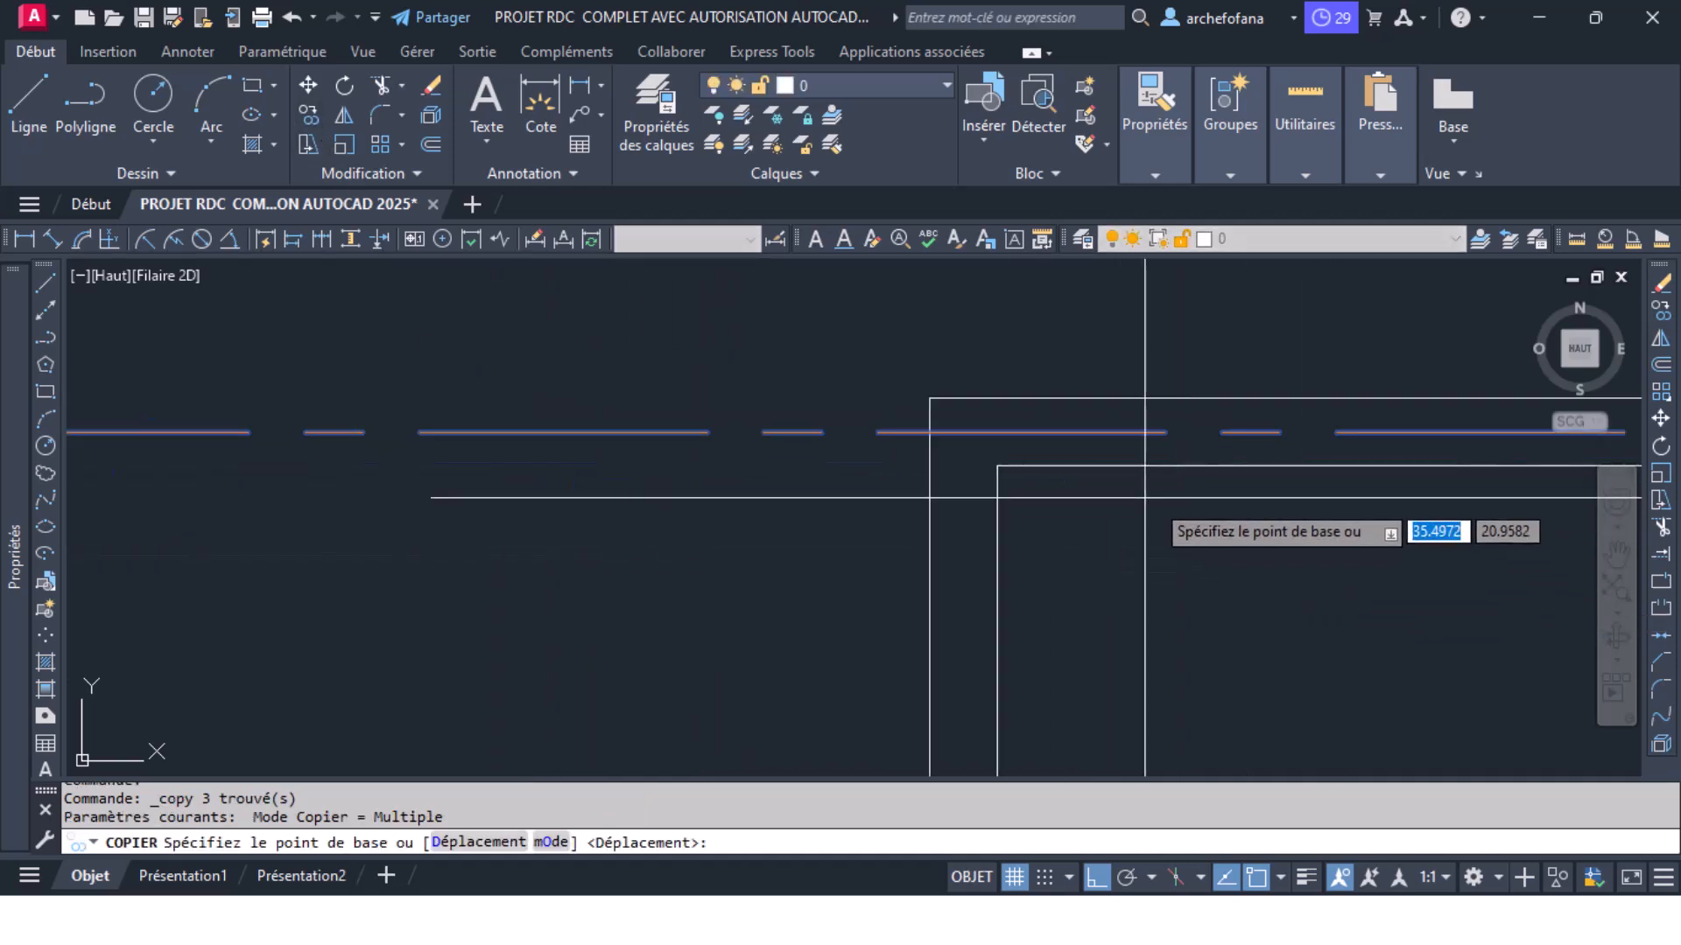
{"action": "left_click", "coordinate": [936, 457]}
{"action": "scroll", "coordinate": [930, 442], "scroll_direction": "down", "scroll_amount": 4}
{"action": "scroll", "coordinate": [935, 670], "scroll_direction": "up", "scroll_amount": 6}
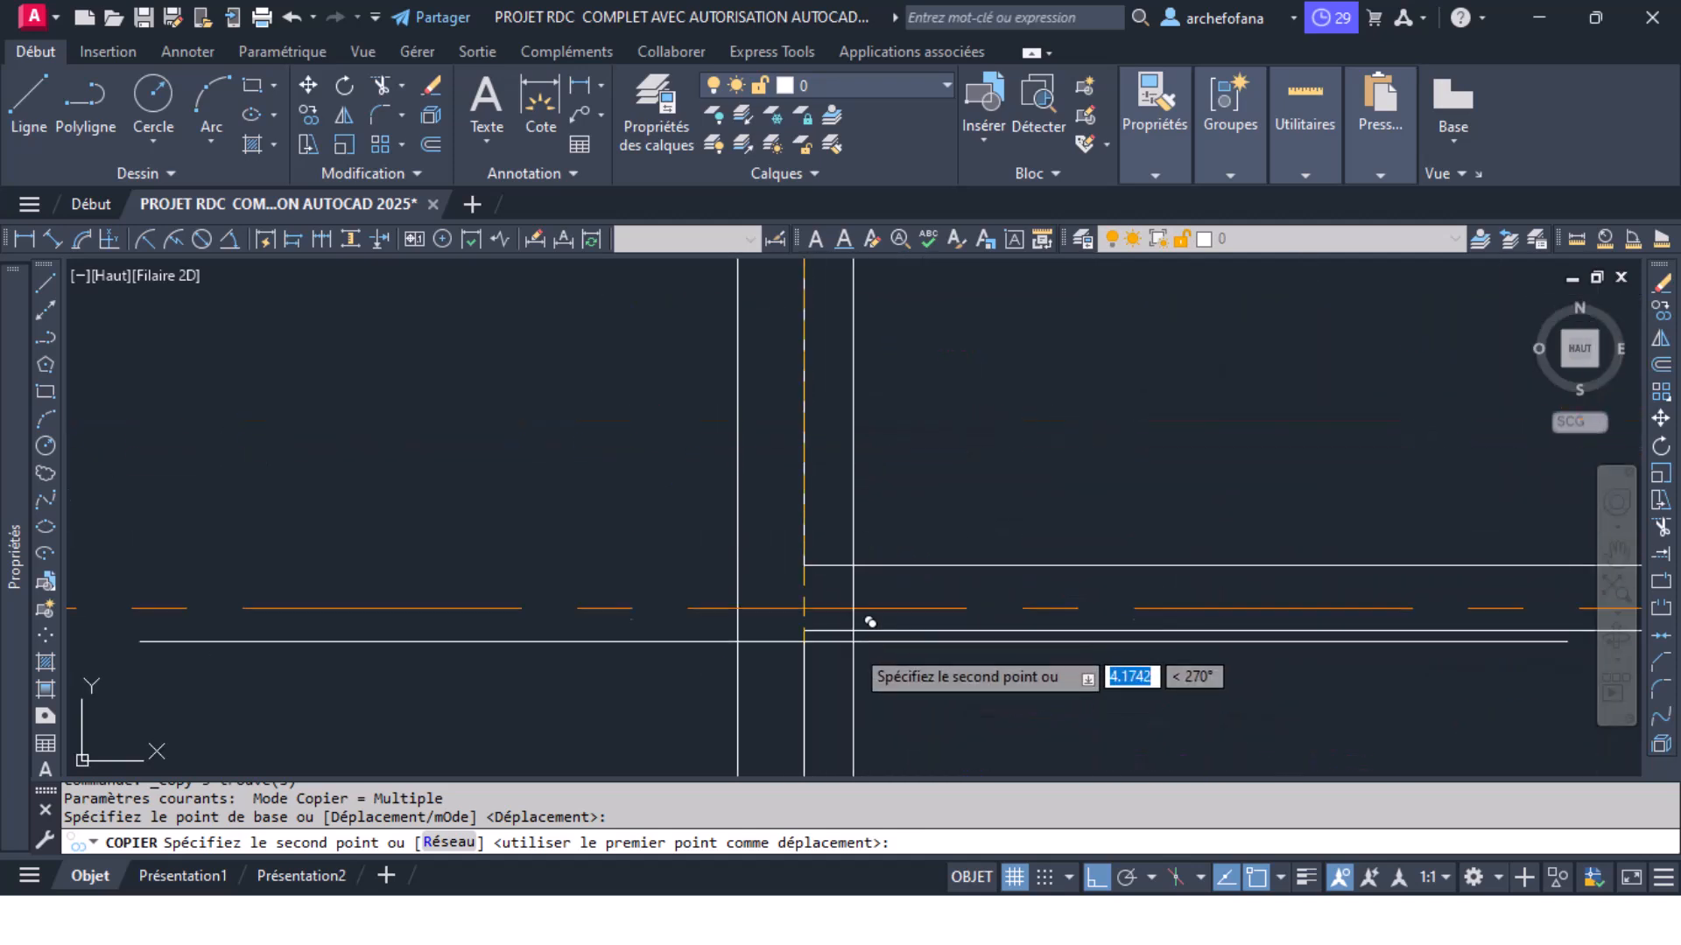
{"action": "left_click", "coordinate": [804, 631]}
Step: Place two more copies of the numbered axis on the wall below SDB and the wall above the staircase
{"action": "scroll", "coordinate": [774, 534], "scroll_direction": "down", "scroll_amount": 6}
{"action": "middle_click_drag", "start_coordinate": [781, 684], "coordinate": [729, 396]}
{"action": "scroll", "coordinate": [733, 502], "scroll_direction": "up", "scroll_amount": 4}
{"action": "left_click", "coordinate": [714, 487]}
{"action": "scroll", "coordinate": [732, 464], "scroll_direction": "down", "scroll_amount": 5}
{"action": "scroll", "coordinate": [678, 424], "scroll_direction": "up", "scroll_amount": 5}
{"action": "left_click", "coordinate": [721, 647]}
Step: Place further copies of the axis on the walls above and below MAGASIN and on the bottom wall of GARAGE
{"action": "scroll", "coordinate": [648, 357], "scroll_direction": "down", "scroll_amount": 5}
{"action": "scroll", "coordinate": [649, 601], "scroll_direction": "up", "scroll_amount": 5}
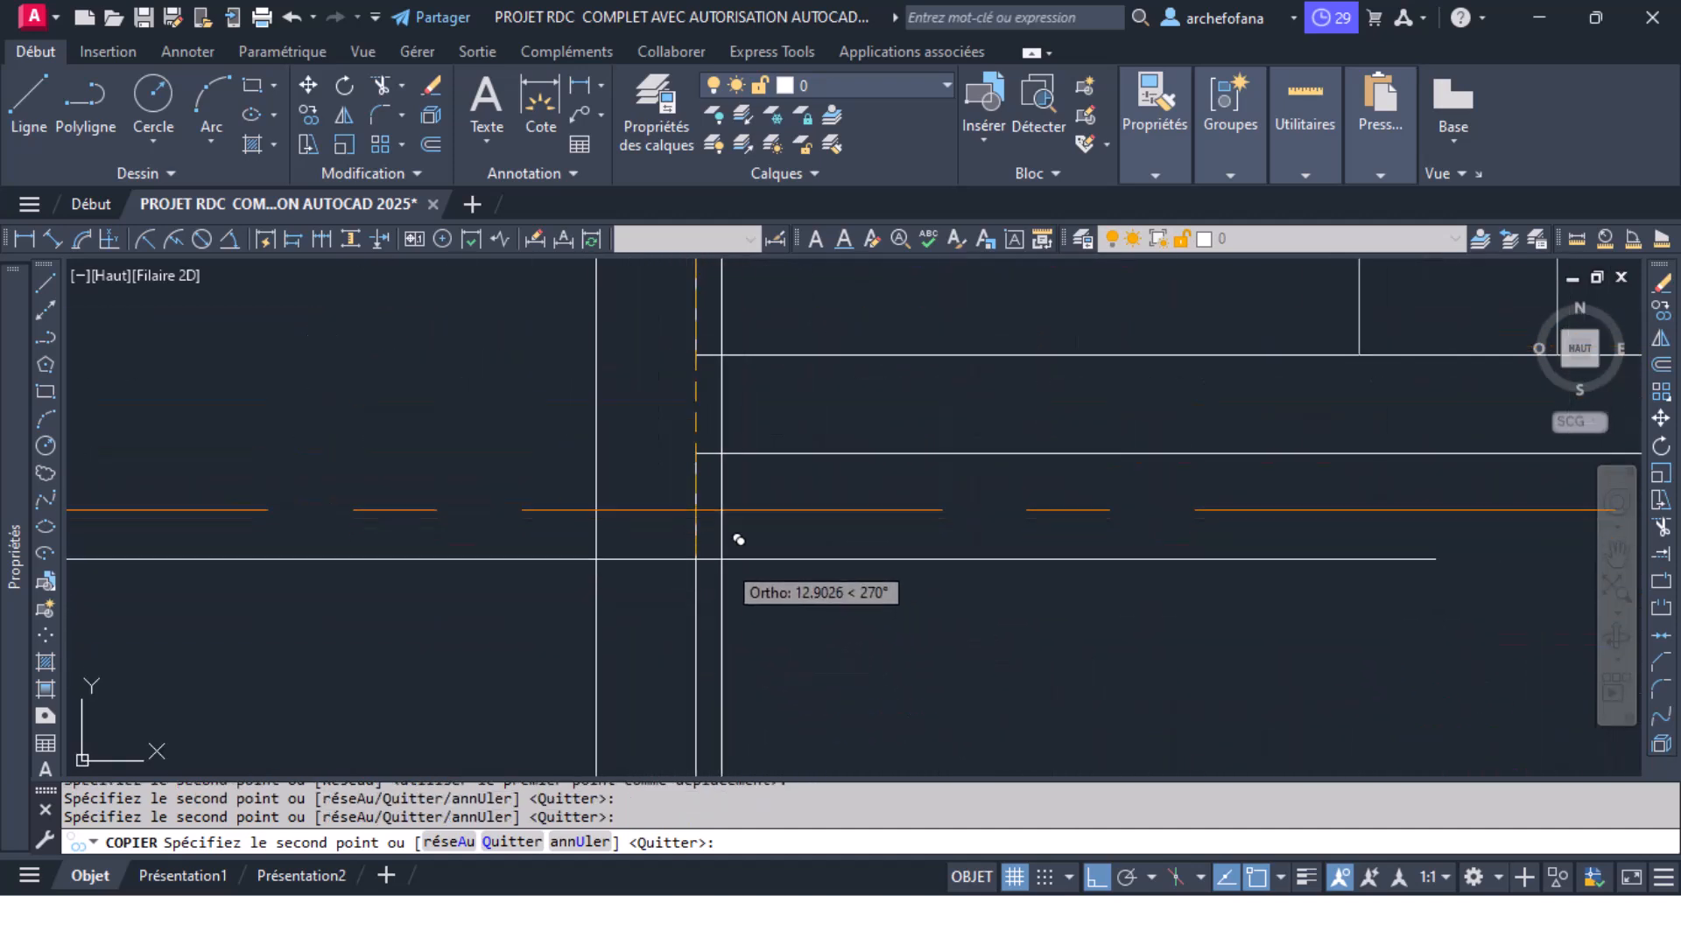
{"action": "scroll", "coordinate": [714, 434], "scroll_direction": "down", "scroll_amount": 5}
{"action": "scroll", "coordinate": [735, 560], "scroll_direction": "up", "scroll_amount": 5}
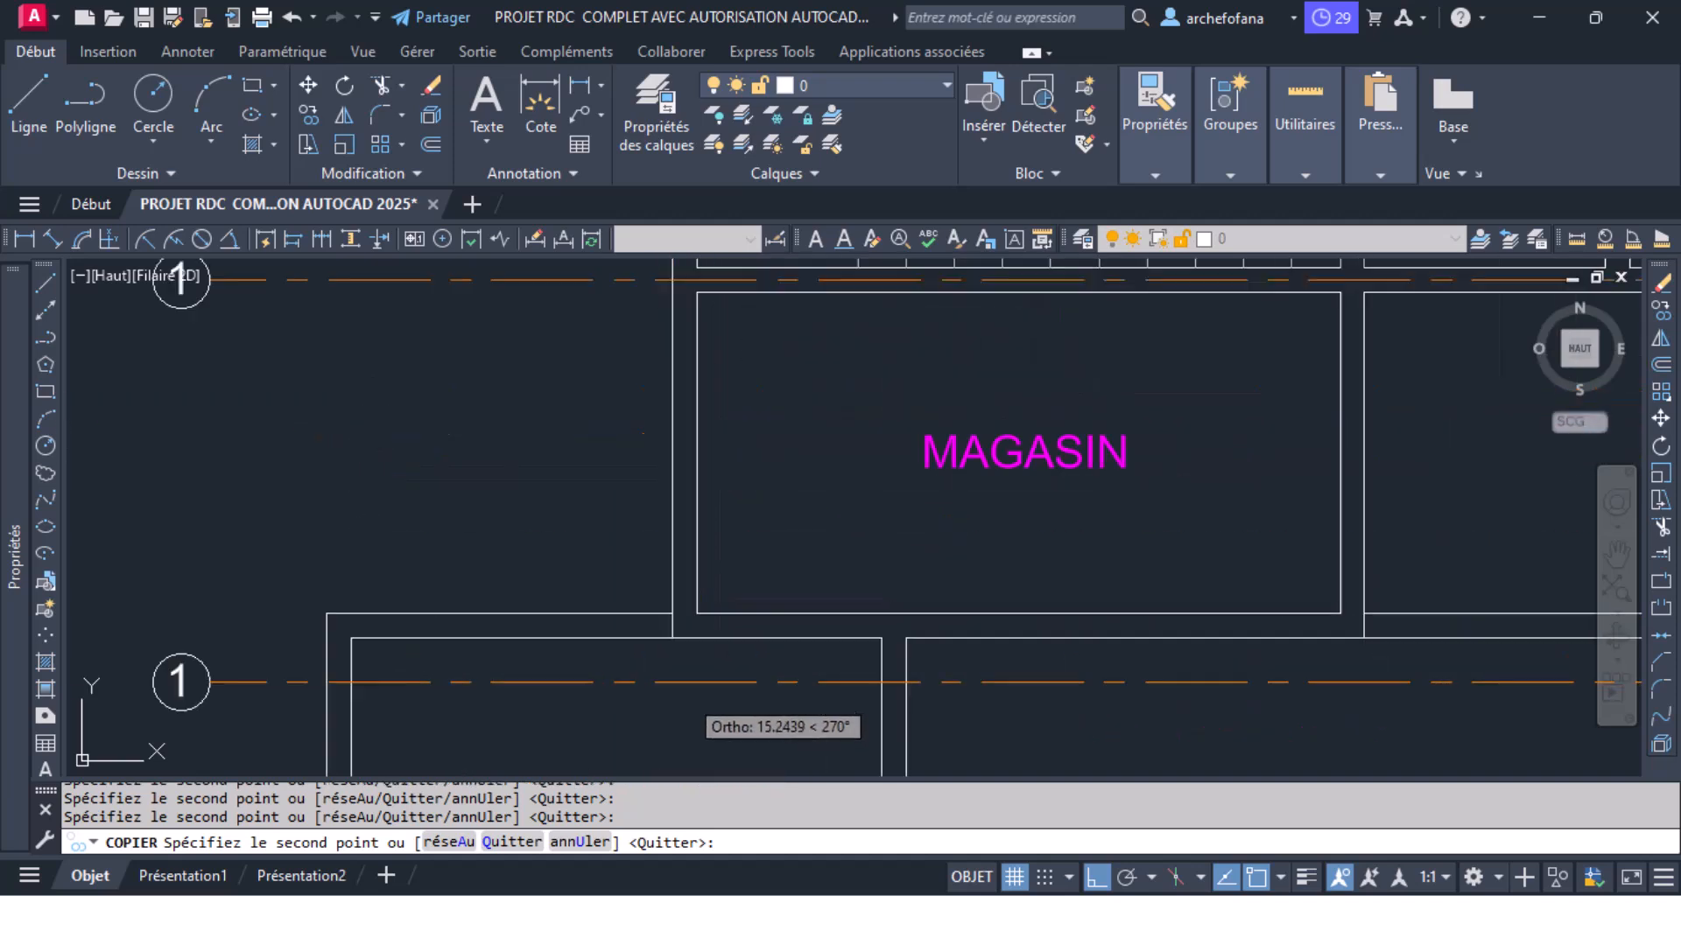
{"action": "scroll", "coordinate": [731, 543], "scroll_direction": "down", "scroll_amount": 5}
{"action": "scroll", "coordinate": [713, 570], "scroll_direction": "up", "scroll_amount": 5}
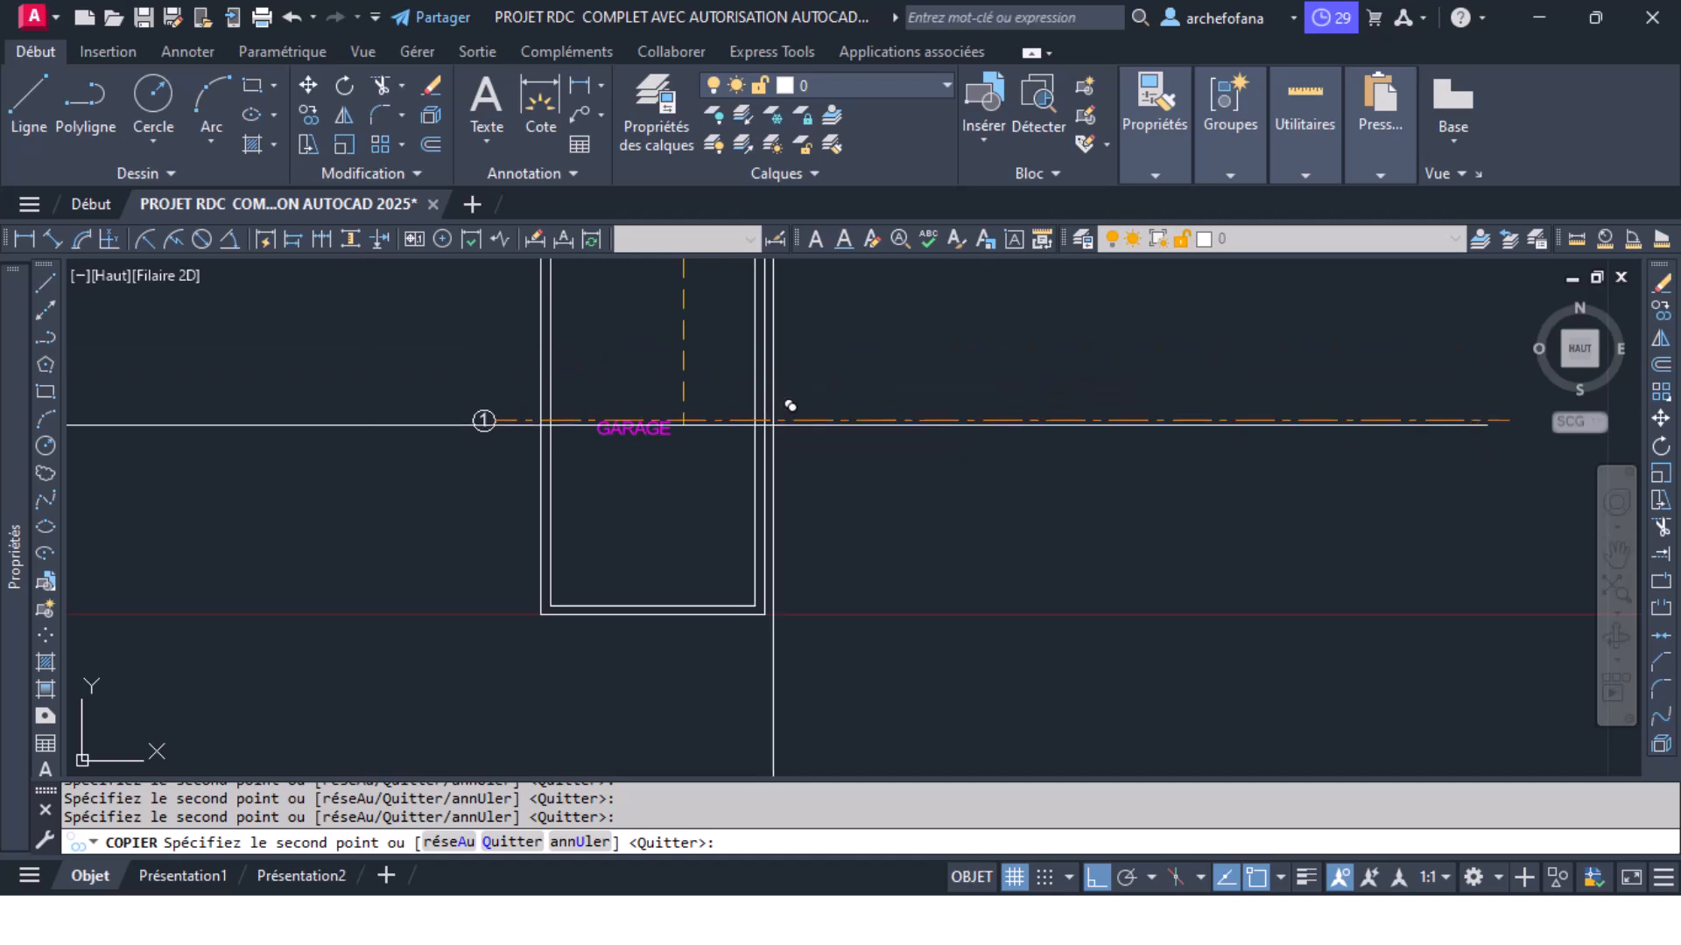
{"action": "scroll", "coordinate": [665, 595], "scroll_direction": "up", "scroll_amount": 5}
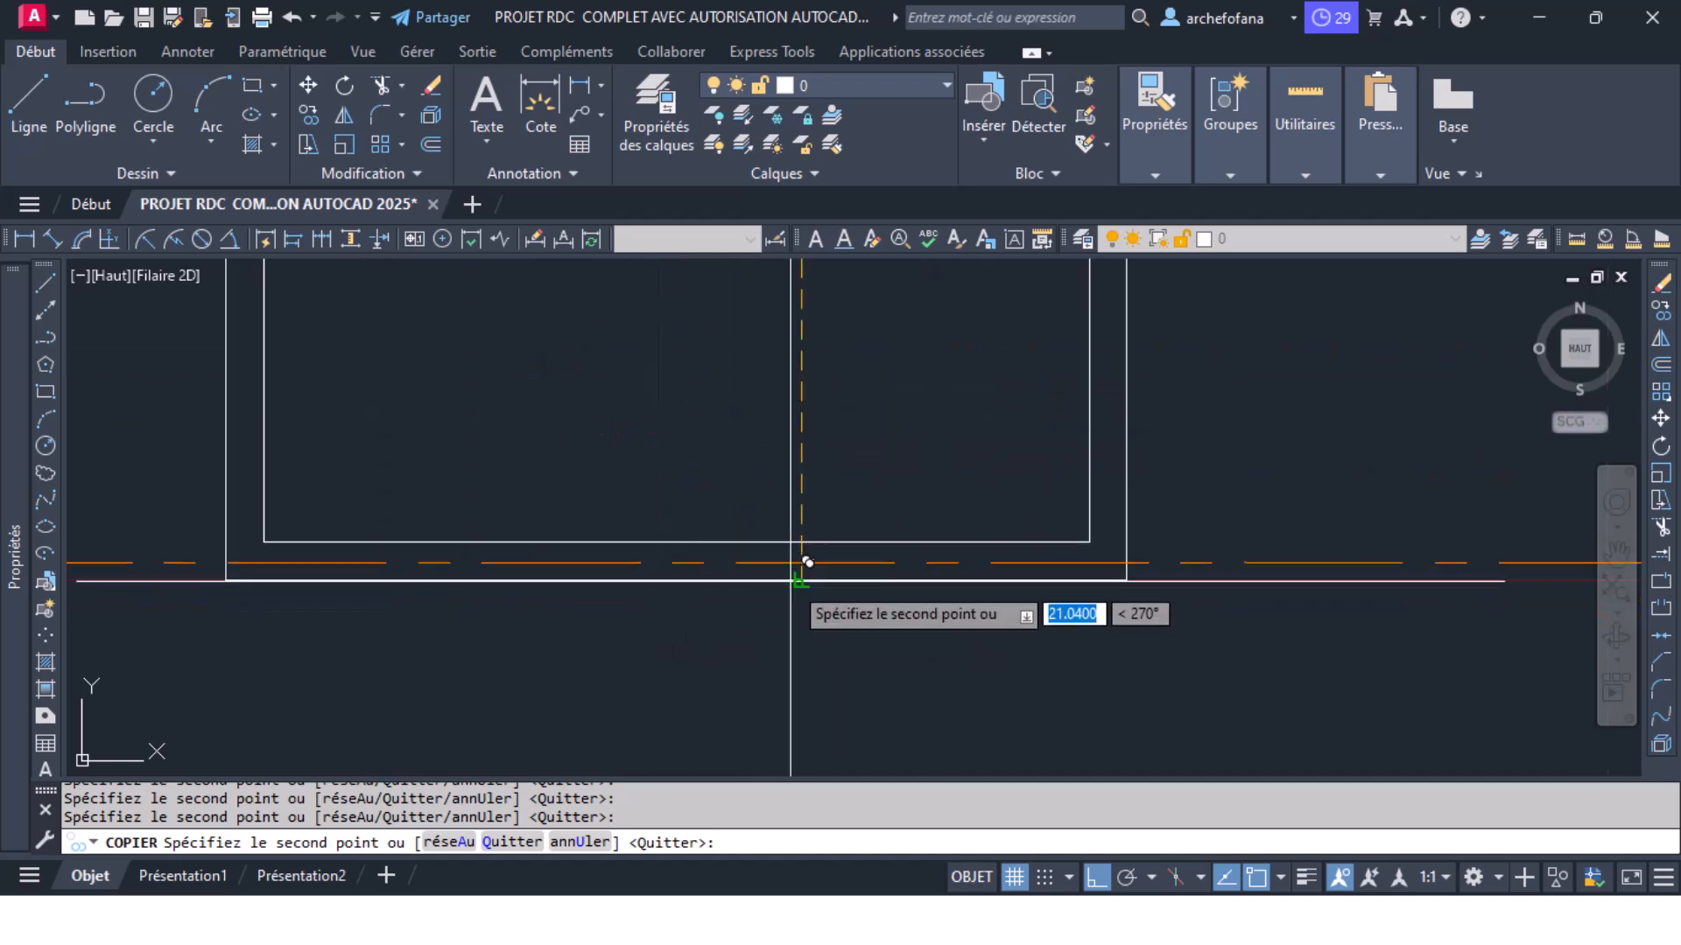
{"action": "left_click", "coordinate": [799, 581]}
{"action": "scroll", "coordinate": [665, 569], "scroll_direction": "down", "scroll_amount": 10}
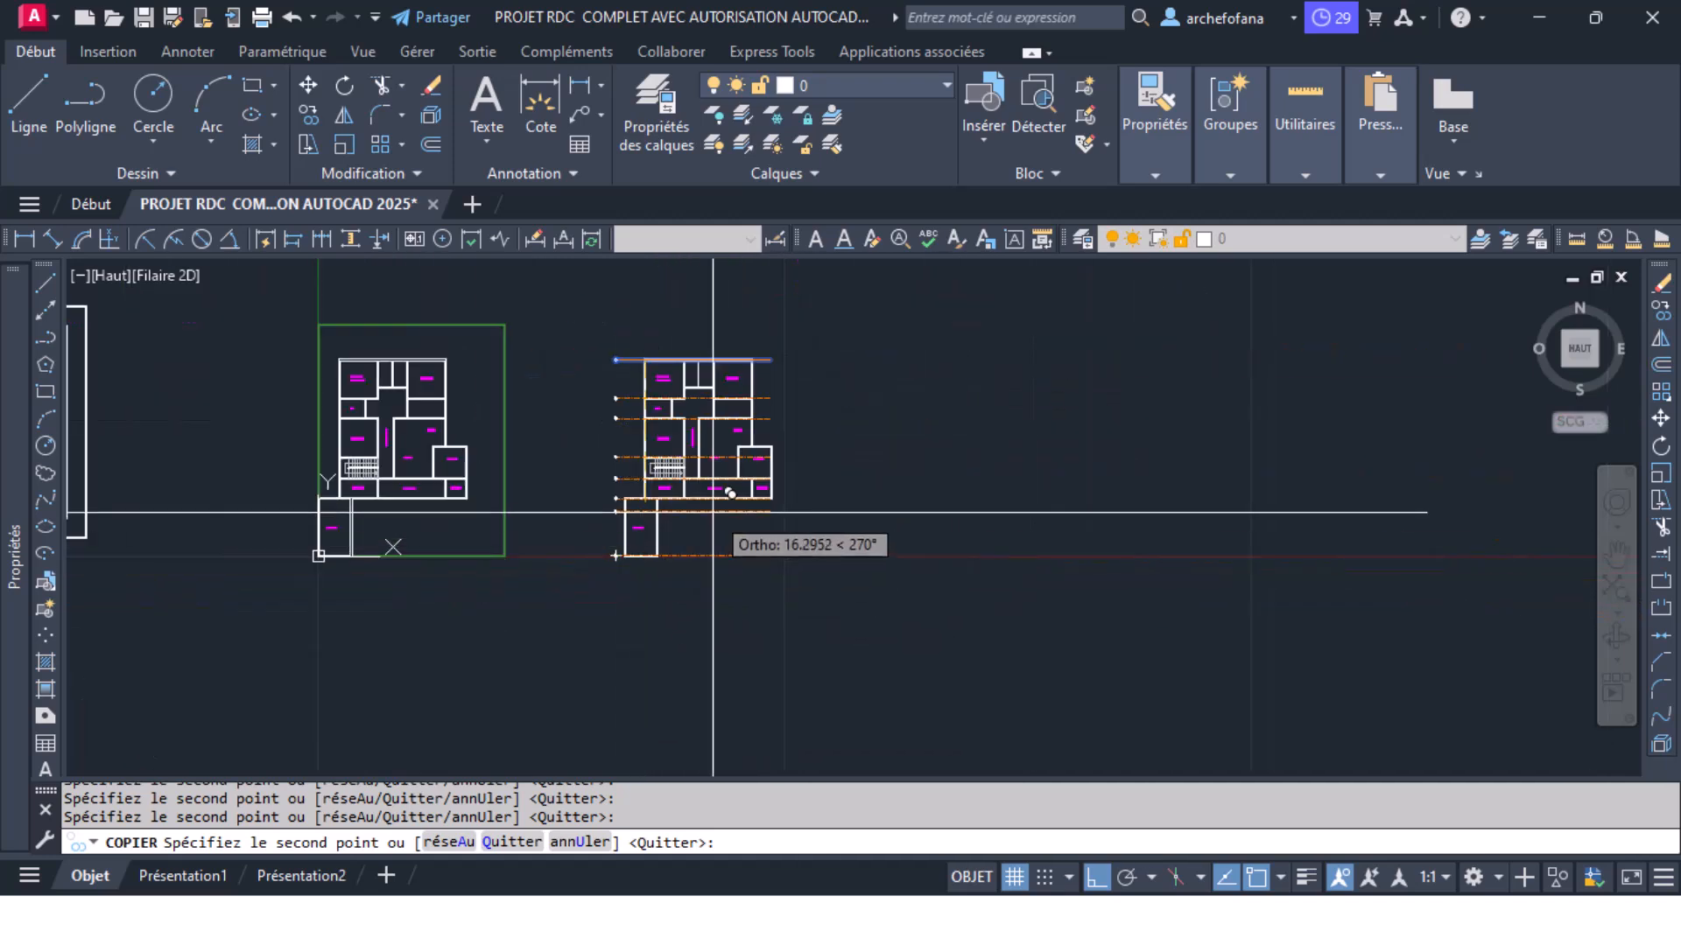
{"action": "key", "text": "Return"}
Step: Draw a boundary rectangle about 17.5 by 22.6 around the plan copy, from the axis bubbles to beyond the right walls
{"action": "scroll", "coordinate": [758, 387], "scroll_direction": "up", "scroll_amount": 5}
{"action": "middle_click_drag", "start_coordinate": [791, 363], "coordinate": [707, 453]}
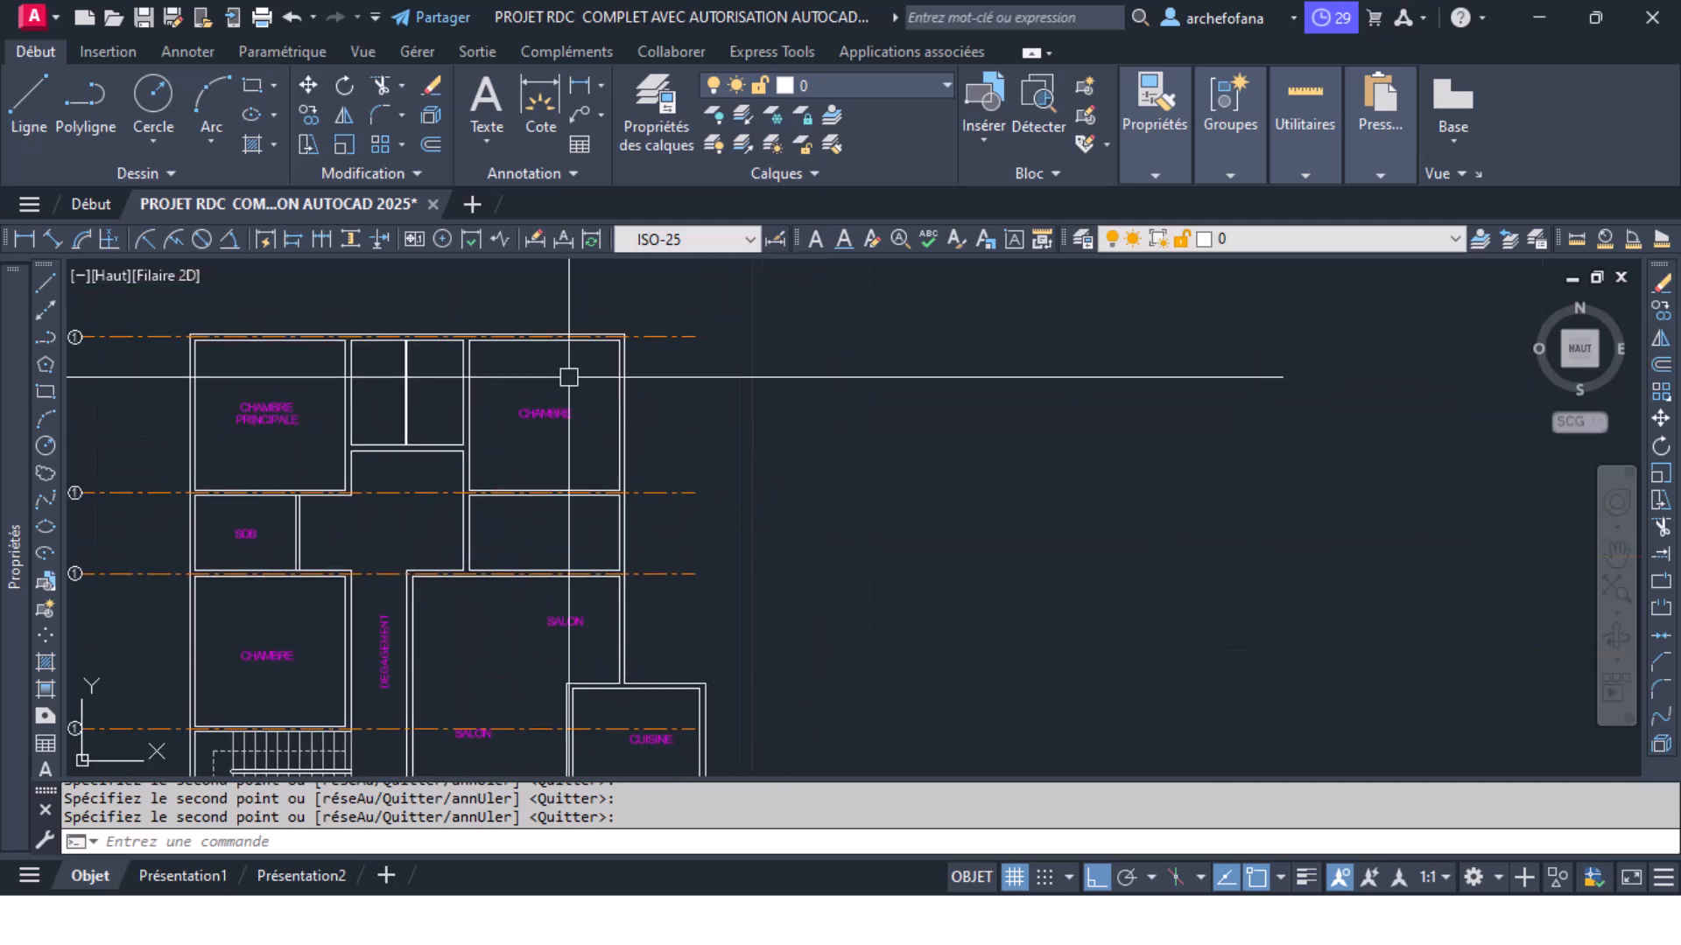
{"action": "left_click", "coordinate": [252, 85]}
{"action": "scroll", "coordinate": [688, 348], "scroll_direction": "down", "scroll_amount": 3}
{"action": "scroll", "coordinate": [394, 359], "scroll_direction": "up", "scroll_amount": 4}
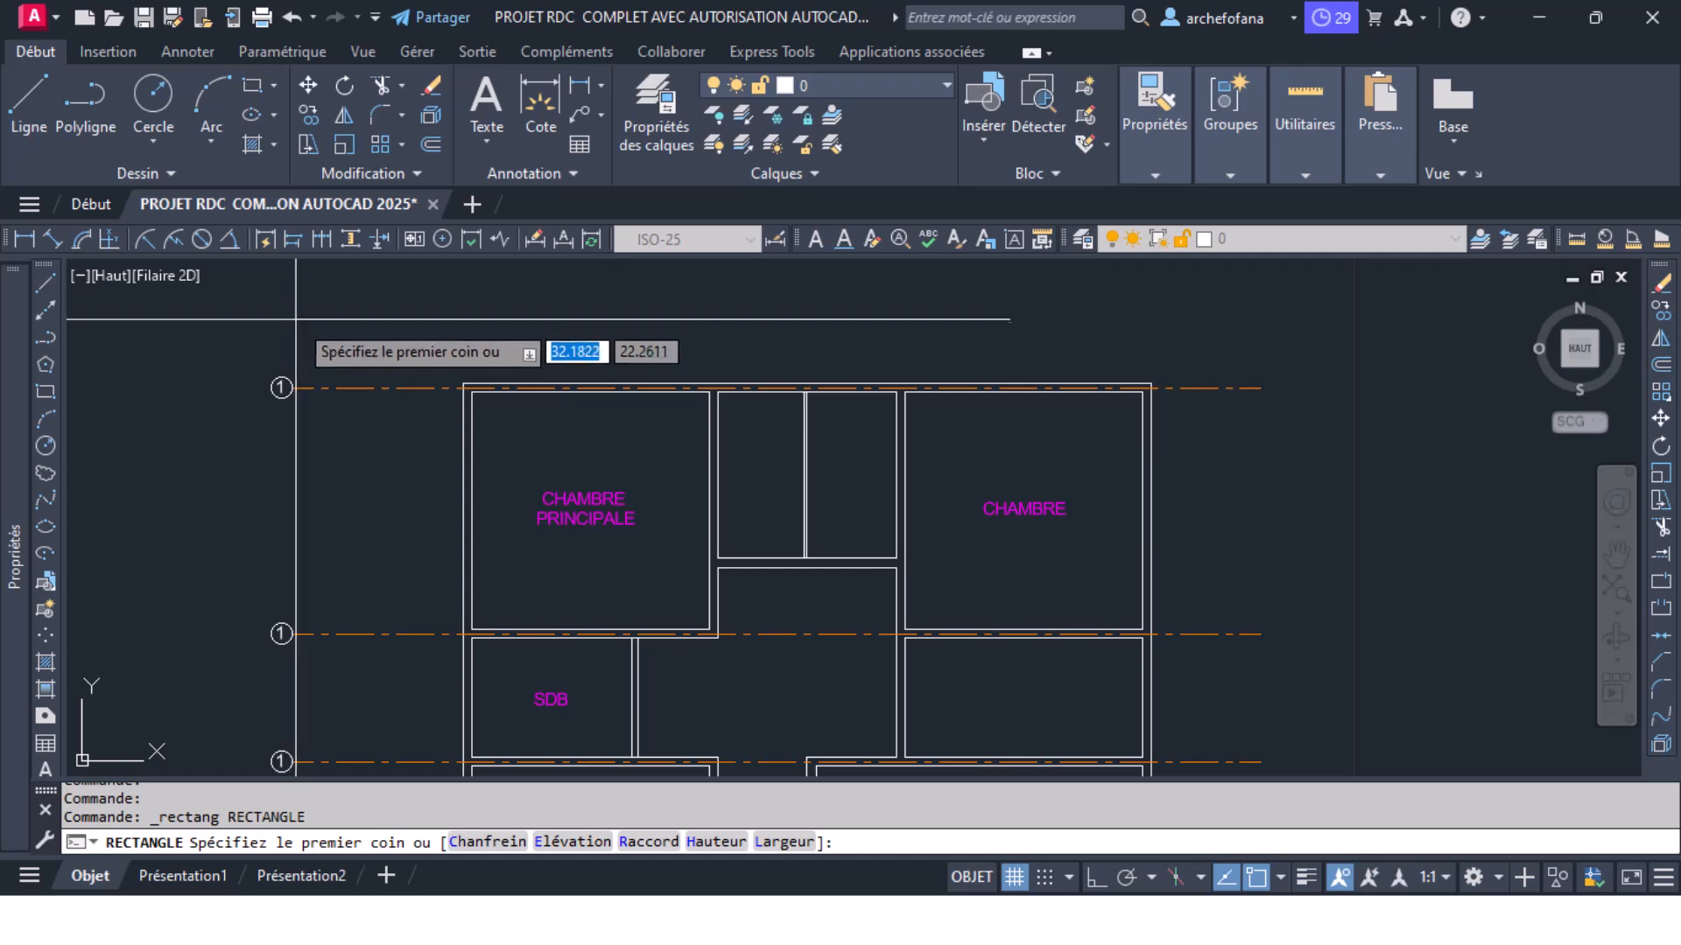
{"action": "left_click", "coordinate": [294, 354]}
{"action": "scroll", "coordinate": [974, 578], "scroll_direction": "down", "scroll_amount": 4}
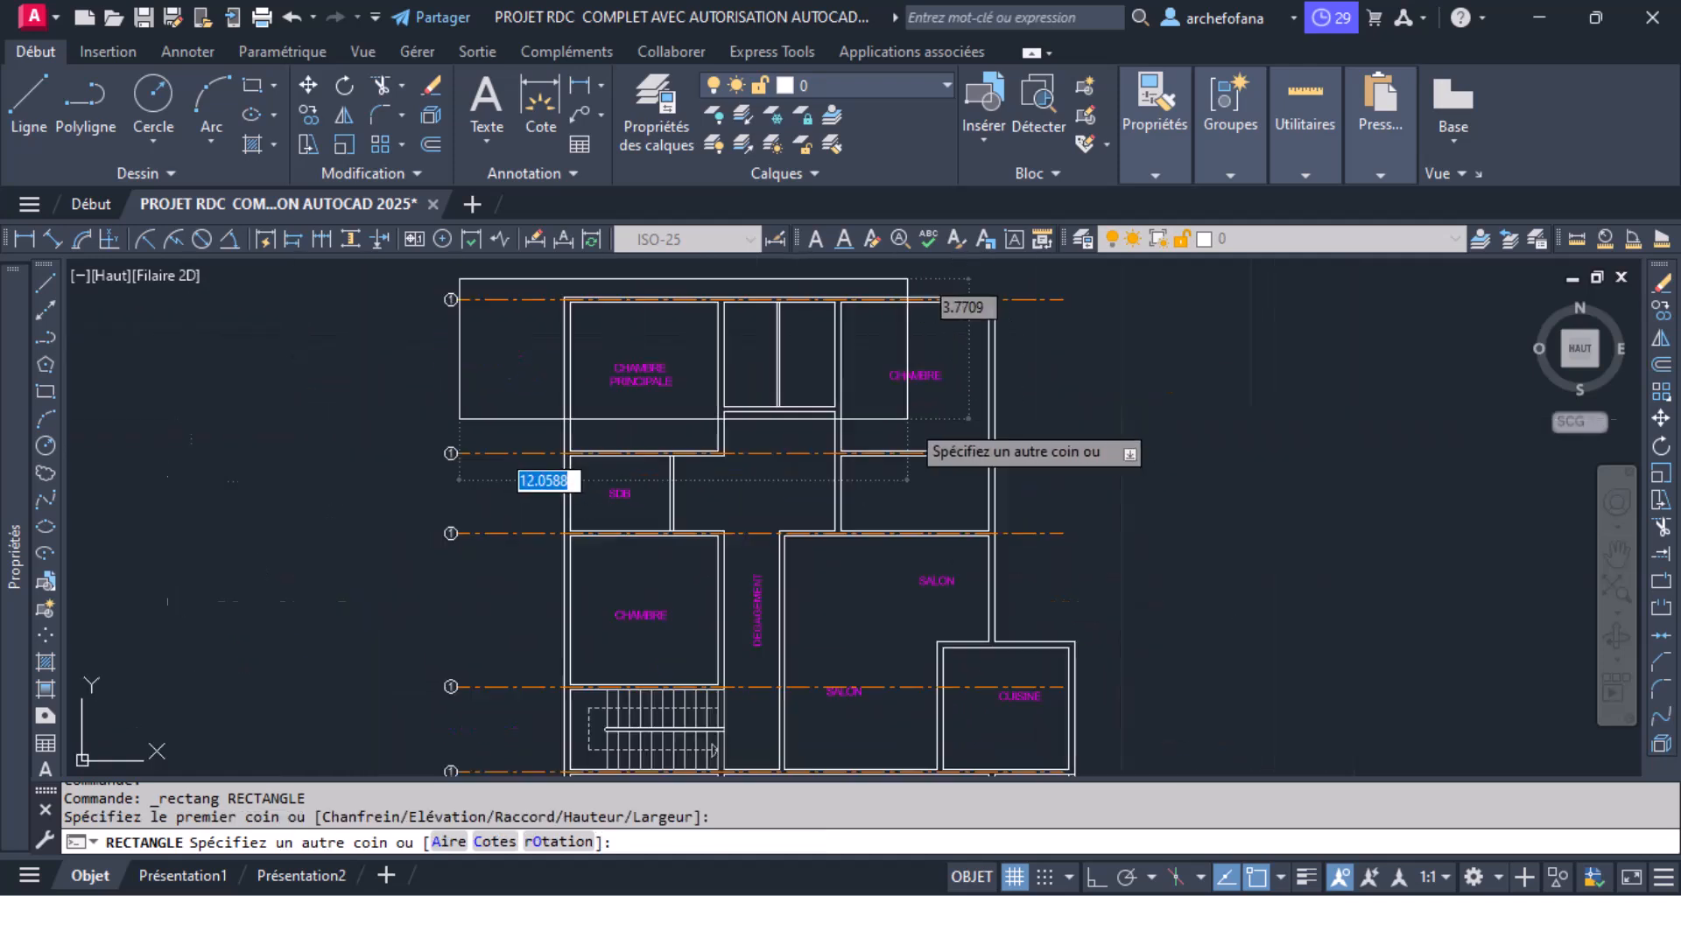
{"action": "scroll", "coordinate": [971, 678], "scroll_direction": "up", "scroll_amount": 5}
{"action": "scroll", "coordinate": [955, 689], "scroll_direction": "down", "scroll_amount": 3}
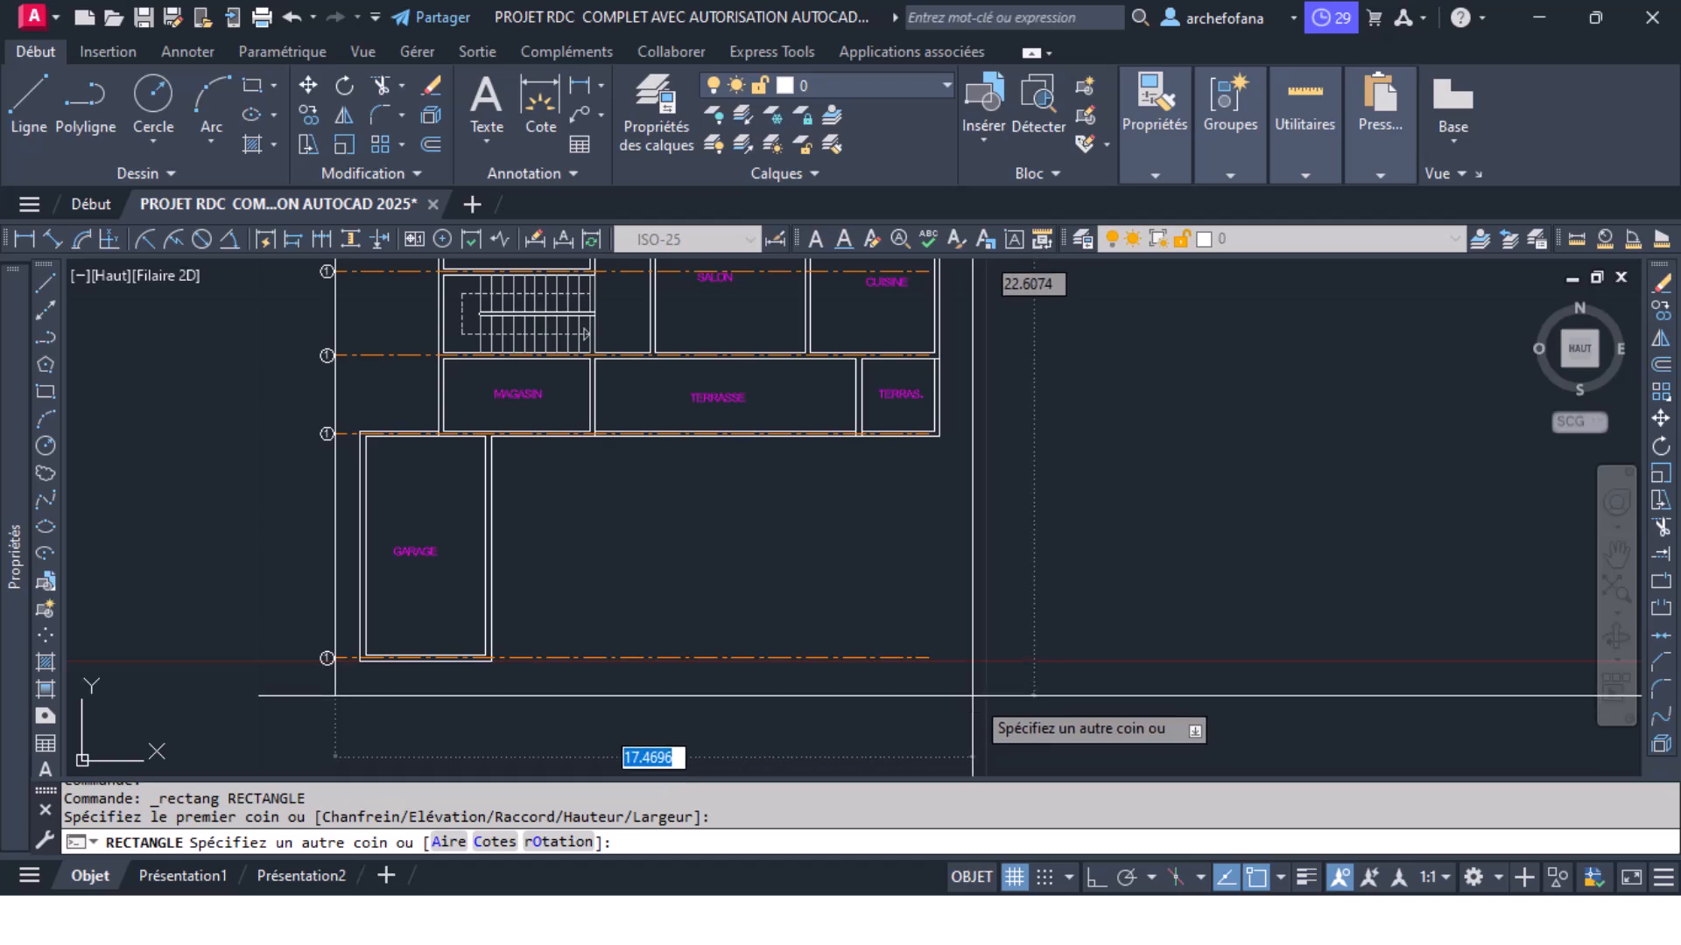
{"action": "left_click", "coordinate": [970, 696]}
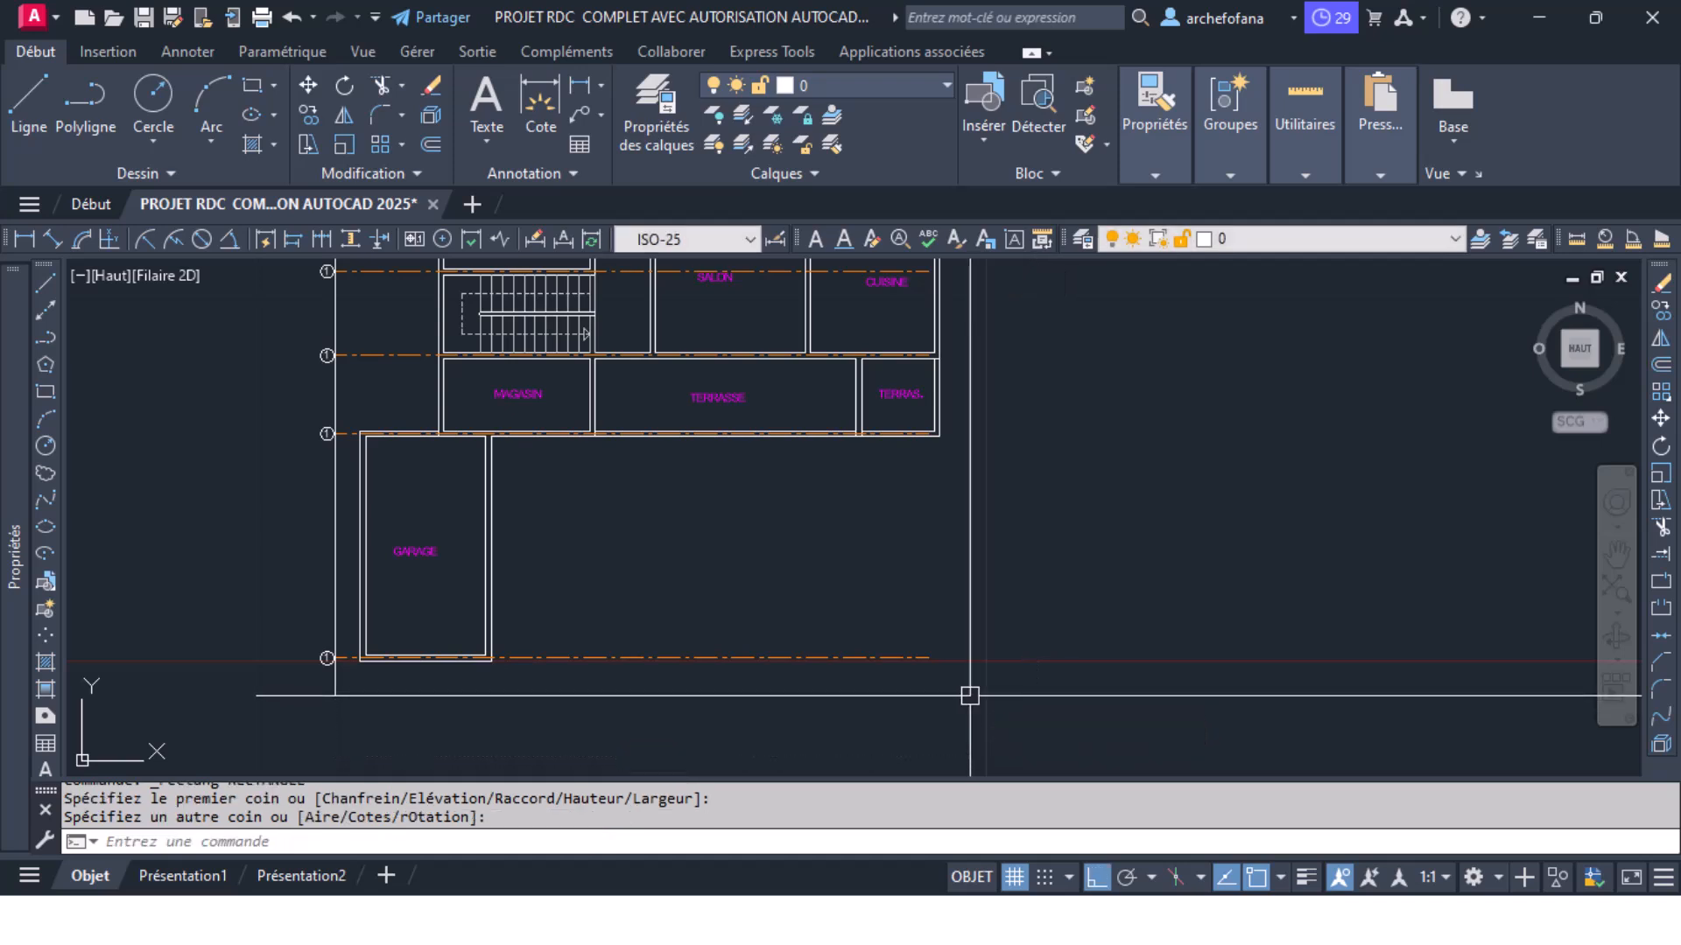
Step: Extend the right ends of the three lowest axes to the rectangle's right side, using the rectangle as boundary
{"action": "left_click", "coordinate": [977, 596]}
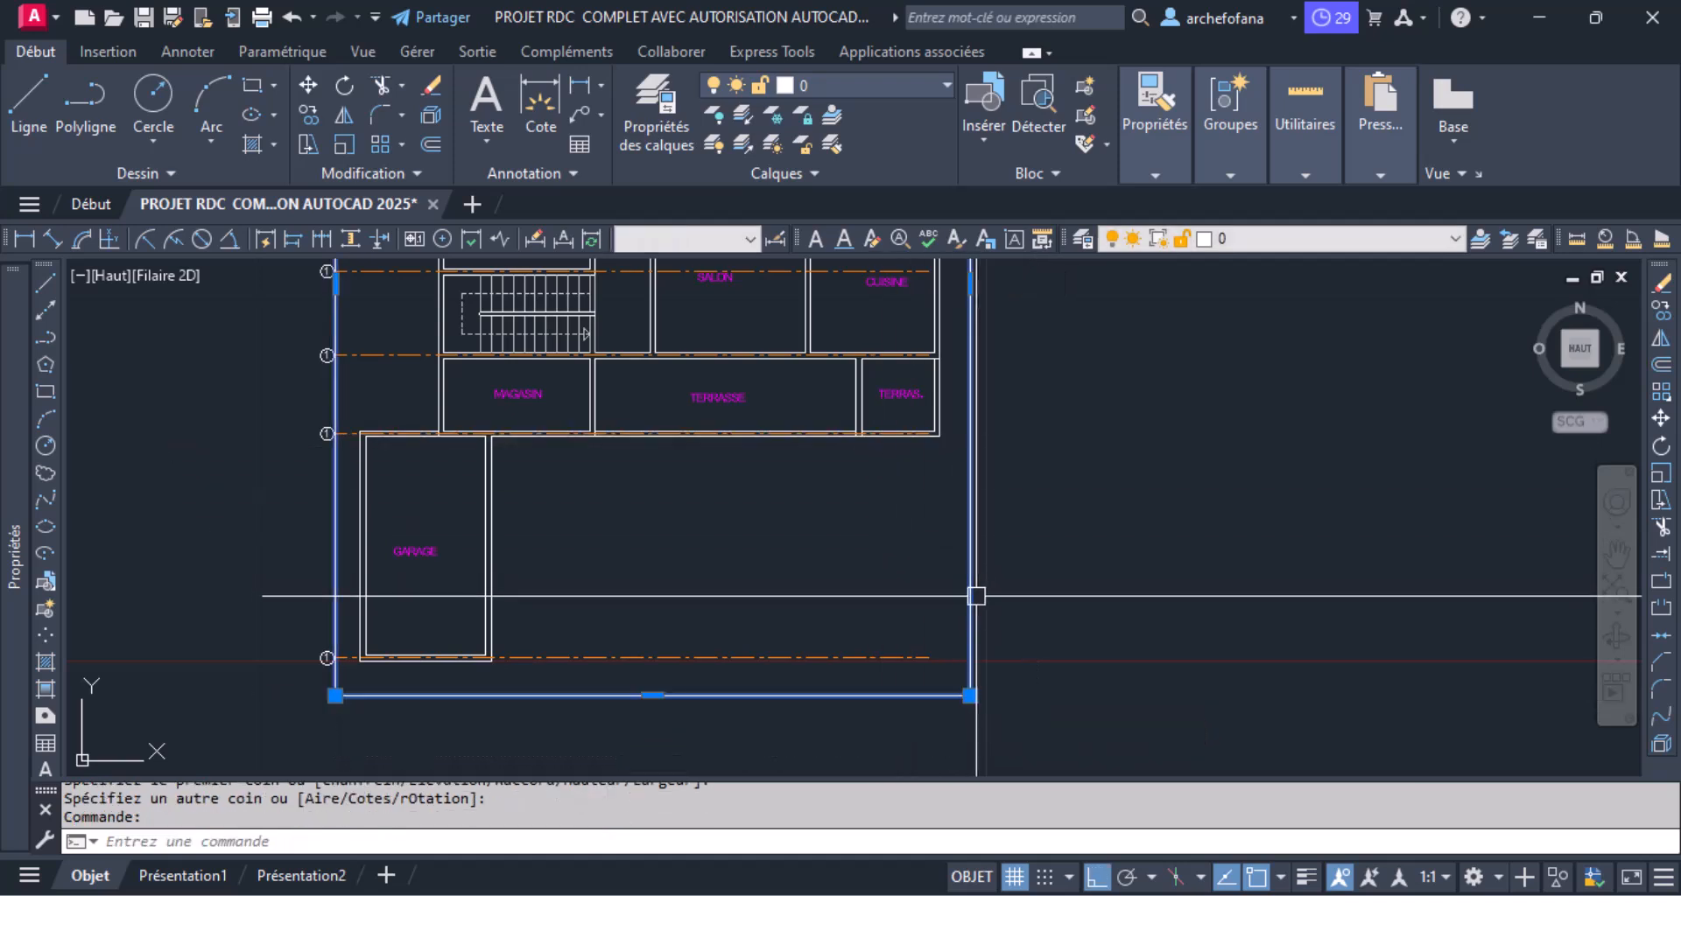
{"action": "left_click", "coordinate": [1661, 556]}
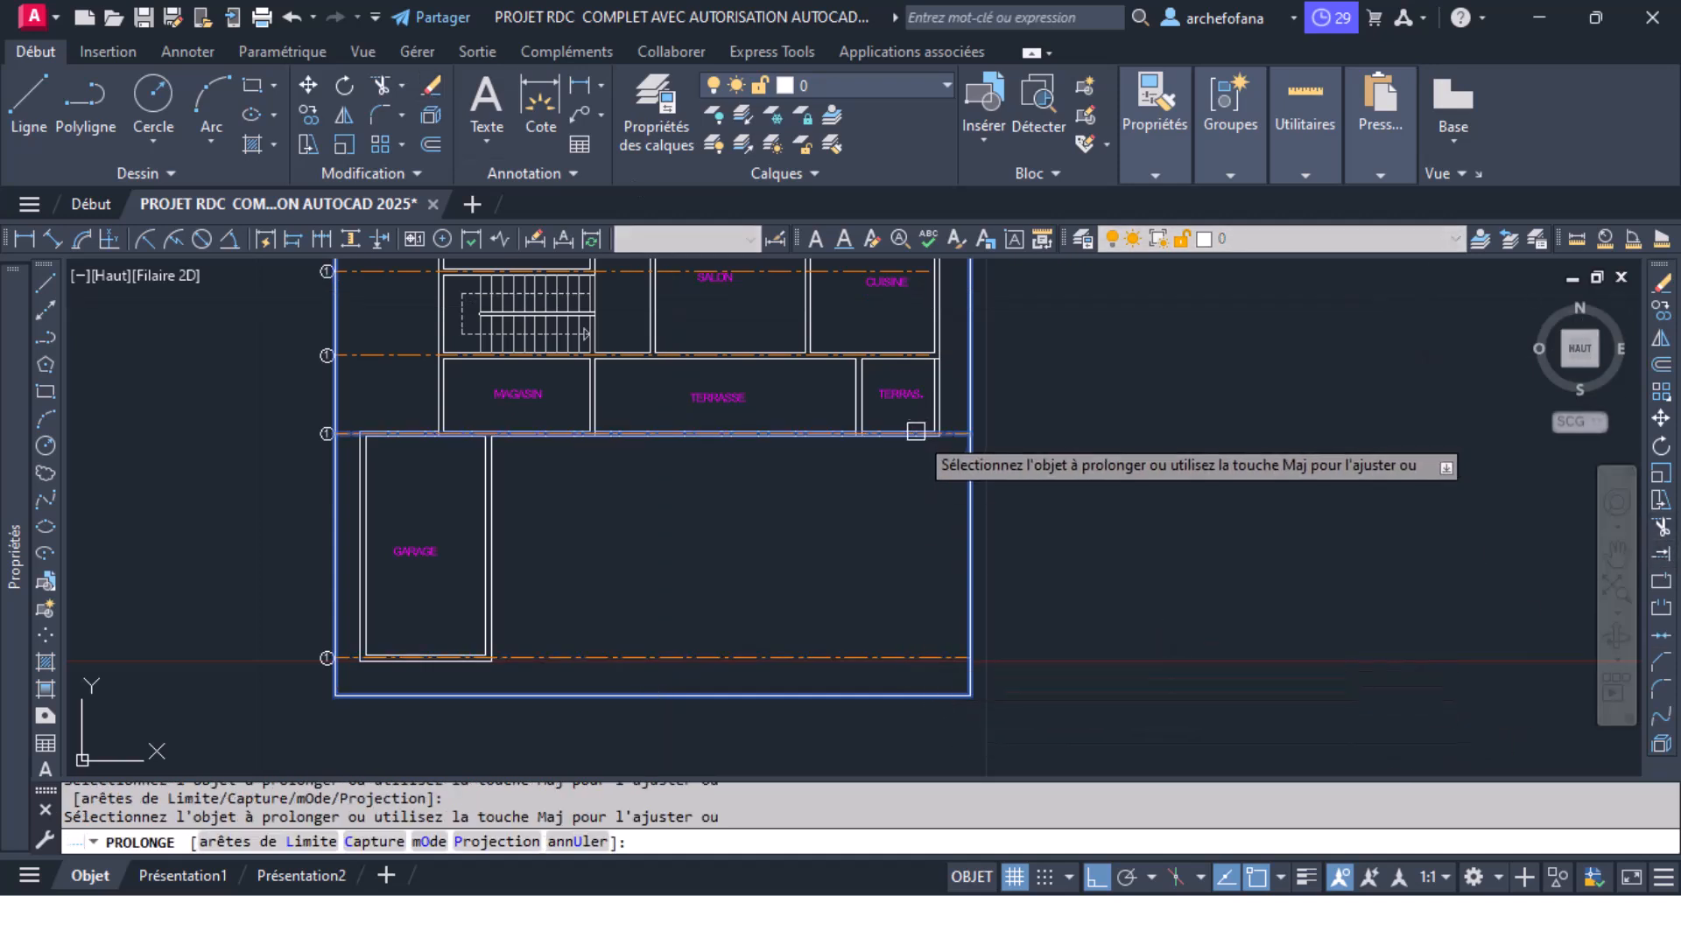
{"action": "scroll", "coordinate": [944, 436], "scroll_direction": "up", "scroll_amount": 5}
{"action": "middle_click_drag", "start_coordinate": [905, 394], "coordinate": [903, 740]}
{"action": "left_click", "coordinate": [901, 452]}
Step: Extend the remaining axes, from the one crossing CUISINE up to the top wall, to the rectangle's right side
{"action": "middle_click_drag", "start_coordinate": [1005, 429], "coordinate": [957, 706]}
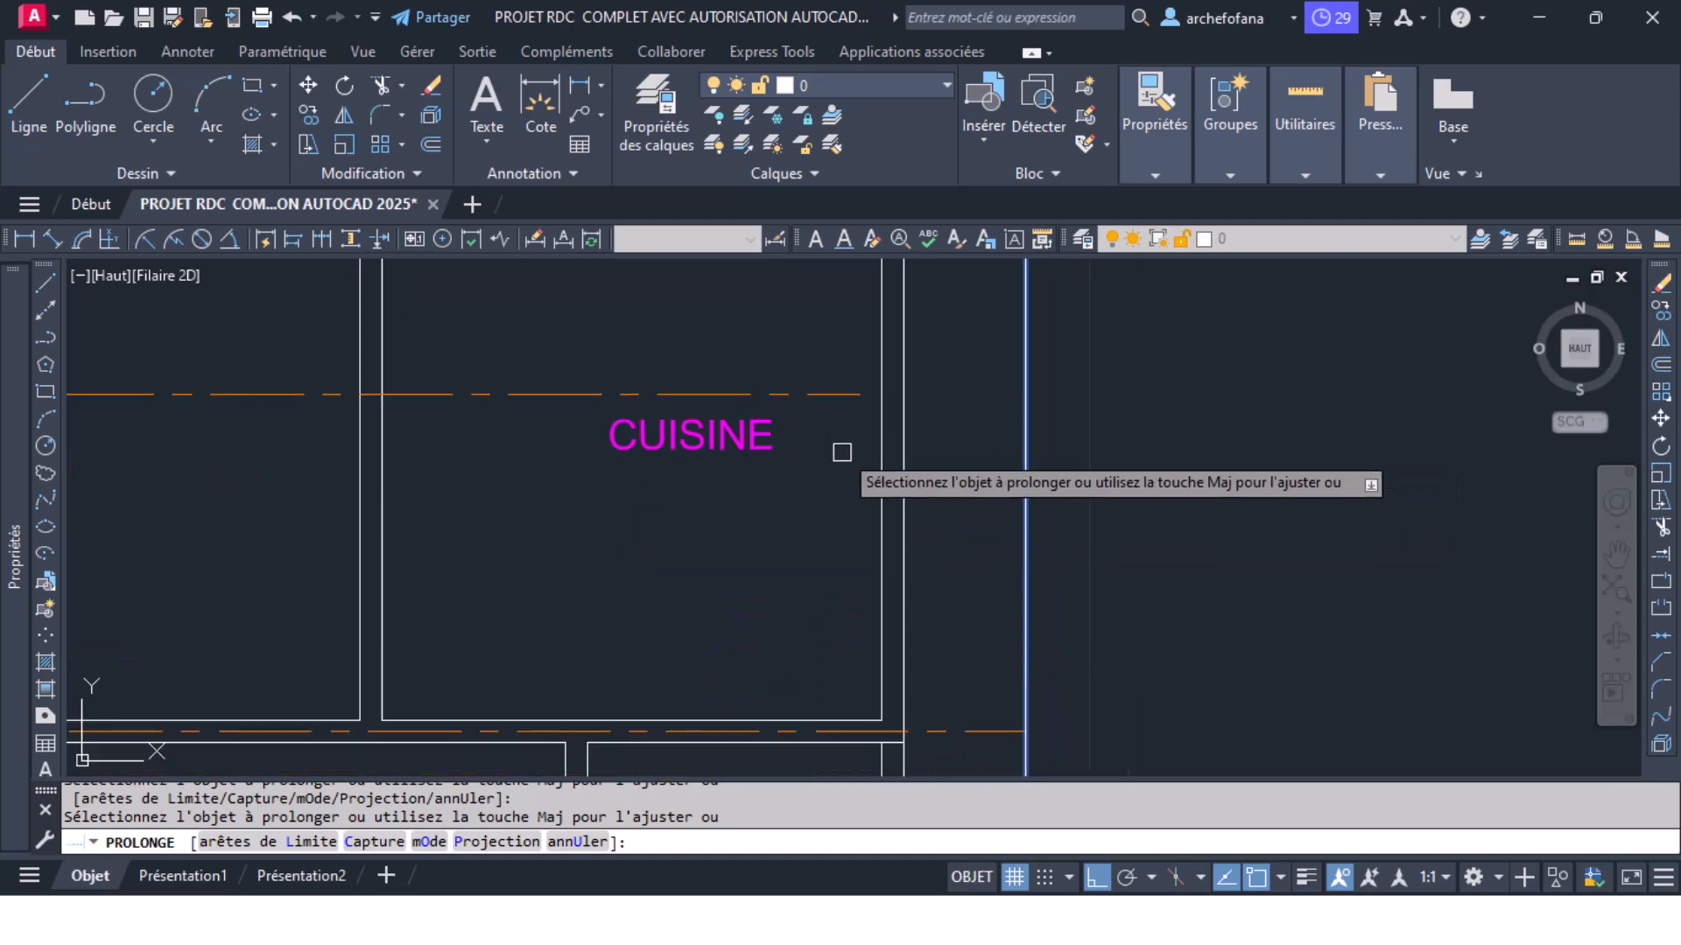
{"action": "left_click", "coordinate": [832, 395]}
{"action": "scroll", "coordinate": [850, 406], "scroll_direction": "down", "scroll_amount": 4}
{"action": "middle_click_drag", "start_coordinate": [852, 406], "coordinate": [857, 603]}
{"action": "left_click", "coordinate": [815, 364]}
{"action": "middle_click_drag", "start_coordinate": [833, 336], "coordinate": [866, 646]}
{"action": "left_click", "coordinate": [829, 546]}
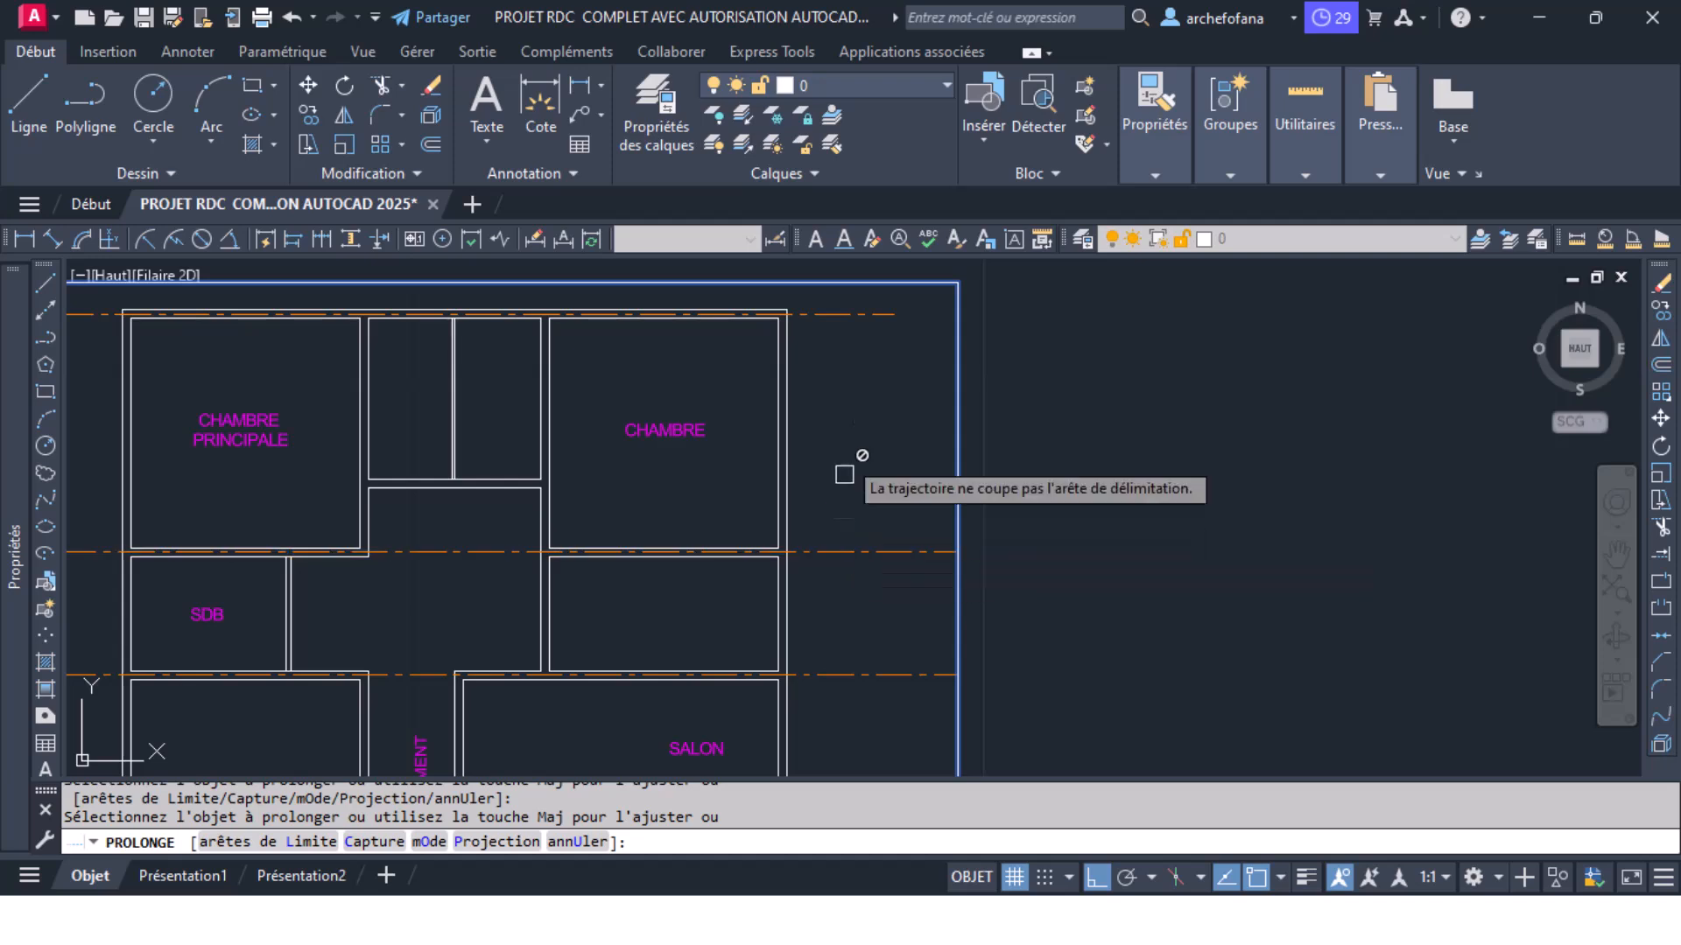
{"action": "left_click", "coordinate": [838, 309]}
{"action": "key", "text": "Return"}
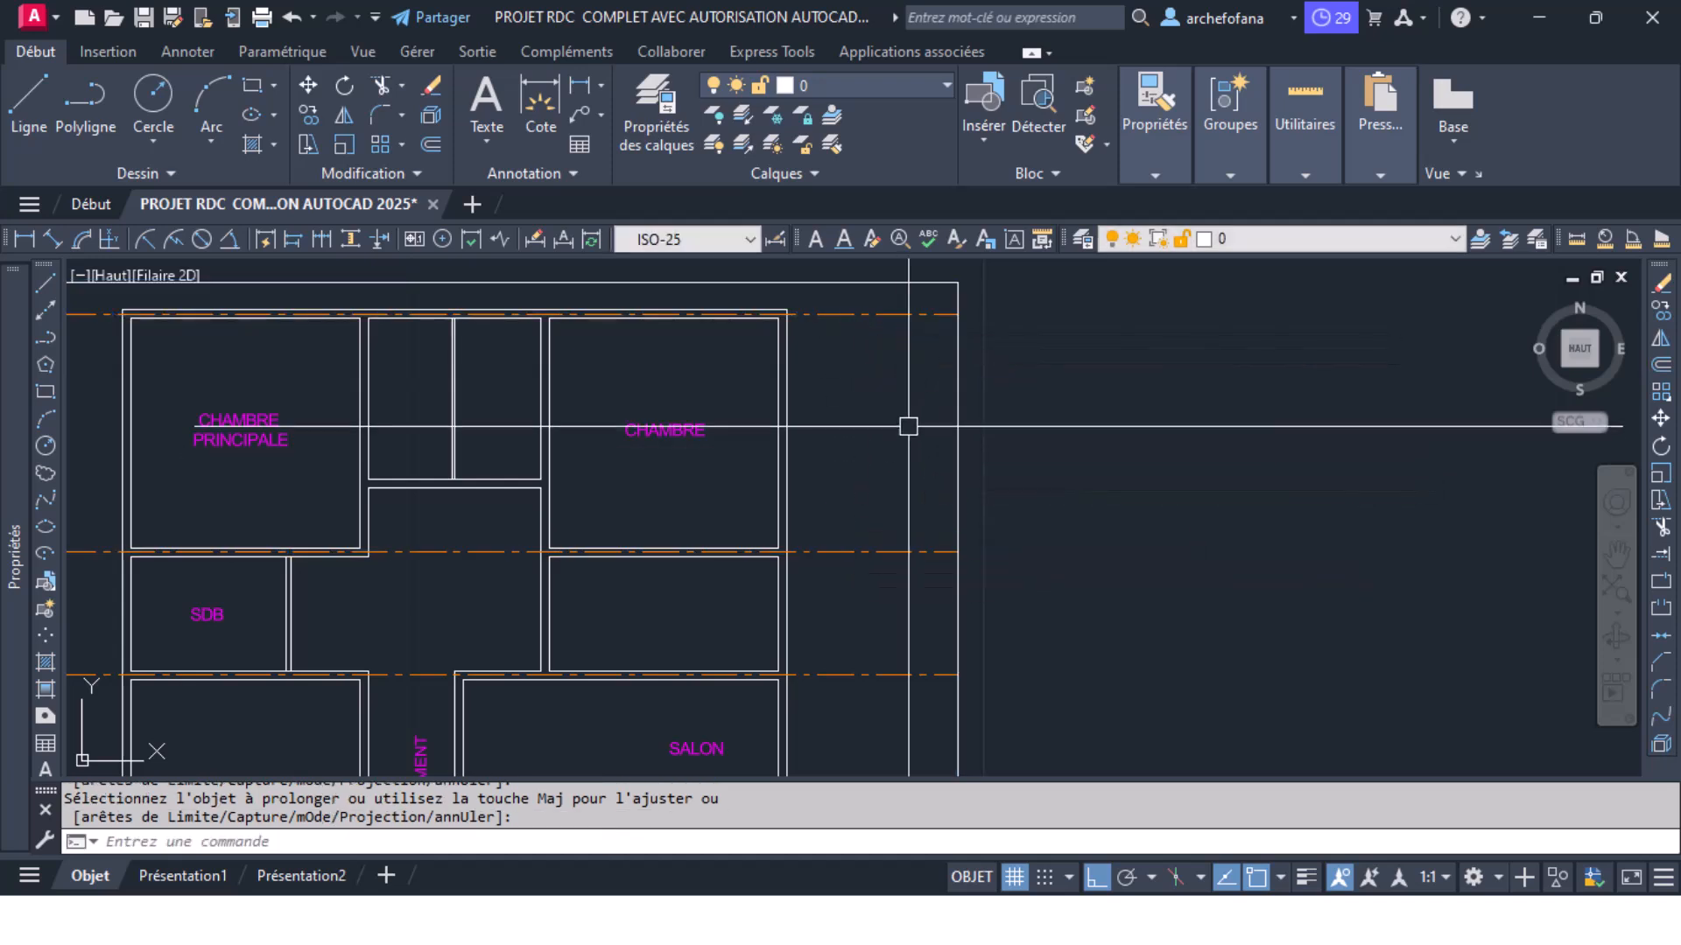
Step: Save the drawing
{"action": "scroll", "coordinate": [928, 448], "scroll_direction": "down", "scroll_amount": 5}
{"action": "scroll", "coordinate": [673, 440], "scroll_direction": "up", "scroll_amount": 5}
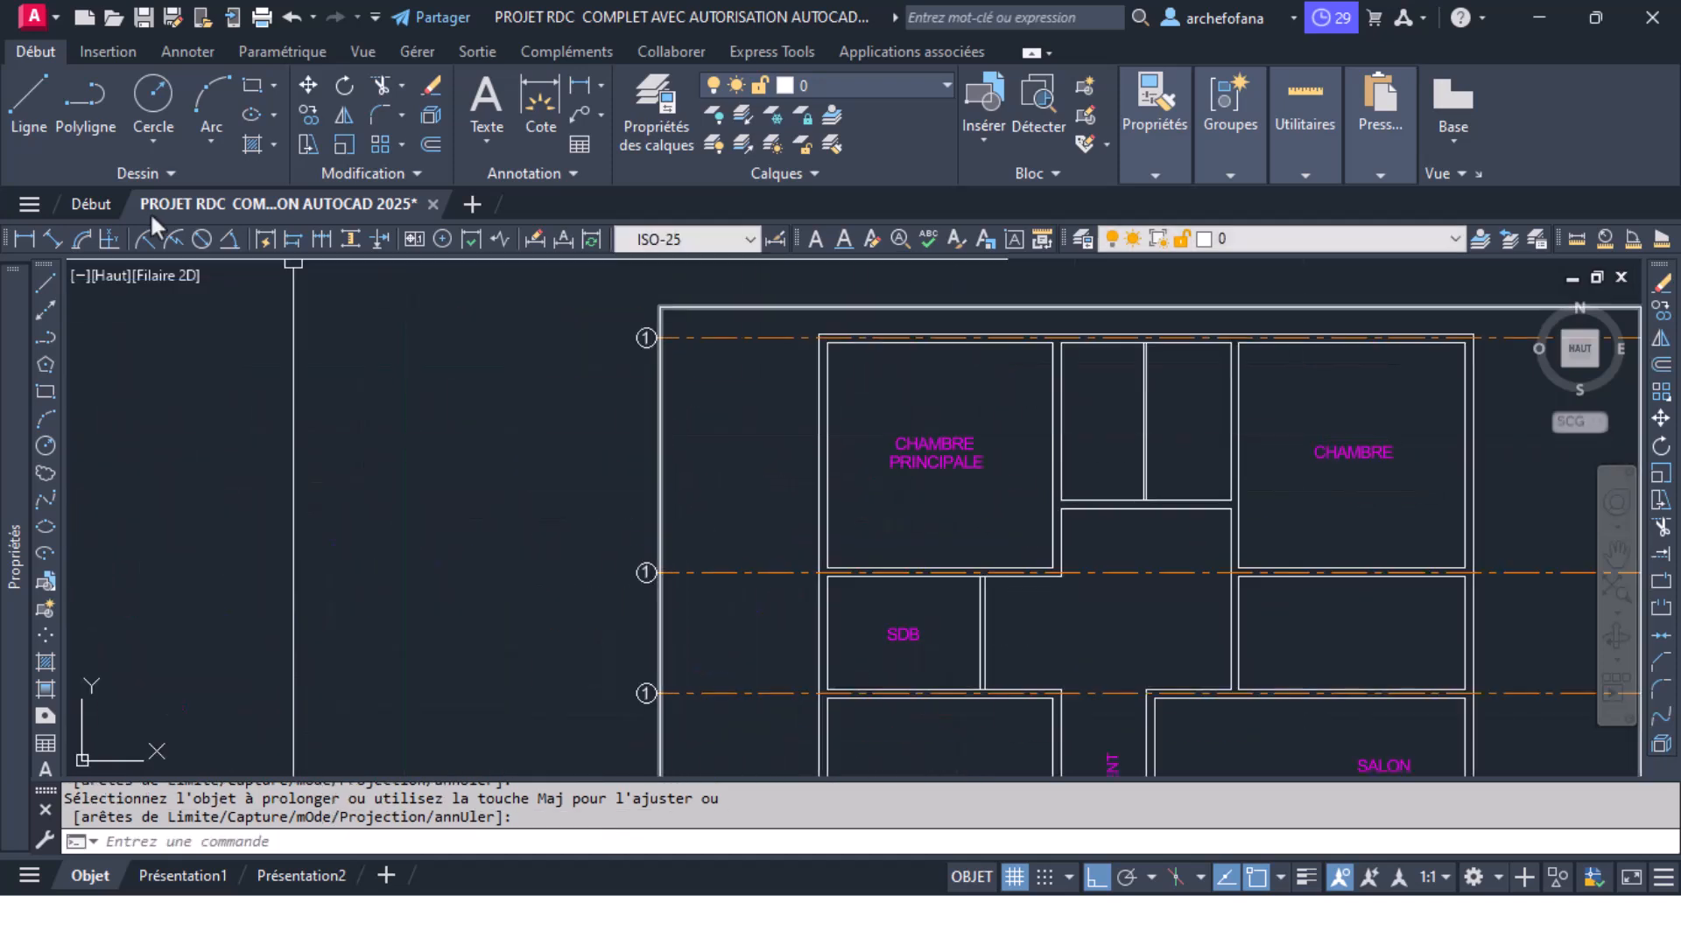
{"action": "left_click", "coordinate": [141, 17]}
Step: Copy the top axis with its bubble straight down onto the wall below the two small rooms between the top bedrooms
{"action": "scroll", "coordinate": [811, 350], "scroll_direction": "up", "scroll_amount": 4}
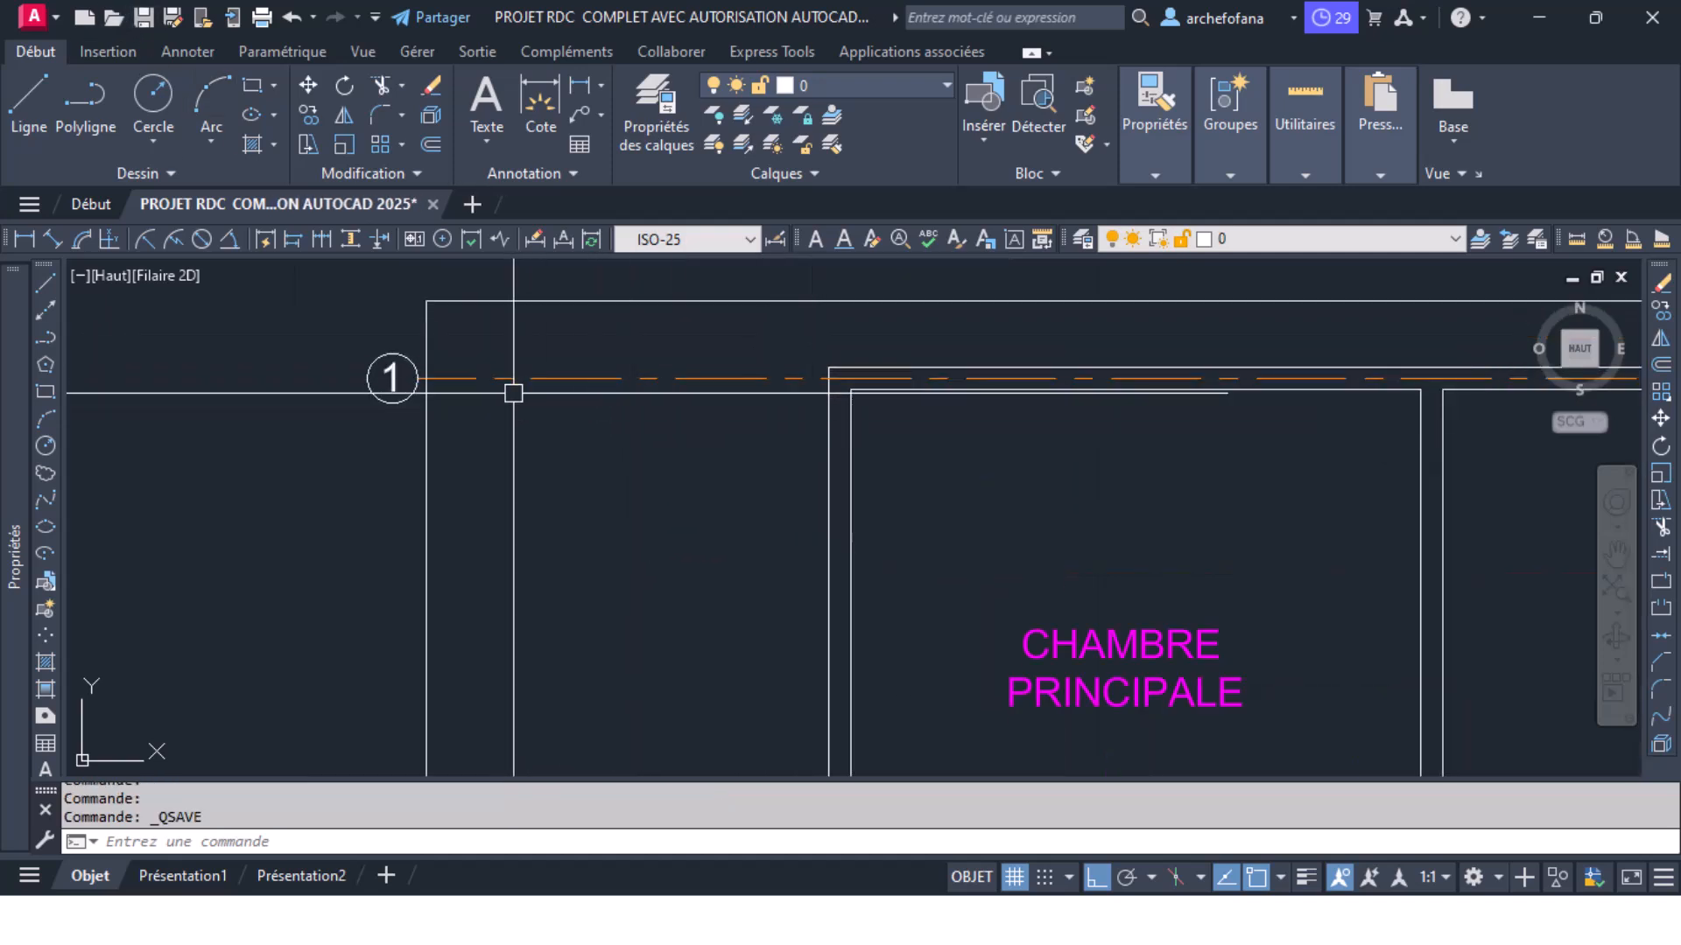
{"action": "left_click", "coordinate": [383, 328]}
{"action": "left_click", "coordinate": [338, 473]}
{"action": "left_click", "coordinate": [488, 365]}
{"action": "left_click", "coordinate": [470, 458]}
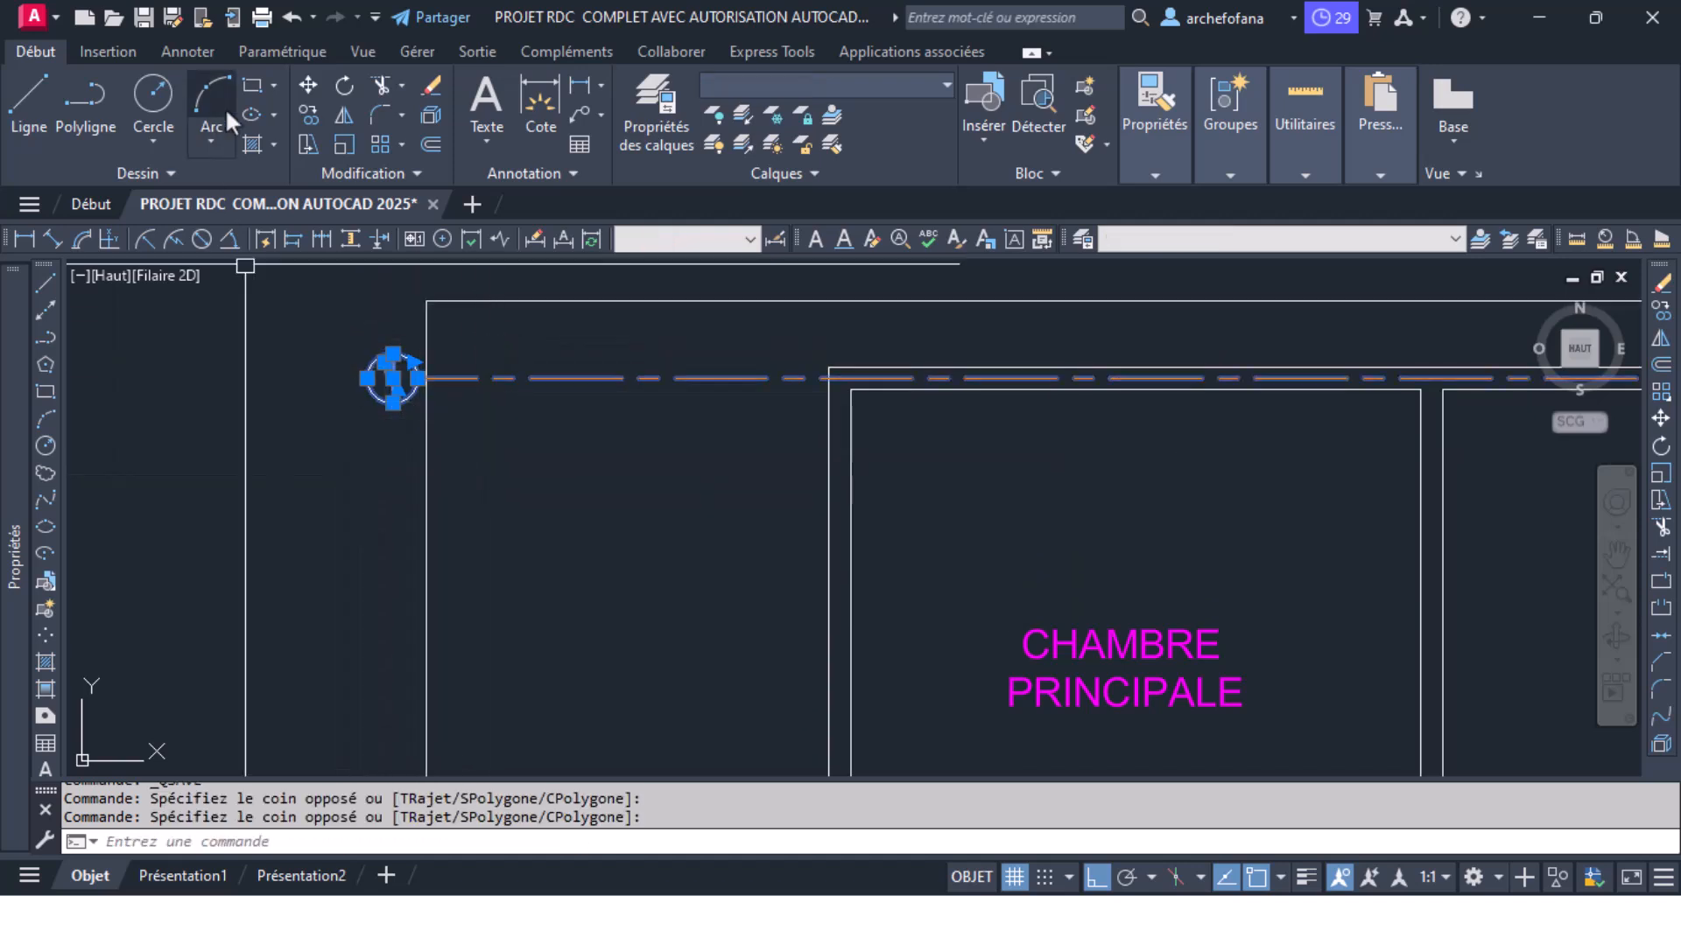
{"action": "left_click", "coordinate": [309, 115]}
{"action": "scroll", "coordinate": [508, 308], "scroll_direction": "down", "scroll_amount": 4}
{"action": "scroll", "coordinate": [872, 518], "scroll_direction": "up", "scroll_amount": 4}
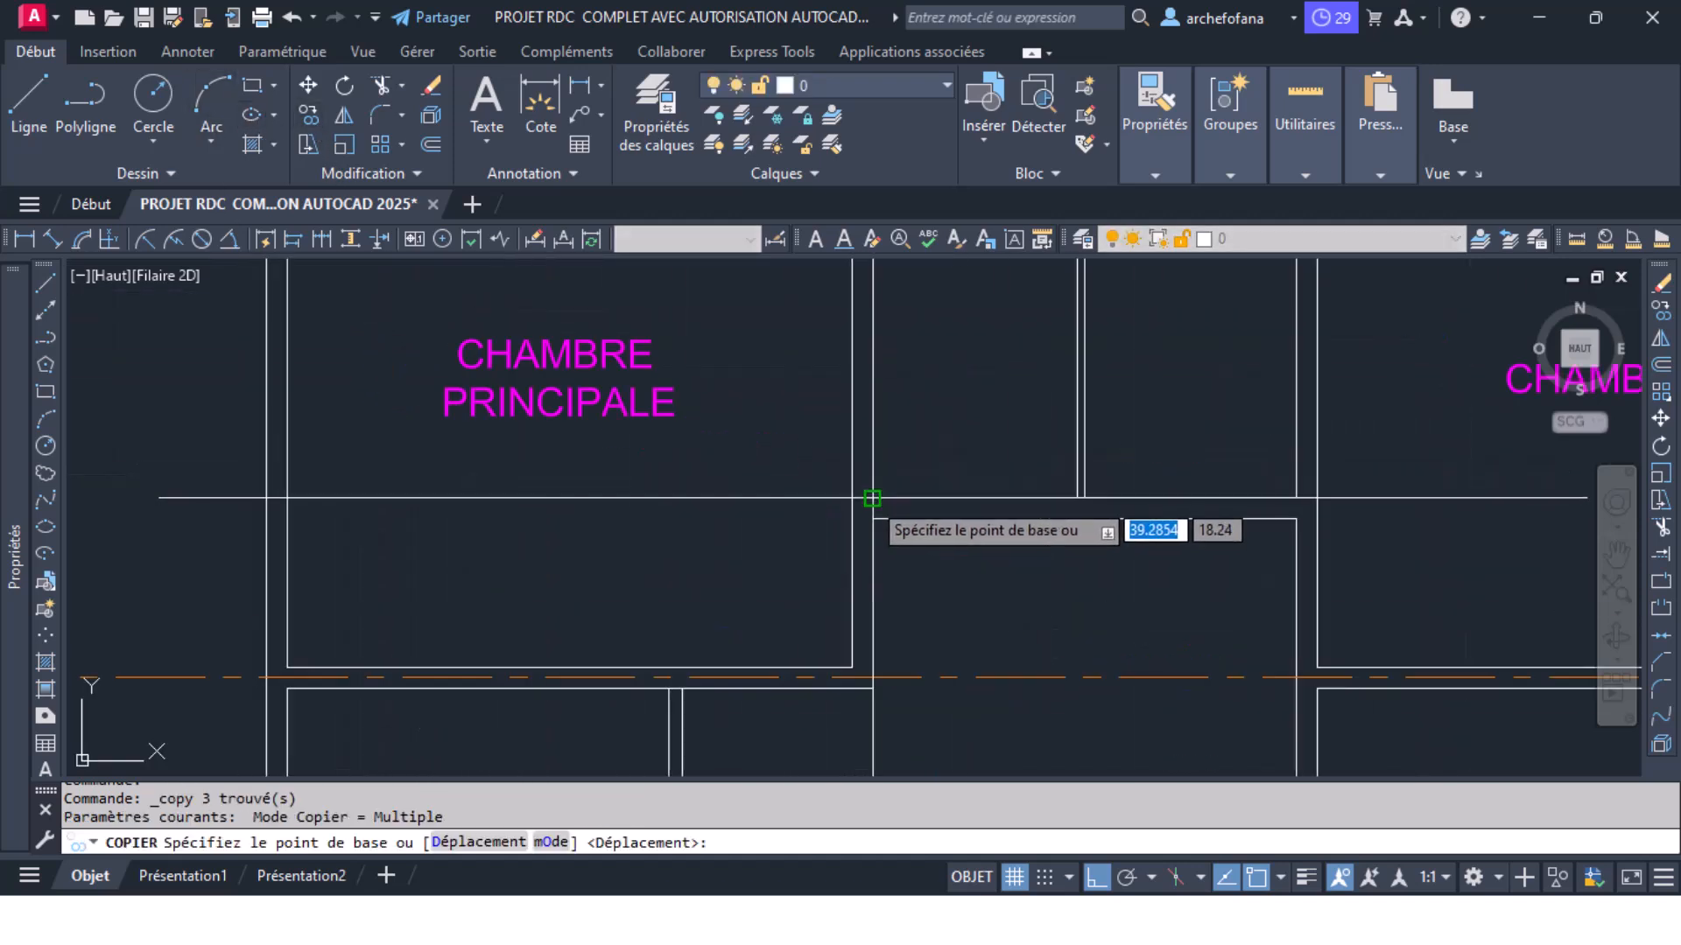
{"action": "middle_click_drag", "start_coordinate": [845, 439], "coordinate": [776, 640]}
{"action": "scroll", "coordinate": [806, 304], "scroll_direction": "up", "scroll_amount": 4}
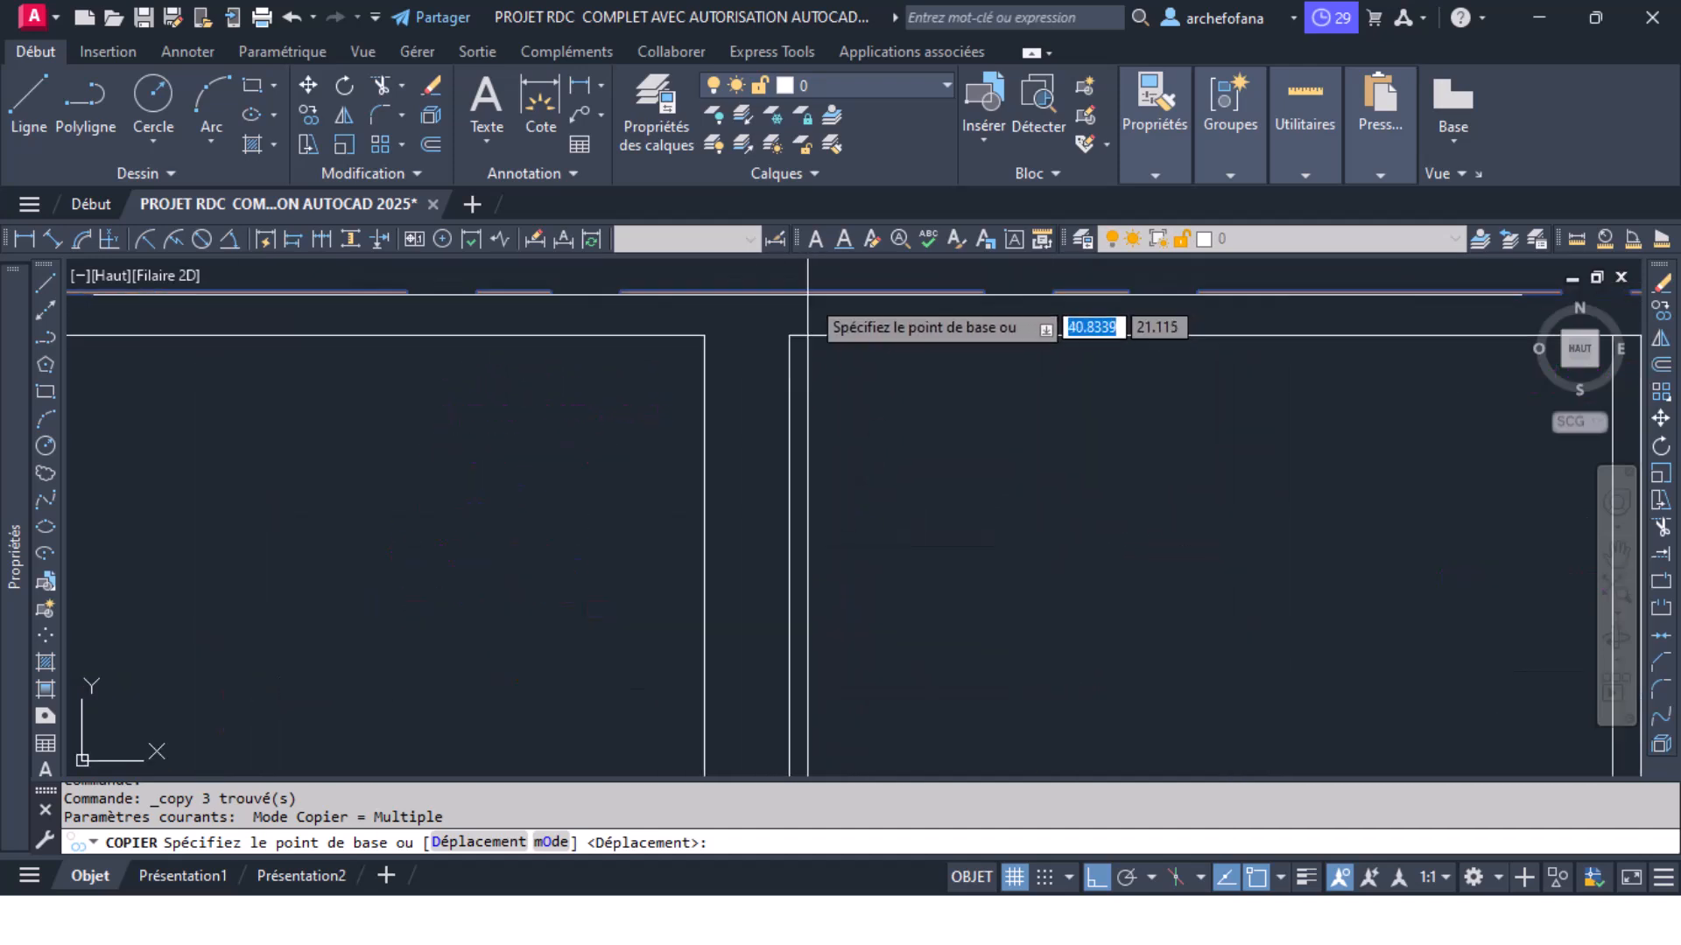
{"action": "left_click", "coordinate": [790, 337]}
{"action": "scroll", "coordinate": [789, 337], "scroll_direction": "down", "scroll_amount": 3}
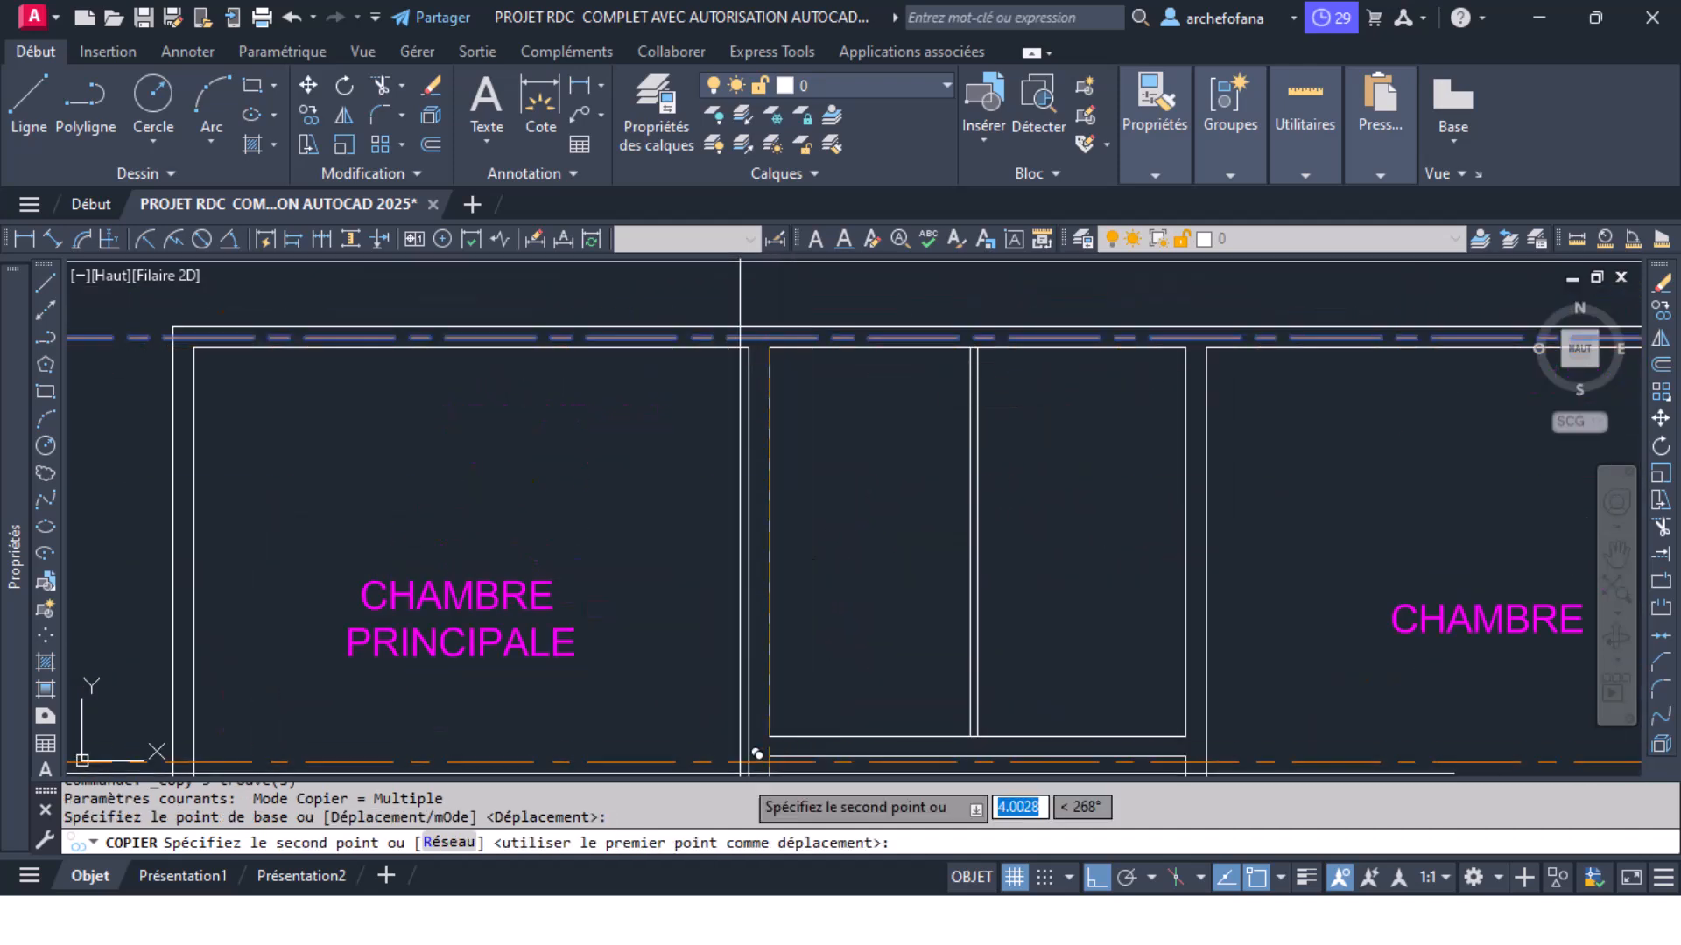
{"action": "left_click", "coordinate": [769, 735]}
{"action": "scroll", "coordinate": [788, 650], "scroll_direction": "down", "scroll_amount": 5}
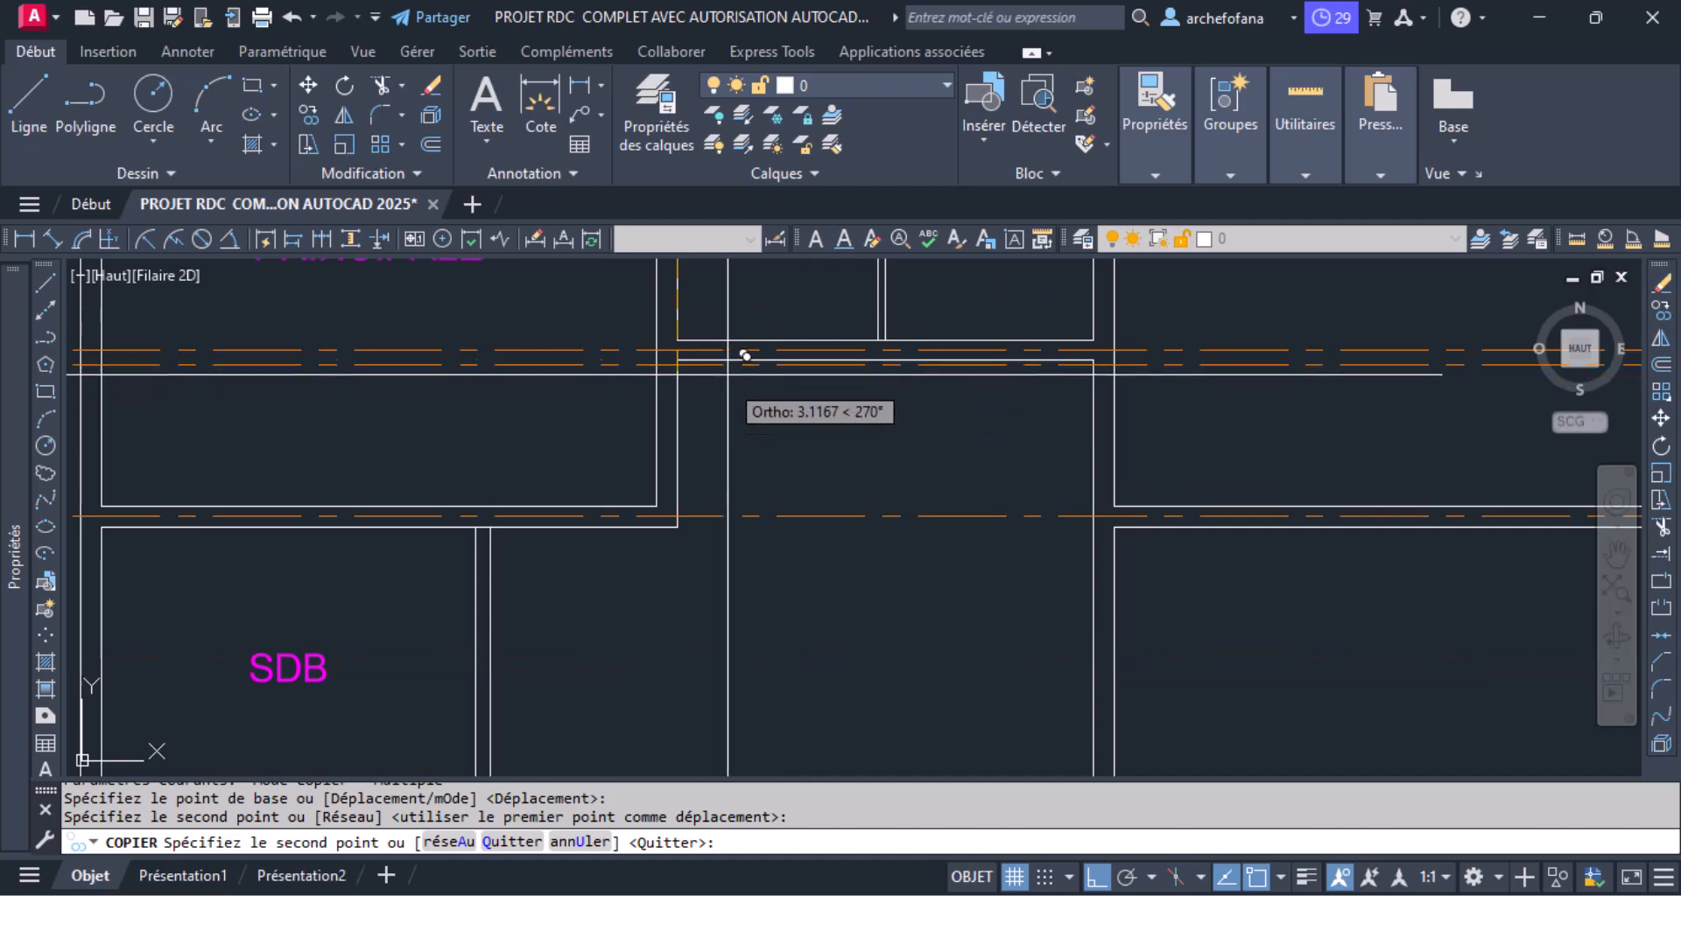
{"action": "middle_click_drag", "start_coordinate": [800, 555], "coordinate": [747, 330]}
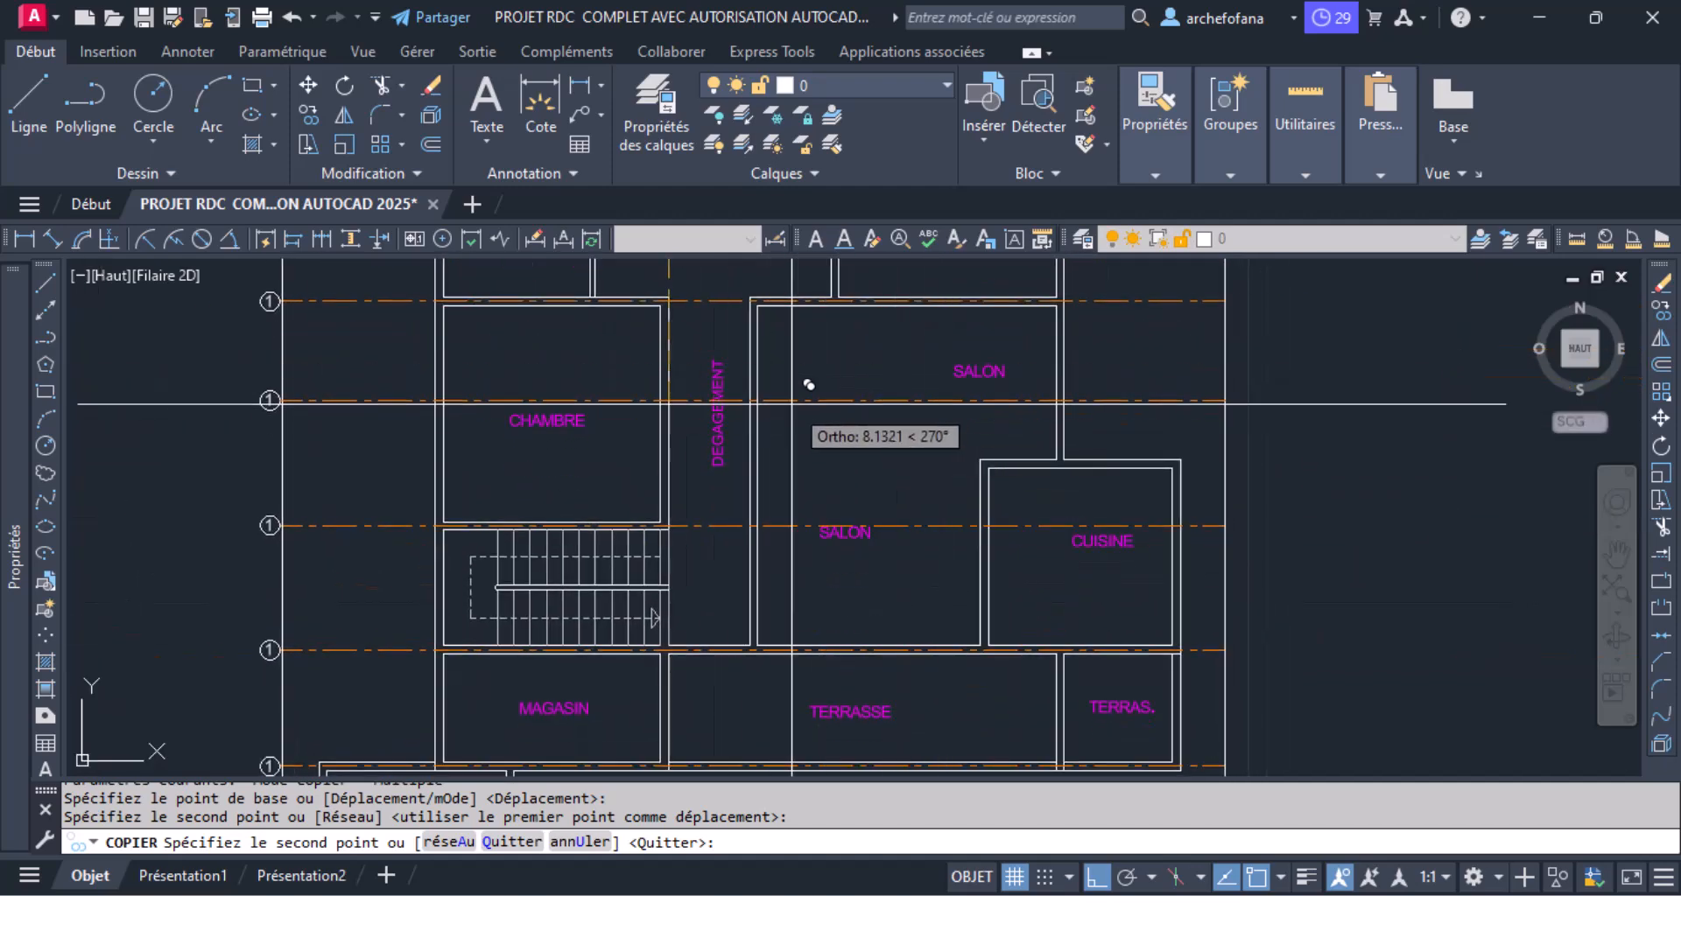
{"action": "key", "text": "Return"}
Step: Copy the axis and bubble from the wall above SALON straight down 3 onto the top wall of CUISINE
{"action": "left_click", "coordinate": [1146, 292]}
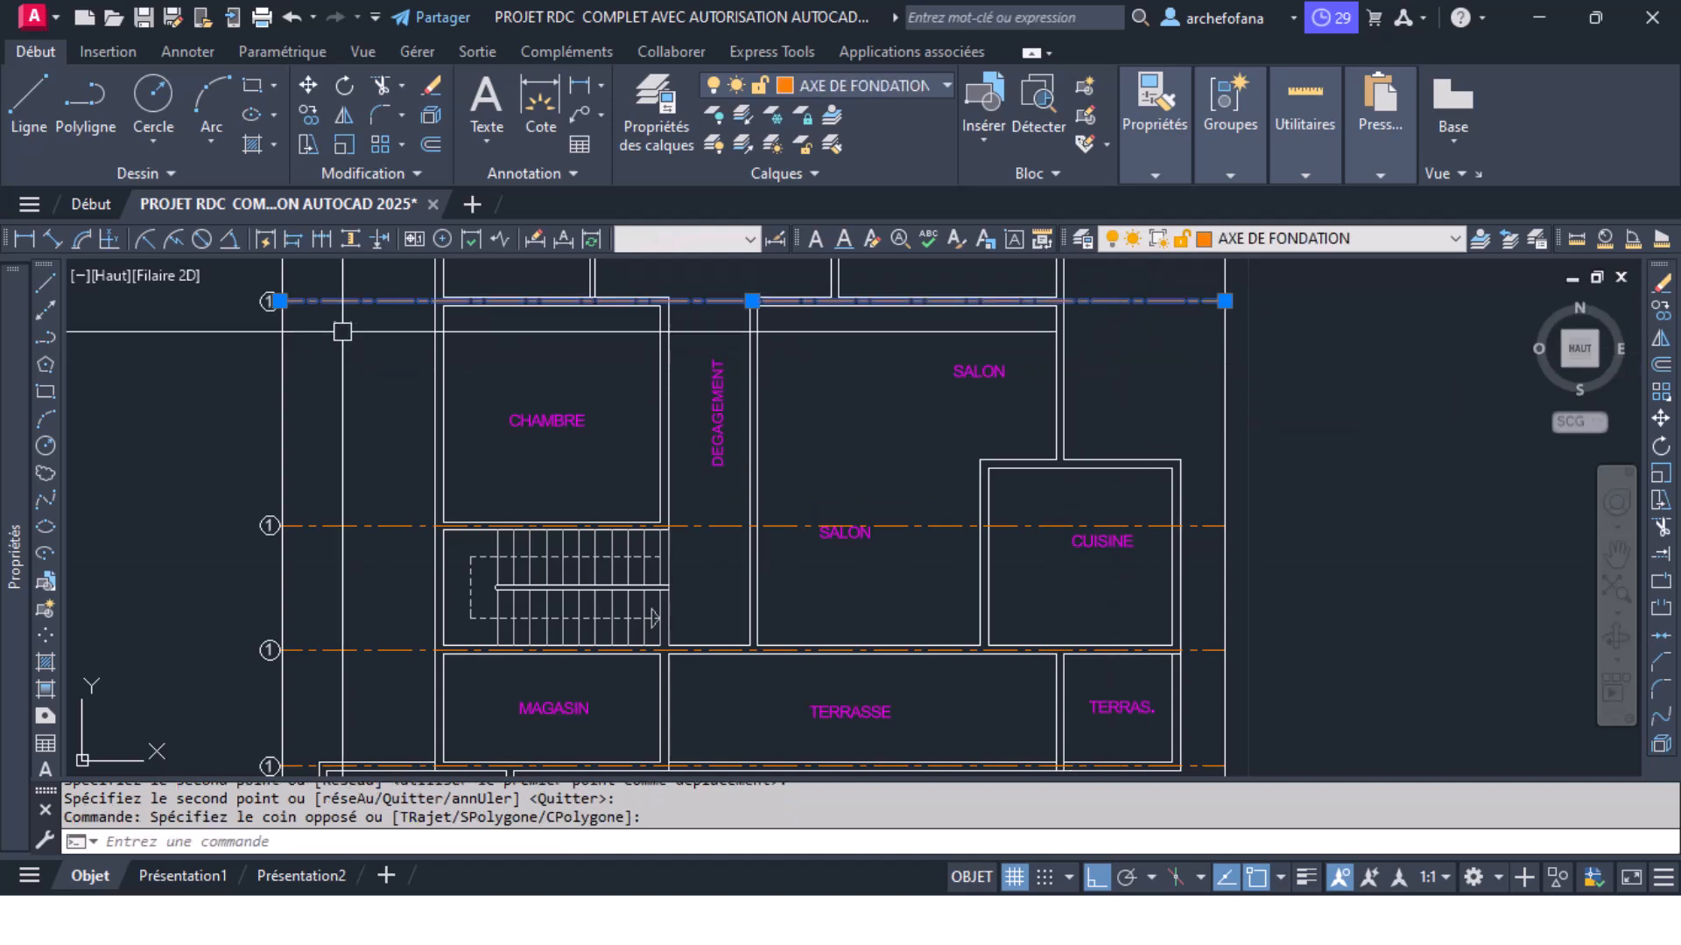
{"action": "left_click", "coordinate": [252, 341]}
{"action": "left_click", "coordinate": [303, 281]}
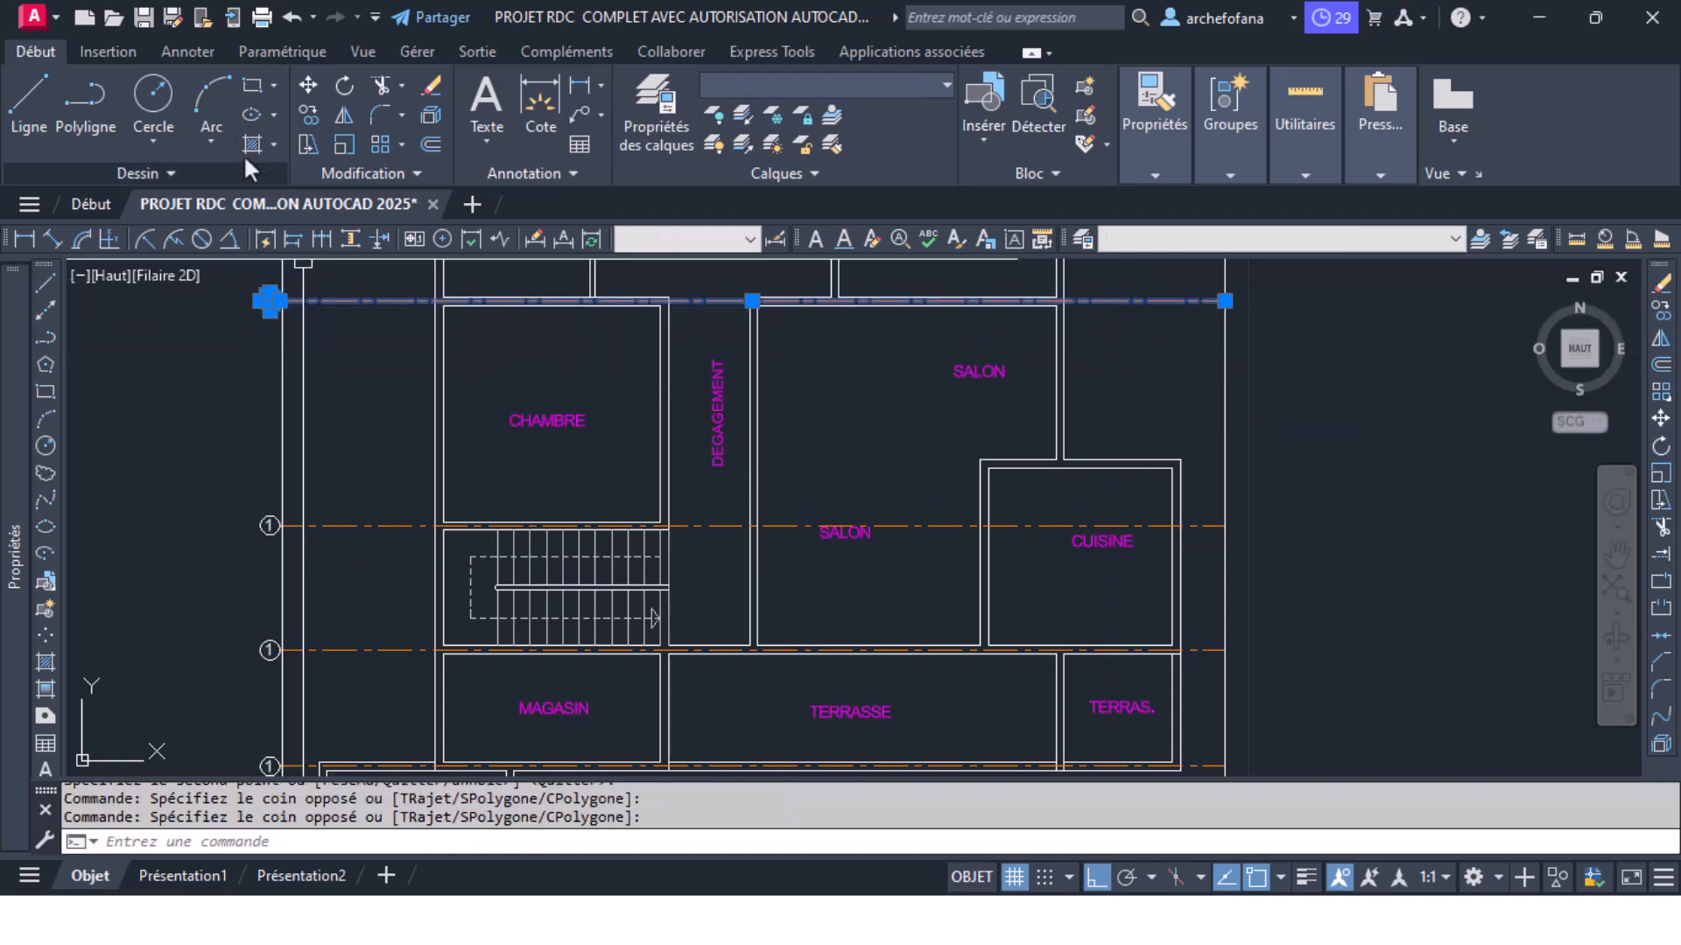
{"action": "left_click", "coordinate": [308, 114]}
{"action": "scroll", "coordinate": [1041, 302], "scroll_direction": "up", "scroll_amount": 5}
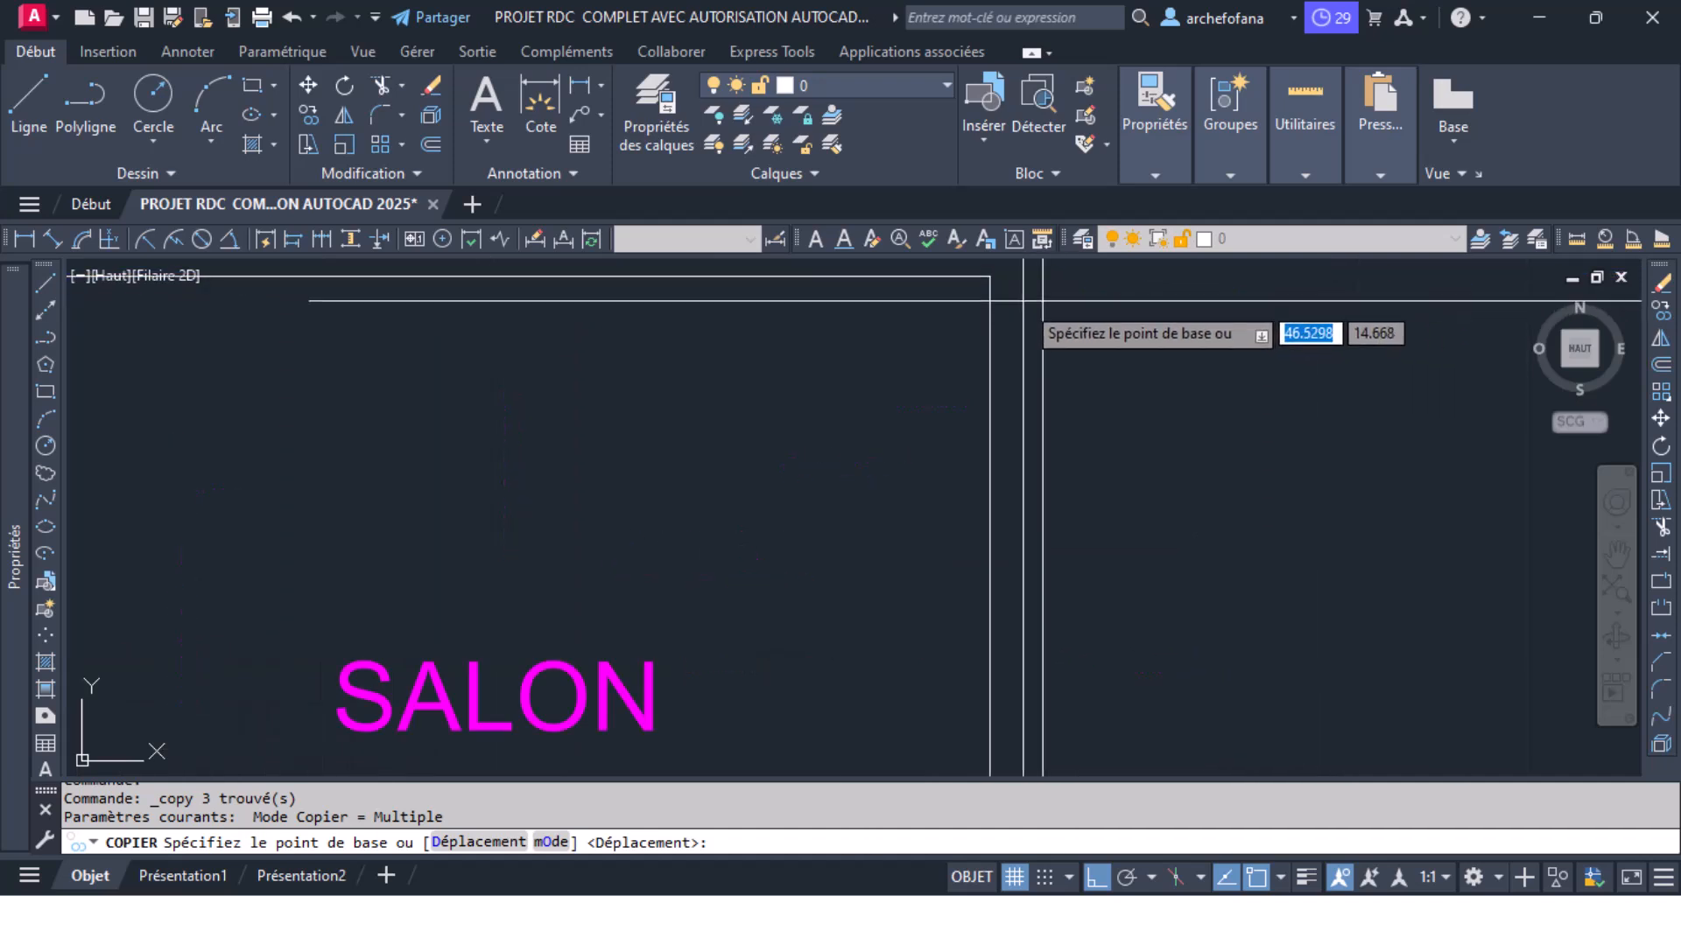
{"action": "left_click", "coordinate": [989, 276]}
{"action": "scroll", "coordinate": [1003, 516], "scroll_direction": "down", "scroll_amount": 5}
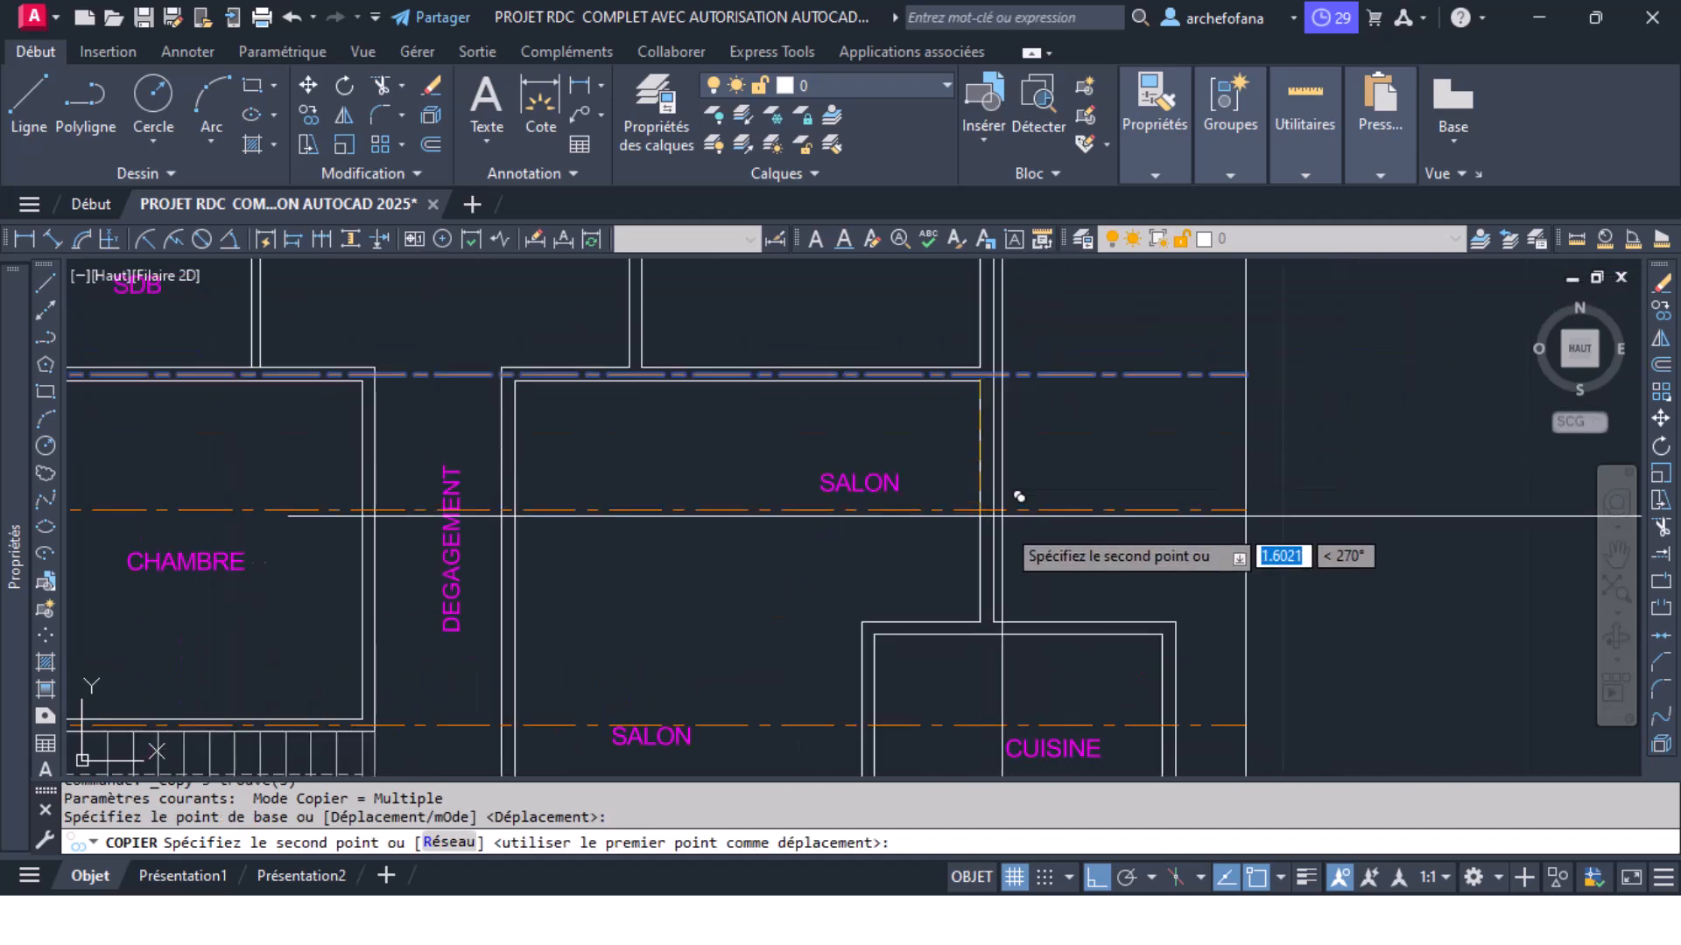
{"action": "scroll", "coordinate": [994, 608], "scroll_direction": "up", "scroll_amount": 5}
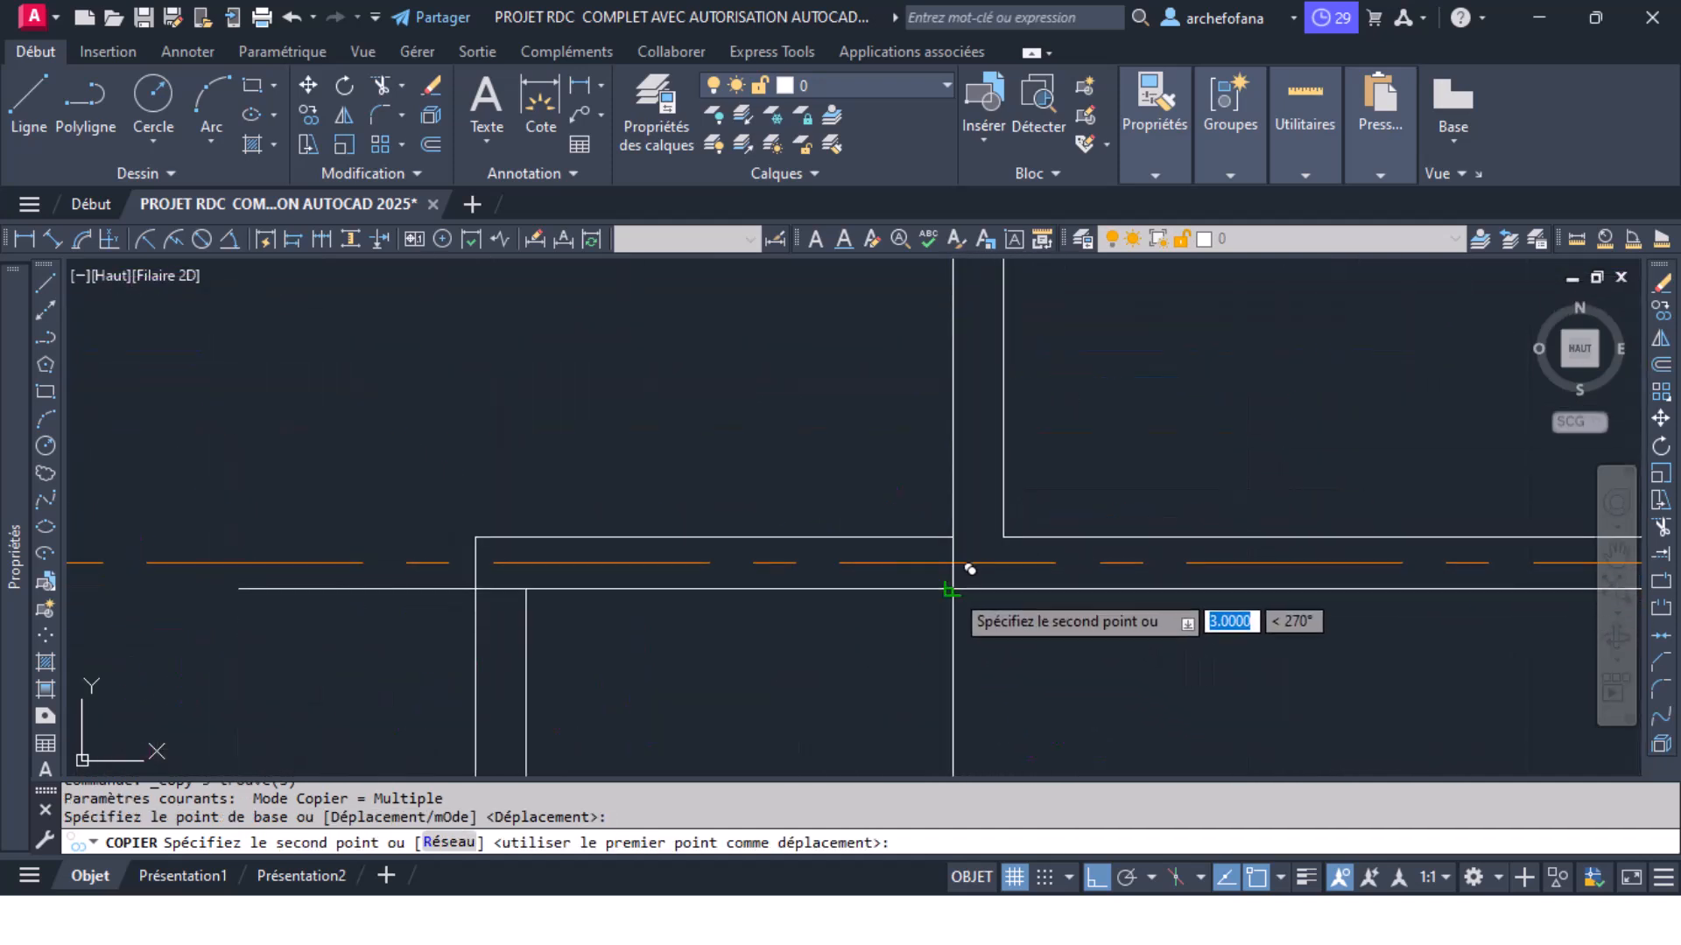
{"action": "left_click", "coordinate": [970, 570]}
{"action": "scroll", "coordinate": [994, 464], "scroll_direction": "down", "scroll_amount": 4}
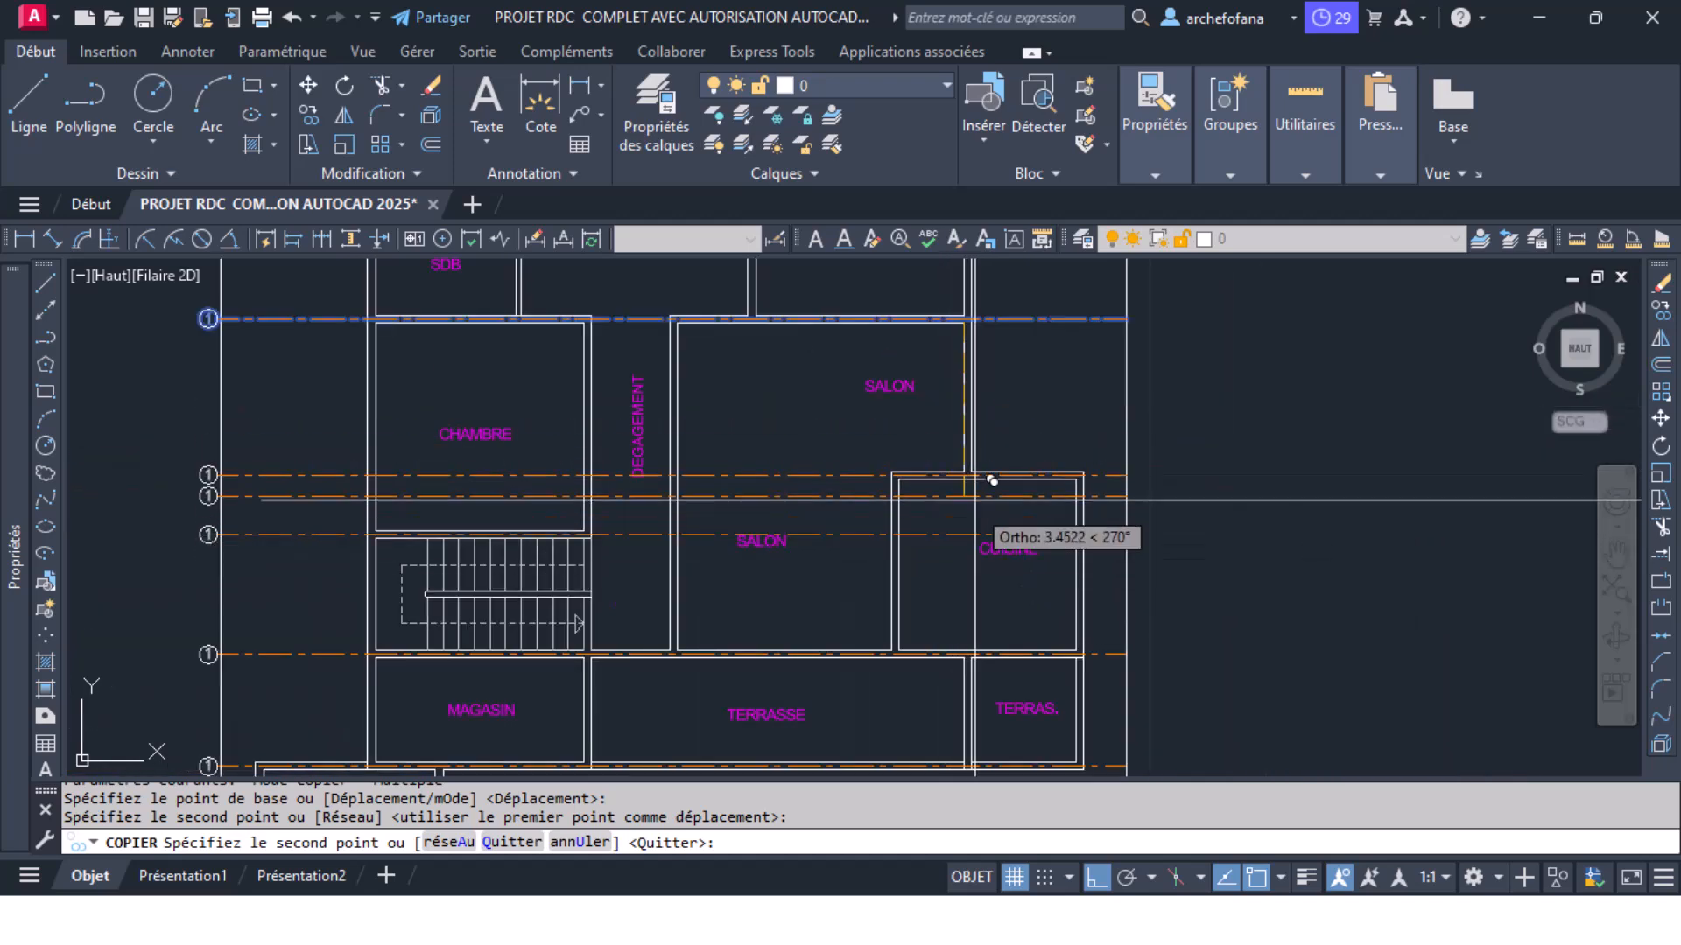
Step: Draw a vertical line through the house's outer left wall corner, from the surrounding rectangle's upper side to its lower side
{"action": "middle_click_drag", "start_coordinate": [882, 522], "coordinate": [929, 739]}
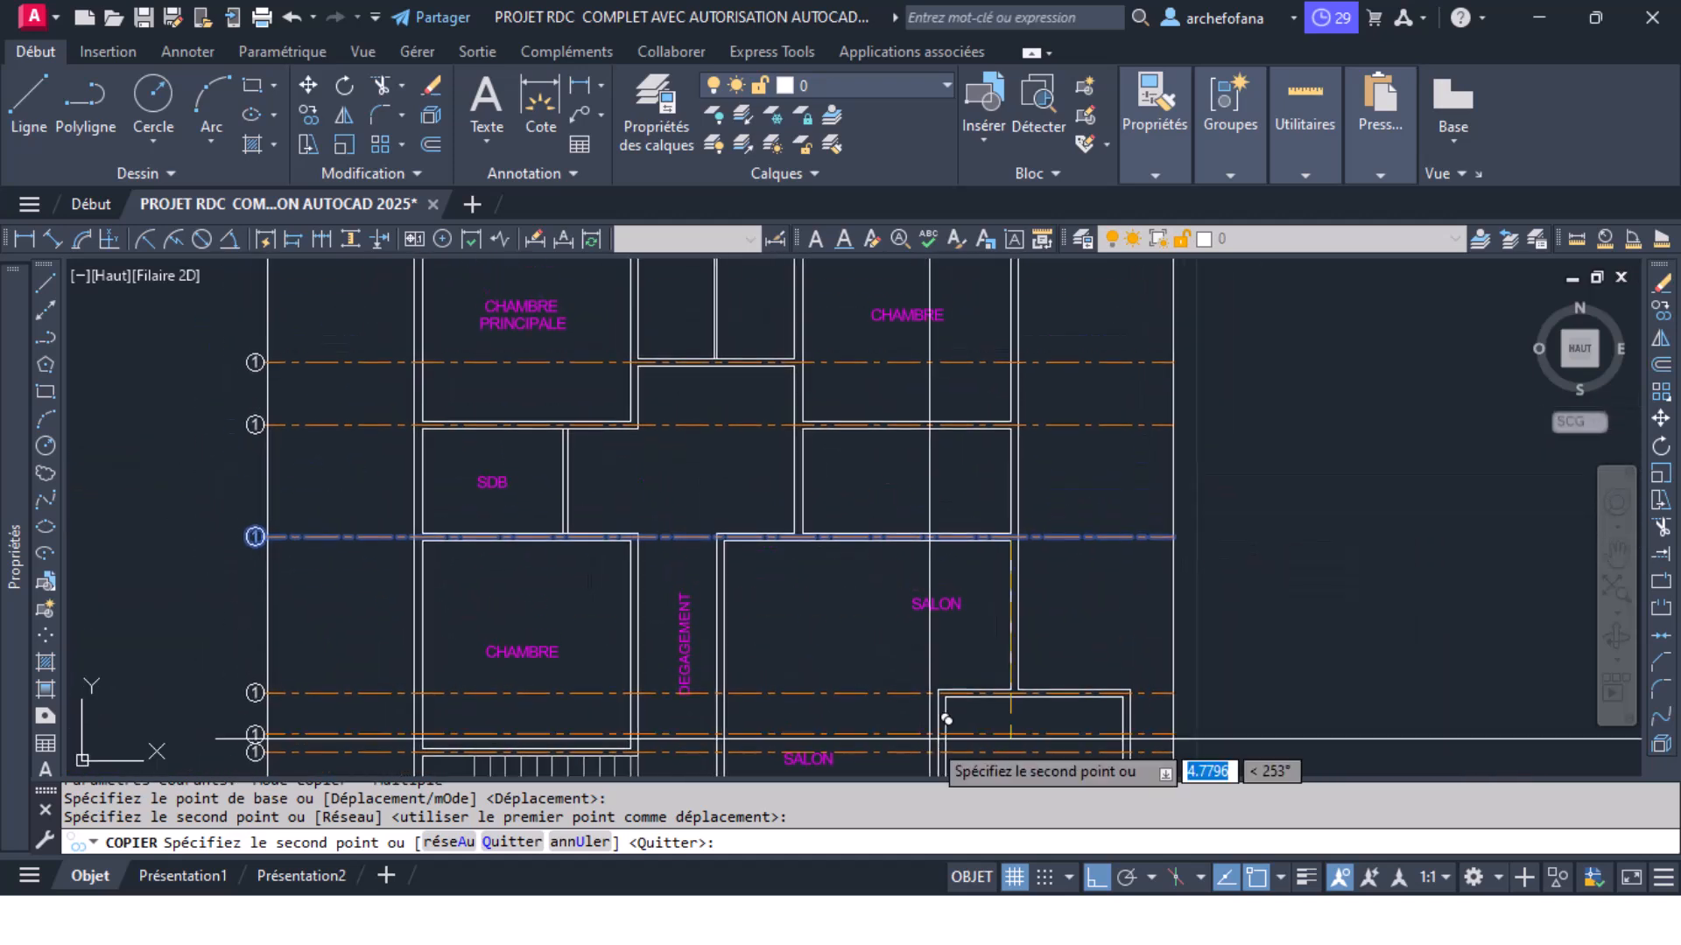
{"action": "middle_click_drag", "start_coordinate": [875, 570], "coordinate": [895, 685]}
{"action": "key", "text": "Return"}
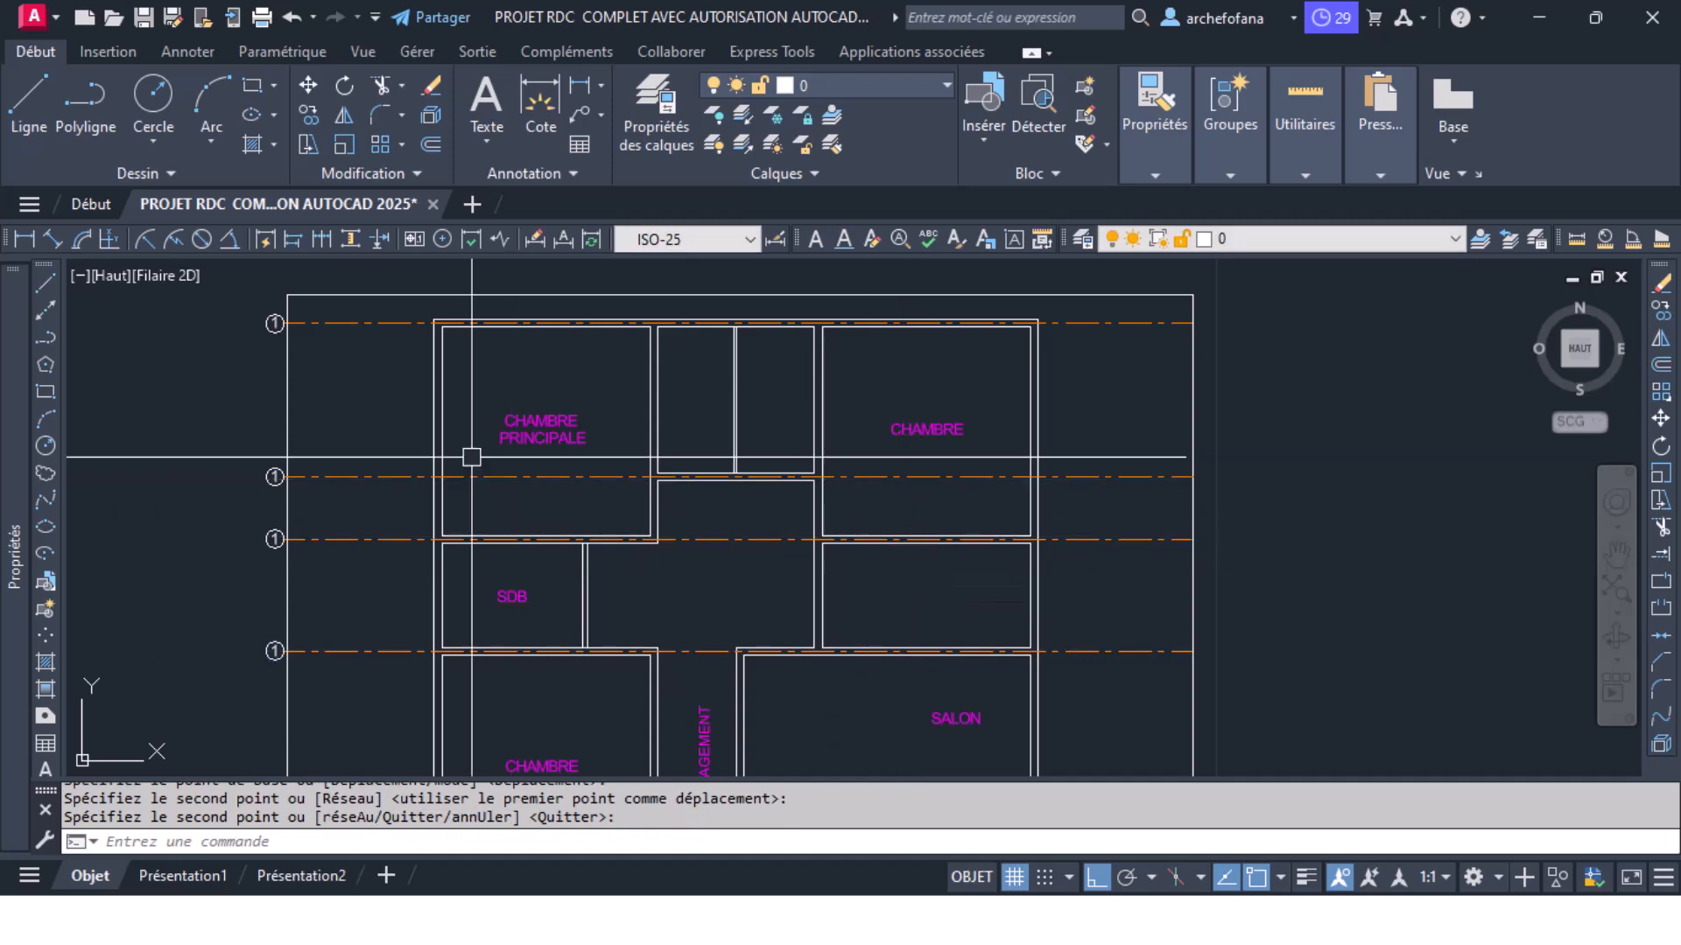
{"action": "middle_click_drag", "start_coordinate": [511, 479], "coordinate": [785, 646]}
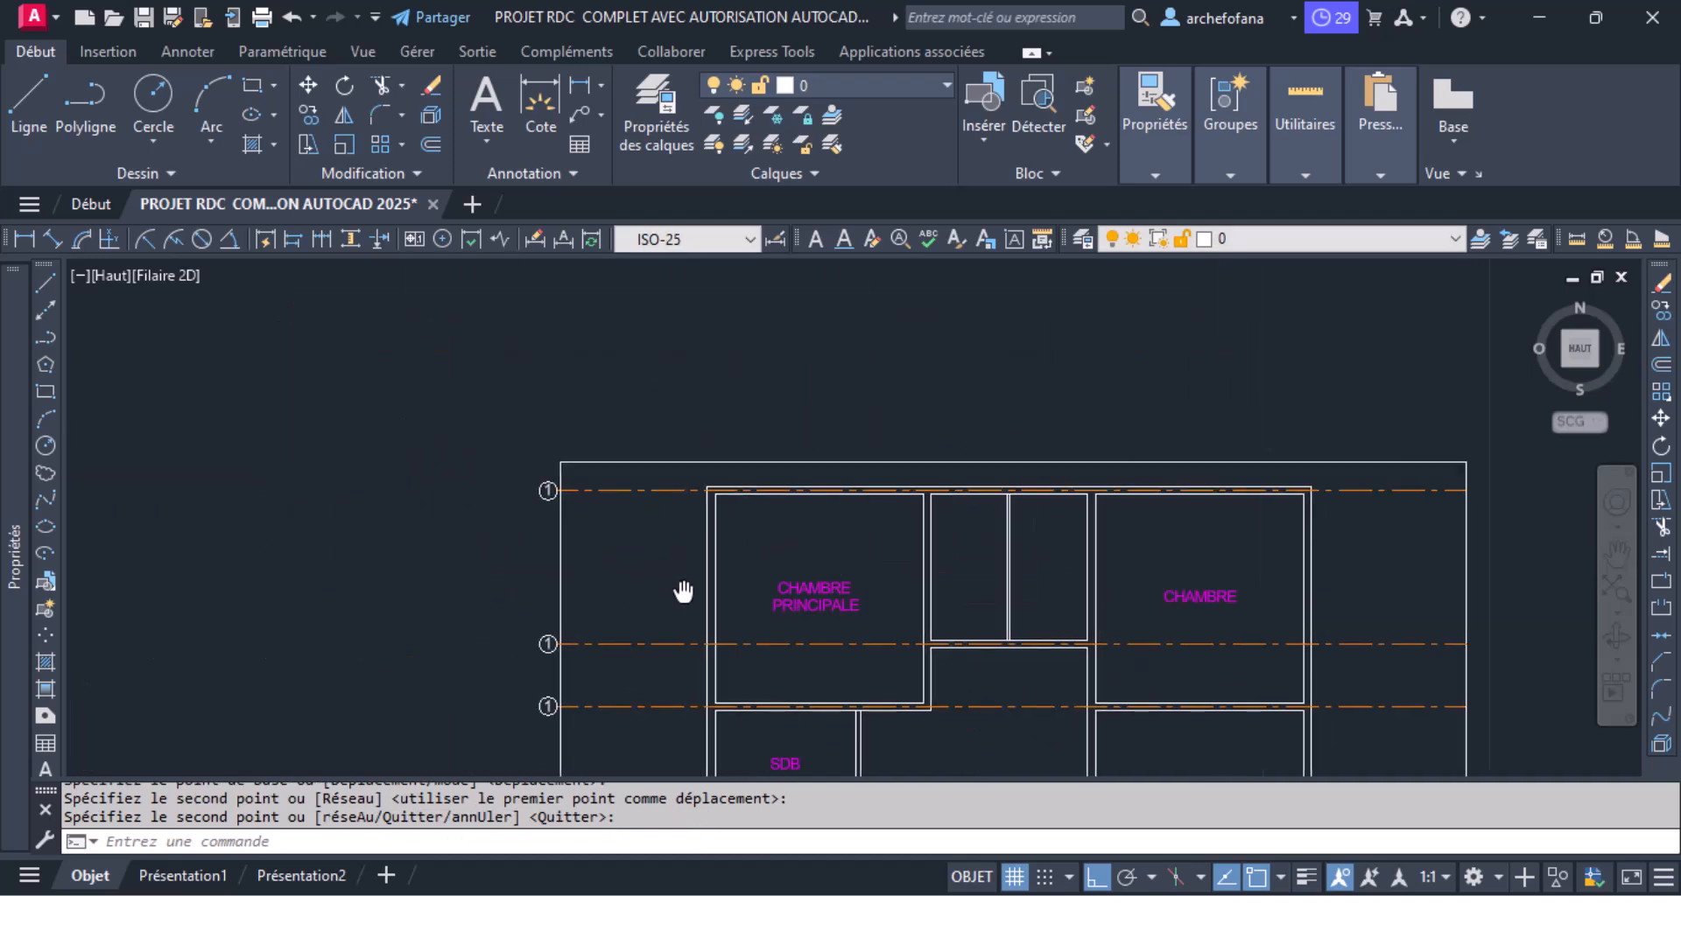
{"action": "left_click", "coordinate": [19, 96]}
{"action": "scroll", "coordinate": [744, 468], "scroll_direction": "up", "scroll_amount": 5}
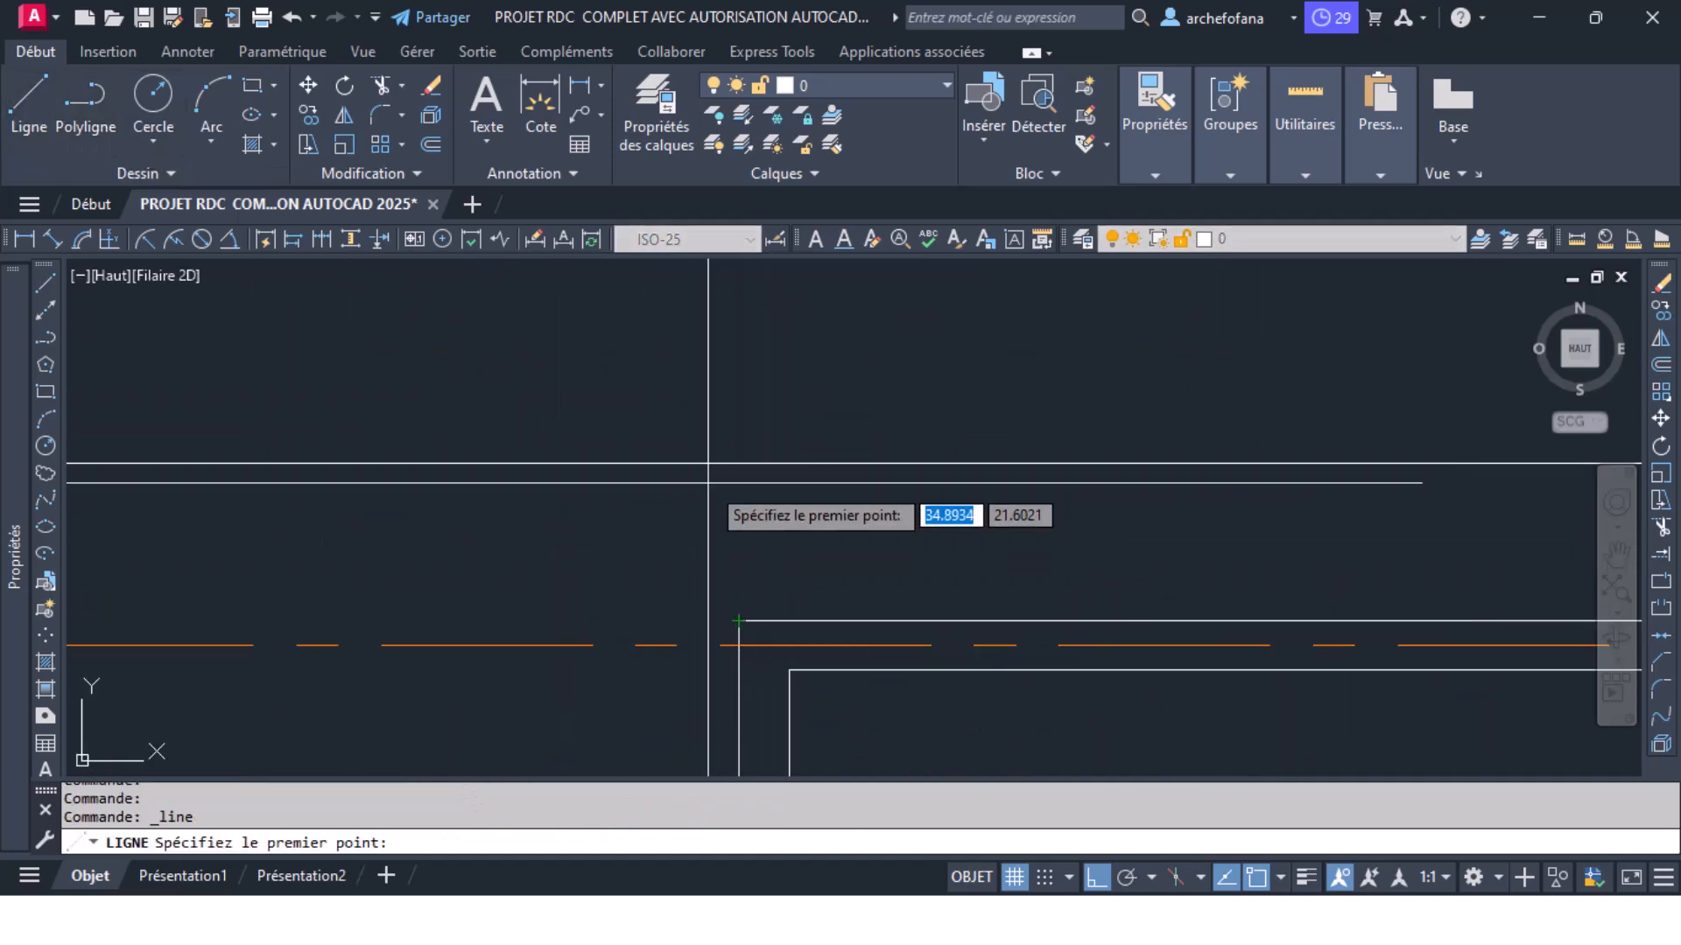
{"action": "left_click", "coordinate": [739, 464]}
{"action": "scroll", "coordinate": [739, 526], "scroll_direction": "down", "scroll_amount": 6}
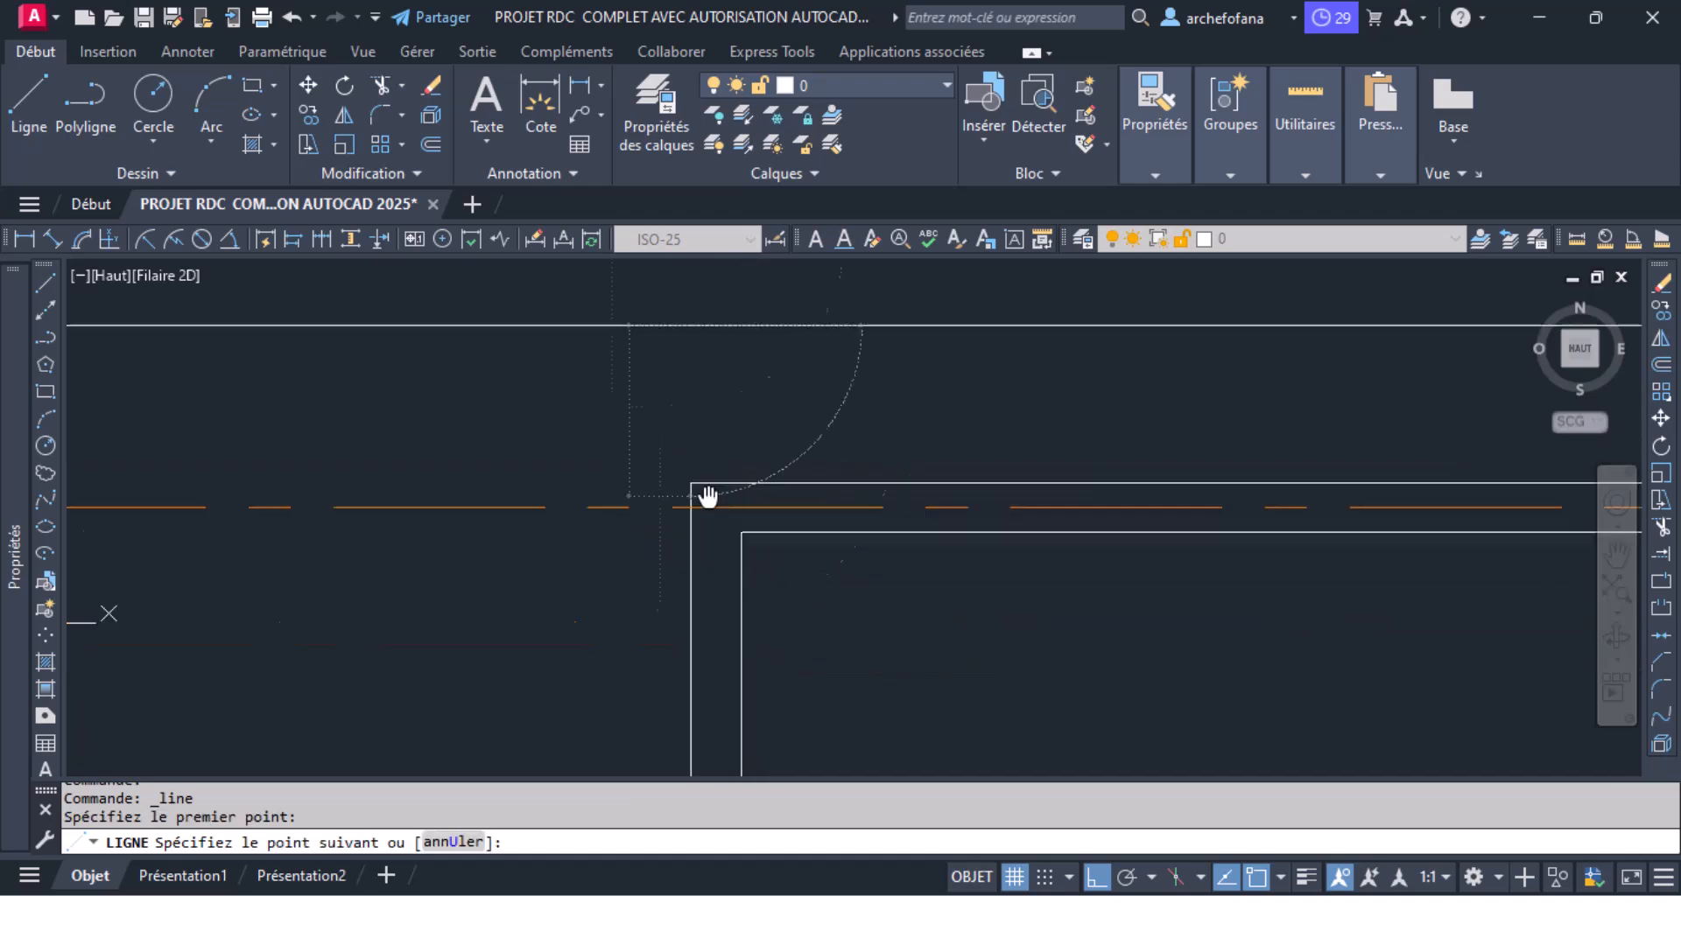
{"action": "scroll", "coordinate": [690, 543], "scroll_direction": "up", "scroll_amount": 5}
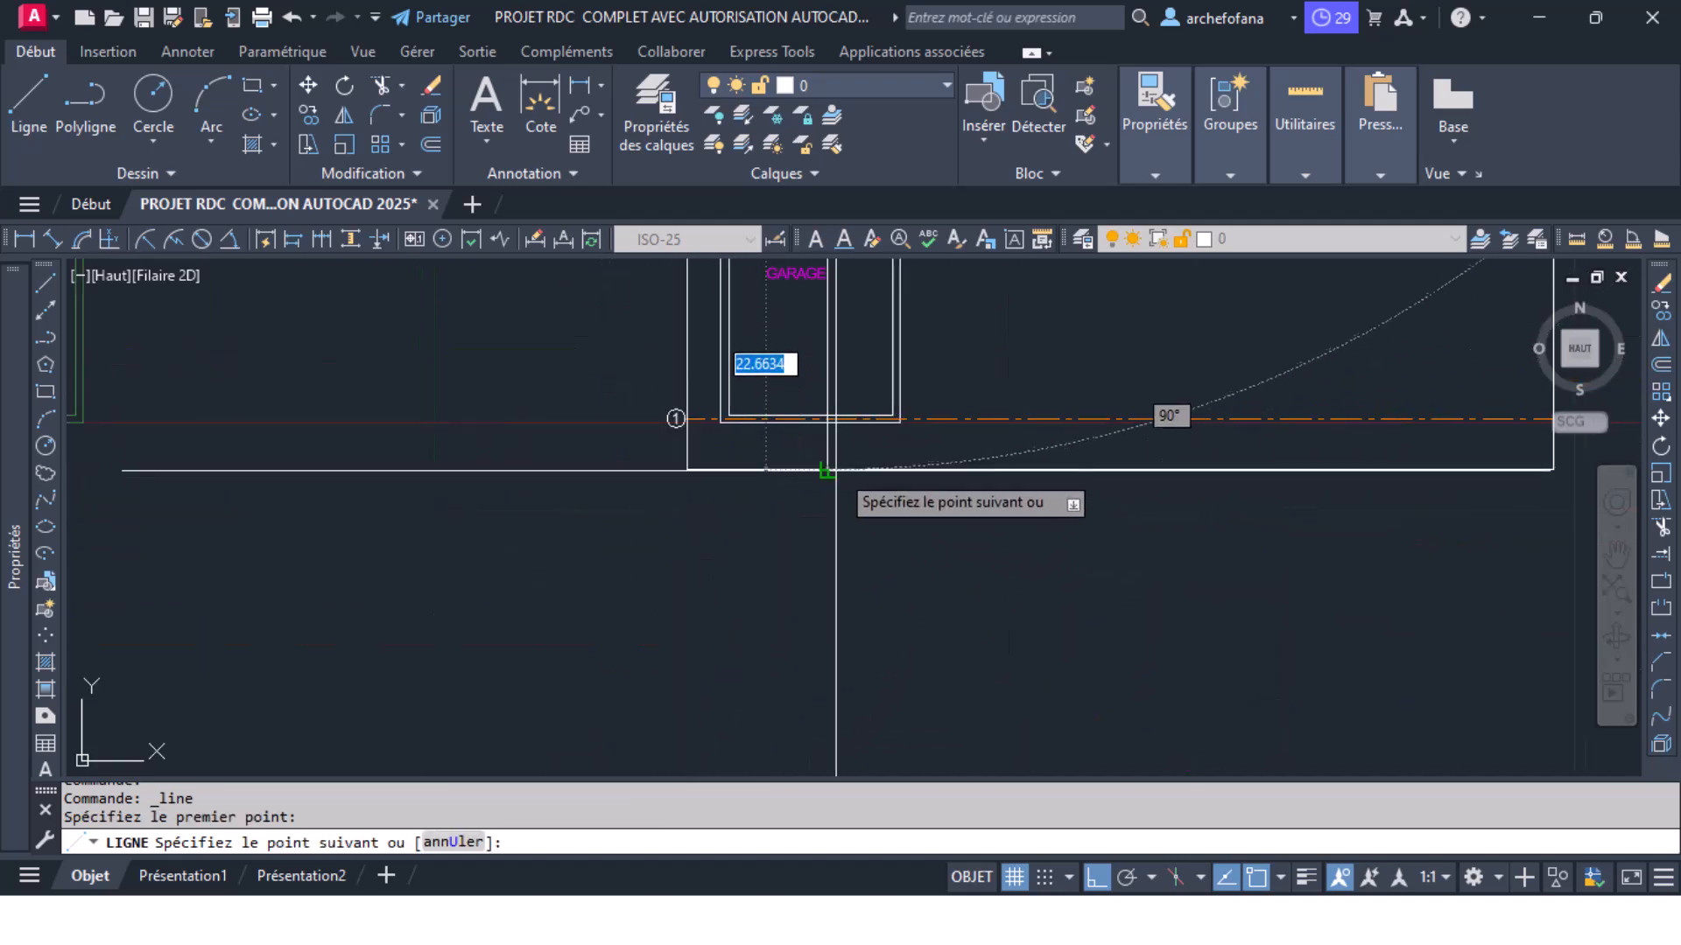
{"action": "left_click", "coordinate": [827, 470]}
{"action": "key", "text": "Return"}
Step: Copy the numbered bubble of the lowest horizontal axis, below GARAGE, to the bottom end of the new vertical line
{"action": "middle_click_drag", "start_coordinate": [739, 443], "coordinate": [694, 586]}
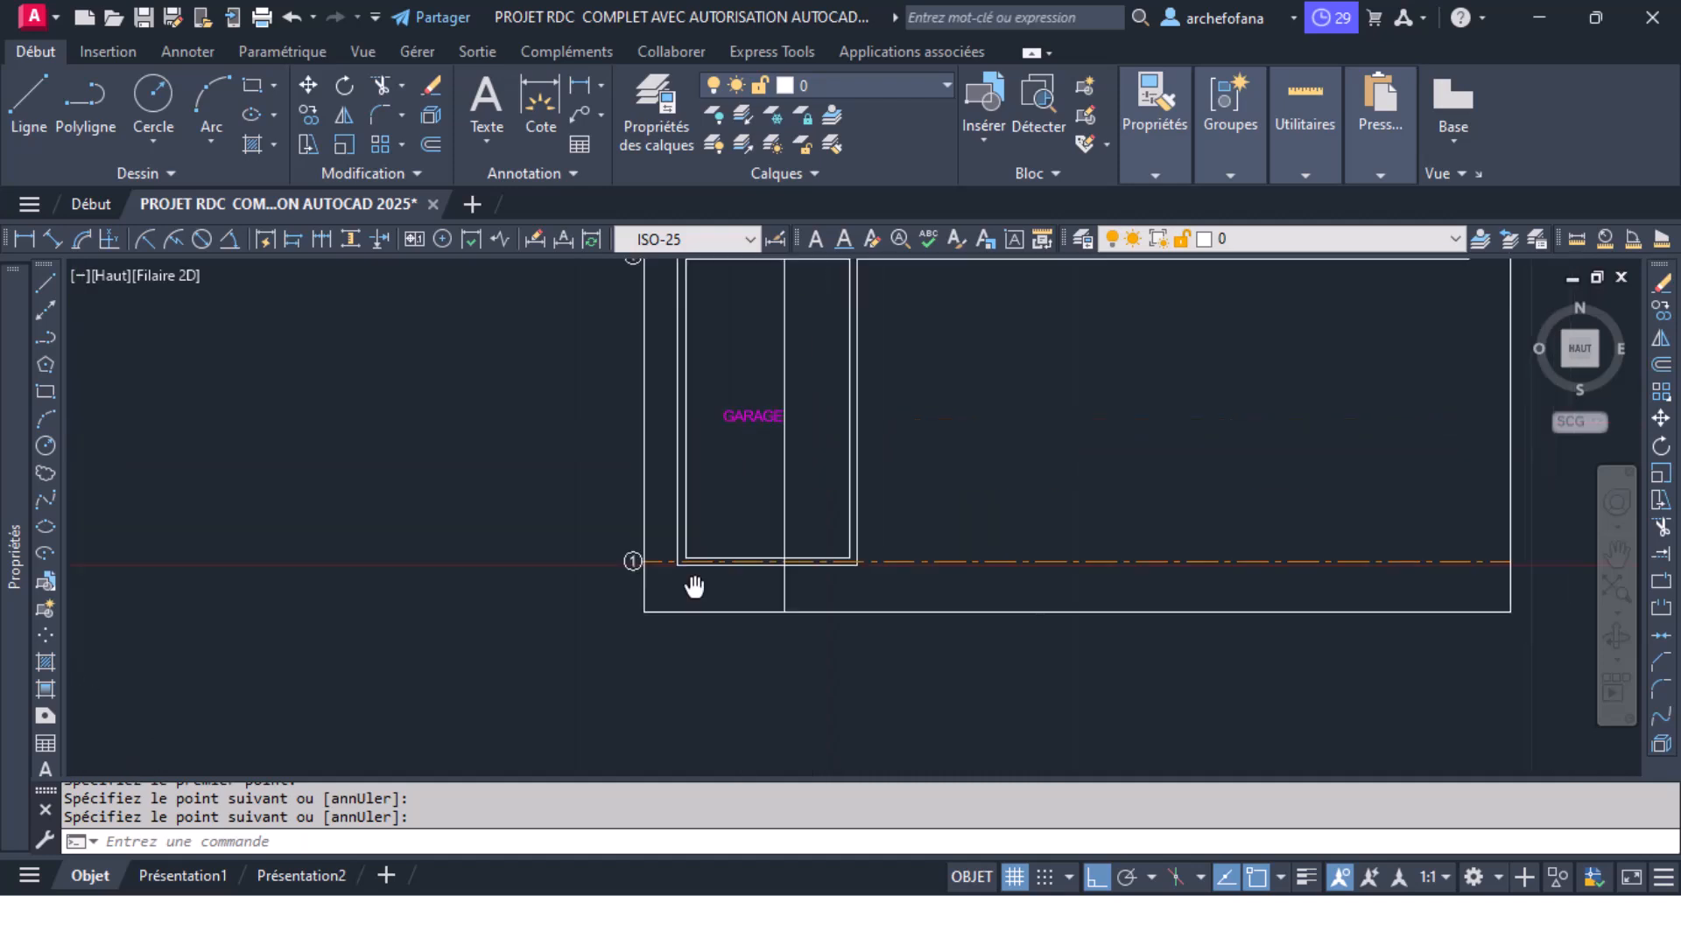
{"action": "scroll", "coordinate": [711, 468], "scroll_direction": "up", "scroll_amount": 2}
{"action": "left_click", "coordinate": [519, 561]}
{"action": "left_click", "coordinate": [646, 672]}
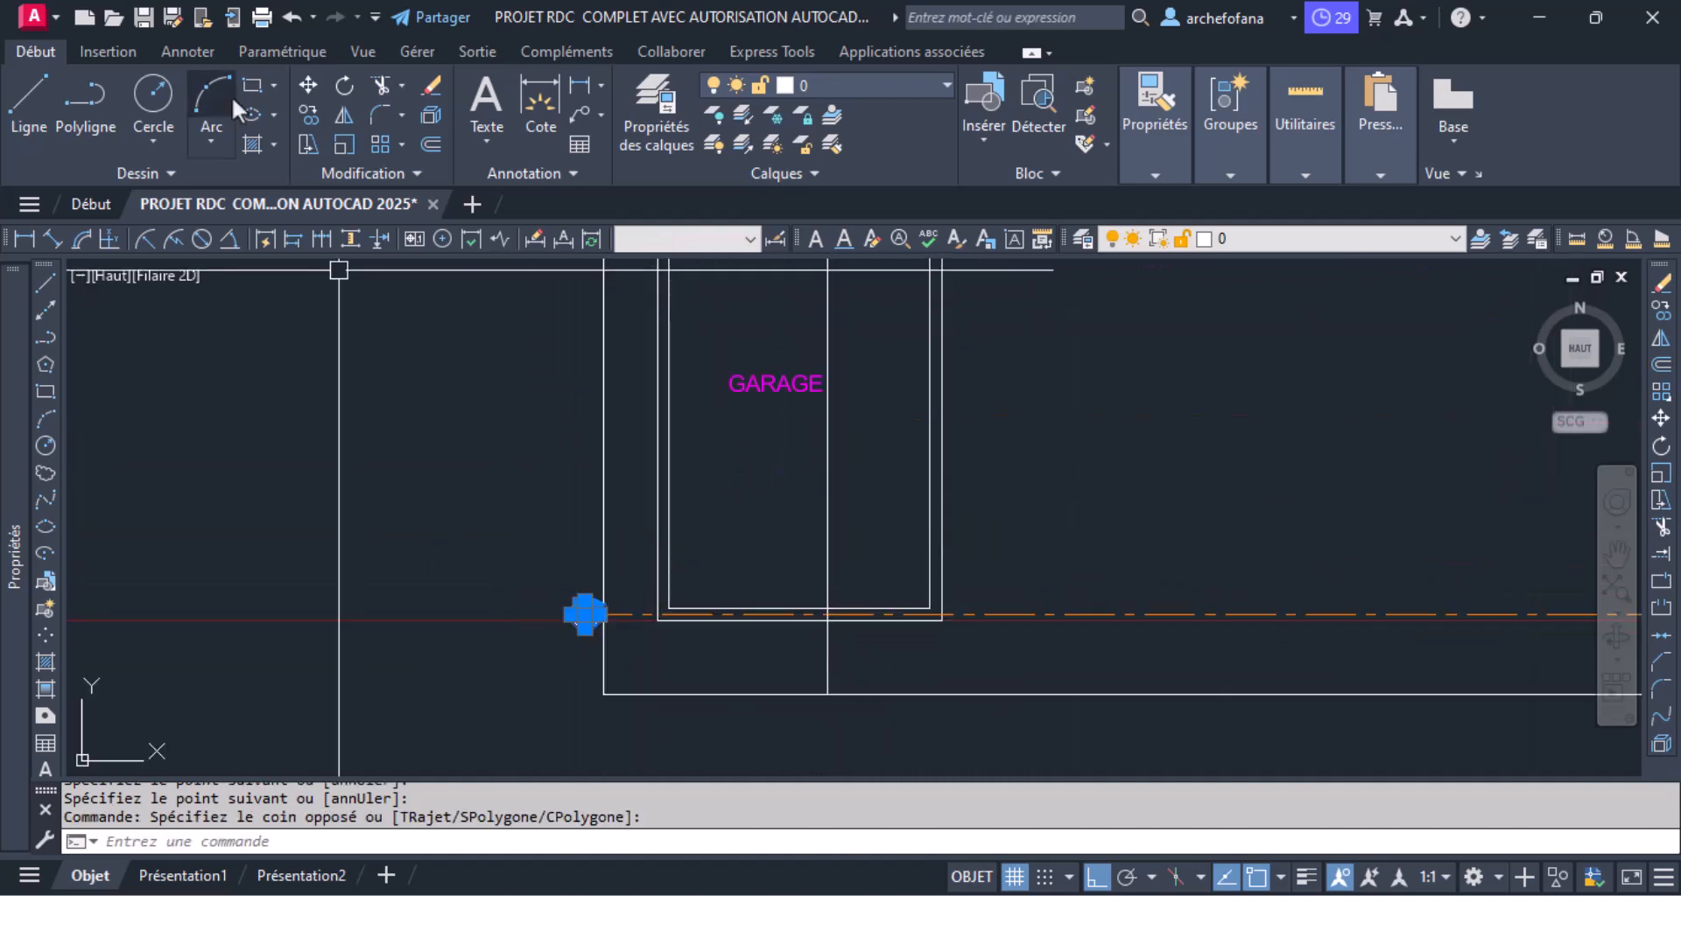
{"action": "left_click", "coordinate": [308, 114]}
{"action": "scroll", "coordinate": [603, 630], "scroll_direction": "up", "scroll_amount": 5}
{"action": "left_click", "coordinate": [587, 569]}
{"action": "scroll", "coordinate": [758, 614], "scroll_direction": "down", "scroll_amount": 5}
{"action": "scroll", "coordinate": [777, 514], "scroll_direction": "up", "scroll_amount": 5}
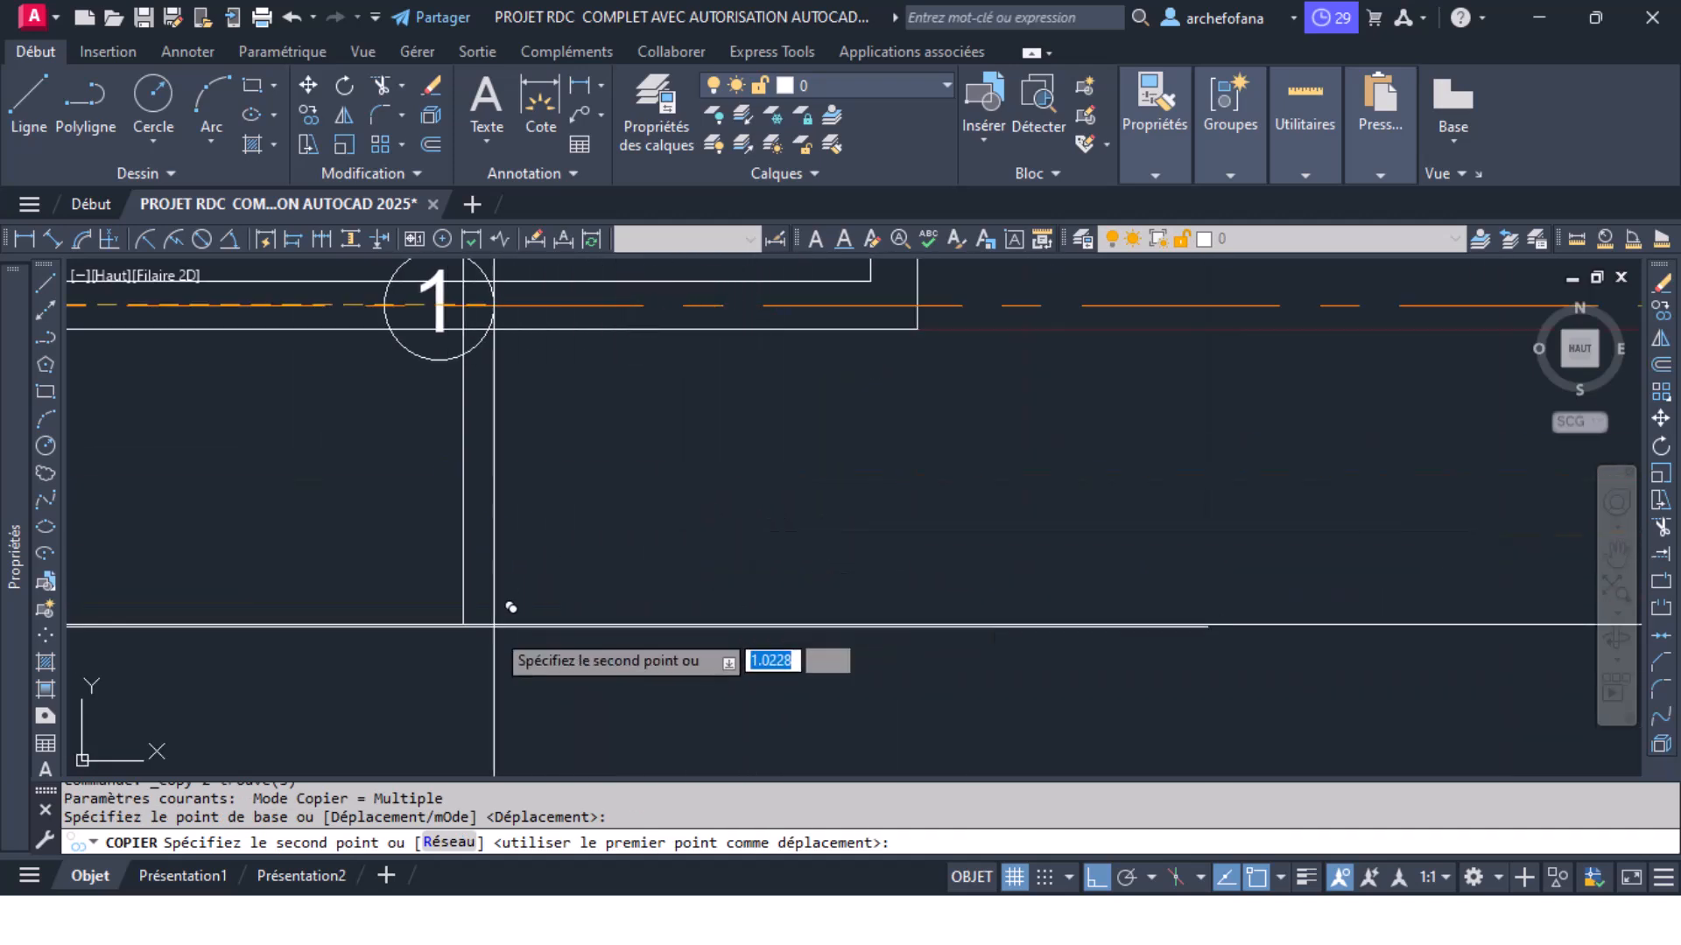
{"action": "left_click", "coordinate": [473, 600]}
{"action": "key", "text": "Return"}
Step: Try to reposition the copied circle and number at the bottom end of the vertical line
{"action": "left_click", "coordinate": [338, 563]}
{"action": "left_click", "coordinate": [475, 621]}
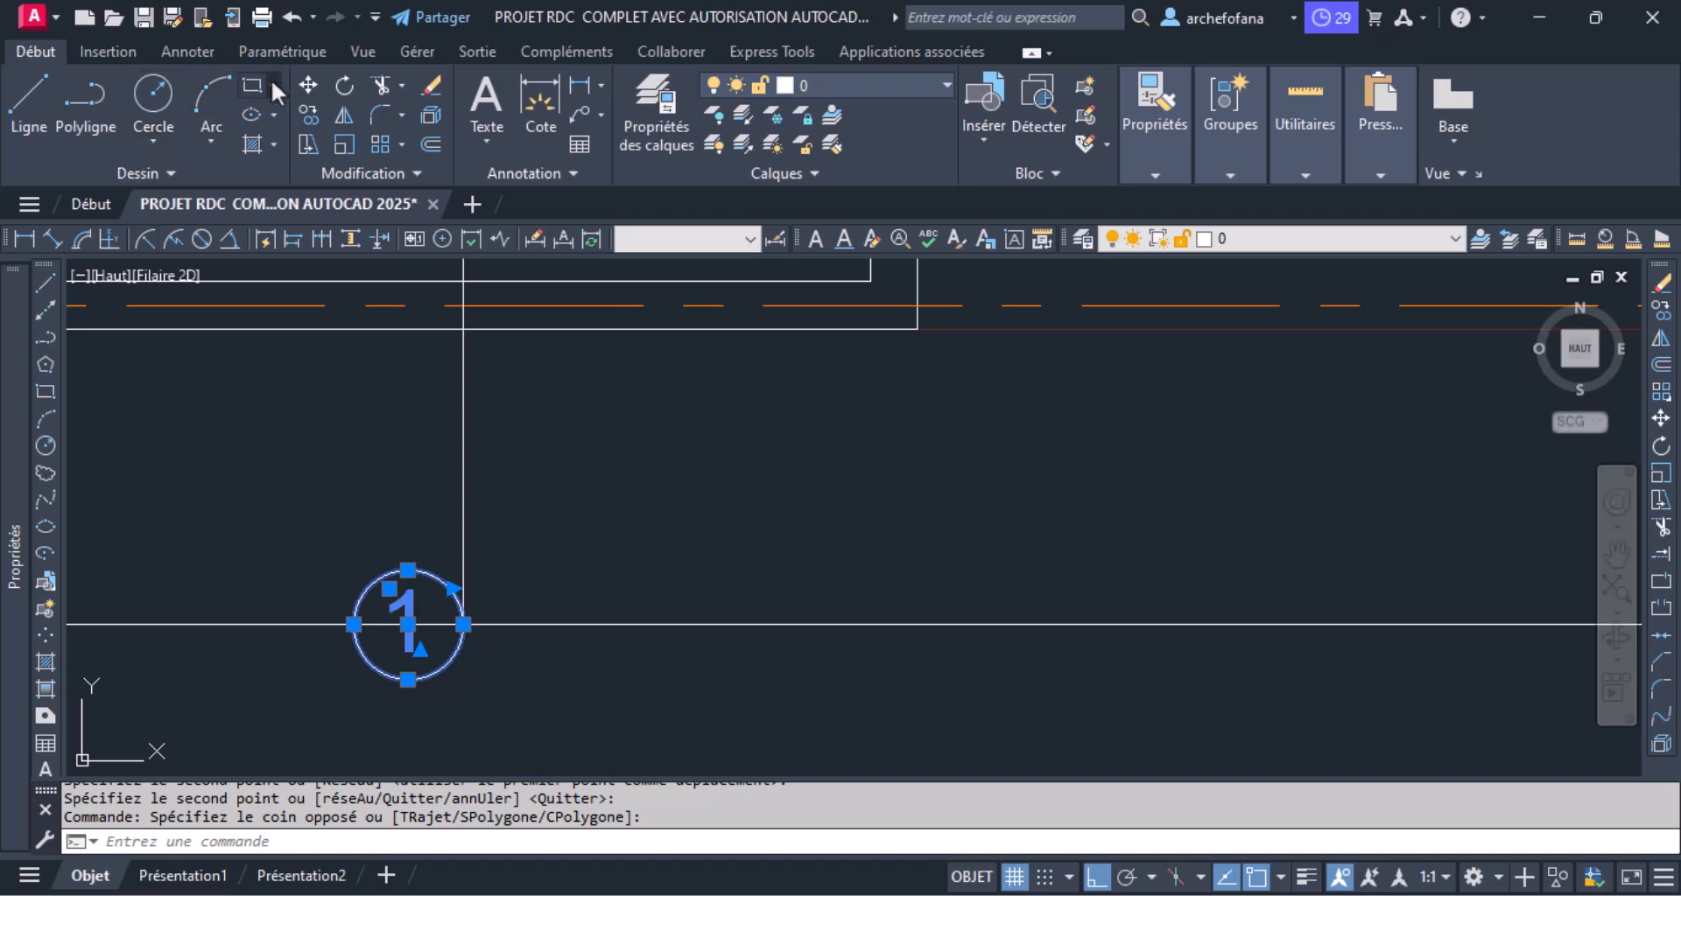
{"action": "left_click", "coordinate": [309, 85]}
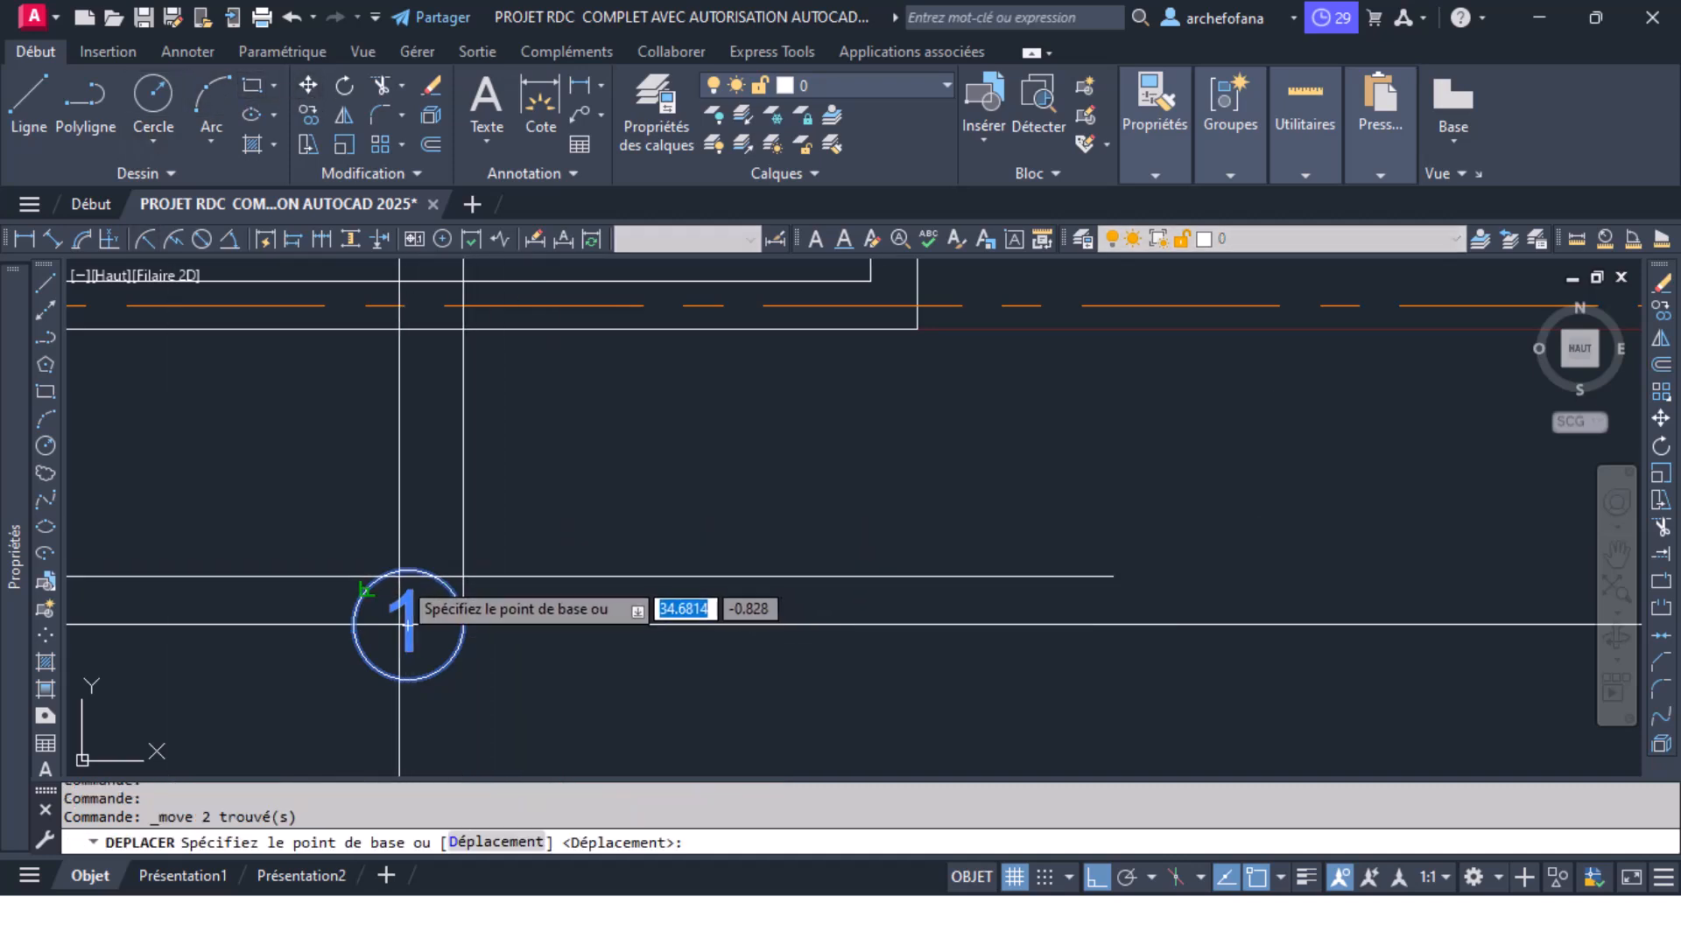
{"action": "left_click", "coordinate": [363, 591]}
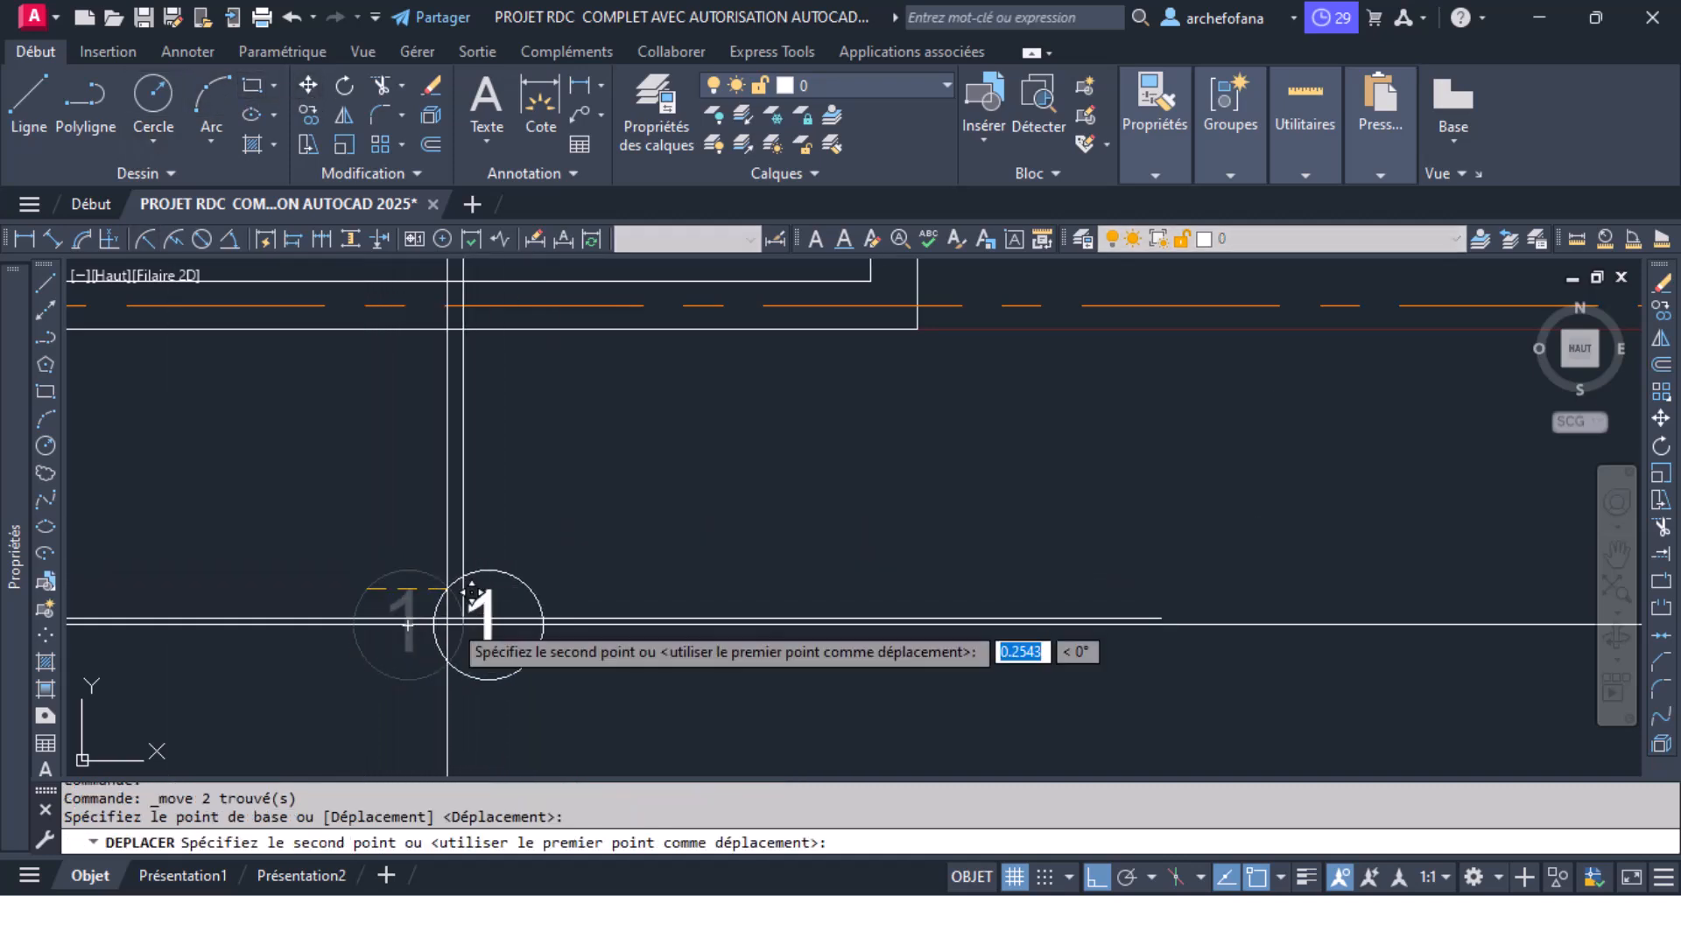
{"action": "left_click", "coordinate": [463, 624]}
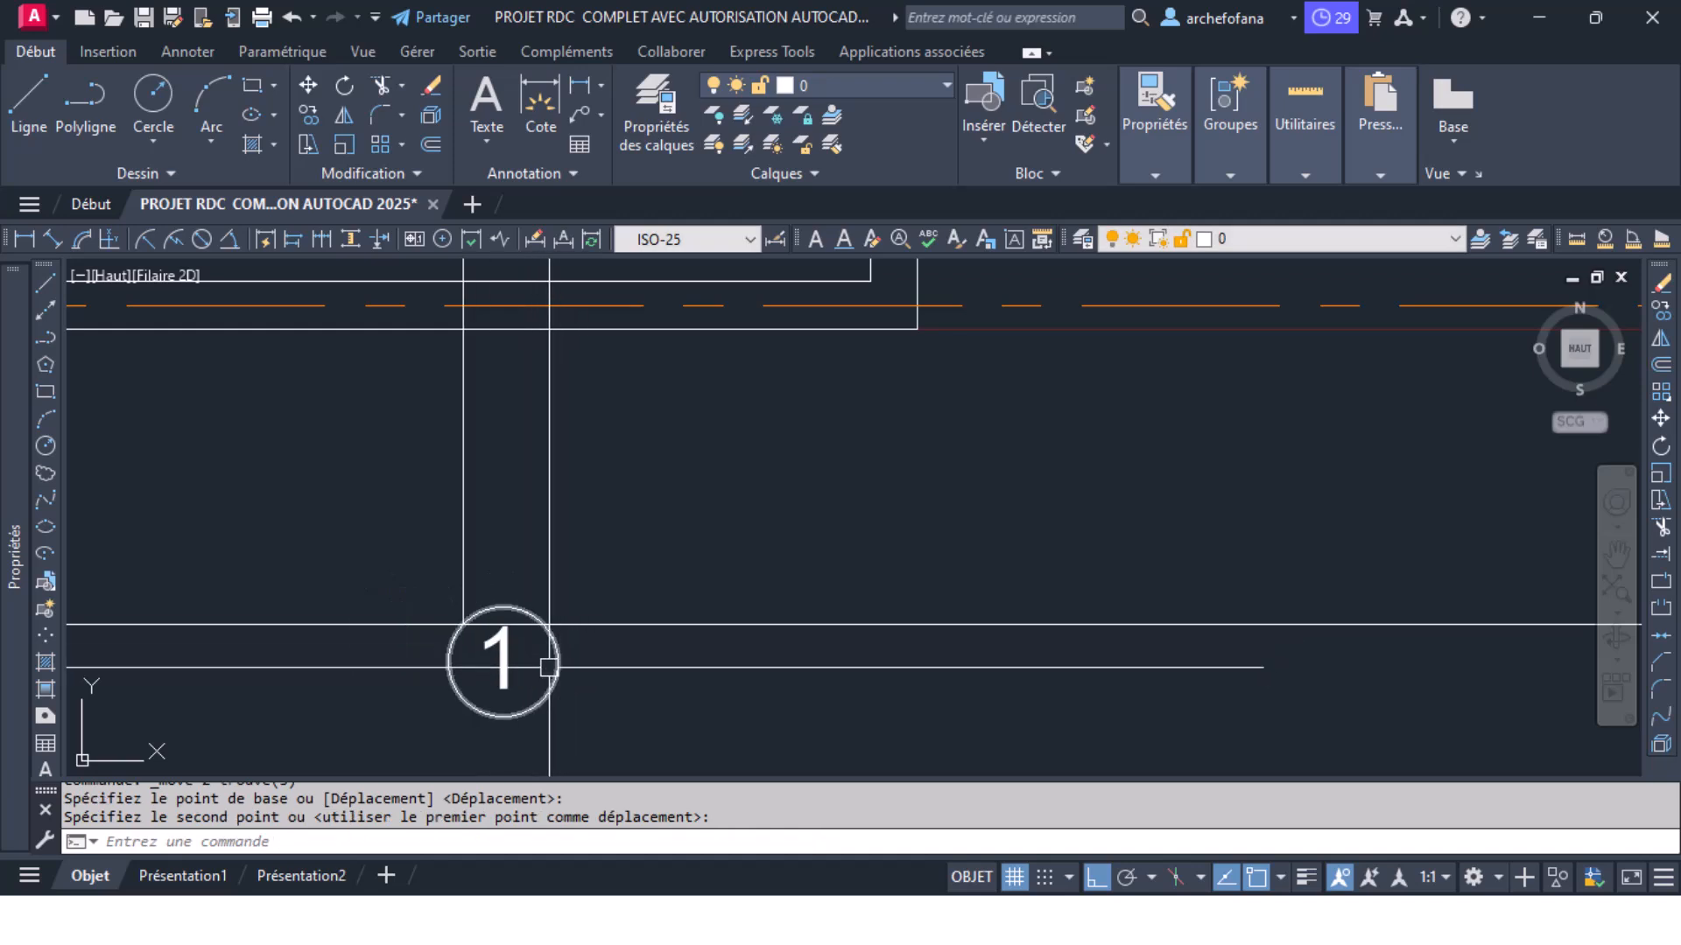
Step: Erase the offset bubble circle and draw a new one of radius 0.175 centred on the vertical line's bottom end
{"action": "left_click", "coordinate": [413, 590]}
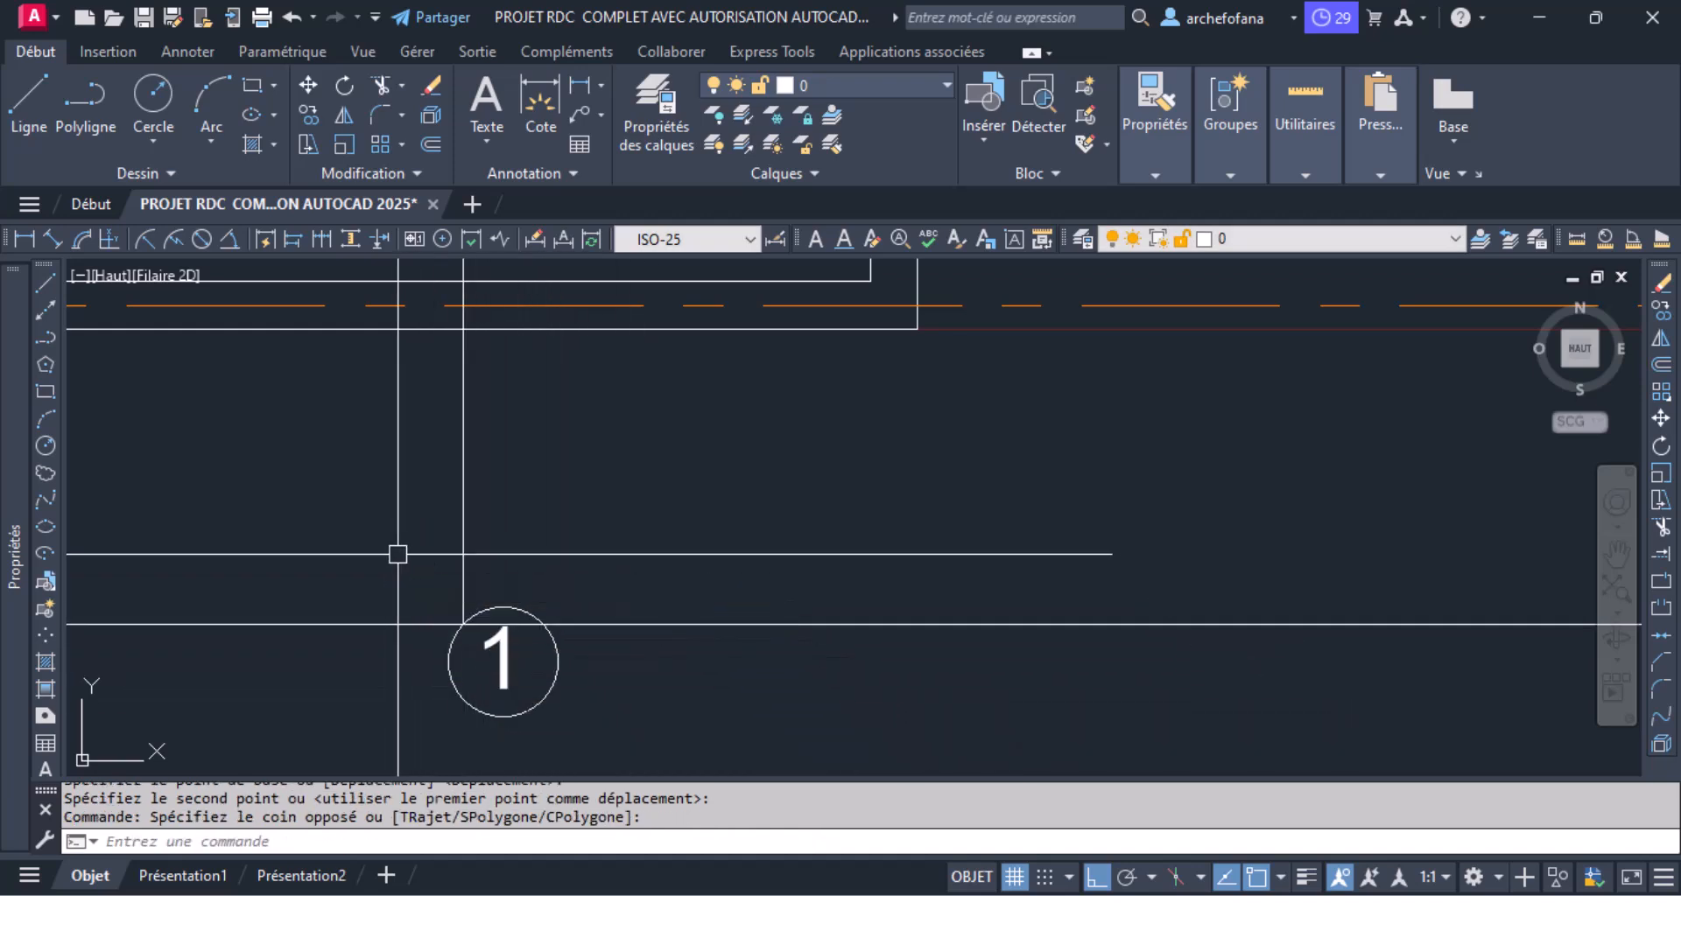
{"action": "left_click", "coordinate": [539, 618]}
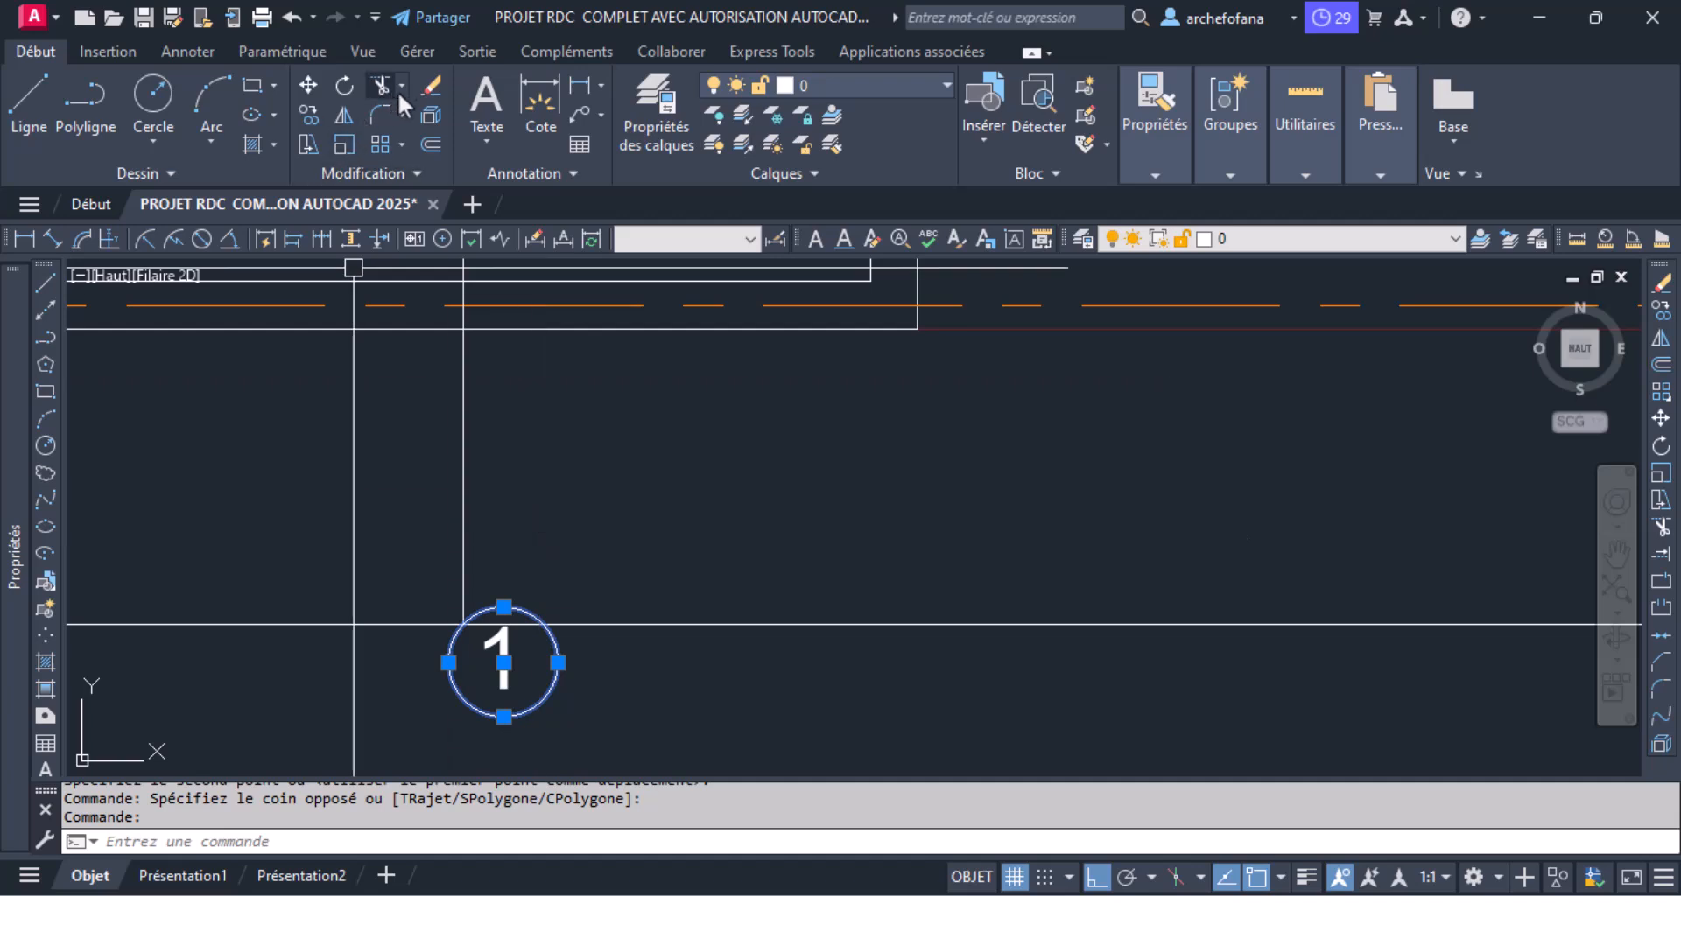
{"action": "left_click", "coordinate": [432, 88]}
{"action": "left_click", "coordinate": [154, 96]}
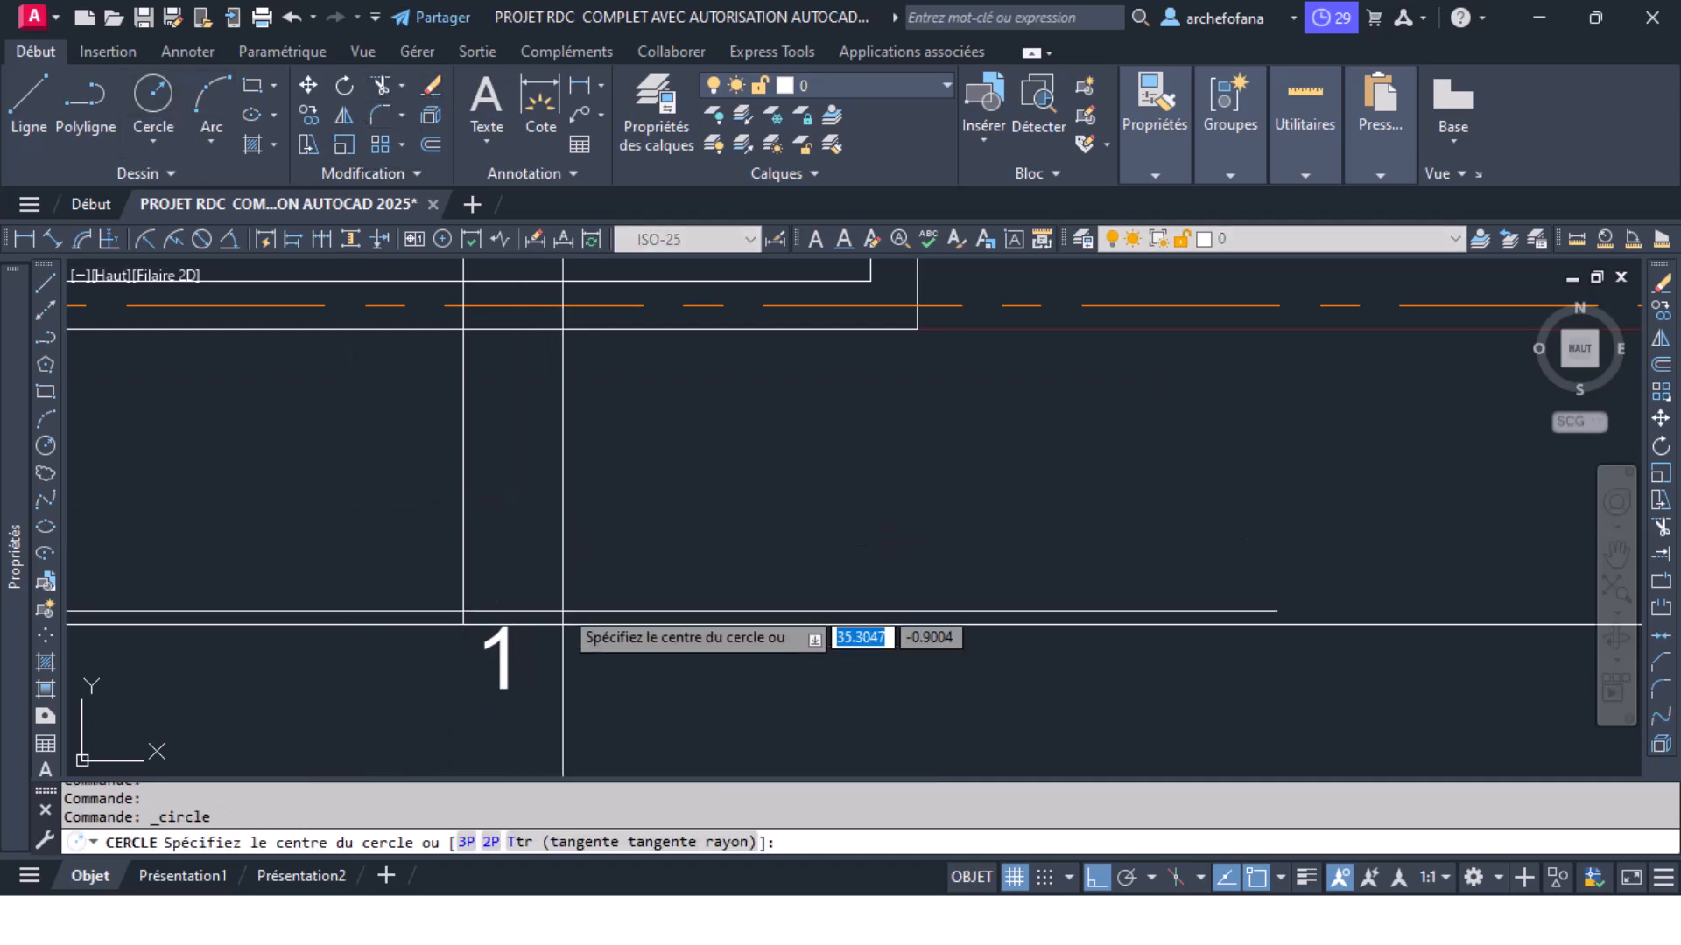
{"action": "left_click", "coordinate": [463, 624]}
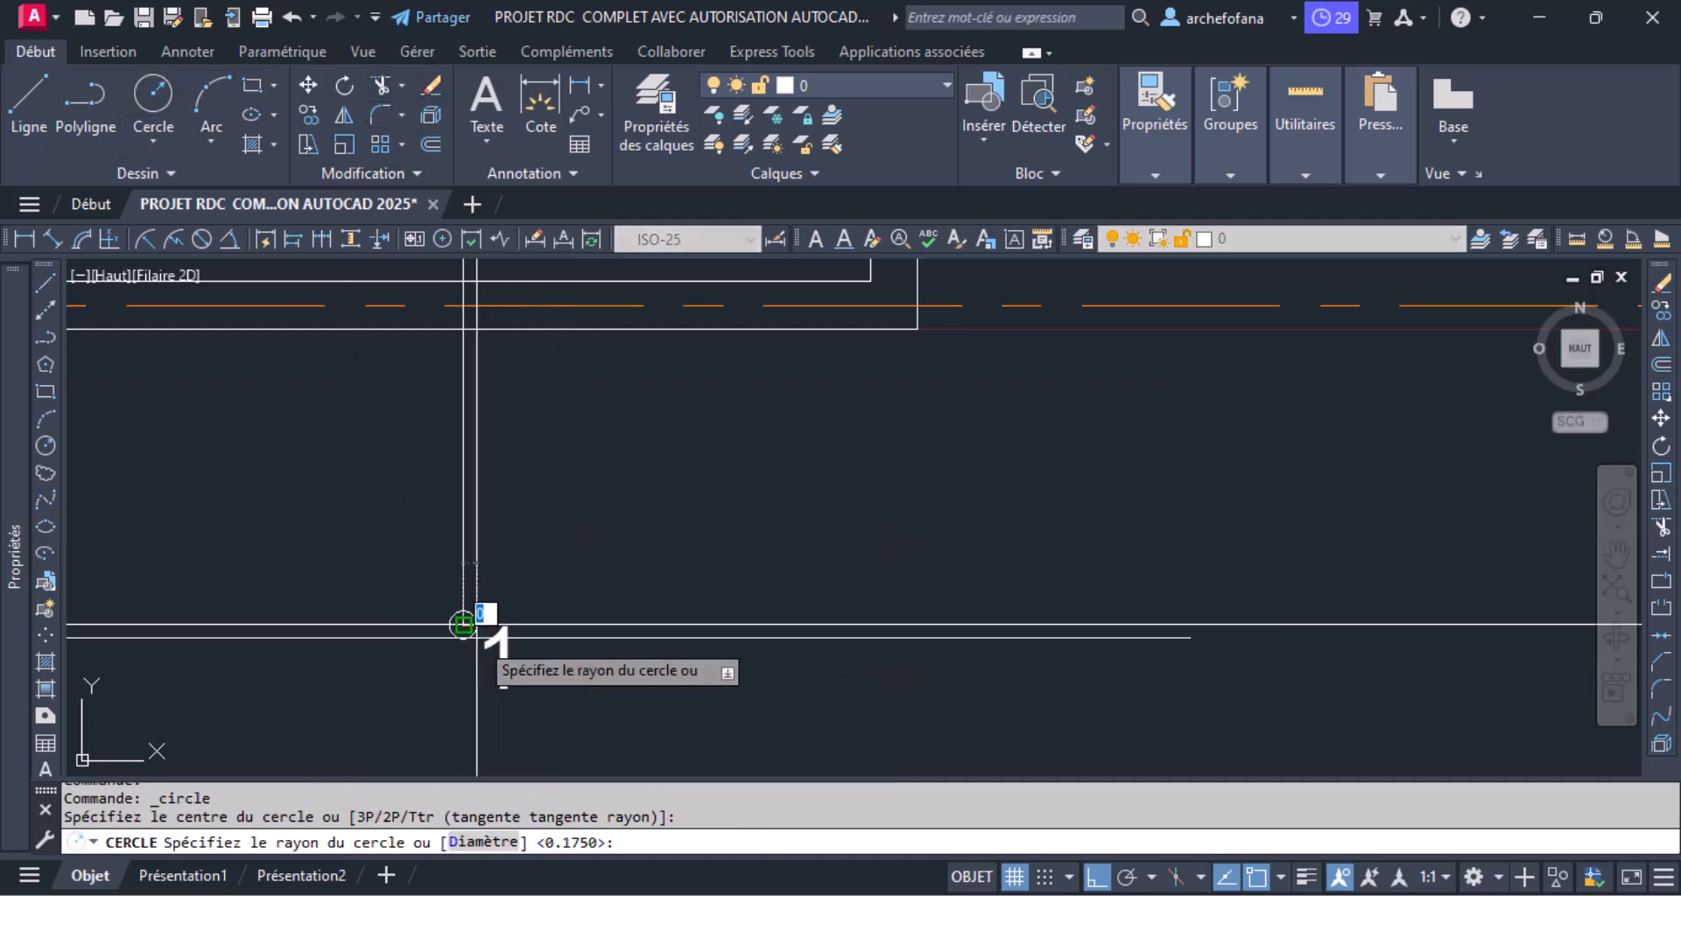
{"action": "left_click", "coordinate": [520, 666]}
Step: Move the number 1 into the middle of the new circle
{"action": "left_click", "coordinate": [503, 659]}
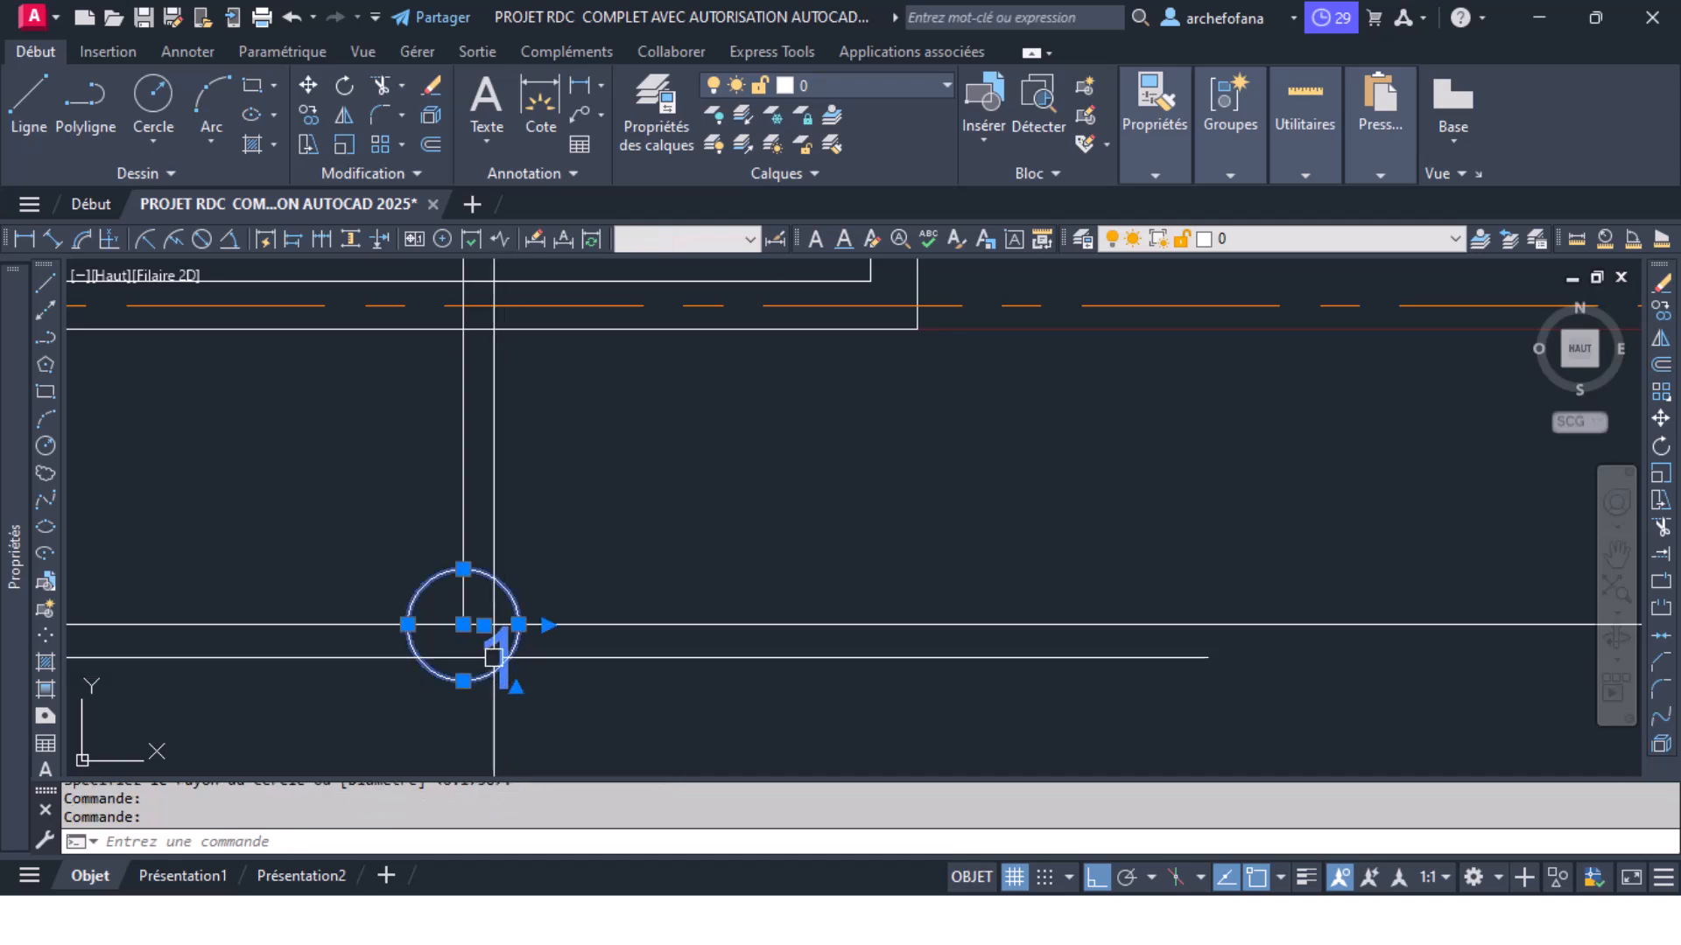
{"action": "key", "text": "ctrl+z"}
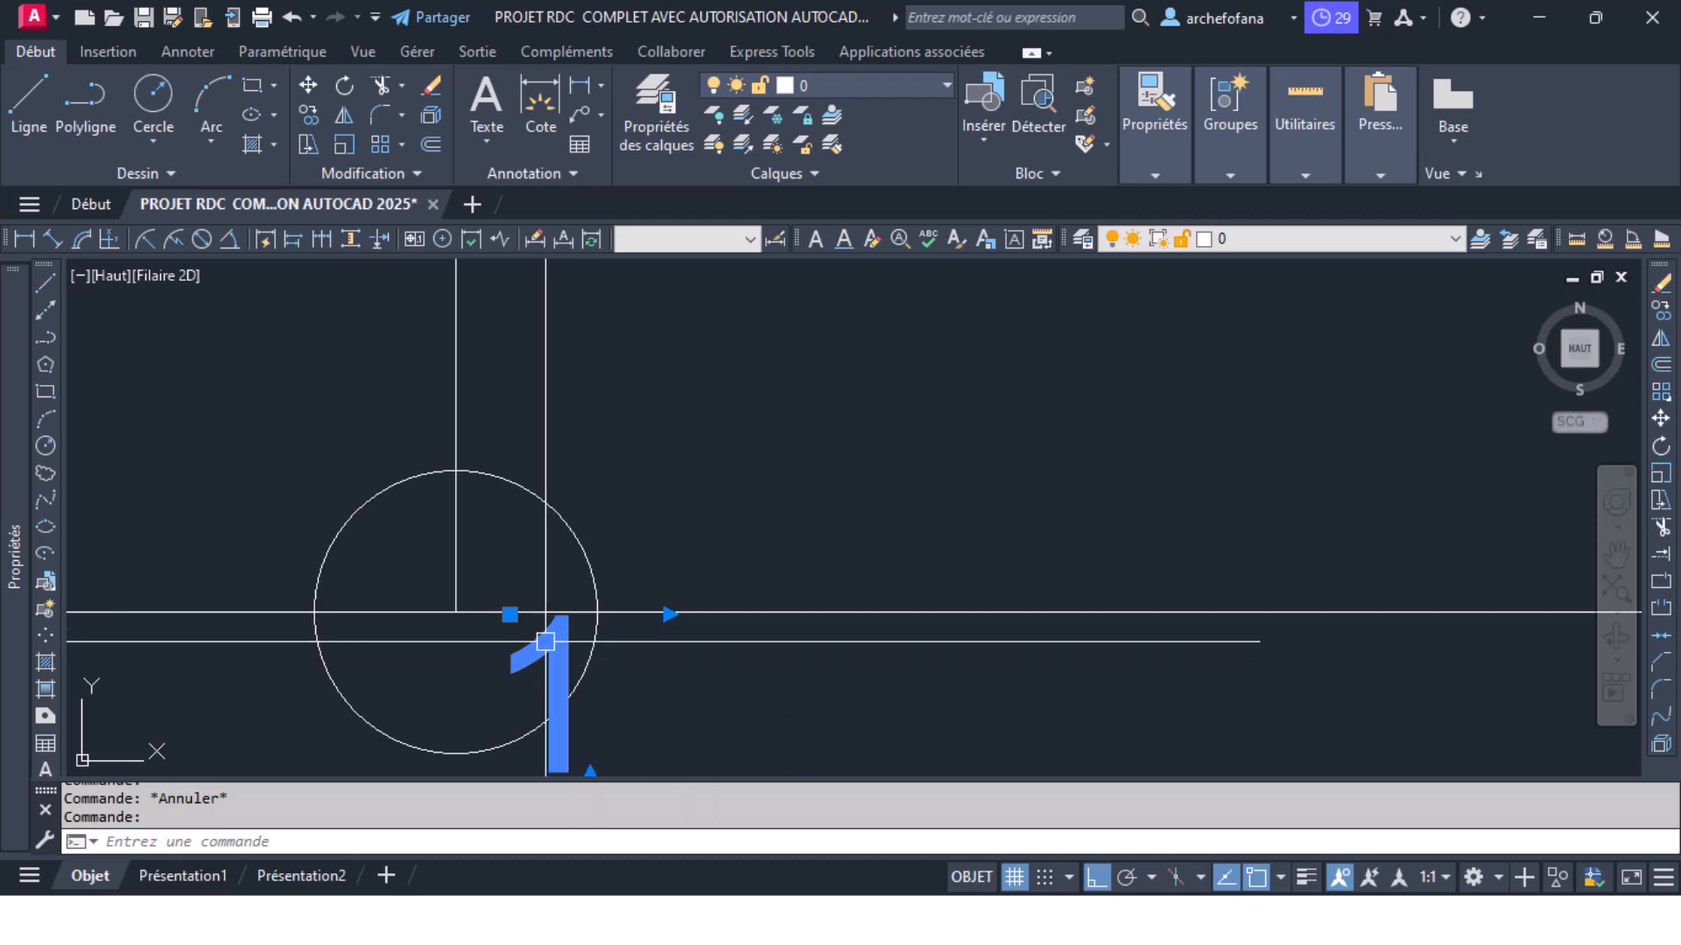
{"action": "left_click", "coordinate": [539, 665]}
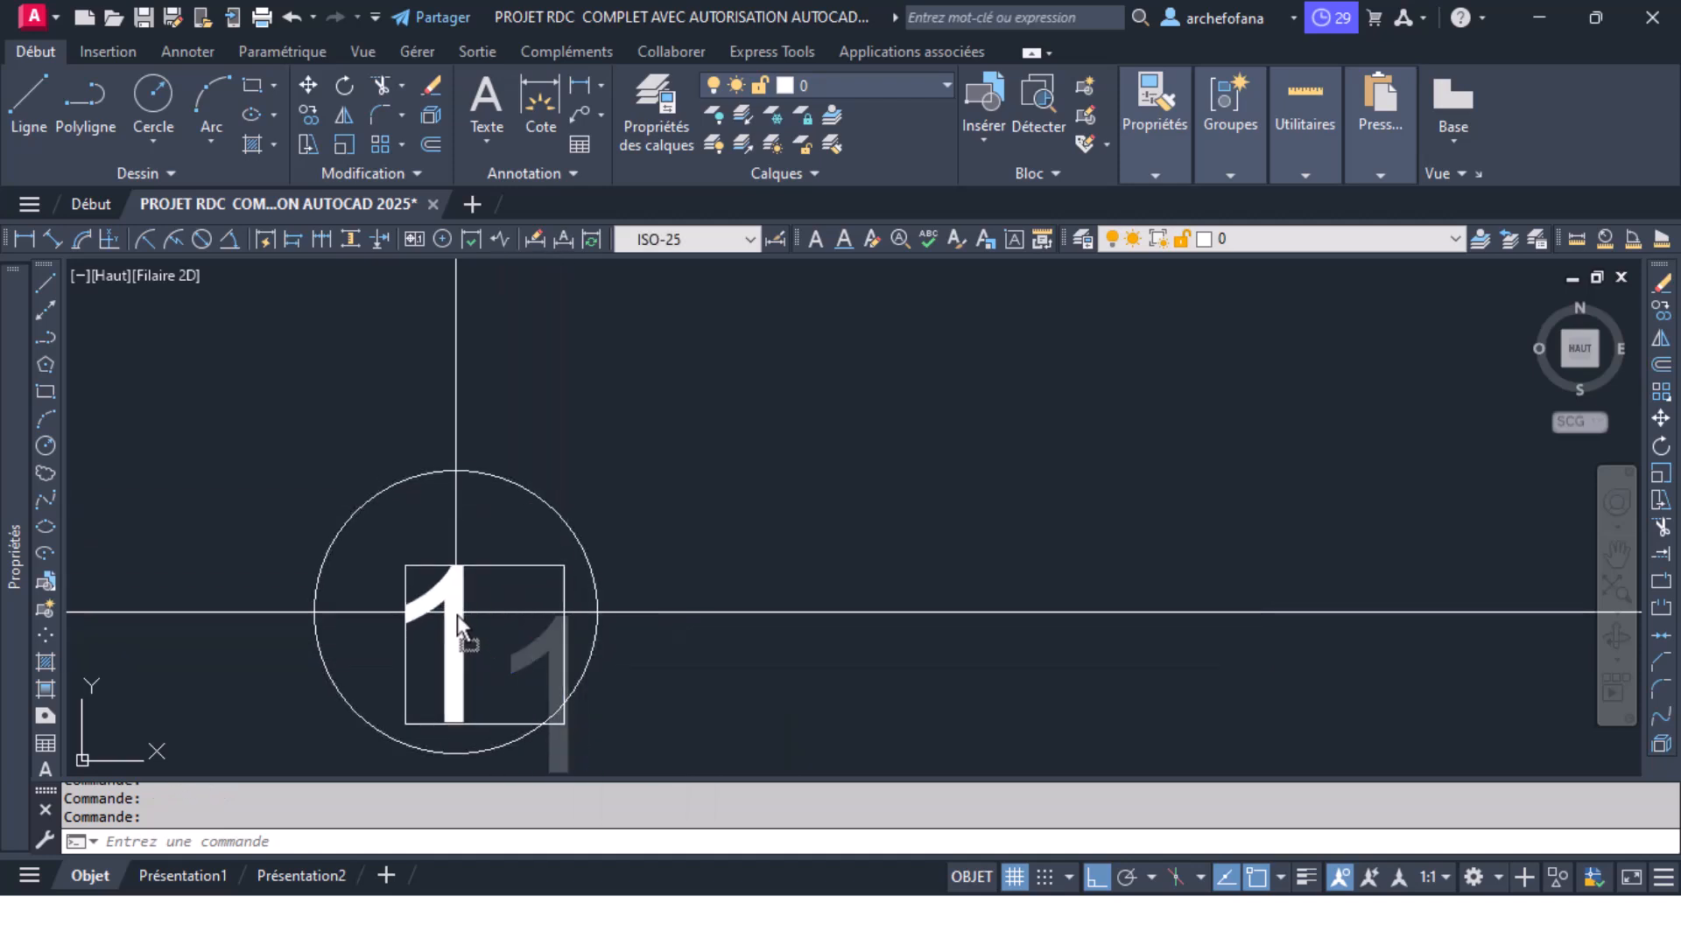
{"action": "left_click", "coordinate": [448, 597]}
Step: Move the circle and its number down so the circle's top point touches the vertical line's bottom end
{"action": "left_click", "coordinate": [210, 416]}
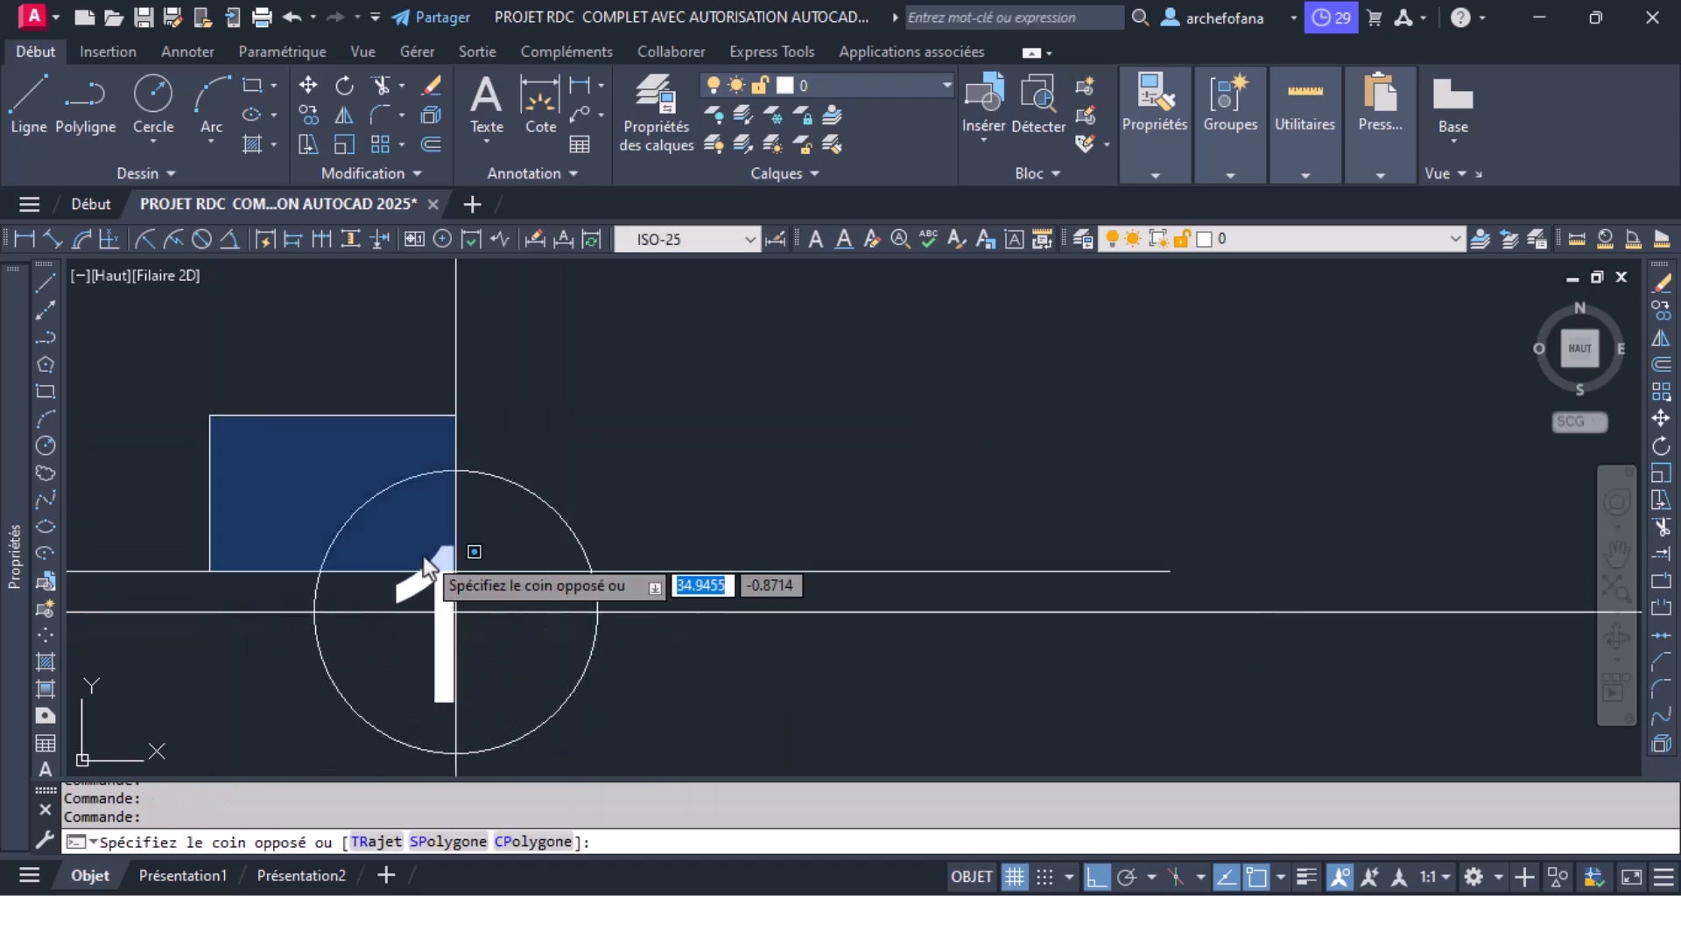
{"action": "scroll", "coordinate": [681, 676], "scroll_direction": "down", "scroll_amount": 2}
{"action": "left_click", "coordinate": [678, 745]}
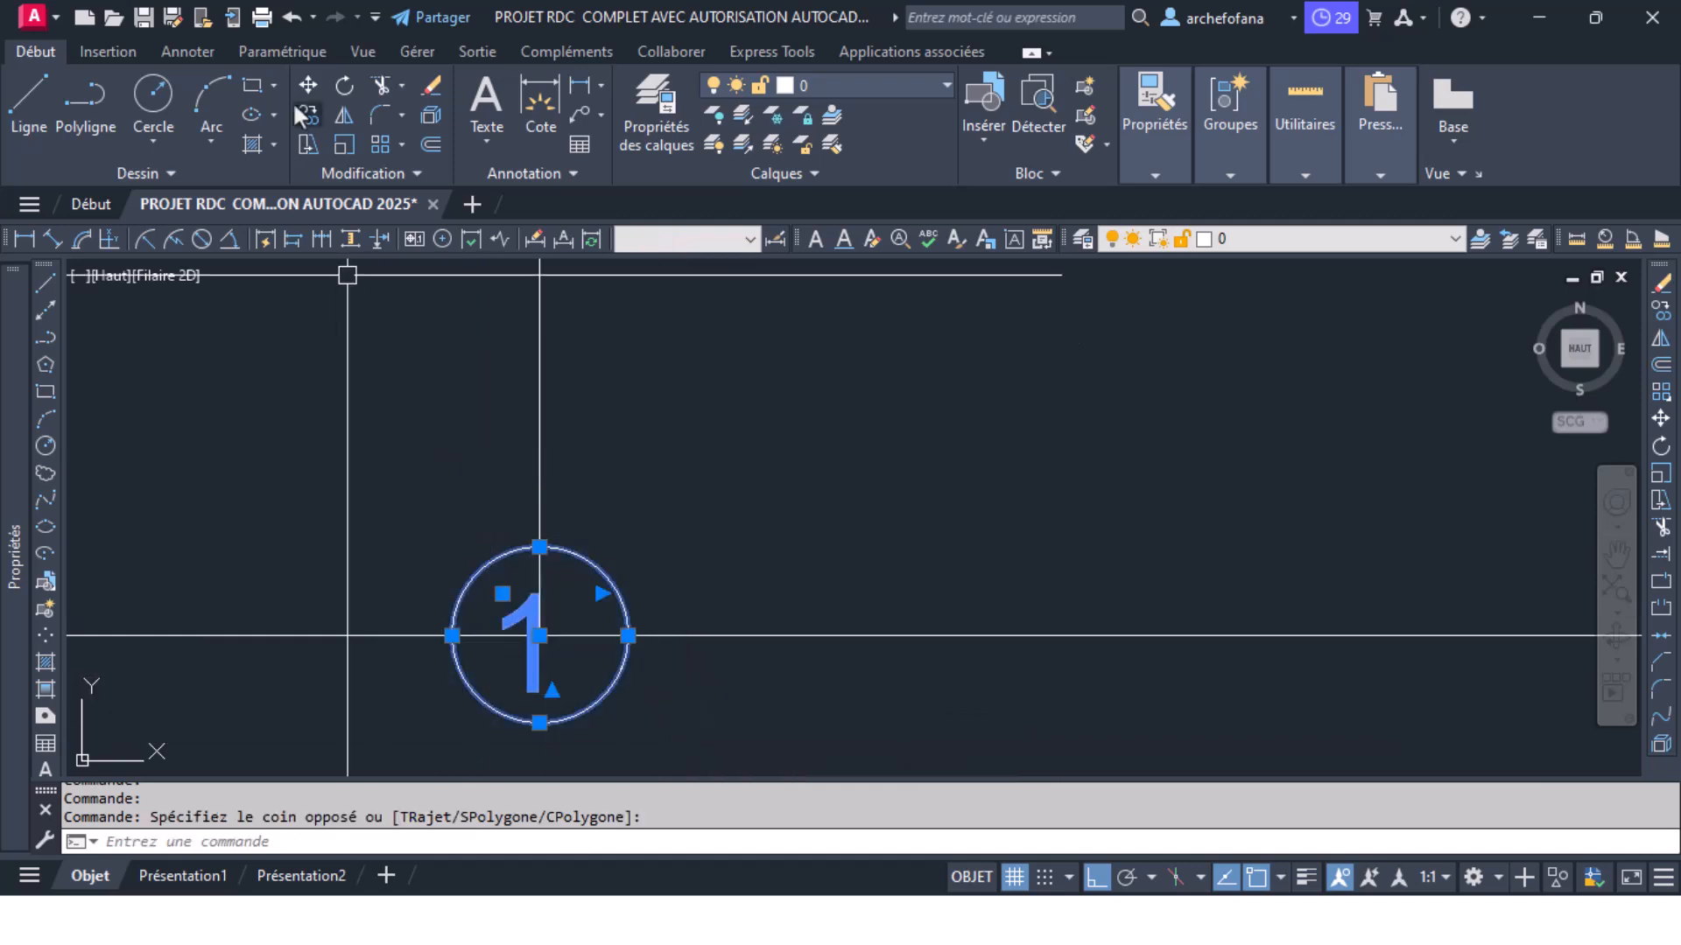
{"action": "left_click", "coordinate": [306, 82]}
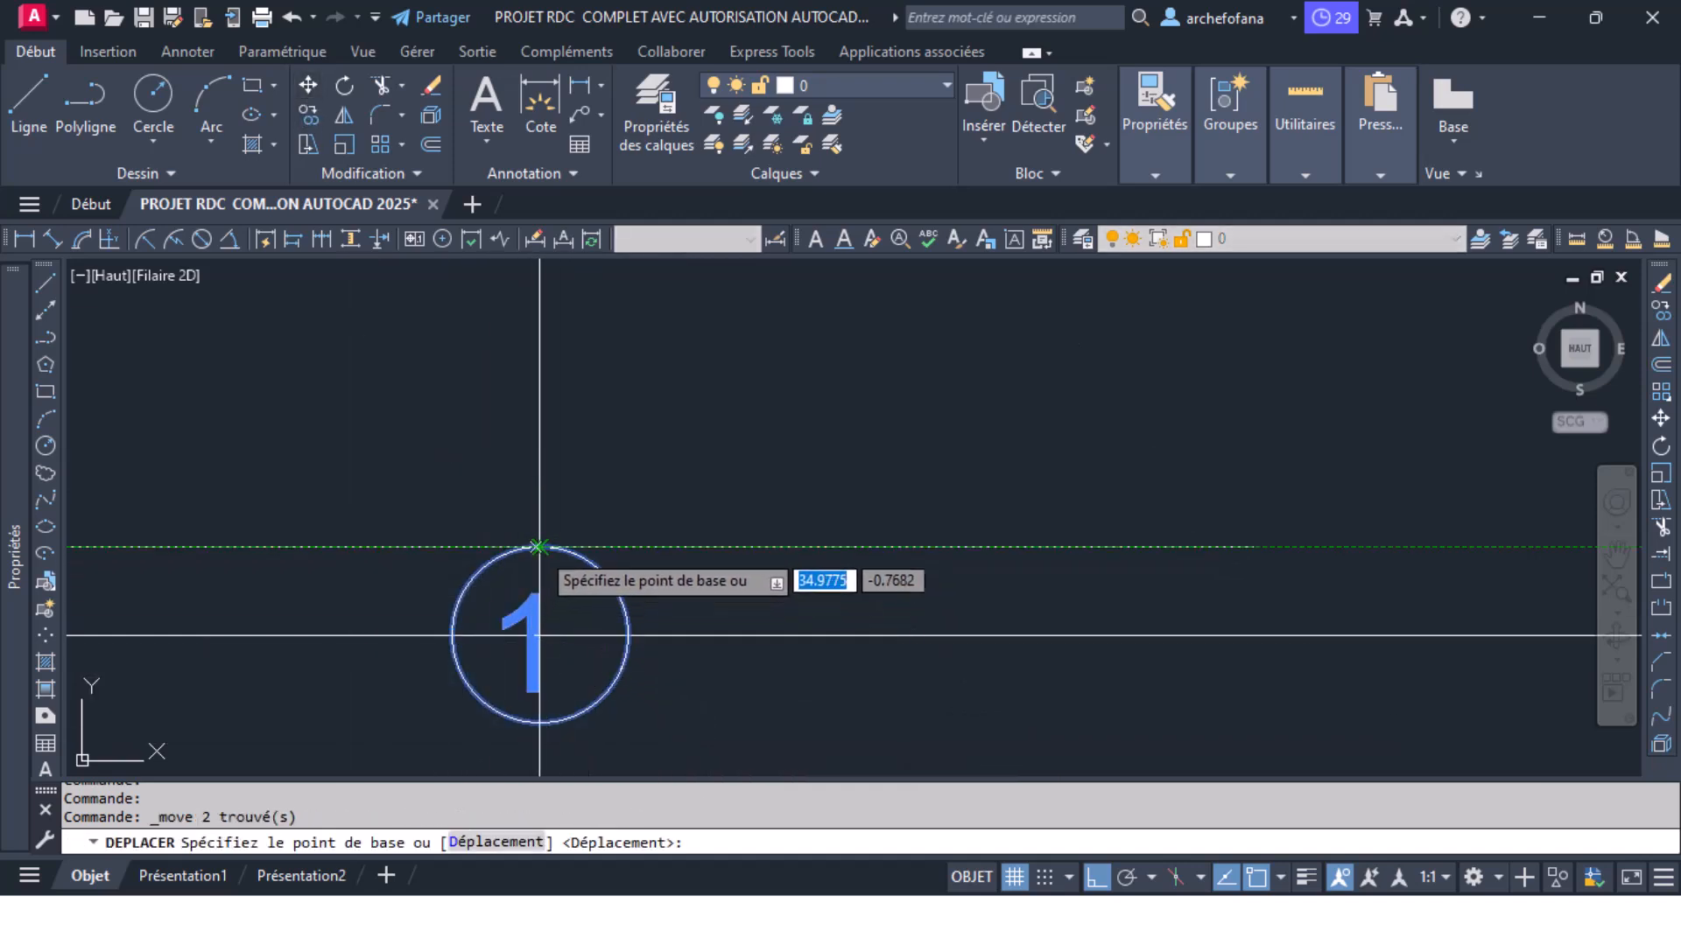
{"action": "left_click", "coordinate": [539, 547]}
{"action": "left_click", "coordinate": [539, 634]}
{"action": "scroll", "coordinate": [705, 521], "scroll_direction": "down", "scroll_amount": 3}
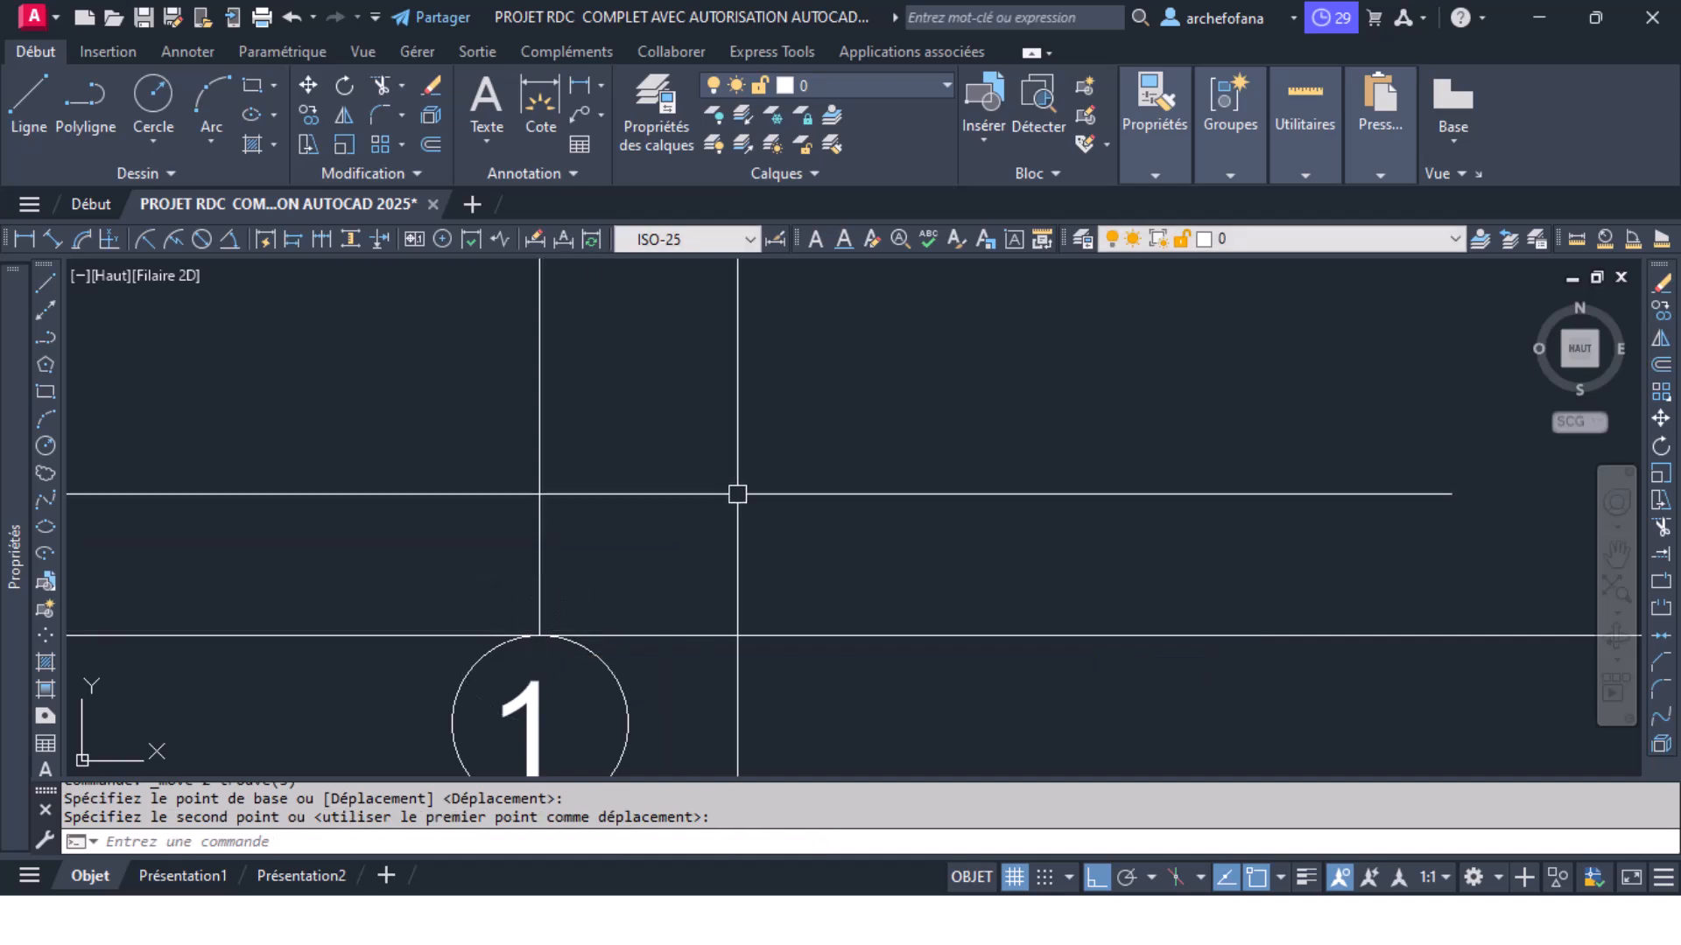
{"action": "scroll", "coordinate": [780, 479], "scroll_direction": "down", "scroll_amount": 2}
Step: Try matching the lowest horizontal axis's properties onto the vertical line, its circle and the neighbouring bubble, and undo the whole match
{"action": "left_click", "coordinate": [1152, 166]}
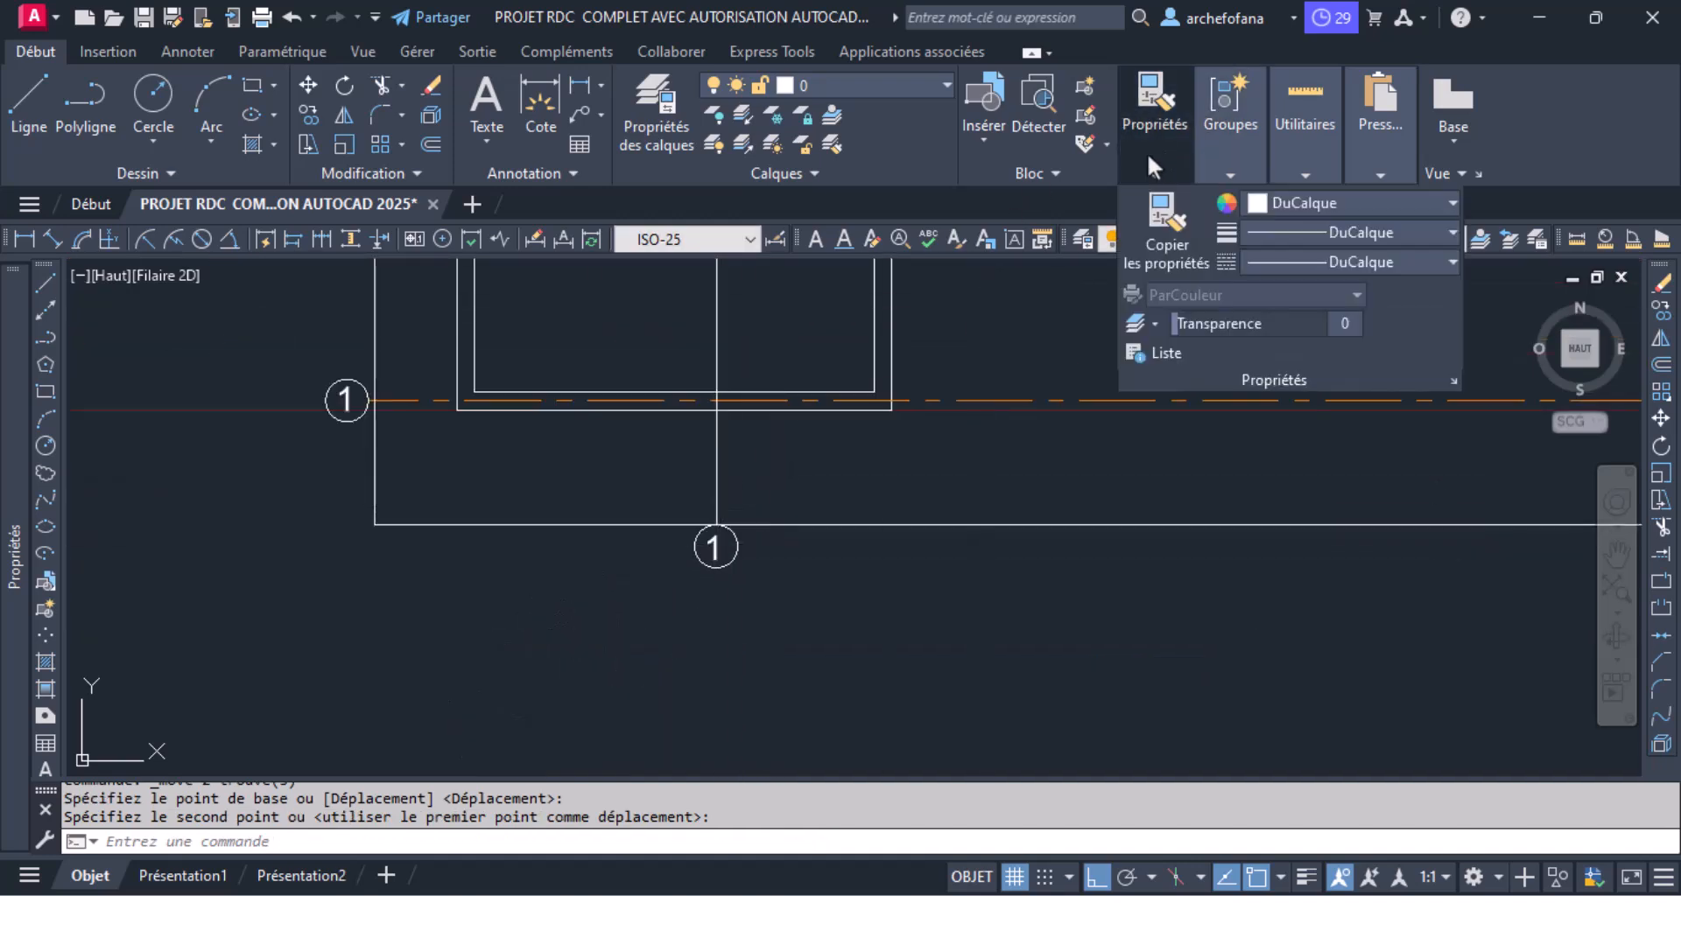
{"action": "left_click", "coordinate": [1167, 229]}
{"action": "left_click", "coordinate": [934, 400]}
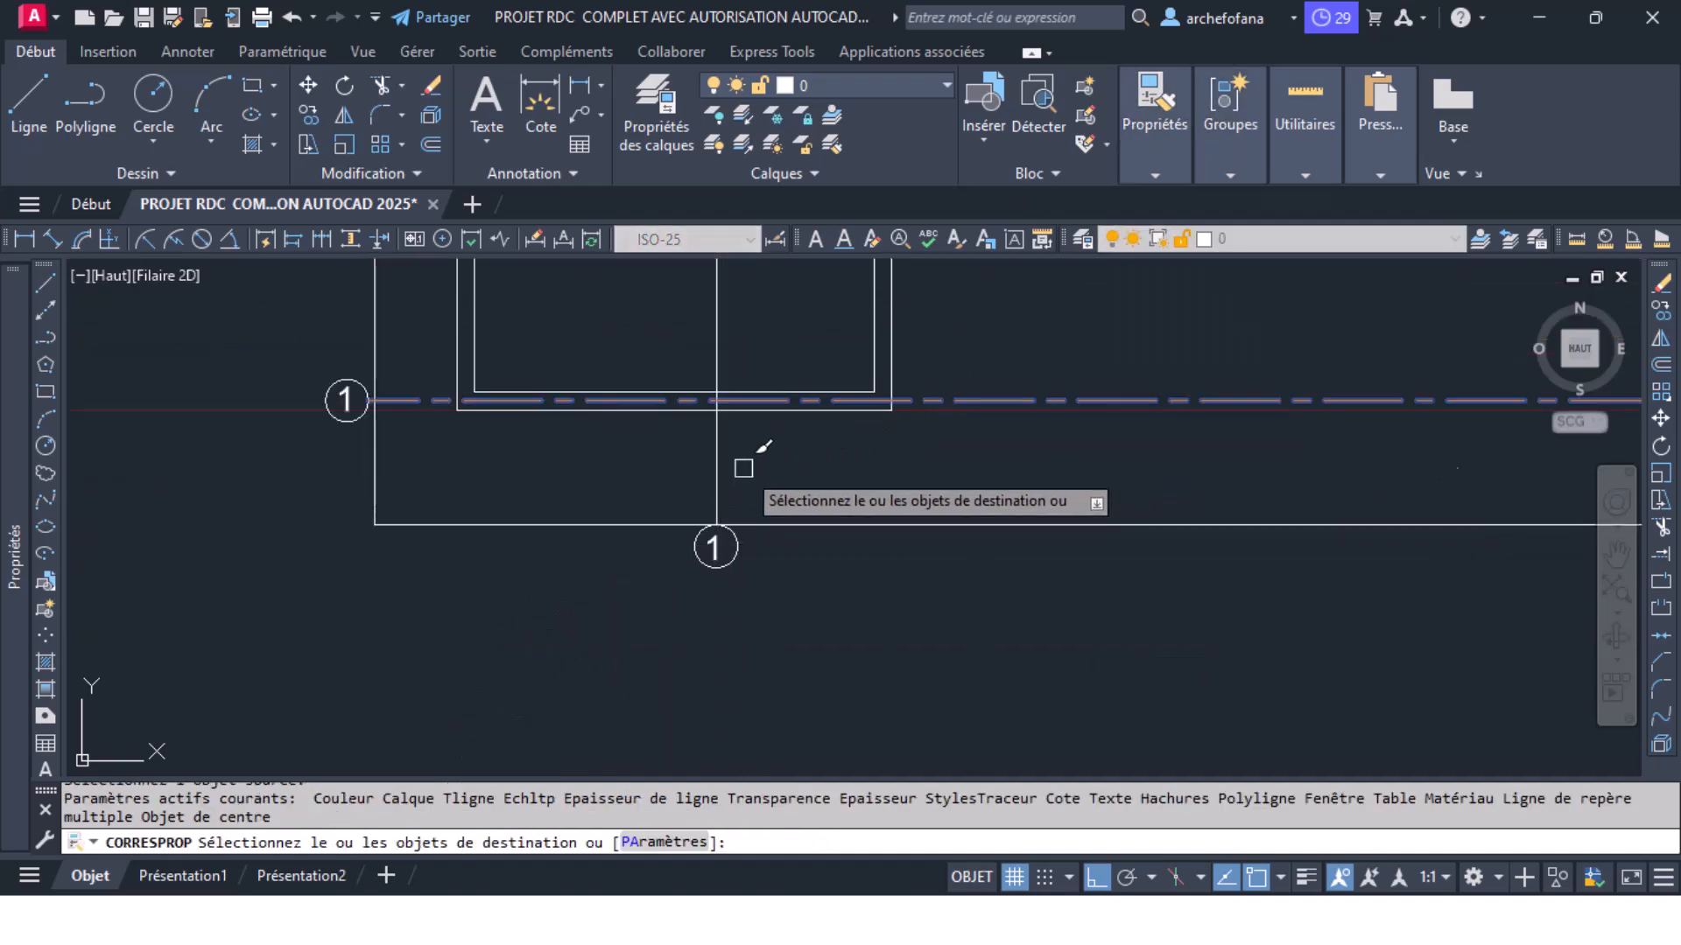
{"action": "left_click", "coordinate": [743, 468]}
{"action": "left_click", "coordinate": [710, 487]}
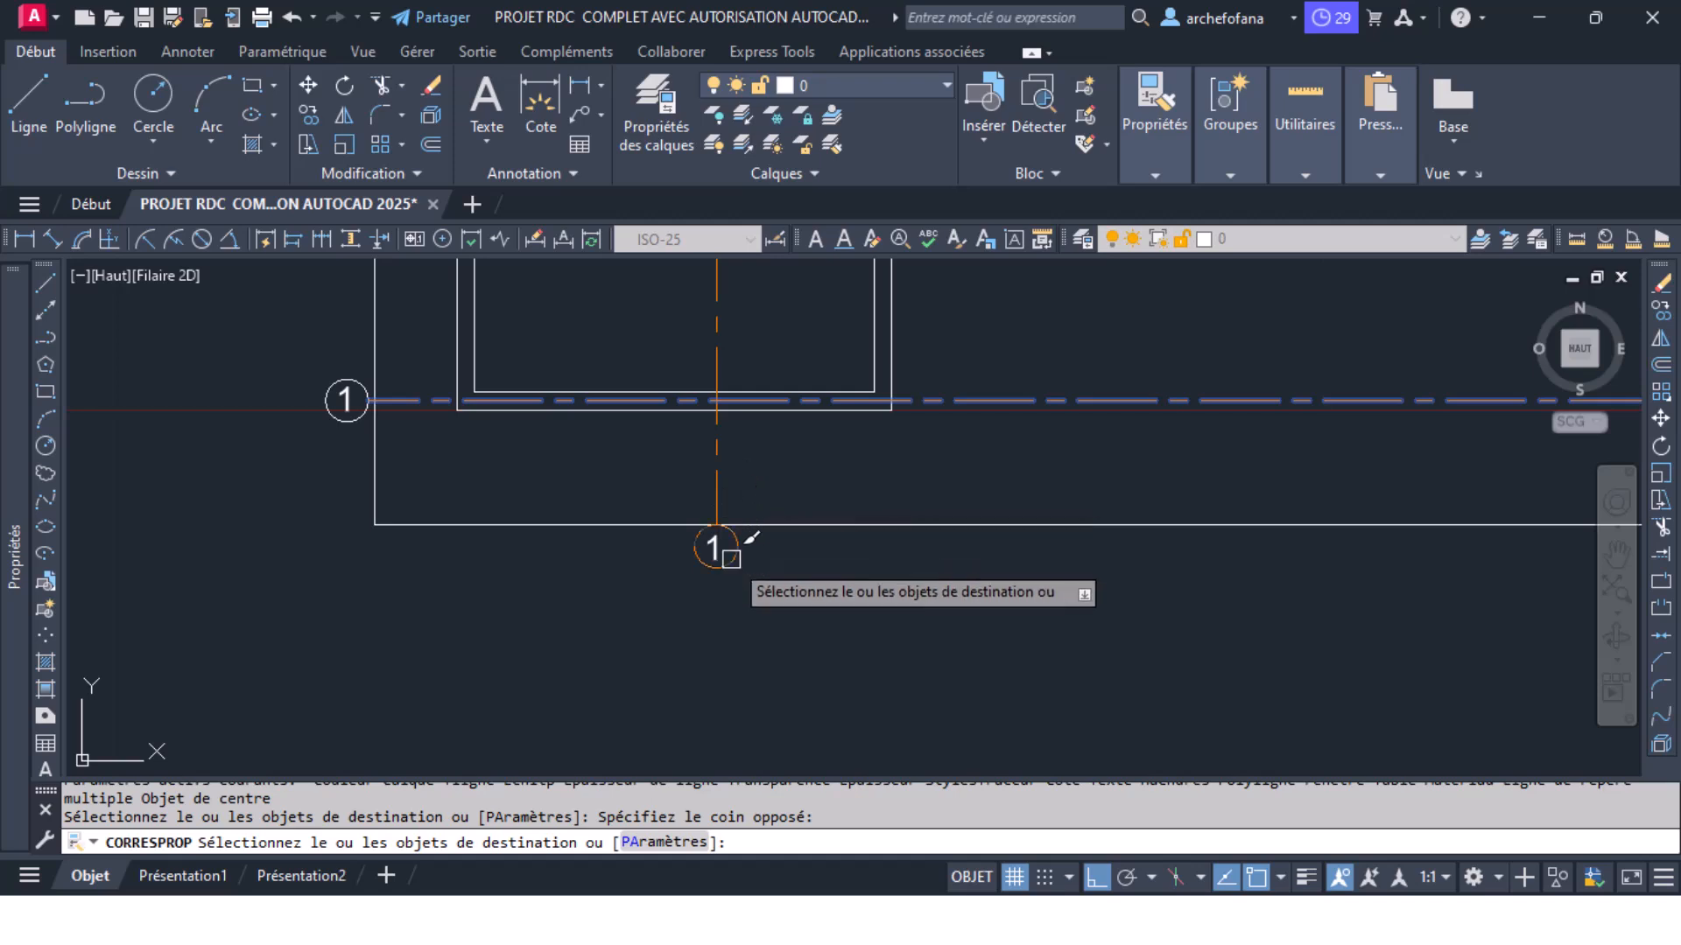
{"action": "left_click", "coordinate": [731, 558]}
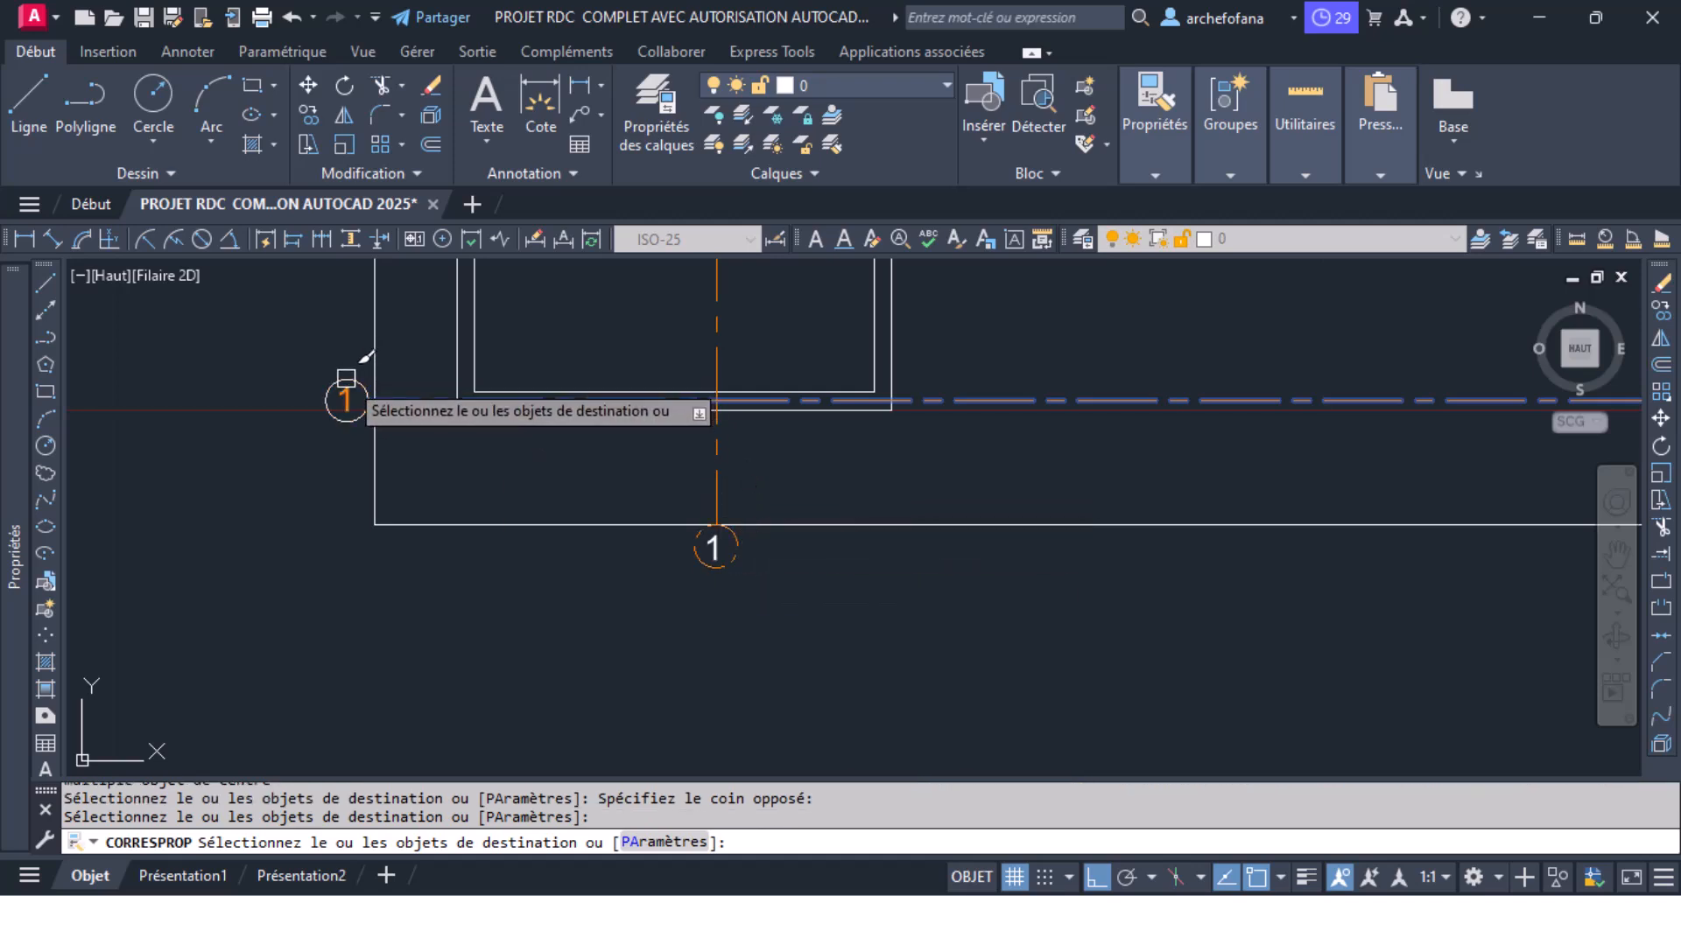
{"action": "left_click", "coordinate": [346, 380]}
{"action": "scroll", "coordinate": [423, 421], "scroll_direction": "down", "scroll_amount": 3}
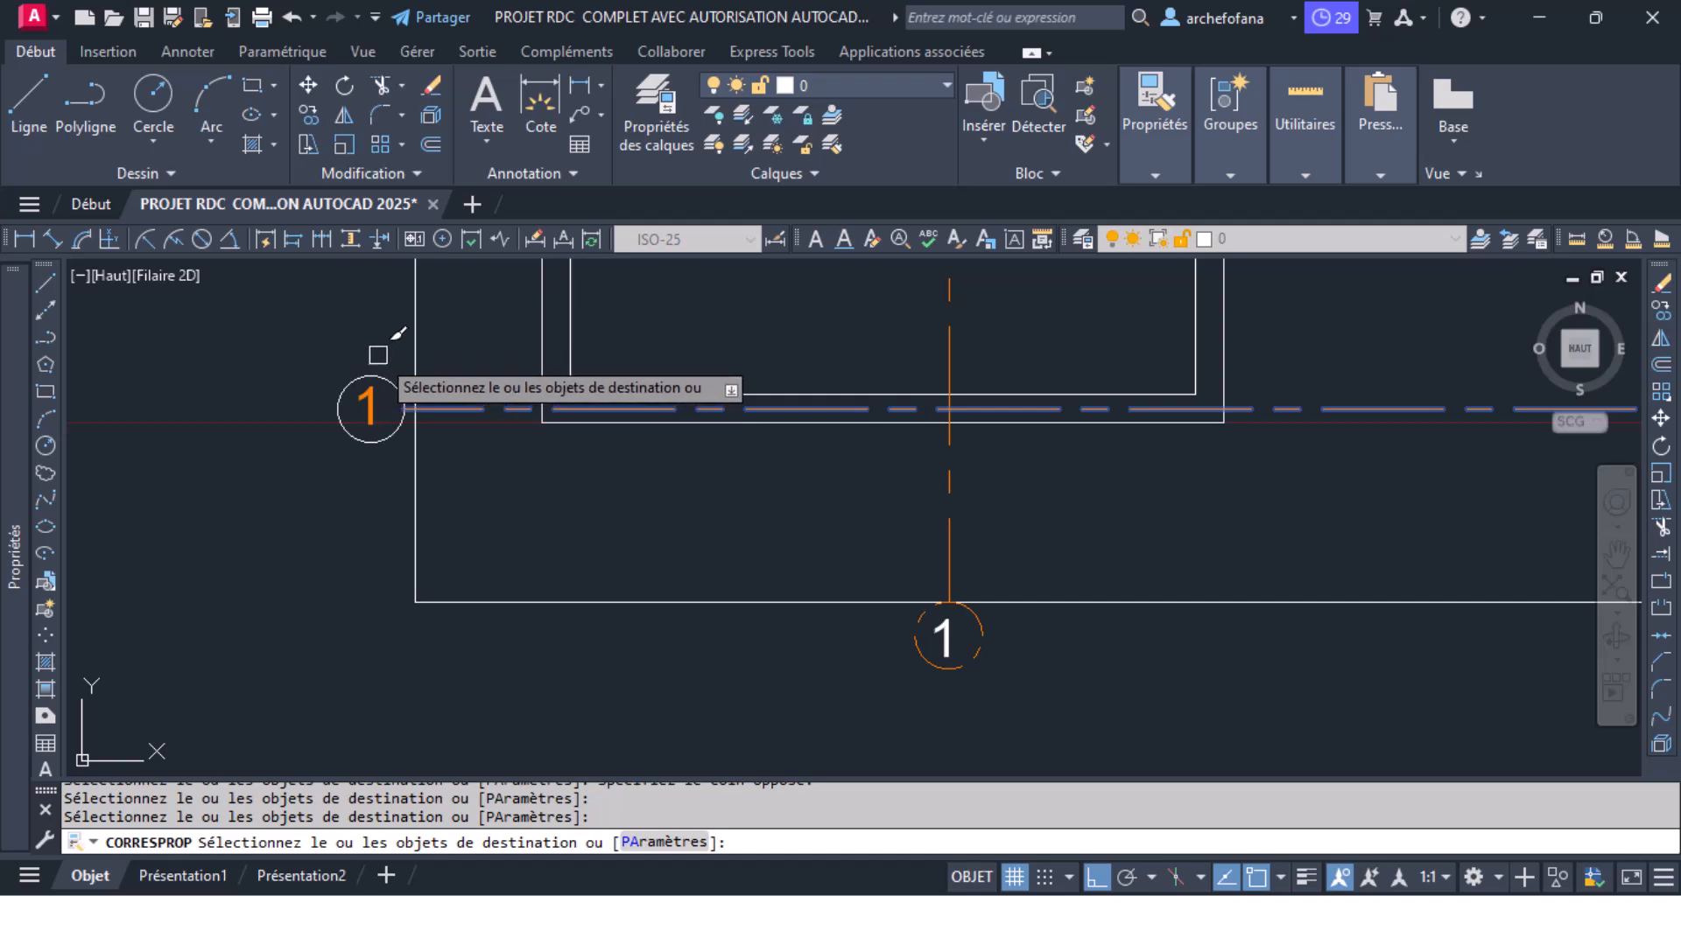
{"action": "scroll", "coordinate": [390, 381], "scroll_direction": "down", "scroll_amount": 5}
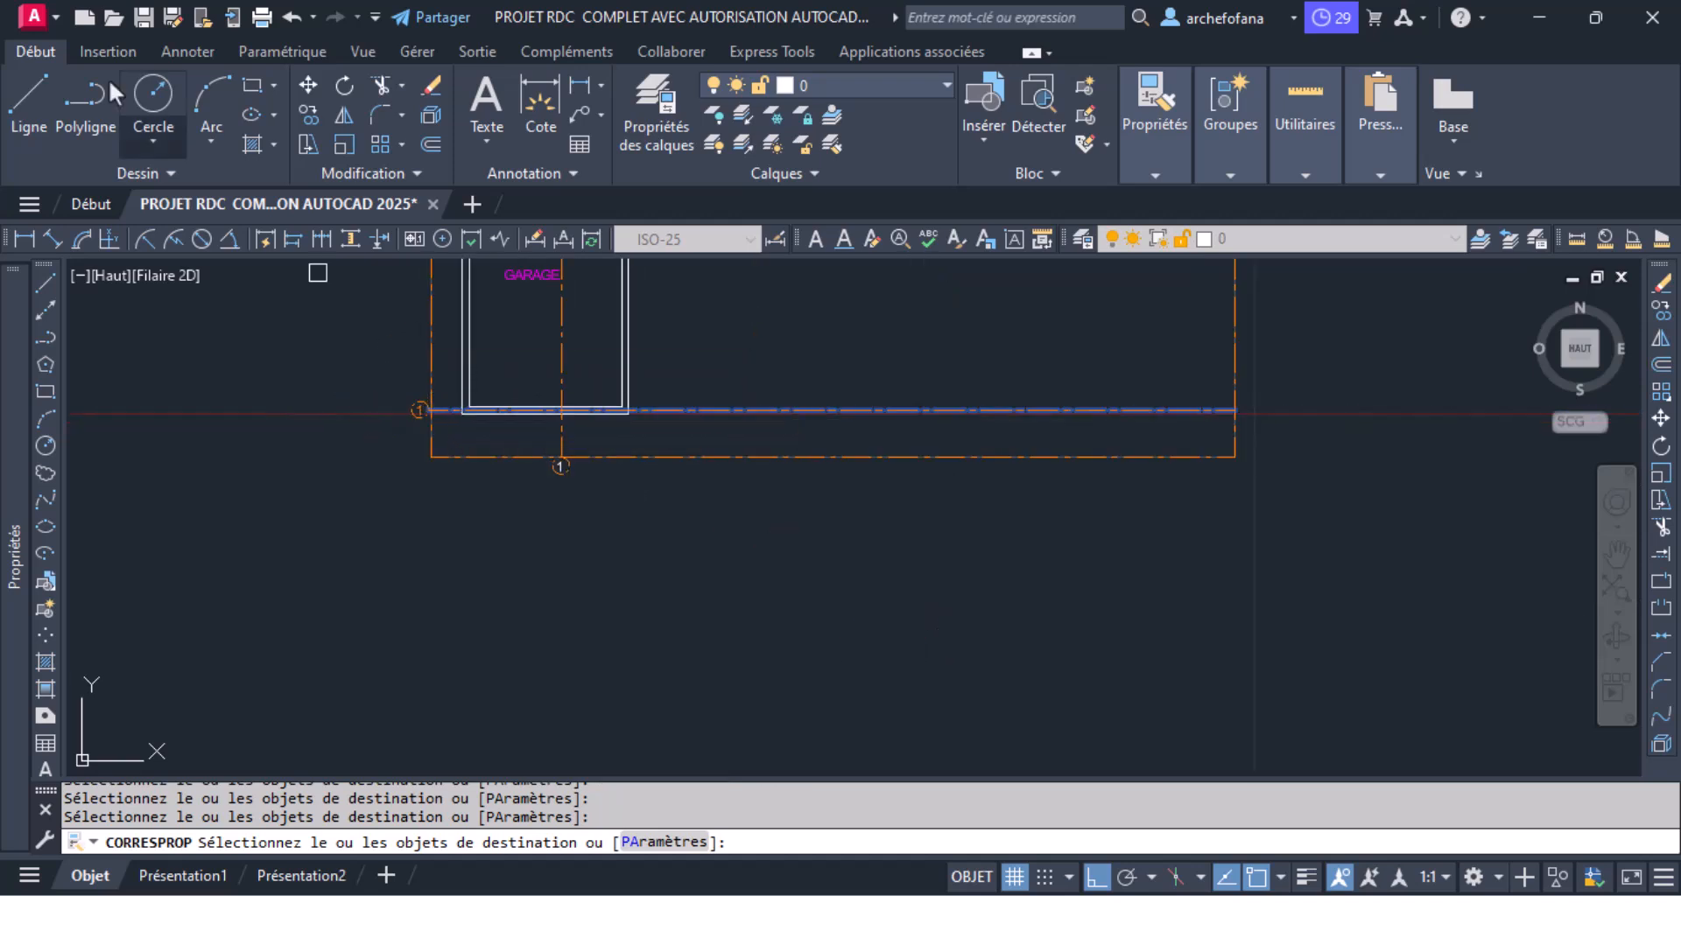
{"action": "left_click", "coordinate": [291, 14]}
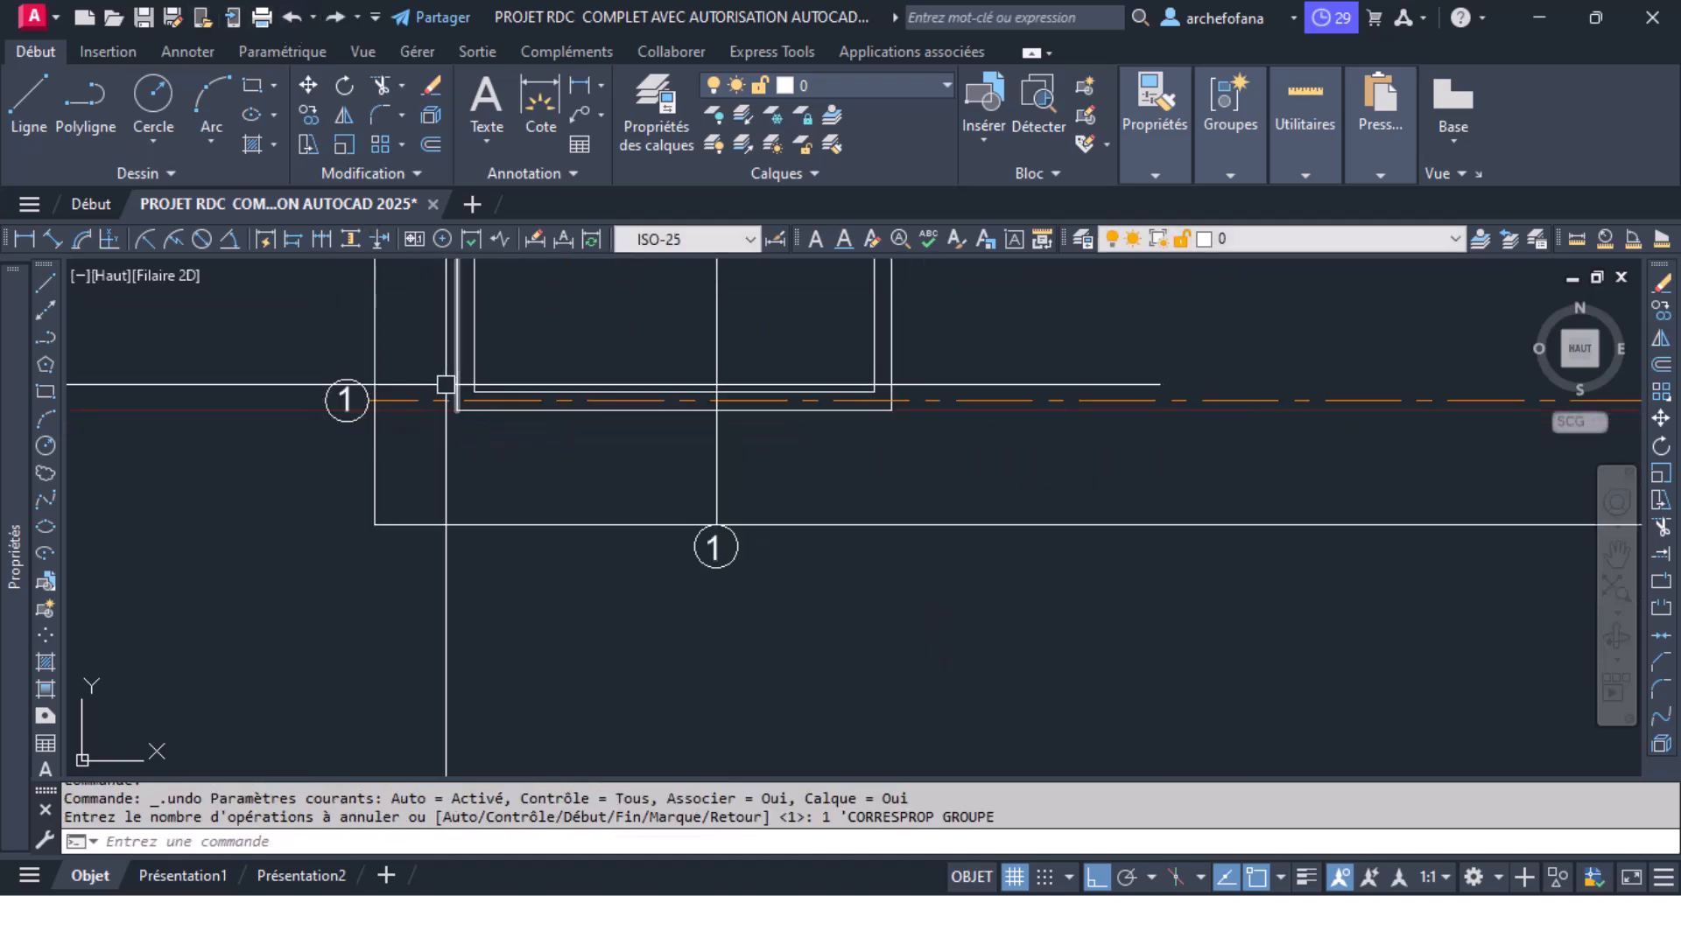
Step: Match the lowest horizontal axis's properties onto the vertical line, its bubble circle and the lowest horizontal axis's bubble circle
{"action": "left_click", "coordinate": [1156, 122]}
{"action": "left_click", "coordinate": [1165, 223]}
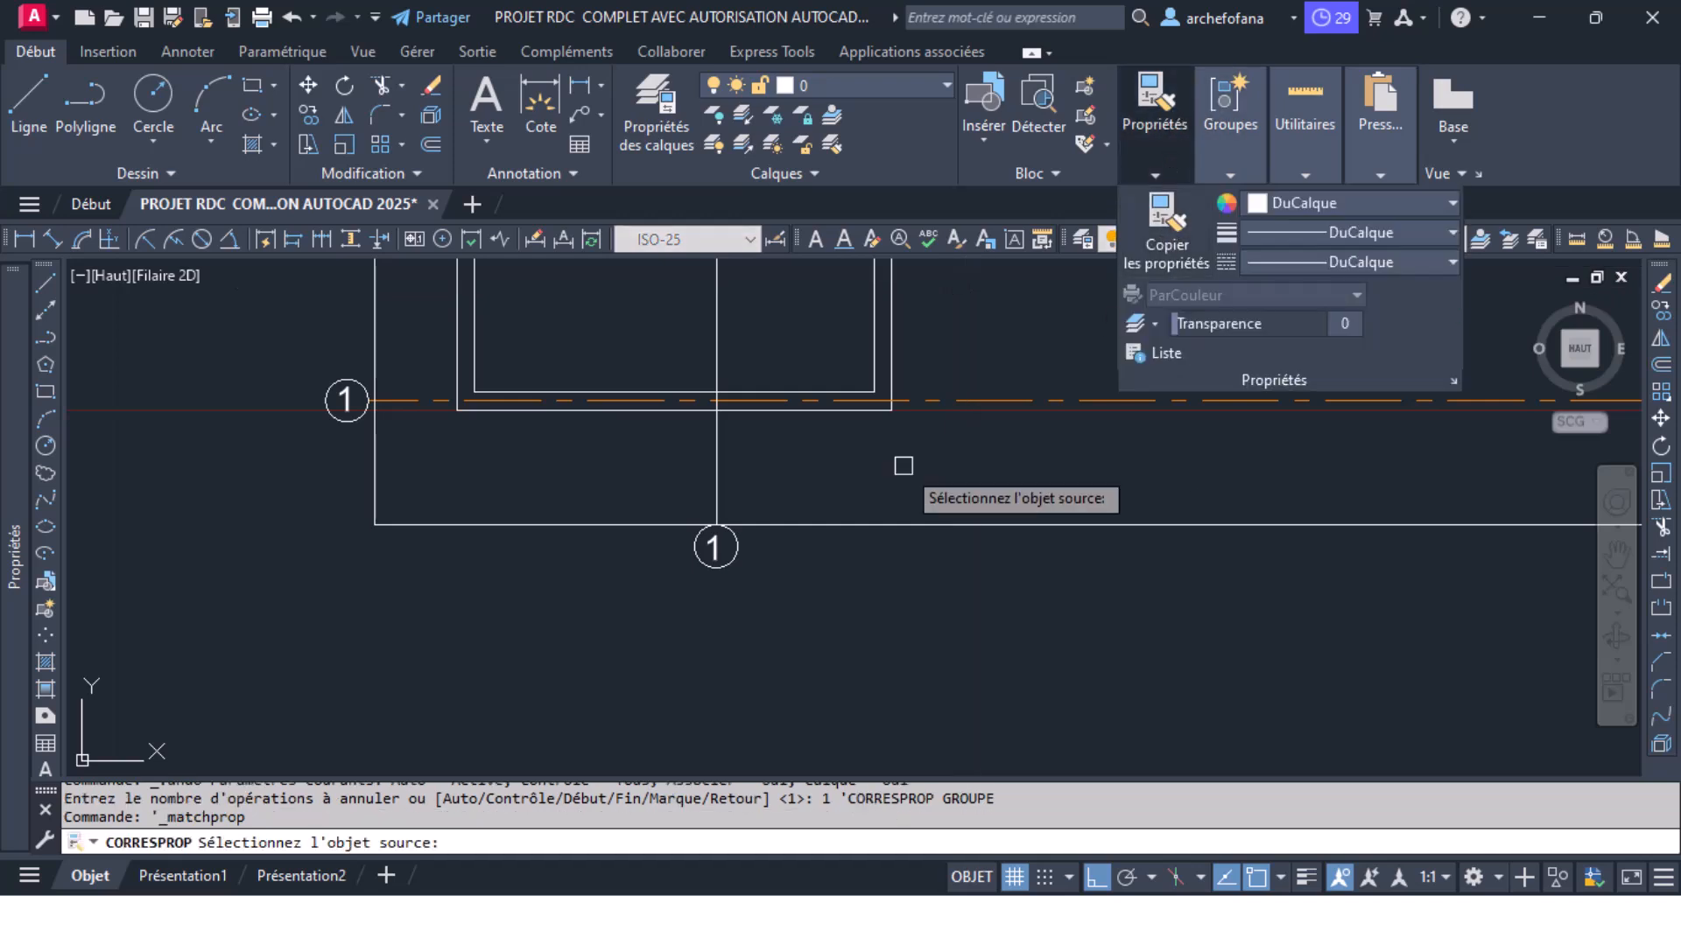
{"action": "left_click", "coordinate": [937, 409]}
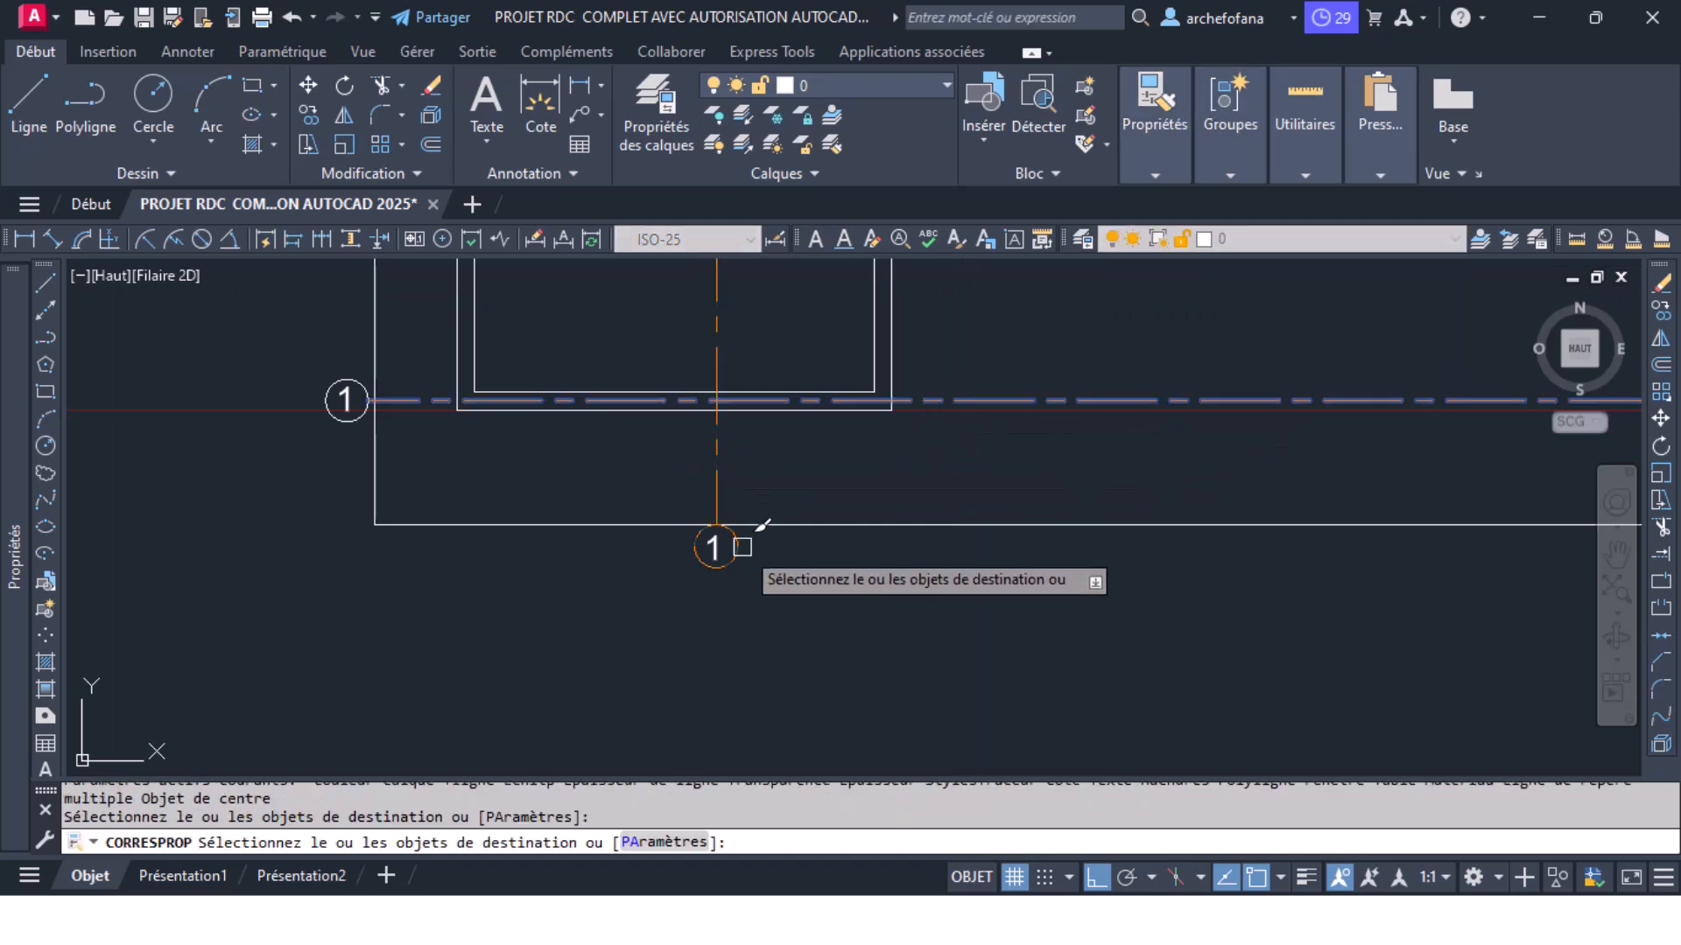
{"action": "middle_click_drag", "start_coordinate": [346, 420], "coordinate": [487, 762]}
{"action": "middle_click_drag", "start_coordinate": [497, 372], "coordinate": [581, 761]}
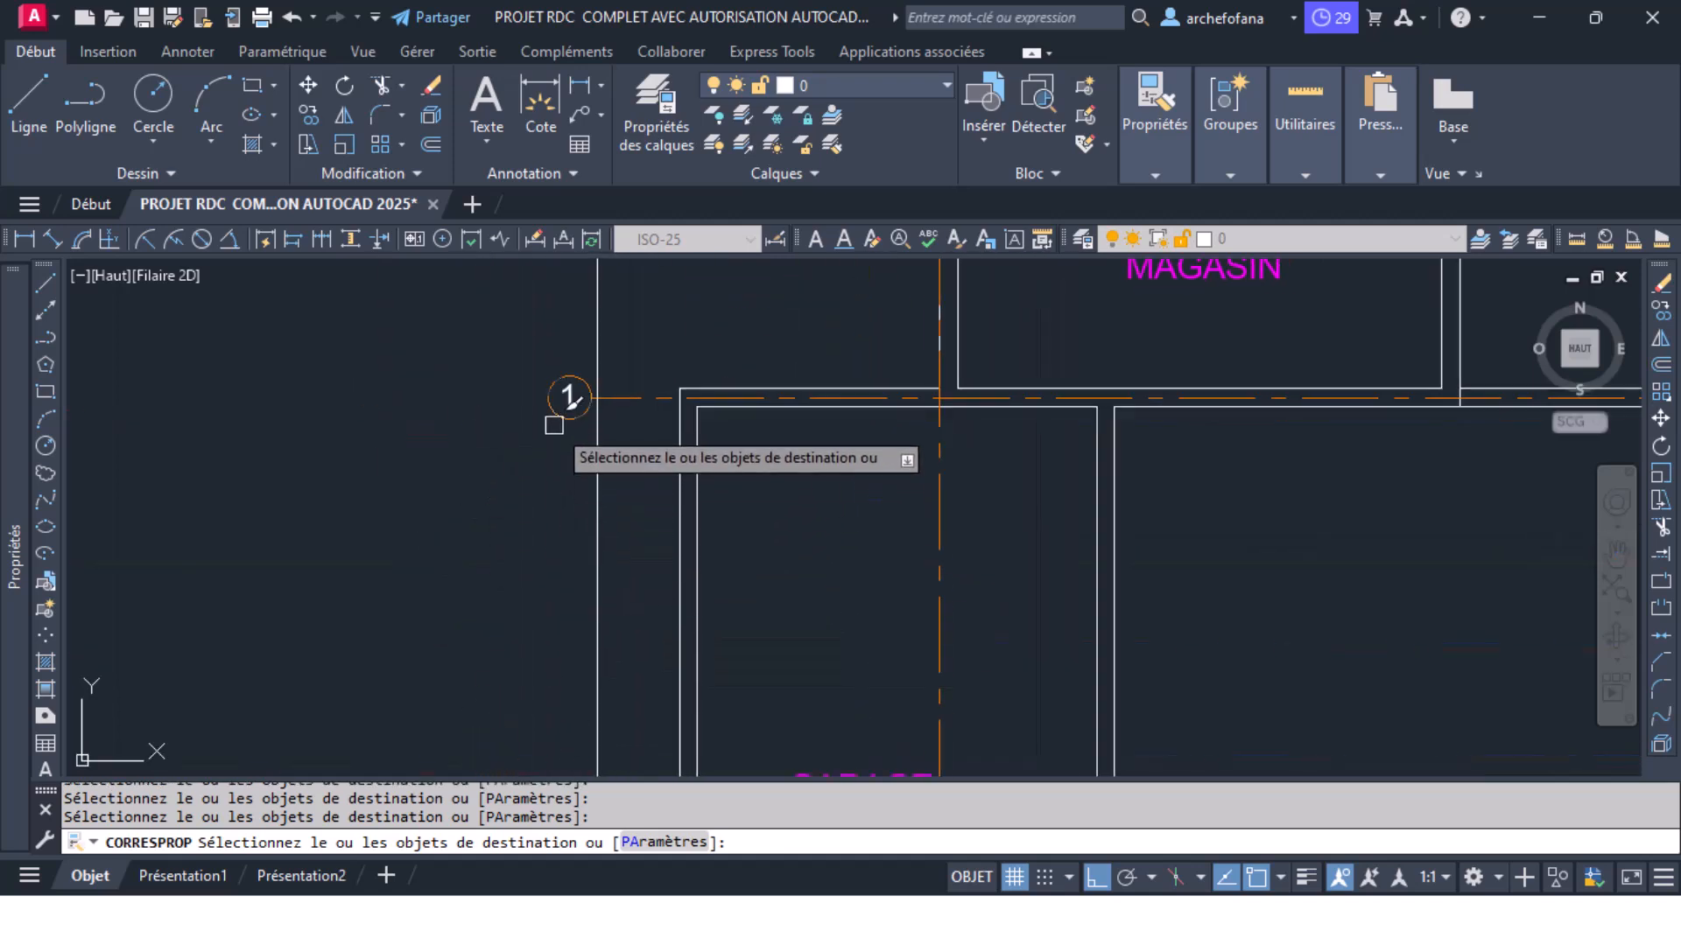
Step: Match the same axis properties onto the remaining horizontal axes' bubble circles, up to the topmost axis
{"action": "middle_click_drag", "start_coordinate": [554, 423], "coordinate": [558, 547]}
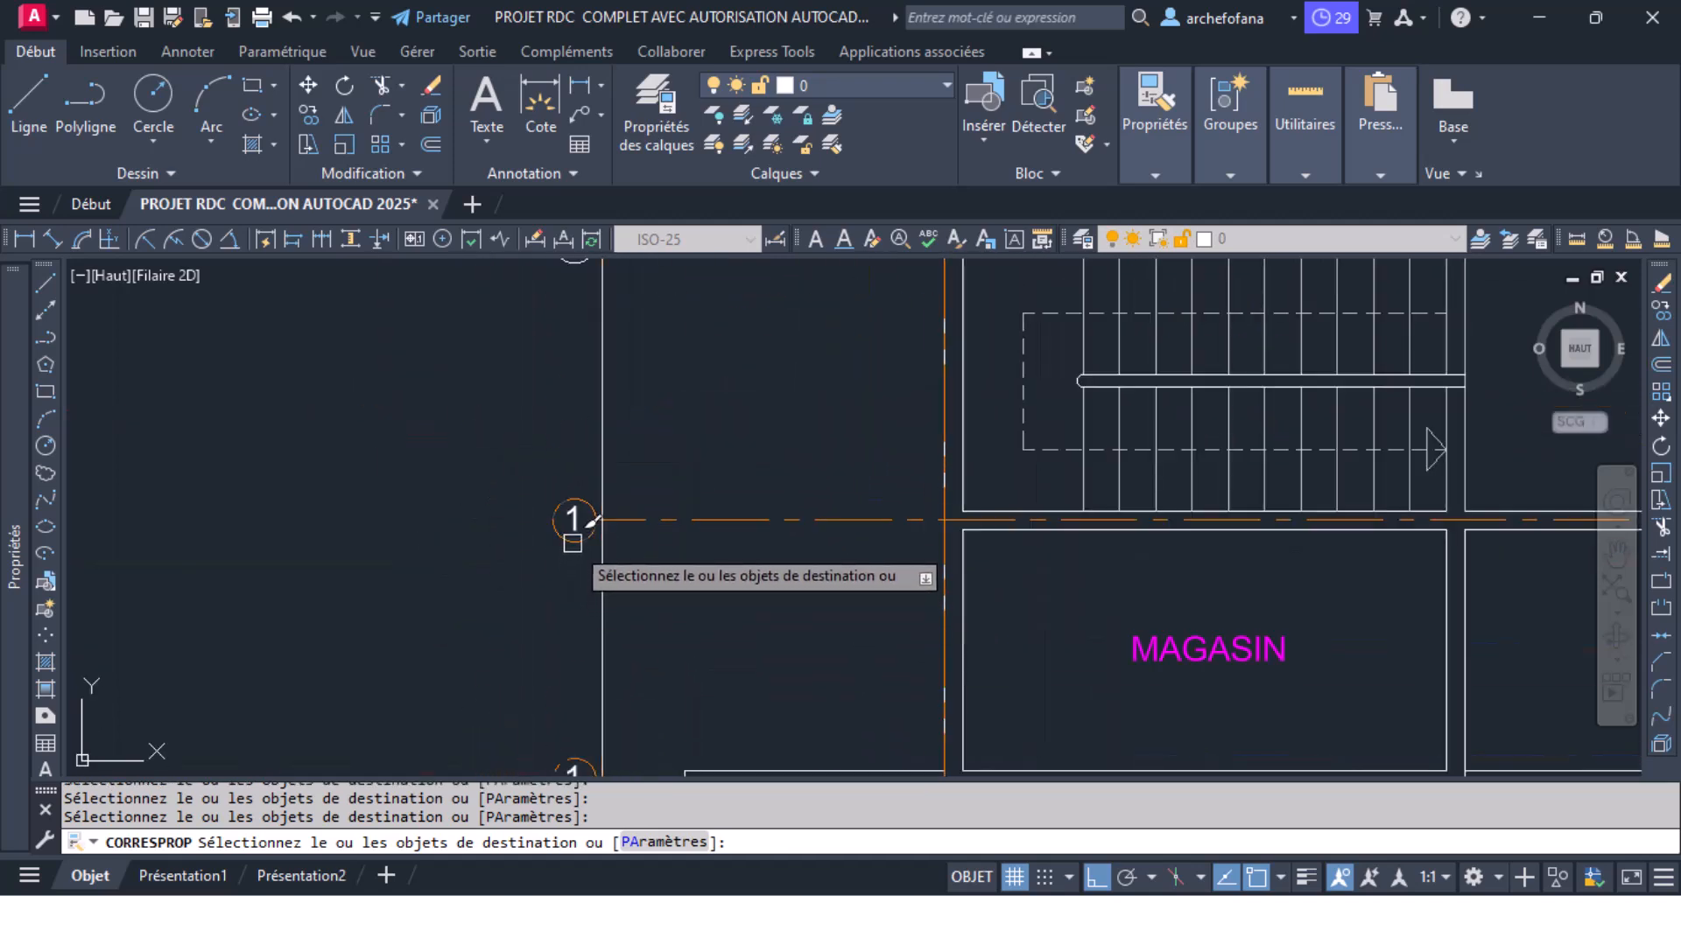
{"action": "middle_click_drag", "start_coordinate": [577, 390], "coordinate": [570, 690]}
{"action": "middle_click_drag", "start_coordinate": [563, 599], "coordinate": [555, 679]}
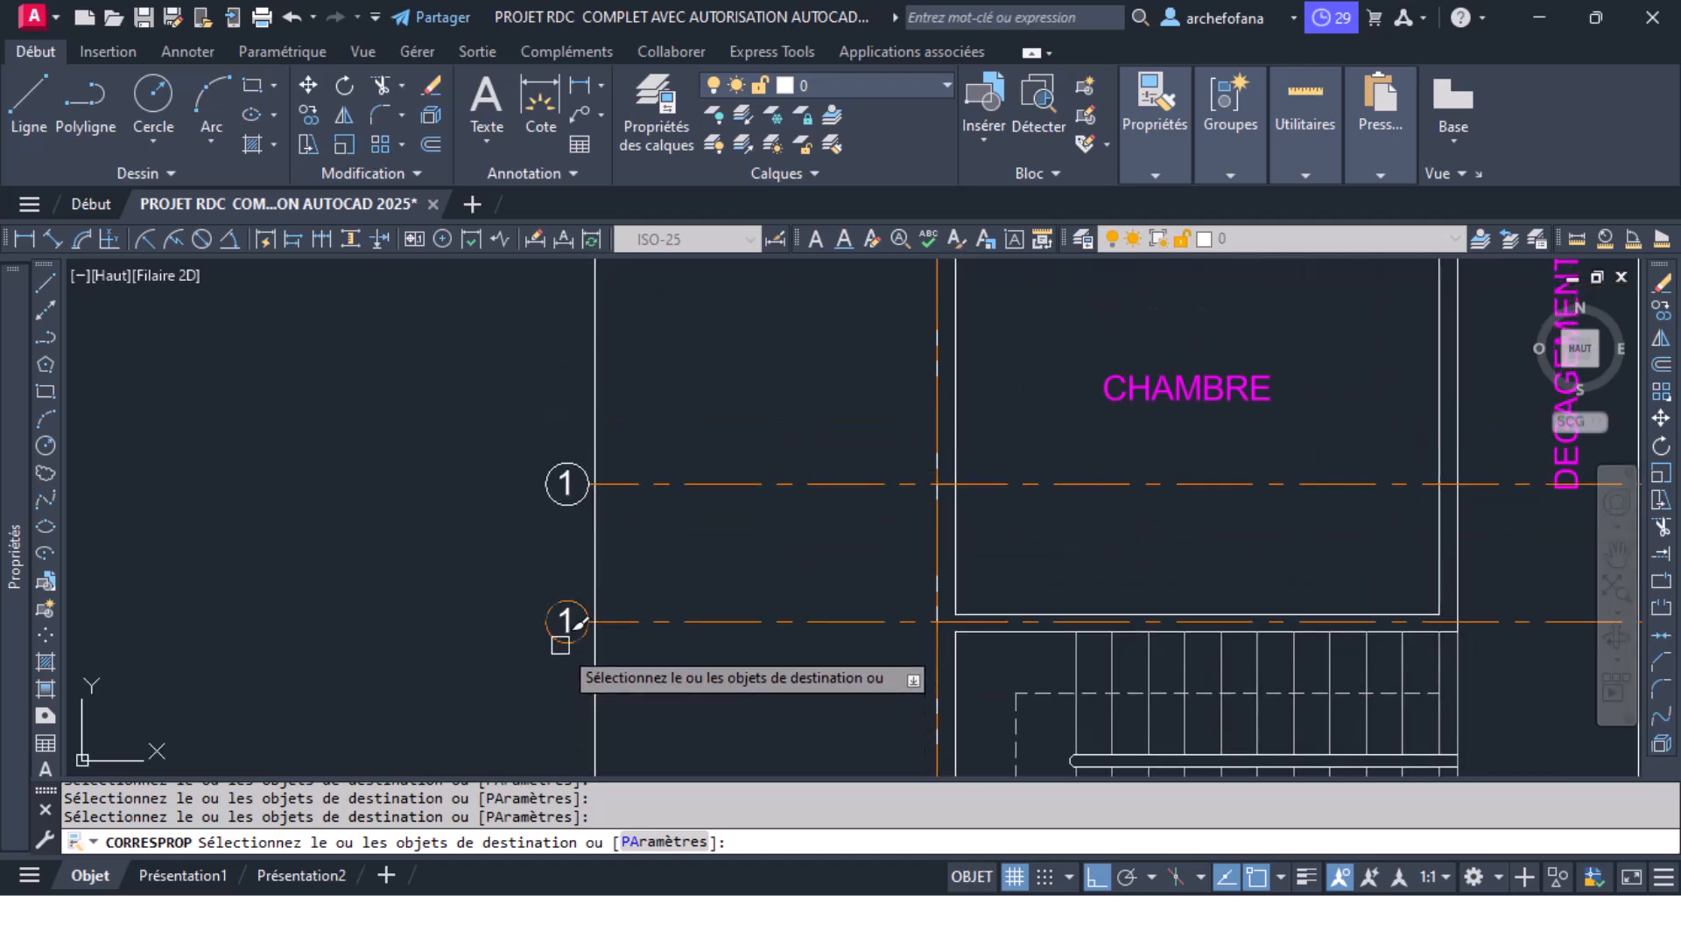
{"action": "middle_click_drag", "start_coordinate": [572, 217], "coordinate": [595, 499]}
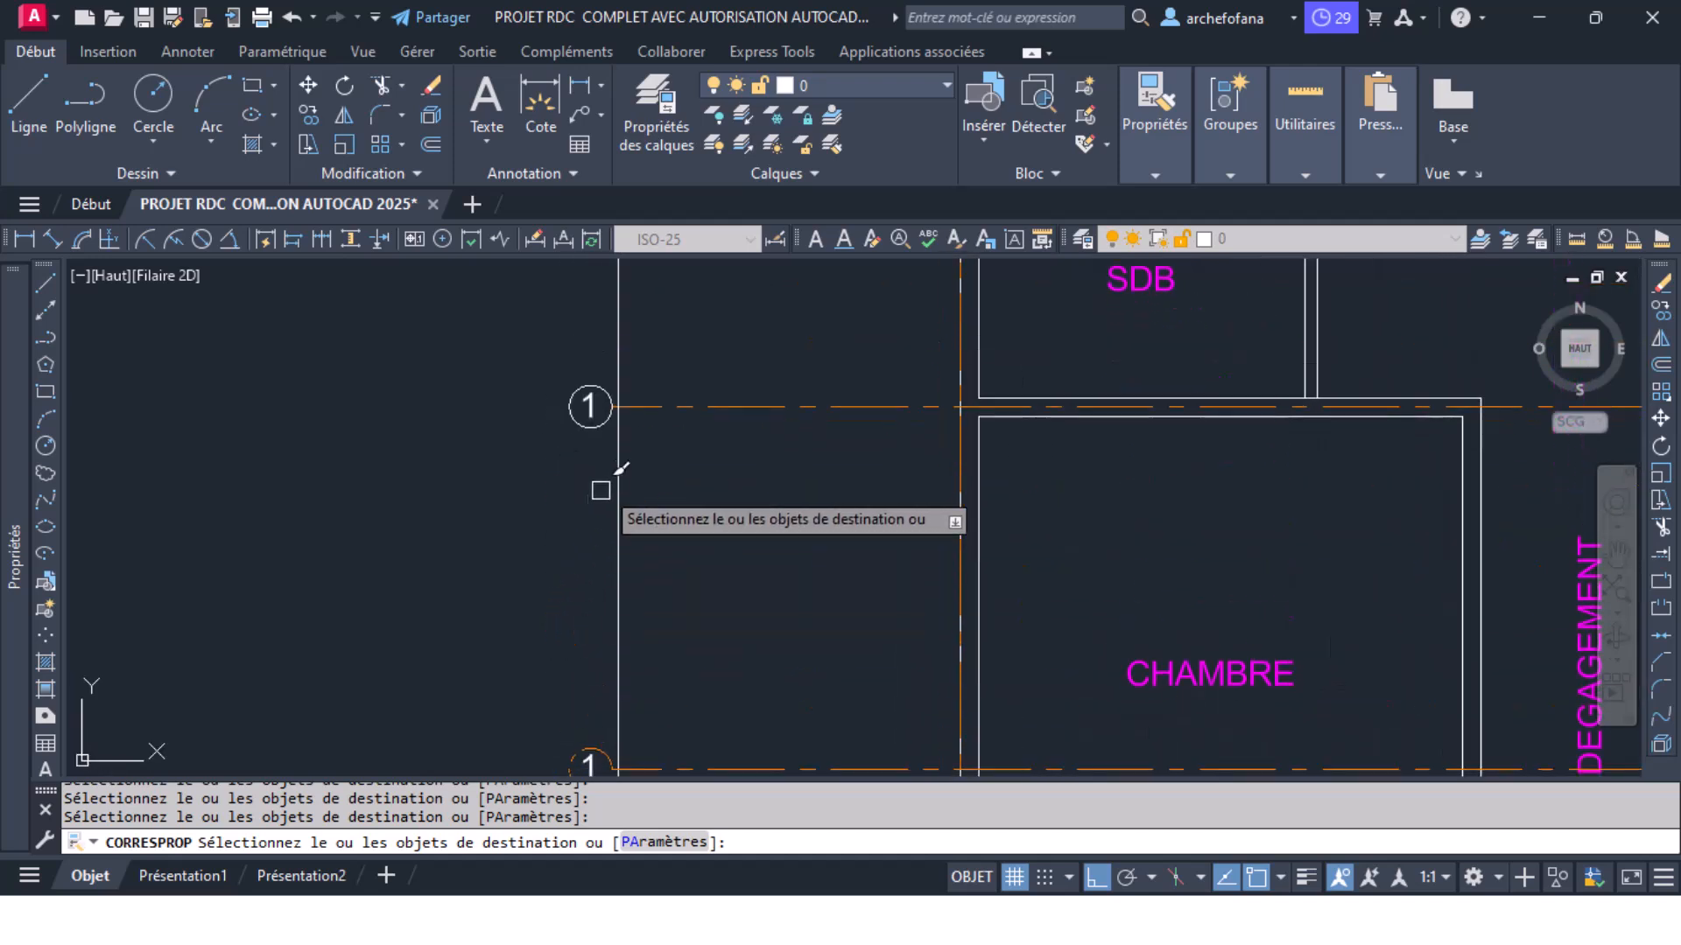
{"action": "middle_click_drag", "start_coordinate": [589, 431], "coordinate": [602, 718]}
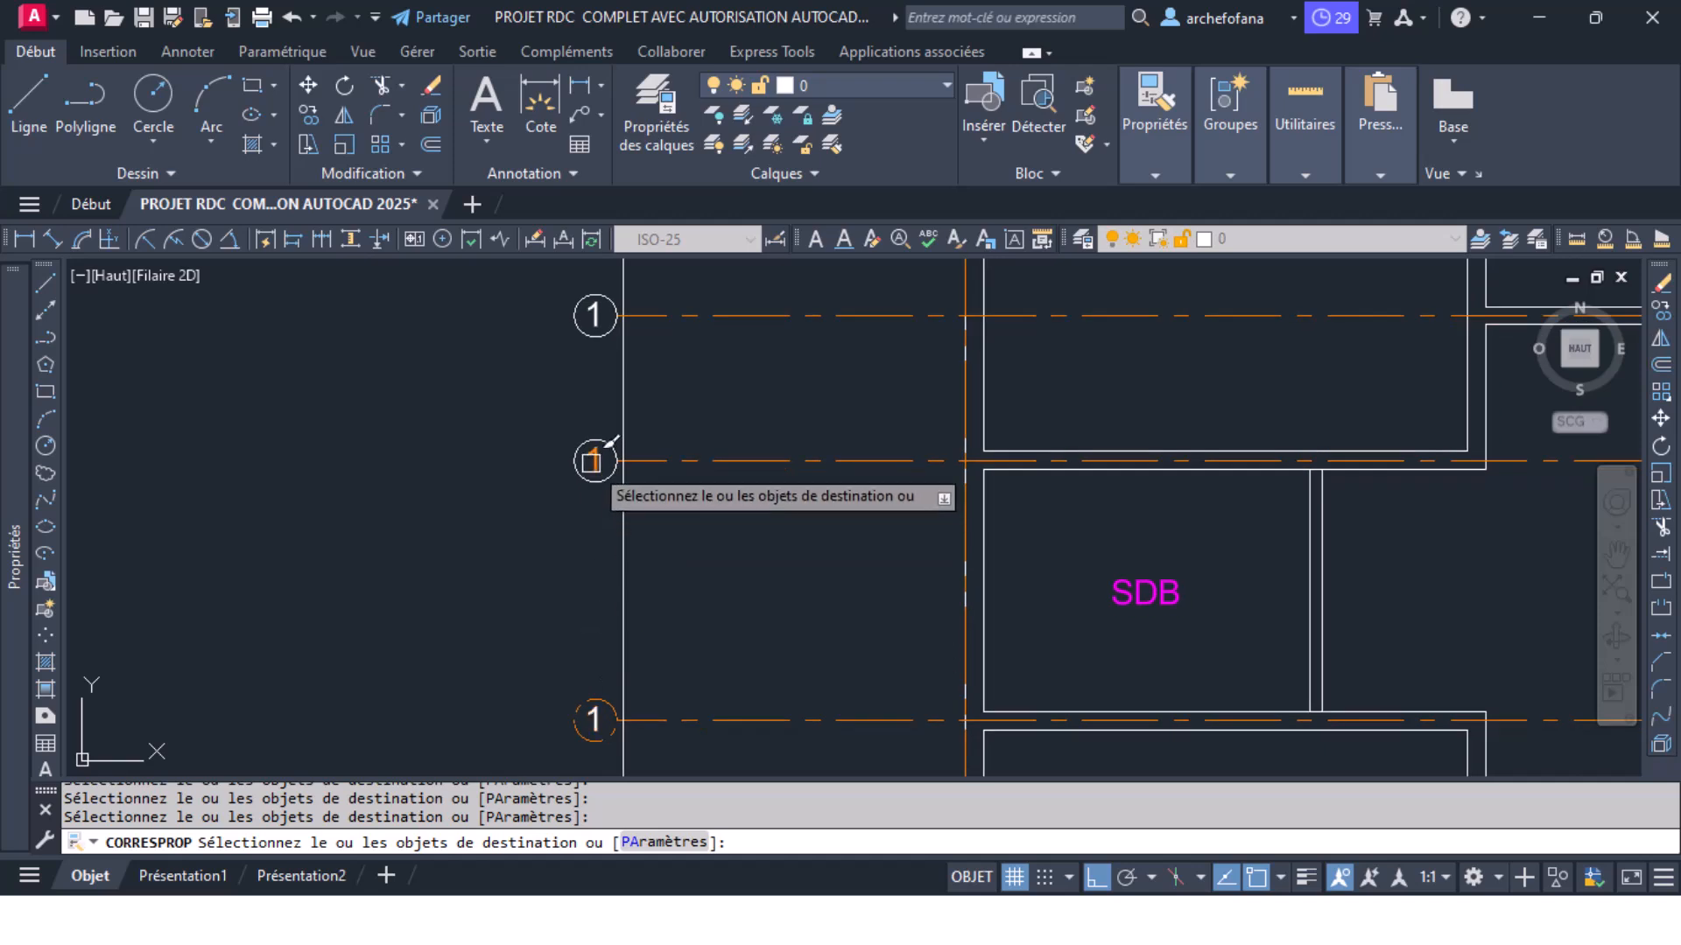
{"action": "left_click", "coordinate": [594, 480]}
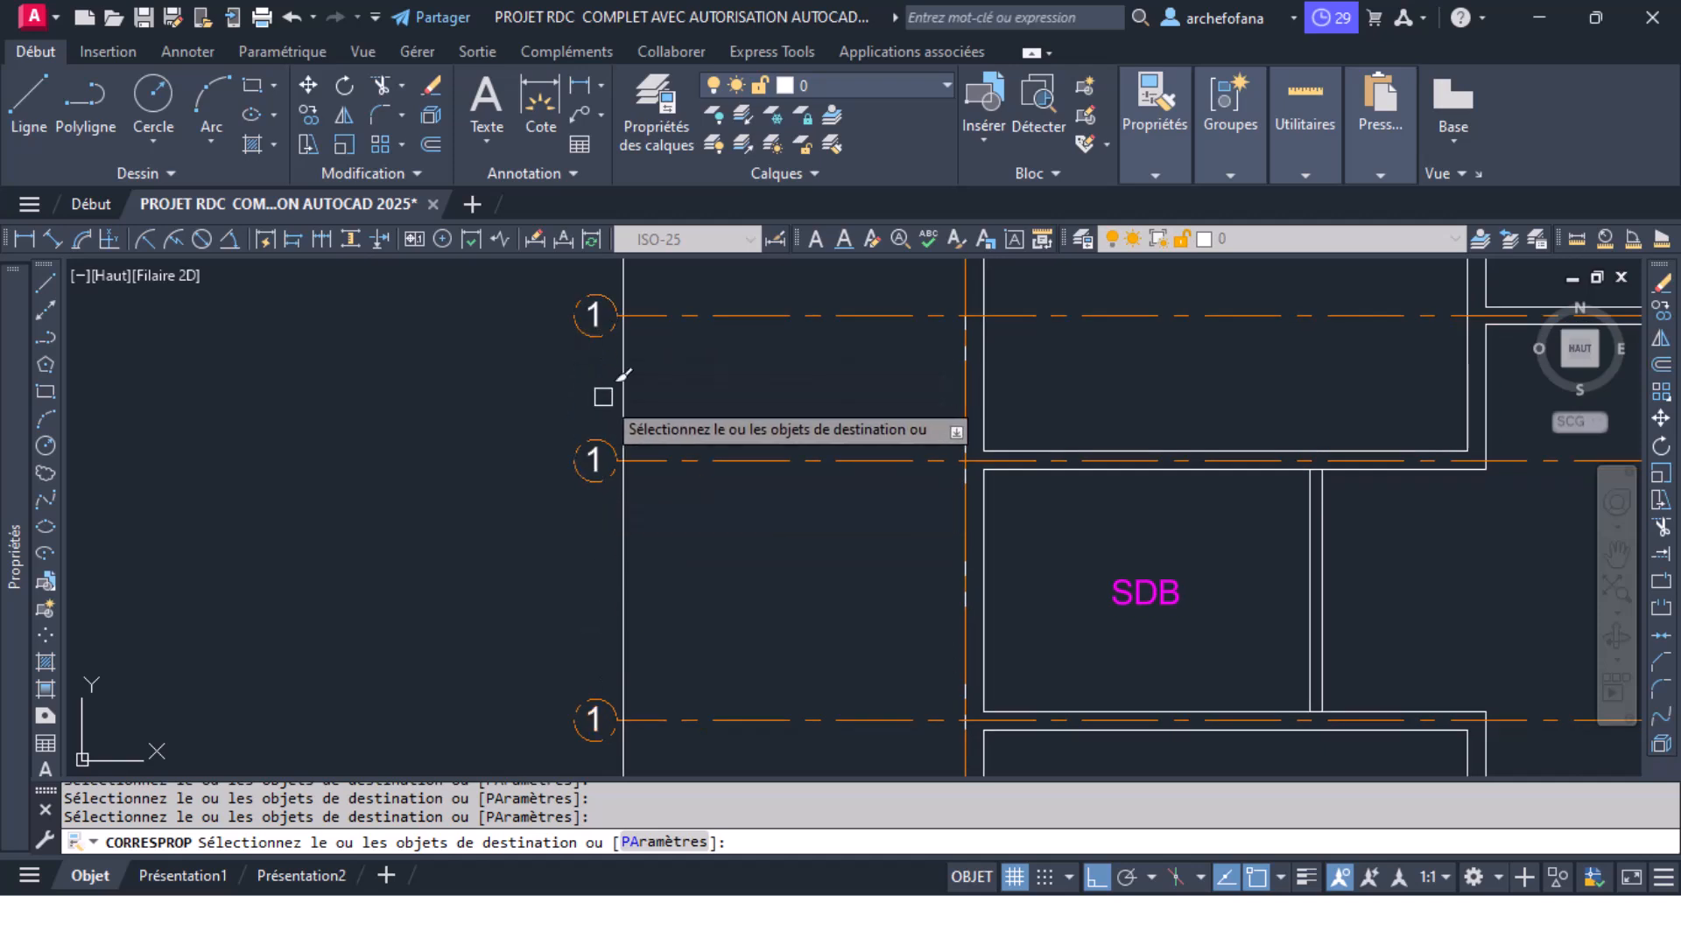
{"action": "middle_click_drag", "start_coordinate": [603, 396], "coordinate": [603, 678]}
{"action": "middle_click_drag", "start_coordinate": [601, 452], "coordinate": [601, 665]}
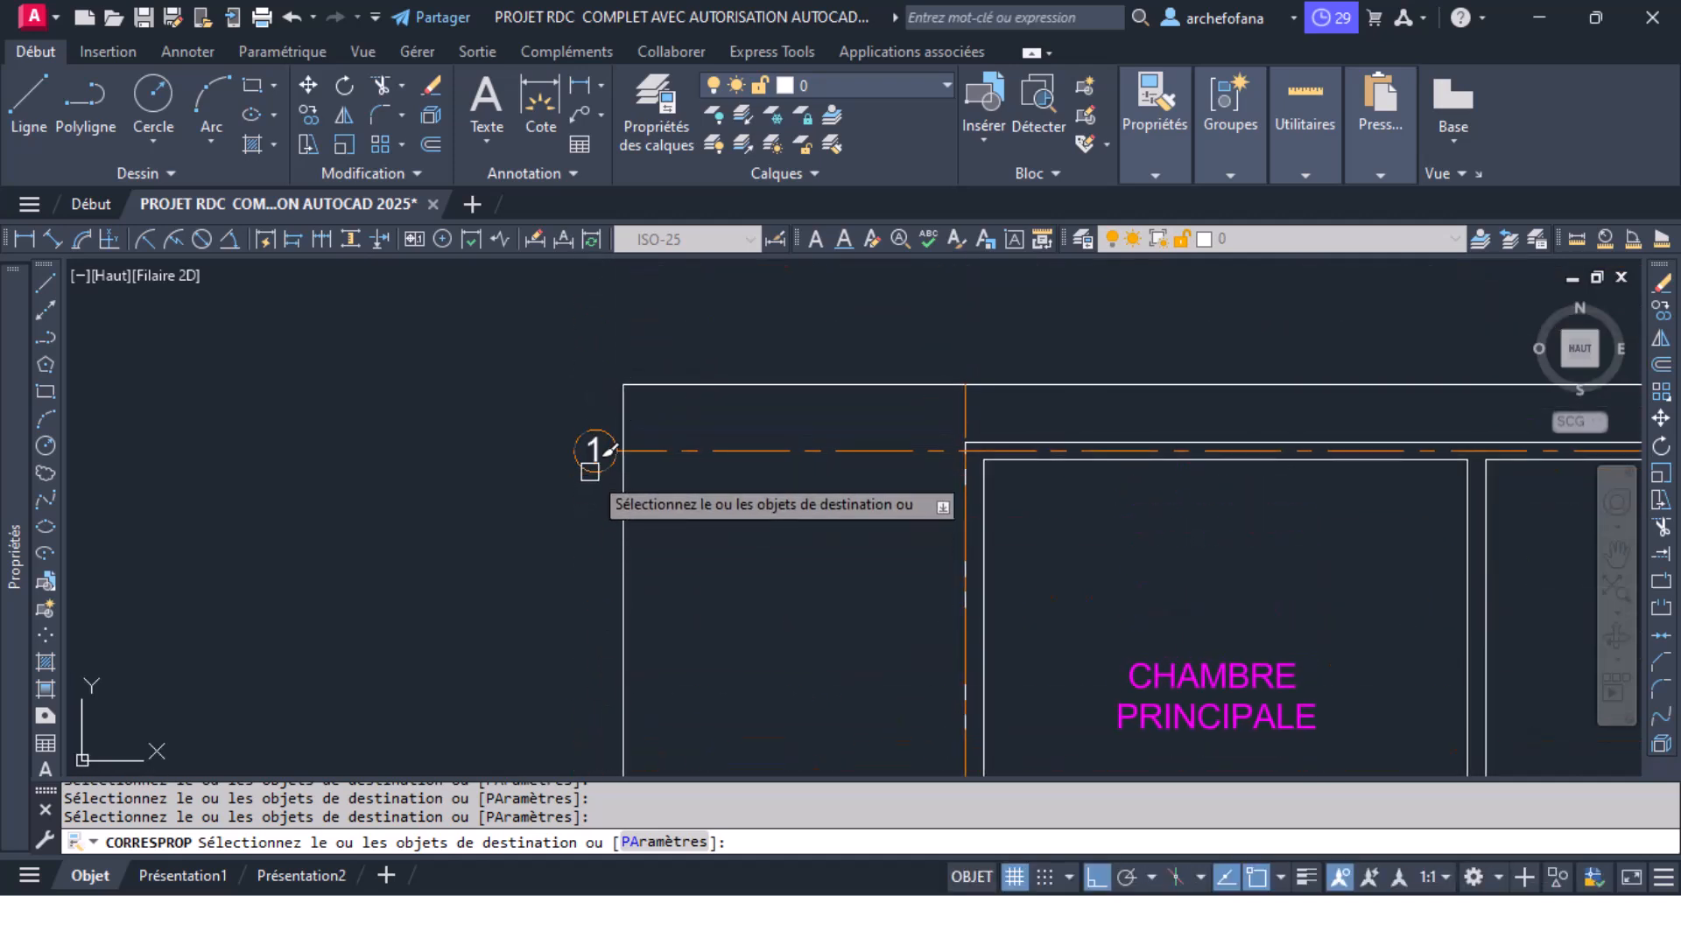
{"action": "key", "text": "Return"}
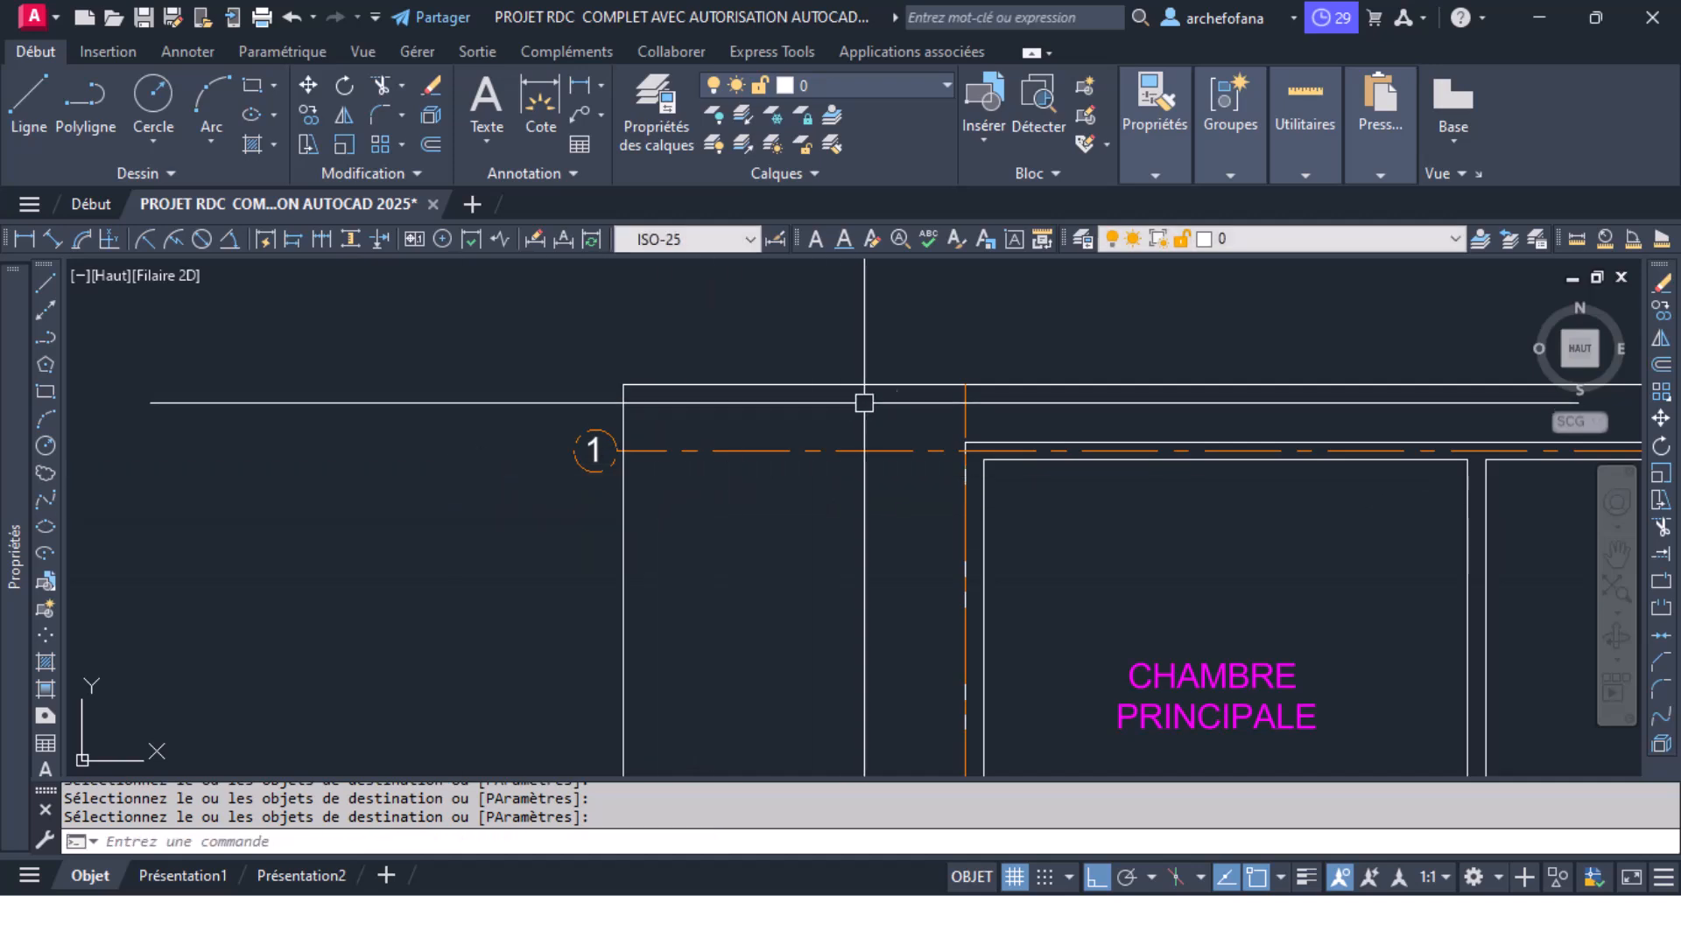
Step: Copy the vertical axis's bottom bubble and its number so the circle's lowest point sits on the axis's top end
{"action": "scroll", "coordinate": [508, 450], "scroll_direction": "down", "scroll_amount": 6}
{"action": "middle_click_drag", "start_coordinate": [652, 661], "coordinate": [608, 402]}
{"action": "middle_click_drag", "start_coordinate": [600, 697], "coordinate": [626, 380]}
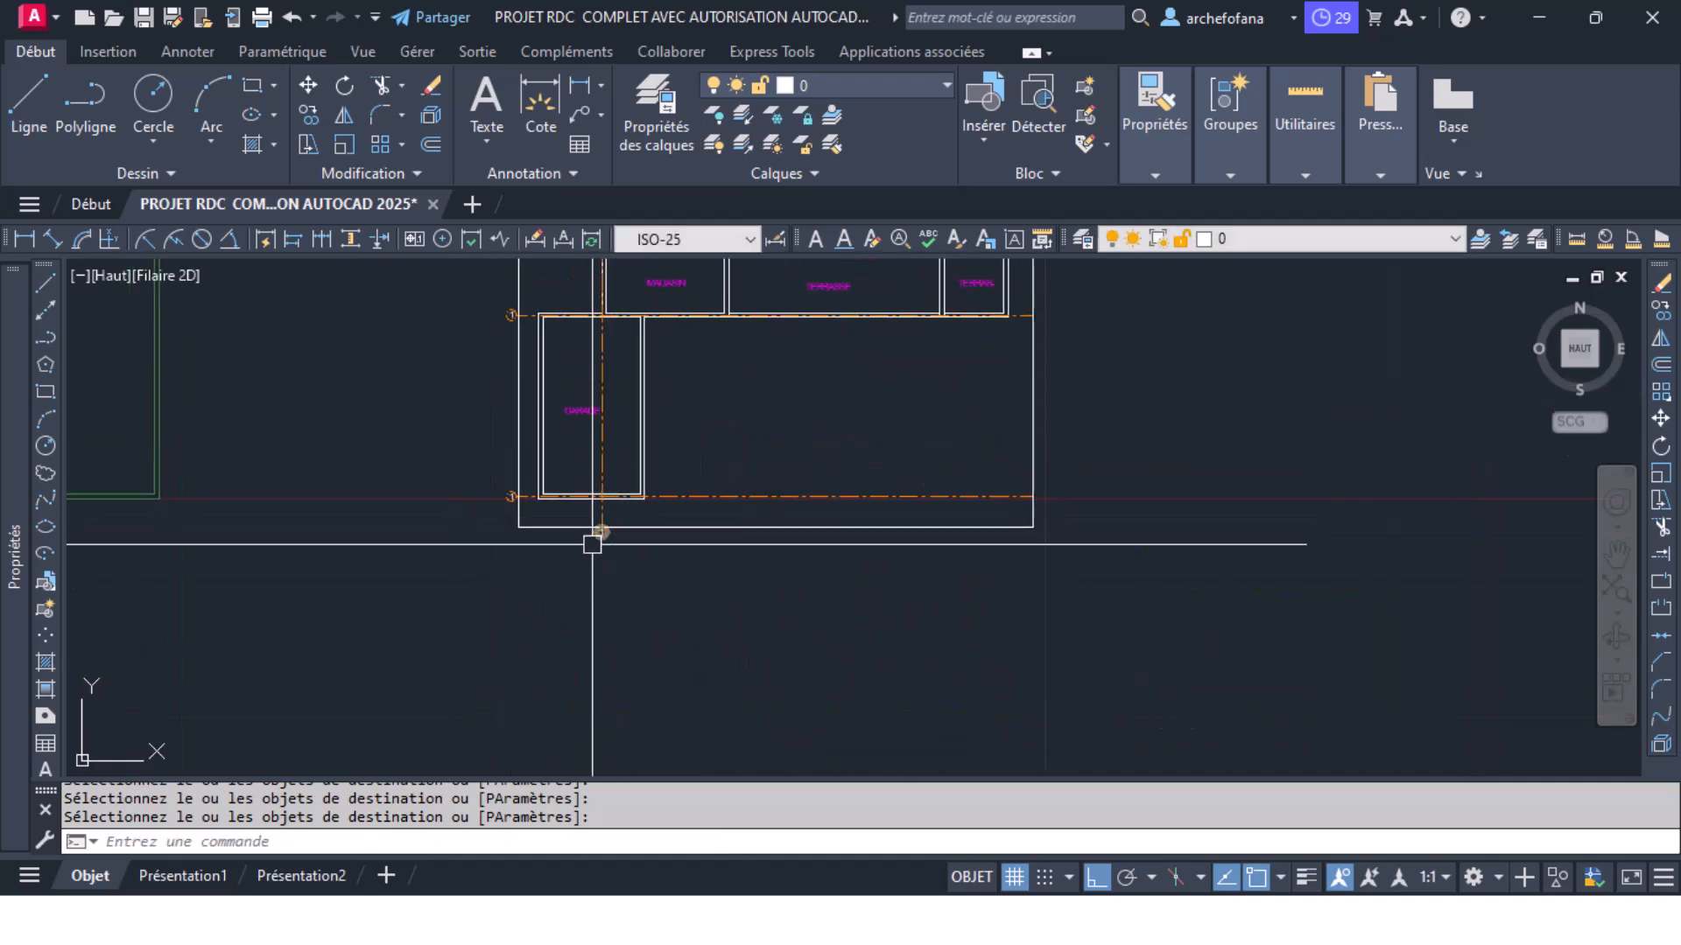
{"action": "left_click", "coordinate": [637, 523]}
{"action": "left_click", "coordinate": [308, 115]}
{"action": "scroll", "coordinate": [517, 490], "scroll_direction": "up", "scroll_amount": 10}
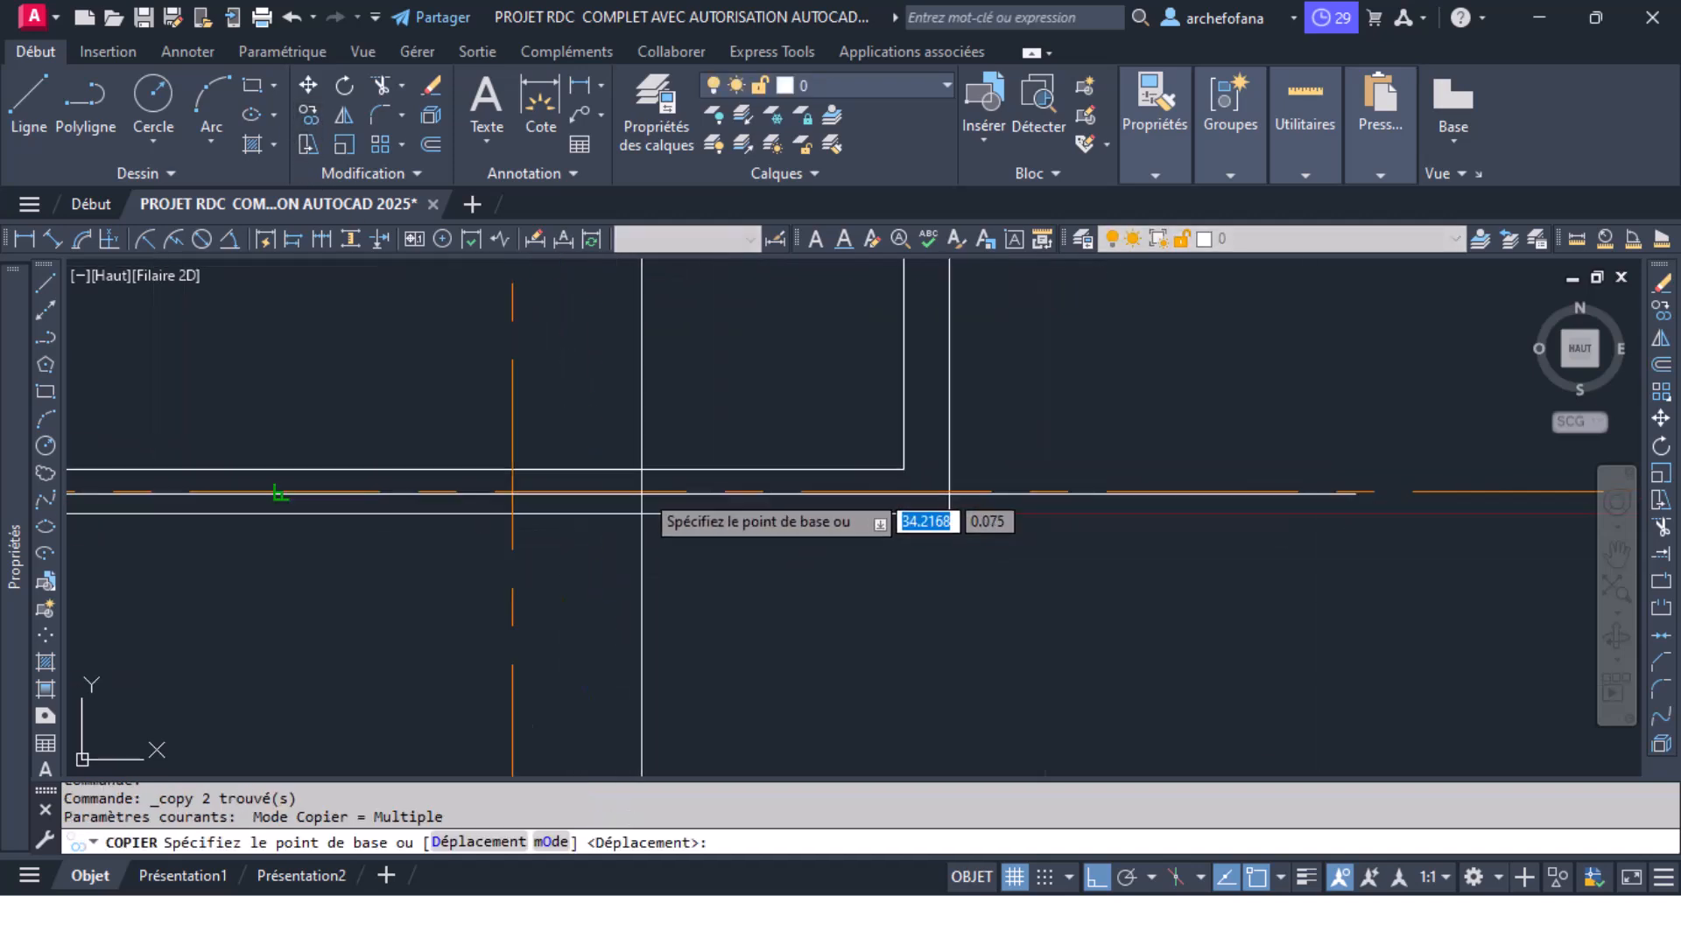
{"action": "left_click", "coordinate": [517, 547]}
{"action": "scroll", "coordinate": [563, 525], "scroll_direction": "down", "scroll_amount": 5}
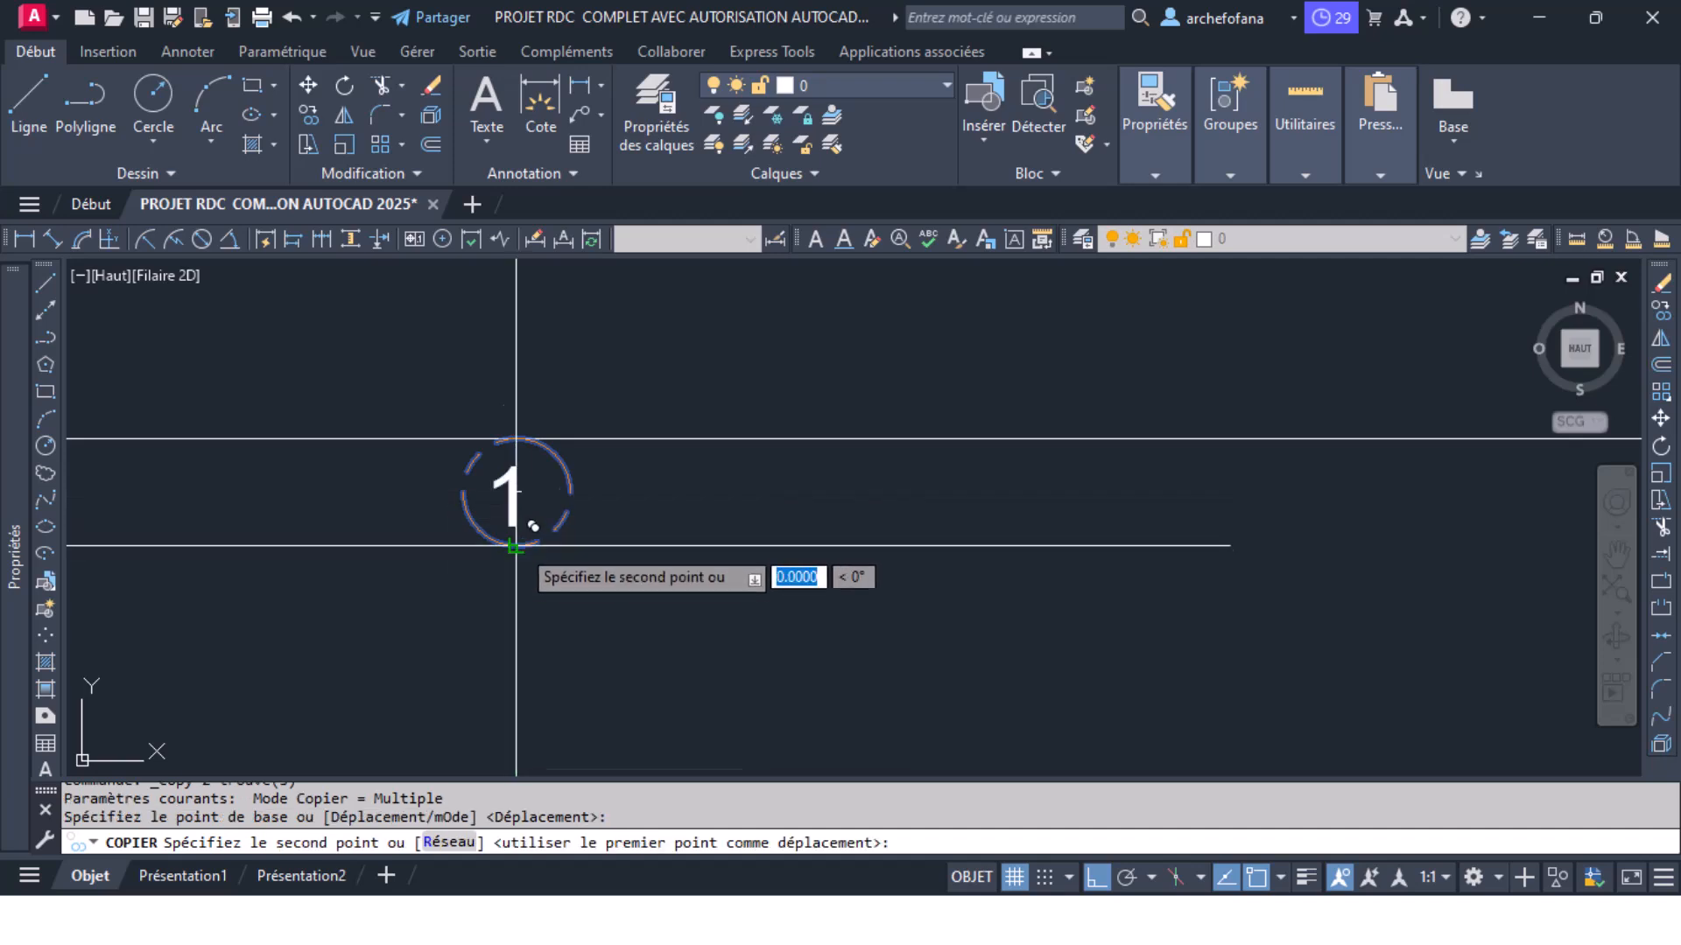
{"action": "scroll", "coordinate": [581, 356], "scroll_direction": "up", "scroll_amount": 8}
{"action": "middle_click_drag", "start_coordinate": [581, 357], "coordinate": [560, 523]}
{"action": "left_click", "coordinate": [569, 530]}
{"action": "key", "text": "Return"}
Step: Move the vertical axis with its top circle and number 0.075 to the right, onto the outer wall's centre
{"action": "left_click", "coordinate": [436, 424]}
{"action": "left_click", "coordinate": [639, 515]}
{"action": "scroll", "coordinate": [739, 495], "scroll_direction": "down", "scroll_amount": 3}
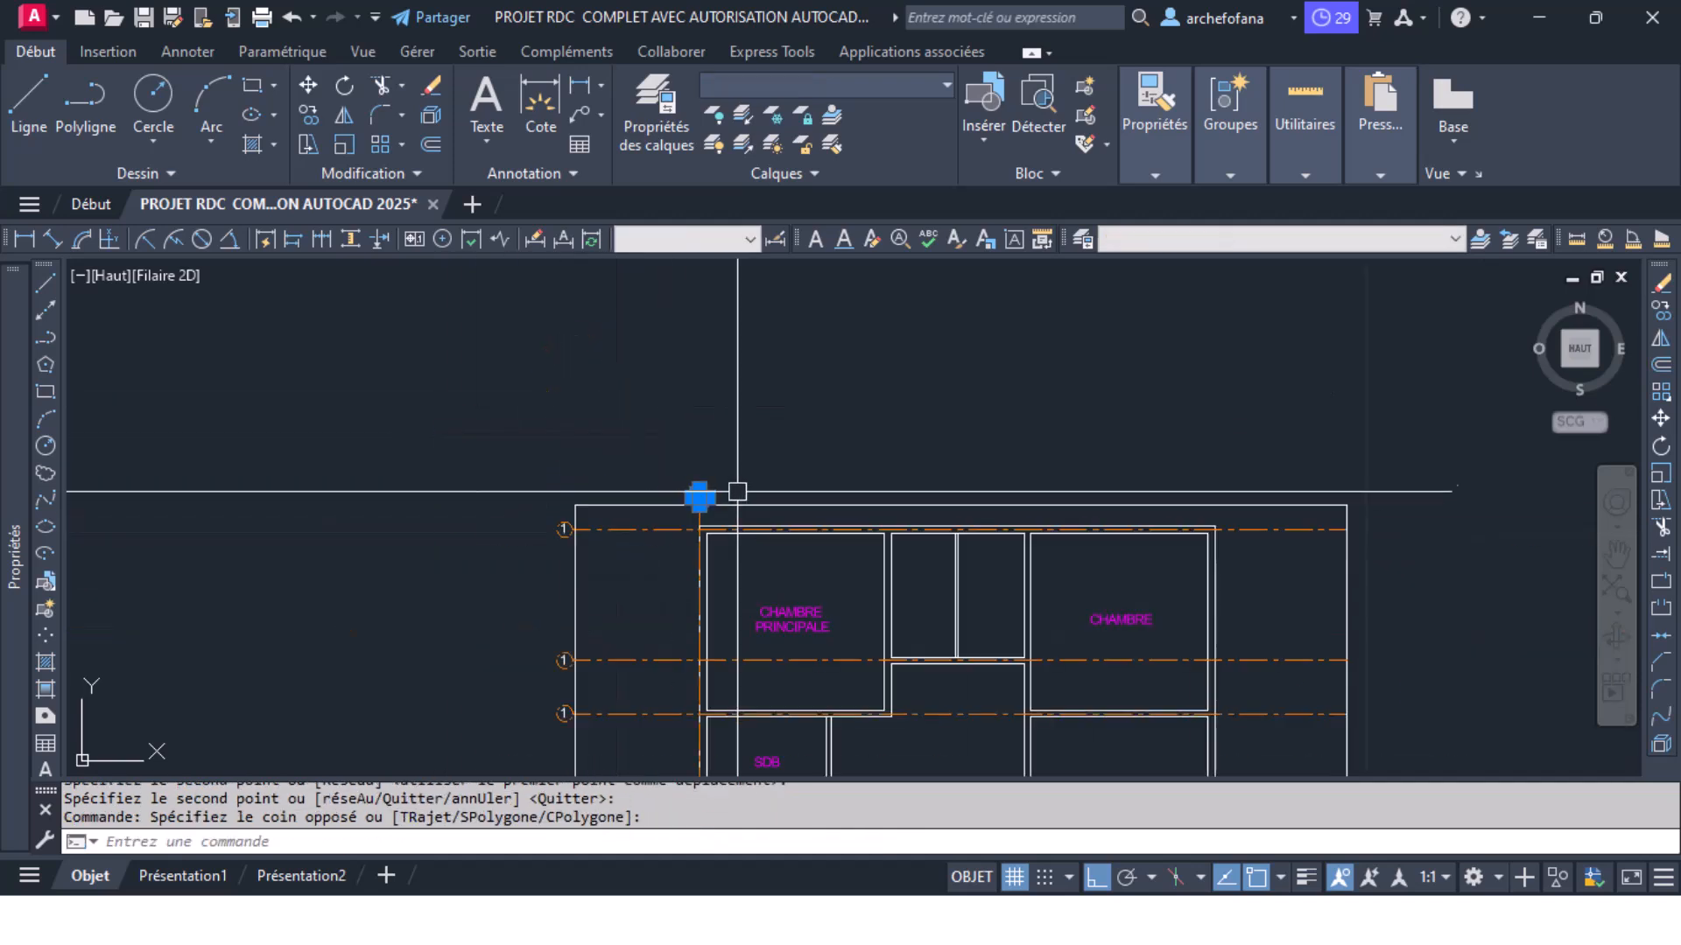
{"action": "scroll", "coordinate": [770, 500], "scroll_direction": "up", "scroll_amount": 4}
{"action": "left_click", "coordinate": [328, 581]}
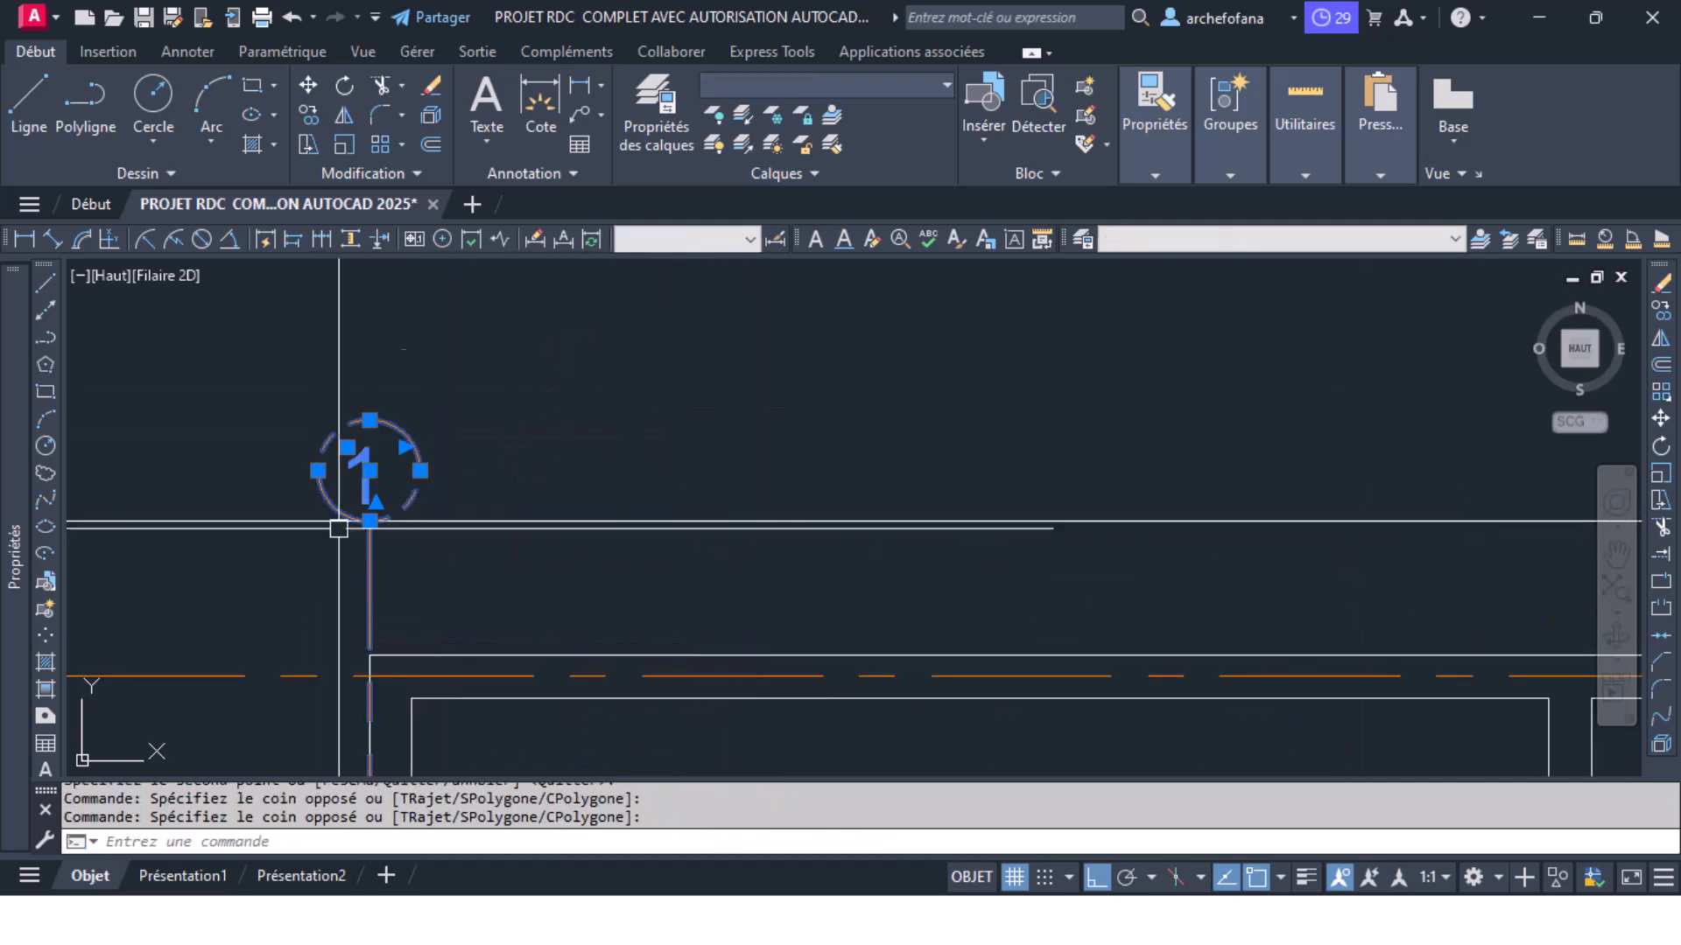
{"action": "left_click", "coordinate": [308, 85]}
{"action": "scroll", "coordinate": [377, 691], "scroll_direction": "up", "scroll_amount": 5}
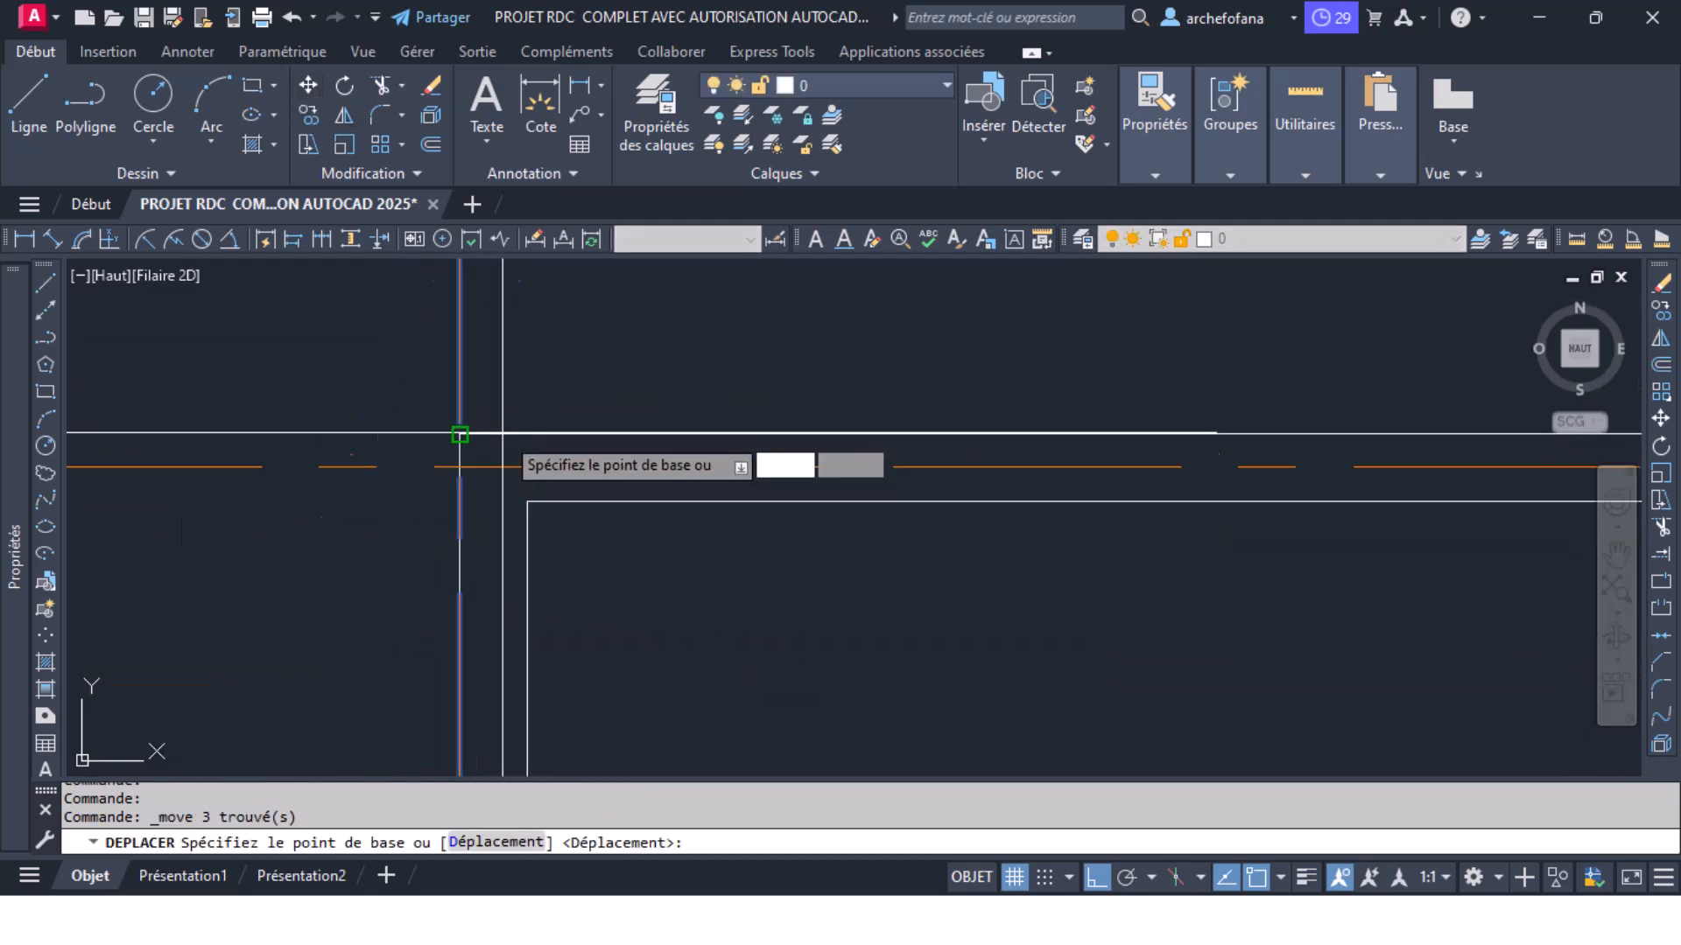
{"action": "left_click", "coordinate": [314, 430]}
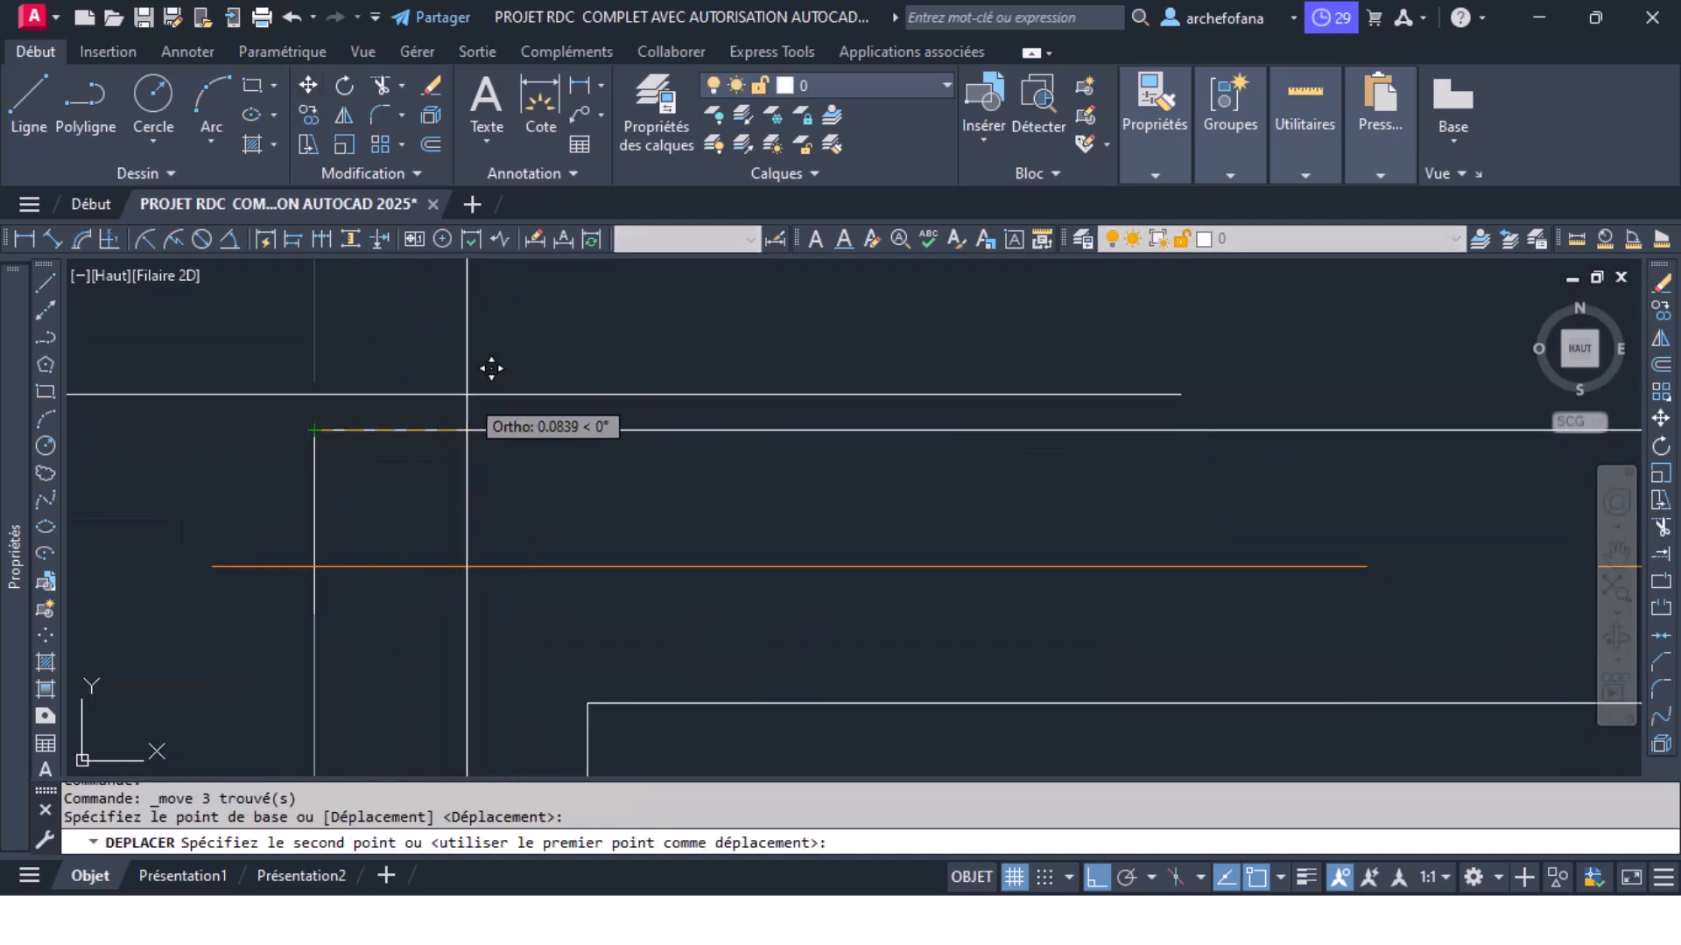
{"action": "type", "text": "."}
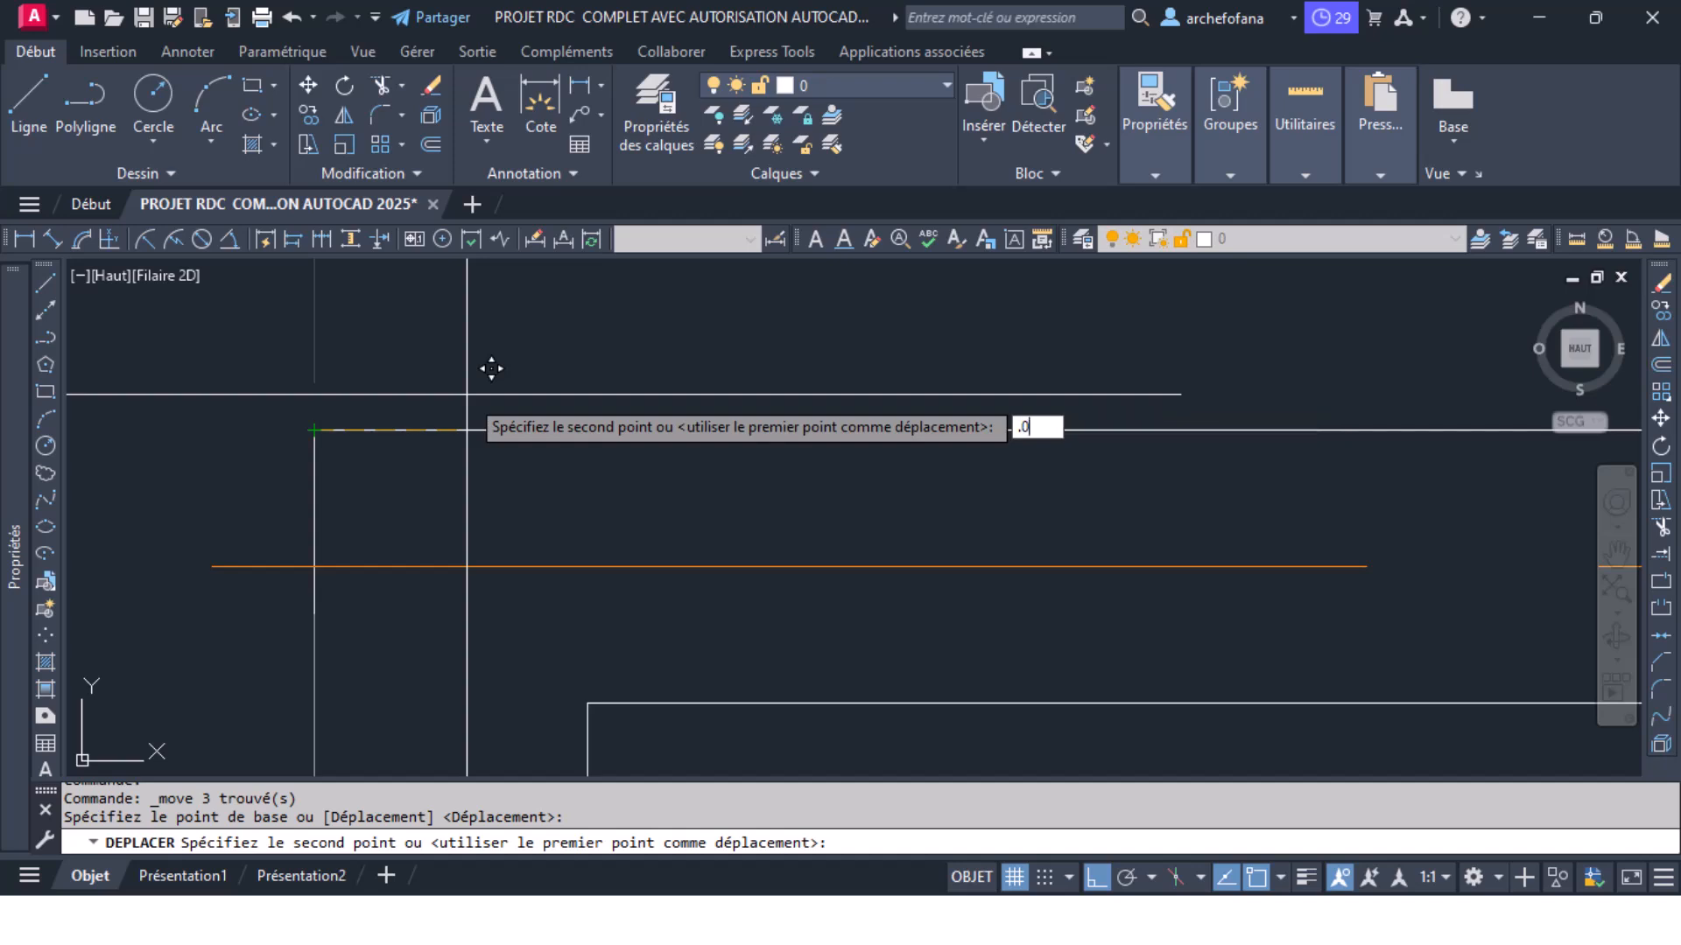
{"action": "key", "text": "Return"}
Step: Copy the vertical axis with its top bubble from the left outer wall to the wall right of CHAMBRE PRINCIPALE
{"action": "middle_click_drag", "start_coordinate": [681, 335], "coordinate": [675, 461]}
{"action": "scroll", "coordinate": [623, 555], "scroll_direction": "up", "scroll_amount": 3}
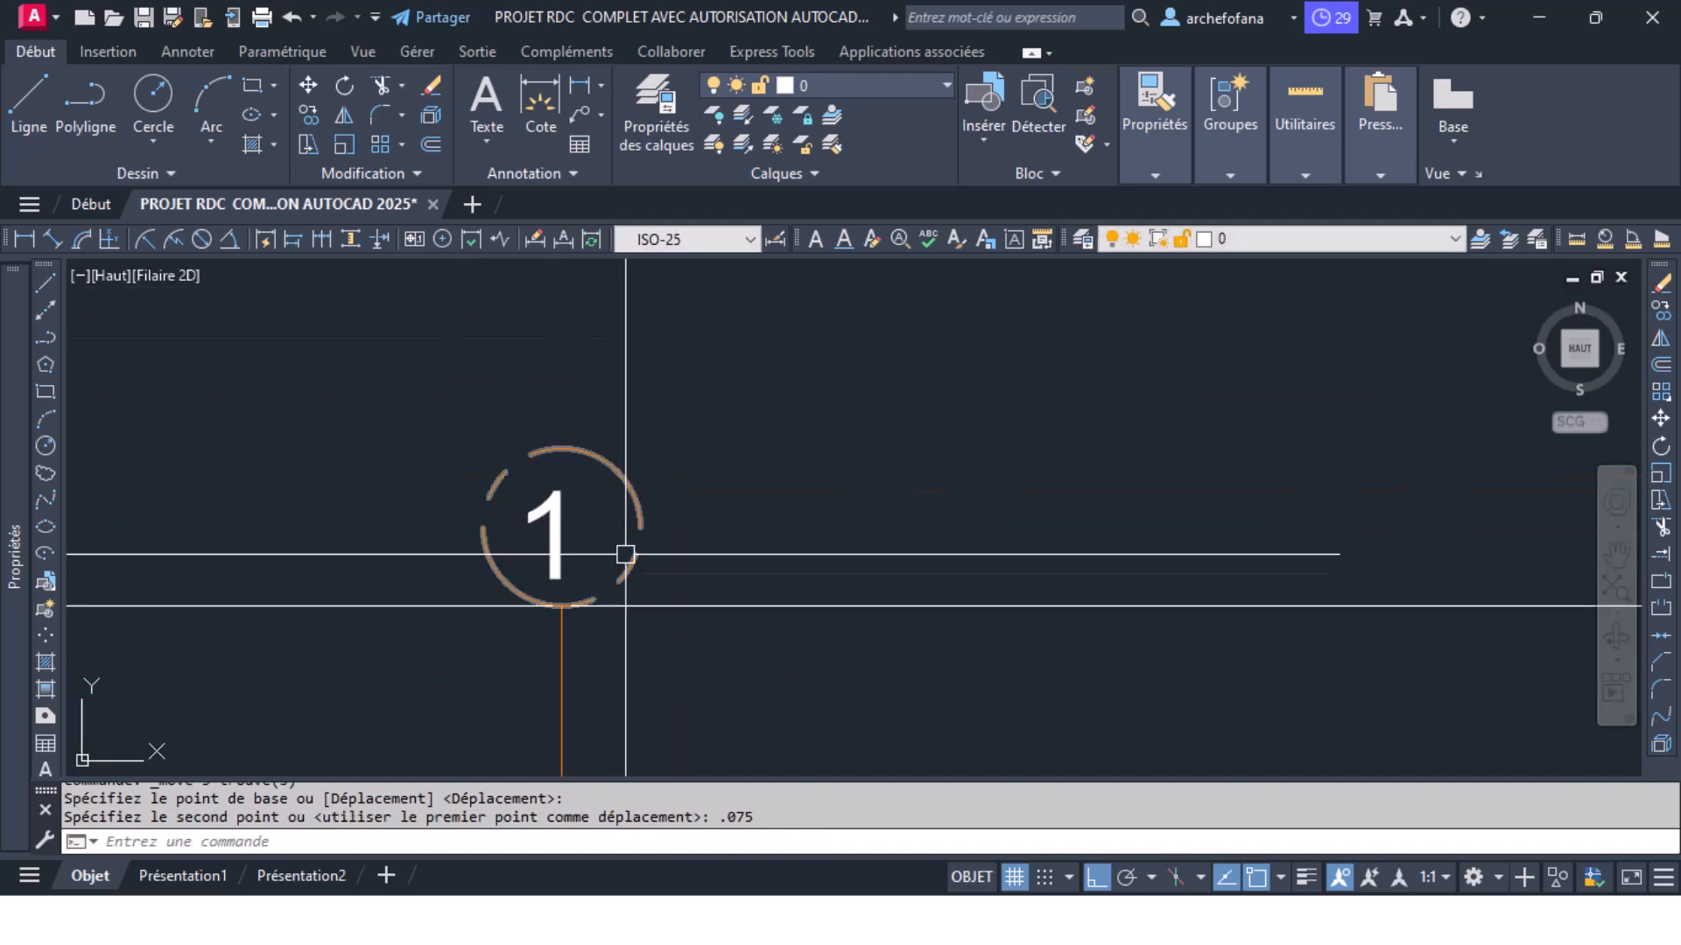
{"action": "left_click", "coordinate": [365, 380]}
{"action": "left_click", "coordinate": [832, 668]}
{"action": "left_click", "coordinate": [684, 694]}
{"action": "left_click", "coordinate": [454, 747]}
{"action": "left_click", "coordinate": [309, 115]}
{"action": "scroll", "coordinate": [643, 473], "scroll_direction": "down", "scroll_amount": 5}
{"action": "scroll", "coordinate": [582, 486], "scroll_direction": "up", "scroll_amount": 2}
{"action": "scroll", "coordinate": [557, 468], "scroll_direction": "up", "scroll_amount": 2}
{"action": "left_click", "coordinate": [461, 426]}
{"action": "scroll", "coordinate": [694, 492], "scroll_direction": "down", "scroll_amount": 3}
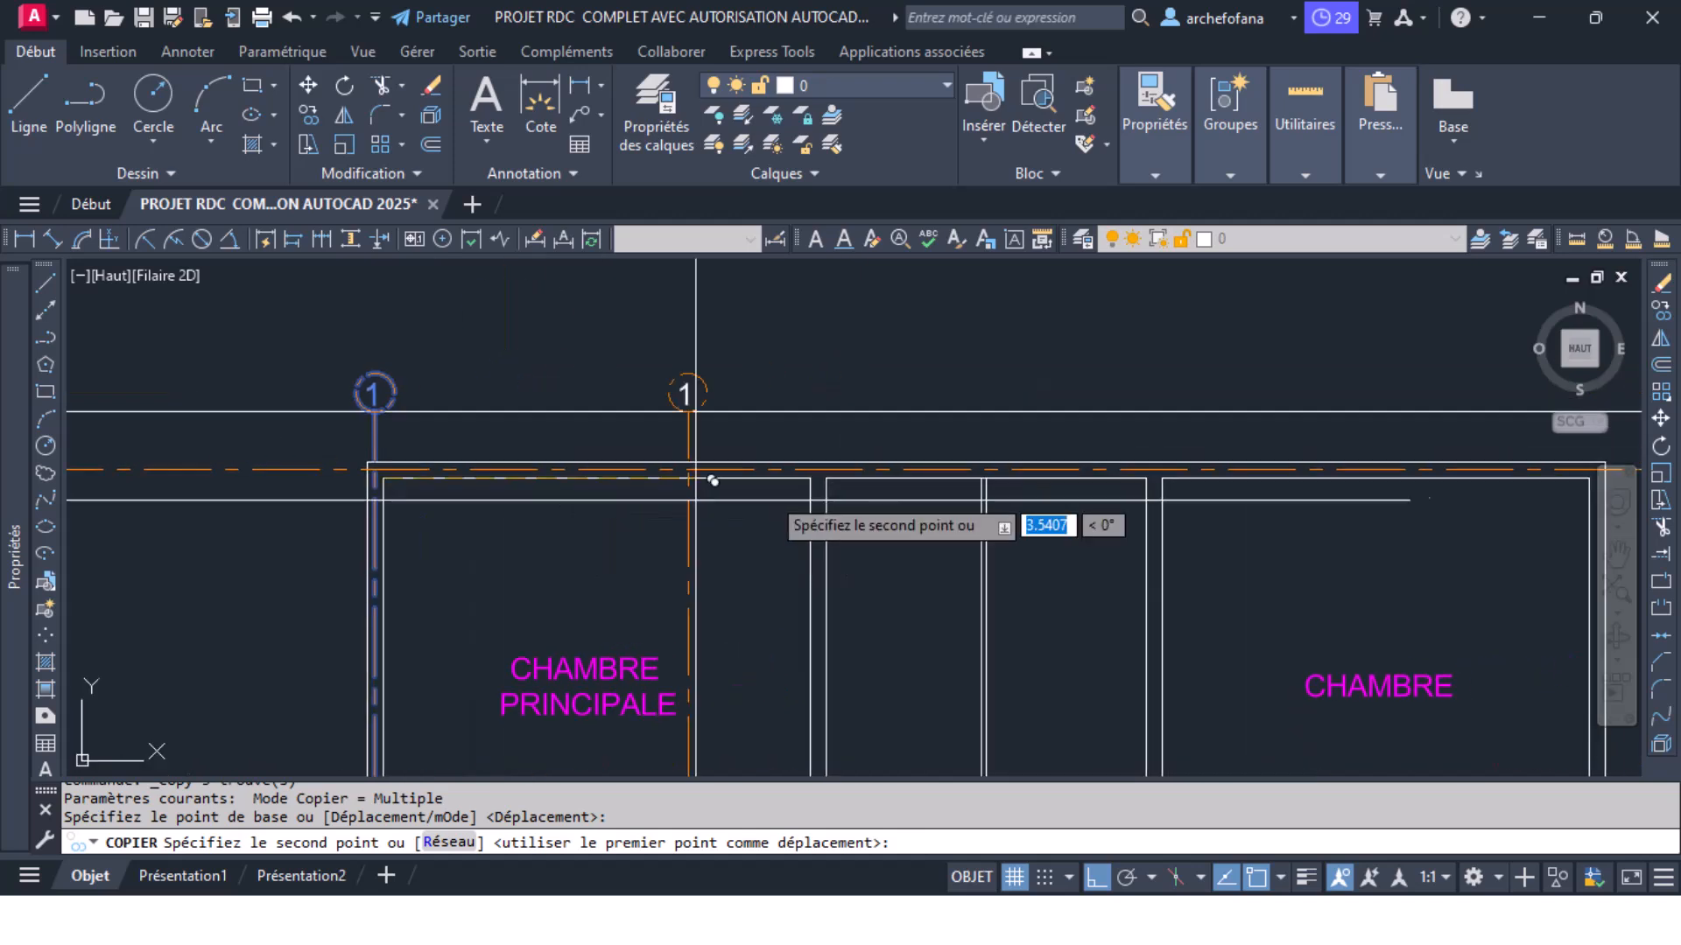
{"action": "scroll", "coordinate": [819, 458], "scroll_direction": "up", "scroll_amount": 3}
{"action": "left_click", "coordinate": [733, 449]}
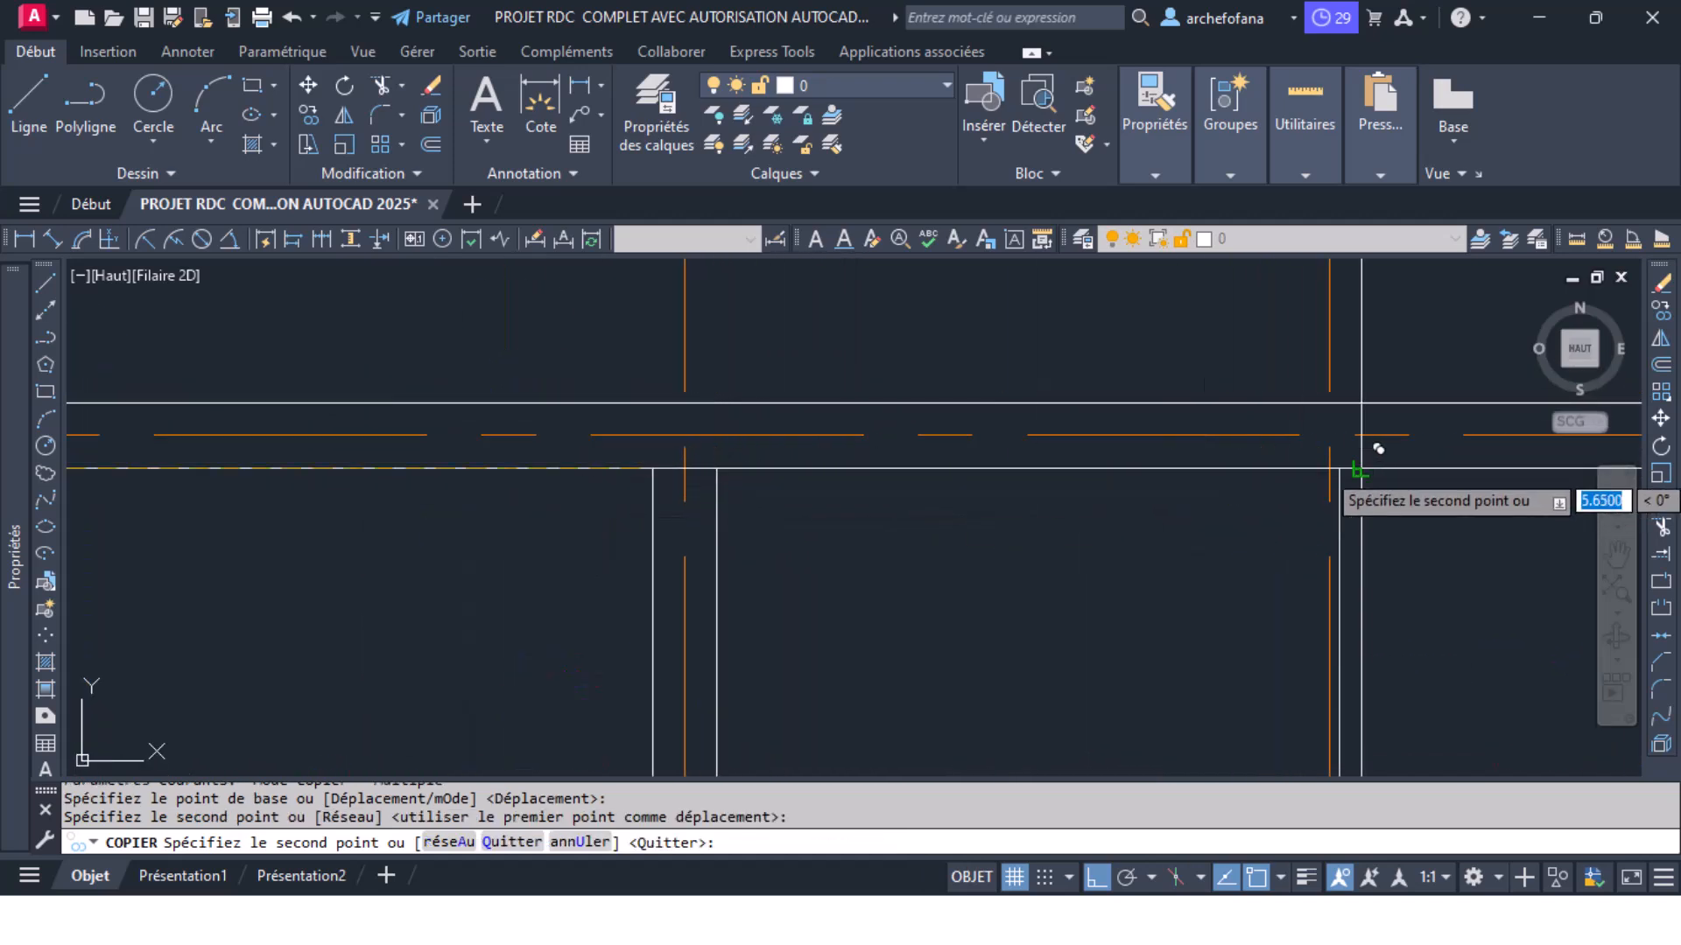
Step: Place further axis copies at the thin partition, the wall left of the upper CHAMBRE and the right outer wall
{"action": "middle_click_drag", "start_coordinate": [1349, 498], "coordinate": [552, 507]}
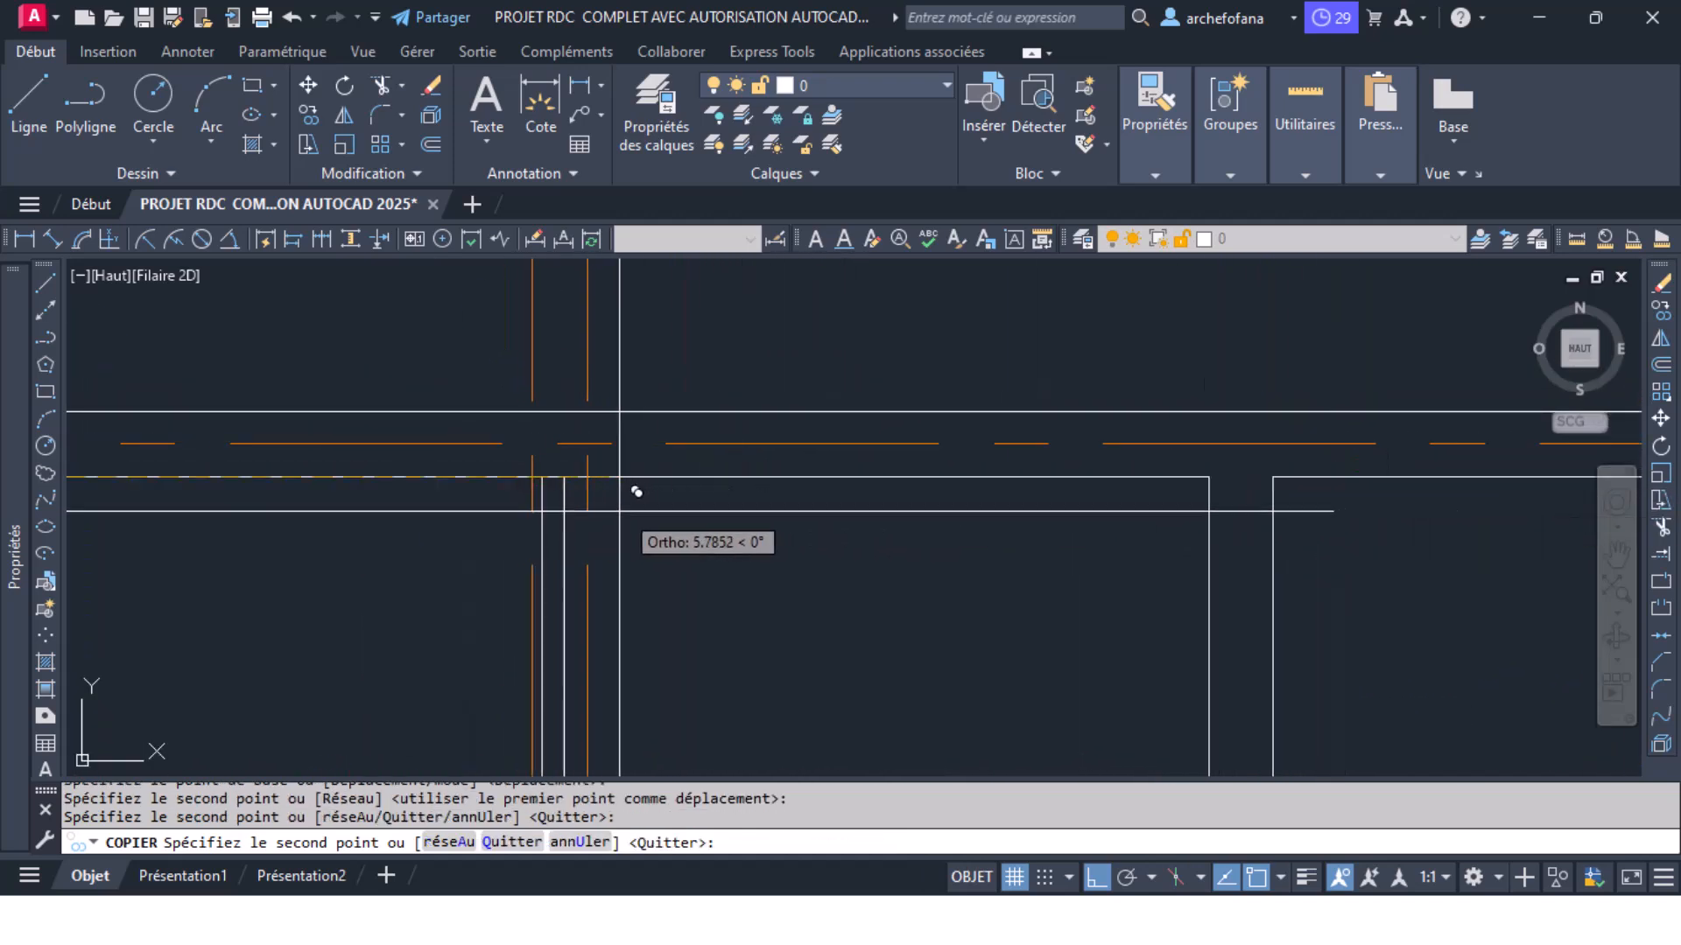
{"action": "left_click", "coordinate": [1273, 477]}
{"action": "scroll", "coordinate": [1055, 512], "scroll_direction": "down", "scroll_amount": 3}
{"action": "middle_click_drag", "start_coordinate": [1259, 544], "coordinate": [852, 547]}
{"action": "scroll", "coordinate": [1064, 519], "scroll_direction": "up", "scroll_amount": 5}
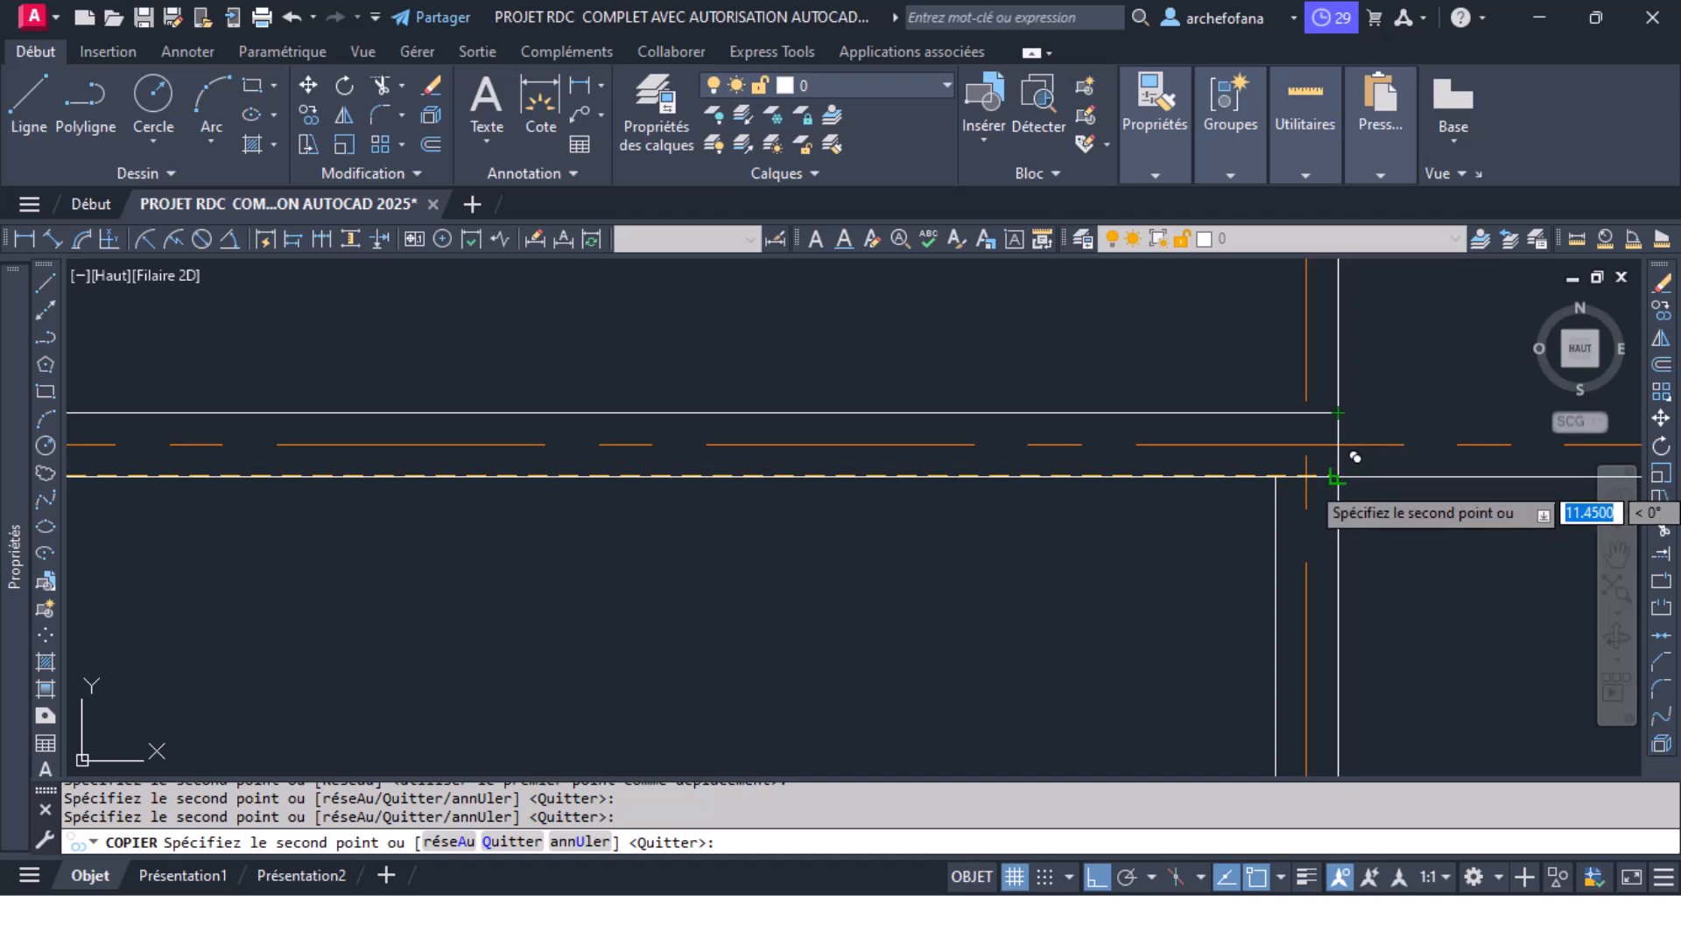
{"action": "scroll", "coordinate": [1337, 456], "scroll_direction": "down", "scroll_amount": 4}
{"action": "key", "text": "Escape"}
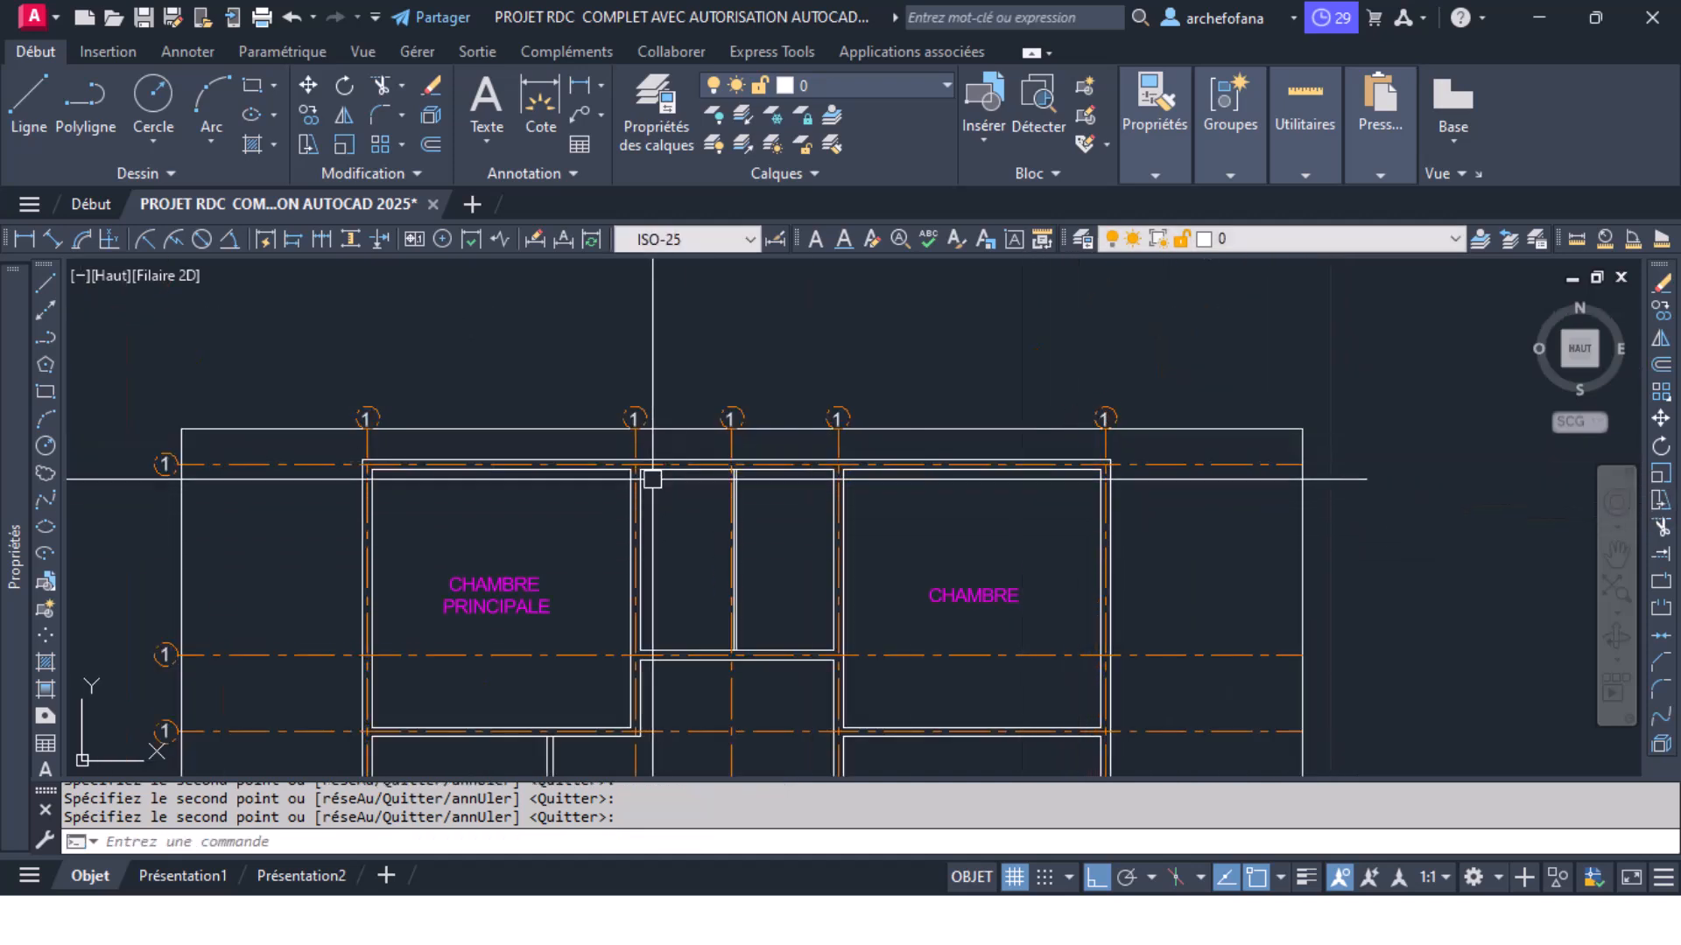
Step: Erase the vertical axis at the thin partition together with its circle and number
{"action": "middle_click_drag", "start_coordinate": [734, 601], "coordinate": [714, 492]}
{"action": "left_click", "coordinate": [713, 492]}
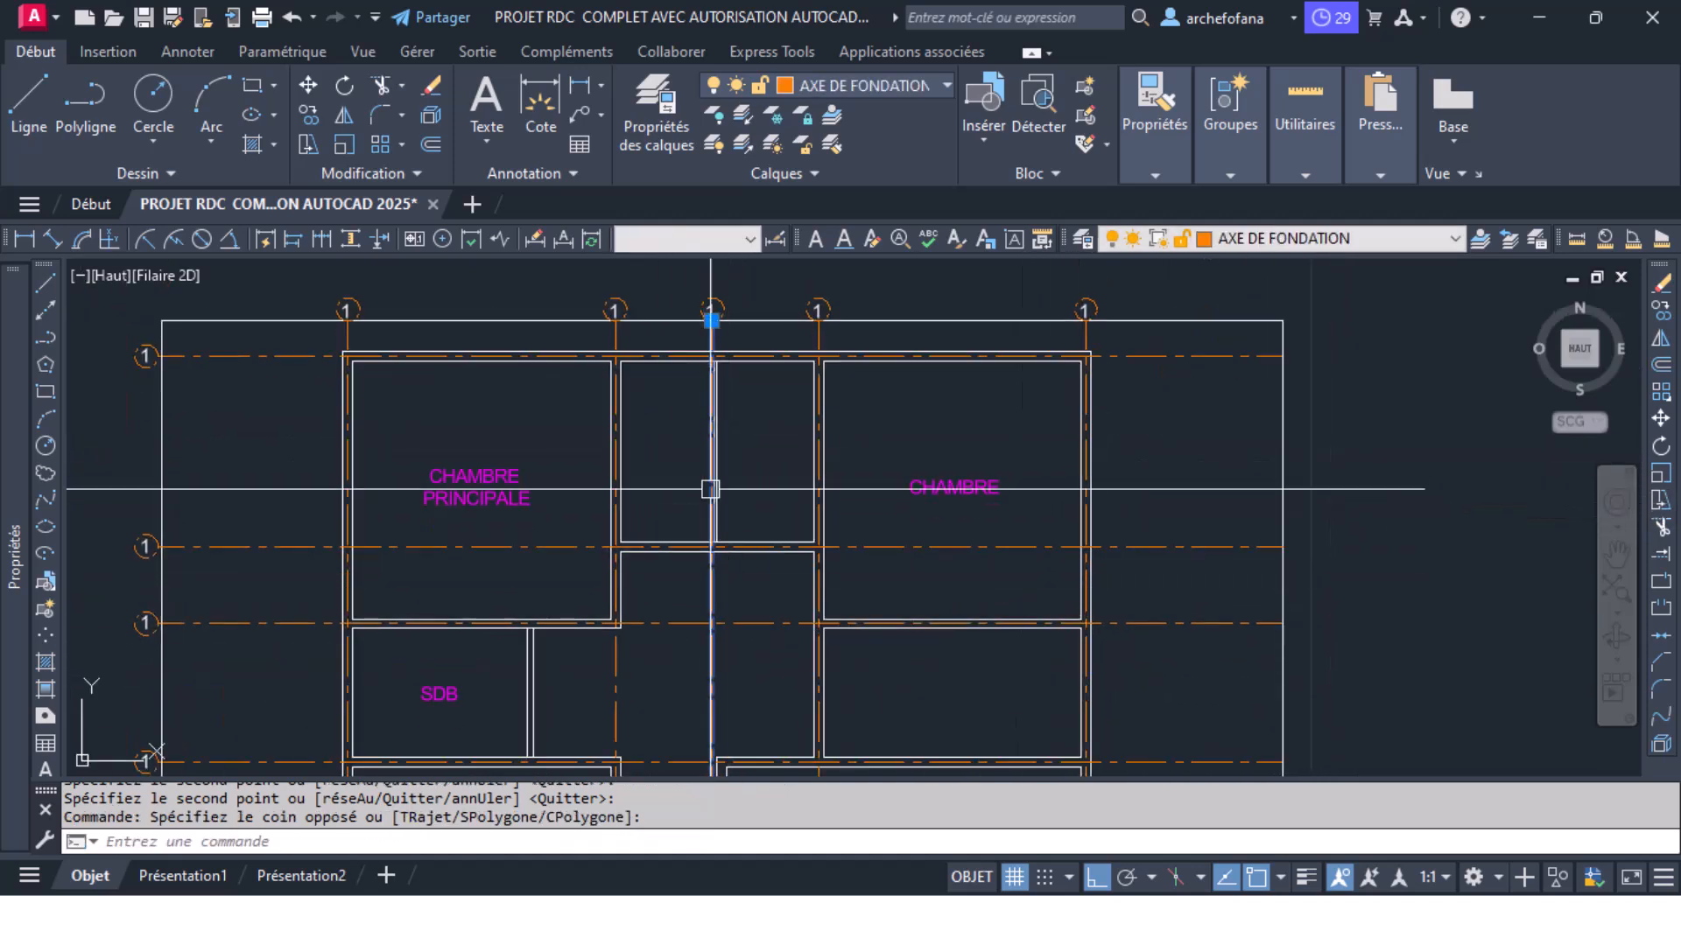
{"action": "left_click", "coordinate": [692, 277]}
{"action": "left_click", "coordinate": [755, 333]}
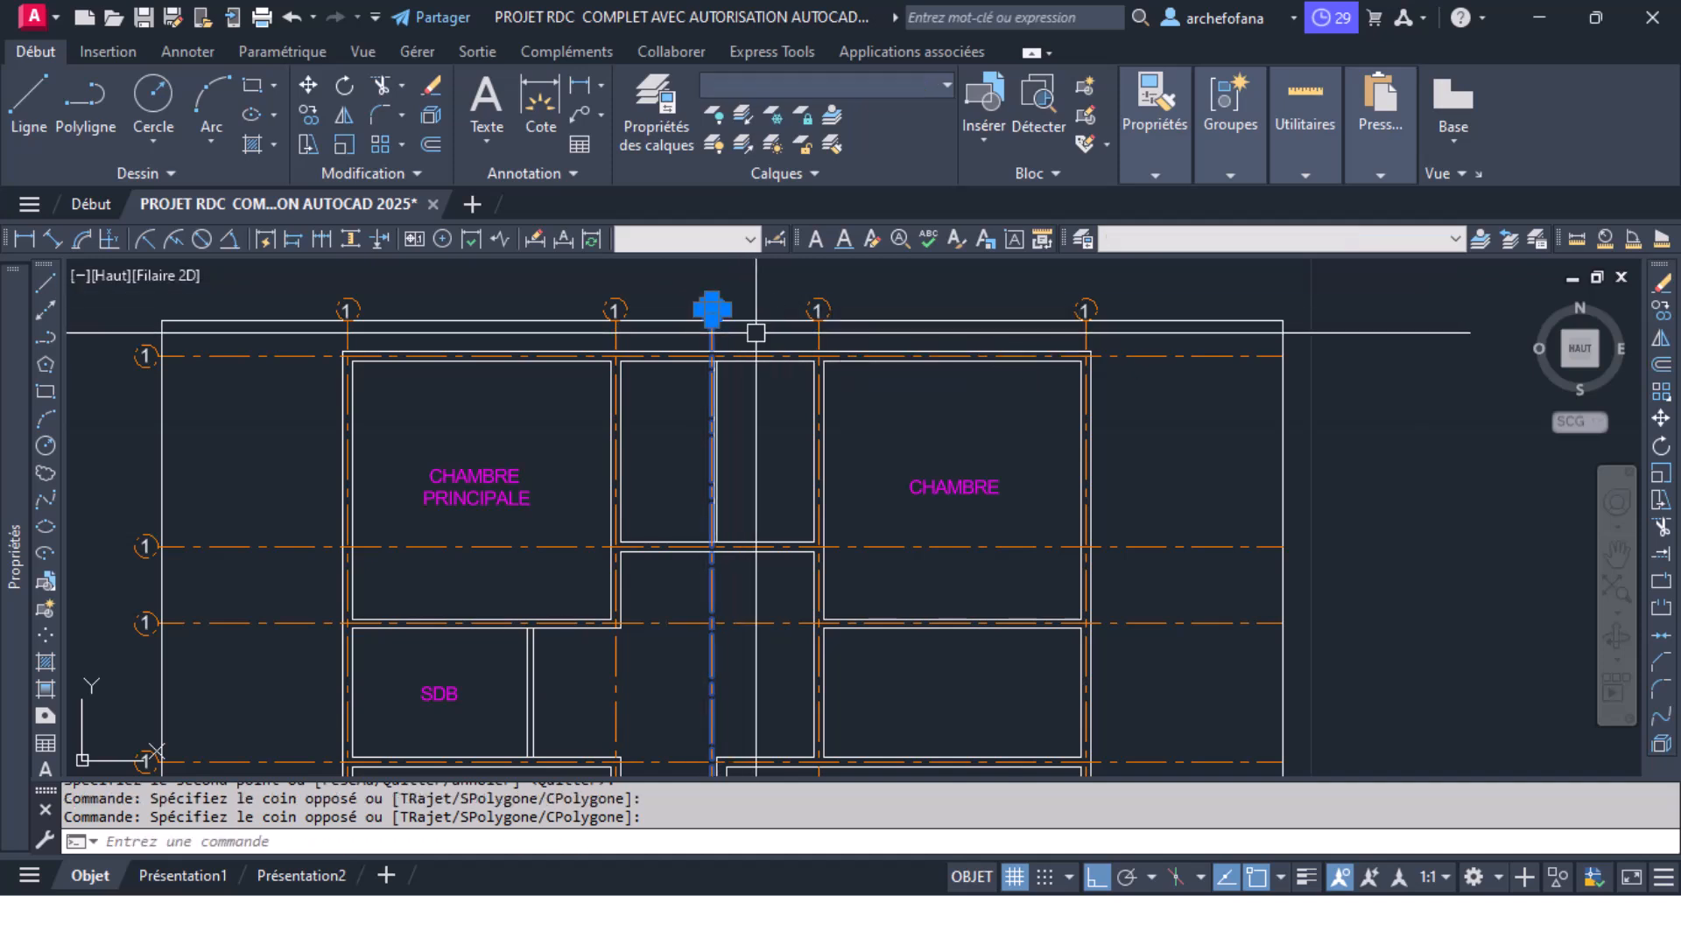
{"action": "scroll", "coordinate": [849, 551], "scroll_direction": "down", "scroll_amount": 3}
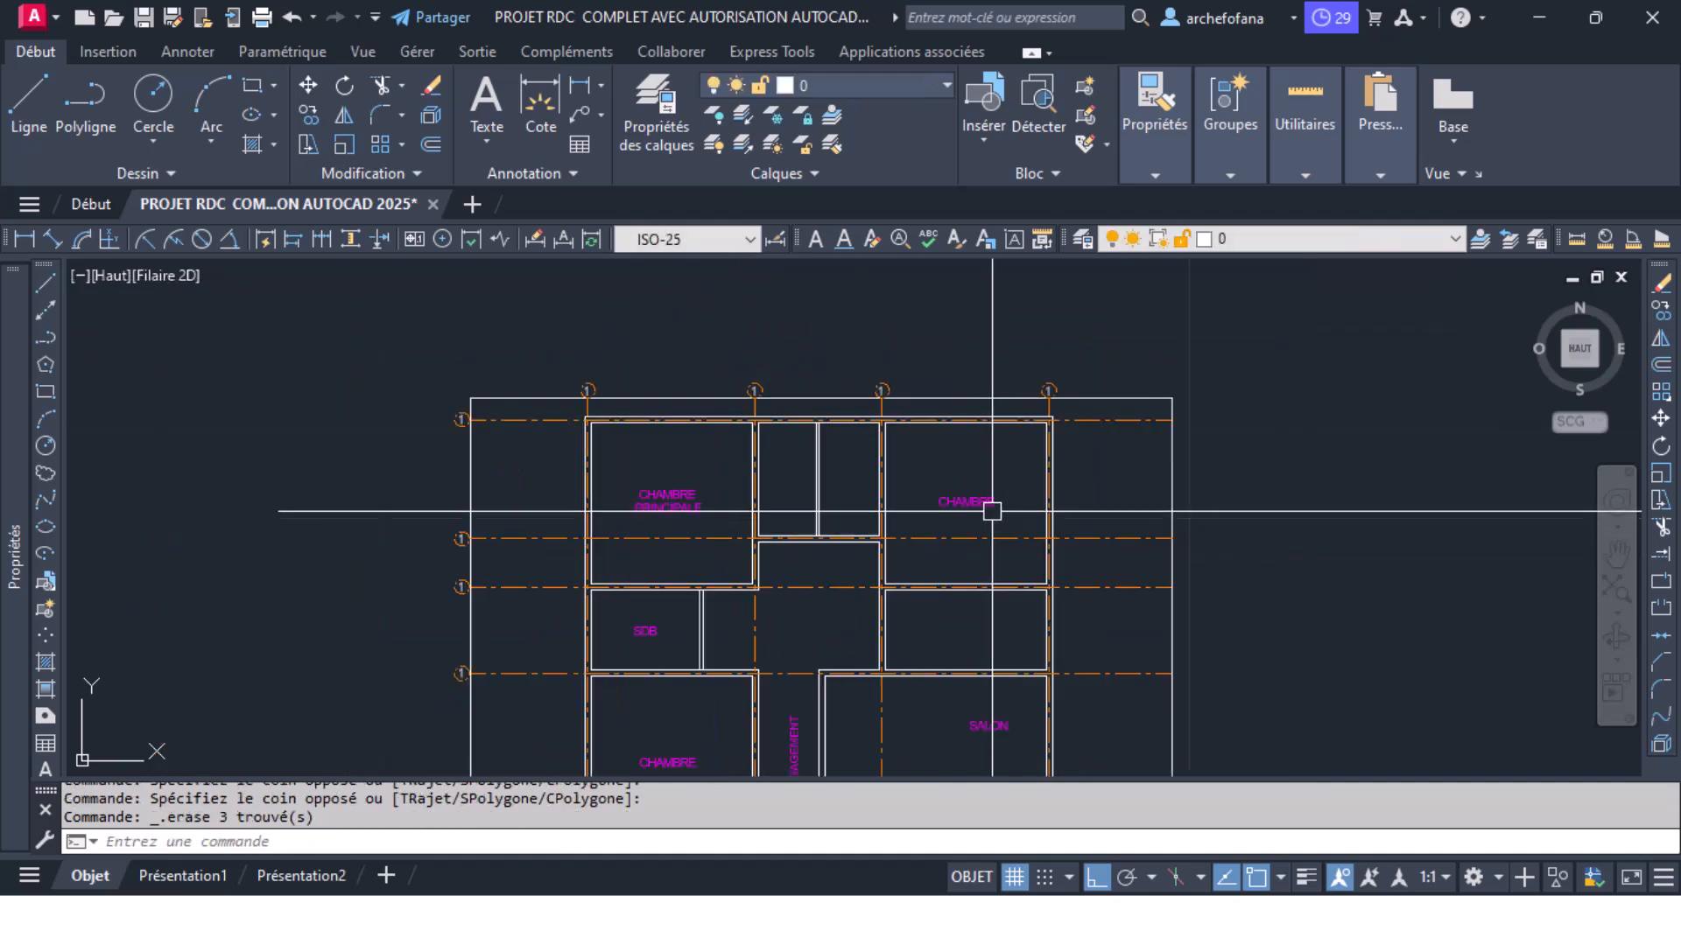
Step: Copy the vertical axis left of the upper CHAMBRE, with its top bubble, onto the wall between DEGAGEMENT and SALON
{"action": "middle_click_drag", "start_coordinate": [957, 630], "coordinate": [921, 453]}
{"action": "scroll", "coordinate": [856, 491], "scroll_direction": "up", "scroll_amount": 5}
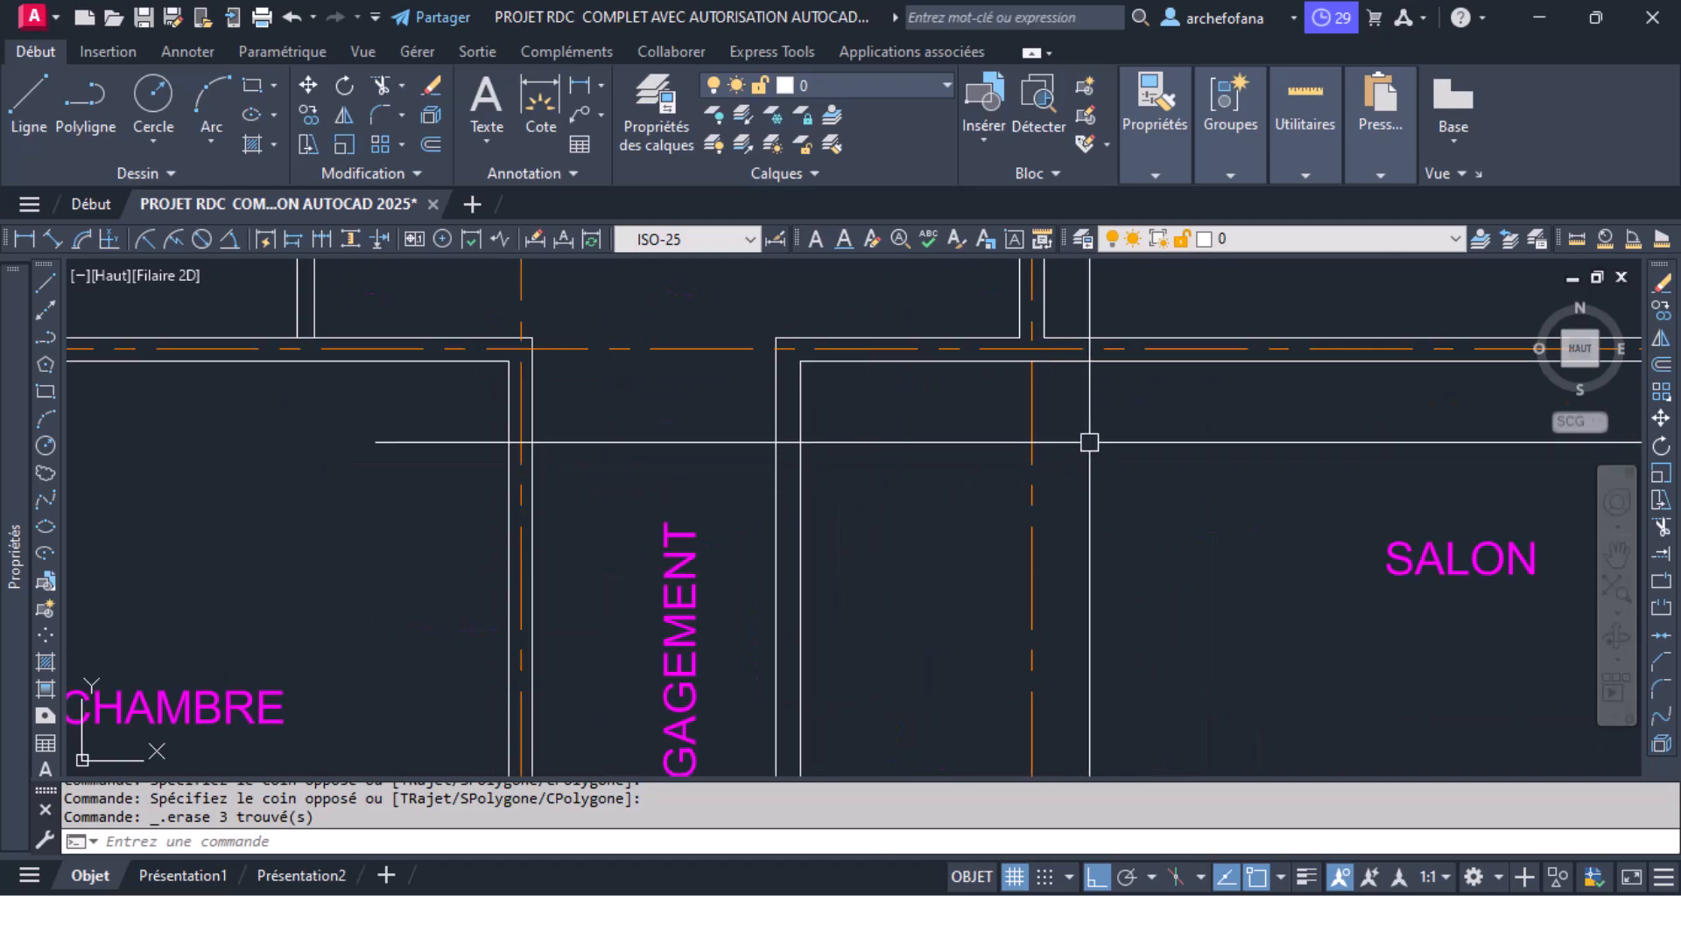
{"action": "left_click", "coordinate": [1005, 495]}
{"action": "scroll", "coordinate": [1011, 464], "scroll_direction": "down", "scroll_amount": 5}
{"action": "middle_click_drag", "start_coordinate": [1017, 433], "coordinate": [975, 576]}
{"action": "left_click", "coordinate": [938, 300]}
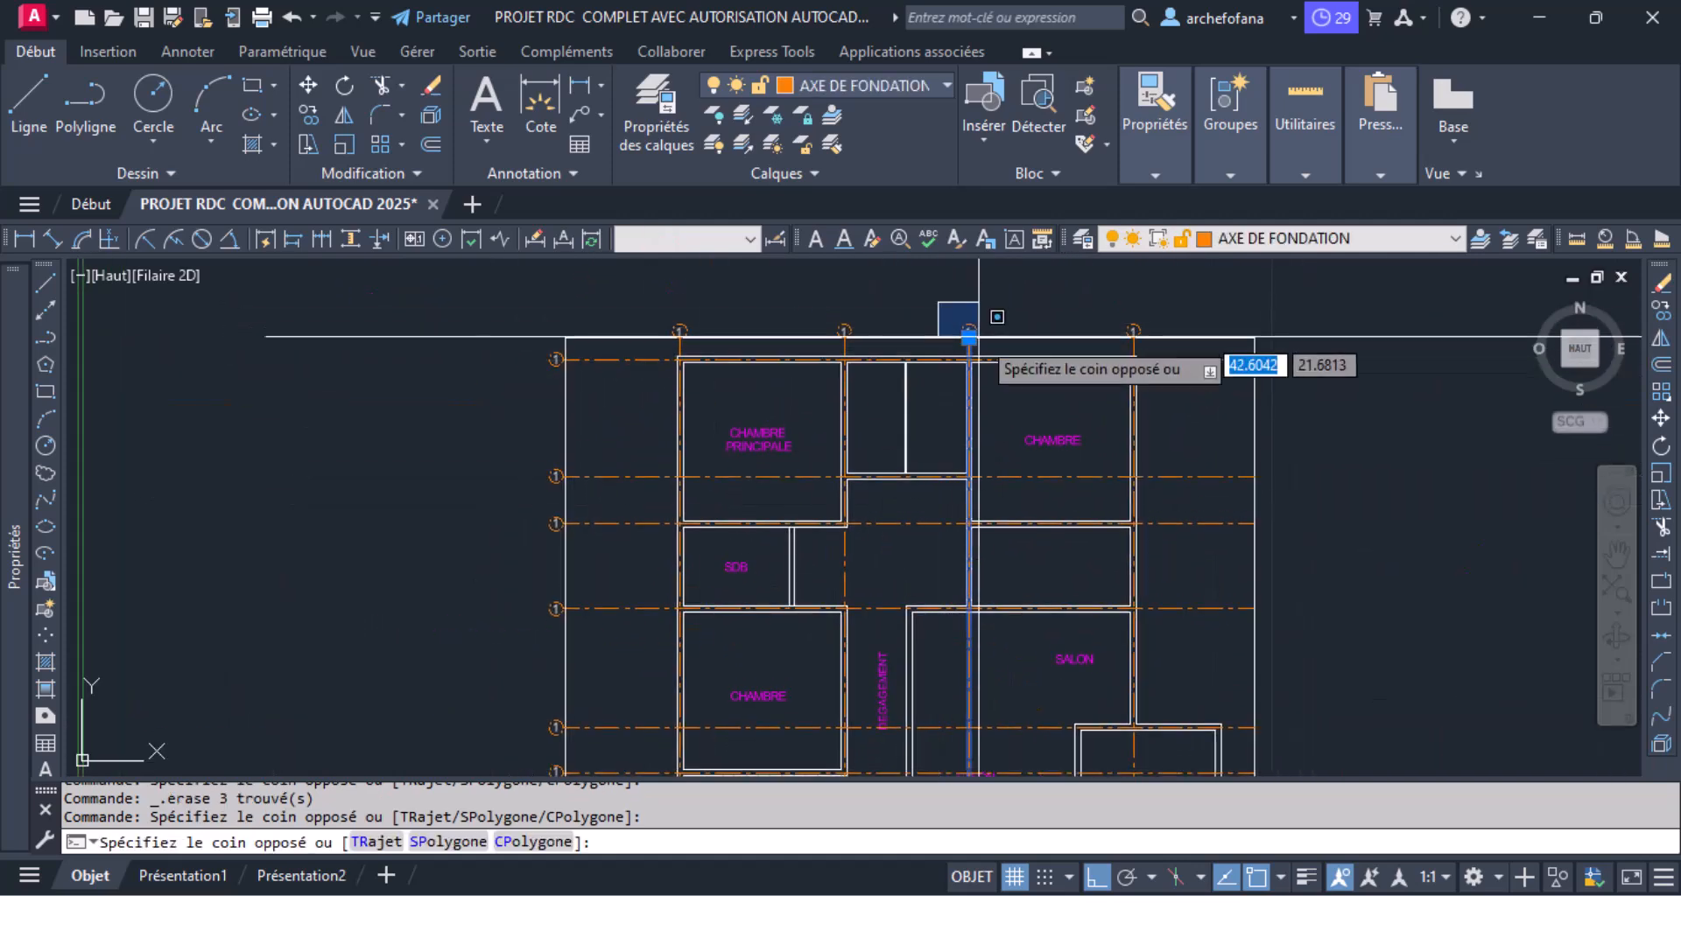
{"action": "left_click", "coordinate": [998, 357]}
{"action": "left_click", "coordinate": [308, 115]}
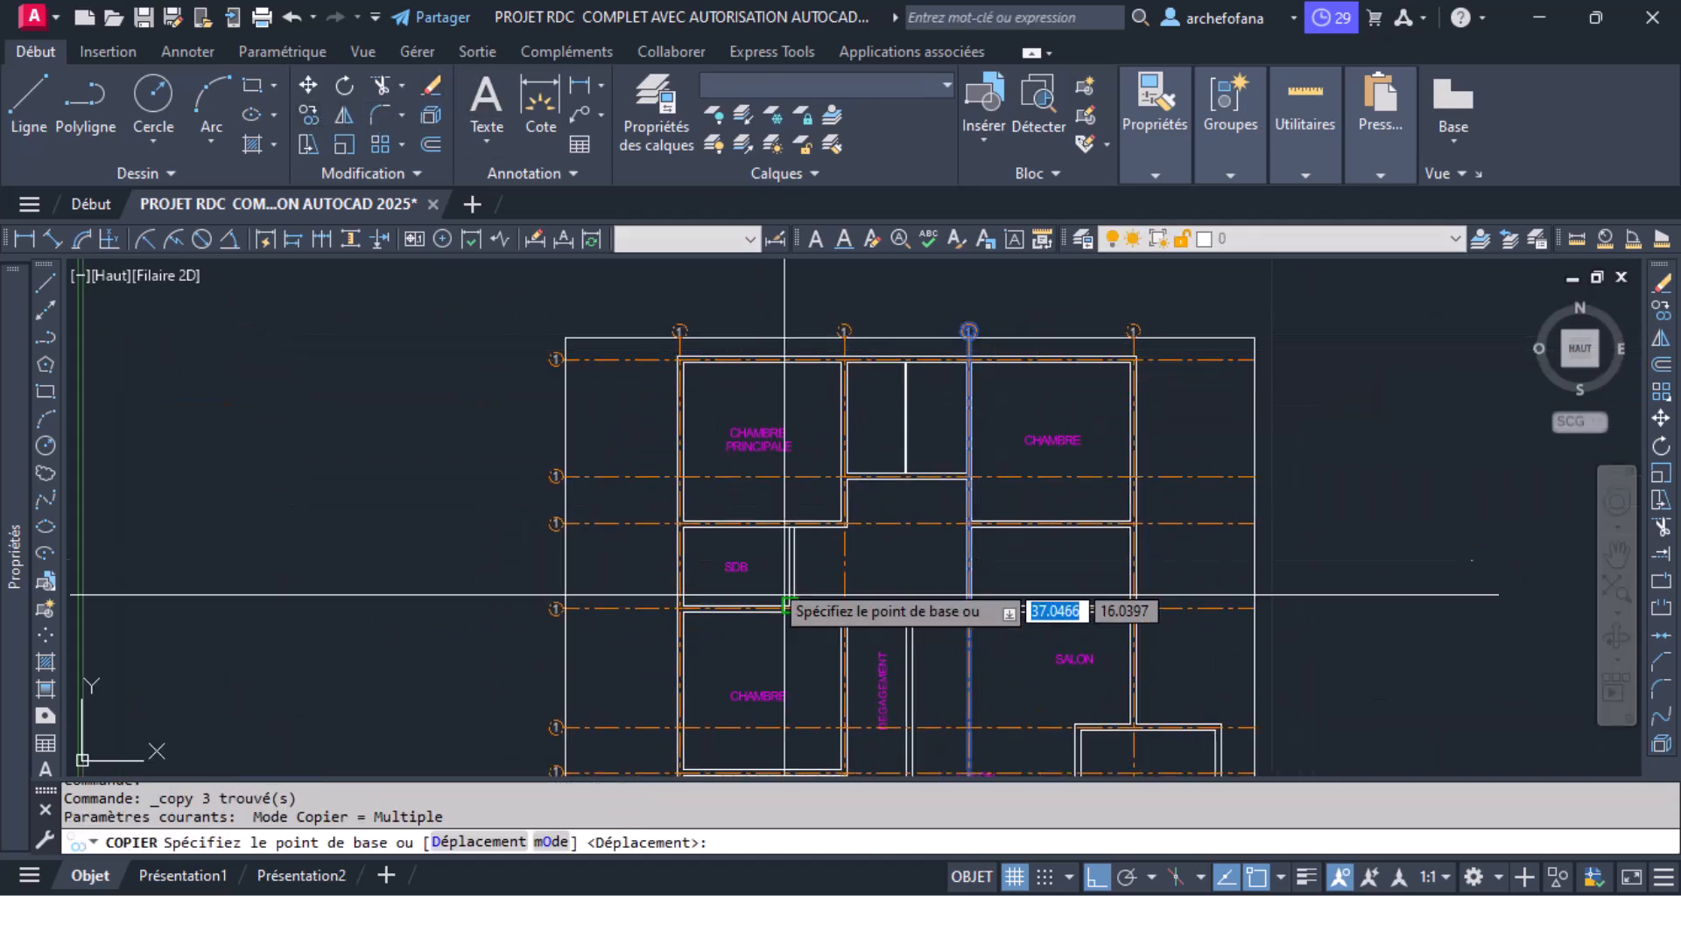
{"action": "scroll", "coordinate": [963, 613], "scroll_direction": "up", "scroll_amount": 5}
{"action": "left_click", "coordinate": [1030, 540]}
{"action": "scroll", "coordinate": [1015, 539], "scroll_direction": "down", "scroll_amount": 4}
{"action": "scroll", "coordinate": [814, 546], "scroll_direction": "up", "scroll_amount": 3}
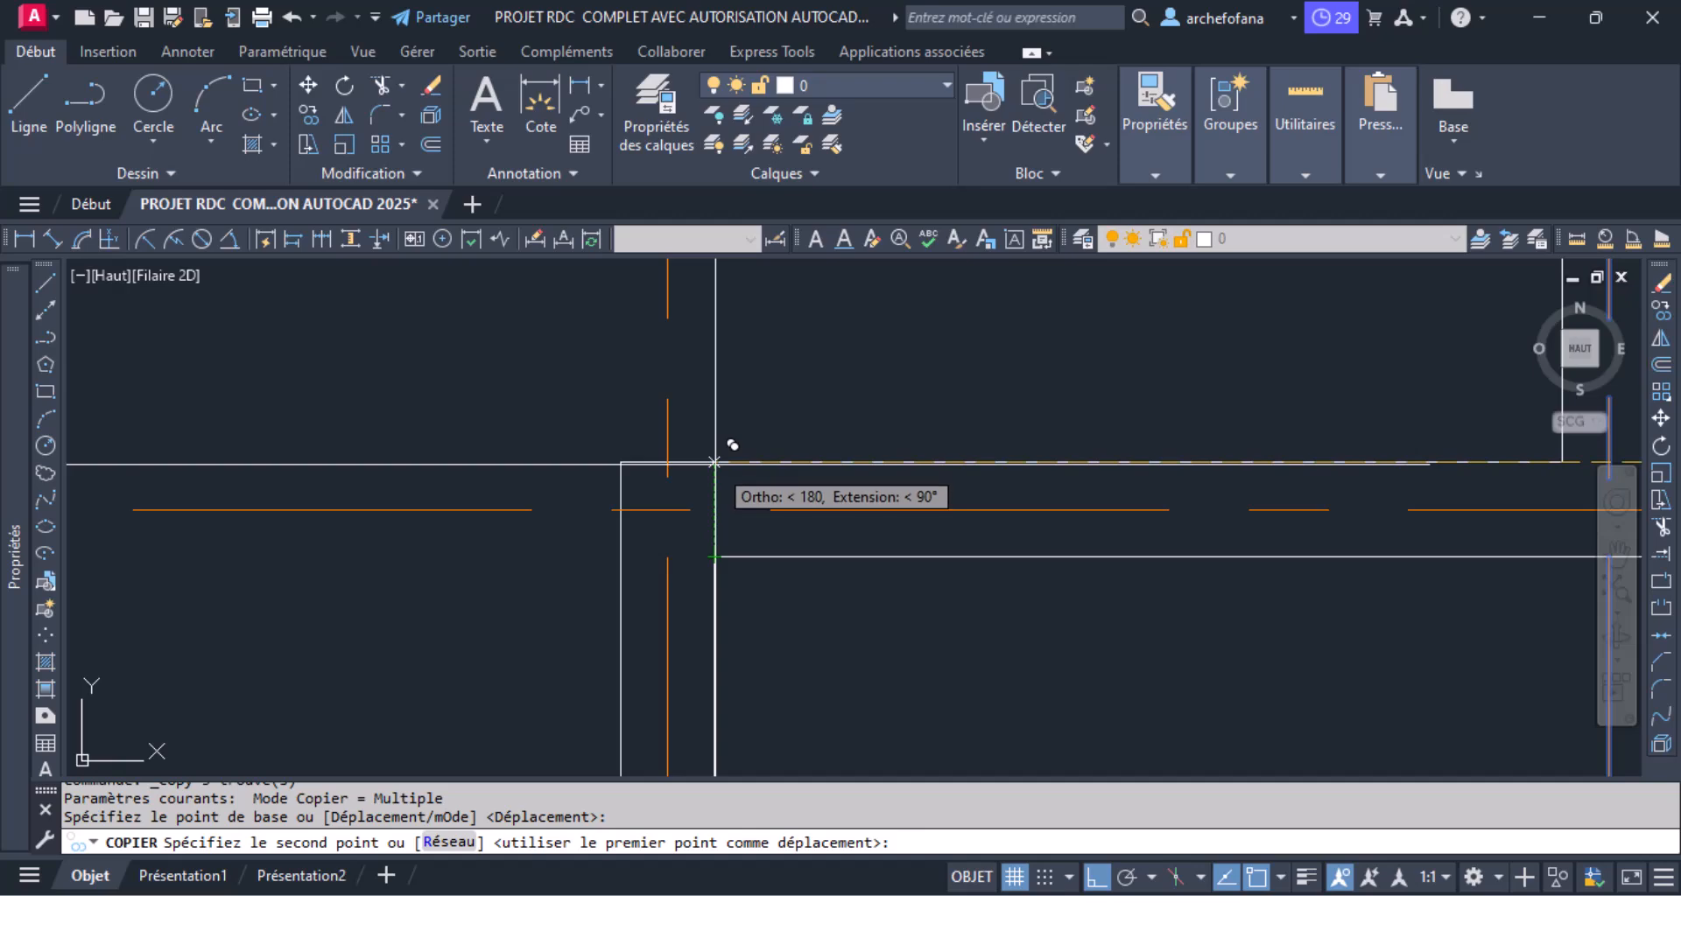
{"action": "left_click", "coordinate": [731, 536]}
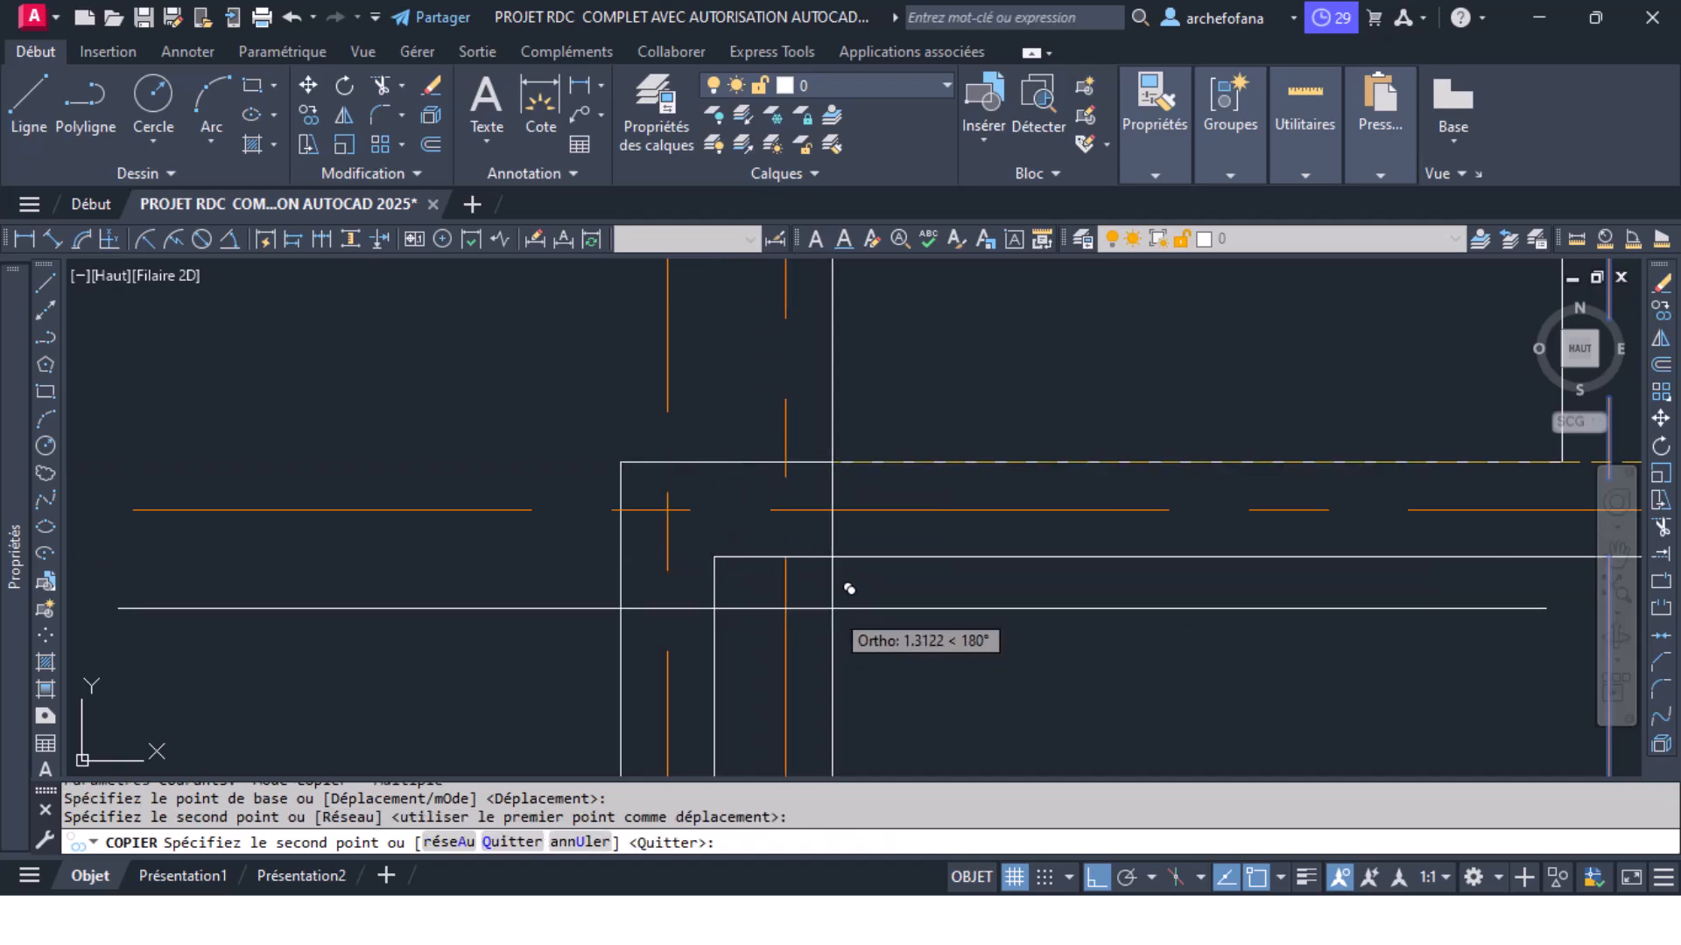
{"action": "key", "text": "Return"}
Step: Move the vertical axis between DEGAGEMENT and SALON, with its bubble, up 0.15 so its circle rests on the upper border line
{"action": "scroll", "coordinate": [815, 594], "scroll_direction": "down", "scroll_amount": 5}
{"action": "mouse_move", "coordinate": [815, 593]}
{"action": "middle_mouse_down"}
{"action": "mouse_move", "coordinate": [788, 623]}
{"action": "mouse_move", "coordinate": [756, 766]}
{"action": "middle_mouse_up"}
{"action": "scroll", "coordinate": [779, 457], "scroll_direction": "up", "scroll_amount": 4}
{"action": "left_click", "coordinate": [679, 481]}
{"action": "left_click", "coordinate": [776, 413]}
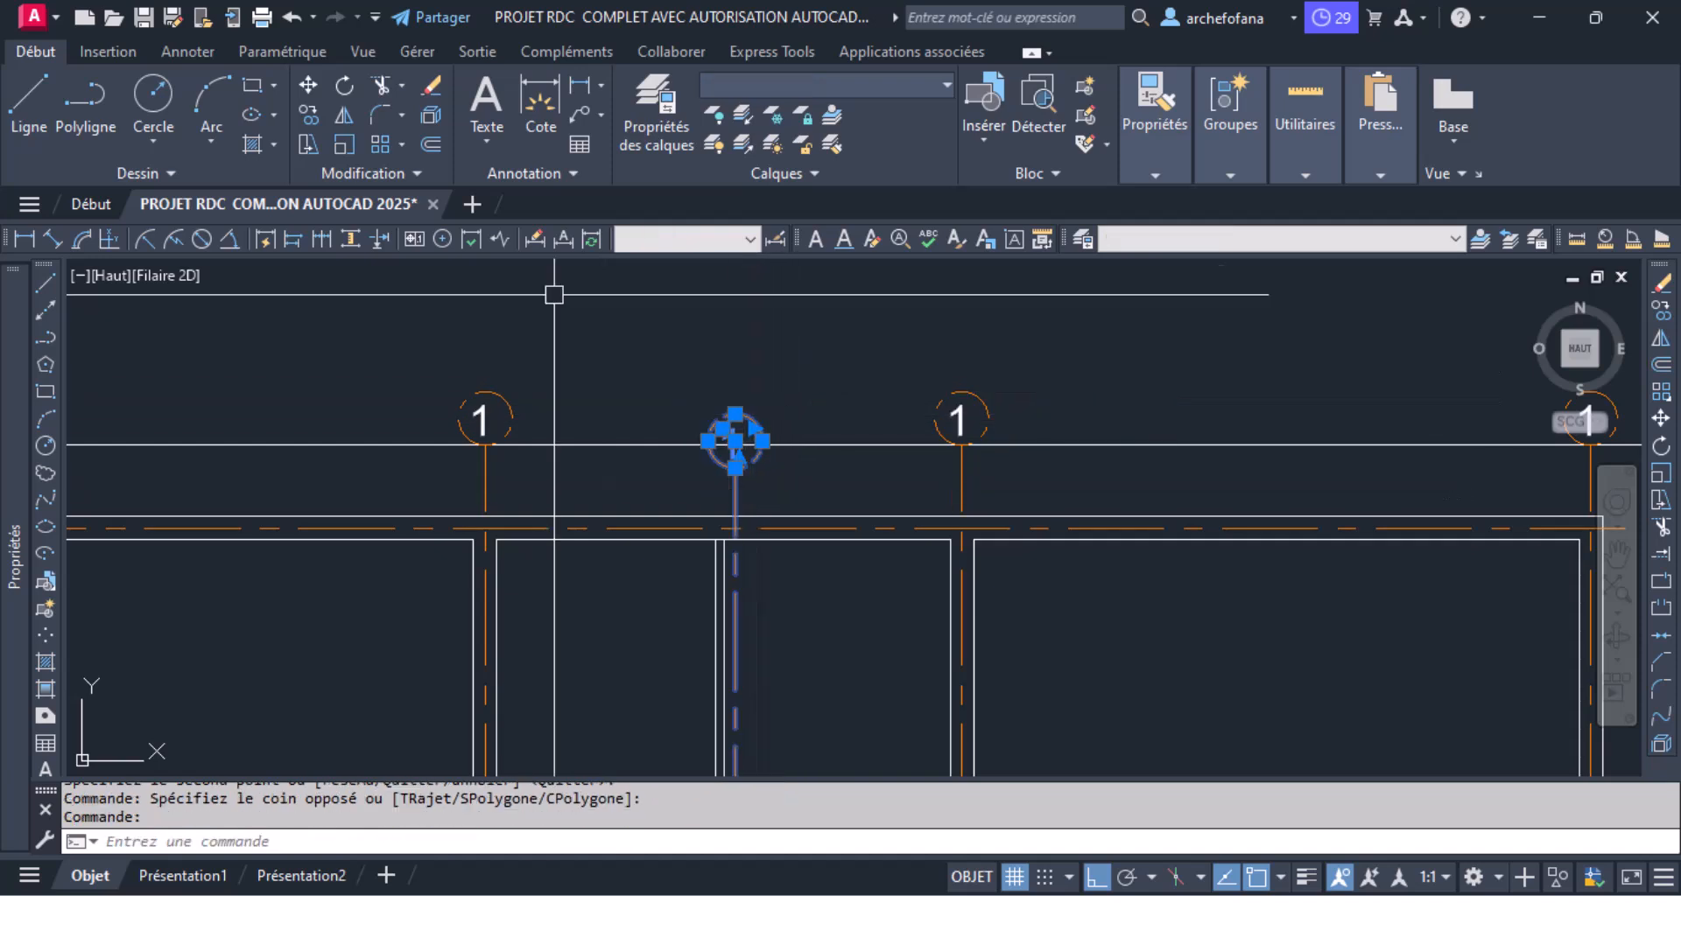
{"action": "left_click", "coordinate": [309, 86]}
{"action": "scroll", "coordinate": [804, 510], "scroll_direction": "up", "scroll_amount": 2}
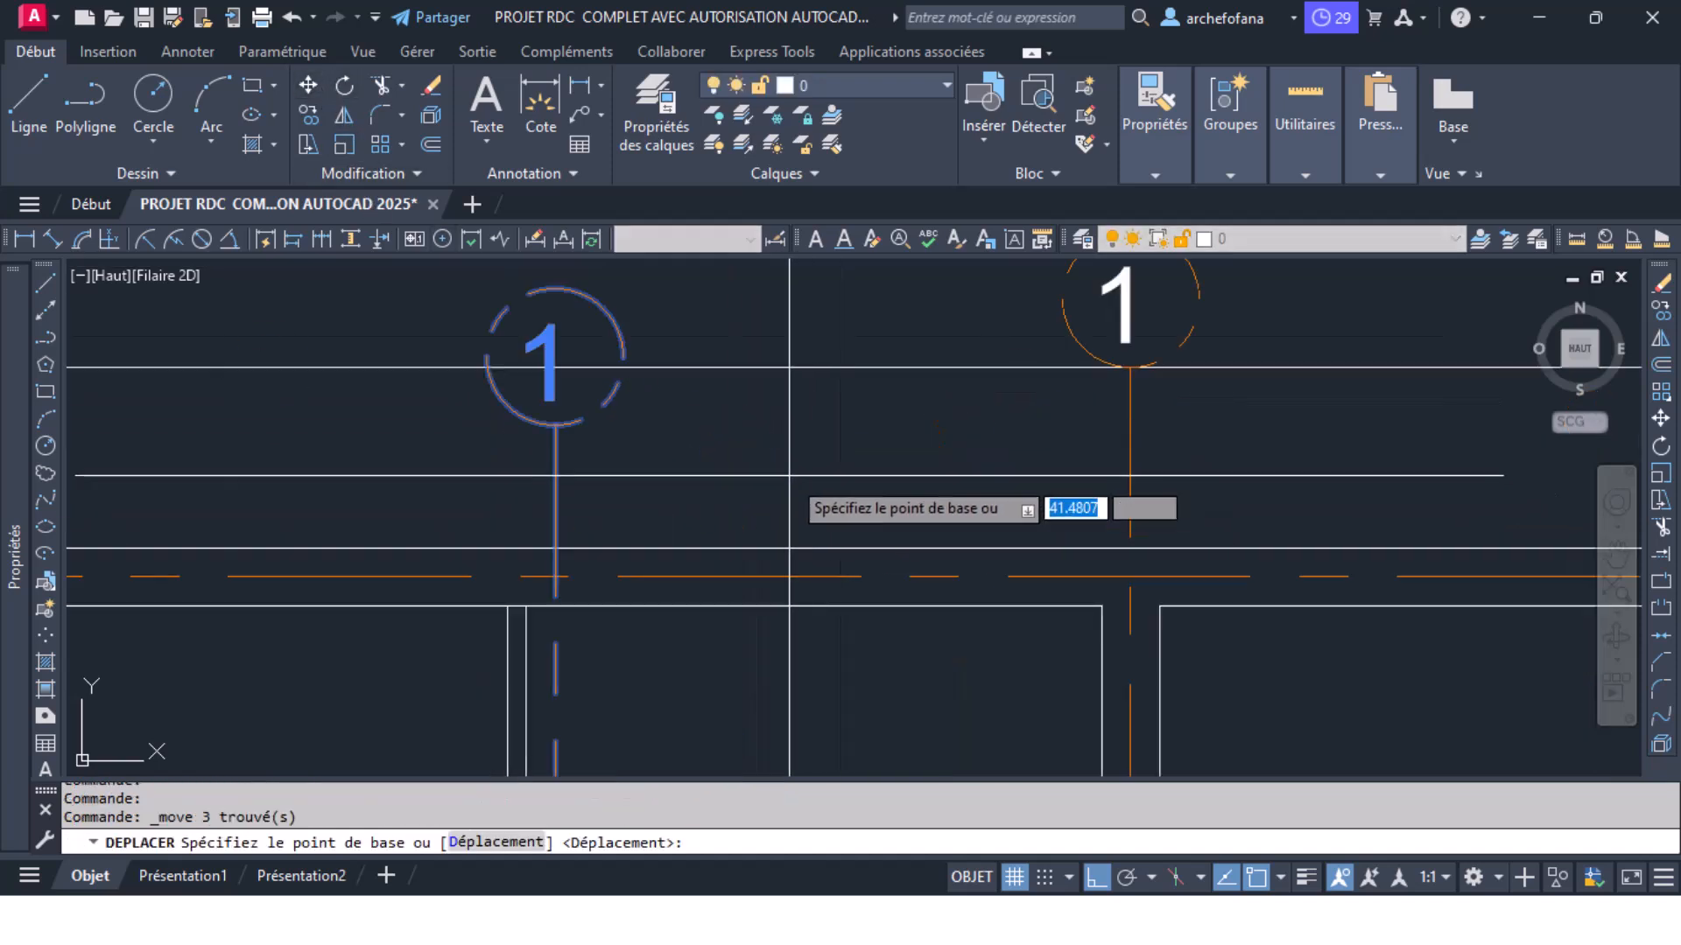
{"action": "left_click", "coordinate": [555, 426]}
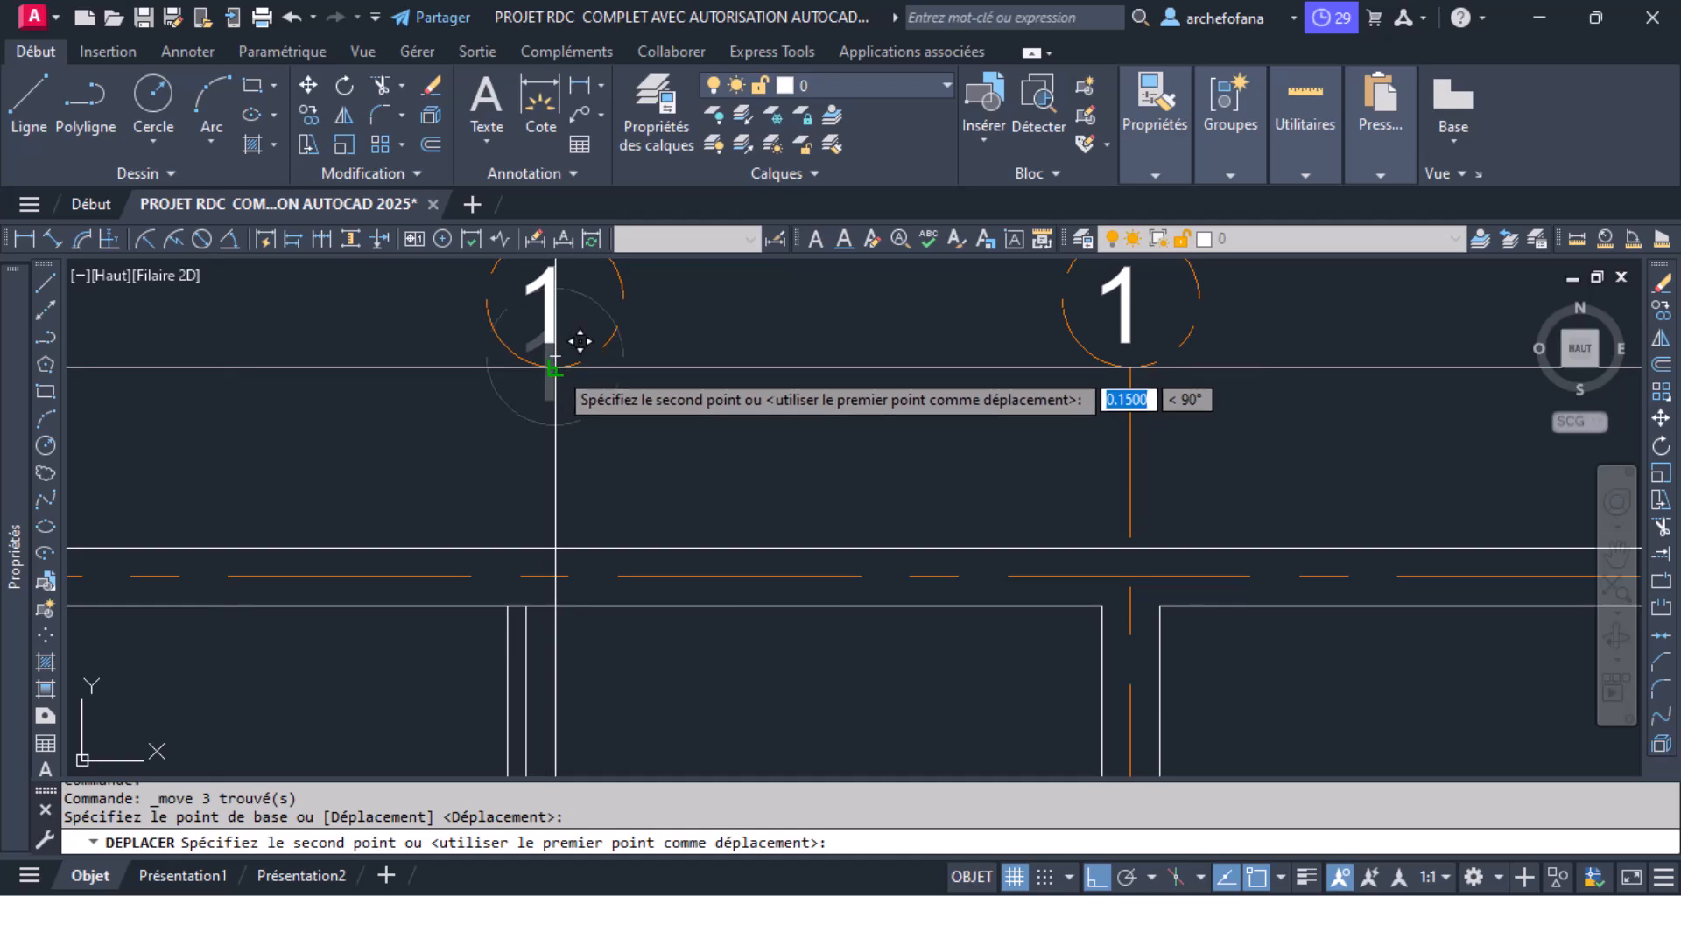
{"action": "left_click", "coordinate": [555, 366]}
Step: Copy the vertical axis on the right wall of the upper CHAMBRE, with its circle and number, onto the left wall of CUISINE
{"action": "scroll", "coordinate": [794, 362], "scroll_direction": "down", "scroll_amount": 5}
{"action": "scroll", "coordinate": [795, 362], "scroll_direction": "down", "scroll_amount": 3}
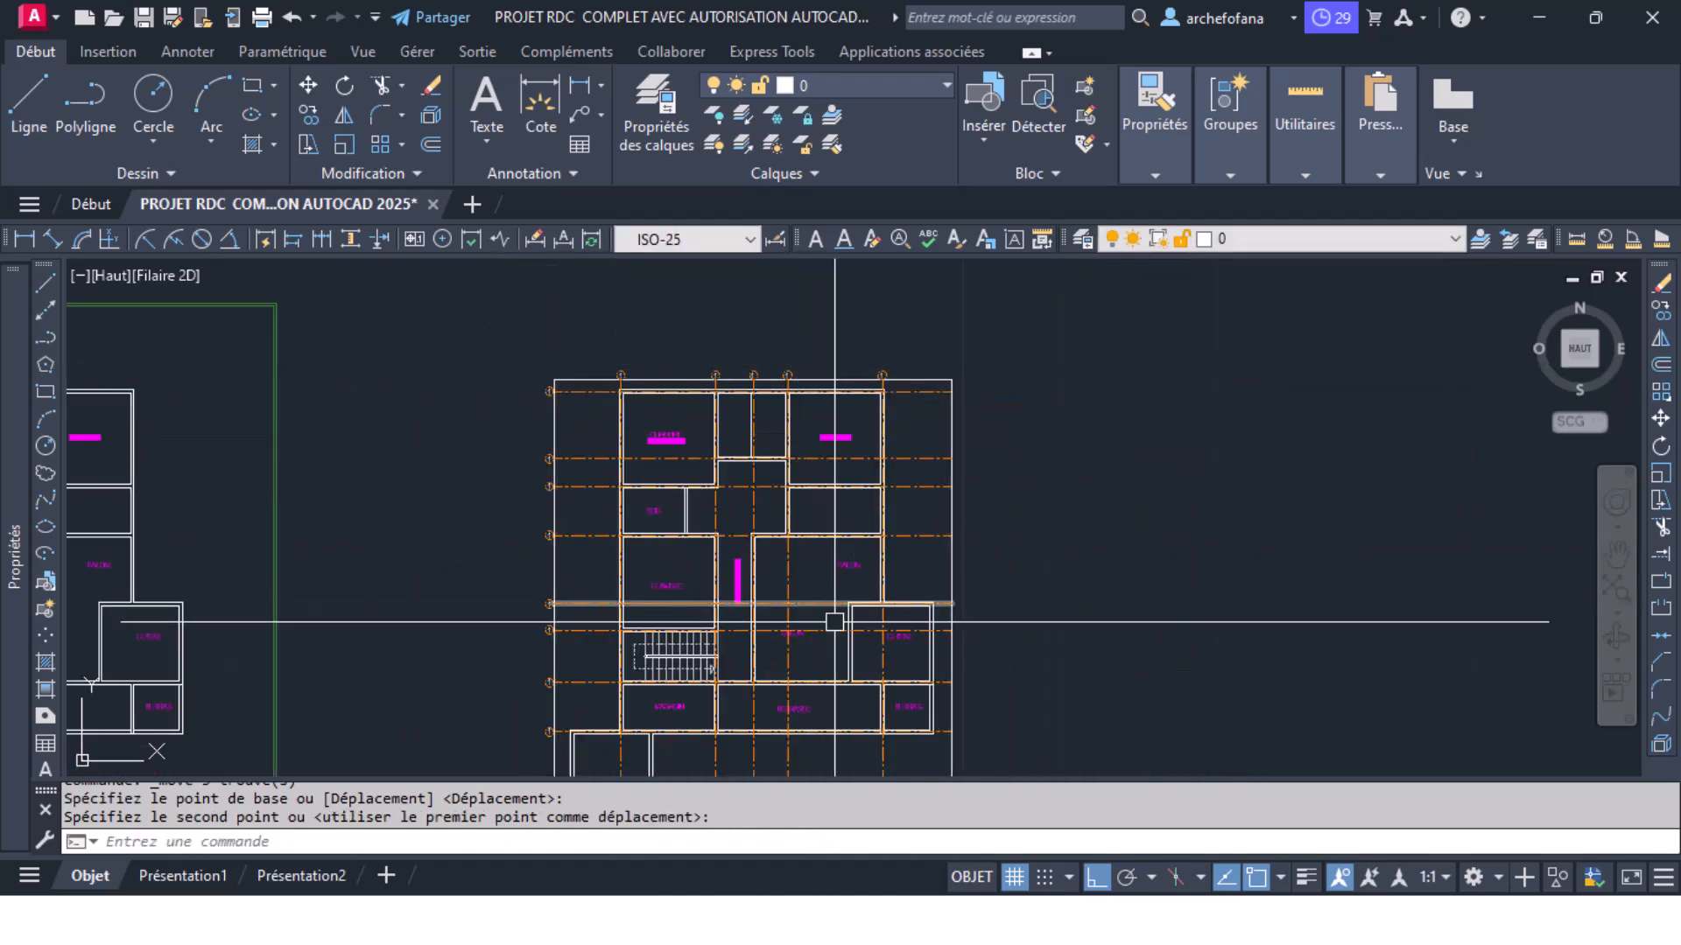
{"action": "scroll", "coordinate": [851, 667], "scroll_direction": "up", "scroll_amount": 4}
{"action": "middle_click_drag", "start_coordinate": [852, 667], "coordinate": [872, 634]}
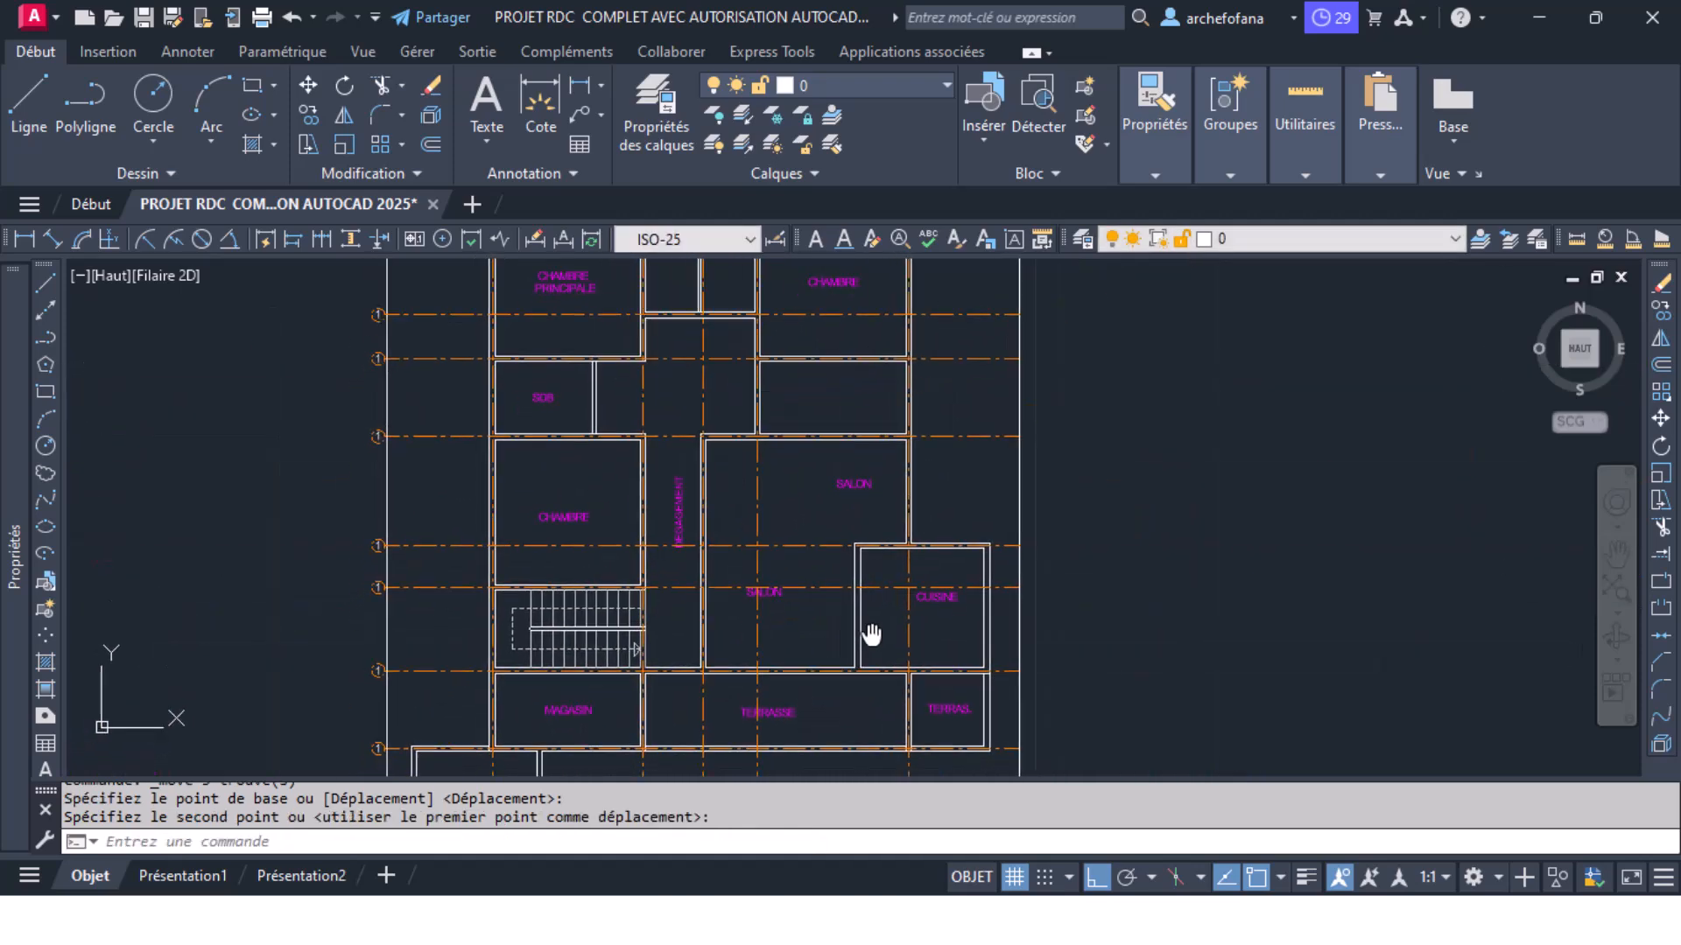
{"action": "scroll", "coordinate": [921, 624], "scroll_direction": "up", "scroll_amount": 4}
{"action": "left_click", "coordinate": [926, 623]}
{"action": "left_click", "coordinate": [803, 641]}
{"action": "scroll", "coordinate": [836, 613], "scroll_direction": "down", "scroll_amount": 5}
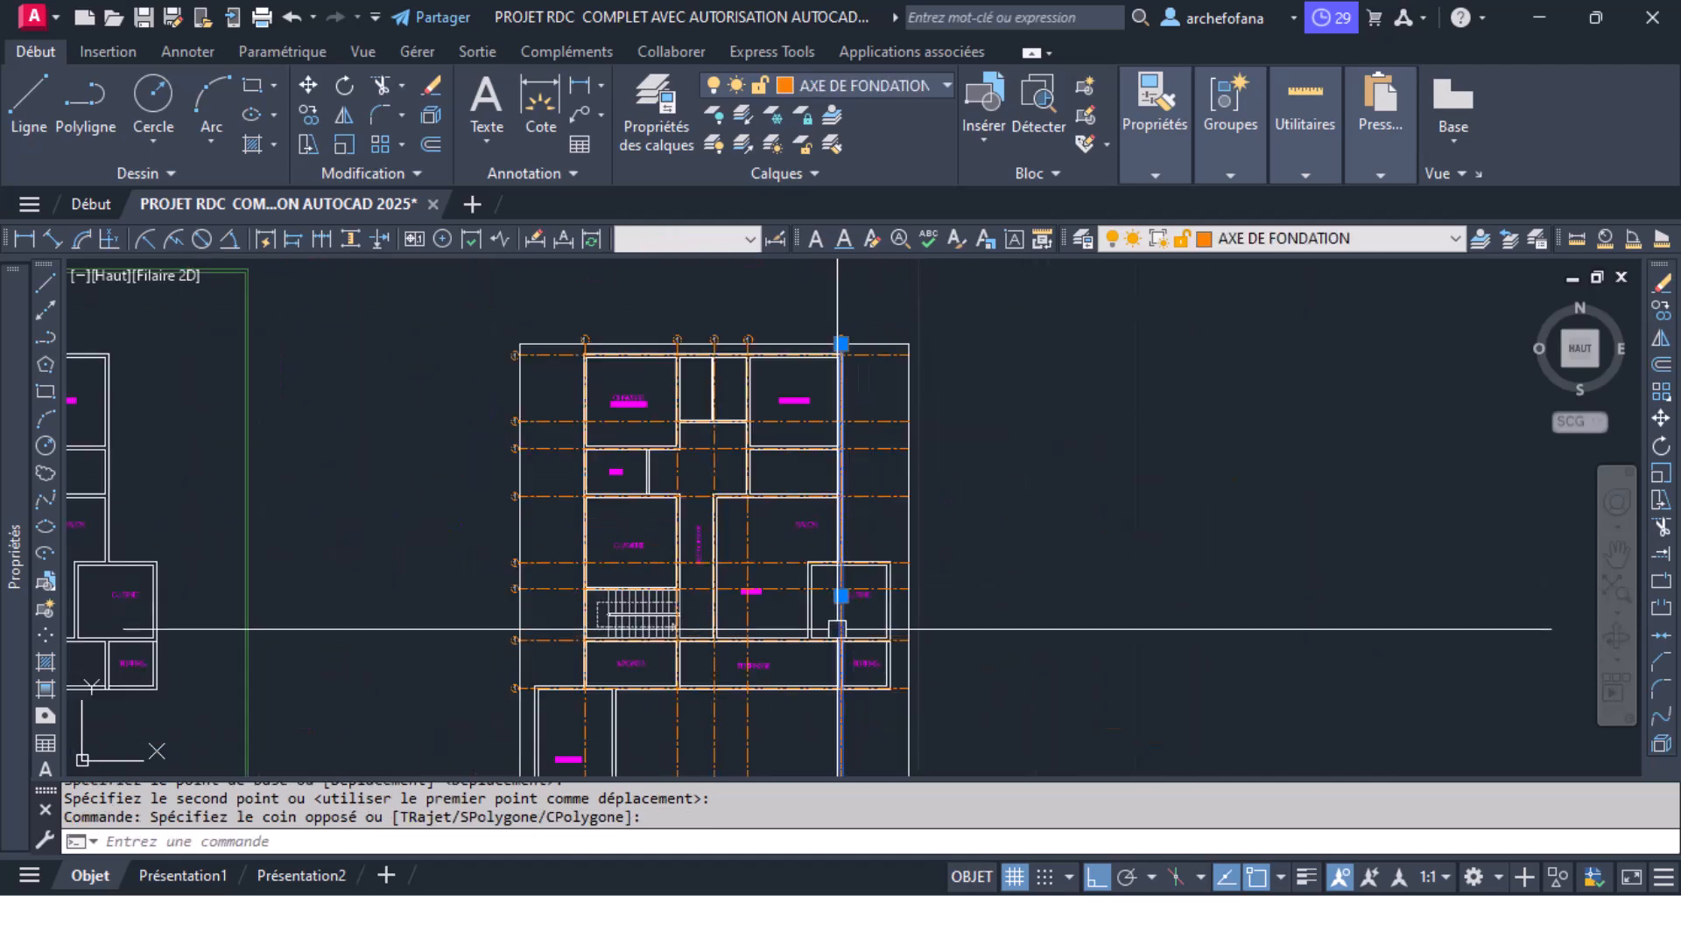
{"action": "scroll", "coordinate": [850, 309], "scroll_direction": "up", "scroll_amount": 5}
{"action": "left_click", "coordinate": [669, 473]}
{"action": "left_click", "coordinate": [806, 713]}
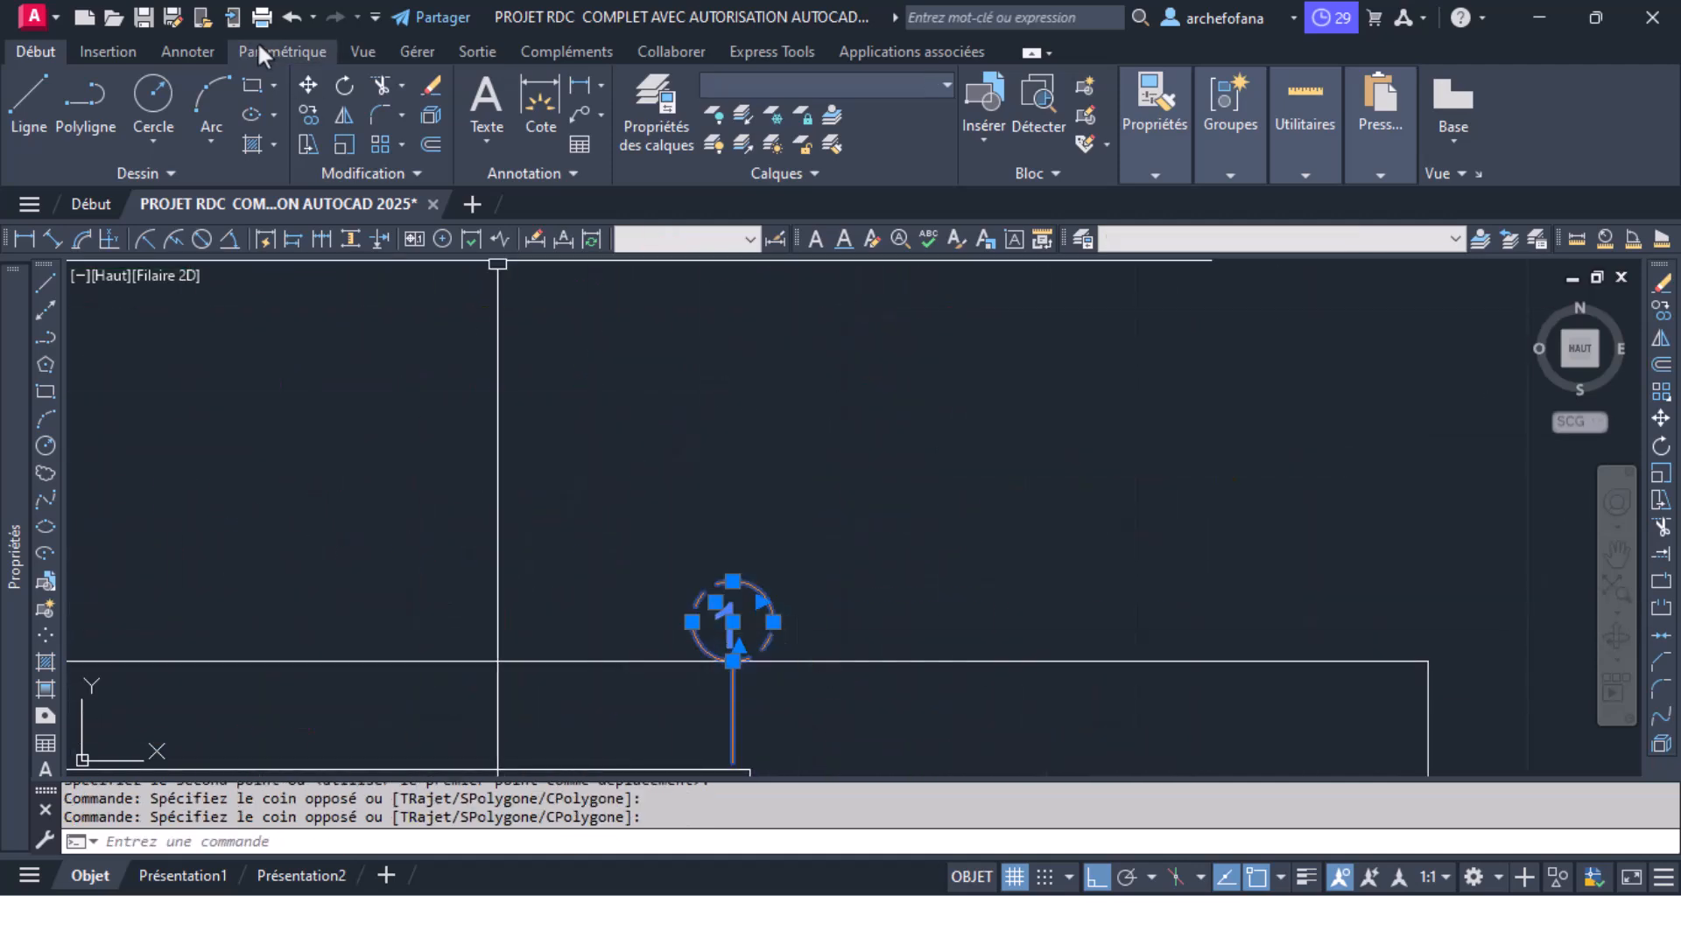
{"action": "left_click", "coordinate": [311, 114]}
{"action": "scroll", "coordinate": [920, 495], "scroll_direction": "down", "scroll_amount": 6}
{"action": "scroll", "coordinate": [867, 497], "scroll_direction": "up", "scroll_amount": 3}
{"action": "scroll", "coordinate": [842, 498], "scroll_direction": "up", "scroll_amount": 6}
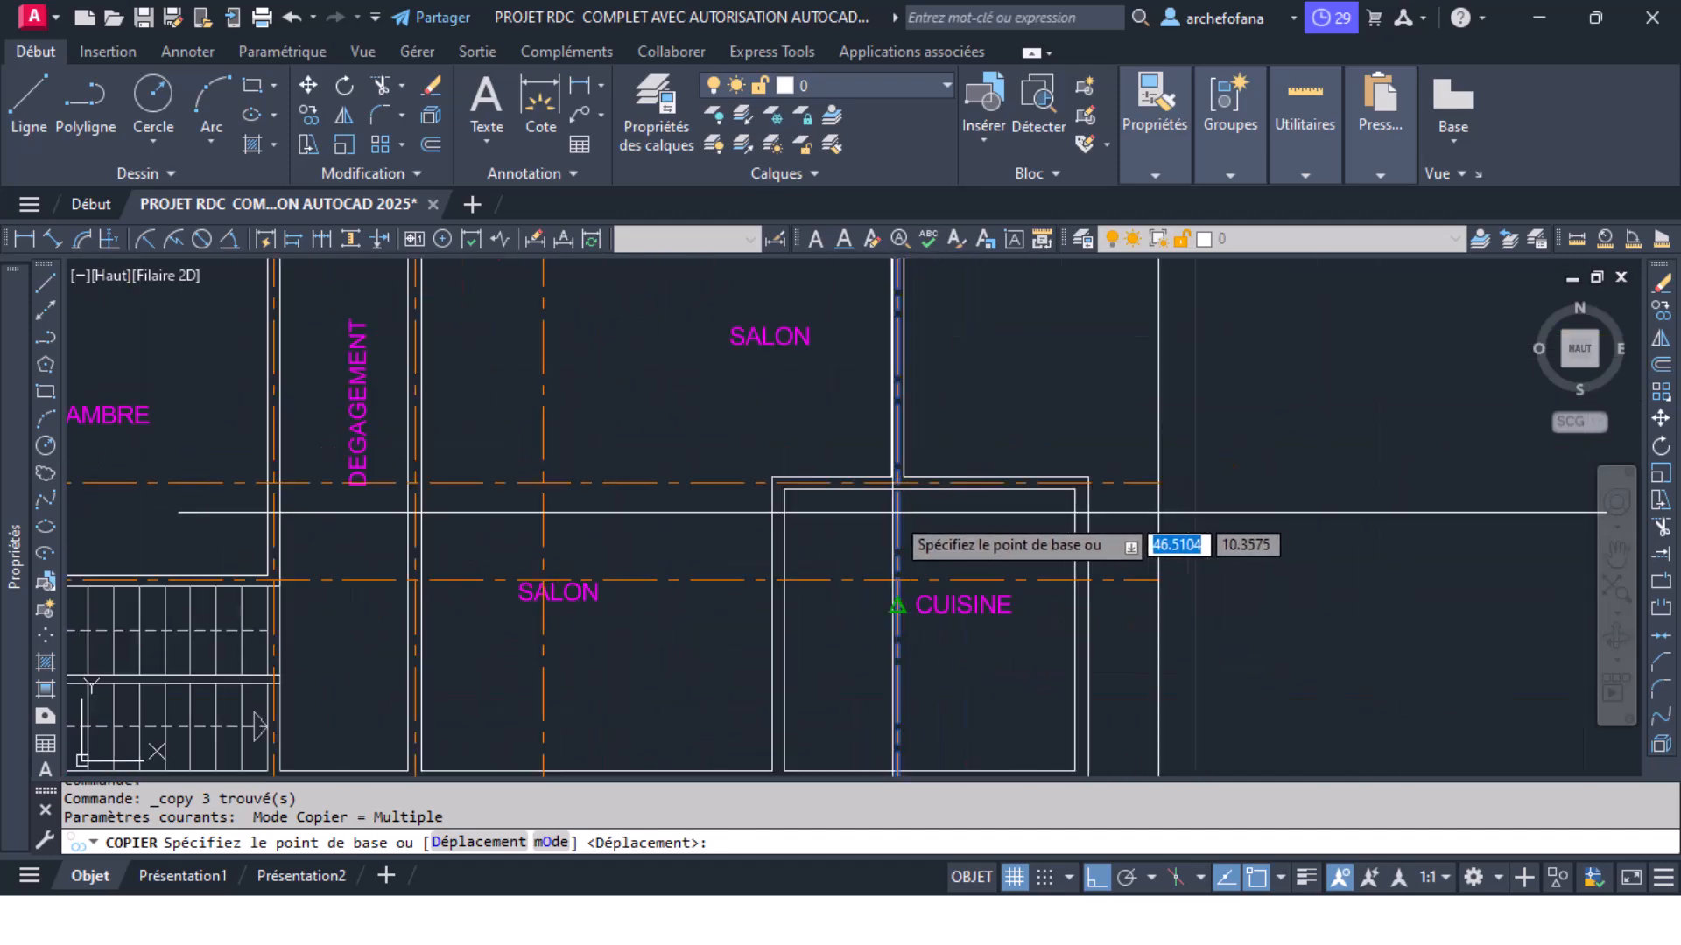
{"action": "scroll", "coordinate": [876, 486], "scroll_direction": "up", "scroll_amount": 2}
{"action": "left_click", "coordinate": [1160, 483]}
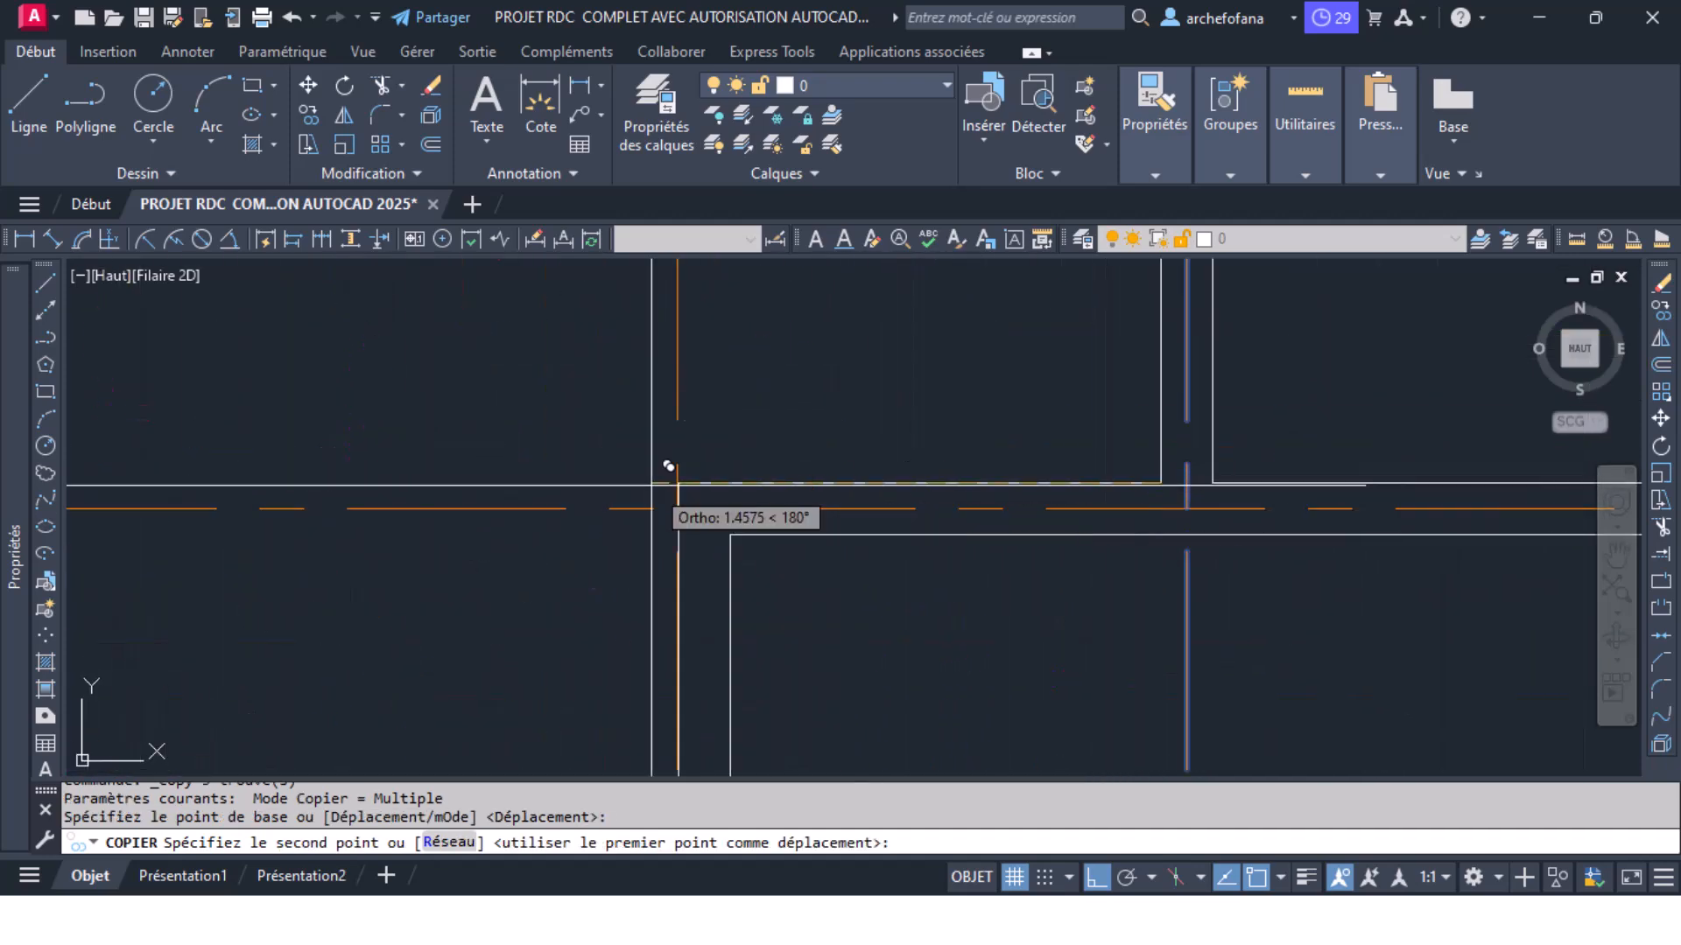
{"action": "left_click", "coordinate": [678, 483]}
{"action": "scroll", "coordinate": [678, 484], "scroll_direction": "down", "scroll_amount": 5}
{"action": "key", "text": "Return"}
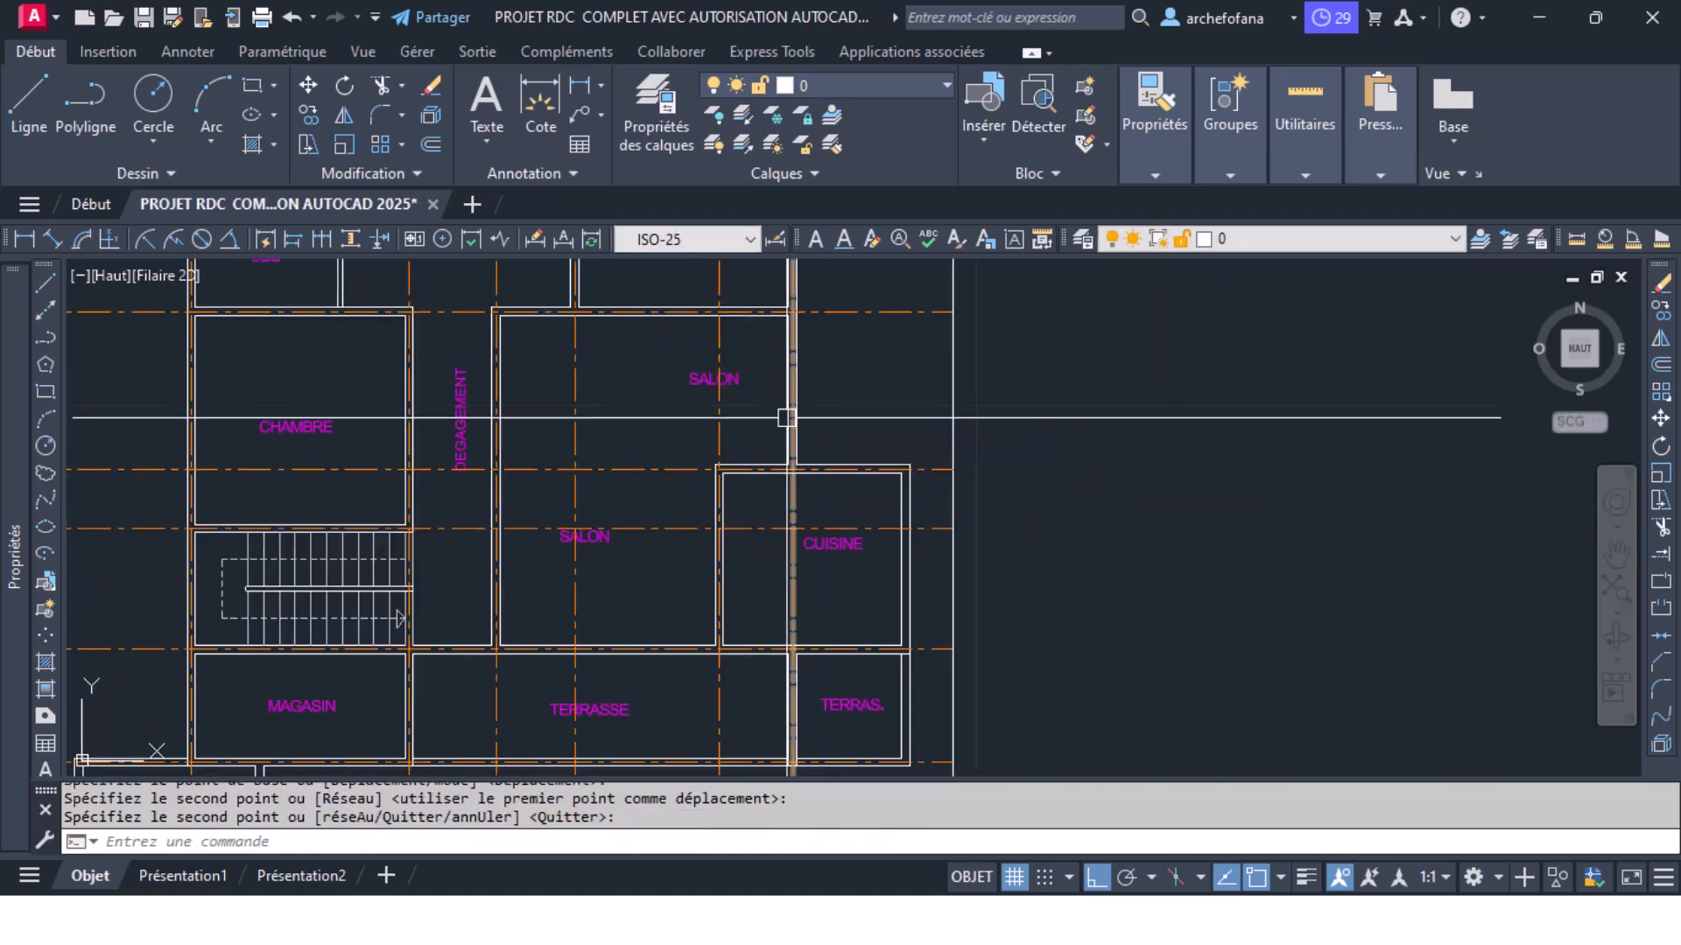
Step: Copy the vertical axis on the right wall of the upper CHAMBRE, with its bubble, onto the right wall of CUISINE
{"action": "left_click", "coordinate": [809, 494]}
{"action": "left_click", "coordinate": [769, 514]}
{"action": "middle_click_drag", "start_coordinate": [805, 501], "coordinate": [804, 796]}
{"action": "middle_click_drag", "start_coordinate": [774, 350], "coordinate": [754, 674]}
{"action": "left_click", "coordinate": [733, 525]}
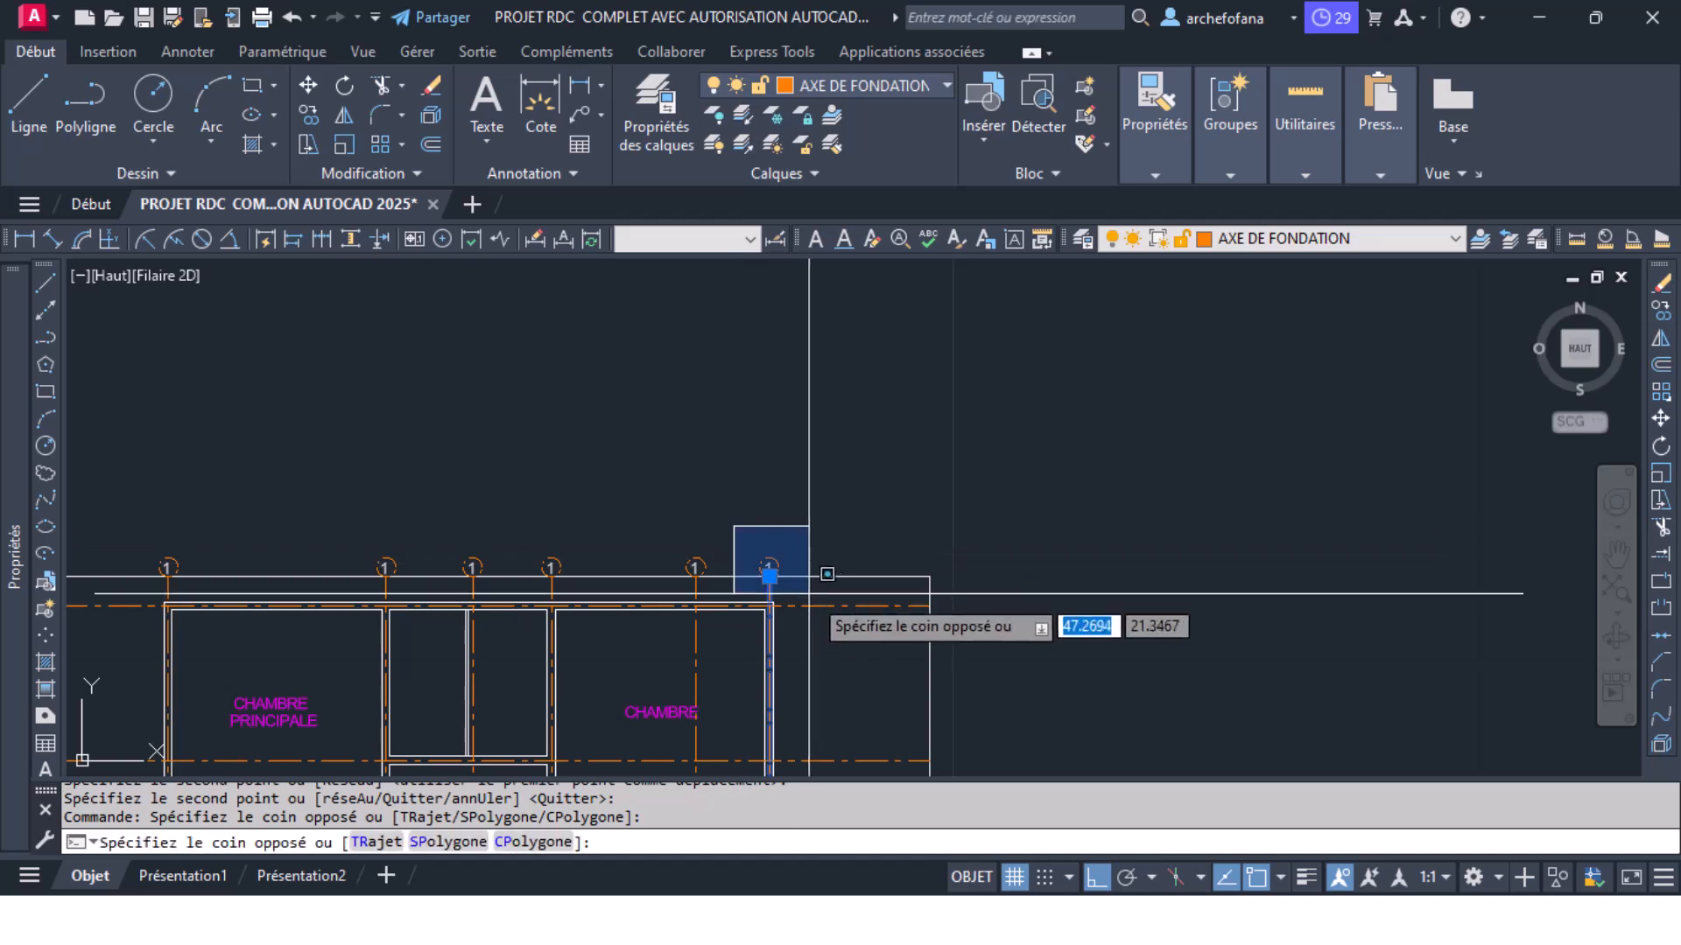
{"action": "left_click", "coordinate": [809, 593]}
{"action": "left_click", "coordinate": [309, 115]}
{"action": "middle_click_drag", "start_coordinate": [818, 731], "coordinate": [643, 508]}
{"action": "scroll", "coordinate": [643, 508], "scroll_direction": "up", "scroll_amount": 3}
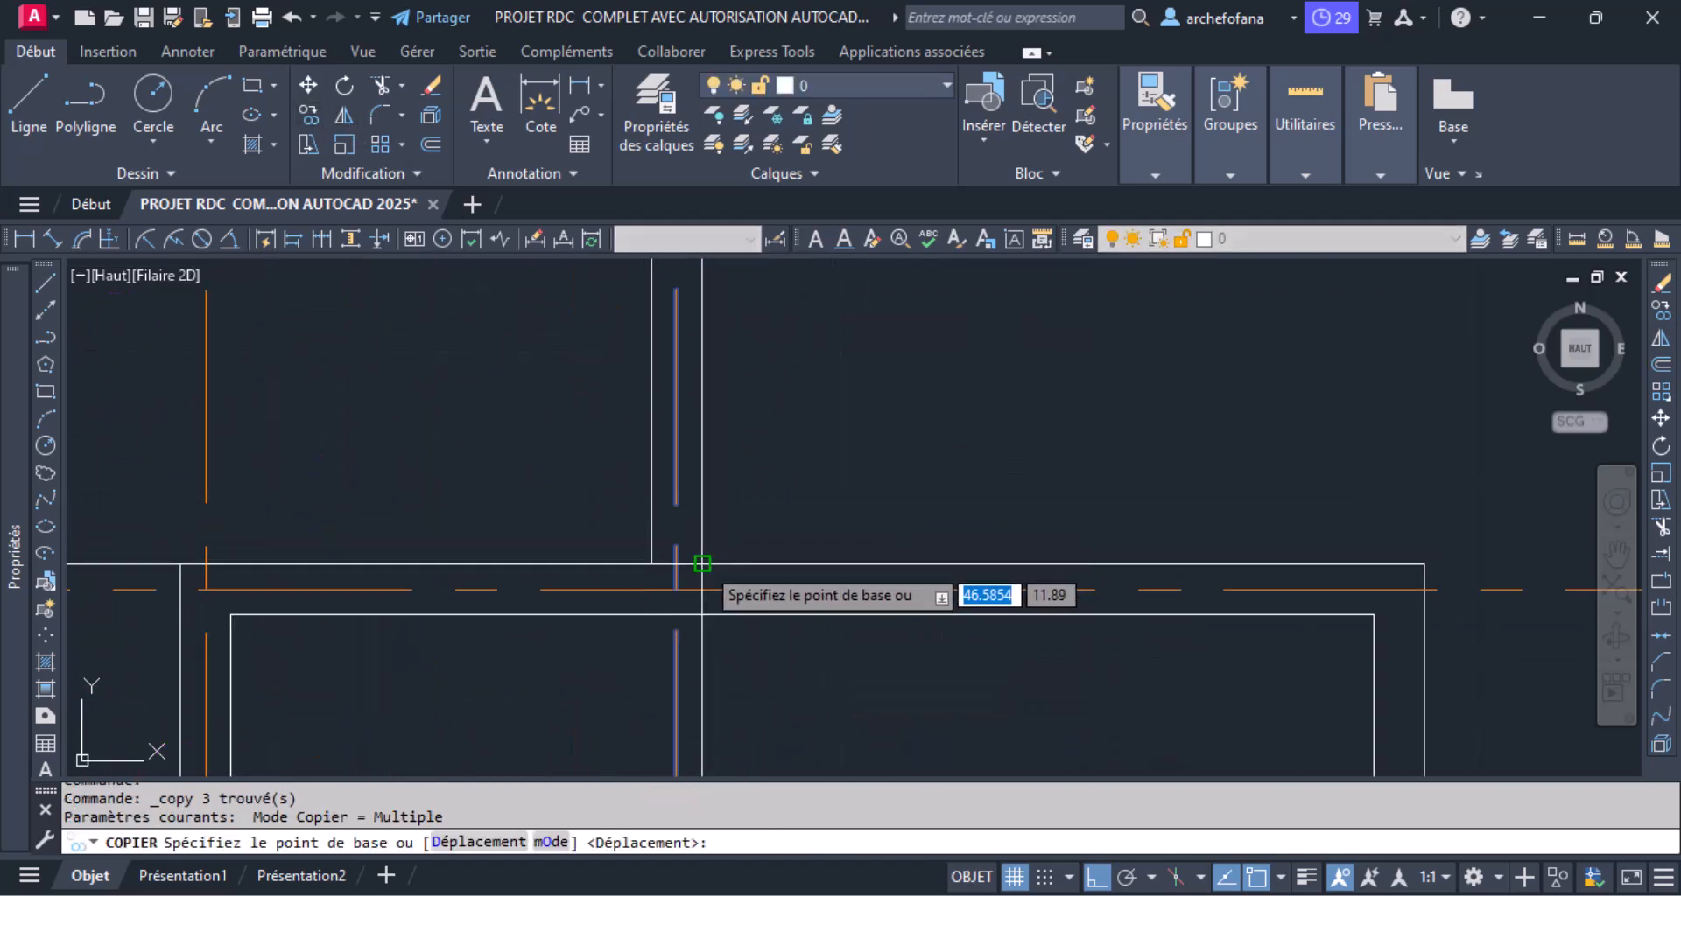
{"action": "left_click", "coordinate": [702, 564]}
{"action": "left_click", "coordinate": [1436, 560]}
{"action": "scroll", "coordinate": [1313, 552], "scroll_direction": "down", "scroll_amount": 3}
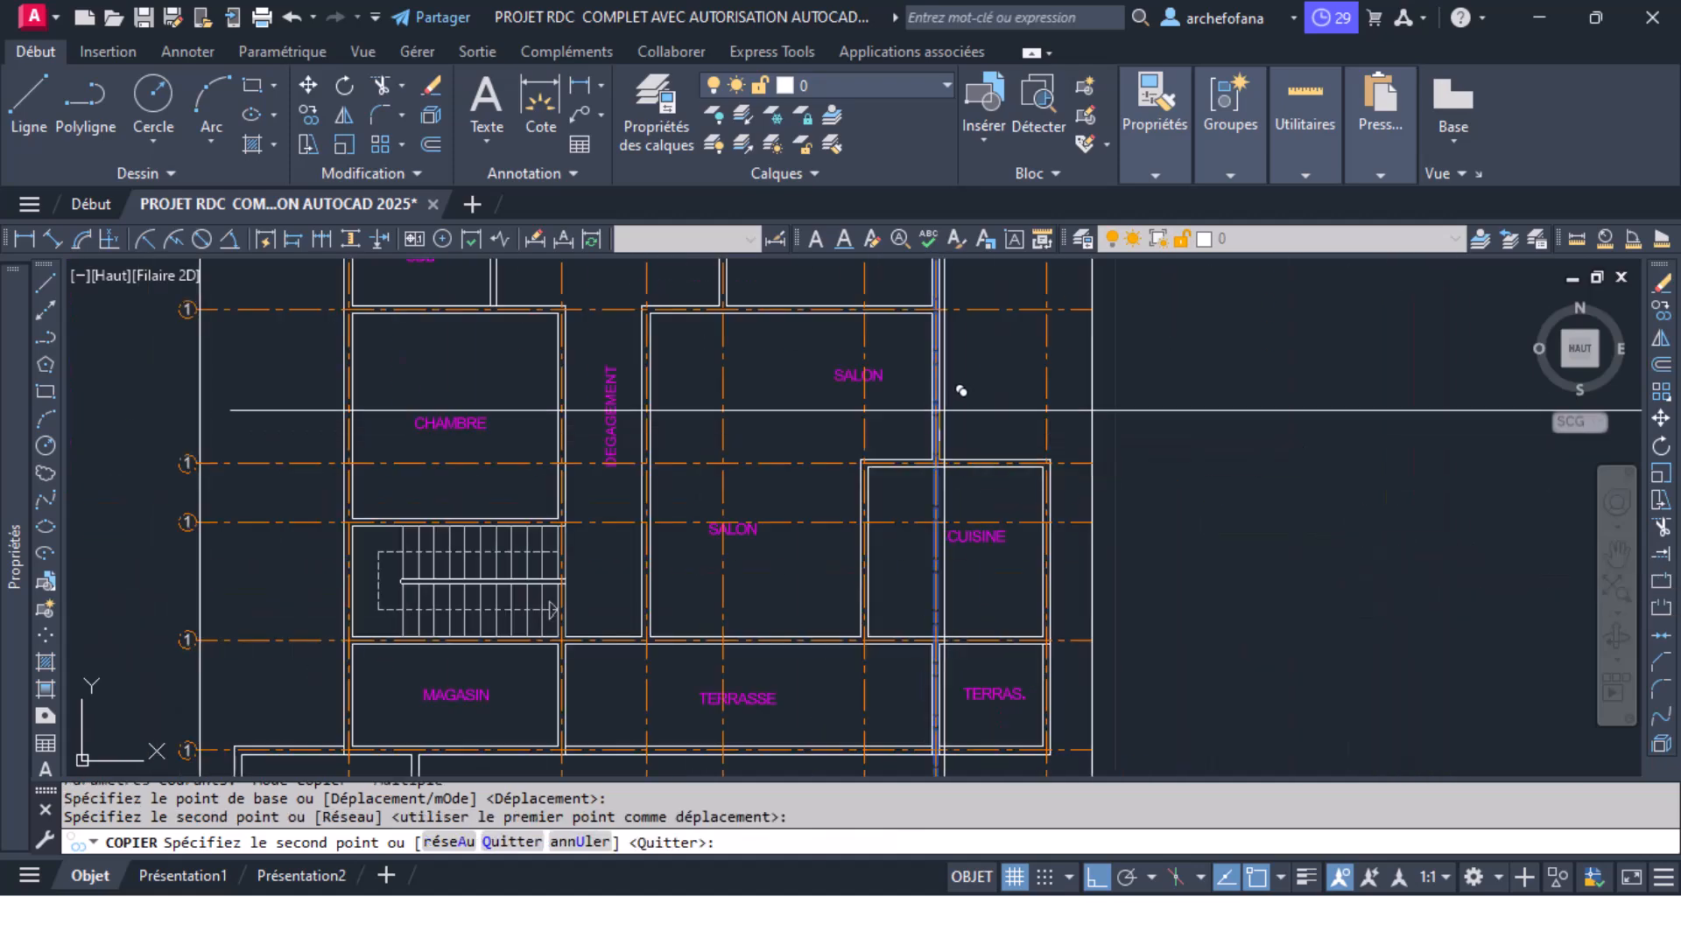
{"action": "scroll", "coordinate": [913, 516], "scroll_direction": "up", "scroll_amount": 3}
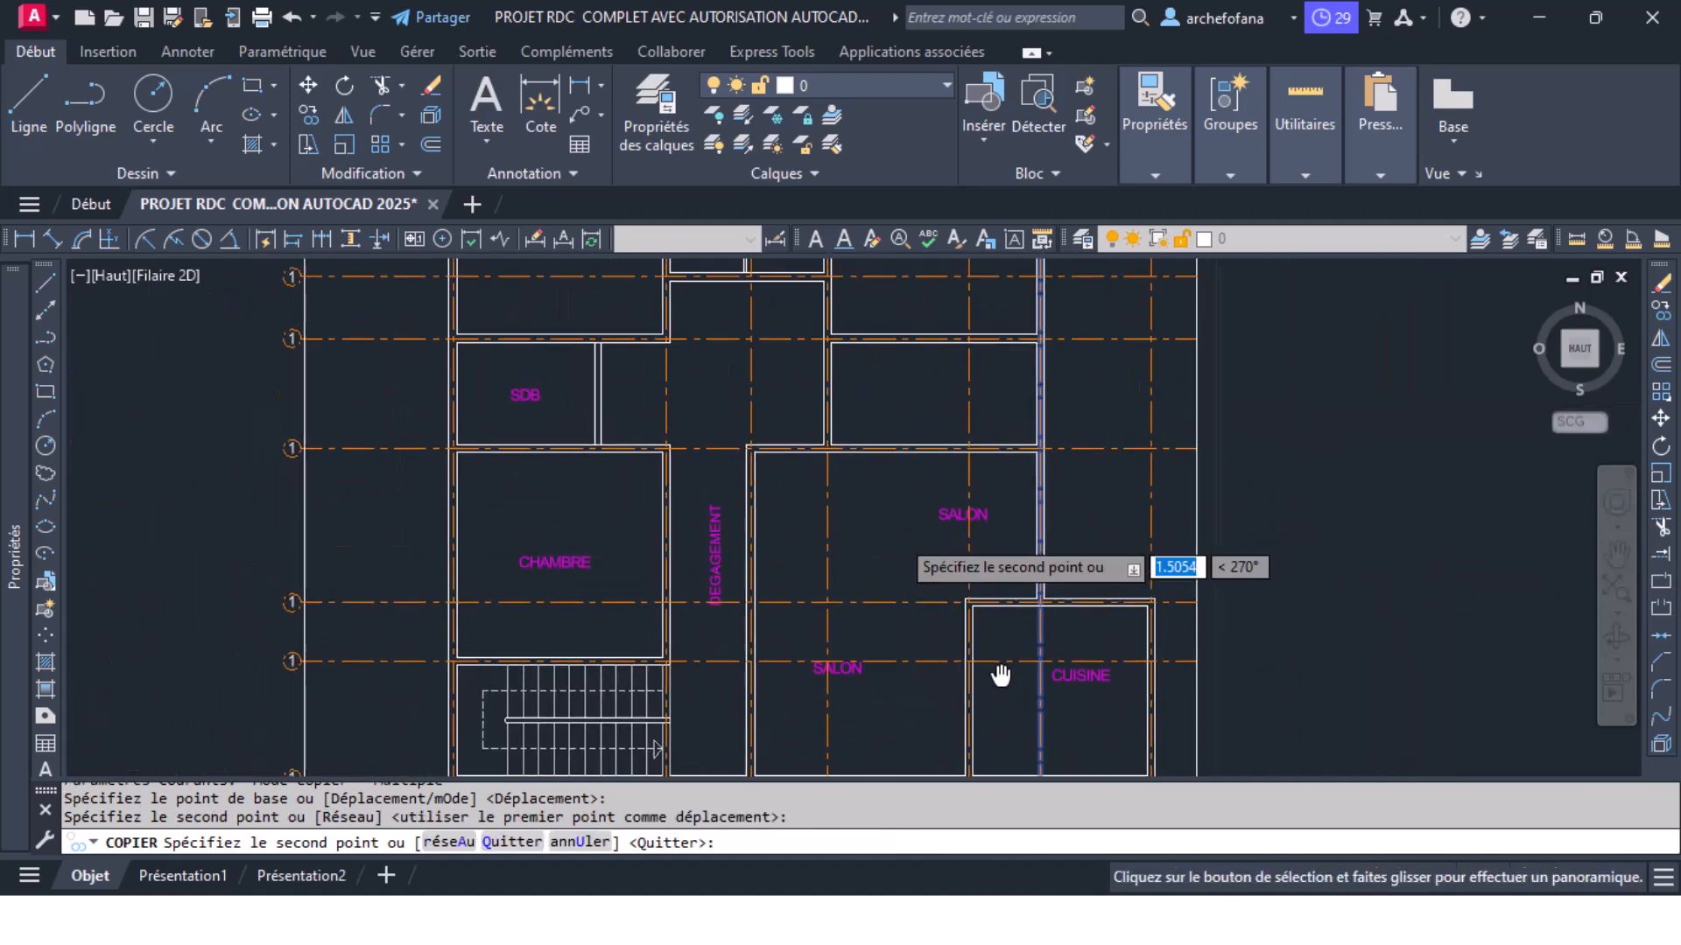
{"action": "scroll", "coordinate": [705, 488], "scroll_direction": "up", "scroll_amount": 5}
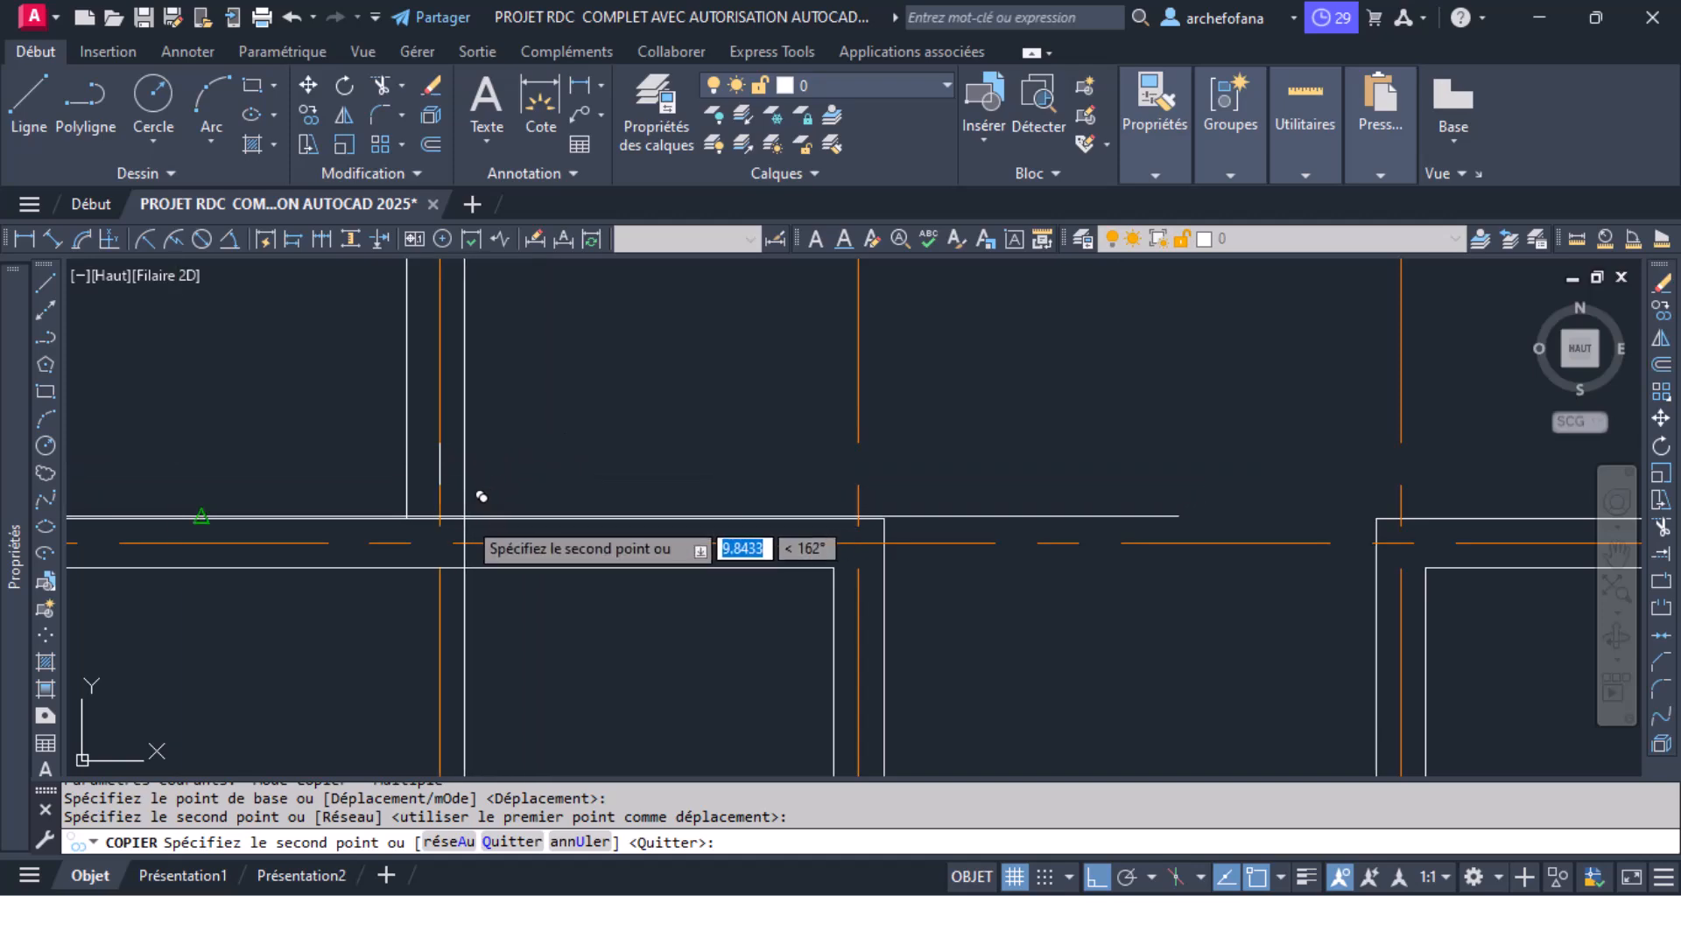
{"action": "scroll", "coordinate": [495, 519], "scroll_direction": "down", "scroll_amount": 5}
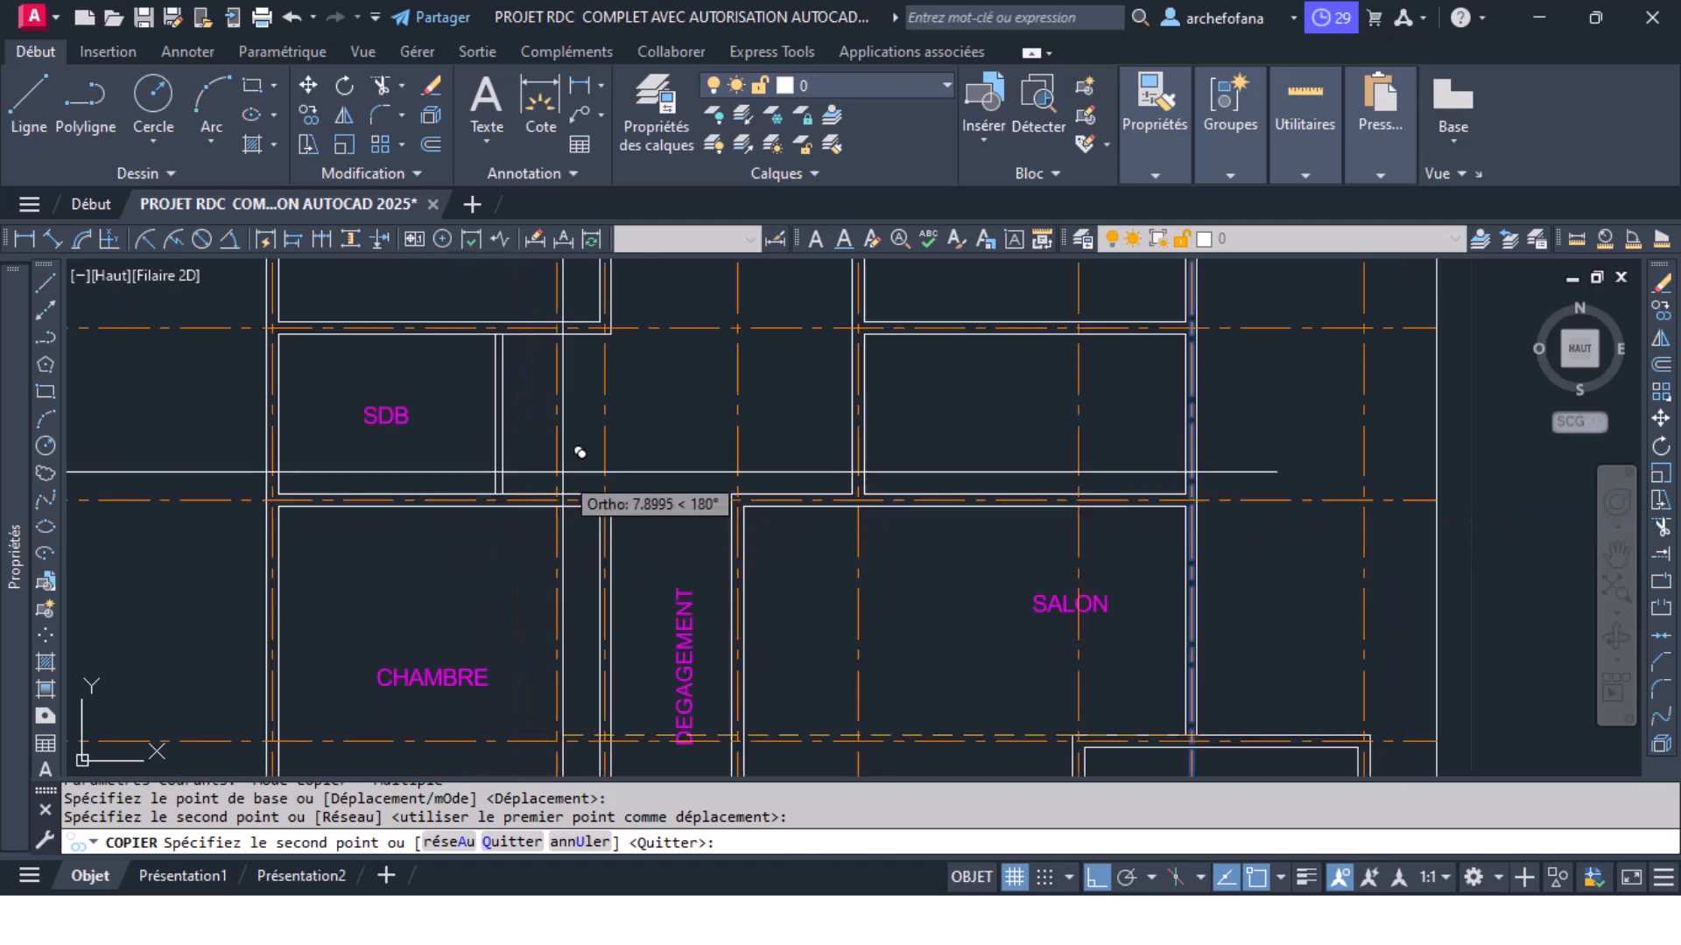
{"action": "key", "text": "Return"}
Step: Copy the vertical axis on the wall between MAGASIN and TERRASSE, with its top bubble, onto the right wall of GARAGE
{"action": "scroll", "coordinate": [552, 433], "scroll_direction": "down", "scroll_amount": 4}
{"action": "middle_click_drag", "start_coordinate": [757, 477], "coordinate": [847, 431]}
{"action": "middle_click_drag", "start_coordinate": [641, 679], "coordinate": [709, 618]}
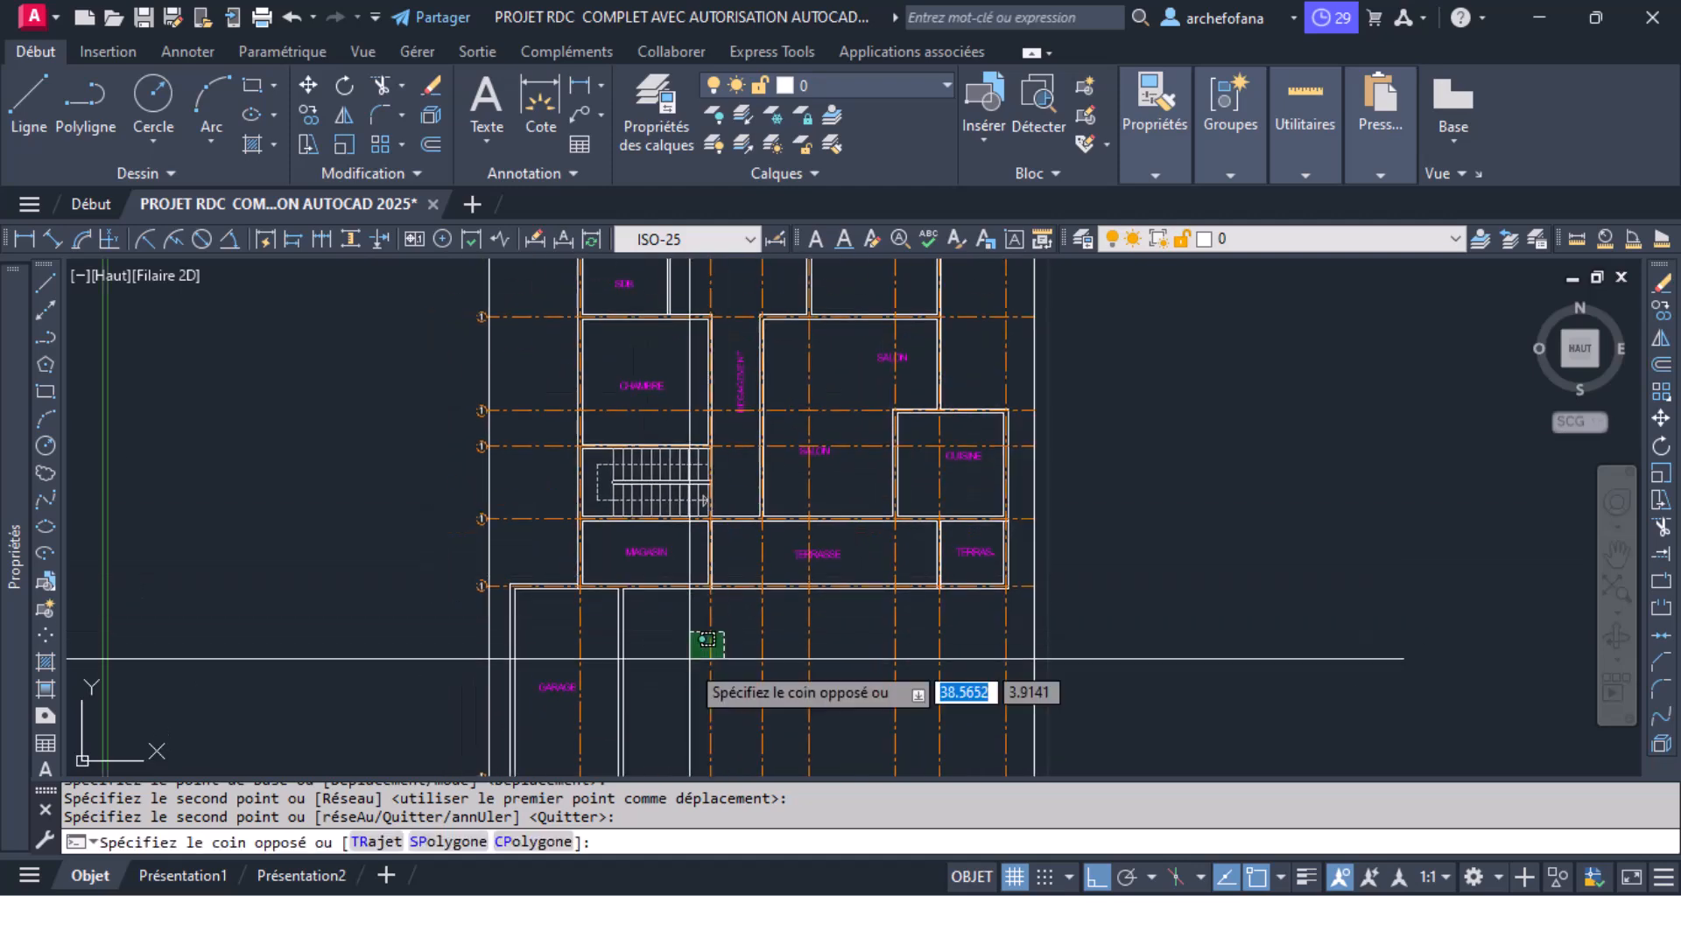
{"action": "left_click", "coordinate": [686, 665]}
{"action": "middle_click_drag", "start_coordinate": [709, 268], "coordinate": [701, 532]}
{"action": "scroll", "coordinate": [690, 317], "scroll_direction": "up", "scroll_amount": 5}
{"action": "left_click", "coordinate": [679, 324]}
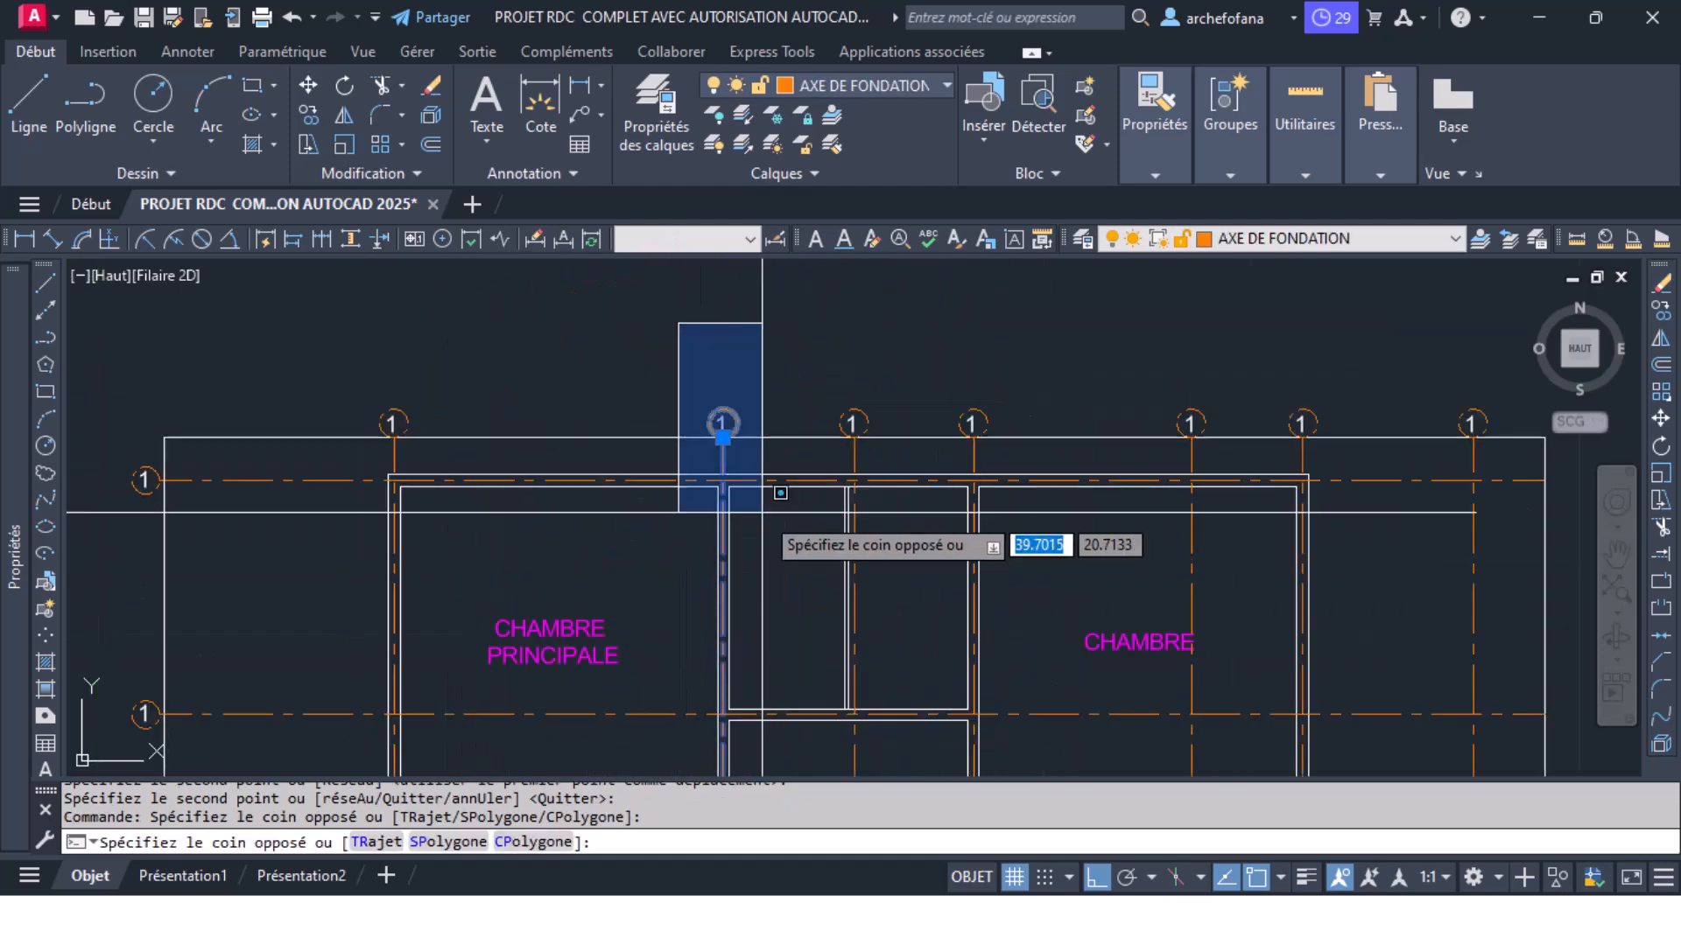
{"action": "left_click", "coordinate": [762, 513]}
{"action": "left_click", "coordinate": [308, 114]}
{"action": "scroll", "coordinate": [1033, 423], "scroll_direction": "down", "scroll_amount": 5}
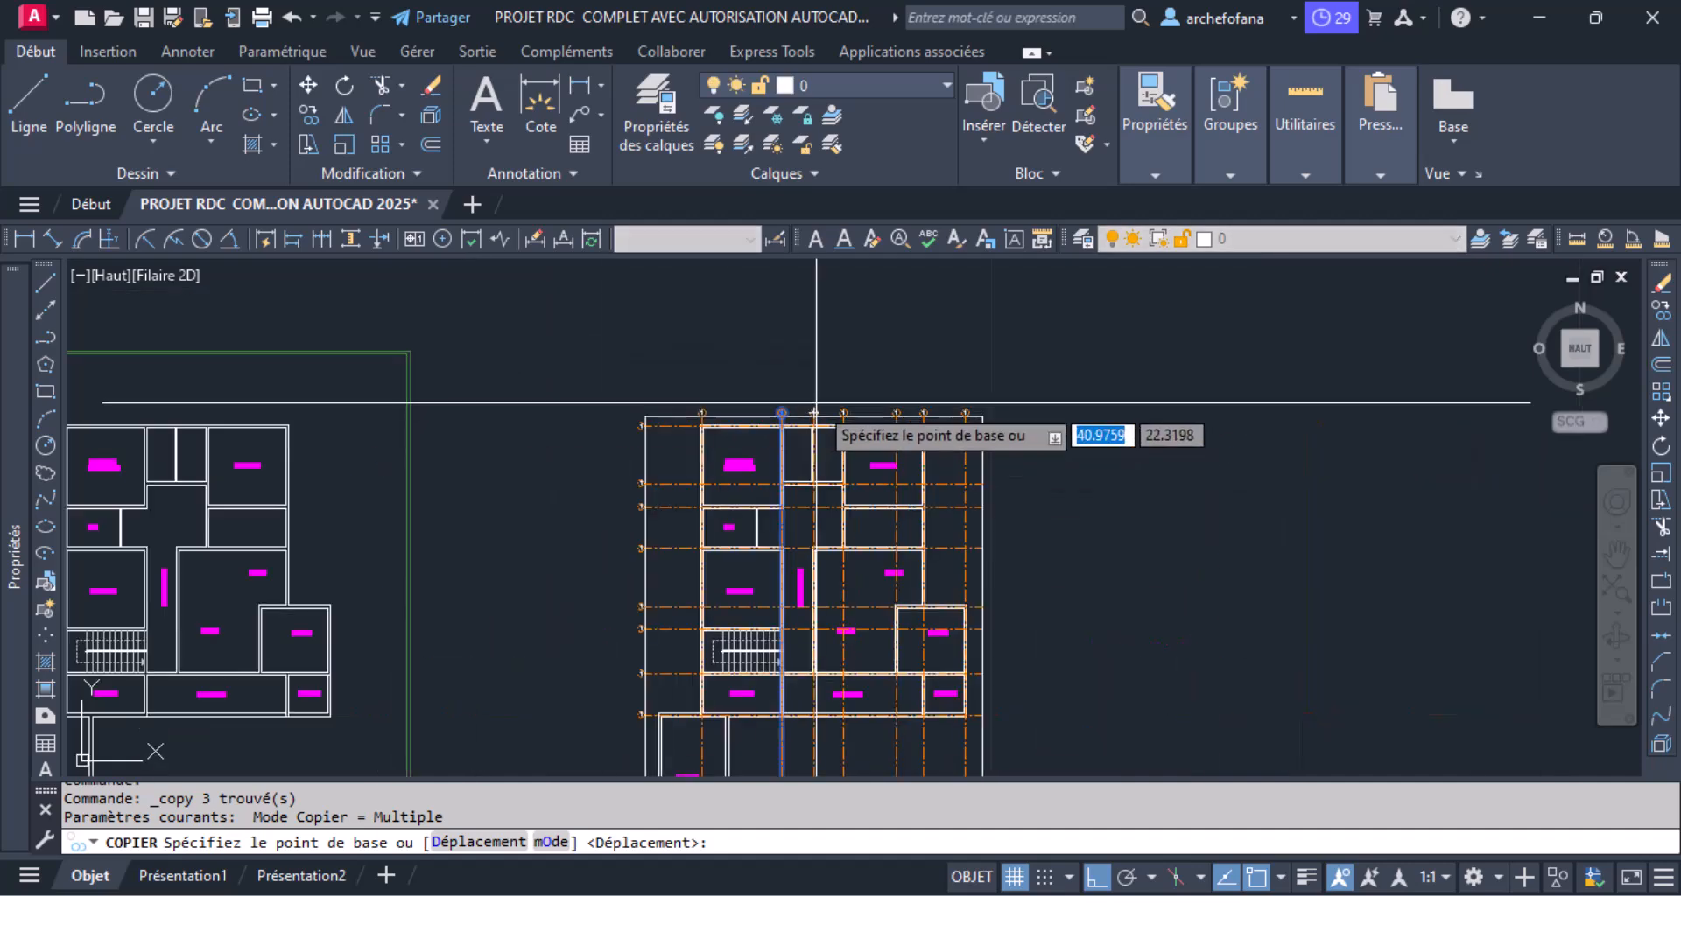
{"action": "scroll", "coordinate": [768, 512], "scroll_direction": "up", "scroll_amount": 5}
{"action": "scroll", "coordinate": [767, 511], "scroll_direction": "up", "scroll_amount": 4}
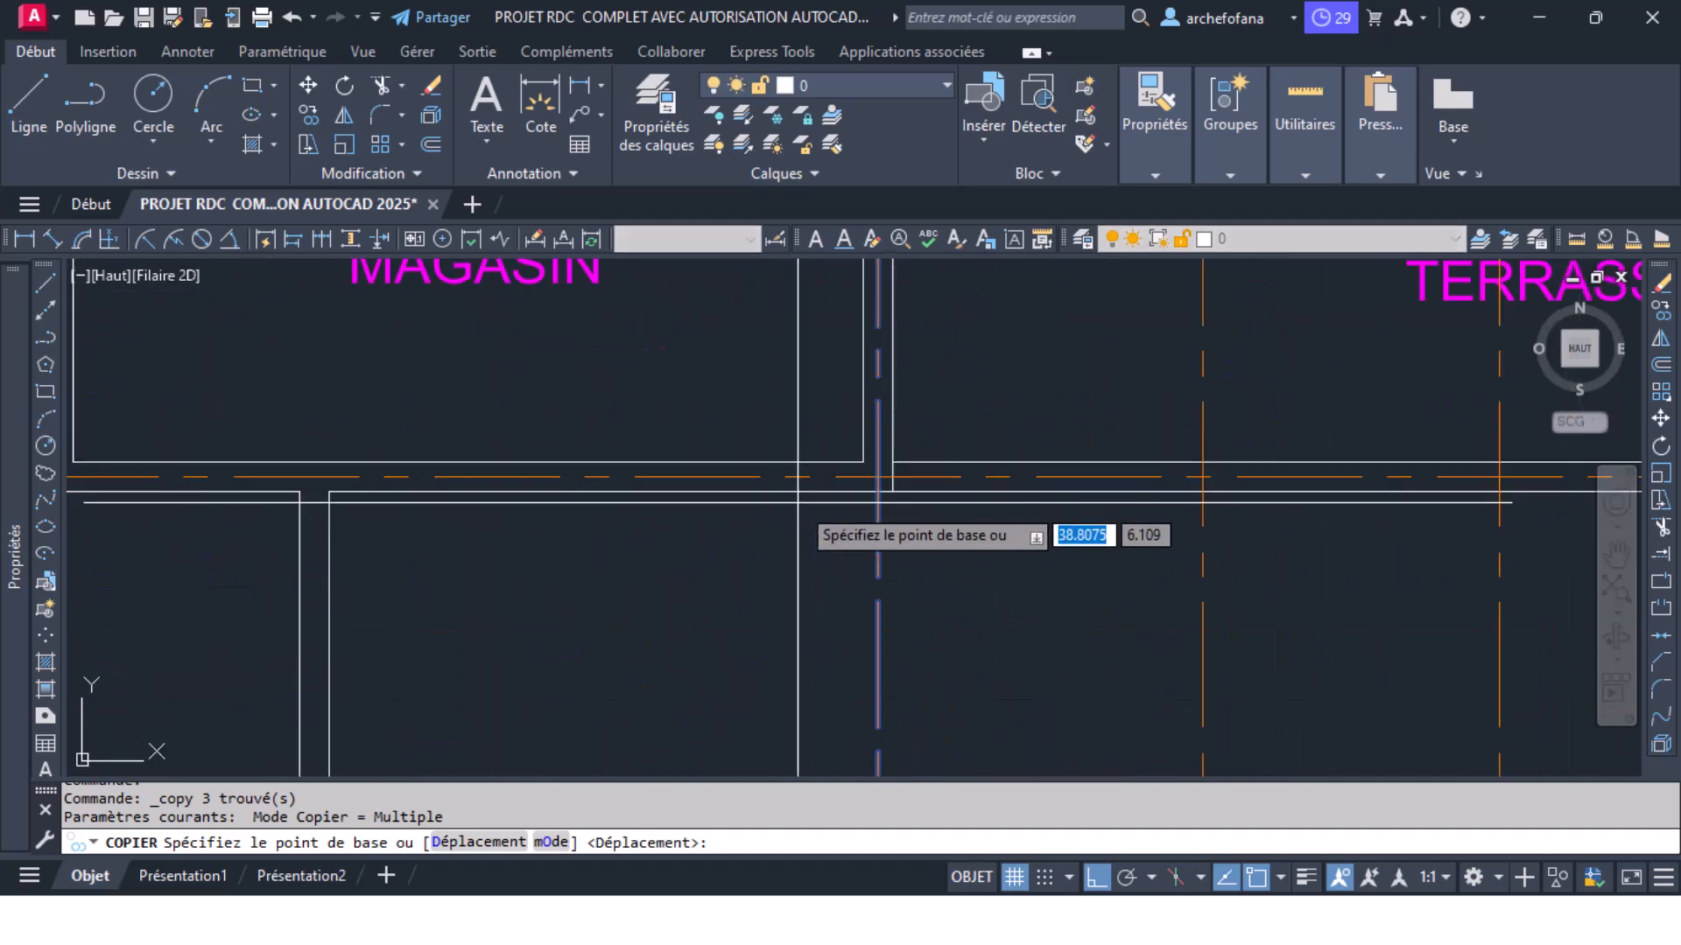
{"action": "left_click", "coordinate": [891, 492]}
{"action": "left_click", "coordinate": [346, 473]}
{"action": "scroll", "coordinate": [461, 459], "scroll_direction": "down", "scroll_amount": 4}
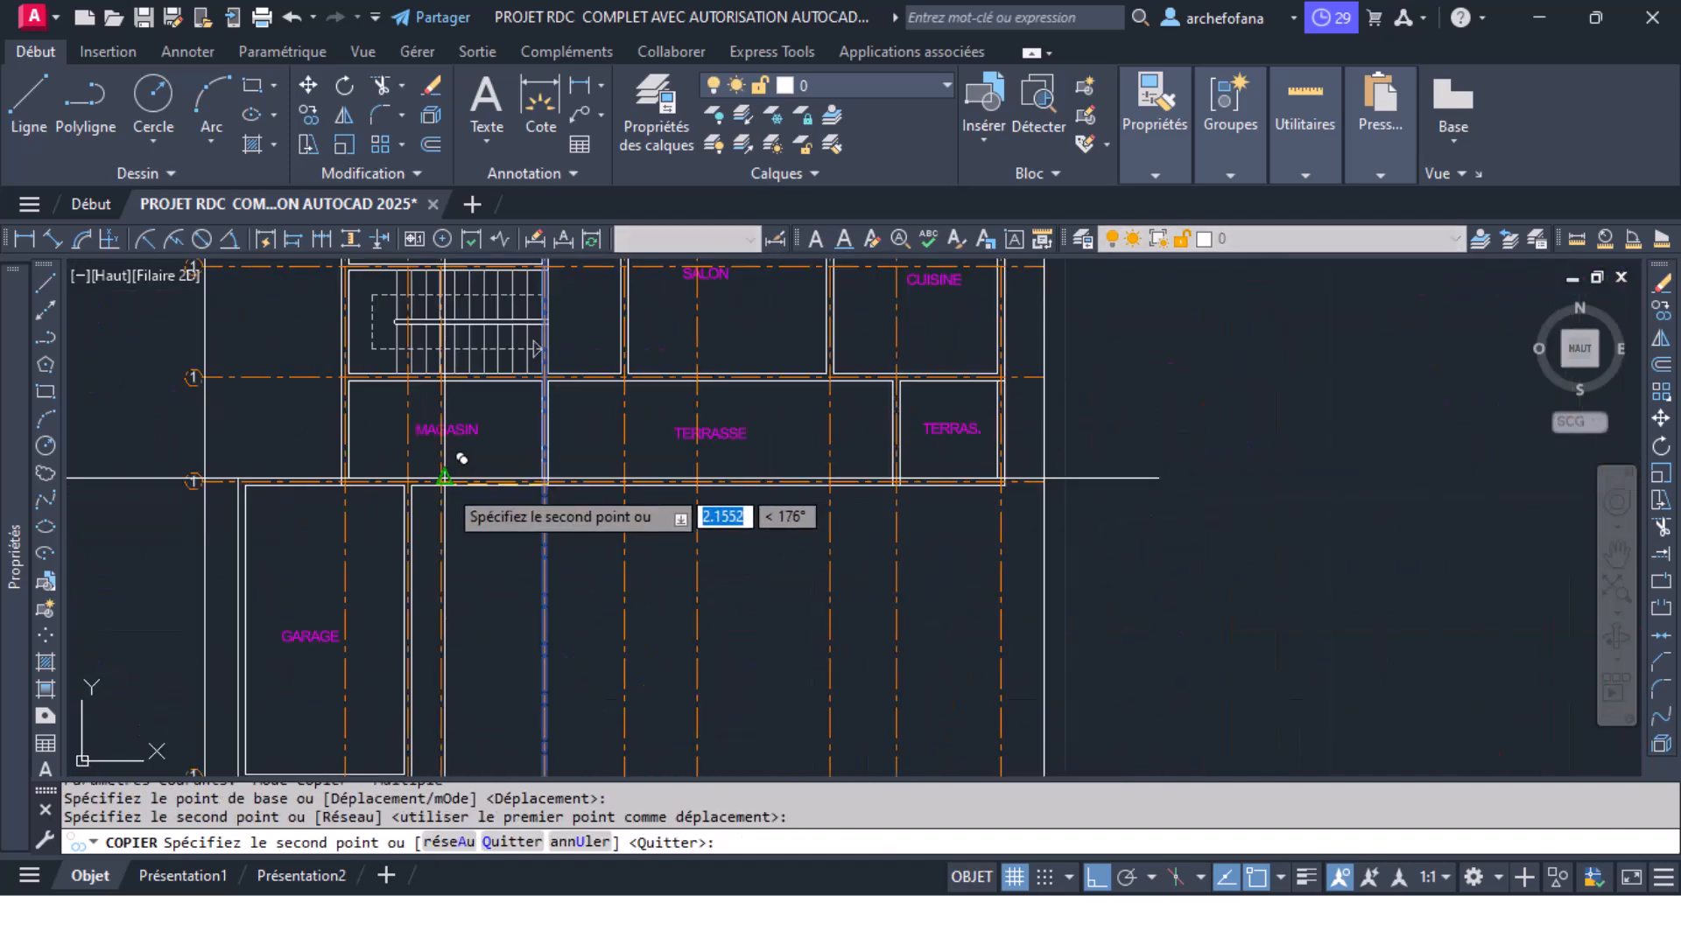
Step: Place another copy of the same bubbled axis on the left wall of GARAGE and finish copying
{"action": "scroll", "coordinate": [199, 477], "scroll_direction": "up", "scroll_amount": 5}
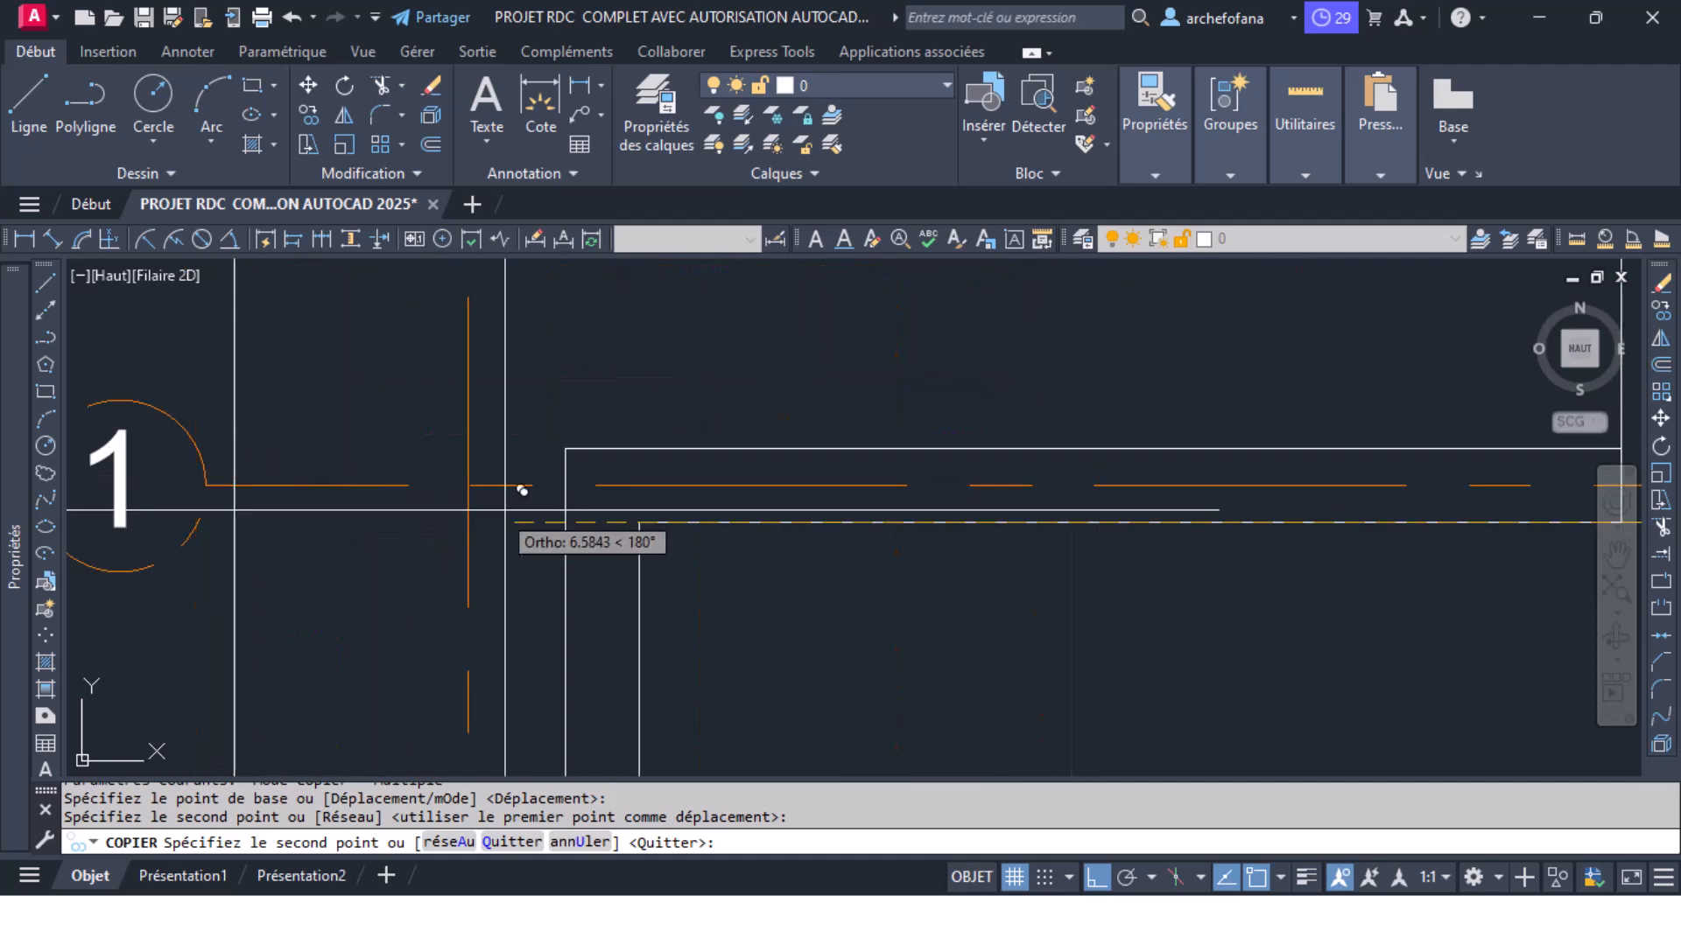
{"action": "left_click", "coordinate": [639, 523]}
{"action": "scroll", "coordinate": [634, 499], "scroll_direction": "down", "scroll_amount": 8}
{"action": "key", "text": "Return"}
Step: Save the drawing
{"action": "scroll", "coordinate": [707, 488], "scroll_direction": "down", "scroll_amount": 4}
{"action": "middle_click_drag", "start_coordinate": [773, 364], "coordinate": [740, 526]}
{"action": "scroll", "coordinate": [732, 375], "scroll_direction": "up", "scroll_amount": 5}
{"action": "scroll", "coordinate": [645, 383], "scroll_direction": "down", "scroll_amount": 6}
{"action": "scroll", "coordinate": [707, 380], "scroll_direction": "up", "scroll_amount": 5}
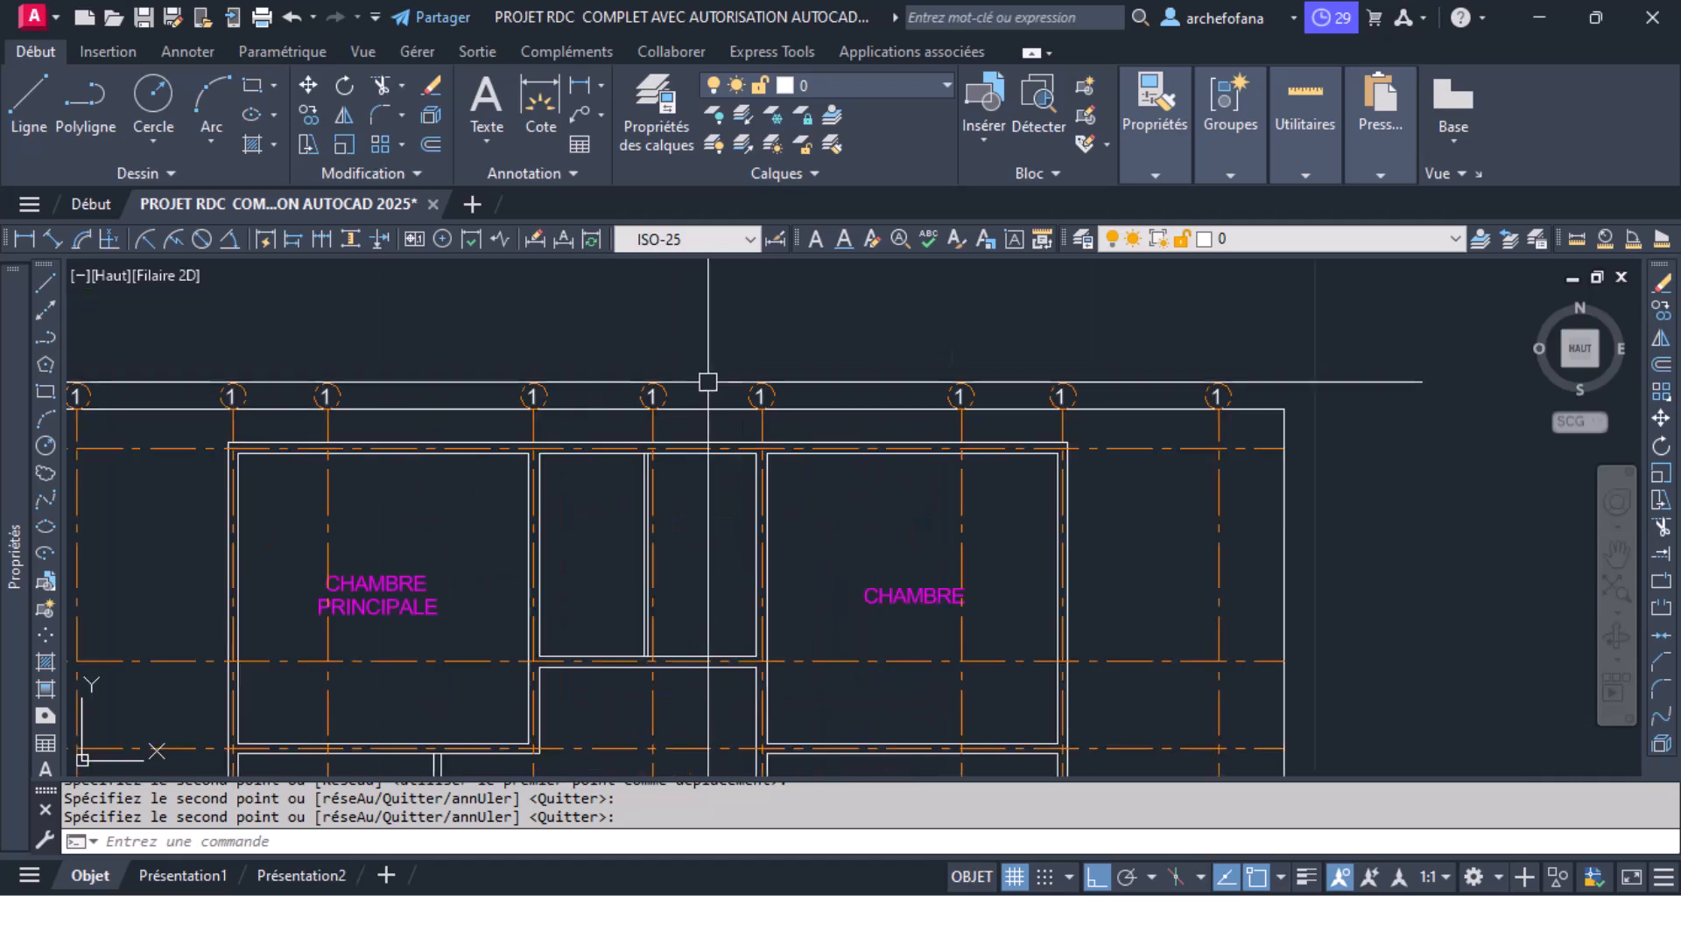
{"action": "scroll", "coordinate": [863, 469], "scroll_direction": "down", "scroll_amount": 5}
{"action": "middle_click_drag", "start_coordinate": [744, 601], "coordinate": [747, 443]}
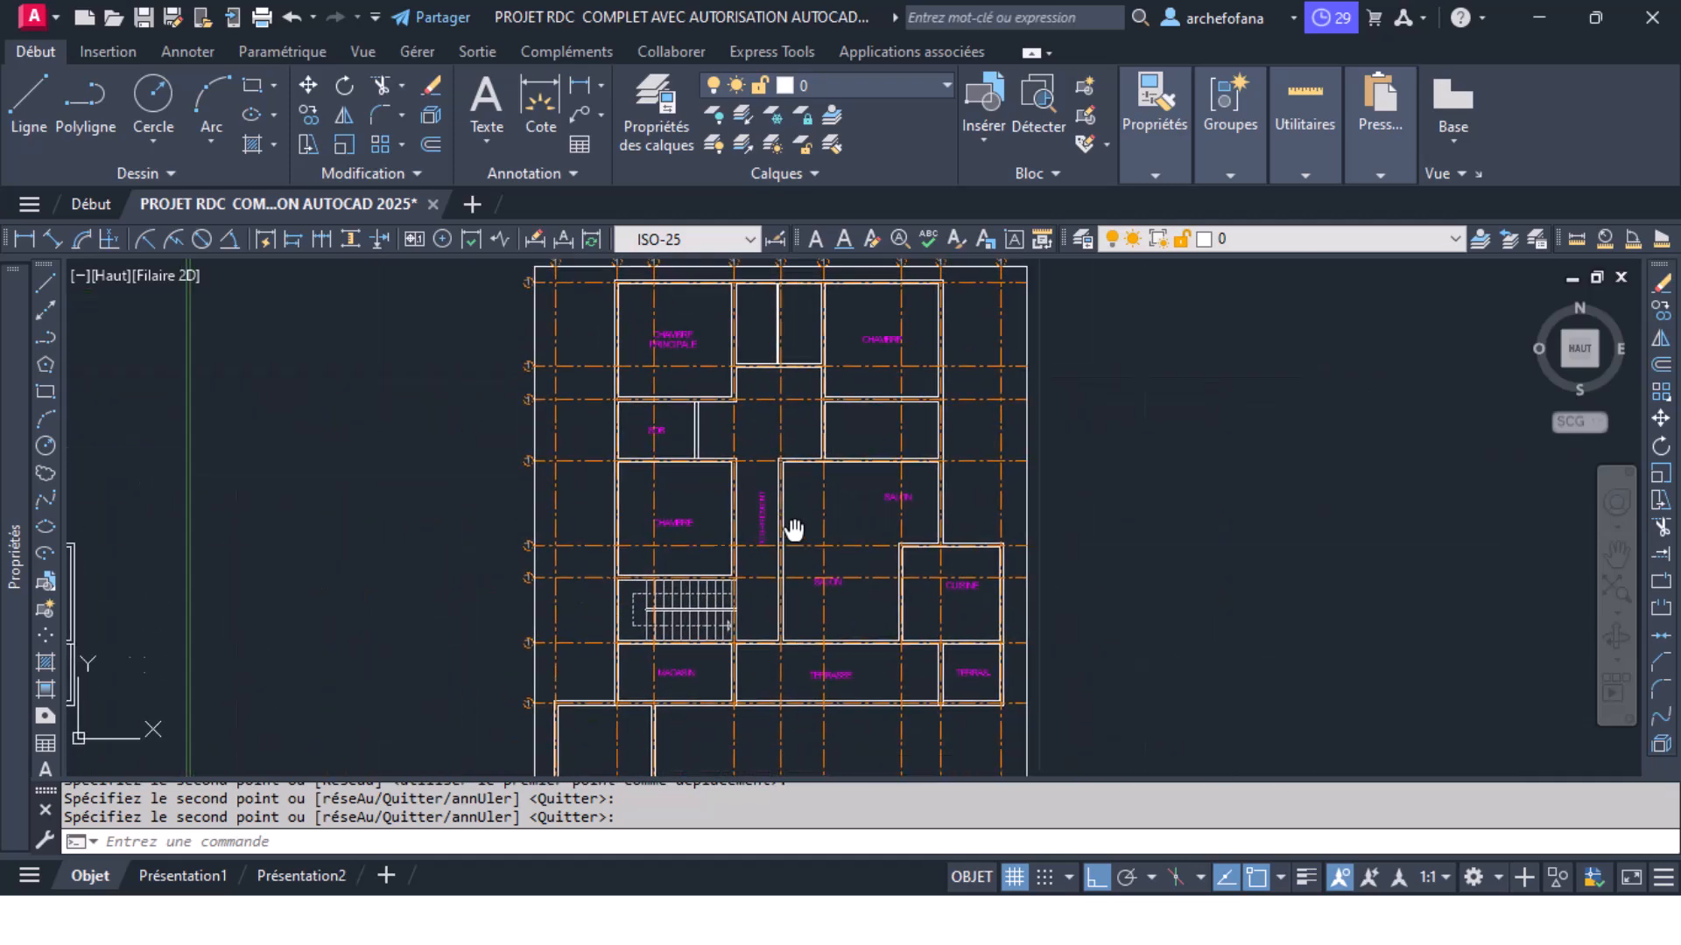
{"action": "middle_click_drag", "start_coordinate": [799, 559], "coordinate": [783, 407]}
{"action": "middle_click_drag", "start_coordinate": [645, 417], "coordinate": [659, 454]}
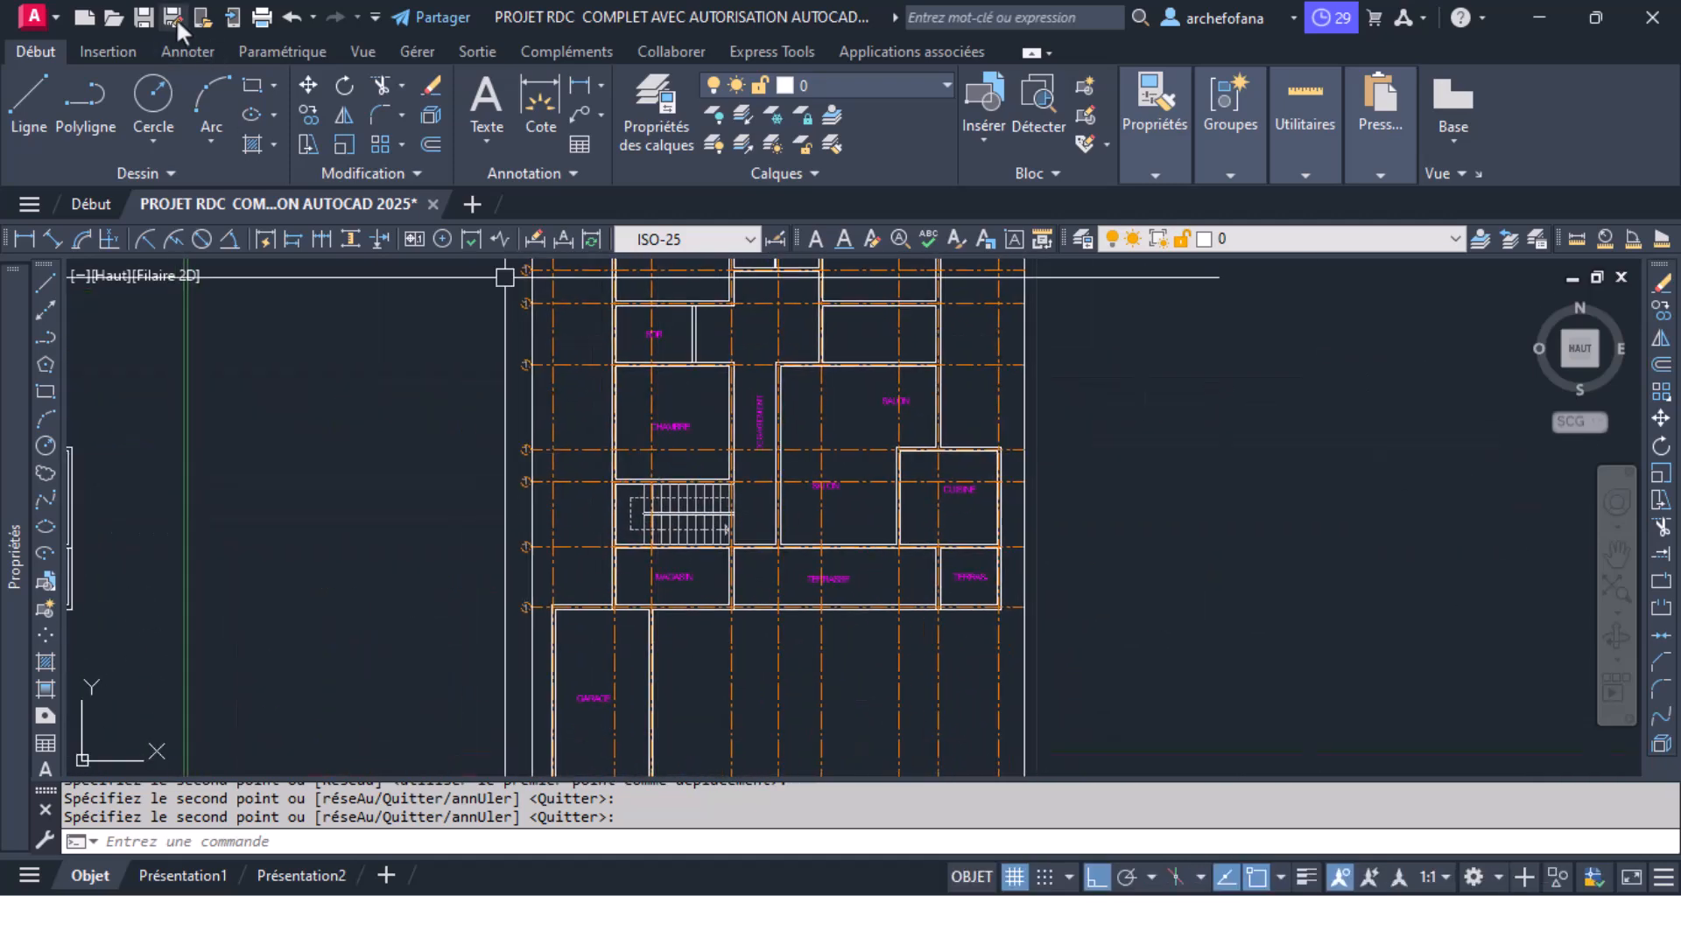
{"action": "left_click", "coordinate": [145, 18]}
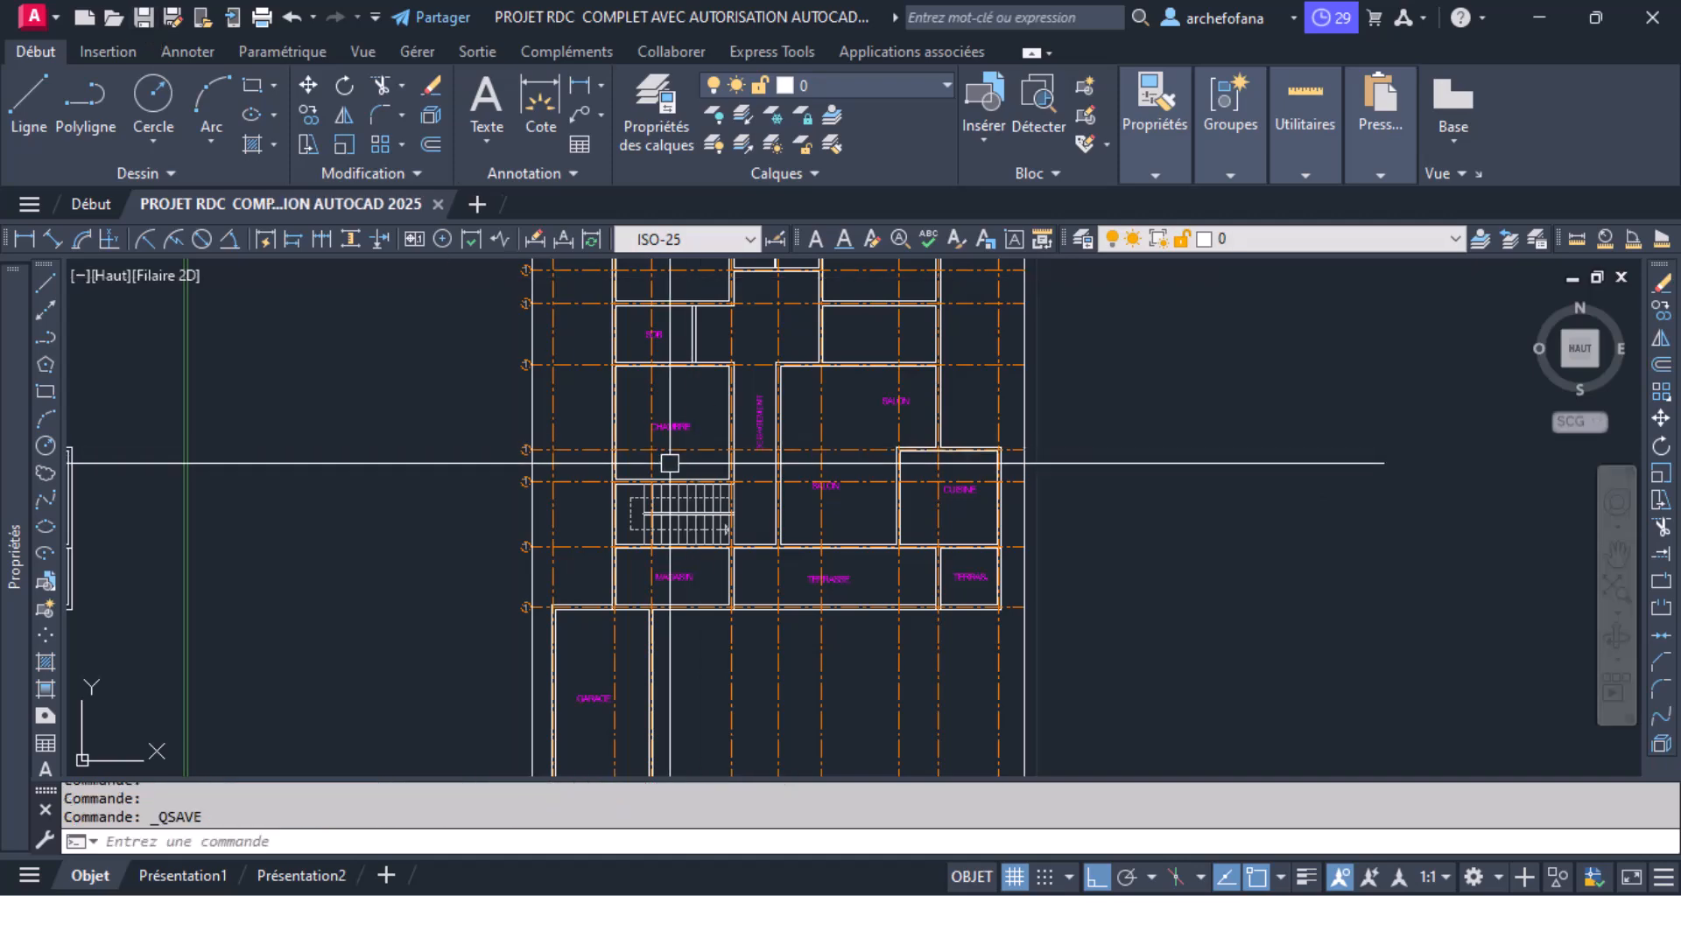
Step: Draw a horizontal guide line inside GARAGE, starting at the midpoint of the left wall's inner face and running towards the right
{"action": "scroll", "coordinate": [906, 587], "scroll_direction": "down", "scroll_amount": 2}
{"action": "scroll", "coordinate": [743, 727], "scroll_direction": "up", "scroll_amount": 8}
{"action": "middle_click_drag", "start_coordinate": [713, 454], "coordinate": [739, 505]}
{"action": "scroll", "coordinate": [727, 505], "scroll_direction": "down", "scroll_amount": 4}
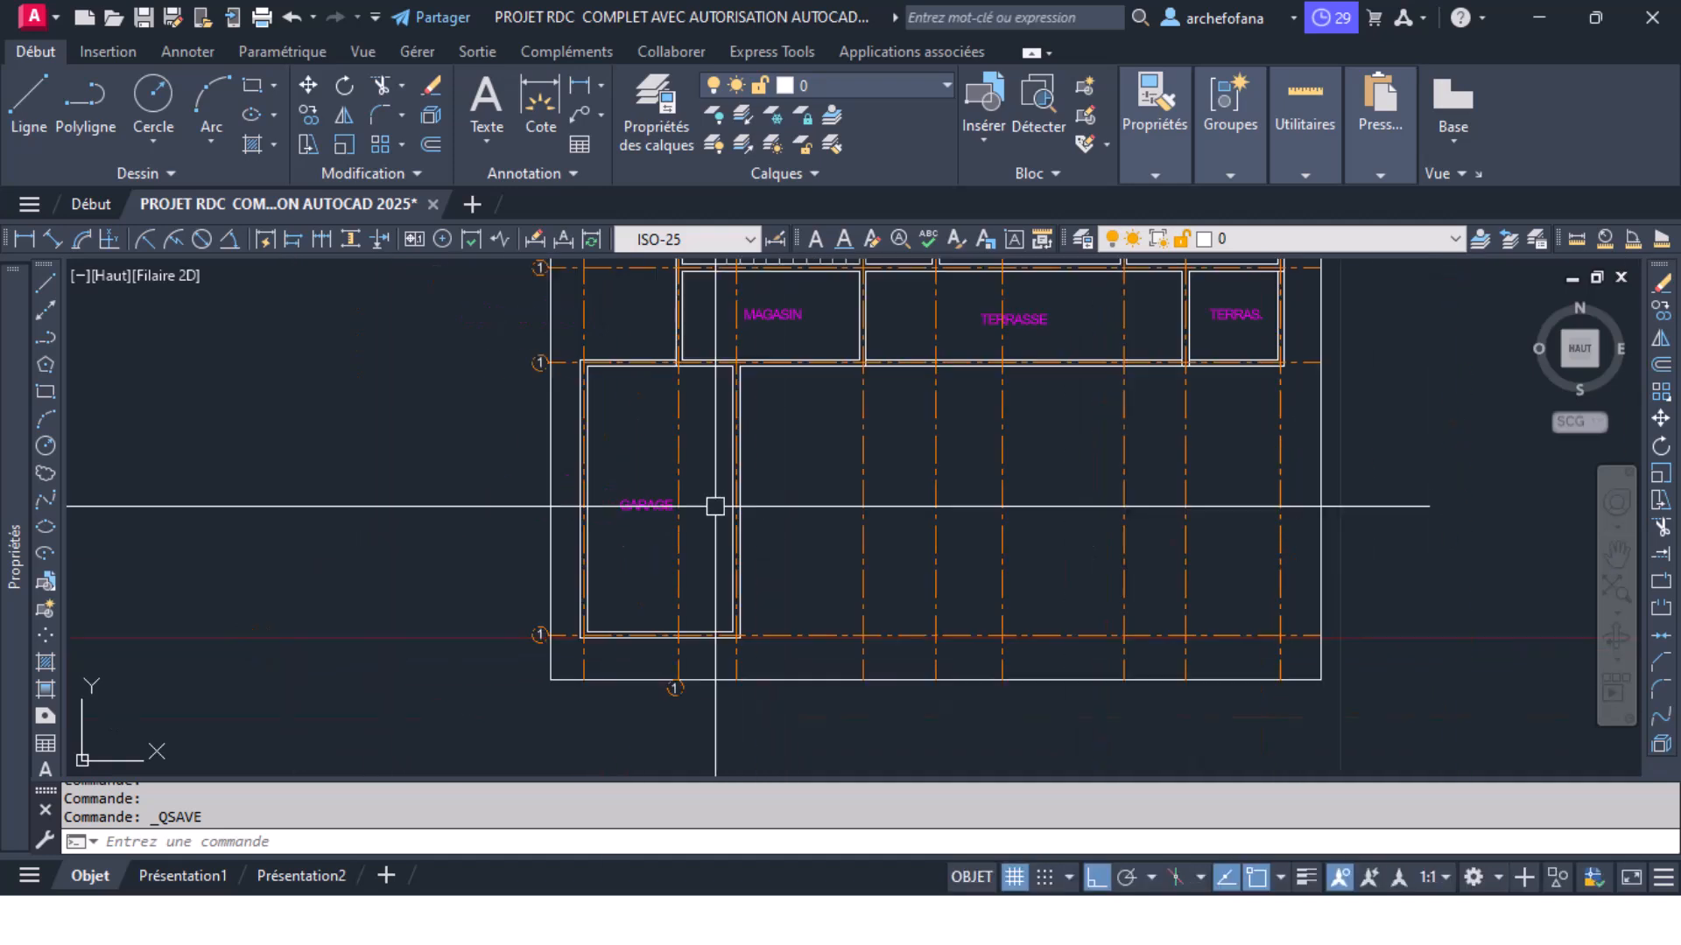
{"action": "scroll", "coordinate": [581, 488], "scroll_direction": "up", "scroll_amount": 4}
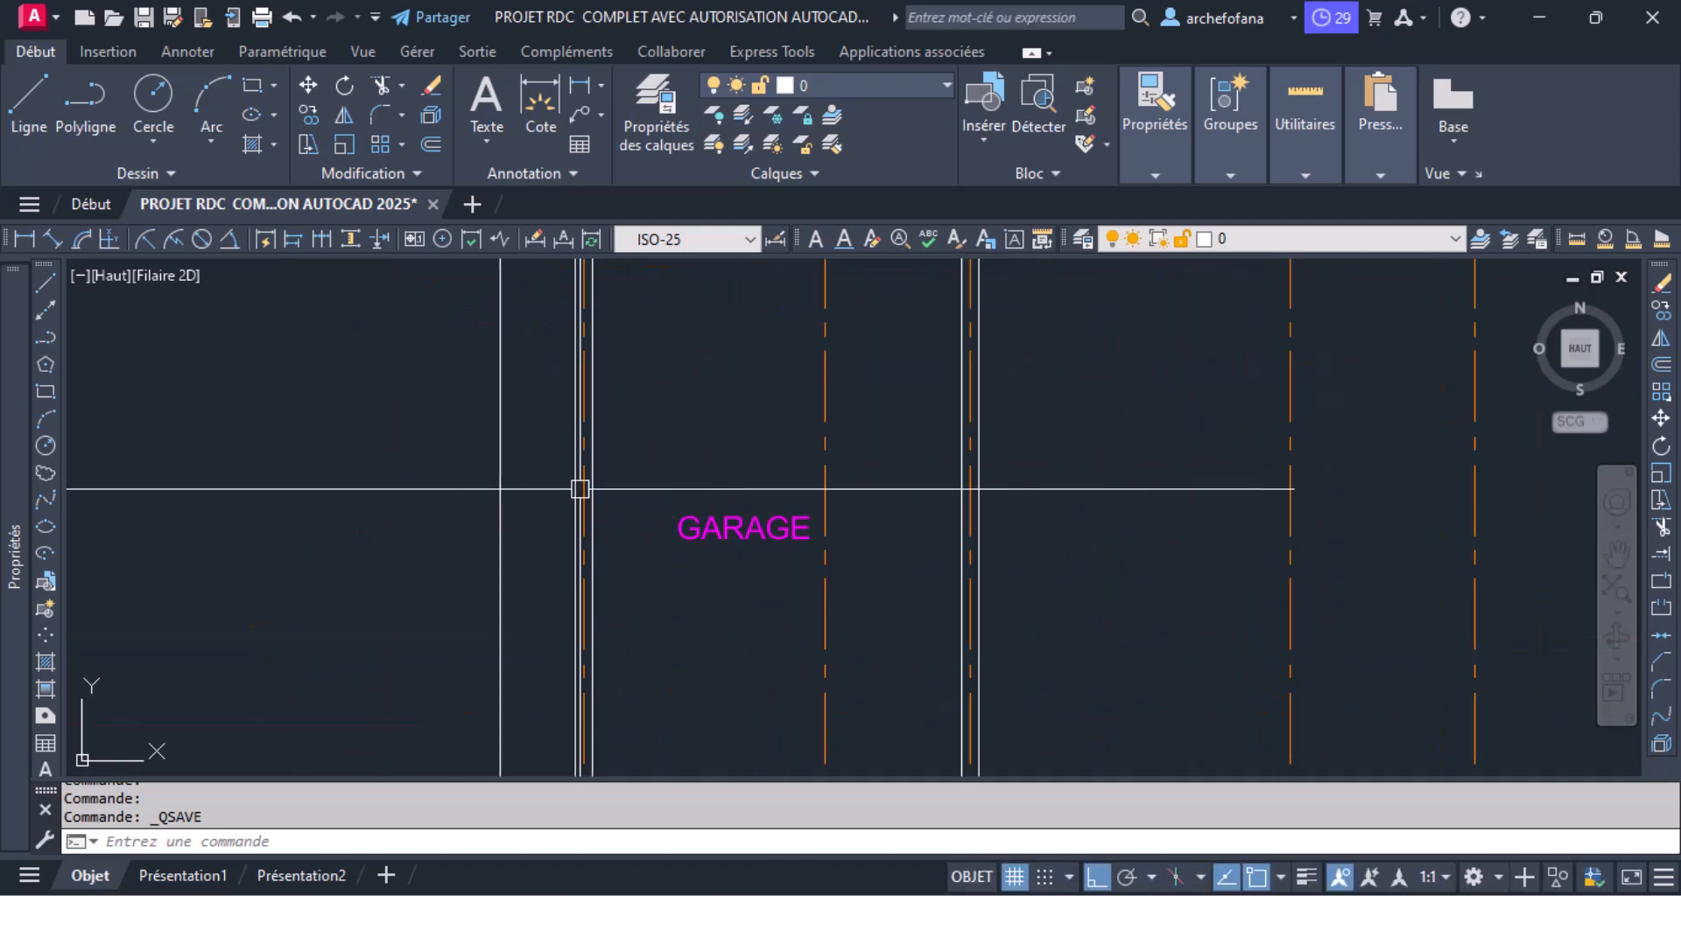
{"action": "left_click", "coordinate": [40, 96]}
{"action": "scroll", "coordinate": [578, 478], "scroll_direction": "down", "scroll_amount": 3}
{"action": "scroll", "coordinate": [582, 484], "scroll_direction": "up", "scroll_amount": 2}
{"action": "scroll", "coordinate": [587, 470], "scroll_direction": "up", "scroll_amount": 6}
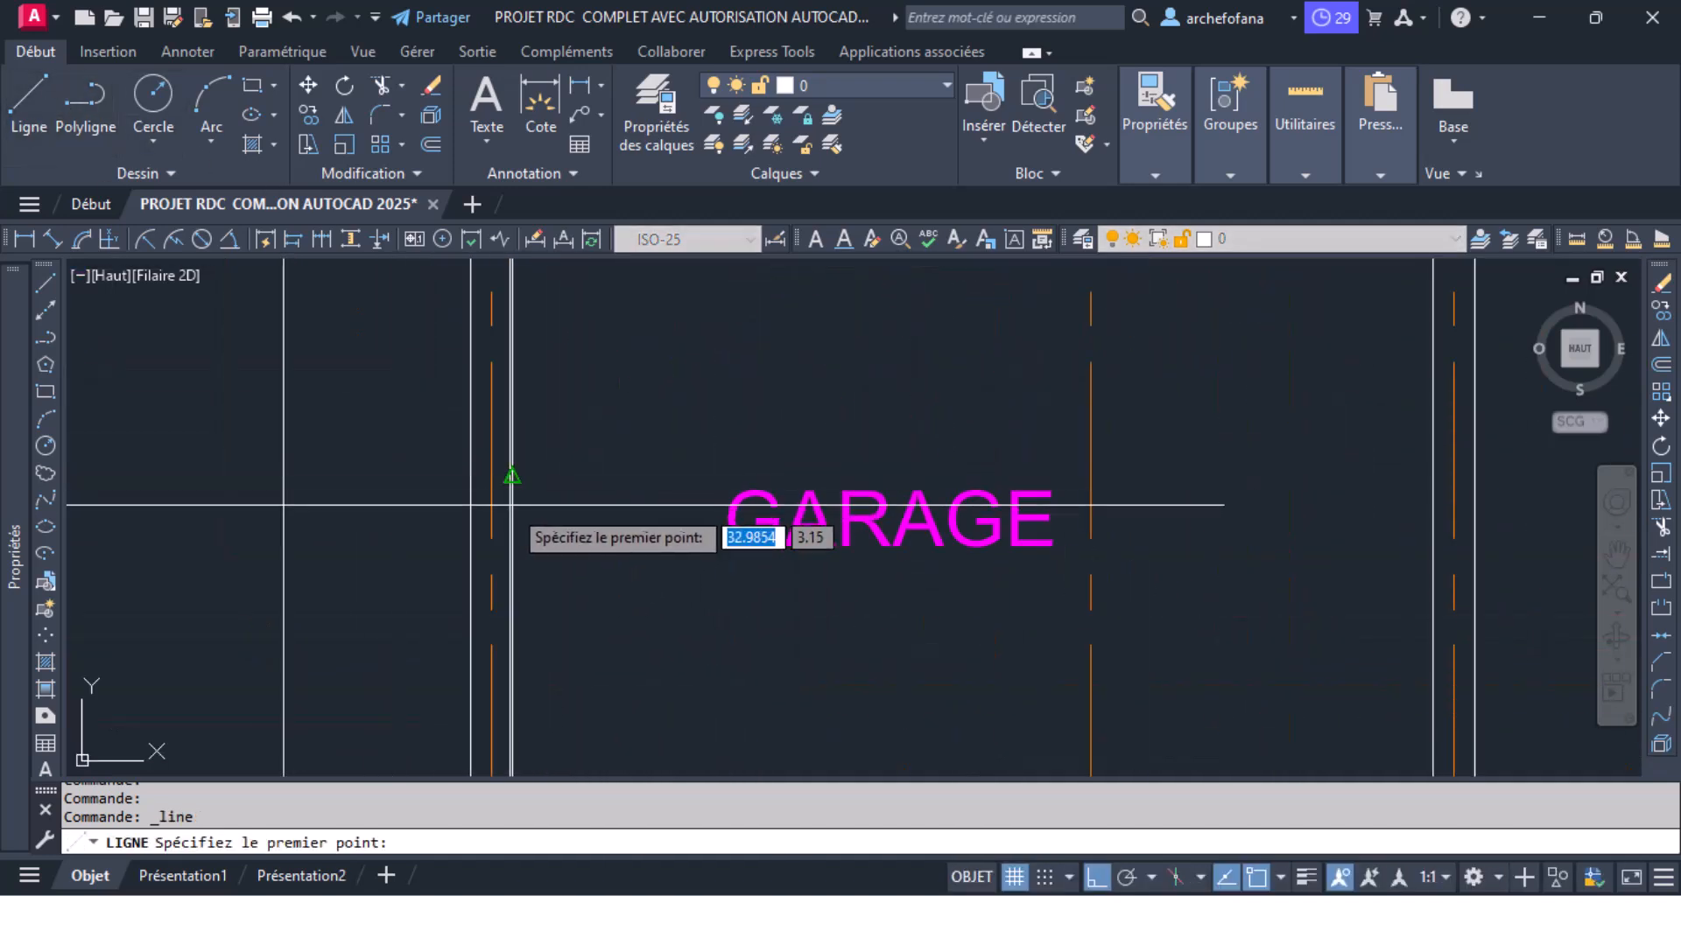
{"action": "left_click", "coordinate": [512, 478]}
{"action": "left_click", "coordinate": [918, 444]}
{"action": "key", "text": "Return"}
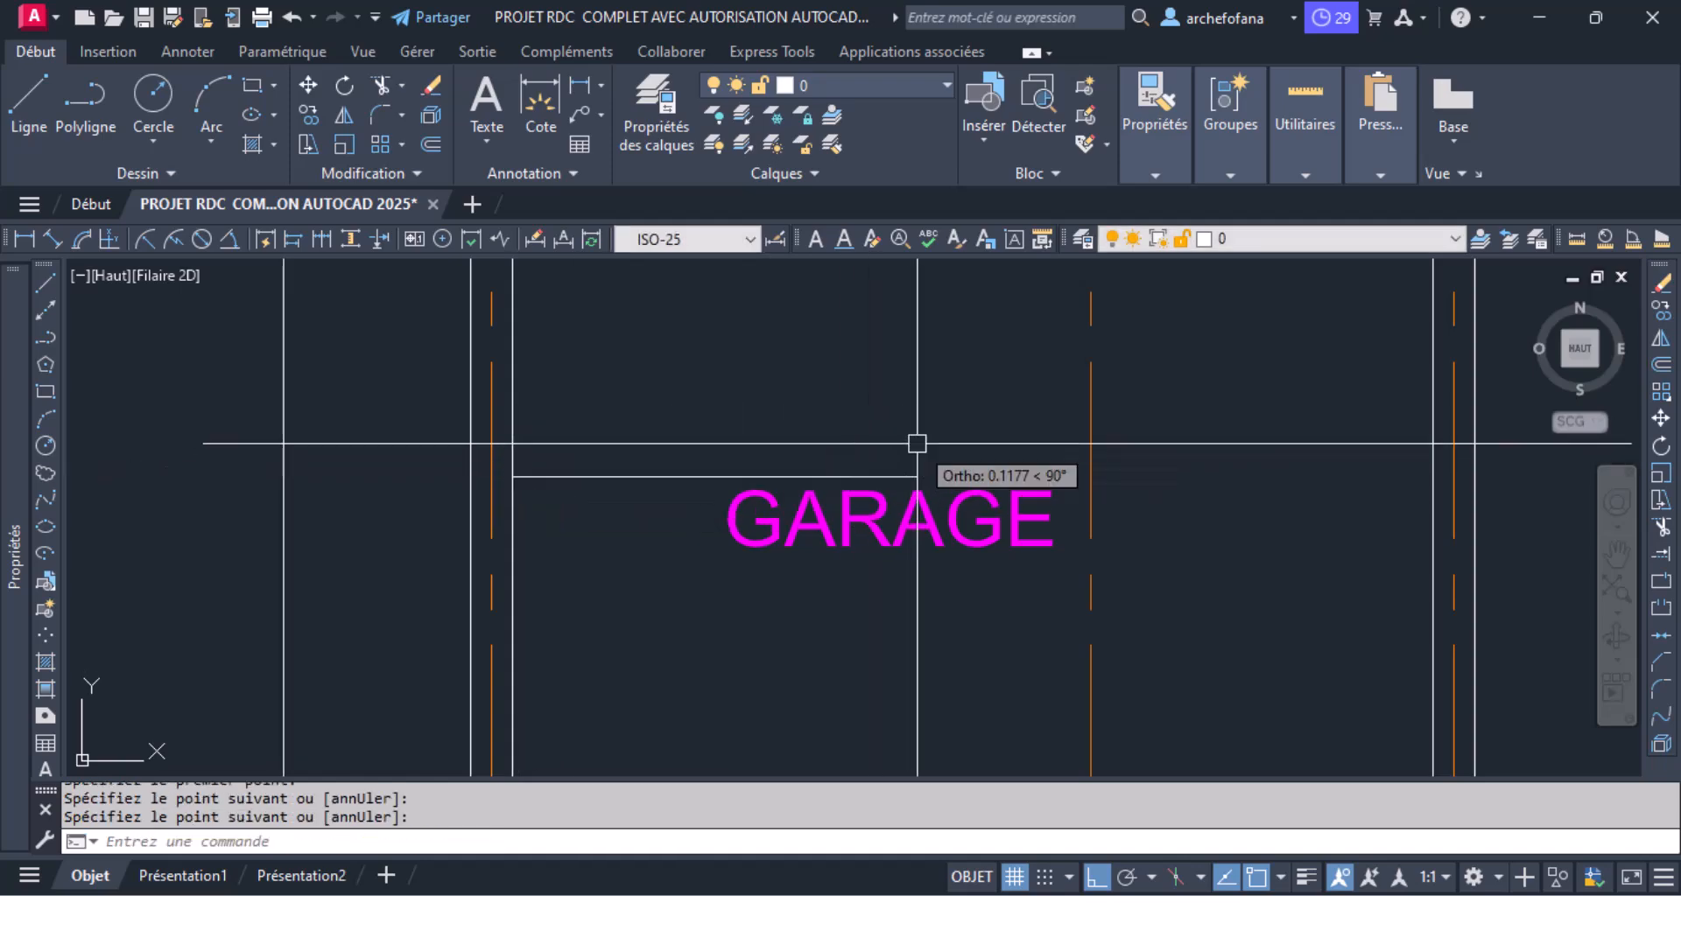
Step: Stretch the left end of the GARAGE guide line horizontally outwards, past the plan's border and the axis bubbles
{"action": "scroll", "coordinate": [770, 367], "scroll_direction": "down", "scroll_amount": 5}
{"action": "left_click", "coordinate": [736, 598]}
{"action": "left_click", "coordinate": [548, 598]}
{"action": "right_click", "coordinate": [612, 618]}
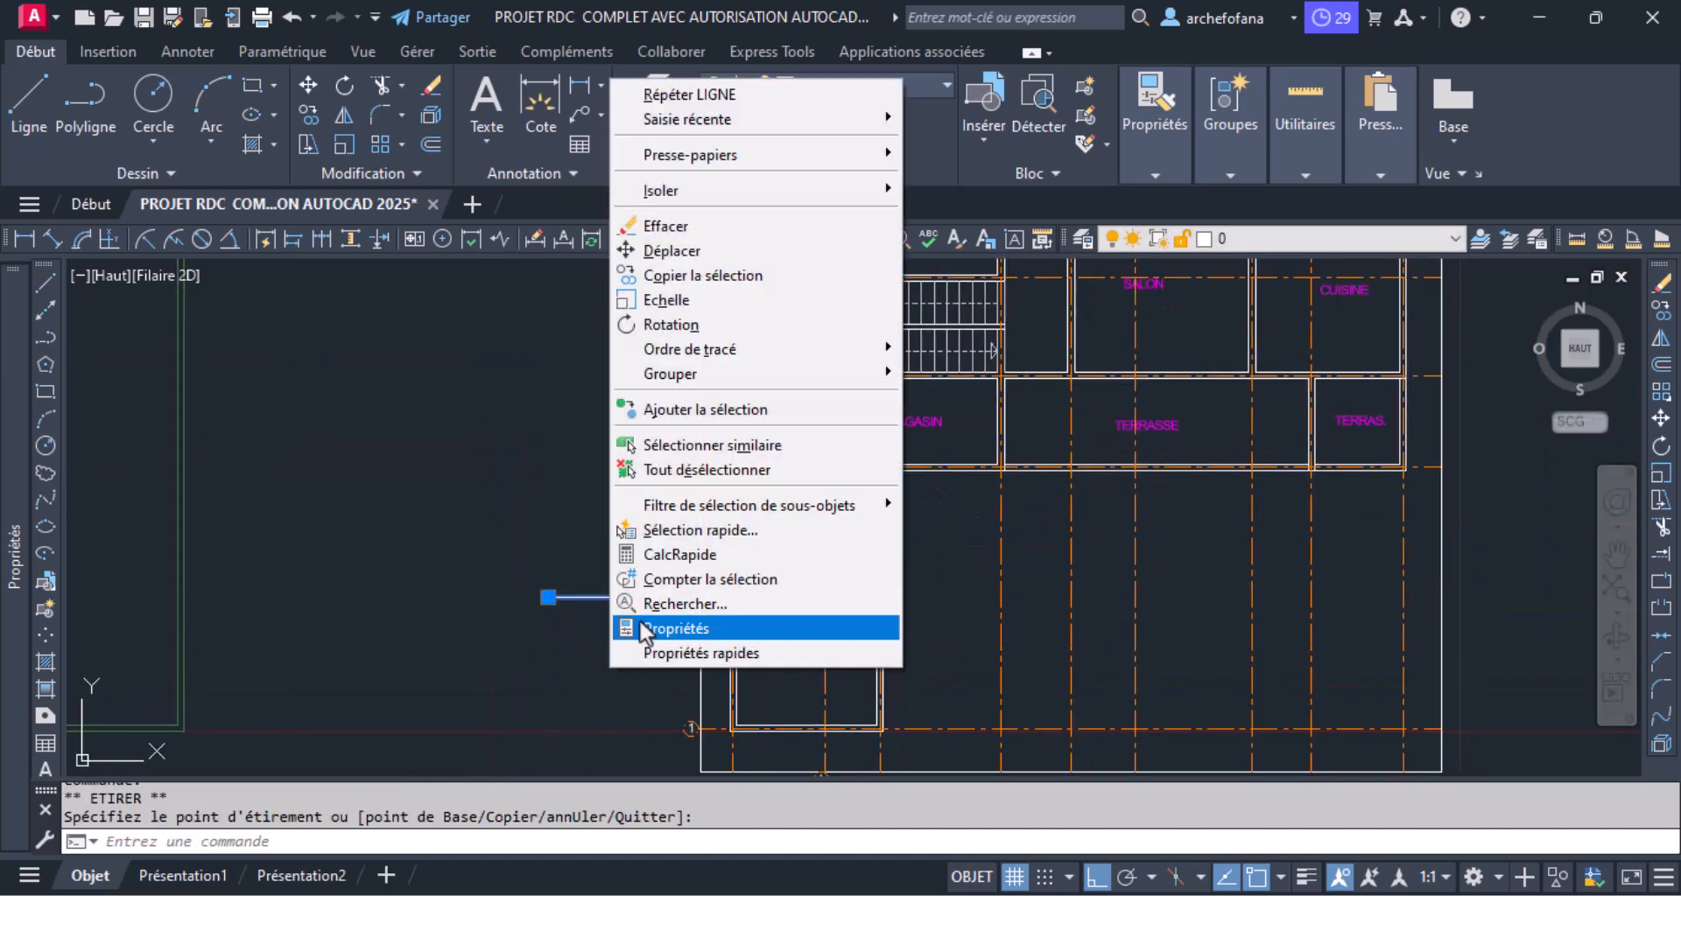
{"action": "left_click", "coordinate": [555, 585]}
Step: Copy the bubbled horizontal axis on the wall between MAGASIN and GARAGE down onto the guide line in GARAGE
{"action": "left_click", "coordinate": [653, 432]}
{"action": "left_click", "coordinate": [706, 493]}
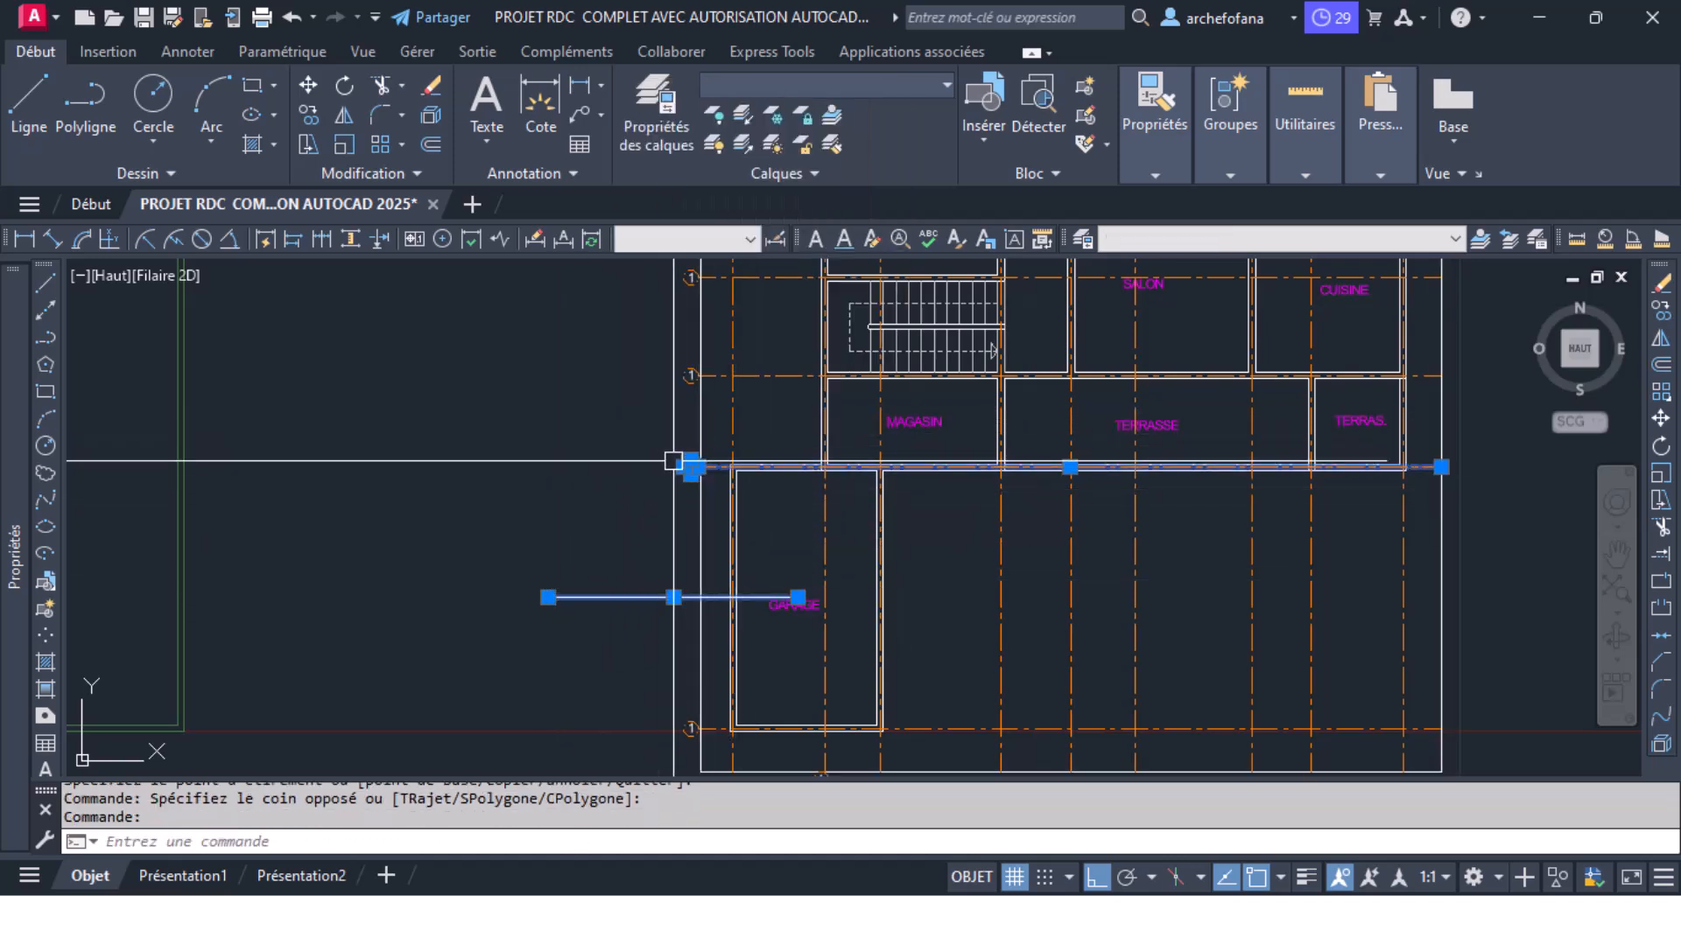
{"action": "scroll", "coordinate": [714, 461], "scroll_direction": "up", "scroll_amount": 6}
{"action": "left_click", "coordinate": [307, 123]}
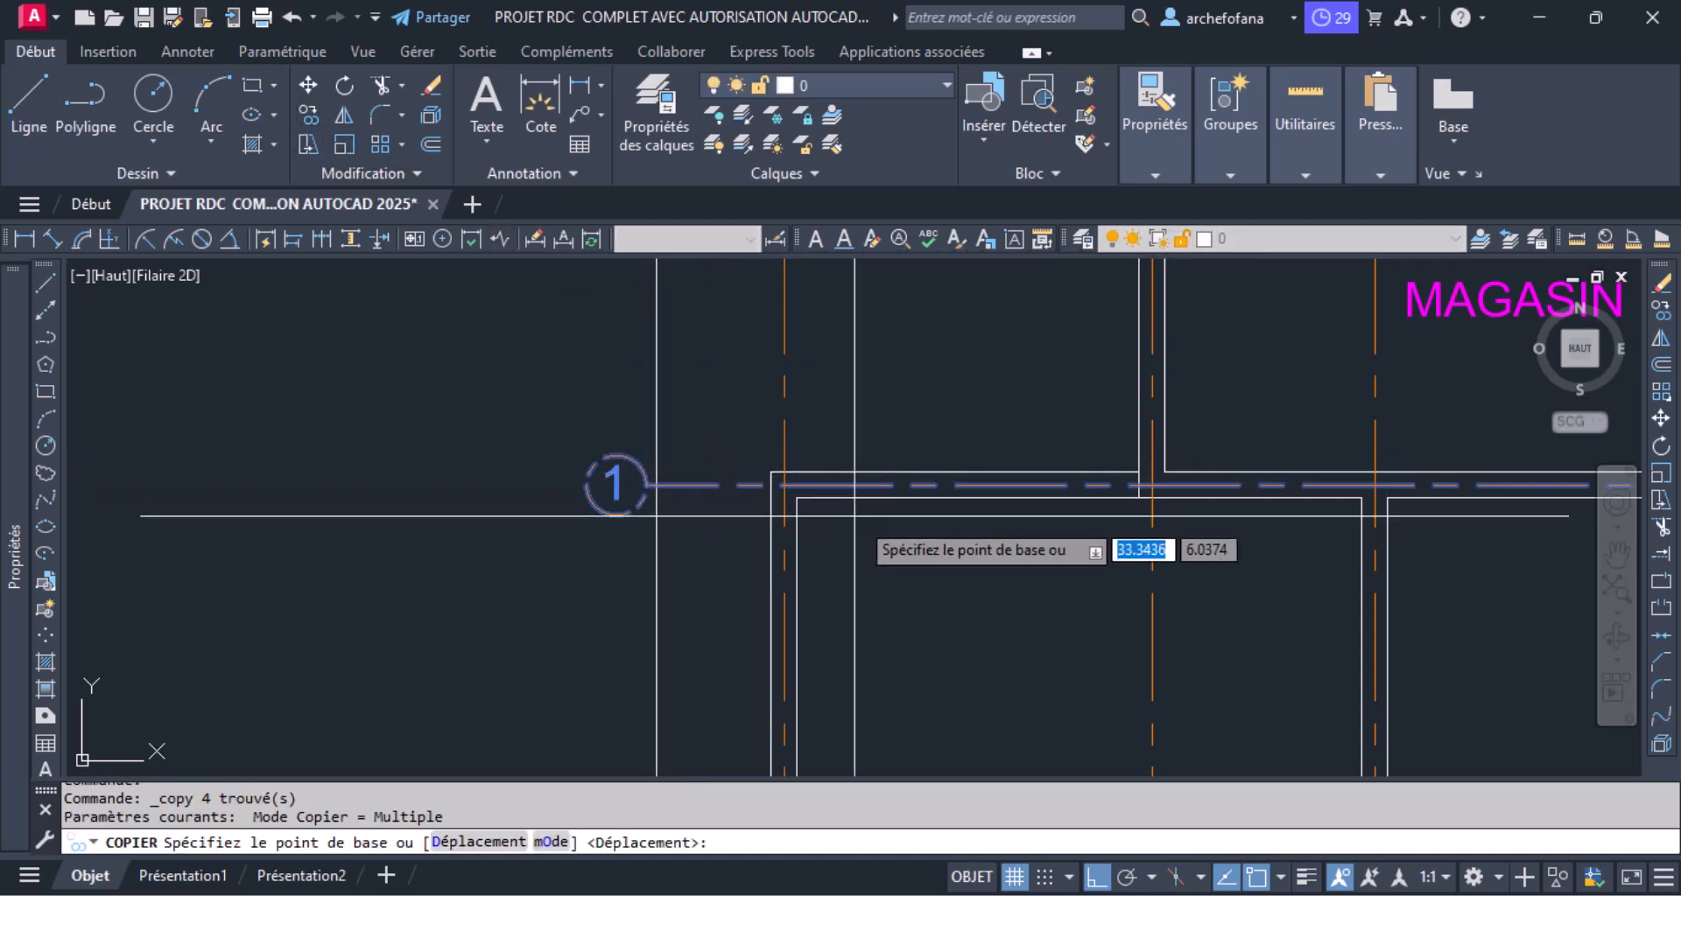
{"action": "scroll", "coordinate": [783, 484], "scroll_direction": "up", "scroll_amount": 5}
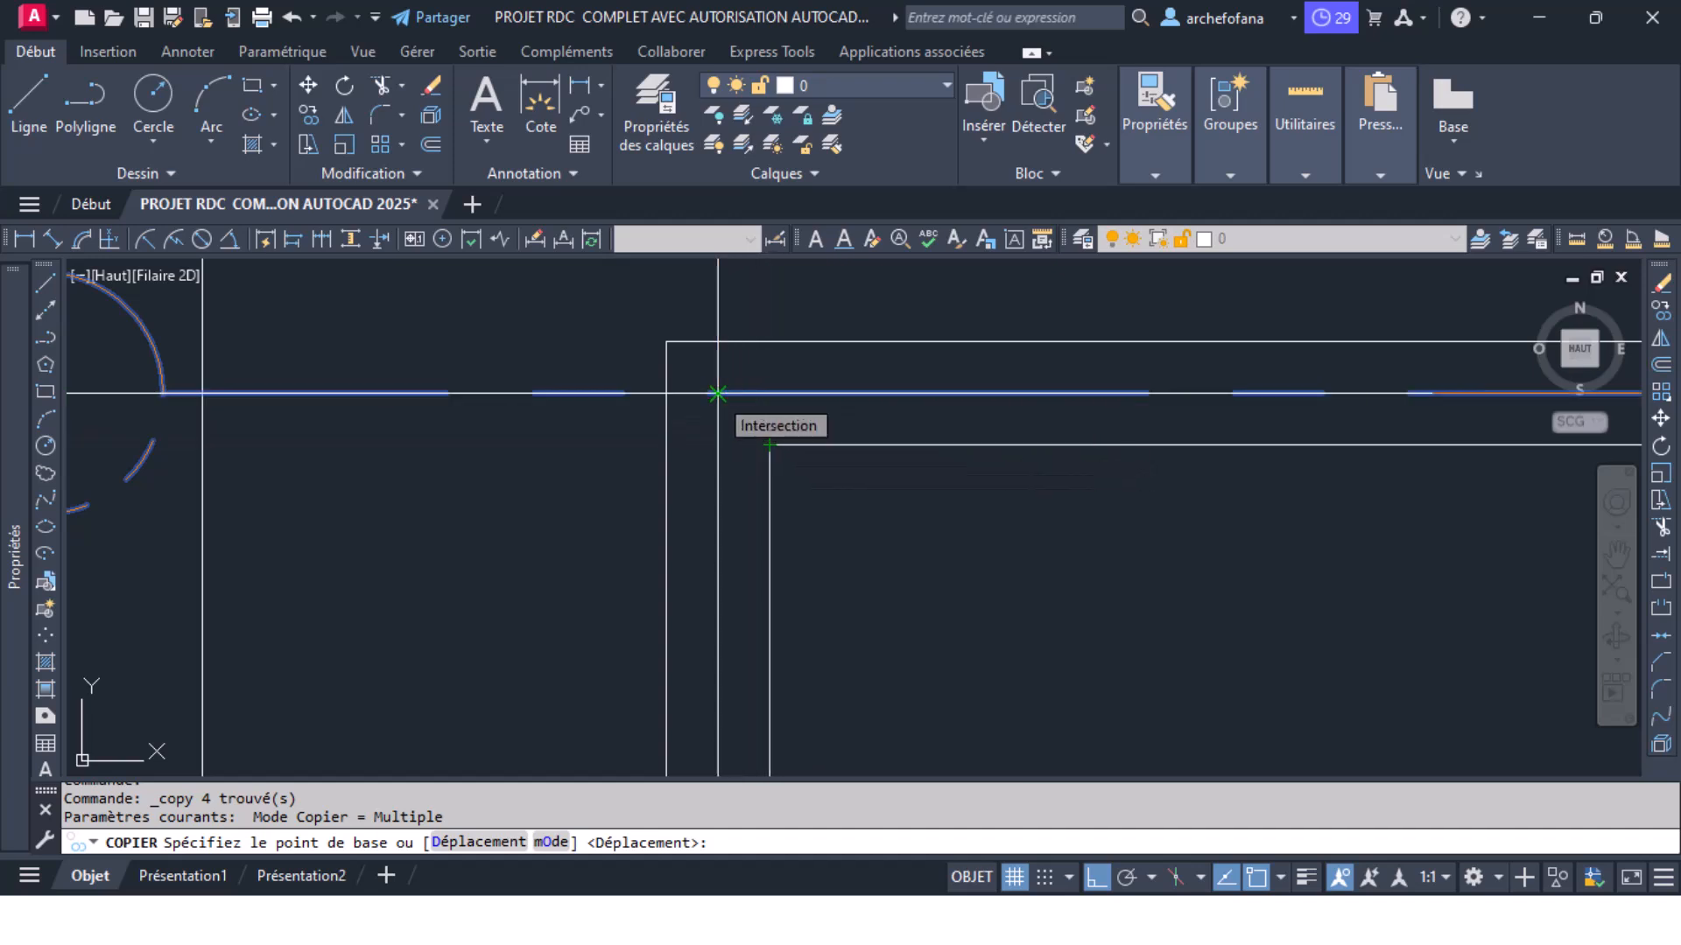
{"action": "left_click", "coordinate": [717, 394]}
{"action": "scroll", "coordinate": [717, 403], "scroll_direction": "down", "scroll_amount": 5}
{"action": "scroll", "coordinate": [739, 630], "scroll_direction": "up", "scroll_amount": 5}
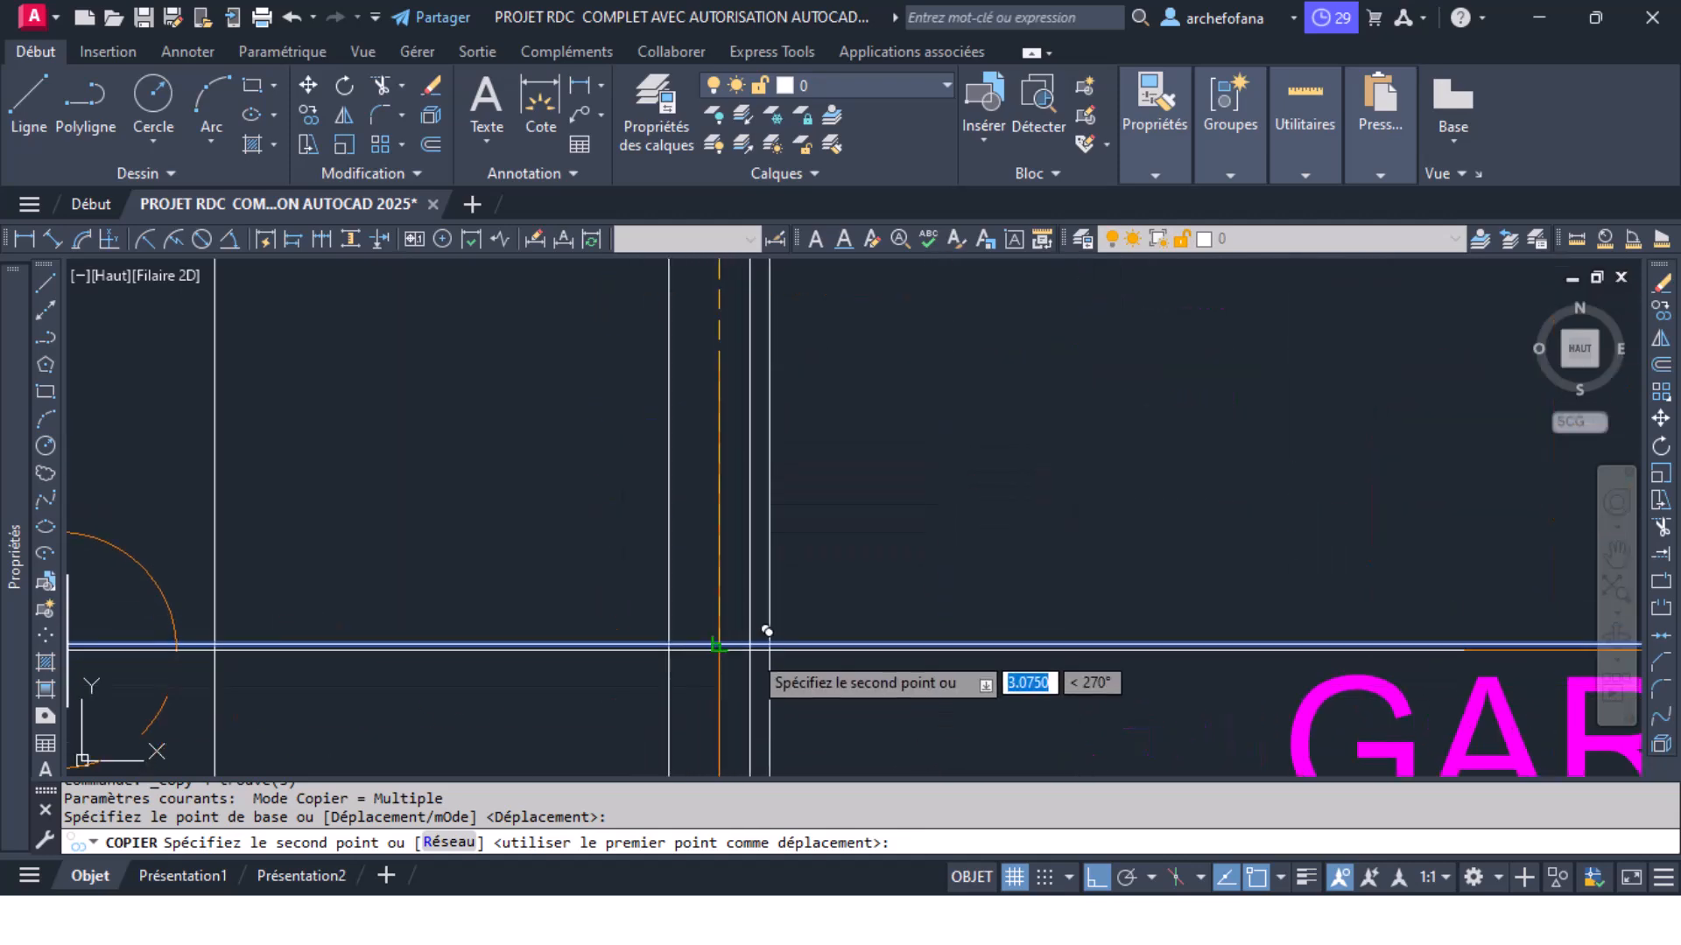
{"action": "left_click", "coordinate": [724, 644]}
{"action": "key", "text": "Return"}
Step: Erase the horizontal guide line that crosses GARAGE's left wall
{"action": "scroll", "coordinate": [563, 532], "scroll_direction": "down", "scroll_amount": 5}
{"action": "scroll", "coordinate": [856, 502], "scroll_direction": "down", "scroll_amount": 6}
{"action": "left_click", "coordinate": [718, 524]}
{"action": "left_click", "coordinate": [645, 675]}
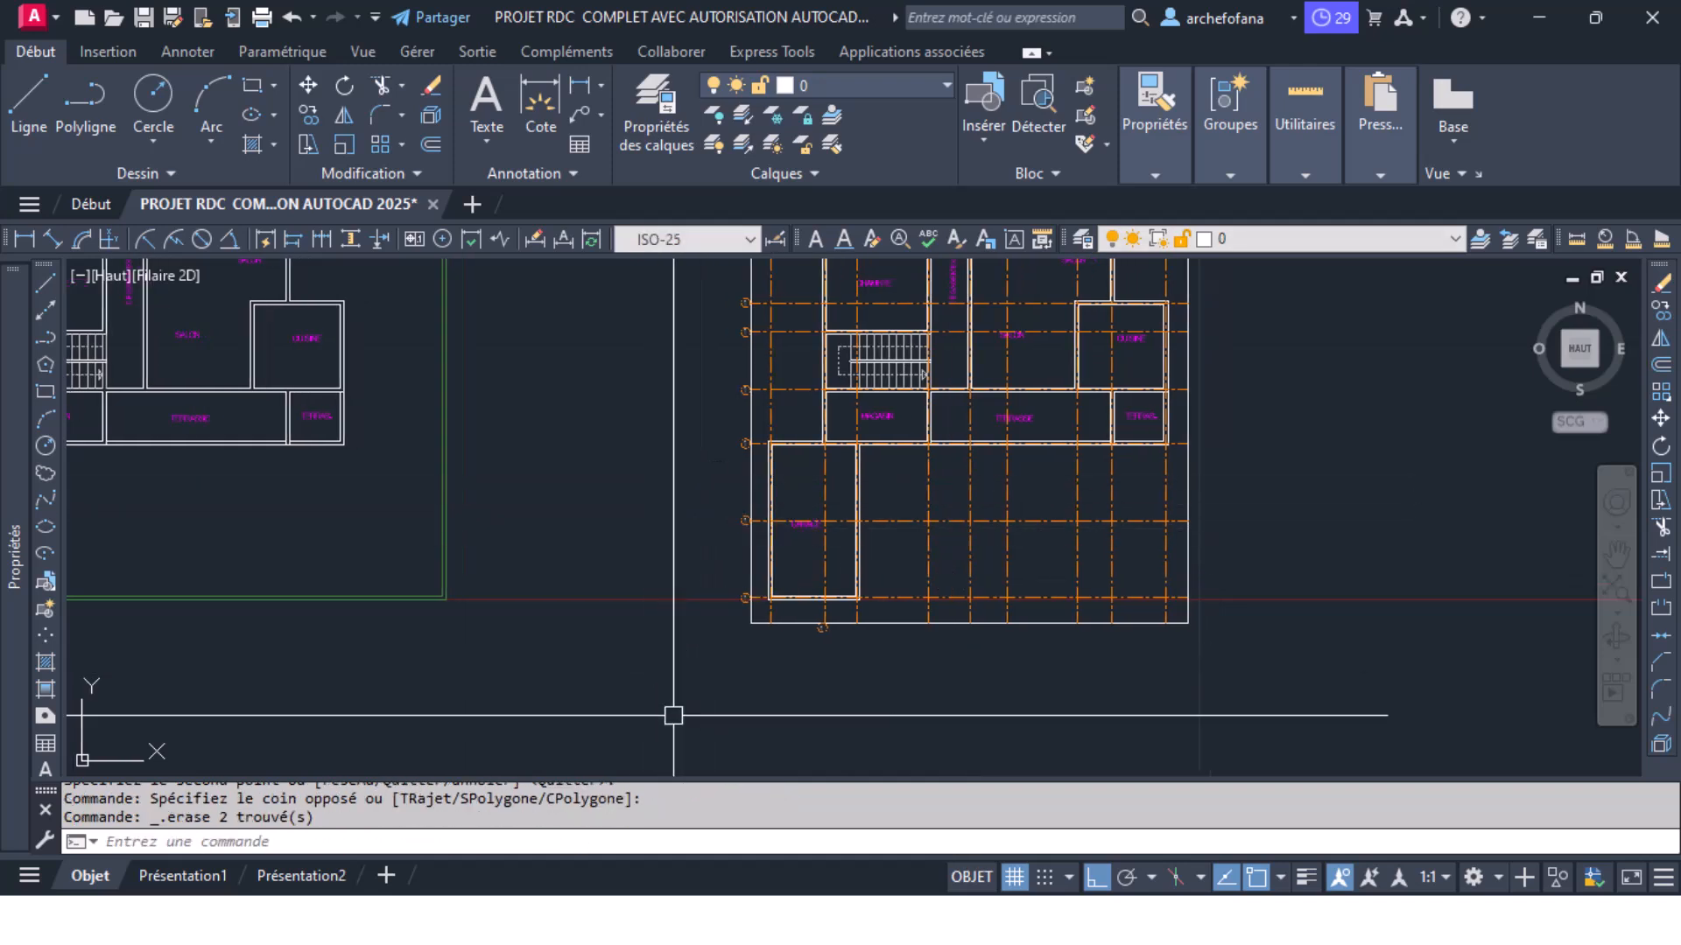
Step: Copy the numbered bubble below GARAGE to the lower ends of the vertical axes on GARAGE's left and right walls
{"action": "scroll", "coordinate": [876, 621], "scroll_direction": "up", "scroll_amount": 4}
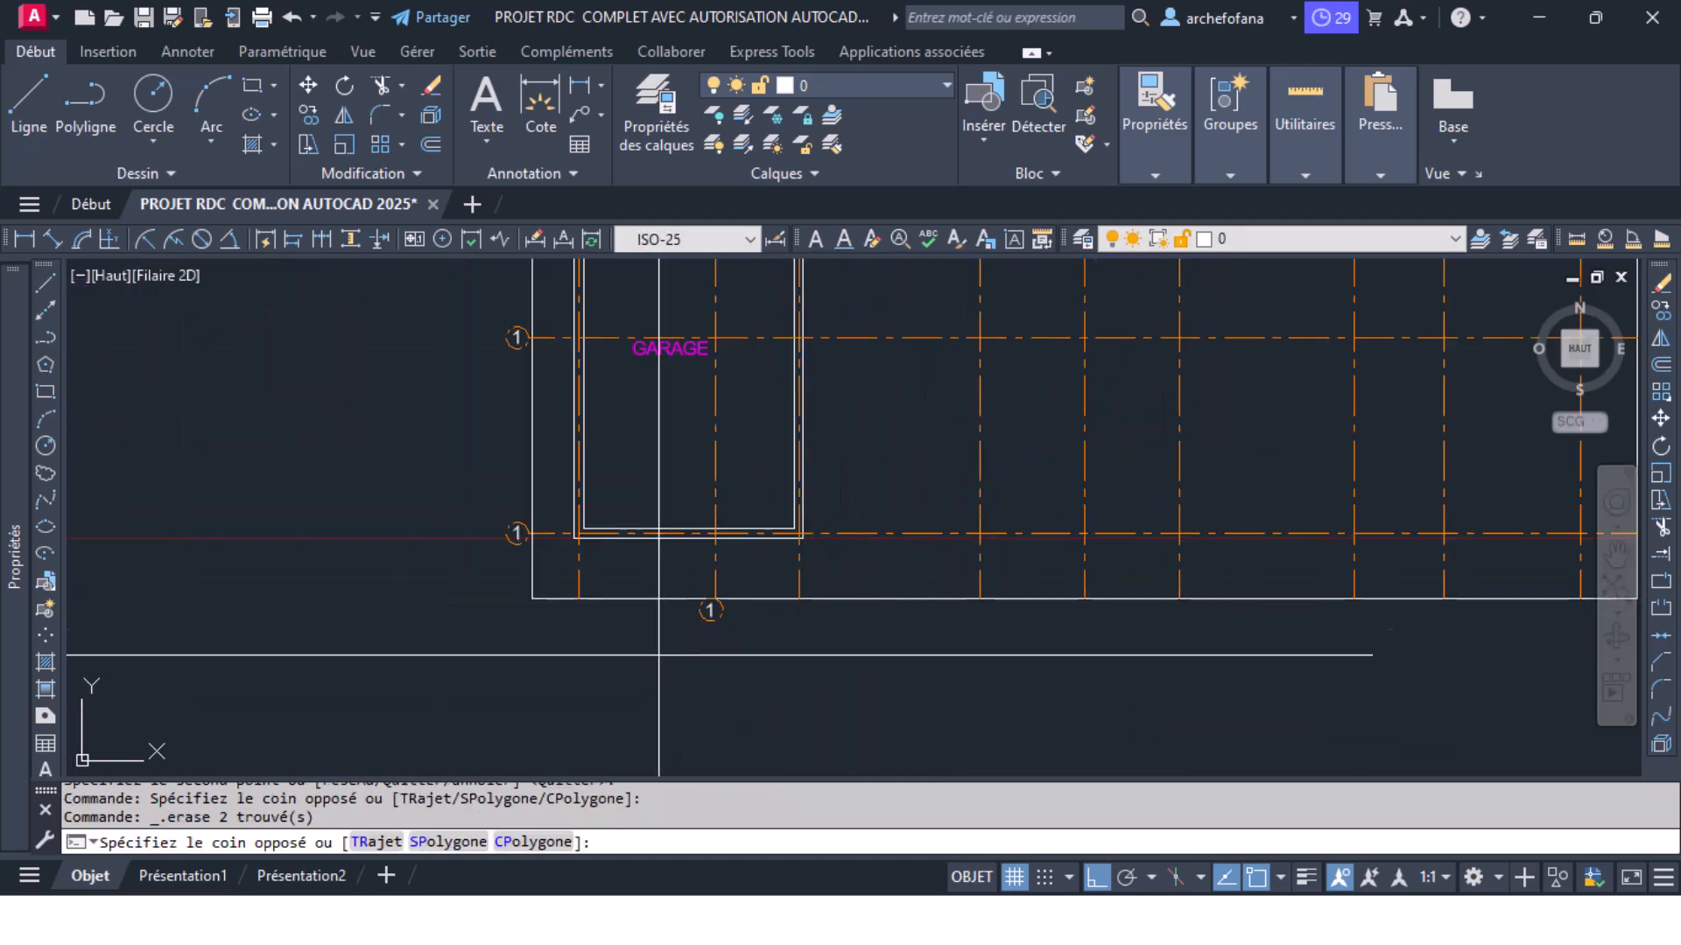
{"action": "left_click", "coordinate": [748, 560]}
{"action": "left_click", "coordinate": [308, 116]}
{"action": "scroll", "coordinate": [691, 593], "scroll_direction": "up", "scroll_amount": 6}
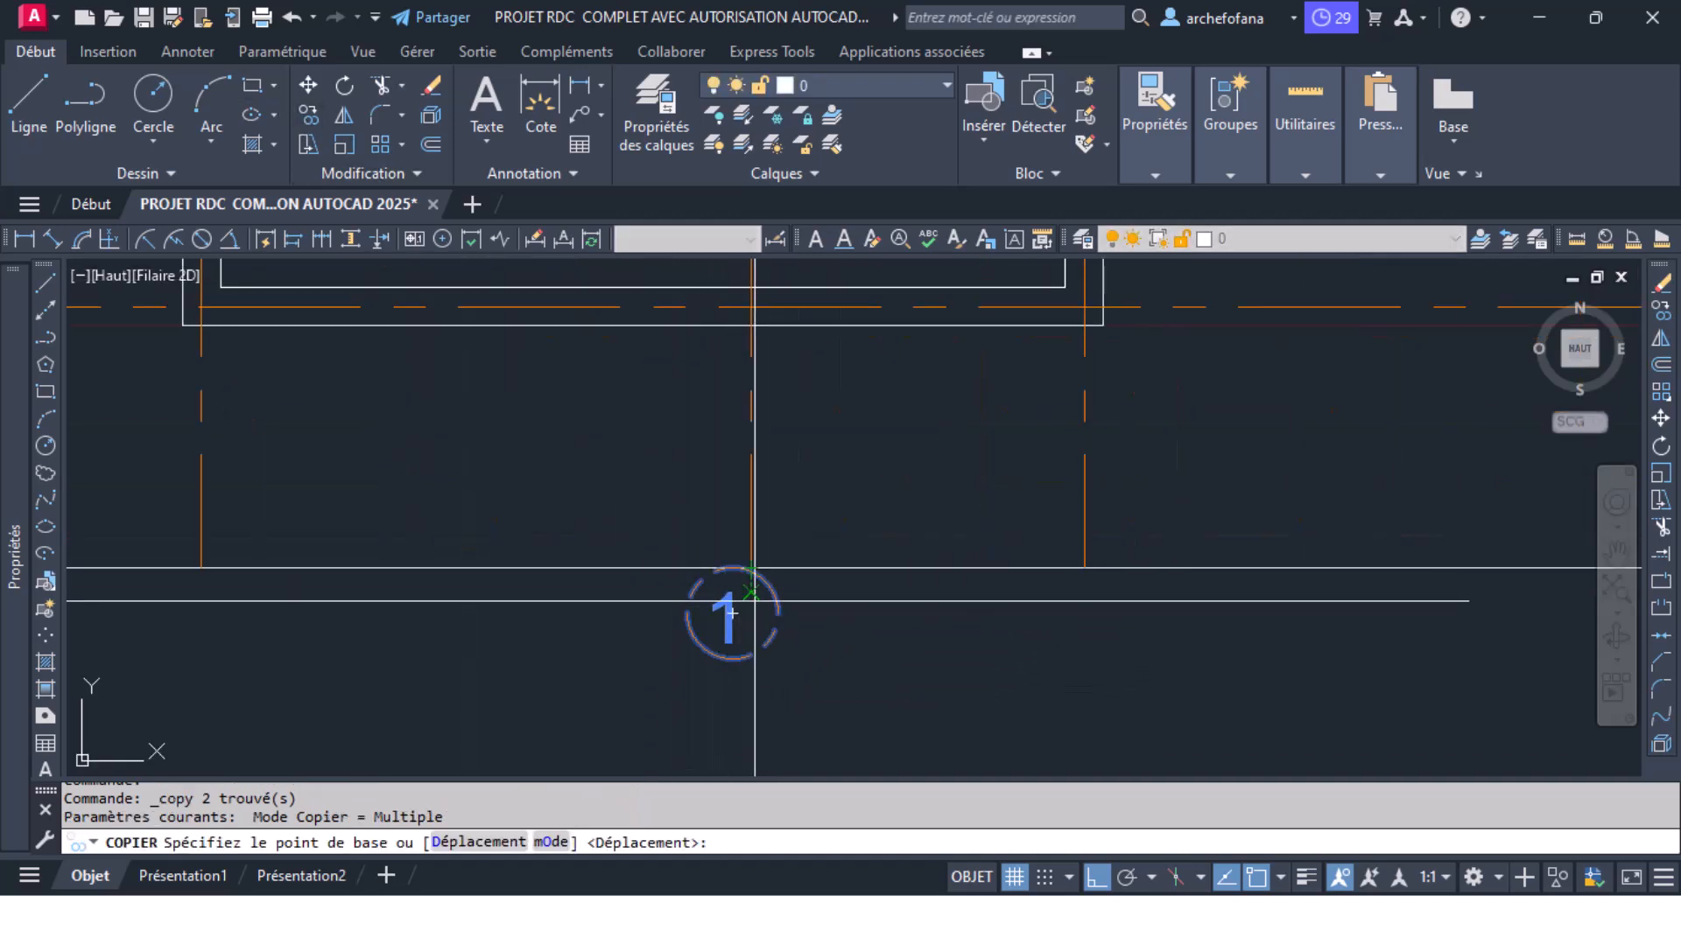
{"action": "left_click", "coordinate": [202, 569]}
{"action": "left_click", "coordinate": [1083, 568]}
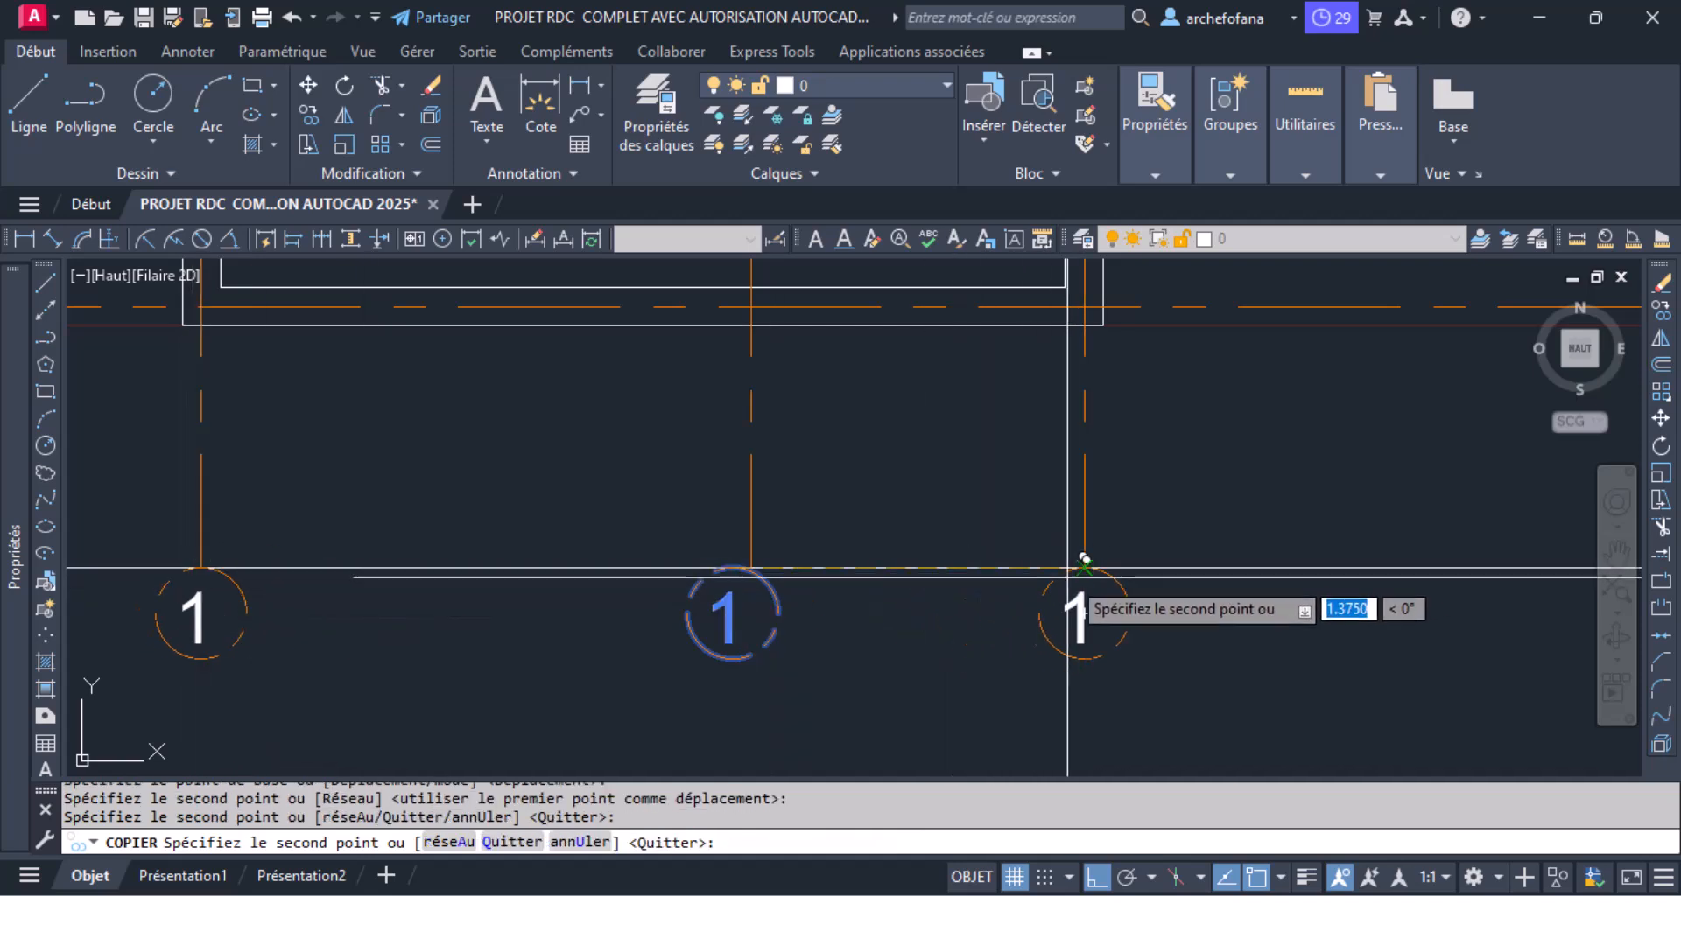
{"action": "scroll", "coordinate": [656, 593], "scroll_direction": "down", "scroll_amount": 3}
{"action": "scroll", "coordinate": [854, 589], "scroll_direction": "up", "scroll_amount": 3}
{"action": "scroll", "coordinate": [733, 600], "scroll_direction": "down", "scroll_amount": 4}
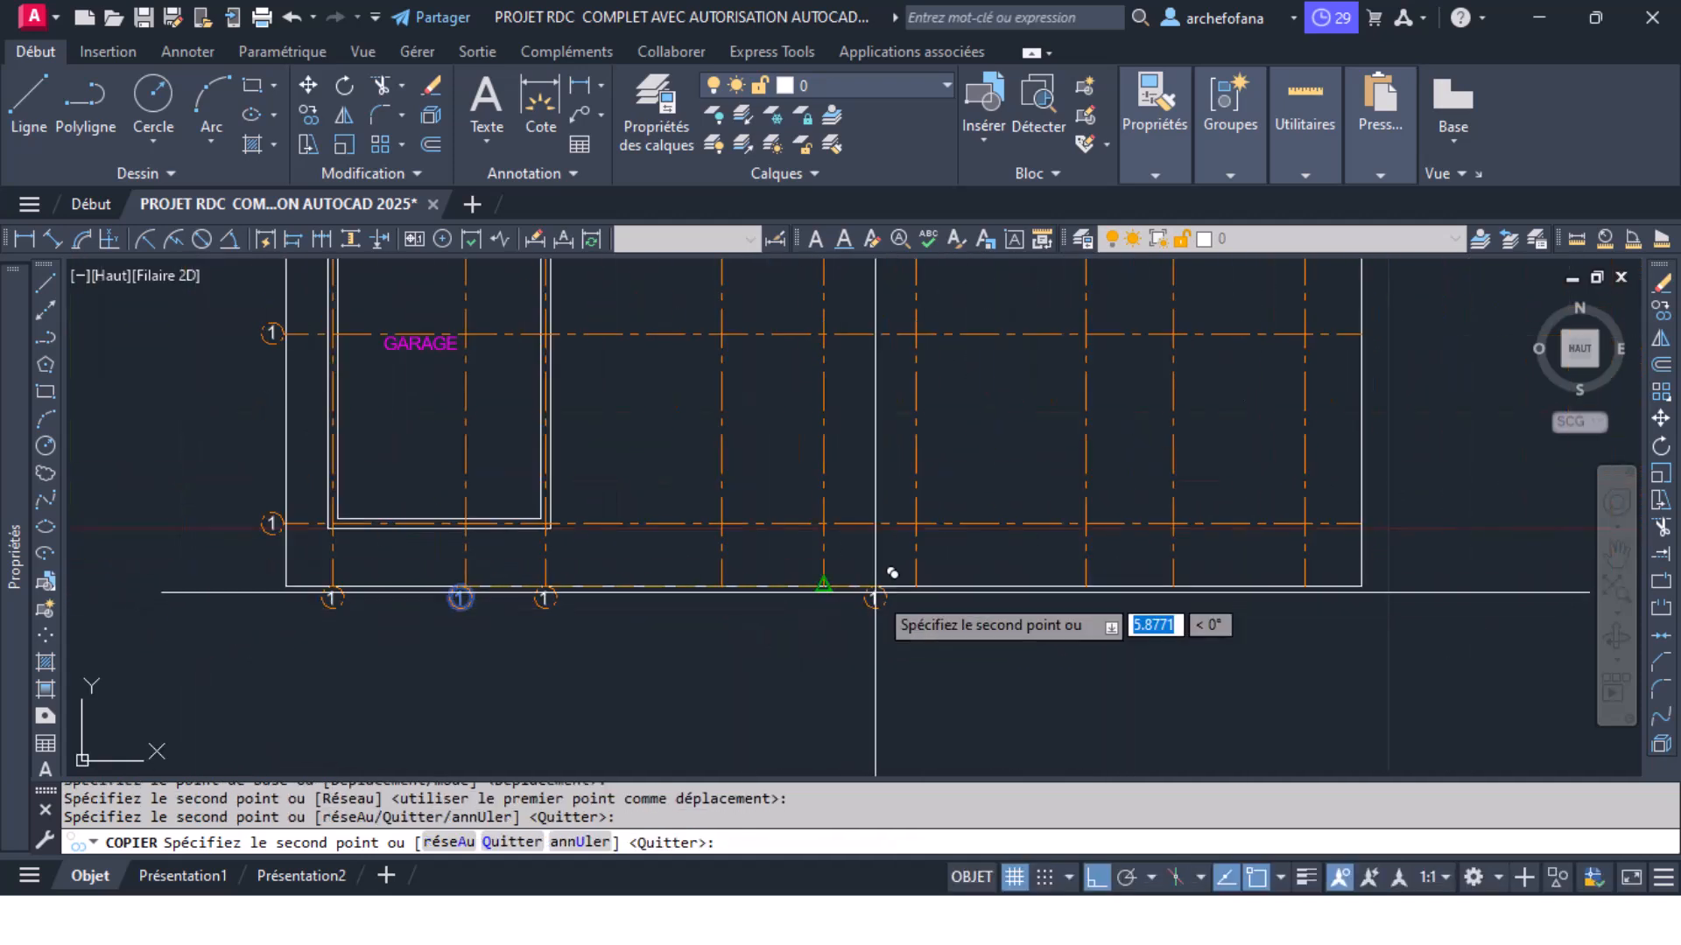
{"action": "key", "text": "Escape"}
Step: Erase all three numbered bubbles below GARAGE and save the drawing
{"action": "left_click", "coordinate": [283, 637]}
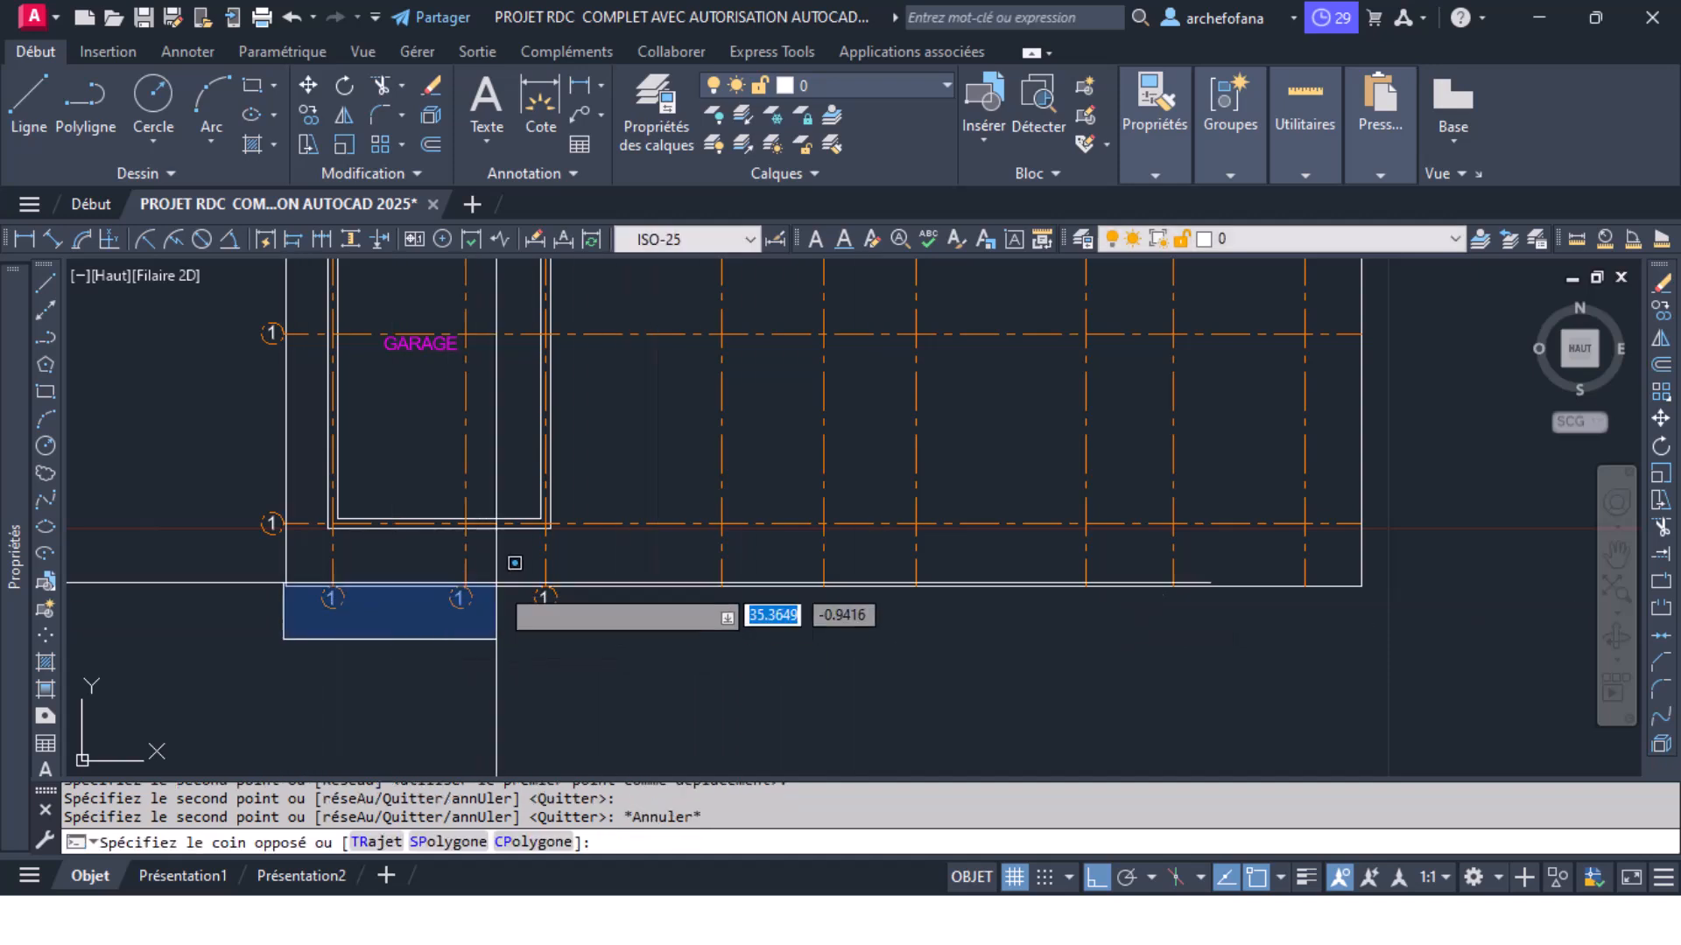
{"action": "left_click", "coordinate": [582, 568]}
{"action": "key", "text": "Delete"}
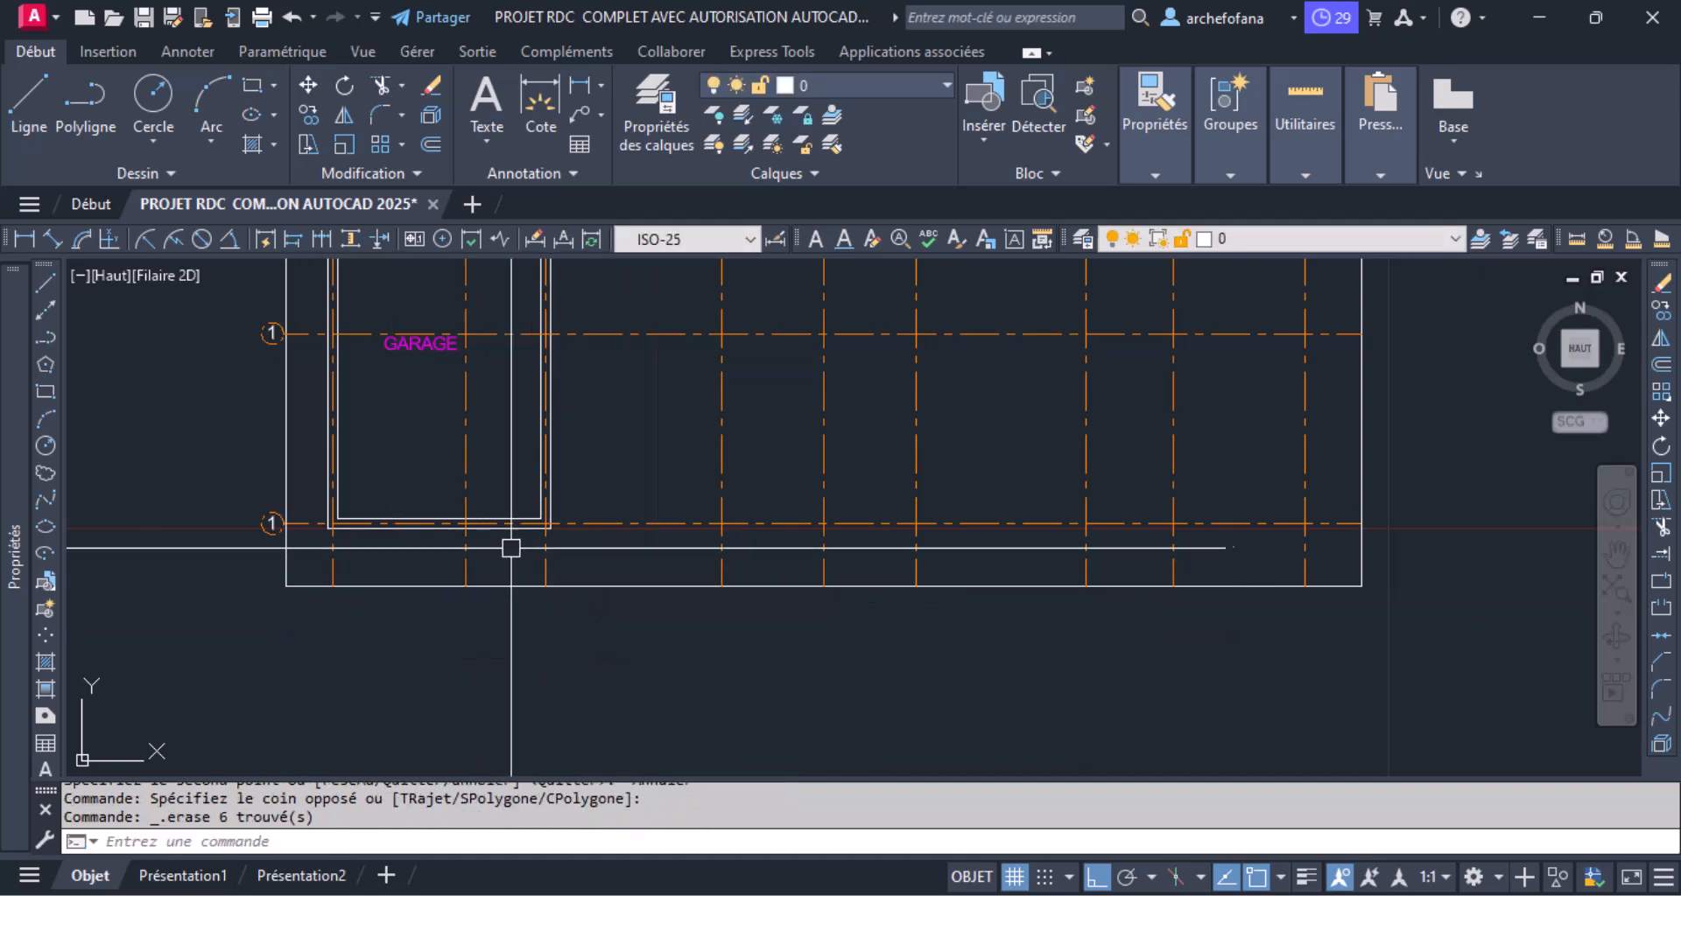
{"action": "scroll", "coordinate": [684, 552], "scroll_direction": "down", "scroll_amount": 5}
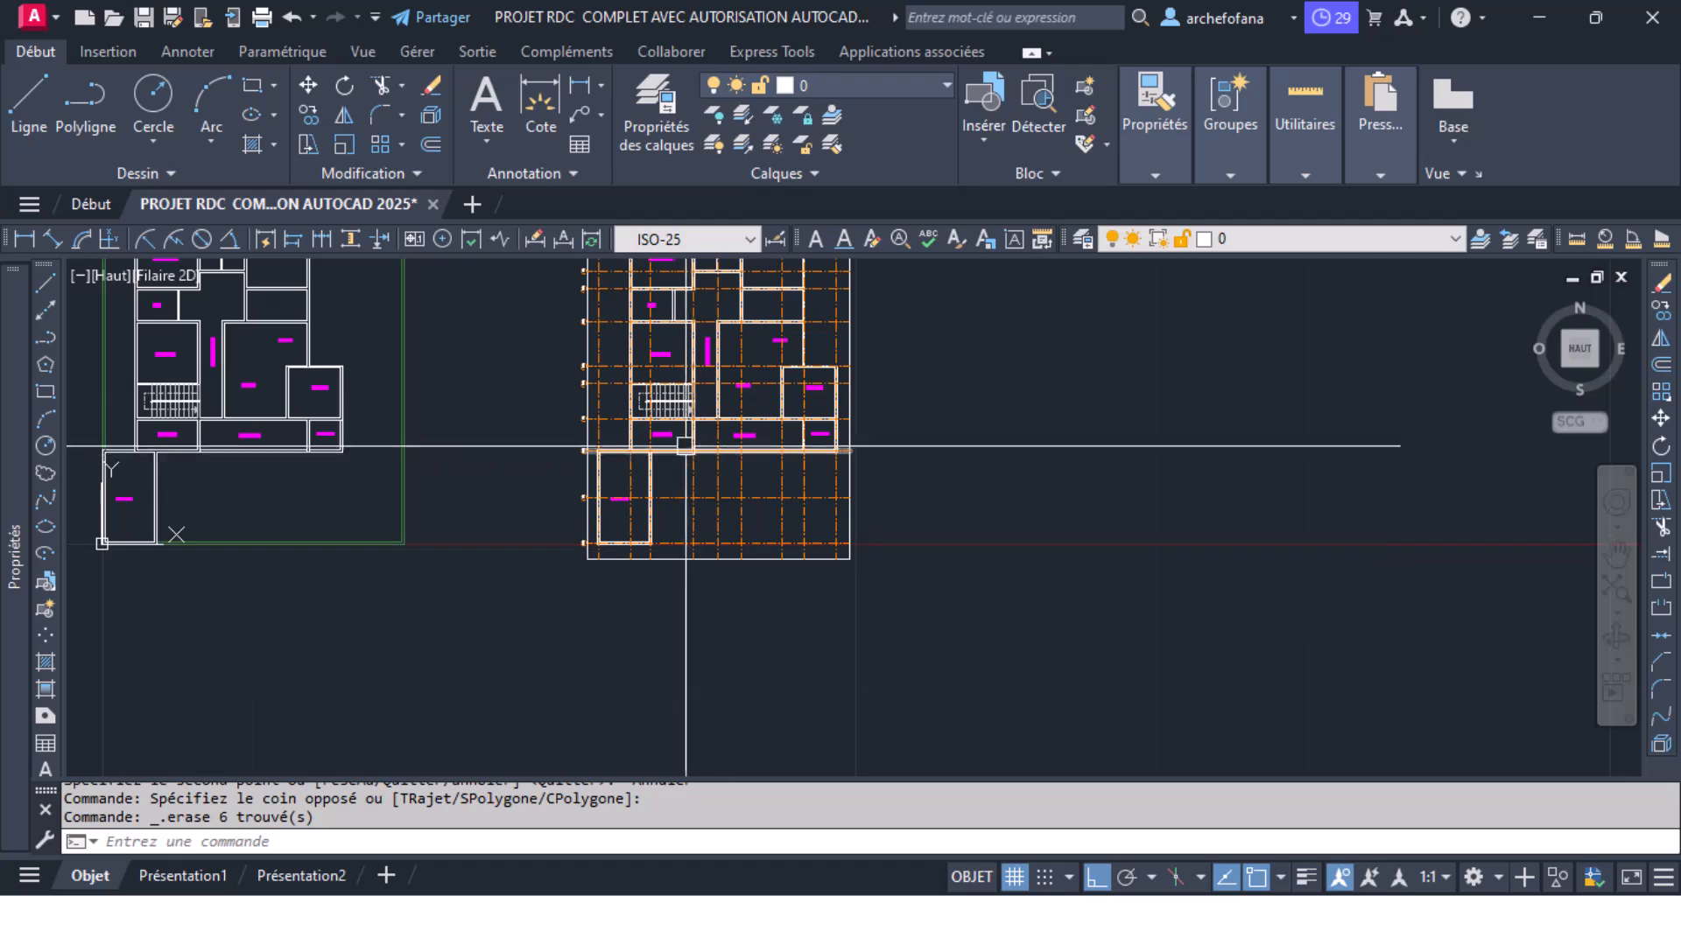
{"action": "left_click", "coordinate": [144, 17]}
Step: Set the colour of the rectangular border around the plan copy to grey
{"action": "scroll", "coordinate": [697, 372], "scroll_direction": "up", "scroll_amount": 3}
{"action": "scroll", "coordinate": [697, 372], "scroll_direction": "up", "scroll_amount": 4}
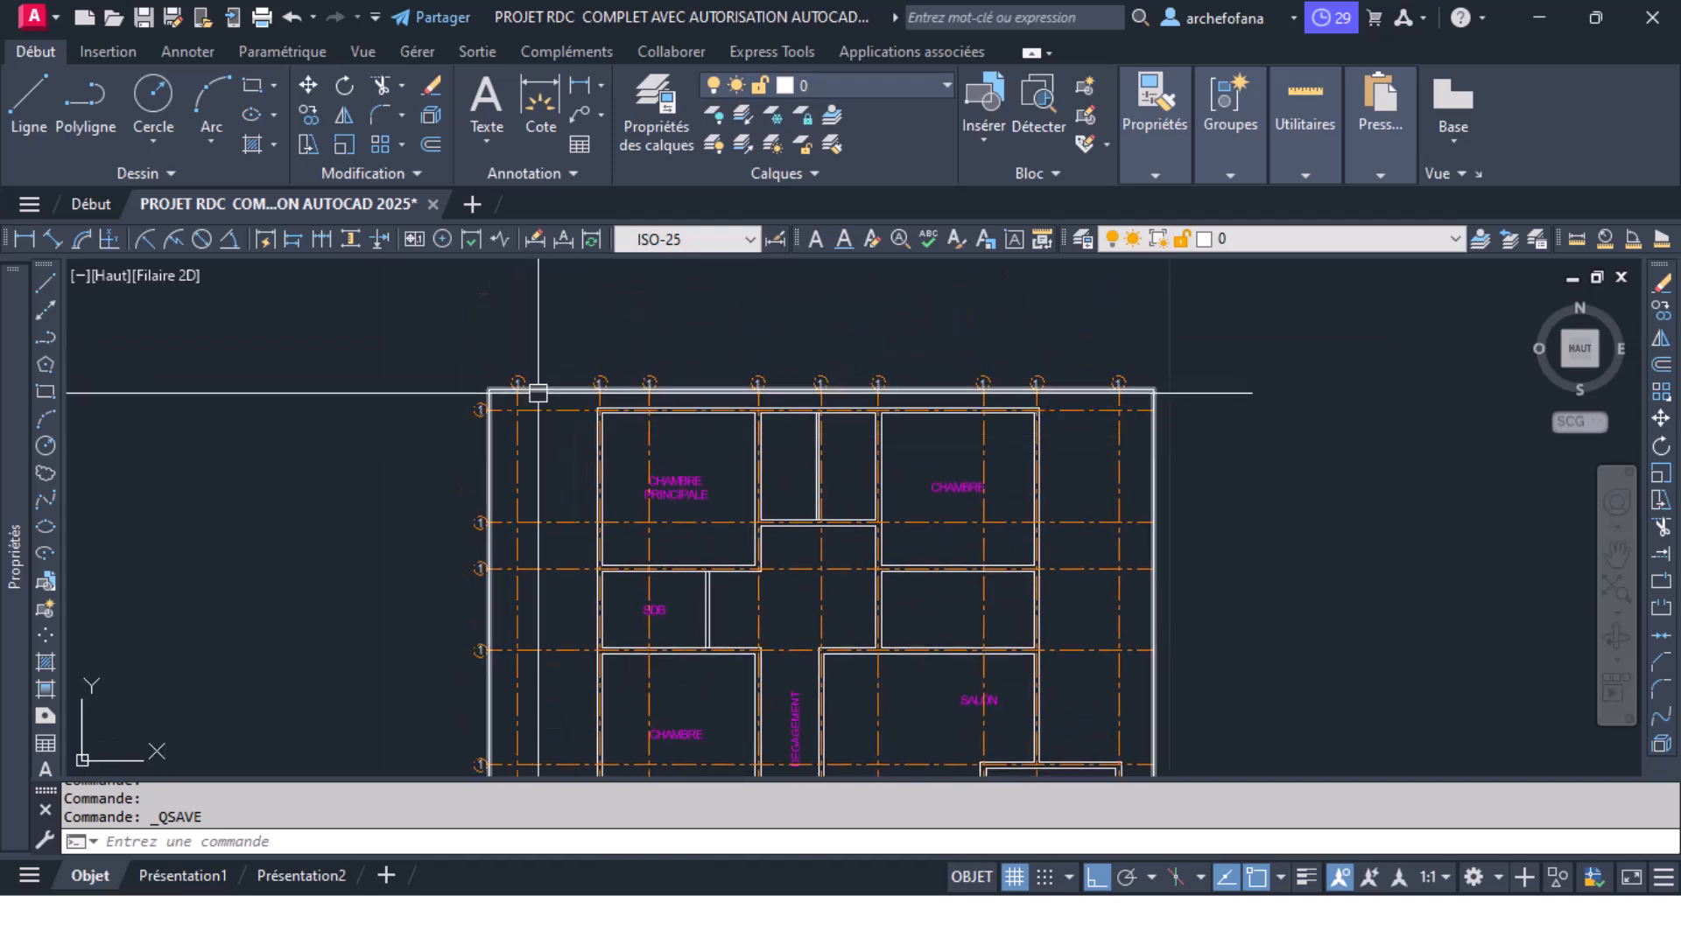
{"action": "left_click", "coordinate": [543, 388]}
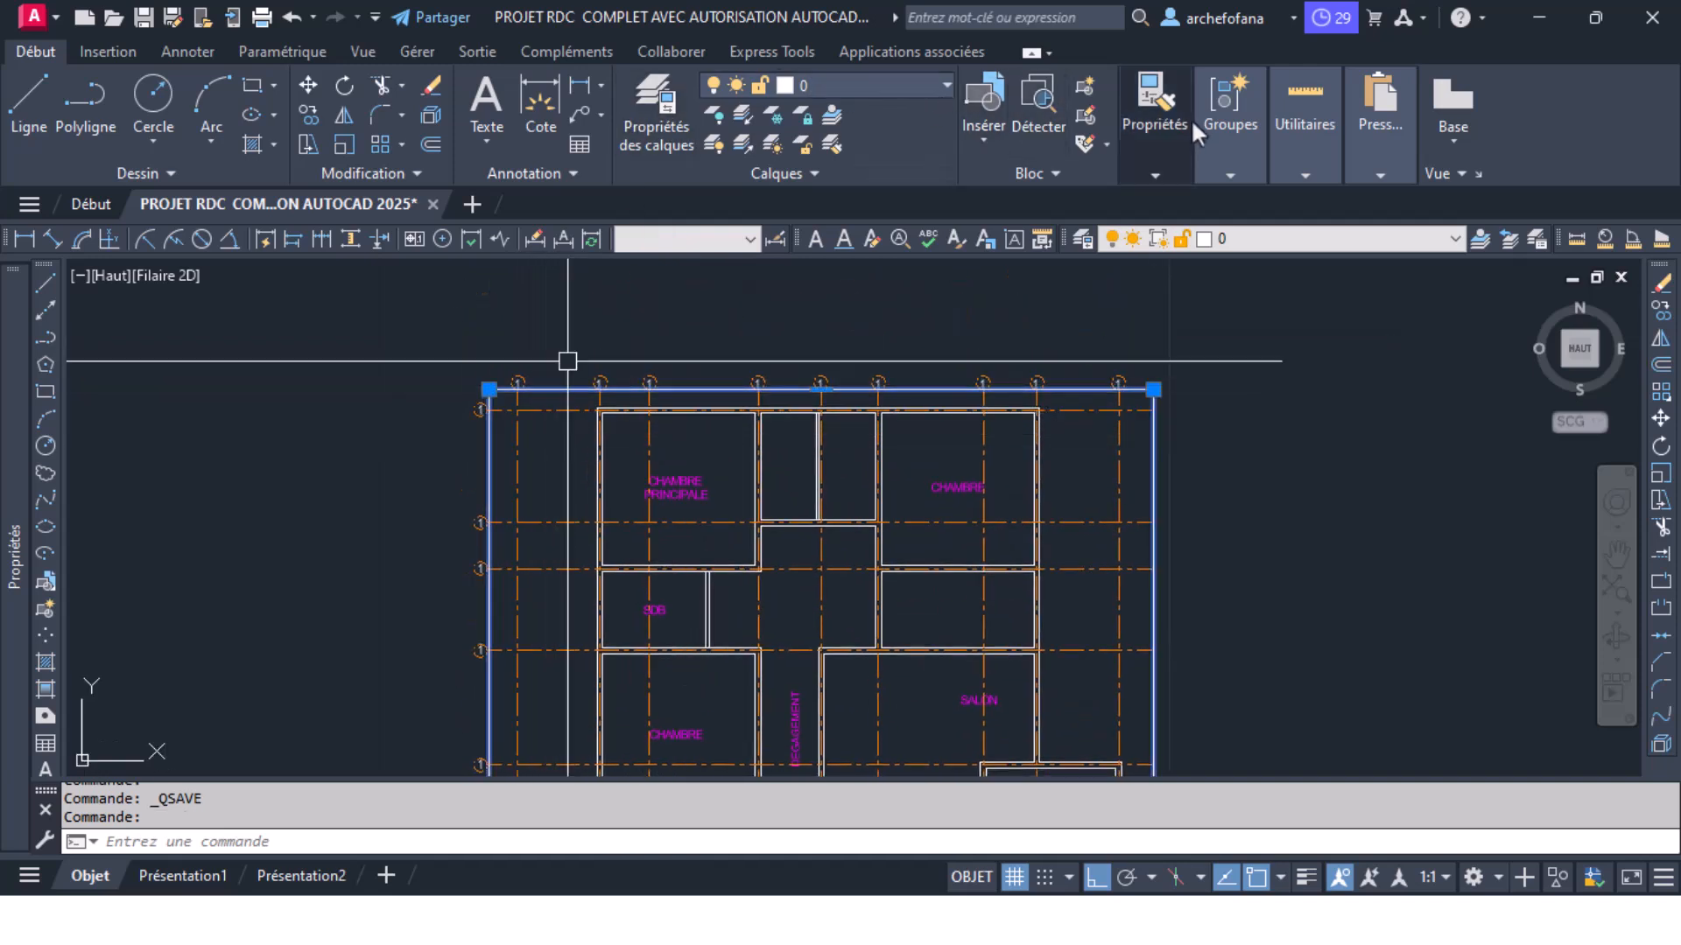
{"action": "left_click", "coordinate": [1166, 159]}
{"action": "left_click", "coordinate": [1311, 205]}
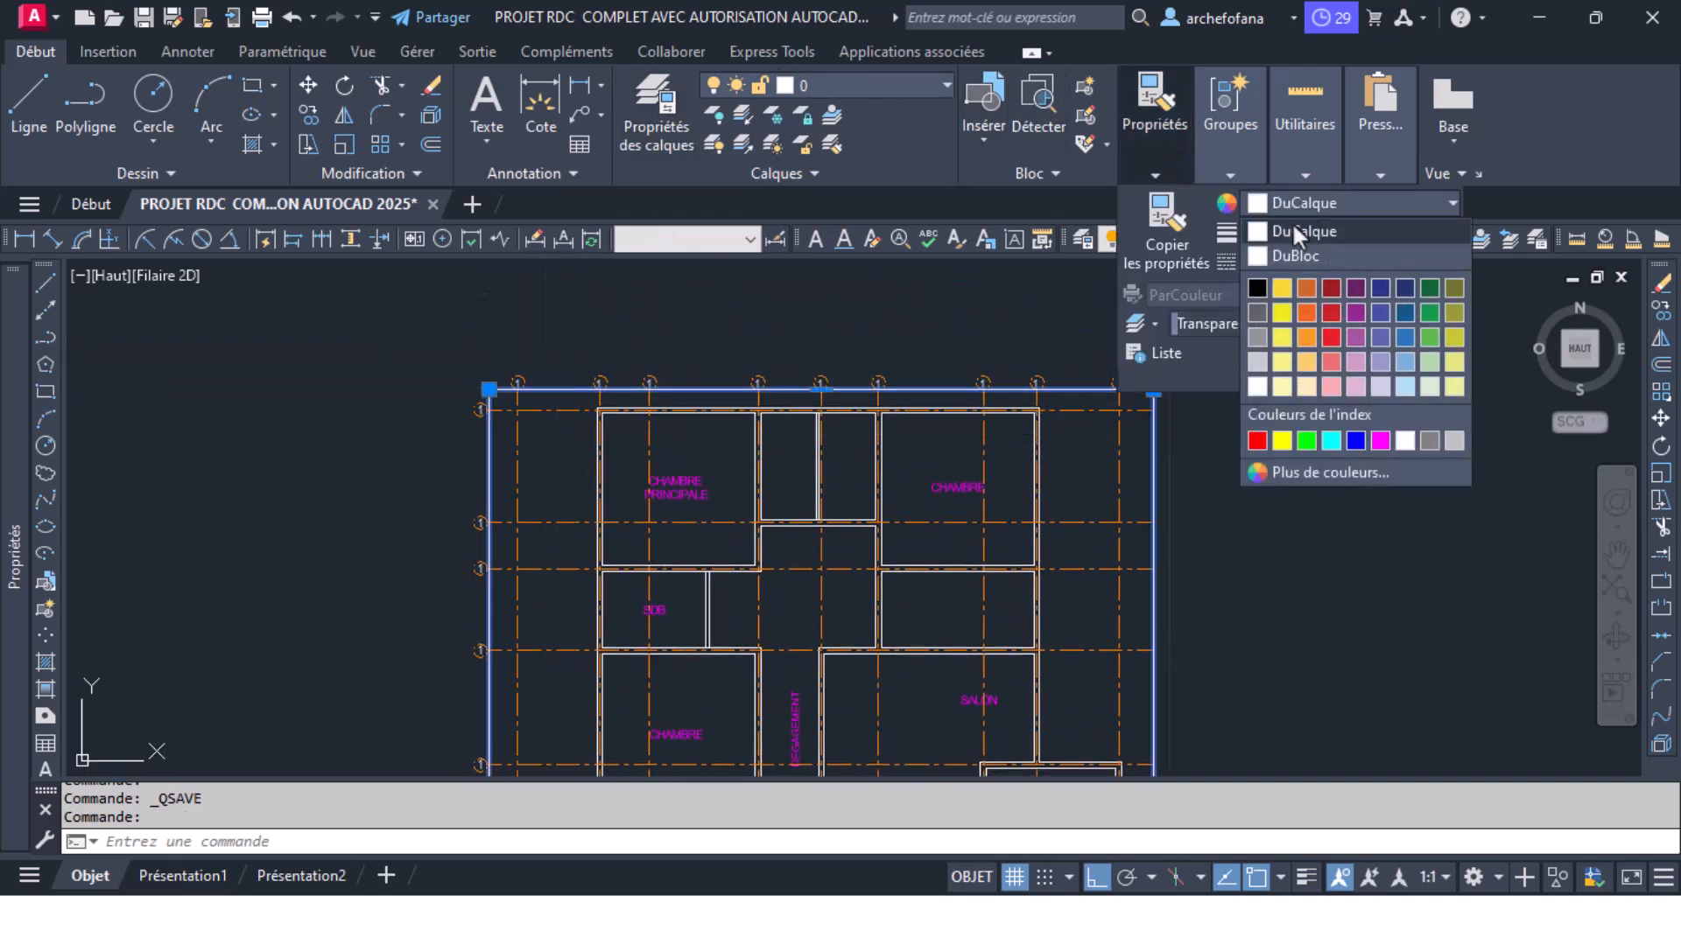
{"action": "left_click", "coordinate": [1249, 340]}
{"action": "key", "text": "Escape"}
{"action": "key", "text": "Escape"}
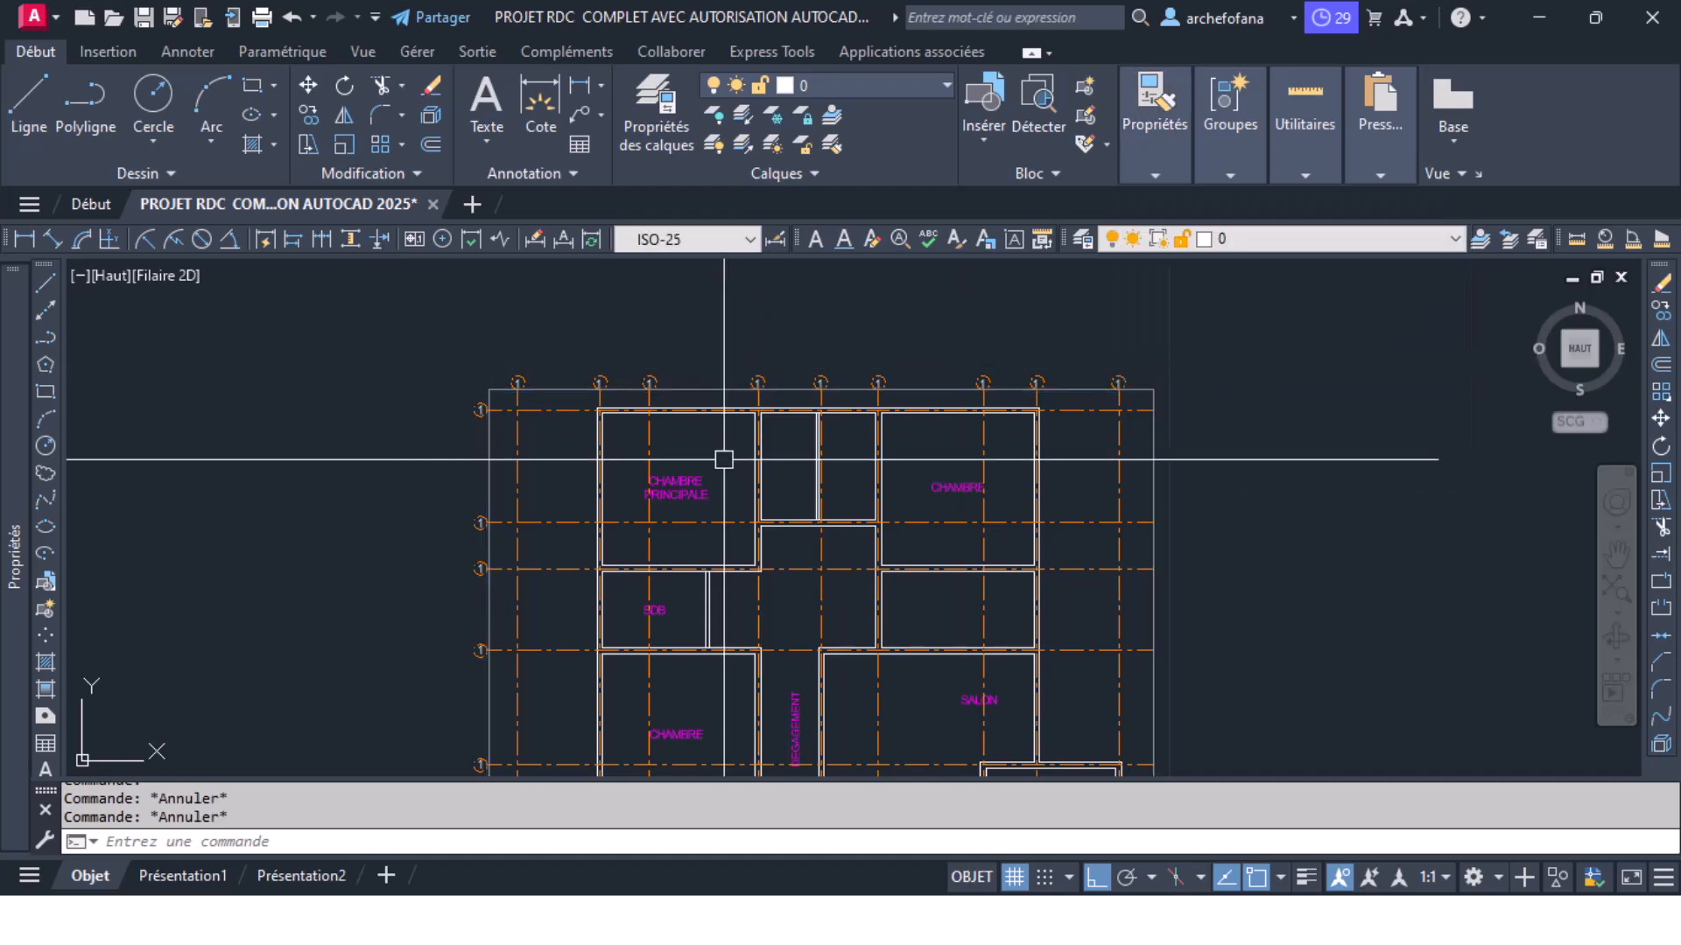
Step: Turn the AXE DE FONDATION layer off and back on to check which axis and bubble objects it holds
{"action": "scroll", "coordinate": [735, 398], "scroll_direction": "up", "scroll_amount": 6}
{"action": "scroll", "coordinate": [718, 387], "scroll_direction": "down", "scroll_amount": 2}
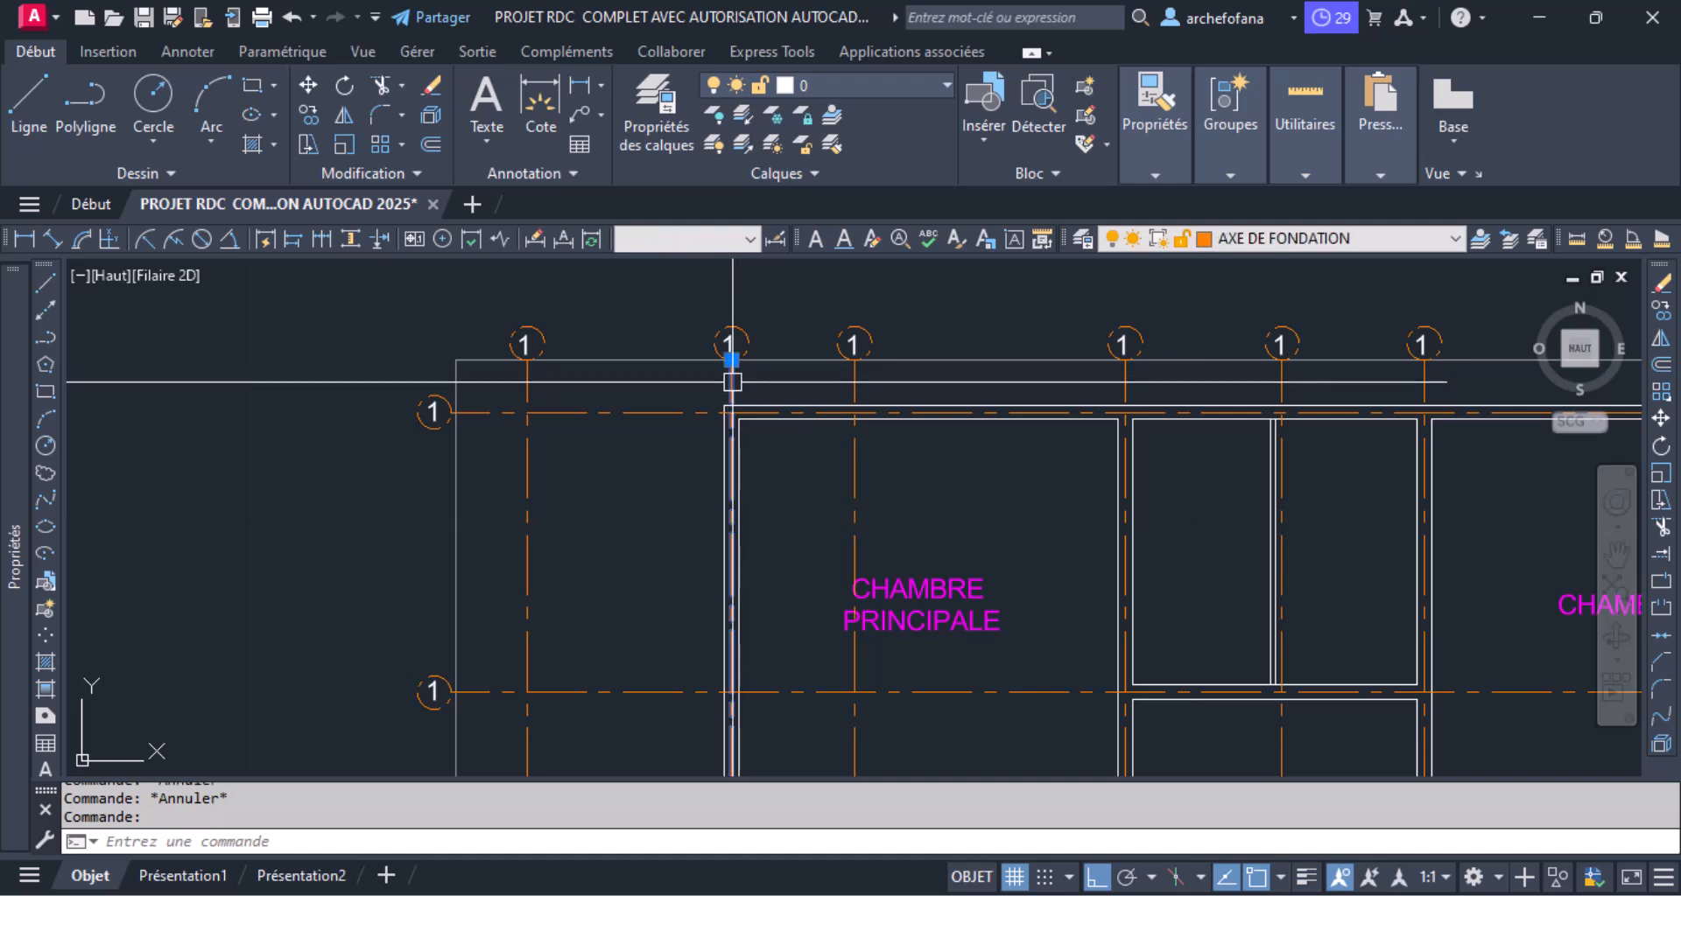
{"action": "key", "text": "Escape"}
{"action": "scroll", "coordinate": [732, 382], "scroll_direction": "down", "scroll_amount": 7}
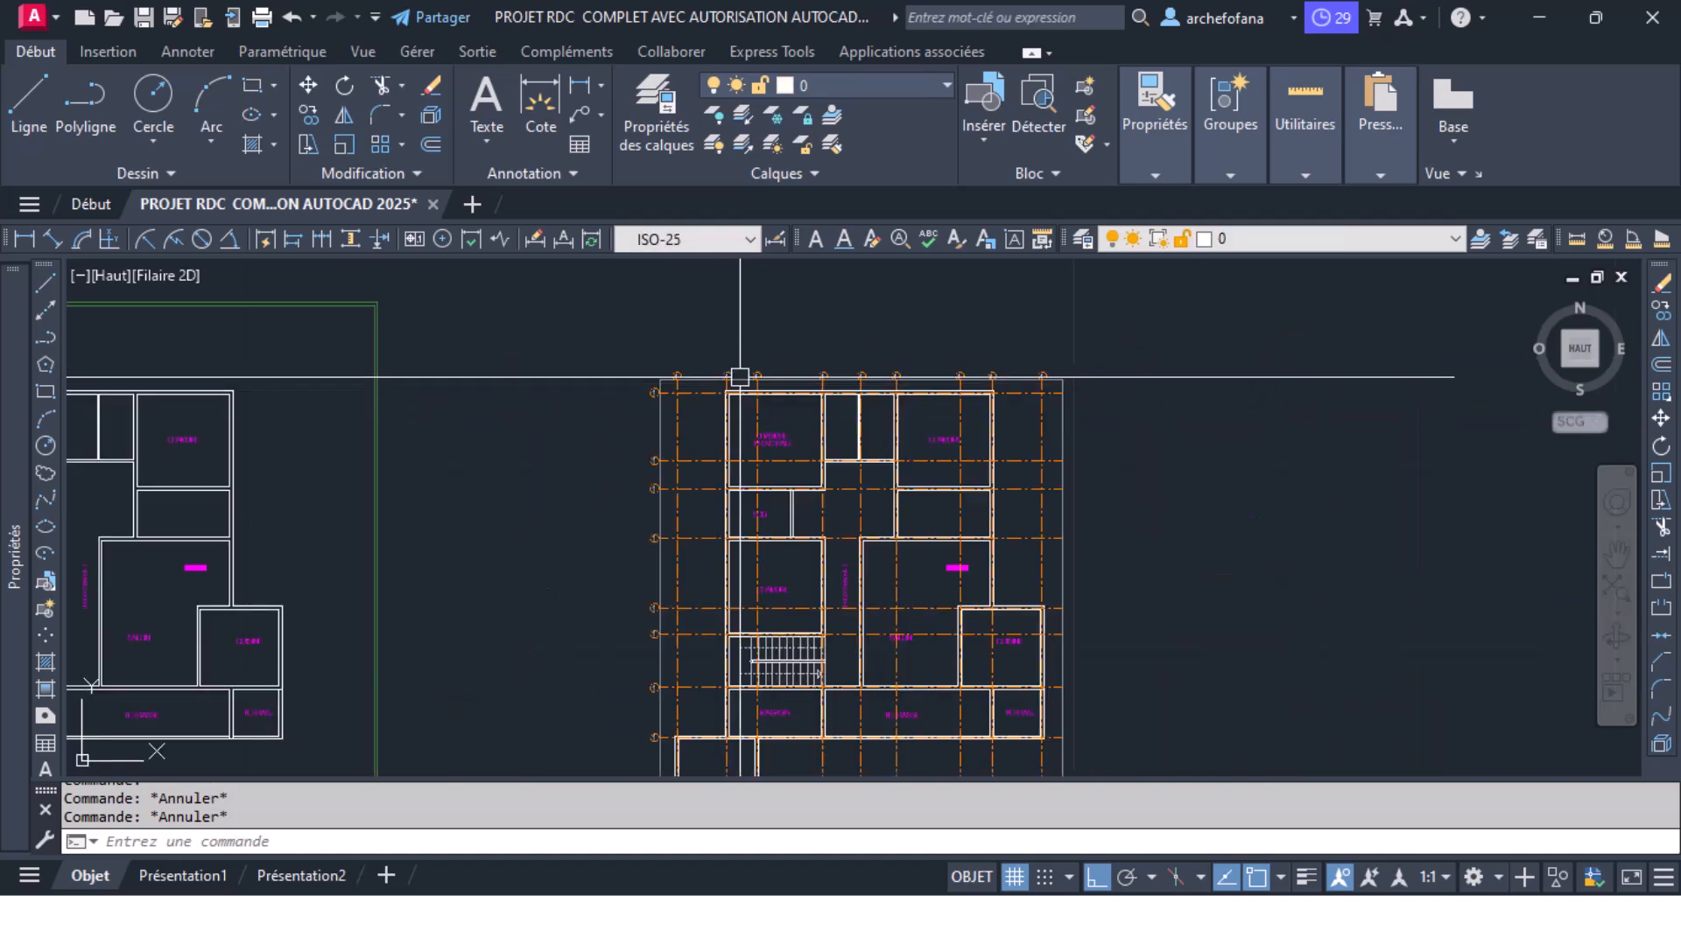
{"action": "left_click", "coordinate": [893, 80]}
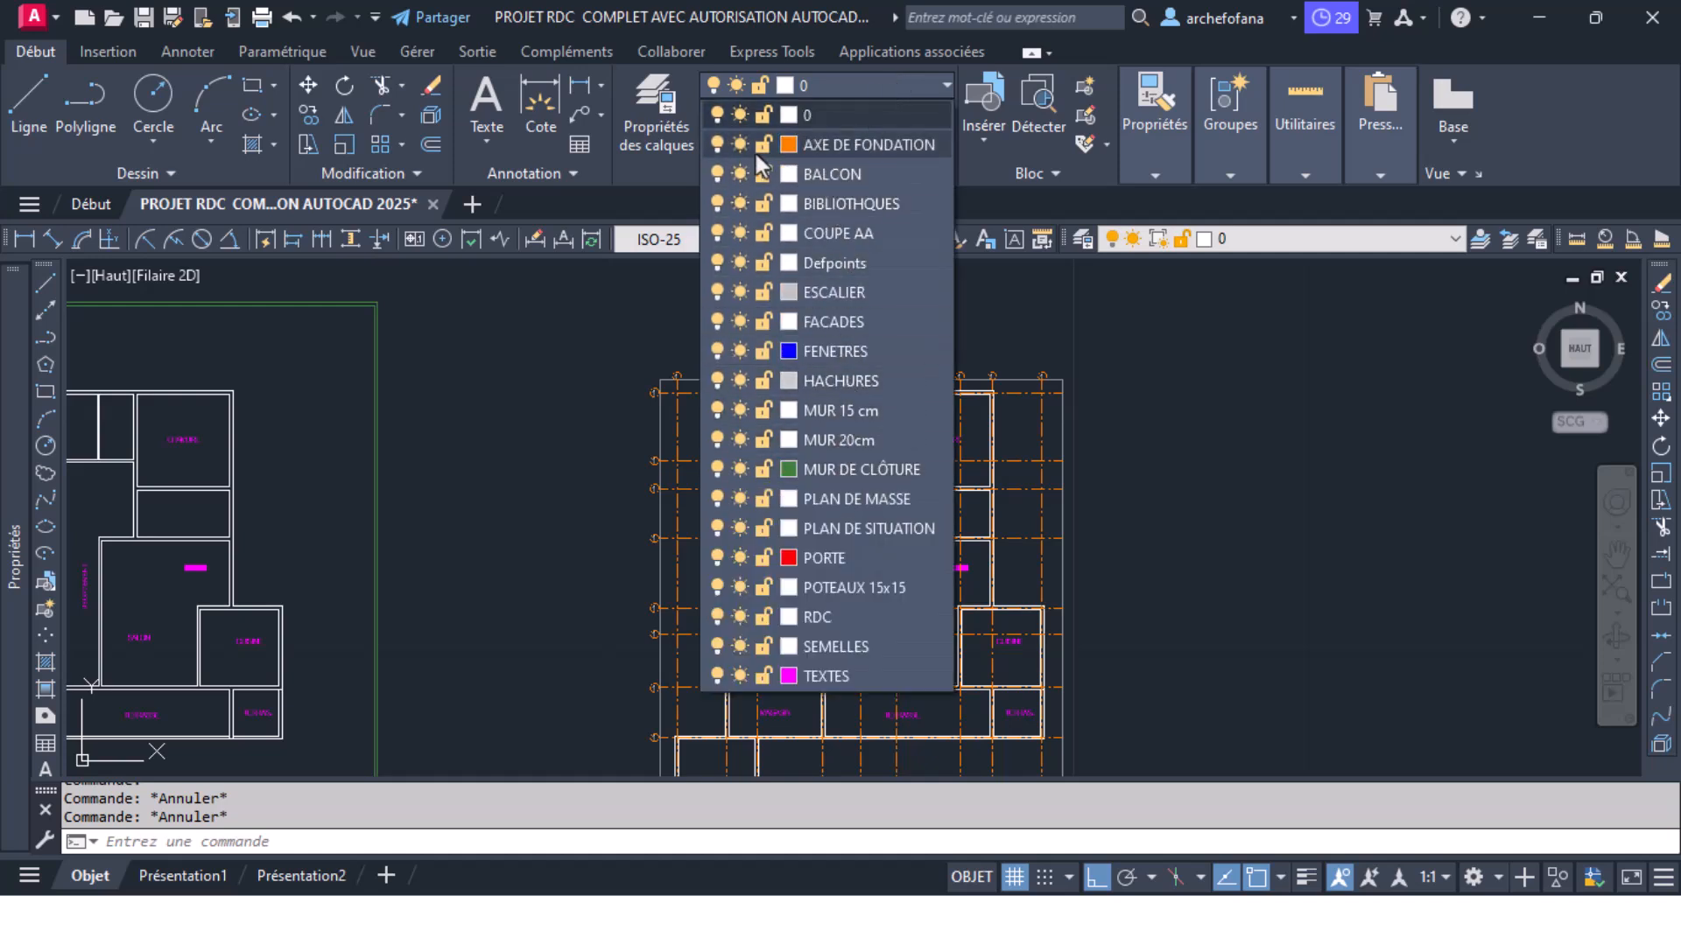
{"action": "left_click", "coordinate": [714, 145]}
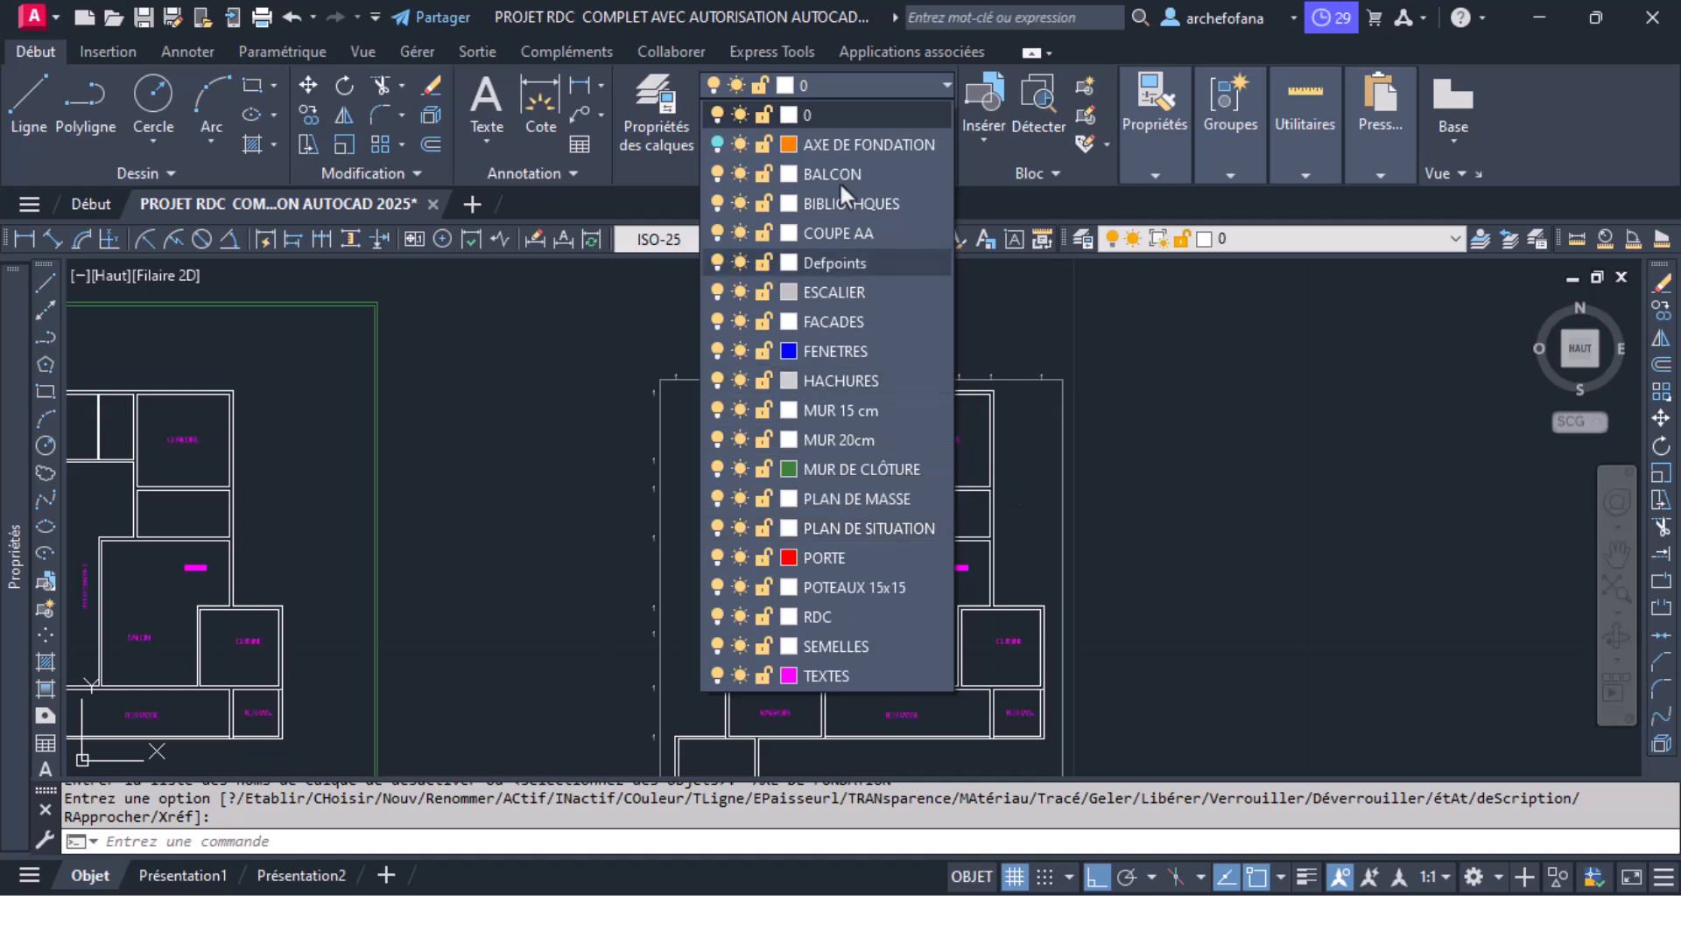
{"action": "left_click", "coordinate": [715, 144]}
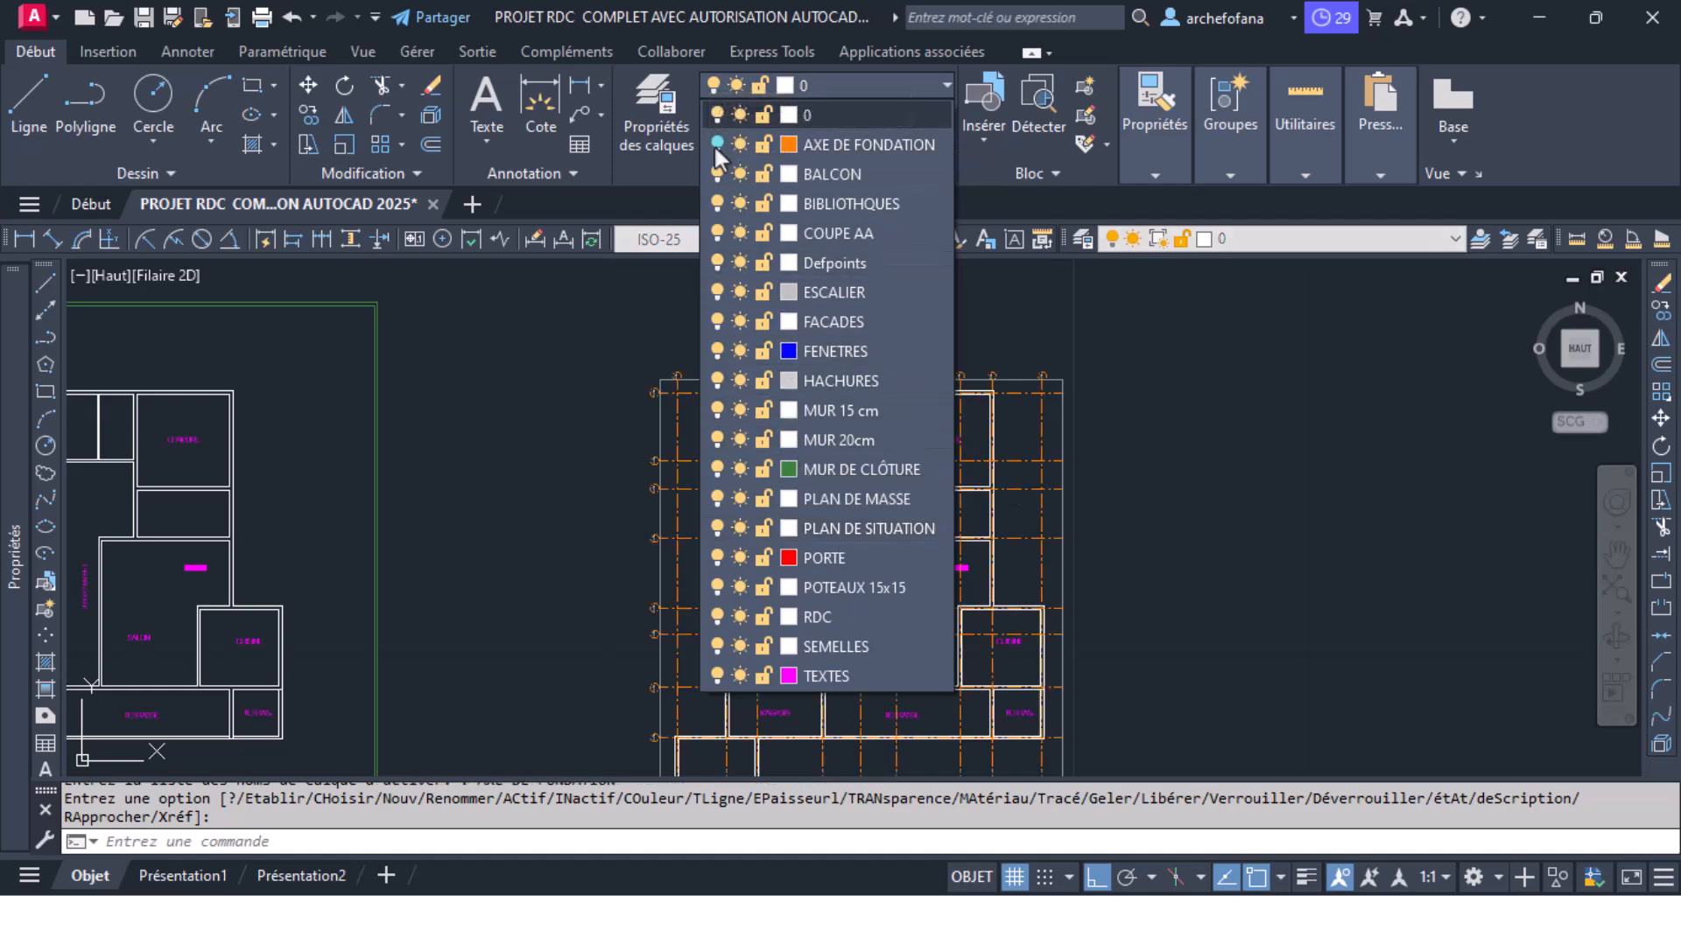
{"action": "left_click", "coordinate": [1038, 394]}
{"action": "key", "text": "Escape"}
Step: Put all the axis bubbles with their numbers, along the plan copy's upper and left edges, on the AXE DE FONDATION layer
{"action": "scroll", "coordinate": [1032, 390], "scroll_direction": "up", "scroll_amount": 5}
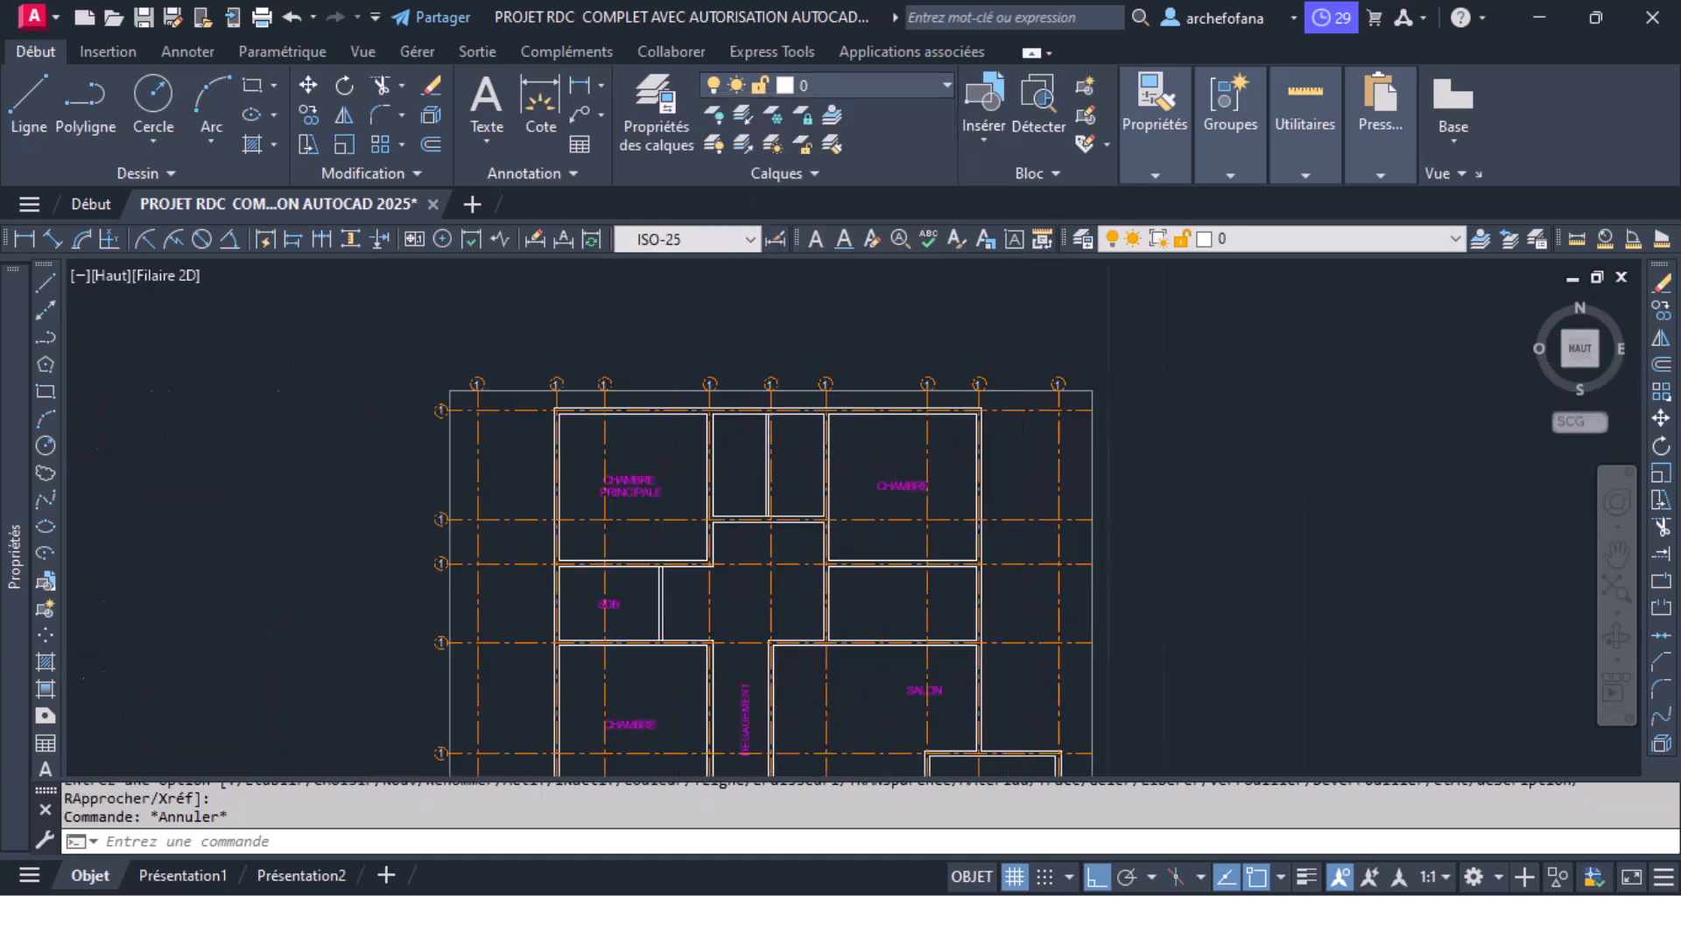
{"action": "left_click", "coordinate": [129, 365]}
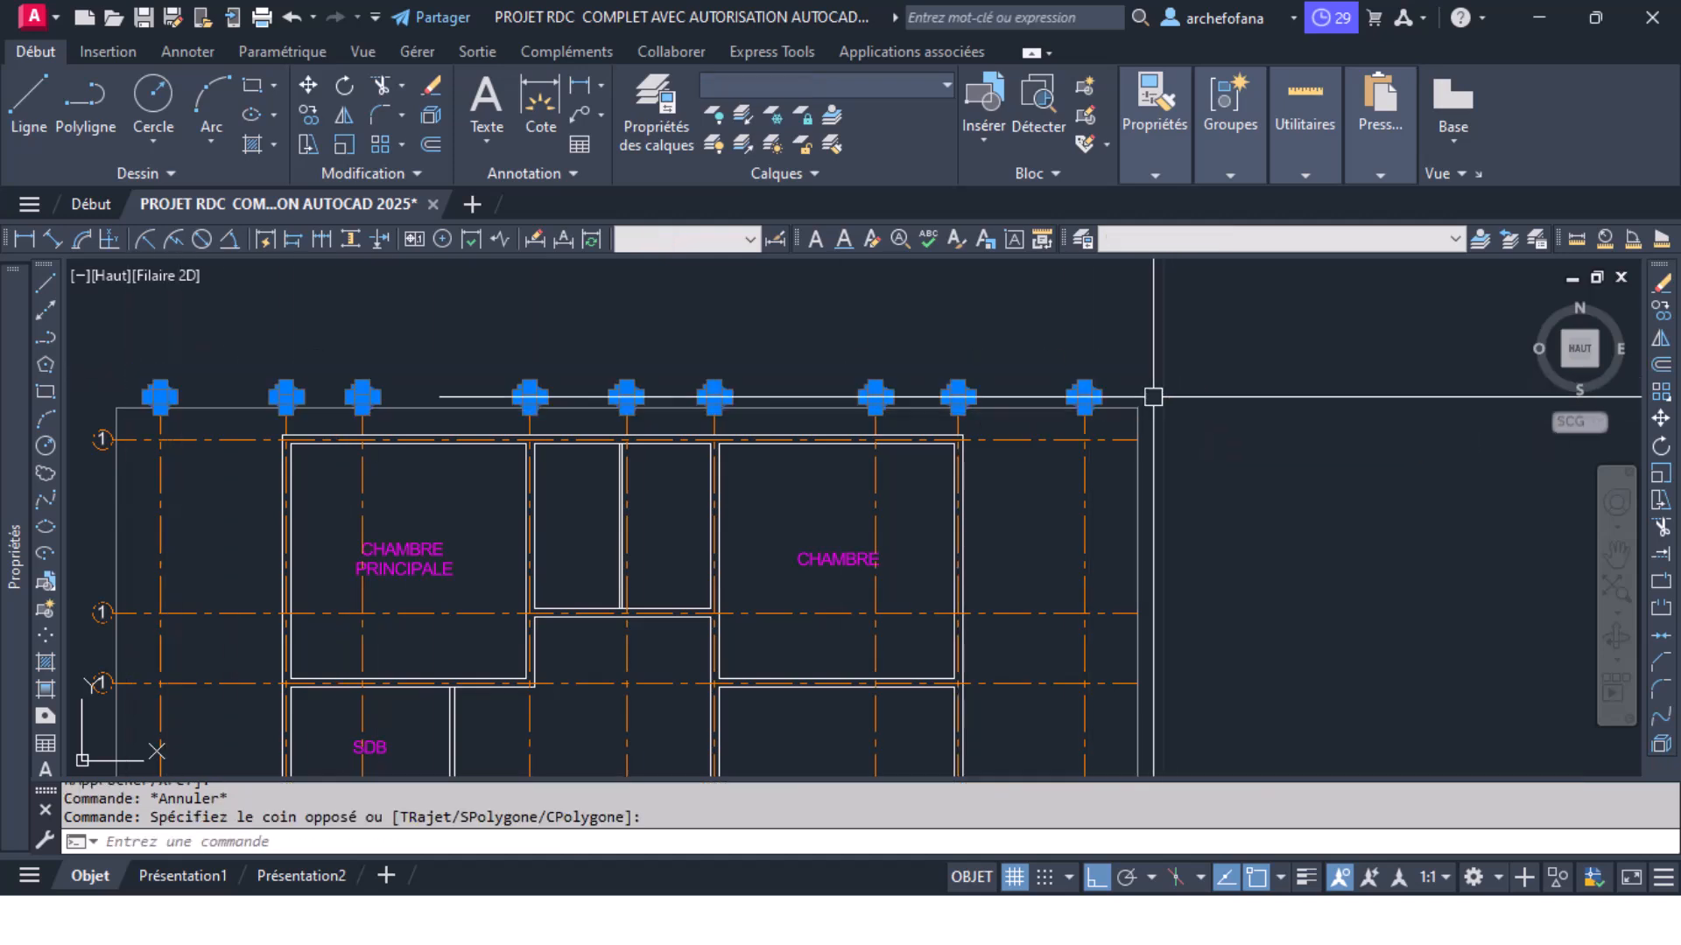
{"action": "scroll", "coordinate": [1138, 394], "scroll_direction": "down", "scroll_amount": 4}
{"action": "scroll", "coordinate": [736, 714], "scroll_direction": "up", "scroll_amount": 2}
{"action": "middle_click_drag", "start_coordinate": [735, 718], "coordinate": [700, 543]}
{"action": "scroll", "coordinate": [699, 696], "scroll_direction": "down", "scroll_amount": 4}
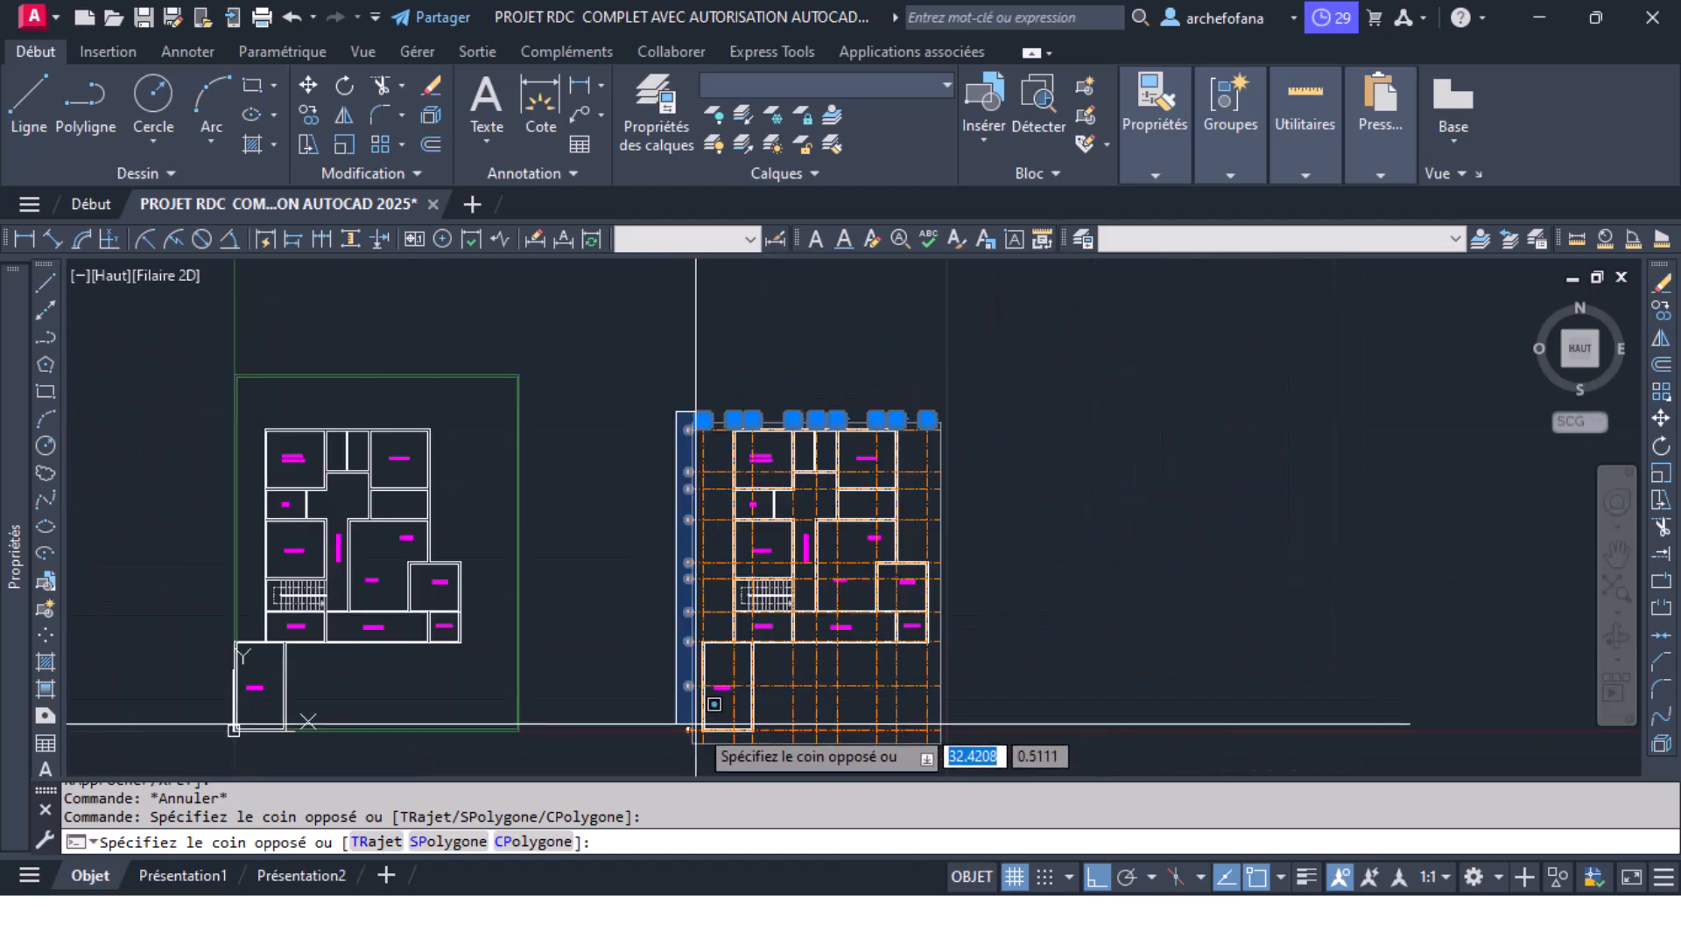
{"action": "left_click", "coordinate": [696, 754]}
{"action": "scroll", "coordinate": [698, 448], "scroll_direction": "up", "scroll_amount": 6}
{"action": "scroll", "coordinate": [731, 411], "scroll_direction": "up", "scroll_amount": 2}
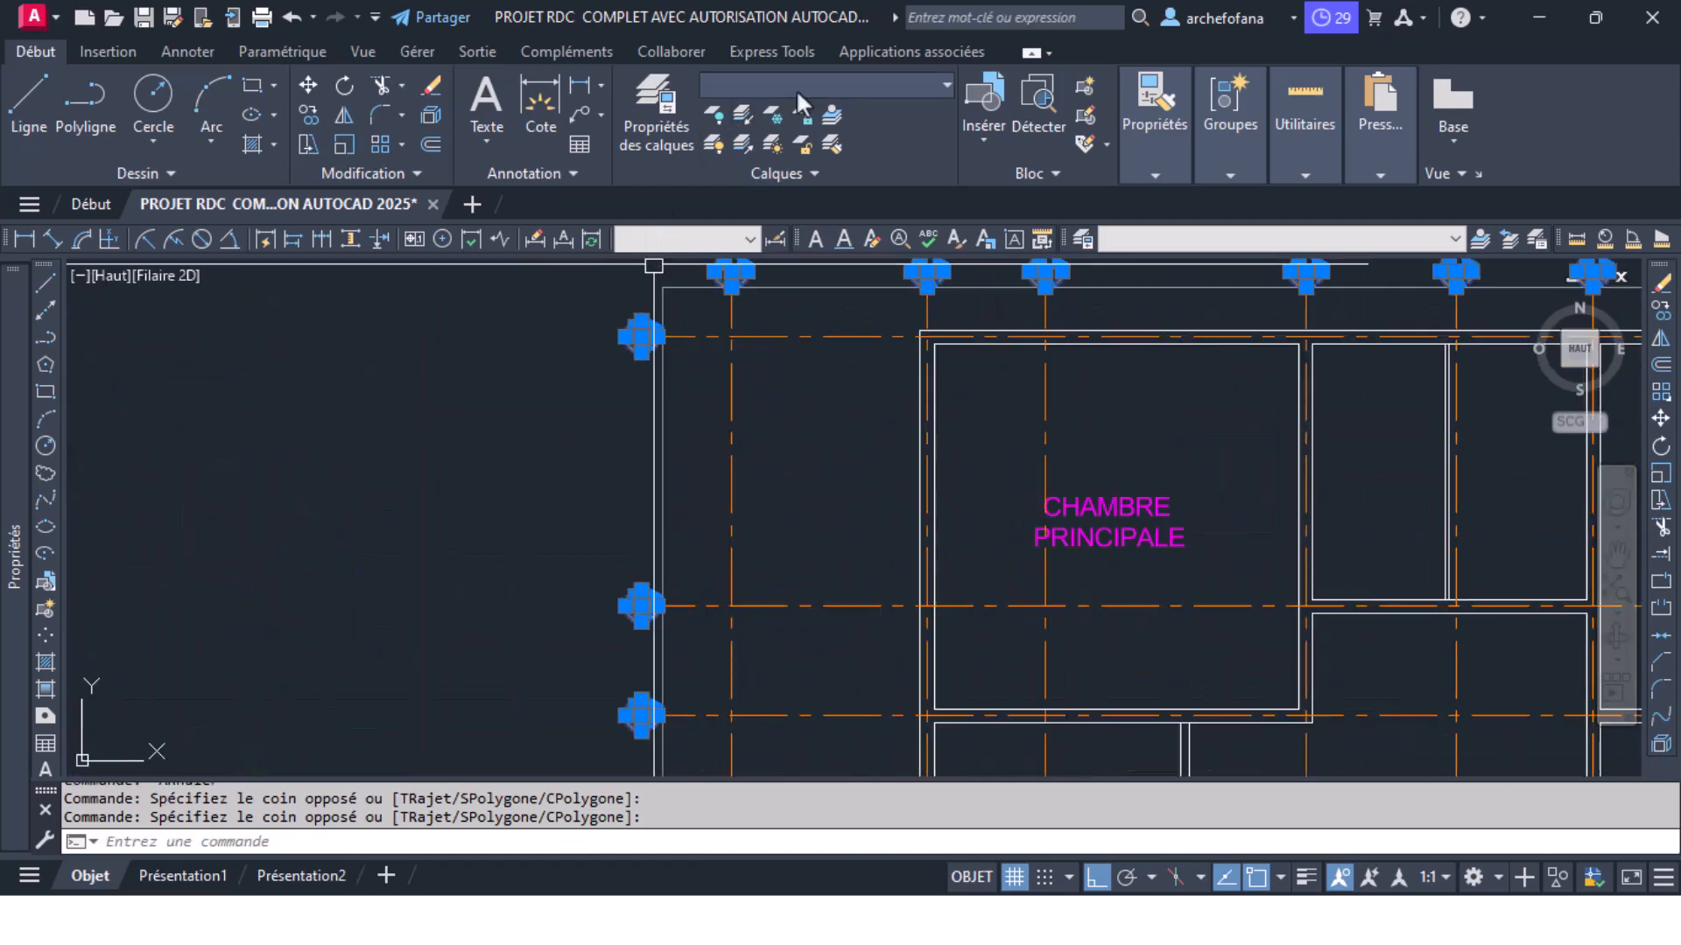
{"action": "left_click", "coordinate": [832, 79]}
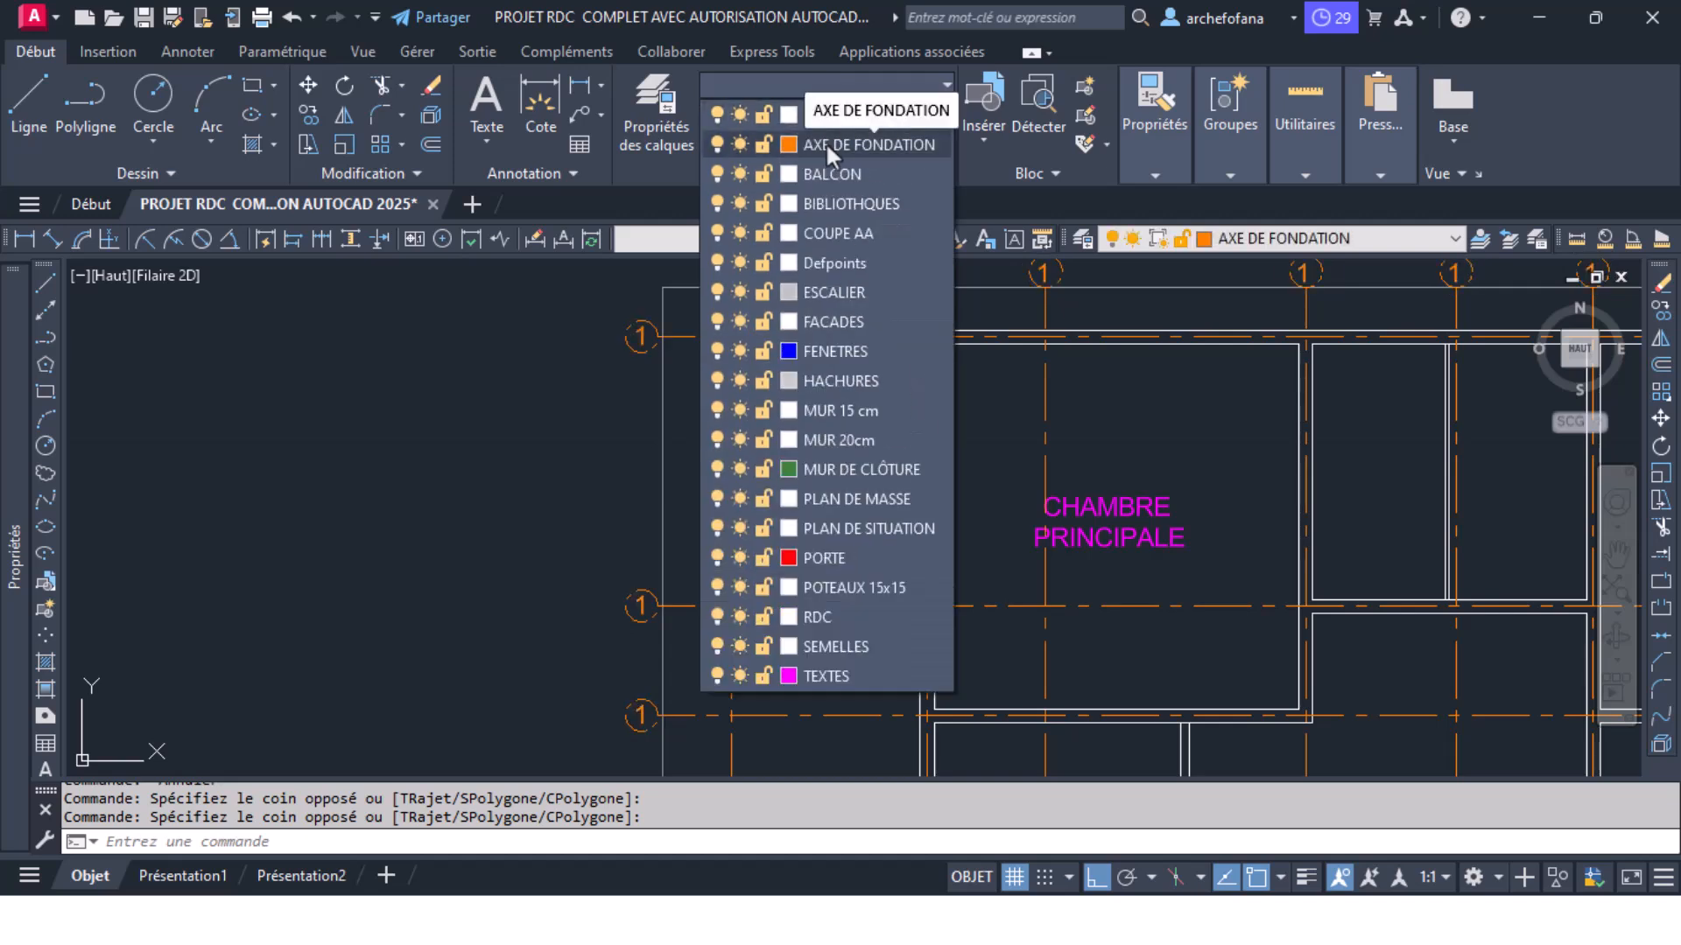
{"action": "left_click", "coordinate": [827, 143]}
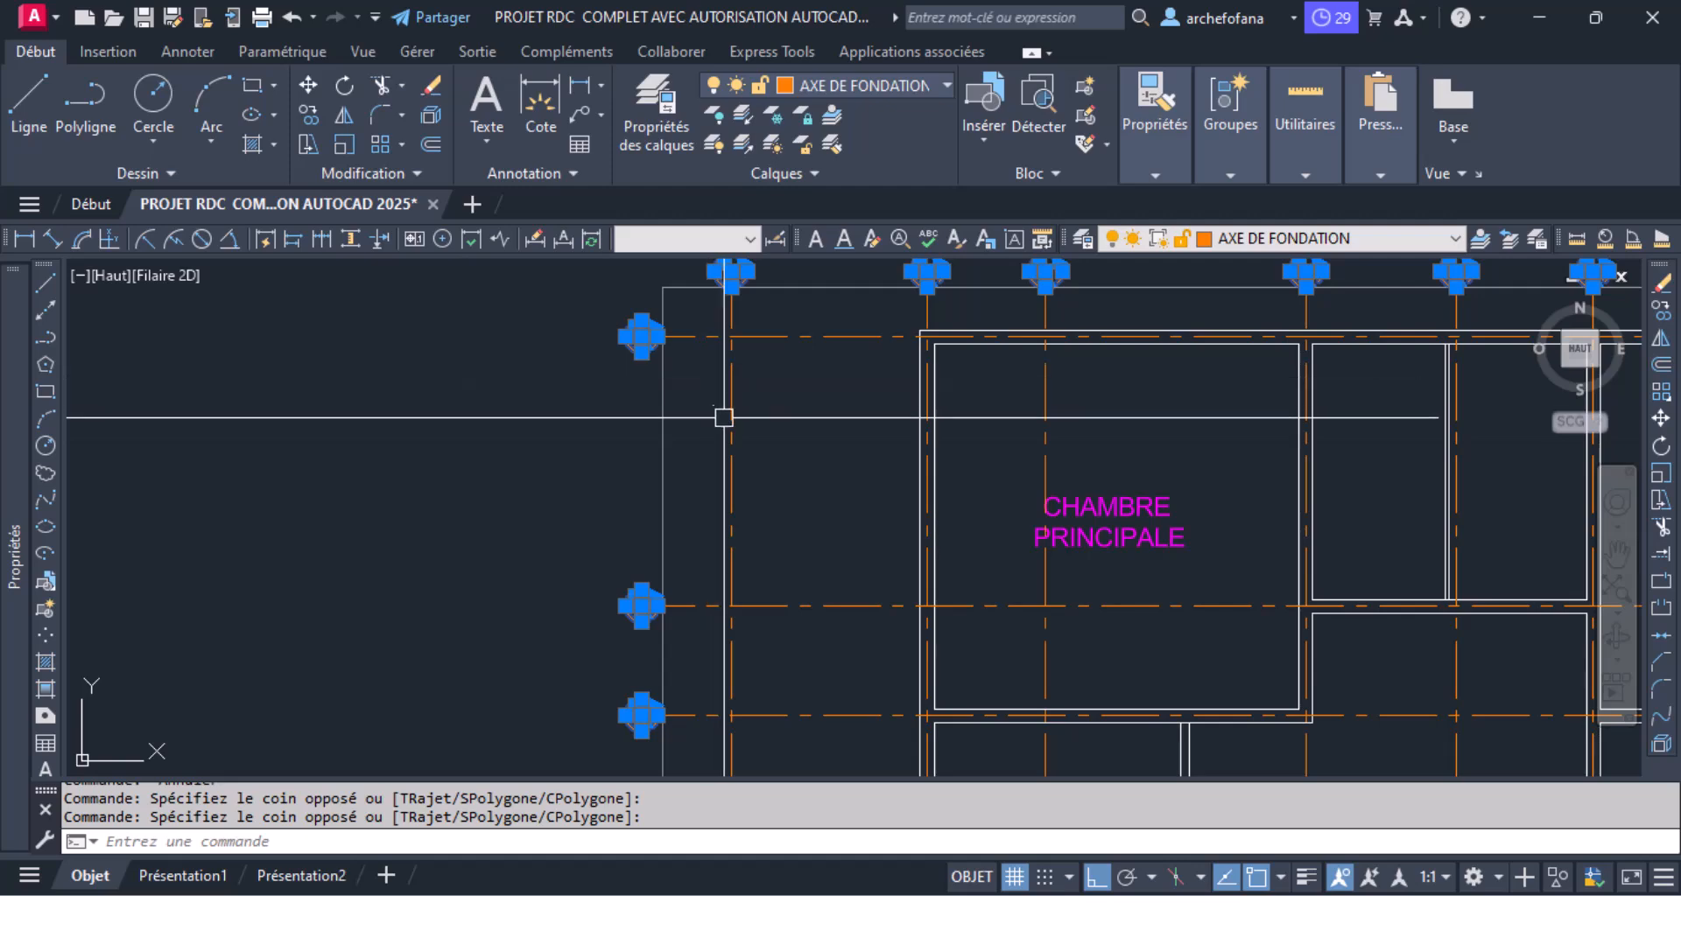
Step: Turn off the AXE DE FONDATION layer
{"action": "scroll", "coordinate": [721, 414], "scroll_direction": "down", "scroll_amount": 5}
{"action": "scroll", "coordinate": [1069, 392], "scroll_direction": "up", "scroll_amount": 4}
{"action": "scroll", "coordinate": [1070, 394], "scroll_direction": "down", "scroll_amount": 4}
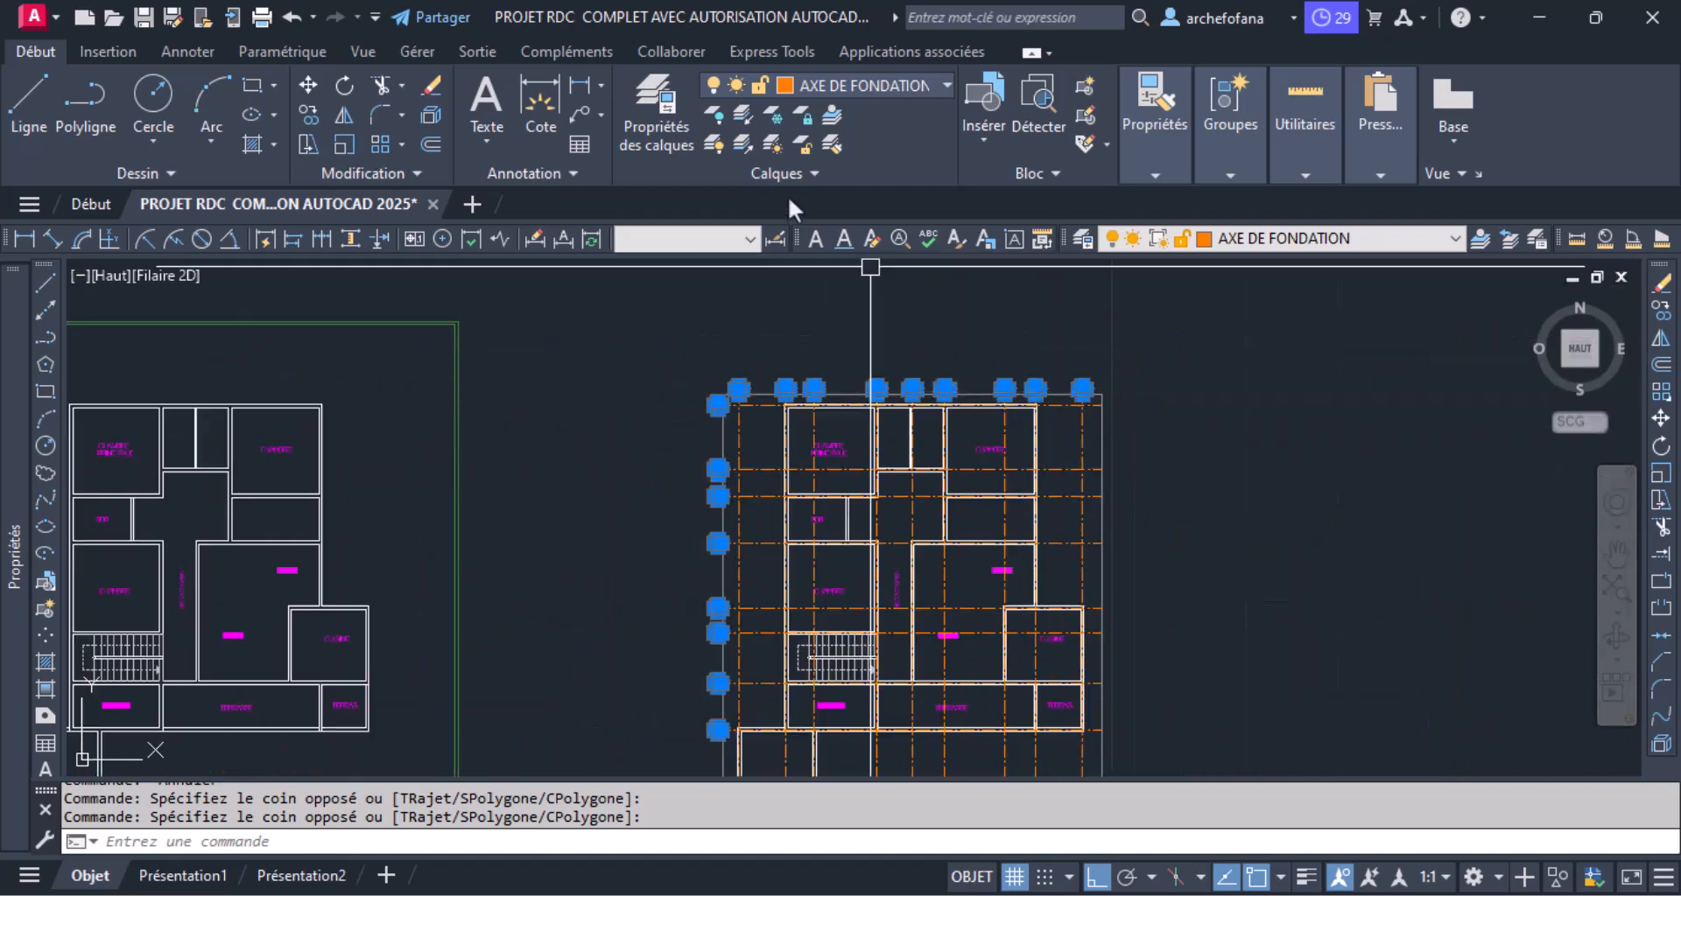
{"action": "left_click", "coordinate": [848, 84]}
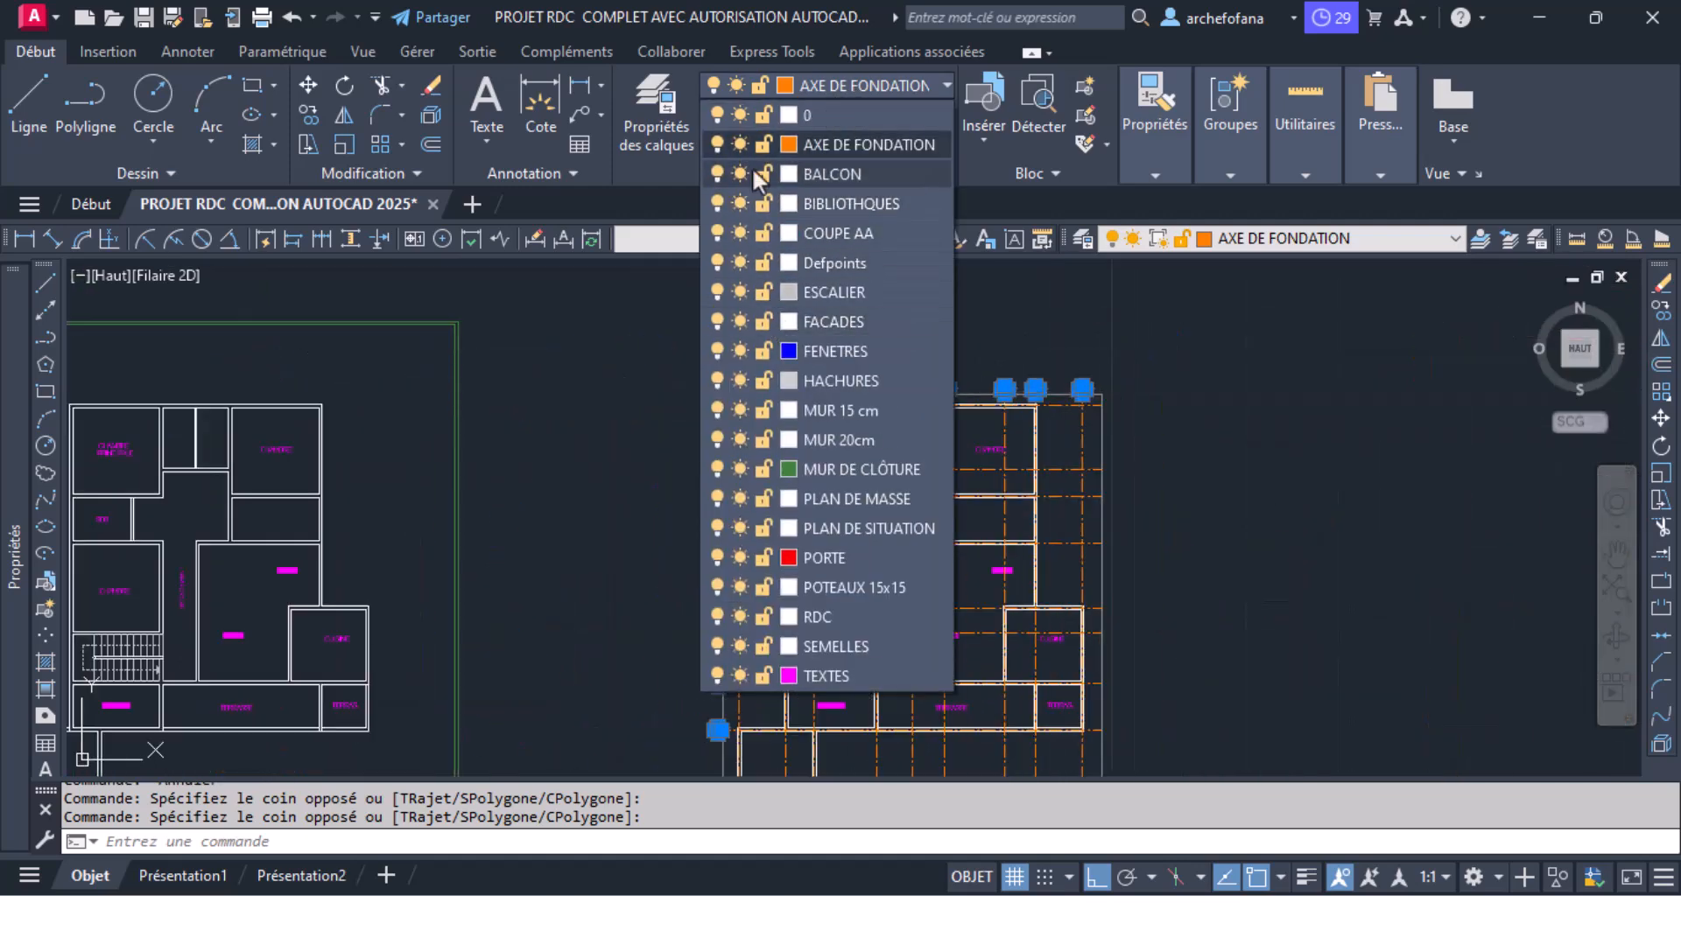
{"action": "left_click", "coordinate": [717, 147]}
{"action": "left_click", "coordinate": [1048, 532]}
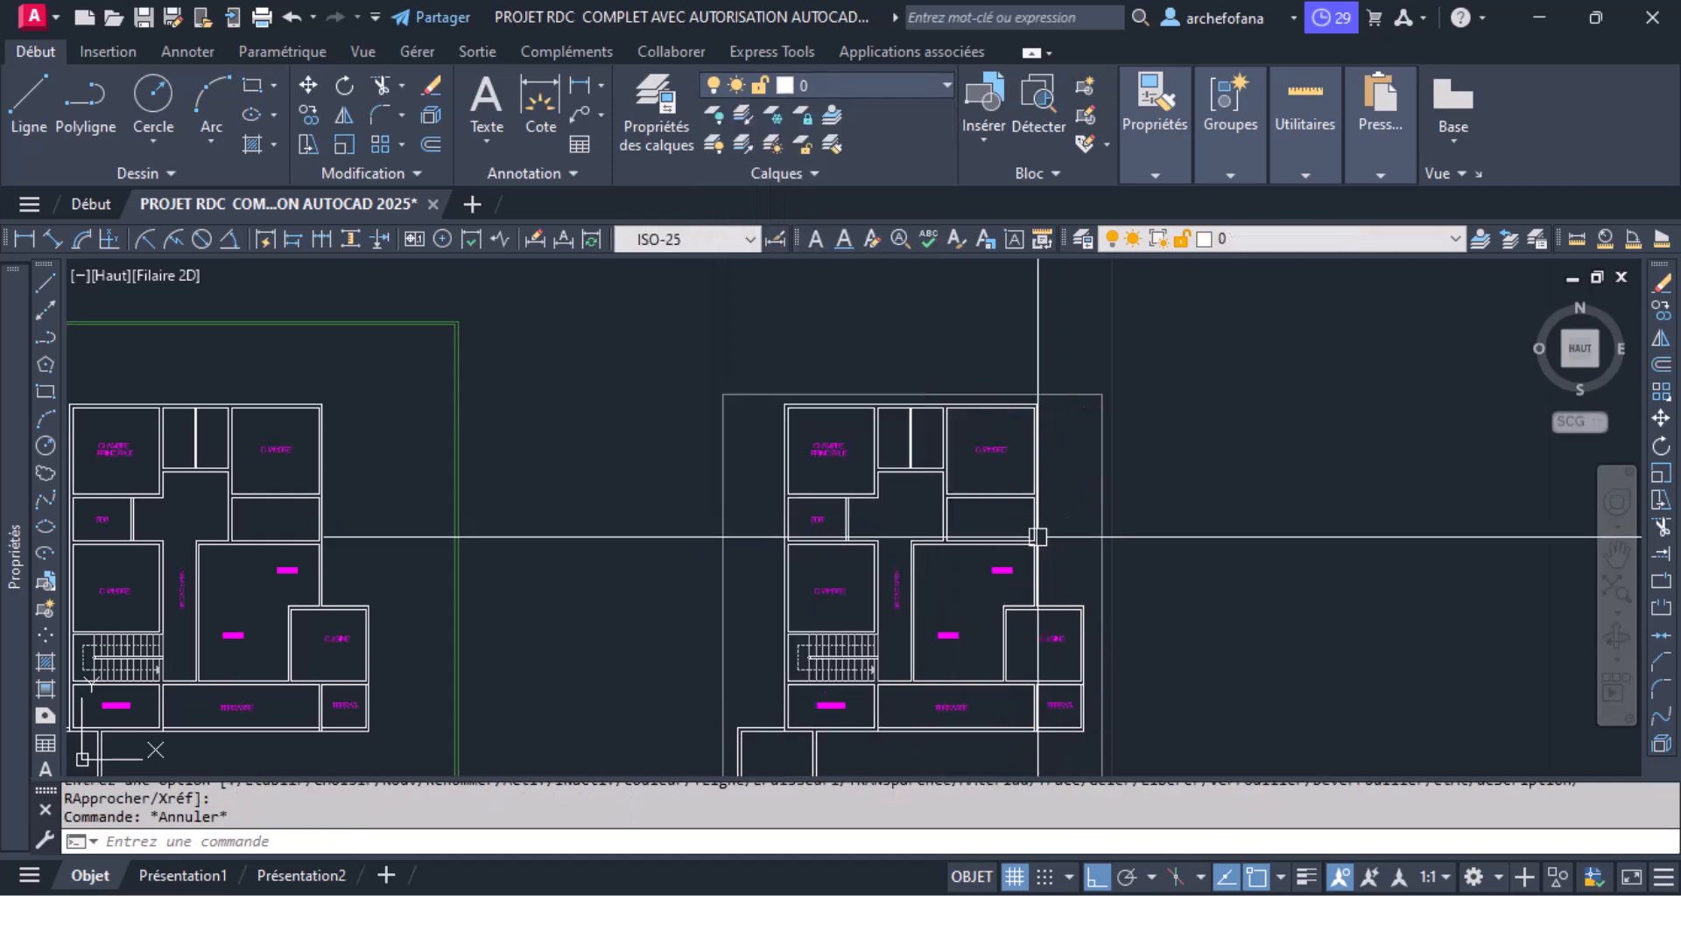
Step: Delete all the room name labels inside the plan copy, from GARAGE up to the bedrooms
{"action": "middle_click_drag", "start_coordinate": [1011, 554], "coordinate": [968, 433]}
{"action": "left_click", "coordinate": [729, 681]}
{"action": "left_click", "coordinate": [788, 584]}
{"action": "left_click", "coordinate": [908, 586]}
{"action": "left_click", "coordinate": [896, 513]}
{"action": "left_click", "coordinate": [853, 469]}
{"action": "left_click", "coordinate": [787, 470]}
{"action": "left_click", "coordinate": [774, 398]}
{"action": "left_click", "coordinate": [786, 329]}
{"action": "left_click", "coordinate": [947, 328]}
{"action": "left_click", "coordinate": [959, 450]}
{"action": "left_click", "coordinate": [1011, 516]}
{"action": "left_click", "coordinate": [1013, 586]}
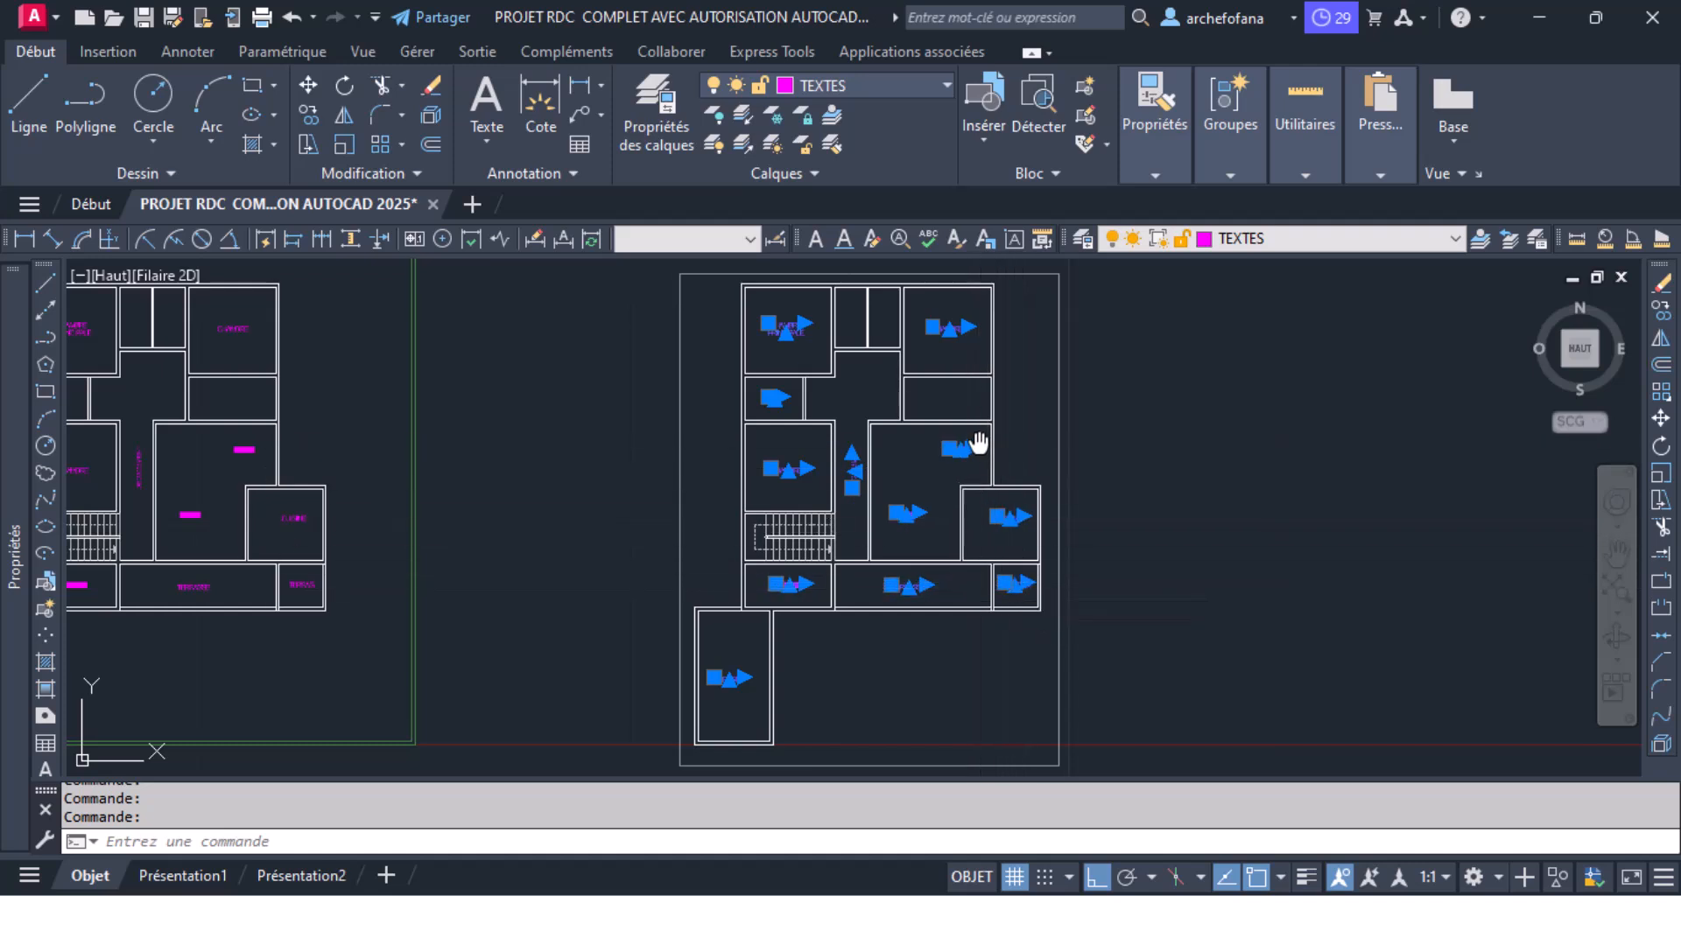
{"action": "scroll", "coordinate": [963, 525], "scroll_direction": "down", "scroll_amount": 6}
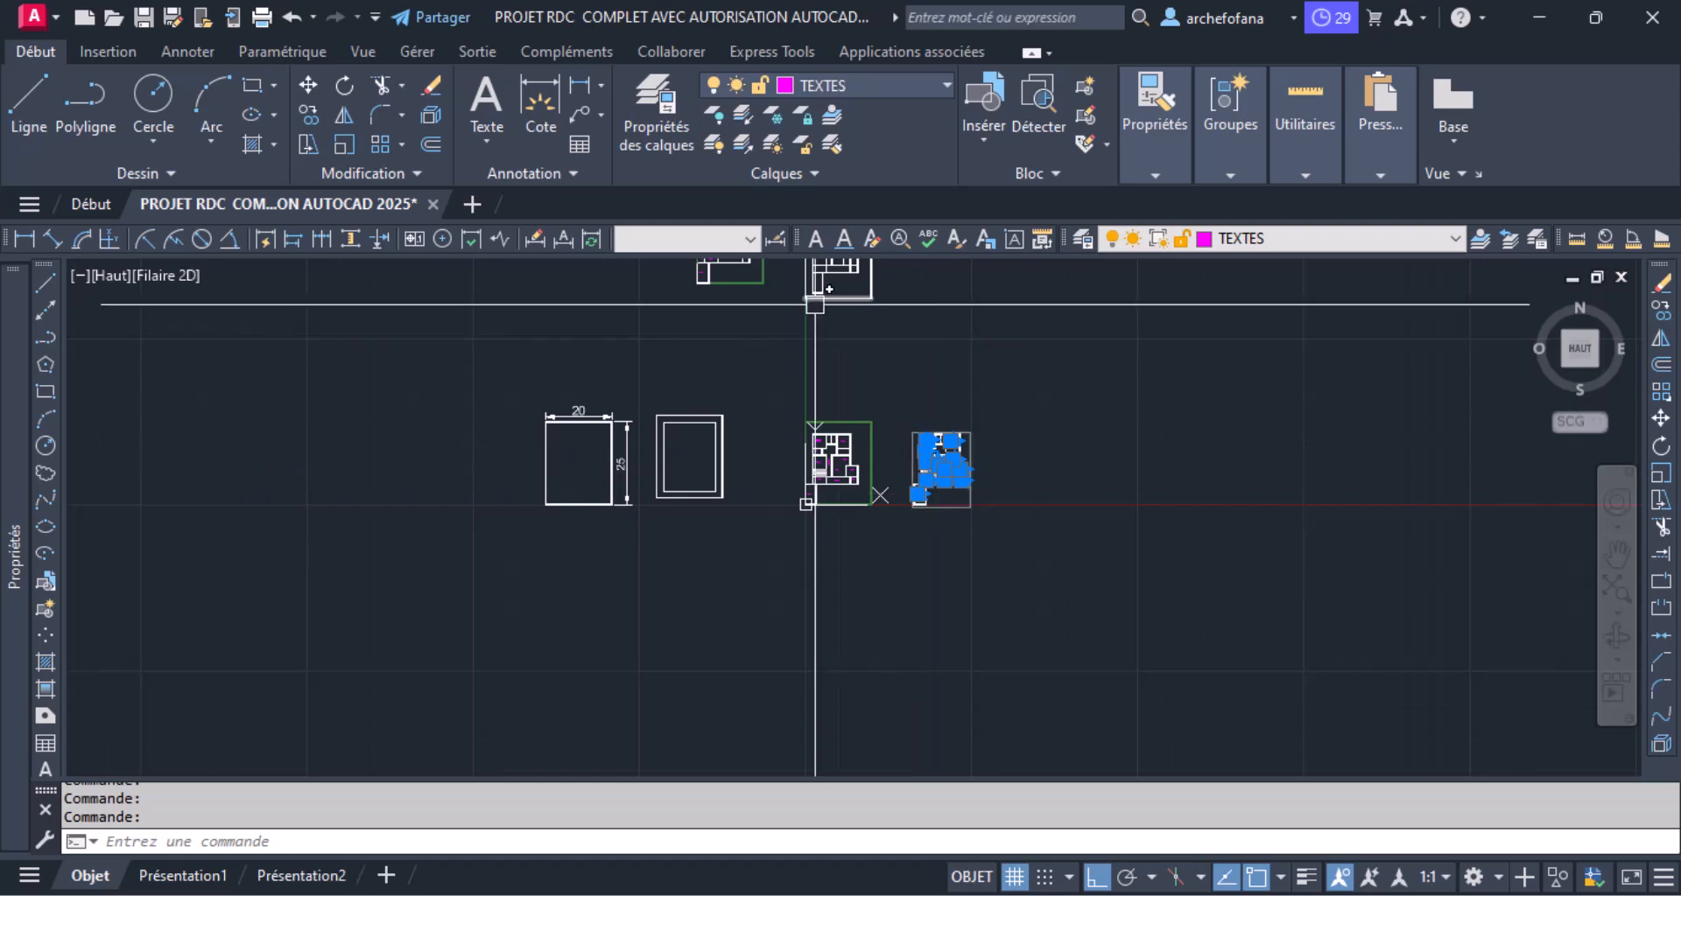
{"action": "middle_click_drag", "start_coordinate": [739, 269], "coordinate": [728, 360]}
{"action": "scroll", "coordinate": [711, 339], "scroll_direction": "up", "scroll_amount": 4}
{"action": "scroll", "coordinate": [729, 350], "scroll_direction": "down", "scroll_amount": 6}
{"action": "scroll", "coordinate": [862, 451], "scroll_direction": "up", "scroll_amount": 6}
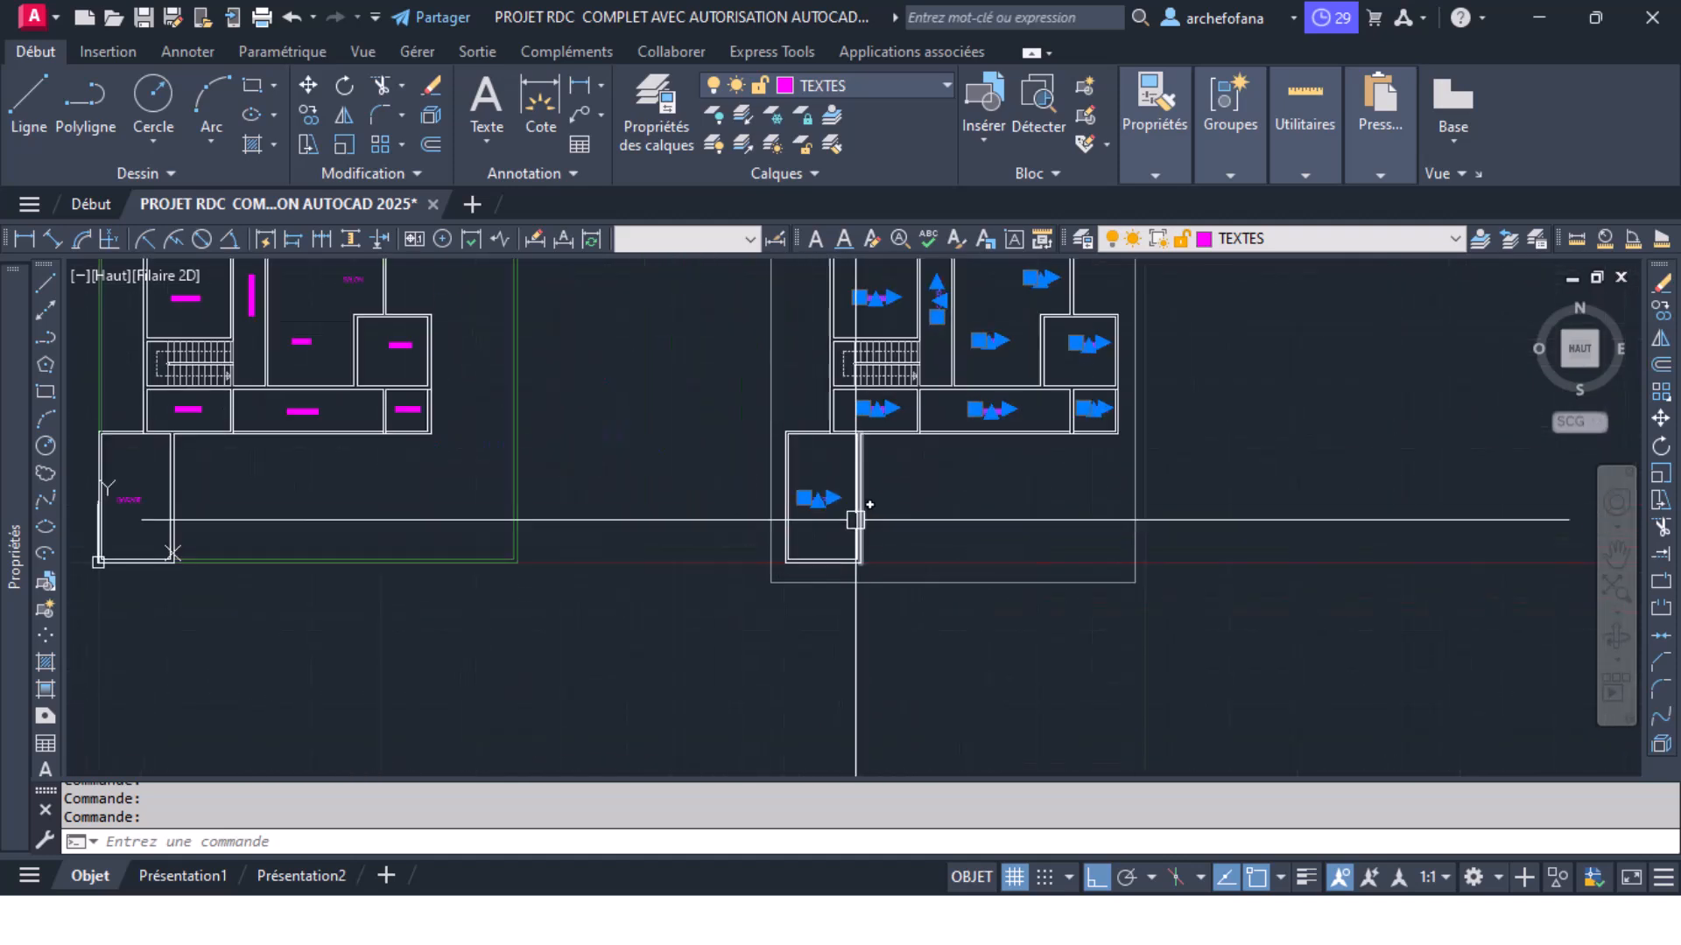
{"action": "scroll", "coordinate": [875, 480], "scroll_direction": "down", "scroll_amount": 3}
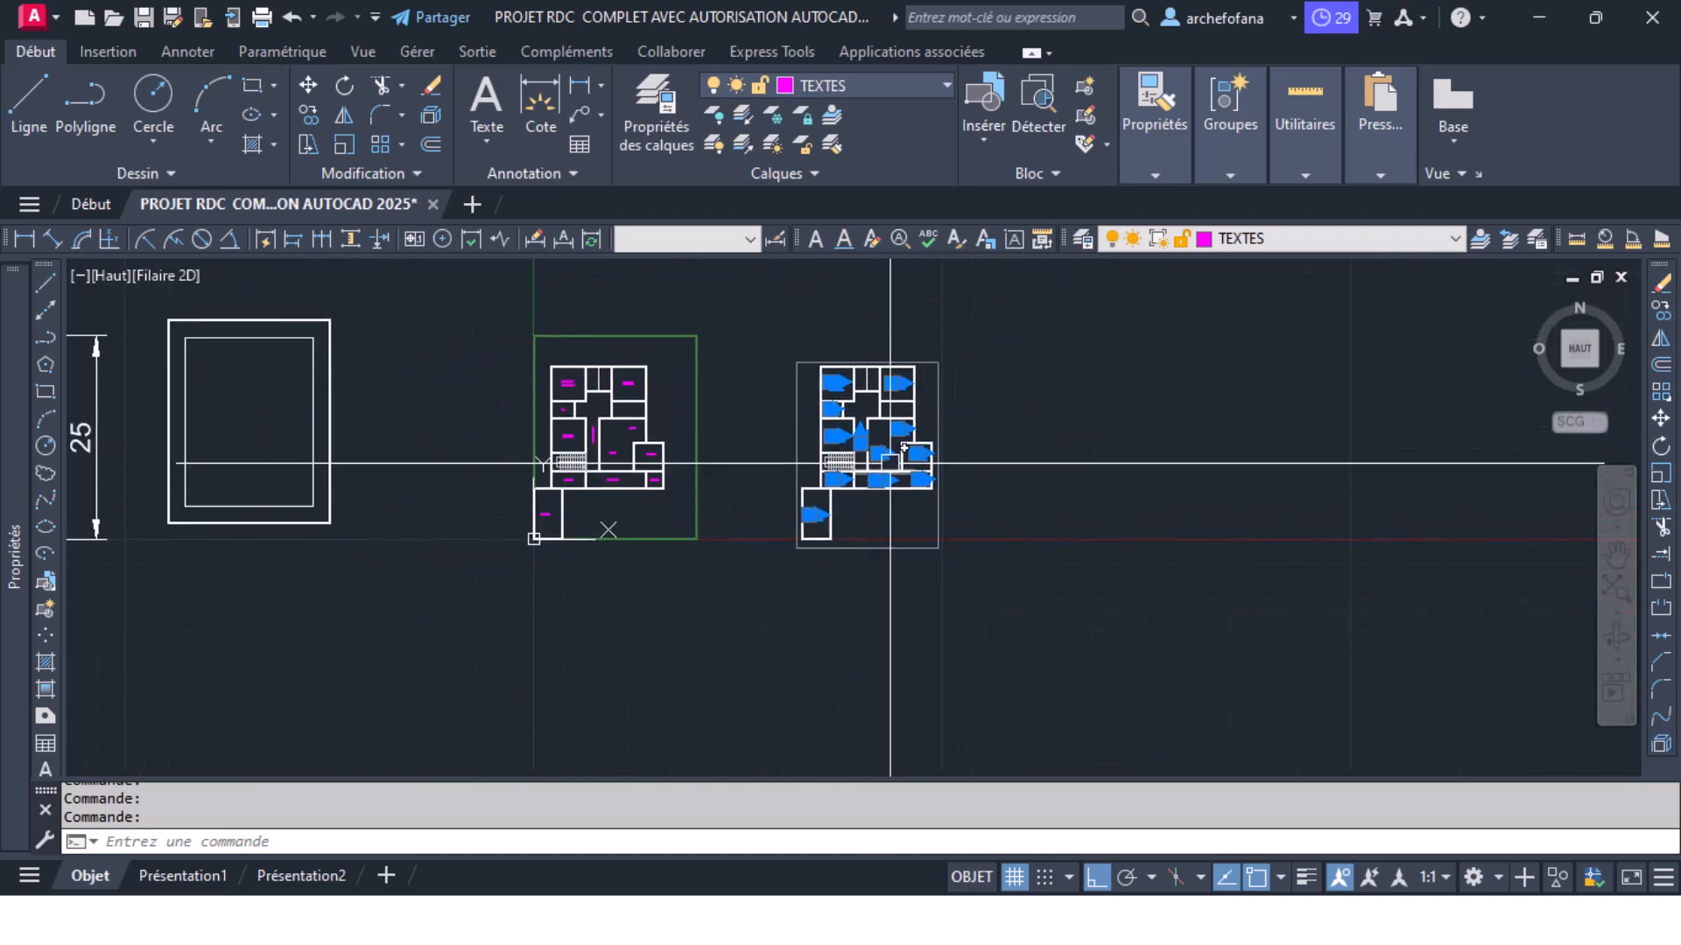
{"action": "key", "text": "Delete"}
{"action": "left_click", "coordinate": [545, 514]}
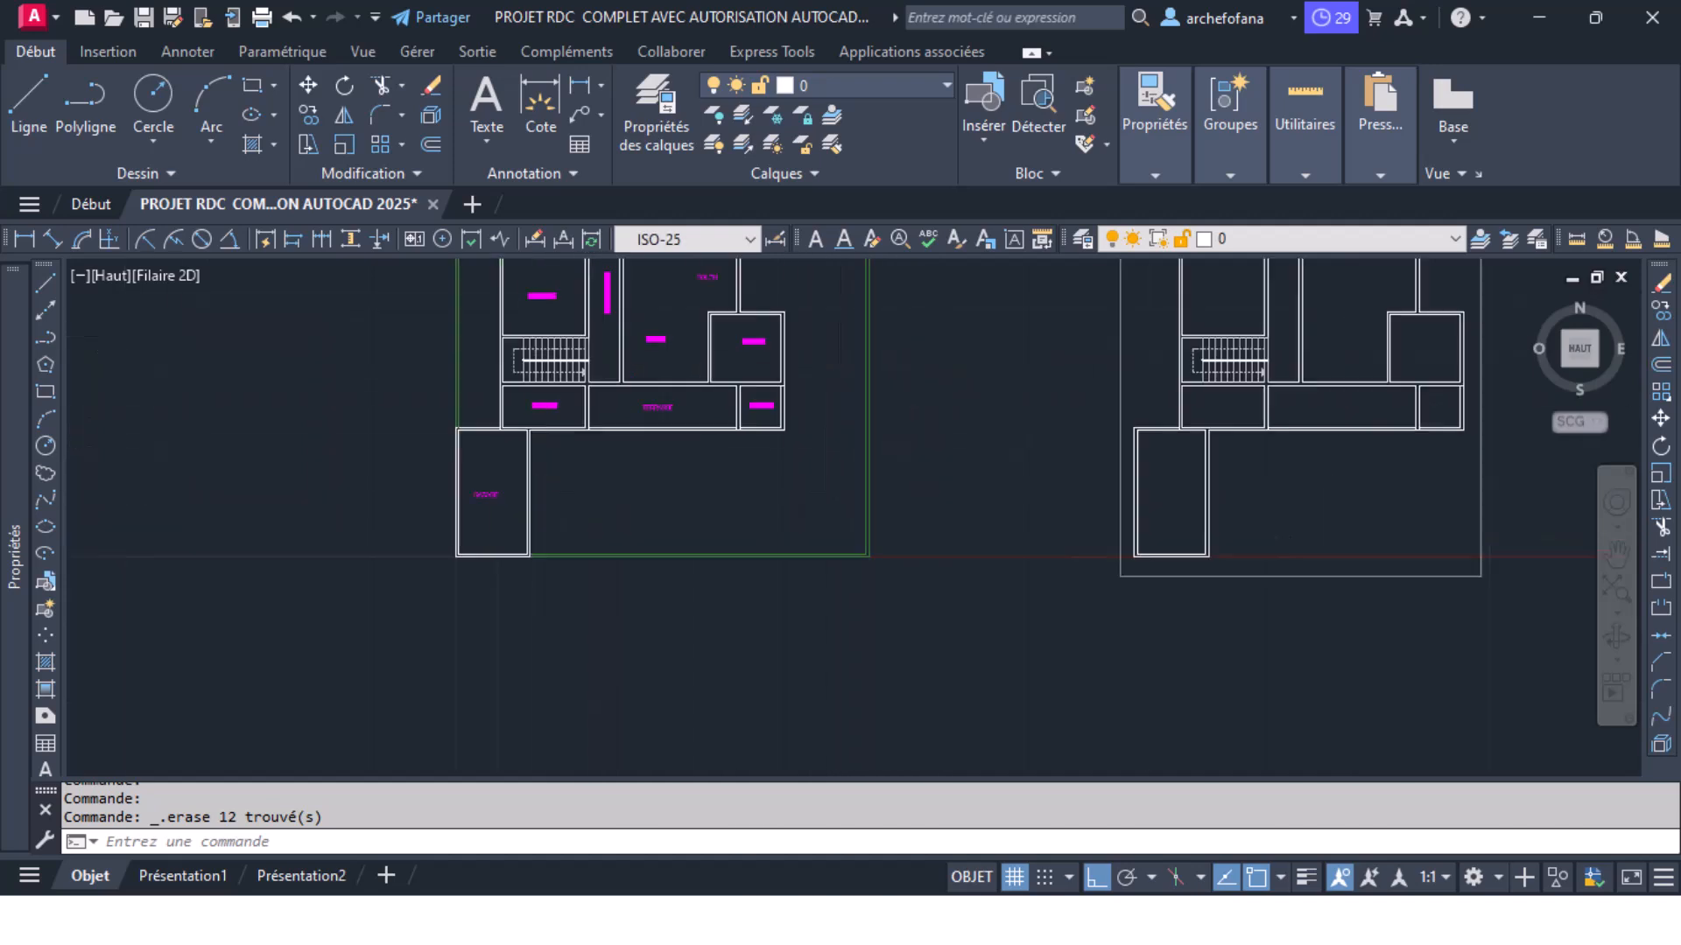
Step: Copy the GARAGE label from the original plan to just below the plan copy's frame, with Ortho switched off
{"action": "scroll", "coordinate": [580, 530], "scroll_direction": "up", "scroll_amount": 6}
{"action": "left_click", "coordinate": [307, 135]}
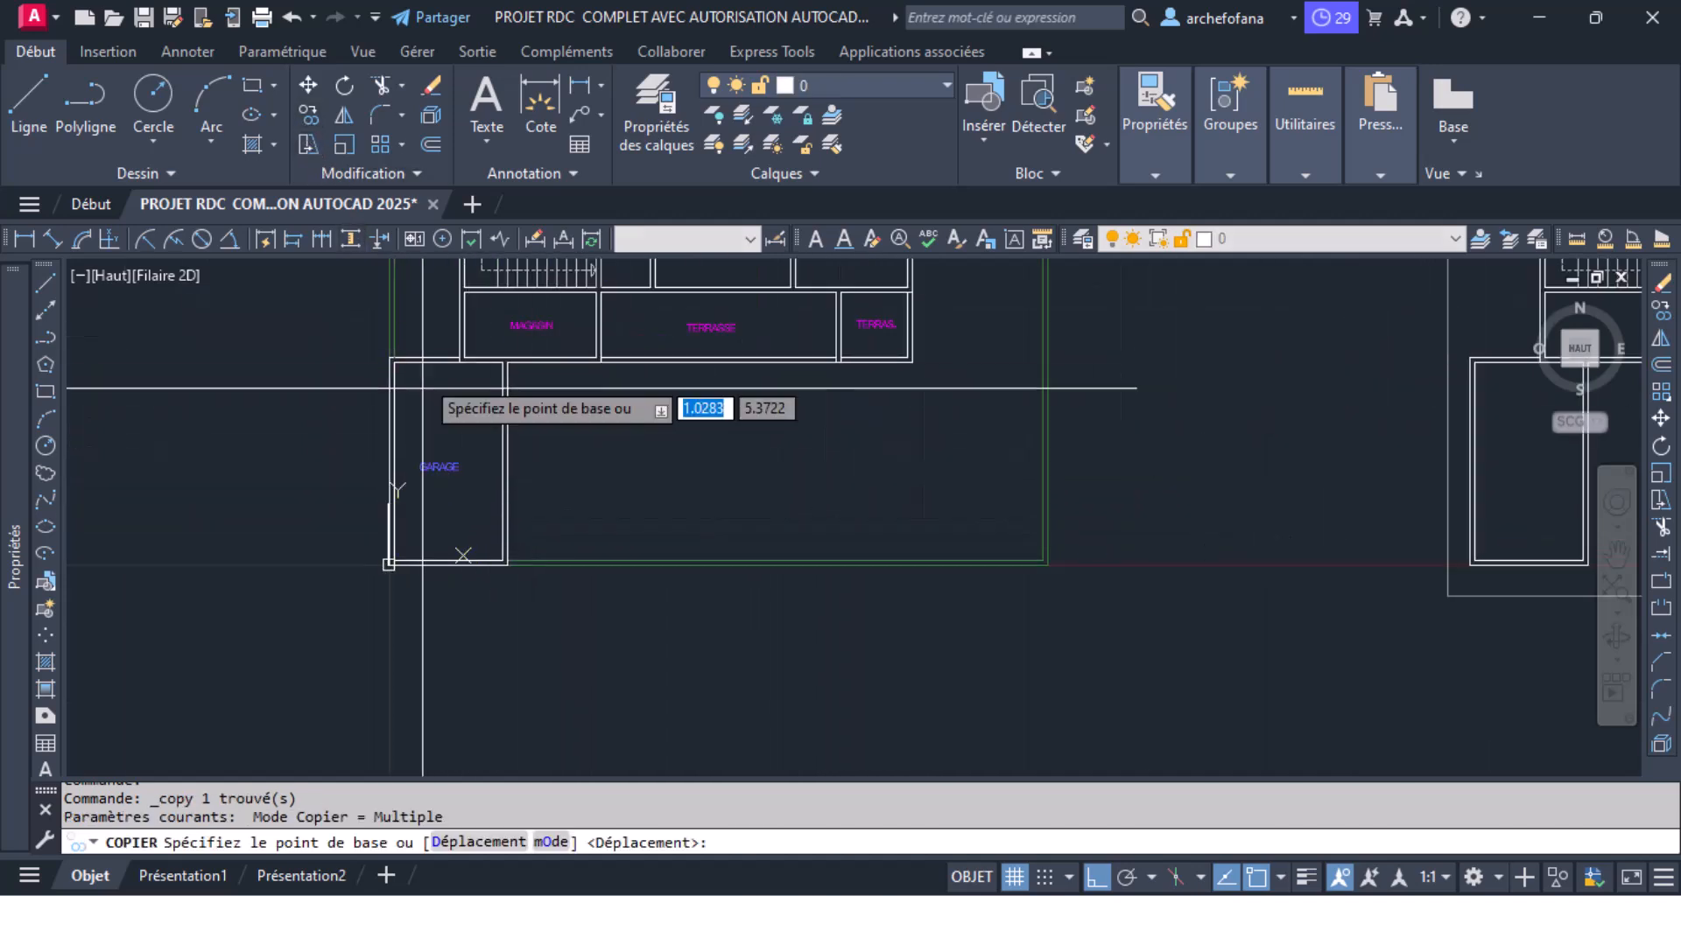
{"action": "left_click", "coordinate": [444, 460]}
{"action": "middle_click_drag", "start_coordinate": [1153, 575], "coordinate": [606, 487]}
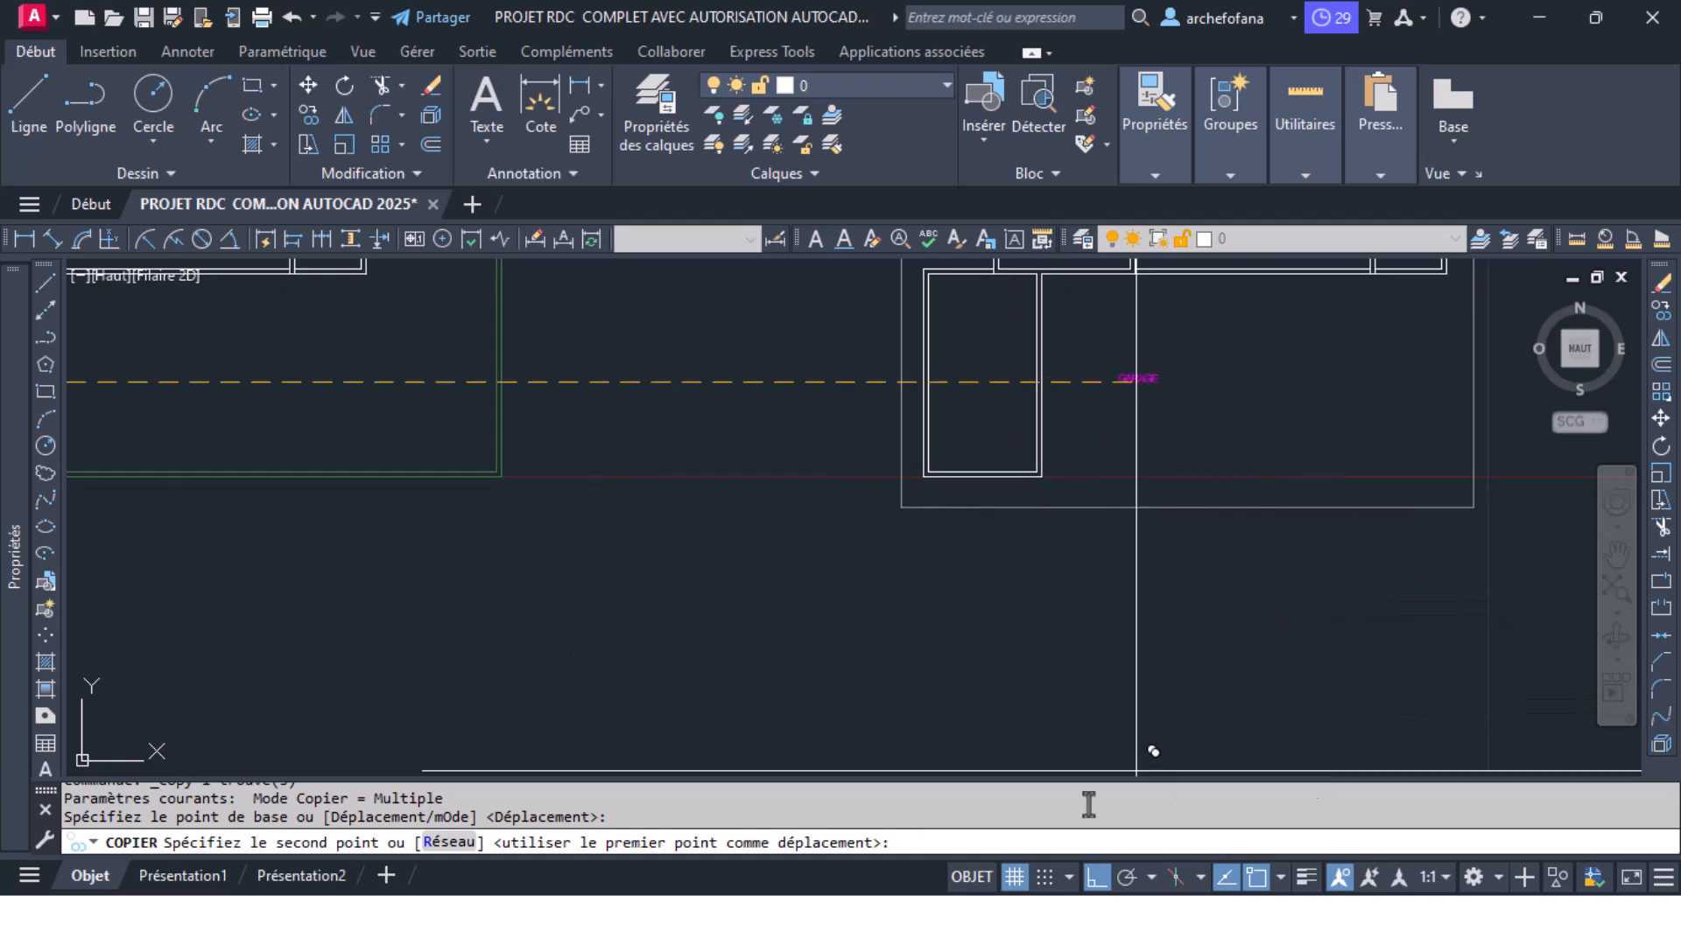
{"action": "left_click", "coordinate": [1095, 876]}
{"action": "scroll", "coordinate": [1197, 560], "scroll_direction": "up", "scroll_amount": 3}
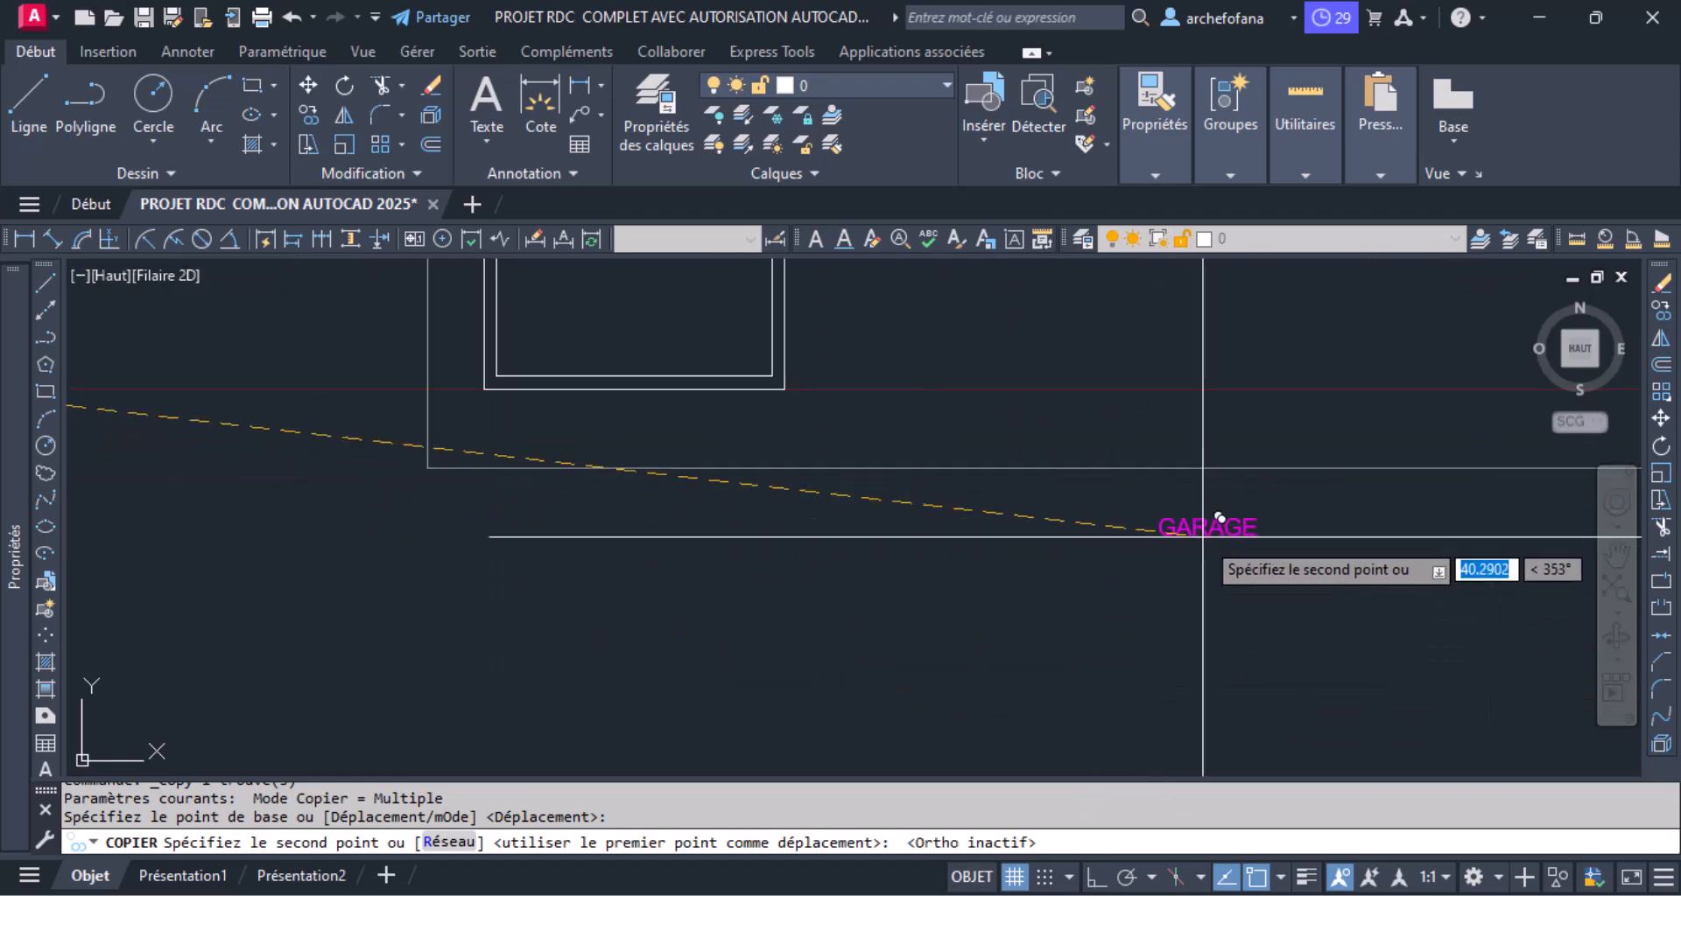
{"action": "key", "text": "Return"}
Step: Rewrite the copied label as PLAN DE FONDATION on a single line, in bold underlined text, and save the drawing
{"action": "double_click", "coordinate": [1153, 513]}
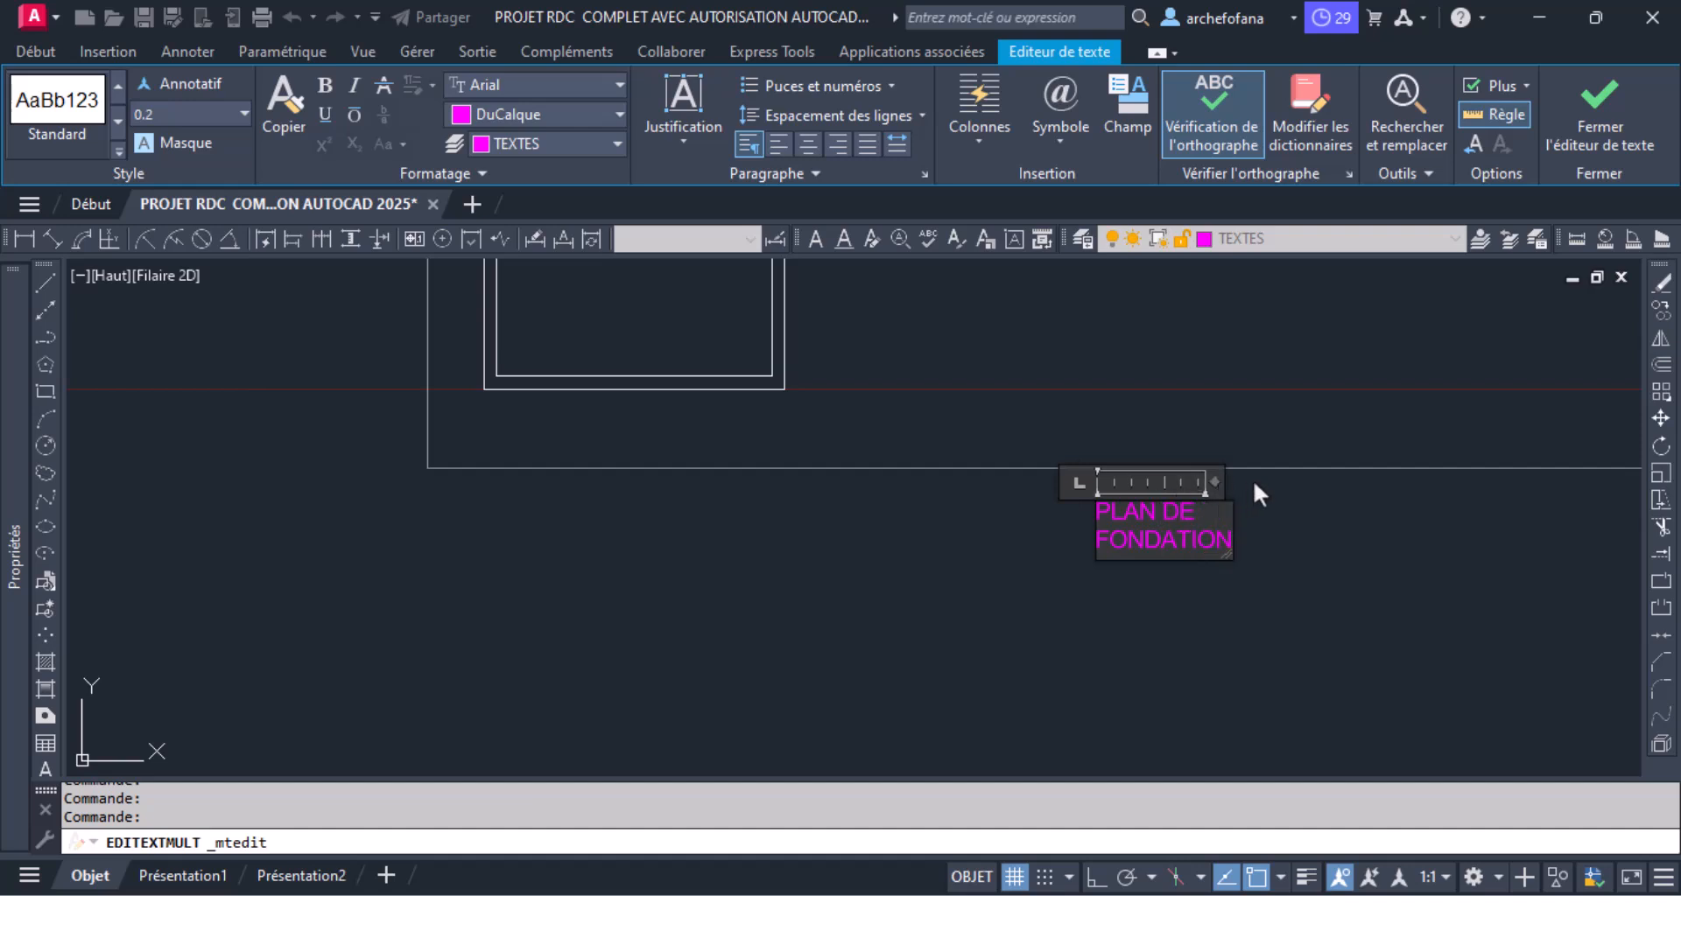
{"action": "left_click_drag", "start_coordinate": [1224, 482], "coordinate": [1355, 470]}
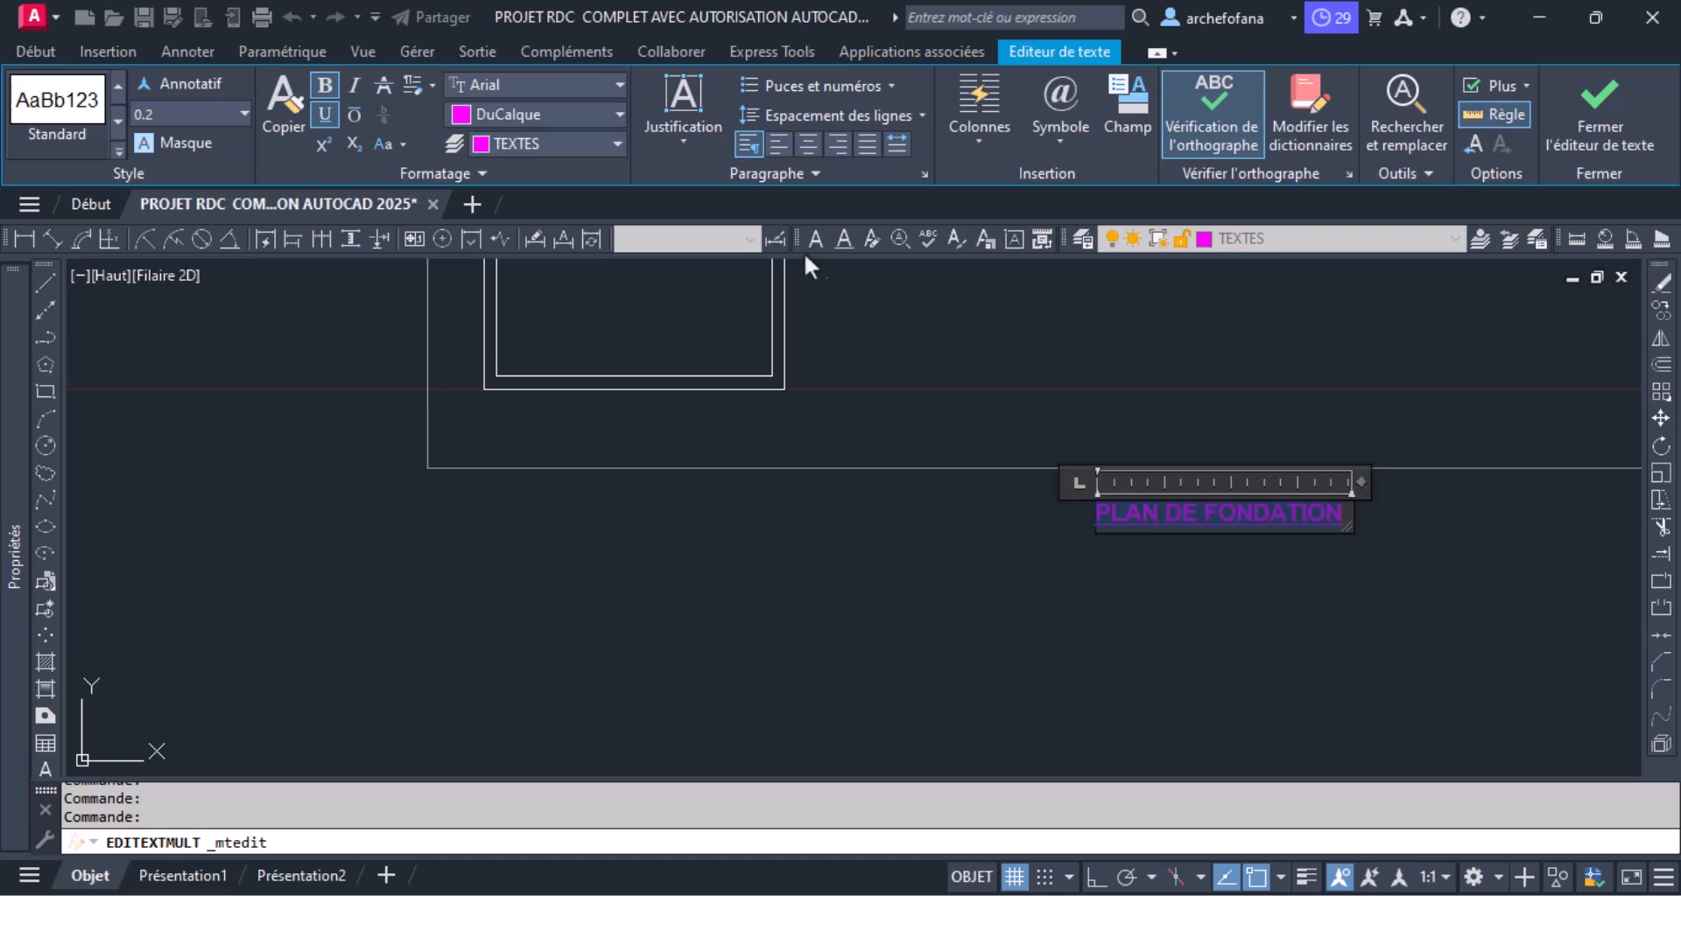
{"action": "left_click", "coordinate": [1381, 672]}
{"action": "middle_click_drag", "start_coordinate": [1090, 564], "coordinate": [687, 669]}
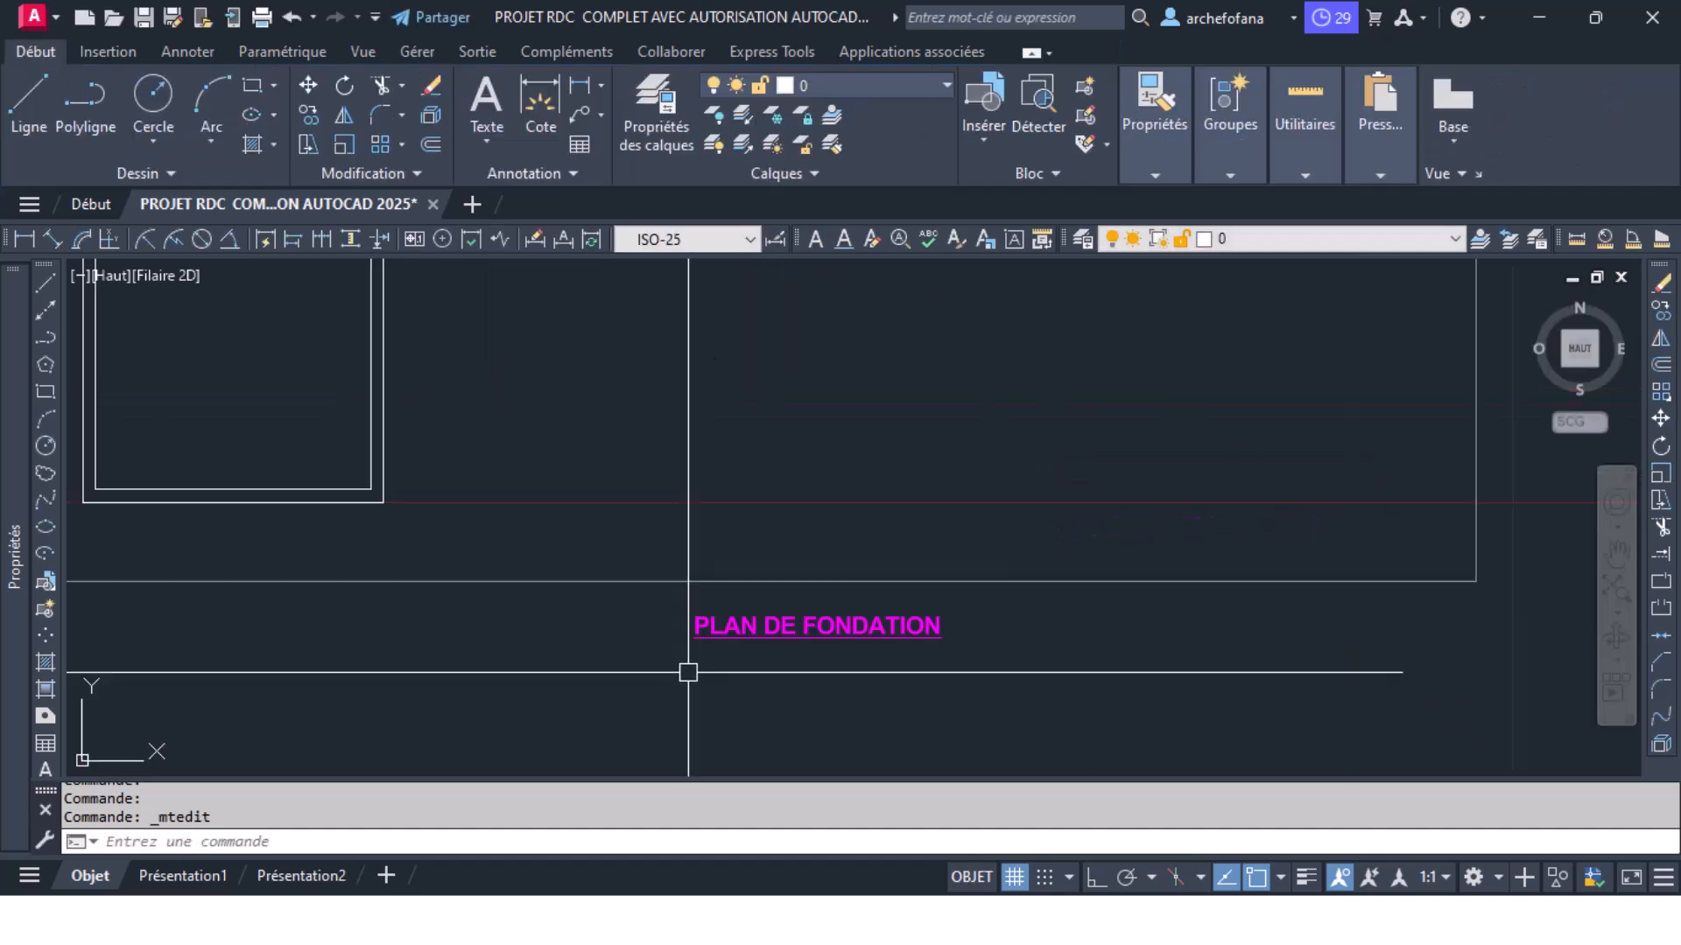
{"action": "scroll", "coordinate": [689, 667], "scroll_direction": "down", "scroll_amount": 5}
{"action": "key", "text": "ctrl+s"}
{"action": "scroll", "coordinate": [766, 517], "scroll_direction": "up", "scroll_amount": 4}
{"action": "middle_click_drag", "start_coordinate": [762, 489], "coordinate": [682, 598]}
{"action": "scroll", "coordinate": [705, 512], "scroll_direction": "down", "scroll_amount": 2}
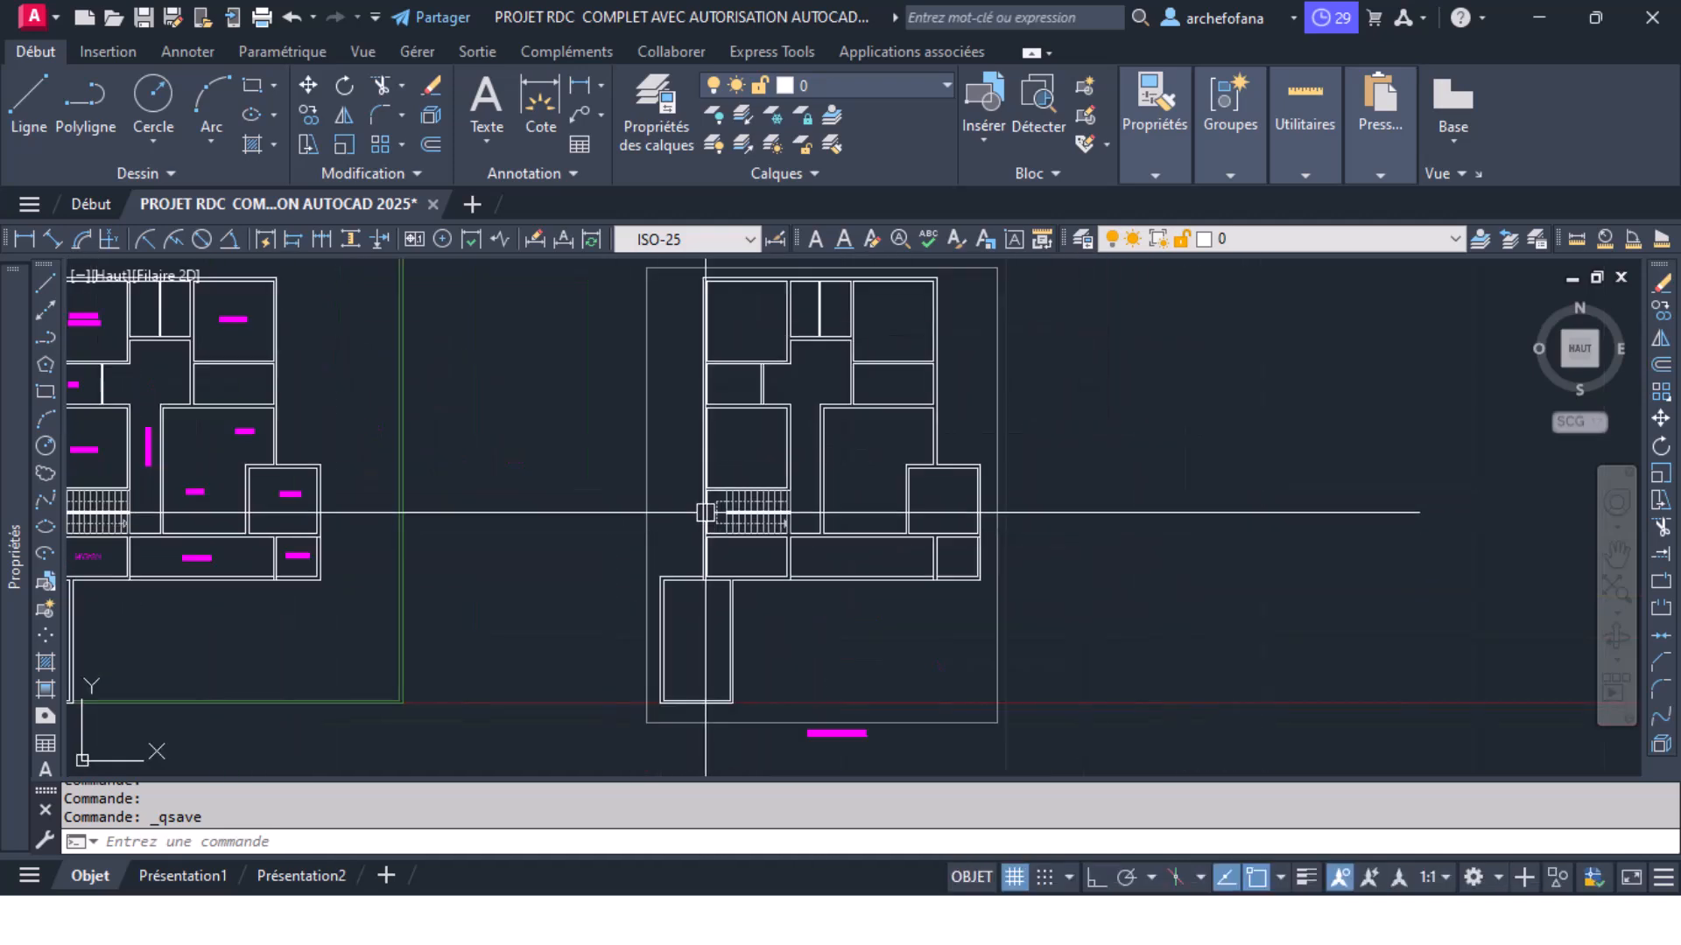
{"action": "middle_click_drag", "start_coordinate": [675, 291], "coordinate": [658, 333]}
{"action": "left_click", "coordinate": [599, 270]}
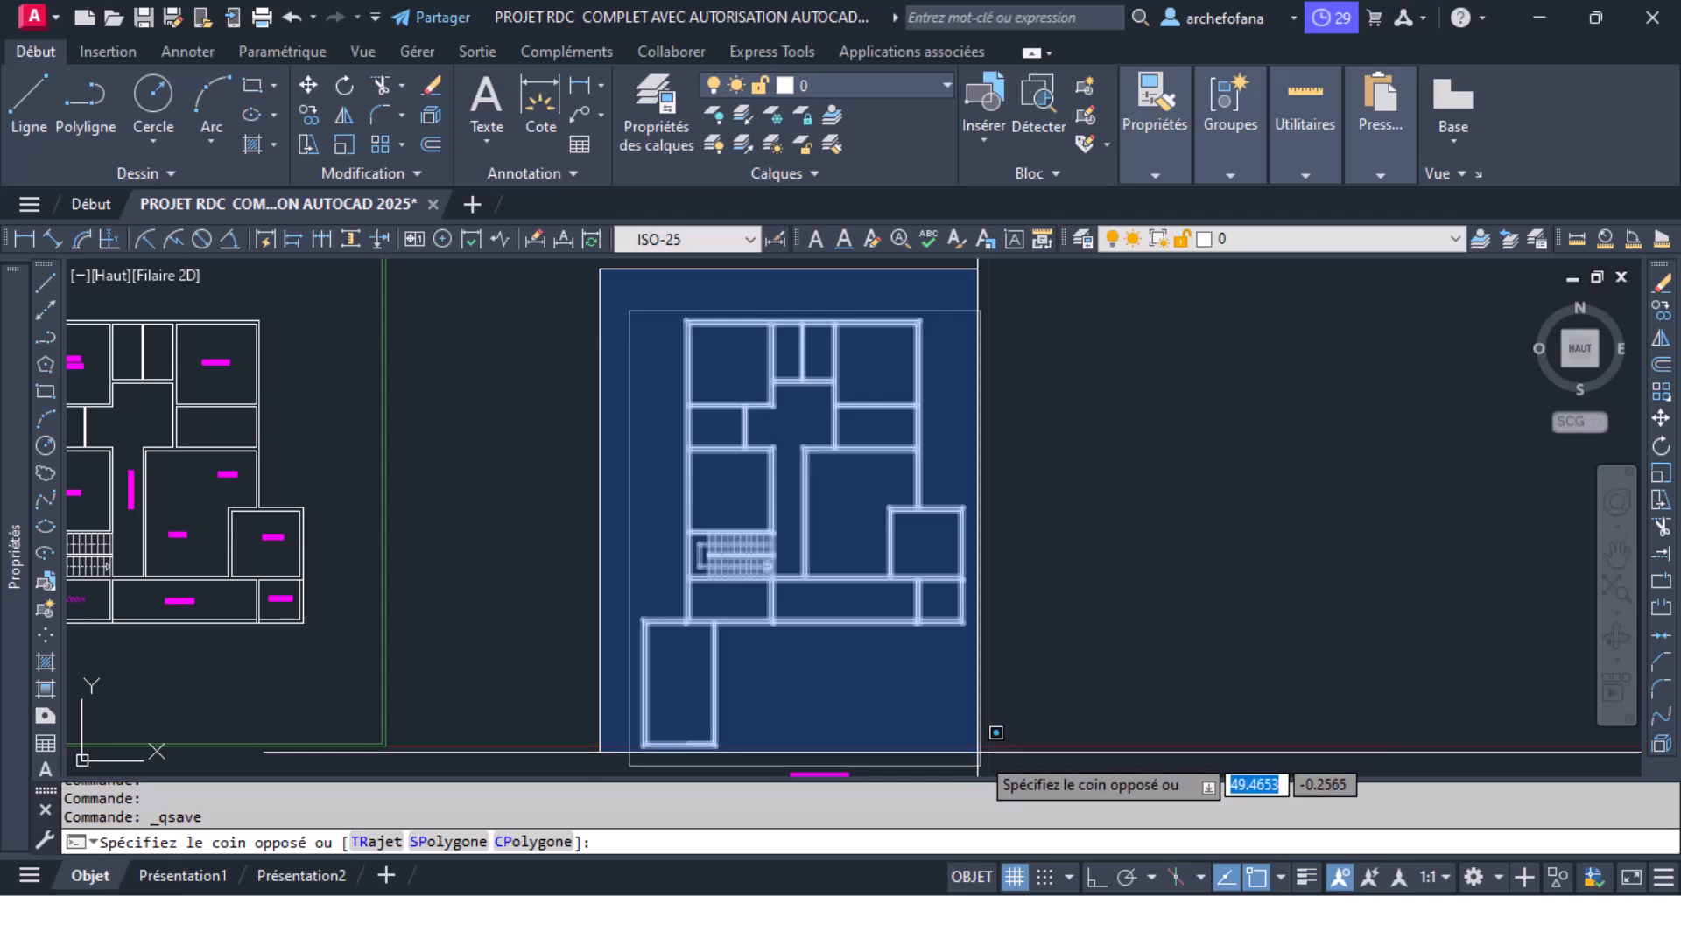
{"action": "left_click", "coordinate": [973, 719]}
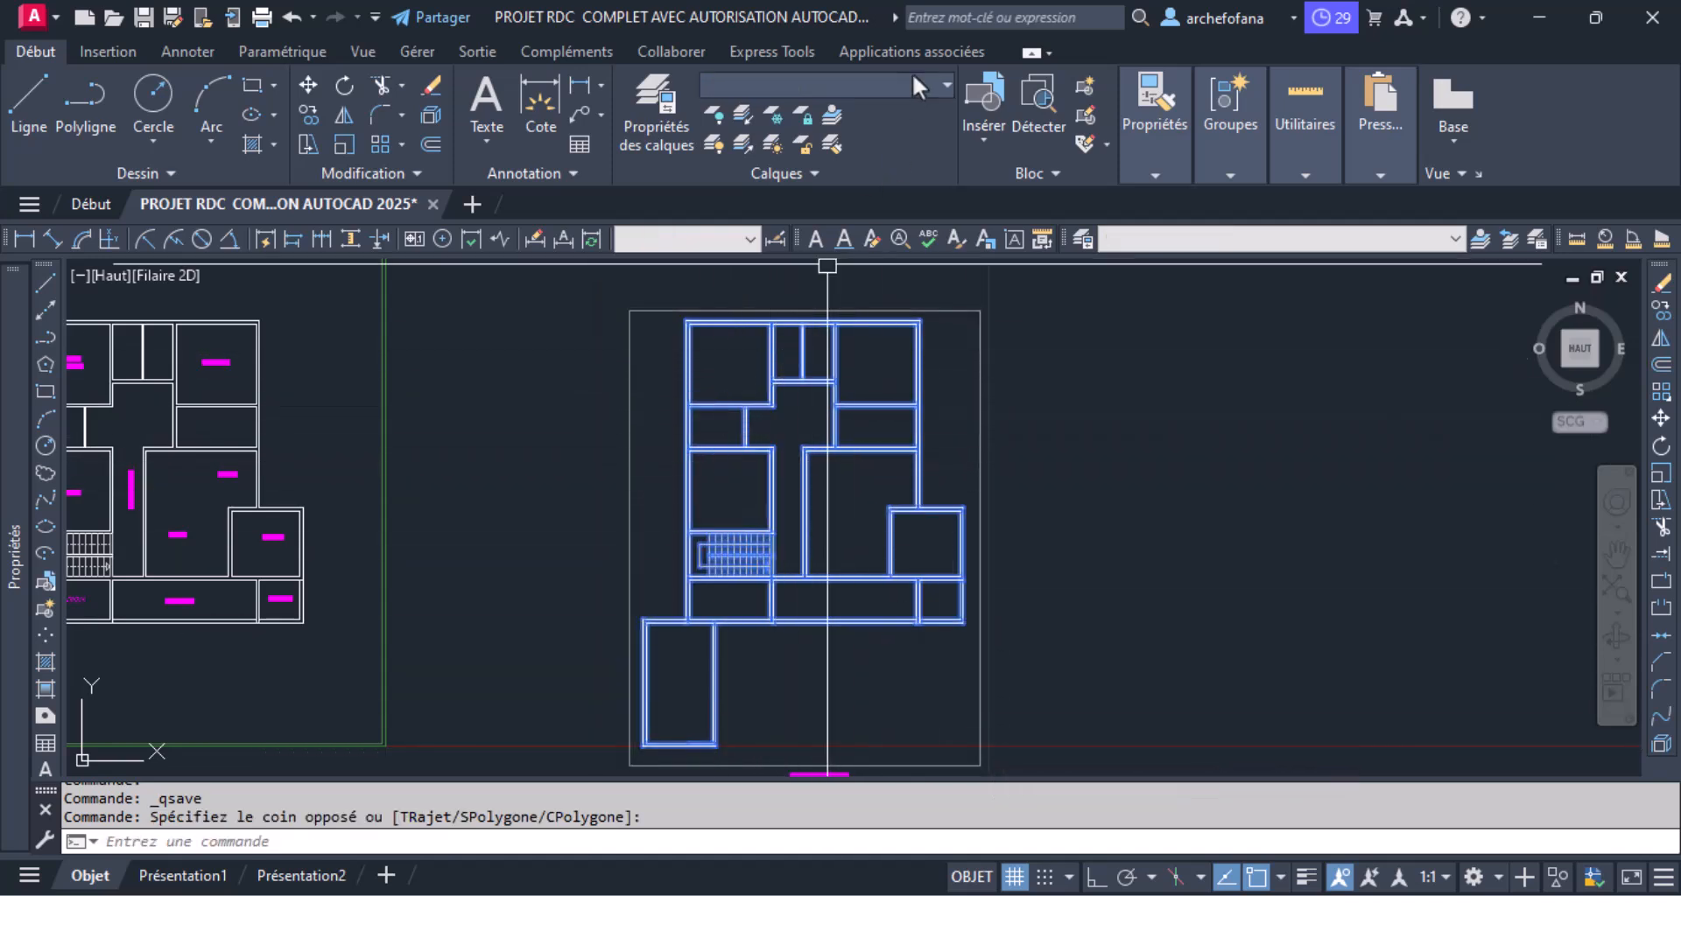
{"action": "left_click", "coordinate": [889, 83]}
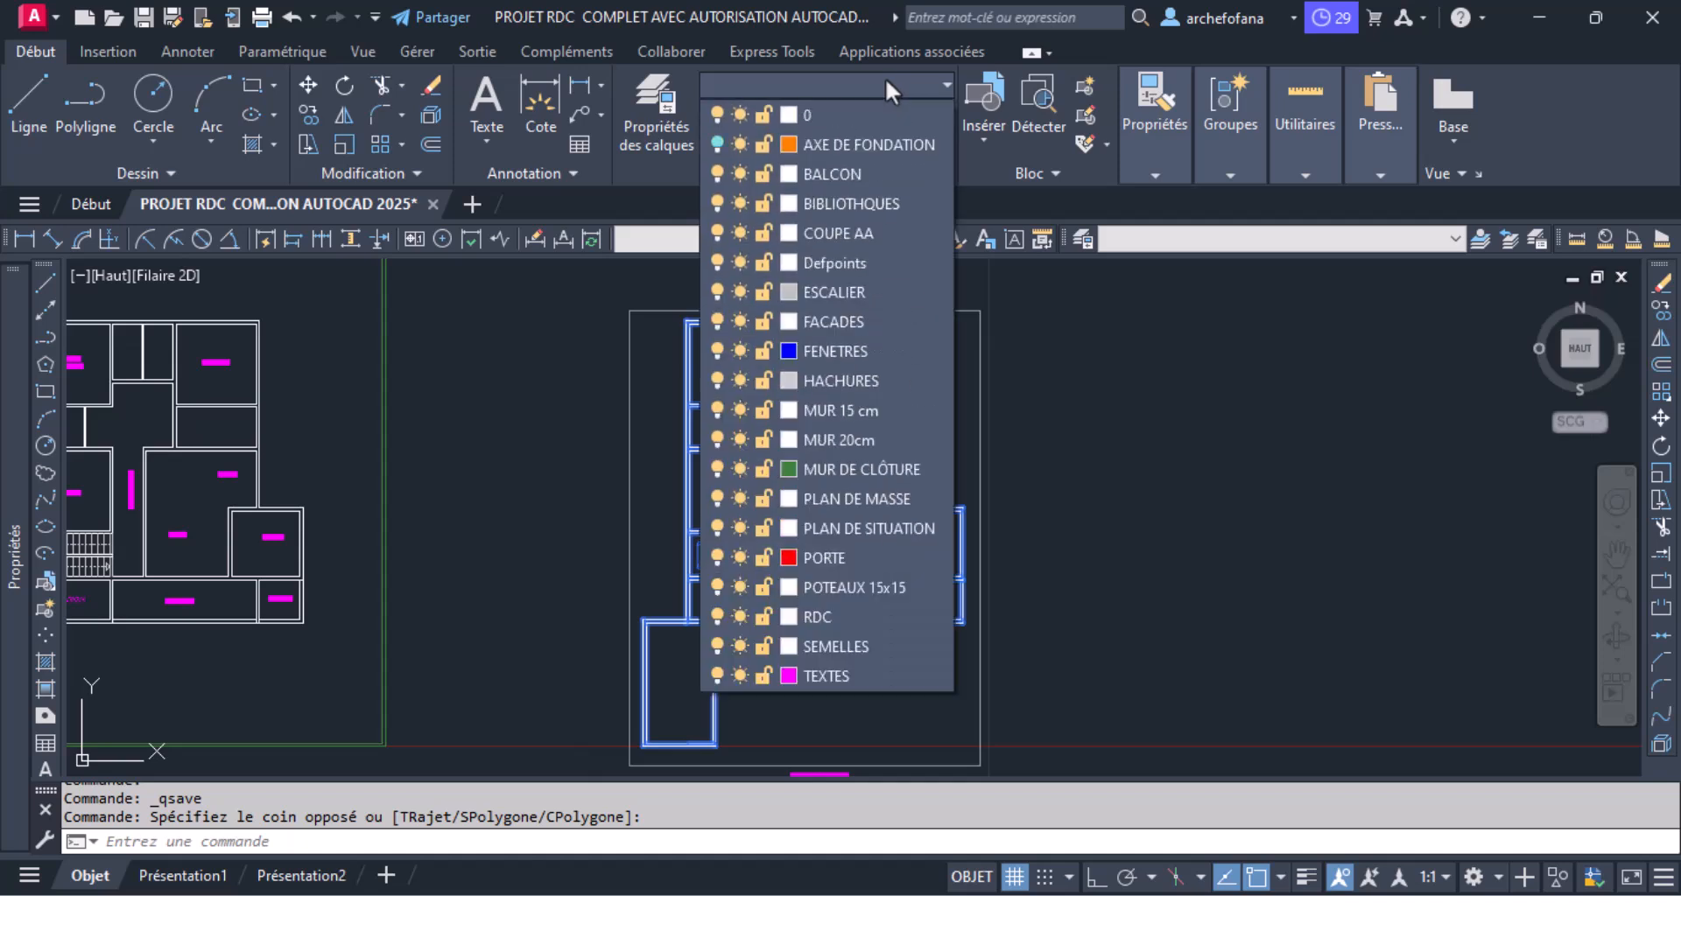
{"action": "left_click", "coordinate": [884, 76]}
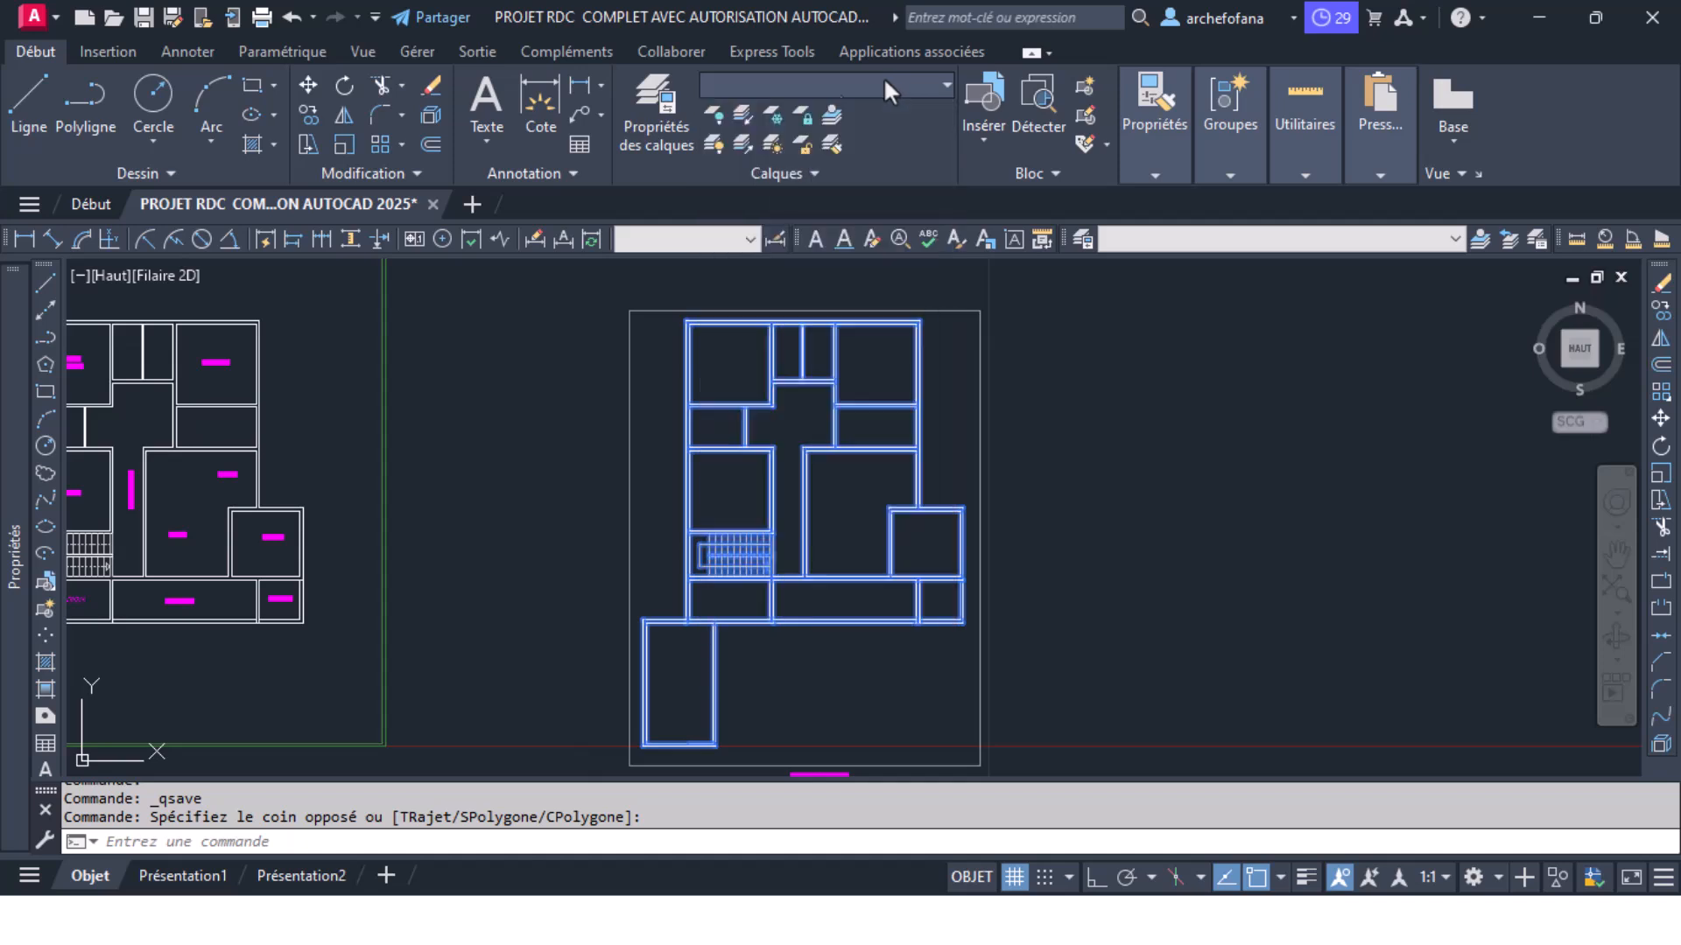
Step: Create a new layer named CHAINAGE 15x20 and turn it off
{"action": "left_click", "coordinate": [666, 131]}
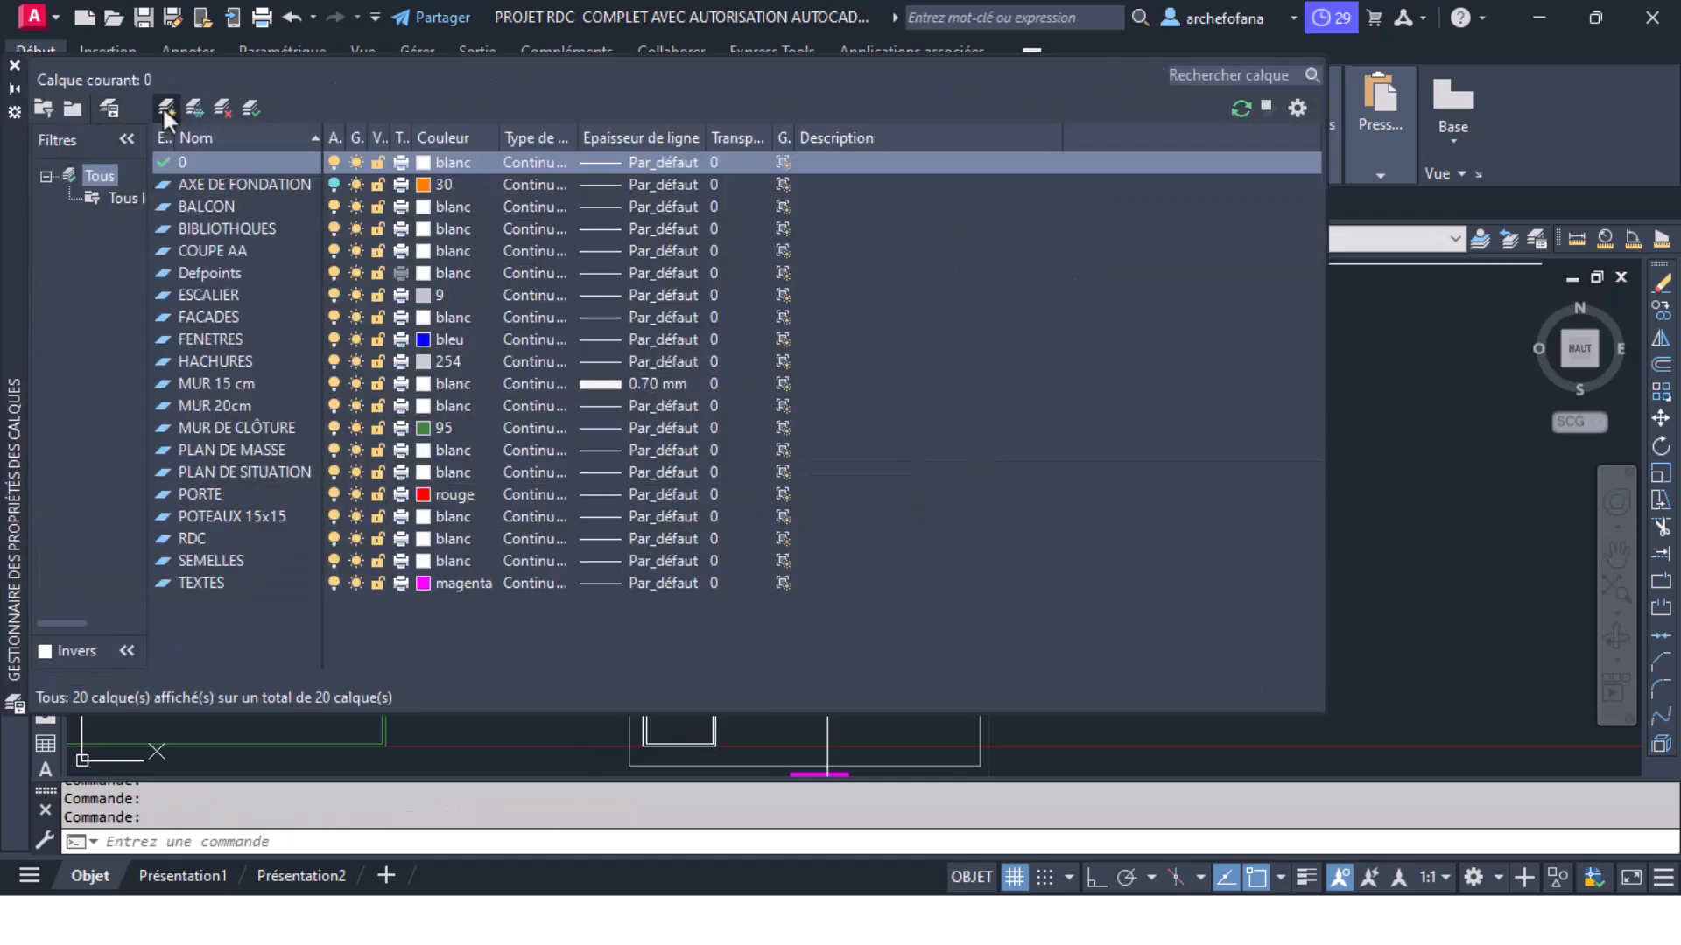
{"action": "left_click", "coordinate": [165, 107]}
{"action": "type", "text": "CHAINAGE 15"}
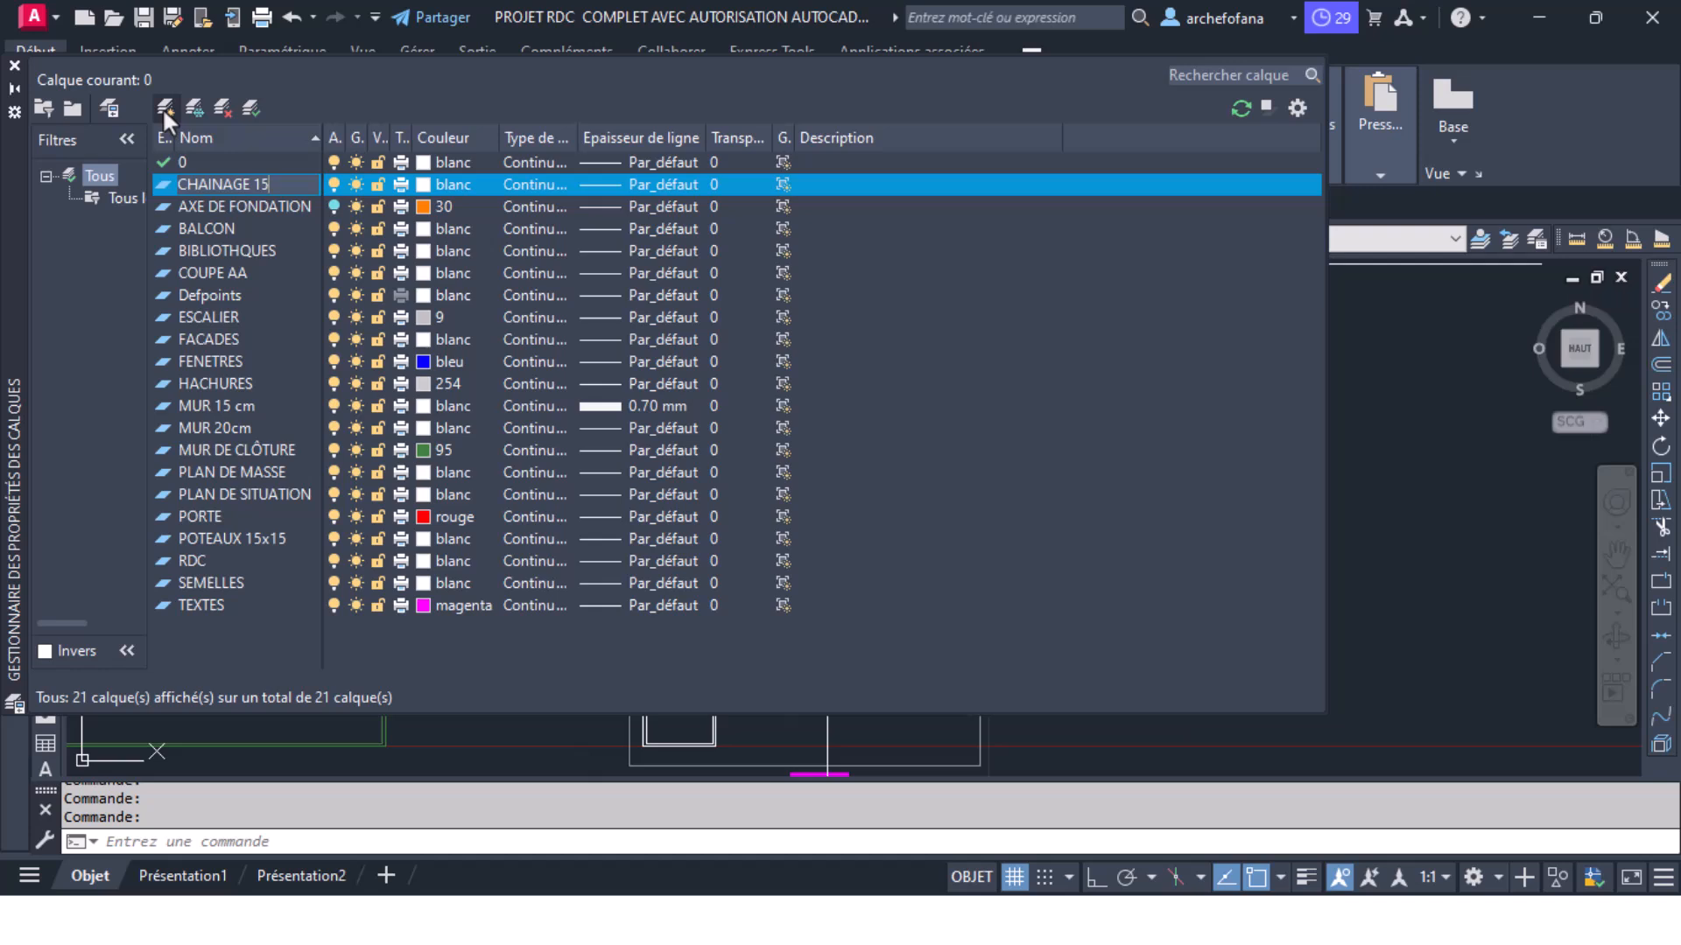
{"action": "type", "text": "xéà"}
{"action": "key", "text": "BackSpace"}
{"action": "key", "text": "BackSpace"}
{"action": "type", "text": "20"}
{"action": "key", "text": "Return"}
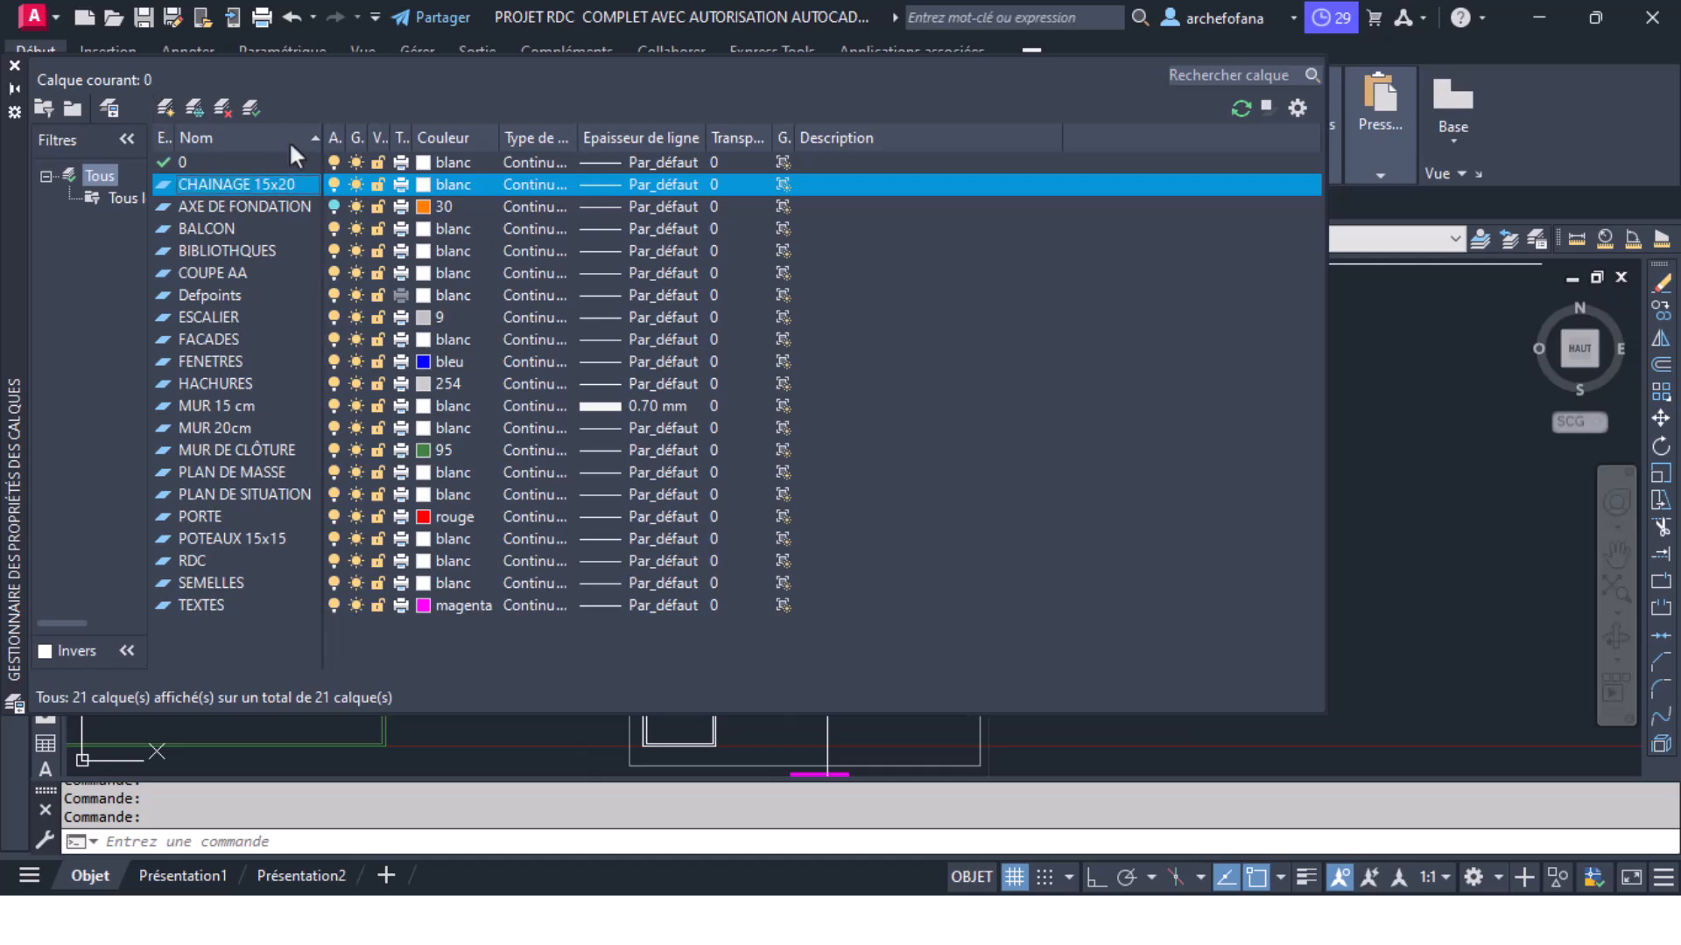
{"action": "left_click", "coordinate": [334, 186]}
{"action": "left_click", "coordinate": [14, 65]}
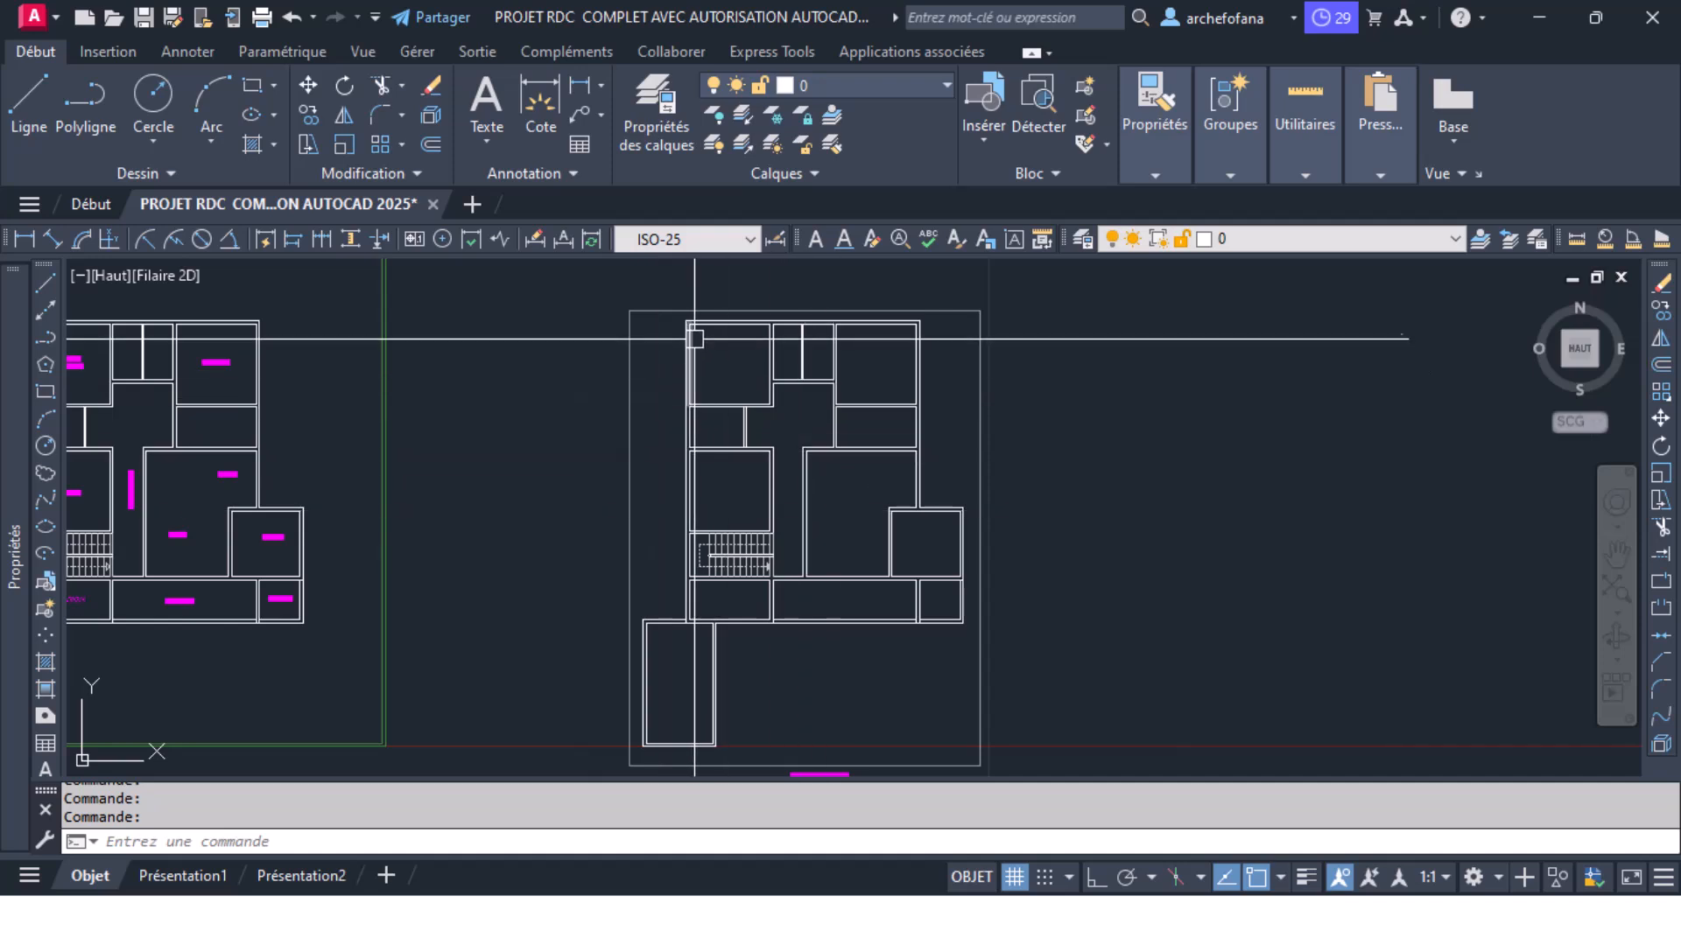
{"action": "left_click", "coordinate": [581, 273]}
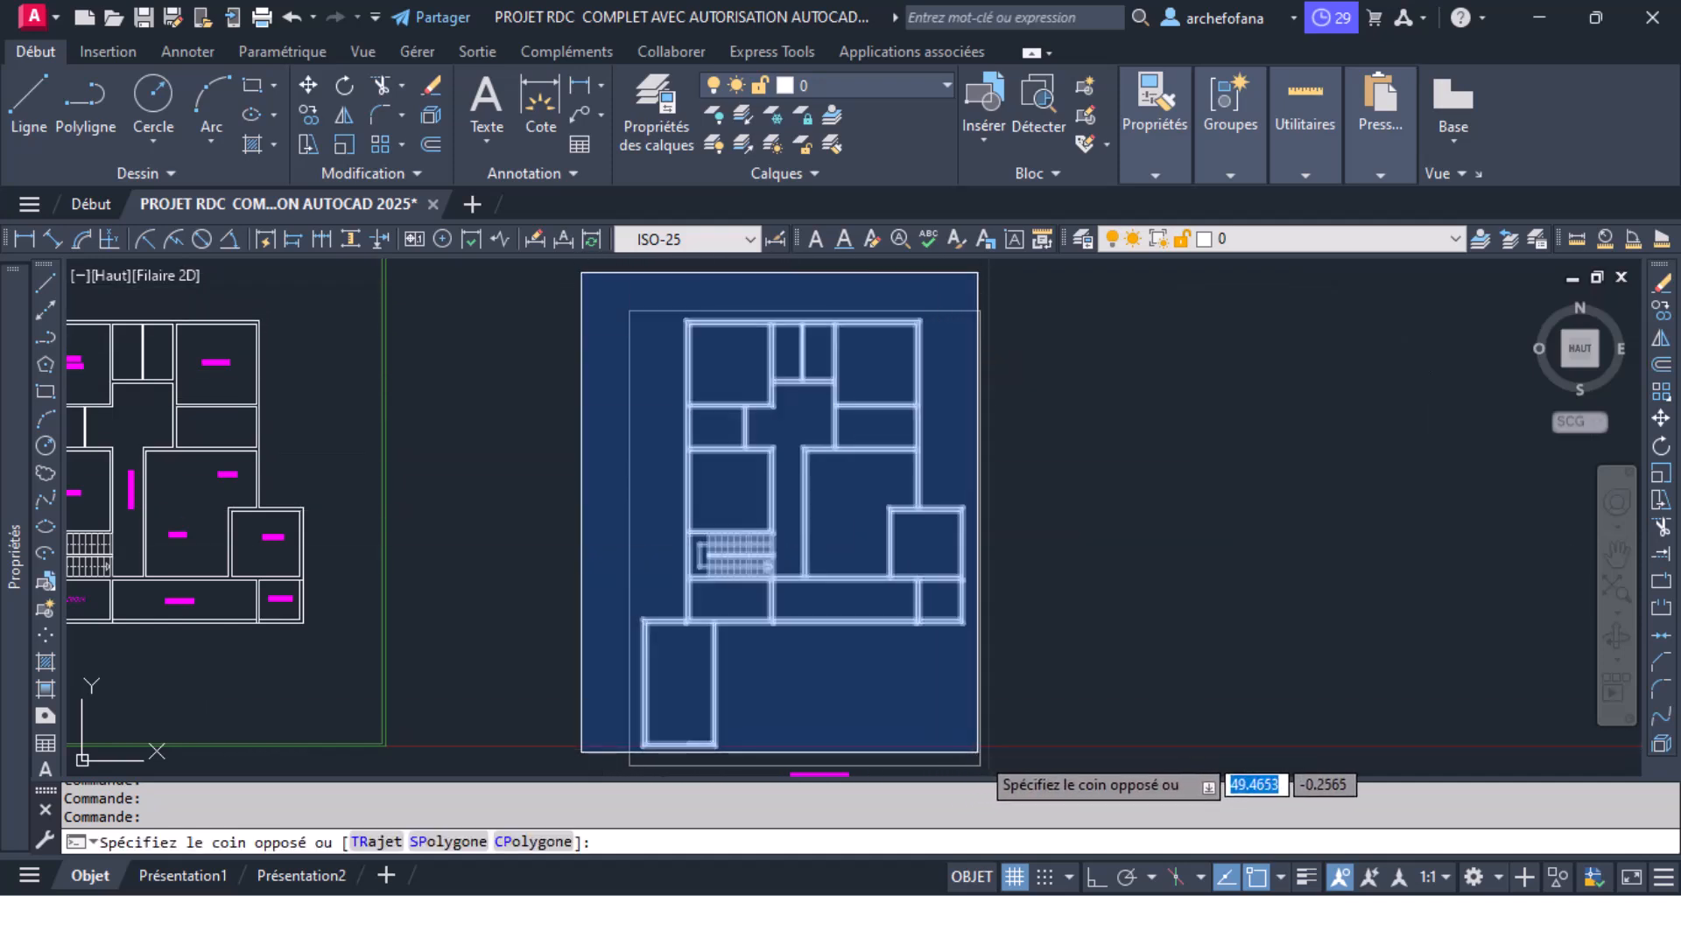
{"action": "left_click", "coordinate": [983, 725]}
{"action": "scroll", "coordinate": [720, 557], "scroll_direction": "up", "scroll_amount": 6}
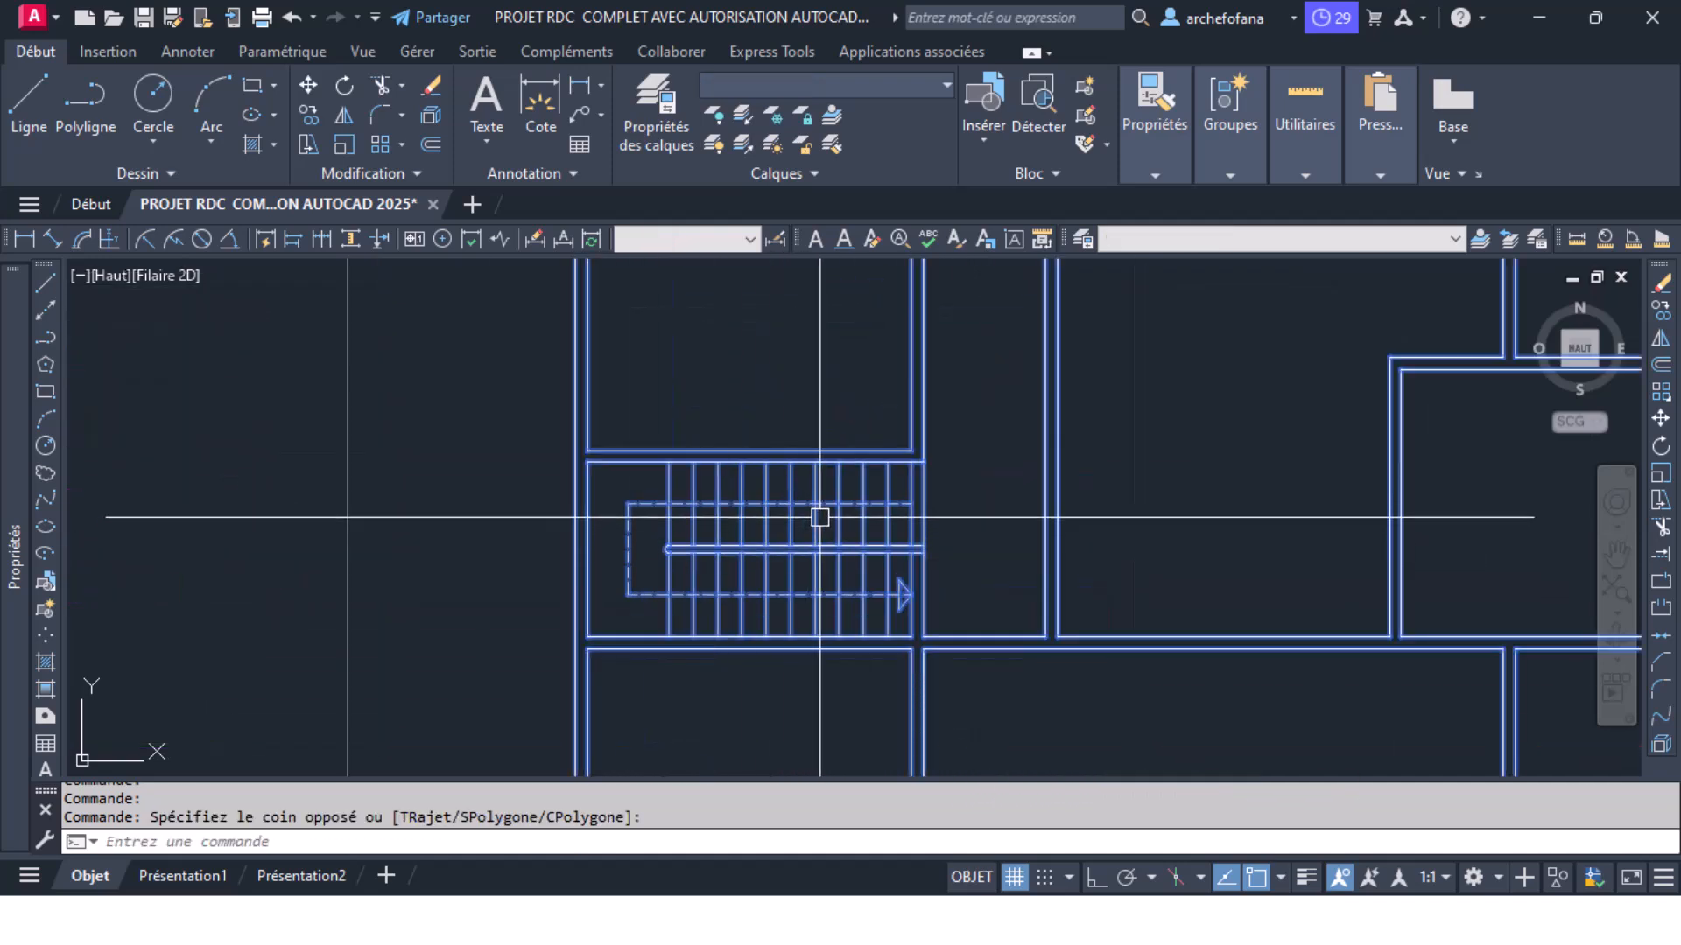
{"action": "key", "text": "Escape"}
{"action": "key", "text": "Escape"}
Step: Delete the staircase in the plan copy, including its treads, central rail and dashed direction arrow
{"action": "scroll", "coordinate": [873, 504], "scroll_direction": "up", "scroll_amount": 4}
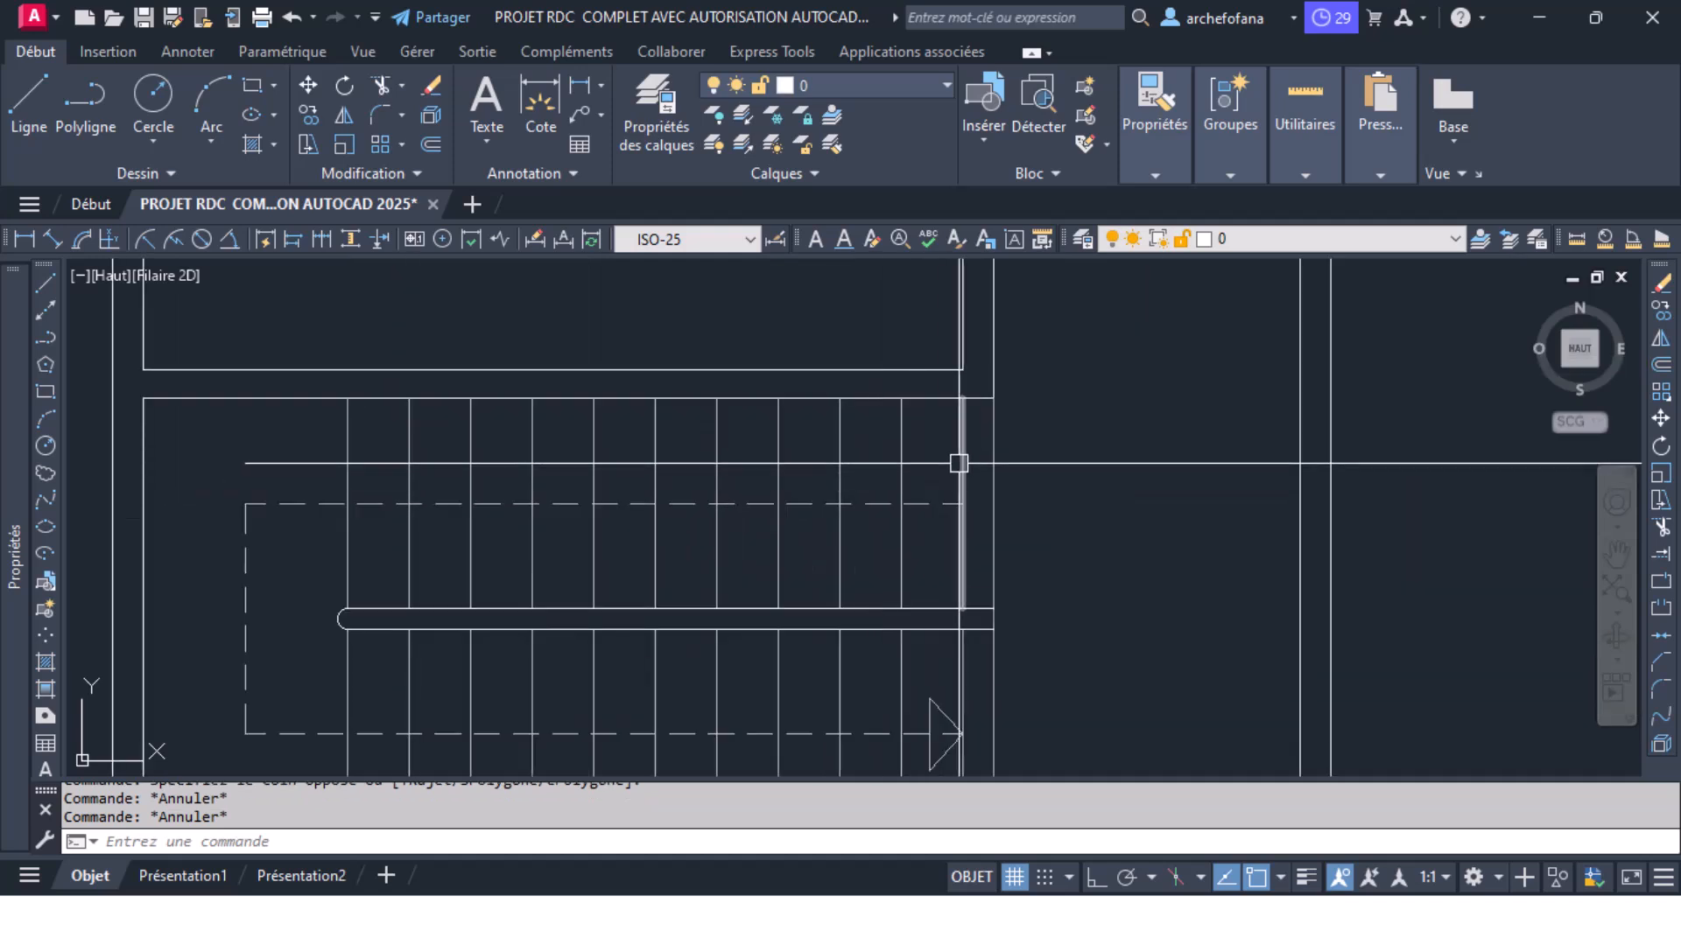
{"action": "left_click", "coordinate": [933, 464]}
{"action": "scroll", "coordinate": [836, 514], "scroll_direction": "down", "scroll_amount": 4}
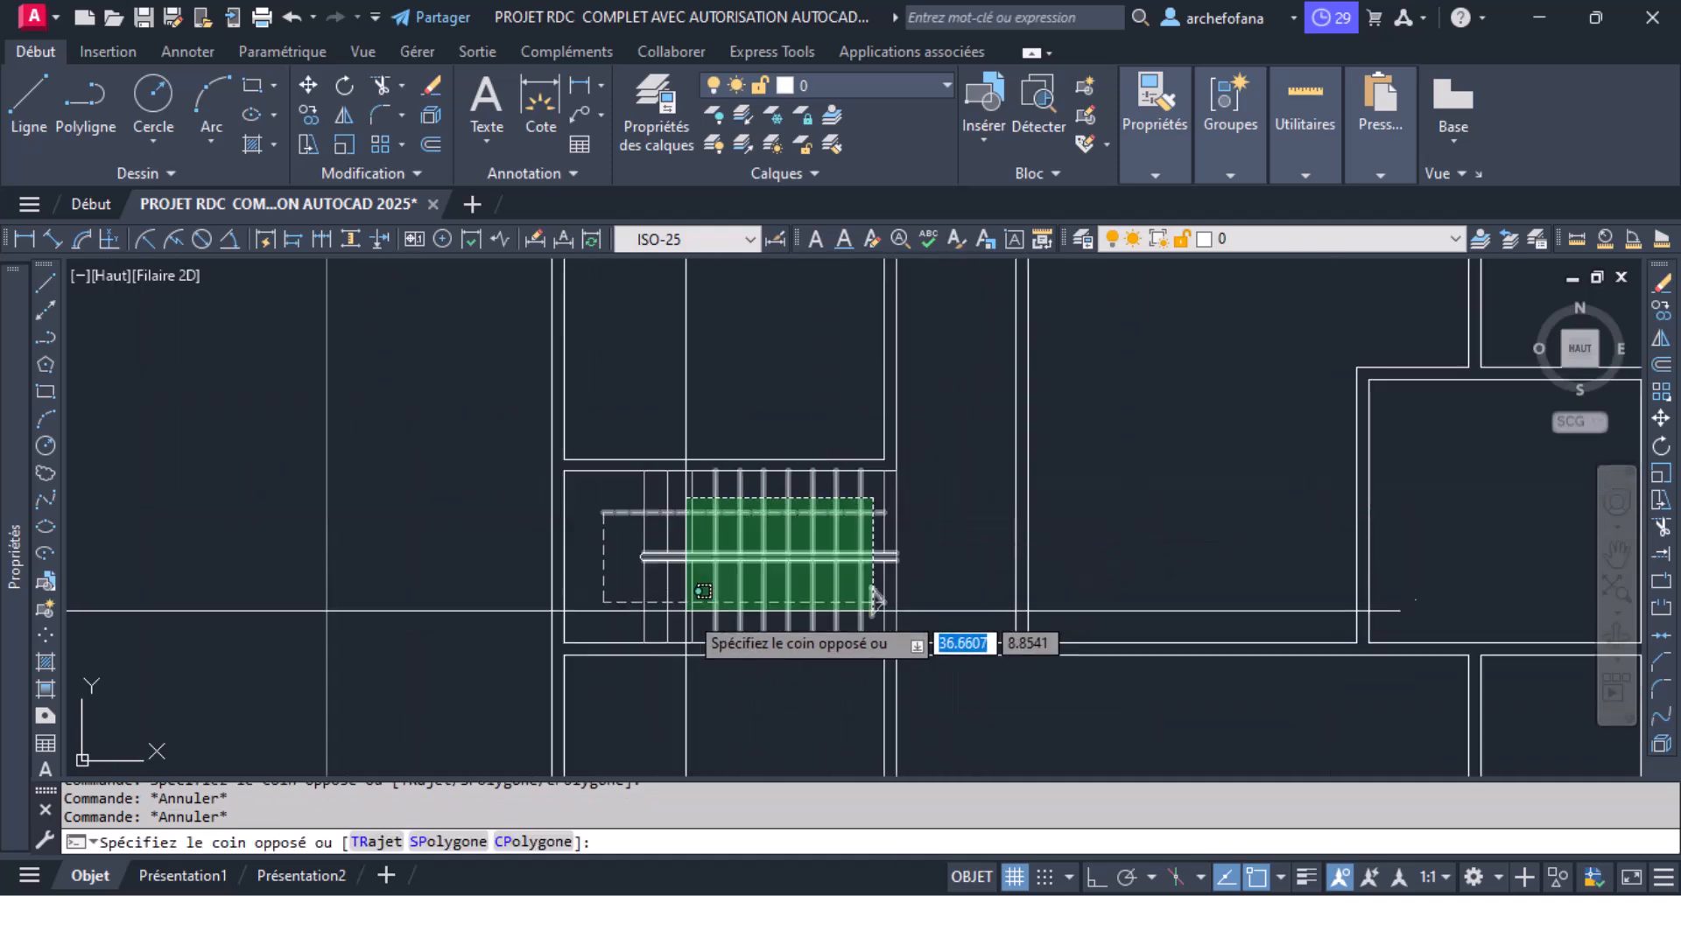
{"action": "left_click", "coordinate": [593, 617]}
{"action": "key", "text": "Delete"}
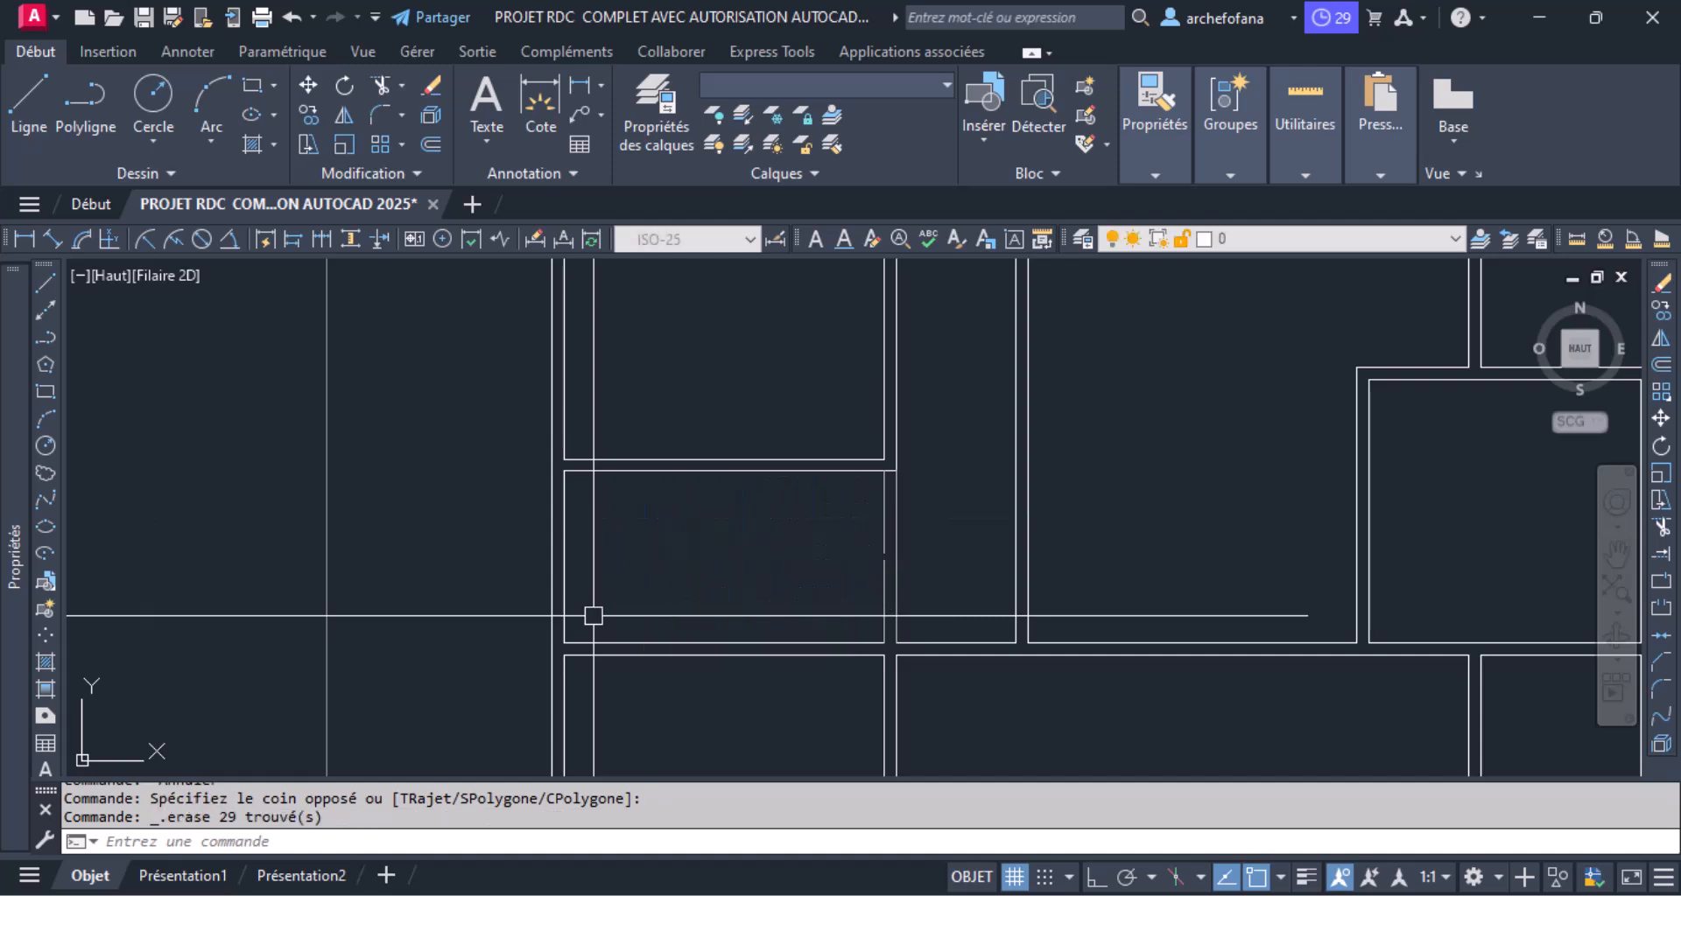
Step: Try deleting wall lines along the right side of the emptied stair room and undo the deletion
{"action": "left_click", "coordinate": [879, 531]}
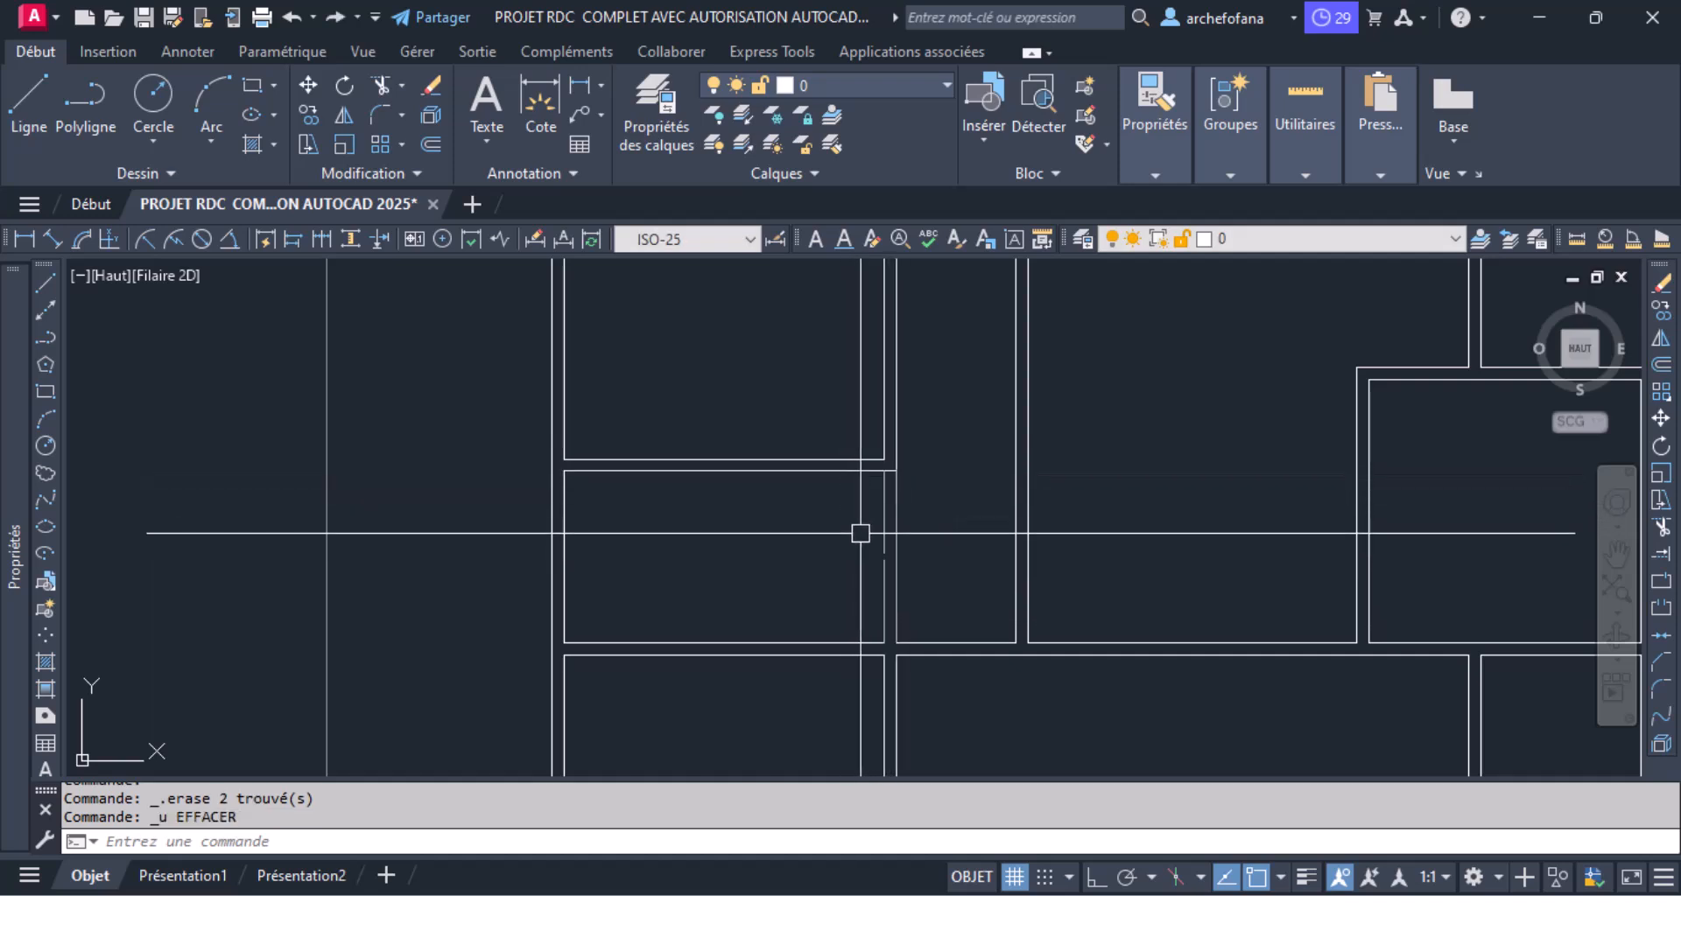
{"action": "key", "text": "ctrl+z"}
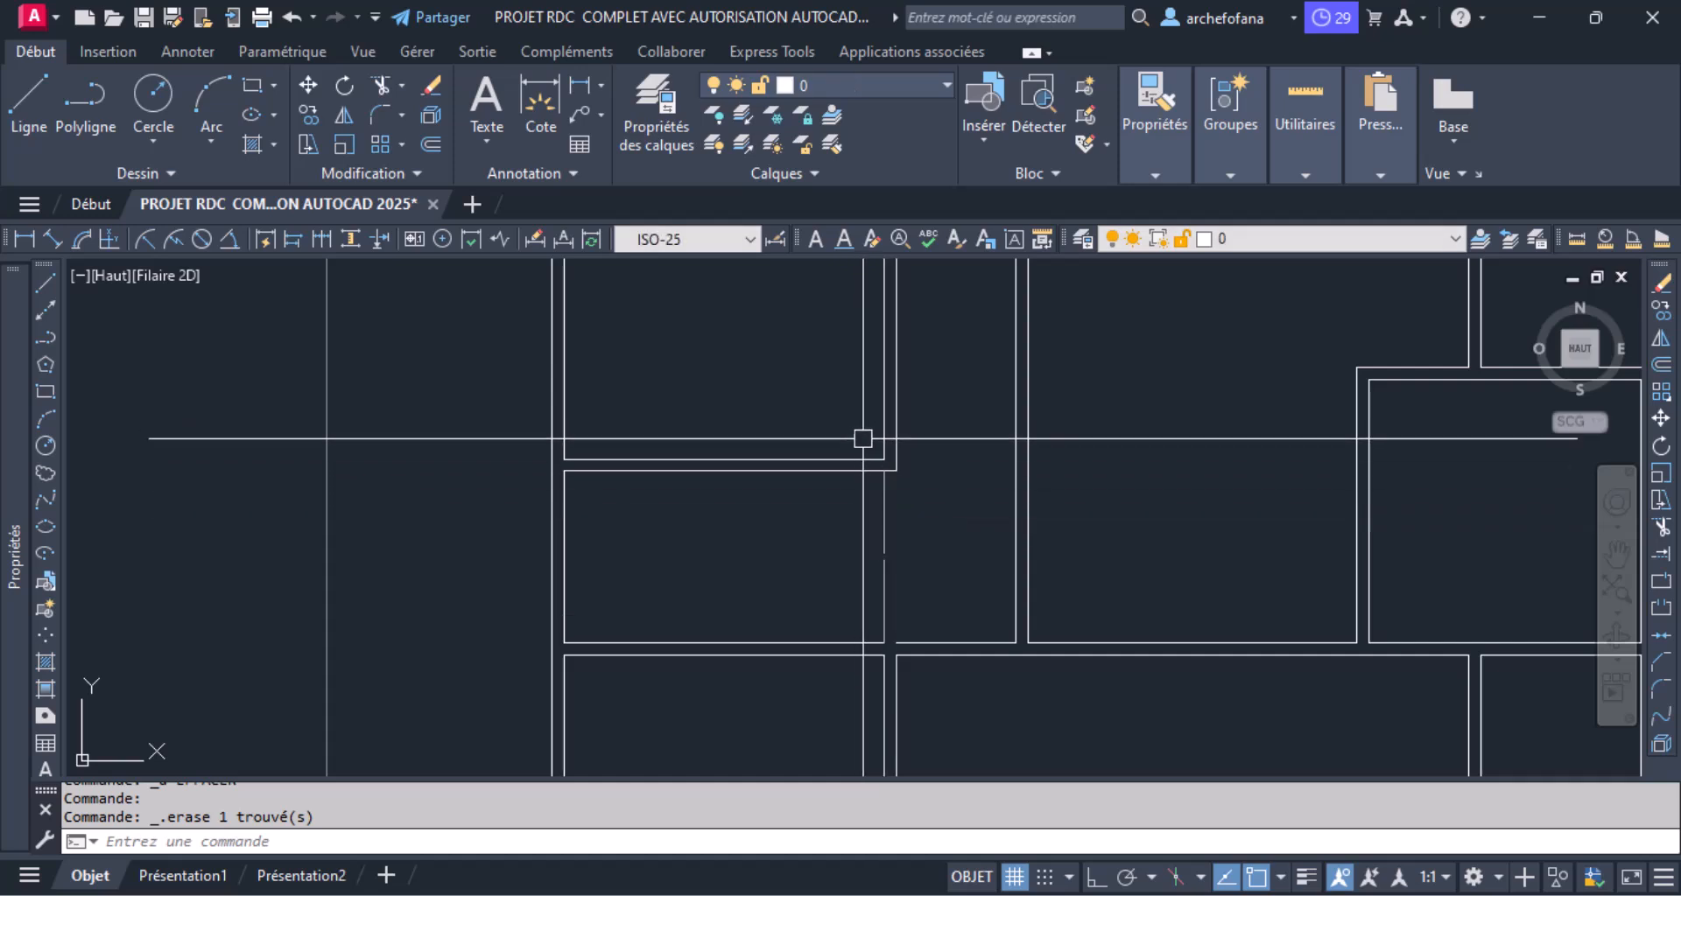
{"action": "key", "text": "Escape"}
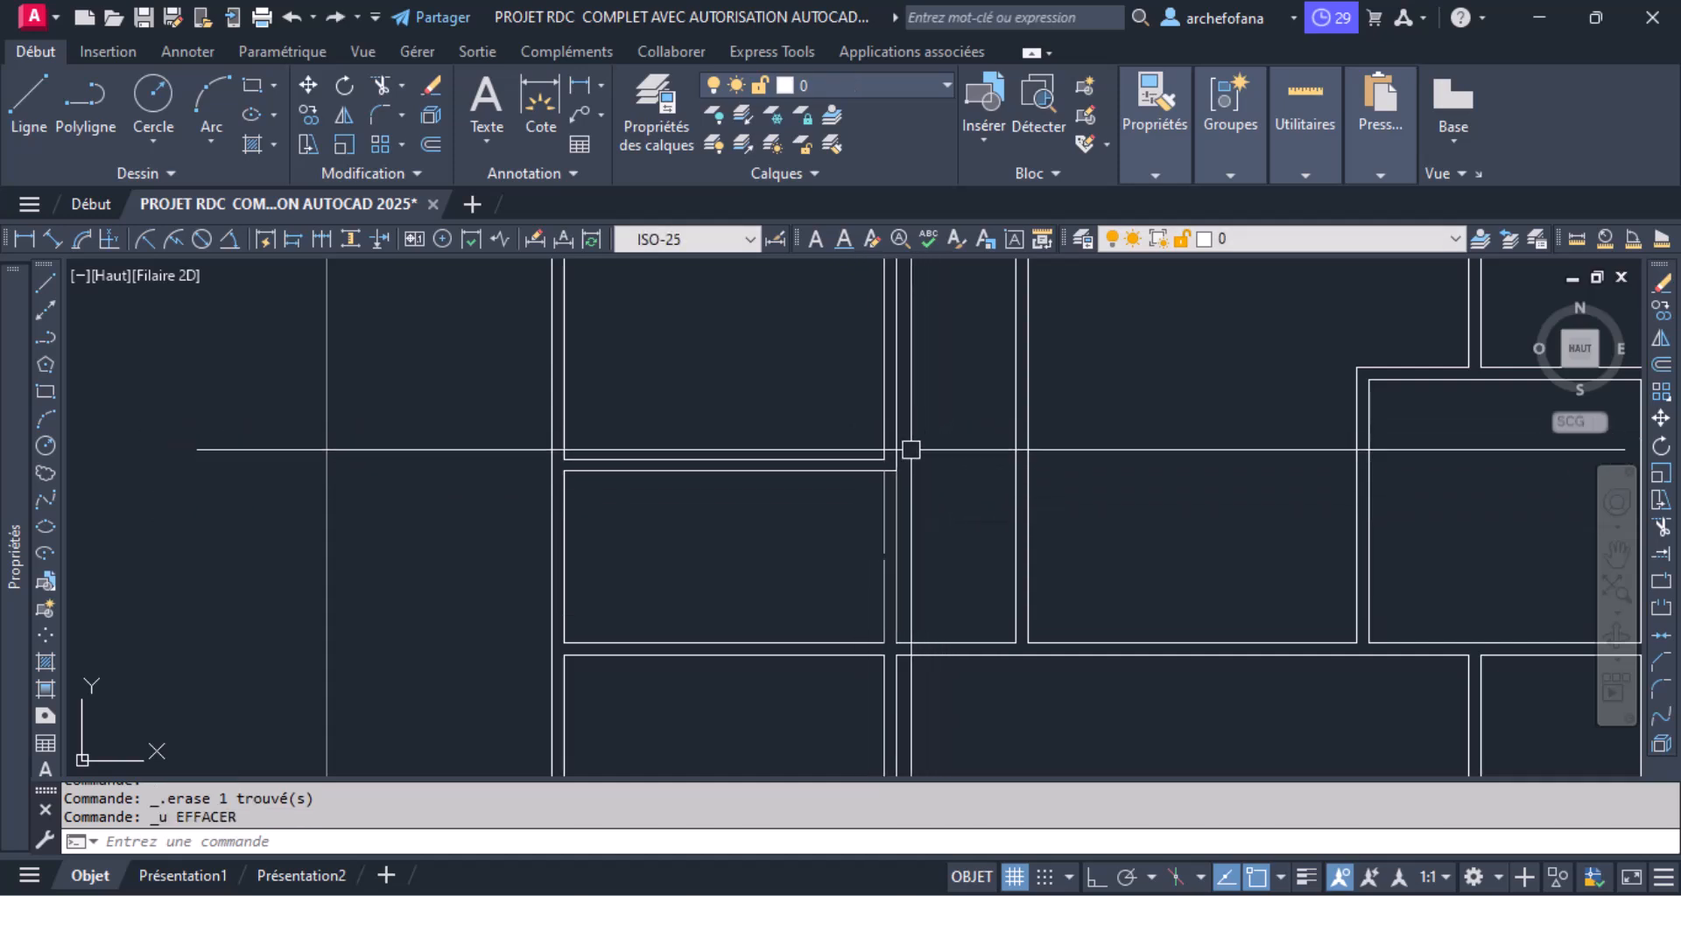
Step: Delete the upper broken line segment on the stair room's right wall, fillet the remaining wall lines into a square corner, and save
{"action": "left_click", "coordinate": [884, 513]}
{"action": "key", "text": "Delete"}
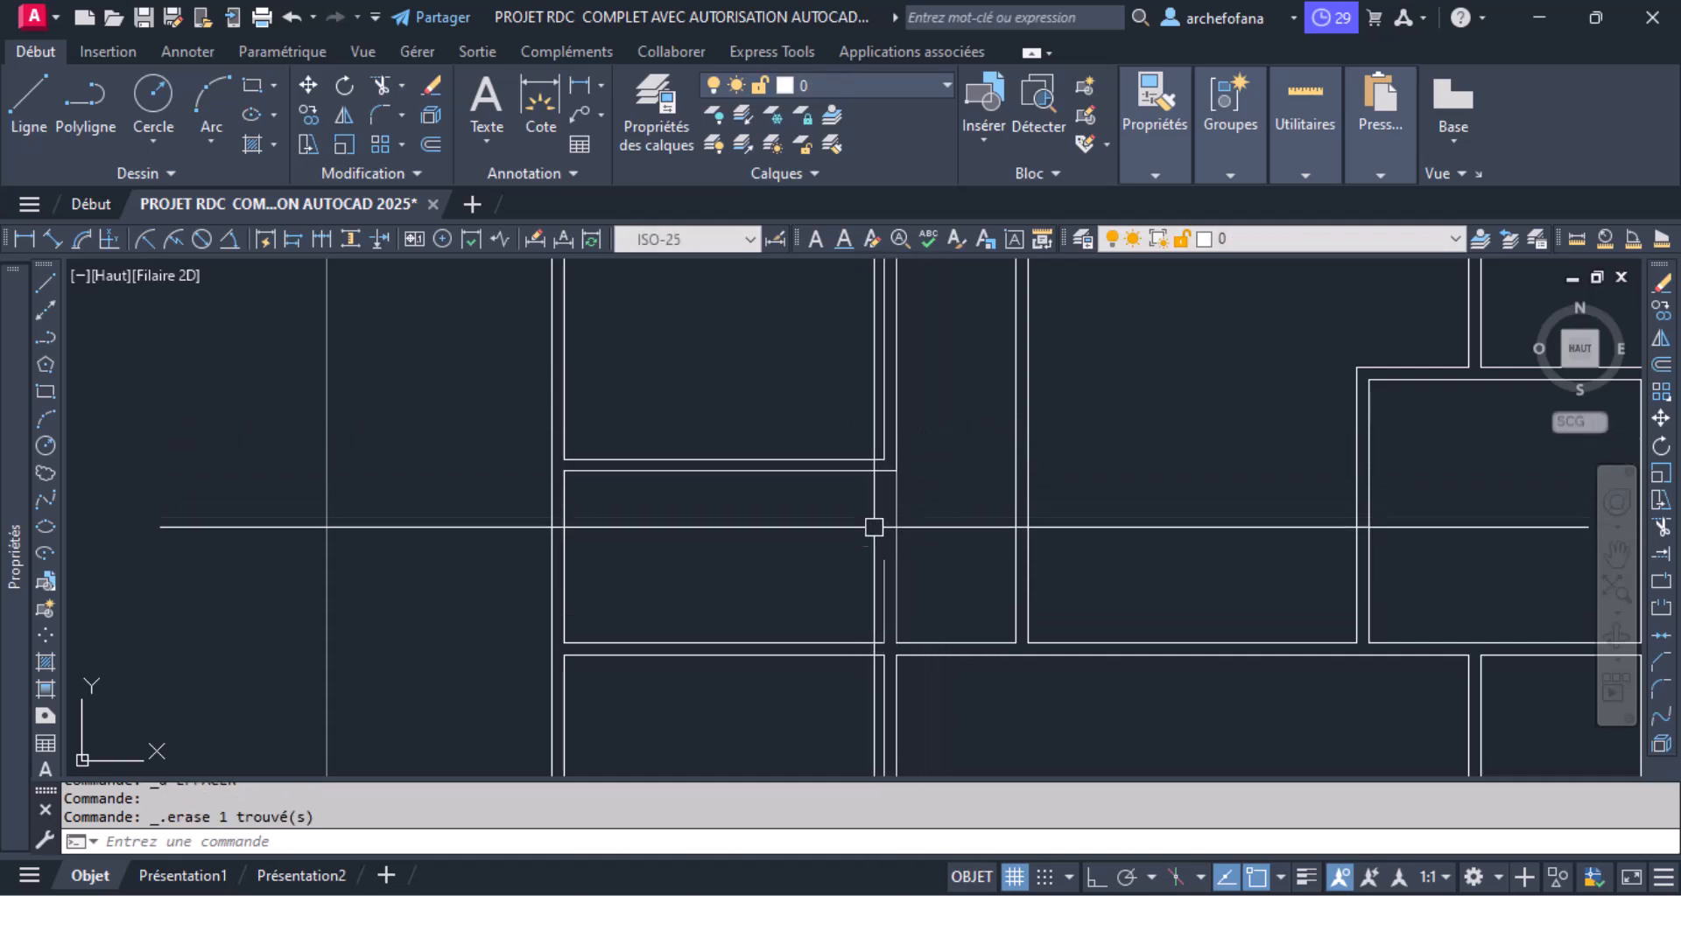
{"action": "left_click", "coordinate": [379, 112]}
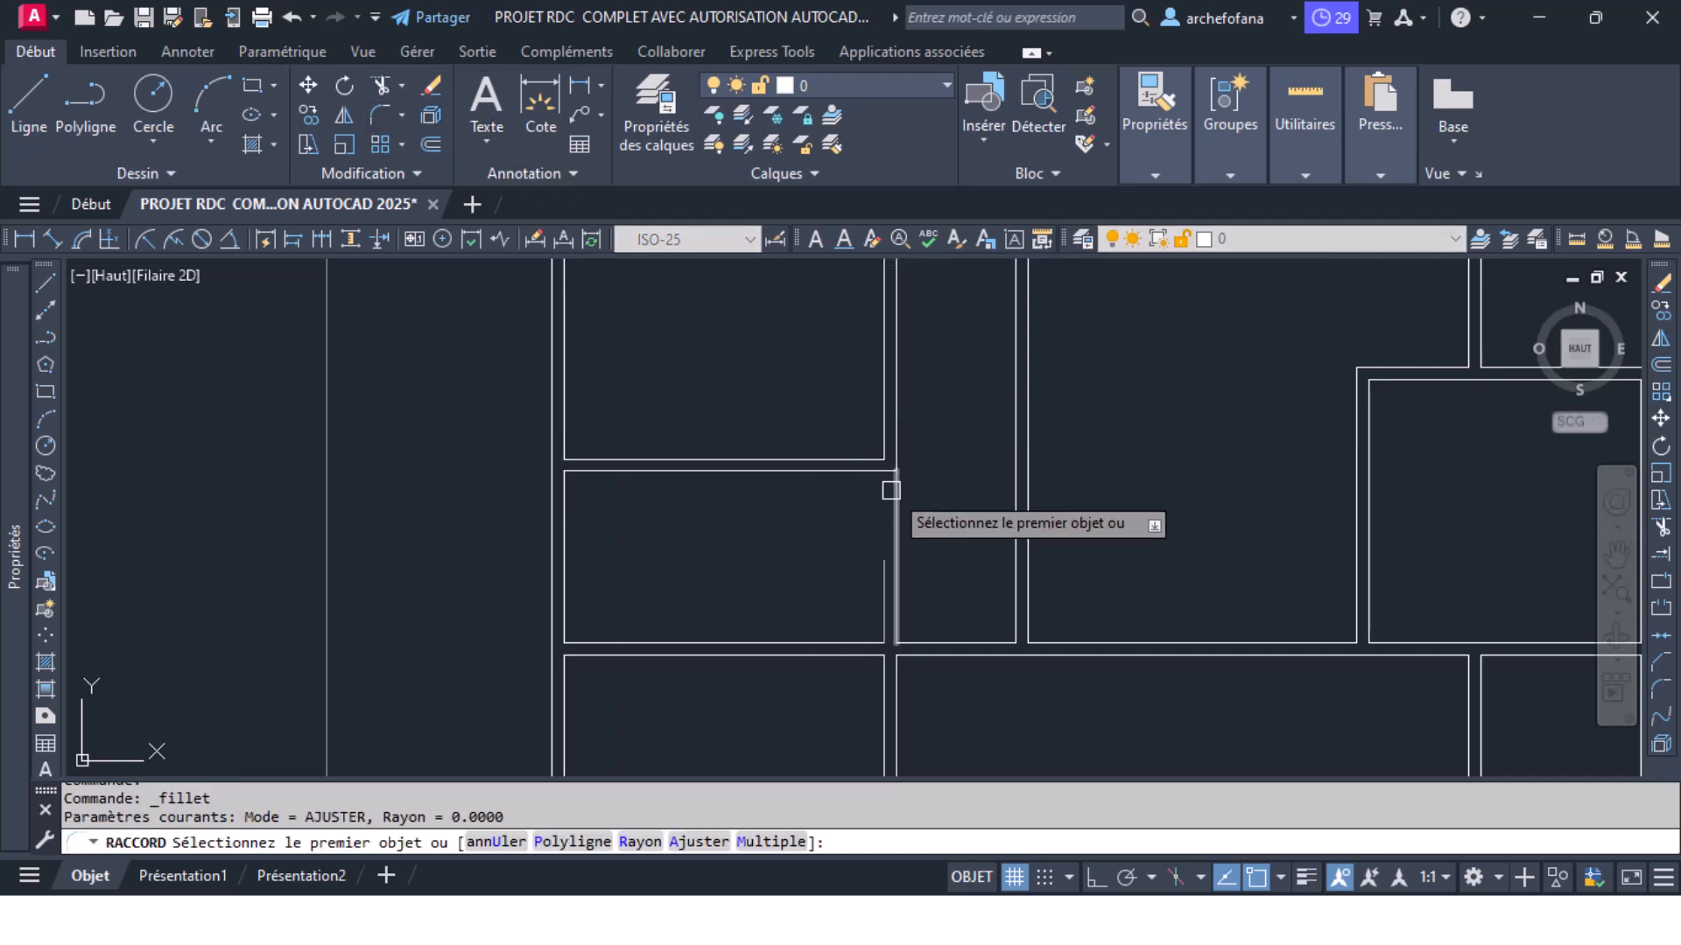
{"action": "left_click", "coordinate": [858, 472]}
{"action": "left_click", "coordinate": [877, 590]}
{"action": "scroll", "coordinate": [946, 517], "scroll_direction": "down", "scroll_amount": 4}
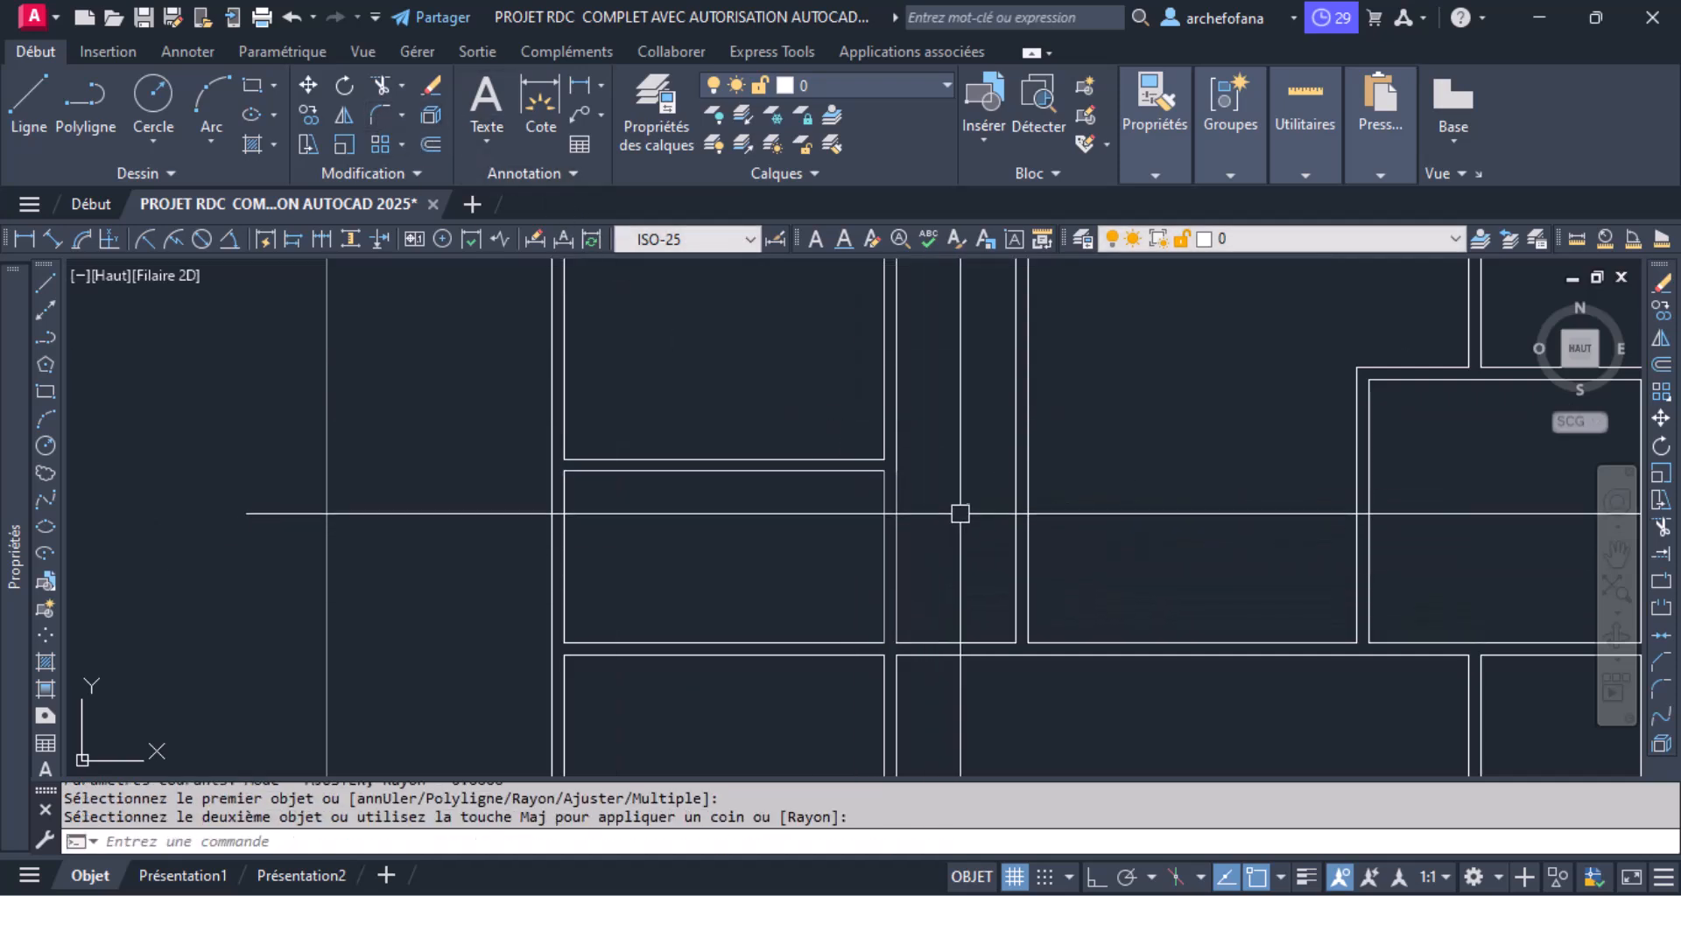
{"action": "scroll", "coordinate": [930, 496], "scroll_direction": "down", "scroll_amount": 4}
{"action": "key", "text": "ctrl+s"}
Step: Put all the walls of the plan copy inside the frame on the CHAINAGE 15x20 layer
{"action": "left_click", "coordinate": [726, 269]}
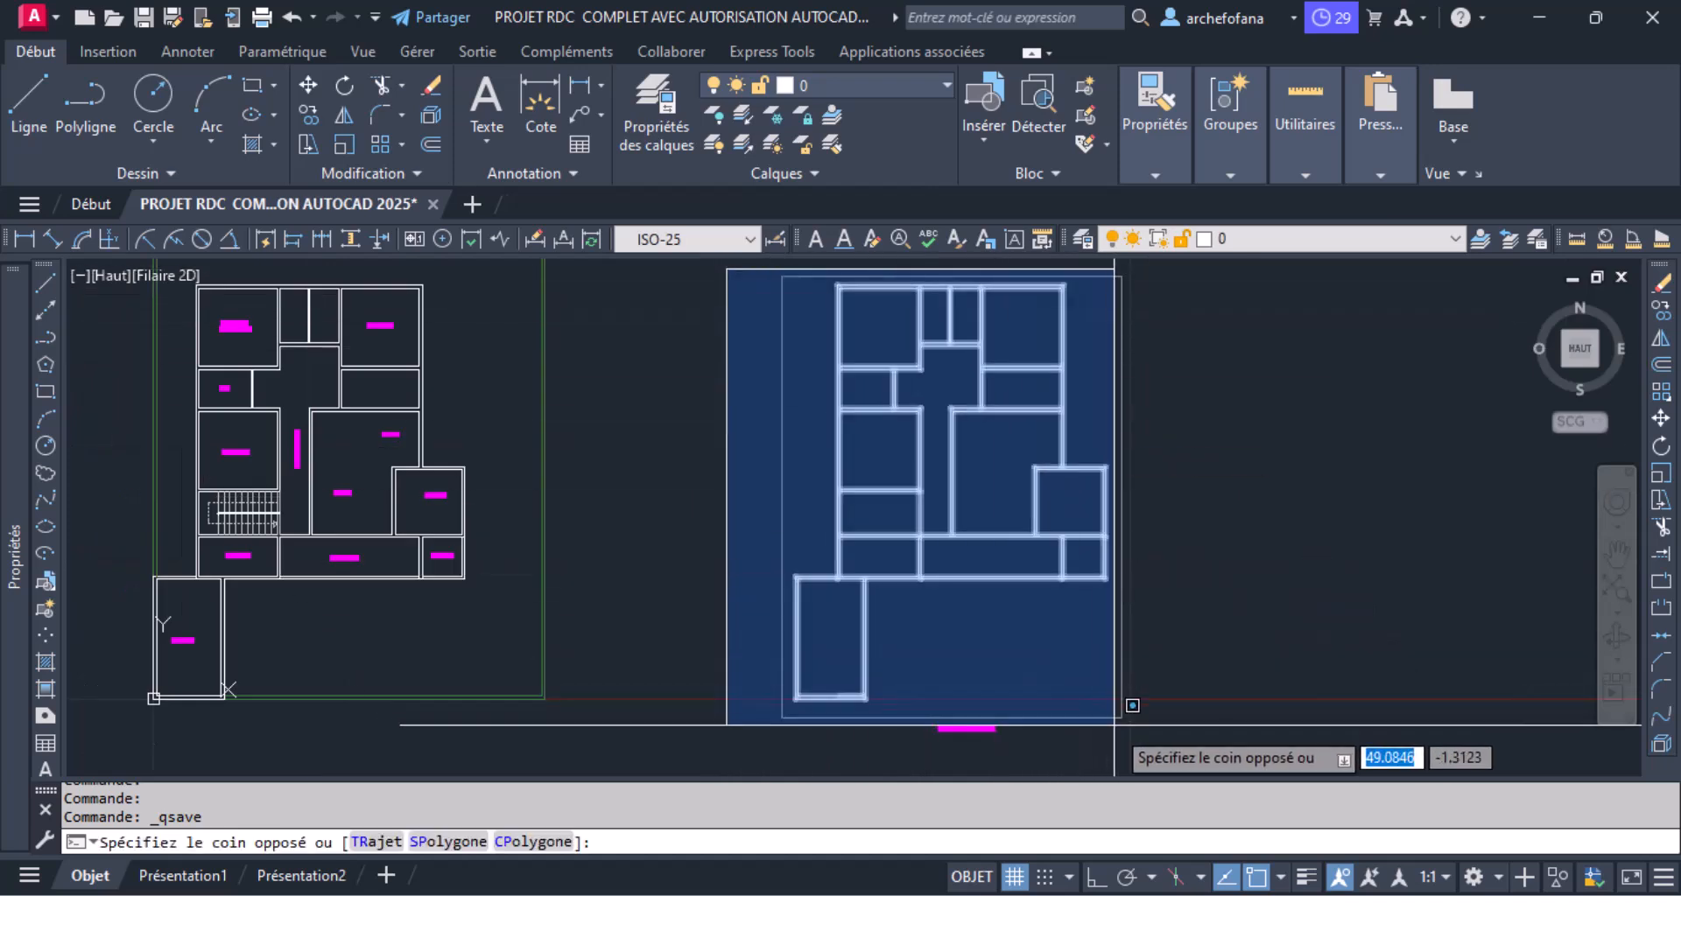
{"action": "left_click", "coordinate": [1119, 729]}
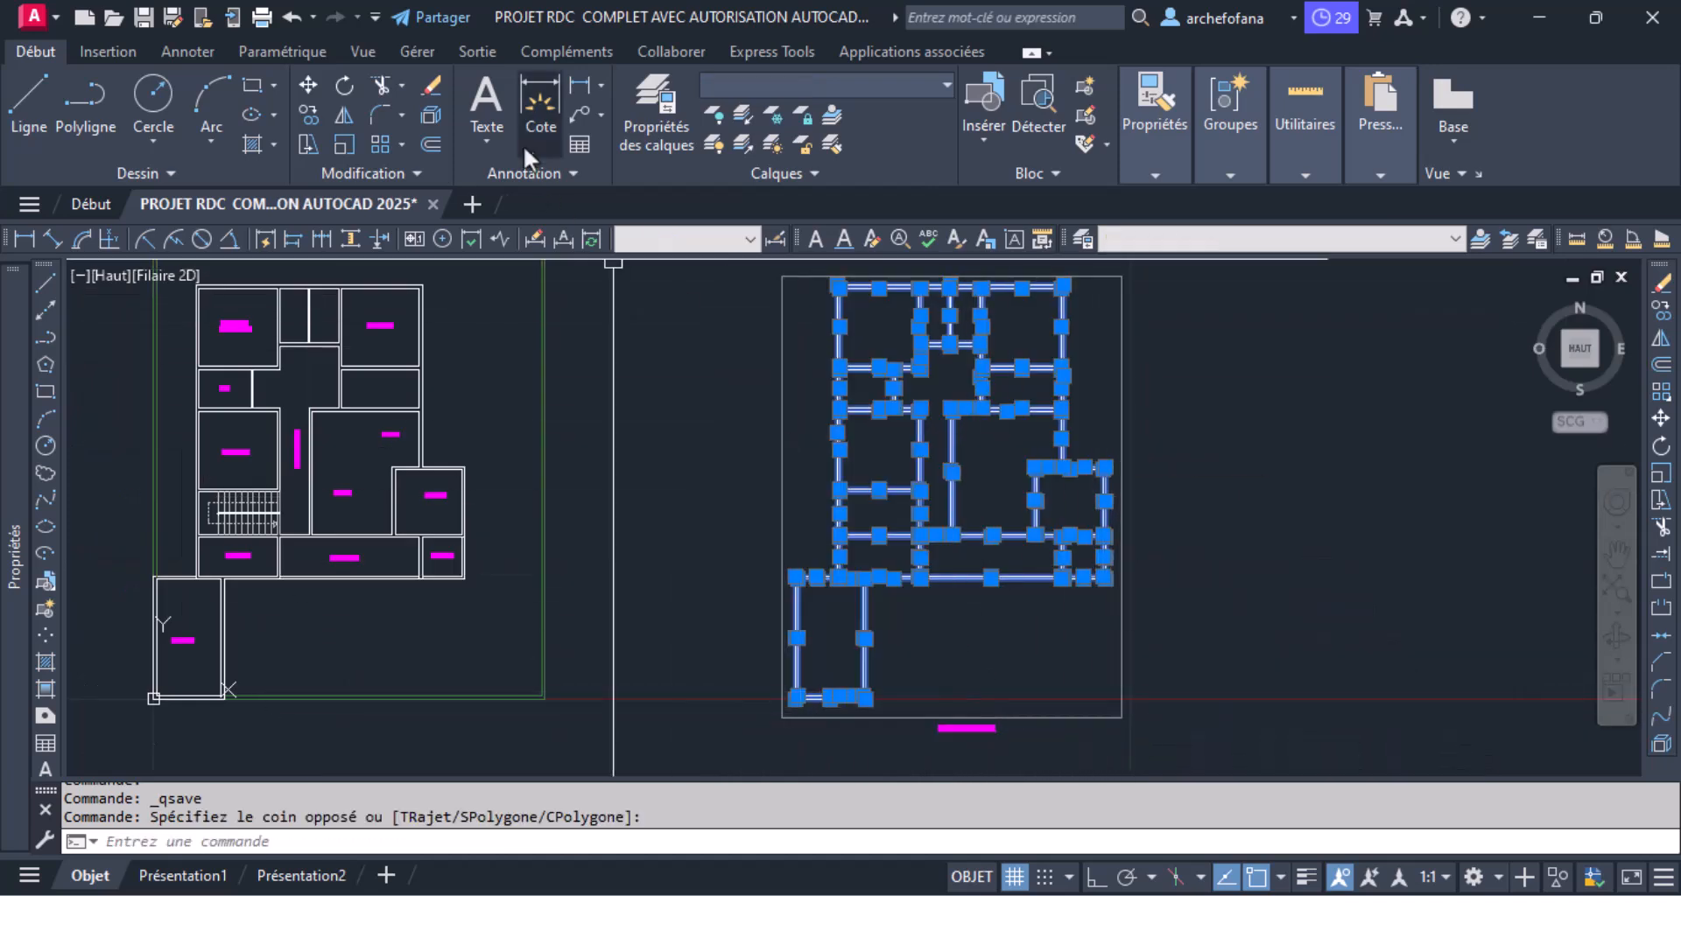
{"action": "left_click", "coordinate": [859, 95]}
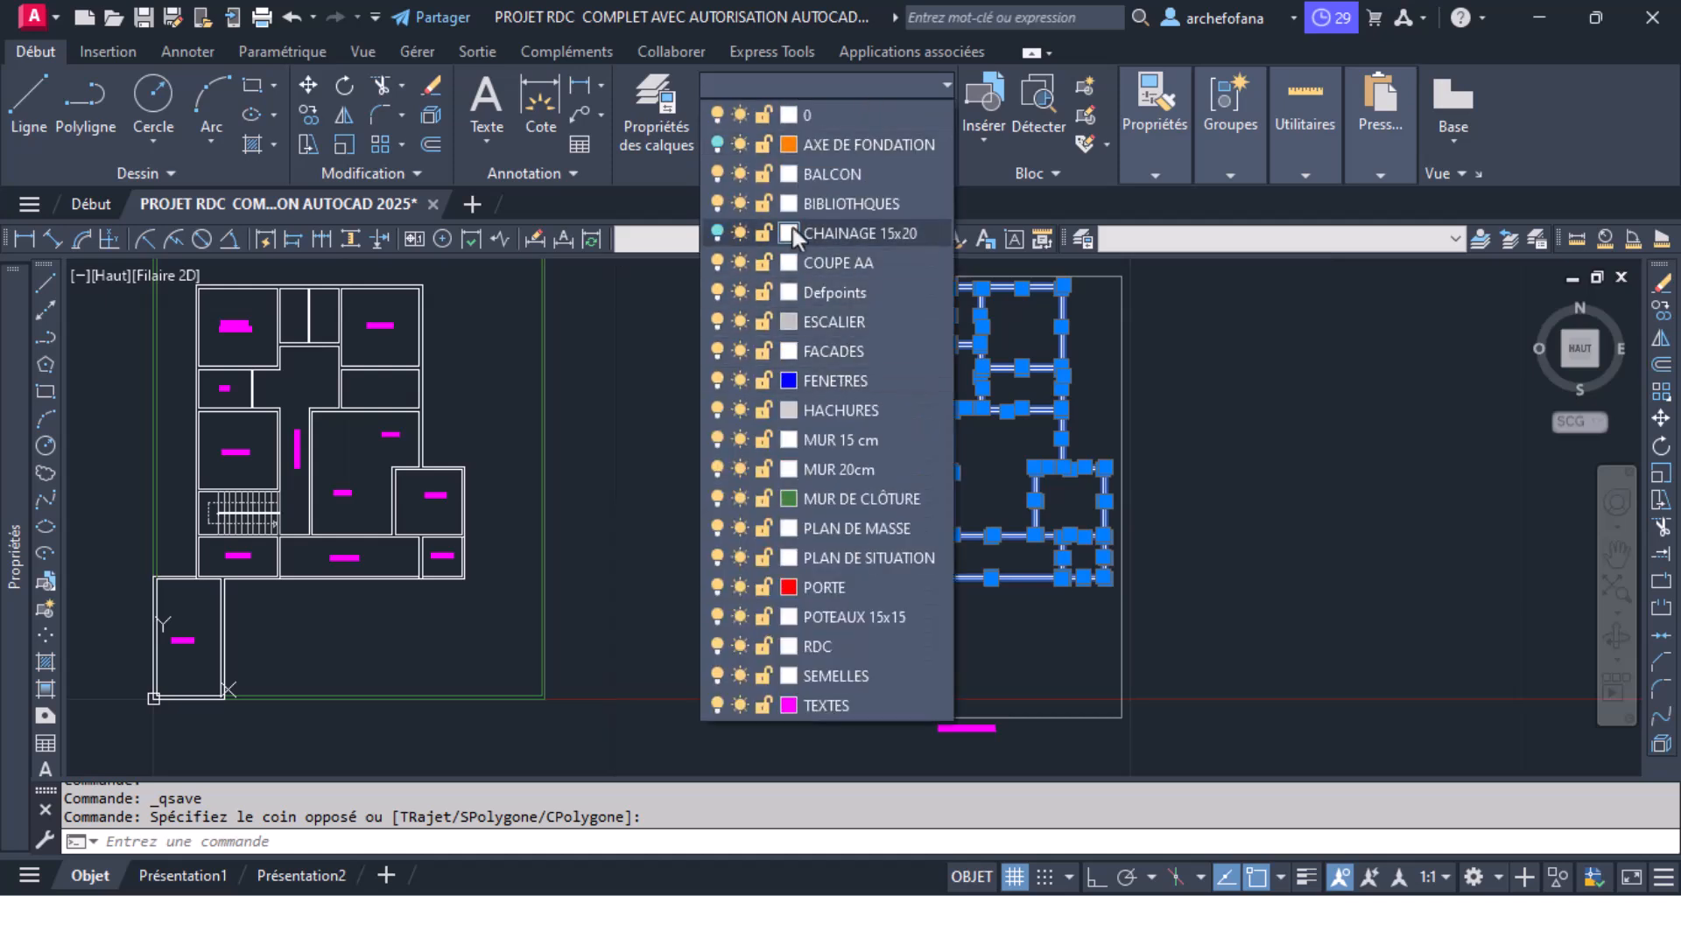
{"action": "left_click", "coordinate": [827, 233]}
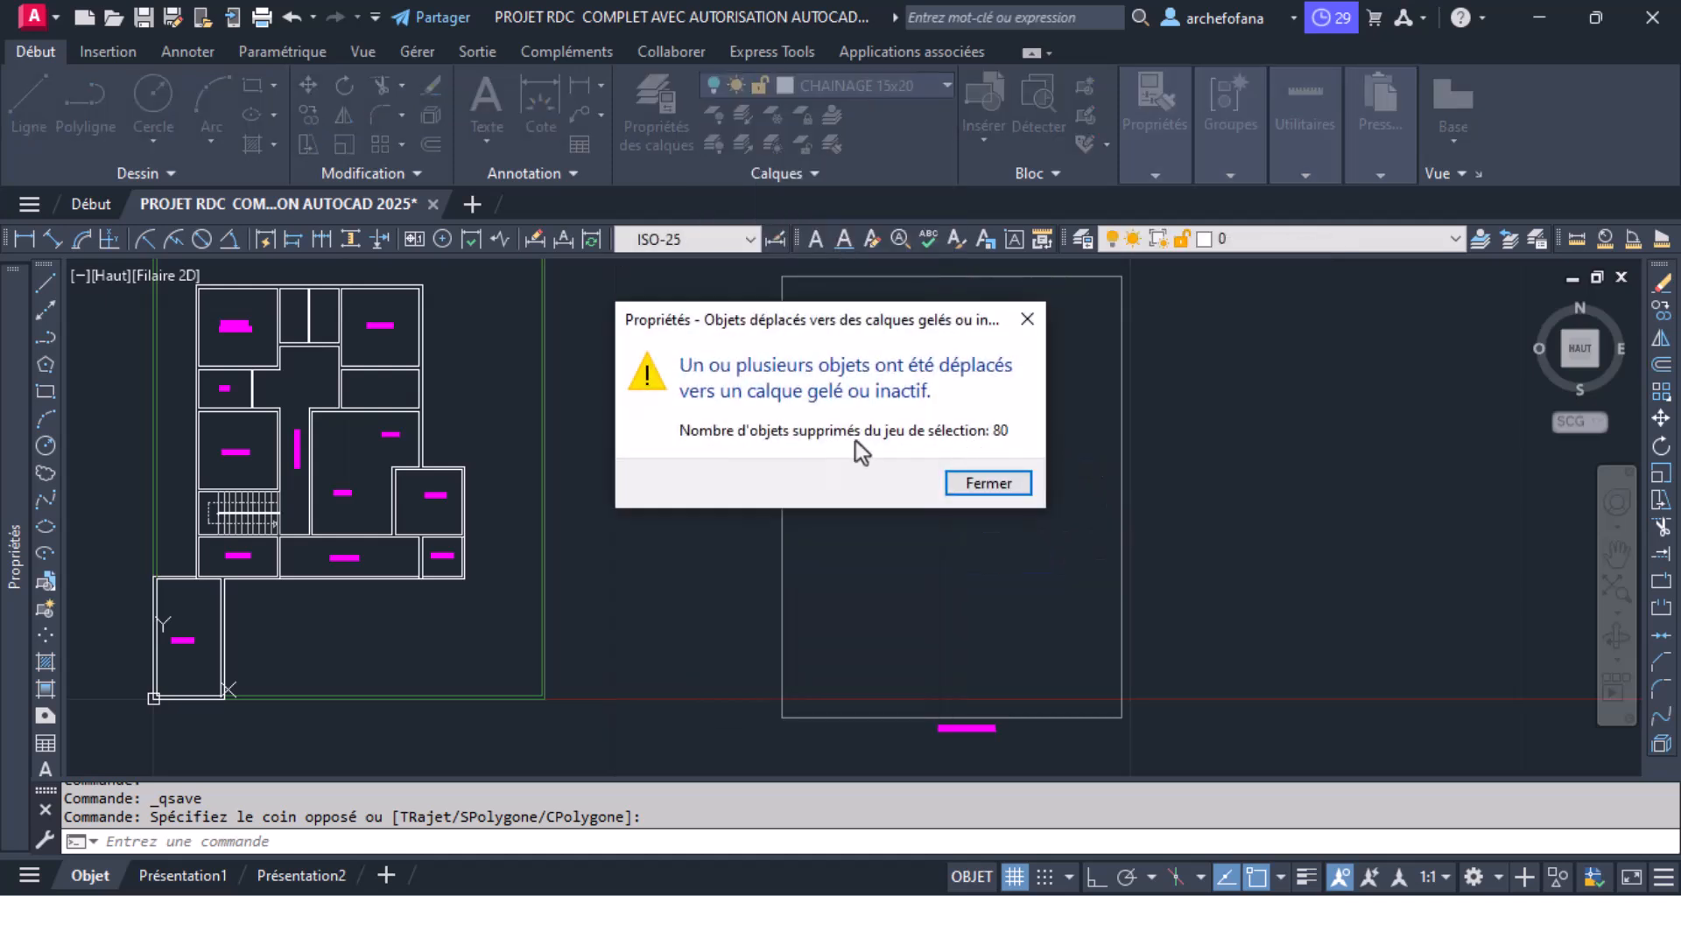
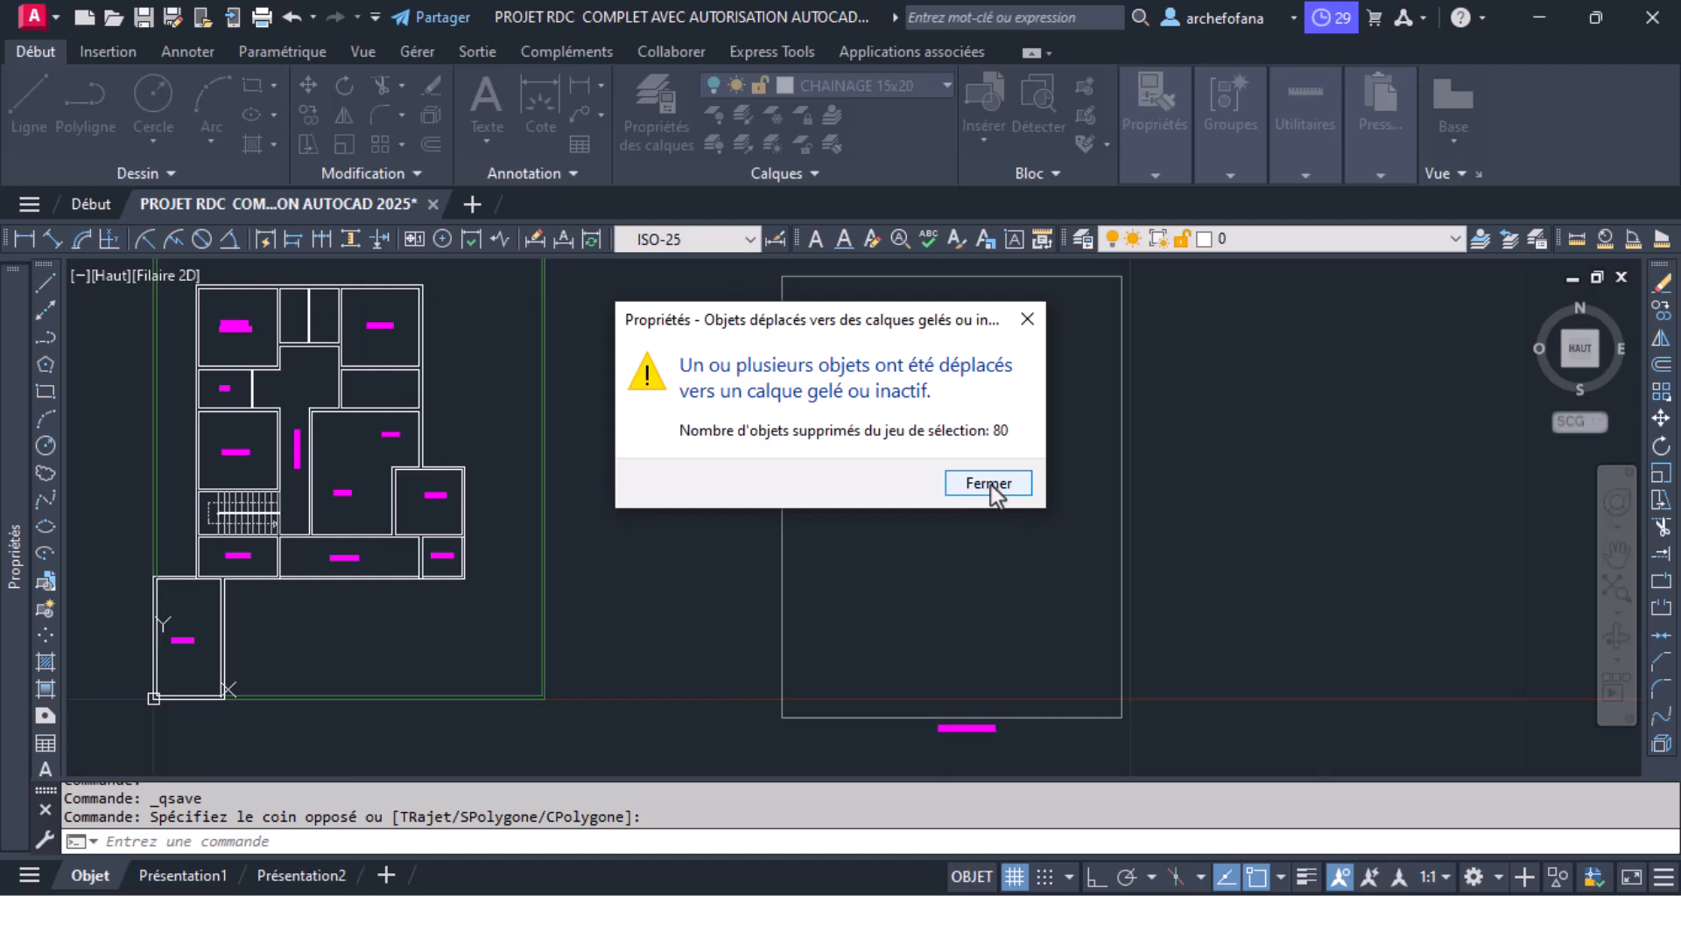
{"action": "left_click", "coordinate": [989, 485]}
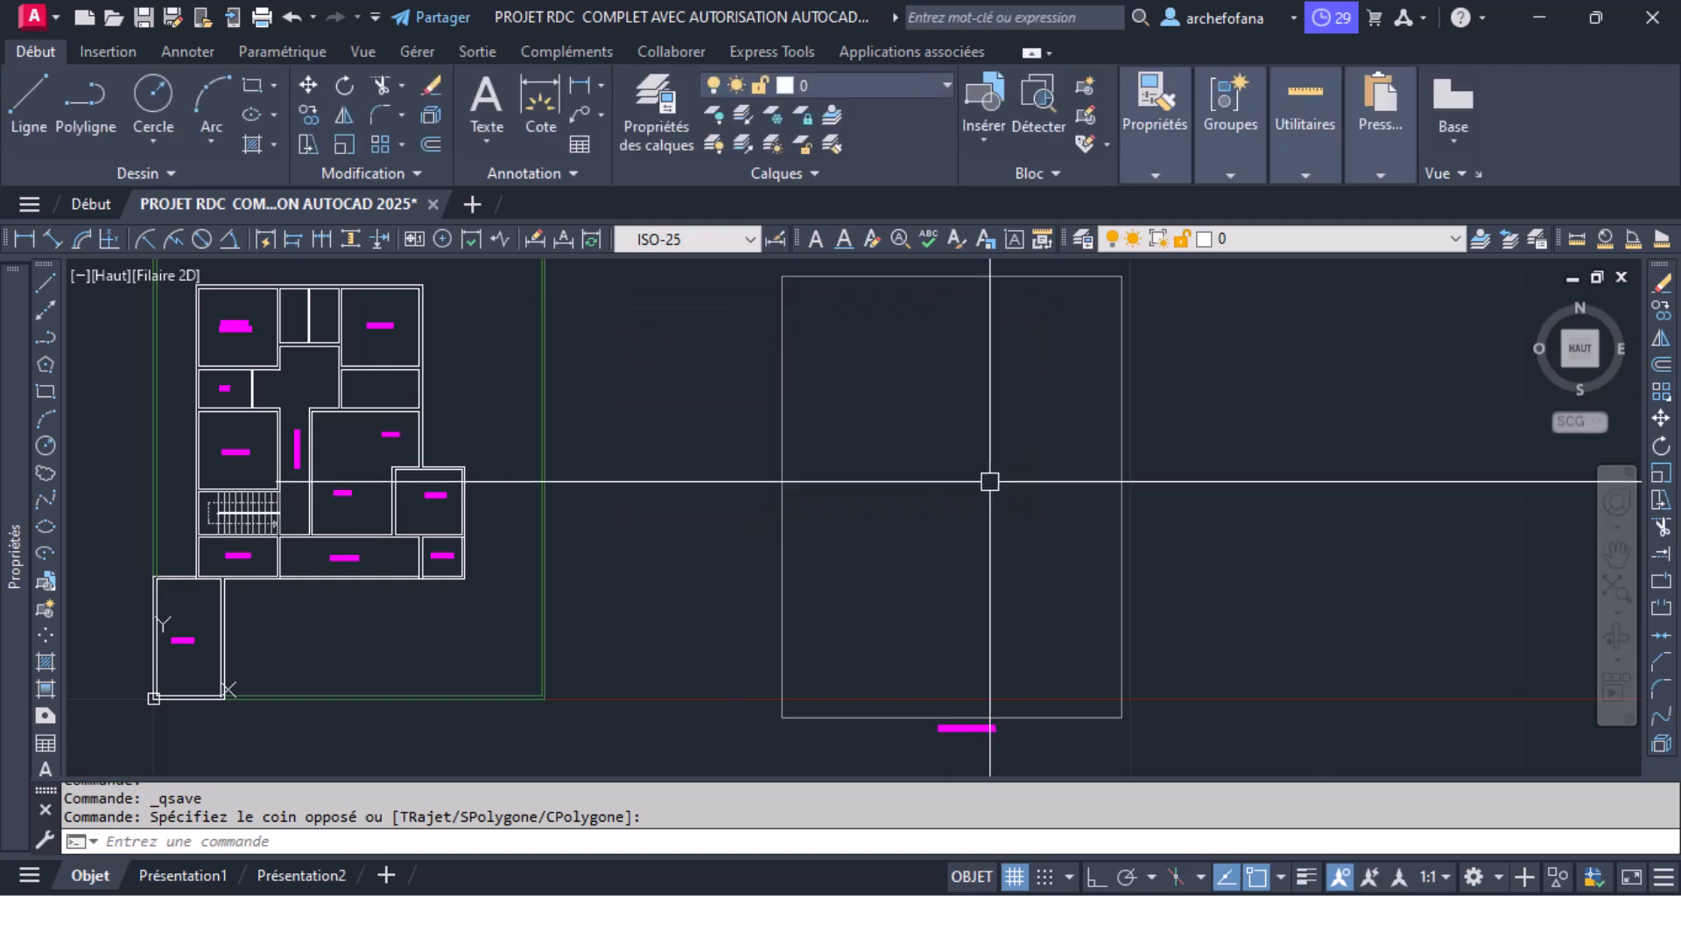
{"action": "key", "text": "Escape"}
{"action": "key", "text": "Escape"}
Step: Turn on the CHAINAGE 15x20 layer
{"action": "left_click", "coordinate": [821, 87]}
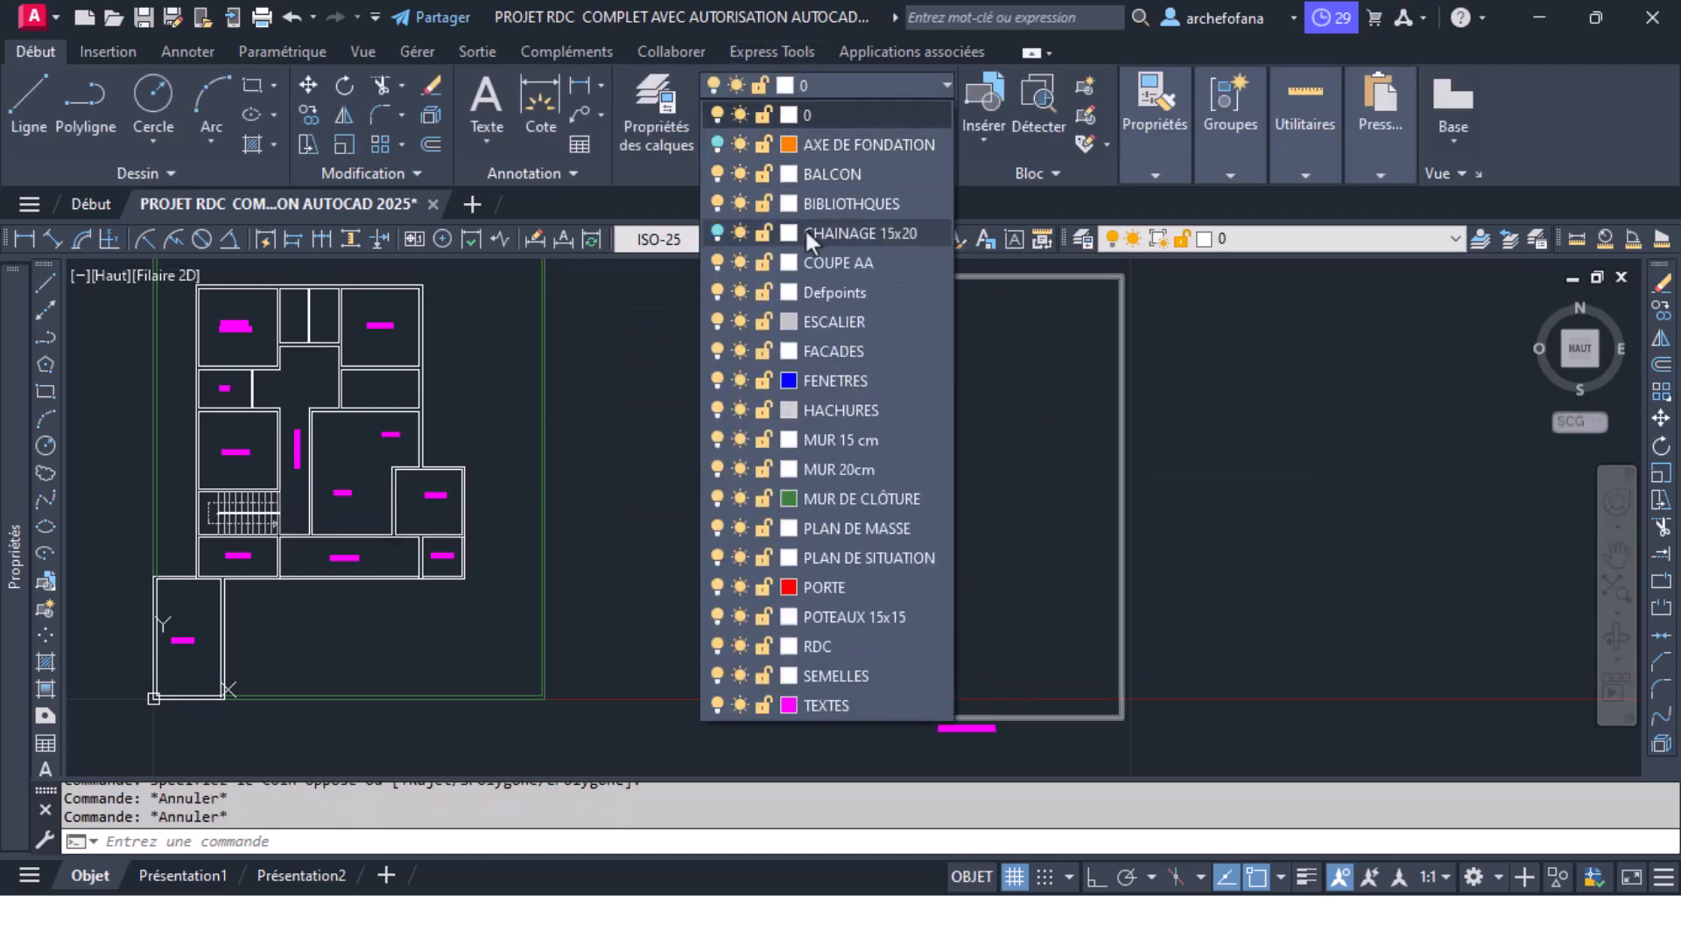
{"action": "left_click", "coordinate": [717, 233]}
{"action": "left_click", "coordinate": [1051, 481]}
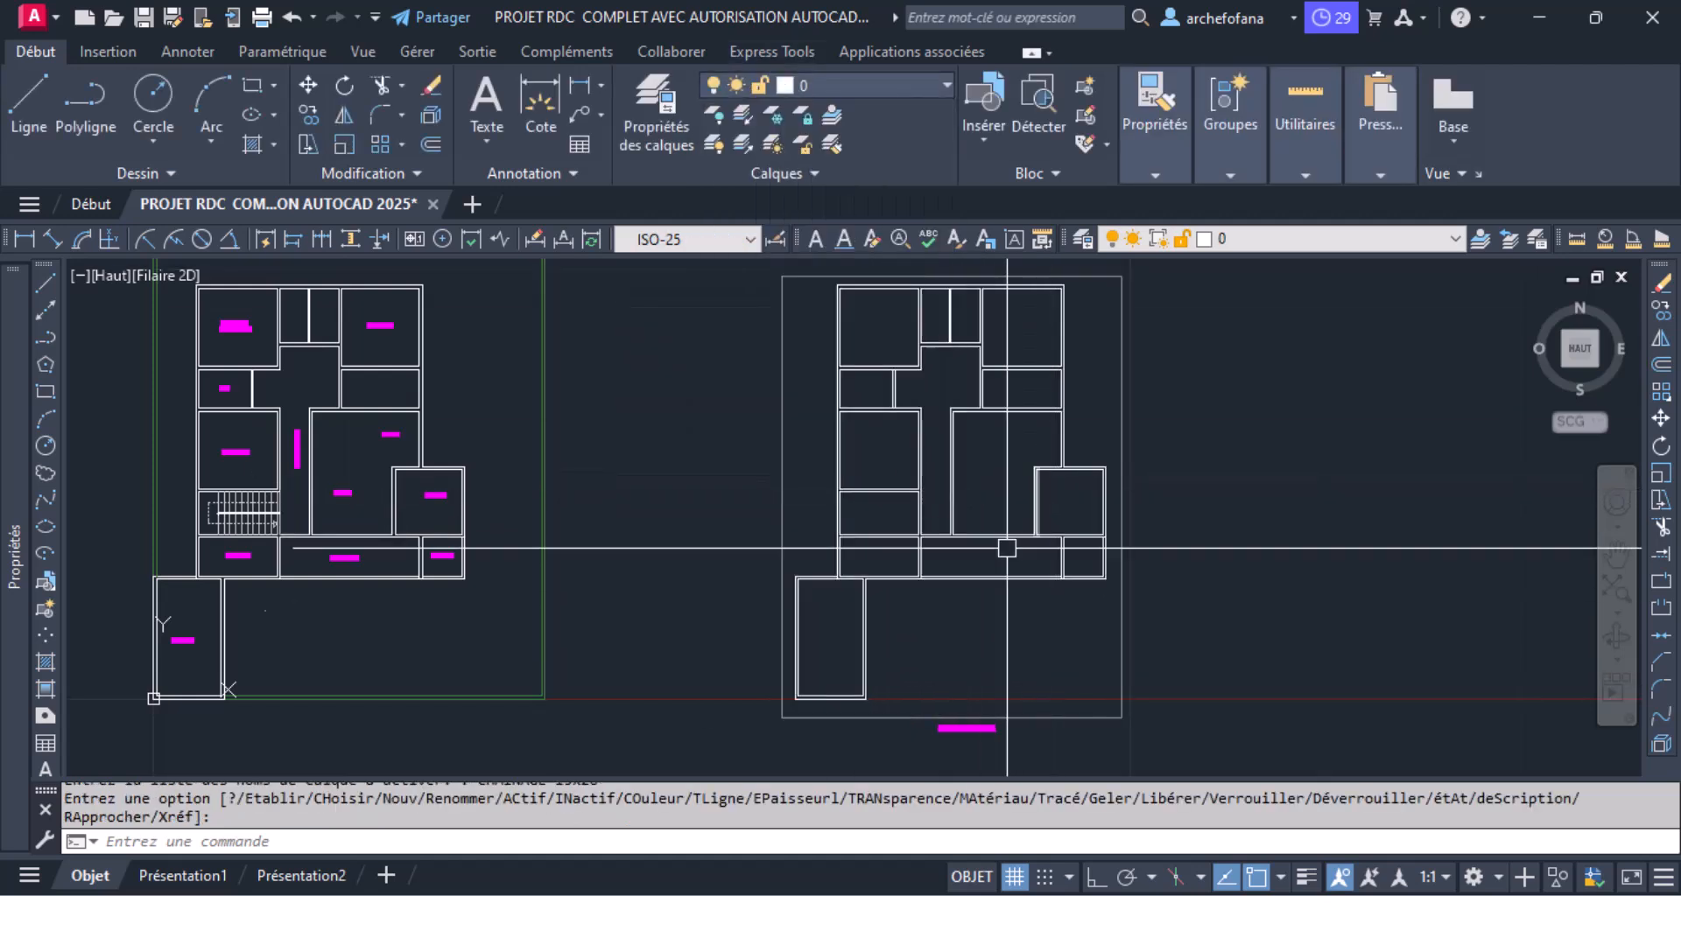
{"action": "key", "text": "Escape"}
Step: Minimise AutoCAD to show the Windows desktop
{"action": "left_click", "coordinate": [1250, 525]}
{"action": "key", "text": "Escape"}
{"action": "left_click", "coordinate": [1538, 17]}
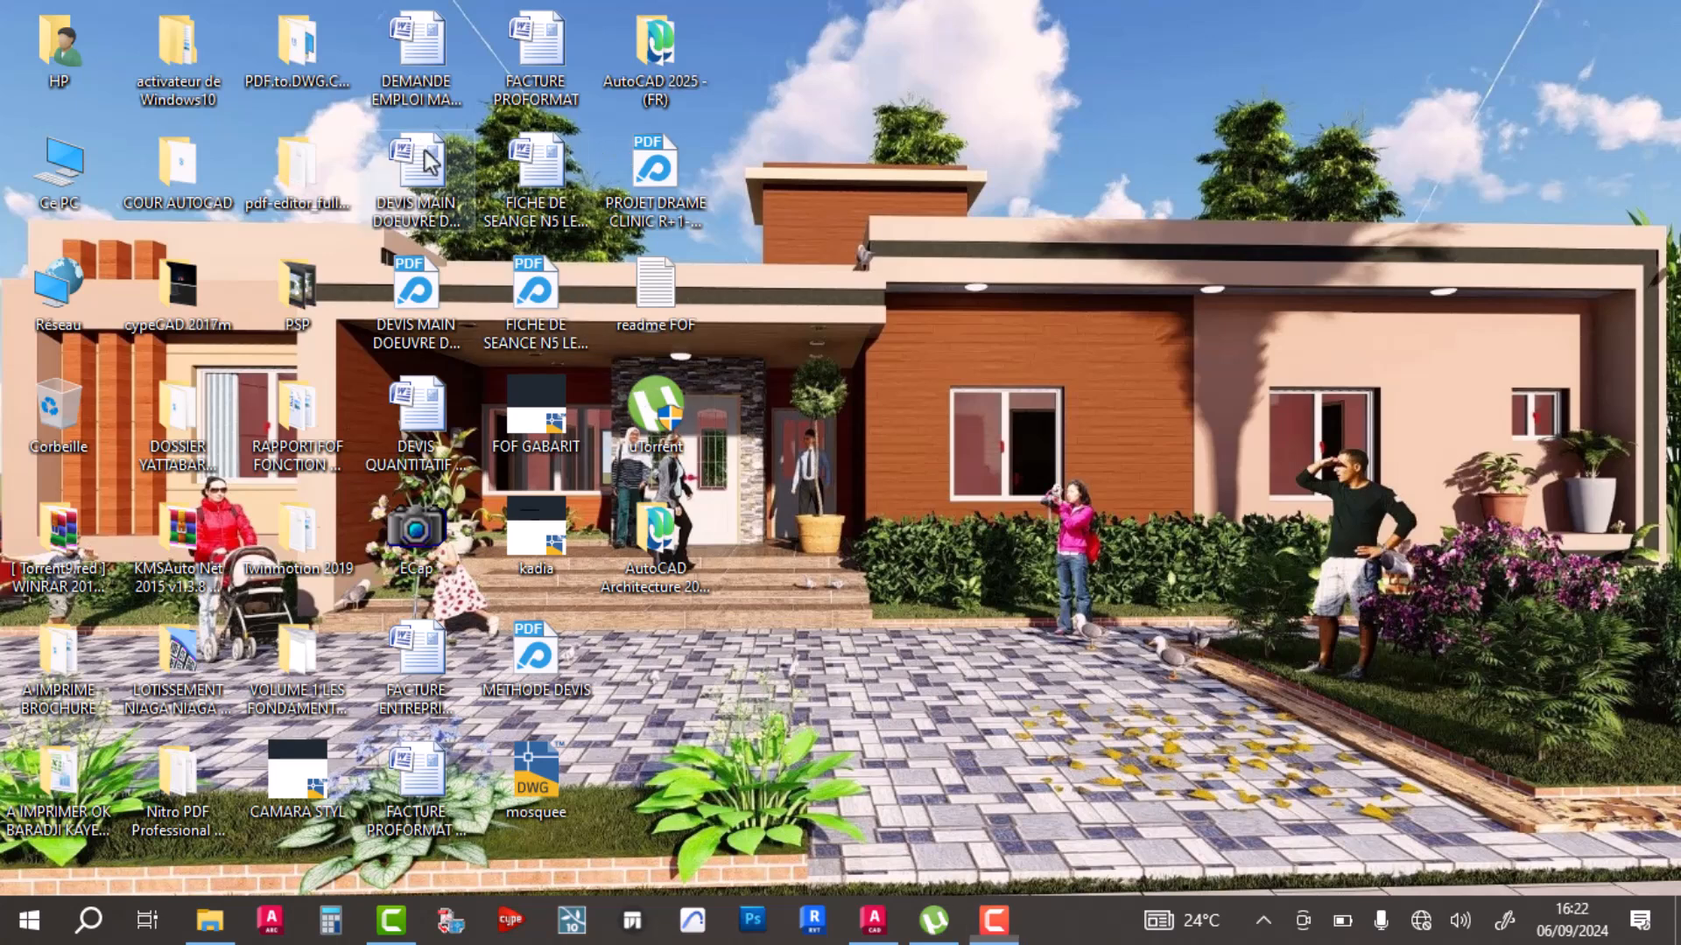
Step: Switch back to AutoCAD and look over the framed foundation plan beside the original ground-floor plan
{"action": "left_click", "coordinate": [874, 920]}
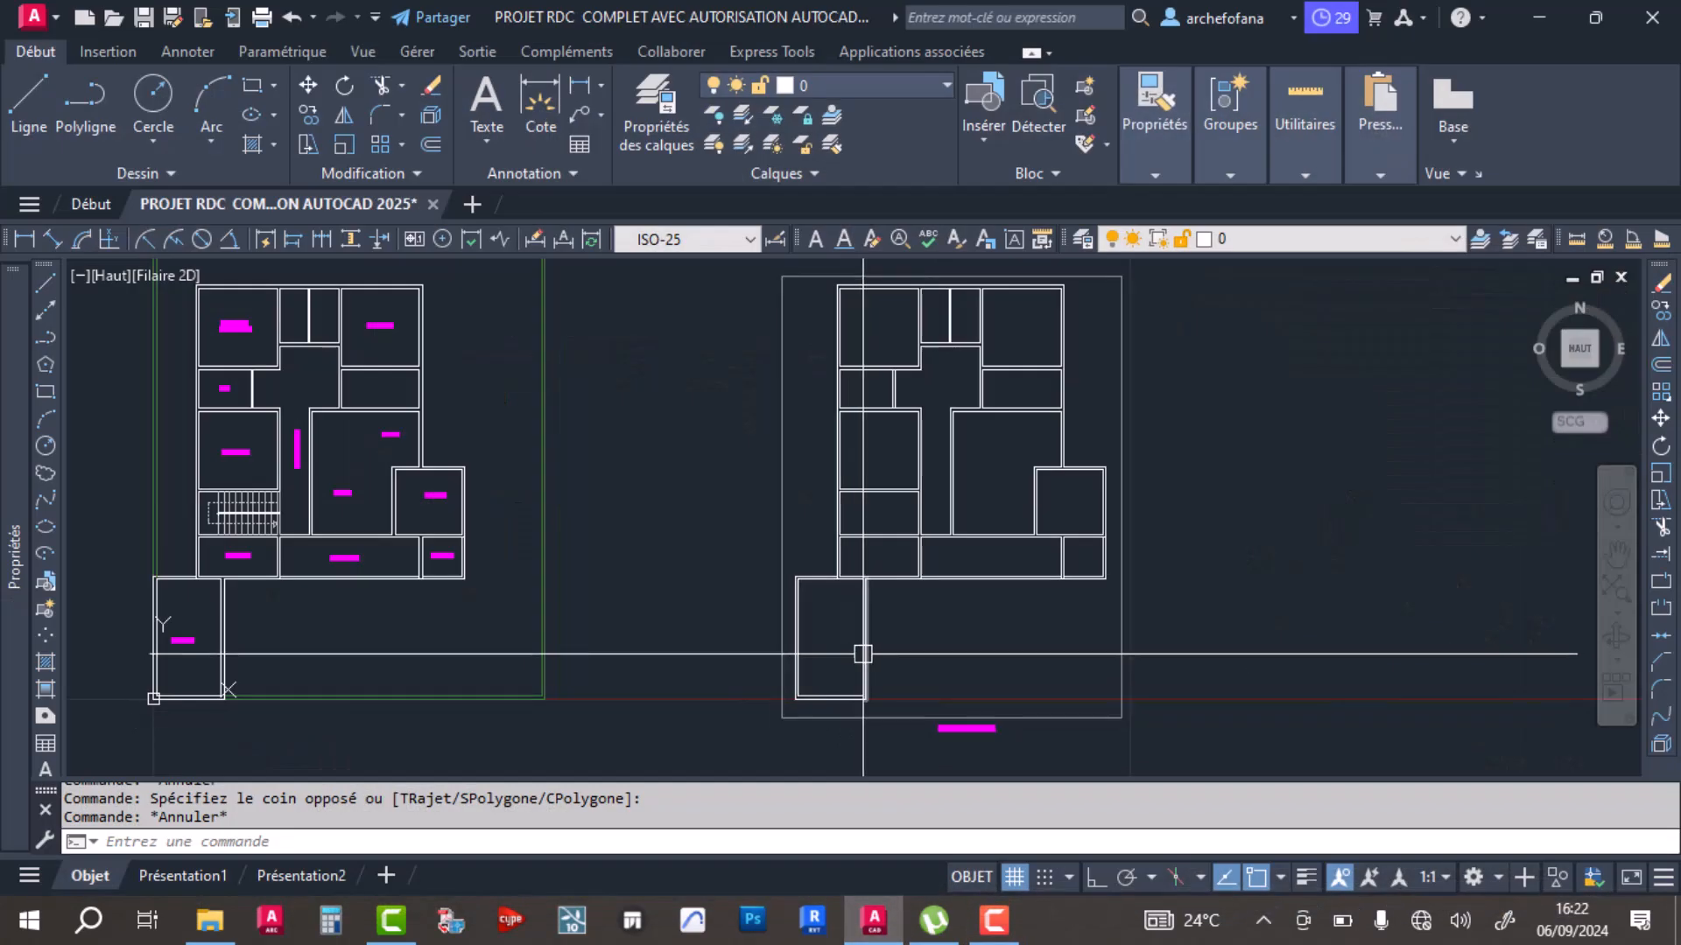
{"action": "scroll", "coordinate": [863, 654], "scroll_direction": "up", "scroll_amount": 4}
{"action": "scroll", "coordinate": [837, 481], "scroll_direction": "up", "scroll_amount": 2}
{"action": "scroll", "coordinate": [833, 481], "scroll_direction": "down", "scroll_amount": 3}
{"action": "scroll", "coordinate": [833, 480], "scroll_direction": "up", "scroll_amount": 2}
{"action": "scroll", "coordinate": [836, 490], "scroll_direction": "down", "scroll_amount": 3}
{"action": "middle_click_drag", "start_coordinate": [902, 464], "coordinate": [896, 558]}
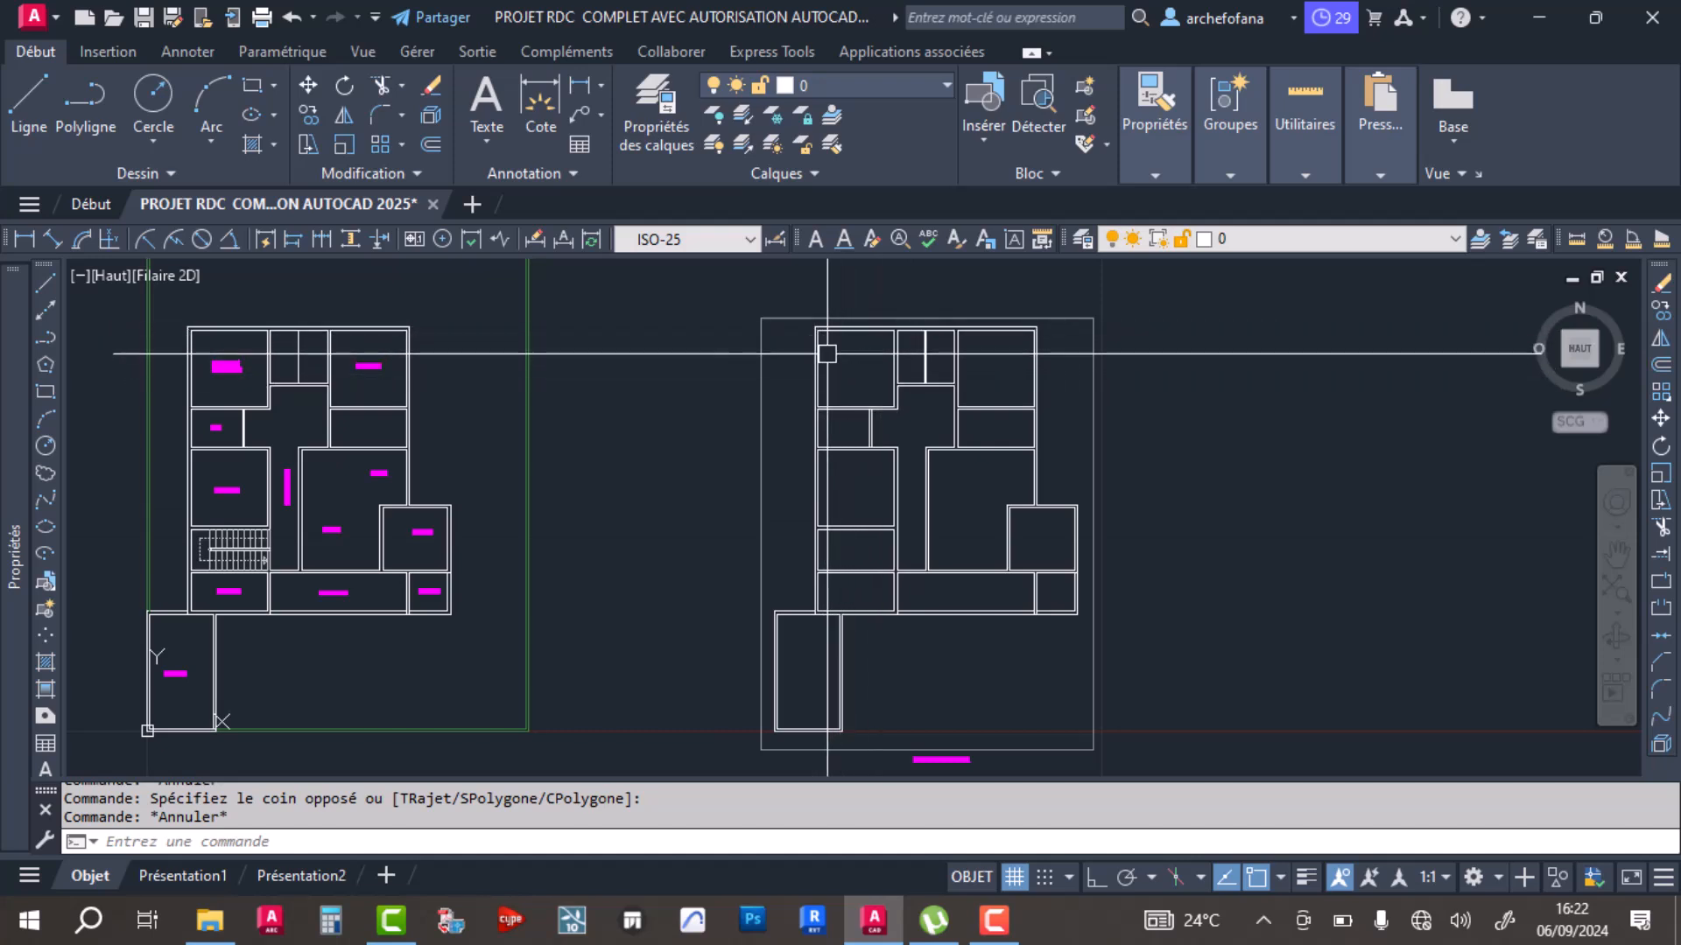
Step: Copy the whole foundation plan, with its frame and title, to the empty area on its right
{"action": "left_click", "coordinate": [730, 287]}
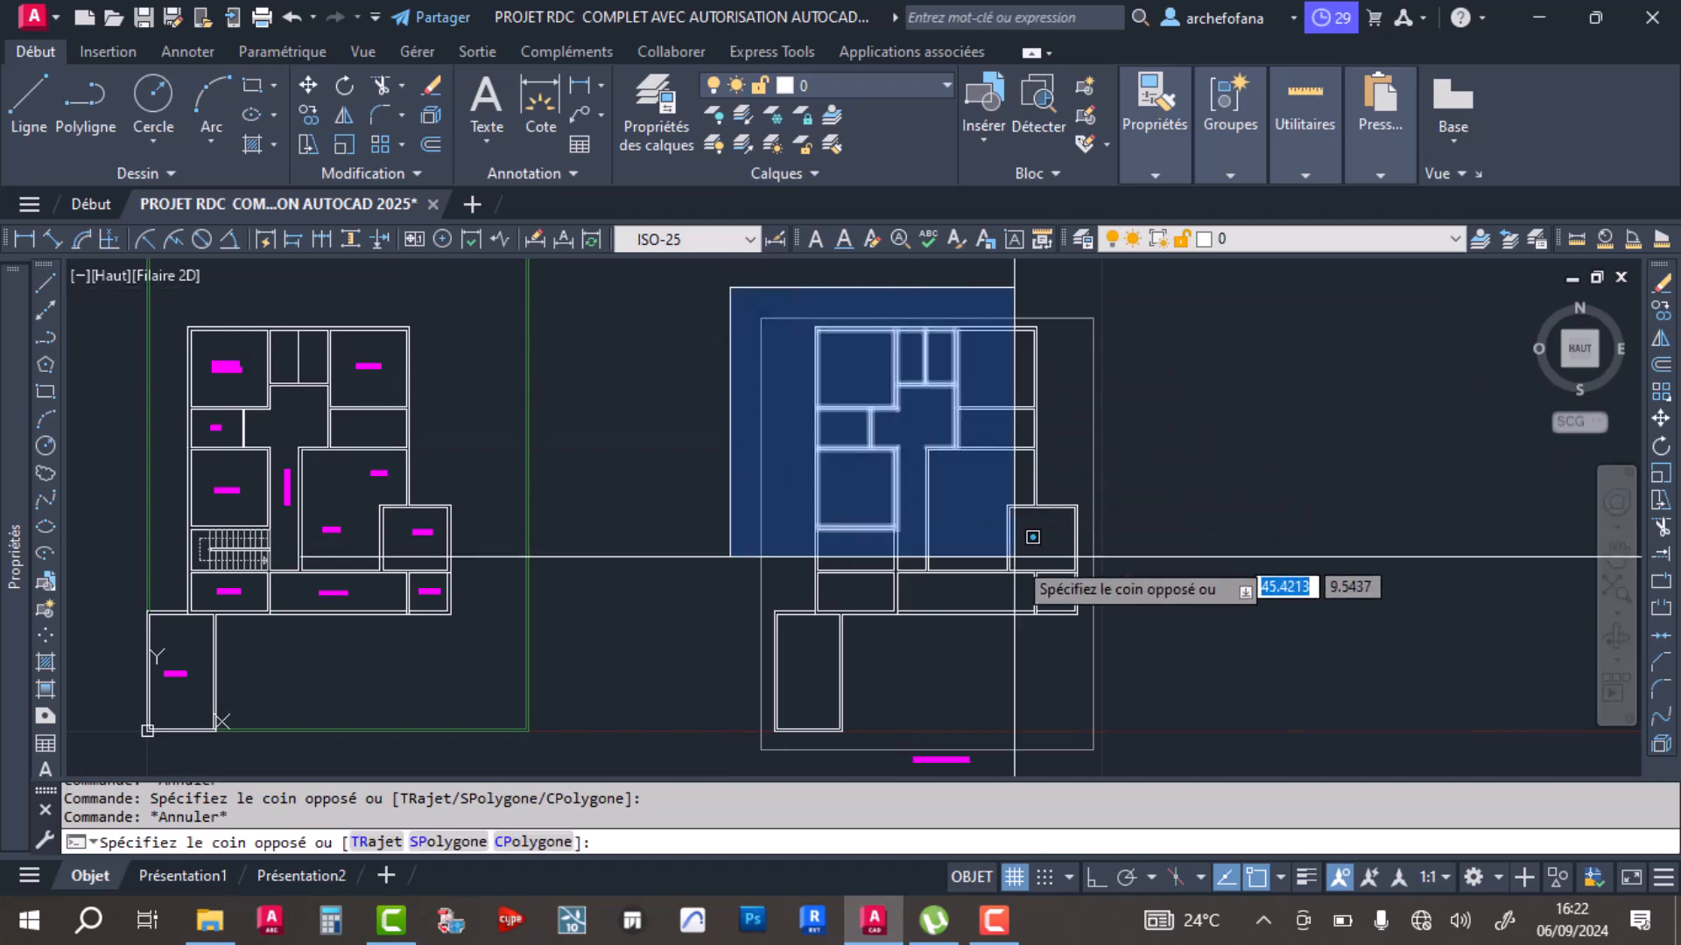
{"action": "scroll", "coordinate": [1076, 596], "scroll_direction": "up", "scroll_amount": 3}
{"action": "left_click", "coordinate": [1094, 692]}
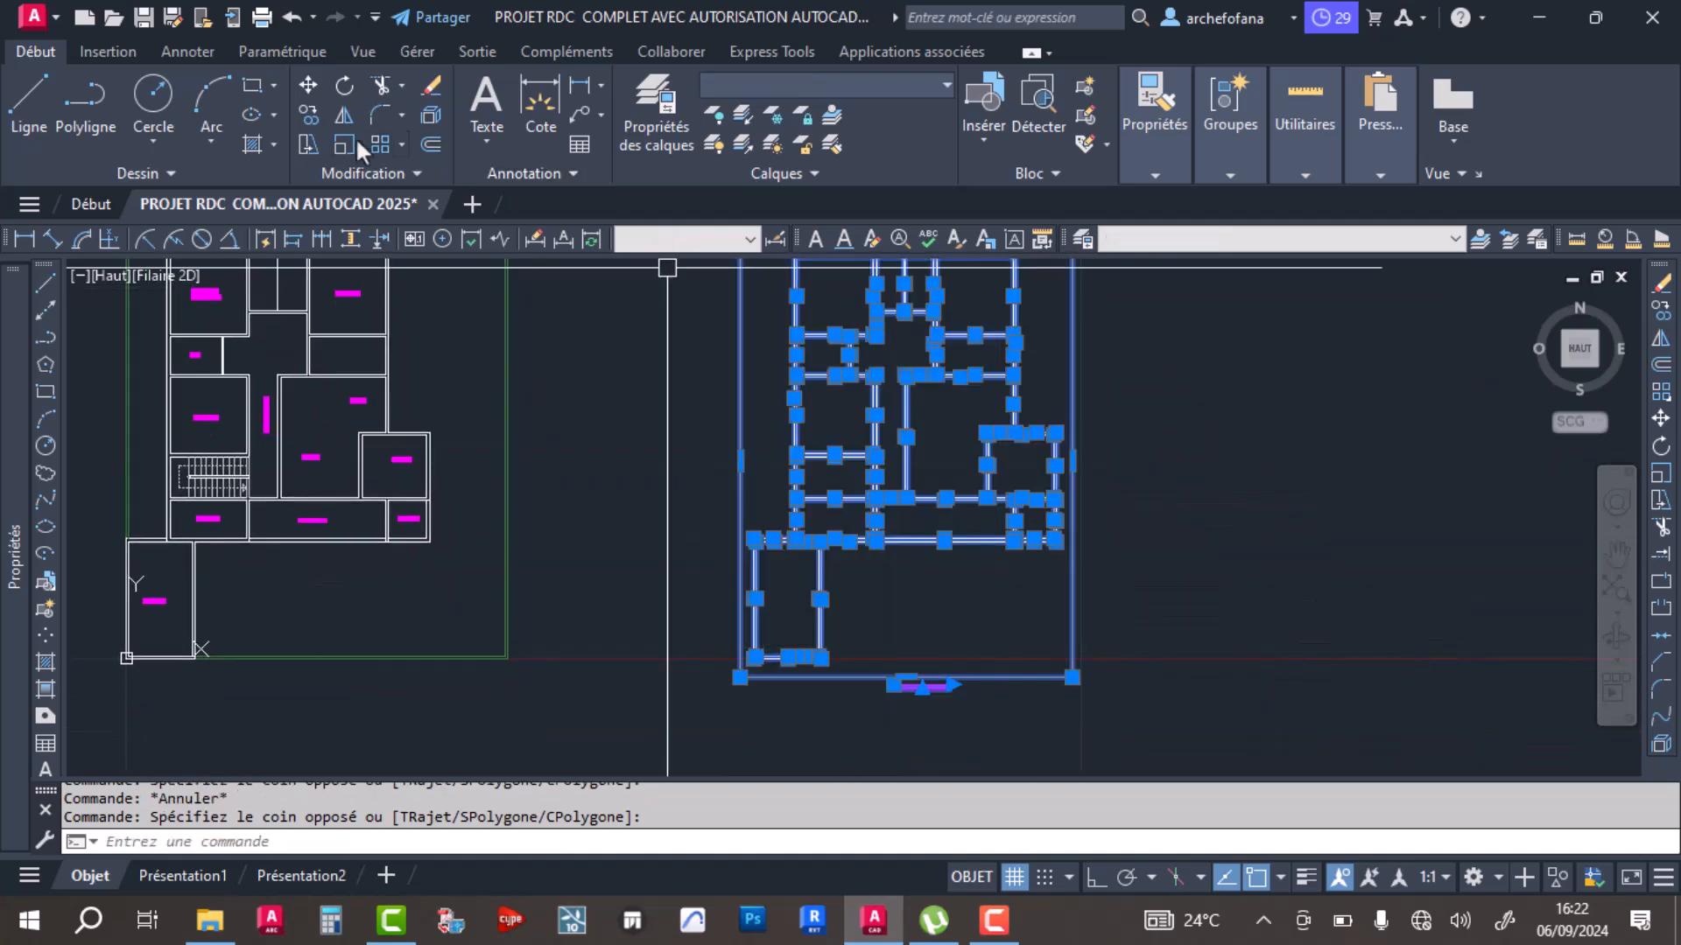
{"action": "left_click", "coordinate": [308, 119]}
{"action": "left_click", "coordinate": [741, 460]}
{"action": "middle_click_drag", "start_coordinate": [1149, 487], "coordinate": [659, 390]}
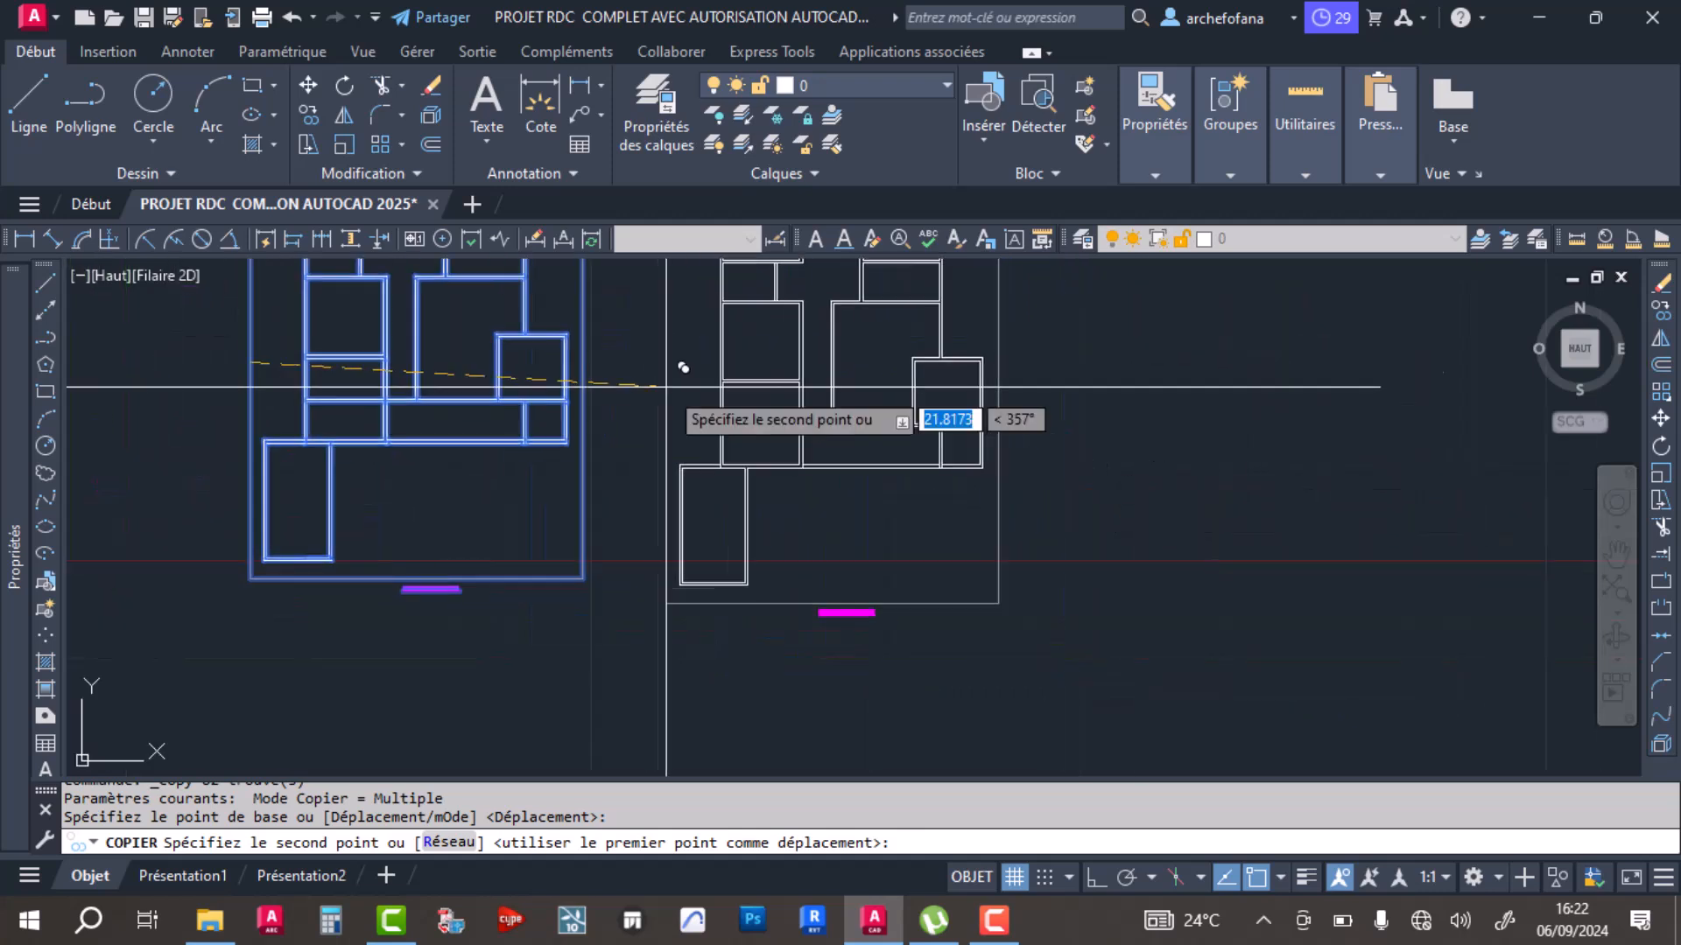
{"action": "left_click", "coordinate": [804, 375]}
{"action": "key", "text": "Escape"}
Step: Turn on the AXE DE FONDATION layer so the axes show over the middle plan
{"action": "scroll", "coordinate": [842, 416], "scroll_direction": "down", "scroll_amount": 4}
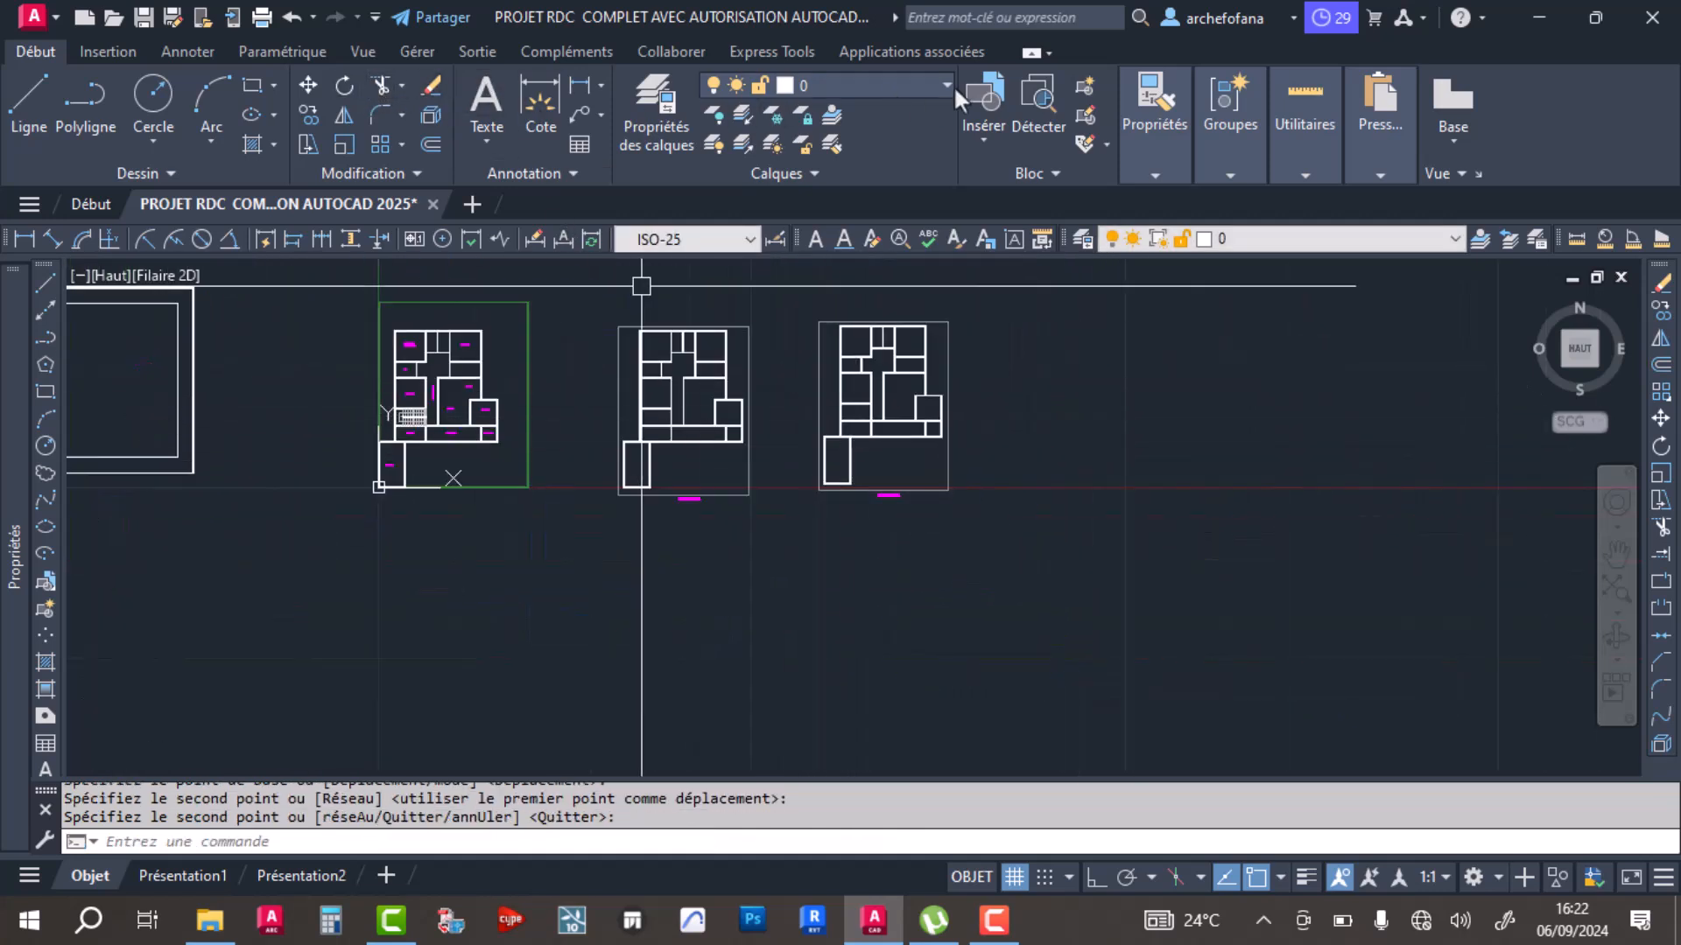
{"action": "left_click", "coordinate": [851, 85]}
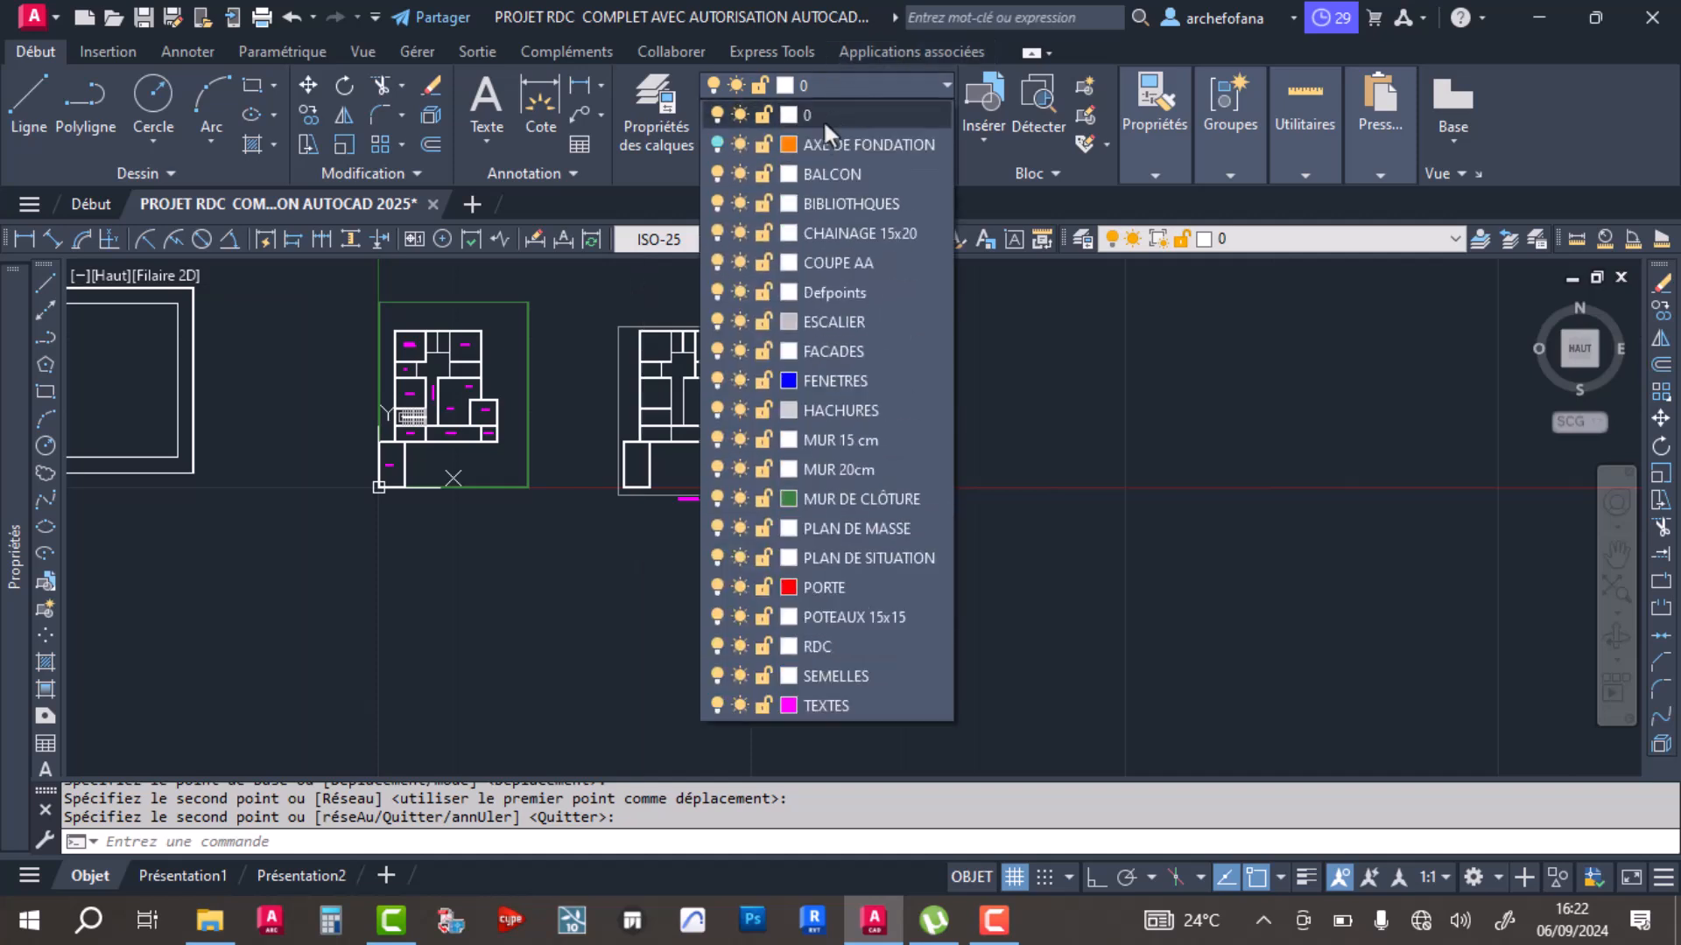
{"action": "left_click", "coordinate": [717, 145]}
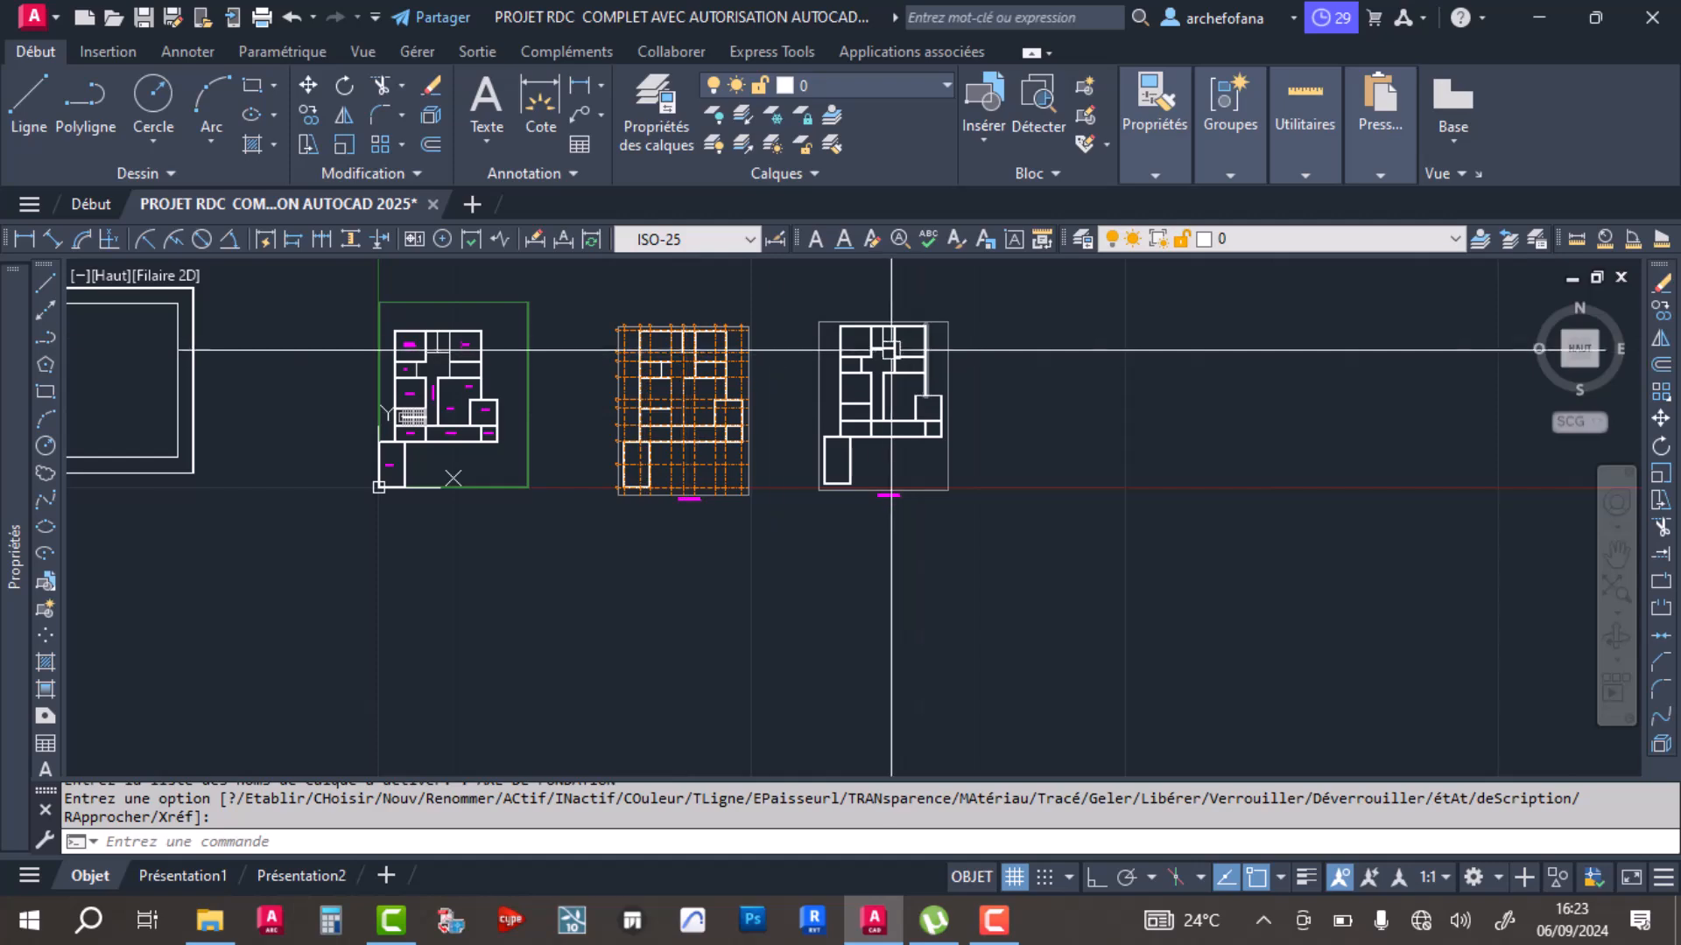
{"action": "scroll", "coordinate": [875, 343], "scroll_direction": "up", "scroll_amount": 5}
{"action": "scroll", "coordinate": [875, 344], "scroll_direction": "down", "scroll_amount": 5}
{"action": "middle_click_drag", "start_coordinate": [766, 373], "coordinate": [922, 407]}
{"action": "scroll", "coordinate": [700, 398], "scroll_direction": "up", "scroll_amount": 10}
{"action": "scroll", "coordinate": [920, 340], "scroll_direction": "down", "scroll_amount": 6}
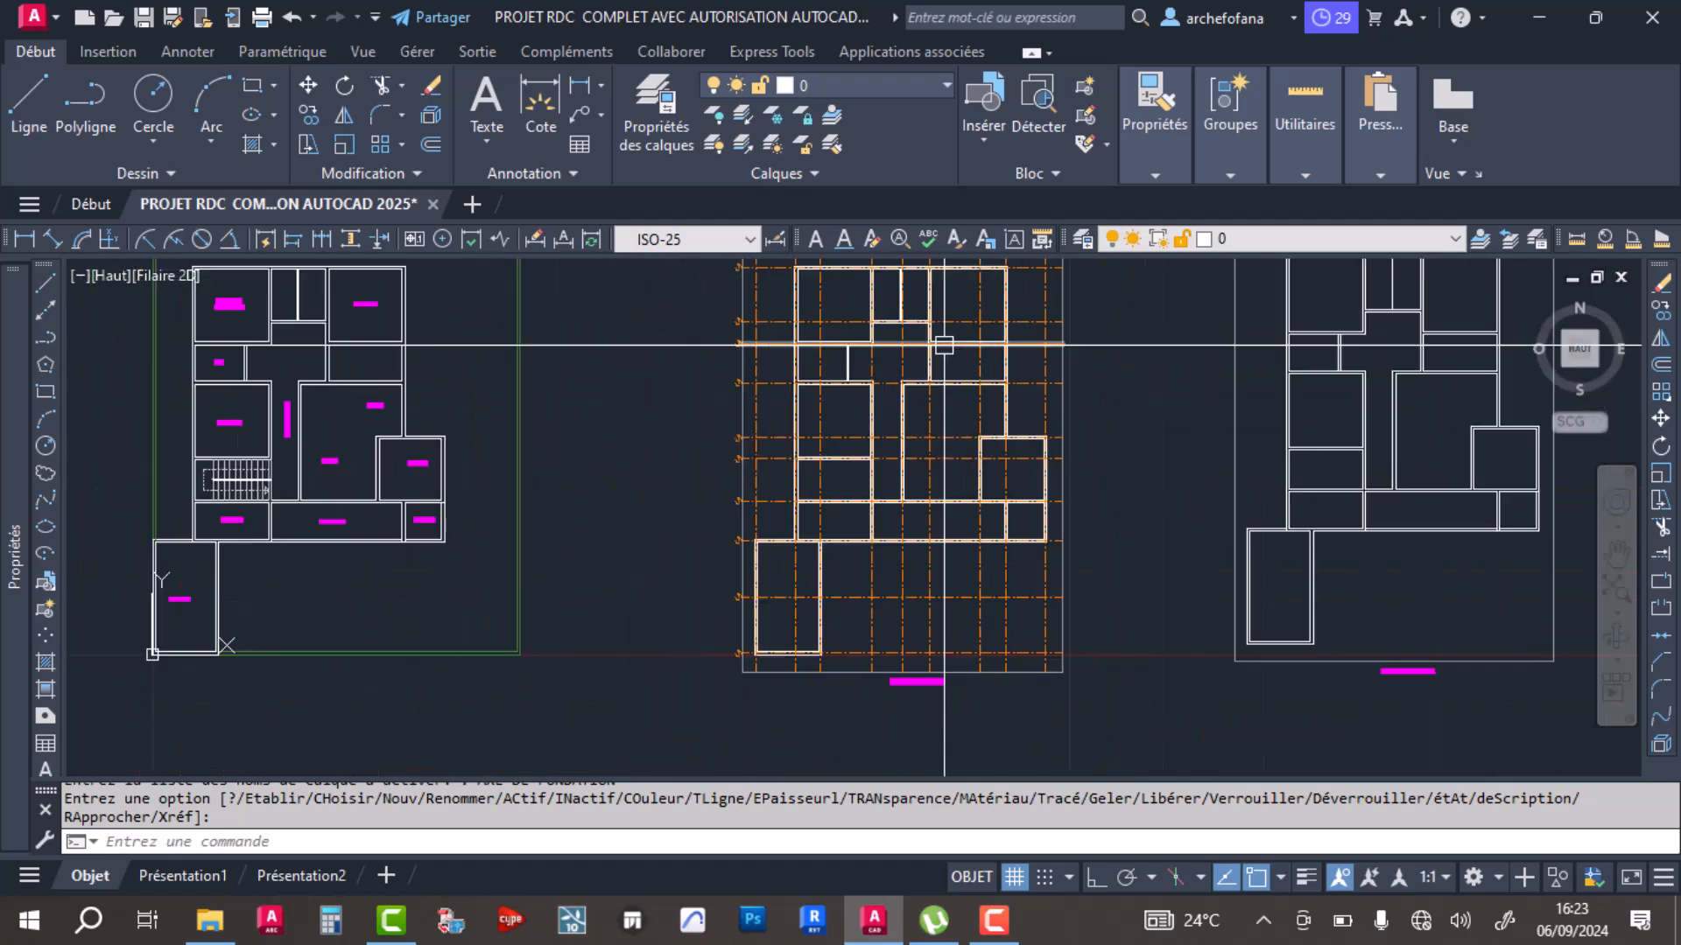
{"action": "middle_click_drag", "start_coordinate": [914, 335], "coordinate": [764, 363]}
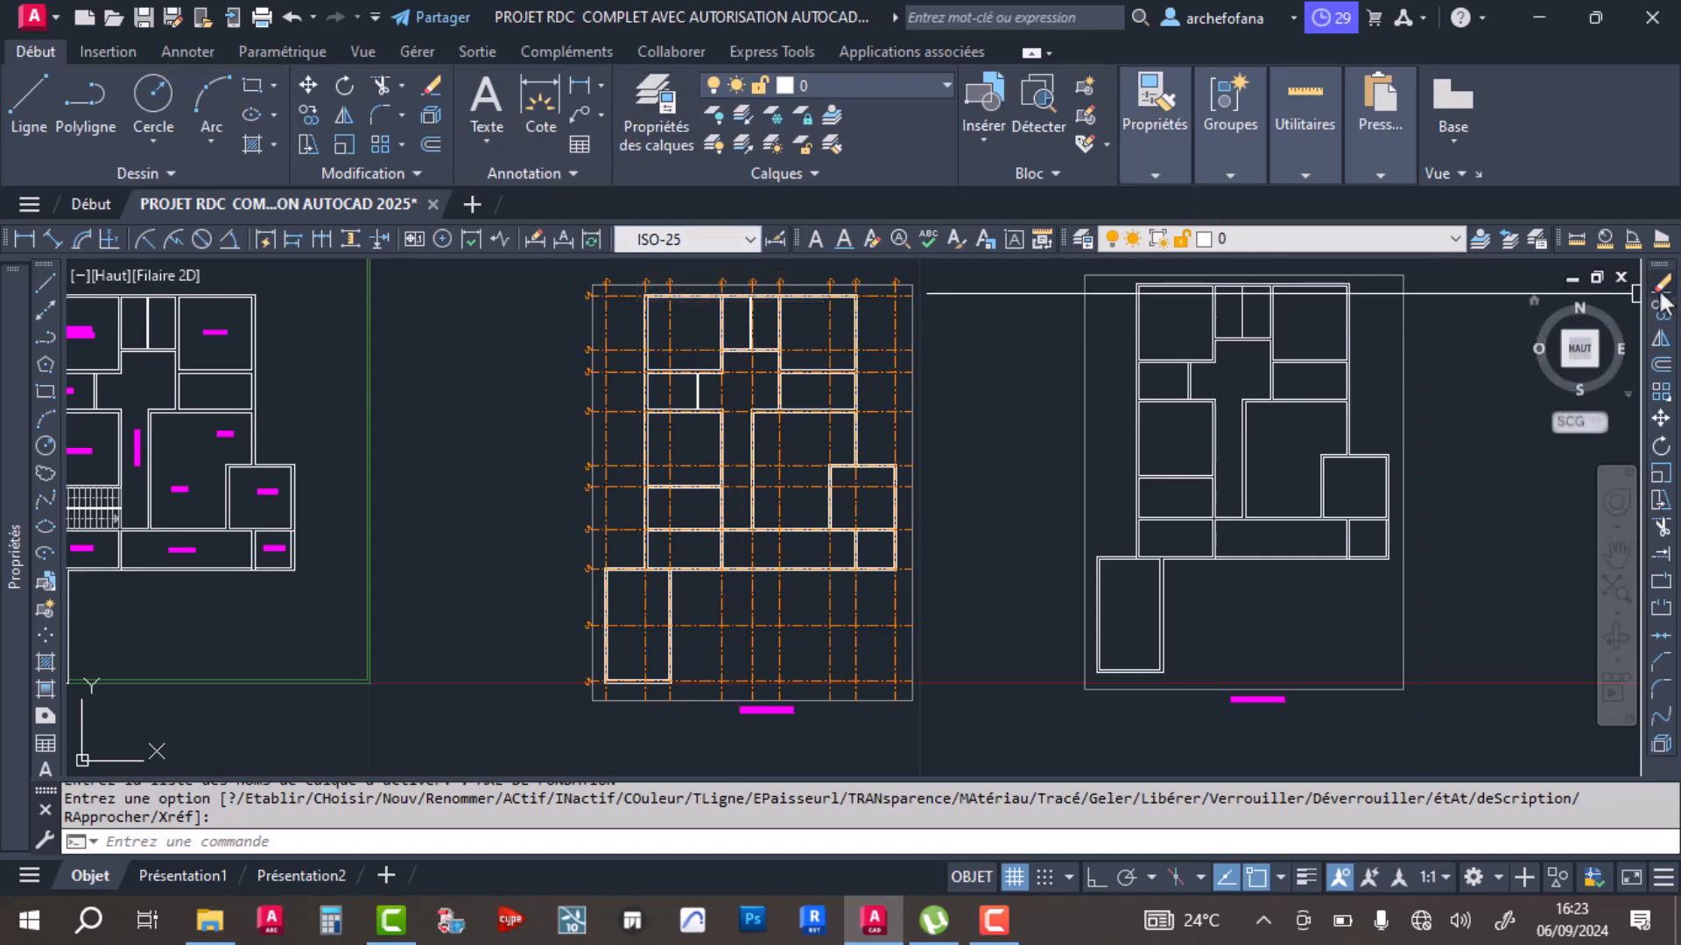
{"action": "left_click", "coordinate": [421, 49]}
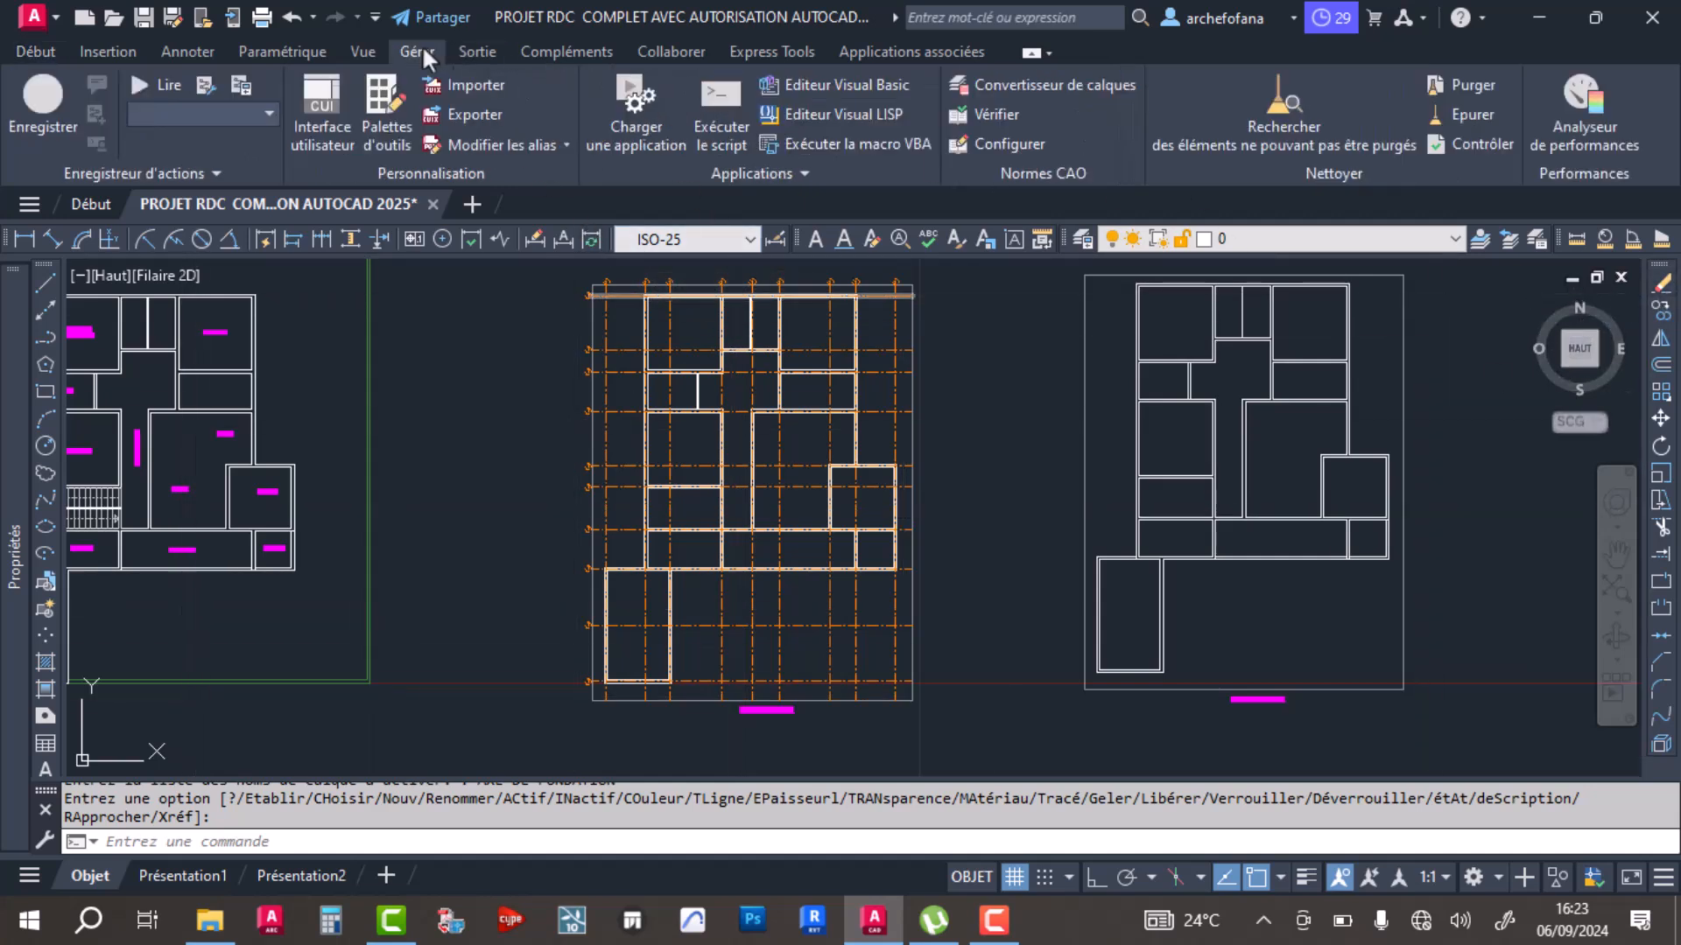
{"action": "left_click", "coordinate": [389, 99]}
{"action": "left_click", "coordinate": [1106, 199]}
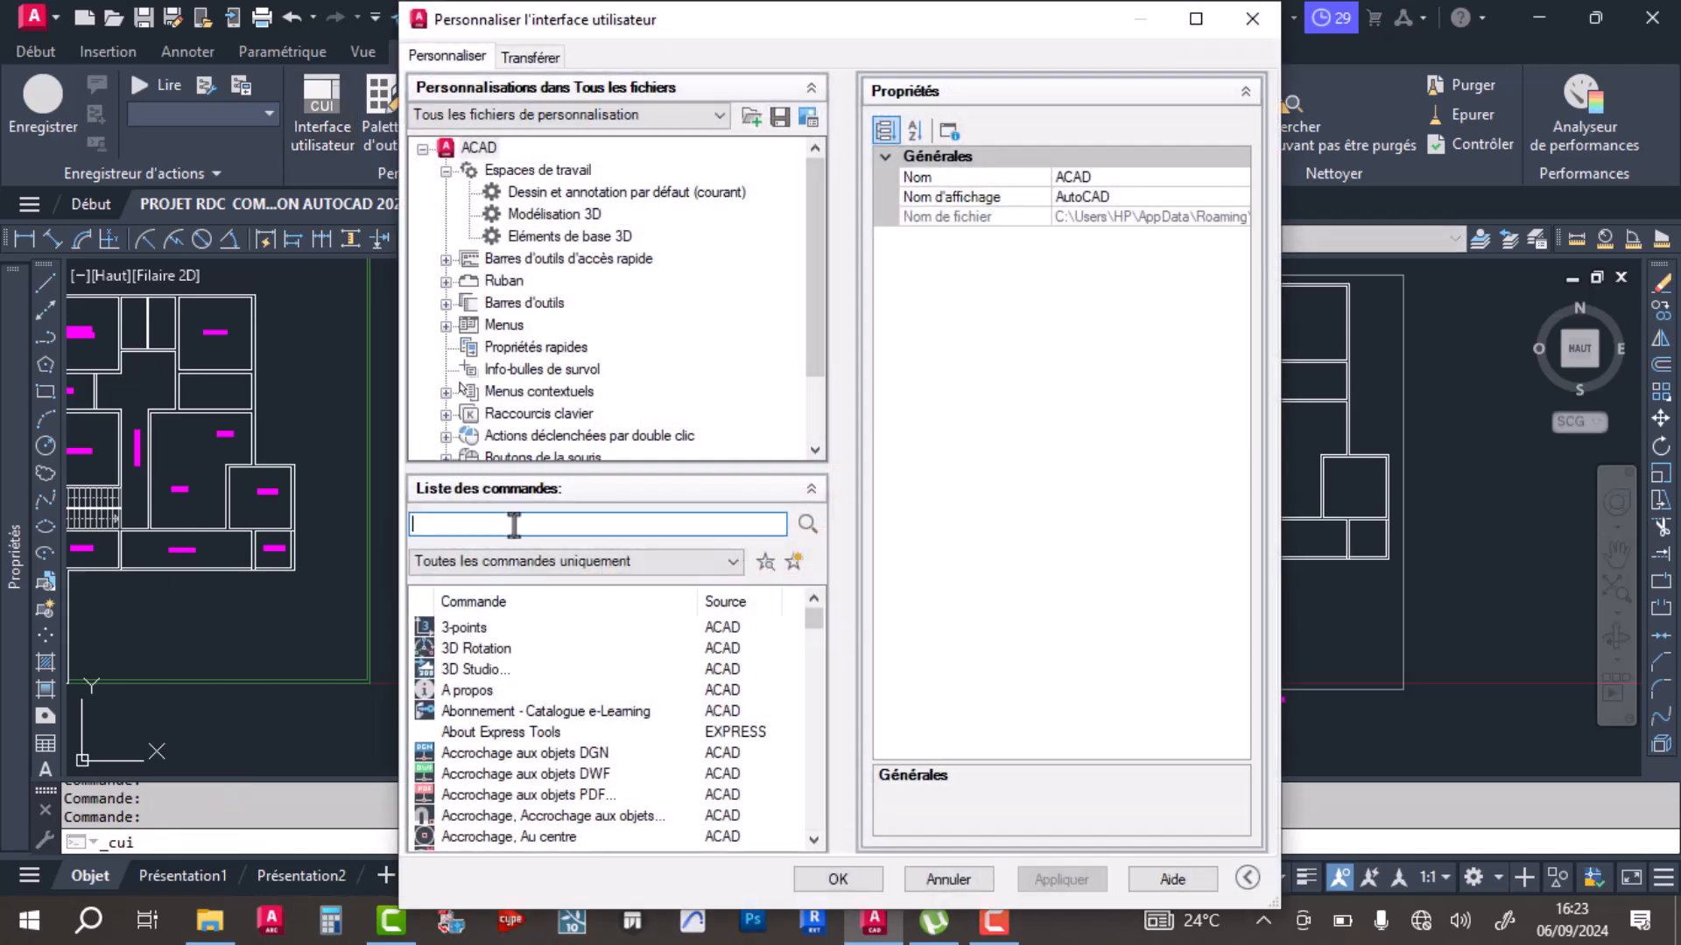
{"action": "type", "text": "R2"}
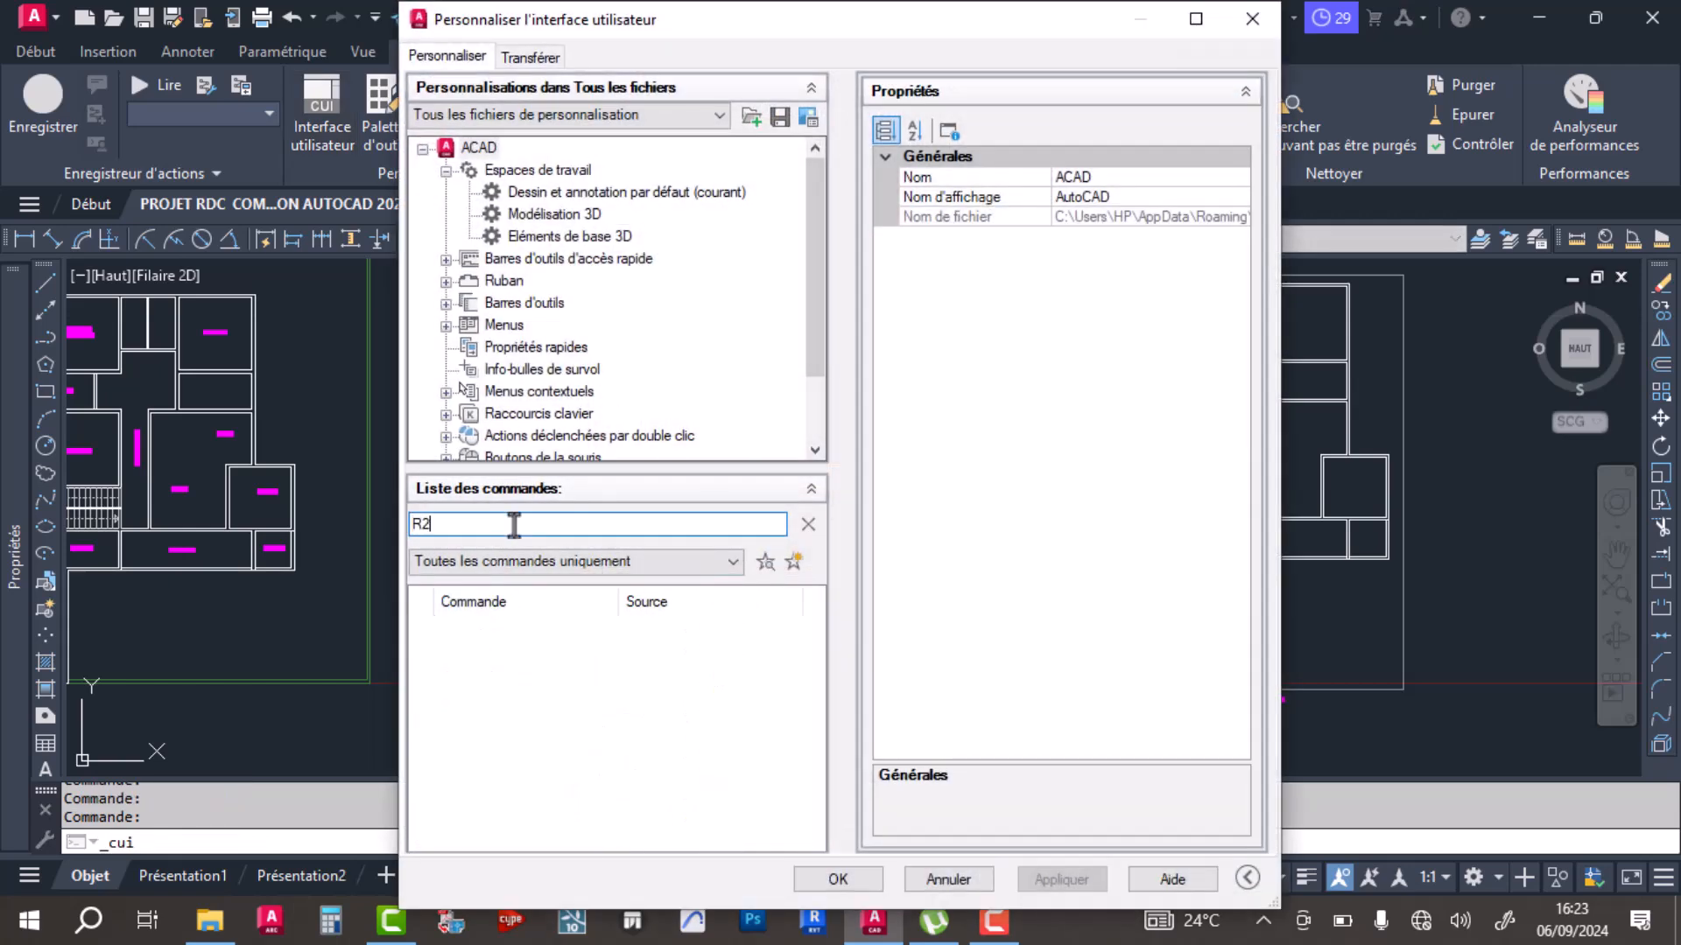
{"action": "key", "text": "BackSpace"}
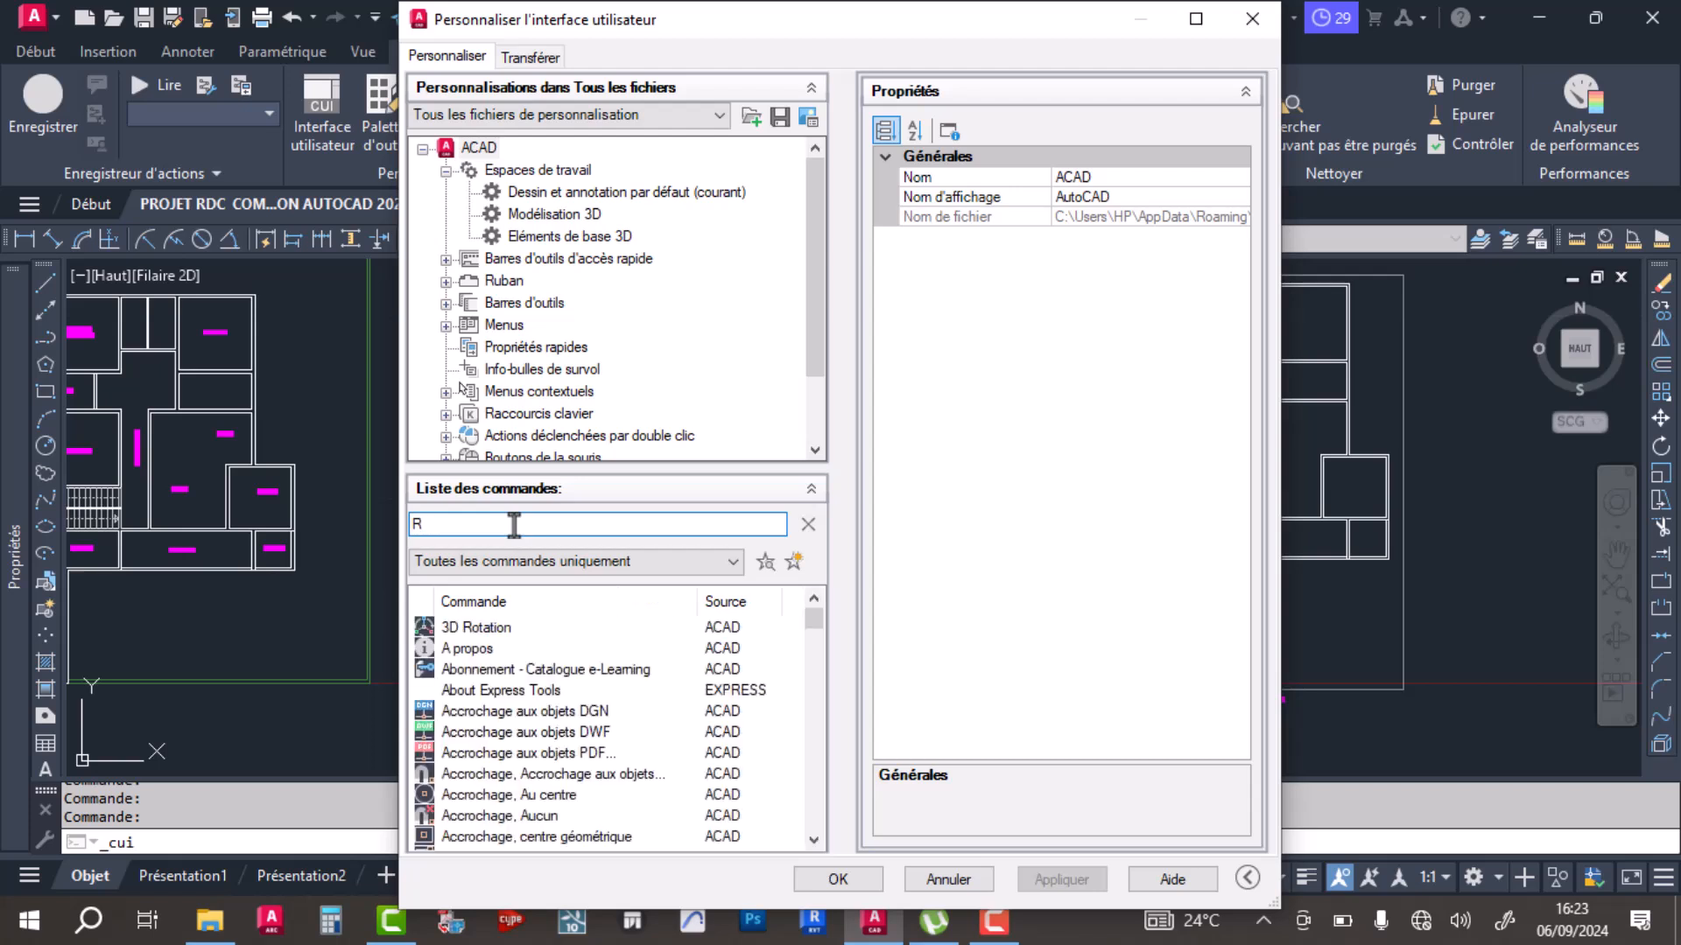
{"action": "type", "text": "é"}
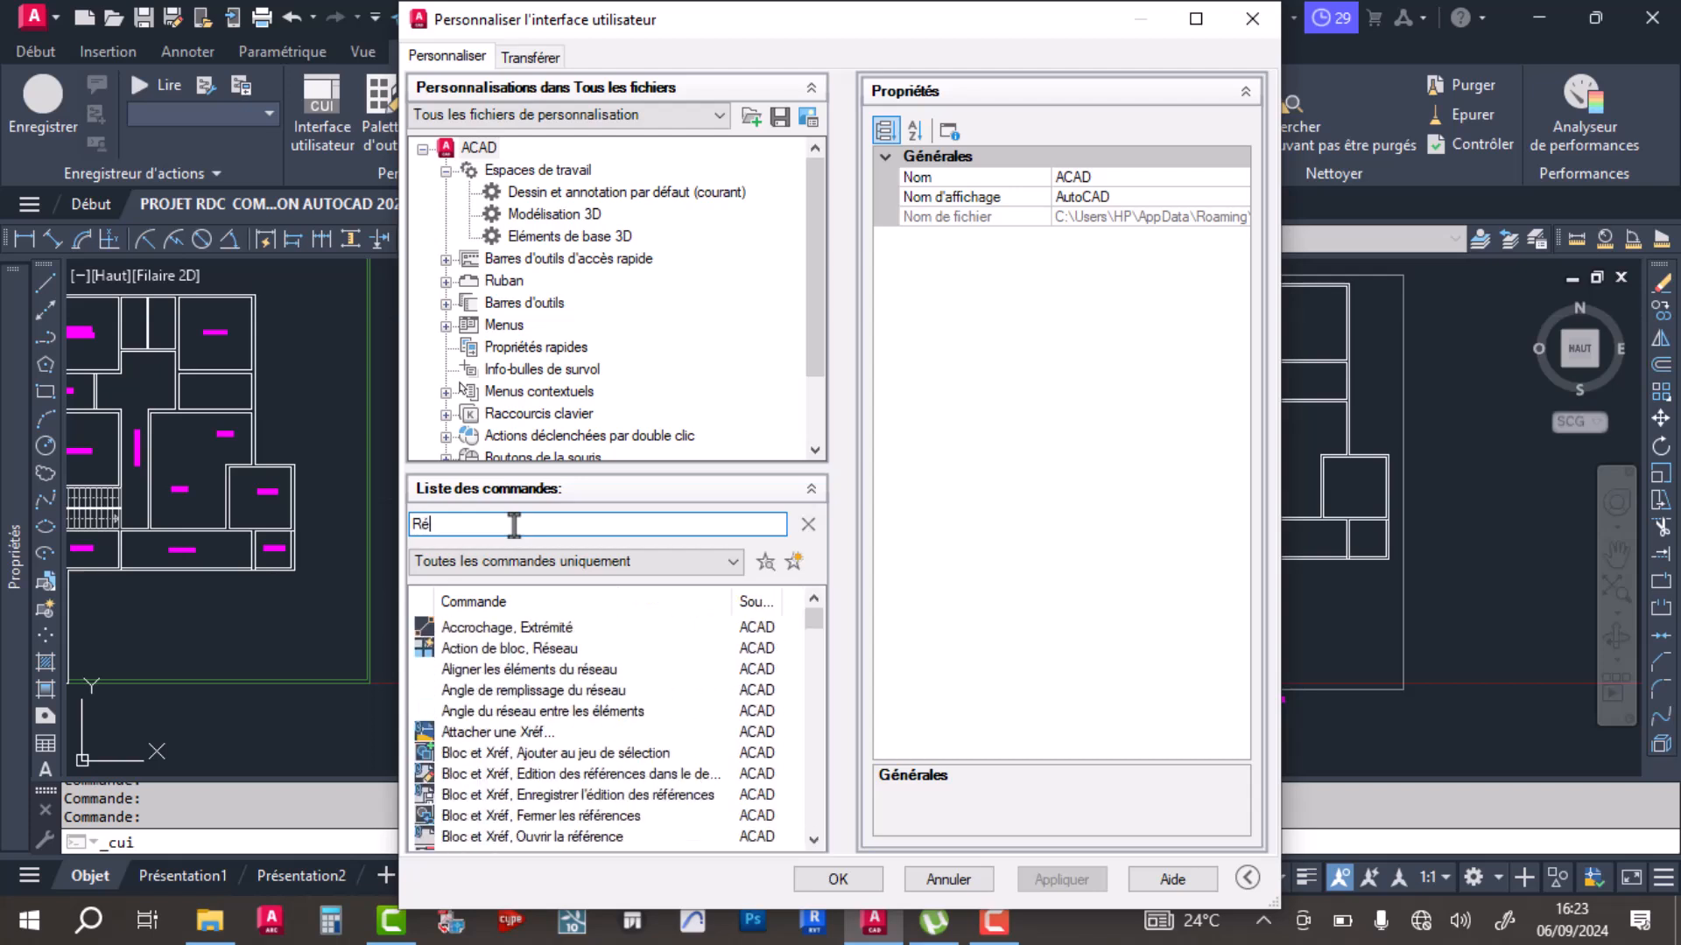
{"action": "type", "text": "géné"}
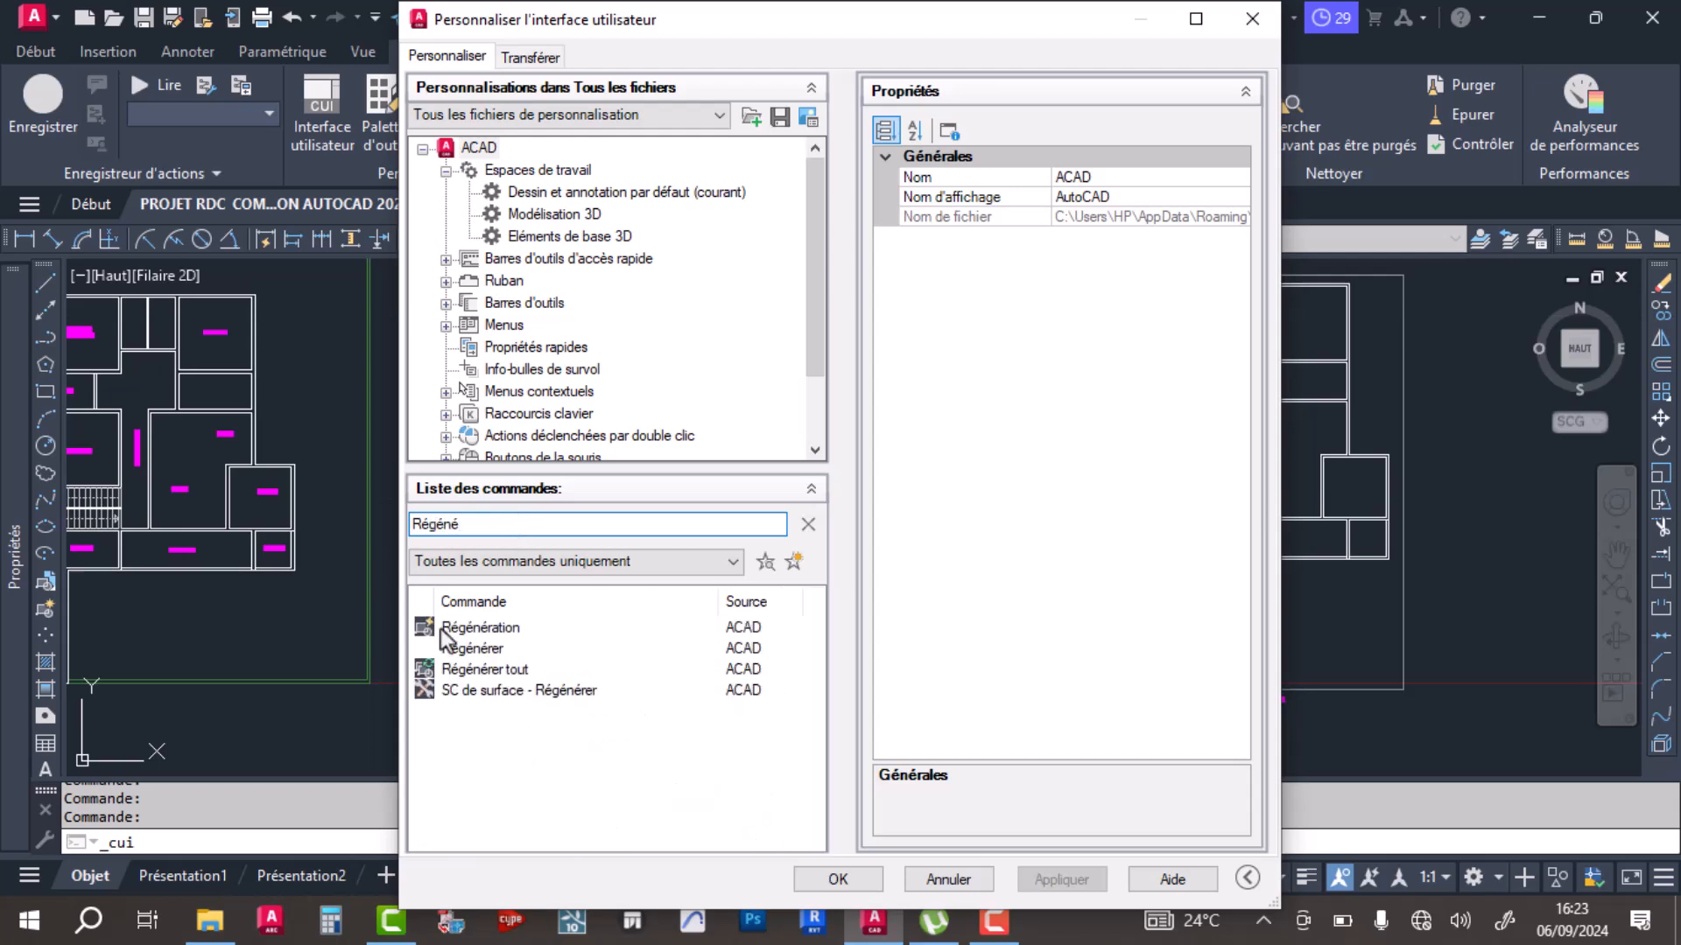
{"action": "left_click", "coordinate": [488, 672]}
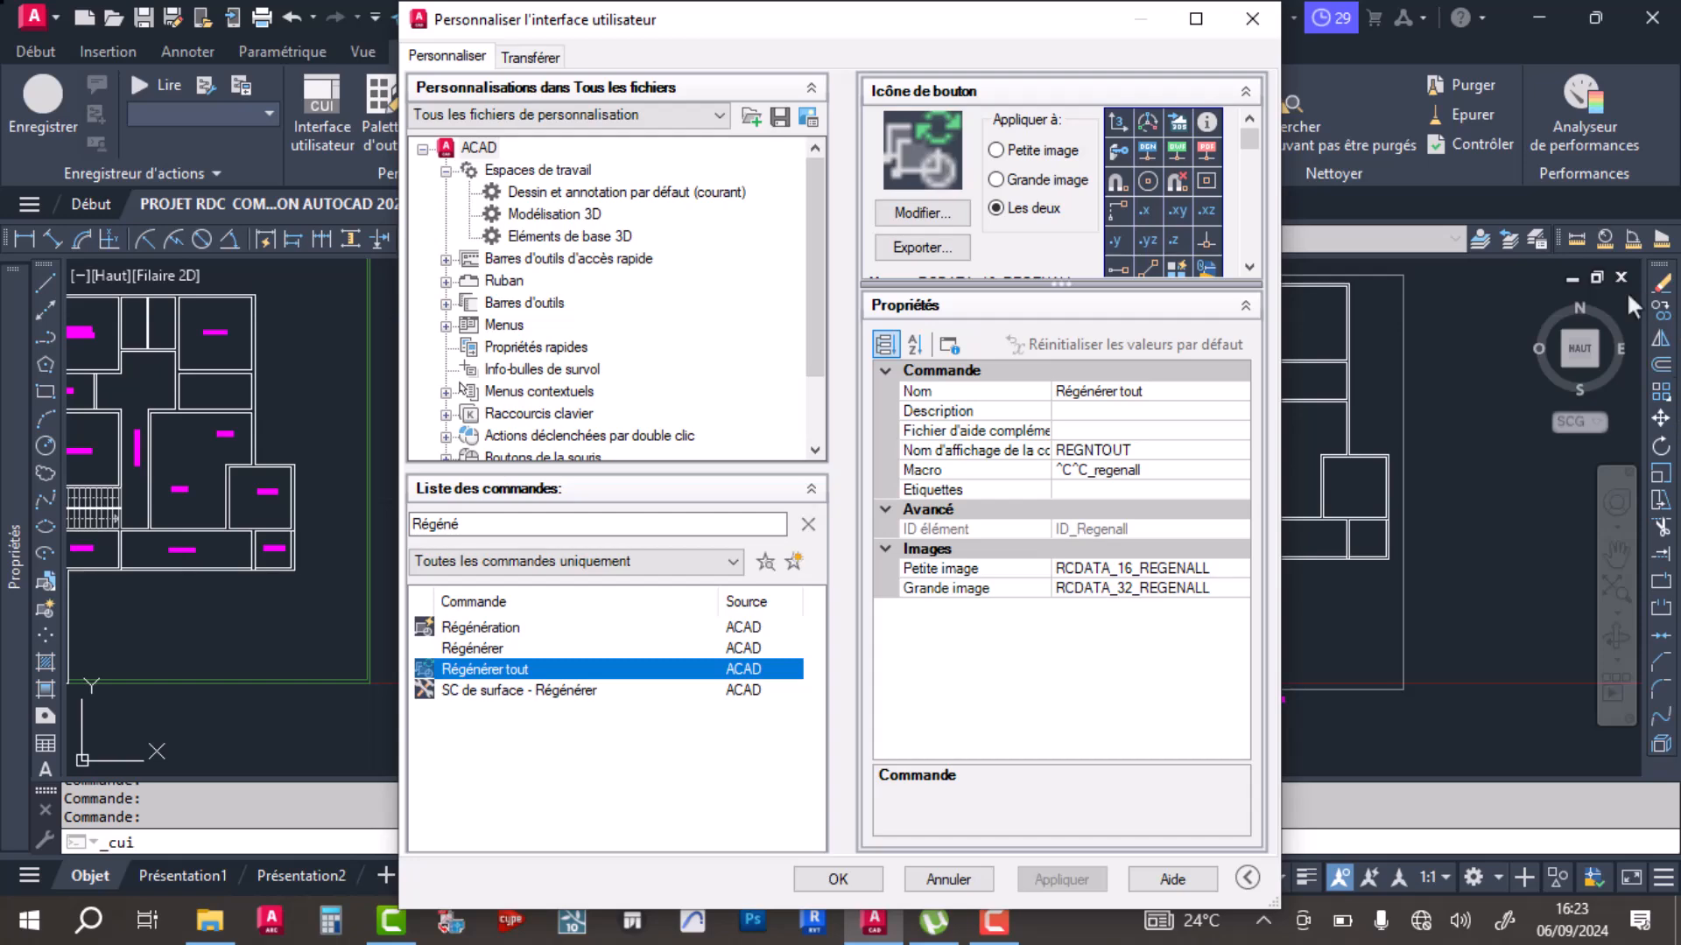
{"action": "left_click", "coordinate": [1479, 434]}
{"action": "left_click", "coordinate": [1252, 19]}
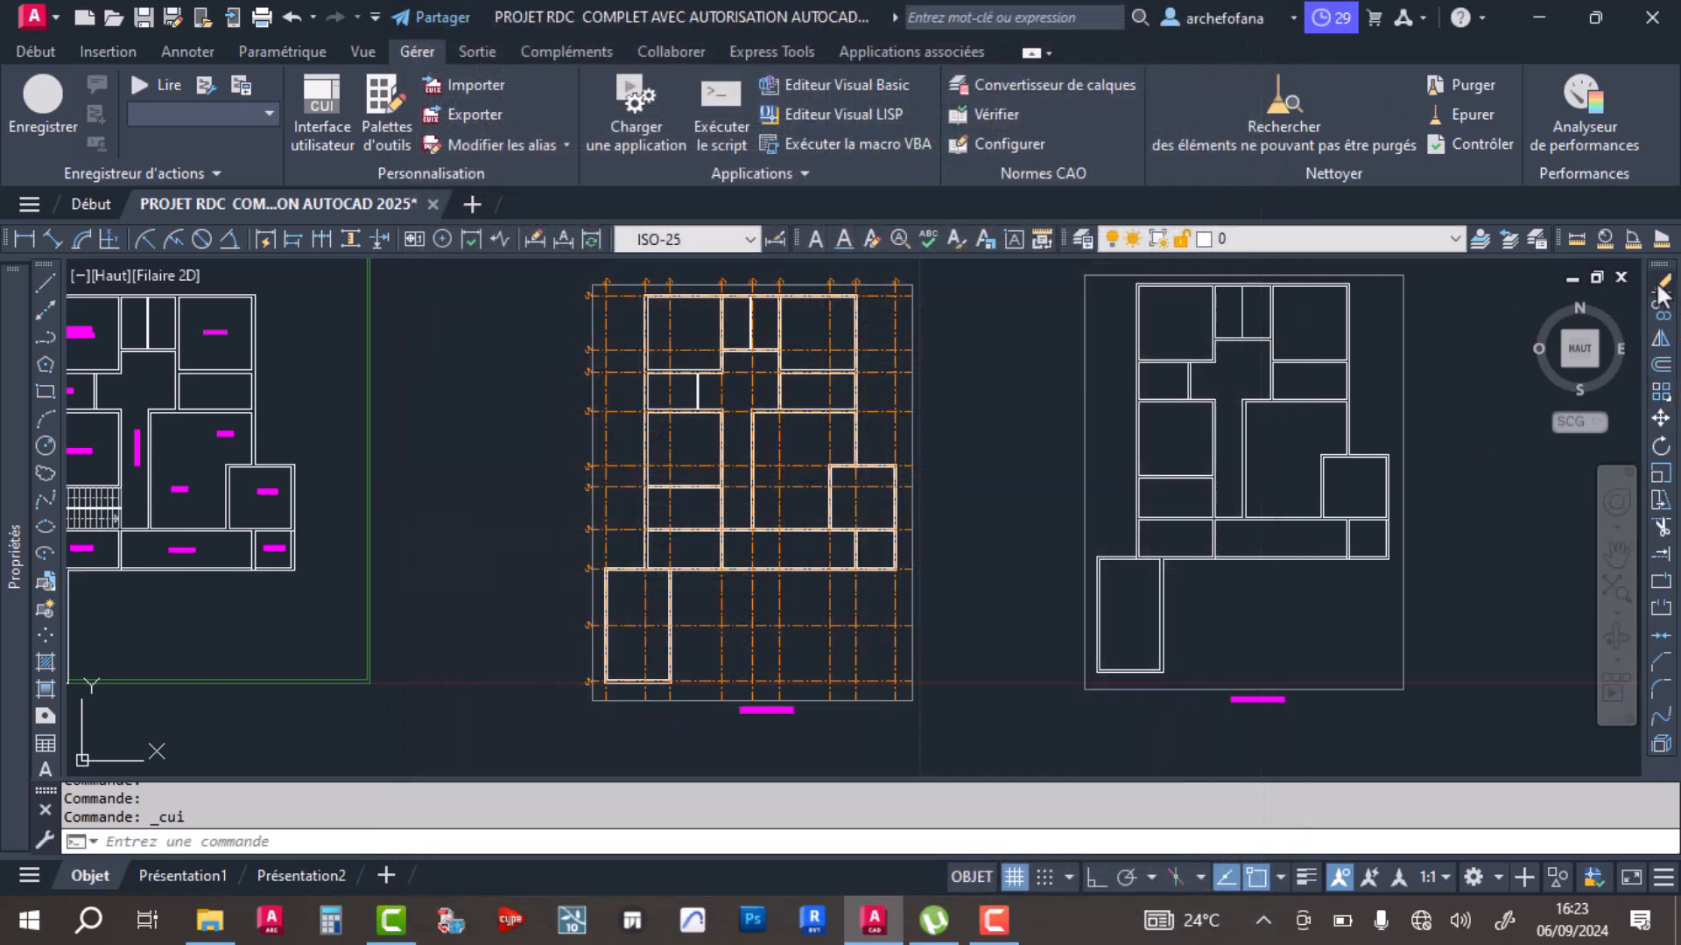
{"action": "left_click", "coordinate": [1460, 590]}
{"action": "left_click", "coordinate": [1462, 589]}
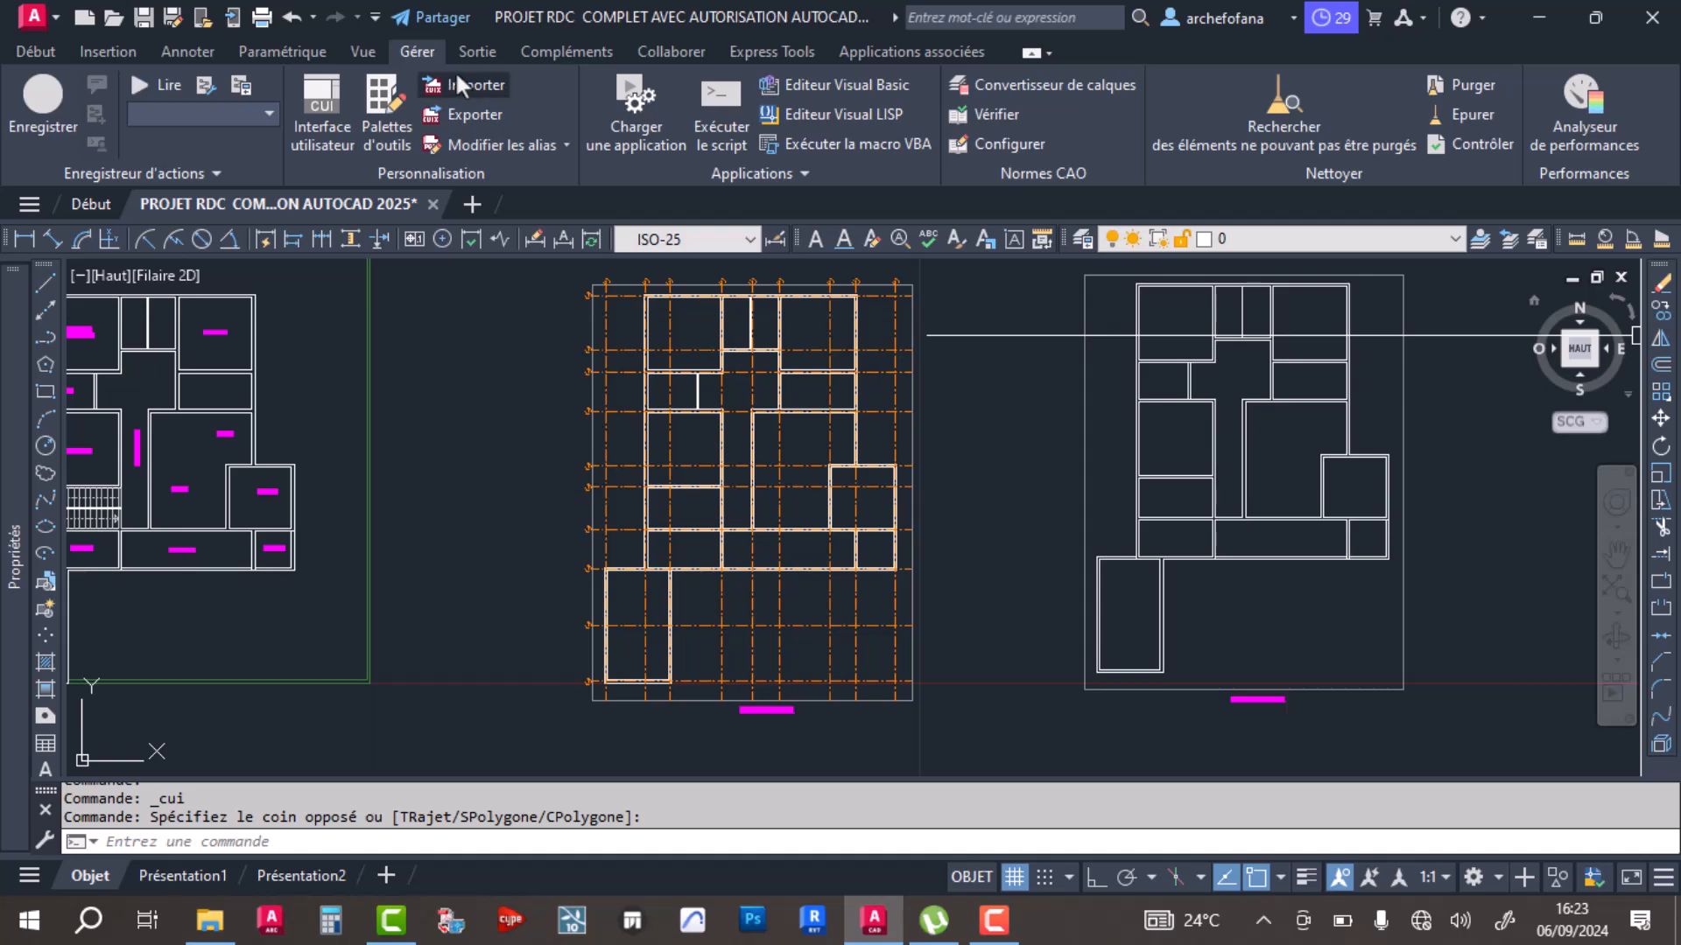
Step: Display the tool palettes and keep them fixed open beside the drawing area
{"action": "left_click", "coordinate": [363, 52]}
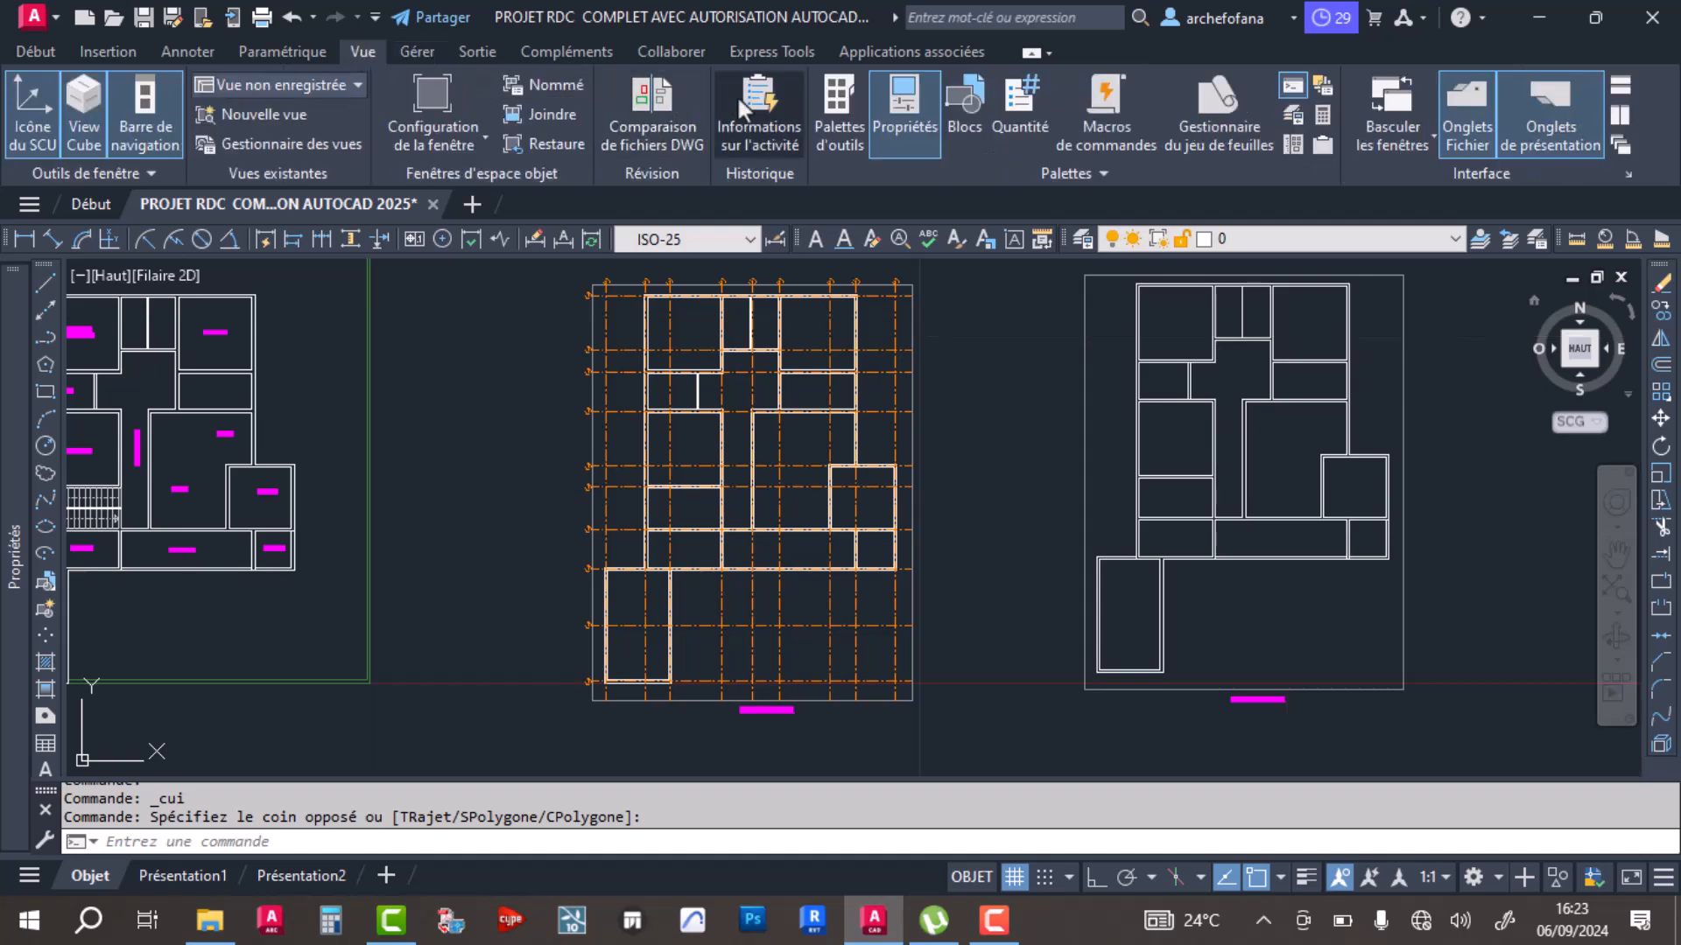
{"action": "left_click", "coordinate": [823, 114]}
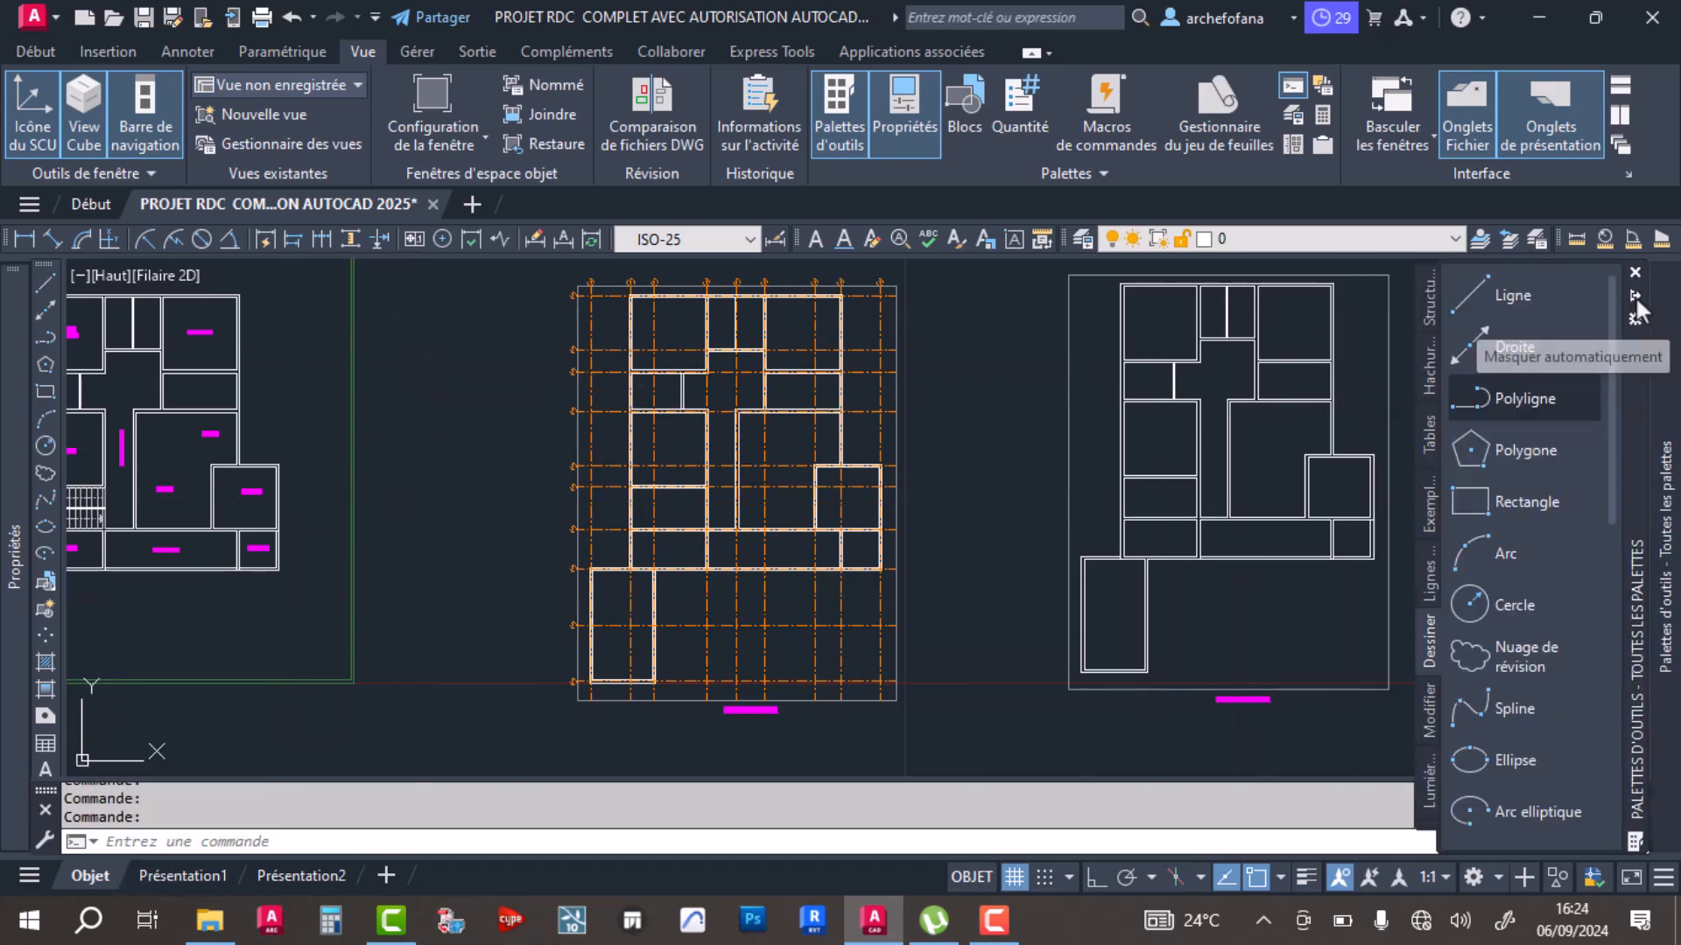
{"action": "left_click", "coordinate": [1635, 298]}
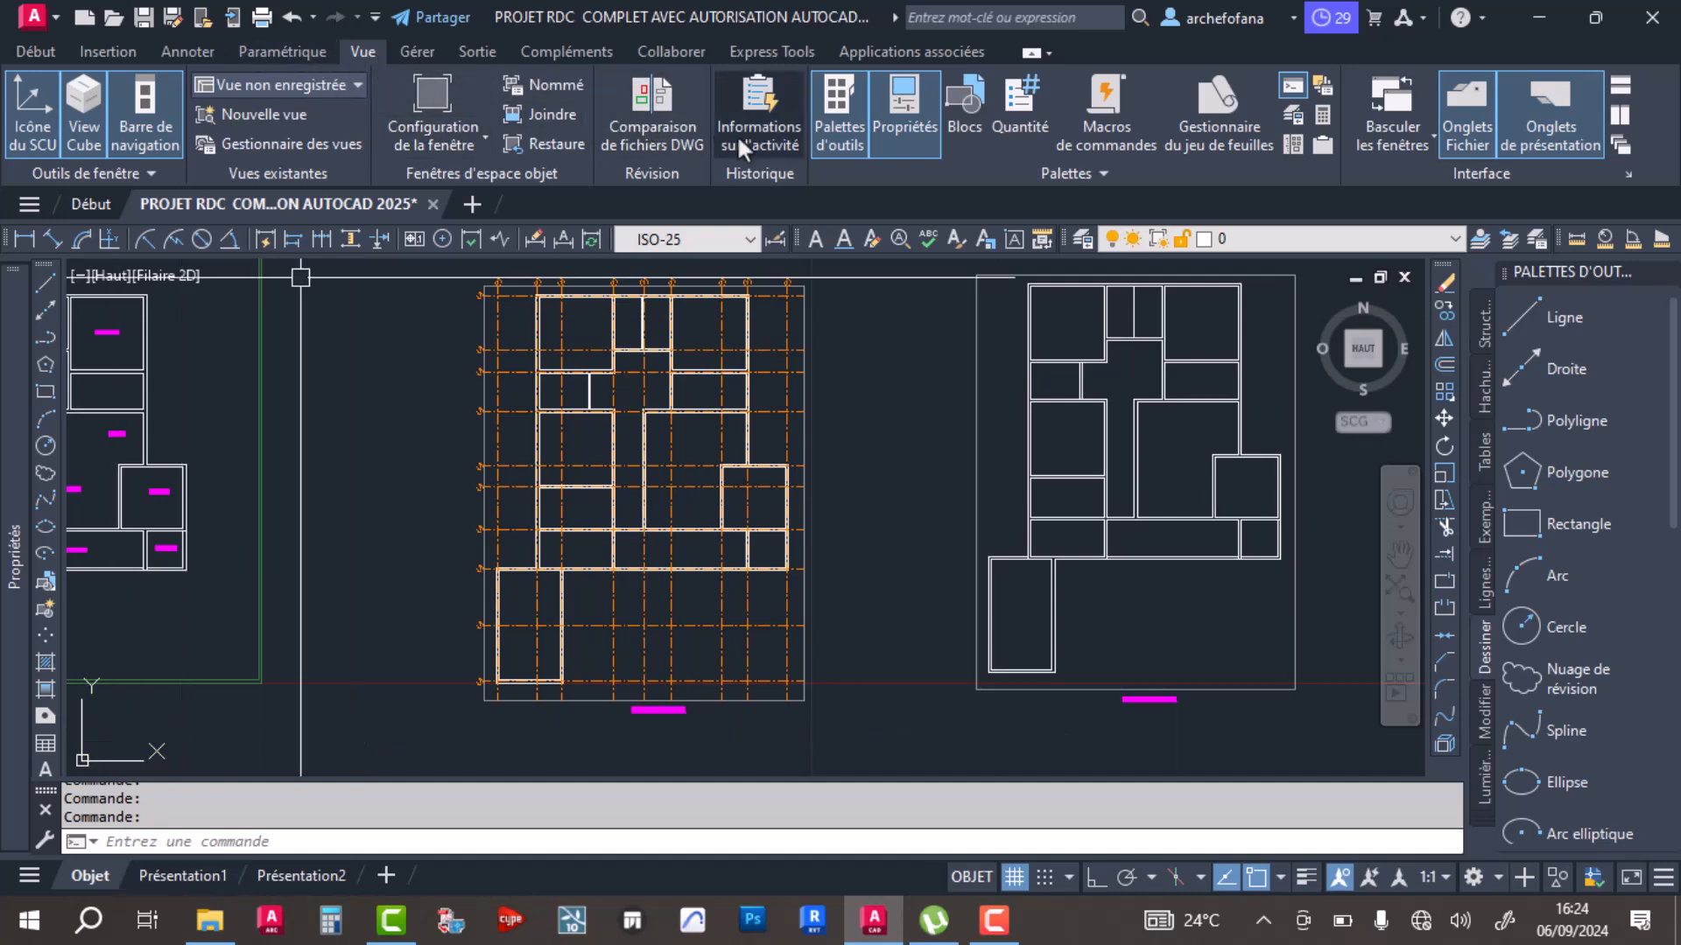
Step: Find the Régénérer tout command in the user interface customisation and add it at the head of the Dessiner tool palette
{"action": "left_click", "coordinate": [416, 51]}
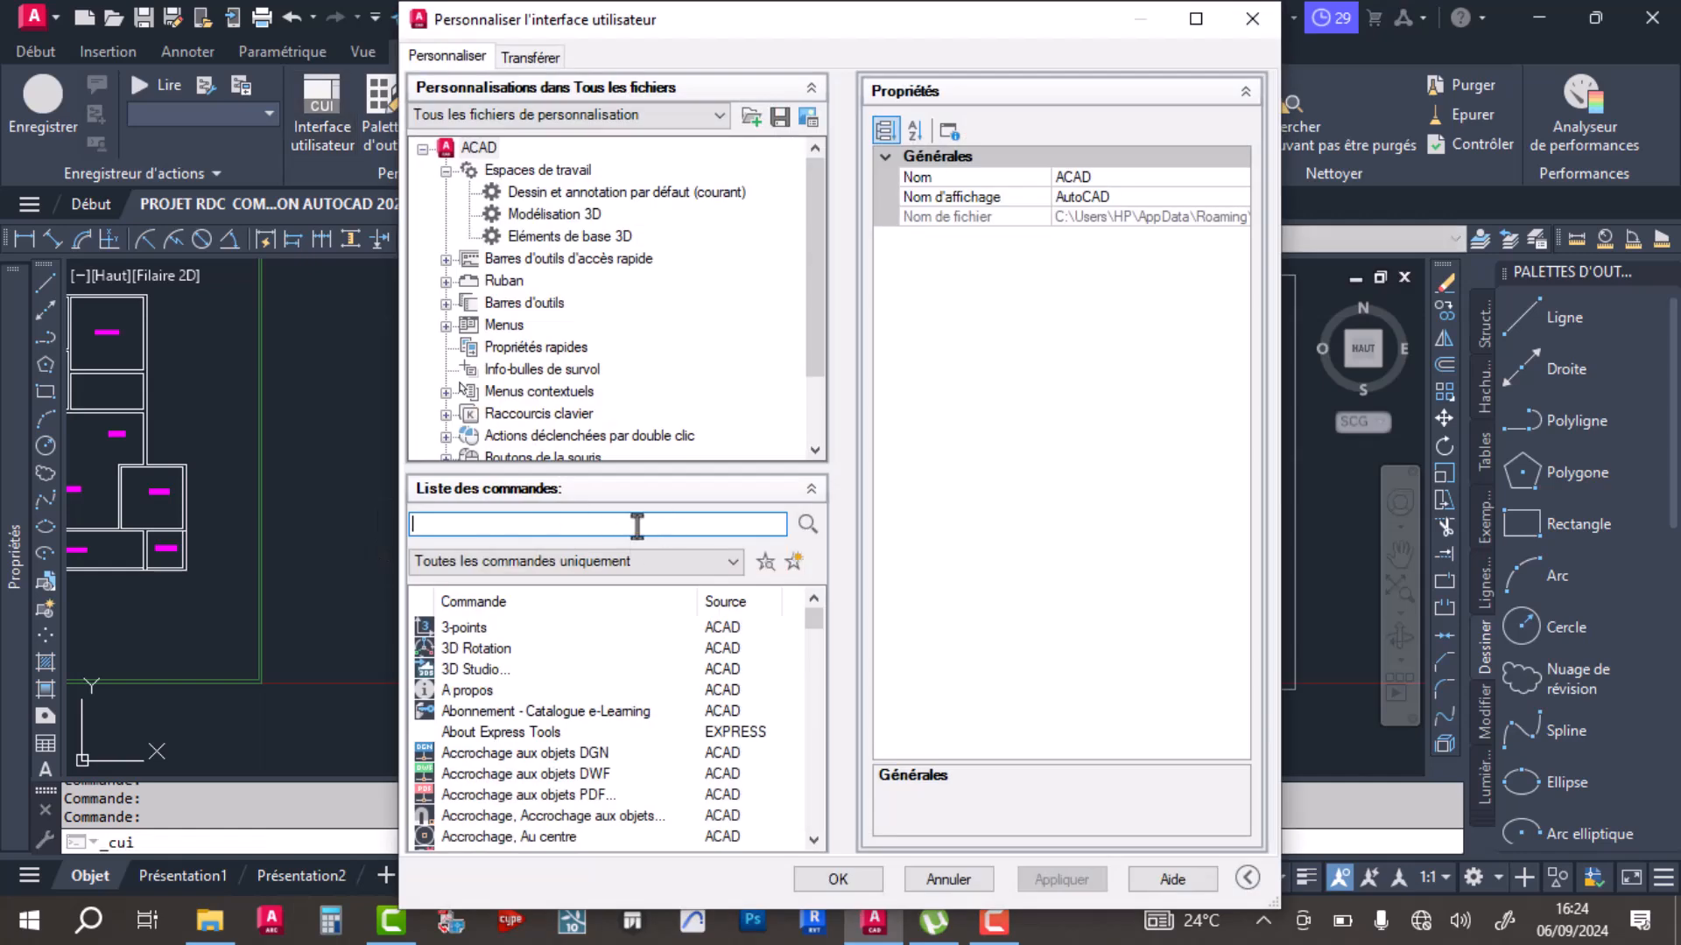
{"action": "type", "text": "ré"}
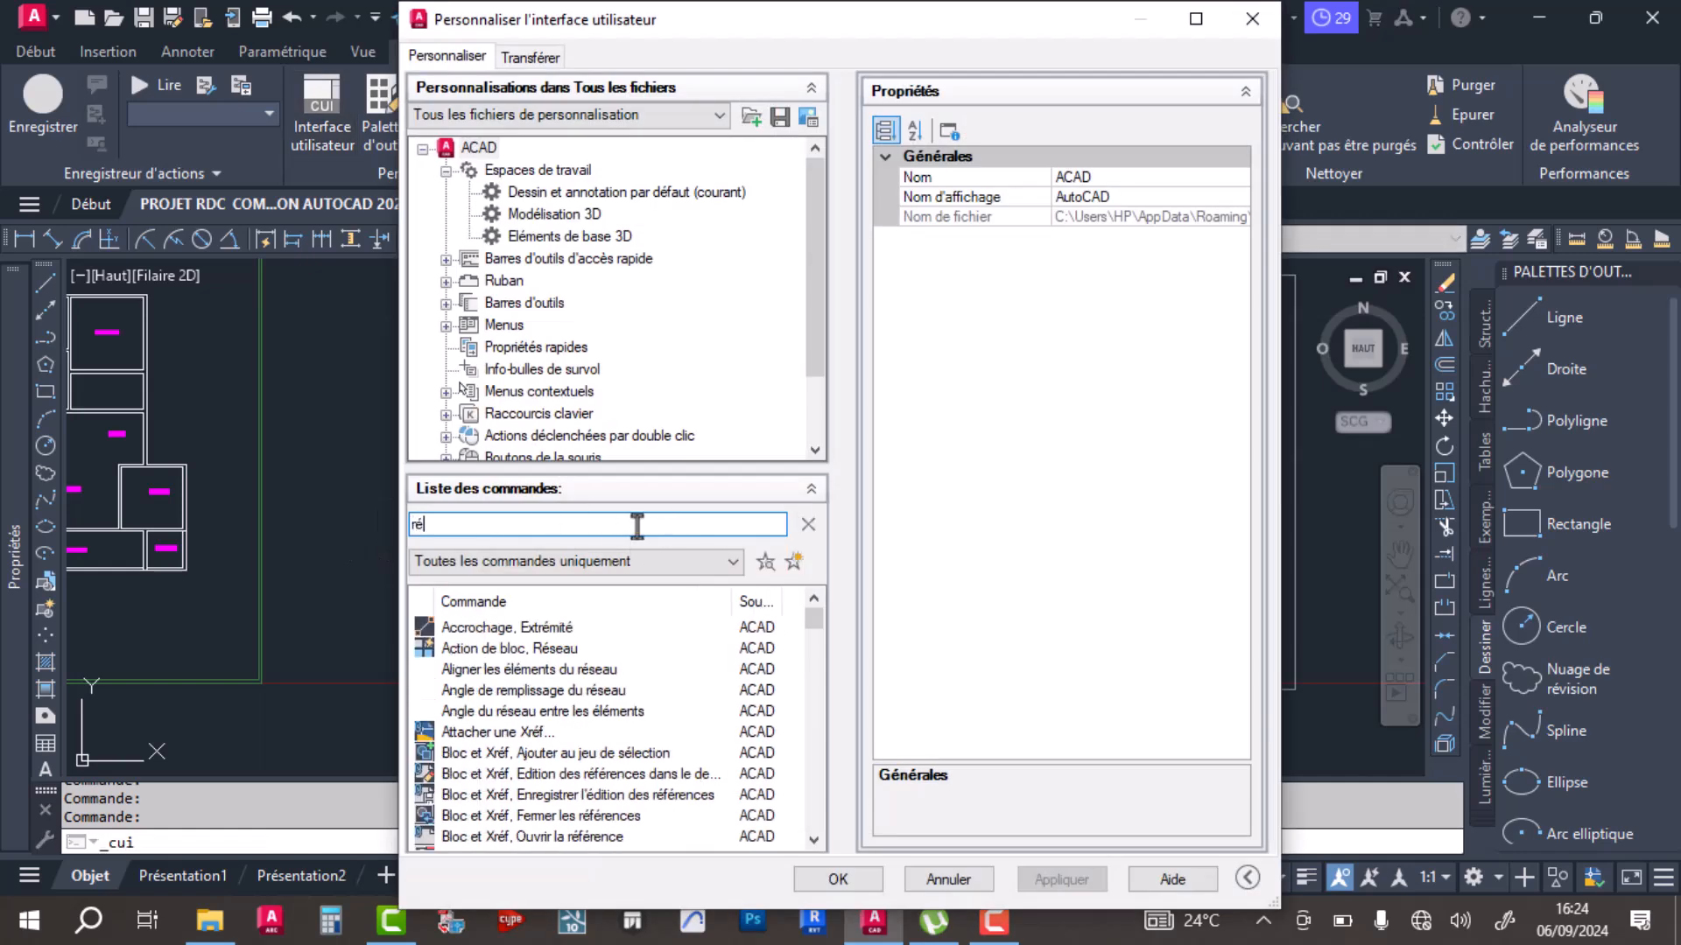
{"action": "type", "text": "gén"}
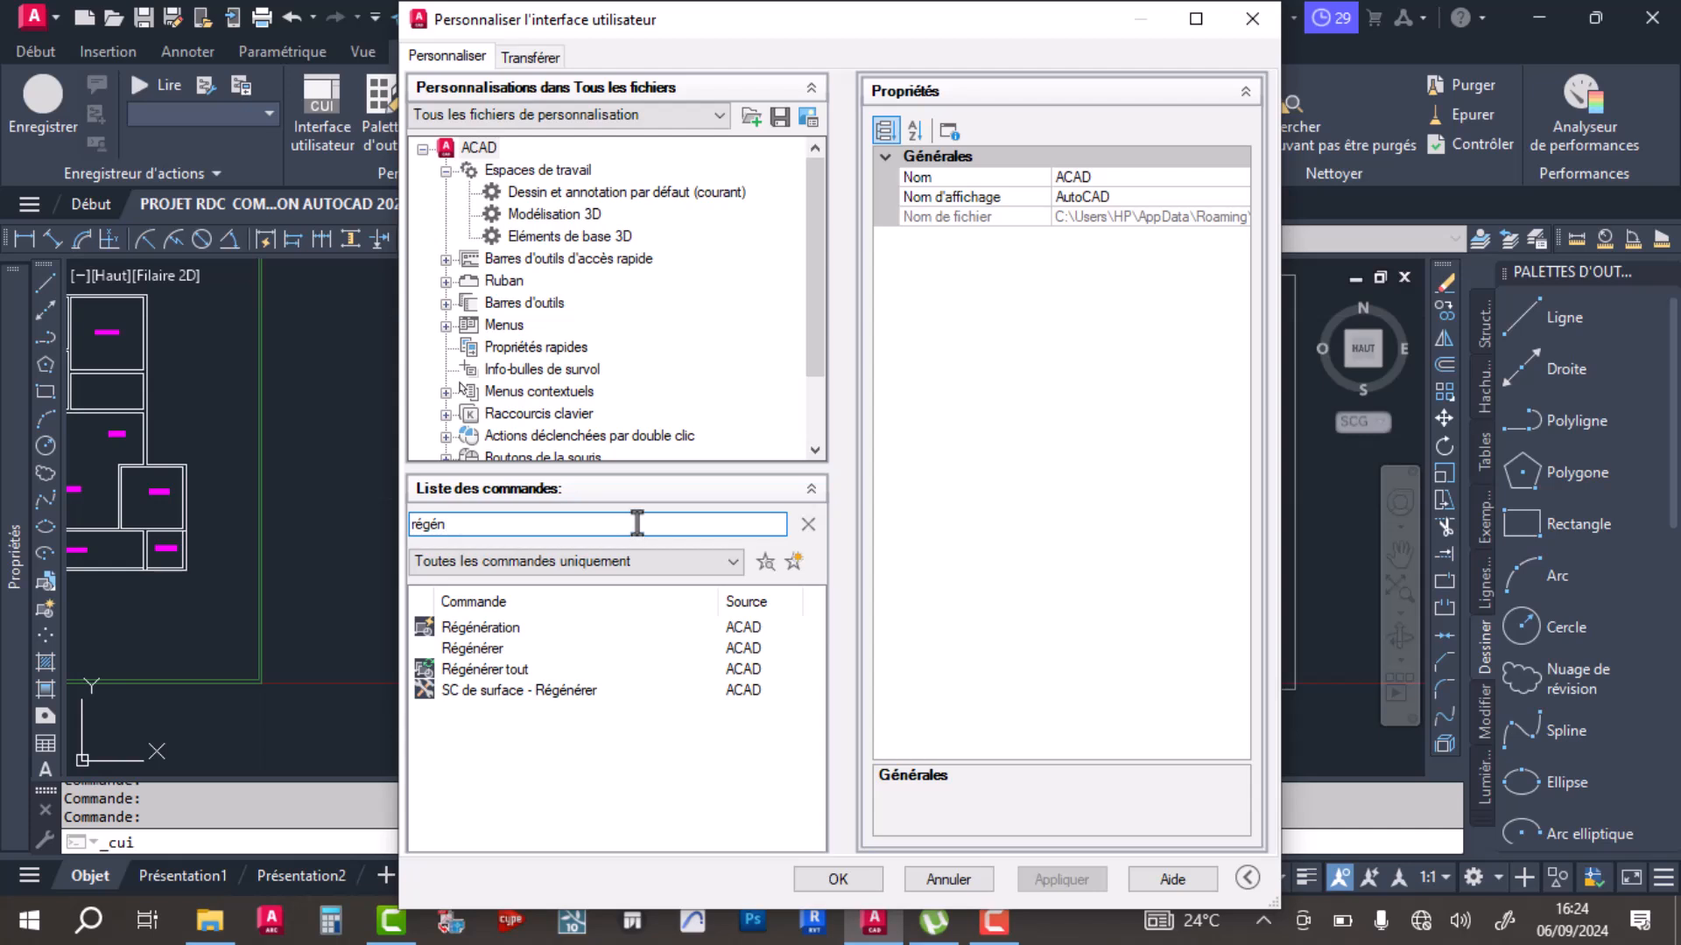
{"action": "left_click", "coordinate": [517, 671]}
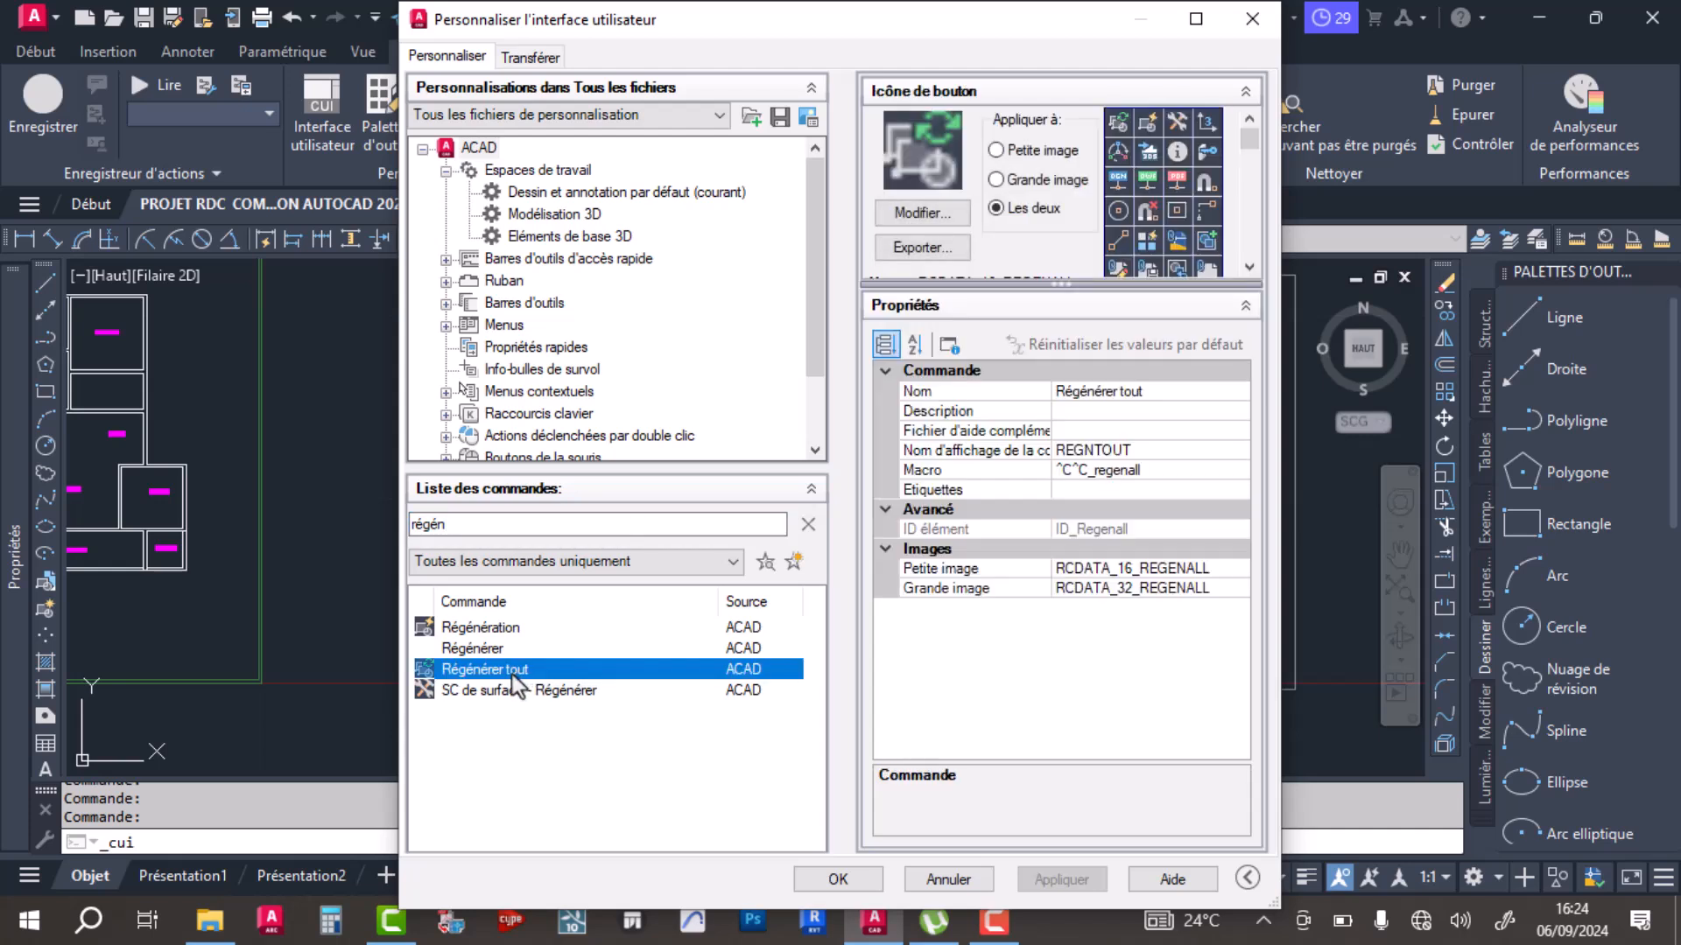
{"action": "left_click_drag", "start_coordinate": [1574, 299], "coordinate": [1573, 301]}
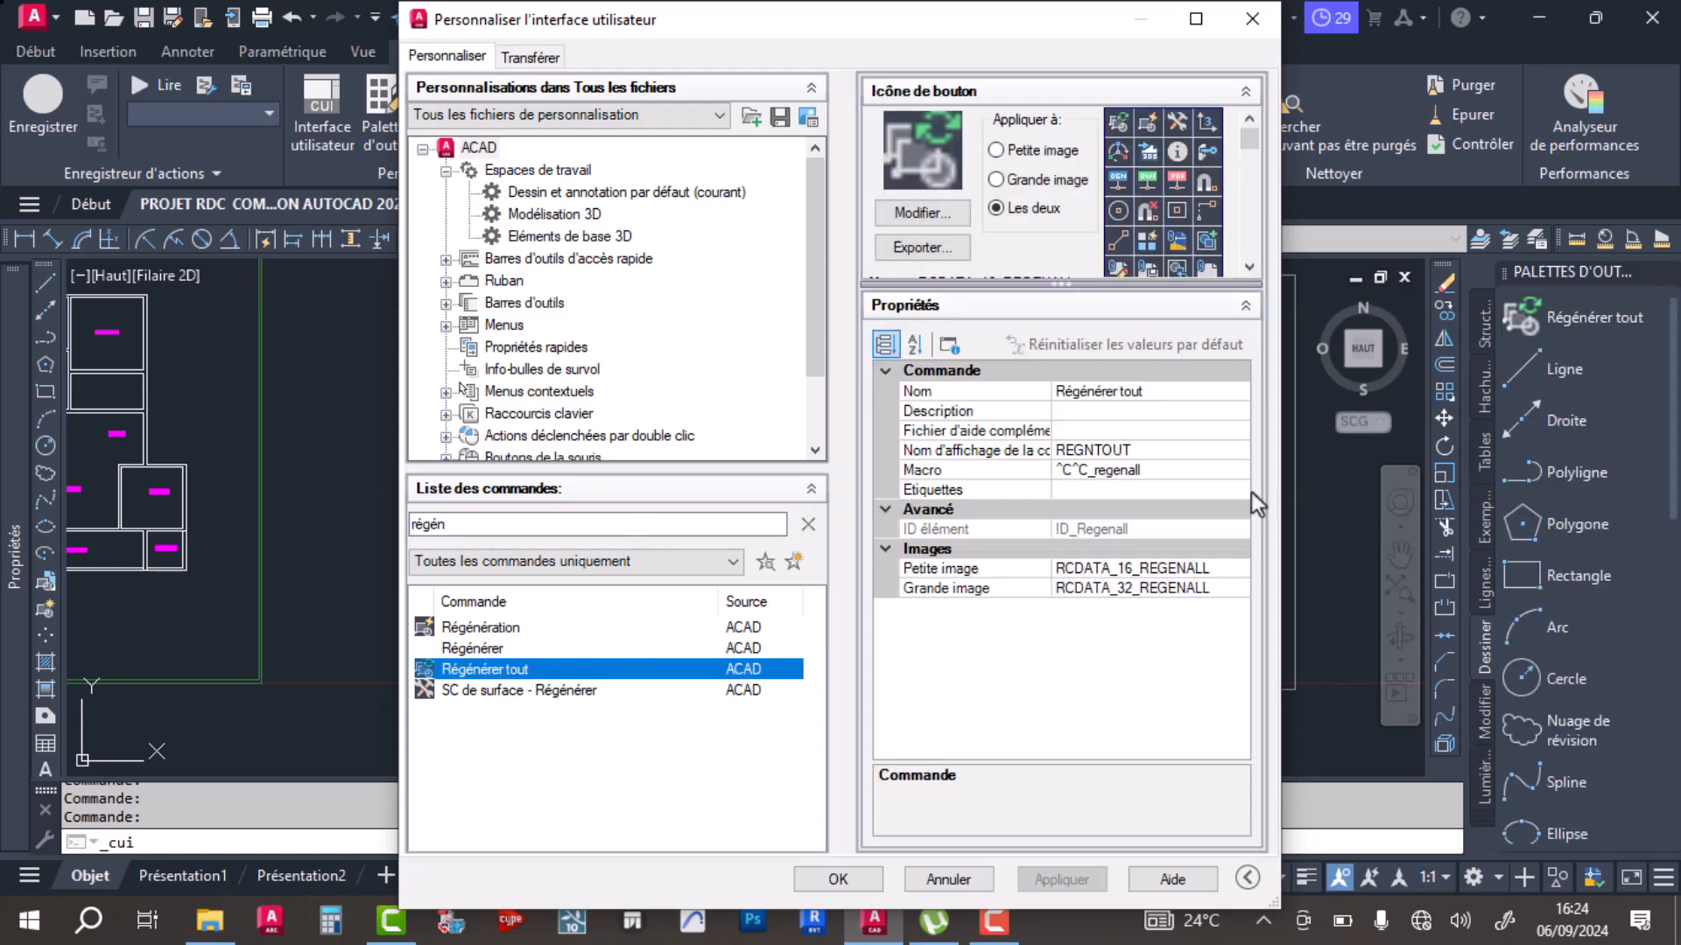
Step: Add the Multiligne command to the Dessiner palette just below Régénérer tout, close the customisation, and save the drawing
{"action": "double_click", "coordinate": [543, 524]}
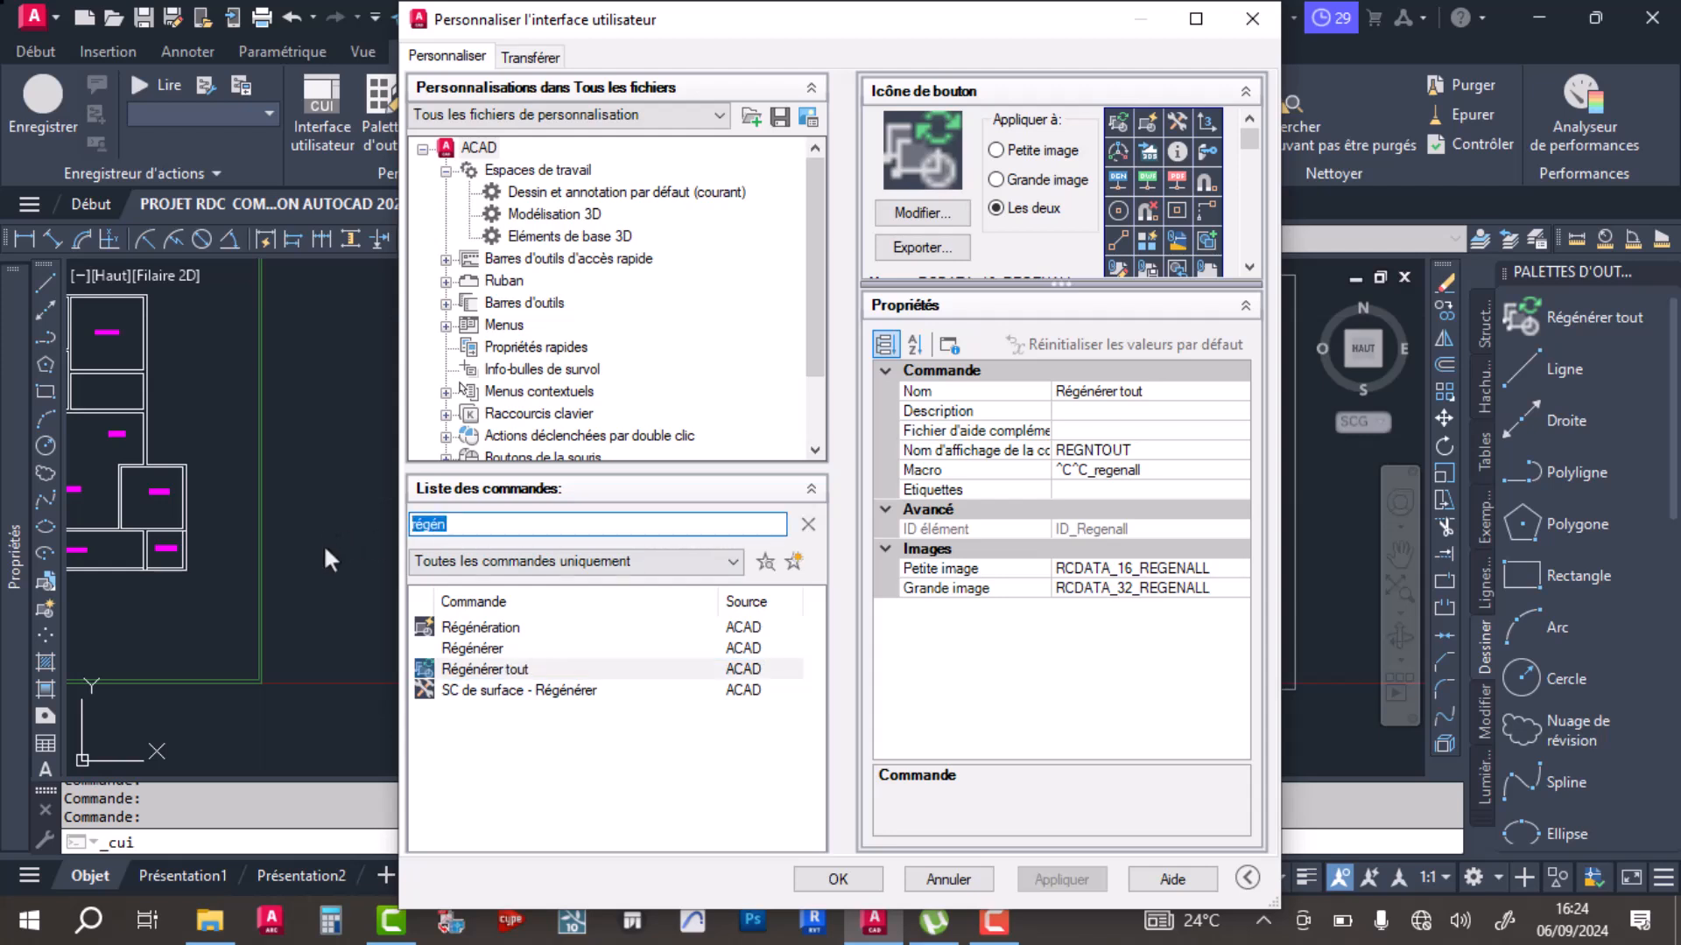
{"action": "type", "text": "mult"}
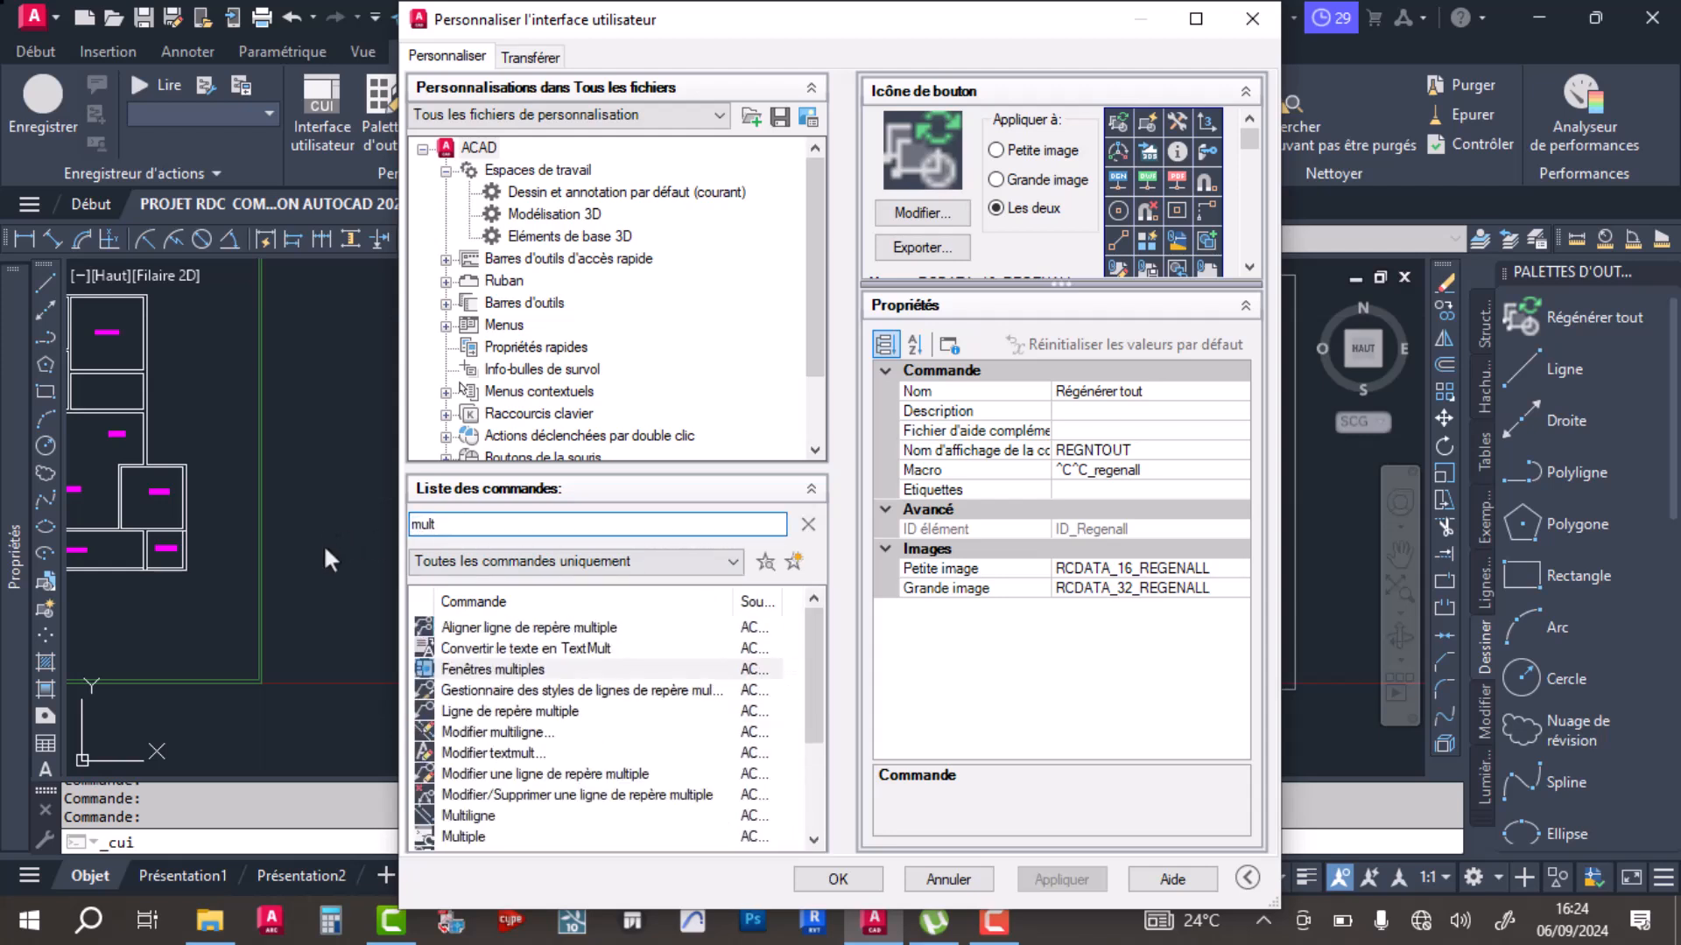
{"action": "type", "text": "i"}
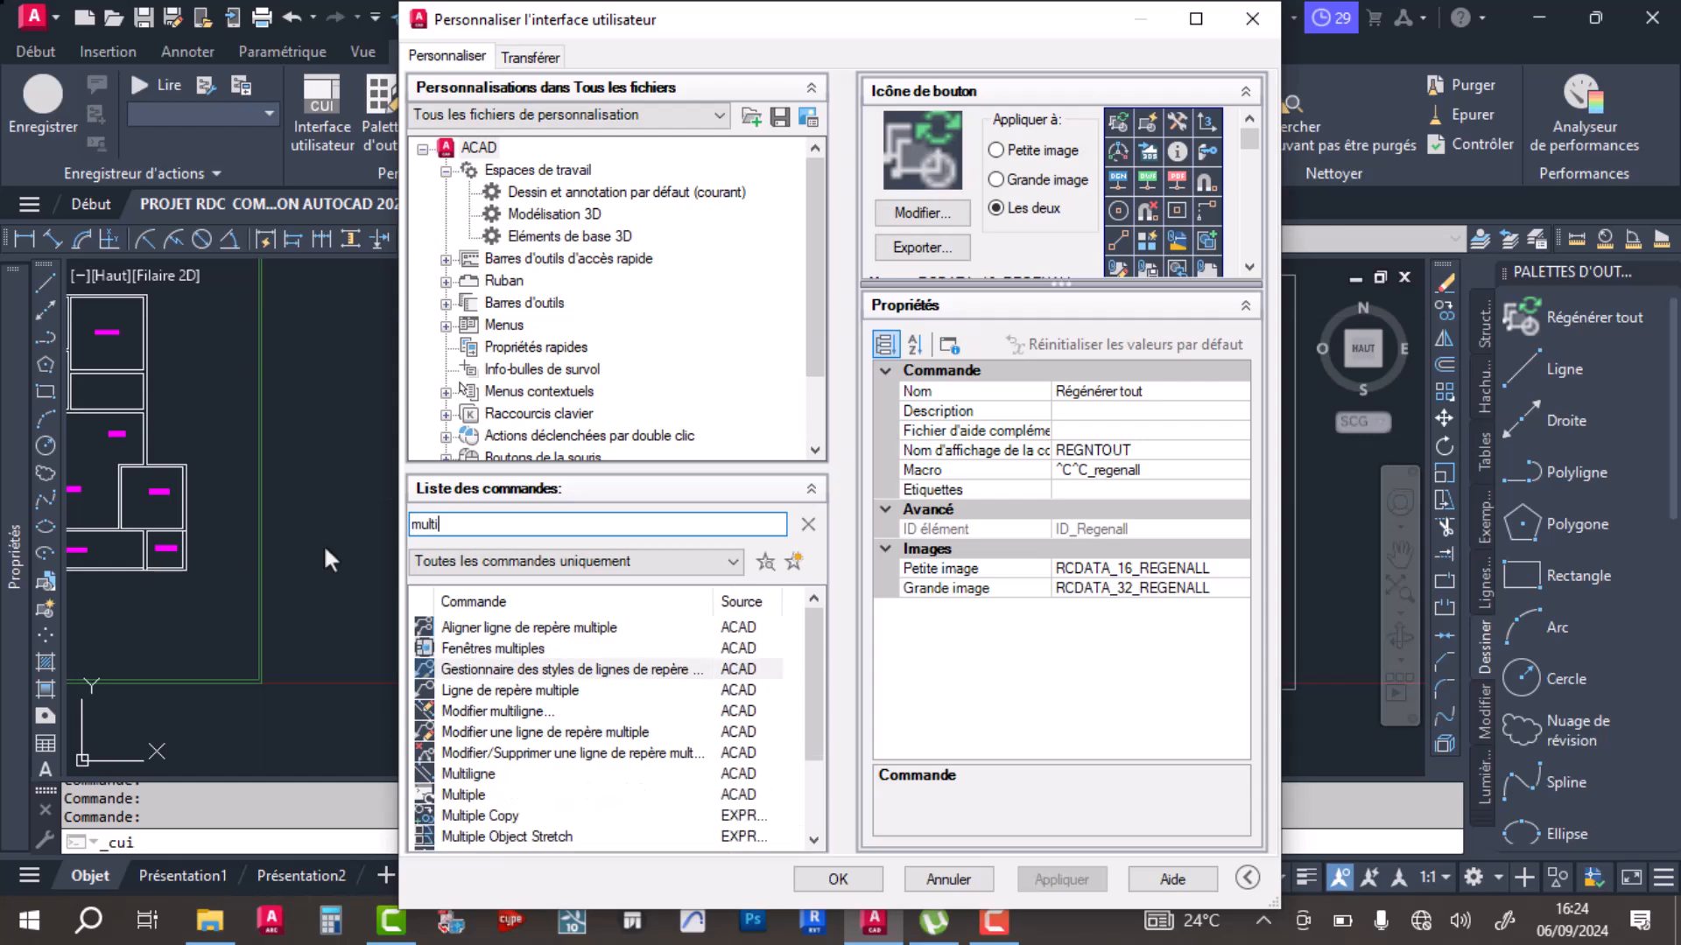
{"action": "left_click", "coordinate": [483, 775]}
{"action": "left_click_drag", "start_coordinate": [482, 779], "coordinate": [1630, 340]}
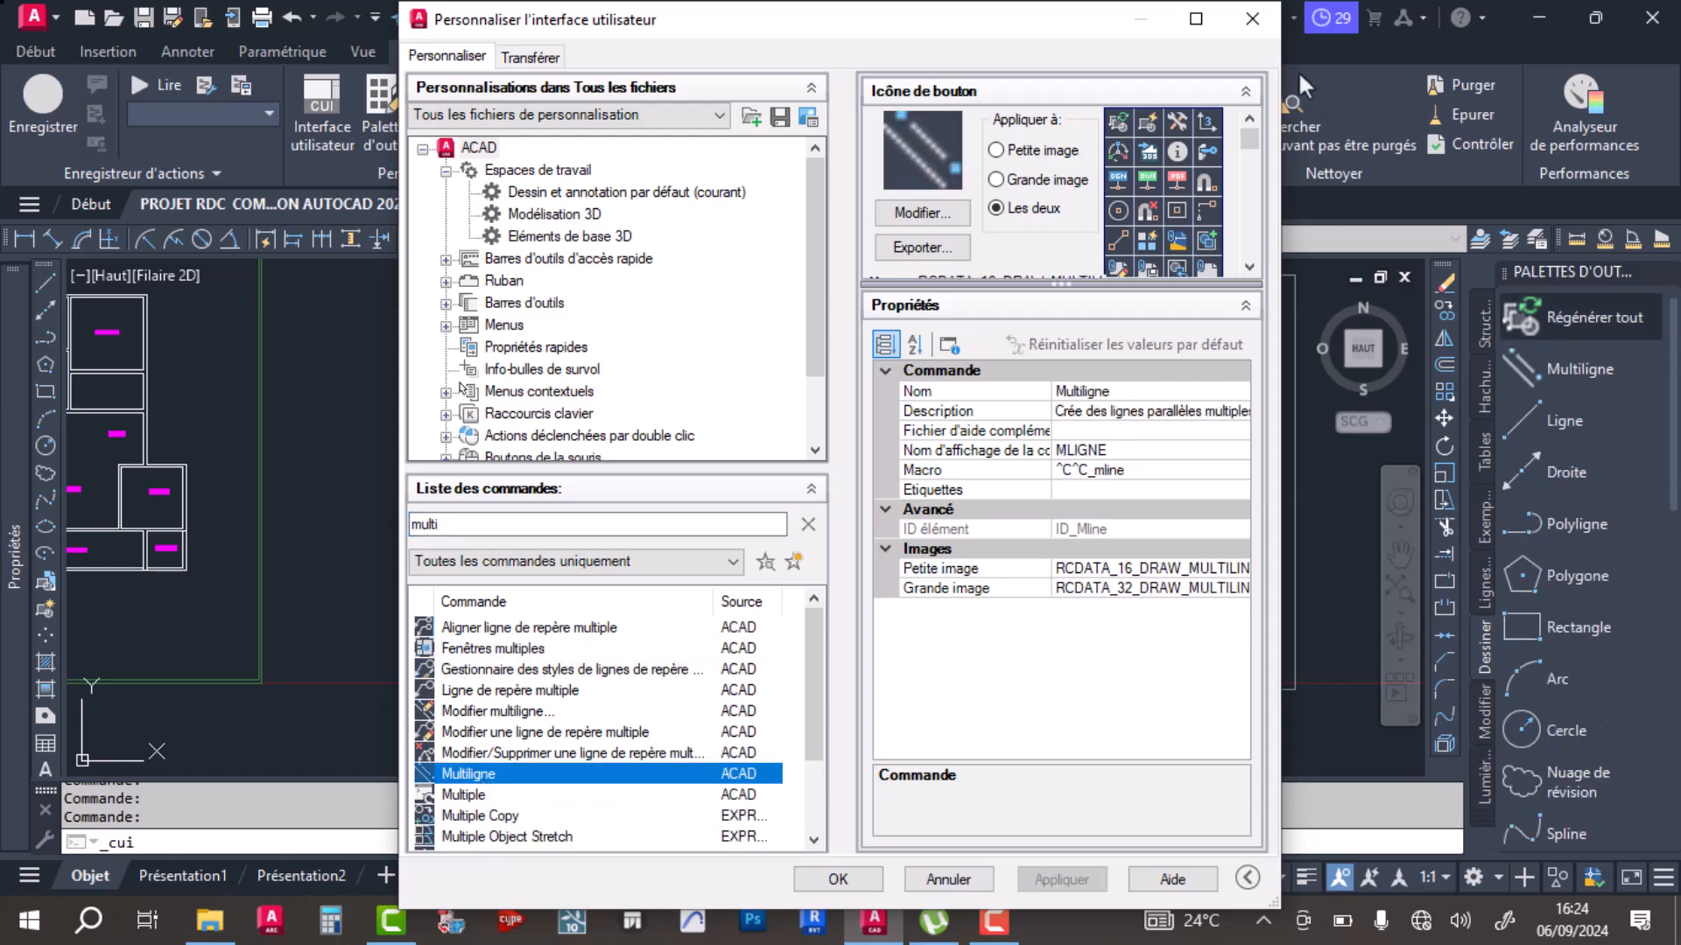
{"action": "left_click", "coordinate": [1252, 19]}
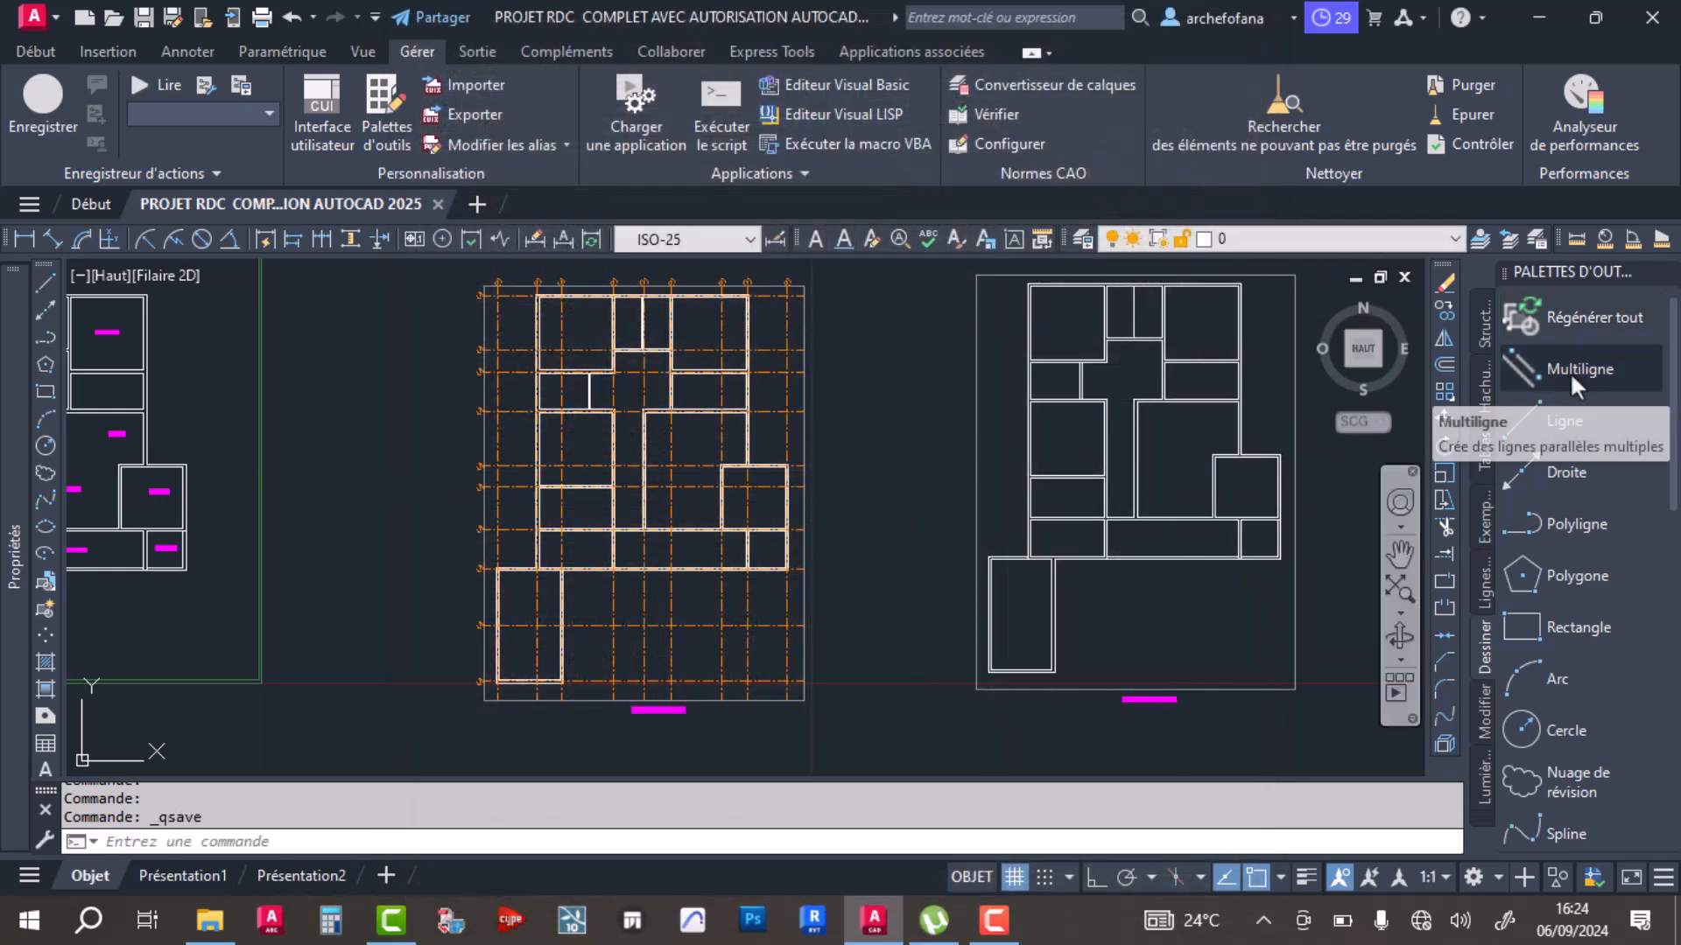
Step: Examine the two lines of the middle plan's upper wall and the foundation axis running between them
{"action": "scroll", "coordinate": [885, 537], "scroll_direction": "up", "scroll_amount": 10}
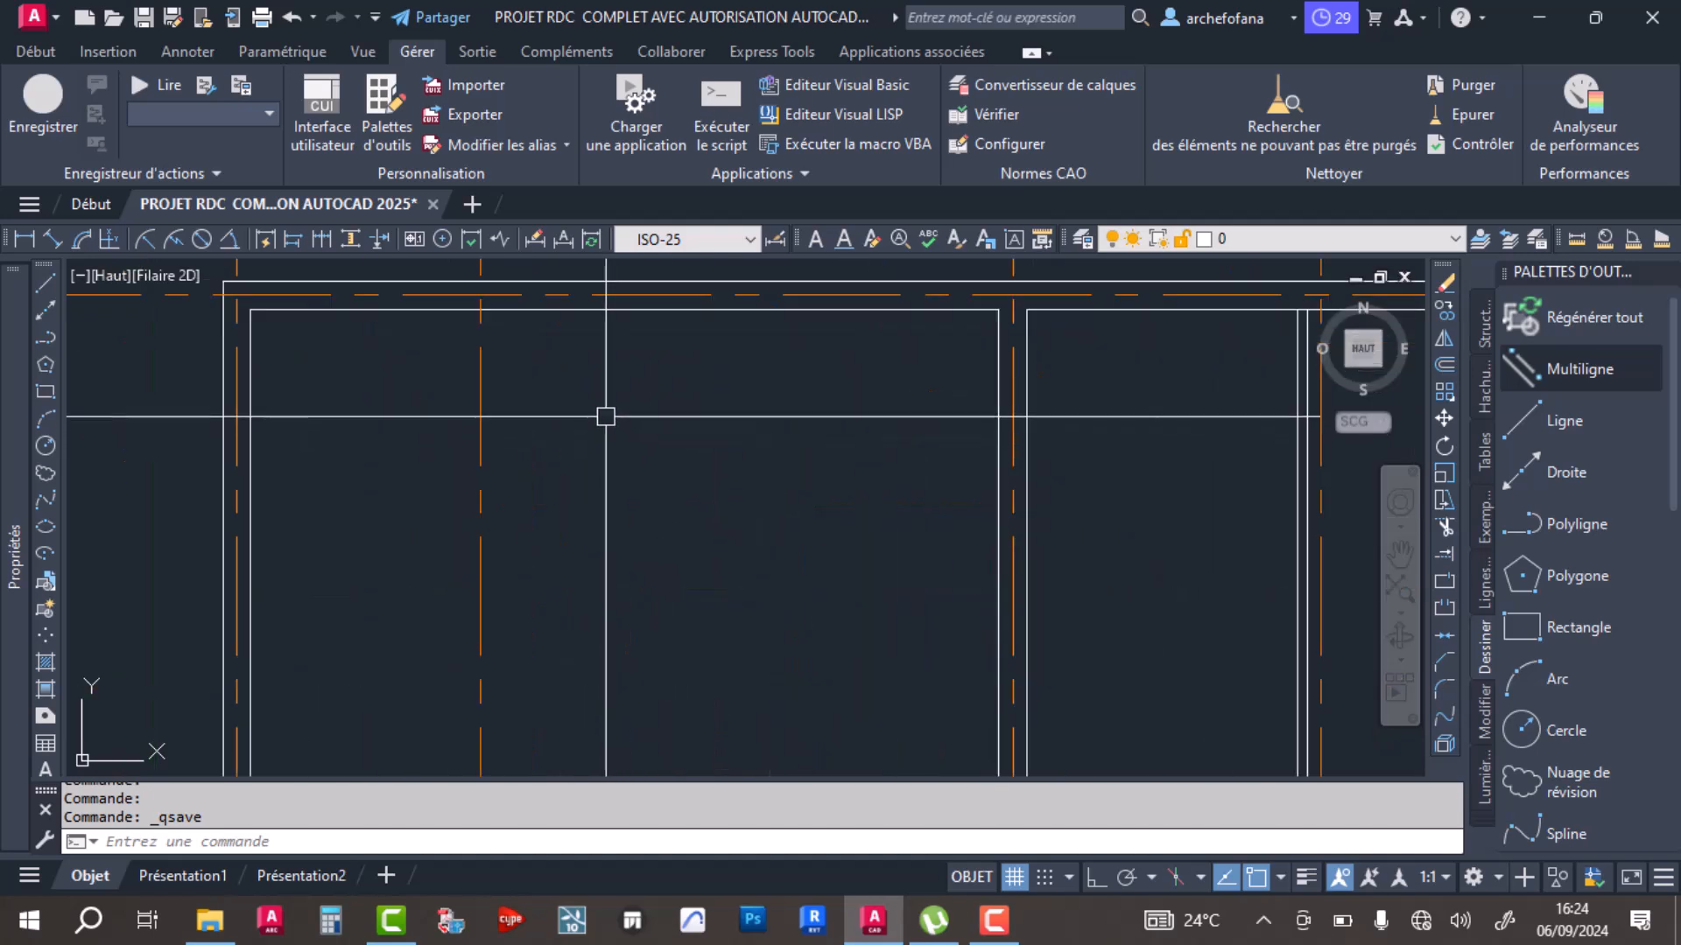
{"action": "middle_click_drag", "start_coordinate": [753, 557], "coordinate": [761, 561]}
{"action": "scroll", "coordinate": [698, 456], "scroll_direction": "up", "scroll_amount": 6}
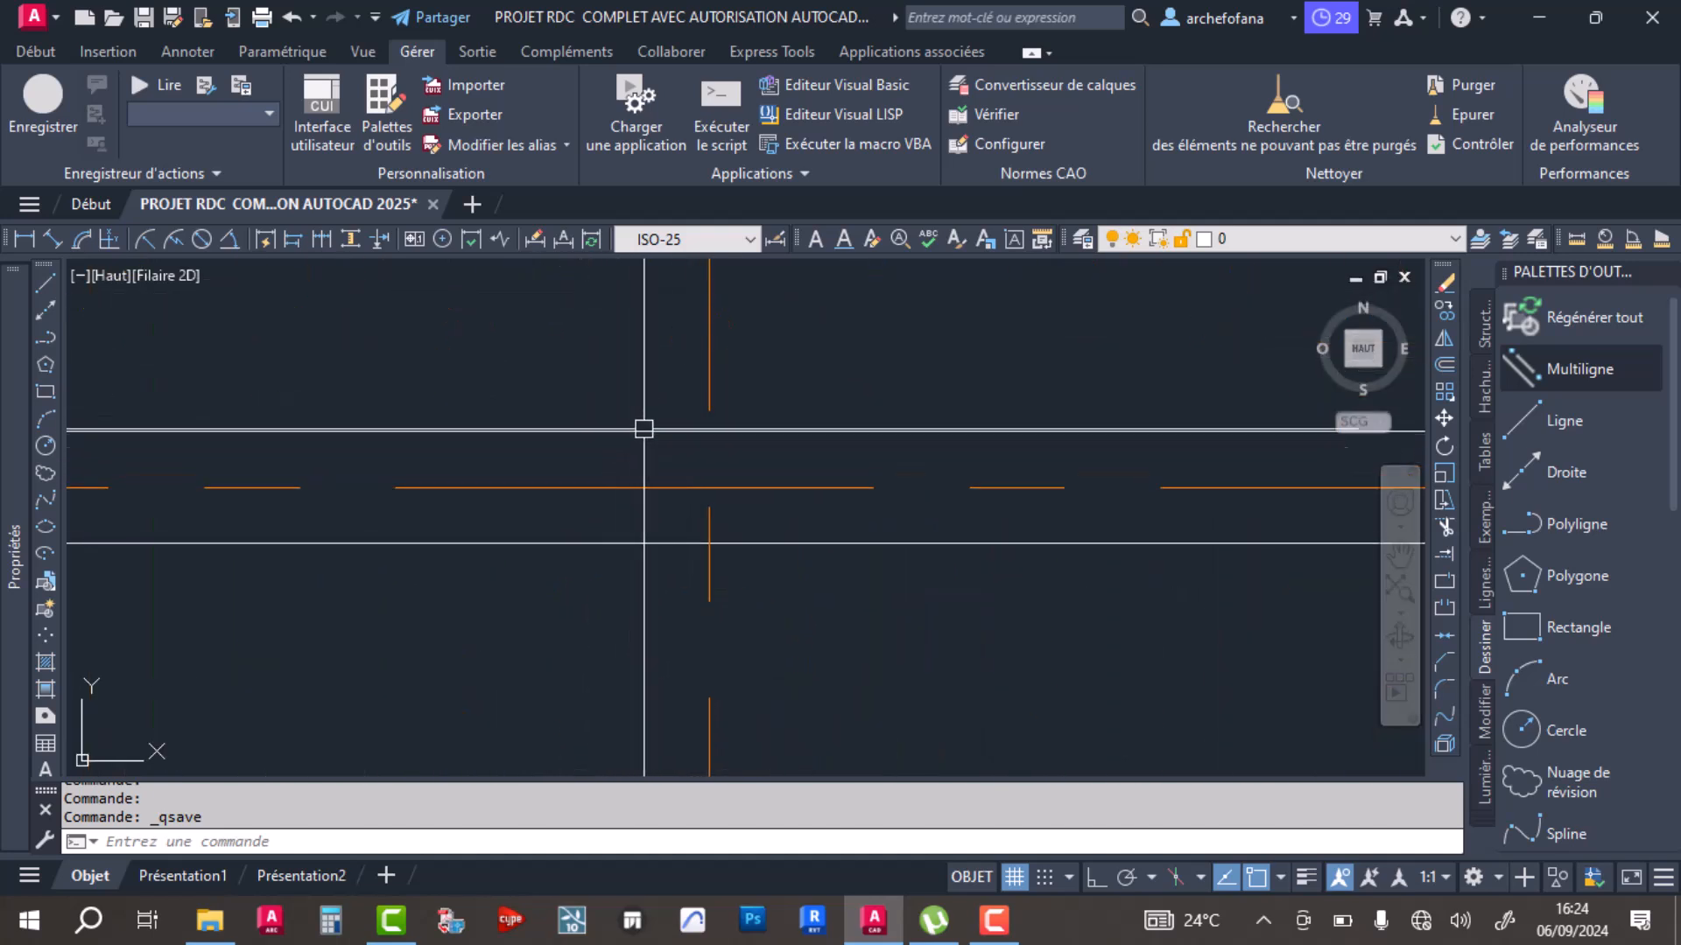
{"action": "left_click", "coordinate": [622, 394]}
{"action": "left_click", "coordinate": [575, 454]}
{"action": "left_click_drag", "start_coordinate": [585, 507], "coordinate": [546, 574]}
{"action": "left_click", "coordinate": [531, 606]}
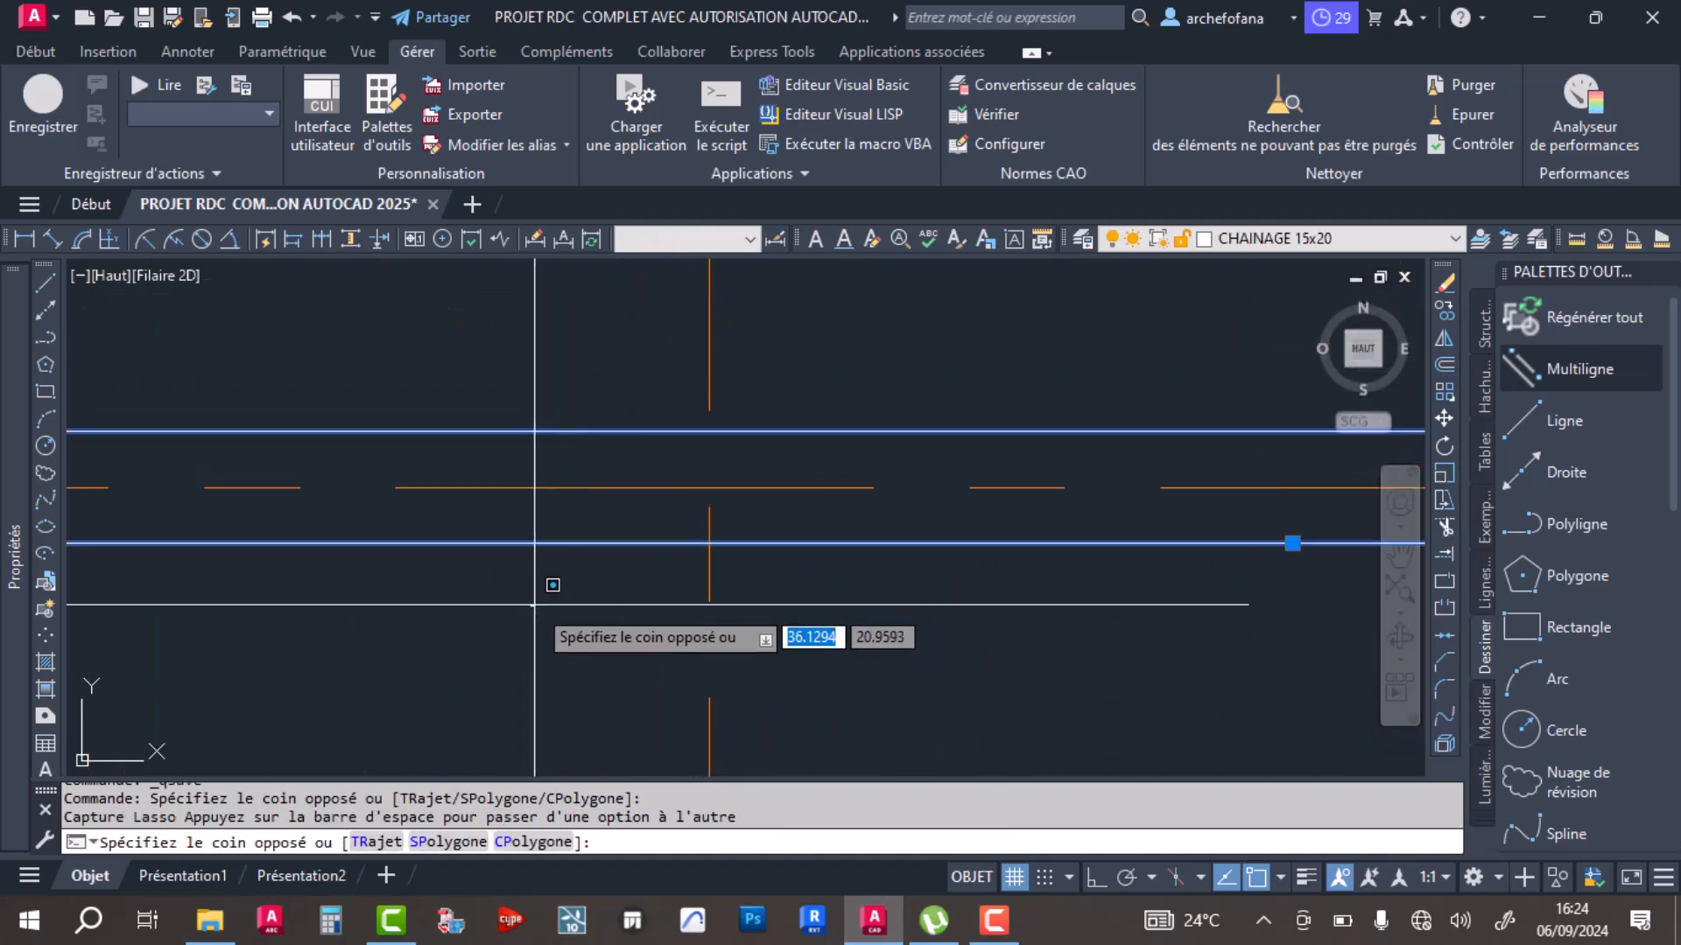
{"action": "left_click", "coordinate": [586, 593]}
{"action": "scroll", "coordinate": [589, 587], "scroll_direction": "down", "scroll_amount": 6}
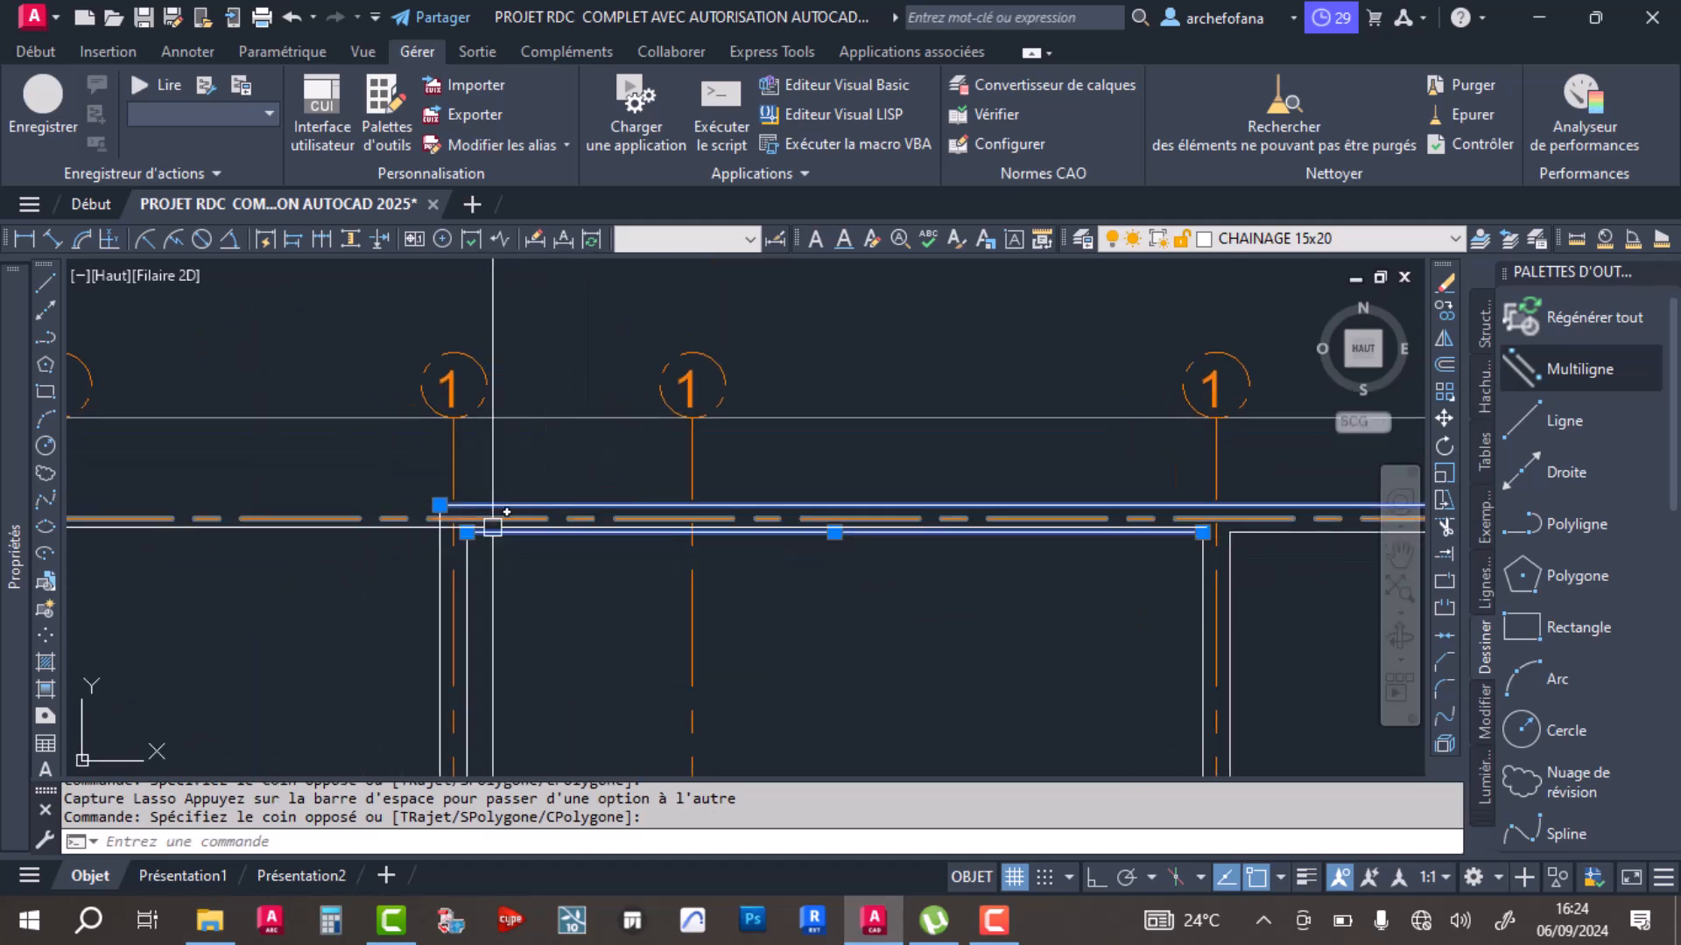
{"action": "scroll", "coordinate": [440, 516], "scroll_direction": "up", "scroll_amount": 2}
{"action": "key", "text": "Escape"}
{"action": "key", "text": "Escape"}
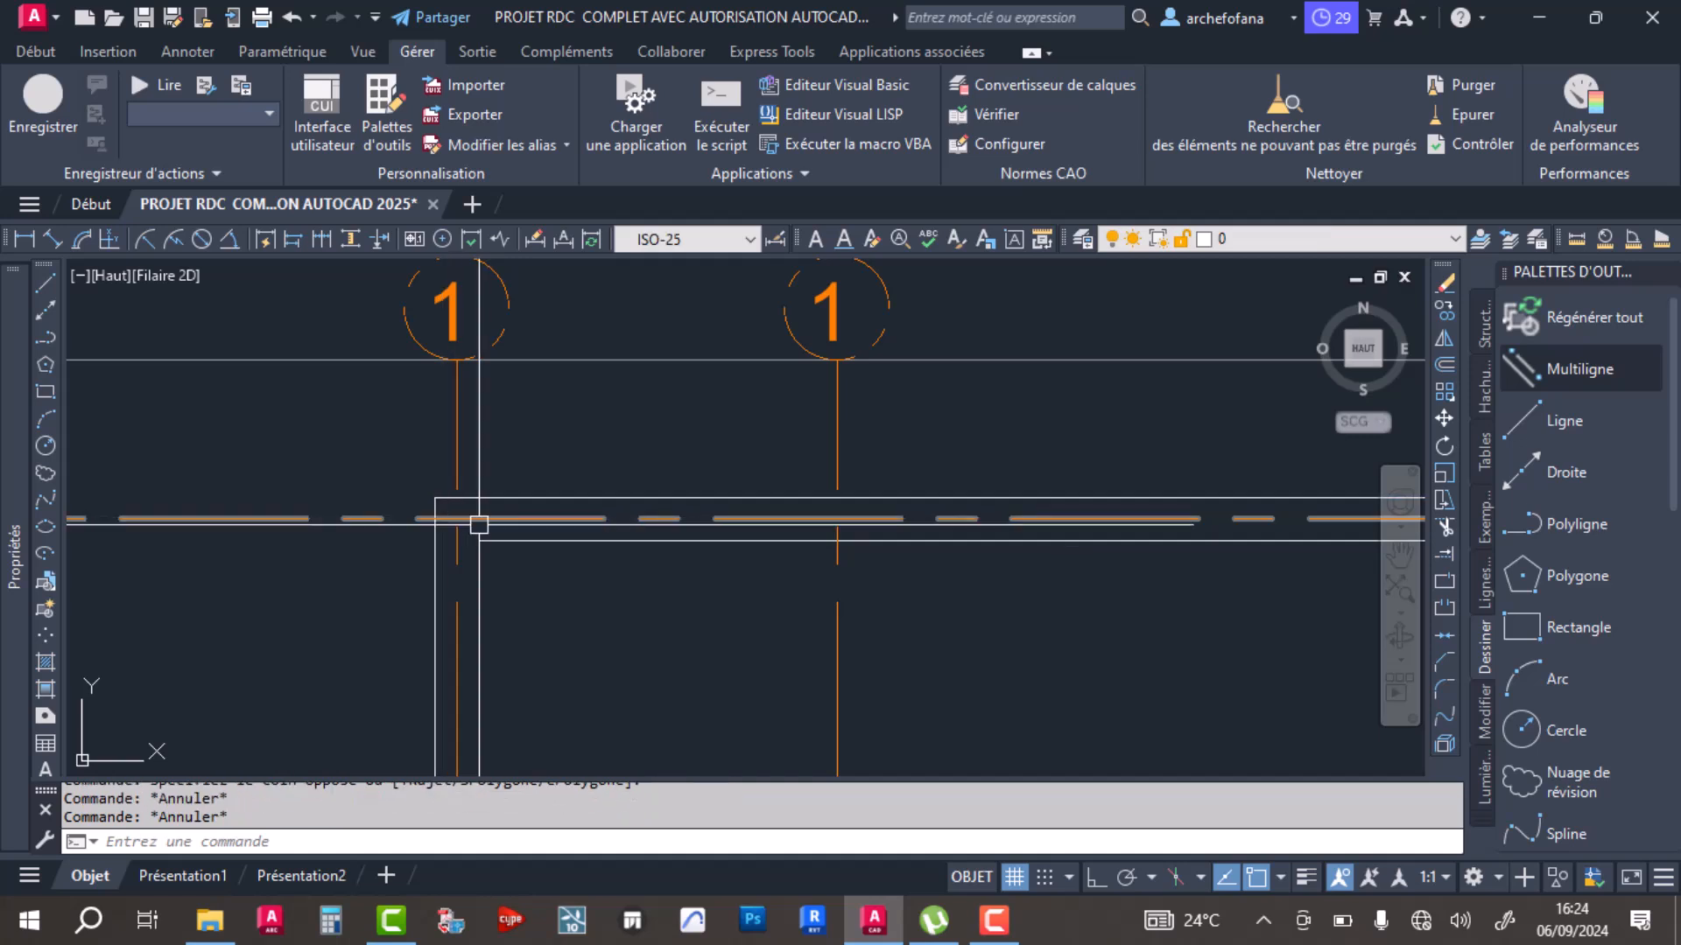
{"action": "middle_click_drag", "start_coordinate": [592, 560], "coordinate": [743, 495]}
{"action": "scroll", "coordinate": [743, 494], "scroll_direction": "down", "scroll_amount": 2}
{"action": "left_click", "coordinate": [1580, 368]}
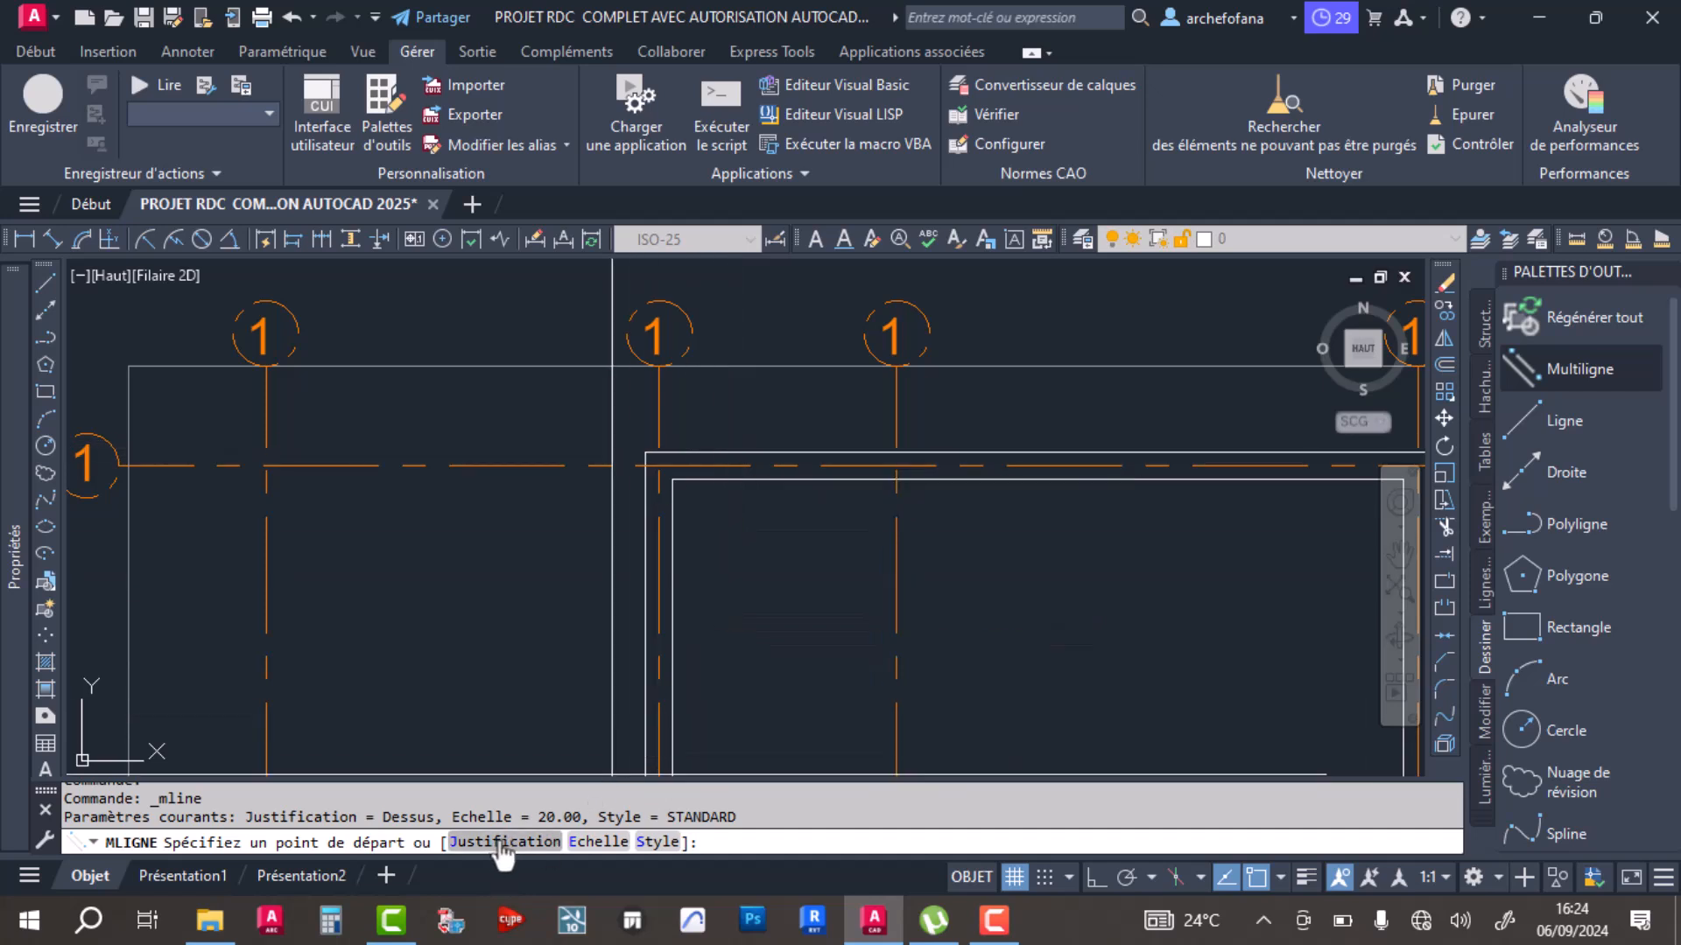
{"action": "left_click", "coordinate": [599, 842]}
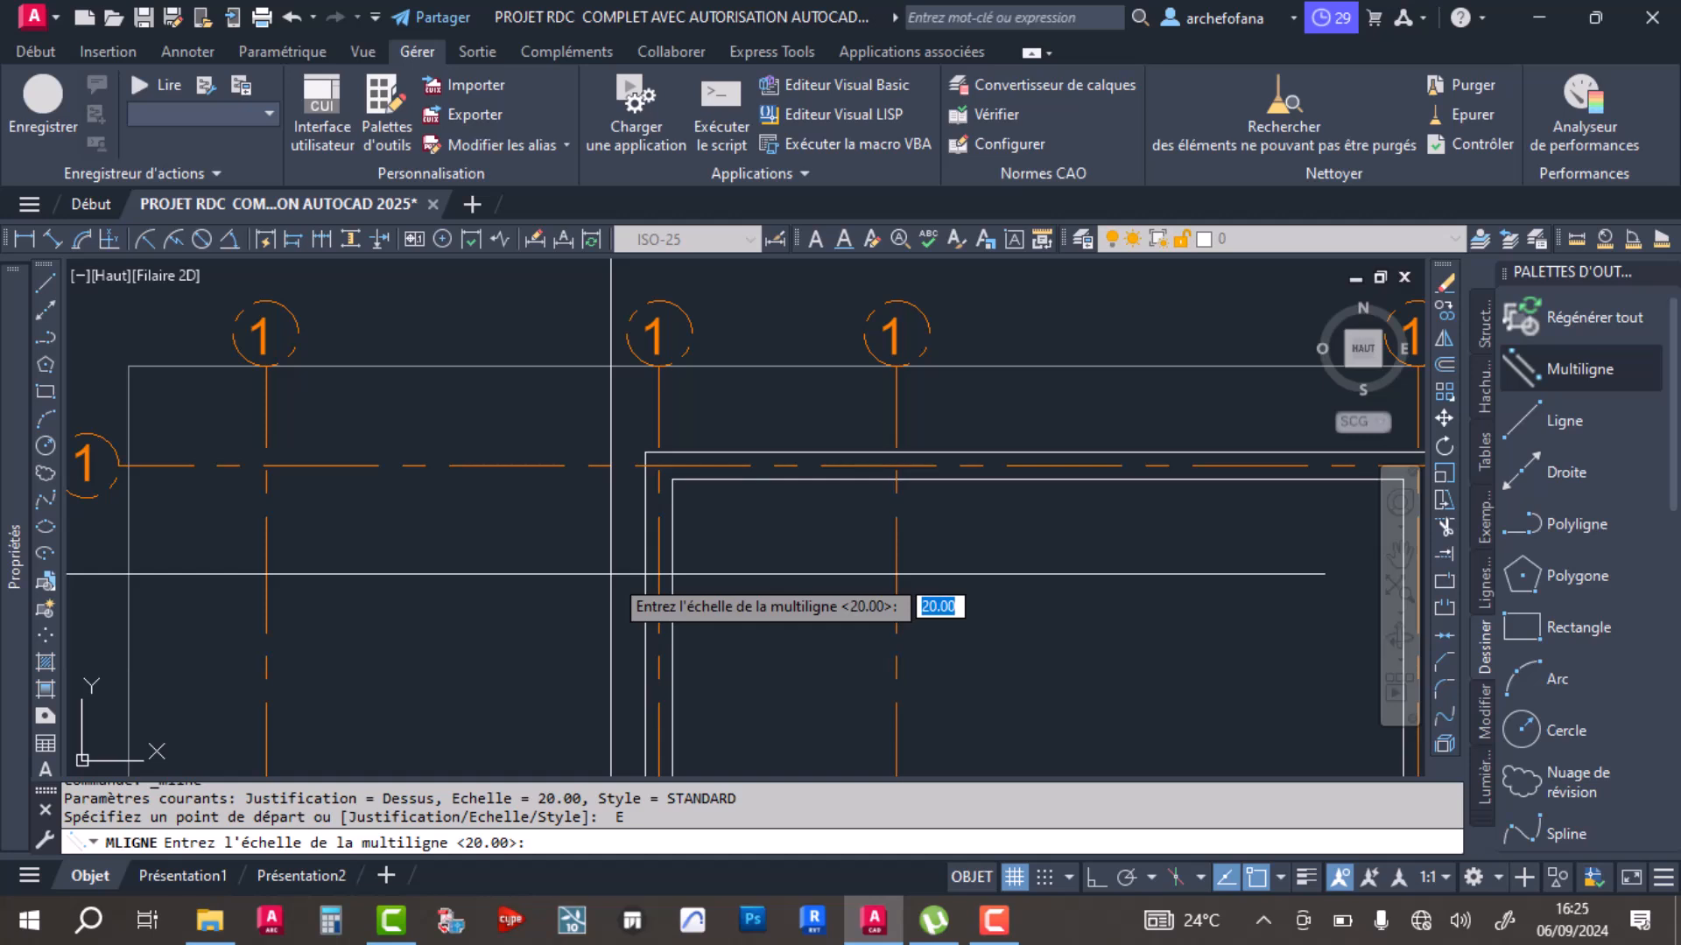
{"action": "key", "text": "BackSpace"}
{"action": "type", "text": ";'à"}
{"action": "key", "text": "Return"}
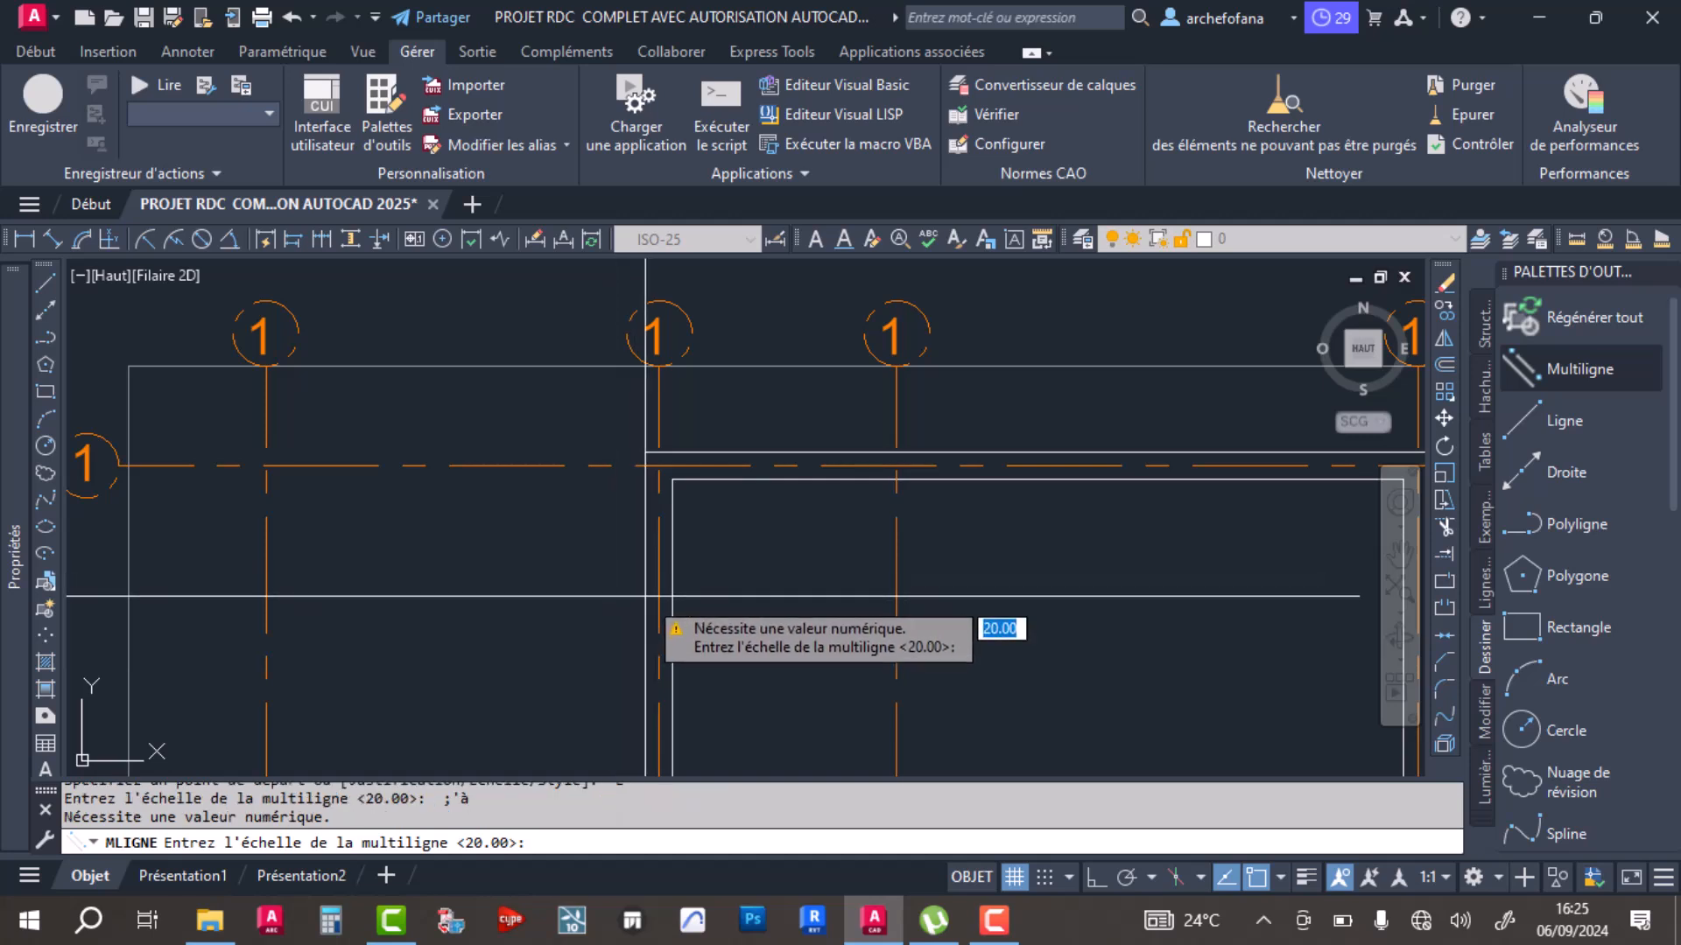
{"action": "key", "text": "Escape"}
{"action": "key", "text": "Escape"}
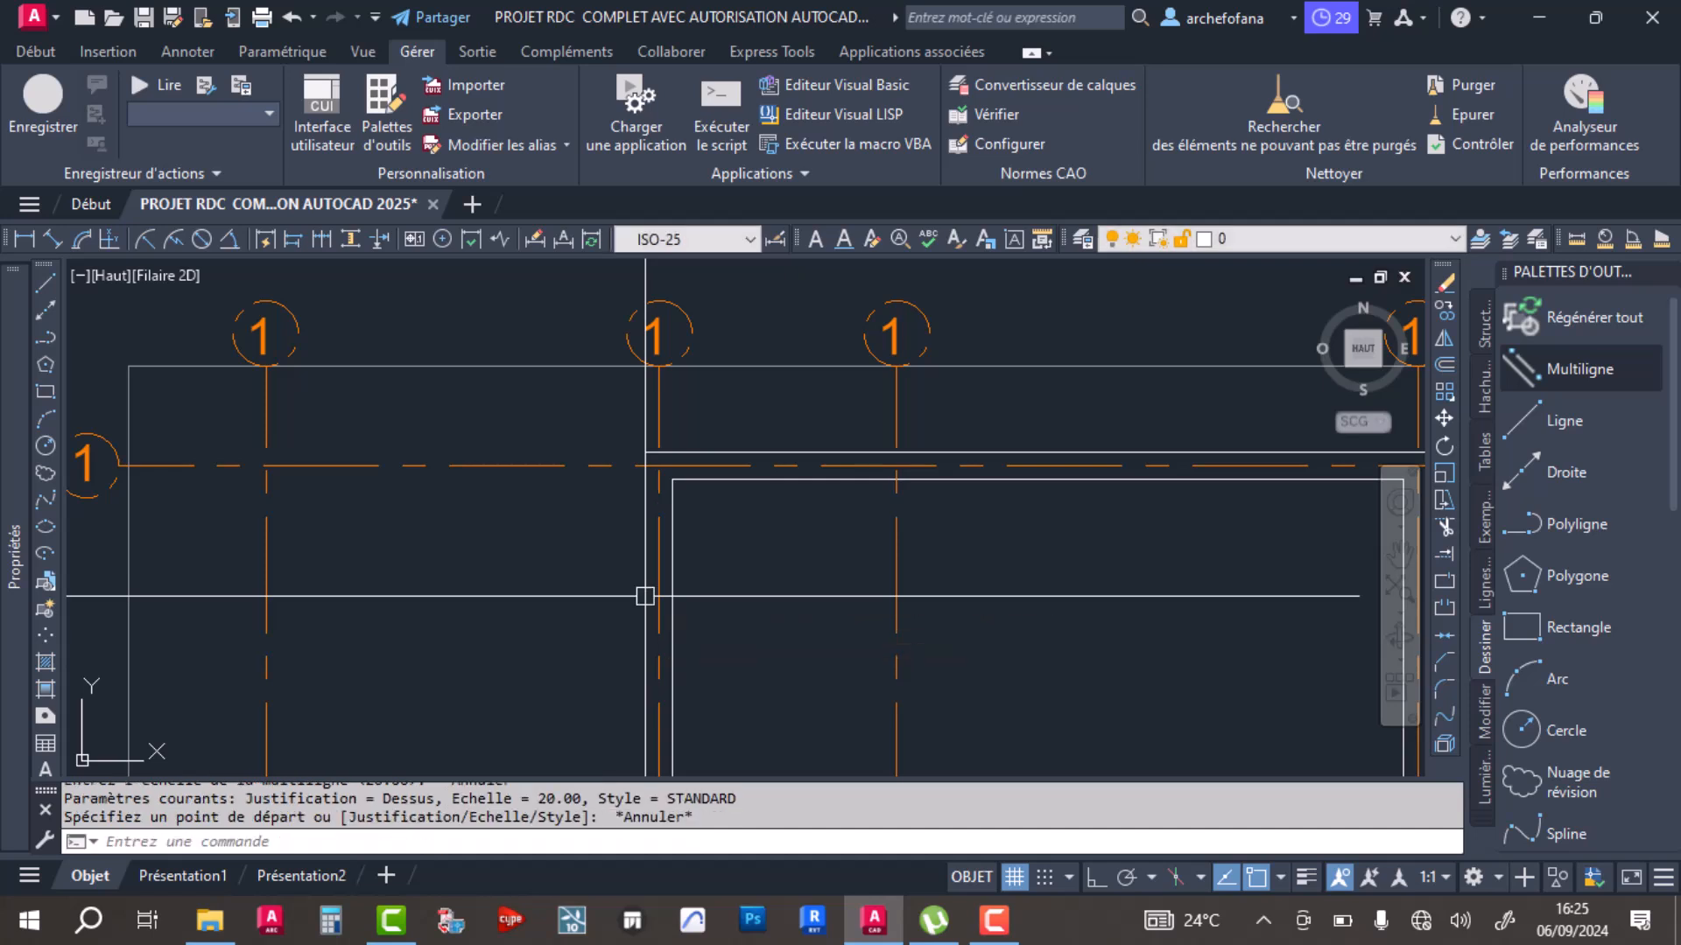
Step: Start a multiline with Nulle justification and draw a trial segment along the upper wall's axis at scale 20
{"action": "left_click", "coordinate": [1606, 364]}
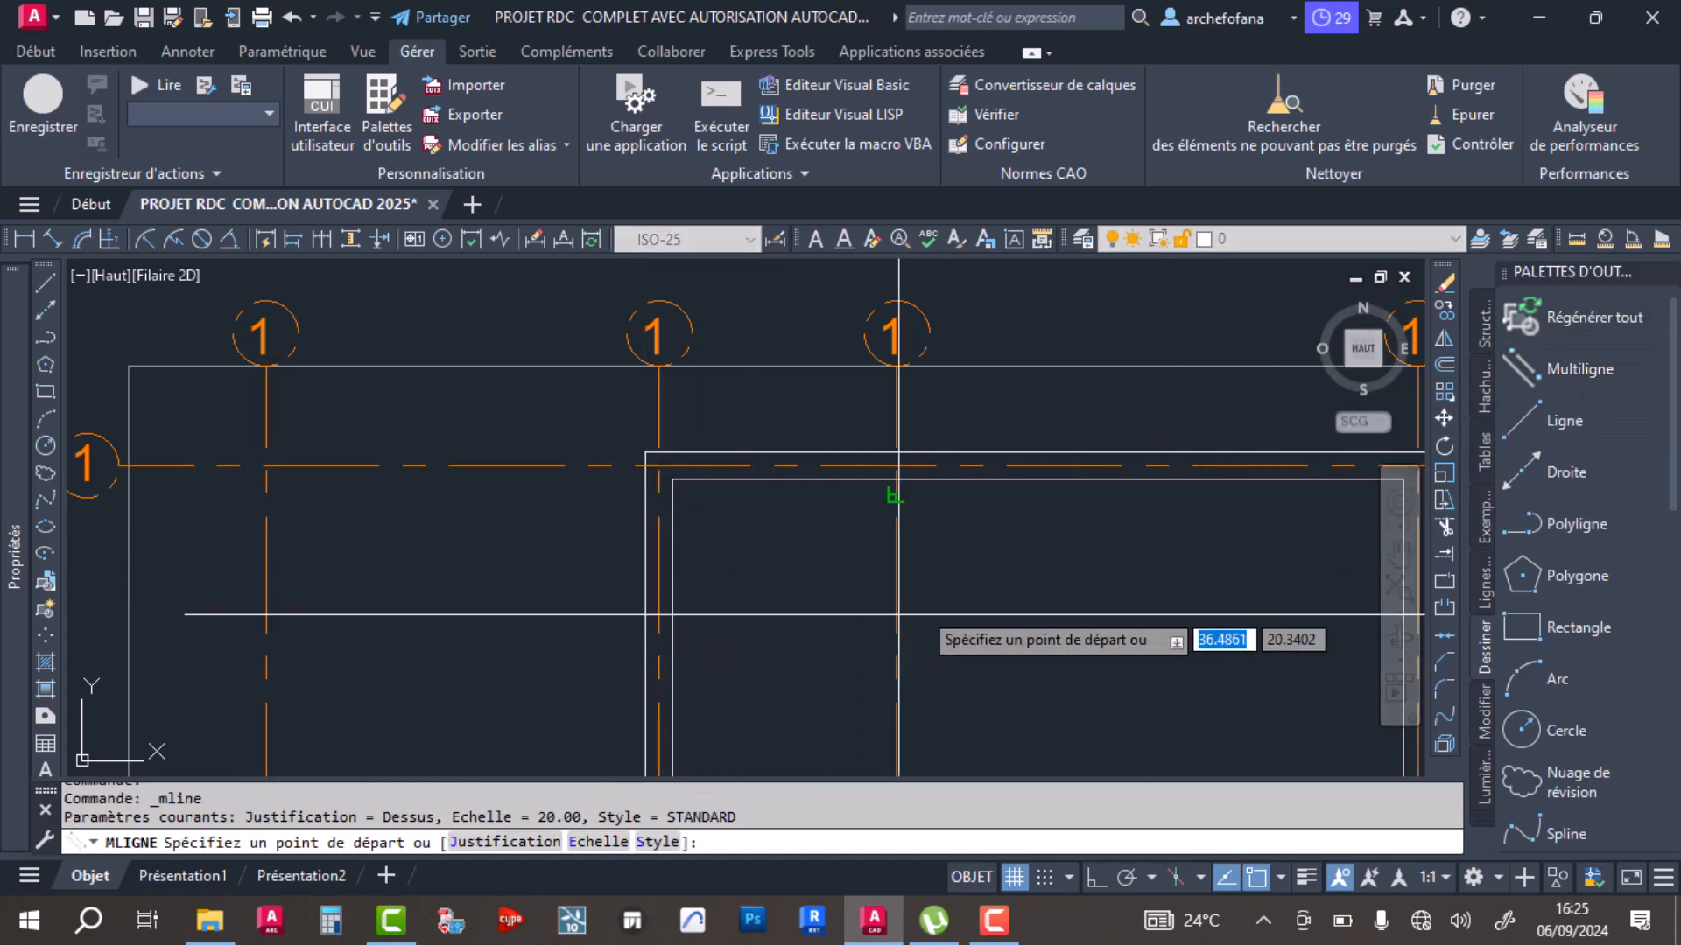
{"action": "left_click", "coordinate": [512, 842]}
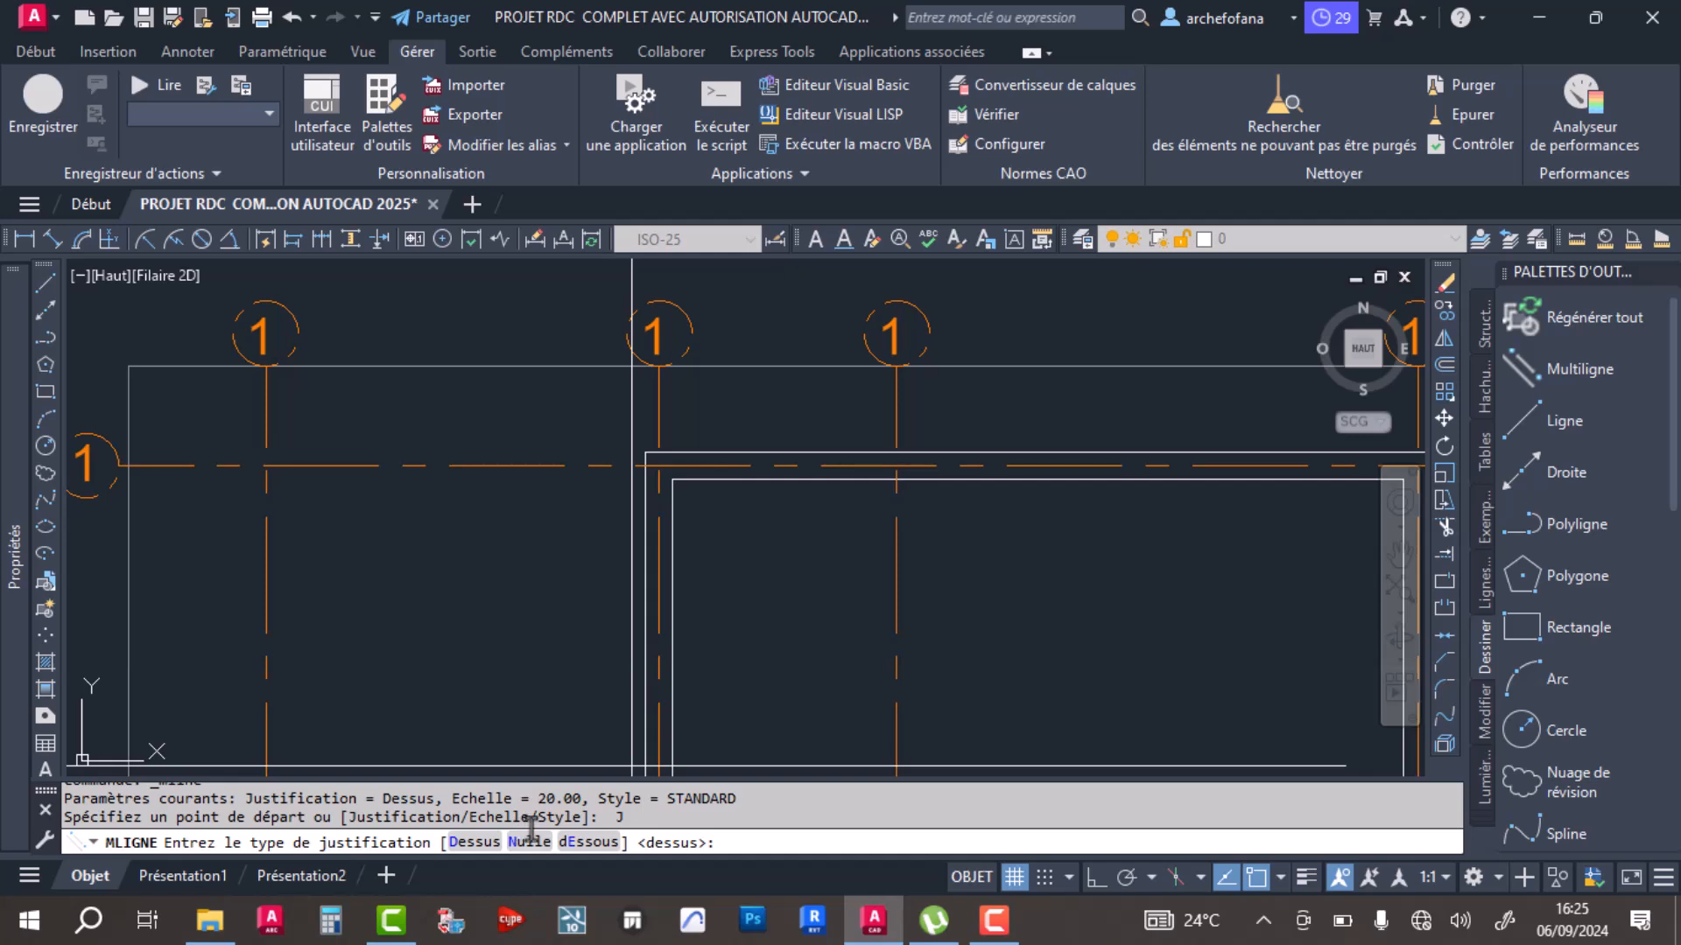
{"action": "left_click", "coordinate": [523, 842]}
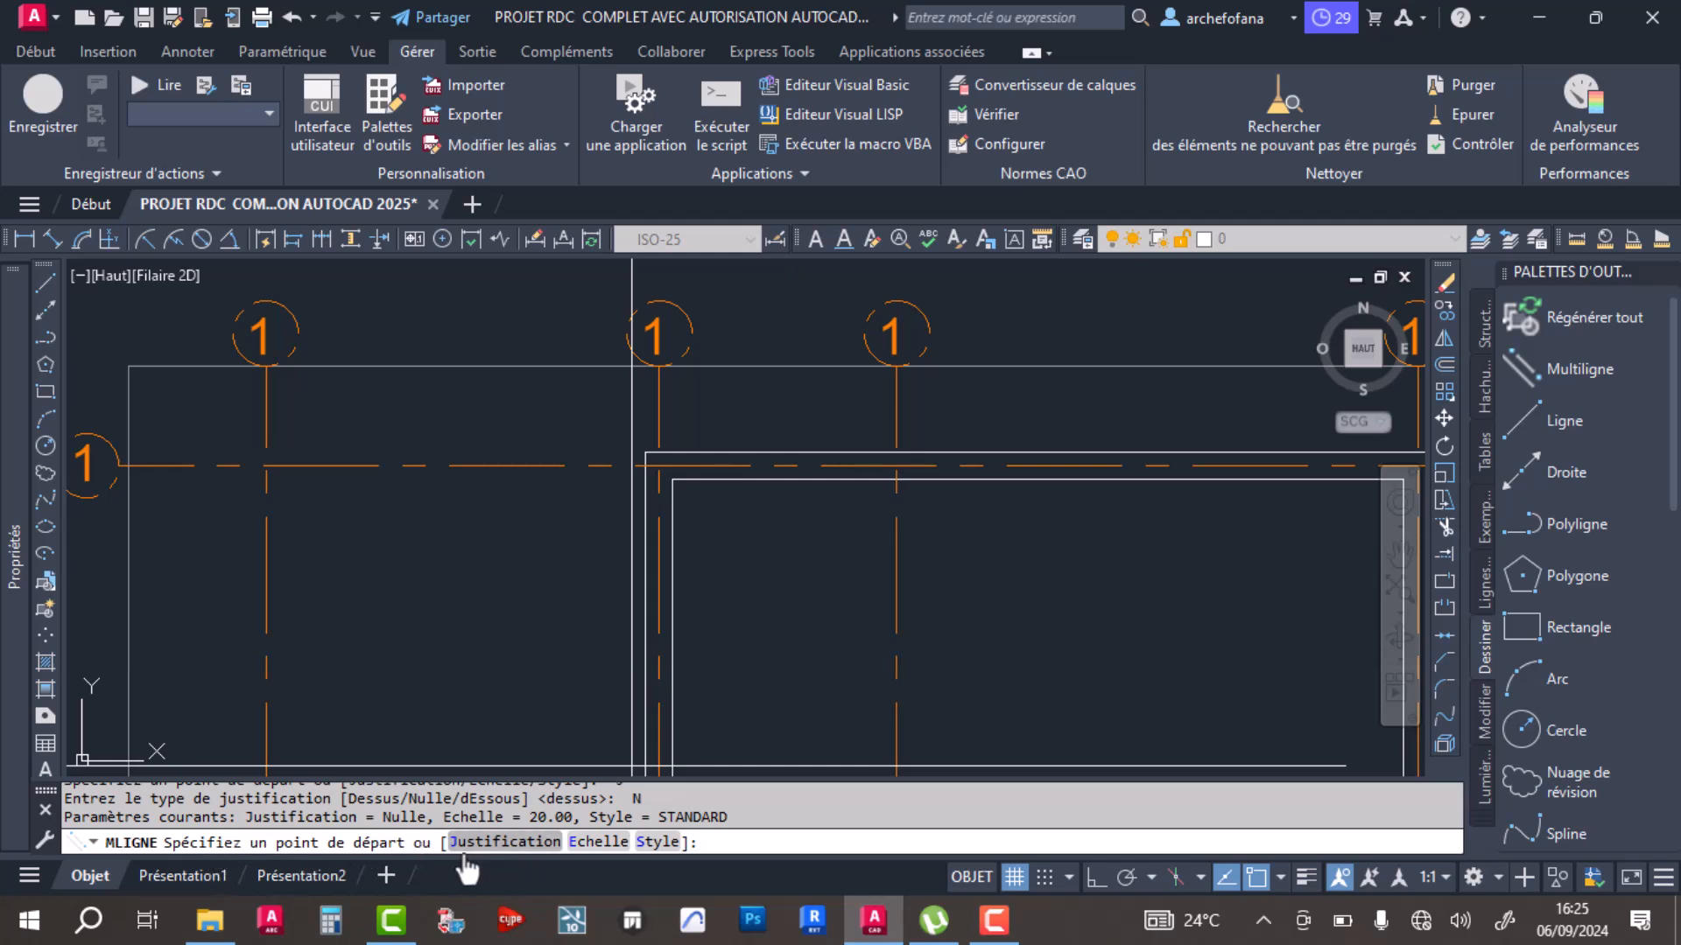
{"action": "left_click", "coordinate": [762, 470]}
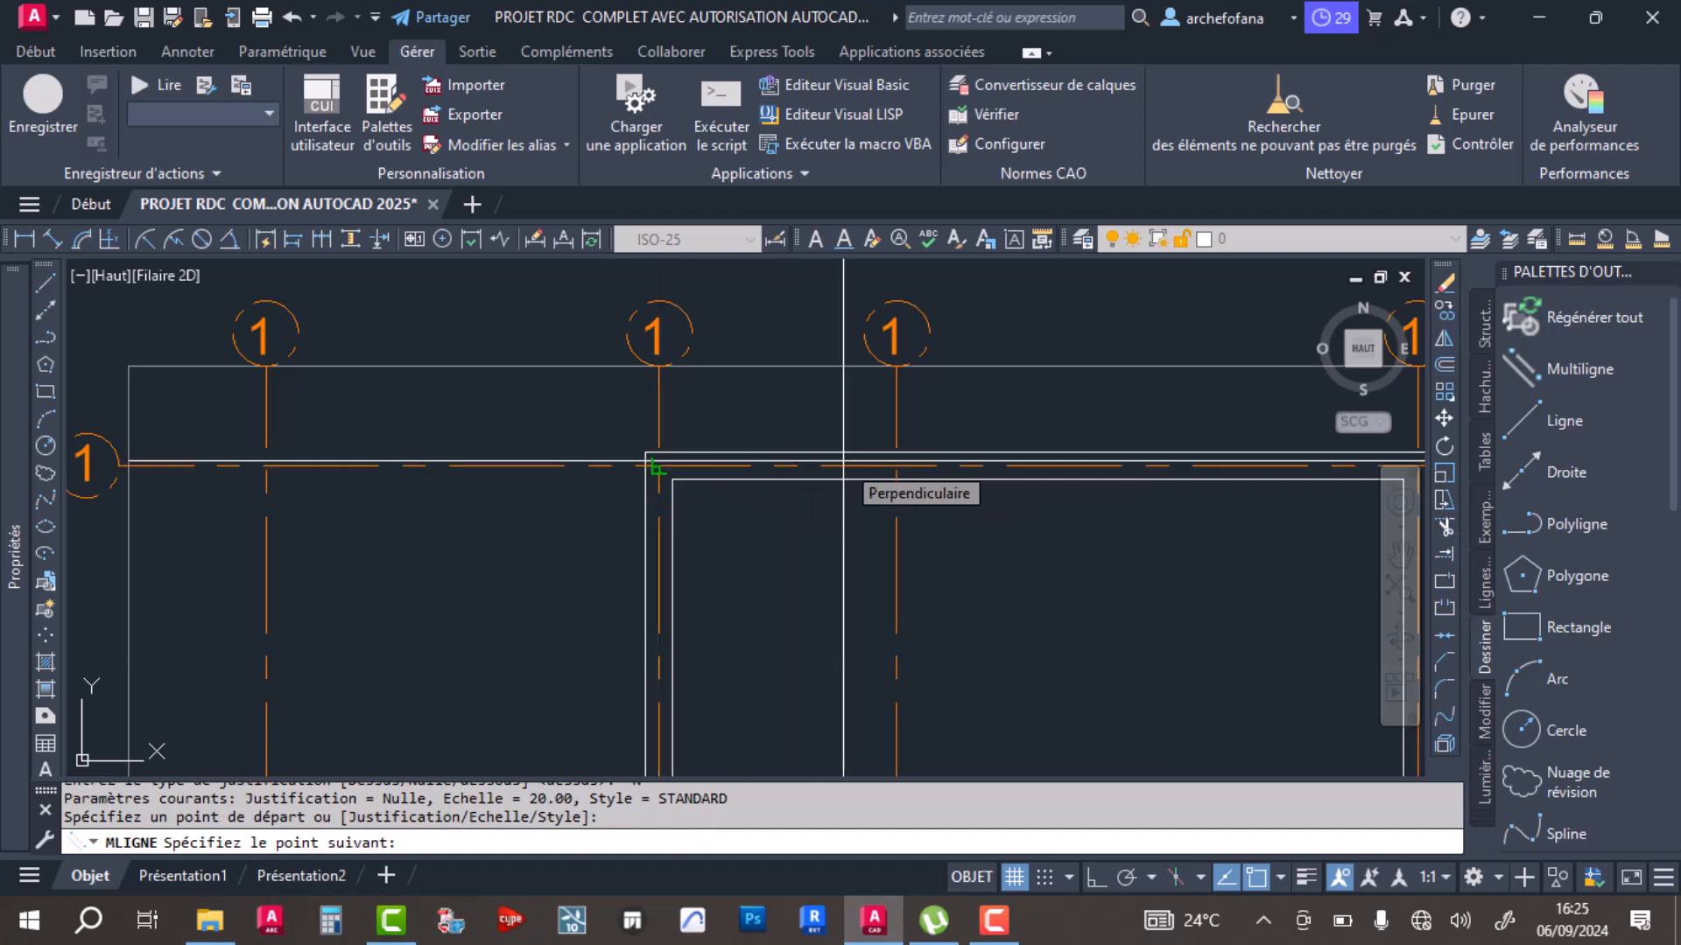
{"action": "scroll", "coordinate": [843, 455], "scroll_direction": "down", "scroll_amount": 3}
{"action": "scroll", "coordinate": [962, 455], "scroll_direction": "up", "scroll_amount": 2}
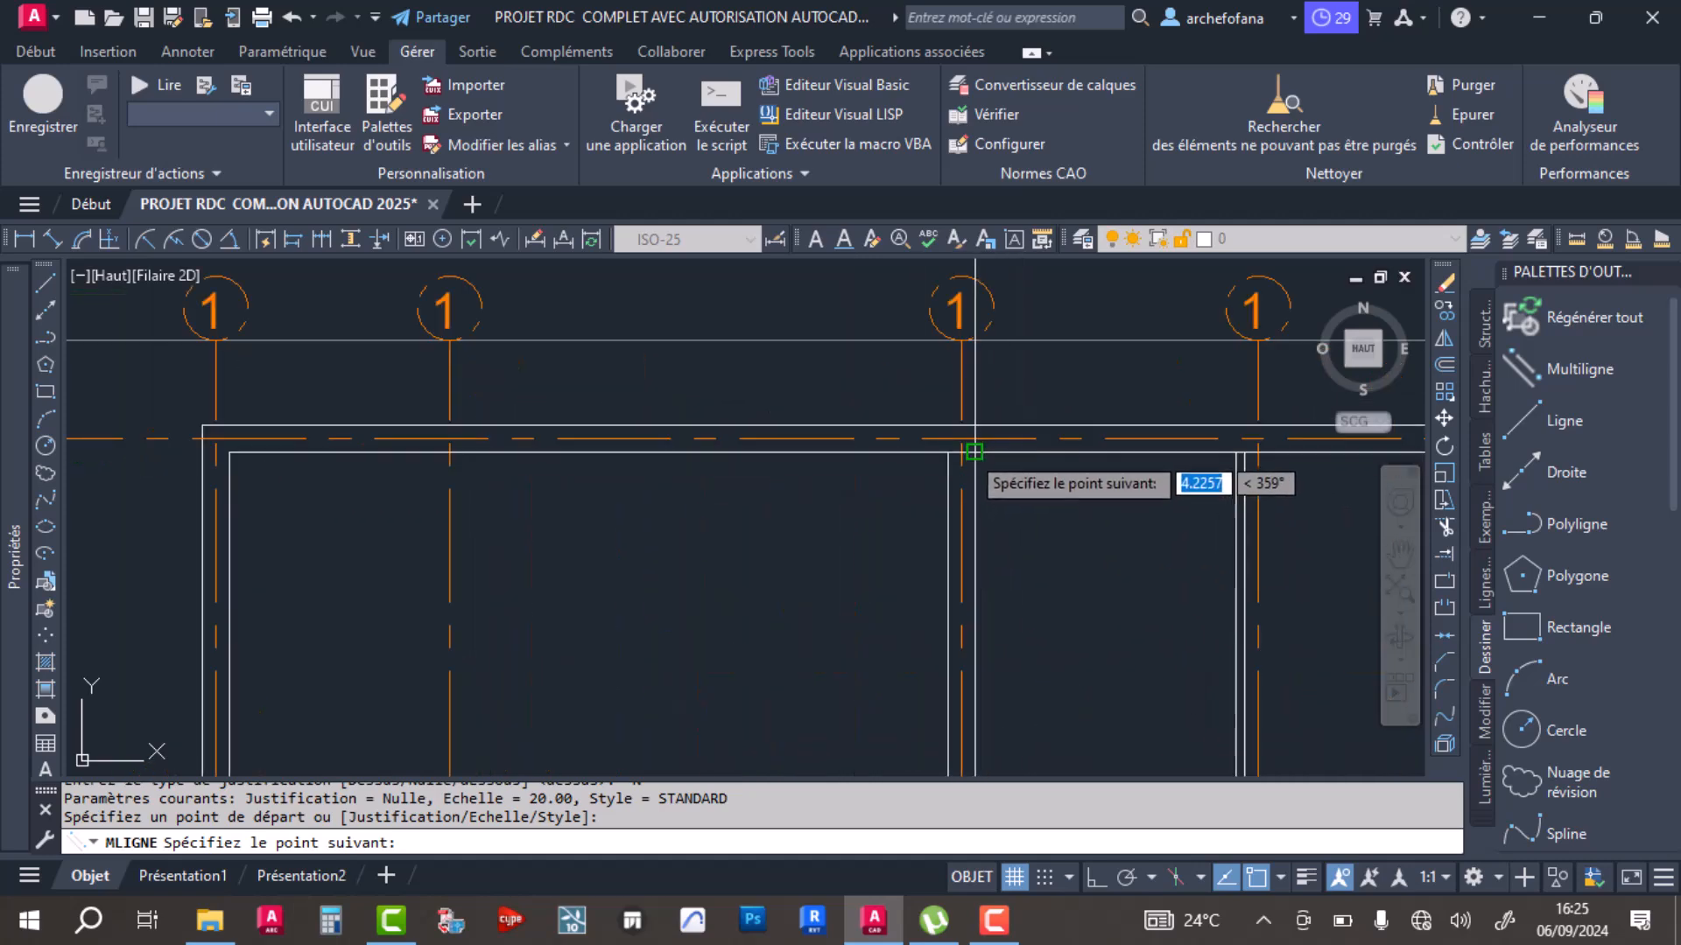
{"action": "left_click", "coordinate": [960, 438]}
{"action": "scroll", "coordinate": [930, 580], "scroll_direction": "down", "scroll_amount": 5}
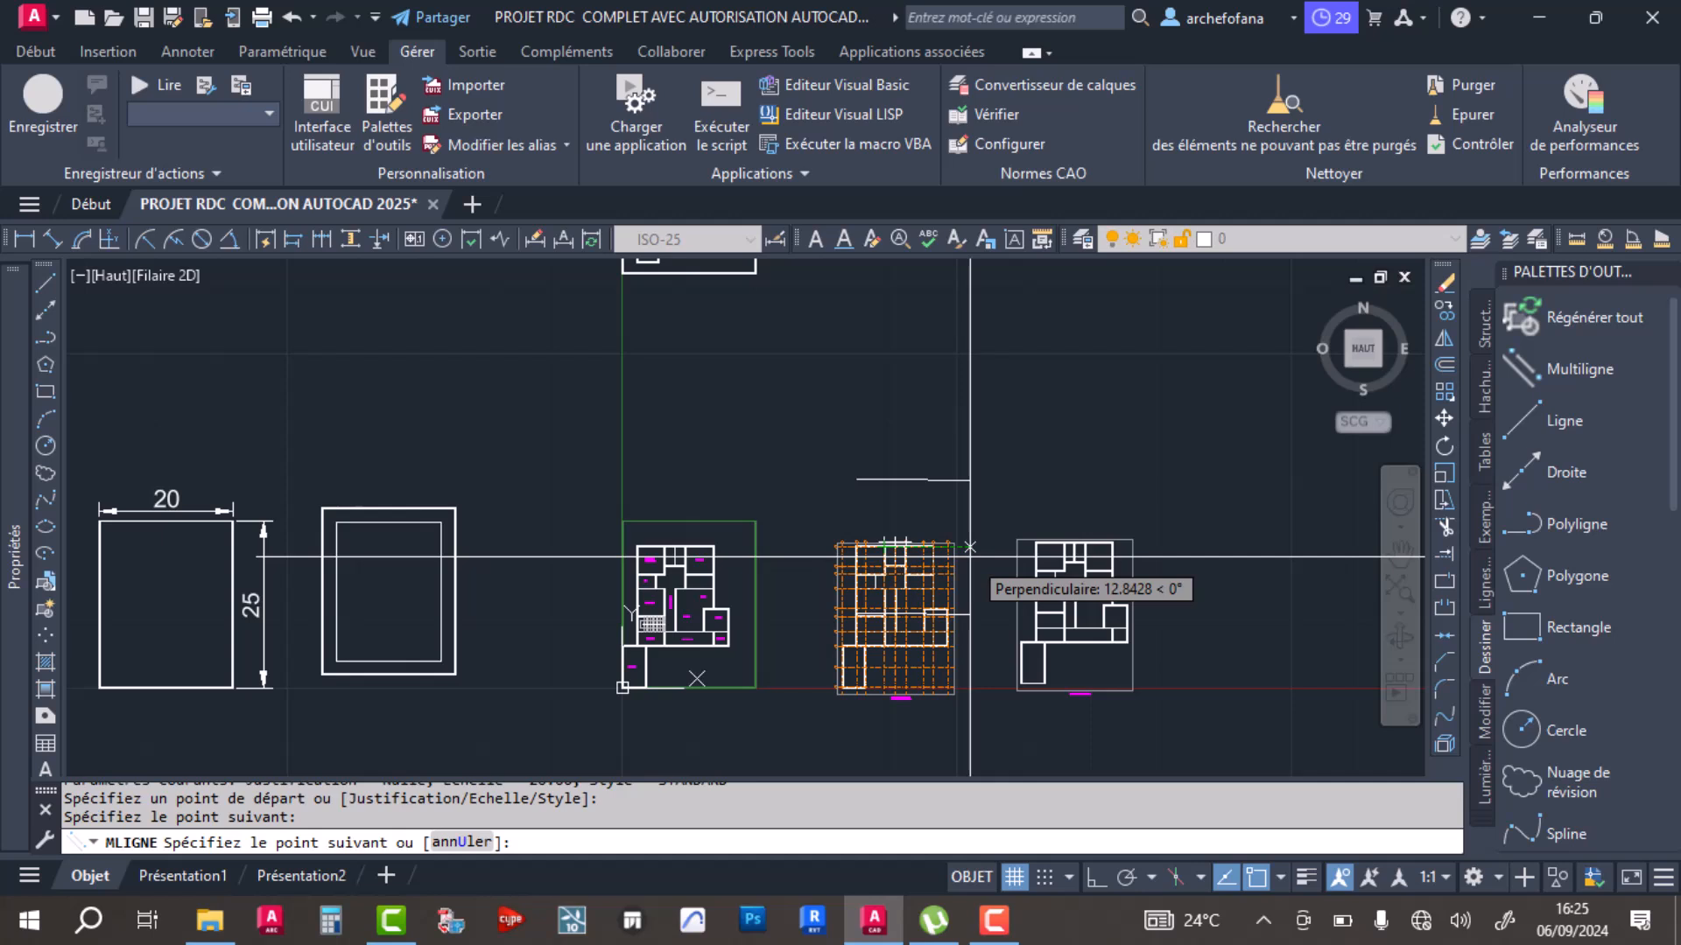
{"action": "key", "text": "Escape"}
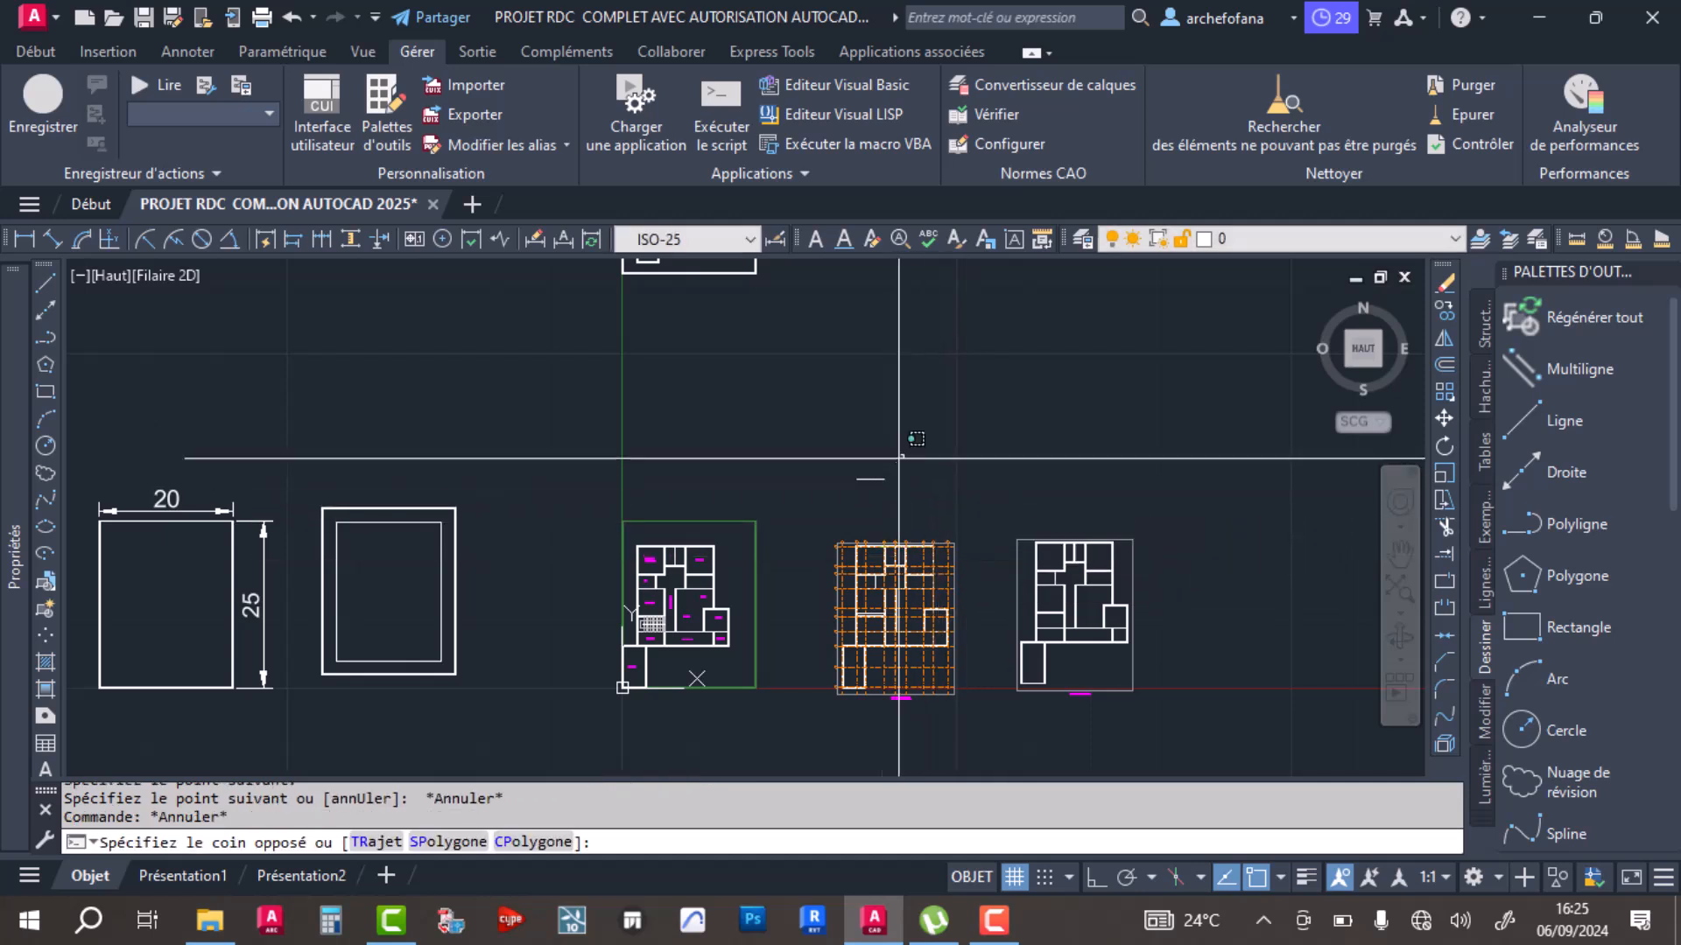
Step: Erase the oversized trial multiline above the middle plan
{"action": "left_click", "coordinate": [847, 498]}
{"action": "left_click", "coordinate": [1125, 665]}
{"action": "key", "text": "Delete"}
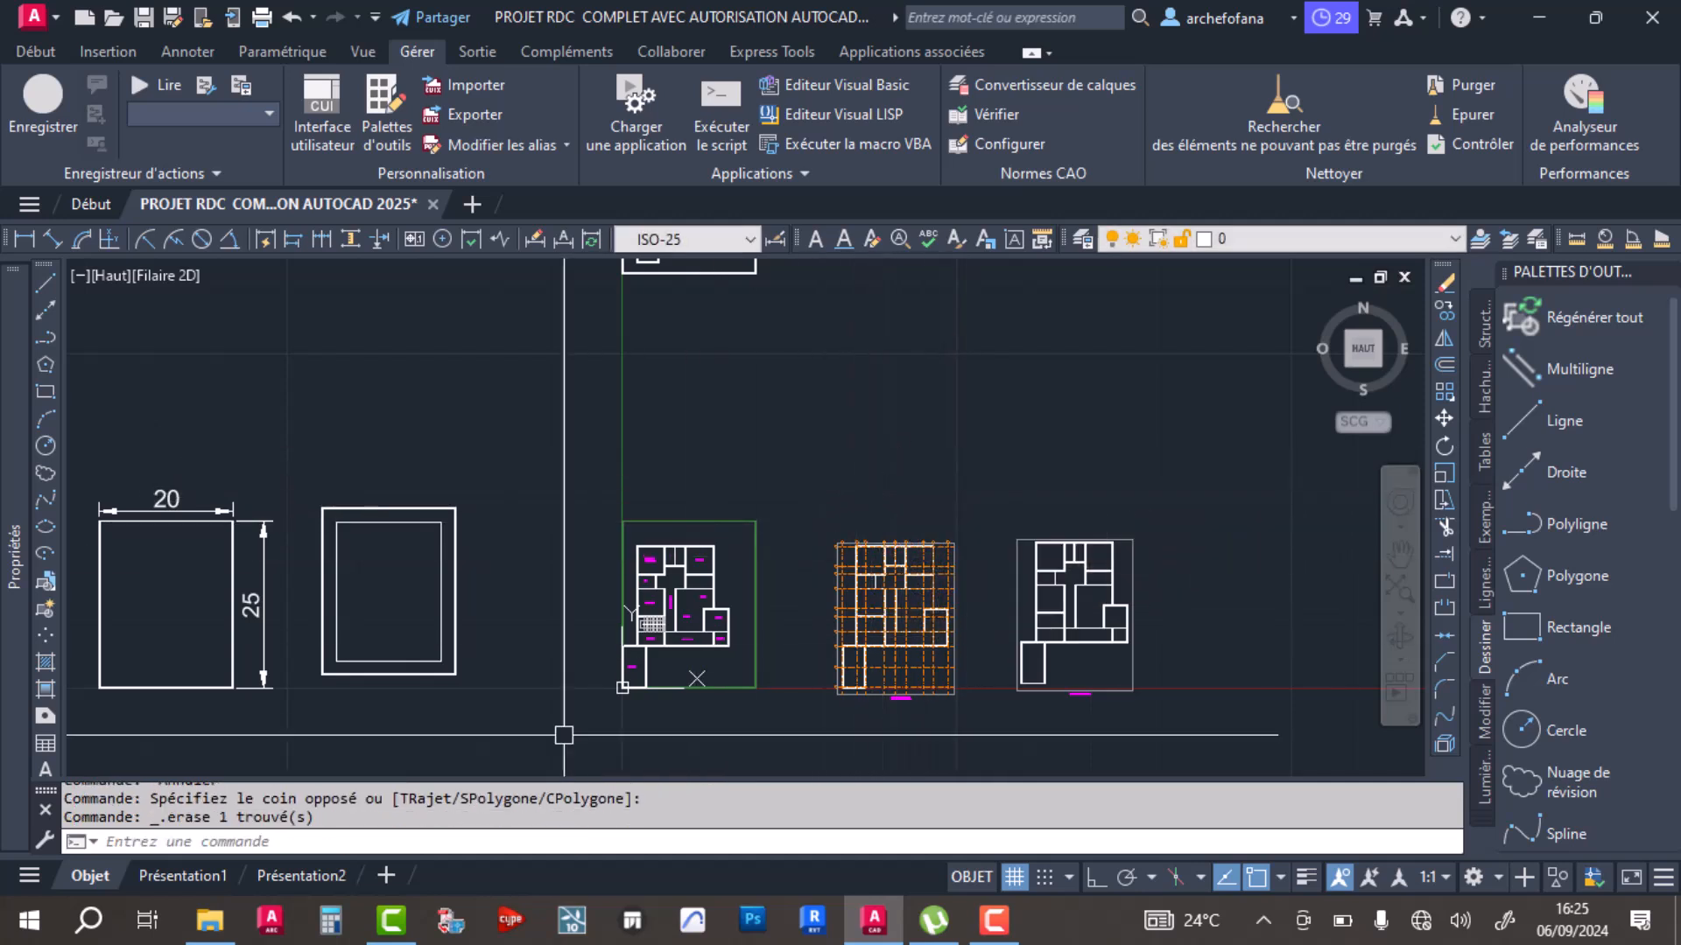
Step: Start a new multiline with Nulle justification and a scale of 0.4
{"action": "left_click", "coordinate": [1580, 368]}
{"action": "scroll", "coordinate": [863, 569], "scroll_direction": "up", "scroll_amount": 6}
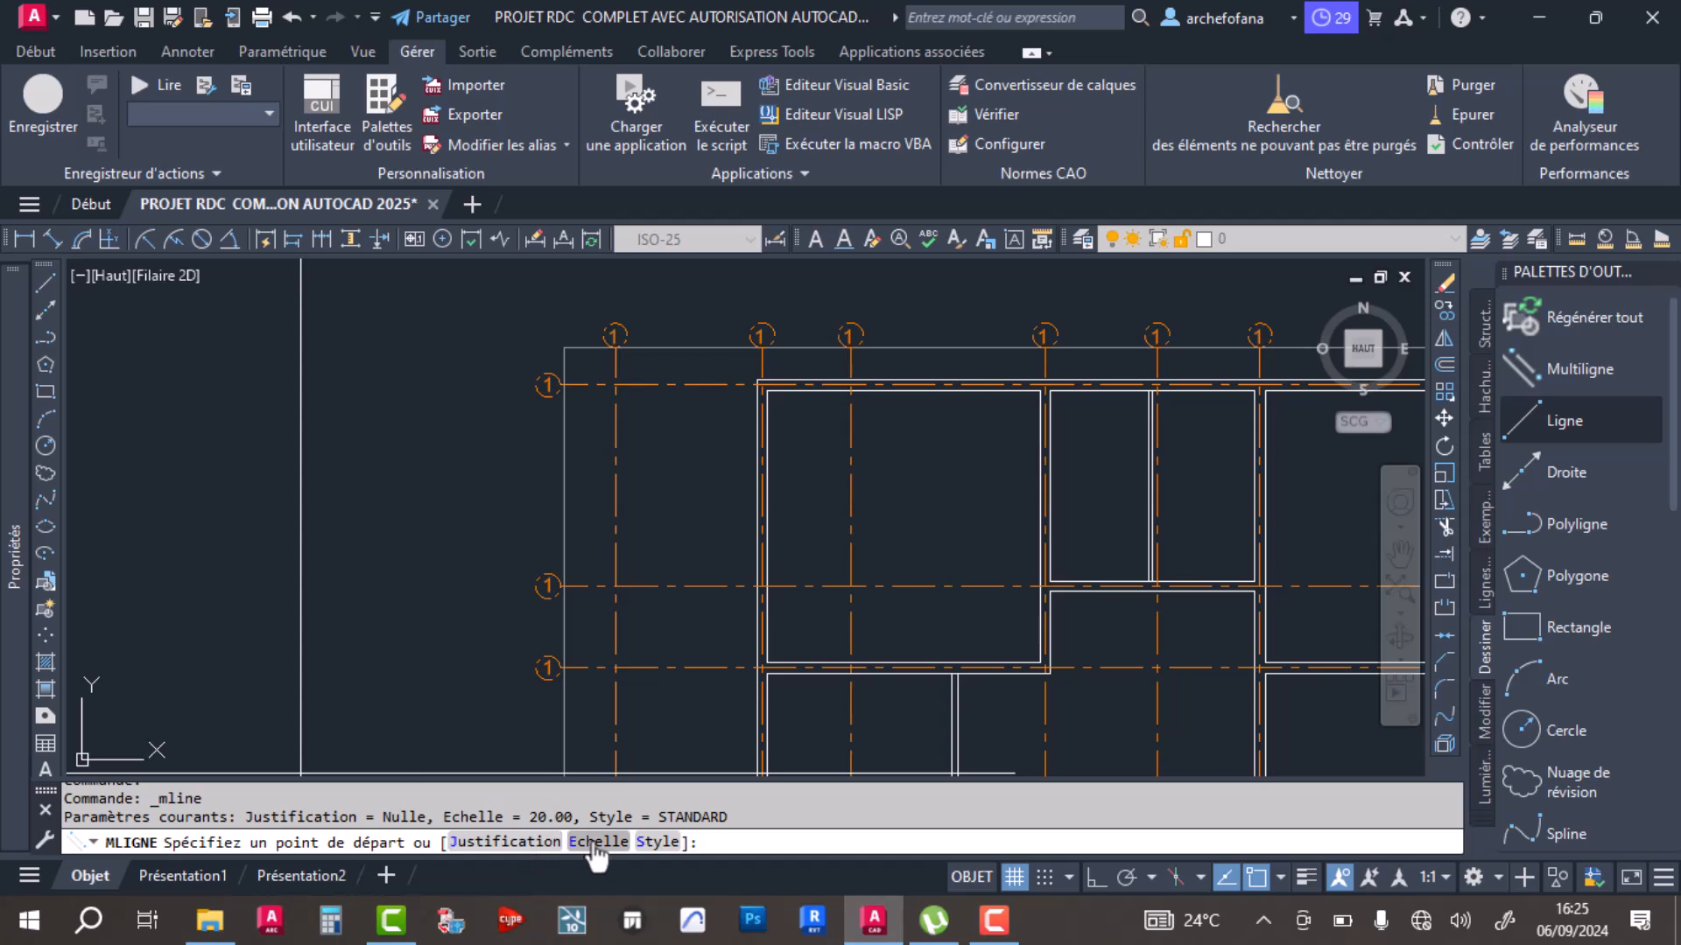
{"action": "left_click", "coordinate": [506, 842]}
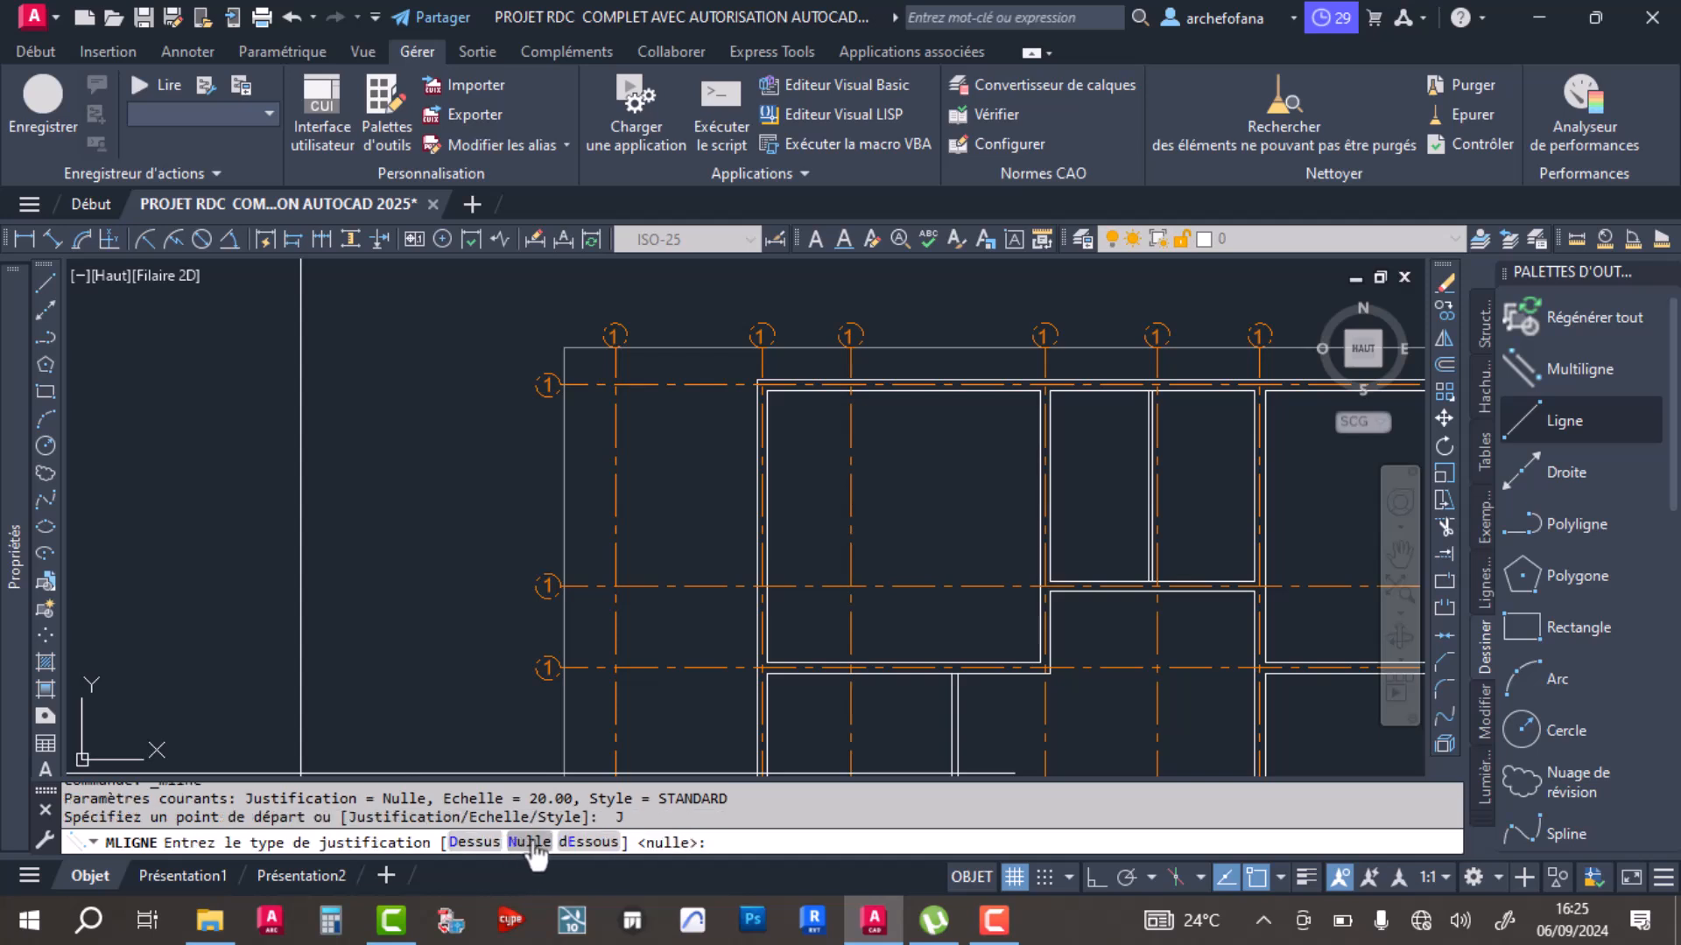
{"action": "left_click", "coordinate": [529, 842]}
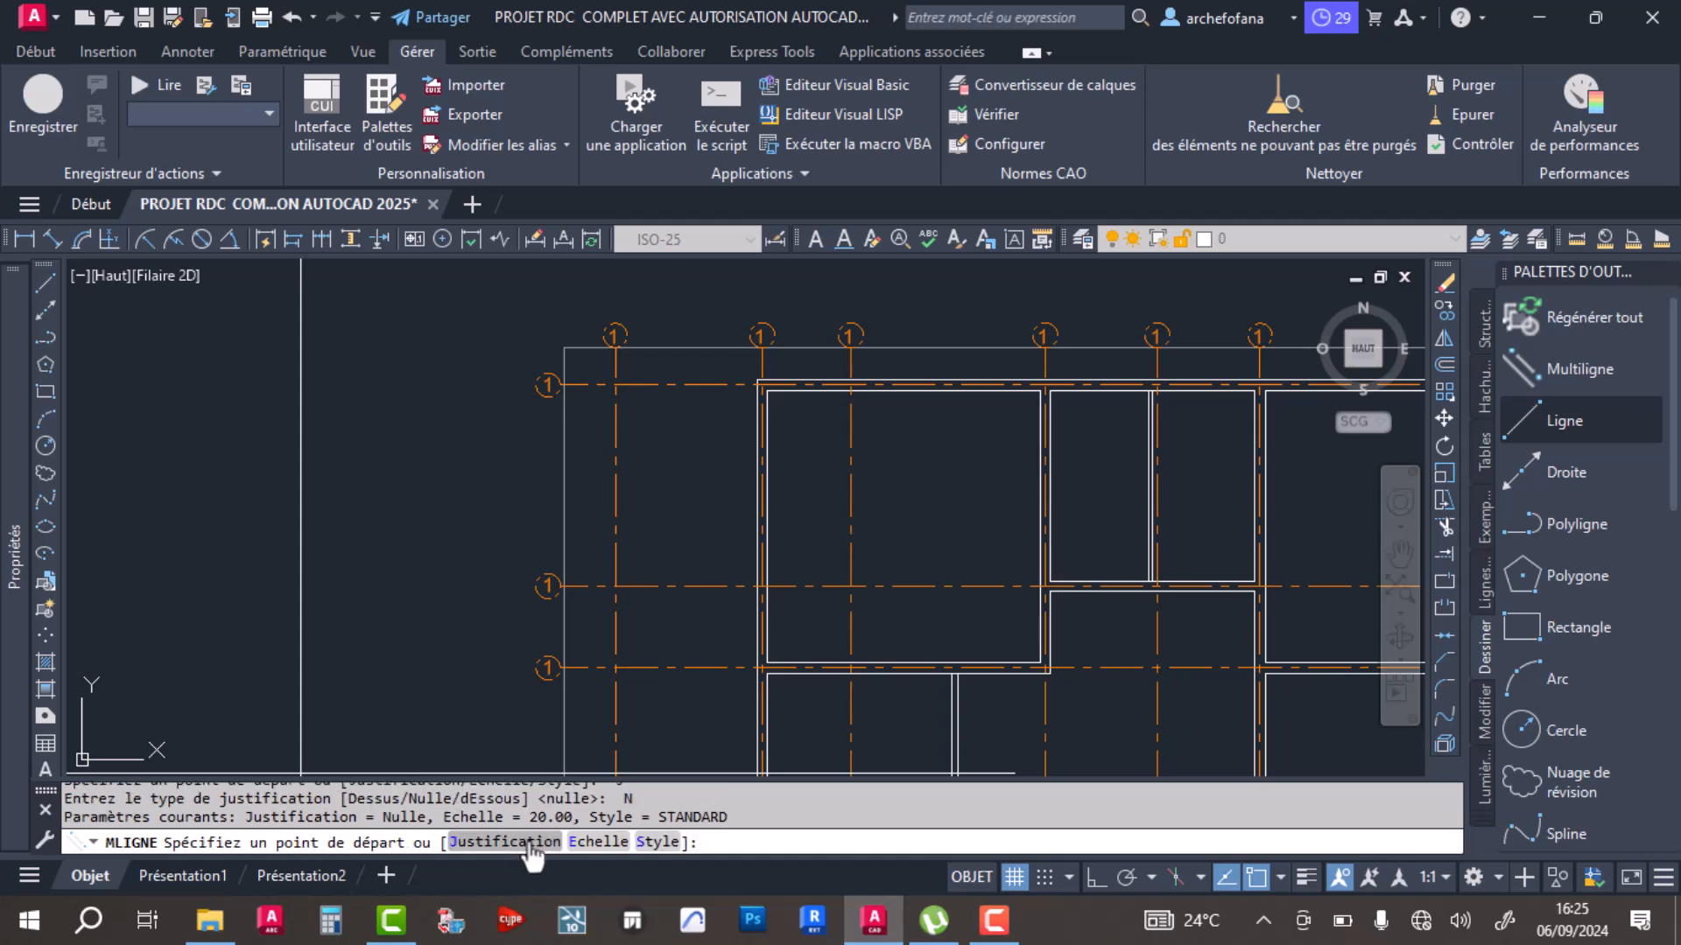
{"action": "left_click", "coordinate": [599, 842]}
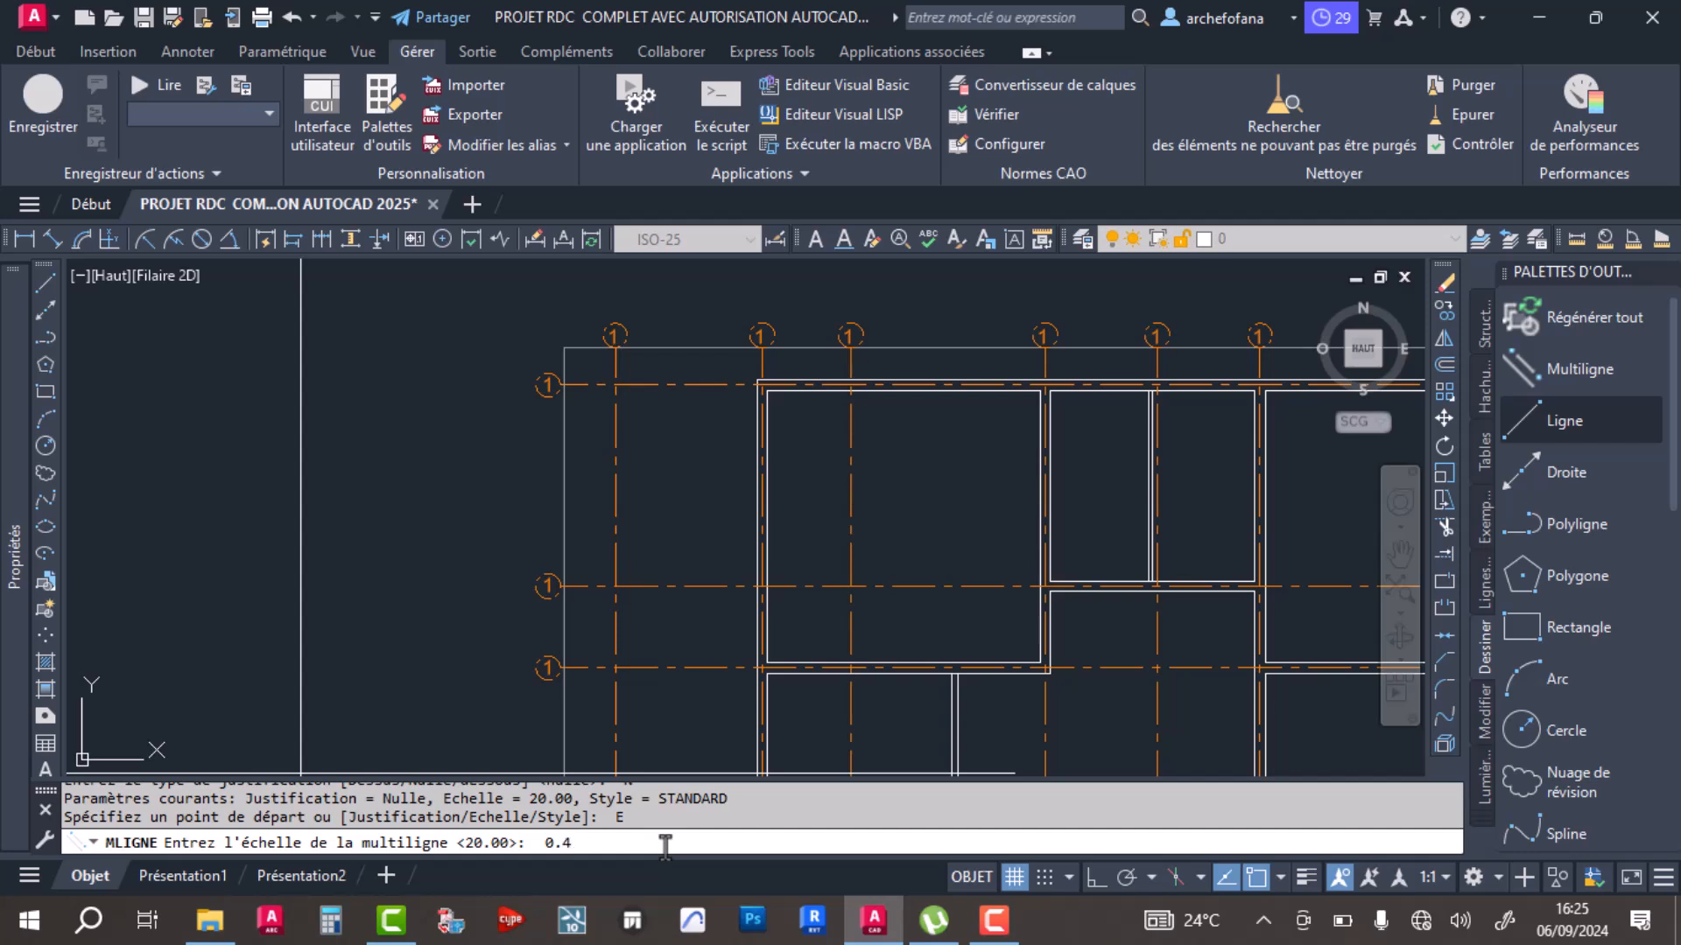
{"action": "key", "text": "Return"}
Step: Run the multiline along the upper wall's axis, from the house's upper-left to its upper-right axis intersection, with Ortho on
{"action": "scroll", "coordinate": [916, 604], "scroll_direction": "up", "scroll_amount": 10}
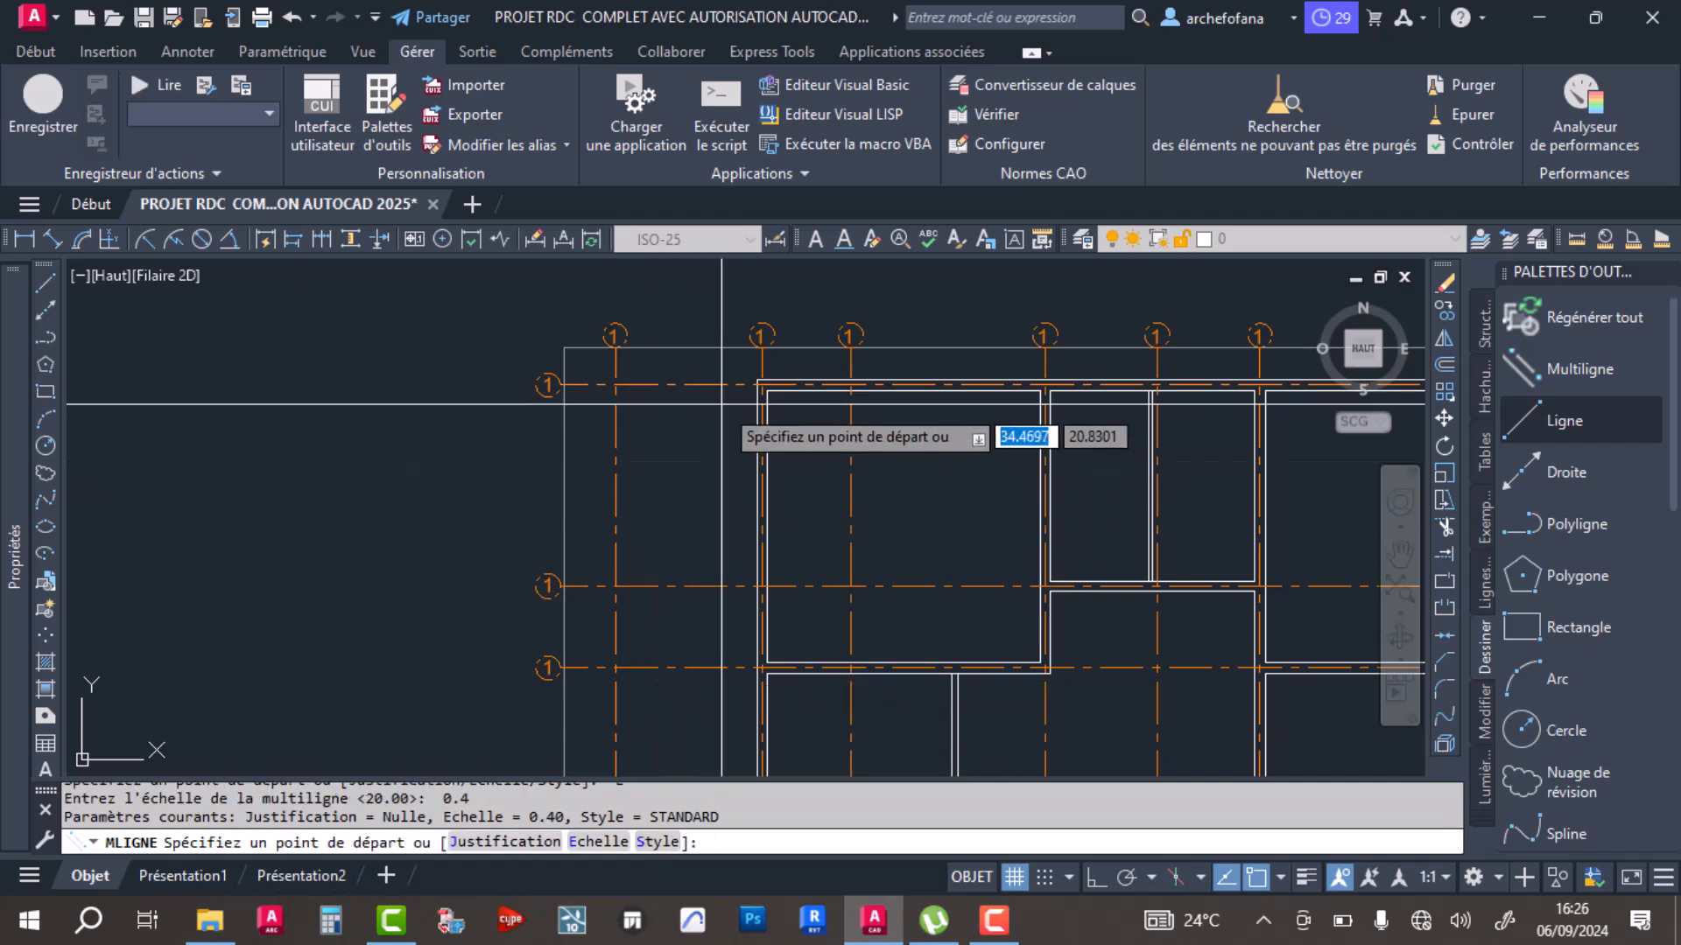
{"action": "left_click", "coordinate": [599, 553]}
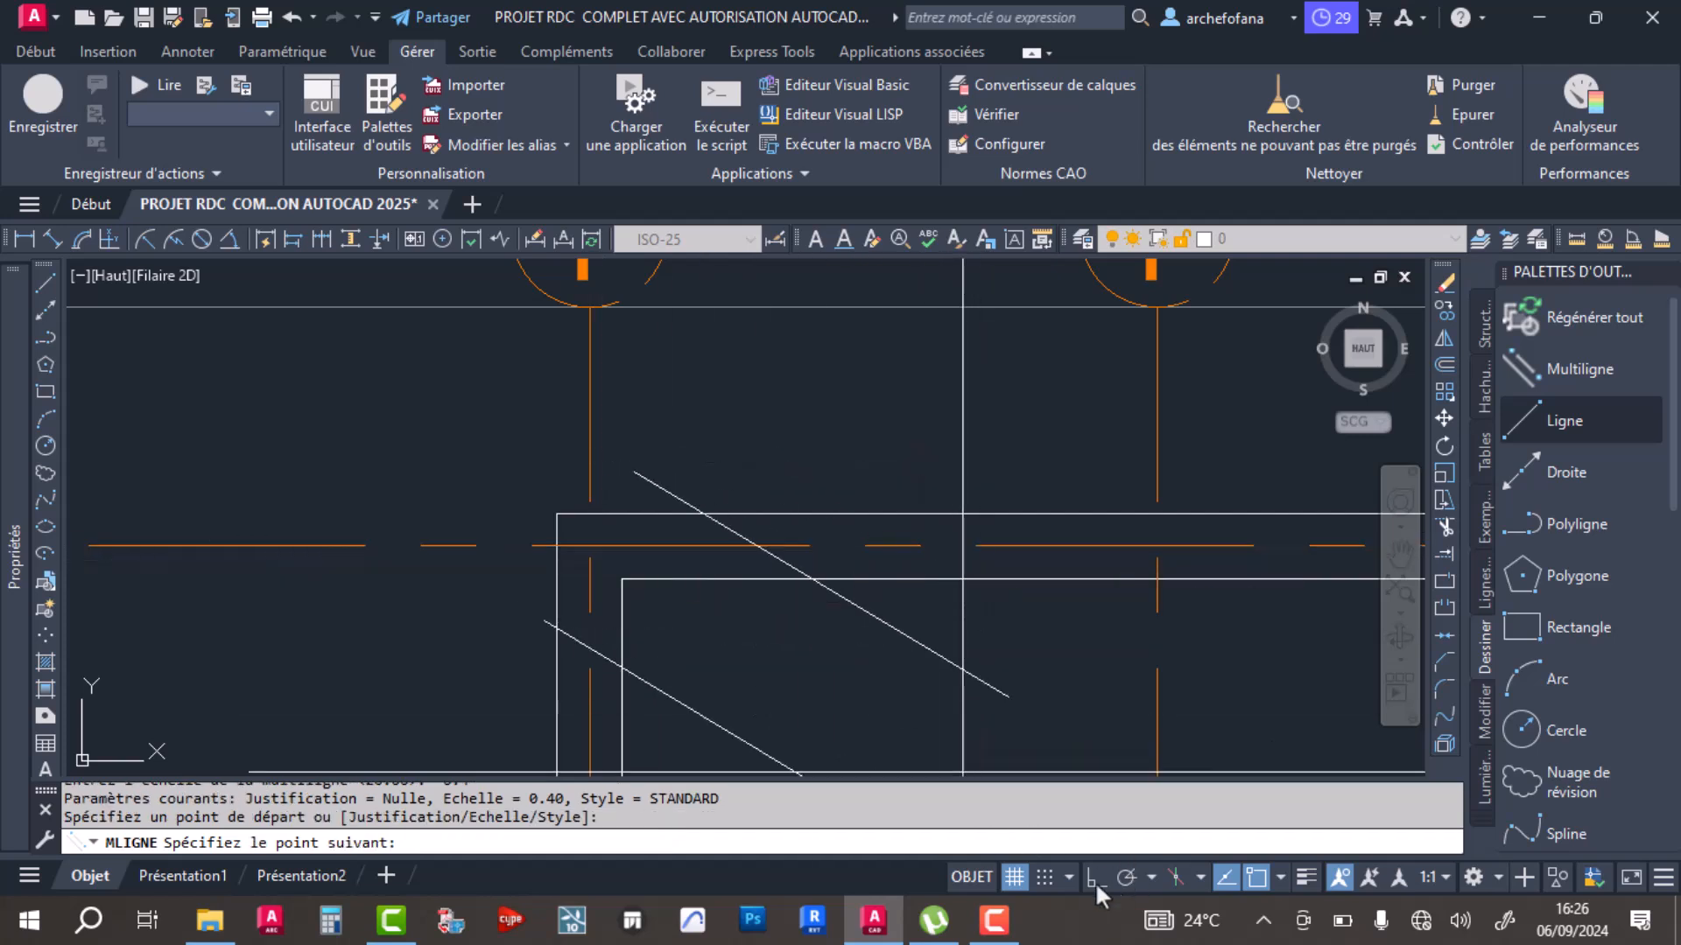
{"action": "left_click", "coordinate": [1095, 878]}
{"action": "scroll", "coordinate": [866, 560], "scroll_direction": "down", "scroll_amount": 5}
{"action": "scroll", "coordinate": [897, 523], "scroll_direction": "up", "scroll_amount": 4}
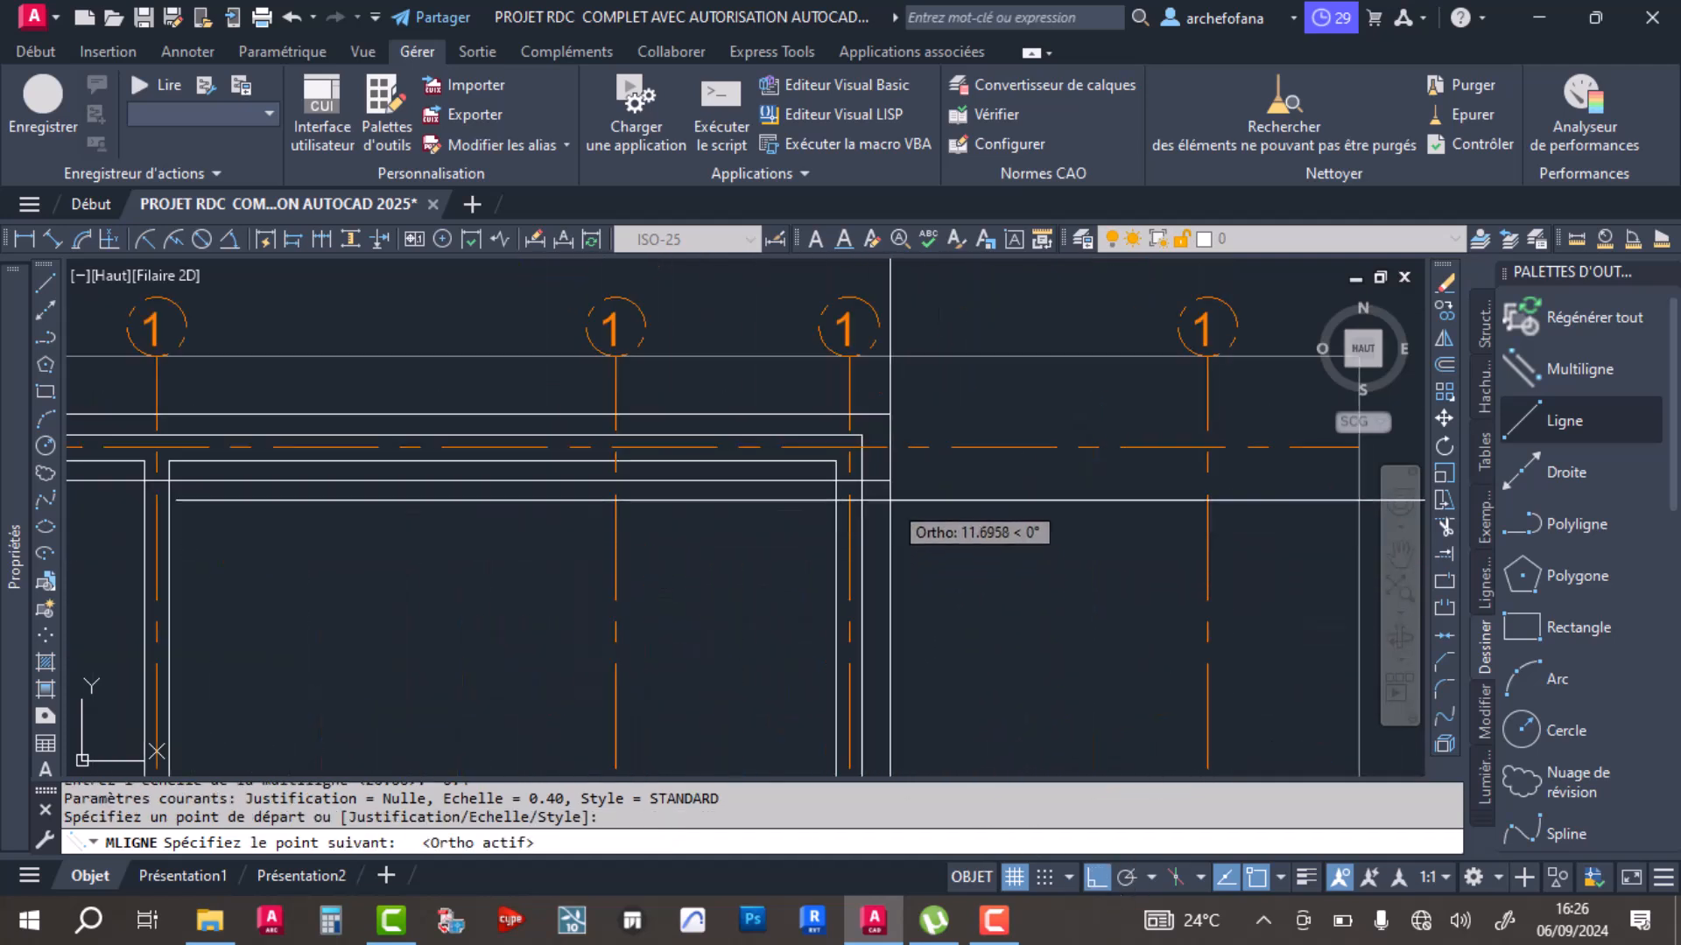
{"action": "left_click", "coordinate": [855, 450]}
Step: Try to run the multiline from the house's upper-right corner straight to its lower-right corner, and undo that segment
{"action": "scroll", "coordinate": [863, 481], "scroll_direction": "down", "scroll_amount": 2}
{"action": "middle_click_drag", "start_coordinate": [902, 679], "coordinate": [874, 289]}
{"action": "scroll", "coordinate": [901, 458], "scroll_direction": "down", "scroll_amount": 3}
{"action": "scroll", "coordinate": [885, 601], "scroll_direction": "up", "scroll_amount": 6}
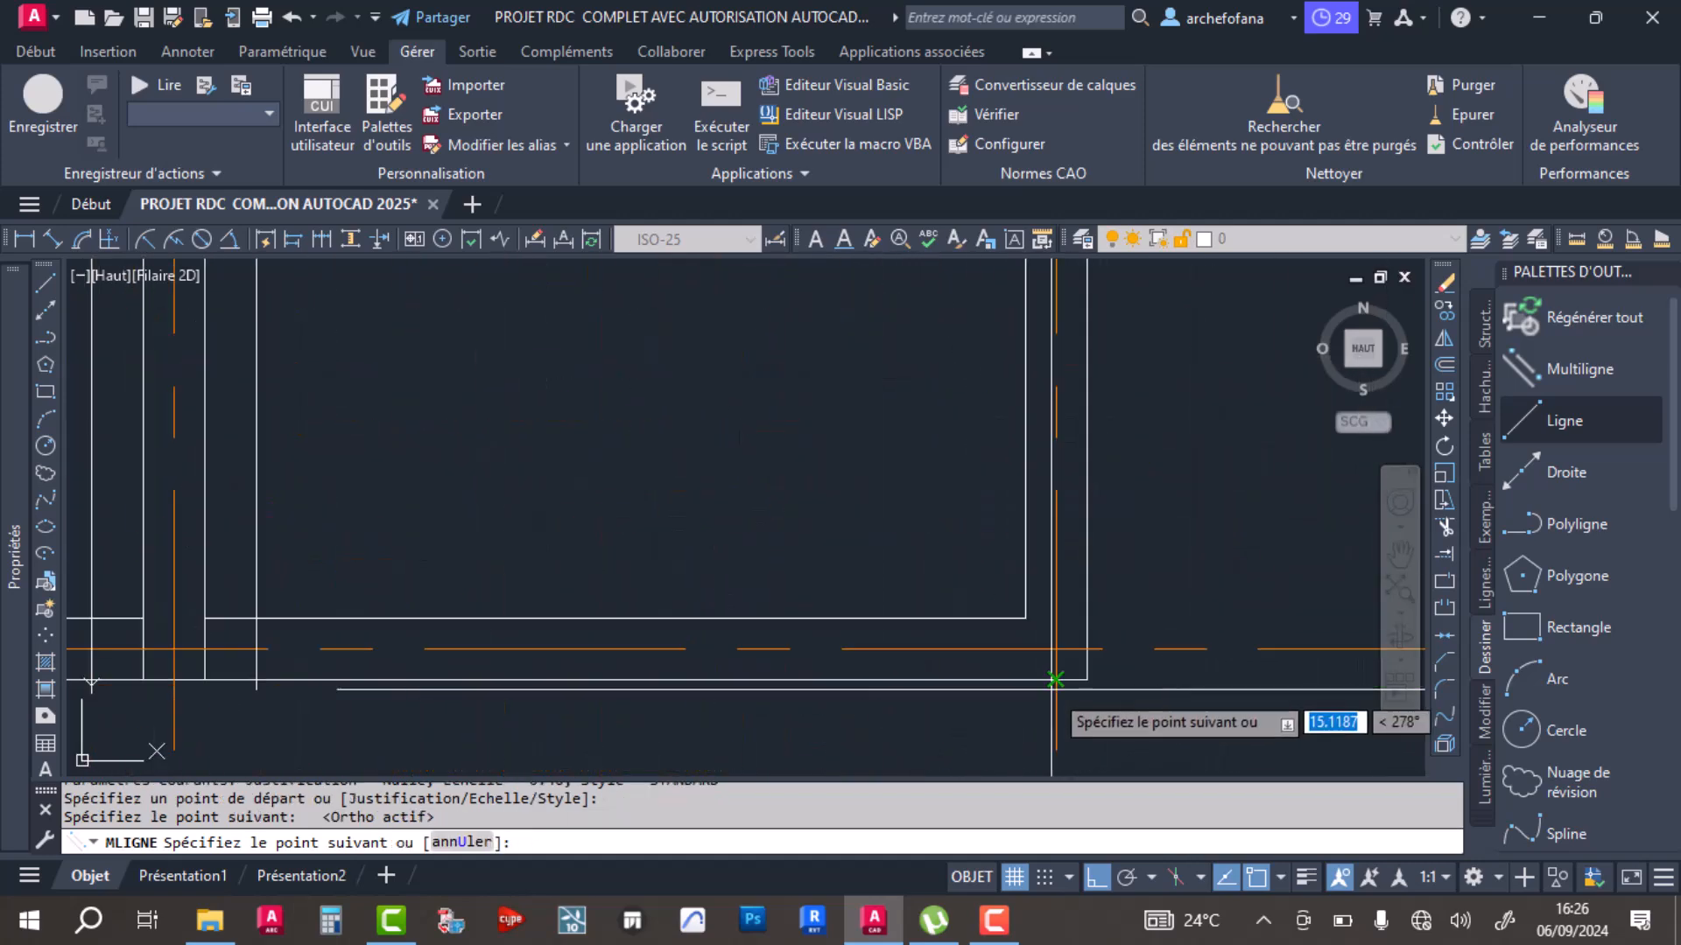
{"action": "left_click", "coordinate": [1055, 648]}
{"action": "scroll", "coordinate": [1007, 648], "scroll_direction": "down", "scroll_amount": 3}
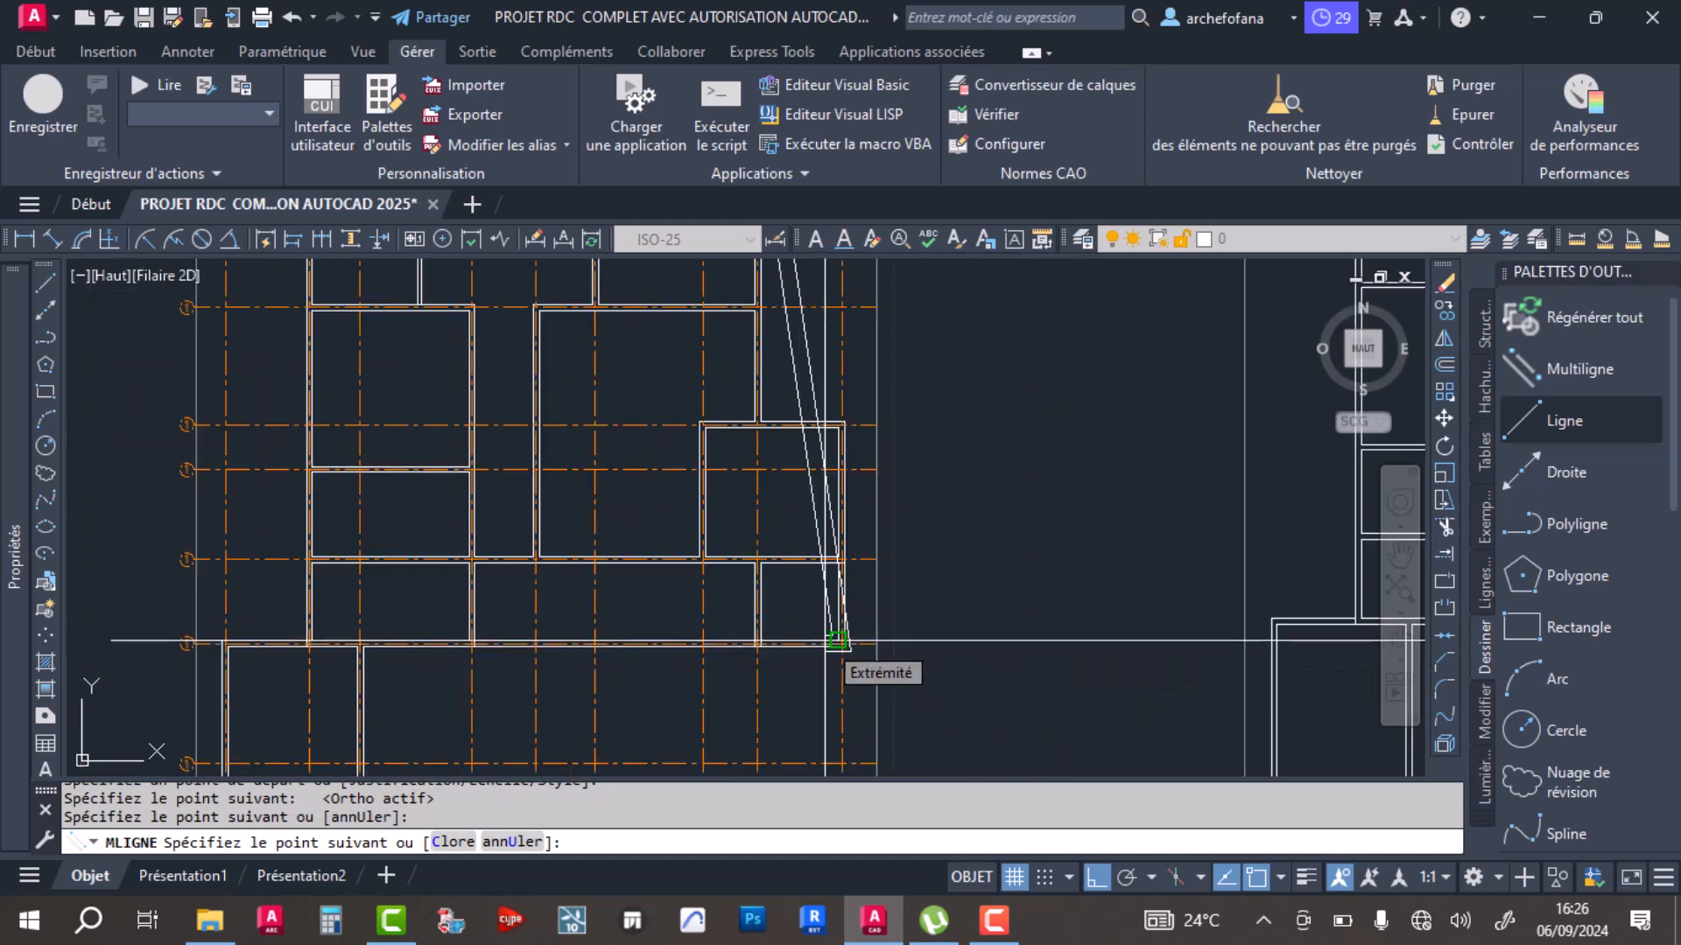
{"action": "key", "text": "ctrl+z"}
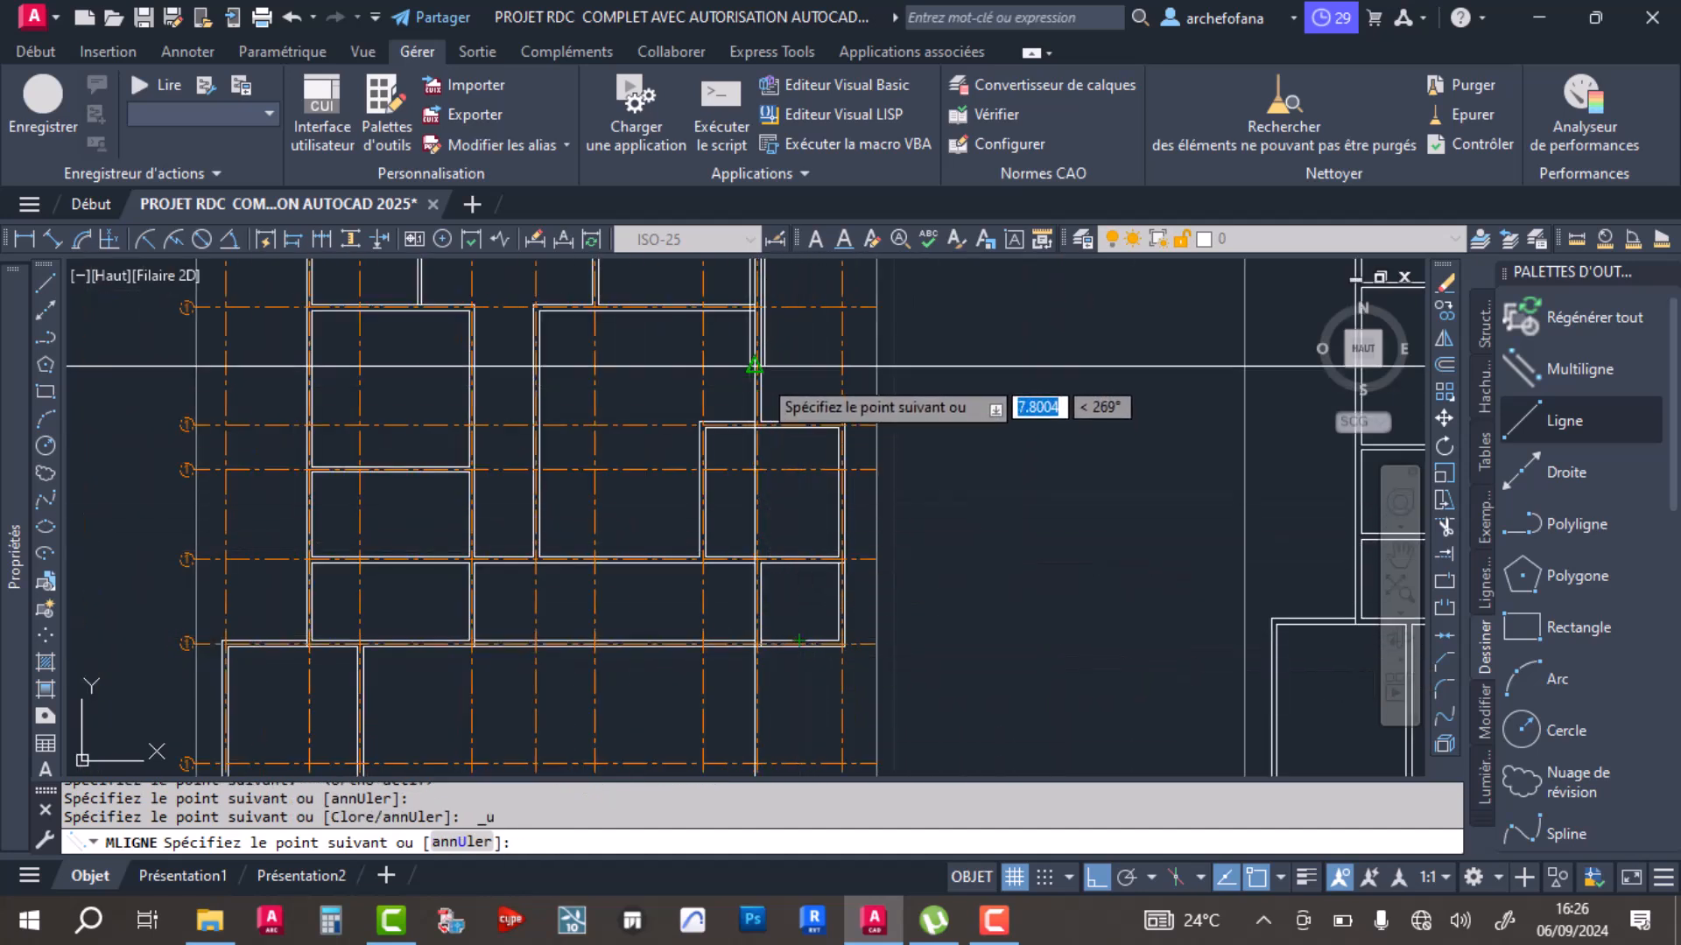
Step: Continue the multiline down the right wall's axis, around the projecting room, to the house's lower-right axis intersection
{"action": "scroll", "coordinate": [798, 642], "scroll_direction": "up", "scroll_amount": 5}
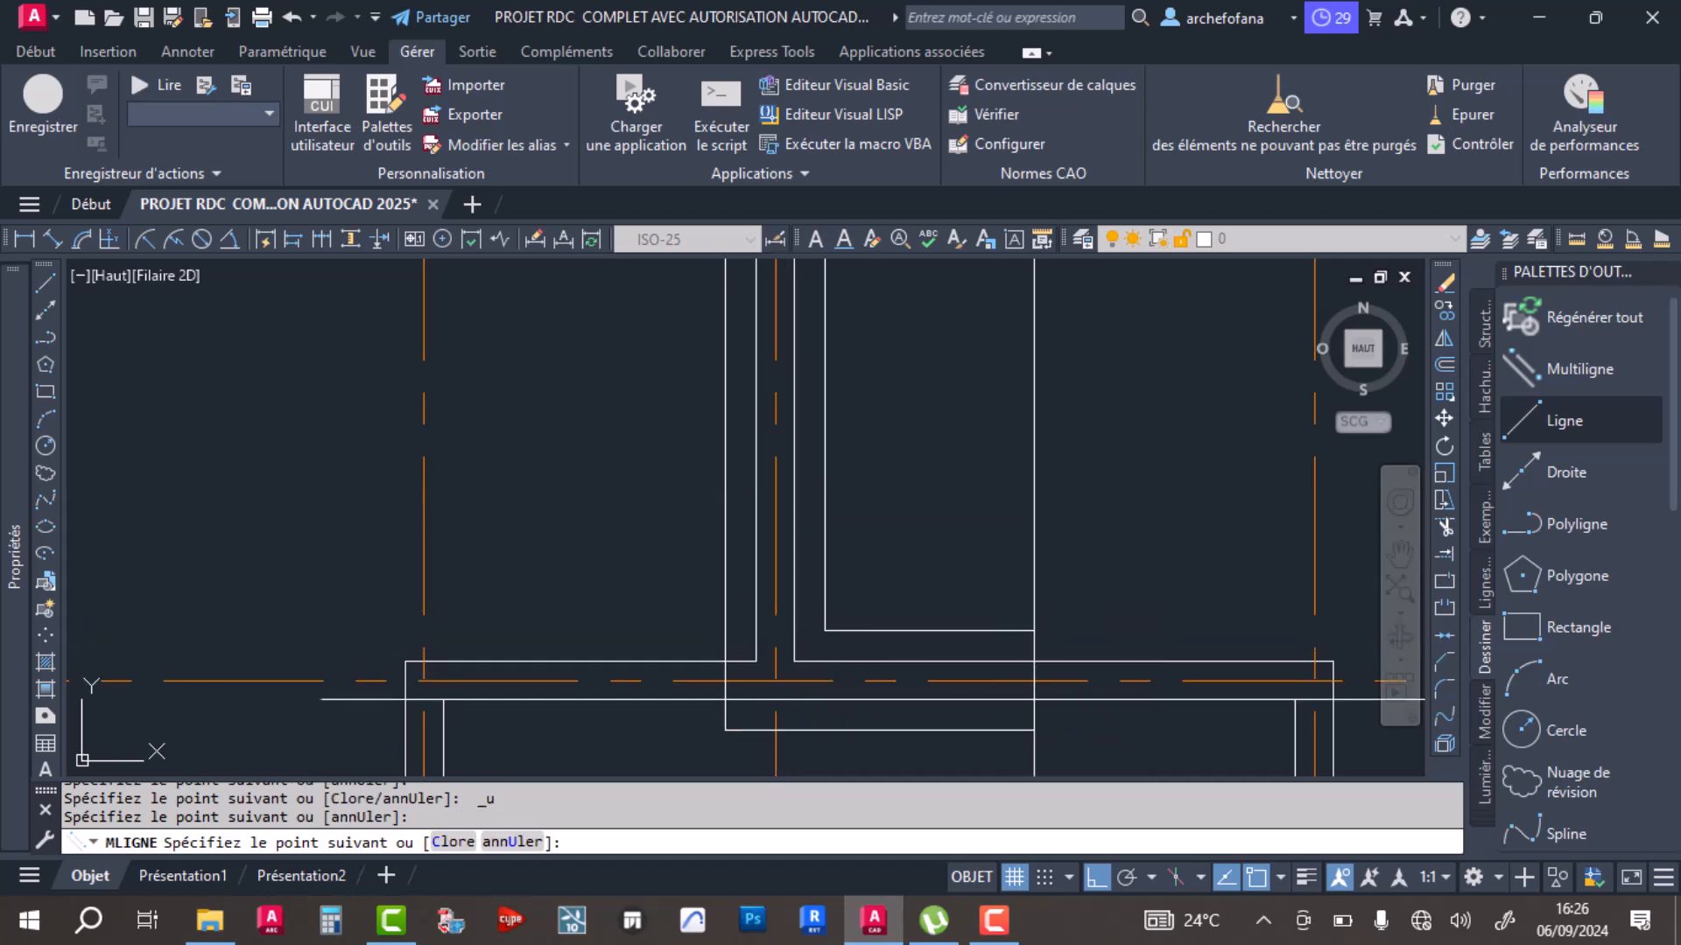
{"action": "scroll", "coordinate": [687, 451], "scroll_direction": "up", "scroll_amount": 2}
{"action": "left_click", "coordinate": [919, 451]}
{"action": "scroll", "coordinate": [927, 429], "scroll_direction": "down", "scroll_amount": 3}
{"action": "scroll", "coordinate": [934, 693], "scroll_direction": "up", "scroll_amount": 6}
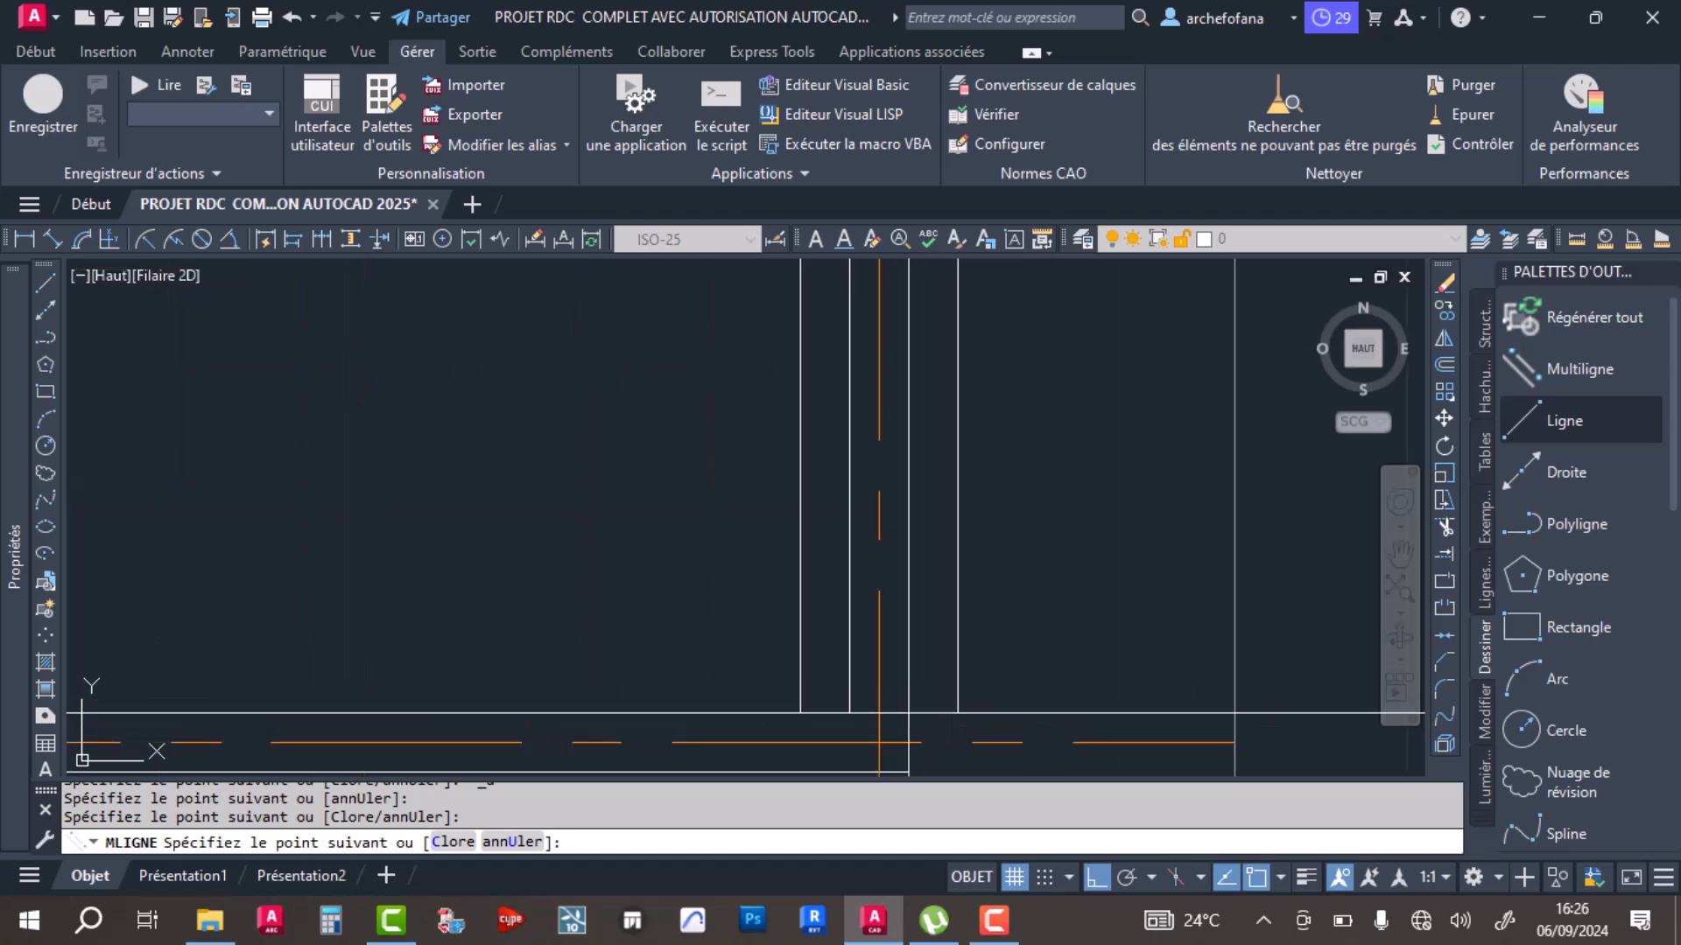
{"action": "left_click", "coordinate": [882, 742]}
Step: Extend the multiline left along the lower wall's axis and around the annex's right and bottom axes
{"action": "scroll", "coordinate": [935, 651], "scroll_direction": "down", "scroll_amount": 8}
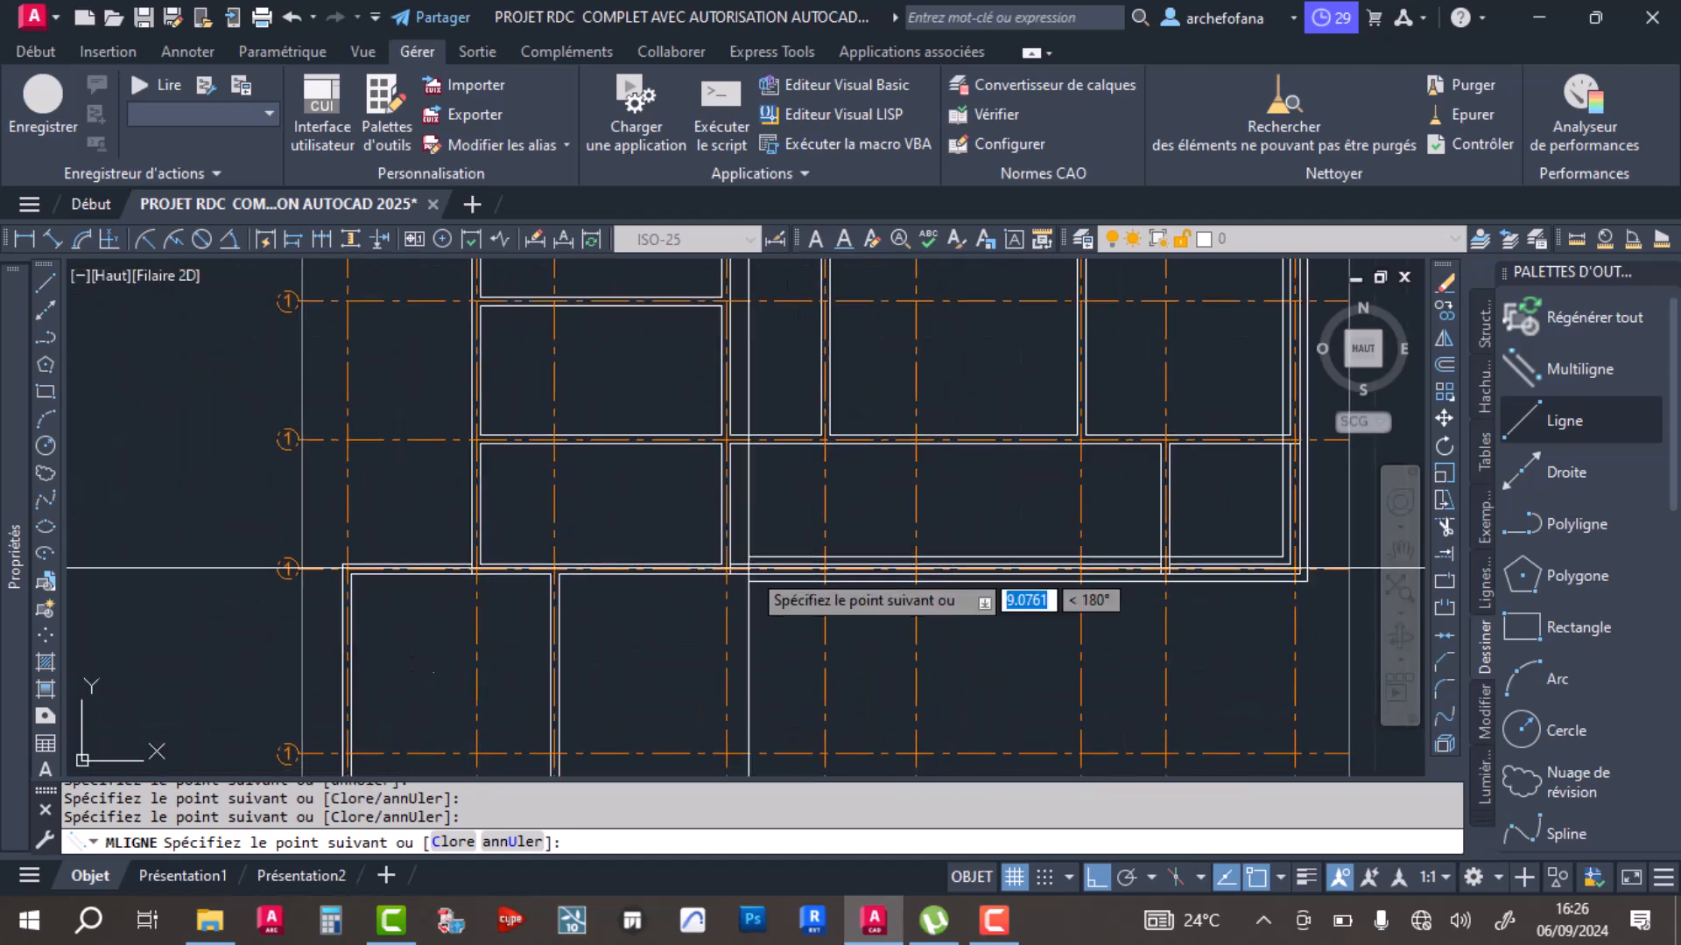
{"action": "scroll", "coordinate": [552, 580], "scroll_direction": "up", "scroll_amount": 5}
{"action": "scroll", "coordinate": [496, 489], "scroll_direction": "down", "scroll_amount": 5}
{"action": "scroll", "coordinate": [578, 551], "scroll_direction": "up", "scroll_amount": 6}
{"action": "left_click", "coordinate": [523, 569]}
{"action": "middle_click_drag", "start_coordinate": [376, 584], "coordinate": [840, 576]}
{"action": "middle_click_drag", "start_coordinate": [258, 560], "coordinate": [766, 578]}
{"action": "middle_click_drag", "start_coordinate": [377, 569], "coordinate": [846, 578]}
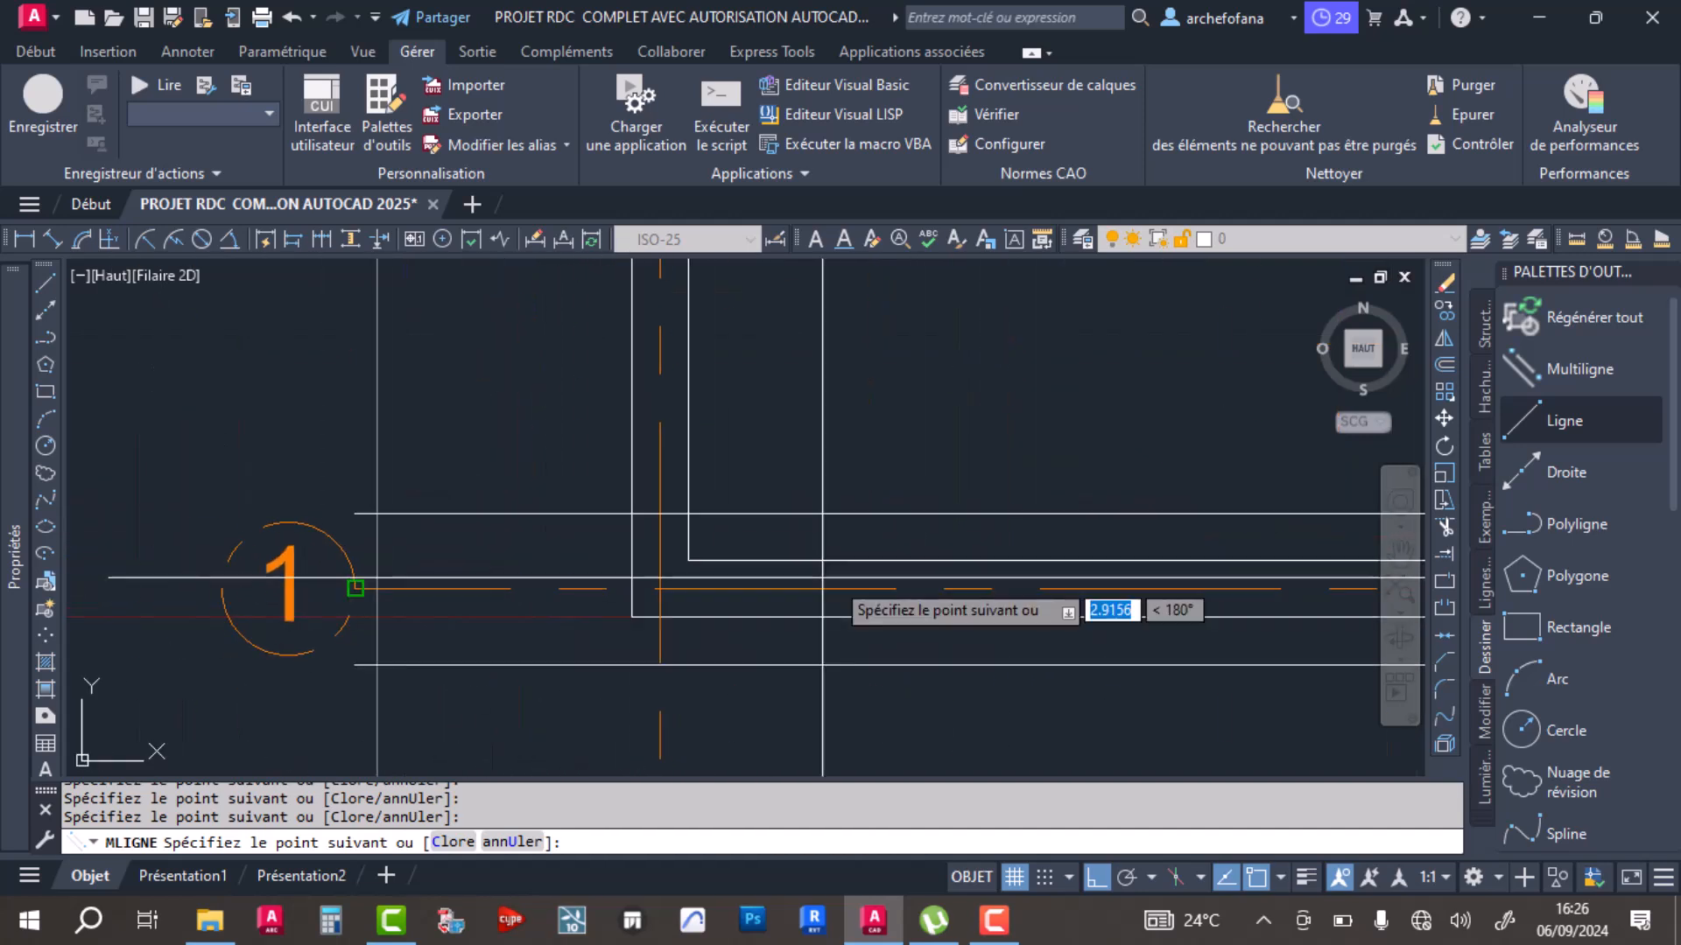
Step: Continue the multiline up the annex's left axis to its upper-left axis intersection
{"action": "scroll", "coordinate": [663, 616], "scroll_direction": "down", "scroll_amount": 6}
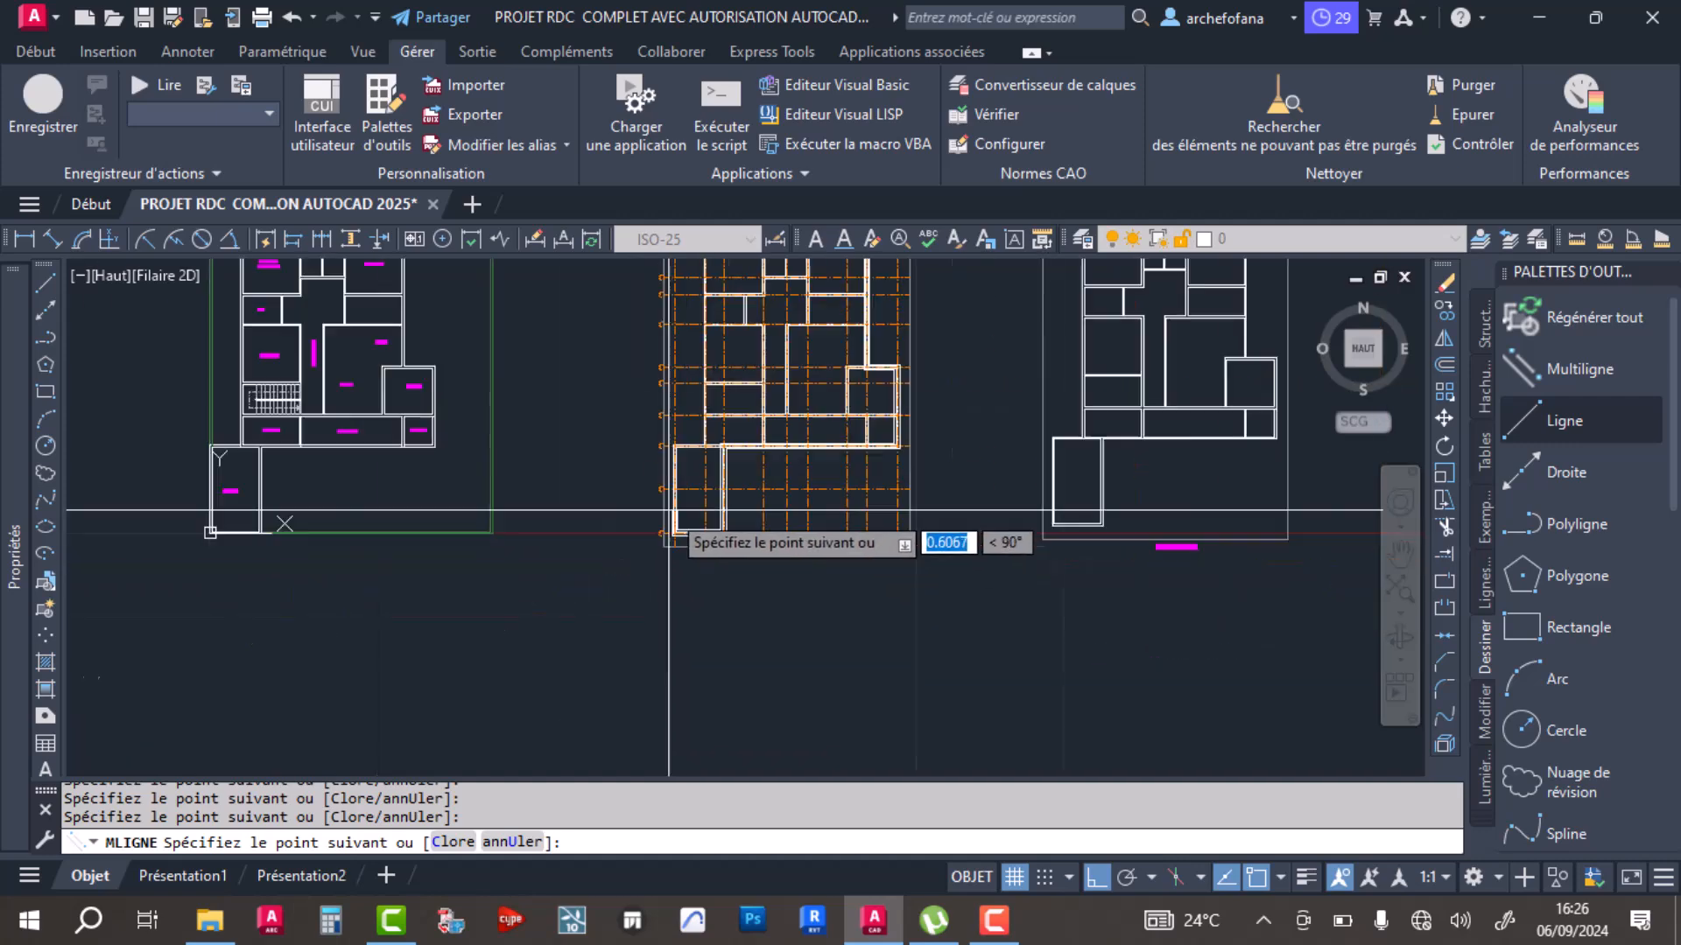
{"action": "scroll", "coordinate": [955, 691], "scroll_direction": "up", "scroll_amount": 8}
{"action": "left_click", "coordinate": [703, 667]}
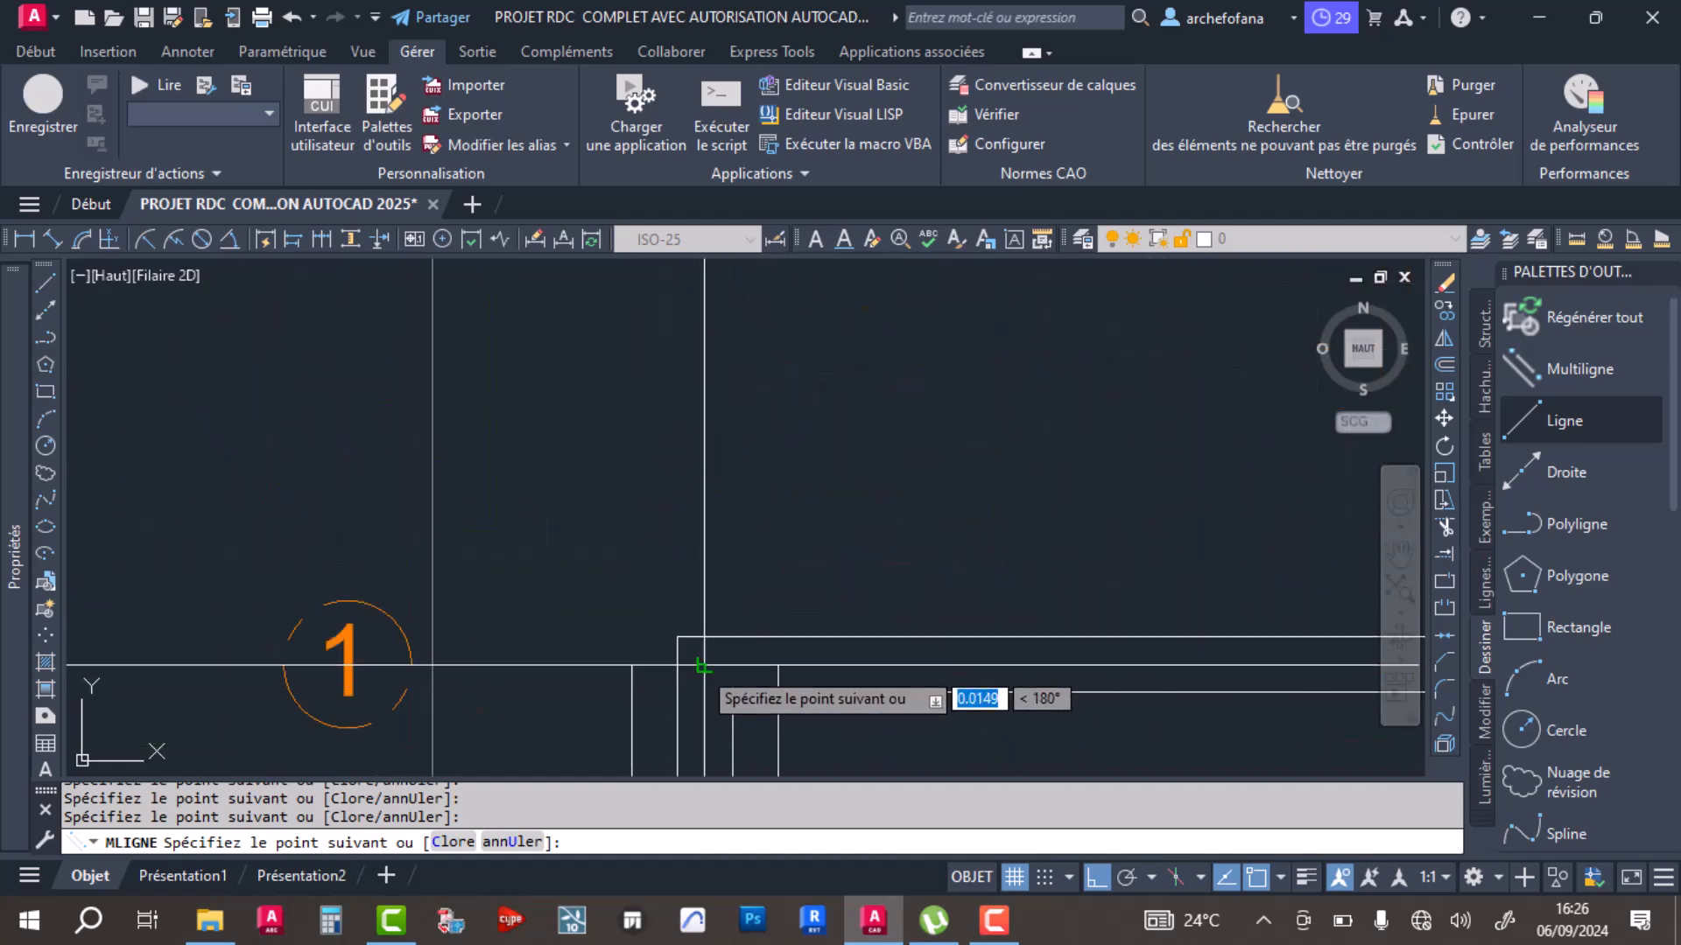
Step: Finish the multiline along the annex's upper axis and up the left wall's axis to the house's upper-left corner
{"action": "middle_click_drag", "start_coordinate": [1365, 667], "coordinate": [815, 527]}
{"action": "scroll", "coordinate": [937, 524], "scroll_direction": "down", "scroll_amount": 6}
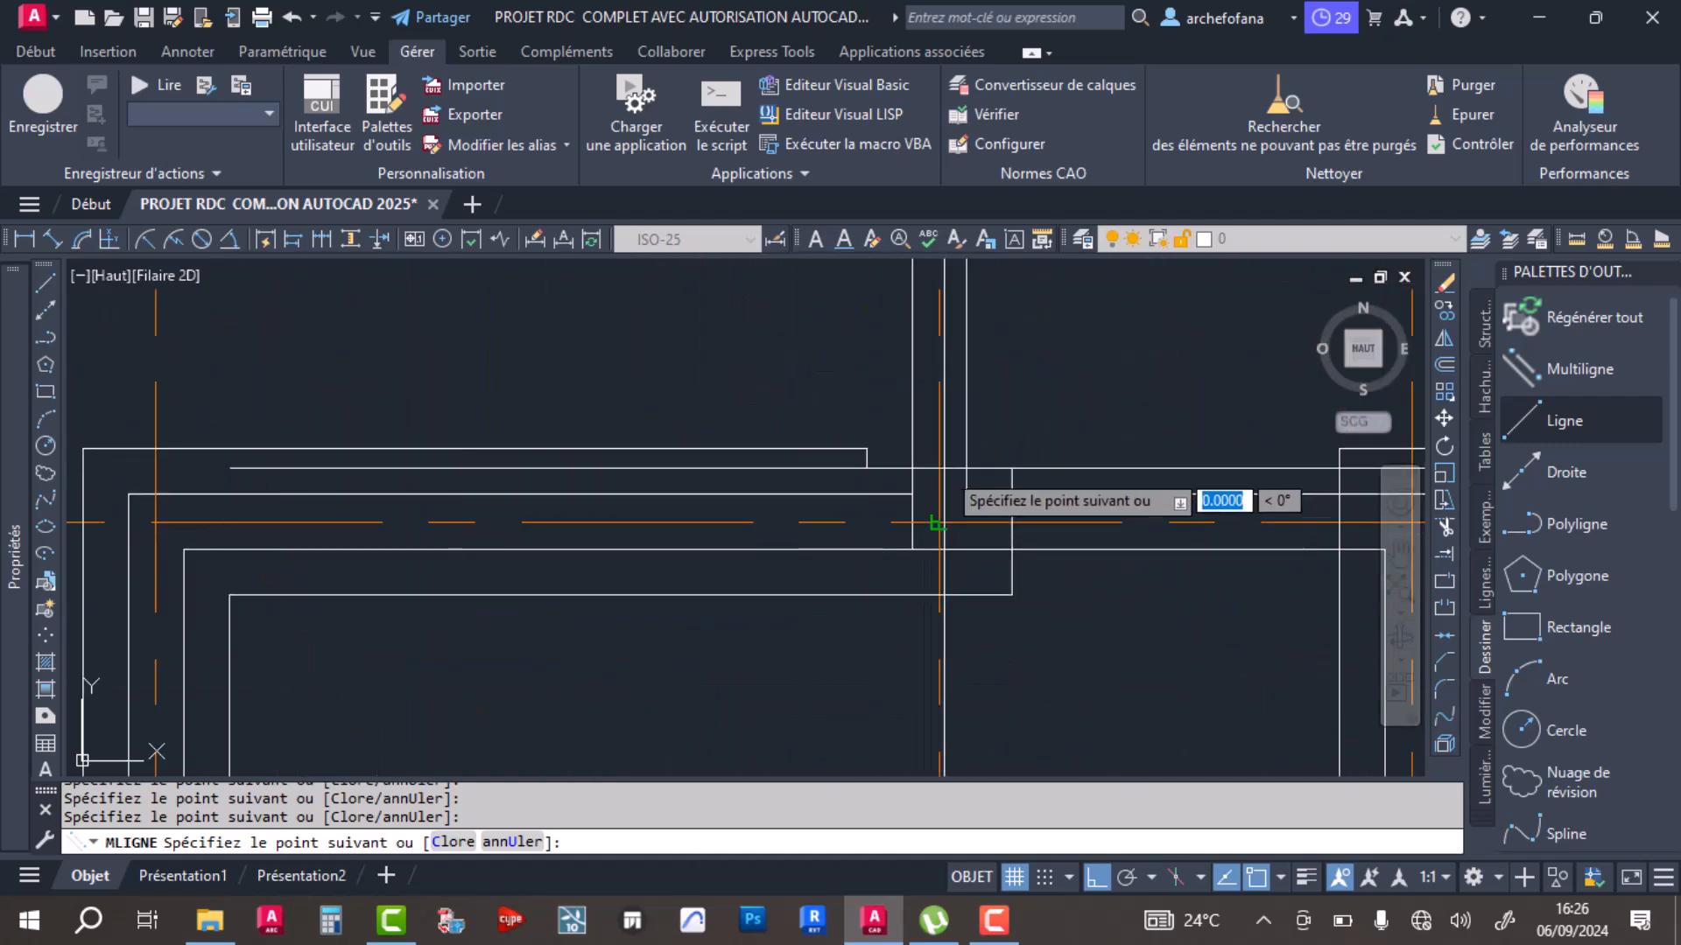
{"action": "scroll", "coordinate": [888, 395], "scroll_direction": "up", "scroll_amount": 7}
{"action": "scroll", "coordinate": [852, 600], "scroll_direction": "up", "scroll_amount": 4}
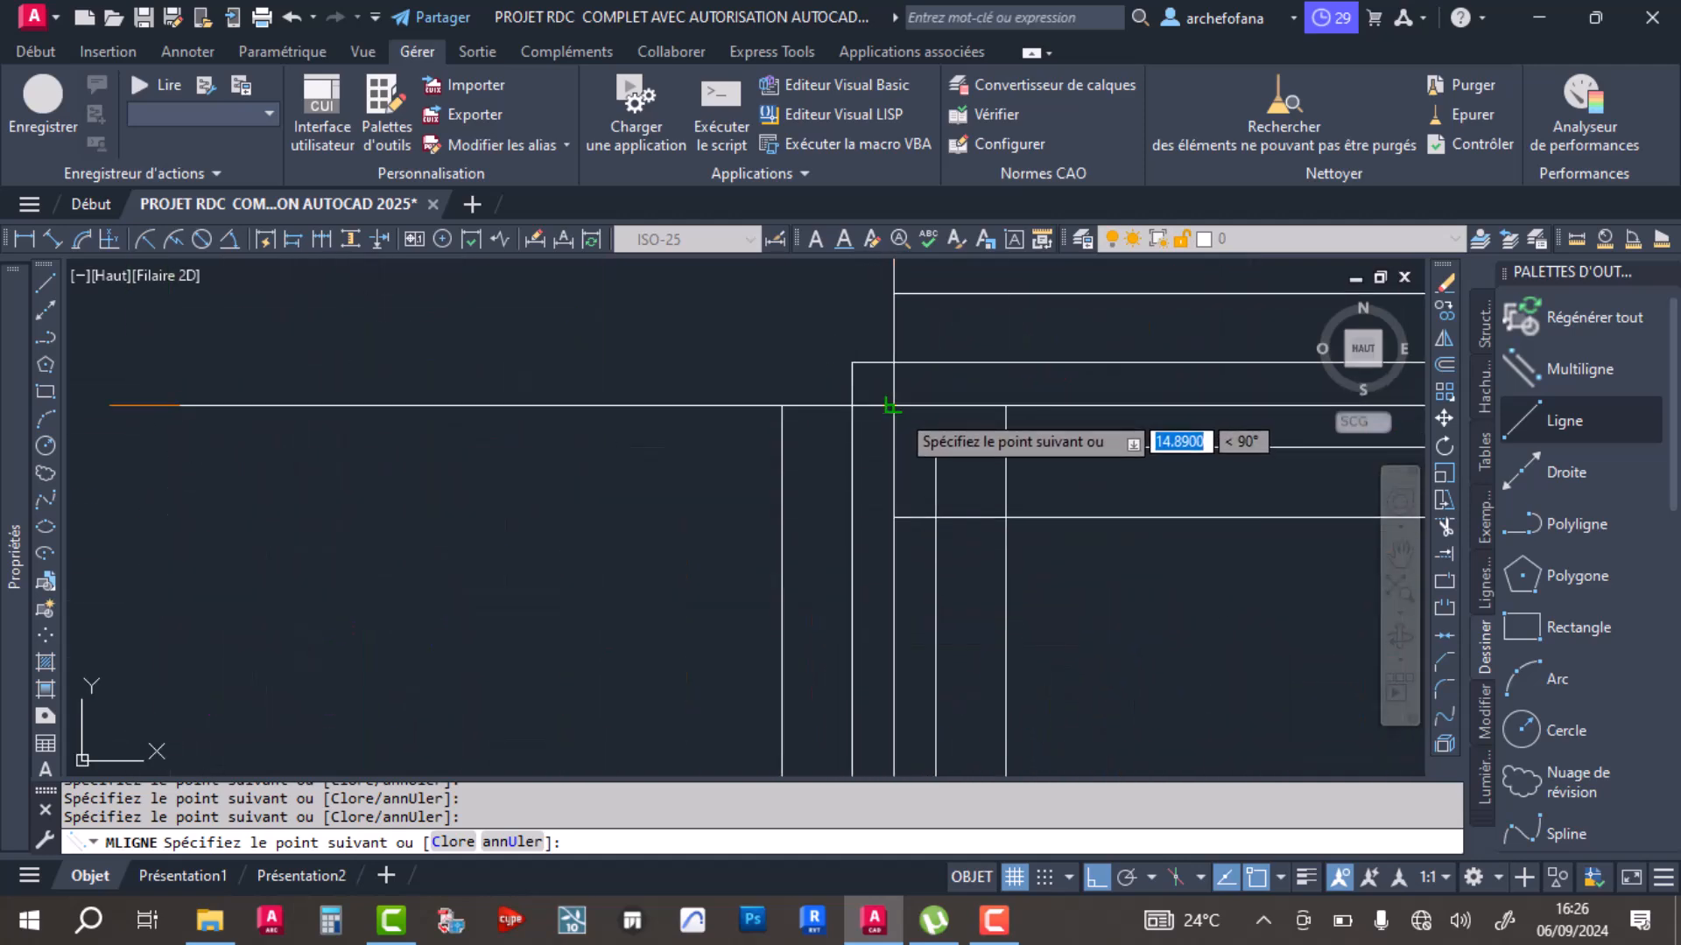
{"action": "key", "text": "Return"}
{"action": "scroll", "coordinate": [919, 456], "scroll_direction": "down", "scroll_amount": 3}
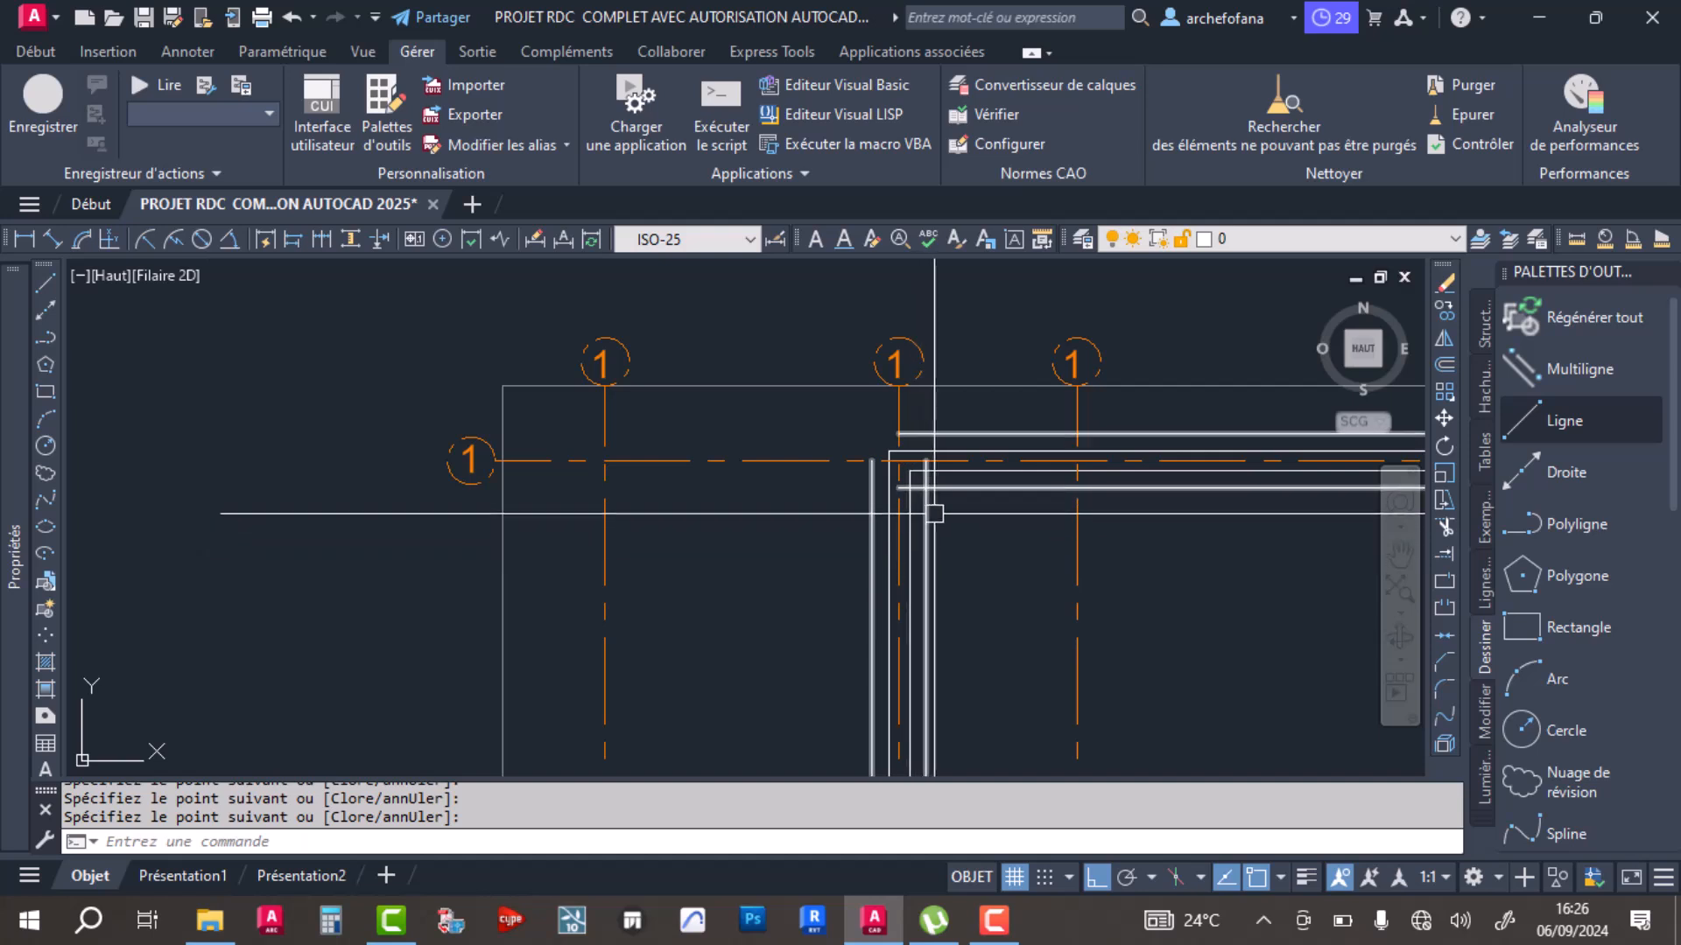
Step: Assign the finished perimeter multiline to the MUR 20cm layer and deselect it
{"action": "left_click", "coordinate": [899, 461]}
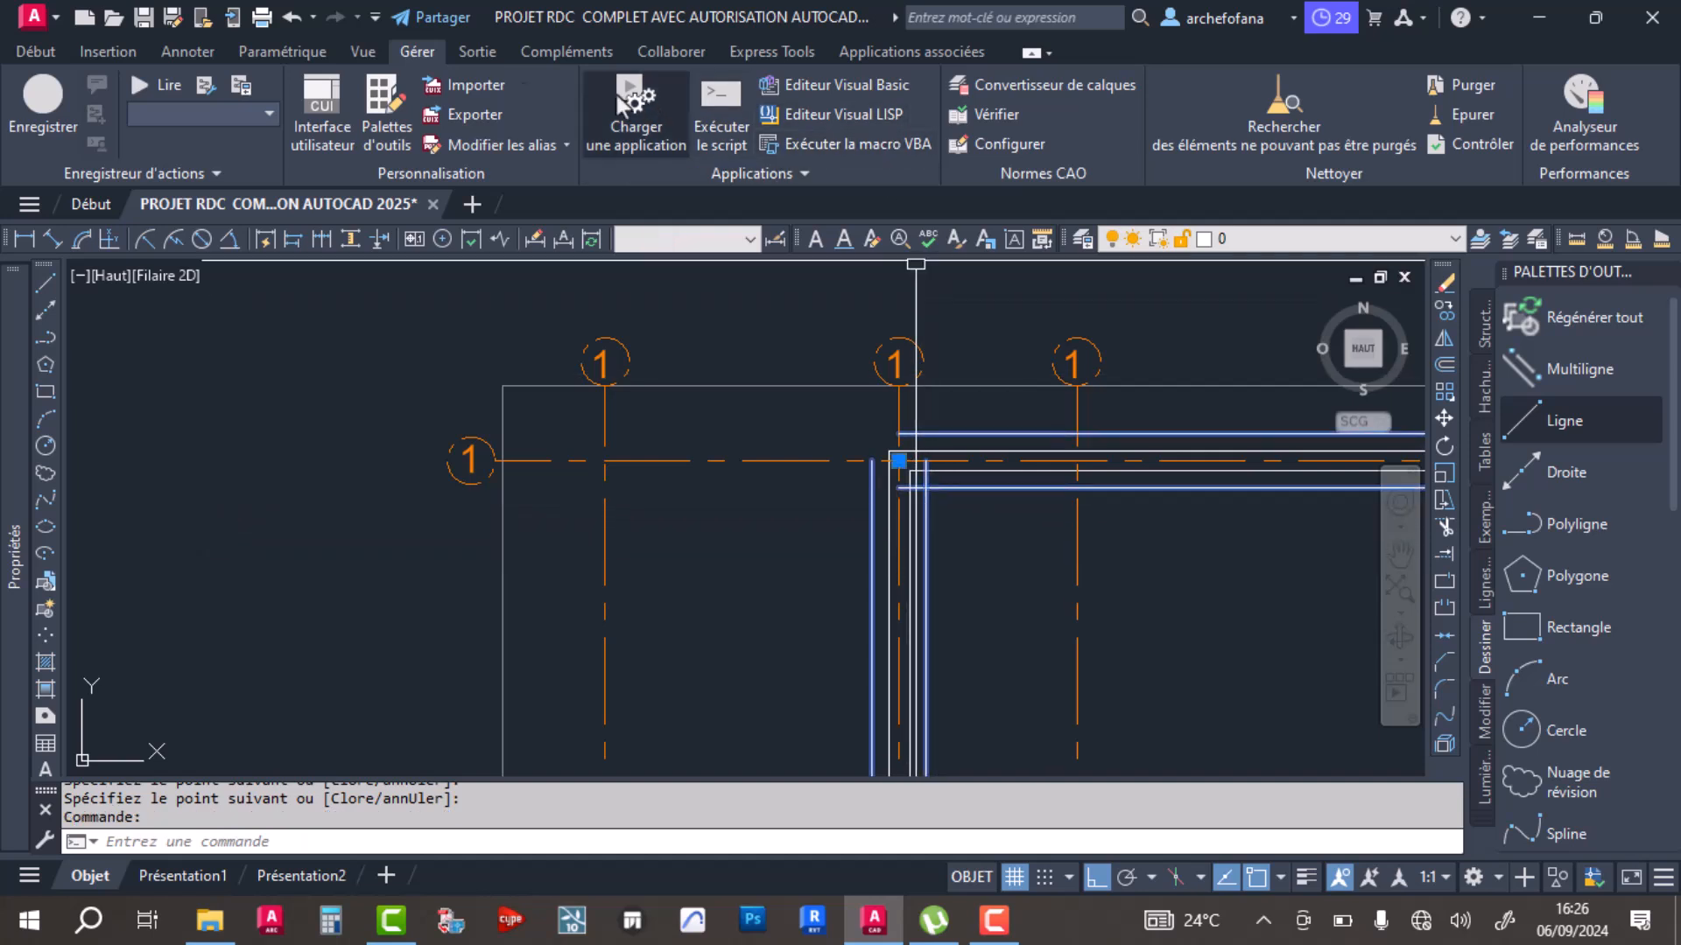
{"action": "left_click", "coordinate": [63, 52]}
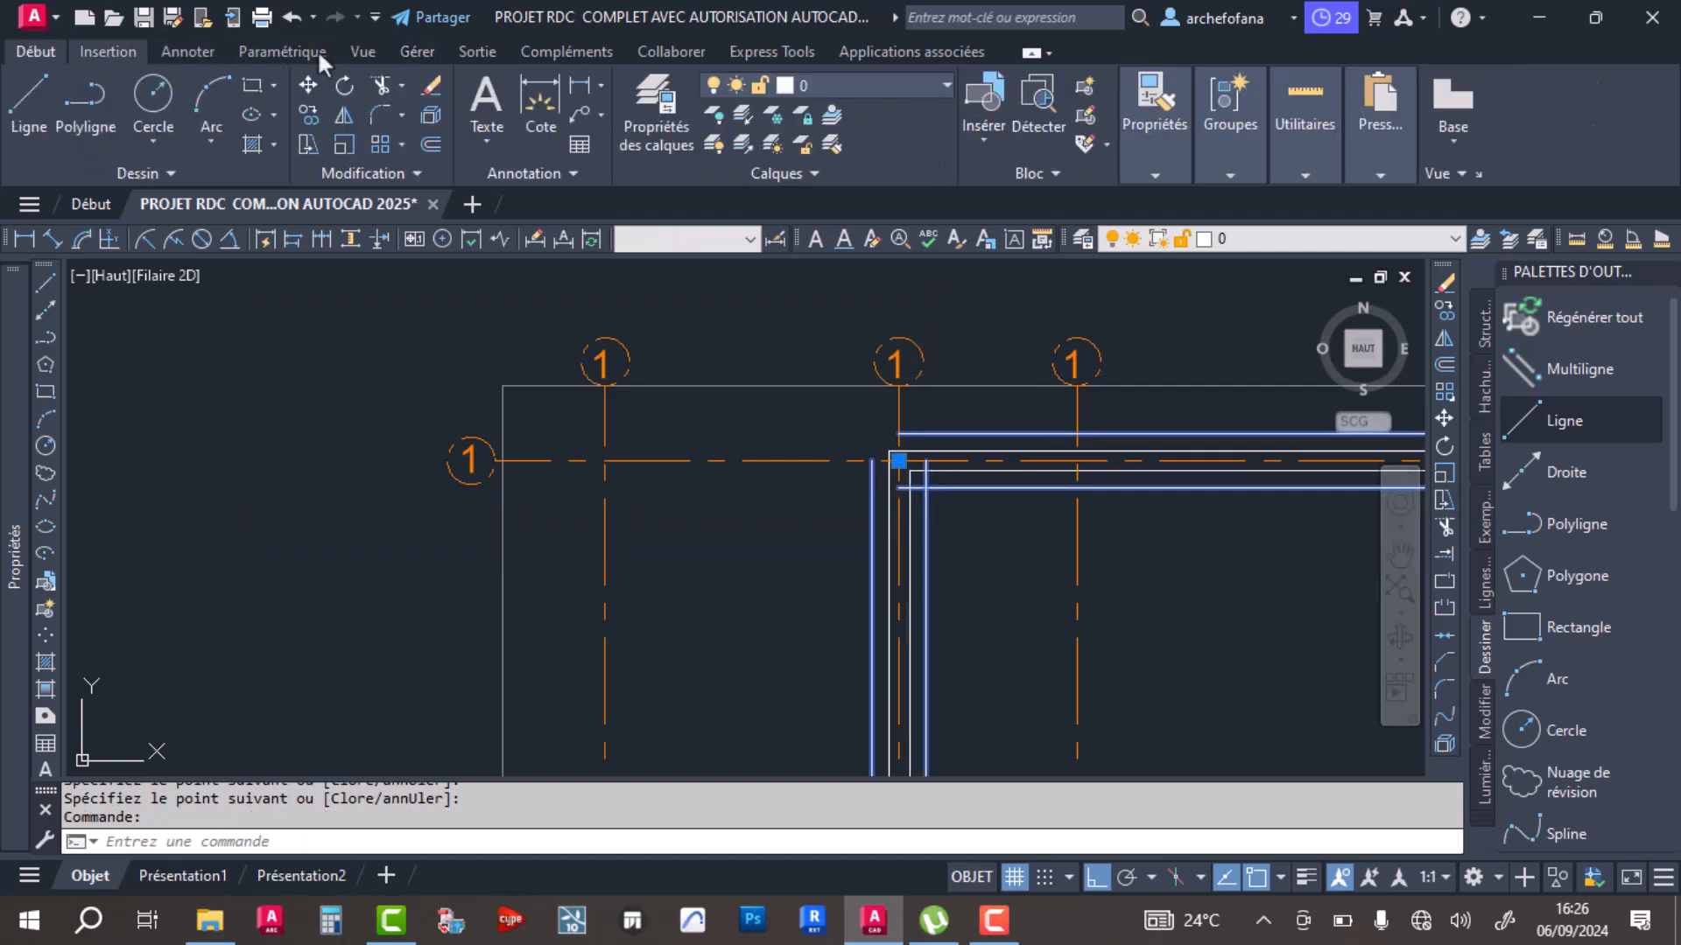
{"action": "left_click", "coordinate": [900, 86]}
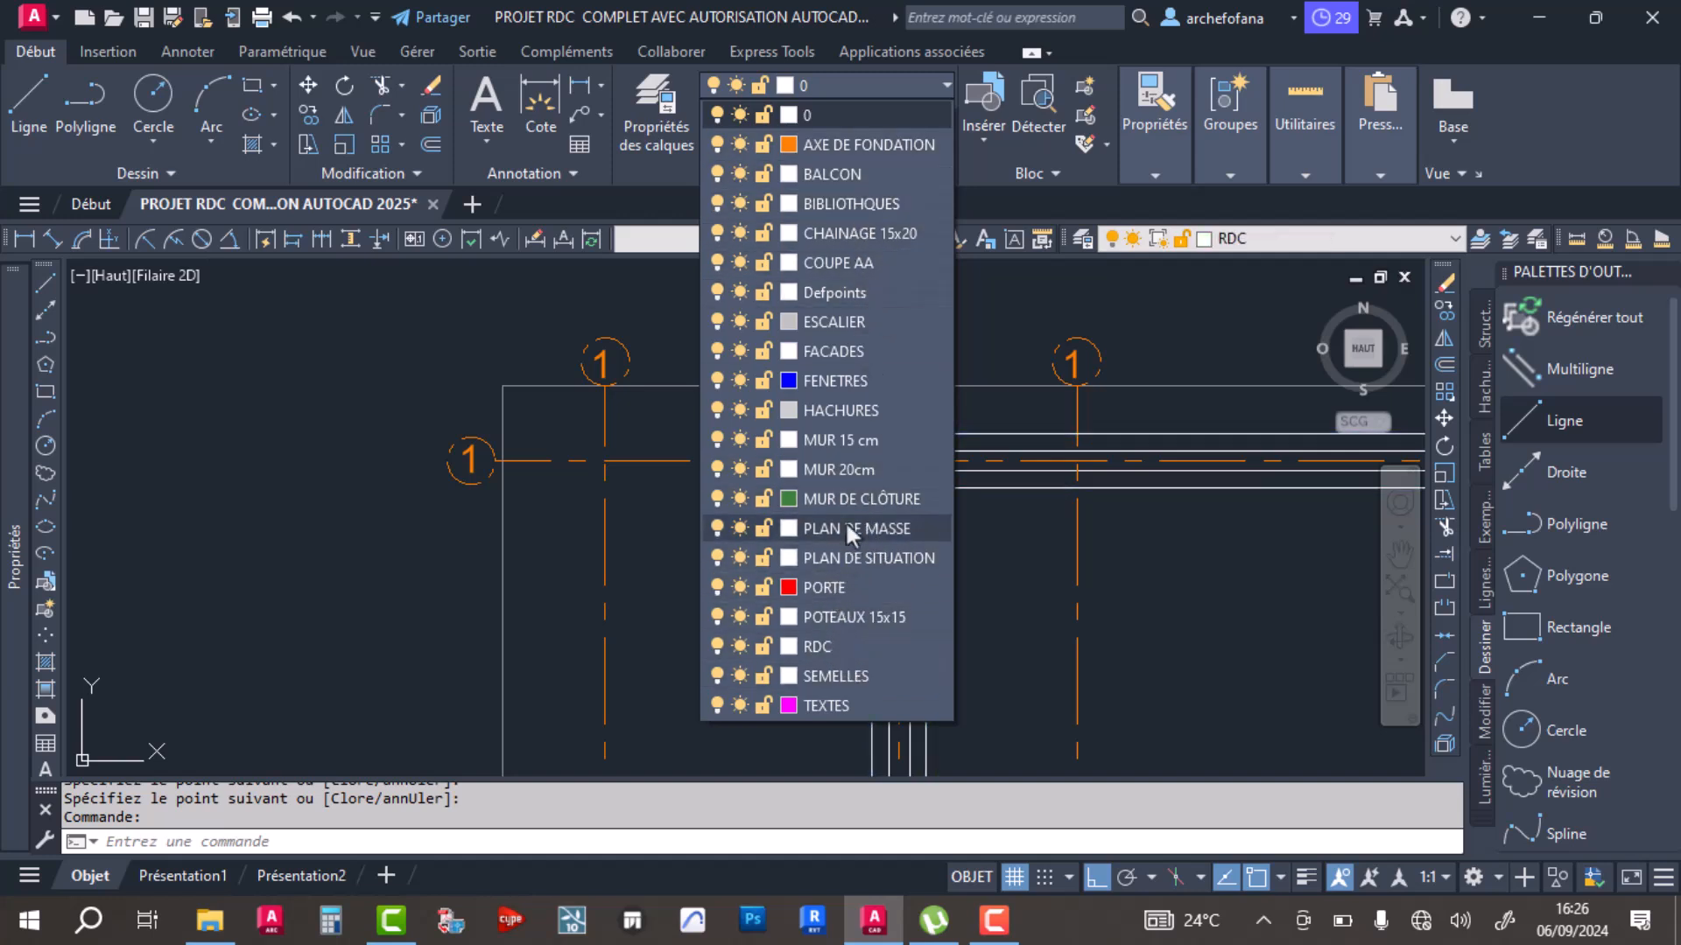
{"action": "left_click", "coordinate": [844, 469]}
{"action": "scroll", "coordinate": [723, 415], "scroll_direction": "up", "scroll_amount": 3}
{"action": "scroll", "coordinate": [723, 415], "scroll_direction": "down", "scroll_amount": 4}
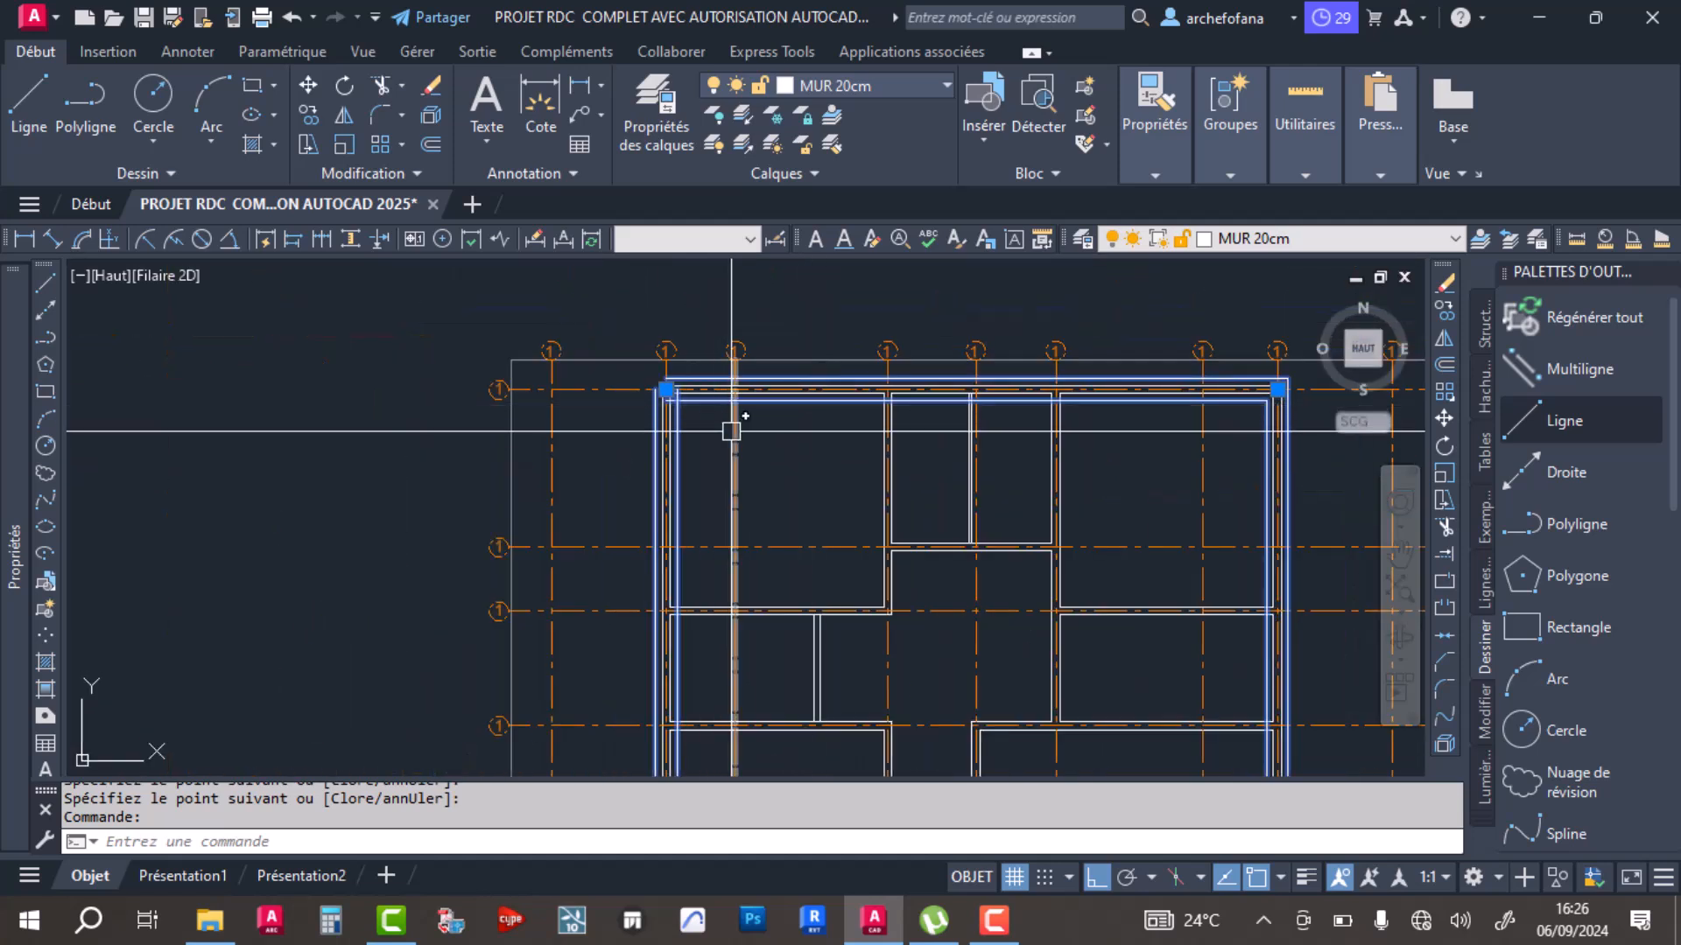
{"action": "key", "text": "Escape"}
Step: Draw a multiline from the right wall's axis left along the large room's upper axis and down its left axis to the lower wall's axis
{"action": "left_click", "coordinate": [1580, 368]}
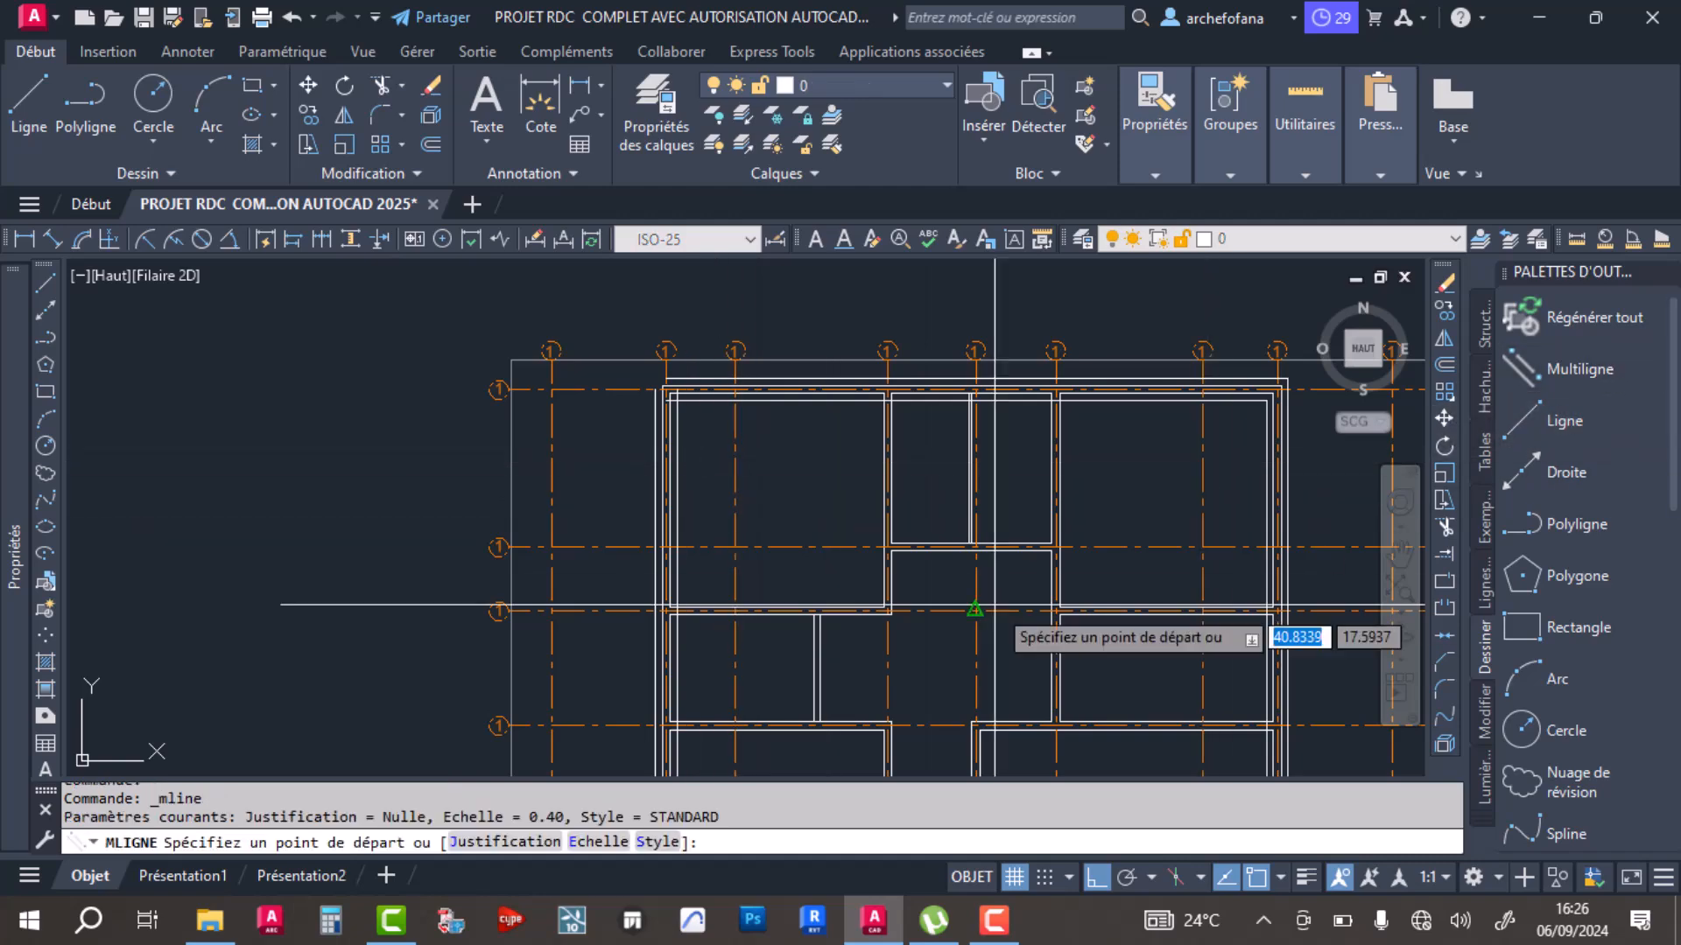
{"action": "middle_click_drag", "start_coordinate": [818, 613], "coordinate": [766, 349]}
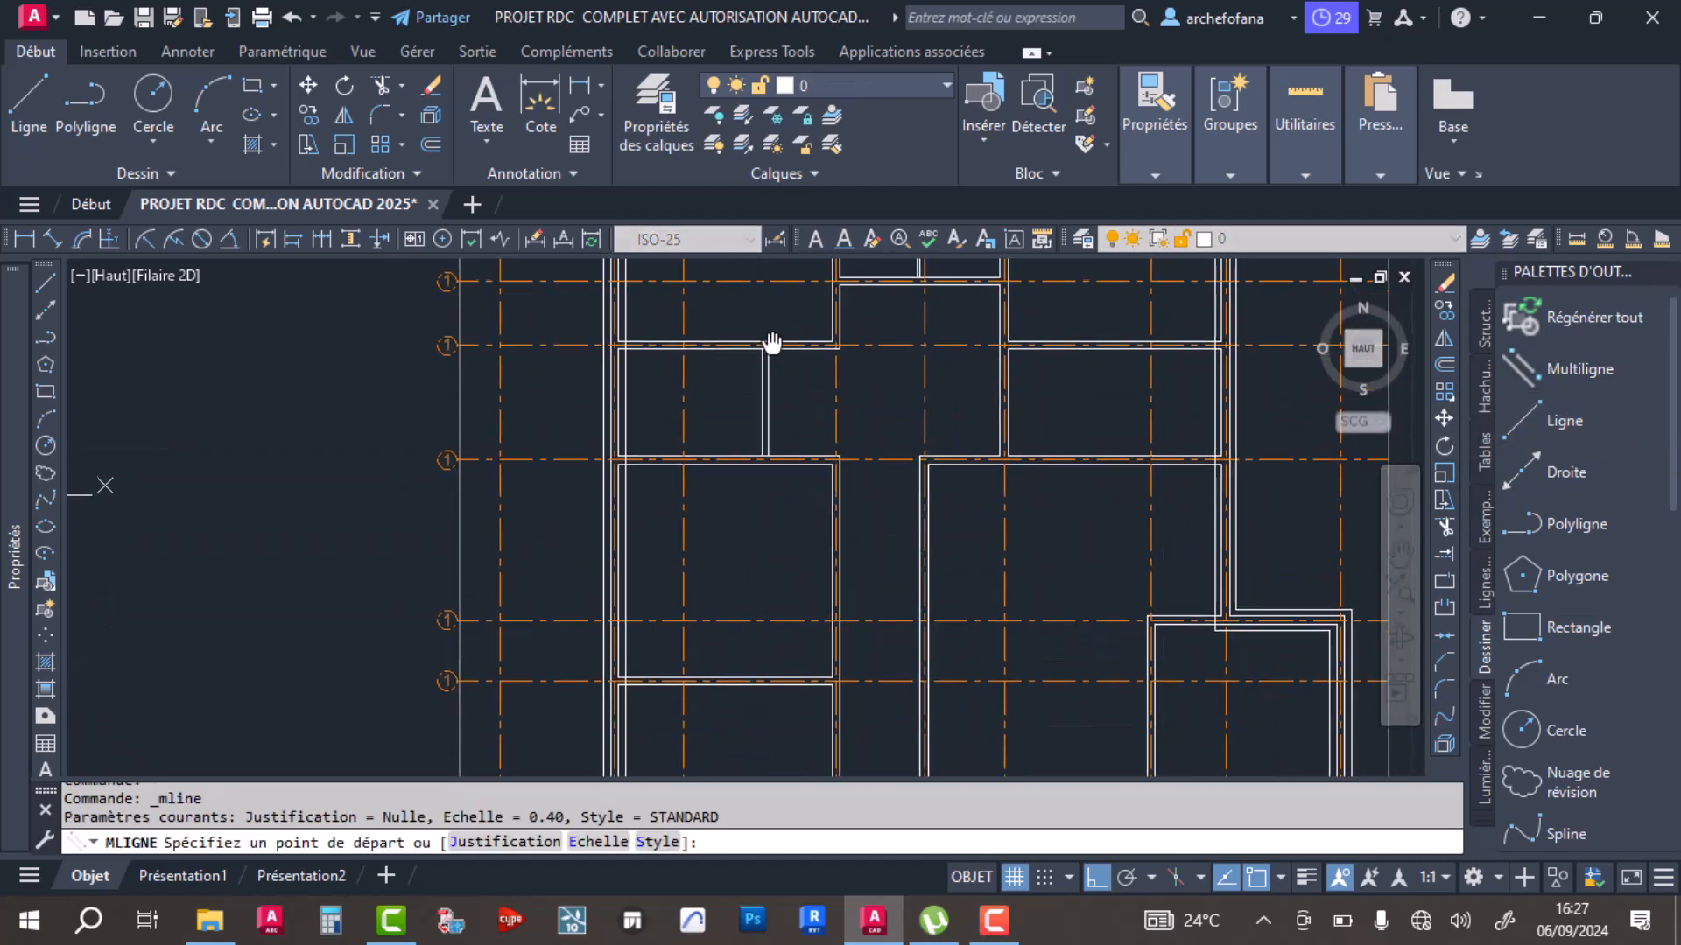
{"action": "scroll", "coordinate": [1116, 456], "scroll_direction": "up", "scroll_amount": 6}
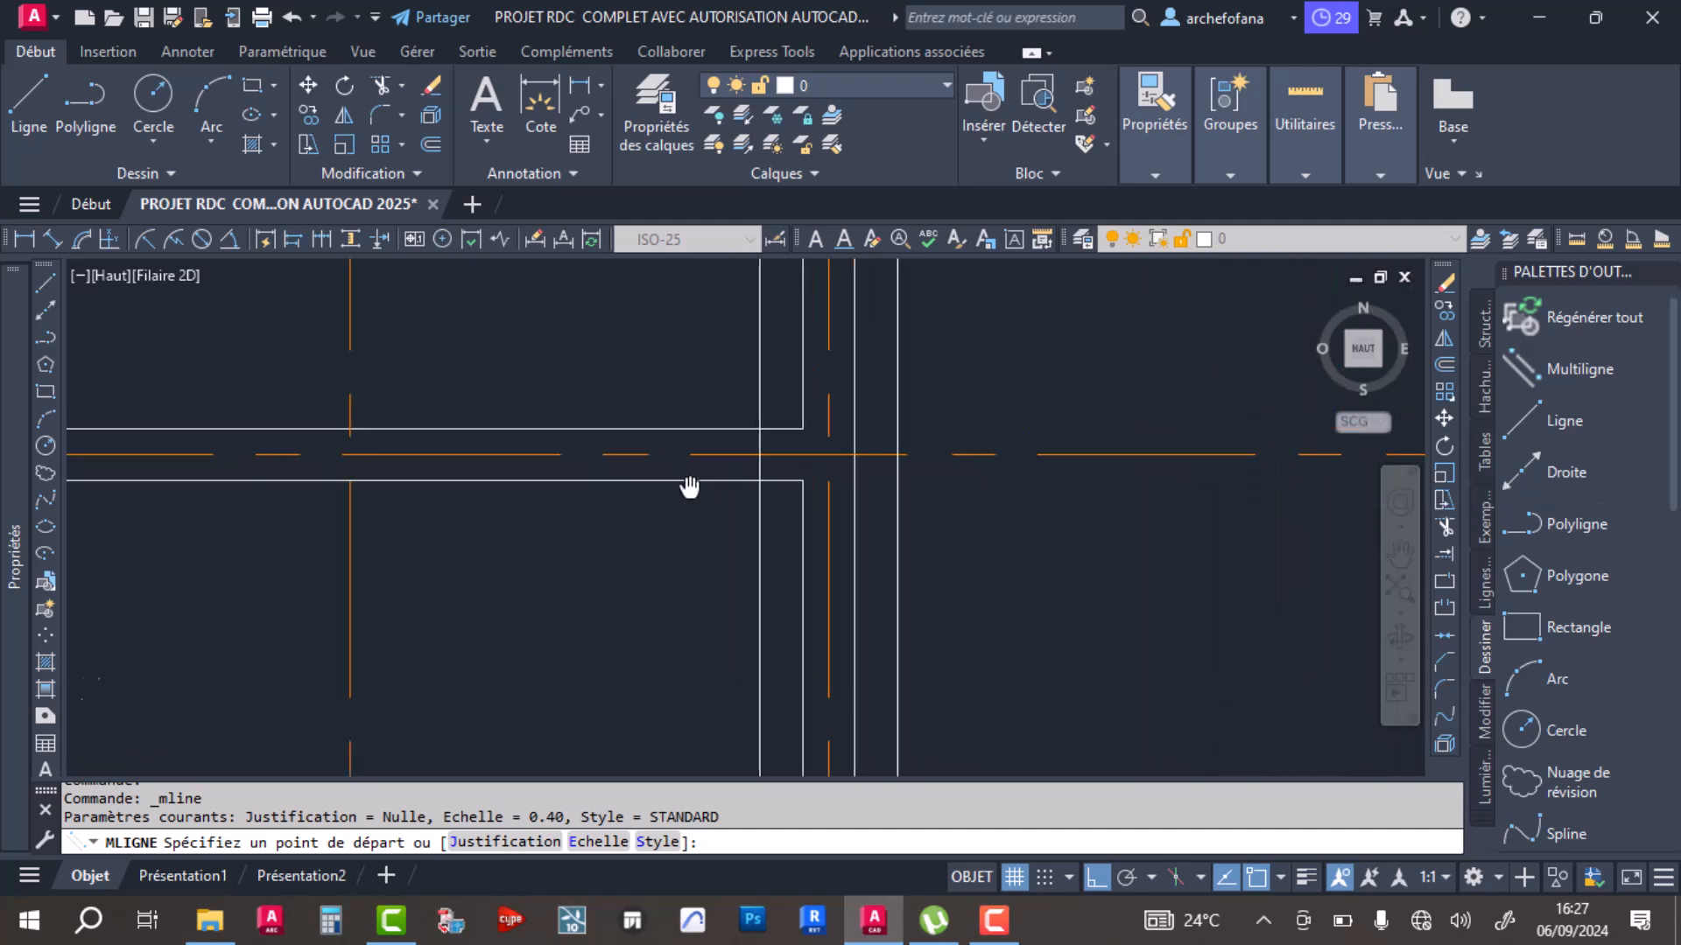
{"action": "left_click", "coordinate": [831, 454]}
{"action": "scroll", "coordinate": [613, 464], "scroll_direction": "down", "scroll_amount": 4}
{"action": "scroll", "coordinate": [625, 421], "scroll_direction": "up", "scroll_amount": 4}
{"action": "left_click", "coordinate": [625, 421]}
{"action": "scroll", "coordinate": [625, 421], "scroll_direction": "down", "scroll_amount": 5}
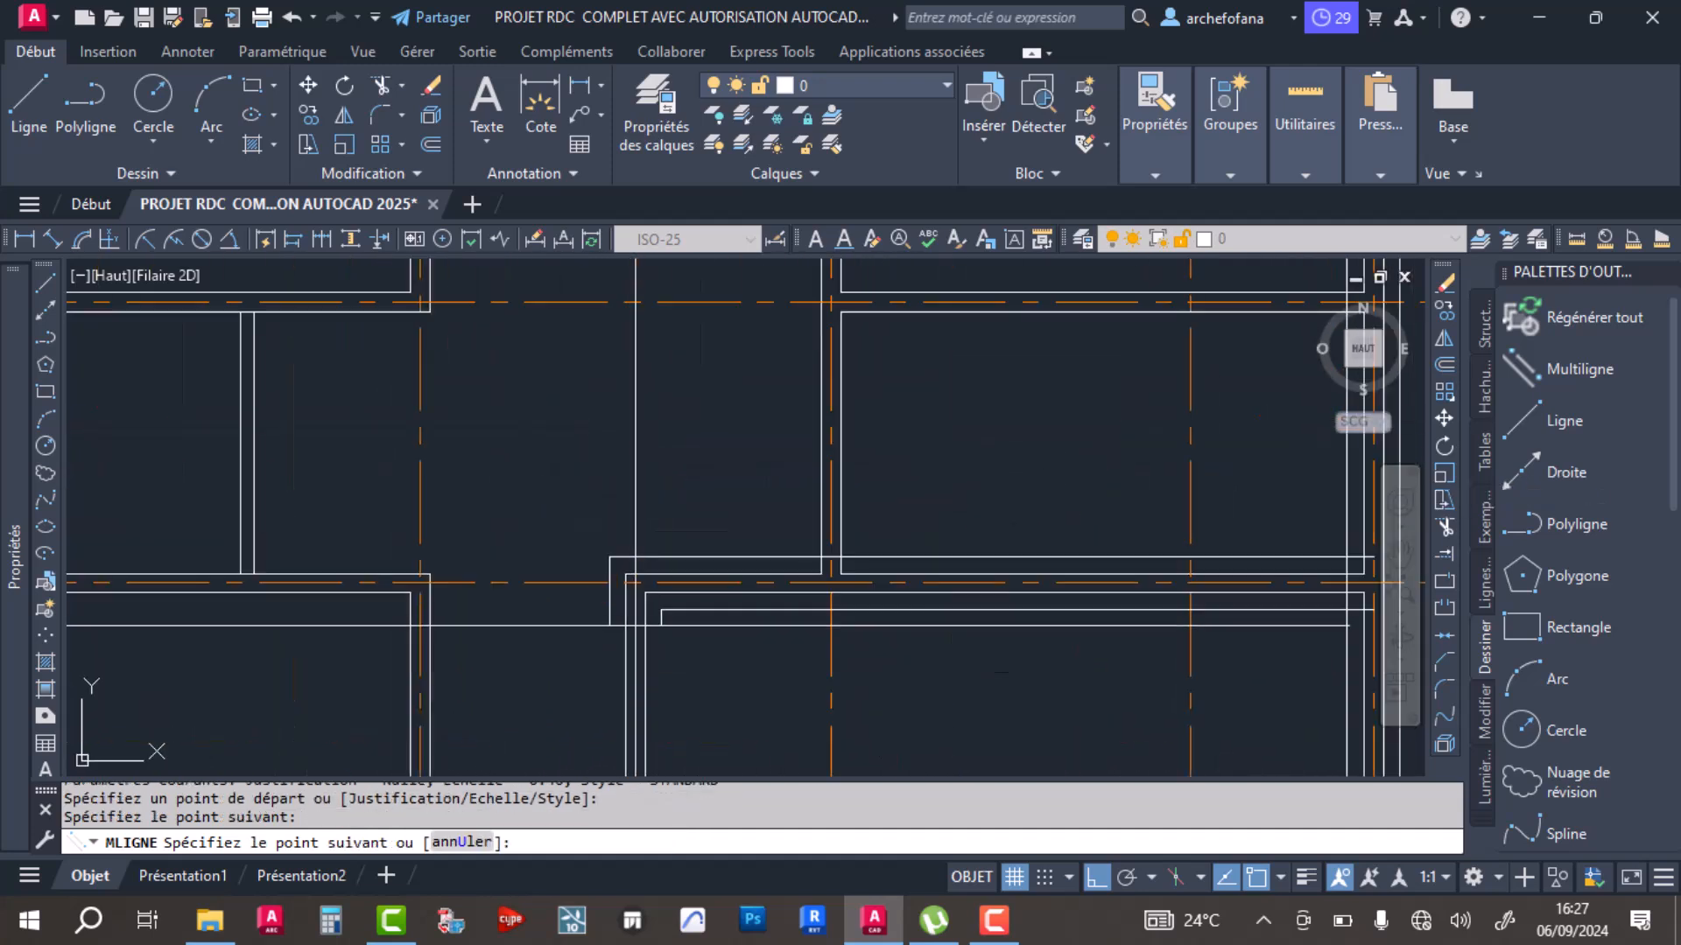
{"action": "scroll", "coordinate": [689, 600], "scroll_direction": "up", "scroll_amount": 5}
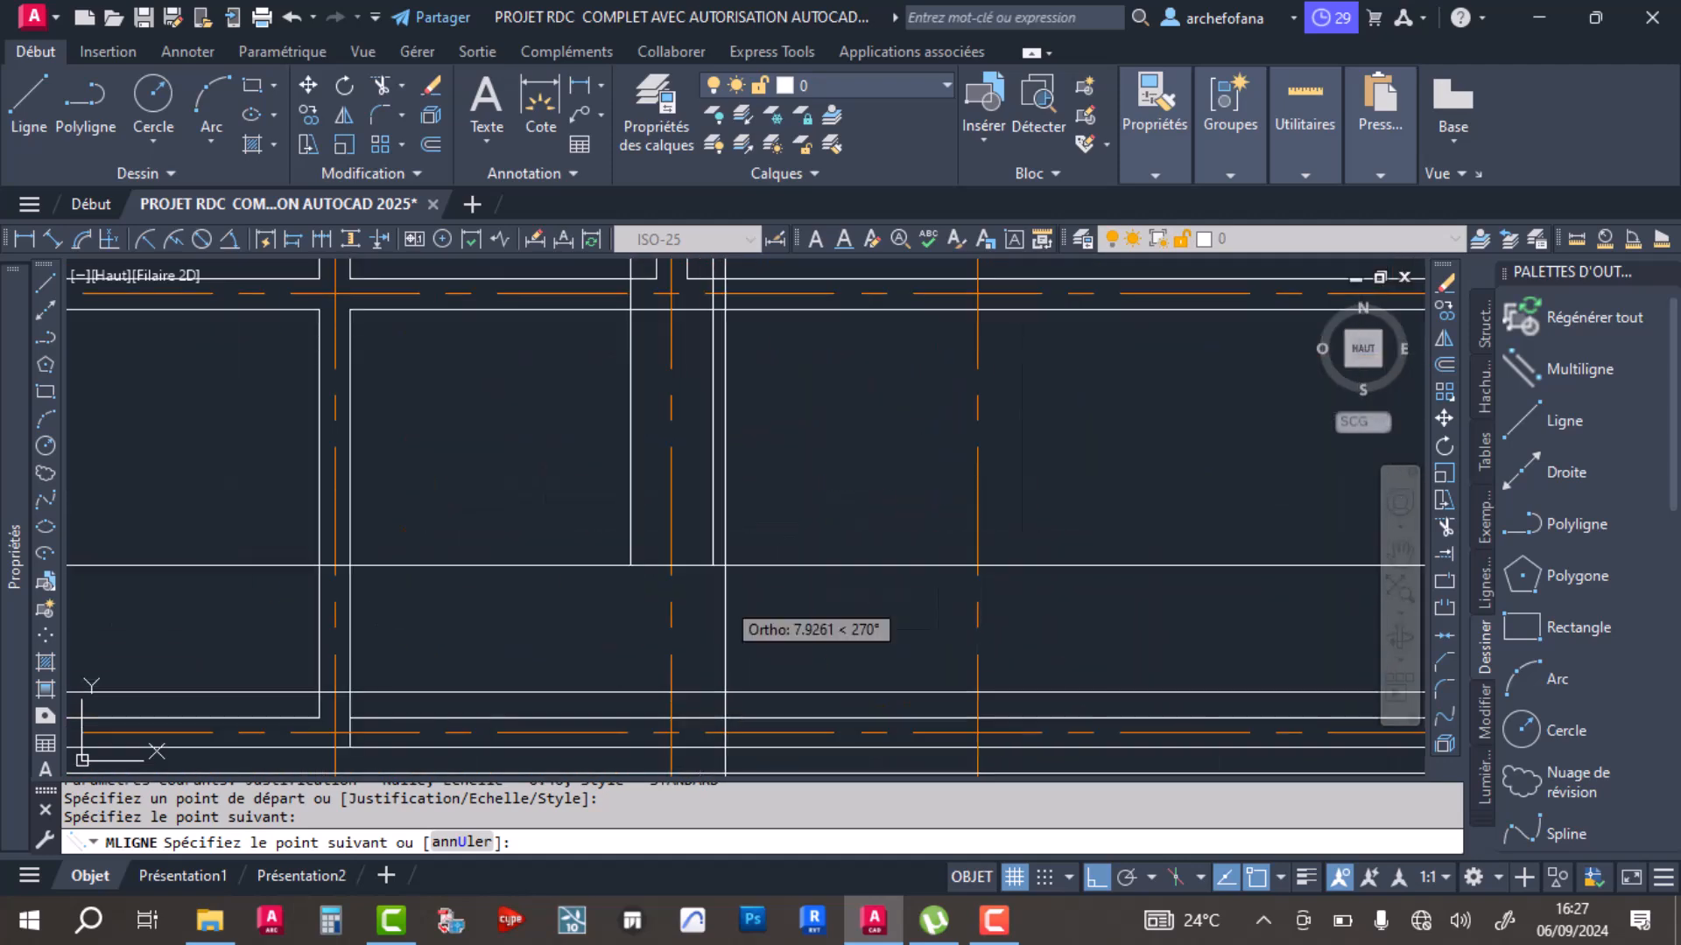
{"action": "scroll", "coordinate": [688, 560], "scroll_direction": "up", "scroll_amount": 3}
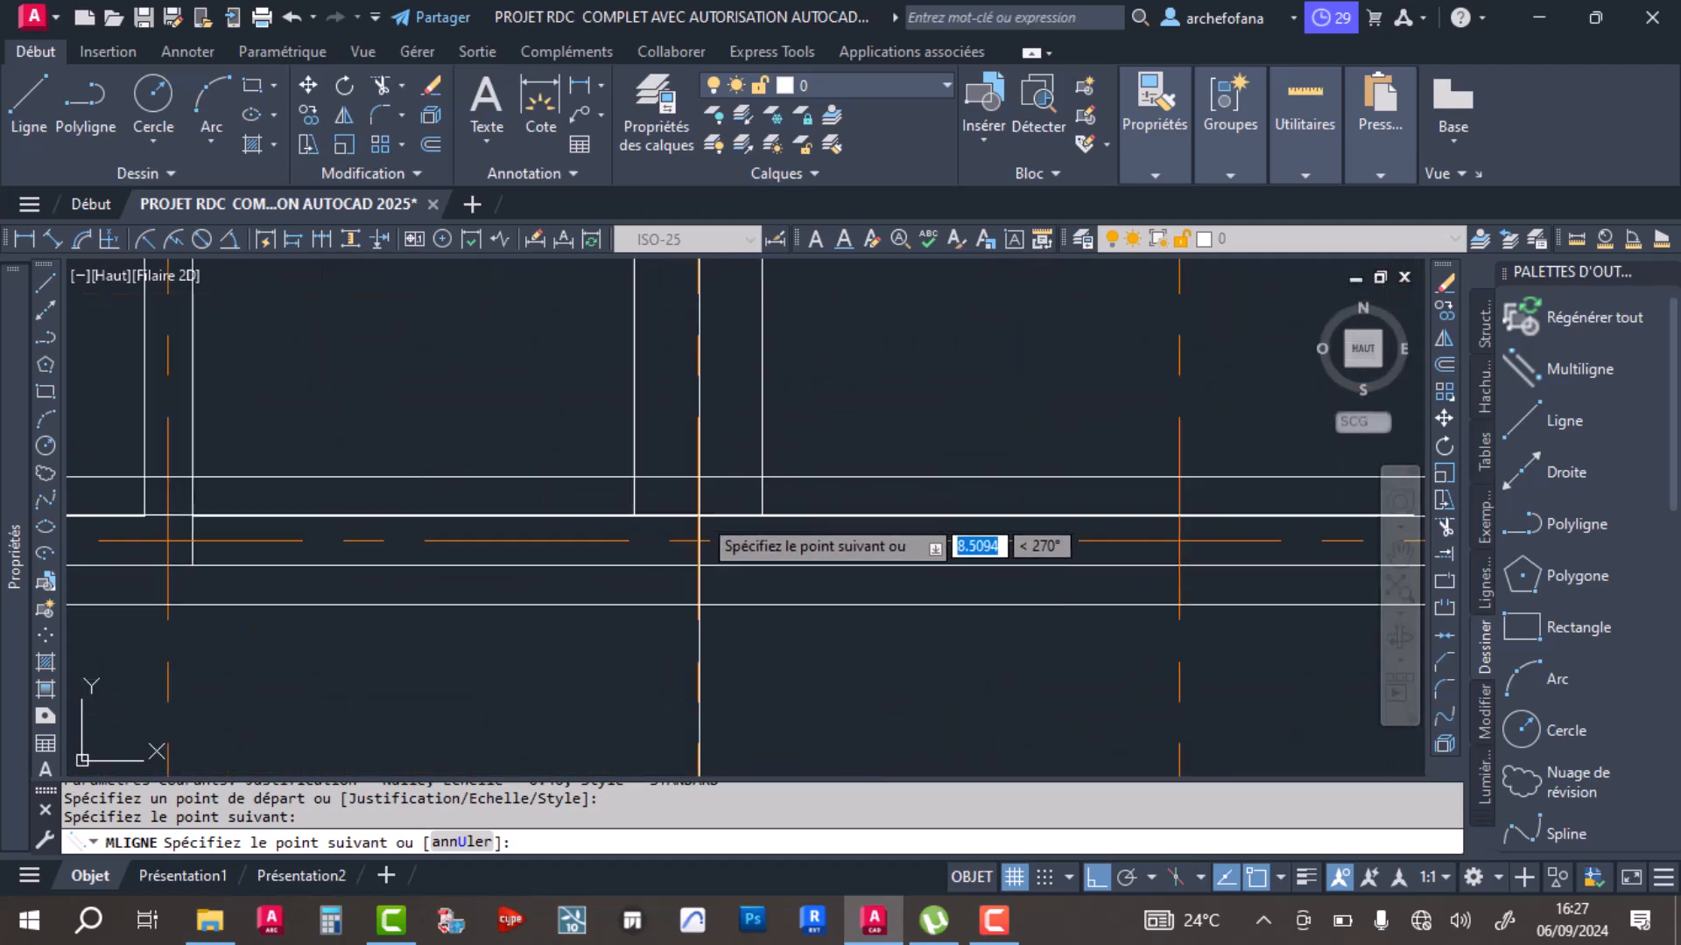
{"action": "left_click", "coordinate": [698, 541]}
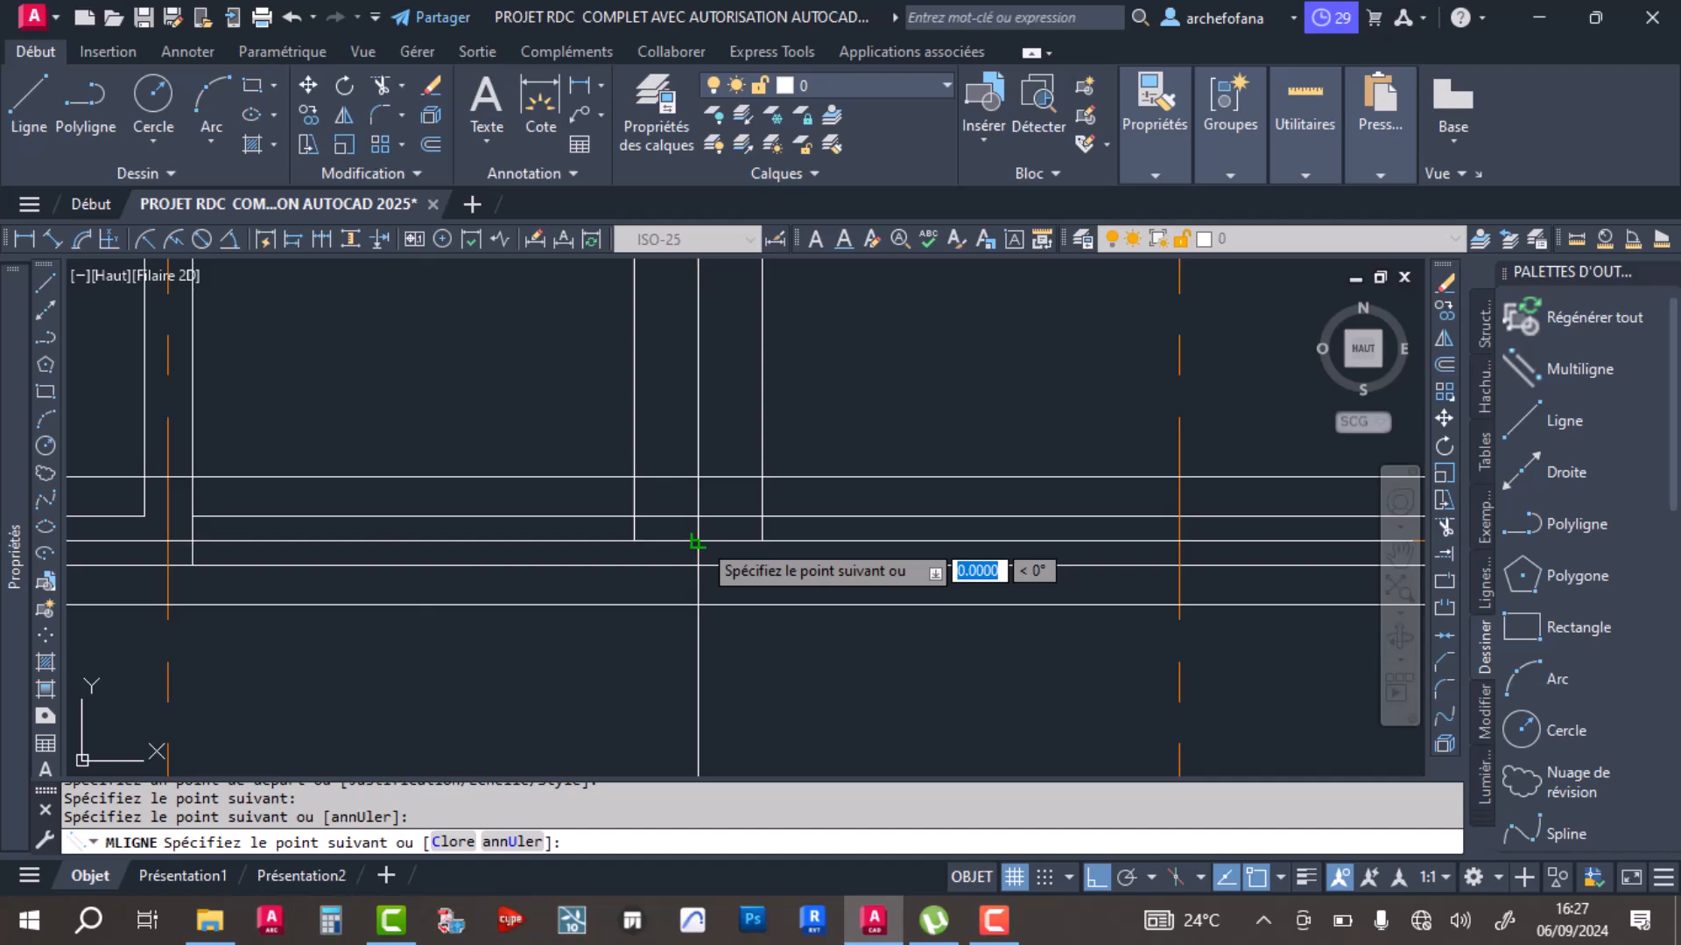
{"action": "key", "text": "Return"}
Step: Draw a multiline from the lower wall's axis up the left rooms' right axis and left along their upper axis to the left wall's axis
{"action": "scroll", "coordinate": [795, 514], "scroll_direction": "down", "scroll_amount": 2}
{"action": "key", "text": "Return"}
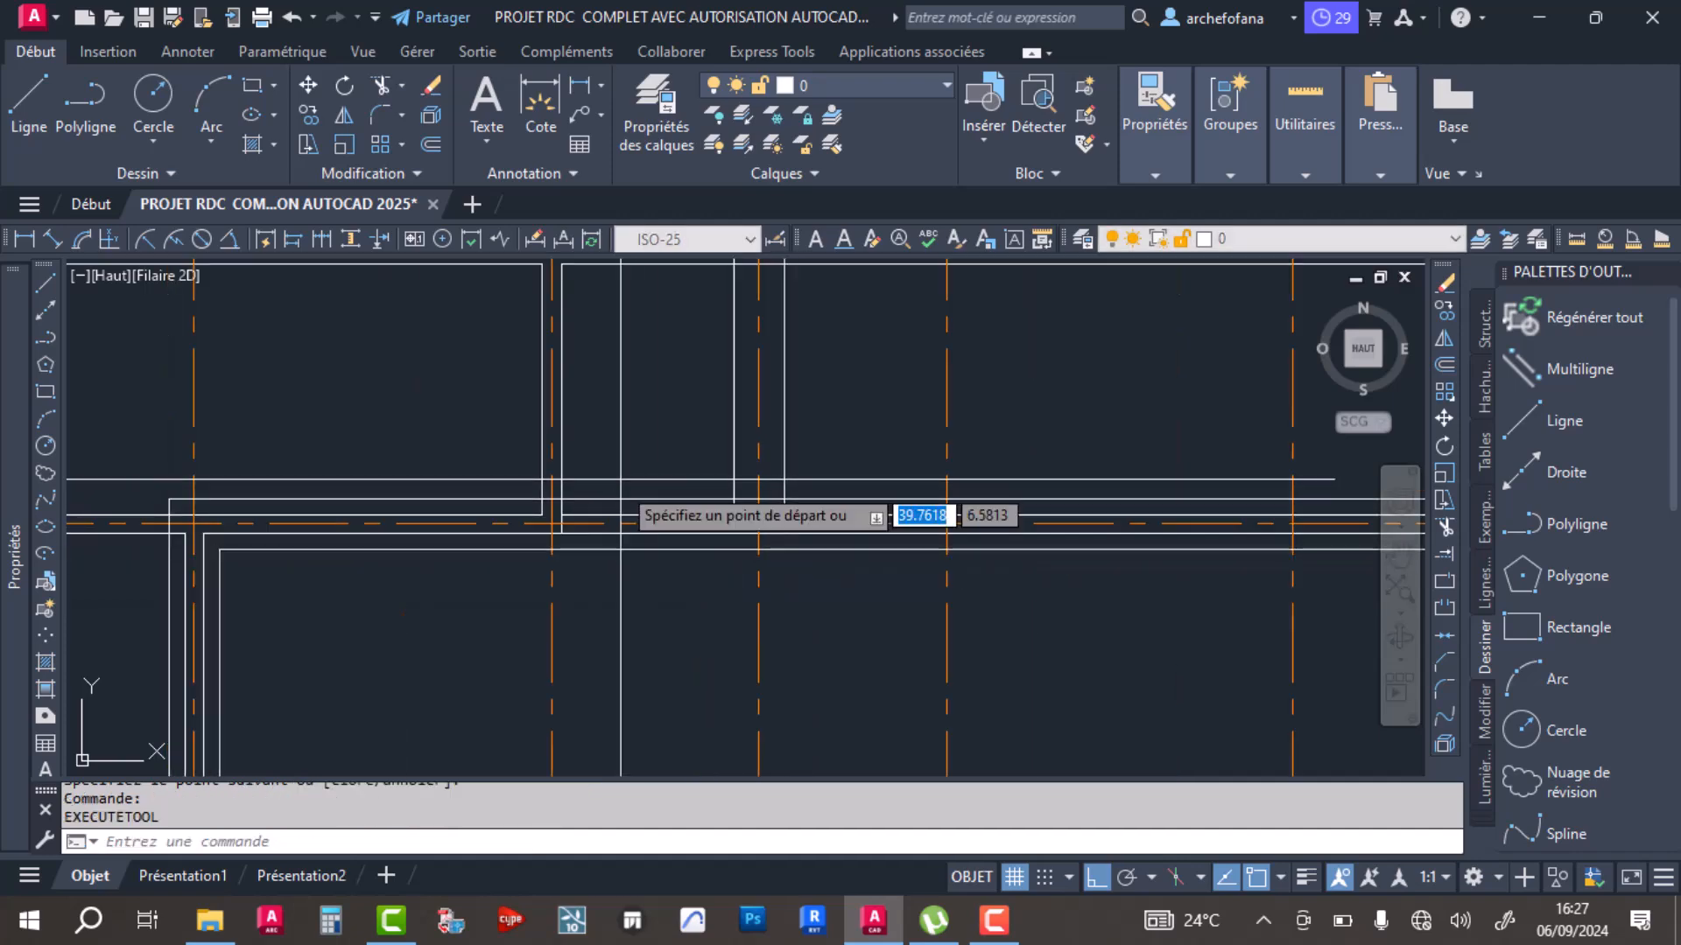
{"action": "left_click", "coordinate": [550, 526]}
{"action": "scroll", "coordinate": [556, 442], "scroll_direction": "down", "scroll_amount": 3}
{"action": "scroll", "coordinate": [612, 490], "scroll_direction": "up", "scroll_amount": 6}
{"action": "left_click", "coordinate": [570, 645]}
{"action": "scroll", "coordinate": [649, 581], "scroll_direction": "down", "scroll_amount": 3}
{"action": "scroll", "coordinate": [645, 575], "scroll_direction": "up", "scroll_amount": 3}
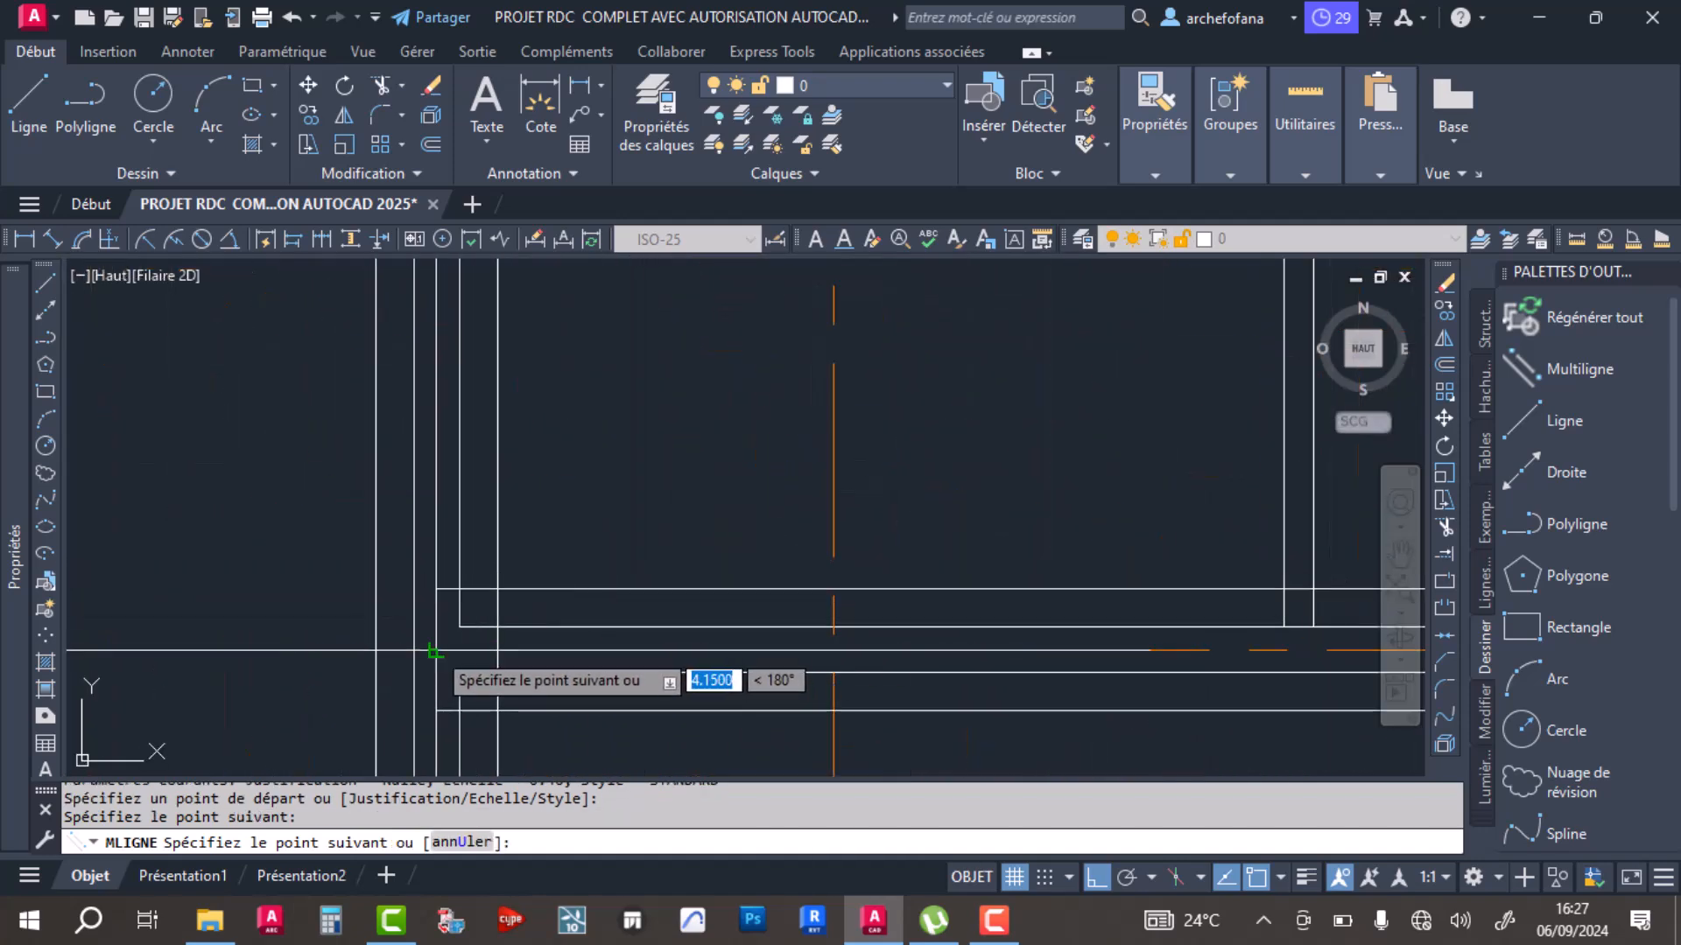
{"action": "left_click", "coordinate": [494, 652]}
{"action": "key", "text": "Return"}
Step: Draw a multiline from the left wall 4.15 m along the upper-left room's lower axis, and up its right axis to the top wall's axis
{"action": "scroll", "coordinate": [555, 450], "scroll_direction": "down", "scroll_amount": 3}
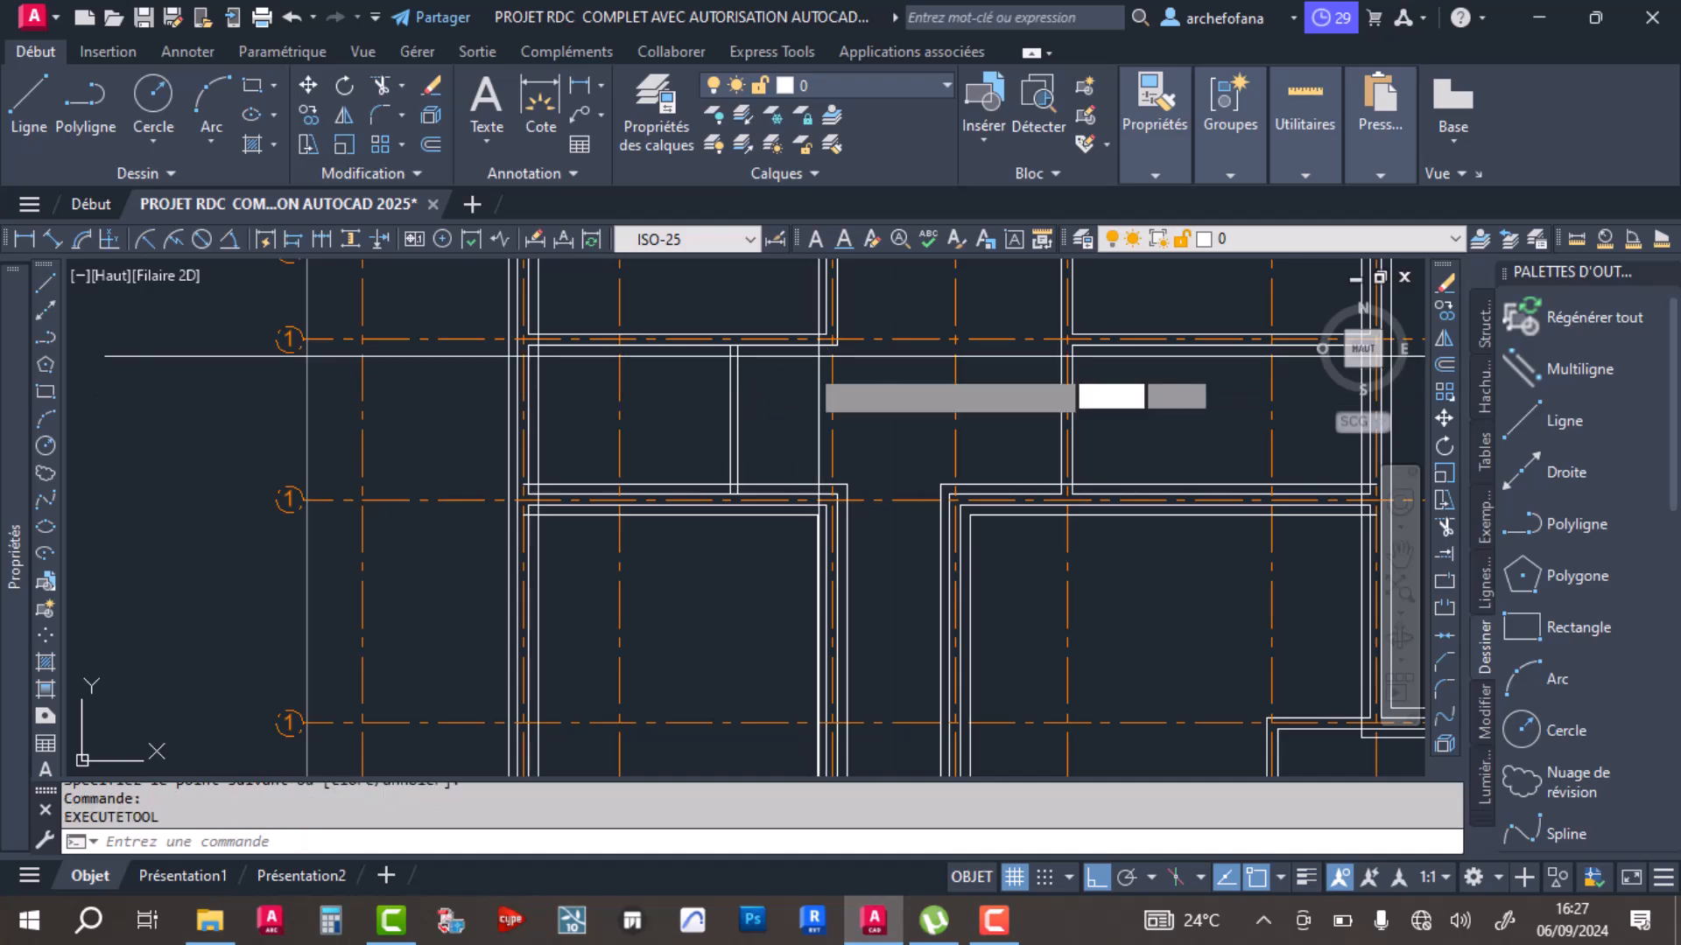
{"action": "scroll", "coordinate": [499, 364], "scroll_direction": "up", "scroll_amount": 5}
{"action": "left_click", "coordinate": [332, 382]}
{"action": "scroll", "coordinate": [694, 443], "scroll_direction": "down", "scroll_amount": 3}
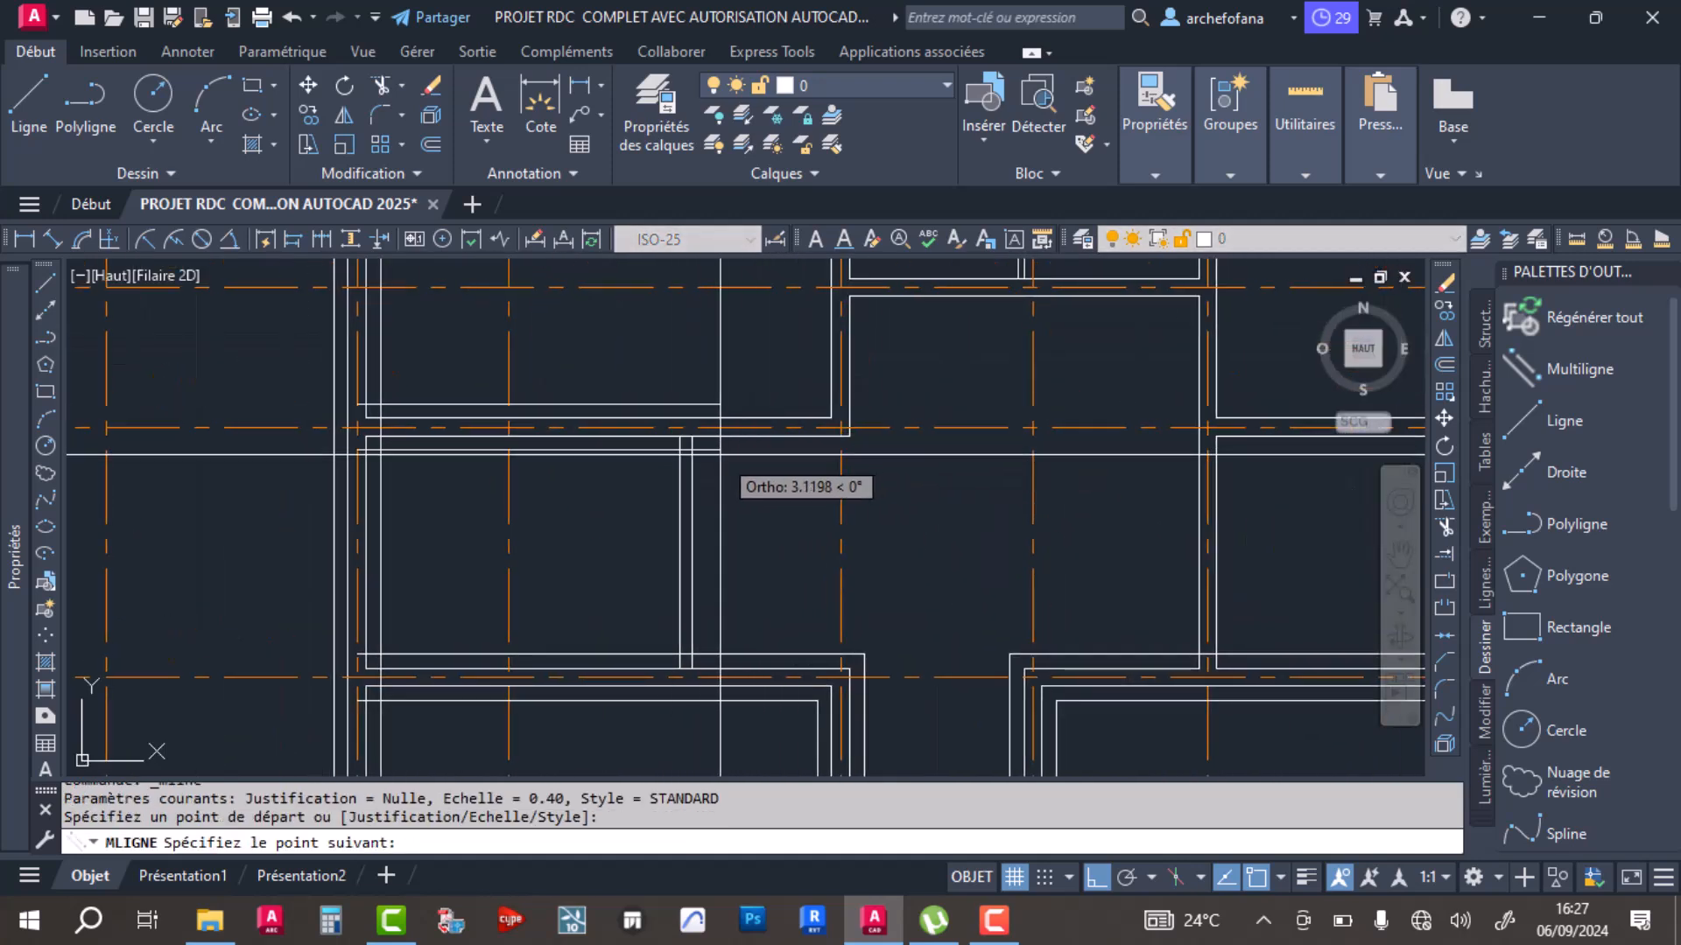
{"action": "scroll", "coordinate": [788, 437], "scroll_direction": "up", "scroll_amount": 4}
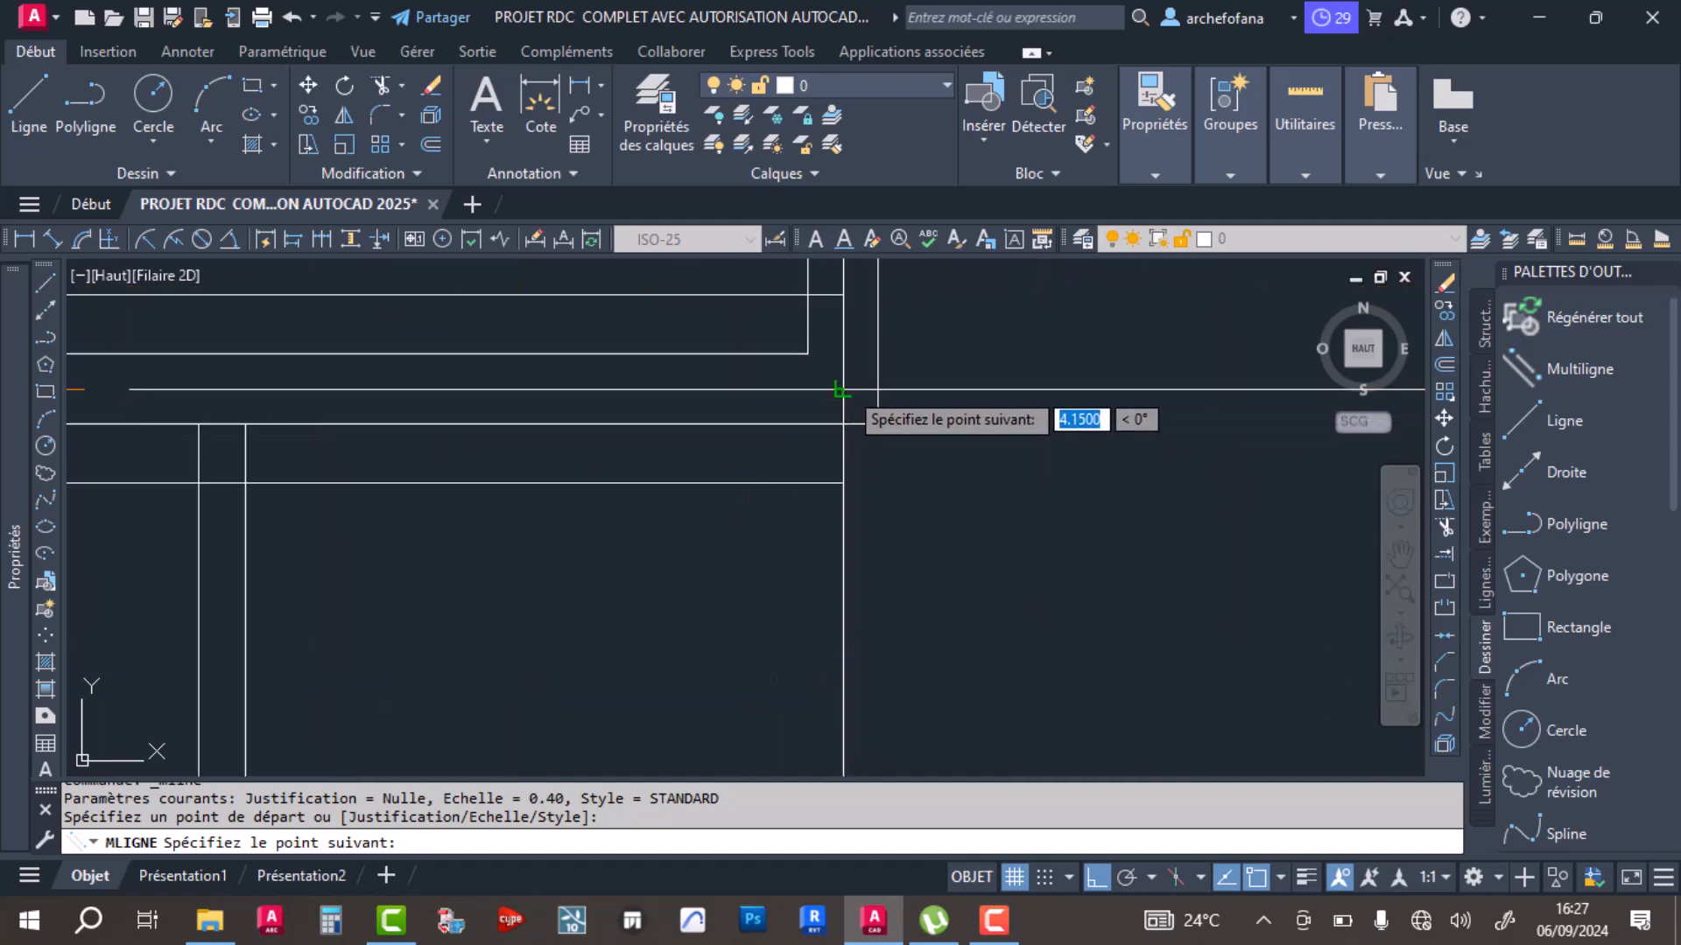
{"action": "left_click", "coordinate": [843, 390]}
{"action": "scroll", "coordinate": [843, 392], "scroll_direction": "down", "scroll_amount": 7}
{"action": "middle_click_drag", "start_coordinate": [844, 298], "coordinate": [840, 500]}
{"action": "scroll", "coordinate": [840, 499], "scroll_direction": "up", "scroll_amount": 2}
{"action": "middle_click_drag", "start_coordinate": [849, 328], "coordinate": [809, 679]}
{"action": "scroll", "coordinate": [777, 602], "scroll_direction": "up", "scroll_amount": 5}
{"action": "left_click", "coordinate": [840, 348]}
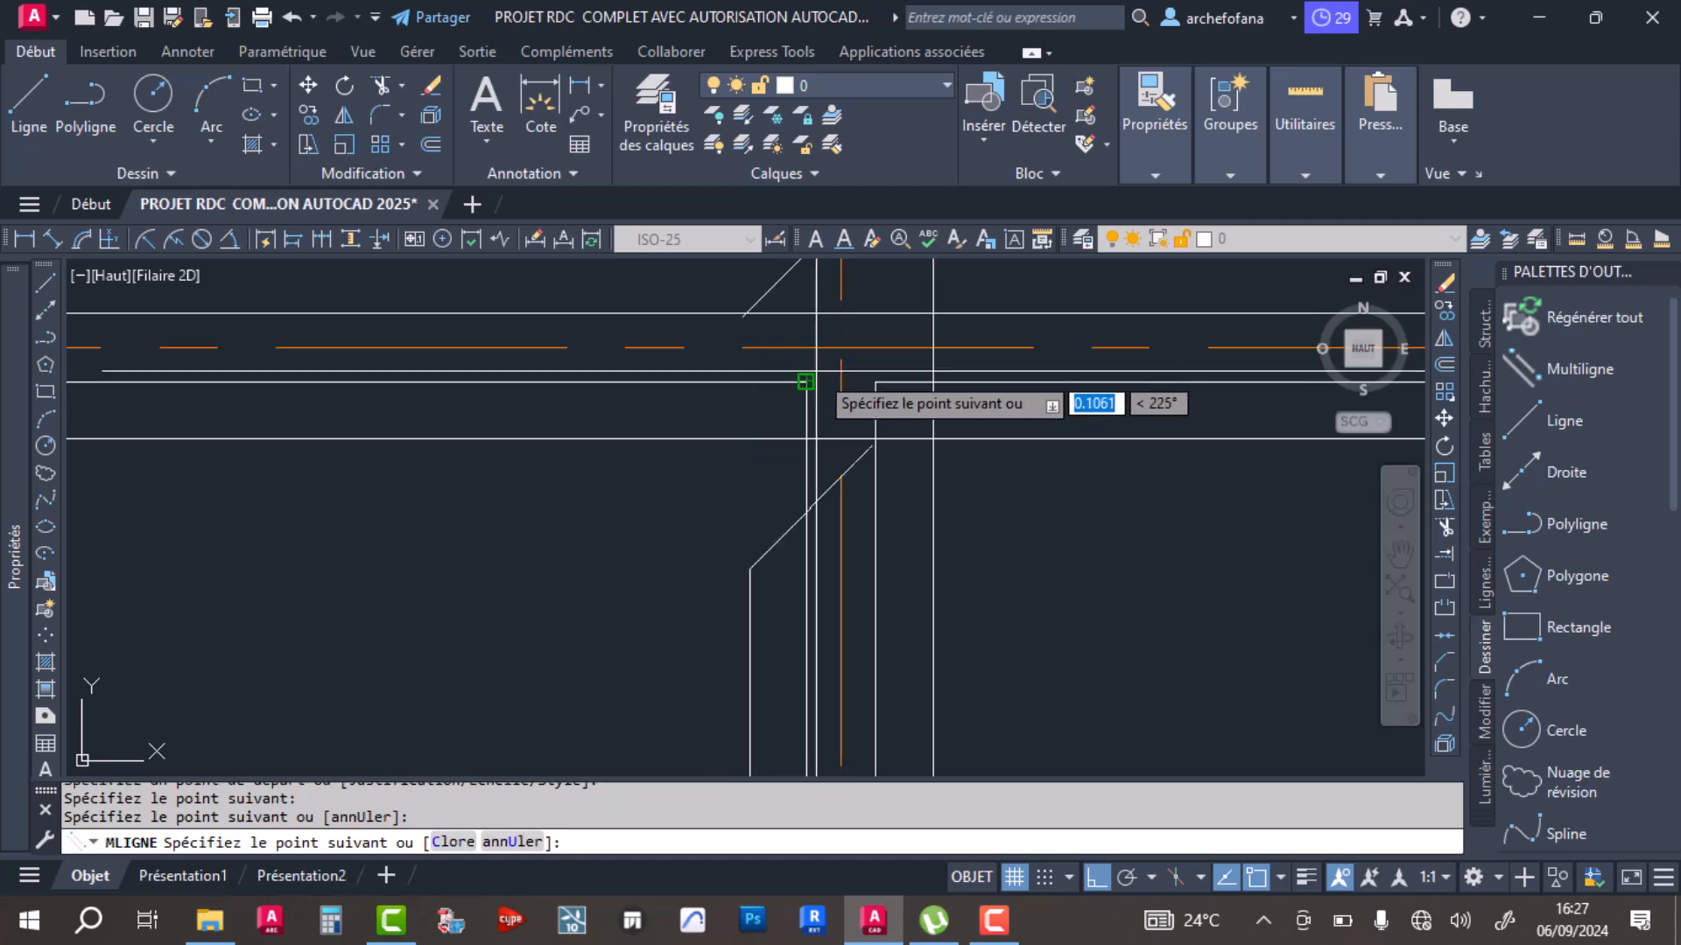
{"action": "key", "text": "Return"}
Step: Draw a 6.3 m multiline from the top wall's axis down the upper-right room's left axis to the large room's upper axis
{"action": "scroll", "coordinate": [800, 413], "scroll_direction": "down", "scroll_amount": 5}
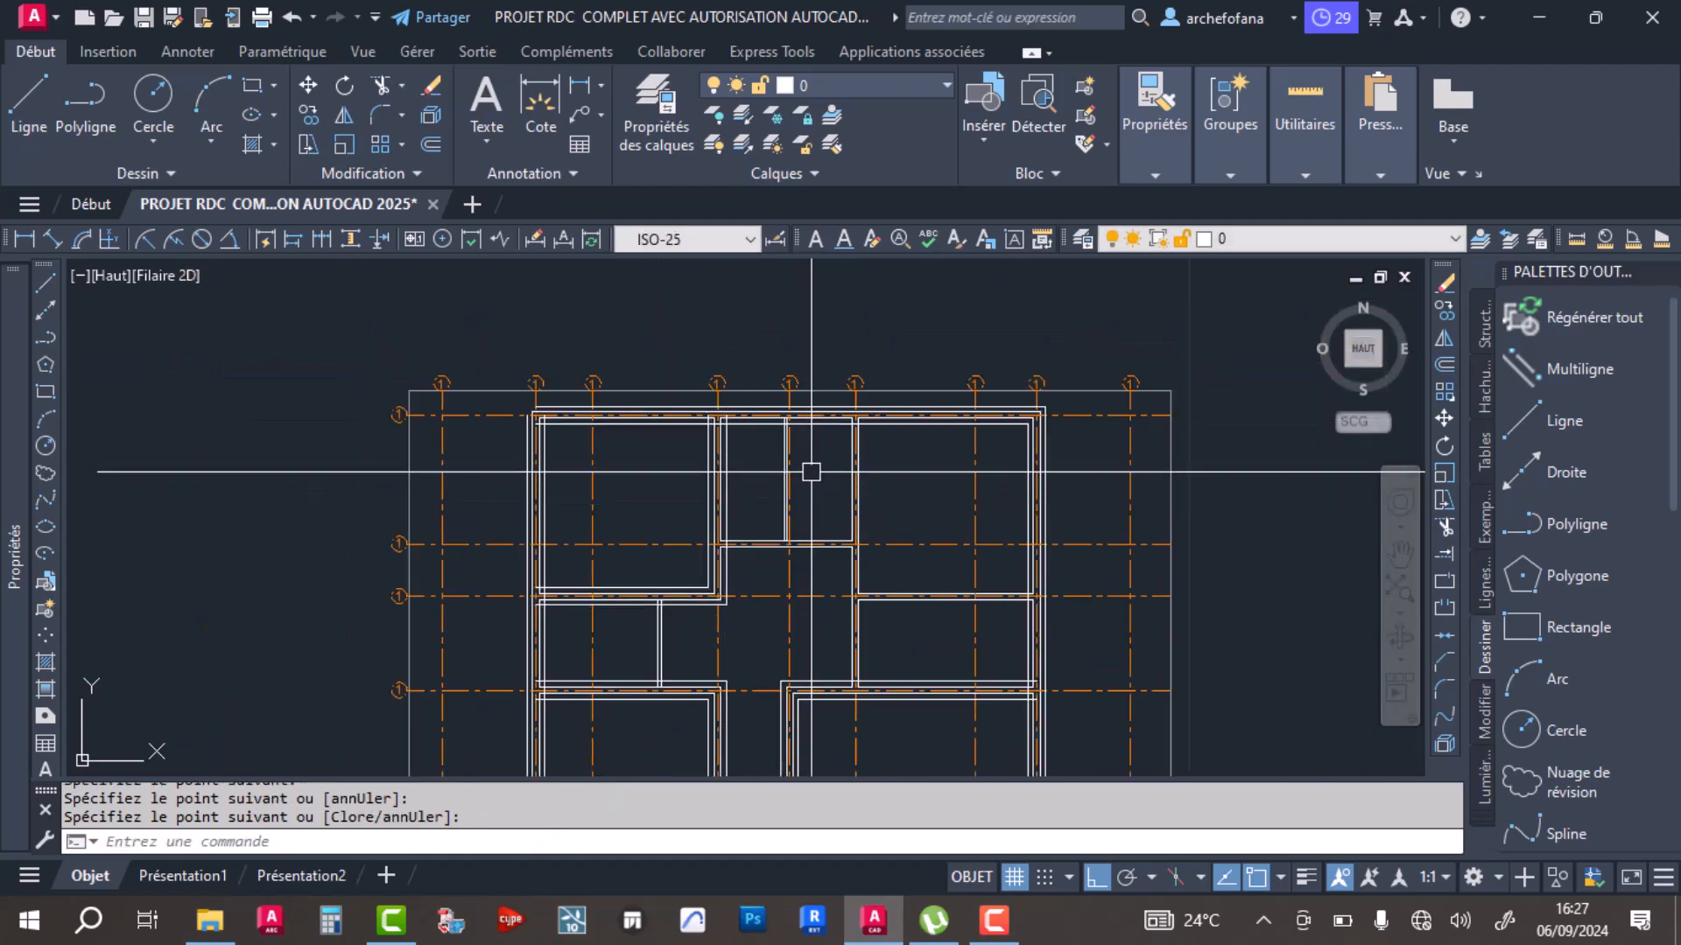
{"action": "scroll", "coordinate": [847, 437], "scroll_direction": "up", "scroll_amount": 5}
{"action": "key", "text": "Return"}
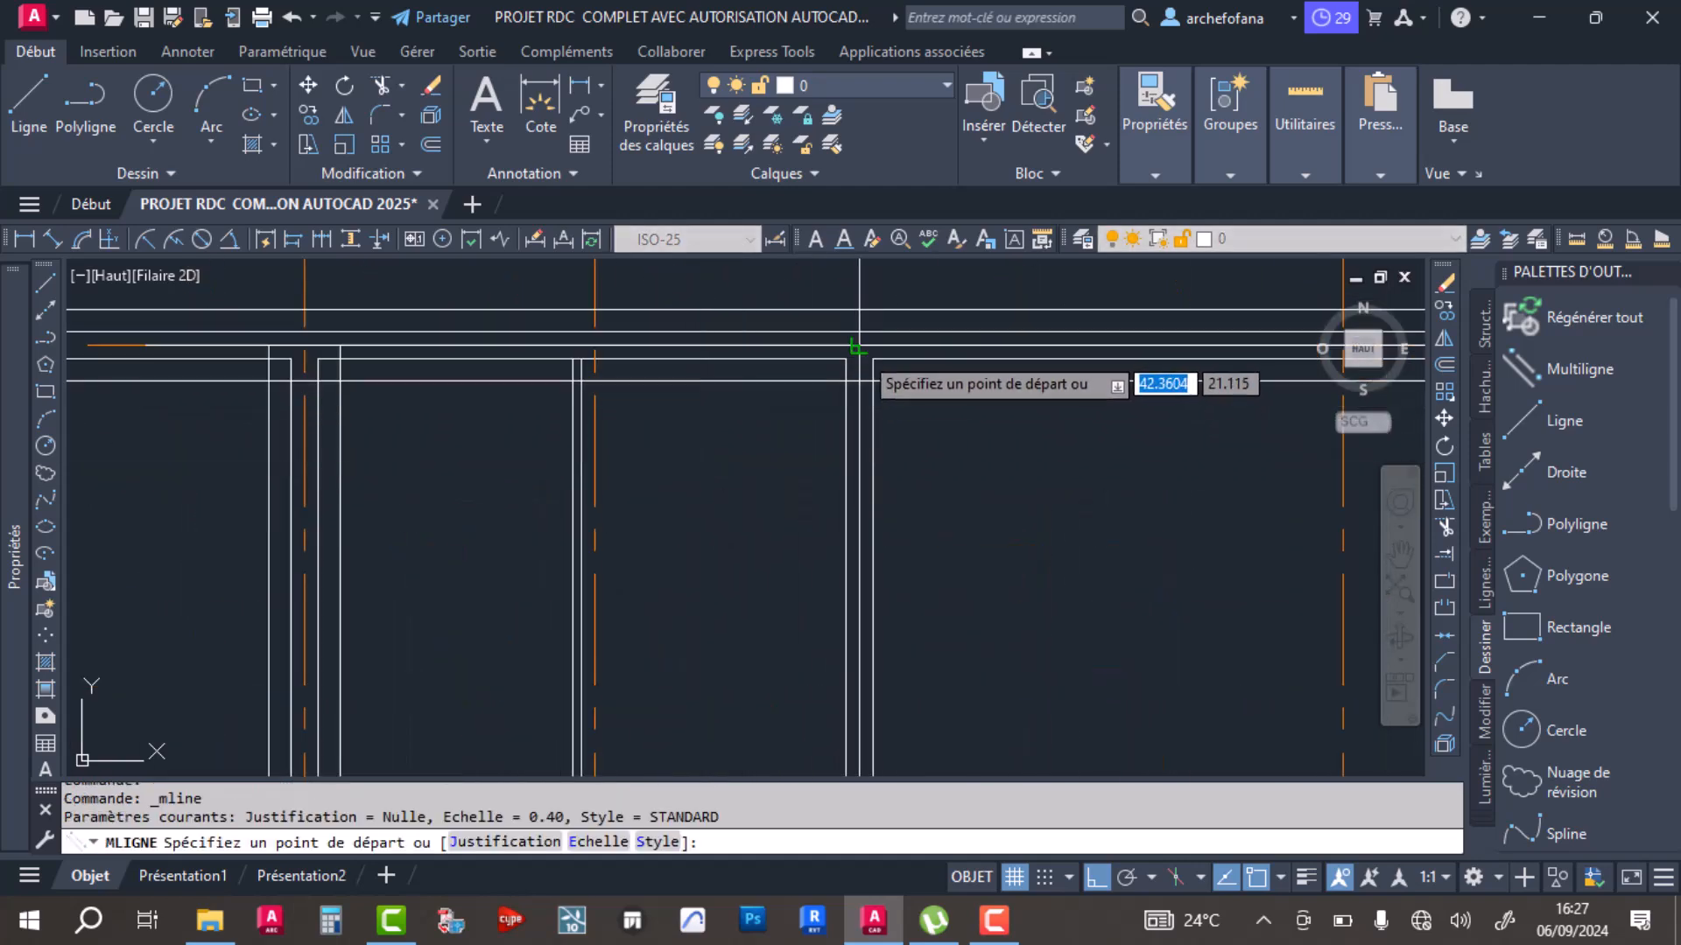
{"action": "left_click", "coordinate": [865, 346]}
{"action": "scroll", "coordinate": [865, 568], "scroll_direction": "down", "scroll_amount": 3}
{"action": "scroll", "coordinate": [824, 642], "scroll_direction": "up", "scroll_amount": 4}
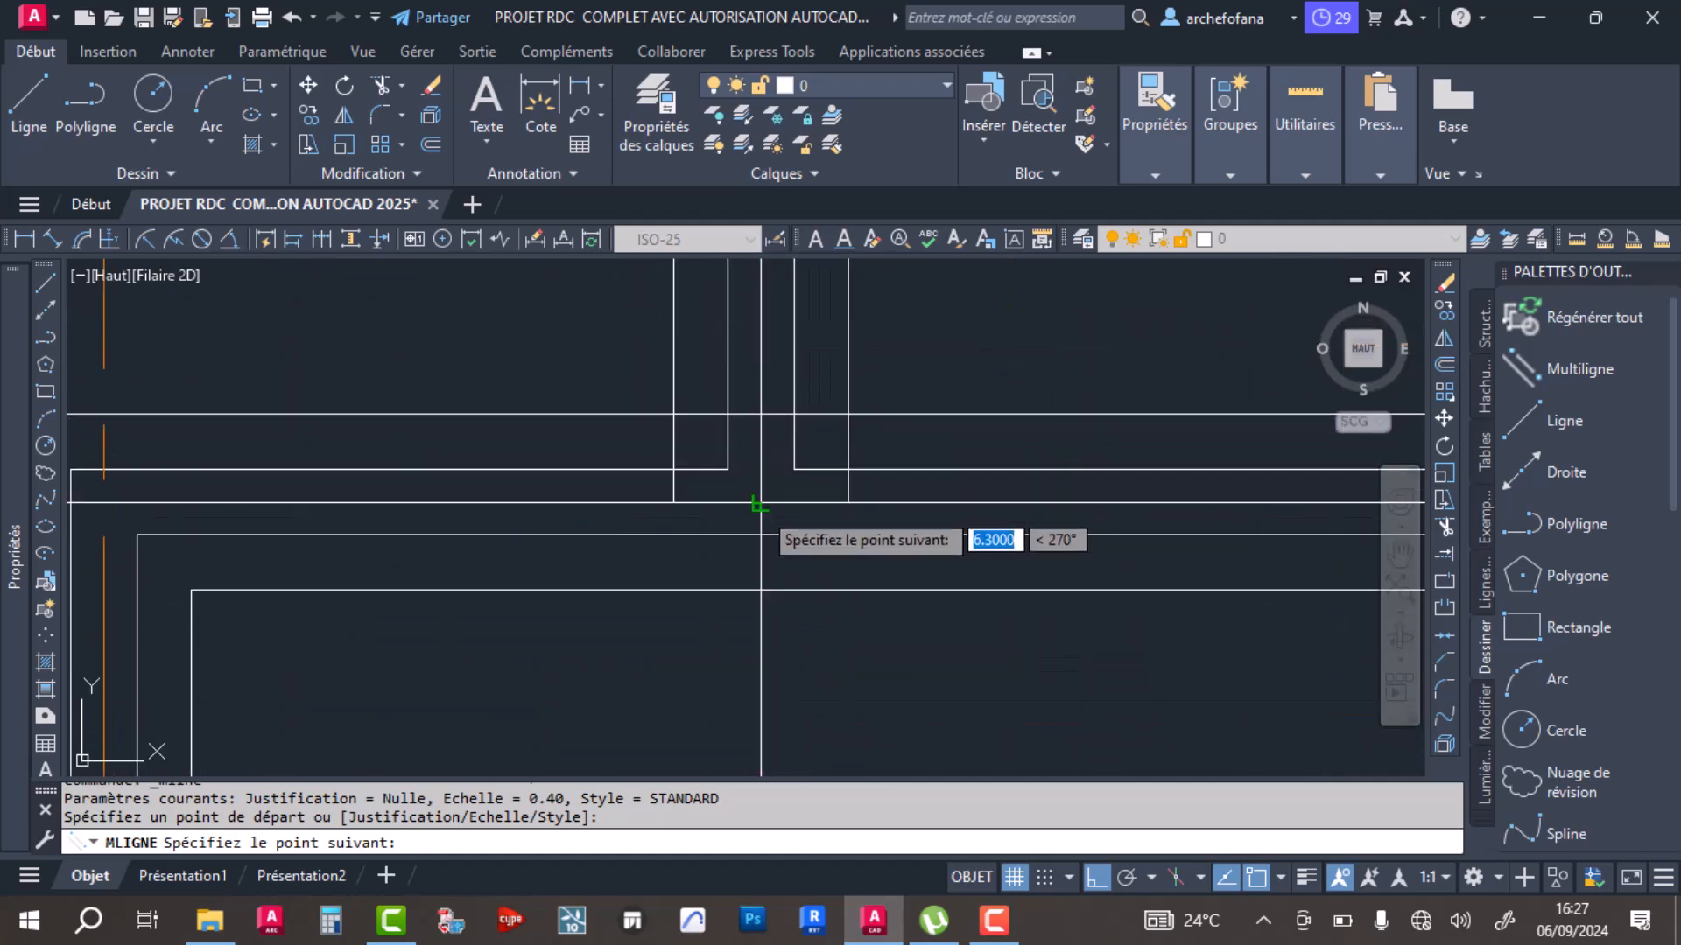
{"action": "key", "text": "Return"}
Step: Draw a multiline from the right wall's axis left along the upper-right room's lower axis to that room's left axis
{"action": "scroll", "coordinate": [803, 487], "scroll_direction": "down", "scroll_amount": 5}
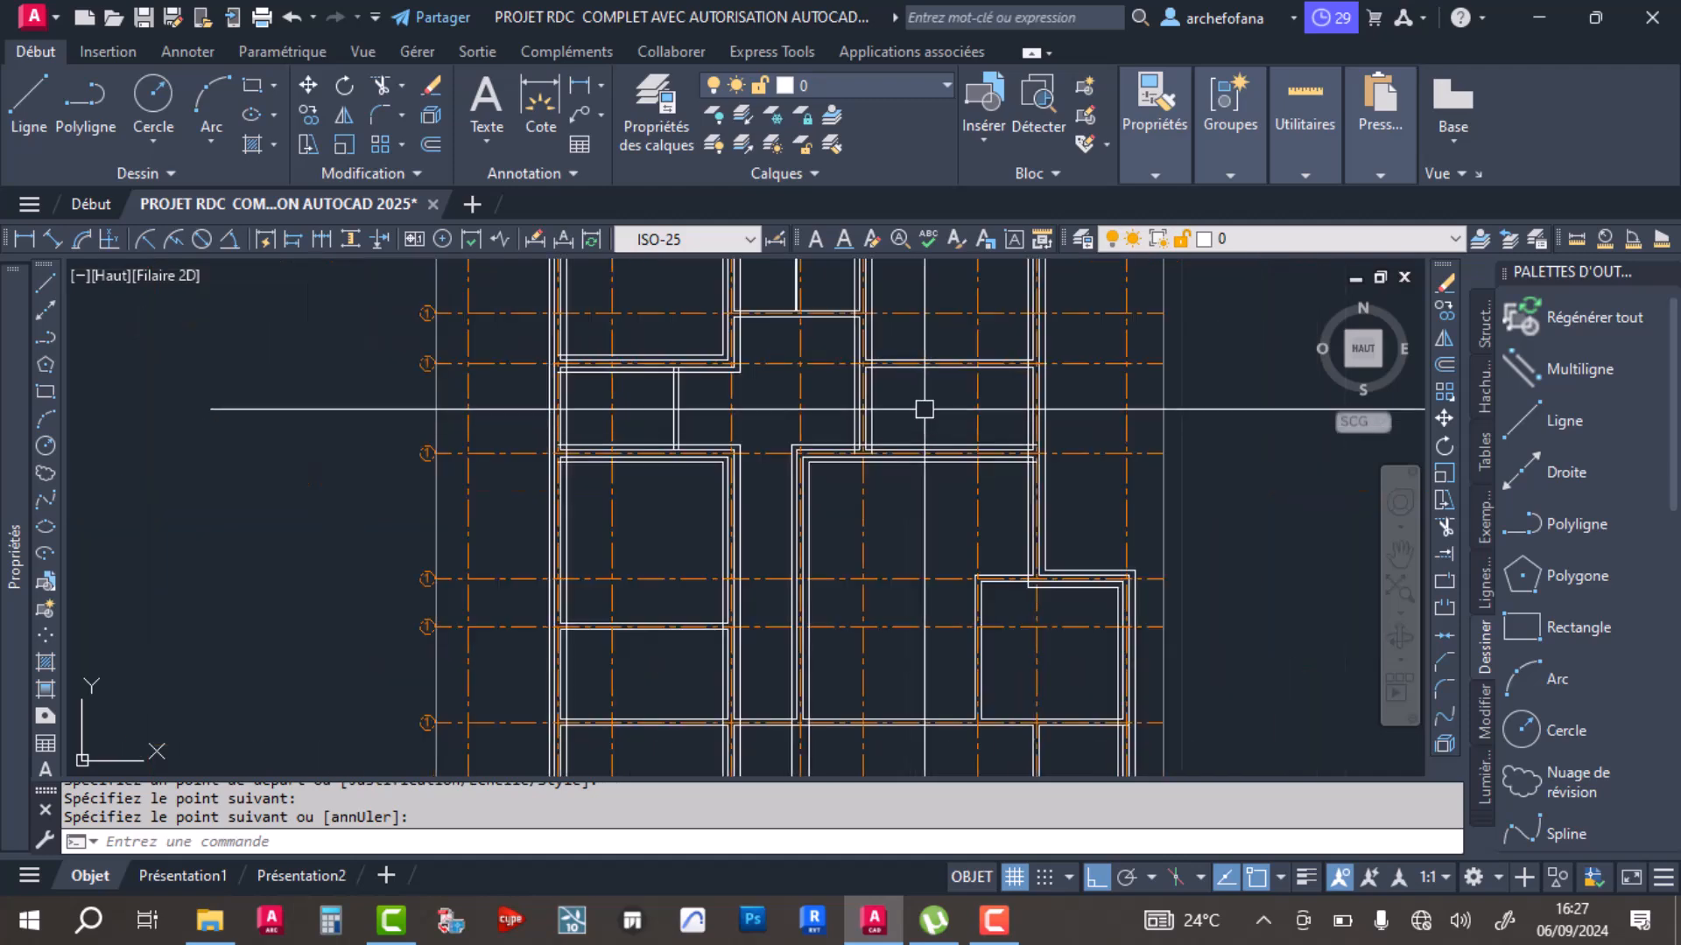
{"action": "scroll", "coordinate": [1015, 448], "scroll_direction": "up", "scroll_amount": 5}
{"action": "left_click", "coordinate": [1152, 481]}
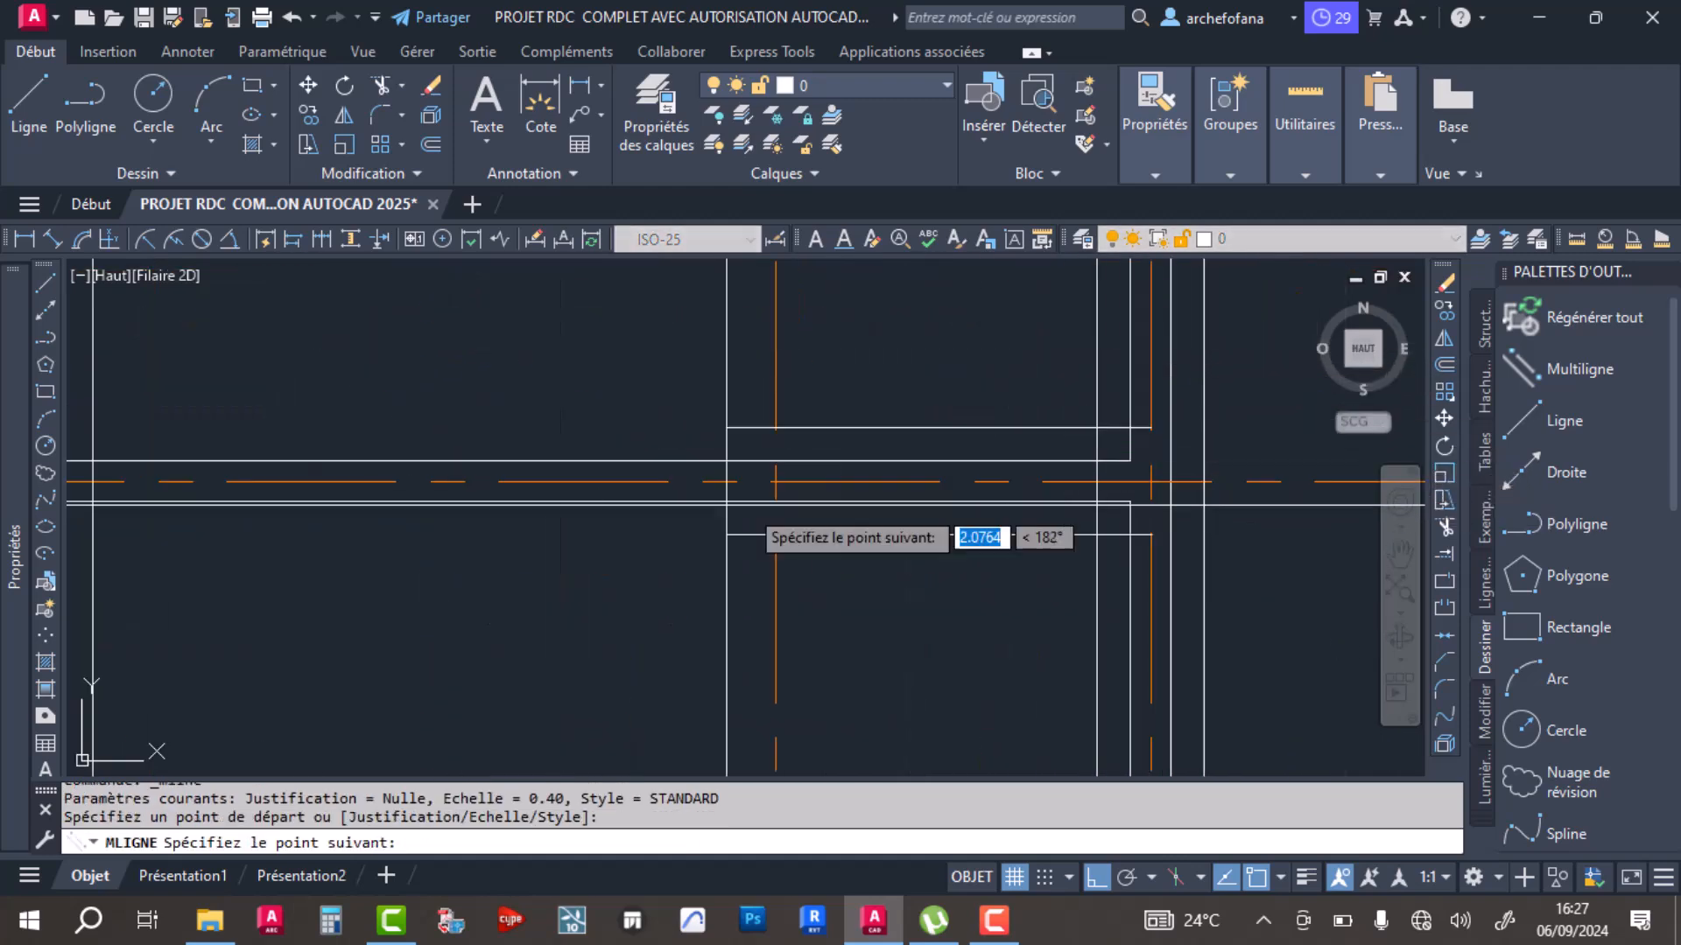
{"action": "middle_click_drag", "start_coordinate": [519, 507], "coordinate": [823, 506]}
{"action": "left_click", "coordinate": [341, 477]}
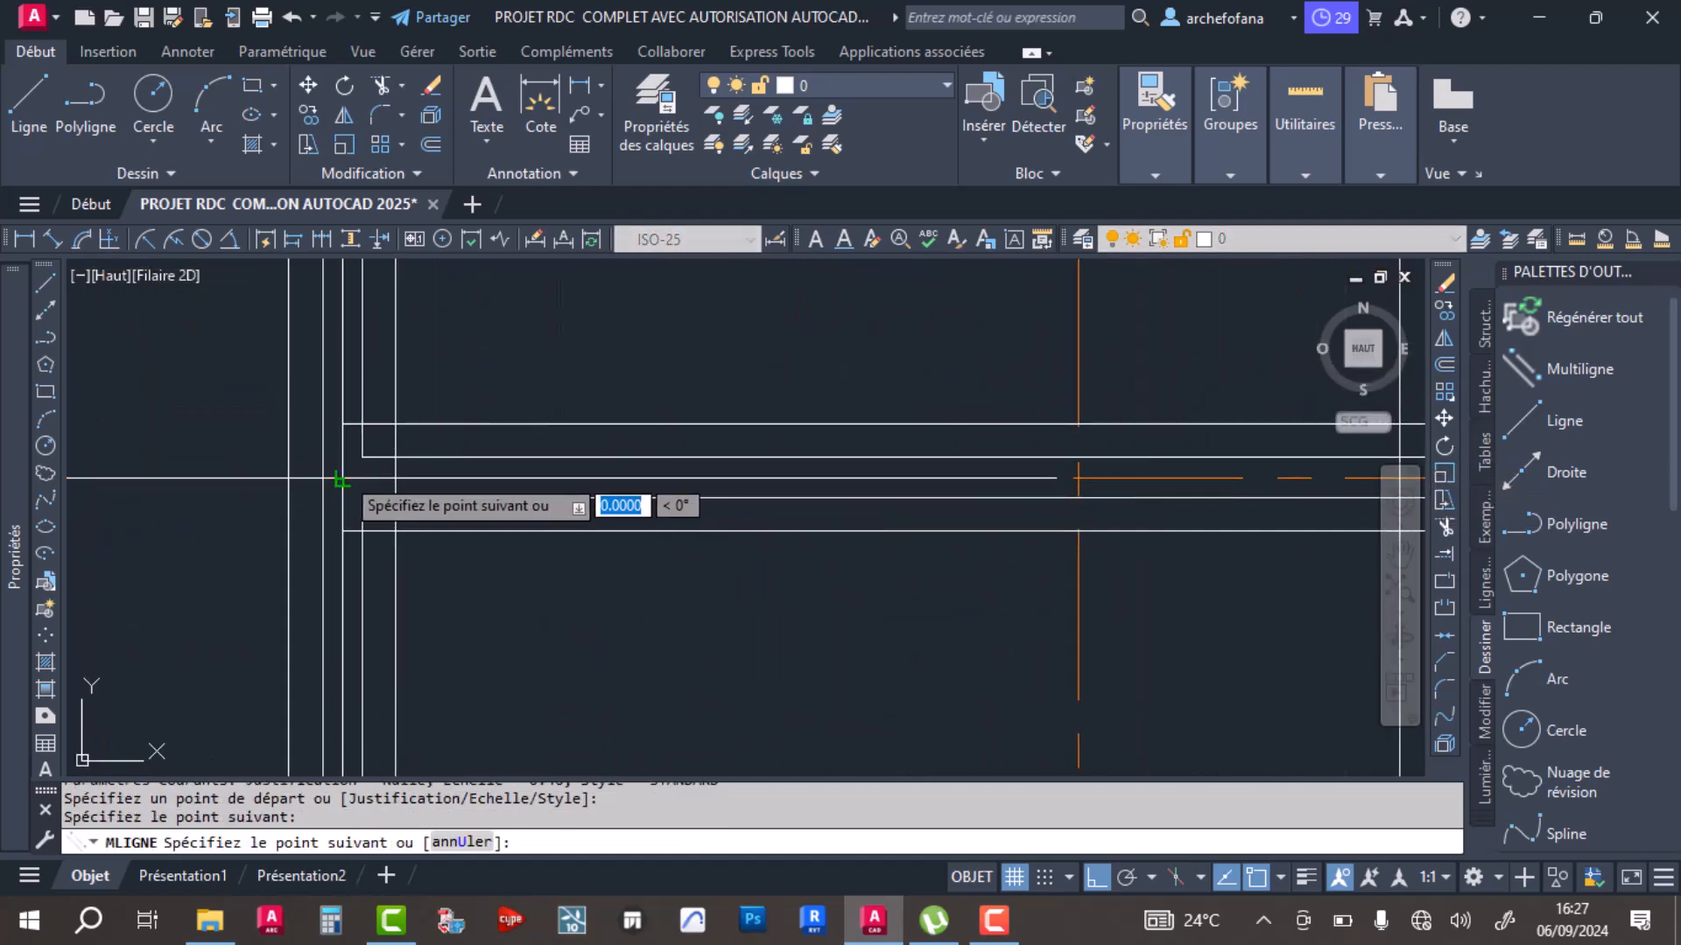
{"action": "key", "text": "Return"}
Step: Draw a multiline along the lower axis of the small upper-middle rooms, between their left and right axes
{"action": "scroll", "coordinate": [753, 439], "scroll_direction": "down", "scroll_amount": 6}
{"action": "middle_click_drag", "start_coordinate": [560, 366], "coordinate": [675, 409]}
{"action": "key", "text": "Return"}
{"action": "scroll", "coordinate": [509, 450], "scroll_direction": "up", "scroll_amount": 6}
{"action": "middle_click_drag", "start_coordinate": [733, 348], "coordinate": [467, 641]}
{"action": "left_click", "coordinate": [553, 593]}
{"action": "middle_click_drag", "start_coordinate": [821, 614], "coordinate": [334, 589]}
{"action": "left_click", "coordinate": [890, 570]}
{"action": "scroll", "coordinate": [963, 573], "scroll_direction": "down", "scroll_amount": 5}
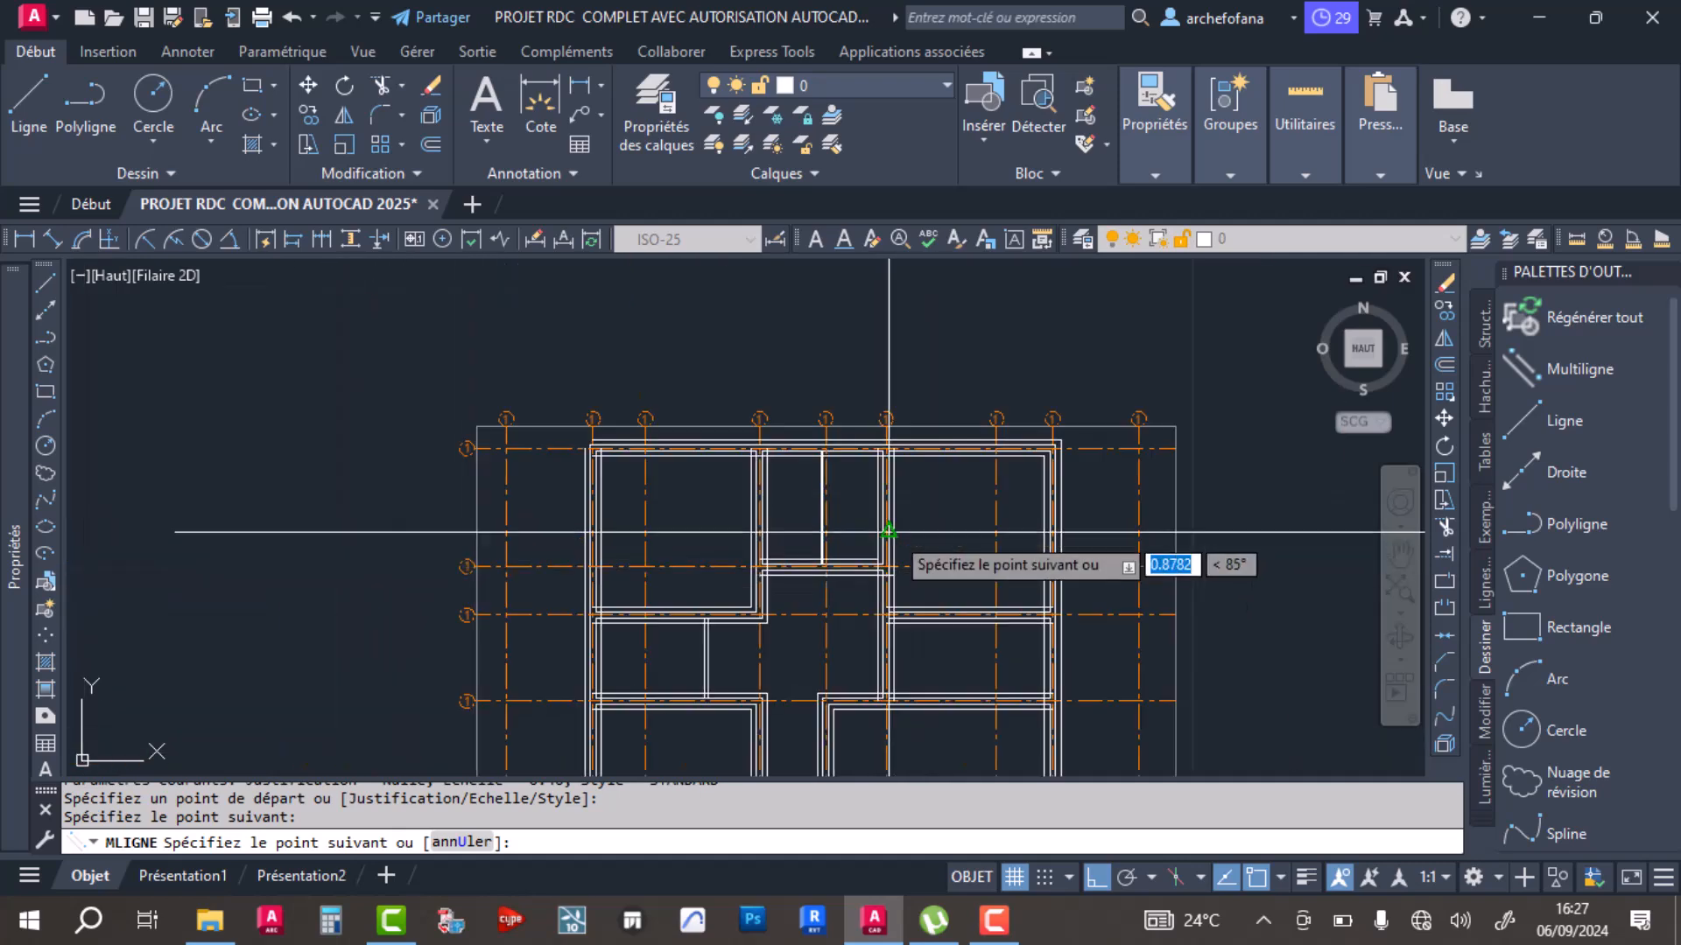
{"action": "key", "text": "Return"}
Step: Draw a multiline from the right wall's axis left along the projecting room's upper axis and down its left axis to its lower axis
{"action": "scroll", "coordinate": [902, 394], "scroll_direction": "up", "scroll_amount": 4}
{"action": "key", "text": "Return"}
{"action": "scroll", "coordinate": [871, 434], "scroll_direction": "up", "scroll_amount": 5}
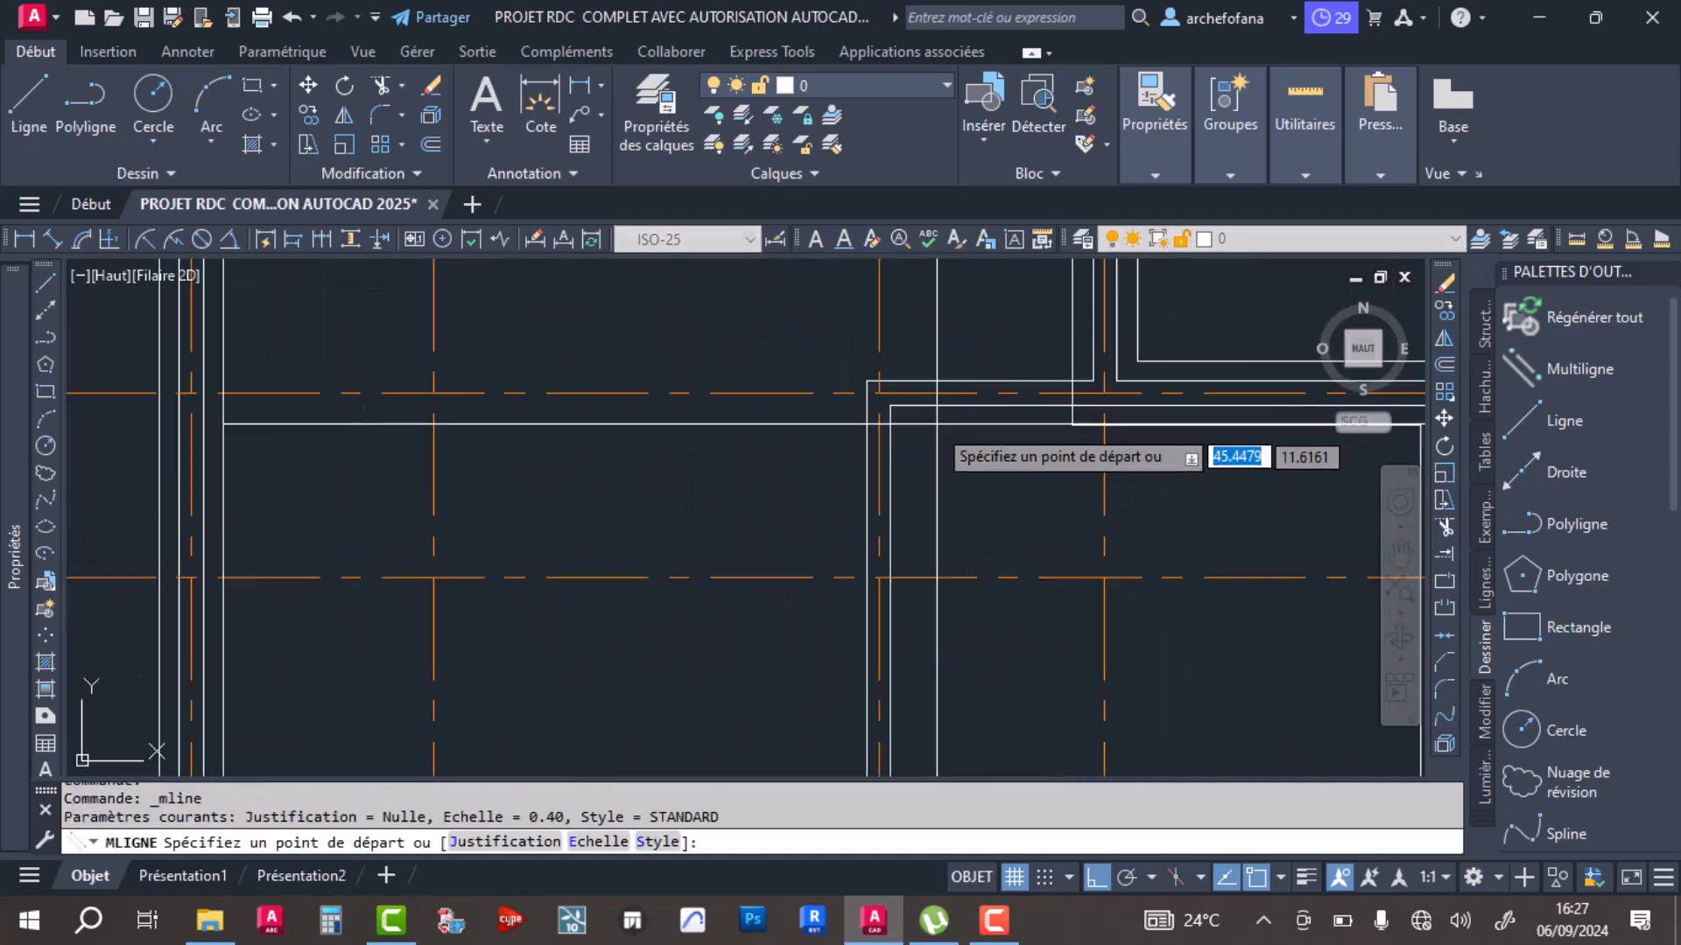
{"action": "left_click", "coordinate": [1105, 395]}
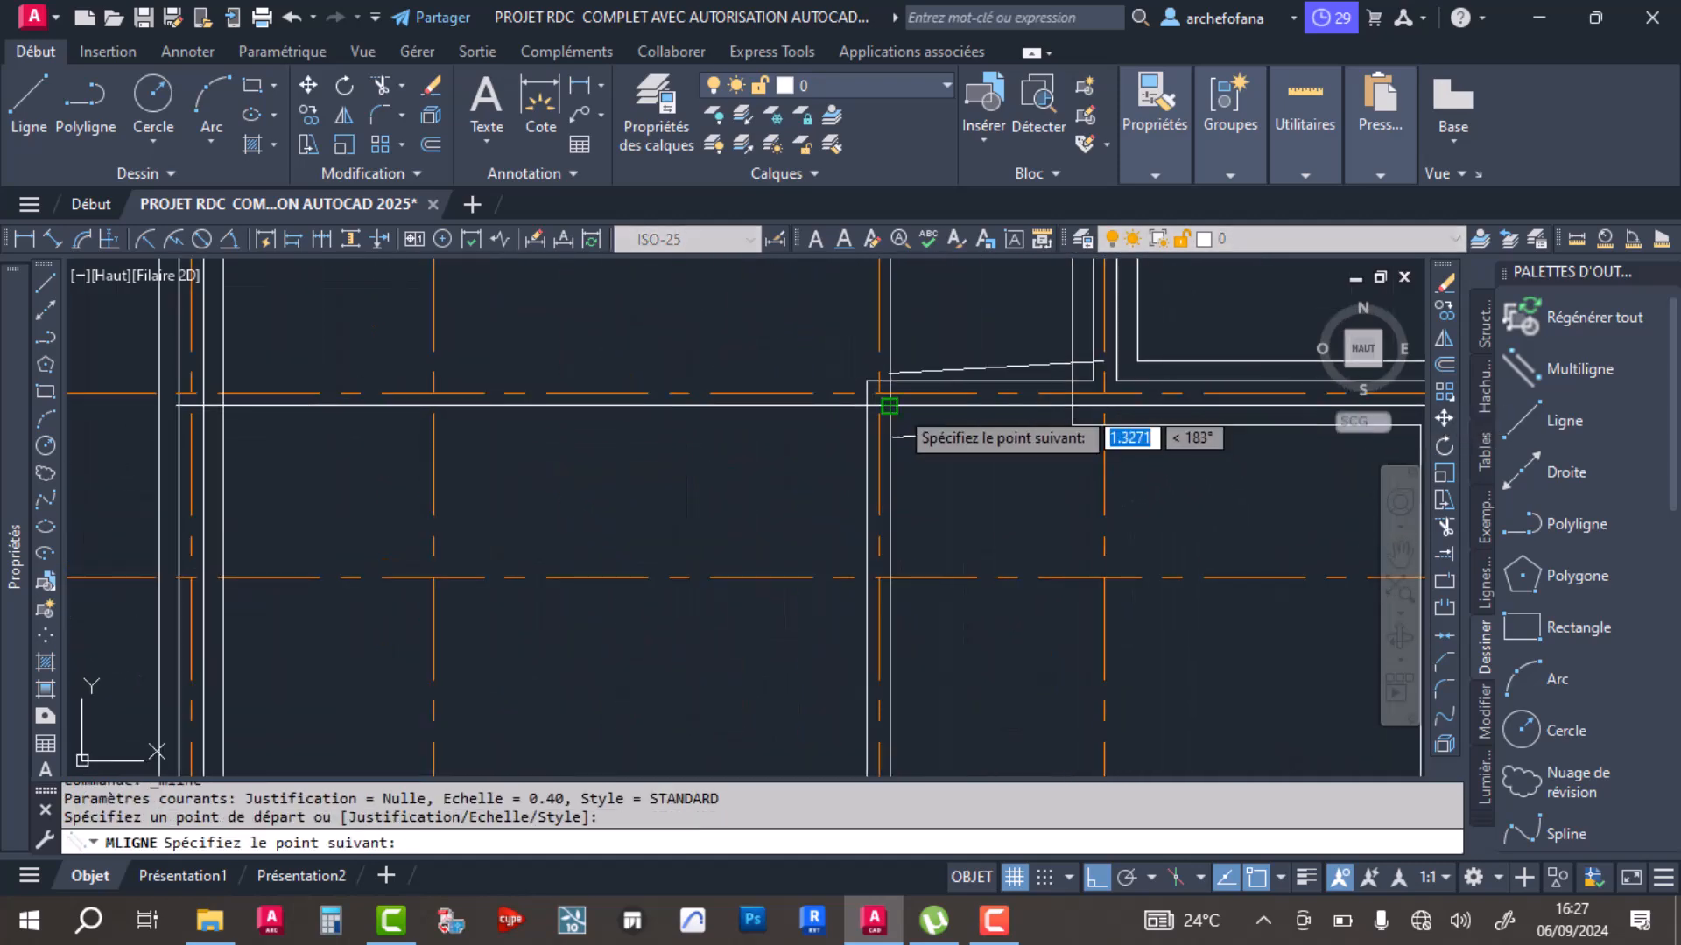
{"action": "left_click", "coordinate": [878, 394]}
{"action": "middle_click_drag", "start_coordinate": [868, 746], "coordinate": [806, 458]}
{"action": "scroll", "coordinate": [827, 669], "scroll_direction": "up", "scroll_amount": 6}
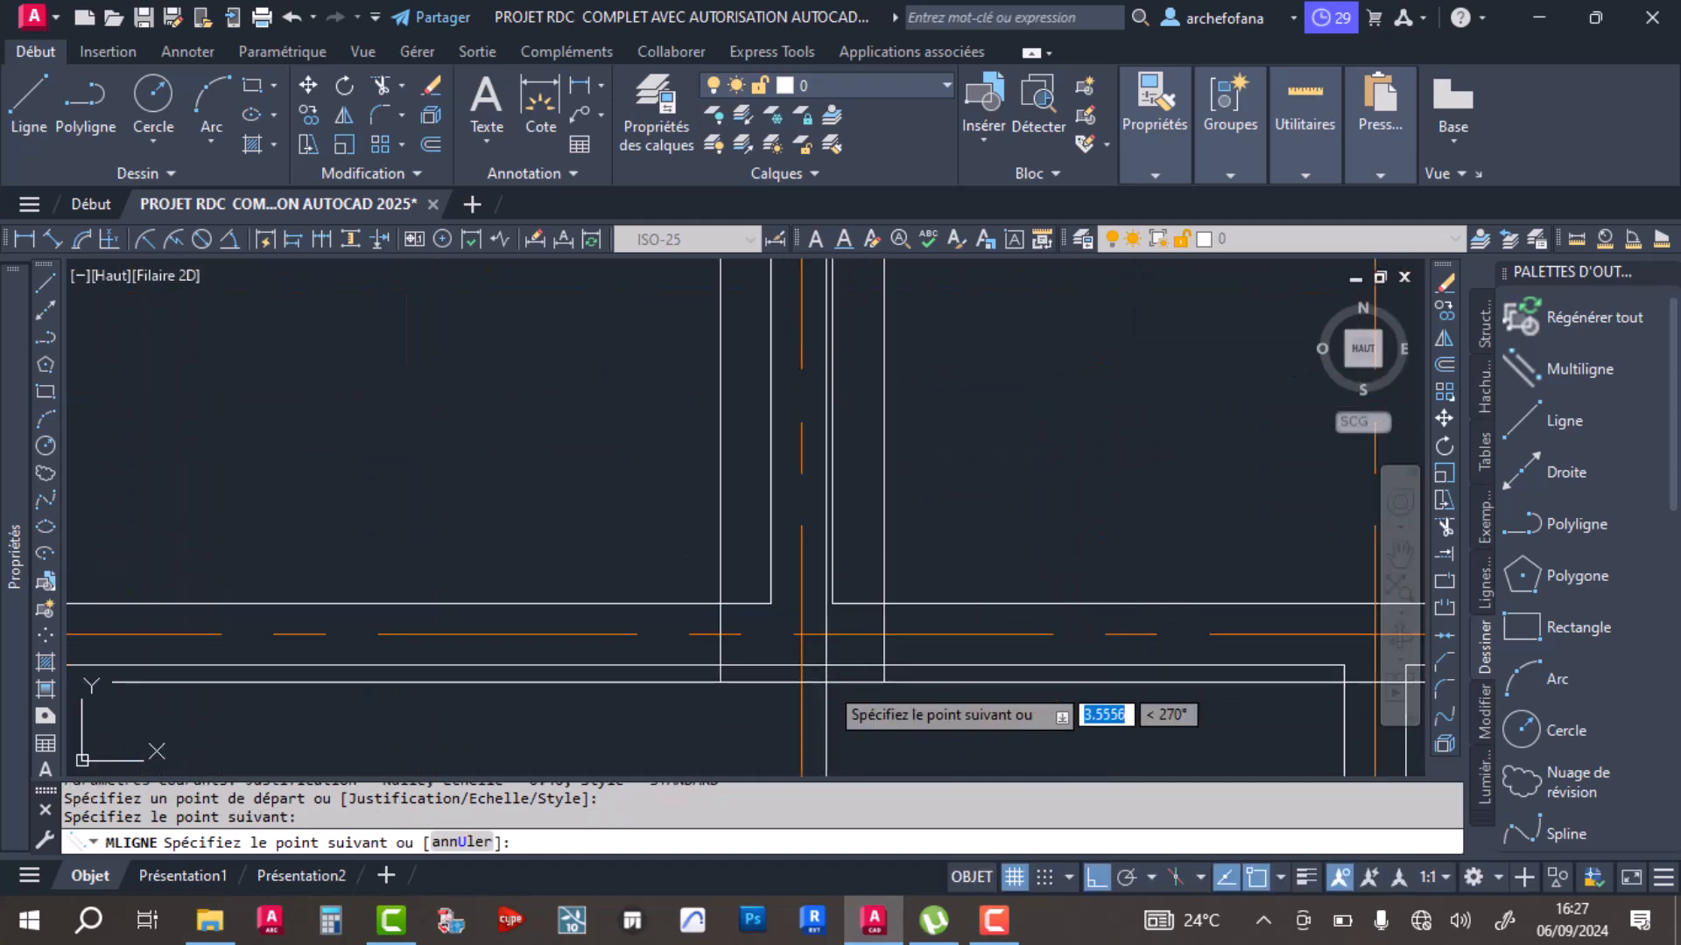
{"action": "left_click", "coordinate": [784, 611]}
{"action": "key", "text": "Return"}
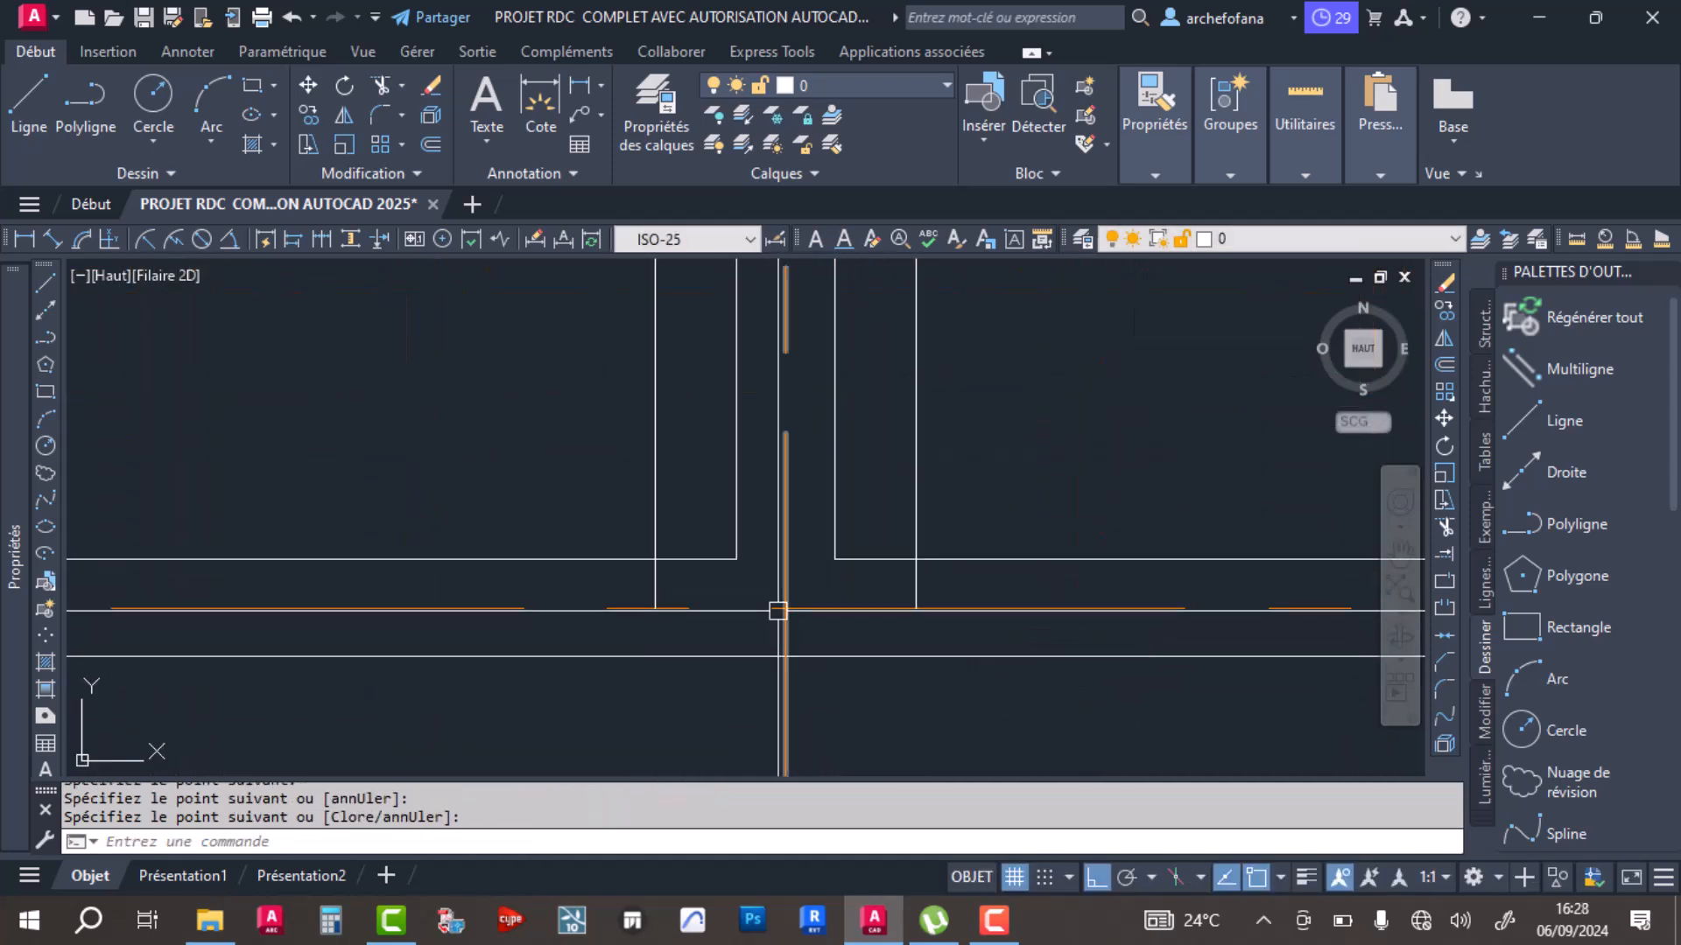
Step: Draw a 13.6 m multiline along the projecting room's lower axis, from its right axis across the house to the left wall's axis
{"action": "scroll", "coordinate": [773, 525], "scroll_direction": "down", "scroll_amount": 3}
{"action": "key", "text": "Return"}
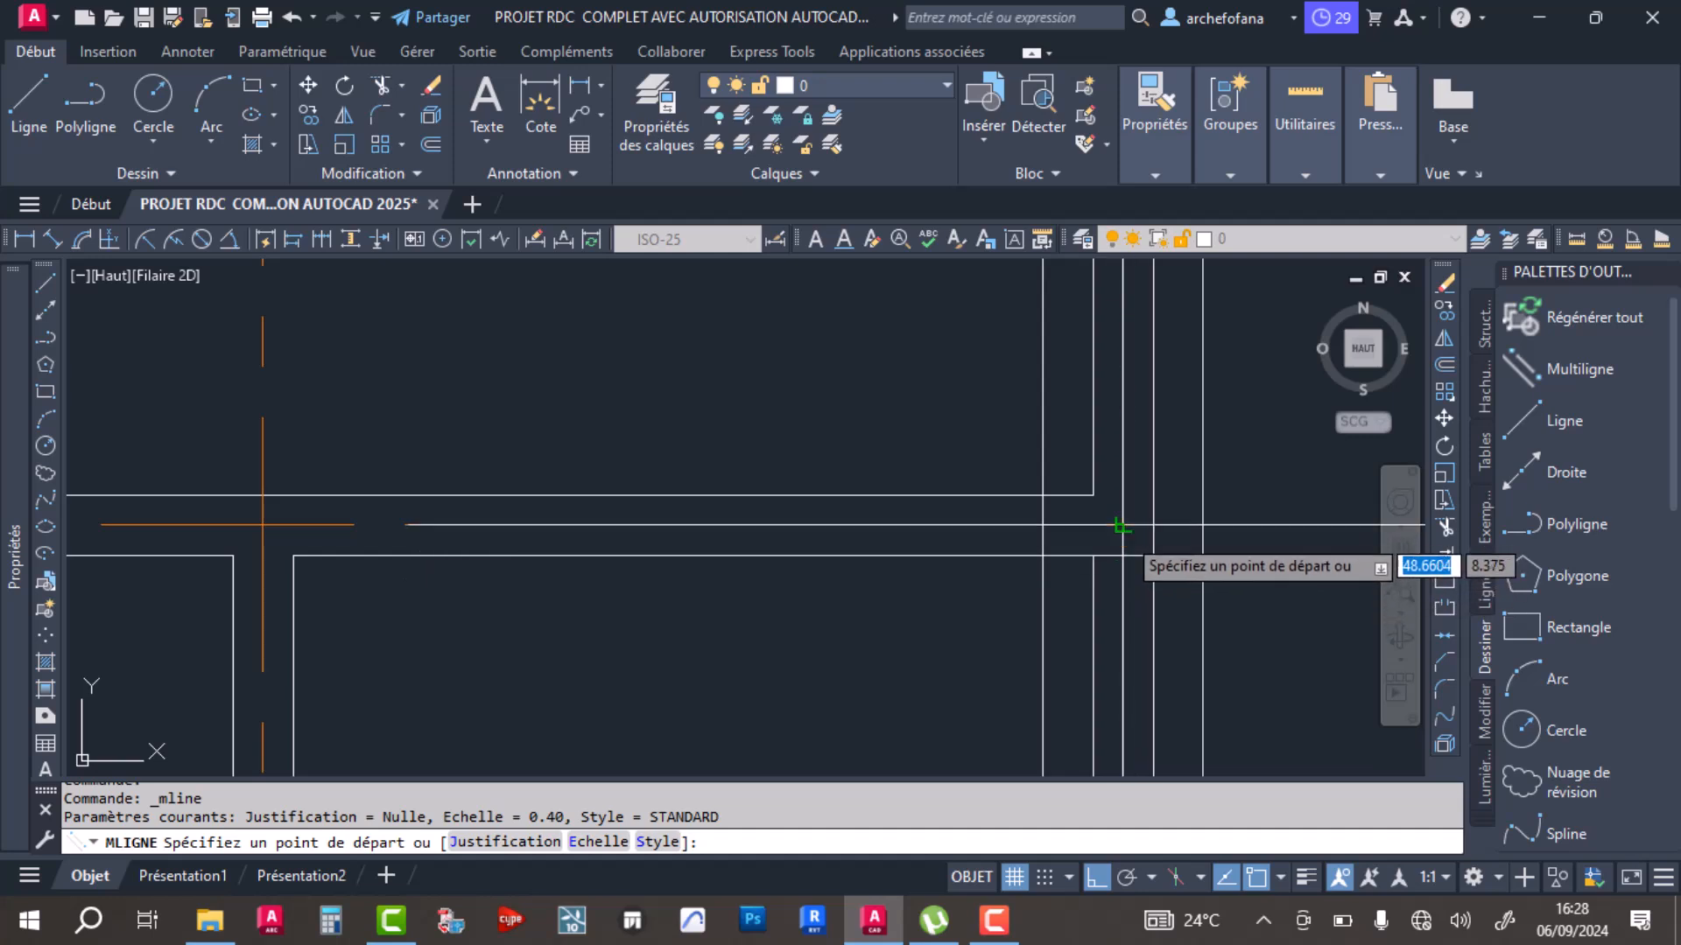
{"action": "left_click", "coordinate": [1122, 525]}
{"action": "scroll", "coordinate": [912, 555], "scroll_direction": "down", "scroll_amount": 3}
{"action": "middle_click_drag", "start_coordinate": [442, 550], "coordinate": [754, 557]}
{"action": "middle_click_drag", "start_coordinate": [493, 567], "coordinate": [755, 562]}
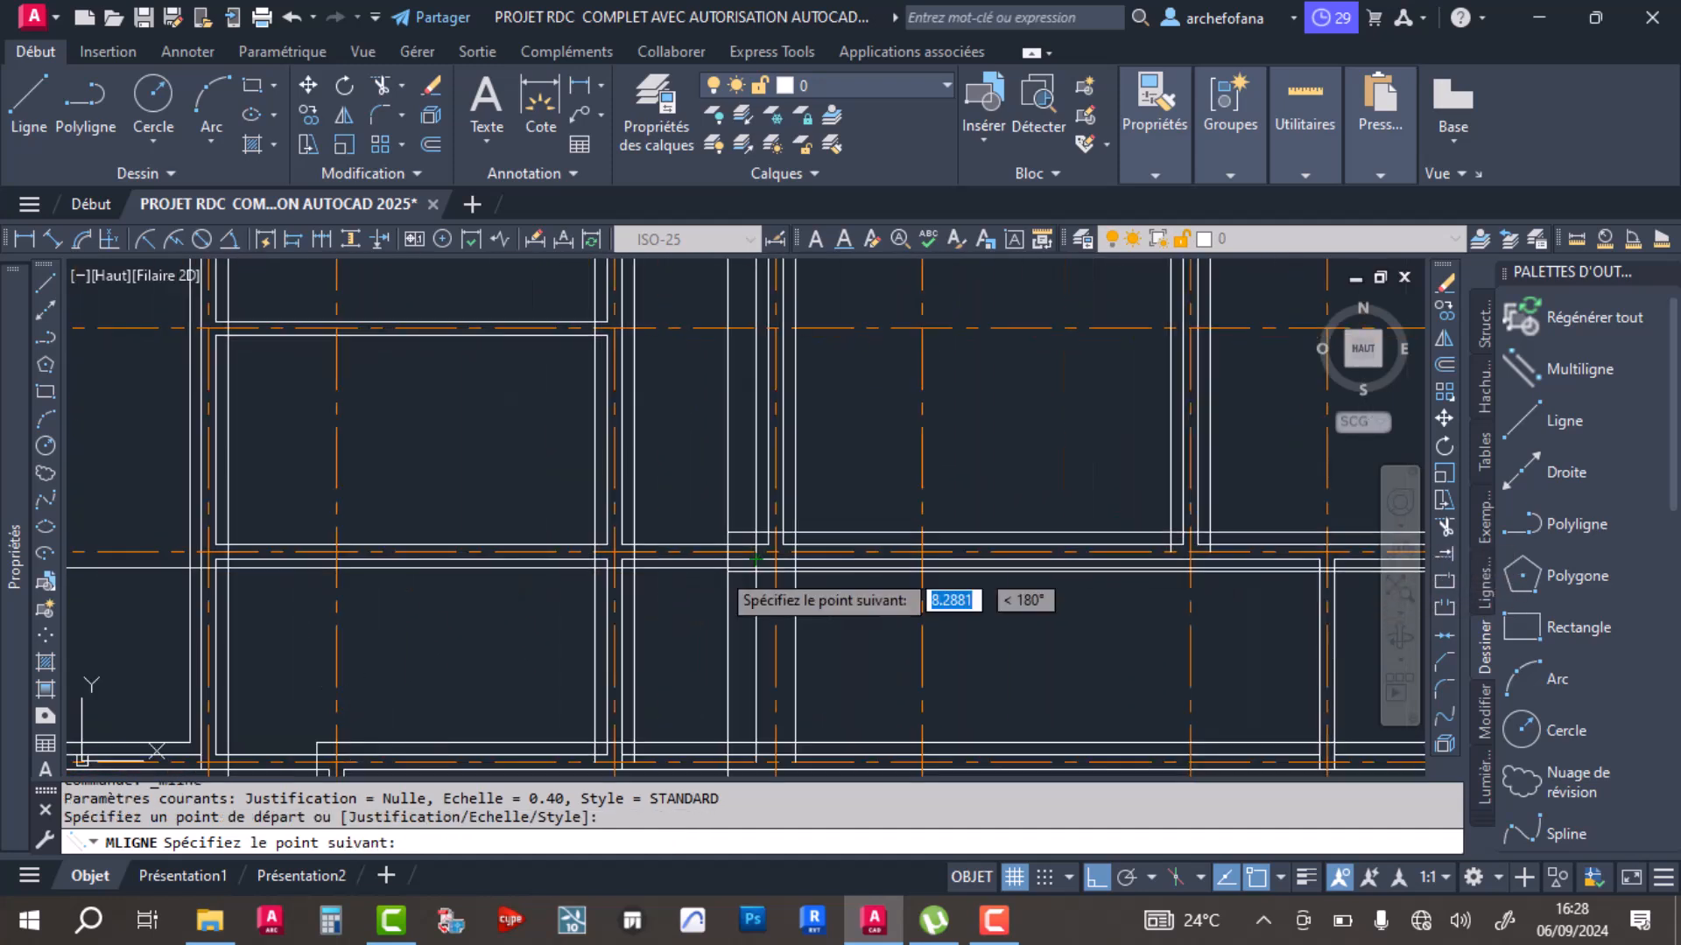
{"action": "scroll", "coordinate": [198, 551], "scroll_direction": "up", "scroll_amount": 6}
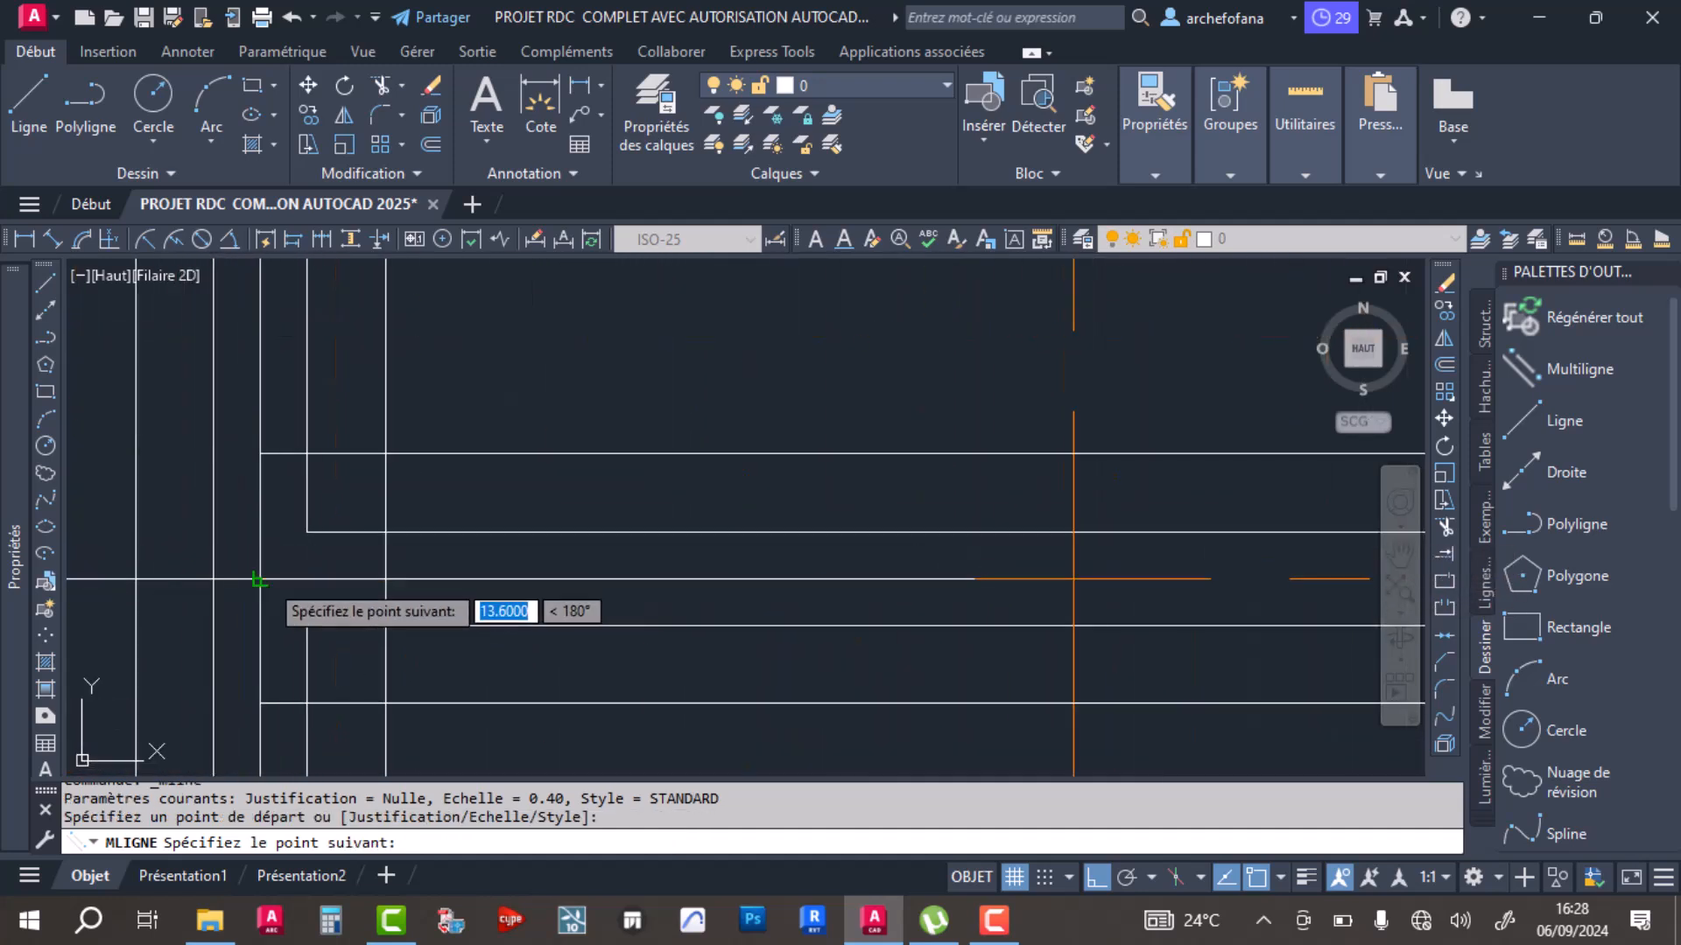
{"action": "left_click", "coordinate": [258, 580]}
{"action": "key", "text": "Return"}
Step: Draw a 4.15 m multiline from the left wall's axis right along the partition axis between the lower-left rooms to their right axis
{"action": "scroll", "coordinate": [536, 391], "scroll_direction": "down", "scroll_amount": 4}
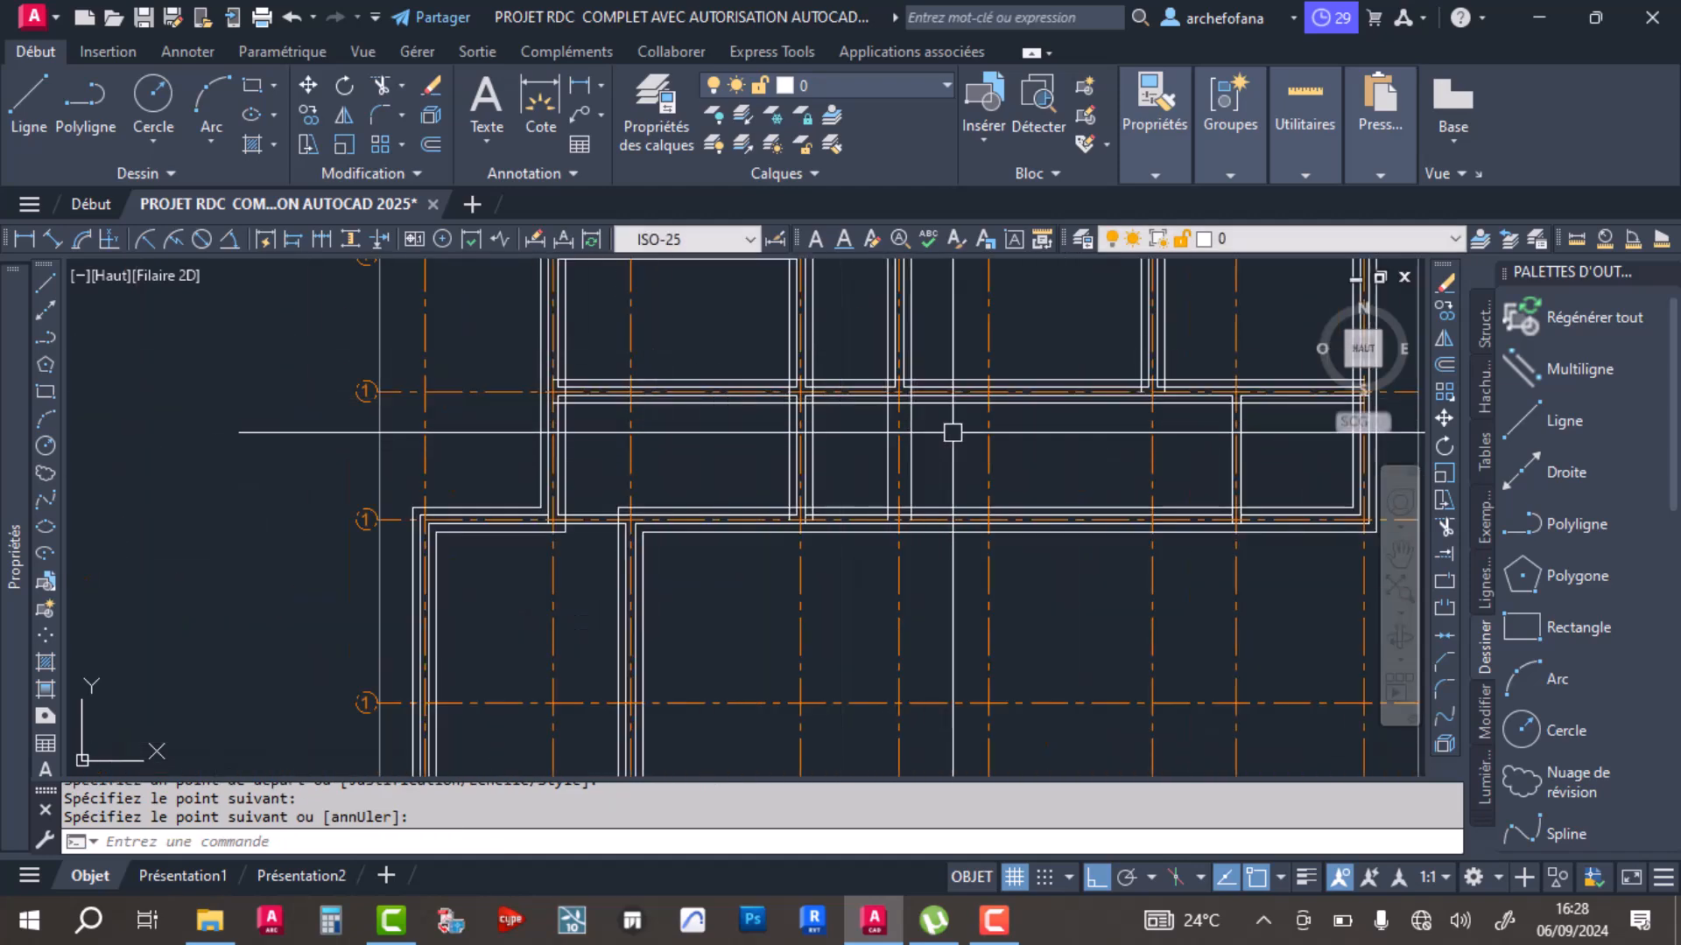
{"action": "key", "text": "Return"}
{"action": "scroll", "coordinate": [963, 436], "scroll_direction": "down", "scroll_amount": 5}
{"action": "scroll", "coordinate": [661, 521], "scroll_direction": "up", "scroll_amount": 8}
{"action": "scroll", "coordinate": [613, 481], "scroll_direction": "up", "scroll_amount": 2}
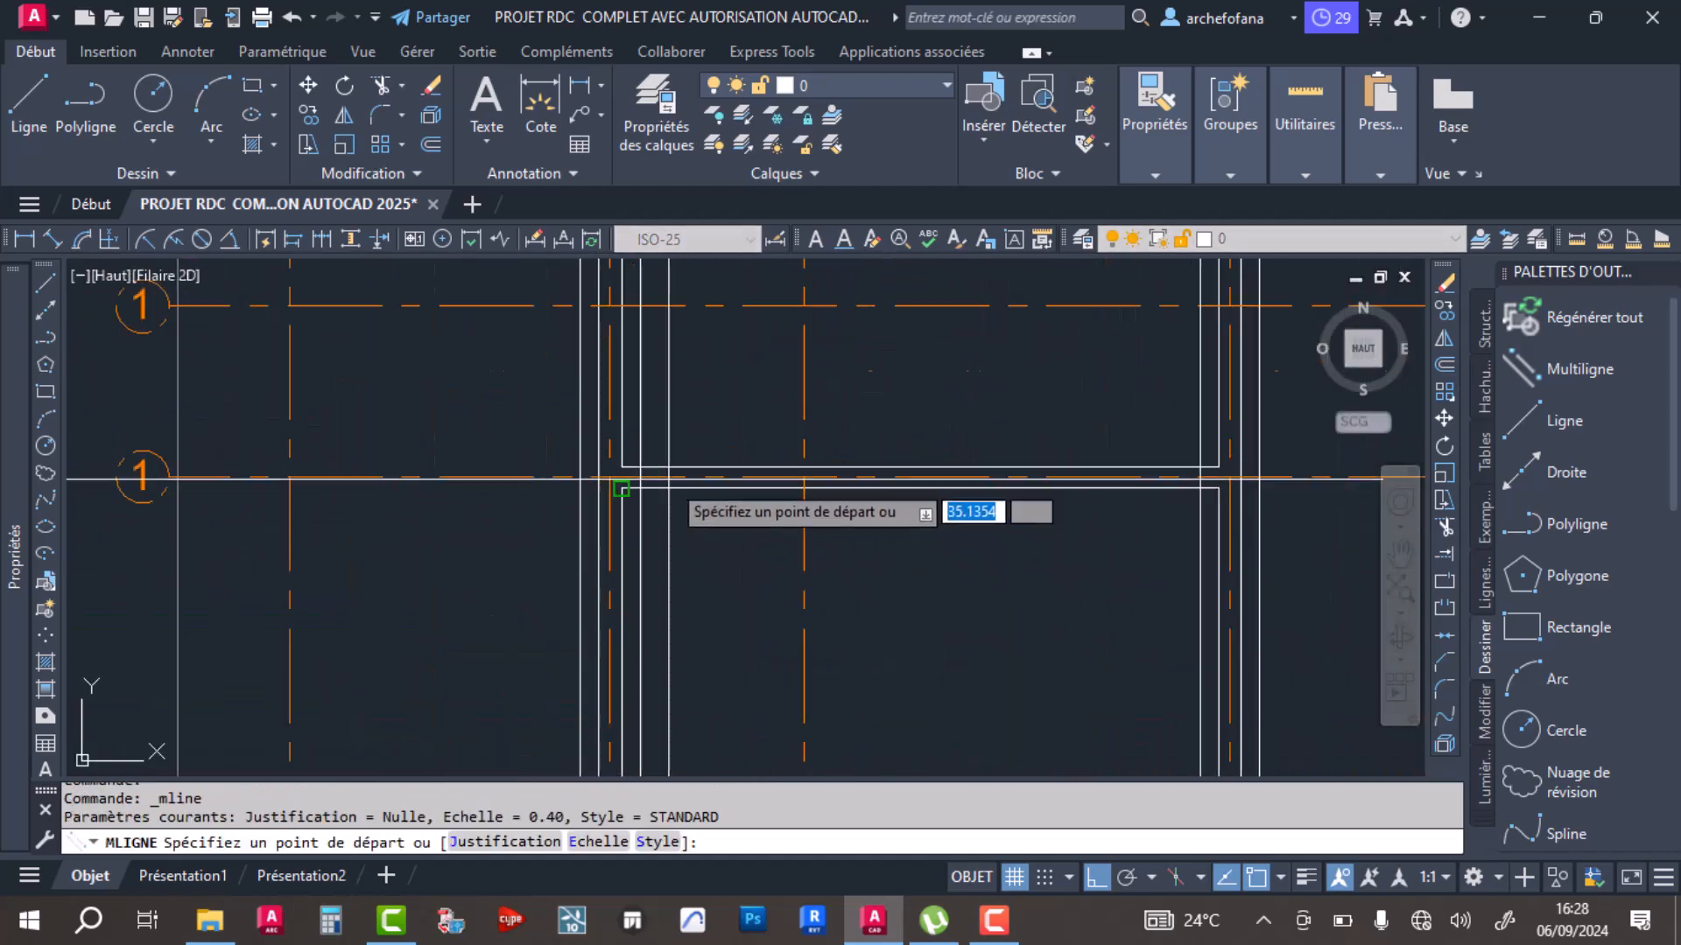
{"action": "left_click", "coordinate": [608, 479]}
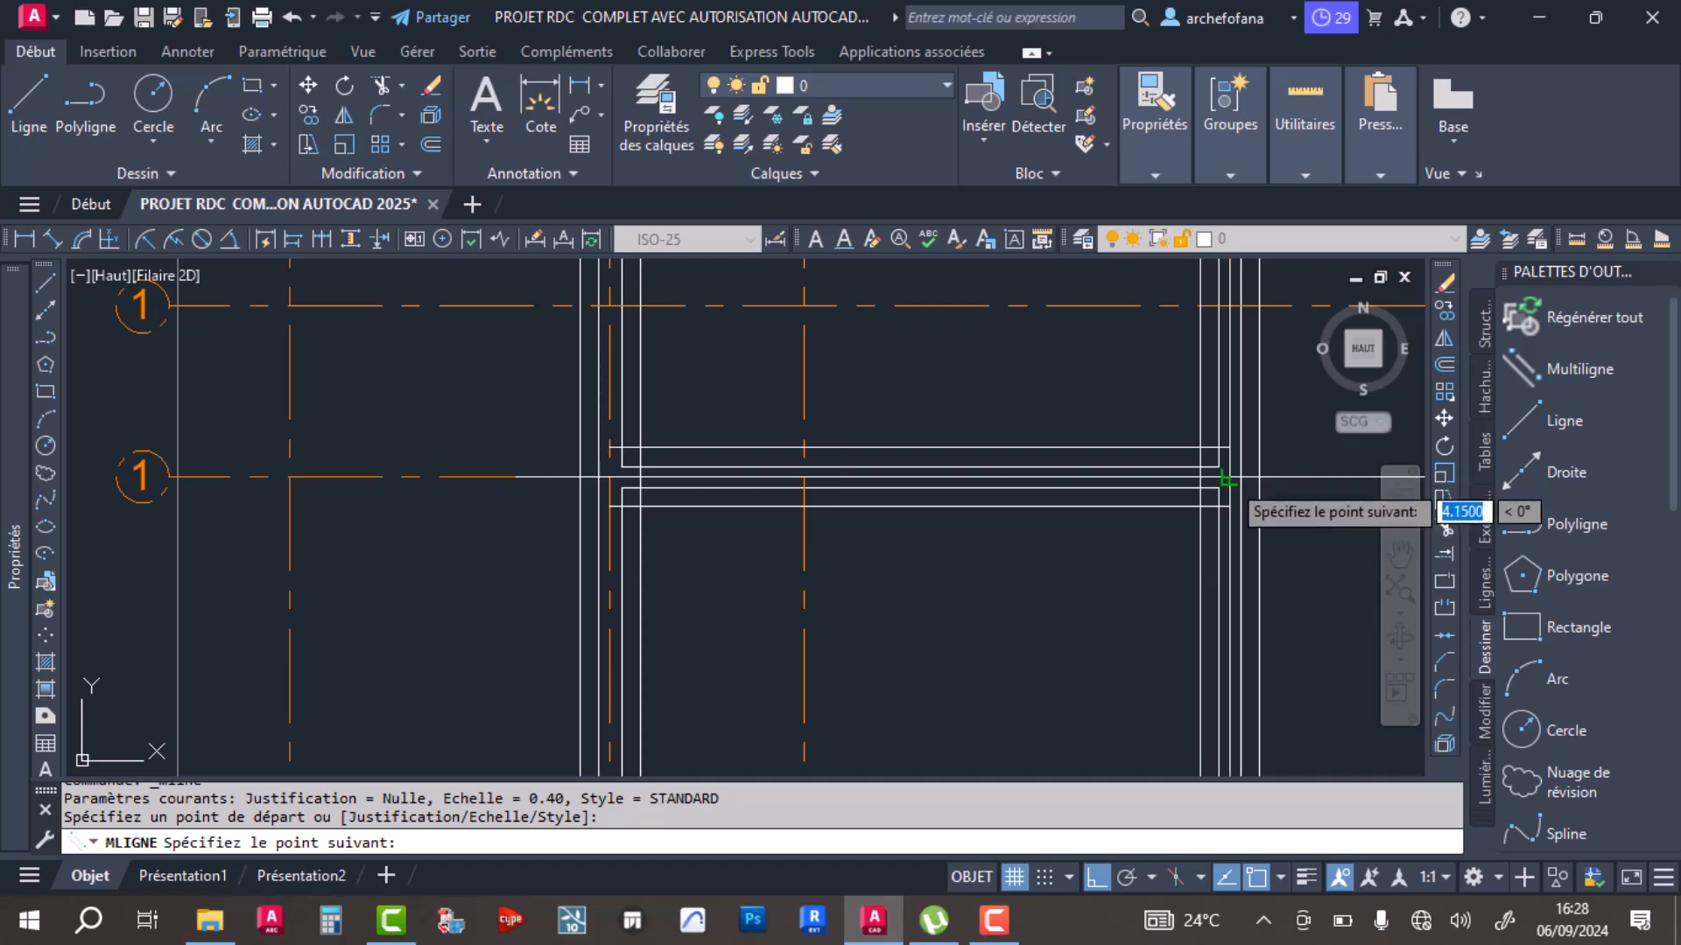
Step: Finish the horizontal 0.40-scale multiline along the grid axis, about 4.15 long, at the outer wall's axis
{"action": "left_click", "coordinate": [1226, 479]}
{"action": "scroll", "coordinate": [876, 490], "scroll_direction": "down", "scroll_amount": 5}
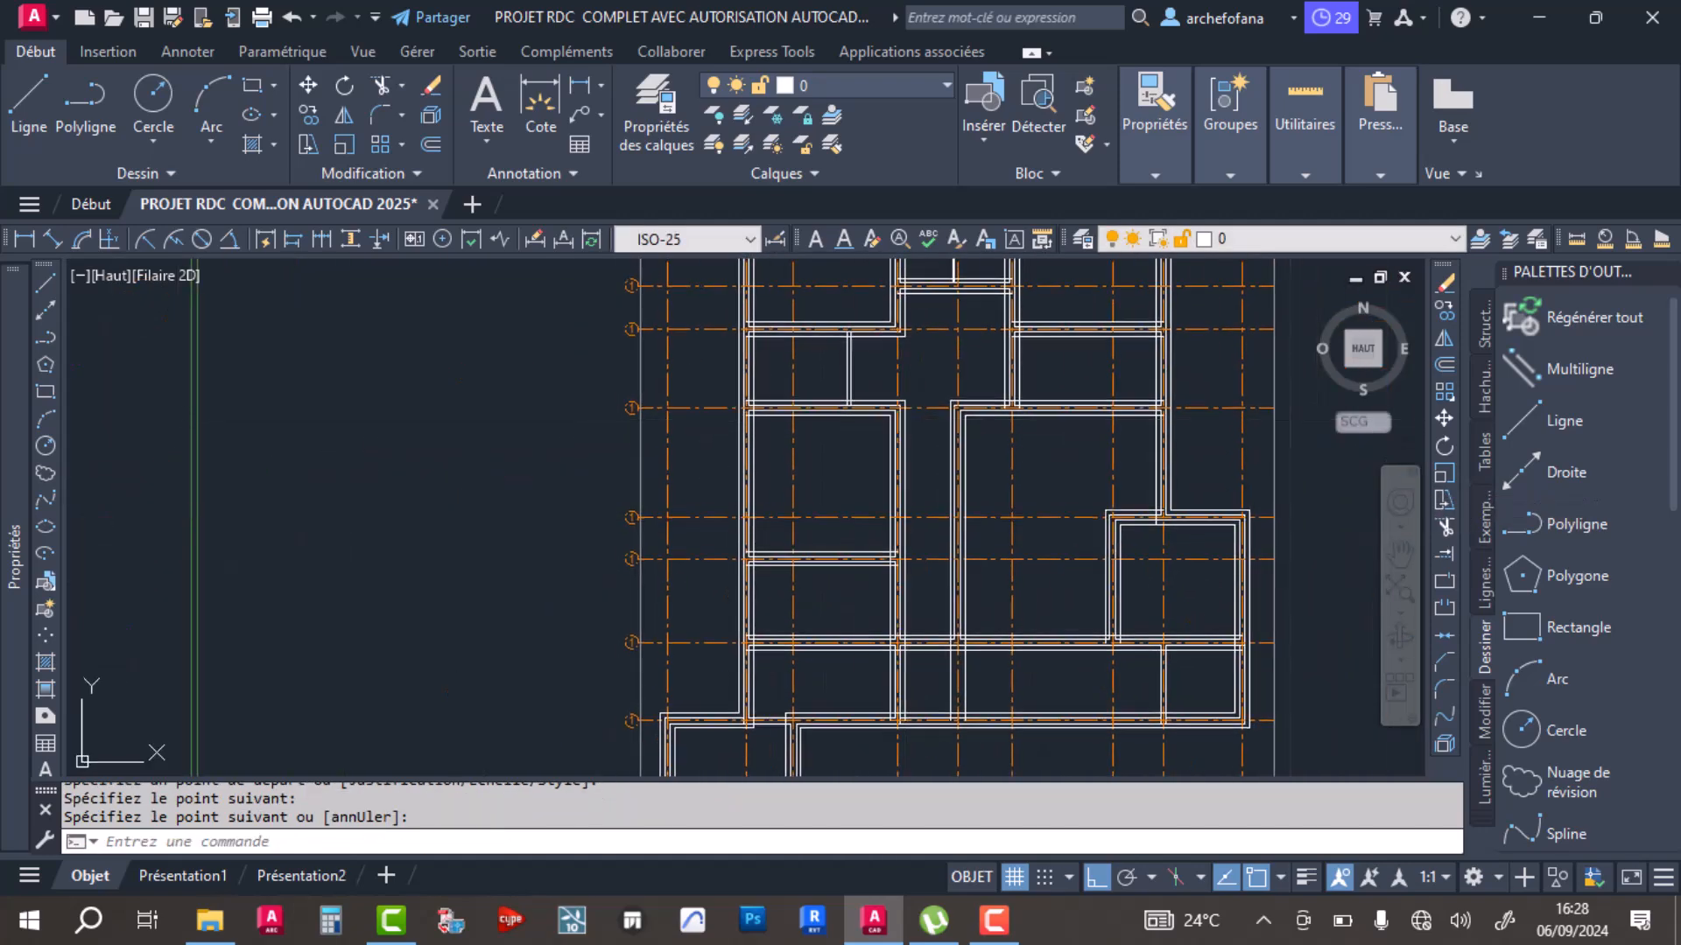
Step: Examine the multilines over the whole gridded plan, from the lower room up to the top row of rooms
{"action": "middle_click_drag", "start_coordinate": [772, 408], "coordinate": [765, 402]}
{"action": "middle_click_drag", "start_coordinate": [884, 734], "coordinate": [855, 529]}
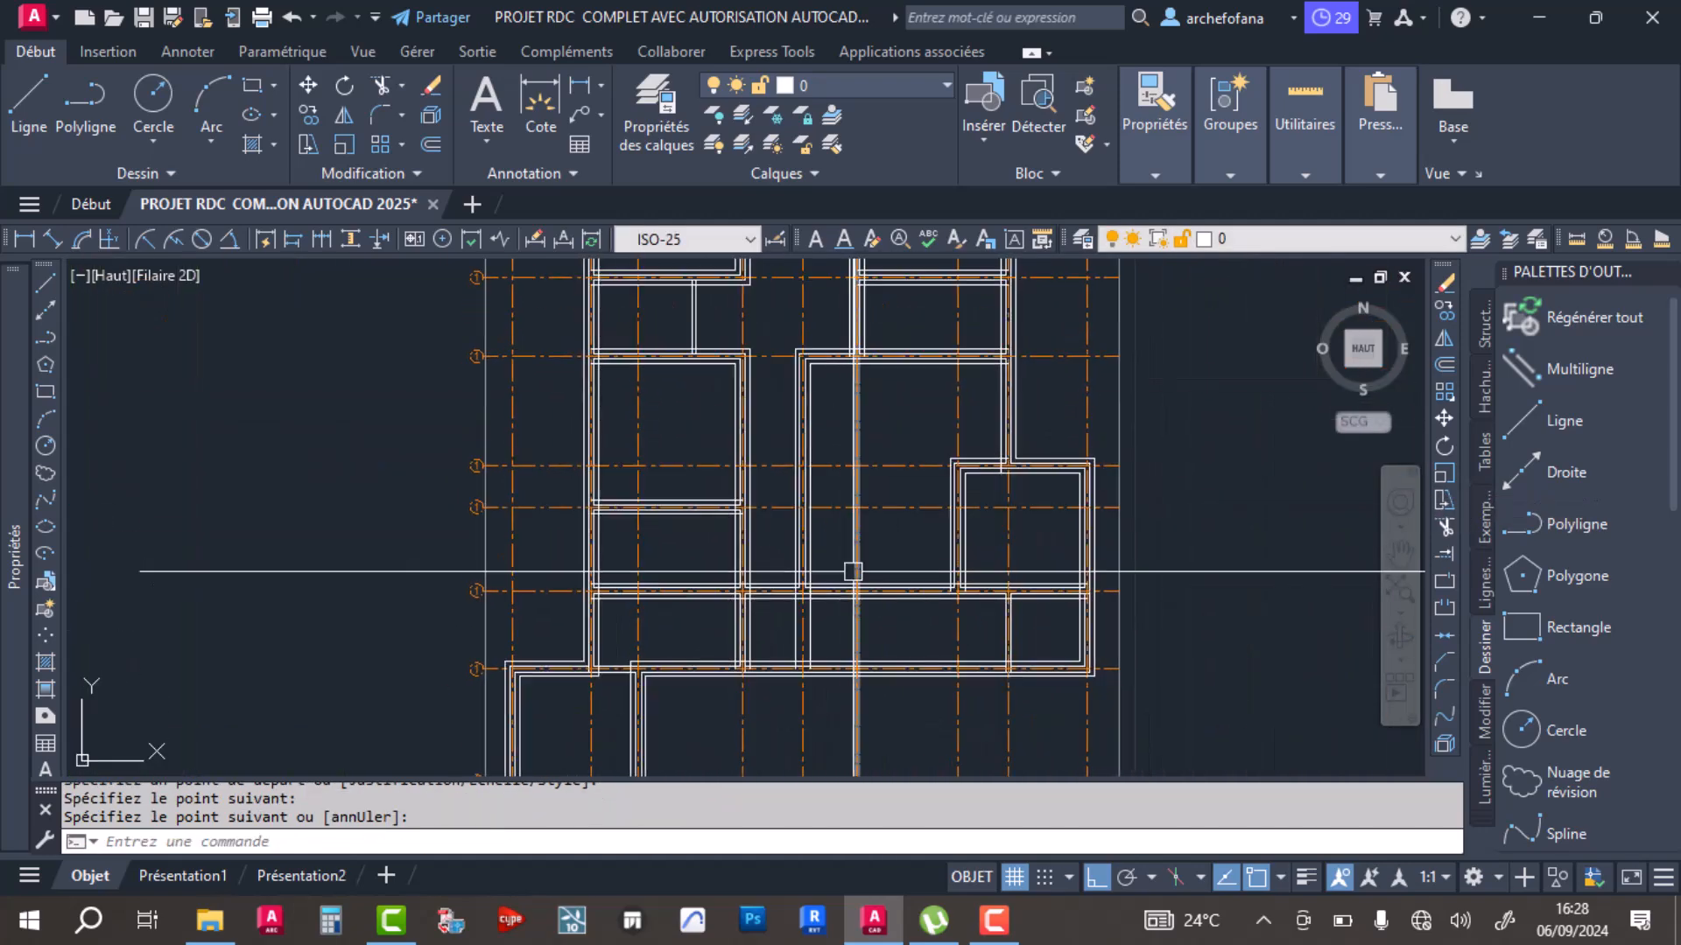
{"action": "middle_click_drag", "start_coordinate": [849, 644], "coordinate": [860, 510]}
{"action": "middle_click_drag", "start_coordinate": [769, 412], "coordinate": [724, 600]}
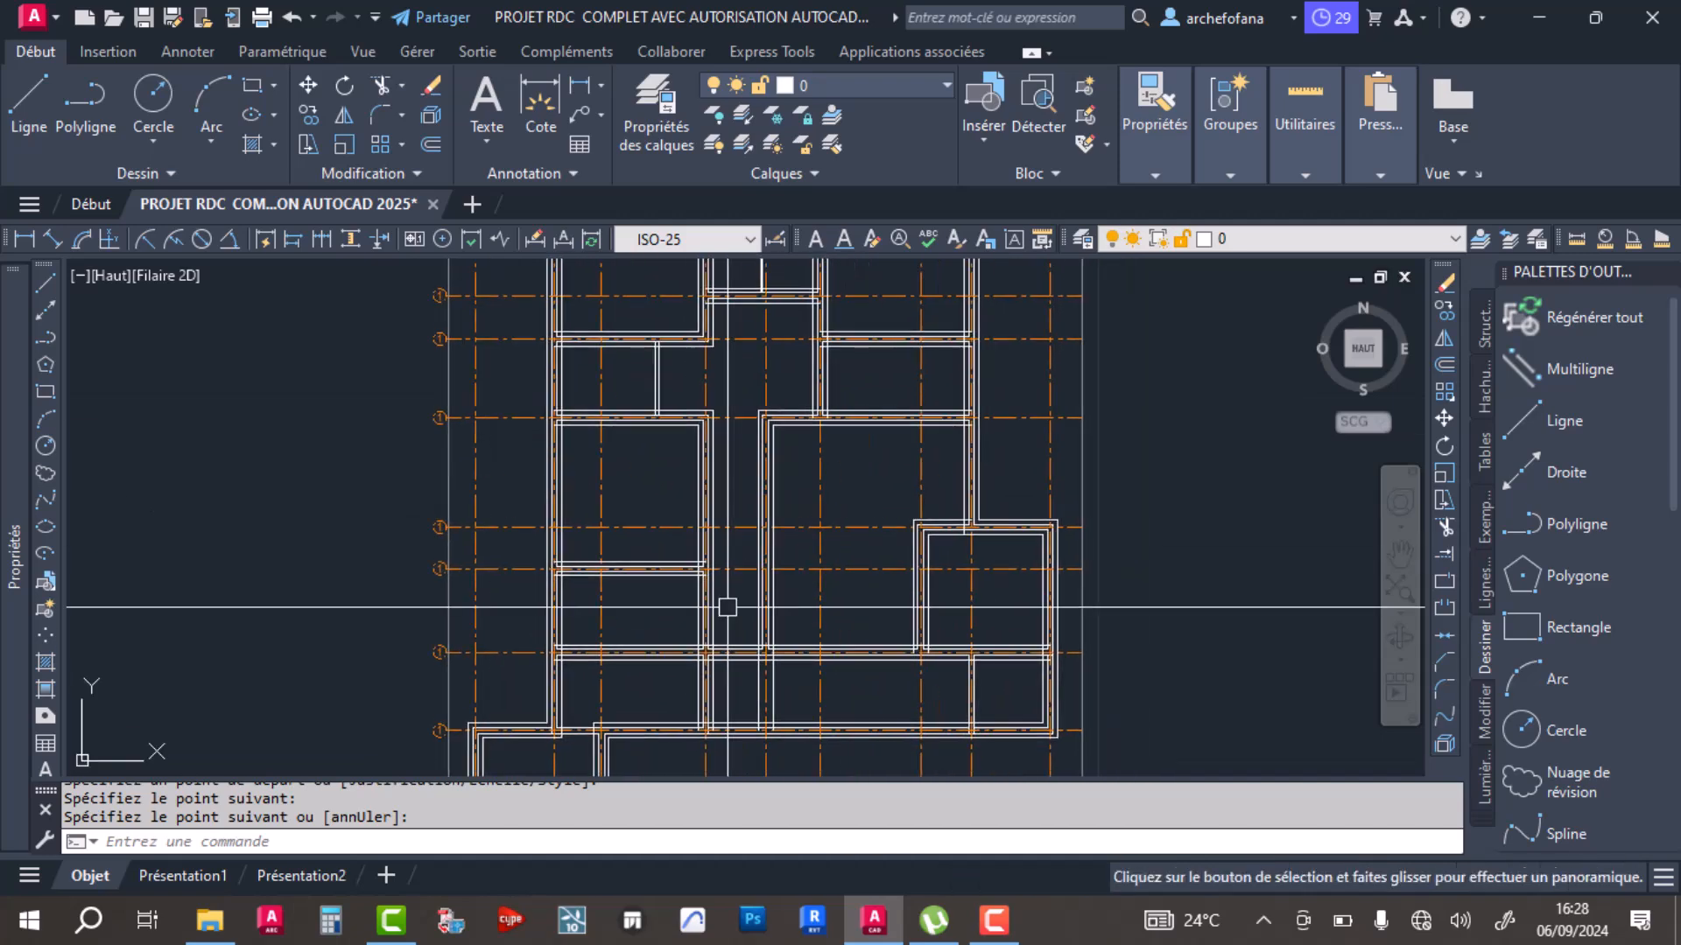
{"action": "middle_click_drag", "start_coordinate": [794, 679], "coordinate": [791, 502]}
{"action": "scroll", "coordinate": [770, 511], "scroll_direction": "up", "scroll_amount": 5}
{"action": "scroll", "coordinate": [825, 454], "scroll_direction": "down", "scroll_amount": 5}
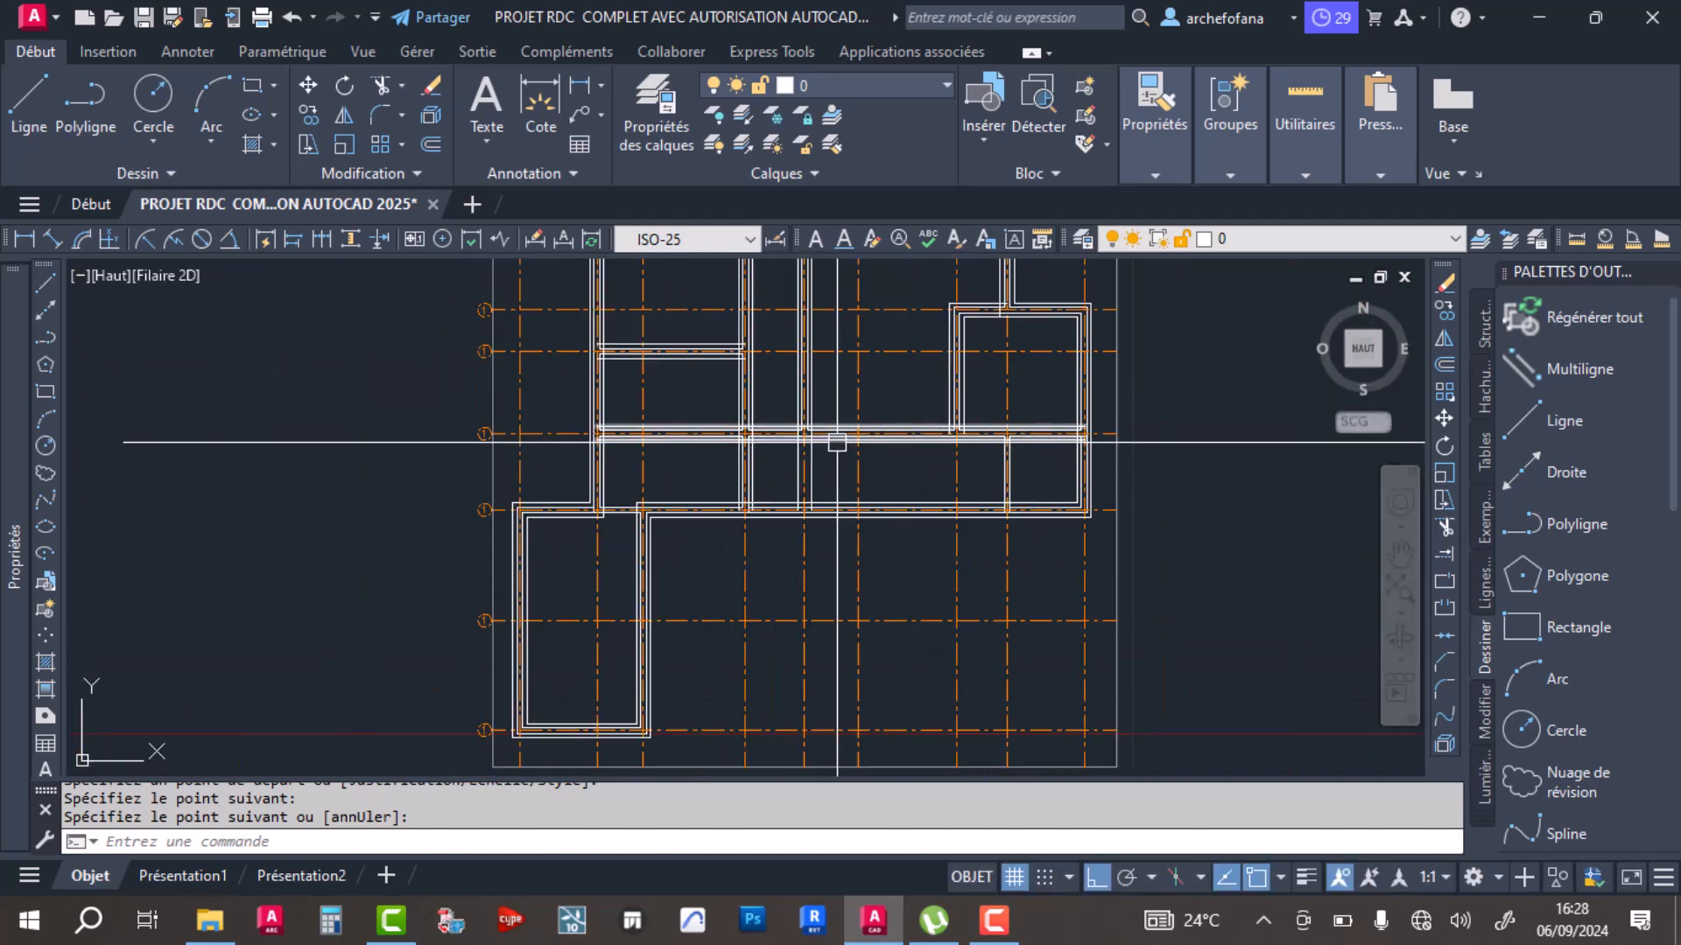
{"action": "scroll", "coordinate": [815, 551], "scroll_direction": "down", "scroll_amount": 5}
{"action": "scroll", "coordinate": [840, 446], "scroll_direction": "up", "scroll_amount": 5}
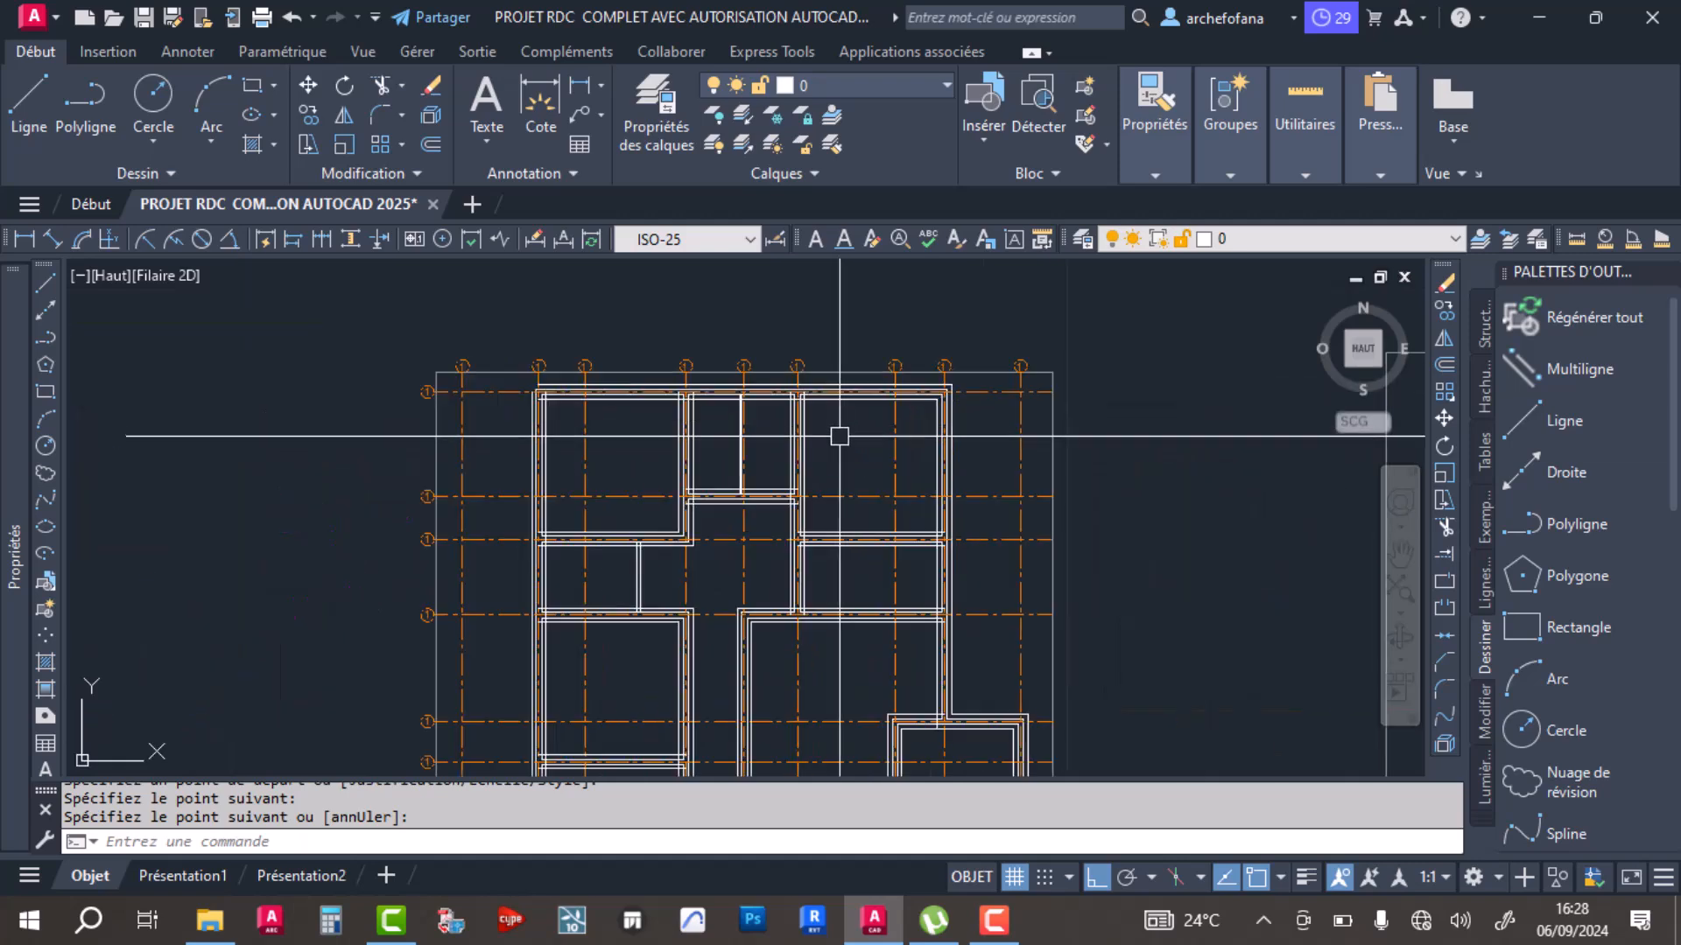
{"action": "scroll", "coordinate": [811, 485], "scroll_direction": "up", "scroll_amount": 5}
{"action": "scroll", "coordinate": [875, 482], "scroll_direction": "down", "scroll_amount": 5}
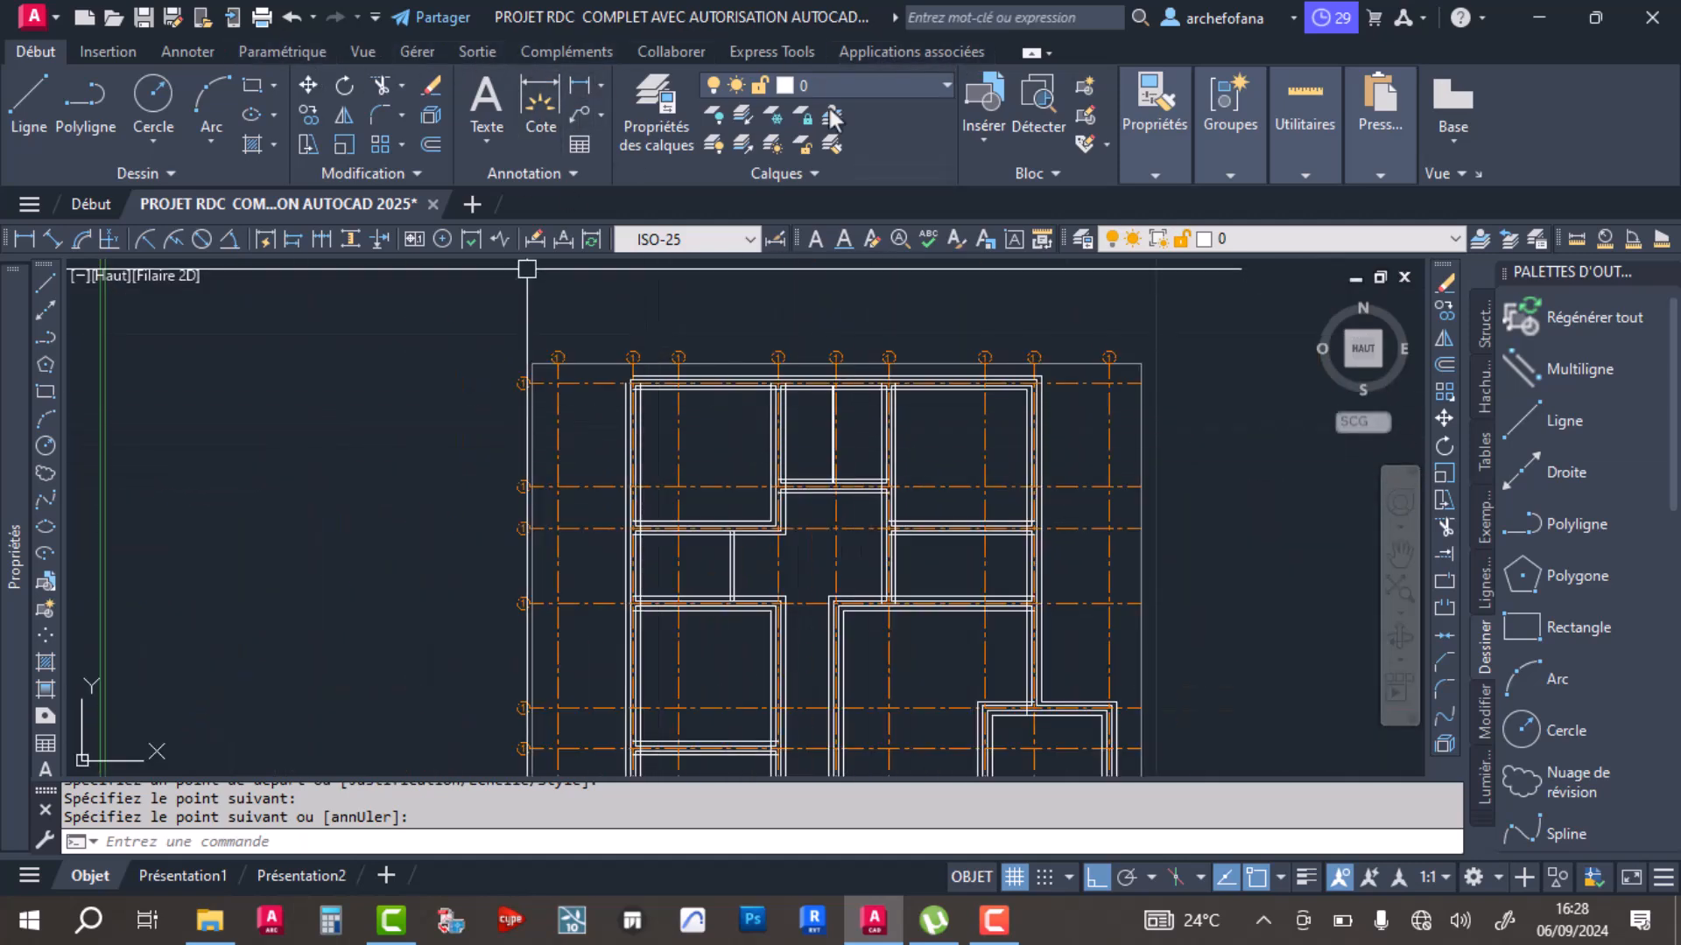
Step: Turn off the CHAINAGE 15x20 layer
{"action": "left_click", "coordinate": [870, 85]}
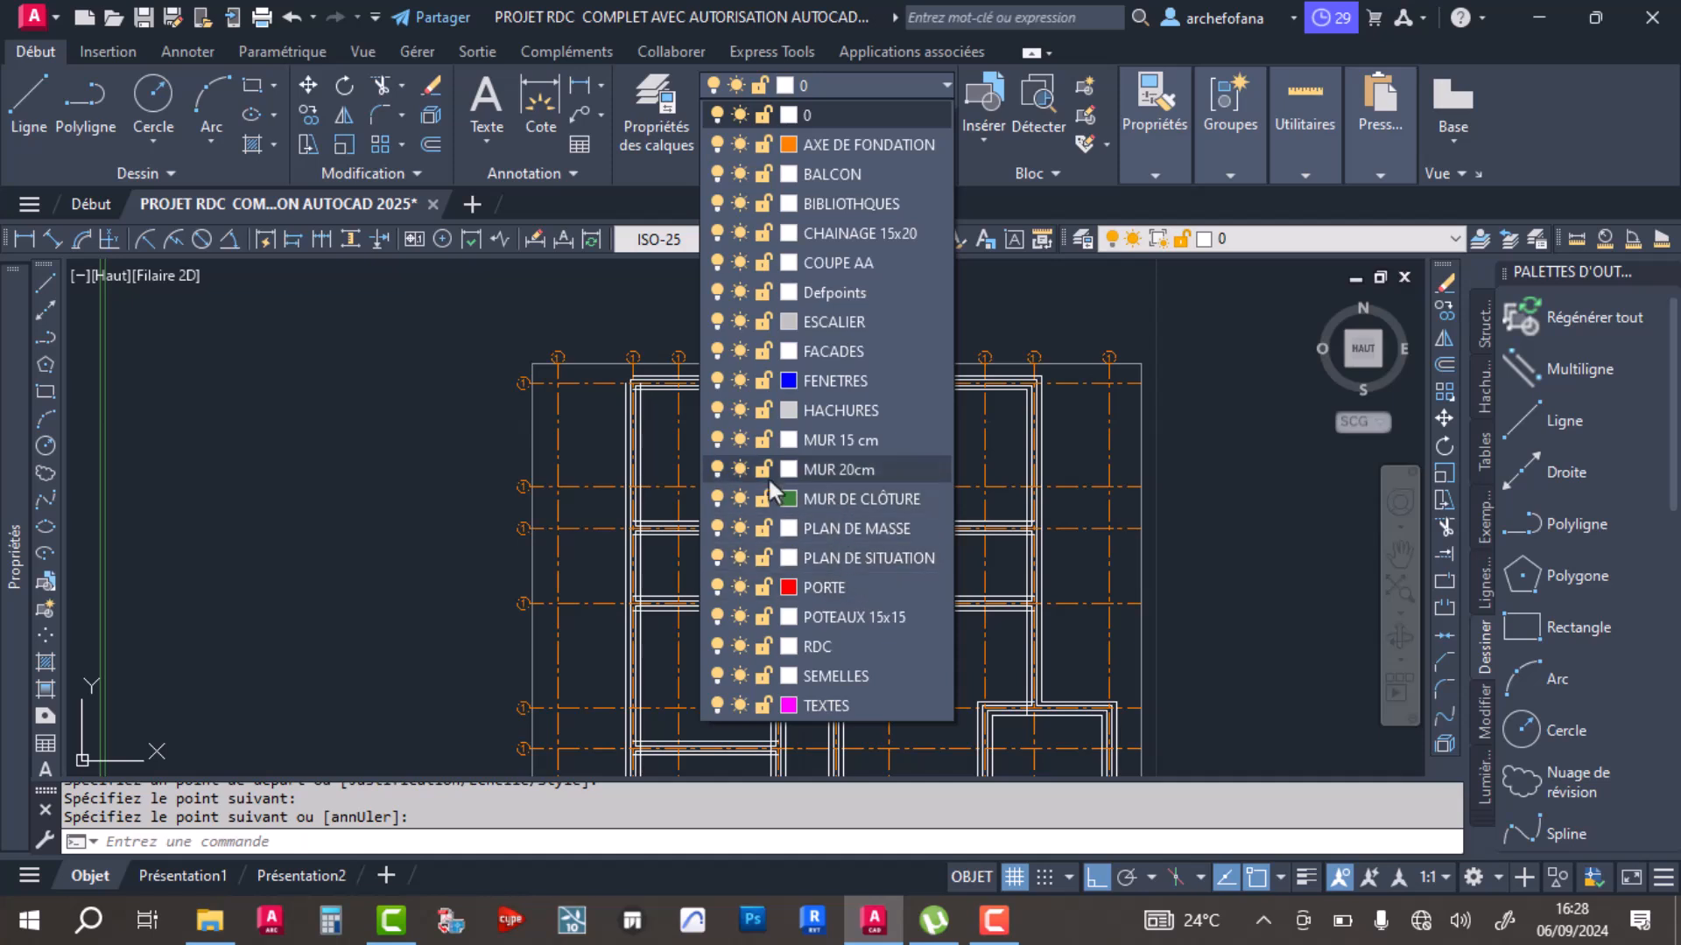
{"action": "scroll", "coordinate": [623, 385], "scroll_direction": "up", "scroll_amount": 5}
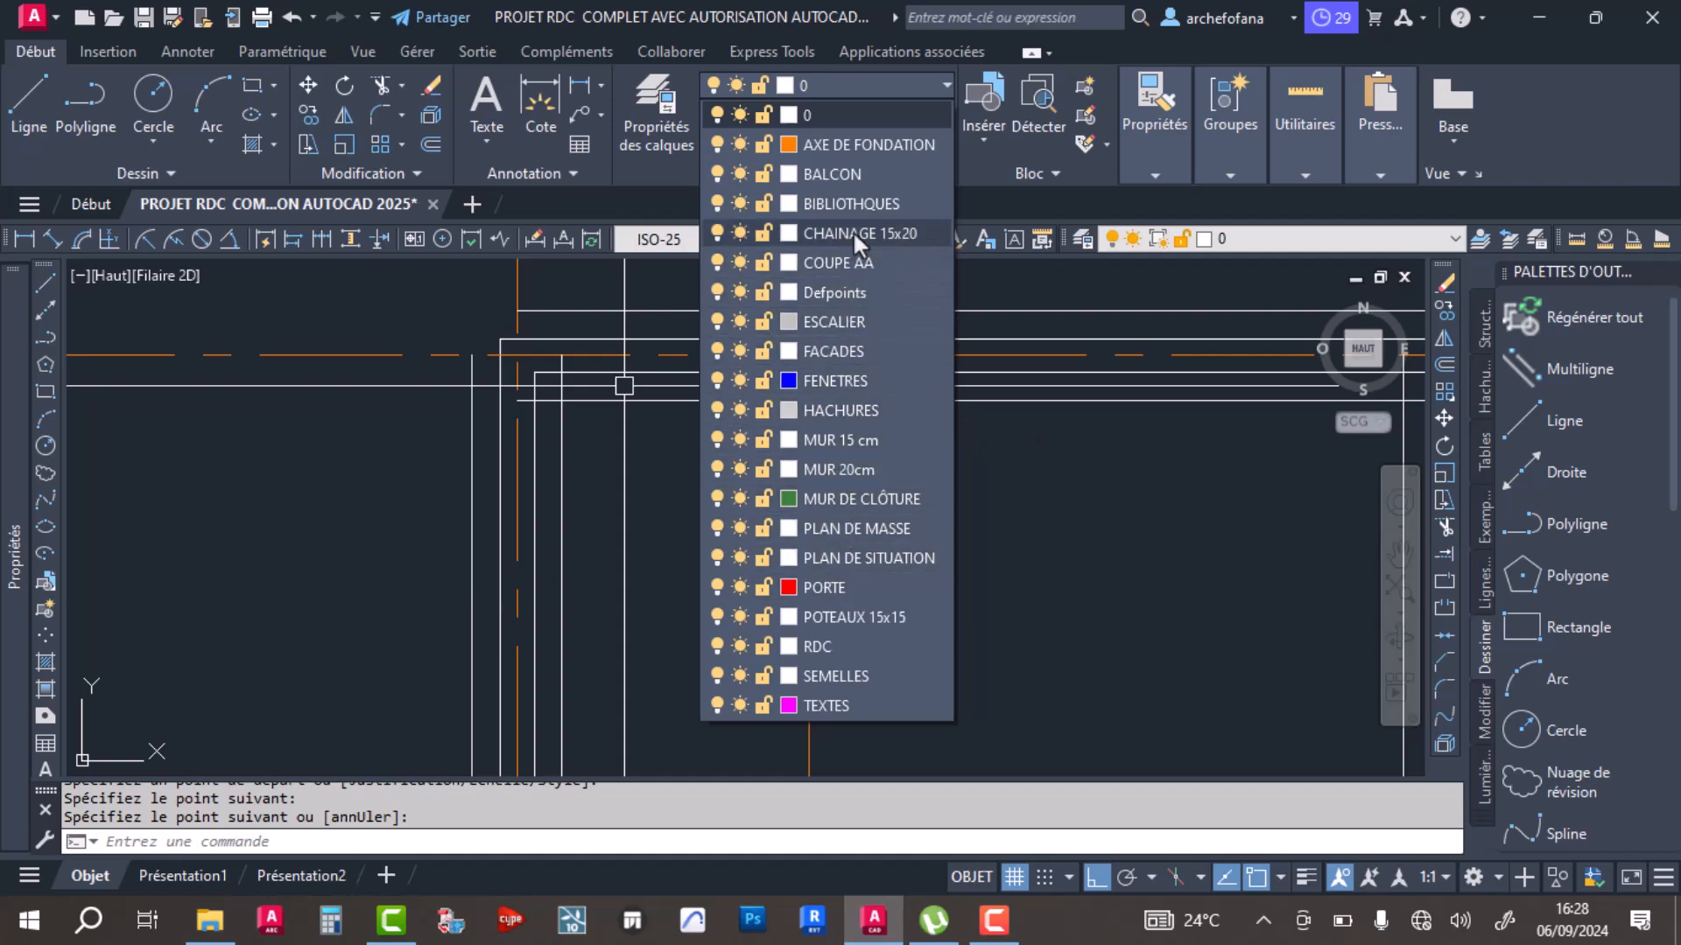
{"action": "left_click", "coordinate": [717, 234]}
{"action": "scroll", "coordinate": [615, 461], "scroll_direction": "down", "scroll_amount": 5}
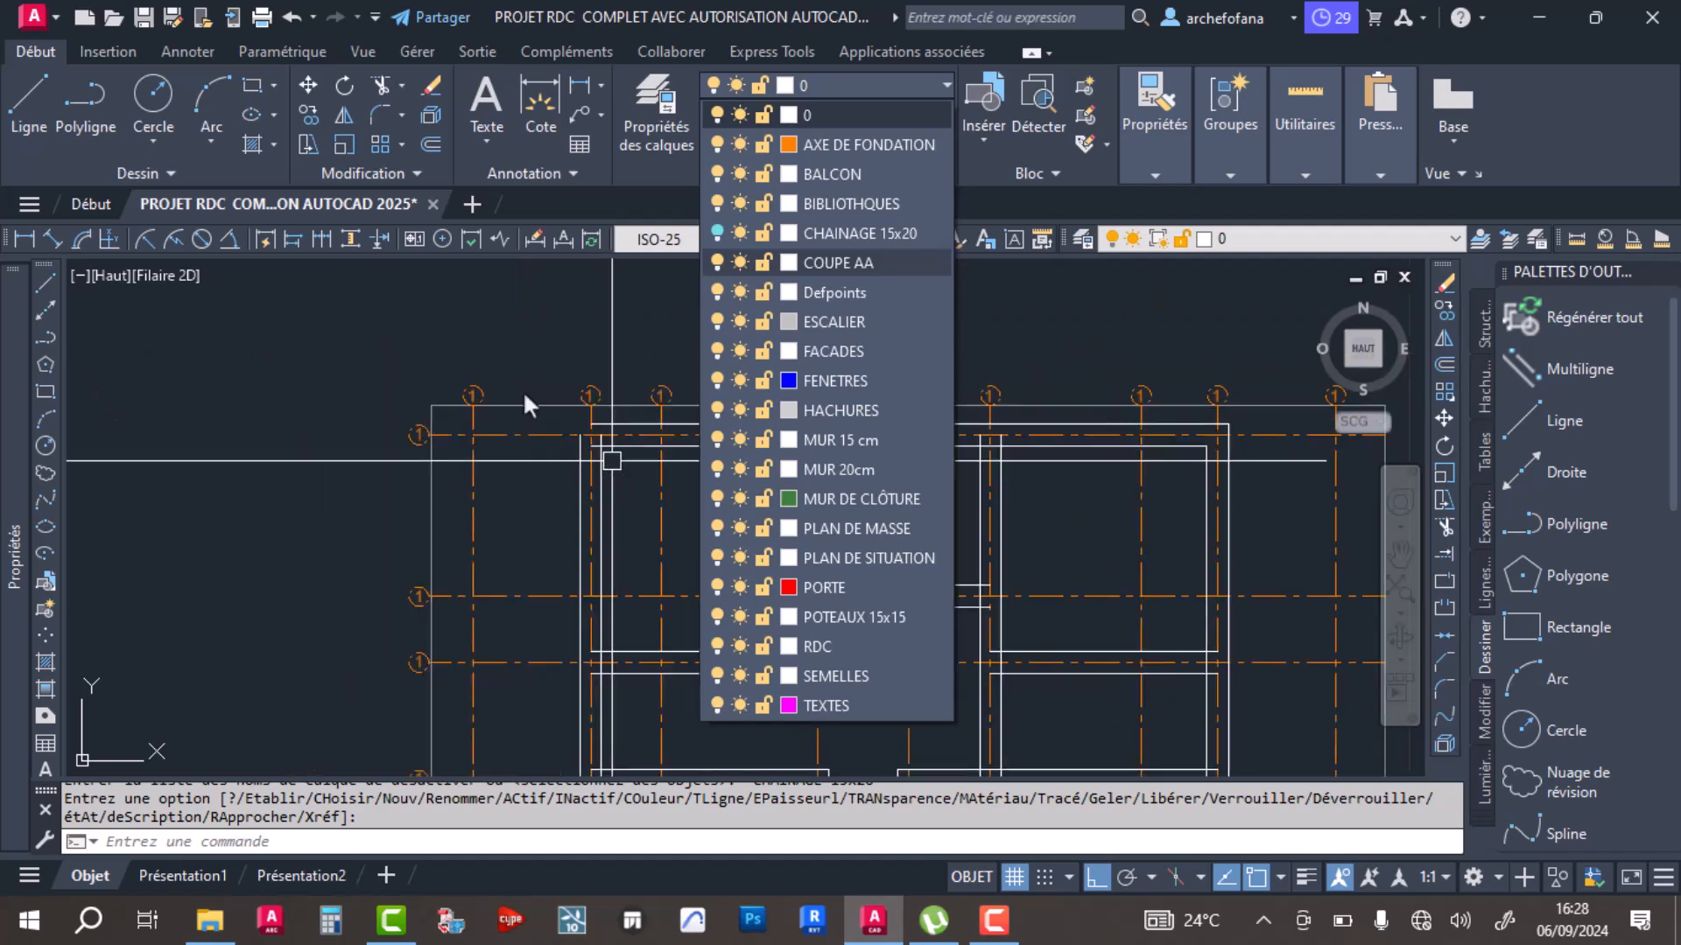
{"action": "left_click", "coordinate": [370, 316]}
{"action": "left_click", "coordinate": [327, 351]}
{"action": "left_click", "coordinate": [645, 455]}
{"action": "scroll", "coordinate": [638, 428], "scroll_direction": "up", "scroll_amount": 4}
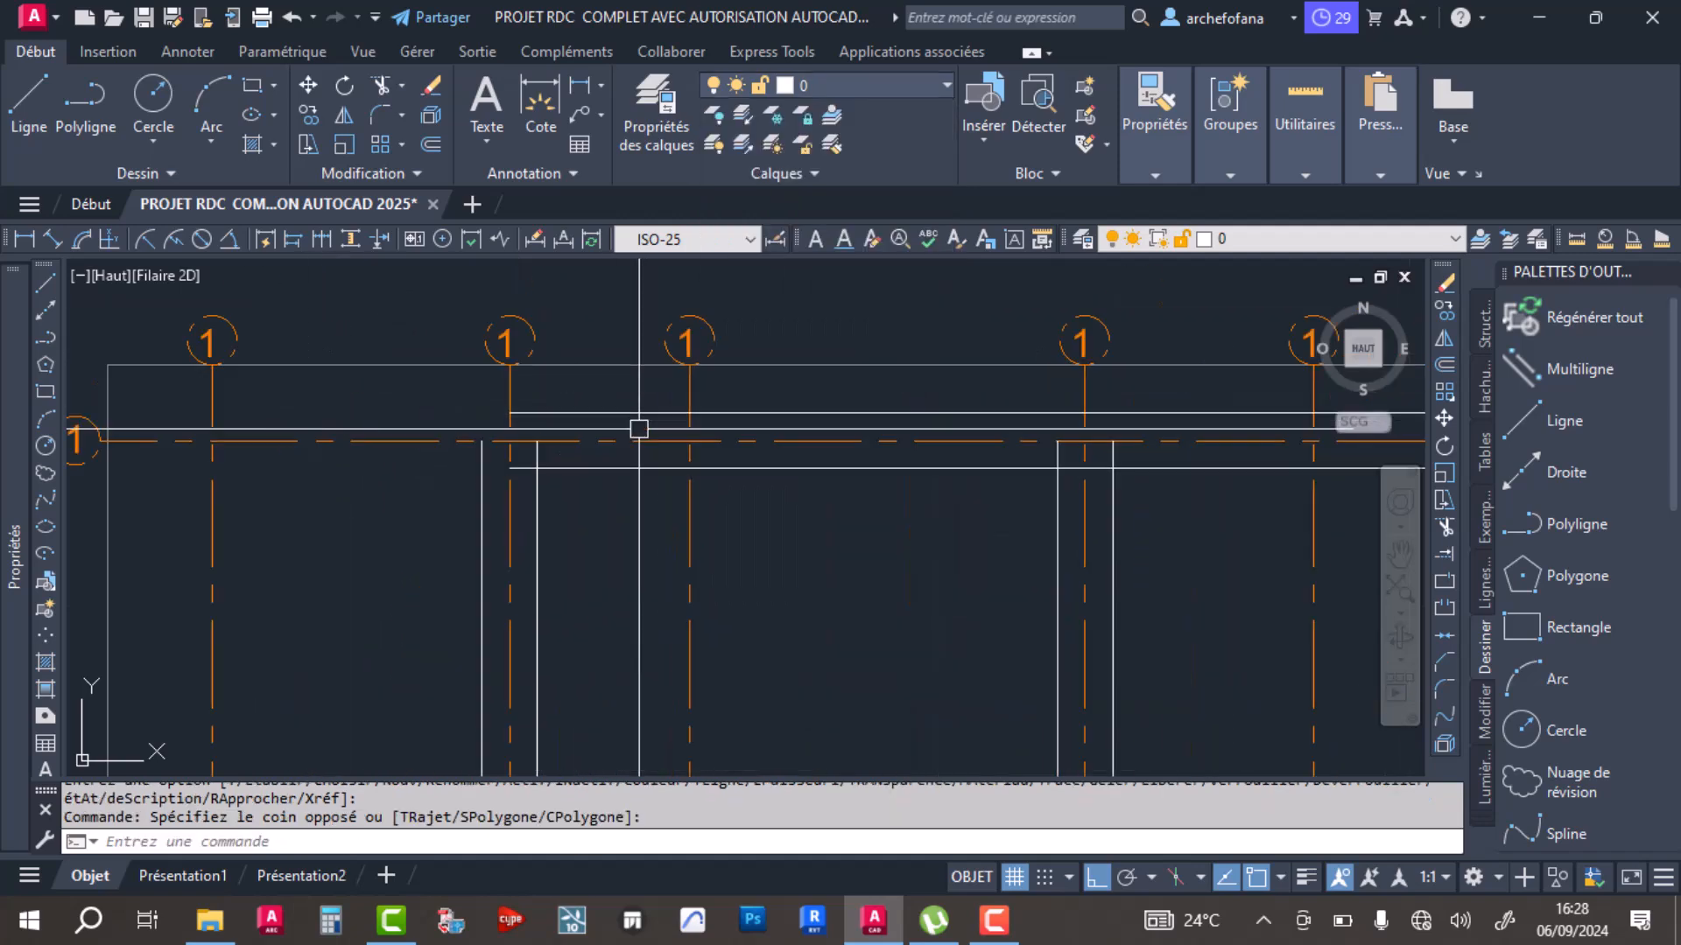
Step: Copy the complete gridded plan with its frame and title horizontally to the free area beyond the empty frame
{"action": "scroll", "coordinate": [630, 402], "scroll_direction": "down", "scroll_amount": 6}
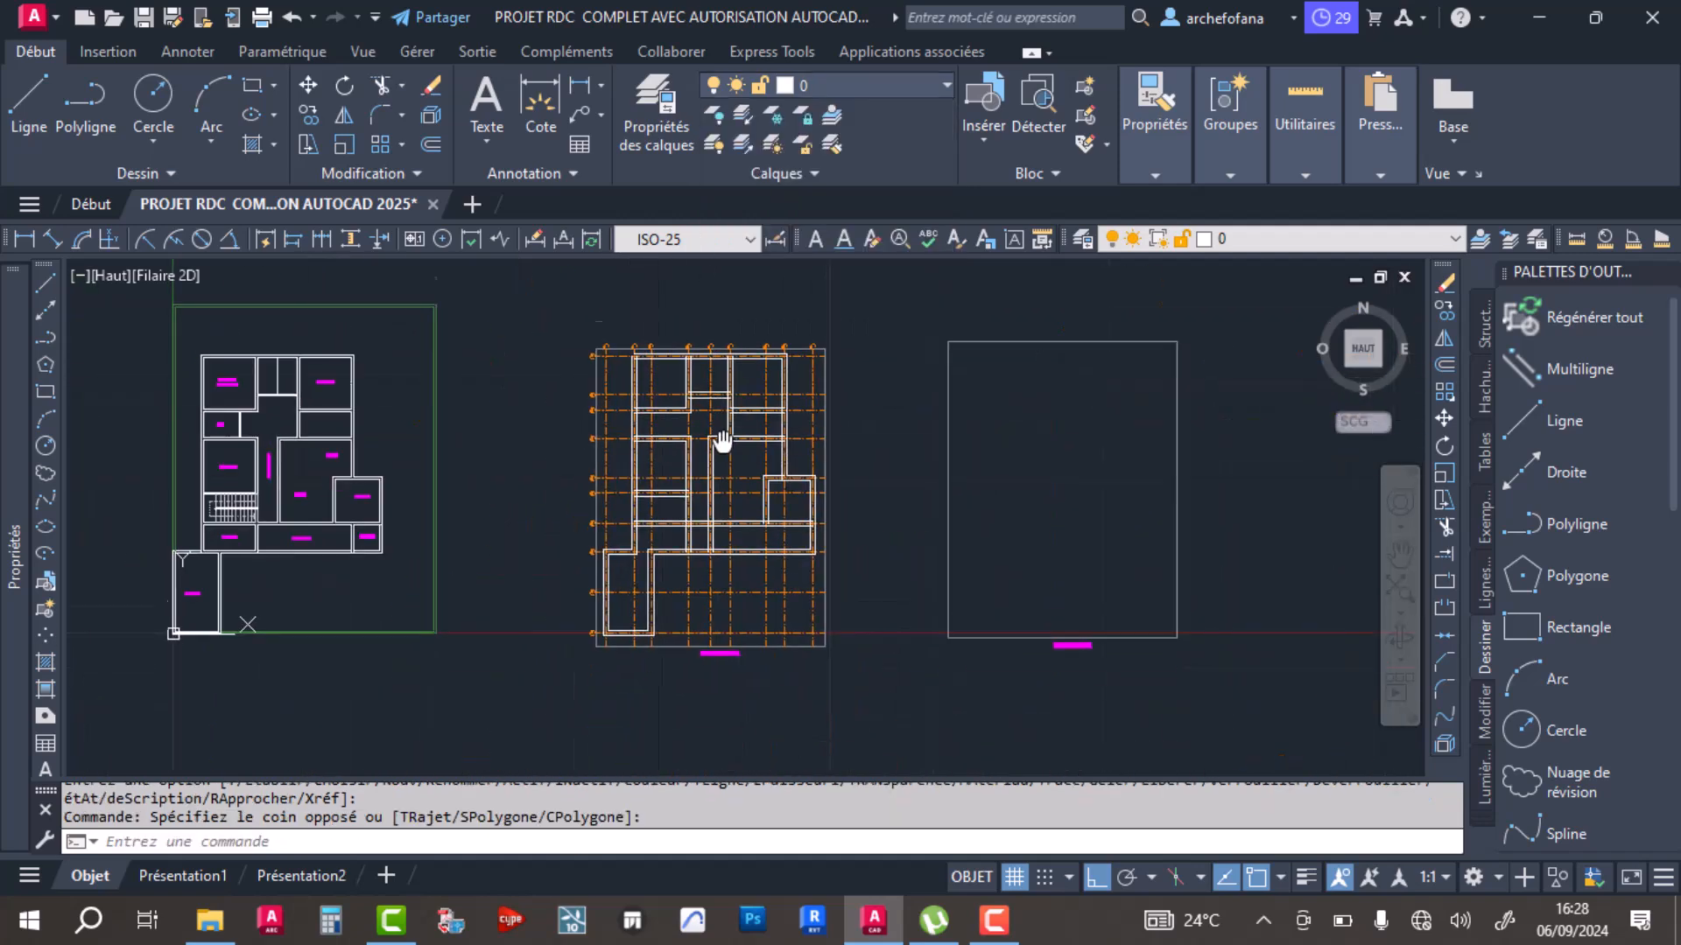
{"action": "left_click", "coordinate": [543, 271]}
{"action": "left_click", "coordinate": [869, 632]}
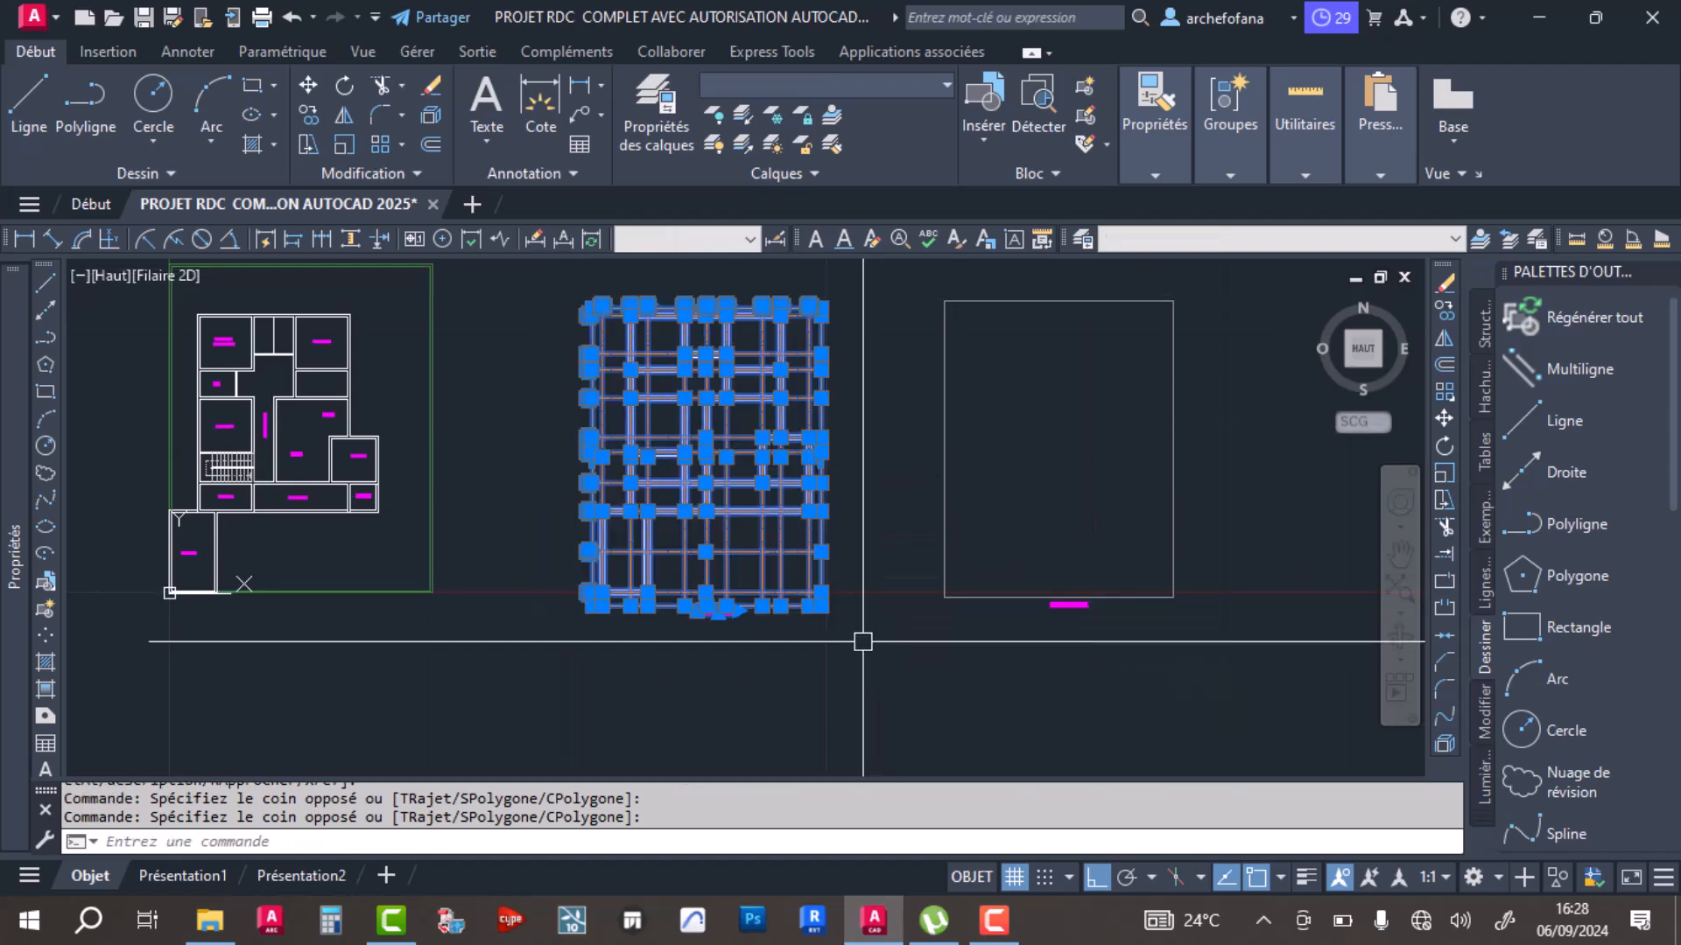
{"action": "left_click", "coordinate": [310, 114]}
{"action": "scroll", "coordinate": [547, 412], "scroll_direction": "down", "scroll_amount": 2}
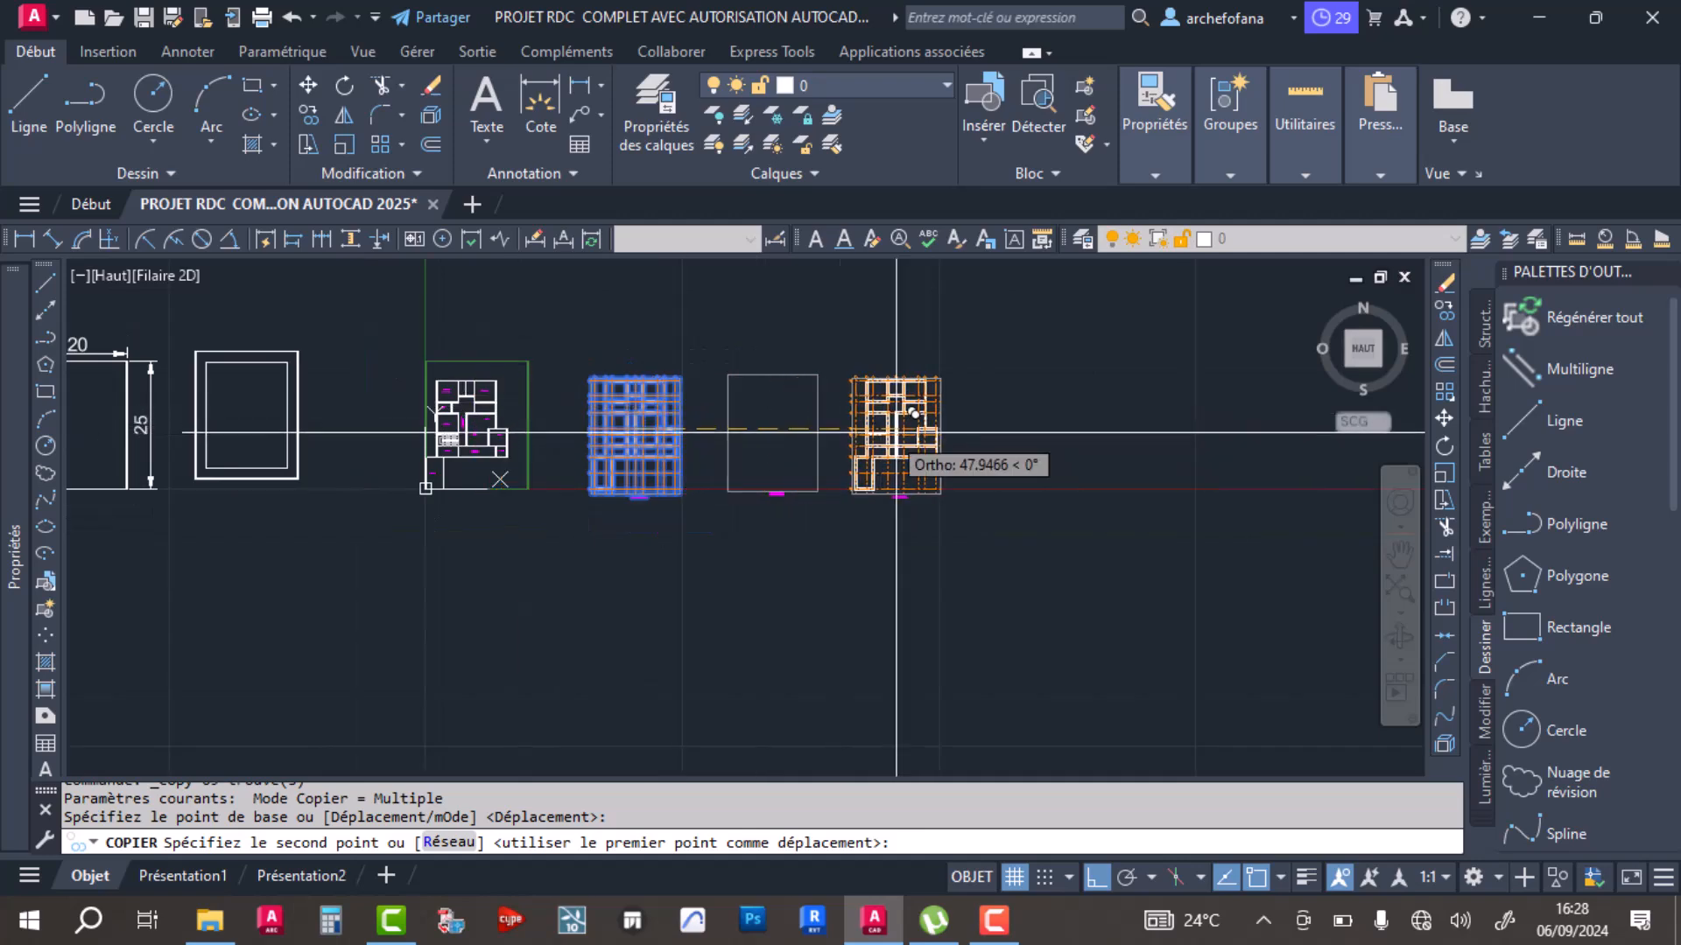
{"action": "left_click", "coordinate": [976, 435]}
{"action": "key", "text": "Return"}
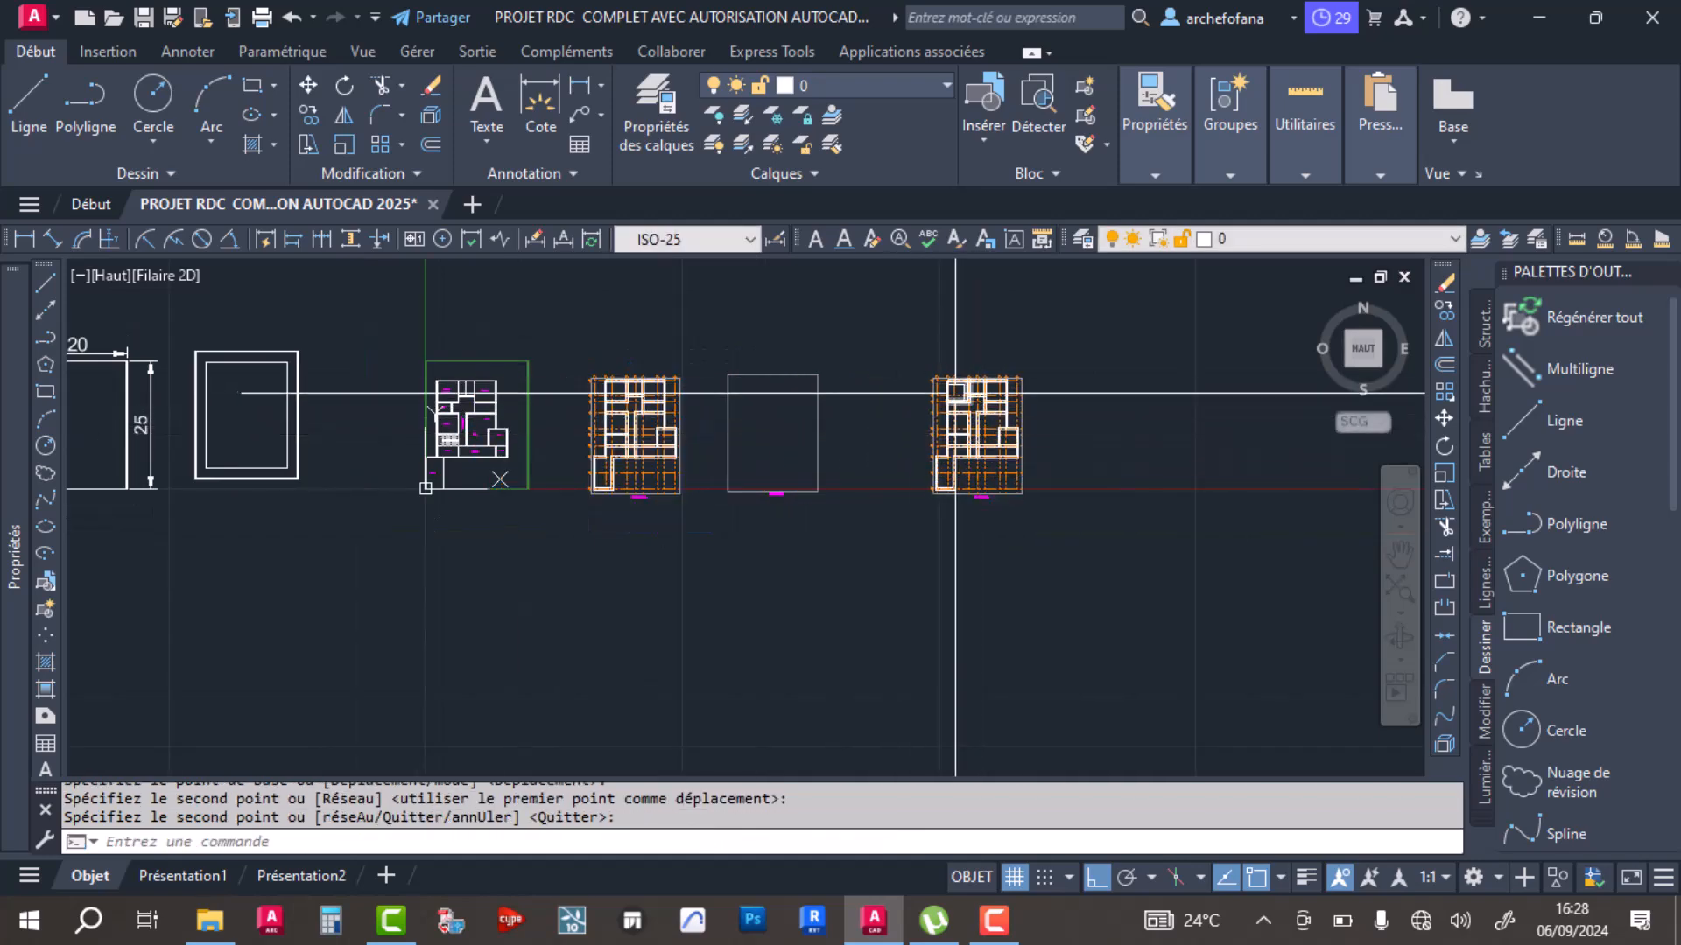
Step: Turn the CHAINAGE 15x20 layer back on
{"action": "scroll", "coordinate": [970, 410], "scroll_direction": "up", "scroll_amount": 5}
{"action": "scroll", "coordinate": [820, 416], "scroll_direction": "down", "scroll_amount": 3}
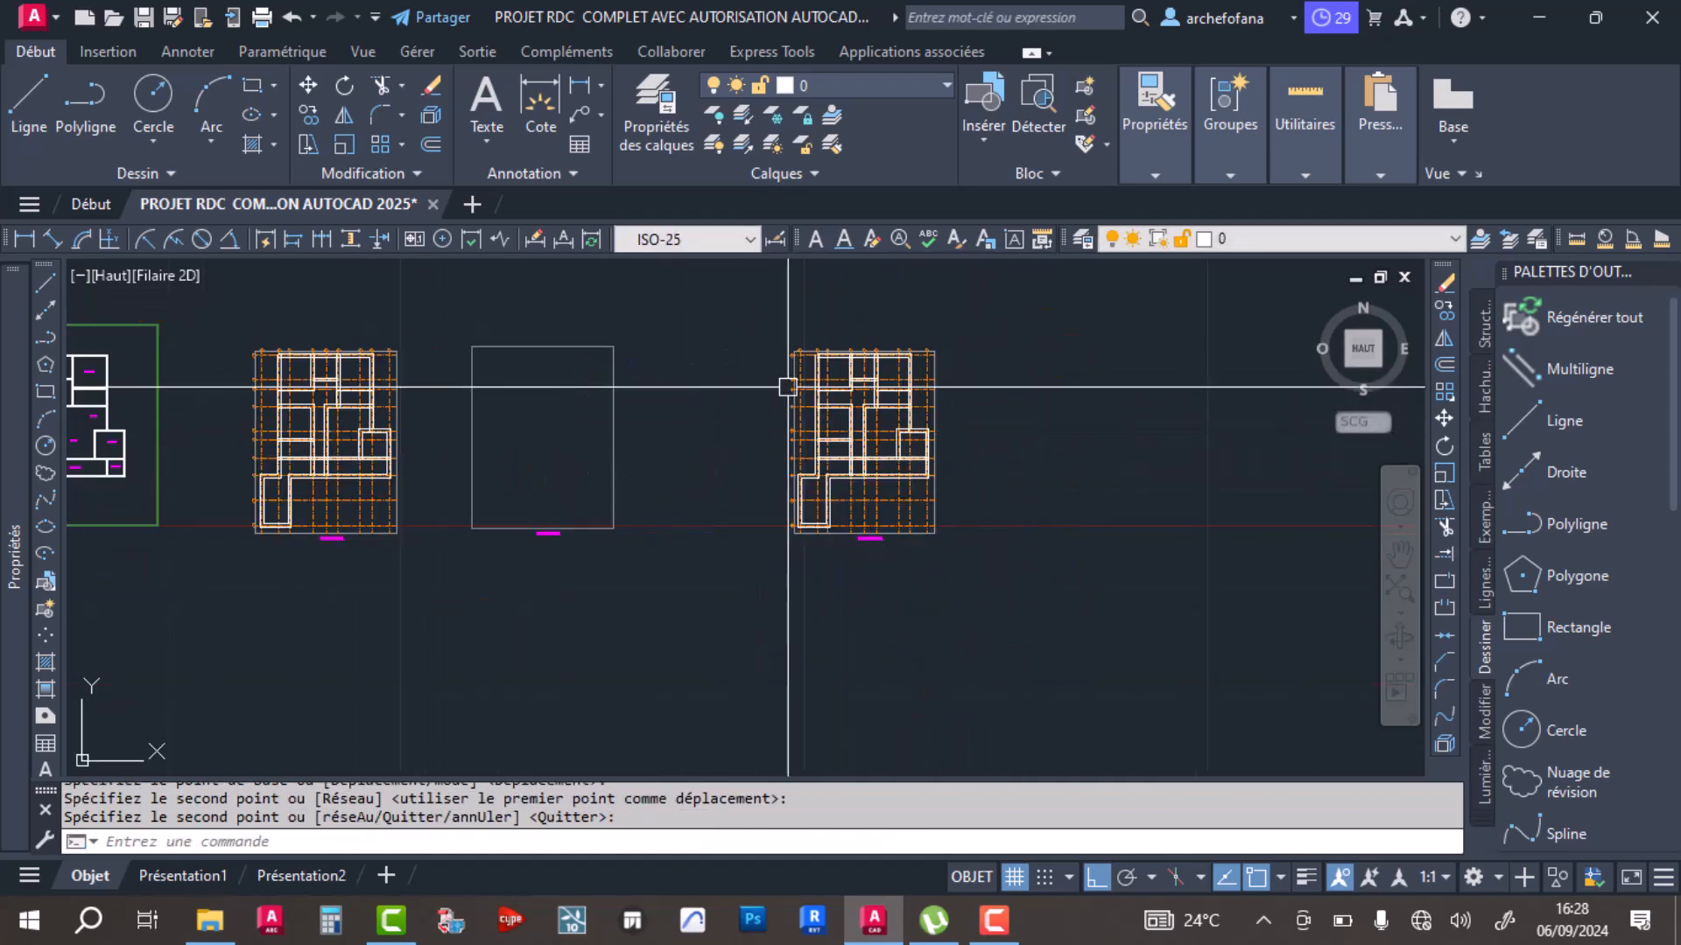
{"action": "left_click", "coordinate": [844, 84]}
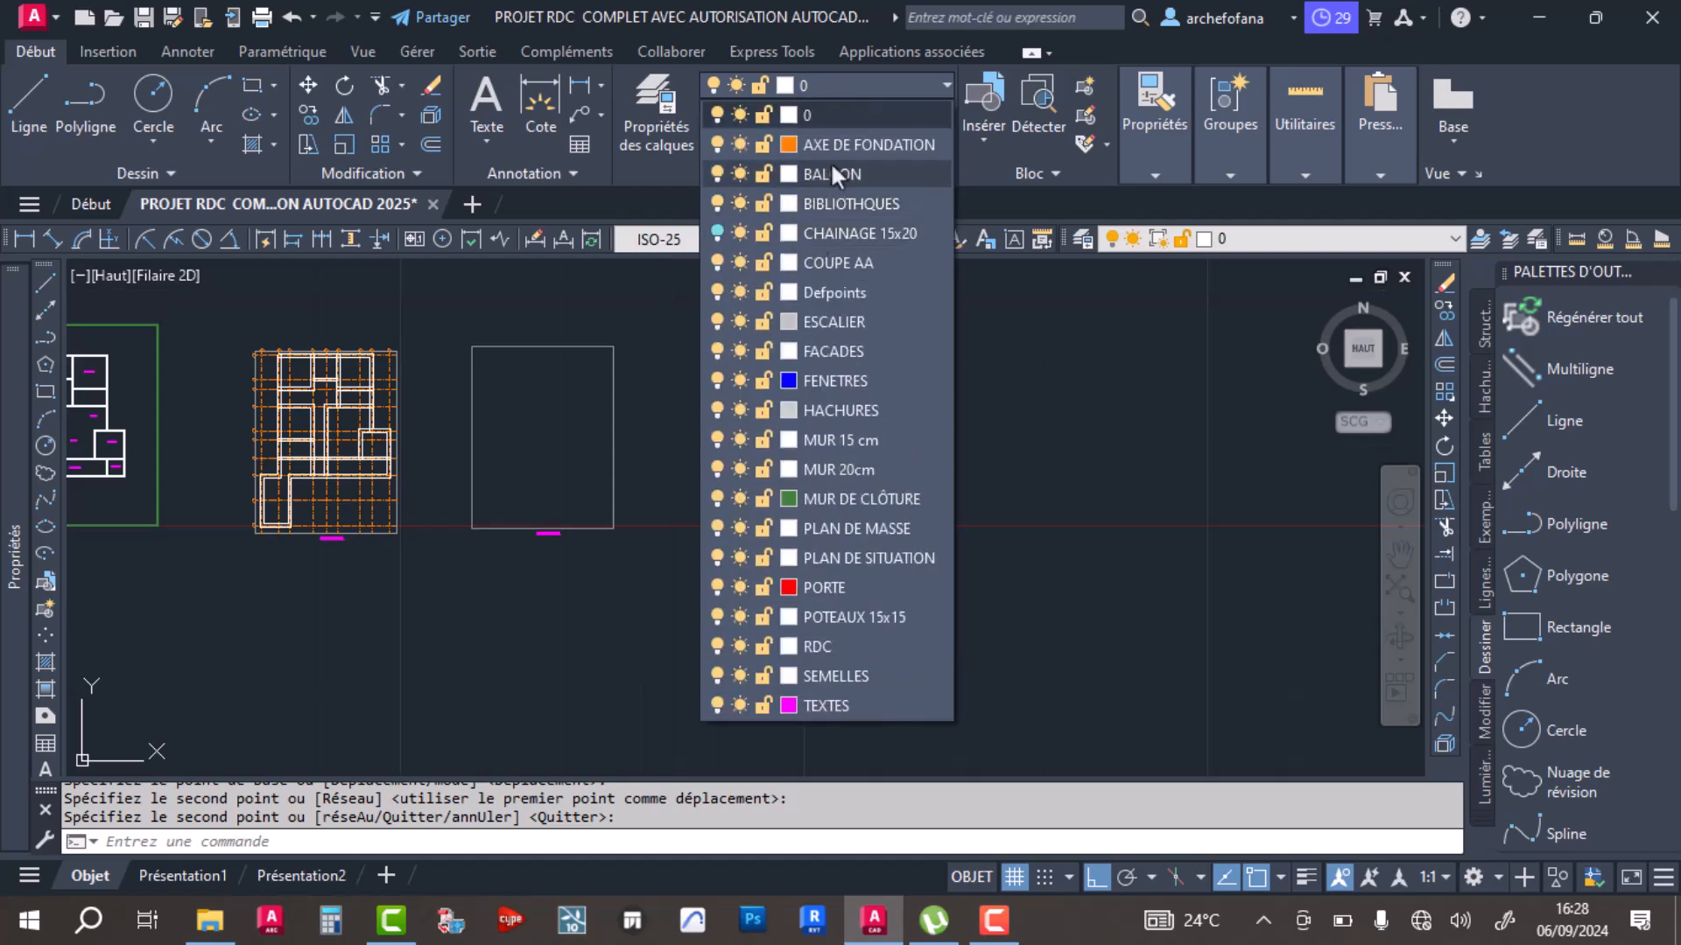
{"action": "left_click", "coordinate": [718, 233]}
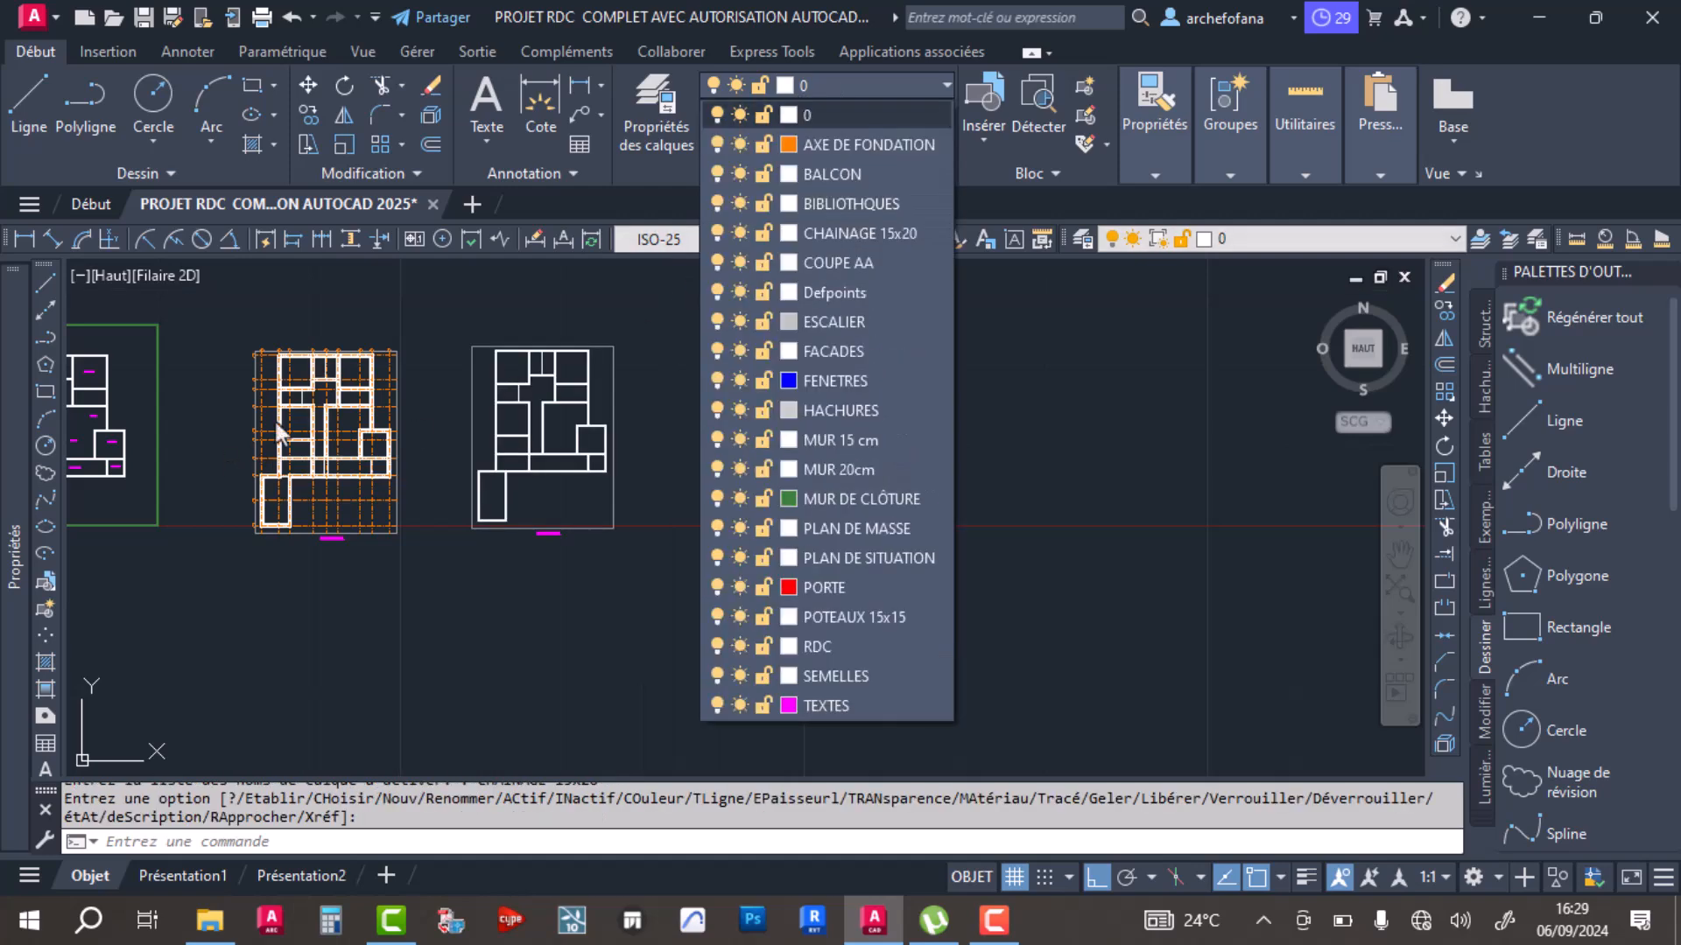
Step: Select the long horizontal multiline near the bottom of the copied plan, plus all multilines similar to it
{"action": "scroll", "coordinate": [236, 382], "scroll_direction": "up", "scroll_amount": 6}
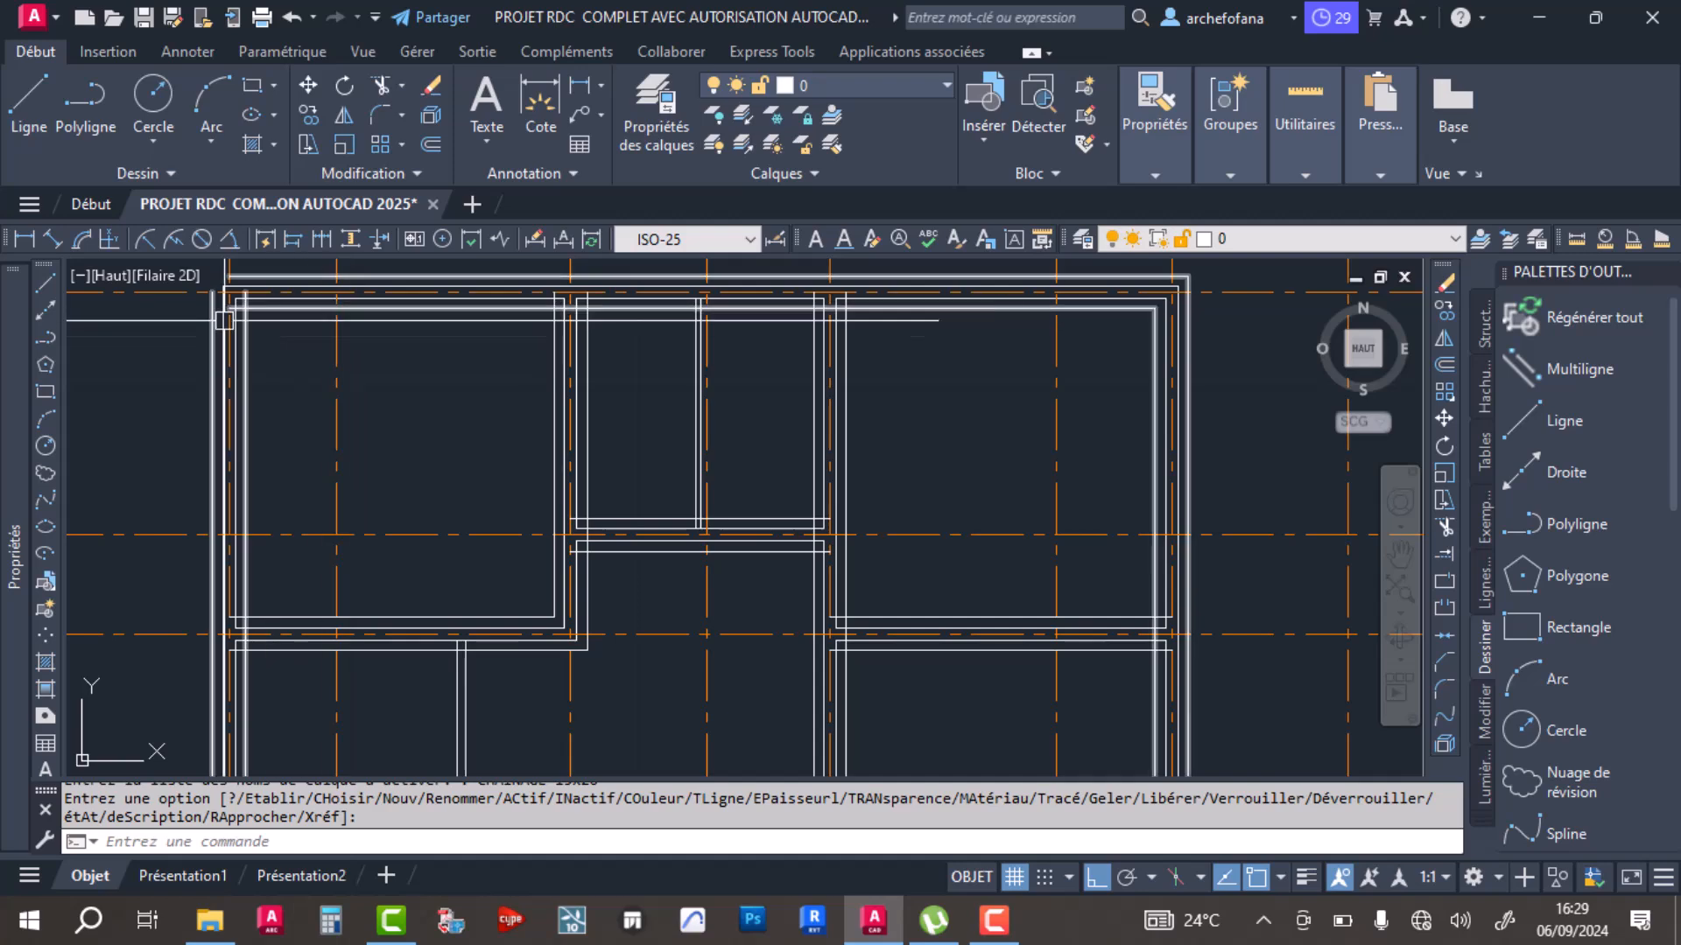
{"action": "scroll", "coordinate": [248, 337], "scroll_direction": "down", "scroll_amount": 7}
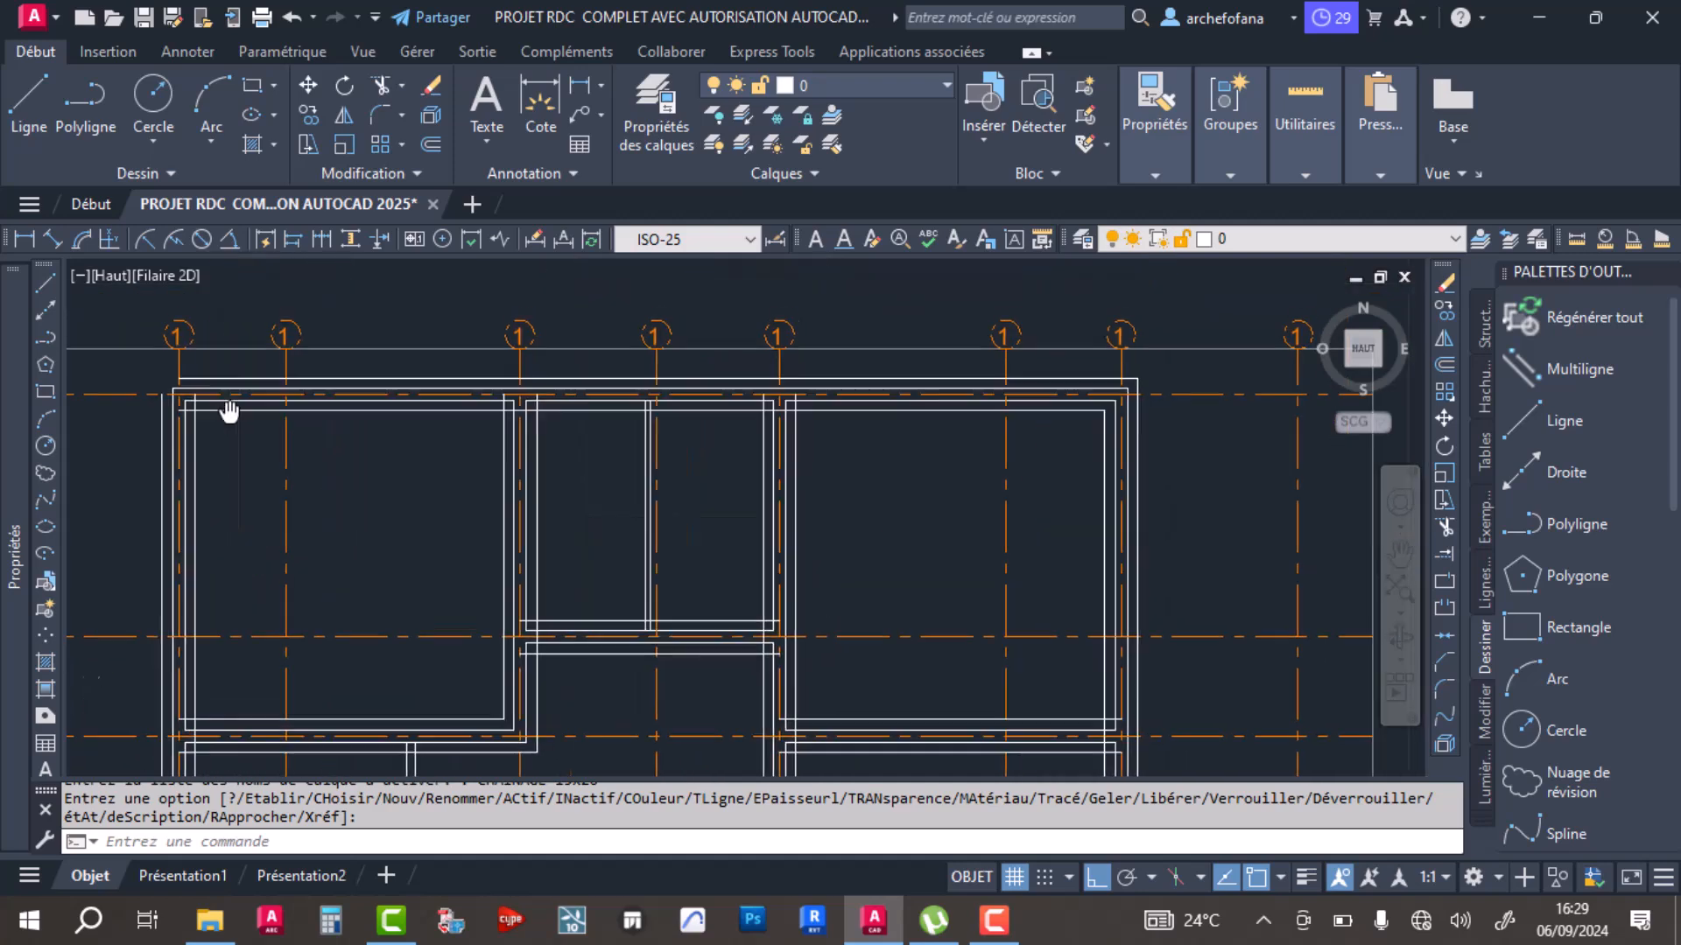
{"action": "scroll", "coordinate": [584, 368], "scroll_direction": "down", "scroll_amount": 2}
{"action": "scroll", "coordinate": [830, 461], "scroll_direction": "up", "scroll_amount": 8}
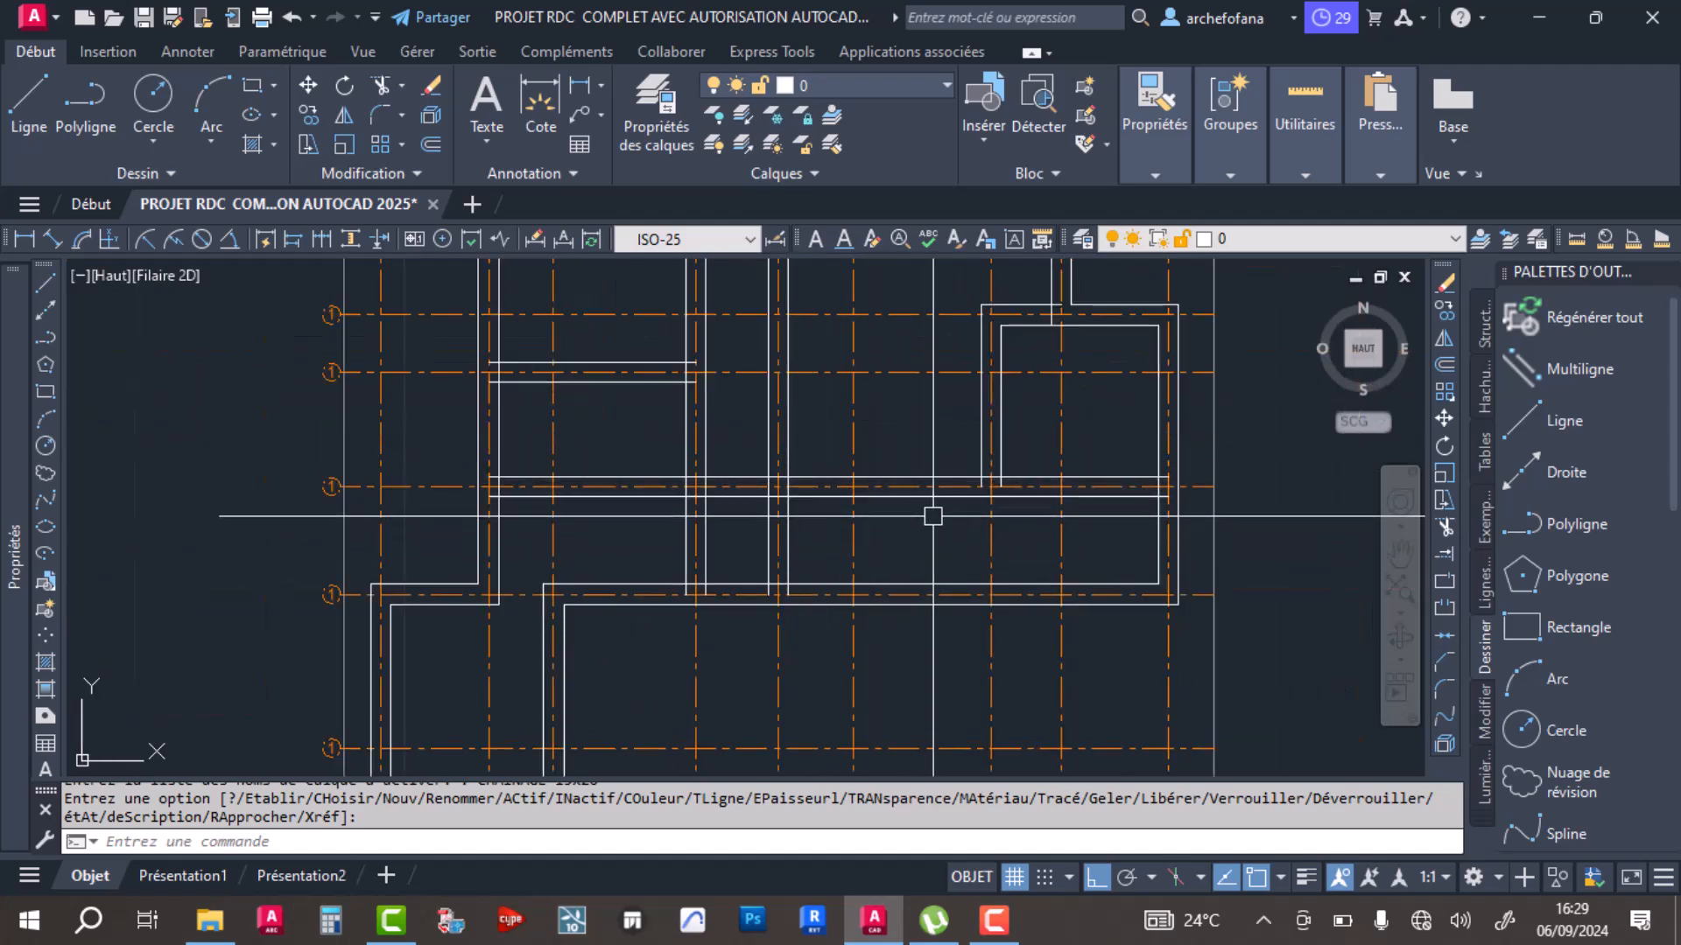
{"action": "scroll", "coordinate": [954, 490], "scroll_direction": "up", "scroll_amount": 2}
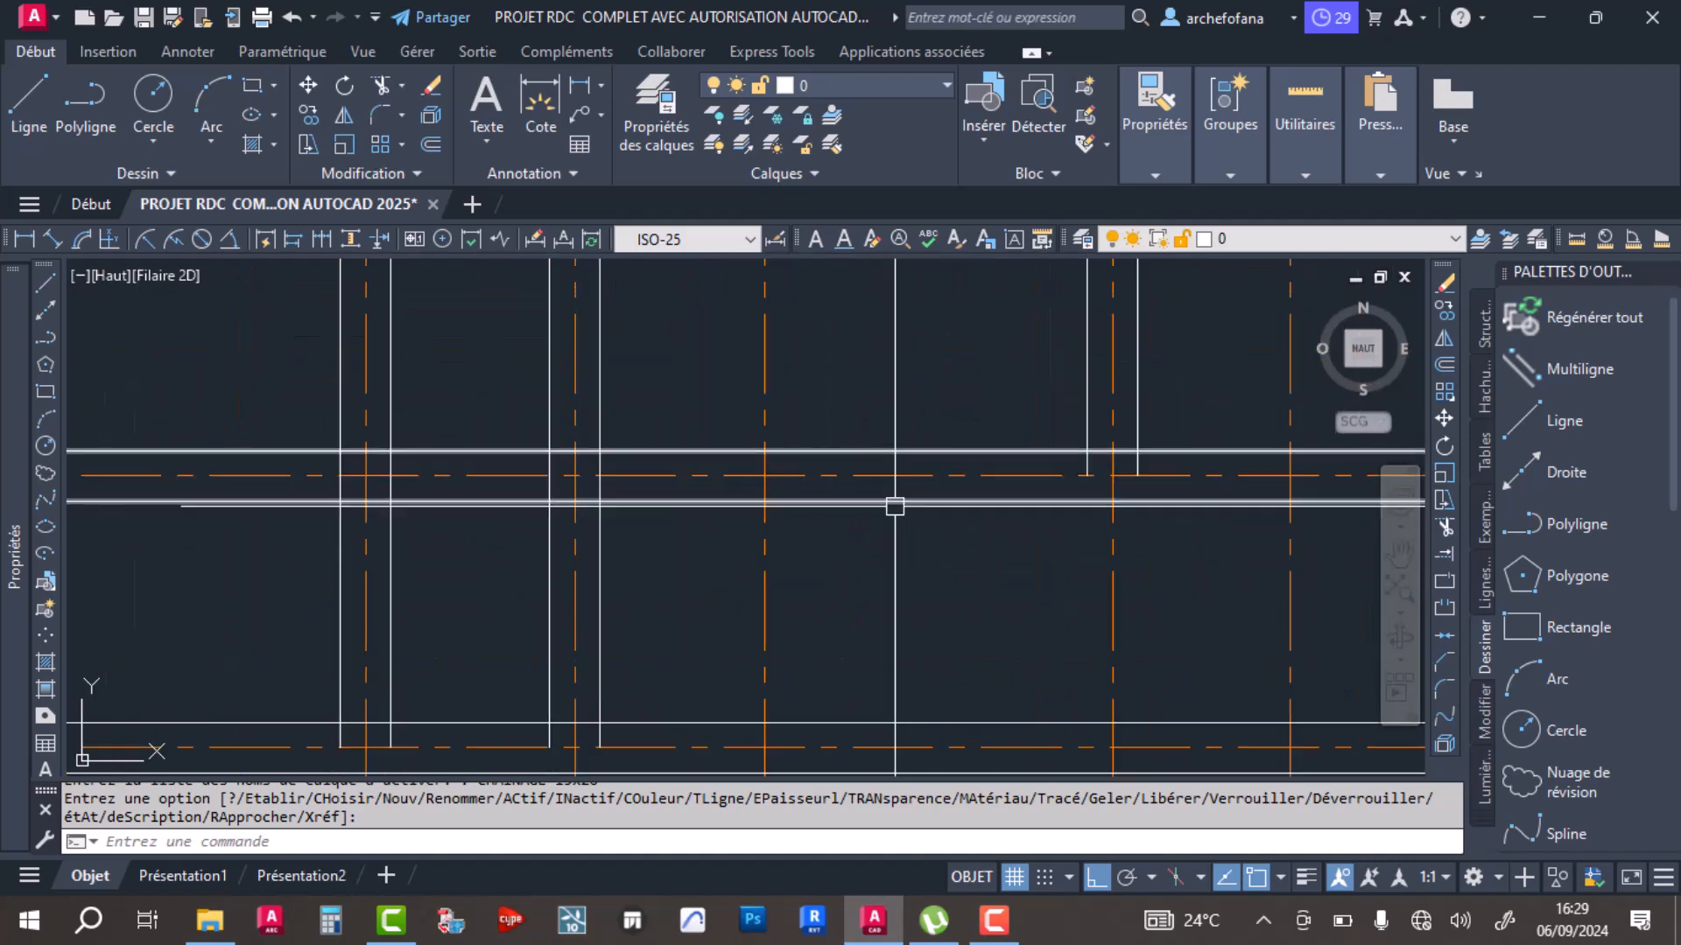
{"action": "key", "text": "Escape"}
{"action": "left_click", "coordinate": [848, 502]}
{"action": "scroll", "coordinate": [846, 516], "scroll_direction": "down", "scroll_amount": 4}
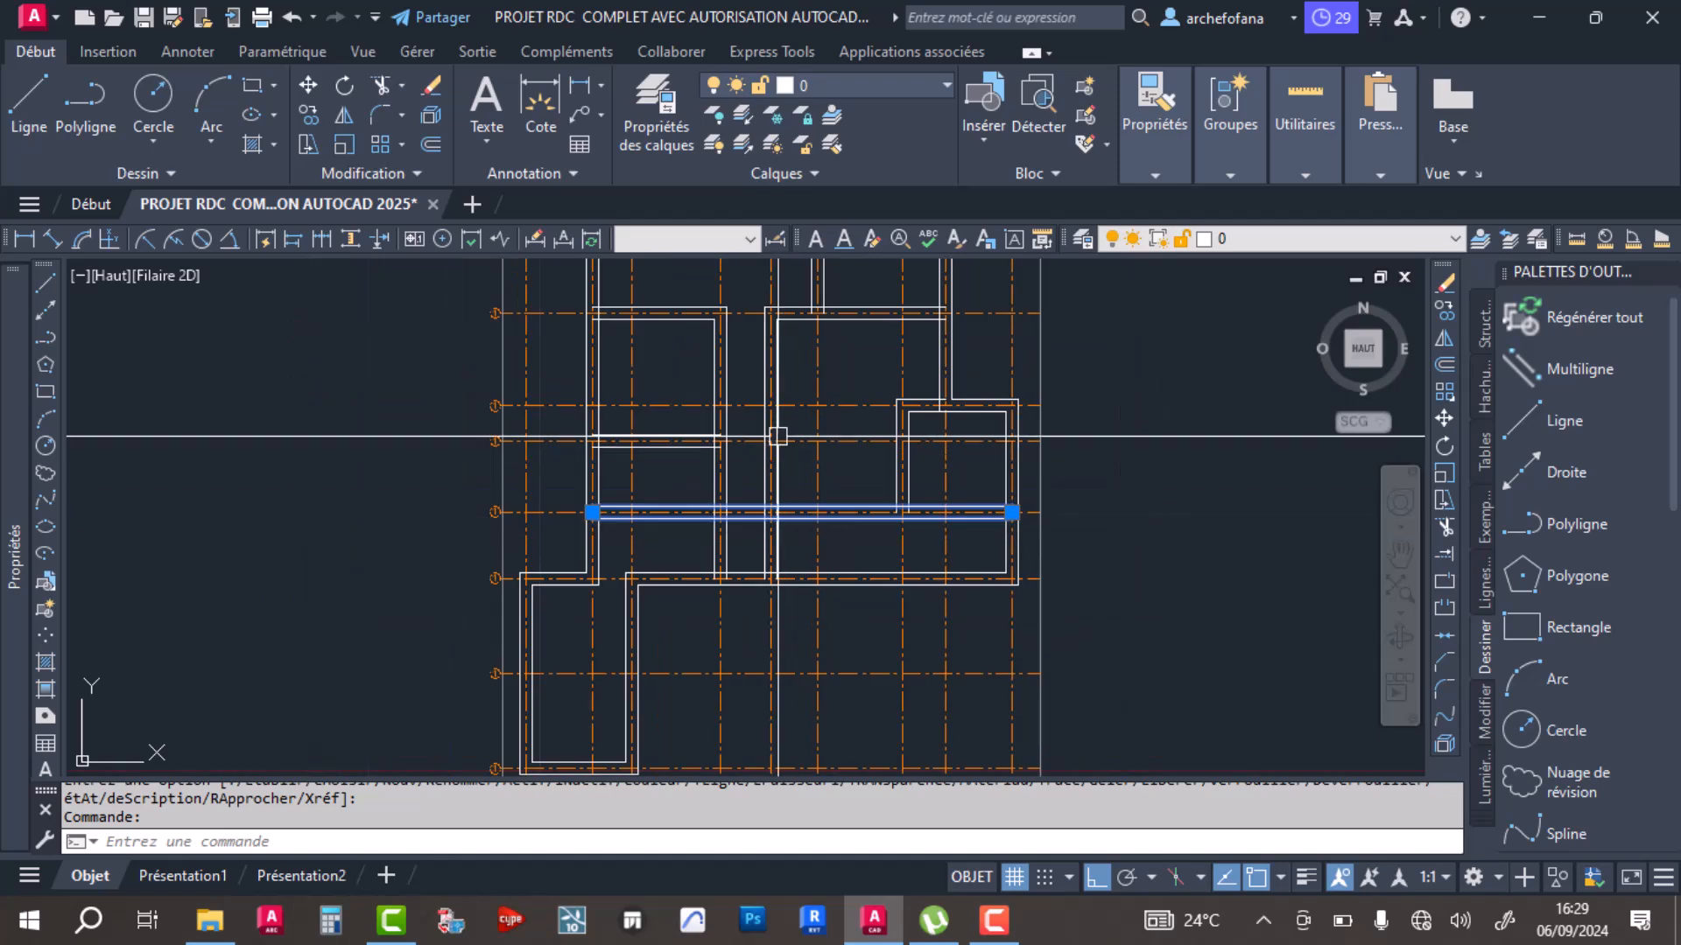
{"action": "right_click", "coordinate": [801, 361]}
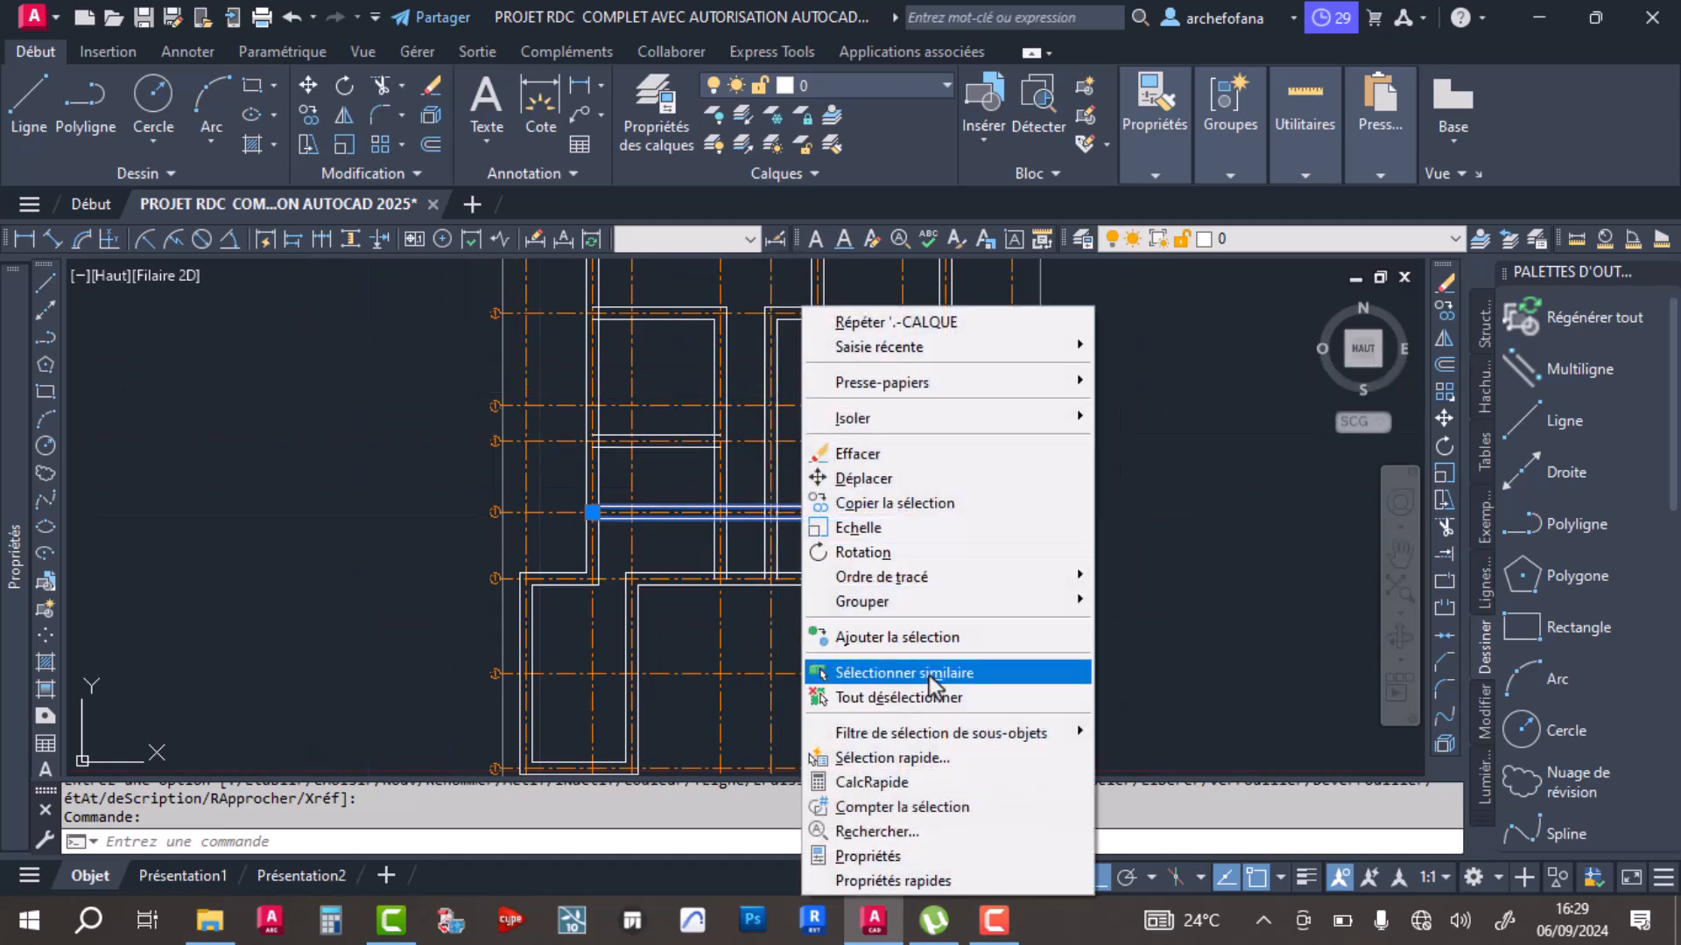
{"action": "left_click", "coordinate": [928, 672]}
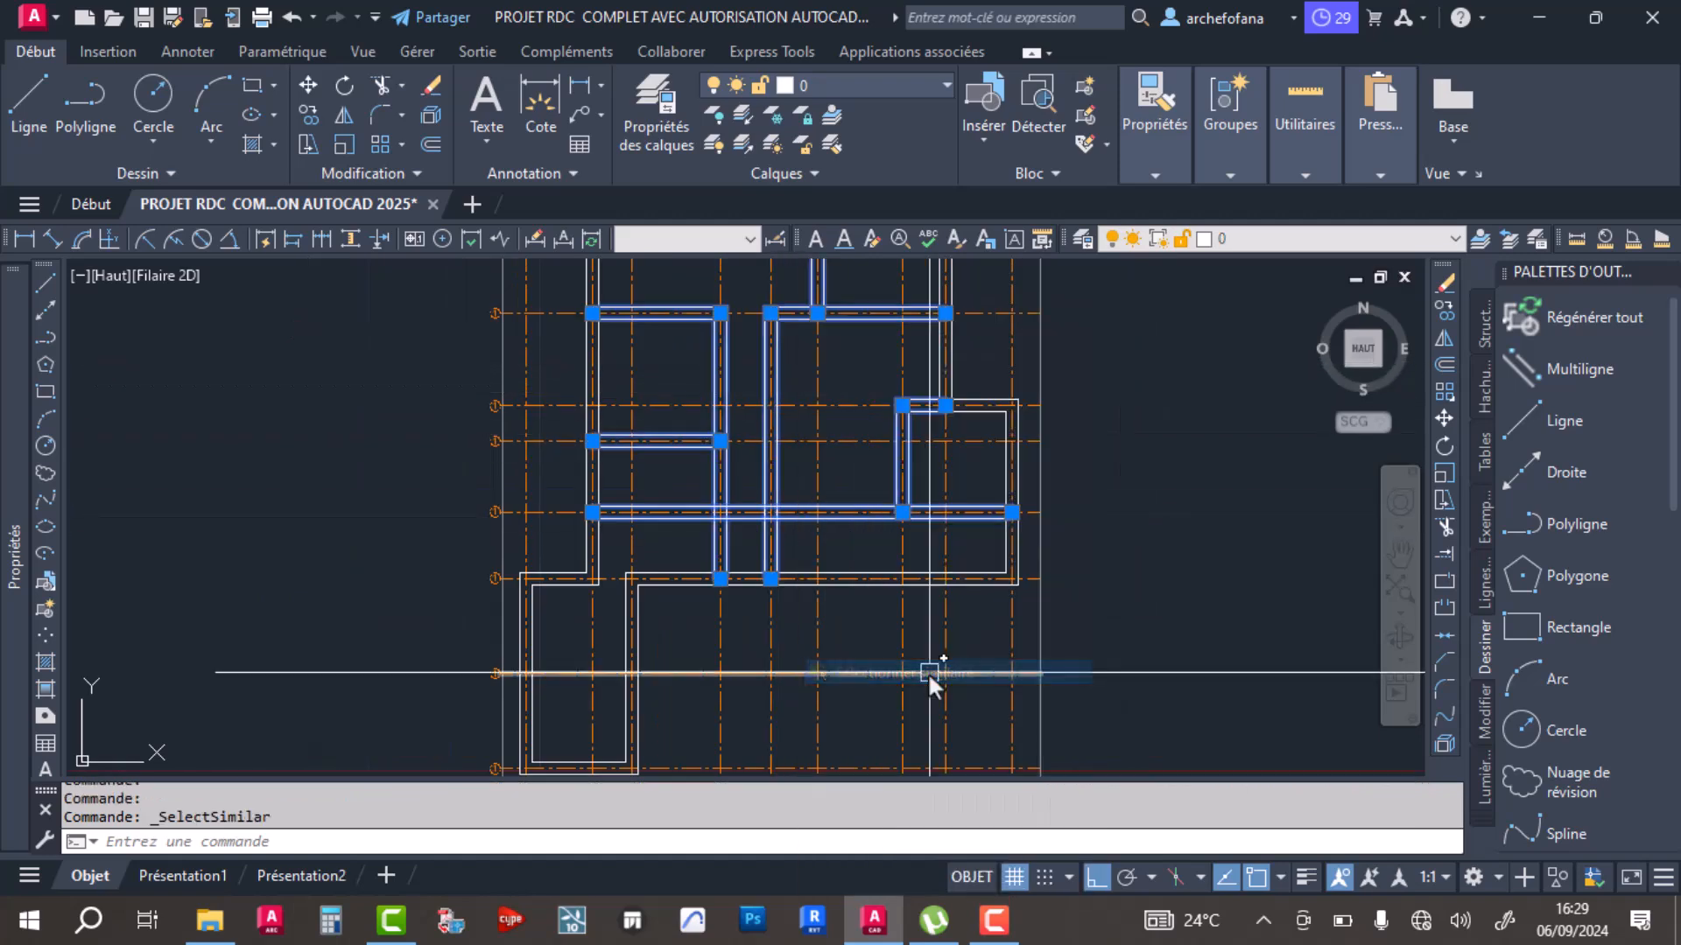
Step: Add the outer-wall multilines of the copied plan to the selection
{"action": "scroll", "coordinate": [901, 631], "scroll_direction": "down", "scroll_amount": 4}
{"action": "scroll", "coordinate": [791, 628], "scroll_direction": "up", "scroll_amount": 4}
{"action": "scroll", "coordinate": [791, 629], "scroll_direction": "up", "scroll_amount": 3}
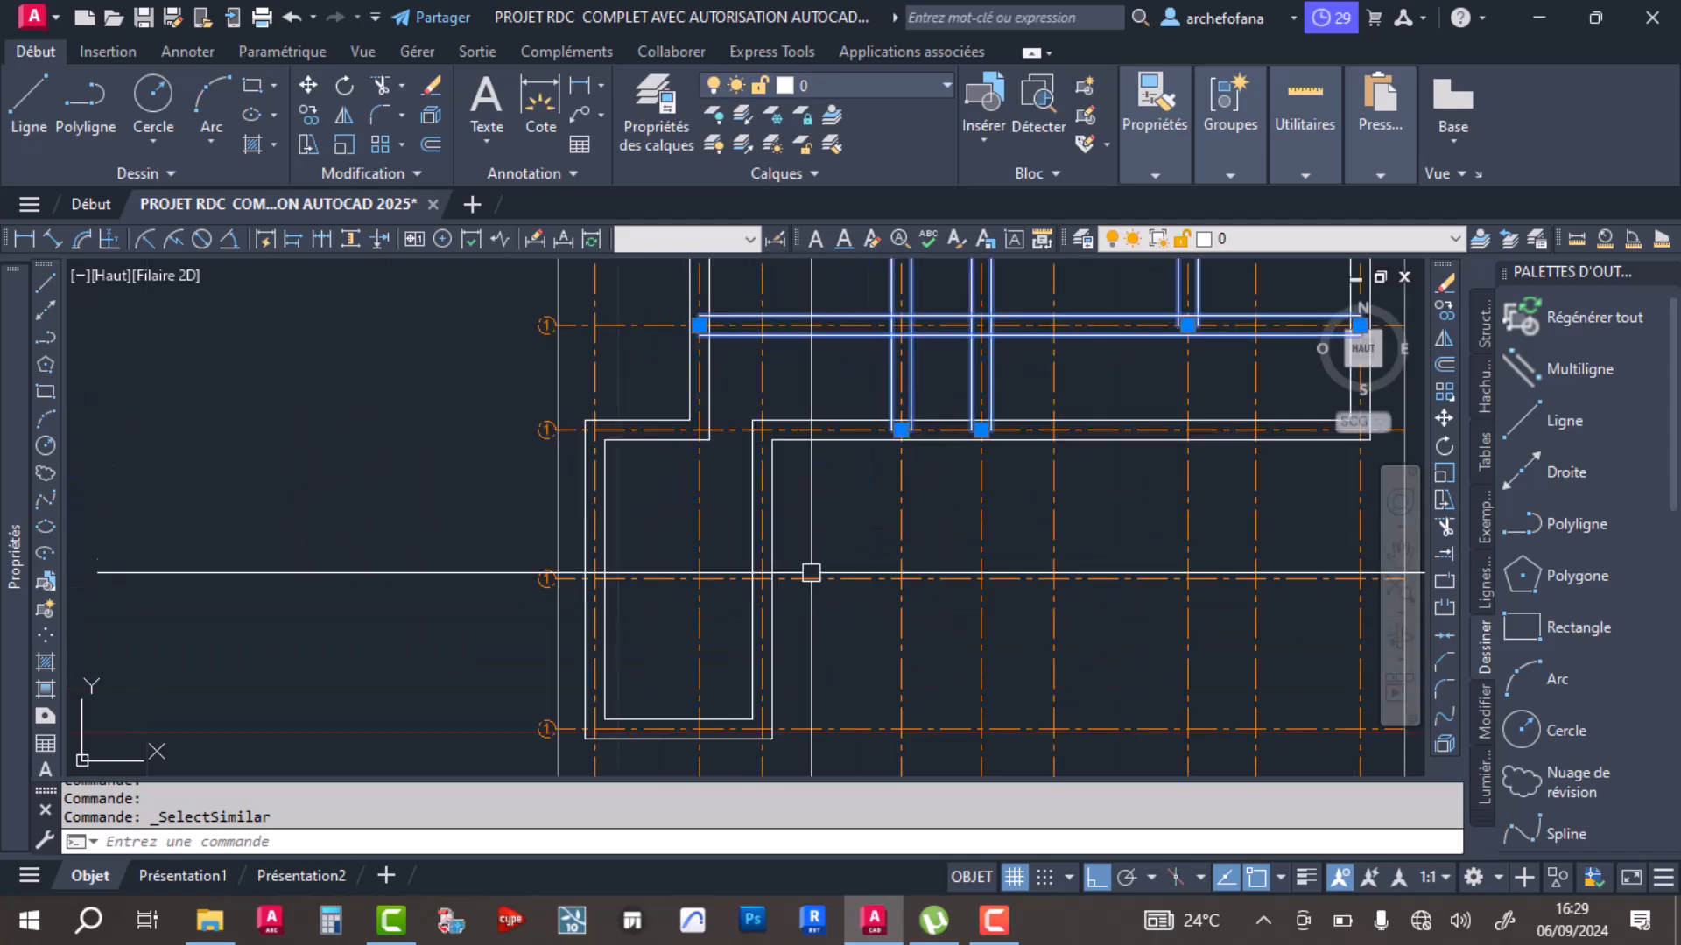
{"action": "scroll", "coordinate": [811, 529], "scroll_direction": "down", "scroll_amount": 5}
{"action": "scroll", "coordinate": [806, 523], "scroll_direction": "down", "scroll_amount": 3}
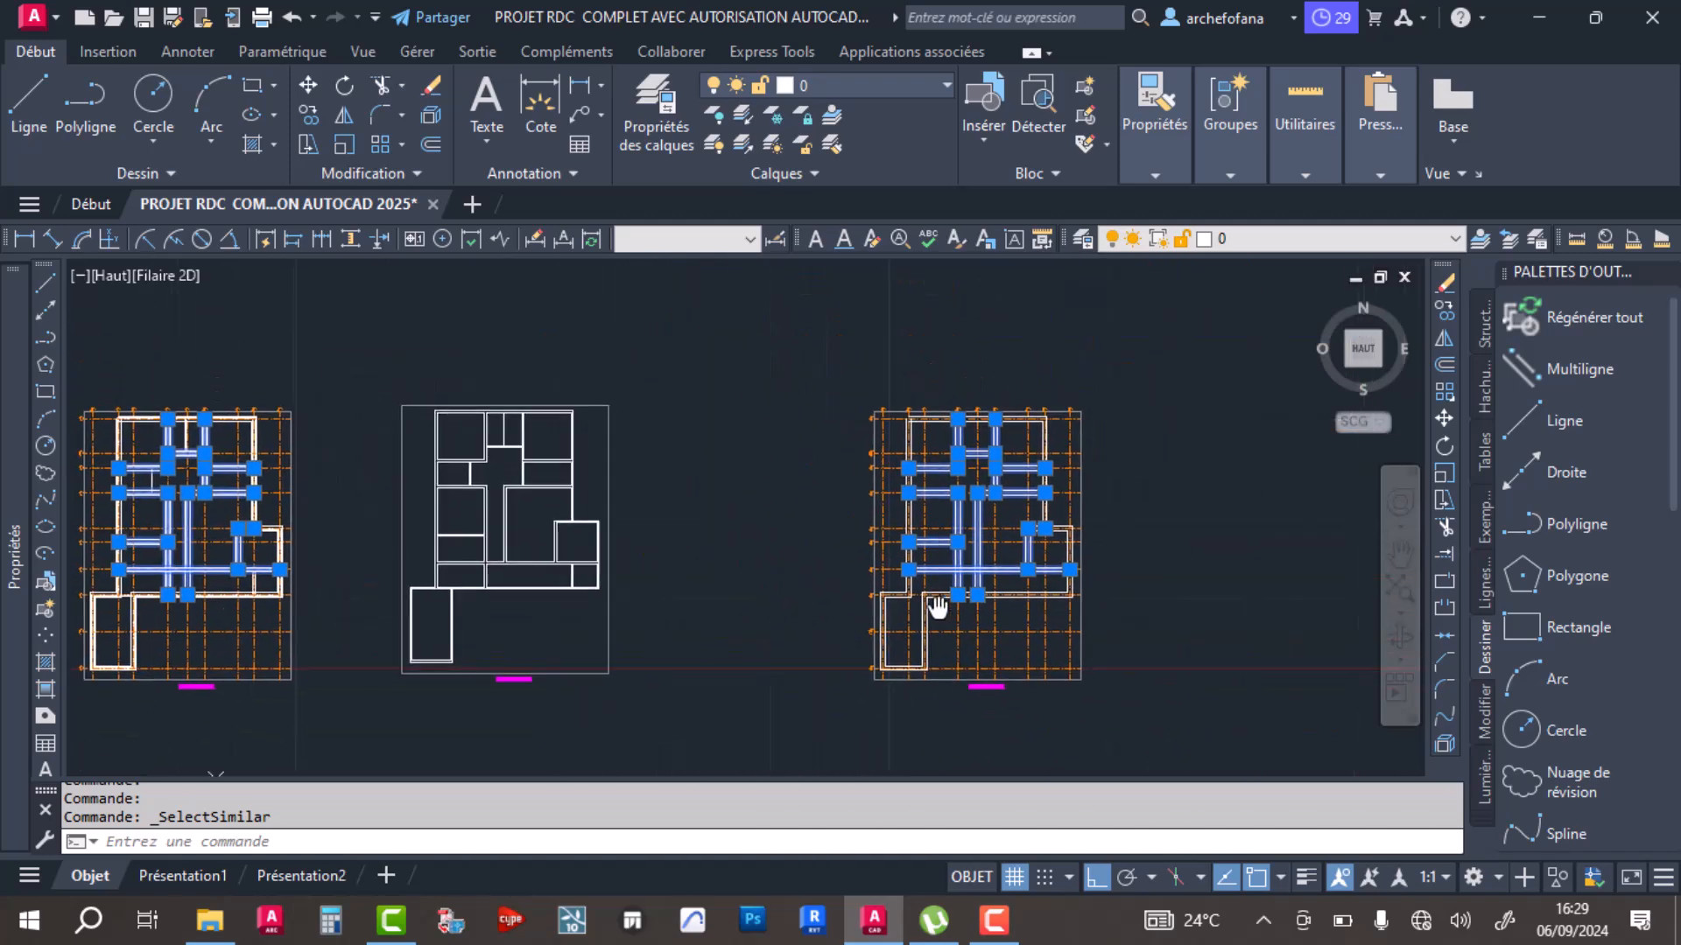
{"action": "scroll", "coordinate": [361, 432], "scroll_direction": "up", "scroll_amount": 7}
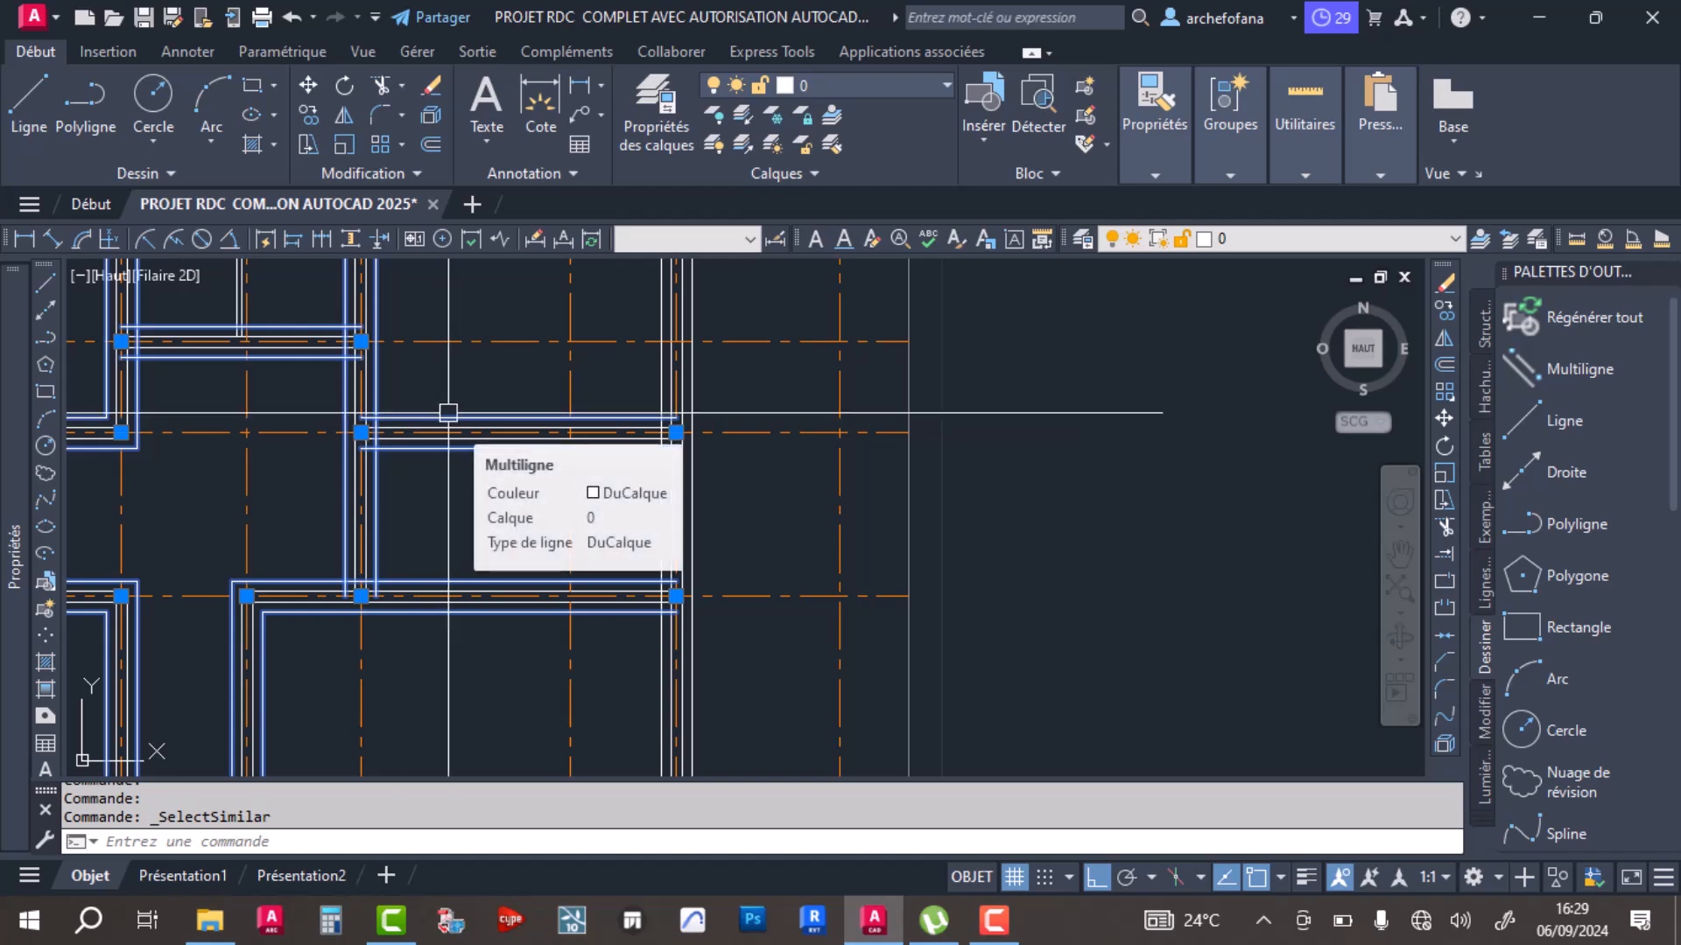
{"action": "scroll", "coordinate": [448, 412], "scroll_direction": "down", "scroll_amount": 5}
{"action": "middle_click_drag", "start_coordinate": [1059, 451], "coordinate": [665, 458]}
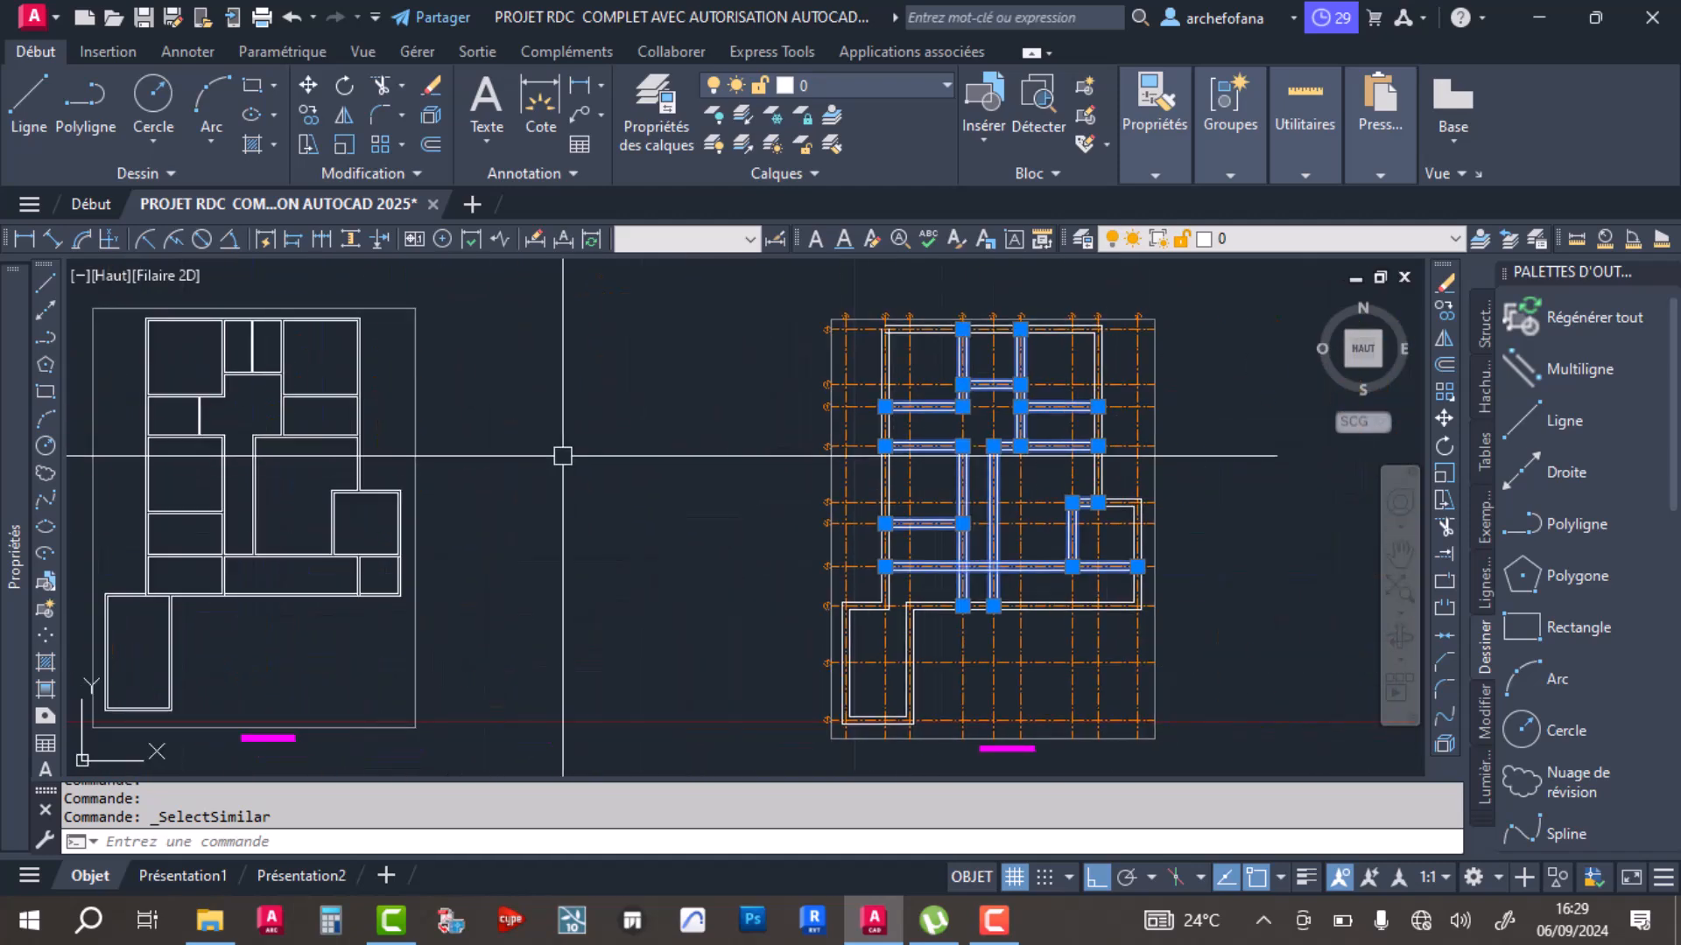
{"action": "scroll", "coordinate": [833, 443], "scroll_direction": "up", "scroll_amount": 5}
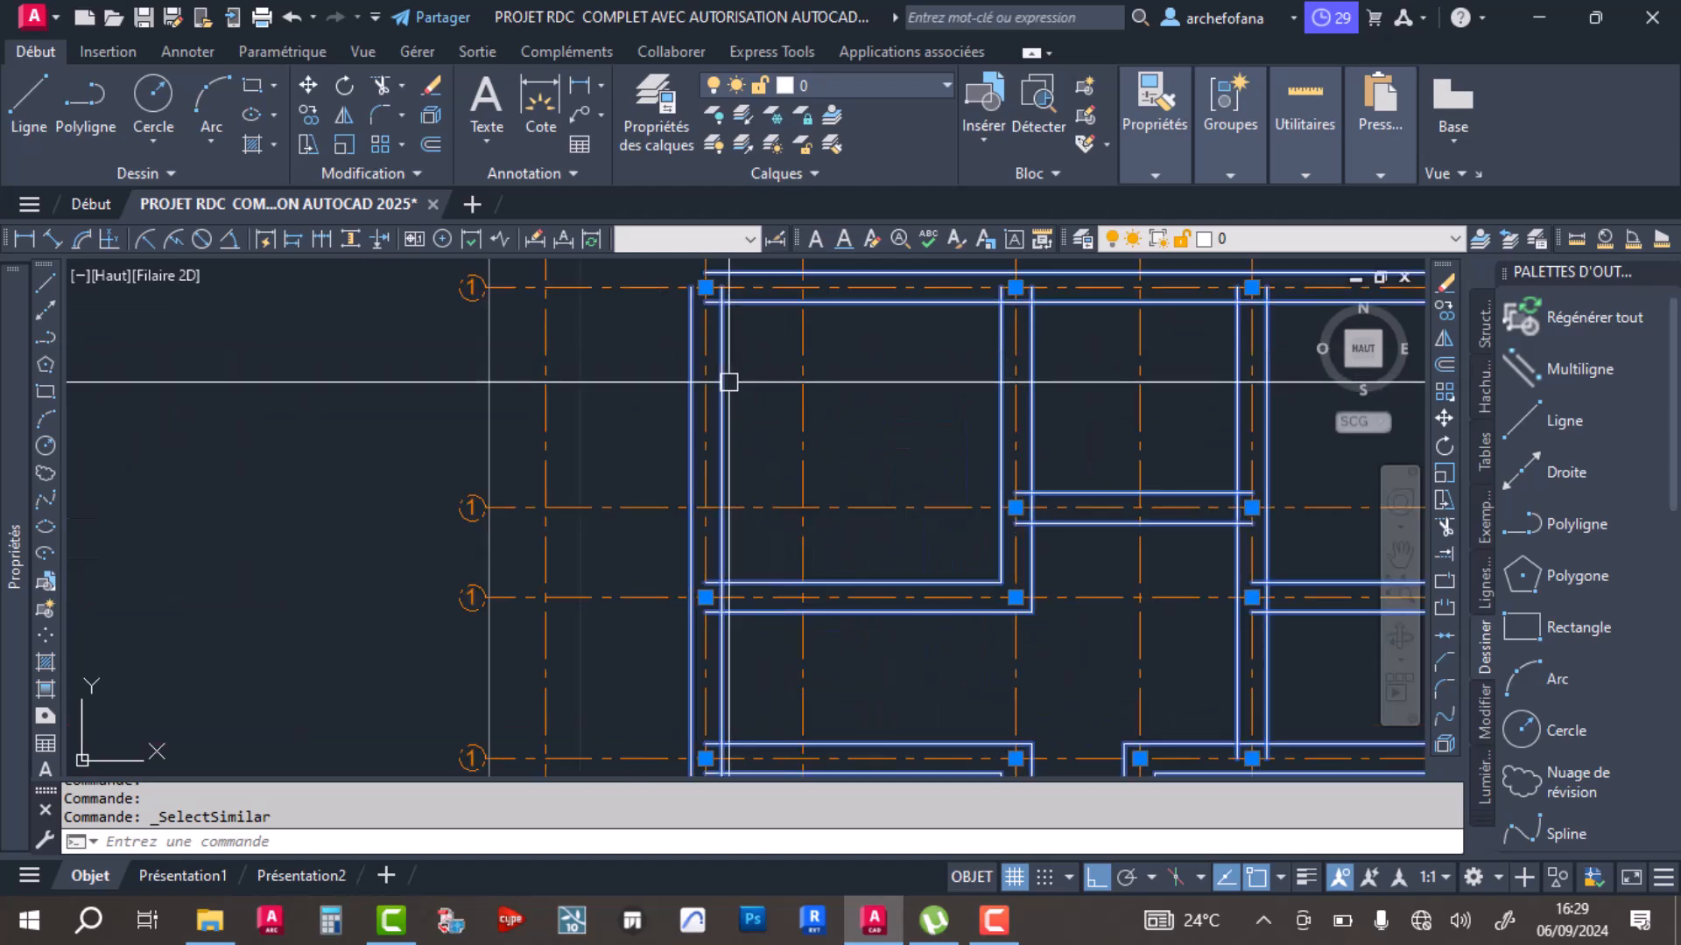
{"action": "scroll", "coordinate": [740, 378], "scroll_direction": "down", "scroll_amount": 5}
Step: Remove the original gridded plan's upper multilines and its lower-left room multiline from the selection, keeping the copied plan's multilines selected
{"action": "middle_click_drag", "start_coordinate": [754, 535], "coordinate": [1088, 529]}
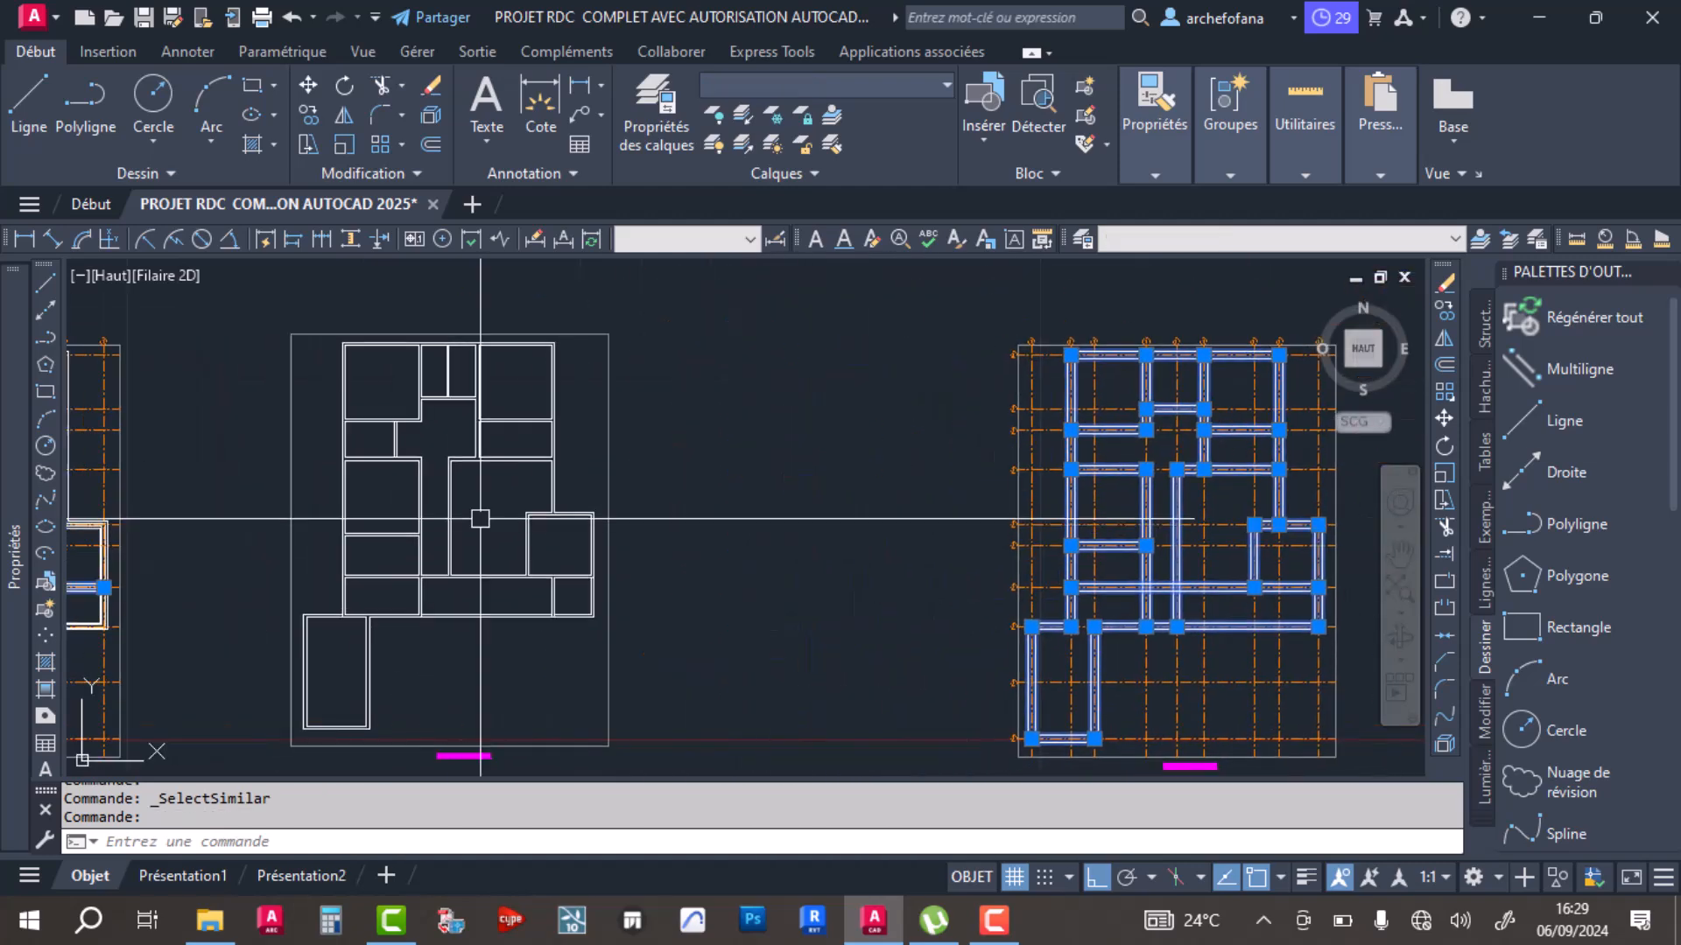
{"action": "middle_click_drag", "start_coordinate": [627, 529], "coordinate": [1096, 510]}
{"action": "scroll", "coordinate": [473, 394], "scroll_direction": "up", "scroll_amount": 5}
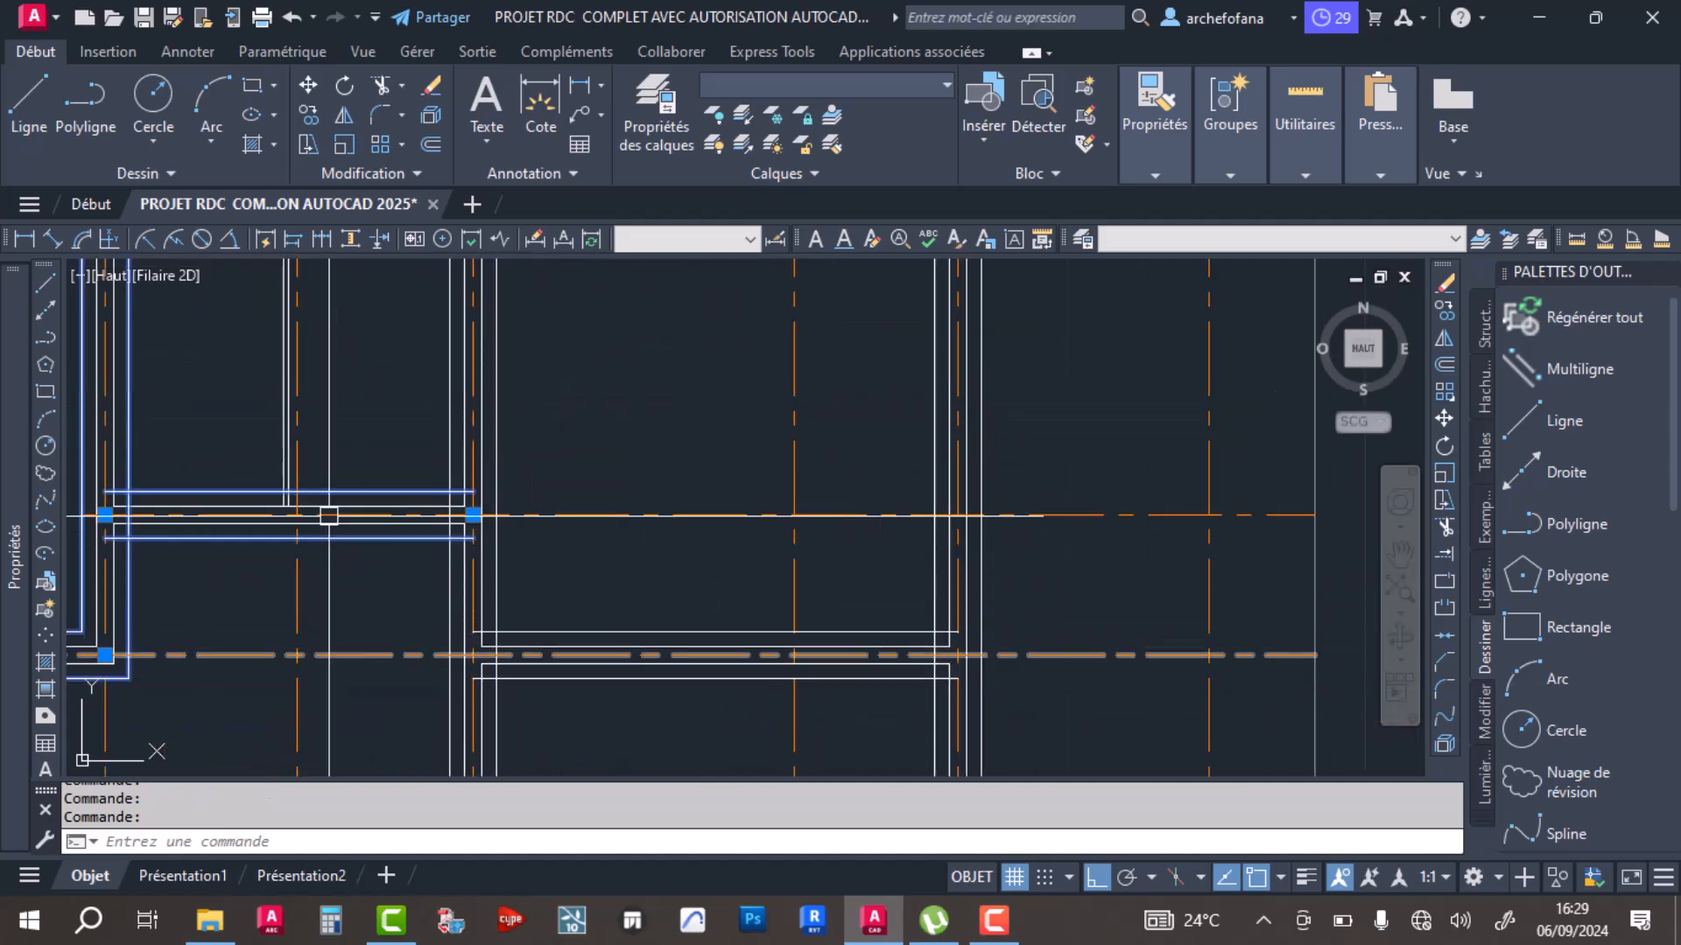
{"action": "middle_click_drag", "start_coordinate": [486, 517], "coordinate": [831, 543]}
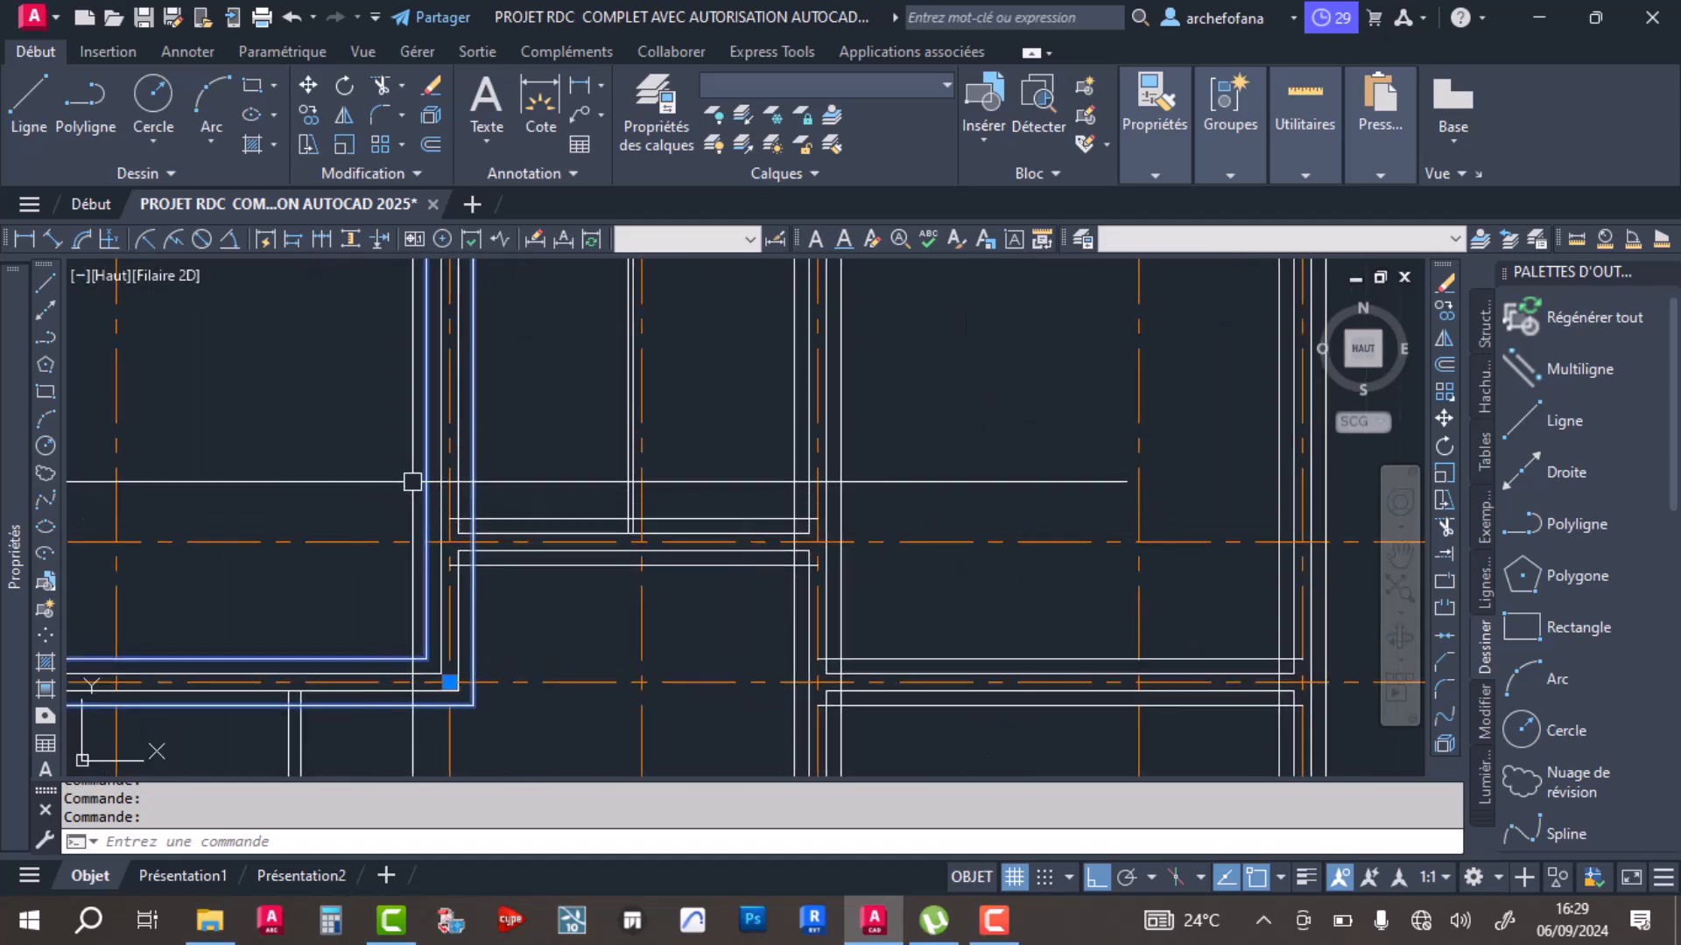
{"action": "scroll", "coordinate": [490, 496], "scroll_direction": "down", "scroll_amount": 5}
{"action": "scroll", "coordinate": [507, 543], "scroll_direction": "up", "scroll_amount": 5}
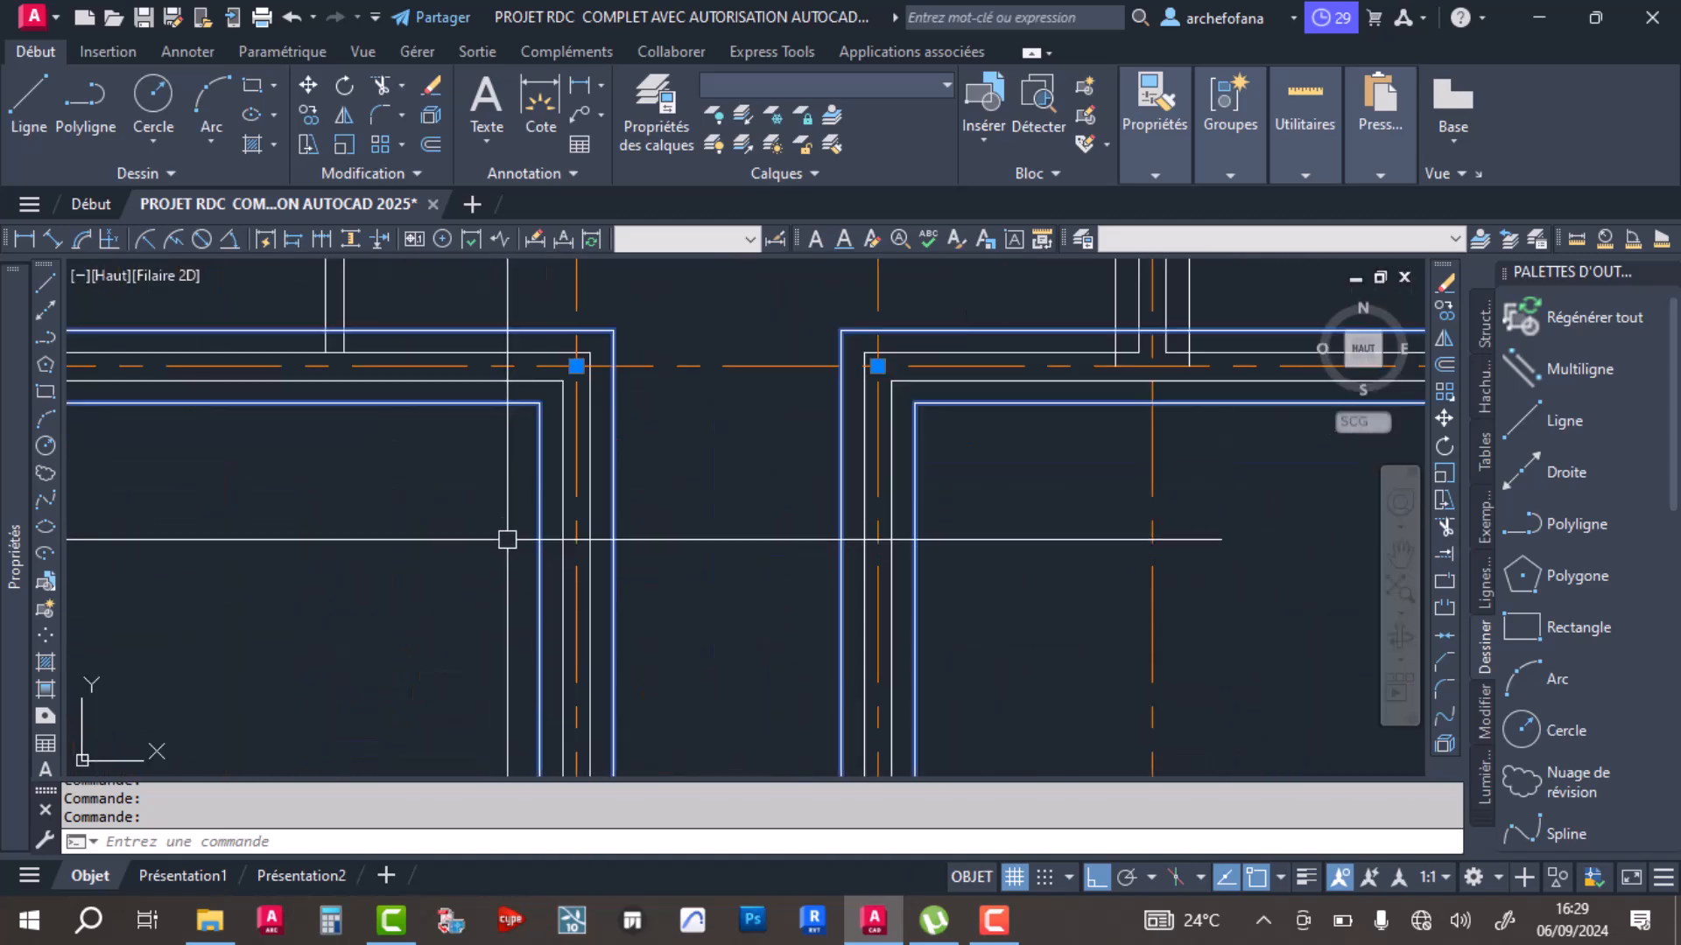
{"action": "left_click", "coordinate": [470, 401], "text": "shift"}
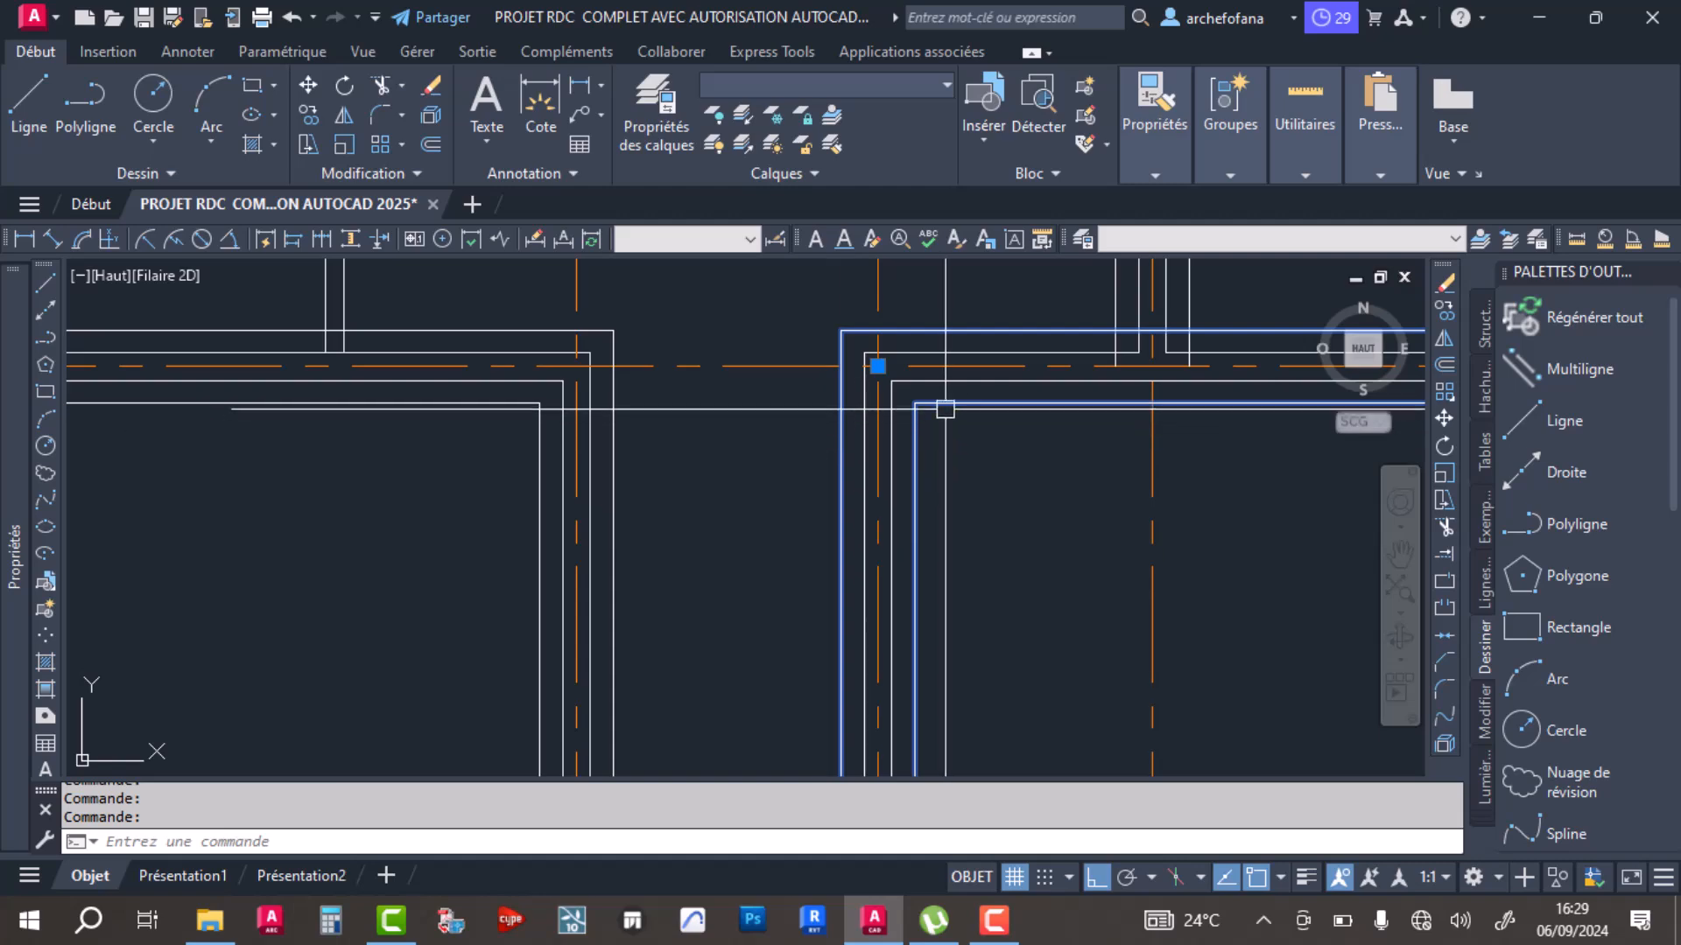
Step: Deselect the original plan's remaining multilines, including the short left partition, the small right-hand room and the long horizontal wall
{"action": "scroll", "coordinate": [904, 406], "scroll_direction": "down", "scroll_amount": 5}
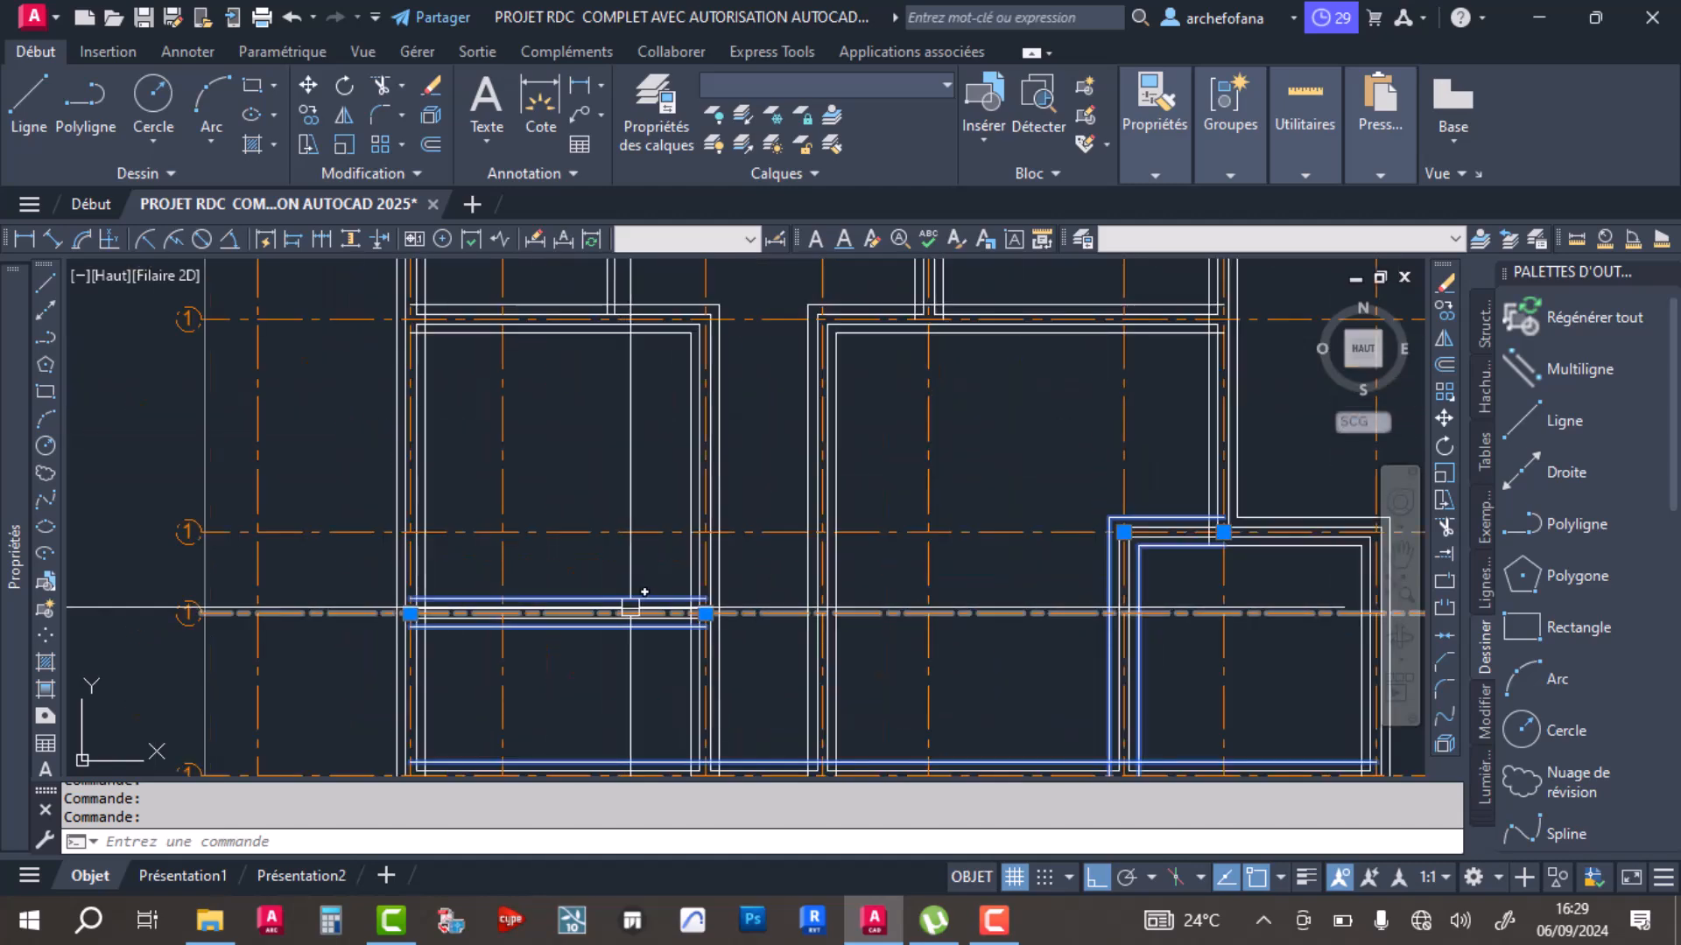
{"action": "scroll", "coordinate": [631, 607], "scroll_direction": "up", "scroll_amount": 5}
{"action": "scroll", "coordinate": [649, 570], "scroll_direction": "down", "scroll_amount": 5}
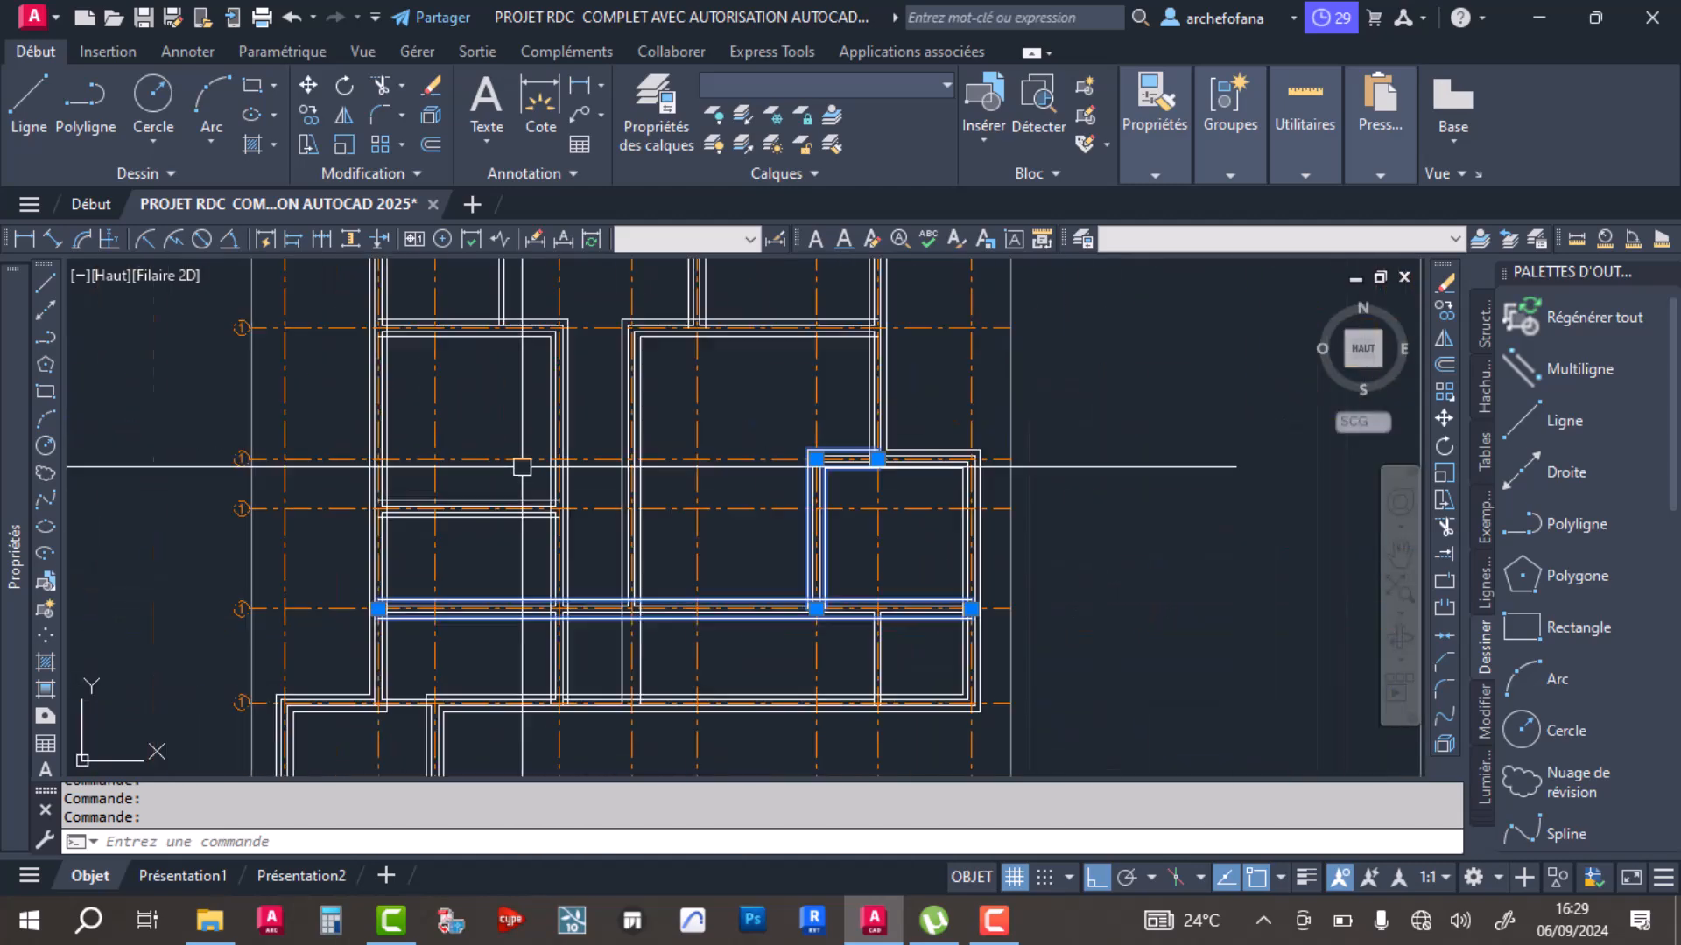
{"action": "scroll", "coordinate": [821, 525], "scroll_direction": "up", "scroll_amount": 5}
{"action": "key", "text": "Escape"}
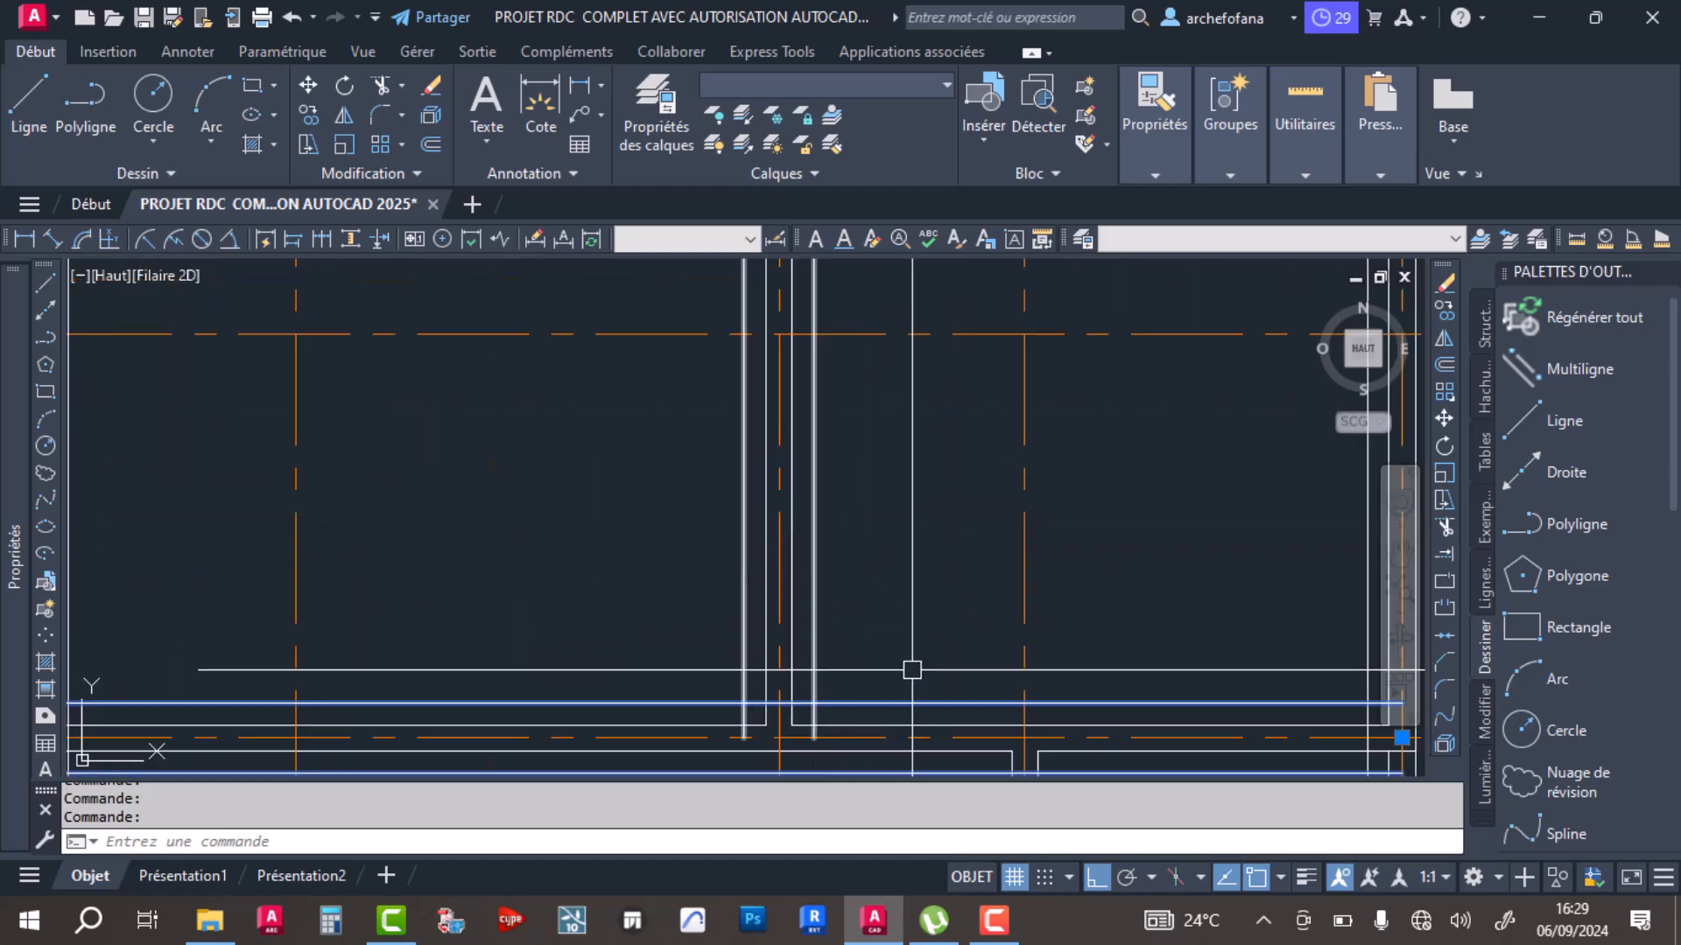
{"action": "scroll", "coordinate": [904, 698], "scroll_direction": "down", "scroll_amount": 5}
{"action": "scroll", "coordinate": [582, 576], "scroll_direction": "down", "scroll_amount": 5}
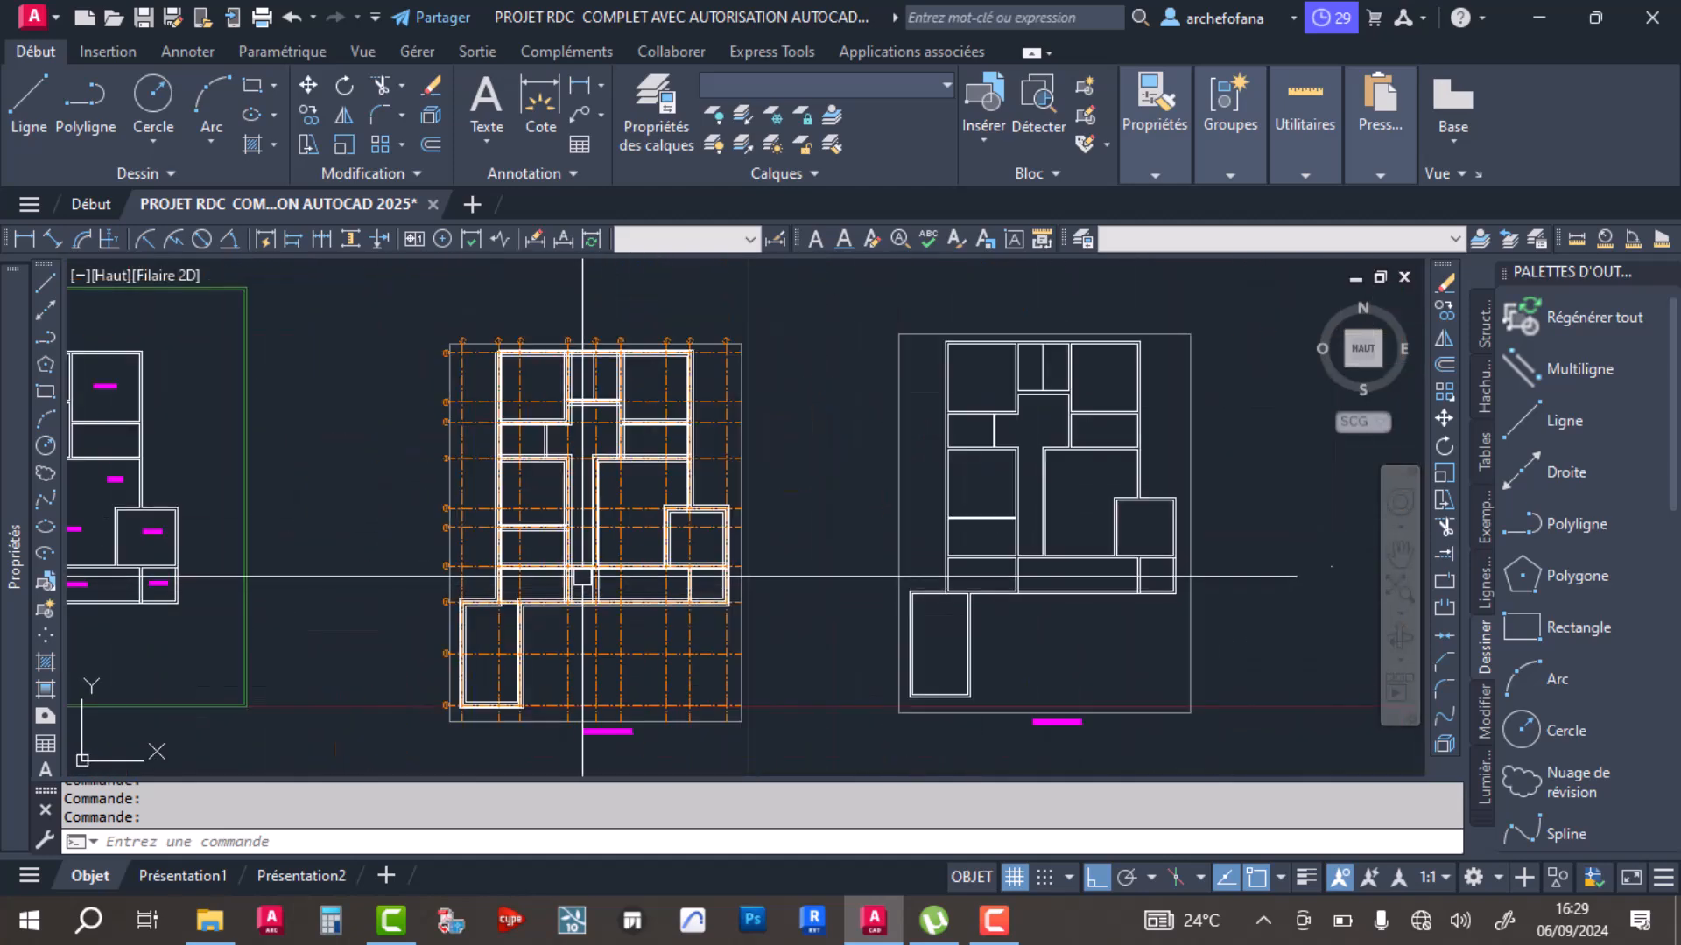
Step: Explode the selected wide multilines of the copied gridded plan into separate lines
{"action": "middle_click_drag", "start_coordinate": [1096, 572], "coordinate": [786, 570]}
{"action": "middle_click_drag", "start_coordinate": [1049, 535], "coordinate": [544, 560]}
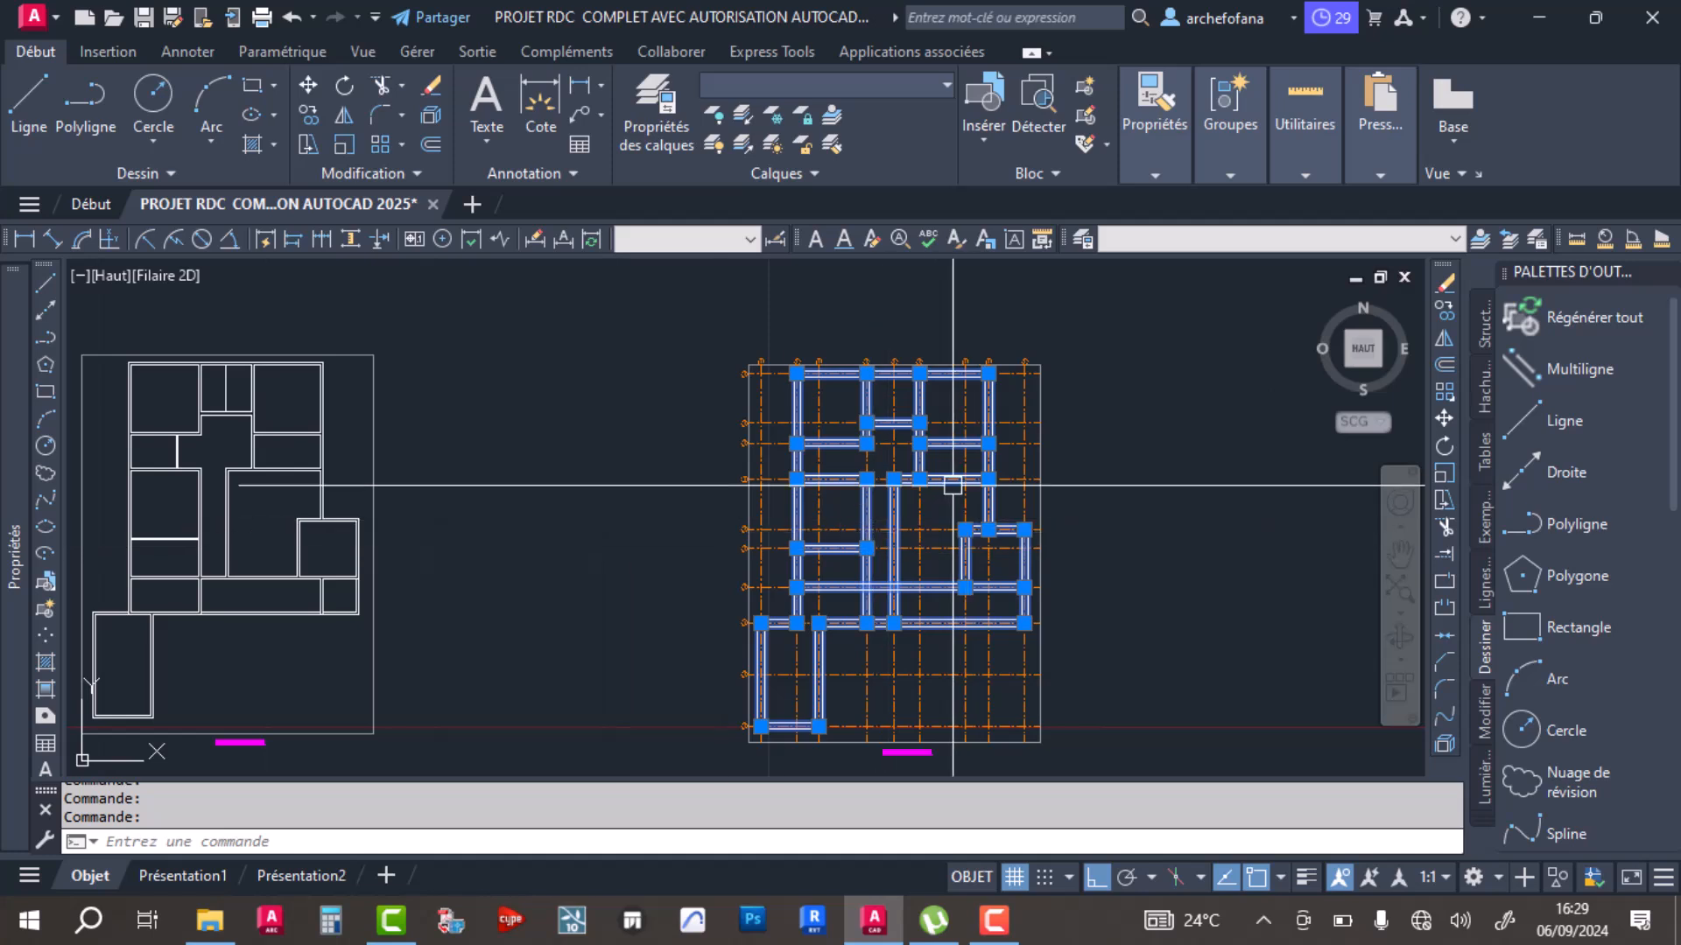
{"action": "left_click", "coordinate": [425, 113]}
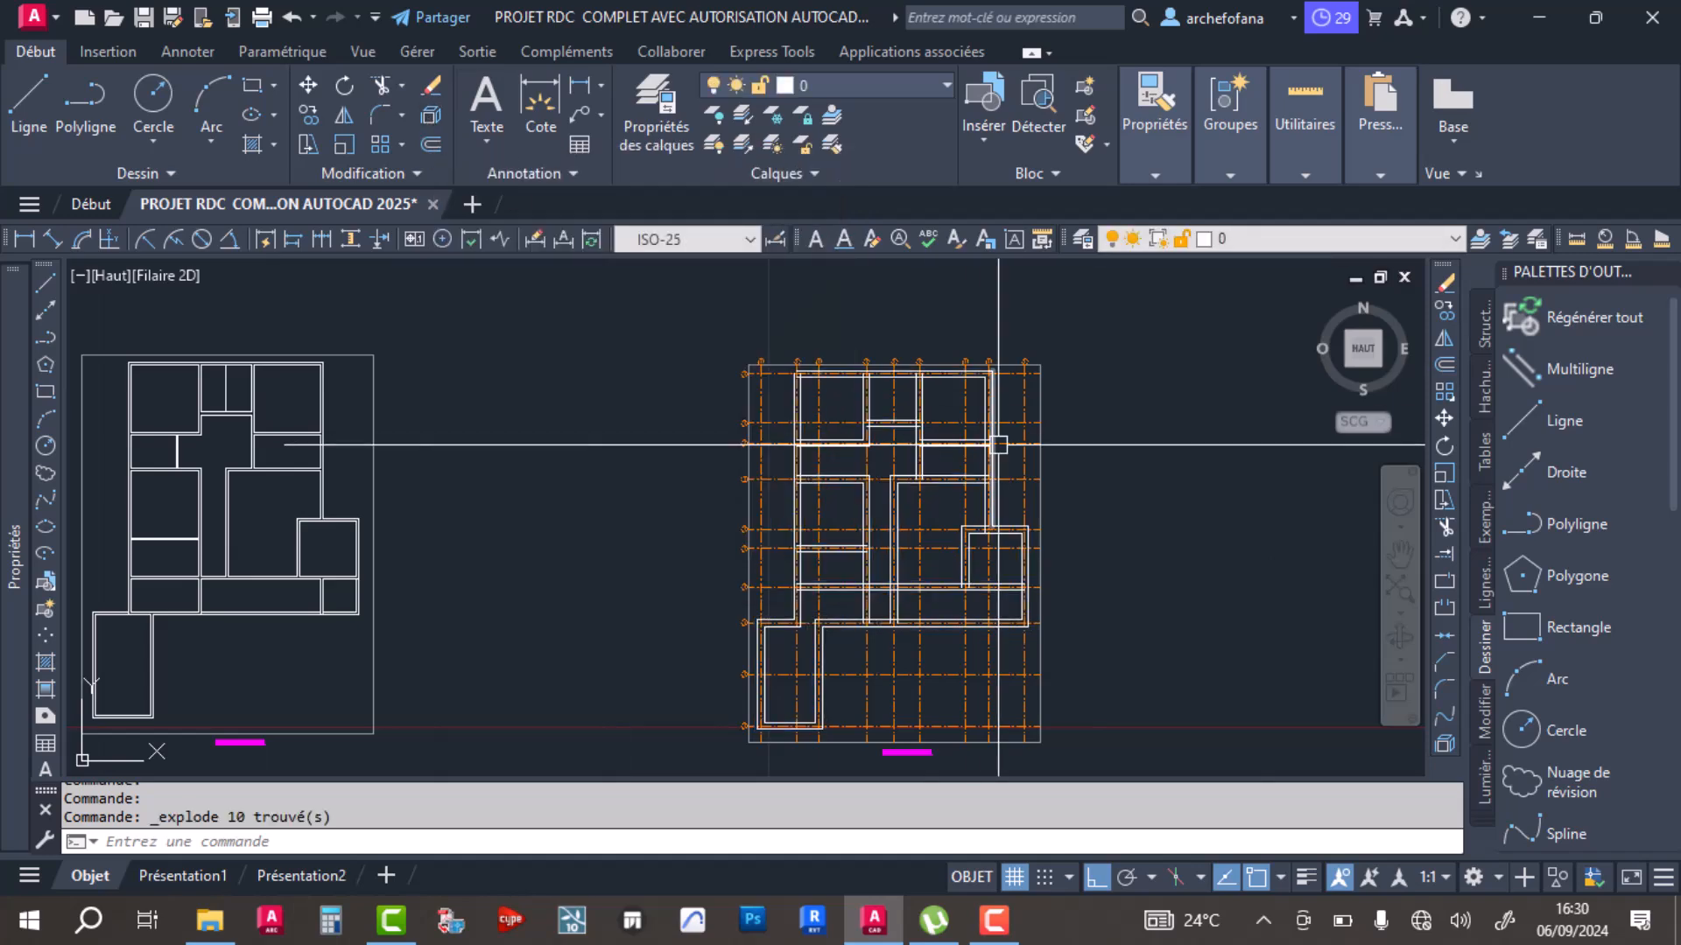
Step: Fillet the inner and outer wall lines into square corners at the upper-left corner of the copied plan
{"action": "scroll", "coordinate": [769, 364], "scroll_direction": "up", "scroll_amount": 6}
{"action": "middle_click_drag", "start_coordinate": [1088, 447], "coordinate": [690, 462]}
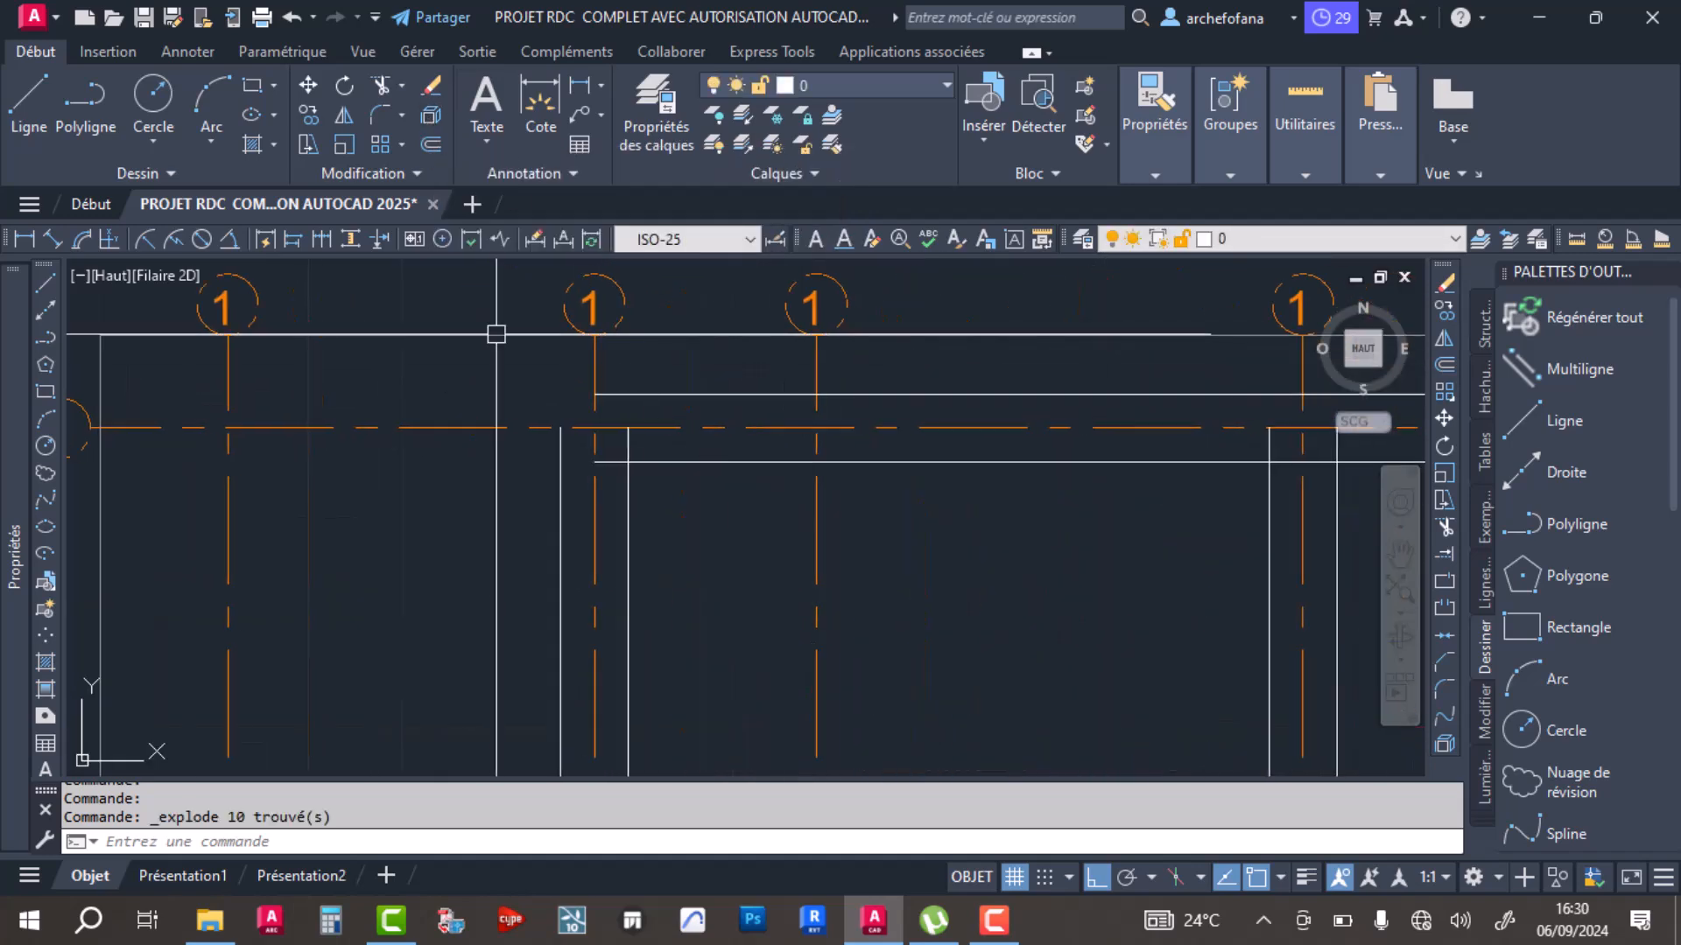
{"action": "left_click", "coordinate": [382, 117]}
{"action": "left_click", "coordinate": [675, 461]}
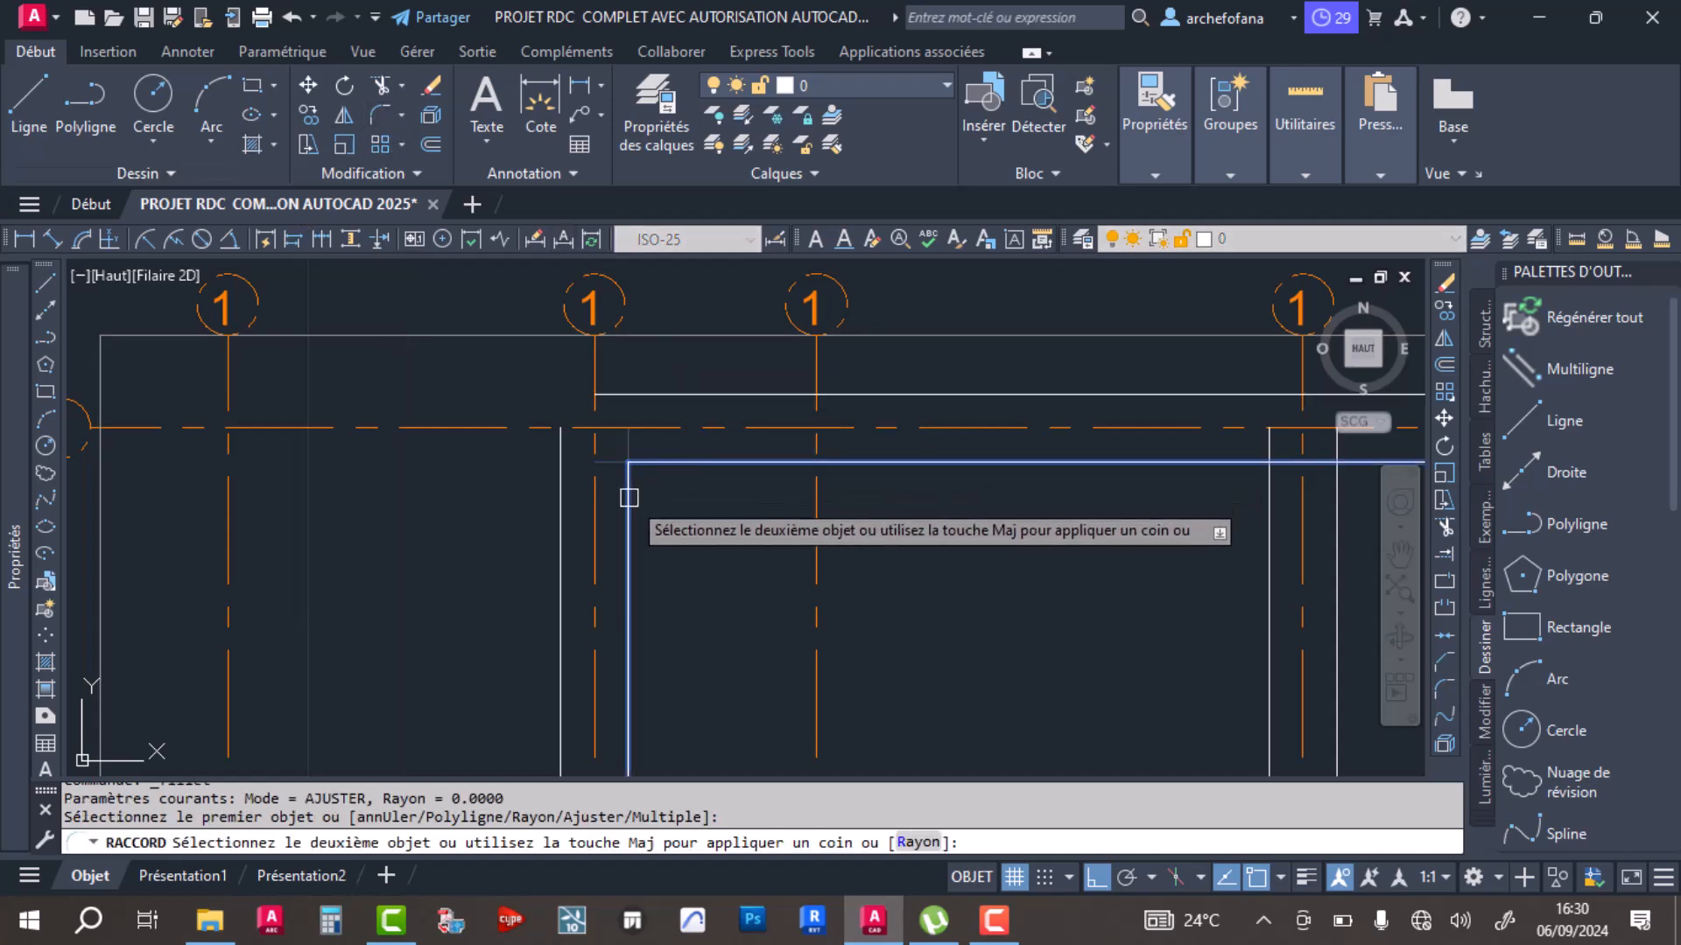
{"action": "key", "text": "Return"}
{"action": "left_click", "coordinate": [620, 400]}
{"action": "left_click", "coordinate": [617, 395]}
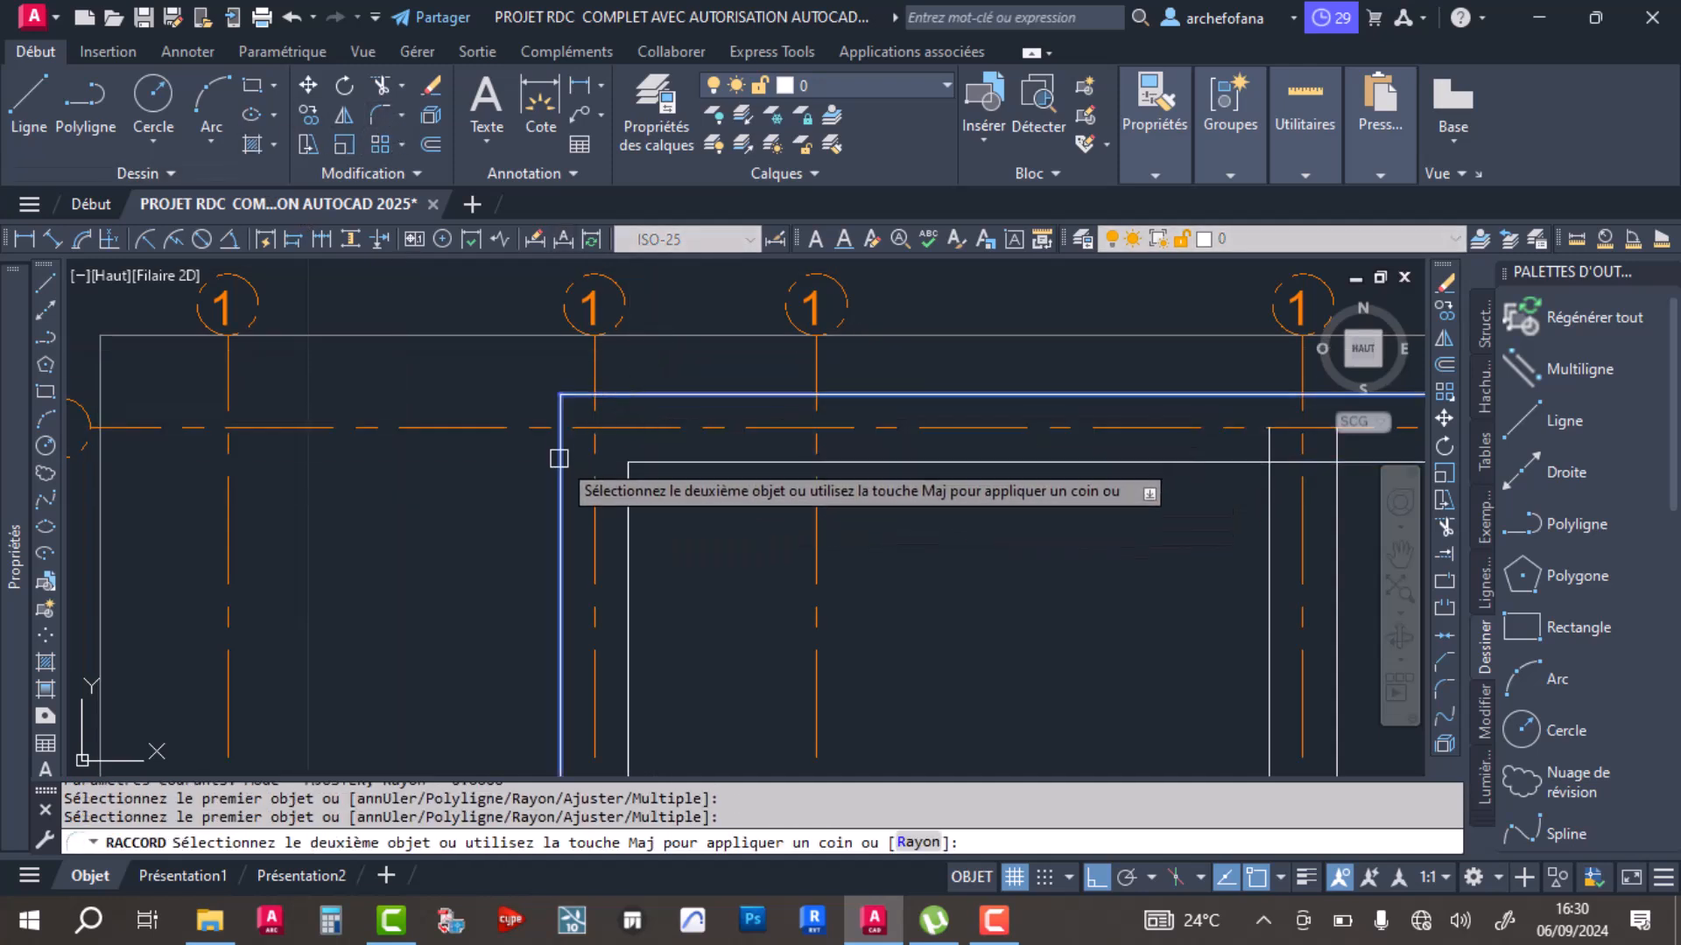
{"action": "left_click", "coordinate": [561, 462]}
Step: Fillet the right outer wall's inner vertical line with the upper line of the small right-hand room's top wall
{"action": "scroll", "coordinate": [565, 461], "scroll_direction": "down", "scroll_amount": 4}
{"action": "scroll", "coordinate": [671, 450], "scroll_direction": "up", "scroll_amount": 4}
{"action": "key", "text": "Return"}
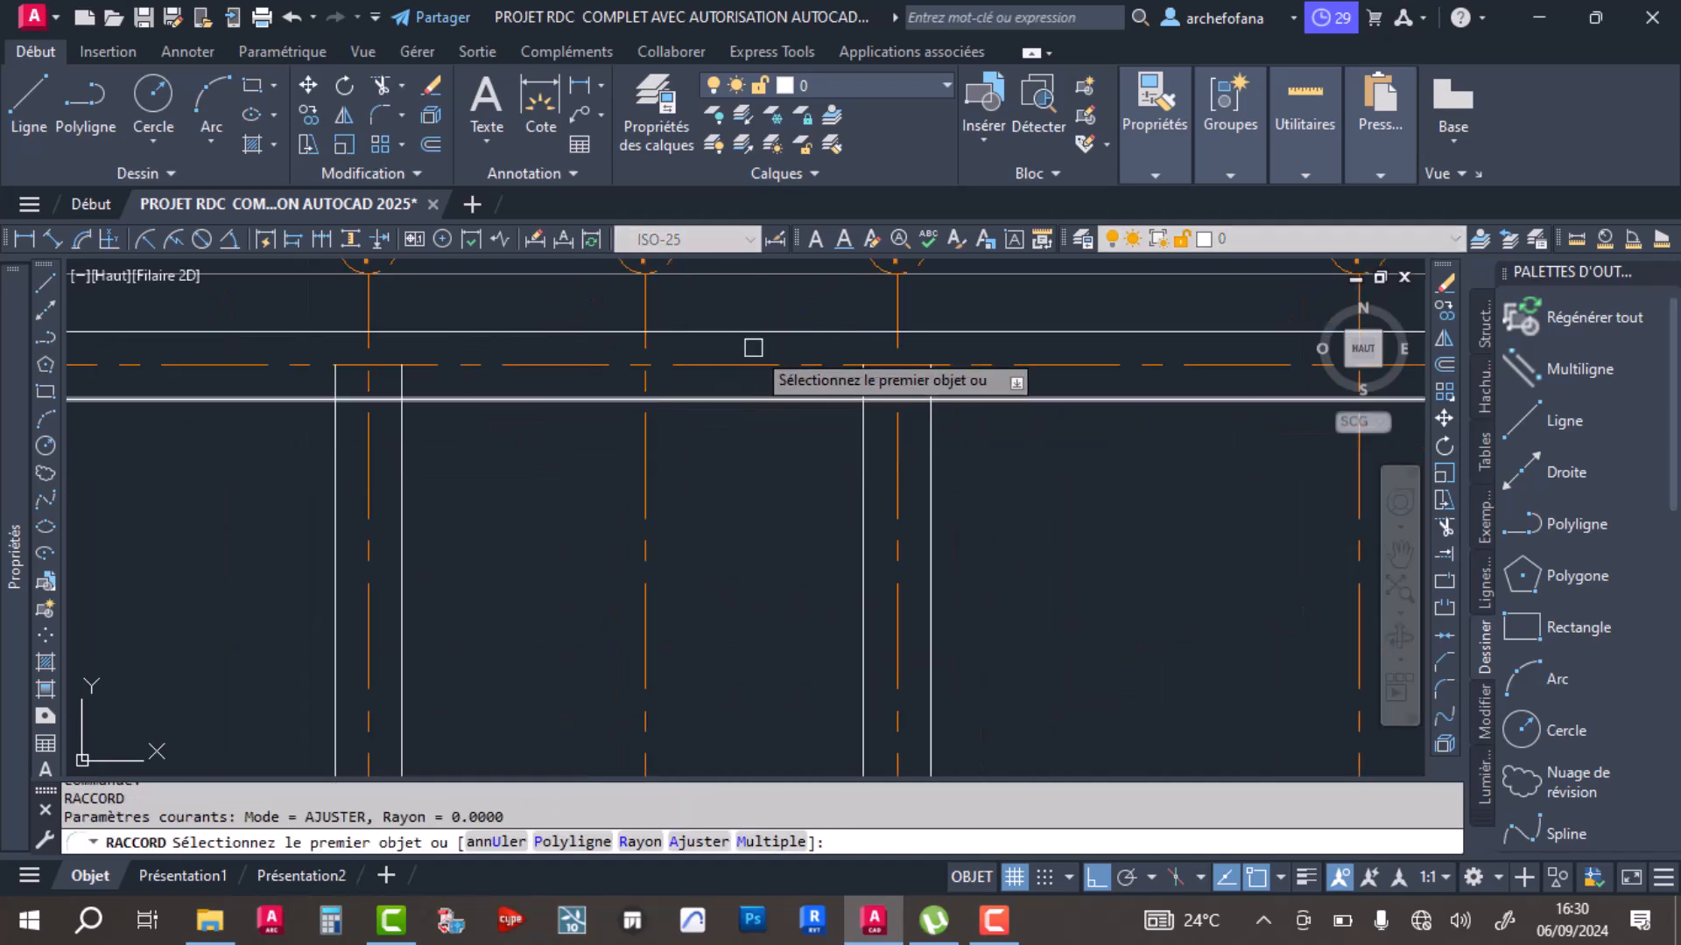
{"action": "middle_click_drag", "start_coordinate": [1217, 404], "coordinate": [550, 442]}
{"action": "scroll", "coordinate": [922, 432], "scroll_direction": "down", "scroll_amount": 4}
{"action": "scroll", "coordinate": [921, 695], "scroll_direction": "up", "scroll_amount": 3}
{"action": "left_click", "coordinate": [868, 591]}
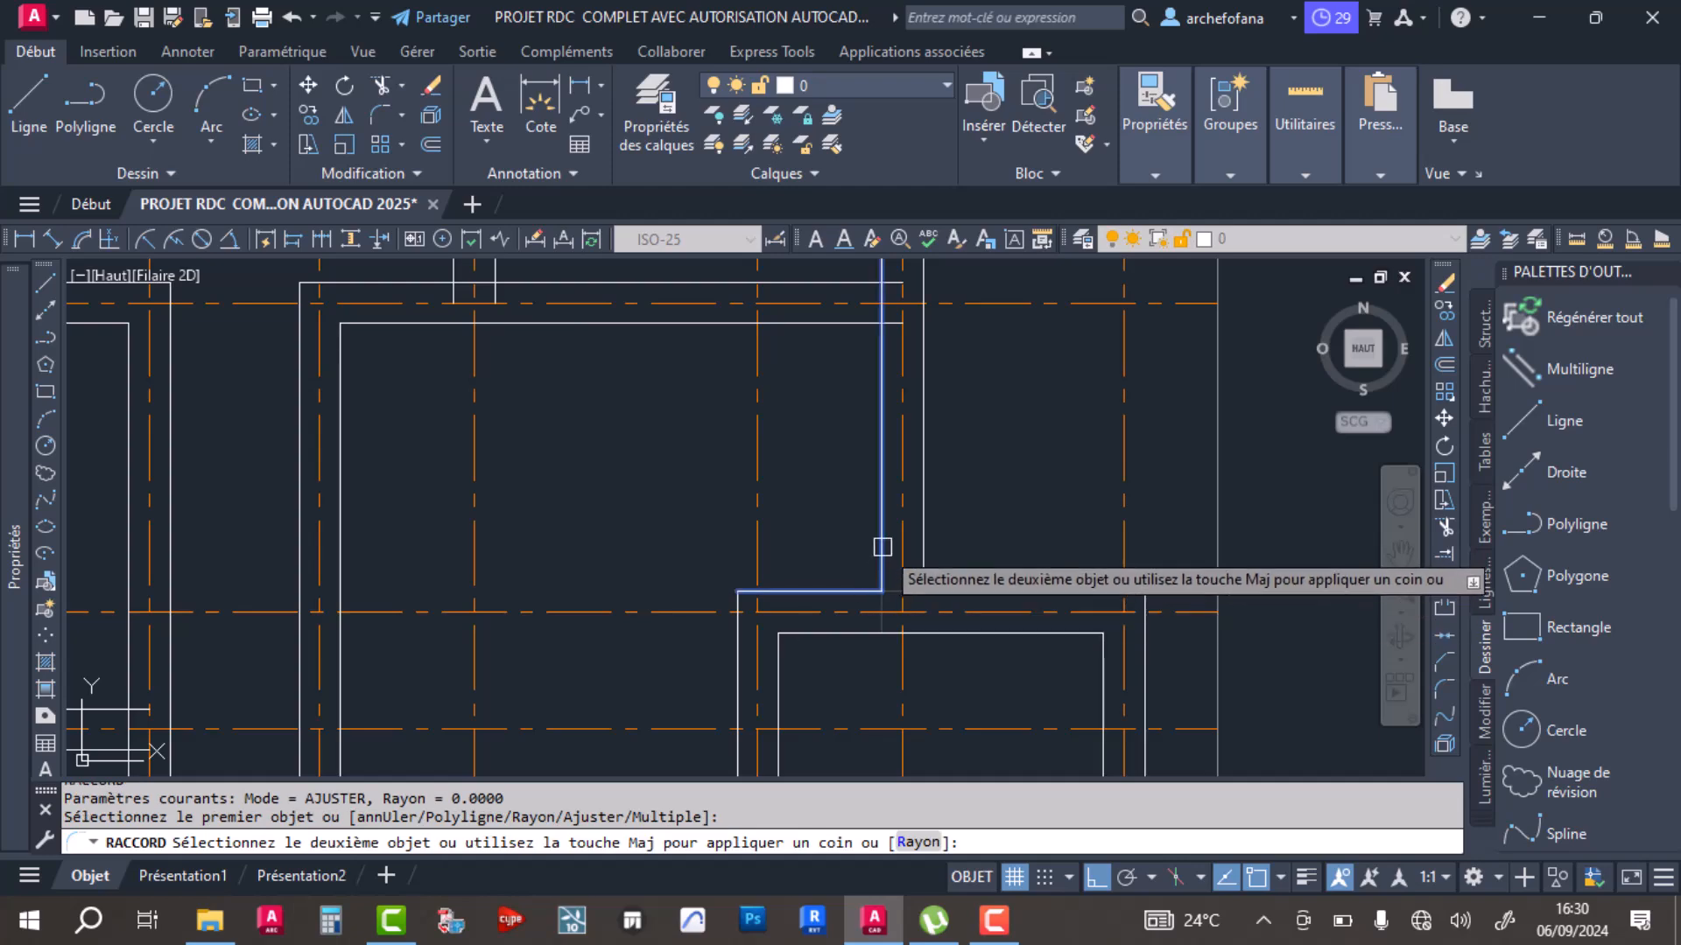
{"action": "left_click", "coordinate": [881, 548]}
Step: Examine the wall corners and junctions across the lower and middle parts of the copied plan for overlapping lines
{"action": "scroll", "coordinate": [998, 548], "scroll_direction": "down", "scroll_amount": 2}
{"action": "middle_click_drag", "start_coordinate": [973, 747], "coordinate": [844, 424]}
{"action": "scroll", "coordinate": [743, 433], "scroll_direction": "up", "scroll_amount": 2}
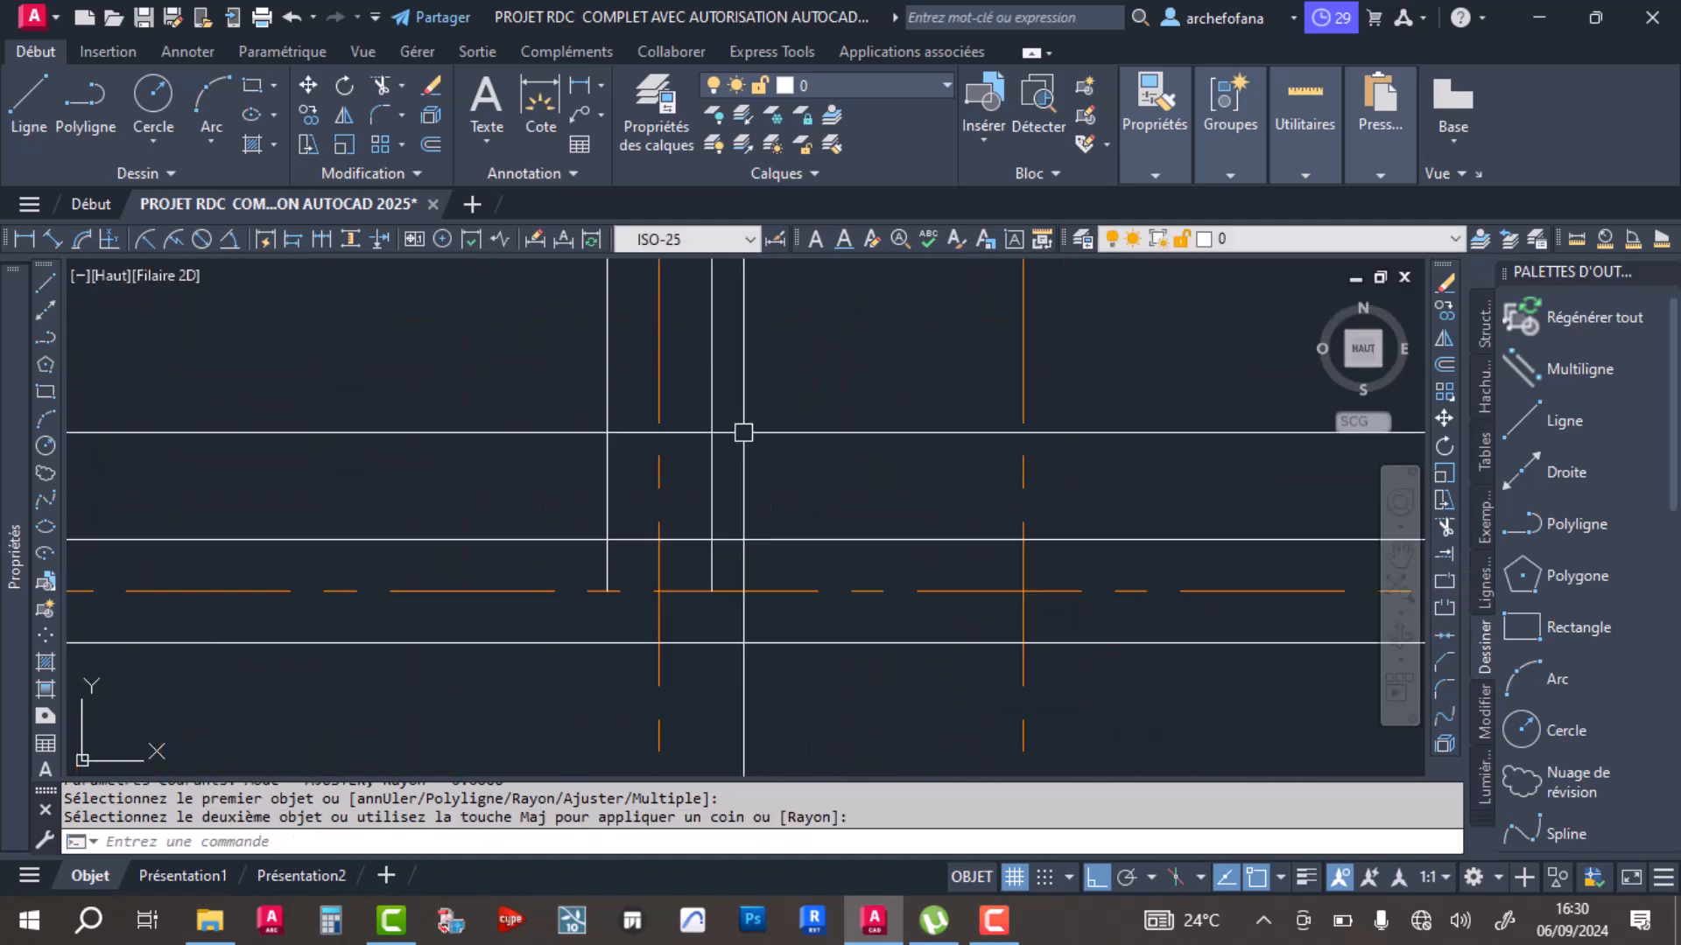
{"action": "scroll", "coordinate": [1029, 426], "scroll_direction": "down", "scroll_amount": 2}
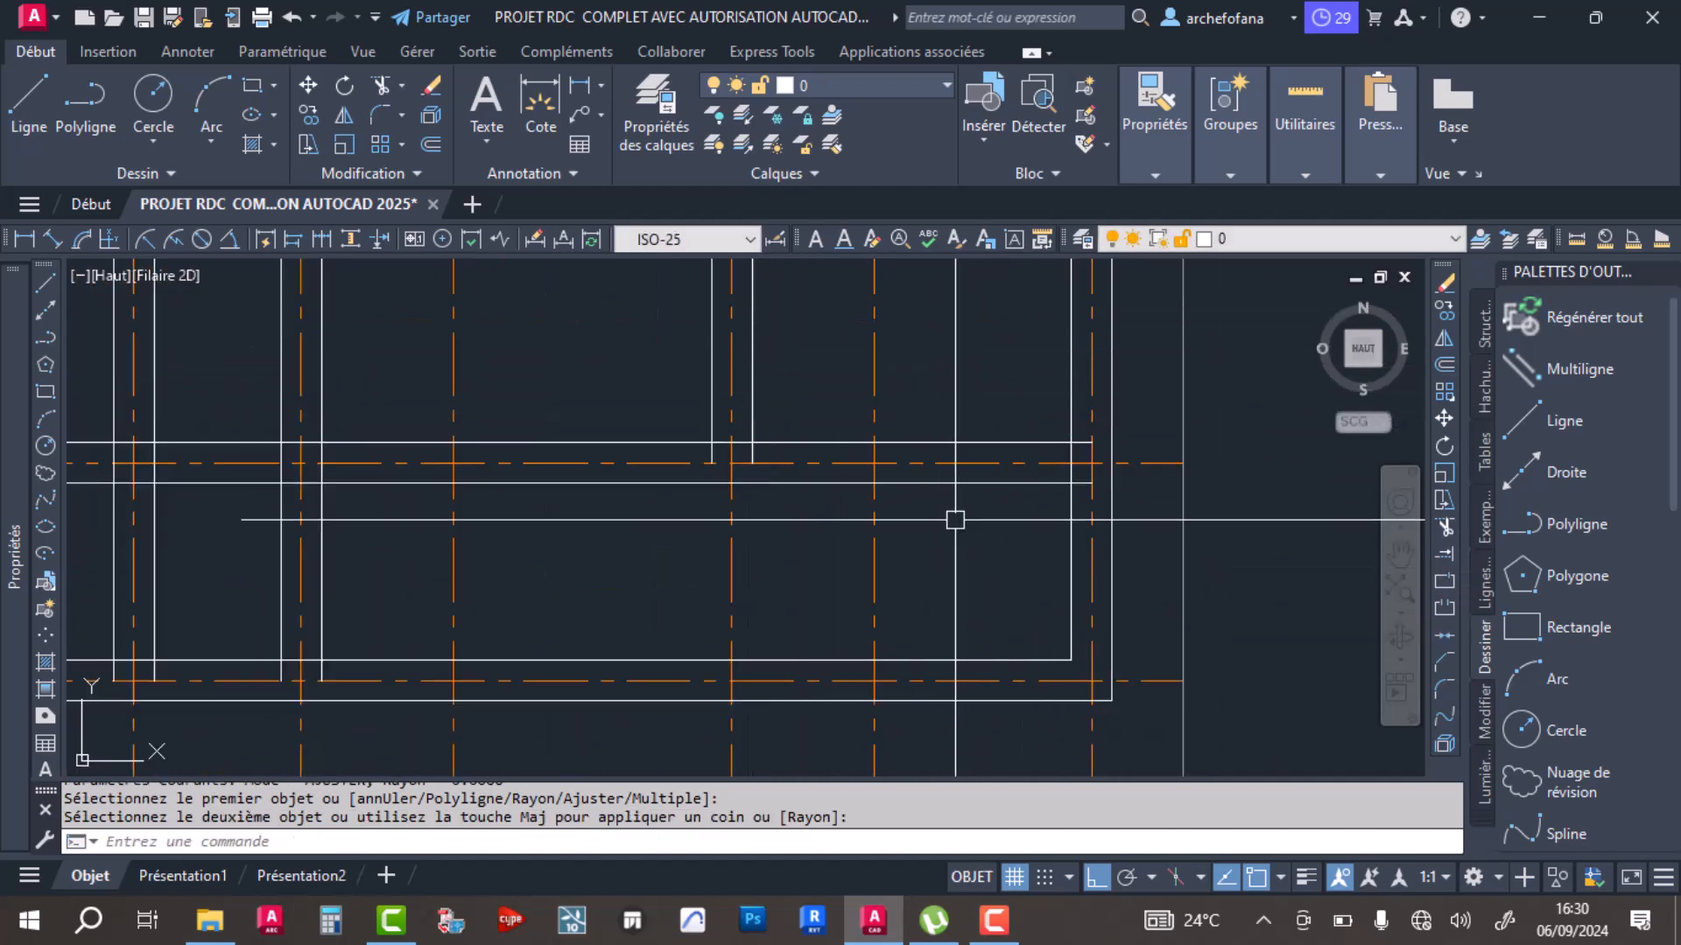
{"action": "scroll", "coordinate": [770, 530], "scroll_direction": "down", "scroll_amount": 3}
{"action": "scroll", "coordinate": [456, 571], "scroll_direction": "up", "scroll_amount": 5}
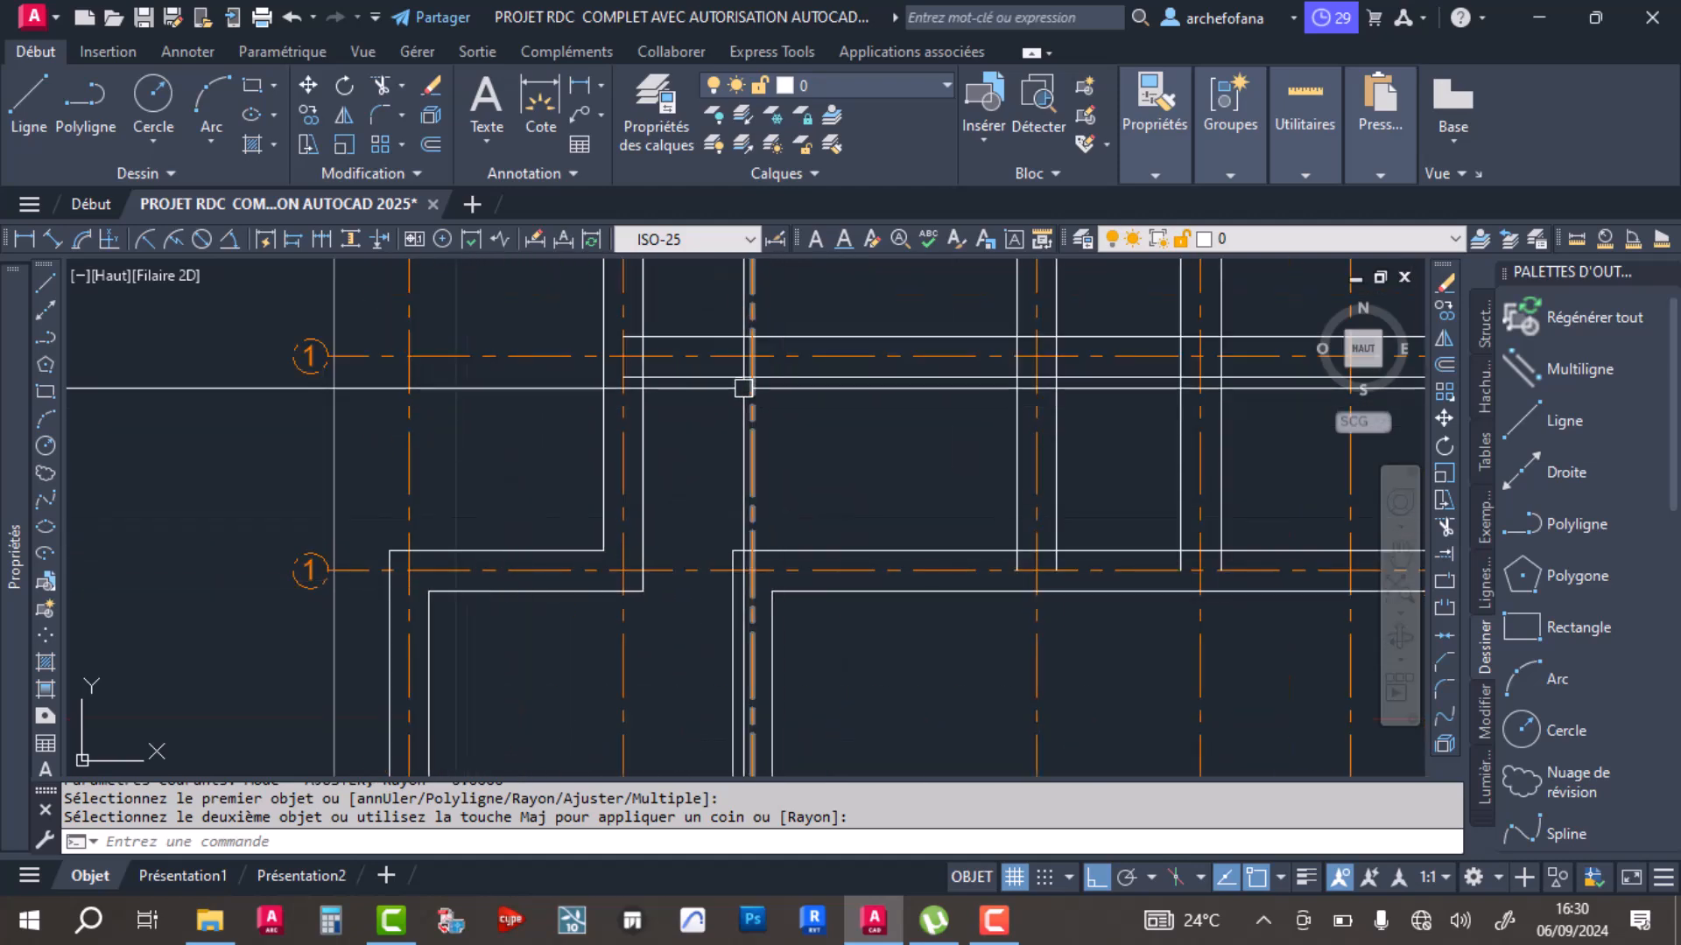
{"action": "scroll", "coordinate": [745, 387], "scroll_direction": "down", "scroll_amount": 2}
{"action": "middle_click_drag", "start_coordinate": [740, 372], "coordinate": [708, 623]}
{"action": "middle_click_drag", "start_coordinate": [672, 350], "coordinate": [638, 628]}
{"action": "middle_click_drag", "start_coordinate": [698, 434], "coordinate": [657, 519]}
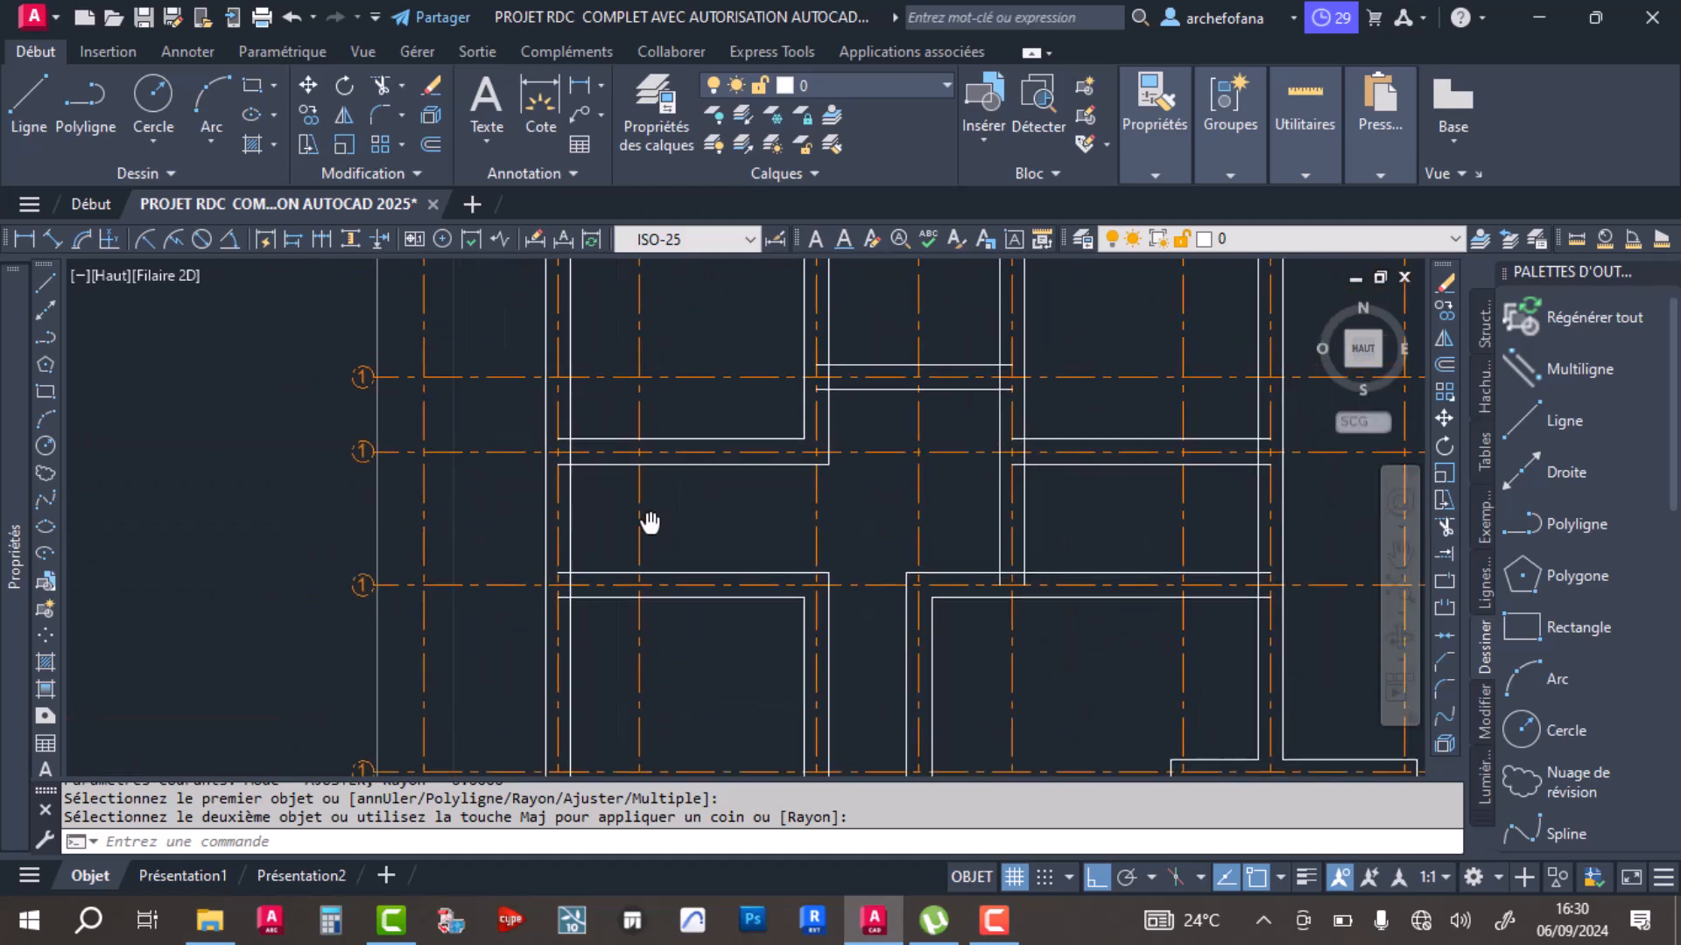
{"action": "scroll", "coordinate": [598, 443], "scroll_direction": "up", "scroll_amount": 8}
{"action": "scroll", "coordinate": [518, 437], "scroll_direction": "down", "scroll_amount": 6}
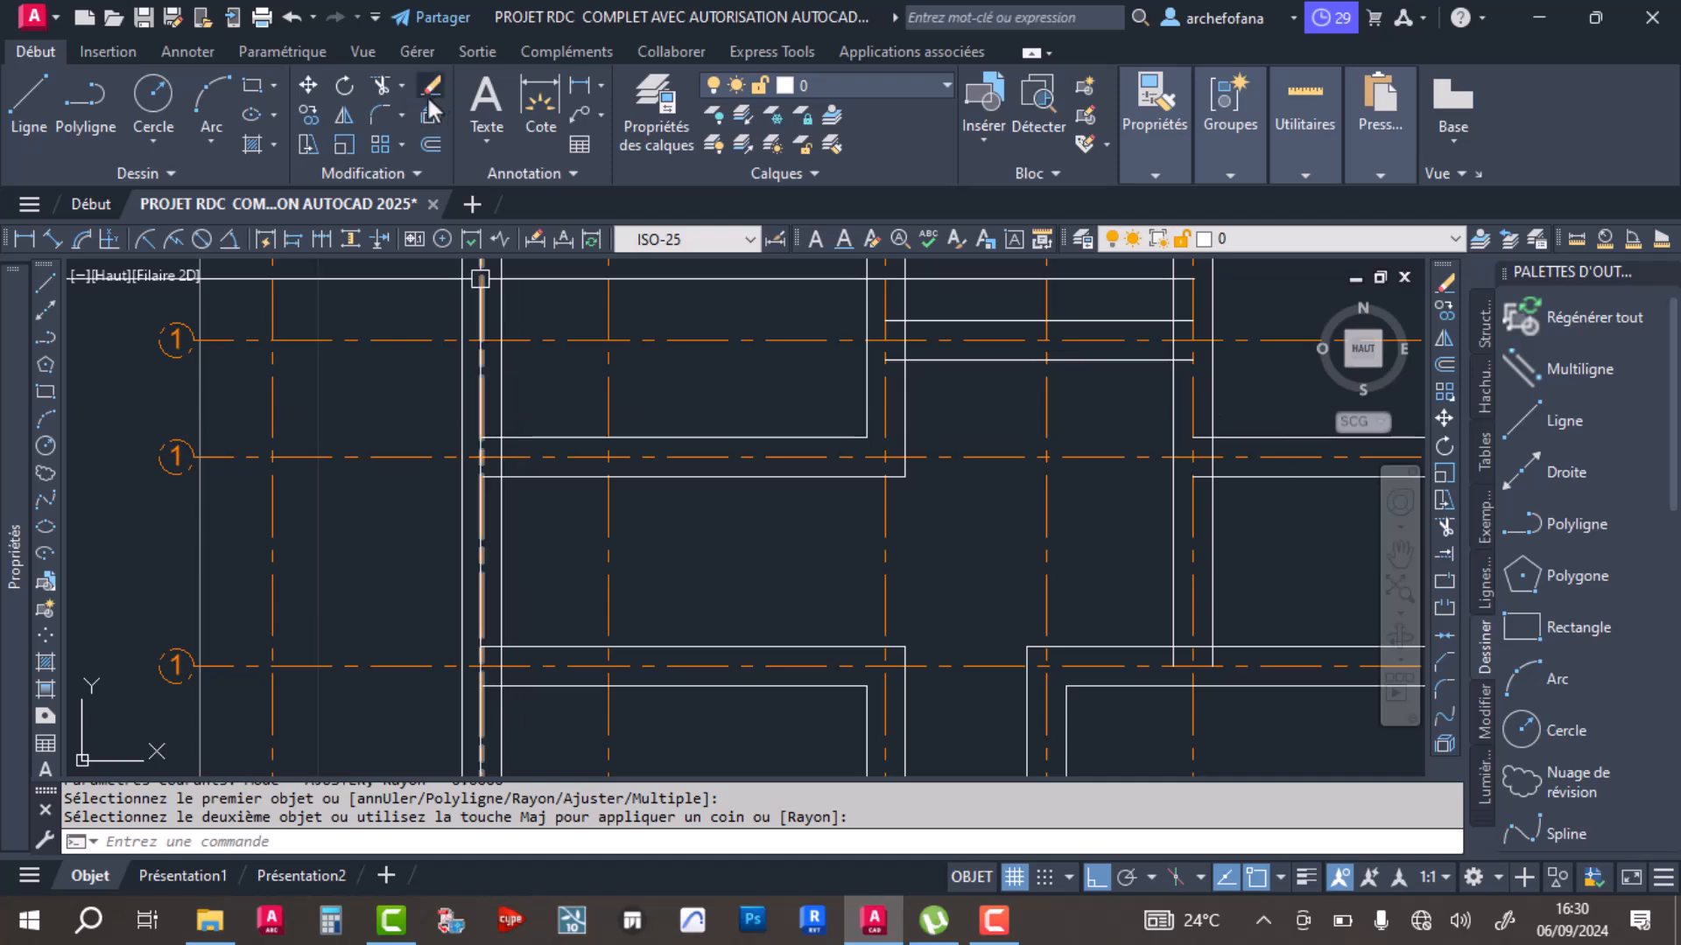
Step: Trim the overlapping lines where the upper-left room's bottom wall meets the left outer wall
{"action": "left_click", "coordinate": [379, 84]}
{"action": "scroll", "coordinate": [510, 505], "scroll_direction": "up", "scroll_amount": 5}
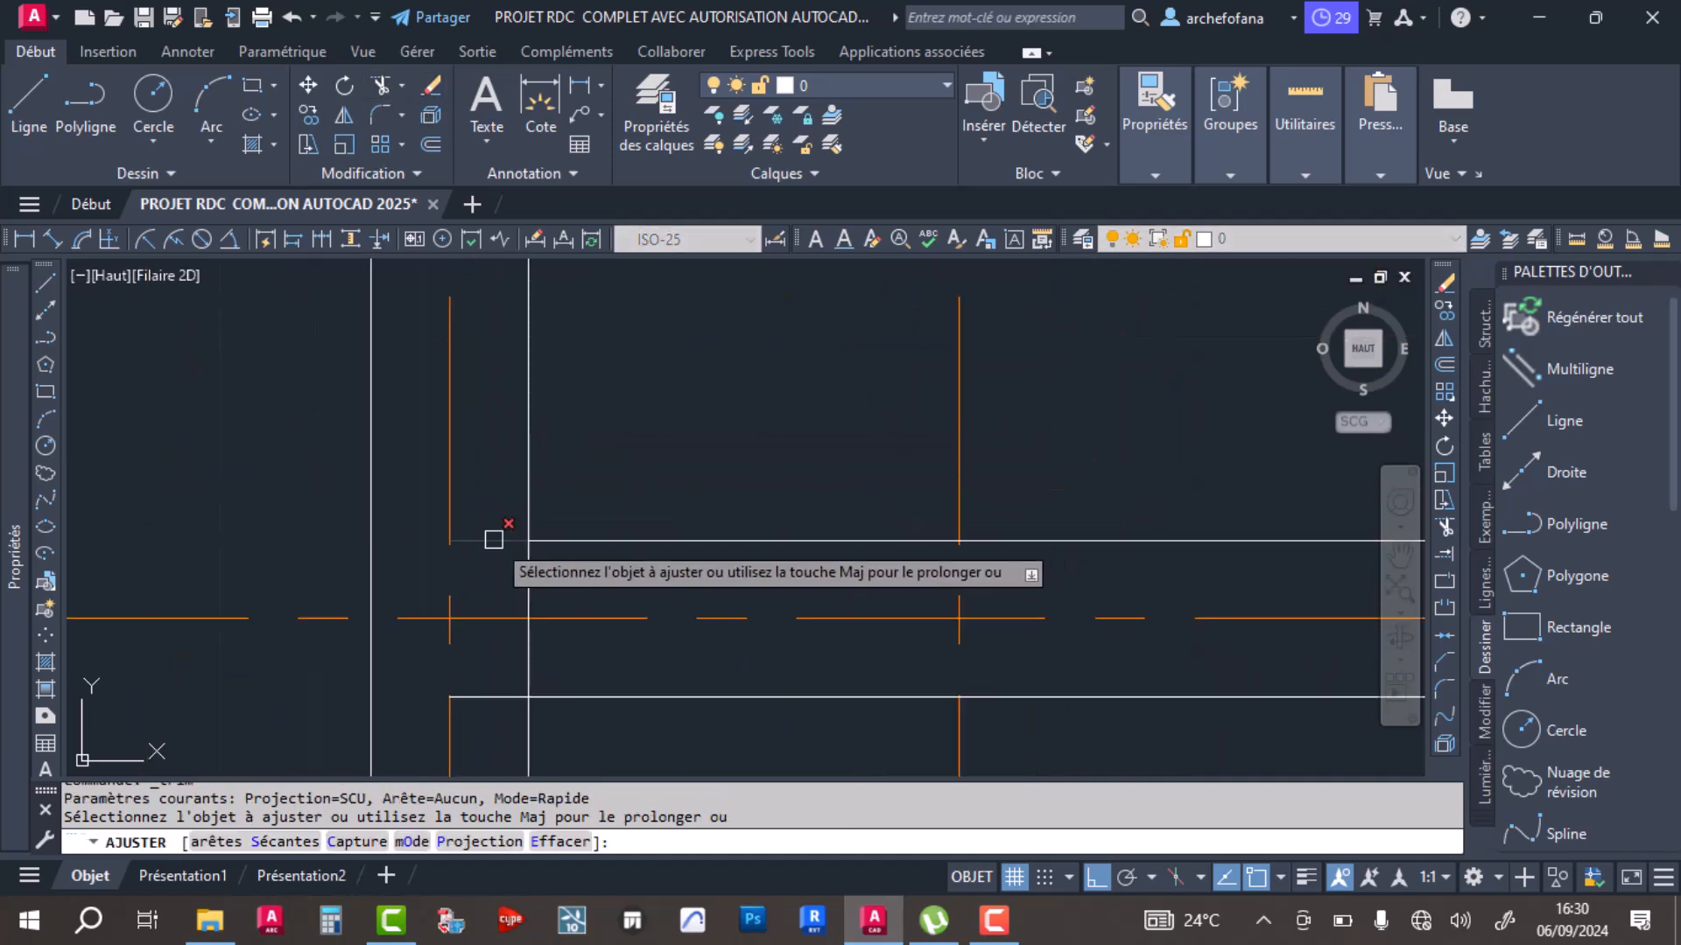
{"action": "scroll", "coordinate": [530, 568], "scroll_direction": "down", "scroll_amount": 5}
{"action": "scroll", "coordinate": [713, 630], "scroll_direction": "up", "scroll_amount": 3}
{"action": "scroll", "coordinate": [417, 578], "scroll_direction": "down", "scroll_amount": 2}
{"action": "scroll", "coordinate": [438, 543], "scroll_direction": "down", "scroll_amount": 3}
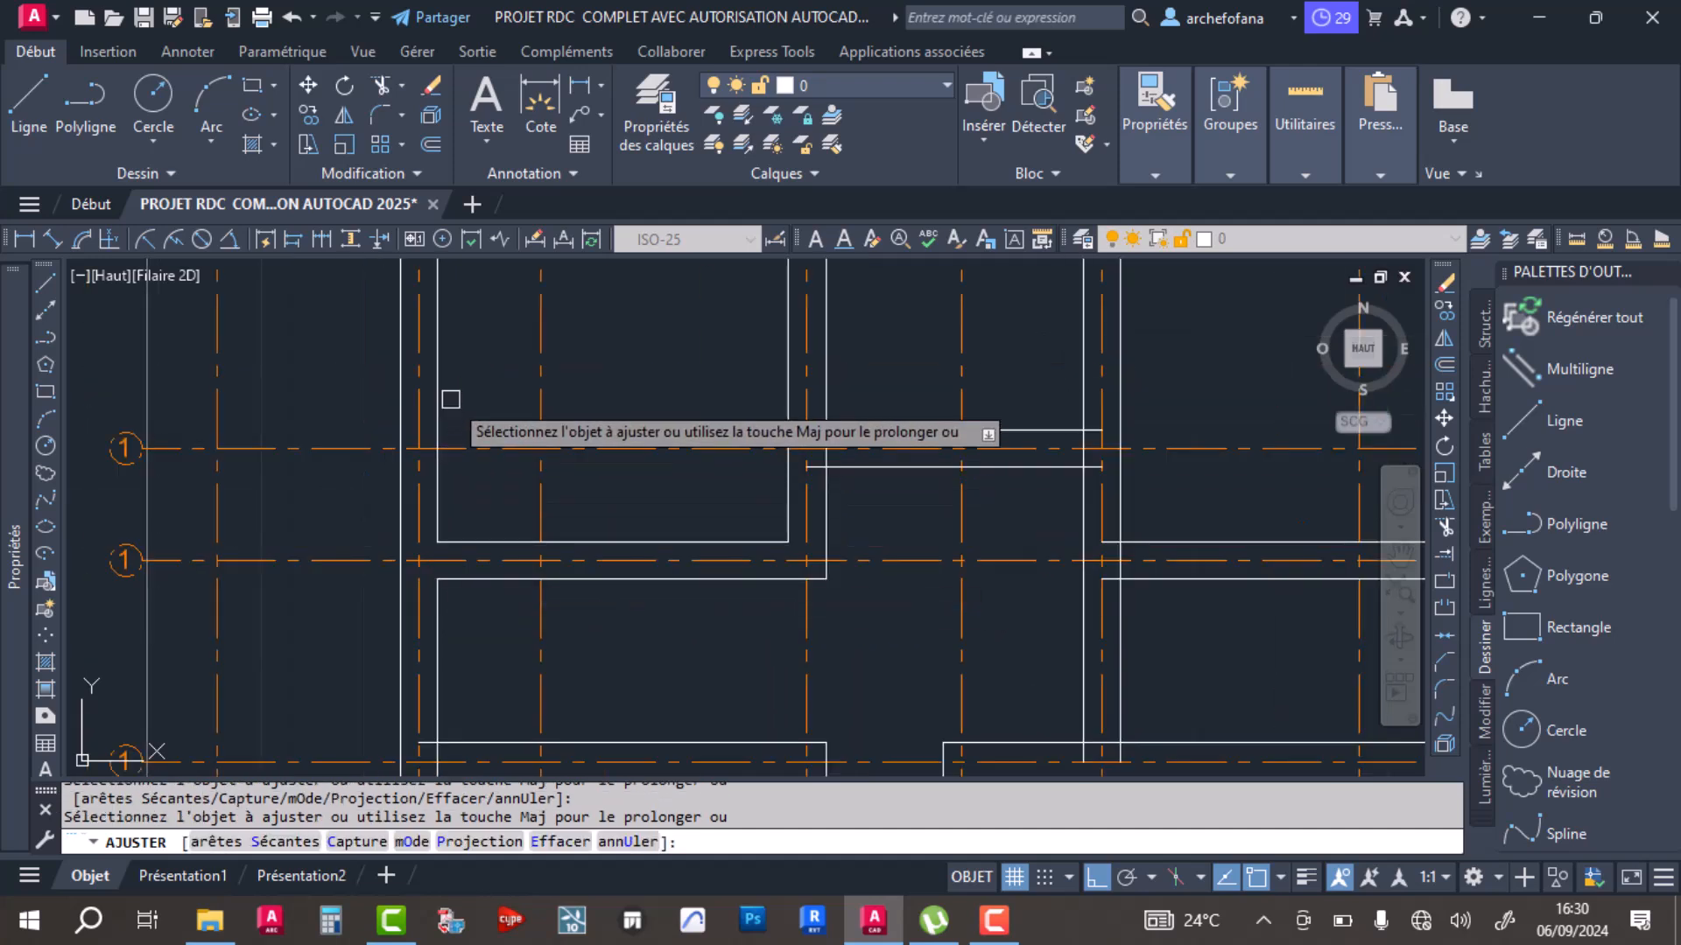
Step: Trim the overlapping lines where the two interior vertical walls meet the top outer wall, opening both T-junctions
{"action": "scroll", "coordinate": [806, 499], "scroll_direction": "up", "scroll_amount": 4}
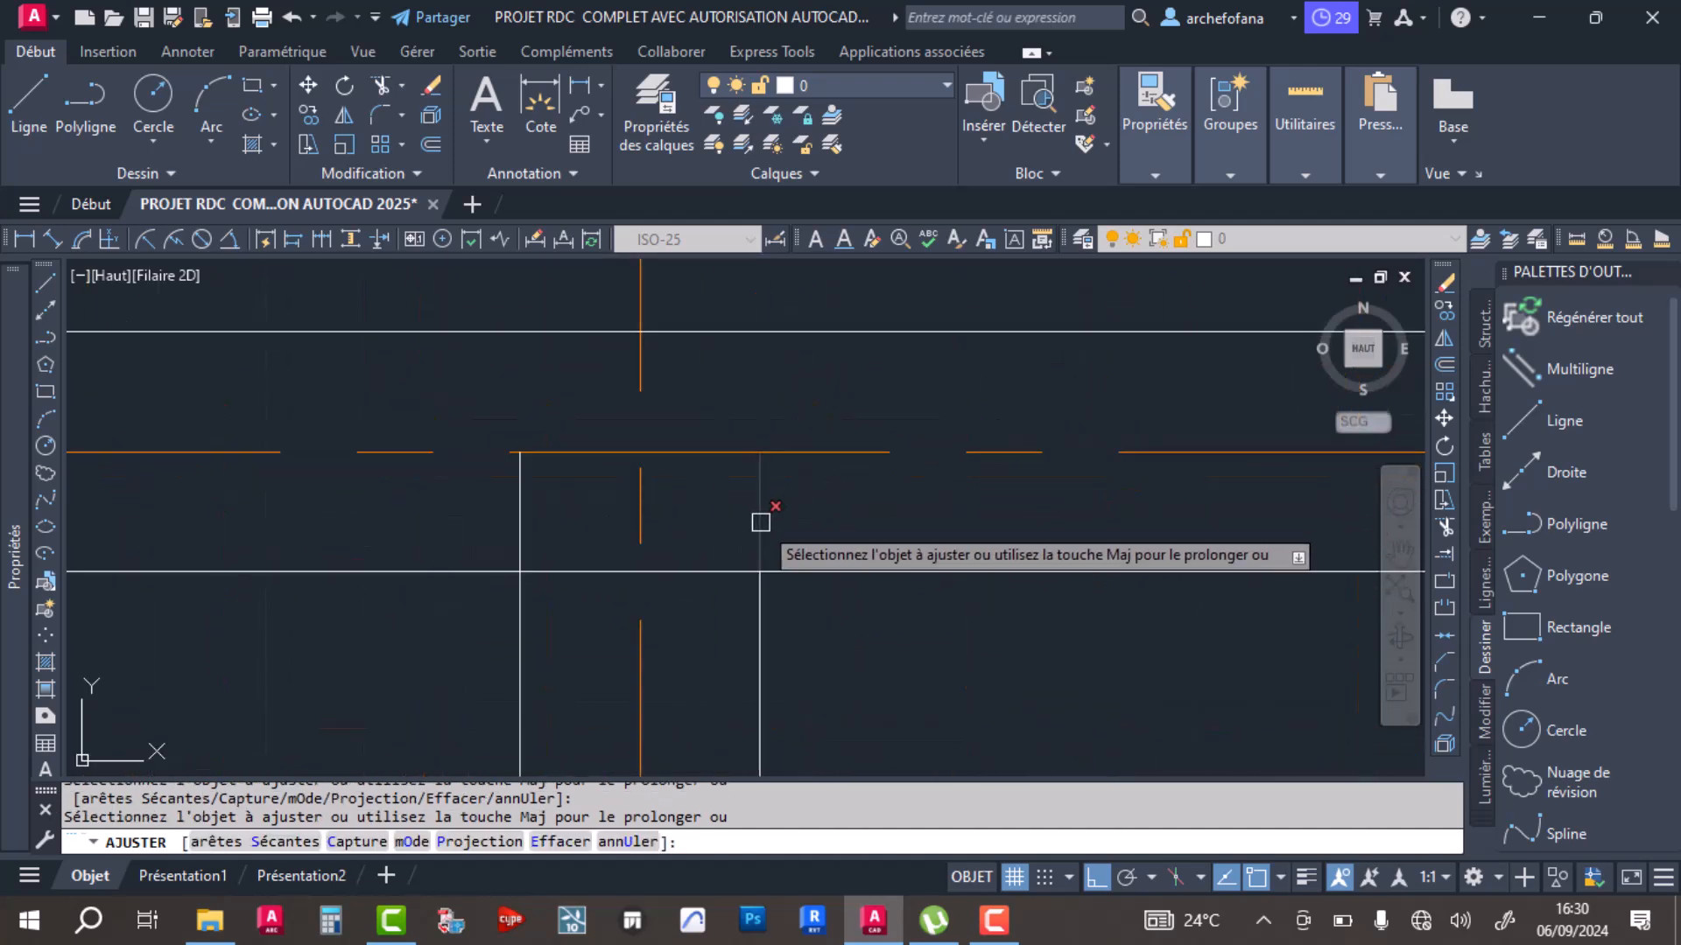
{"action": "scroll", "coordinate": [525, 525], "scroll_direction": "down", "scroll_amount": 2}
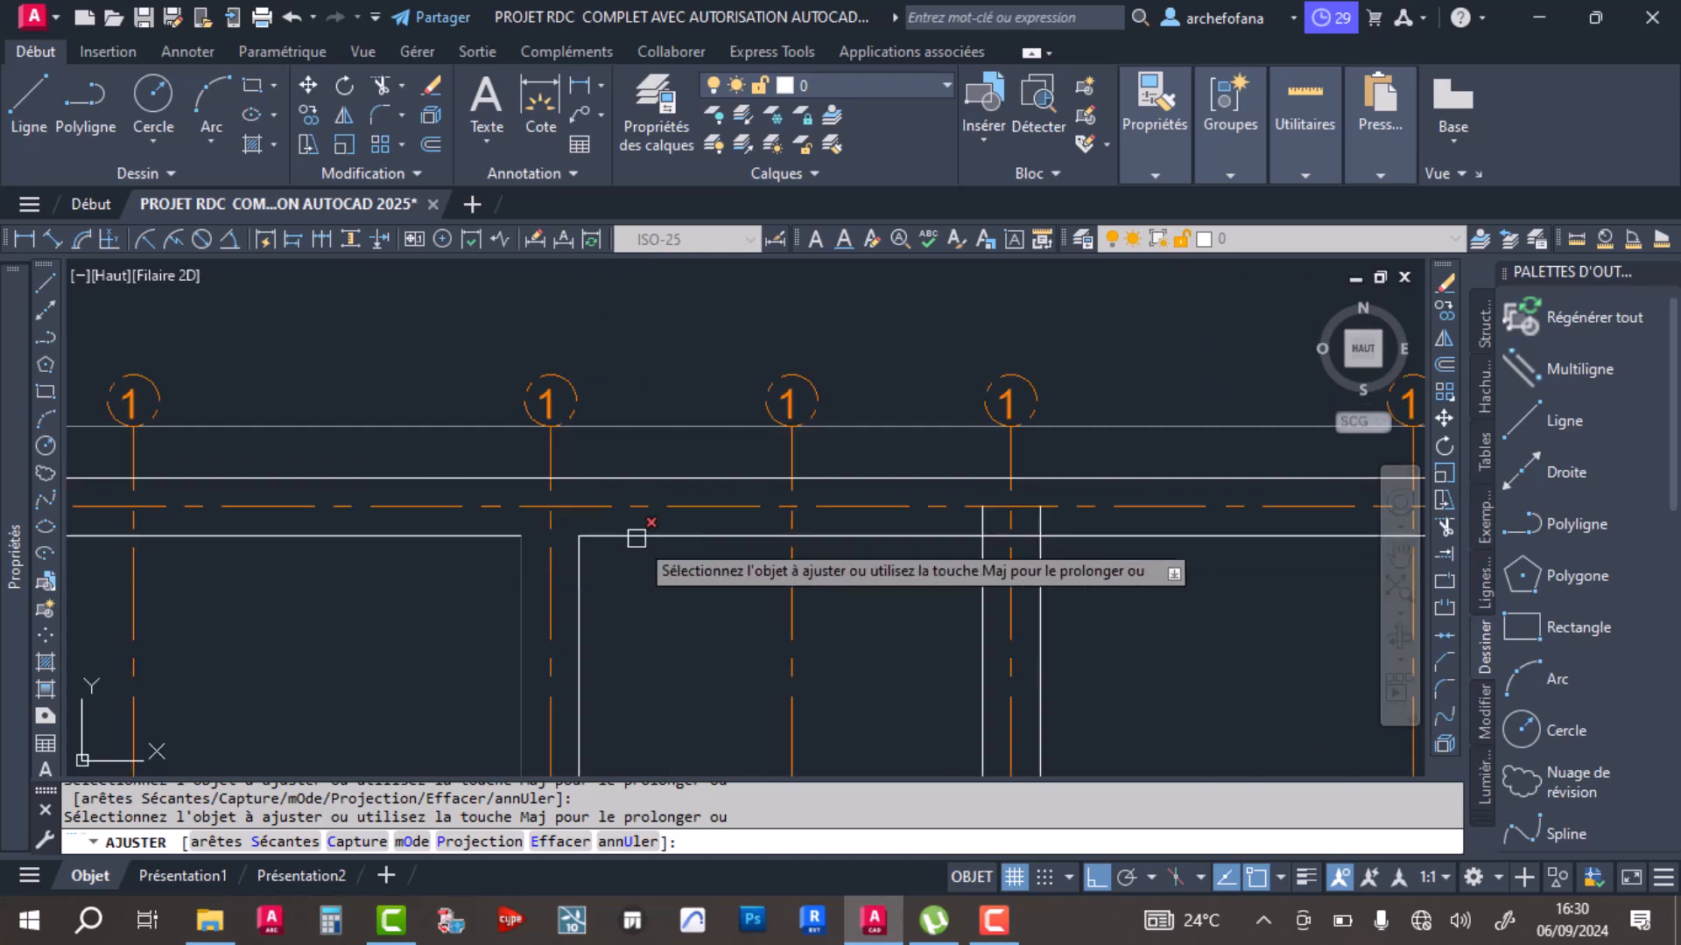
{"action": "scroll", "coordinate": [1020, 524], "scroll_direction": "up", "scroll_amount": 2}
{"action": "left_click", "coordinate": [945, 592]}
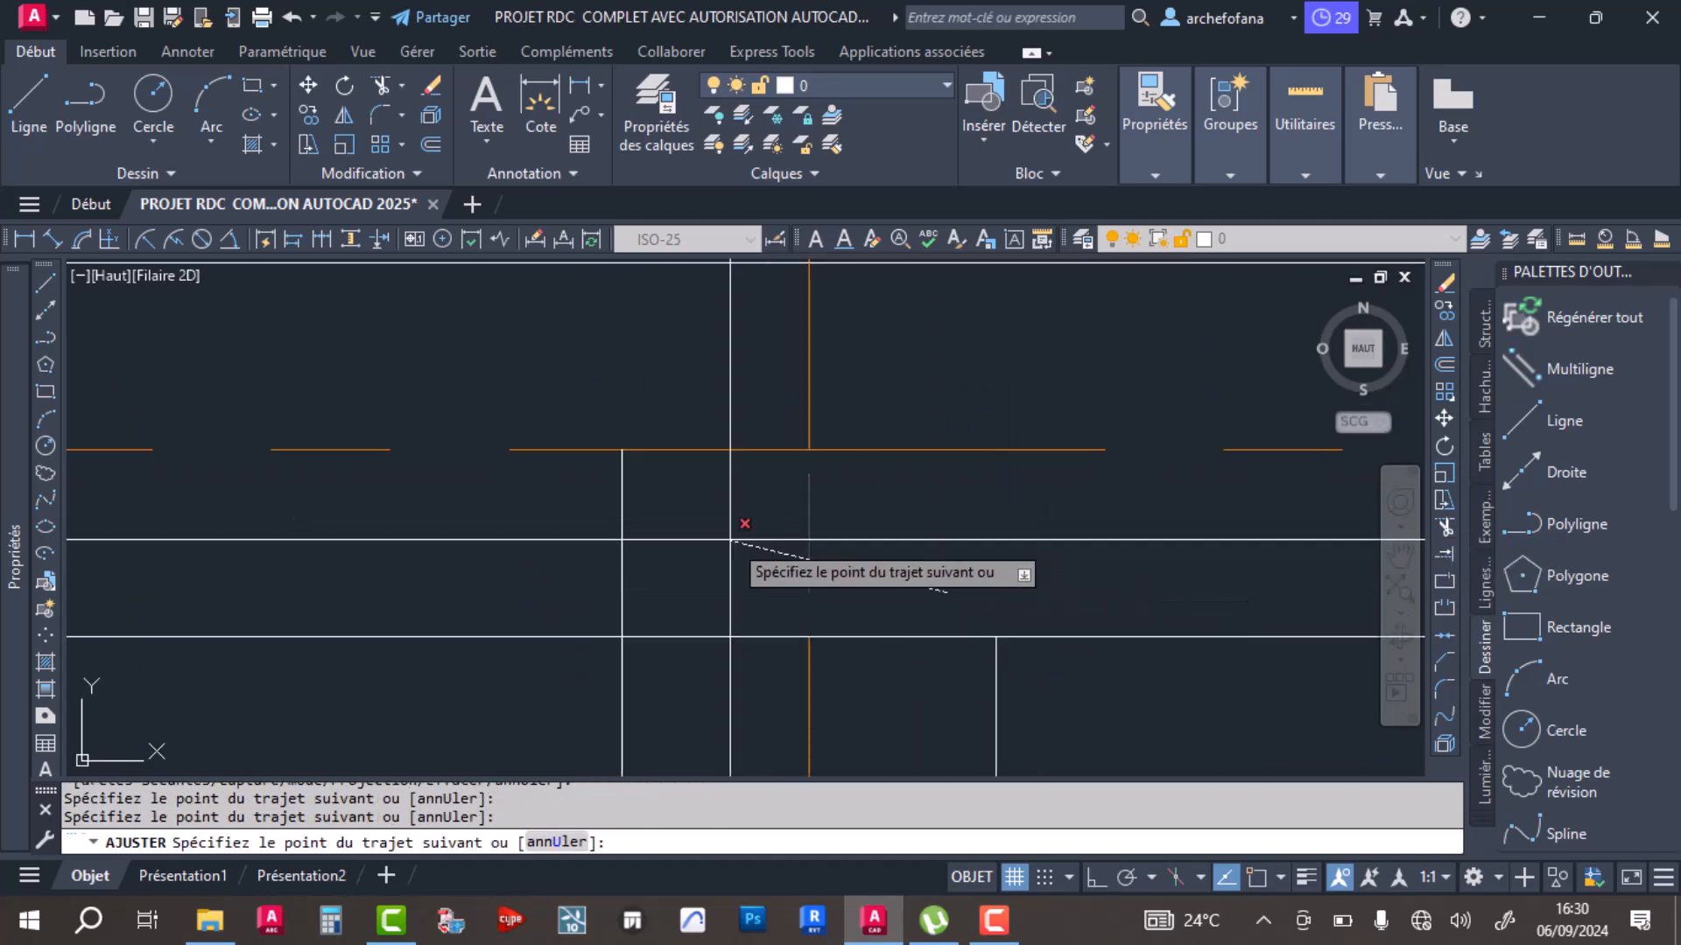
{"action": "left_click", "coordinate": [877, 554]}
{"action": "left_click", "coordinate": [678, 679]}
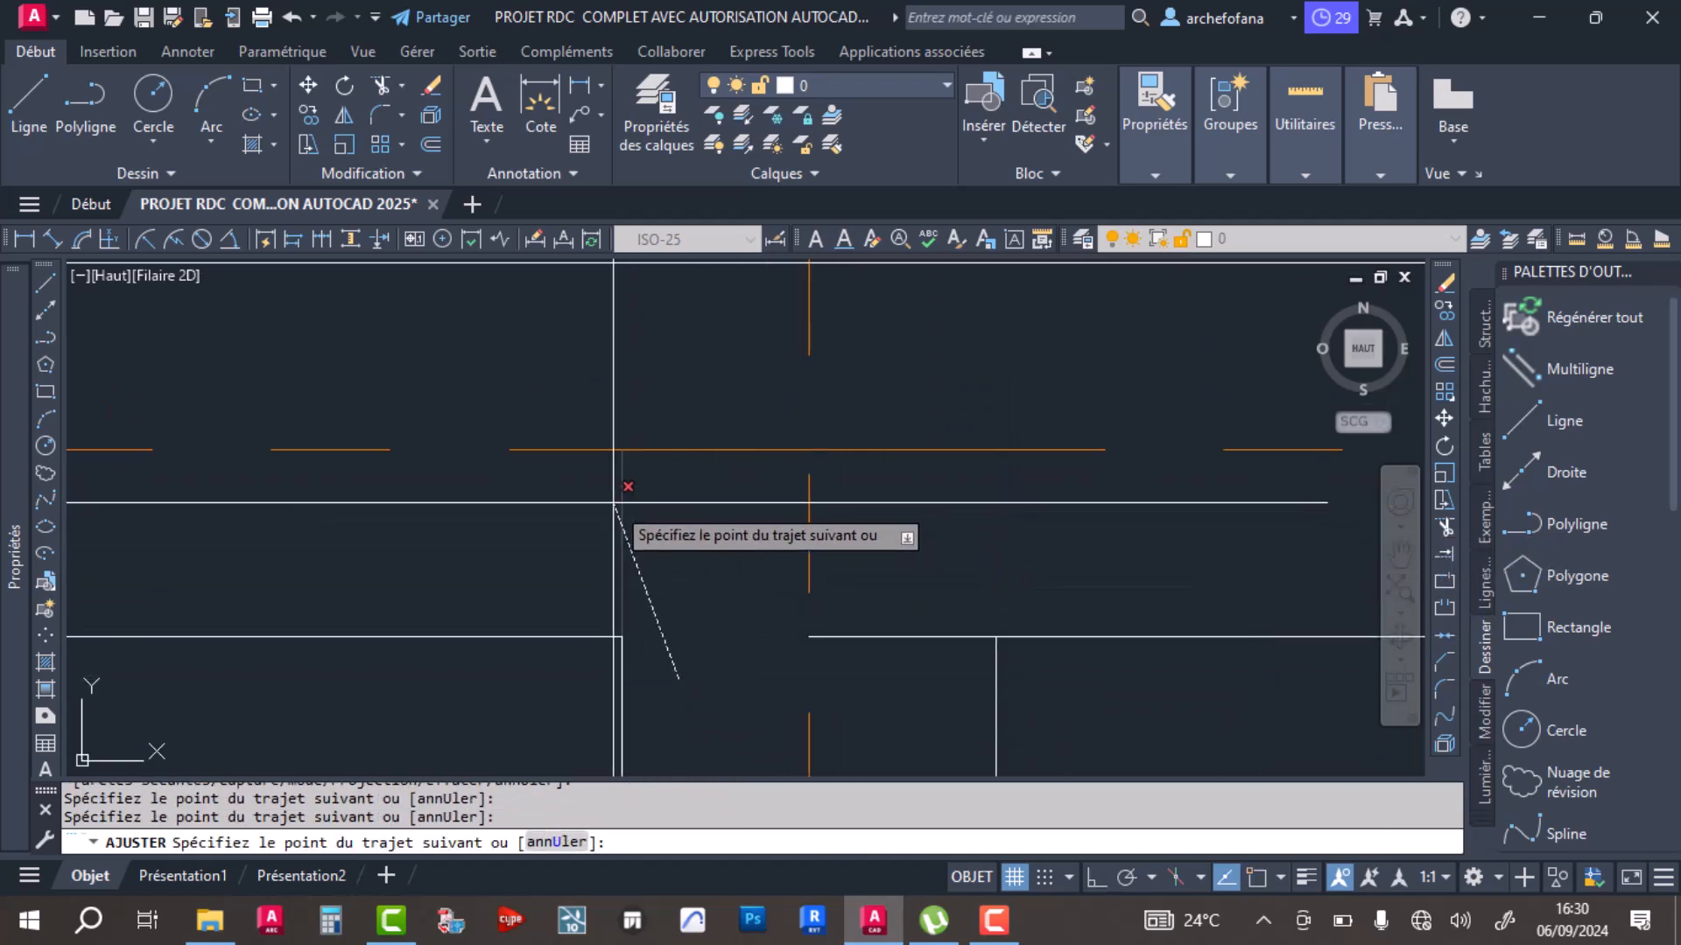
{"action": "left_click", "coordinate": [615, 504]}
{"action": "scroll", "coordinate": [844, 631], "scroll_direction": "down", "scroll_amount": 5}
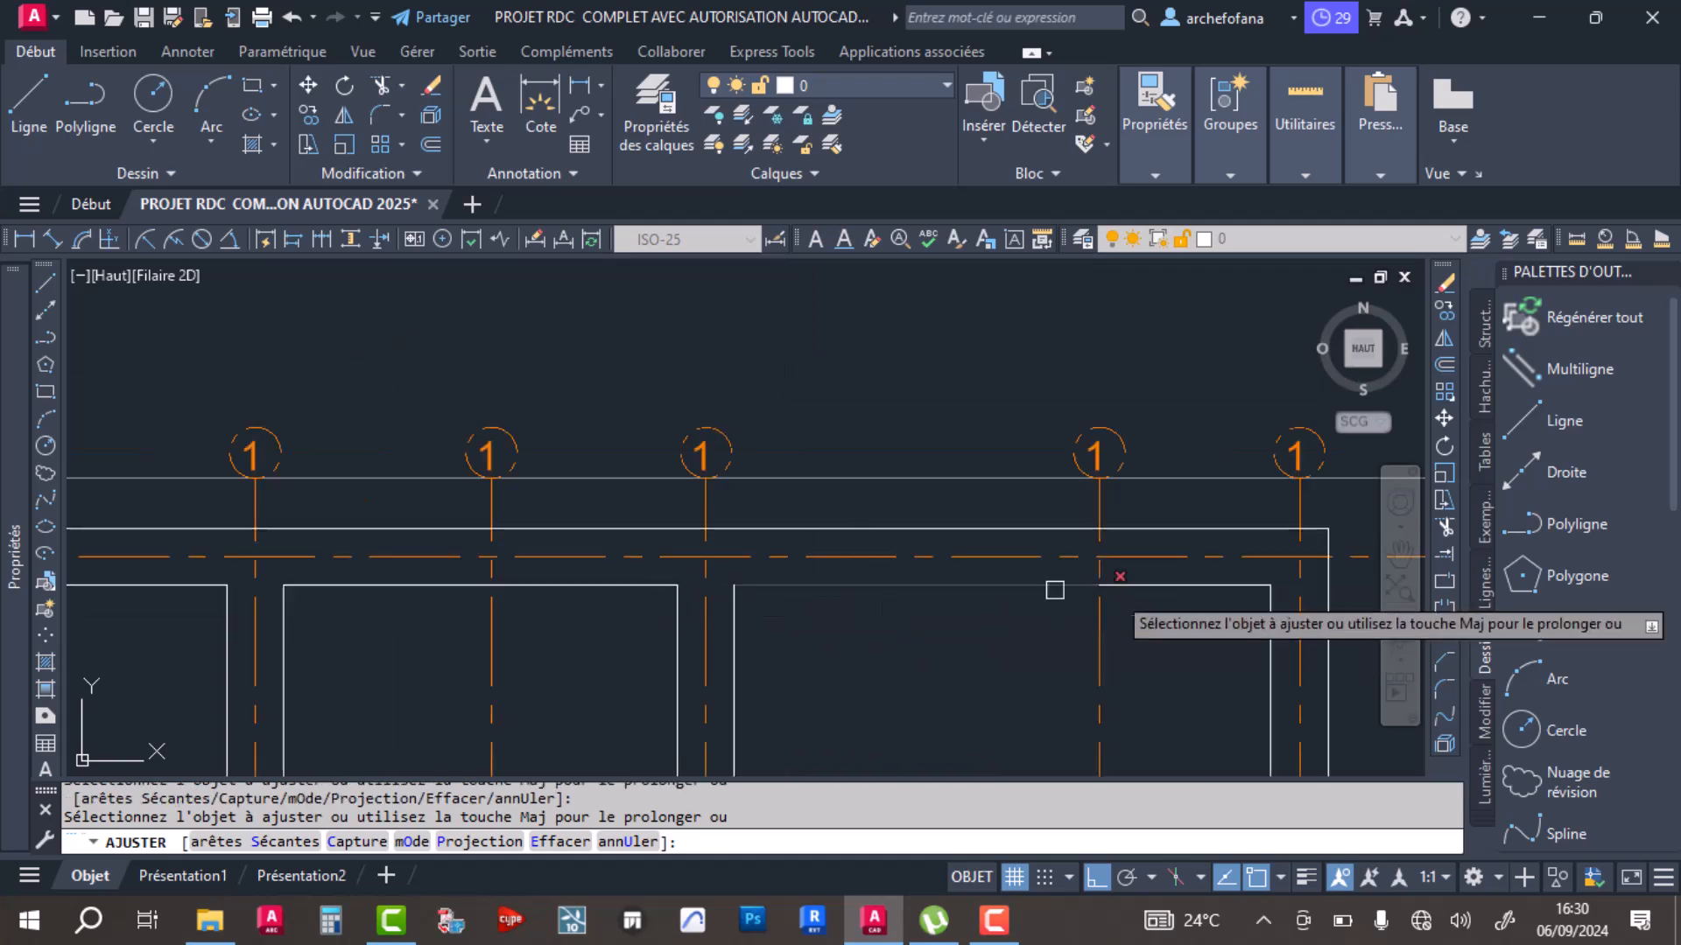
Step: Trim the overlapping lines at both ends of the short horizontal wall between the two upper interior walls
{"action": "scroll", "coordinate": [786, 537], "scroll_direction": "up", "scroll_amount": 8}
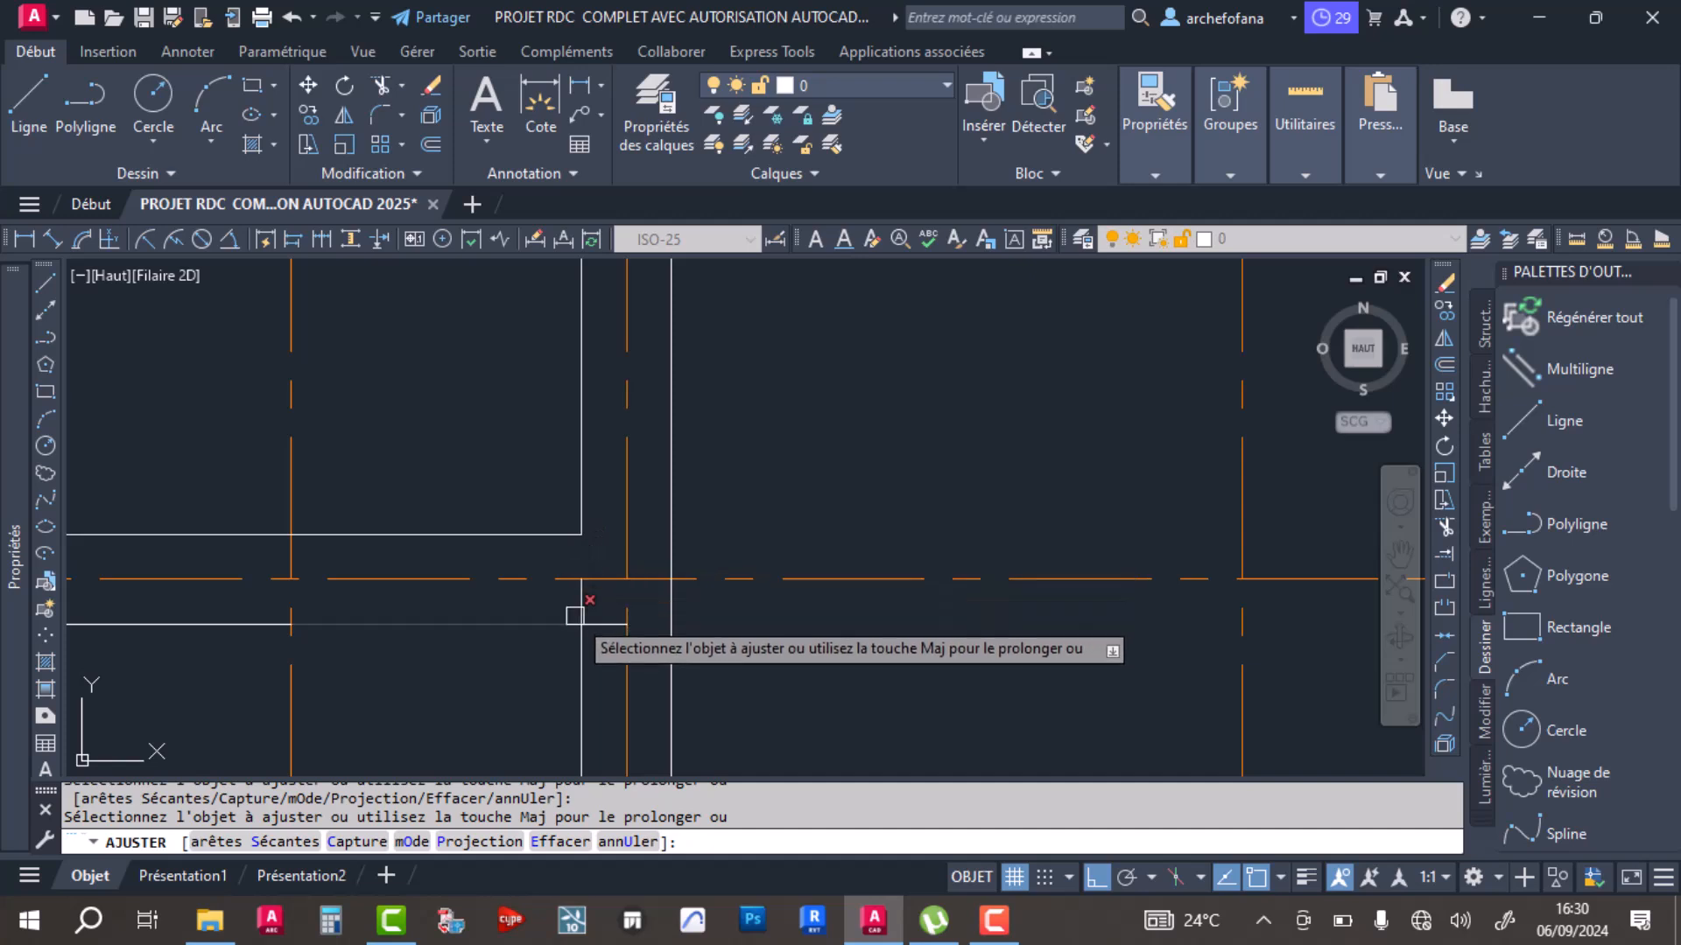
{"action": "scroll", "coordinate": [575, 593], "scroll_direction": "down", "scroll_amount": 5}
{"action": "scroll", "coordinate": [499, 575], "scroll_direction": "up", "scroll_amount": 6}
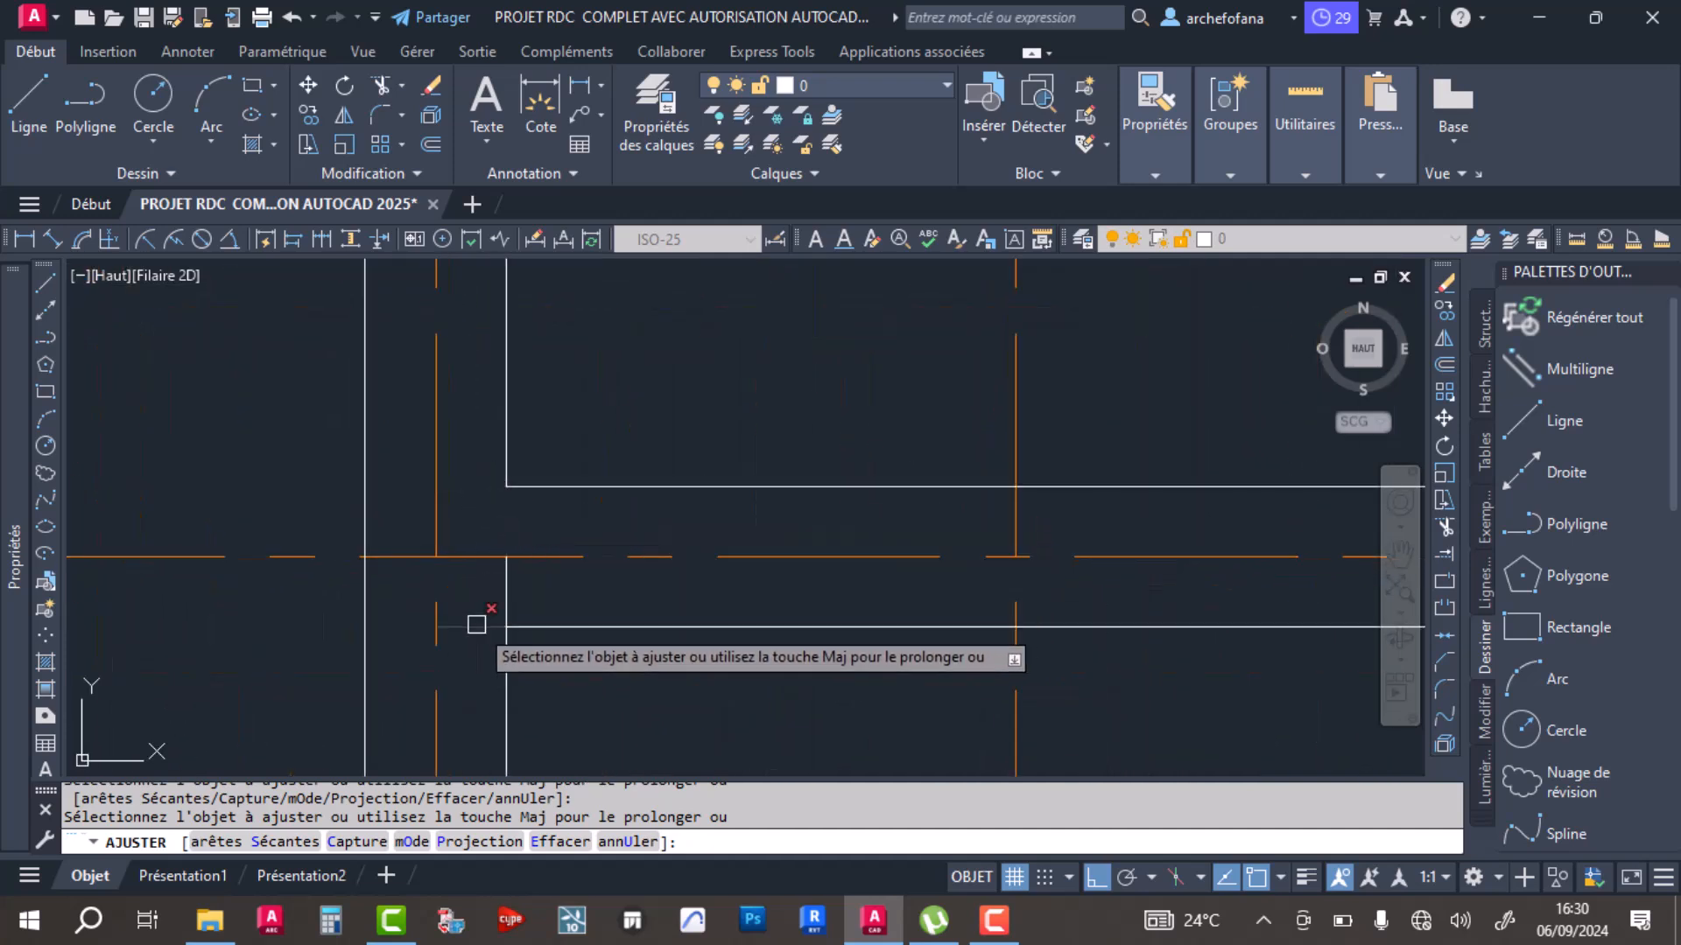
{"action": "scroll", "coordinate": [612, 517], "scroll_direction": "down", "scroll_amount": 4}
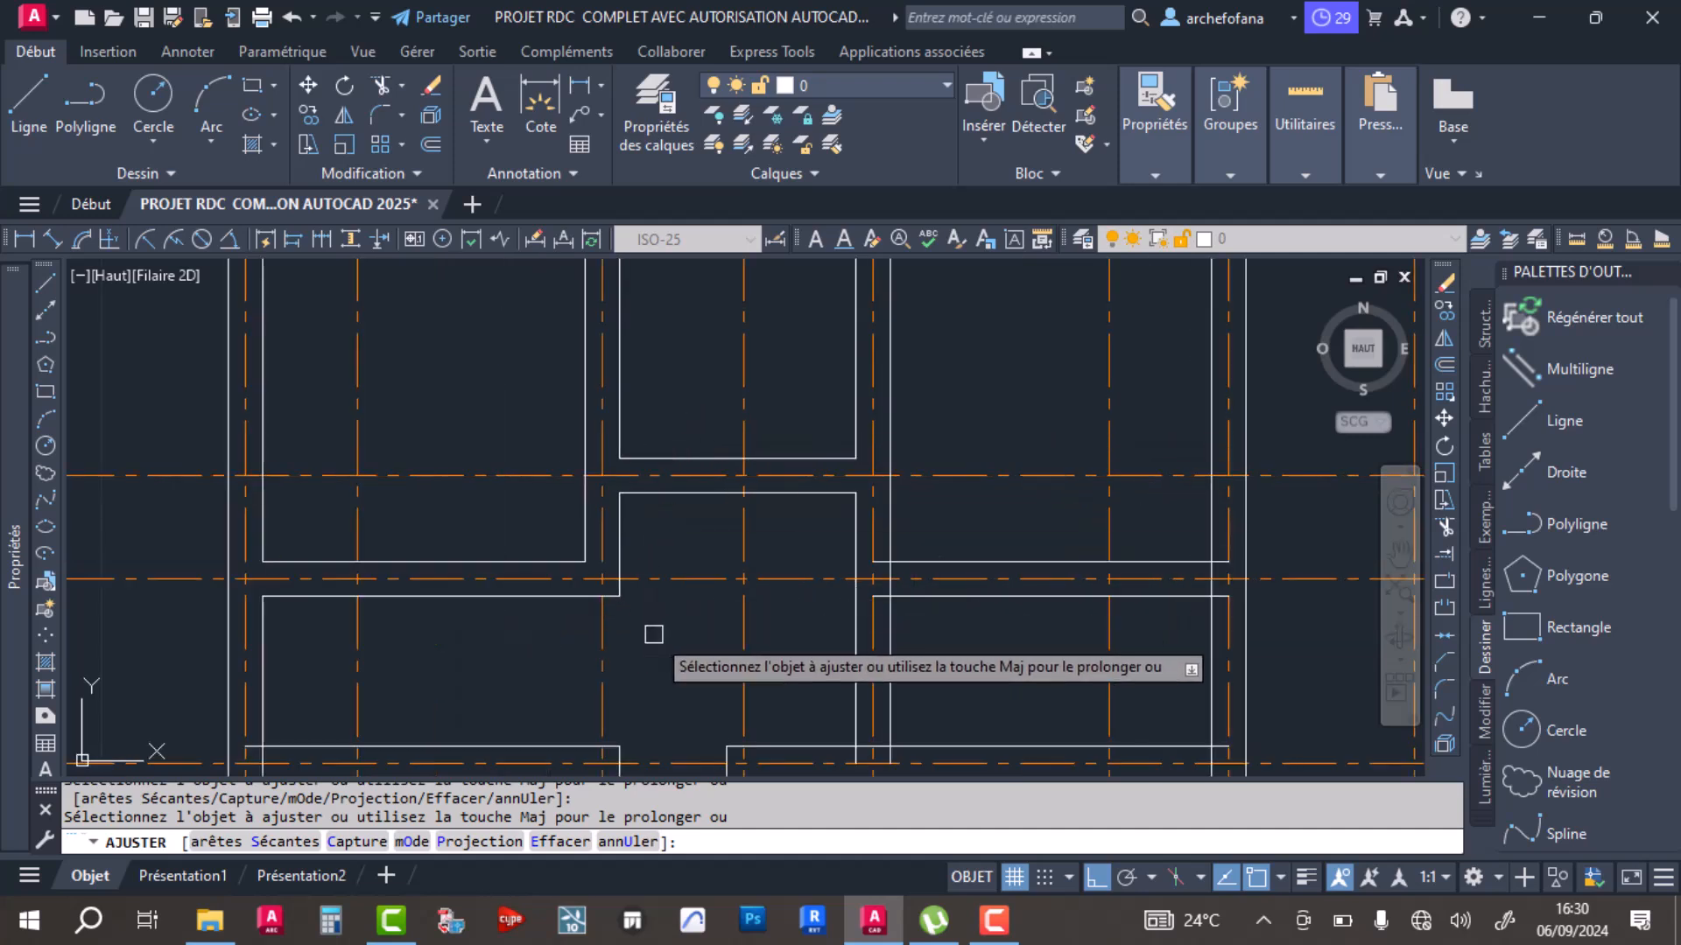
Step: Trim the right interior wall's junctions with the upper-right room's bottom wall and with the horizontal wall where it ends below
{"action": "scroll", "coordinate": [836, 490], "scroll_direction": "up", "scroll_amount": 4}
{"action": "scroll", "coordinate": [850, 463], "scroll_direction": "up", "scroll_amount": 2}
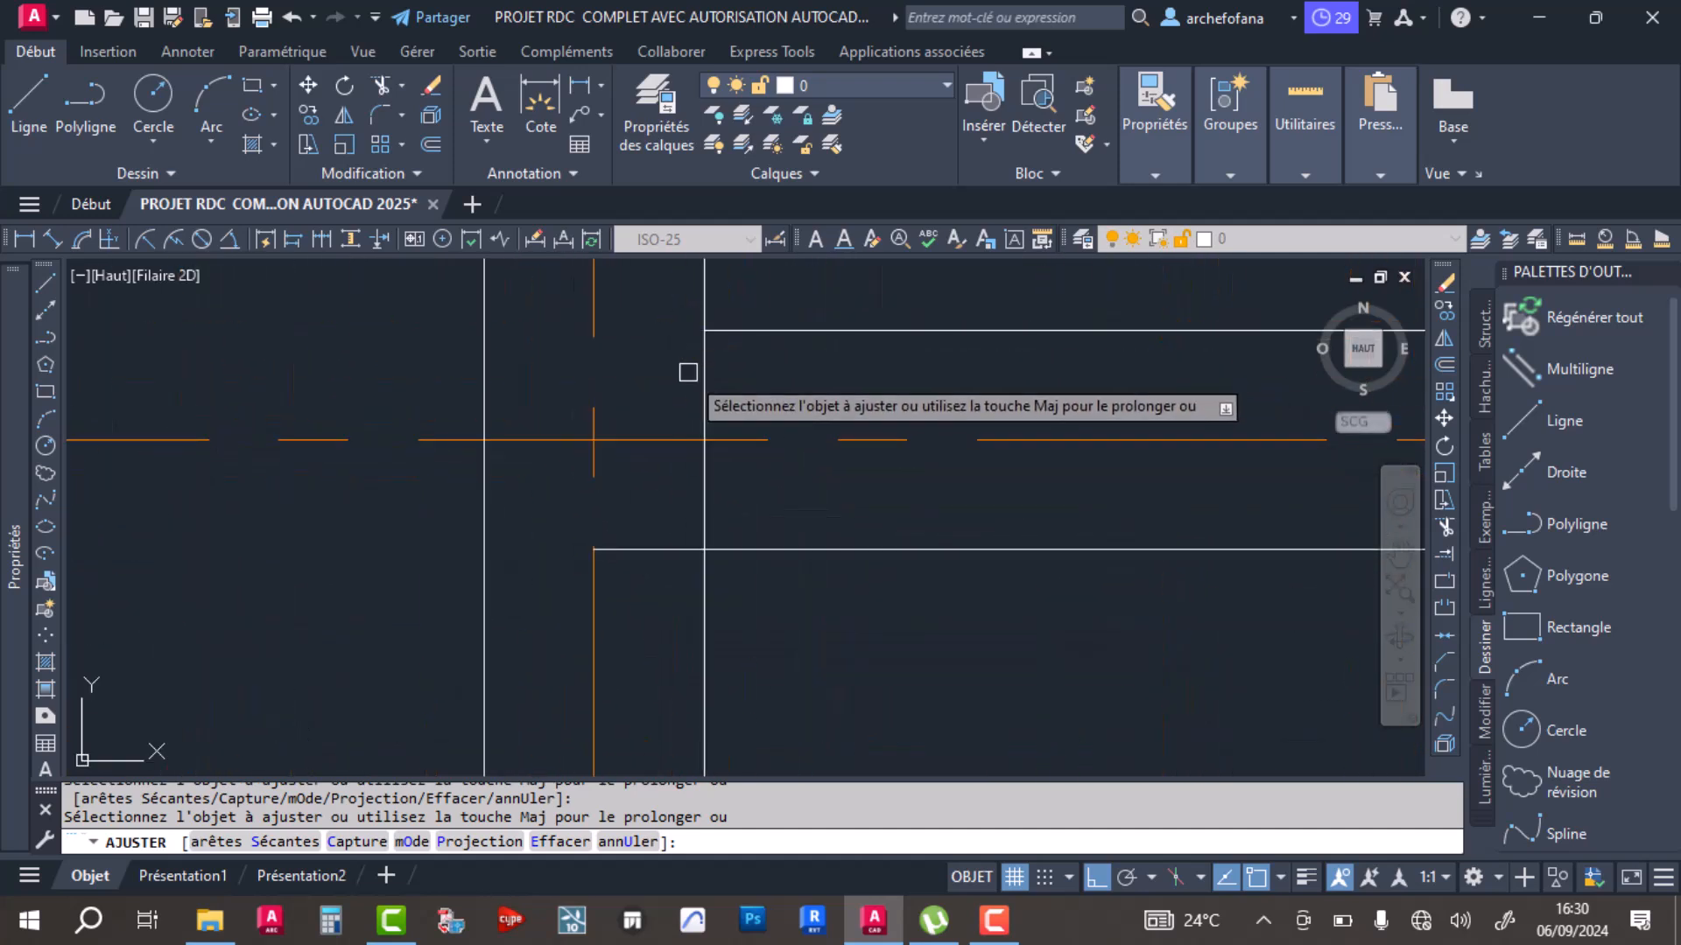
{"action": "left_click", "coordinate": [665, 549]}
{"action": "scroll", "coordinate": [701, 489], "scroll_direction": "down", "scroll_amount": 8}
{"action": "scroll", "coordinate": [691, 655], "scroll_direction": "up", "scroll_amount": 6}
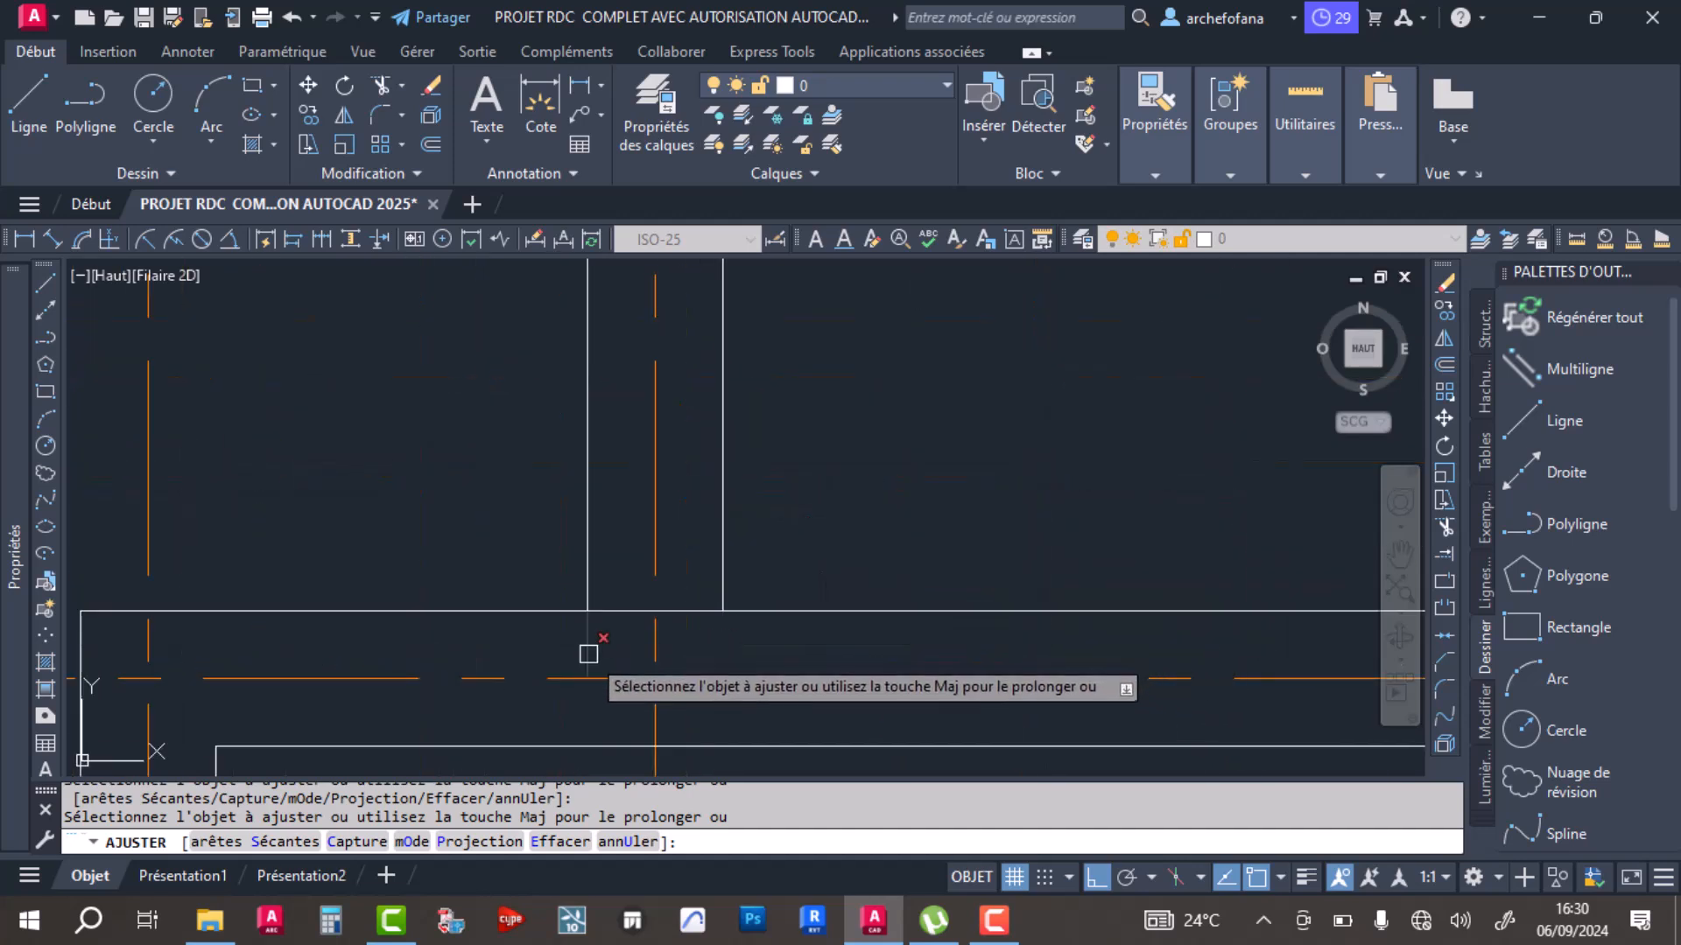
{"action": "scroll", "coordinate": [682, 600], "scroll_direction": "down", "scroll_amount": 5}
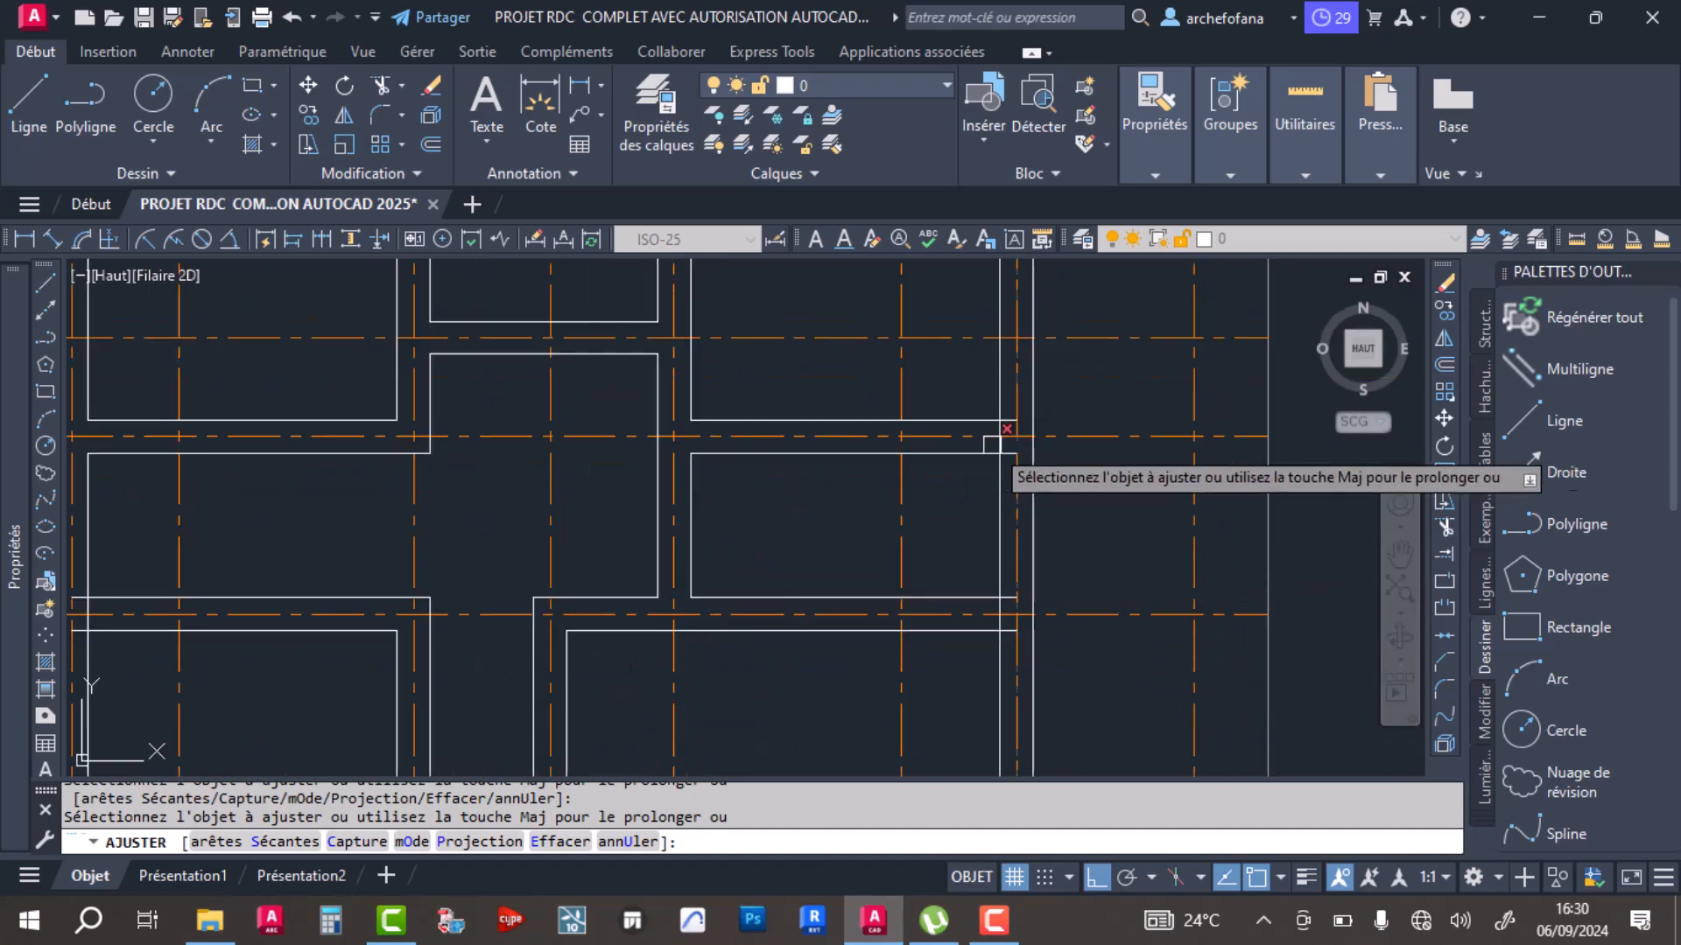
Step: Trim the overlapping lines where the upper-right room's bottom wall and the next horizontal wall below it meet the right outer wall
{"action": "scroll", "coordinate": [1011, 410], "scroll_direction": "up", "scroll_amount": 5}
{"action": "left_click", "coordinate": [992, 420]}
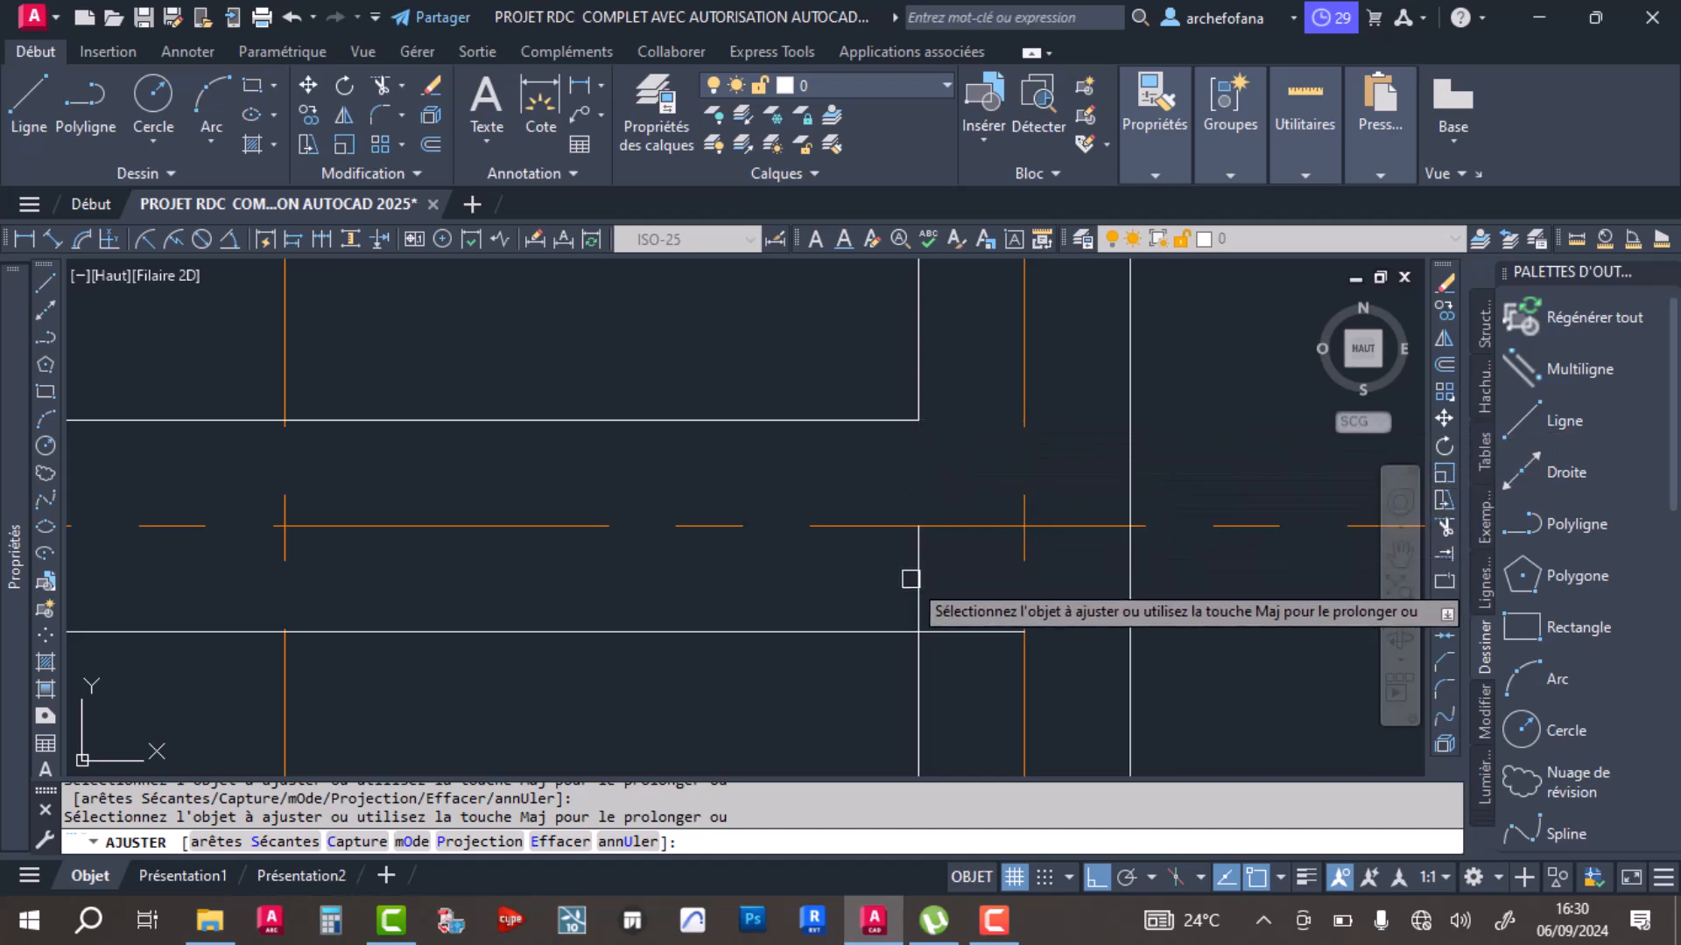
{"action": "scroll", "coordinate": [911, 543], "scroll_direction": "down", "scroll_amount": 4}
{"action": "scroll", "coordinate": [961, 567], "scroll_direction": "up", "scroll_amount": 4}
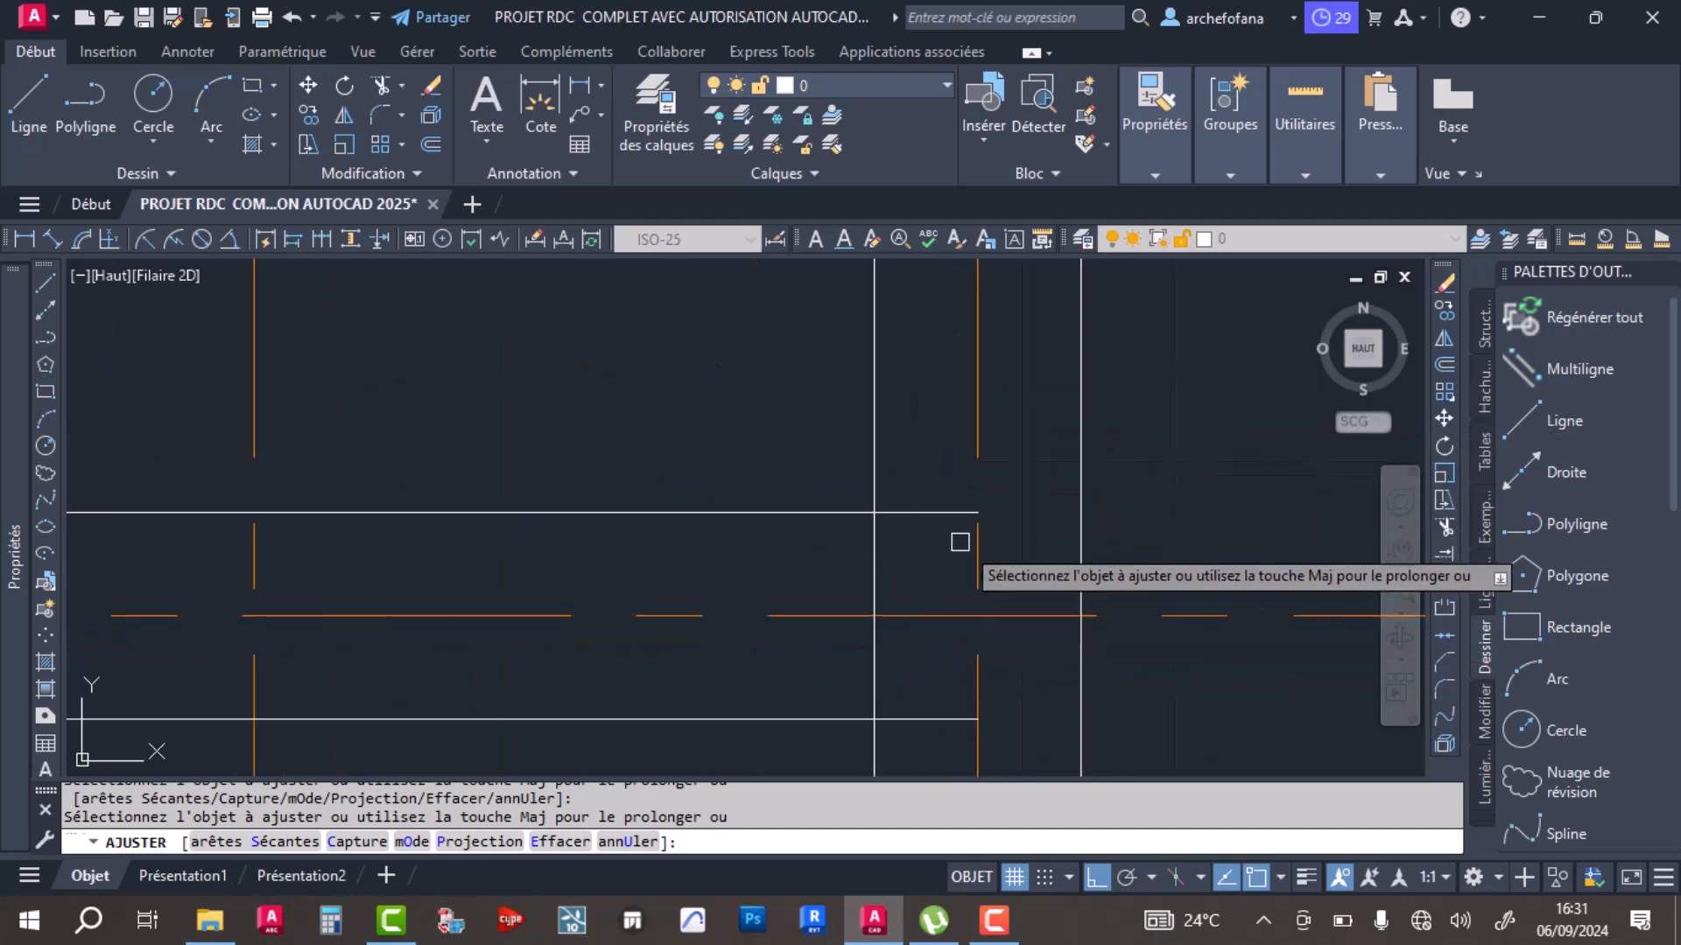
{"action": "left_click", "coordinate": [875, 631]}
{"action": "left_click_drag", "start_coordinate": [928, 740], "coordinate": [907, 685]}
Step: Trim the overlapping lines where the lower-right room's left wall meets the long horizontal wall beneath it, opening the T-junction
{"action": "scroll", "coordinate": [900, 677], "scroll_direction": "down", "scroll_amount": 6}
{"action": "middle_click_drag", "start_coordinate": [744, 634], "coordinate": [913, 520]}
{"action": "mouse_move", "coordinate": [445, 546]}
{"action": "middle_mouse_down"}
{"action": "mouse_move", "coordinate": [499, 402]}
{"action": "mouse_move", "coordinate": [495, 364]}
{"action": "middle_mouse_up"}
{"action": "middle_click_drag", "start_coordinate": [908, 581], "coordinate": [781, 270]}
{"action": "scroll", "coordinate": [932, 427], "scroll_direction": "down", "scroll_amount": 4}
{"action": "scroll", "coordinate": [924, 597], "scroll_direction": "up", "scroll_amount": 8}
{"action": "left_click", "coordinate": [812, 521]}
{"action": "left_click_drag", "start_coordinate": [812, 520], "coordinate": [792, 454]}
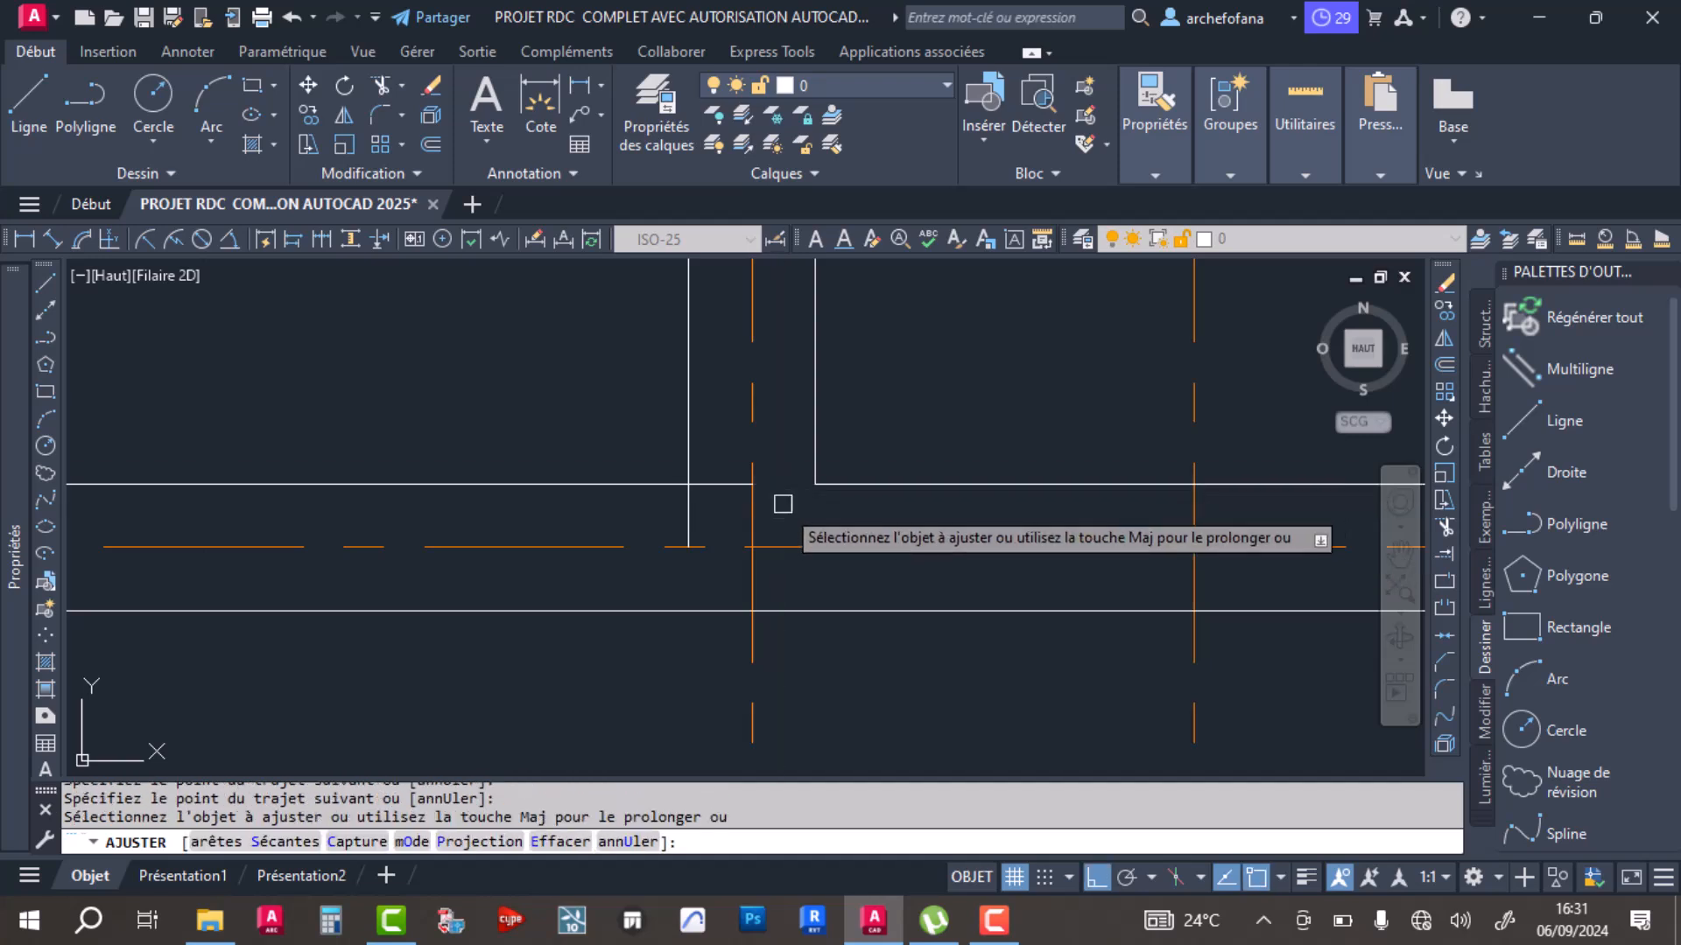
{"action": "left_click", "coordinate": [692, 515]}
Step: Trim the overlapping lines where the horizontal wall under the lower-right room meets the right outer wall
{"action": "scroll", "coordinate": [779, 466], "scroll_direction": "down", "scroll_amount": 6}
{"action": "scroll", "coordinate": [1095, 488], "scroll_direction": "up", "scroll_amount": 8}
{"action": "left_click", "coordinate": [993, 387]}
{"action": "left_click", "coordinate": [926, 446]}
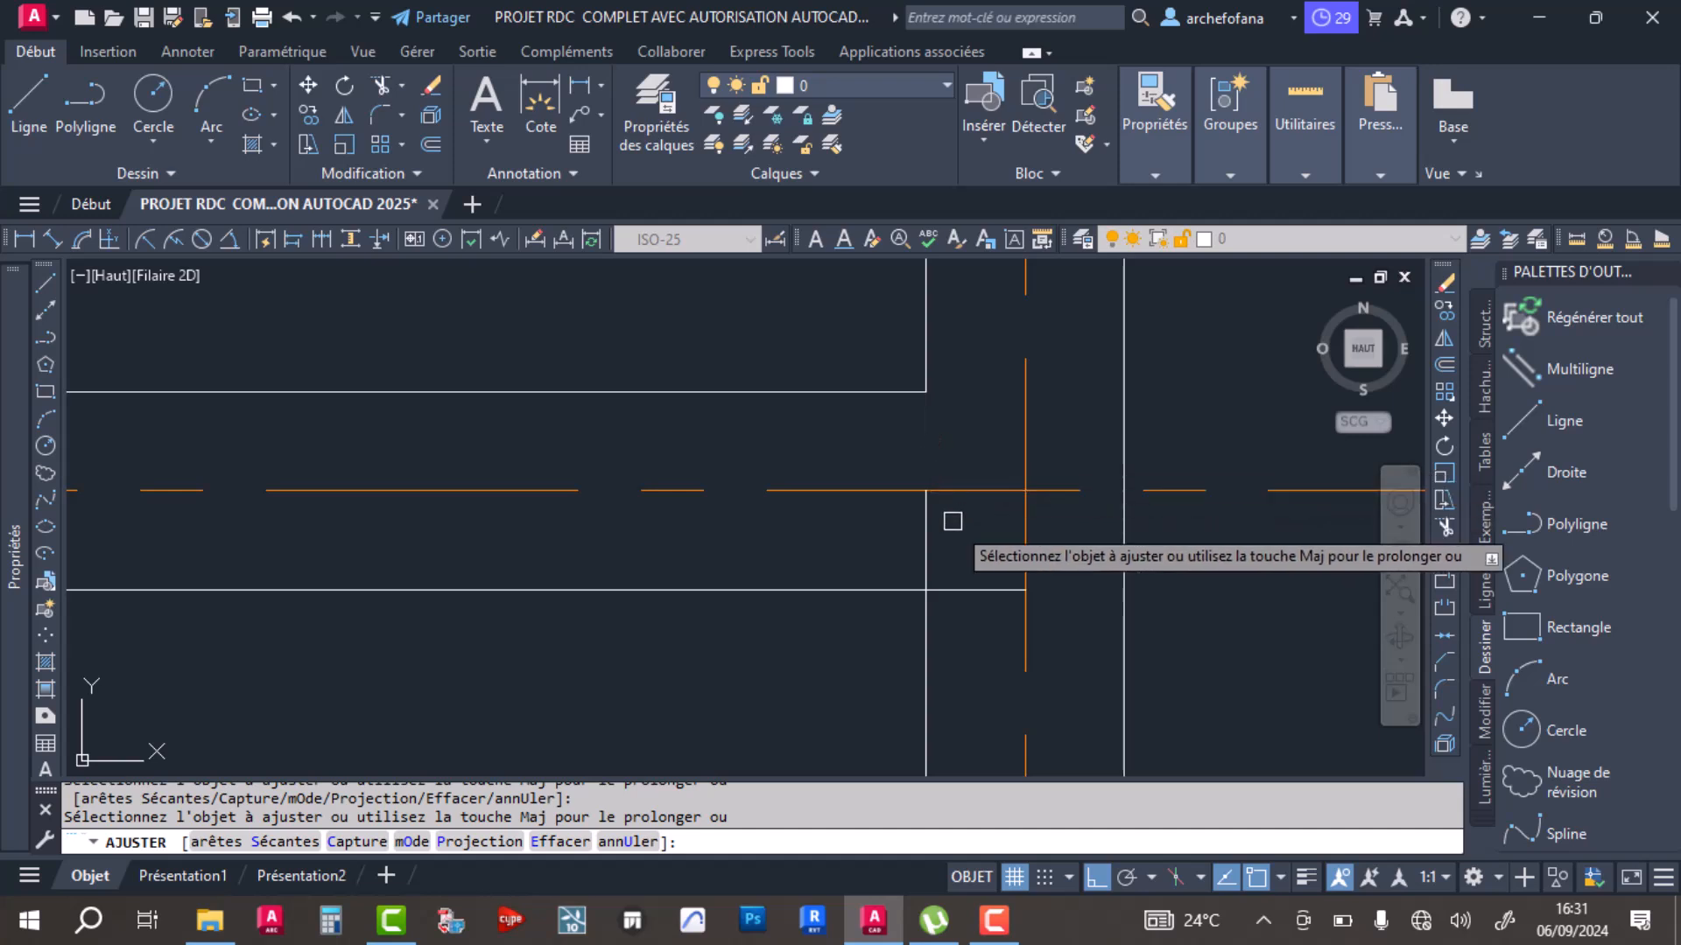
{"action": "left_click", "coordinate": [917, 557]}
{"action": "key", "text": "Return"}
Step: Trim the overlapping lines where the two corridor walls cross the long lower horizontal wall, opening both cross-junctions
{"action": "scroll", "coordinate": [975, 458], "scroll_direction": "down", "scroll_amount": 6}
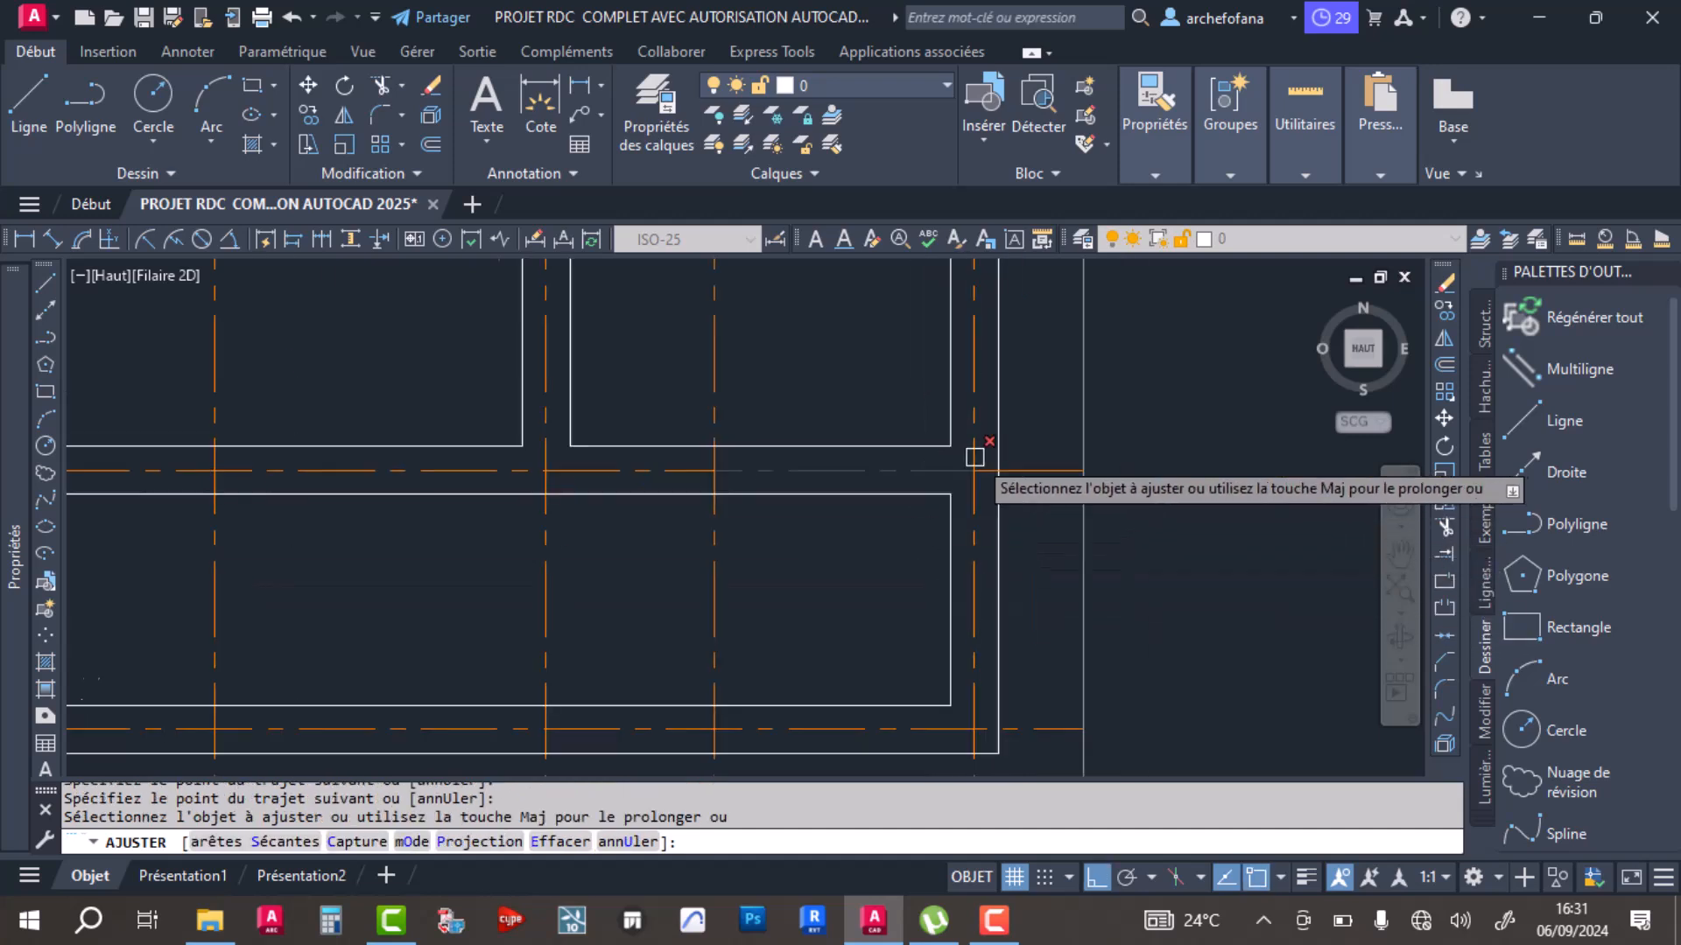
{"action": "scroll", "coordinate": [370, 475], "scroll_direction": "up", "scroll_amount": 6}
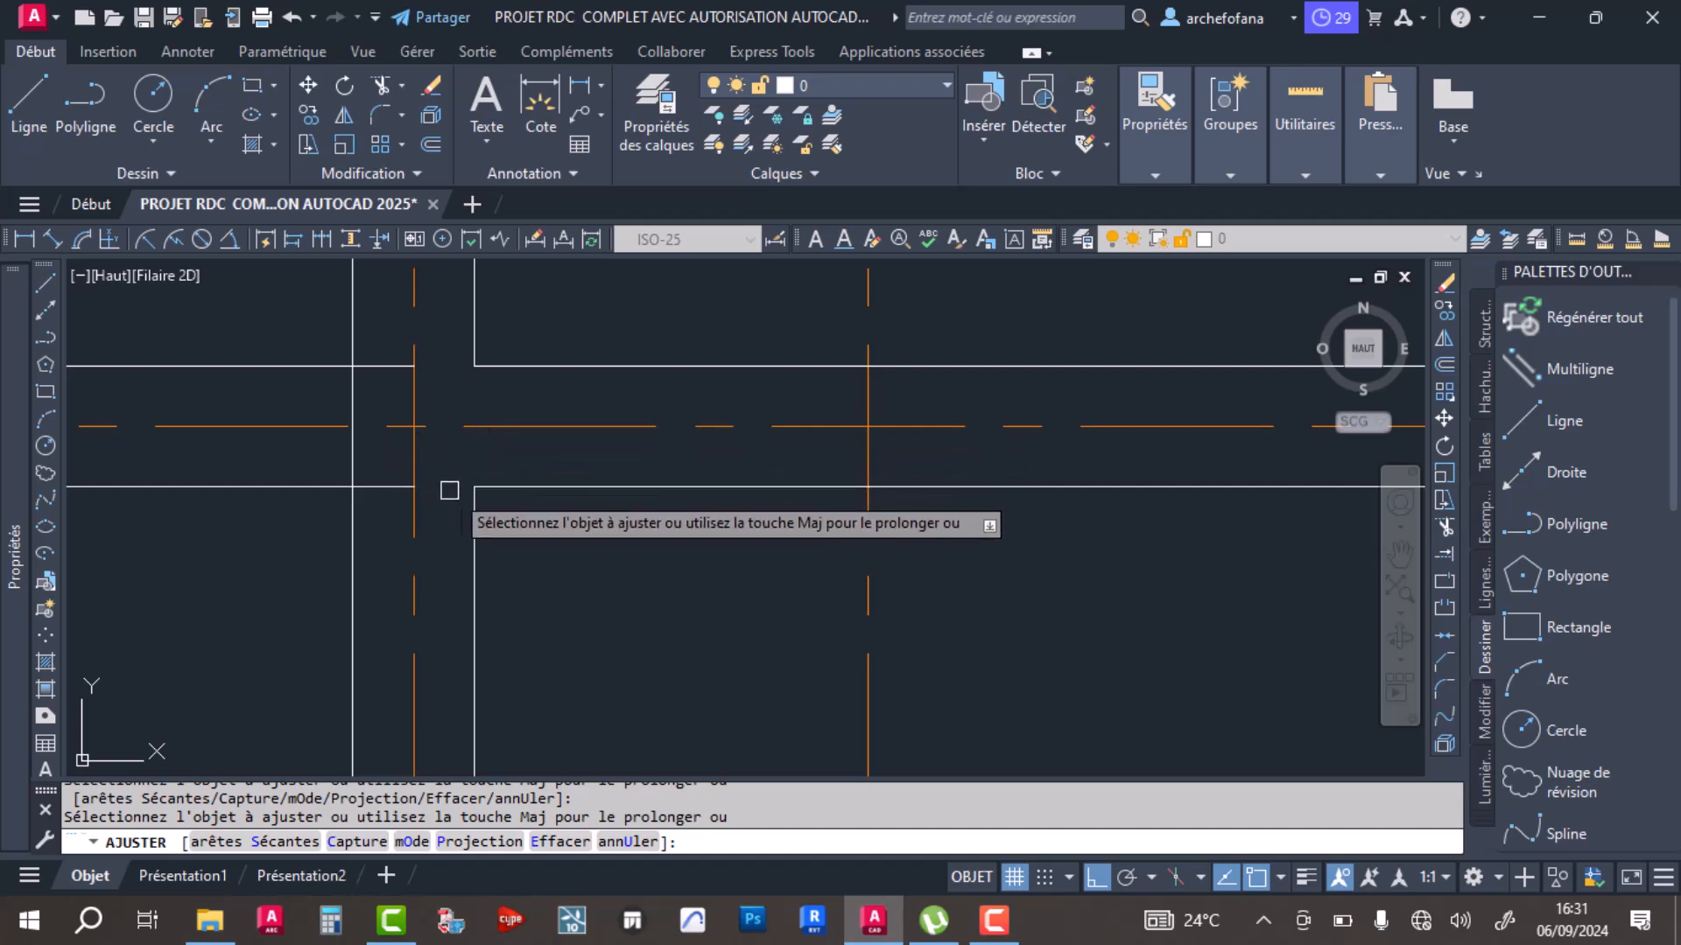
{"action": "left_click", "coordinate": [353, 390]}
{"action": "scroll", "coordinate": [372, 416], "scroll_direction": "down", "scroll_amount": 6}
{"action": "middle_click_drag", "start_coordinate": [341, 413], "coordinate": [486, 411]}
{"action": "scroll", "coordinate": [482, 408], "scroll_direction": "up", "scroll_amount": 6}
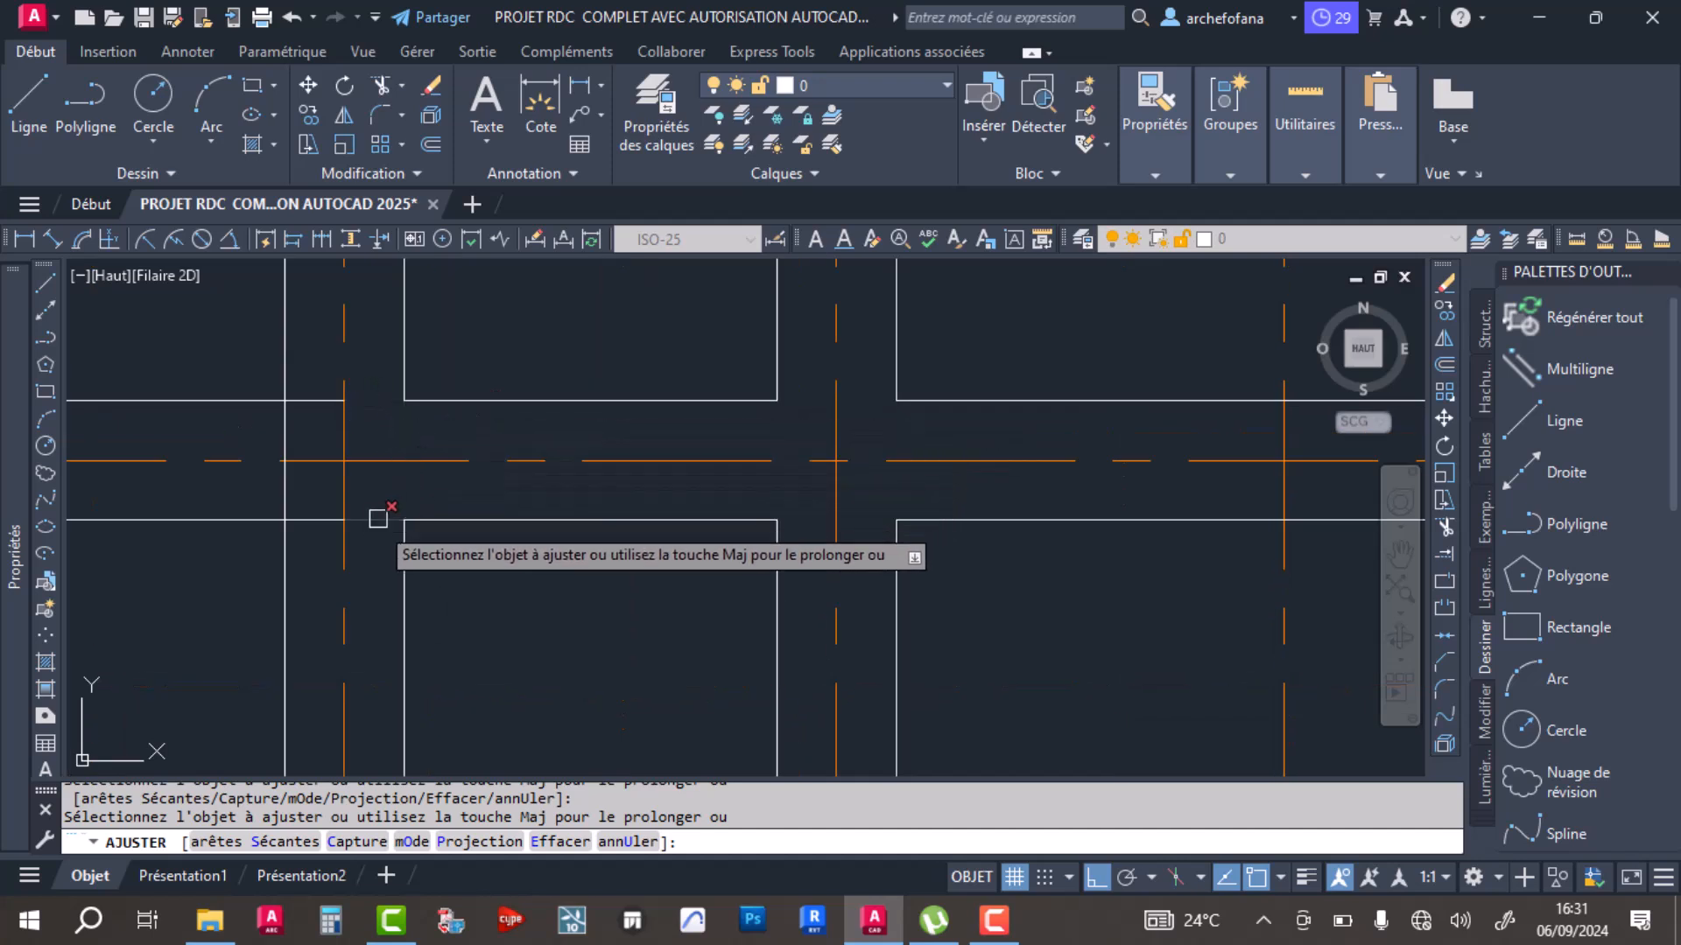
{"action": "left_click_drag", "start_coordinate": [300, 412], "coordinate": [258, 432]}
Step: Trim the overlapping lines where the lower-left rooms' partition wall meets the corridor's left wall
{"action": "scroll", "coordinate": [365, 440], "scroll_direction": "down", "scroll_amount": 6}
{"action": "mouse_move", "coordinate": [439, 507]}
{"action": "middle_mouse_down"}
{"action": "mouse_move", "coordinate": [555, 551]}
{"action": "mouse_move", "coordinate": [668, 657]}
{"action": "middle_mouse_up"}
{"action": "scroll", "coordinate": [599, 443], "scroll_direction": "up", "scroll_amount": 3}
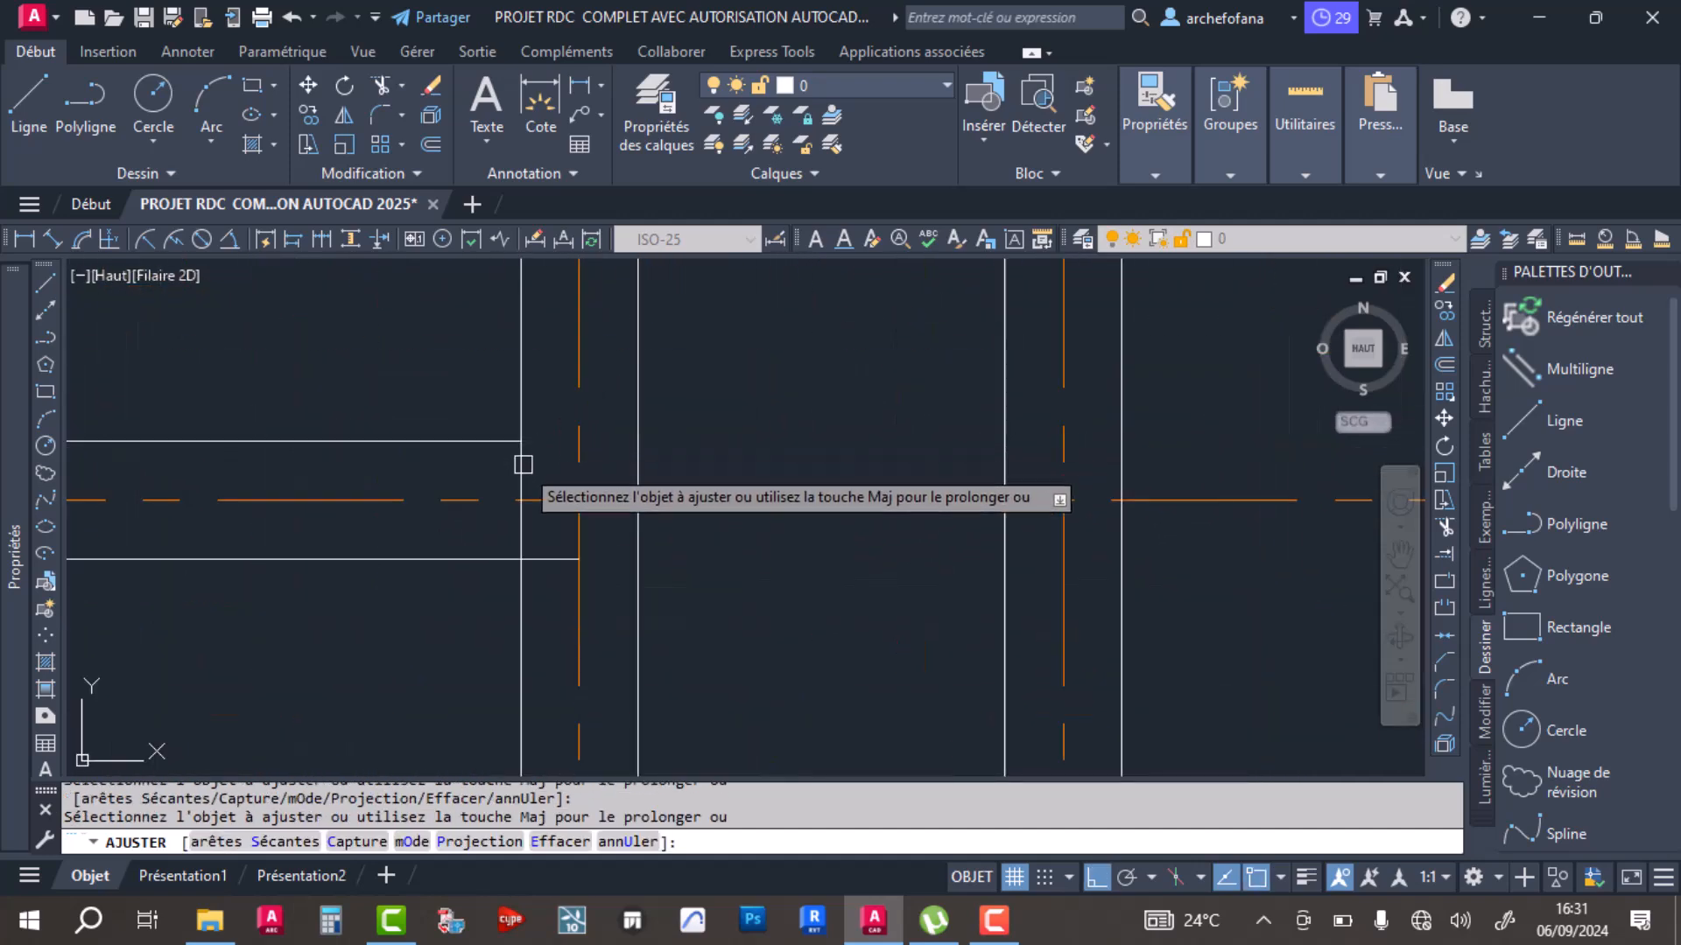
{"action": "scroll", "coordinate": [533, 569], "scroll_direction": "down", "scroll_amount": 3}
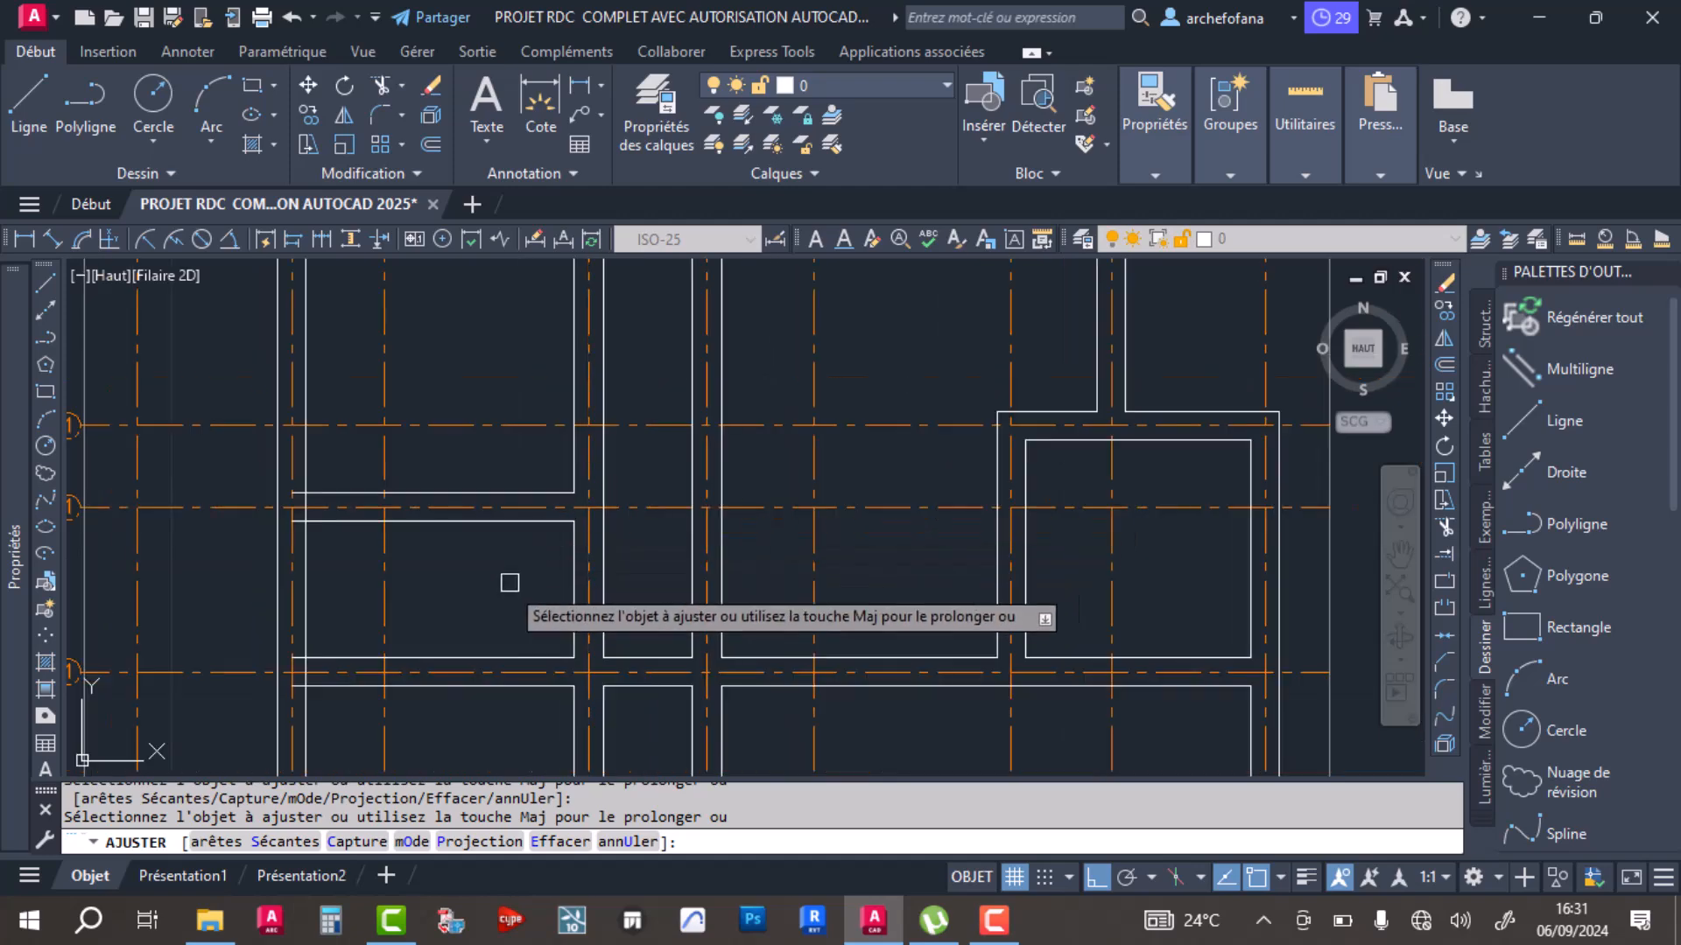
Step: Trim the overlapping lines where the lower-left partition and the long horizontal wall below it meet the left outer wall
{"action": "scroll", "coordinate": [252, 440], "scroll_direction": "up", "scroll_amount": 3}
{"action": "left_click", "coordinate": [243, 423]}
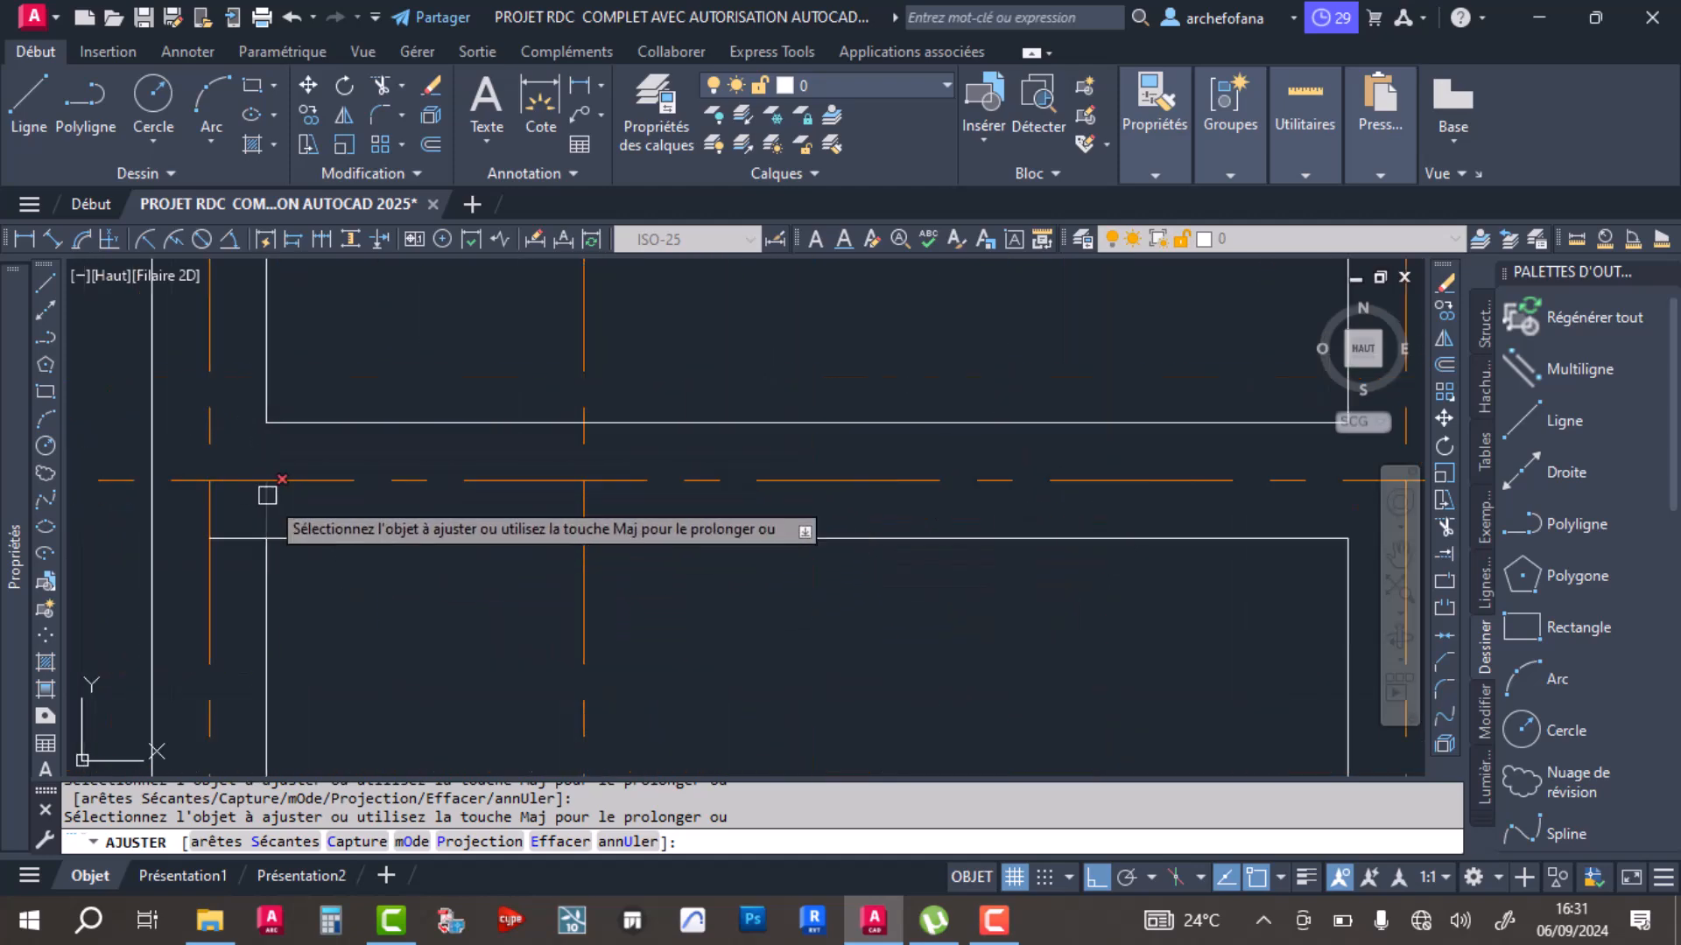
{"action": "scroll", "coordinate": [443, 473], "scroll_direction": "down", "scroll_amount": 3}
{"action": "scroll", "coordinate": [382, 653], "scroll_direction": "up", "scroll_amount": 3}
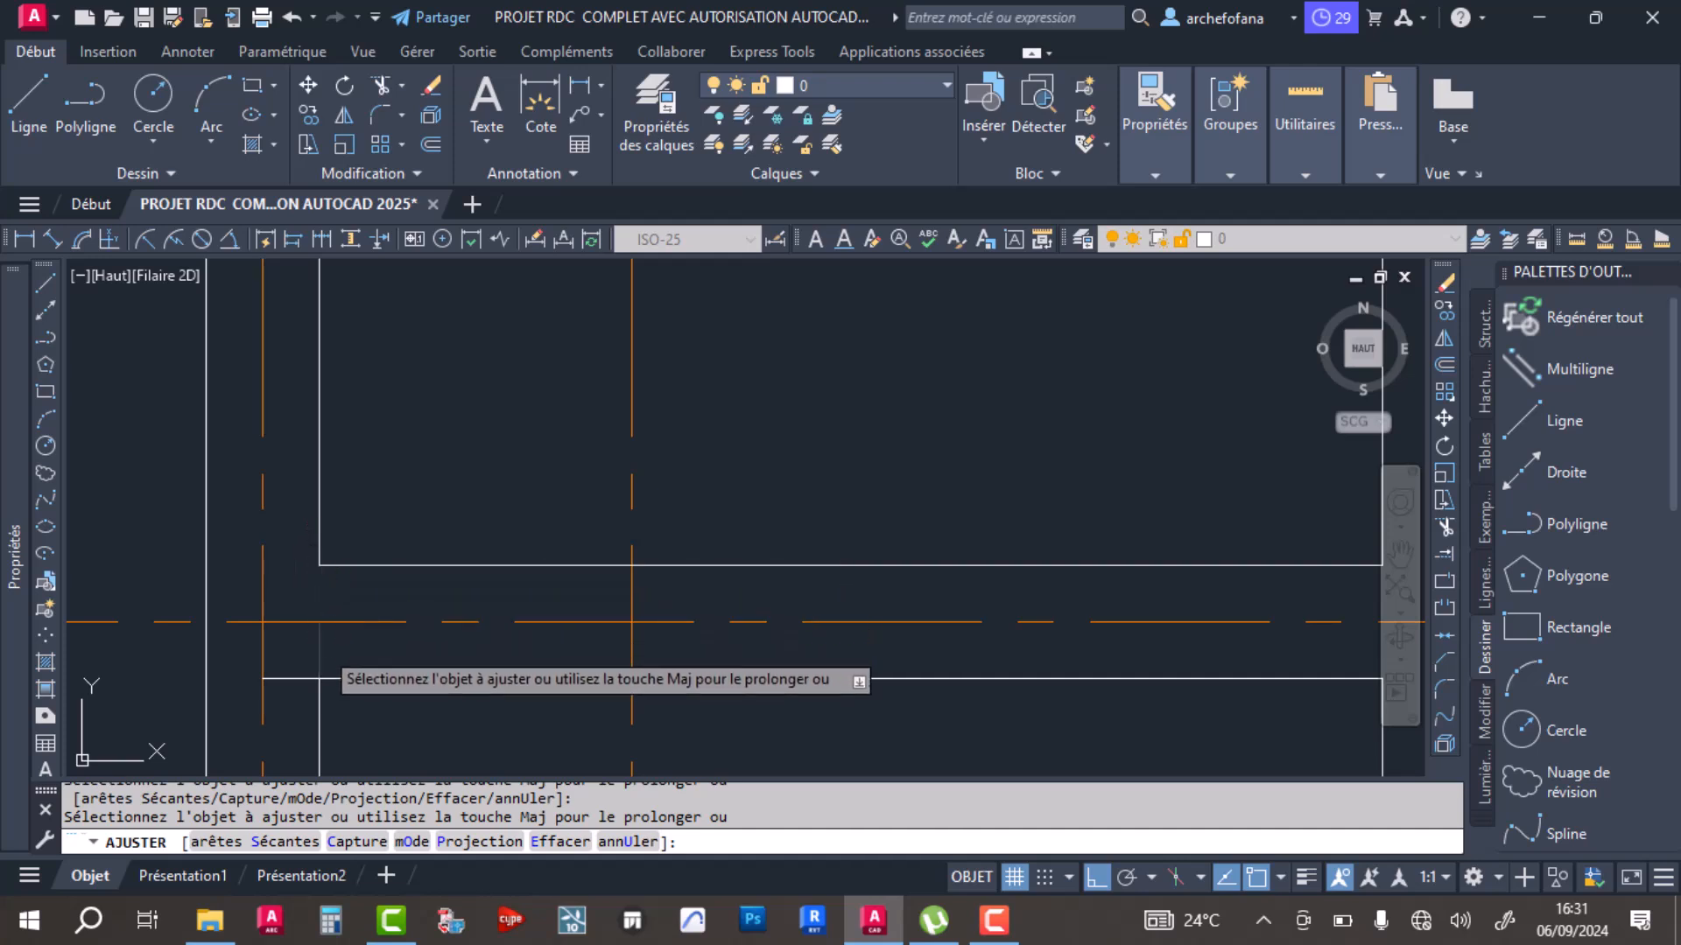
{"action": "scroll", "coordinate": [306, 517], "scroll_direction": "down", "scroll_amount": 2}
{"action": "scroll", "coordinate": [455, 525], "scroll_direction": "down", "scroll_amount": 3}
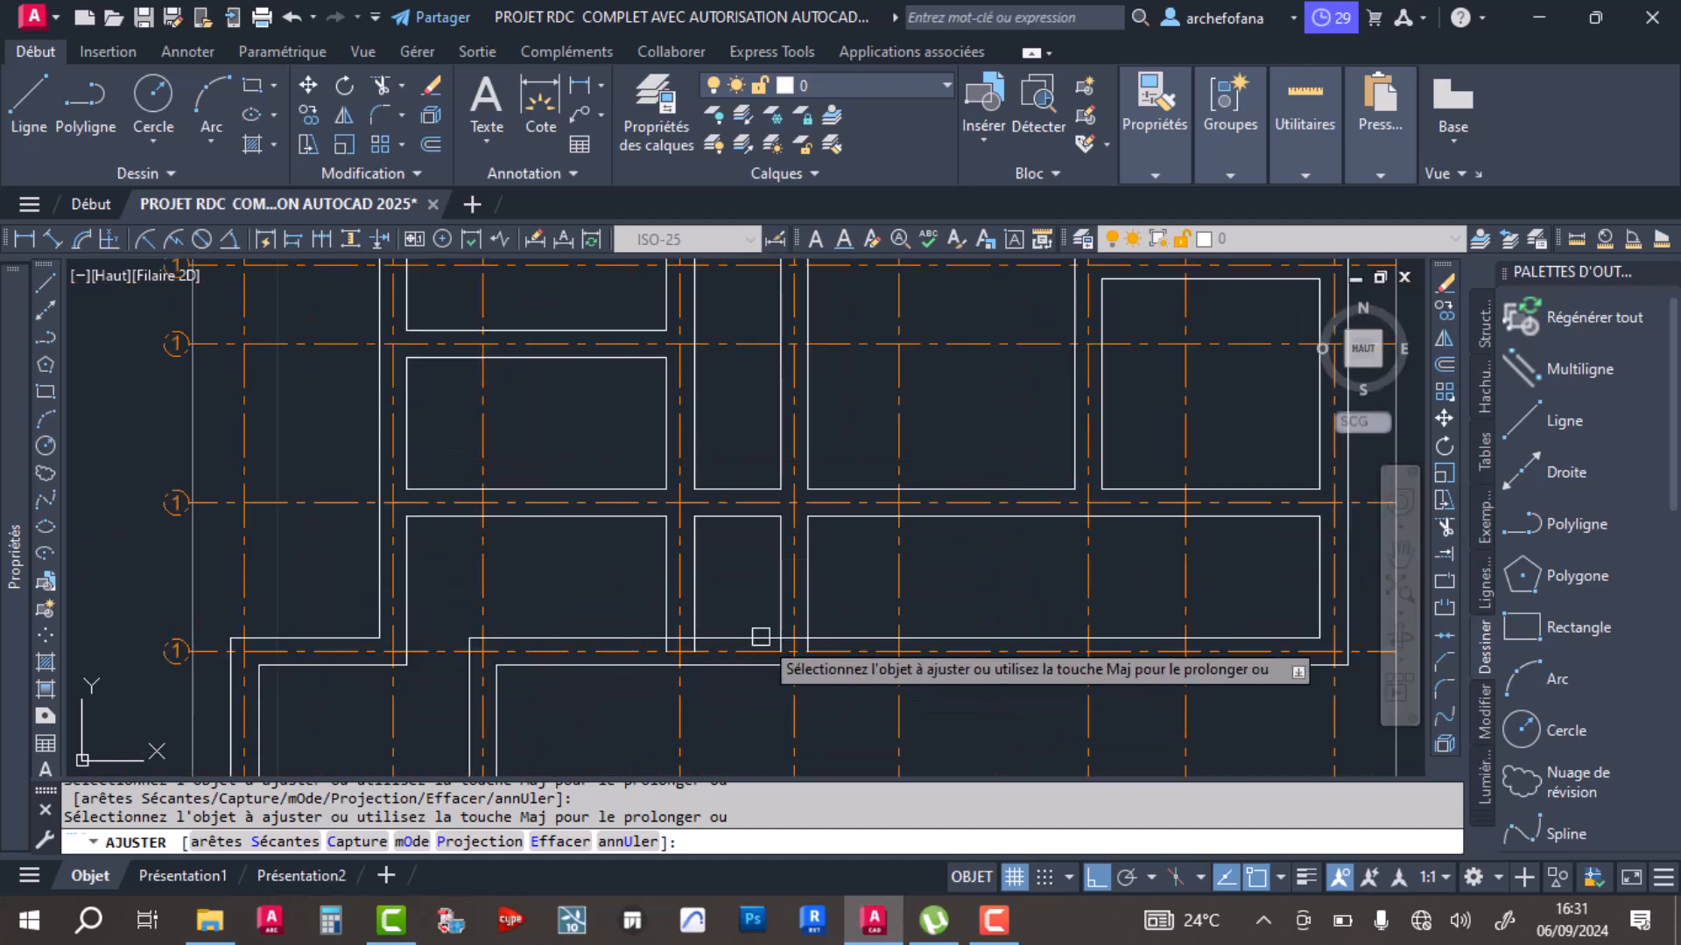
Step: Trim the overlapping lines where the two corridor walls meet the bottom horizontal wall of the main block
{"action": "scroll", "coordinate": [726, 648], "scroll_direction": "up", "scroll_amount": 4}
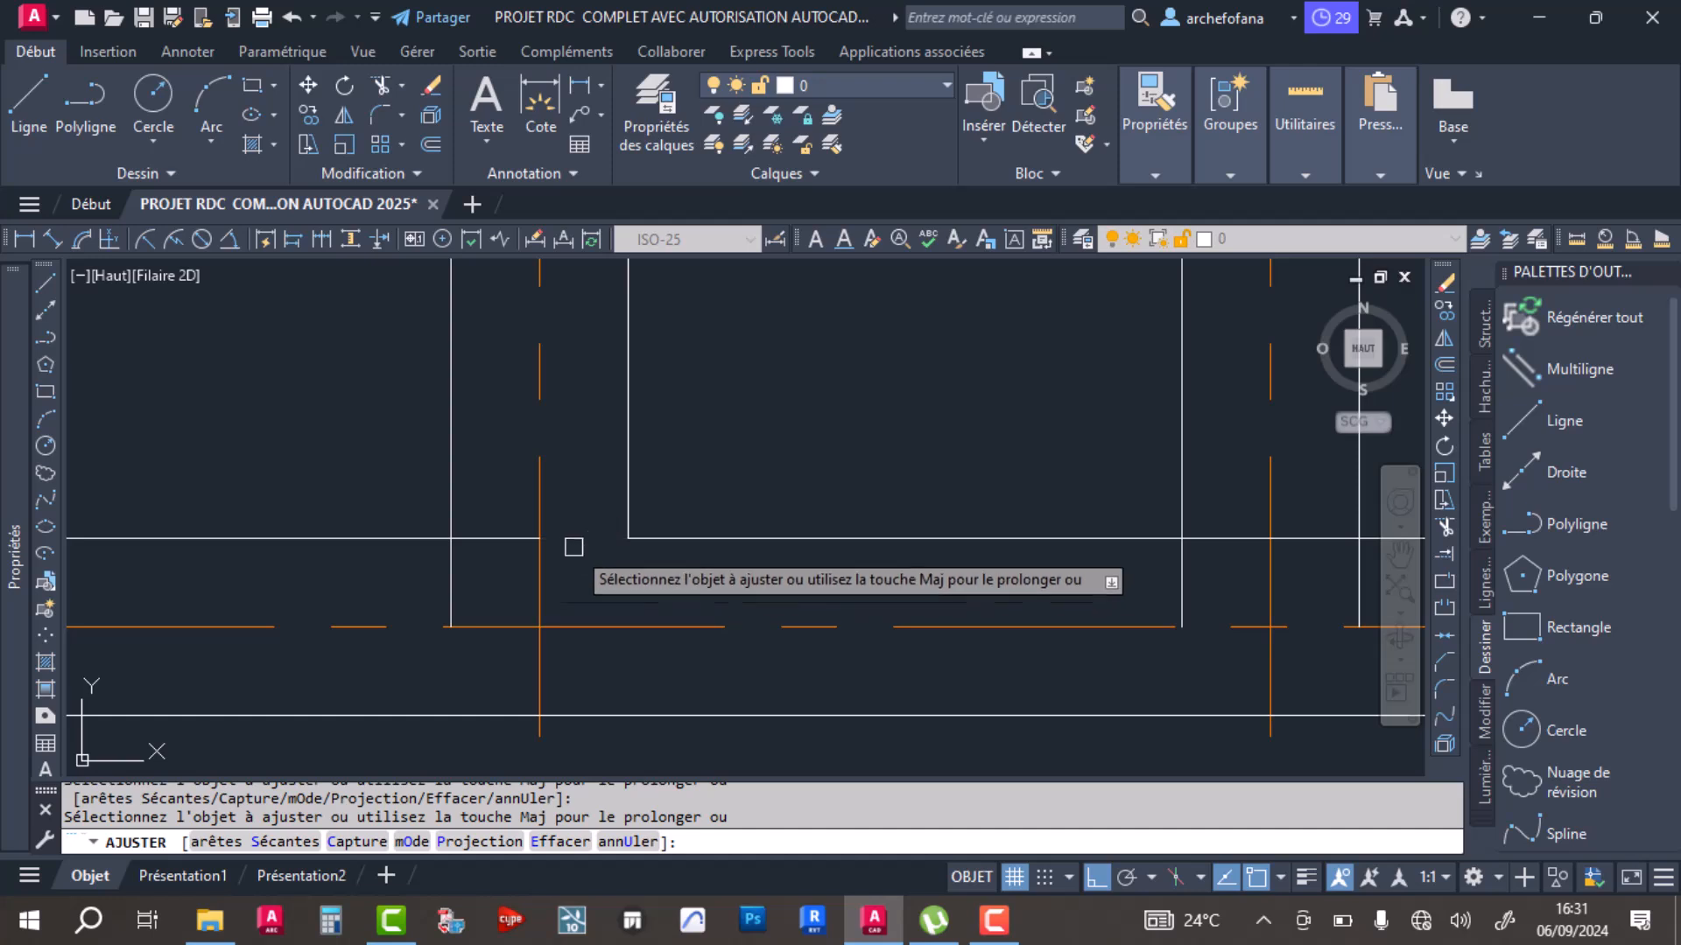
{"action": "scroll", "coordinate": [487, 537], "scroll_direction": "down", "scroll_amount": 3}
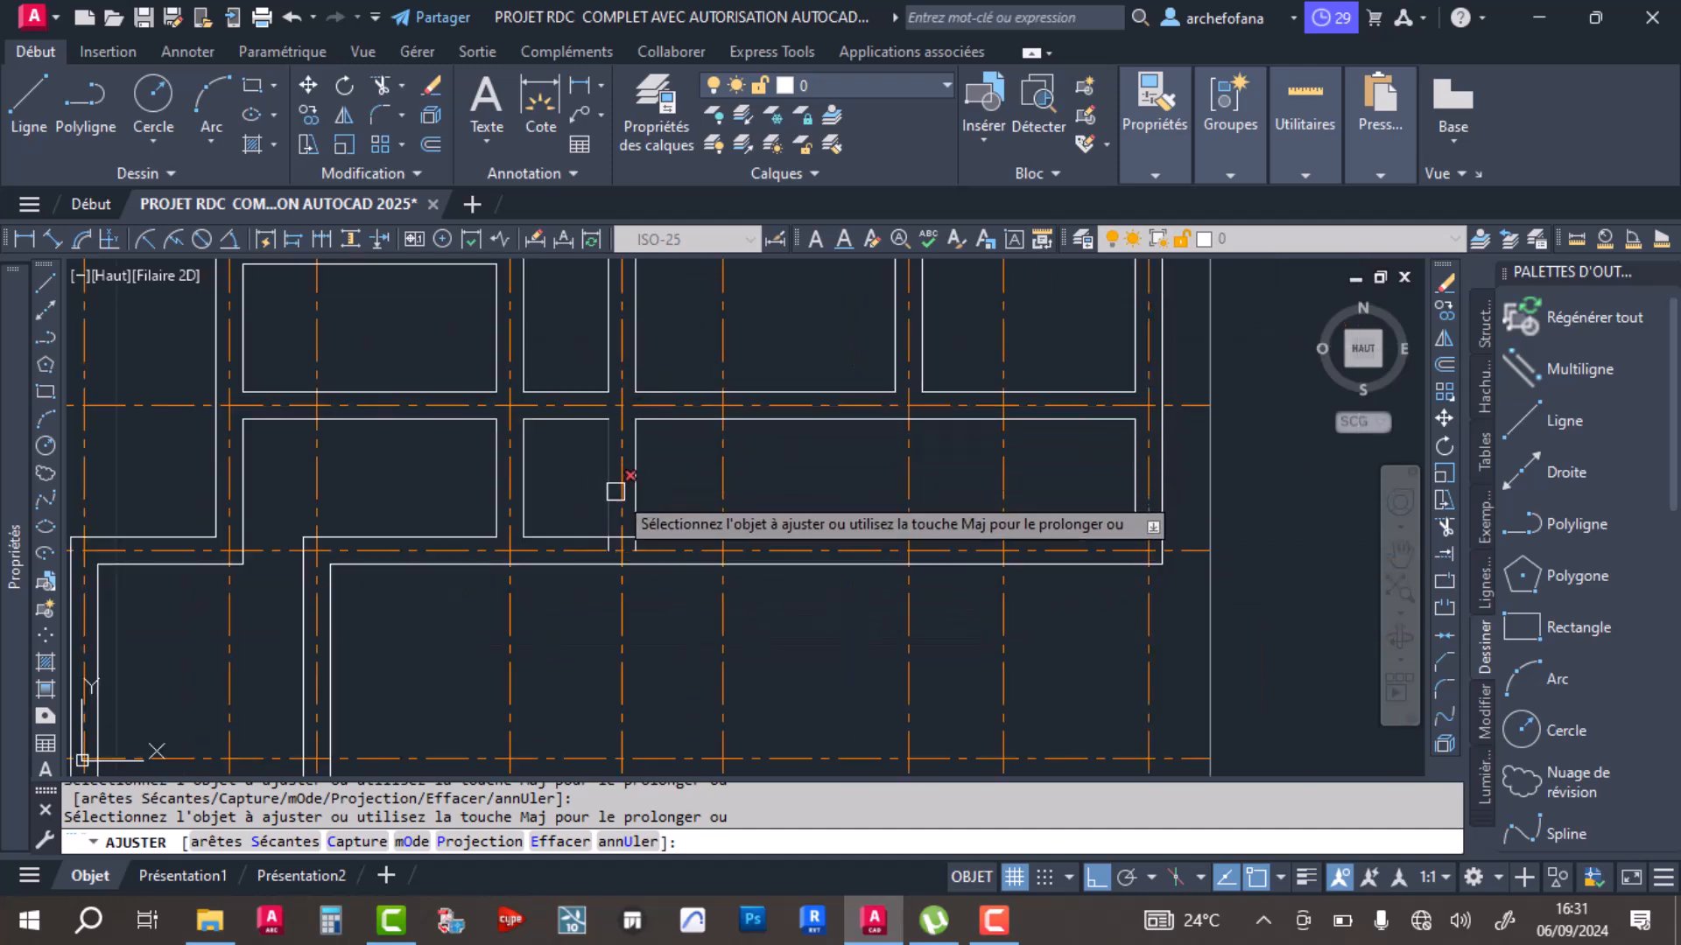
{"action": "scroll", "coordinate": [668, 487], "scroll_direction": "up", "scroll_amount": 5}
{"action": "left_click", "coordinate": [646, 472]}
{"action": "left_click", "coordinate": [596, 432]}
{"action": "left_click", "coordinate": [478, 480]}
{"action": "scroll", "coordinate": [486, 478], "scroll_direction": "down", "scroll_amount": 5}
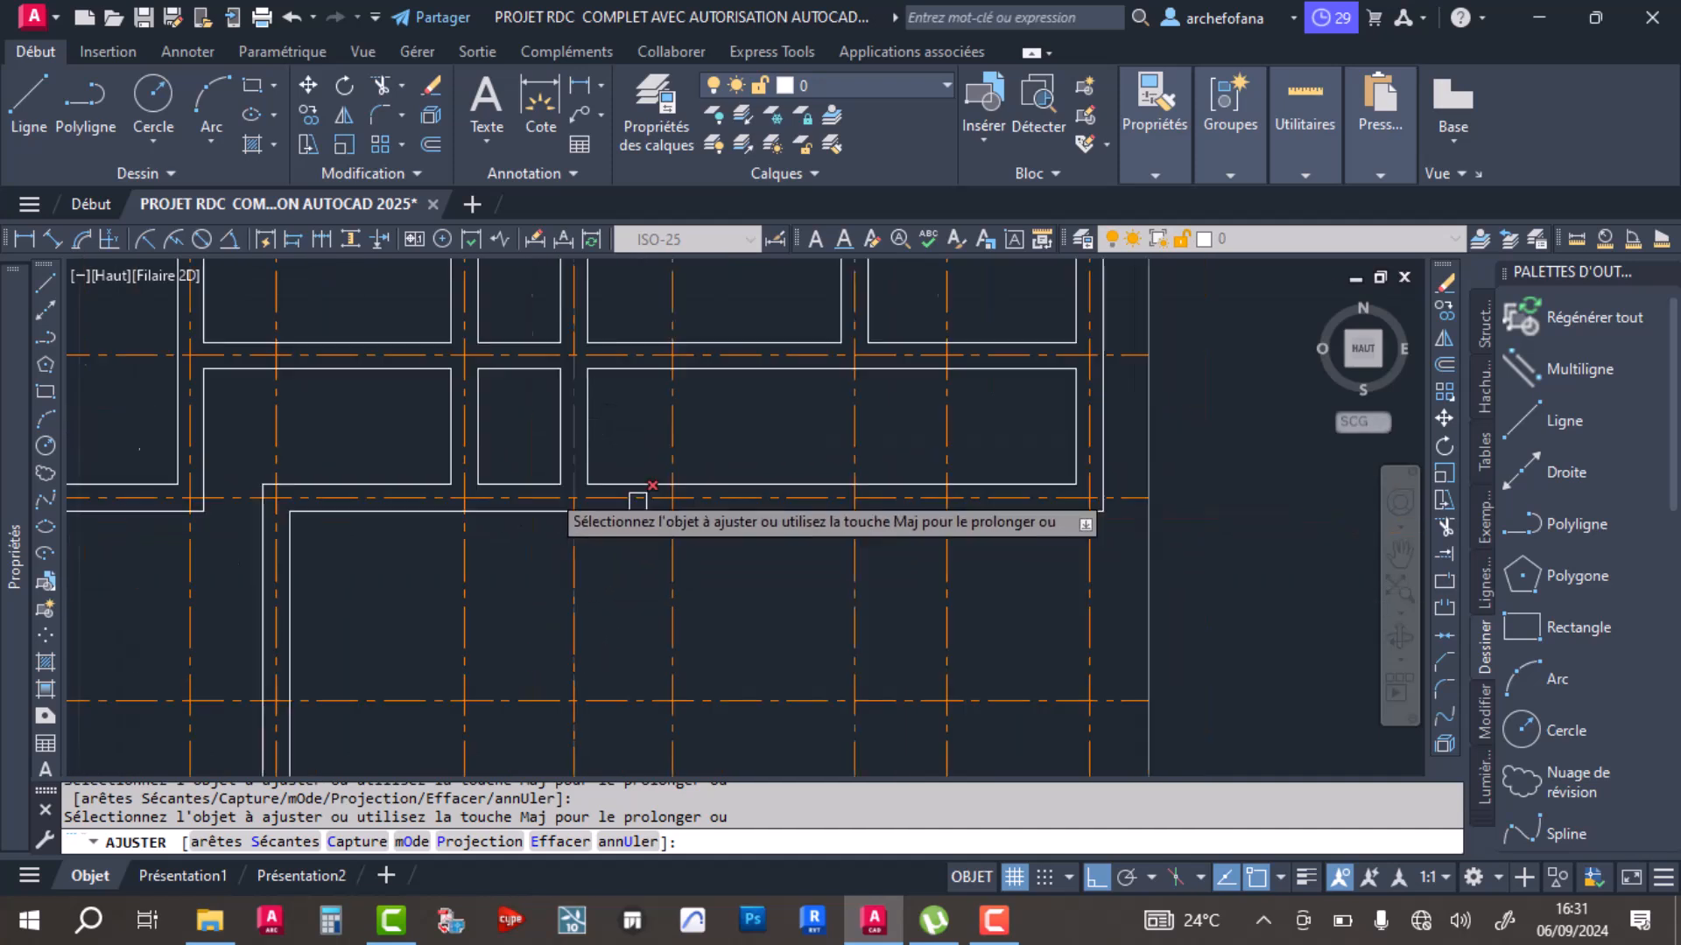
Step: Trim the overlapping lines where the horizontal wall above the middle-left room meets the left outer wall
{"action": "mouse_move", "coordinate": [824, 391]}
{"action": "middle_mouse_down"}
{"action": "mouse_move", "coordinate": [839, 492]}
{"action": "mouse_move", "coordinate": [874, 498]}
{"action": "mouse_move", "coordinate": [911, 581]}
{"action": "middle_mouse_up"}
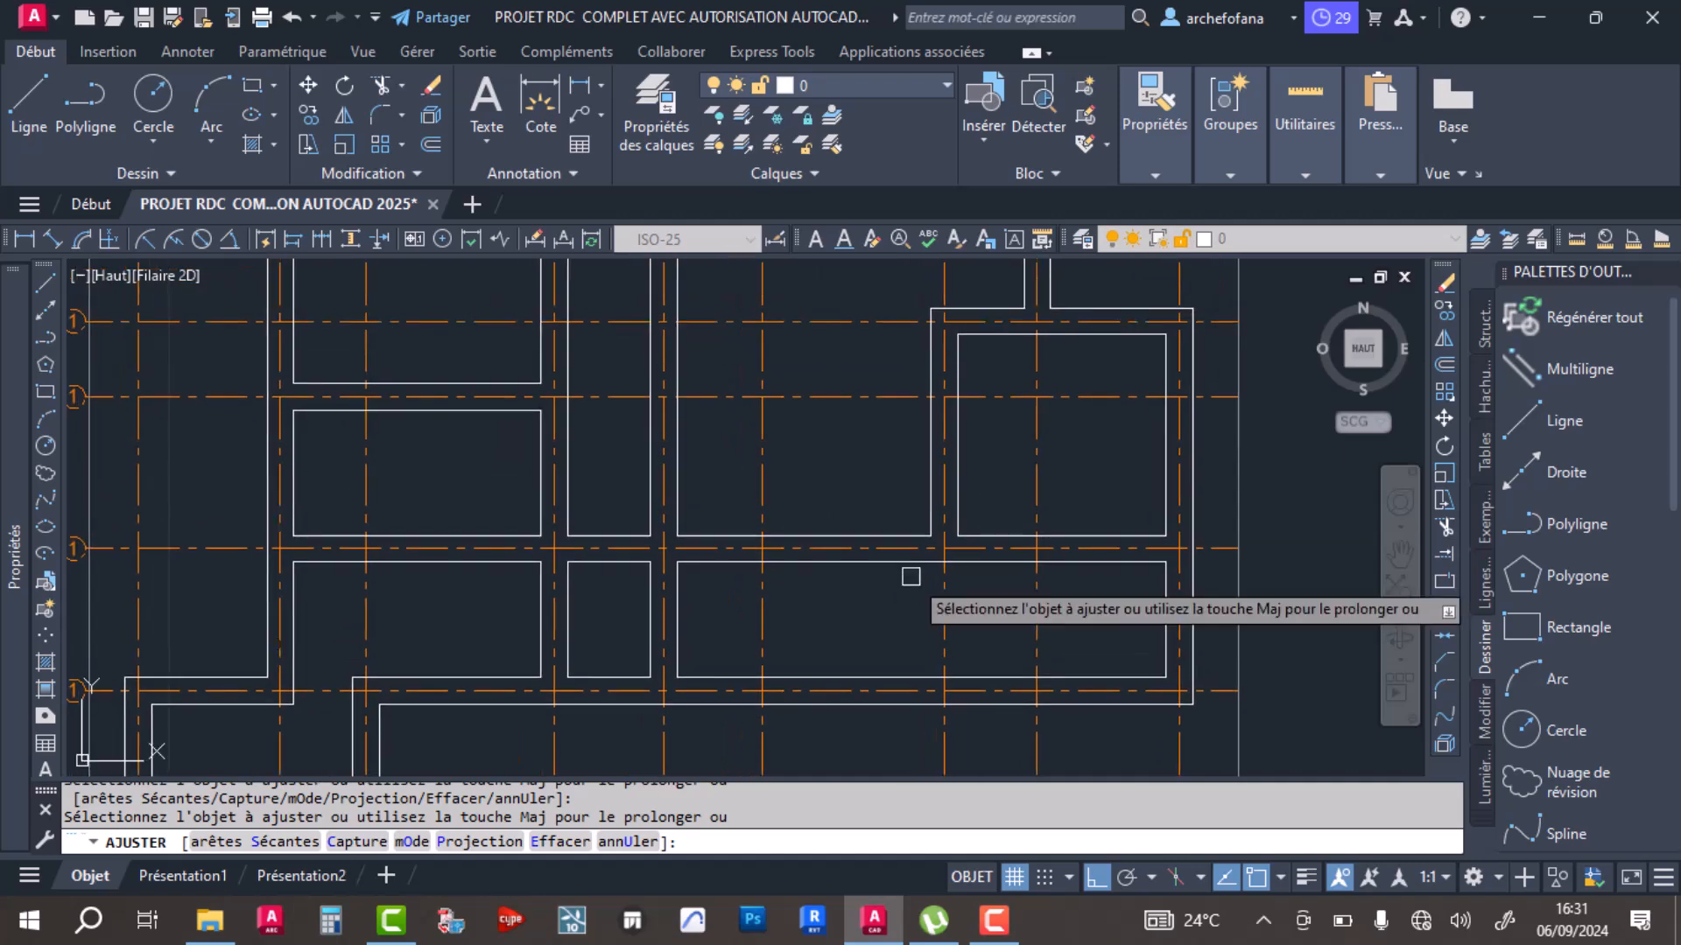
{"action": "middle_click_drag", "start_coordinate": [878, 460], "coordinate": [874, 608]}
{"action": "middle_click_drag", "start_coordinate": [767, 339], "coordinate": [780, 559]}
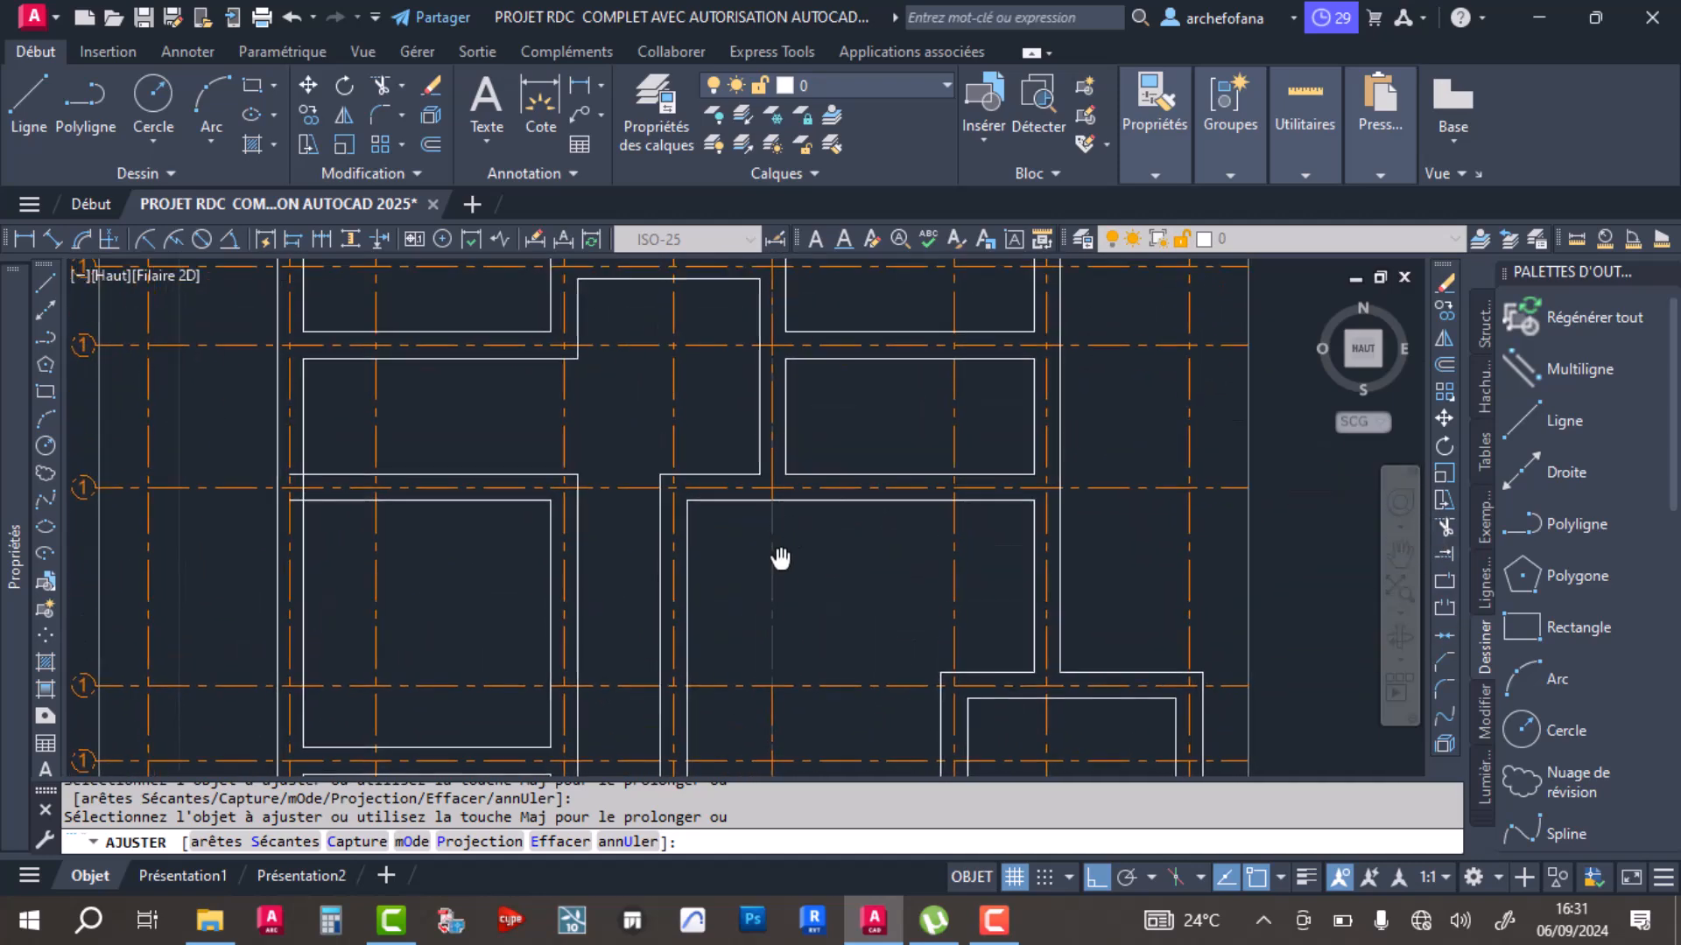
{"action": "mouse_move", "coordinate": [817, 439]}
{"action": "middle_mouse_down"}
{"action": "mouse_move", "coordinate": [832, 529]}
{"action": "mouse_move", "coordinate": [813, 642]}
{"action": "middle_mouse_up"}
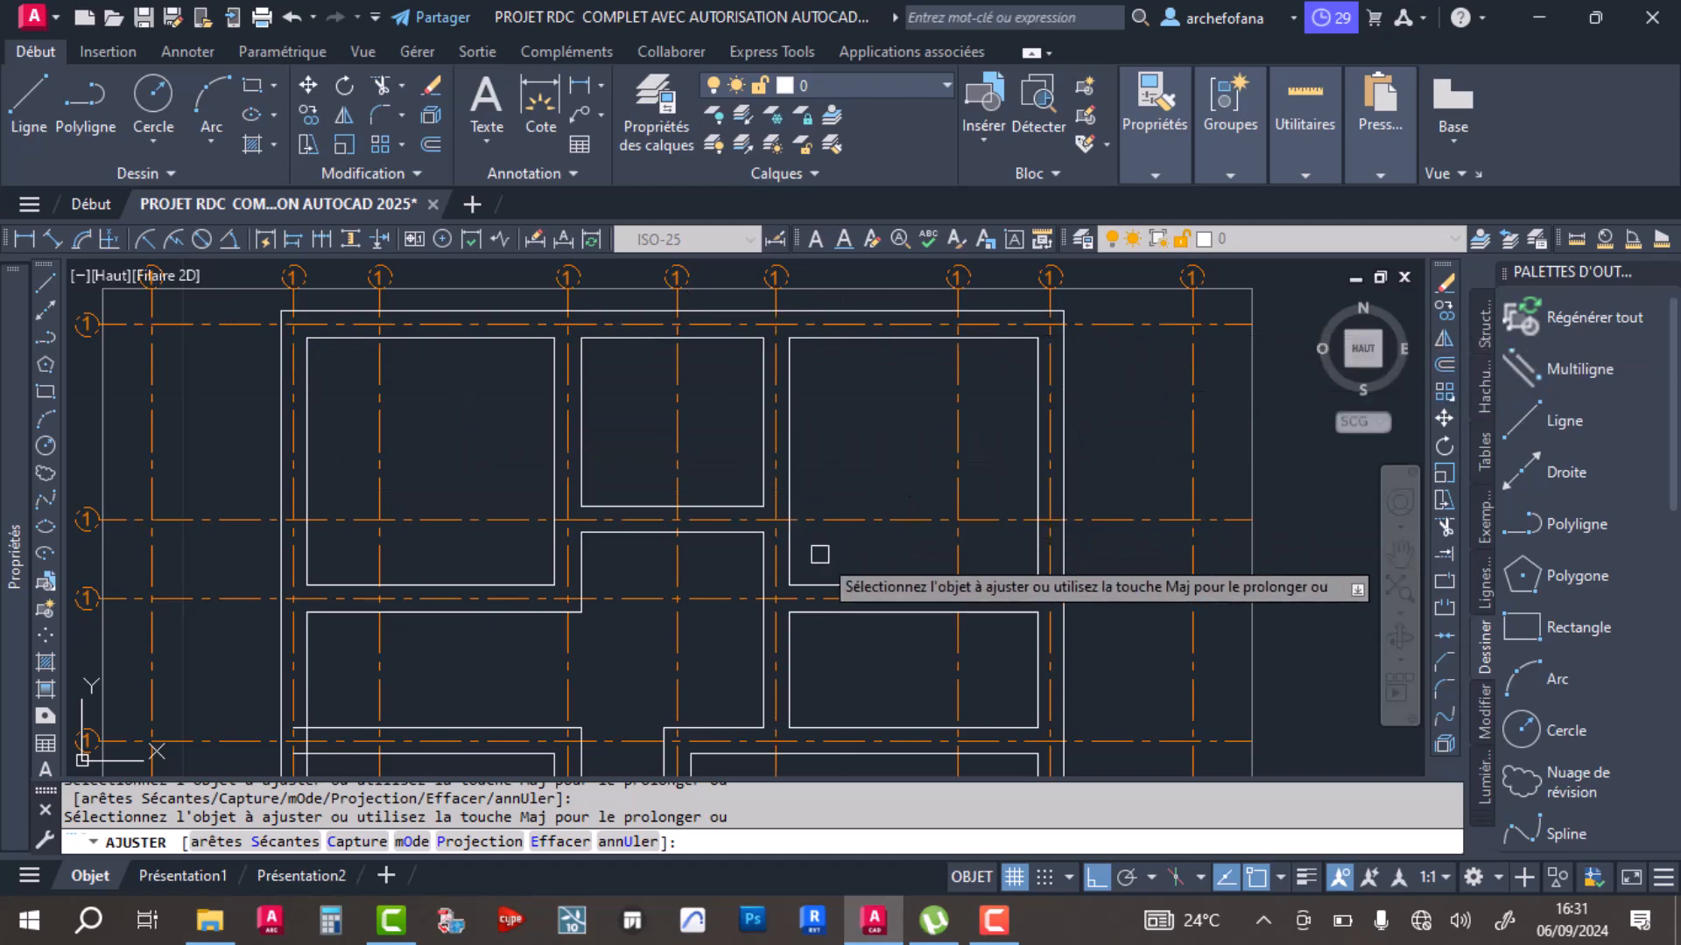
{"action": "scroll", "coordinate": [344, 496], "scroll_direction": "up", "scroll_amount": 5}
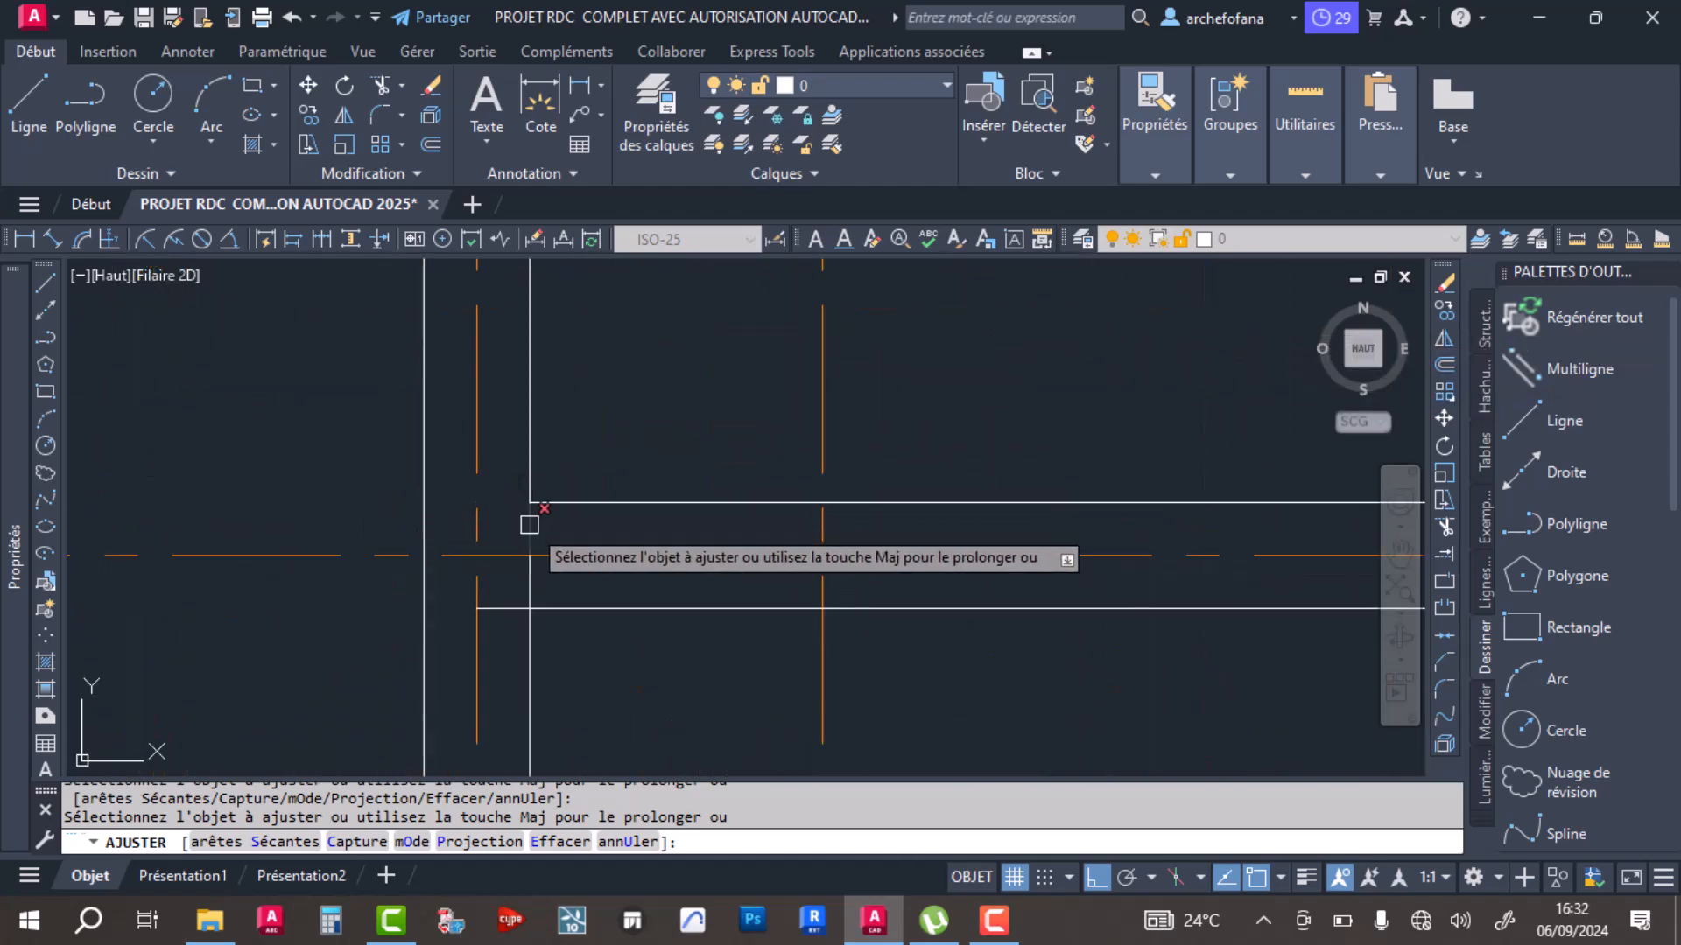
{"action": "scroll", "coordinate": [515, 565], "scroll_direction": "down", "scroll_amount": 5}
Step: Check the remaining junctions down to the plan's lower end, finish trimming and save the drawing
{"action": "middle_click_drag", "start_coordinate": [745, 631], "coordinate": [641, 457]}
{"action": "middle_click_drag", "start_coordinate": [834, 578], "coordinate": [784, 525]}
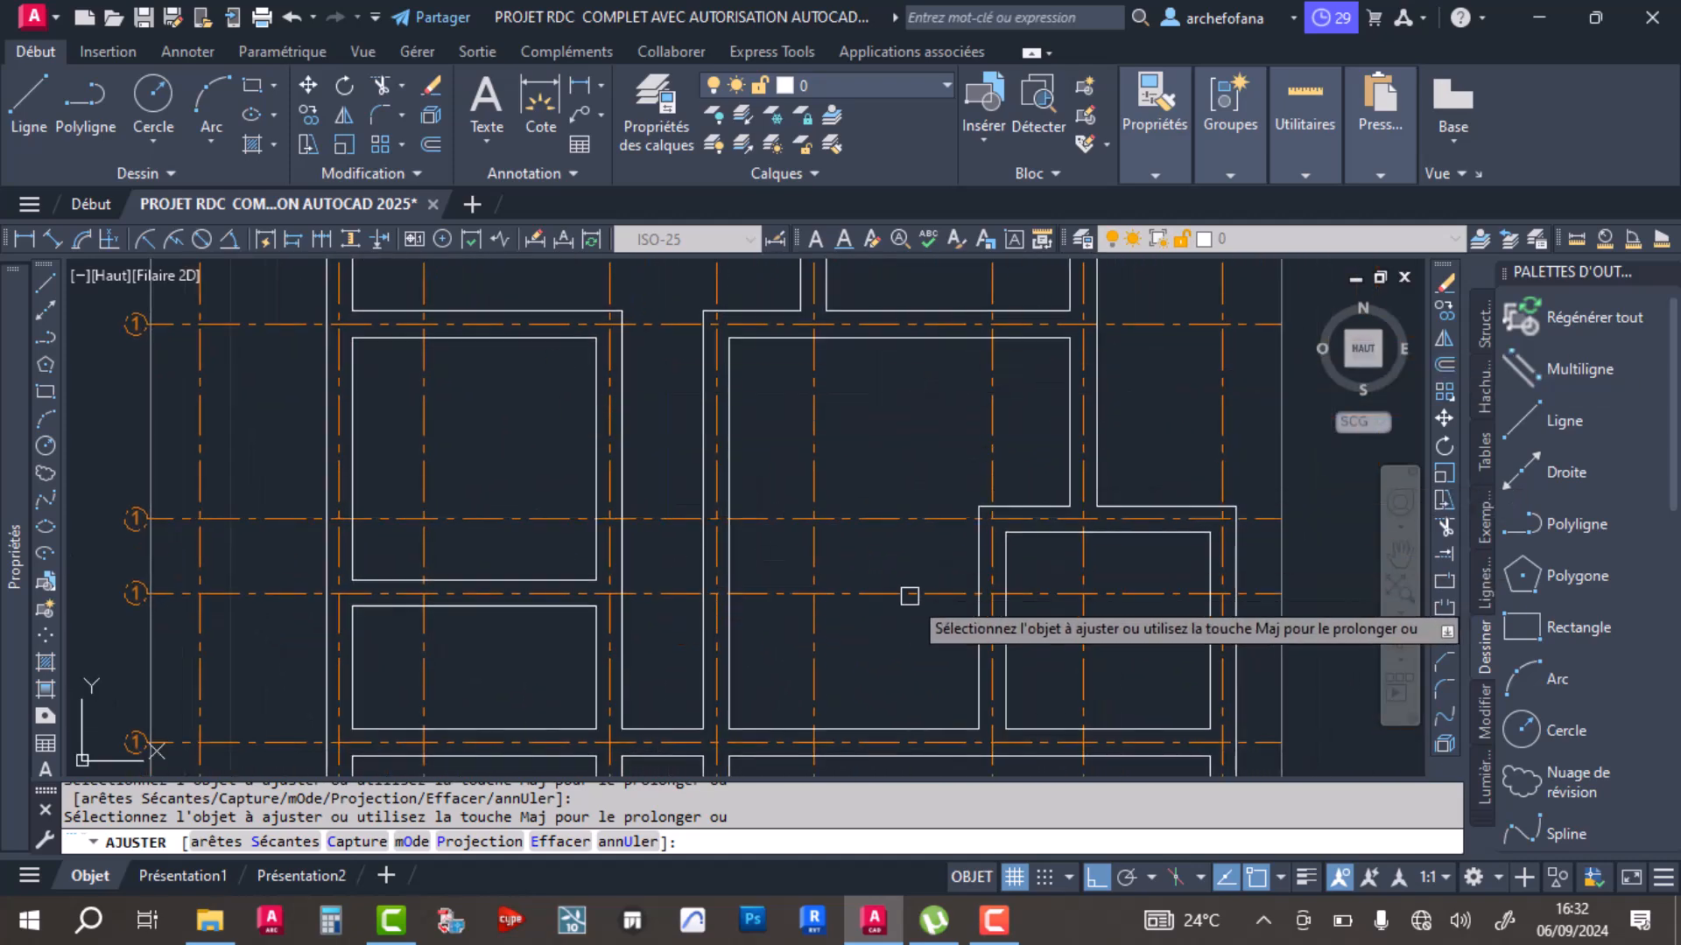
{"action": "middle_click_drag", "start_coordinate": [914, 593], "coordinate": [853, 393]}
{"action": "mouse_move", "coordinate": [422, 725]}
{"action": "middle_mouse_down"}
{"action": "mouse_move", "coordinate": [480, 540]}
{"action": "mouse_move", "coordinate": [656, 551]}
{"action": "mouse_move", "coordinate": [713, 505]}
{"action": "middle_mouse_up"}
{"action": "key", "text": "Return"}
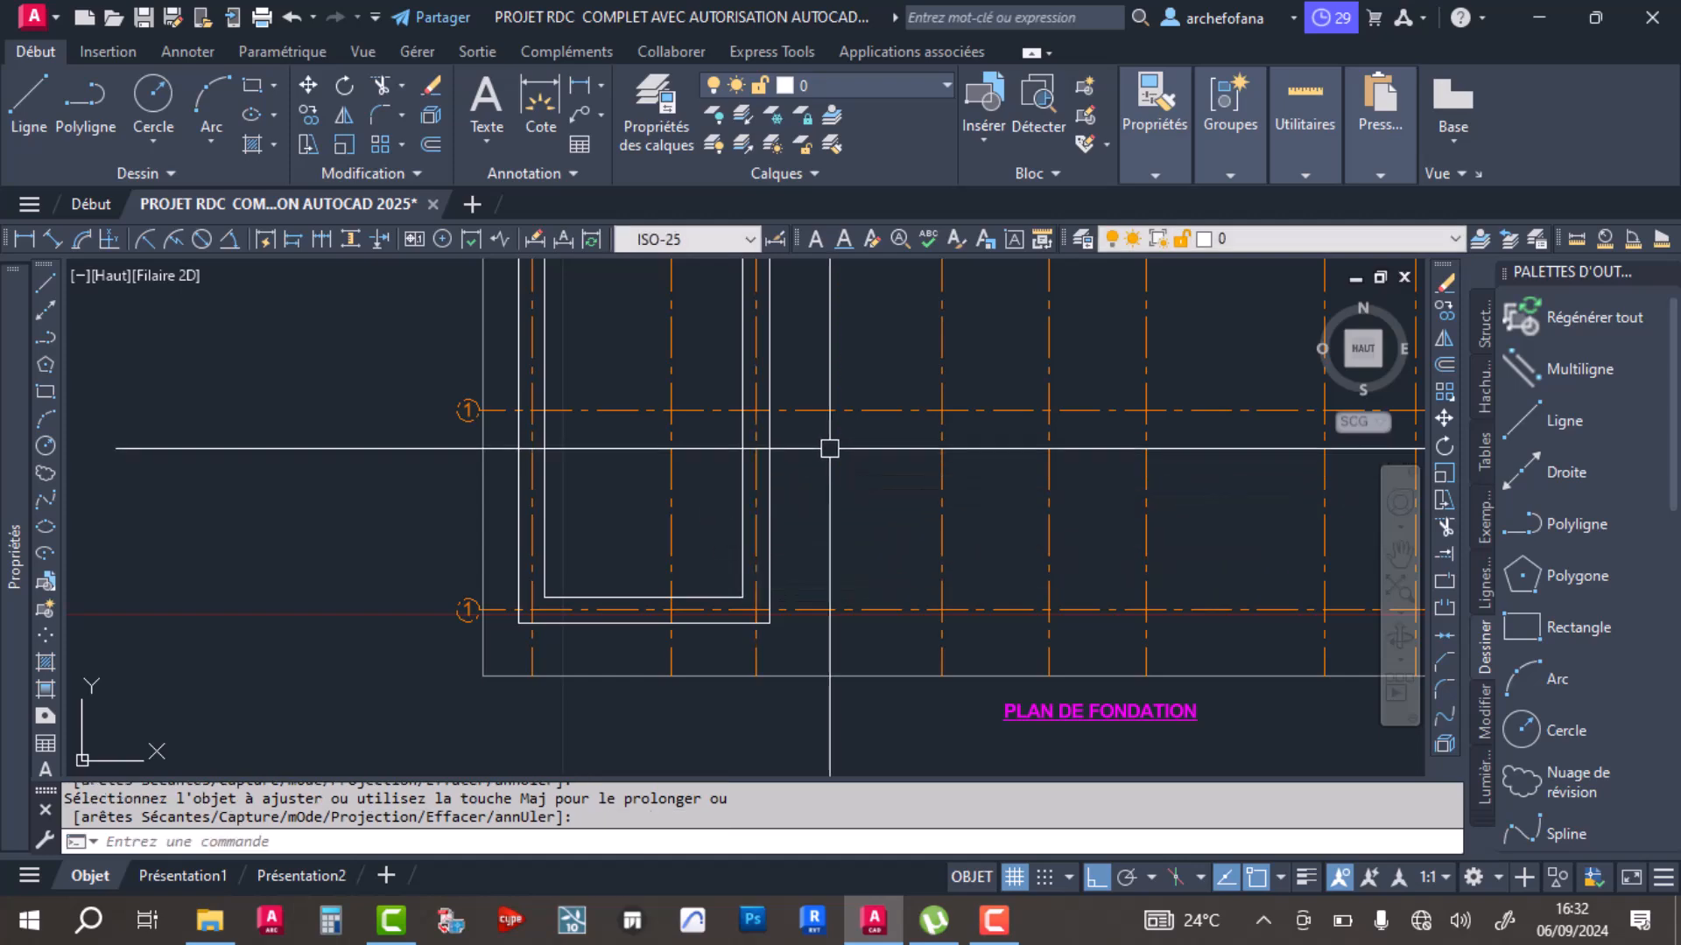
{"action": "key", "text": "ctrl+s"}
Step: Examine the cleaned foundation walls and the axis bubbles along the plan's upper edge and sides
{"action": "scroll", "coordinate": [806, 505], "scroll_direction": "down", "scroll_amount": 4}
{"action": "middle_click_drag", "start_coordinate": [862, 396], "coordinate": [827, 582]}
{"action": "middle_click_drag", "start_coordinate": [949, 393], "coordinate": [893, 536]}
{"action": "scroll", "coordinate": [682, 398], "scroll_direction": "up", "scroll_amount": 2}
{"action": "scroll", "coordinate": [657, 443], "scroll_direction": "down", "scroll_amount": 4}
{"action": "scroll", "coordinate": [686, 443], "scroll_direction": "up", "scroll_amount": 4}
{"action": "scroll", "coordinate": [713, 476], "scroll_direction": "down", "scroll_amount": 4}
{"action": "scroll", "coordinate": [490, 322], "scroll_direction": "up", "scroll_amount": 4}
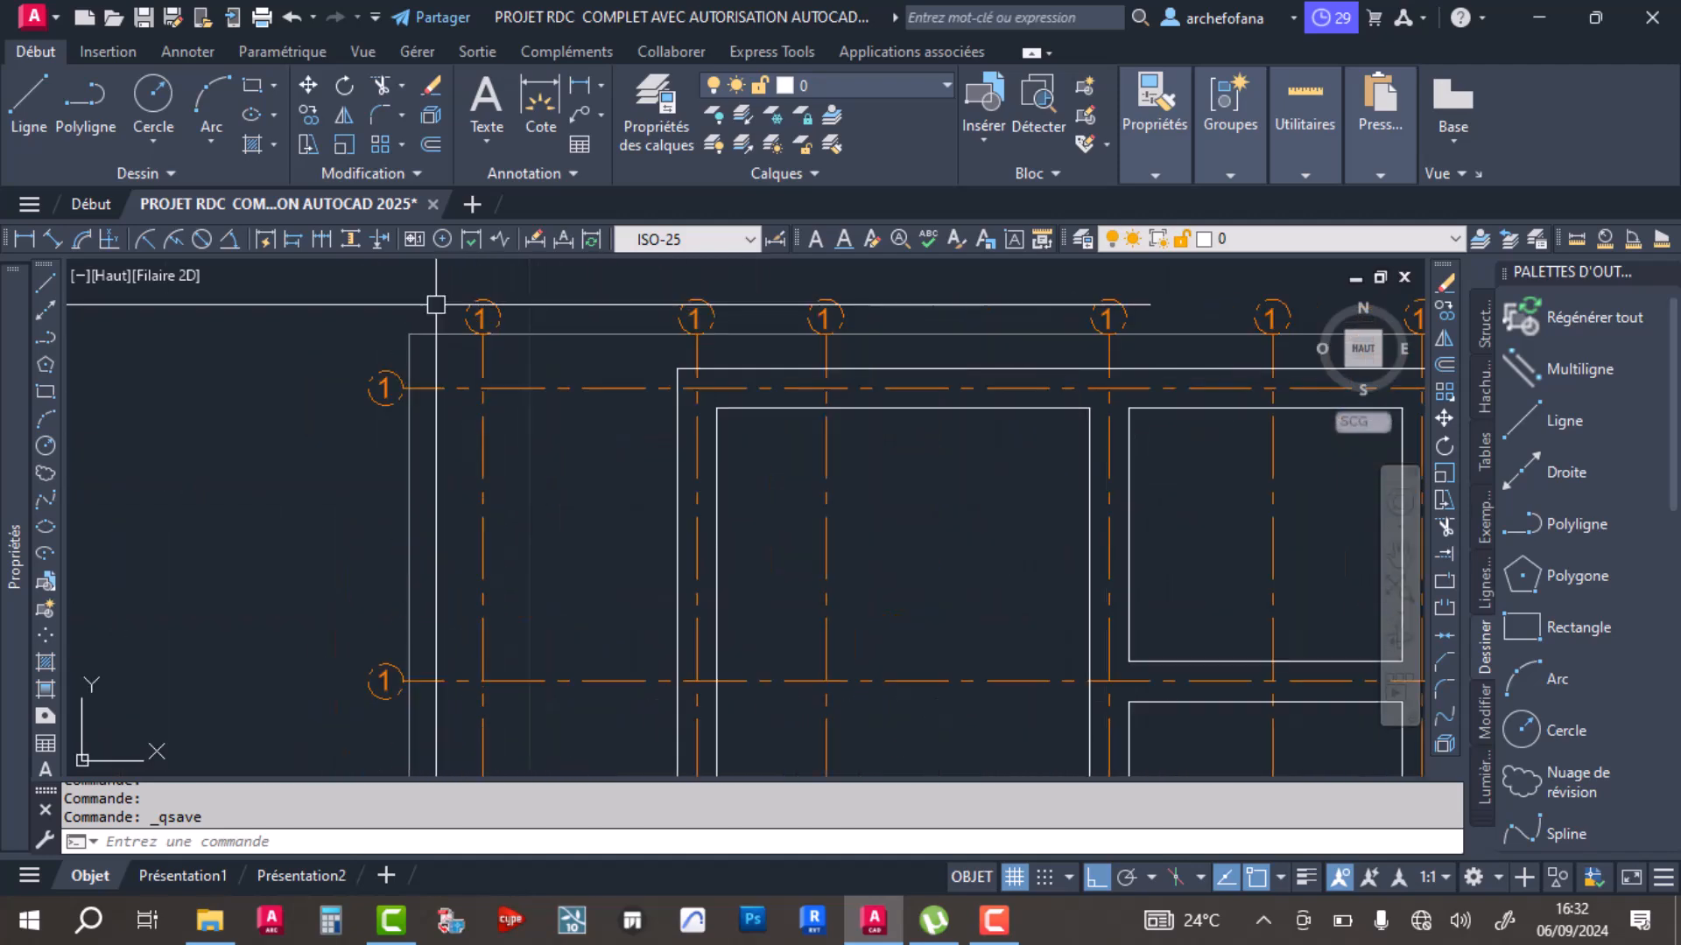
{"action": "scroll", "coordinate": [895, 353], "scroll_direction": "down", "scroll_amount": 3}
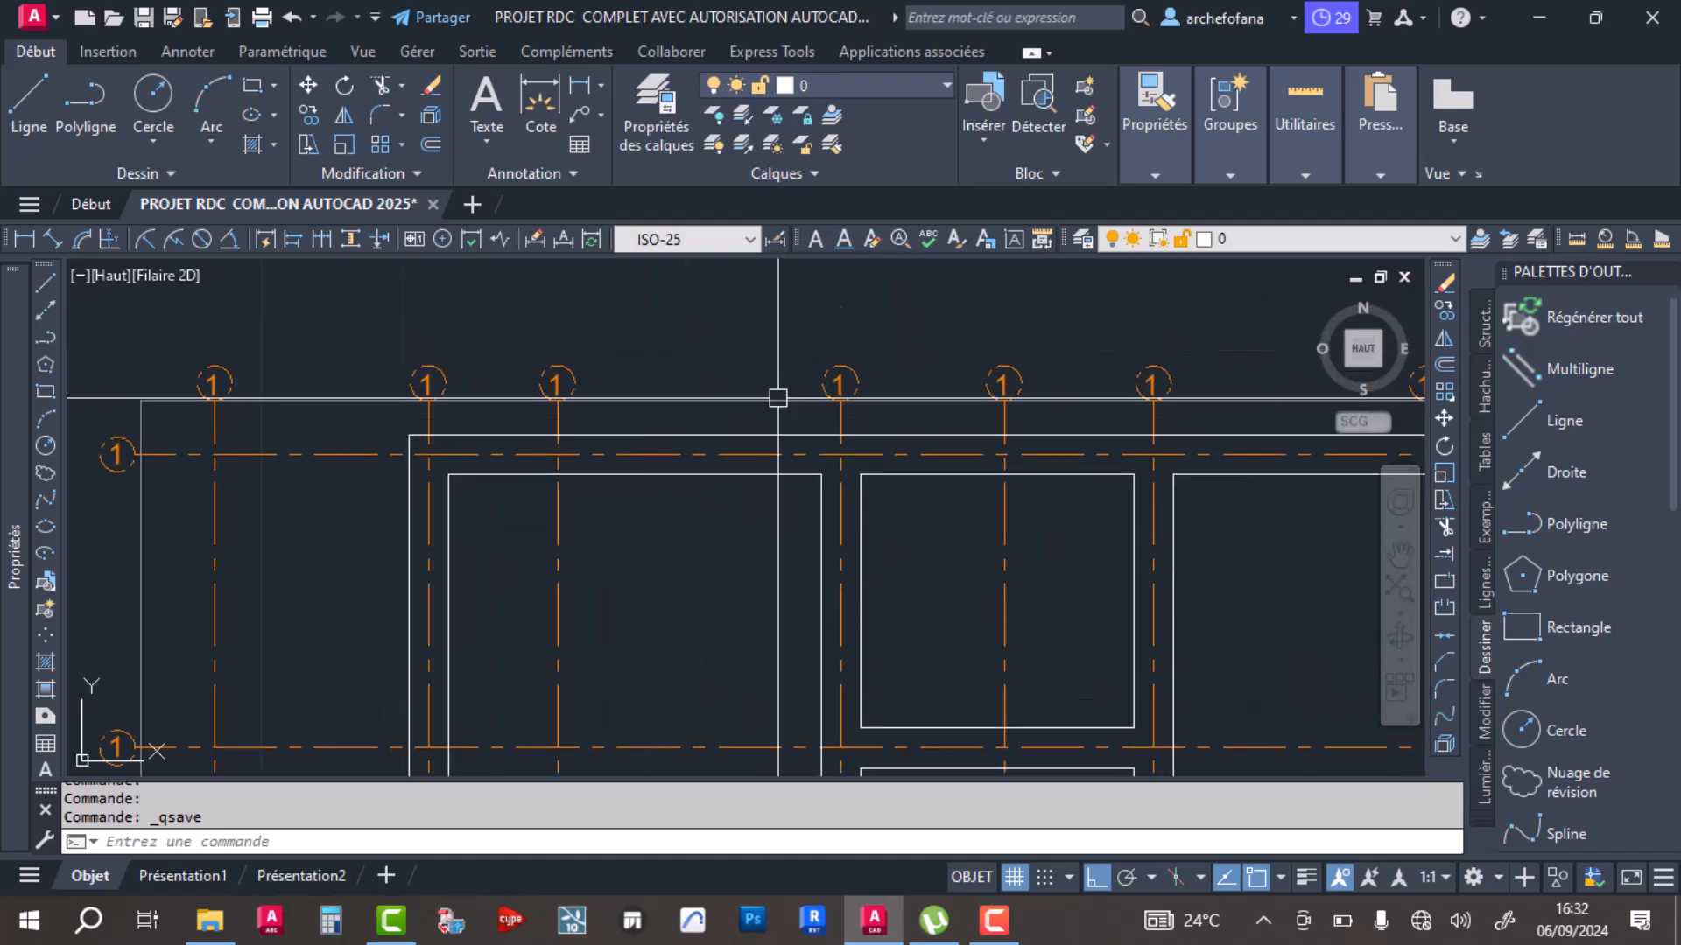
{"action": "scroll", "coordinate": [1004, 363], "scroll_direction": "up", "scroll_amount": 3}
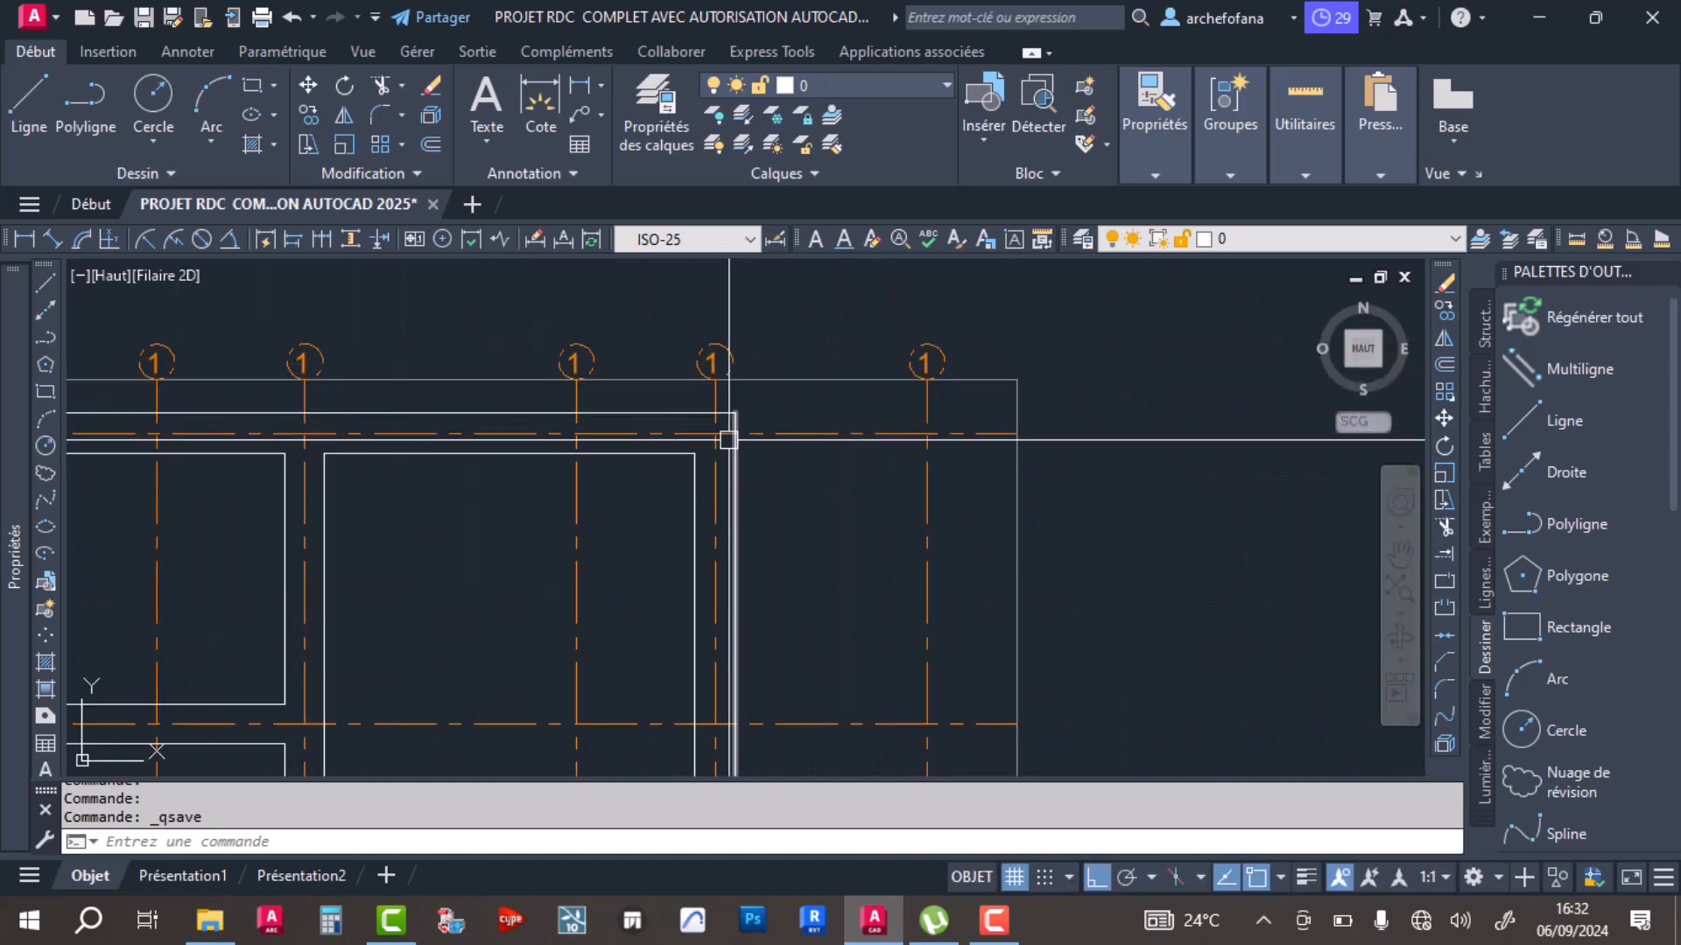
{"action": "scroll", "coordinate": [795, 424], "scroll_direction": "down", "scroll_amount": 4}
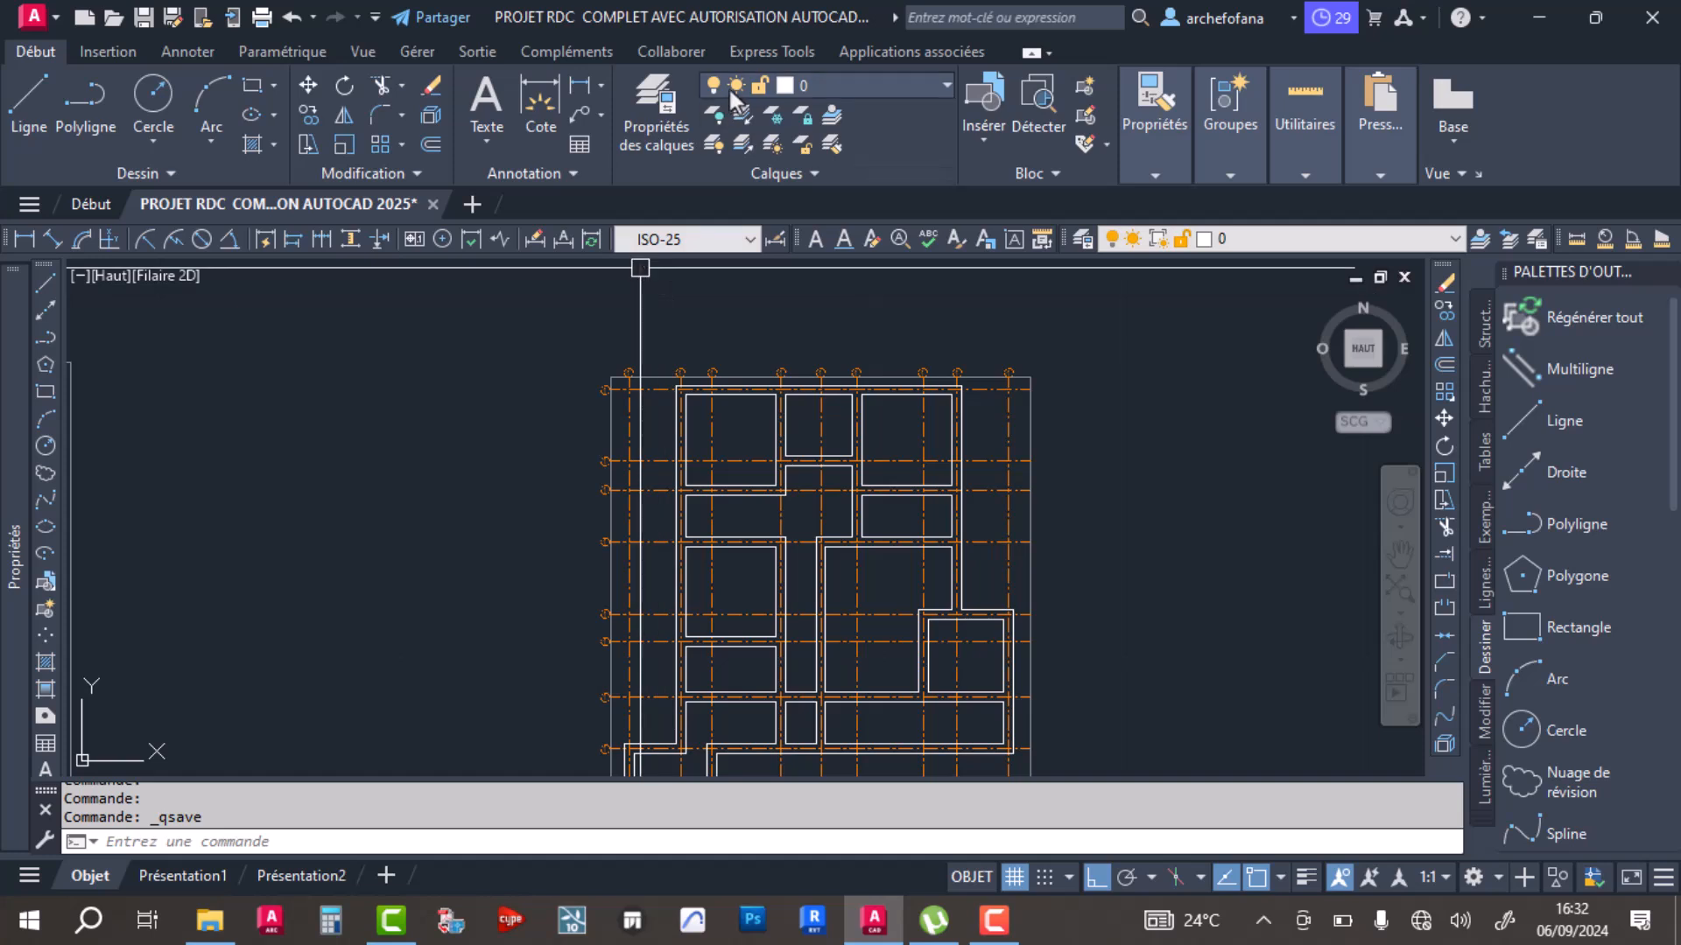
{"action": "left_click", "coordinate": [773, 52]}
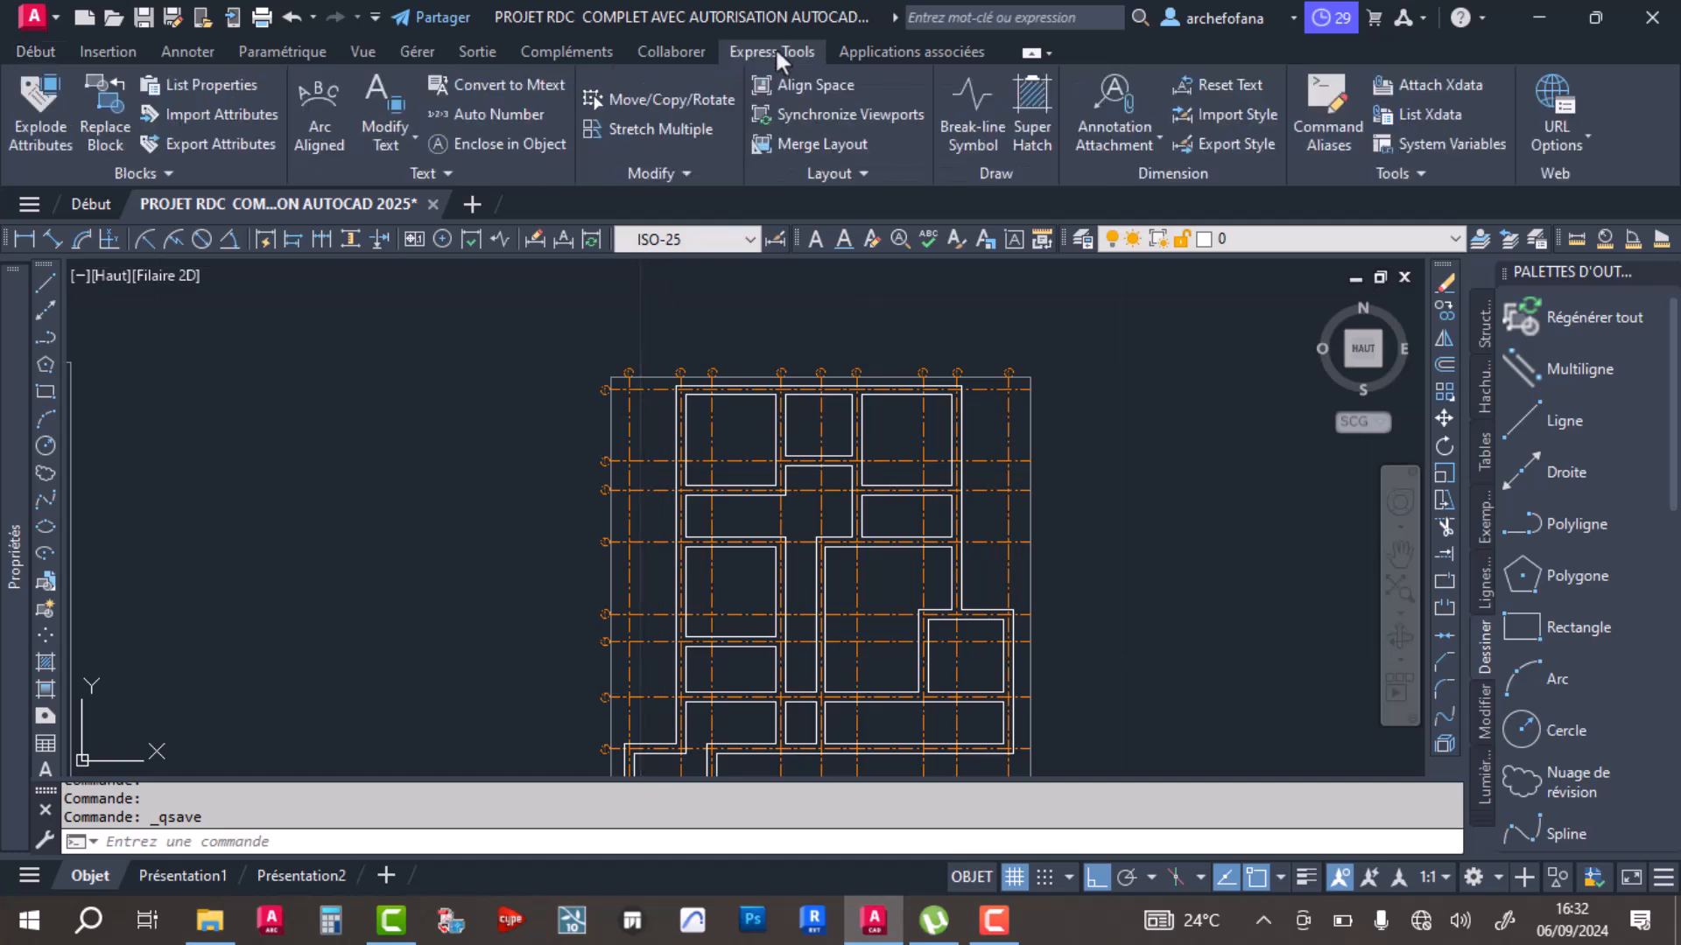
{"action": "left_click", "coordinate": [487, 115]}
{"action": "scroll", "coordinate": [647, 385], "scroll_direction": "up", "scroll_amount": 5}
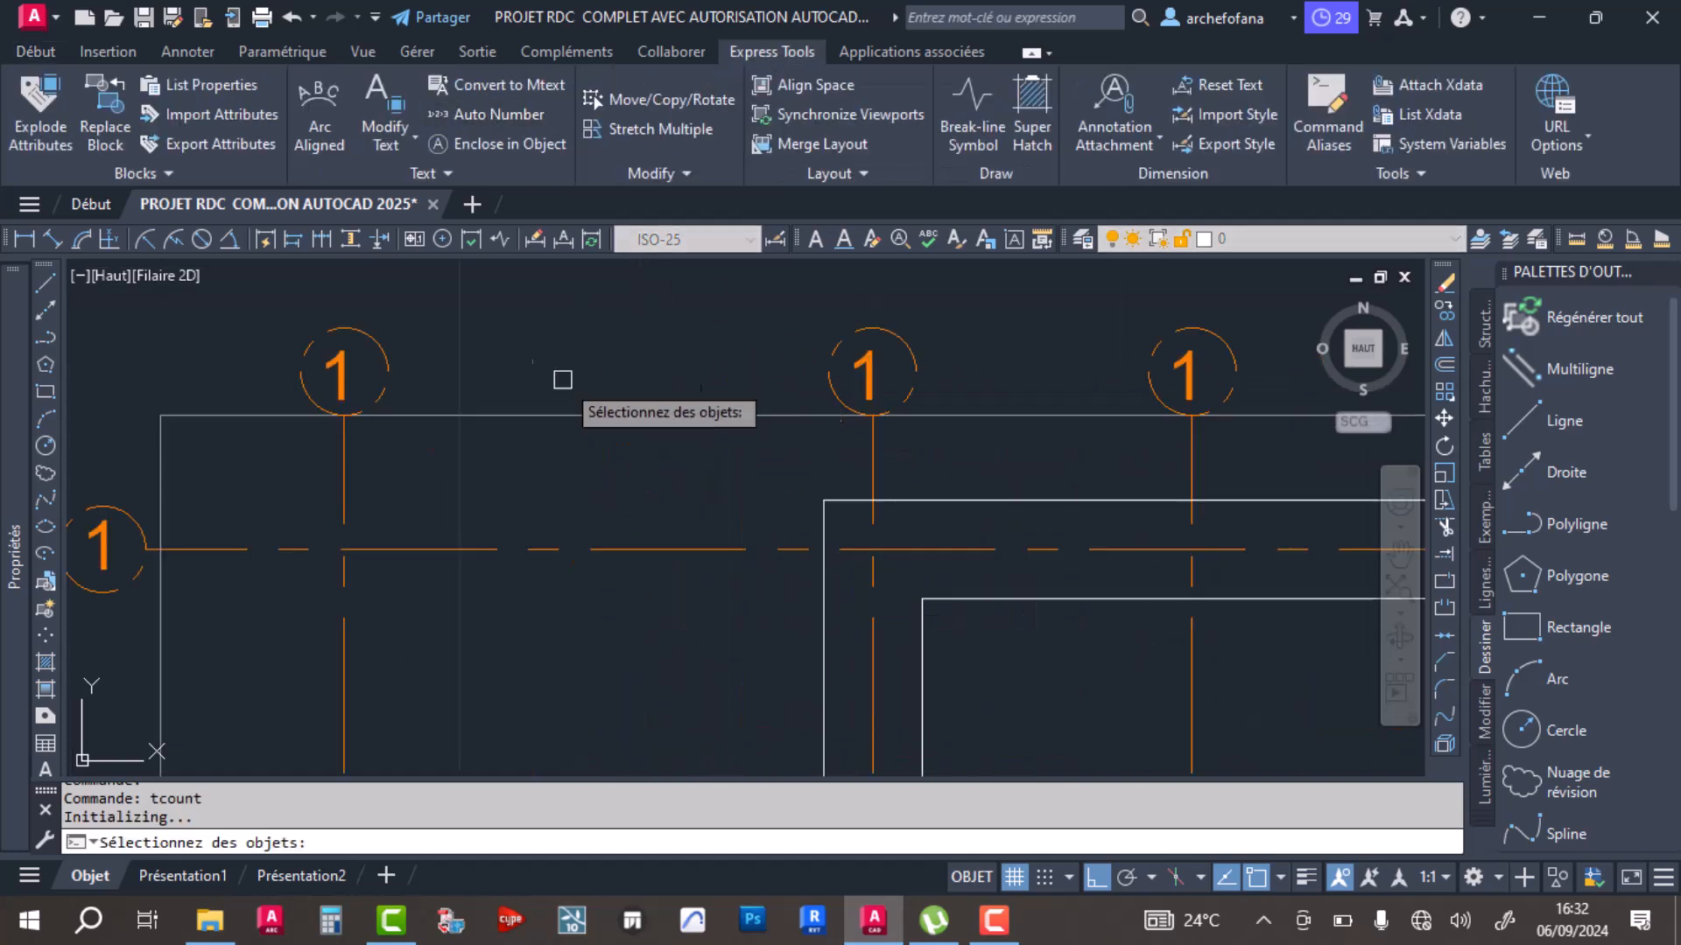
{"action": "left_click", "coordinate": [340, 371]}
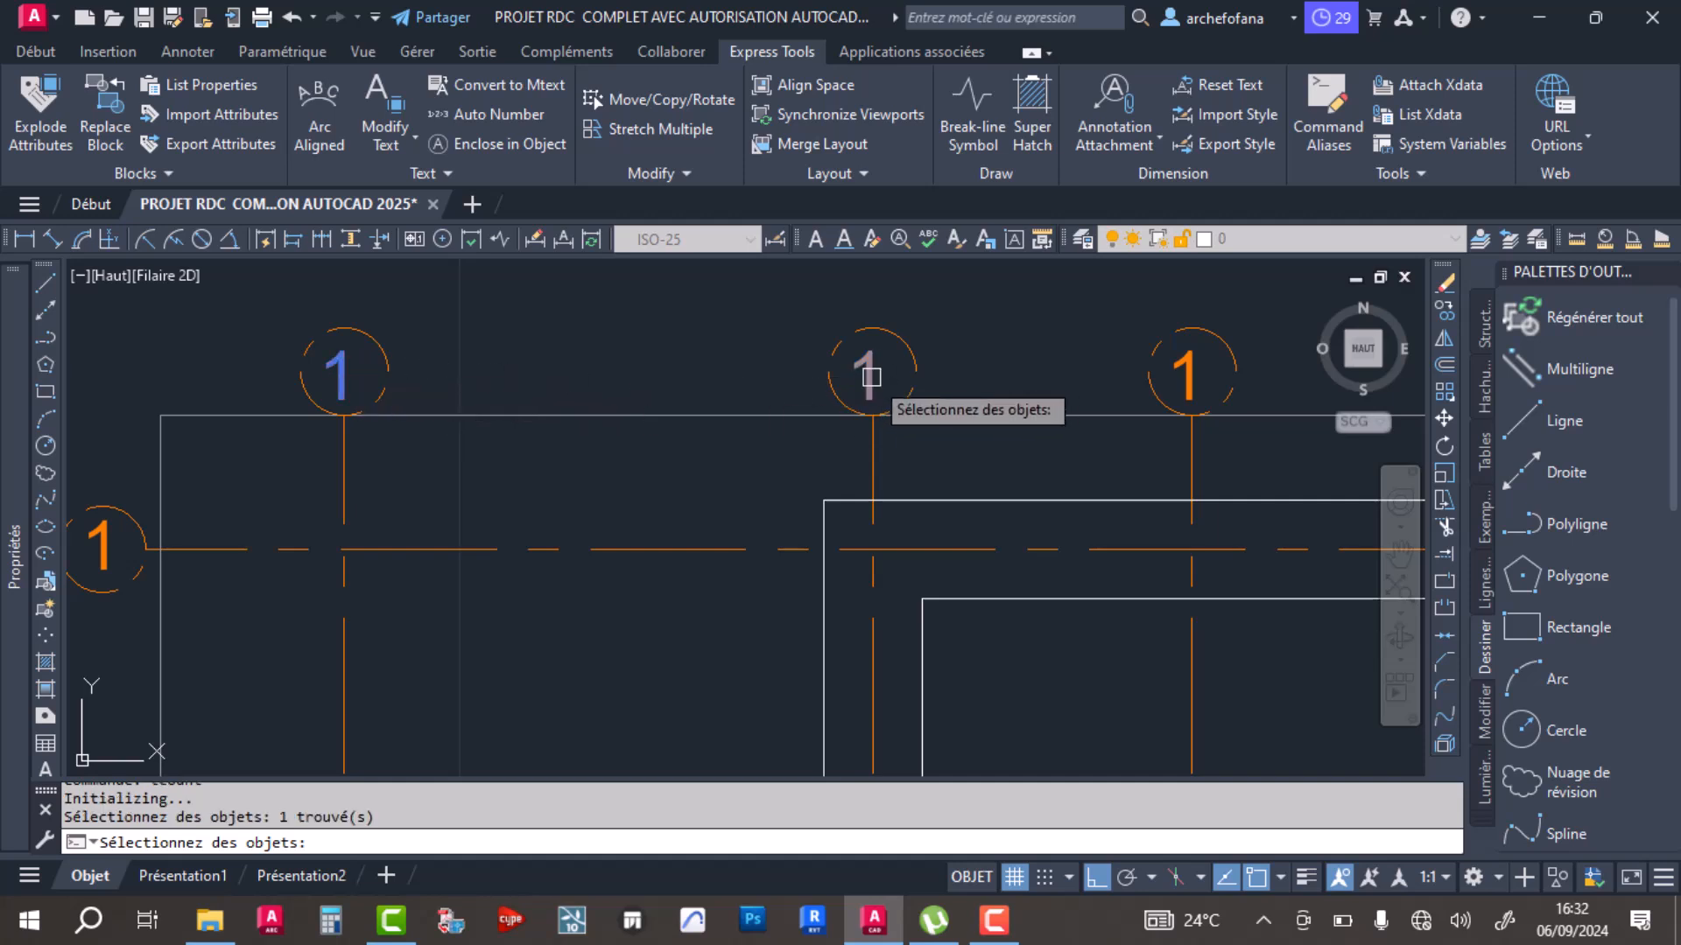
{"action": "key", "text": "Escape"}
{"action": "scroll", "coordinate": [412, 350], "scroll_direction": "down", "scroll_amount": 5}
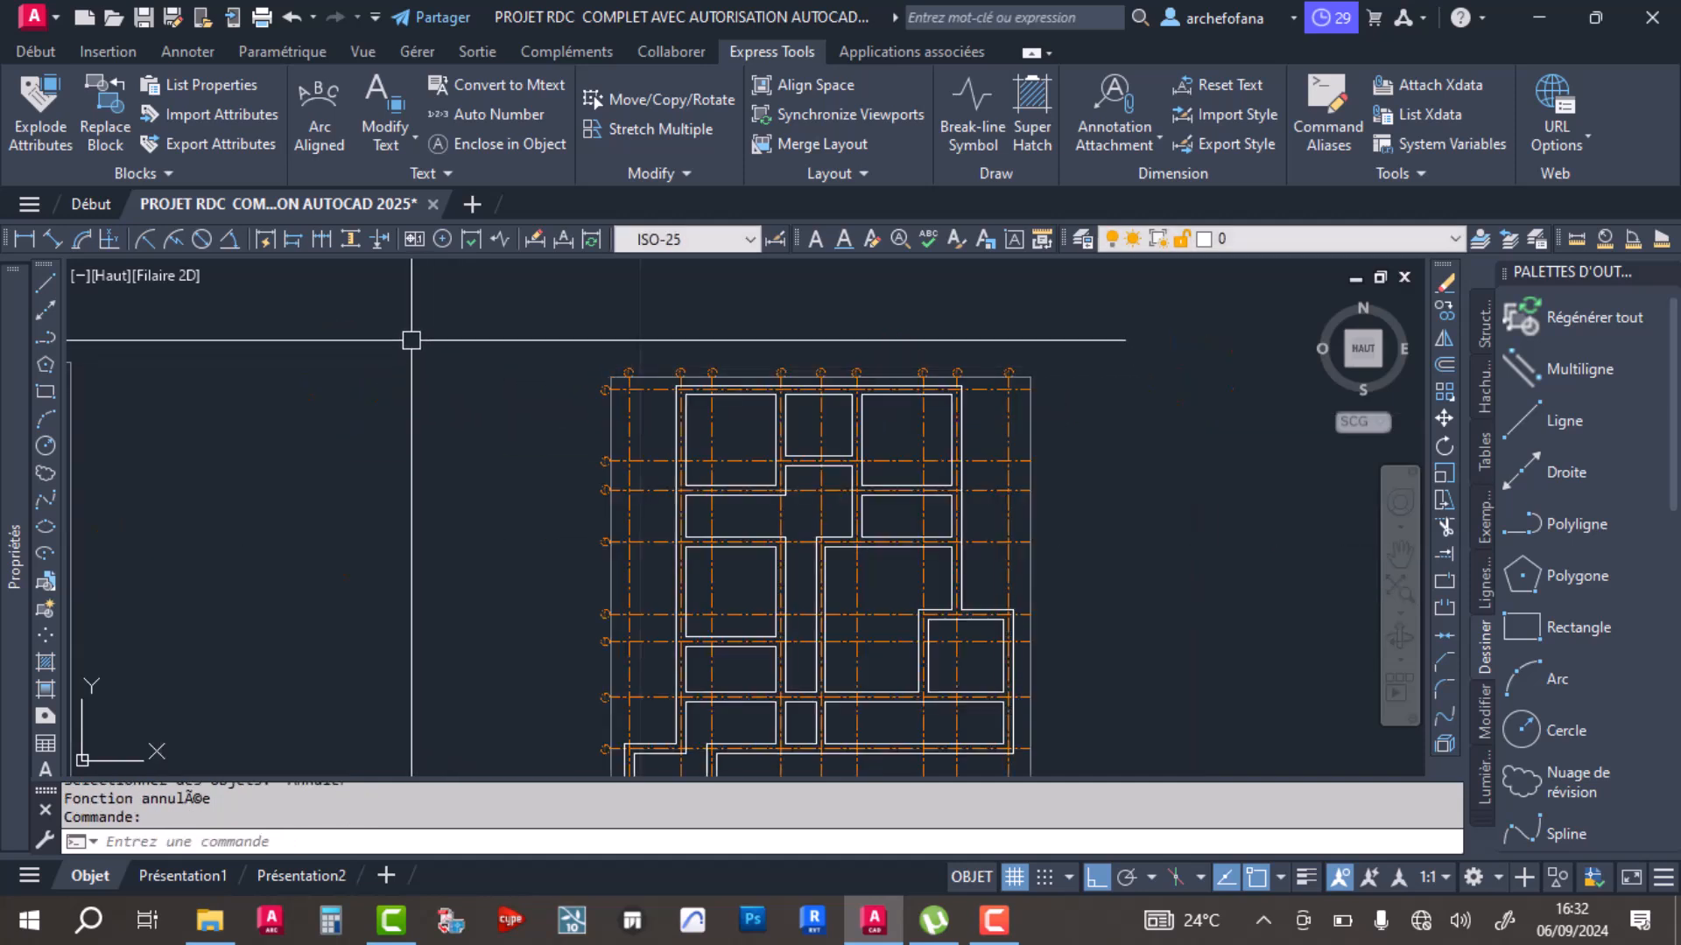
Step: Start Auto Number and select the nine axis bubble numbers along the plan's upper edge, one by one from left to right
{"action": "left_click", "coordinate": [486, 111]}
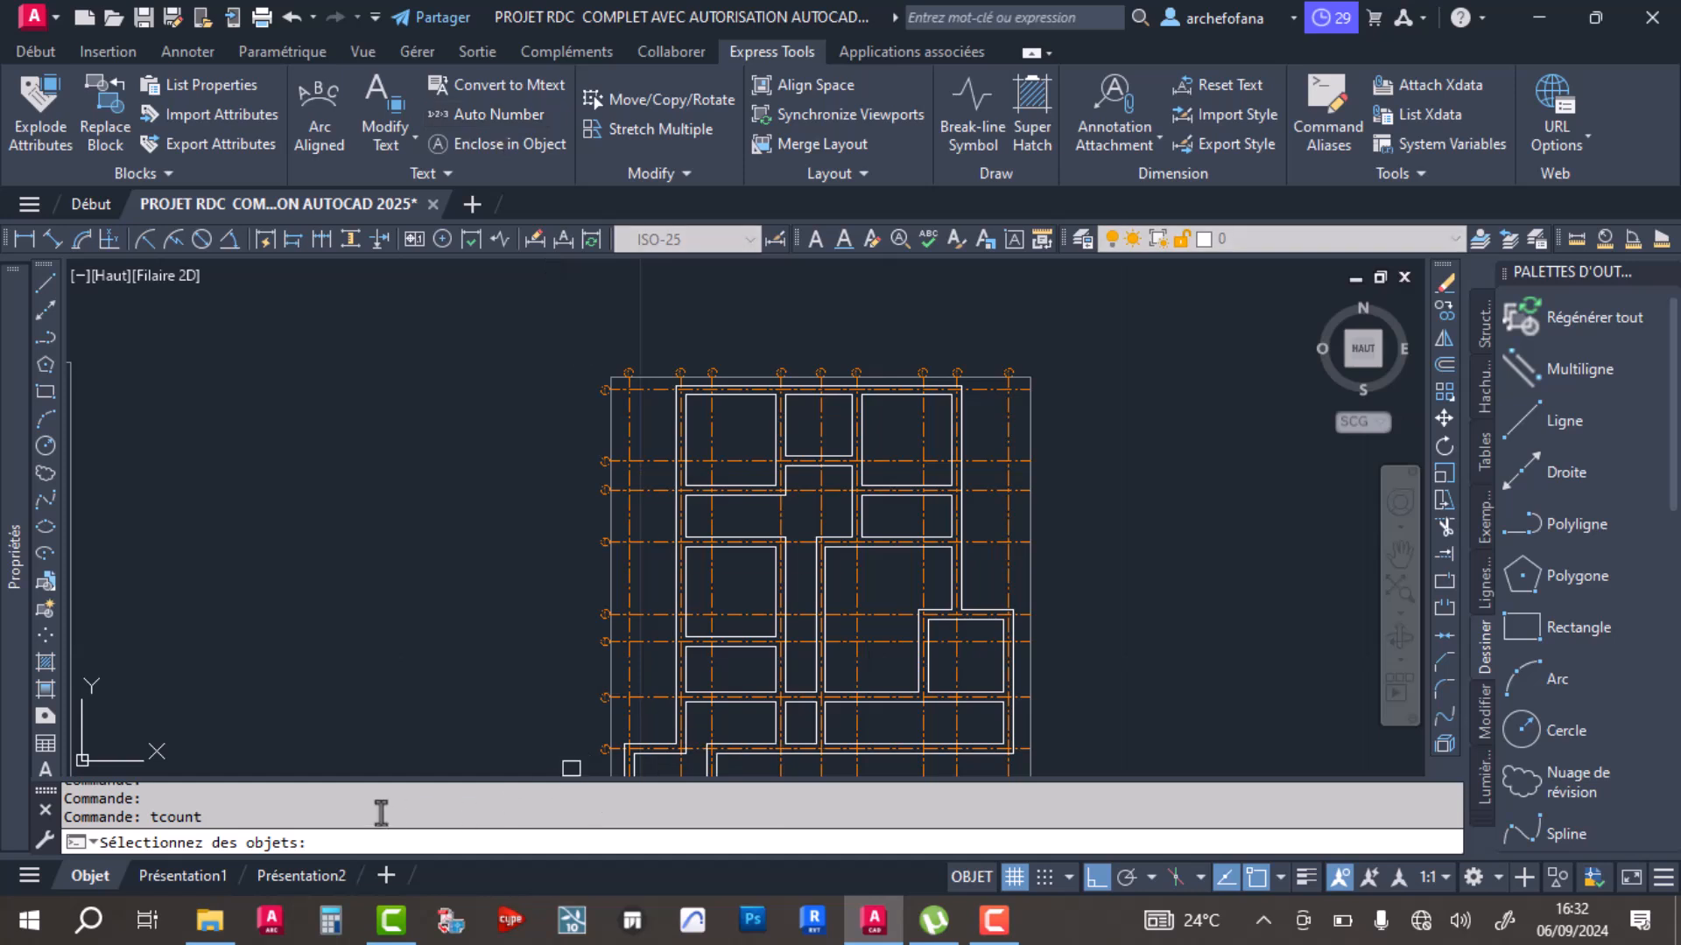
{"action": "scroll", "coordinate": [544, 432], "scroll_direction": "up", "scroll_amount": 8}
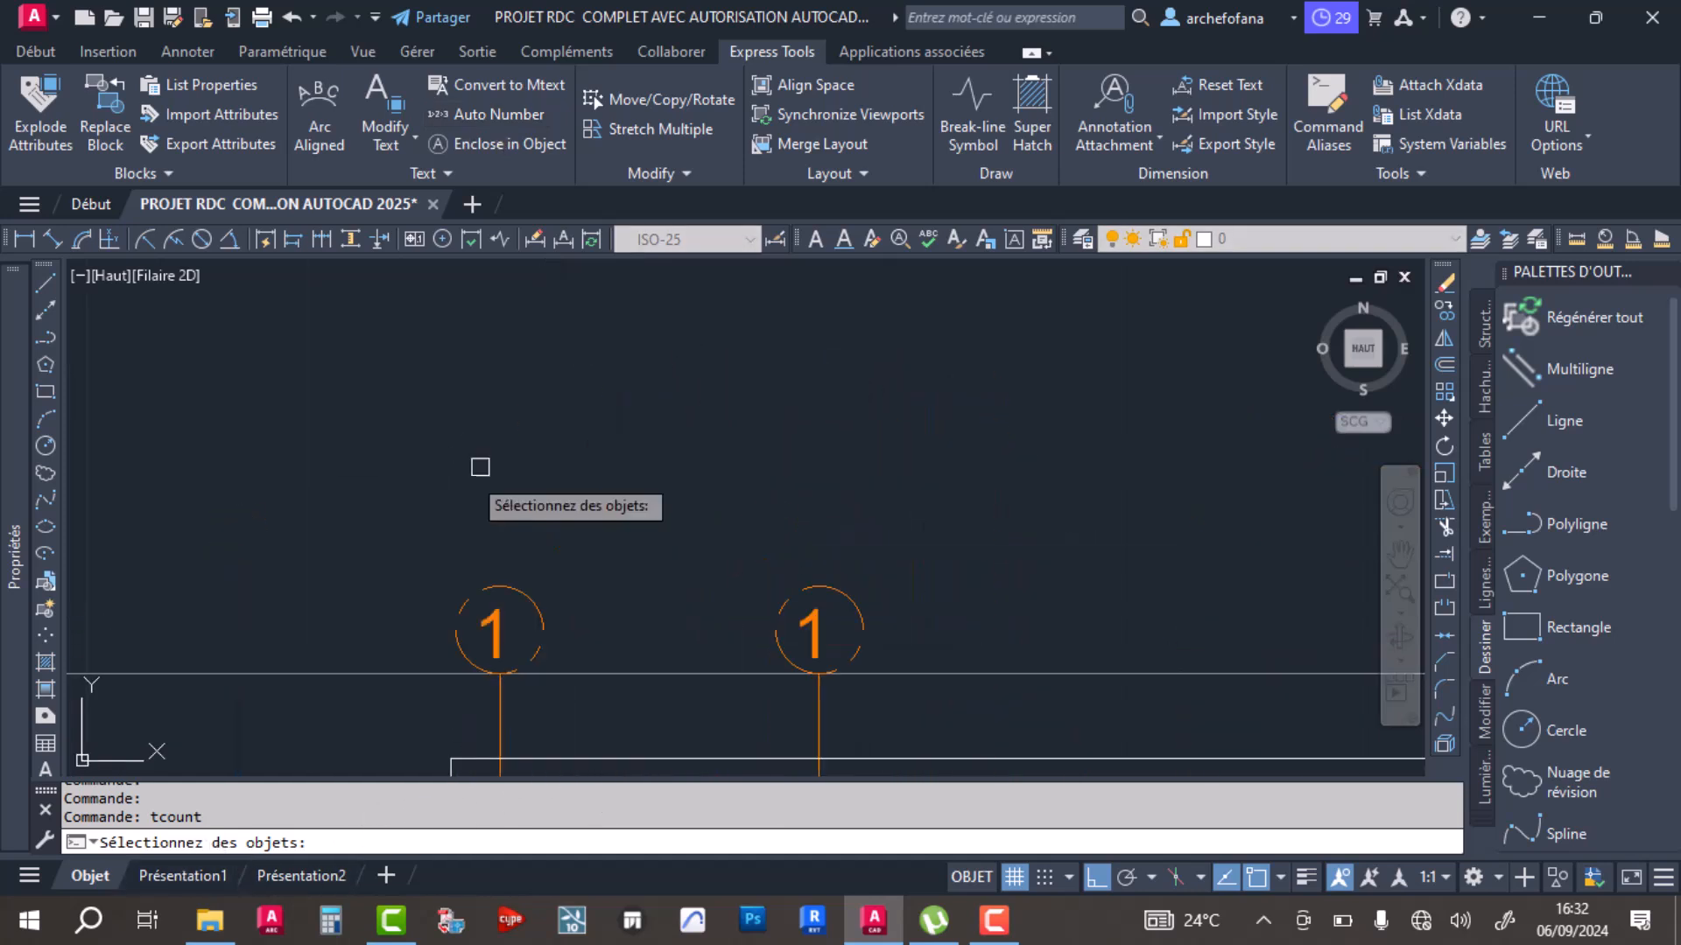
{"action": "left_click", "coordinate": [340, 477]}
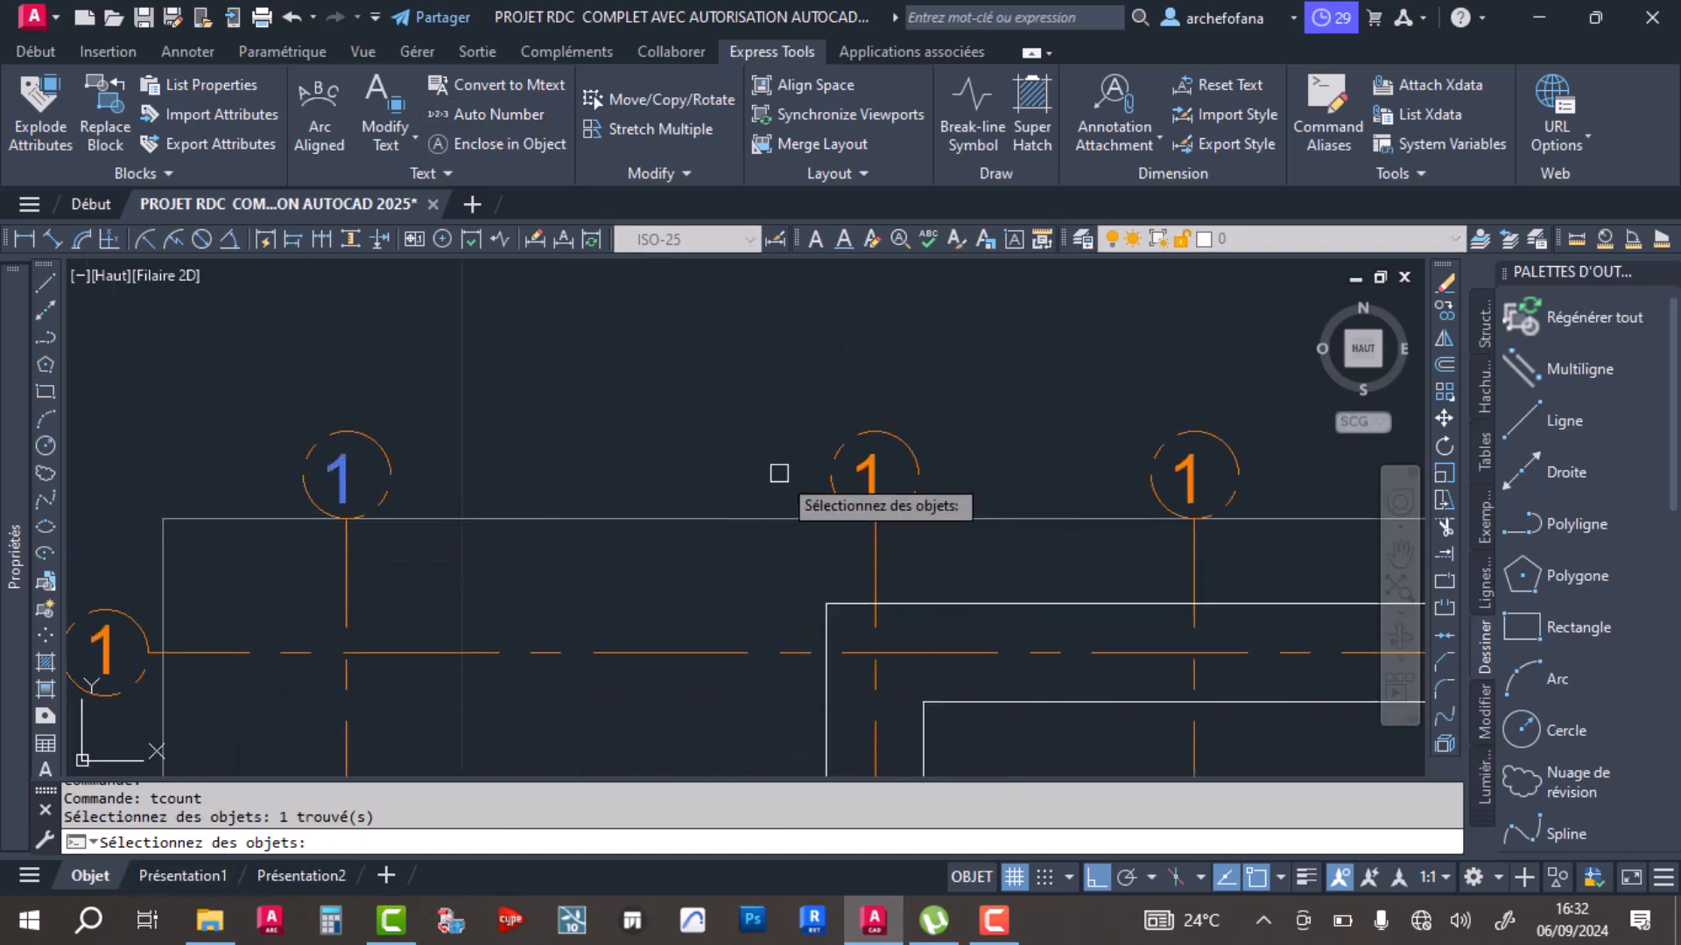
{"action": "left_click", "coordinate": [868, 477]}
{"action": "middle_click_drag", "start_coordinate": [939, 447], "coordinate": [627, 439]}
{"action": "left_click", "coordinate": [780, 457]}
{"action": "scroll", "coordinate": [964, 465], "scroll_direction": "down", "scroll_amount": 2}
{"action": "middle_click_drag", "start_coordinate": [939, 464], "coordinate": [573, 465]}
{"action": "left_click", "coordinate": [928, 465]}
{"action": "left_click", "coordinate": [1177, 465]}
{"action": "middle_click_drag", "start_coordinate": [1178, 464], "coordinate": [483, 473]}
{"action": "left_click", "coordinate": [716, 468]}
{"action": "middle_click_drag", "start_coordinate": [1210, 463], "coordinate": [833, 421]}
{"action": "left_click", "coordinate": [762, 428]}
{"action": "left_click", "coordinate": [972, 426]}
{"action": "middle_click_drag", "start_coordinate": [1066, 439], "coordinate": [771, 438]}
{"action": "left_click", "coordinate": [898, 431]}
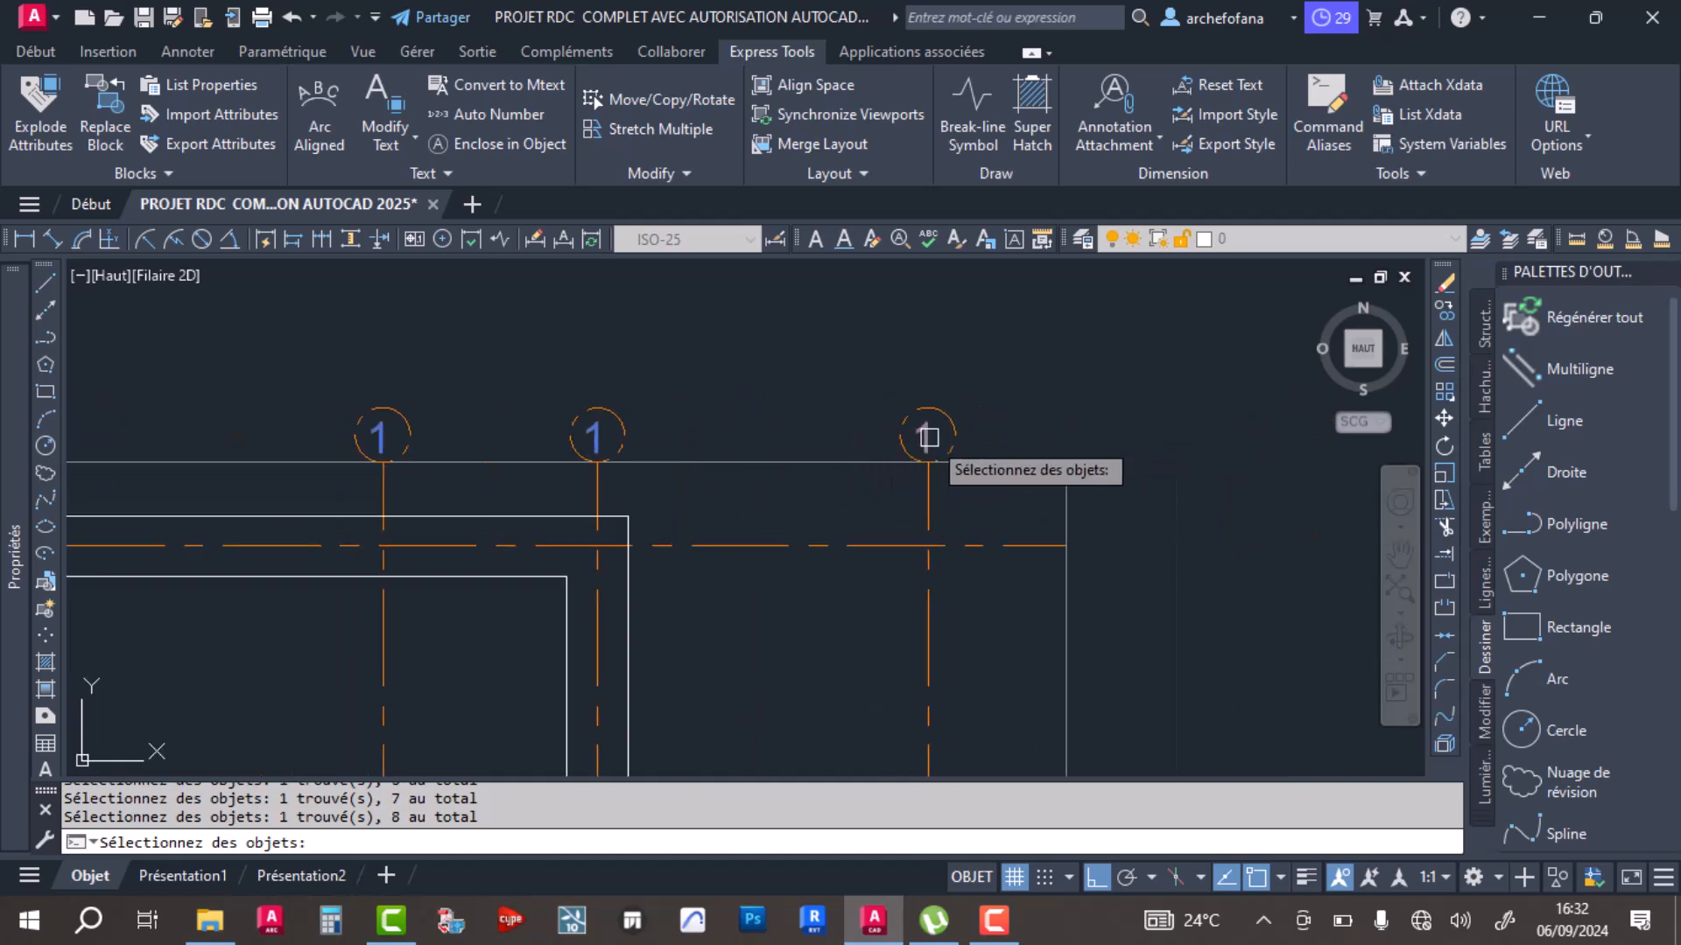
{"action": "scroll", "coordinate": [999, 365], "scroll_direction": "down", "scroll_amount": 4}
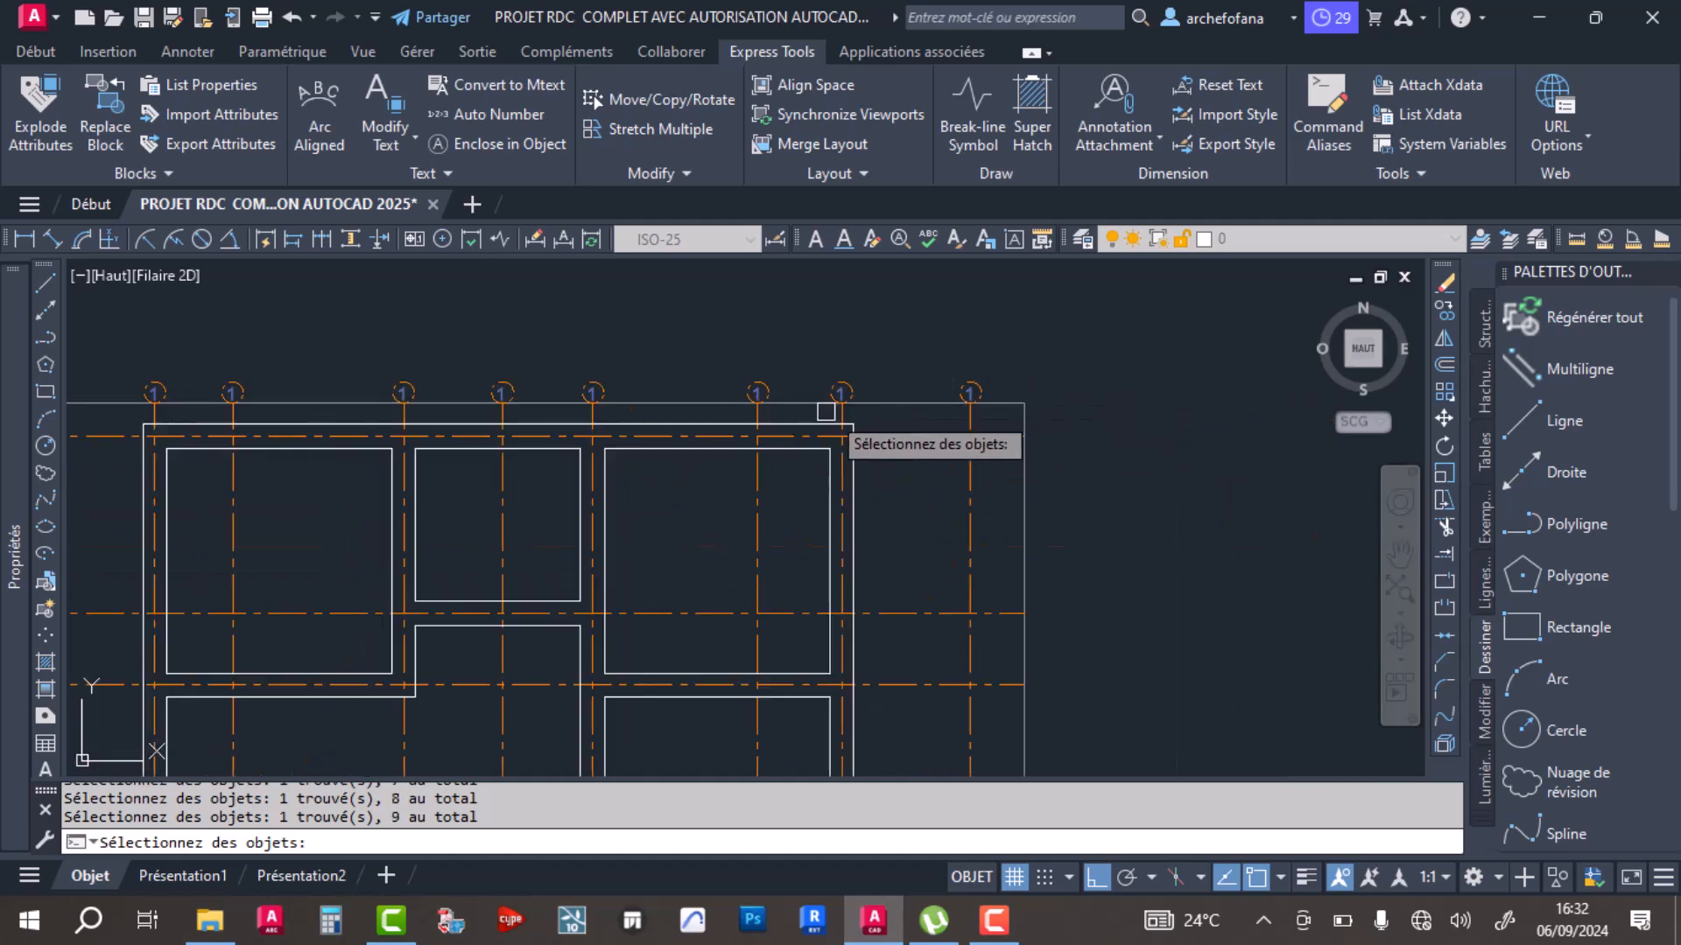
{"action": "key", "text": "Return"}
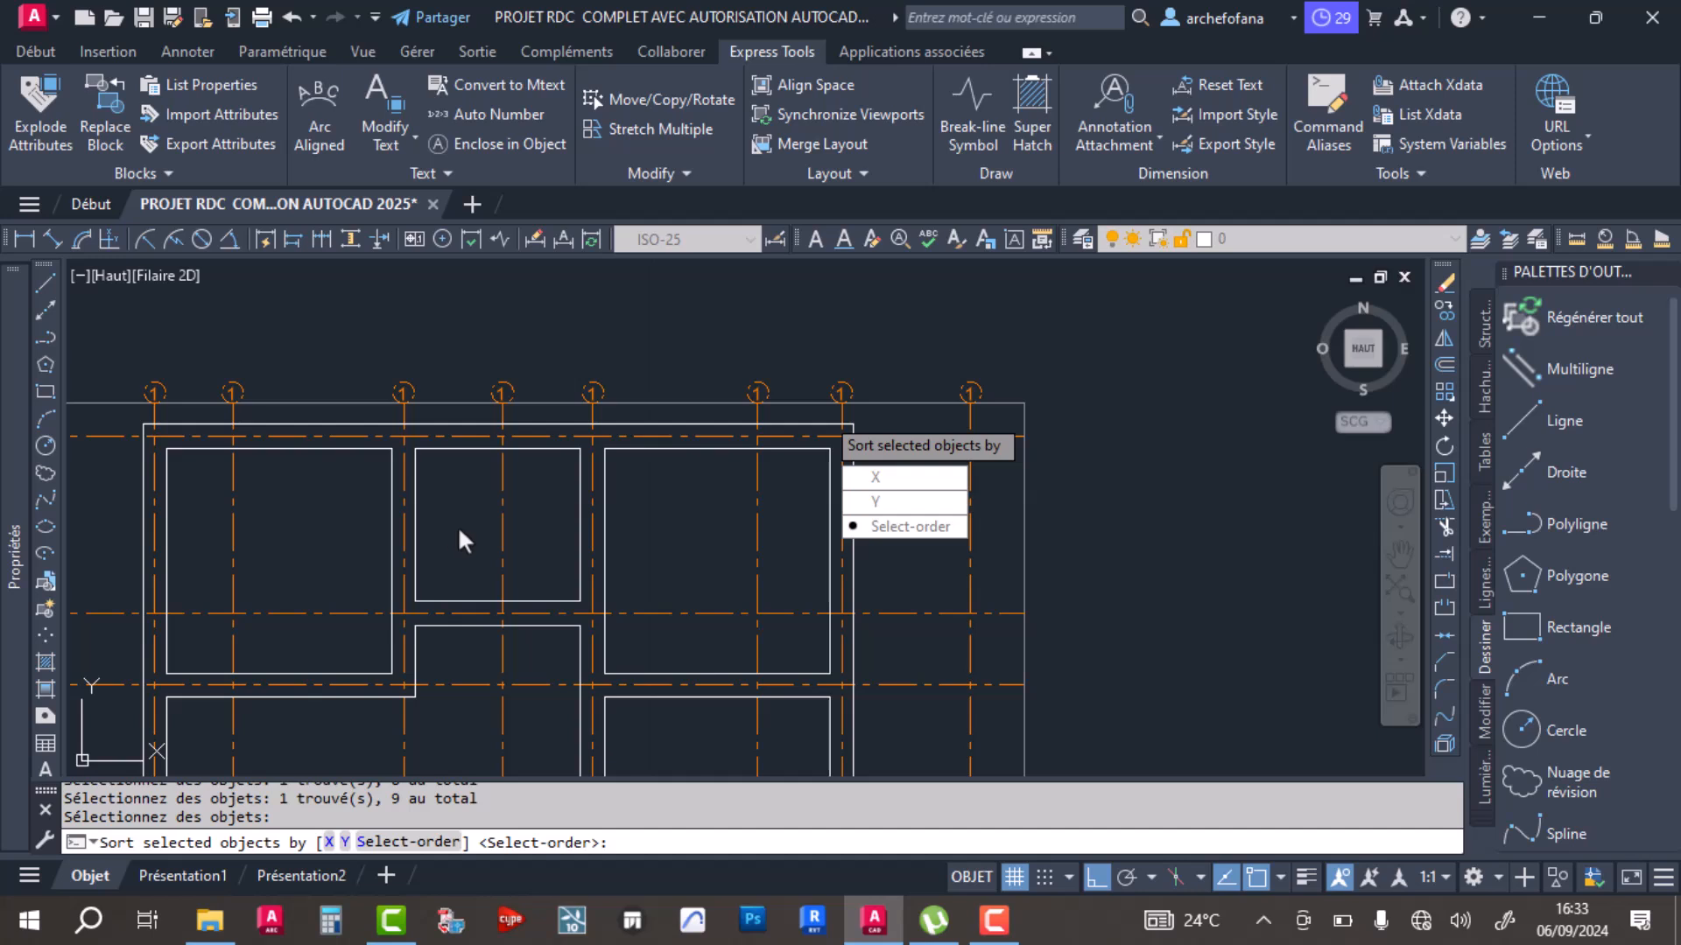
Step: Number the selected upper bubbles in Select-order, starting at 1 with increment 1, using the Overwrite placement
{"action": "scroll", "coordinate": [477, 525], "scroll_direction": "down", "scroll_amount": 2}
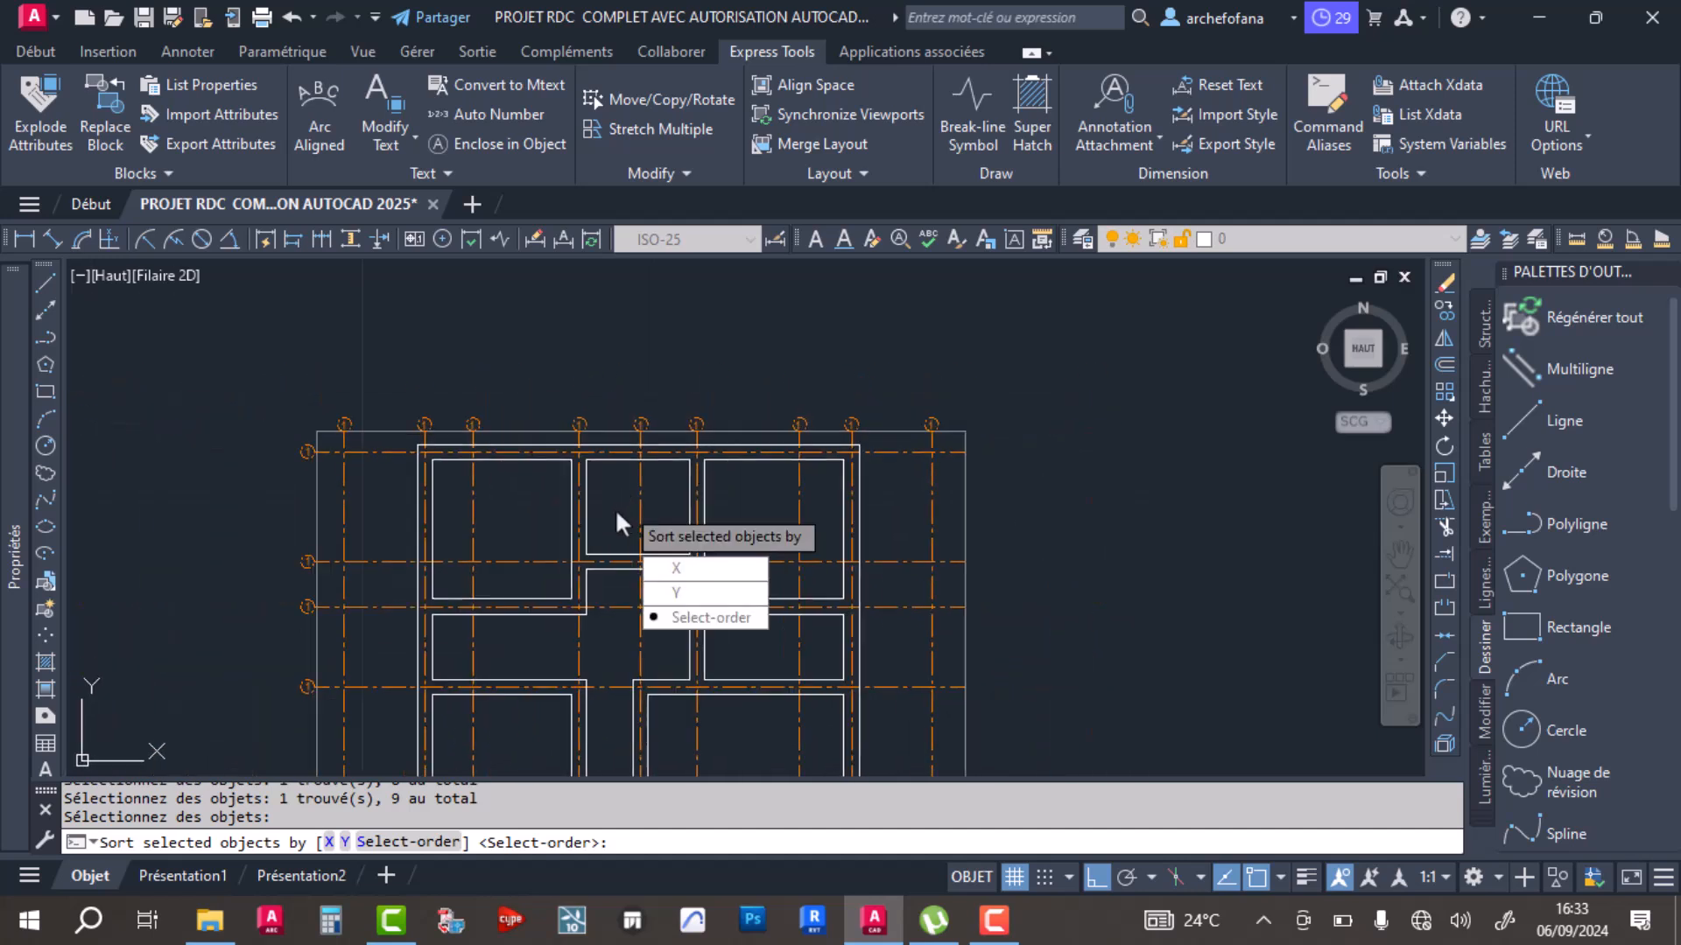
{"action": "left_click", "coordinate": [698, 621]}
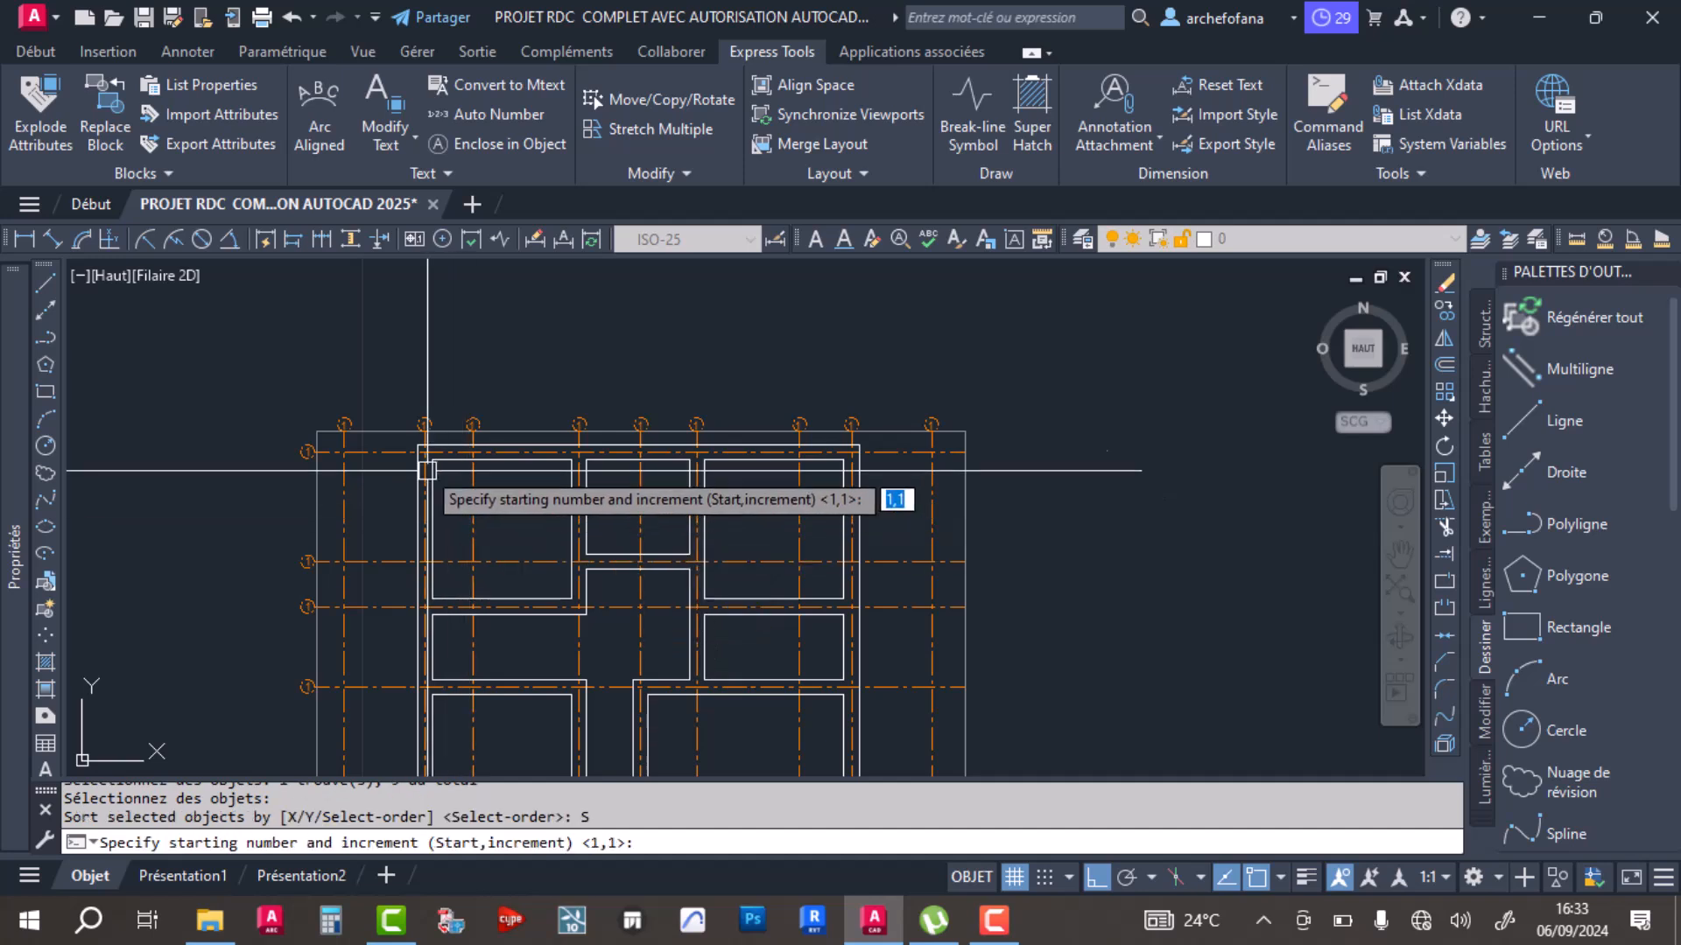
{"action": "scroll", "coordinate": [367, 420], "scroll_direction": "up", "scroll_amount": 4}
{"action": "scroll", "coordinate": [526, 444], "scroll_direction": "down", "scroll_amount": 2}
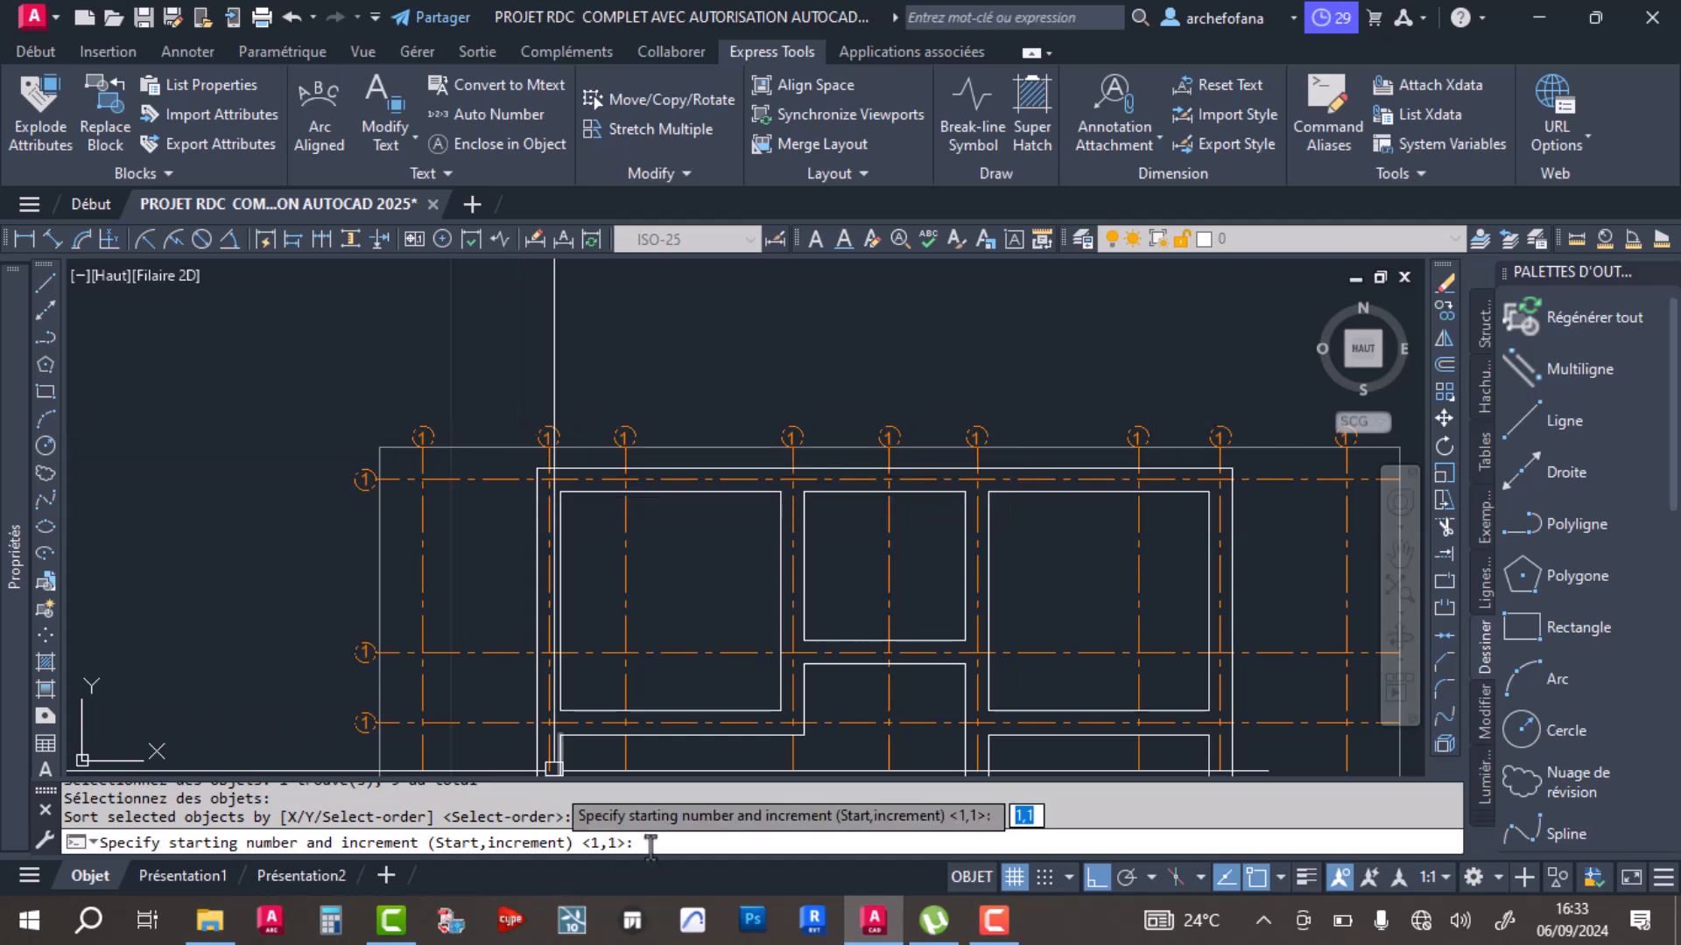
{"action": "key", "text": "Return"}
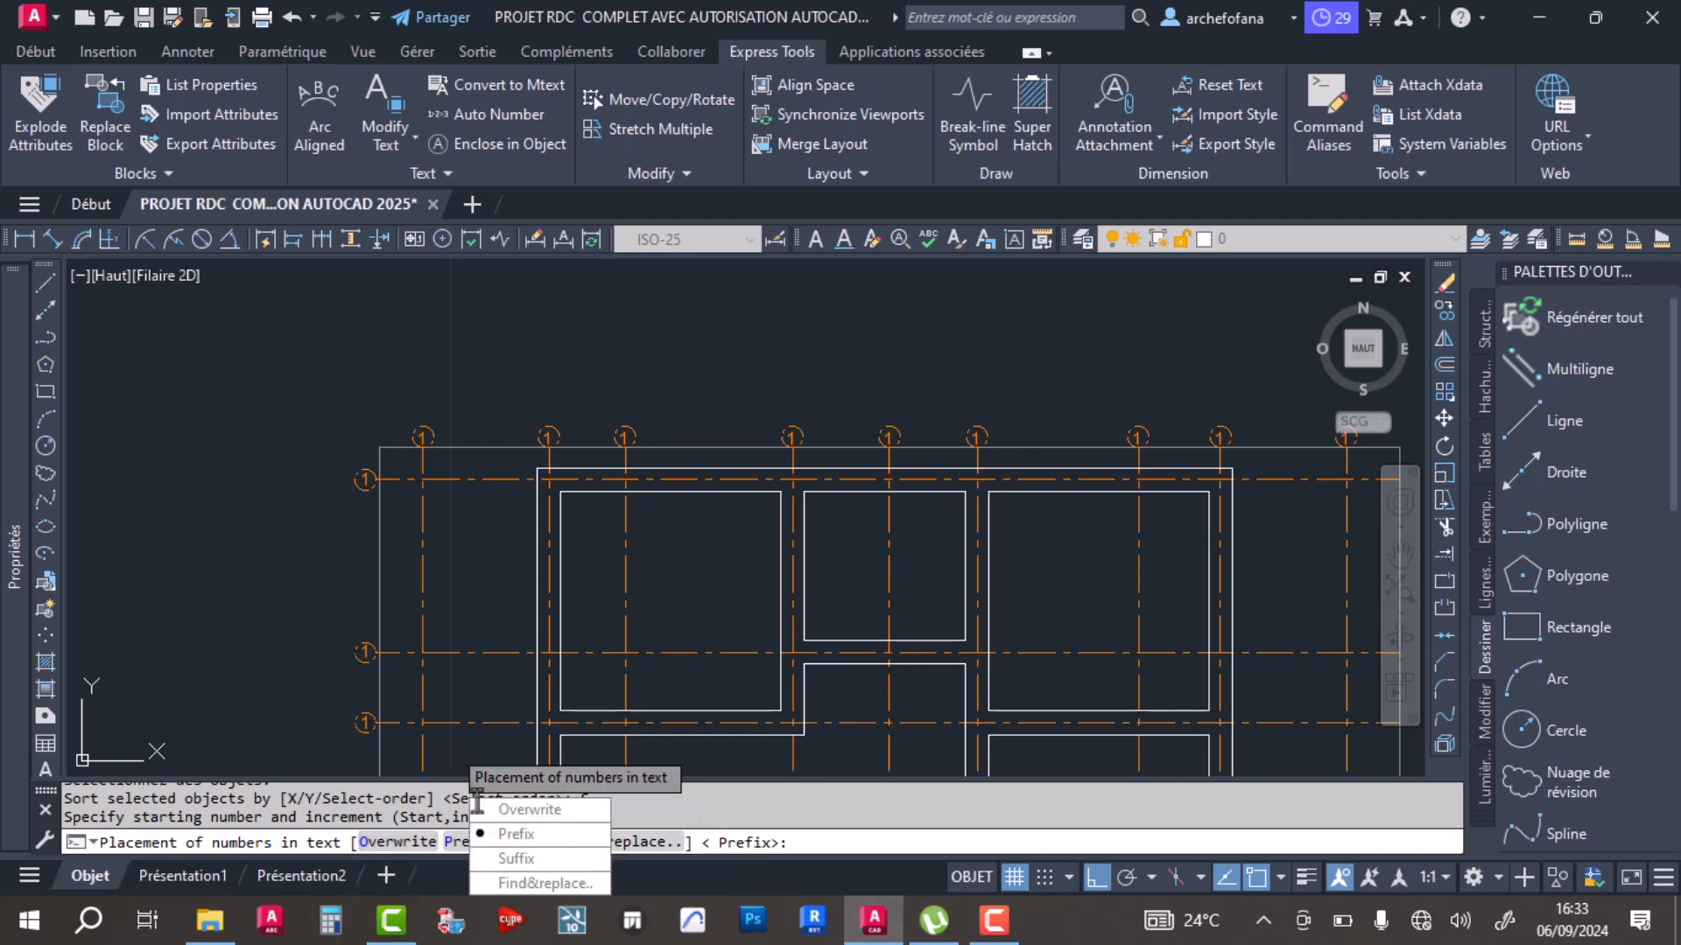
{"action": "left_click", "coordinate": [528, 809]}
{"action": "middle_click_drag", "start_coordinate": [675, 518], "coordinate": [494, 515]}
{"action": "mouse_move", "coordinate": [825, 486]}
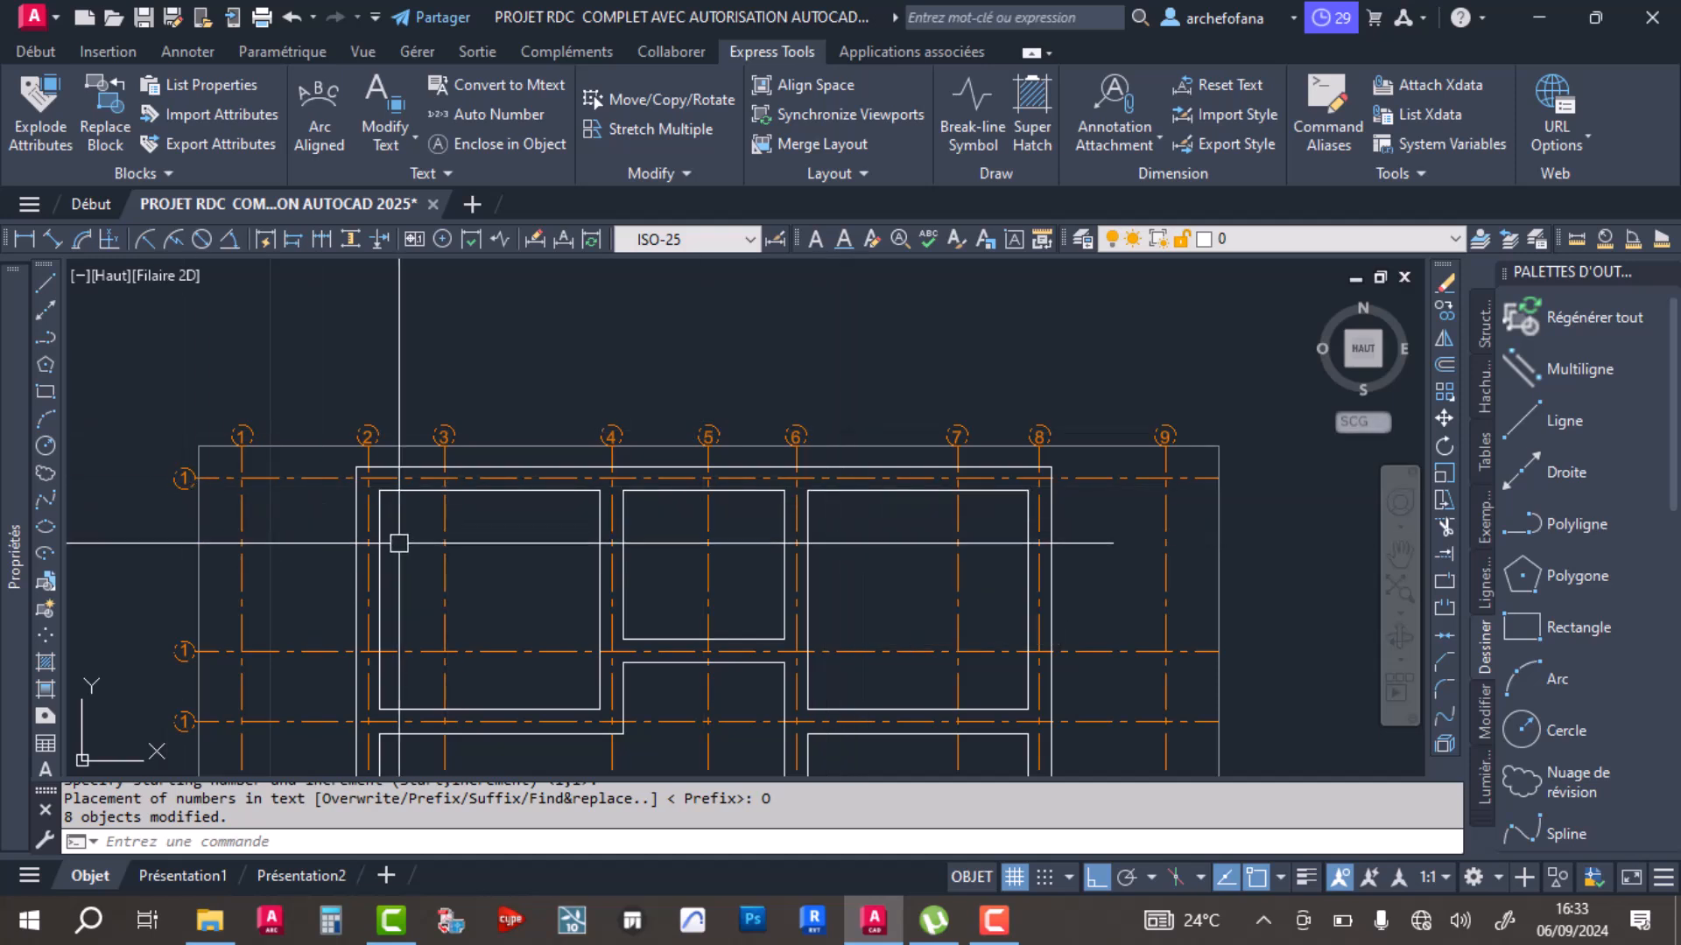
Step: Check the sequential numbers in the axis bubbles along the plan's upper edge from left to right
{"action": "scroll", "coordinate": [394, 543], "scroll_direction": "up", "scroll_amount": 4}
{"action": "middle_click_drag", "start_coordinate": [381, 506], "coordinate": [789, 723]}
{"action": "scroll", "coordinate": [789, 722], "scroll_direction": "down", "scroll_amount": 2}
{"action": "middle_click_drag", "start_coordinate": [616, 642], "coordinate": [588, 634]}
{"action": "scroll", "coordinate": [584, 612], "scroll_direction": "up", "scroll_amount": 4}
{"action": "middle_click_drag", "start_coordinate": [1058, 574], "coordinate": [561, 555]}
{"action": "middle_click_drag", "start_coordinate": [864, 563], "coordinate": [446, 560]}
{"action": "mouse_move", "coordinate": [937, 568]}
{"action": "middle_mouse_down"}
{"action": "mouse_move", "coordinate": [593, 589]}
{"action": "mouse_move", "coordinate": [495, 570]}
{"action": "middle_mouse_up"}
{"action": "scroll", "coordinate": [937, 578], "scroll_direction": "down", "scroll_amount": 2}
{"action": "middle_click_drag", "start_coordinate": [1173, 569], "coordinate": [641, 544]}
{"action": "middle_click_drag", "start_coordinate": [968, 567], "coordinate": [570, 563]}
{"action": "middle_click_drag", "start_coordinate": [811, 559], "coordinate": [605, 565]}
{"action": "scroll", "coordinate": [930, 556], "scroll_direction": "up", "scroll_amount": 2}
Step: Examine the bubbles of the horizontal axes along the foundation plan's left side
{"action": "scroll", "coordinate": [929, 556], "scroll_direction": "down", "scroll_amount": 12}
{"action": "middle_click_drag", "start_coordinate": [860, 644], "coordinate": [892, 391]}
{"action": "scroll", "coordinate": [795, 582], "scroll_direction": "up", "scroll_amount": 4}
{"action": "scroll", "coordinate": [526, 589], "scroll_direction": "up", "scroll_amount": 5}
{"action": "scroll", "coordinate": [600, 466], "scroll_direction": "down", "scroll_amount": 8}
{"action": "scroll", "coordinate": [600, 604], "scroll_direction": "up", "scroll_amount": 5}
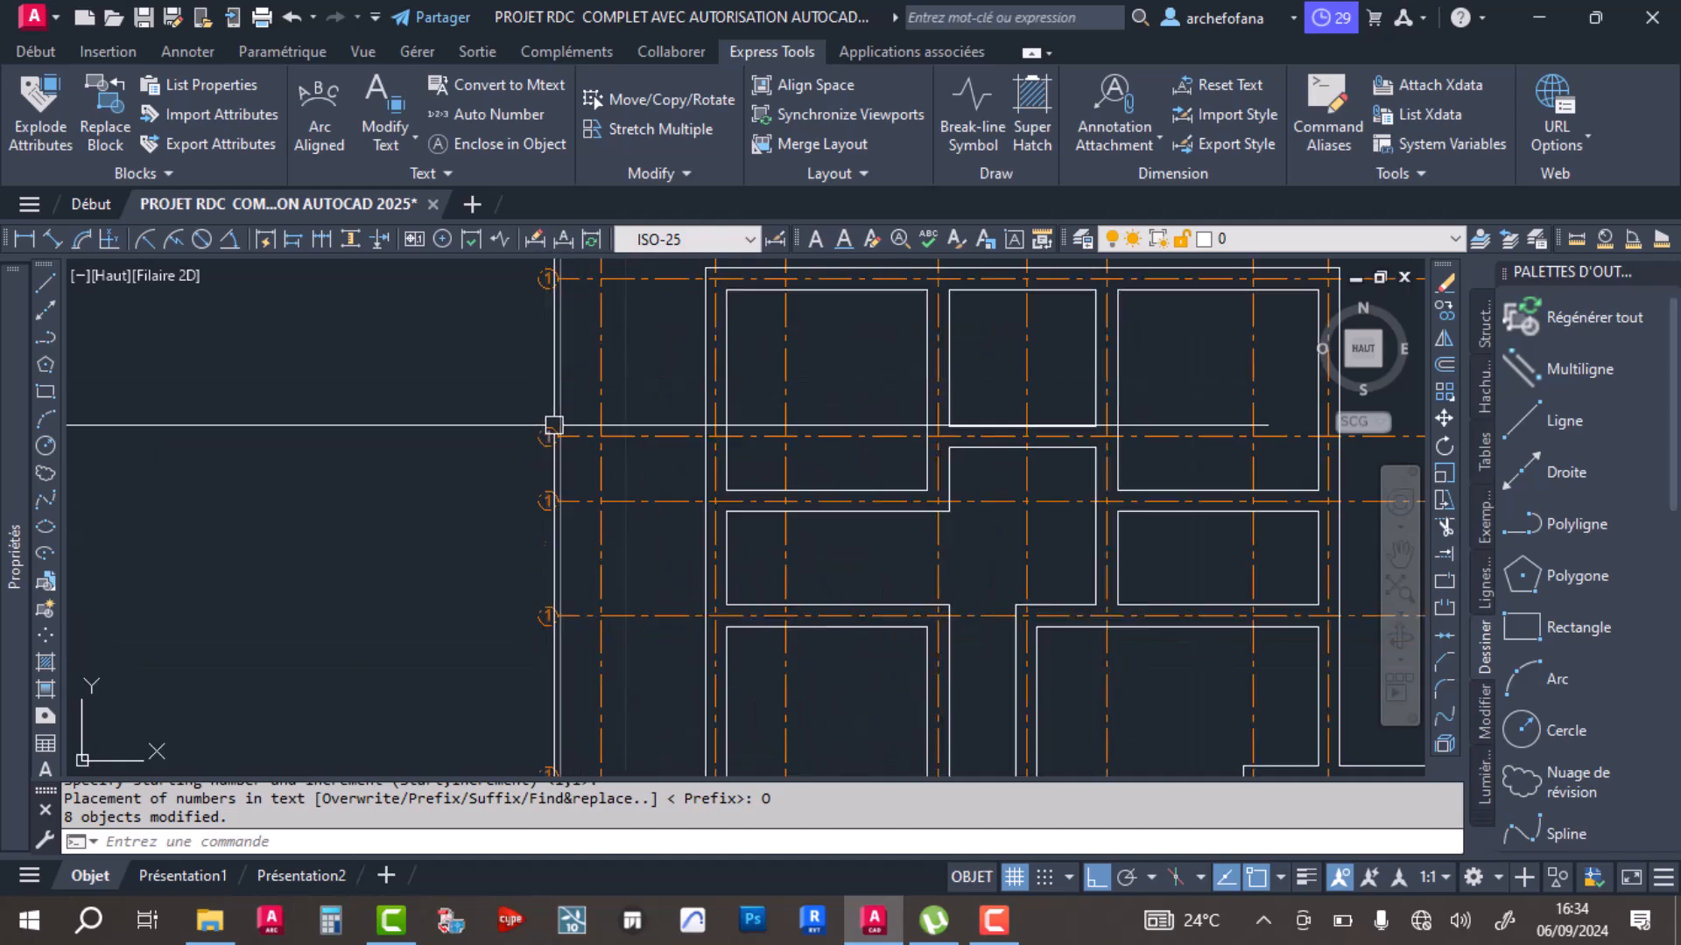
{"action": "scroll", "coordinate": [560, 415], "scroll_direction": "down", "scroll_amount": 5}
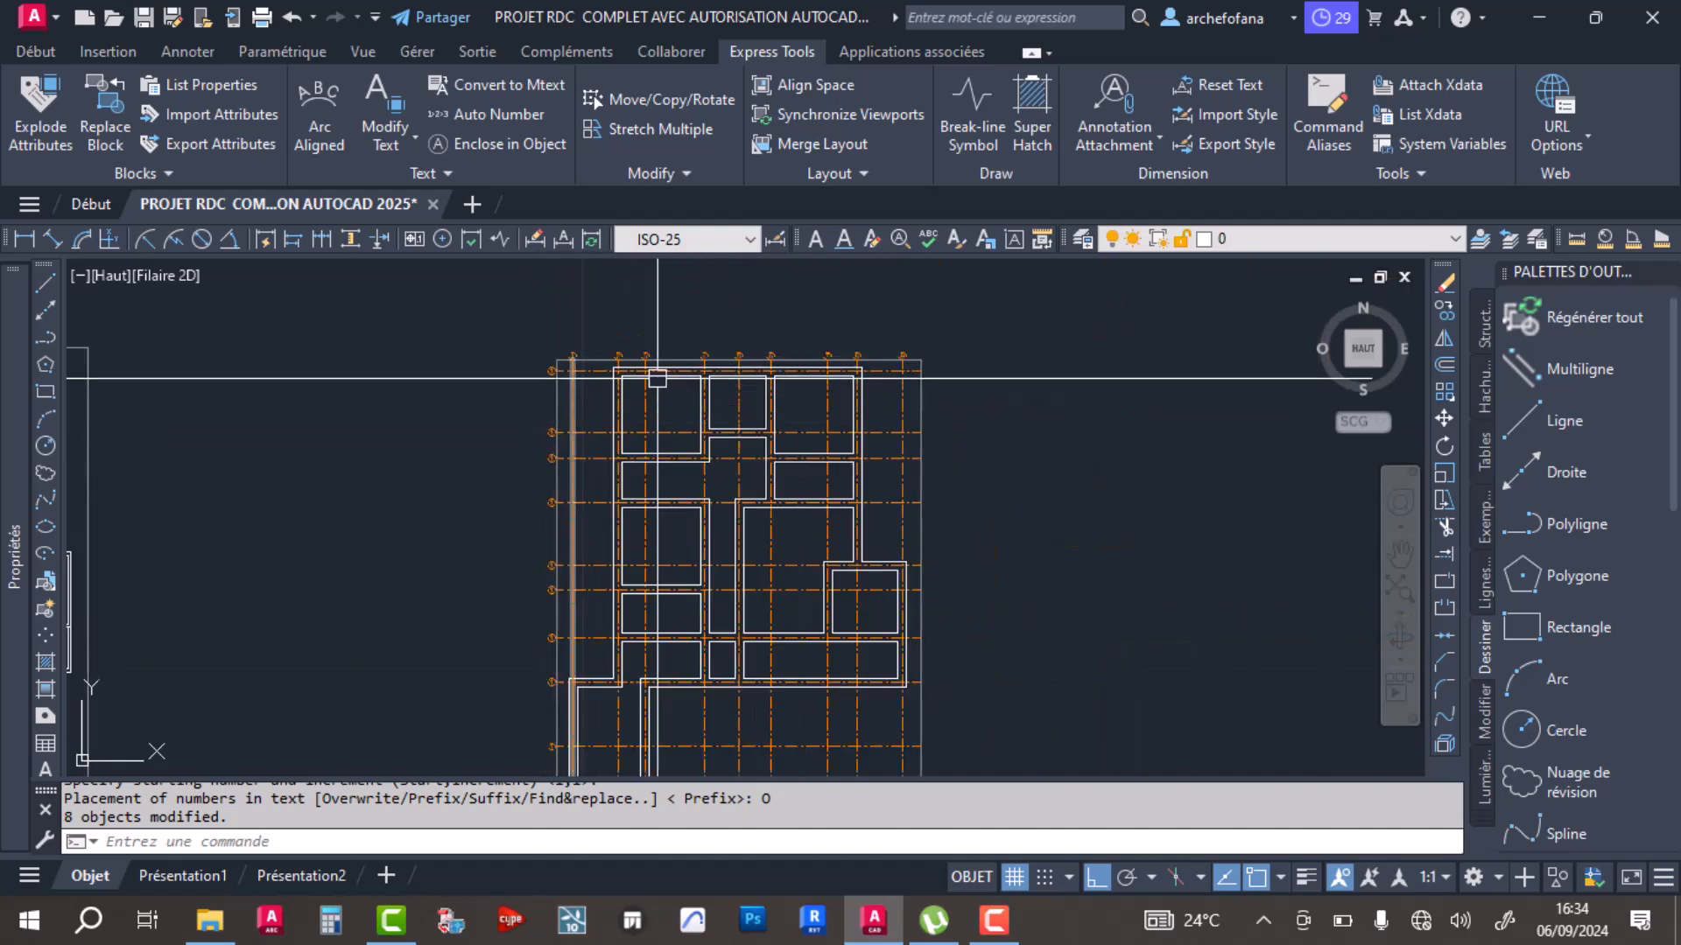
{"action": "scroll", "coordinate": [622, 405], "scroll_direction": "up", "scroll_amount": 4}
{"action": "scroll", "coordinate": [623, 405], "scroll_direction": "down", "scroll_amount": 4}
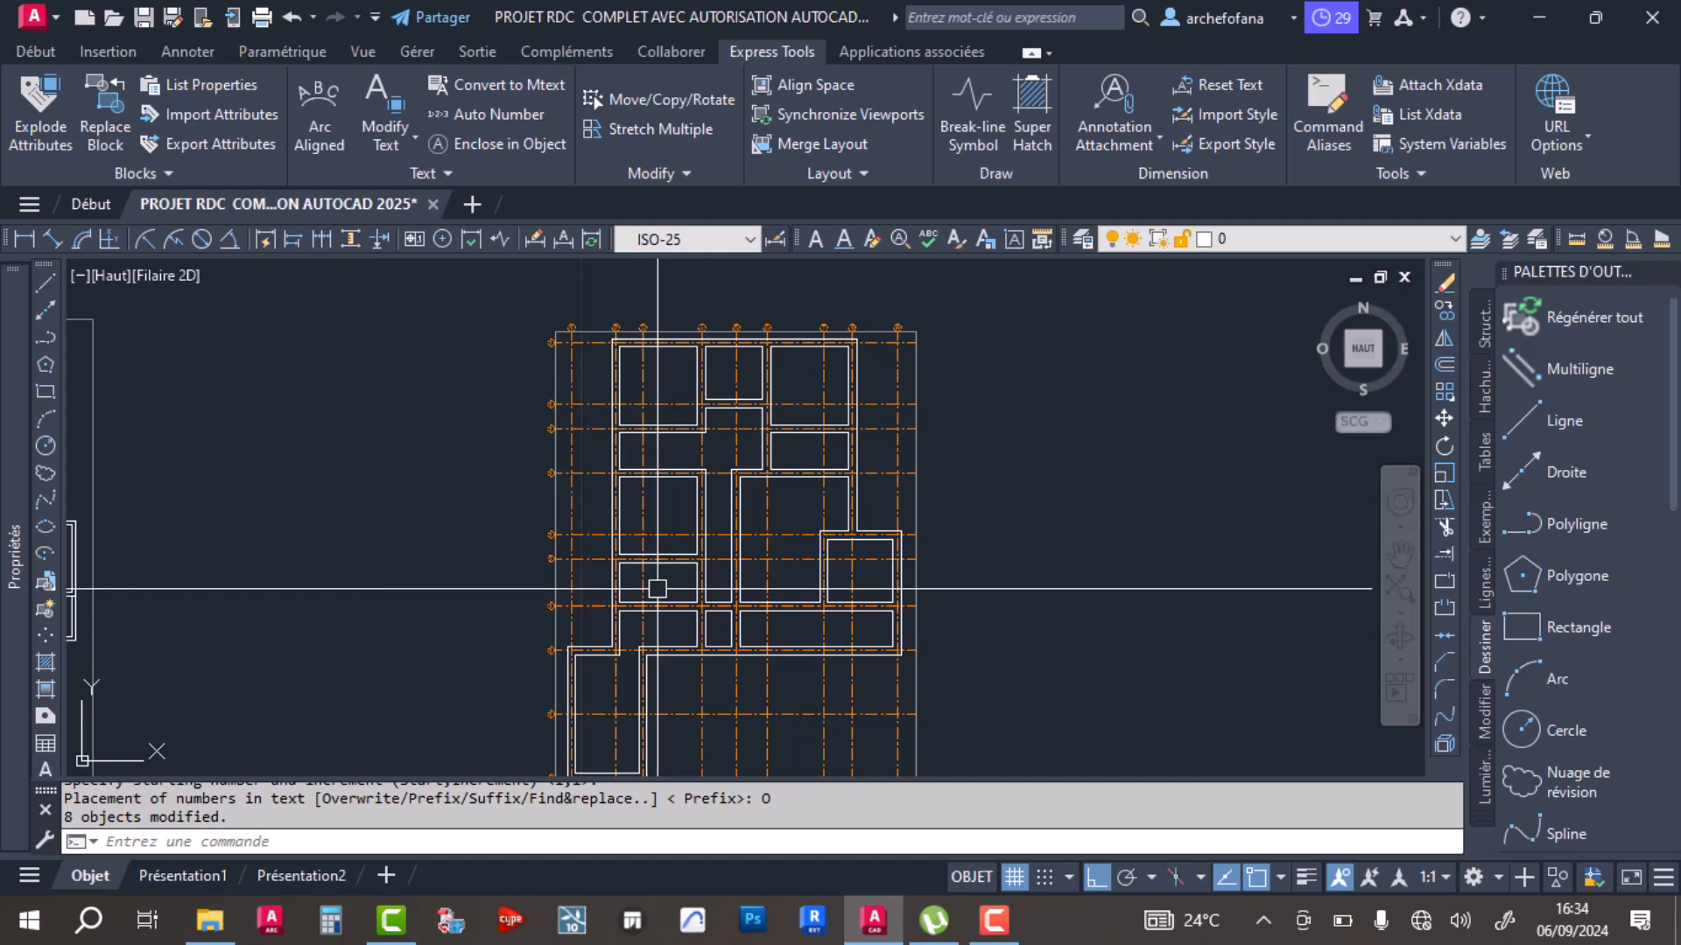
Step: Start Auto Number again and select the horizontal axis labels on the plan's left side one by one, from the lowest to the highest
{"action": "middle_click_drag", "start_coordinate": [676, 606], "coordinate": [665, 357]}
{"action": "scroll", "coordinate": [601, 586], "scroll_direction": "up", "scroll_amount": 5}
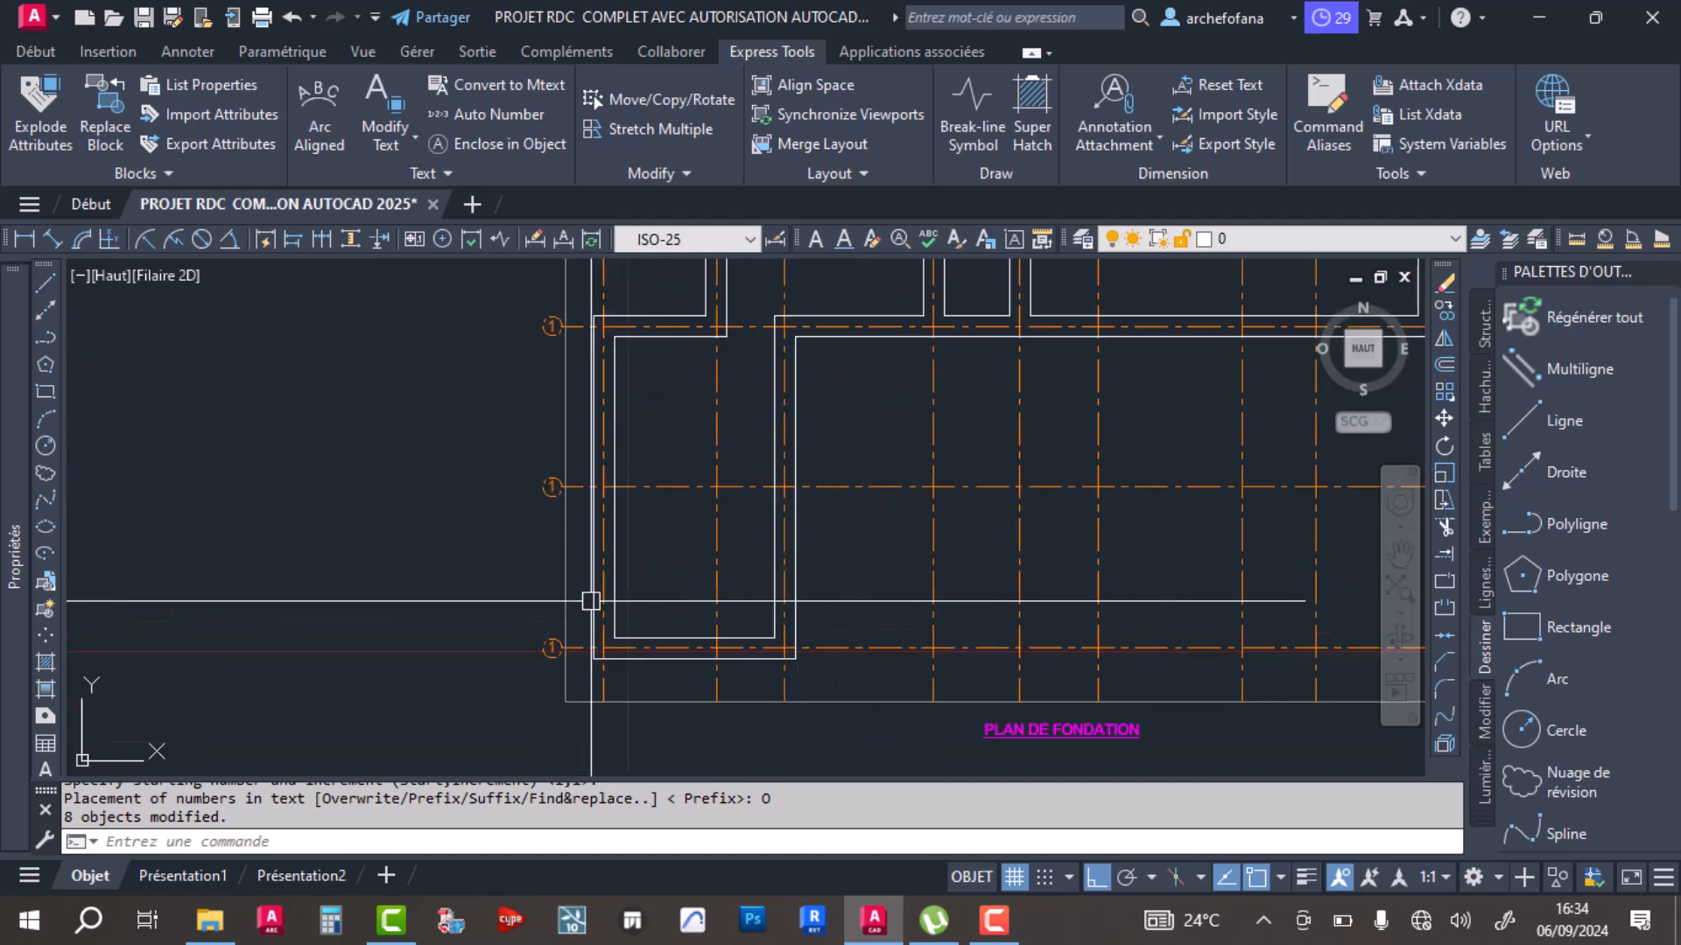
{"action": "left_click", "coordinate": [495, 114]}
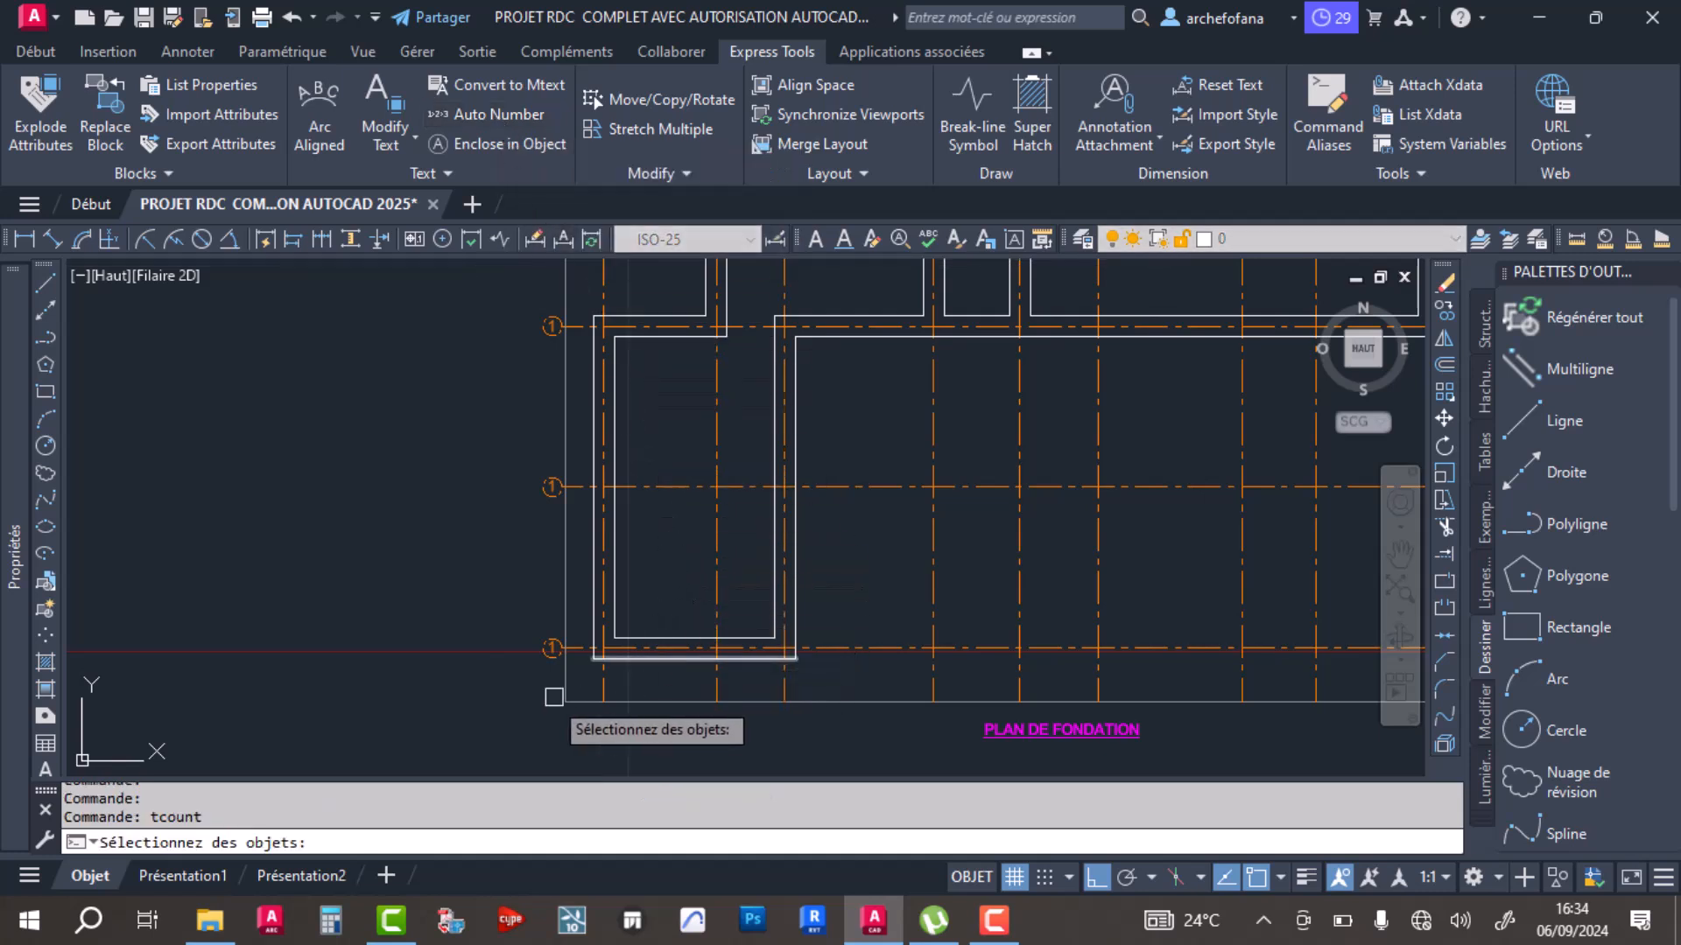
{"action": "scroll", "coordinate": [567, 692], "scroll_direction": "up", "scroll_amount": 5}
{"action": "left_click", "coordinate": [555, 522]}
{"action": "scroll", "coordinate": [560, 525], "scroll_direction": "down", "scroll_amount": 2}
{"action": "scroll", "coordinate": [569, 612], "scroll_direction": "up", "scroll_amount": 2}
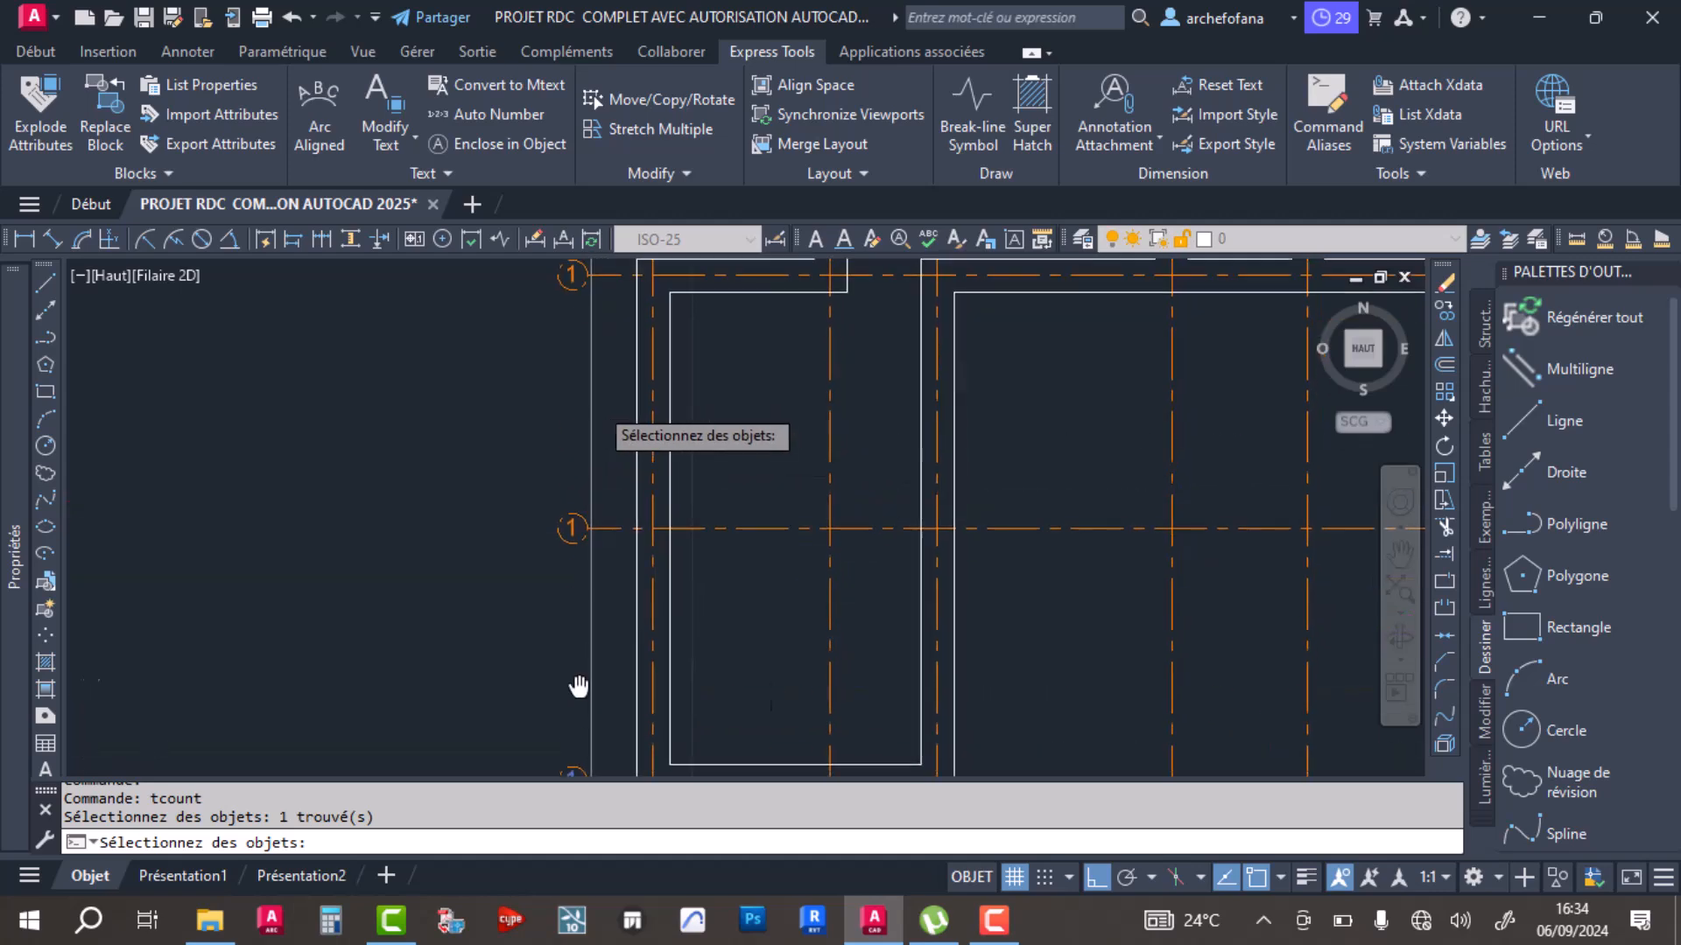
{"action": "left_click", "coordinate": [589, 481]}
{"action": "scroll", "coordinate": [585, 612], "scroll_direction": "down", "scroll_amount": 2}
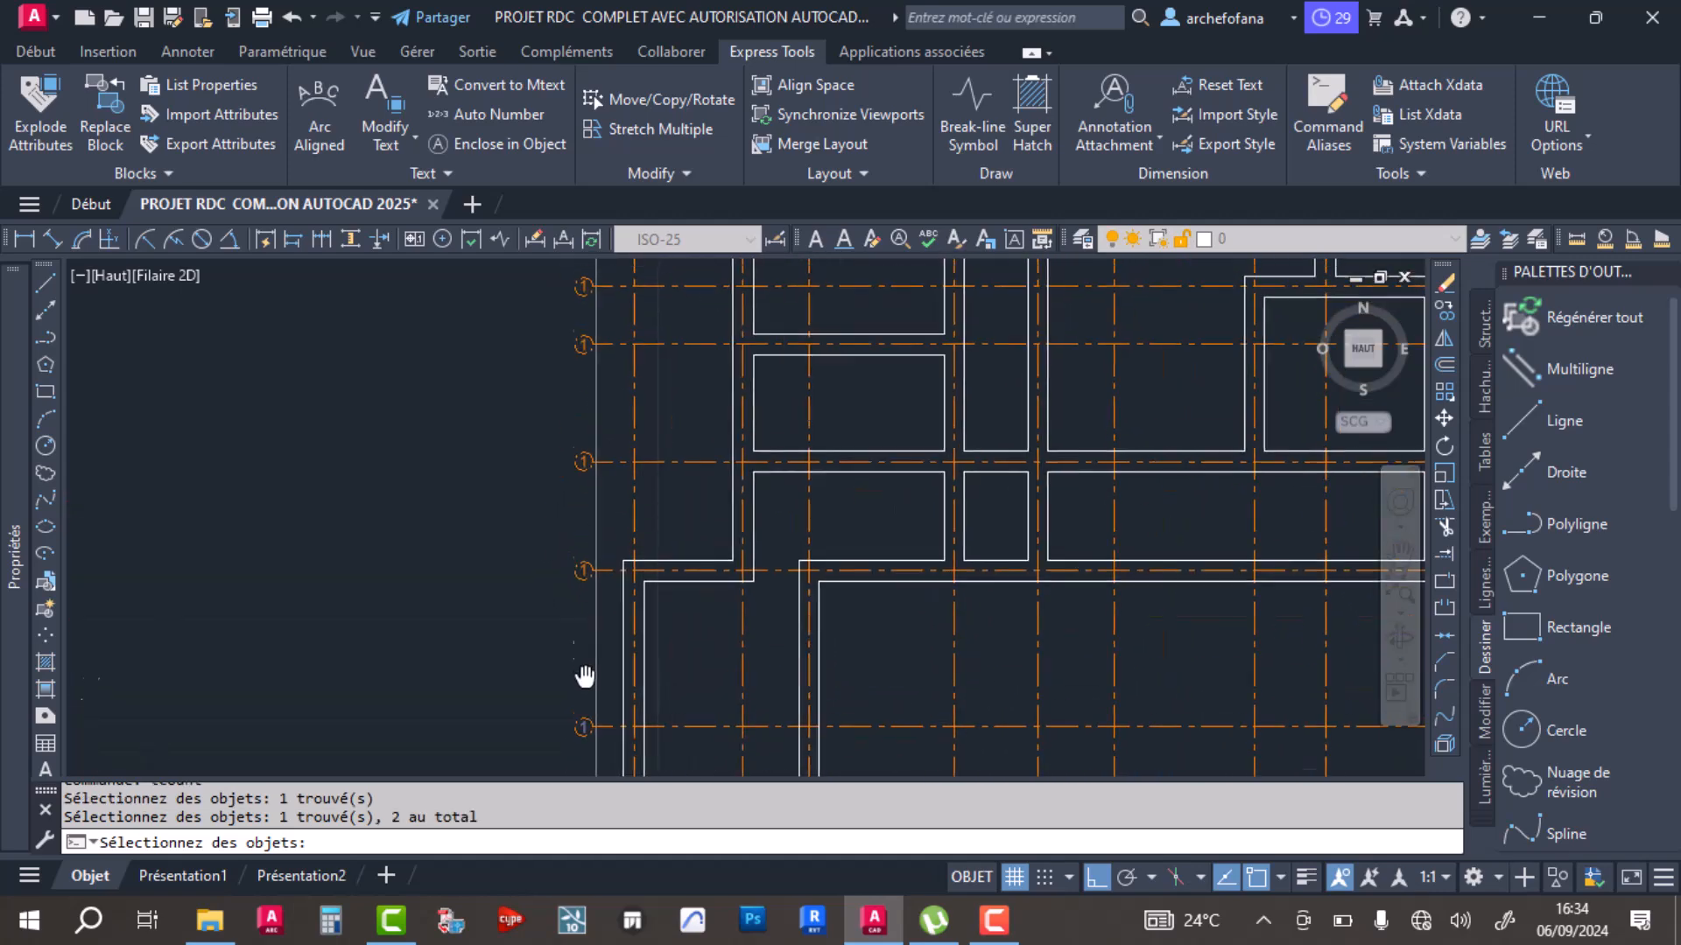
{"action": "scroll", "coordinate": [578, 555], "scroll_direction": "up", "scroll_amount": 2}
{"action": "left_click", "coordinate": [563, 386]}
{"action": "scroll", "coordinate": [563, 390], "scroll_direction": "down", "scroll_amount": 2}
{"action": "scroll", "coordinate": [570, 457], "scroll_direction": "up", "scroll_amount": 2}
{"action": "left_click", "coordinate": [556, 420]}
{"action": "scroll", "coordinate": [557, 422], "scroll_direction": "down", "scroll_amount": 2}
{"action": "scroll", "coordinate": [563, 544], "scroll_direction": "up", "scroll_amount": 2}
{"action": "scroll", "coordinate": [555, 482], "scroll_direction": "up", "scroll_amount": 2}
{"action": "left_click", "coordinate": [558, 556]}
{"action": "left_click", "coordinate": [560, 327]}
{"action": "middle_click_drag", "start_coordinate": [577, 351], "coordinate": [545, 706]}
{"action": "middle_click_drag", "start_coordinate": [539, 398], "coordinate": [557, 646]}
{"action": "middle_click_drag", "start_coordinate": [574, 436], "coordinate": [570, 633]}
{"action": "left_click", "coordinate": [543, 556]}
{"action": "scroll", "coordinate": [551, 424], "scroll_direction": "down", "scroll_amount": 2}
{"action": "scroll", "coordinate": [547, 561], "scroll_direction": "up", "scroll_amount": 2}
{"action": "left_click", "coordinate": [536, 499]}
{"action": "scroll", "coordinate": [536, 394], "scroll_direction": "down", "scroll_amount": 2}
{"action": "scroll", "coordinate": [544, 589], "scroll_direction": "up", "scroll_amount": 3}
{"action": "left_click", "coordinate": [552, 617]}
{"action": "scroll", "coordinate": [559, 536], "scroll_direction": "down", "scroll_amount": 2}
{"action": "scroll", "coordinate": [563, 526], "scroll_direction": "up", "scroll_amount": 3}
{"action": "left_click", "coordinate": [570, 479]}
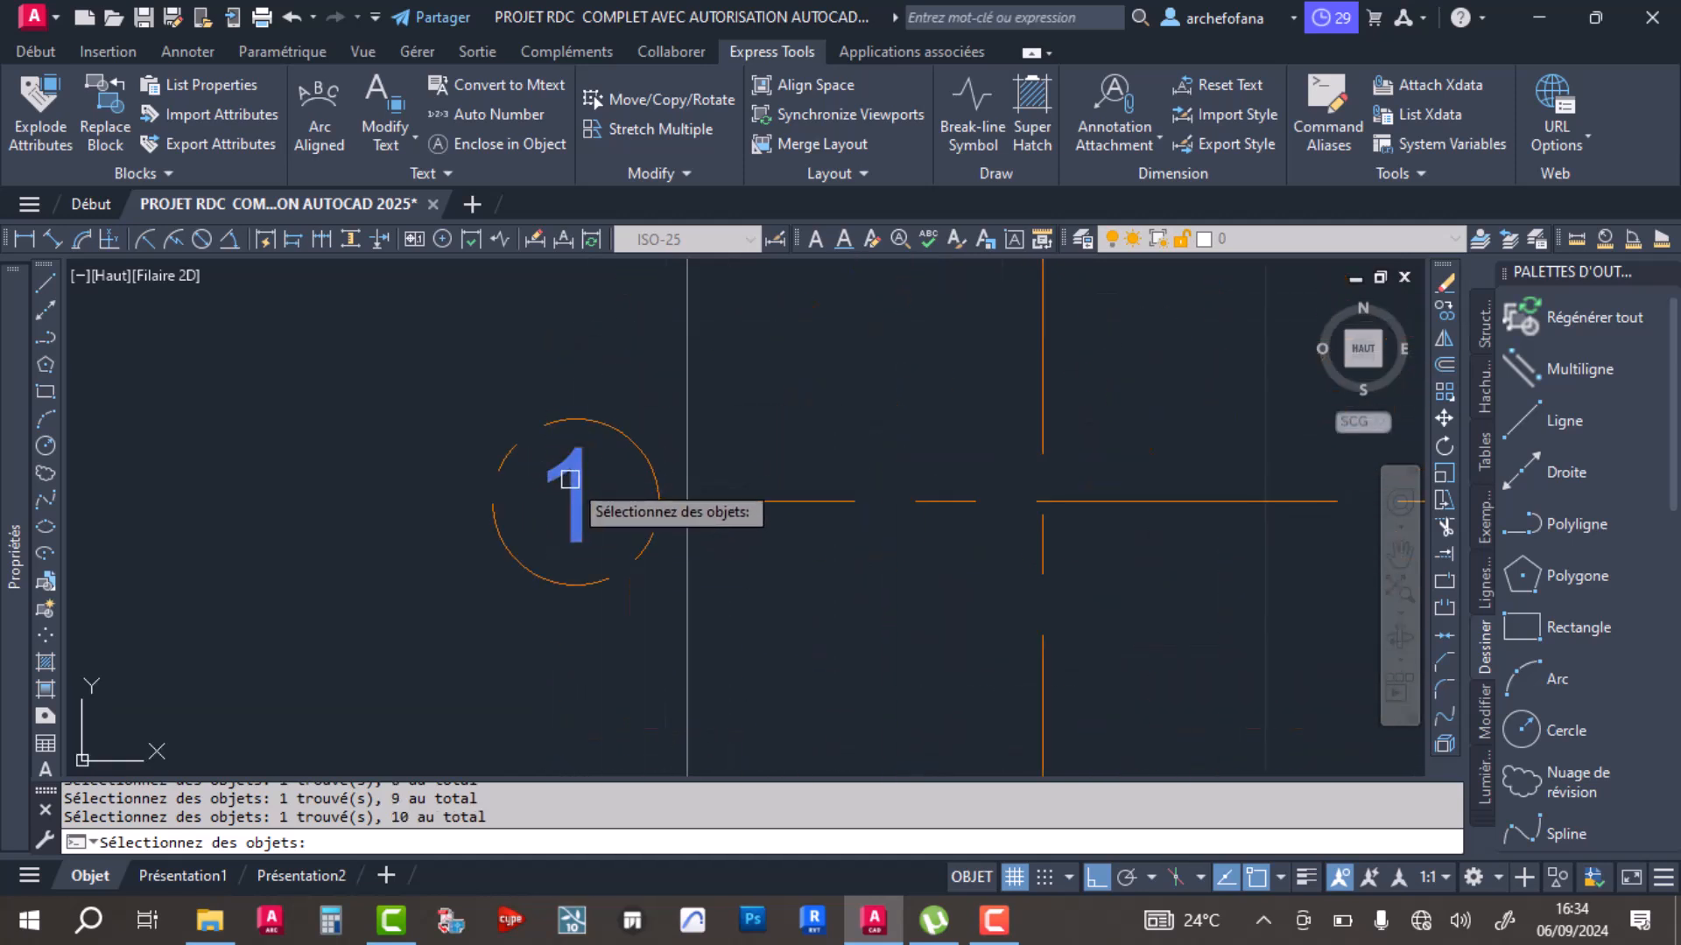
{"action": "key", "text": "Return"}
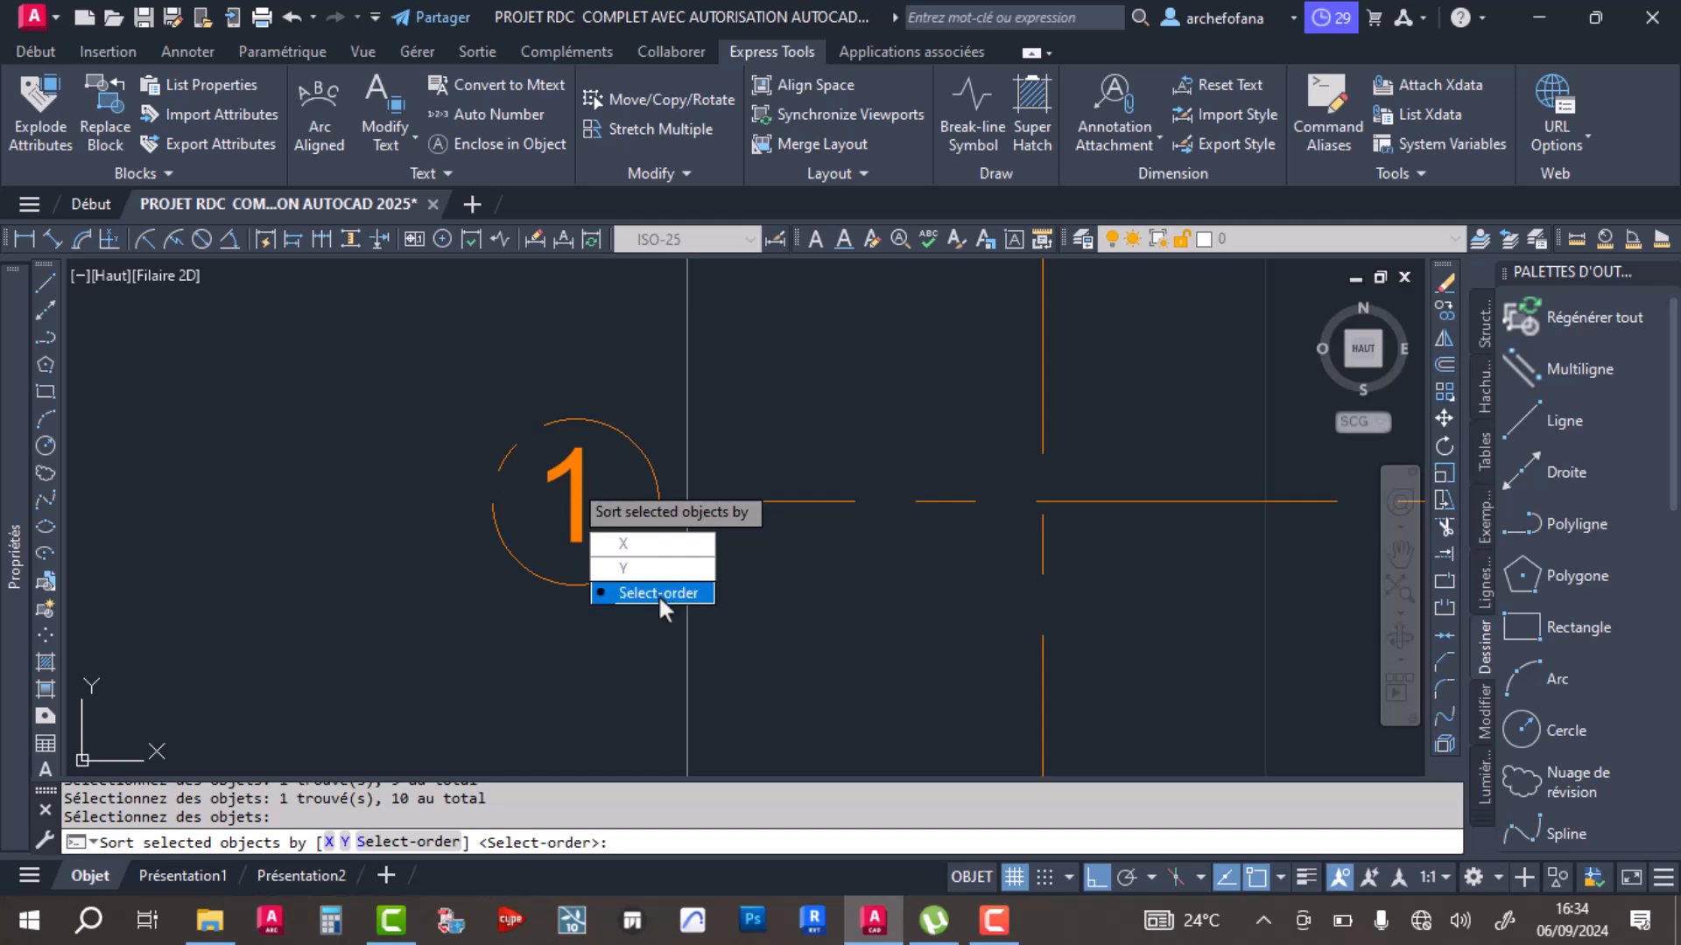
Step: Try to number the left-side labels in Select-order with A,A as start and increment, review the command history and cancel the command
{"action": "left_click", "coordinate": [658, 594]}
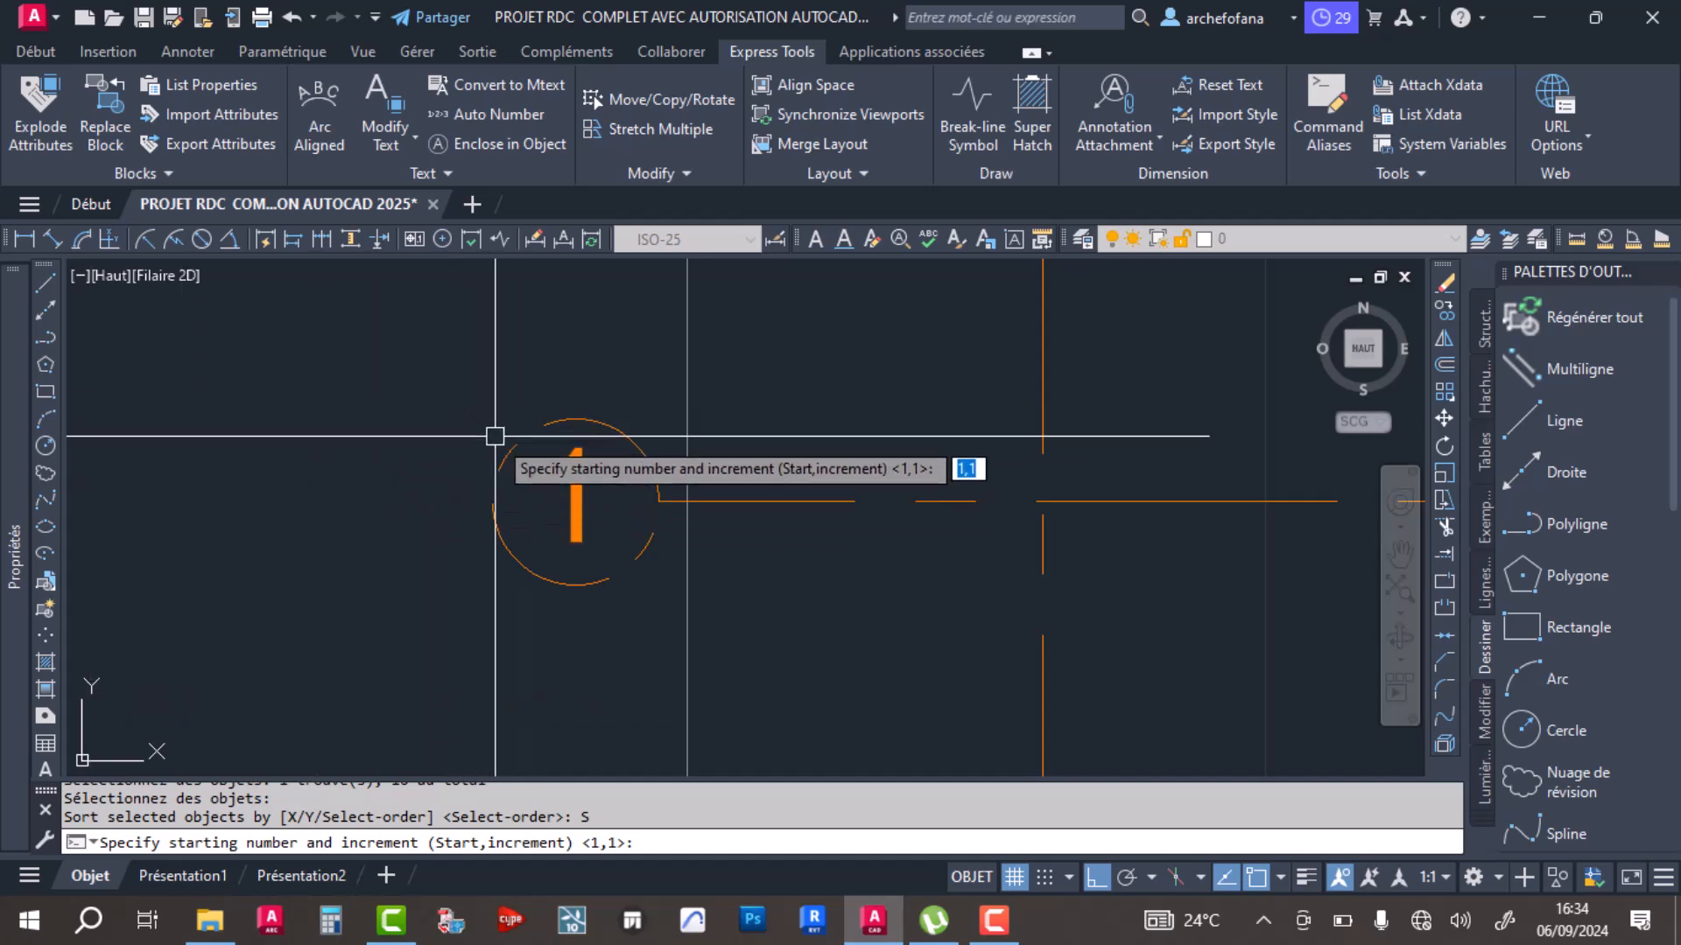
{"action": "type", "text": "A"}
{"action": "key", "text": "BackSpace"}
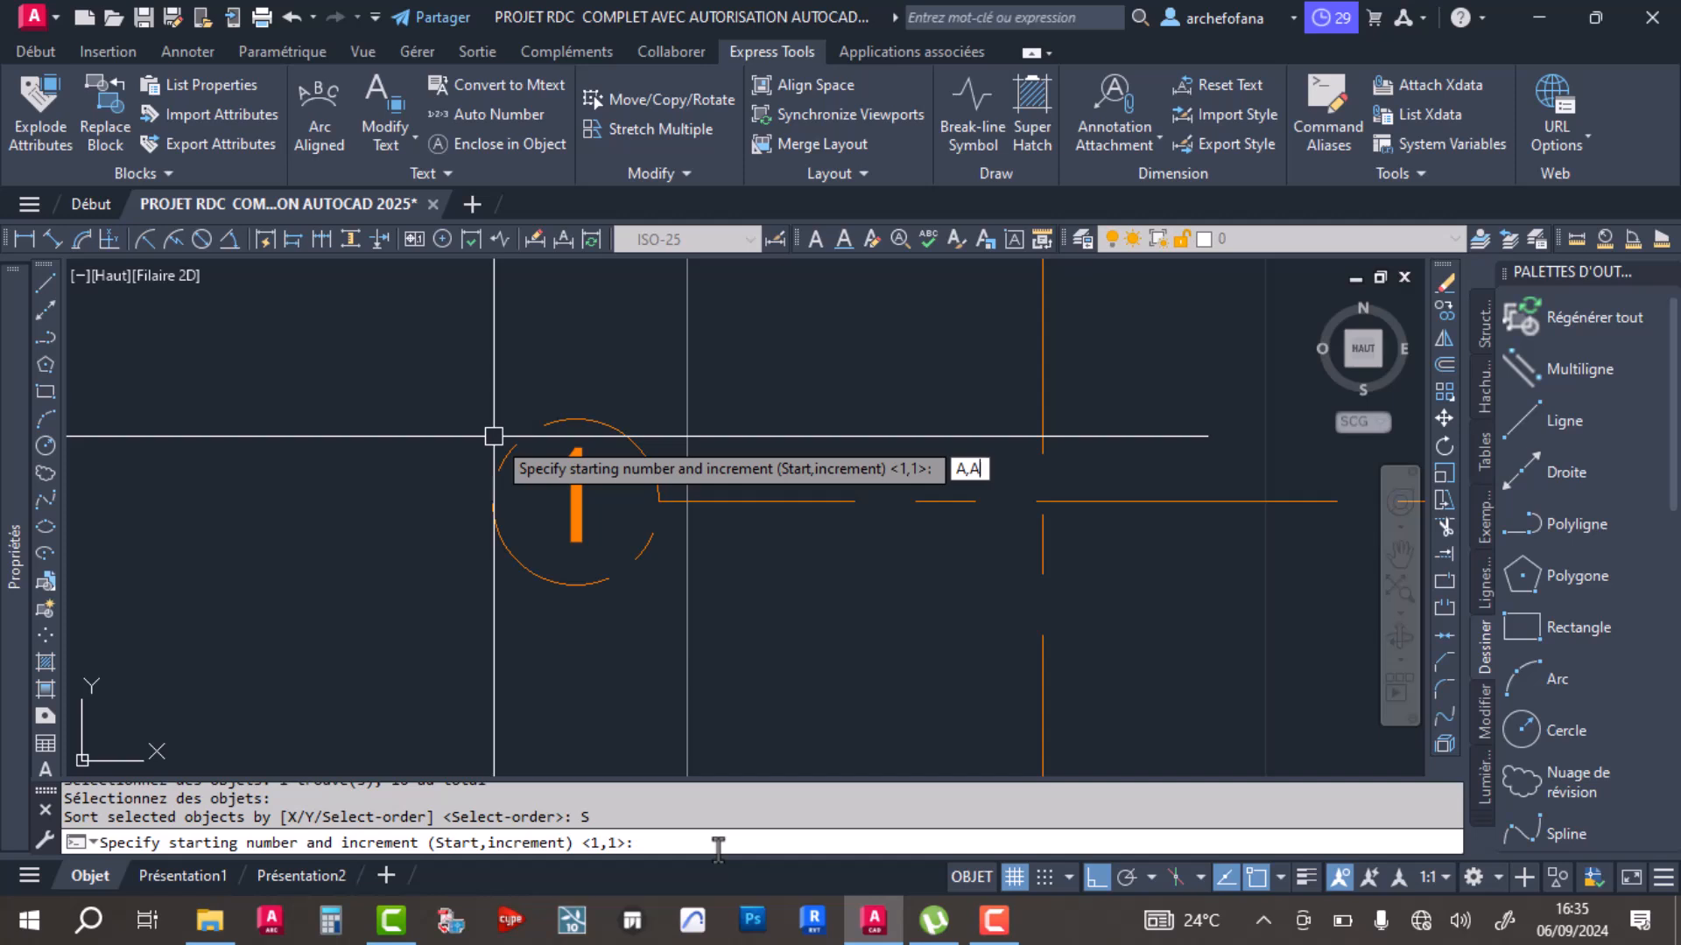
{"action": "key", "text": "Return"}
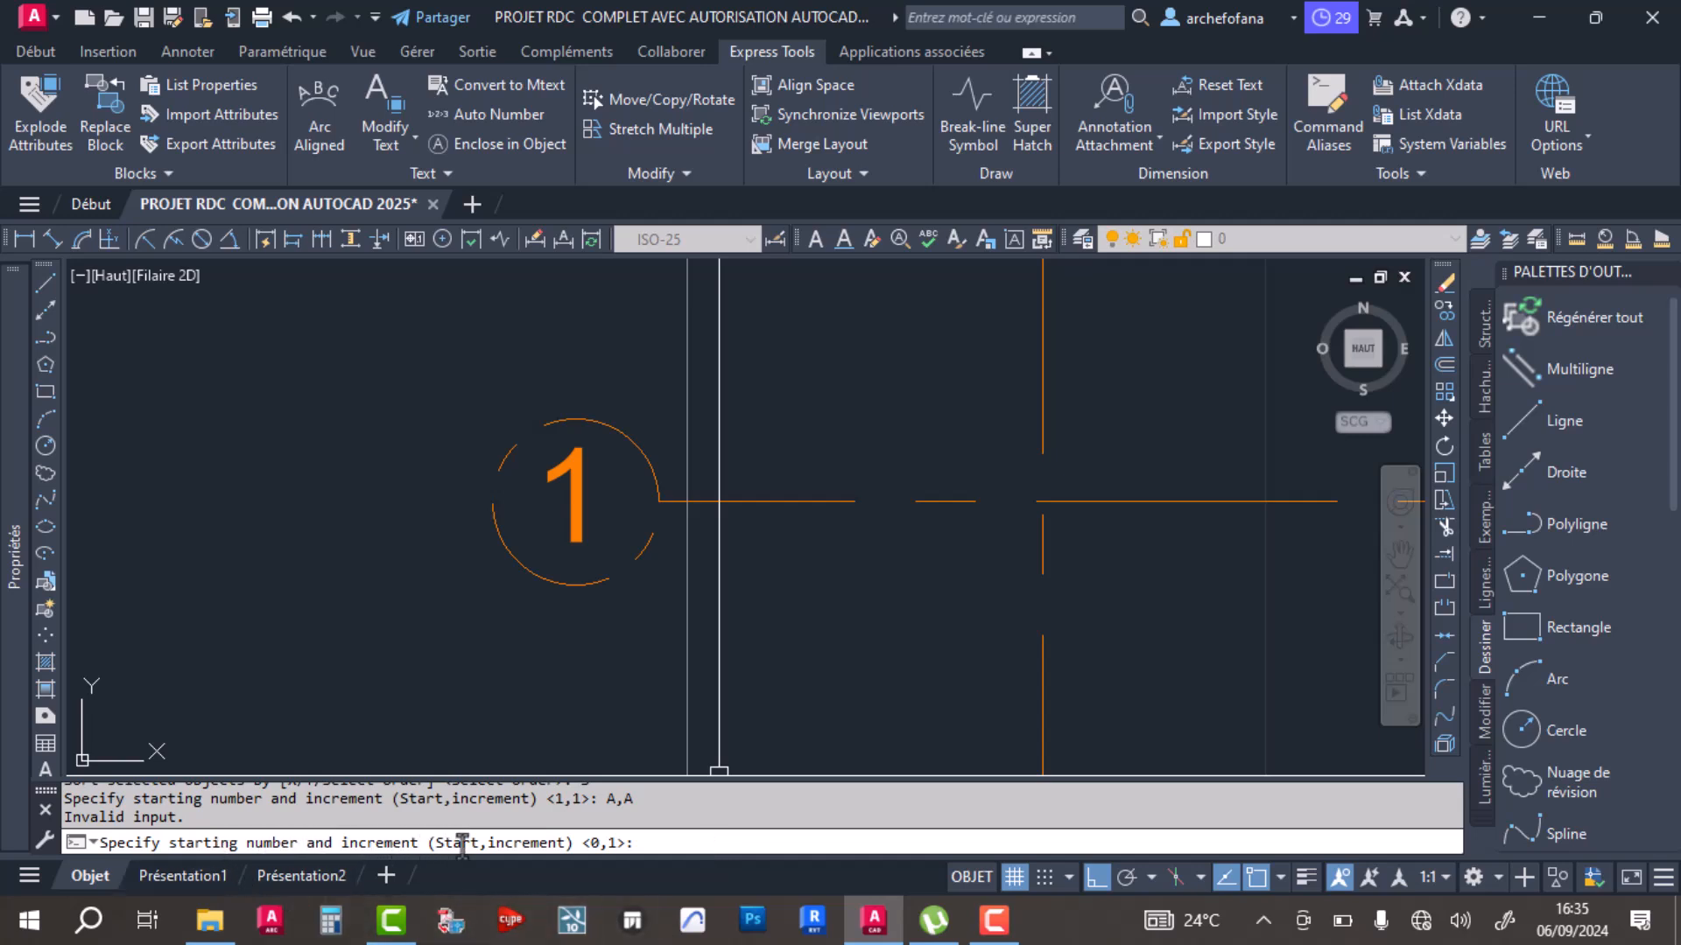
{"action": "scroll", "coordinate": [652, 488], "scroll_direction": "down", "scroll_amount": 5}
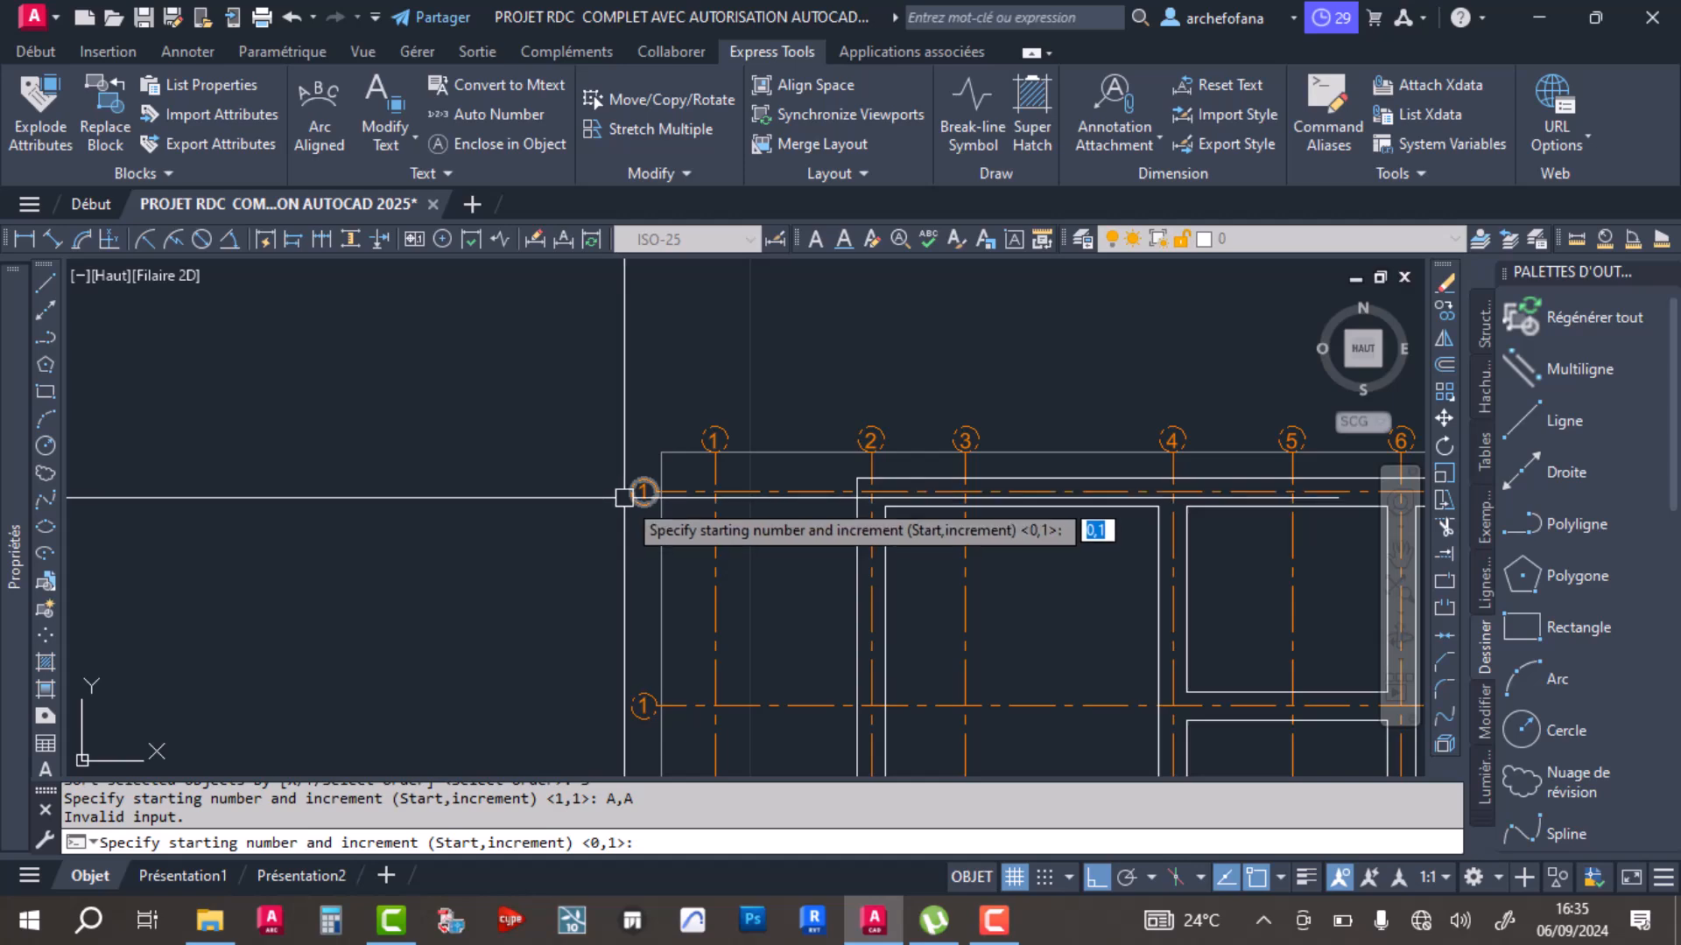
{"action": "scroll", "coordinate": [624, 498], "scroll_direction": "down", "scroll_amount": 6}
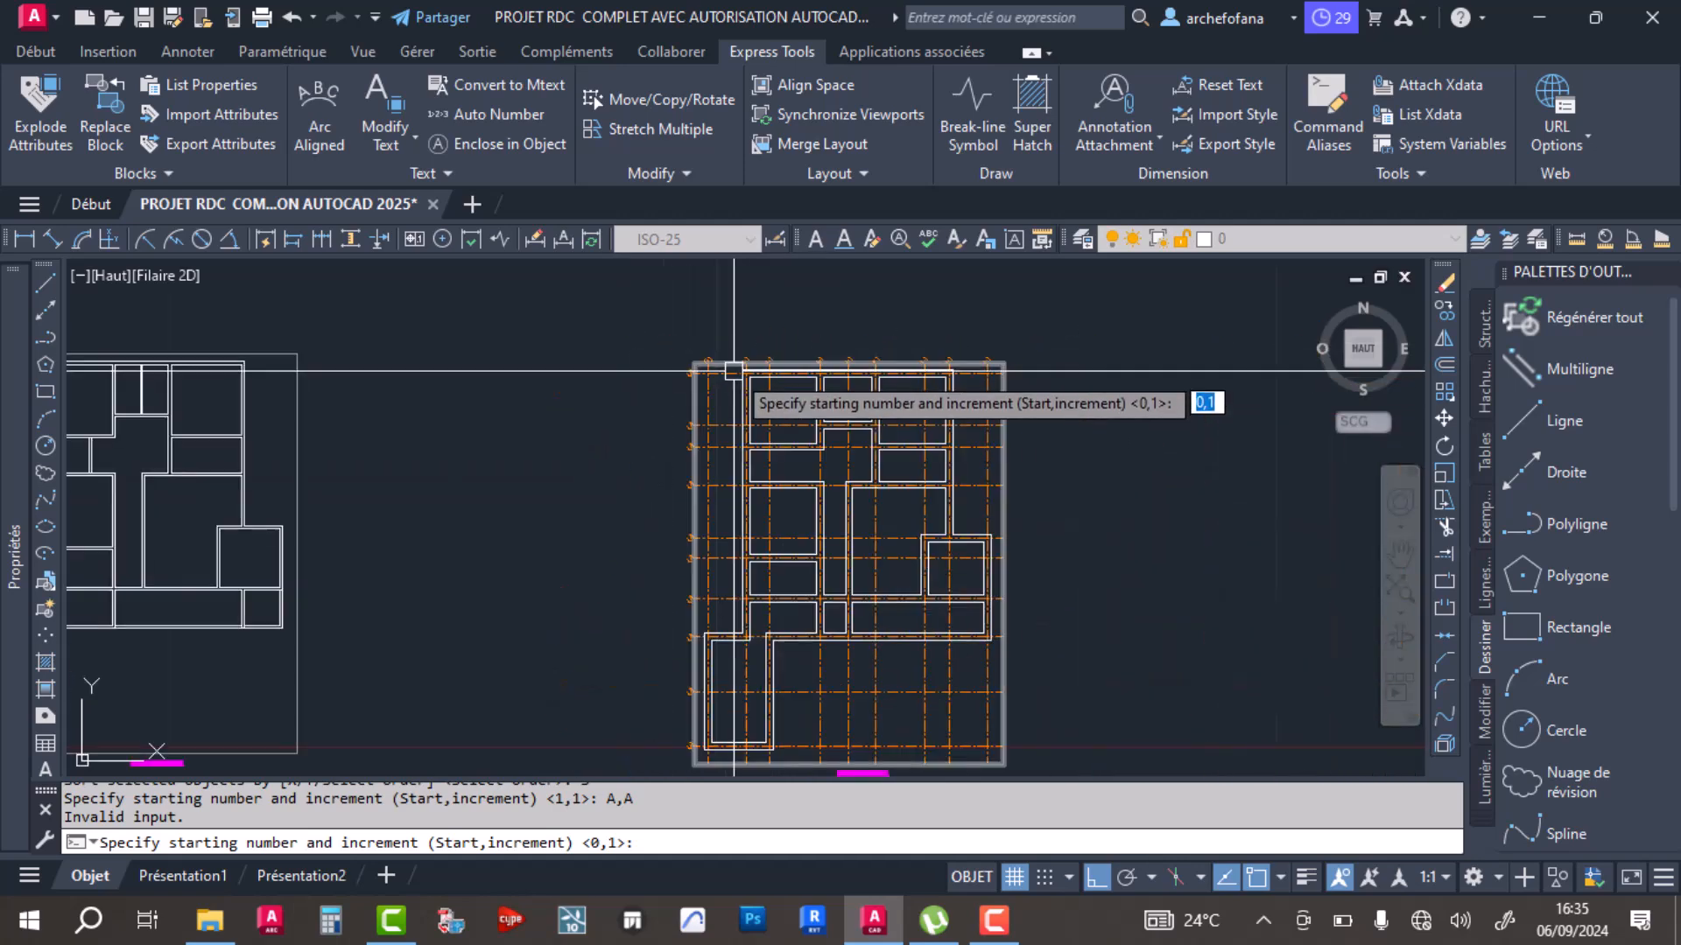
{"action": "scroll", "coordinate": [684, 578], "scroll_direction": "up", "scroll_amount": 8}
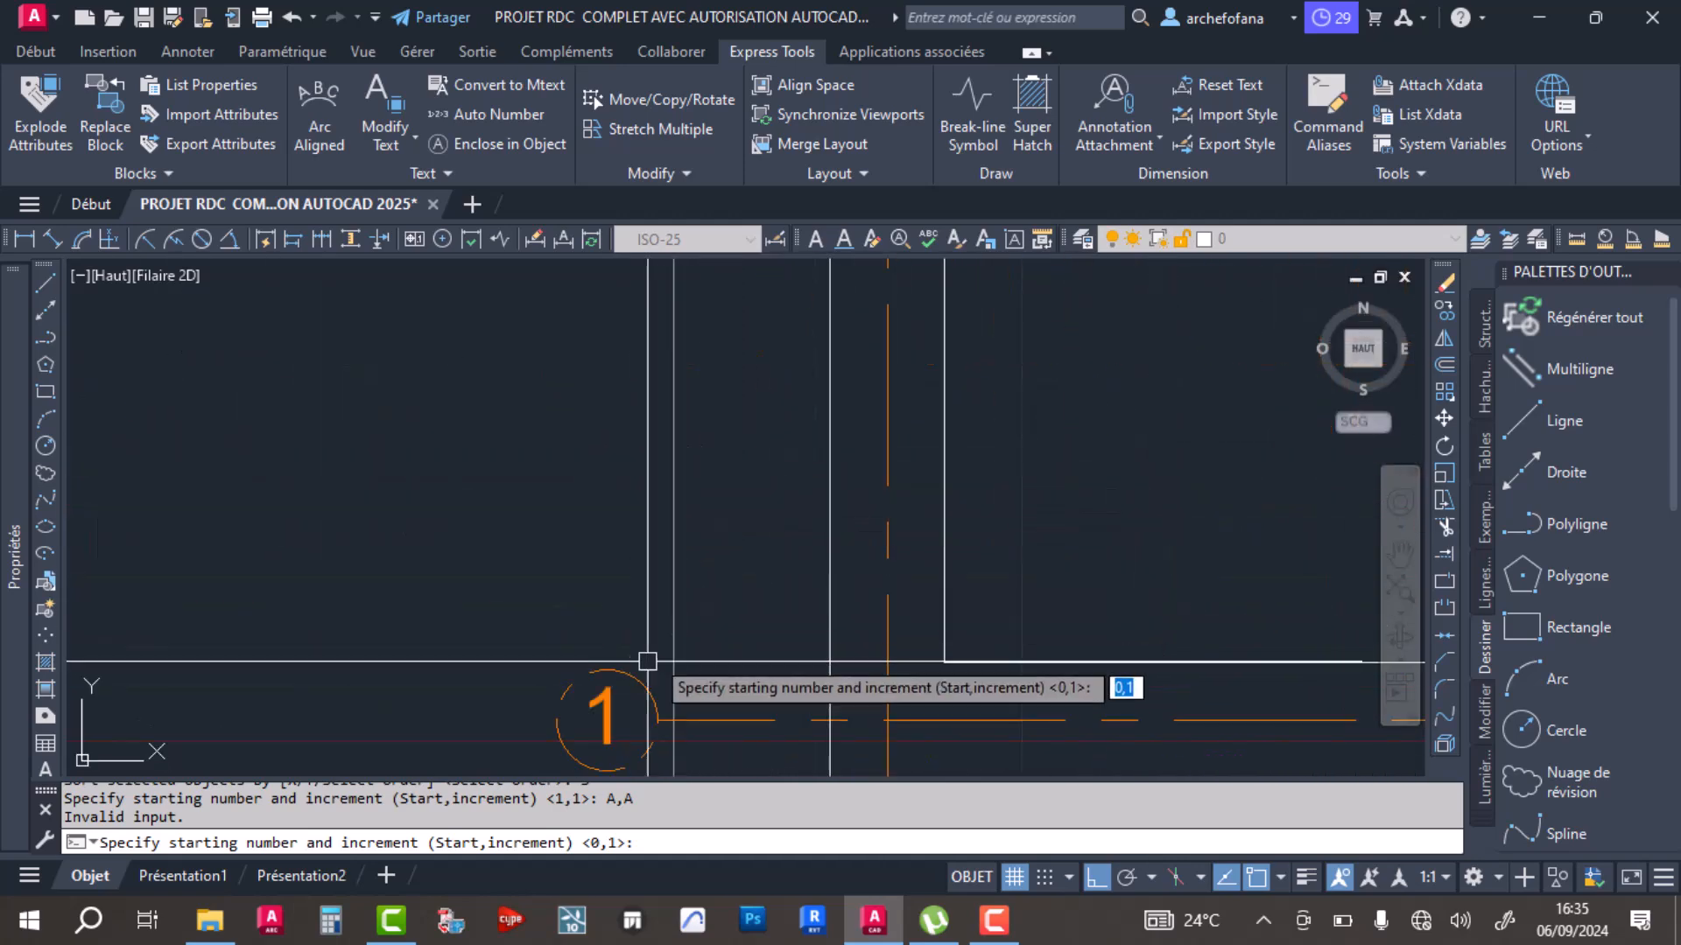
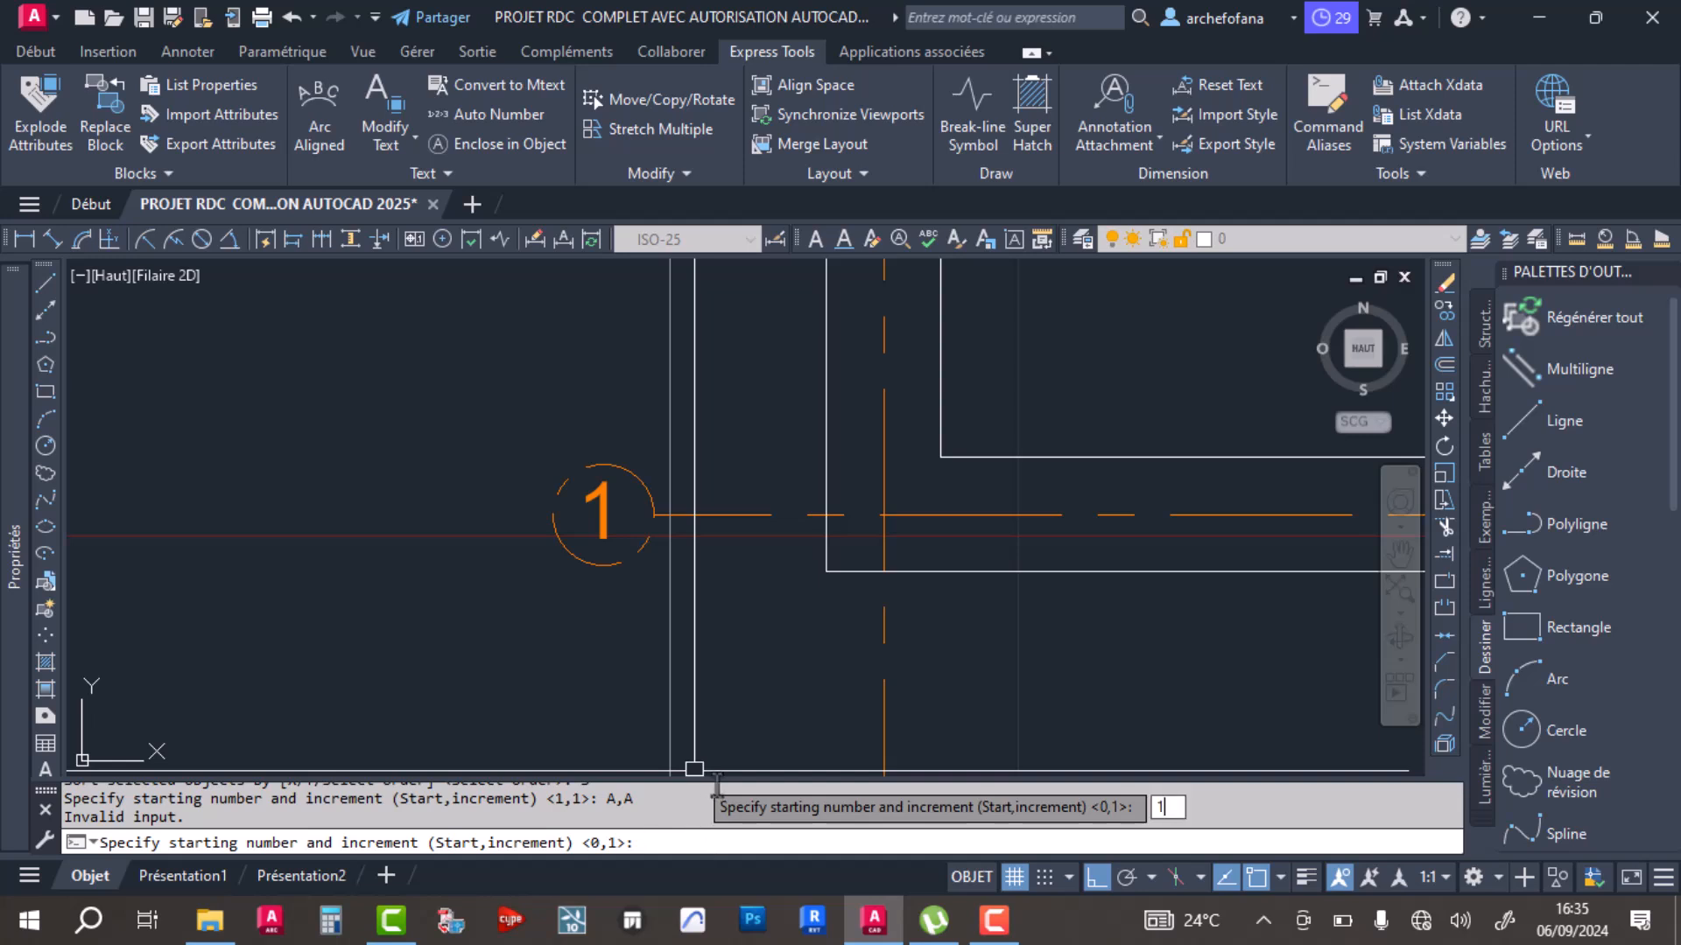
{"action": "mouse_move", "coordinate": [14, 832]}
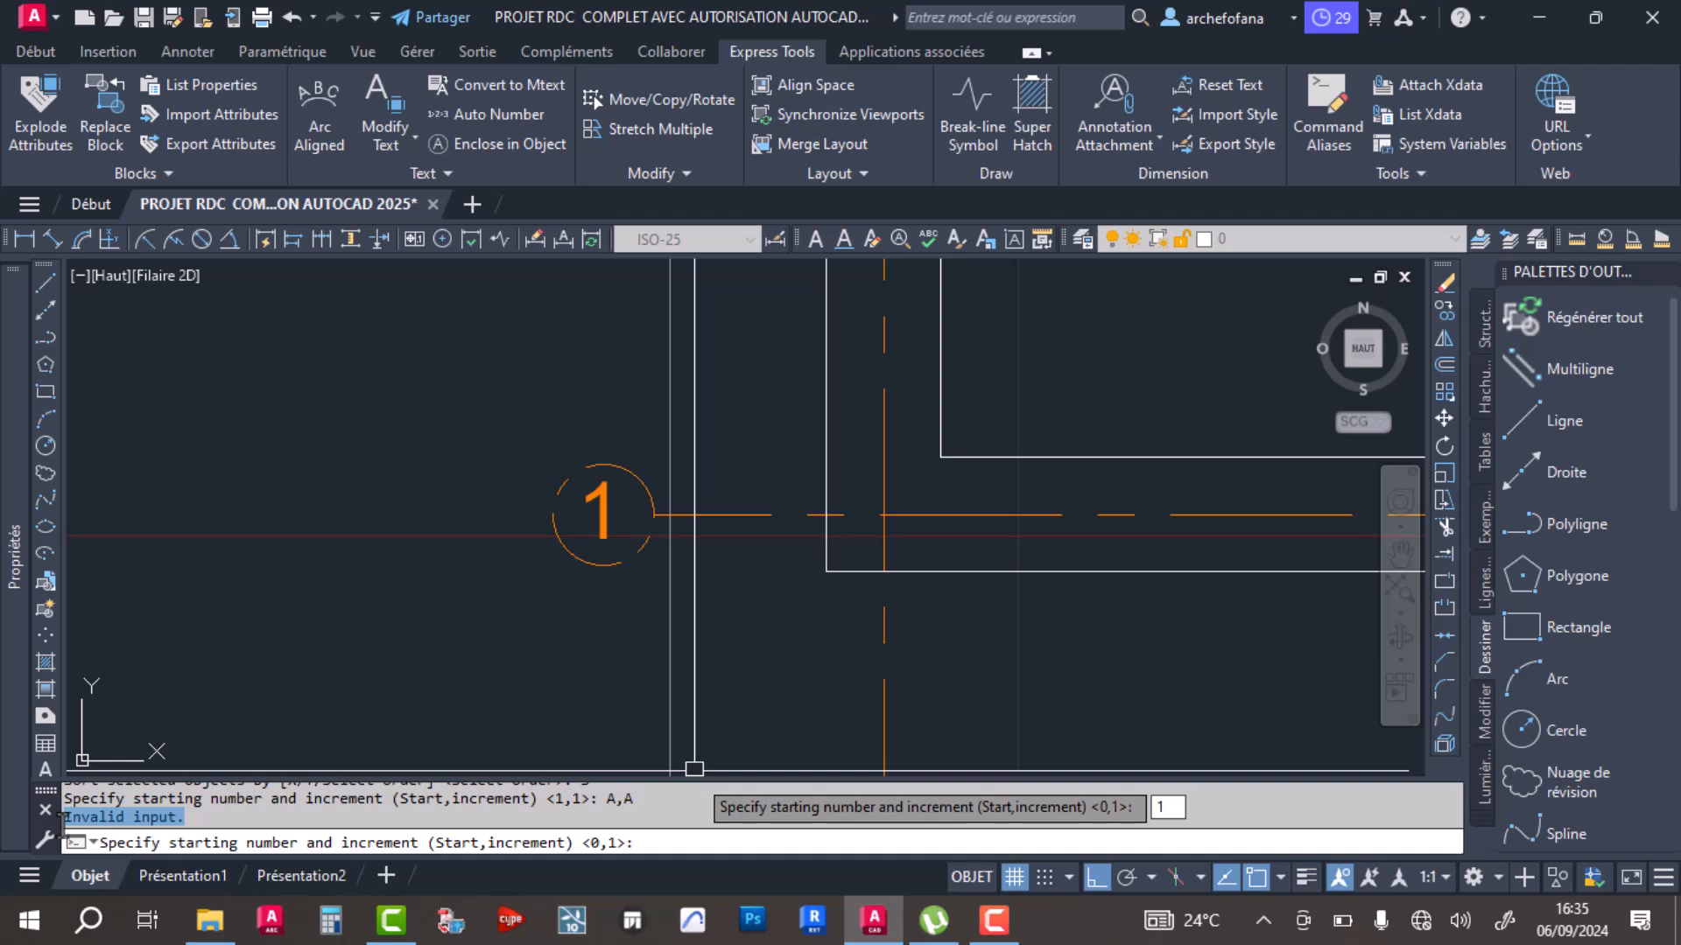
{"action": "scroll", "coordinate": [207, 823], "scroll_direction": "up", "scroll_amount": 1}
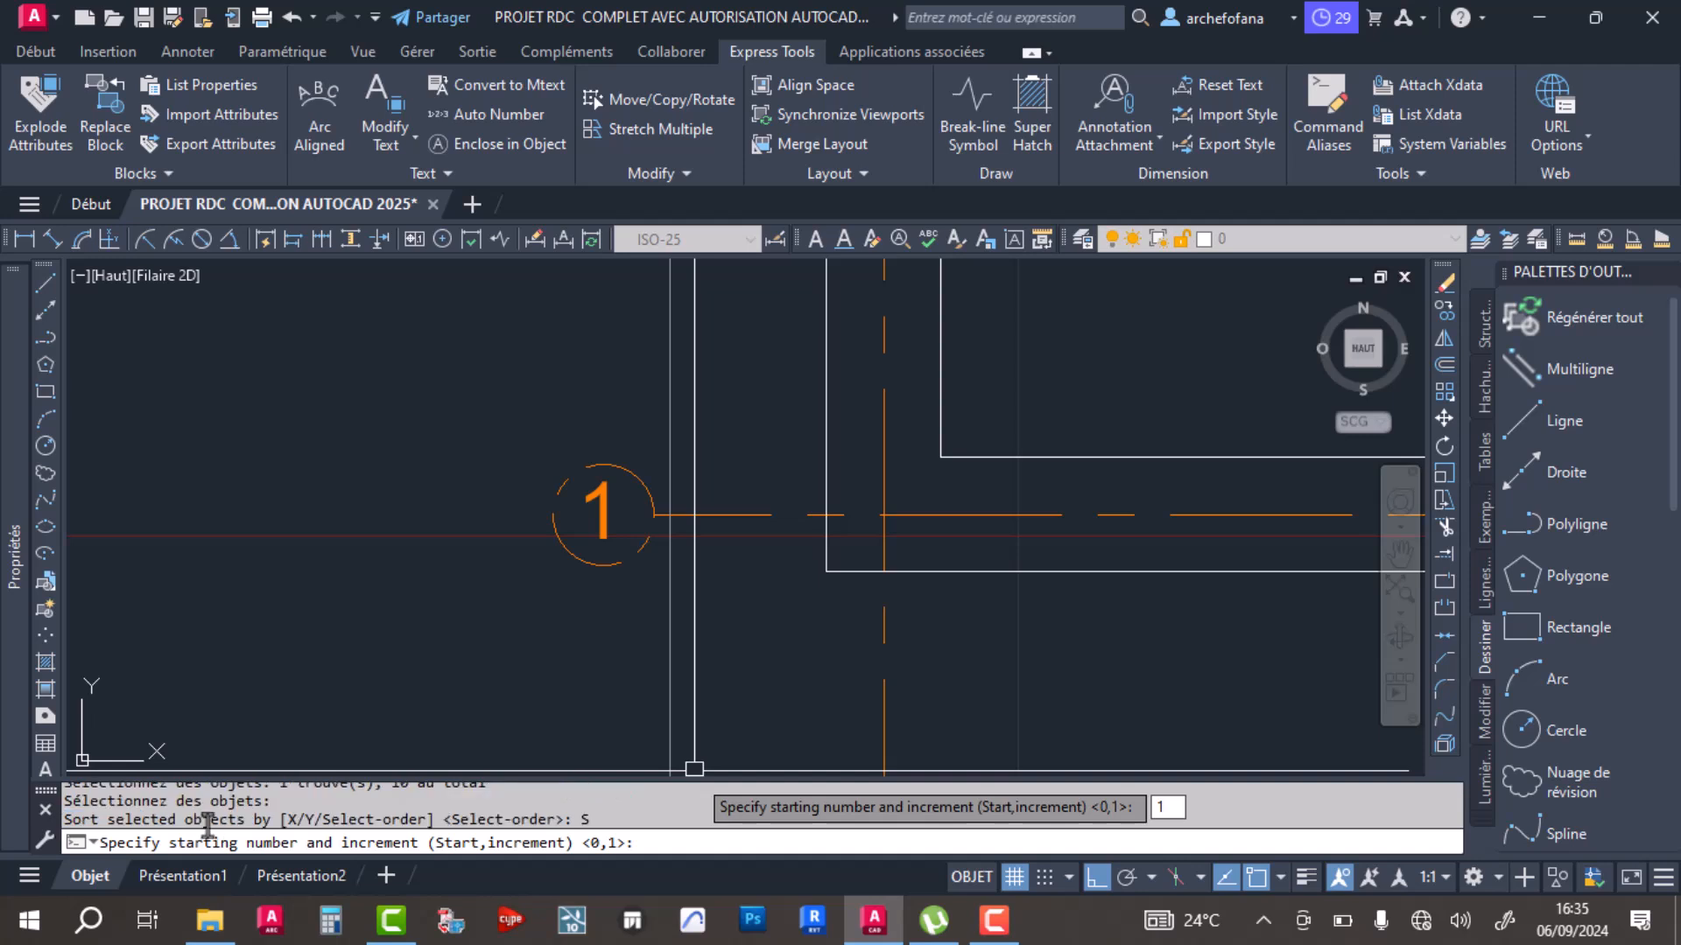
{"action": "scroll", "coordinate": [208, 823], "scroll_direction": "down", "scroll_amount": 1}
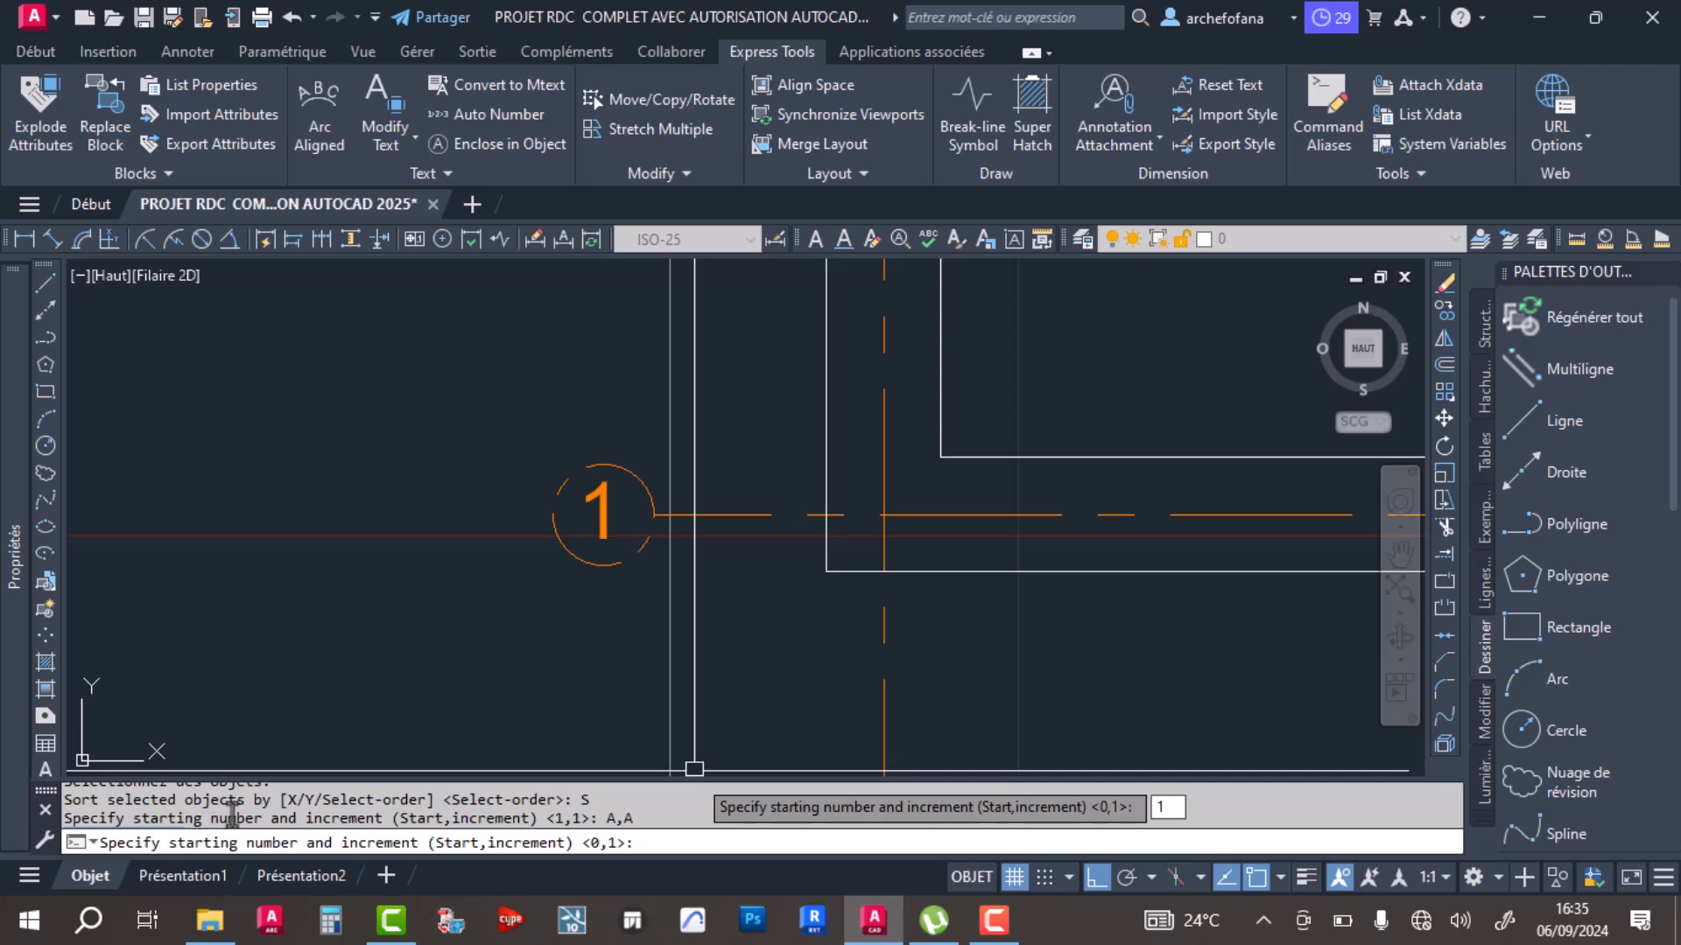
{"action": "scroll", "coordinate": [229, 816], "scroll_direction": "down", "scroll_amount": 1}
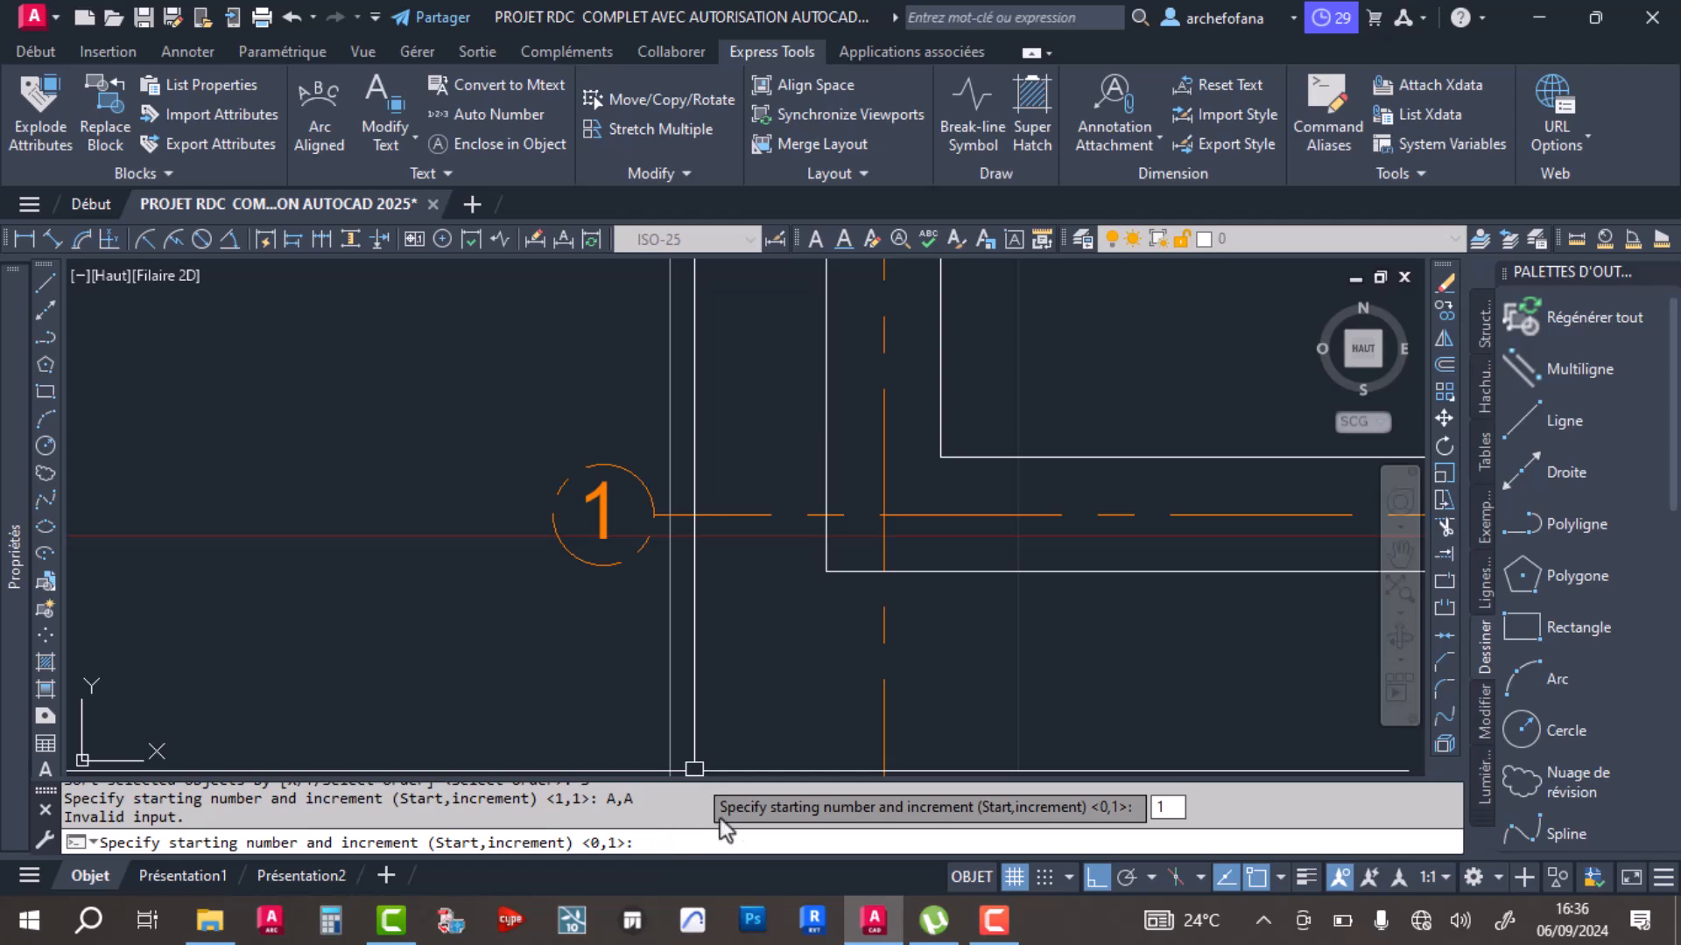
{"action": "key", "text": "Escape"}
{"action": "scroll", "coordinate": [555, 658], "scroll_direction": "down", "scroll_amount": 3}
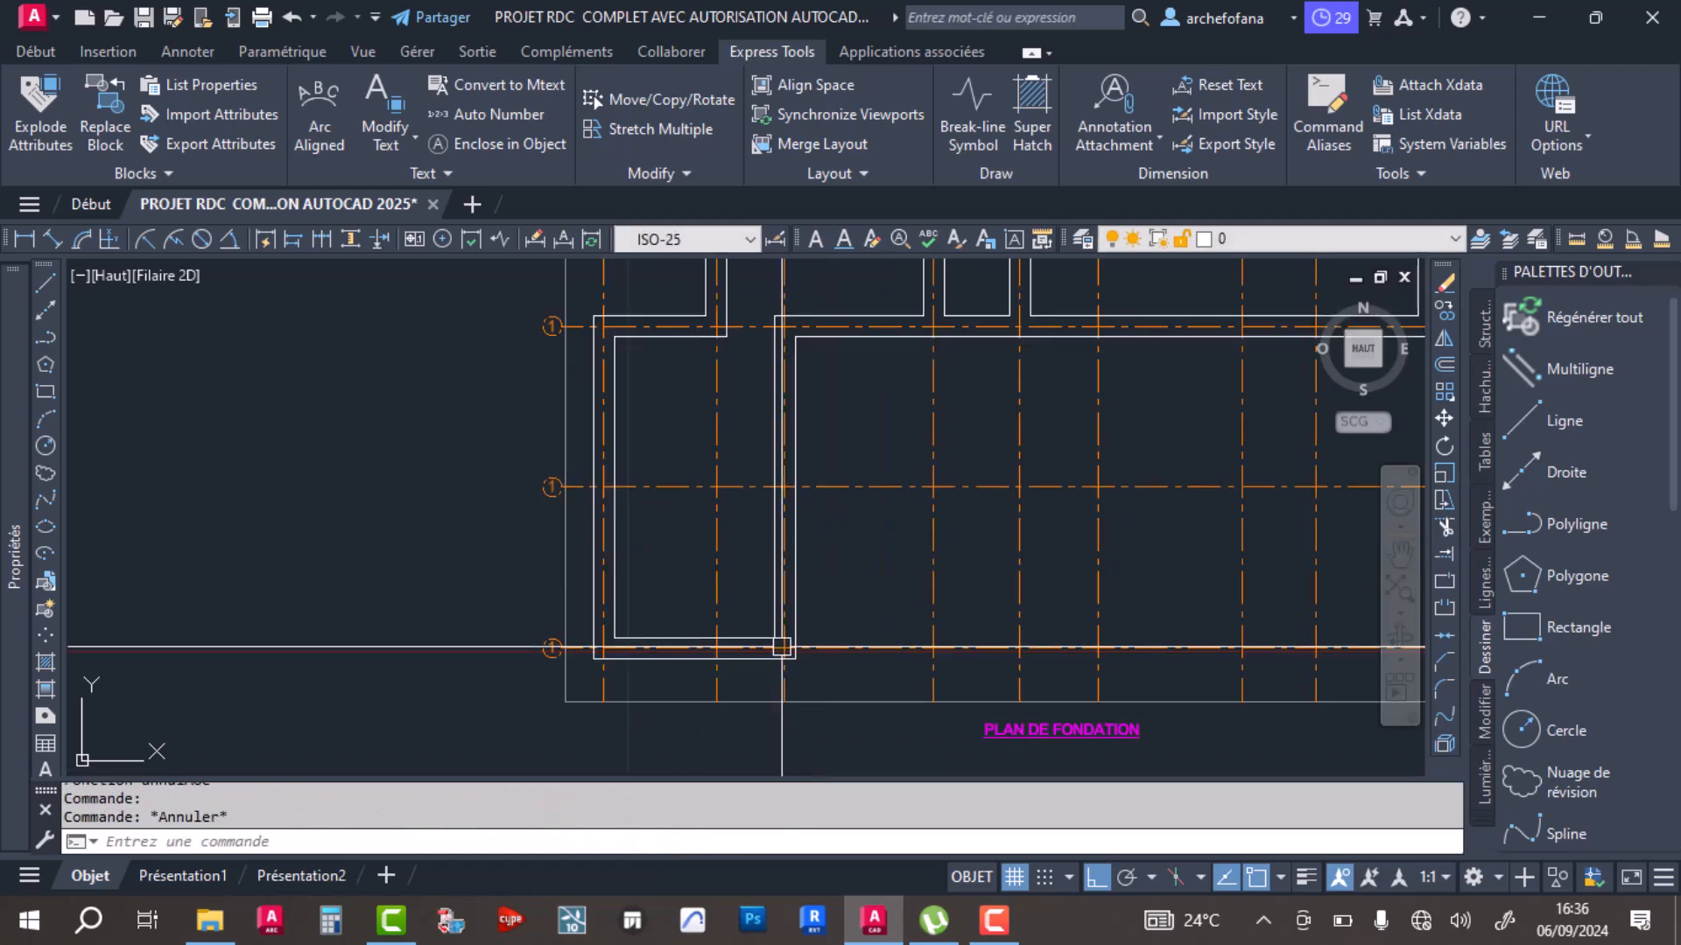
{"action": "scroll", "coordinate": [555, 658], "scroll_direction": "down", "scroll_amount": 4}
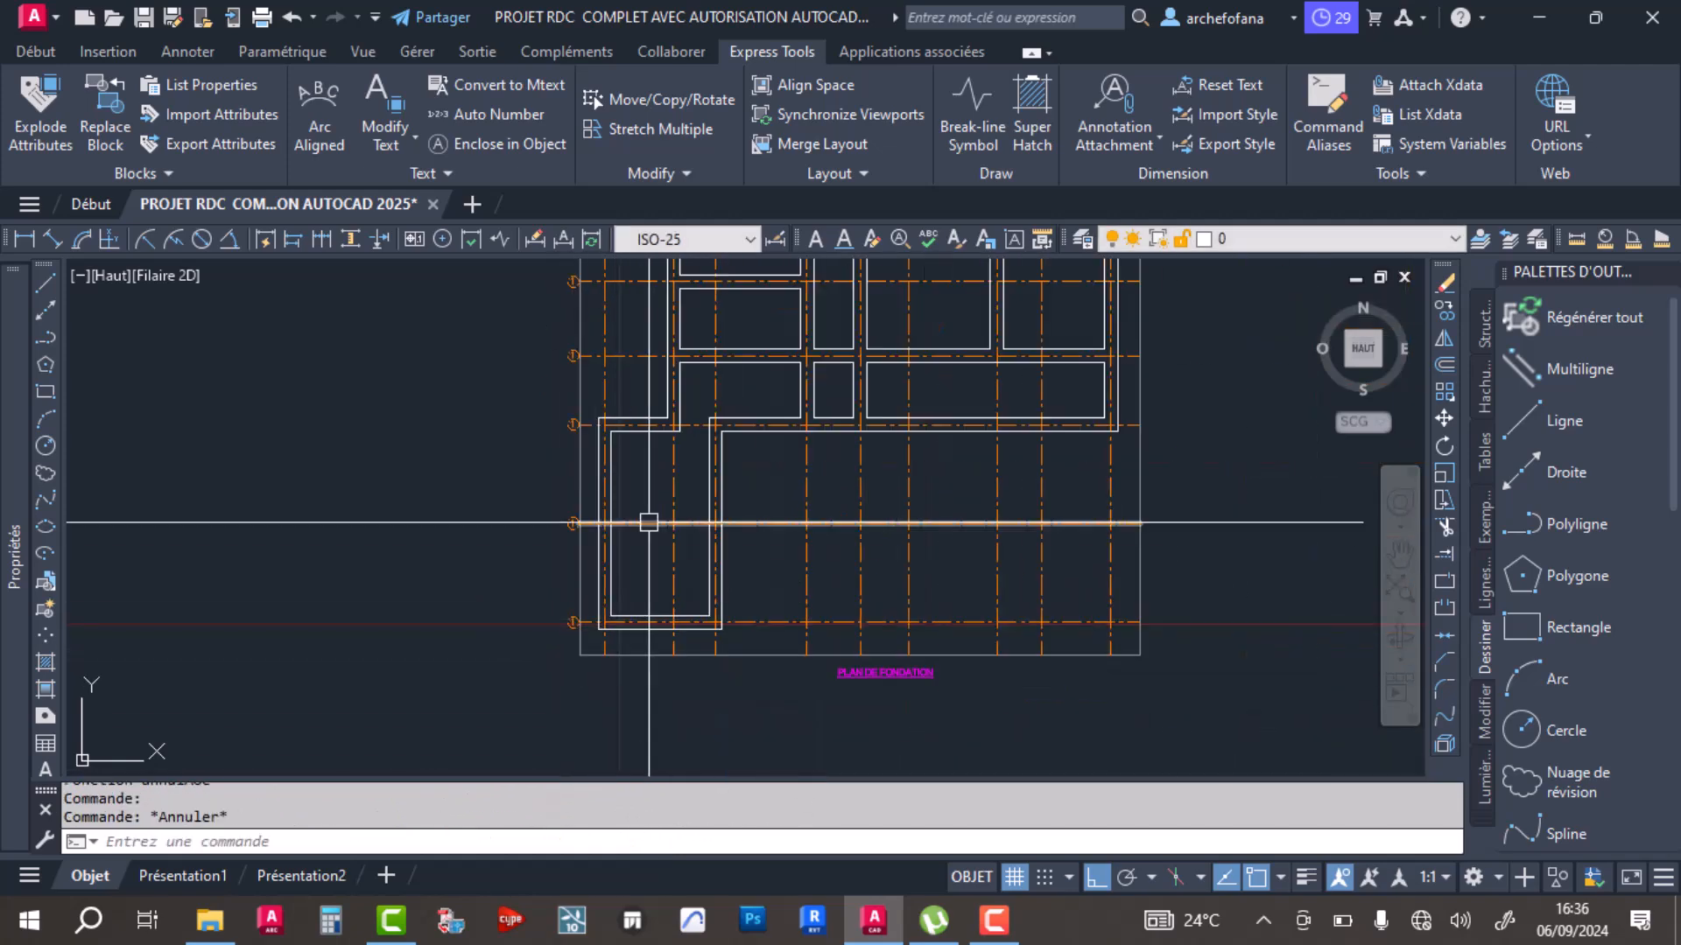
{"action": "middle_click_drag", "start_coordinate": [595, 463], "coordinate": [638, 611]}
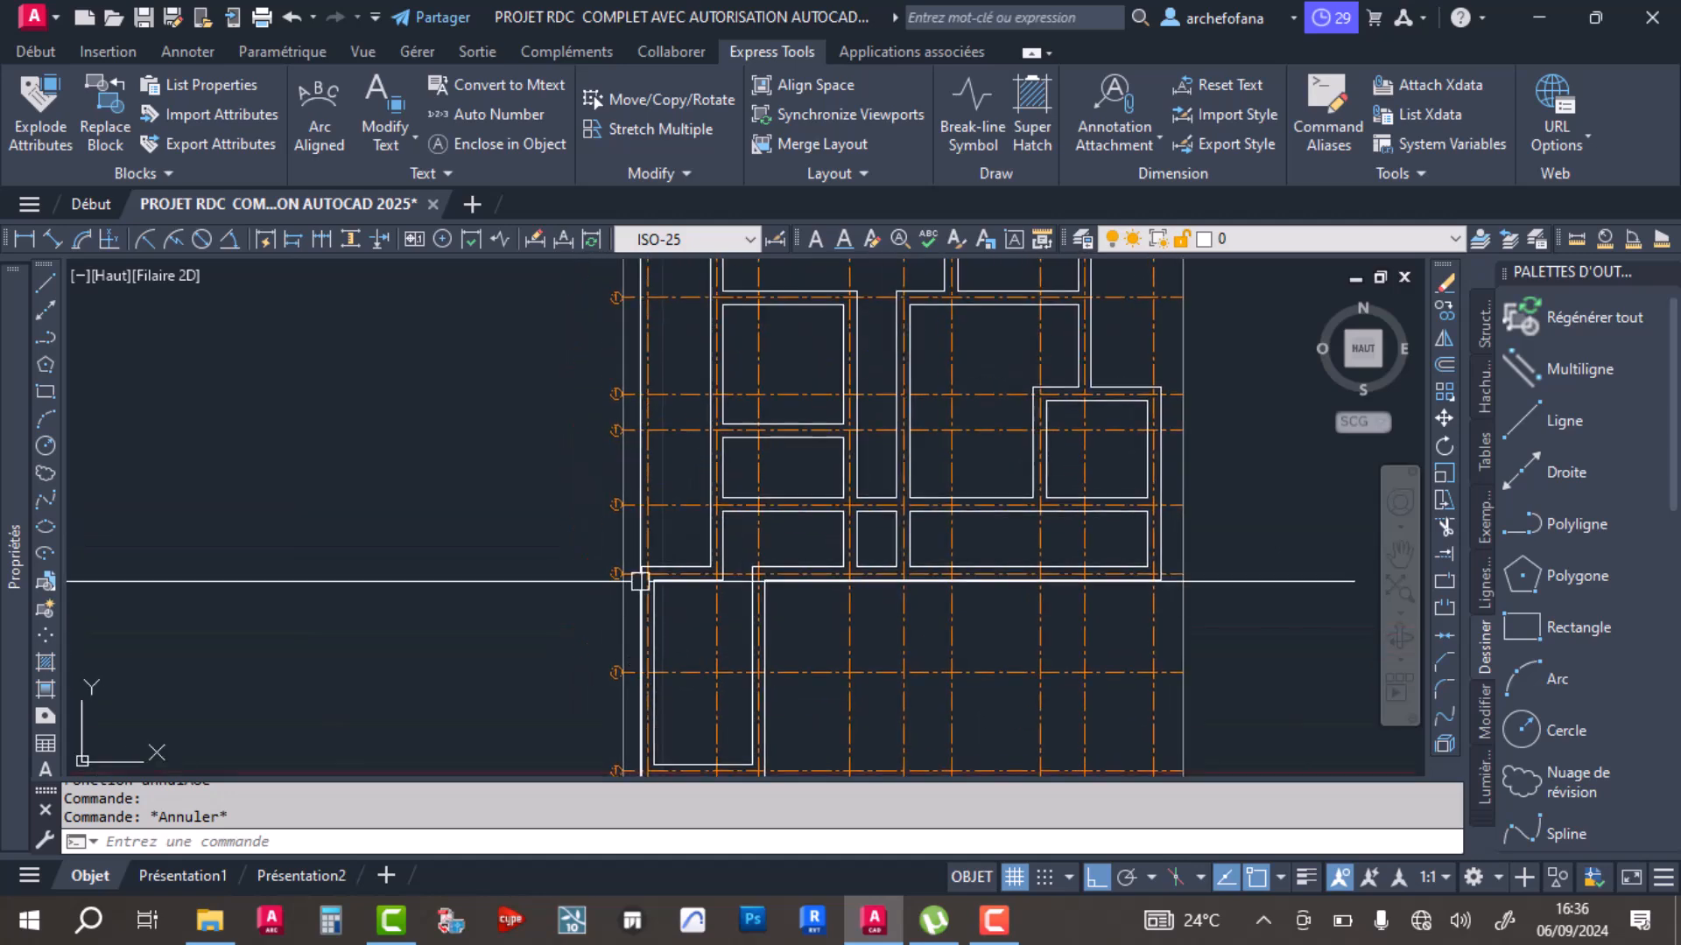
{"action": "middle_click_drag", "start_coordinate": [670, 421], "coordinate": [662, 566]}
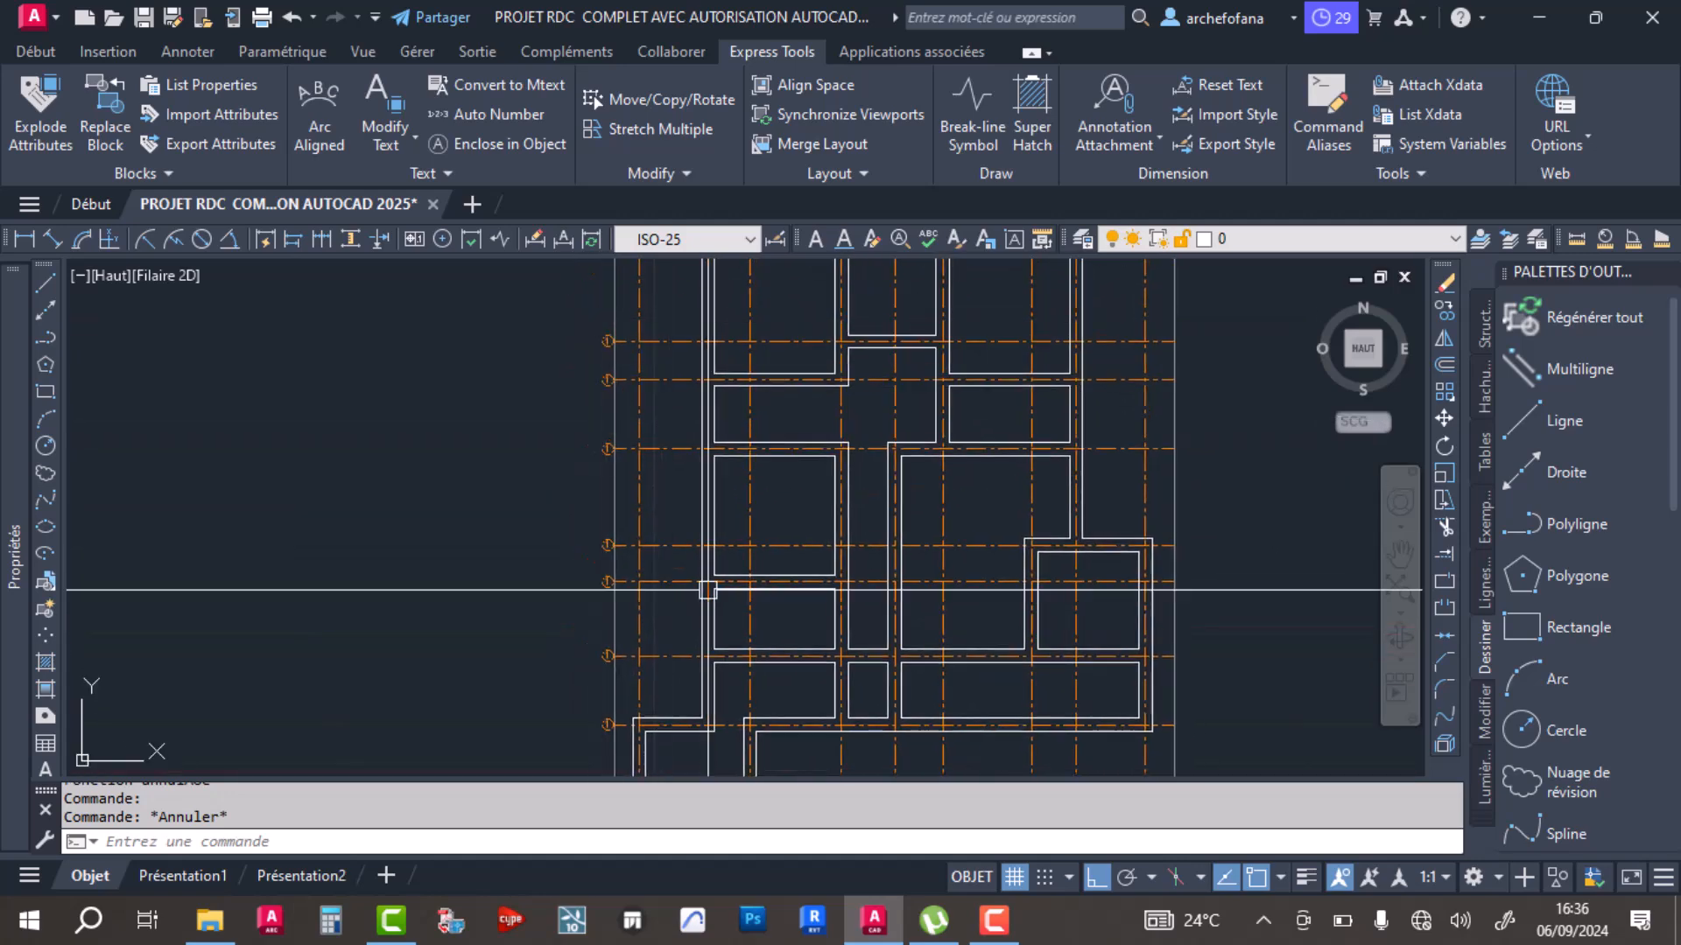
Step: Replace the text in the lowest axis bubble on the plan's left side with A
{"action": "middle_click_drag", "start_coordinate": [662, 724], "coordinate": [666, 439]}
{"action": "scroll", "coordinate": [635, 696], "scroll_direction": "up", "scroll_amount": 2}
{"action": "scroll", "coordinate": [613, 632], "scroll_direction": "up", "scroll_amount": 4}
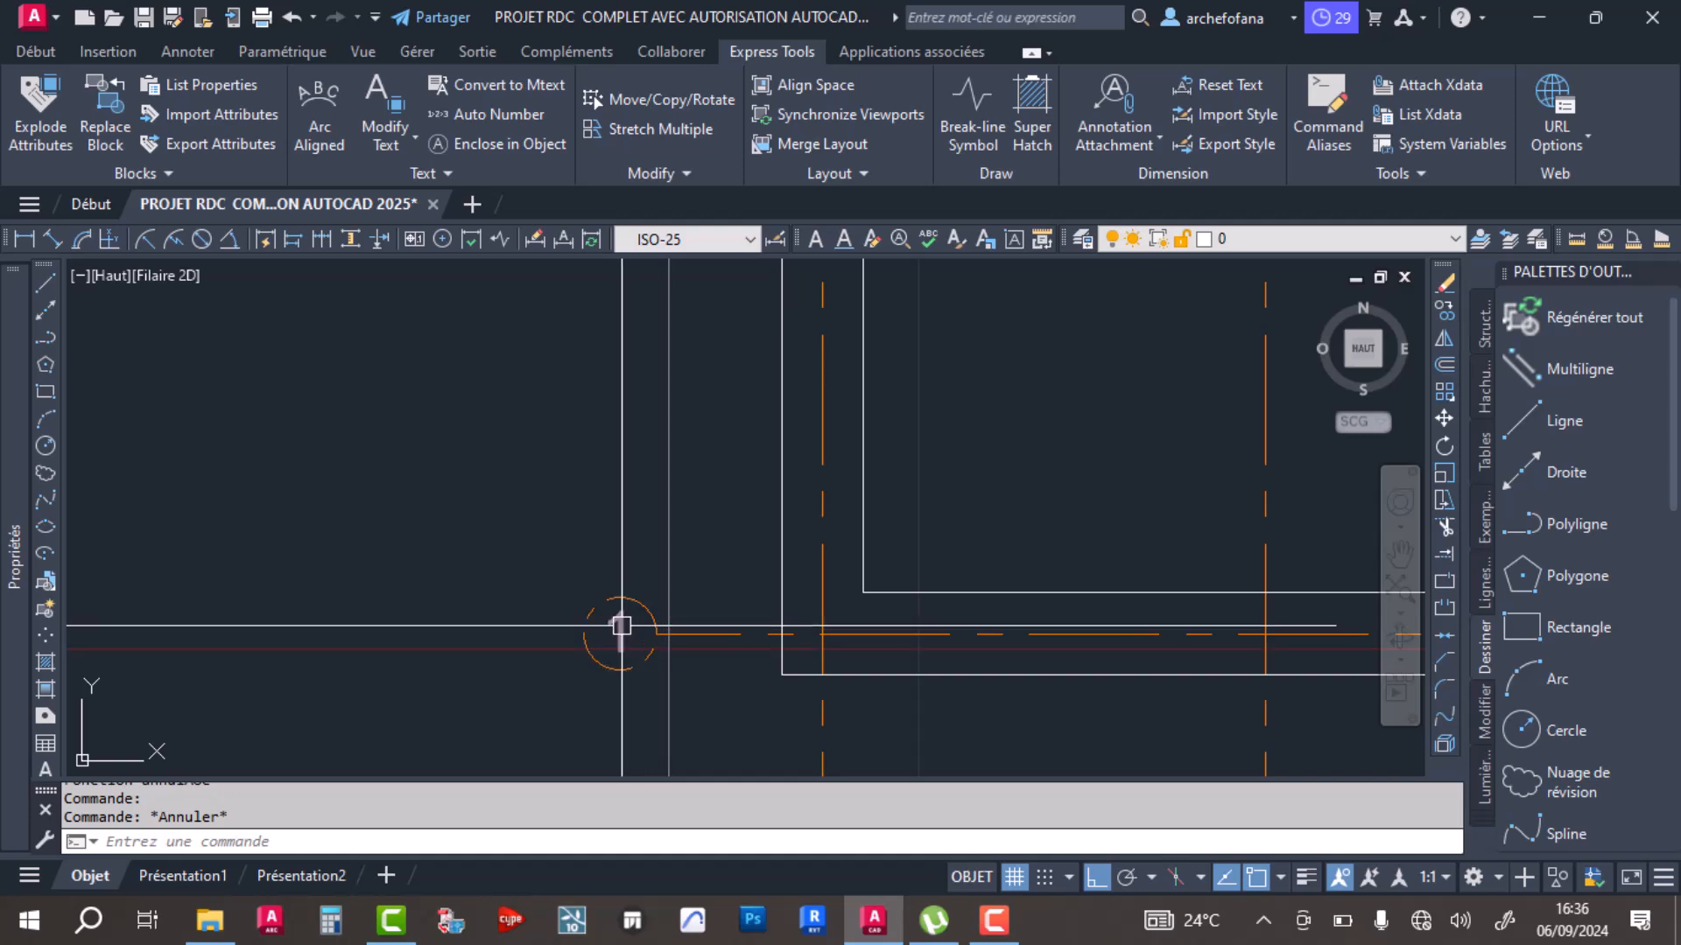
{"action": "double_click", "coordinate": [619, 628]}
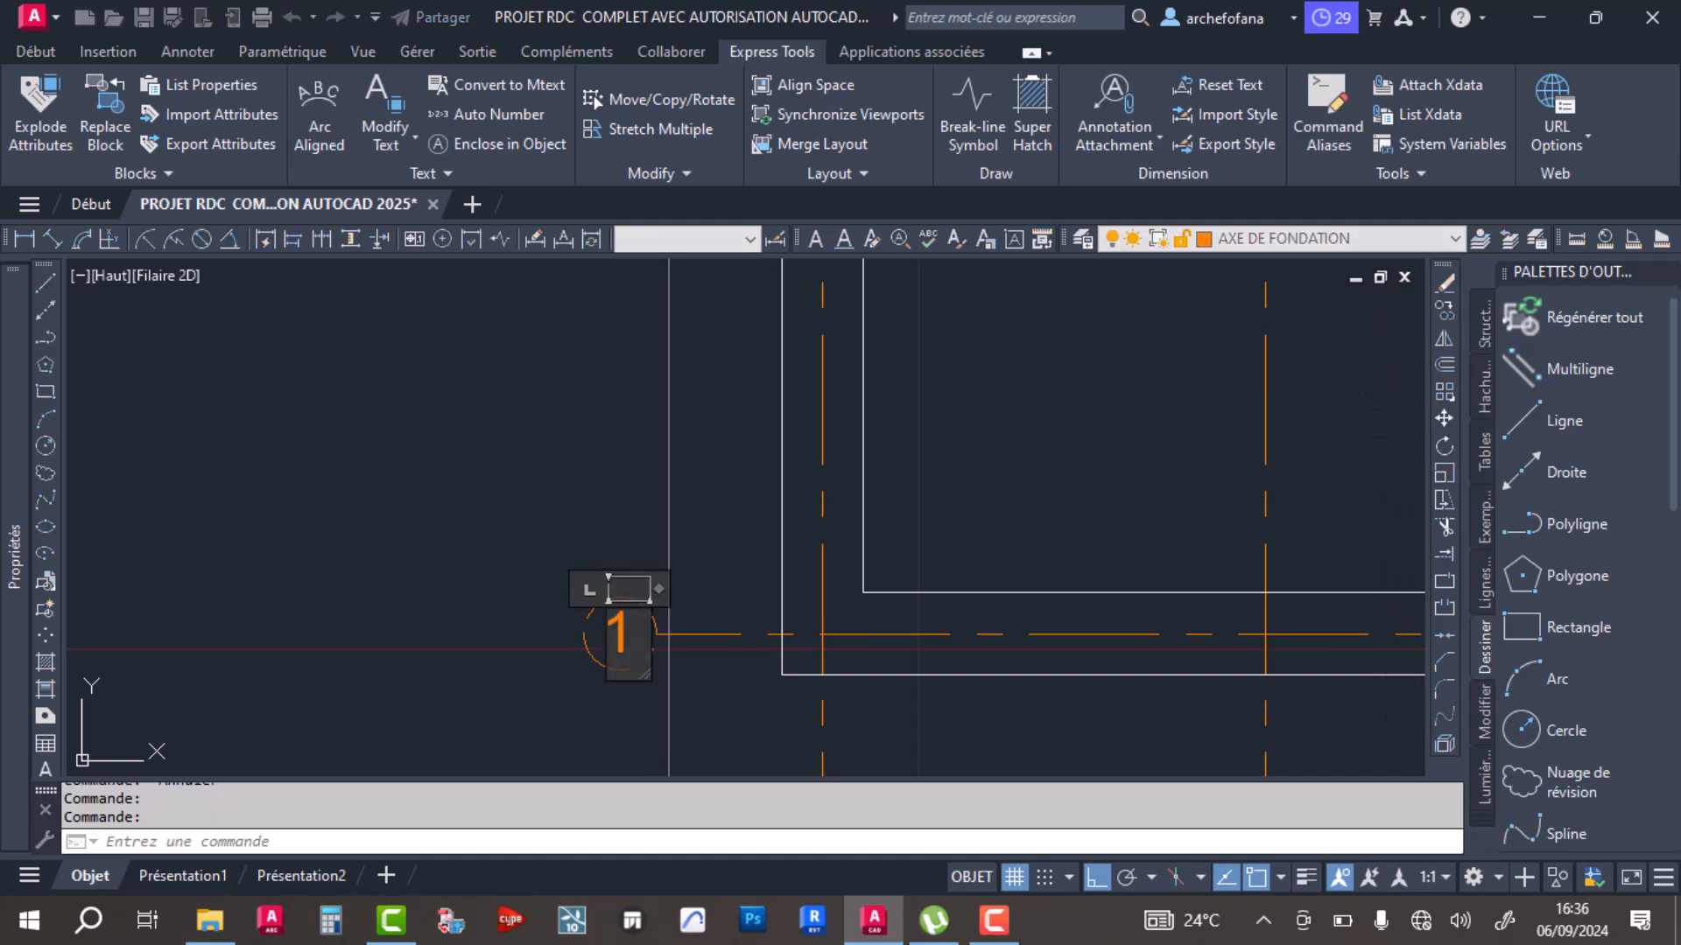
{"action": "type", "text": "A"}
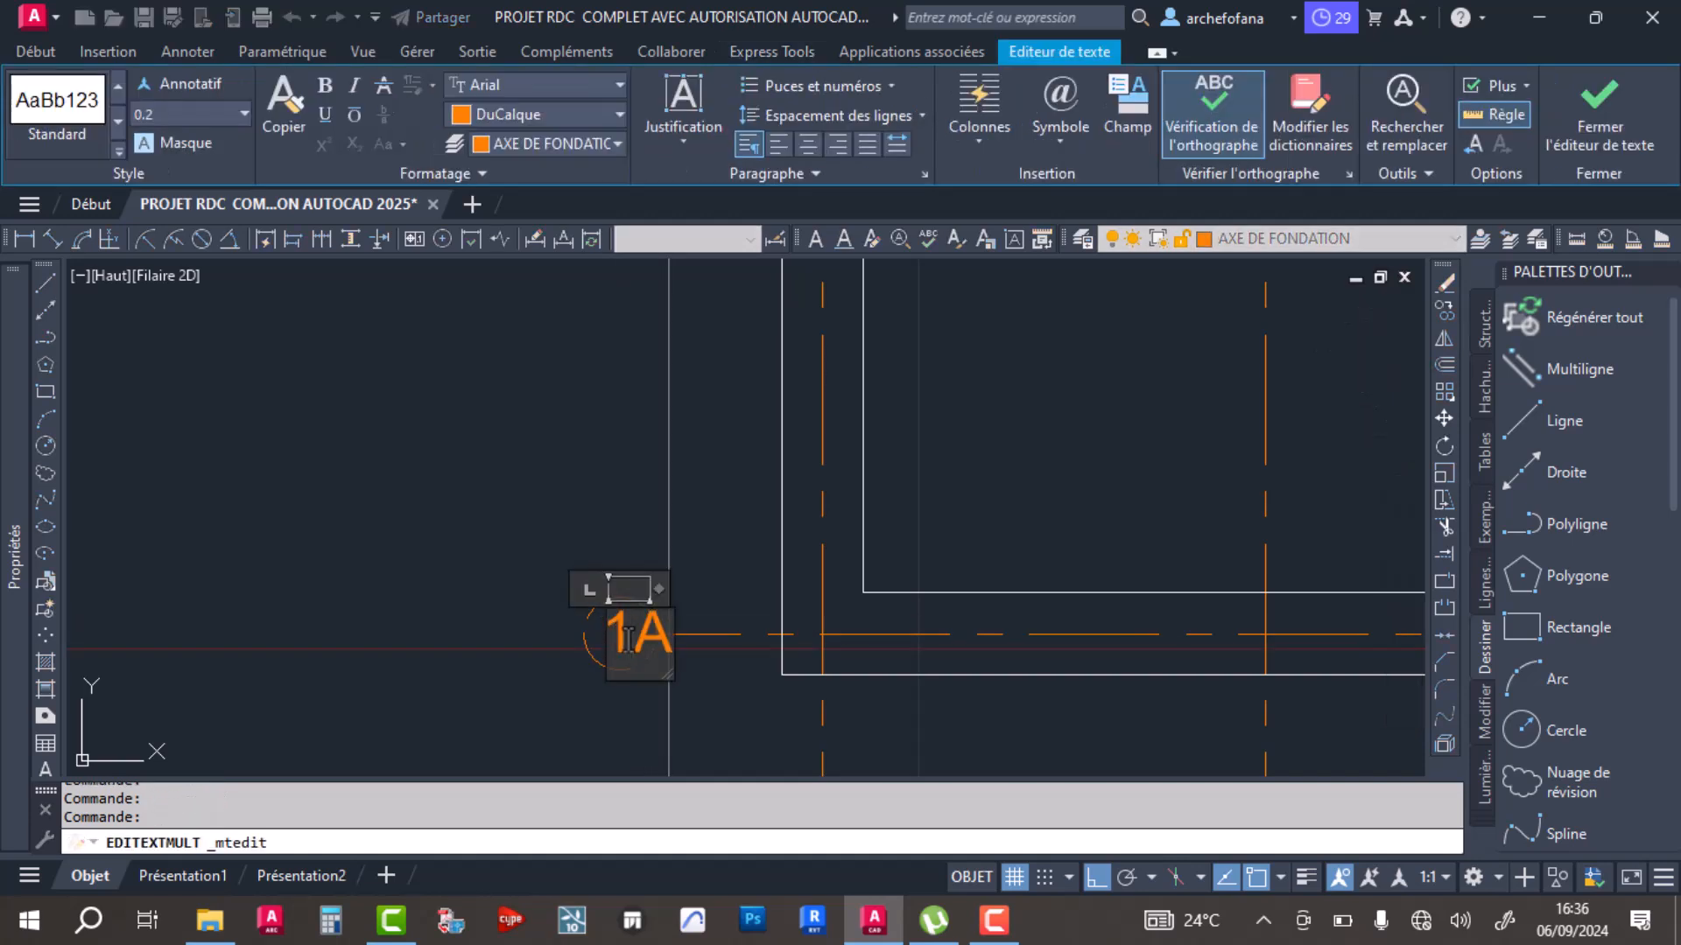
{"action": "left_click", "coordinate": [536, 431]}
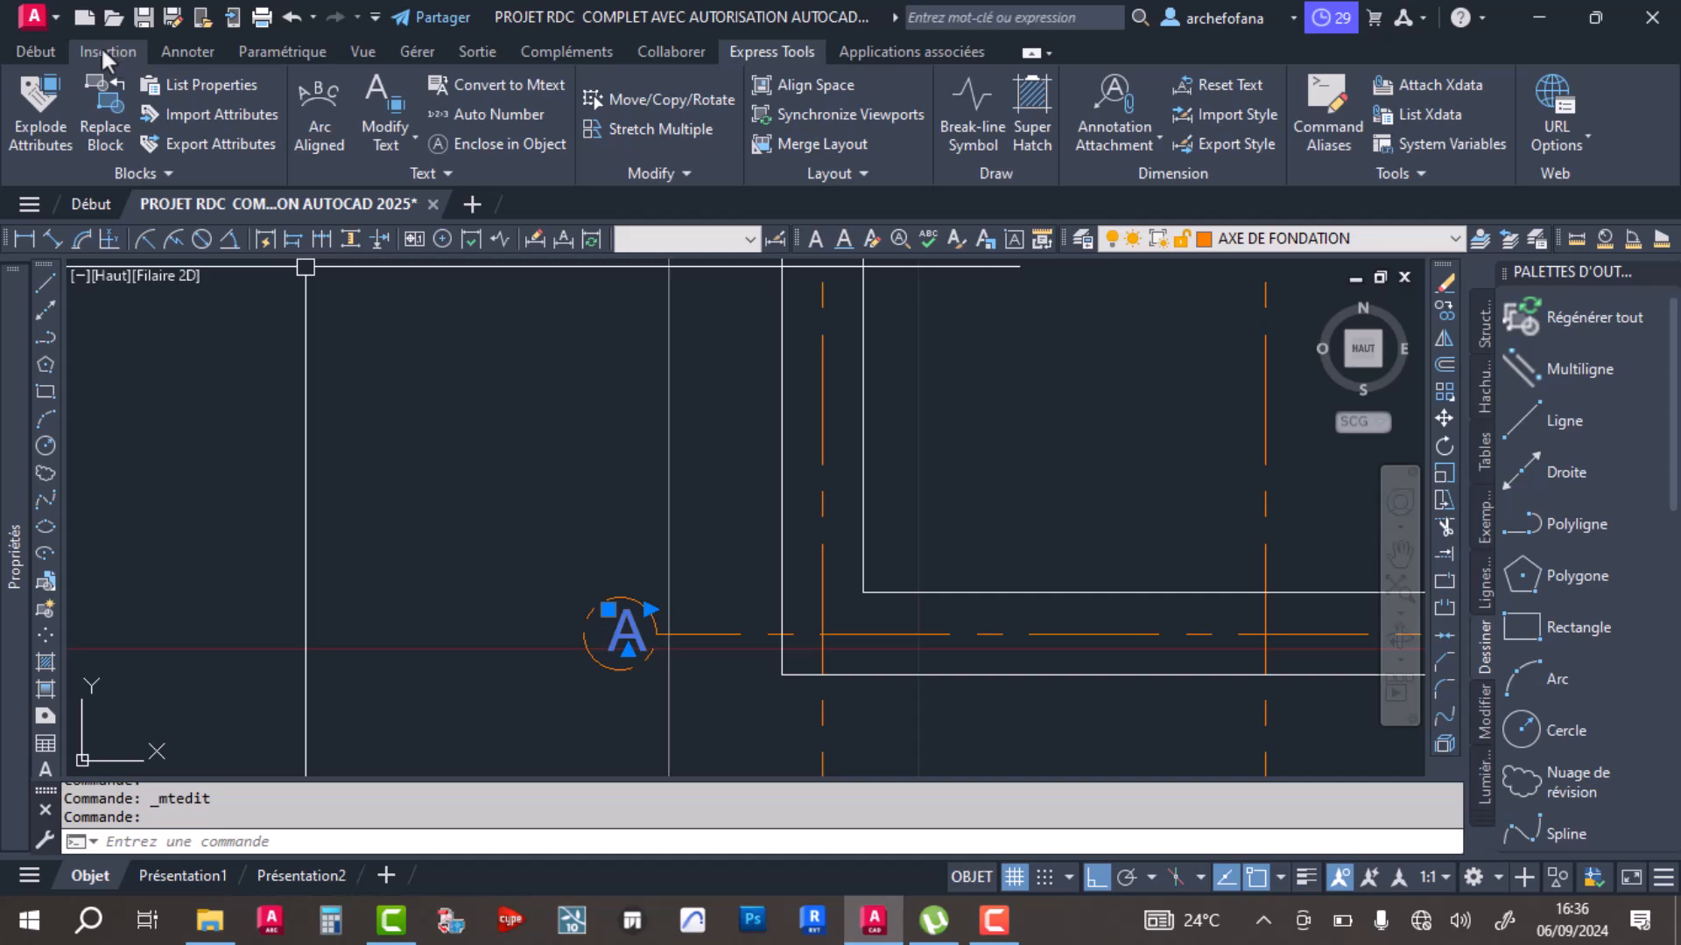
Step: Rotate the A label a quarter turn counterclockwise about its middle inside the bubble
{"action": "left_click", "coordinate": [26, 55]}
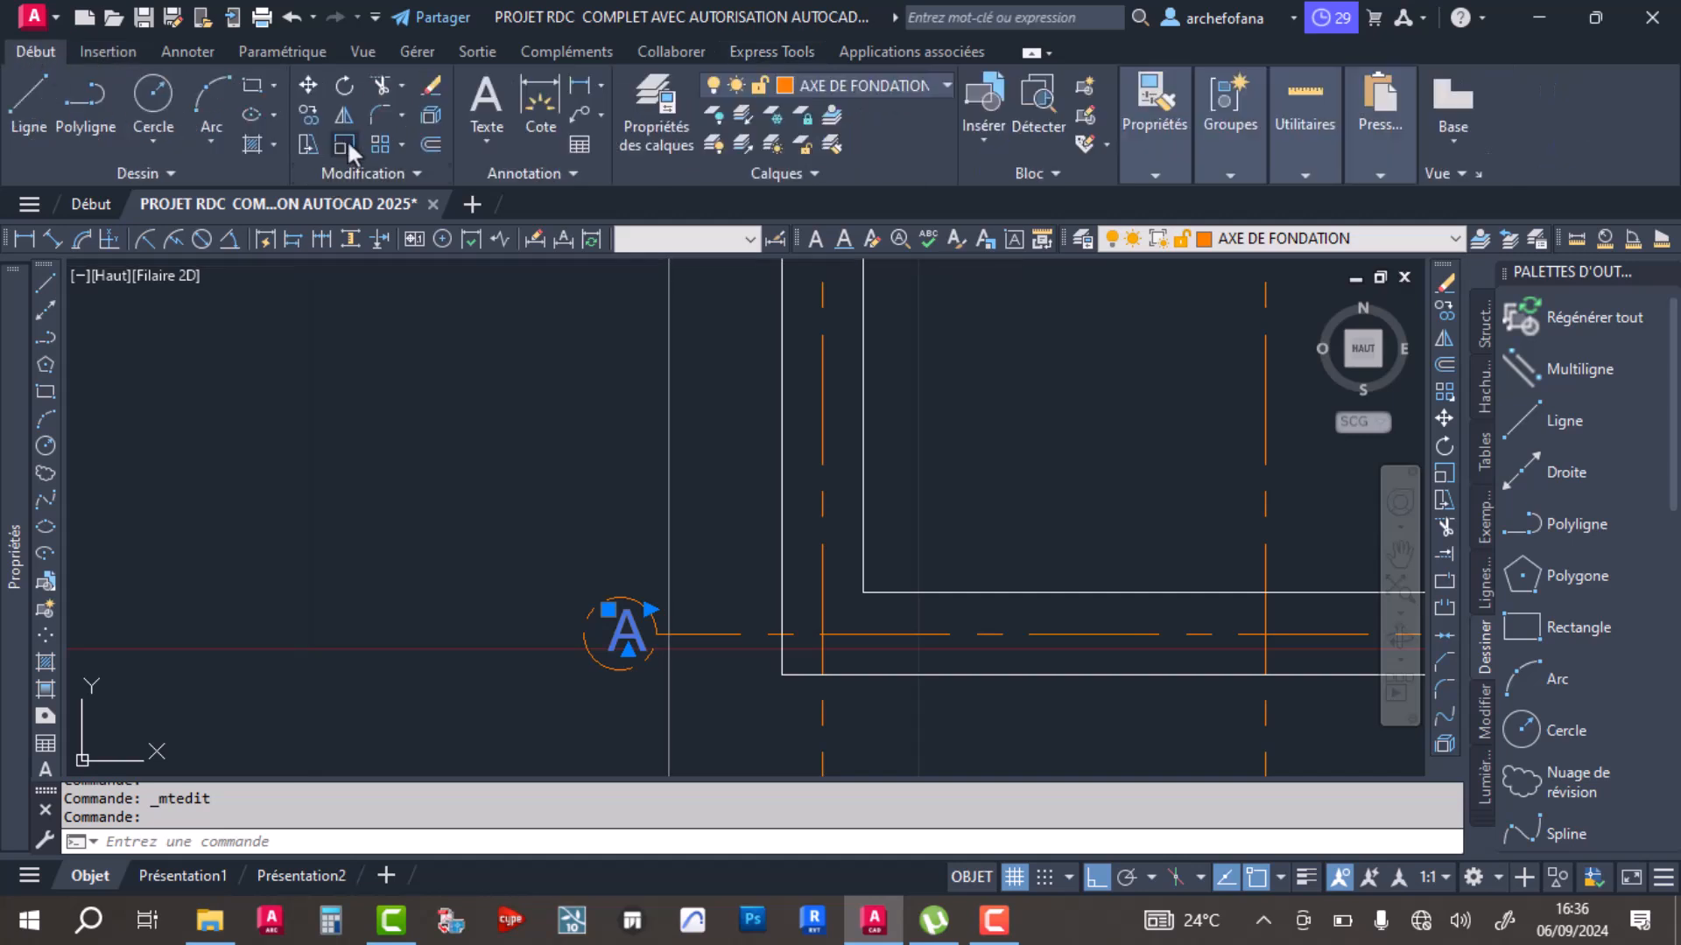
{"action": "scroll", "coordinate": [616, 639], "scroll_direction": "up", "scroll_amount": 6}
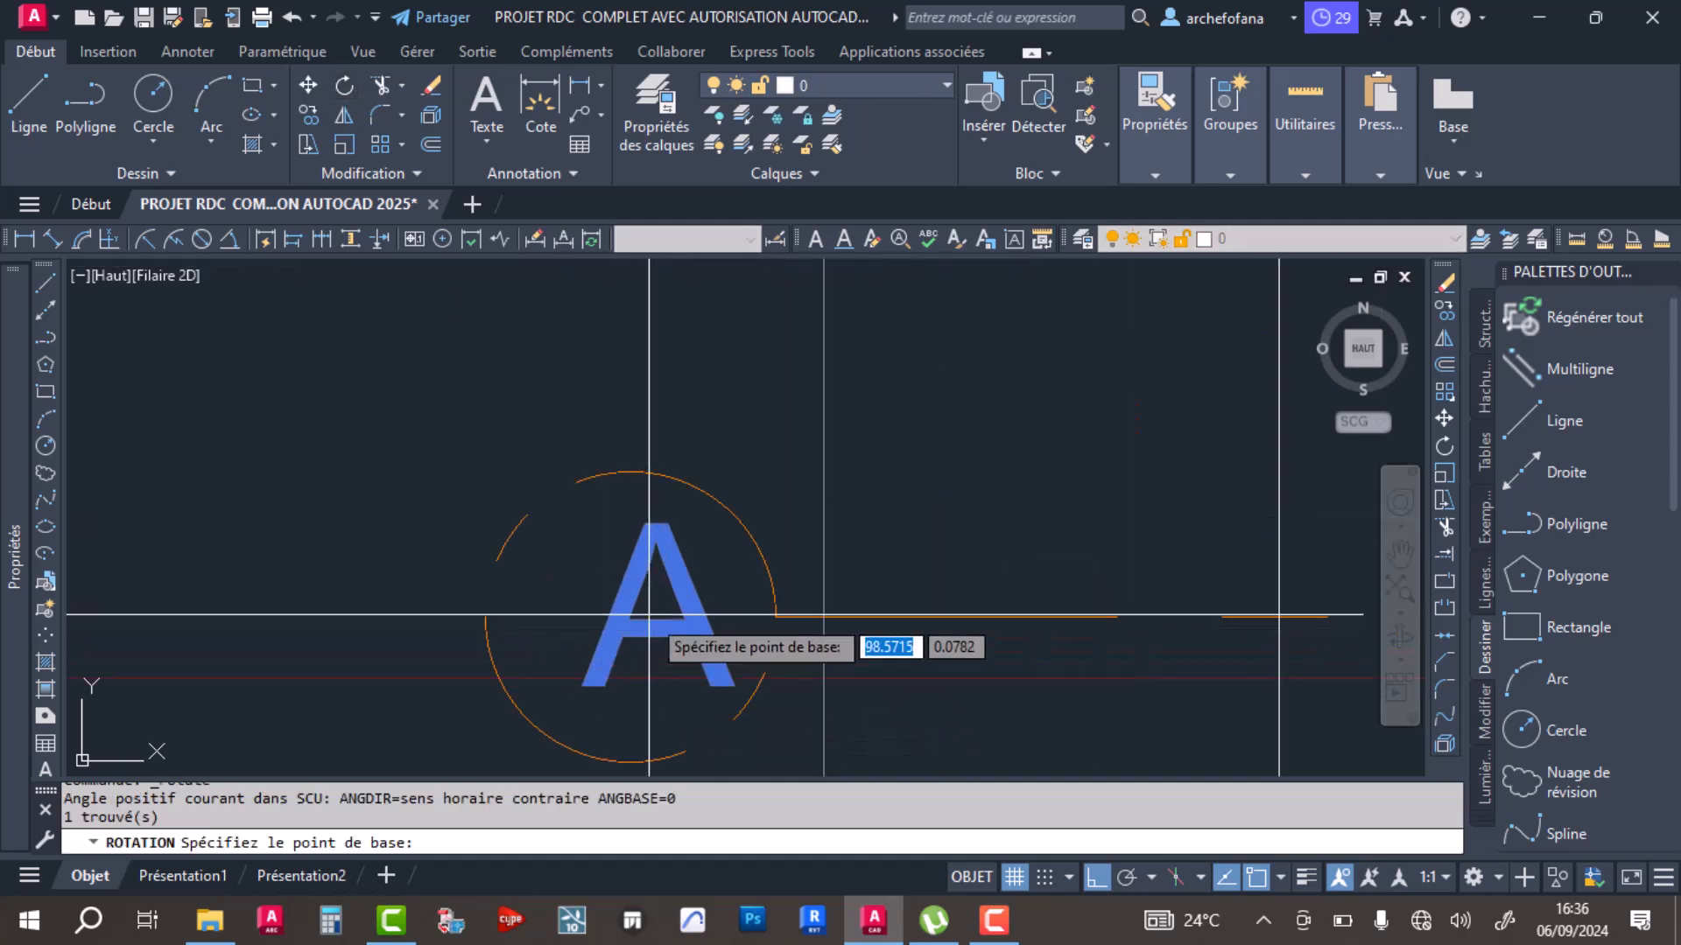
{"action": "left_click", "coordinate": [648, 625]}
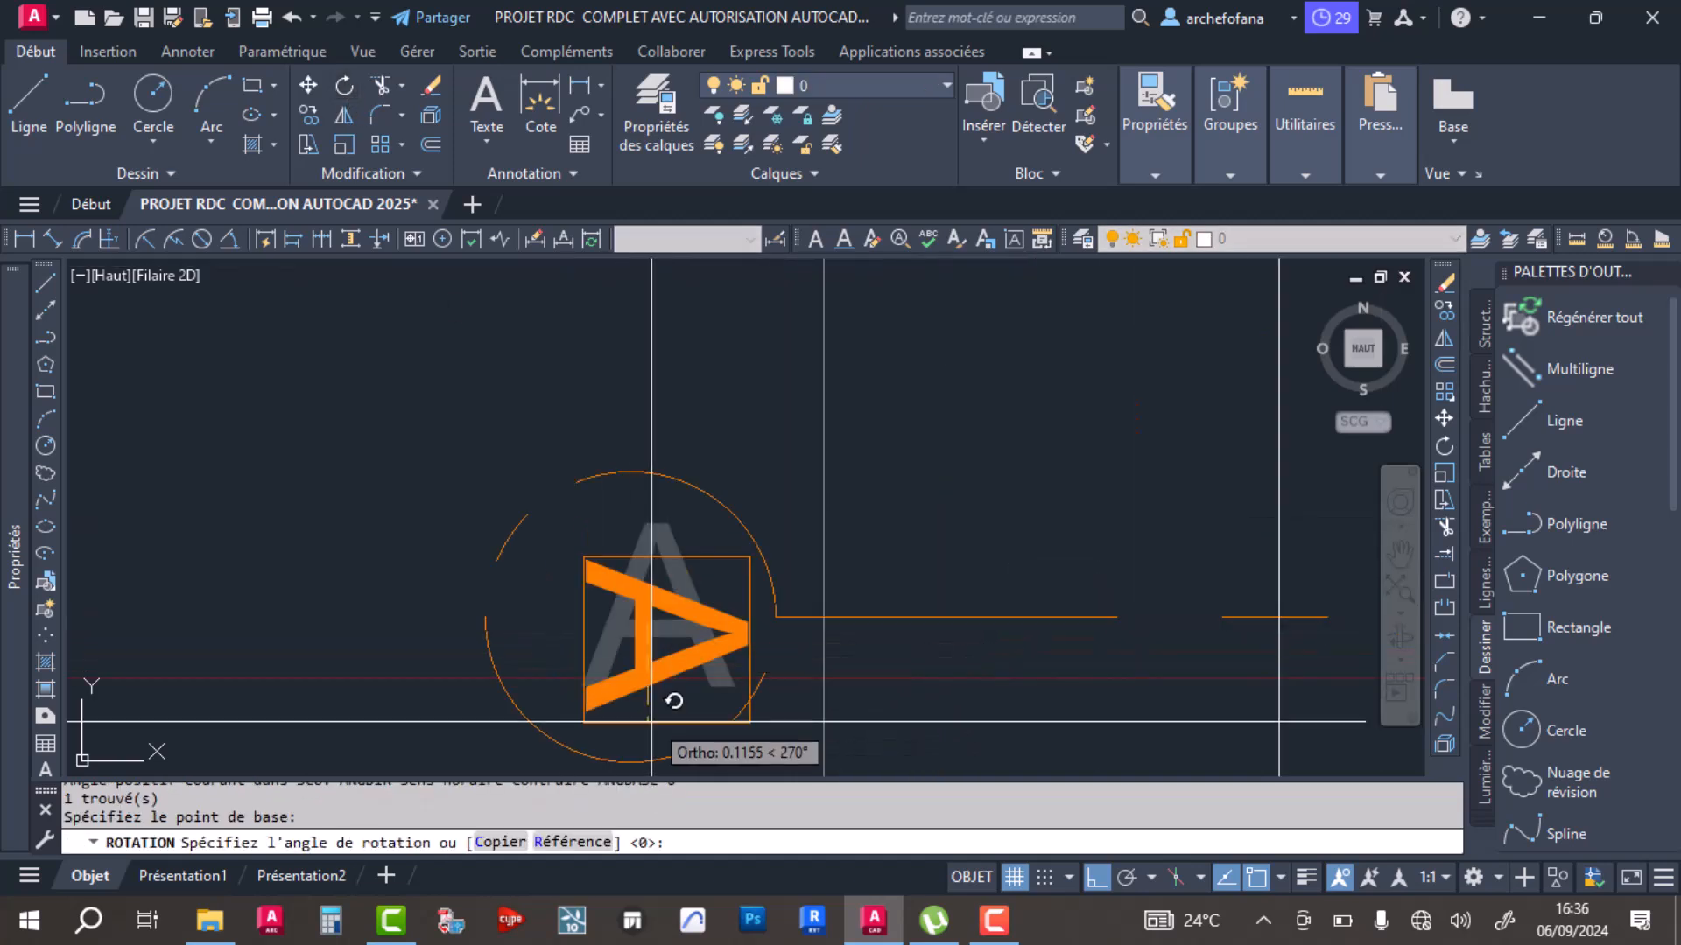
{"action": "left_click", "coordinate": [649, 398]}
{"action": "left_click", "coordinate": [683, 587]}
{"action": "scroll", "coordinate": [665, 588], "scroll_direction": "down", "scroll_amount": 4}
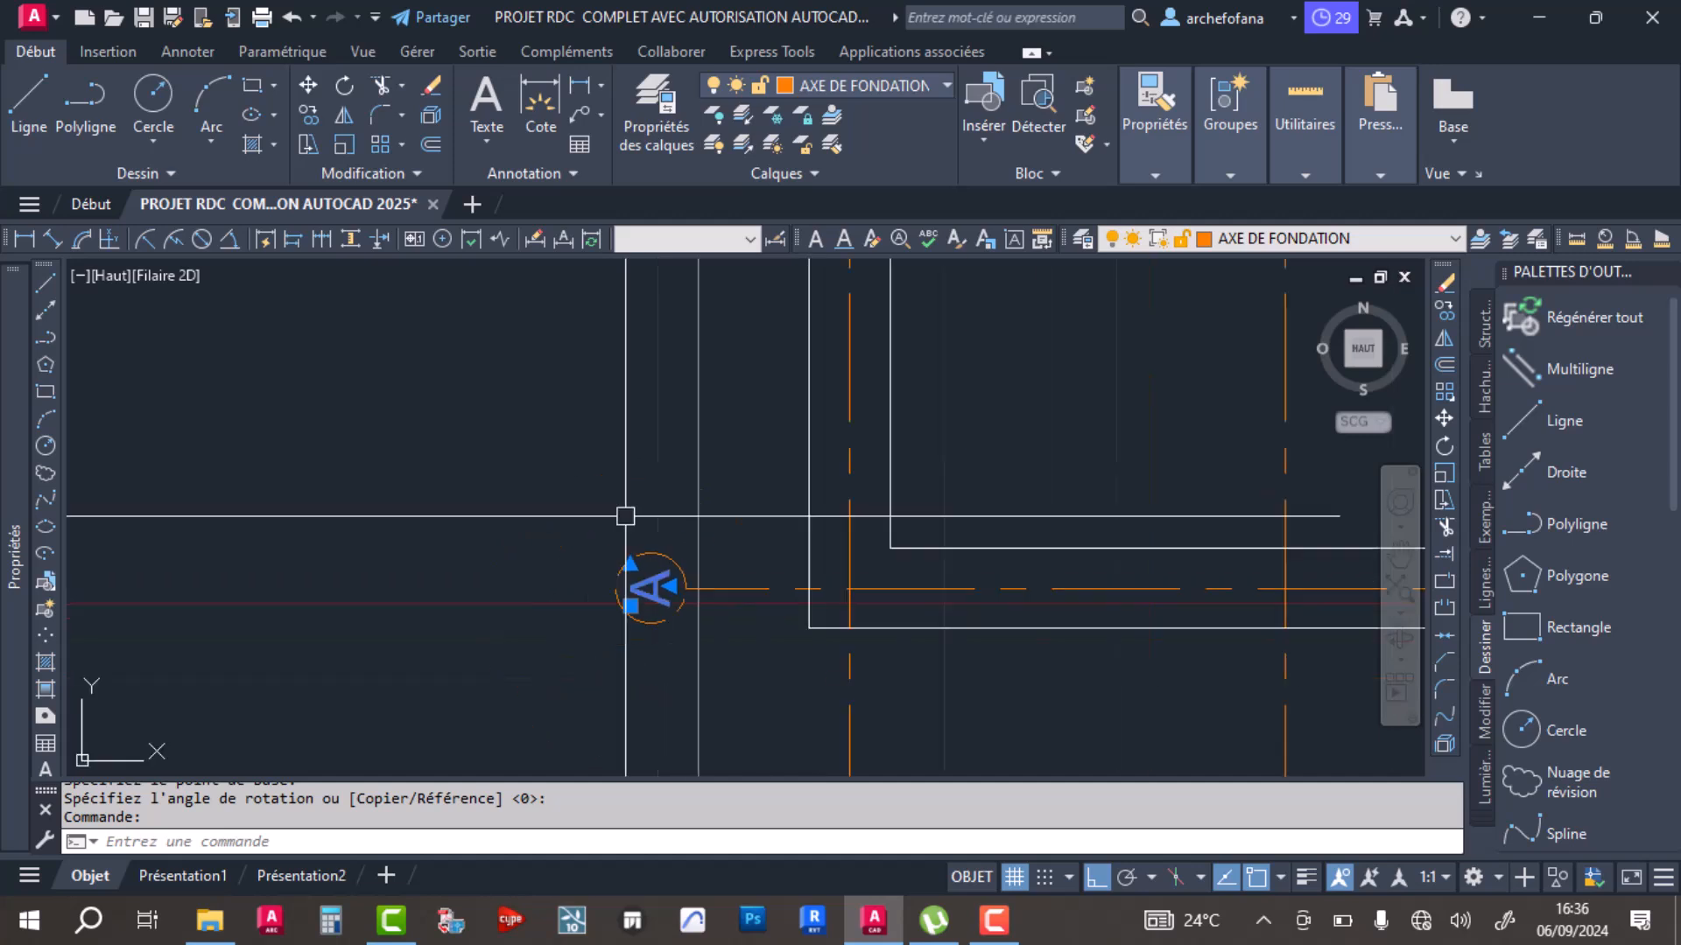
Step: Erase the number 1 from the left-side axis bubble just above A
{"action": "scroll", "coordinate": [525, 457], "scroll_direction": "down", "scroll_amount": 6}
{"action": "middle_click_drag", "start_coordinate": [581, 456], "coordinate": [655, 639]}
{"action": "scroll", "coordinate": [649, 574], "scroll_direction": "up", "scroll_amount": 8}
{"action": "middle_click_drag", "start_coordinate": [623, 490], "coordinate": [668, 579]}
{"action": "scroll", "coordinate": [657, 424], "scroll_direction": "down", "scroll_amount": 3}
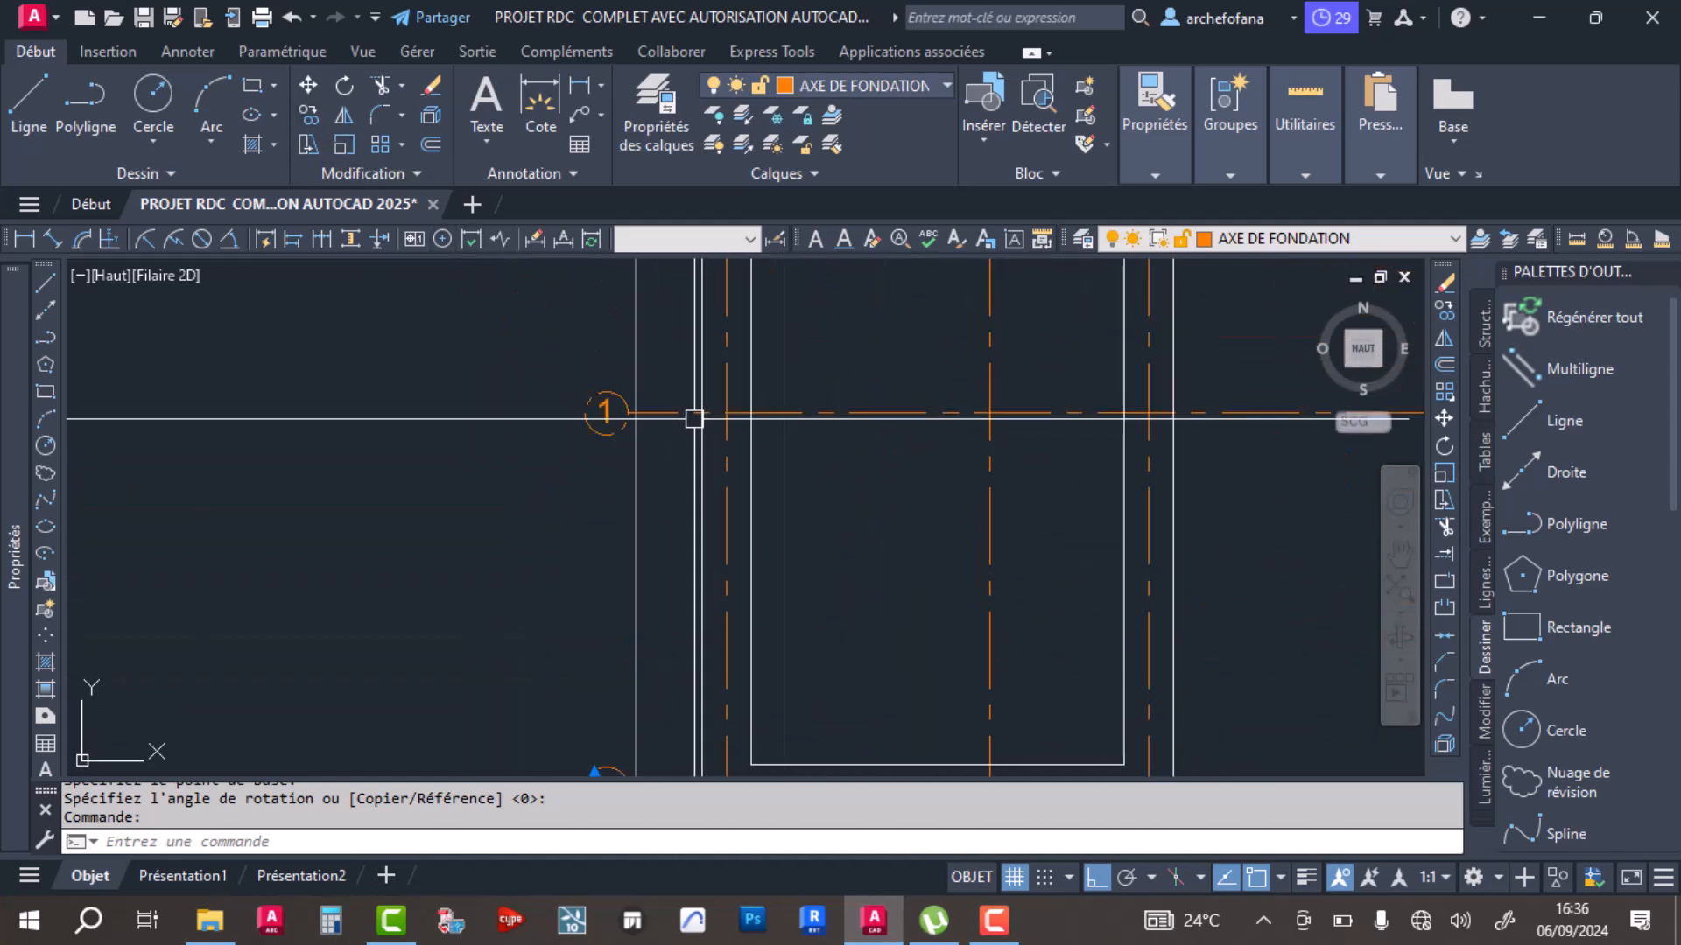
{"action": "scroll", "coordinate": [607, 411], "scroll_direction": "up", "scroll_amount": 5}
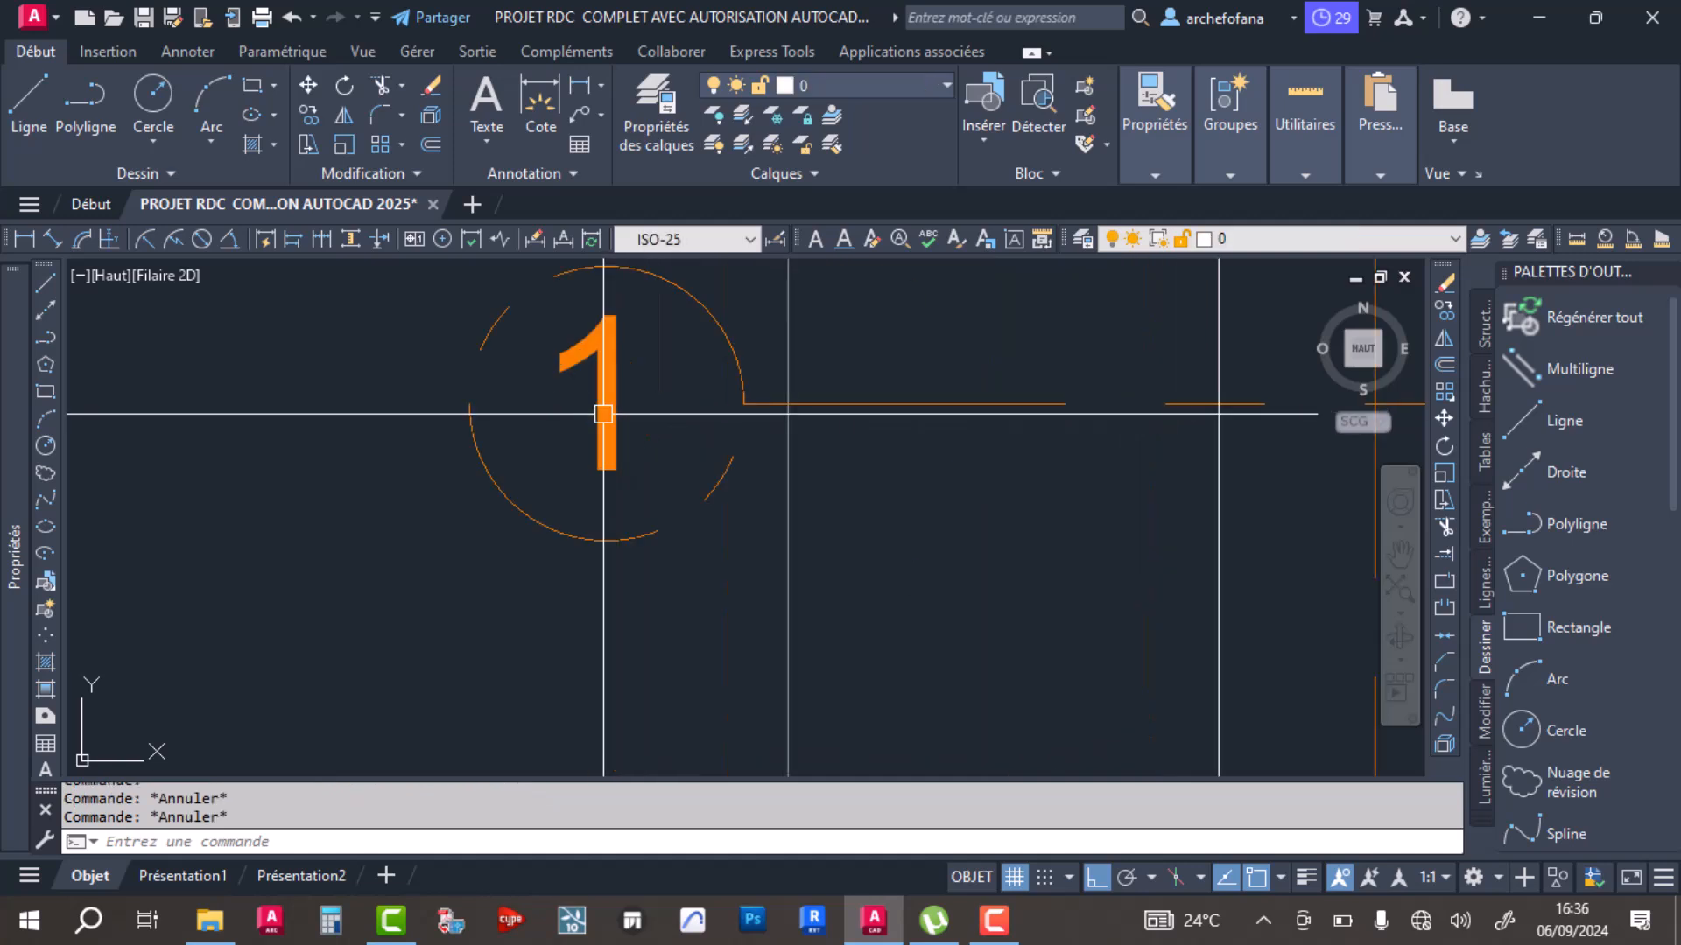
{"action": "scroll", "coordinate": [621, 412], "scroll_direction": "down", "scroll_amount": 6}
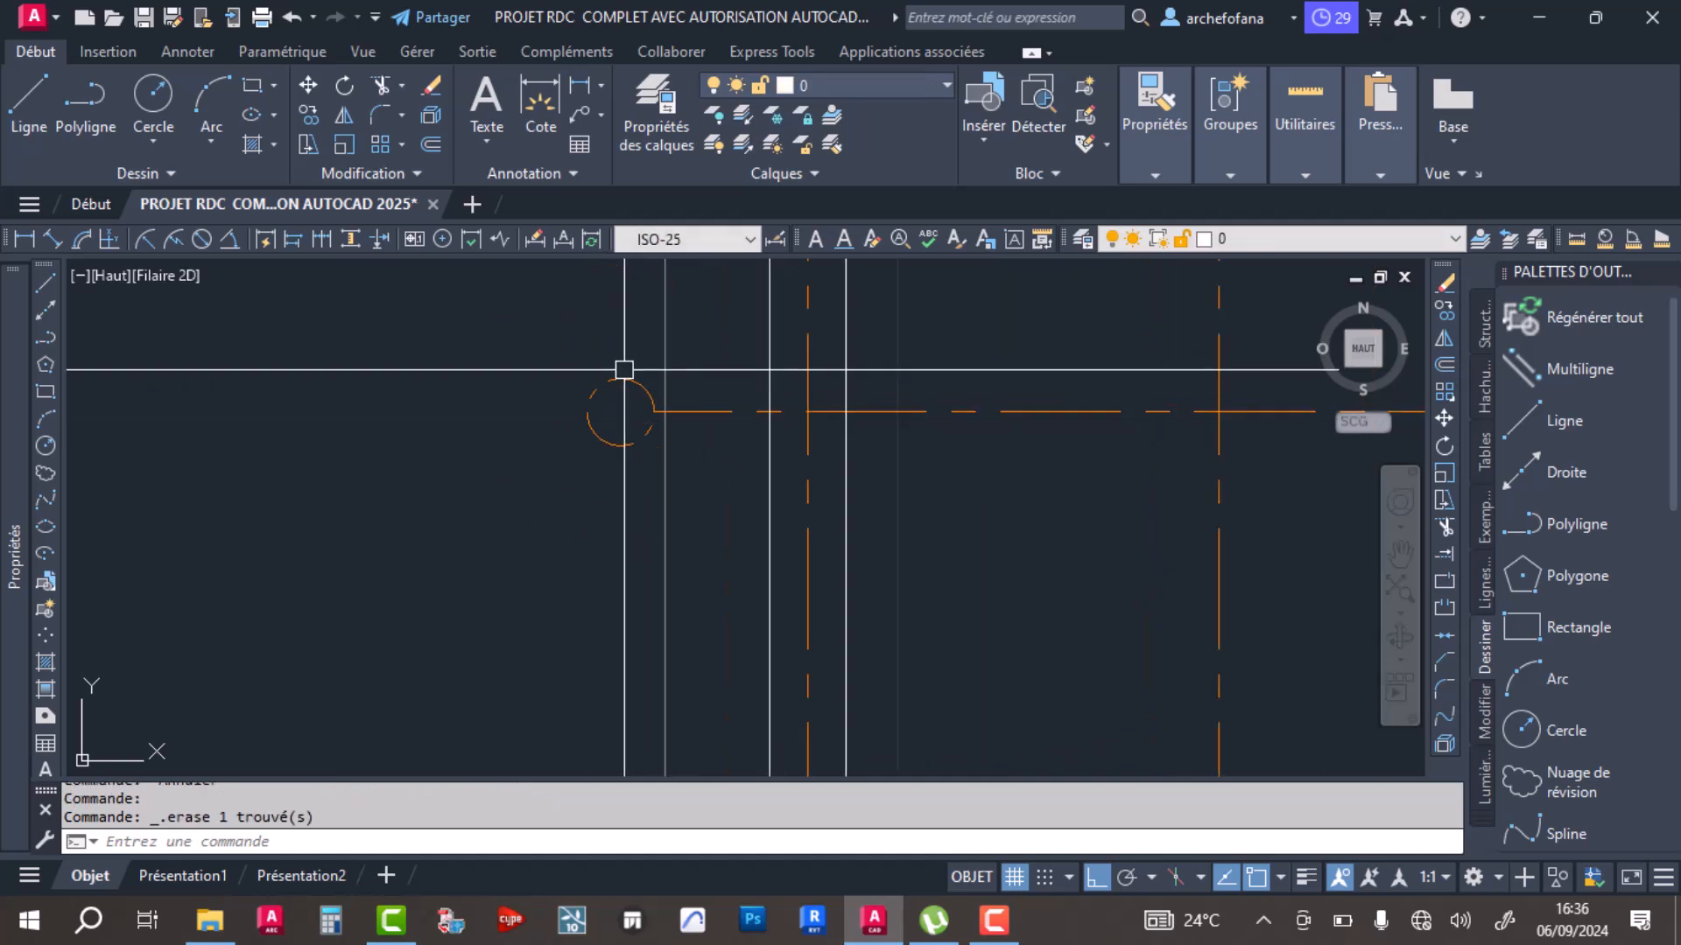
Step: Window-select the remaining numbers in the left-side axis bubbles above and erase them, keeping the circles
{"action": "left_click", "coordinate": [573, 492]}
{"action": "scroll", "coordinate": [617, 357], "scroll_direction": "down", "scroll_amount": 5}
{"action": "middle_click_drag", "start_coordinate": [617, 386], "coordinate": [614, 698]}
{"action": "scroll", "coordinate": [618, 427], "scroll_direction": "down", "scroll_amount": 4}
{"action": "middle_click_drag", "start_coordinate": [619, 364], "coordinate": [619, 496]}
{"action": "scroll", "coordinate": [619, 454], "scroll_direction": "up", "scroll_amount": 5}
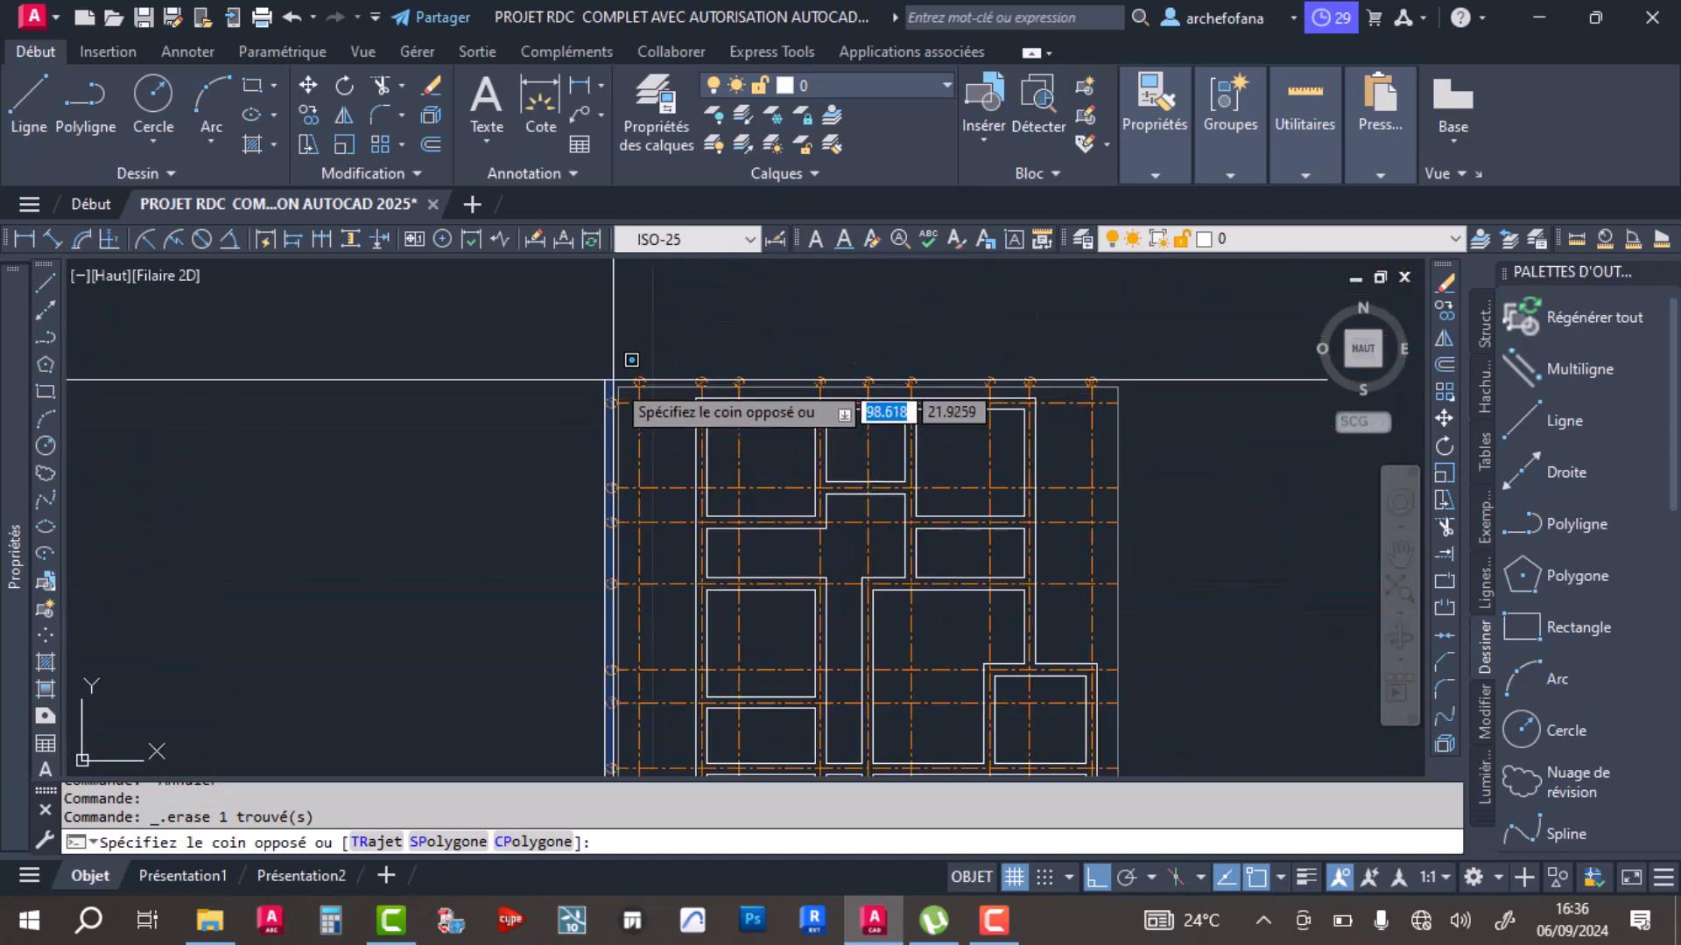
{"action": "left_click", "coordinate": [613, 380]}
{"action": "scroll", "coordinate": [617, 385], "scroll_direction": "up", "scroll_amount": 5}
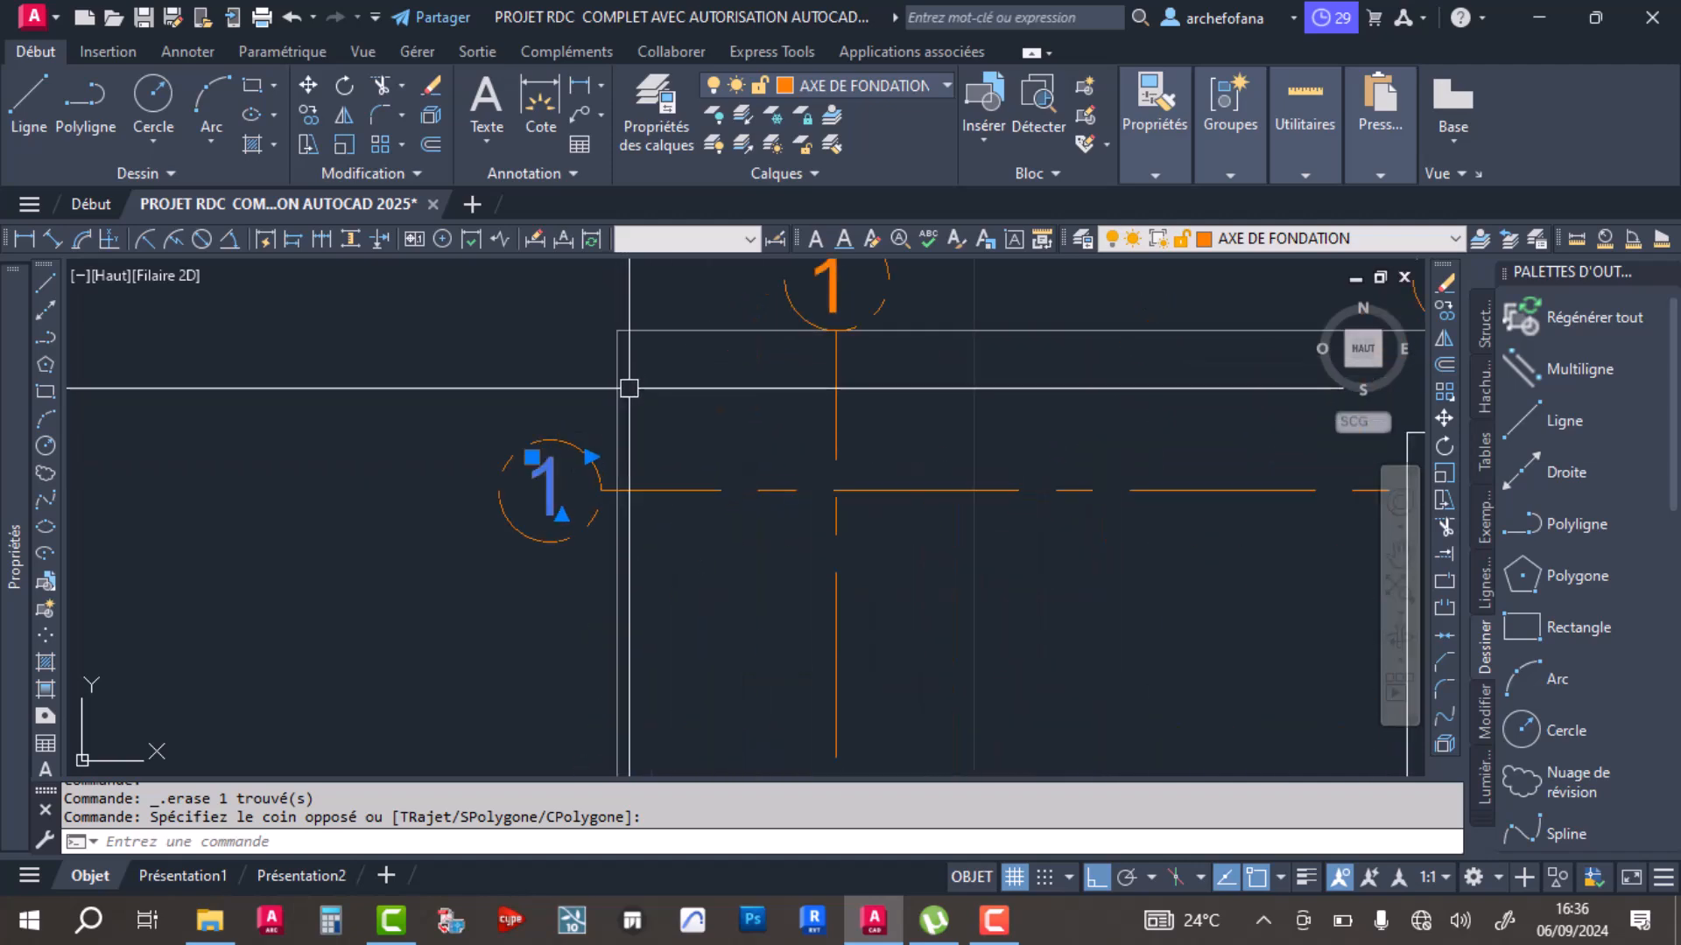
{"action": "key", "text": "Delete"}
Step: Copy the rotated A from its bubble's junction with the axis line into the next bubble above
{"action": "scroll", "coordinate": [618, 387], "scroll_direction": "down", "scroll_amount": 5}
{"action": "scroll", "coordinate": [619, 721], "scroll_direction": "up", "scroll_amount": 3}
{"action": "scroll", "coordinate": [619, 722], "scroll_direction": "up", "scroll_amount": 6}
{"action": "left_click", "coordinate": [608, 610]}
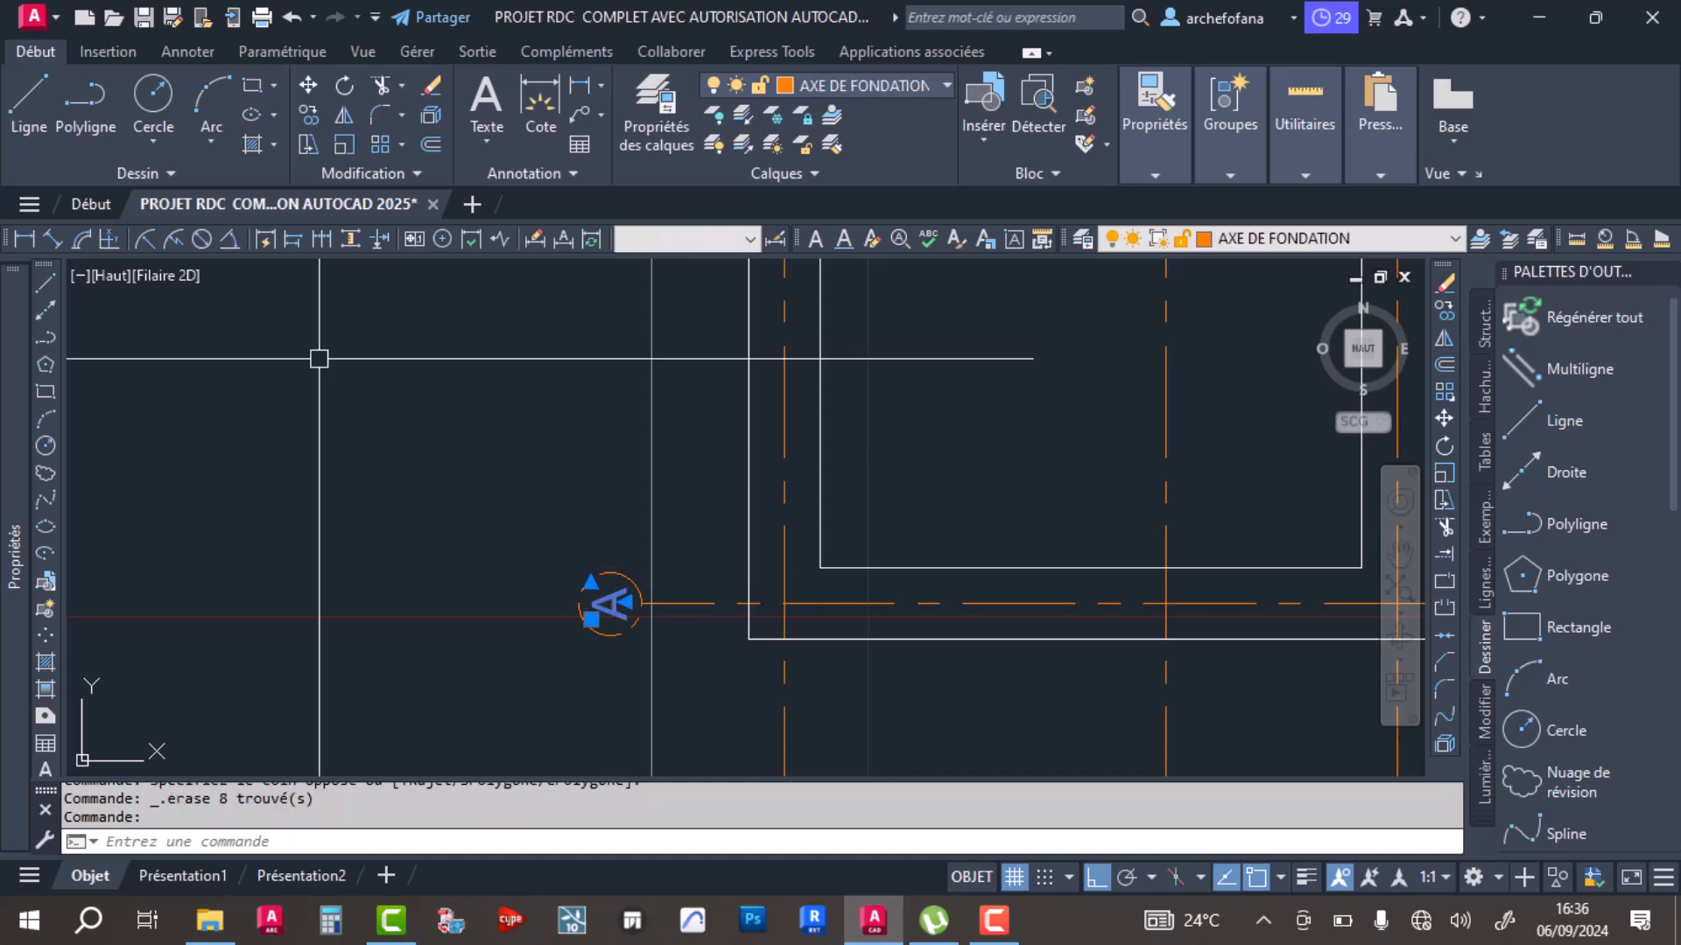
{"action": "left_click", "coordinate": [308, 112]}
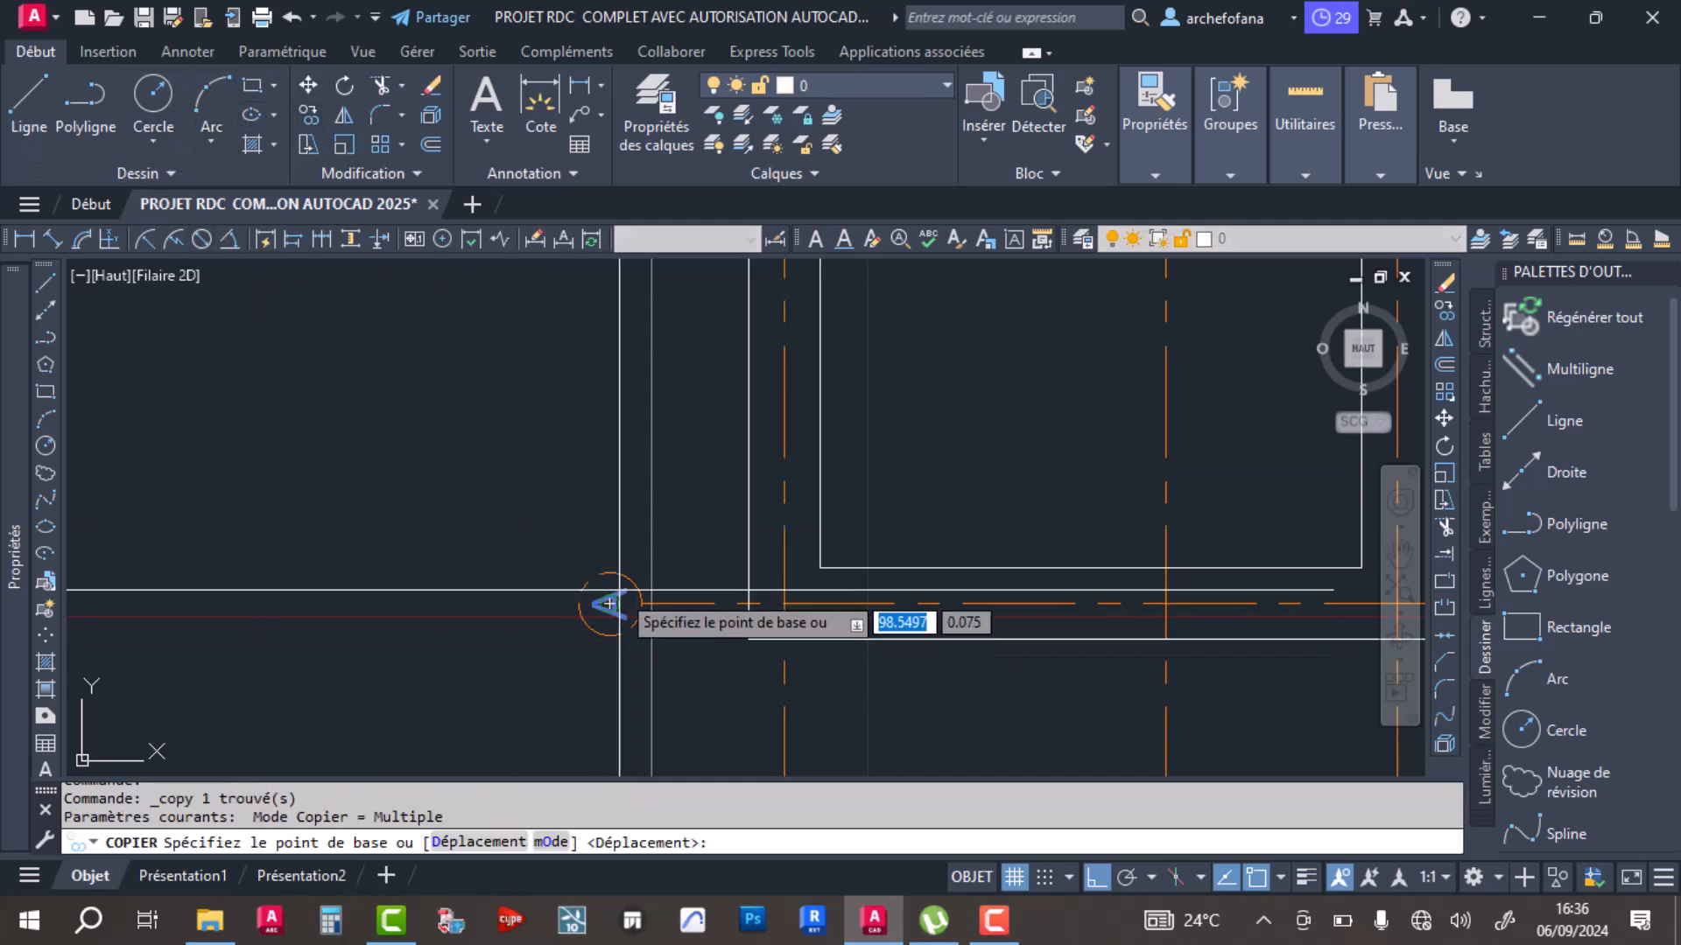
{"action": "scroll", "coordinate": [626, 617], "scroll_direction": "up", "scroll_amount": 4}
{"action": "left_click", "coordinate": [637, 622]}
{"action": "scroll", "coordinate": [635, 473], "scroll_direction": "down", "scroll_amount": 6}
{"action": "middle_click_drag", "start_coordinate": [614, 445], "coordinate": [603, 514]}
{"action": "scroll", "coordinate": [606, 540], "scroll_direction": "up", "scroll_amount": 6}
{"action": "left_click", "coordinate": [623, 494]}
Step: Continue placing copies of the A label in the third to sixth left-side bubbles, counted from the lowest
{"action": "scroll", "coordinate": [617, 437], "scroll_direction": "down", "scroll_amount": 4}
{"action": "scroll", "coordinate": [613, 387], "scroll_direction": "up", "scroll_amount": 3}
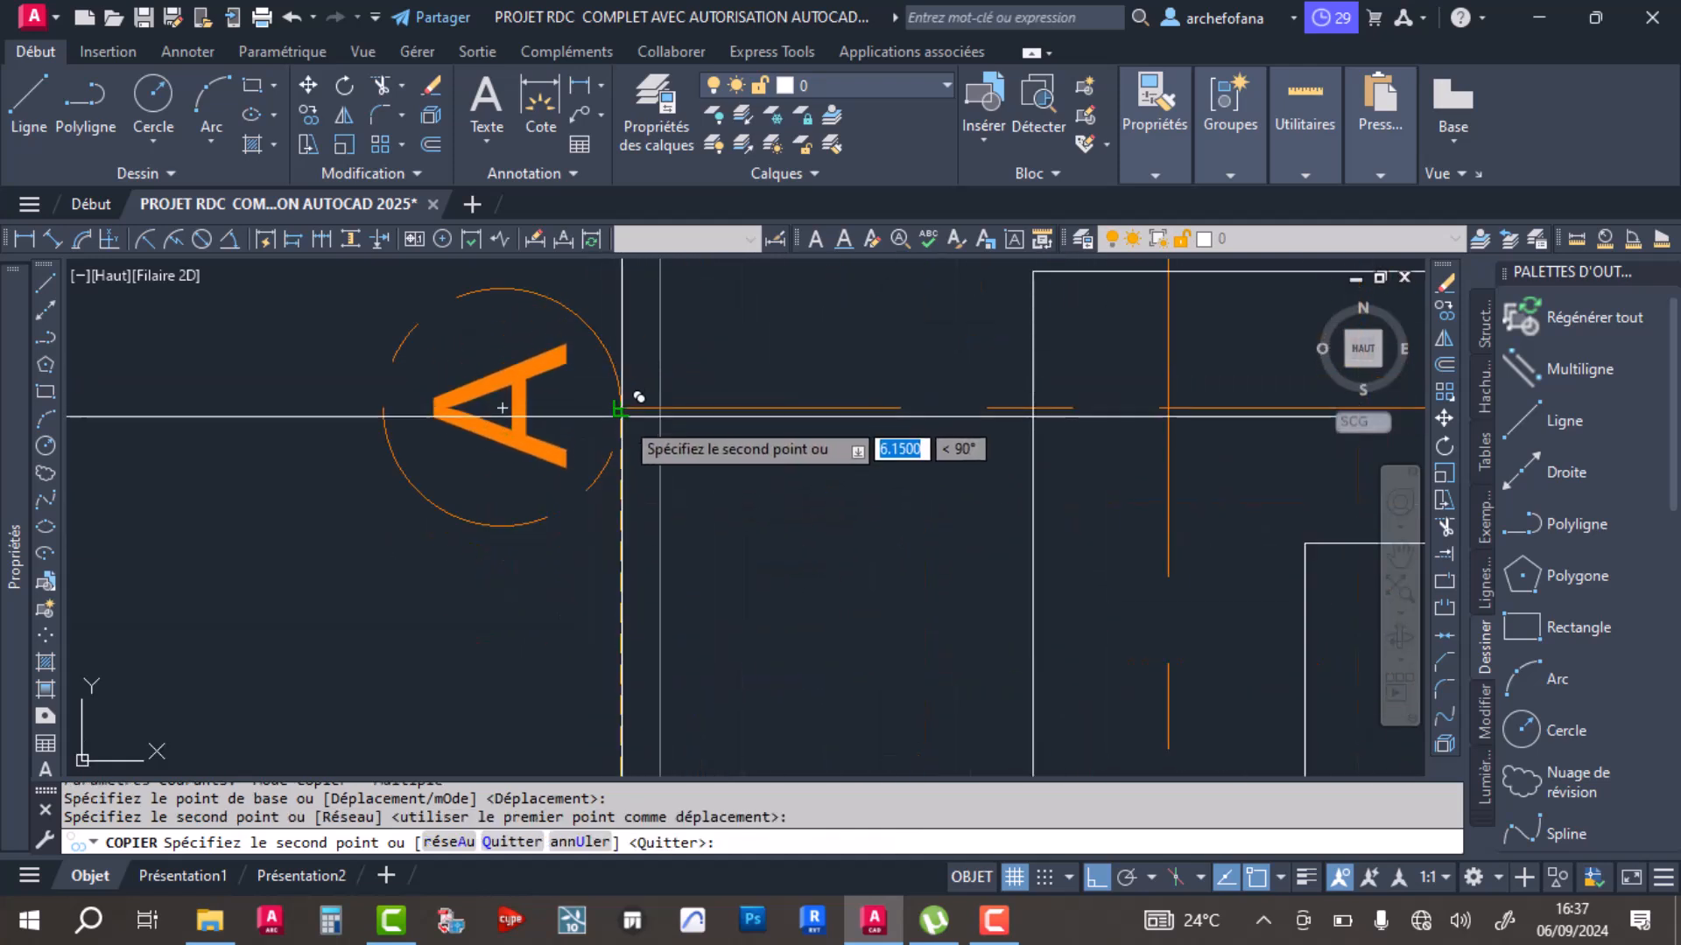
{"action": "left_click", "coordinate": [637, 388]}
{"action": "scroll", "coordinate": [630, 386], "scroll_direction": "down", "scroll_amount": 4}
{"action": "scroll", "coordinate": [619, 481], "scroll_direction": "up", "scroll_amount": 4}
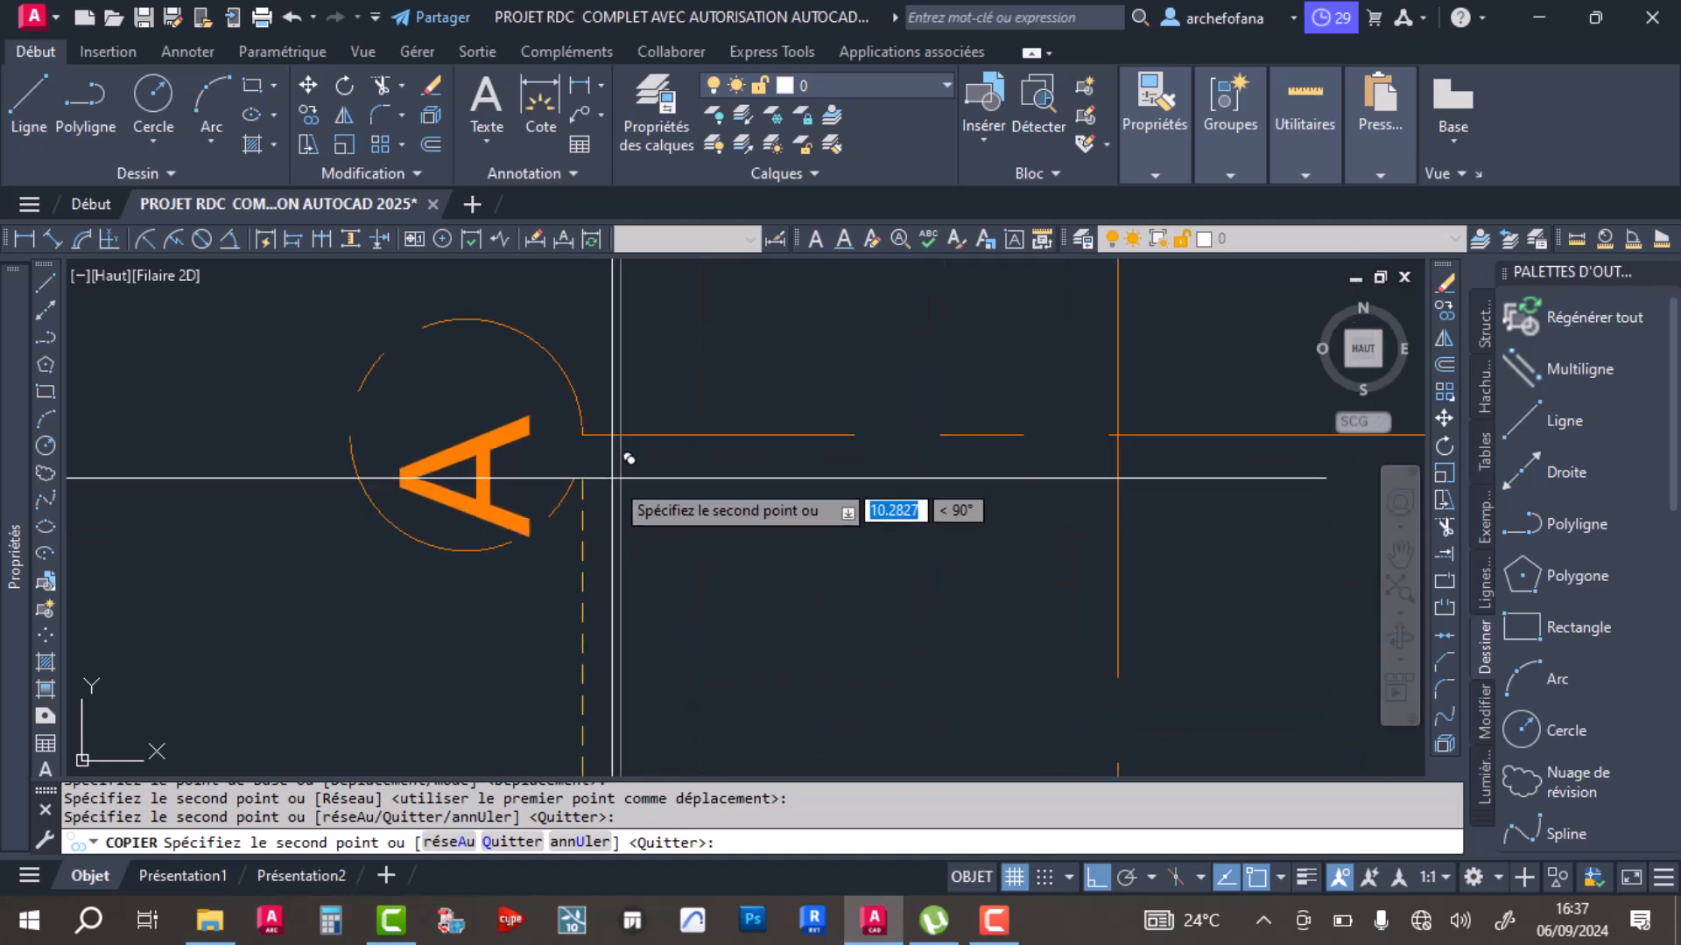
{"action": "left_click", "coordinate": [596, 425]}
{"action": "scroll", "coordinate": [589, 433], "scroll_direction": "down", "scroll_amount": 4}
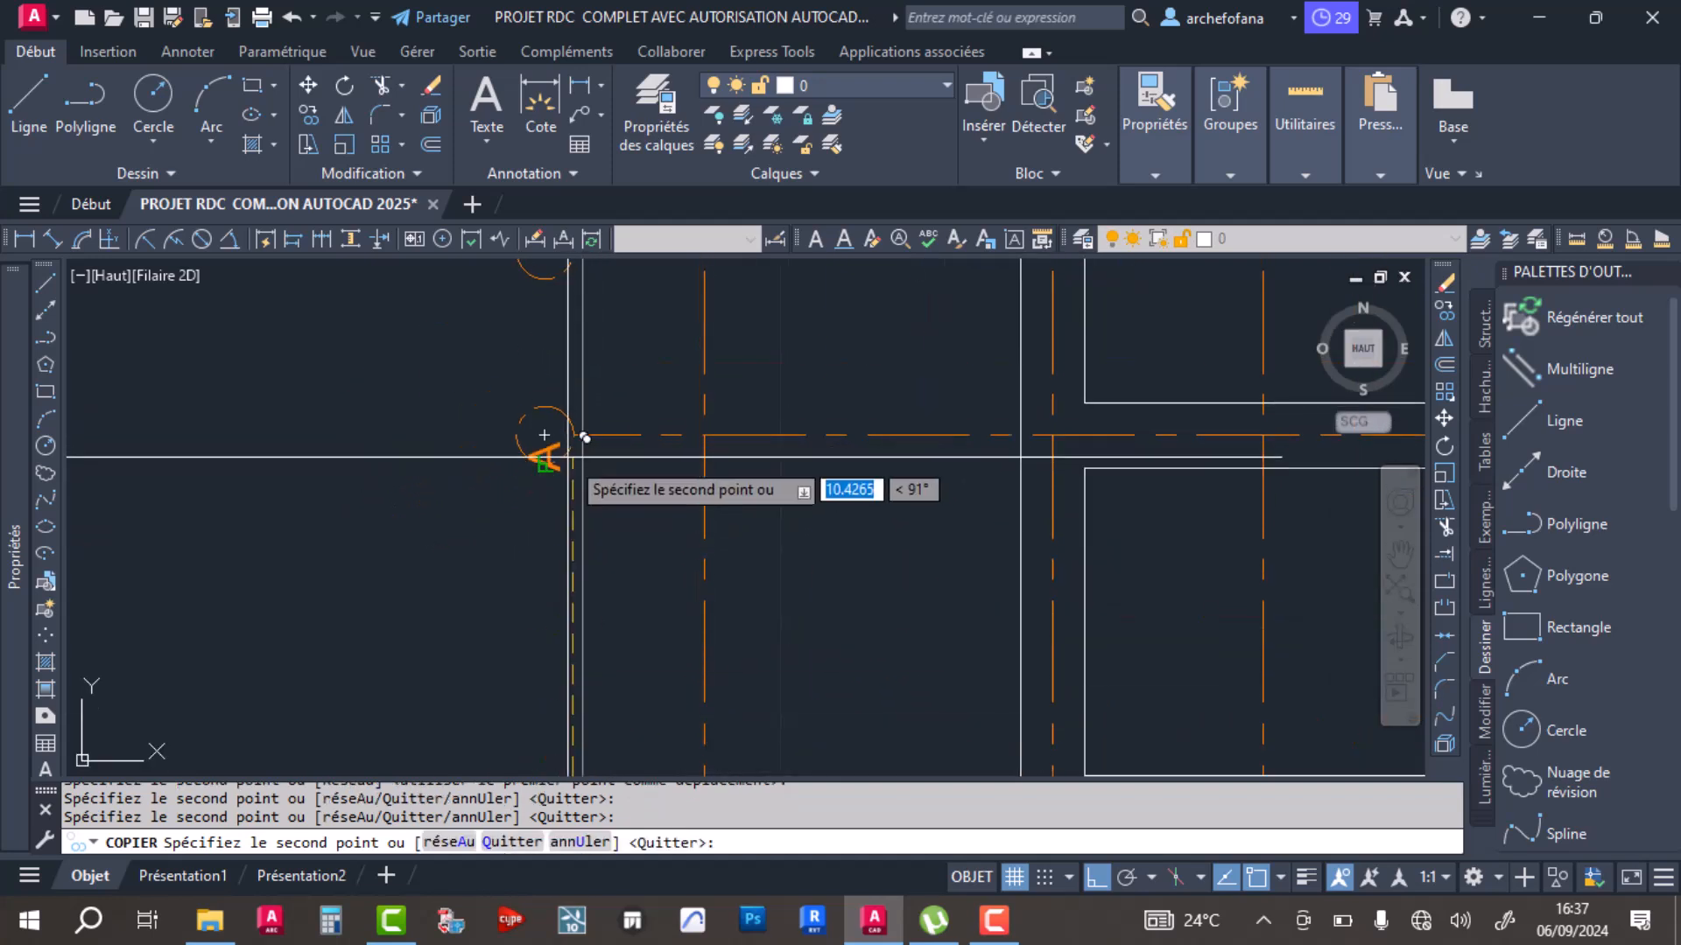
{"action": "left_click", "coordinate": [591, 415]}
{"action": "scroll", "coordinate": [544, 376], "scroll_direction": "down", "scroll_amount": 3}
{"action": "scroll", "coordinate": [563, 600], "scroll_direction": "up", "scroll_amount": 4}
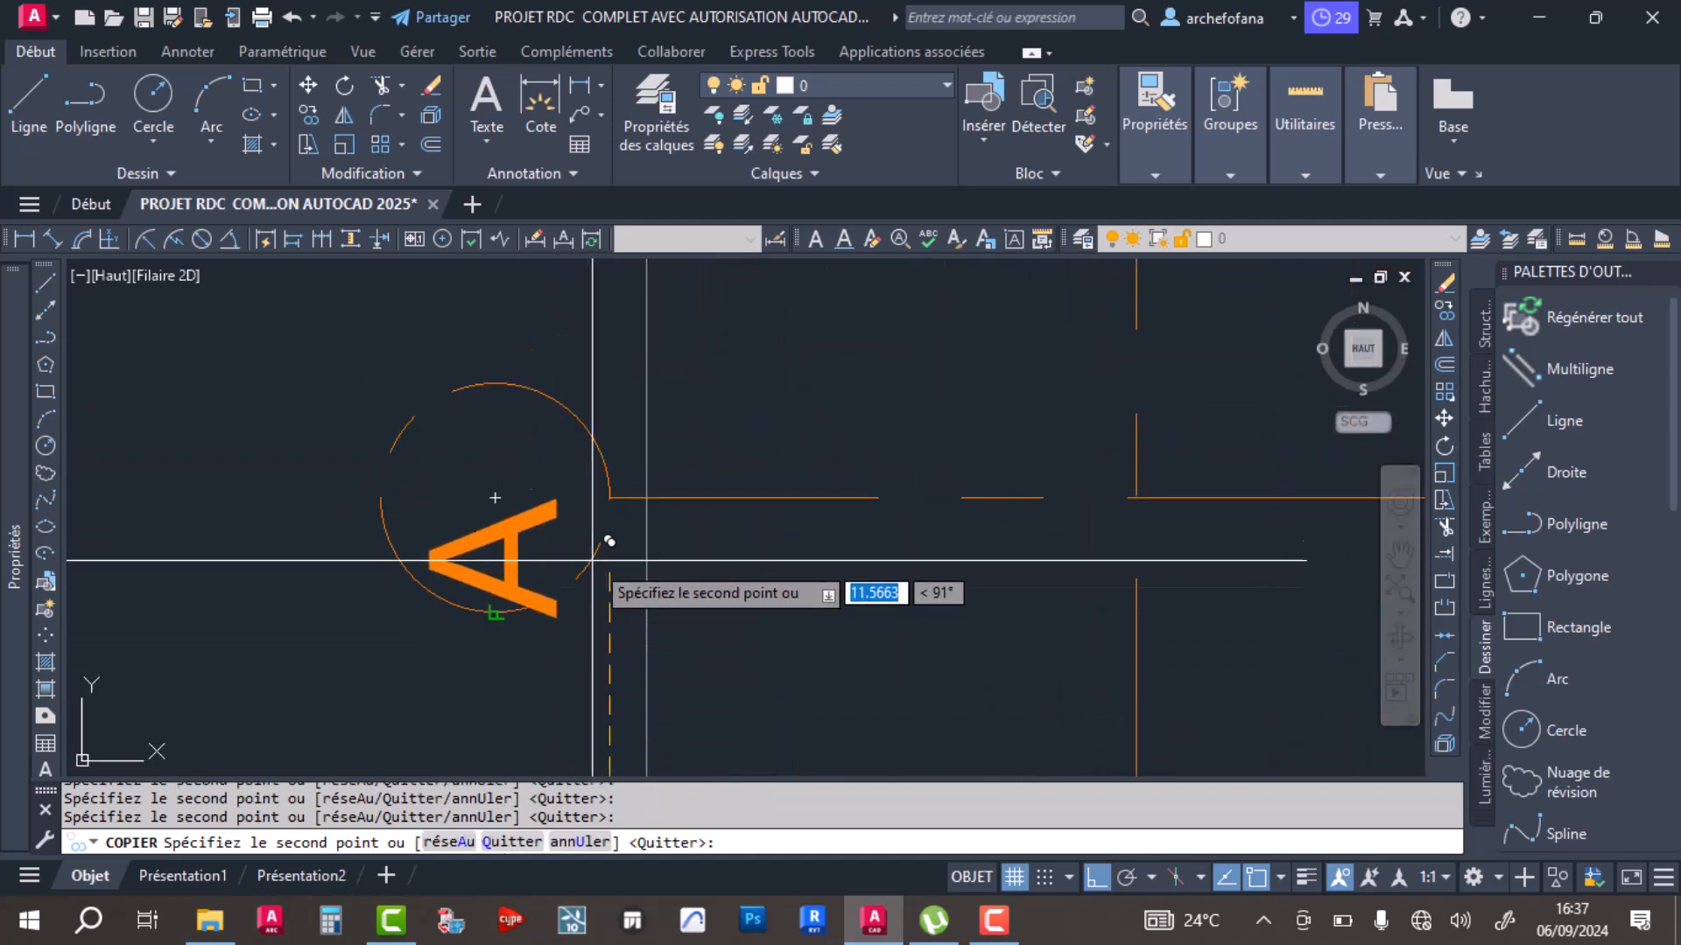
{"action": "left_click", "coordinate": [618, 489]}
Step: Place copies of the A label in the last four left-side bubbles up to the highest axis and finish copying
{"action": "scroll", "coordinate": [646, 476], "scroll_direction": "down", "scroll_amount": 3}
{"action": "scroll", "coordinate": [601, 600], "scroll_direction": "up", "scroll_amount": 4}
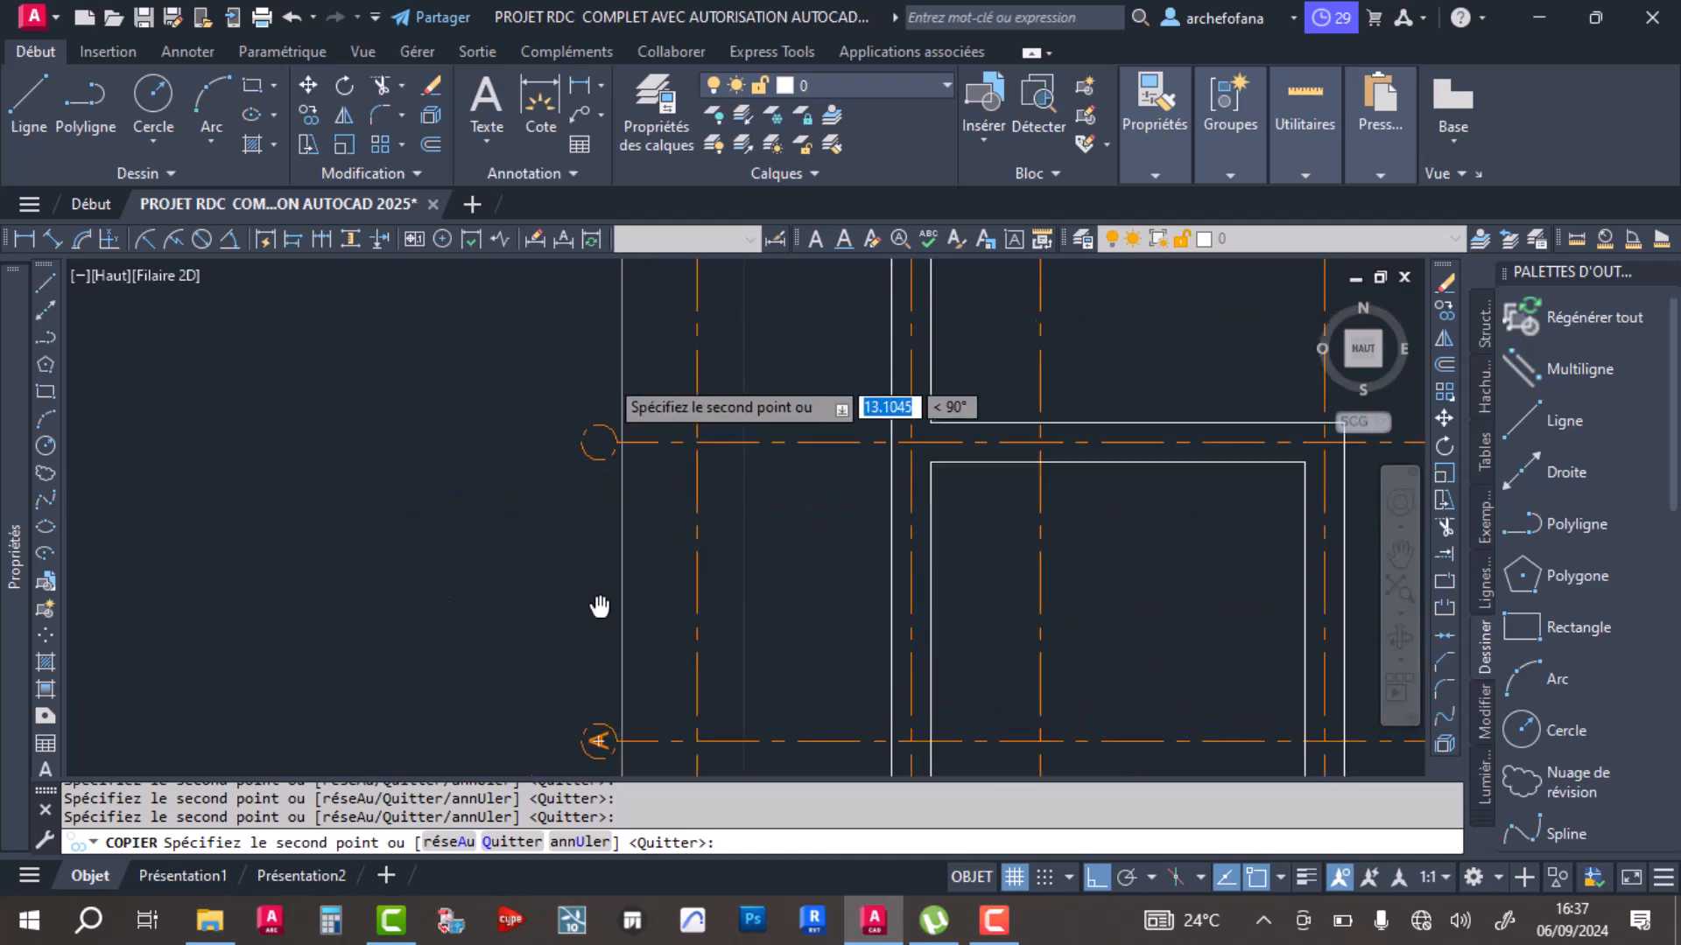
{"action": "scroll", "coordinate": [608, 543], "scroll_direction": "up", "scroll_amount": 4}
{"action": "left_click", "coordinate": [633, 627]}
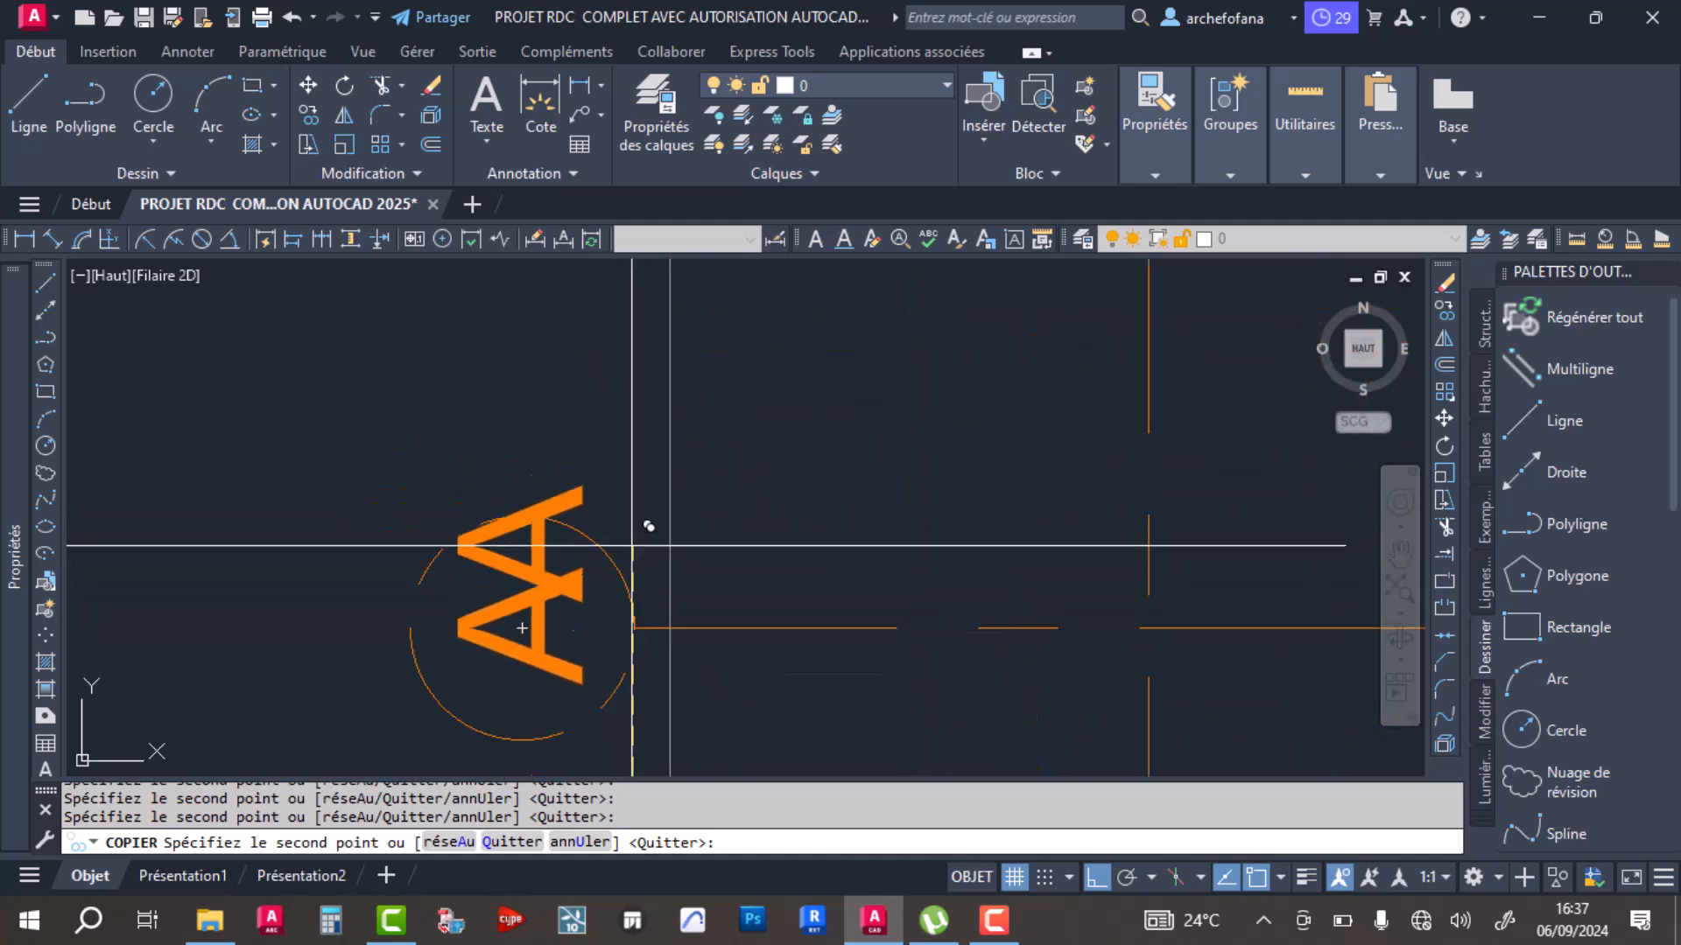
{"action": "scroll", "coordinate": [625, 525], "scroll_direction": "down", "scroll_amount": 5}
{"action": "middle_click_drag", "start_coordinate": [617, 441], "coordinate": [608, 516]}
{"action": "scroll", "coordinate": [608, 516], "scroll_direction": "up", "scroll_amount": 4}
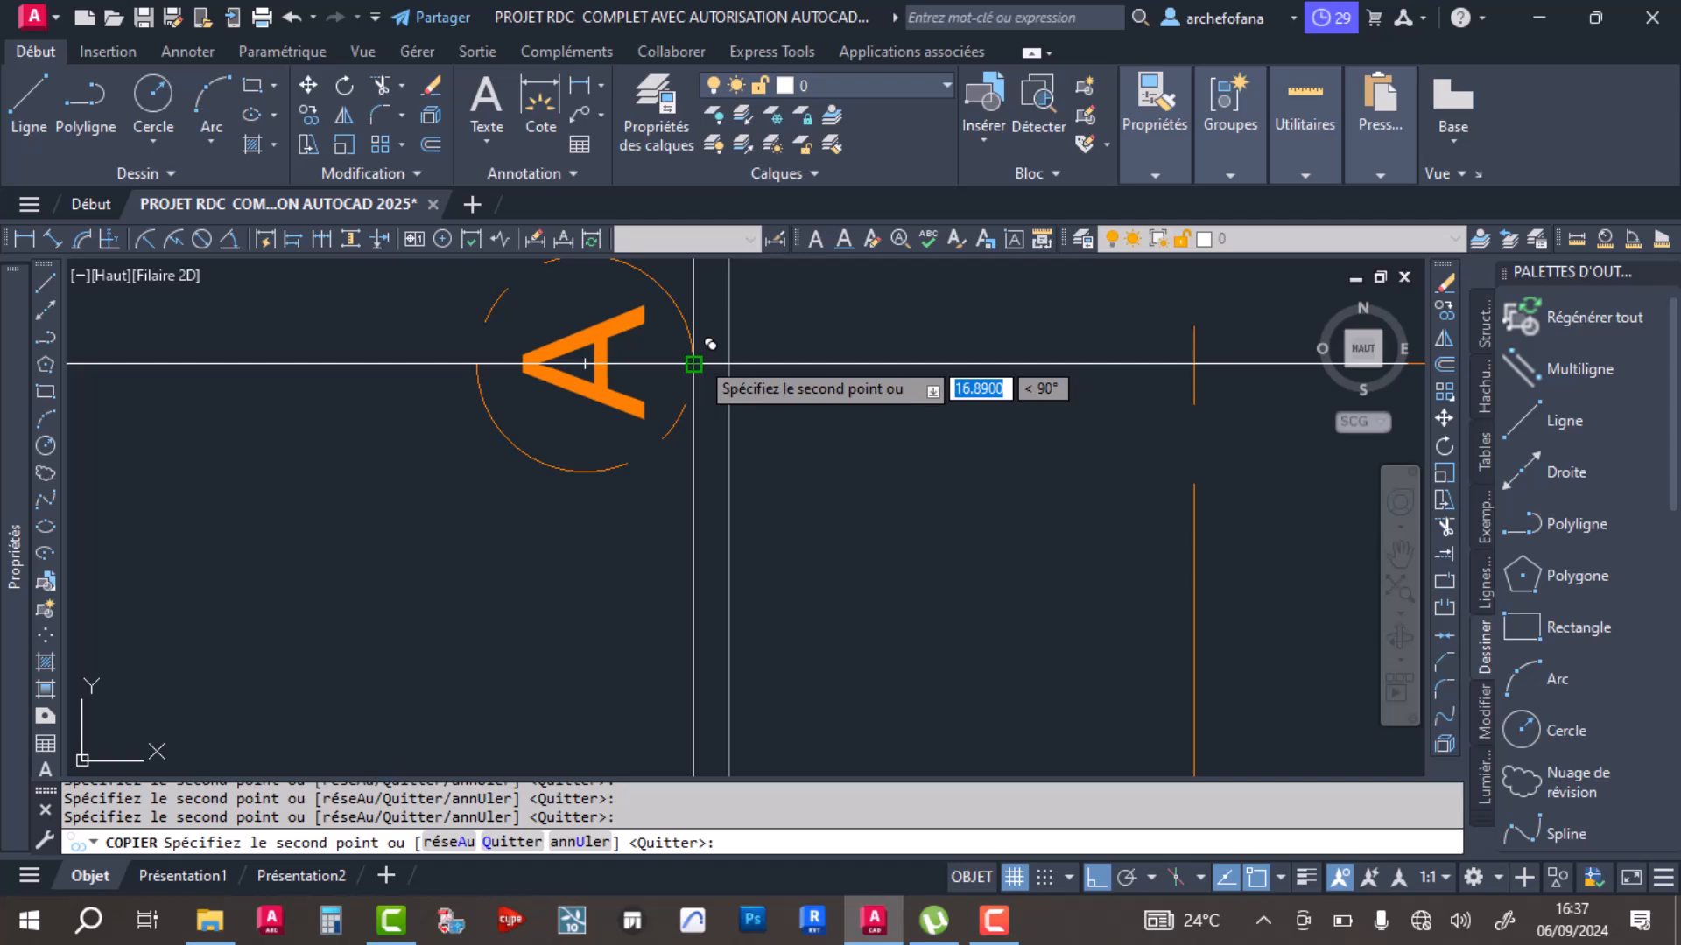
{"action": "scroll", "coordinate": [683, 446], "scroll_direction": "down", "scroll_amount": 5}
{"action": "scroll", "coordinate": [652, 552], "scroll_direction": "up", "scroll_amount": 4}
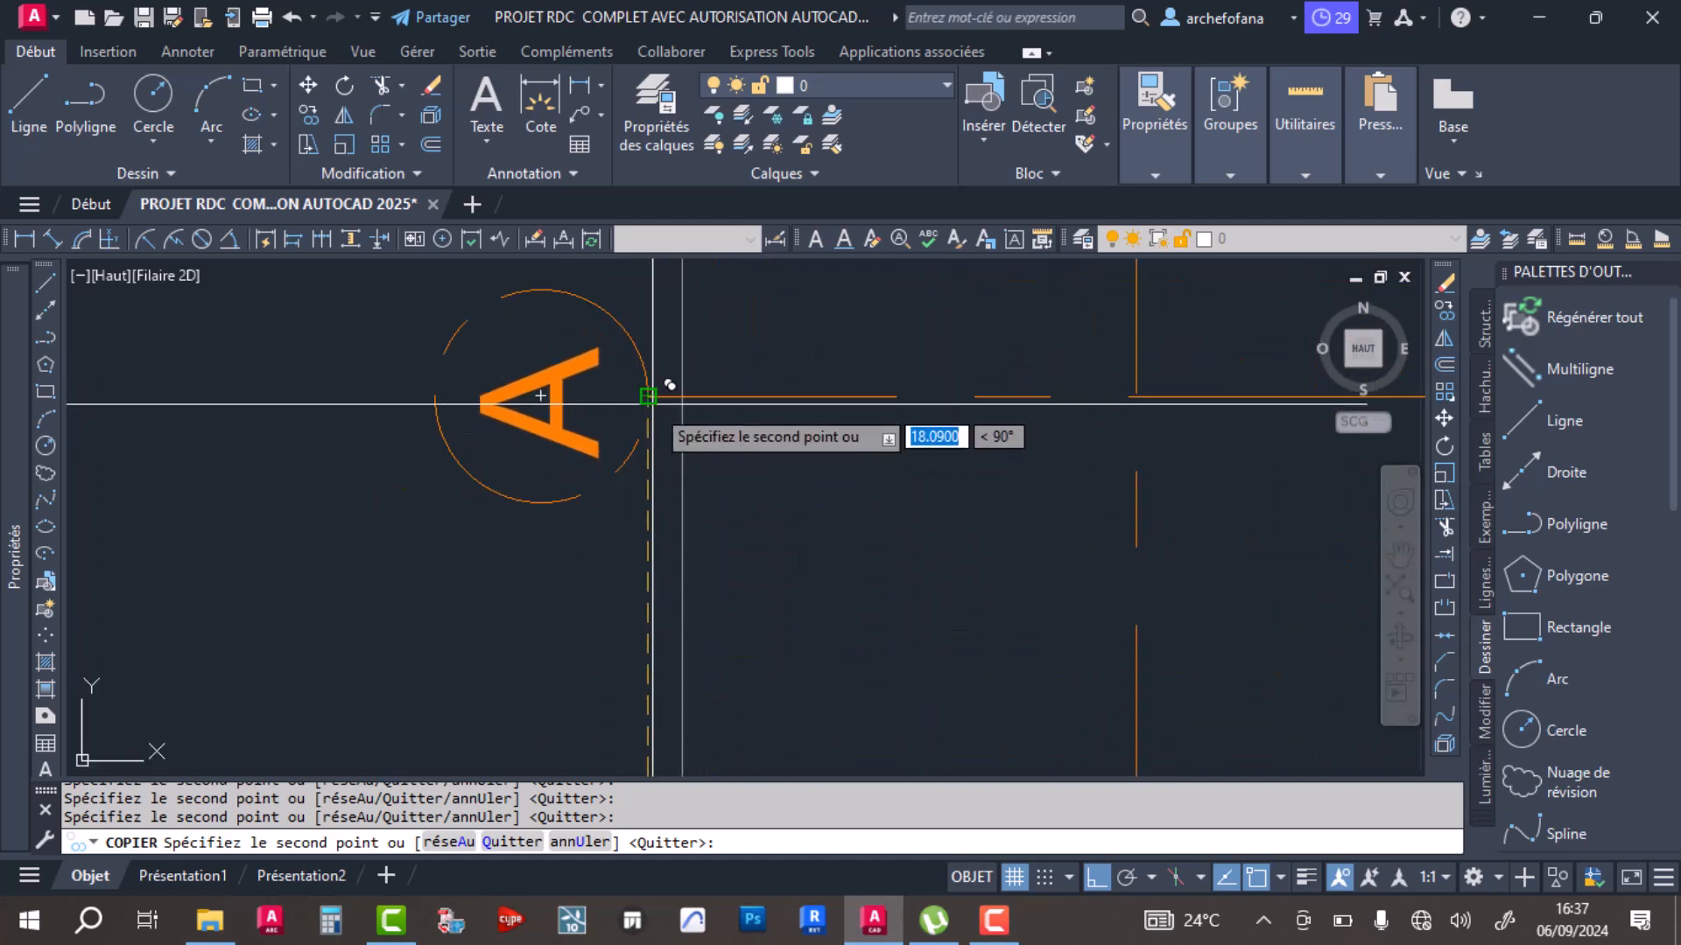
{"action": "scroll", "coordinate": [649, 429], "scroll_direction": "down", "scroll_amount": 5}
{"action": "scroll", "coordinate": [647, 534], "scroll_direction": "up", "scroll_amount": 4}
{"action": "left_click", "coordinate": [643, 547]}
{"action": "key", "text": "Return"}
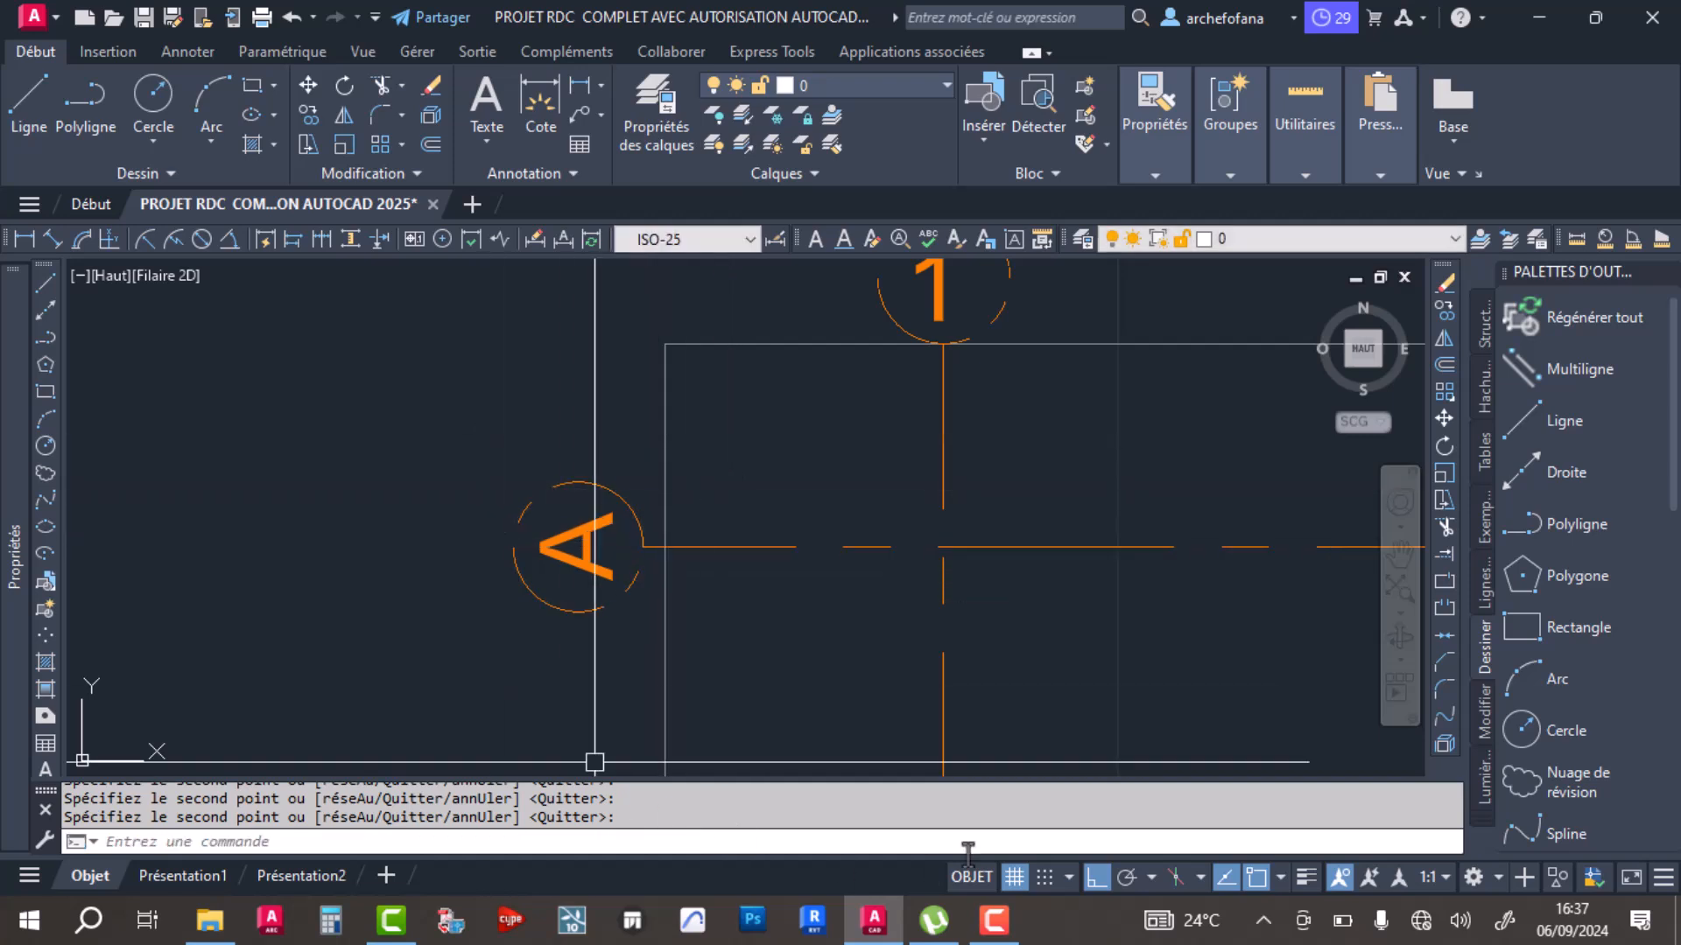
{"action": "left_click", "coordinate": [994, 937]}
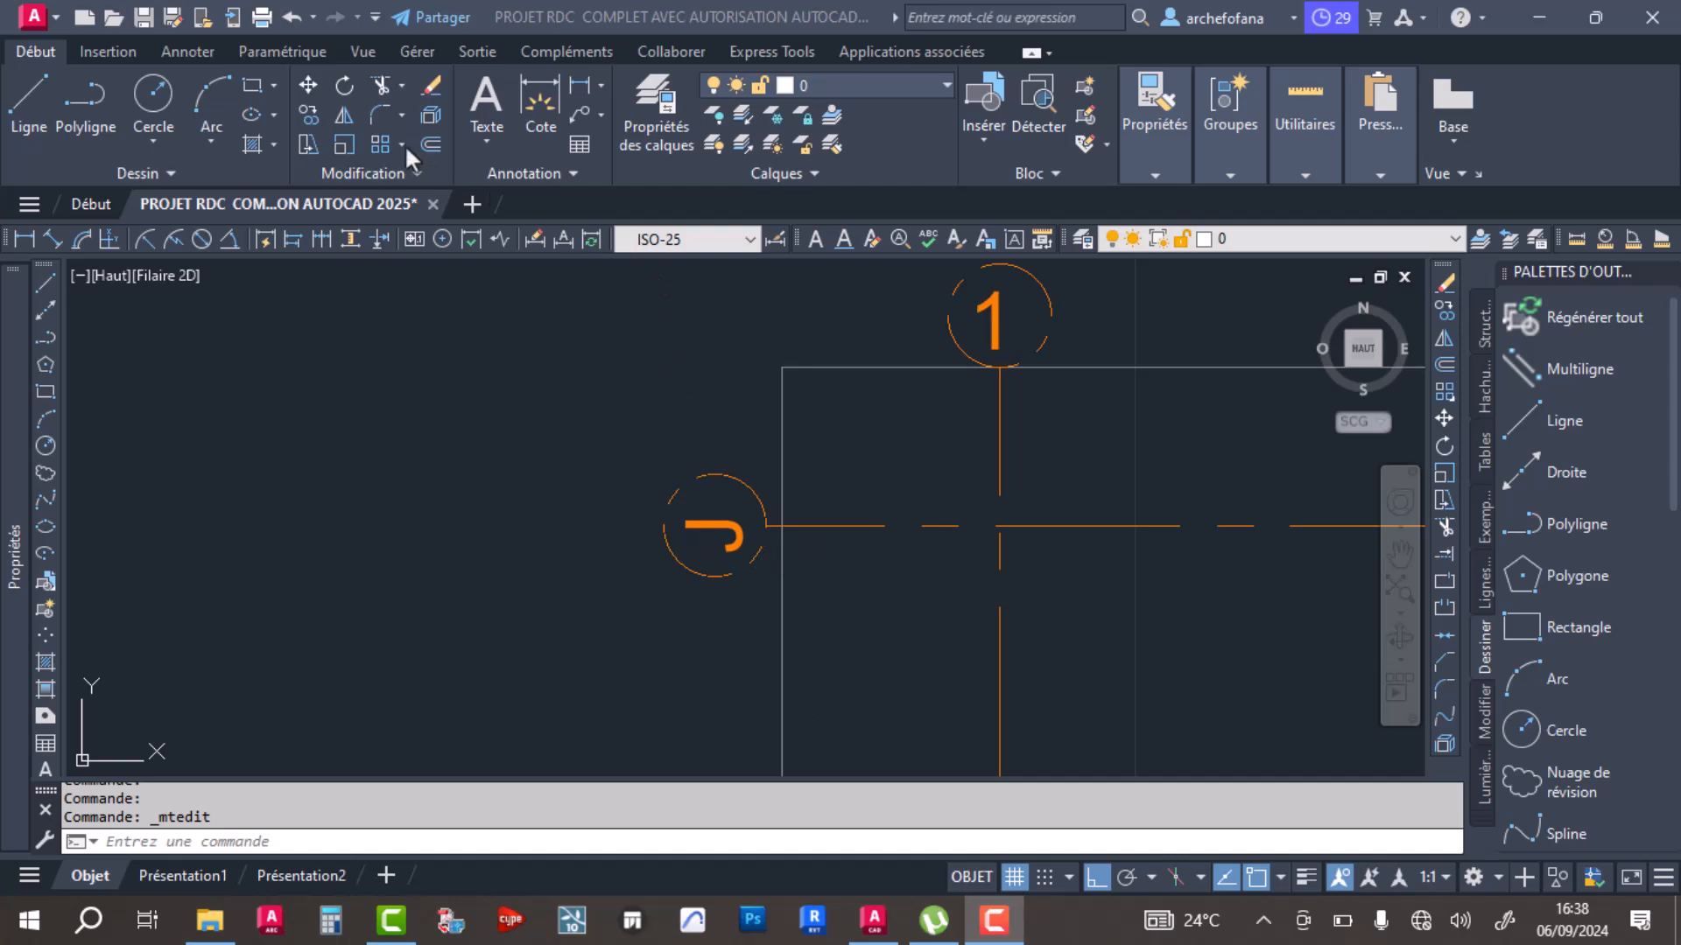
{"action": "left_click", "coordinate": [551, 424]}
Step: Inspect the lettered bubbles down the plan's left side and save the drawing
{"action": "scroll", "coordinate": [501, 507], "scroll_direction": "down", "scroll_amount": 8}
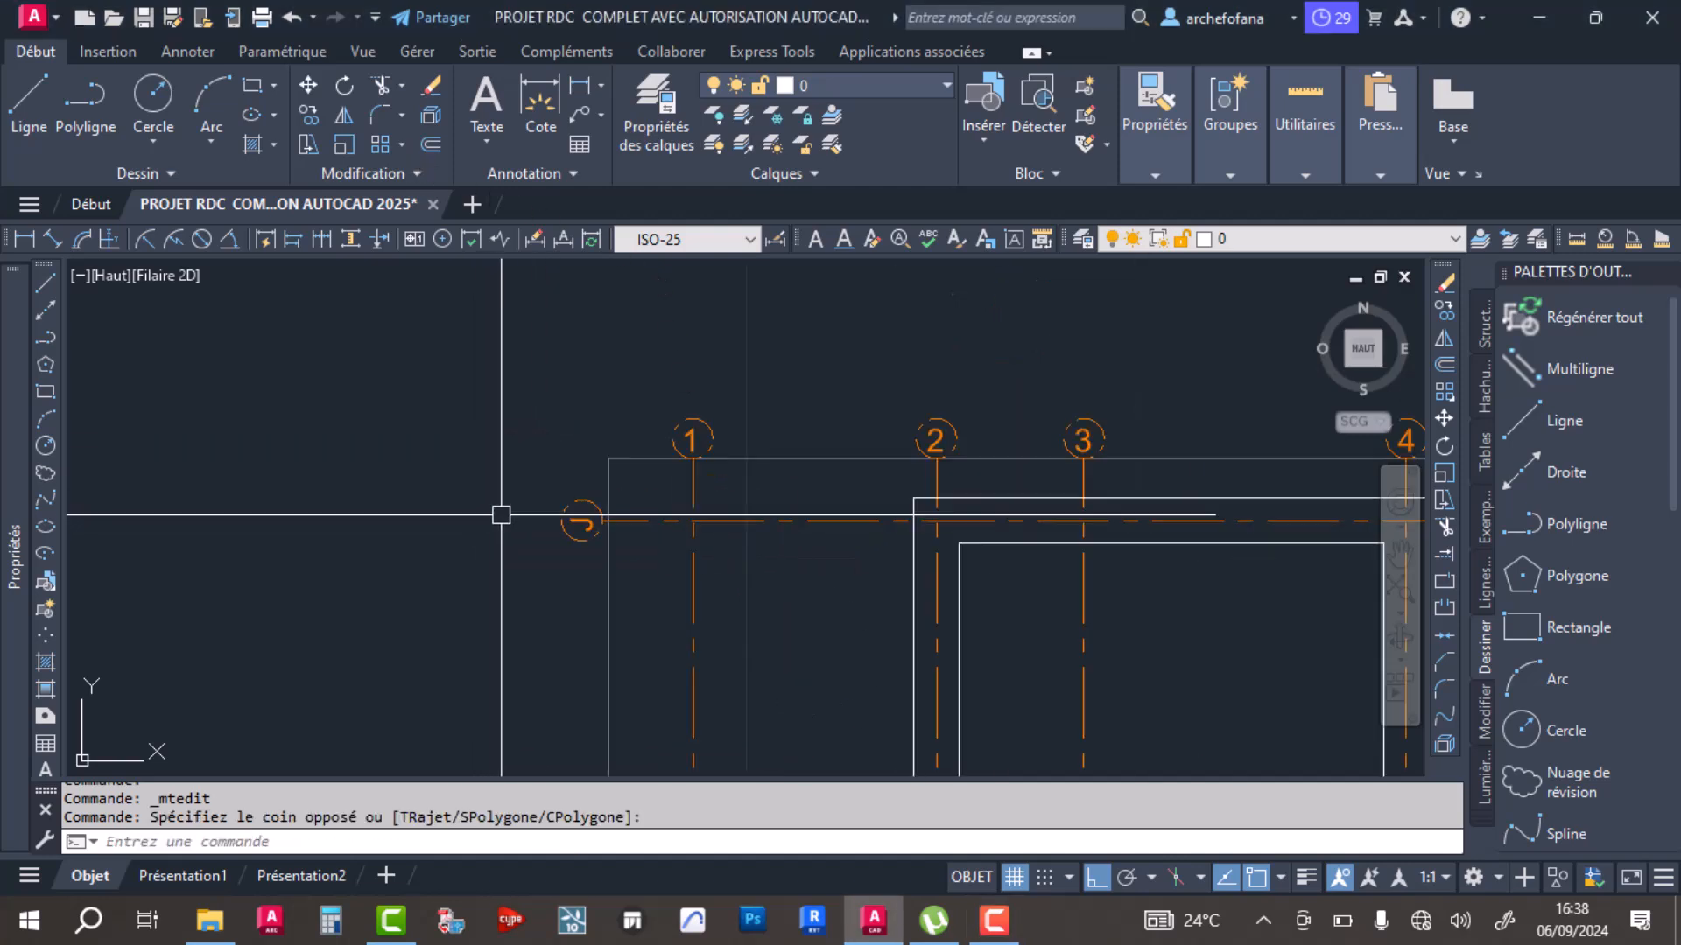
{"action": "middle_click_drag", "start_coordinate": [605, 748], "coordinate": [679, 536]}
{"action": "scroll", "coordinate": [653, 591], "scroll_direction": "down", "scroll_amount": 4}
{"action": "middle_click_drag", "start_coordinate": [638, 738], "coordinate": [648, 549]}
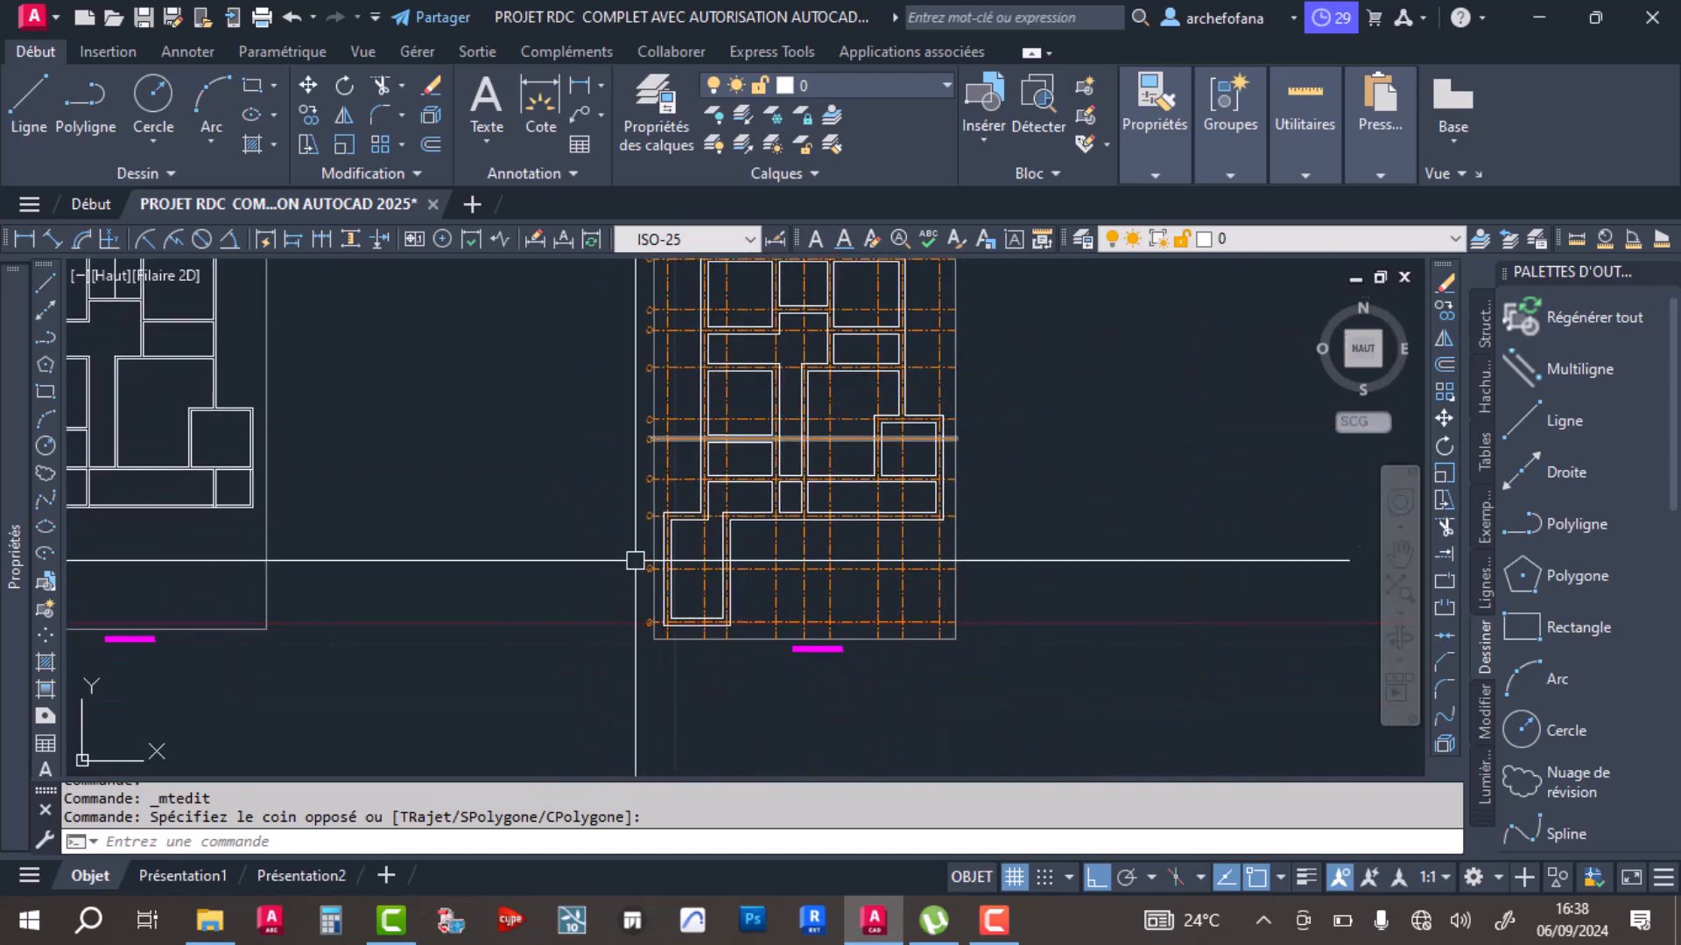
{"action": "scroll", "coordinate": [650, 608], "scroll_direction": "up", "scroll_amount": 8}
{"action": "key", "text": "ctrl+s"}
Step: Review the letters up the plan's left side and the numbered axes and walls near its upper edge
{"action": "scroll", "coordinate": [620, 659], "scroll_direction": "down", "scroll_amount": 3}
{"action": "middle_click_drag", "start_coordinate": [625, 448], "coordinate": [653, 707]}
{"action": "middle_click_drag", "start_coordinate": [717, 381], "coordinate": [736, 643]}
{"action": "mouse_move", "coordinate": [741, 368]}
{"action": "middle_mouse_down"}
{"action": "mouse_move", "coordinate": [732, 691]}
{"action": "mouse_move", "coordinate": [731, 665]}
{"action": "middle_mouse_up"}
{"action": "mouse_move", "coordinate": [713, 477]}
{"action": "middle_mouse_down"}
{"action": "mouse_move", "coordinate": [705, 661]}
{"action": "mouse_move", "coordinate": [717, 570]}
{"action": "middle_mouse_up"}
{"action": "scroll", "coordinate": [706, 585], "scroll_direction": "down", "scroll_amount": 2}
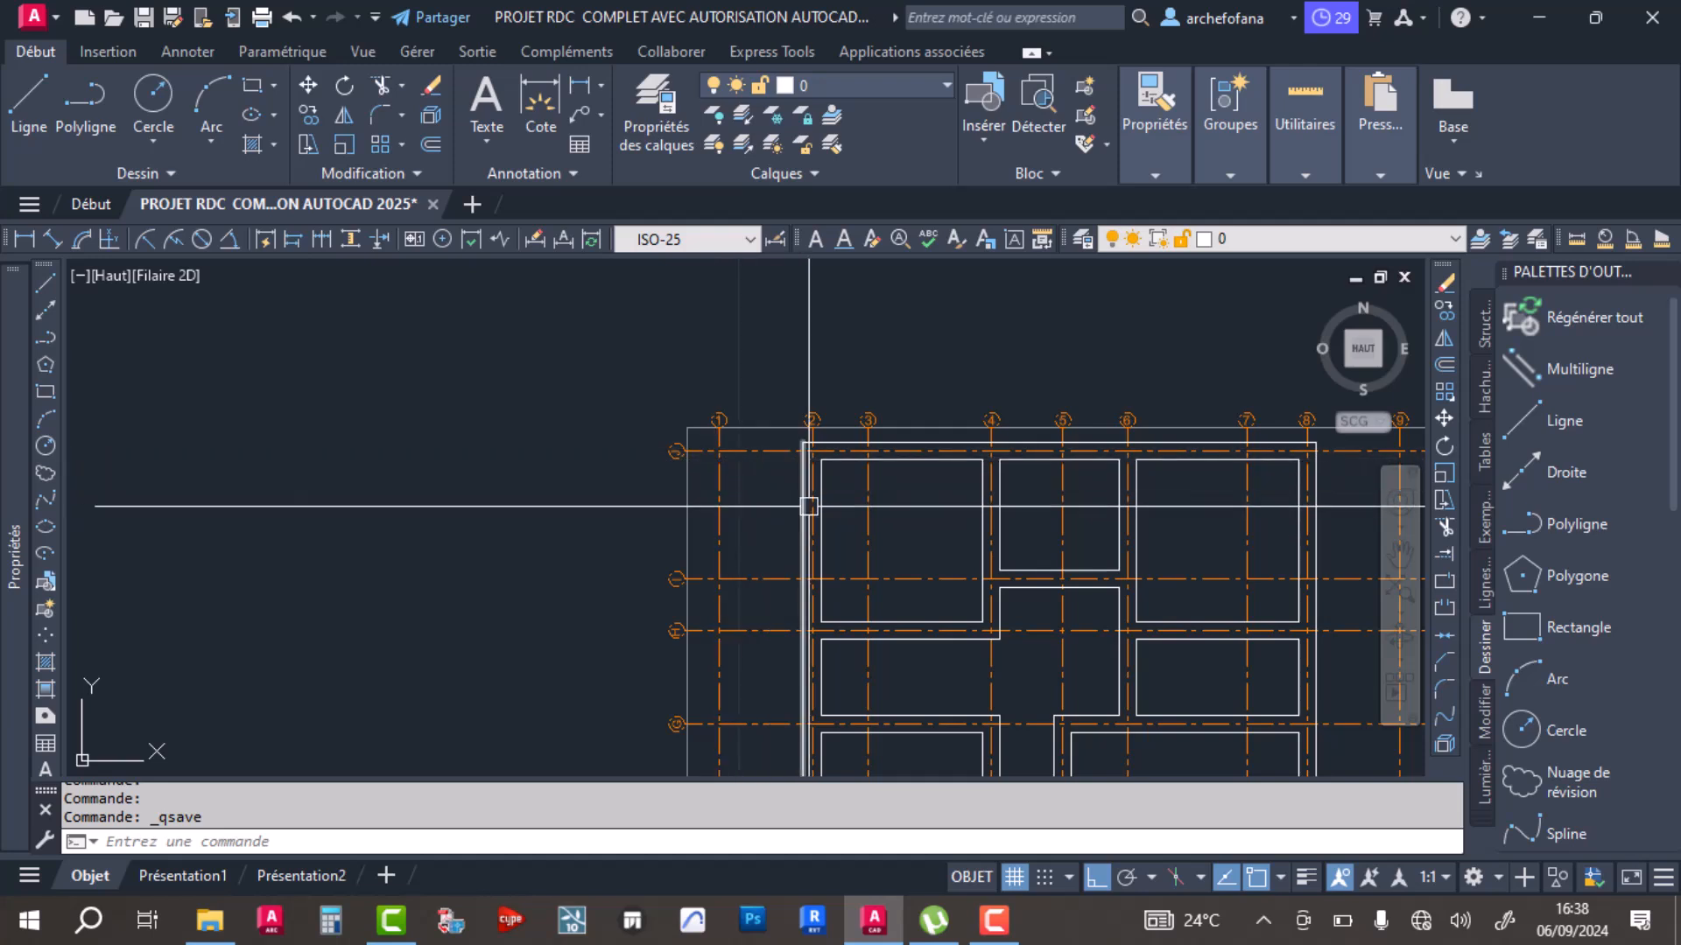
{"action": "mouse_move", "coordinate": [816, 516]}
{"action": "middle_mouse_down"}
{"action": "mouse_move", "coordinate": [755, 500]}
{"action": "mouse_move", "coordinate": [674, 404]}
{"action": "middle_mouse_up"}
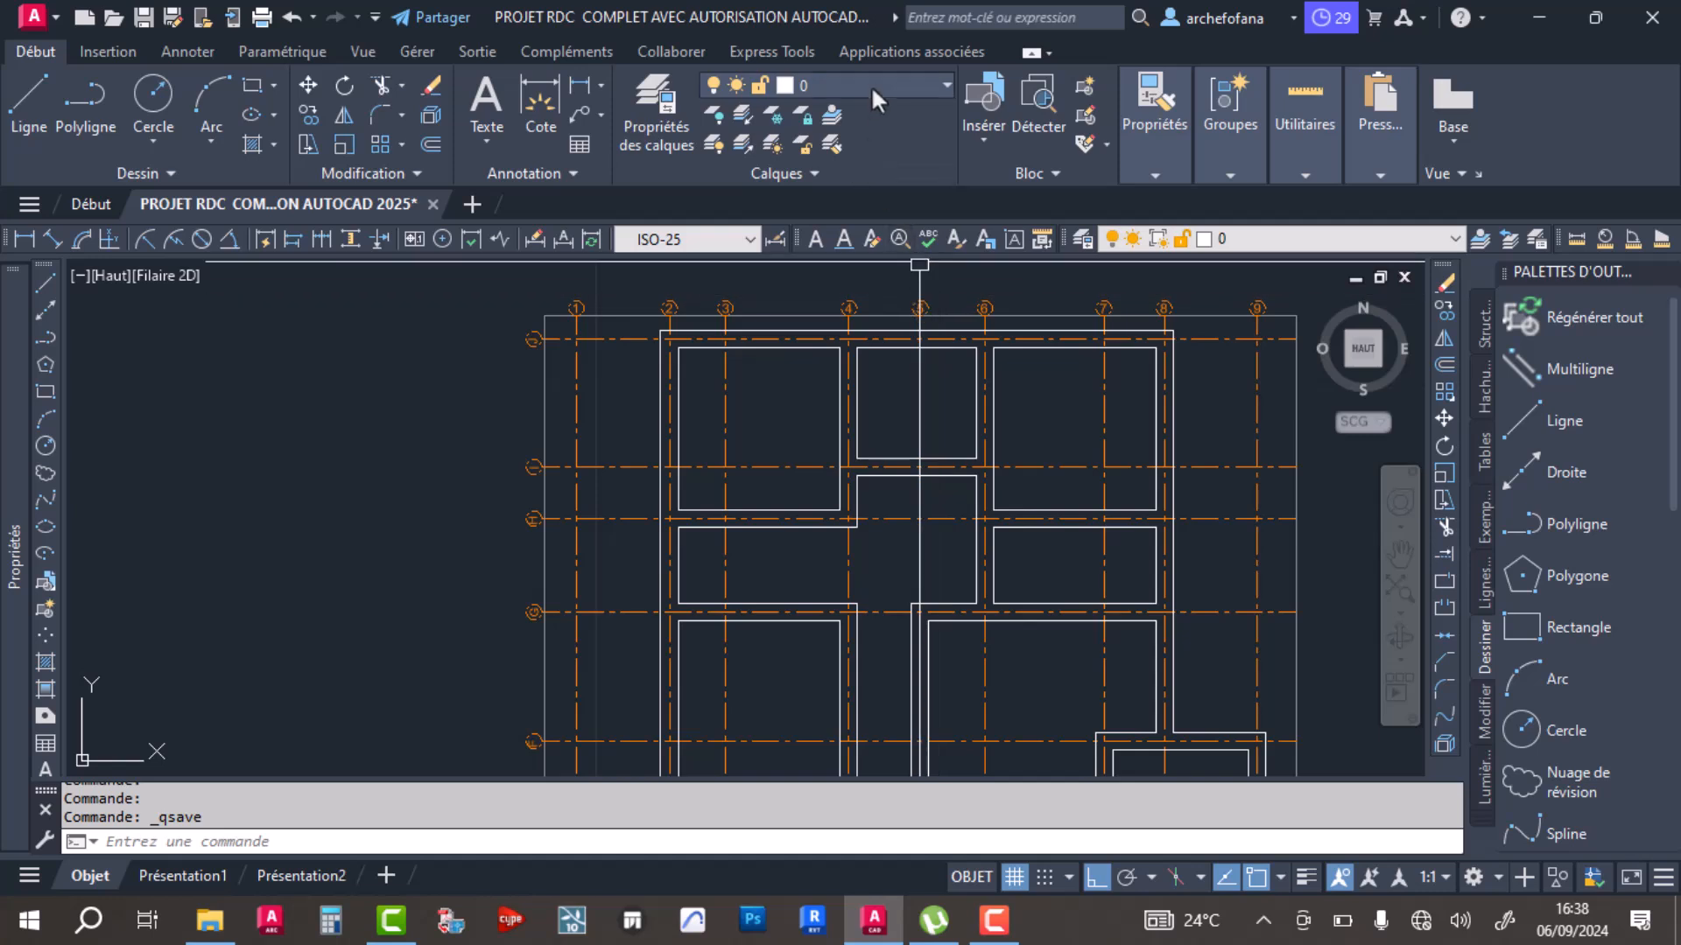
{"action": "scroll", "coordinate": [806, 341], "scroll_direction": "up", "scroll_amount": 4}
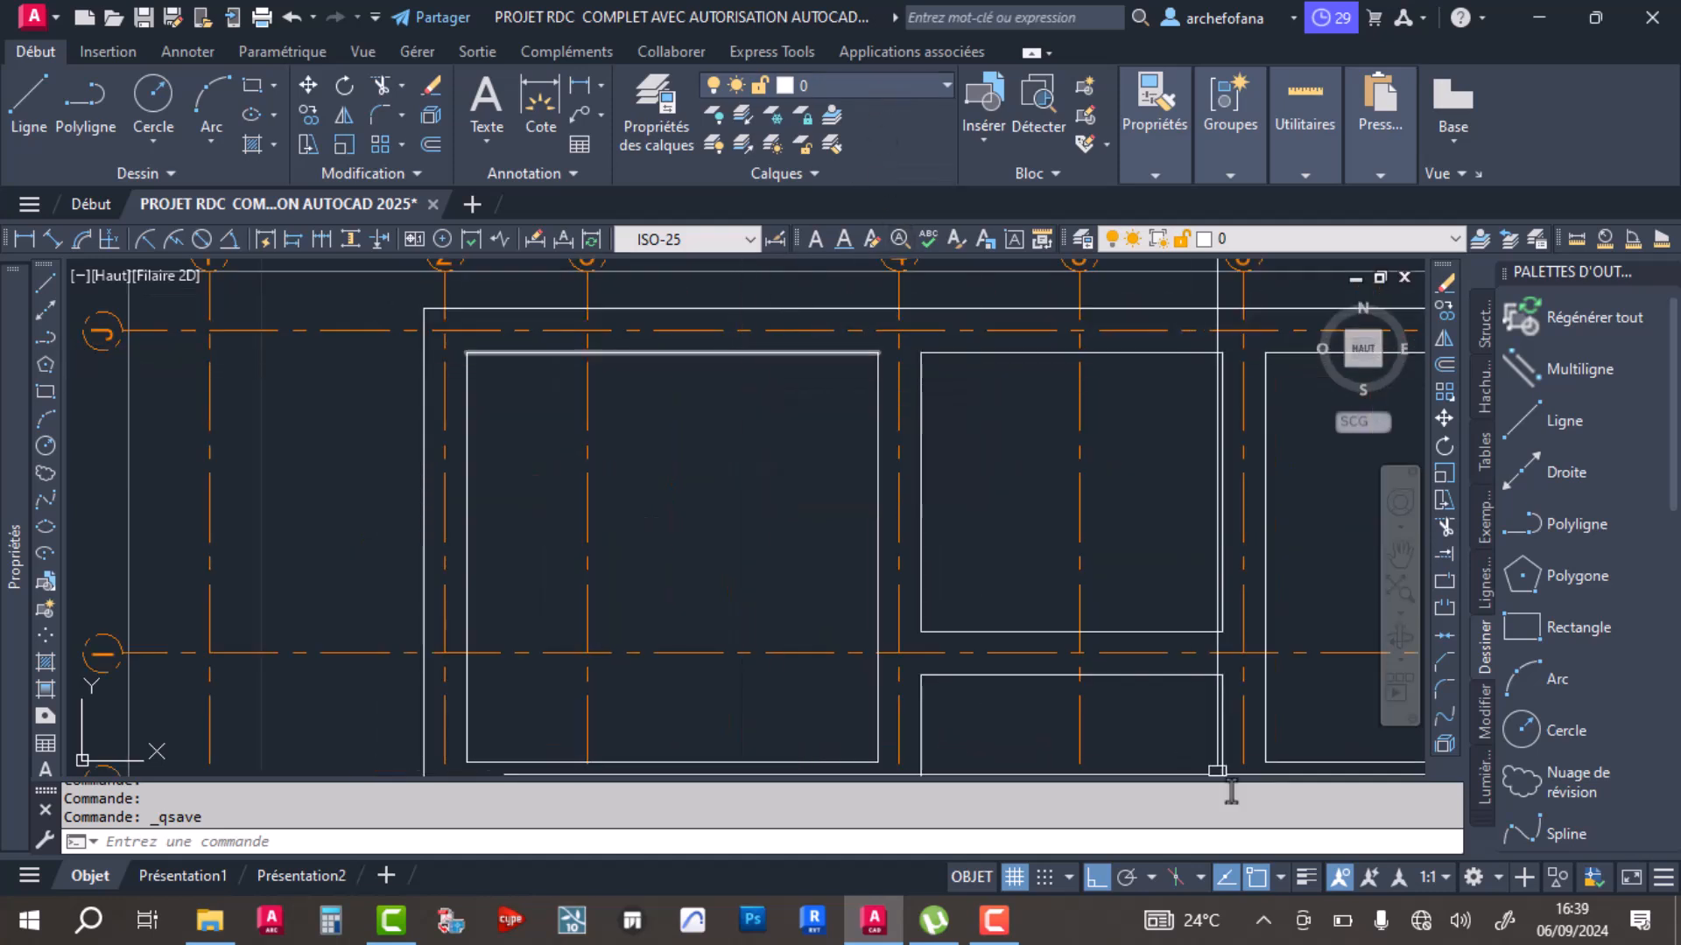
Step: Set the MUR 20cm layer's lineweight to 0.40 mm in the layer properties and close them
{"action": "left_click", "coordinate": [832, 83]}
{"action": "left_click", "coordinate": [658, 111]}
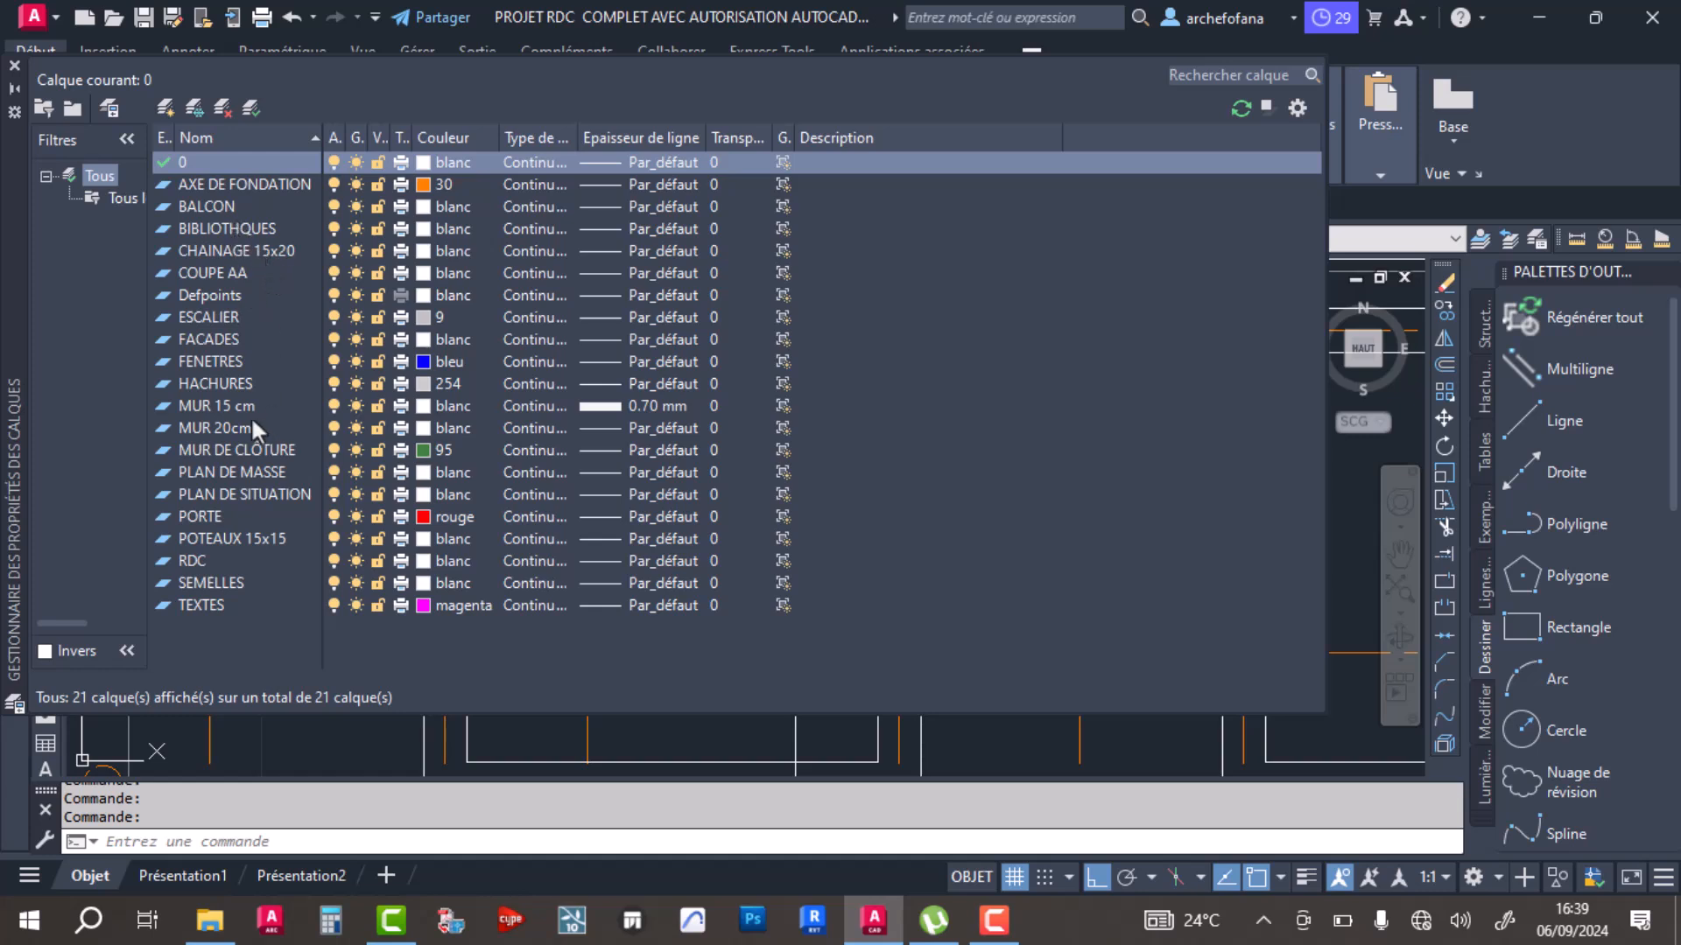
{"action": "left_click", "coordinate": [219, 424]}
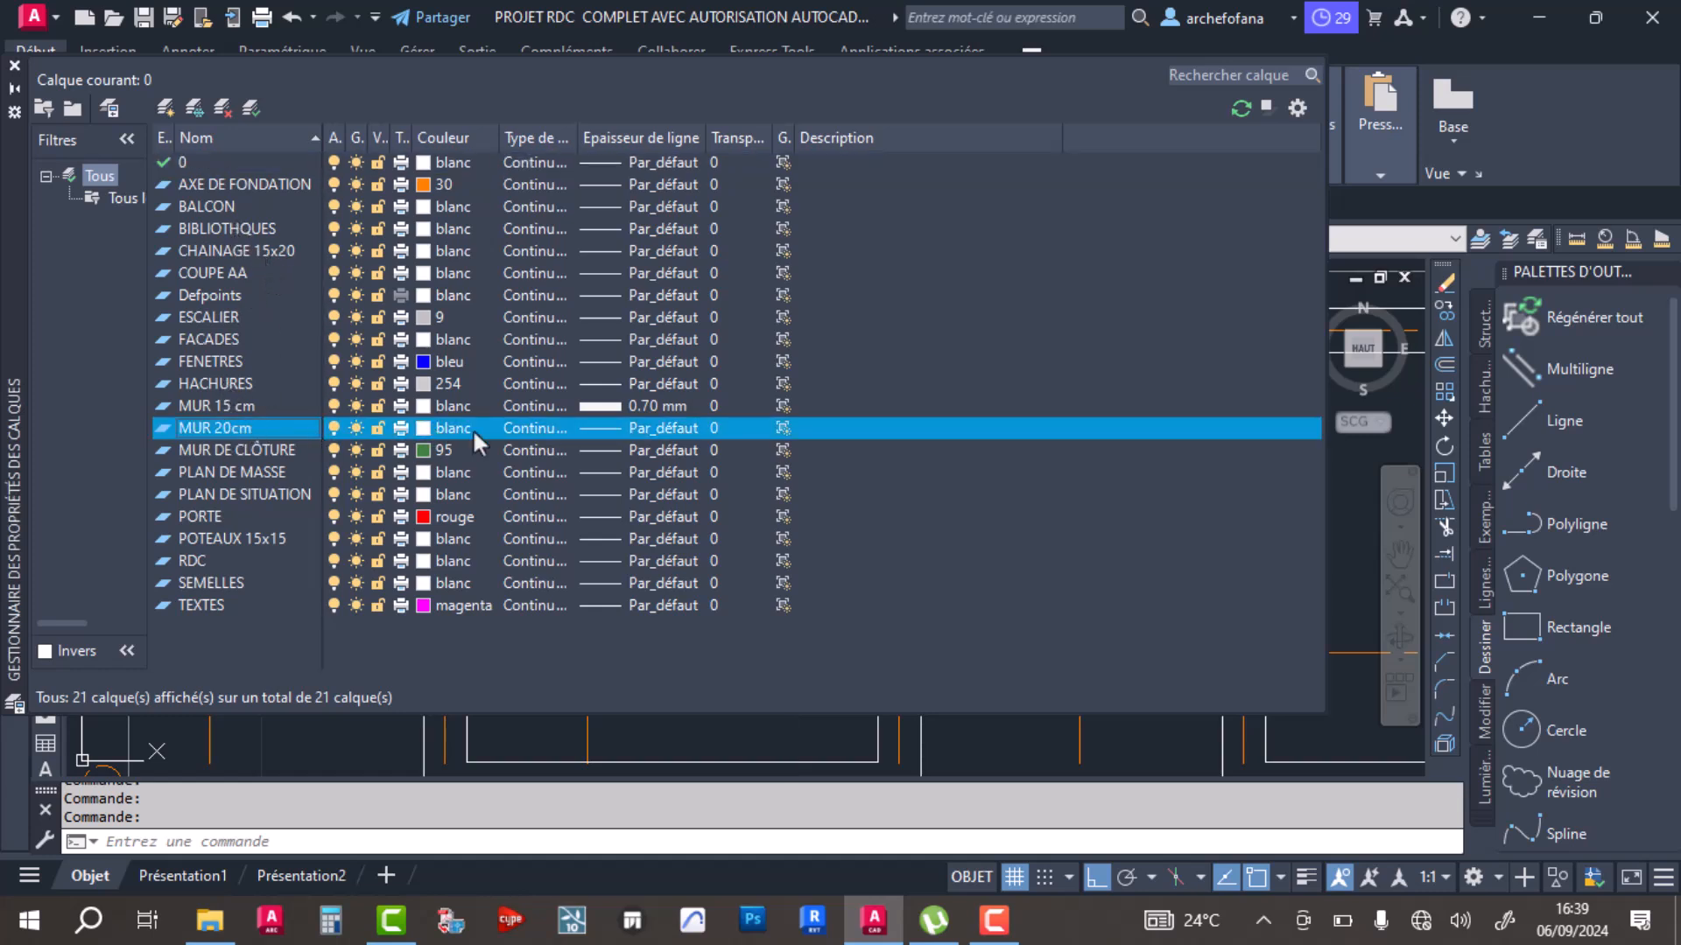
{"action": "left_click", "coordinate": [598, 427]}
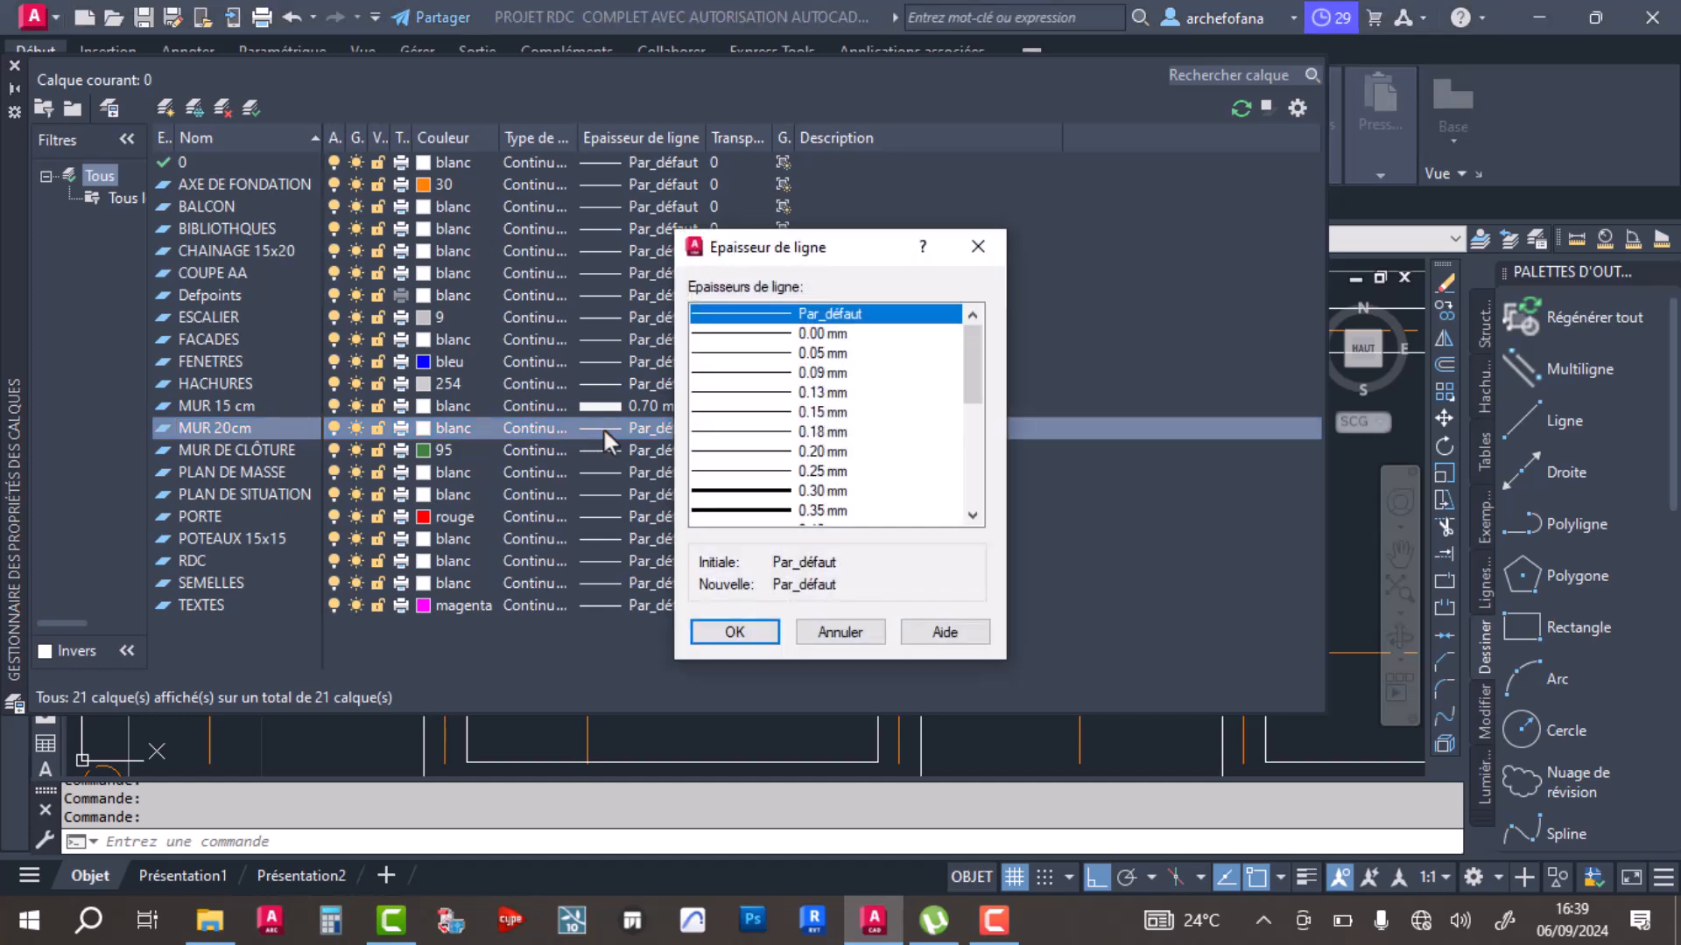
{"action": "scroll", "coordinate": [780, 464], "scroll_direction": "down", "scroll_amount": 2}
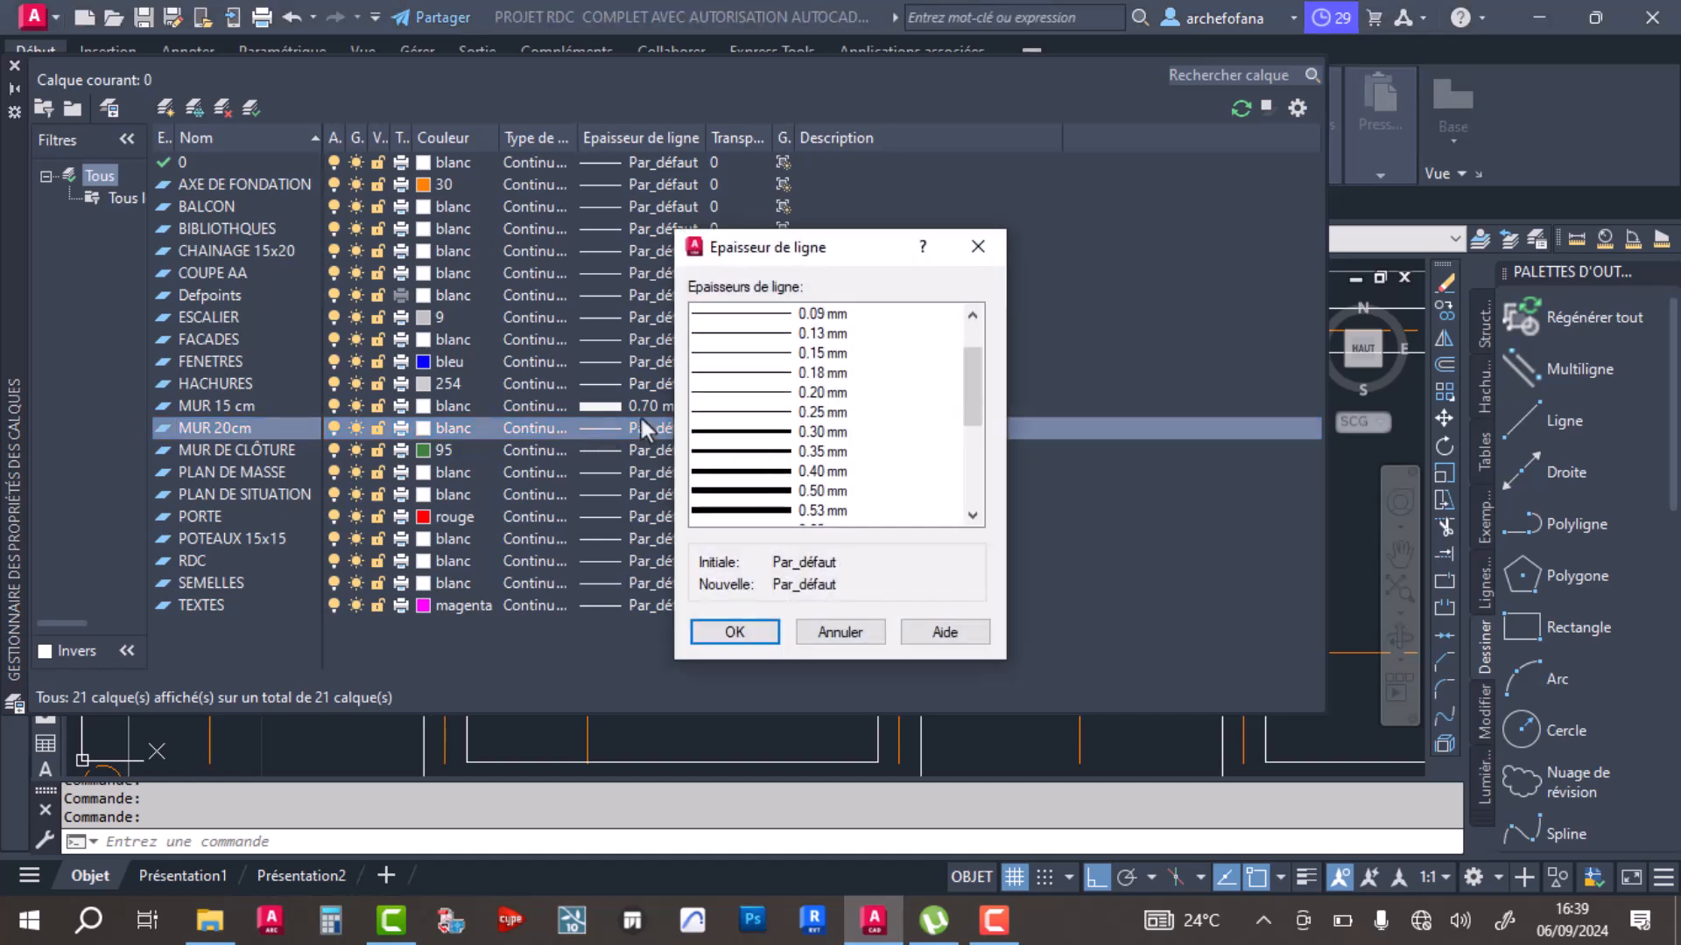
{"action": "left_click", "coordinate": [780, 471]}
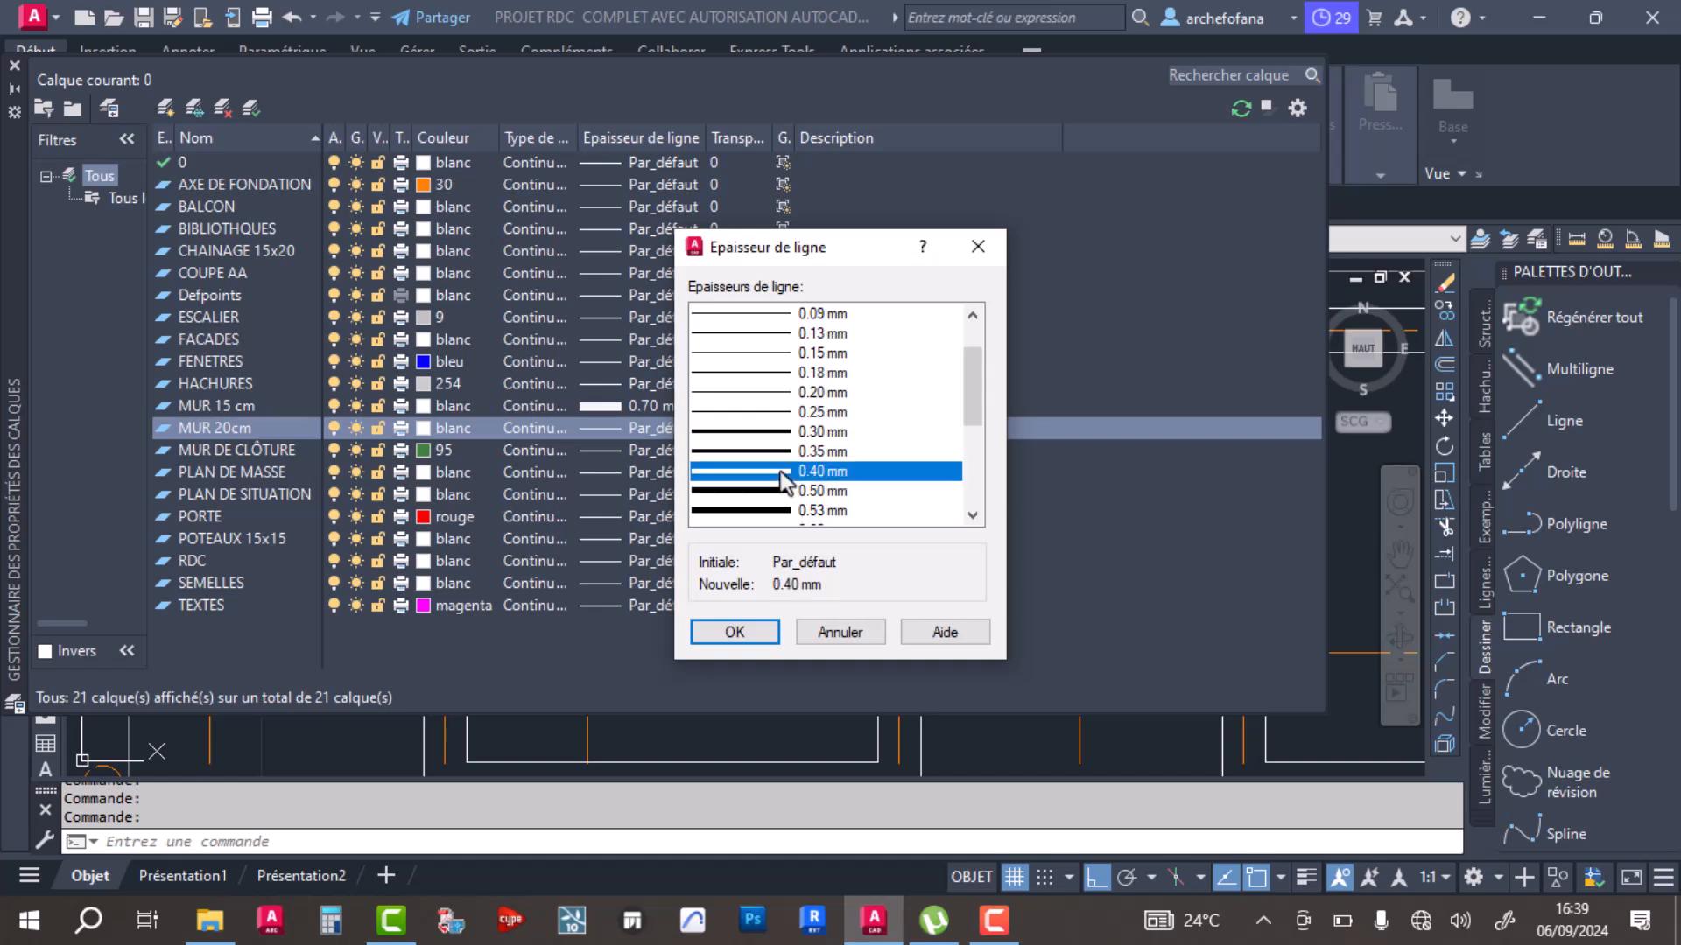
{"action": "left_click", "coordinate": [755, 631]}
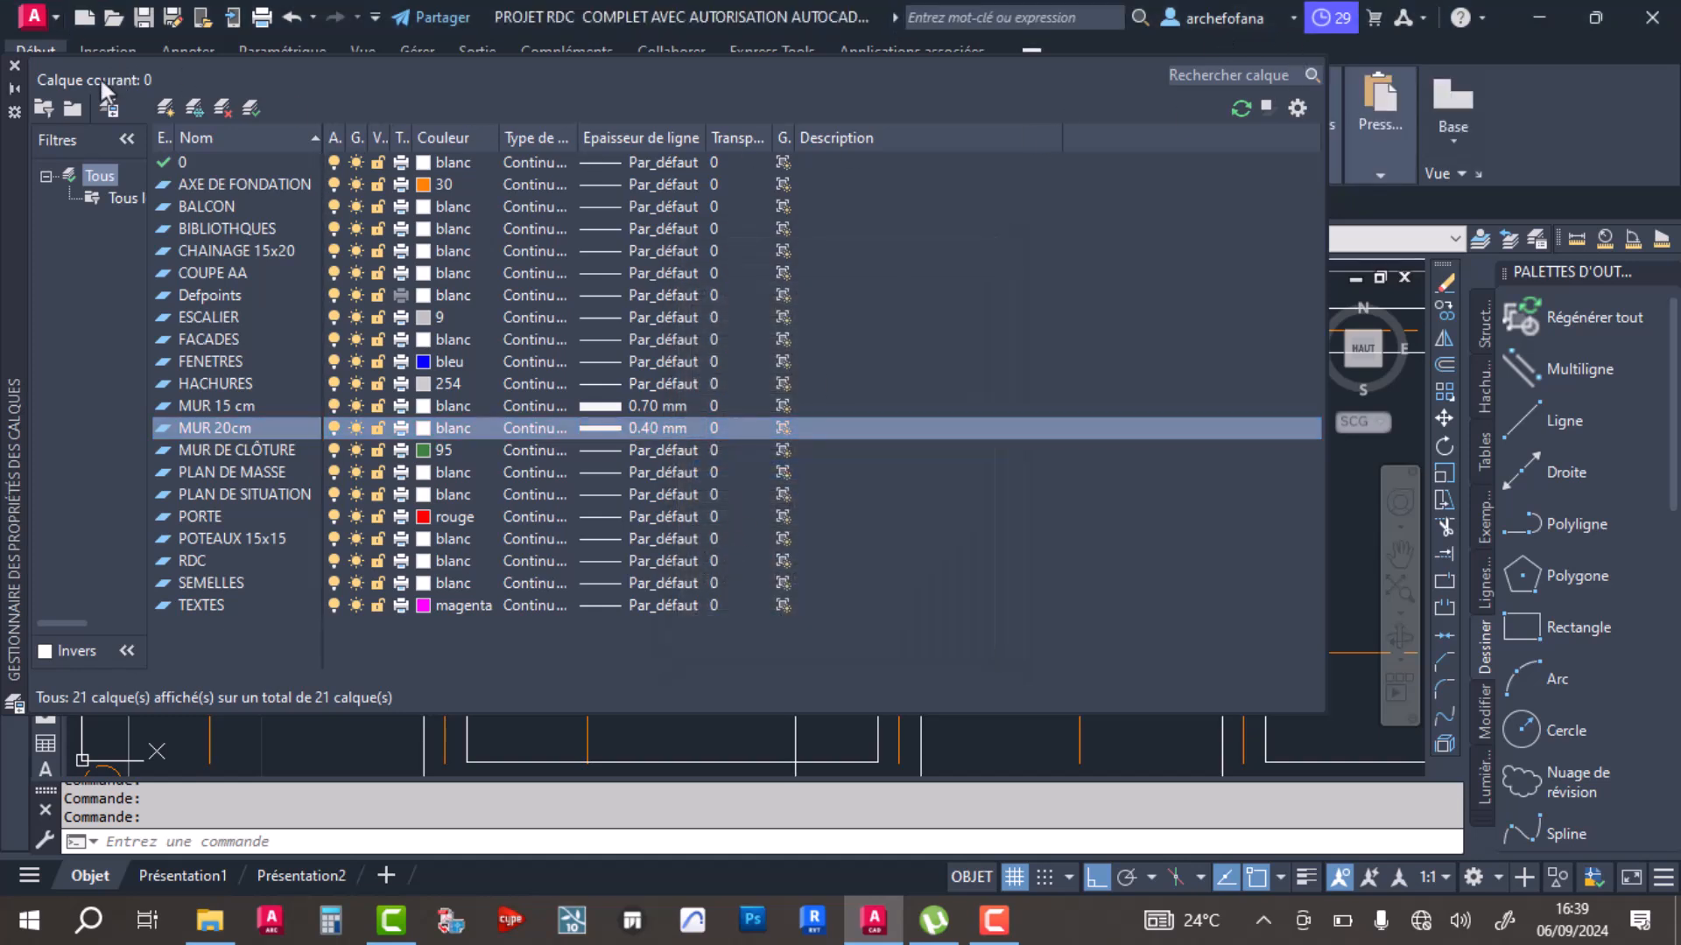
{"action": "left_click", "coordinate": [15, 67]}
Step: Turn on lineweight display for the drawing
{"action": "scroll", "coordinate": [799, 361], "scroll_direction": "down", "scroll_amount": 6}
{"action": "middle_click_drag", "start_coordinate": [979, 522], "coordinate": [896, 323]}
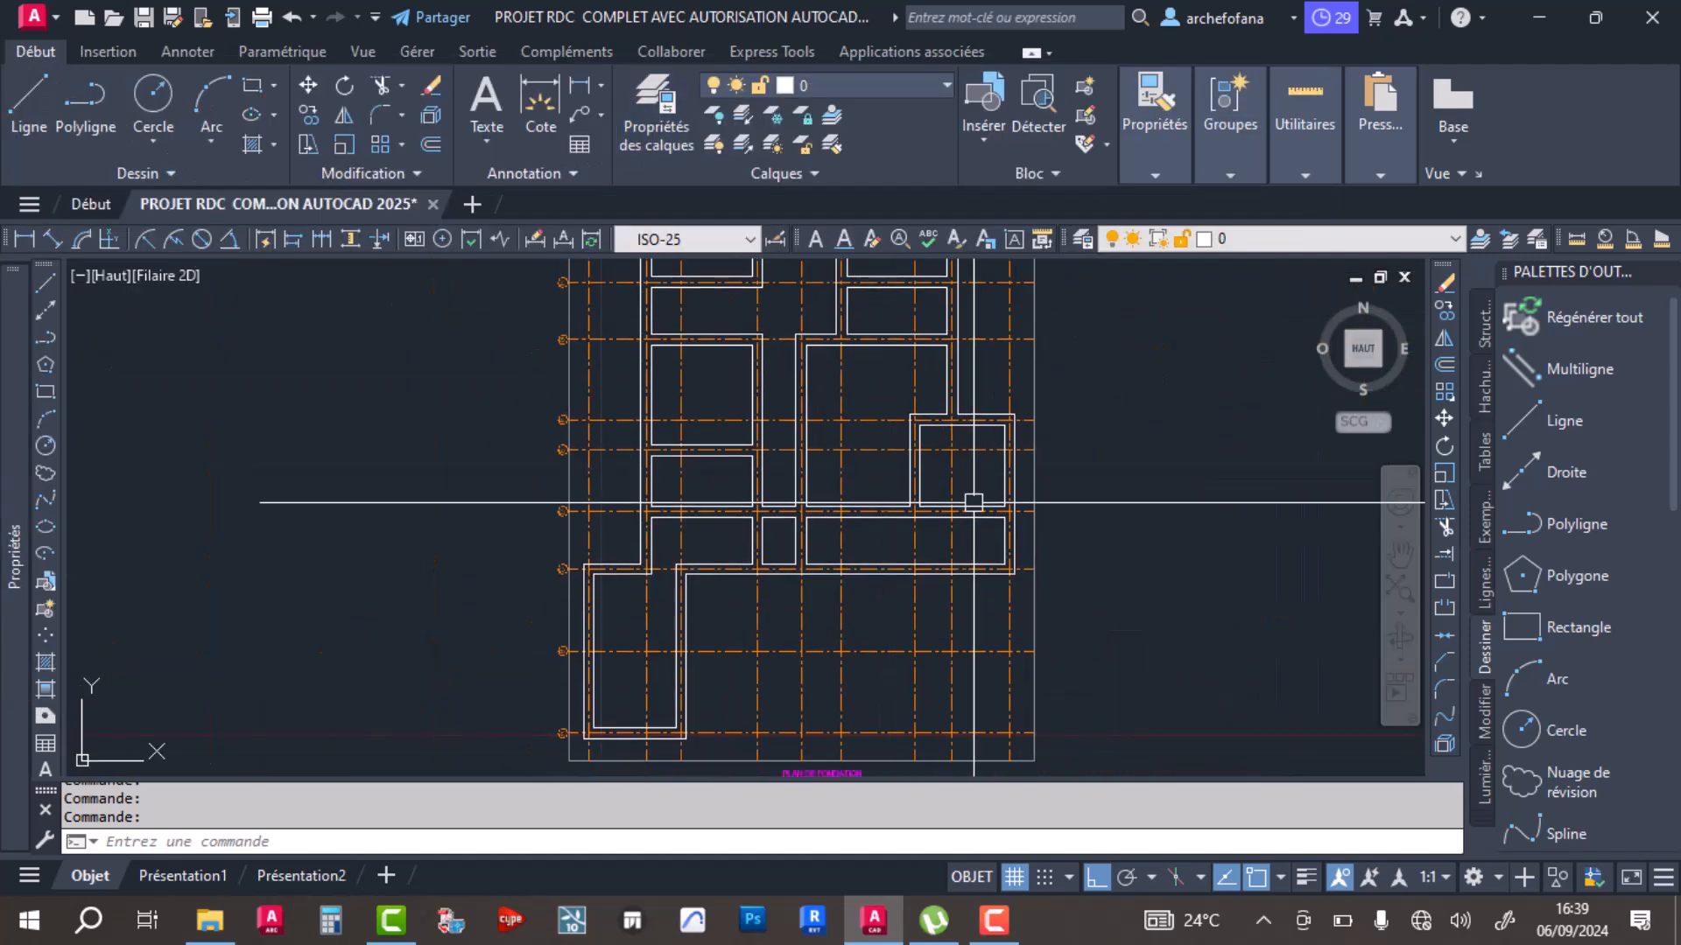
{"action": "left_click", "coordinate": [1306, 876]}
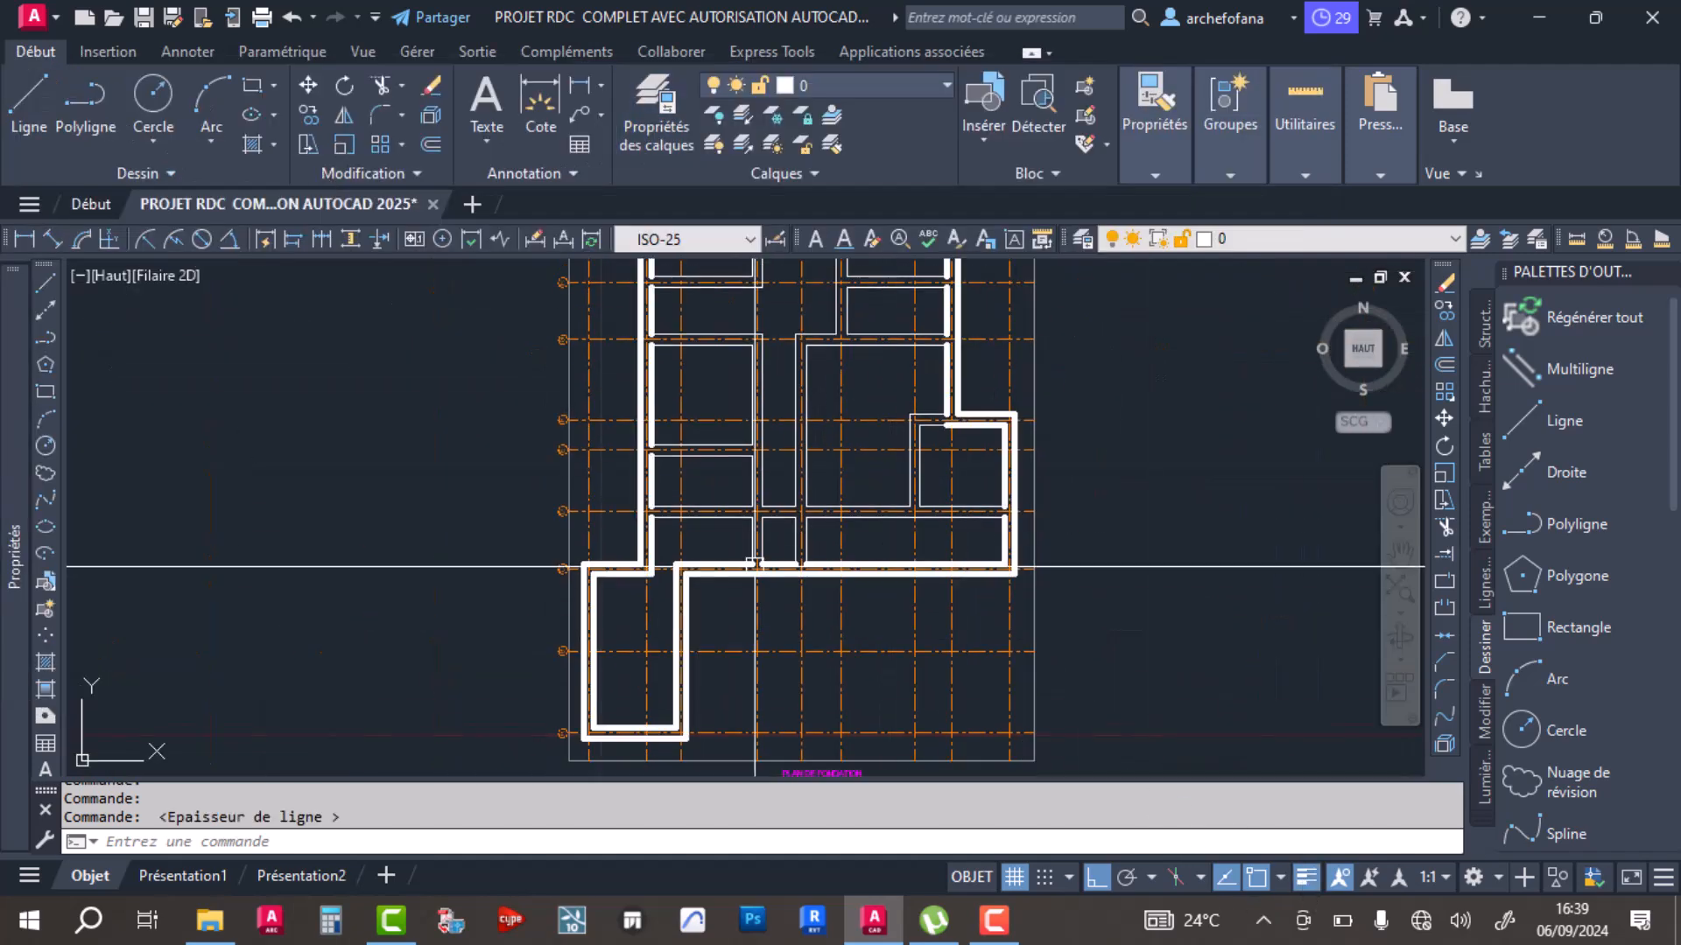
Step: Examine the interior partition lines and compare wall lineweights between the foundation plan and the neighbouring plans
{"action": "scroll", "coordinate": [693, 498], "scroll_direction": "up", "scroll_amount": 3}
{"action": "scroll", "coordinate": [696, 499], "scroll_direction": "up", "scroll_amount": 2}
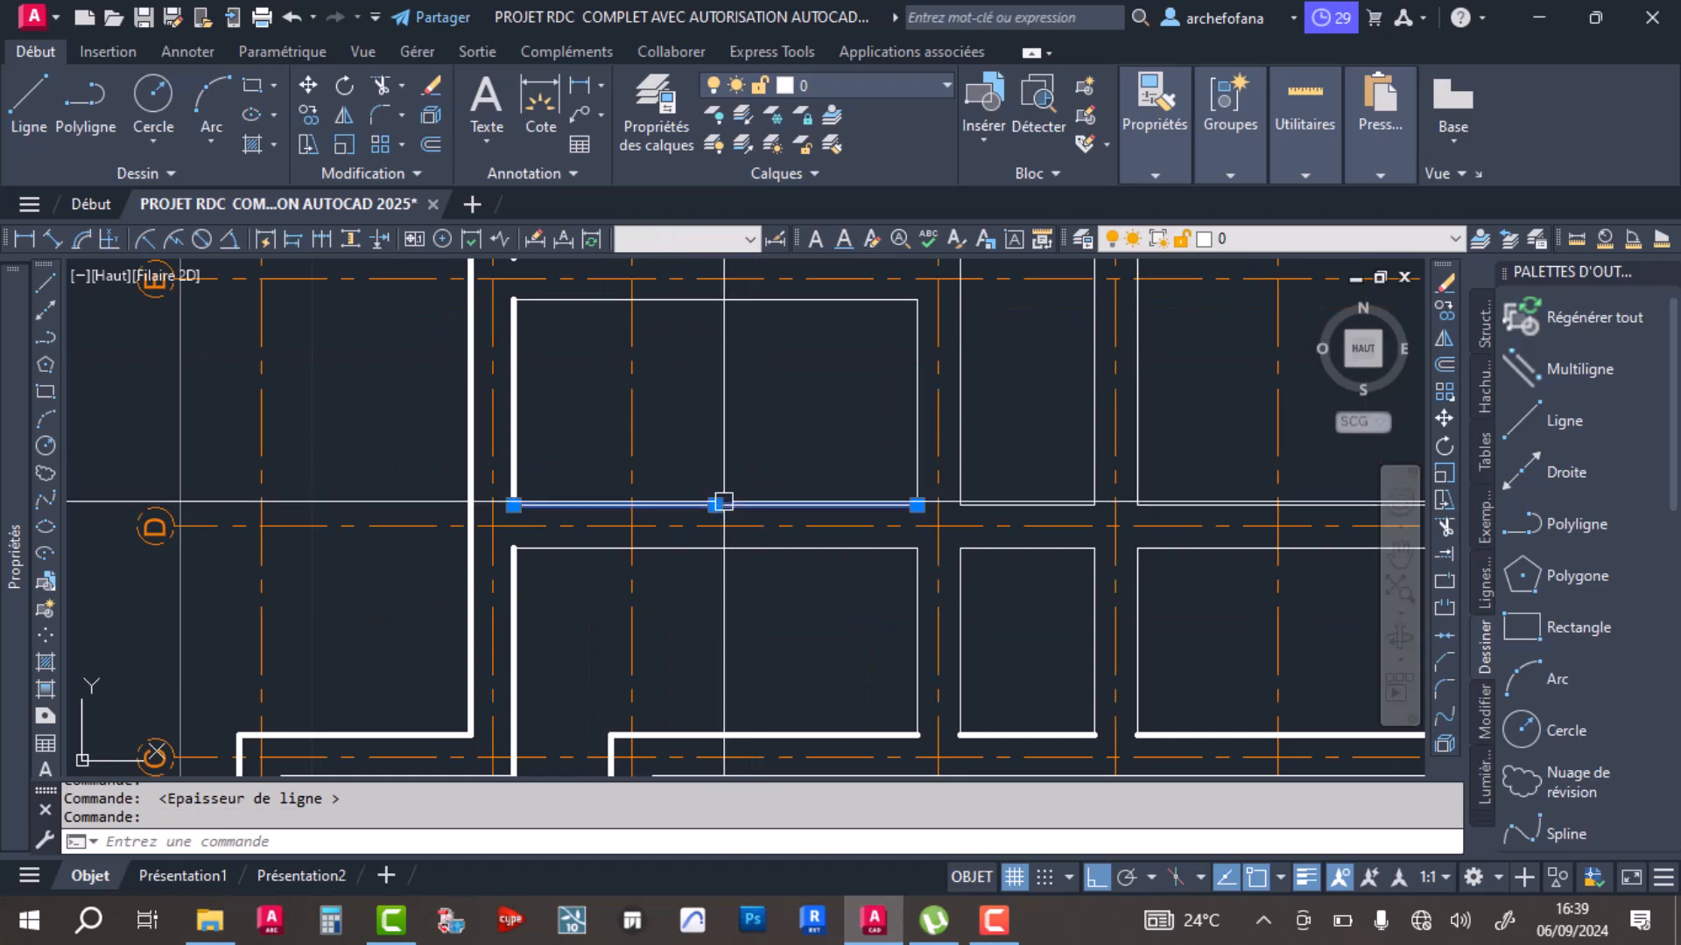
{"action": "key", "text": "Escape"}
{"action": "key", "text": "Escape"}
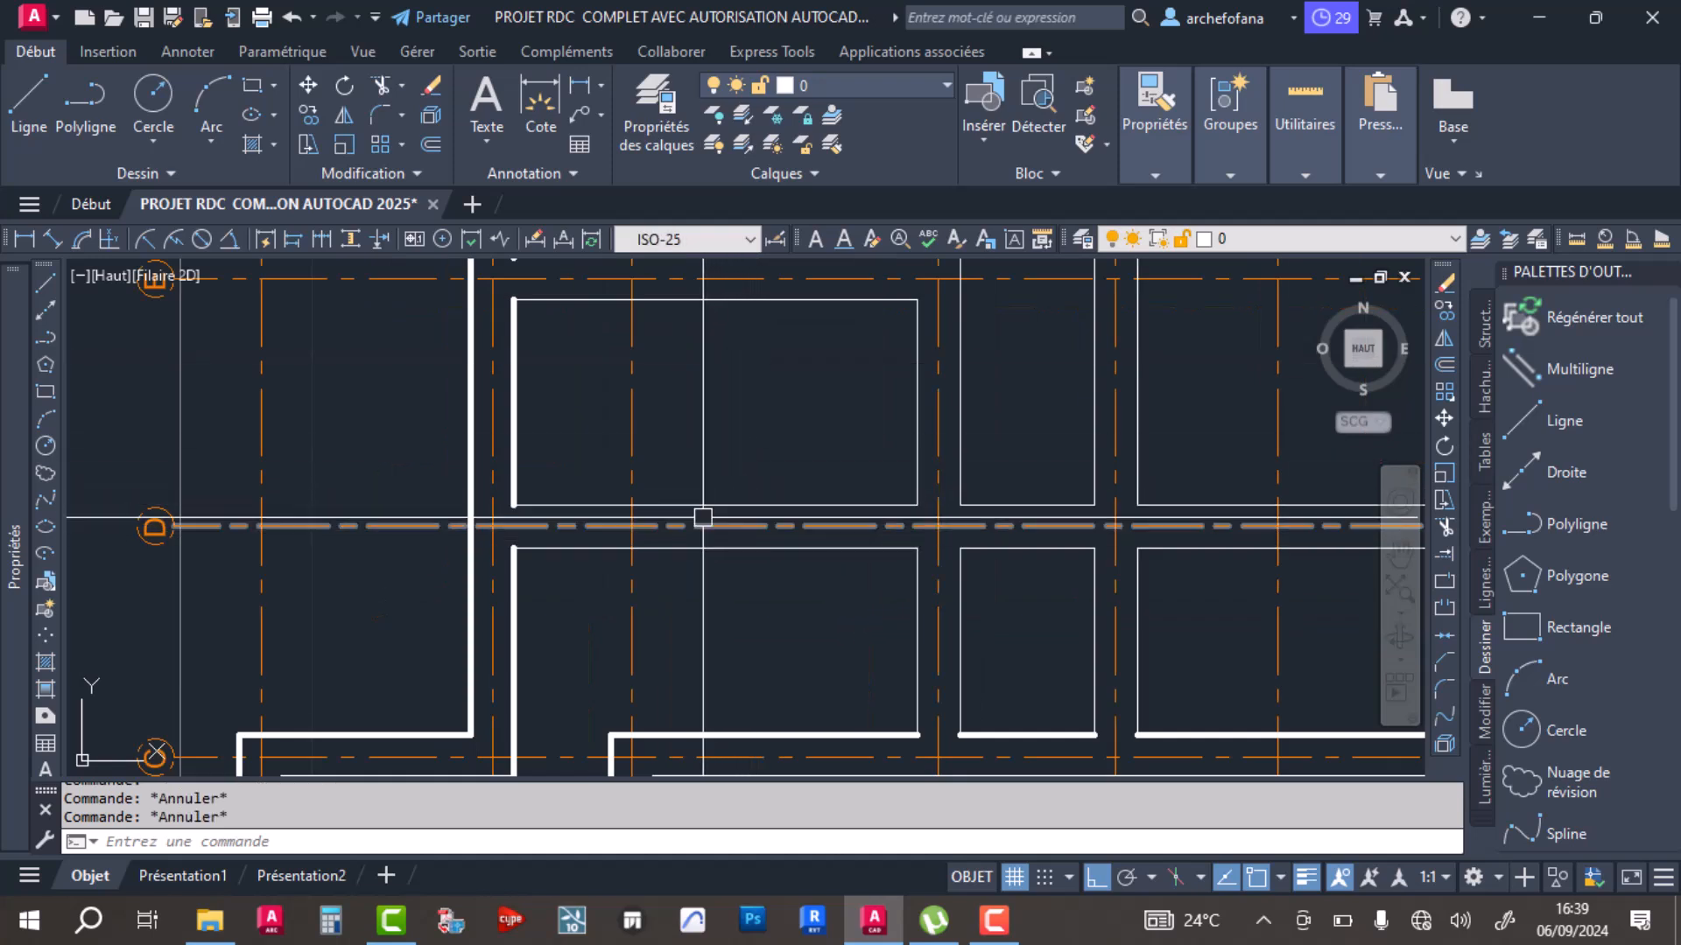
{"action": "scroll", "coordinate": [704, 507], "scroll_direction": "down", "scroll_amount": 6}
{"action": "scroll", "coordinate": [880, 484], "scroll_direction": "down", "scroll_amount": 4}
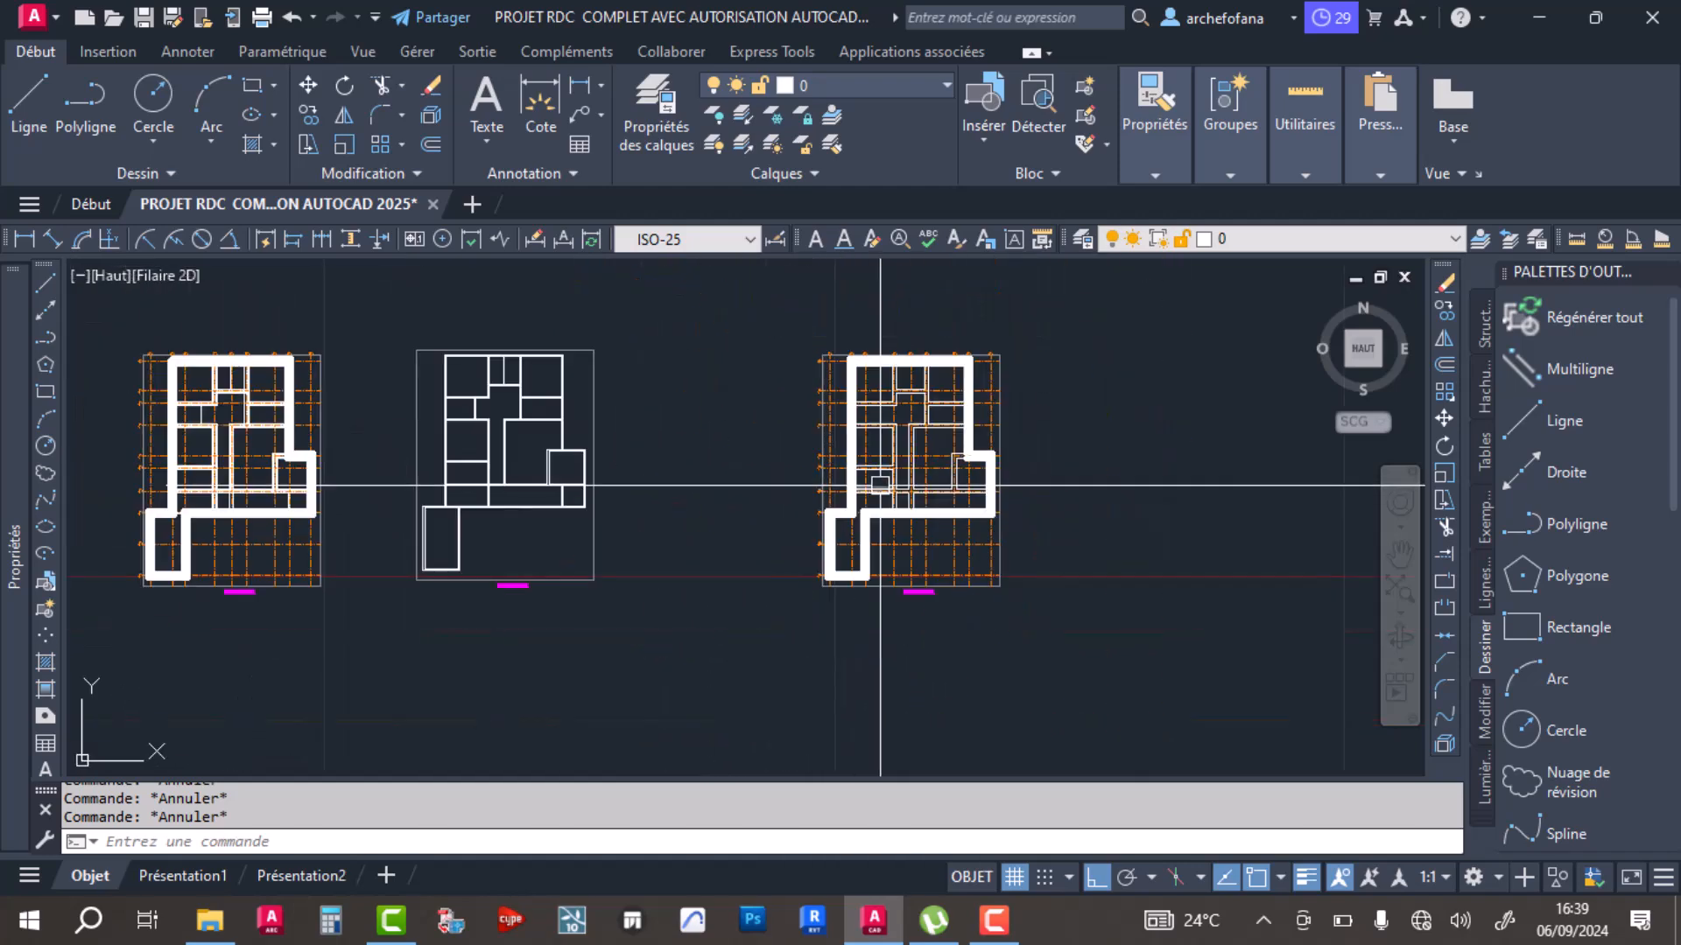
{"action": "scroll", "coordinate": [323, 371], "scroll_direction": "up", "scroll_amount": 8}
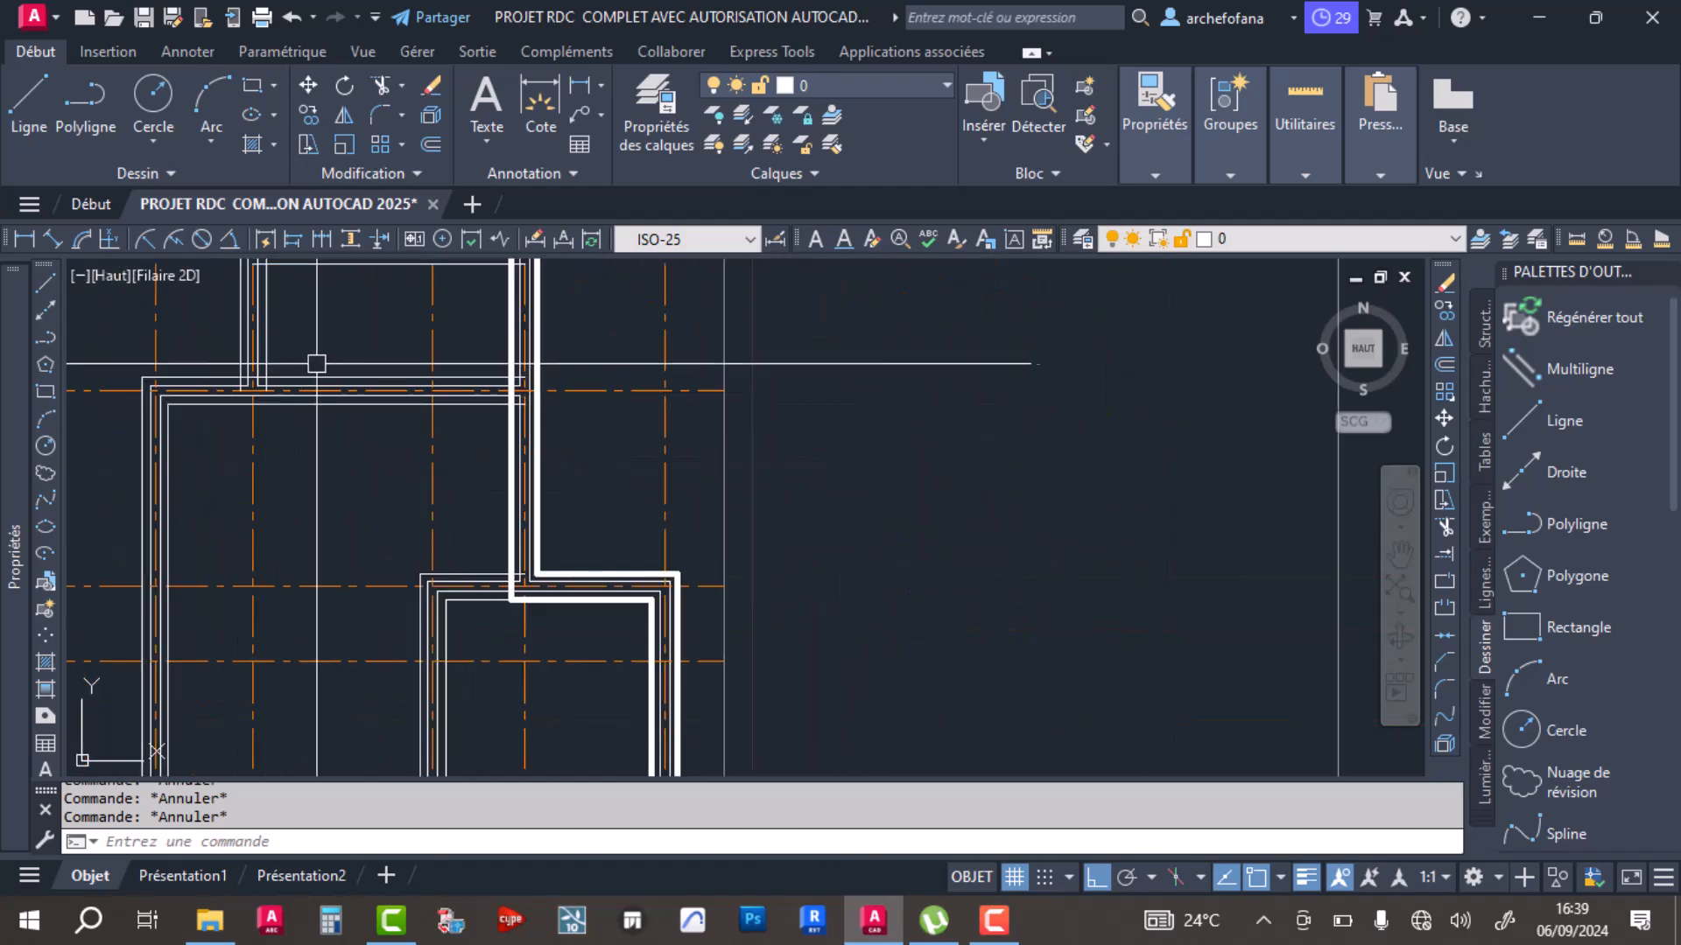
{"action": "scroll", "coordinate": [875, 517], "scroll_direction": "down", "scroll_amount": 5}
{"action": "middle_click_drag", "start_coordinate": [891, 497], "coordinate": [520, 506]}
{"action": "mouse_move", "coordinate": [960, 517]}
{"action": "middle_mouse_down"}
{"action": "mouse_move", "coordinate": [321, 528]}
{"action": "mouse_move", "coordinate": [526, 540]}
{"action": "middle_mouse_up"}
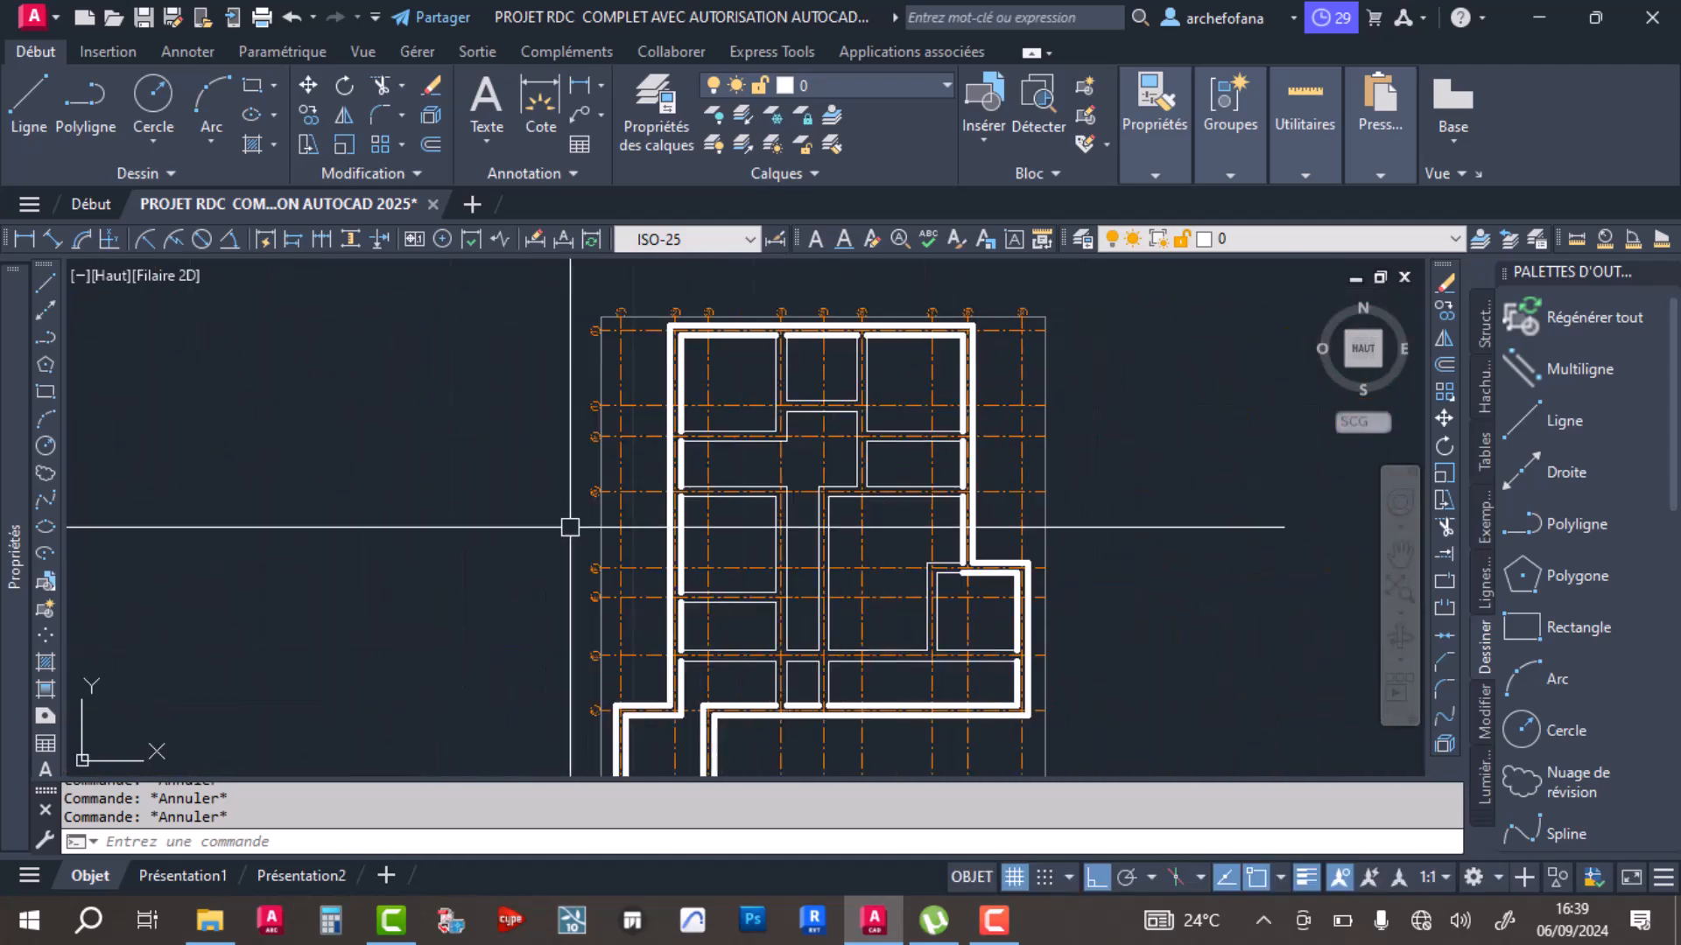
Step: Match the upper-right room's thick upper wall line onto the thin side lines of the upper-middle room and the adjoining upper-left room
{"action": "scroll", "coordinate": [964, 313], "scroll_direction": "up", "scroll_amount": 2}
{"action": "left_click", "coordinate": [1170, 131]}
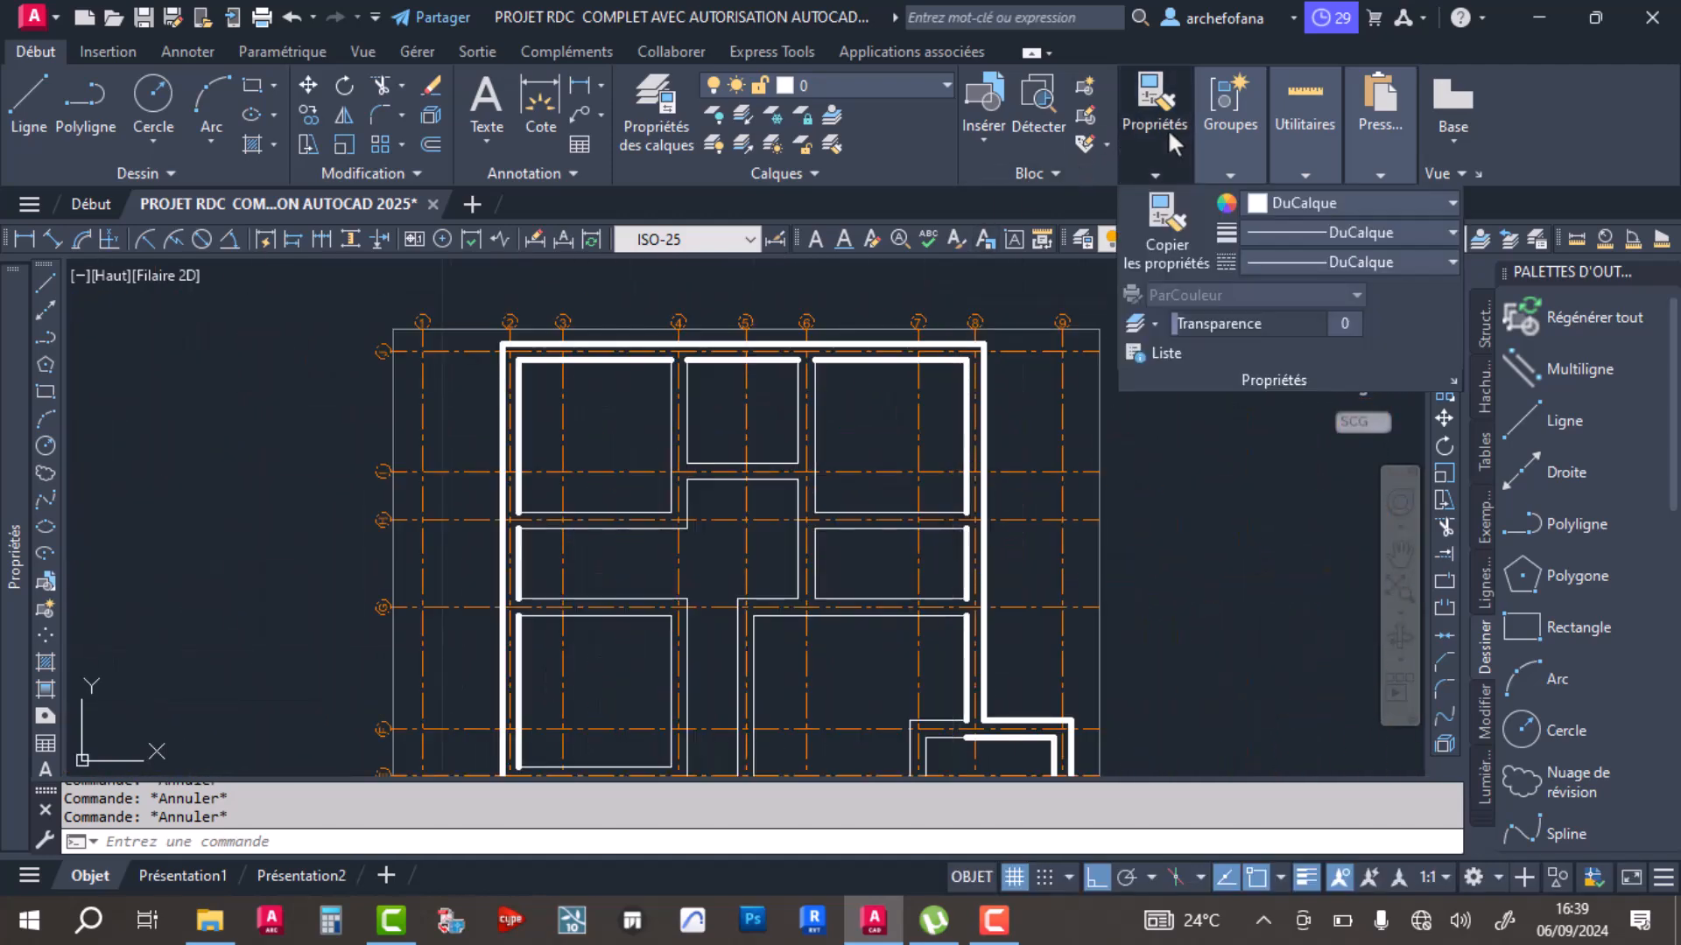
{"action": "left_click", "coordinate": [1170, 222]}
{"action": "left_click", "coordinate": [921, 360]}
{"action": "scroll", "coordinate": [818, 364], "scroll_direction": "up", "scroll_amount": 4}
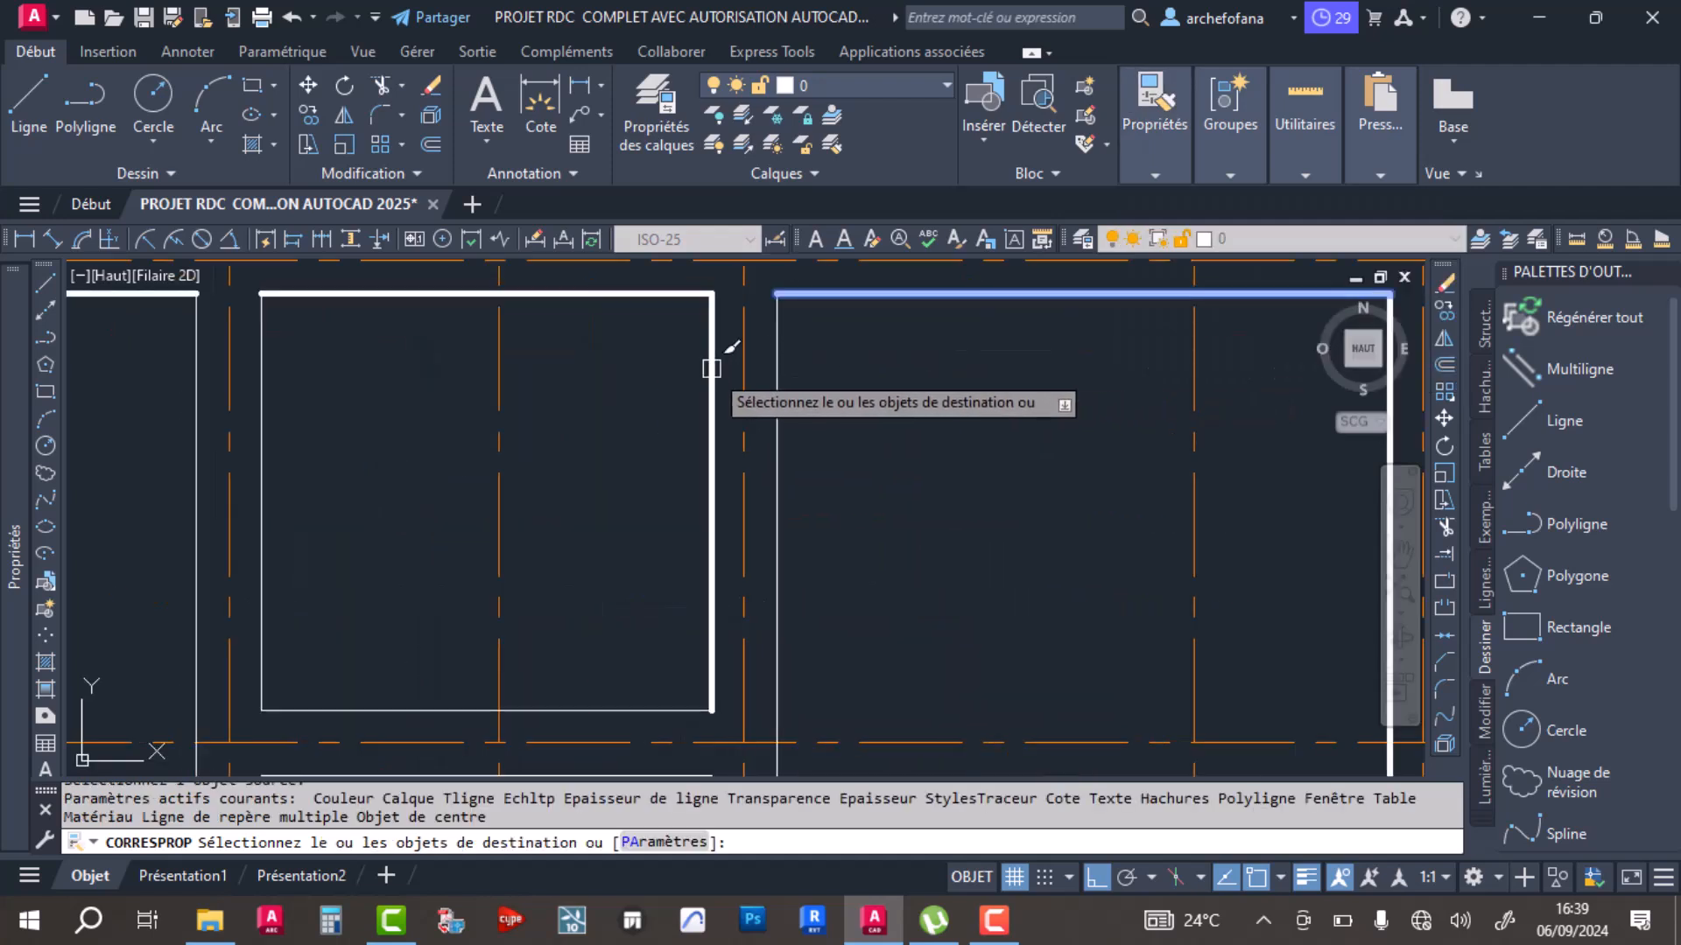
{"action": "left_click", "coordinate": [712, 370]}
{"action": "left_click", "coordinate": [261, 441]}
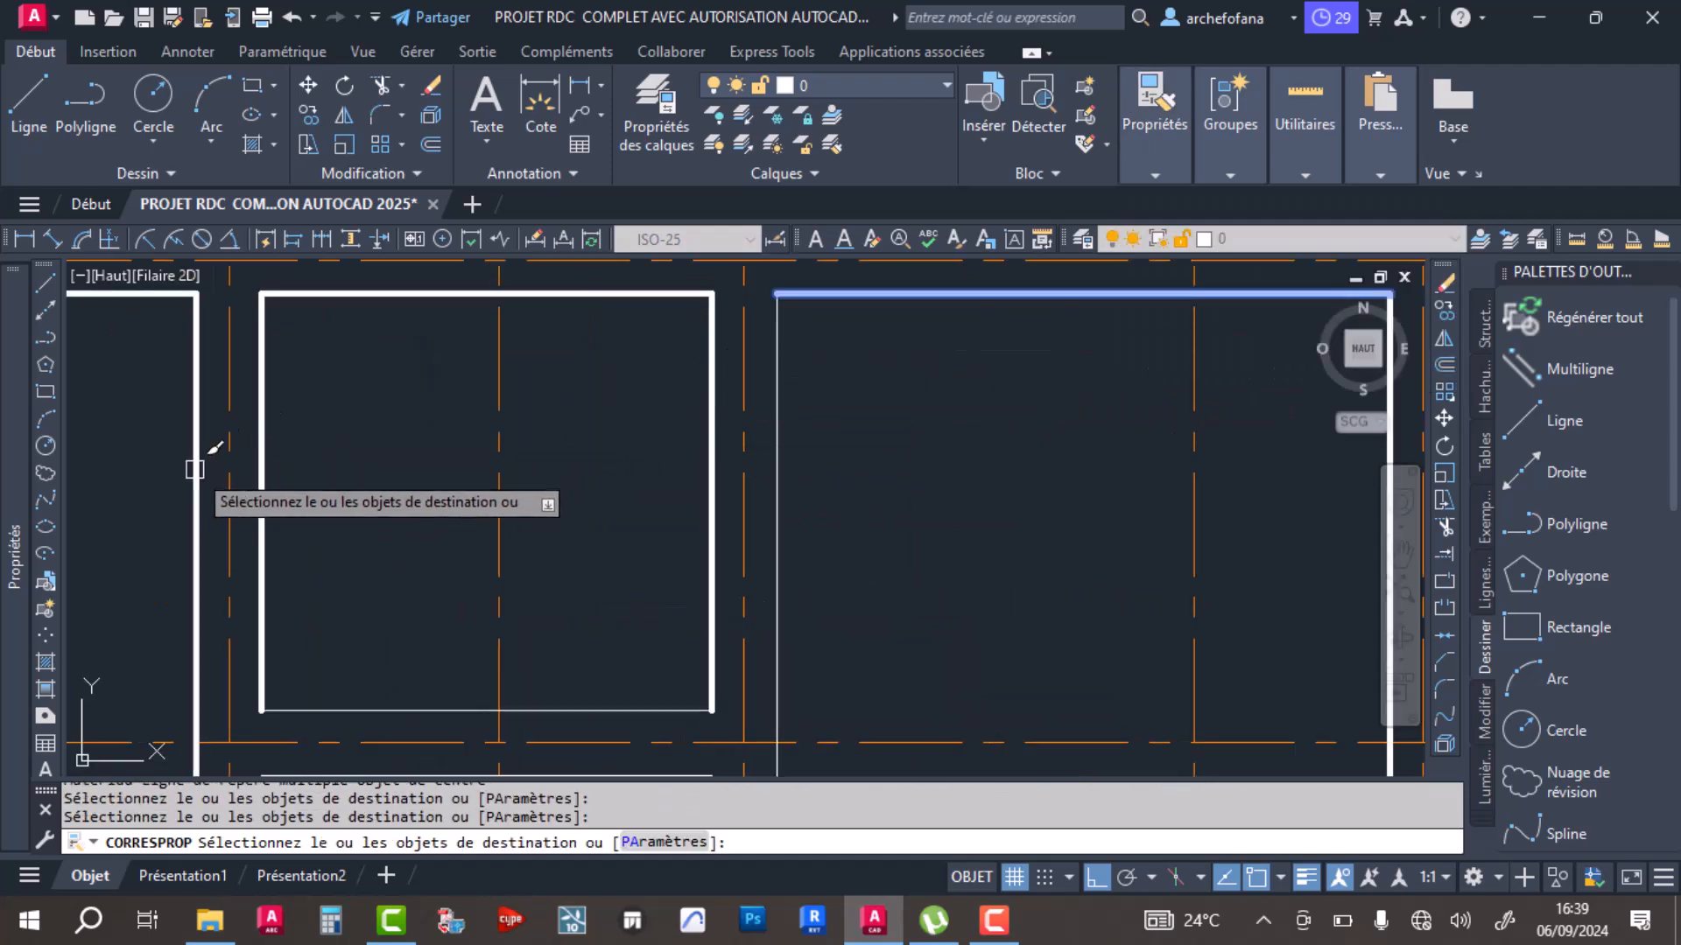
Step: Match the thick wall properties onto the horizontal lines along axis I and the thin lines of the upper-right rooms down to axis G
{"action": "middle_click_drag", "start_coordinate": [594, 756], "coordinate": [655, 548]}
{"action": "left_click", "coordinate": [687, 579]}
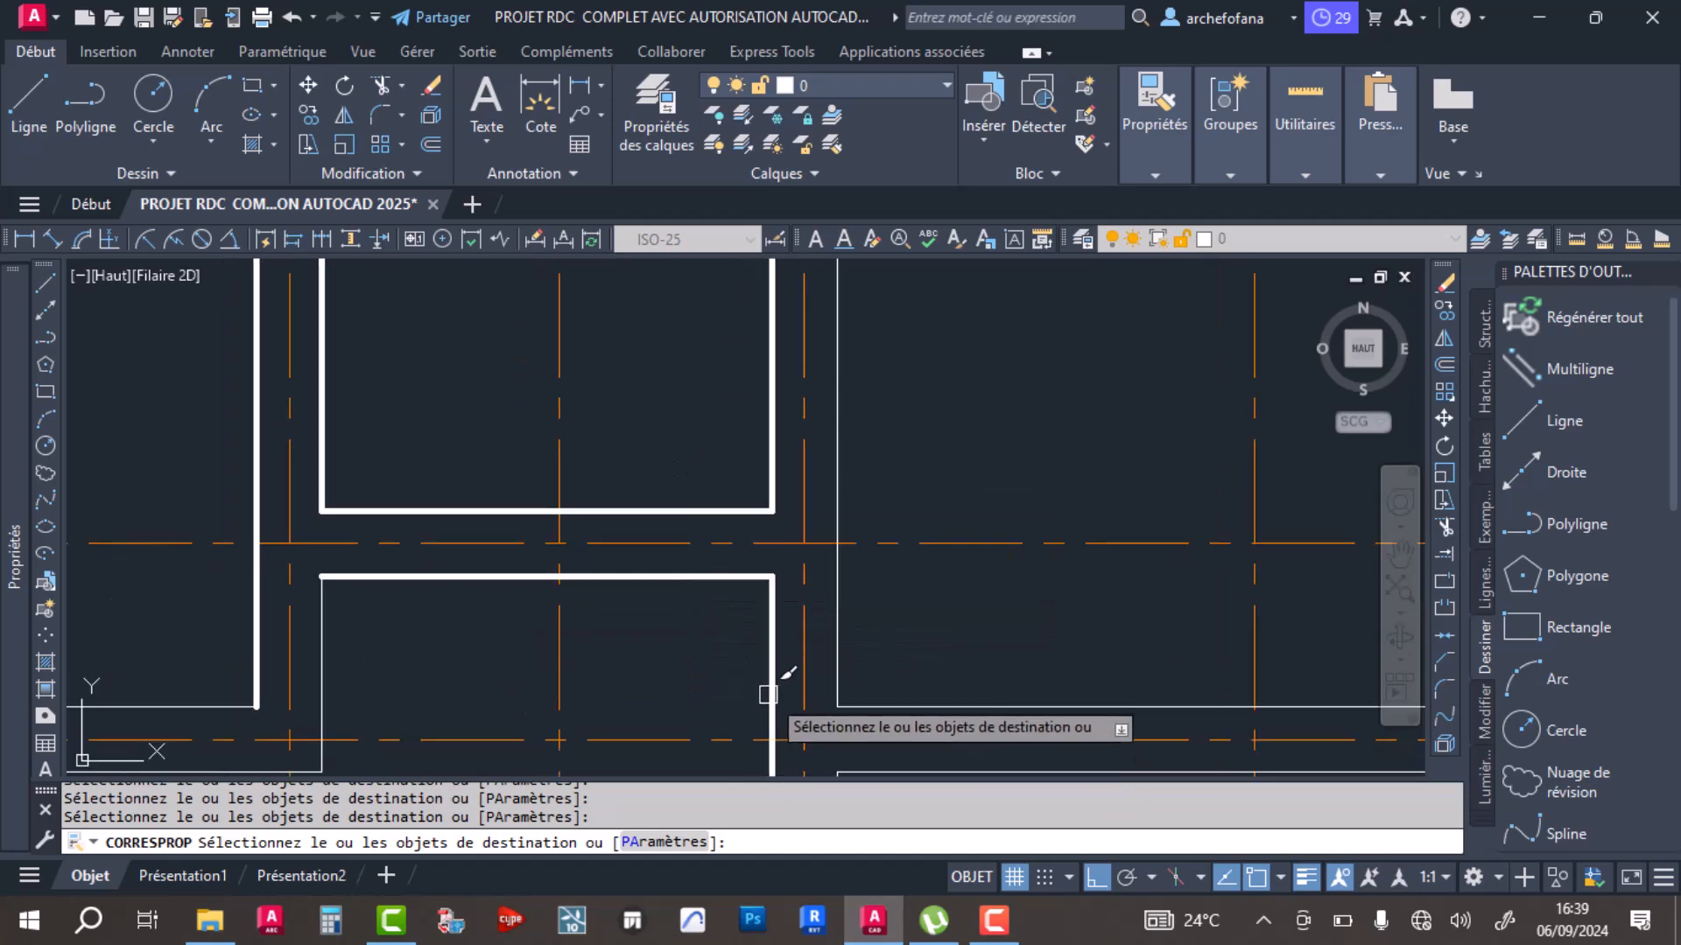
{"action": "scroll", "coordinate": [902, 634], "scroll_direction": "down", "scroll_amount": 4}
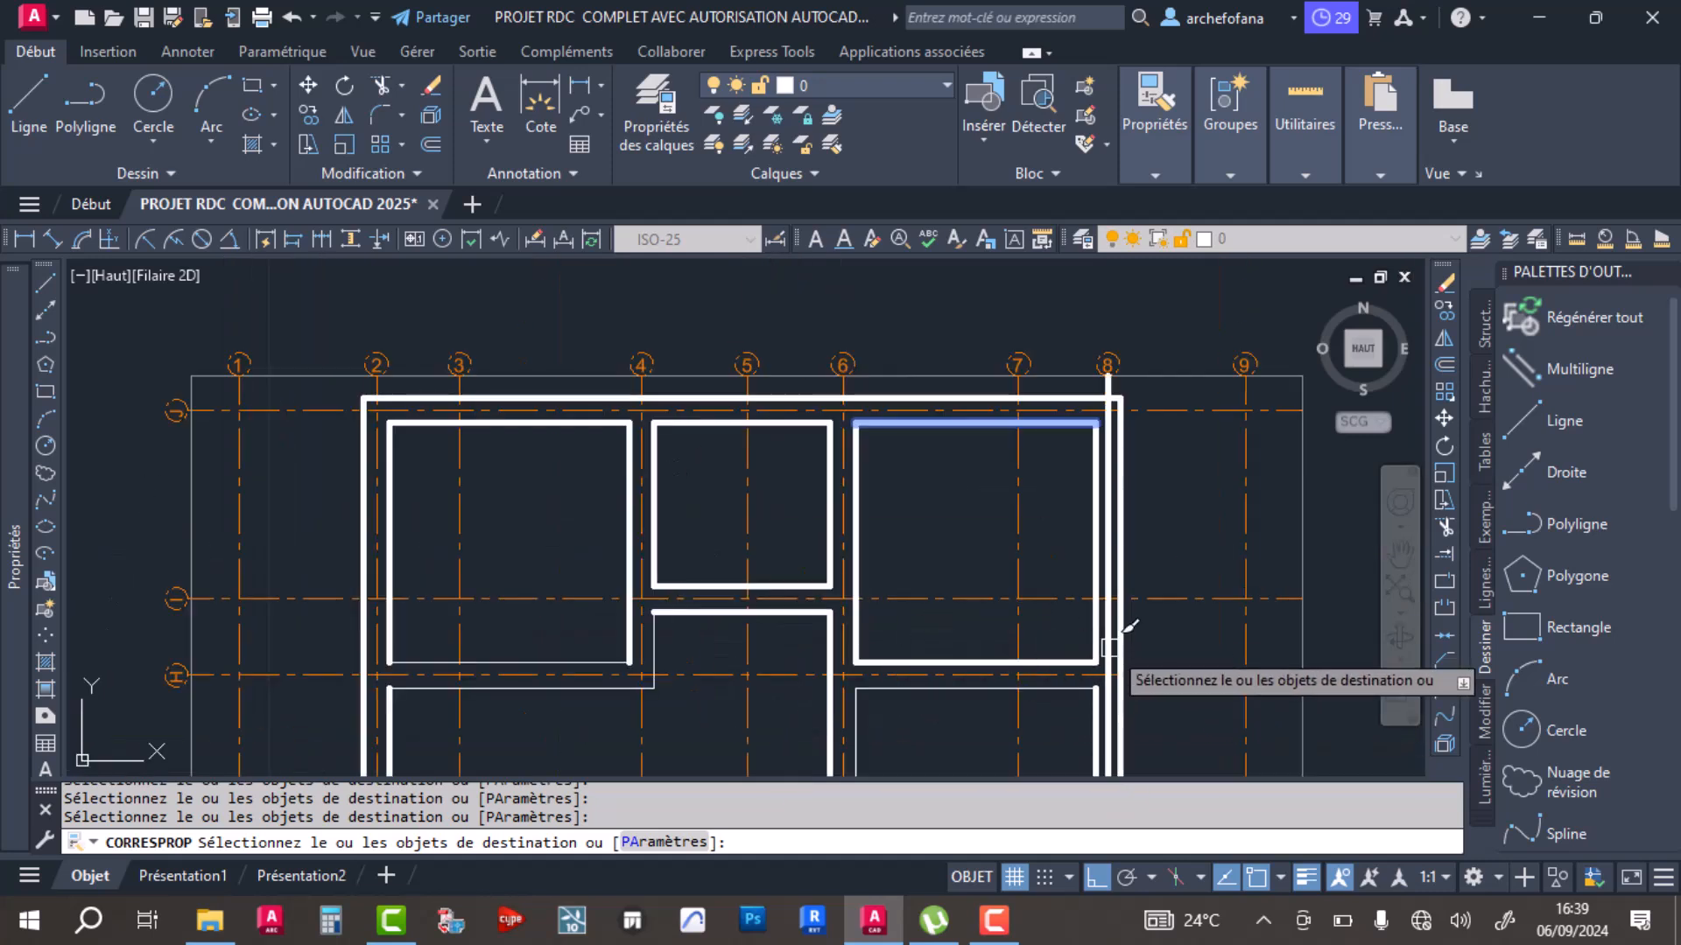
{"action": "middle_click_drag", "start_coordinate": [1059, 705], "coordinate": [1020, 516]}
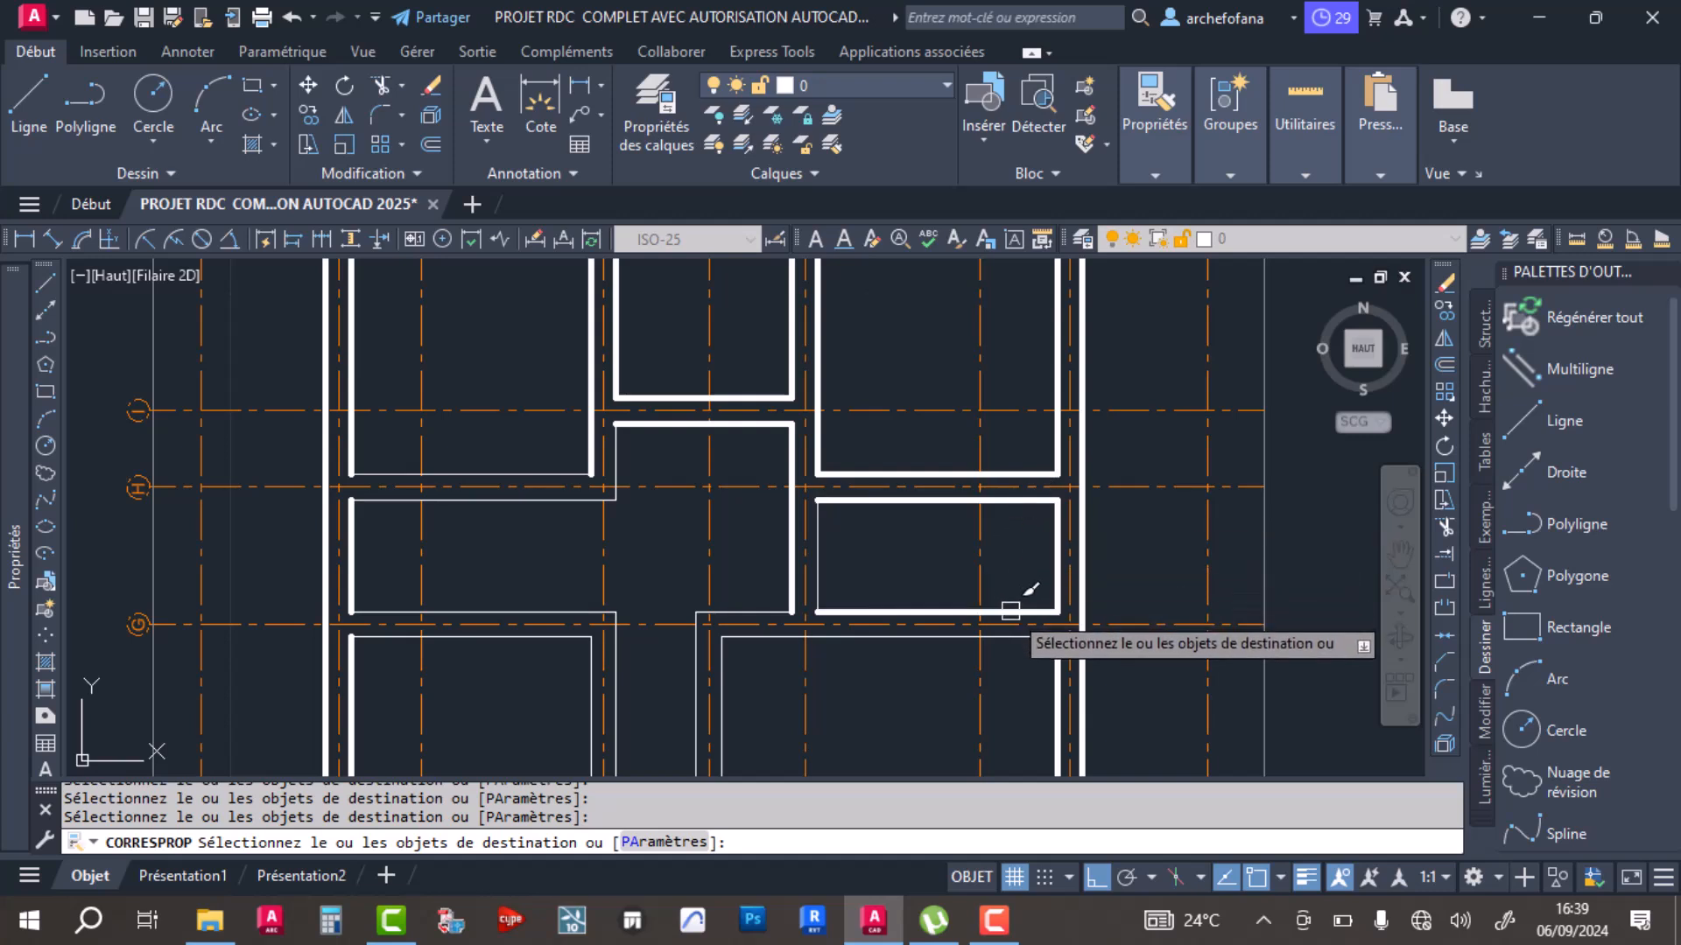
Step: Match the thick wall properties onto the thin lines below axis G and along both sides of the central corridor
{"action": "left_click", "coordinate": [1013, 637]}
{"action": "left_click", "coordinate": [770, 613]}
{"action": "left_click", "coordinate": [696, 679]}
{"action": "left_click", "coordinate": [588, 612]}
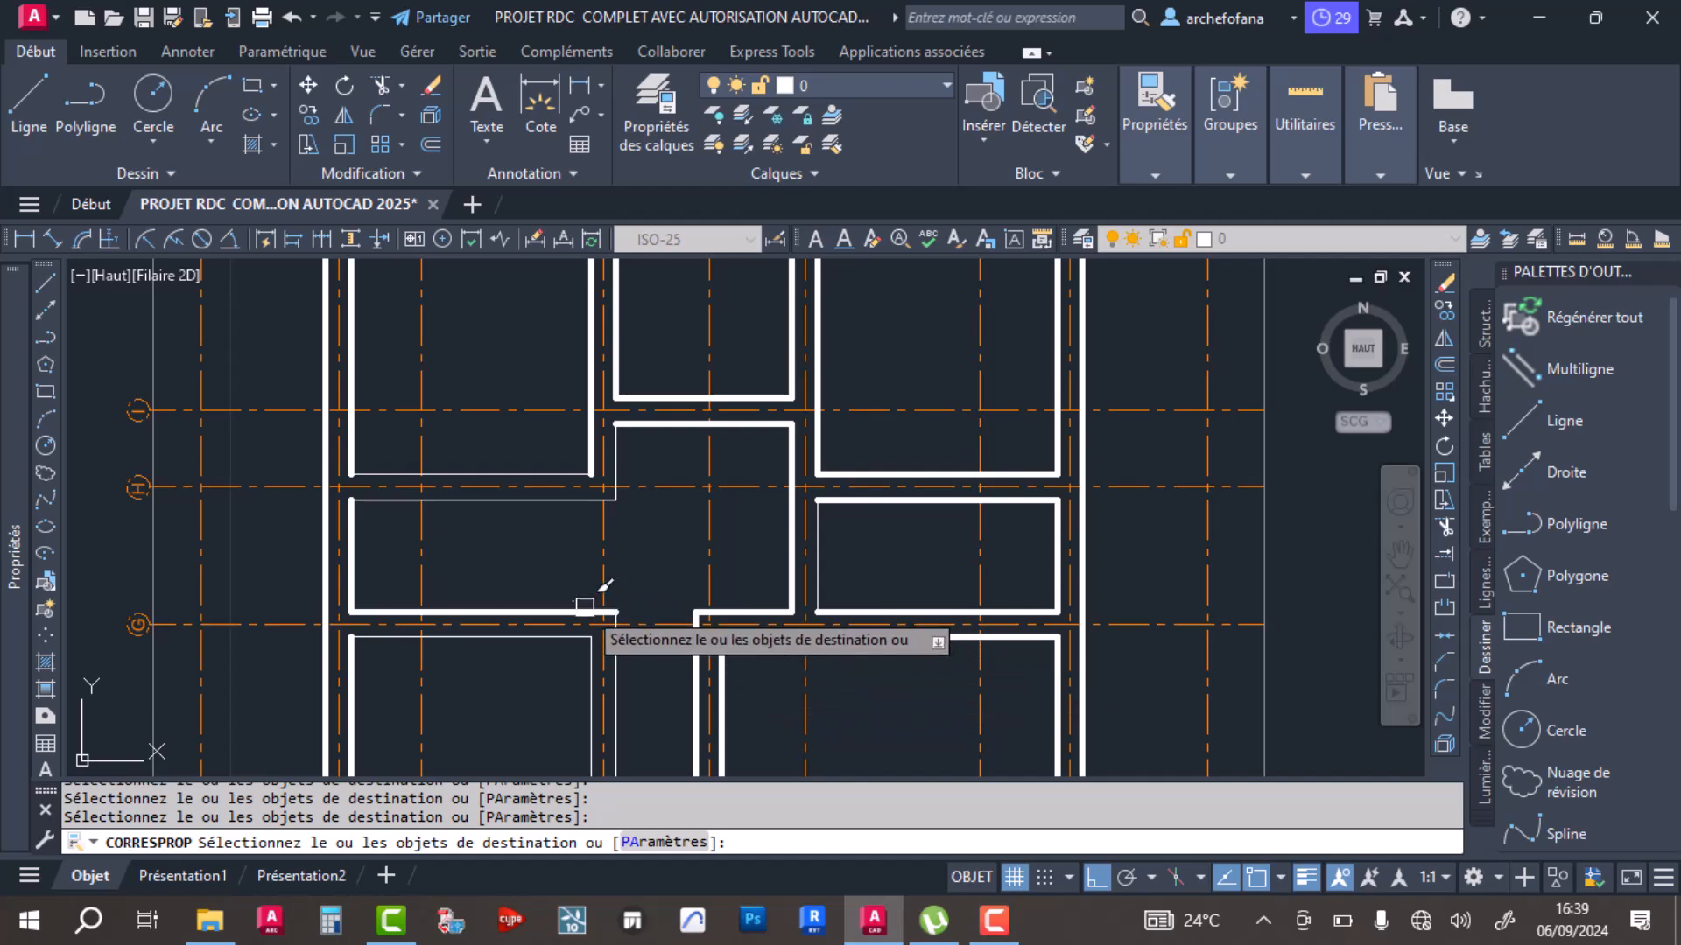
{"action": "left_click", "coordinate": [615, 656]}
{"action": "left_click", "coordinate": [589, 669]}
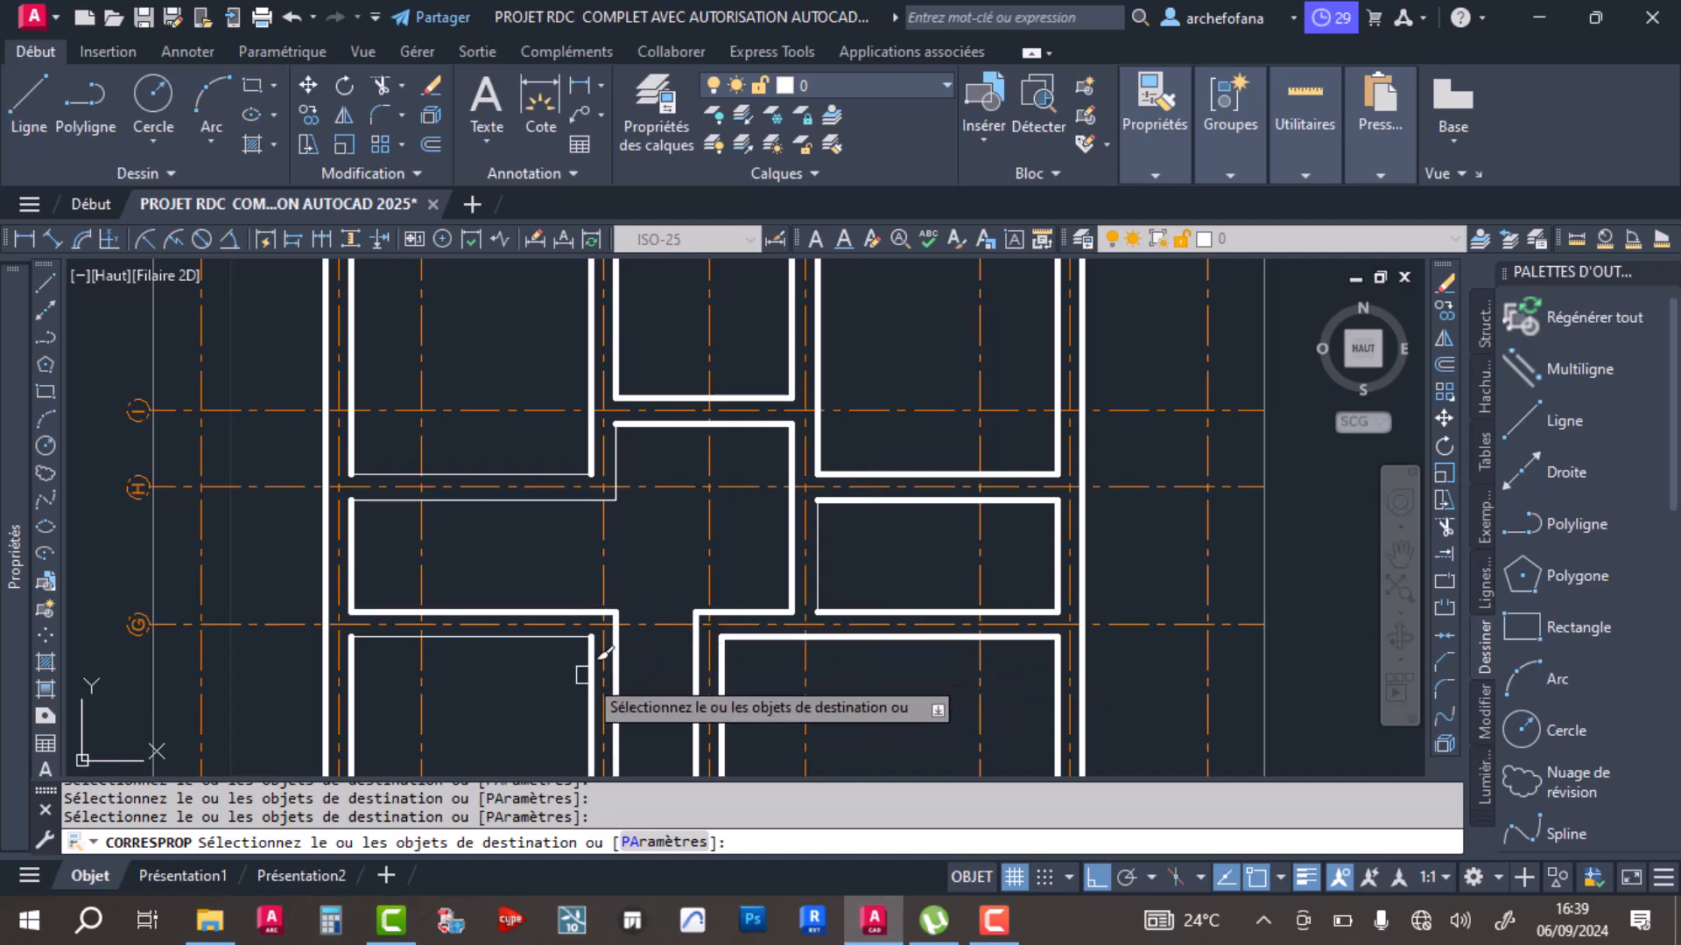
Step: Match the thick wall properties onto the remaining thin lines of the rooms and corridor end between axes G and D
{"action": "mouse_move", "coordinate": [583, 623]}
{"action": "middle_mouse_down"}
{"action": "mouse_move", "coordinate": [701, 582]}
{"action": "mouse_move", "coordinate": [646, 560]}
{"action": "middle_mouse_up"}
{"action": "left_click", "coordinate": [638, 604]}
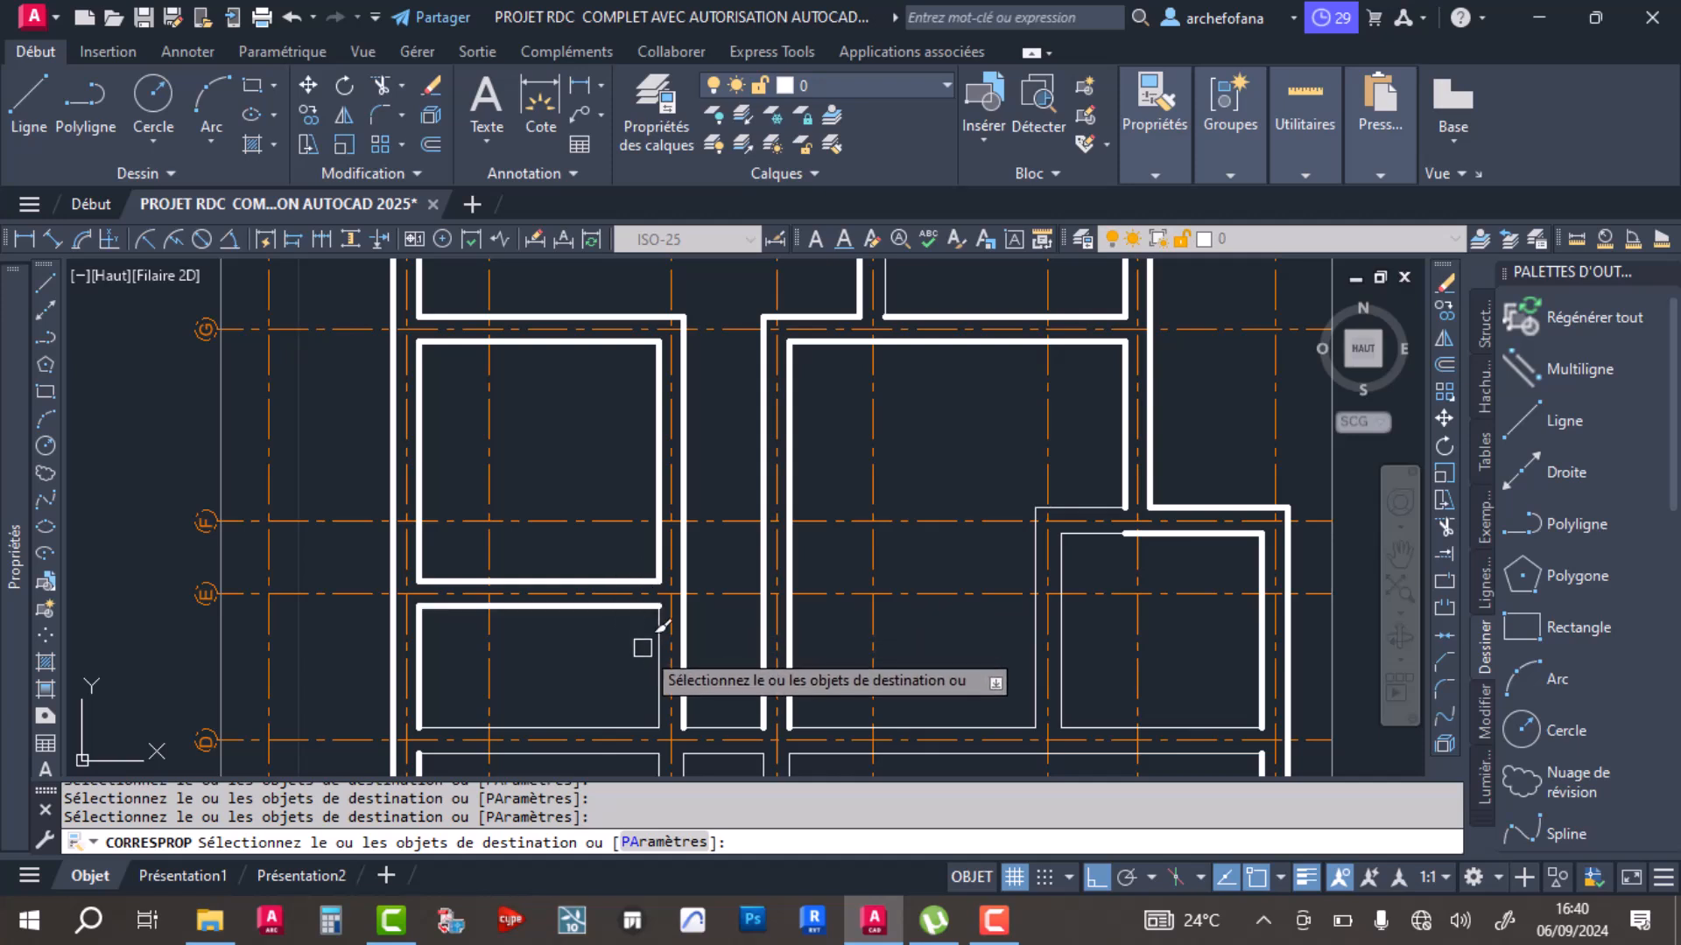
{"action": "left_click", "coordinate": [626, 727]}
{"action": "left_click", "coordinate": [700, 730]}
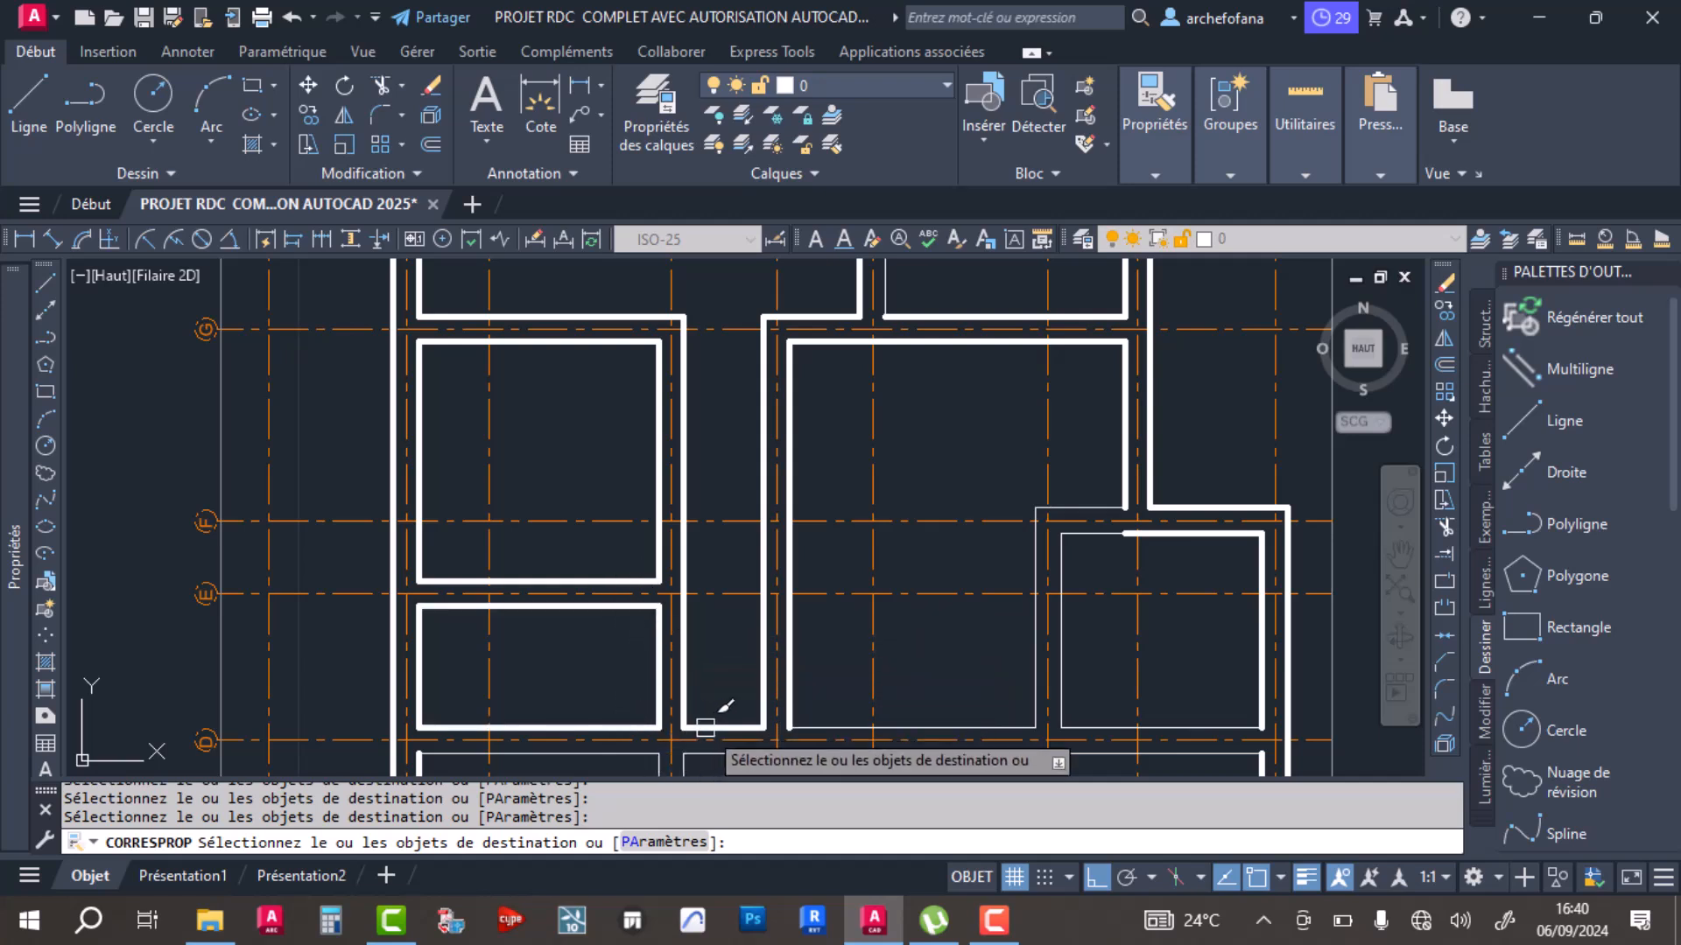
{"action": "left_click", "coordinate": [835, 733]}
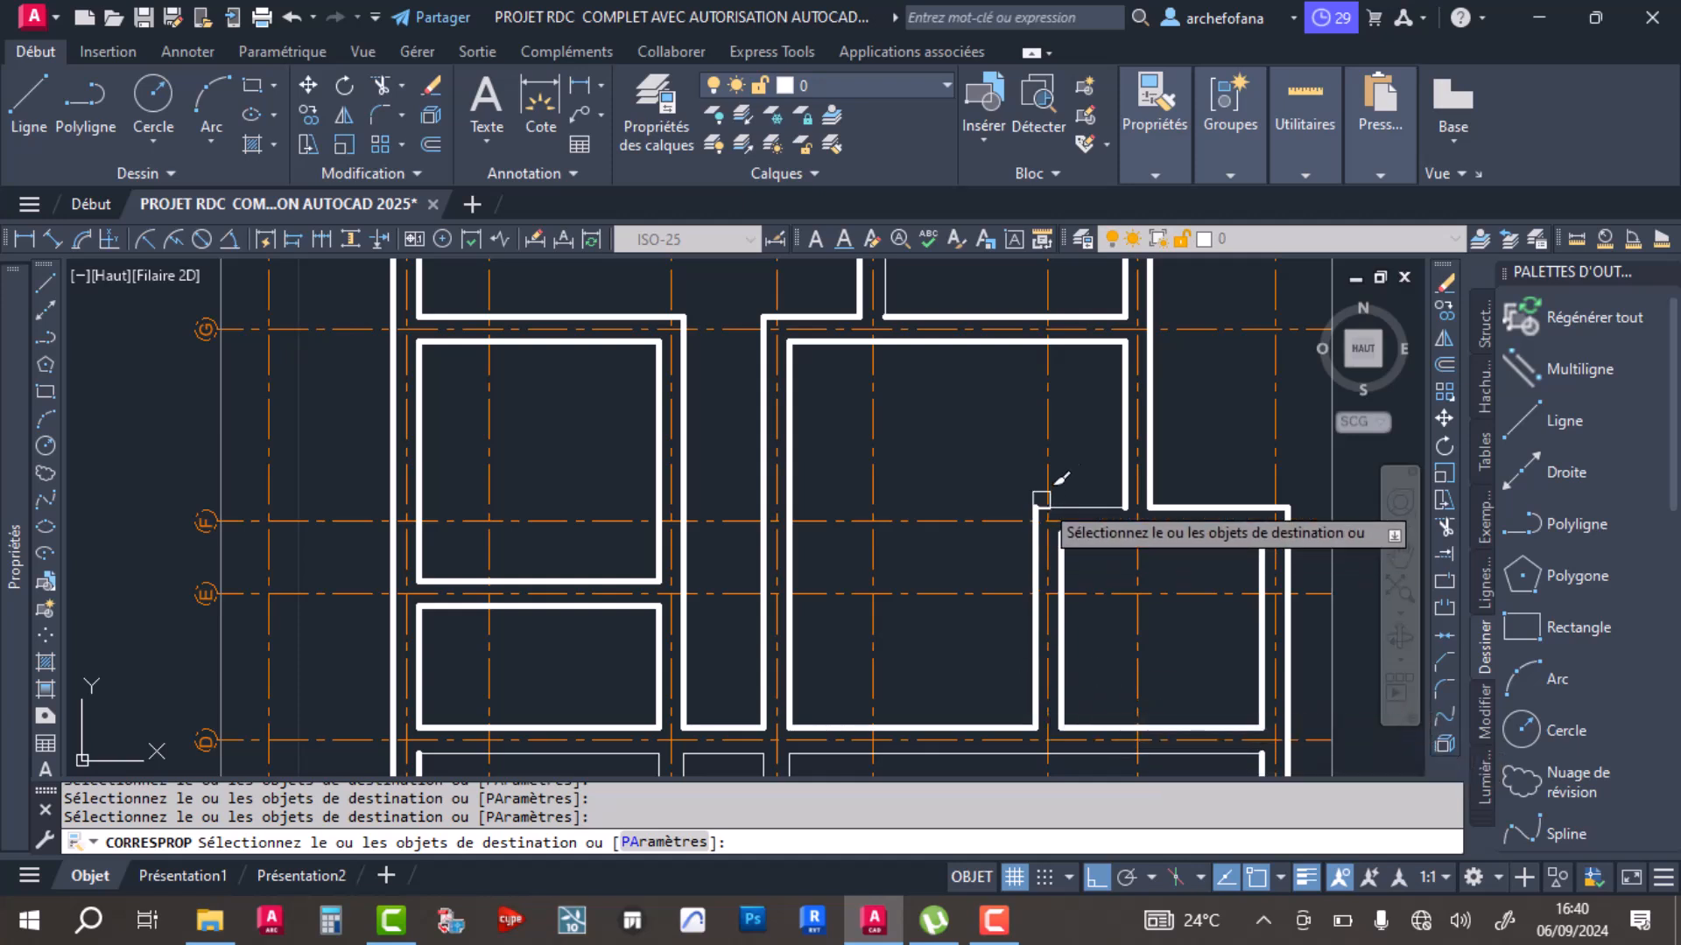
Step: Match the thick wall properties onto the thin lines of the three rooms between axes D and C
{"action": "middle_click_drag", "start_coordinate": [1228, 587], "coordinate": [1206, 434]}
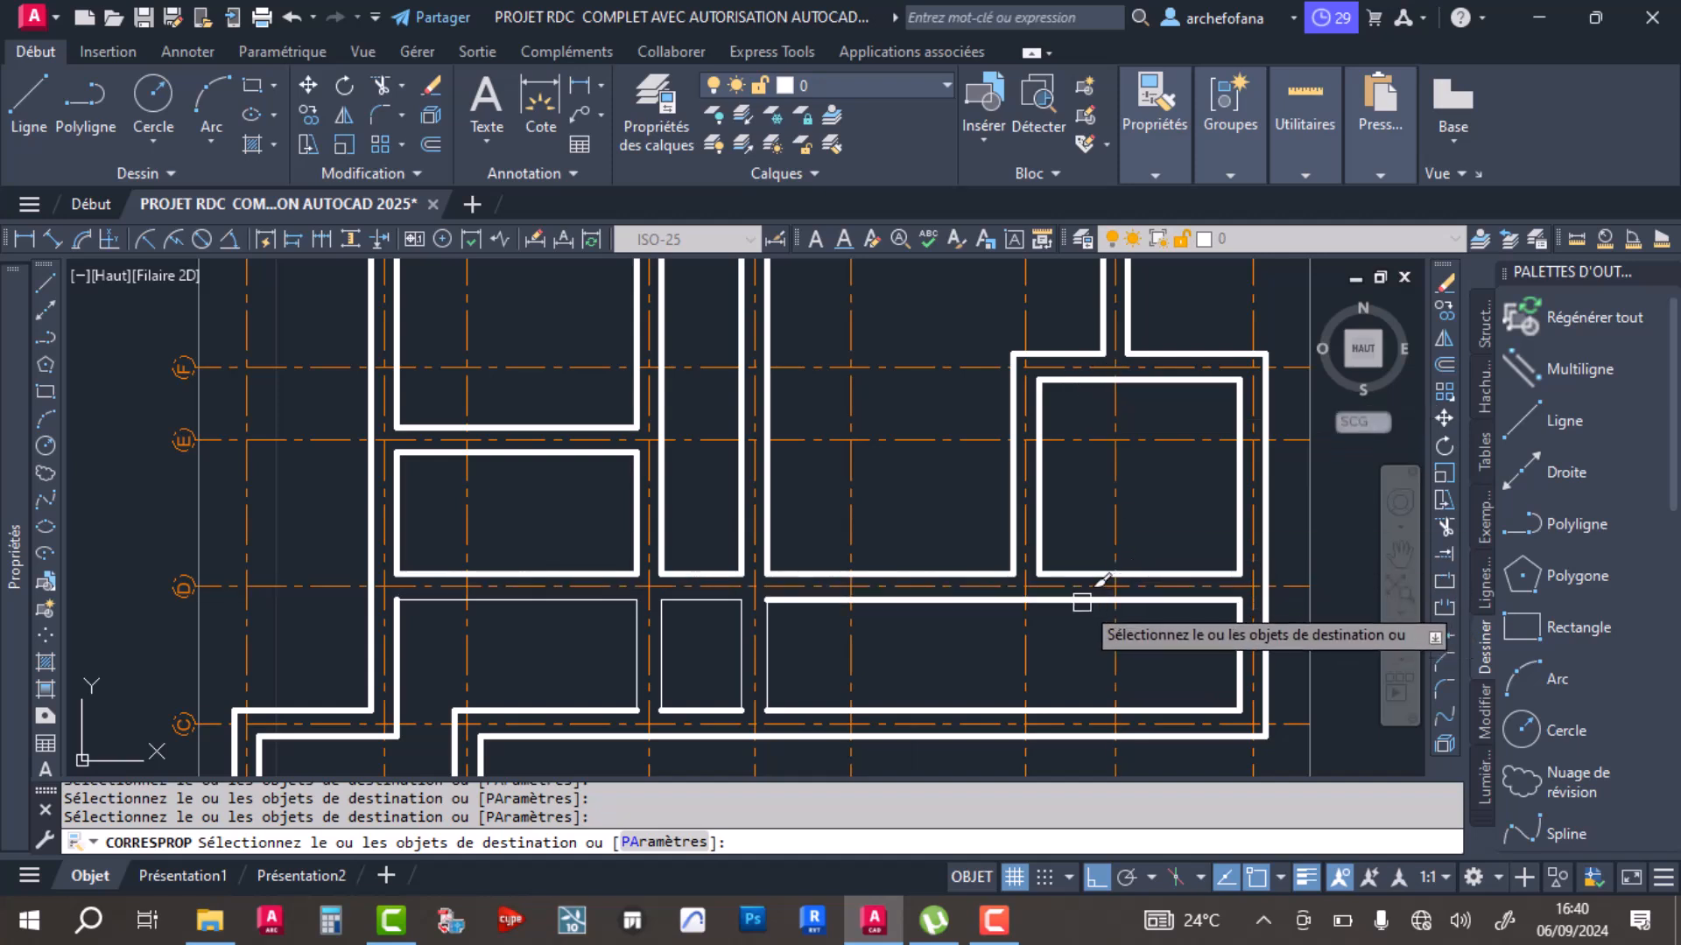
{"action": "left_click", "coordinate": [754, 645]}
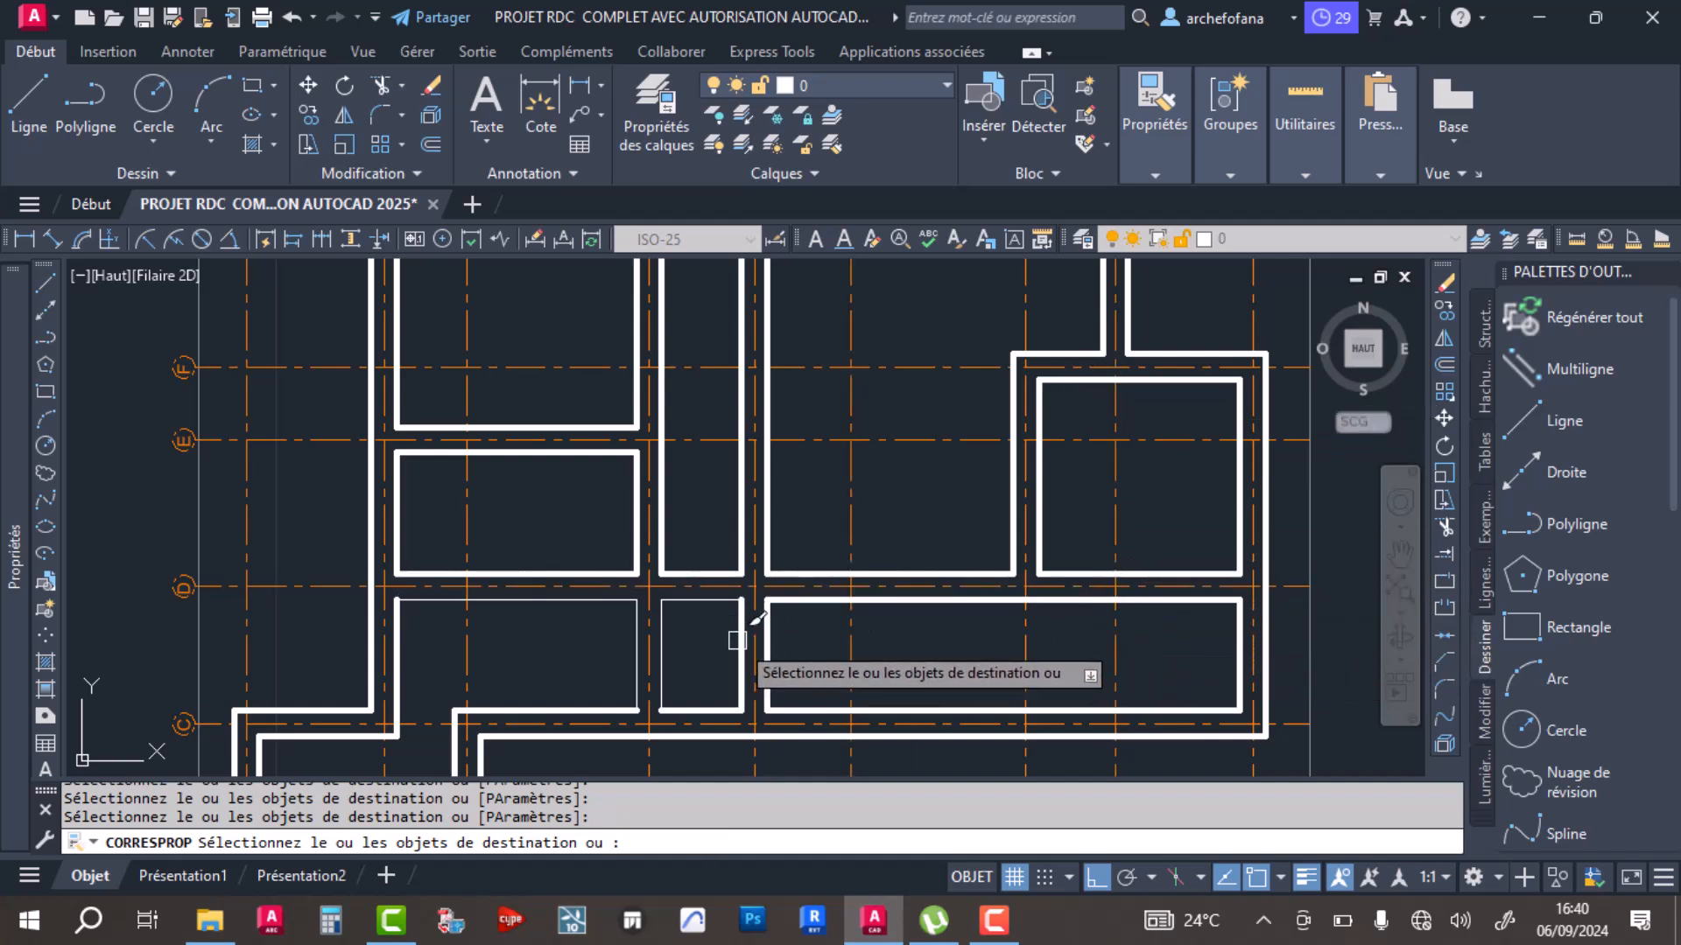
{"action": "left_click", "coordinate": [670, 648]}
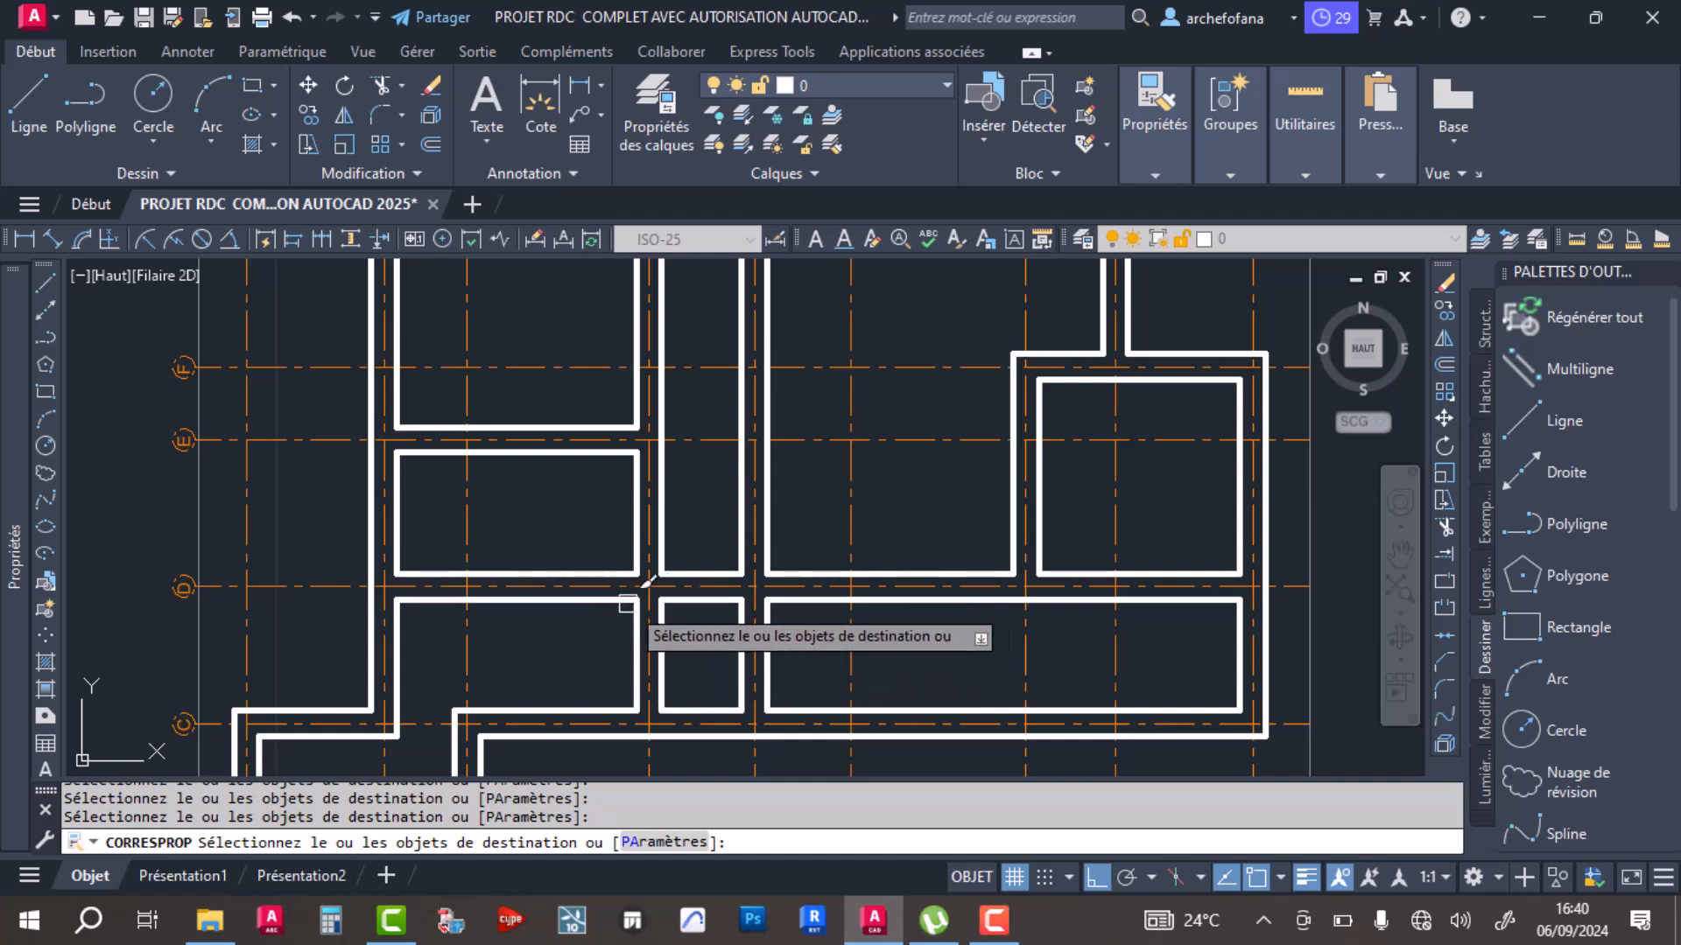
Step: Match the thick wall properties onto the thin lines along axis H and the short vertical line beside axis 4, ending the command
{"action": "scroll", "coordinate": [604, 607], "scroll_direction": "down", "scroll_amount": 4}
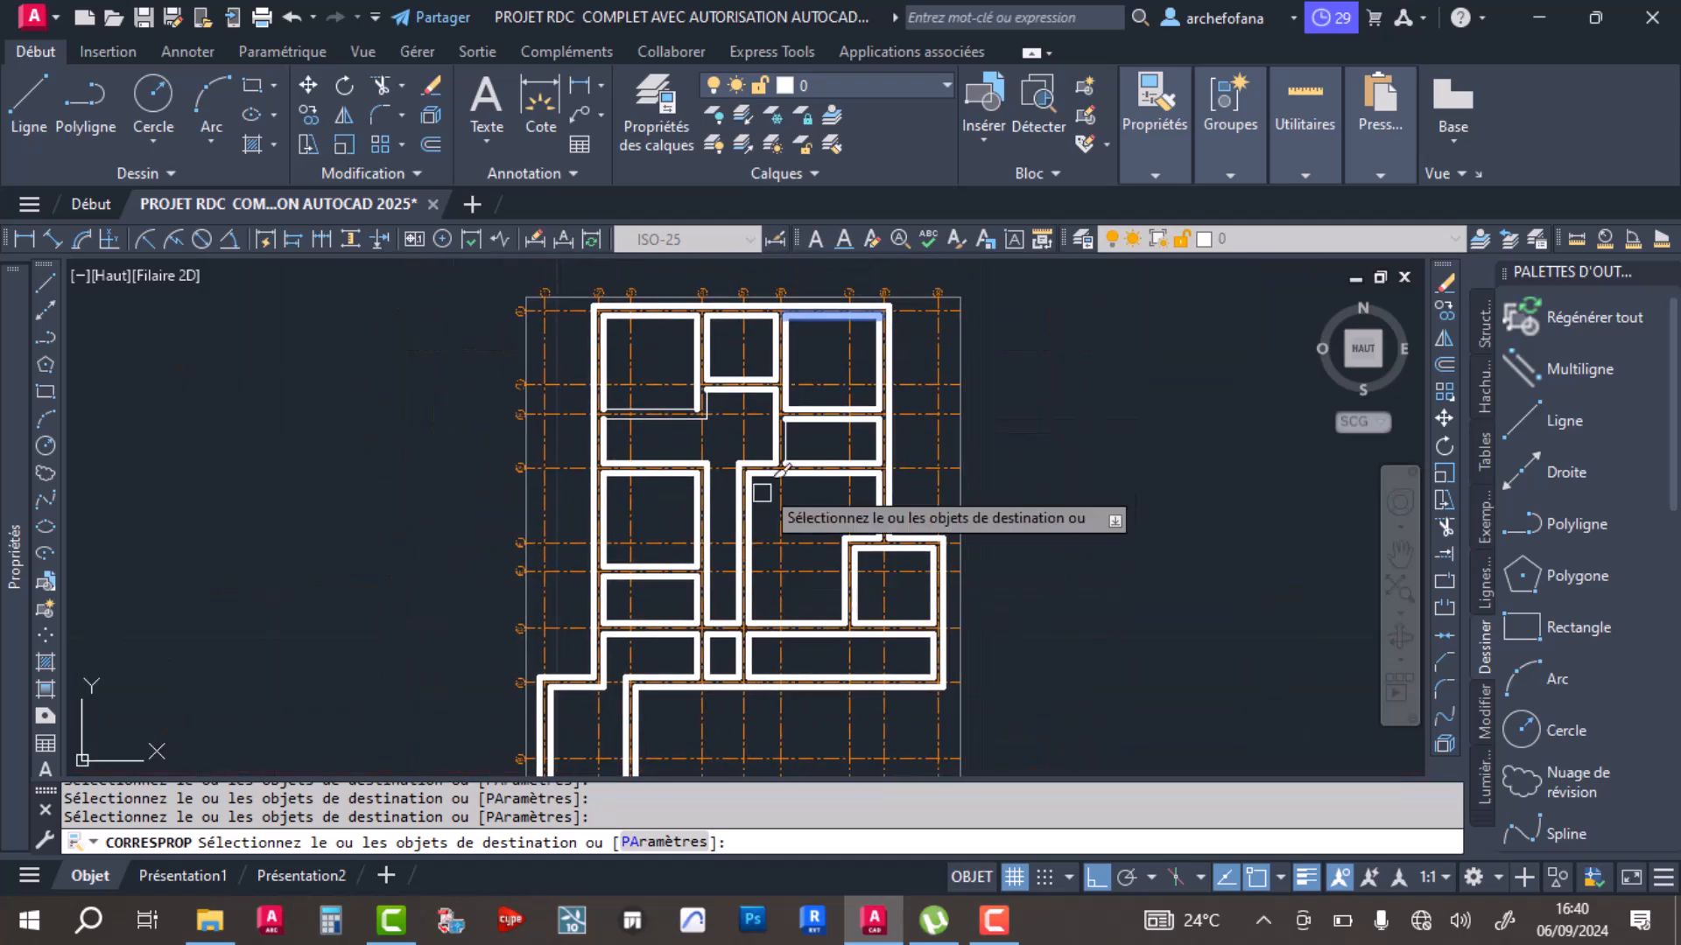
{"action": "scroll", "coordinate": [780, 402], "scroll_direction": "up", "scroll_amount": 6}
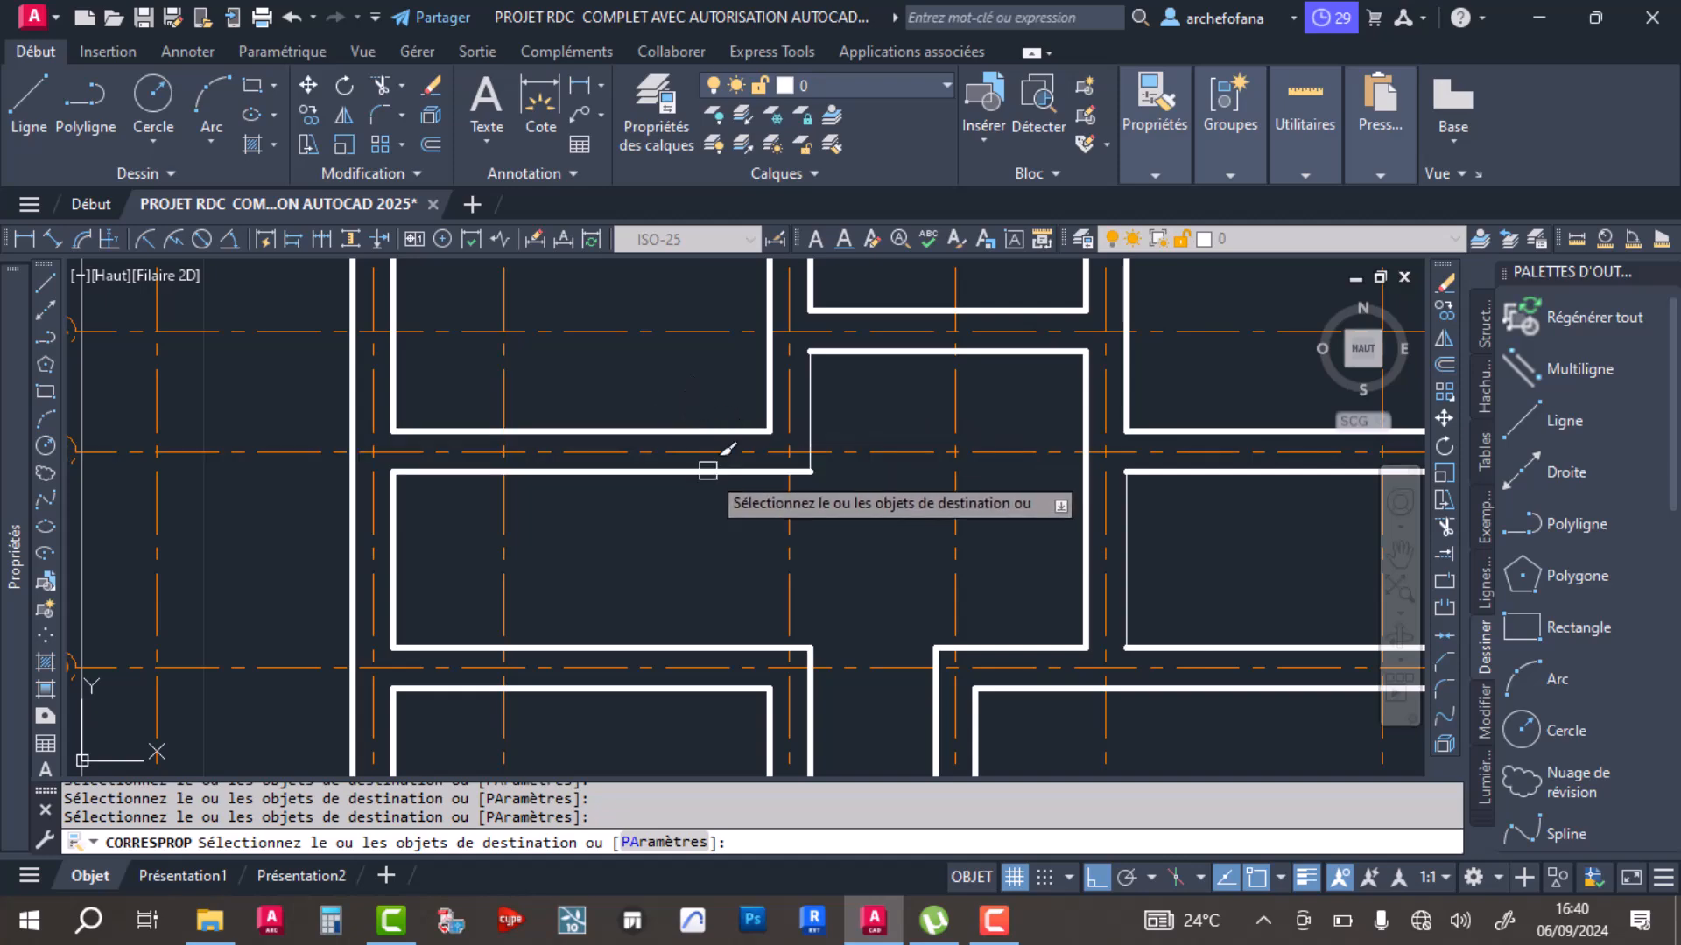
{"action": "scroll", "coordinate": [856, 362], "scroll_direction": "down", "scroll_amount": 6}
{"action": "middle_click_drag", "start_coordinate": [865, 613], "coordinate": [836, 400]}
{"action": "scroll", "coordinate": [747, 532], "scroll_direction": "up", "scroll_amount": 6}
{"action": "scroll", "coordinate": [758, 534], "scroll_direction": "down", "scroll_amount": 6}
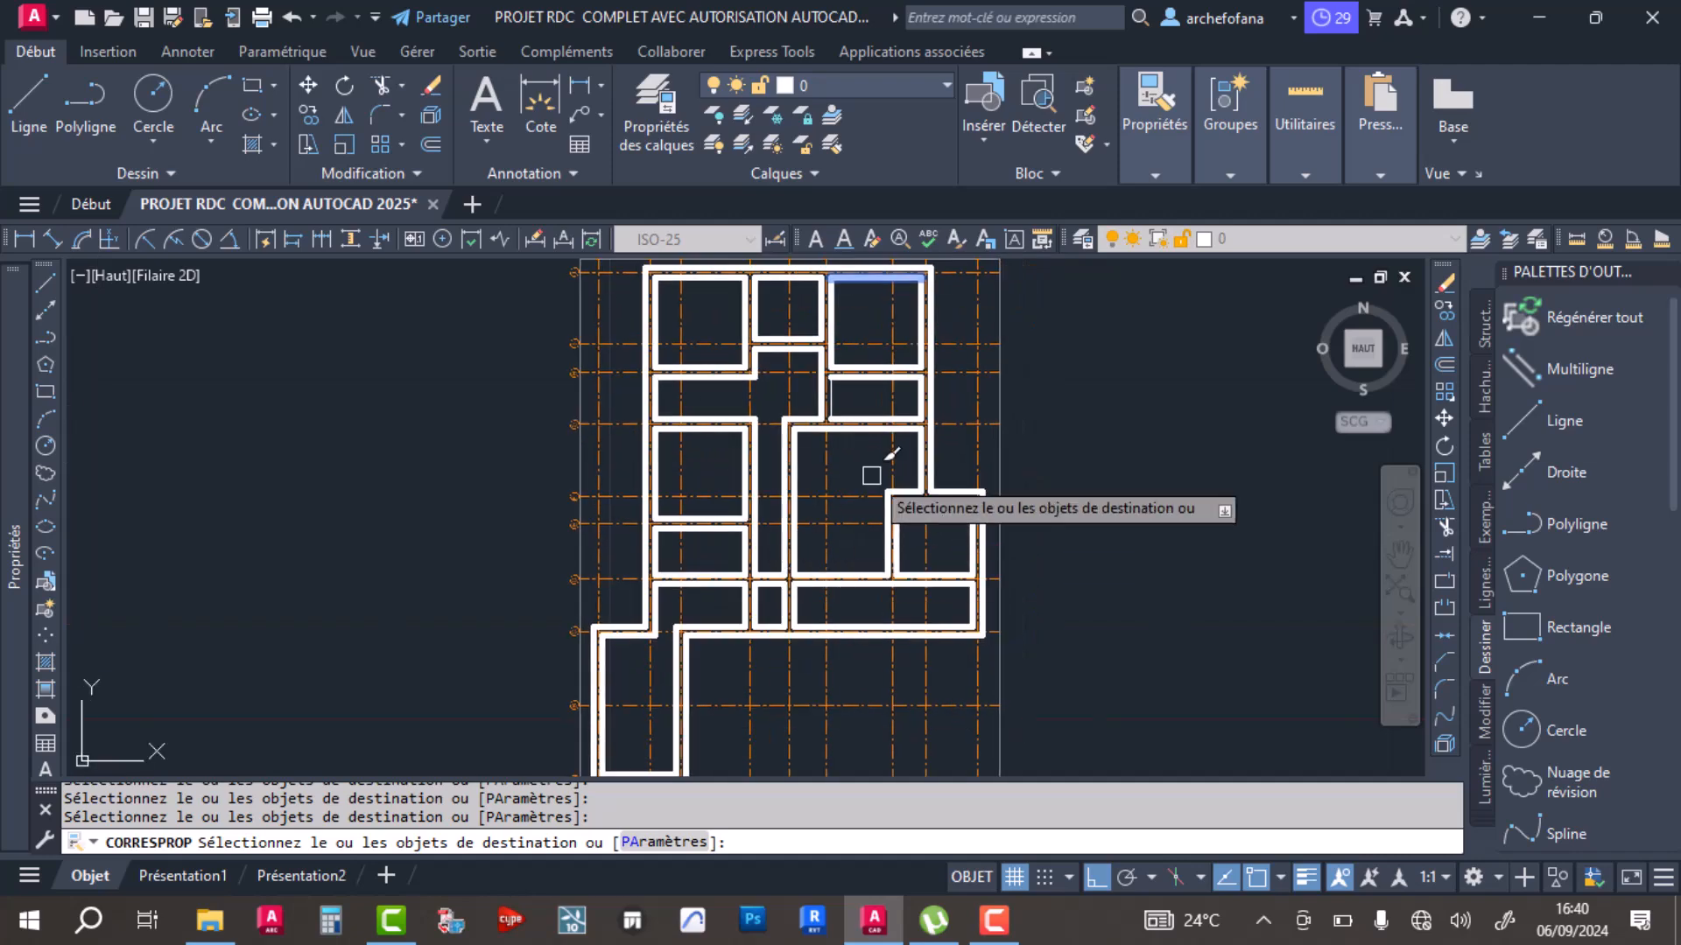
{"action": "key", "text": "Return"}
Step: Match the thick lower line of the small room between axes H and G onto that room's thin left-side line
{"action": "scroll", "coordinate": [866, 330], "scroll_direction": "up", "scroll_amount": 8}
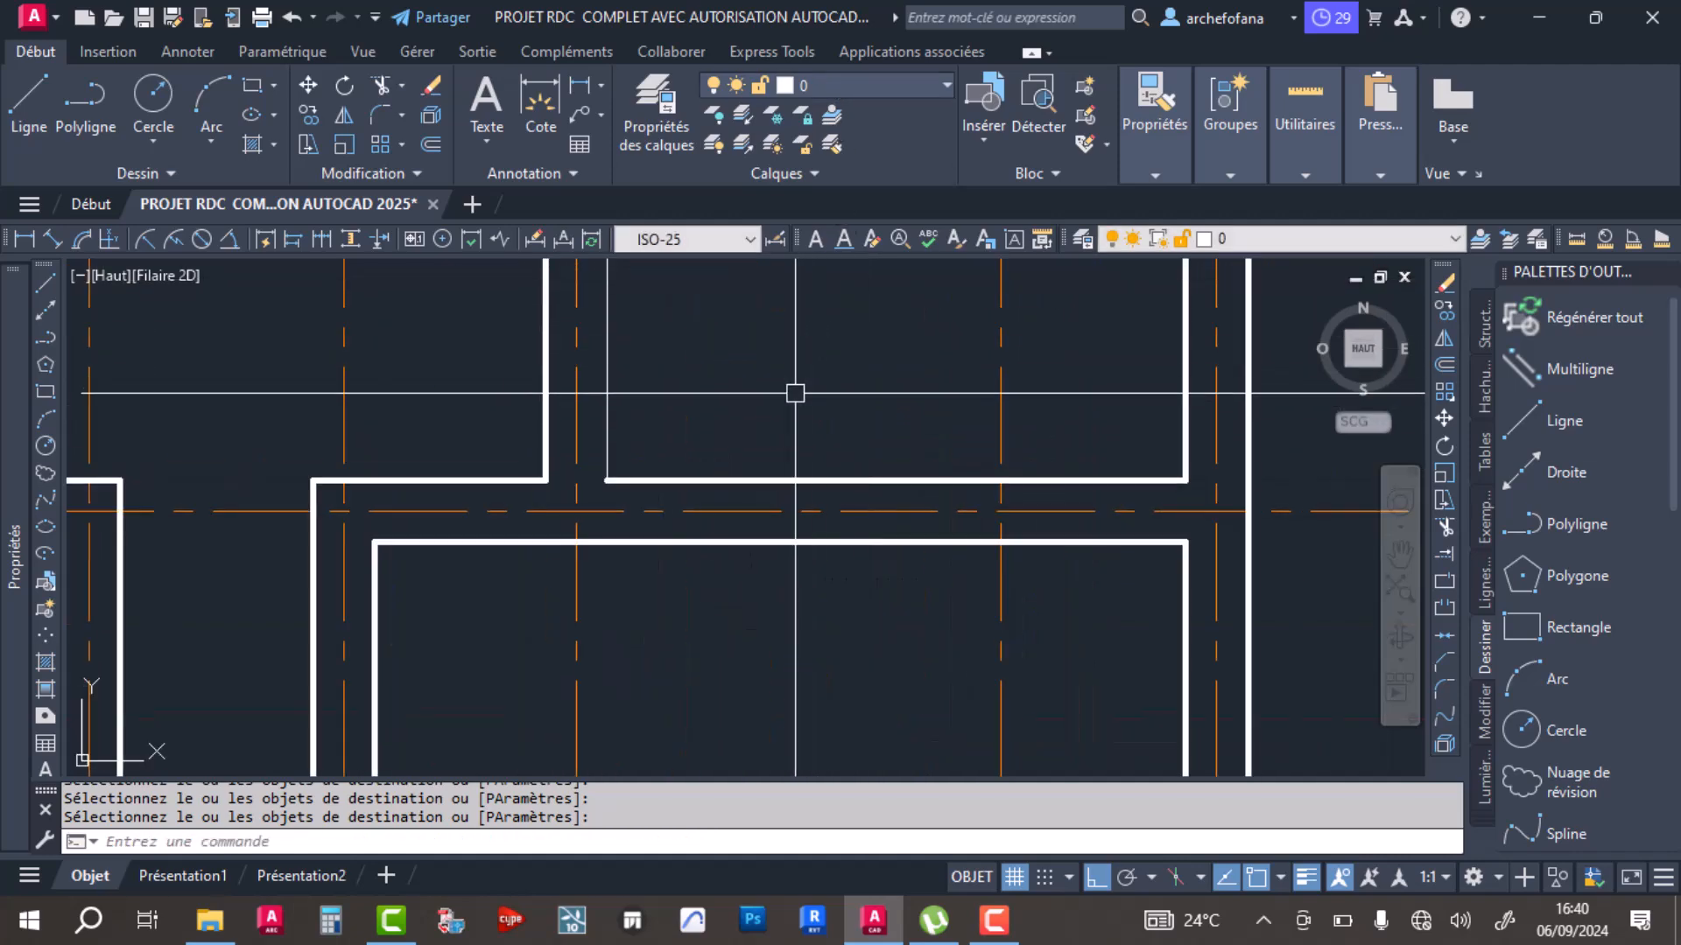
{"action": "key", "text": "Return"}
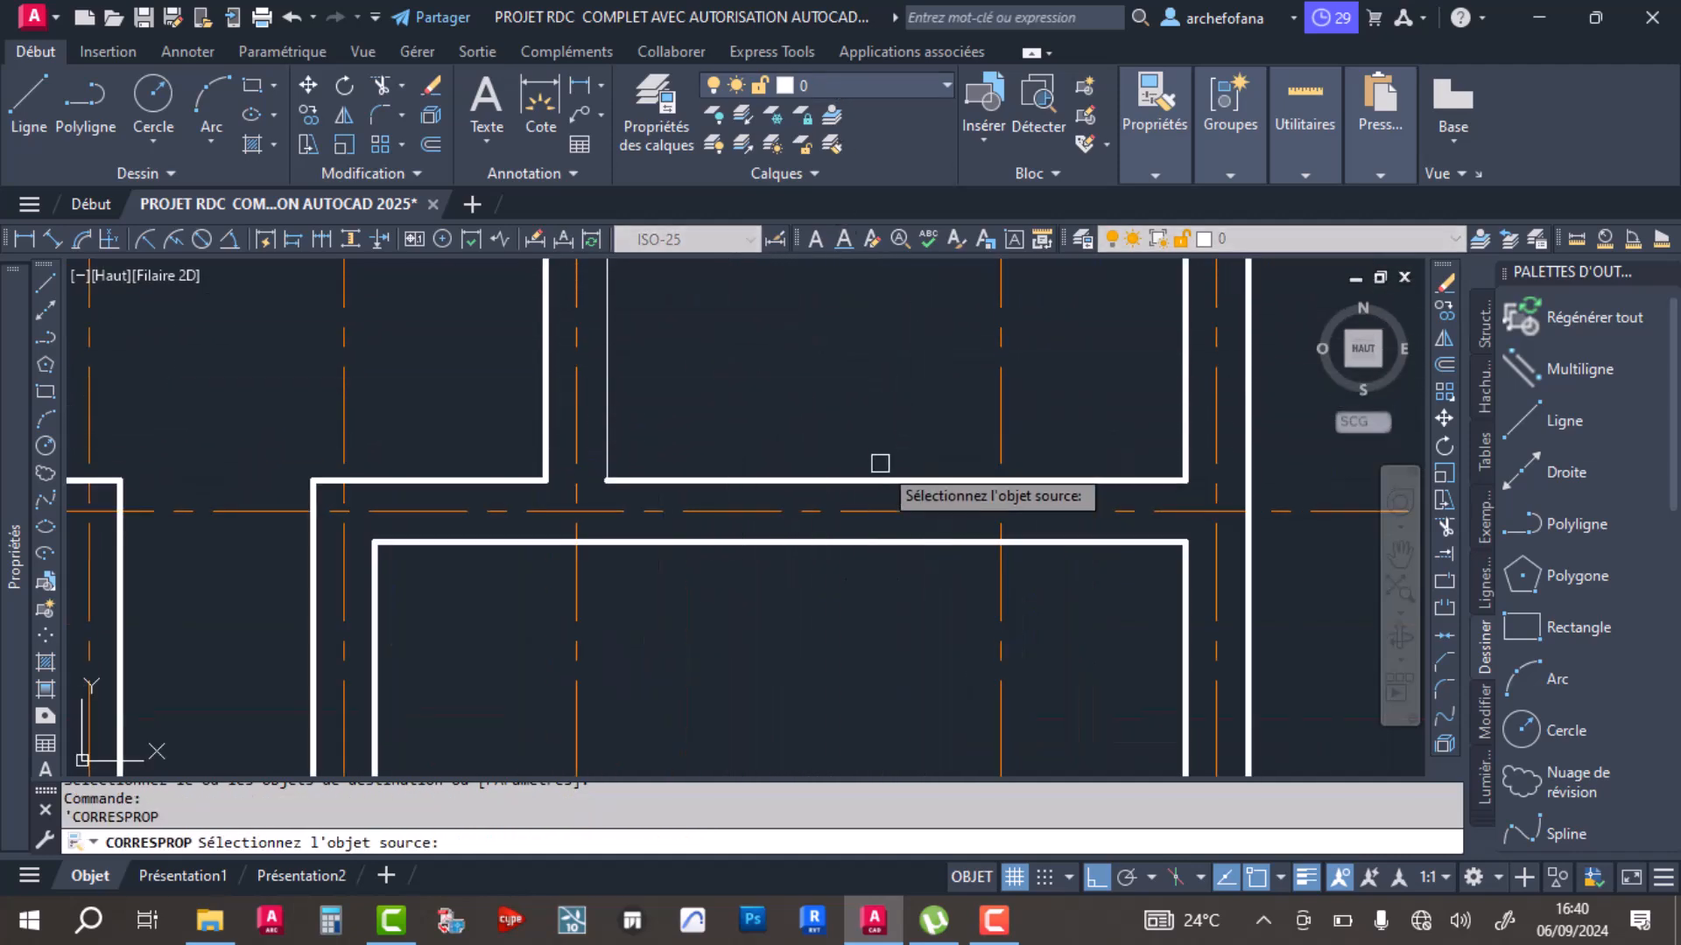
{"action": "left_click", "coordinate": [870, 479]}
{"action": "scroll", "coordinate": [709, 405], "scroll_direction": "down", "scroll_amount": 6}
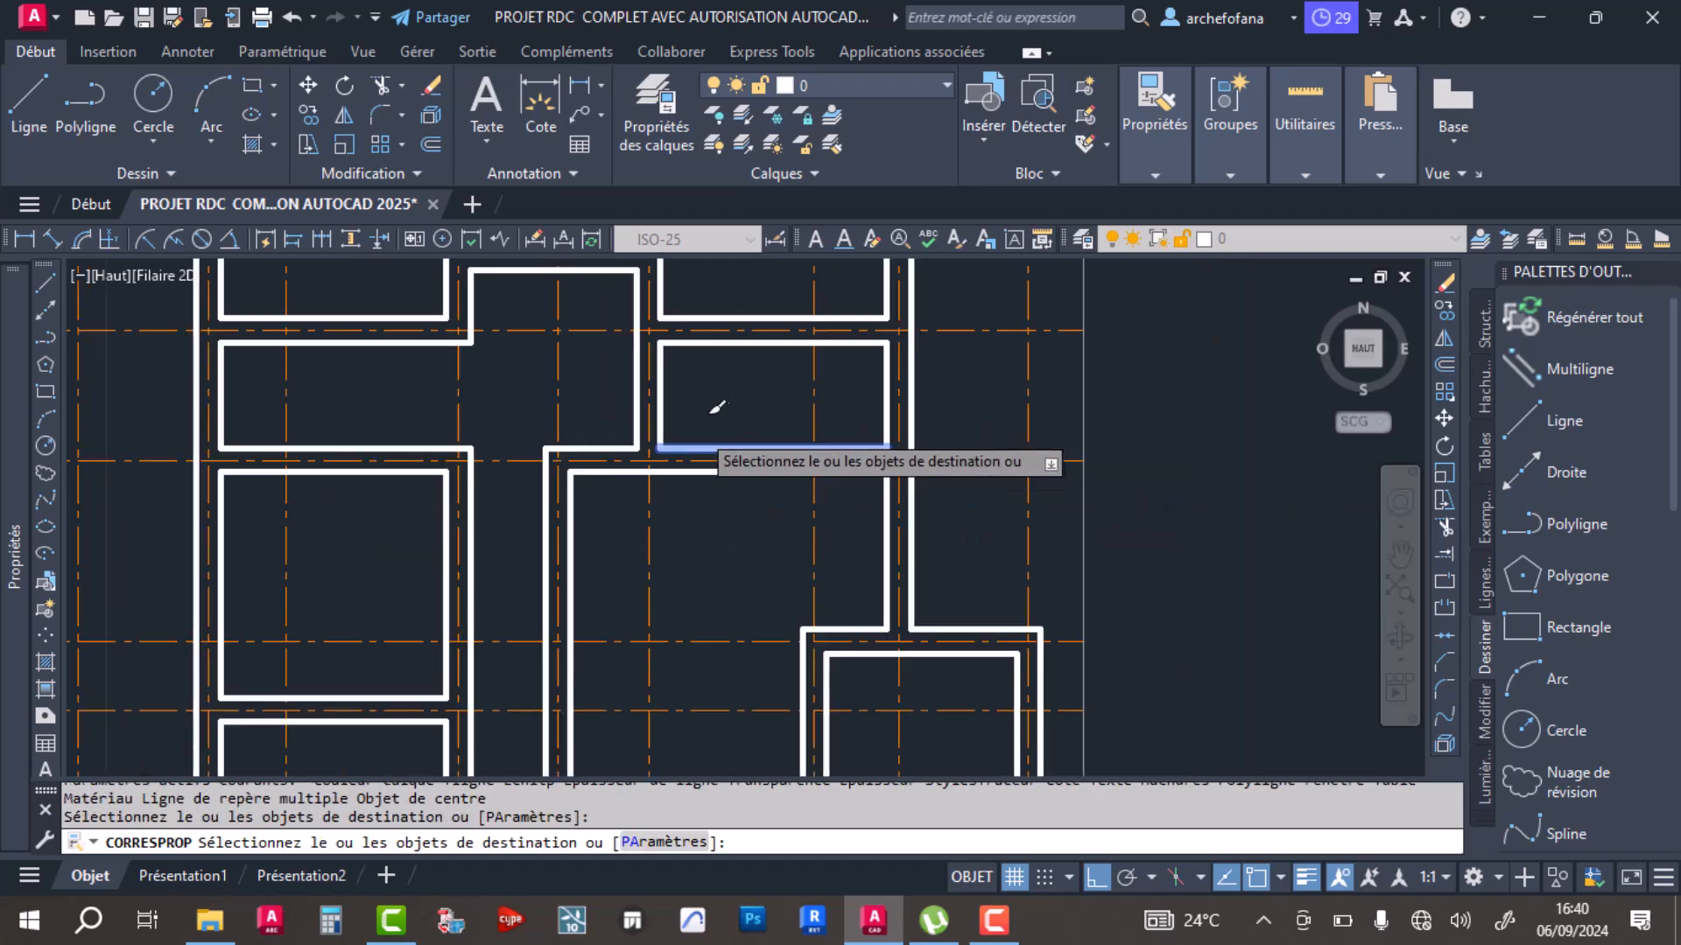
{"action": "scroll", "coordinate": [726, 537], "scroll_direction": "up", "scroll_amount": 1}
{"action": "scroll", "coordinate": [726, 538], "scroll_direction": "down", "scroll_amount": 2}
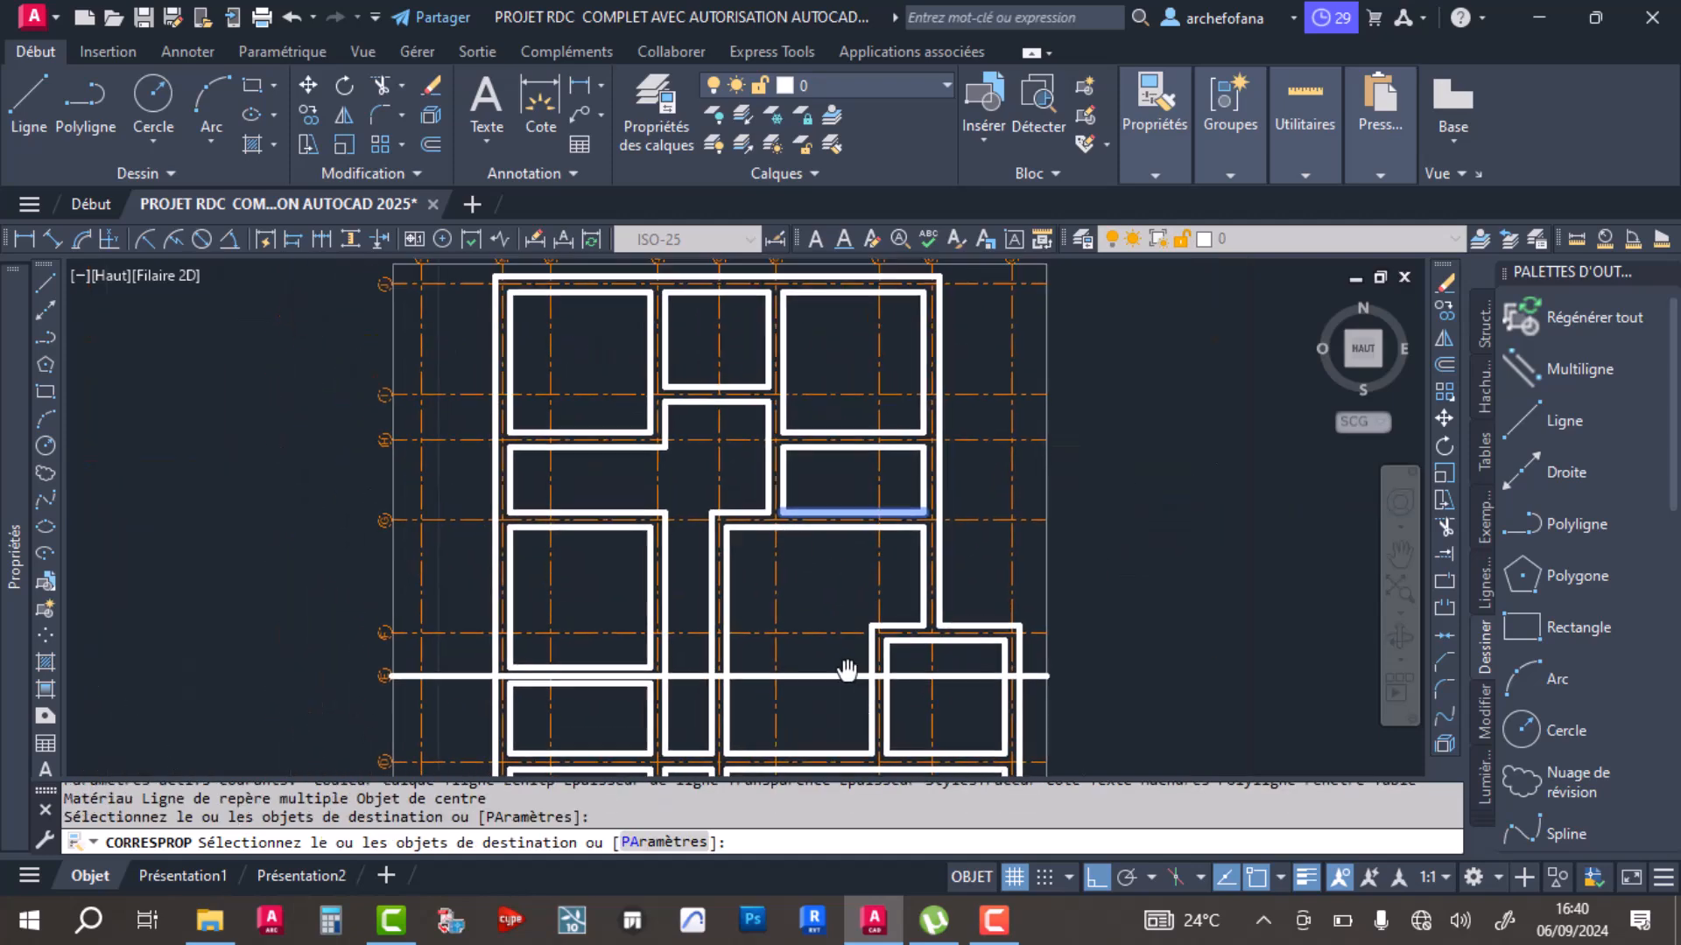
Step: Turn off the MUR 20cm layer to check which walls of the plans are not on it, ending the property matching
{"action": "left_click", "coordinate": [854, 80]}
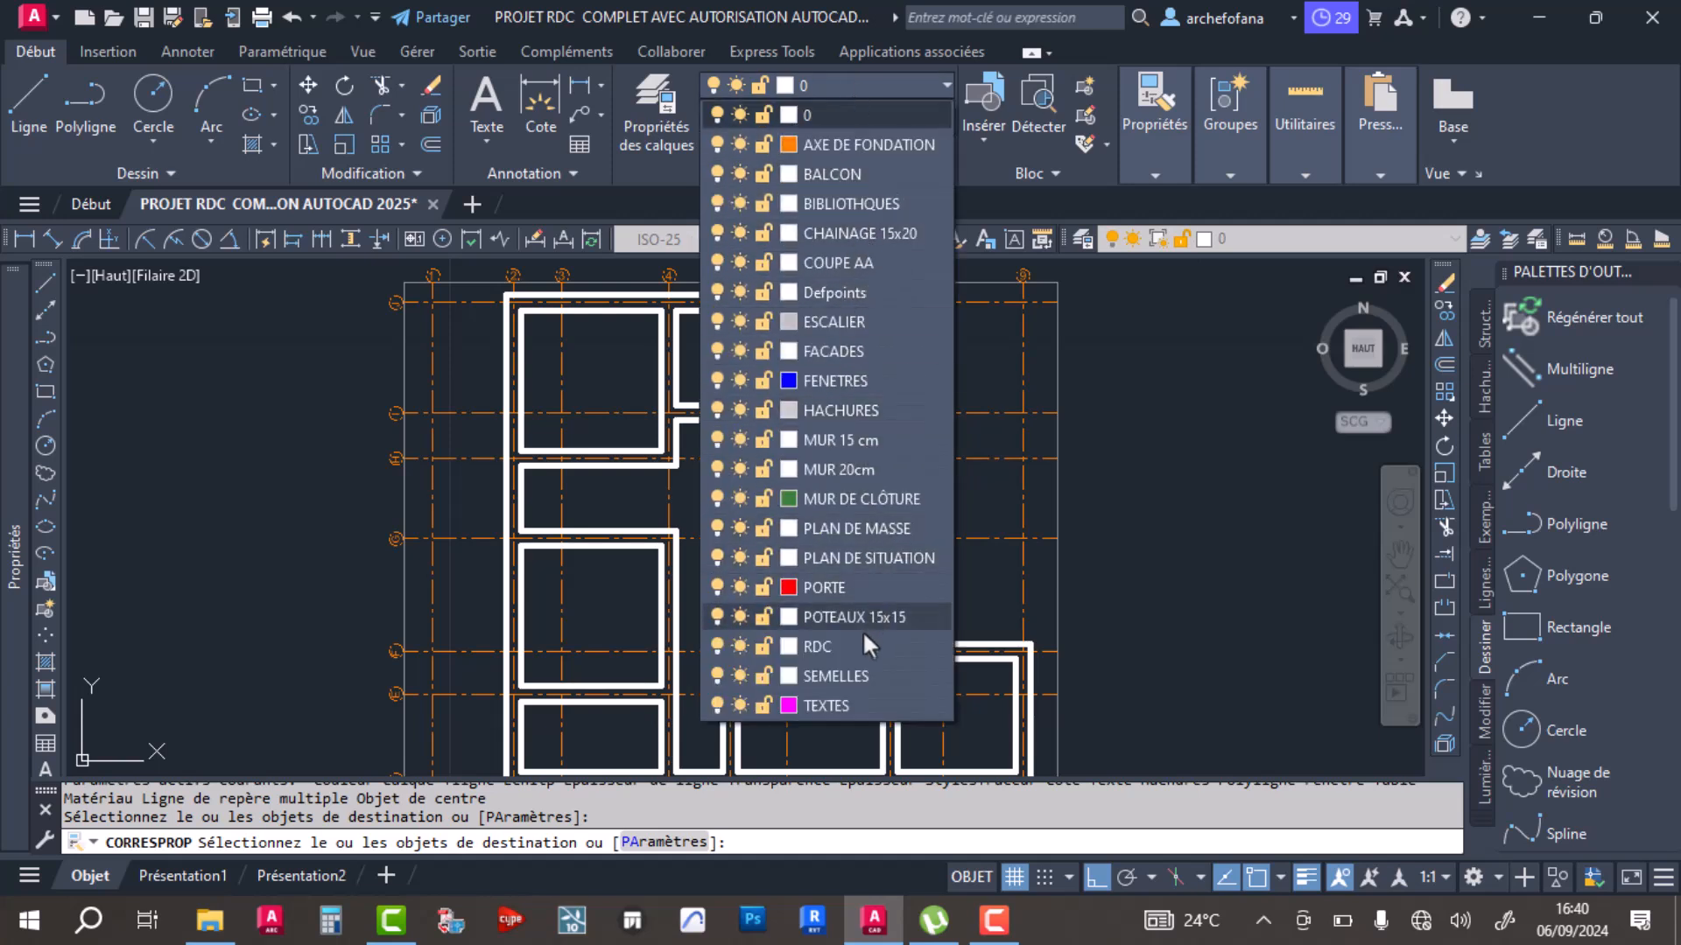
{"action": "left_click", "coordinate": [717, 470]}
{"action": "scroll", "coordinate": [546, 478], "scroll_direction": "down", "scroll_amount": 2}
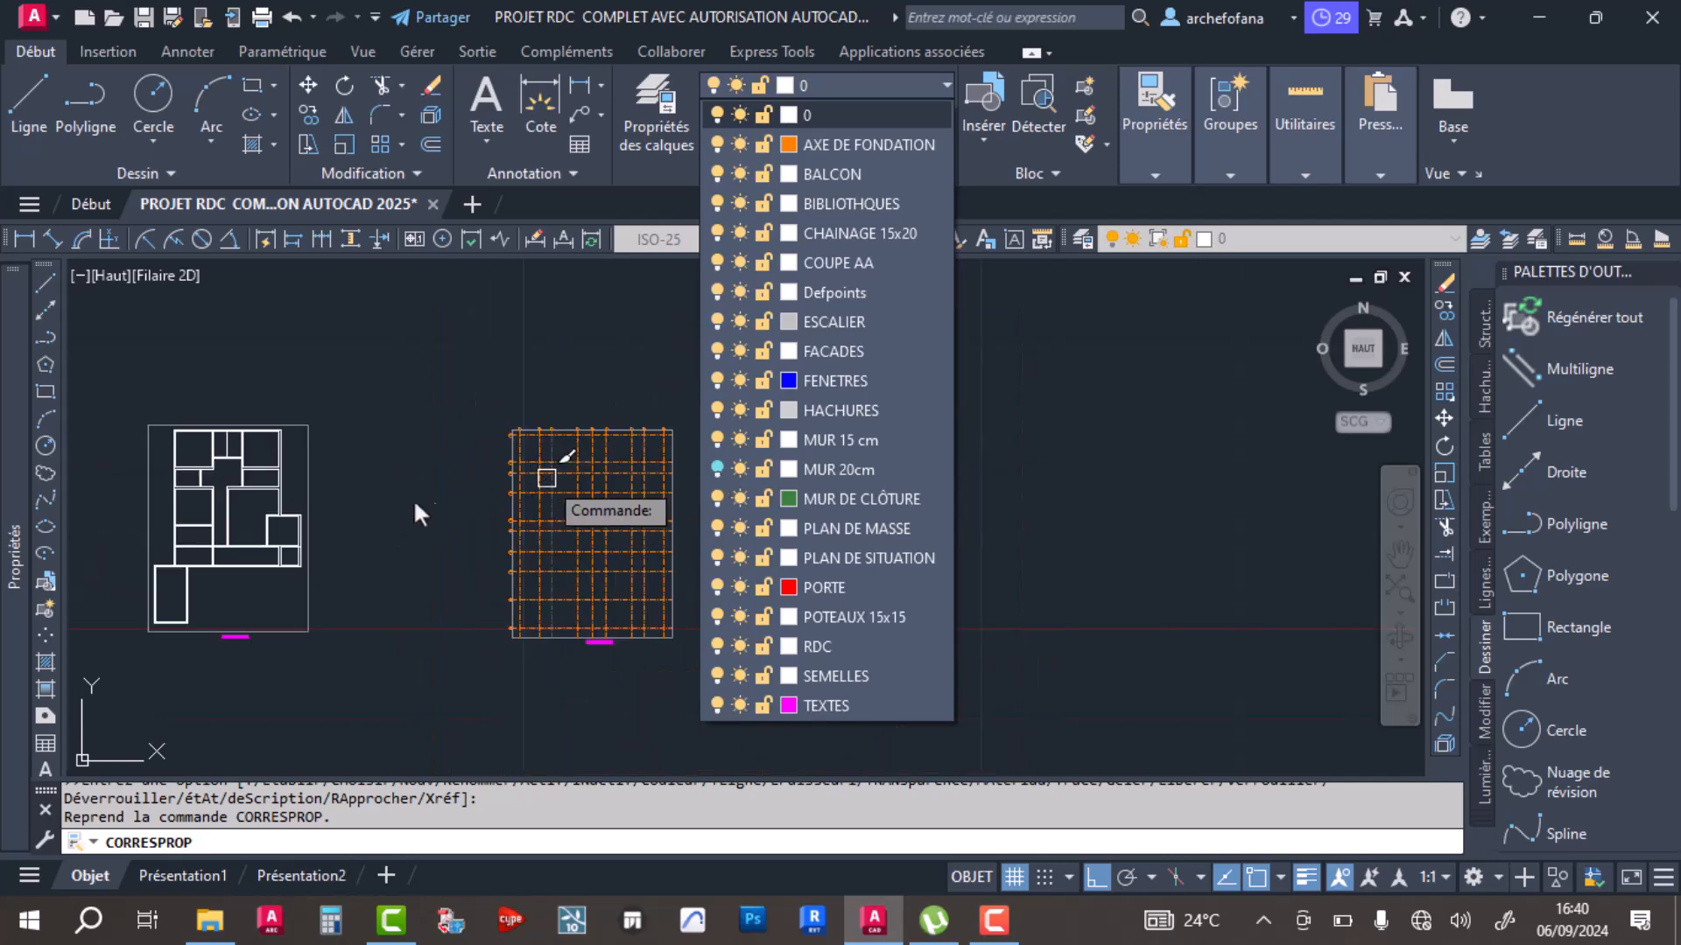
{"action": "scroll", "coordinate": [581, 485], "scroll_direction": "up", "scroll_amount": 3}
{"action": "scroll", "coordinate": [581, 483], "scroll_direction": "down", "scroll_amount": 3}
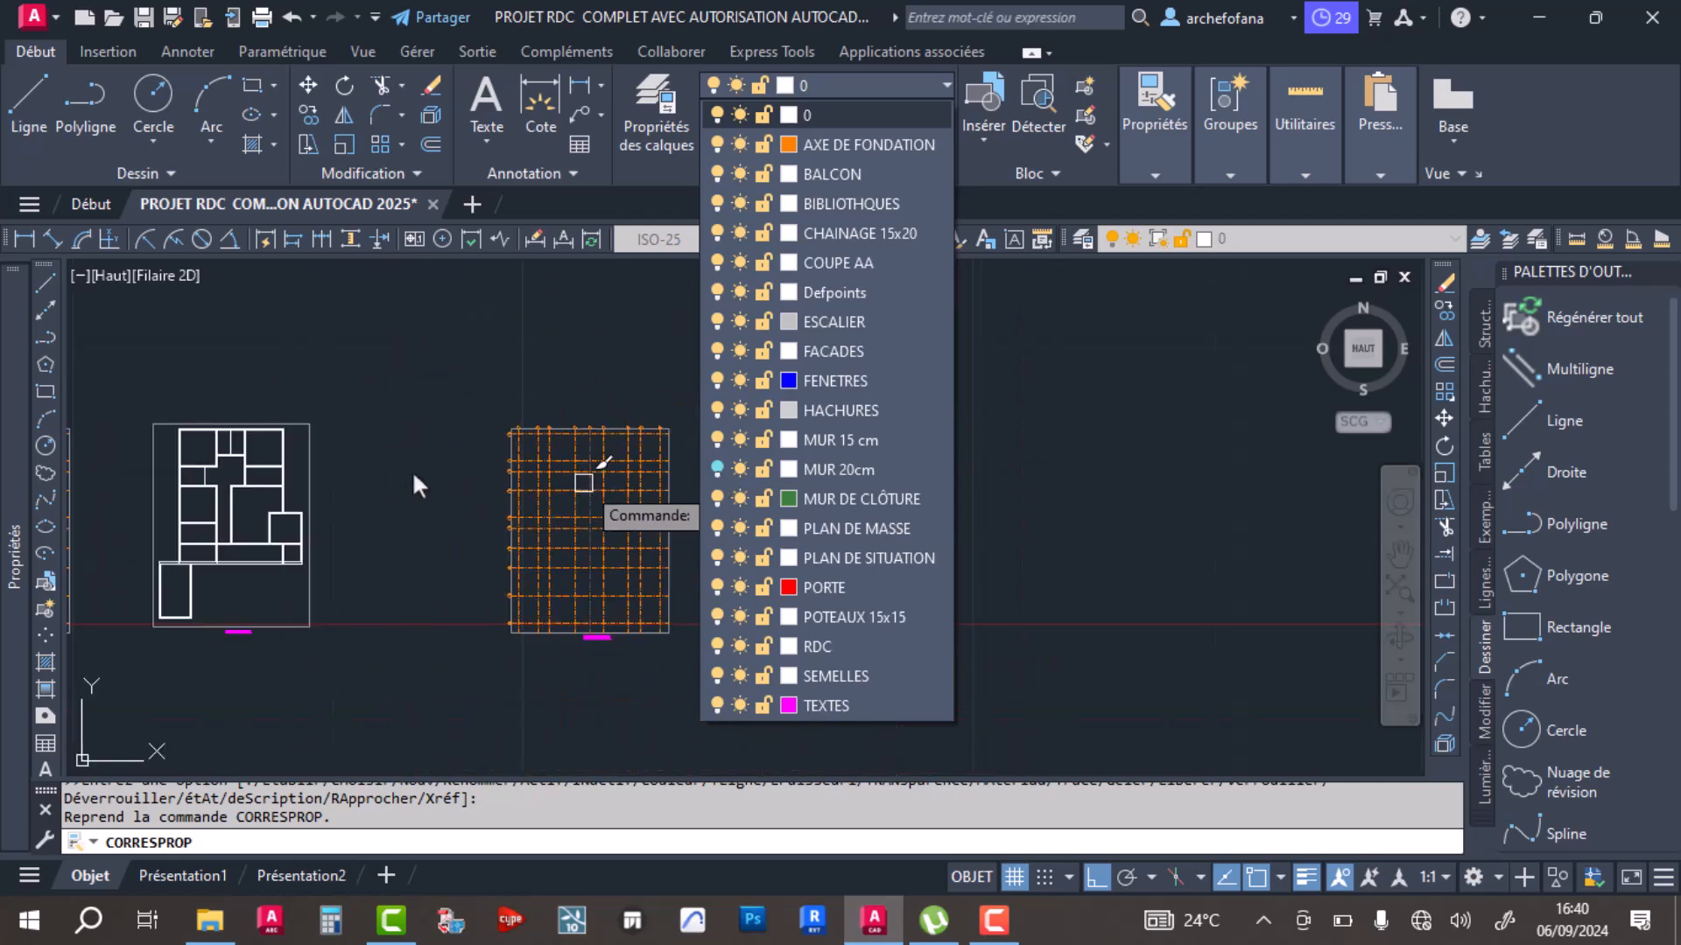
{"action": "left_click", "coordinate": [408, 478]}
{"action": "middle_click_drag", "start_coordinate": [489, 534], "coordinate": [826, 529]}
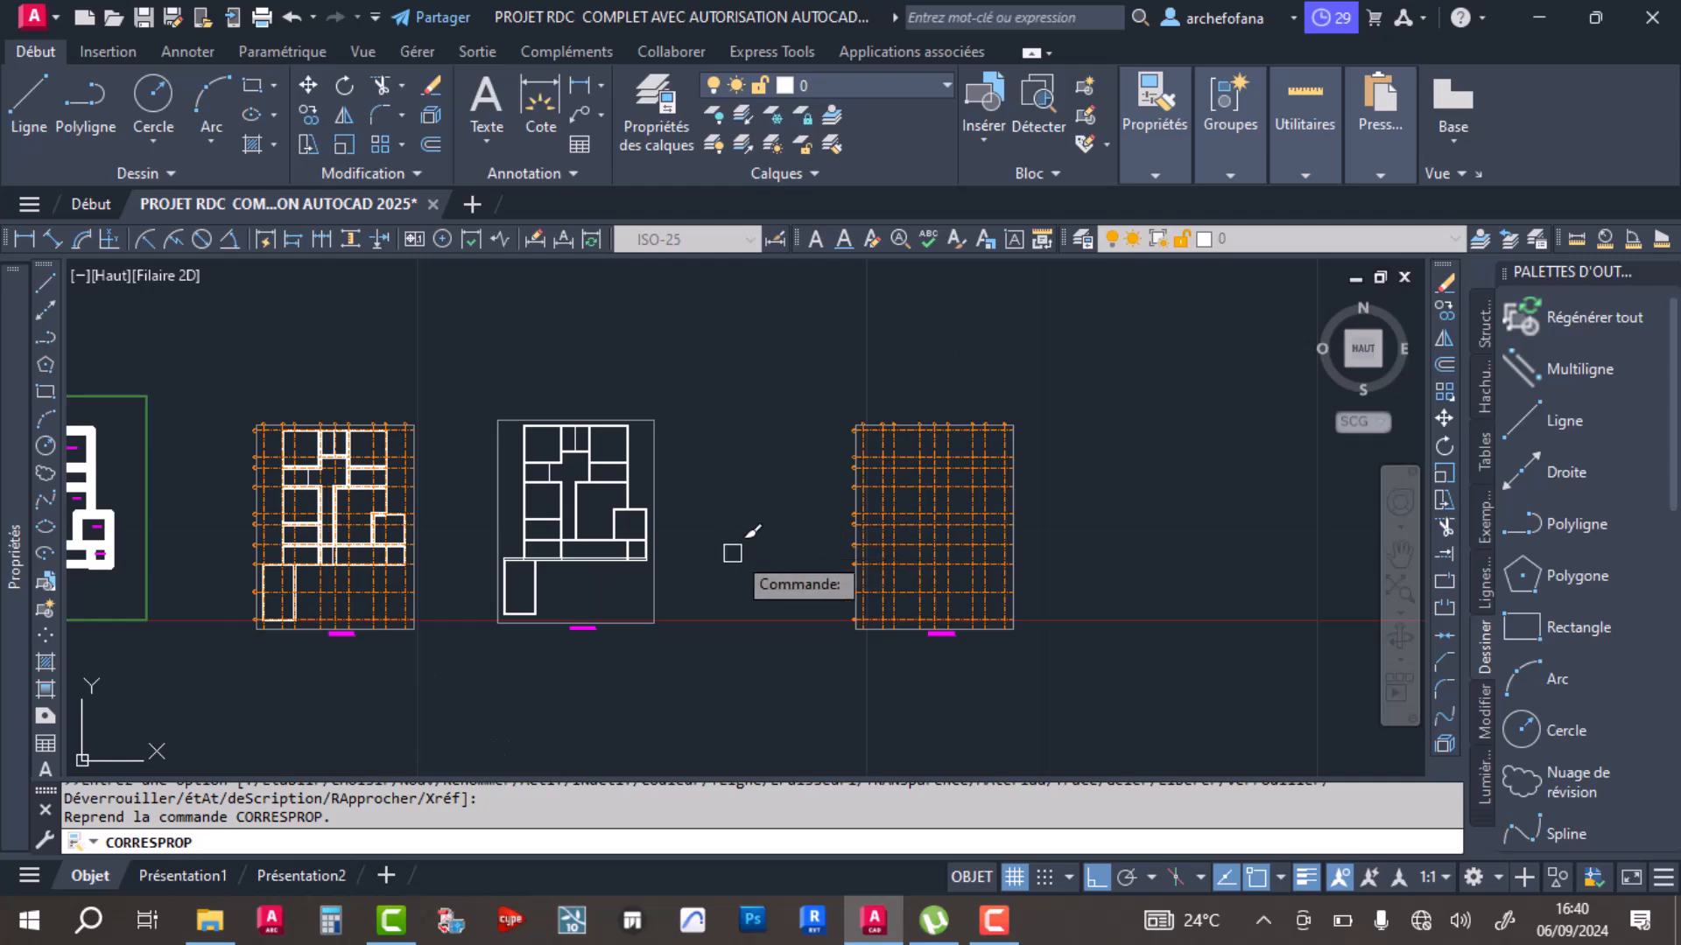
{"action": "scroll", "coordinate": [359, 503], "scroll_direction": "up", "scroll_amount": 5}
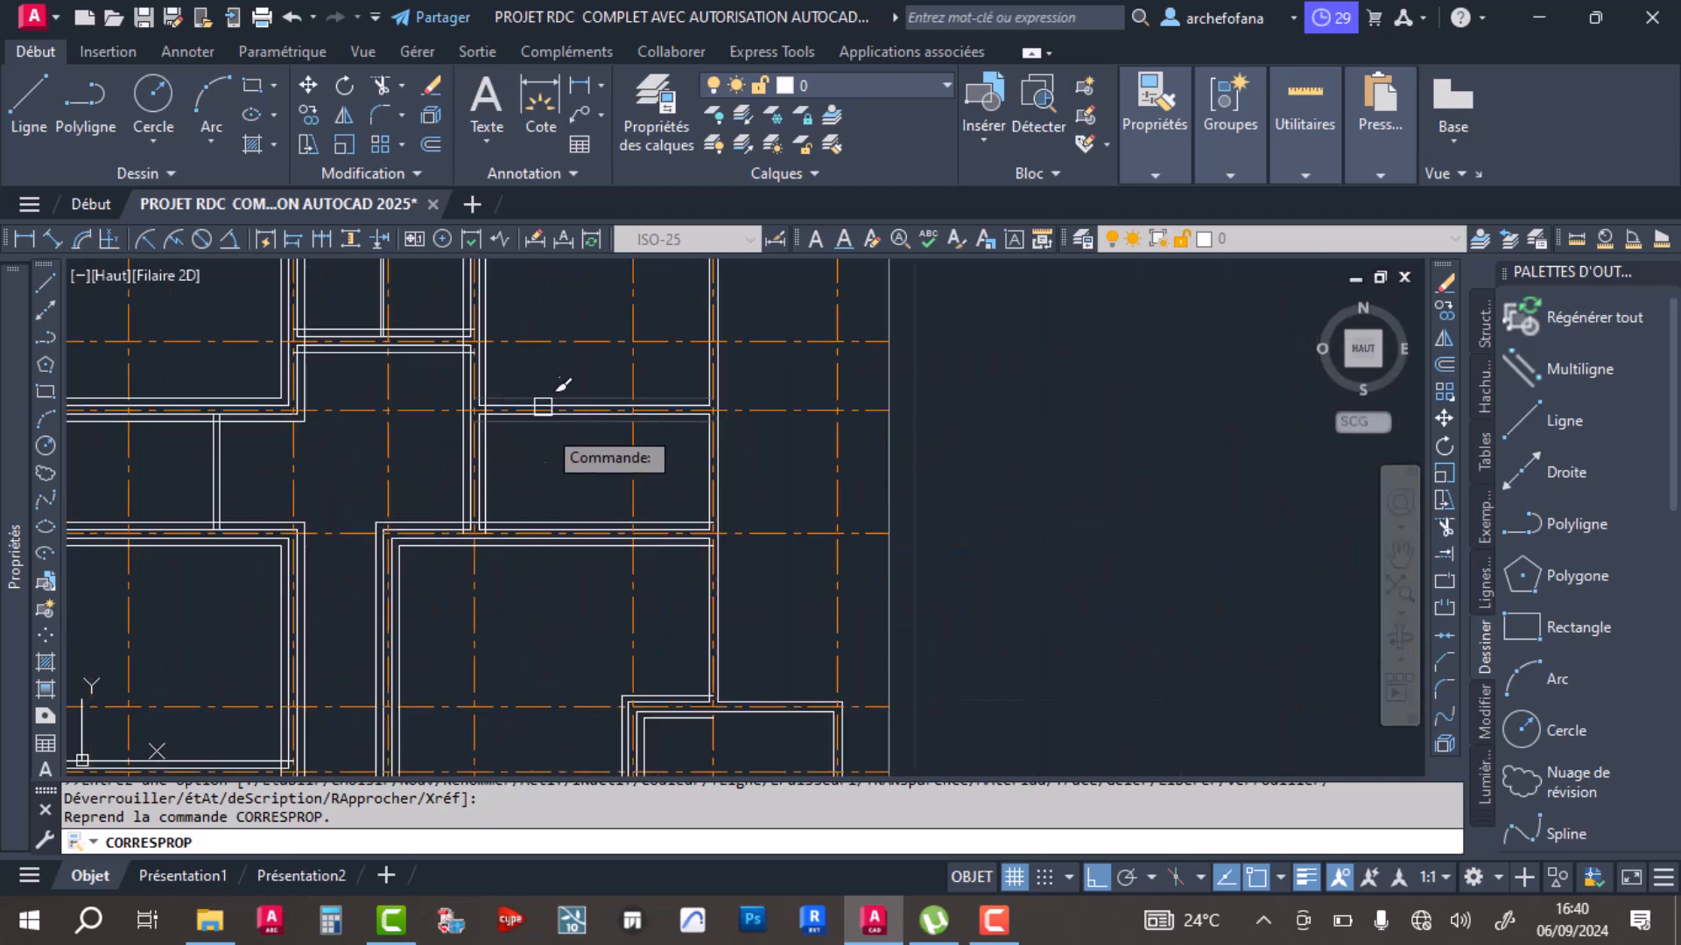
{"action": "key", "text": "Escape"}
{"action": "key", "text": "Escape"}
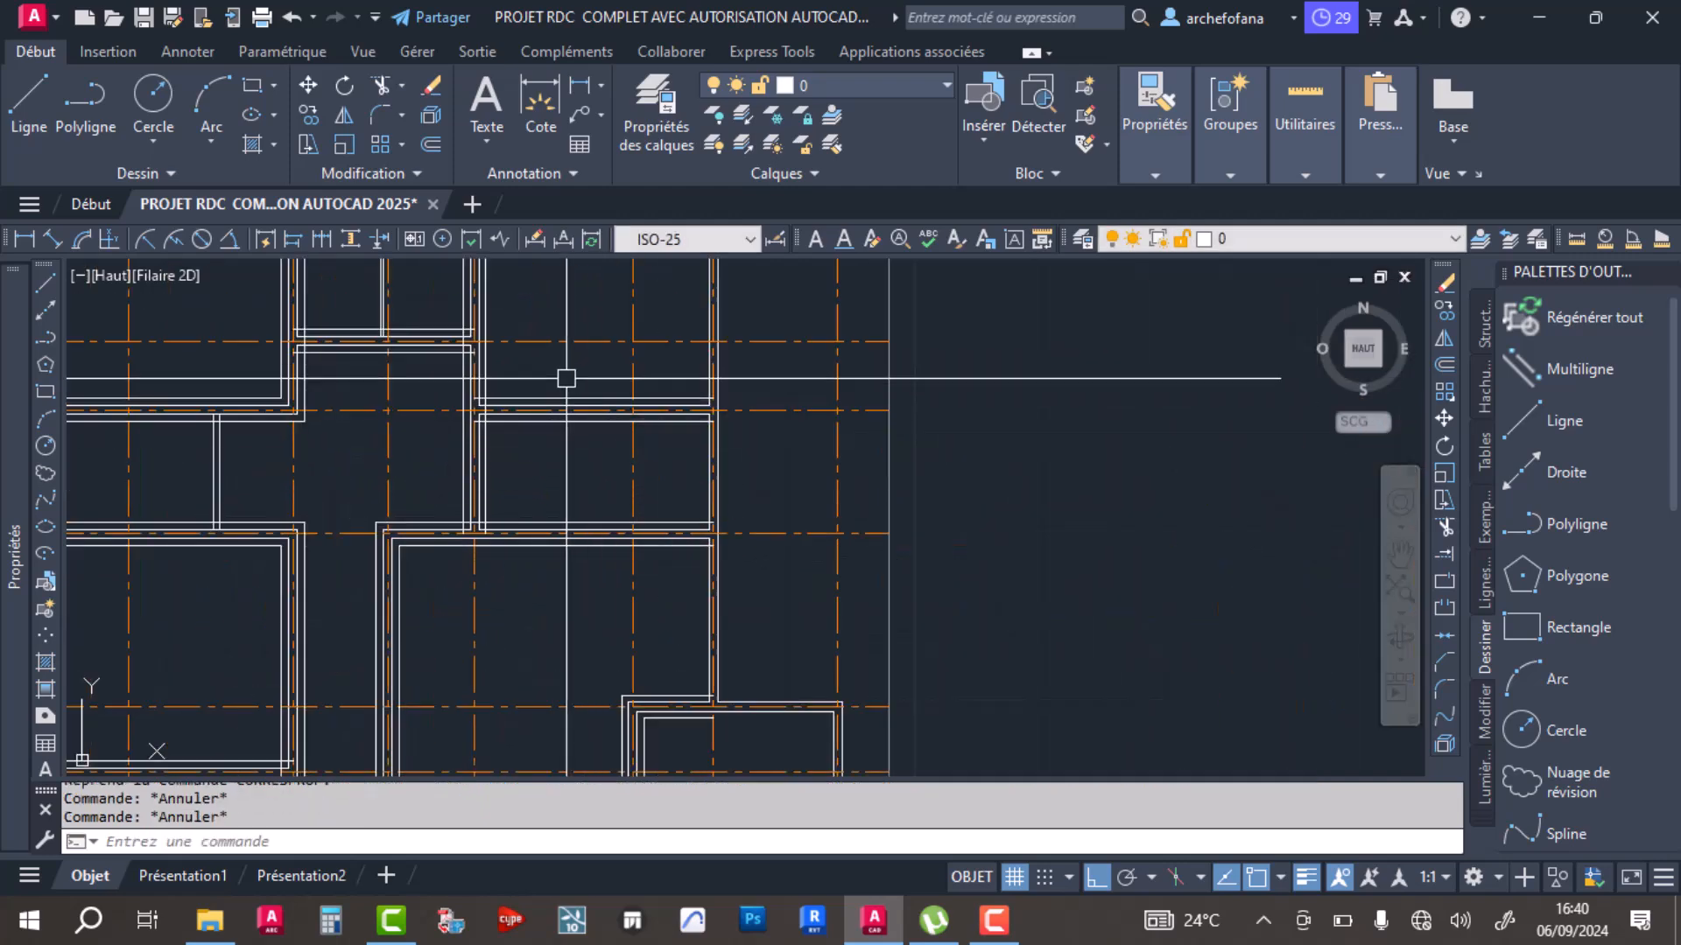
Step: Turn the MUR 20cm layer back on
{"action": "left_click", "coordinate": [826, 75]}
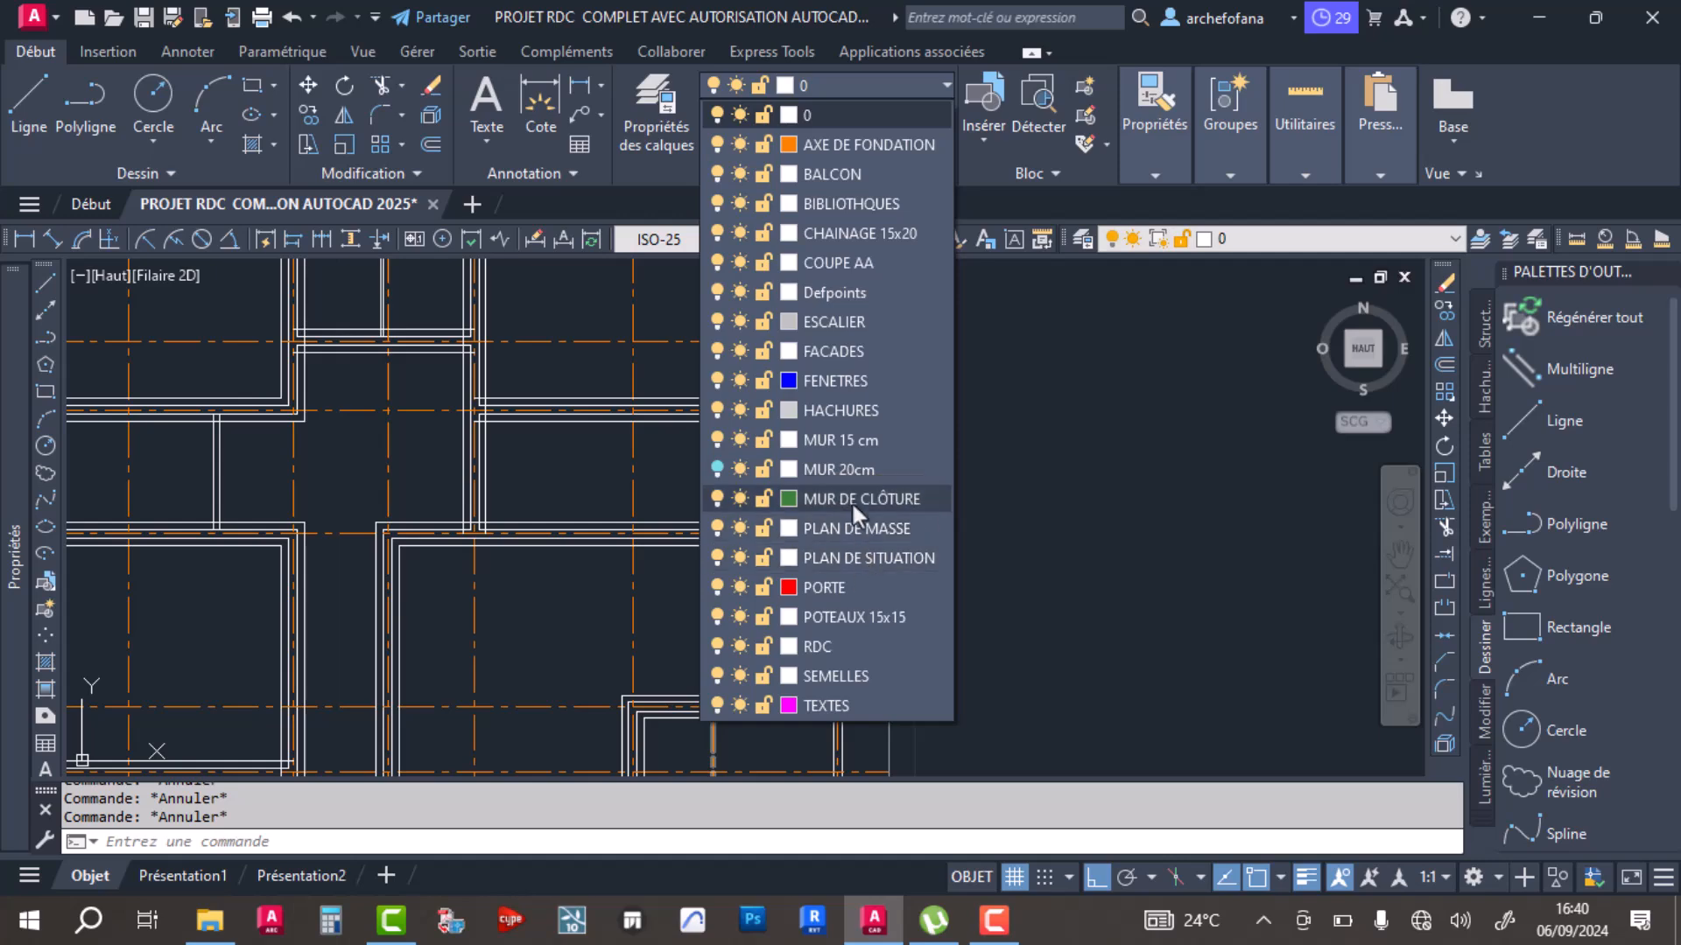
{"action": "left_click", "coordinate": [715, 470]}
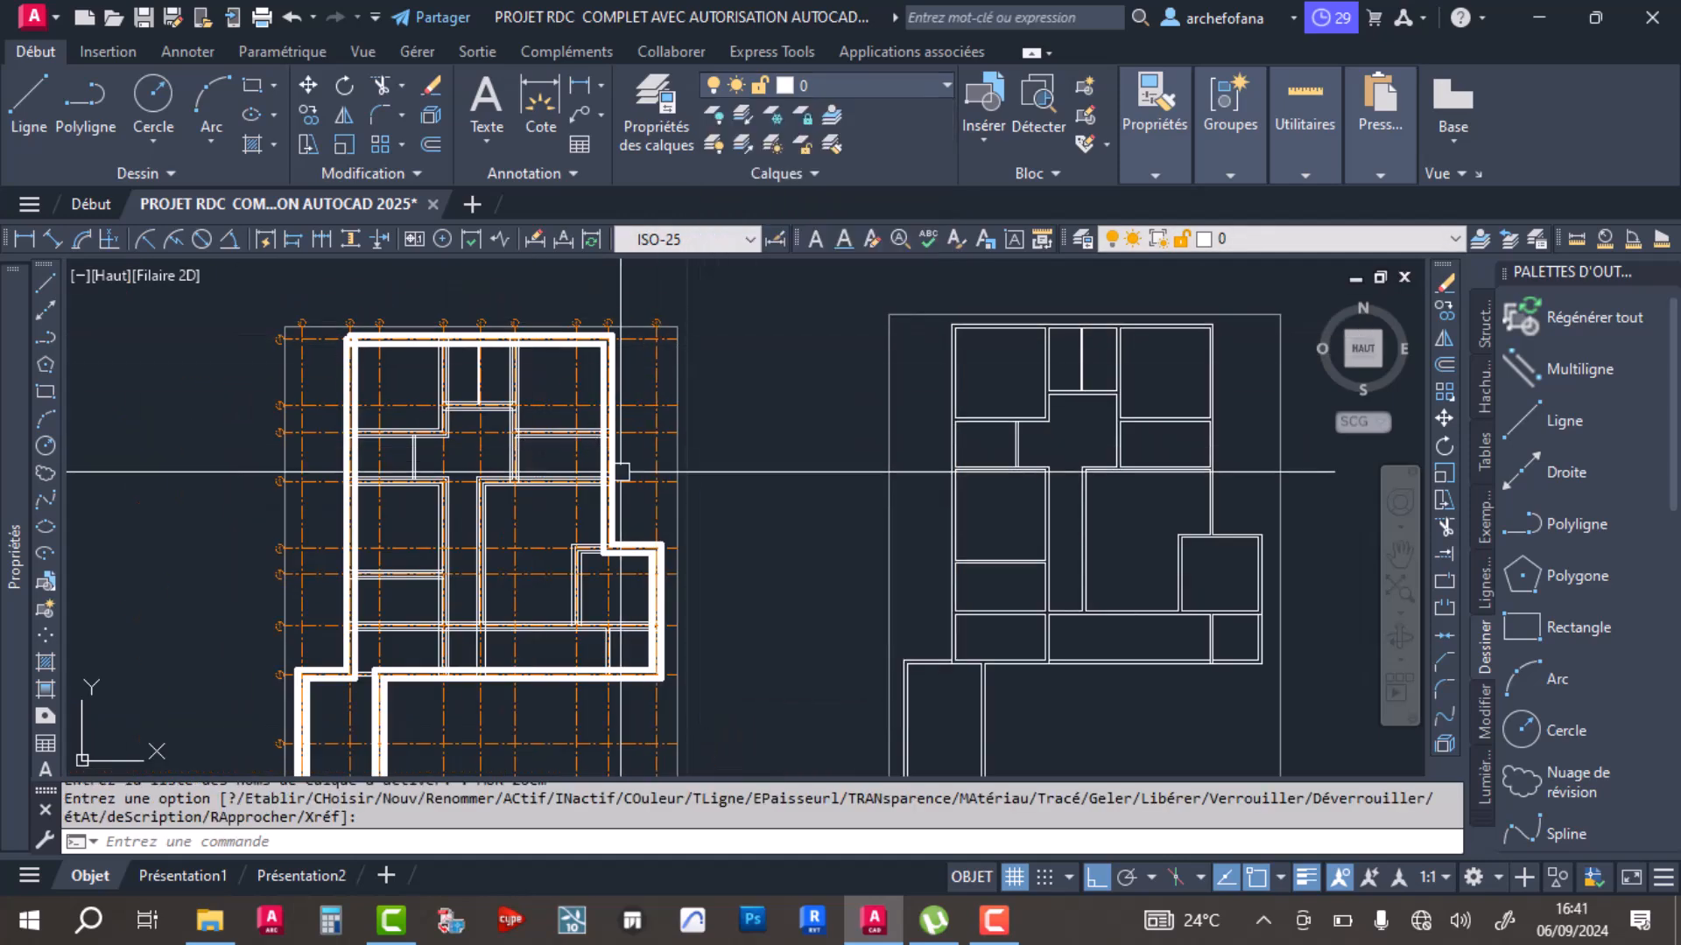
{"action": "key", "text": "ctrl+z"}
{"action": "key", "text": "ctrl+z"}
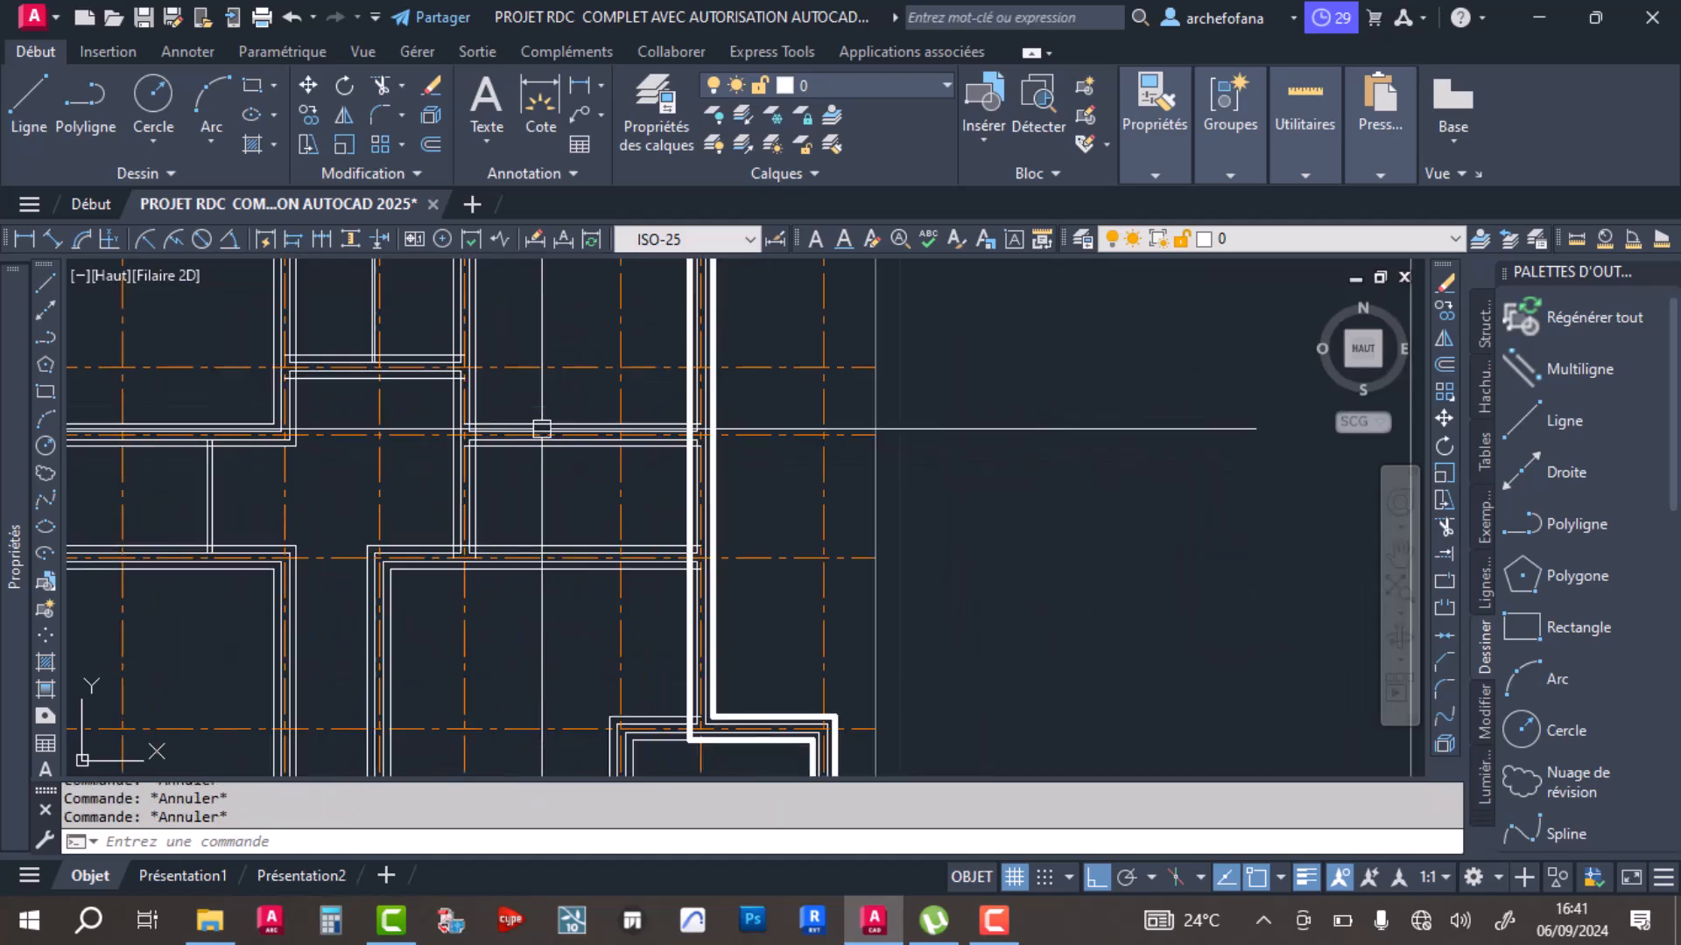
Step: Assign the thin interior wall multilines of the plan with axes, except the small room partitions, to the MUR 20cm layer
{"action": "left_click", "coordinate": [546, 417]}
{"action": "left_click", "coordinate": [433, 499]}
{"action": "left_click", "coordinate": [490, 615]}
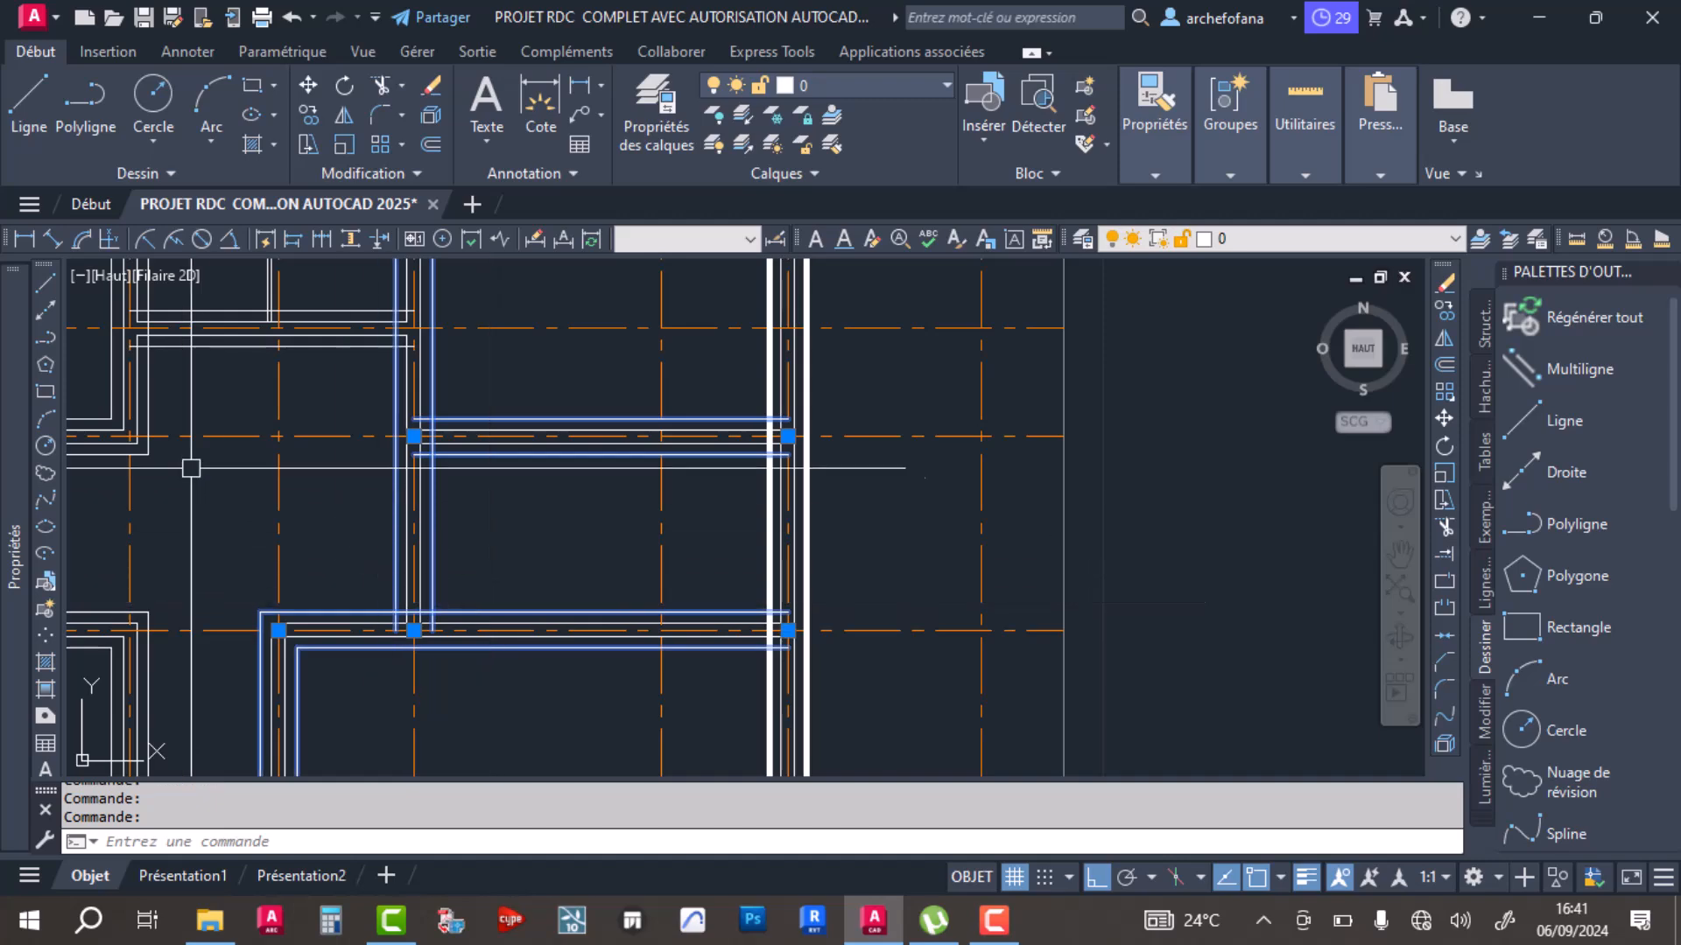
{"action": "left_click", "coordinate": [153, 422]}
{"action": "left_click", "coordinate": [248, 347]}
{"action": "middle_click_drag", "start_coordinate": [269, 347], "coordinate": [626, 384]}
{"action": "scroll", "coordinate": [627, 383], "scroll_direction": "up", "scroll_amount": 2}
{"action": "scroll", "coordinate": [627, 384], "scroll_direction": "down", "scroll_amount": 4}
{"action": "scroll", "coordinate": [455, 552], "scroll_direction": "up", "scroll_amount": 4}
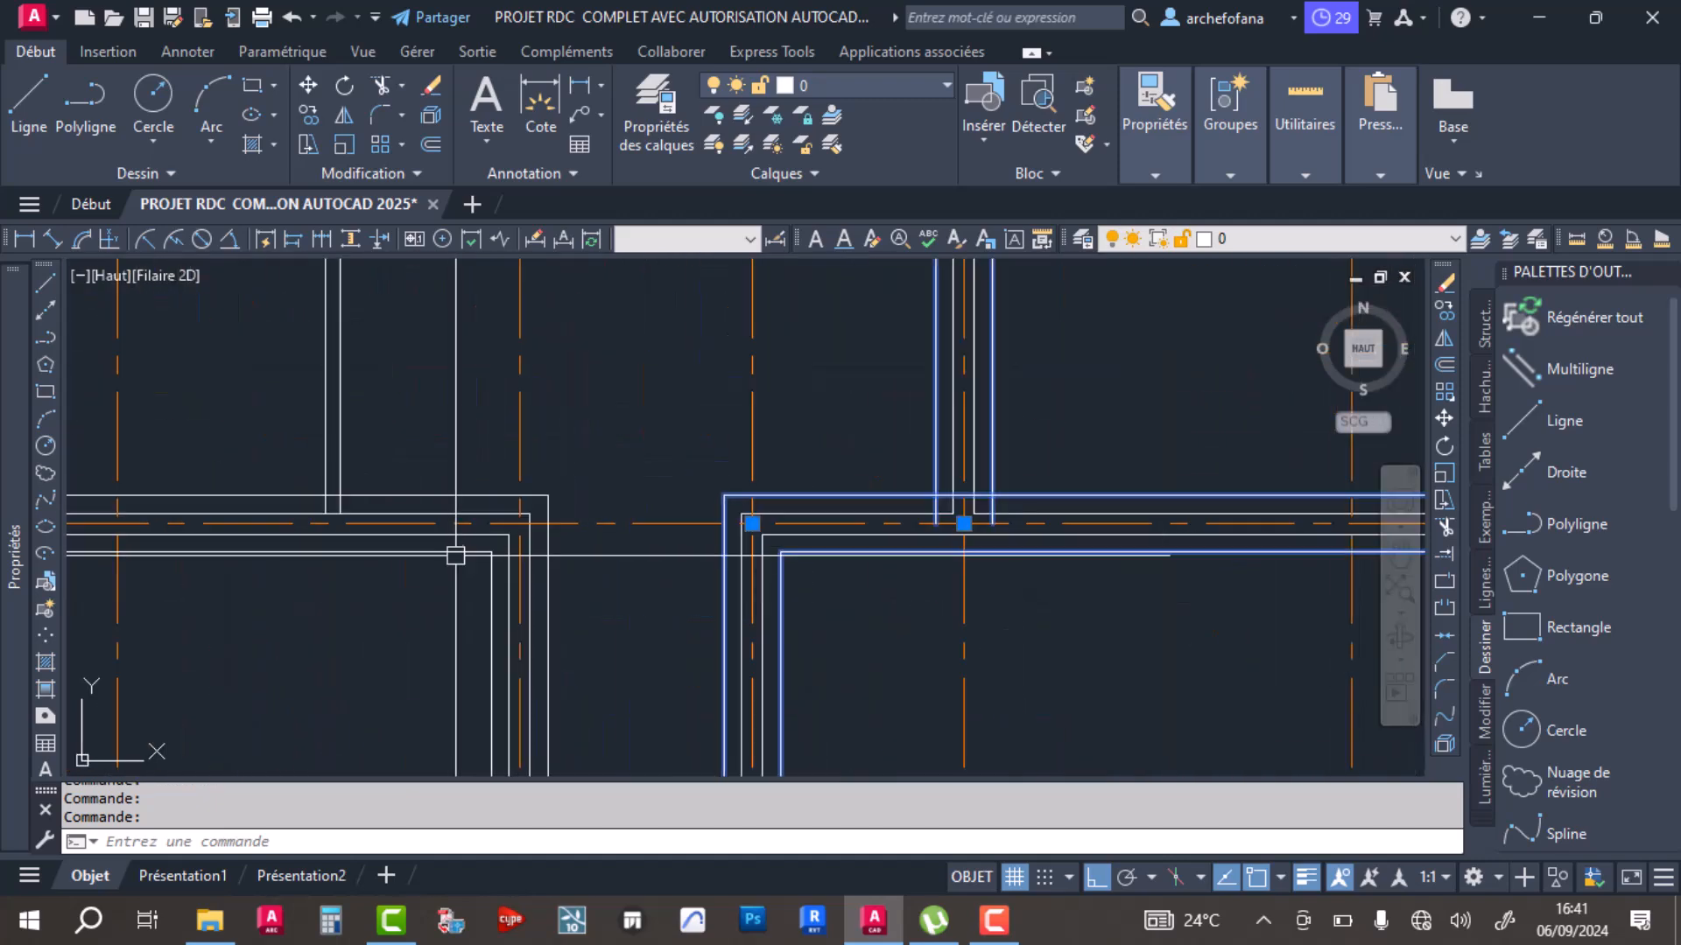
{"action": "scroll", "coordinate": [938, 668], "scroll_direction": "down", "scroll_amount": 4}
{"action": "scroll", "coordinate": [937, 660], "scroll_direction": "up", "scroll_amount": 4}
{"action": "left_click", "coordinate": [872, 468]}
{"action": "scroll", "coordinate": [856, 454], "scroll_direction": "down", "scroll_amount": 3}
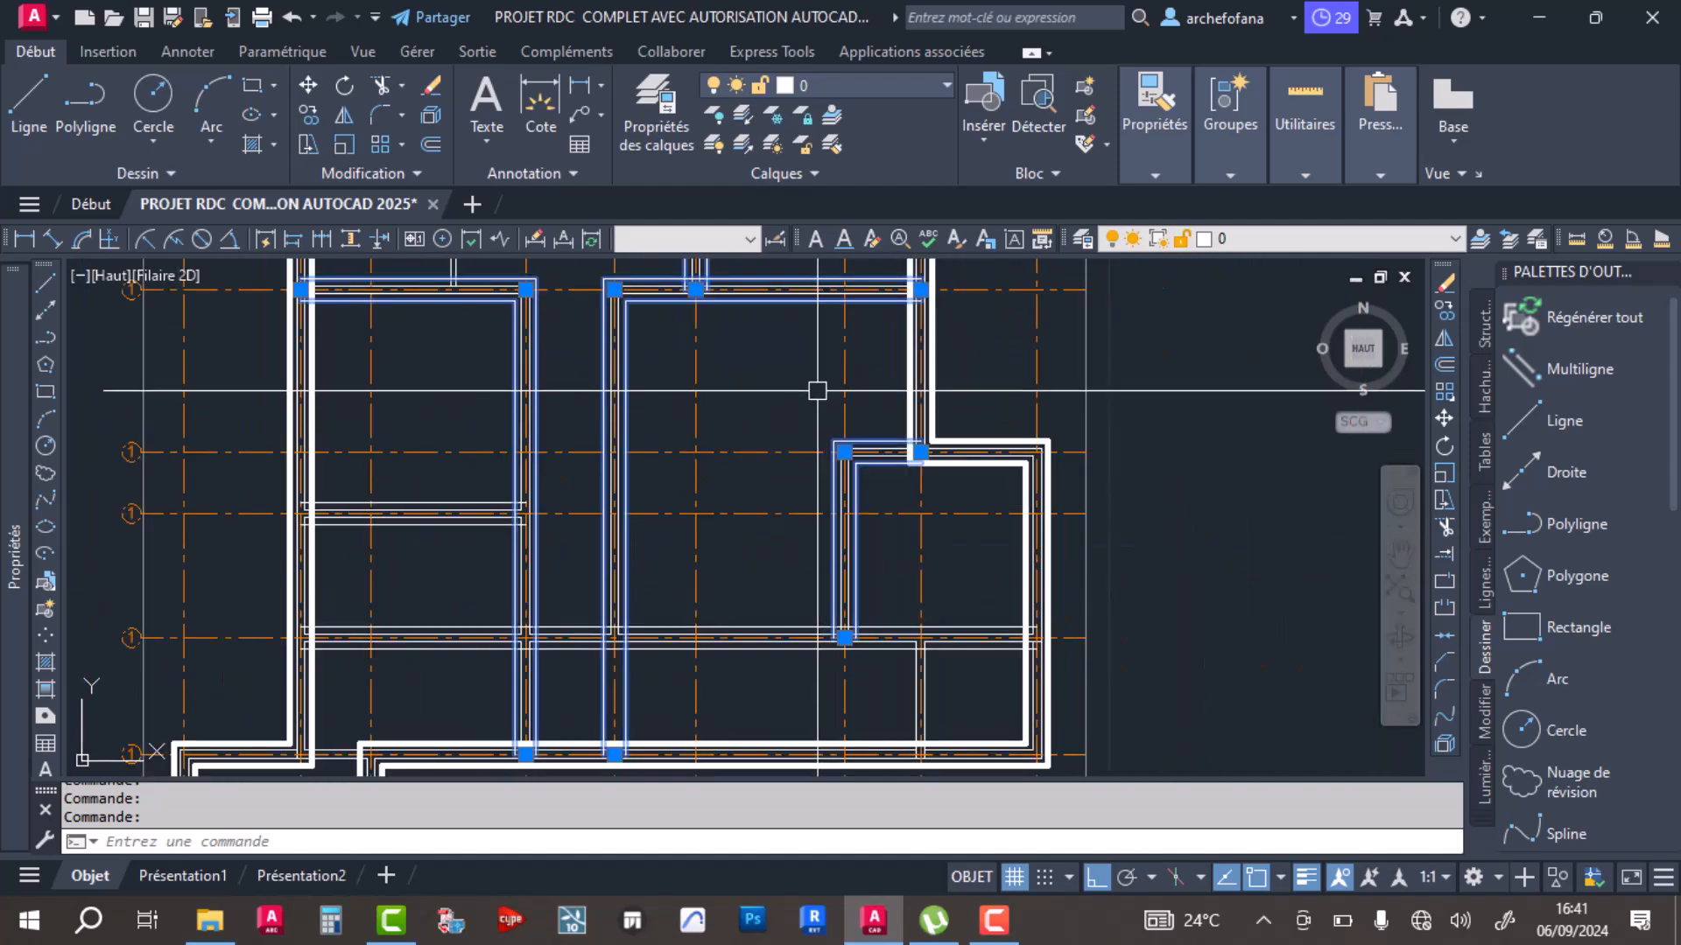
{"action": "scroll", "coordinate": [833, 562], "scroll_direction": "up", "scroll_amount": 3}
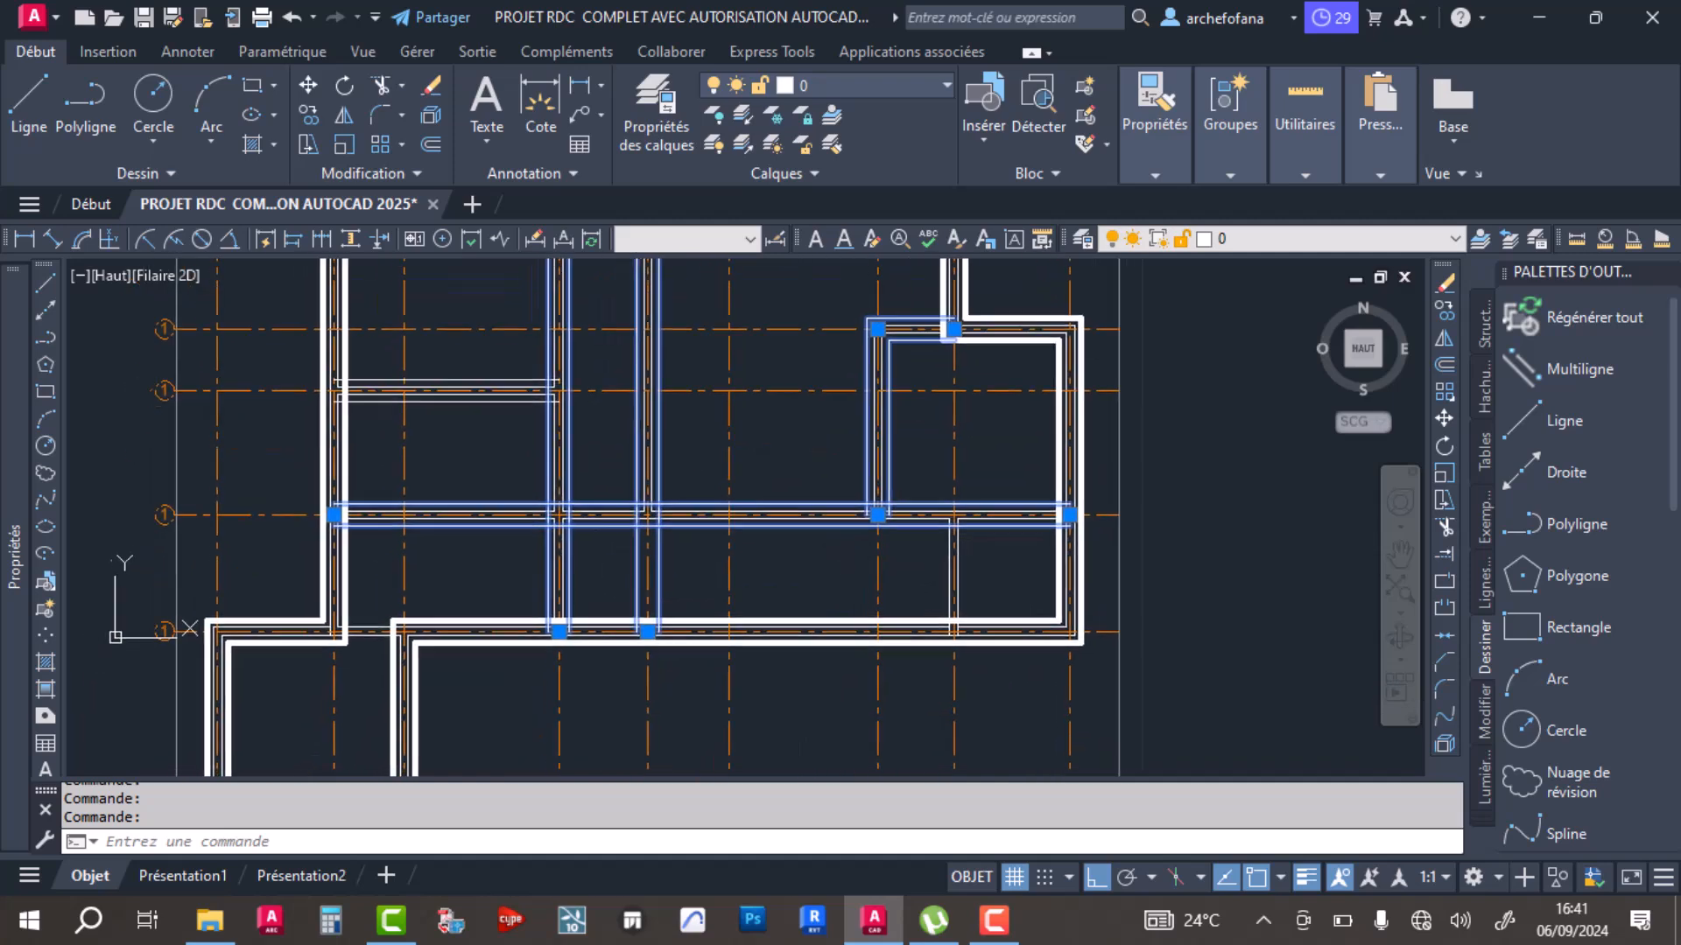
{"action": "scroll", "coordinate": [503, 380], "scroll_direction": "up", "scroll_amount": 3}
{"action": "scroll", "coordinate": [506, 379], "scroll_direction": "down", "scroll_amount": 5}
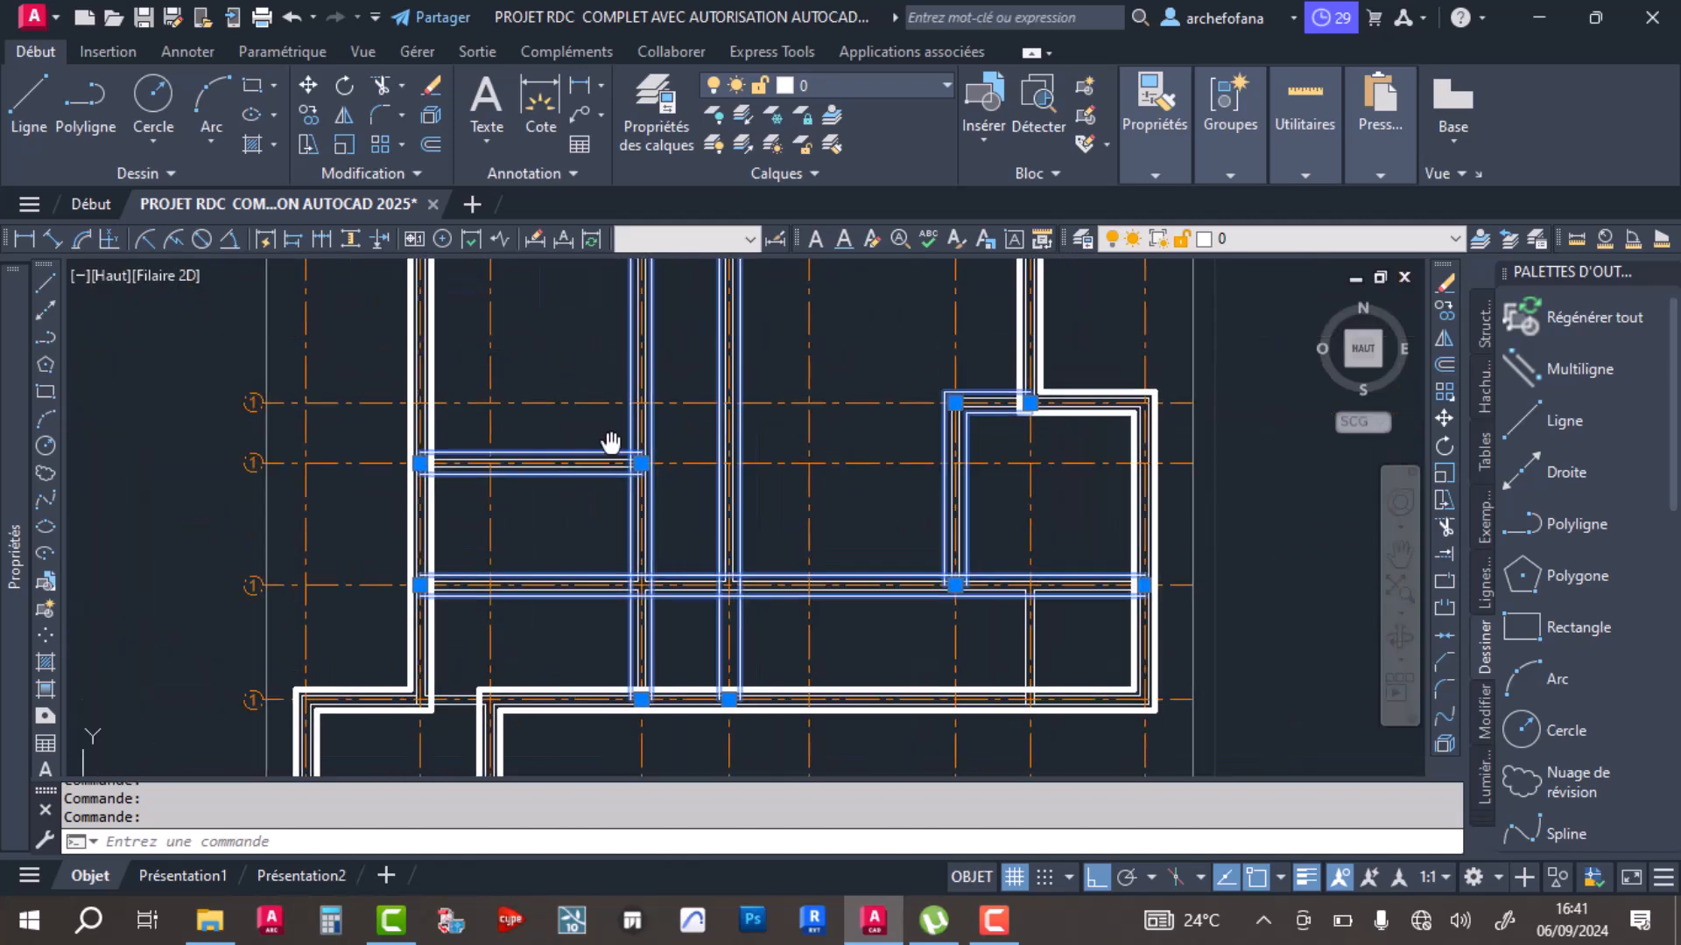
{"action": "scroll", "coordinate": [844, 381], "scroll_direction": "down", "scroll_amount": 4}
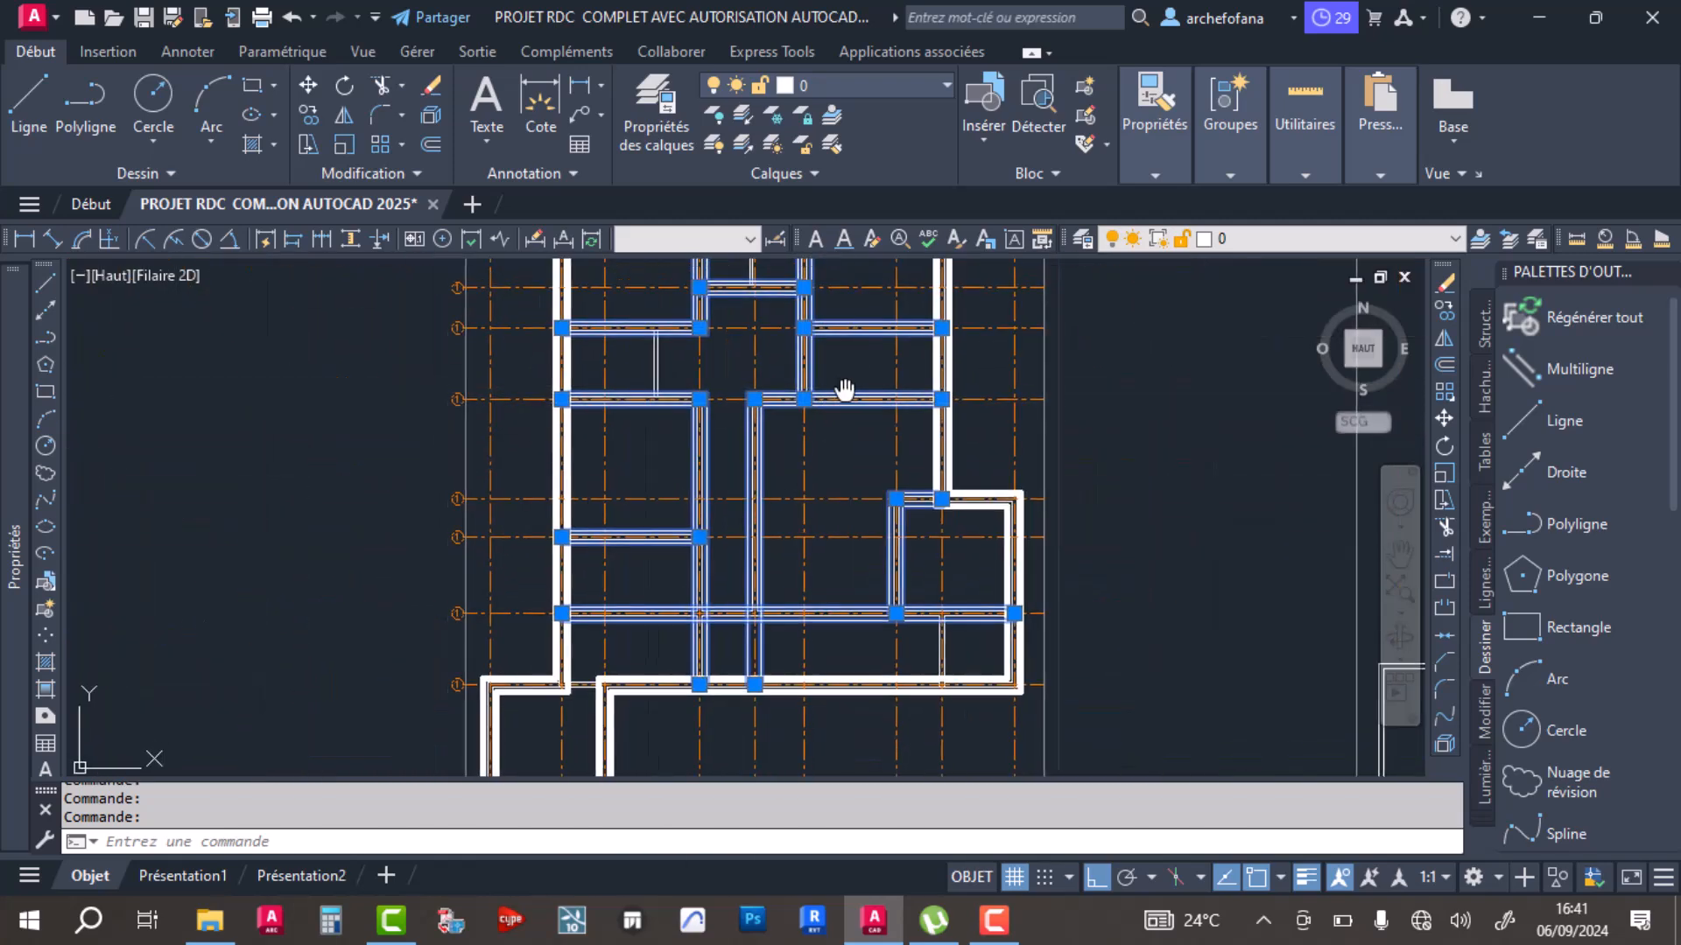
{"action": "left_click", "coordinate": [874, 85]}
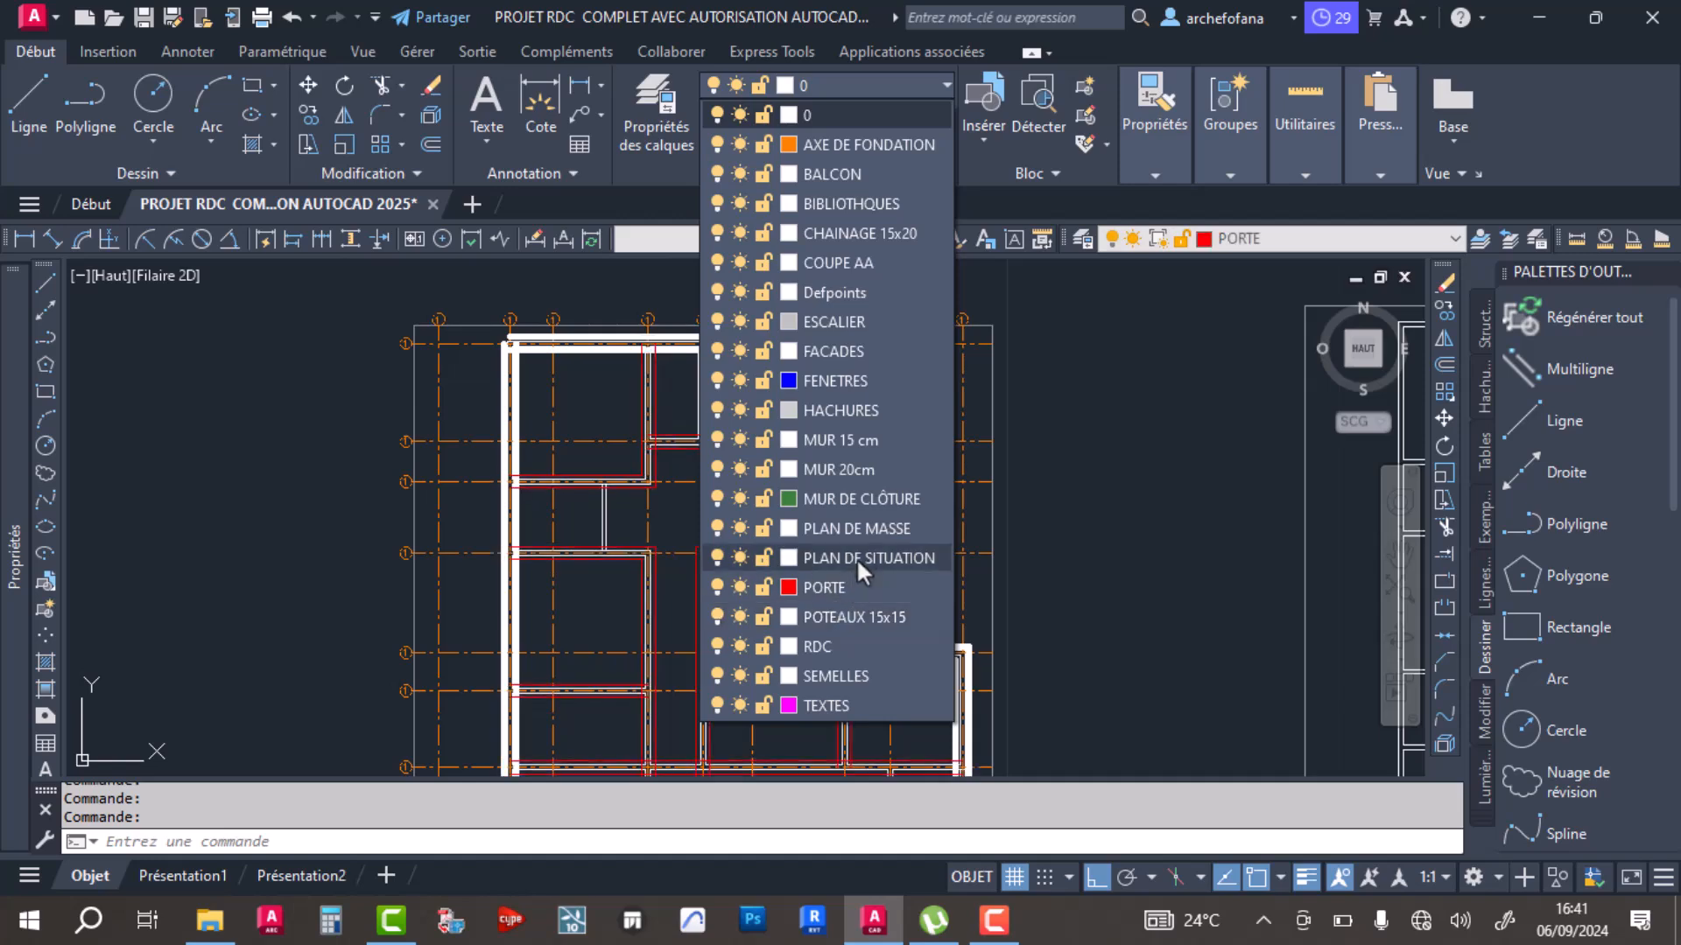
{"action": "left_click", "coordinate": [849, 469]}
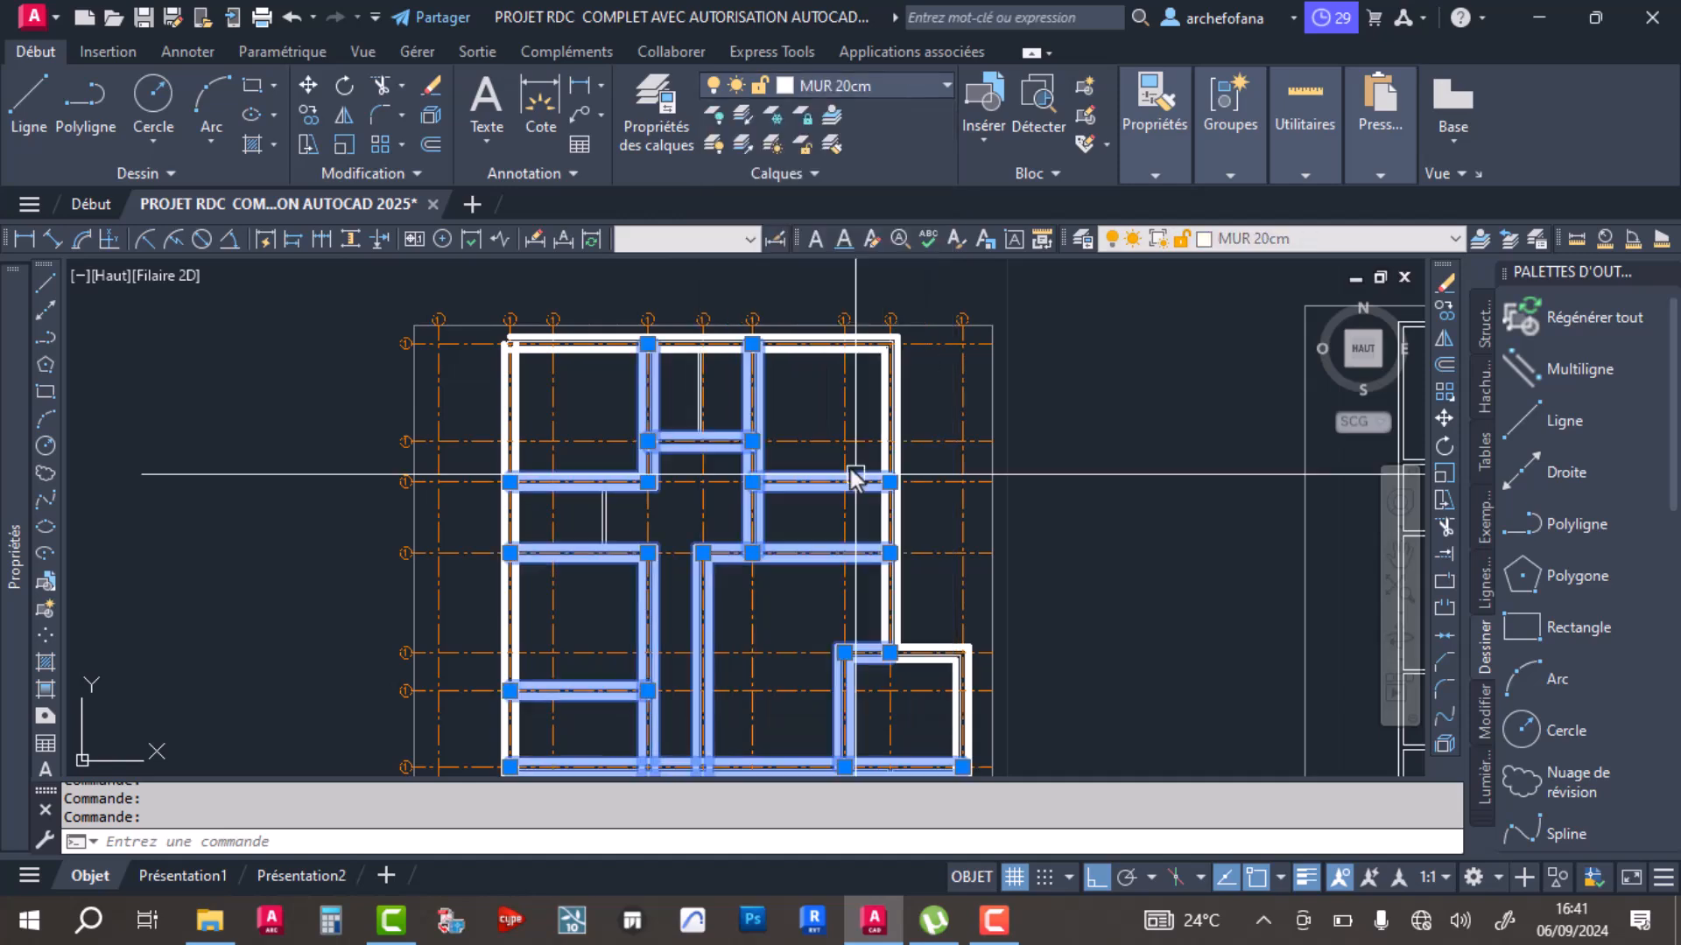
{"action": "key", "text": "Escape"}
{"action": "key", "text": "Escape"}
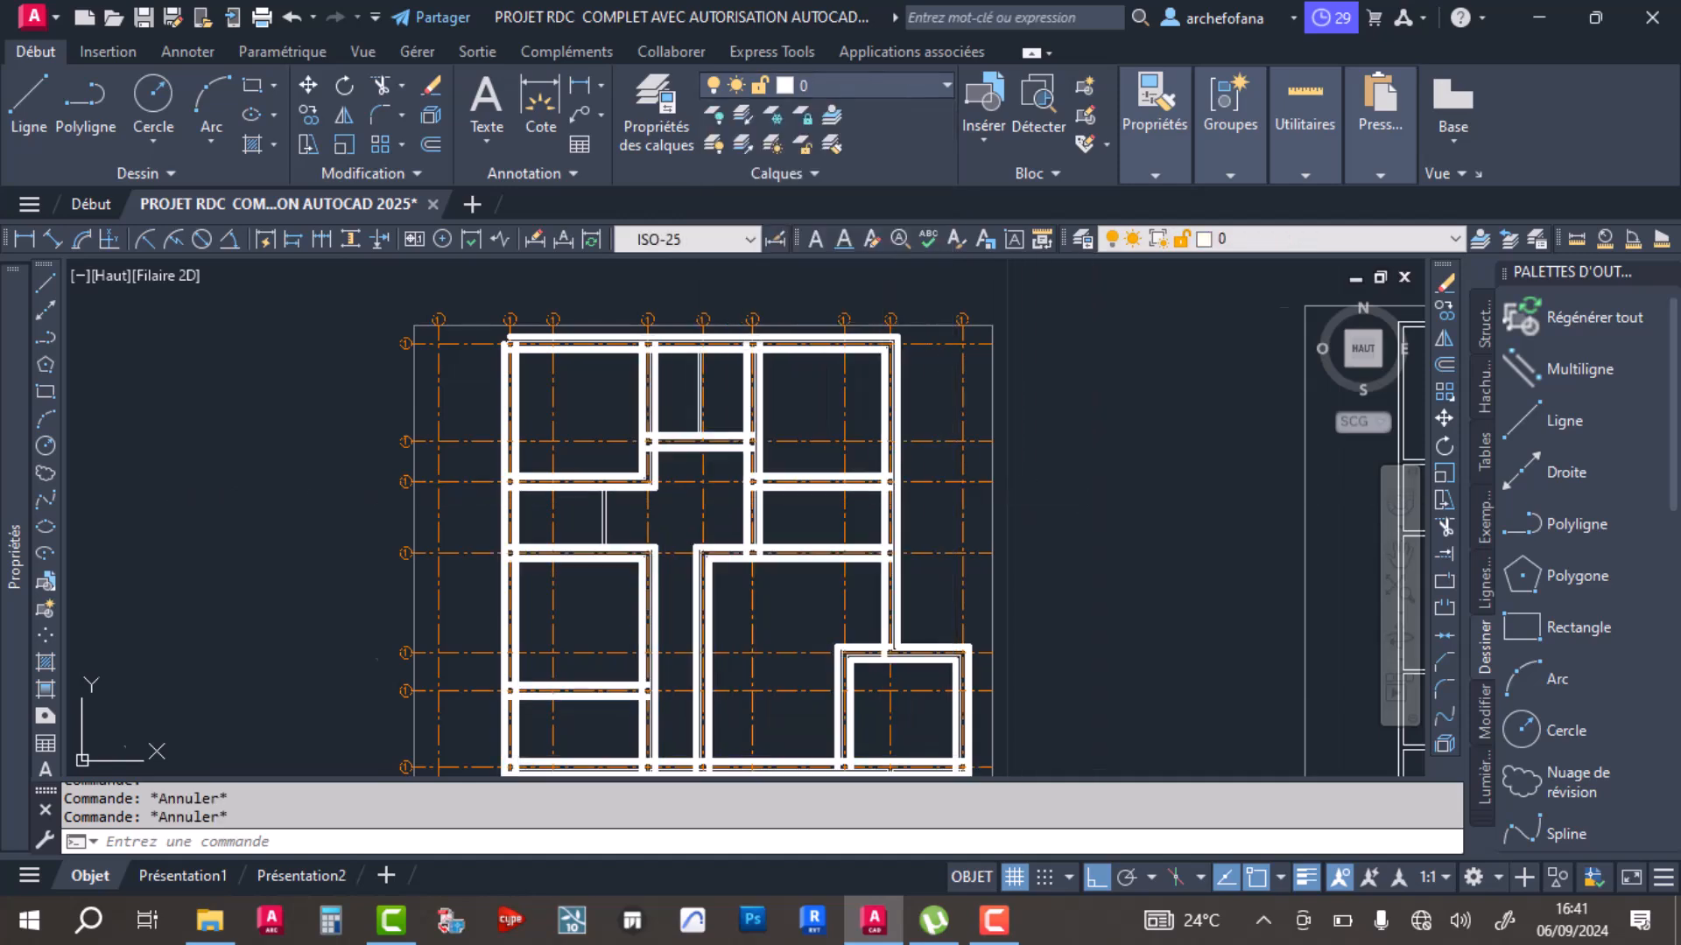
Step: Dimension the spacing between axis bubbles 1 and 2 along the upper edge of the foundation plan
{"action": "middle_click_drag", "start_coordinate": [1344, 516], "coordinate": [688, 479]}
{"action": "middle_click_drag", "start_coordinate": [826, 480], "coordinate": [420, 450]}
{"action": "scroll", "coordinate": [424, 451], "scroll_direction": "down", "scroll_amount": 6}
{"action": "scroll", "coordinate": [690, 424], "scroll_direction": "up", "scroll_amount": 7}
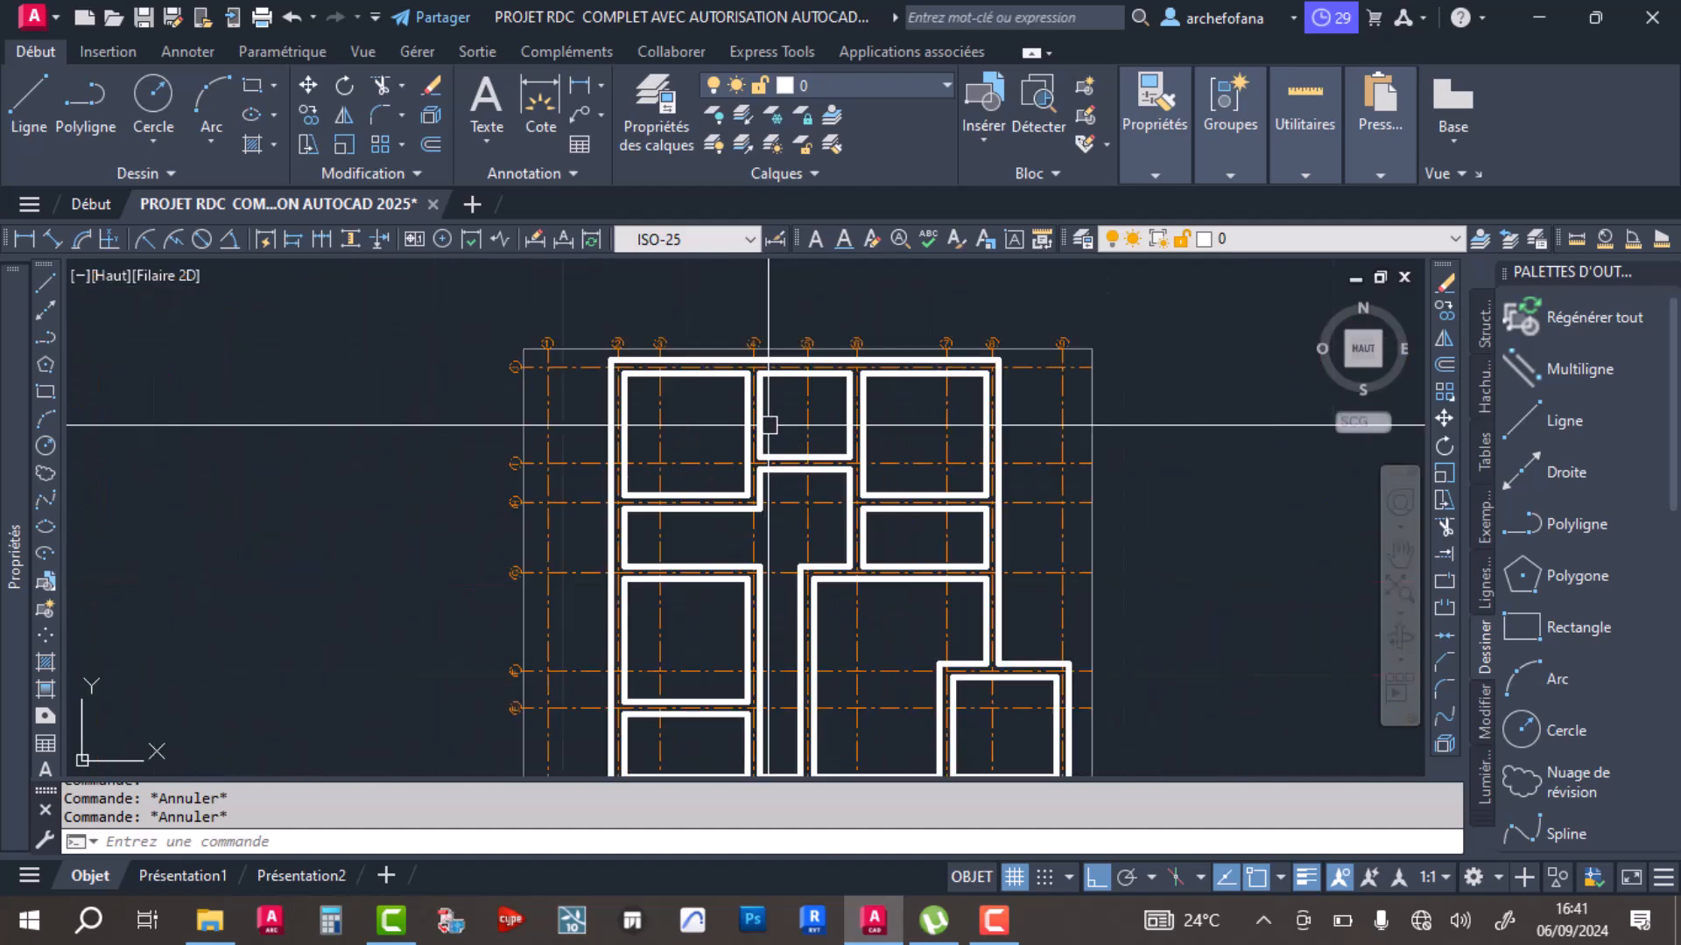
{"action": "middle_click_drag", "start_coordinate": [703, 357], "coordinate": [762, 450]}
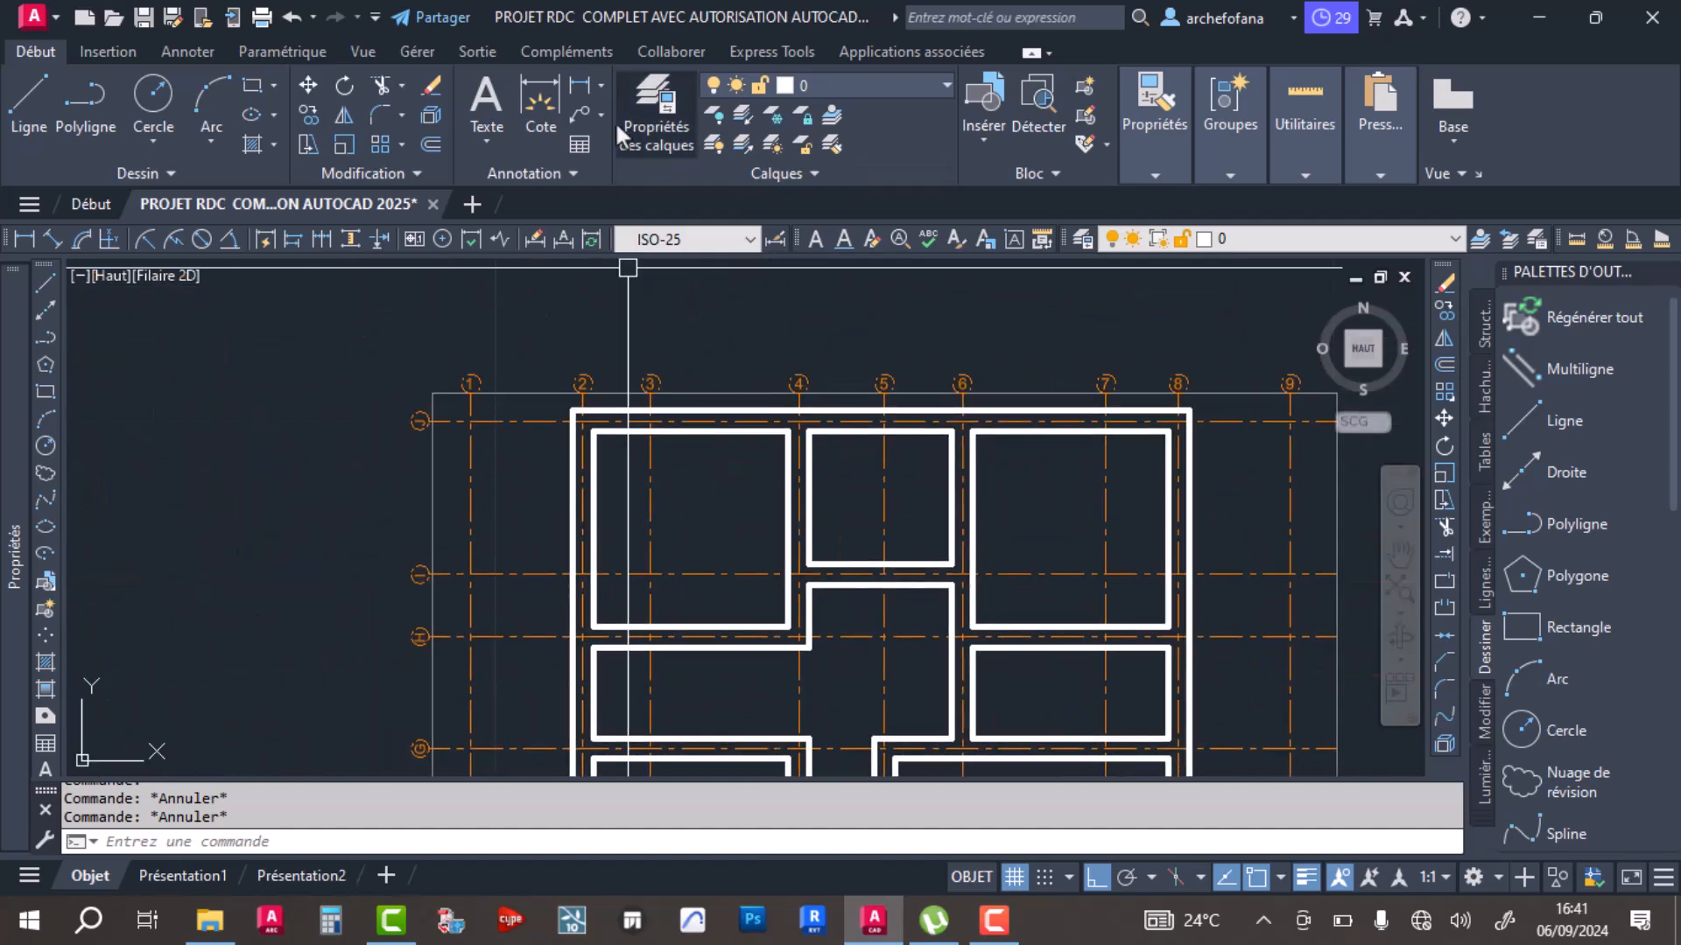
{"action": "left_click", "coordinate": [549, 88]}
{"action": "scroll", "coordinate": [525, 394], "scroll_direction": "up", "scroll_amount": 6}
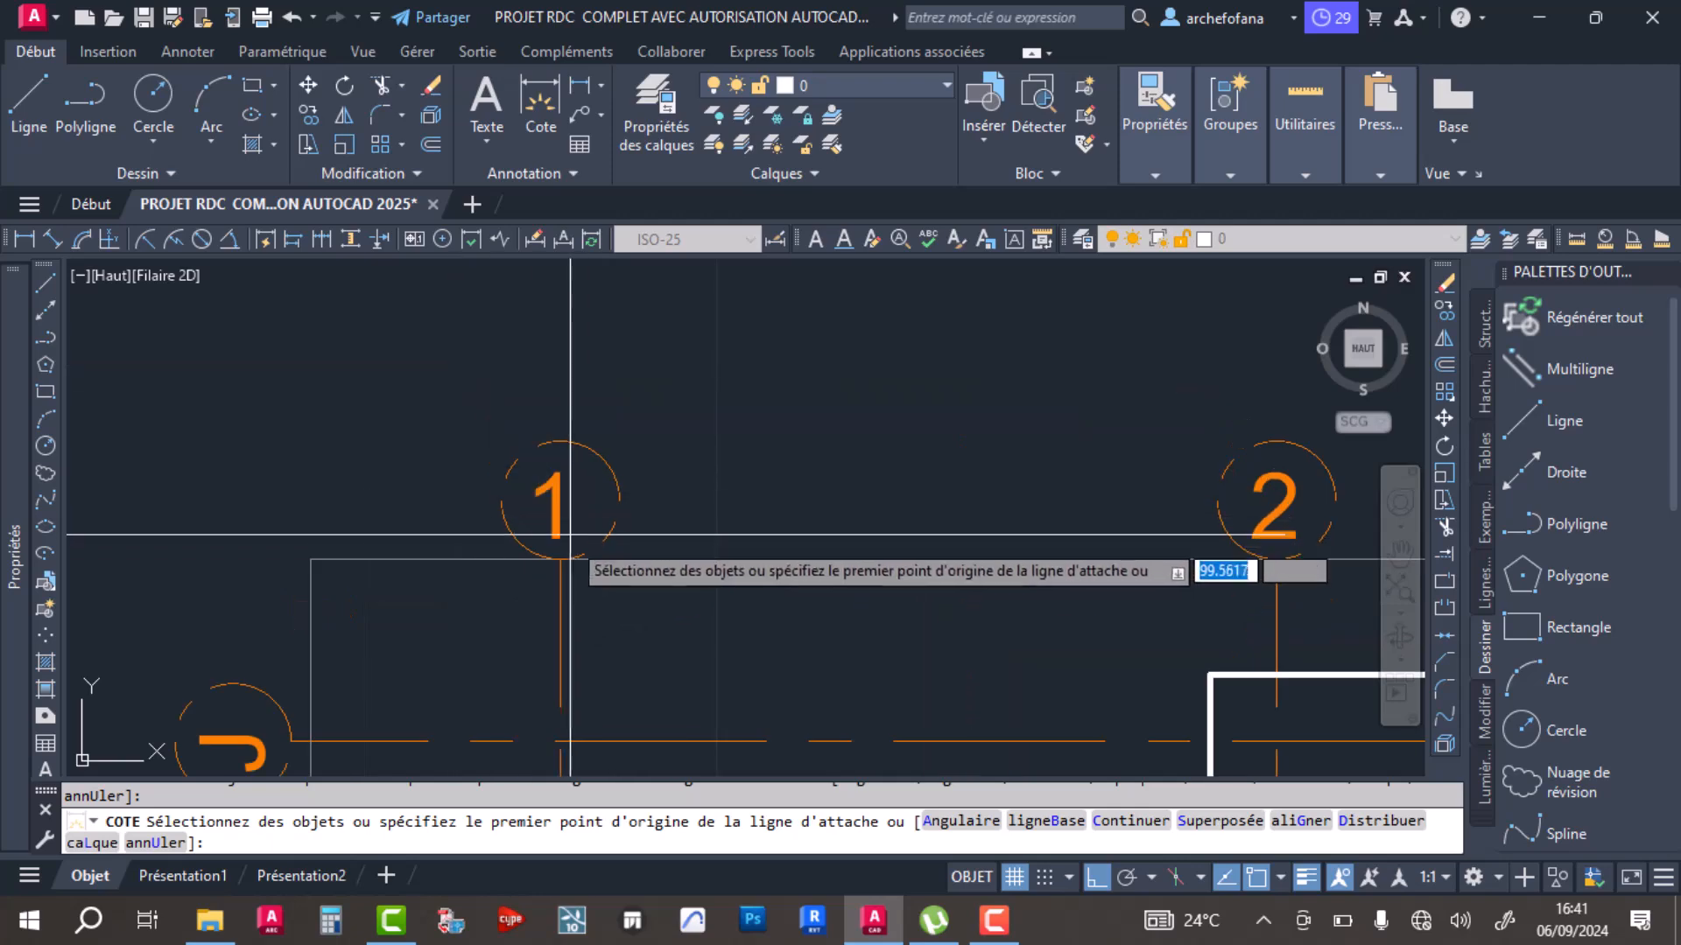
{"action": "left_click", "coordinate": [561, 500]}
{"action": "middle_click_drag", "start_coordinate": [1278, 501], "coordinate": [1017, 488]}
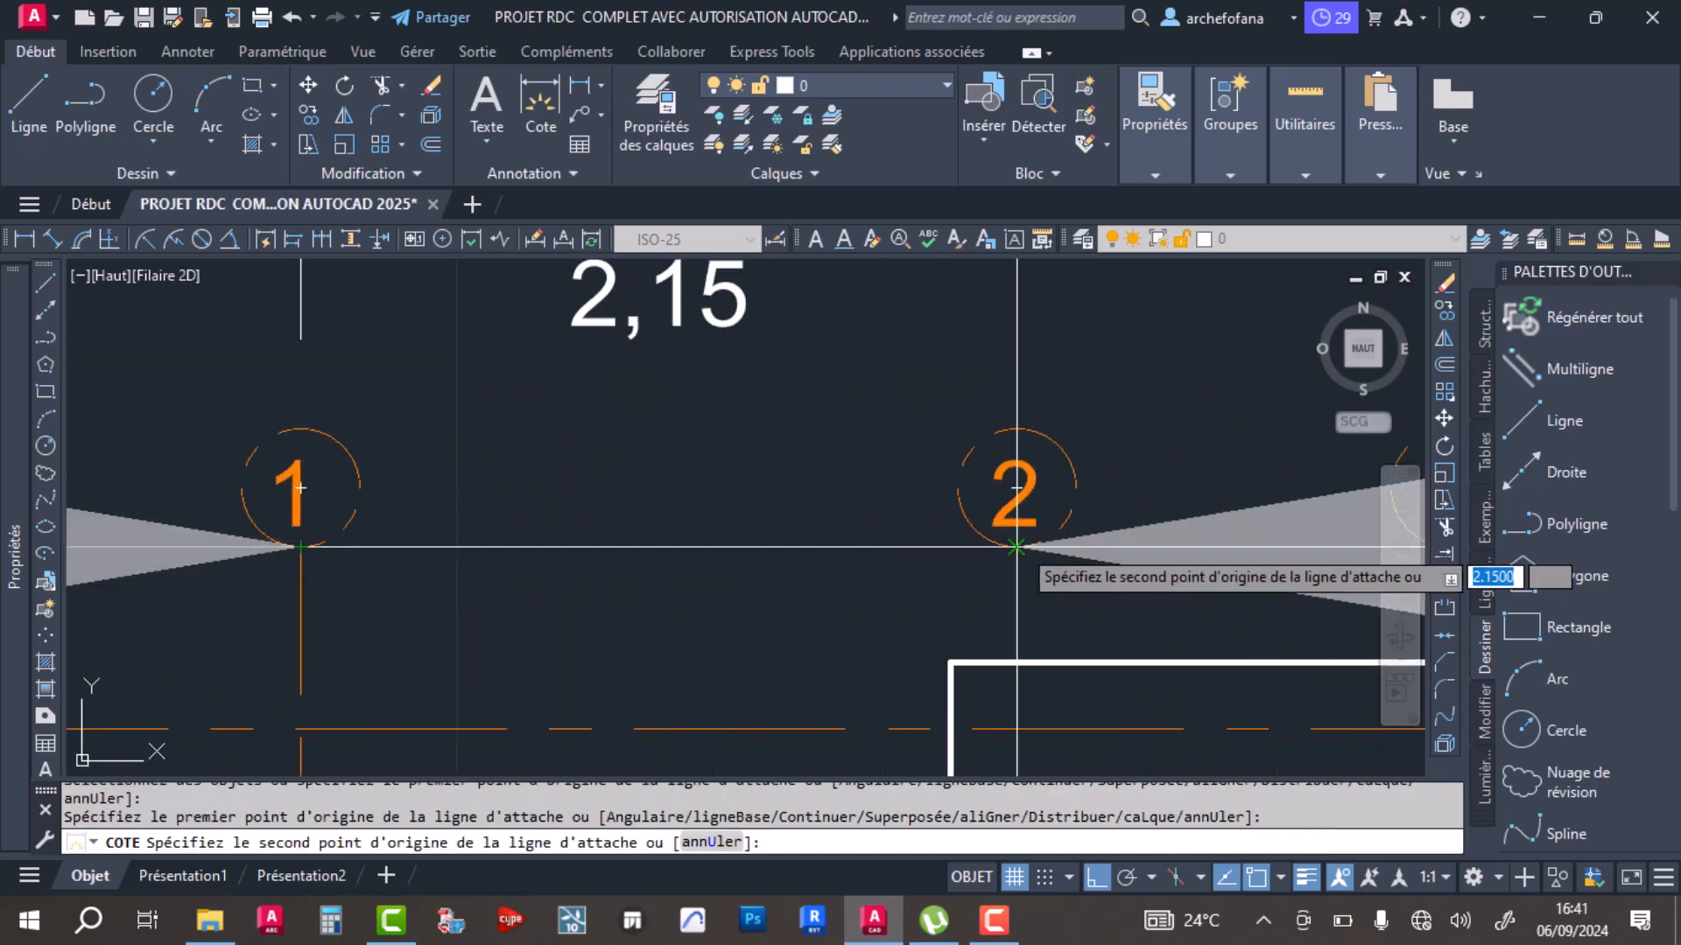
{"action": "left_click", "coordinate": [1017, 488]}
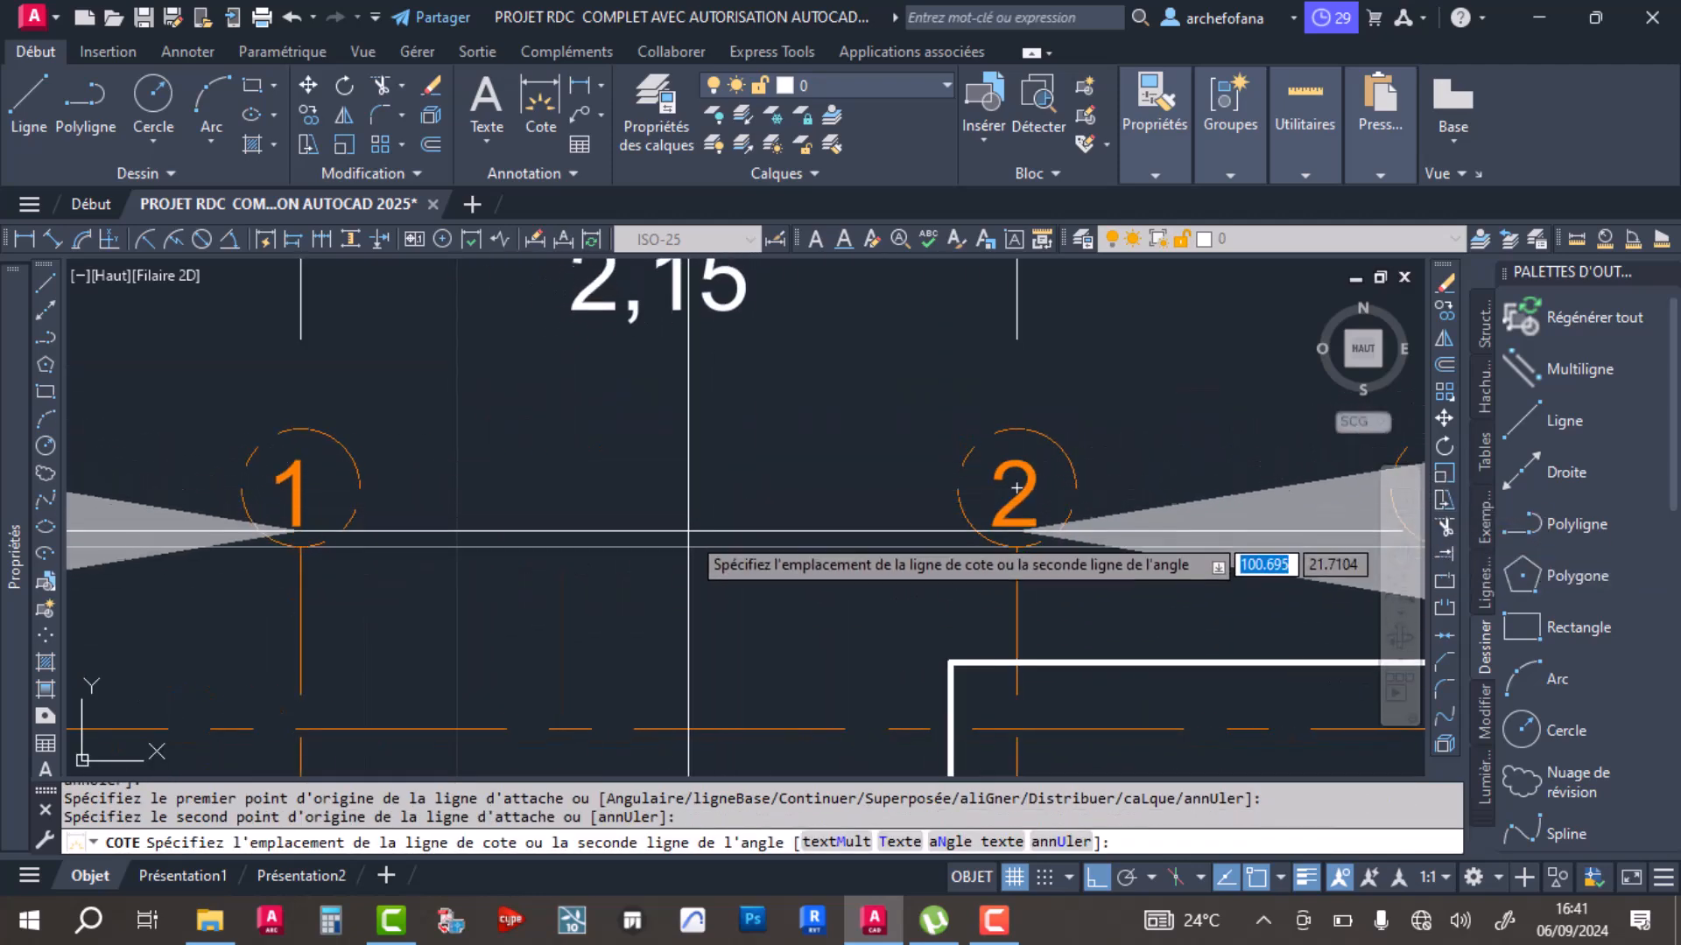
{"action": "left_click", "coordinate": [701, 411]}
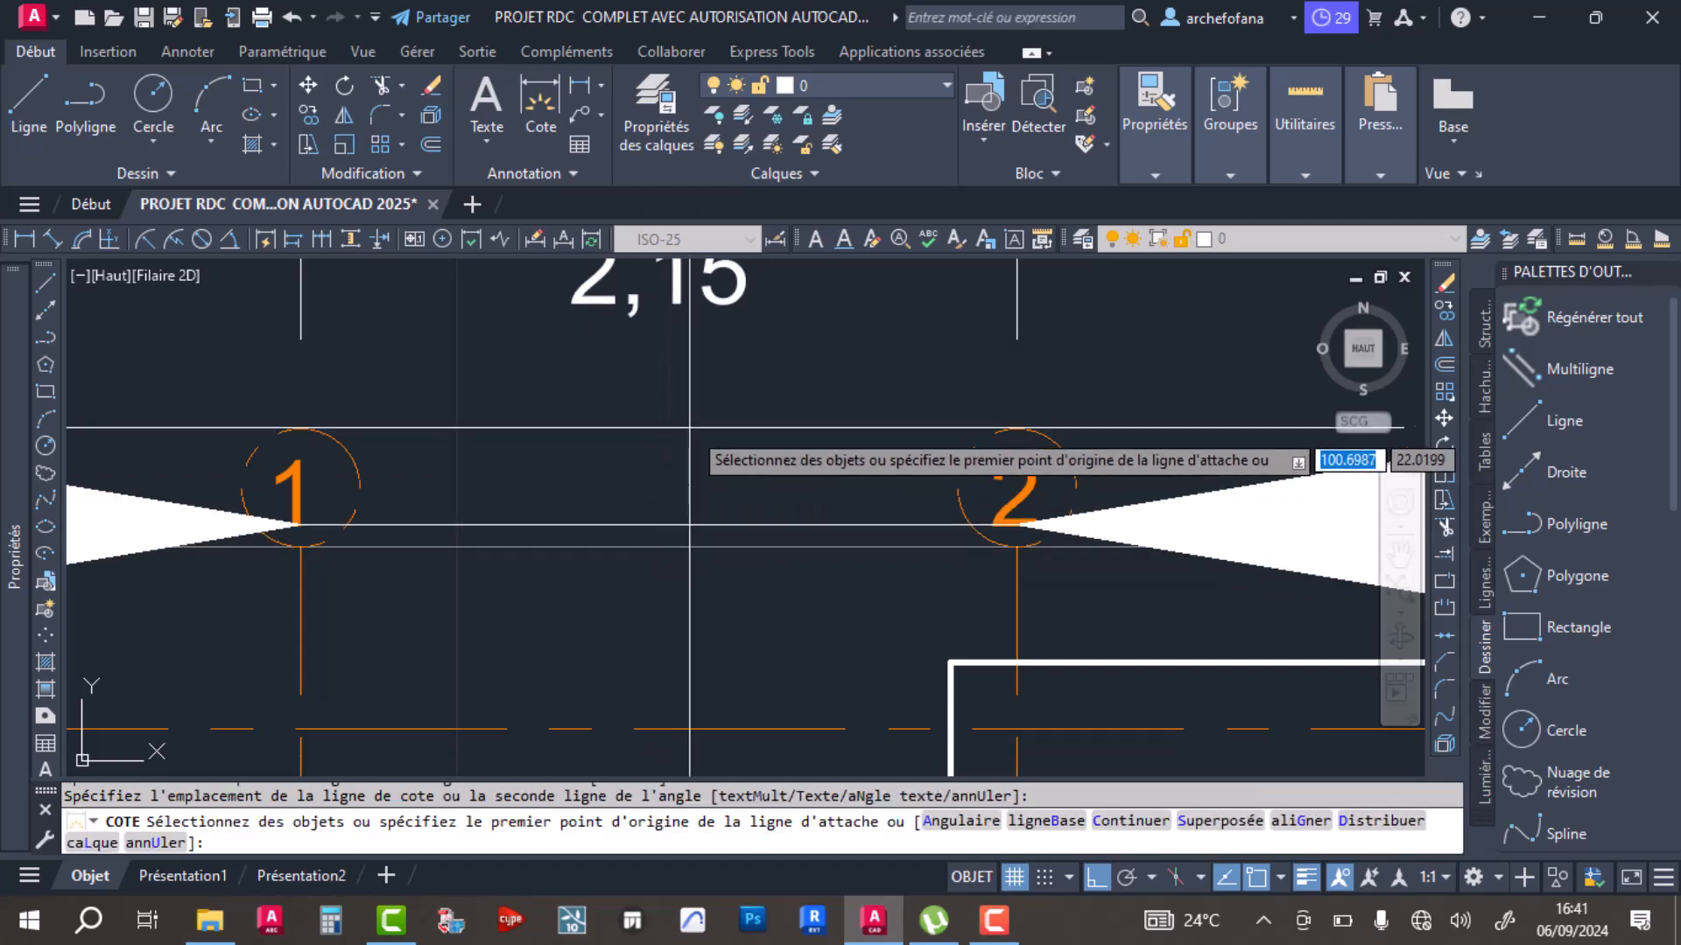
Step: End the dimension command and delete the dimension between axes 1 and 2
{"action": "scroll", "coordinate": [706, 427], "scroll_direction": "down", "scroll_amount": 6}
{"action": "scroll", "coordinate": [858, 385], "scroll_direction": "down", "scroll_amount": 5}
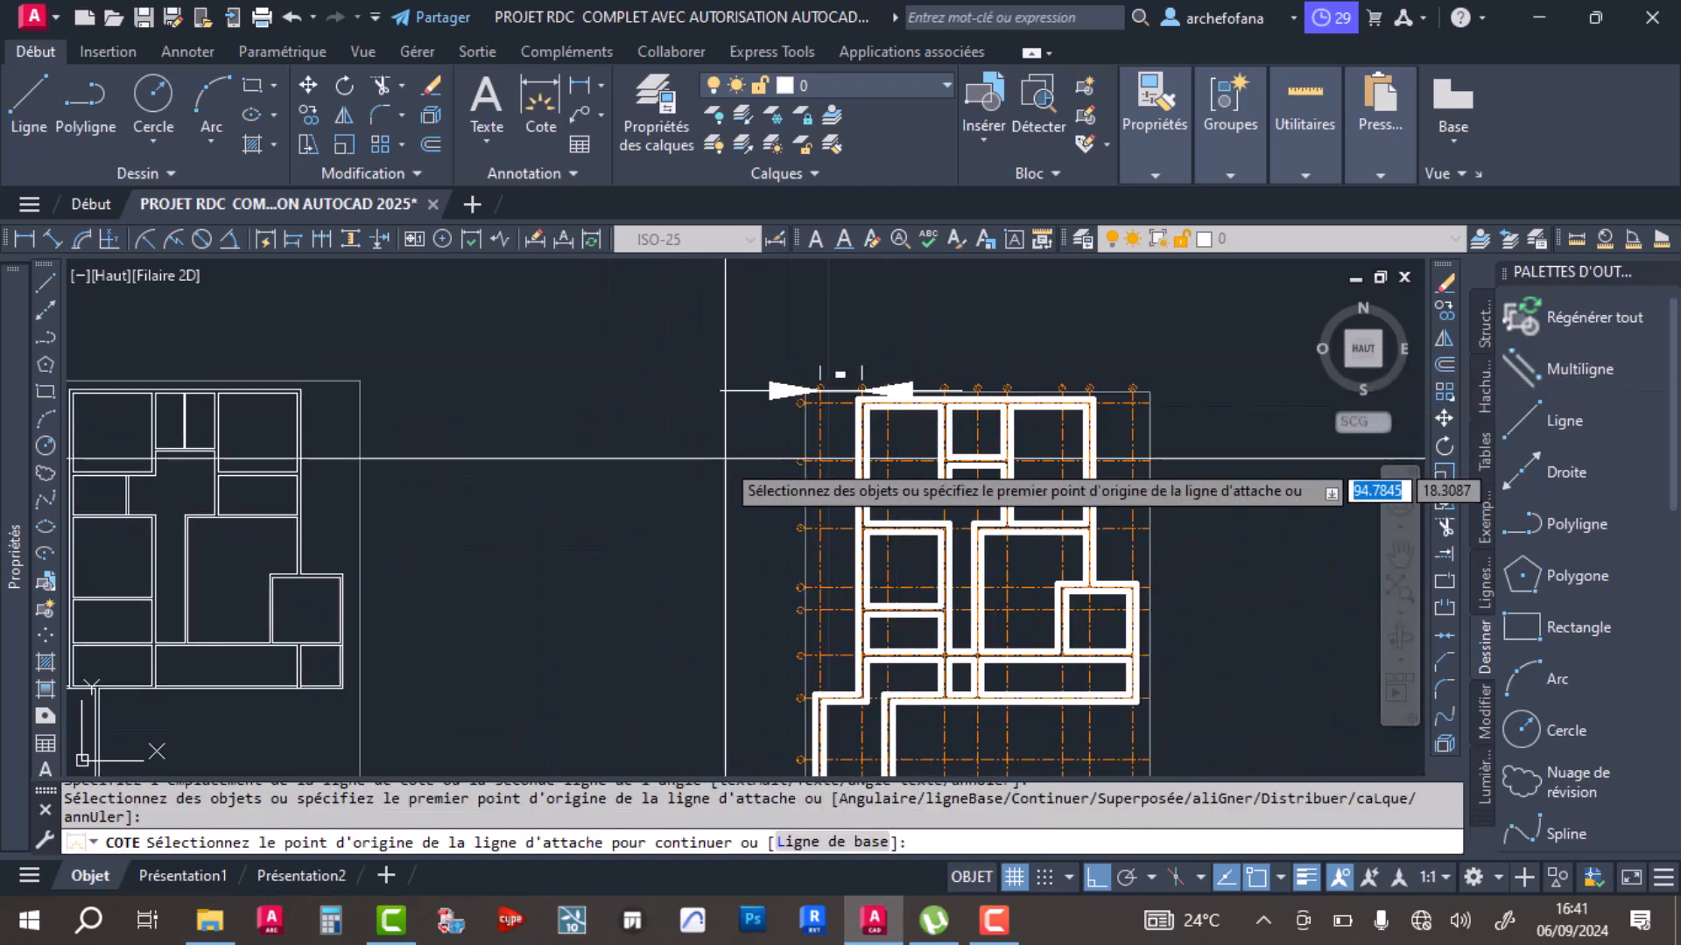
{"action": "key", "text": "Escape"}
{"action": "left_click", "coordinate": [752, 396]}
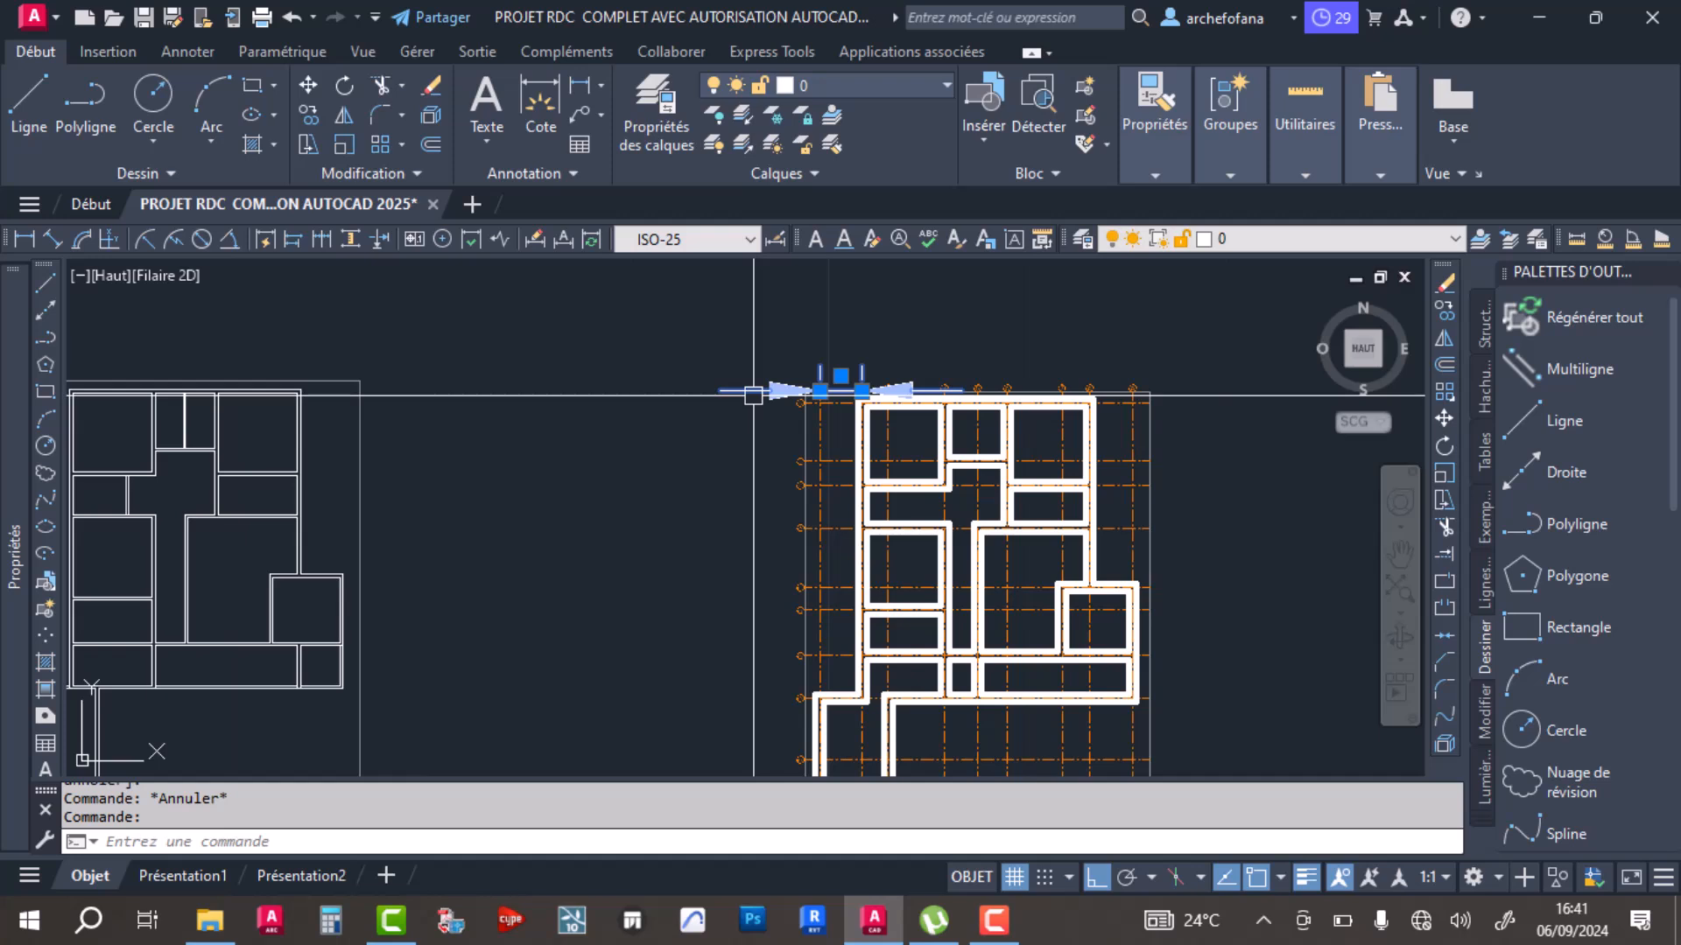
{"action": "key", "text": "Delete"}
Step: Make Standard the current dimension style
{"action": "middle_click_drag", "start_coordinate": [626, 474], "coordinate": [1046, 450]}
{"action": "scroll", "coordinate": [496, 314], "scroll_direction": "up", "scroll_amount": 5}
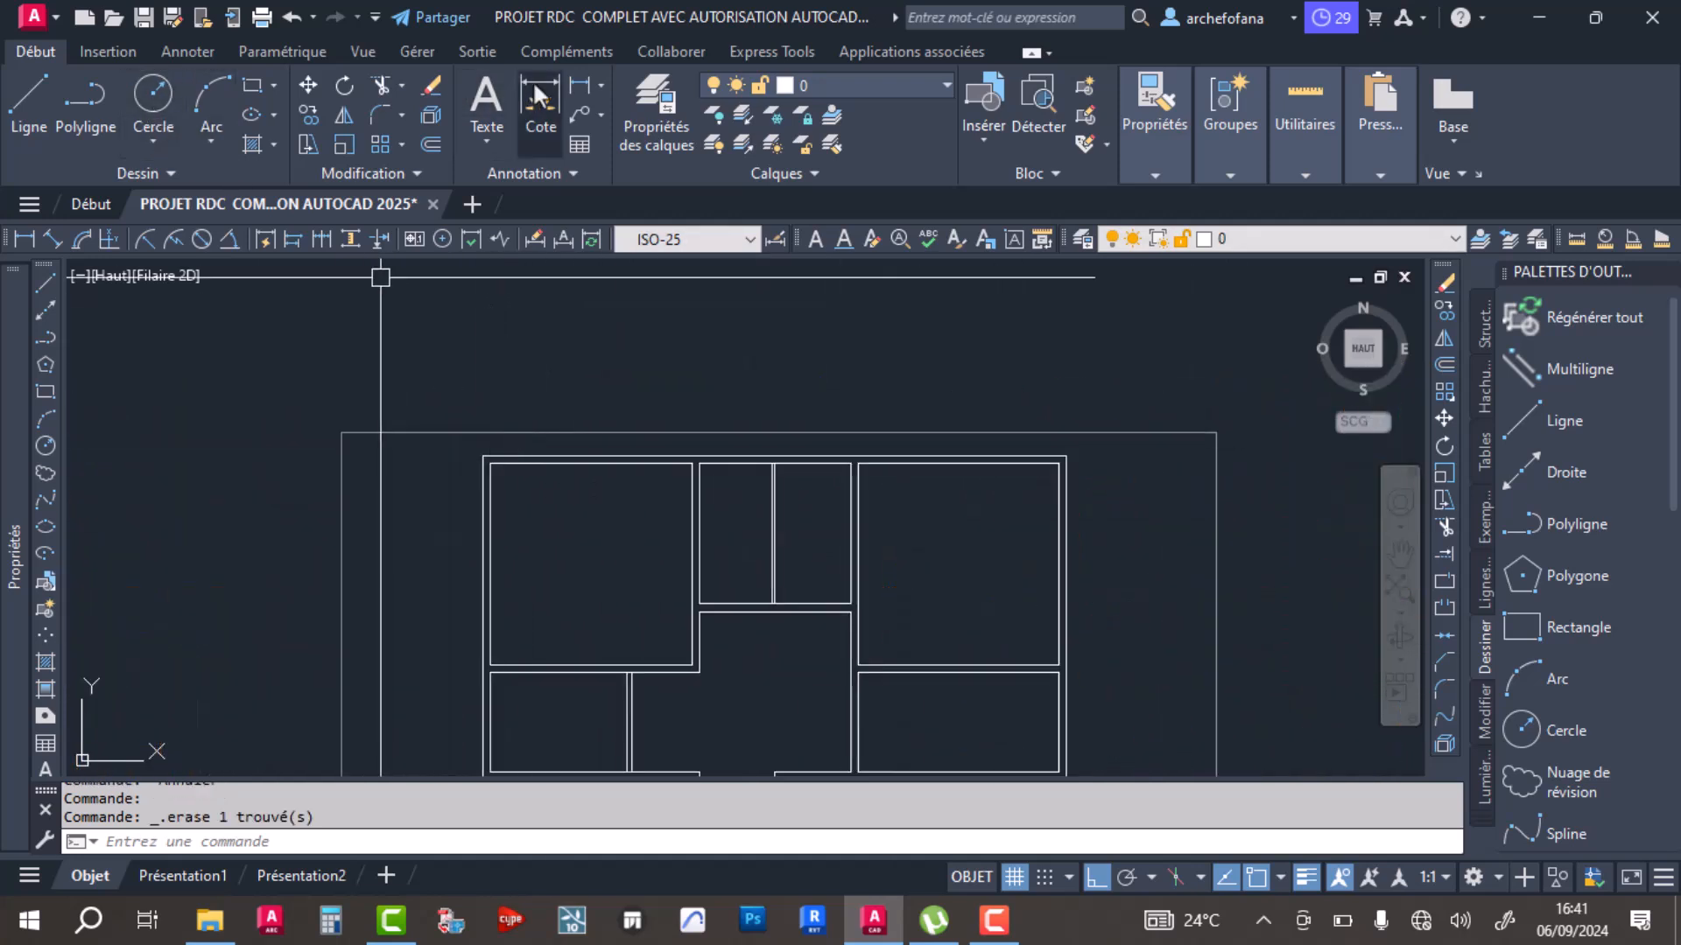
{"action": "left_click", "coordinate": [195, 51]}
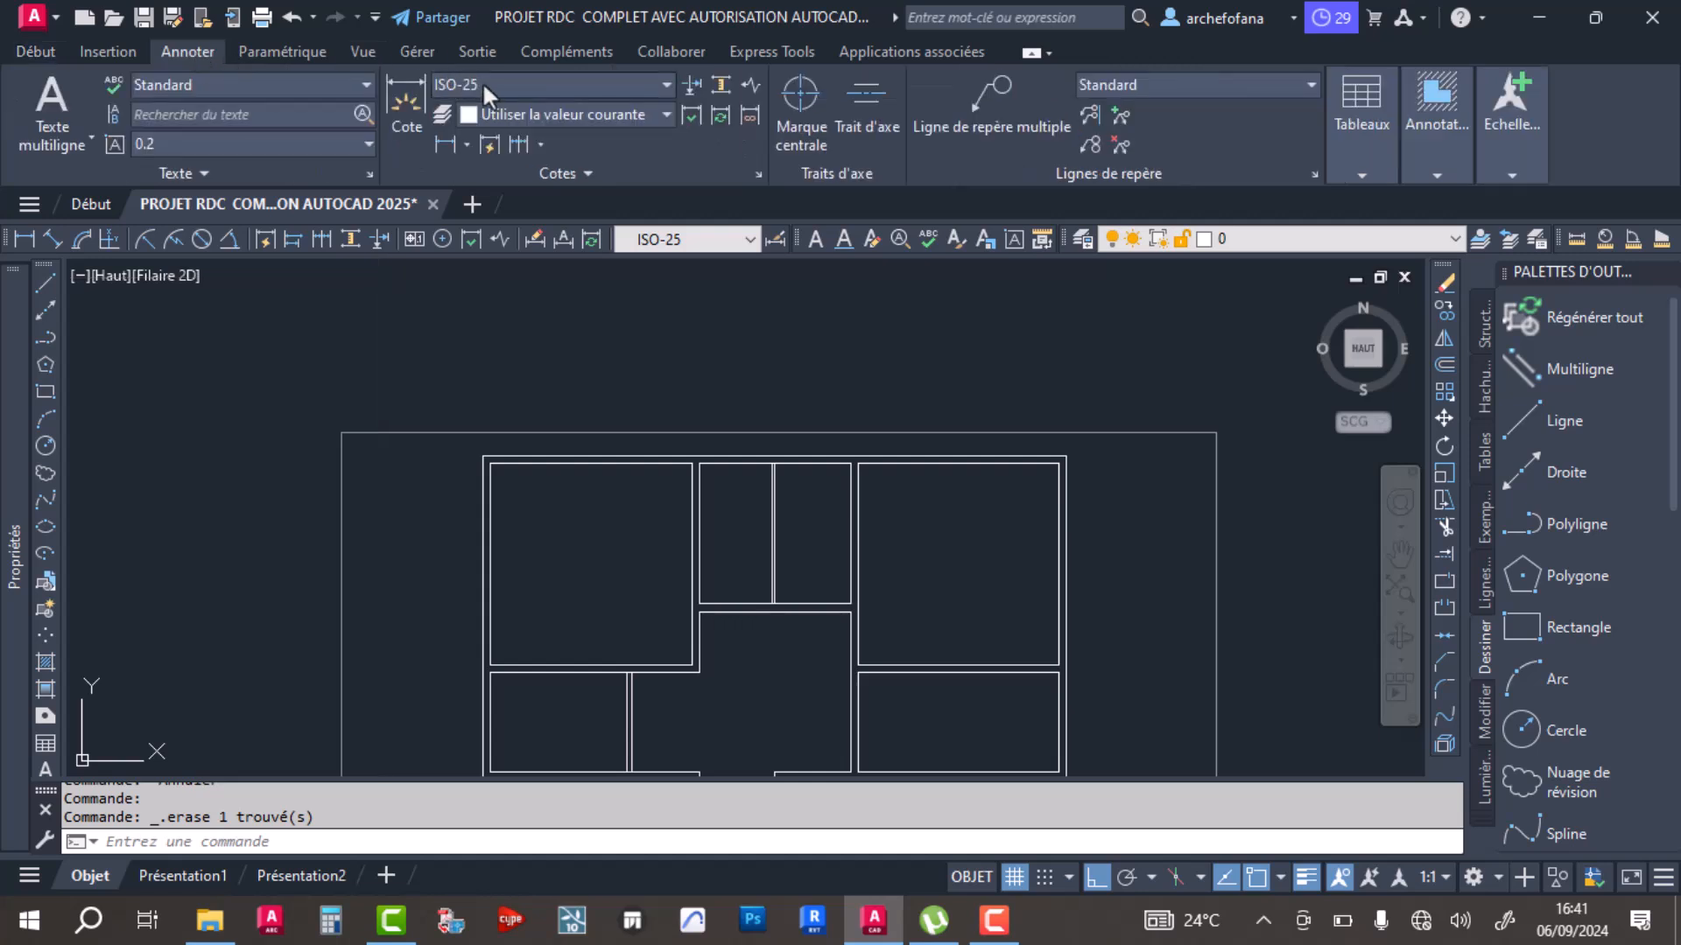
{"action": "left_click", "coordinate": [522, 84]}
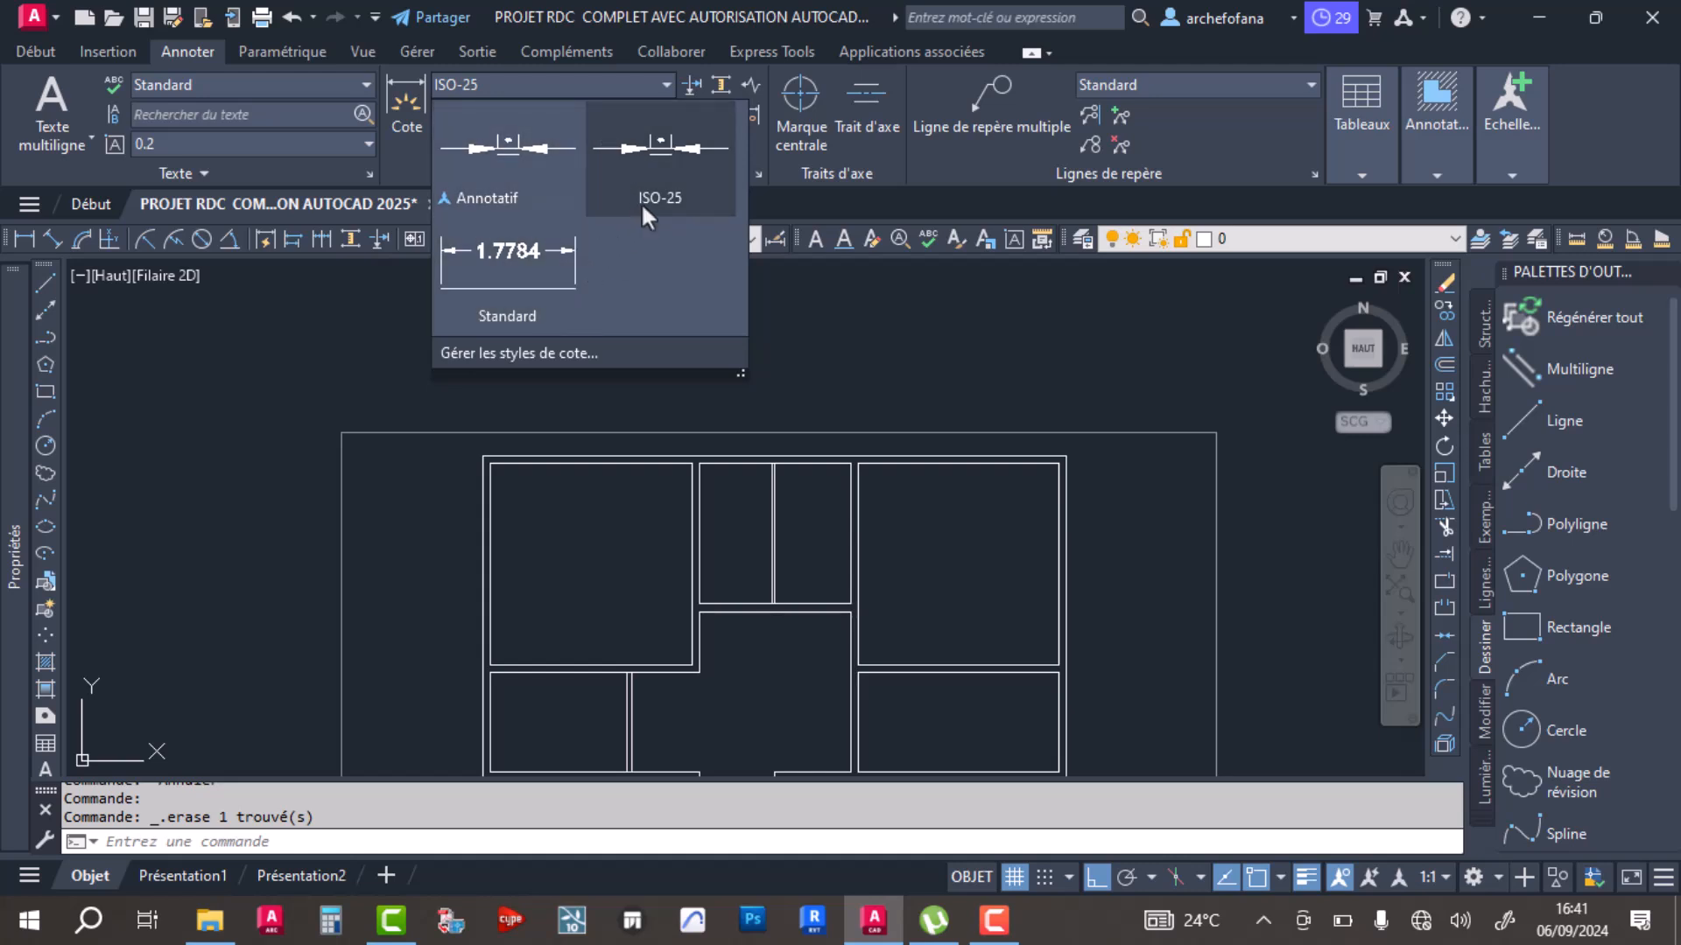
{"action": "left_click", "coordinate": [518, 270]}
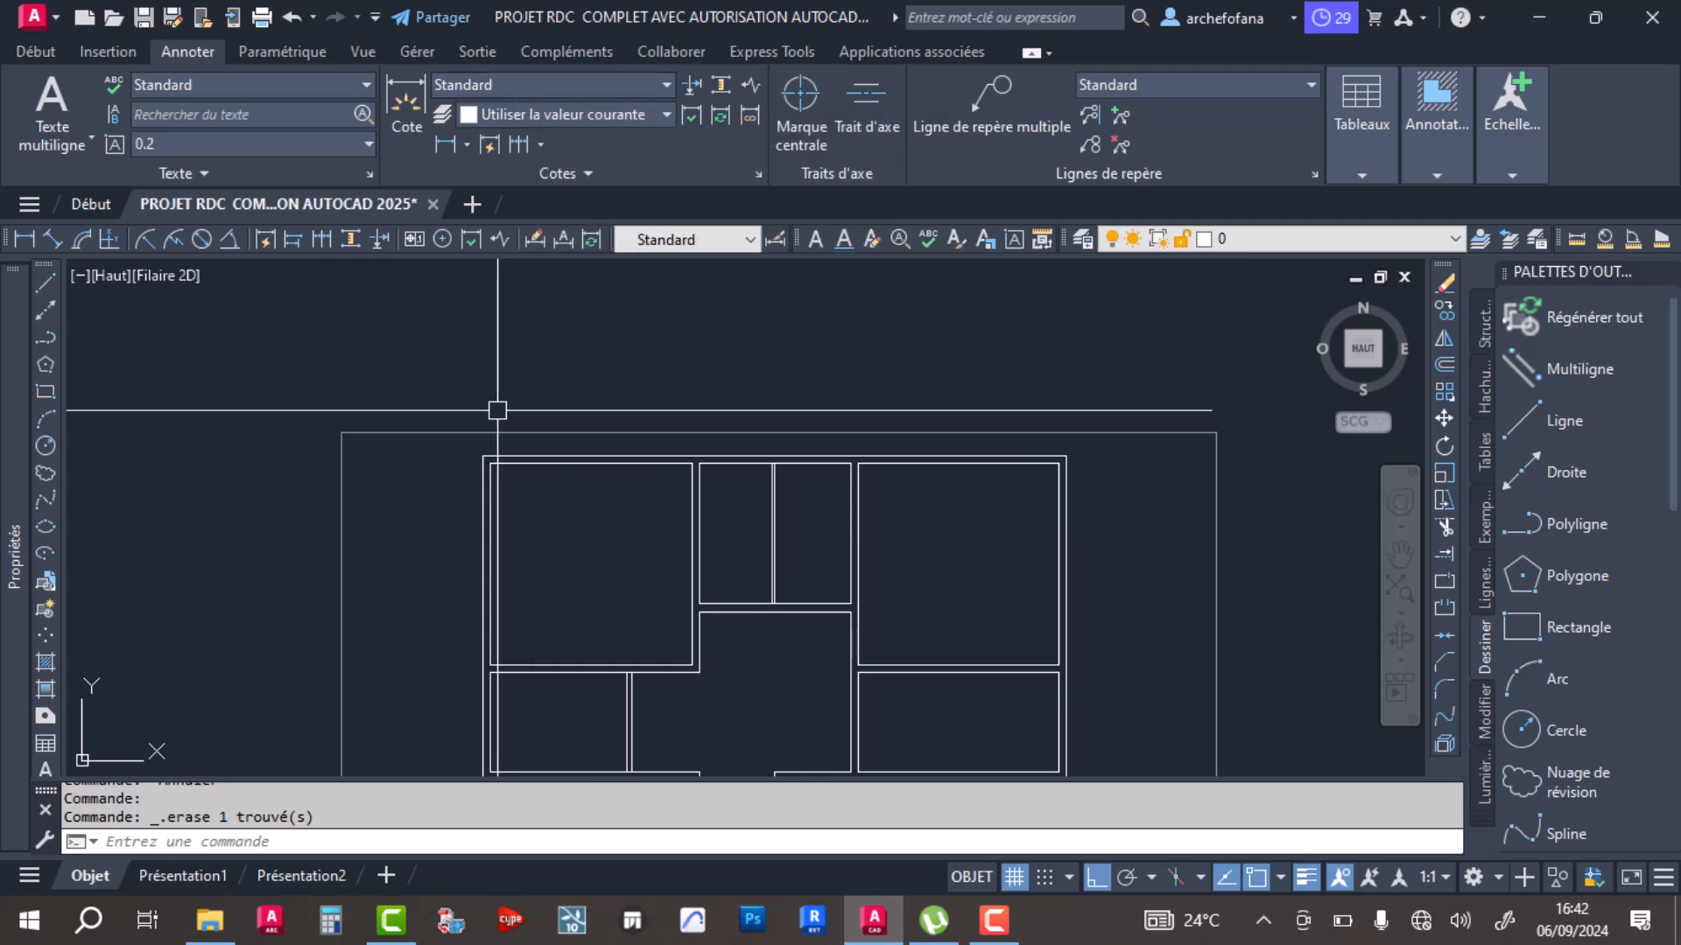
{"action": "left_click", "coordinate": [522, 85]}
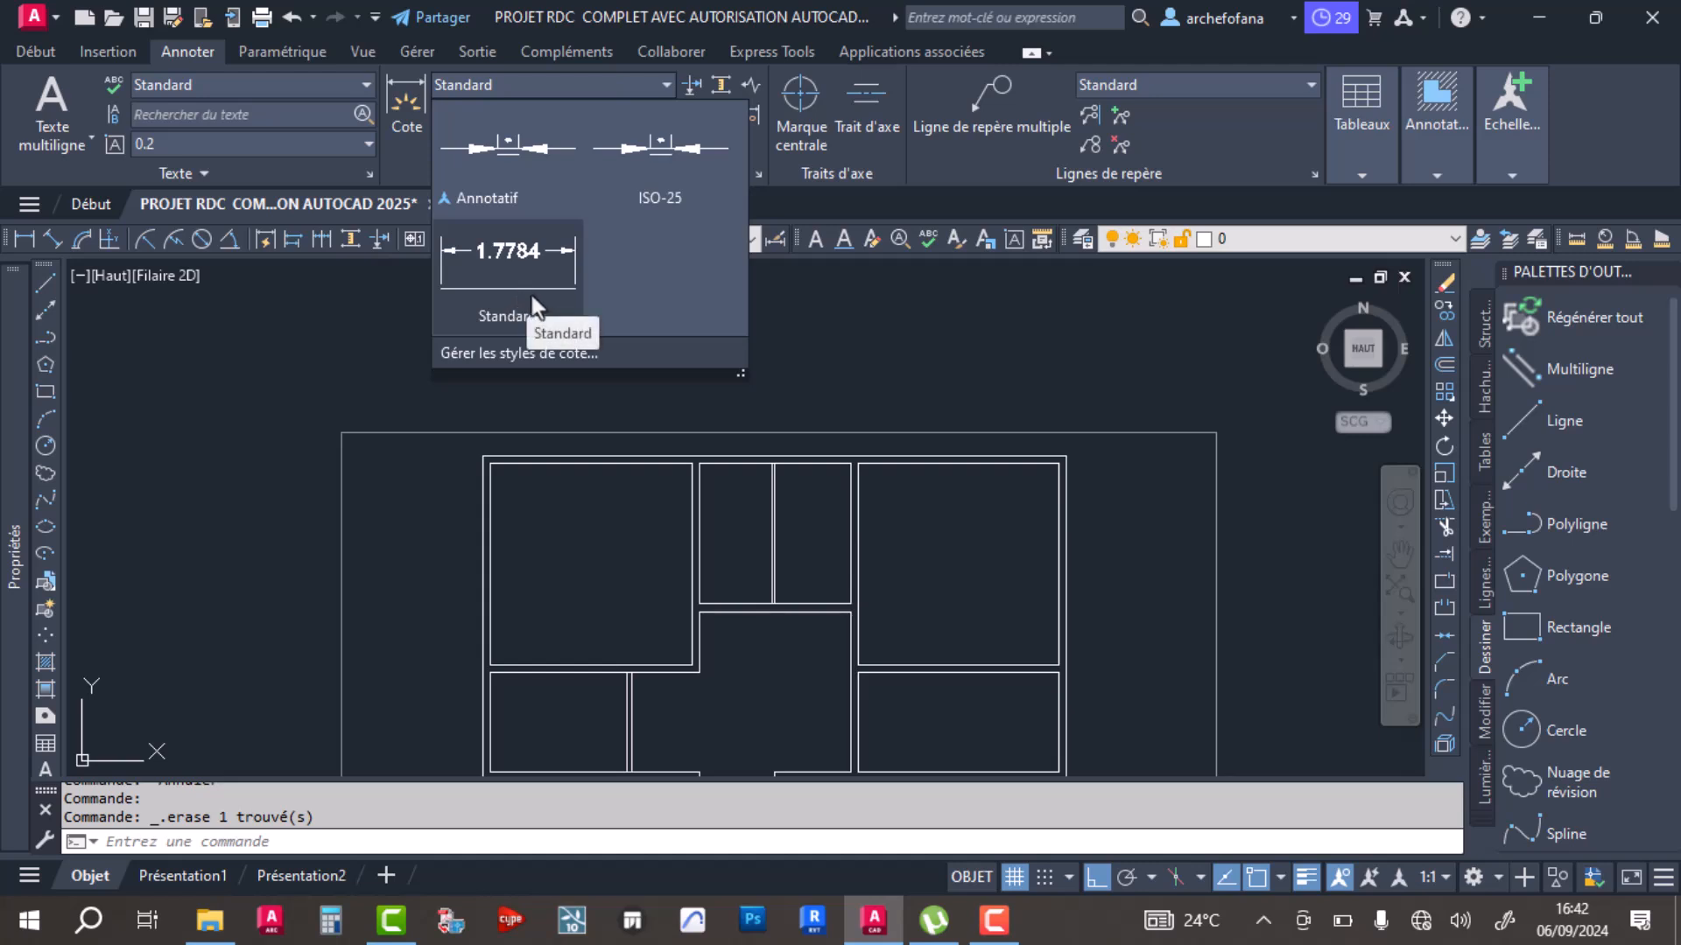
{"action": "left_click", "coordinate": [360, 328]}
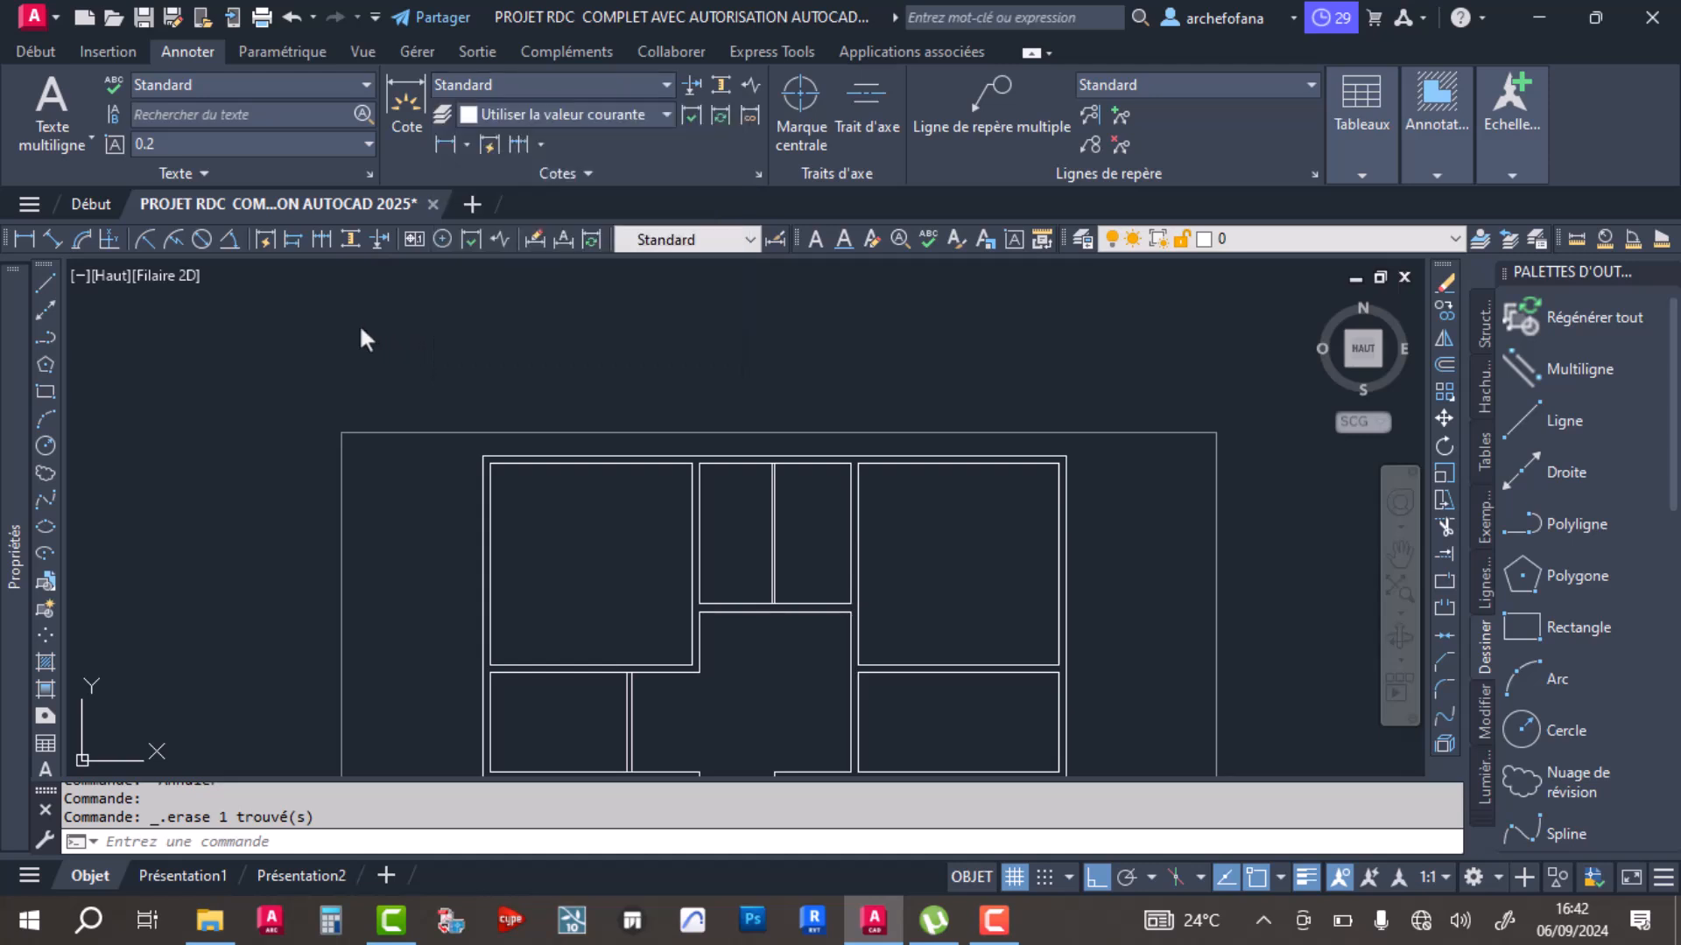
Step: Create a dimension style based on Standard, named with STYLE, the author's name and AUTOCAD2025, keeping its default settings
{"action": "left_click", "coordinate": [517, 84]}
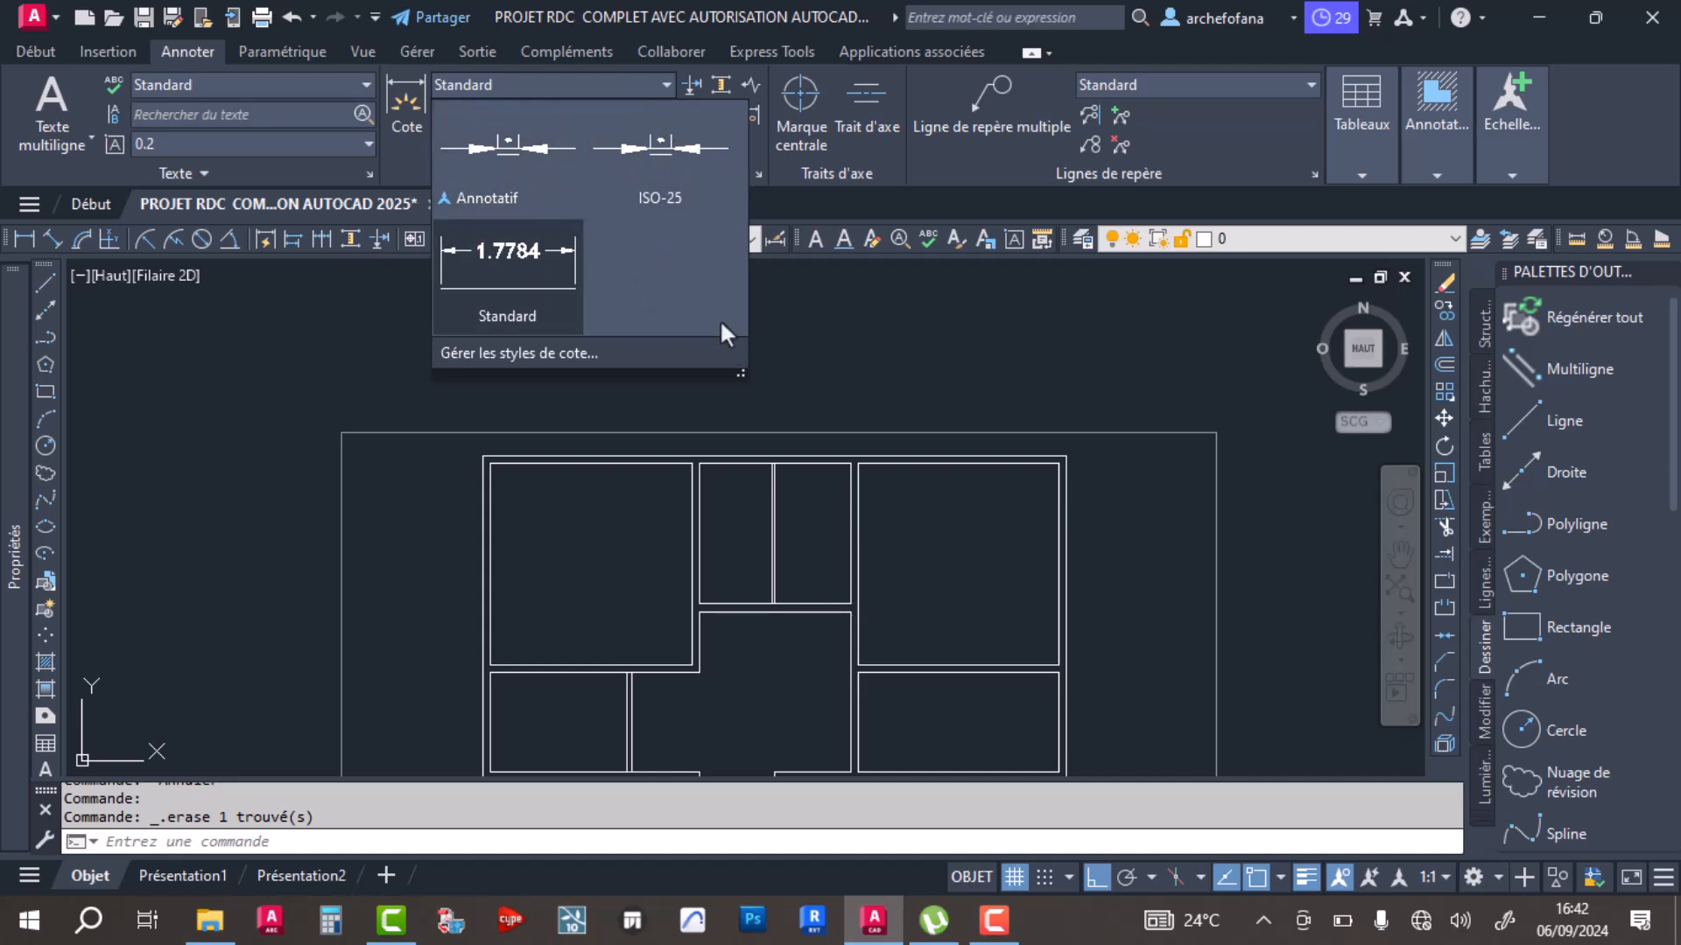
{"action": "left_click", "coordinate": [569, 354]}
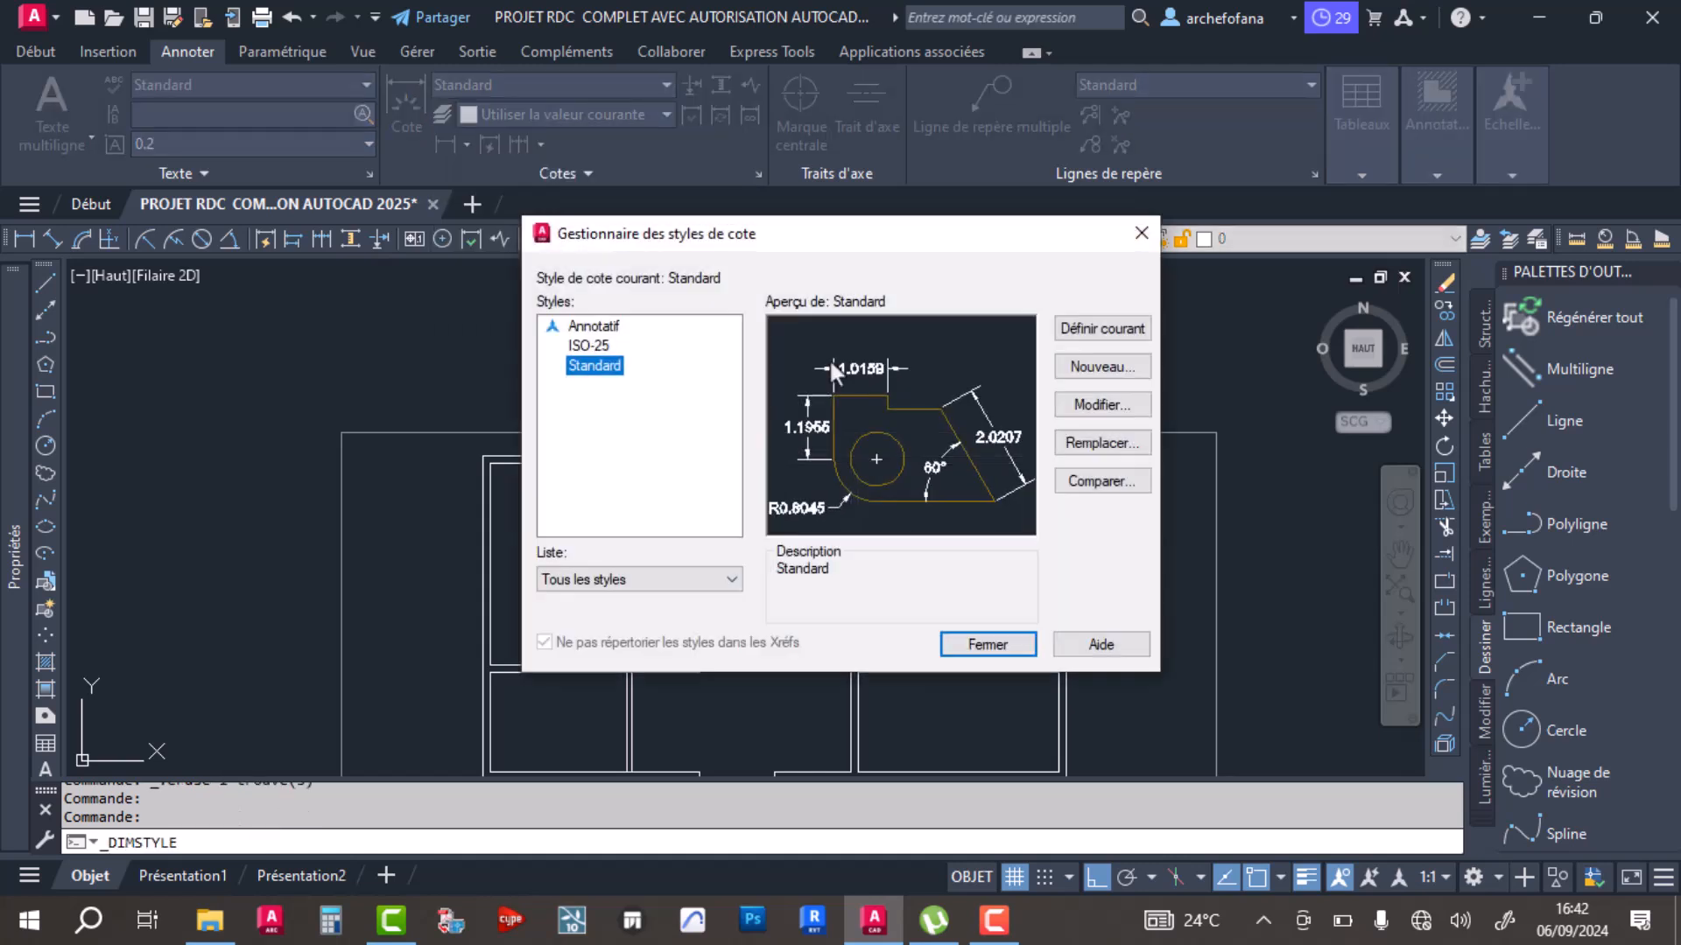
{"action": "left_click", "coordinate": [1105, 369]}
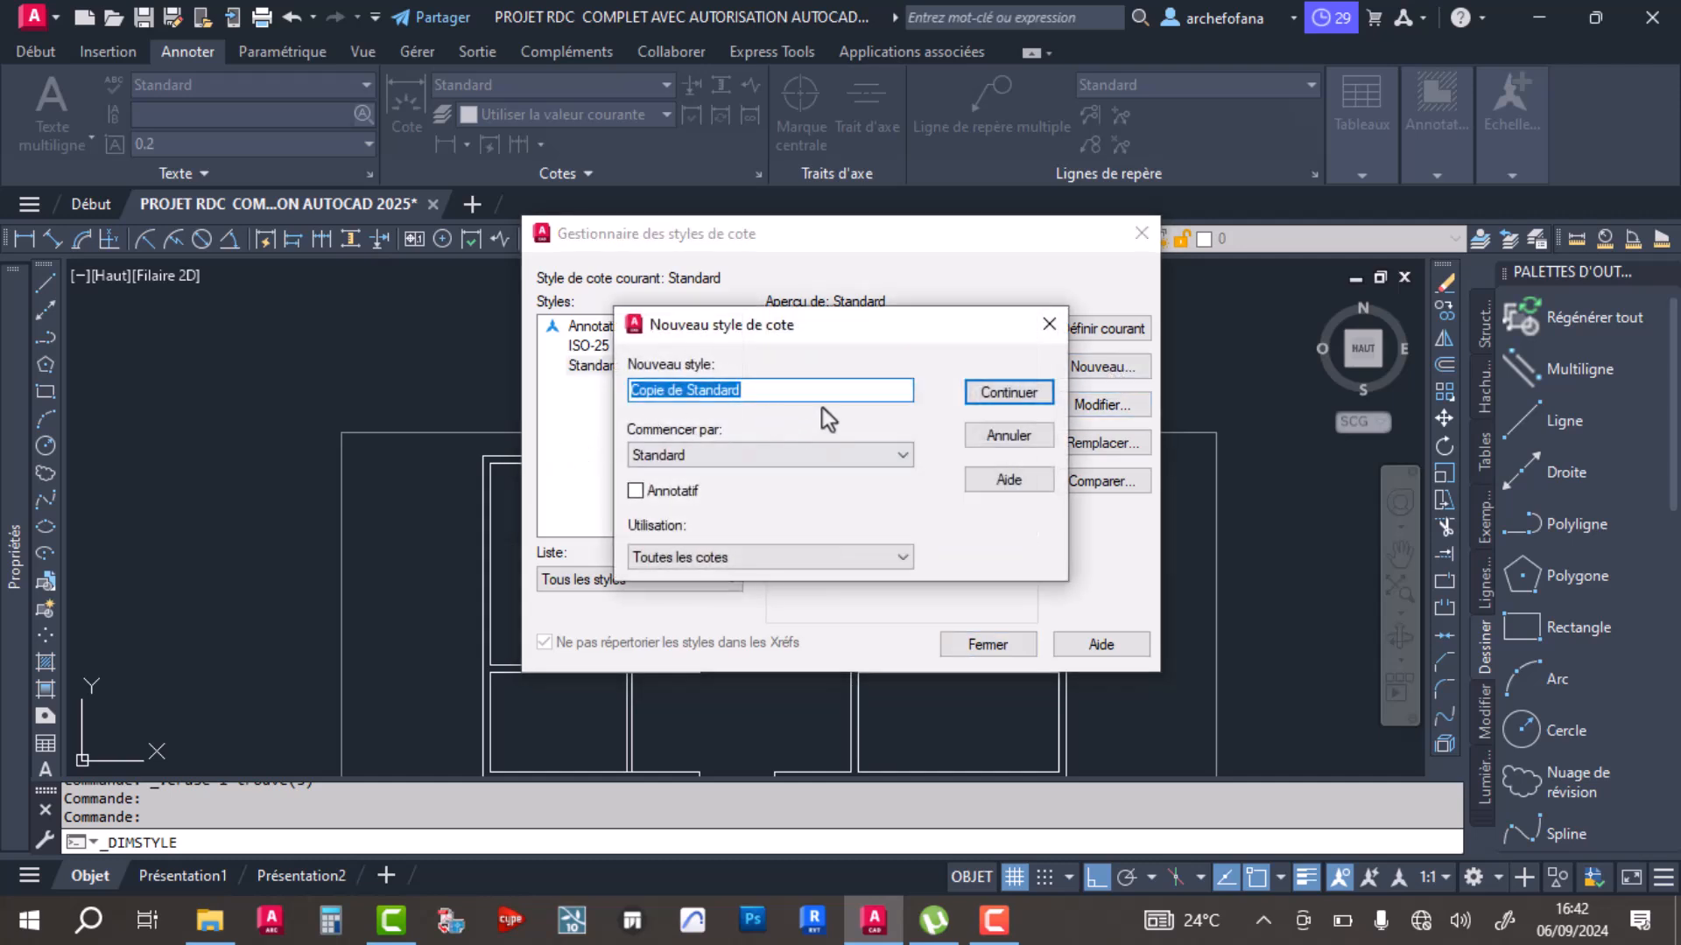
{"action": "type", "text": "ARCHE"}
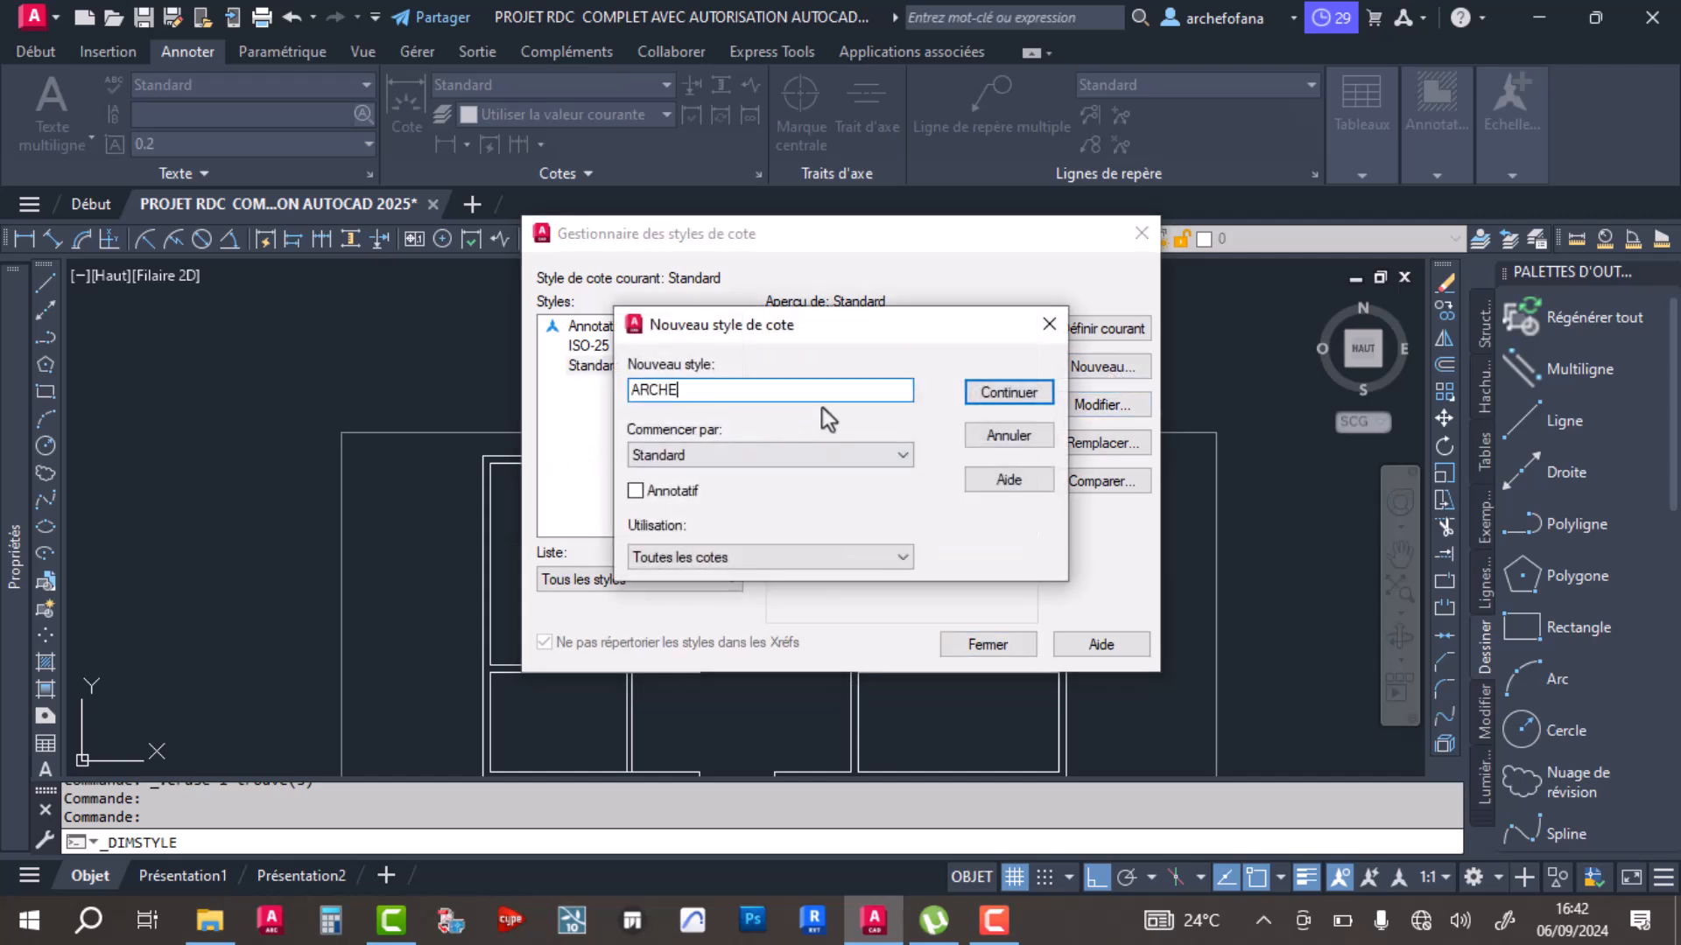
{"action": "type", "text": " FOFANA"}
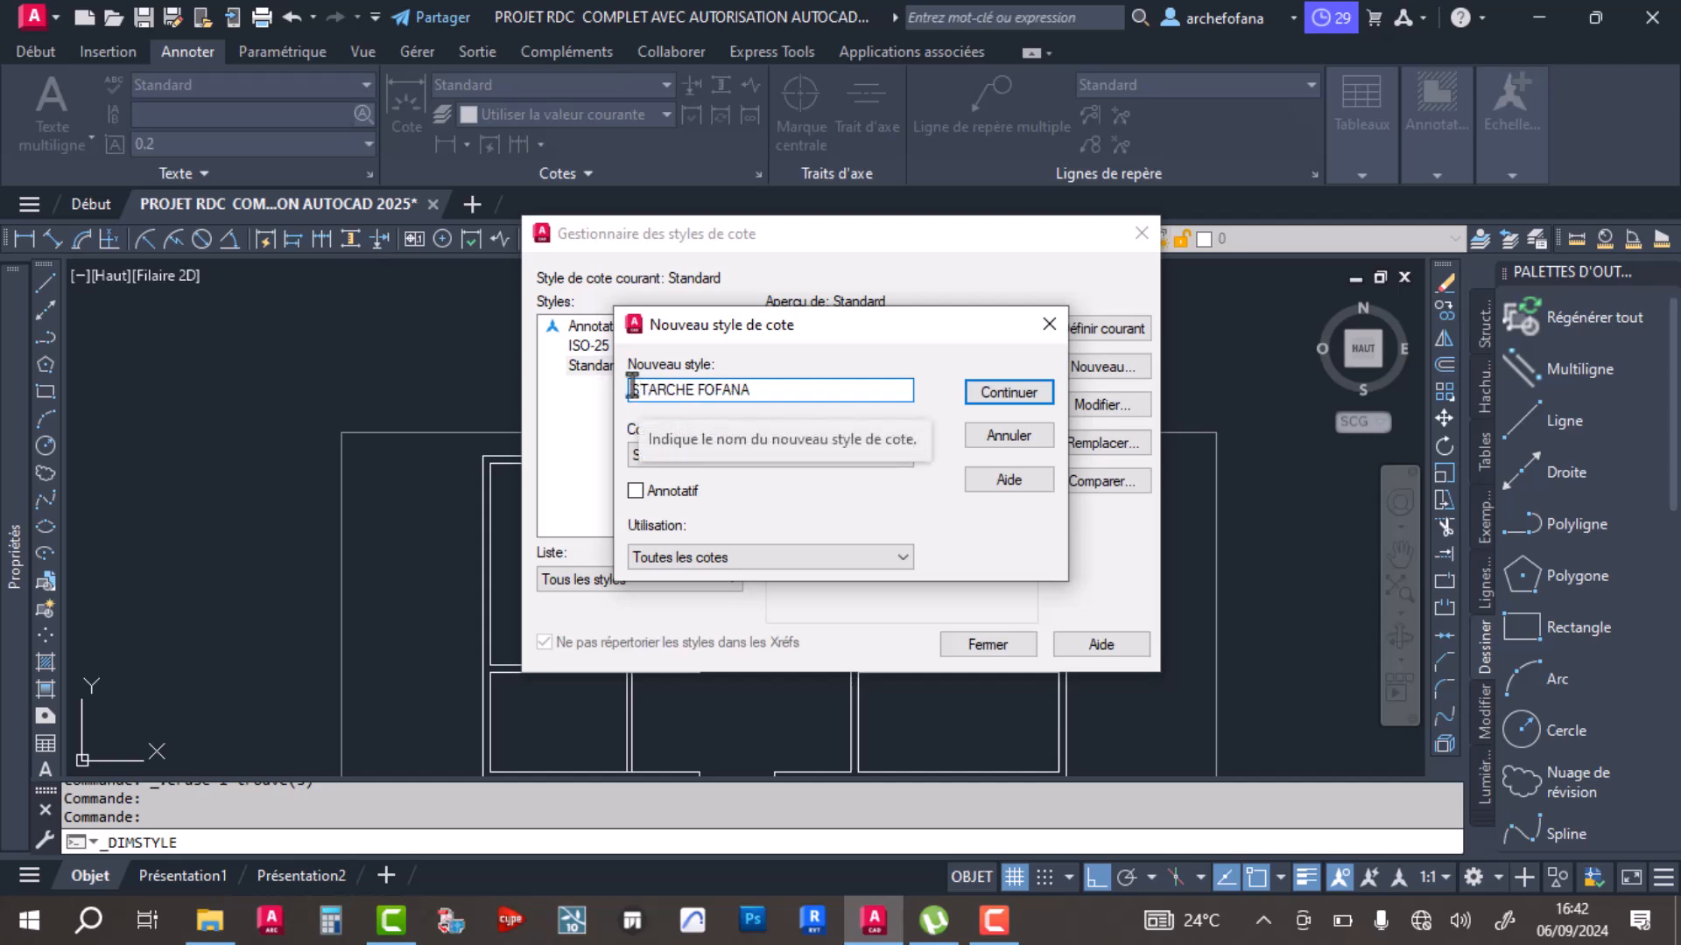
{"action": "type", "text": "LE"}
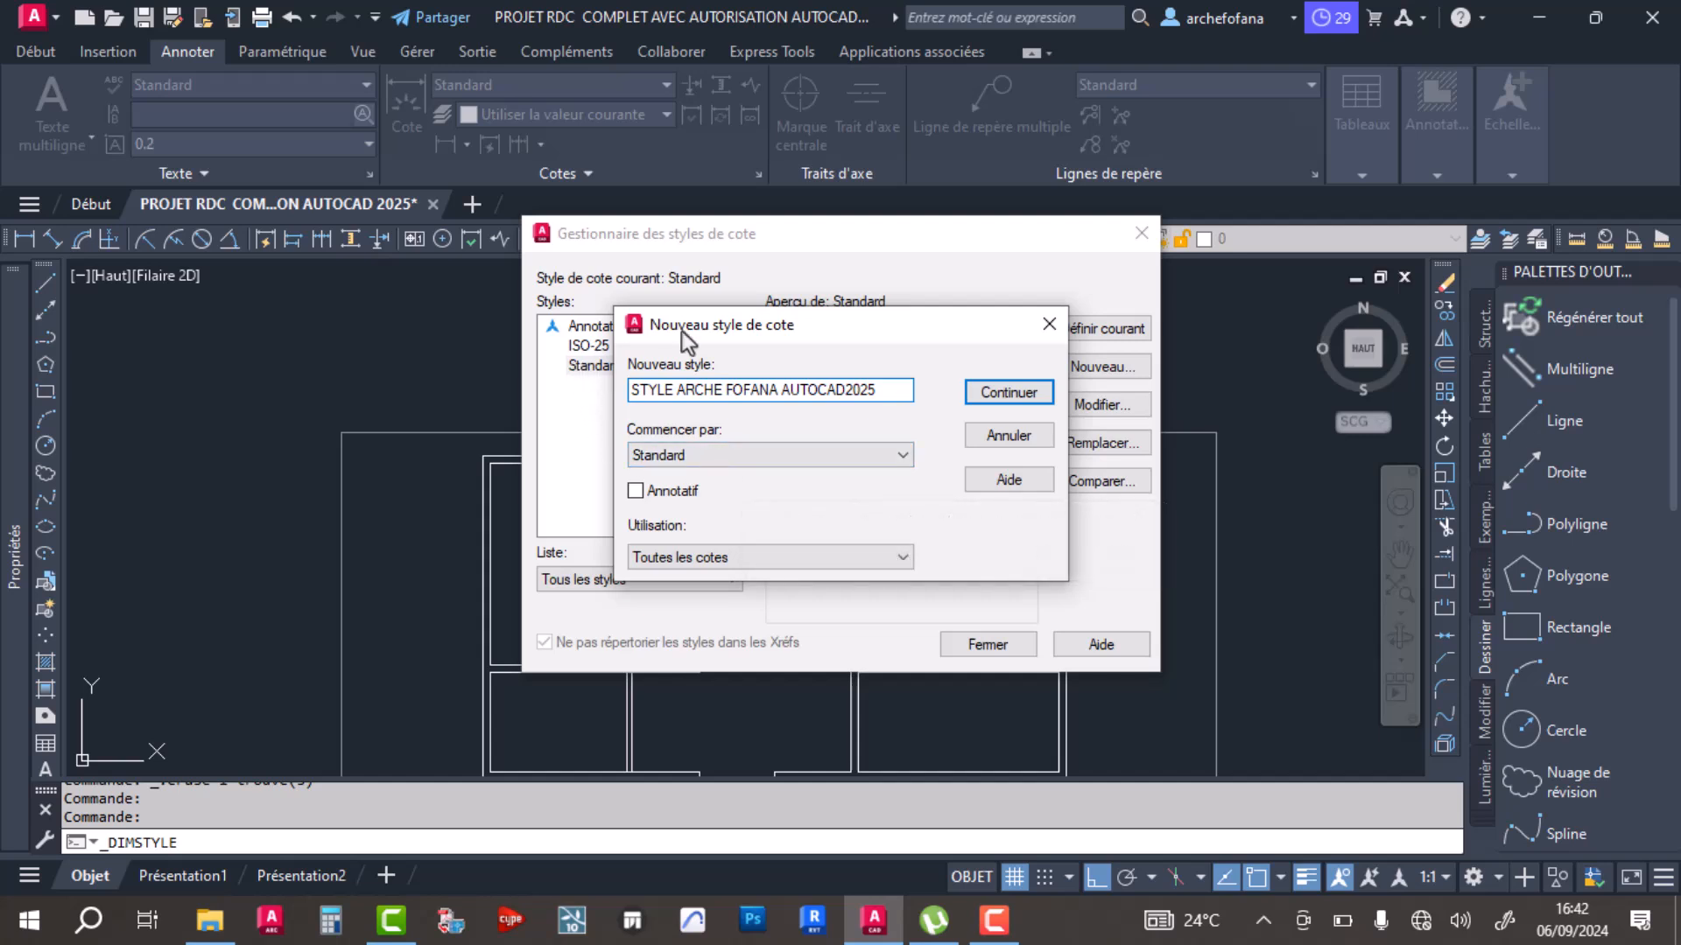
{"action": "left_click_drag", "start_coordinate": [711, 317], "coordinate": [849, 307]}
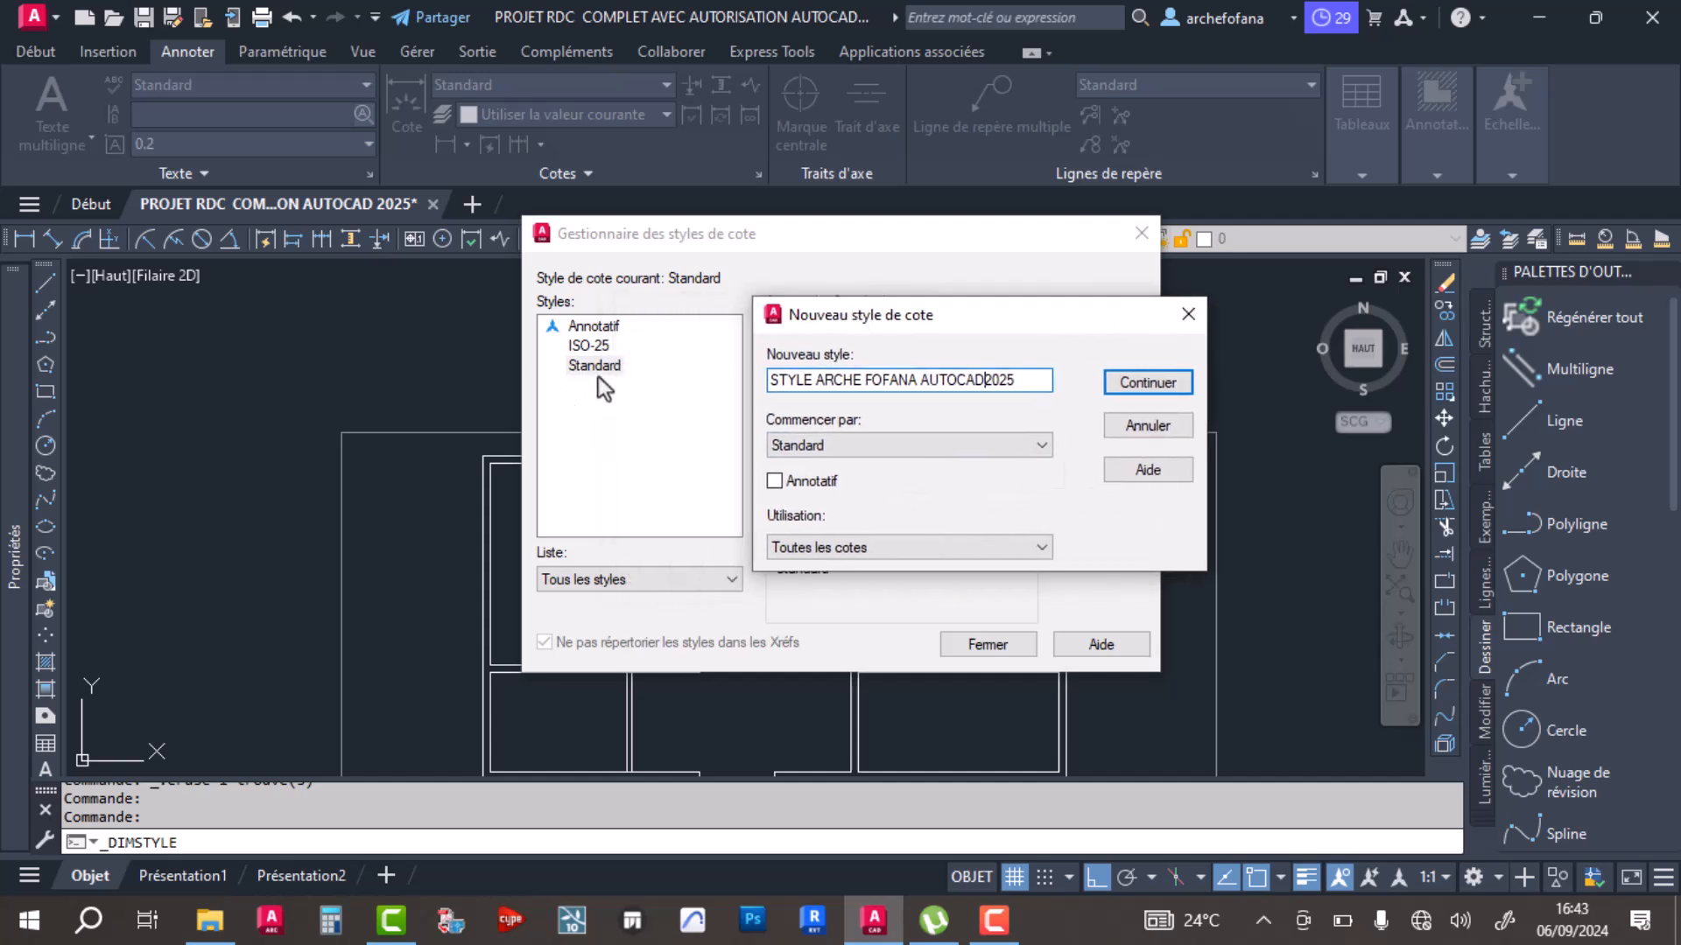
{"action": "left_click", "coordinate": [1147, 386]}
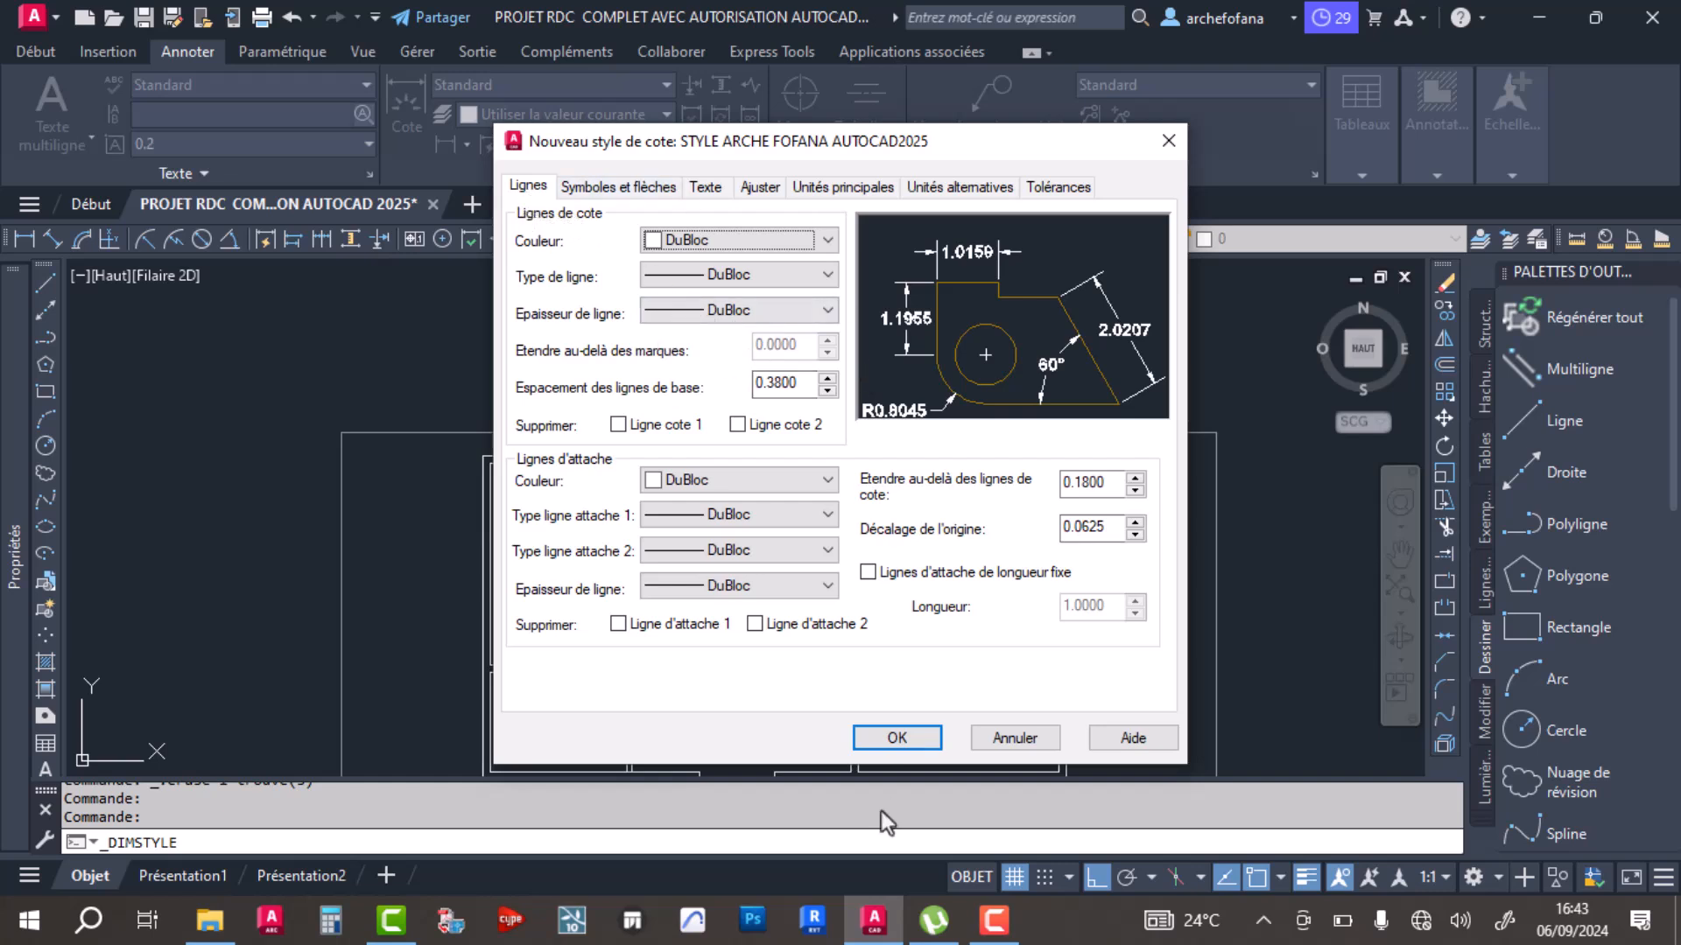
{"action": "left_click", "coordinate": [897, 738]}
{"action": "left_click", "coordinate": [988, 645]}
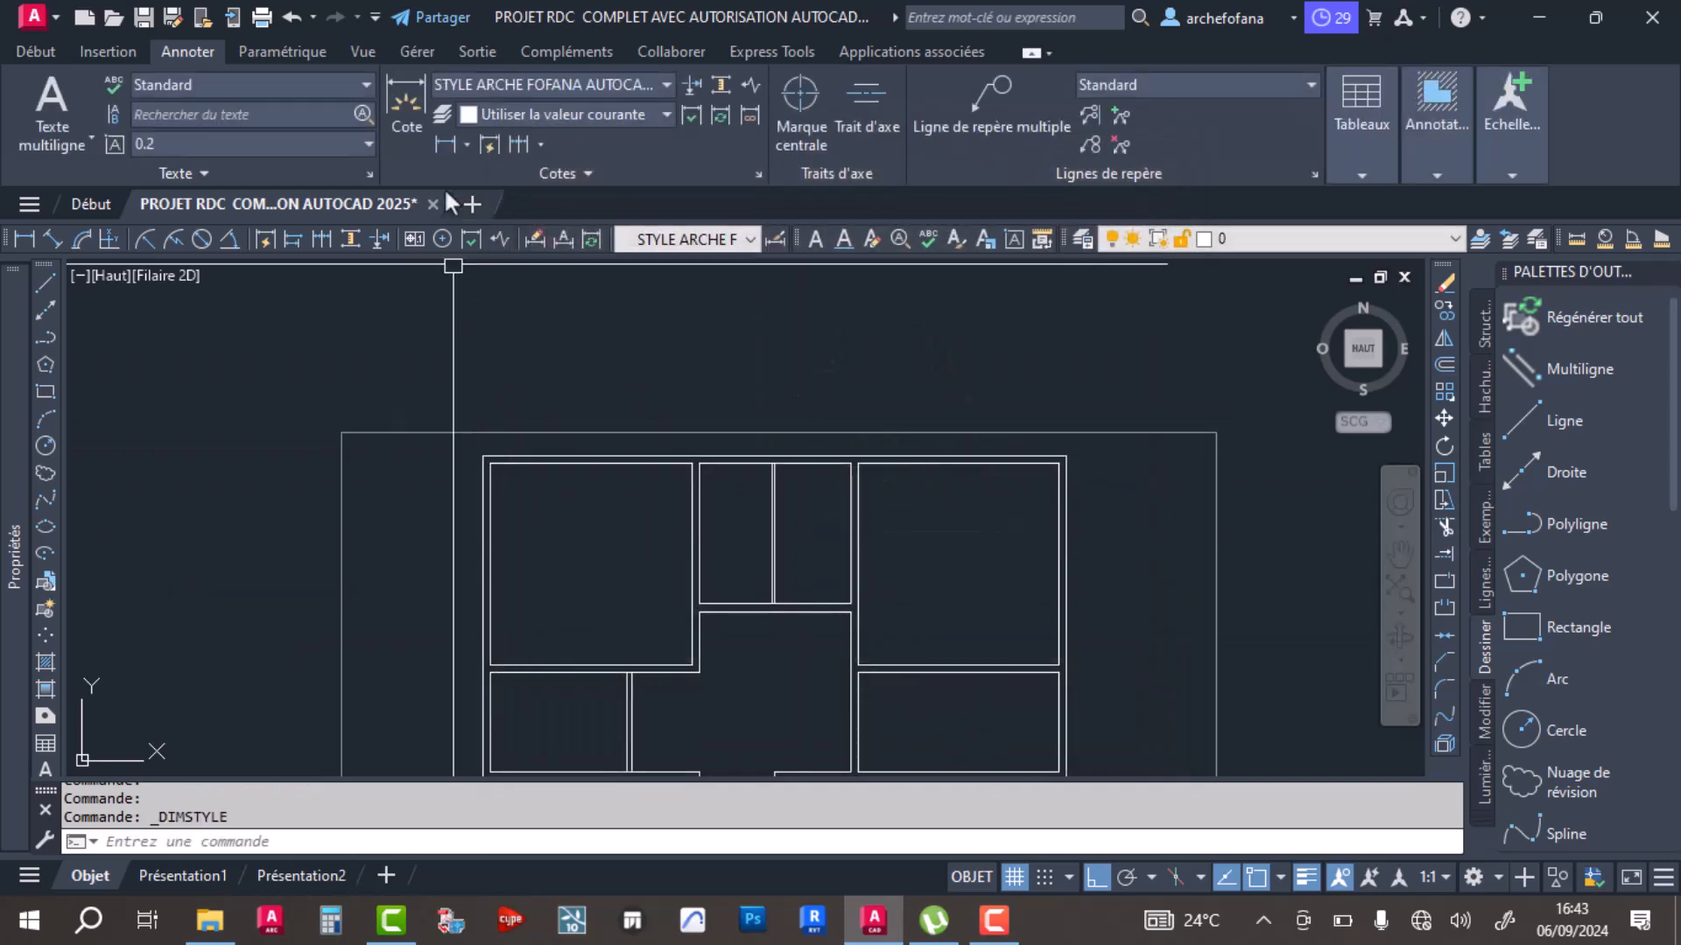
Step: Make the new custom dimension style current and dimension the overall width of the plan above its upper outer wall
{"action": "left_click", "coordinate": [509, 82]}
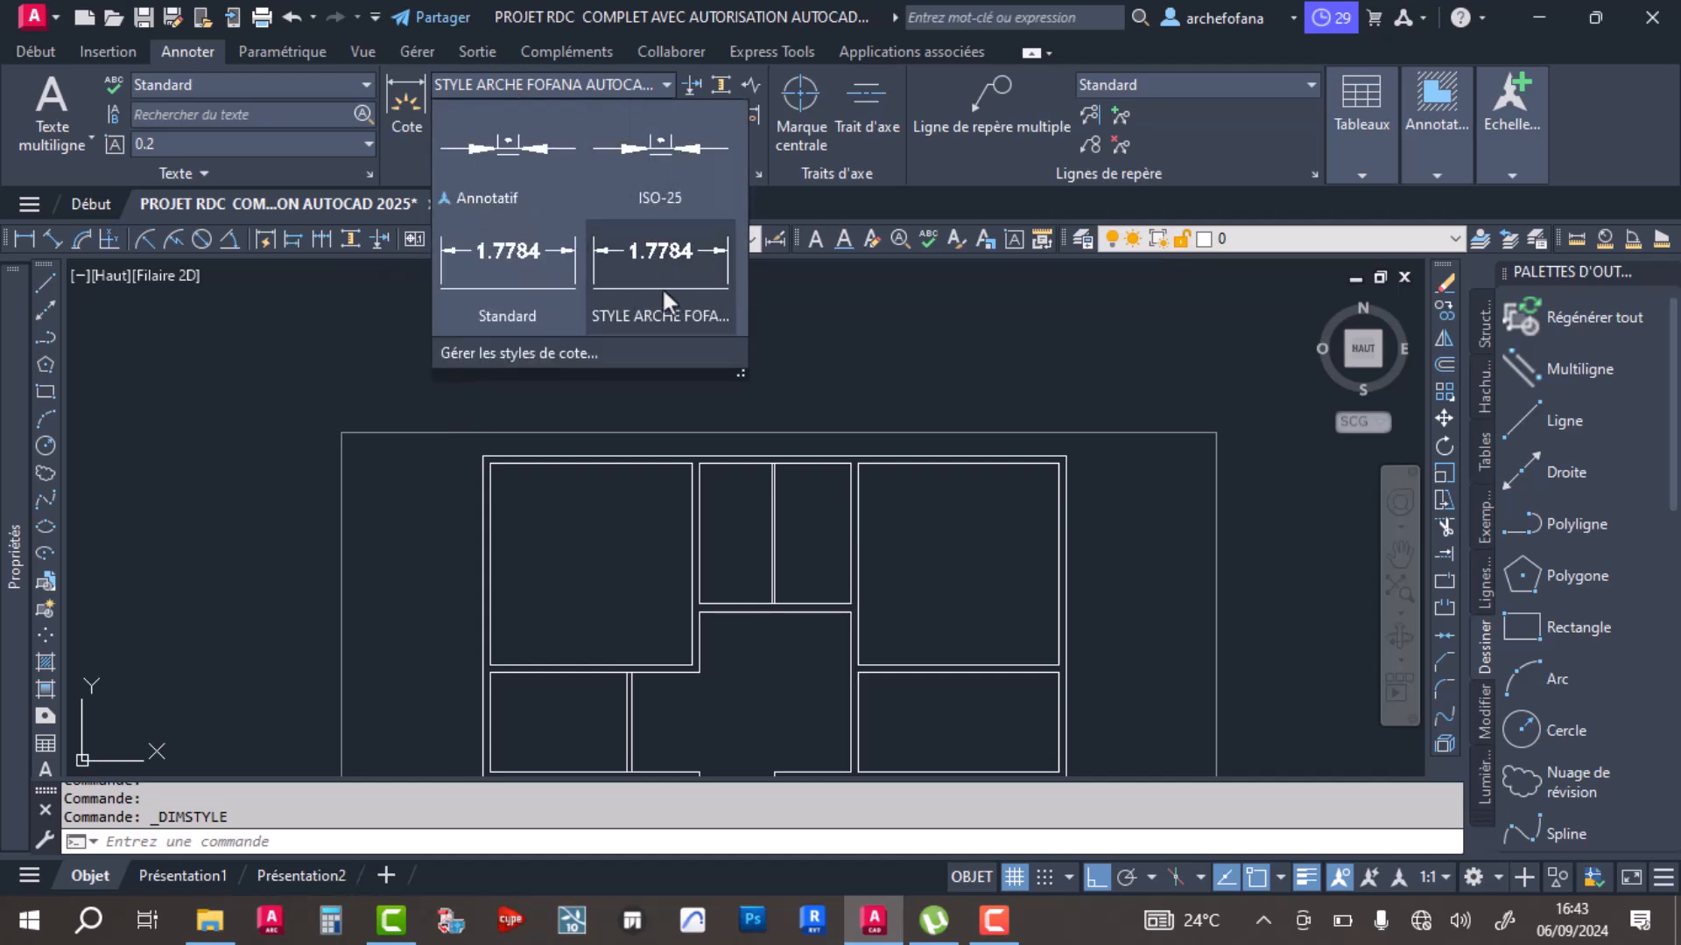
{"action": "left_click", "coordinate": [662, 286]}
{"action": "left_click", "coordinate": [406, 104]}
{"action": "scroll", "coordinate": [489, 433], "scroll_direction": "up", "scroll_amount": 3}
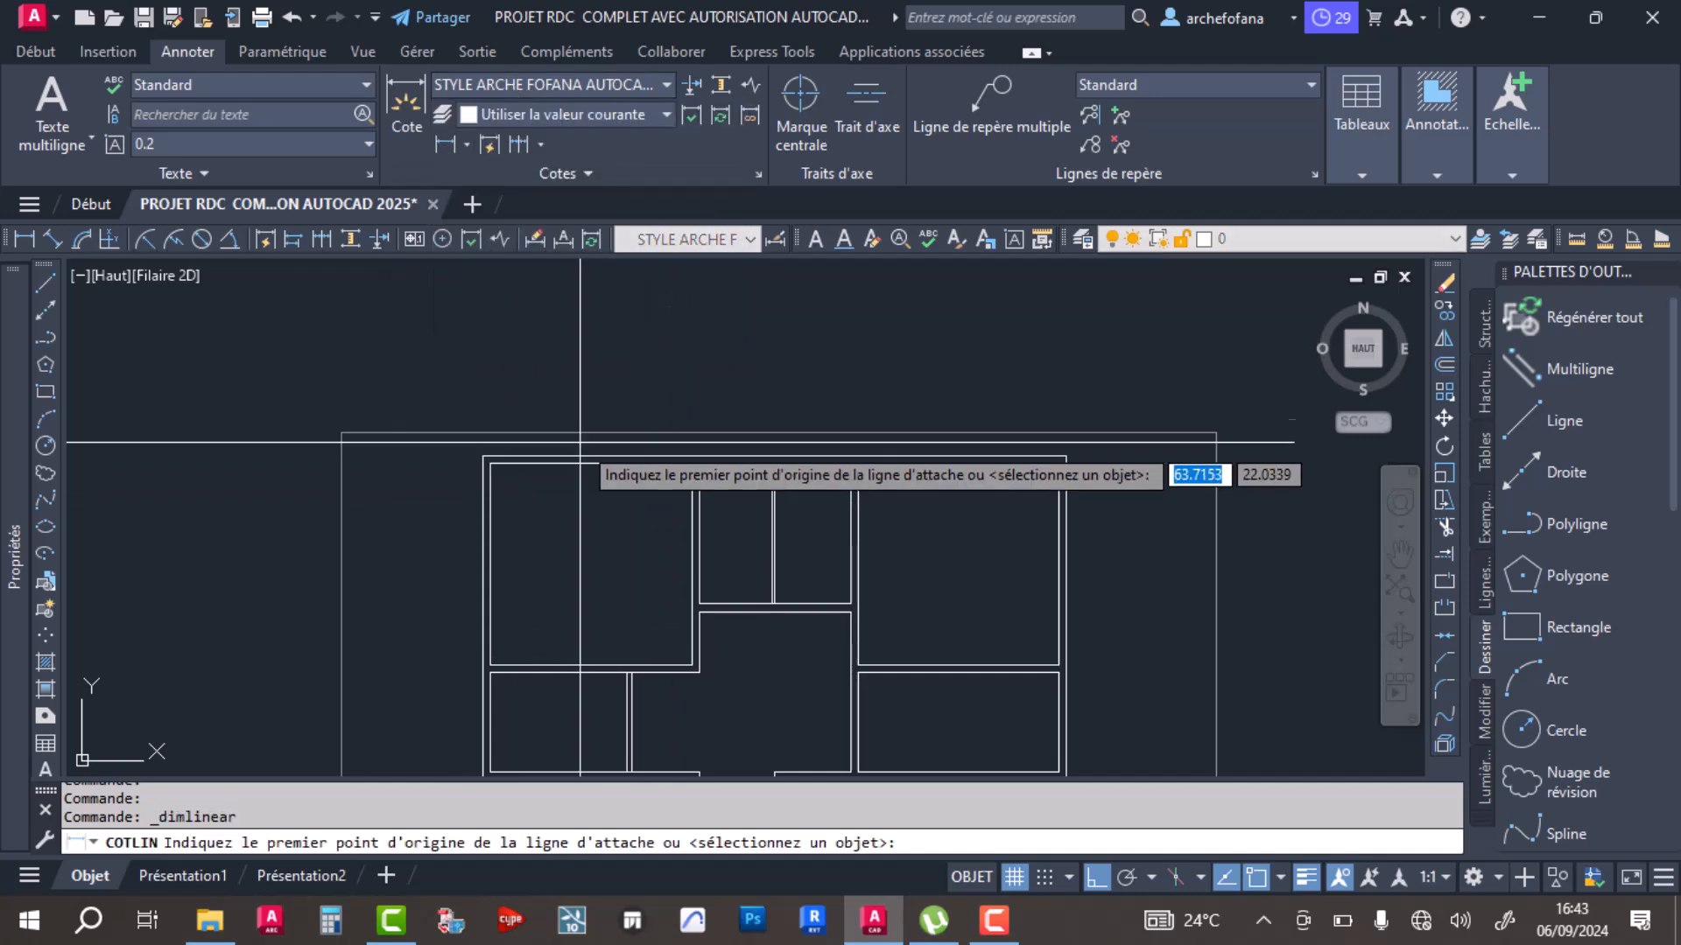
{"action": "scroll", "coordinate": [473, 469], "scroll_direction": "up", "scroll_amount": 2}
{"action": "left_click", "coordinate": [444, 525]}
{"action": "scroll", "coordinate": [445, 525], "scroll_direction": "down", "scroll_amount": 2}
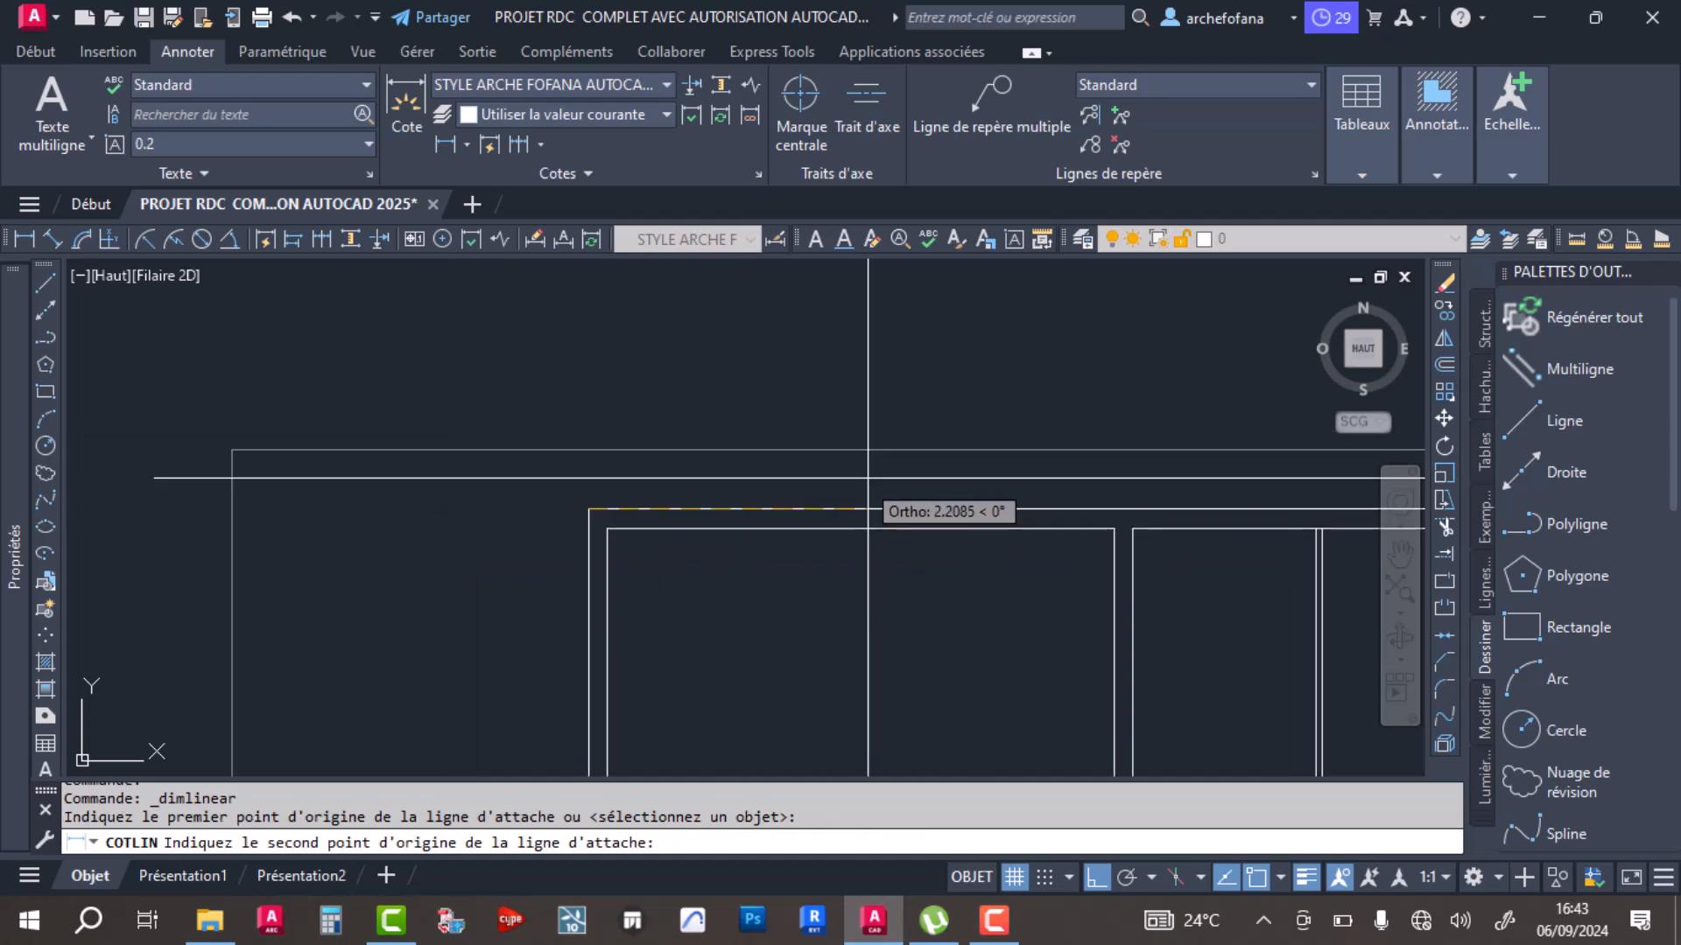
{"action": "scroll", "coordinate": [805, 474], "scroll_direction": "up", "scroll_amount": 3}
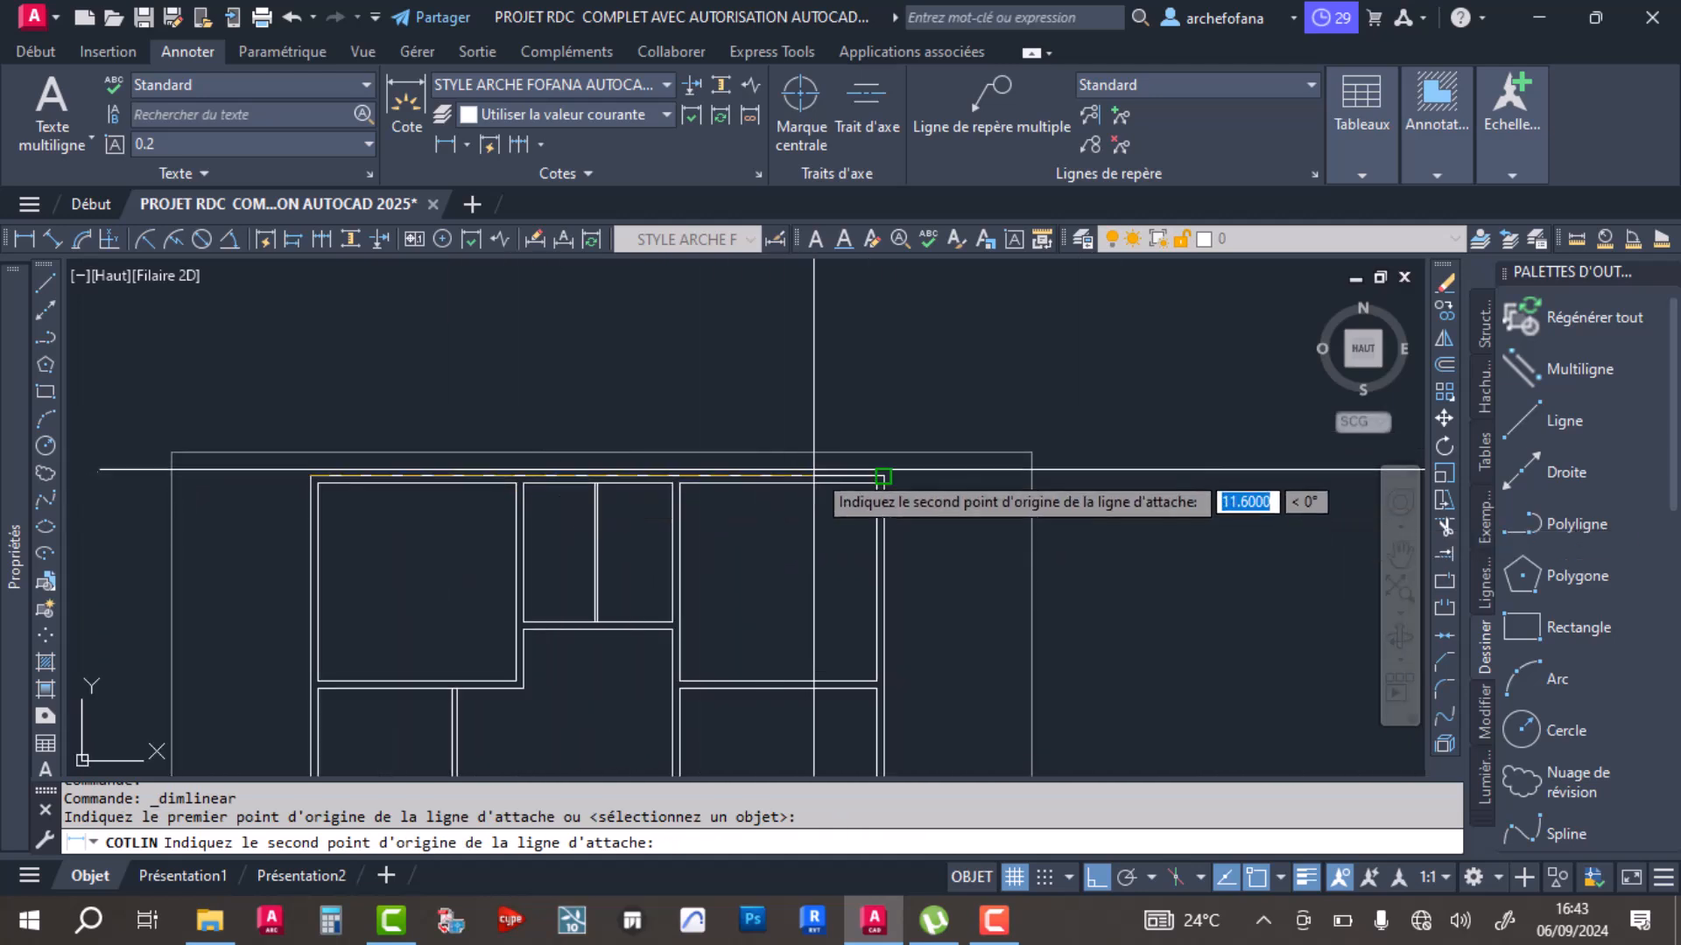
{"action": "left_click", "coordinate": [982, 480]}
{"action": "scroll", "coordinate": [744, 383], "scroll_direction": "down", "scroll_amount": 3}
{"action": "scroll", "coordinate": [727, 385], "scroll_direction": "up", "scroll_amount": 3}
{"action": "scroll", "coordinate": [726, 385], "scroll_direction": "down", "scroll_amount": 2}
{"action": "scroll", "coordinate": [624, 383], "scroll_direction": "up", "scroll_amount": 1}
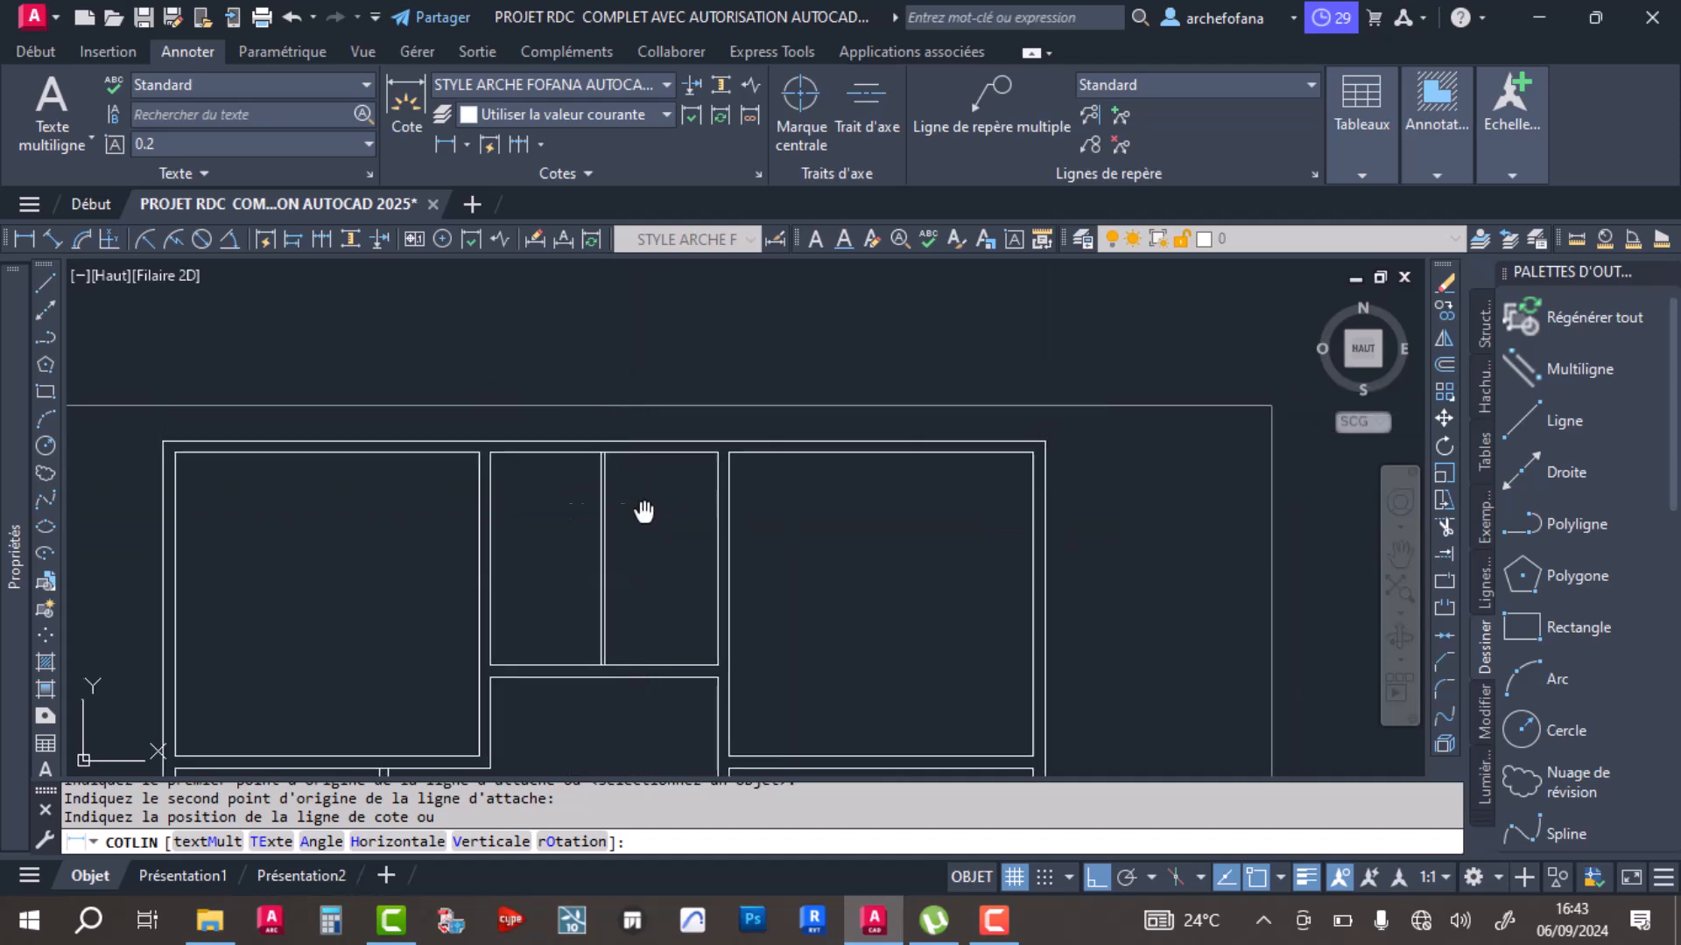
{"action": "middle_click_drag", "start_coordinate": [640, 510], "coordinate": [774, 473]}
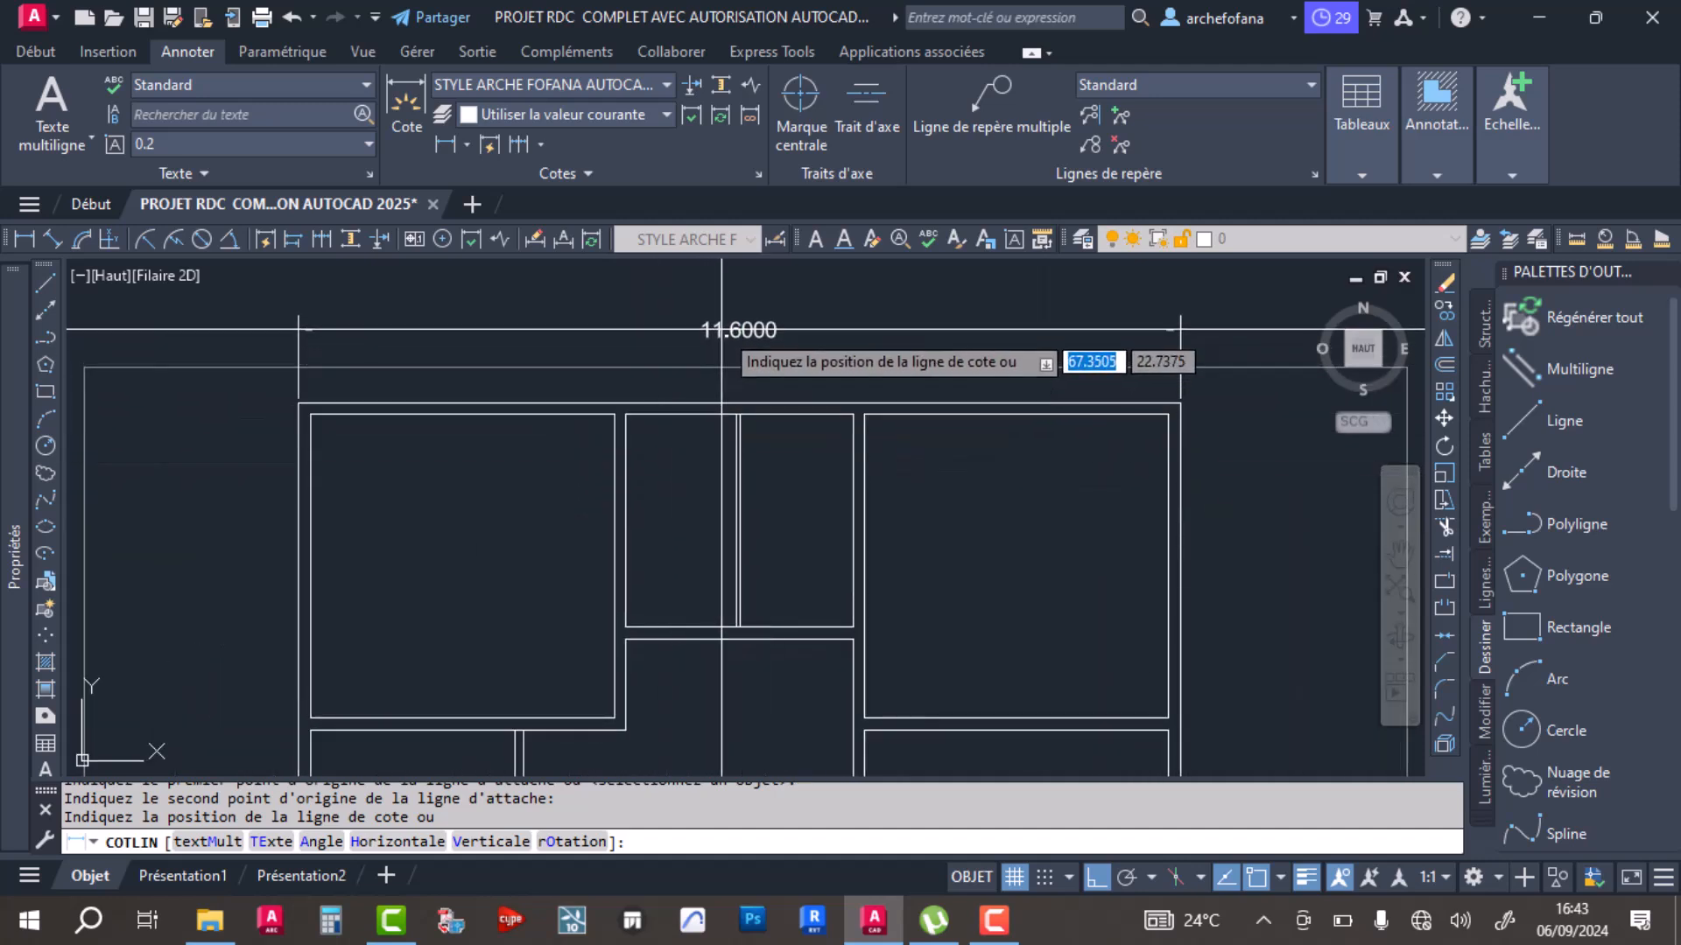
{"action": "left_click", "coordinate": [683, 319]}
{"action": "key", "text": "Escape"}
Step: Delete the large rectangle that surrounds the plan without axes
{"action": "left_click", "coordinate": [631, 371]}
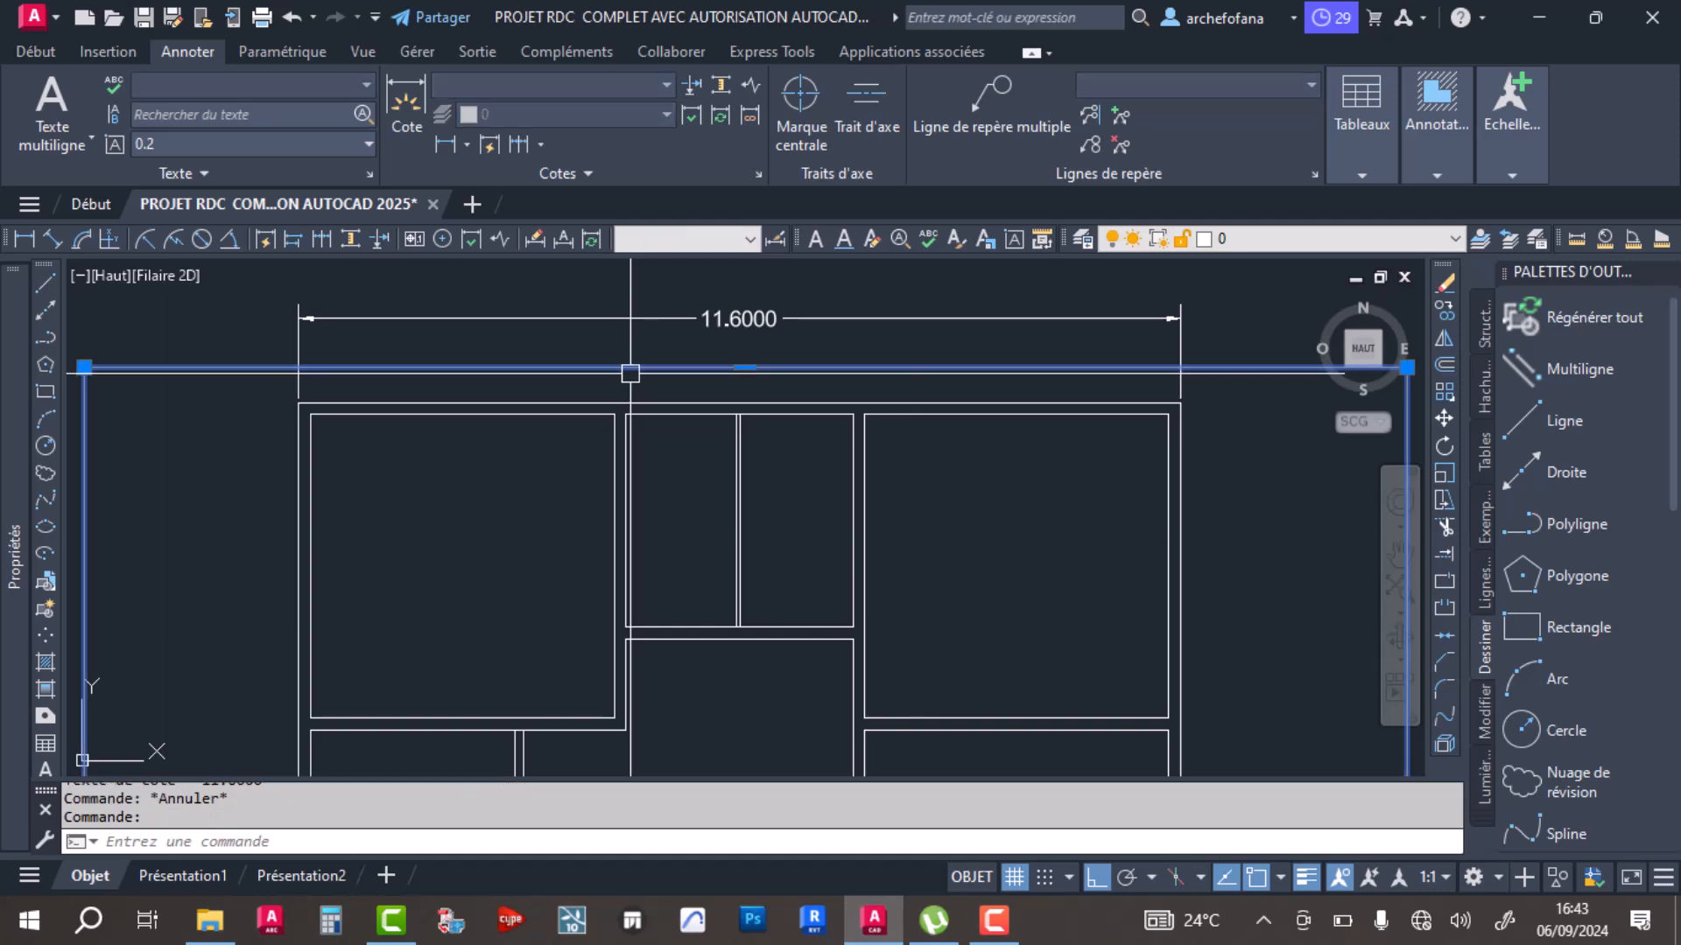
{"action": "key", "text": "Delete"}
{"action": "scroll", "coordinate": [771, 406], "scroll_direction": "down", "scroll_amount": 3}
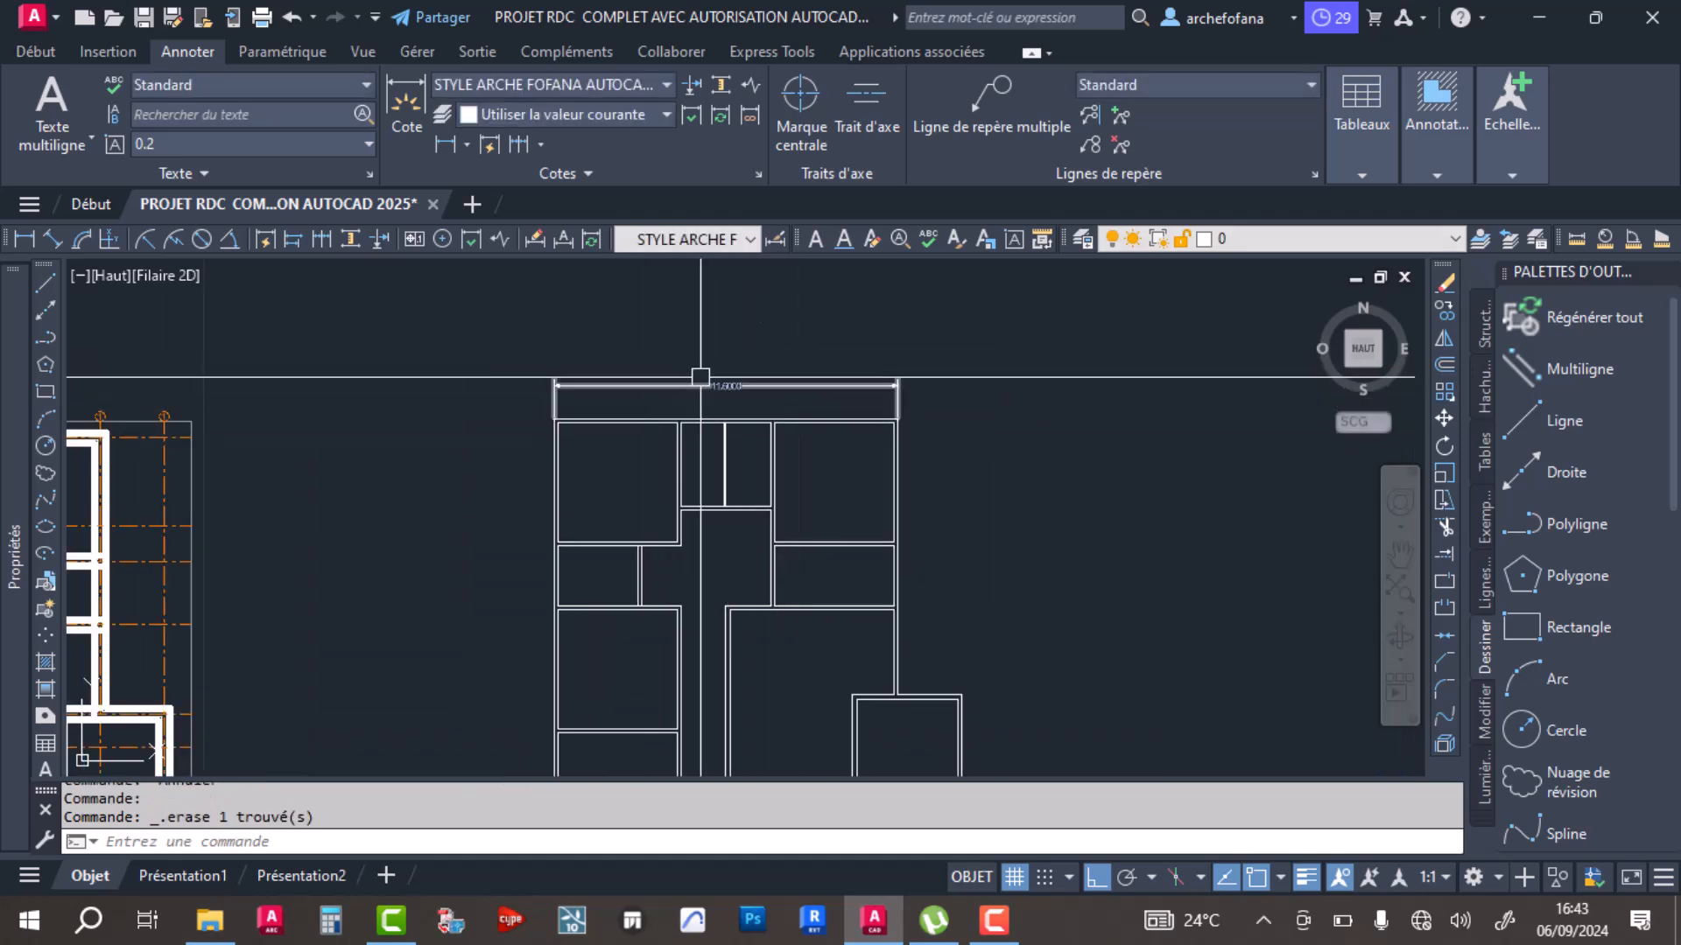
{"action": "scroll", "coordinate": [757, 429], "scroll_direction": "up", "scroll_amount": 3}
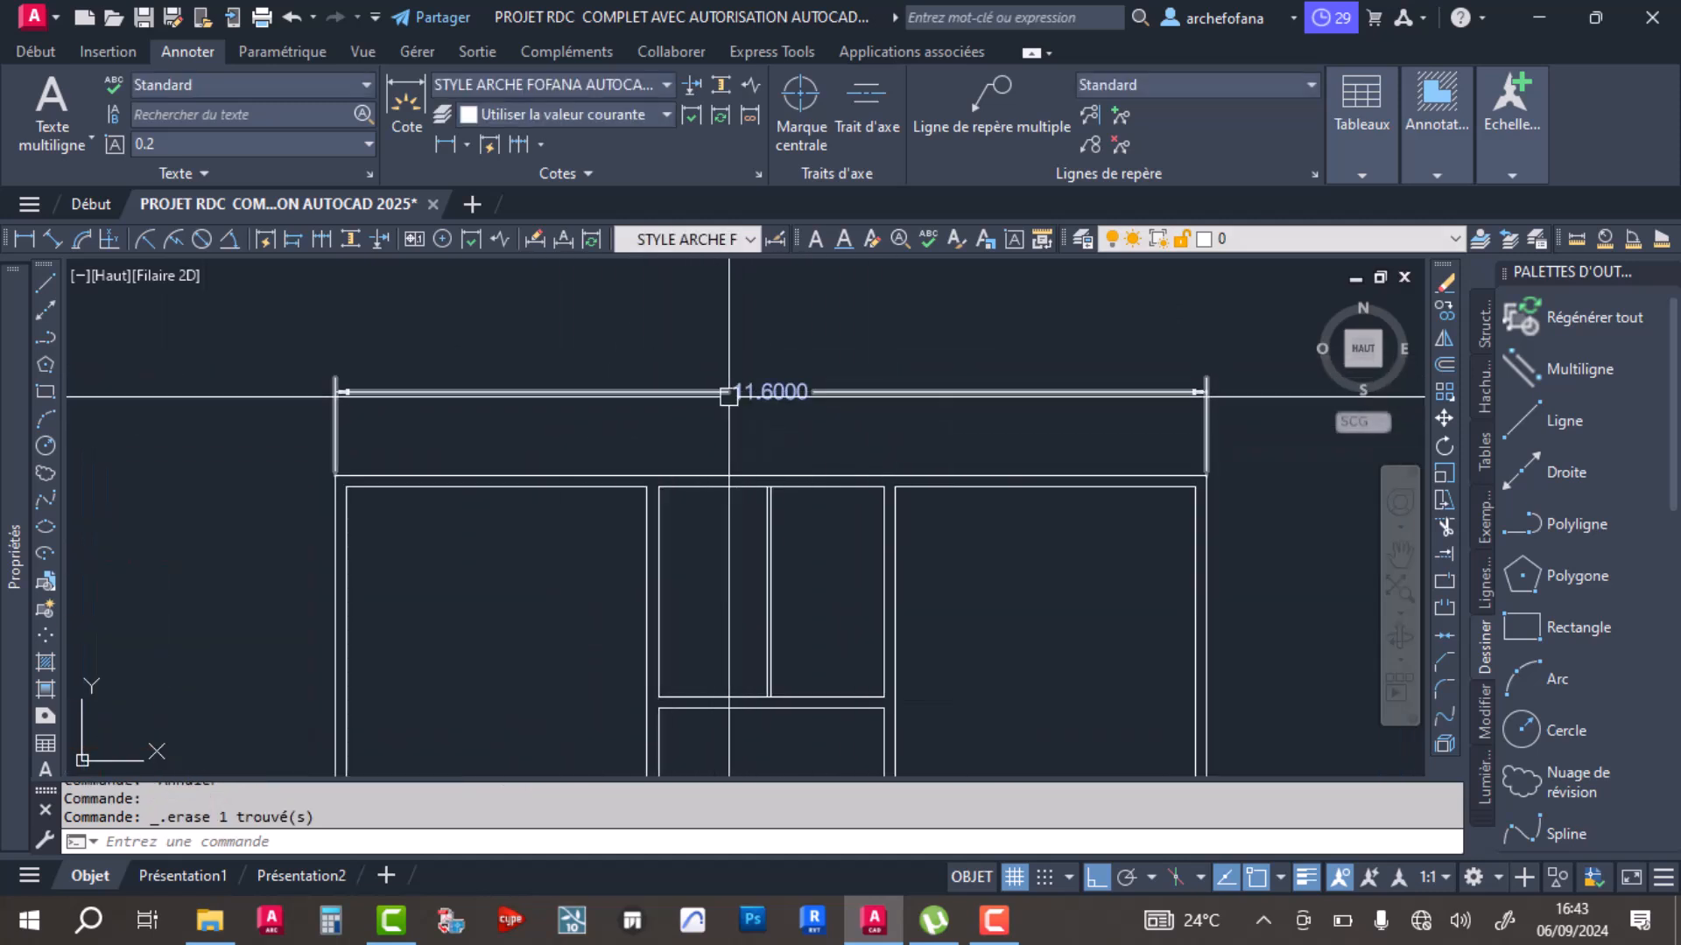
Step: Open the custom AUTOCAD2025 dimension style for modification at its line settings and enlarge the dialog for a bigger preview
{"action": "left_click", "coordinate": [646, 84]}
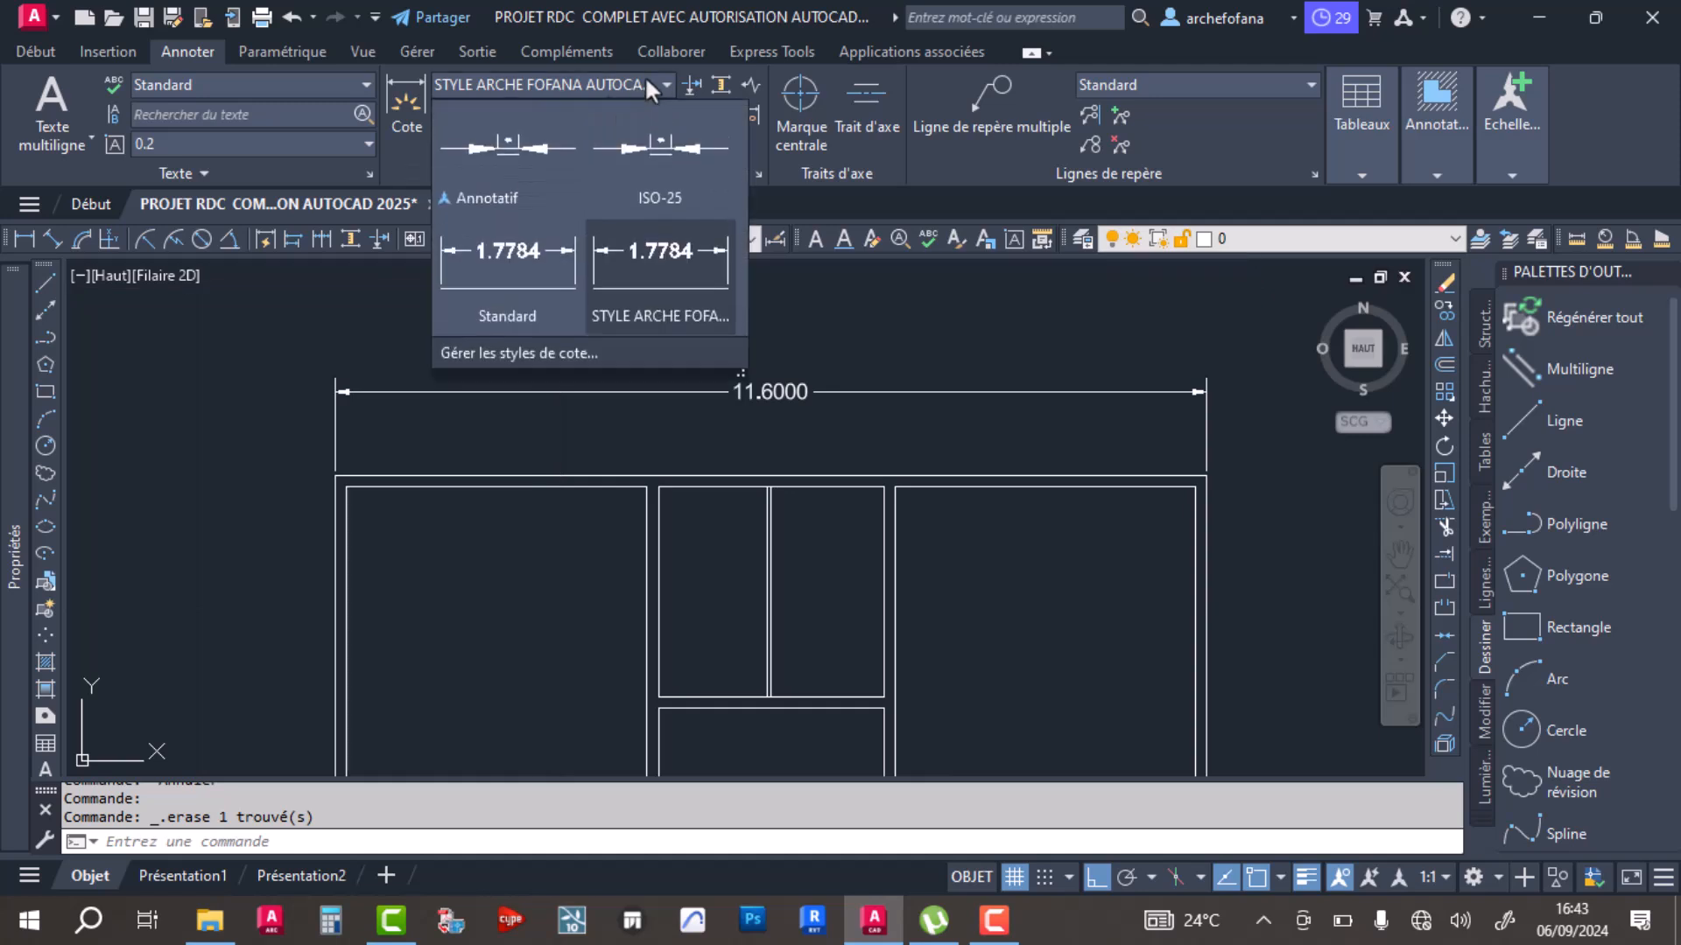
{"action": "left_click", "coordinate": [584, 354]}
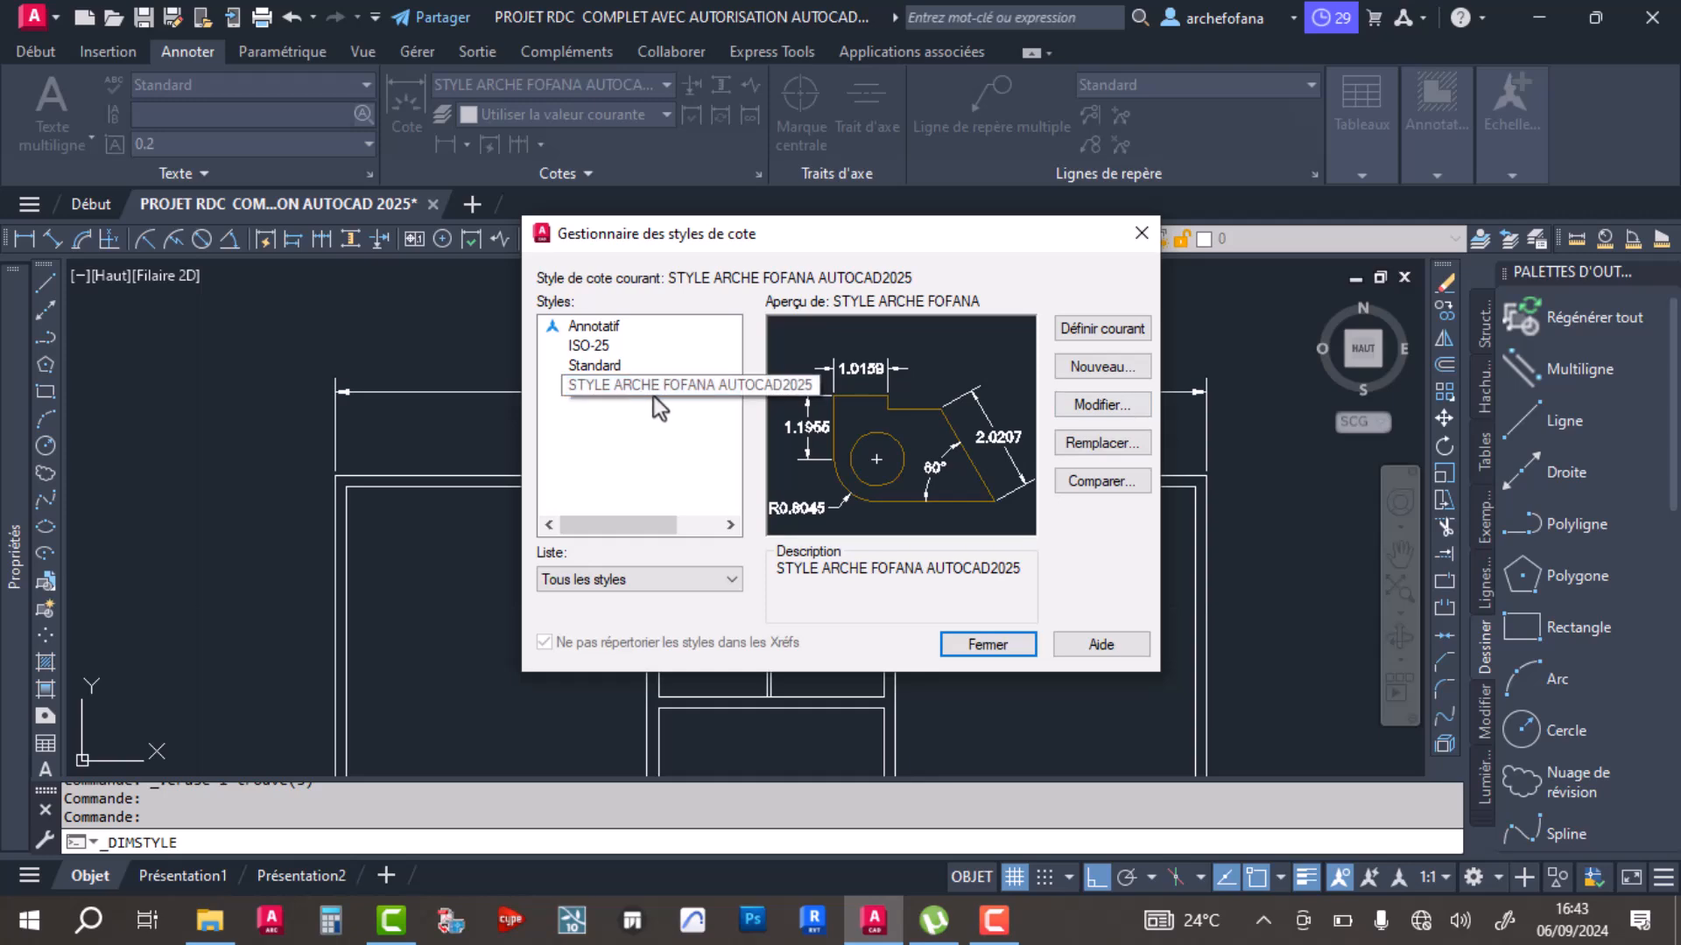
{"action": "left_click", "coordinate": [1102, 404]}
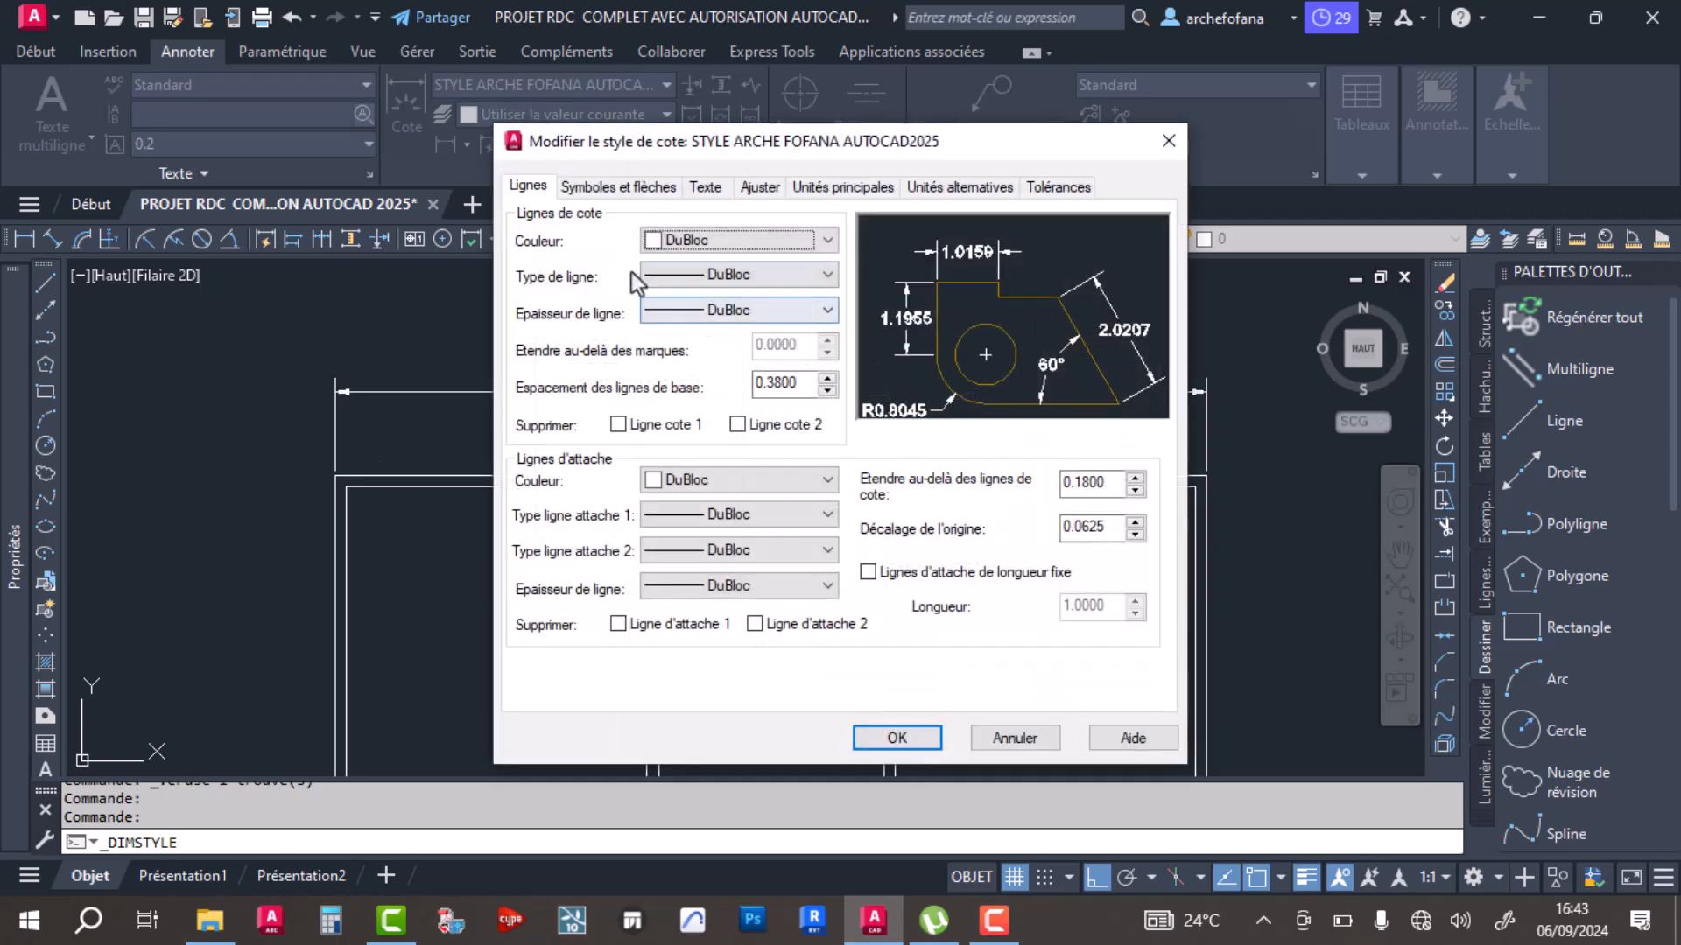
{"action": "left_click", "coordinate": [527, 188]}
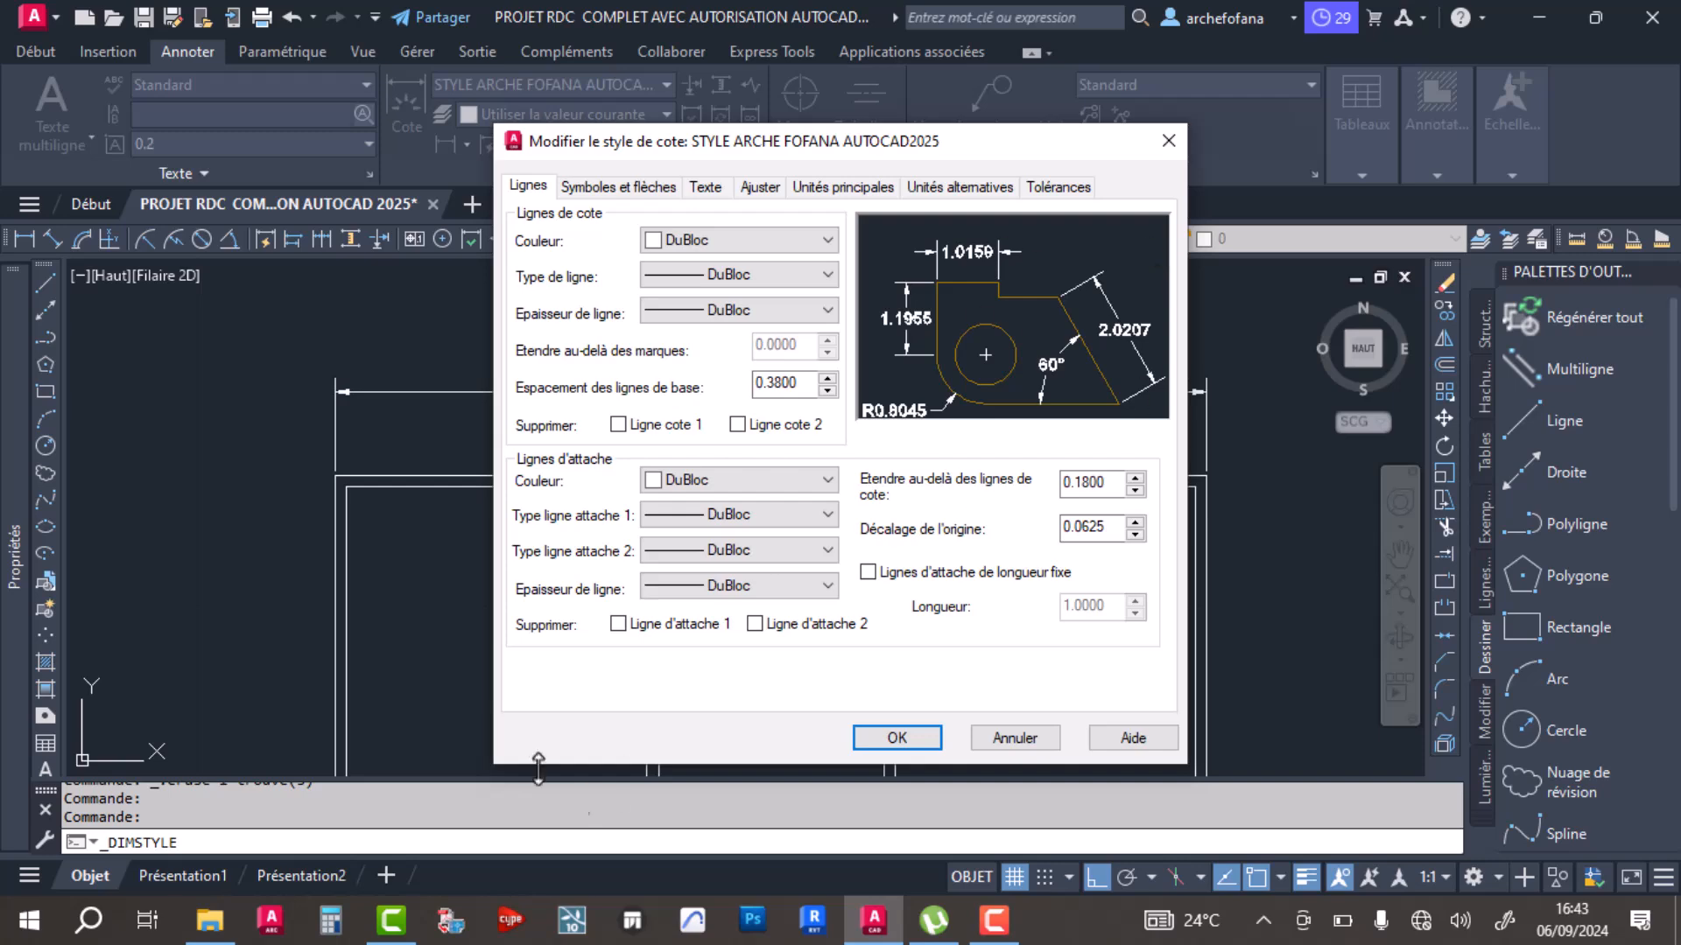
{"action": "left_click_drag", "start_coordinate": [495, 763], "coordinate": [193, 848]}
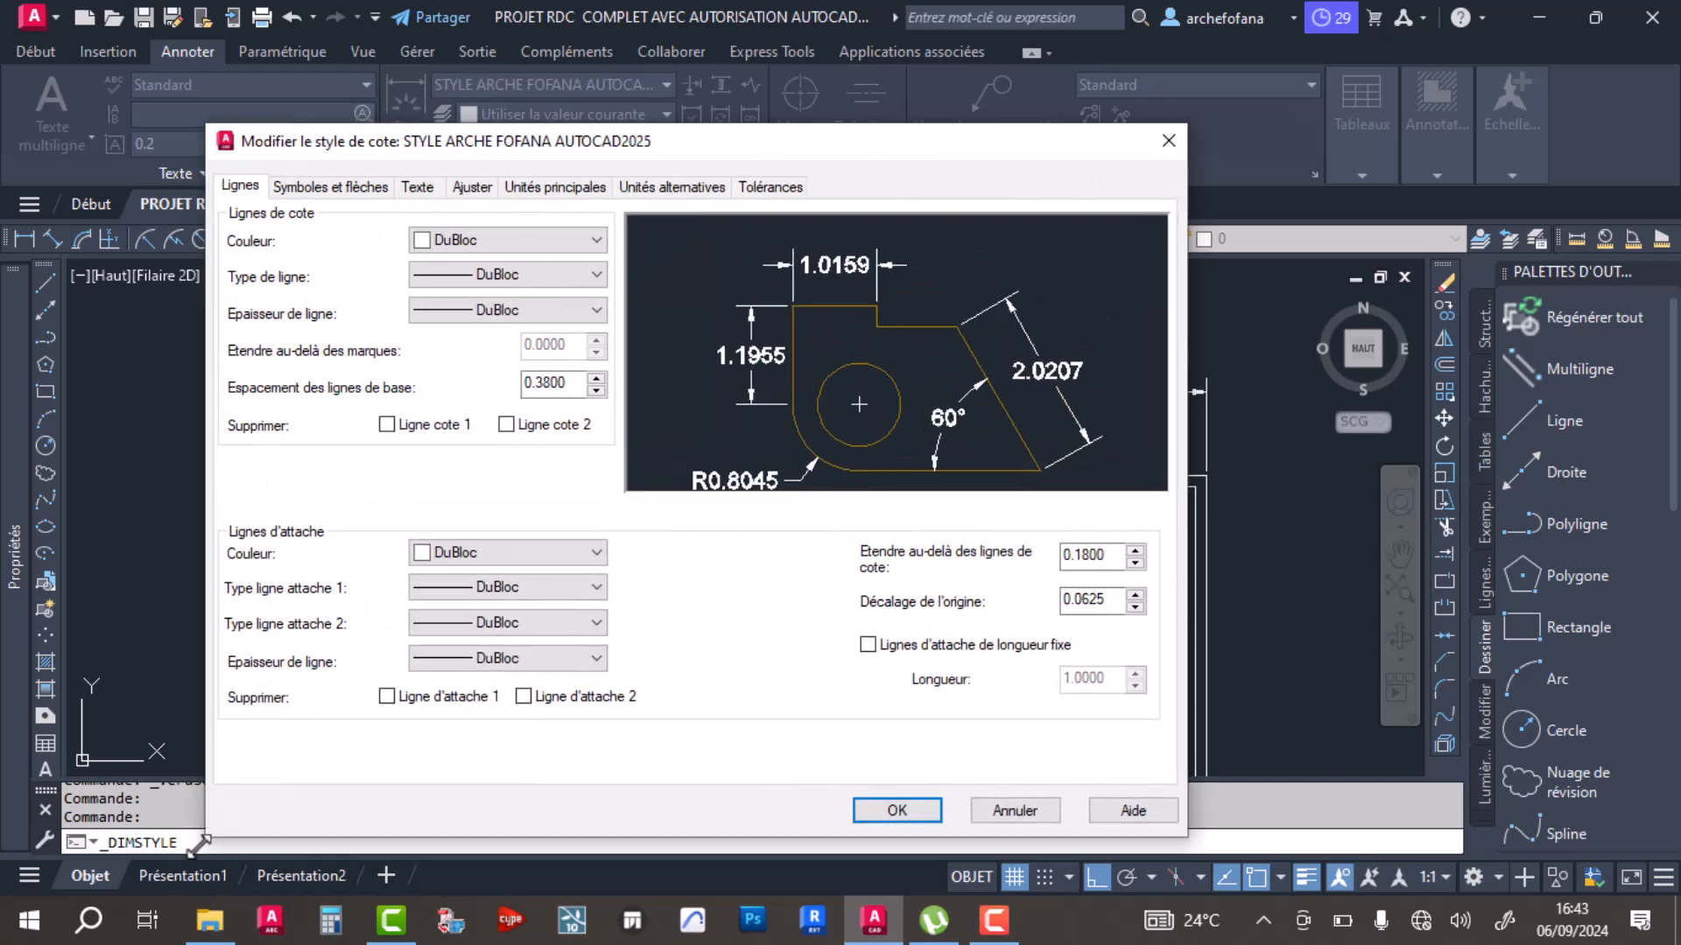
{"action": "left_click_drag", "start_coordinate": [1186, 843], "coordinate": [1500, 894]}
{"action": "left_click_drag", "start_coordinate": [752, 140], "coordinate": [704, 66]}
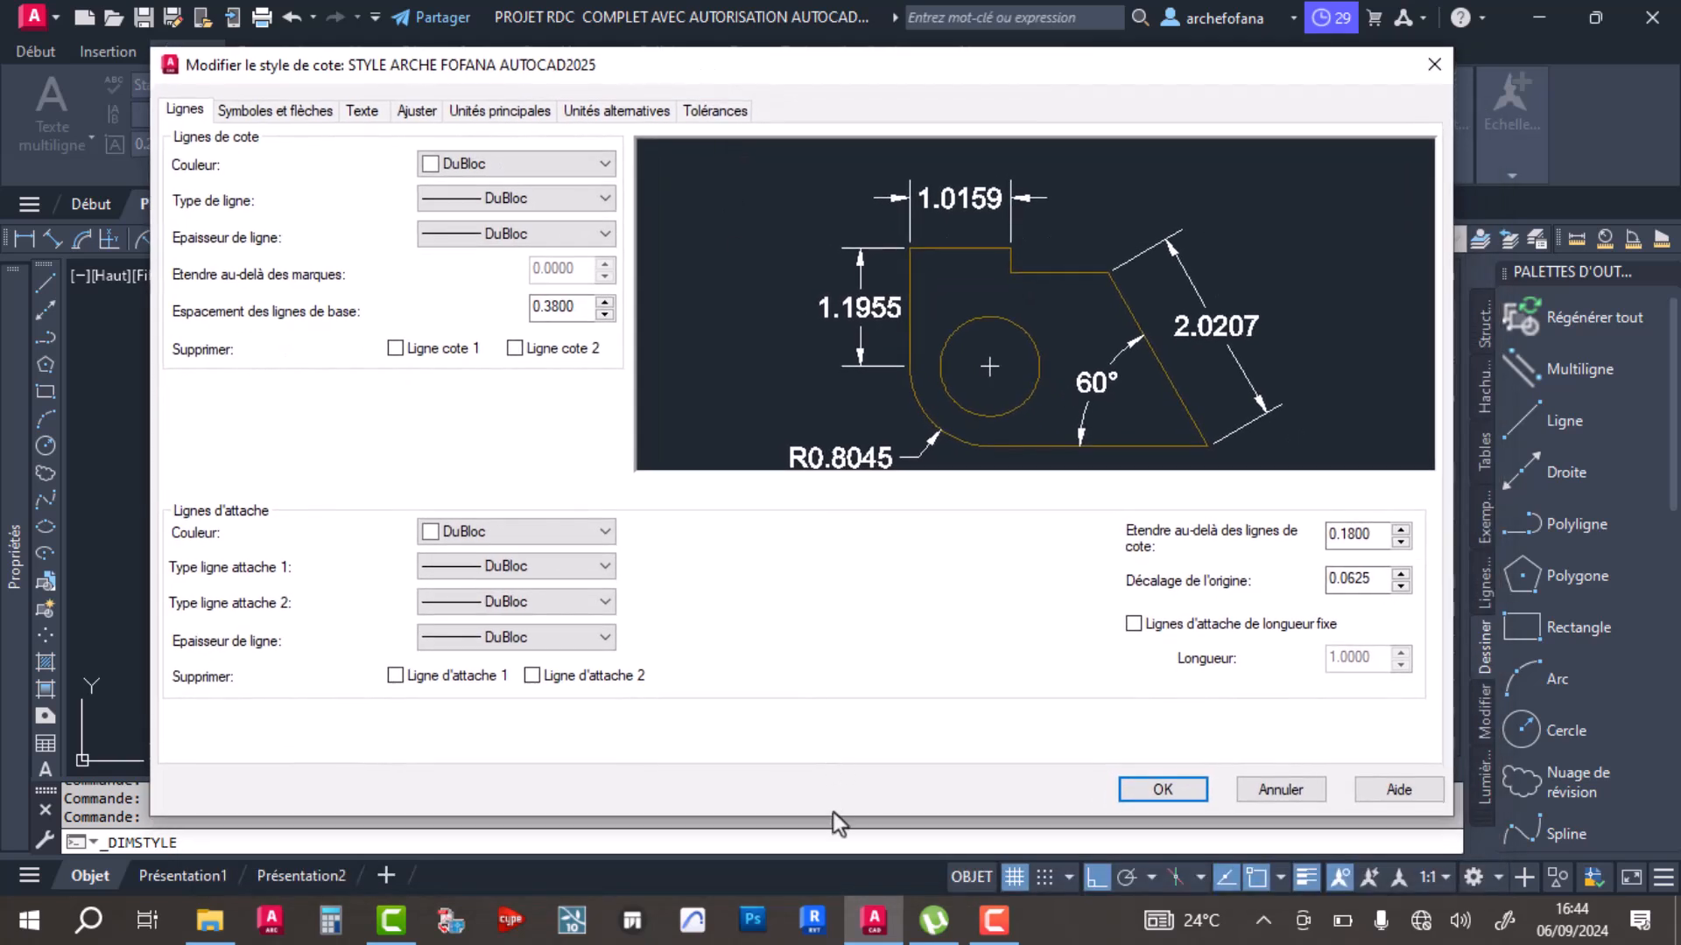
{"action": "left_click_drag", "start_coordinate": [842, 818], "coordinate": [840, 851]}
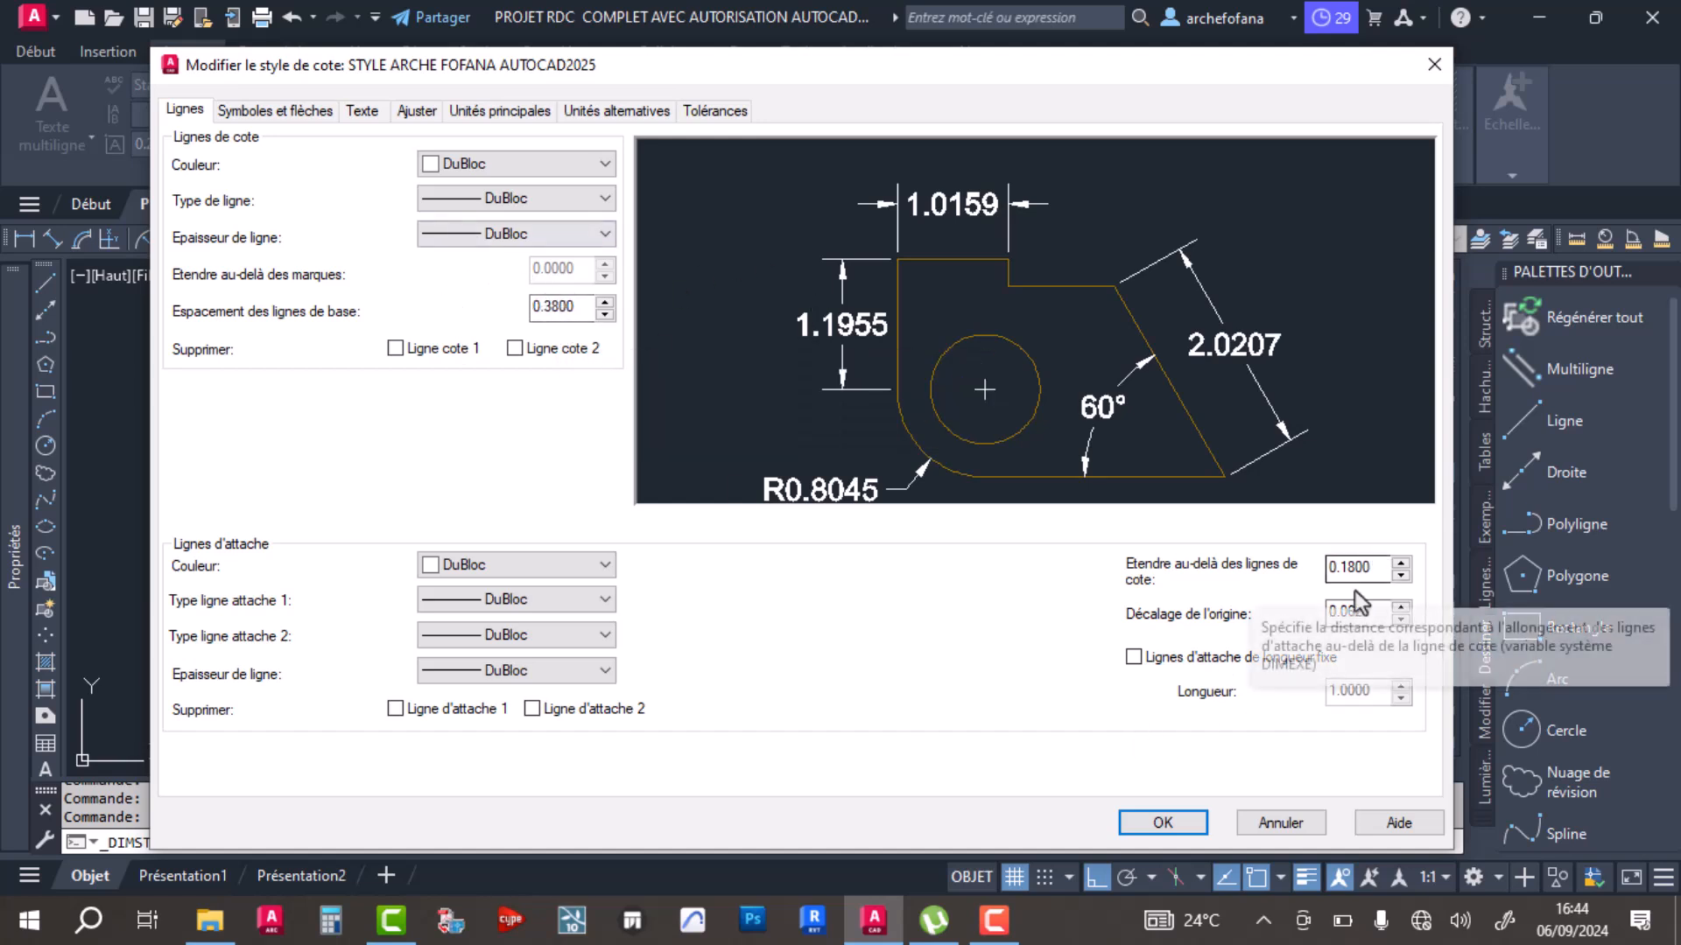
Step: Set the extension lines' offset from origin to 0.18 in the dimension style
{"action": "left_click_drag", "start_coordinate": [1369, 569], "coordinate": [1343, 570]}
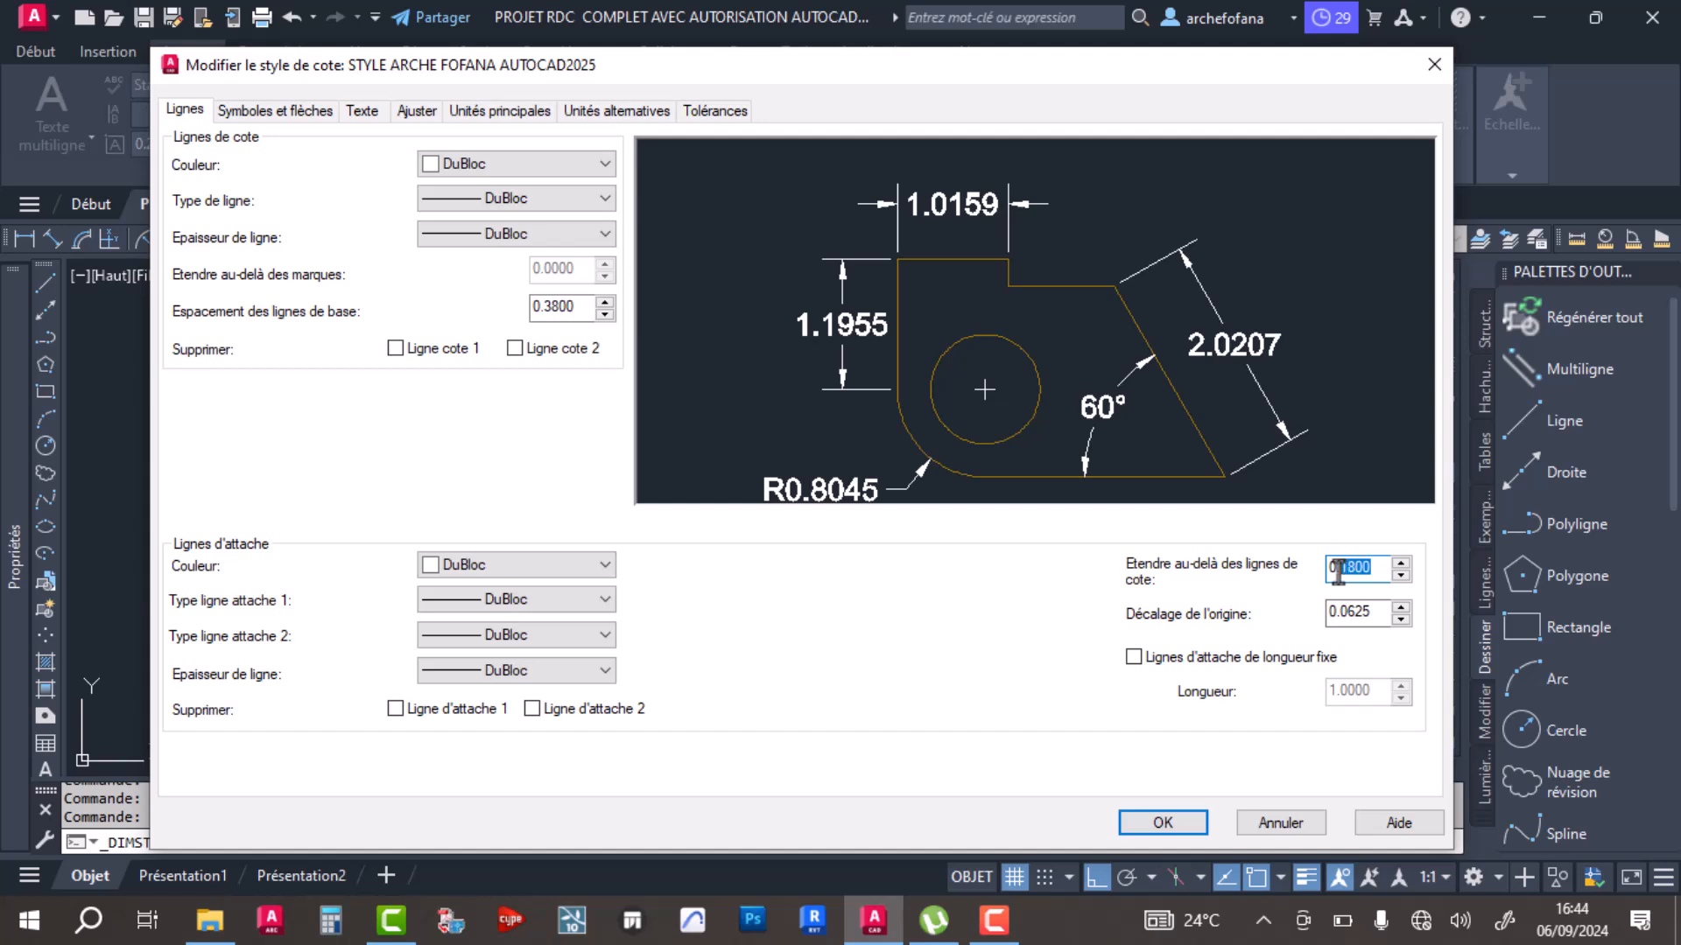
{"action": "left_click", "coordinate": [176, 104]}
{"action": "left_click_drag", "start_coordinate": [1377, 613], "coordinate": [1342, 617]}
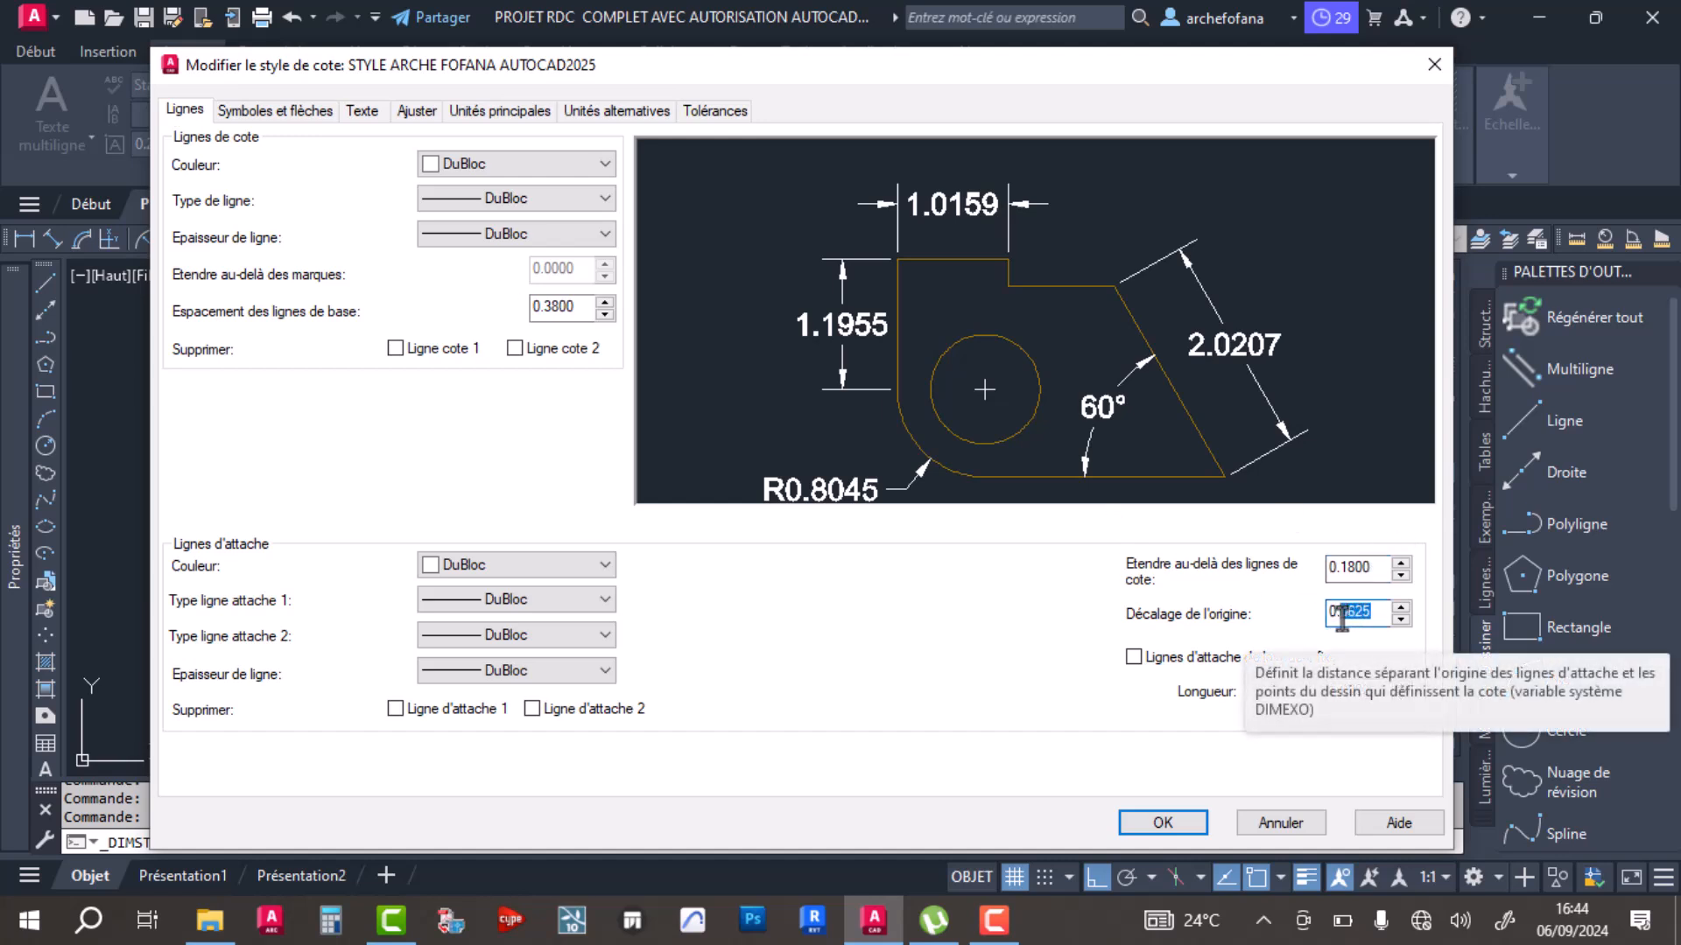
{"action": "type", "text": "1"}
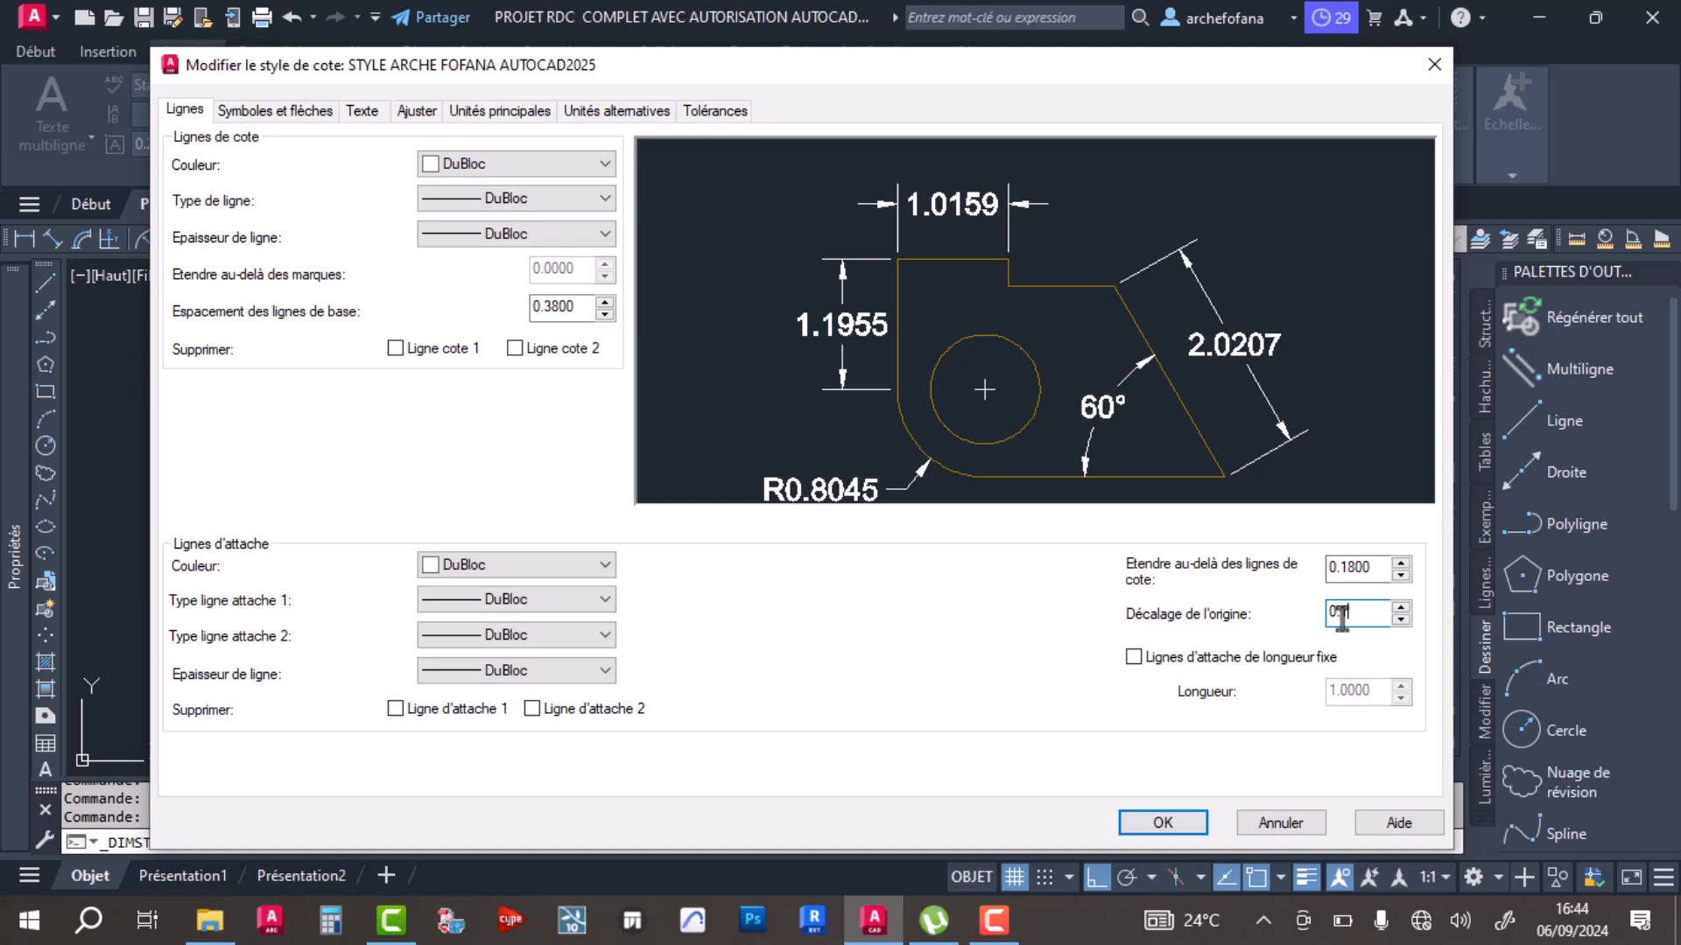
{"action": "type", "text": "8"}
Step: Enable fixed-length extension lines and set their length to 0.1800, reusing the origin offset value
{"action": "left_click_drag", "start_coordinate": [1386, 566], "coordinate": [1346, 566]}
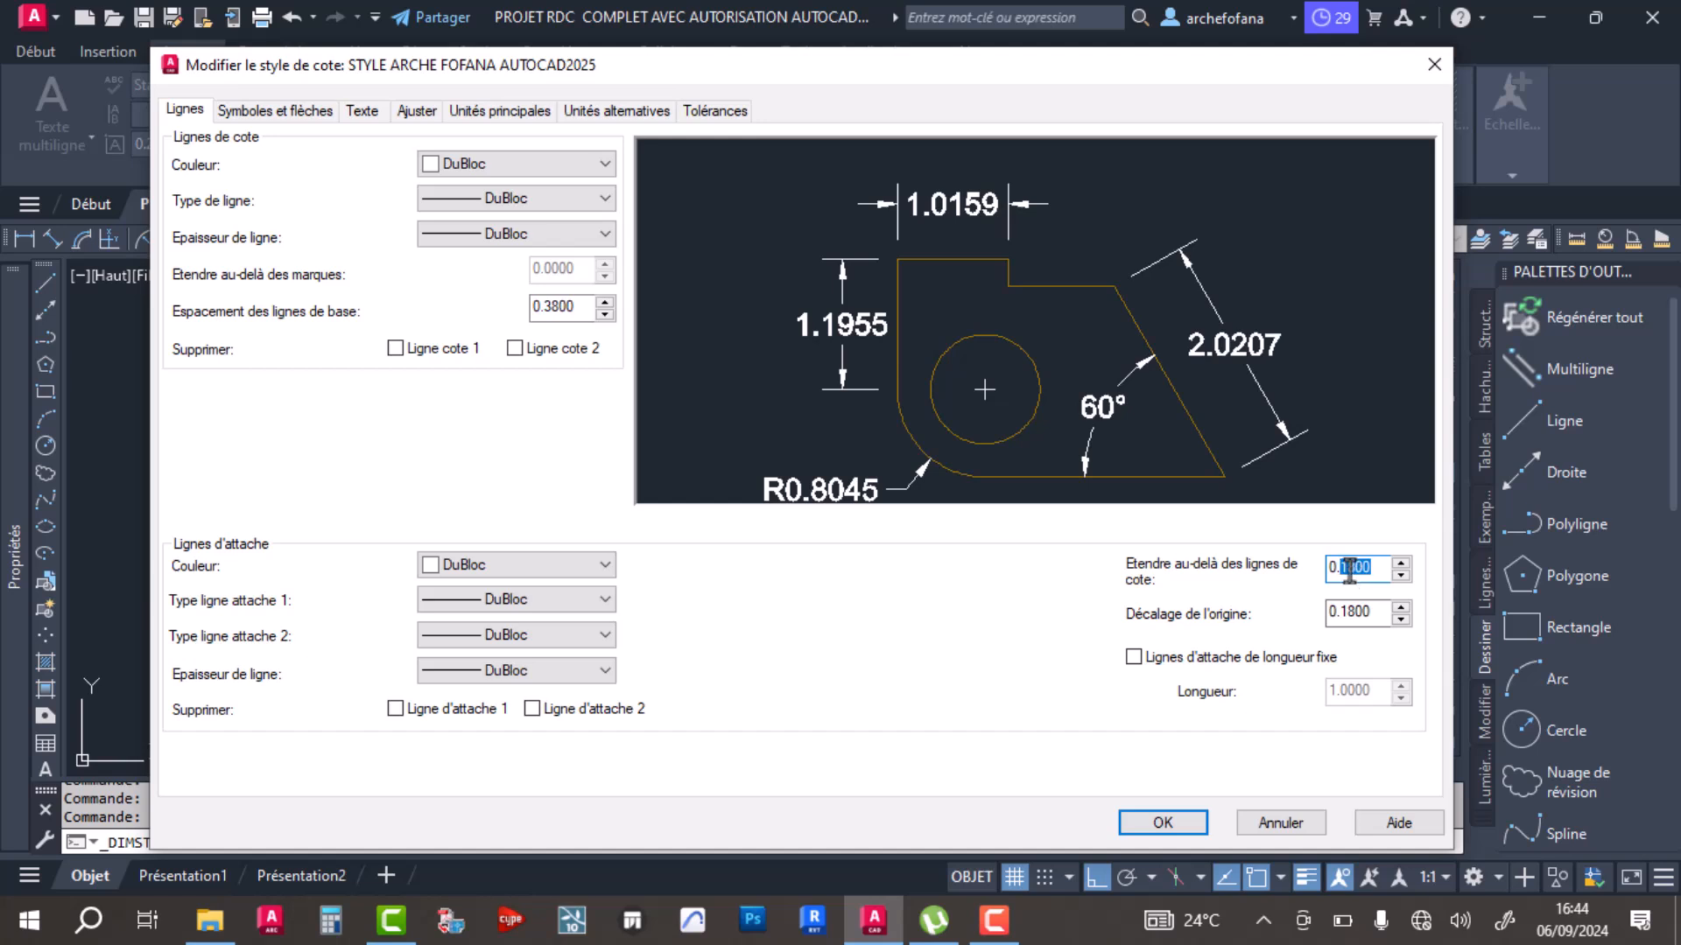
{"action": "left_click", "coordinate": [1366, 613]}
{"action": "left_click_drag", "start_coordinate": [1381, 613], "coordinate": [1320, 612]}
{"action": "key", "text": "ctrl+c"}
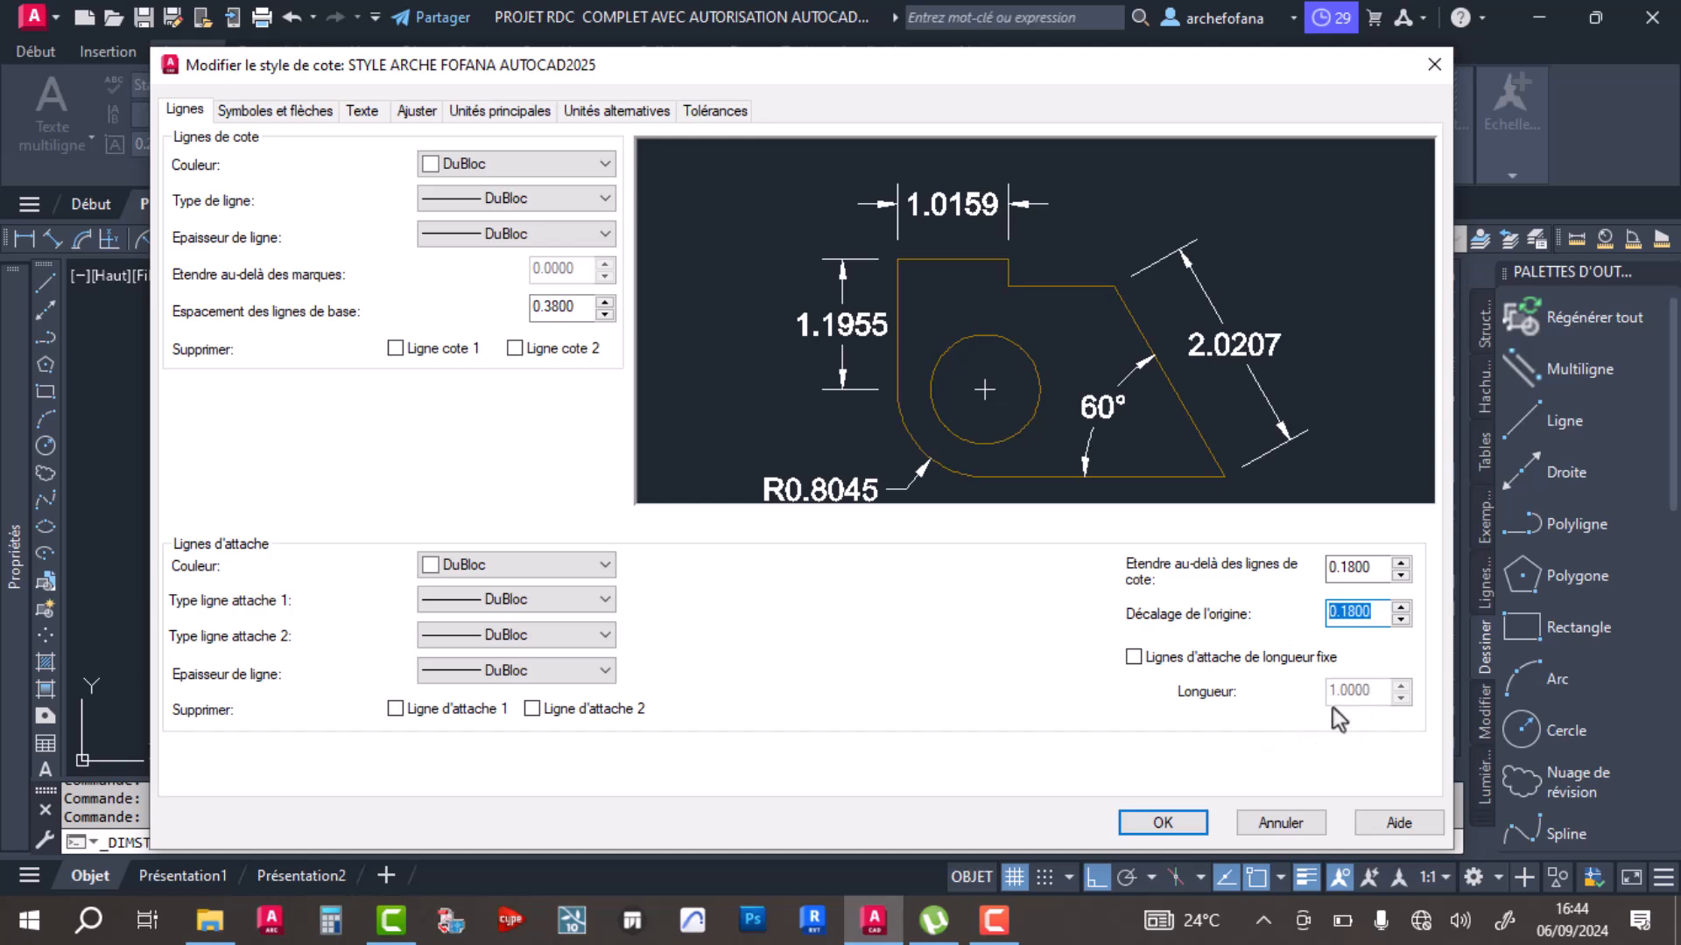
{"action": "left_click", "coordinate": [1134, 657]}
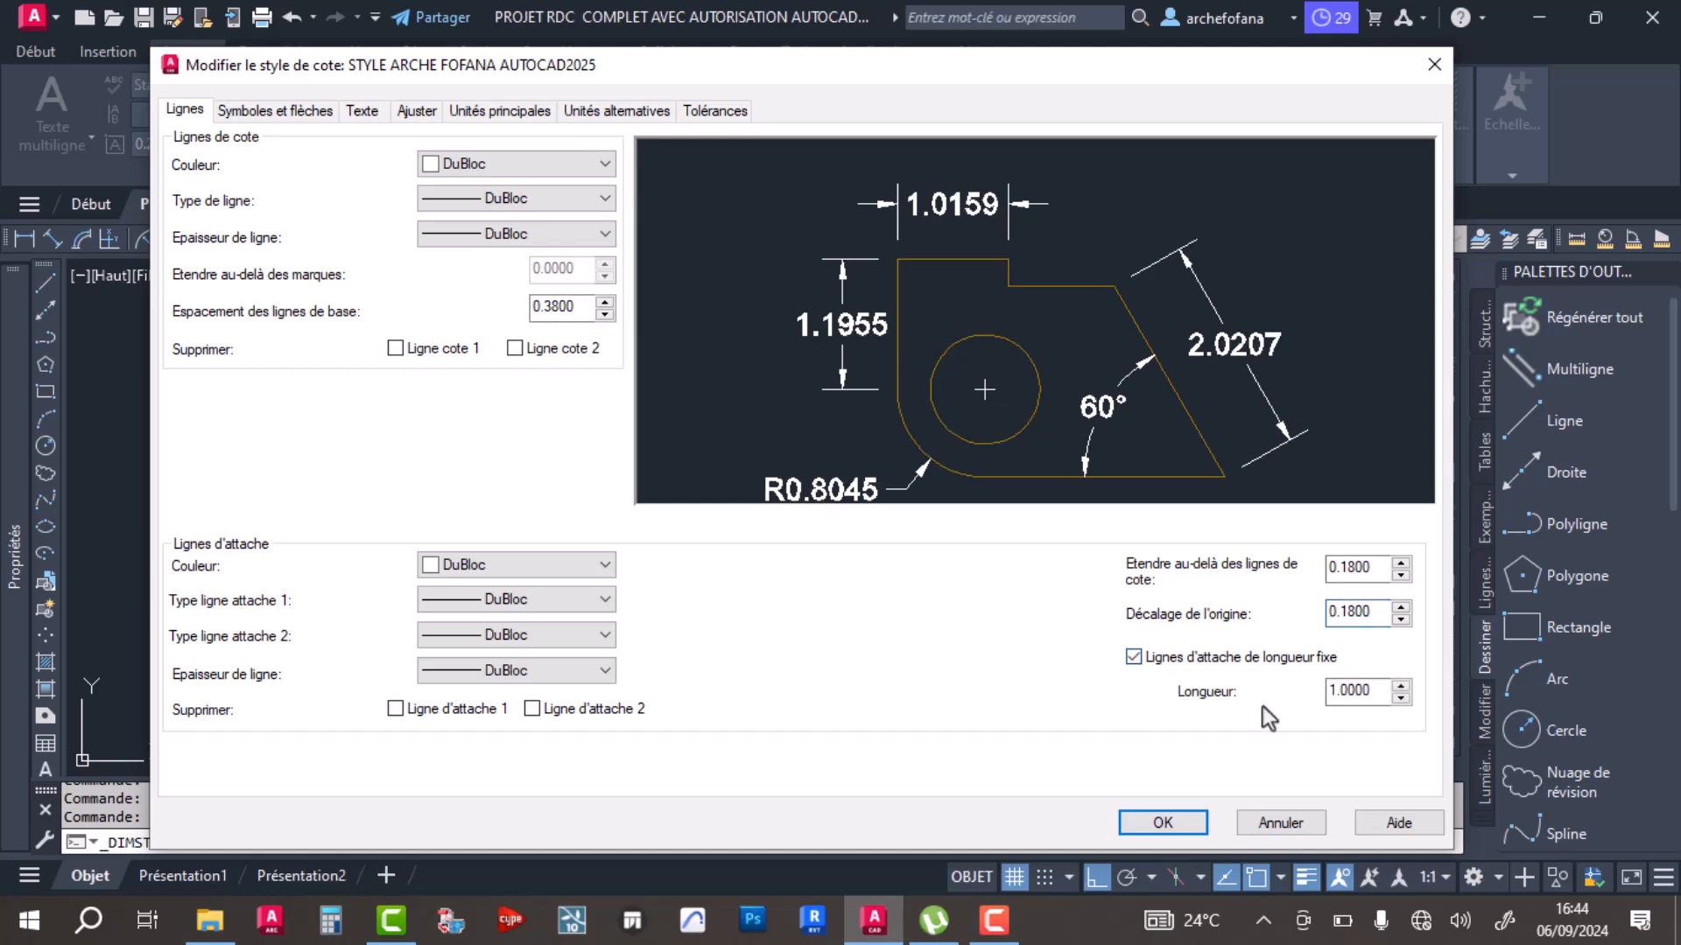
{"action": "left_click_drag", "start_coordinate": [1370, 695], "coordinate": [1230, 690]}
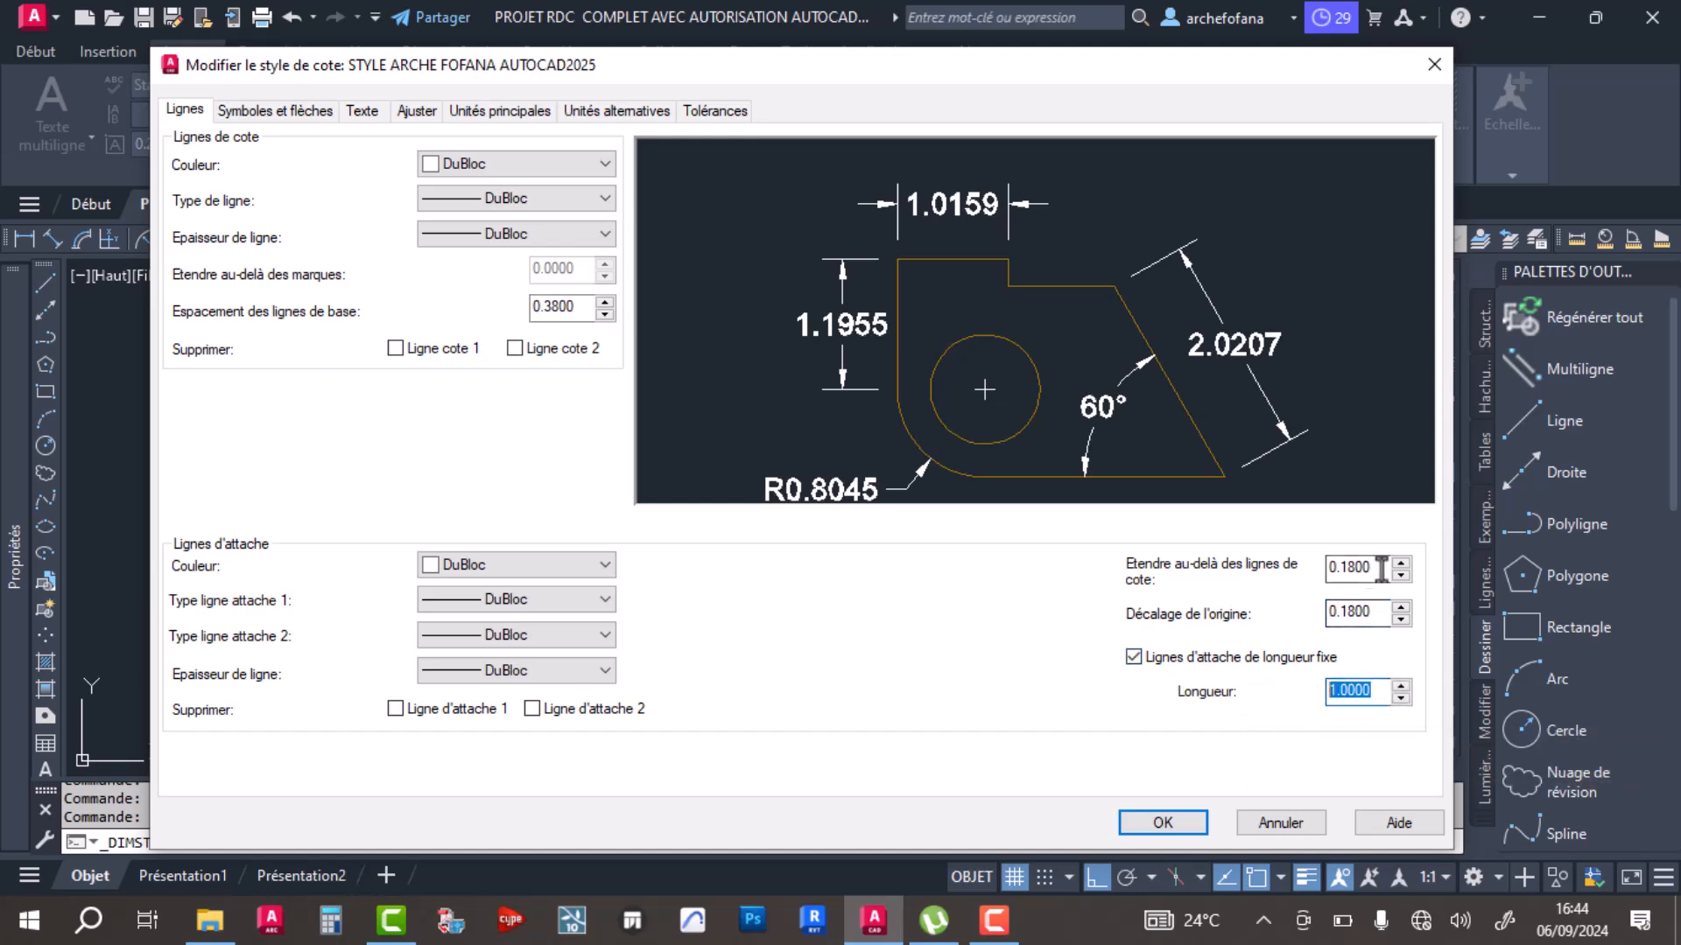
{"action": "key", "text": "ctrl+v"}
Step: Set the baseline spacing of the dimension lines to 0.1800
{"action": "left_click", "coordinate": [1365, 612]}
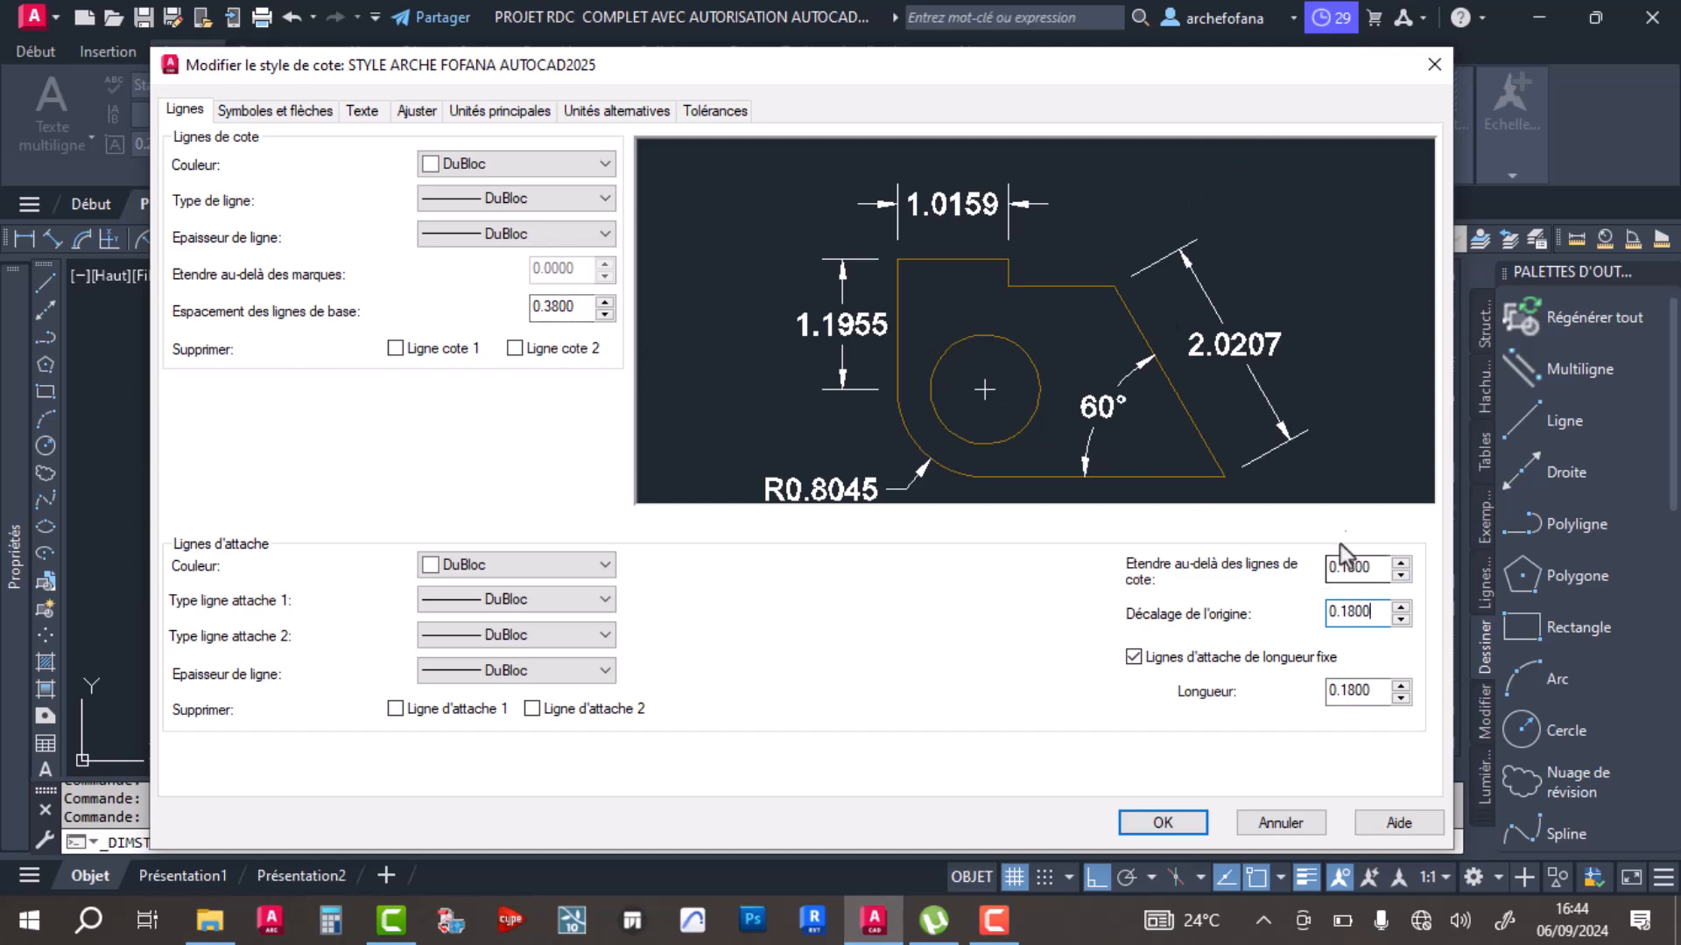
{"action": "left_click_drag", "start_coordinate": [1339, 567], "coordinate": [1392, 569]}
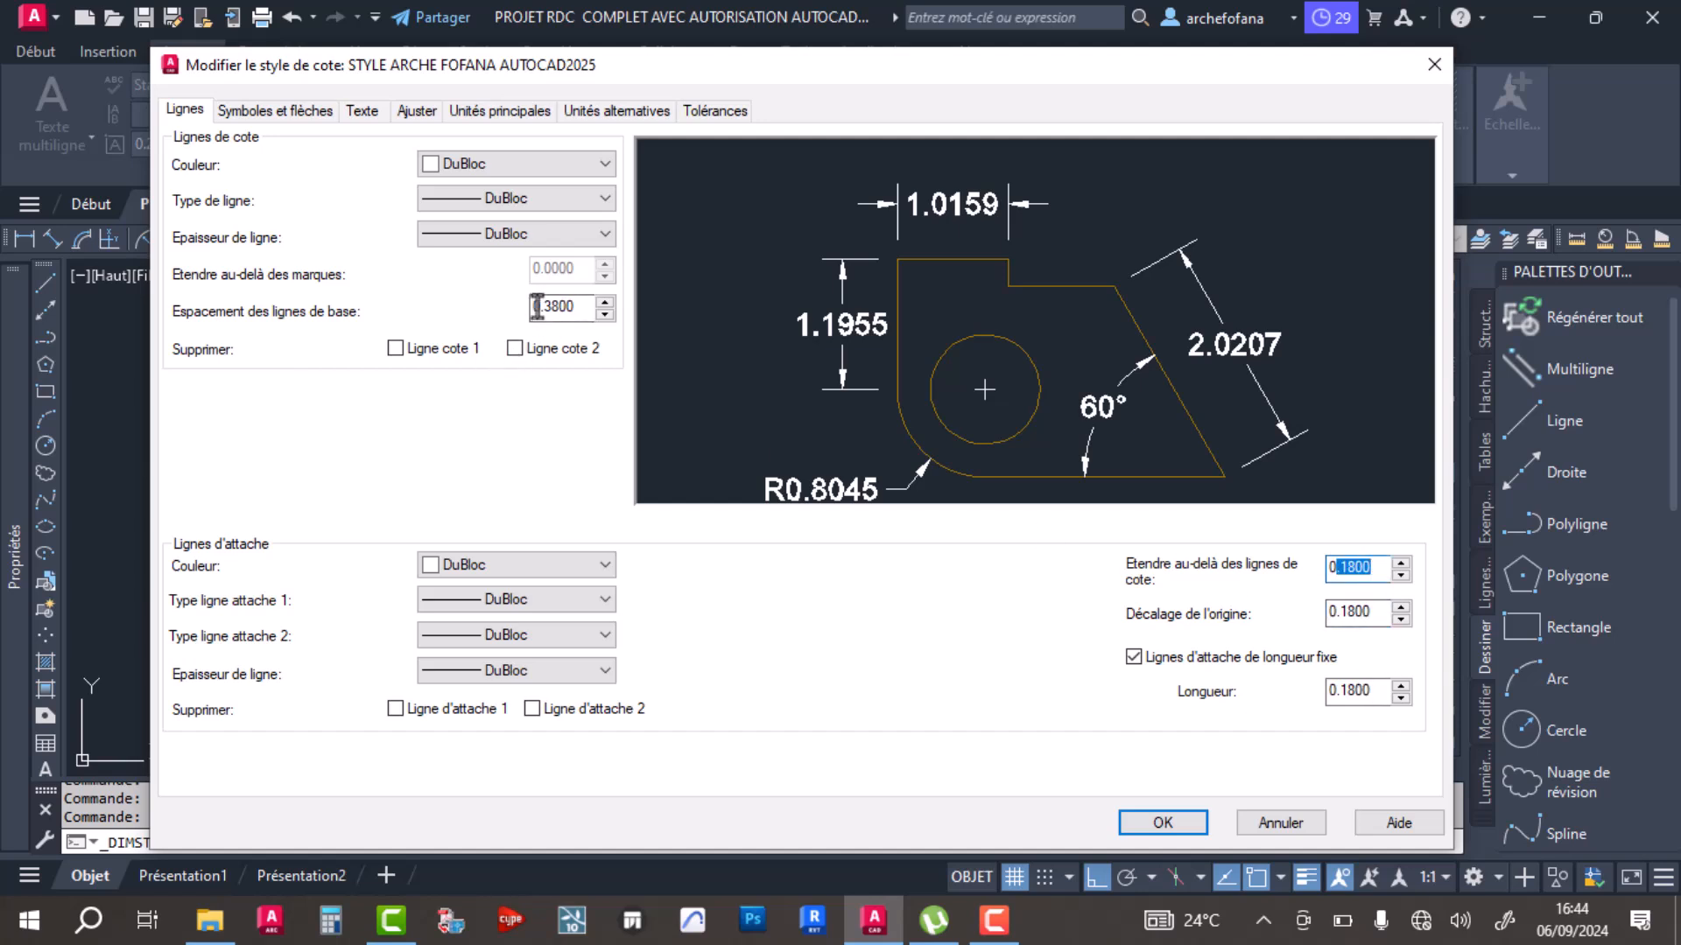
{"action": "left_click_drag", "start_coordinate": [534, 306], "coordinate": [601, 313]}
{"action": "key", "text": "ctrl+v"}
{"action": "left_click", "coordinate": [1353, 567]}
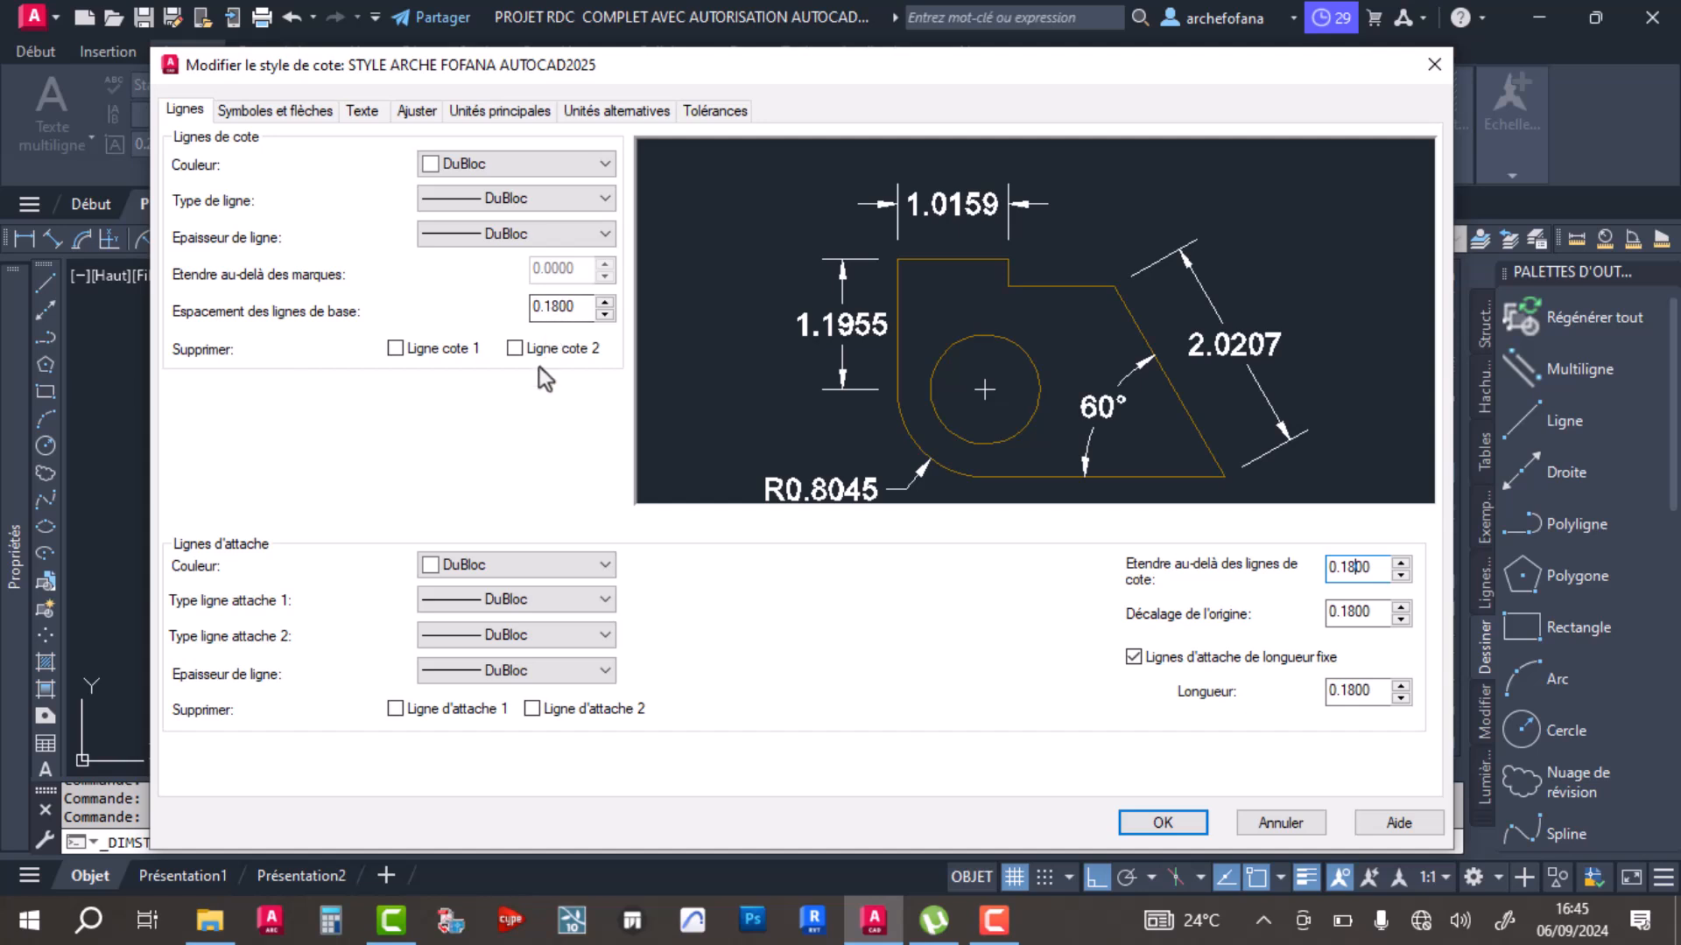
Step: Set the dimension style's first and second arrowheads to Intégrale and reduce the arrow size
{"action": "left_click", "coordinate": [273, 111]}
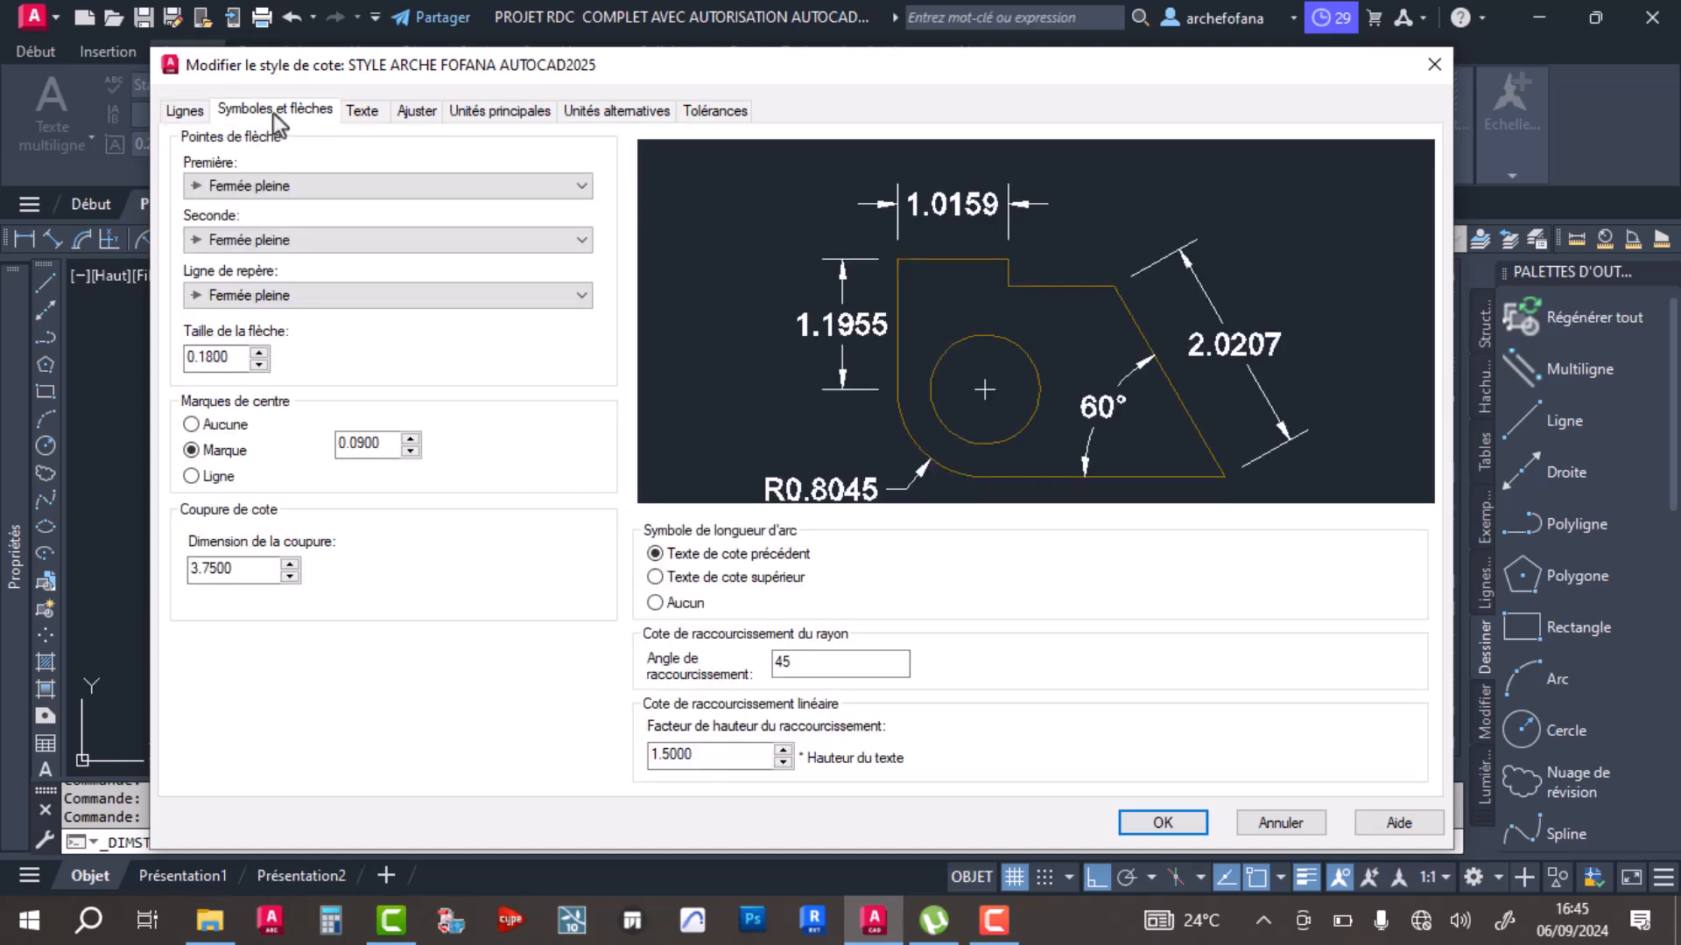
{"action": "left_click", "coordinate": [236, 296]}
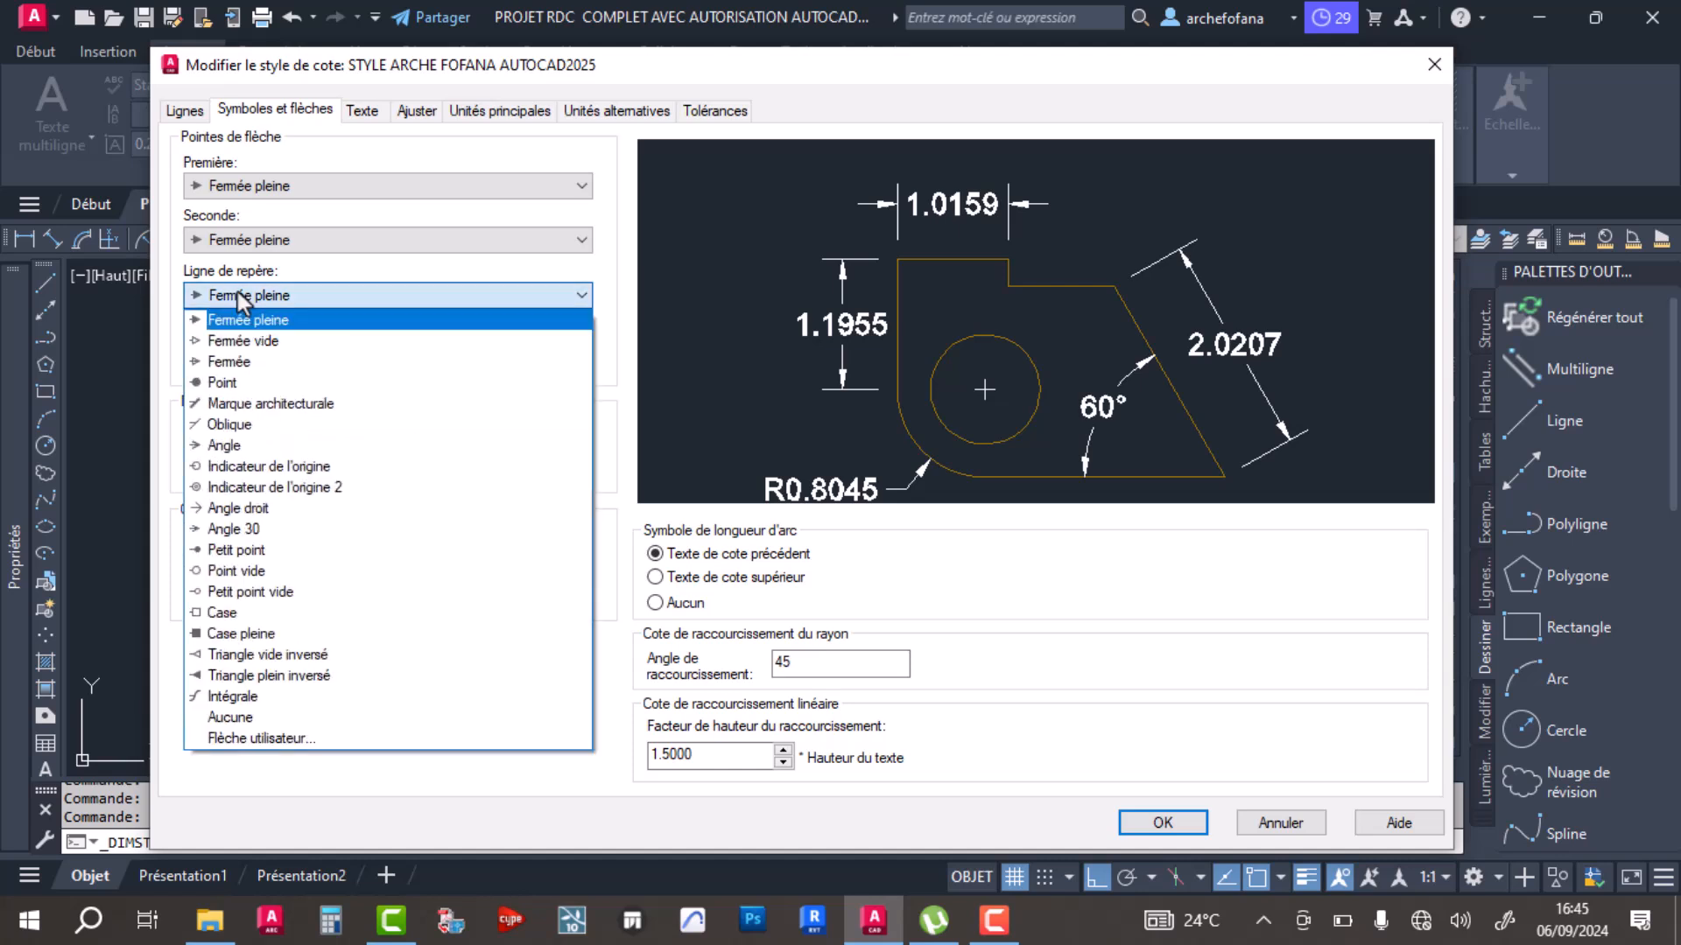
{"action": "left_click", "coordinate": [234, 183]}
{"action": "left_click", "coordinate": [239, 182]}
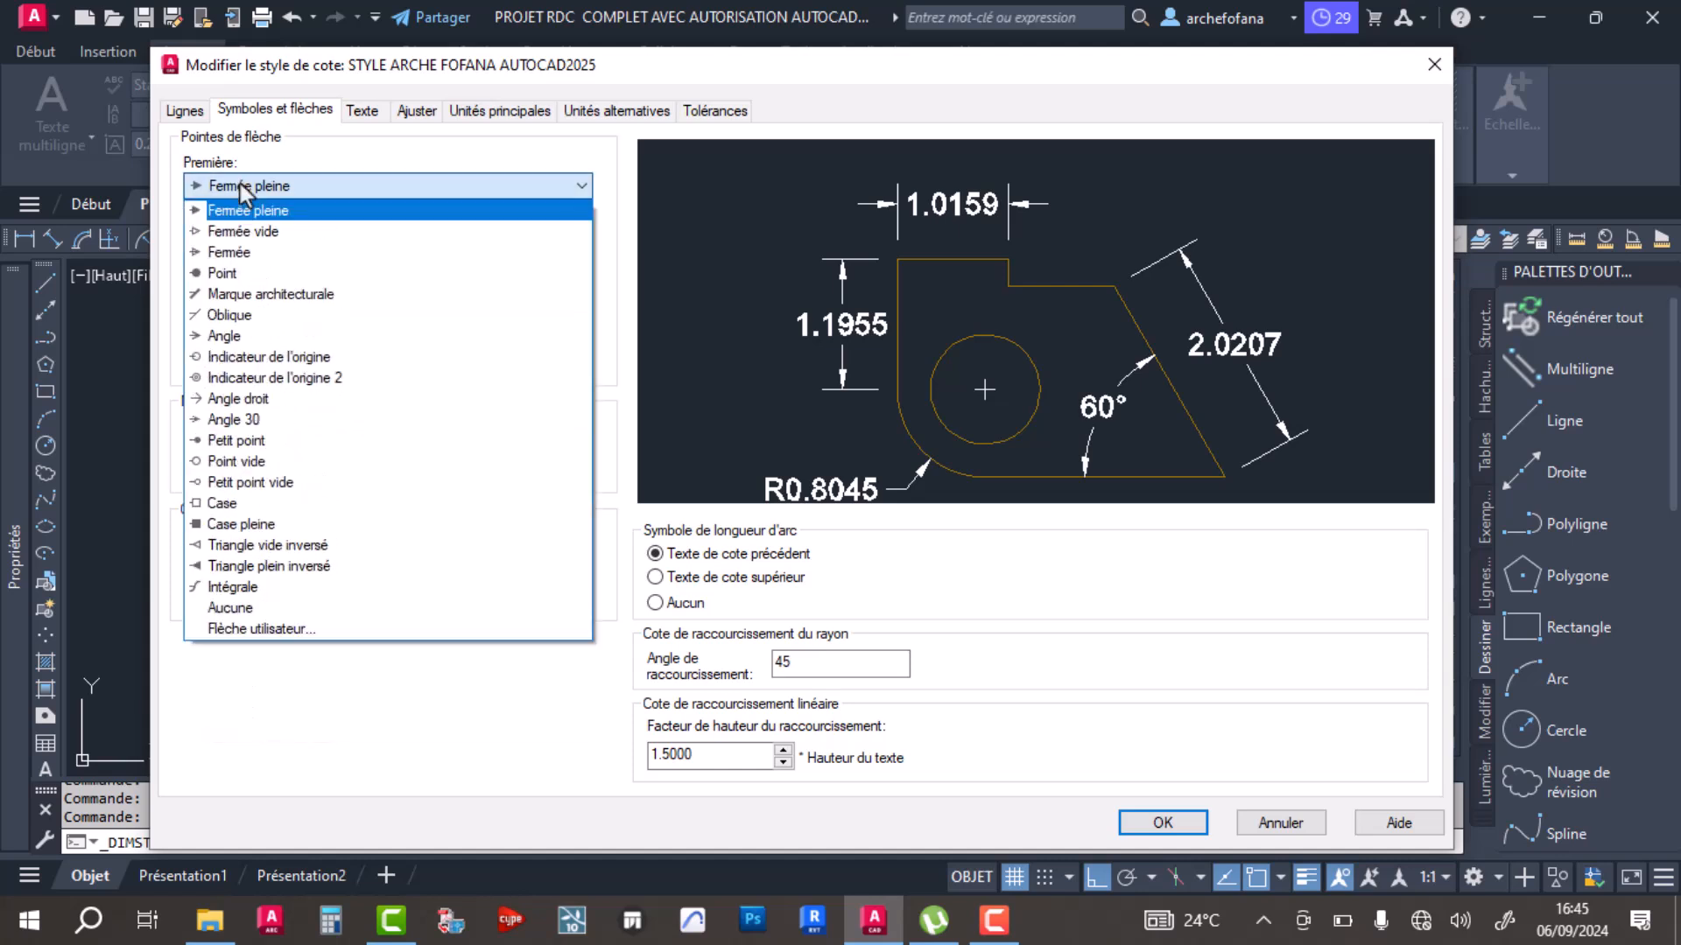
{"action": "left_click", "coordinate": [249, 588]}
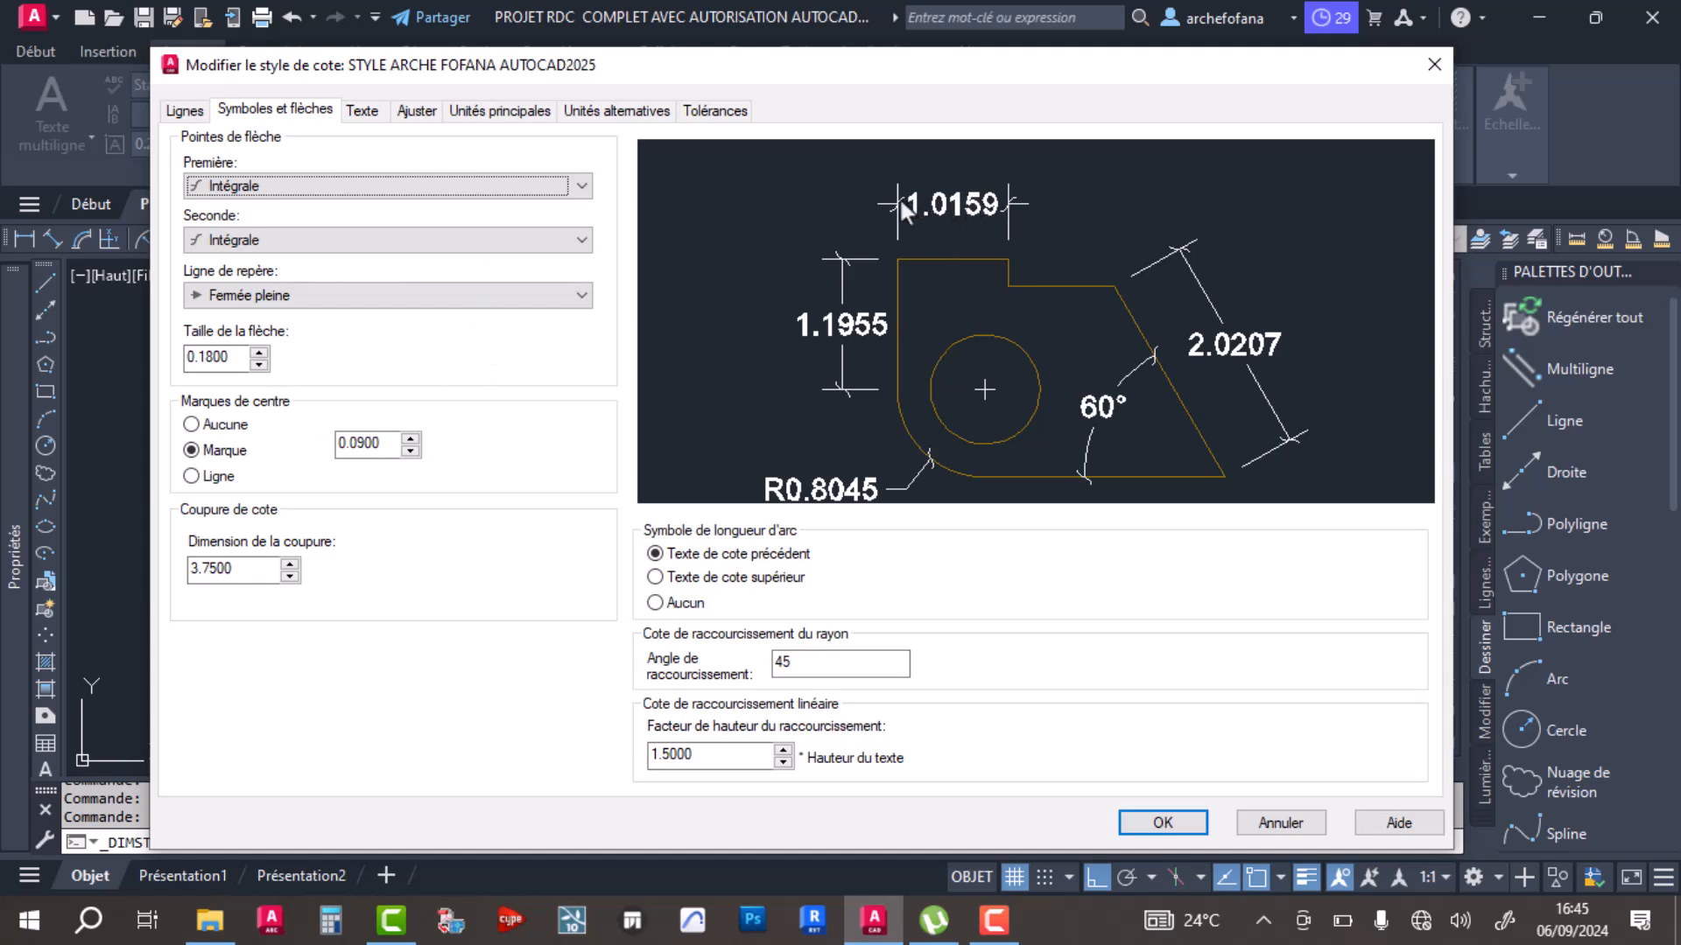
{"action": "left_click", "coordinate": [207, 357]}
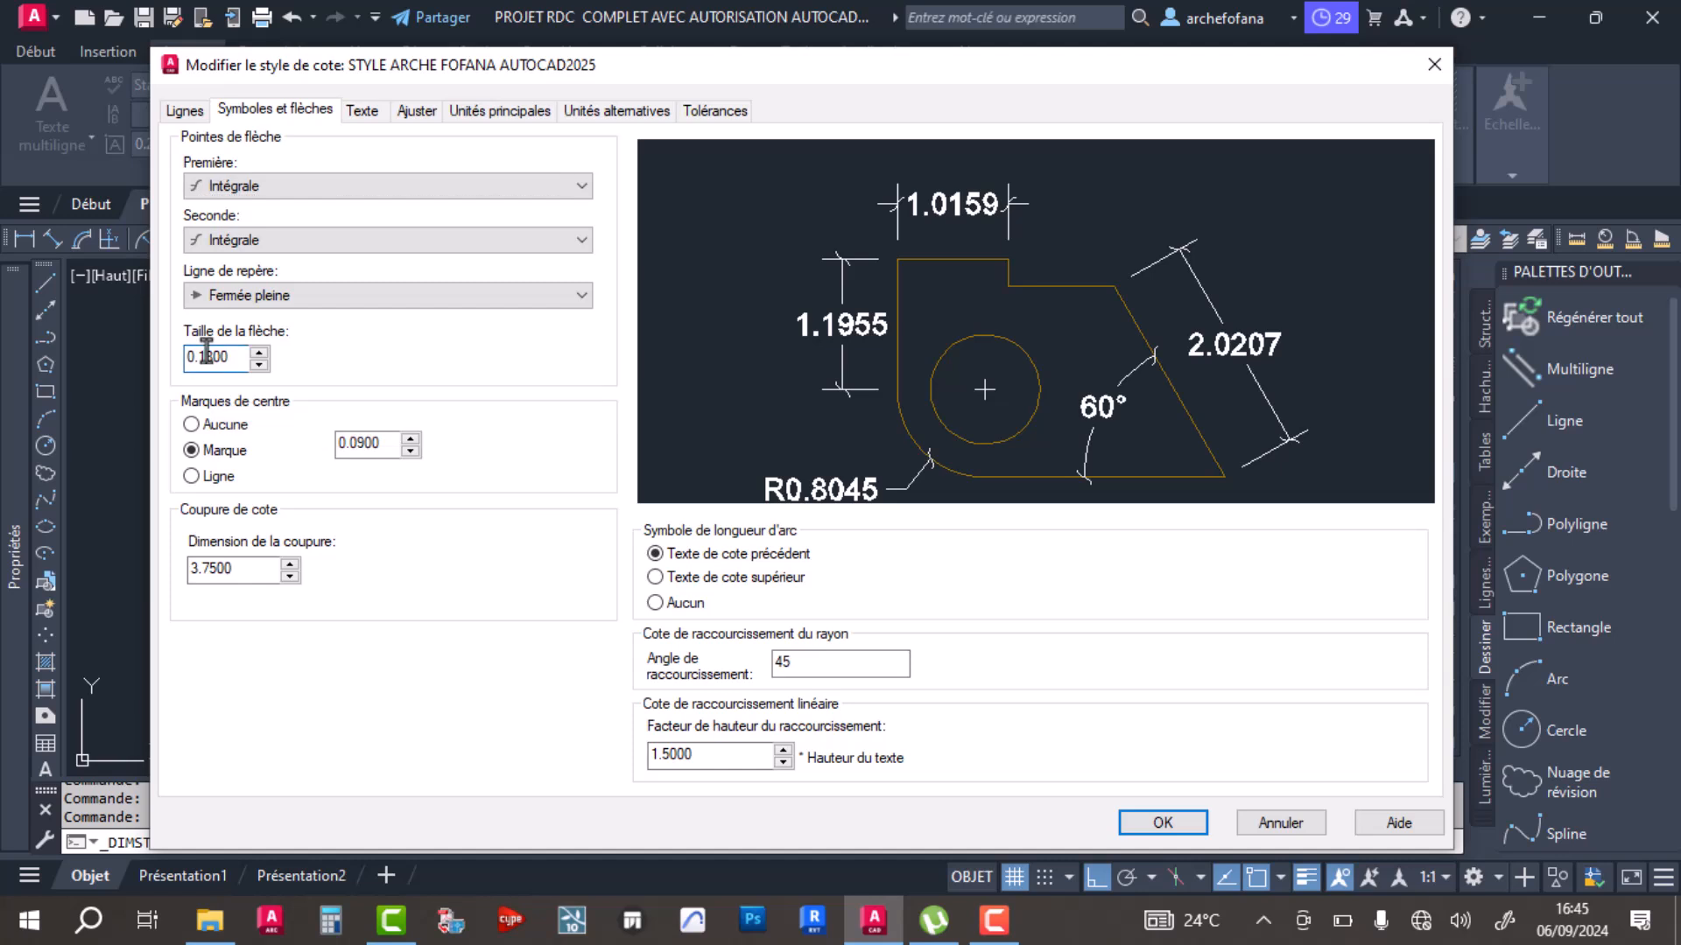
{"action": "key", "text": "Delete"}
Step: Set the height of the Standard text style used for the dimension text to 0.20 and apply it
{"action": "left_click", "coordinate": [362, 111]}
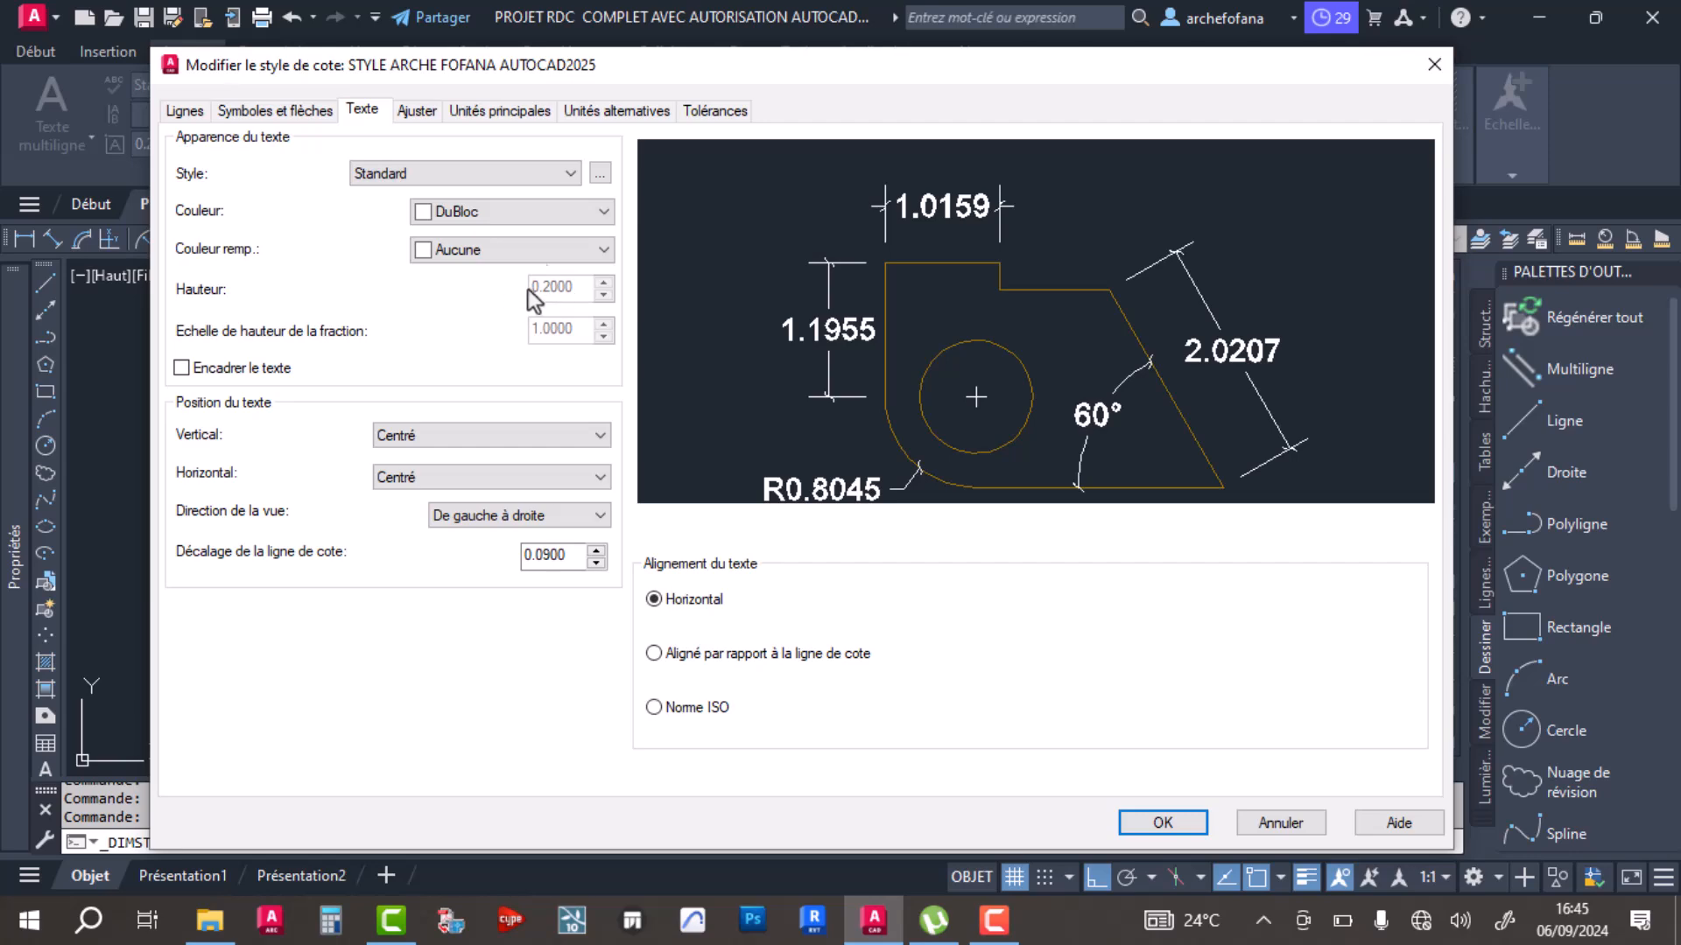
{"action": "left_click", "coordinate": [573, 173]}
{"action": "left_click", "coordinate": [574, 173]}
{"action": "left_click", "coordinate": [600, 172]}
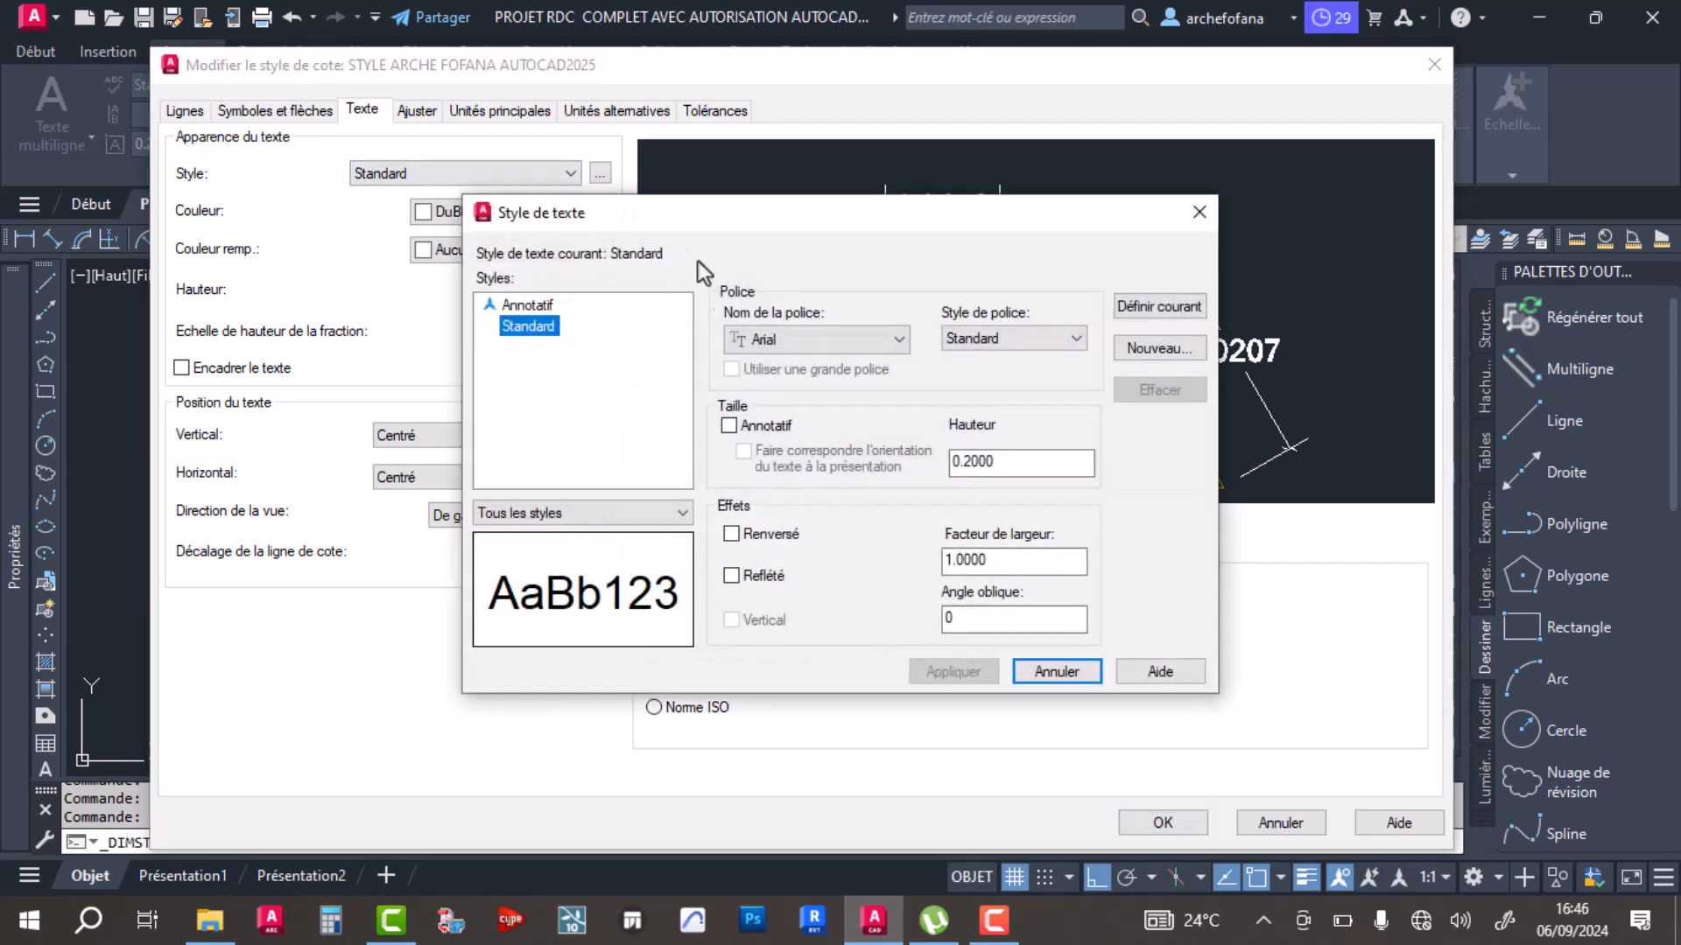
{"action": "left_click_drag", "start_coordinate": [1037, 462], "coordinate": [966, 463]}
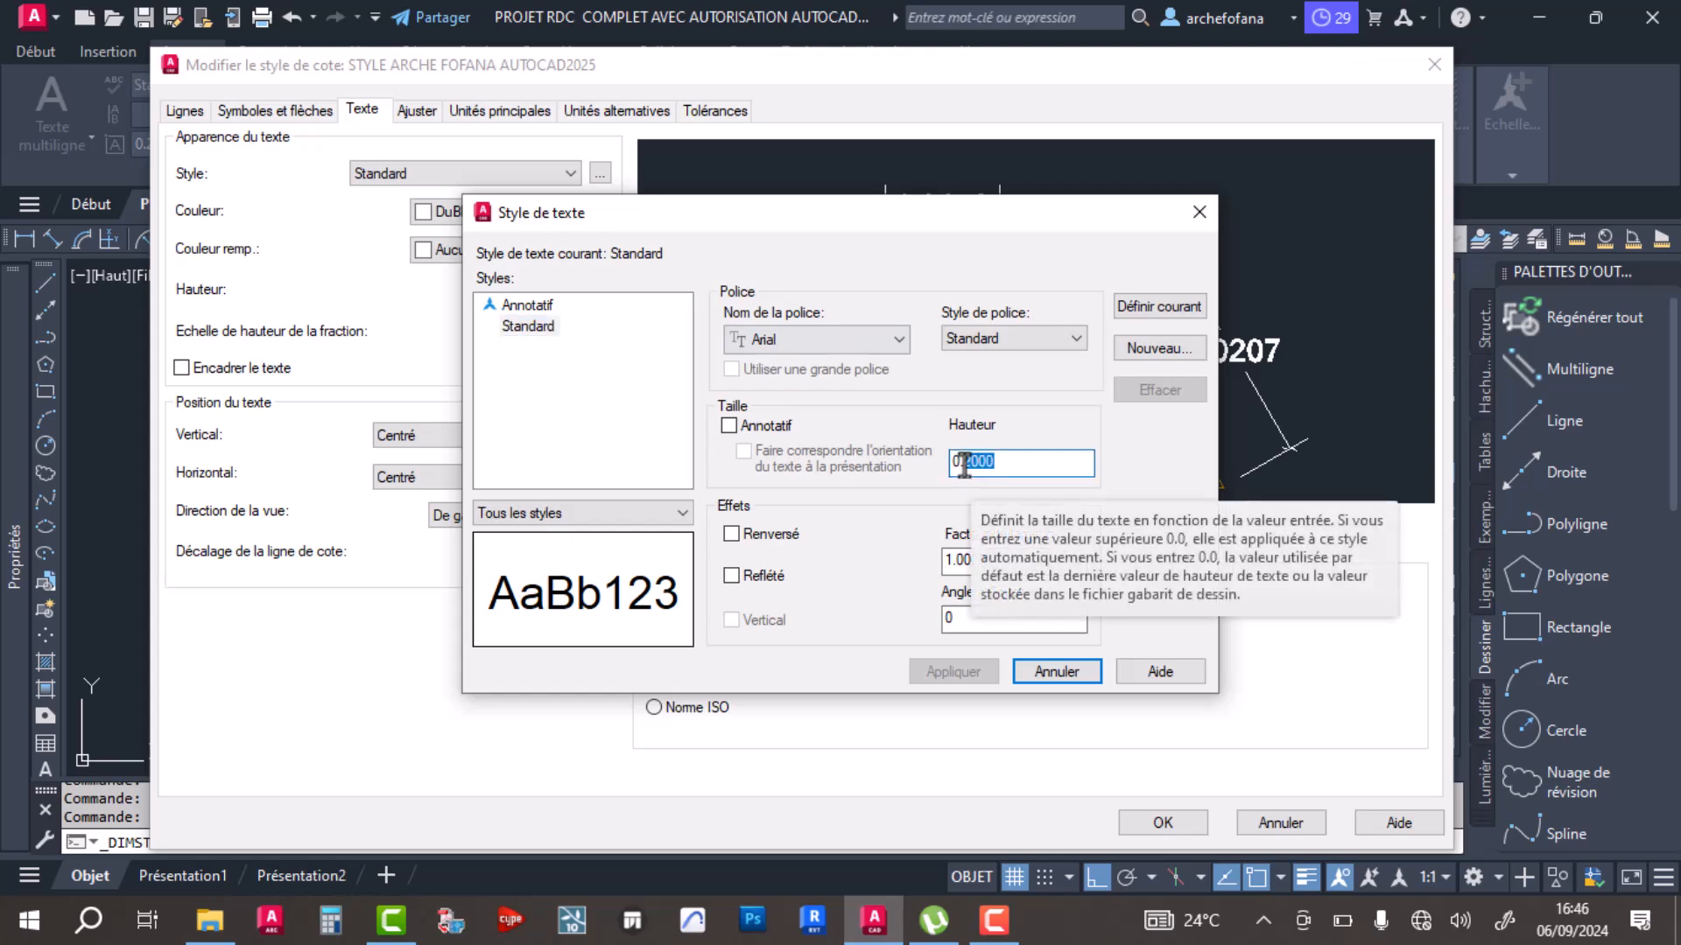
{"action": "type", "text": "18"}
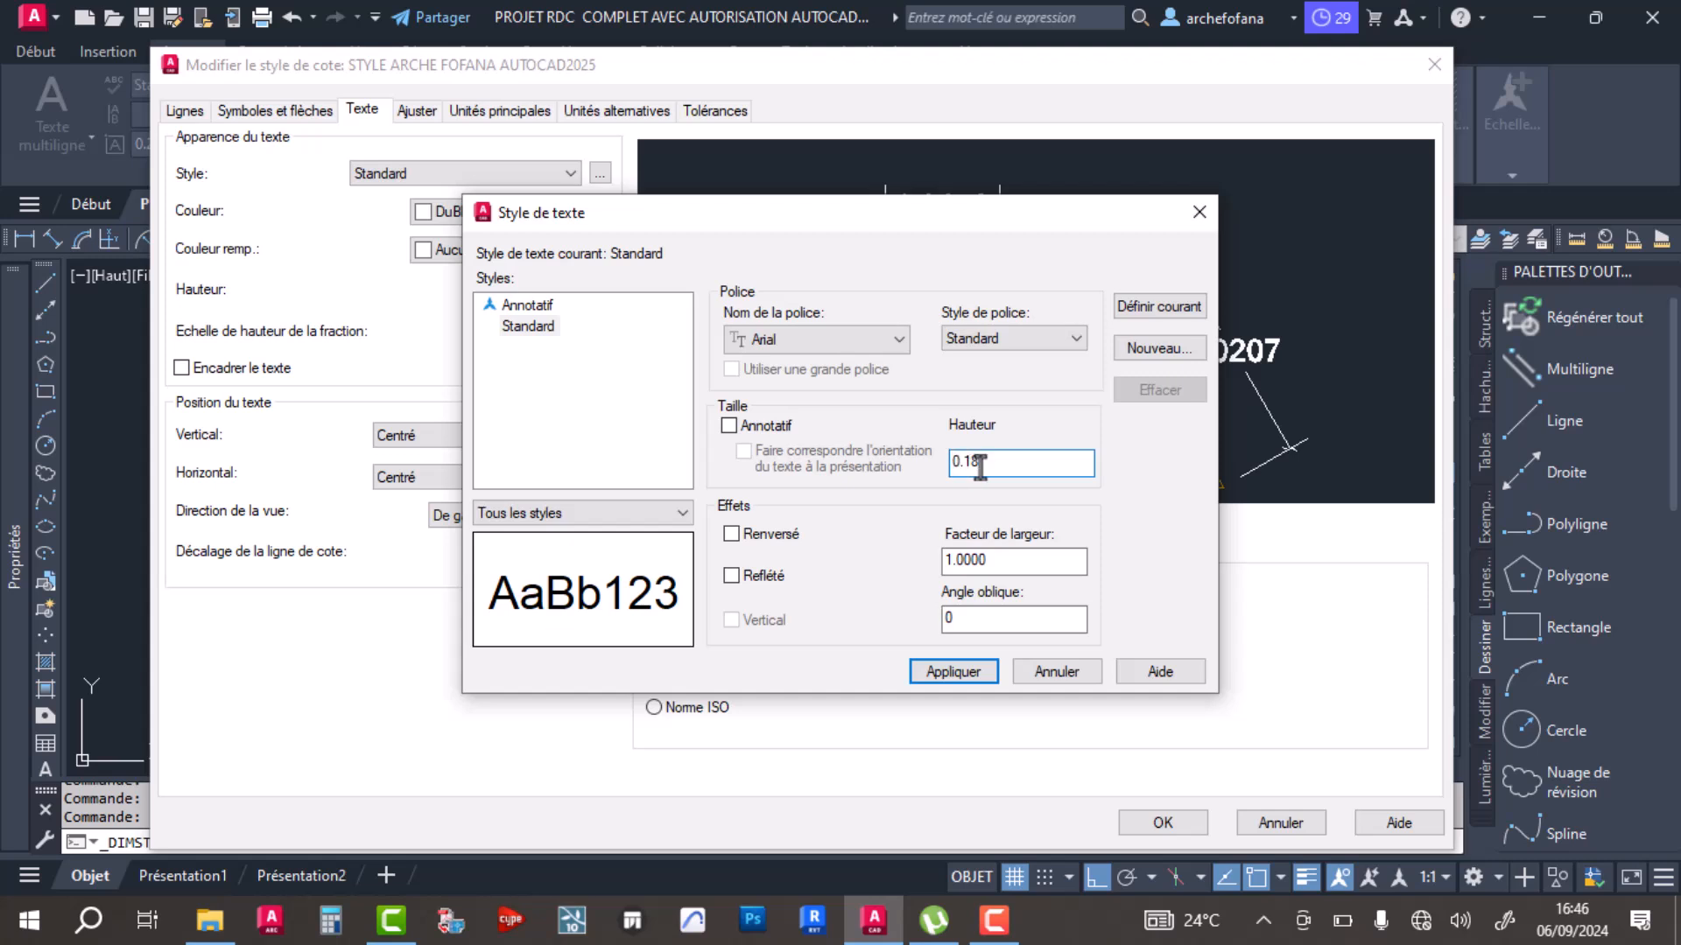
{"action": "left_click_drag", "start_coordinate": [981, 467], "coordinate": [964, 464]}
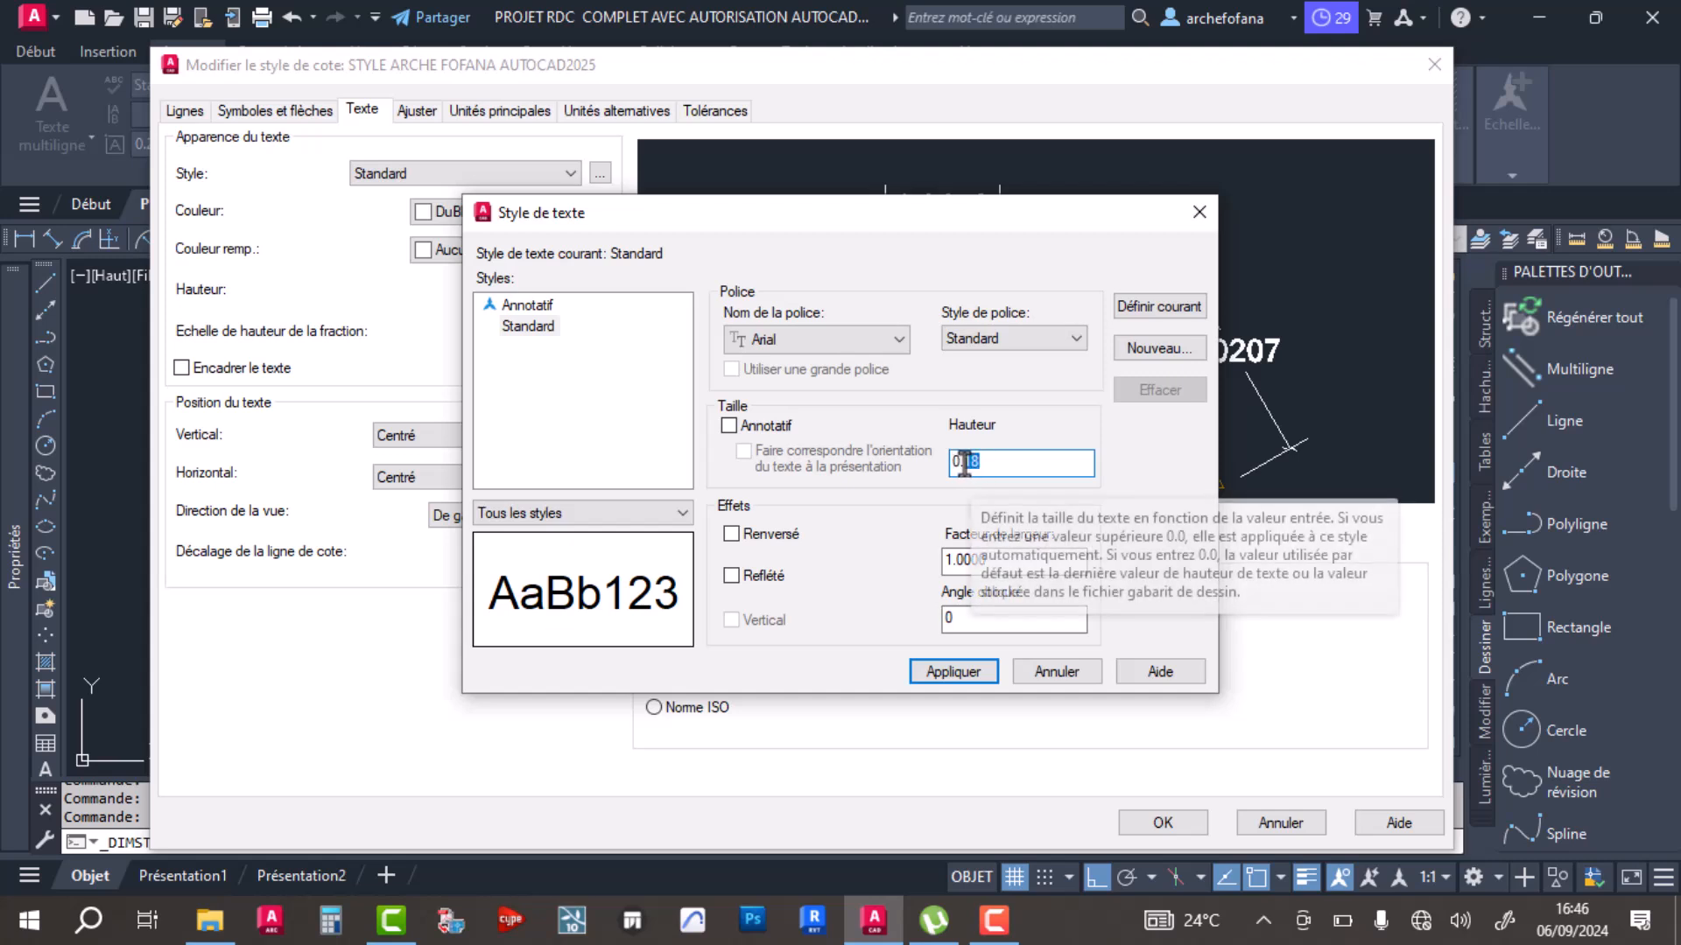
{"action": "type", "text": "2"}
{"action": "key", "text": "Return"}
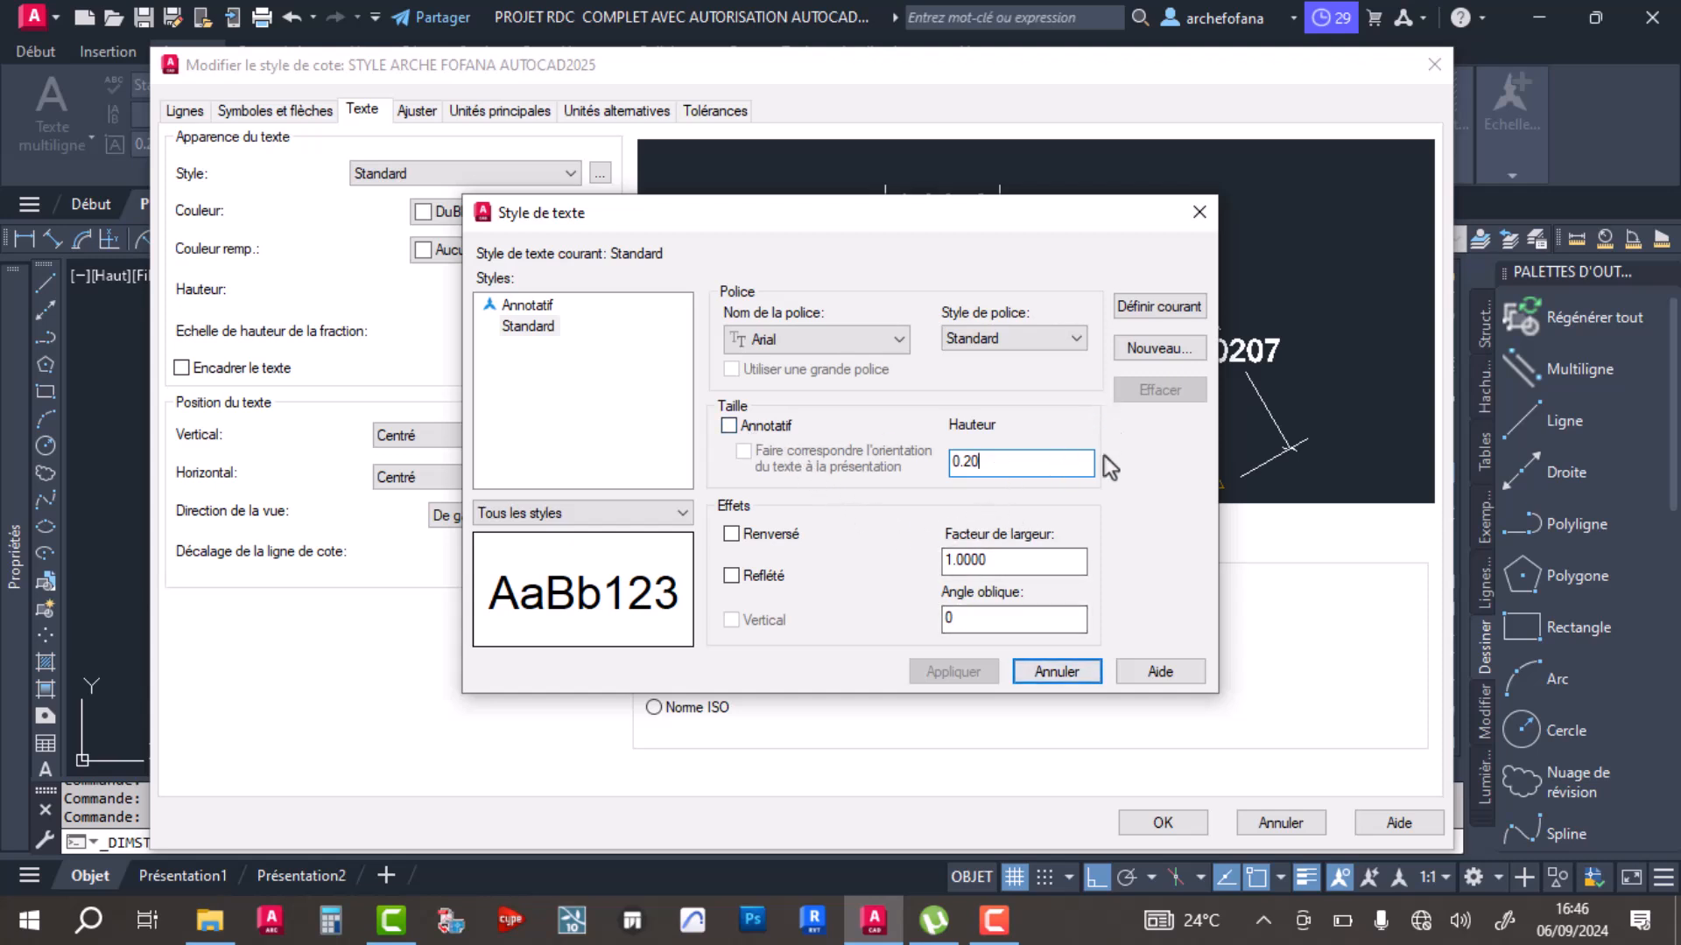
{"action": "left_click", "coordinate": [1057, 672]}
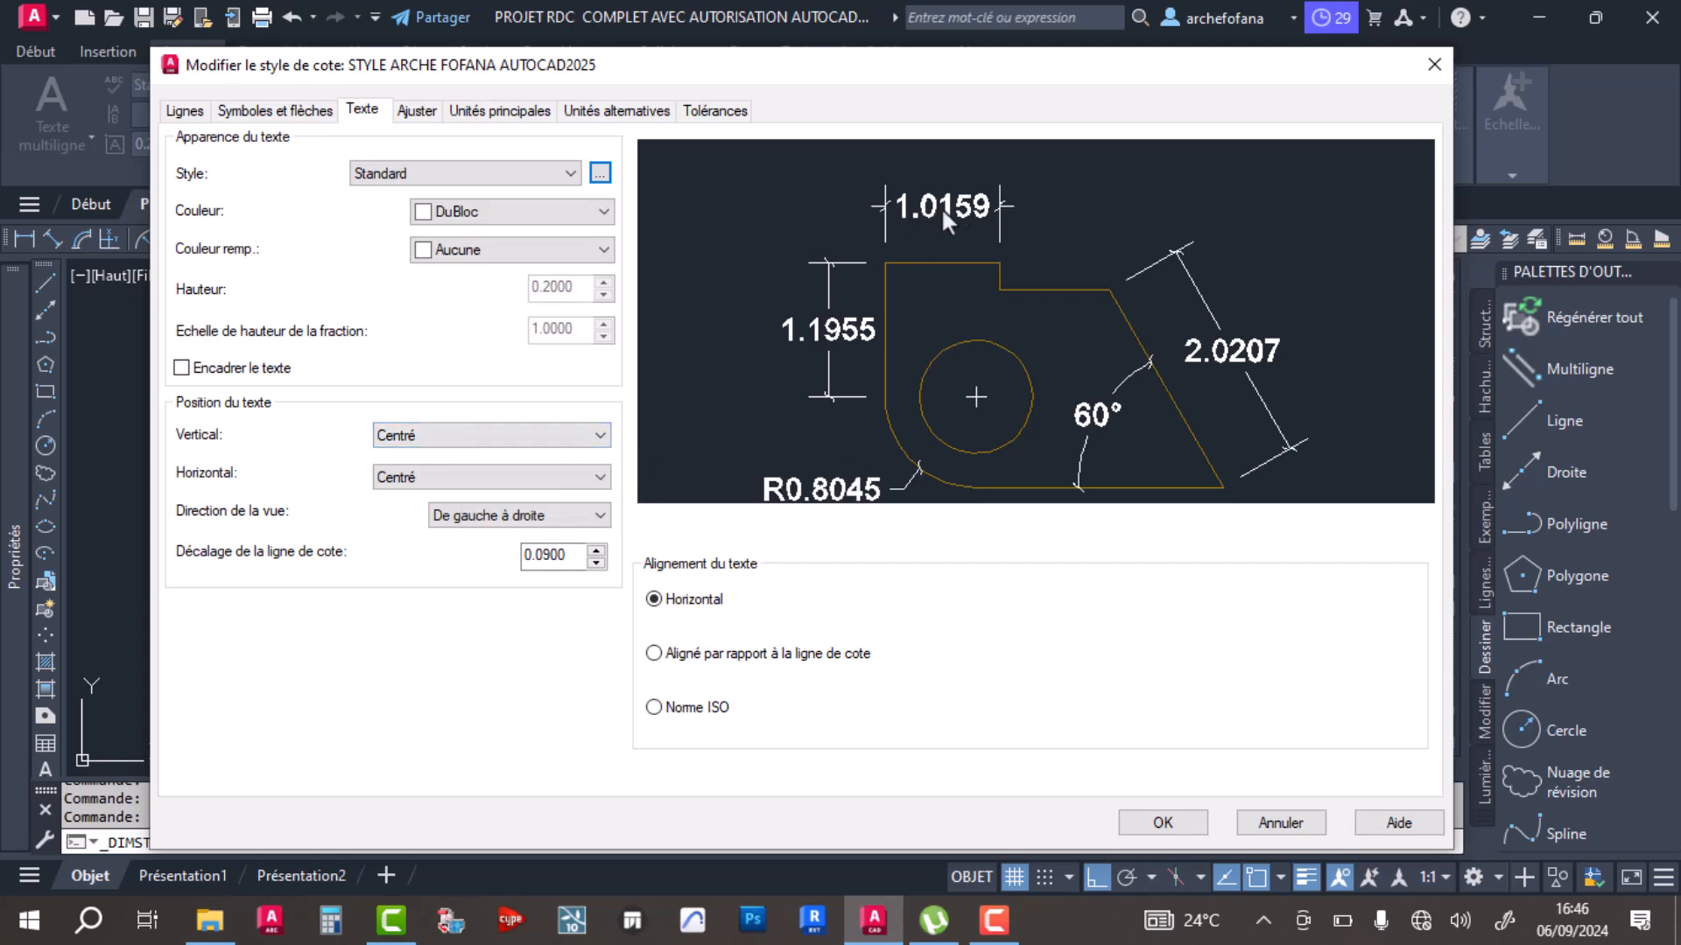
Step: Place the dimension text Au-dessus vertically, keep it Centré horizontally, and align it with the dimension line
{"action": "left_click", "coordinate": [599, 435]}
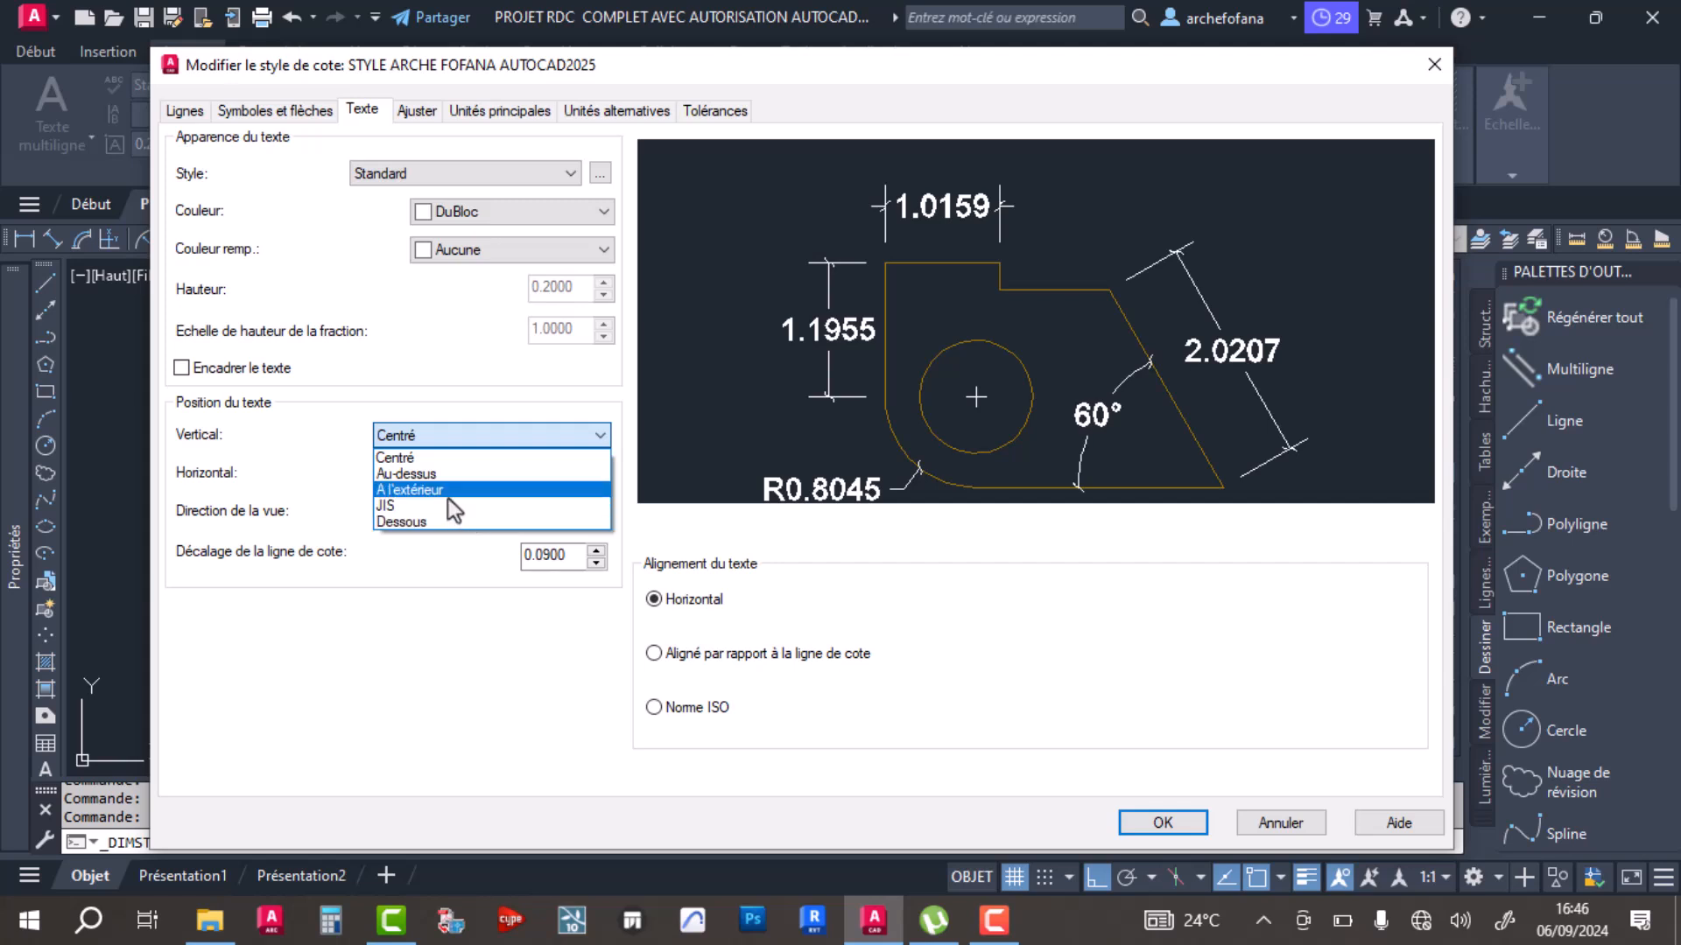
{"action": "left_click", "coordinate": [438, 474]}
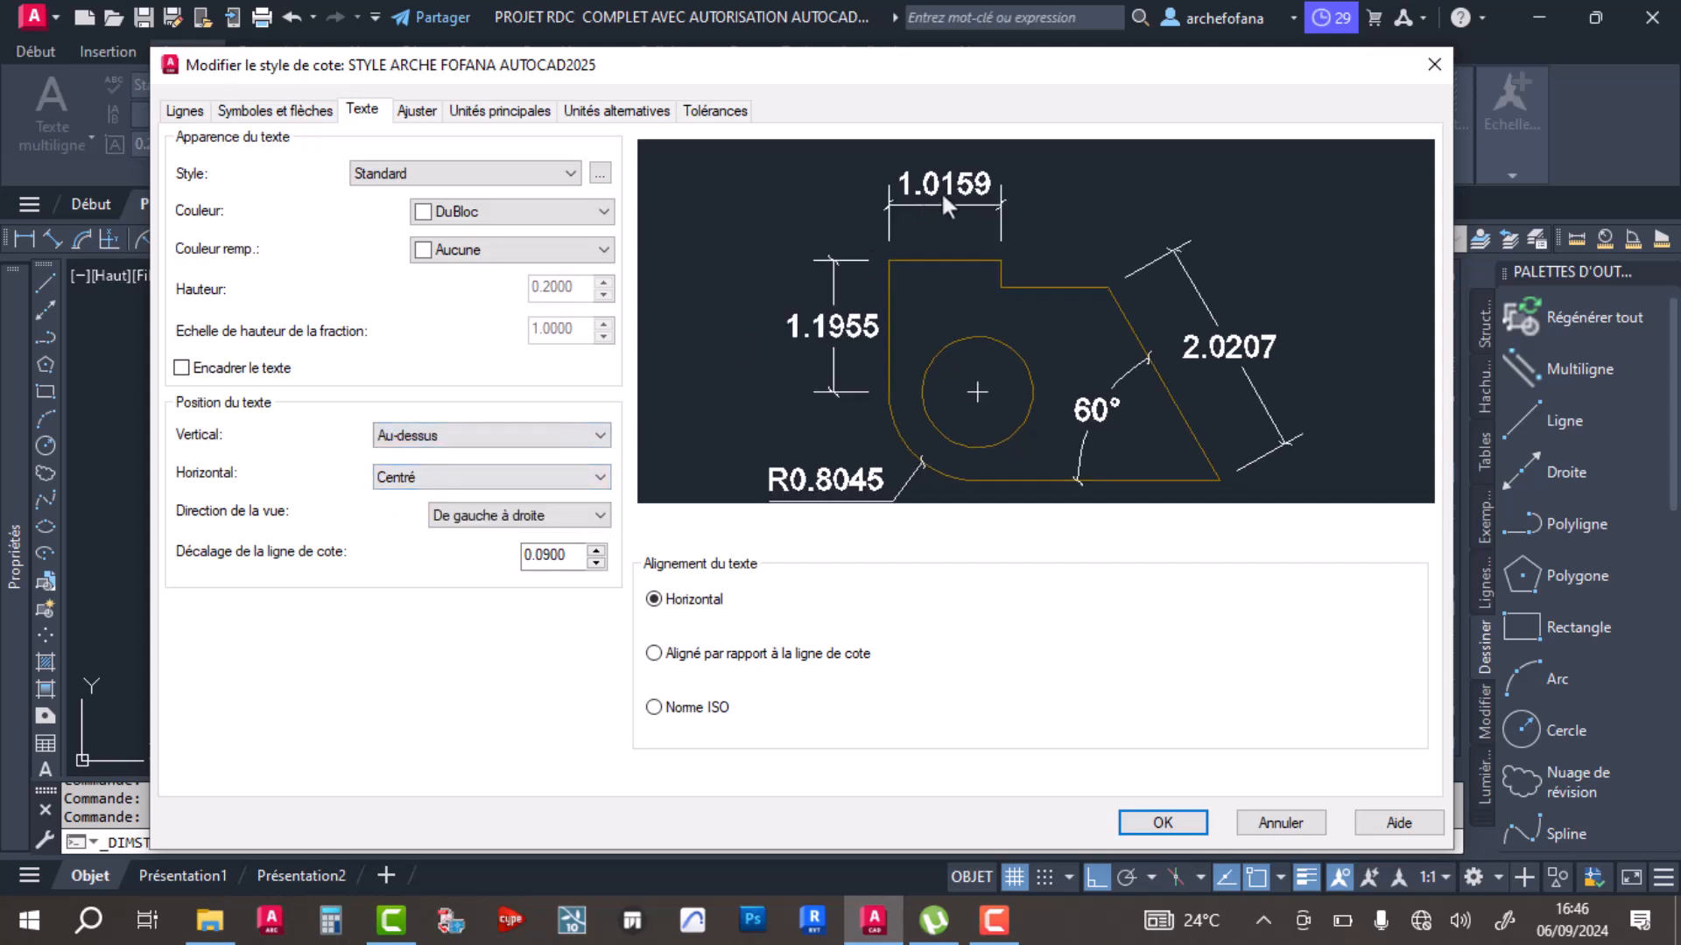
{"action": "left_click", "coordinate": [428, 481]}
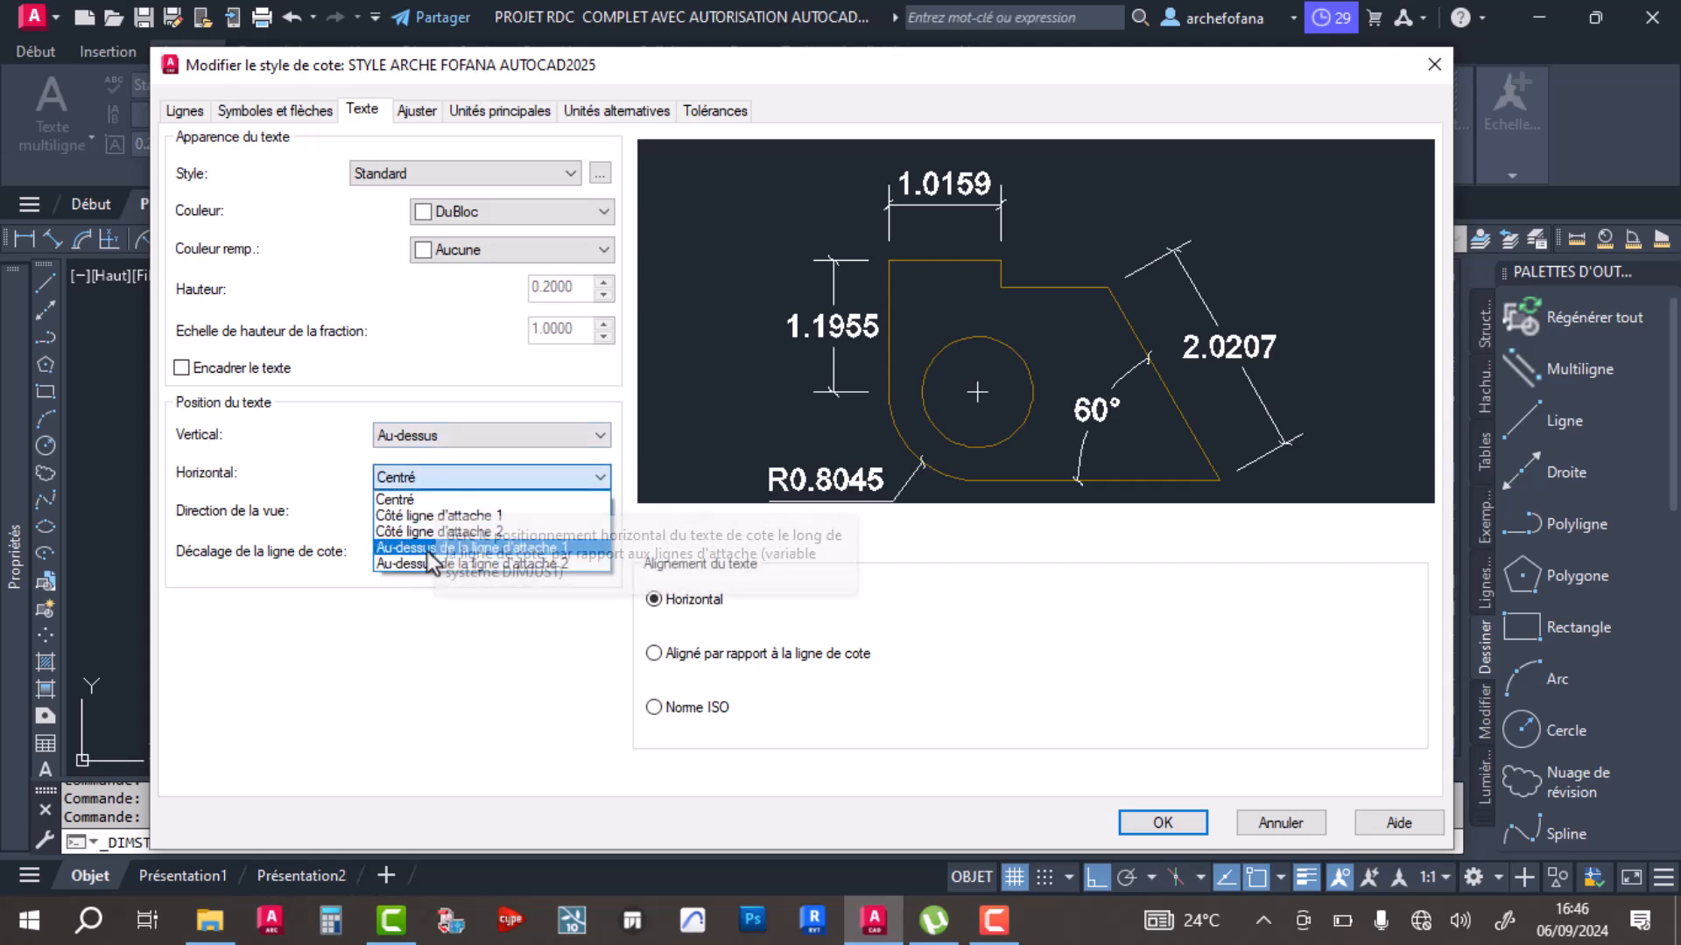
{"action": "left_click", "coordinate": [433, 478]}
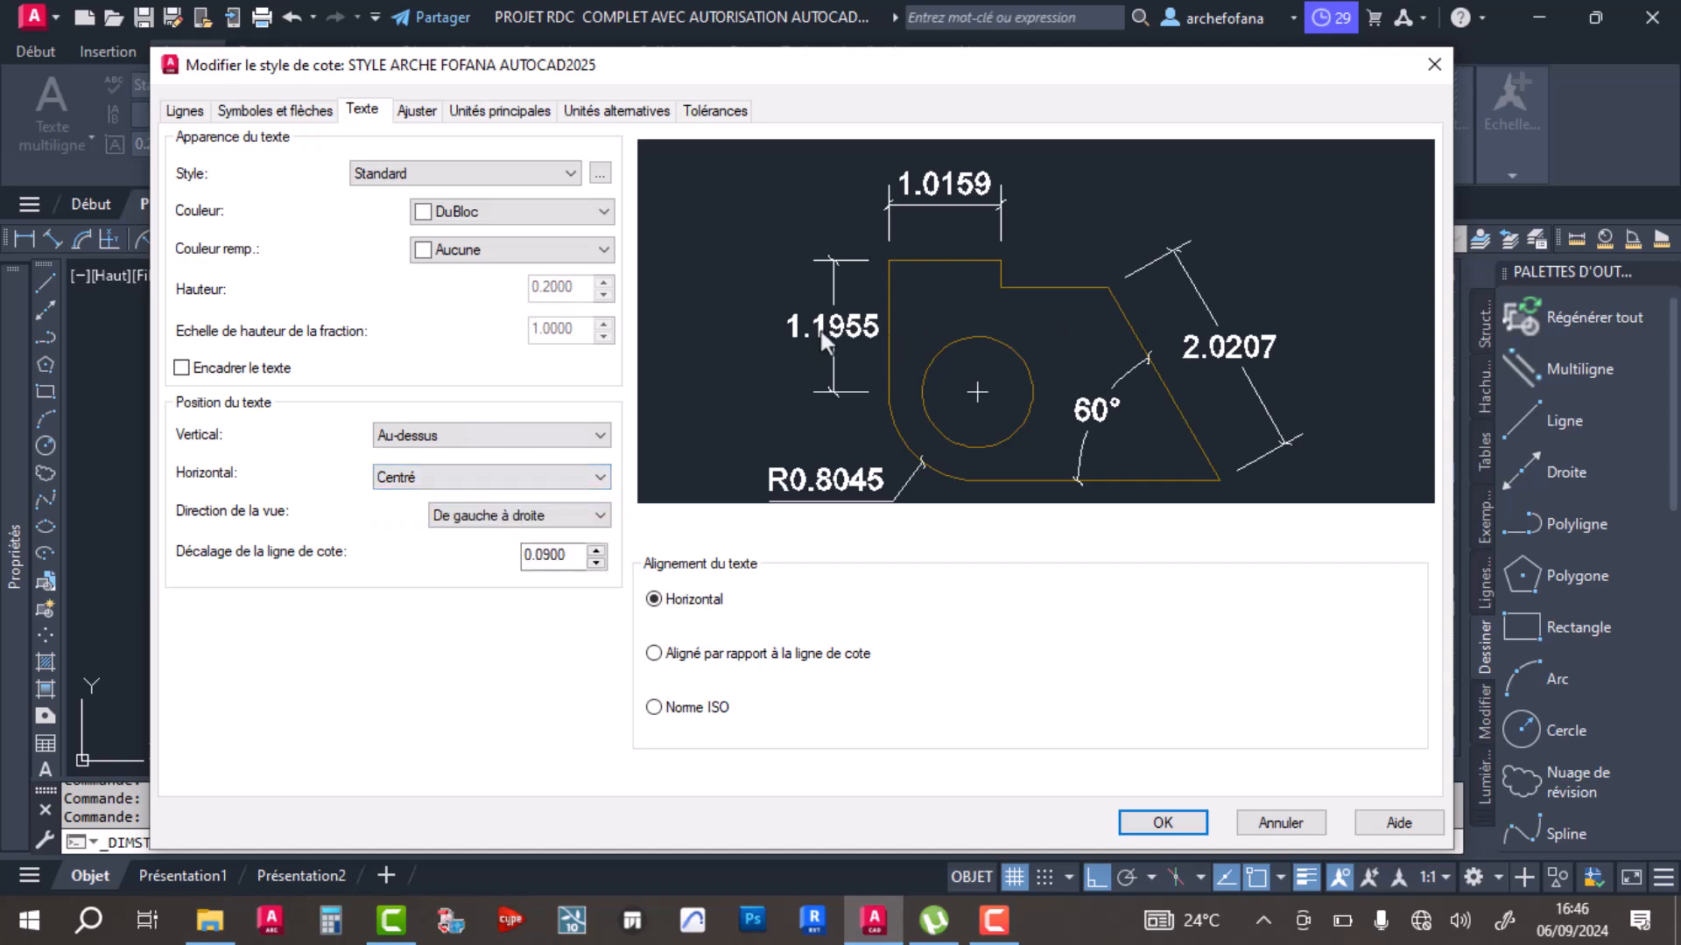
{"action": "left_click", "coordinate": [672, 666]}
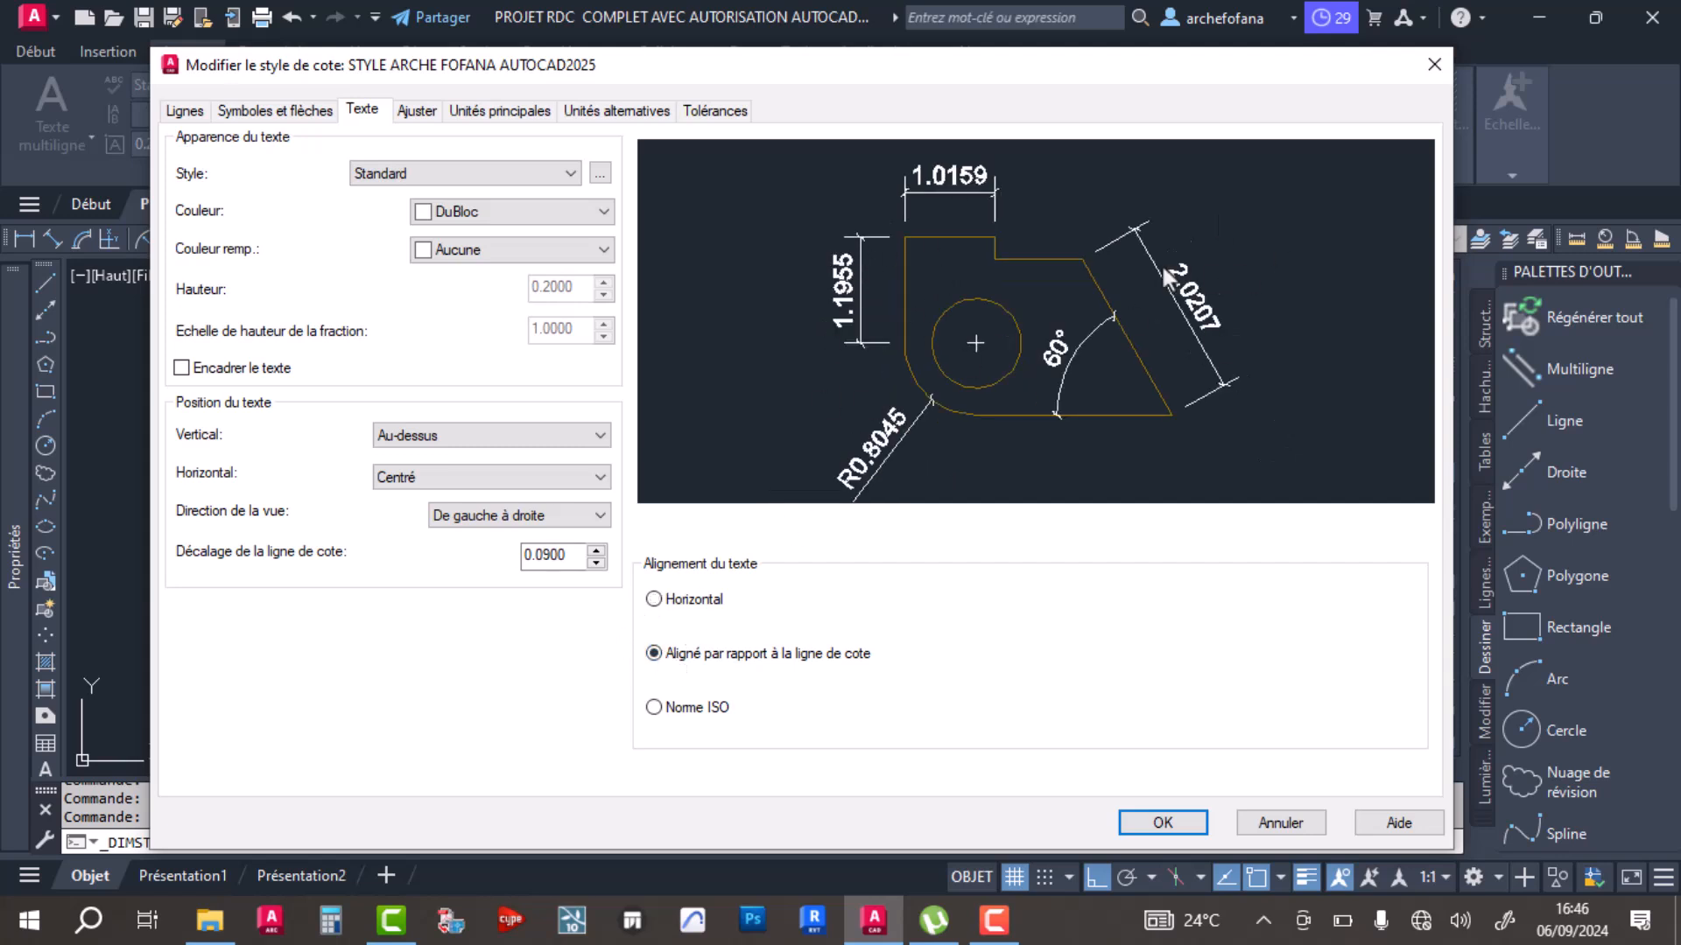
Step: Keep the dimension text between the extension lines and set the linear dimension precision to 0.00
{"action": "left_click", "coordinate": [418, 112]}
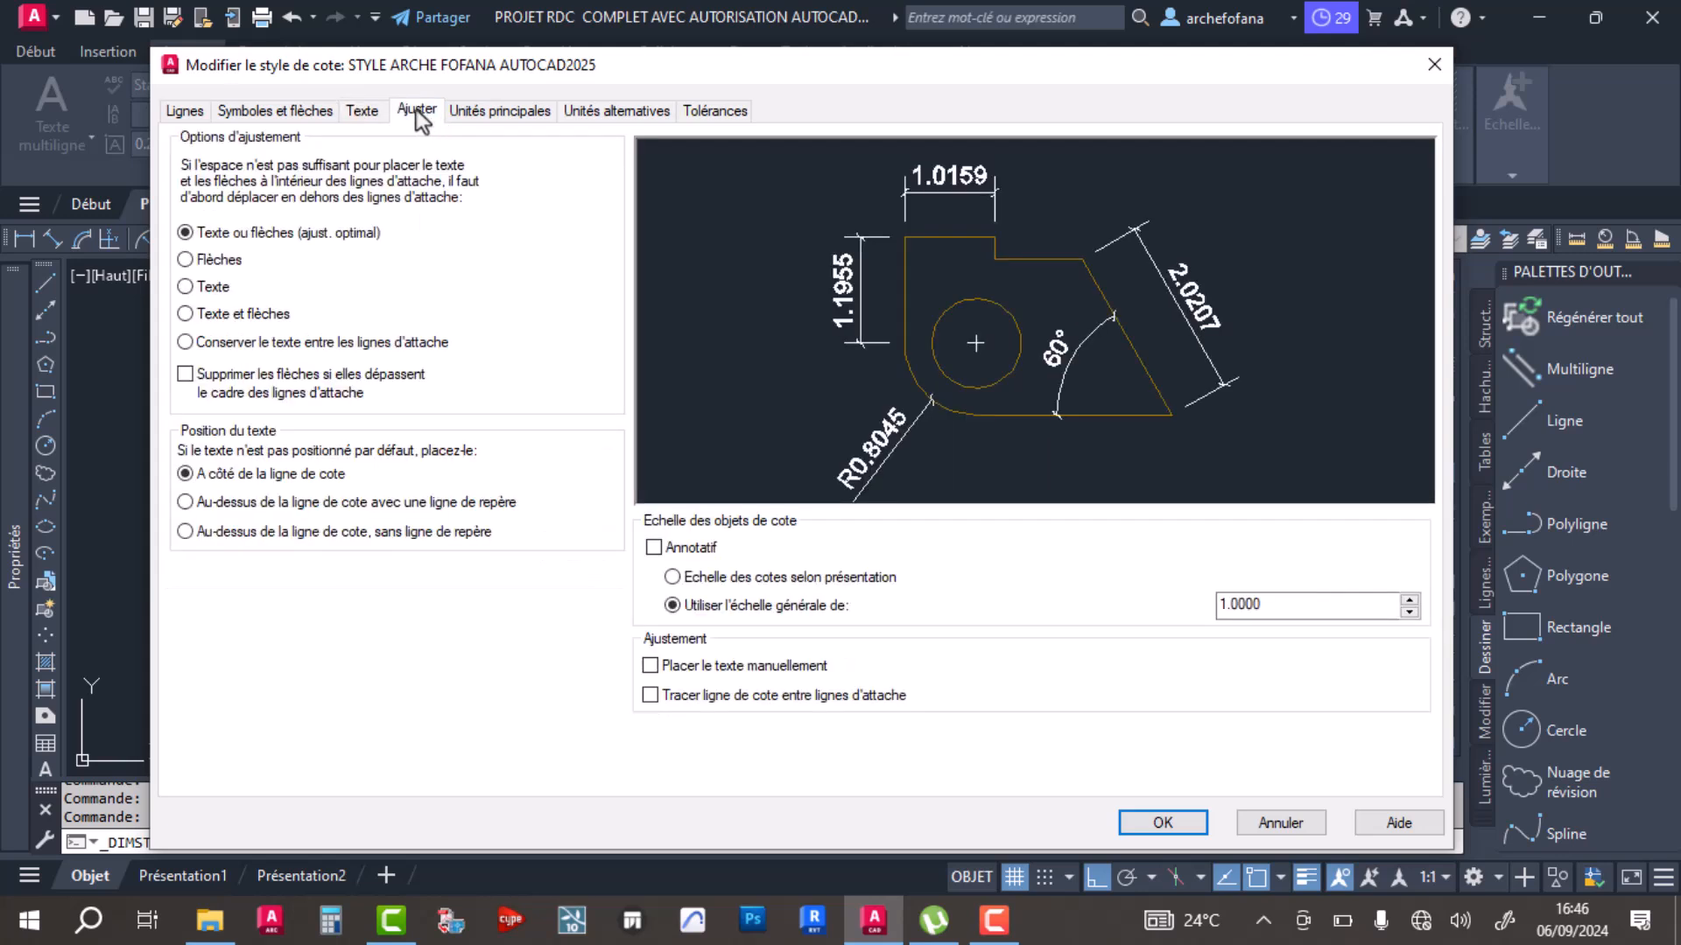
{"action": "left_click", "coordinate": [186, 342]}
{"action": "left_click", "coordinate": [506, 112]}
{"action": "left_click", "coordinate": [552, 162]}
{"action": "left_click", "coordinate": [551, 159]}
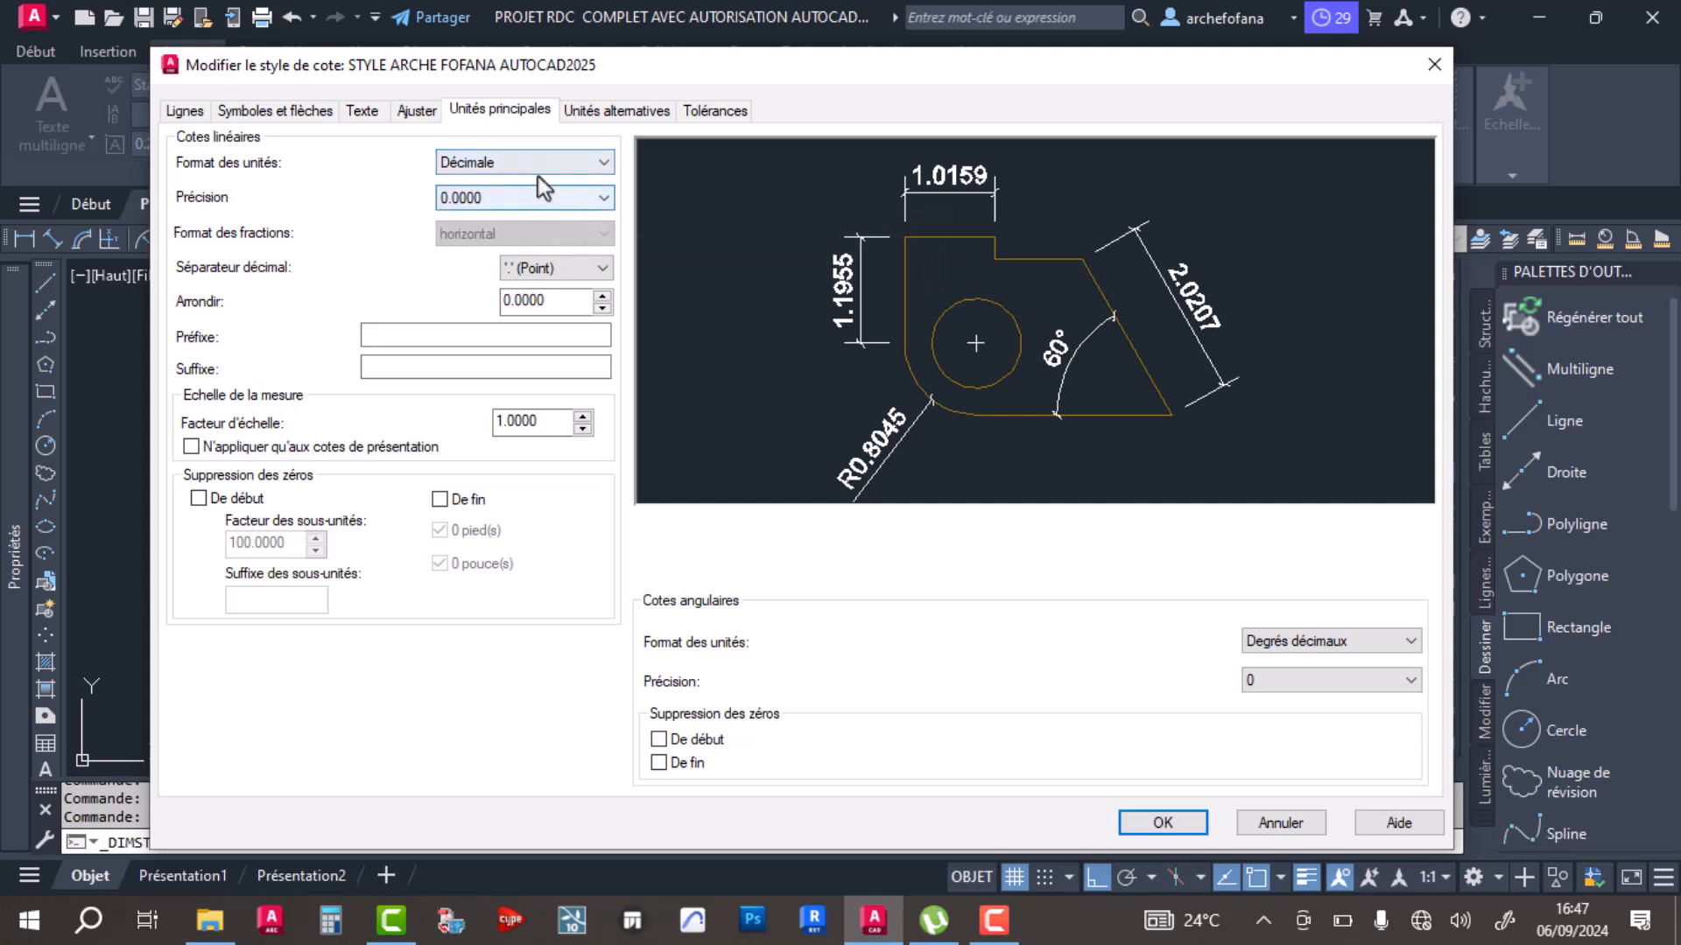
{"action": "left_click", "coordinate": [529, 207]}
{"action": "left_click", "coordinate": [465, 252]}
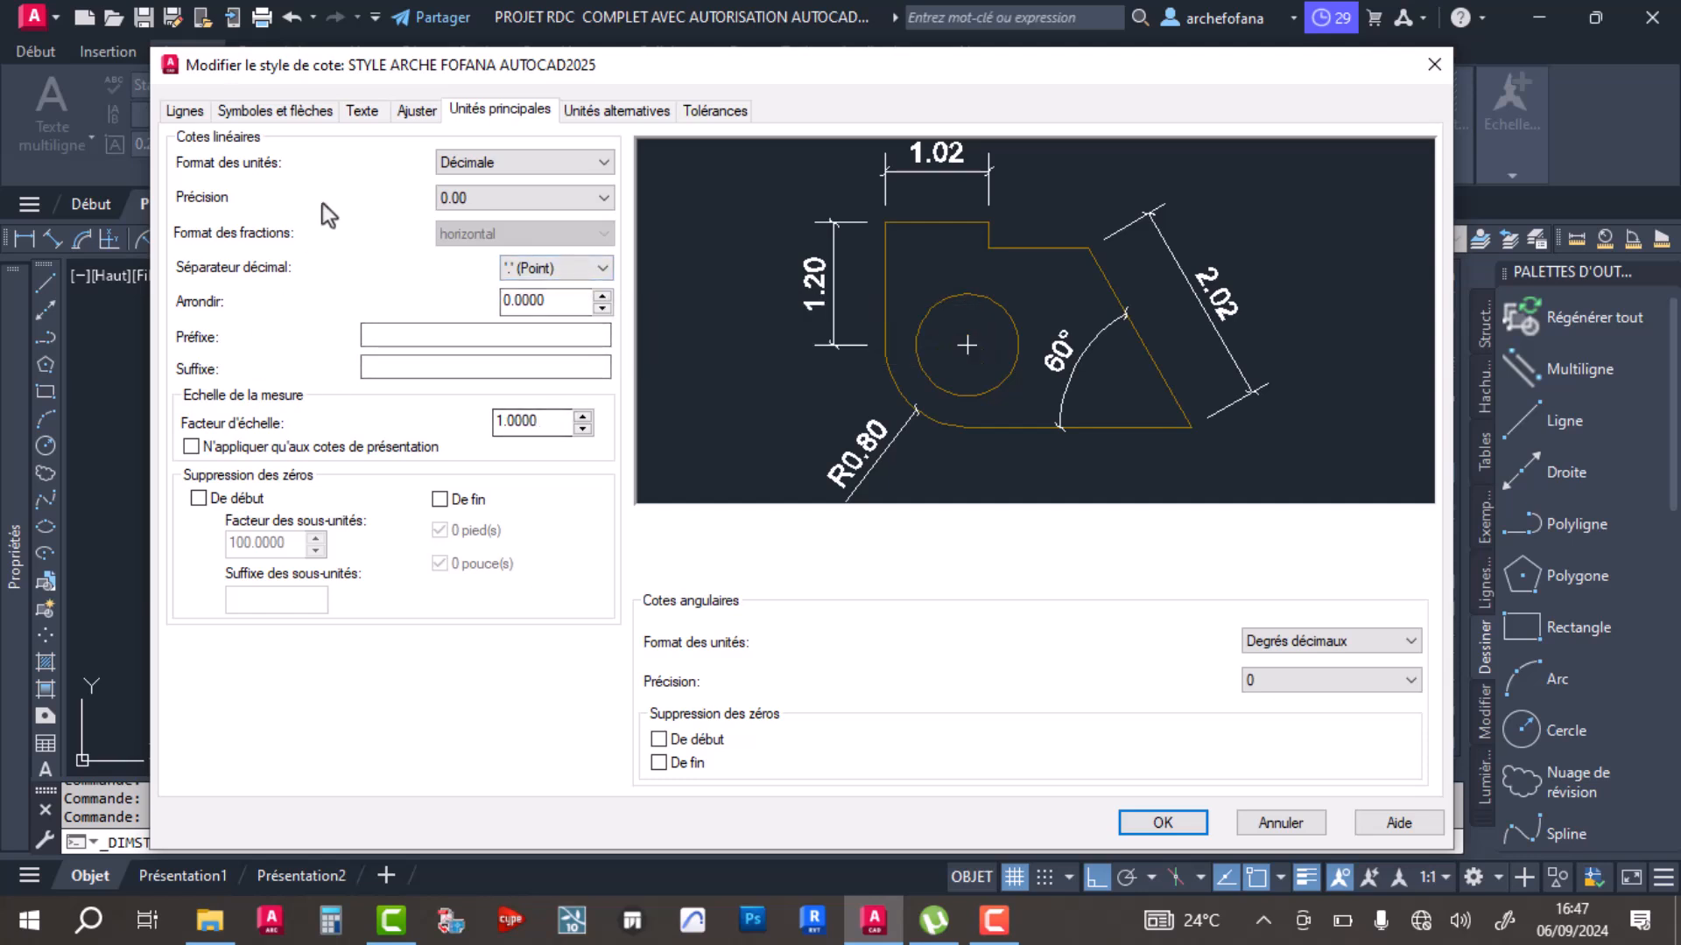
Step: Set the baseline spacing, extension beyond dimension lines, origin offset and fixed extension line length to 0.1000, and save the style changes
{"action": "left_click", "coordinate": [607, 111]}
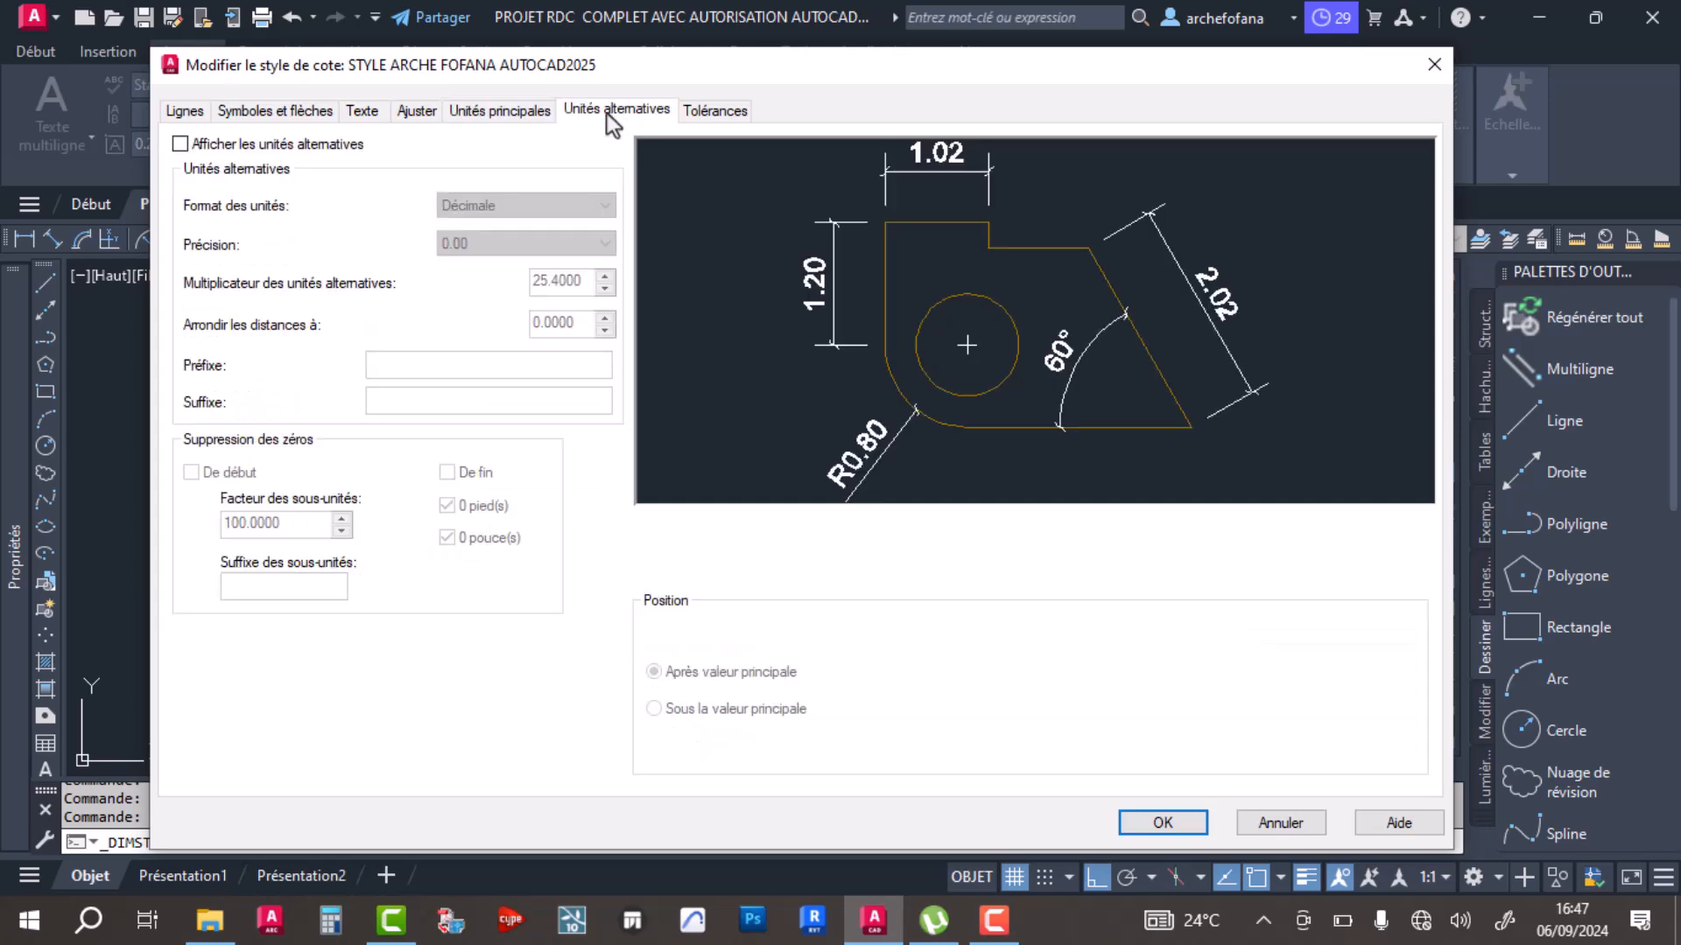
{"action": "left_click", "coordinate": [716, 111]}
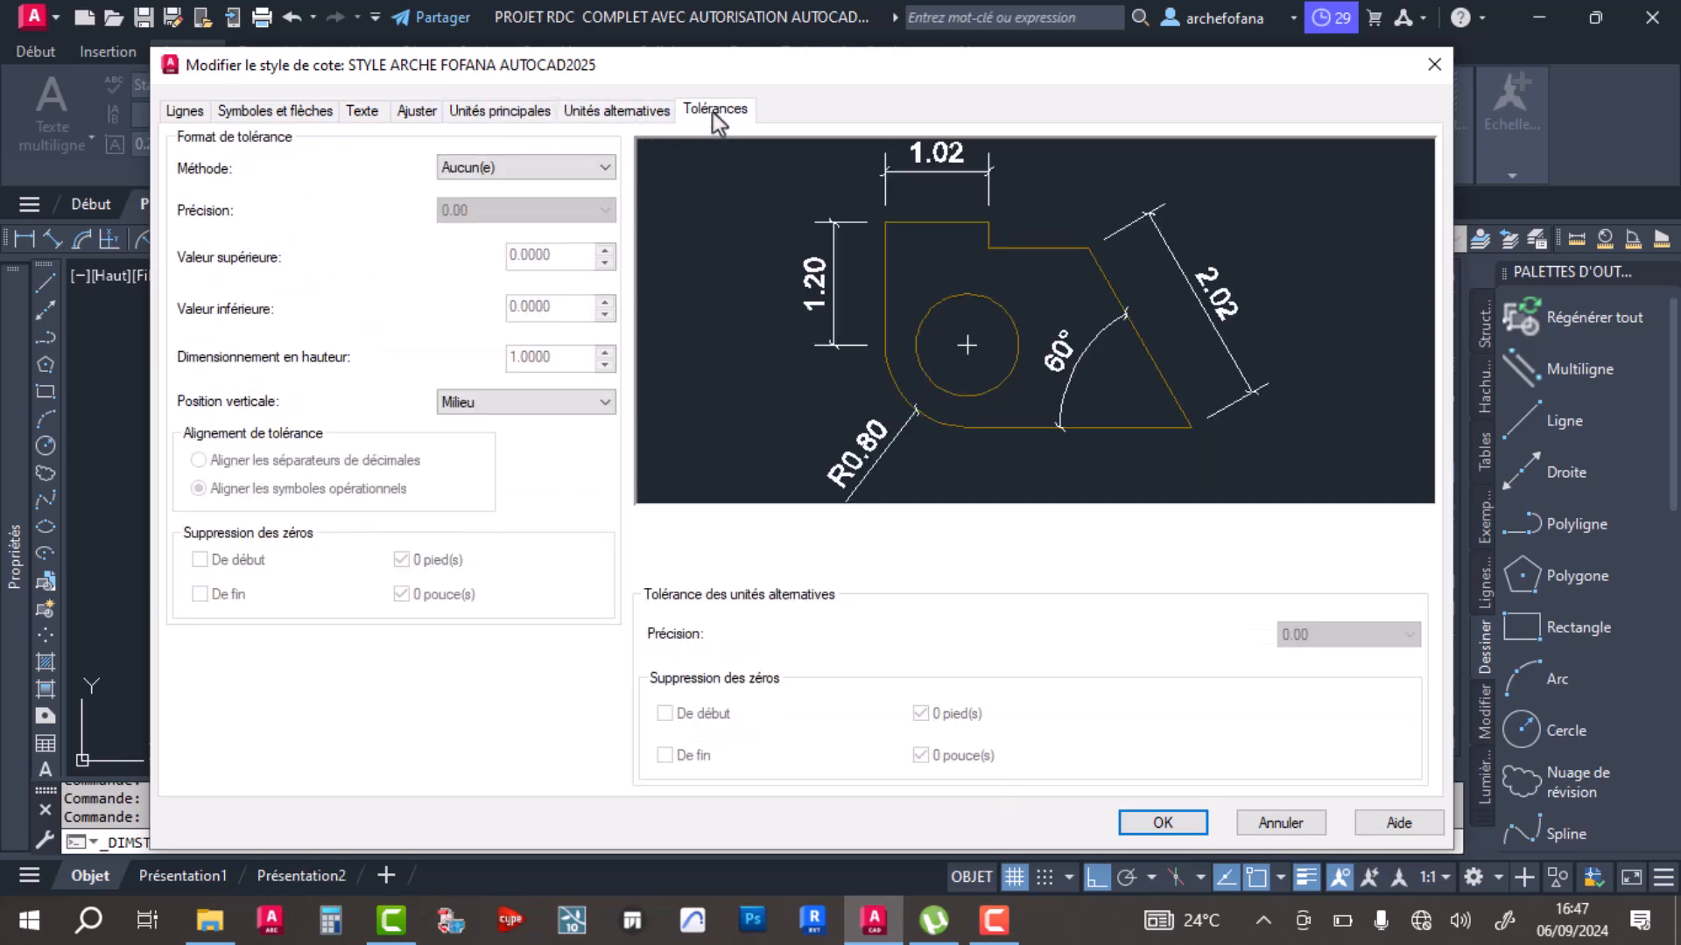
{"action": "left_click", "coordinate": [185, 111]}
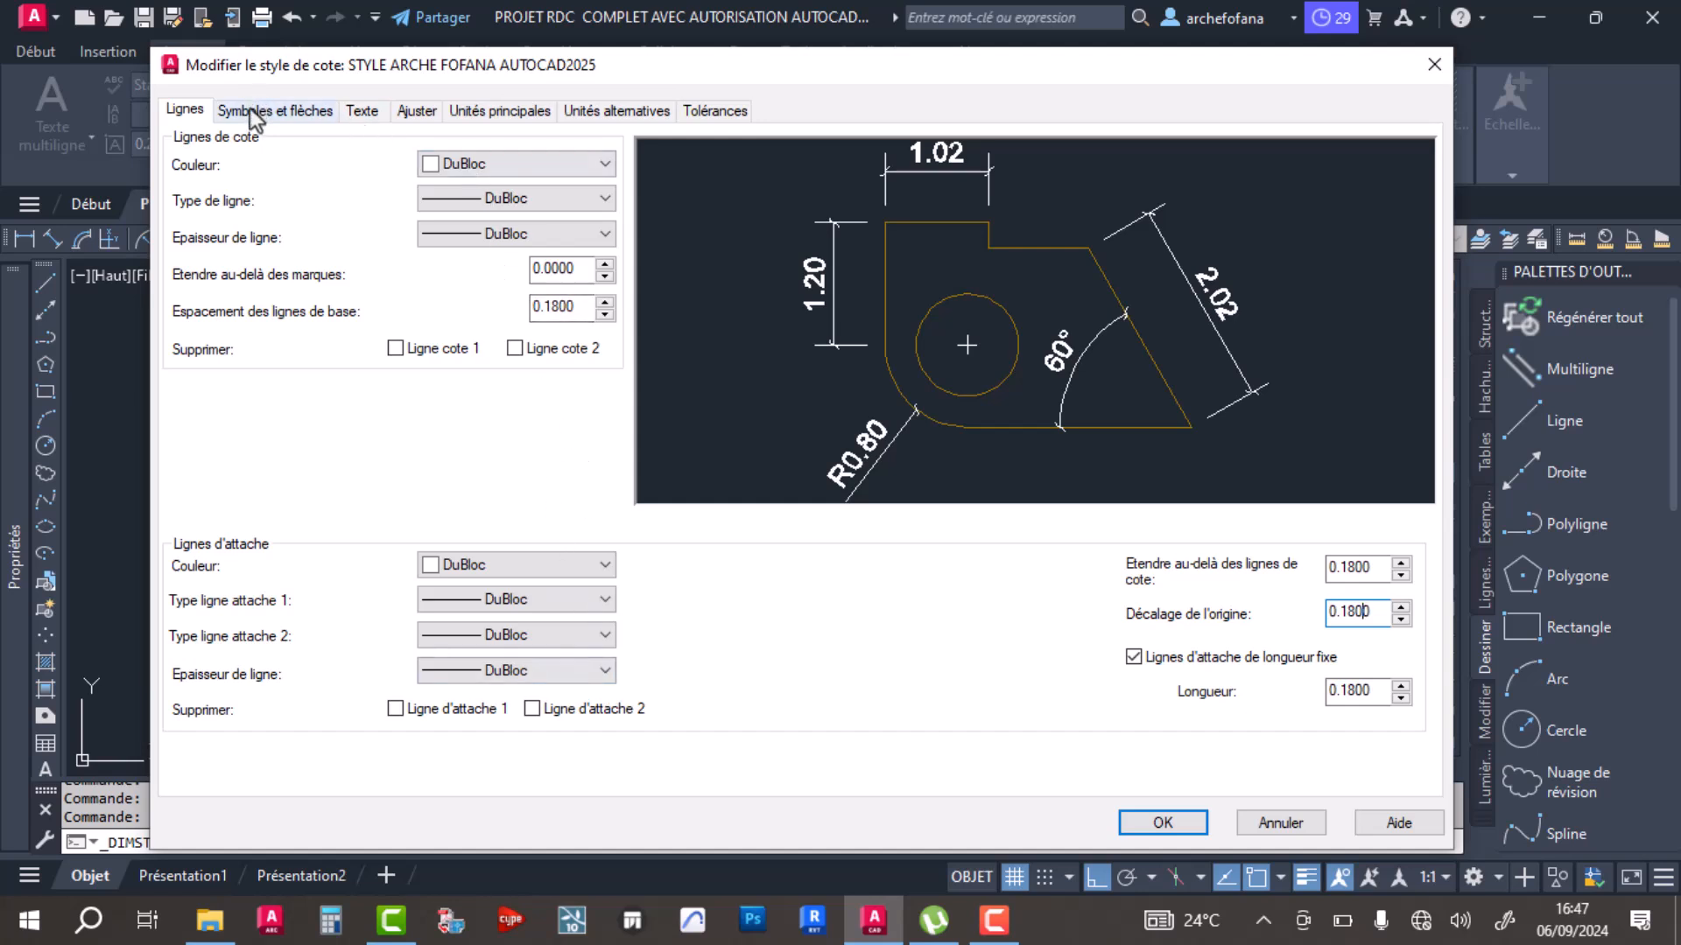
{"action": "left_click", "coordinate": [566, 308]}
{"action": "key", "text": "BackSpace"}
{"action": "type", "text": "0"}
{"action": "key", "text": "BackSpace"}
{"action": "type", "text": "0"}
{"action": "left_click", "coordinate": [1352, 616]}
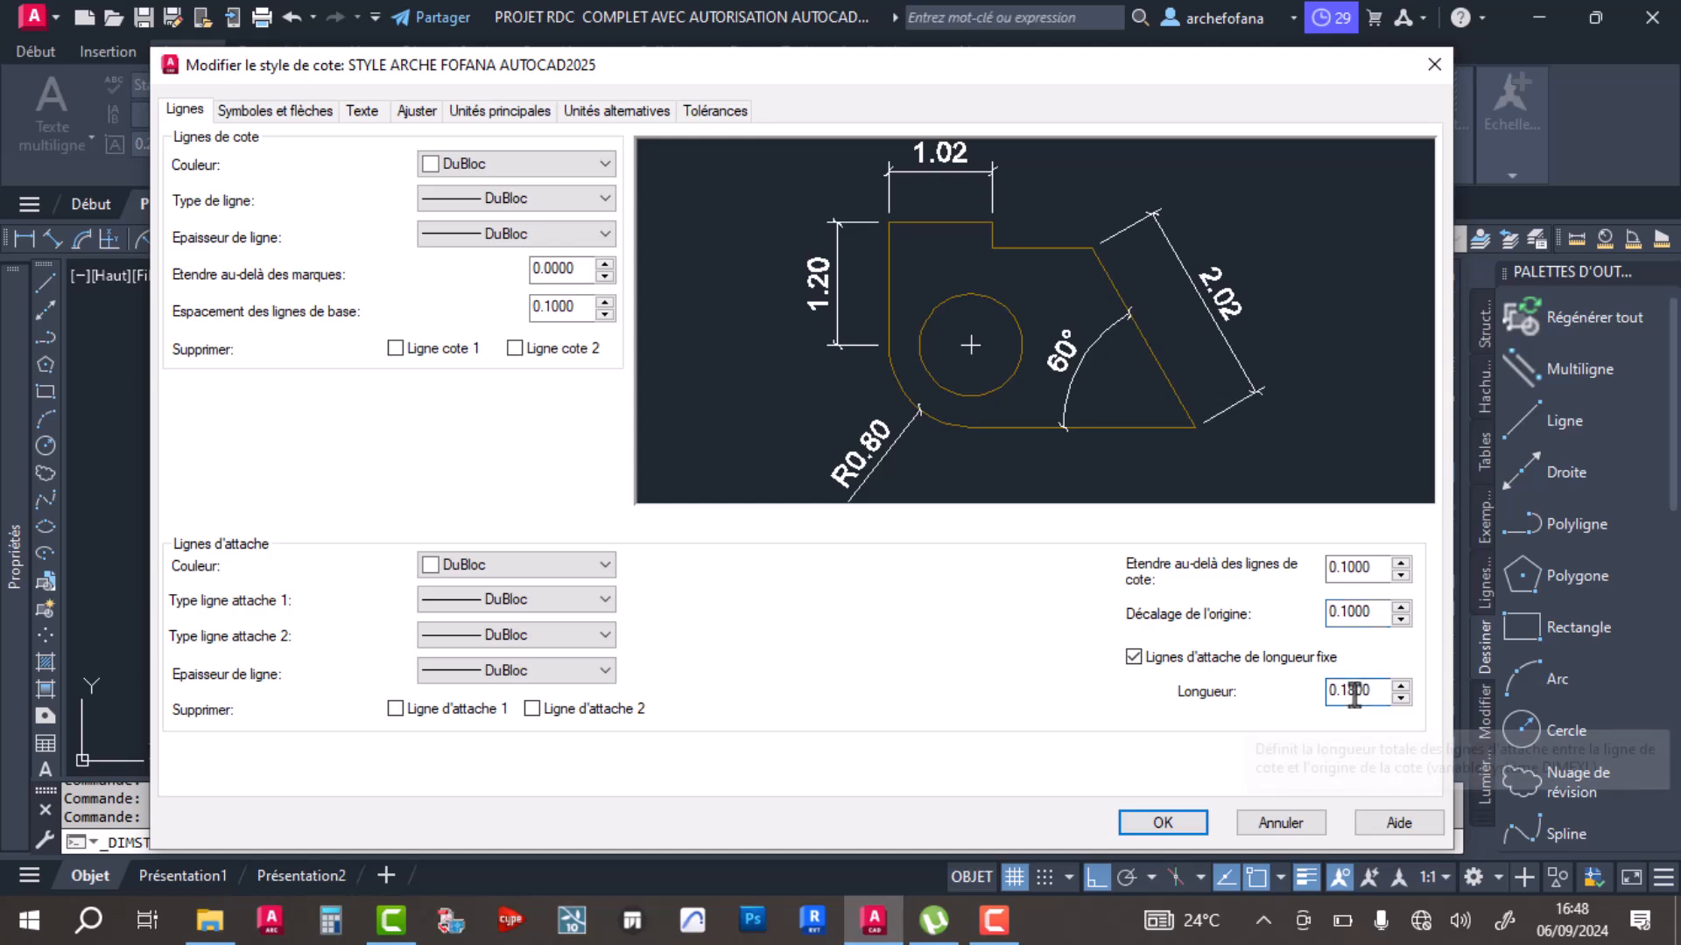
{"action": "key", "text": "BackSpace"}
{"action": "left_click", "coordinate": [1353, 616]}
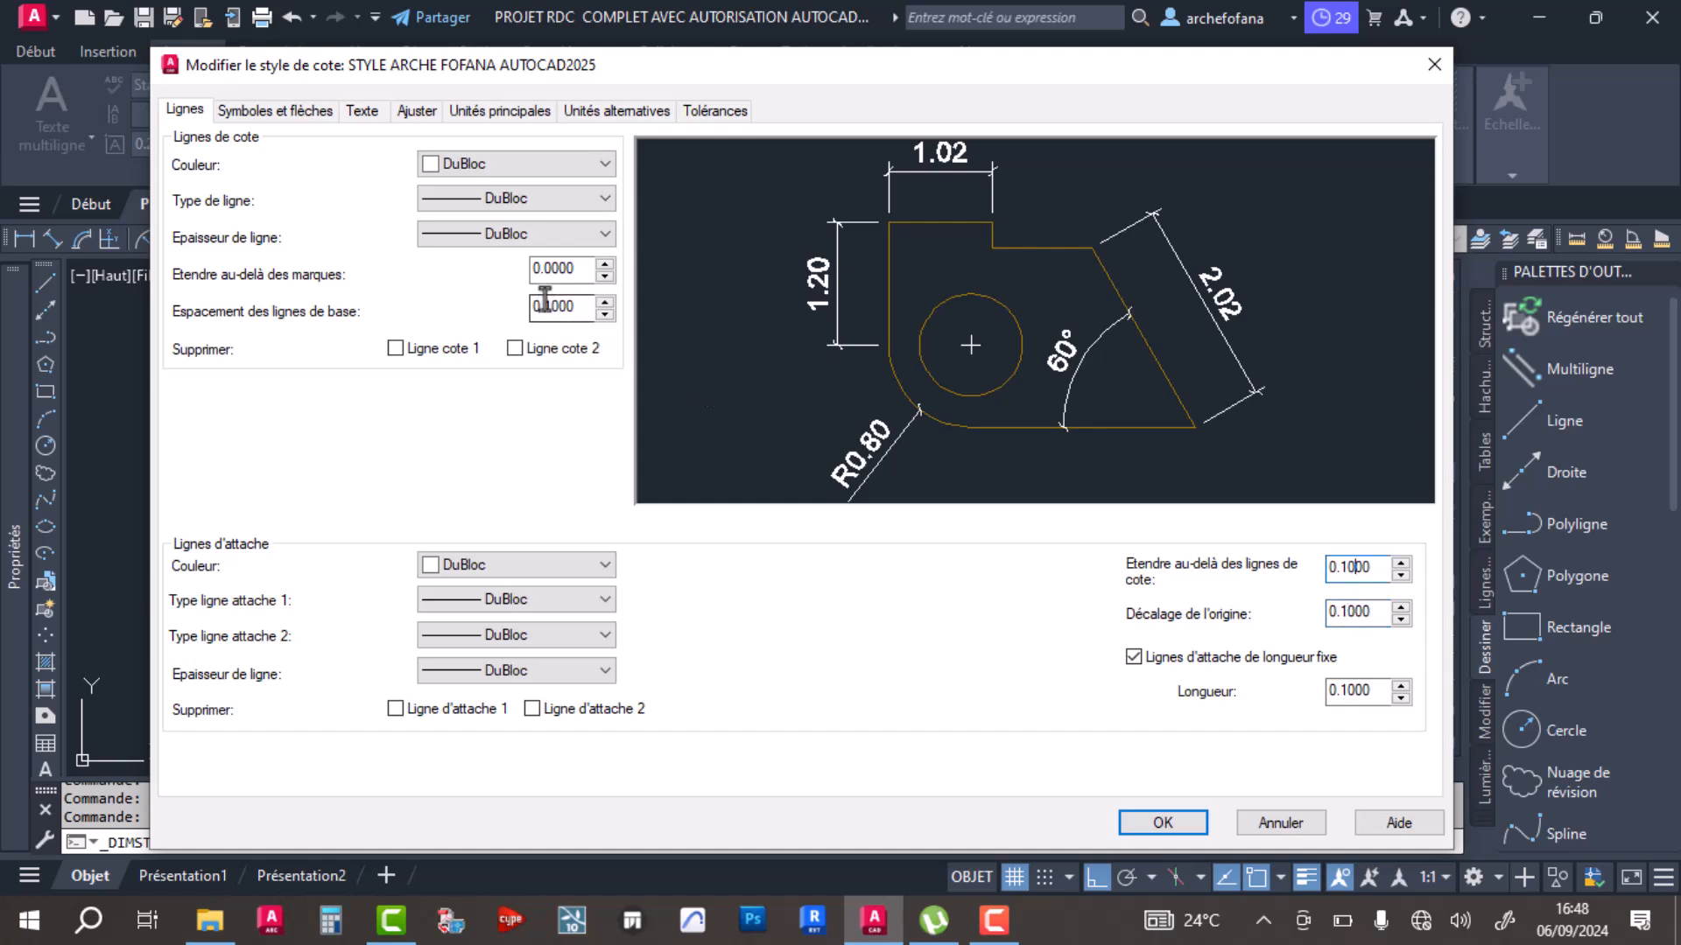
{"action": "left_click", "coordinate": [1165, 823]}
{"action": "left_click", "coordinate": [988, 644]}
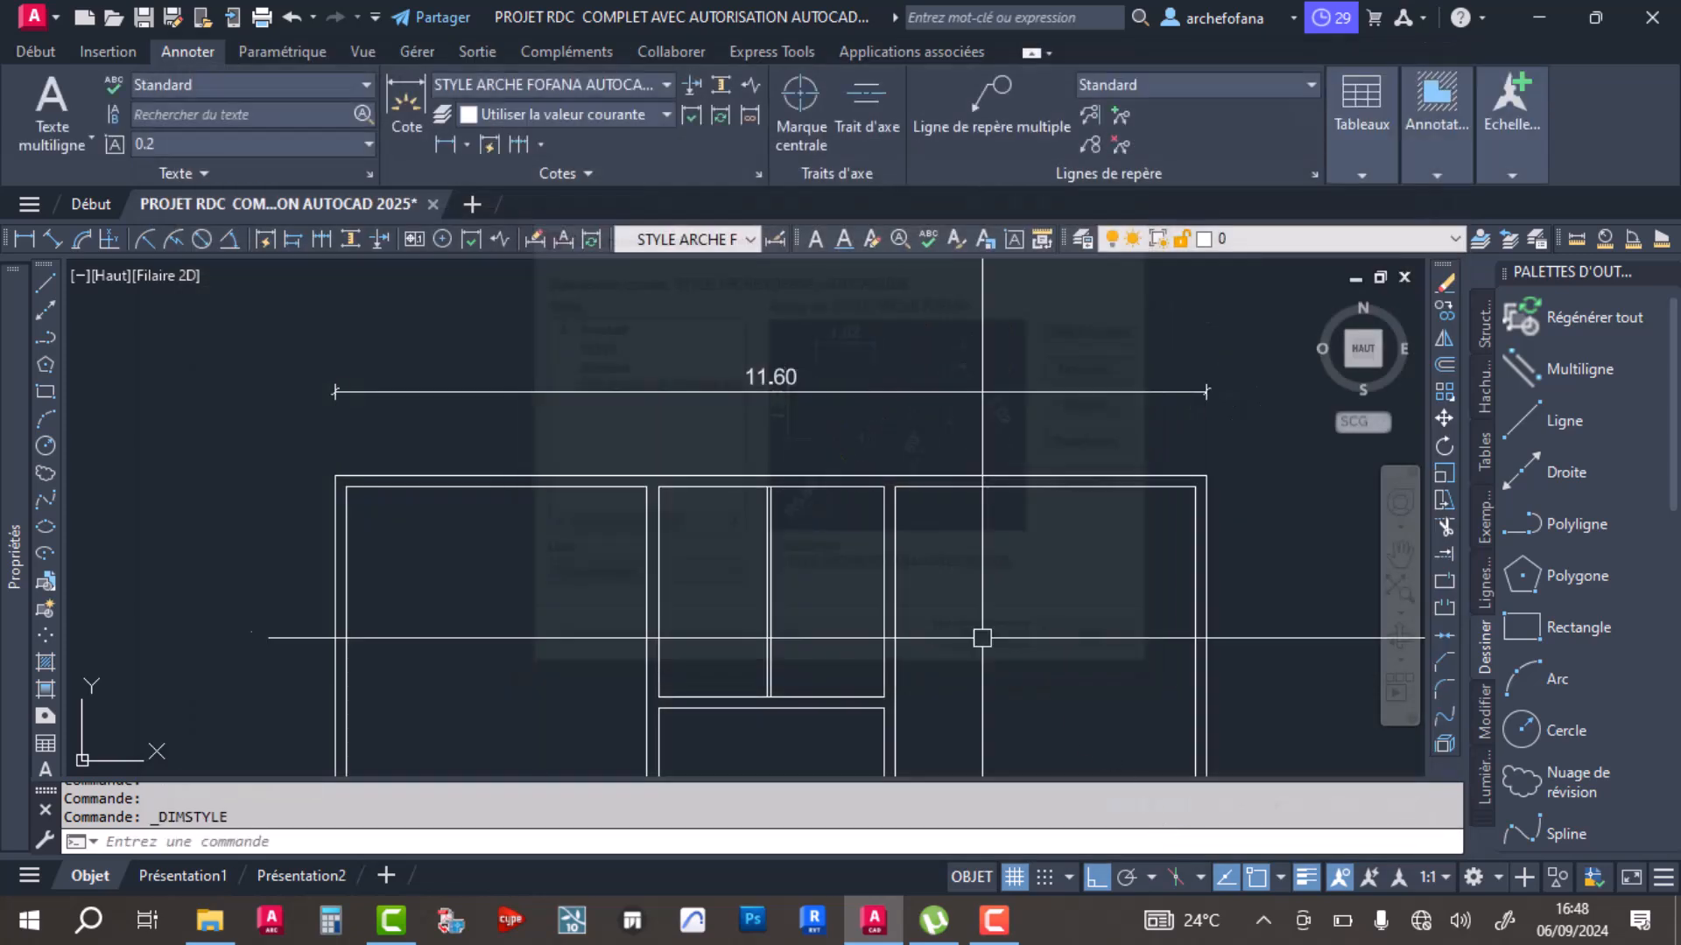
Step: Make the custom AUTOCAD2025 dimension style current and save the drawing
{"action": "scroll", "coordinate": [742, 356], "scroll_direction": "up", "scroll_amount": 5}
{"action": "scroll", "coordinate": [847, 548], "scroll_direction": "down", "scroll_amount": 3}
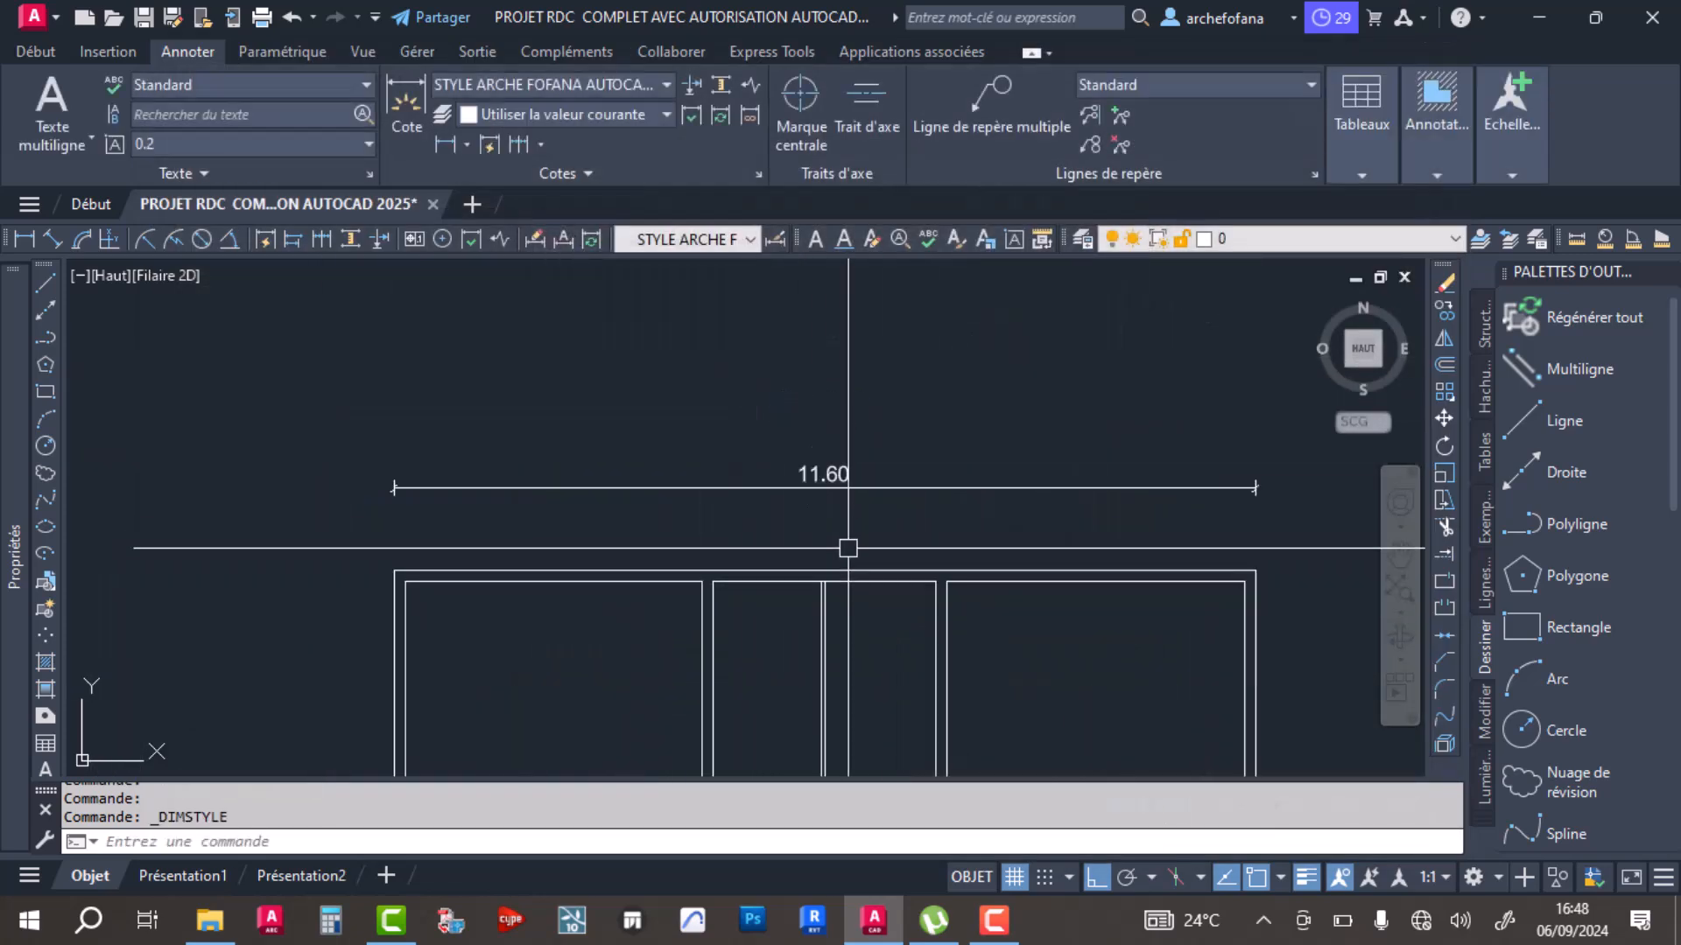
{"action": "scroll", "coordinate": [791, 532], "scroll_direction": "up", "scroll_amount": 2}
{"action": "scroll", "coordinate": [368, 465], "scroll_direction": "down", "scroll_amount": 4}
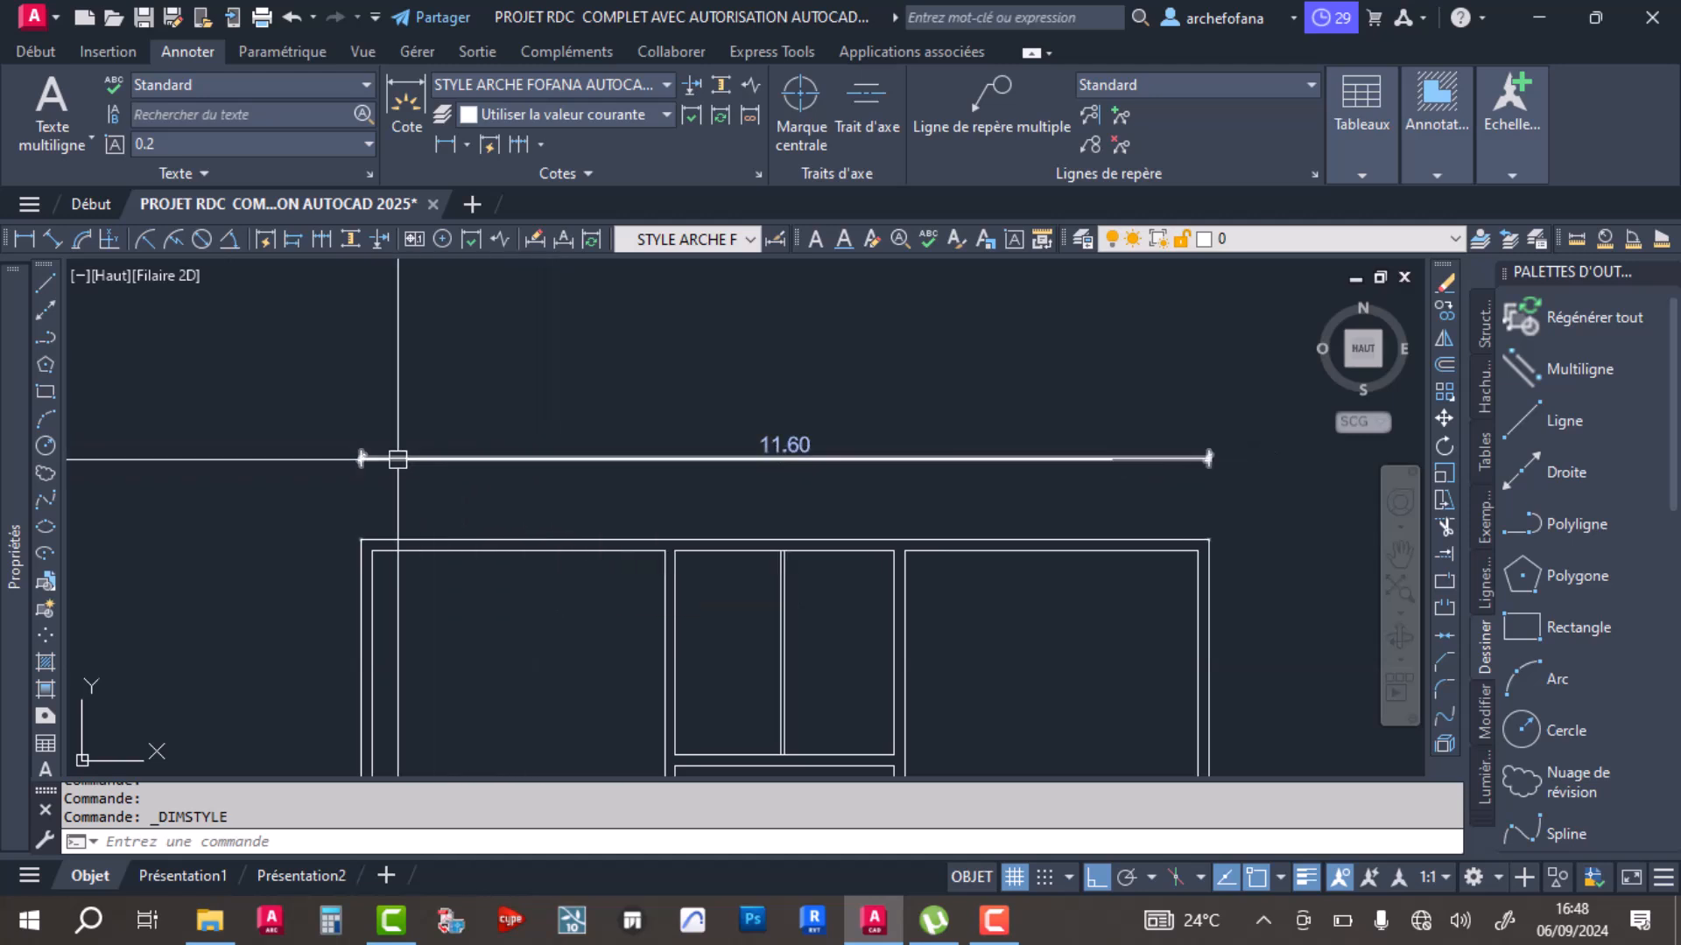
{"action": "scroll", "coordinate": [383, 452], "scroll_direction": "up", "scroll_amount": 6}
{"action": "scroll", "coordinate": [385, 447], "scroll_direction": "down", "scroll_amount": 8}
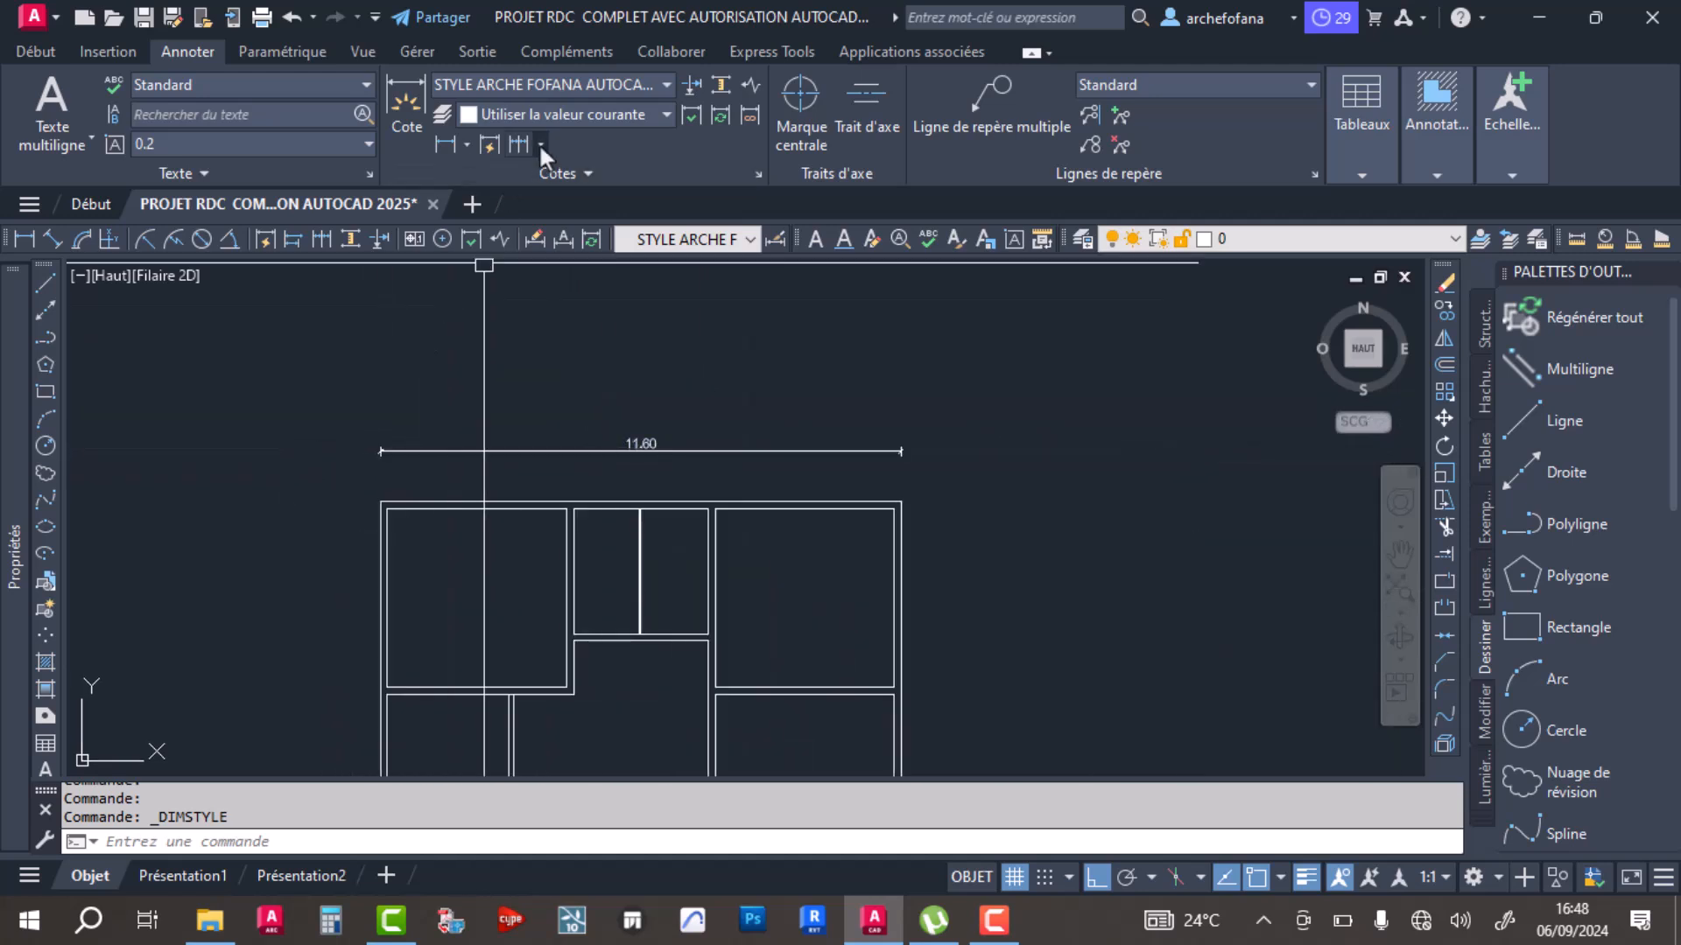
{"action": "left_click", "coordinate": [602, 80]}
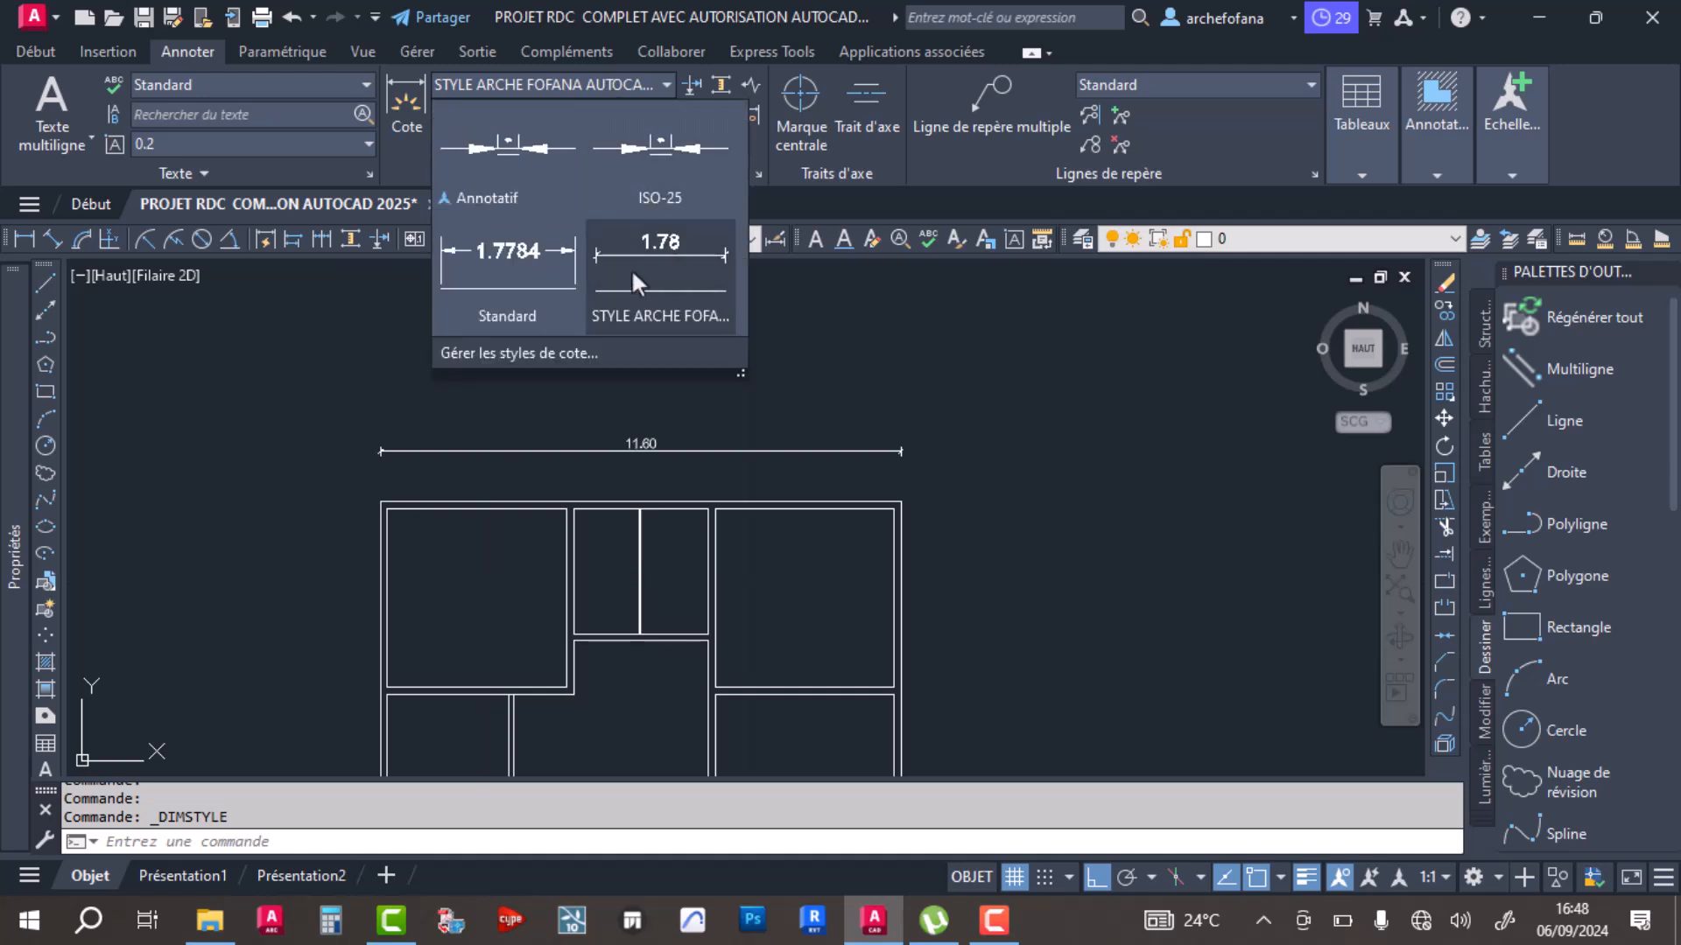
{"action": "left_click", "coordinate": [678, 302]}
{"action": "key", "text": "ctrl+s"}
Step: Start a linear dimension for the foundation plan with the axis grid
{"action": "scroll", "coordinate": [659, 425], "scroll_direction": "down", "scroll_amount": 2}
{"action": "left_click", "coordinate": [446, 144]}
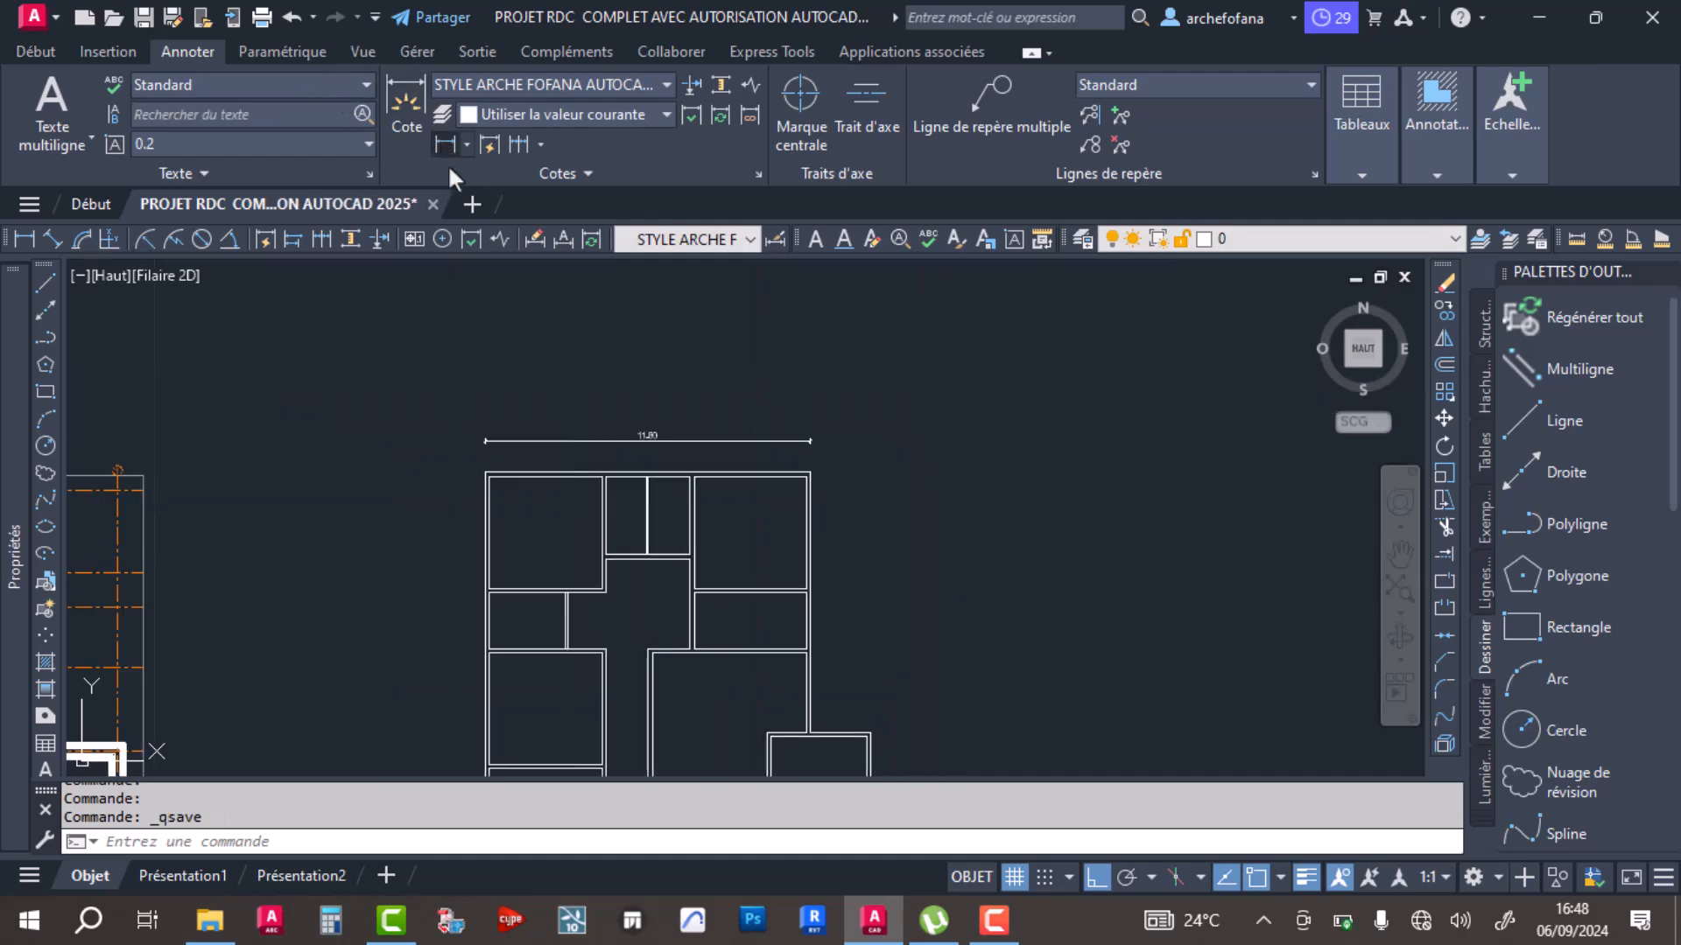
{"action": "scroll", "coordinate": [825, 469], "scroll_direction": "down", "scroll_amount": 4}
{"action": "scroll", "coordinate": [796, 394], "scroll_direction": "up", "scroll_amount": 6}
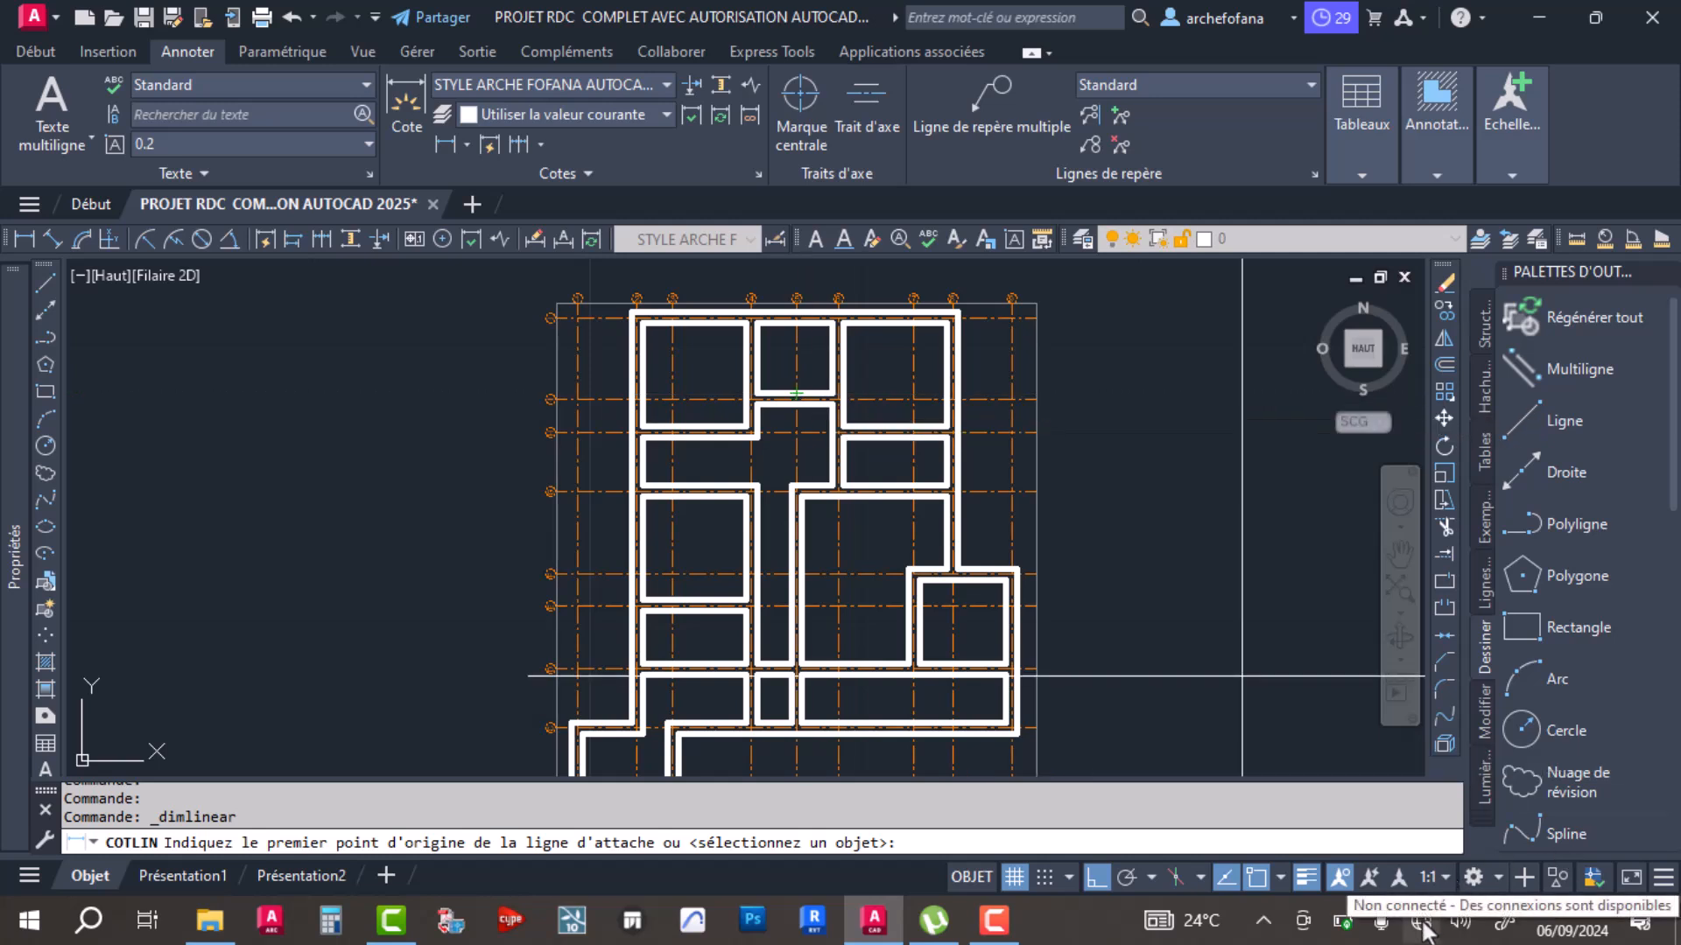
Step: Set the Windows battery power mode to Performances élevées
{"action": "left_click", "coordinate": [1342, 922]}
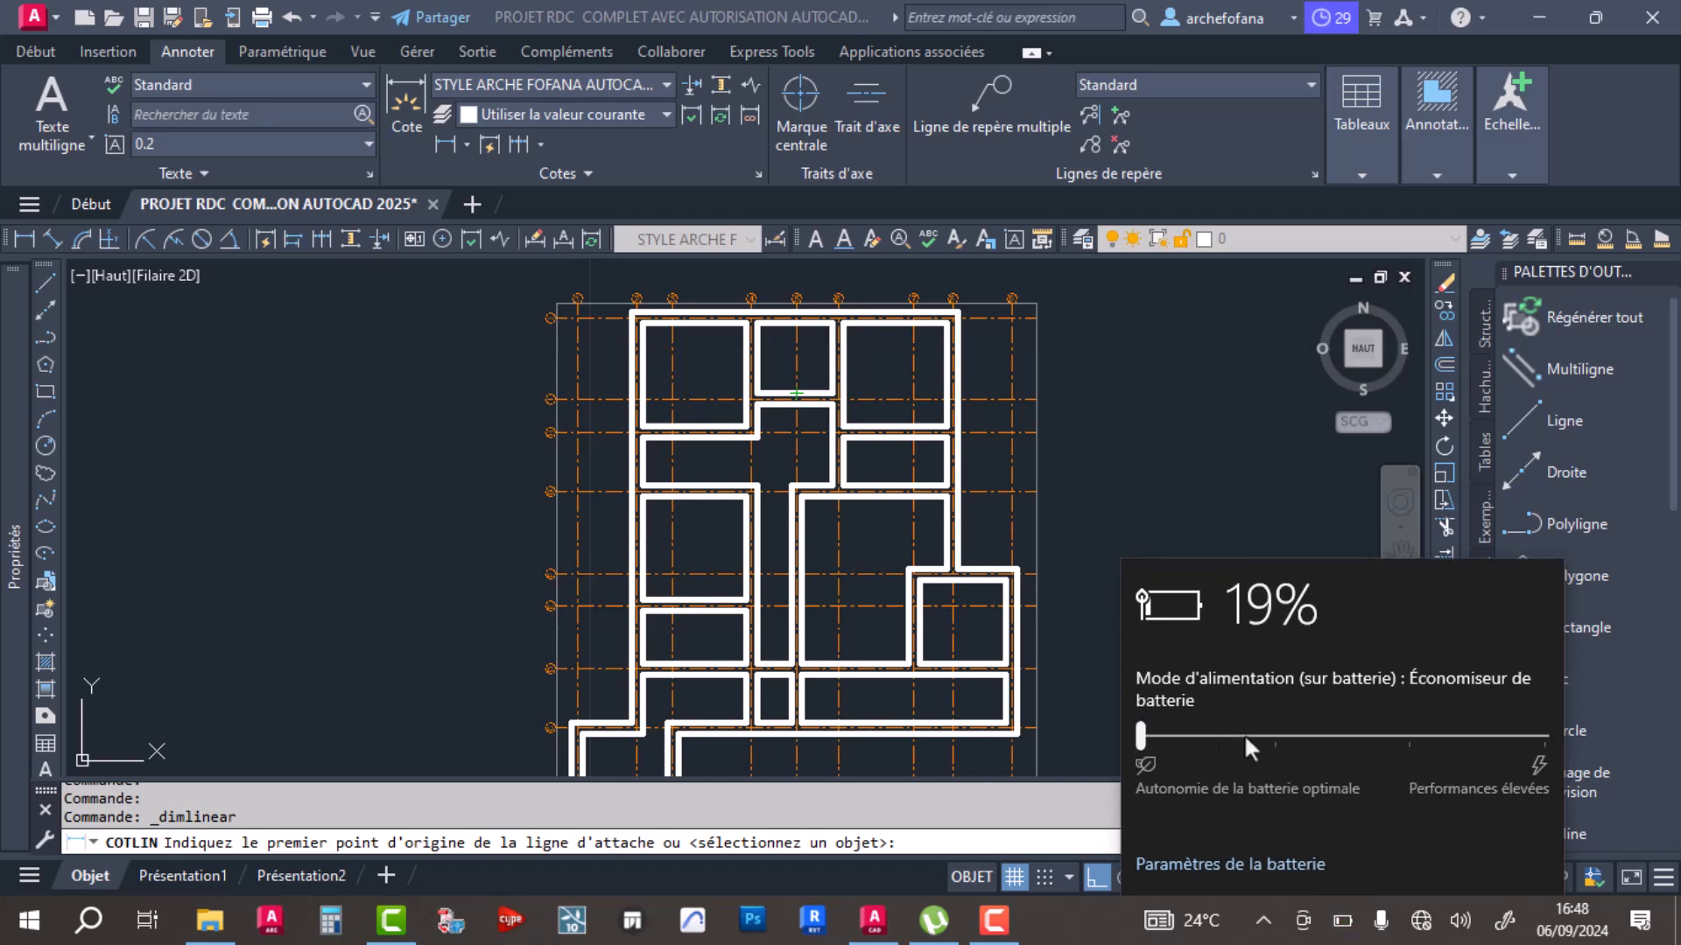
{"action": "left_click", "coordinate": [1298, 737]}
{"action": "left_click_drag", "start_coordinate": [1338, 738], "coordinate": [1495, 740]}
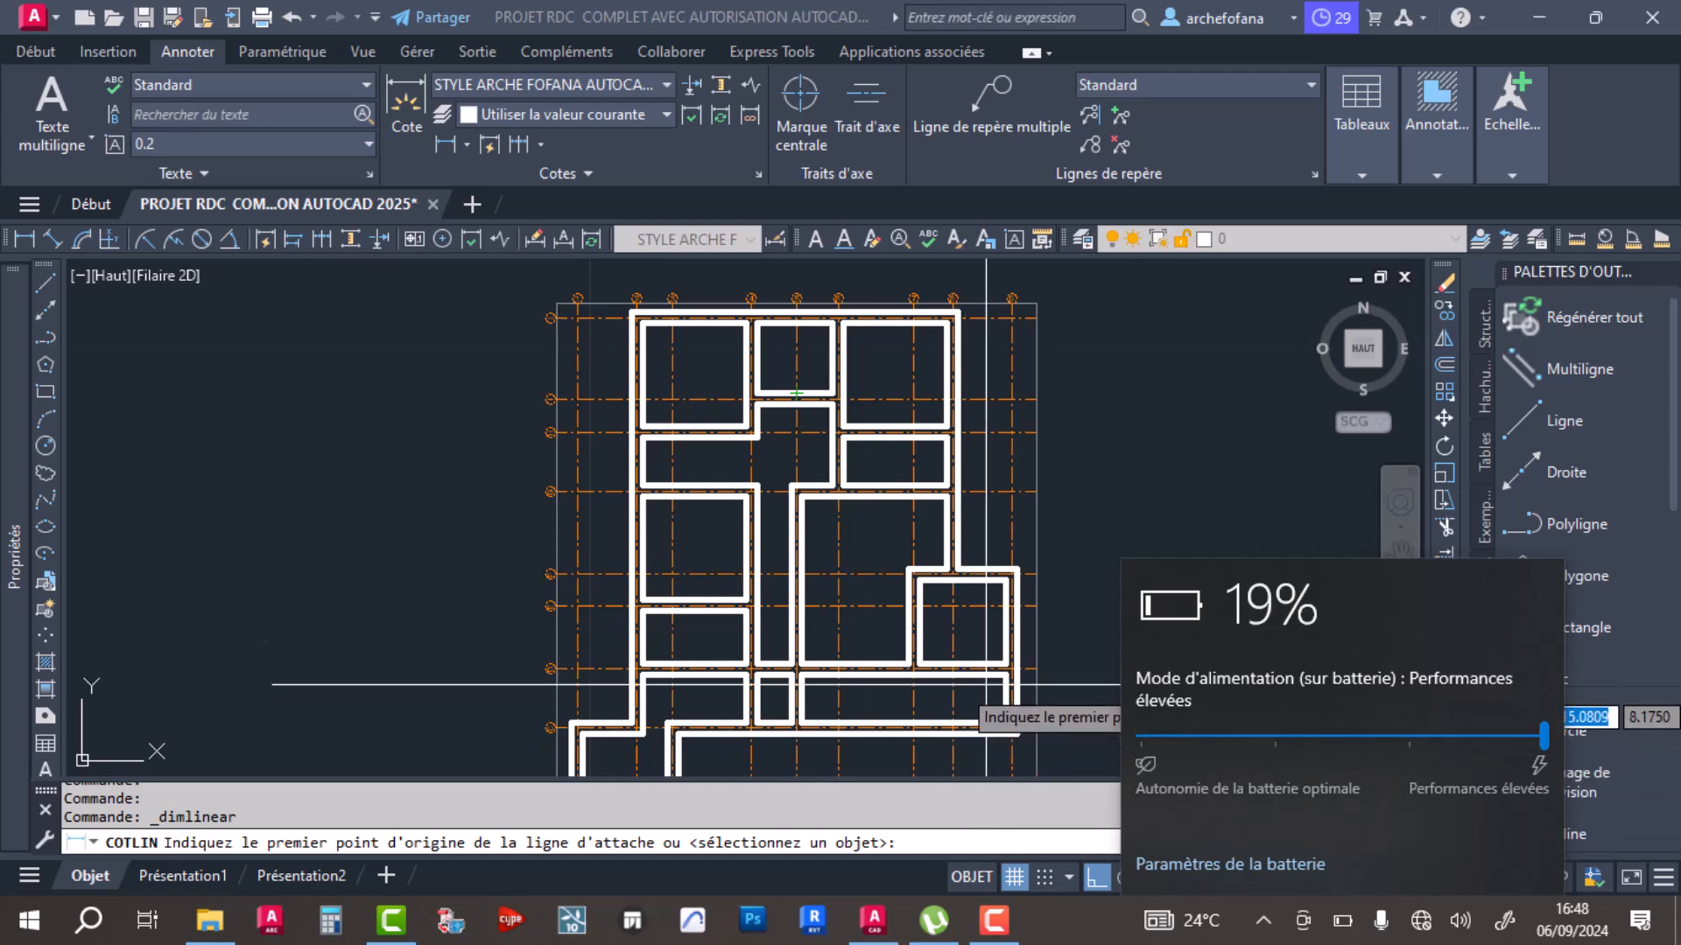
{"action": "left_click", "coordinate": [1012, 492]}
{"action": "scroll", "coordinate": [643, 302], "scroll_direction": "up", "scroll_amount": 6}
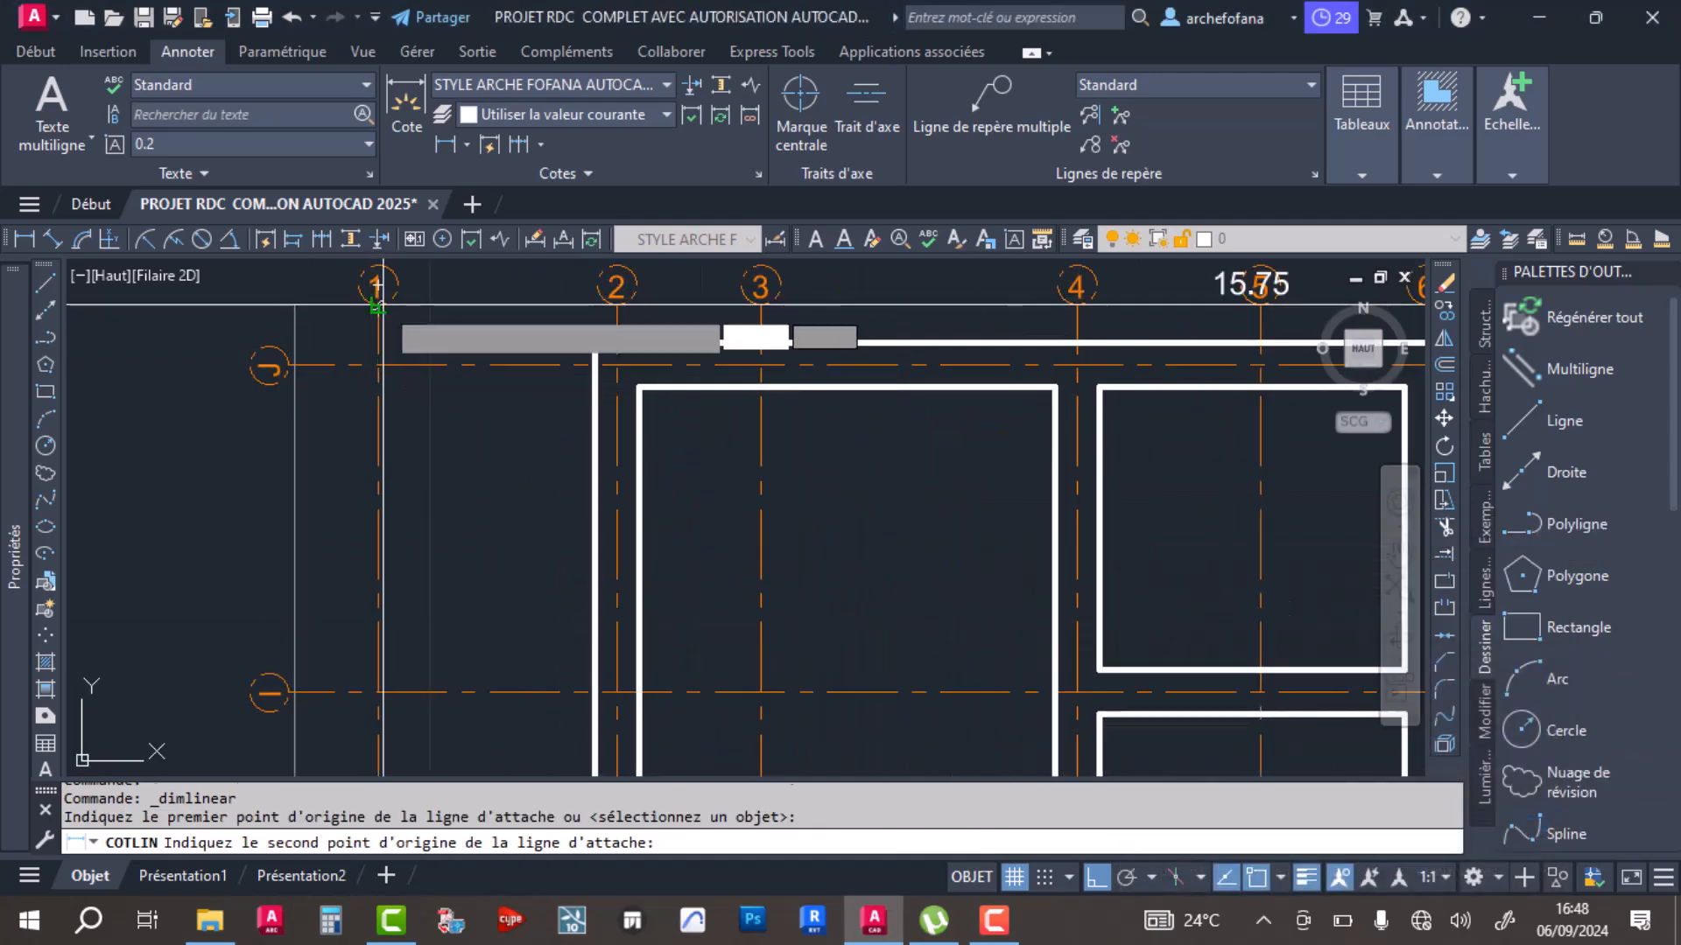
{"action": "left_click", "coordinate": [378, 365]}
{"action": "left_click", "coordinate": [617, 305]}
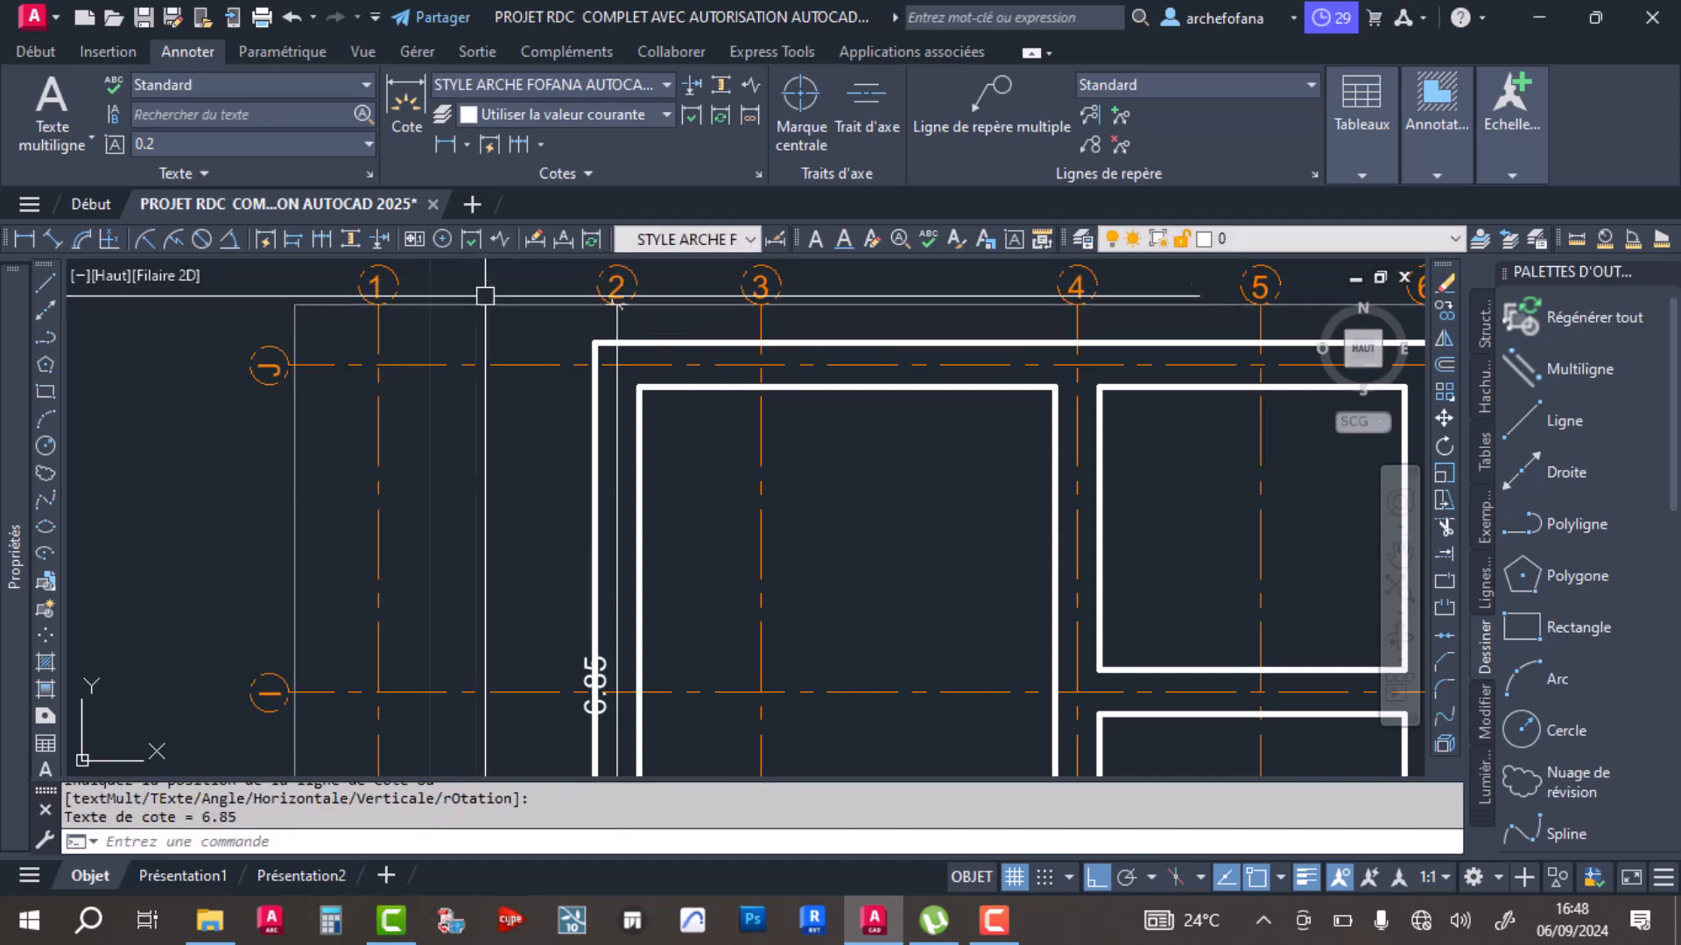
{"action": "scroll", "coordinate": [743, 409], "scroll_direction": "down", "scroll_amount": 2}
{"action": "scroll", "coordinate": [751, 434], "scroll_direction": "up", "scroll_amount": 3}
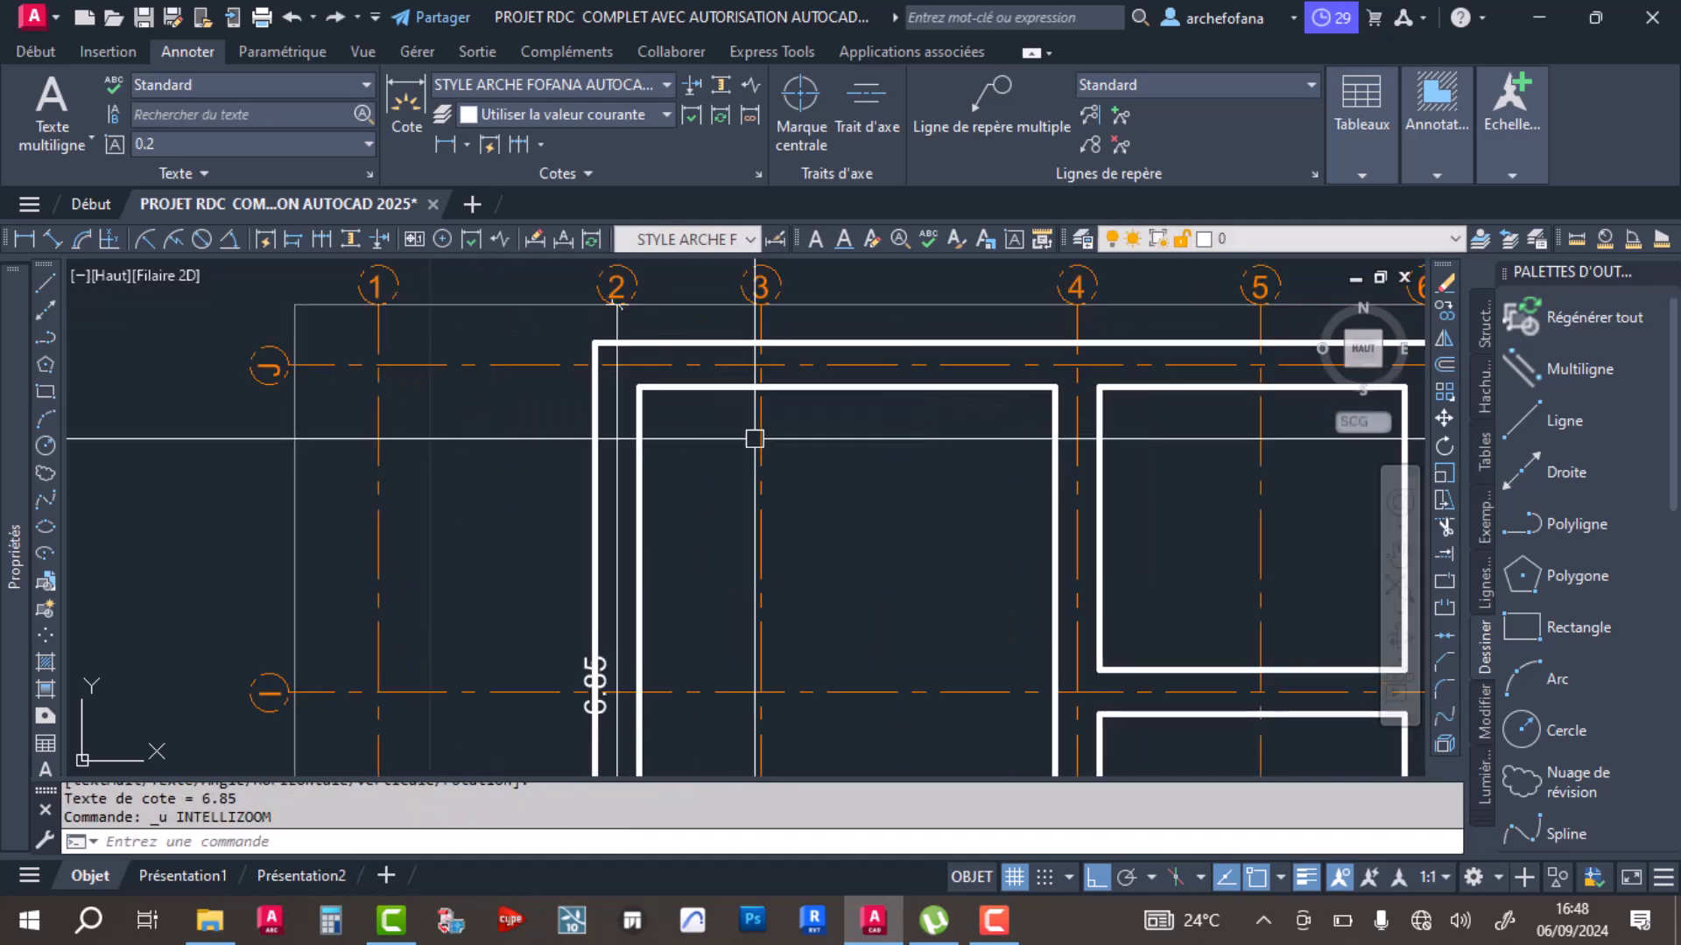
{"action": "scroll", "coordinate": [755, 442], "scroll_direction": "down", "scroll_amount": 6}
Step: Place a horizontal linear dimension between the upper ends of axes 1 and 2, just above the grid border
{"action": "left_click", "coordinate": [445, 145]}
{"action": "scroll", "coordinate": [901, 544], "scroll_direction": "down", "scroll_amount": 5}
{"action": "scroll", "coordinate": [920, 449], "scroll_direction": "up", "scroll_amount": 8}
{"action": "scroll", "coordinate": [698, 466], "scroll_direction": "up", "scroll_amount": 2}
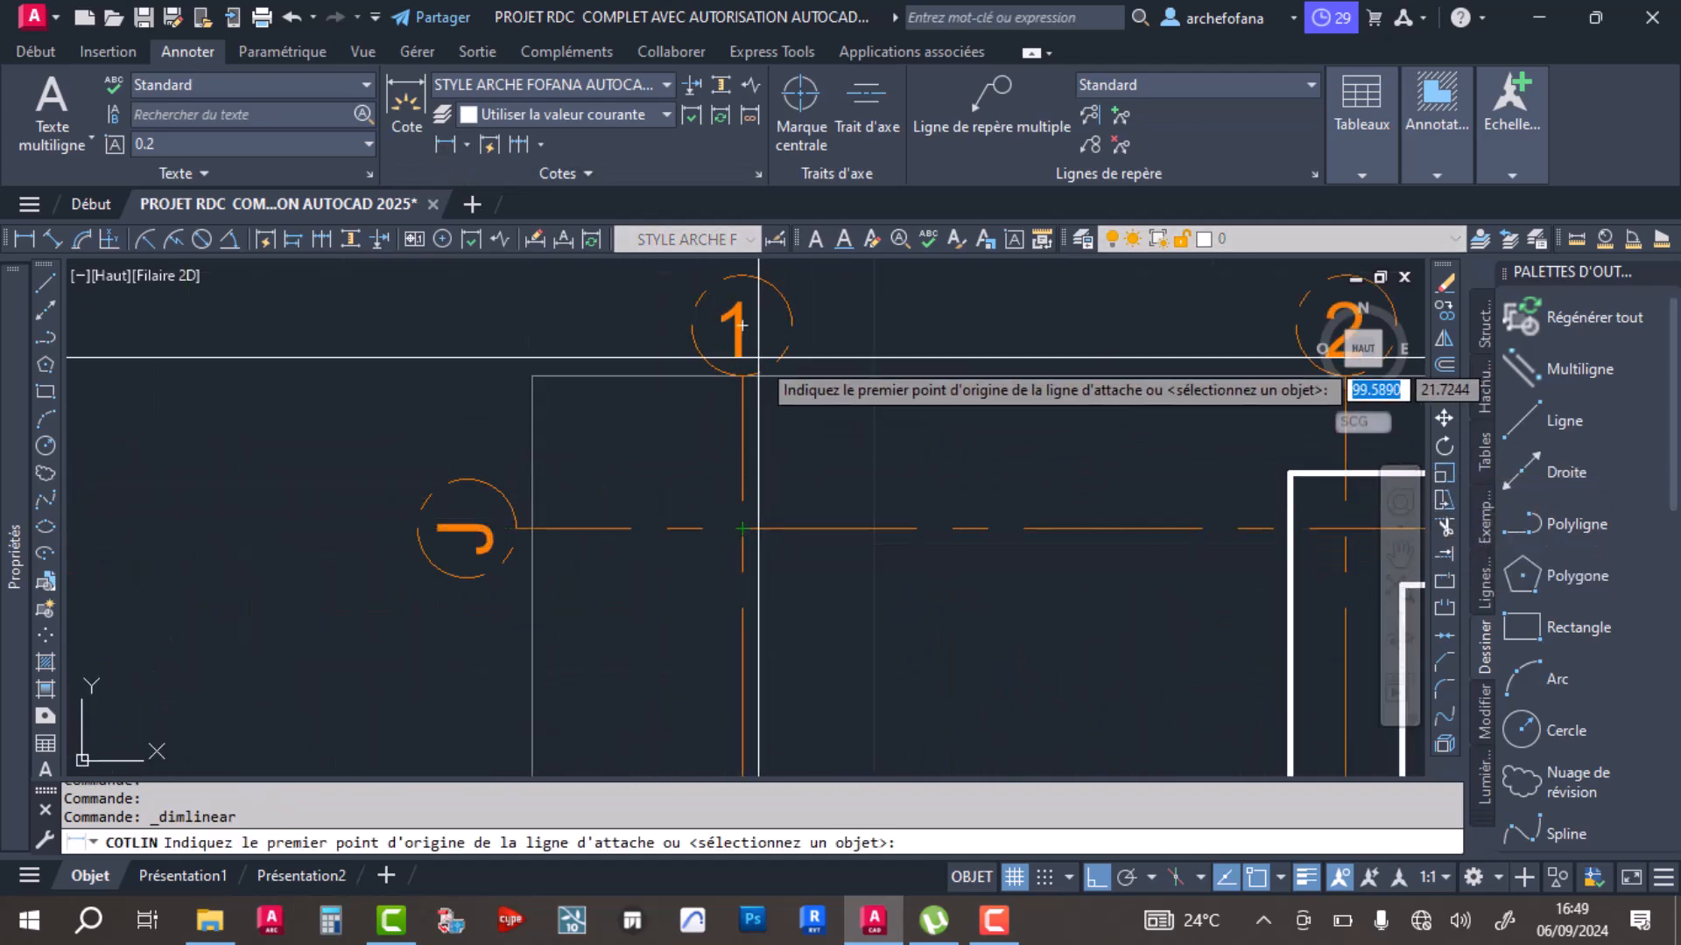
{"action": "left_click", "coordinate": [742, 375]}
{"action": "middle_click_drag", "start_coordinate": [1013, 414], "coordinate": [774, 448]}
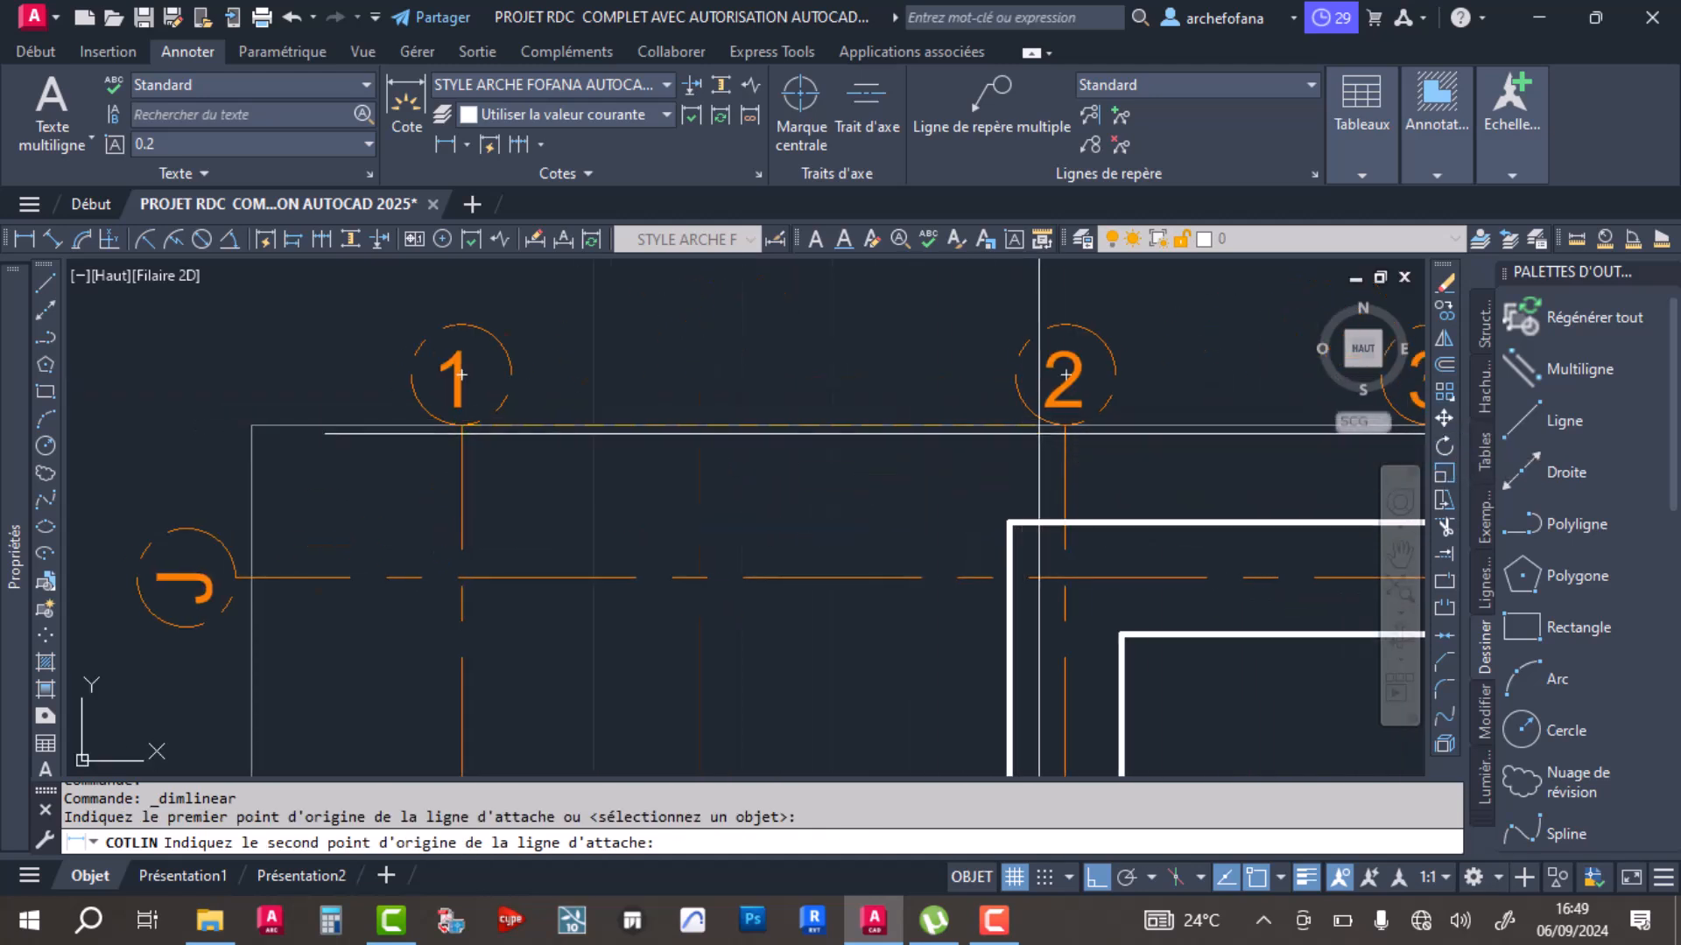
{"action": "left_click", "coordinate": [1064, 421]}
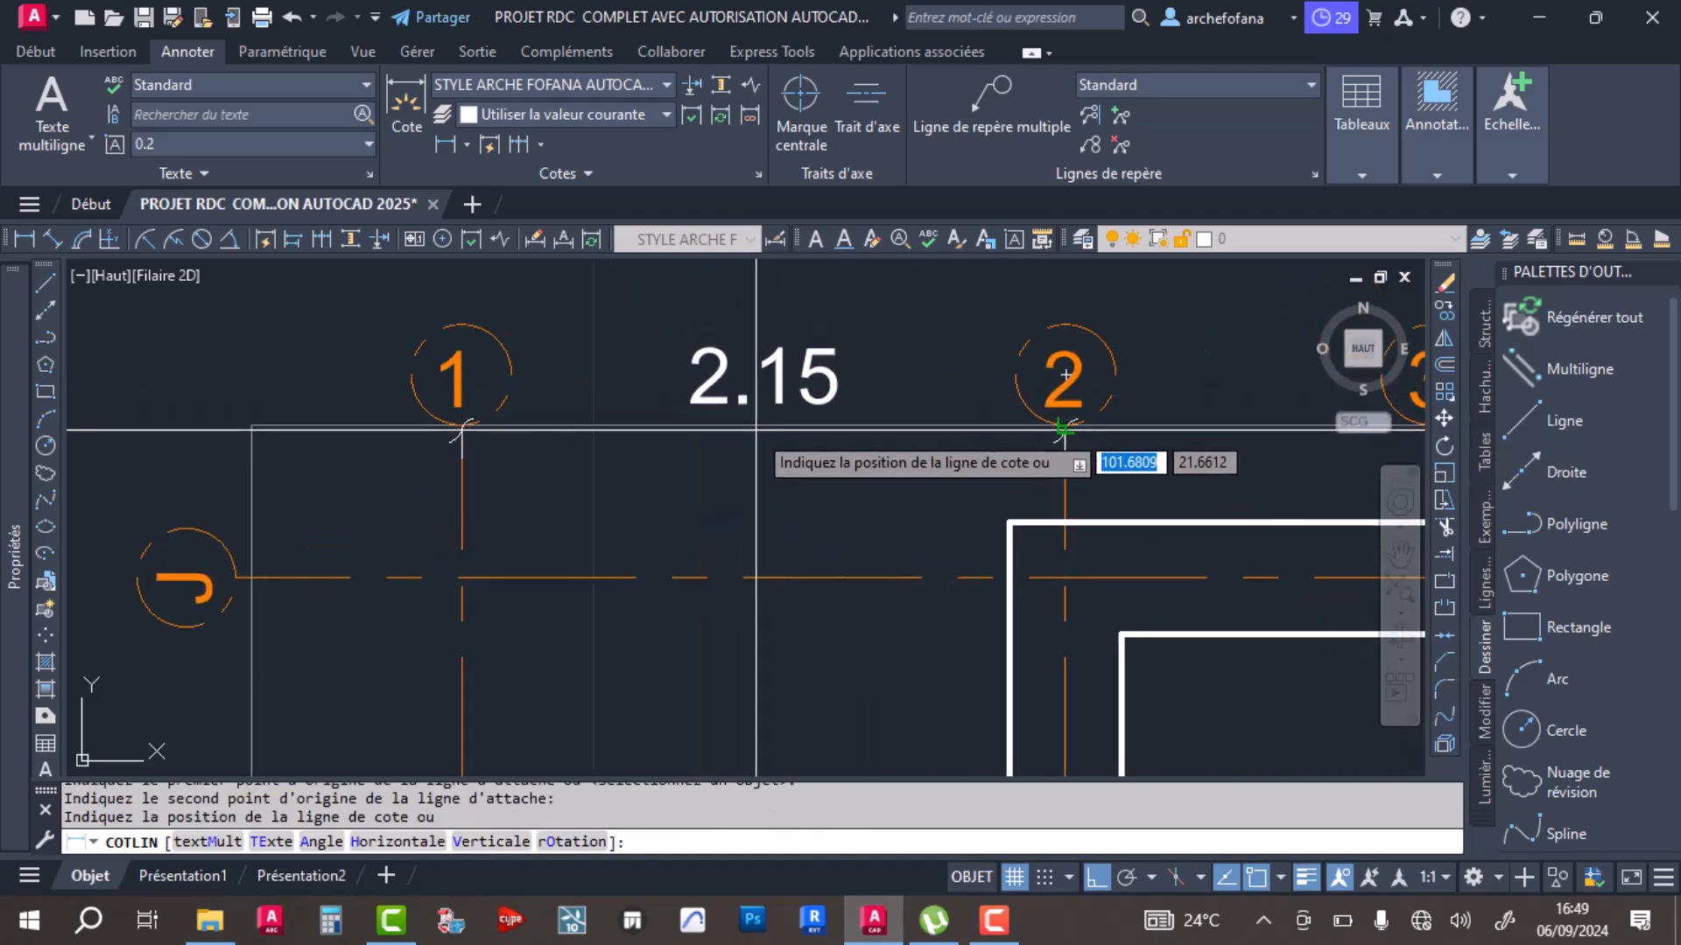
{"action": "left_click", "coordinate": [749, 409]}
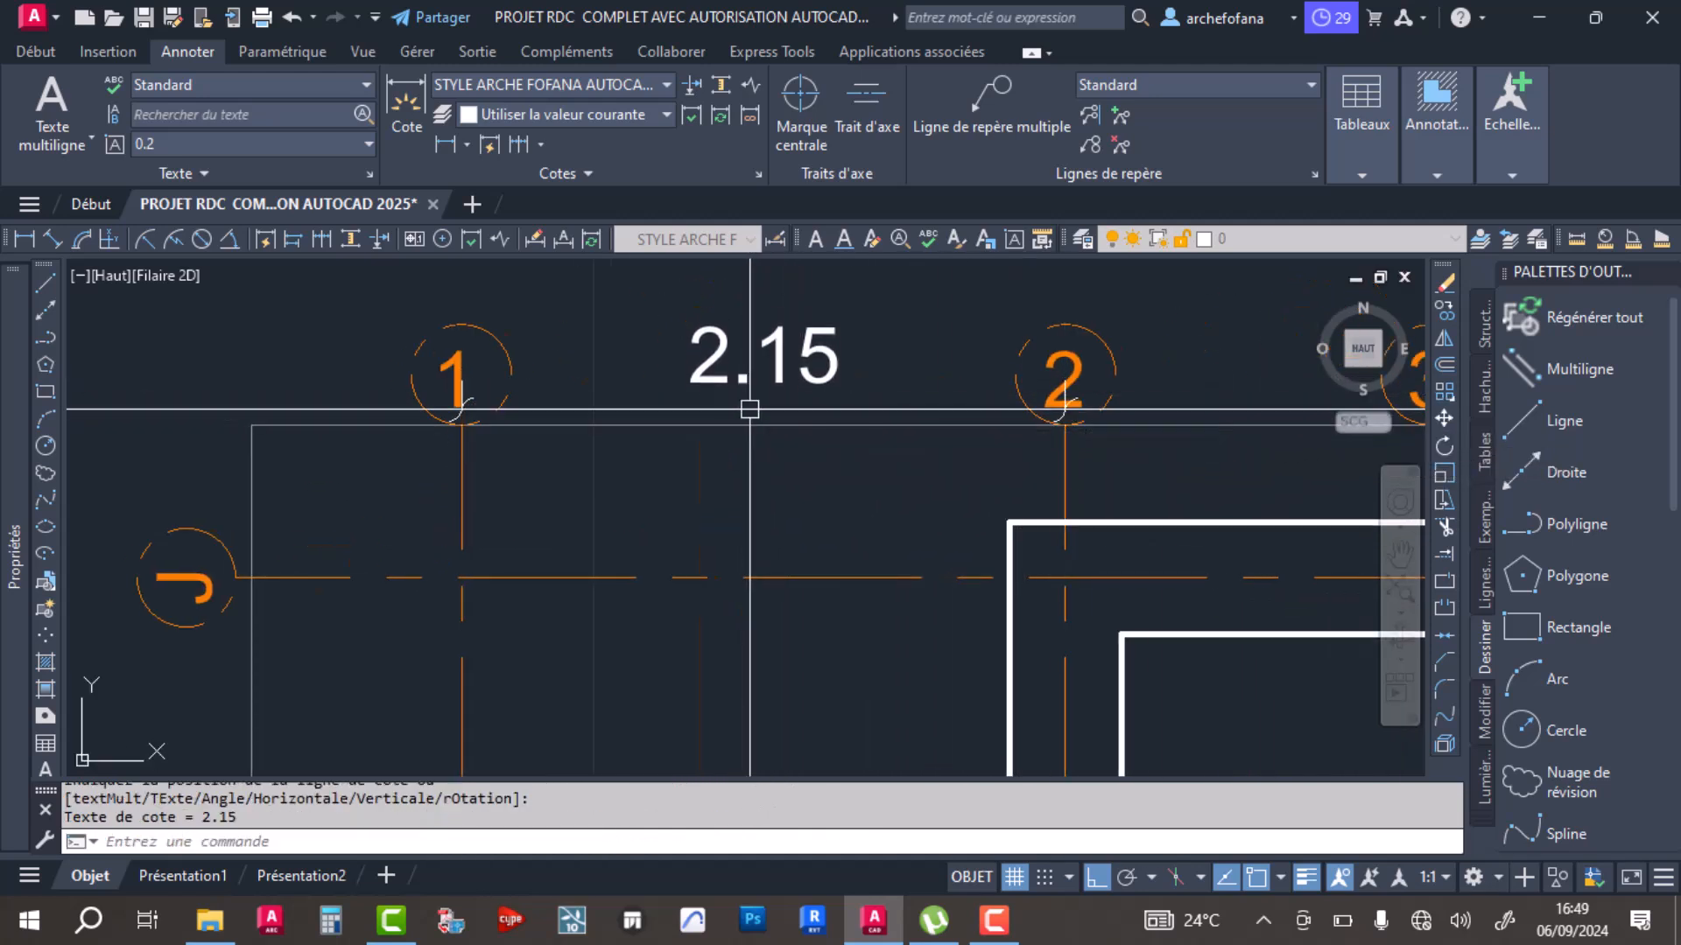
Step: Move the dimension between axes 1 and 2 down so its dimension line lies on the grid border at axis 2
{"action": "left_click", "coordinate": [832, 406]}
{"action": "left_click", "coordinate": [35, 53]}
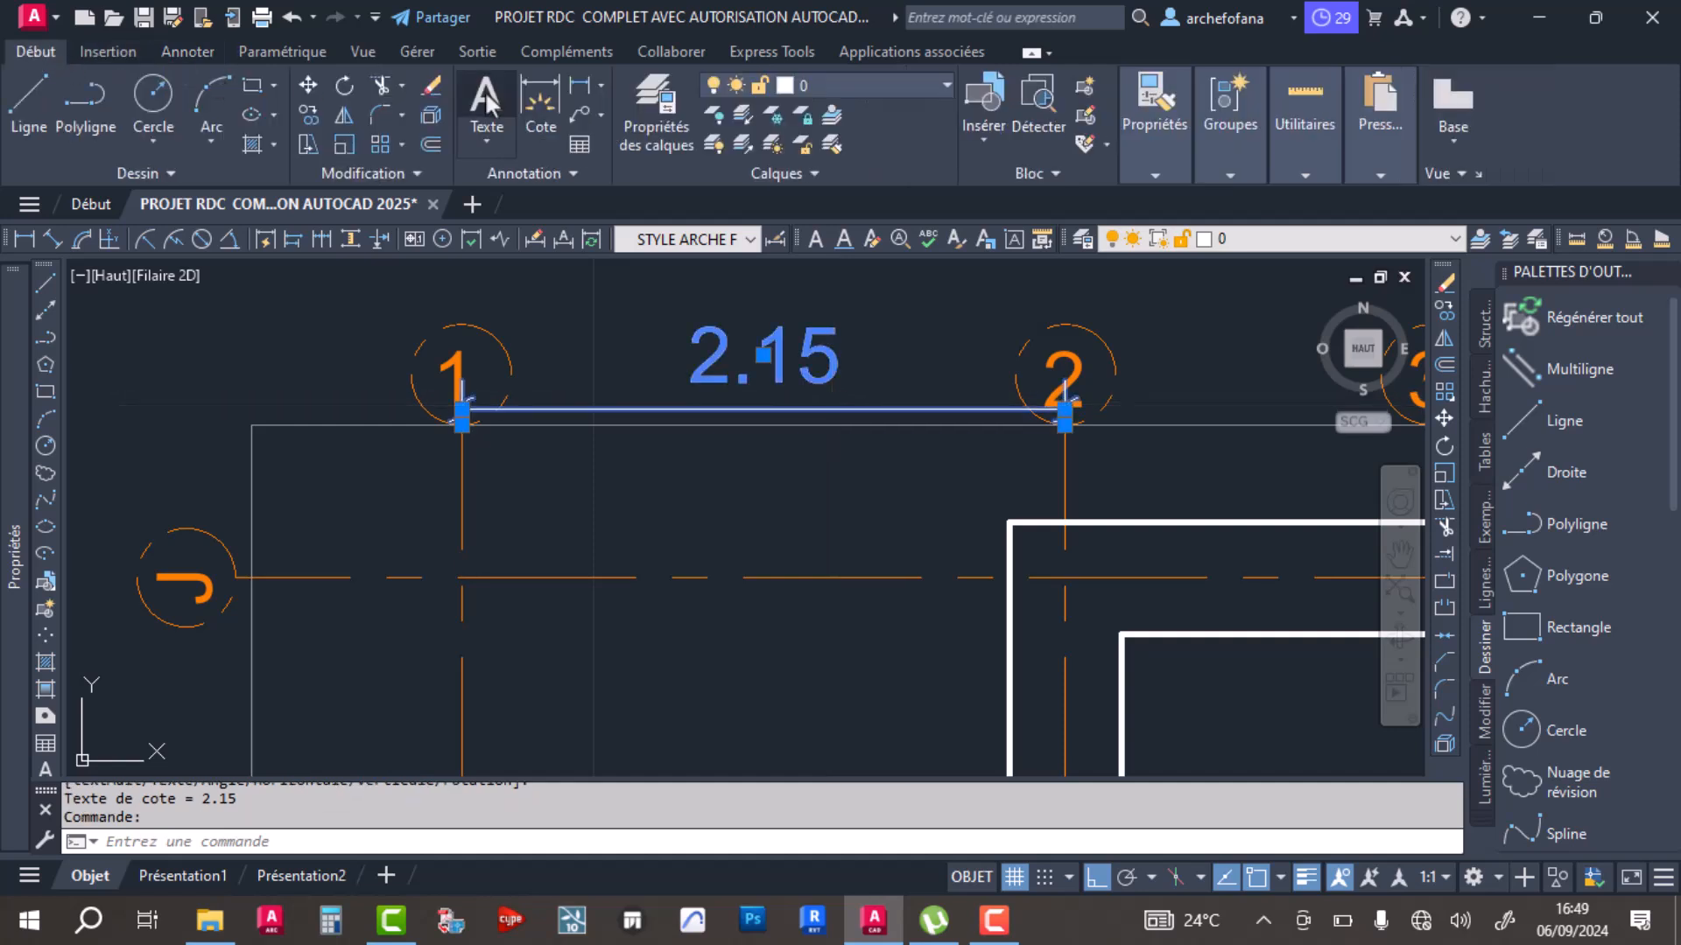
{"action": "left_click", "coordinate": [308, 85]}
{"action": "scroll", "coordinate": [1066, 376], "scroll_direction": "up", "scroll_amount": 5}
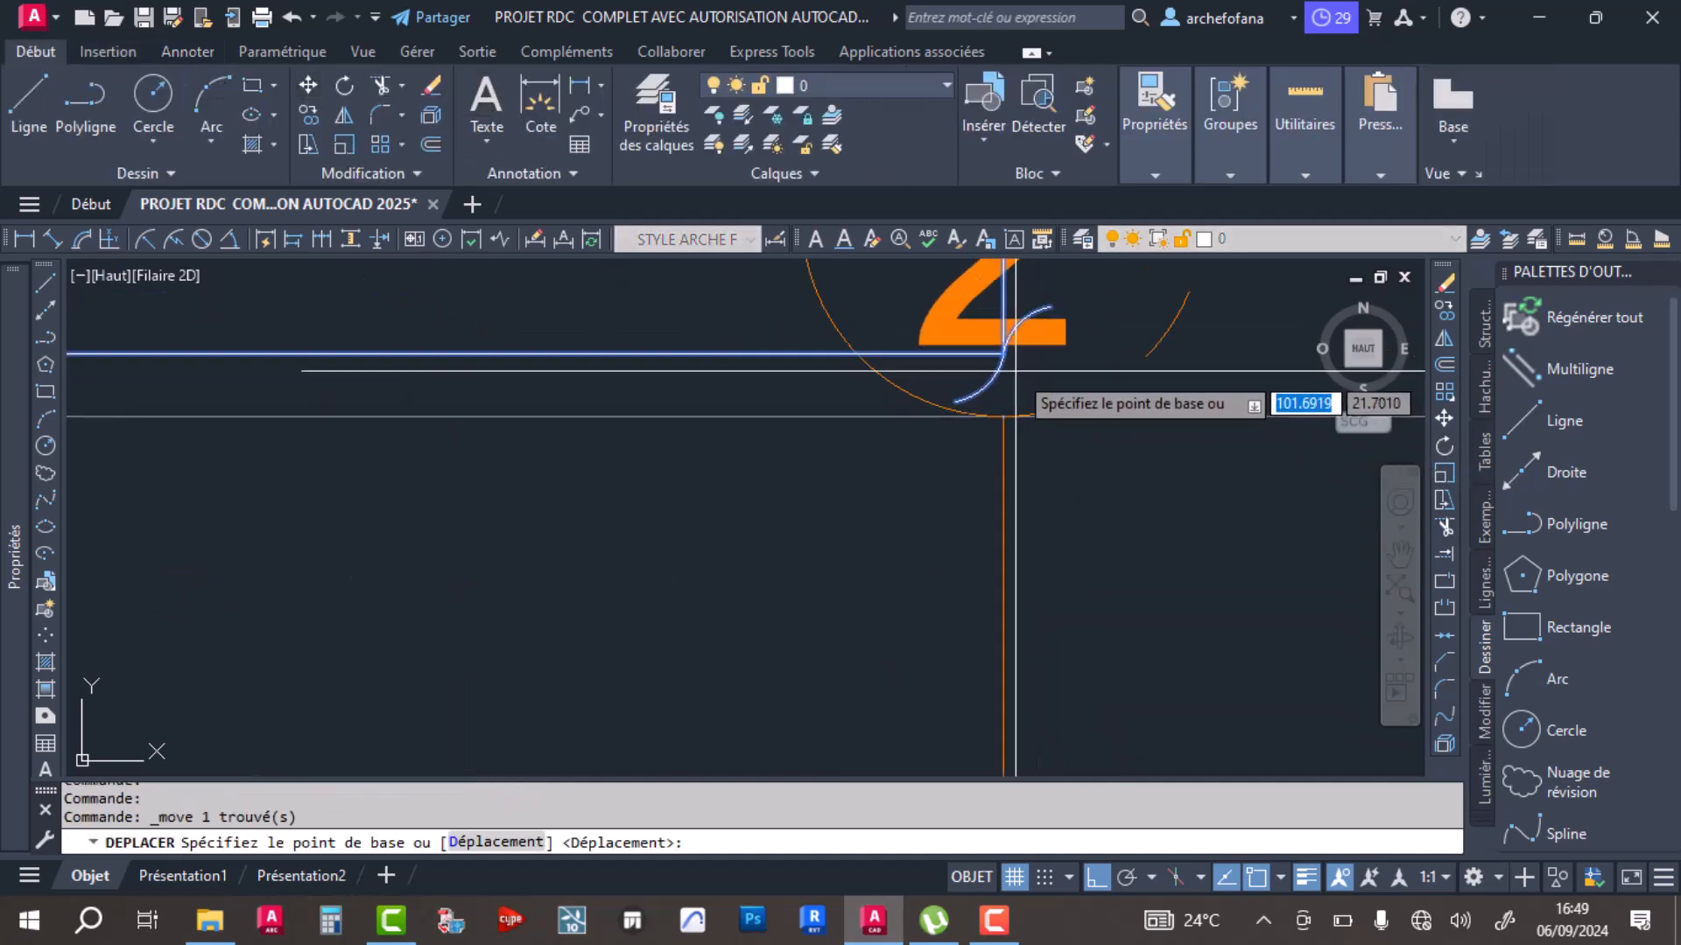
{"action": "left_click", "coordinate": [1000, 419]}
{"action": "left_click", "coordinate": [1002, 413]}
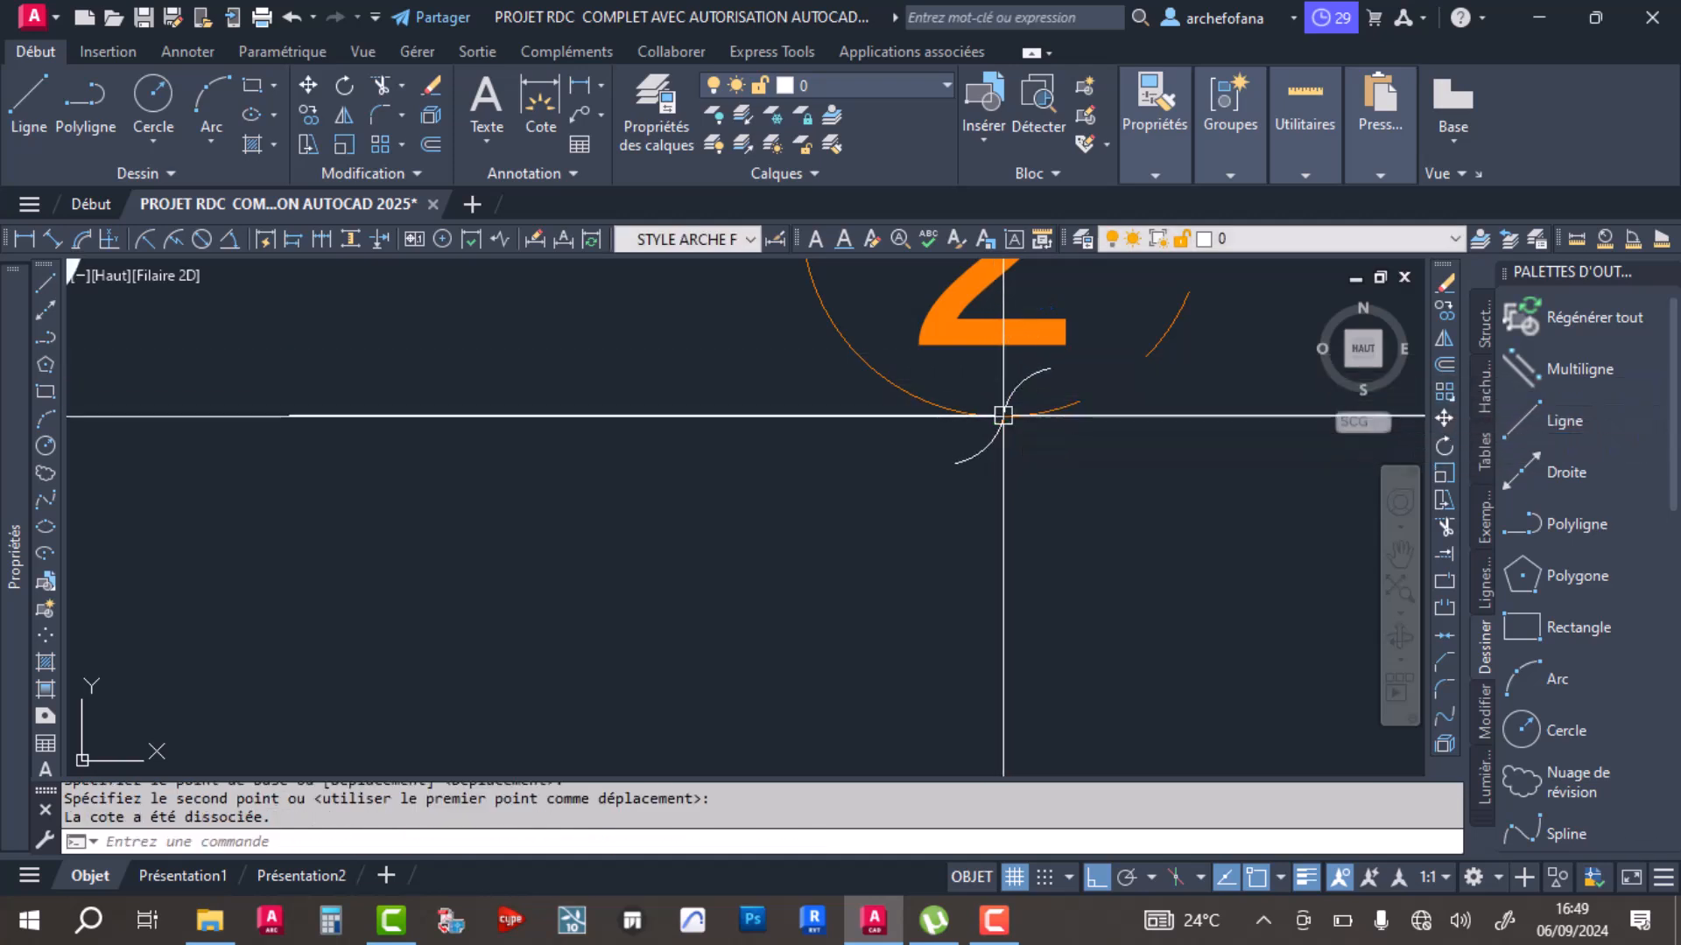
{"action": "scroll", "coordinate": [1003, 413], "scroll_direction": "down", "scroll_amount": 4}
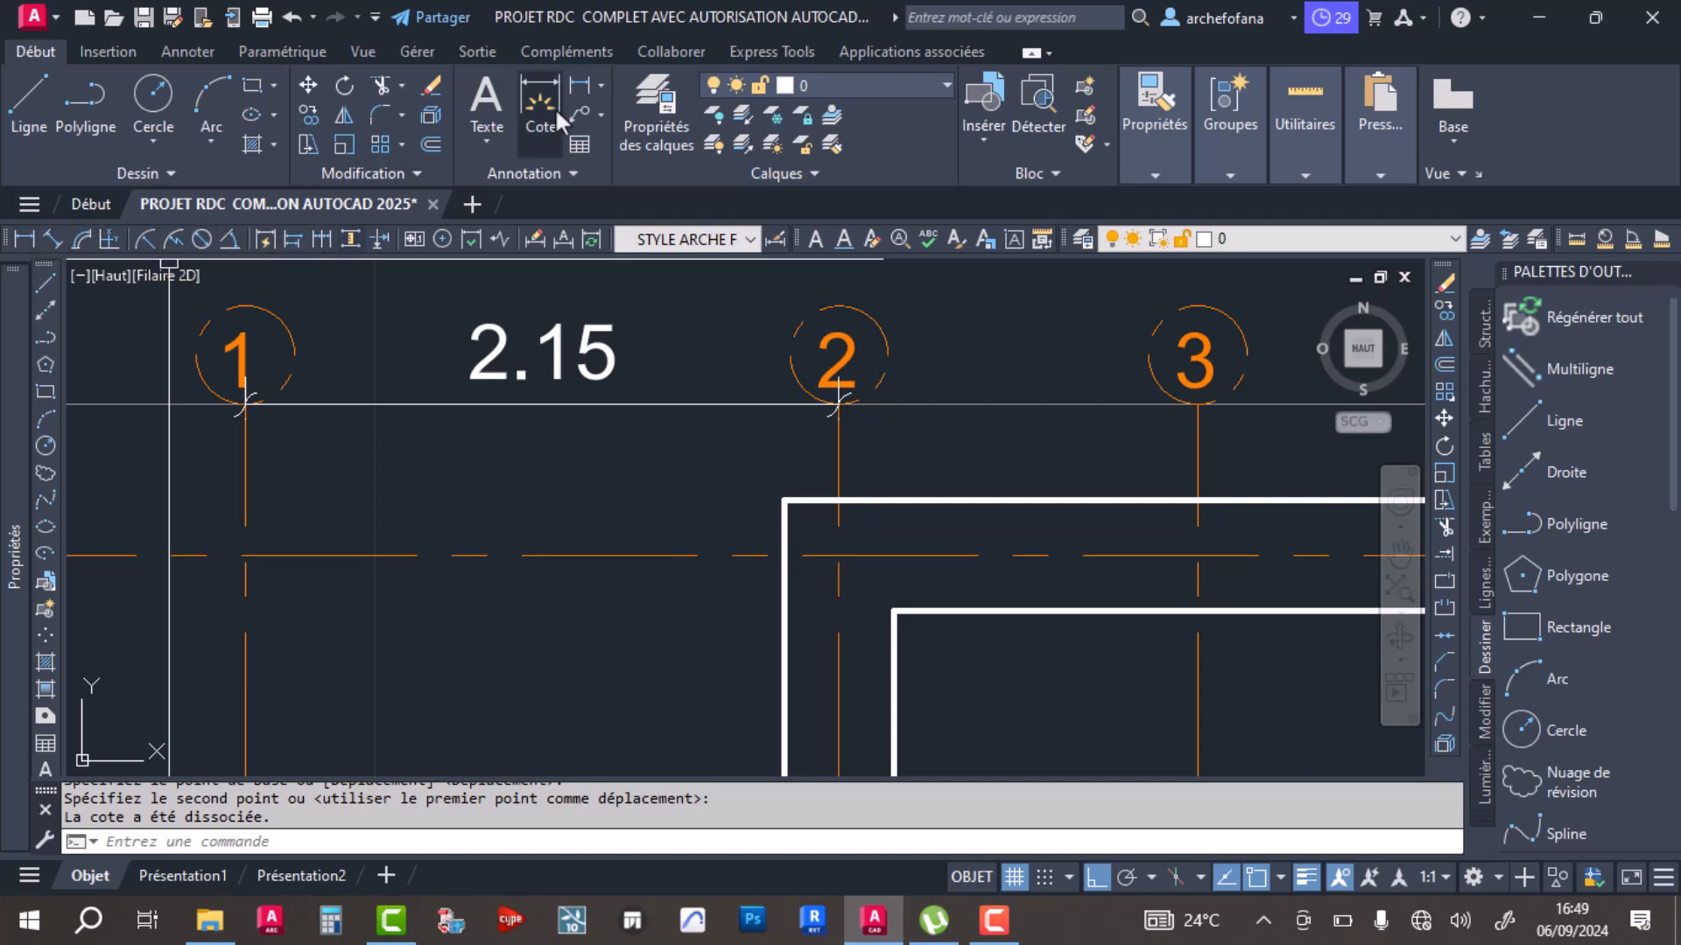
Step: Continue the upper dimension chain from axis 2 to axes 3 and 4, picking each axis end at the grid border
{"action": "left_click", "coordinate": [189, 51]}
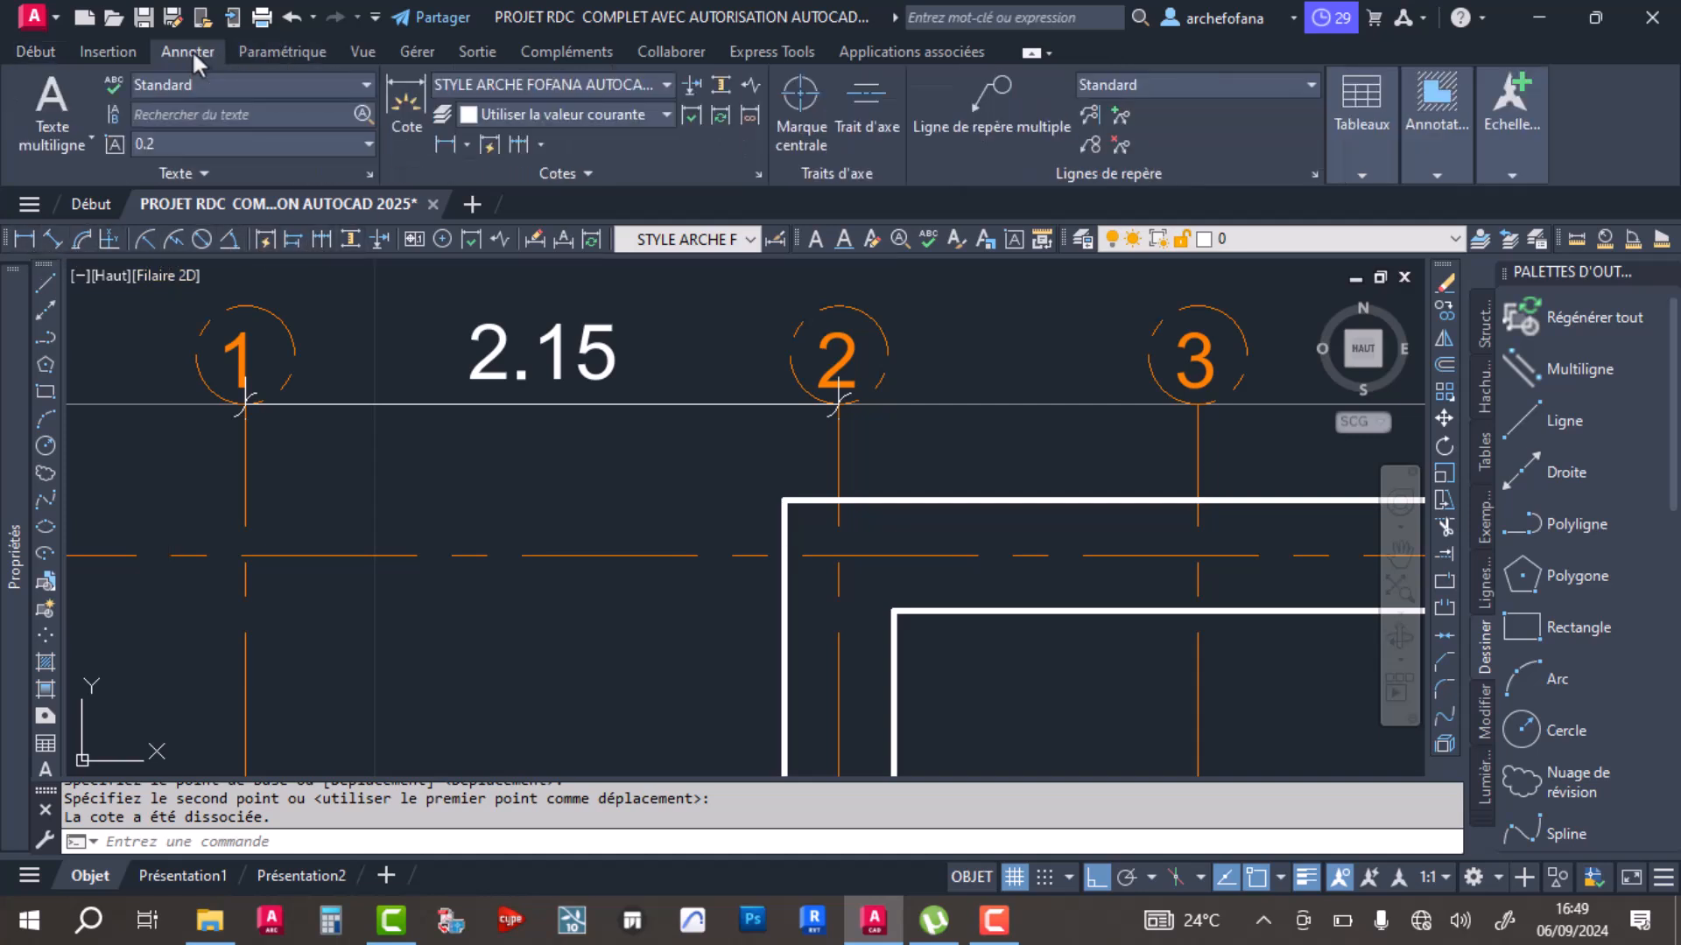
{"action": "left_click", "coordinate": [519, 144]}
{"action": "scroll", "coordinate": [837, 438], "scroll_direction": "down", "scroll_amount": 2}
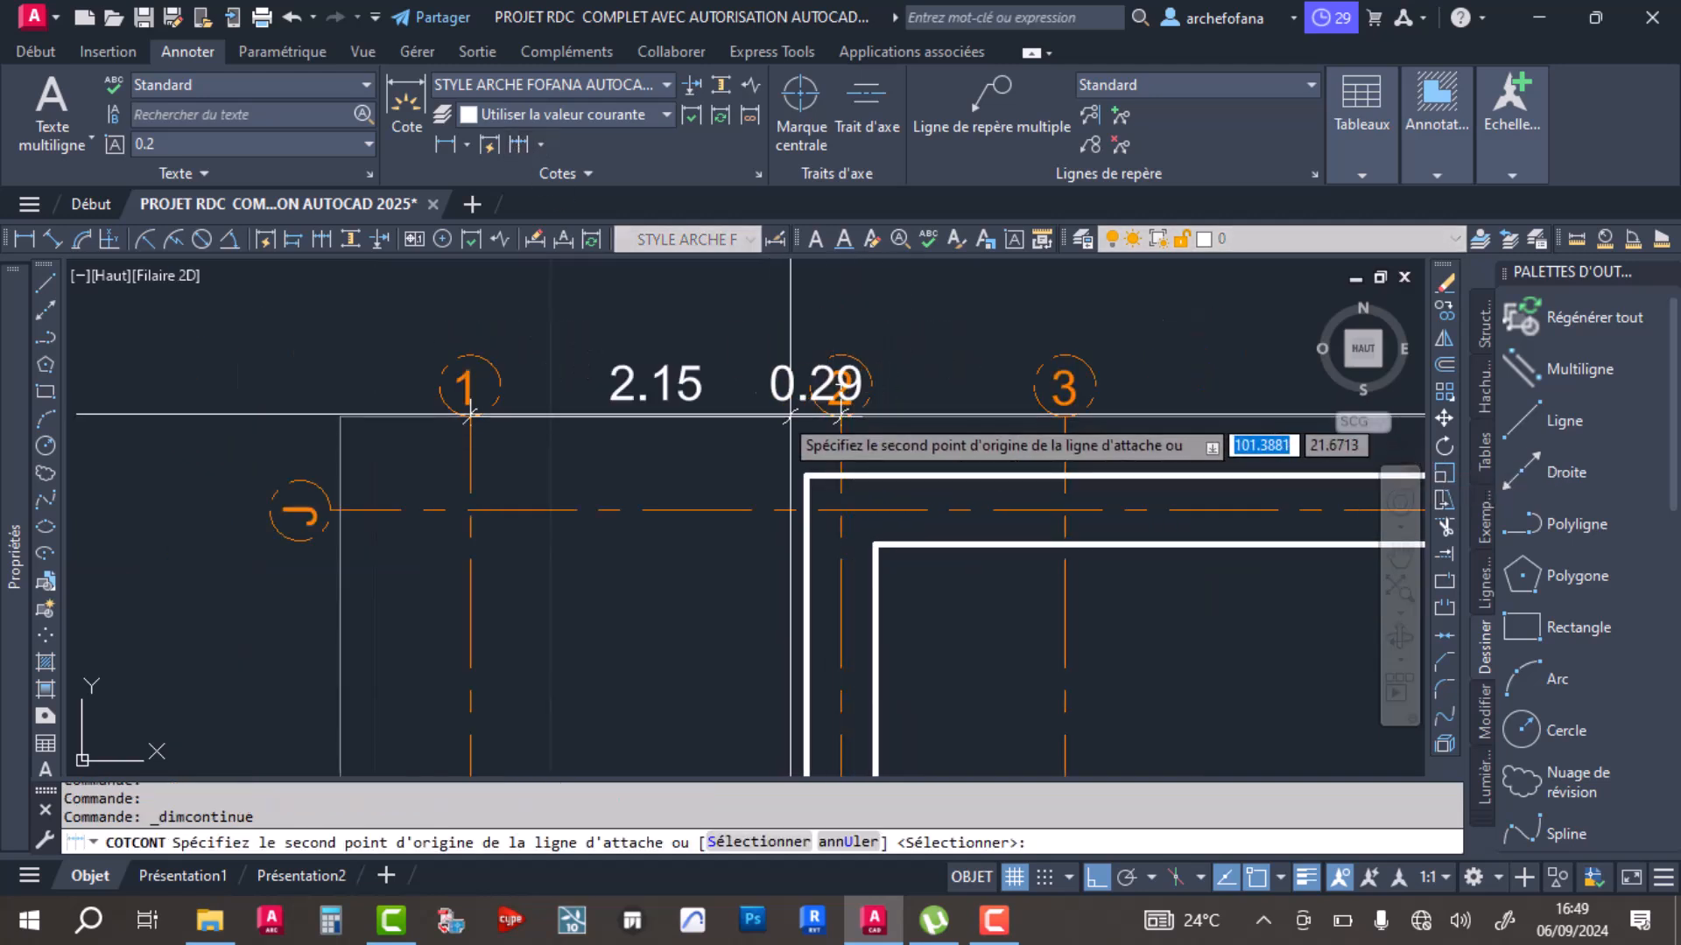
{"action": "middle_click_drag", "start_coordinate": [967, 457], "coordinate": [609, 466]}
{"action": "scroll", "coordinate": [631, 455], "scroll_direction": "up", "scroll_amount": 6}
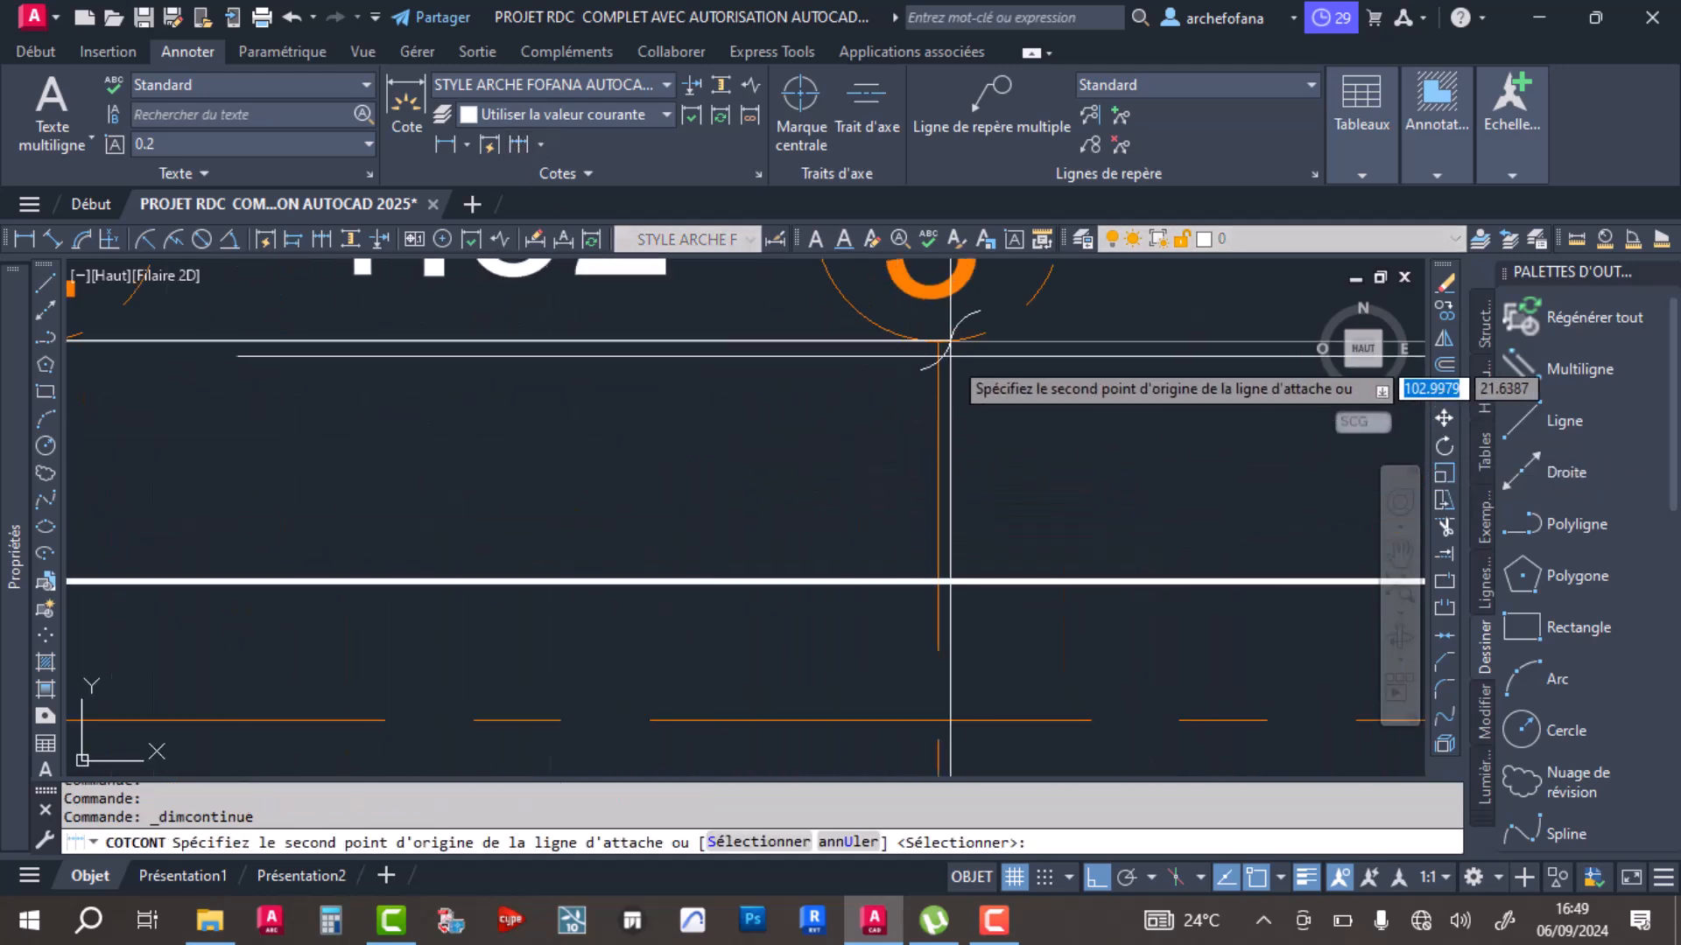
{"action": "left_click", "coordinate": [936, 343]}
{"action": "scroll", "coordinate": [919, 341], "scroll_direction": "down", "scroll_amount": 3}
{"action": "scroll", "coordinate": [910, 476], "scroll_direction": "up", "scroll_amount": 4}
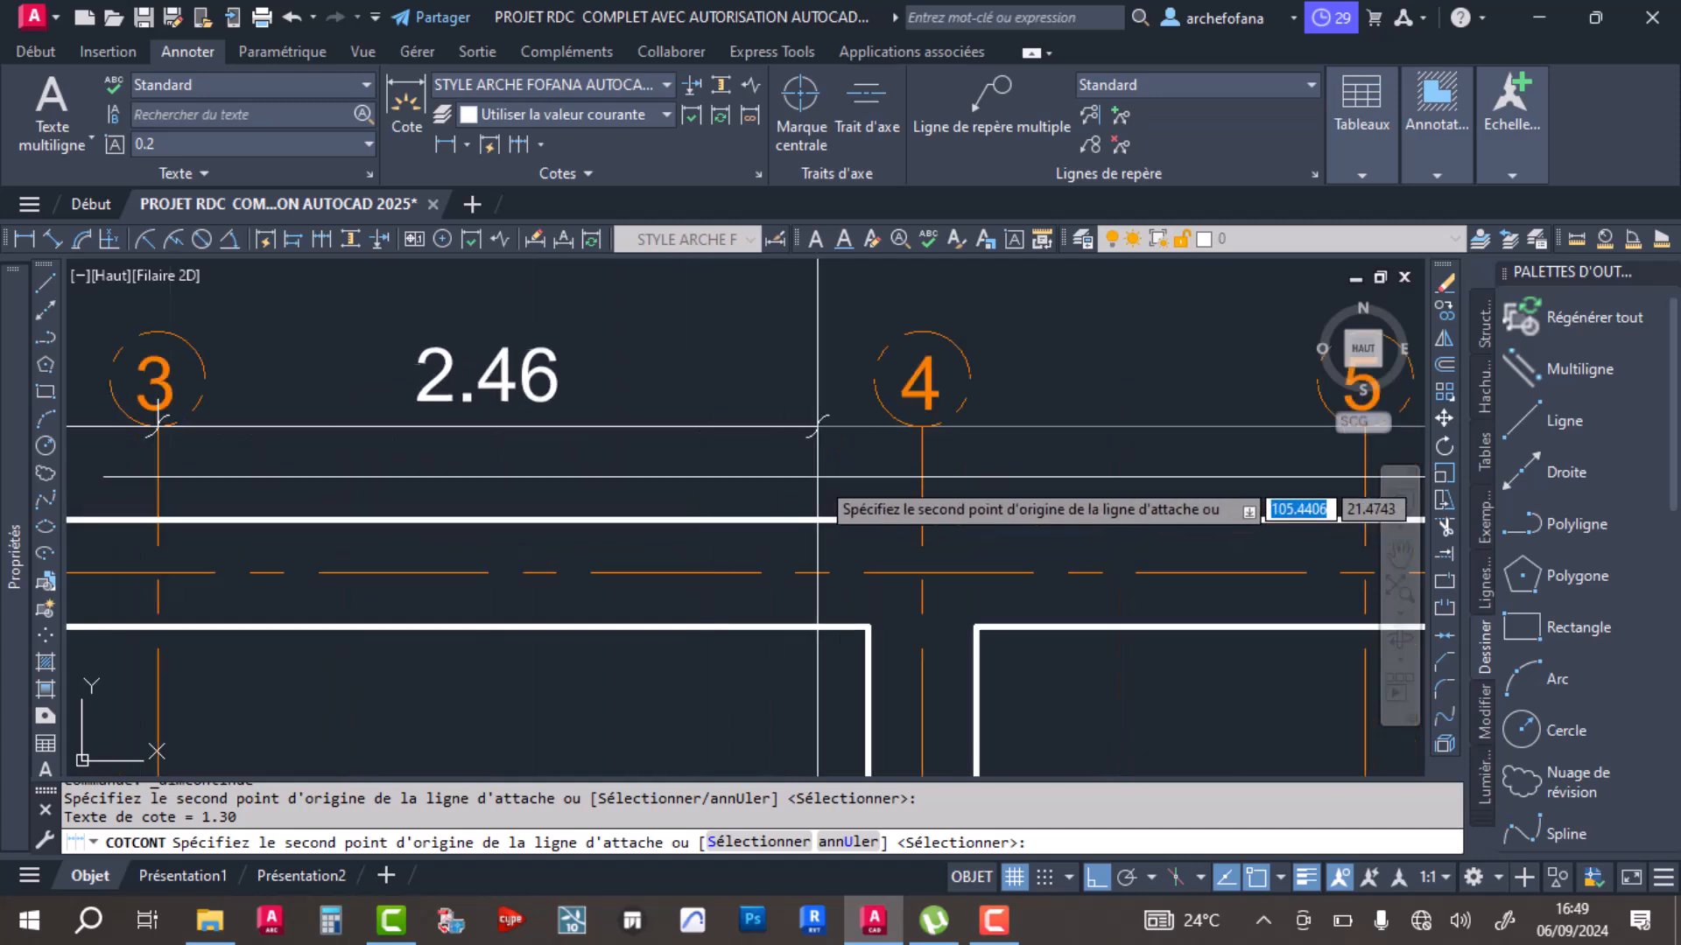
{"action": "left_click", "coordinate": [918, 429]}
Step: Extend the continued dimension chain to axes 5 and 6 along the upper grid border
{"action": "middle_click_drag", "start_coordinate": [919, 432], "coordinate": [277, 499]}
{"action": "scroll", "coordinate": [652, 438], "scroll_direction": "up", "scroll_amount": 5}
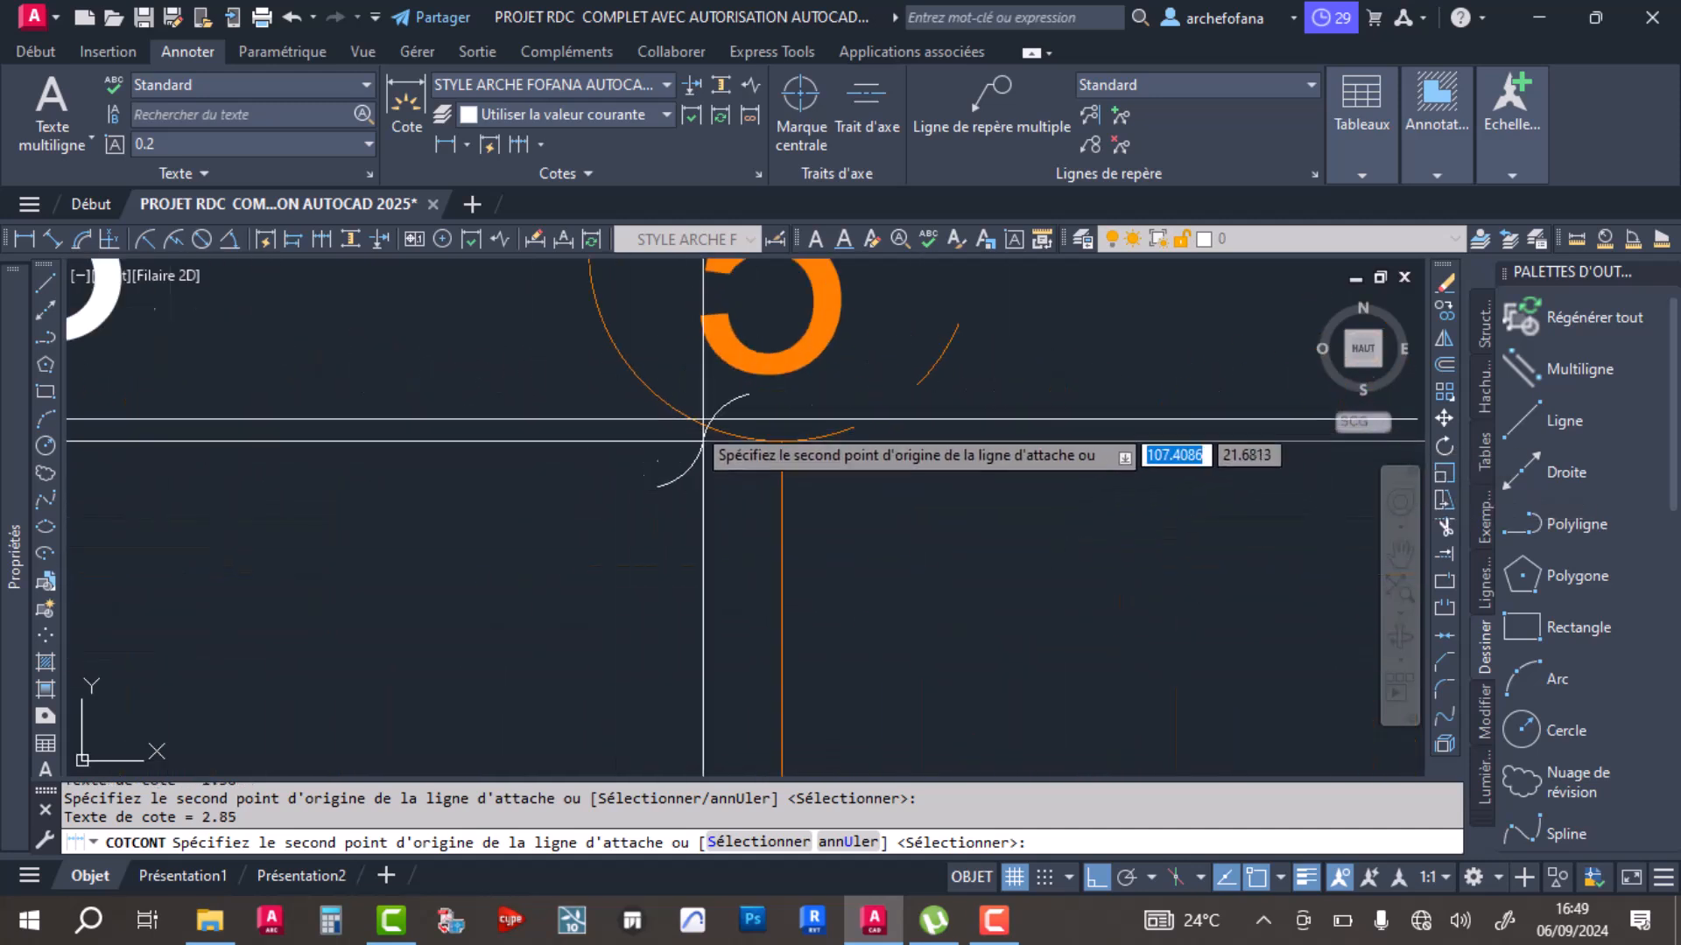
{"action": "left_click", "coordinate": [783, 440]}
{"action": "scroll", "coordinate": [770, 468], "scroll_direction": "down", "scroll_amount": 3}
{"action": "middle_click_drag", "start_coordinate": [770, 468], "coordinate": [499, 512]}
{"action": "scroll", "coordinate": [469, 512], "scroll_direction": "up", "scroll_amount": 5}
{"action": "left_click", "coordinate": [405, 493]}
{"action": "scroll", "coordinate": [526, 518], "scroll_direction": "down", "scroll_amount": 3}
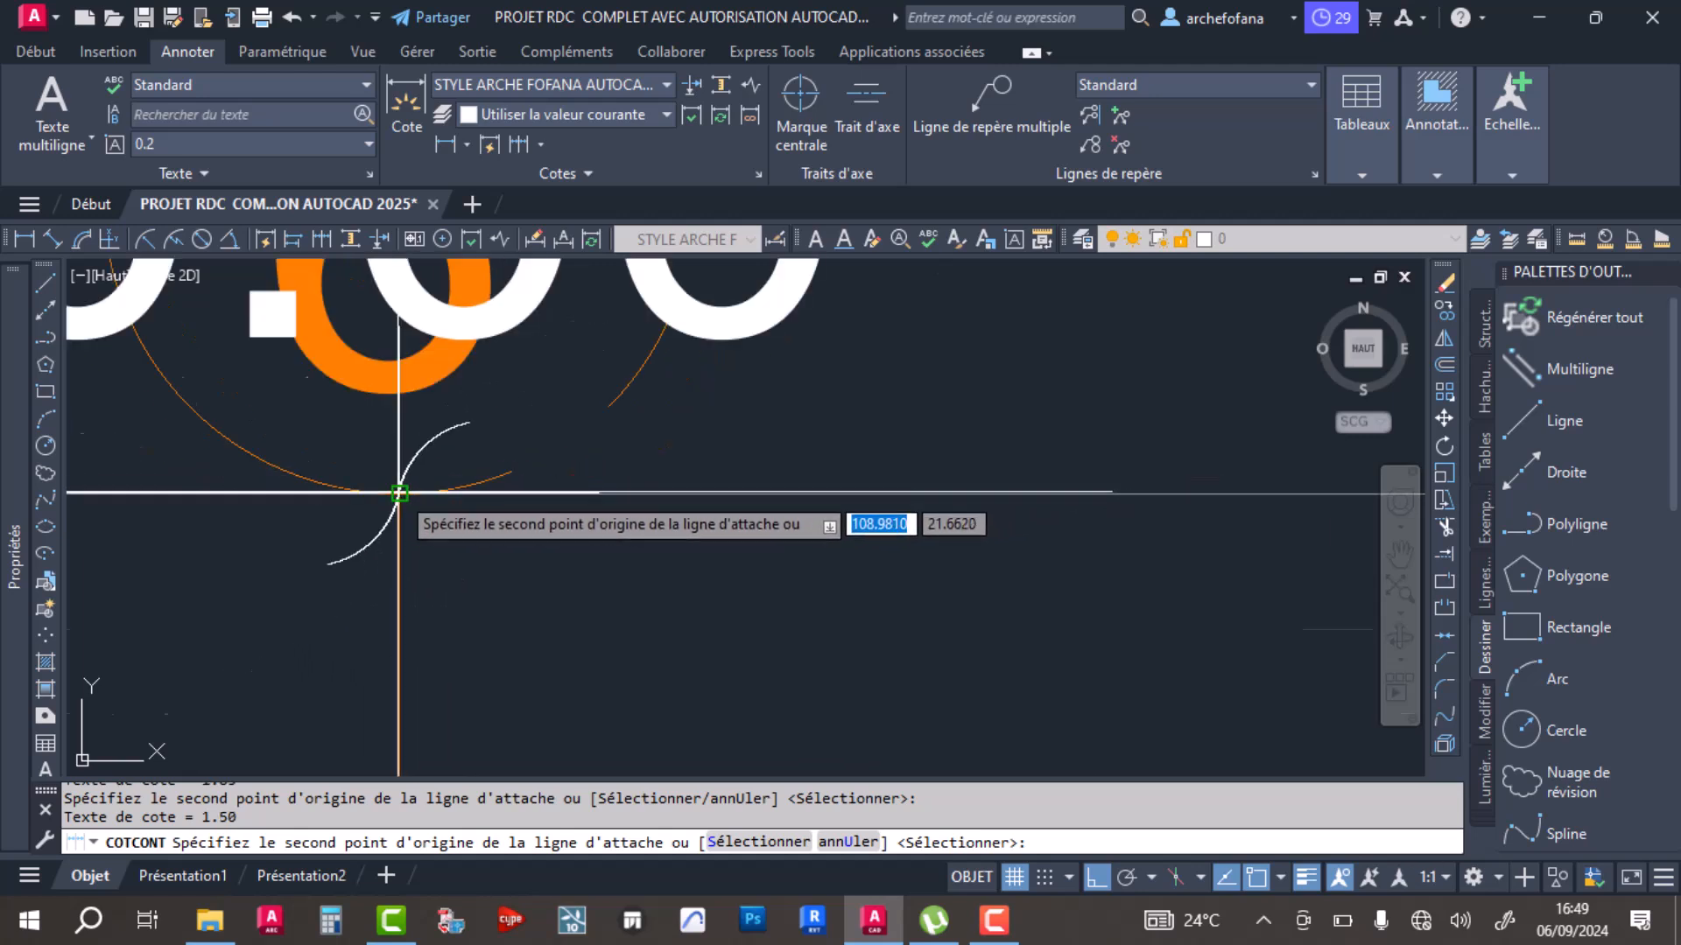
Step: Add the continued dimensions for axes 7 and 8 along the upper grid border
{"action": "scroll", "coordinate": [962, 494], "scroll_direction": "up", "scroll_amount": 5}
{"action": "middle_click_drag", "start_coordinate": [1002, 543], "coordinate": [688, 551]}
{"action": "scroll", "coordinate": [690, 550], "scroll_direction": "up", "scroll_amount": 5}
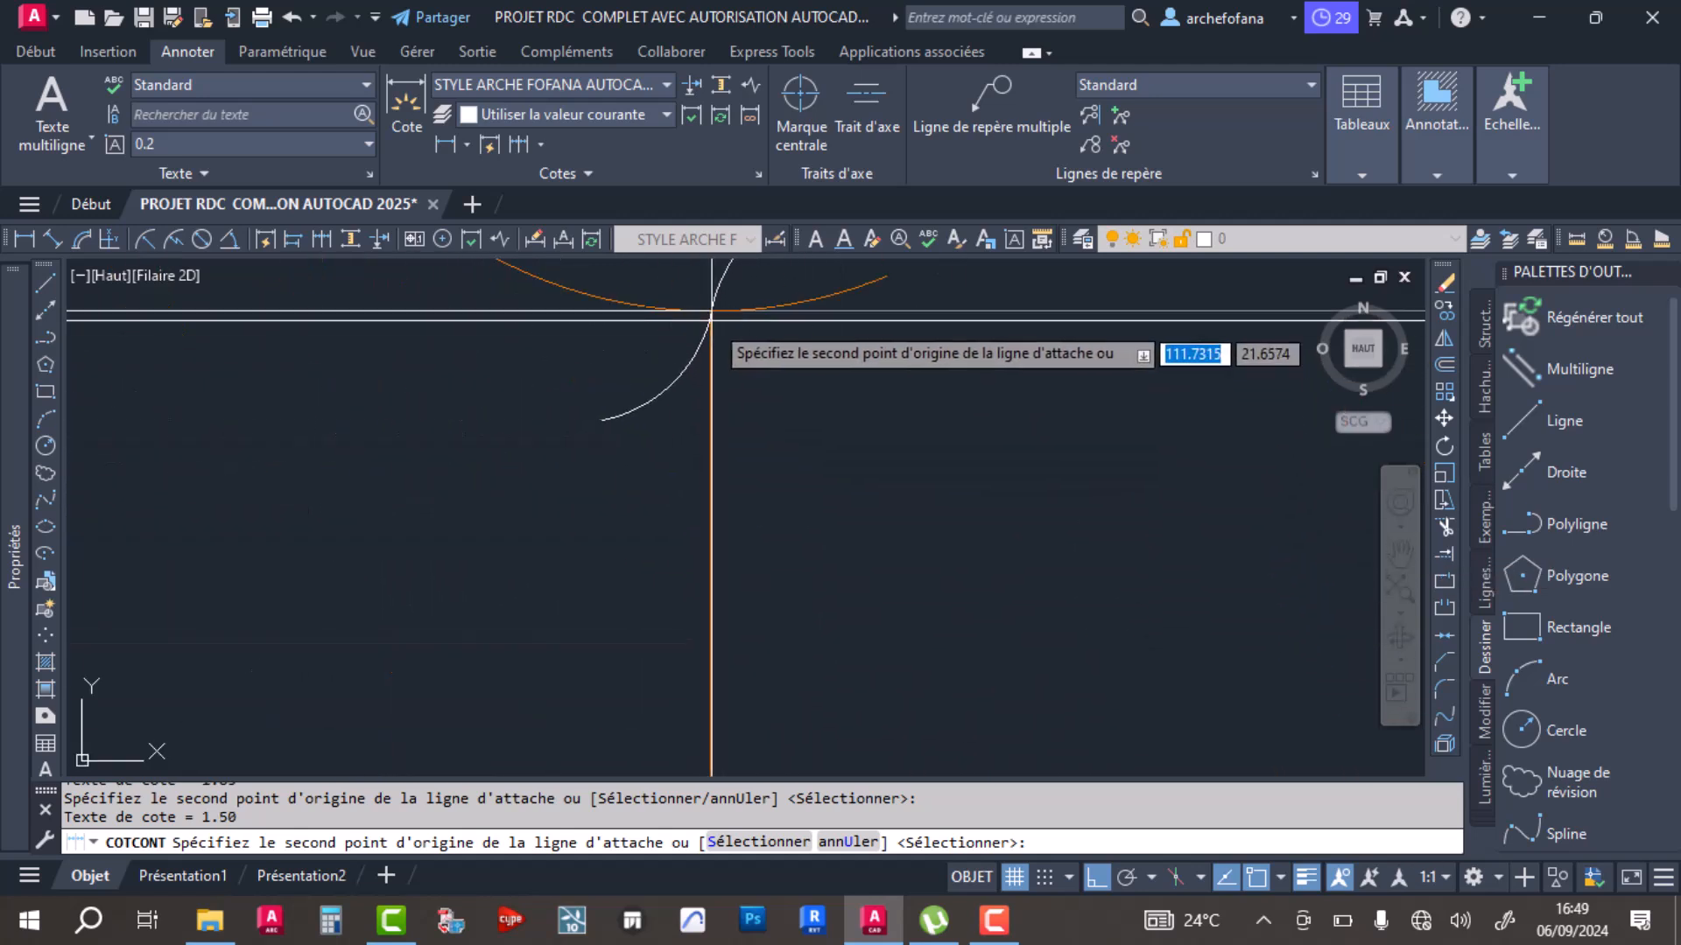
{"action": "left_click", "coordinate": [710, 311]}
{"action": "scroll", "coordinate": [708, 360], "scroll_direction": "down", "scroll_amount": 5}
{"action": "scroll", "coordinate": [782, 399], "scroll_direction": "down", "scroll_amount": 5}
{"action": "scroll", "coordinate": [713, 503], "scroll_direction": "up", "scroll_amount": 5}
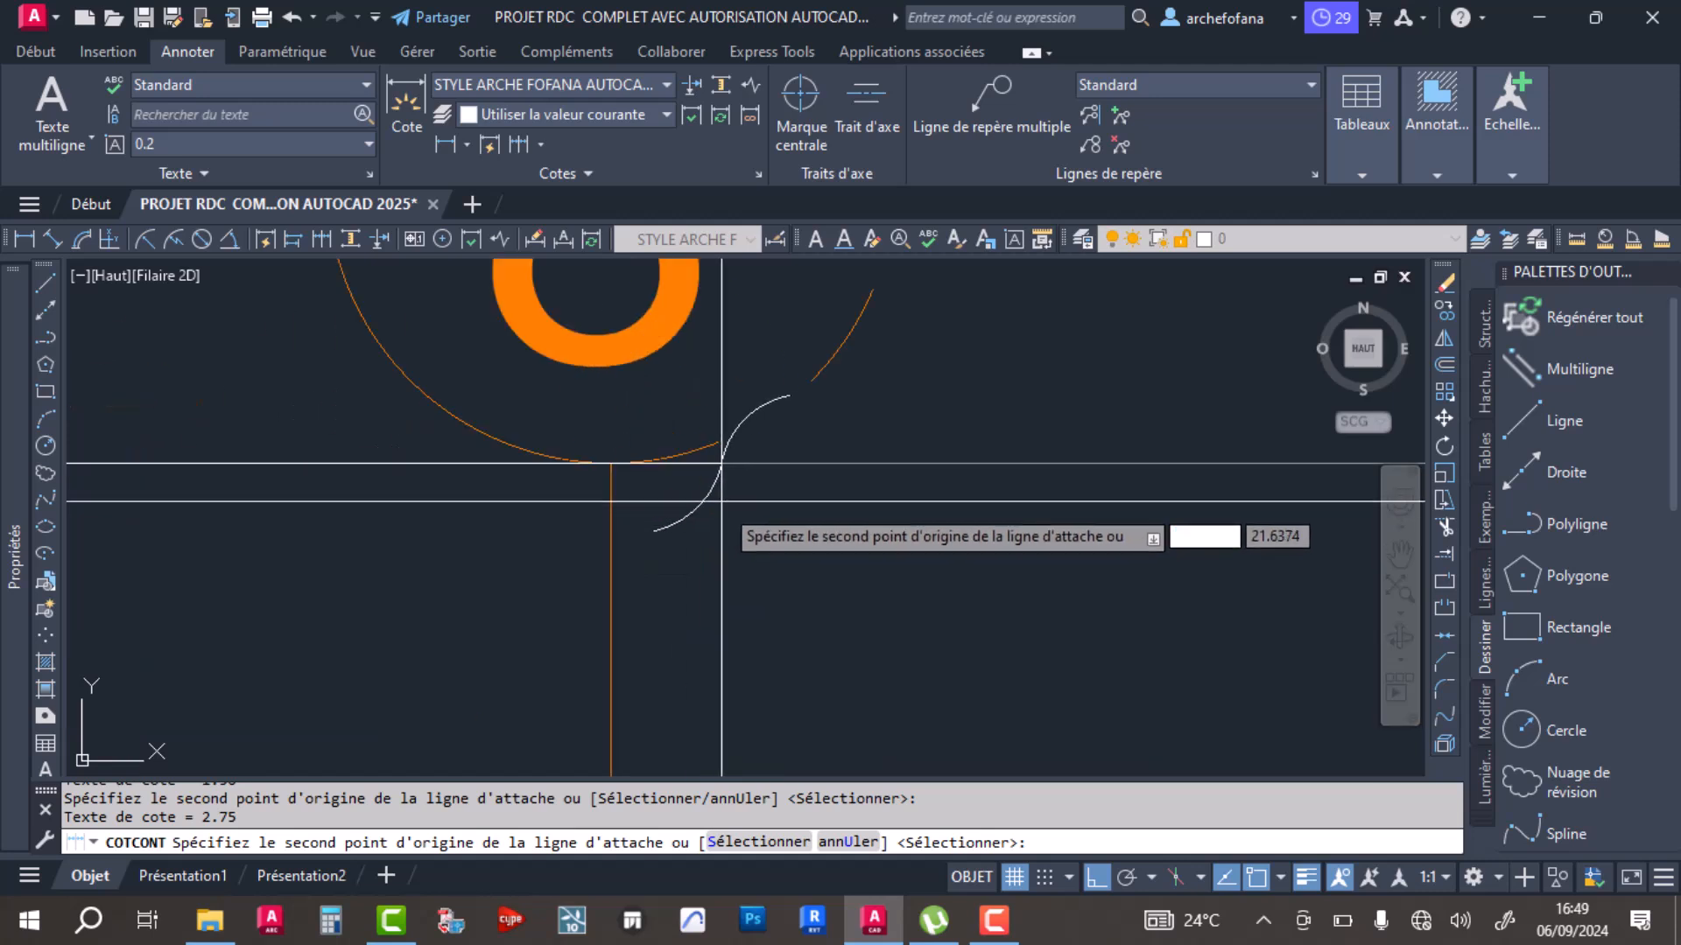
{"action": "left_click", "coordinate": [610, 463]}
Step: Add the last continued dimension up to axis 9 and end the upper chain
{"action": "scroll", "coordinate": [611, 463], "scroll_direction": "down", "scroll_amount": 5}
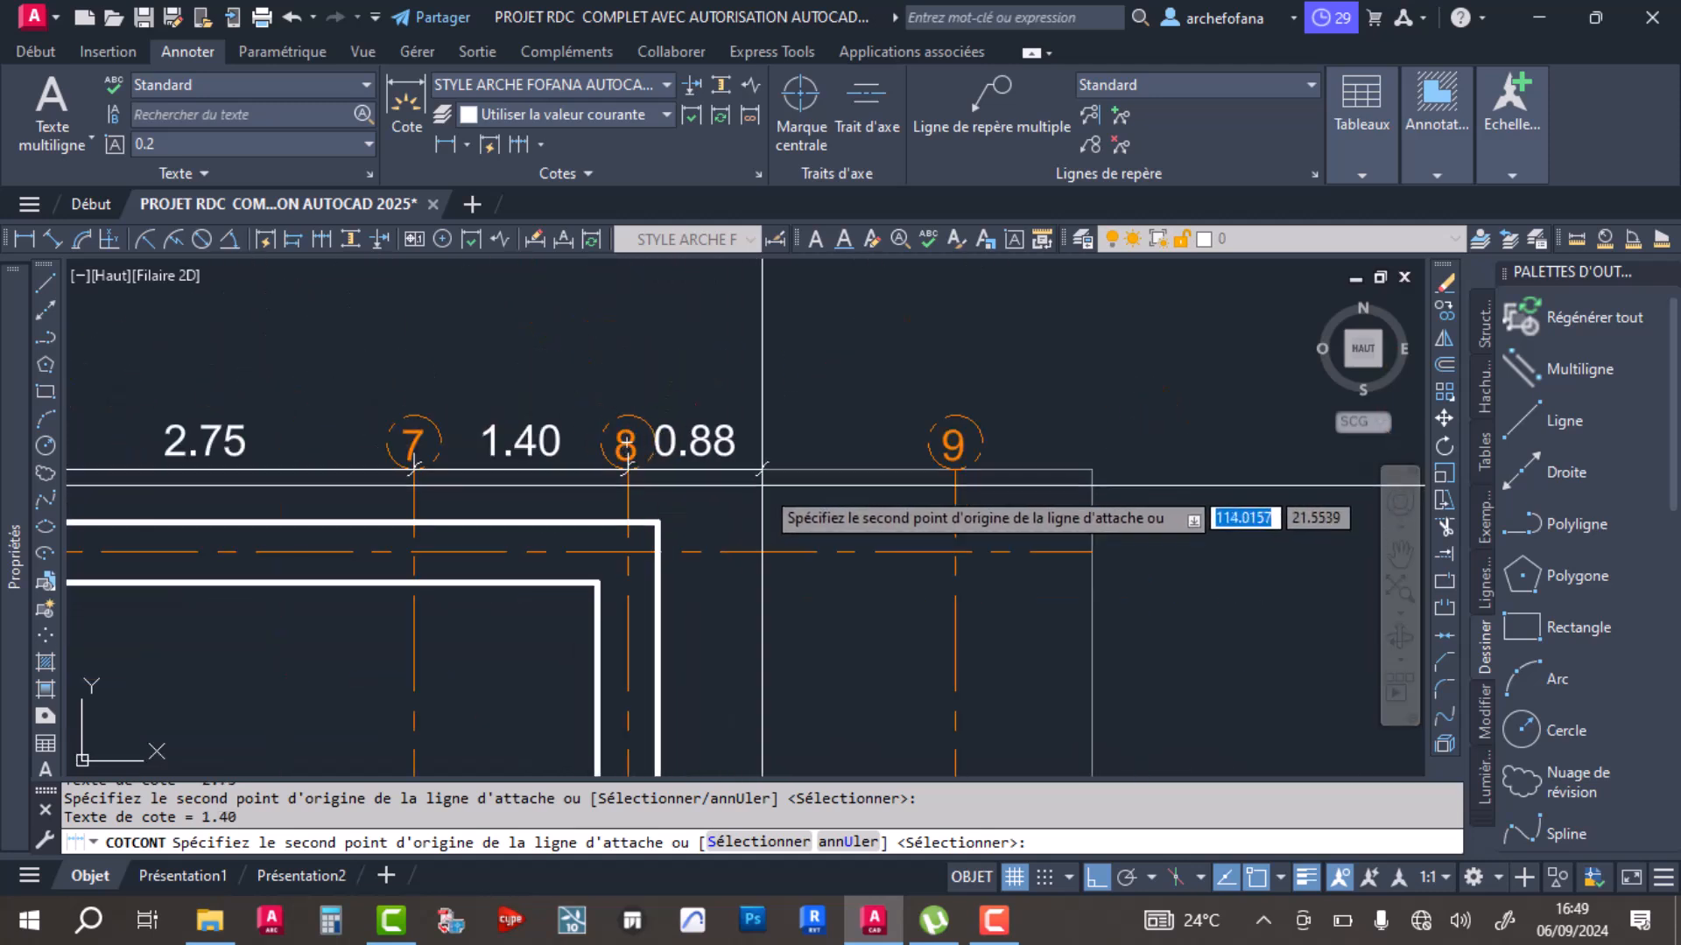
{"action": "scroll", "coordinate": [920, 427], "scroll_direction": "up", "scroll_amount": 5}
{"action": "left_click", "coordinate": [909, 407]}
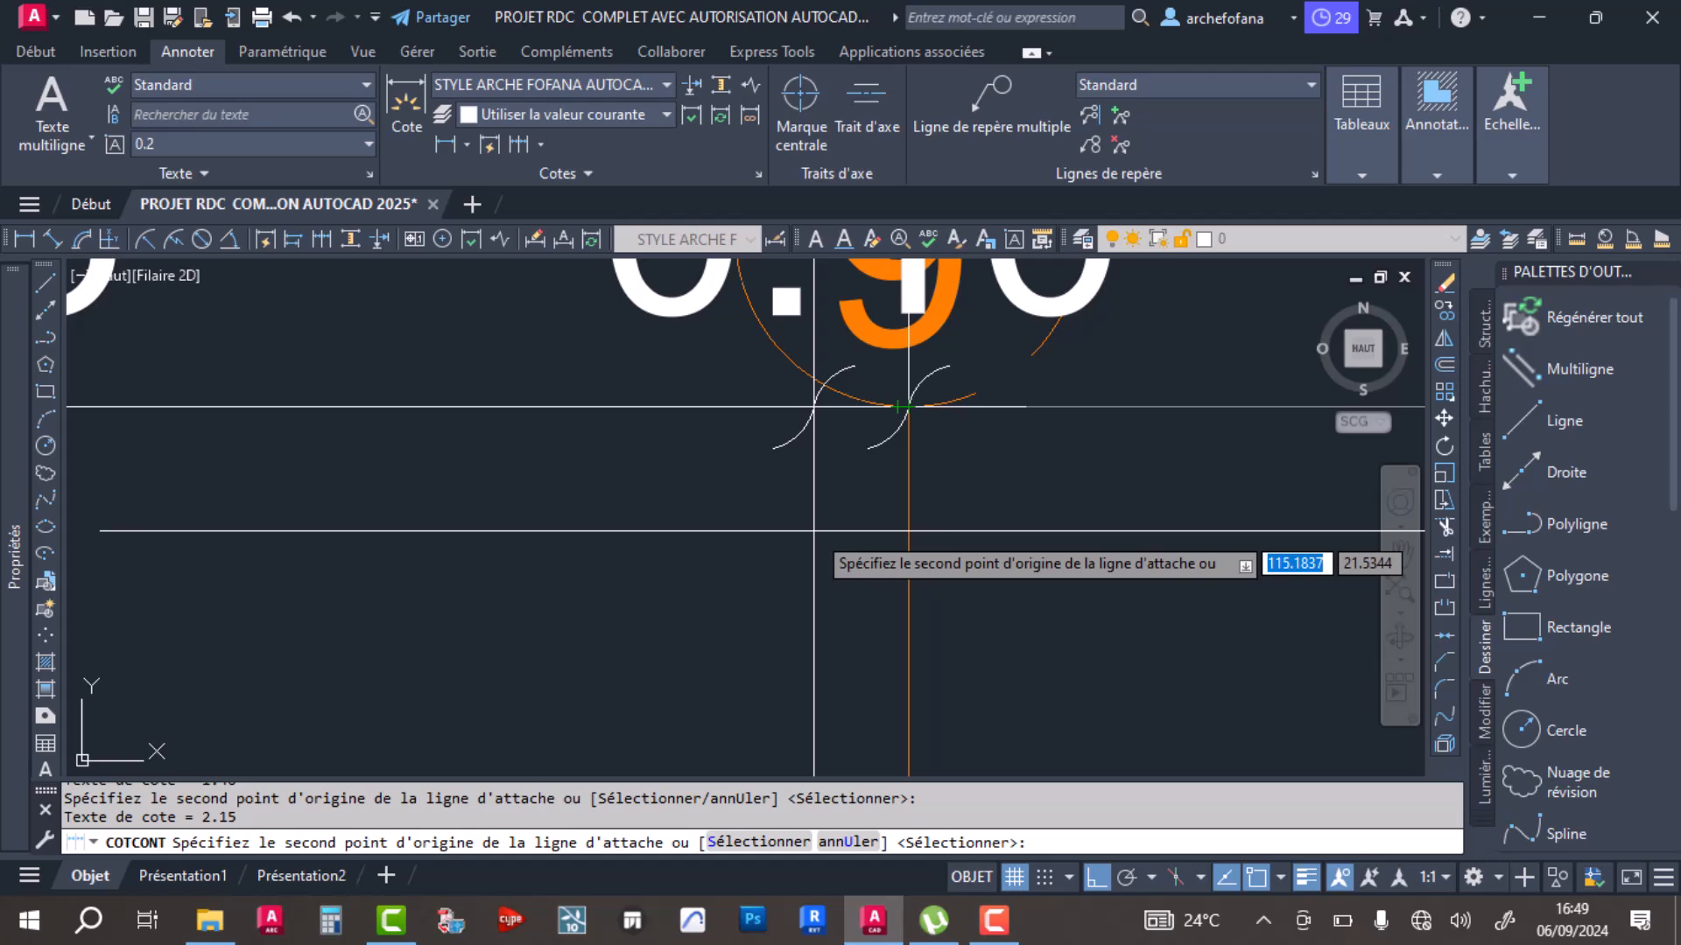
{"action": "scroll", "coordinate": [906, 406], "scroll_direction": "down", "scroll_amount": 5}
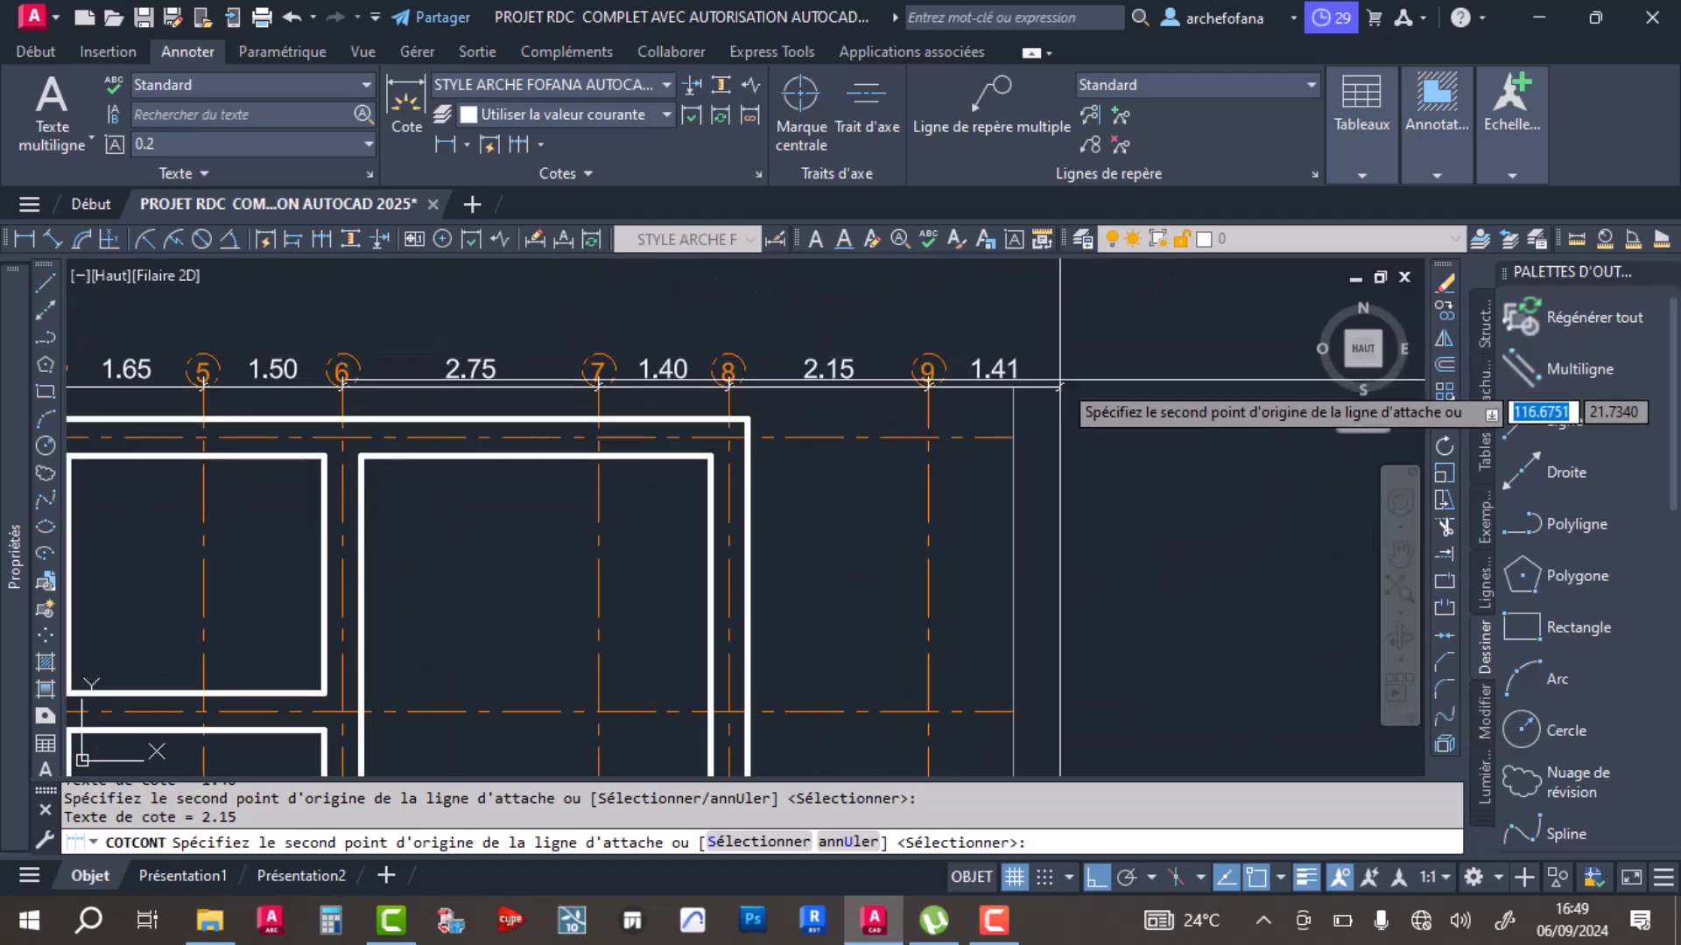
{"action": "scroll", "coordinate": [1059, 383], "scroll_direction": "down", "scroll_amount": 4}
{"action": "key", "text": "Return"}
{"action": "key", "text": "Return"}
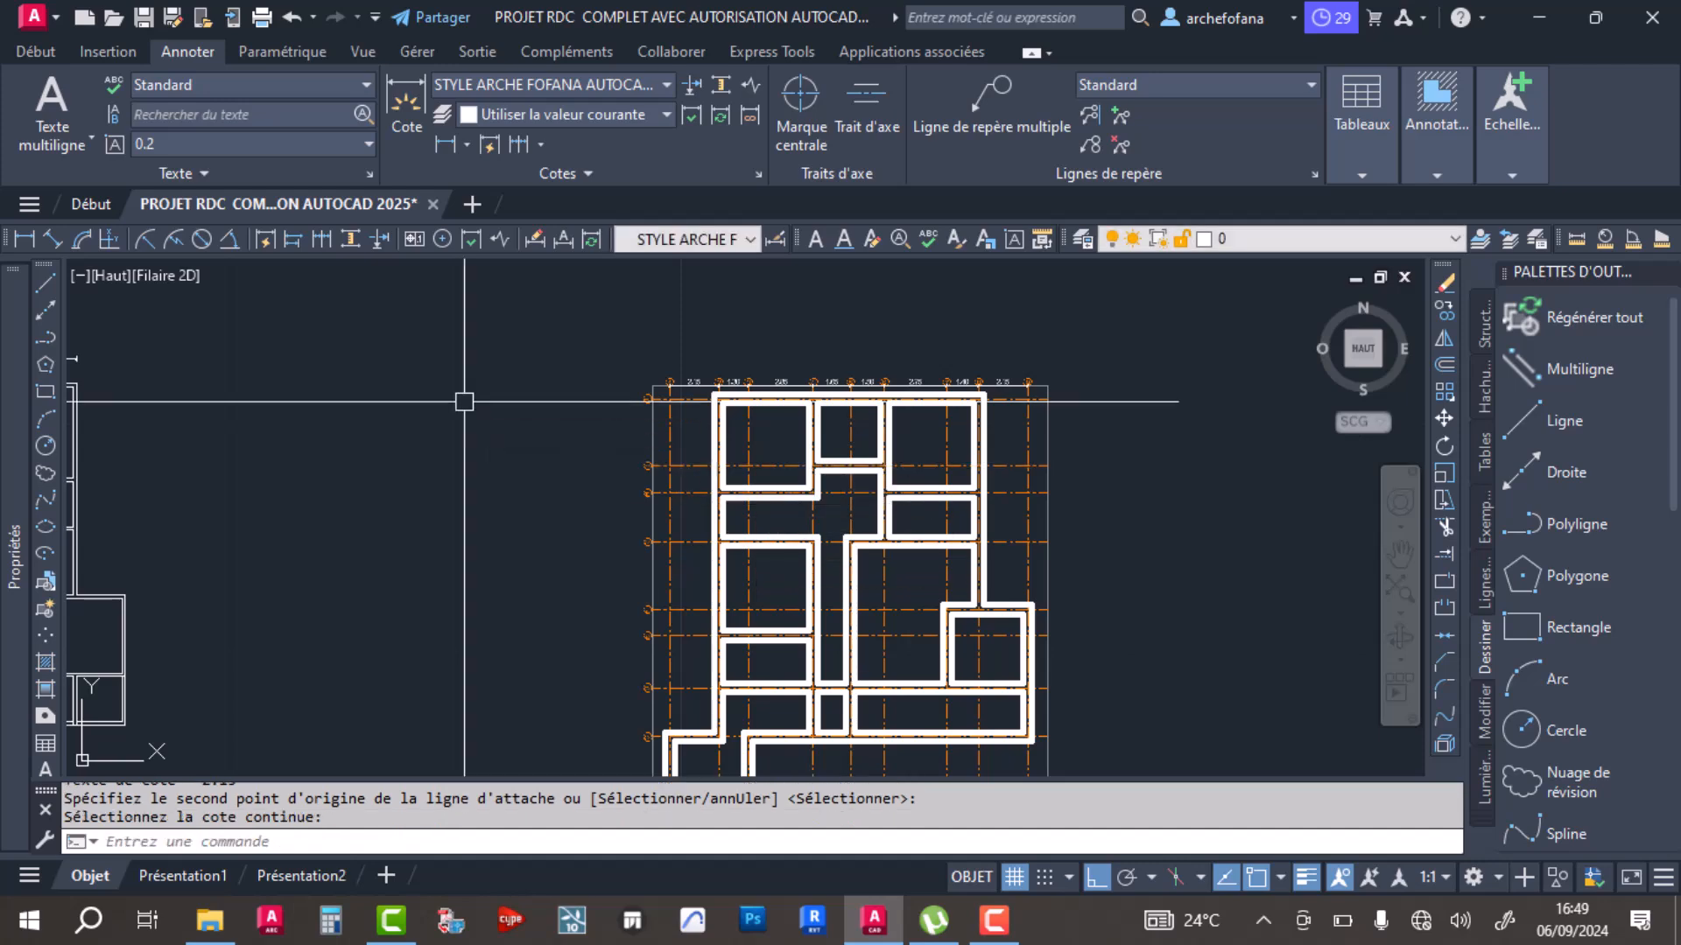
Step: Place a vertical linear dimension between axes A and B, next to their bubbles along the grid border
{"action": "left_click", "coordinate": [23, 239]}
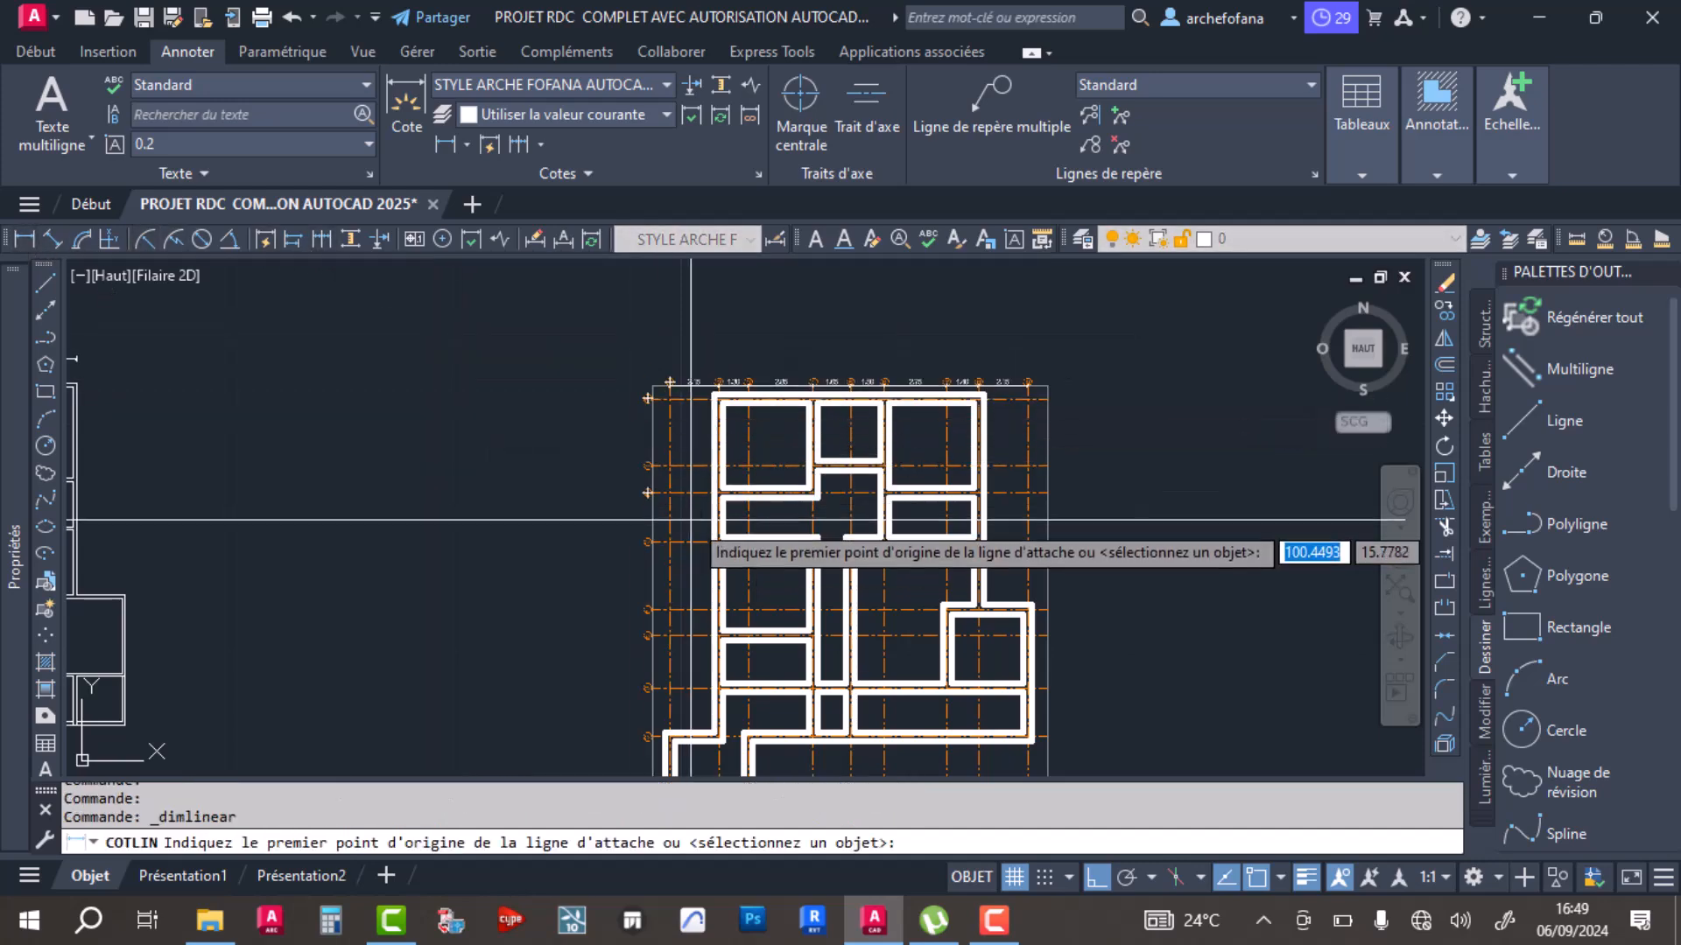
{"action": "scroll", "coordinate": [637, 587], "scroll_direction": "up", "scroll_amount": 8}
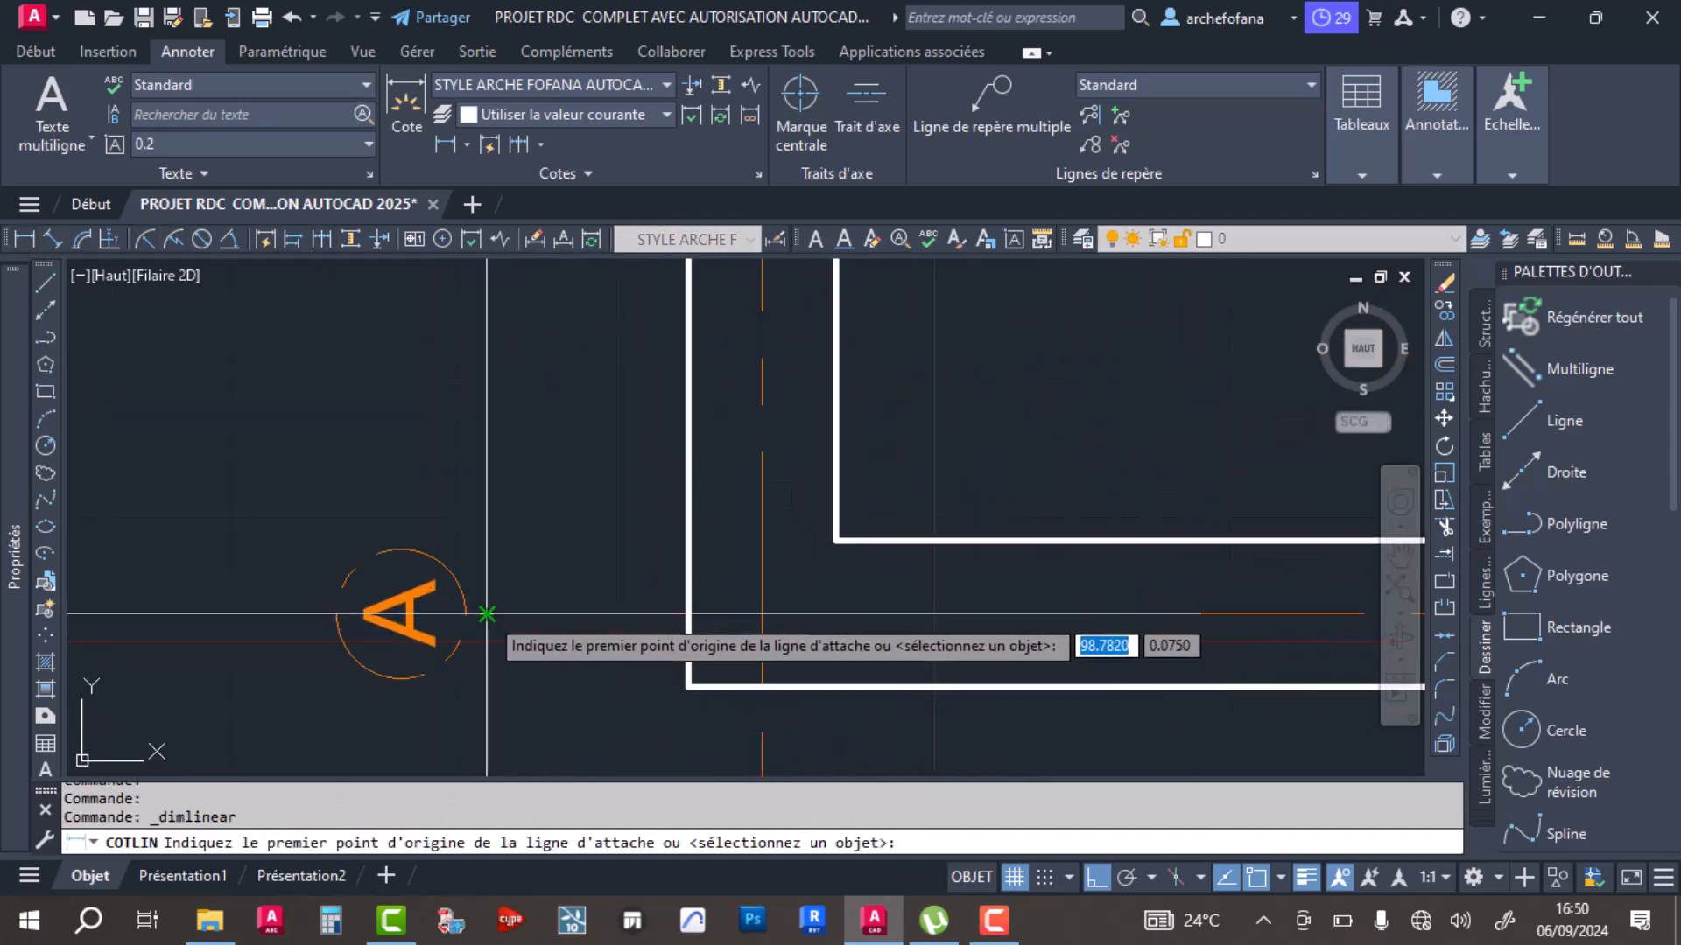
{"action": "left_click", "coordinate": [487, 614]}
{"action": "scroll", "coordinate": [489, 525], "scroll_direction": "down", "scroll_amount": 6}
{"action": "scroll", "coordinate": [480, 410], "scroll_direction": "up", "scroll_amount": 7}
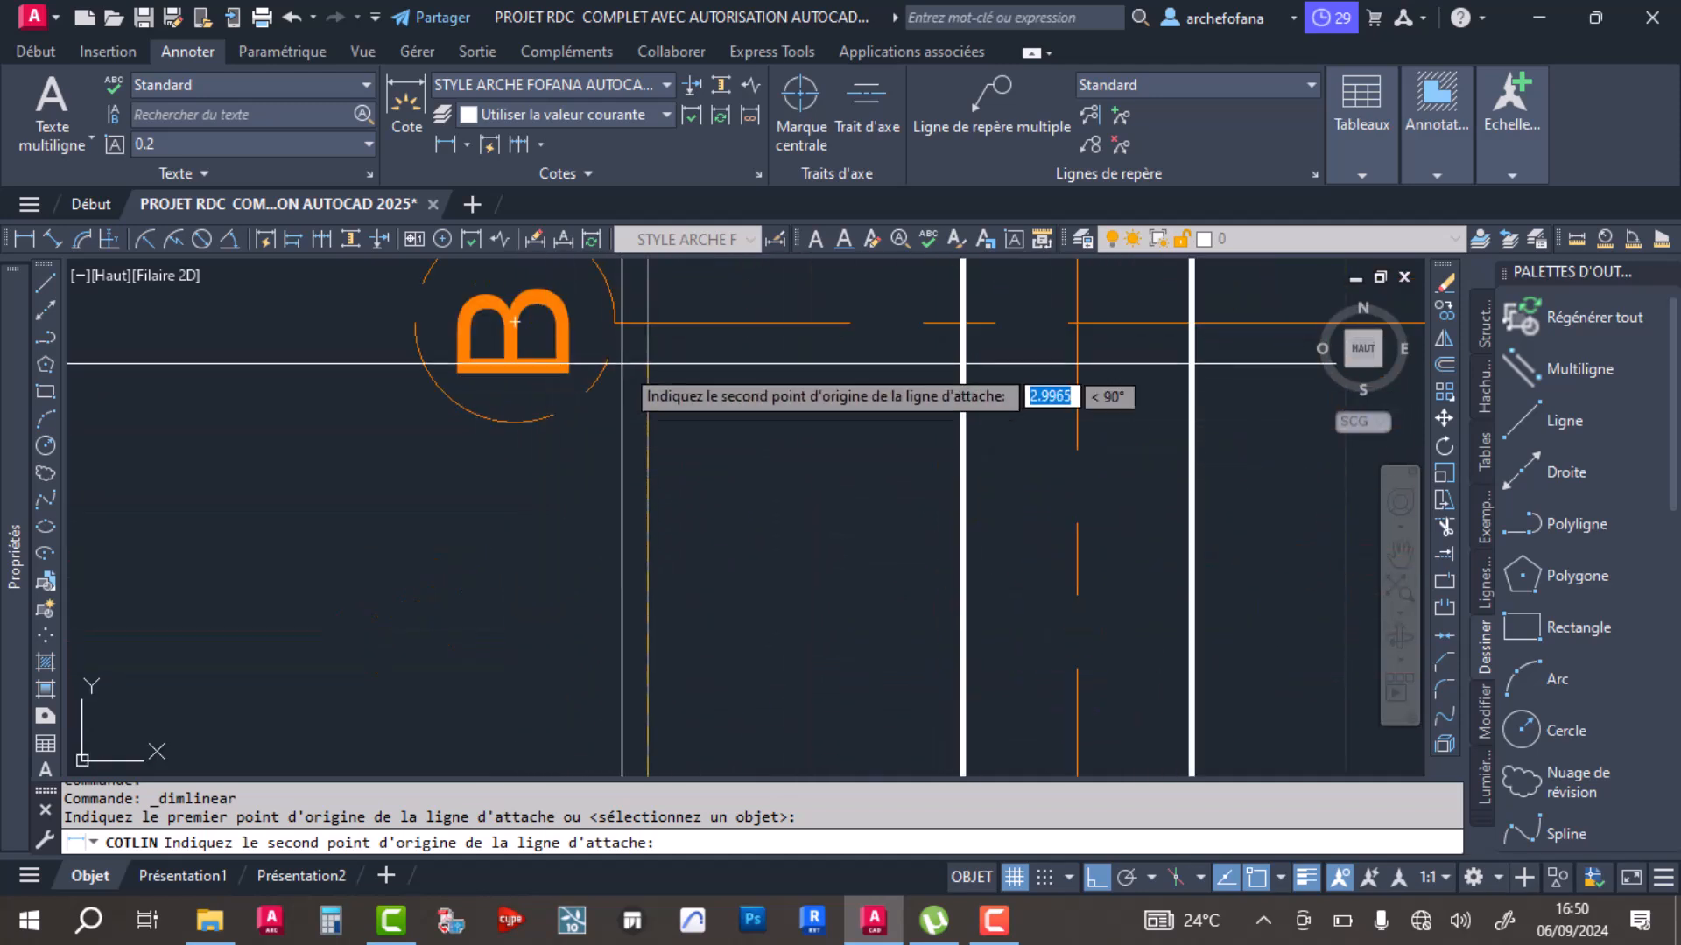
{"action": "left_click", "coordinate": [648, 326]}
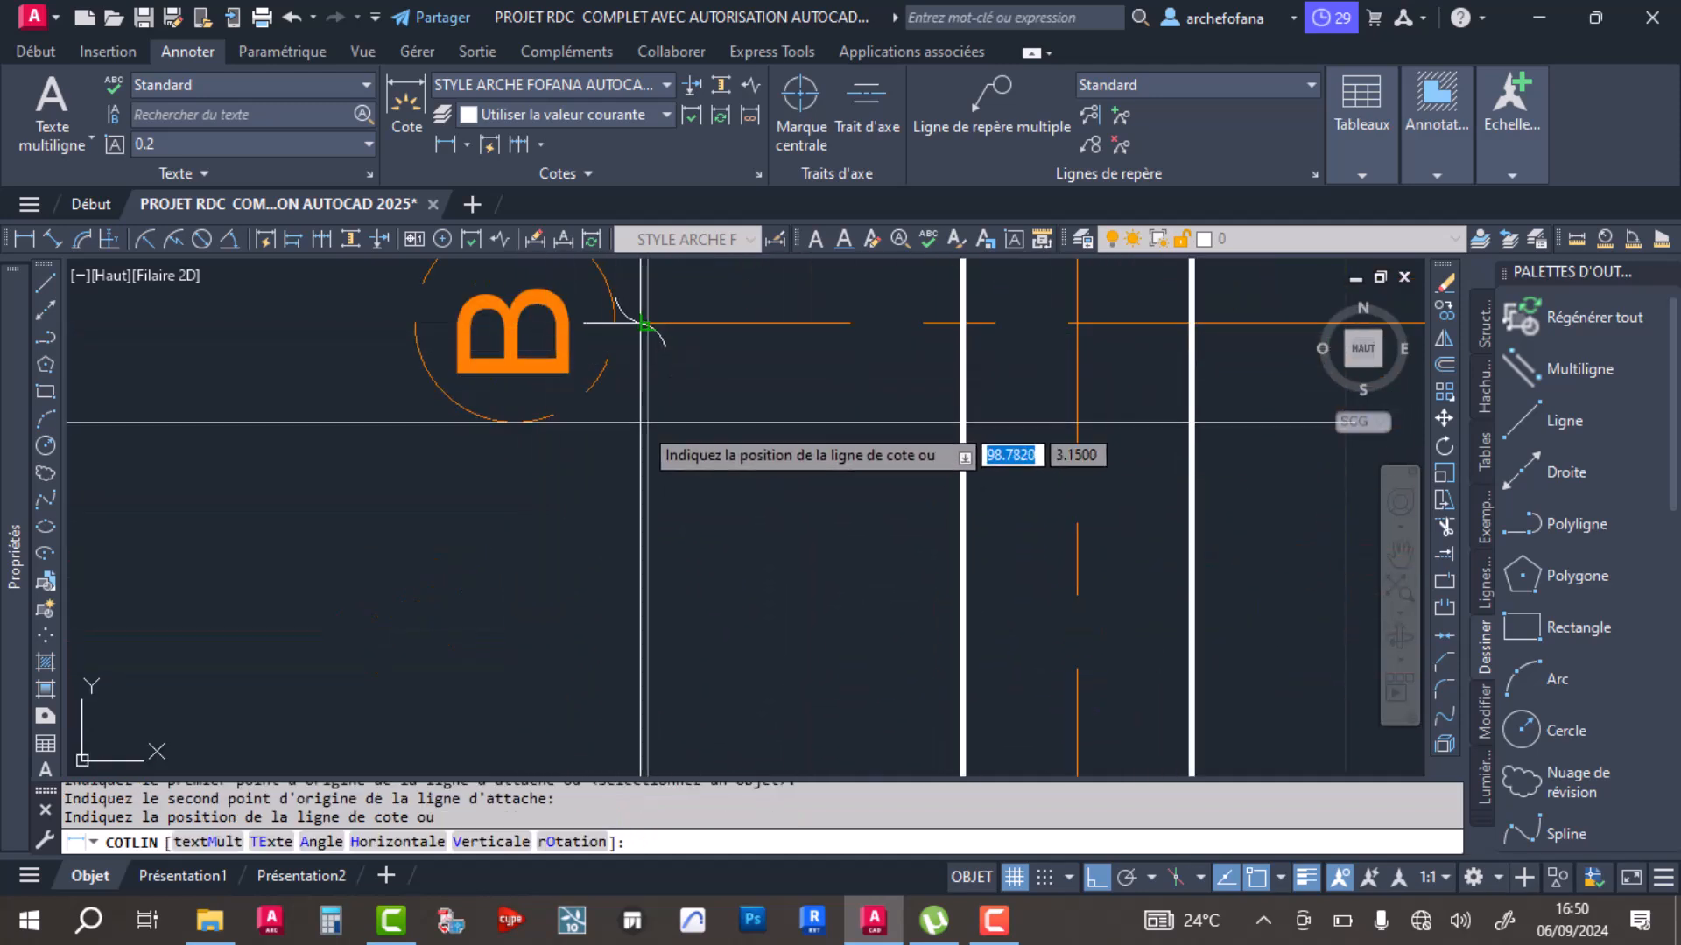
{"action": "left_click", "coordinate": [660, 352]}
{"action": "scroll", "coordinate": [661, 354], "scroll_direction": "down", "scroll_amount": 3}
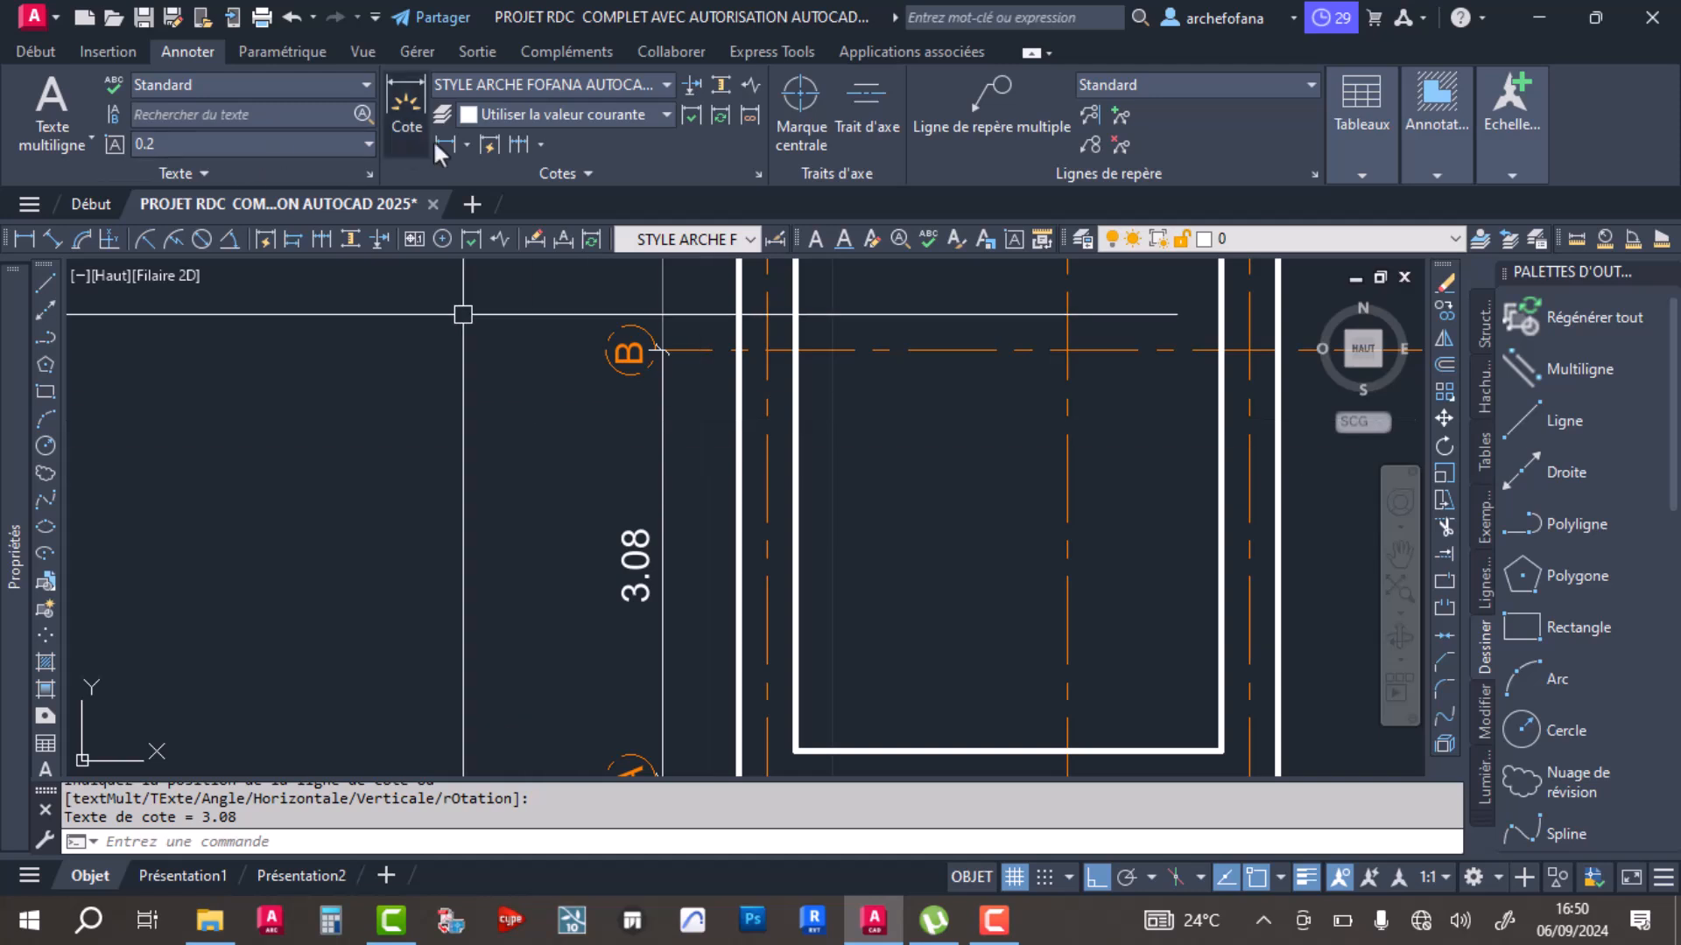
Step: Continue the vertical dimension chain from axis B to axes C and D
{"action": "left_click", "coordinate": [518, 144]}
{"action": "middle_click_drag", "start_coordinate": [743, 412], "coordinate": [721, 657]}
{"action": "scroll", "coordinate": [647, 394], "scroll_direction": "up", "scroll_amount": 3}
{"action": "scroll", "coordinate": [652, 392], "scroll_direction": "up", "scroll_amount": 2}
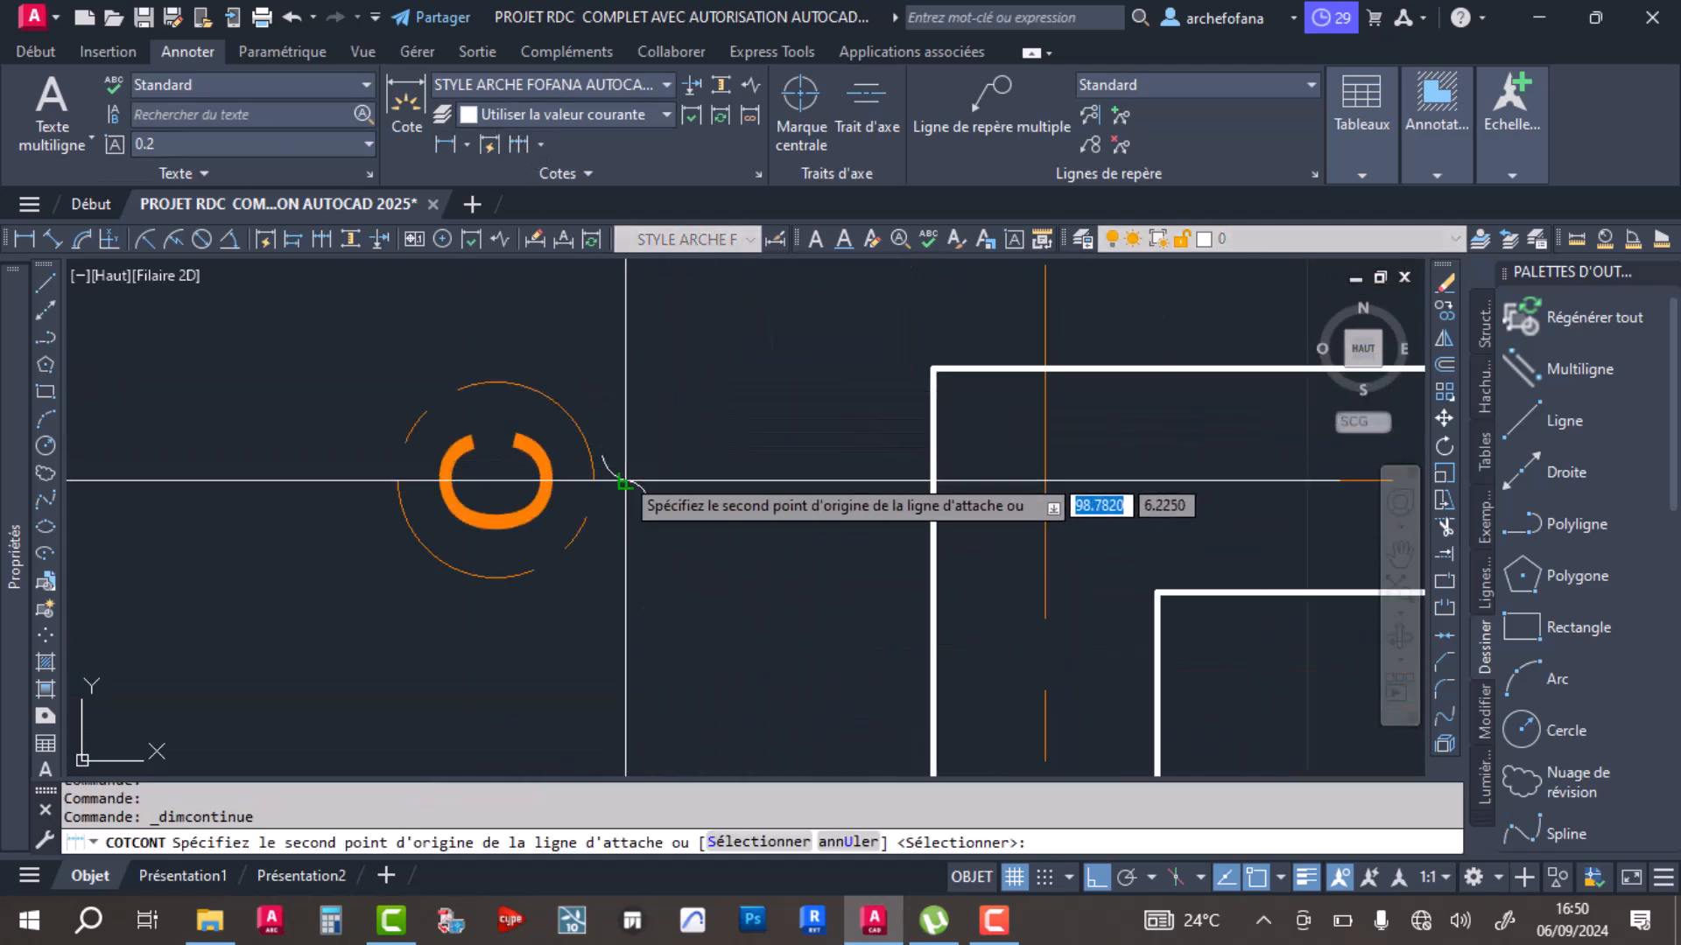
{"action": "left_click", "coordinate": [625, 480]}
{"action": "scroll", "coordinate": [625, 479], "scroll_direction": "down", "scroll_amount": 3}
{"action": "scroll", "coordinate": [740, 506], "scroll_direction": "up", "scroll_amount": 4}
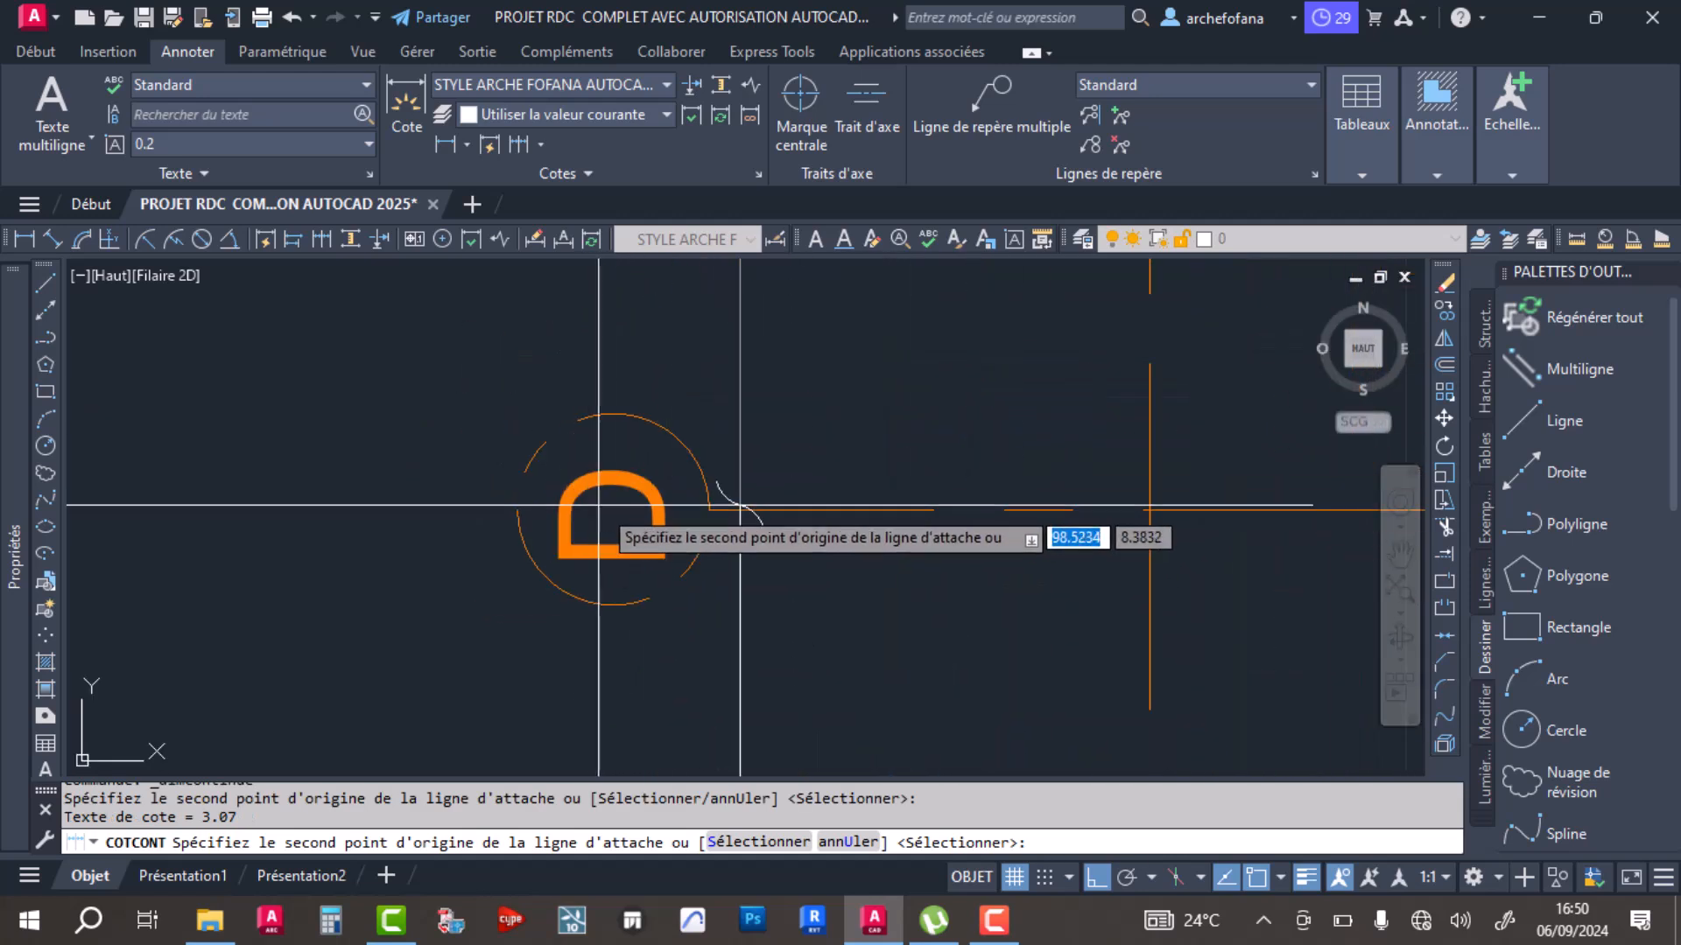
{"action": "left_click", "coordinate": [740, 510]}
Step: Extend the vertical dimension chain to axes E and F at the grid border
{"action": "scroll", "coordinate": [740, 510], "scroll_direction": "down", "scroll_amount": 3}
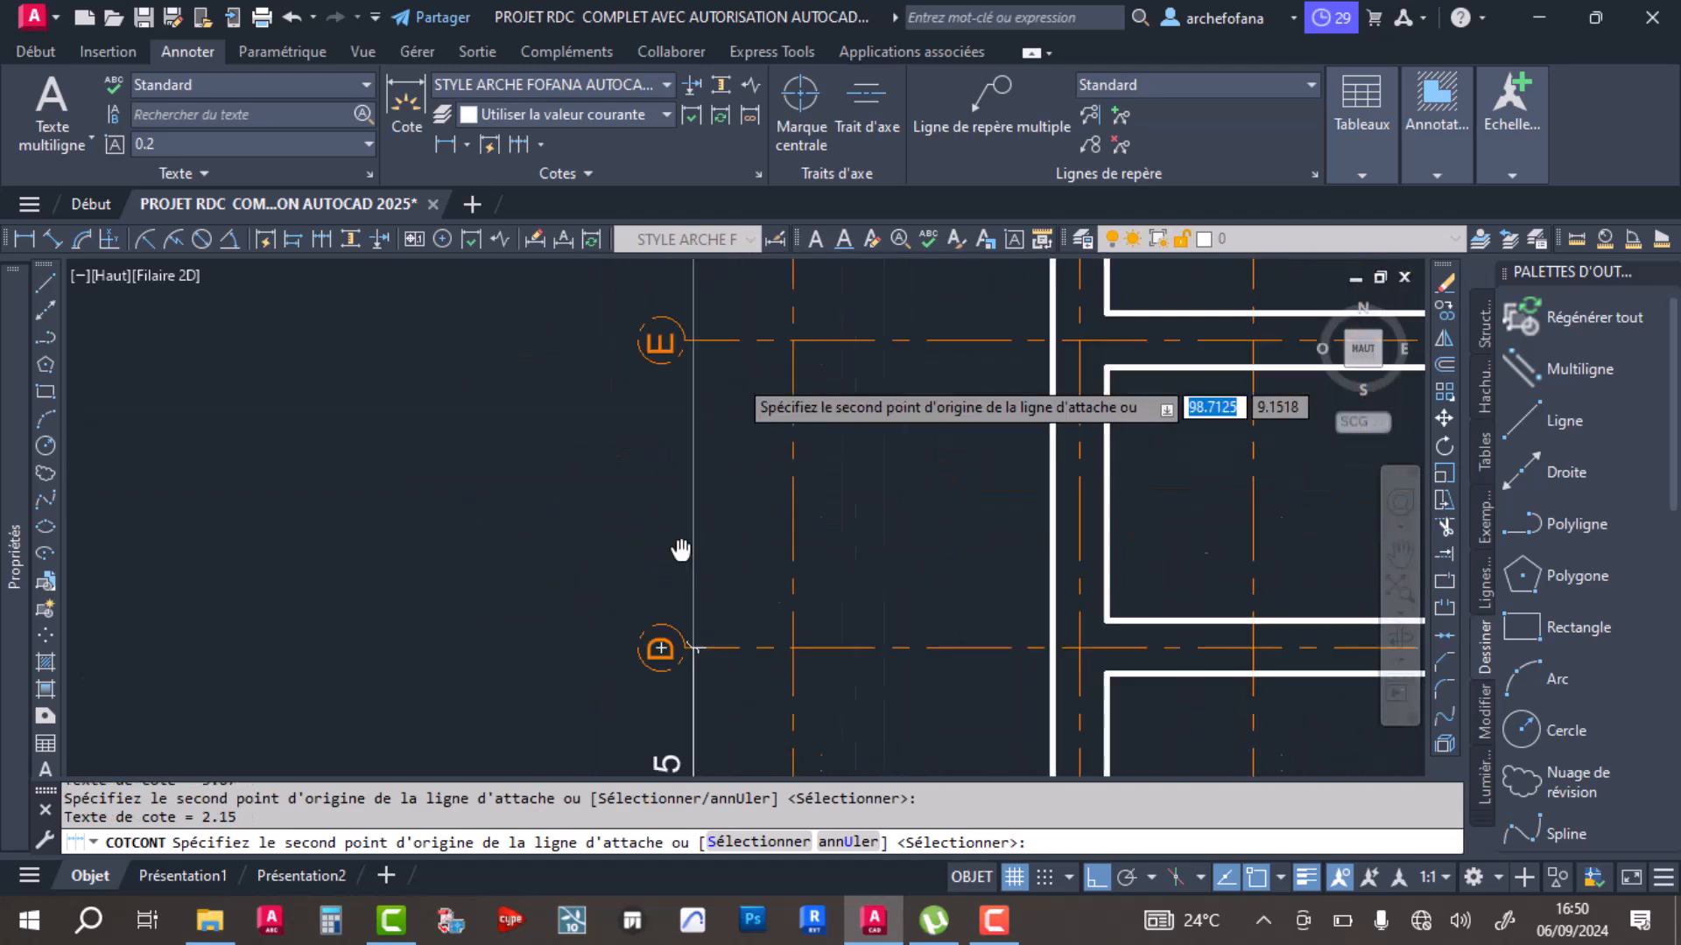
{"action": "scroll", "coordinate": [643, 429], "scroll_direction": "up", "scroll_amount": 4}
{"action": "left_click", "coordinate": [643, 428]}
{"action": "scroll", "coordinate": [648, 442], "scroll_direction": "down", "scroll_amount": 3}
{"action": "scroll", "coordinate": [619, 518], "scroll_direction": "up", "scroll_amount": 4}
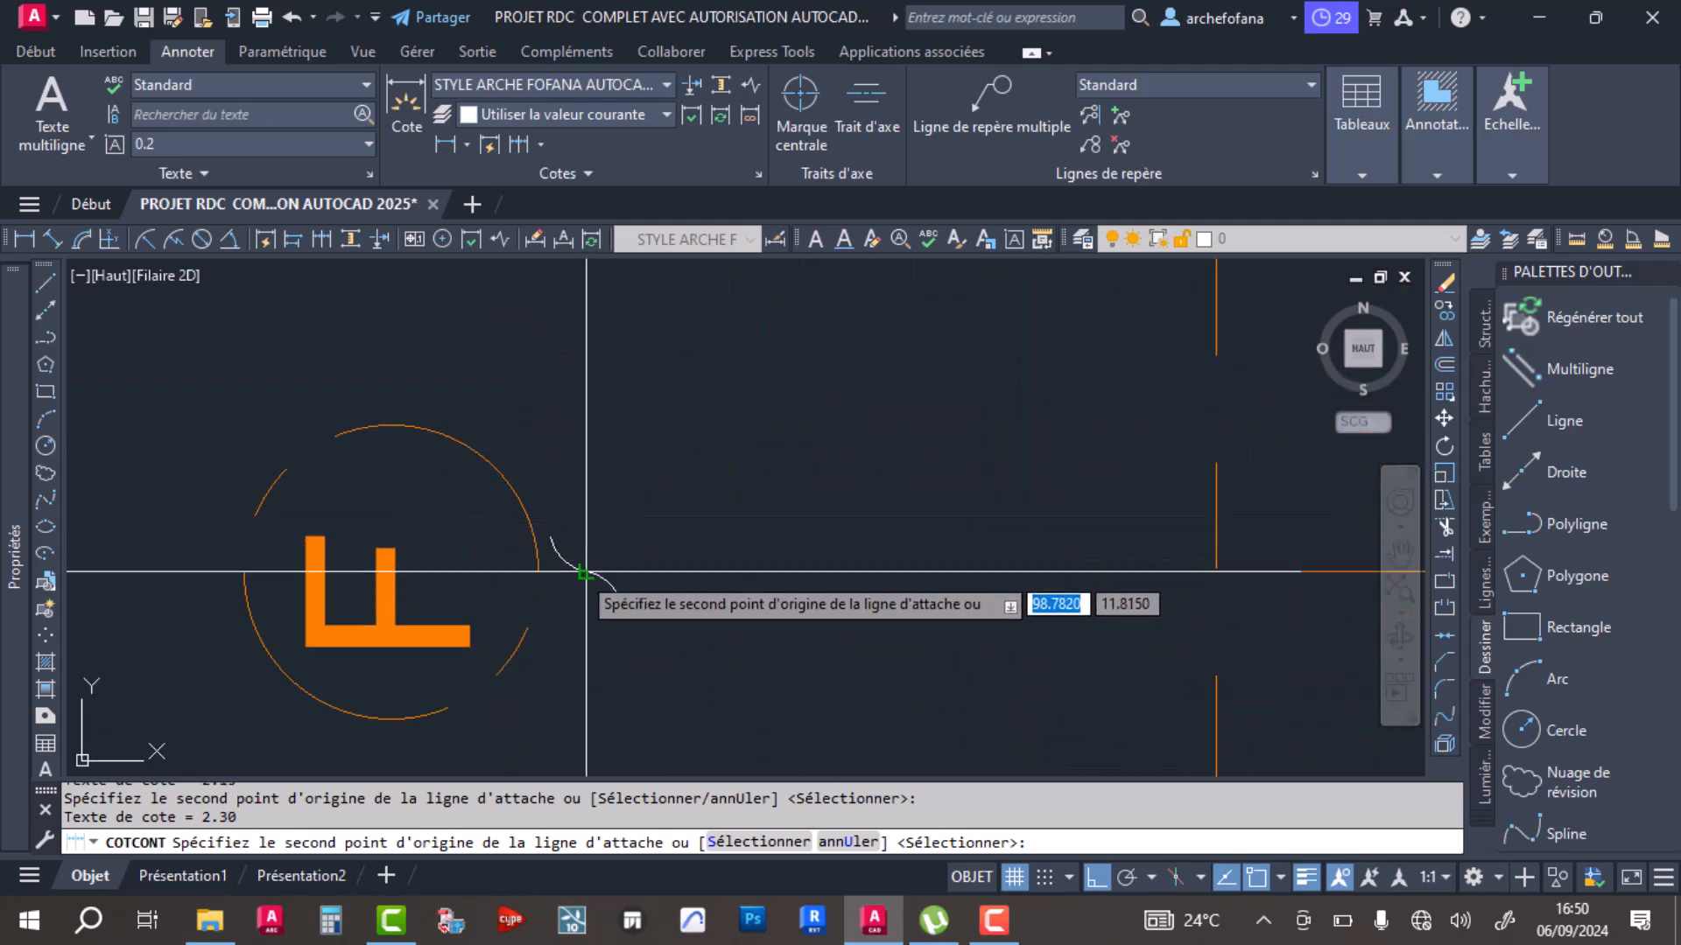
{"action": "left_click", "coordinate": [585, 574]}
Step: Add the continued vertical dimensions for axes G and H
{"action": "scroll", "coordinate": [586, 573], "scroll_direction": "down", "scroll_amount": 3}
{"action": "scroll", "coordinate": [588, 376], "scroll_direction": "up", "scroll_amount": 4}
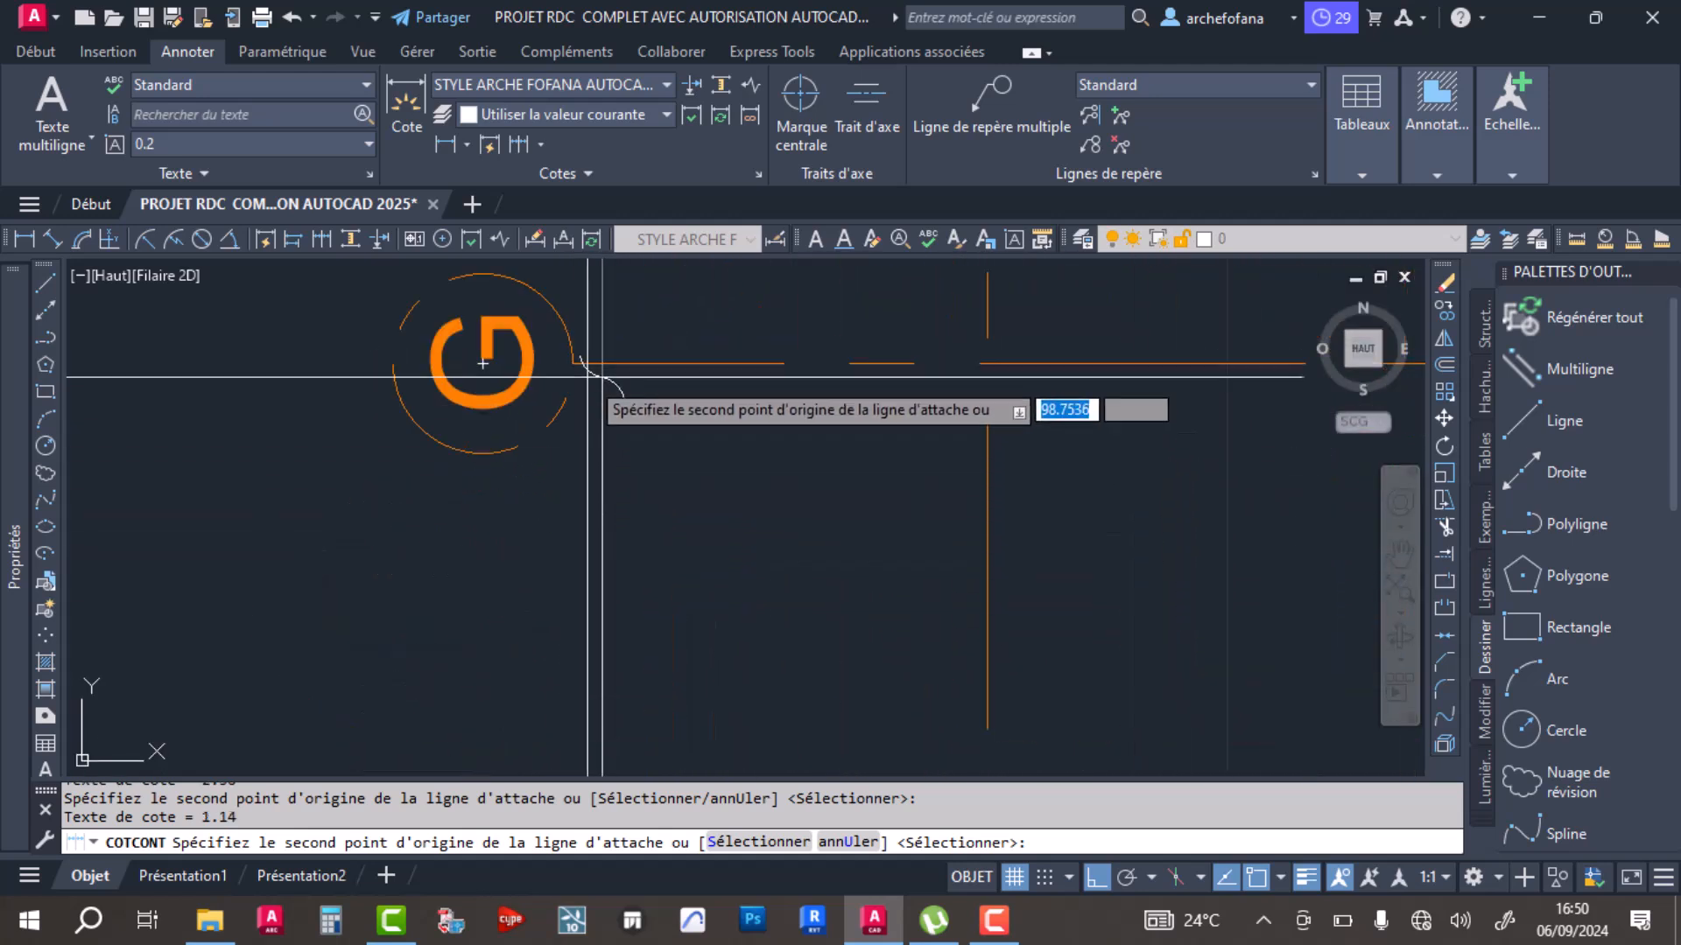
{"action": "left_click", "coordinate": [588, 377]}
{"action": "scroll", "coordinate": [588, 377], "scroll_direction": "down", "scroll_amount": 3}
{"action": "scroll", "coordinate": [593, 590], "scroll_direction": "up", "scroll_amount": 4}
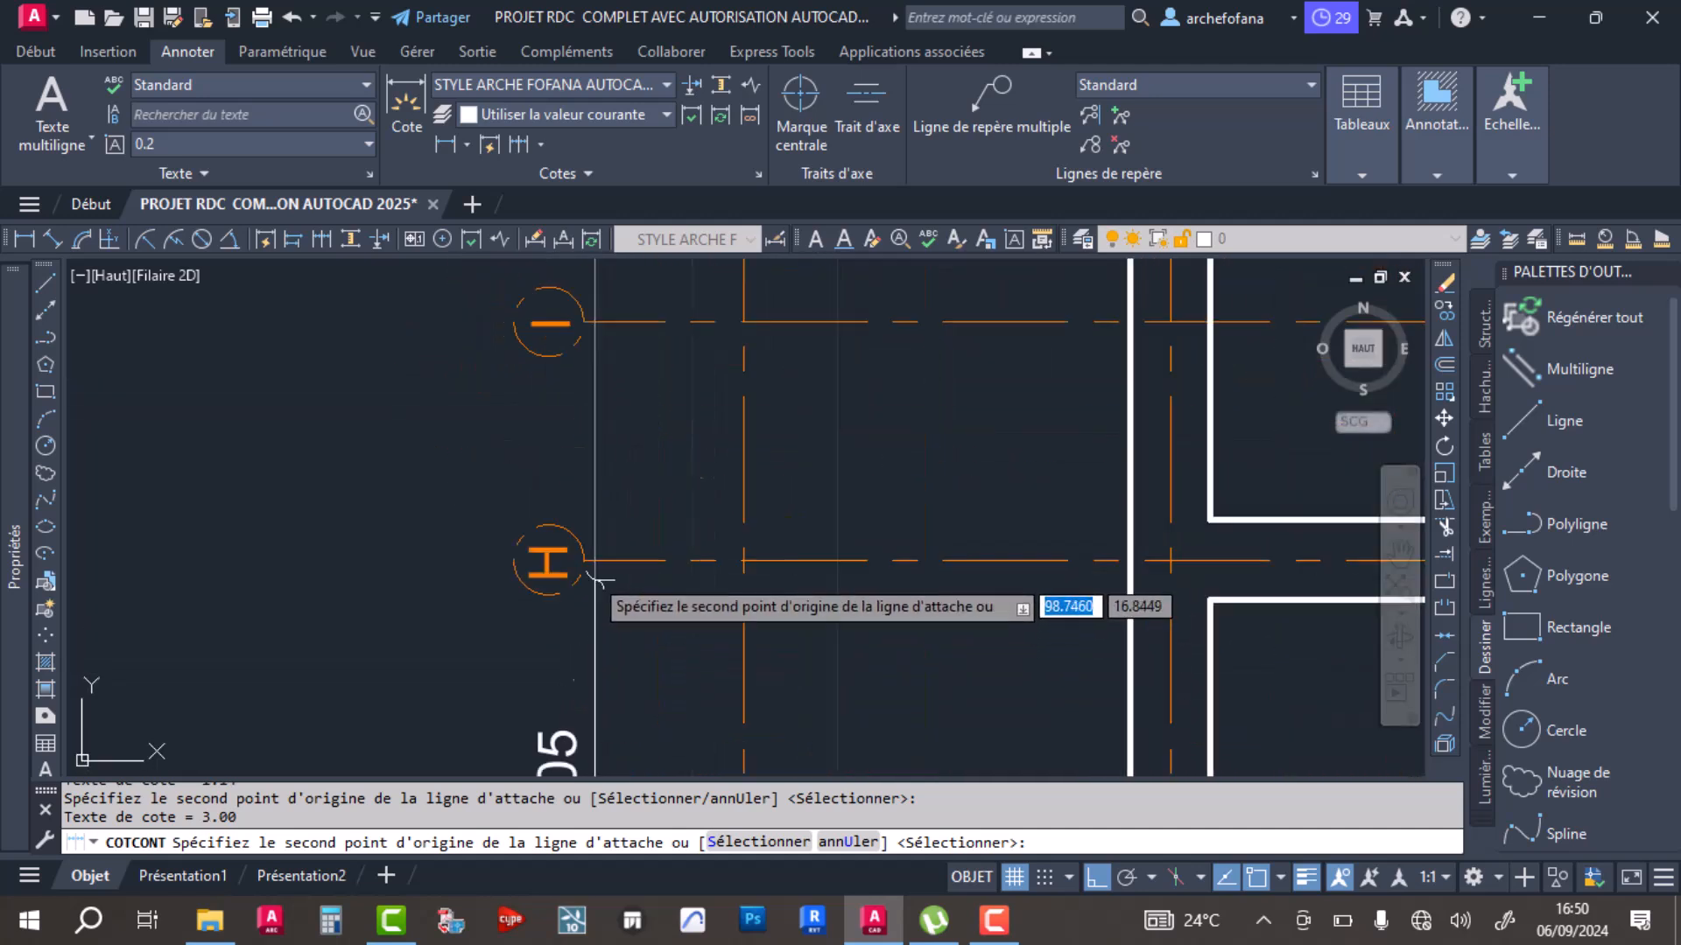
{"action": "scroll", "coordinate": [594, 591], "scroll_direction": "up", "scroll_amount": 5}
{"action": "left_click", "coordinate": [586, 536]}
{"action": "scroll", "coordinate": [612, 592], "scroll_direction": "down", "scroll_amount": 3}
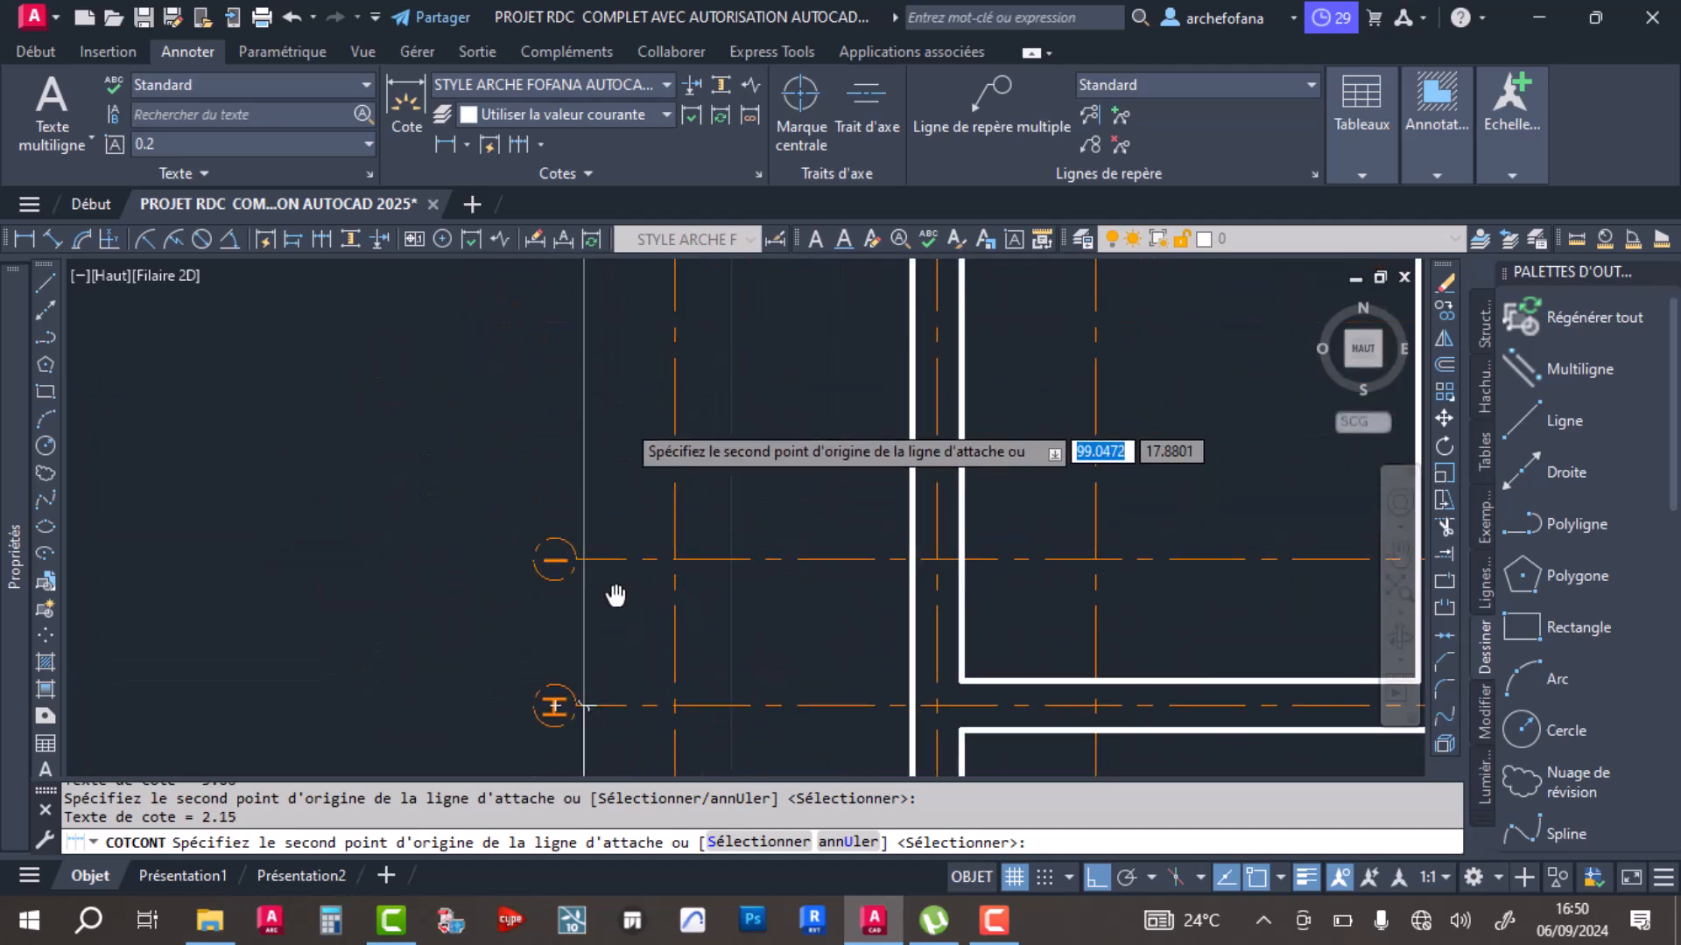
Step: Continue the vertical dimension chain to axes I and J, and finish the continued dimensioning
{"action": "scroll", "coordinate": [764, 672], "scroll_direction": "up", "scroll_amount": 4}
{"action": "left_click", "coordinate": [764, 672]}
{"action": "scroll", "coordinate": [695, 675], "scroll_direction": "down", "scroll_amount": 4}
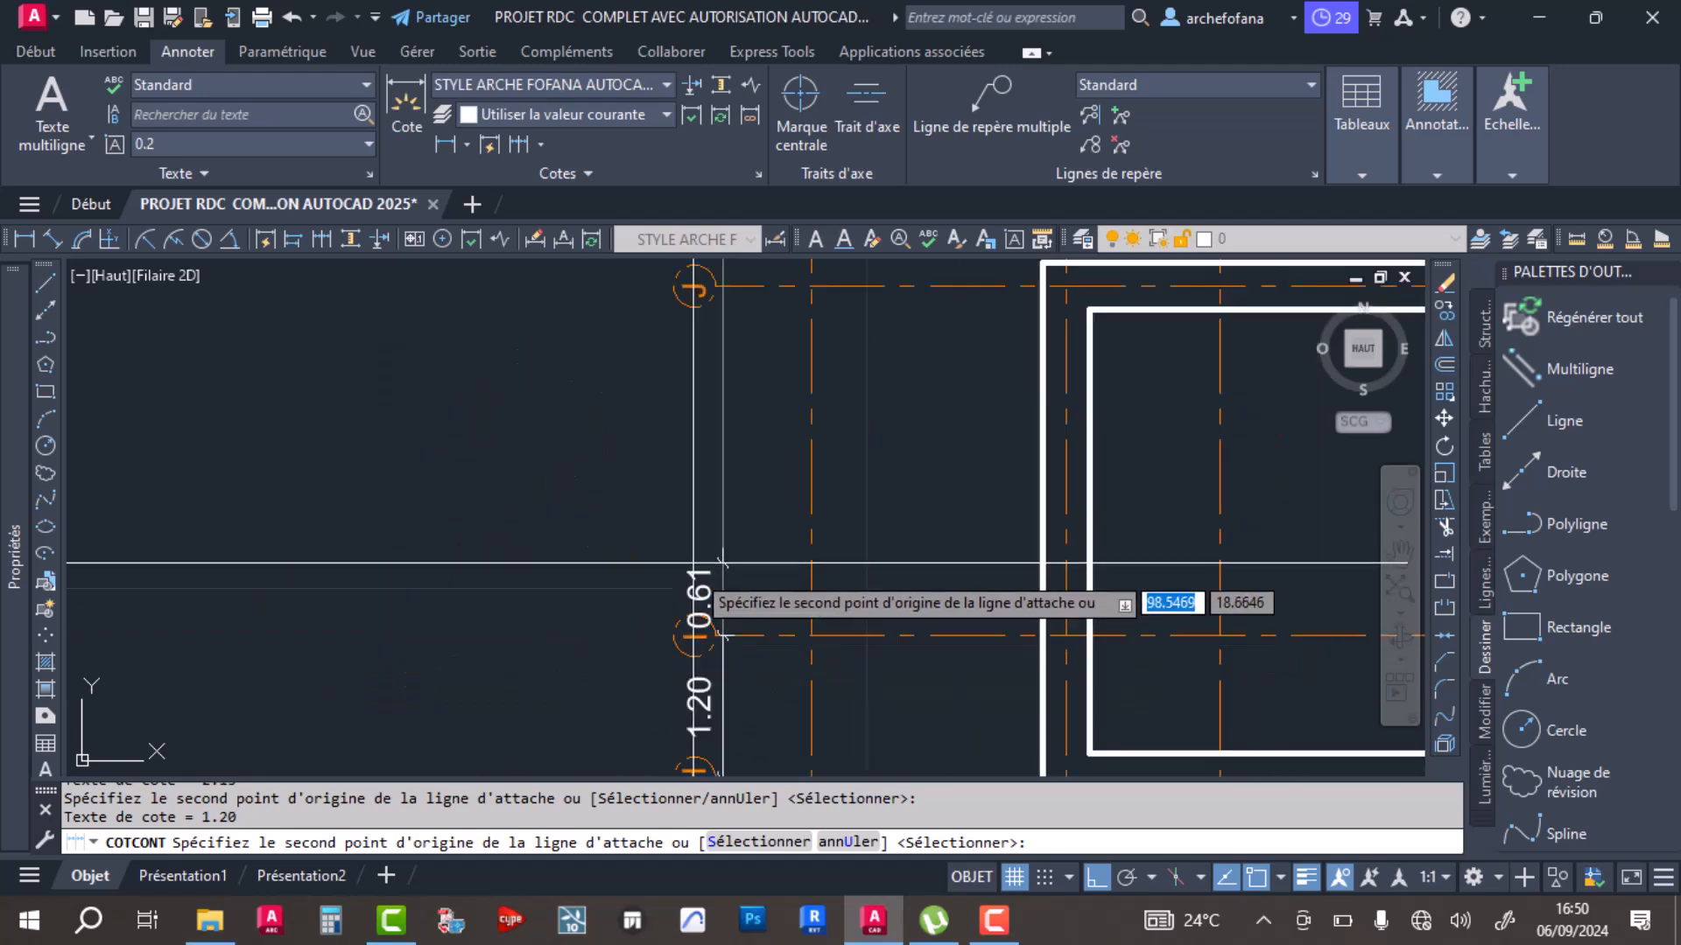
{"action": "scroll", "coordinate": [692, 560], "scroll_direction": "up", "scroll_amount": 6}
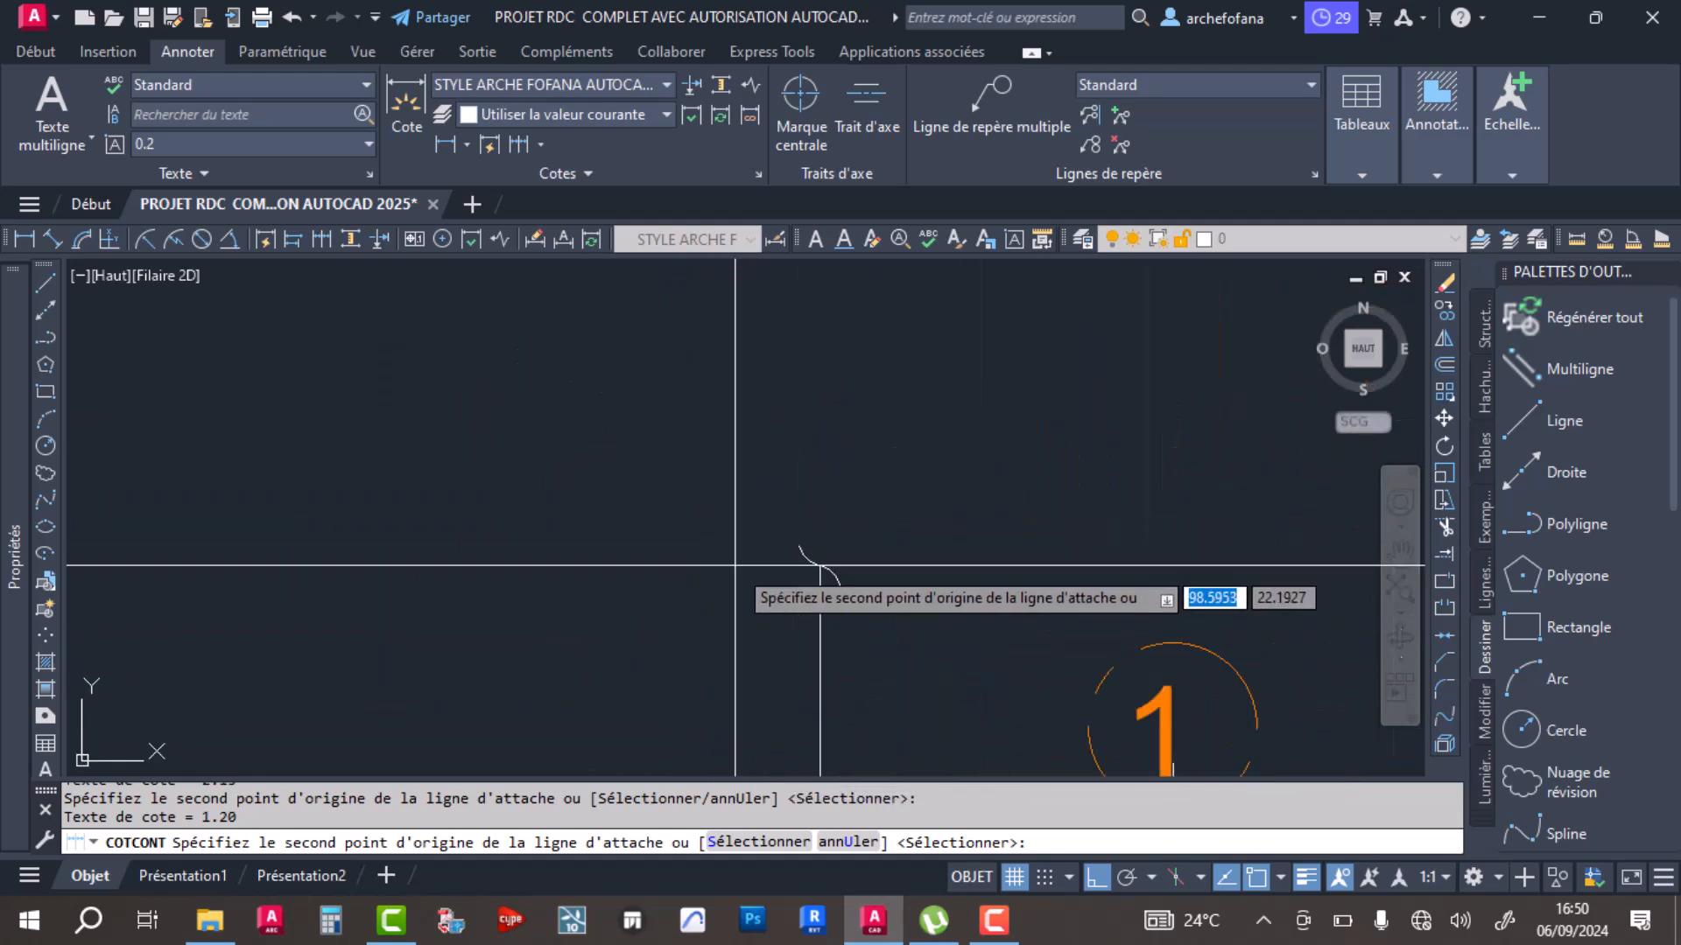
{"action": "left_click", "coordinate": [665, 693]}
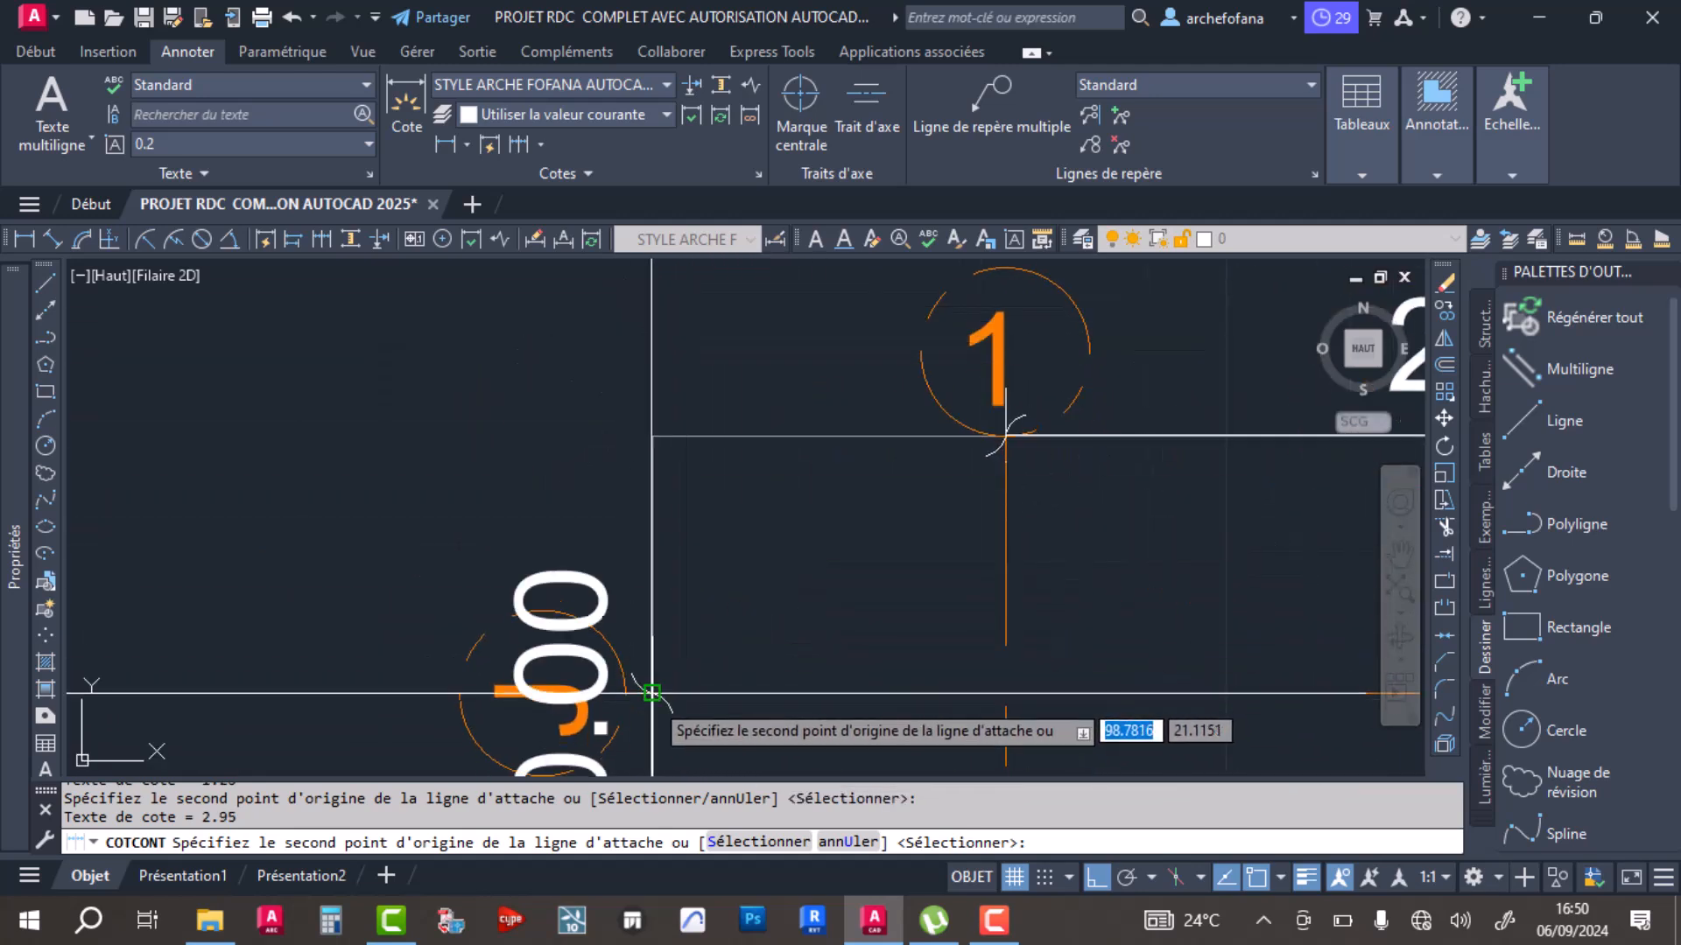
{"action": "key", "text": "Return"}
{"action": "scroll", "coordinate": [595, 417], "scroll_direction": "down", "scroll_amount": 8}
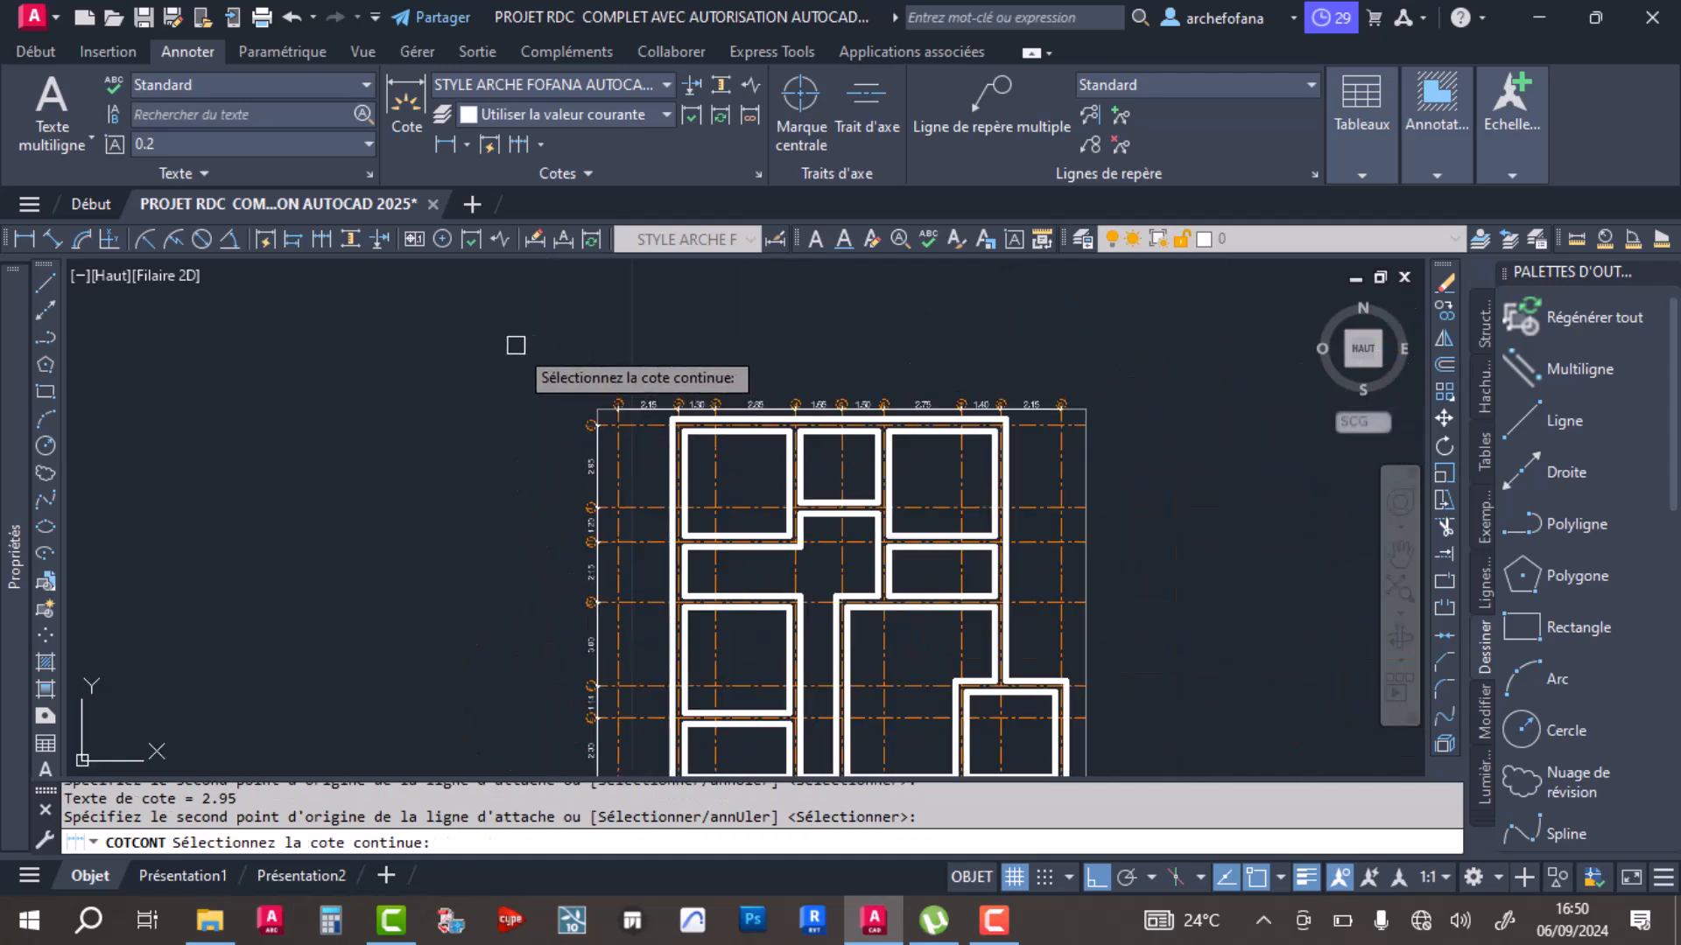
{"action": "key", "text": "Return"}
{"action": "scroll", "coordinate": [598, 536], "scroll_direction": "up", "scroll_amount": 6}
{"action": "scroll", "coordinate": [557, 475], "scroll_direction": "down", "scroll_amount": 4}
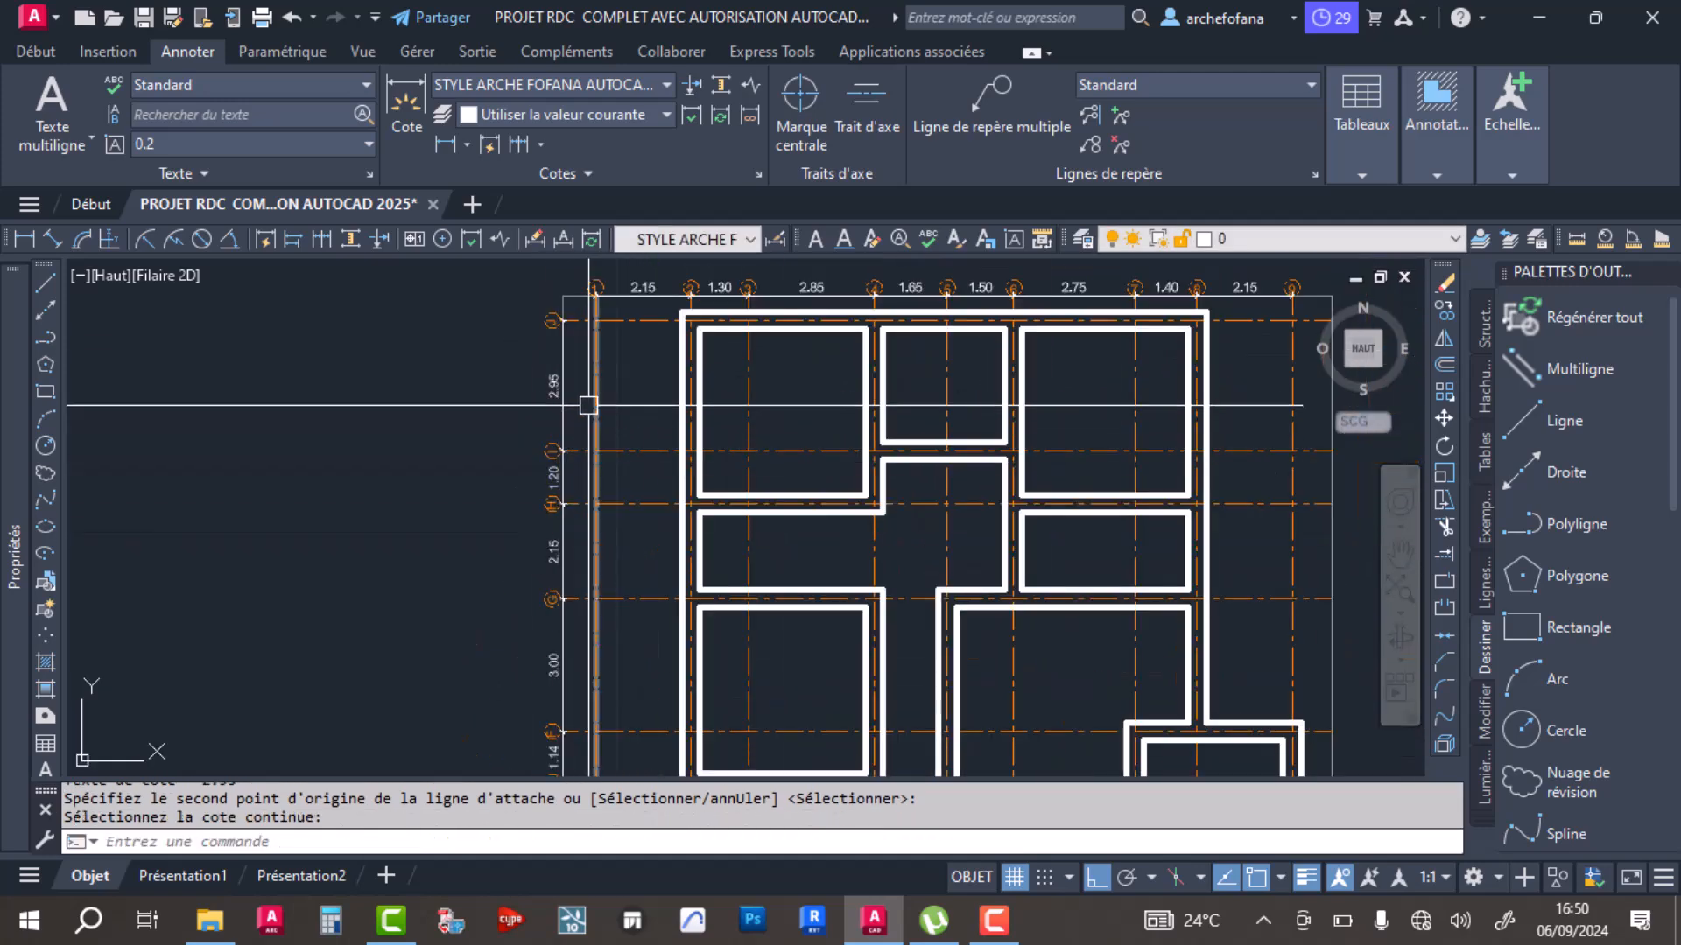
{"action": "scroll", "coordinate": [588, 406], "scroll_direction": "down", "scroll_amount": 4}
{"action": "scroll", "coordinate": [623, 584], "scroll_direction": "up", "scroll_amount": 7}
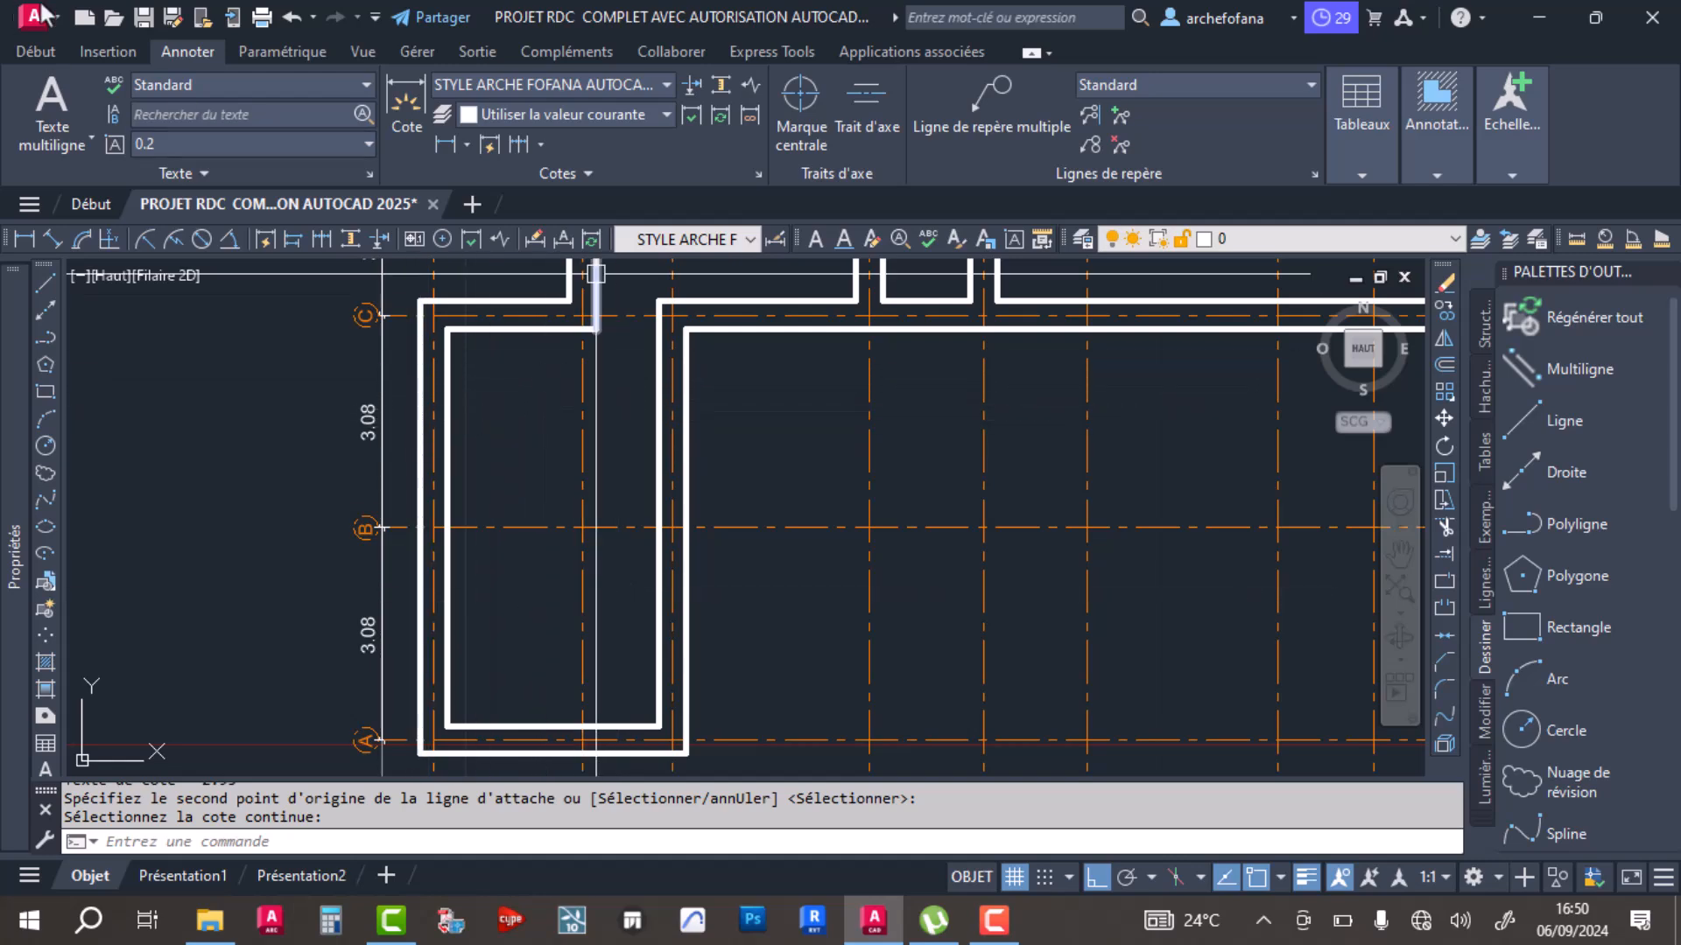
{"action": "left_click", "coordinate": [46, 51]}
{"action": "scroll", "coordinate": [578, 402], "scroll_direction": "down", "scroll_amount": 4}
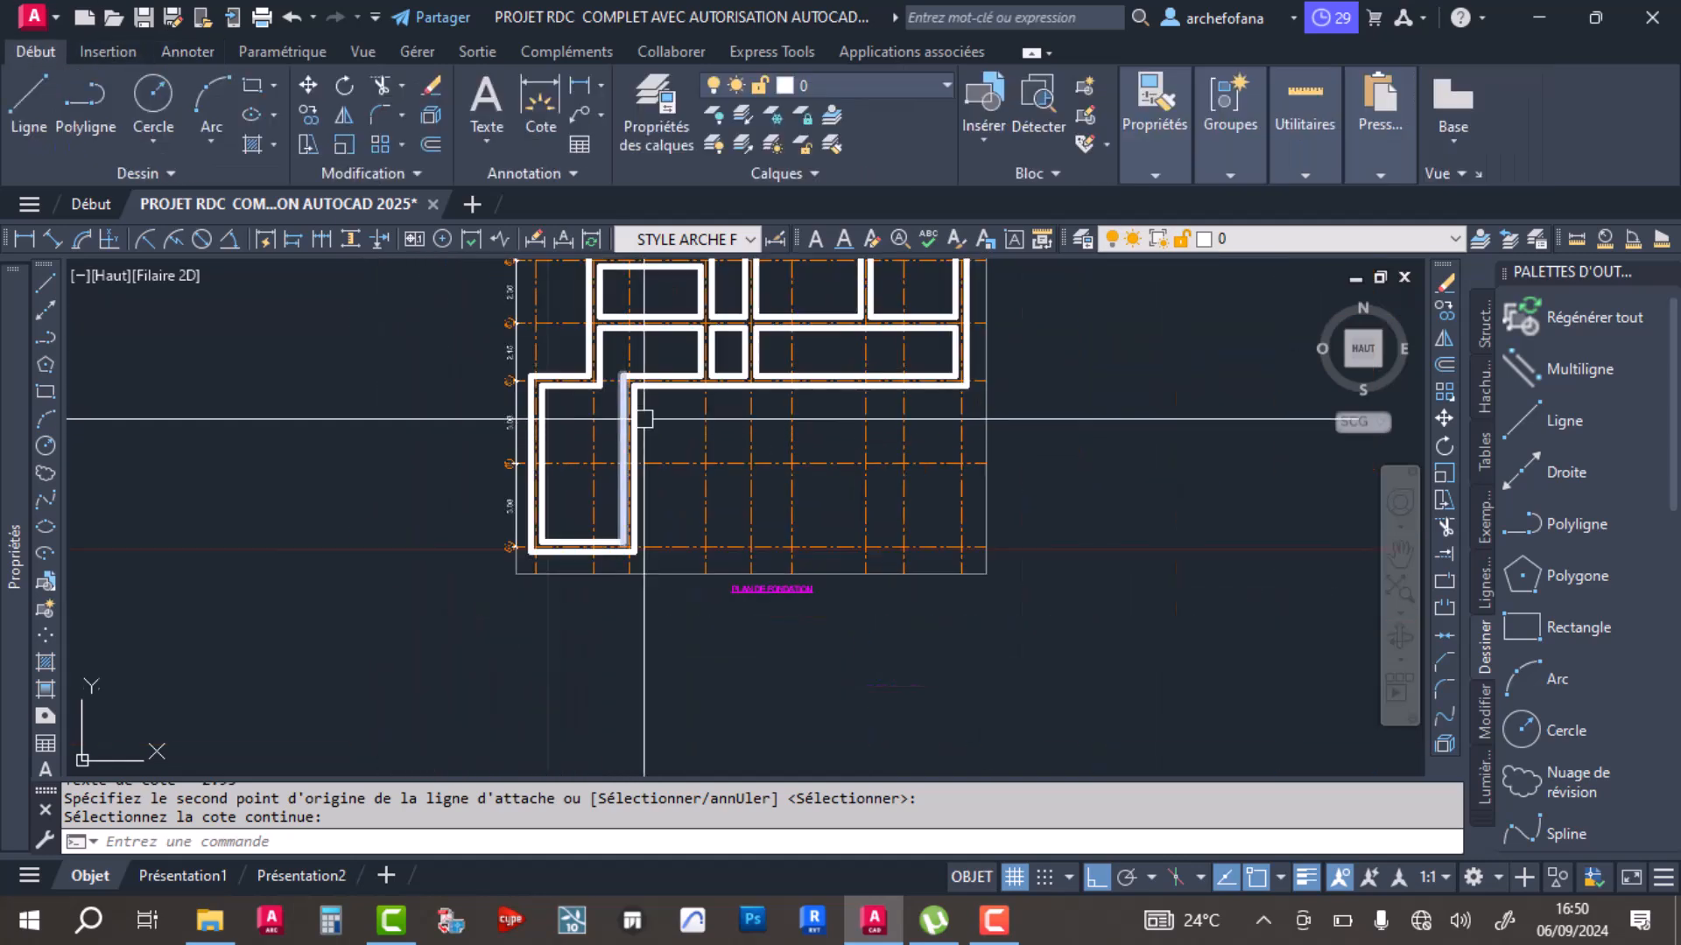
{"action": "scroll", "coordinate": [607, 413], "scroll_direction": "up", "scroll_amount": 6}
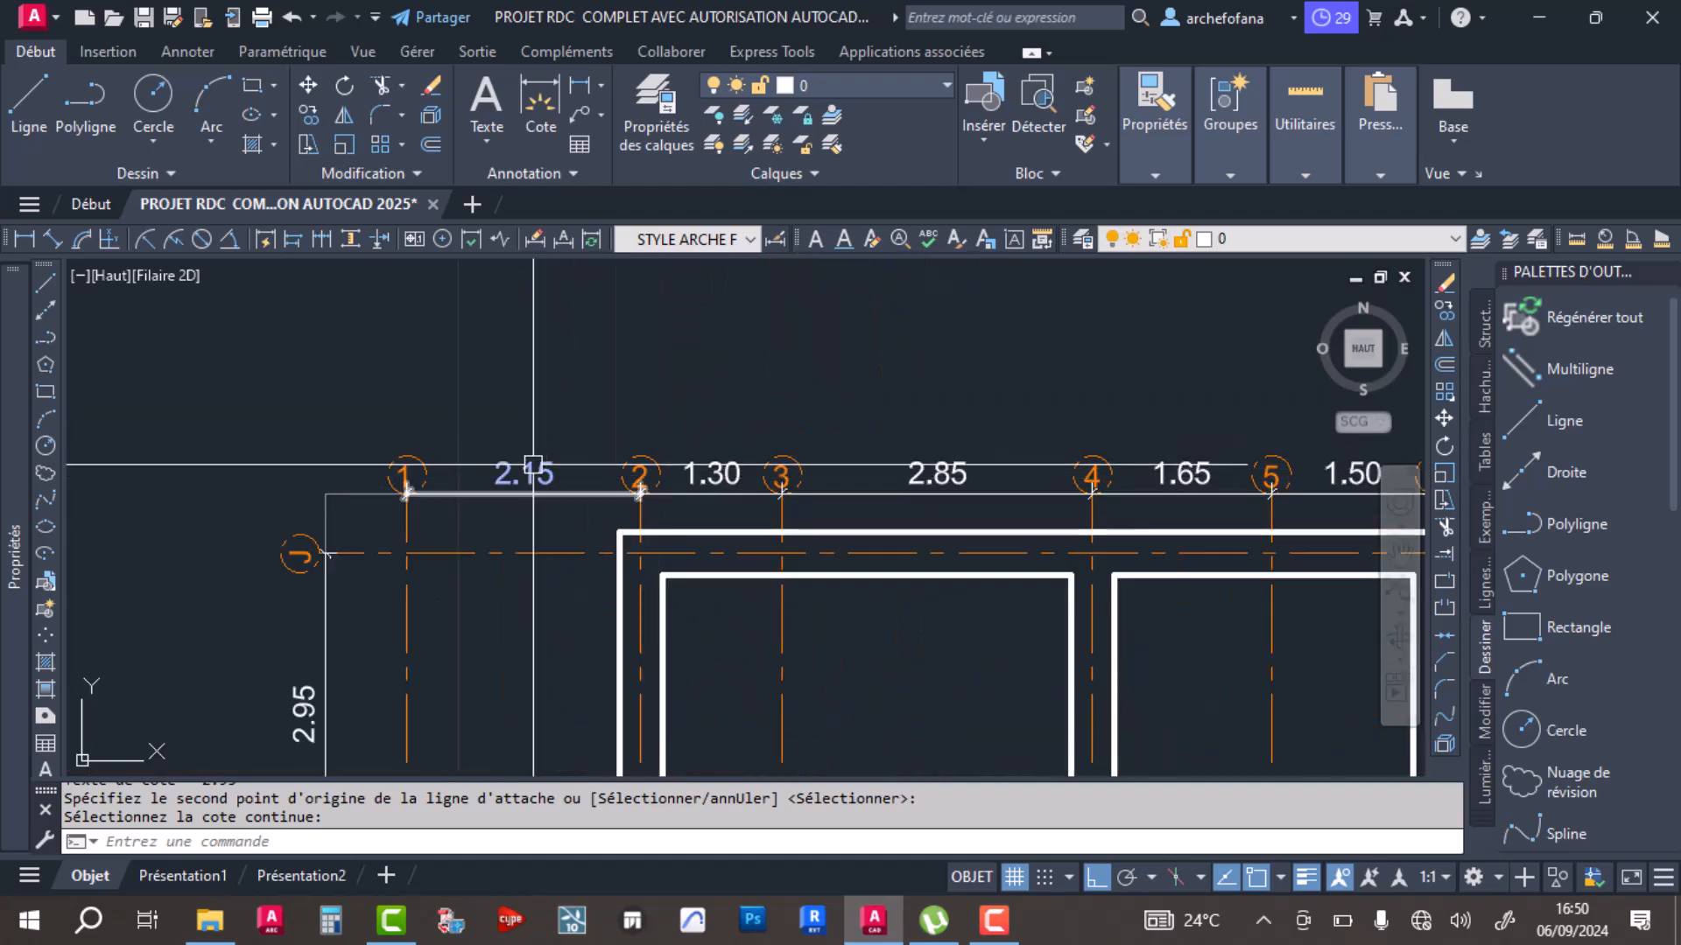
{"action": "right_click", "coordinate": [455, 323]}
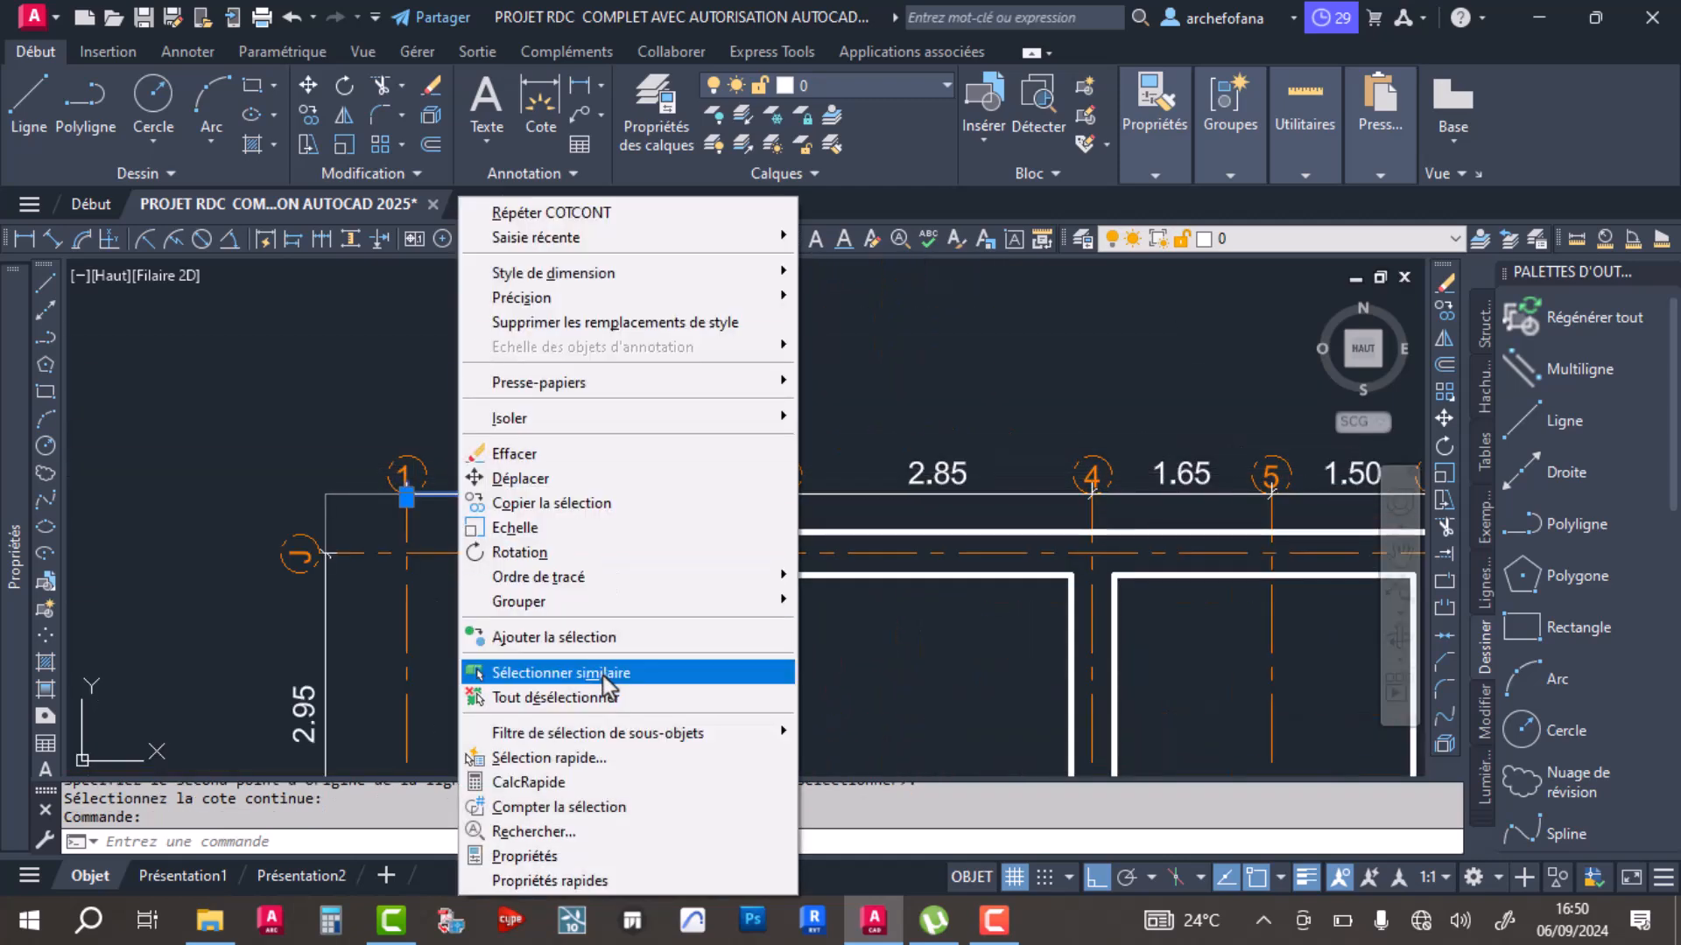
{"action": "left_click", "coordinate": [601, 675]}
{"action": "left_click", "coordinate": [869, 81]}
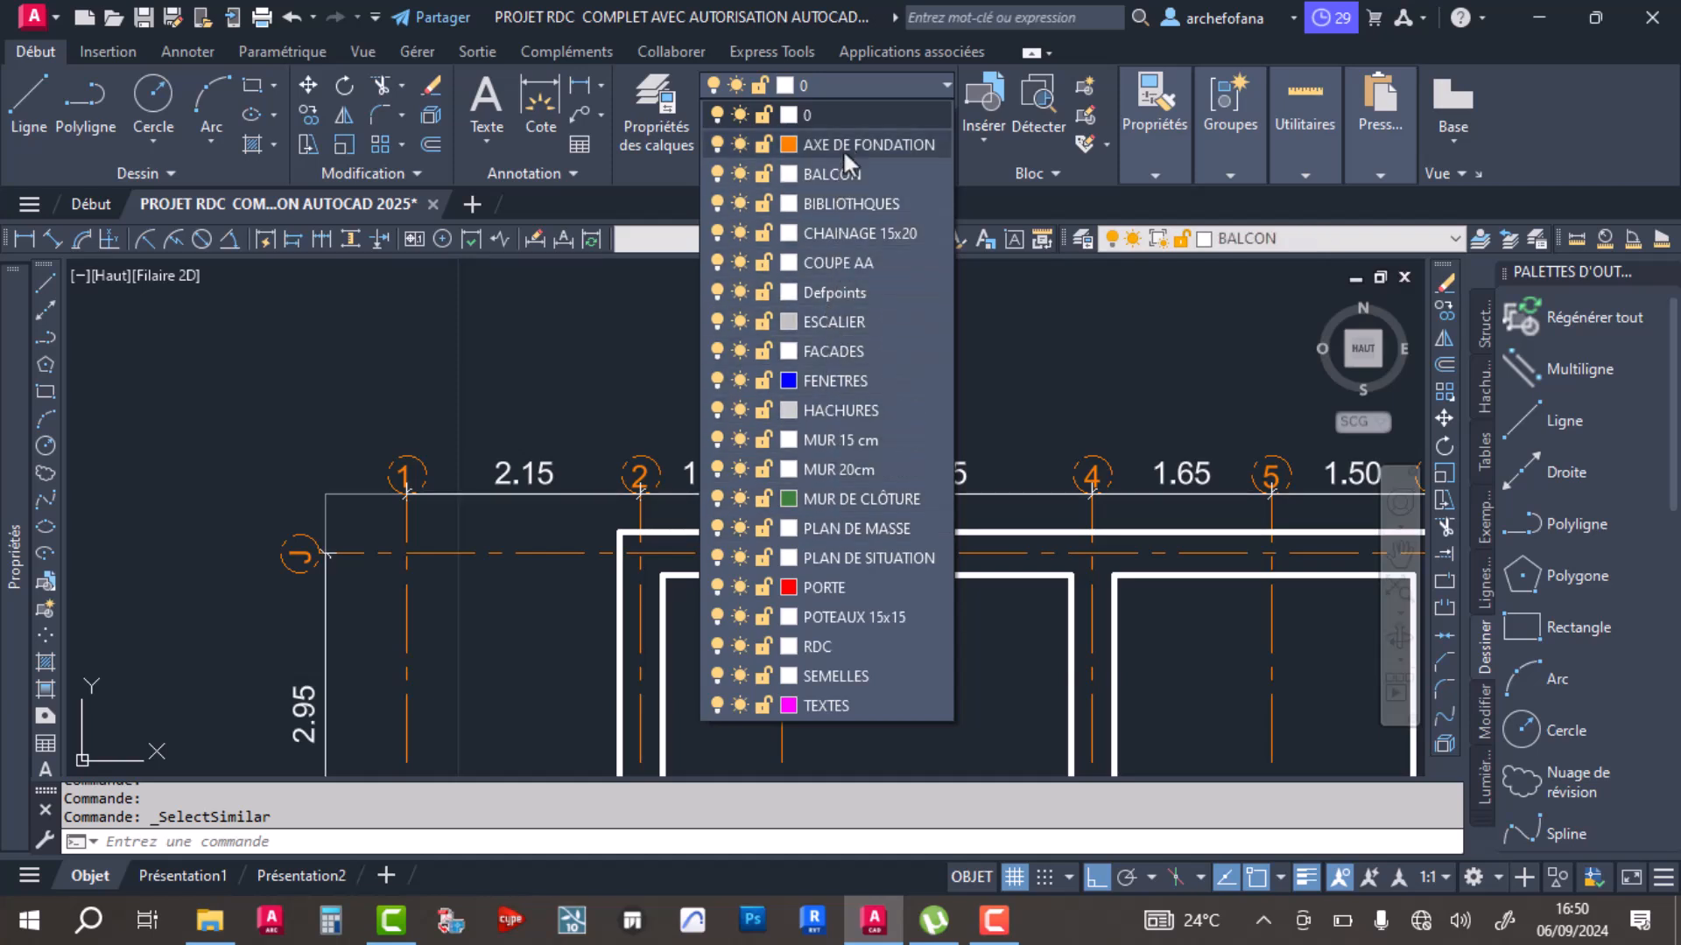
{"action": "left_click", "coordinate": [841, 84]}
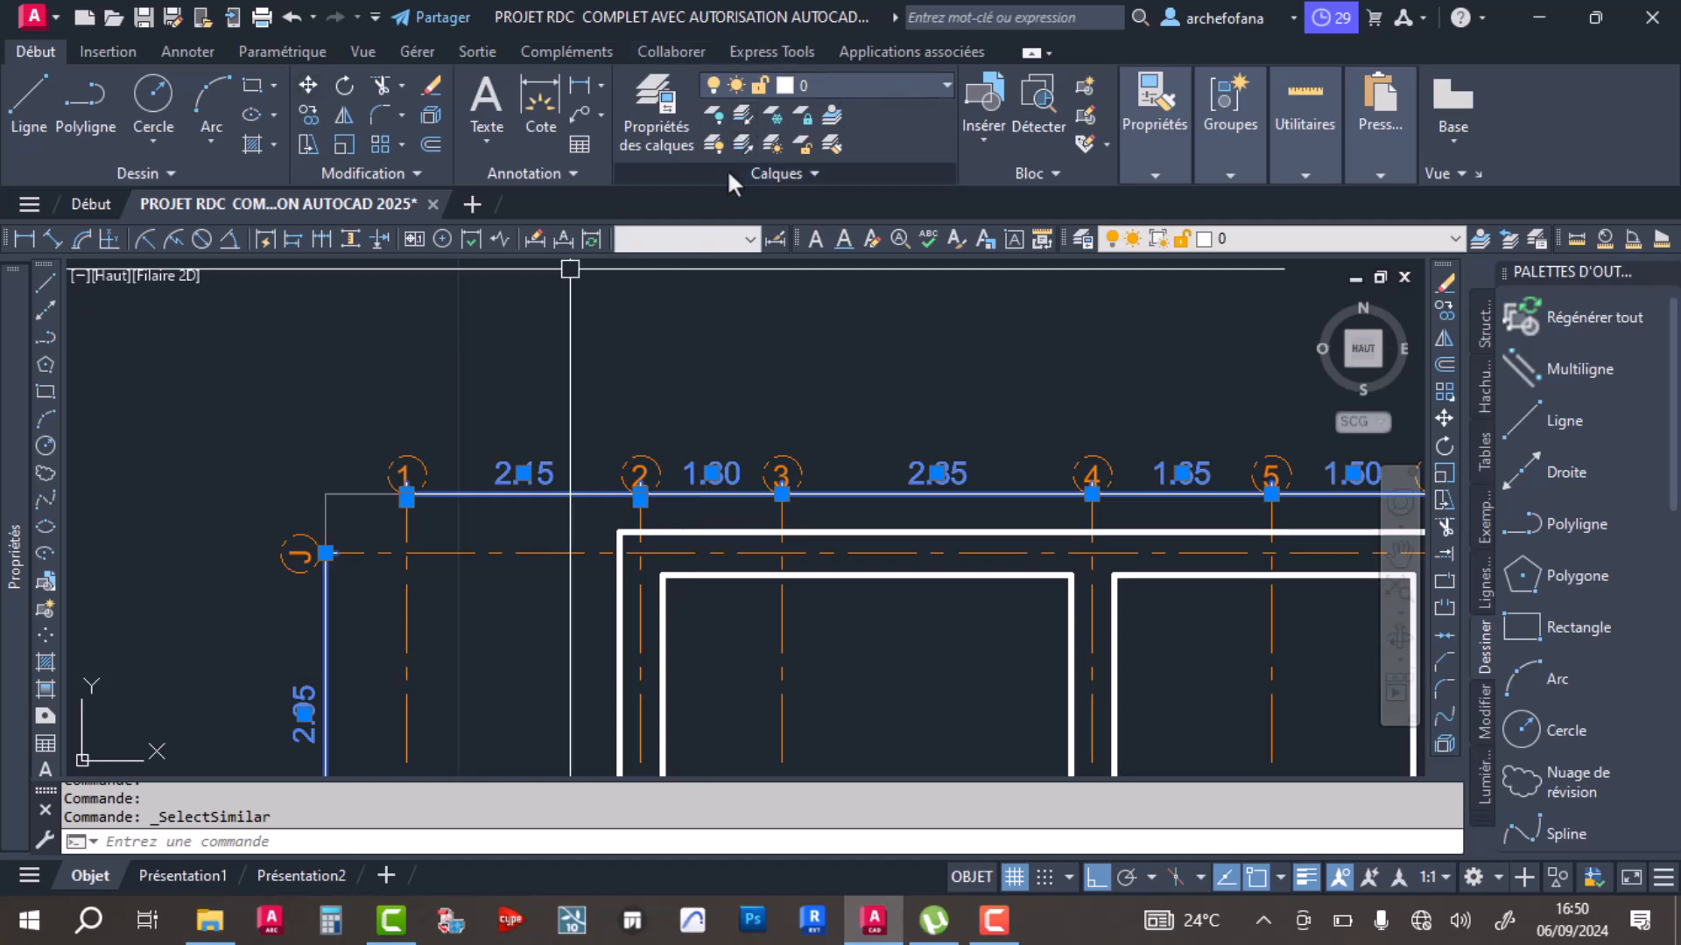
{"action": "key", "text": "Escape"}
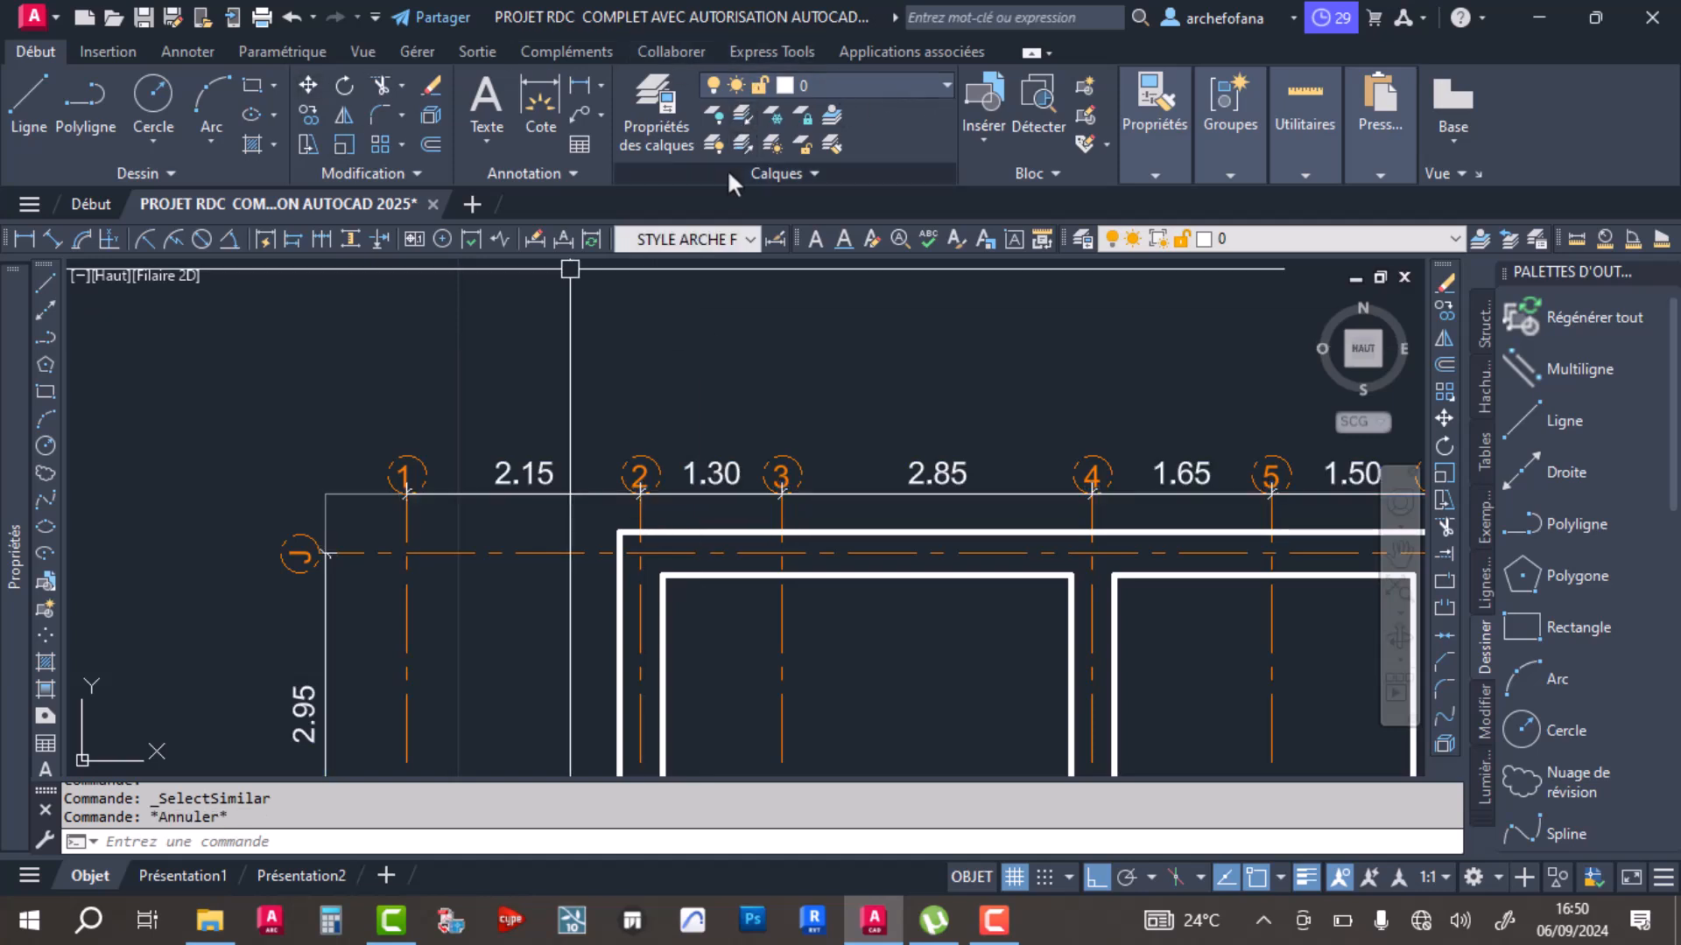
Step: Create a new layer named COTATION FONDATION in the layer properties manager
{"action": "left_click", "coordinate": [683, 98]}
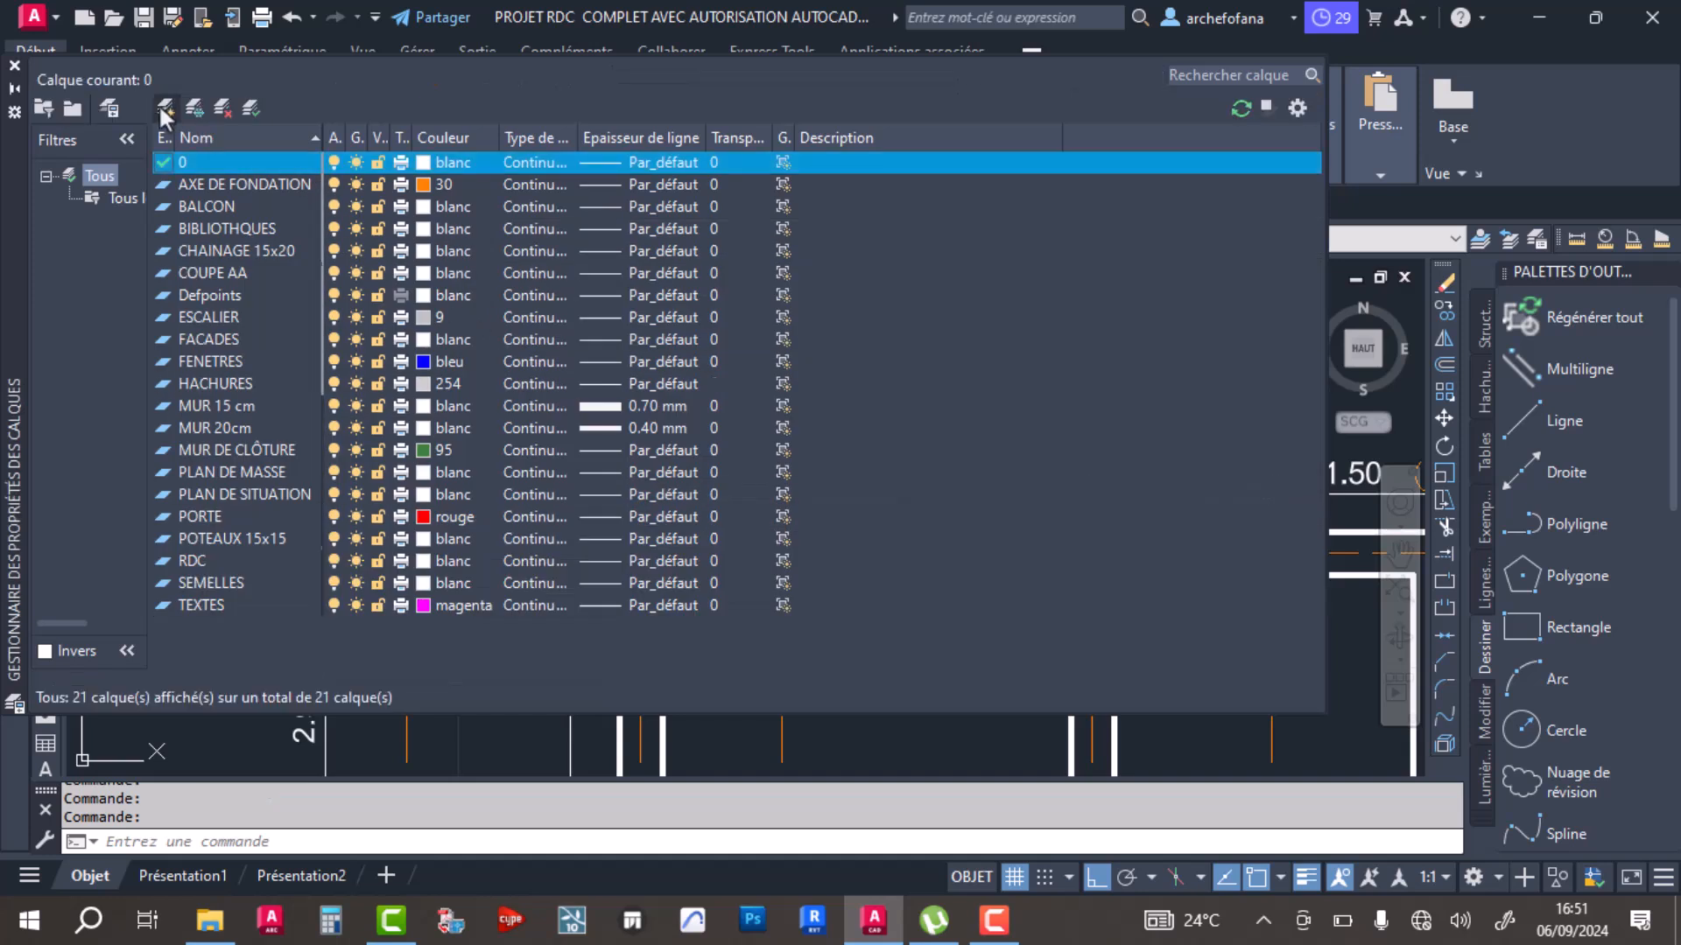
{"action": "left_click", "coordinate": [166, 109]}
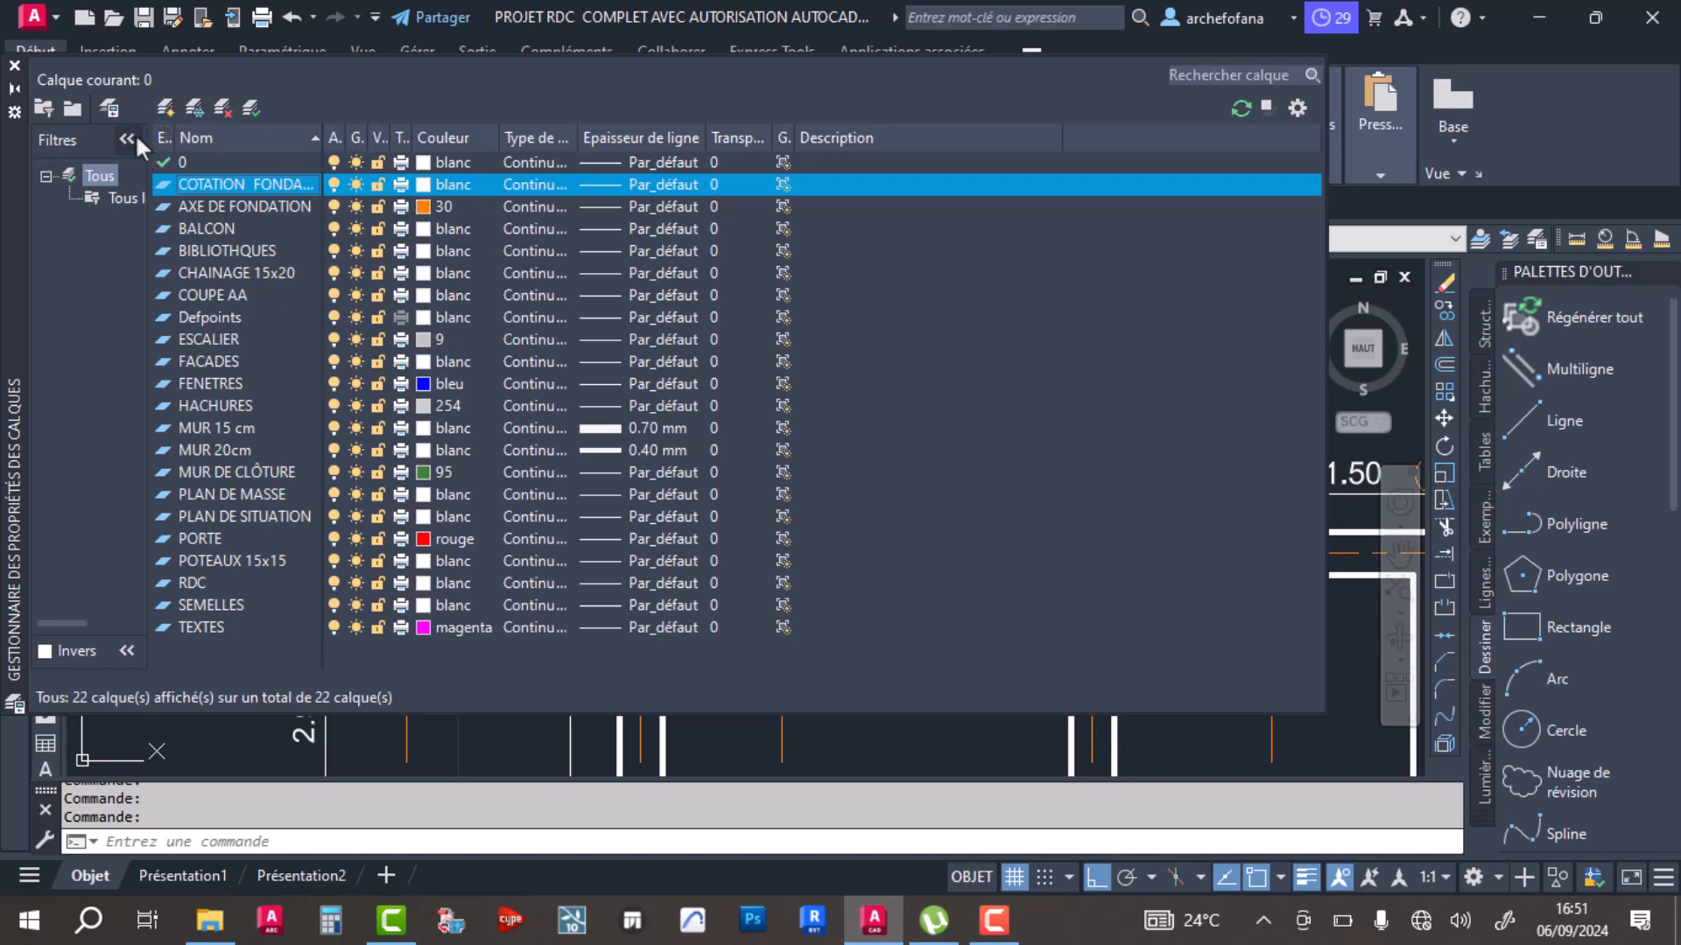
{"action": "left_click", "coordinate": [14, 66]}
Step: Assign all the foundation plan's axis dimensions to the COTATION FONDATION layer, excluding the overall dimension above the neighbouring plan
{"action": "left_click", "coordinate": [525, 494]}
{"action": "right_click", "coordinate": [473, 338]}
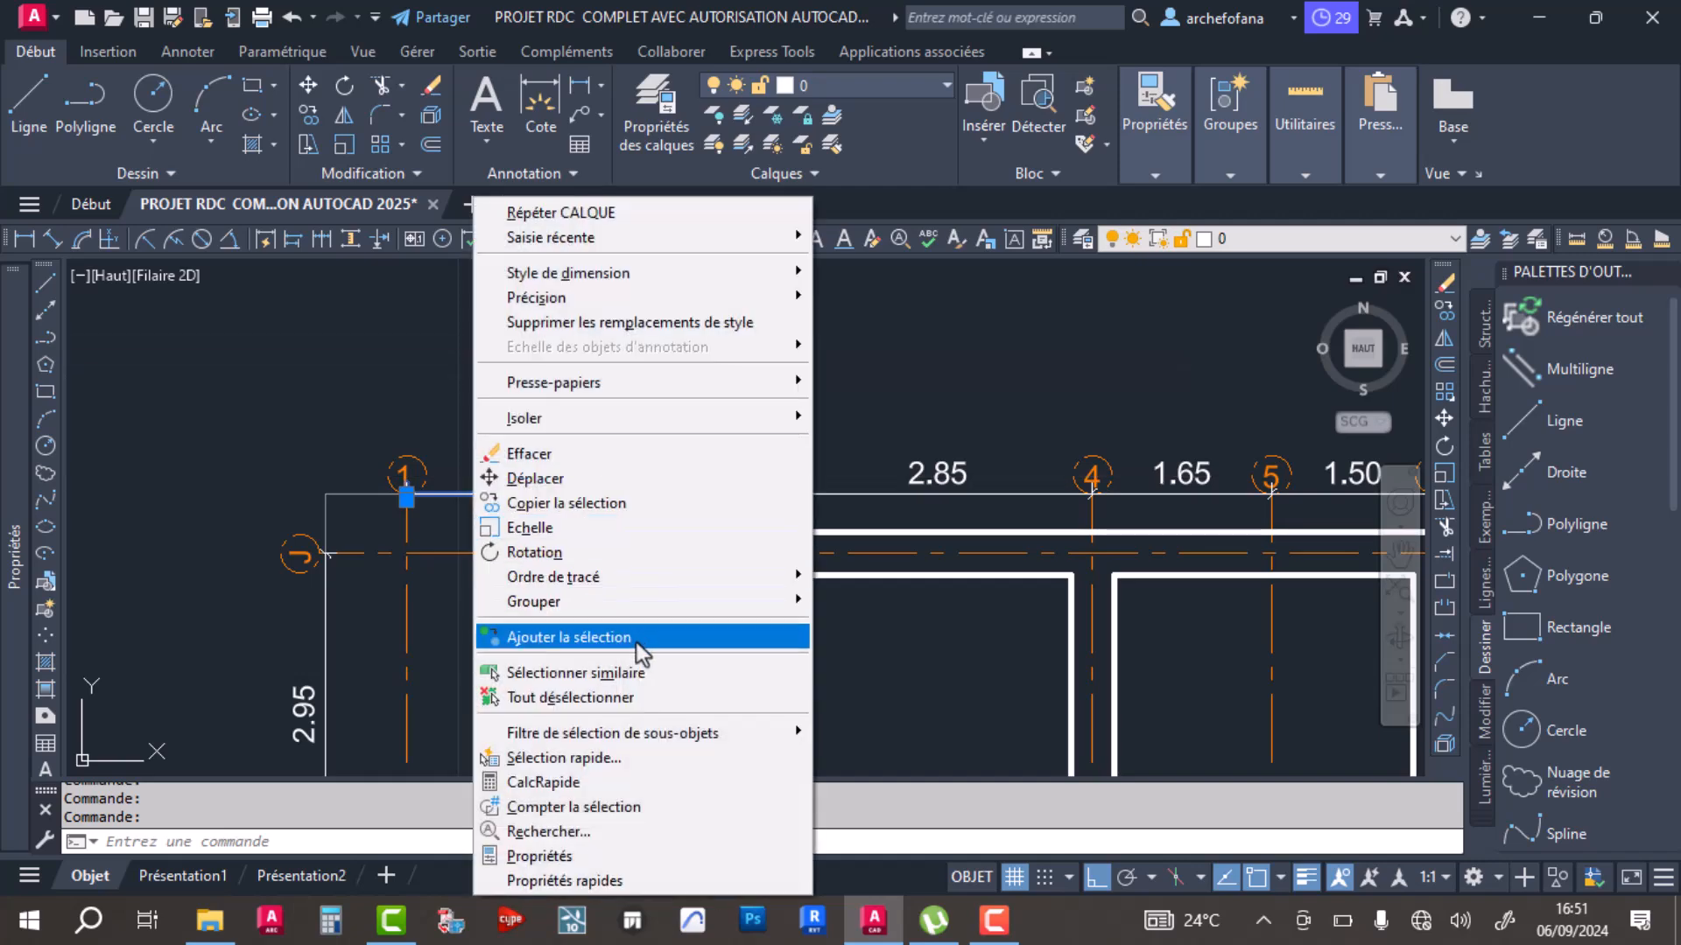
{"action": "left_click", "coordinate": [635, 674]}
{"action": "scroll", "coordinate": [588, 437], "scroll_direction": "down", "scroll_amount": 5}
{"action": "scroll", "coordinate": [589, 439], "scroll_direction": "down", "scroll_amount": 2}
{"action": "scroll", "coordinate": [329, 448], "scroll_direction": "up", "scroll_amount": 10}
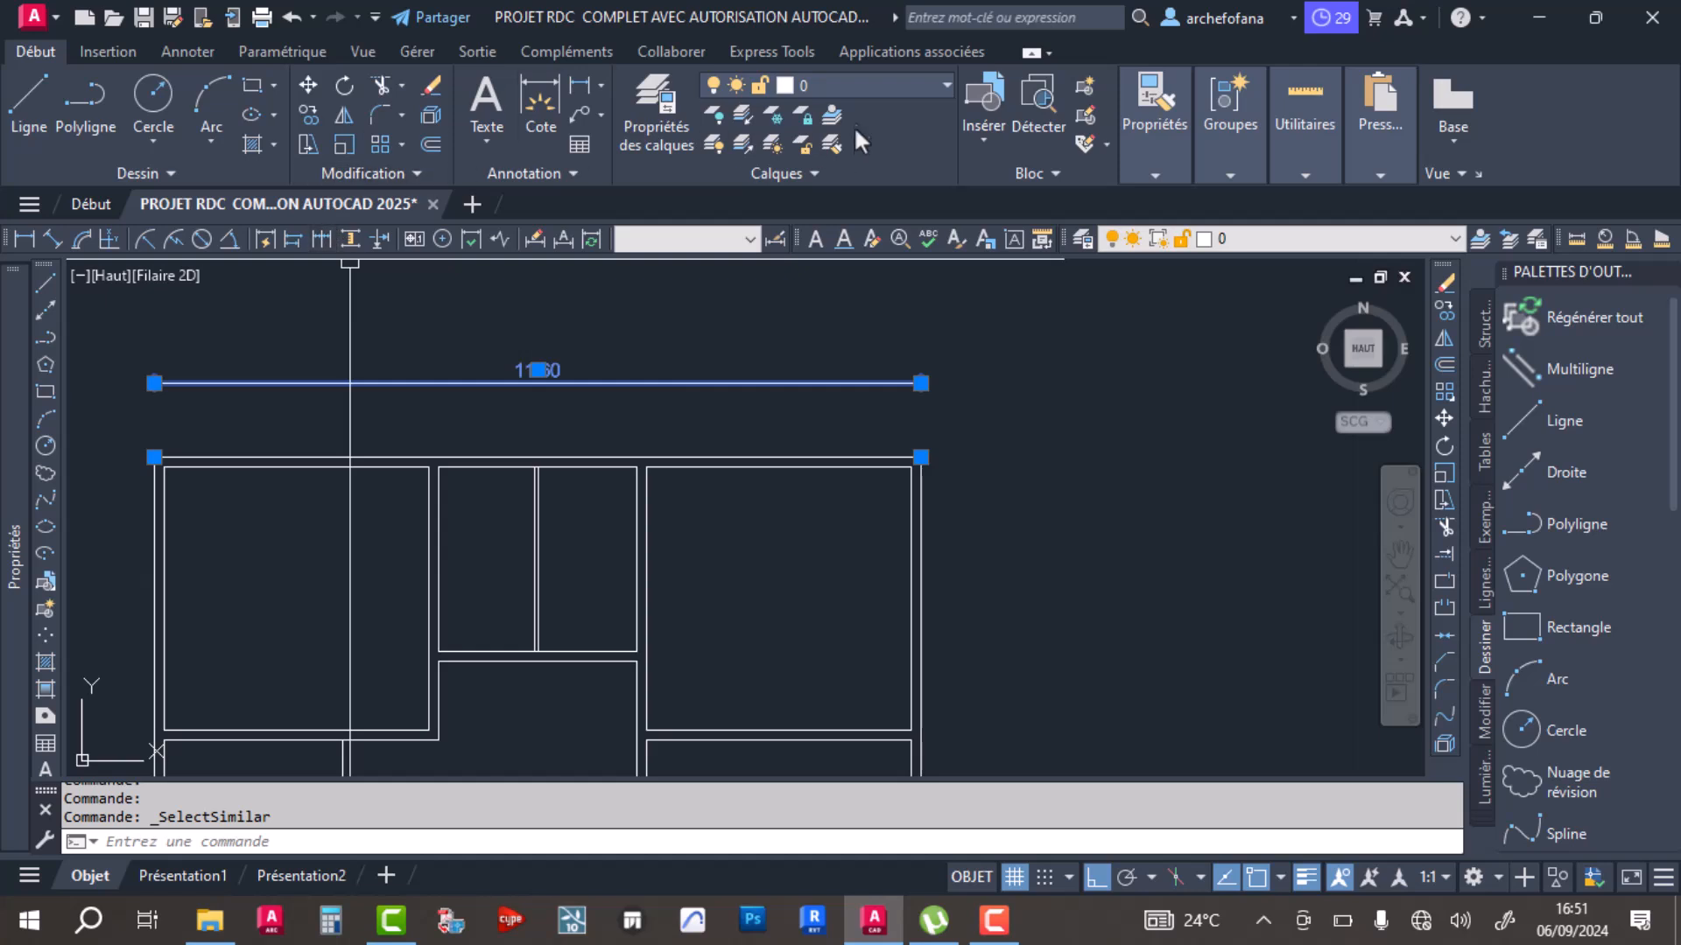
{"action": "left_click", "coordinate": [616, 387]}
{"action": "scroll", "coordinate": [420, 514], "scroll_direction": "down", "scroll_amount": 6}
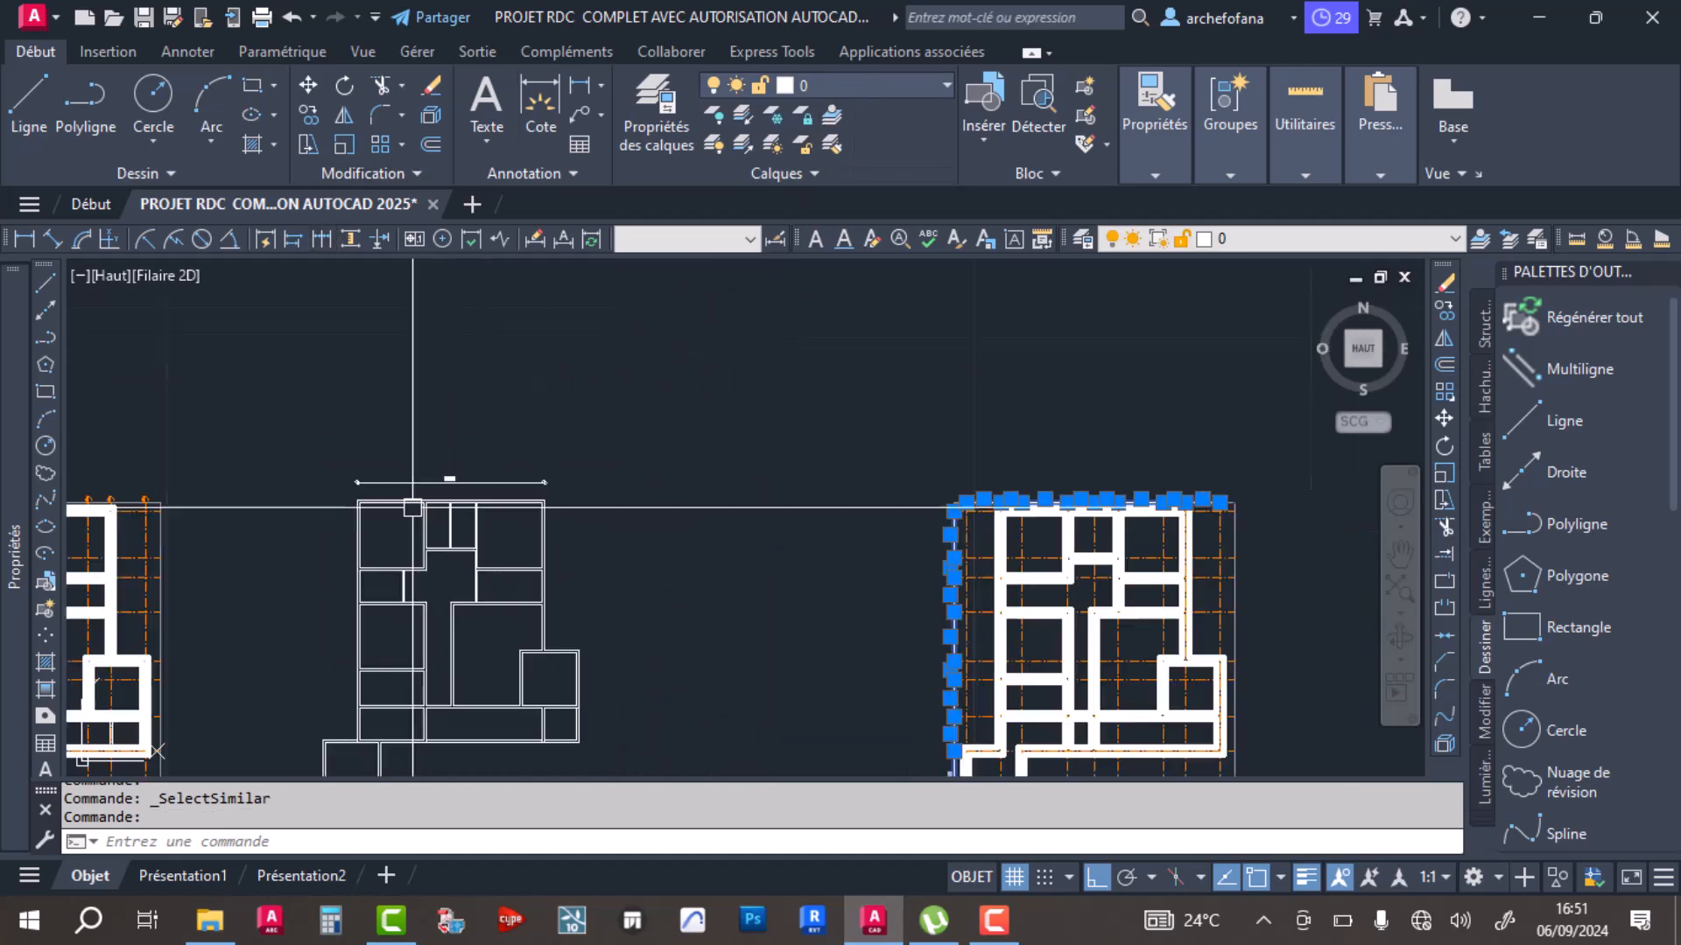
{"action": "middle_click_drag", "start_coordinate": [1119, 571], "coordinate": [901, 427]}
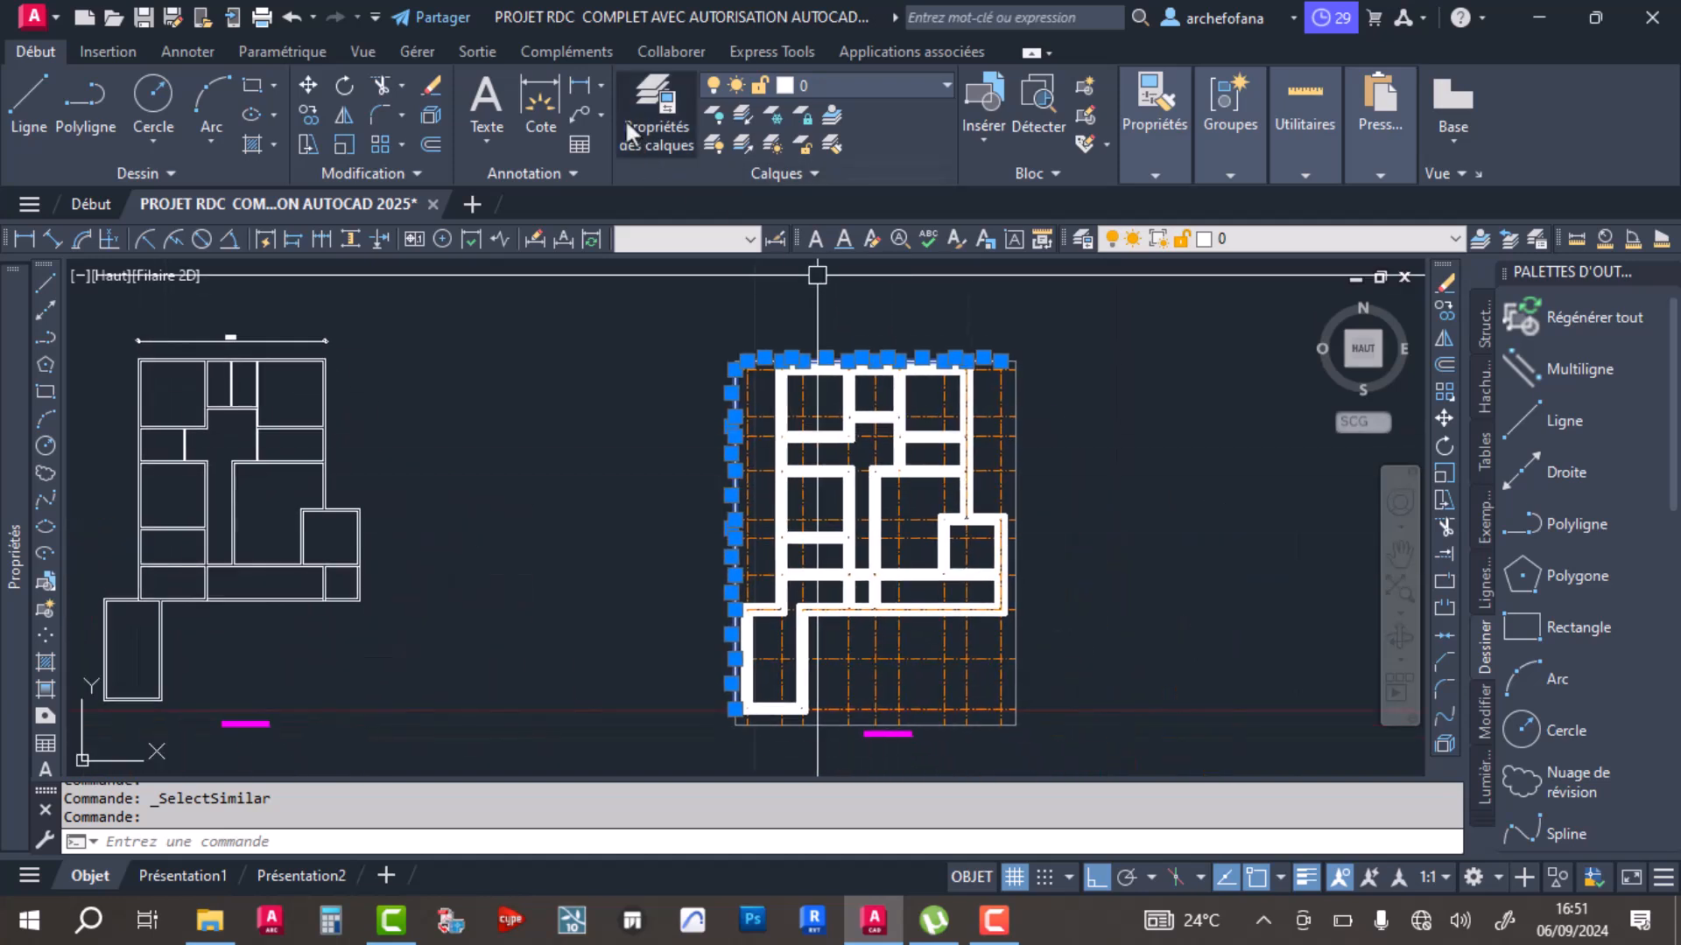
{"action": "left_click", "coordinate": [833, 85]}
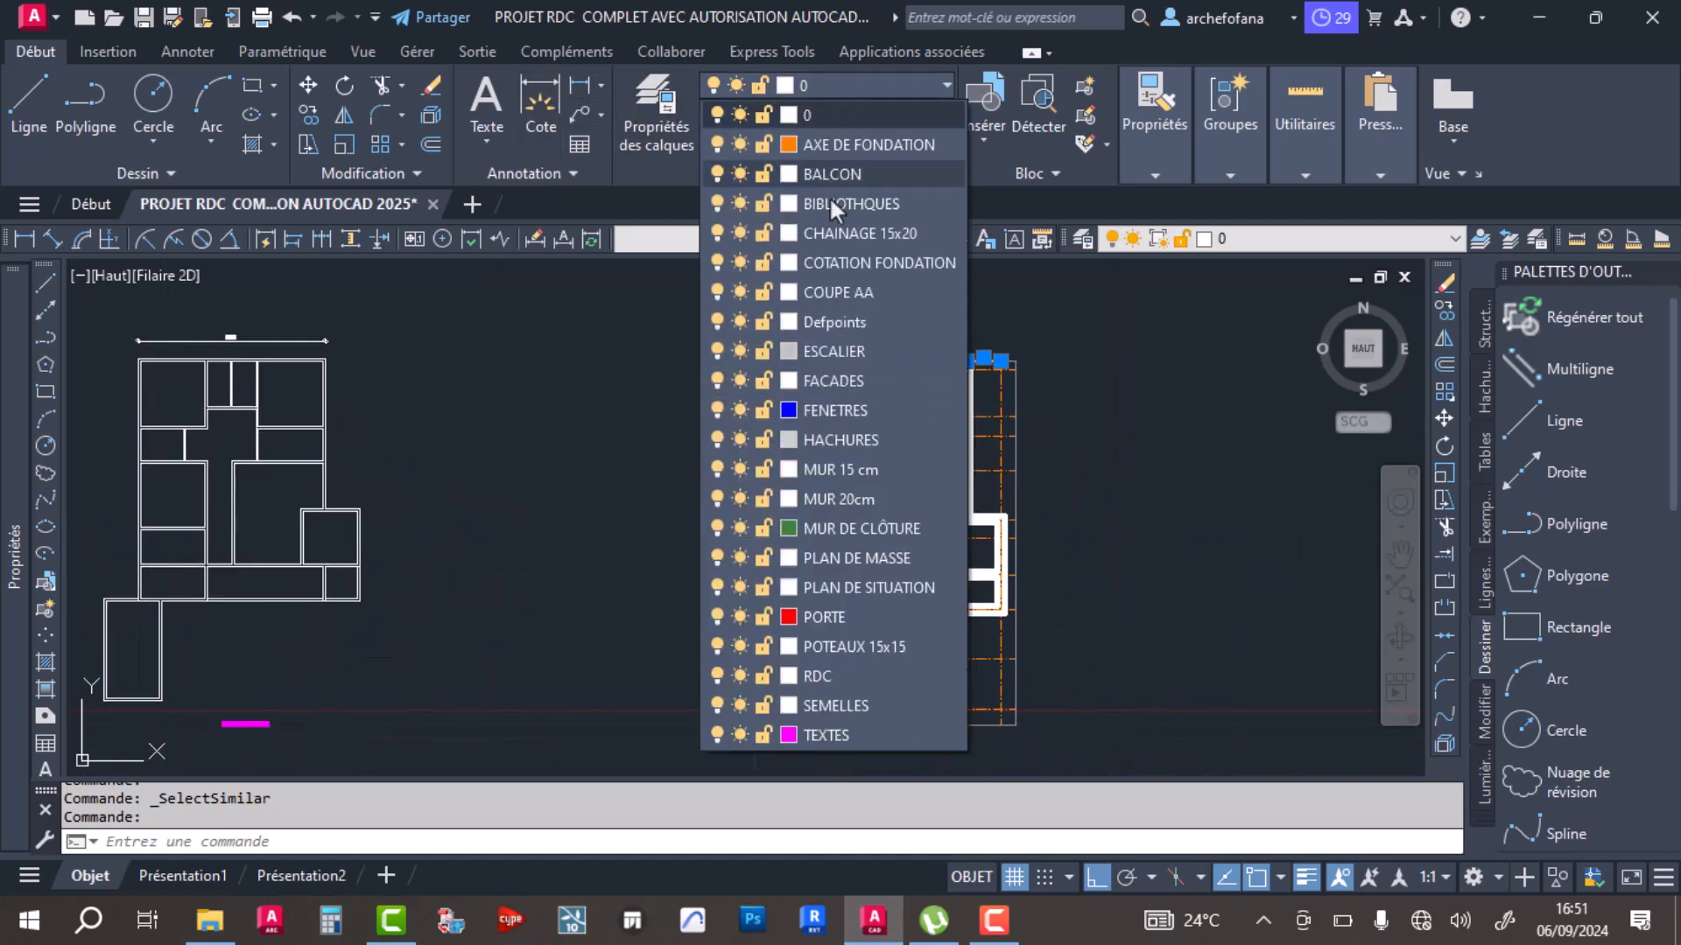
{"action": "left_click", "coordinate": [838, 262]}
{"action": "scroll", "coordinate": [855, 338], "scroll_direction": "up", "scroll_amount": 7}
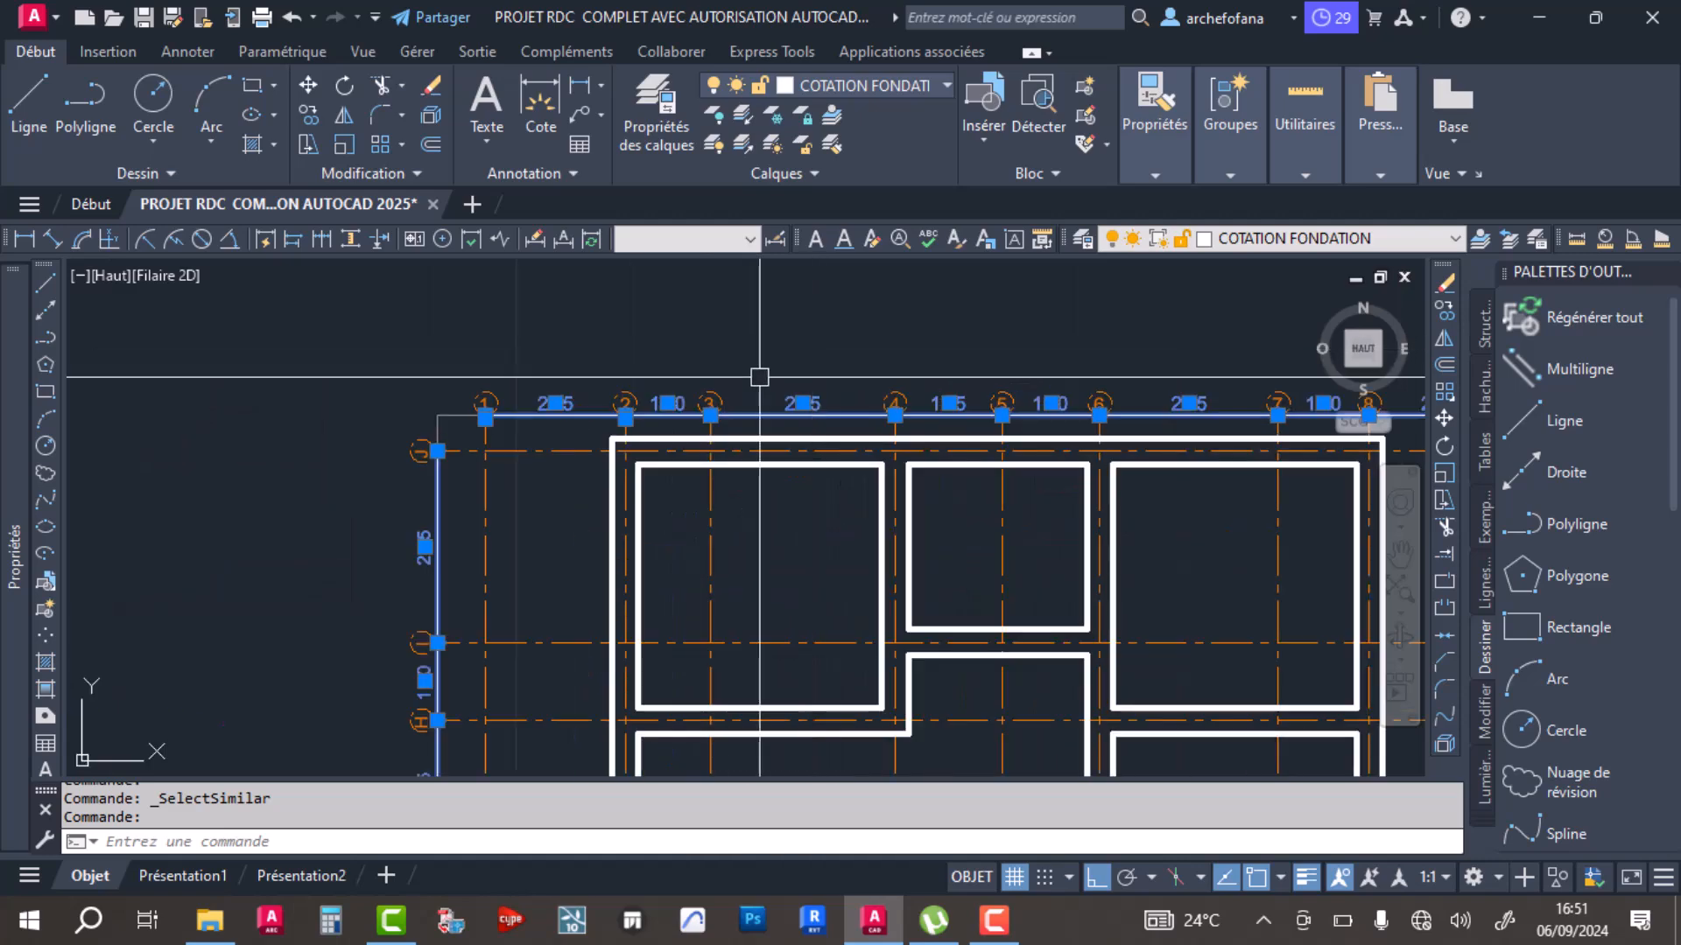
{"action": "key", "text": "Escape"}
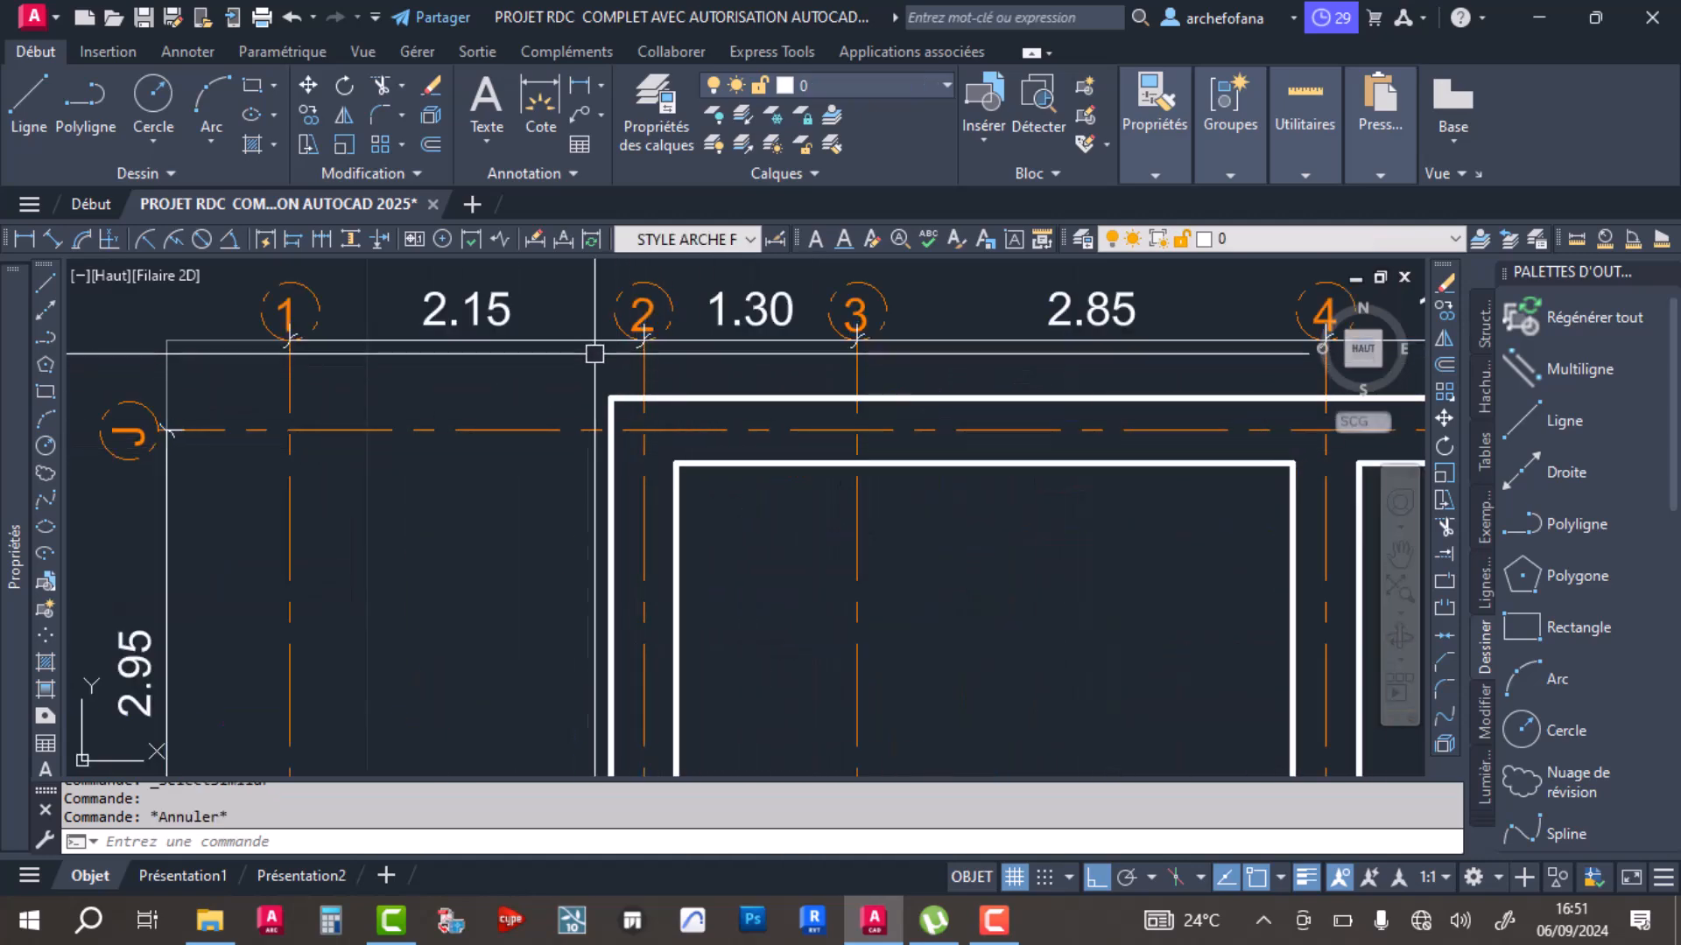
Step: Turn the COTATION FONDATION layer off and back on to check which dimensions it holds
{"action": "left_click", "coordinate": [847, 83]}
{"action": "scroll", "coordinate": [445, 543], "scroll_direction": "down", "scroll_amount": 4}
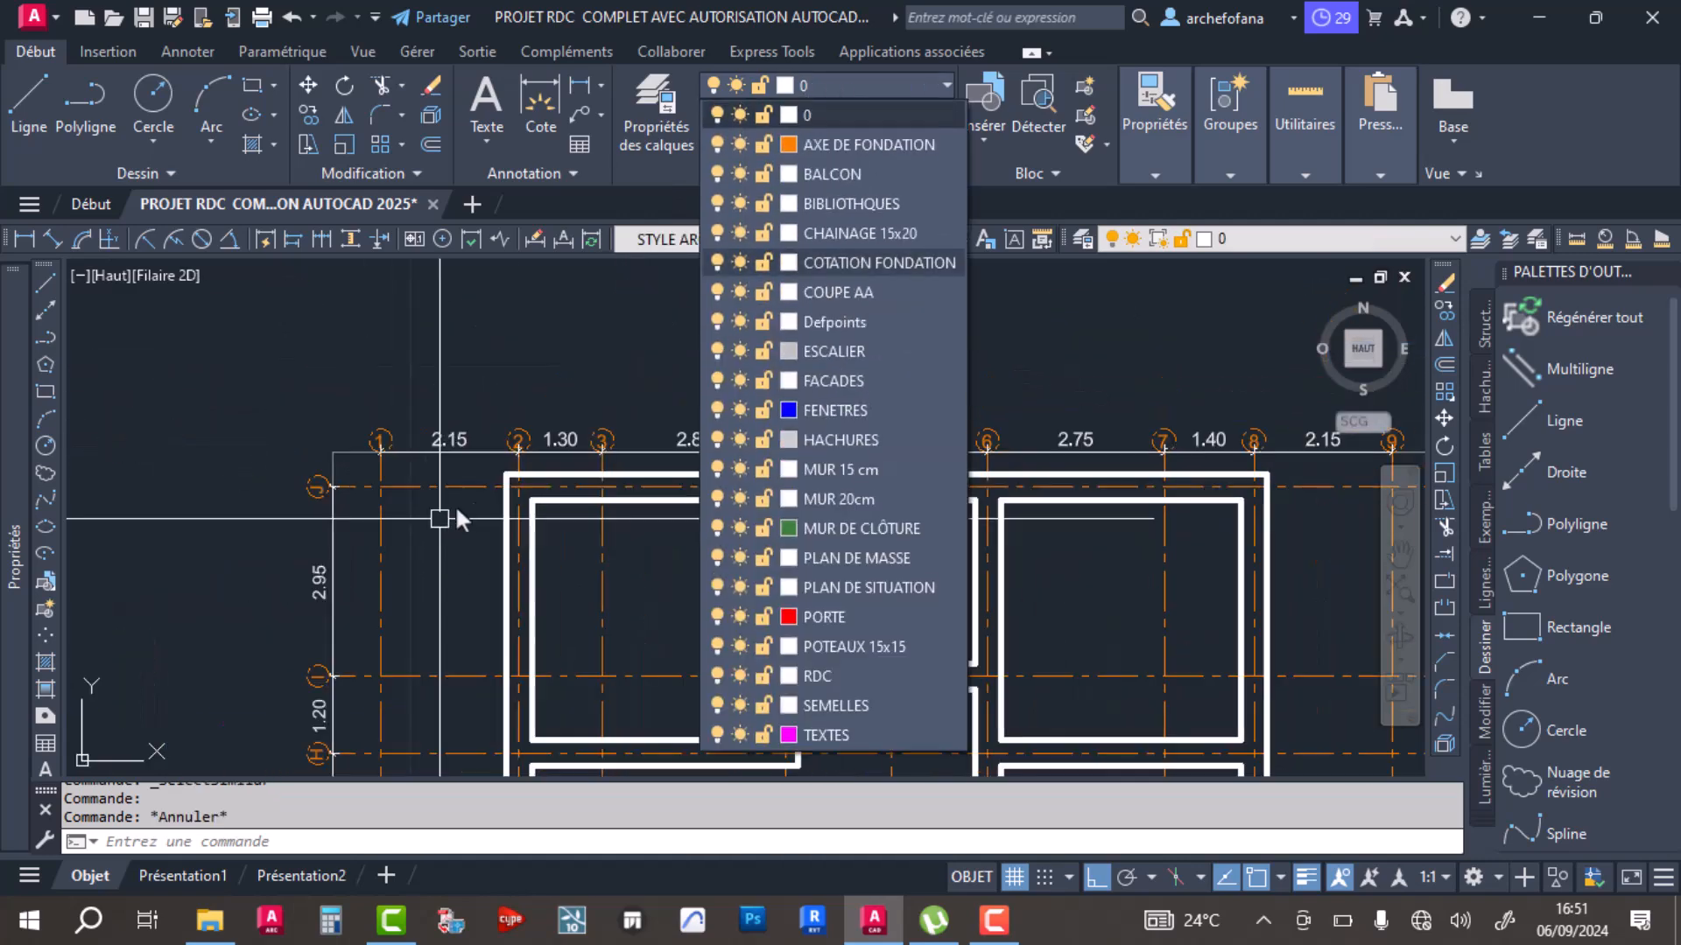
{"action": "left_click", "coordinate": [717, 263]}
{"action": "left_click", "coordinate": [717, 263]}
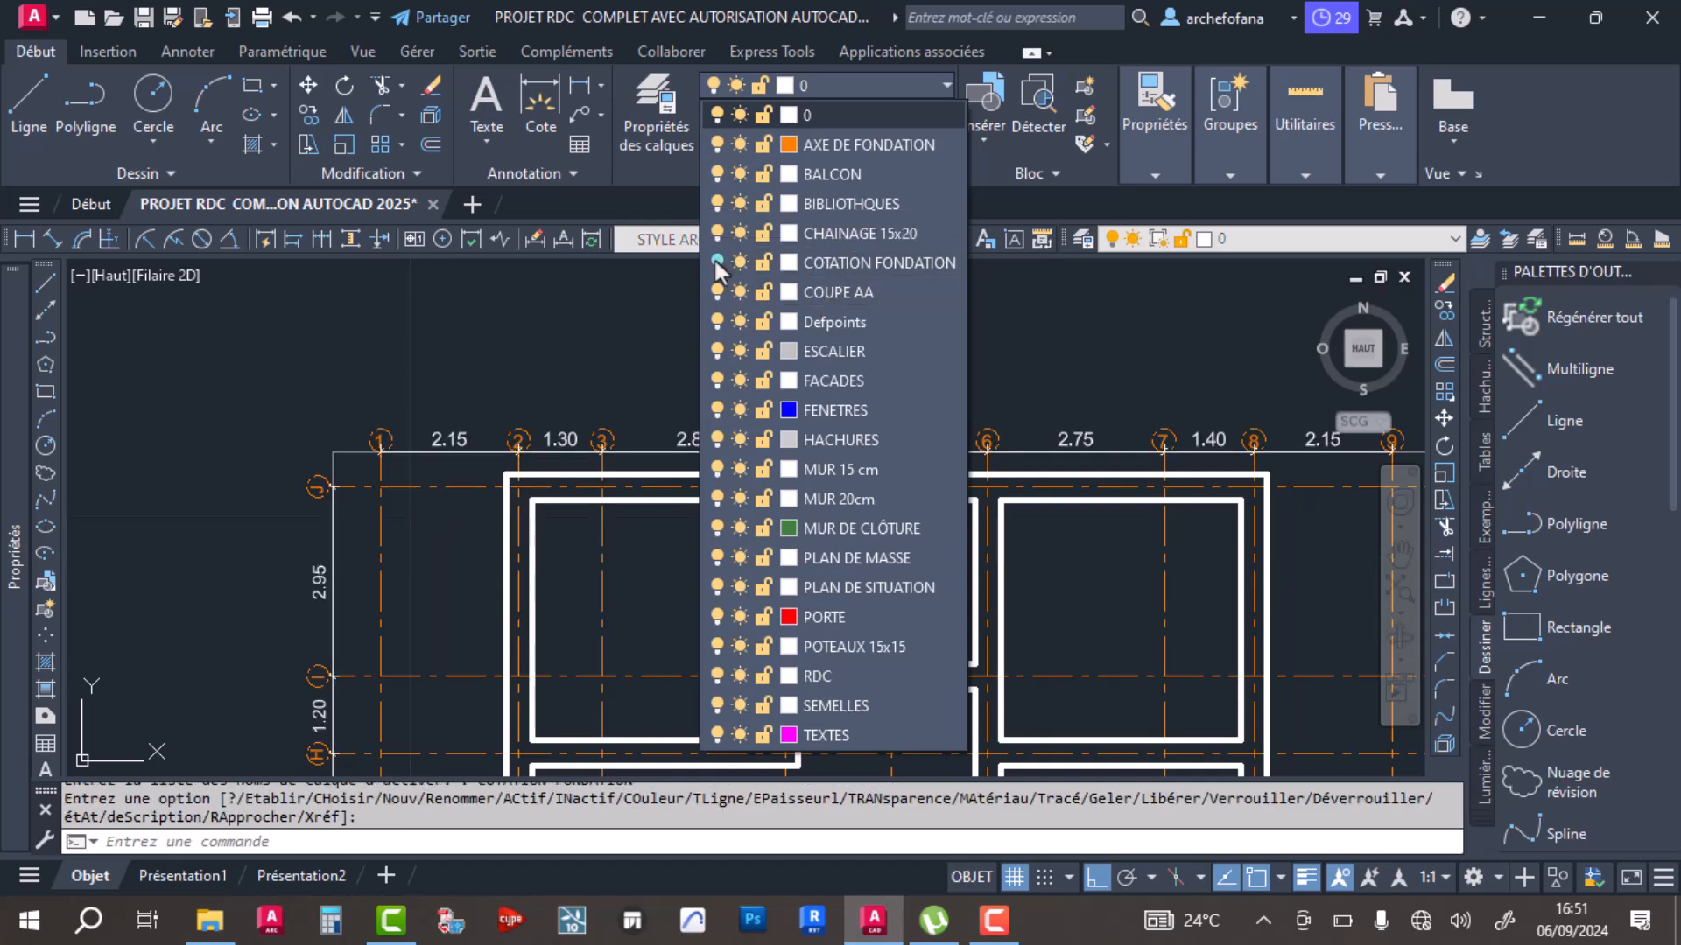
{"action": "key", "text": "Escape"}
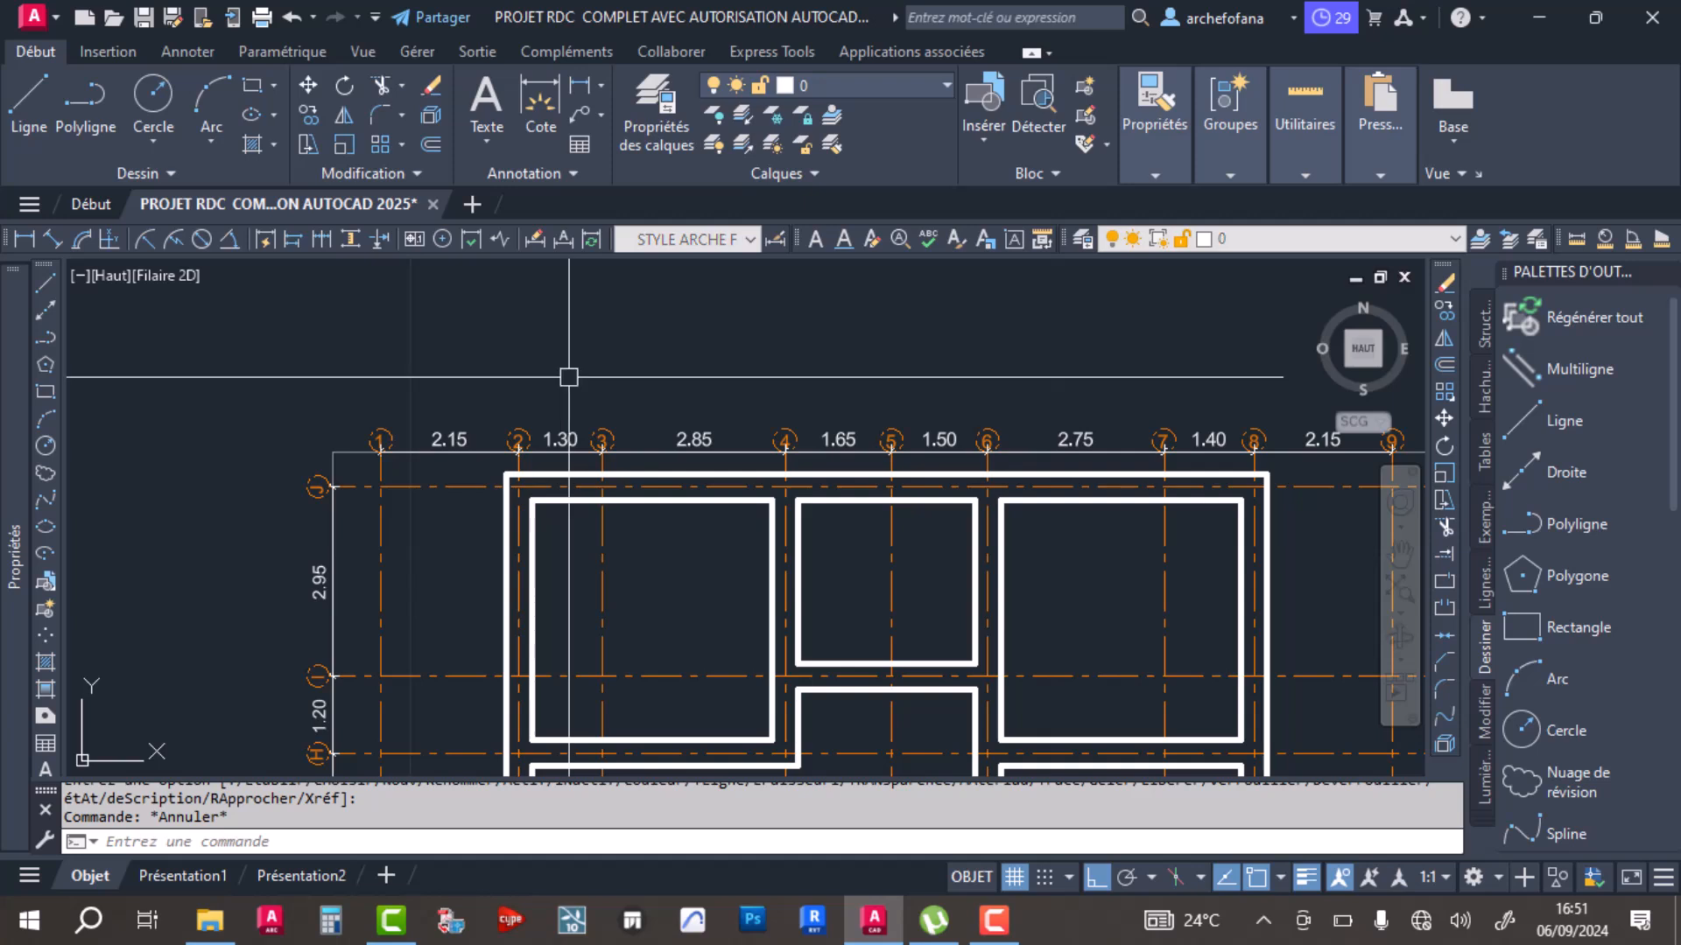
Step: Save the drawing
{"action": "key", "text": "ctrl+s"}
{"action": "left_click", "coordinate": [992, 926]}
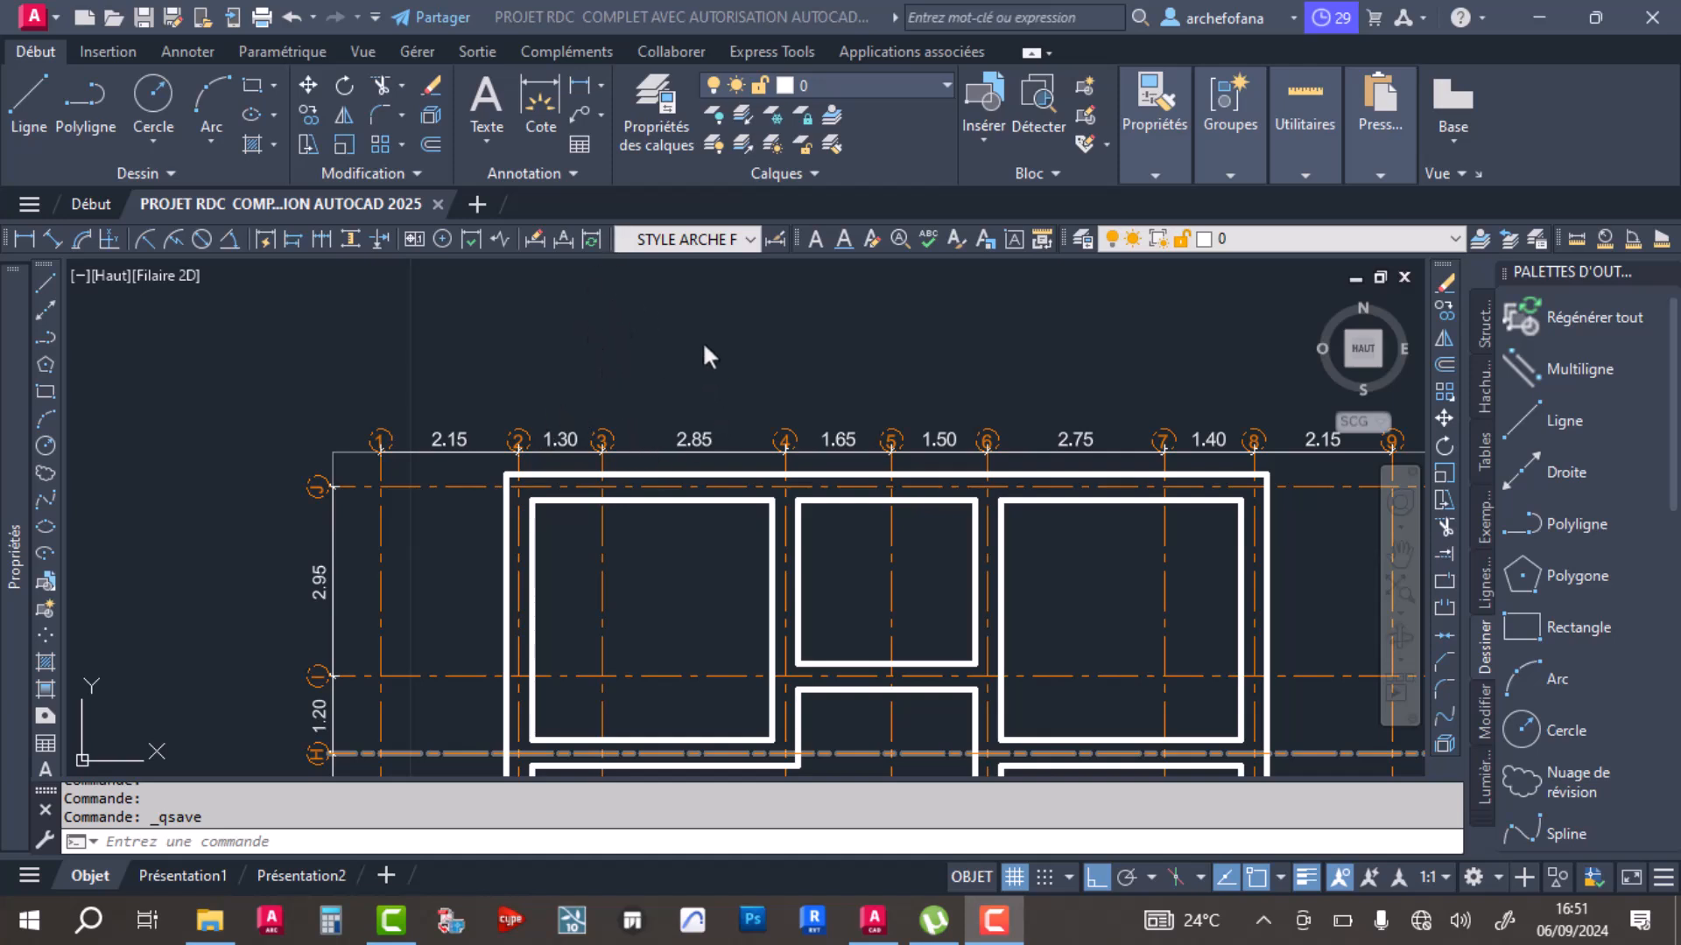
{"action": "scroll", "coordinate": [874, 526], "scroll_direction": "down", "scroll_amount": 5}
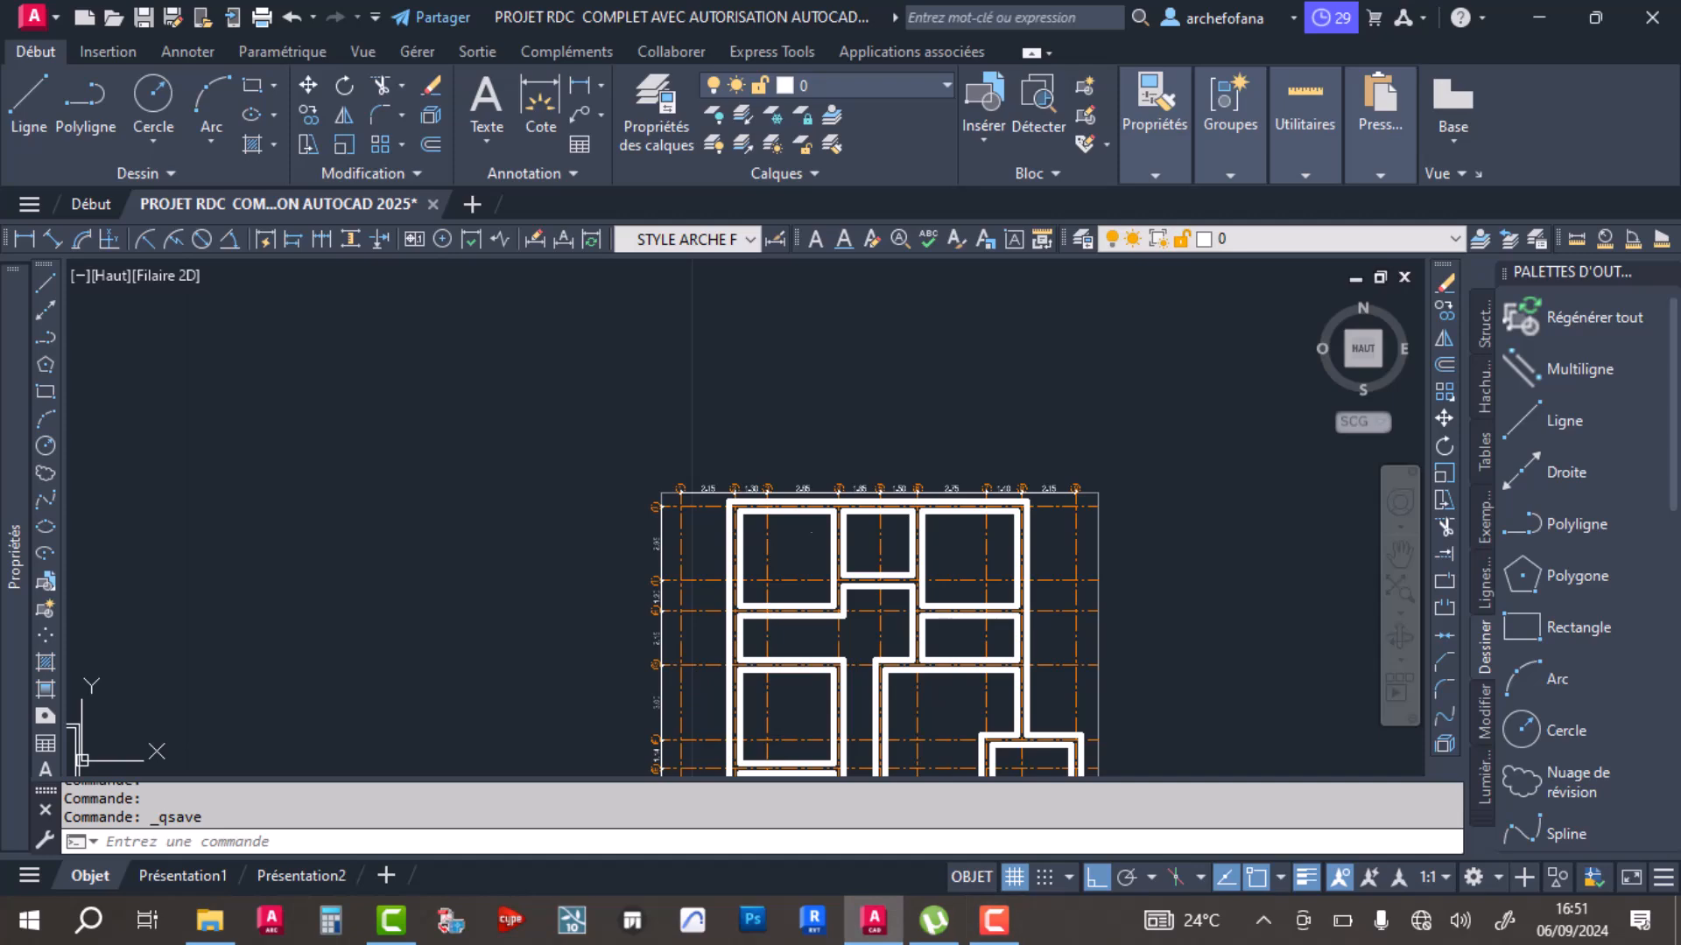
{"action": "middle_click_drag", "start_coordinate": [871, 557], "coordinate": [767, 424]}
{"action": "middle_click_drag", "start_coordinate": [795, 520], "coordinate": [817, 405]}
{"action": "middle_click_drag", "start_coordinate": [807, 566], "coordinate": [793, 546]}
{"action": "scroll", "coordinate": [793, 546], "scroll_direction": "up", "scroll_amount": 3}
{"action": "left_click", "coordinate": [546, 77]}
{"action": "scroll", "coordinate": [1102, 454], "scroll_direction": "down", "scroll_amount": 5}
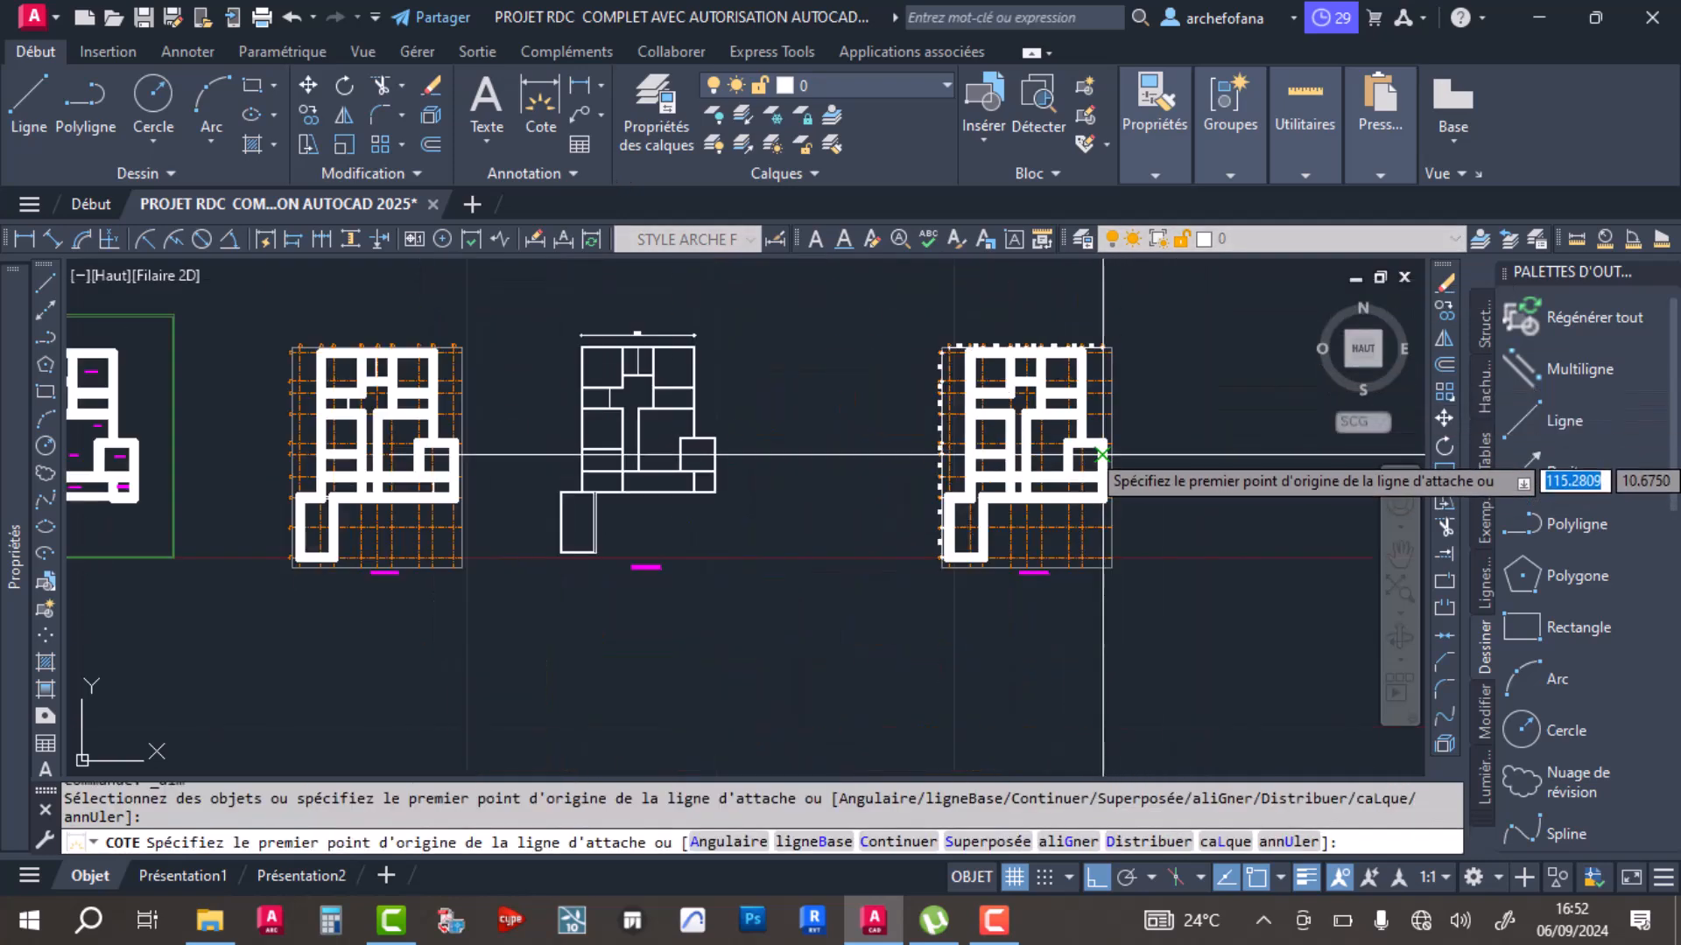
{"action": "scroll", "coordinate": [1101, 547], "scroll_direction": "up", "scroll_amount": 7}
{"action": "scroll", "coordinate": [1171, 606], "scroll_direction": "up", "scroll_amount": 2}
{"action": "scroll", "coordinate": [1201, 607], "scroll_direction": "up", "scroll_amount": 2}
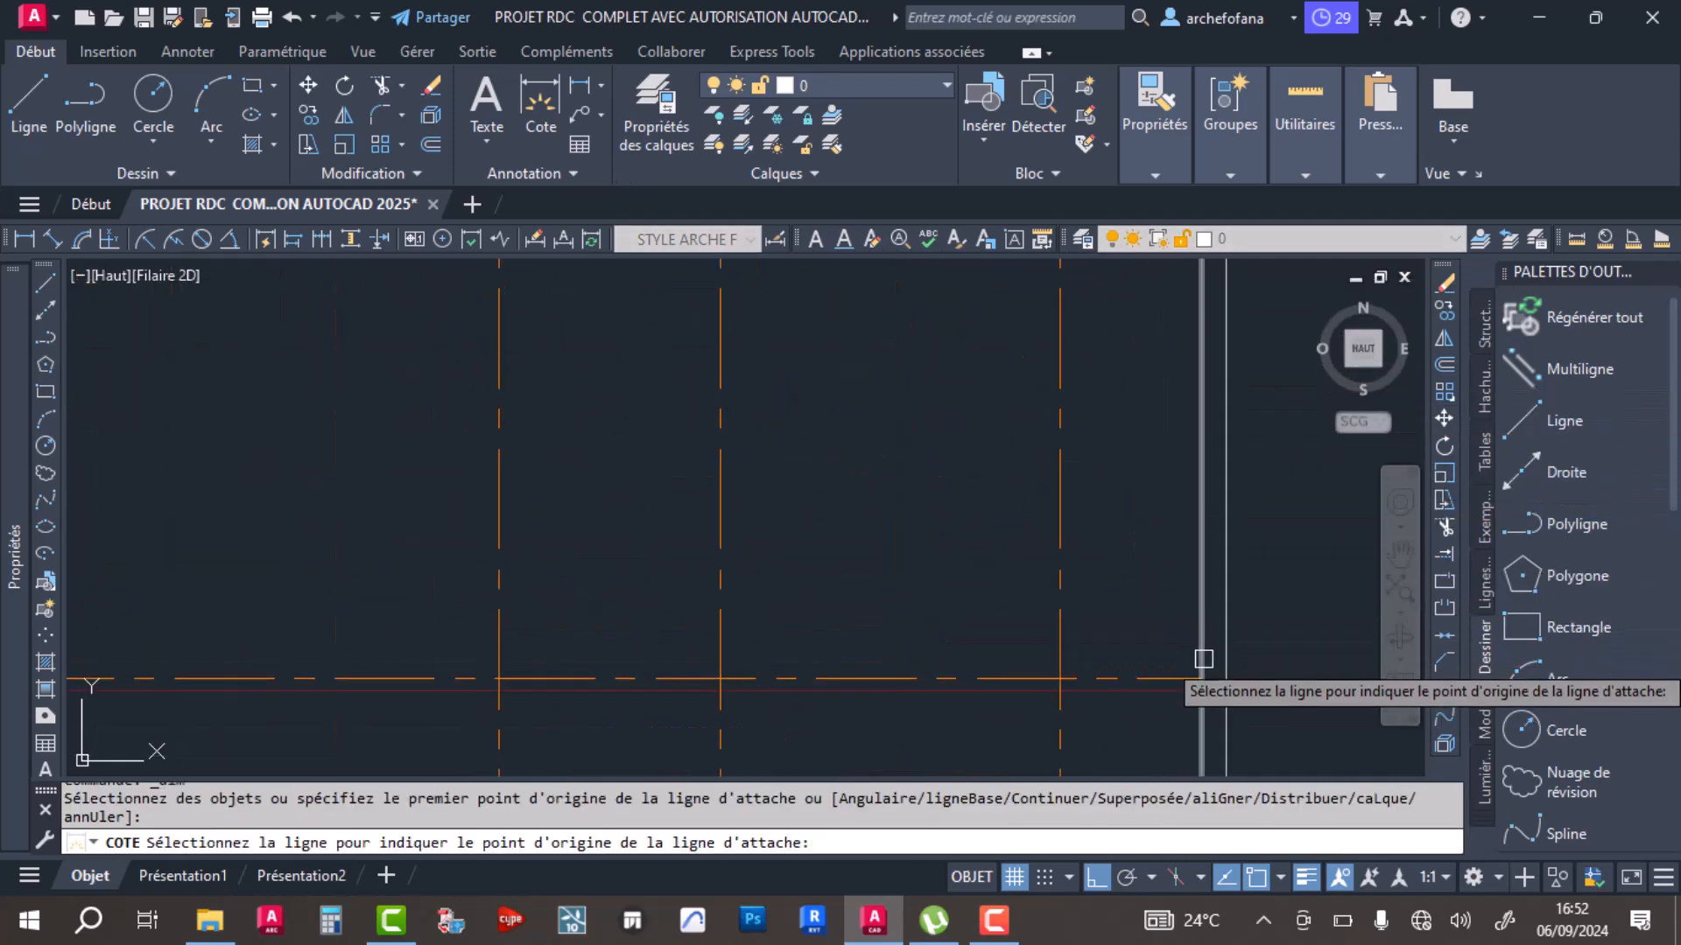
{"action": "left_click", "coordinate": [1204, 674]}
{"action": "scroll", "coordinate": [1190, 648], "scroll_direction": "down", "scroll_amount": 2}
{"action": "mouse_move", "coordinate": [1143, 420]}
{"action": "middle_mouse_down"}
{"action": "mouse_move", "coordinate": [1117, 734]}
{"action": "mouse_move", "coordinate": [1086, 506]}
{"action": "middle_mouse_up"}
{"action": "scroll", "coordinate": [1117, 543], "scroll_direction": "down", "scroll_amount": 6}
{"action": "scroll", "coordinate": [1107, 377], "scroll_direction": "up", "scroll_amount": 4}
{"action": "middle_click_drag", "start_coordinate": [1057, 325], "coordinate": [1042, 336]}
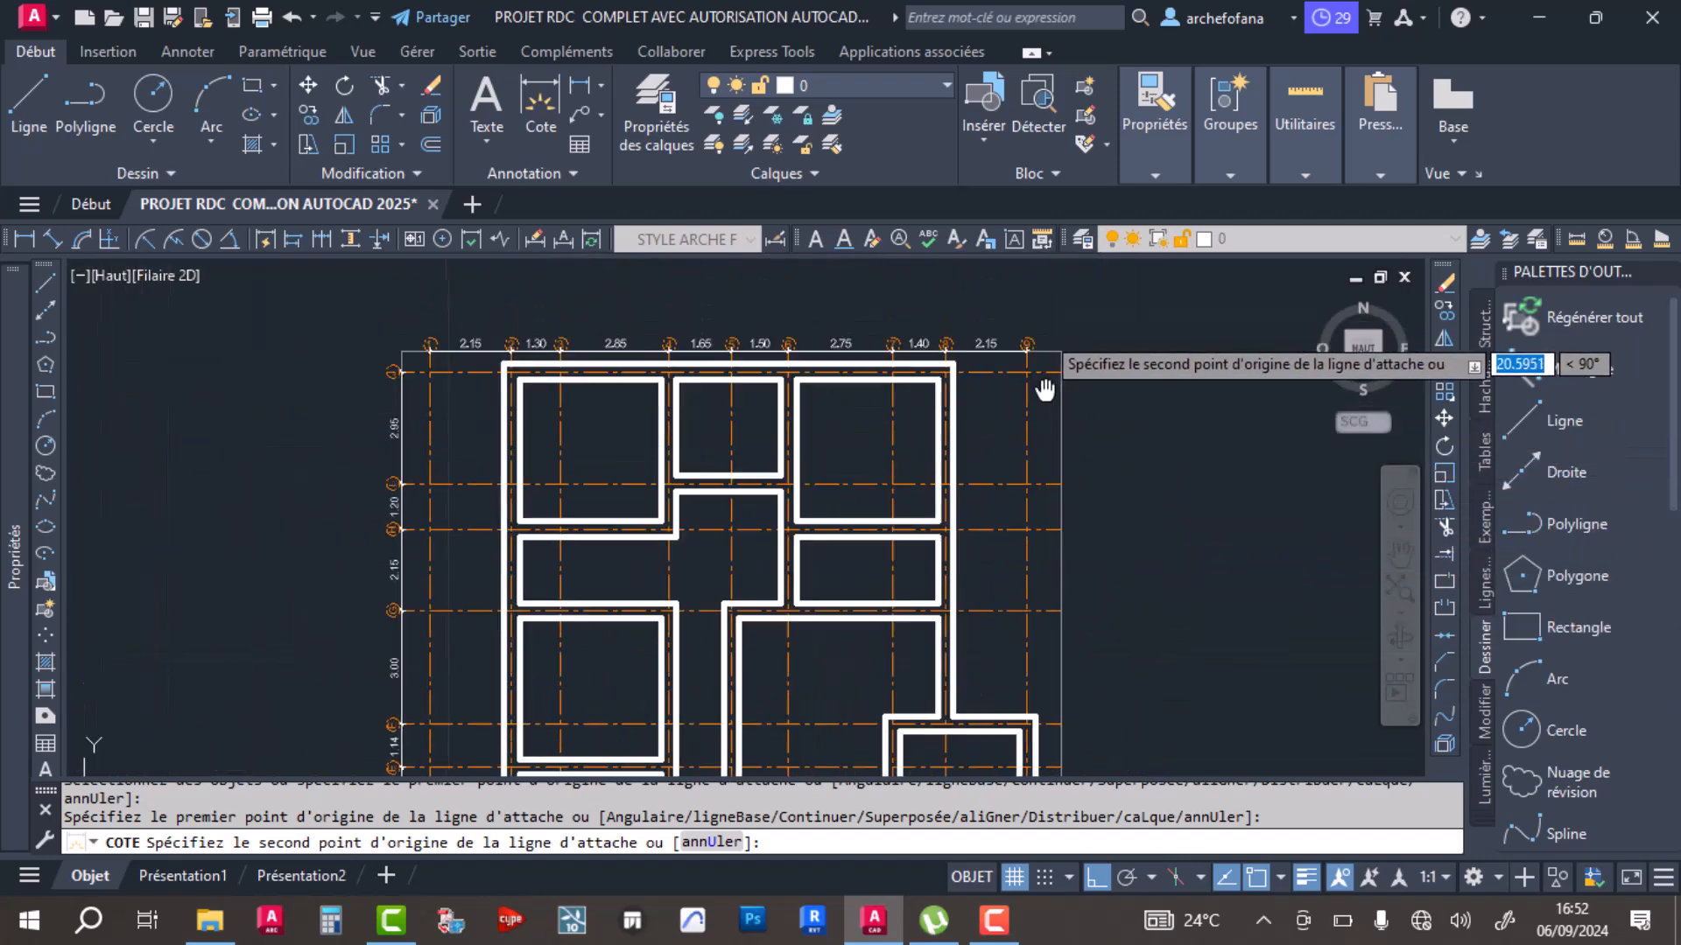
{"action": "scroll", "coordinate": [1058, 278], "scroll_direction": "up", "scroll_amount": 5}
{"action": "left_click", "coordinate": [1056, 447]}
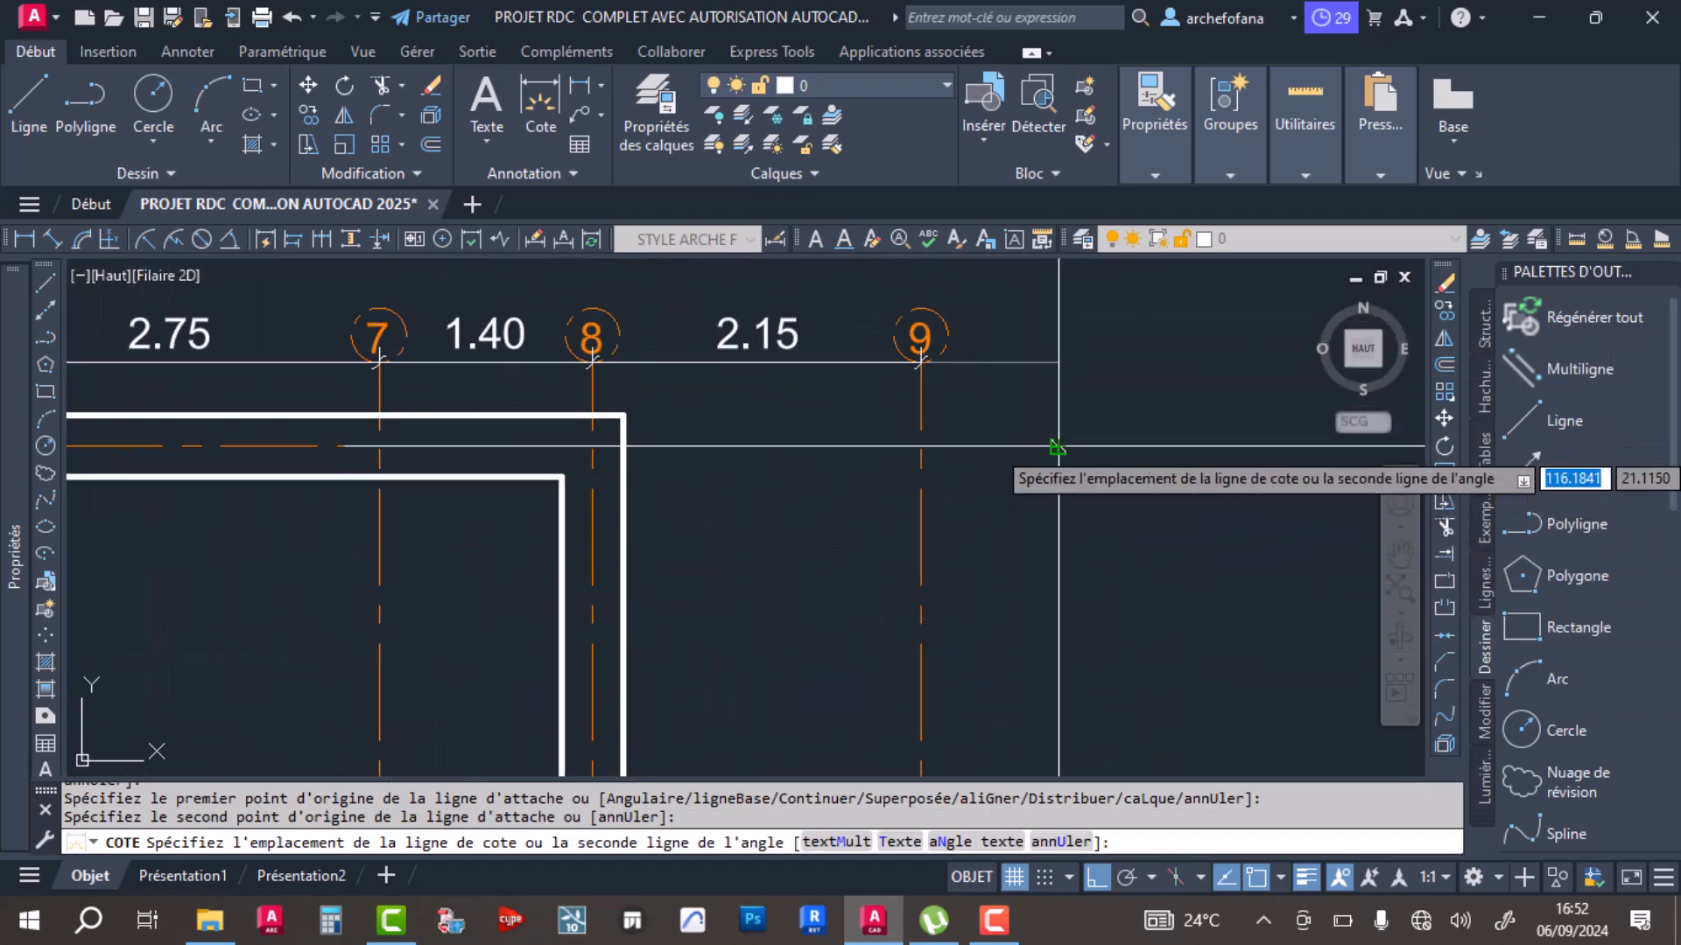
{"action": "scroll", "coordinate": [1056, 446], "scroll_direction": "down", "scroll_amount": 5}
{"action": "key", "text": "Escape"}
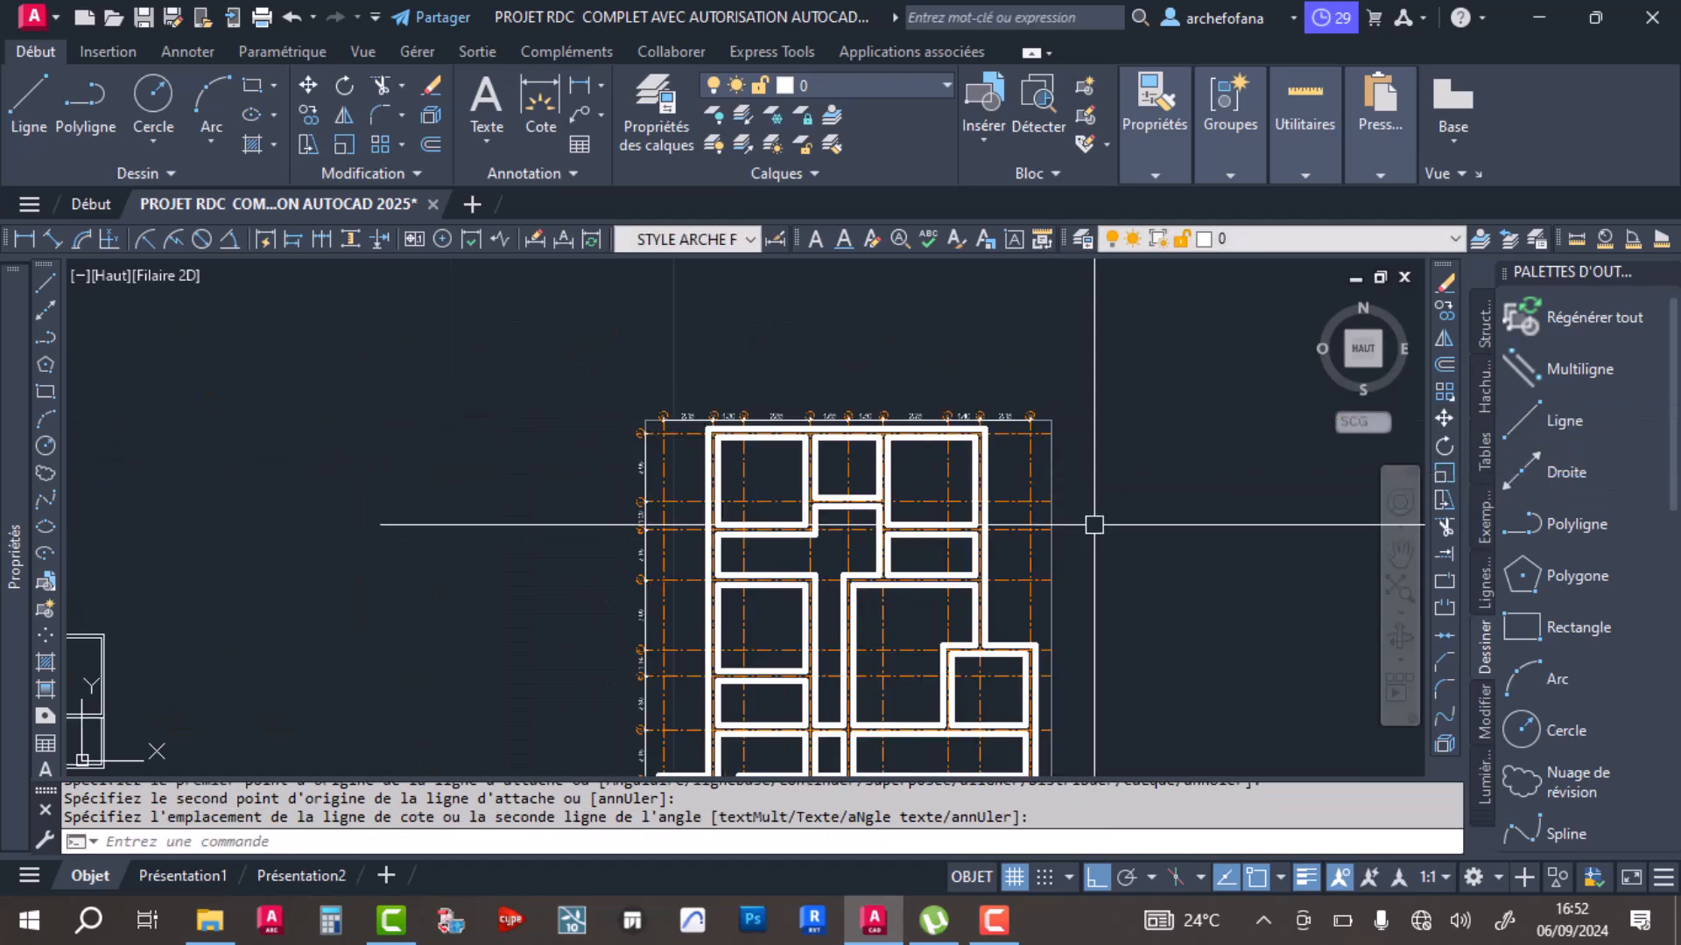
Step: Place an overall vertical dimension from axis J to axis A, just outside the grid border opposite the lettered bubbles
{"action": "key", "text": "Return"}
{"action": "scroll", "coordinate": [1058, 442], "scroll_direction": "up", "scroll_amount": 5}
{"action": "left_click", "coordinate": [1031, 408]}
{"action": "scroll", "coordinate": [1018, 434], "scroll_direction": "down", "scroll_amount": 5}
{"action": "middle_click_drag", "start_coordinate": [1037, 543], "coordinate": [1013, 325]}
{"action": "scroll", "coordinate": [992, 699], "scroll_direction": "up", "scroll_amount": 5}
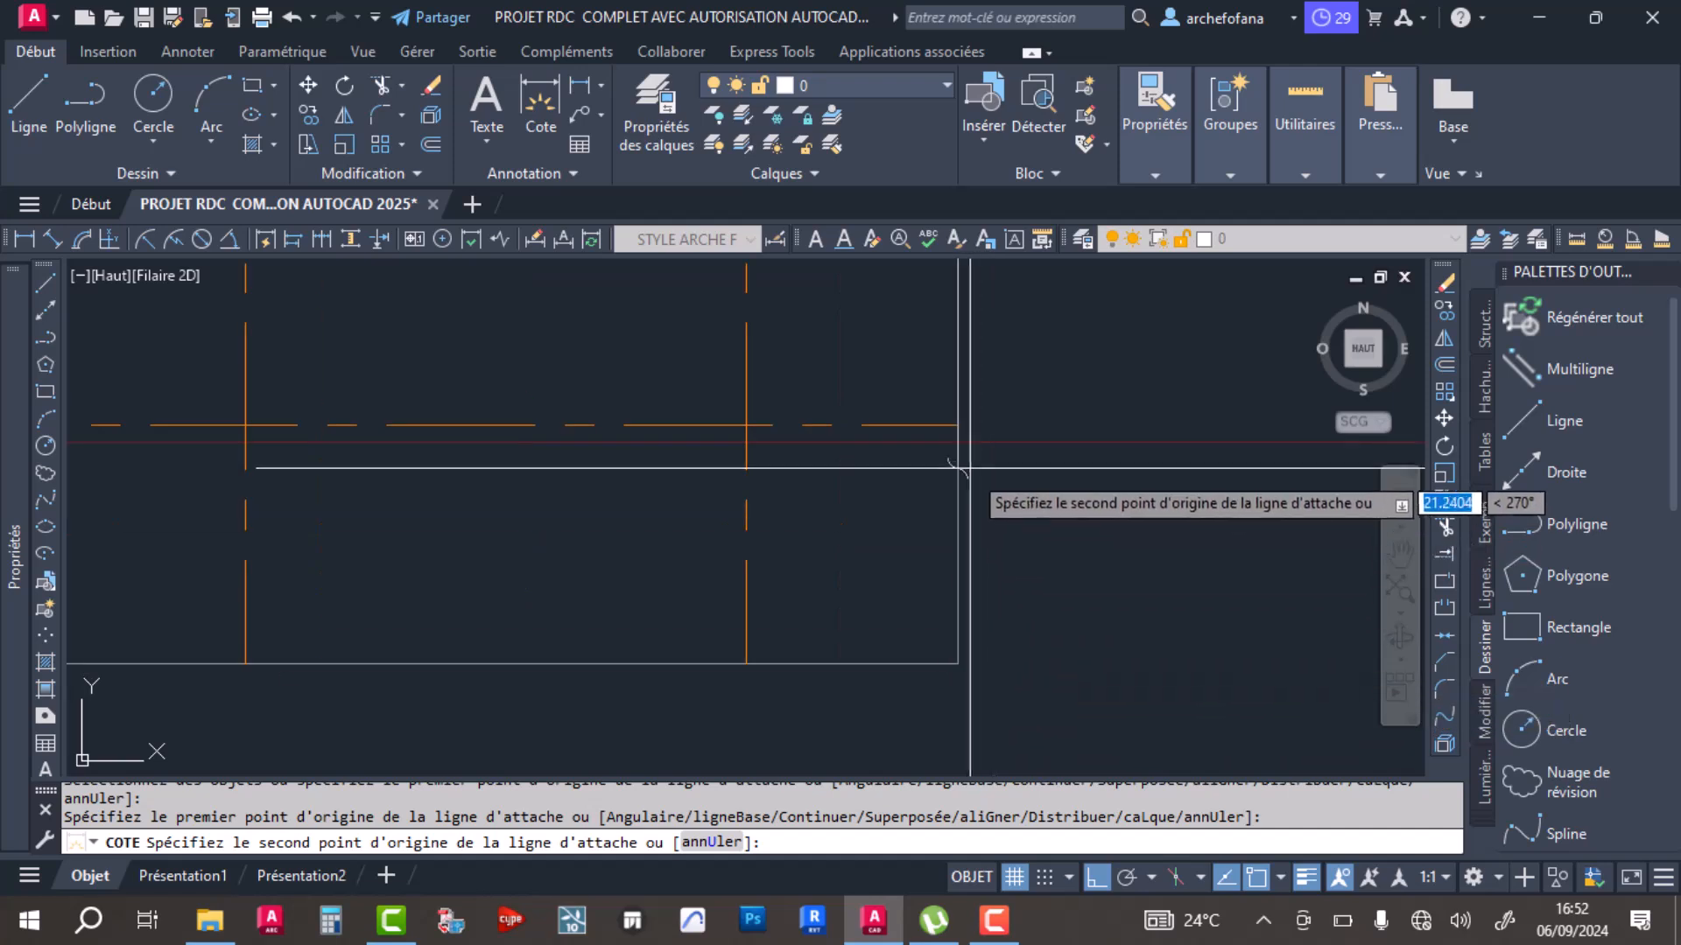
{"action": "left_click", "coordinate": [958, 426]}
{"action": "scroll", "coordinate": [957, 425], "scroll_direction": "down", "scroll_amount": 5}
{"action": "middle_click_drag", "start_coordinate": [973, 345], "coordinate": [998, 481]}
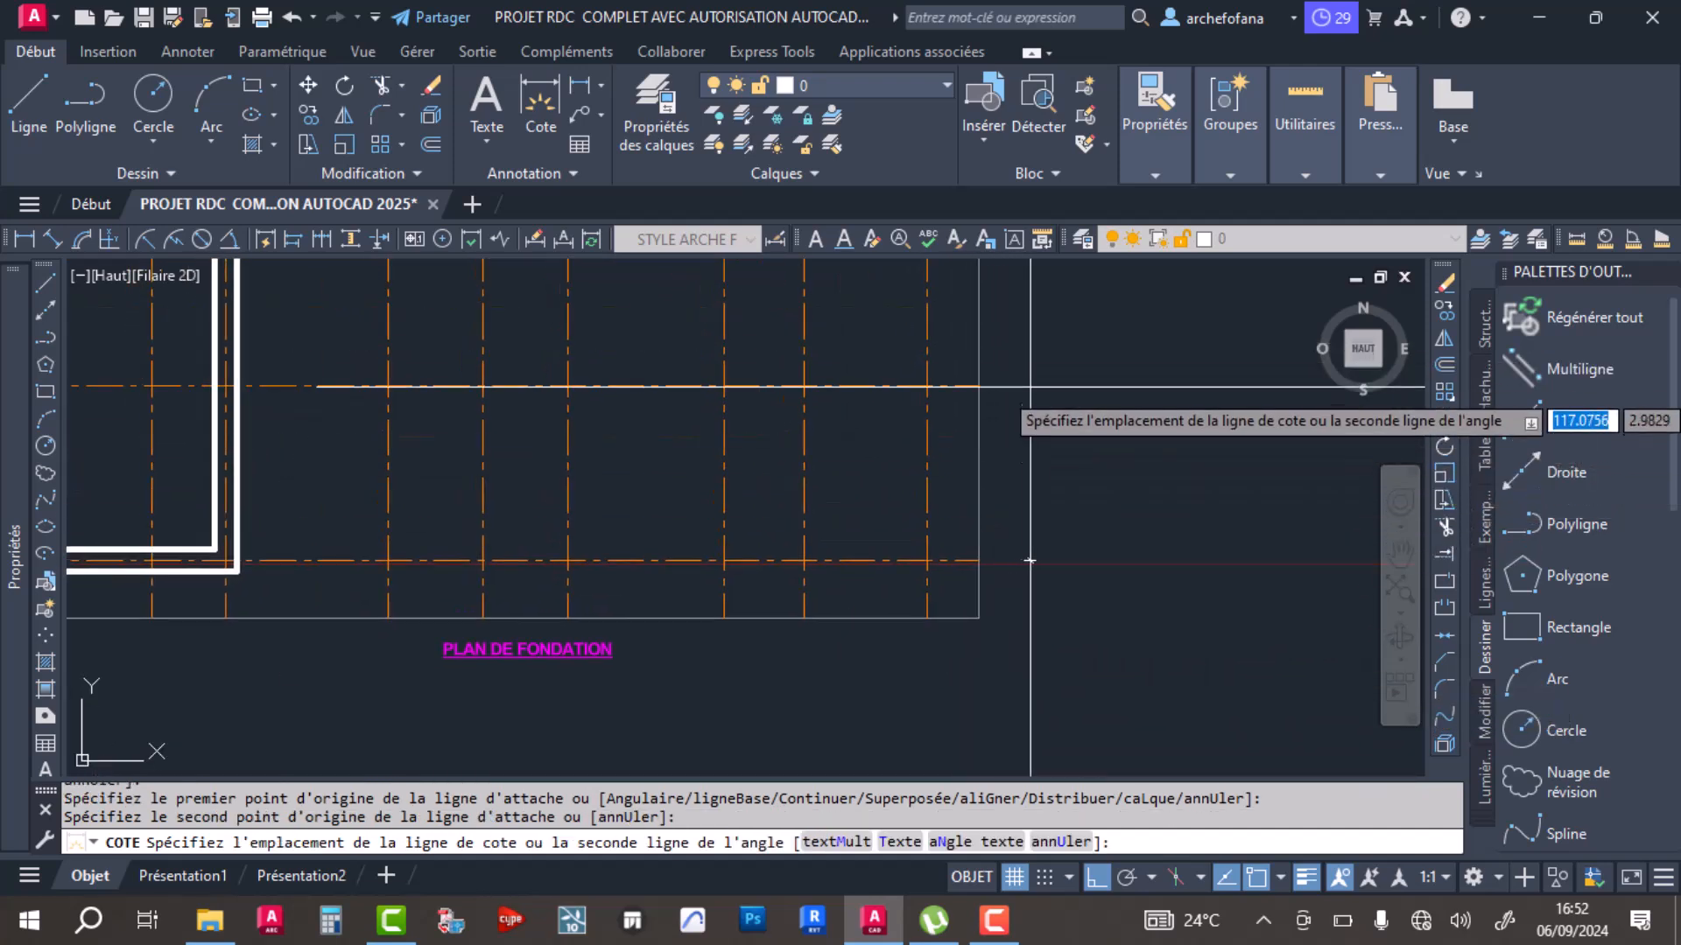
{"action": "left_click", "coordinate": [1028, 410]}
{"action": "key", "text": "Return"}
{"action": "key", "text": "Escape"}
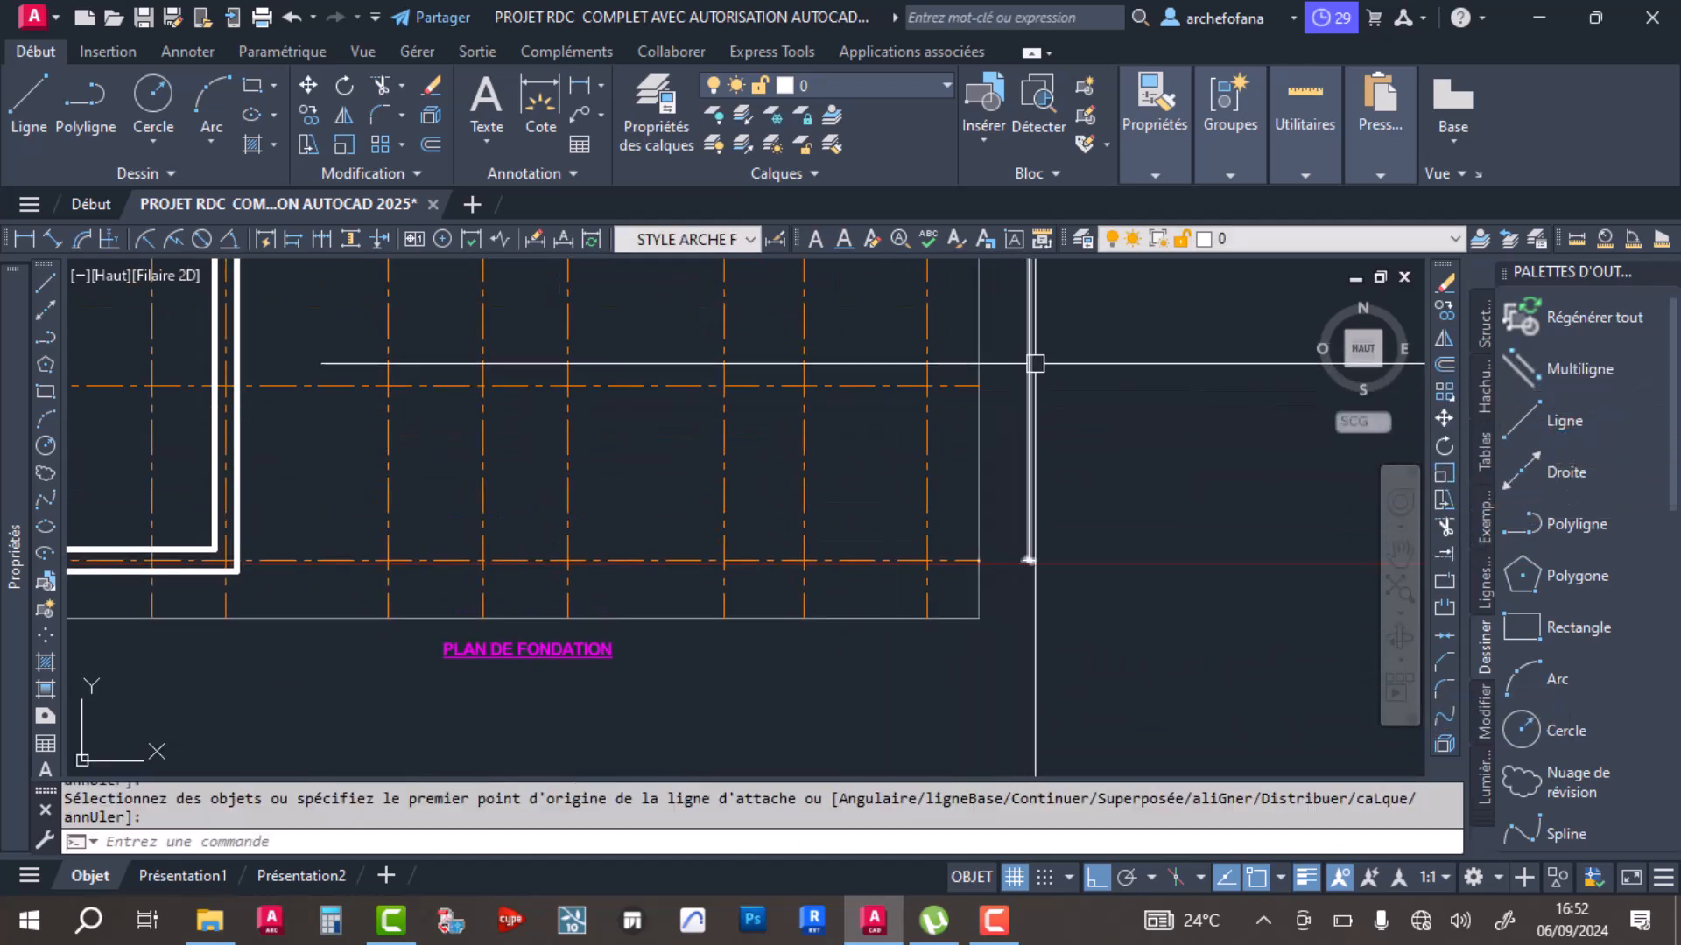
Step: Move the overall vertical dimension so its line lies on the grid border opposite the lettered bubbles
{"action": "left_click", "coordinate": [1035, 364]}
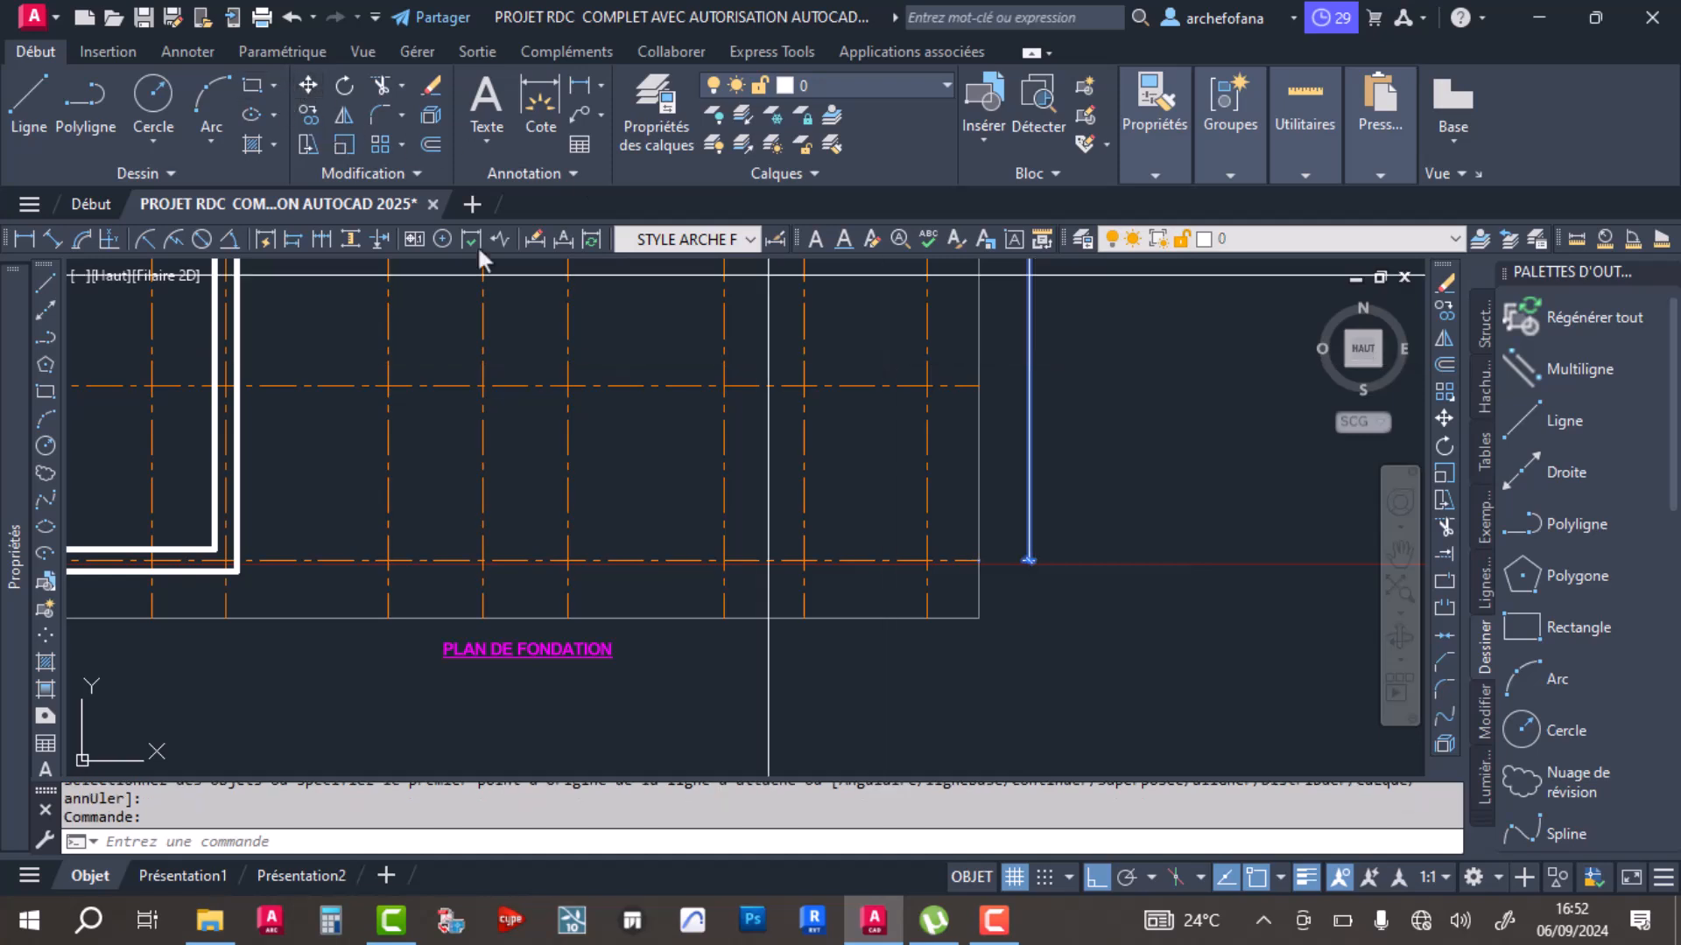
{"action": "left_click", "coordinate": [308, 84]}
{"action": "scroll", "coordinate": [997, 492], "scroll_direction": "up", "scroll_amount": 4}
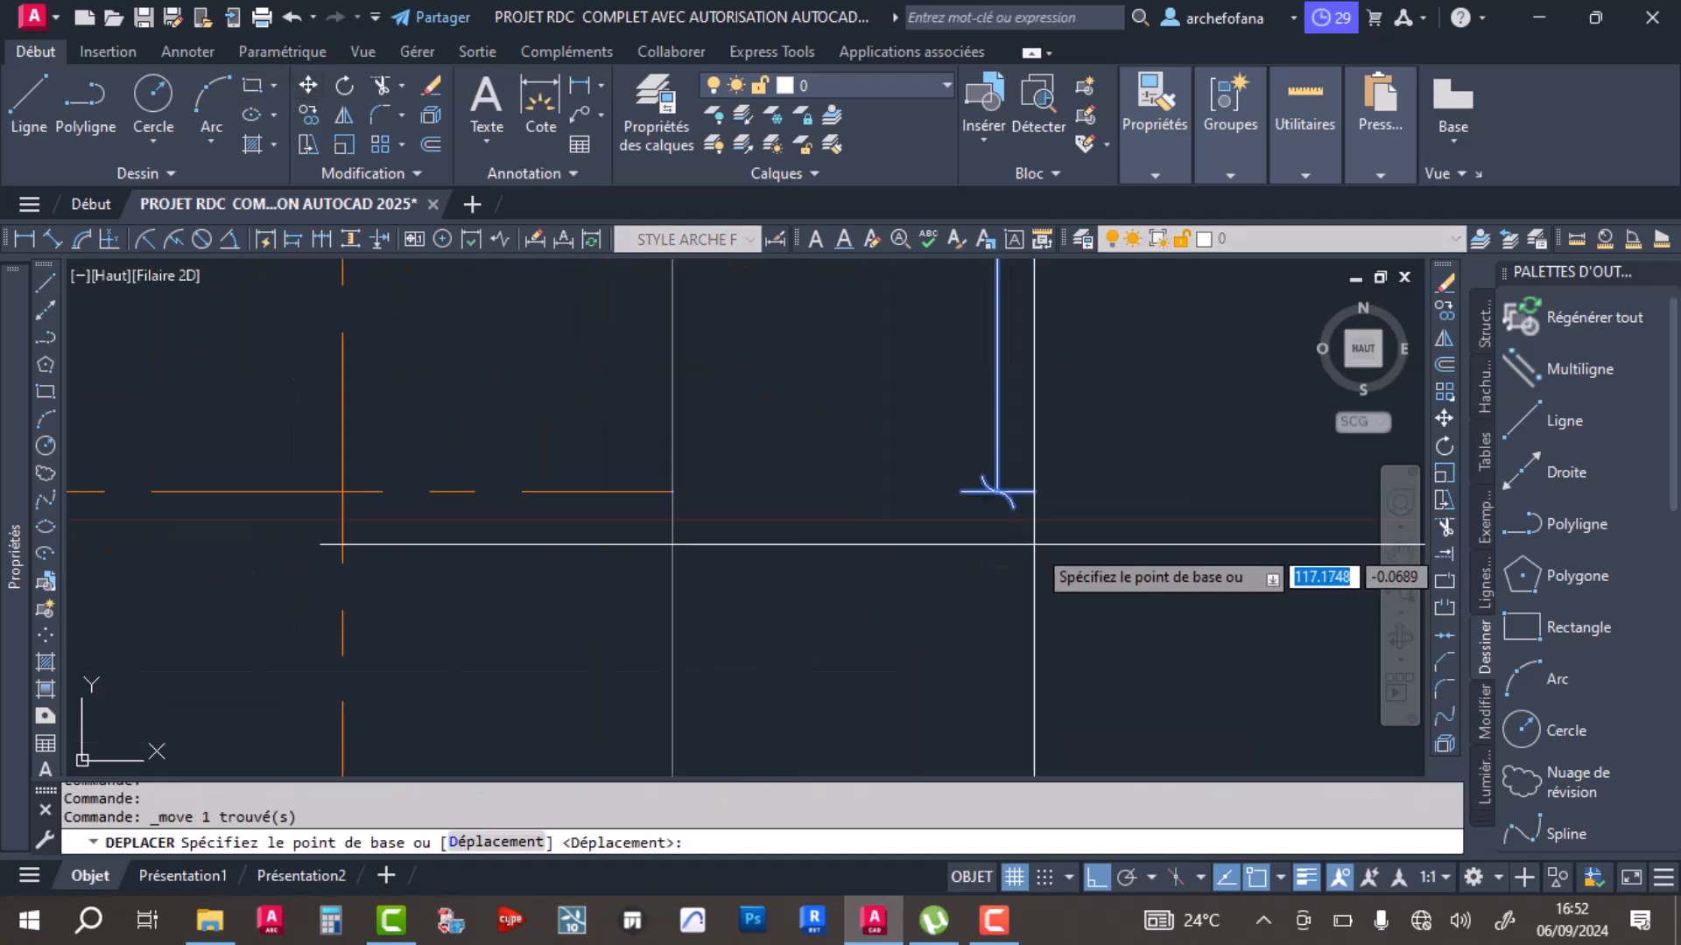
{"action": "left_click", "coordinate": [997, 492]}
{"action": "left_click", "coordinate": [672, 492]}
Step: Place an overall horizontal dimension between the first and last vertical axes, on the grid's lower border above the PLAN DE FONDATION title
{"action": "scroll", "coordinate": [753, 487], "scroll_direction": "down", "scroll_amount": 5}
{"action": "middle_click_drag", "start_coordinate": [818, 429], "coordinate": [838, 592]}
{"action": "scroll", "coordinate": [811, 497], "scroll_direction": "down", "scroll_amount": 4}
{"action": "middle_click_drag", "start_coordinate": [784, 343], "coordinate": [829, 510]}
{"action": "scroll", "coordinate": [829, 511], "scroll_direction": "up", "scroll_amount": 5}
{"action": "scroll", "coordinate": [713, 681], "scroll_direction": "down", "scroll_amount": 7}
{"action": "middle_click_drag", "start_coordinate": [713, 681], "coordinate": [522, 479]}
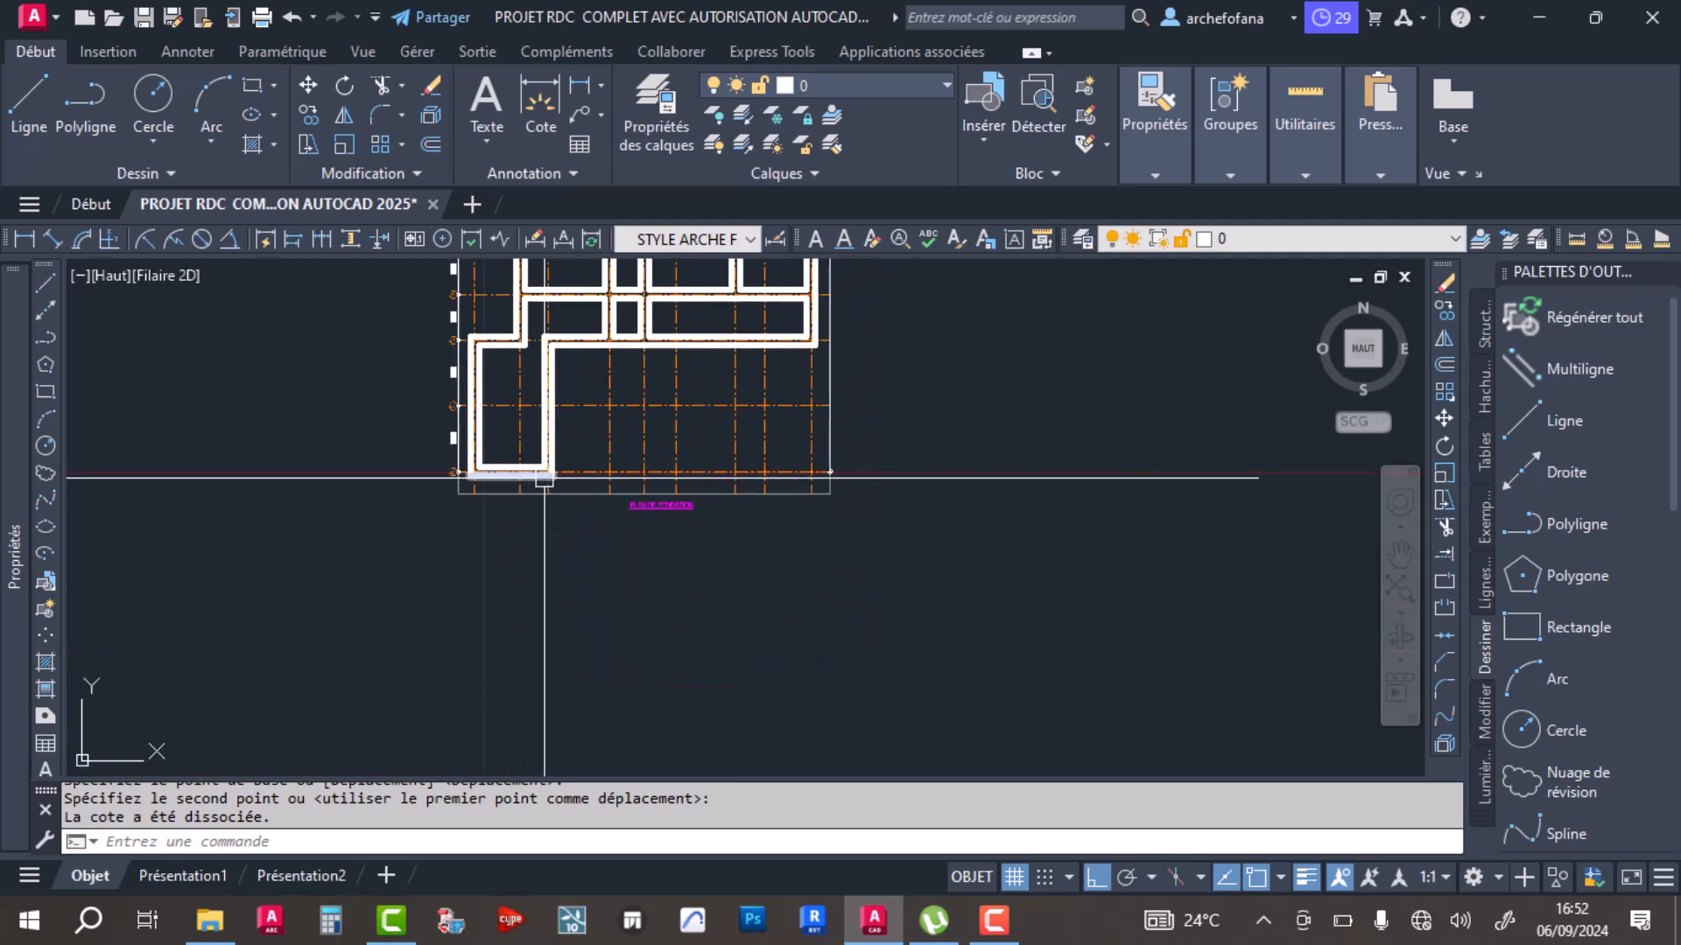
{"action": "scroll", "coordinate": [604, 451], "scroll_direction": "down", "scroll_amount": 4}
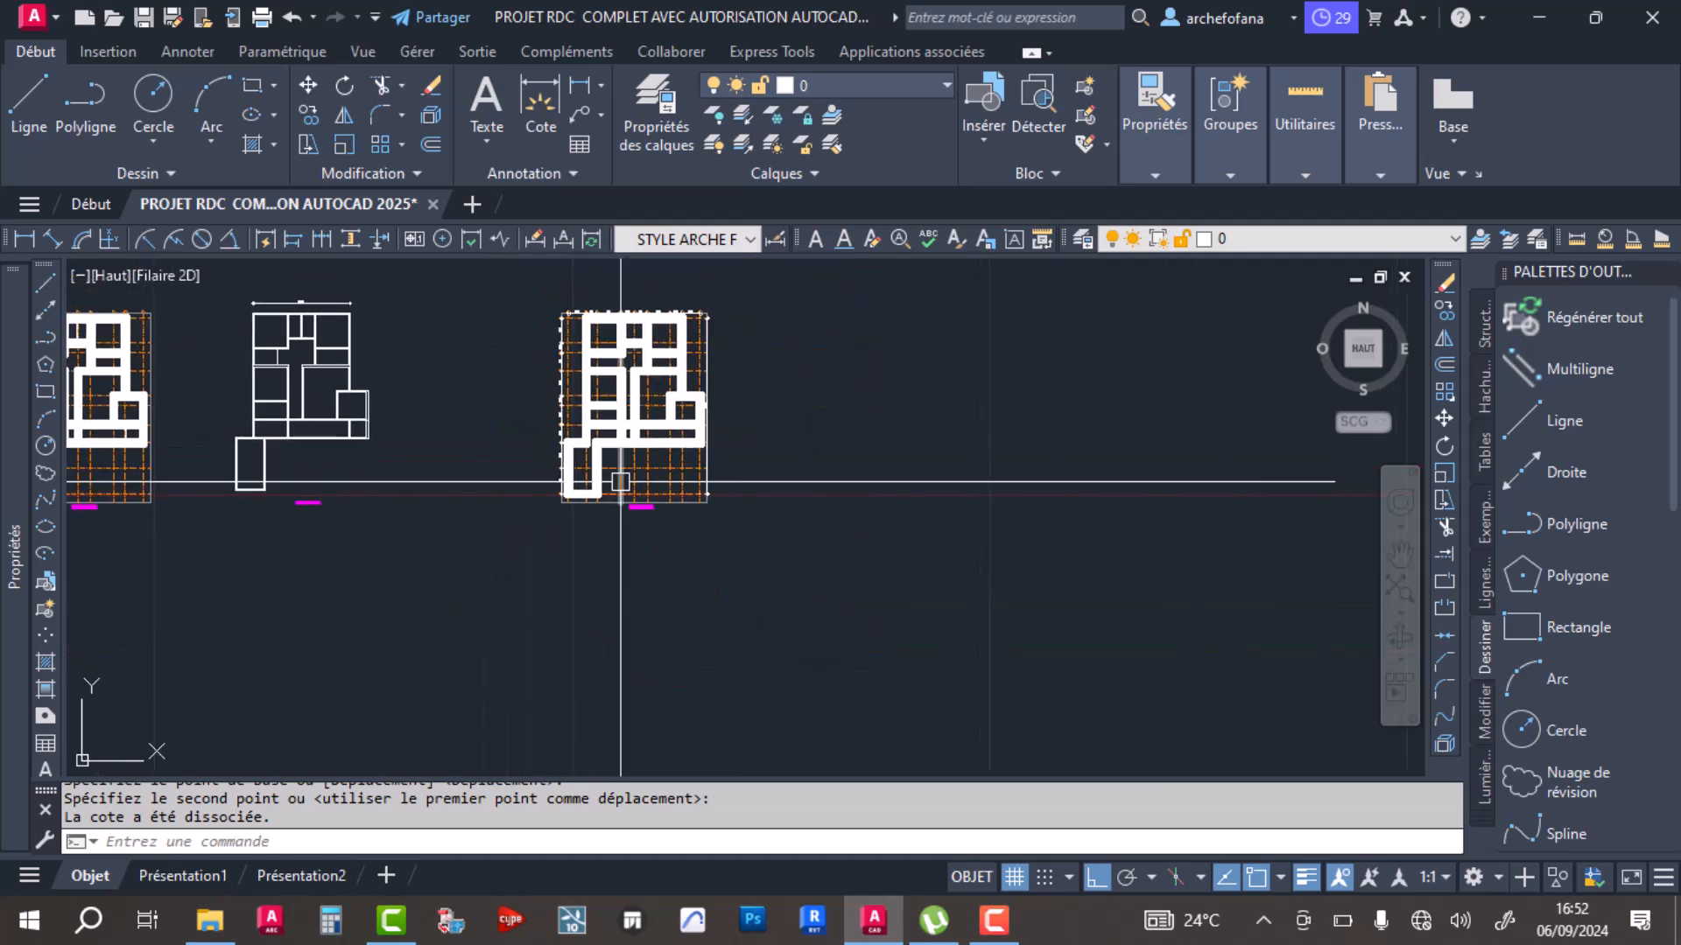
{"action": "scroll", "coordinate": [621, 481], "scroll_direction": "up", "scroll_amount": 8}
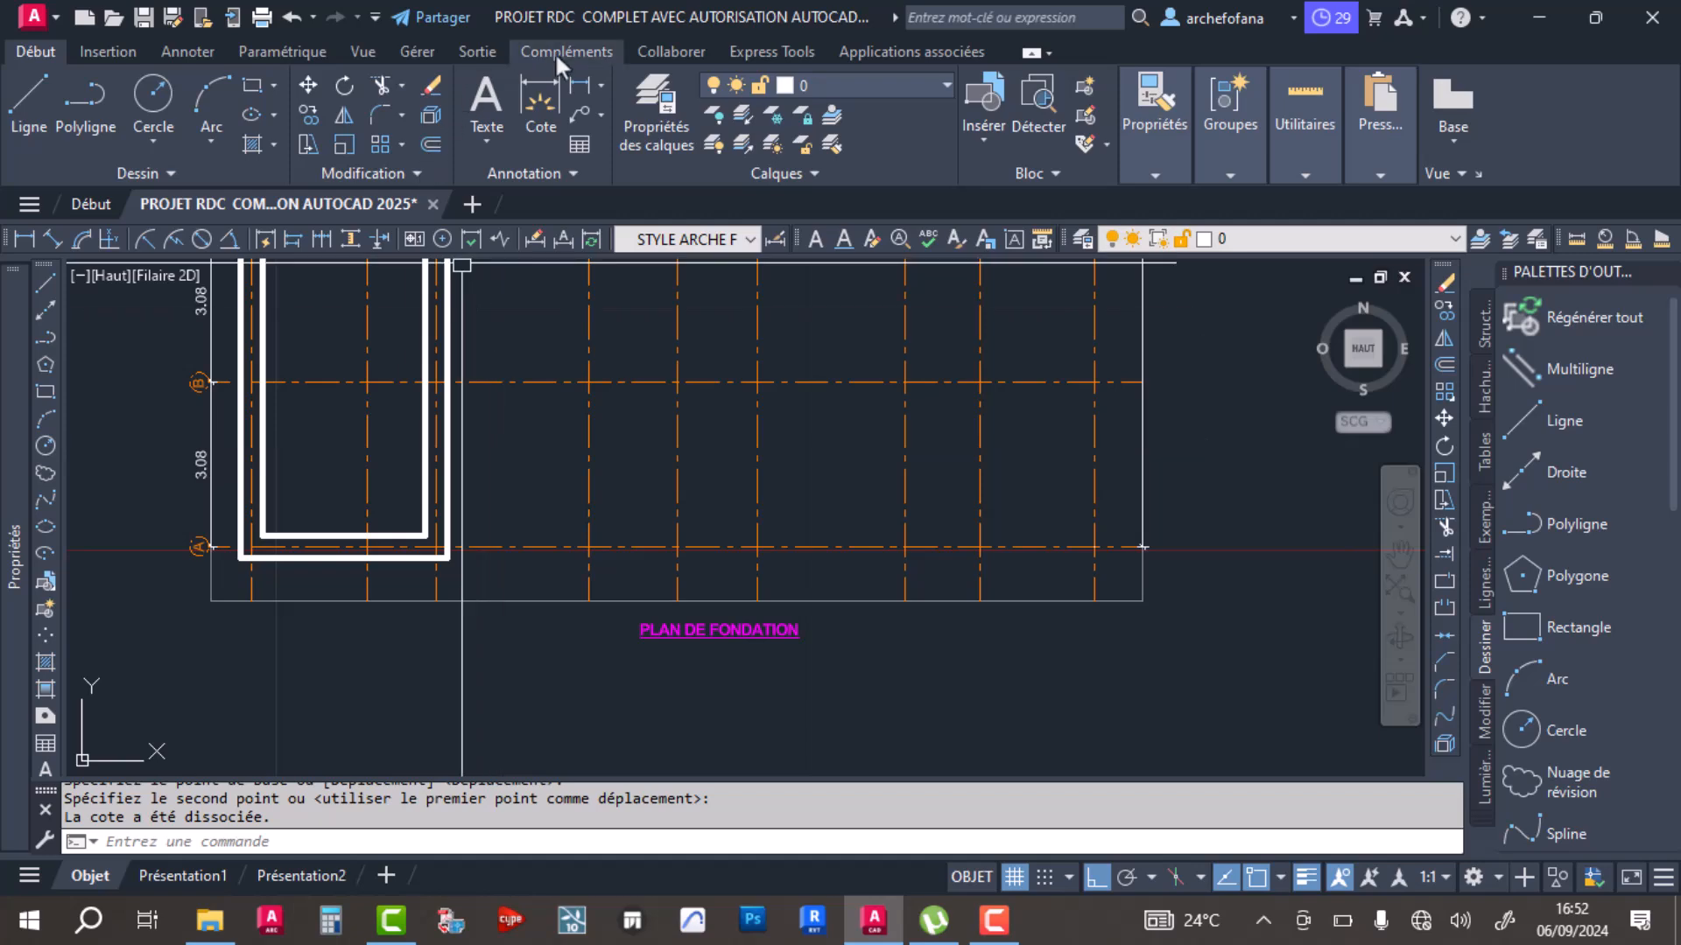
{"action": "left_click", "coordinate": [541, 92]}
{"action": "left_click", "coordinate": [251, 601]}
{"action": "left_click", "coordinate": [1093, 601]}
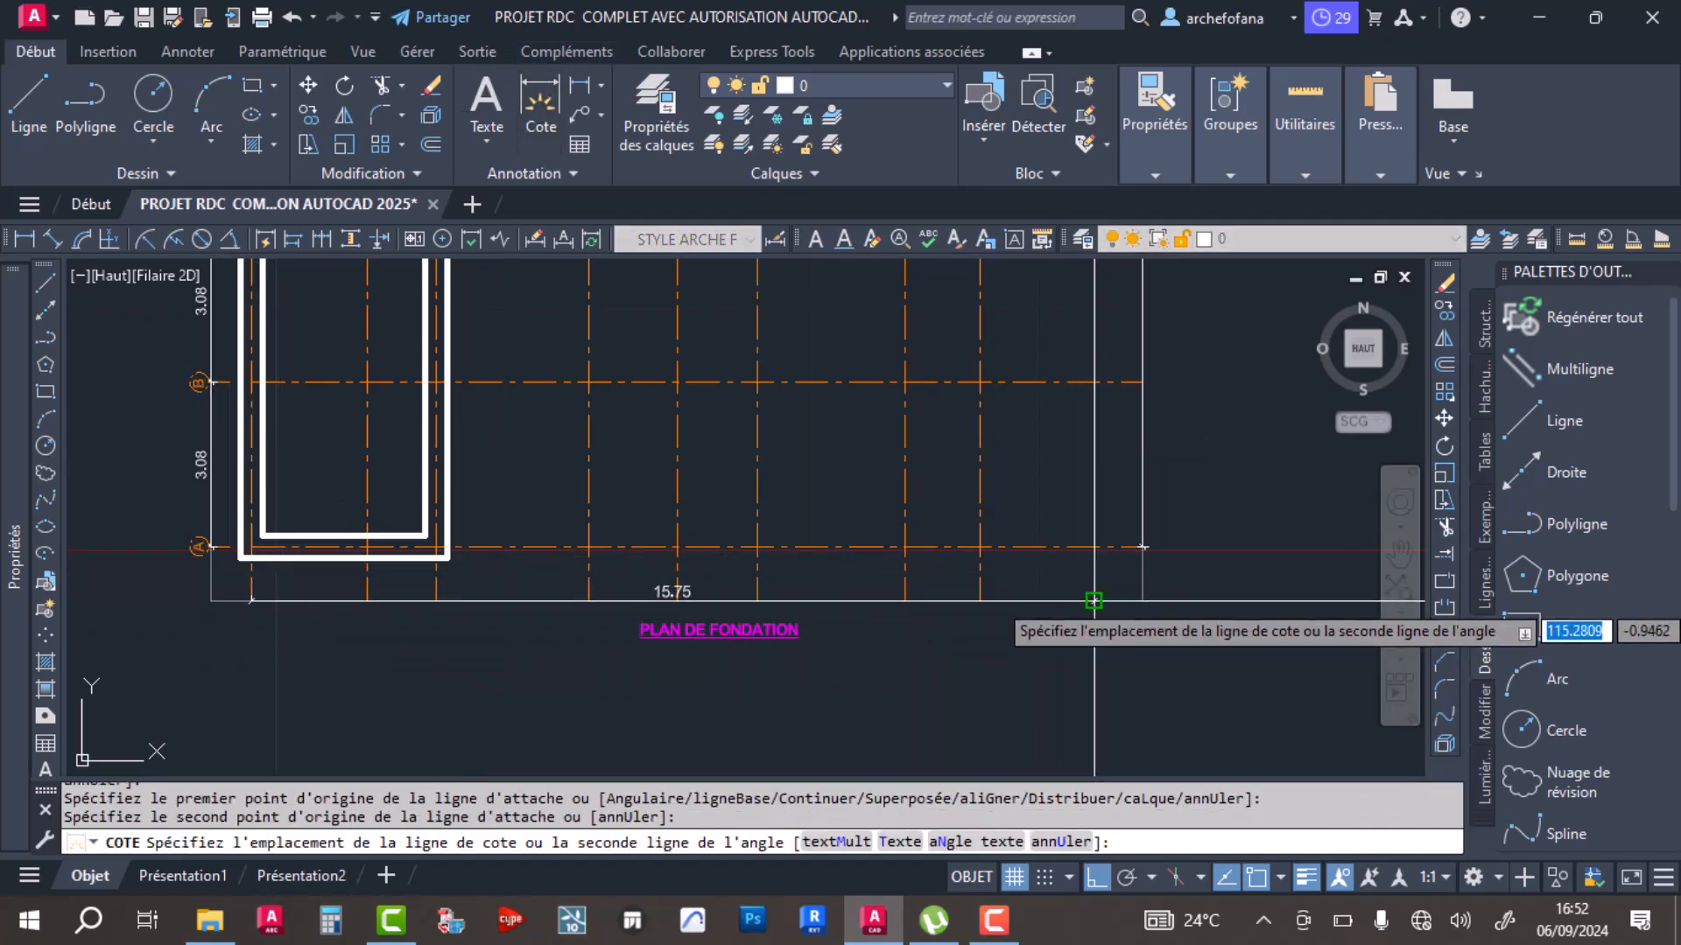
{"action": "left_click", "coordinate": [1093, 603]}
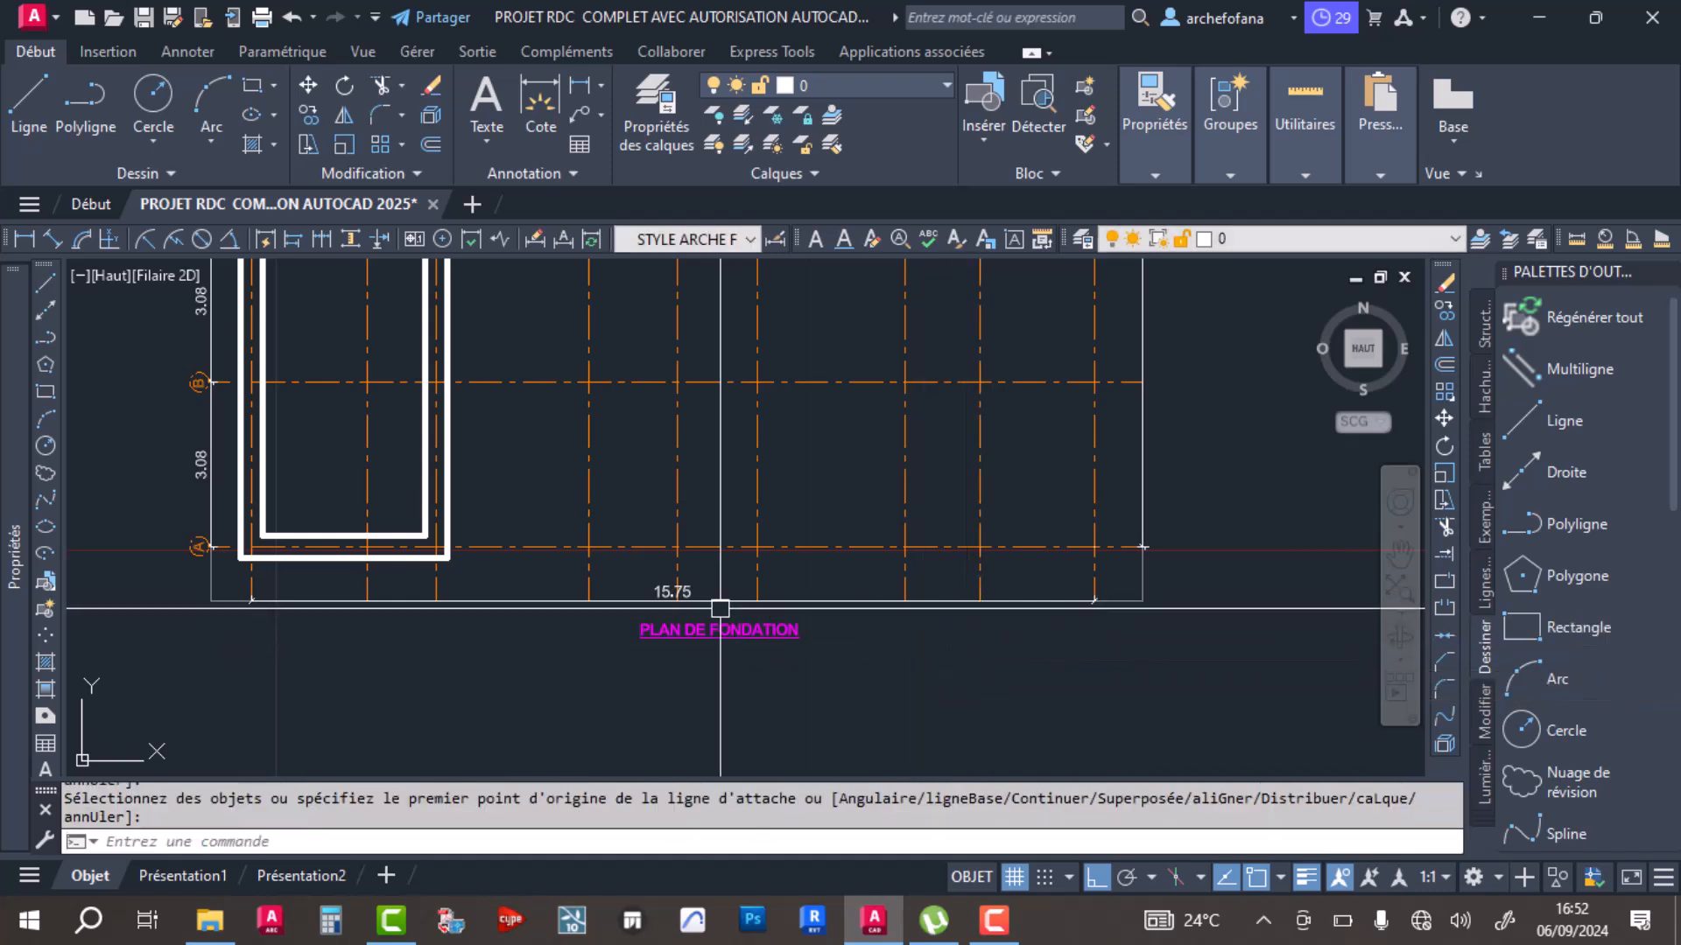
Step: Save the drawing with the overall dimensions added to the foundation plan
{"action": "scroll", "coordinate": [646, 602], "scroll_direction": "up", "scroll_amount": 5}
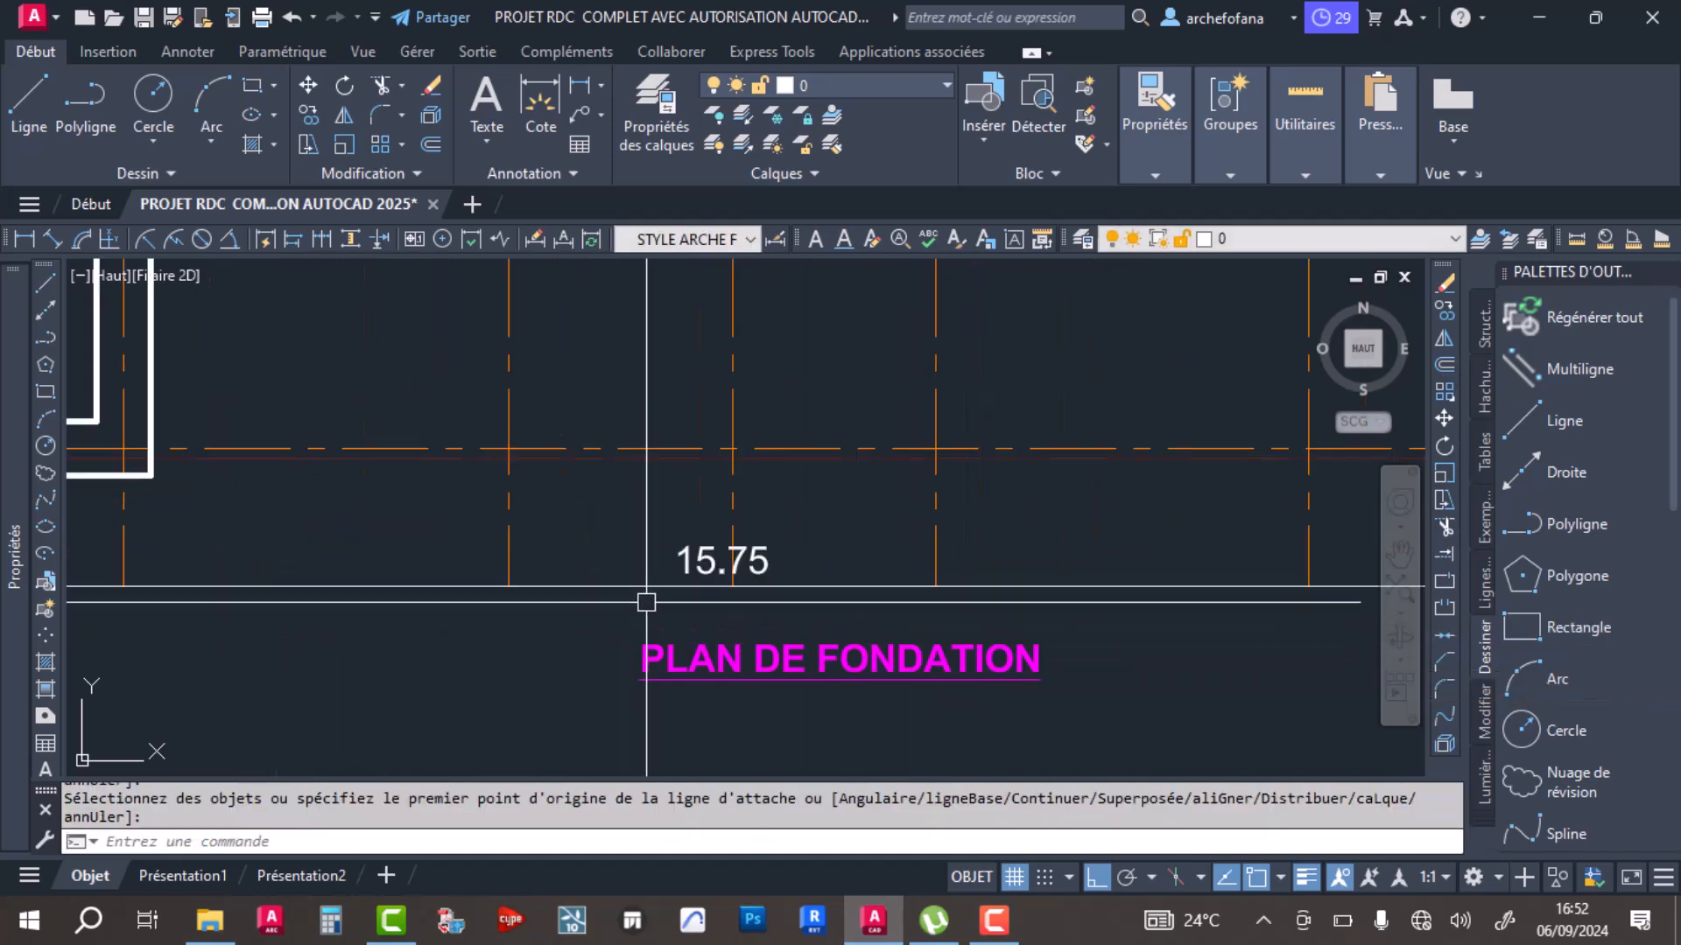
{"action": "key", "text": "ctrl+s"}
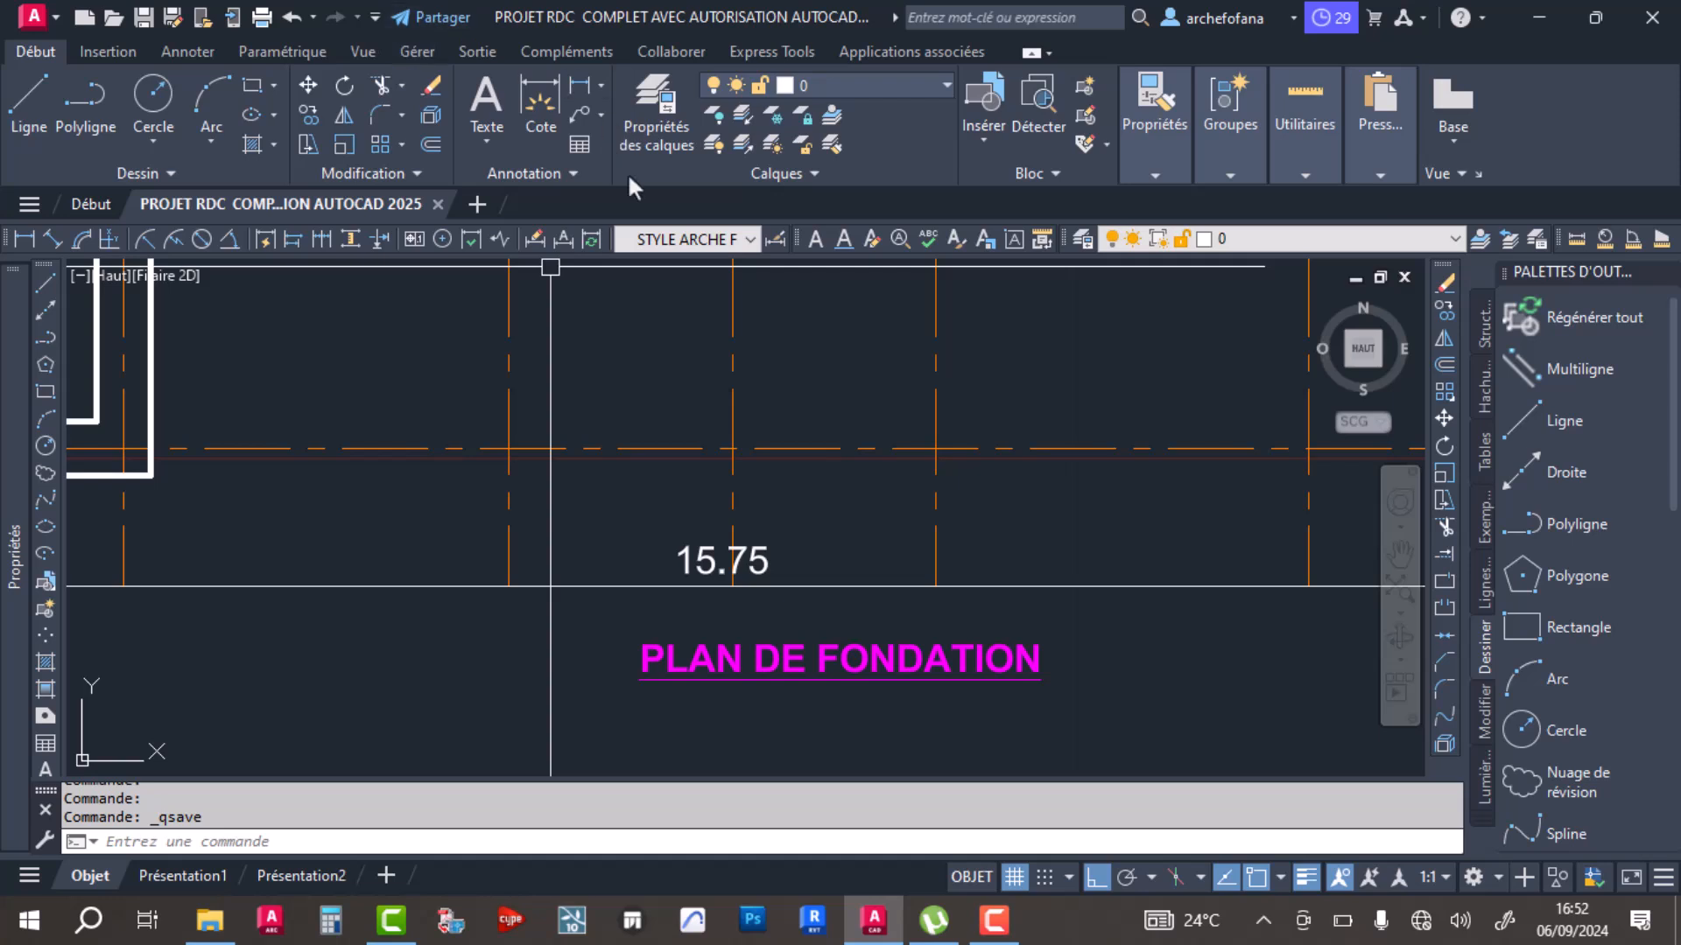
{"action": "scroll", "coordinate": [814, 499], "scroll_direction": "down", "scroll_amount": 4}
{"action": "scroll", "coordinate": [867, 648], "scroll_direction": "down", "scroll_amount": 2}
{"action": "scroll", "coordinate": [740, 359], "scroll_direction": "up", "scroll_amount": 3}
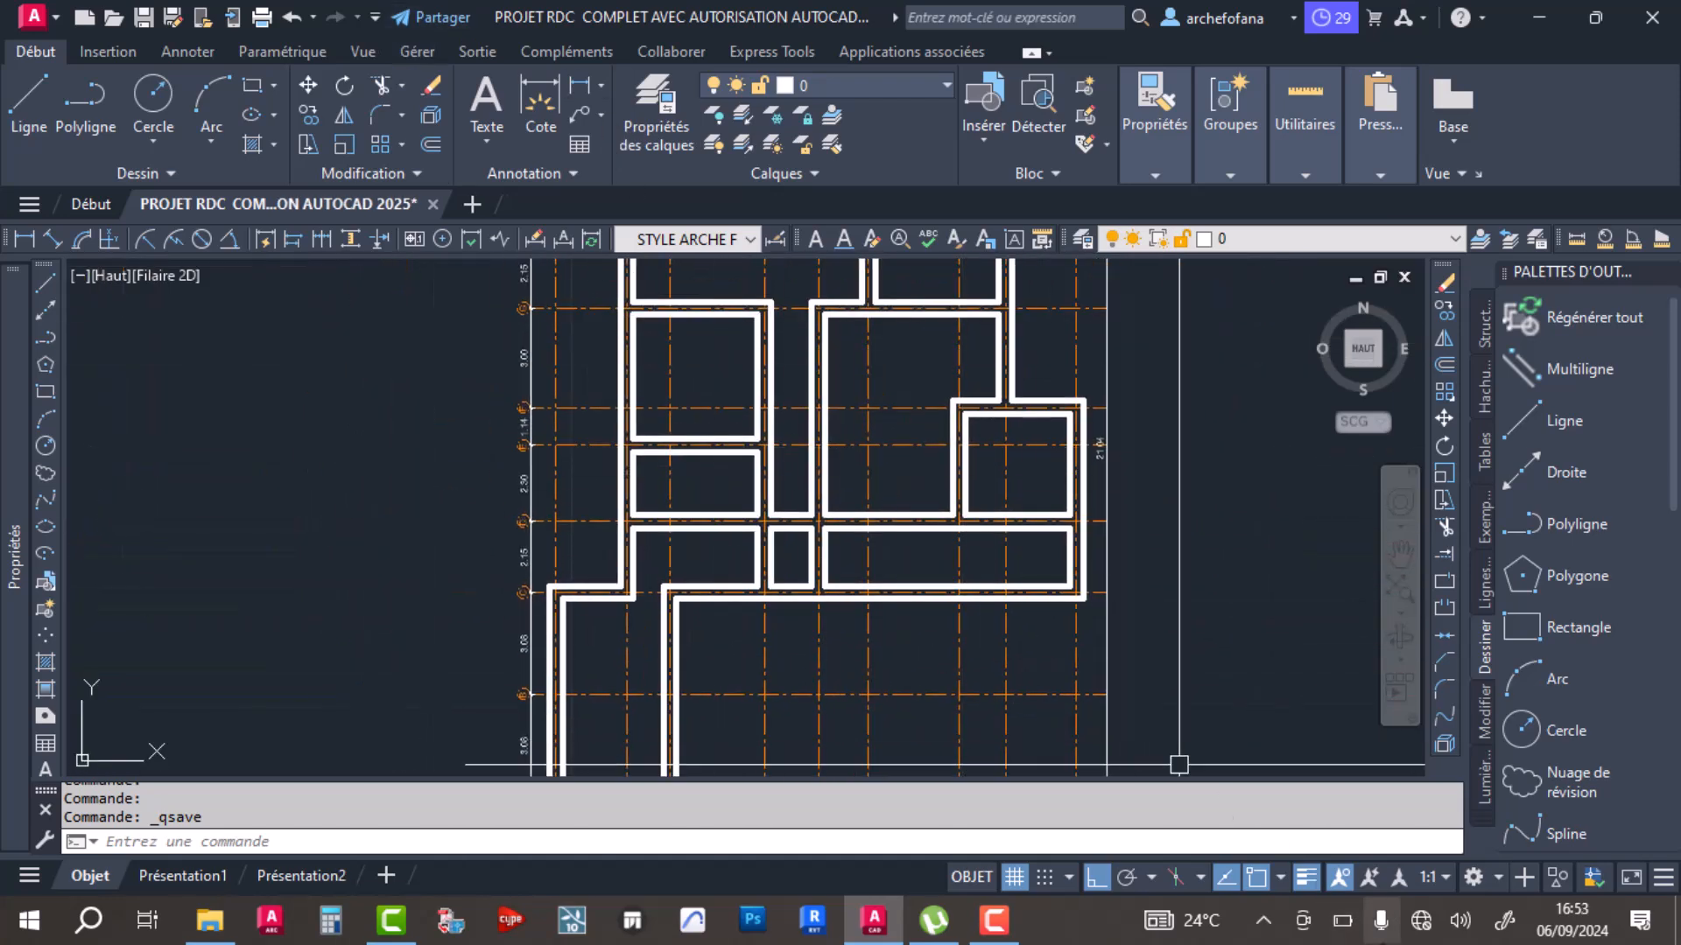